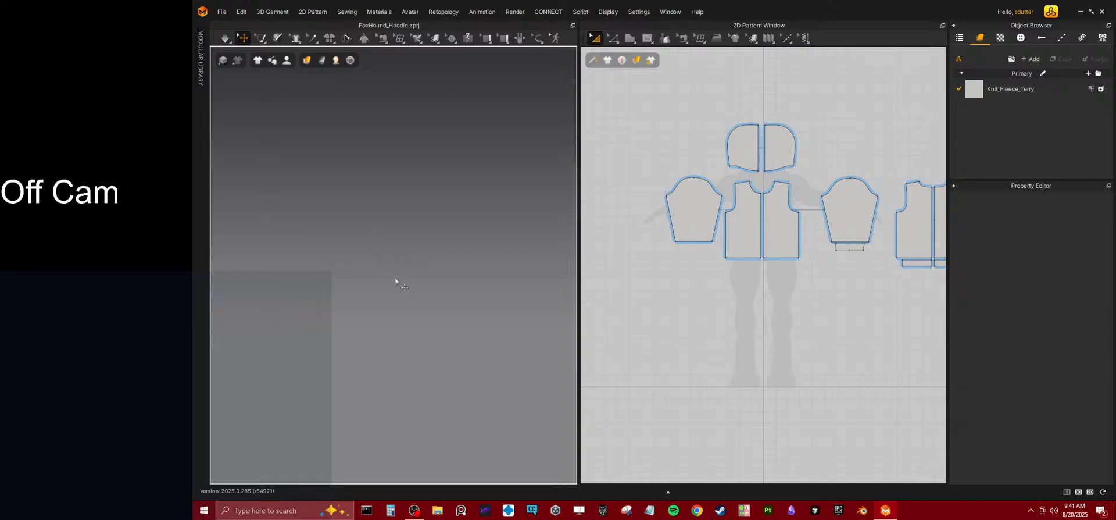
Look through the preferences for the mouse zoom settings, checking the User Interface, 3D, Other and View Controls categories.
{"action": "scroll", "coordinate": [407, 271], "scroll_direction": "up", "scroll_amount": 12}
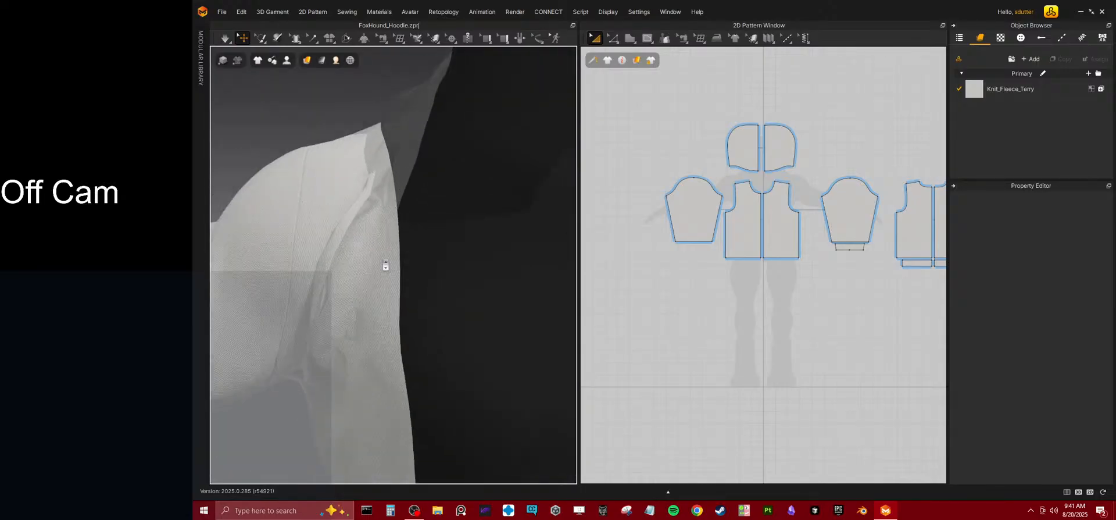
{"action": "scroll", "coordinate": [385, 265], "scroll_direction": "down", "scroll_amount": 12}
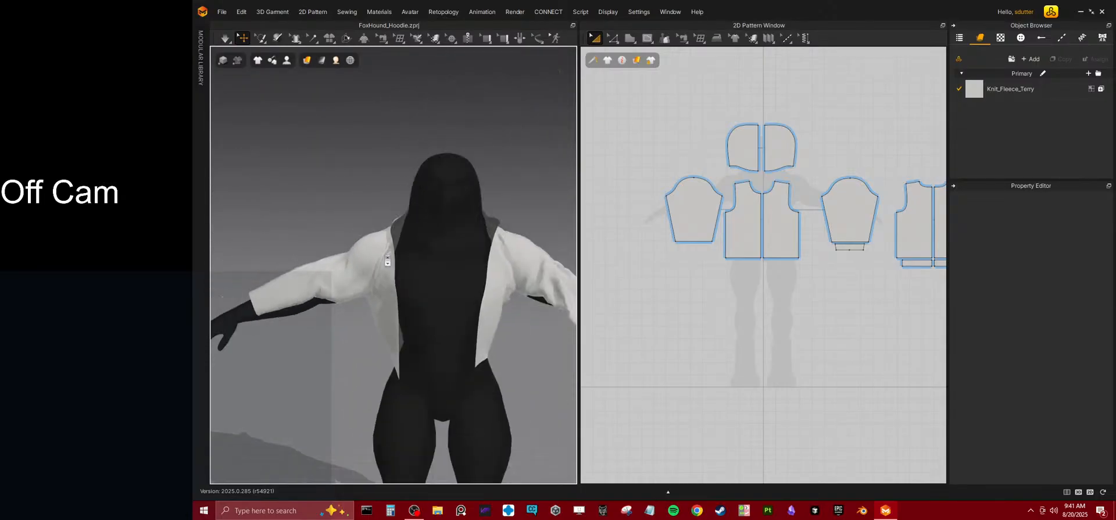
{"action": "left_click", "coordinate": [223, 13]}
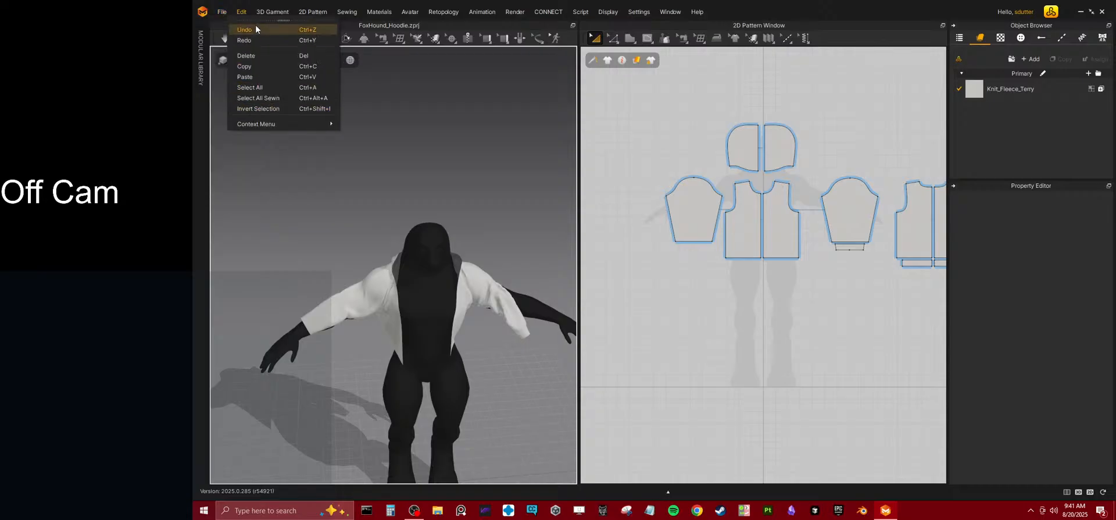
{"action": "left_click", "coordinate": [639, 12]}
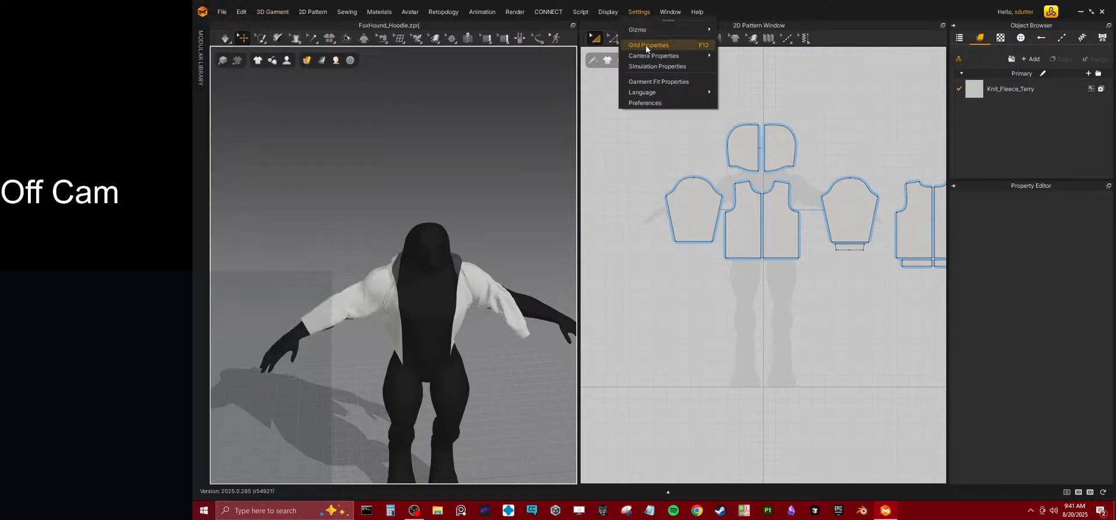
{"action": "left_click", "coordinate": [646, 103]}
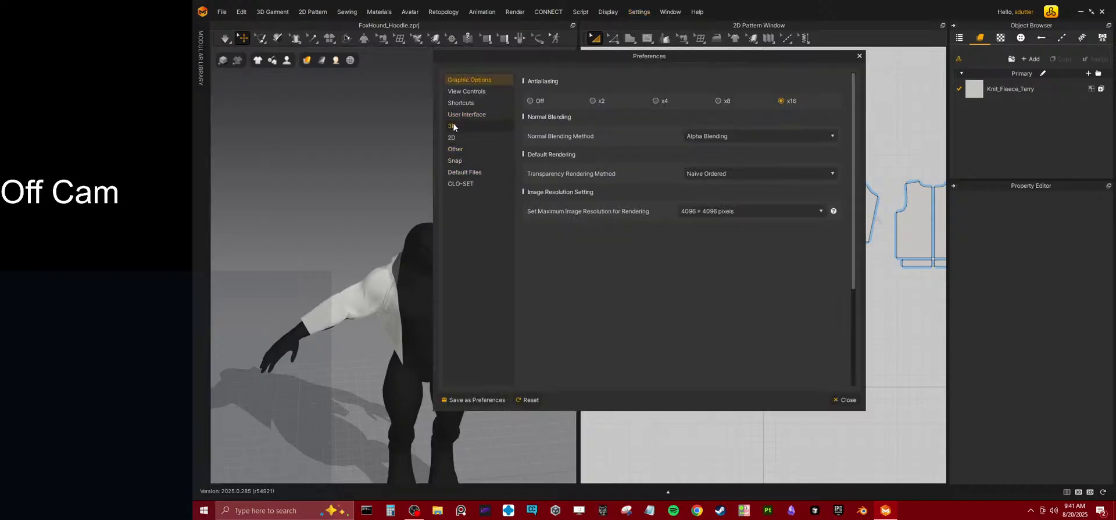
{"action": "left_click", "coordinate": [461, 115]}
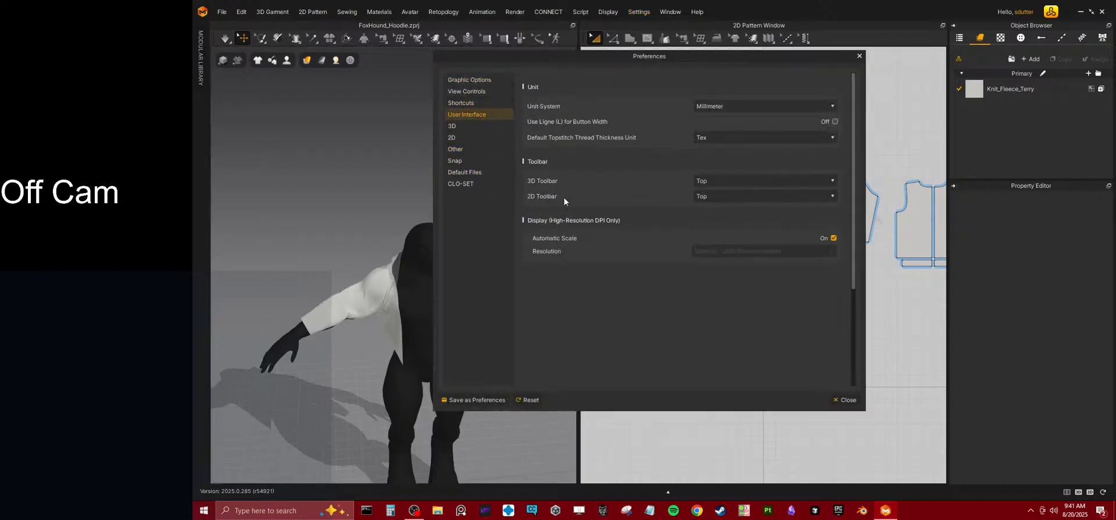
{"action": "left_click", "coordinate": [456, 127]}
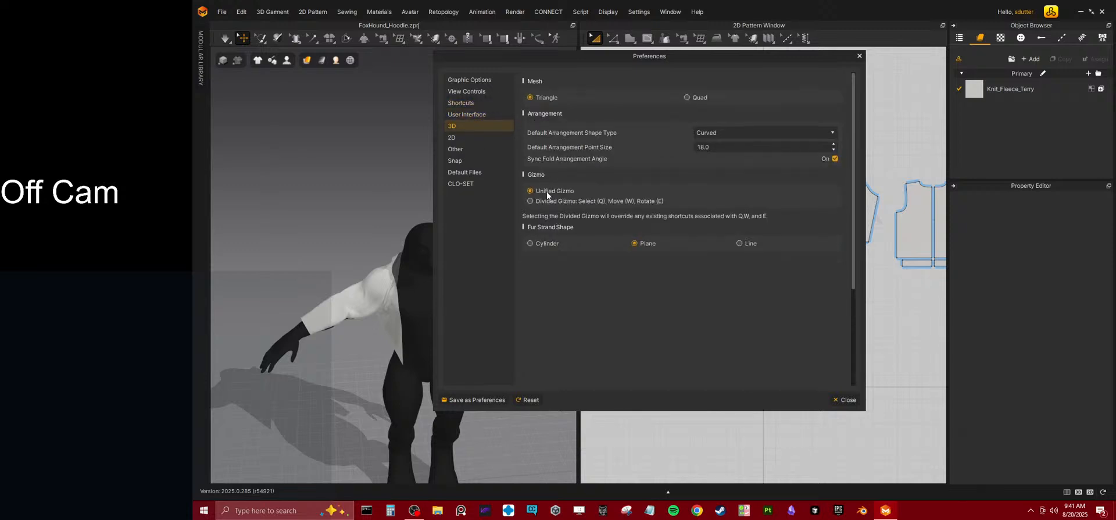
{"action": "left_click", "coordinate": [455, 150]}
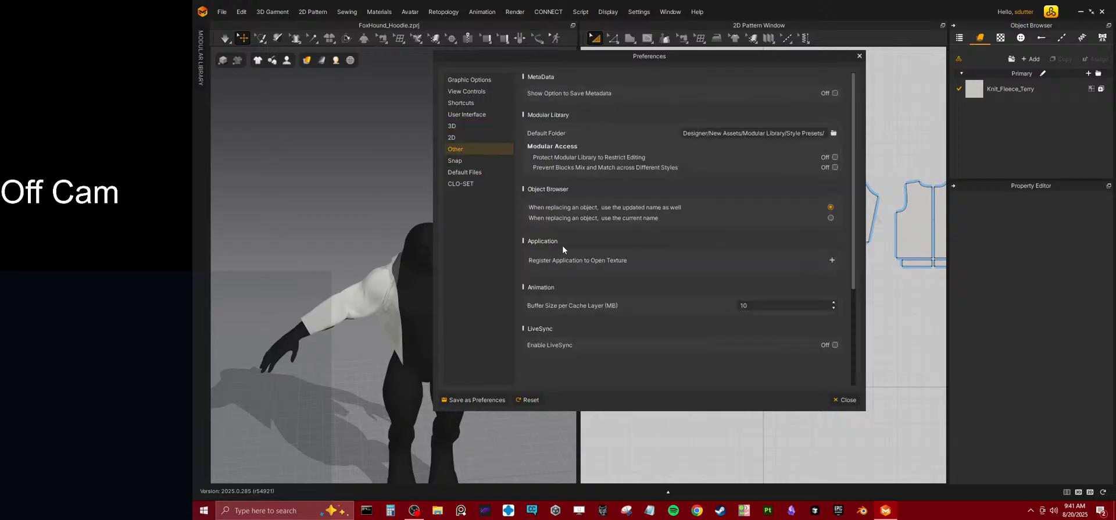
{"action": "left_click", "coordinate": [468, 92]}
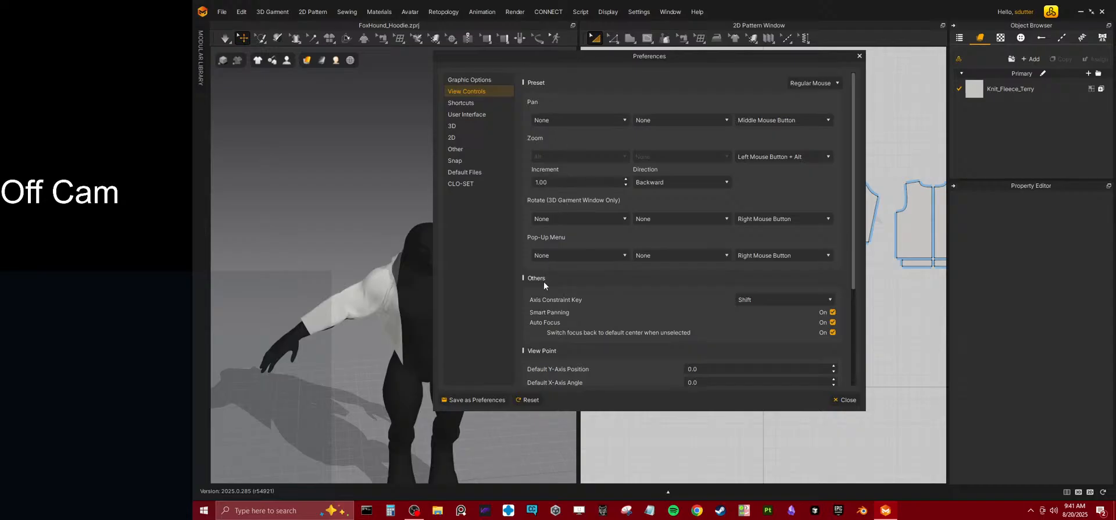
{"action": "scroll", "coordinate": [539, 293], "scroll_direction": "down", "scroll_amount": 3}
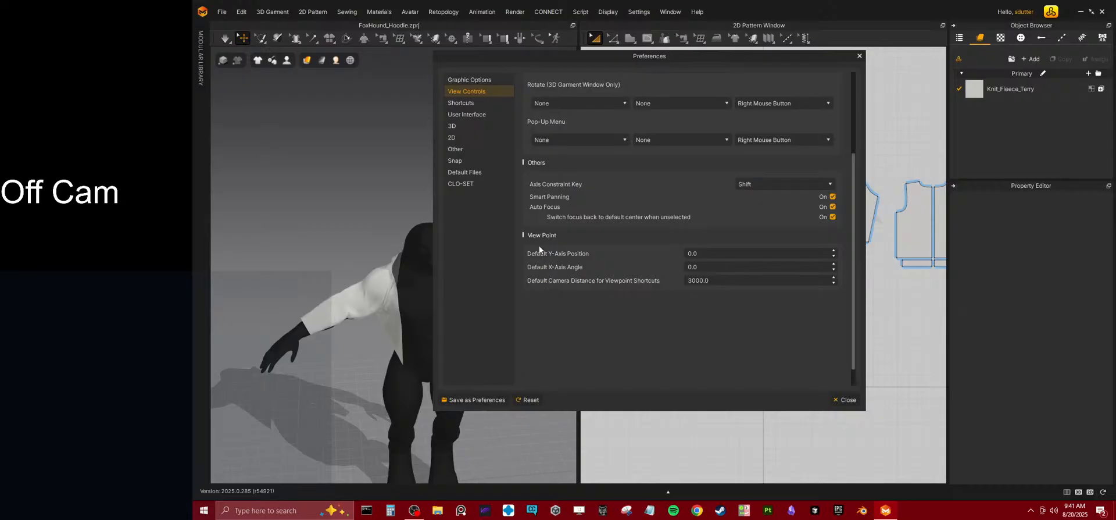
{"action": "scroll", "coordinate": [540, 181], "scroll_direction": "up", "scroll_amount": 3}
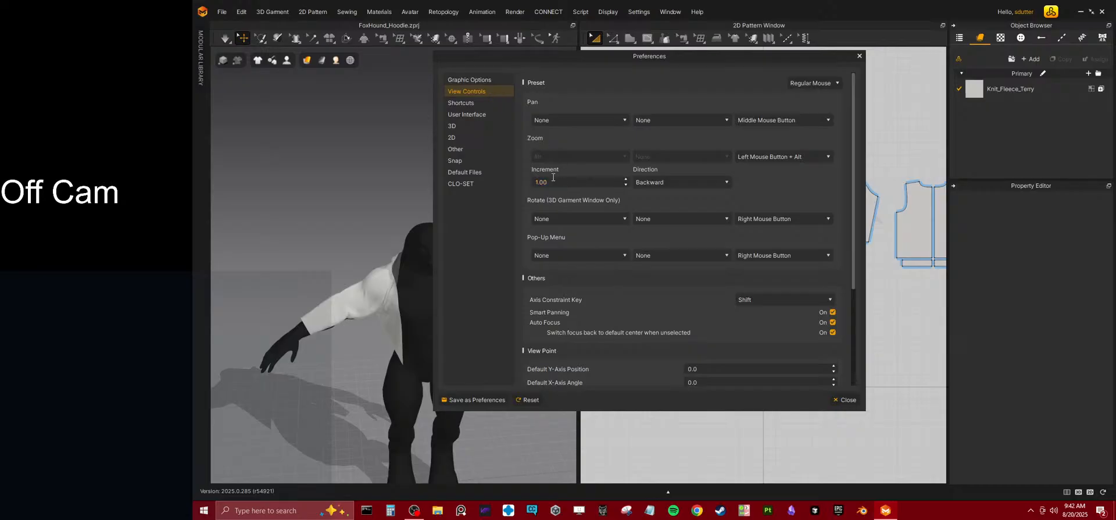
Set the zoom direction to Forward without saving a configuration file, and test zooming on the avatar.
{"action": "left_click", "coordinate": [684, 180]}
{"action": "left_click", "coordinate": [682, 192]}
{"action": "left_click", "coordinate": [472, 399]}
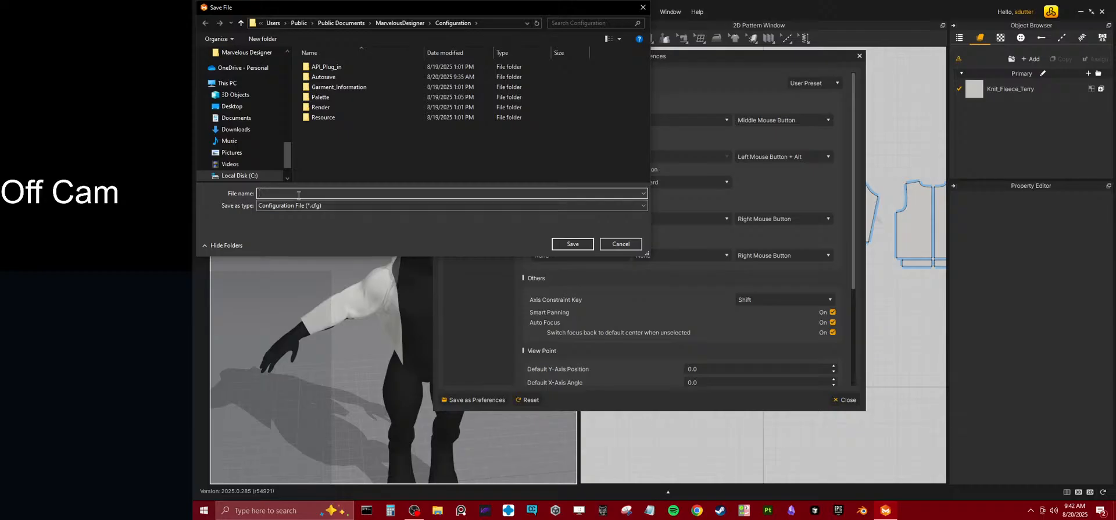
{"action": "left_click", "coordinate": [602, 243]}
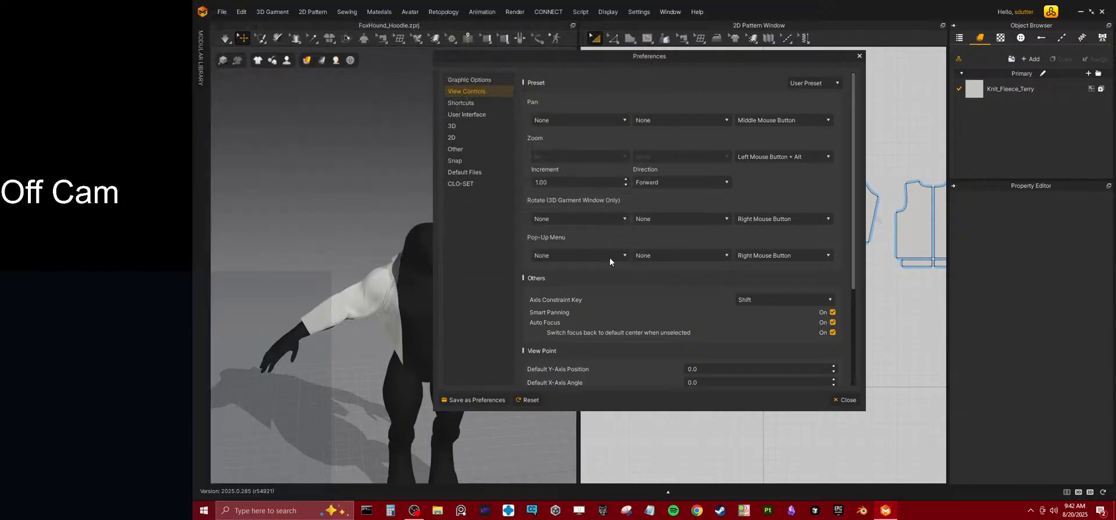
{"action": "left_click", "coordinate": [859, 57]}
{"action": "scroll", "coordinate": [426, 249], "scroll_direction": "up", "scroll_amount": 5}
{"action": "scroll", "coordinate": [423, 254], "scroll_direction": "down", "scroll_amount": 5}
{"action": "scroll", "coordinate": [424, 255], "scroll_direction": "up", "scroll_amount": 3}
{"action": "scroll", "coordinate": [424, 254], "scroll_direction": "down", "scroll_amount": 5}
{"action": "scroll", "coordinate": [426, 256], "scroll_direction": "up", "scroll_amount": 5}
{"action": "scroll", "coordinate": [426, 254], "scroll_direction": "down", "scroll_amount": 5}
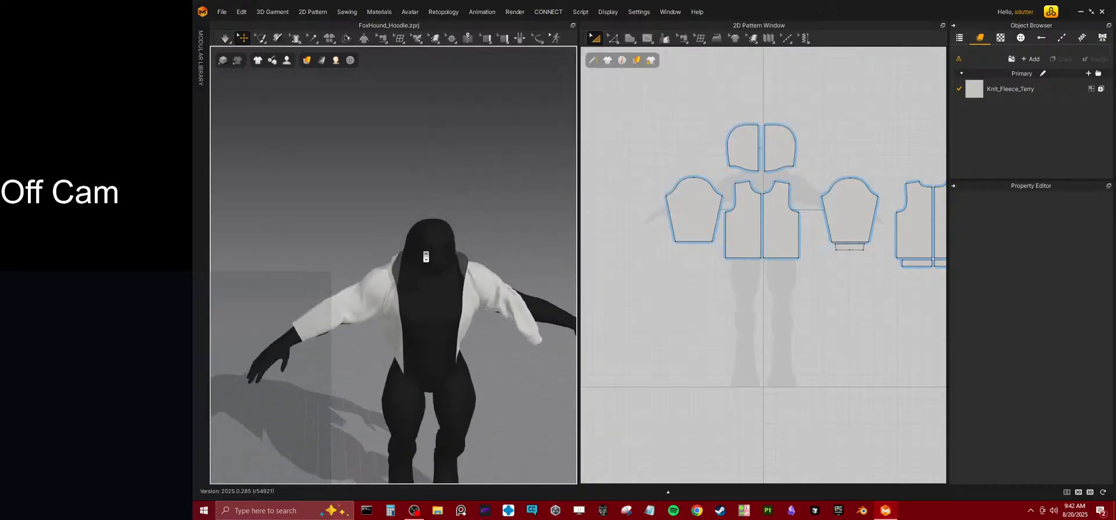
Review the View Controls preferences again, including the Others and View Point settings, and inspect the avatar in the 3D view.
{"action": "left_click", "coordinate": [639, 11]}
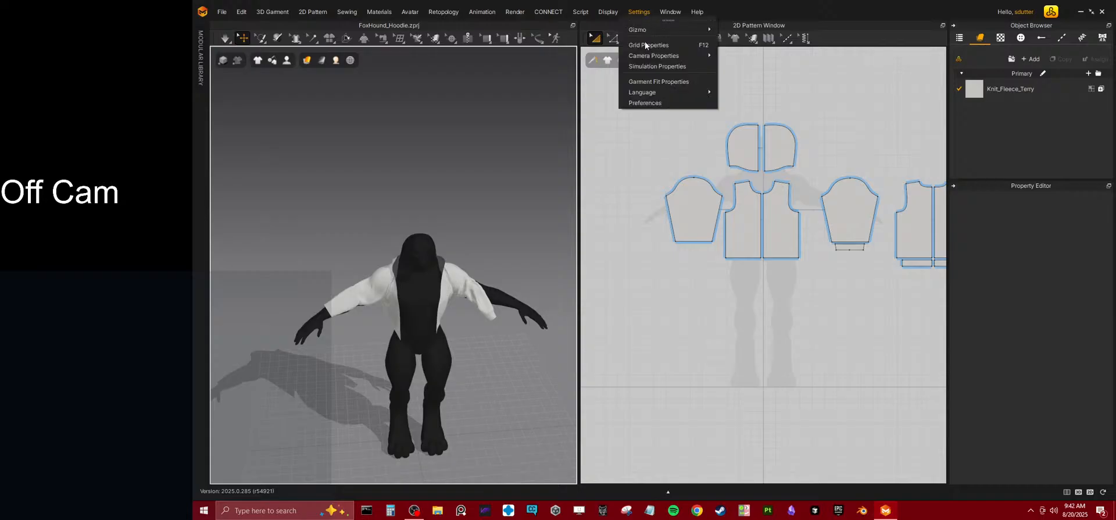
{"action": "left_click", "coordinate": [645, 102]}
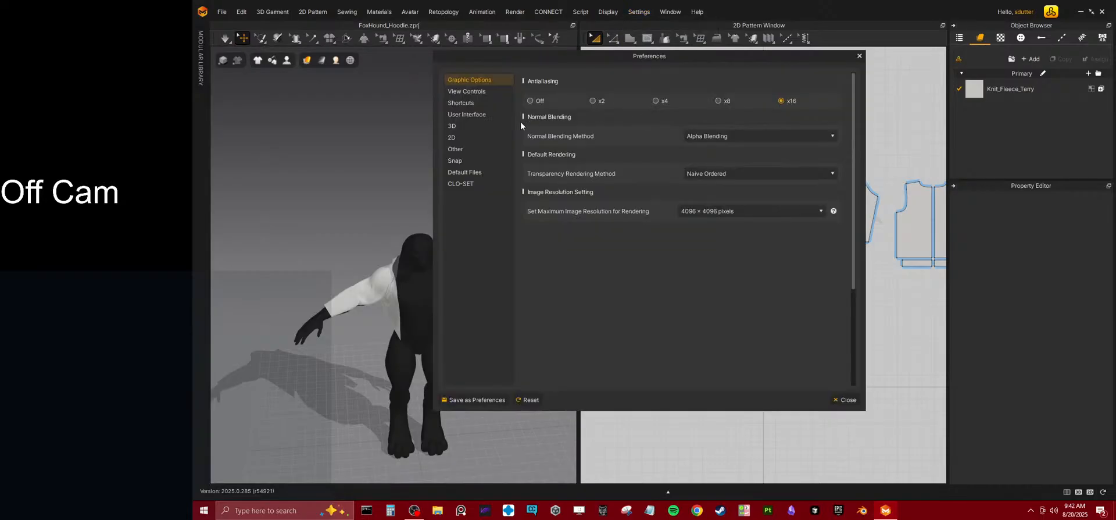
{"action": "left_click", "coordinate": [466, 92]}
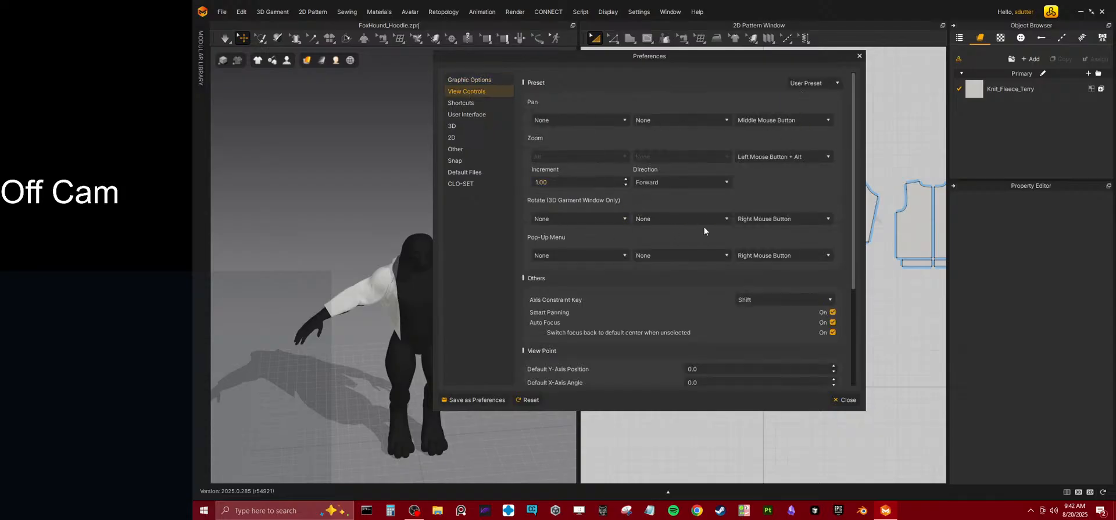
{"action": "scroll", "coordinate": [723, 259], "scroll_direction": "down", "scroll_amount": 3}
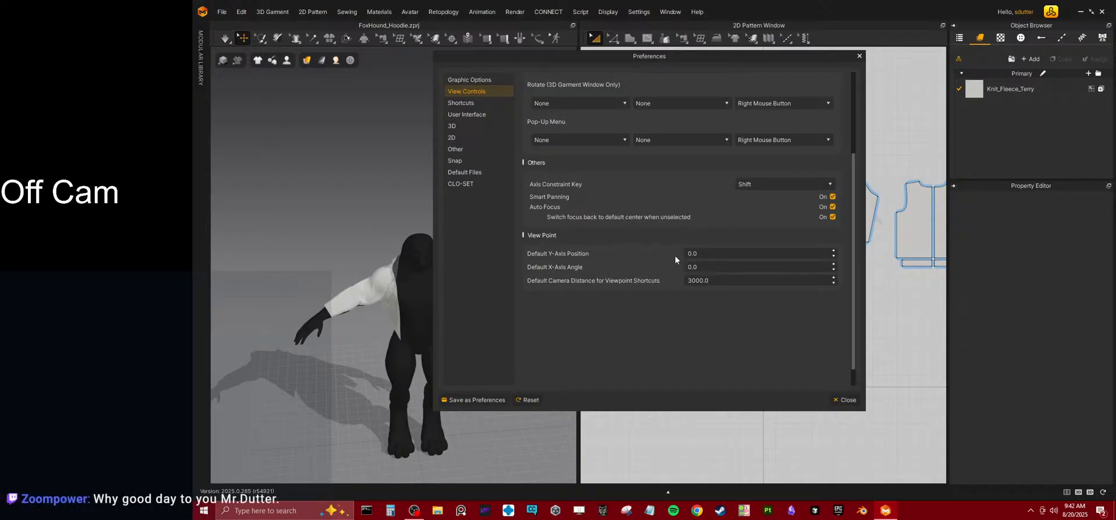
{"action": "left_click", "coordinate": [859, 56]}
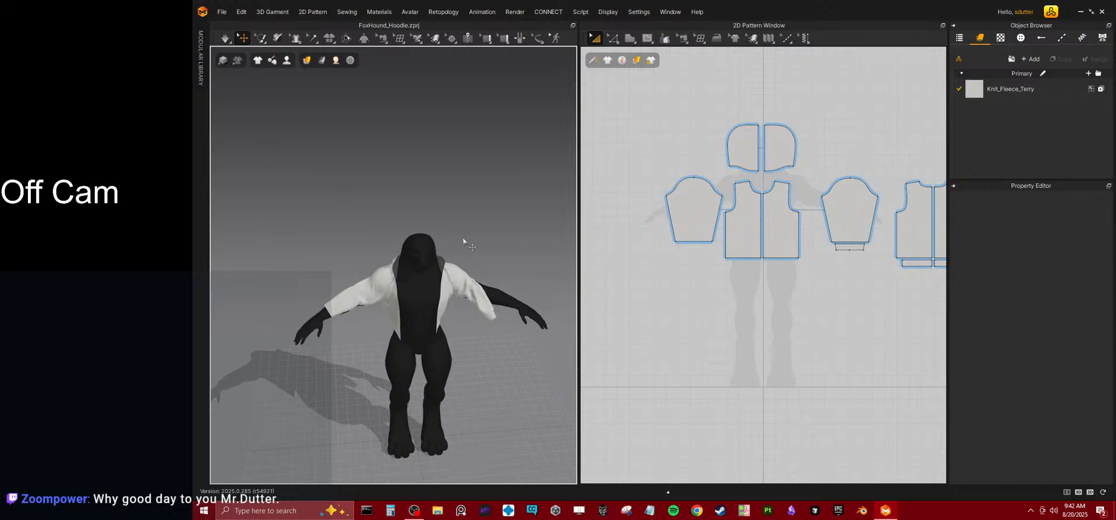
{"action": "scroll", "coordinate": [409, 247], "scroll_direction": "down", "scroll_amount": 6}
{"action": "scroll", "coordinate": [409, 250], "scroll_direction": "up", "scroll_amount": 8}
{"action": "right_click_drag", "start_coordinate": [419, 343], "coordinate": [581, 348]}
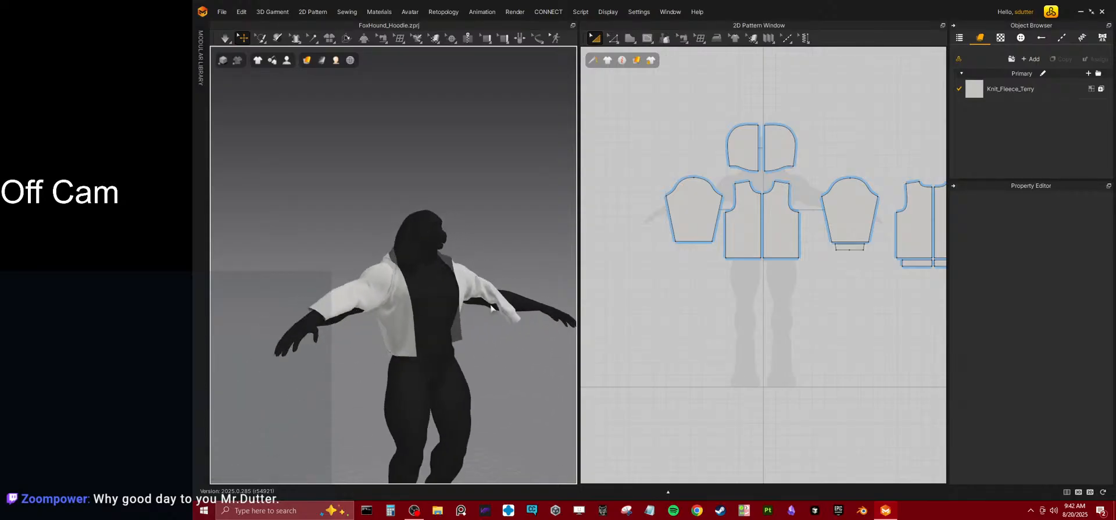
Switch to Google Chrome, open it with the owner's profile, and move its window off this screen.
{"action": "left_click", "coordinate": [696, 510]}
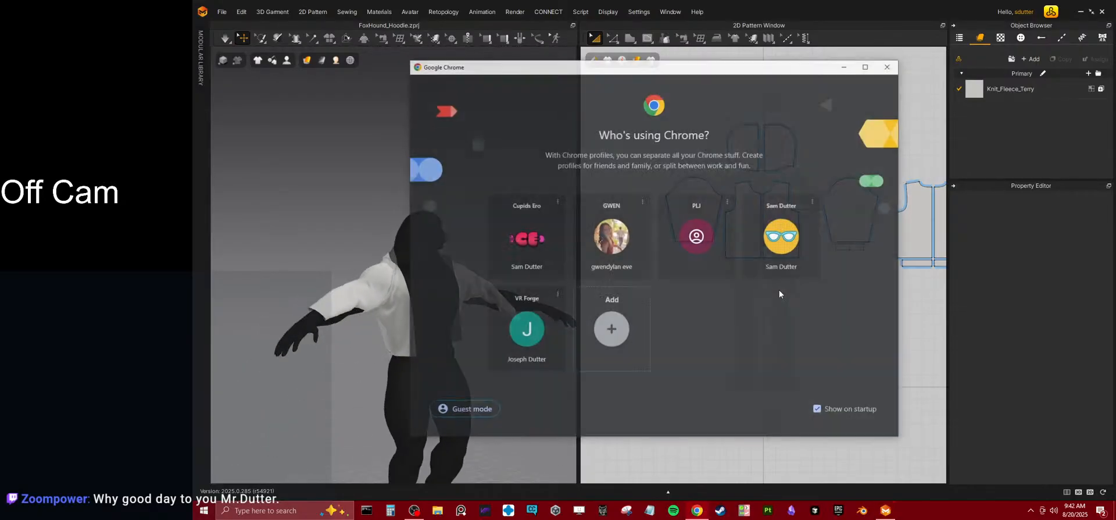
{"action": "left_click", "coordinate": [779, 250]}
{"action": "left_click_drag", "start_coordinate": [842, 5], "coordinate": [1115, 191]}
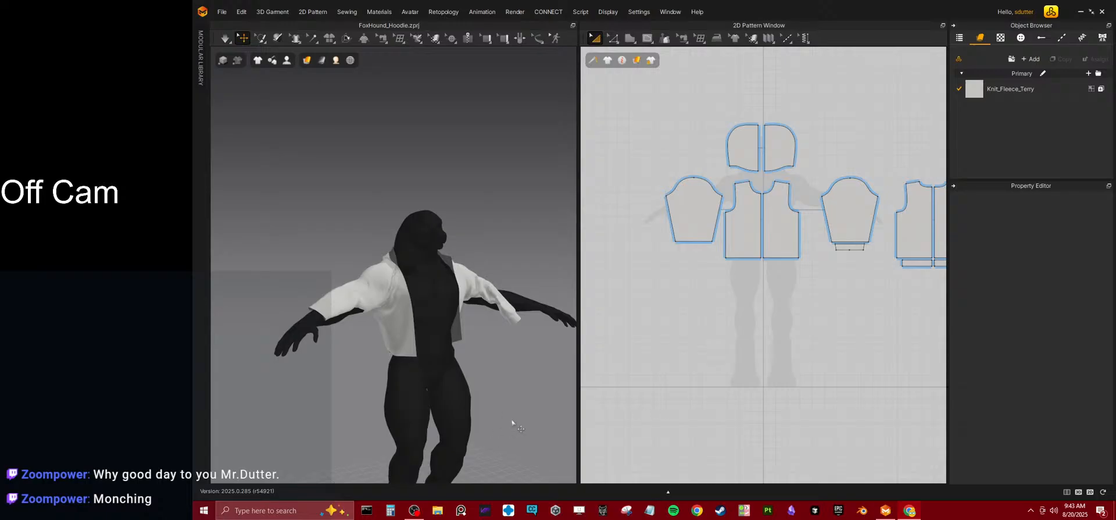
Lengthen both sleeve patterns by extending their hem edge downward, and delete the small leftover cuff rectangle at the other sleeve's hem.
{"action": "left_click", "coordinate": [378, 281]}
{"action": "left_click_drag", "start_coordinate": [694, 251], "coordinate": [695, 273]}
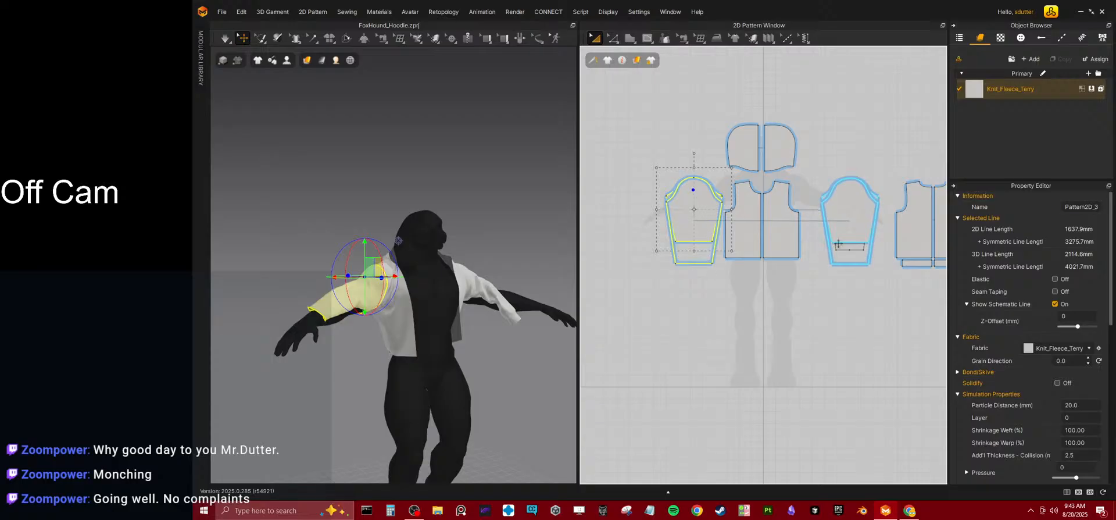
{"action": "left_click", "coordinate": [842, 247]}
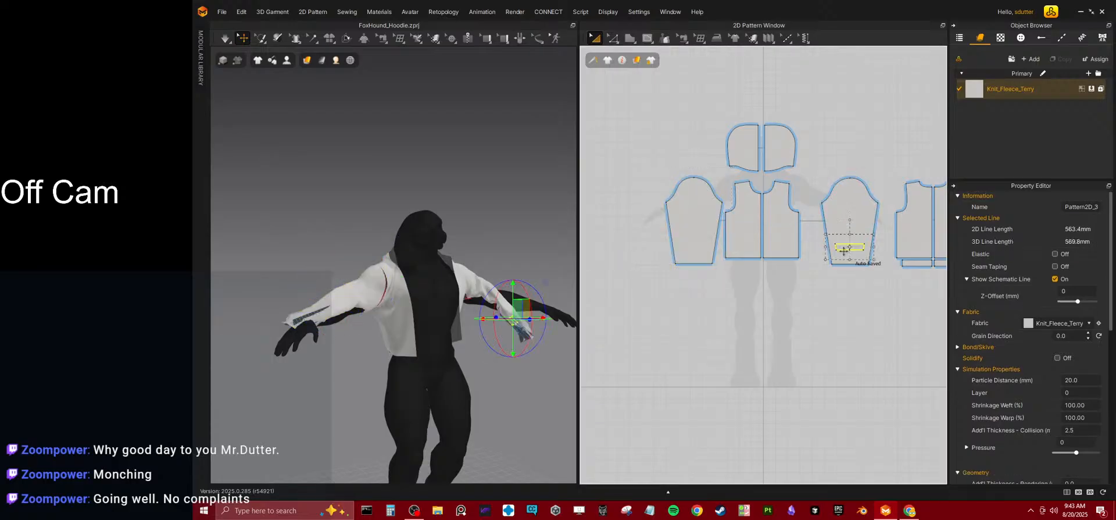
{"action": "key", "text": "Delete"}
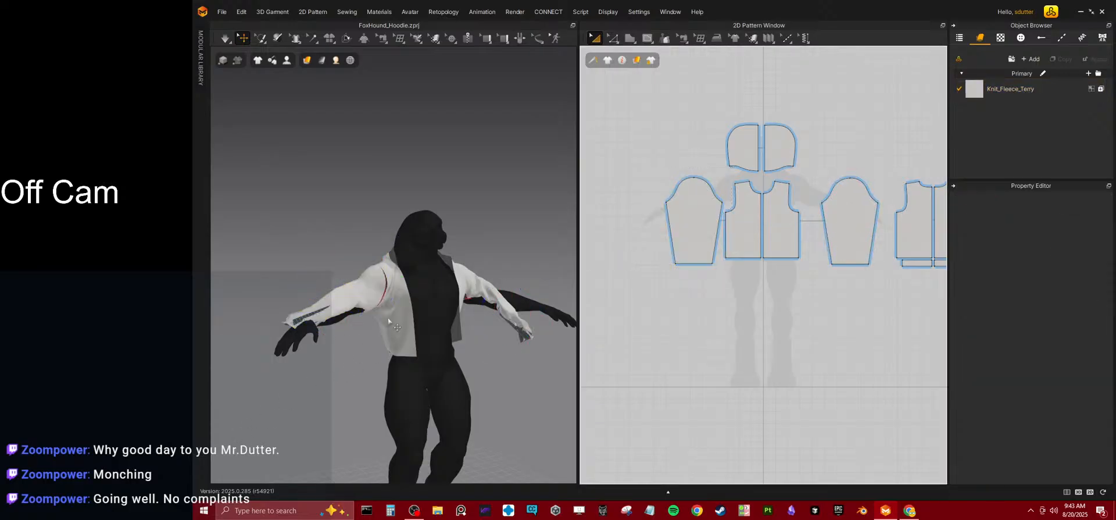
Run the simulation on the lengthened sleeves, pull the avatar's right sleeve into place around the arm, and stop simulating.
{"action": "key", "text": "space"}
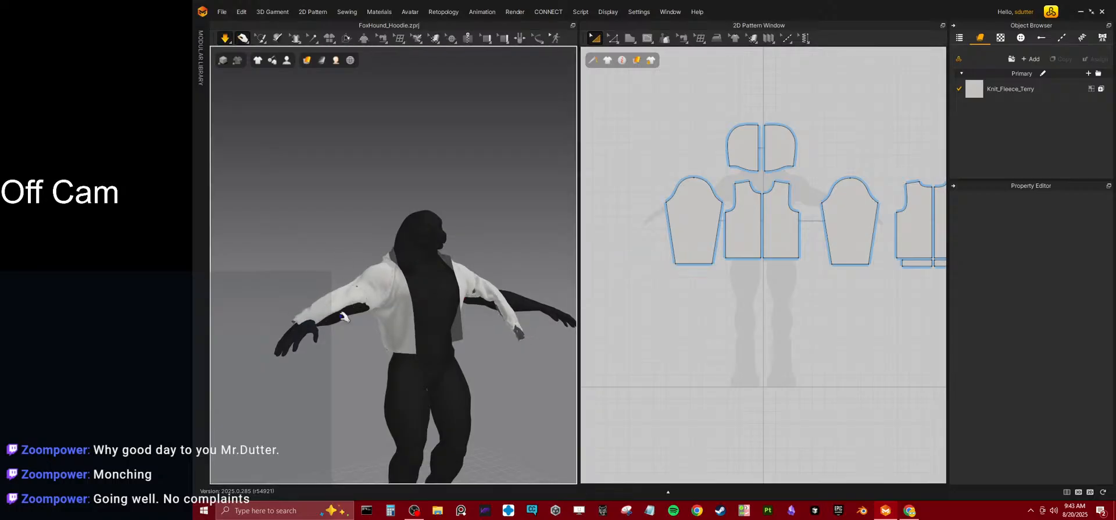
{"action": "left_click", "coordinate": [367, 329]}
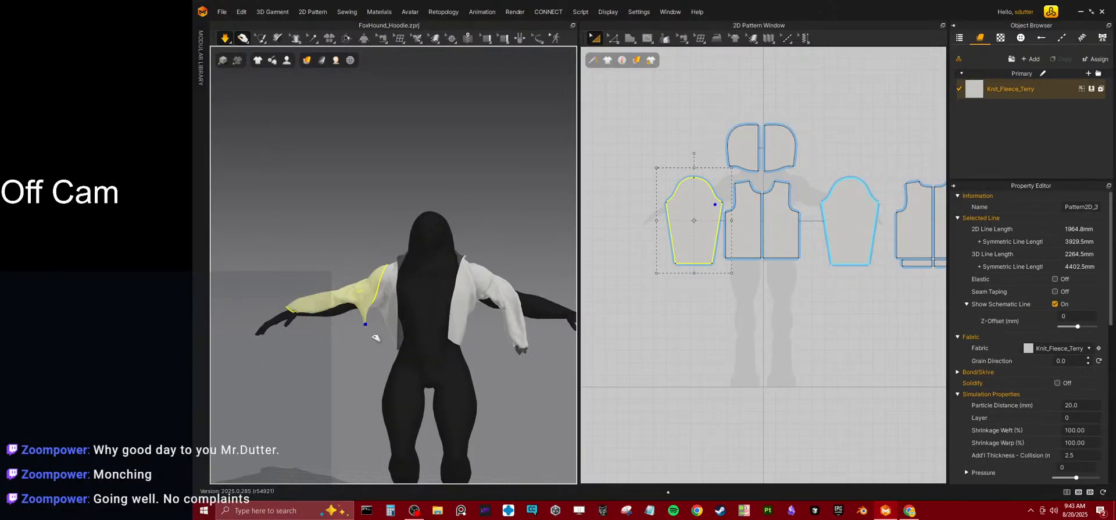
{"action": "right_click_drag", "start_coordinate": [377, 333], "coordinate": [534, 340]}
{"action": "left_click", "coordinate": [362, 325]}
{"action": "left_click_drag", "start_coordinate": [363, 325], "coordinate": [364, 381]}
{"action": "left_click_drag", "start_coordinate": [348, 305], "coordinate": [337, 380]}
{"action": "right_click_drag", "start_coordinate": [351, 339], "coordinate": [366, 281]}
{"action": "left_click_drag", "start_coordinate": [336, 332], "coordinate": [344, 314]}
{"action": "right_click_drag", "start_coordinate": [436, 389], "coordinate": [364, 371]}
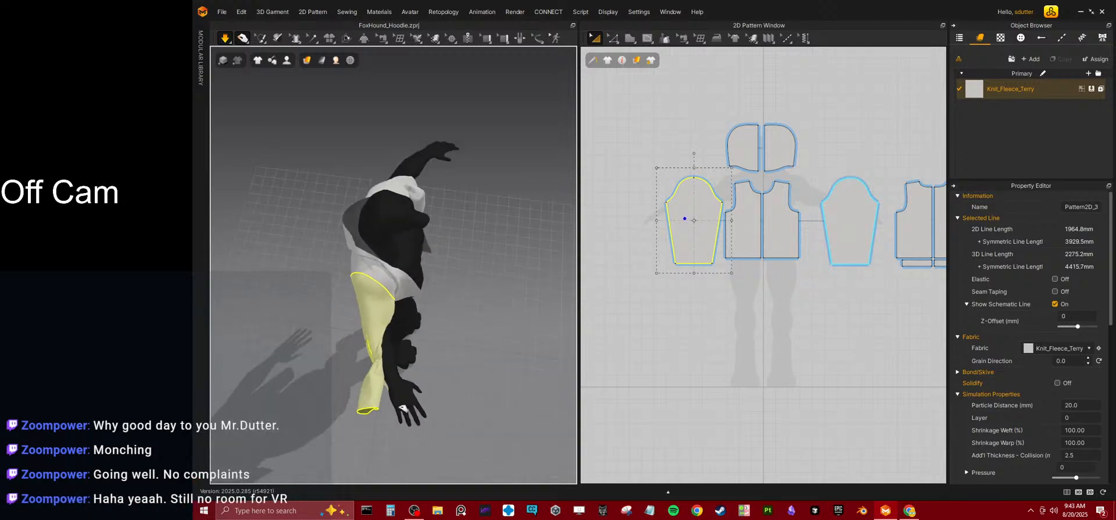
{"action": "right_click_drag", "start_coordinate": [416, 392], "coordinate": [358, 363]}
{"action": "key", "text": "space"}
{"action": "mouse_move", "coordinate": [258, 64]}
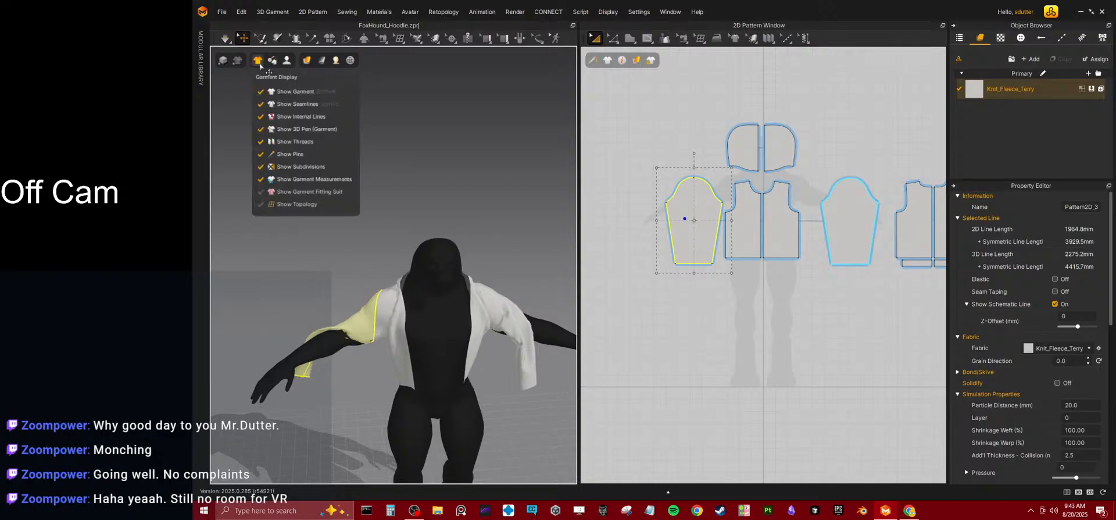
{"action": "mouse_move", "coordinate": [326, 61]}
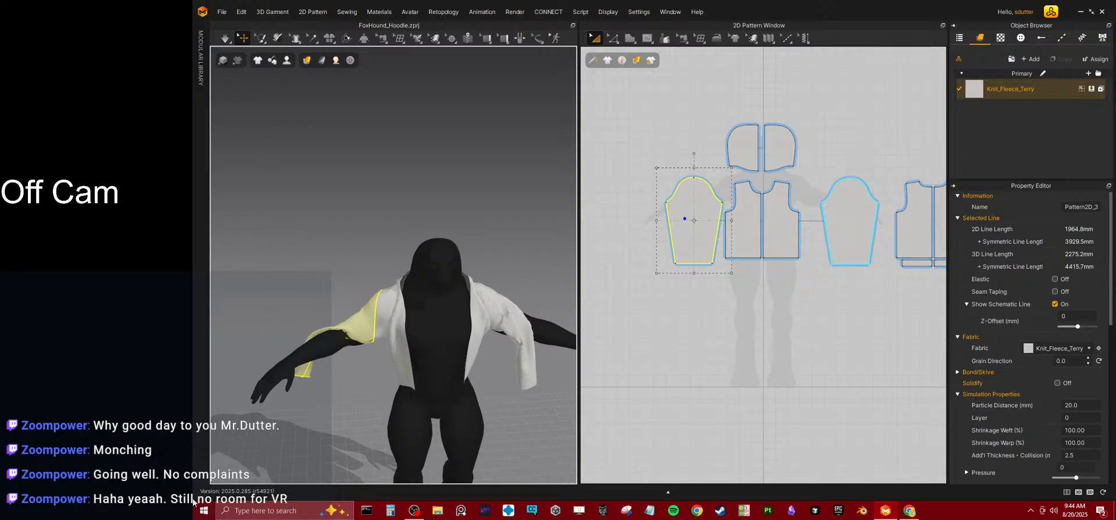
Try moving the front body panel on the avatar's right side in 3D, and undo the move.
{"action": "right_click_drag", "start_coordinate": [411, 359], "coordinate": [404, 325]}
{"action": "left_click", "coordinate": [405, 323]}
{"action": "mouse_move", "coordinate": [405, 324]}
{"action": "left_mouse_down"}
{"action": "mouse_move", "coordinate": [432, 350]}
{"action": "mouse_move", "coordinate": [401, 328]}
{"action": "left_mouse_up"}
{"action": "key", "text": "ctrl+z"}
{"action": "right_click_drag", "start_coordinate": [408, 297], "coordinate": [409, 337]}
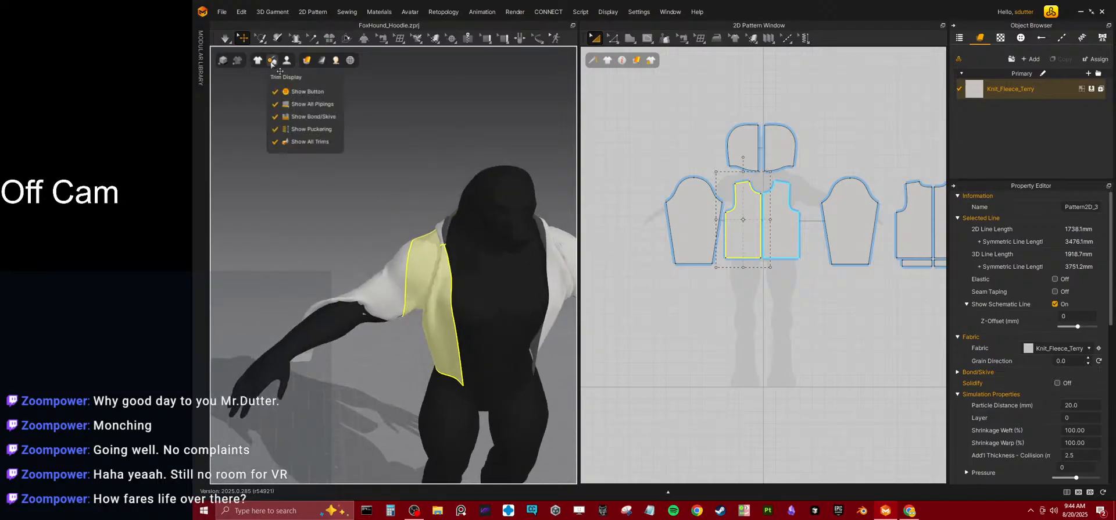
Try the Schematic Render display on the 3D garment, toggling it on and off.
{"action": "left_click", "coordinate": [236, 61]}
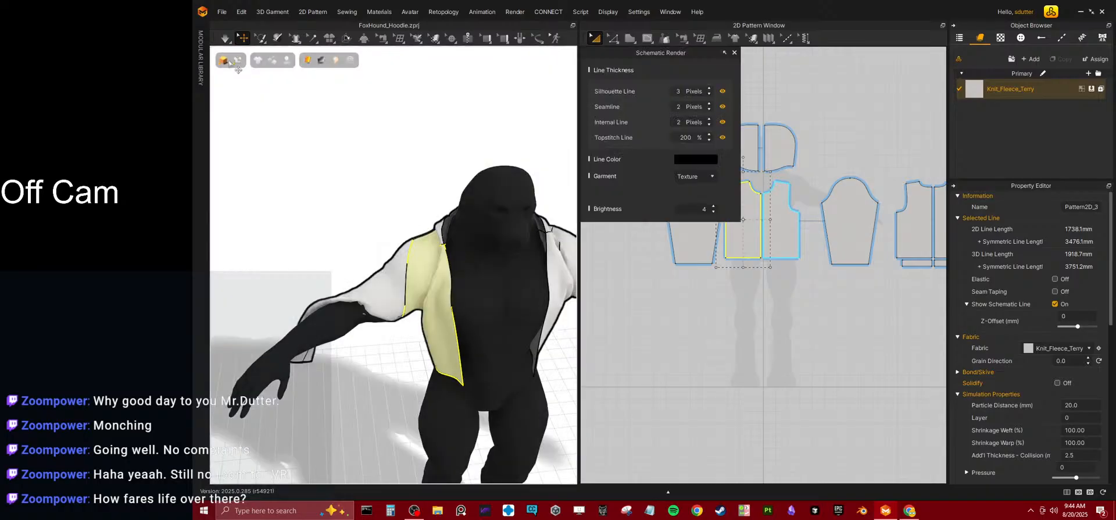
{"action": "left_click", "coordinate": [236, 63]}
{"action": "left_click", "coordinate": [223, 61]}
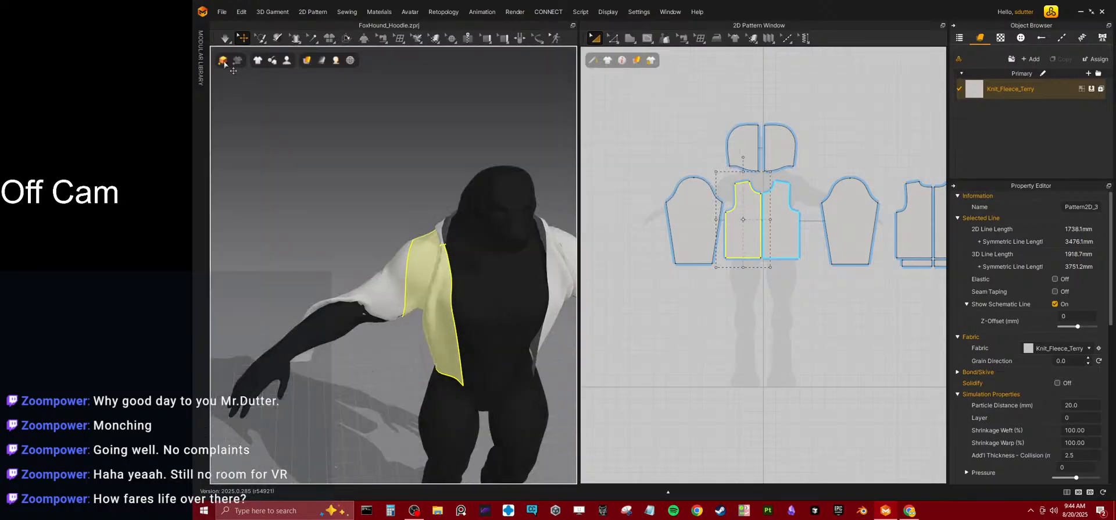
{"action": "left_click", "coordinate": [224, 62]}
{"action": "left_click", "coordinate": [225, 62]}
{"action": "left_click", "coordinate": [224, 62]}
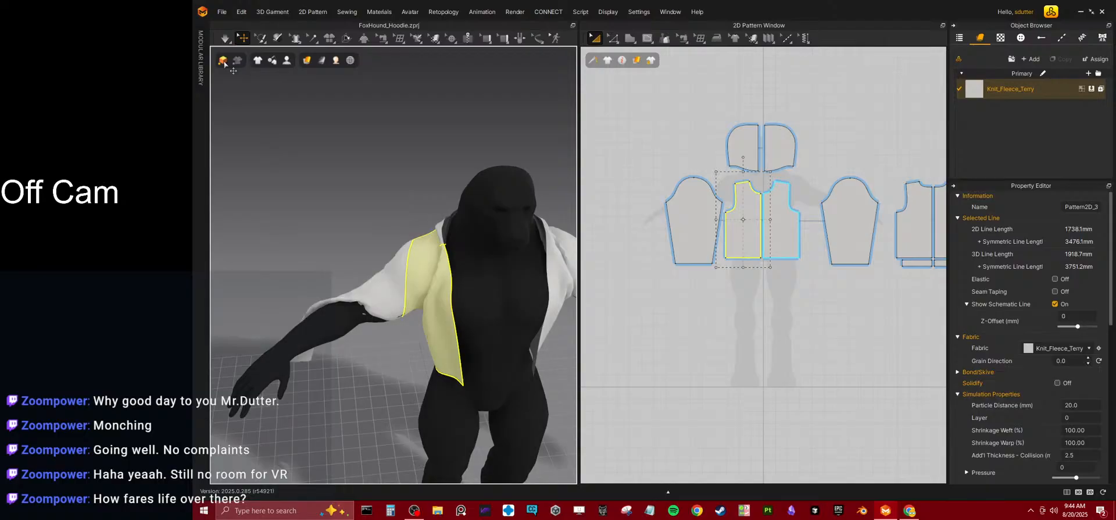
{"action": "left_click", "coordinate": [225, 62]}
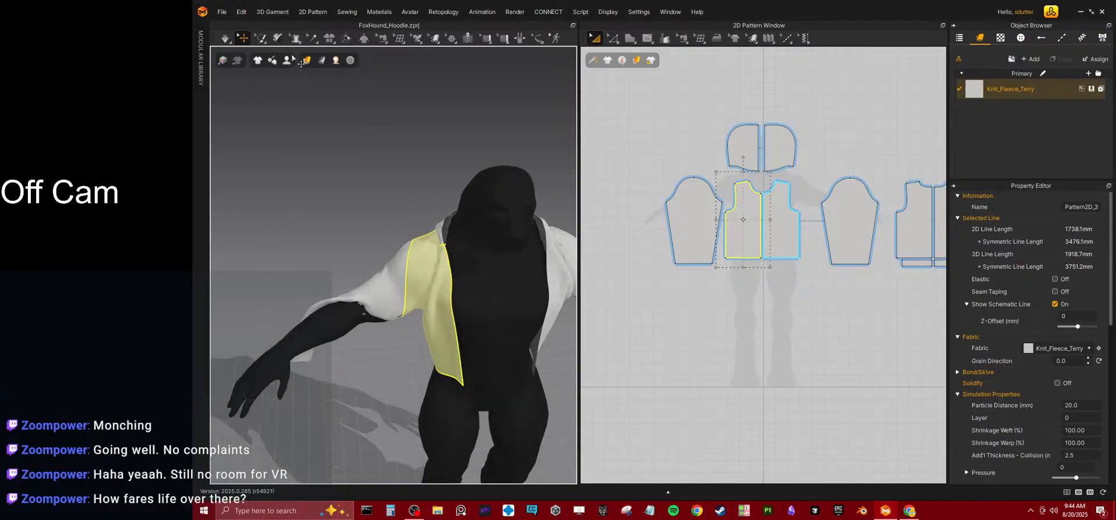
Show the avatar's arrangement points and rearrange the avatar's right sleeve around its forearm at a wrist point.
{"action": "mouse_move", "coordinate": [288, 64]}
{"action": "mouse_move", "coordinate": [291, 65]}
{"action": "left_click", "coordinate": [309, 106]}
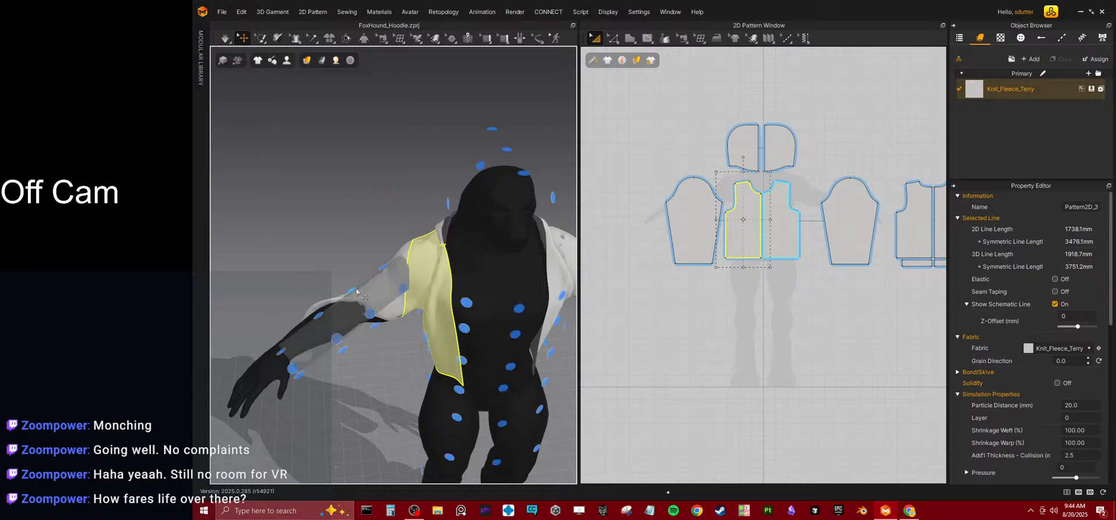
{"action": "left_click", "coordinate": [397, 285]}
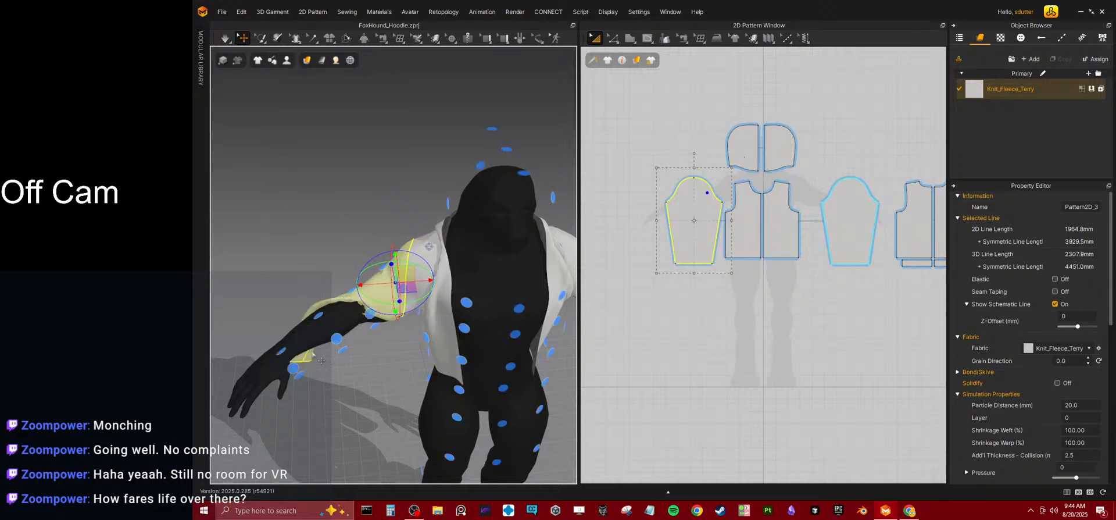
{"action": "left_click", "coordinate": [294, 369]}
{"action": "right_click_drag", "start_coordinate": [333, 327], "coordinate": [423, 285]}
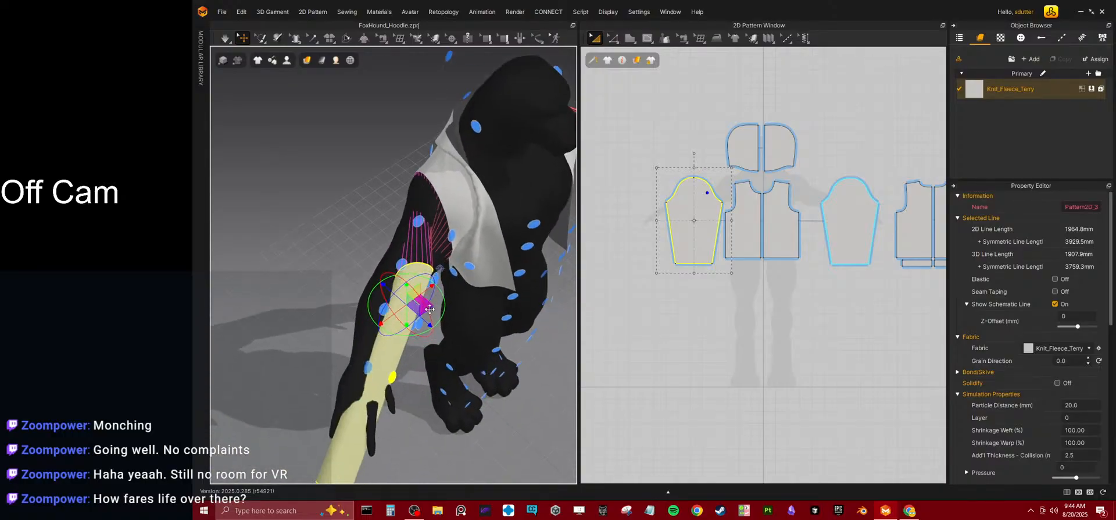
{"action": "left_click_drag", "start_coordinate": [427, 274], "coordinate": [436, 236]}
{"action": "right_click_drag", "start_coordinate": [423, 287], "coordinate": [452, 255]}
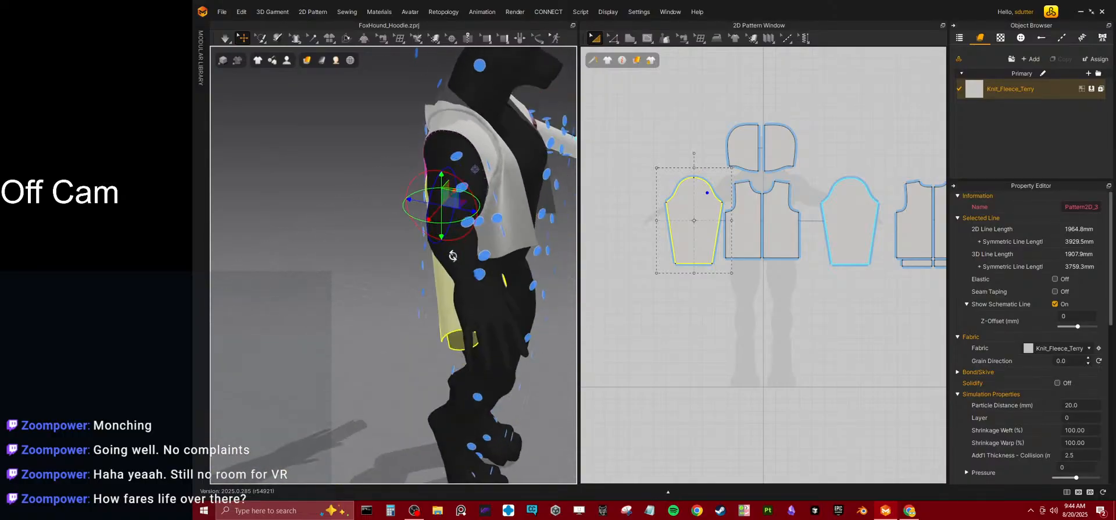
Widen the mirrored sleeve patterns outward, and briefly simulate so the sleeves settle toward the armholes.
{"action": "left_click_drag", "start_coordinate": [655, 220], "coordinate": [629, 219]}
{"action": "right_click_drag", "start_coordinate": [433, 292], "coordinate": [422, 186]}
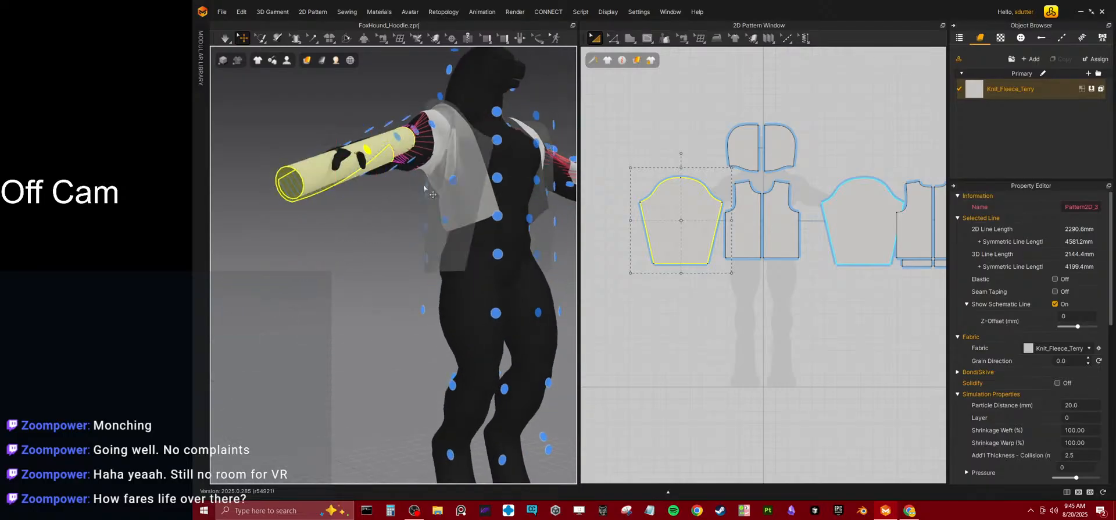
{"action": "key", "text": "space"}
{"action": "right_click_drag", "start_coordinate": [411, 207], "coordinate": [377, 262]}
{"action": "key", "text": "space"}
{"action": "right_click_drag", "start_coordinate": [384, 189], "coordinate": [427, 245]}
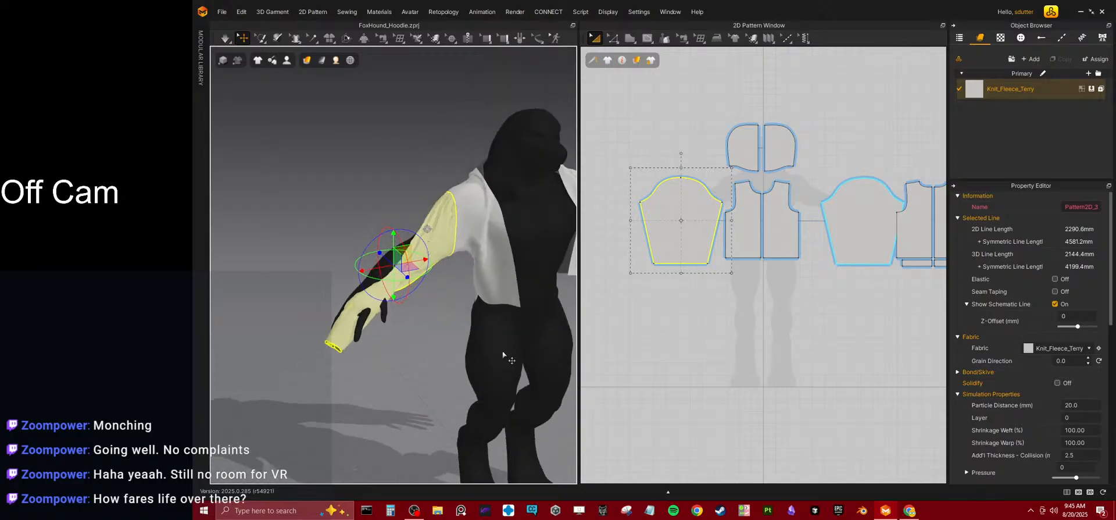
Examine how the widened sleeve sits along the avatar's right arm and wrist from several angles.
{"action": "right_click_drag", "start_coordinate": [522, 303], "coordinate": [403, 289]}
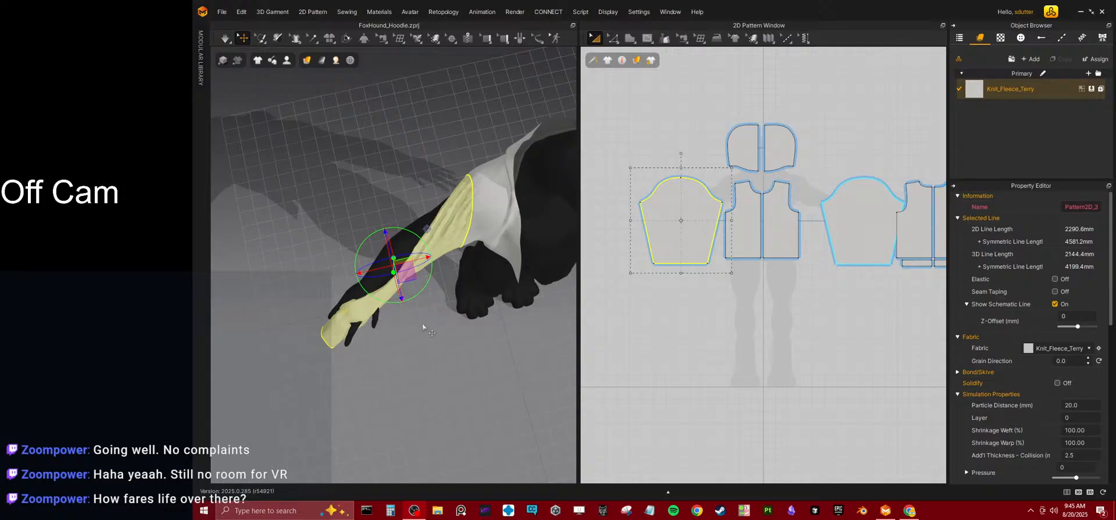
{"action": "right_click_drag", "start_coordinate": [421, 319], "coordinate": [470, 304]}
{"action": "scroll", "coordinate": [406, 267], "scroll_direction": "up", "scroll_amount": 5}
{"action": "right_click_drag", "start_coordinate": [381, 297], "coordinate": [501, 266]}
{"action": "right_click_drag", "start_coordinate": [356, 278], "coordinate": [390, 277]}
{"action": "scroll", "coordinate": [391, 278], "scroll_direction": "down", "scroll_amount": 3}
{"action": "middle_click_drag", "start_coordinate": [390, 278], "coordinate": [473, 235]}
{"action": "right_click_drag", "start_coordinate": [473, 234], "coordinate": [455, 246]}
{"action": "left_click_drag", "start_coordinate": [378, 223], "coordinate": [433, 215]}
{"action": "right_click_drag", "start_coordinate": [433, 215], "coordinate": [354, 220]}
Run the simulation and pull the avatar's right sleeve over the upper arm and elbow.
{"action": "key", "text": "space"}
{"action": "right_click_drag", "start_coordinate": [446, 266], "coordinate": [419, 294]}
{"action": "scroll", "coordinate": [406, 318], "scroll_direction": "down", "scroll_amount": 3}
{"action": "left_click_drag", "start_coordinate": [420, 294], "coordinate": [597, 444]}
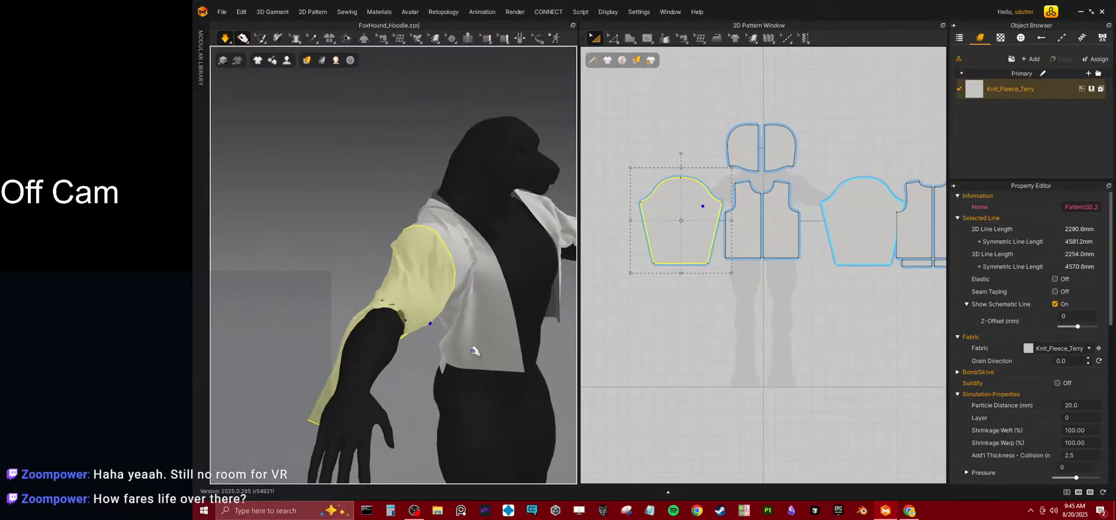
{"action": "right_click_drag", "start_coordinate": [448, 323], "coordinate": [466, 361]}
{"action": "left_click_drag", "start_coordinate": [414, 320], "coordinate": [909, 421]}
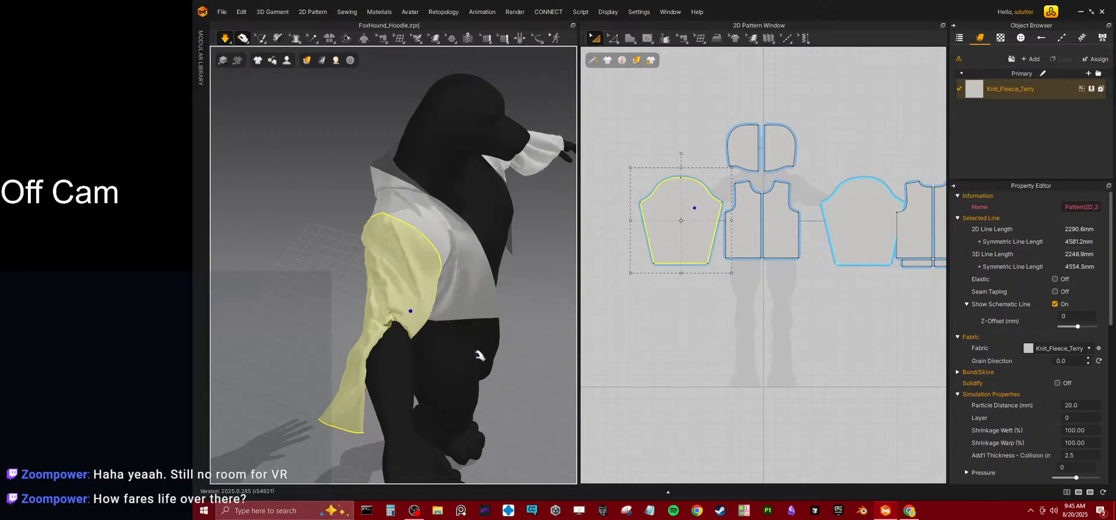
{"action": "left_click_drag", "start_coordinate": [415, 324], "coordinate": [633, 441]}
{"action": "right_click_drag", "start_coordinate": [401, 358], "coordinate": [433, 367]}
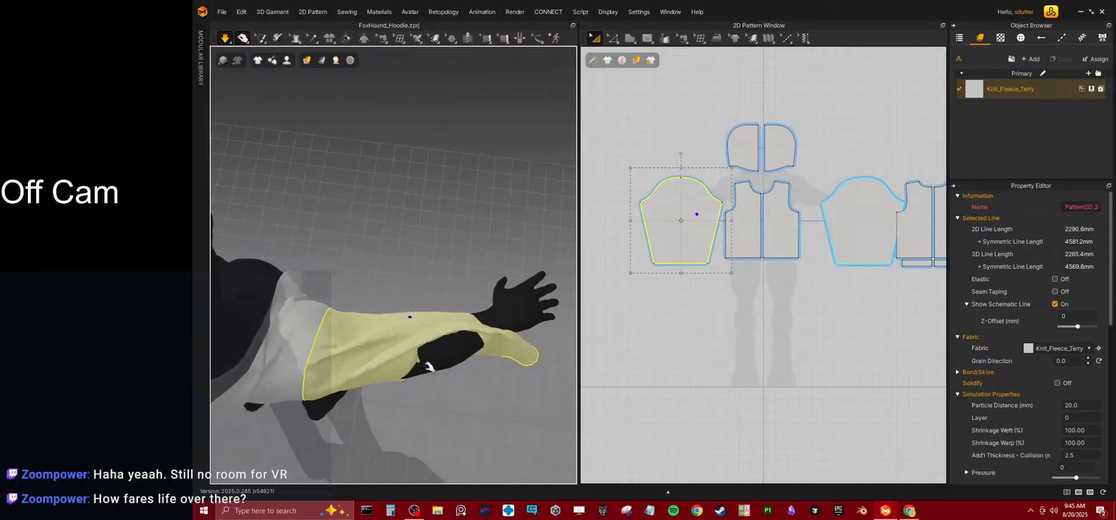
Pull the avatar's right sleeve along the forearm toward the wrist while the simulation runs.
{"action": "left_click_drag", "start_coordinate": [452, 437], "coordinate": [505, 504]}
{"action": "left_click", "coordinate": [497, 401]}
{"action": "middle_click_drag", "start_coordinate": [497, 401], "coordinate": [441, 429]}
{"action": "left_click_drag", "start_coordinate": [386, 325], "coordinate": [323, 187]}
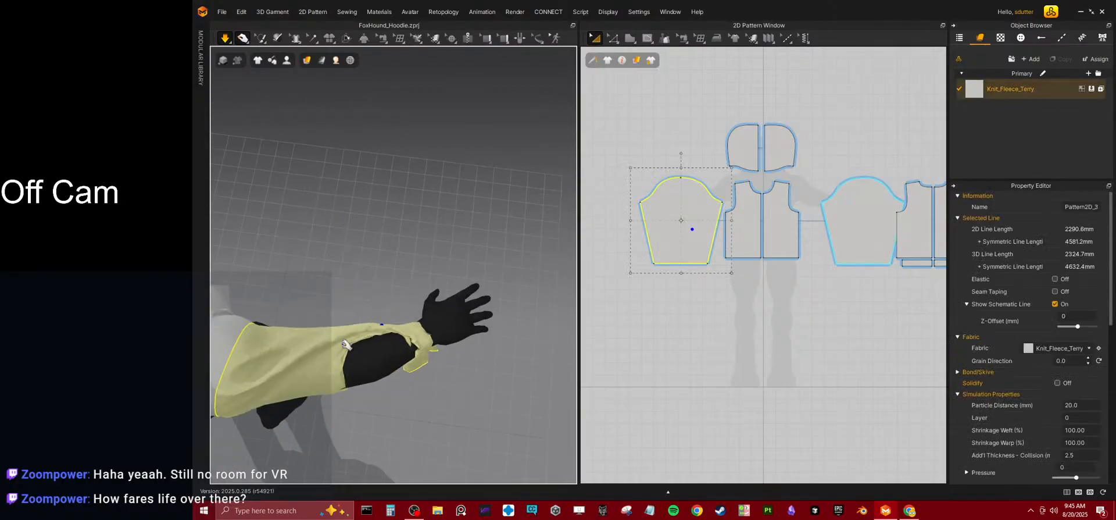
{"action": "left_click", "coordinate": [350, 358]}
{"action": "left_click_drag", "start_coordinate": [341, 378], "coordinate": [475, 478]}
{"action": "right_click_drag", "start_coordinate": [453, 421], "coordinate": [409, 386]}
{"action": "middle_click_drag", "start_coordinate": [410, 386], "coordinate": [395, 299]}
{"action": "right_click_drag", "start_coordinate": [395, 300], "coordinate": [412, 259]}
{"action": "left_click_drag", "start_coordinate": [410, 318], "coordinate": [463, 343]}
{"action": "right_click_drag", "start_coordinate": [463, 343], "coordinate": [370, 332]}
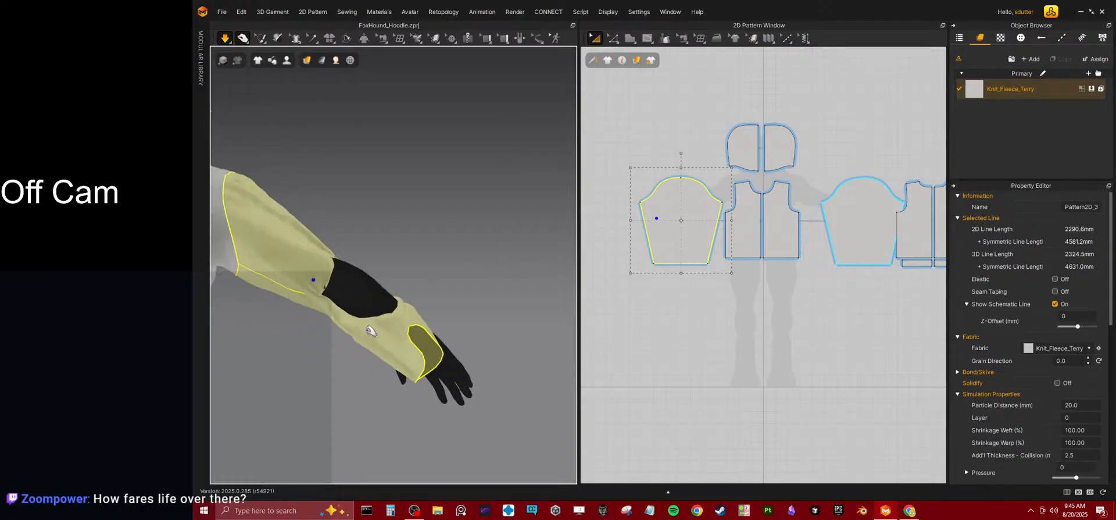
Pull the avatar's right sleeve over the exposed forearm so the fabric encloses the arm down to the wrist.
{"action": "left_click_drag", "start_coordinate": [375, 317], "coordinate": [446, 226]}
{"action": "right_click_drag", "start_coordinate": [446, 226], "coordinate": [378, 335]}
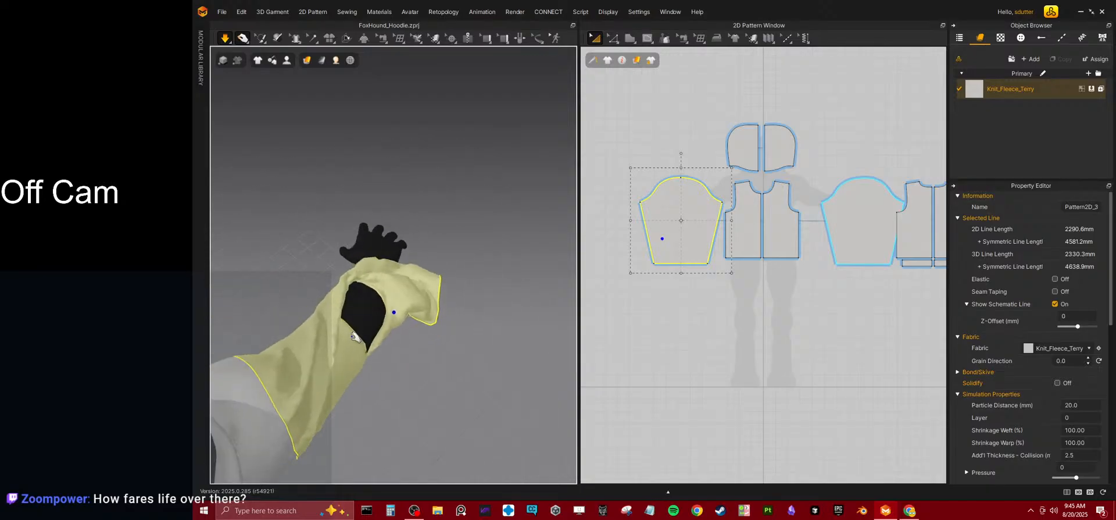
{"action": "left_click_drag", "start_coordinate": [589, 329], "coordinate": [578, 401]}
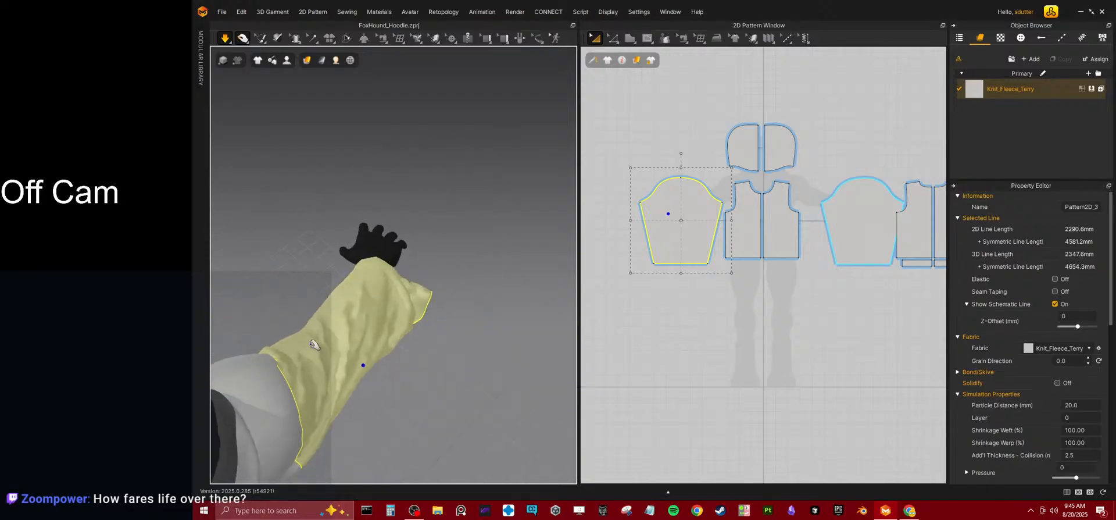
{"action": "right_click_drag", "start_coordinate": [427, 273], "coordinate": [469, 336]}
{"action": "left_click_drag", "start_coordinate": [468, 336], "coordinate": [508, 288]}
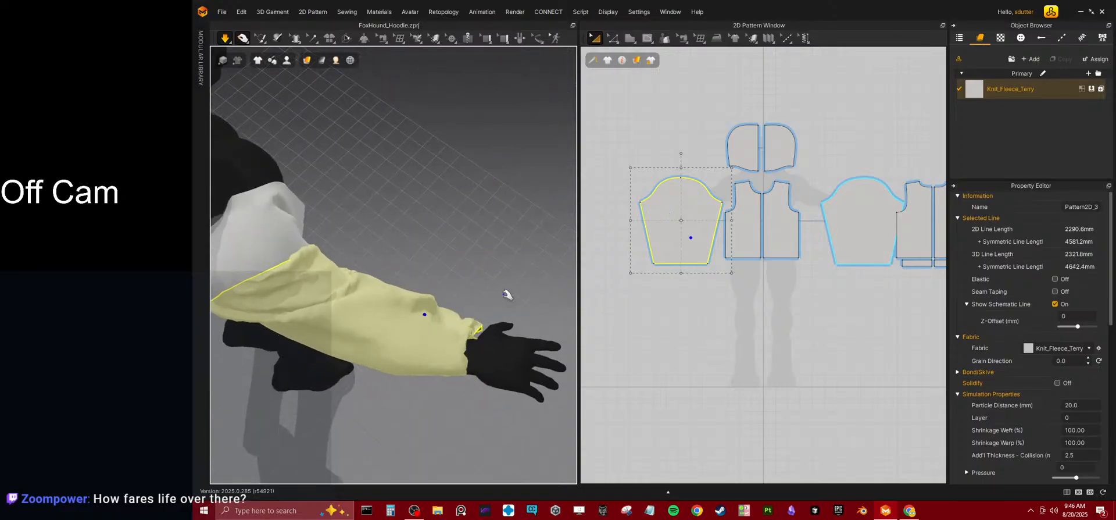
{"action": "right_click_drag", "start_coordinate": [486, 299], "coordinate": [368, 264]}
{"action": "left_click_drag", "start_coordinate": [459, 329], "coordinate": [360, 230]}
{"action": "right_click_drag", "start_coordinate": [321, 326], "coordinate": [459, 231]}
{"action": "right_click_drag", "start_coordinate": [440, 264], "coordinate": [428, 284]}
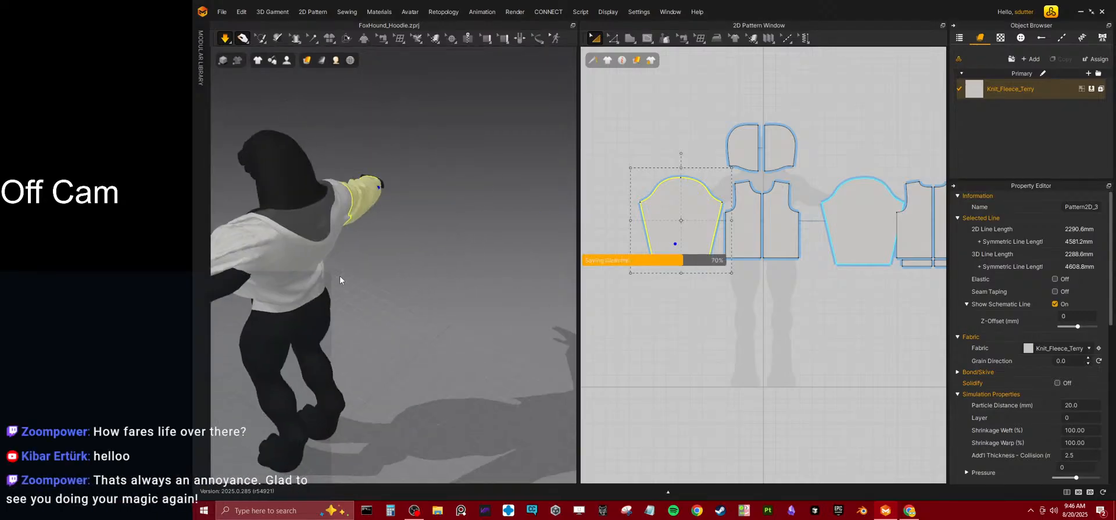
Pull the avatar's left sleeve down around the upper arm and elbow in the running simulation.
{"action": "right_click_drag", "start_coordinate": [330, 262], "coordinate": [501, 217]}
{"action": "left_click", "coordinate": [501, 216]}
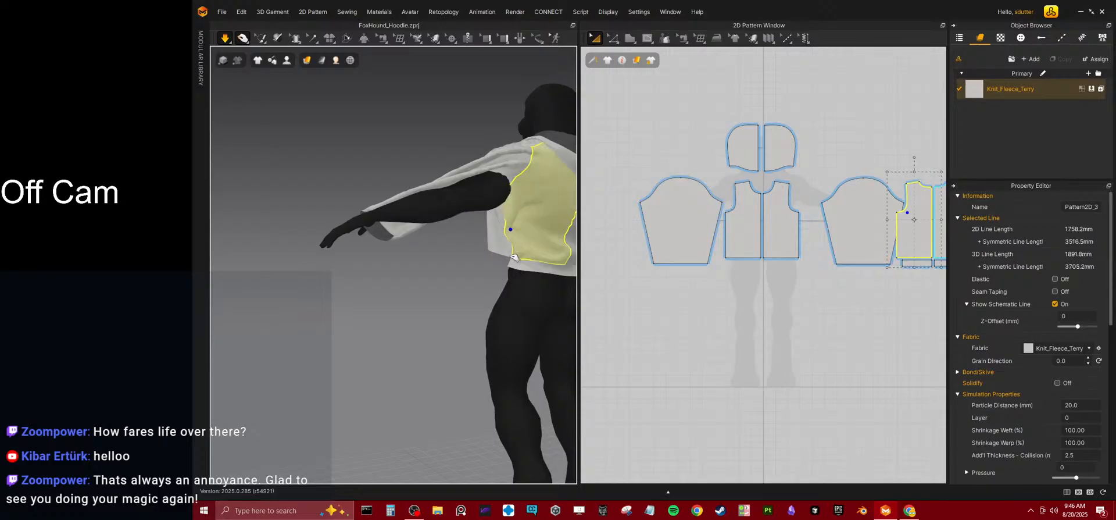
{"action": "left_click", "coordinate": [484, 207]}
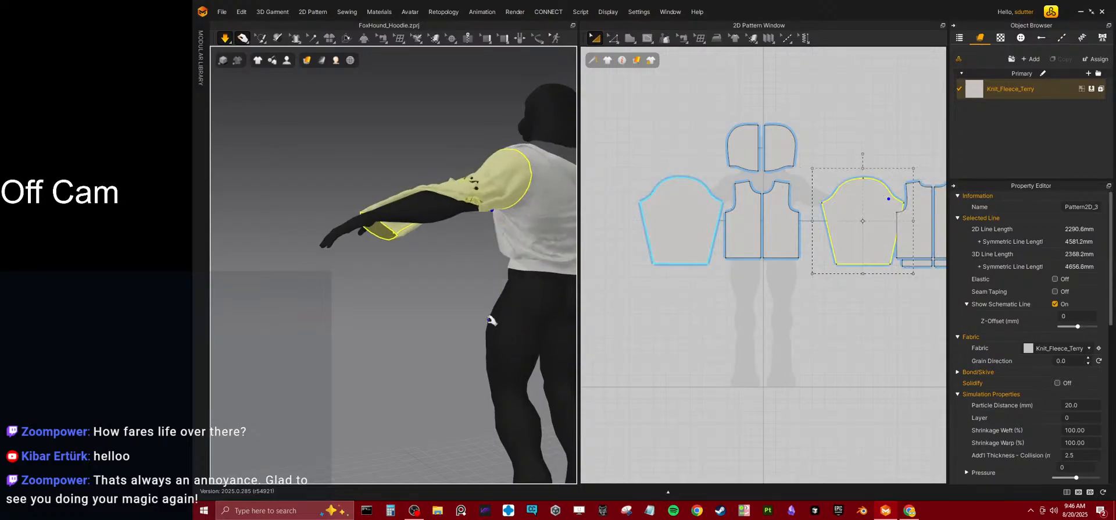
{"action": "left_click_drag", "start_coordinate": [476, 196], "coordinate": [472, 380]}
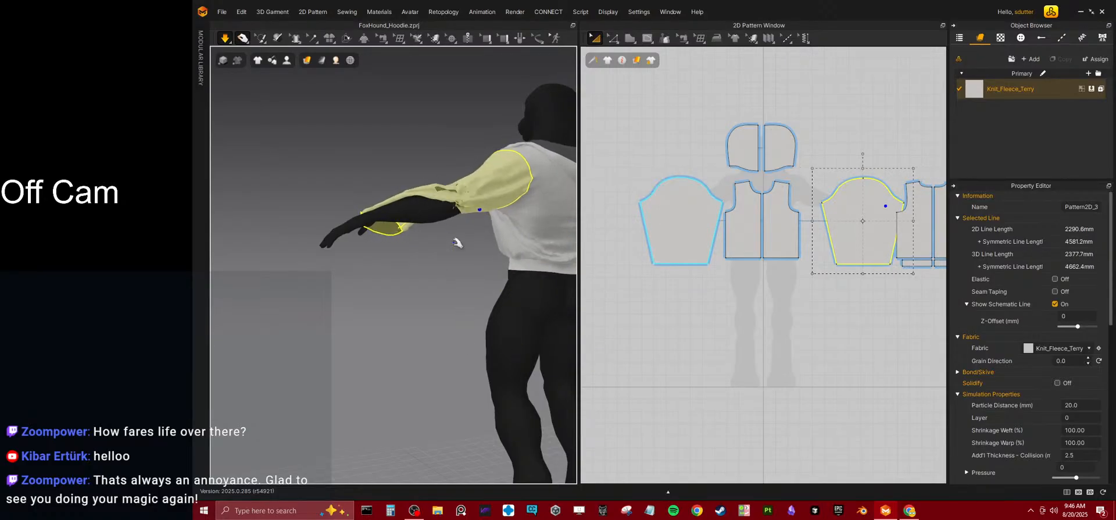
{"action": "left_click_drag", "start_coordinate": [460, 203], "coordinate": [467, 247]}
{"action": "left_click_drag", "start_coordinate": [477, 203], "coordinate": [474, 234]}
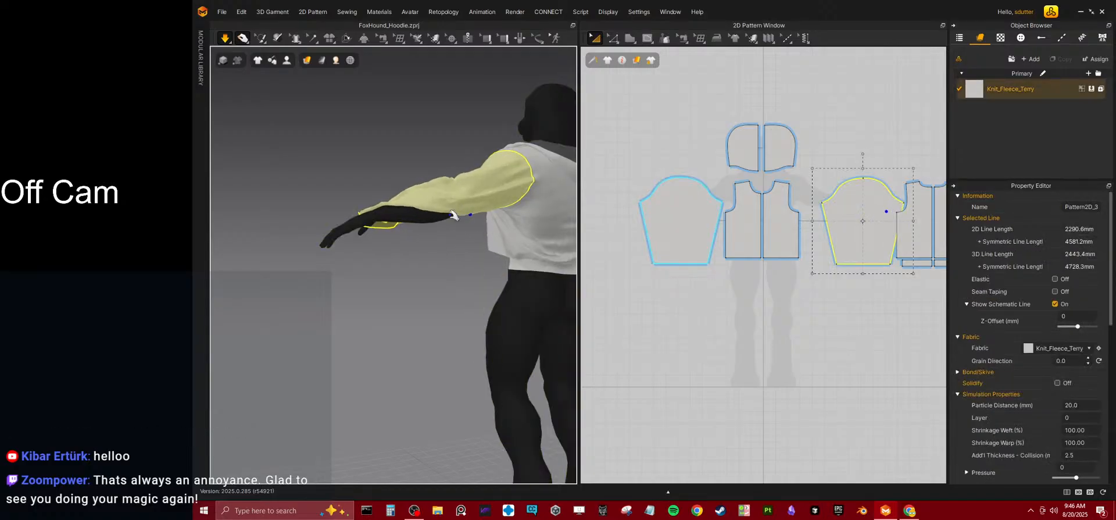
Tug the underside of the avatar's left sleeve so it wraps the elbow and forearm.
{"action": "right_click_drag", "start_coordinate": [461, 209], "coordinate": [432, 173]}
{"action": "left_click_drag", "start_coordinate": [456, 229], "coordinate": [453, 307]}
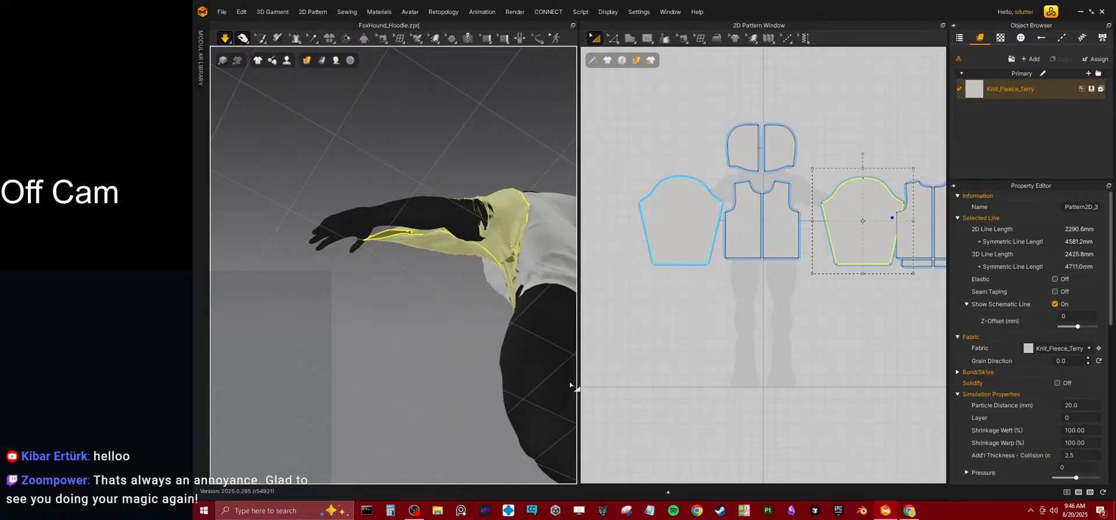
{"action": "right_click_drag", "start_coordinate": [426, 264], "coordinate": [428, 366]}
{"action": "right_click_drag", "start_coordinate": [473, 220], "coordinate": [458, 168]}
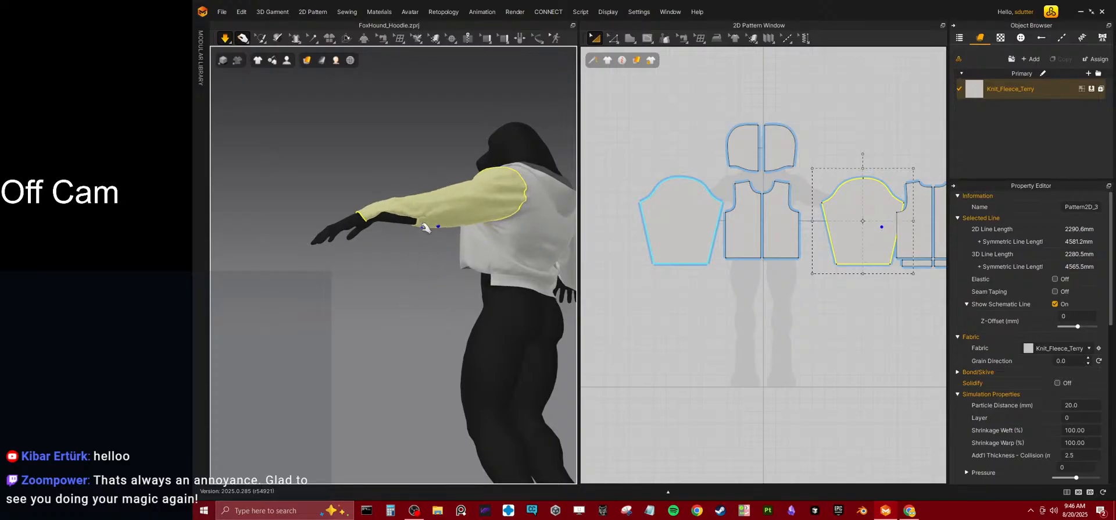
Pull the hem end of the avatar's left sleeve around the wrist.
{"action": "left_click_drag", "start_coordinate": [418, 233], "coordinate": [318, 364]}
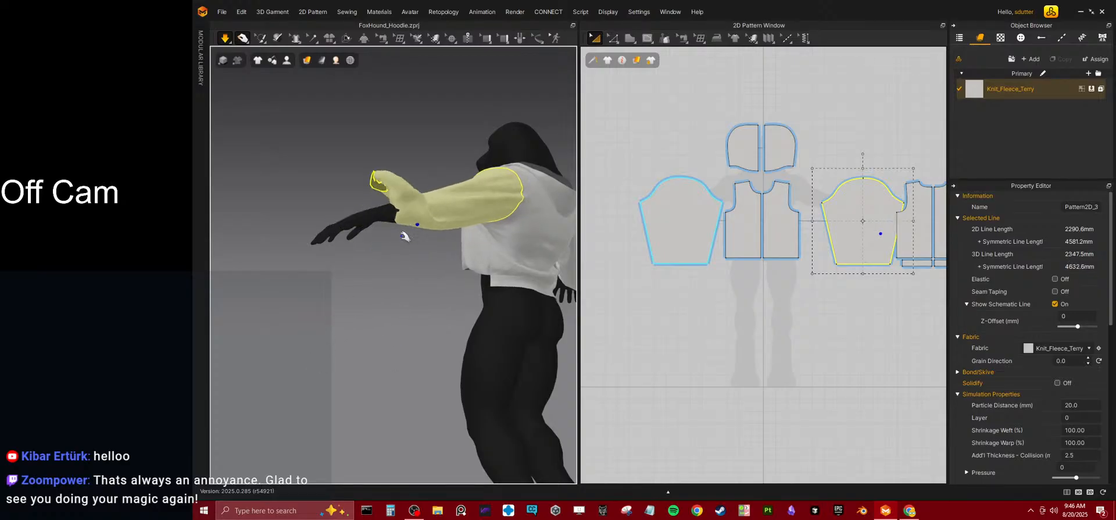
{"action": "right_click_drag", "start_coordinate": [395, 234], "coordinate": [455, 221]}
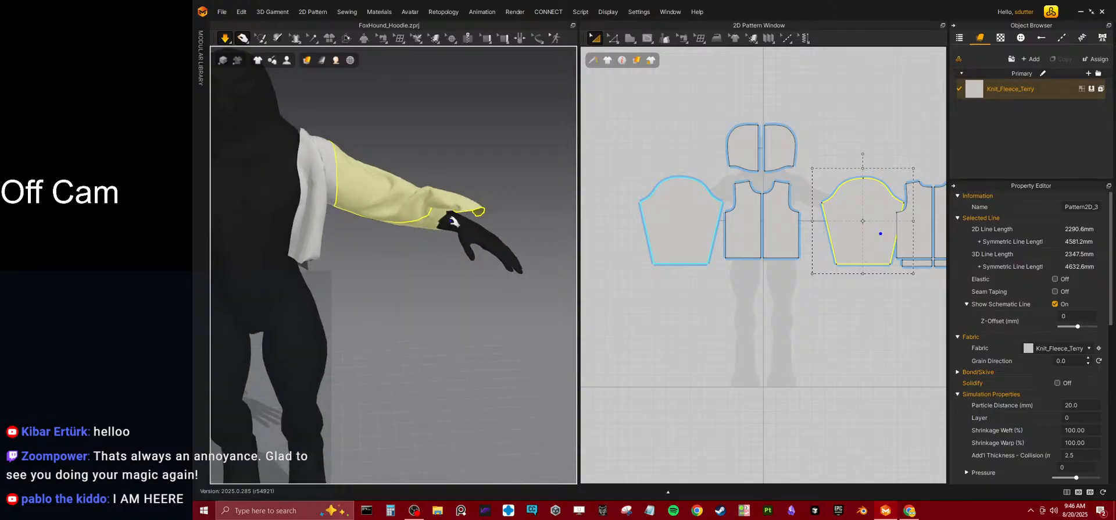
{"action": "right_click_drag", "start_coordinate": [402, 364], "coordinate": [435, 278]}
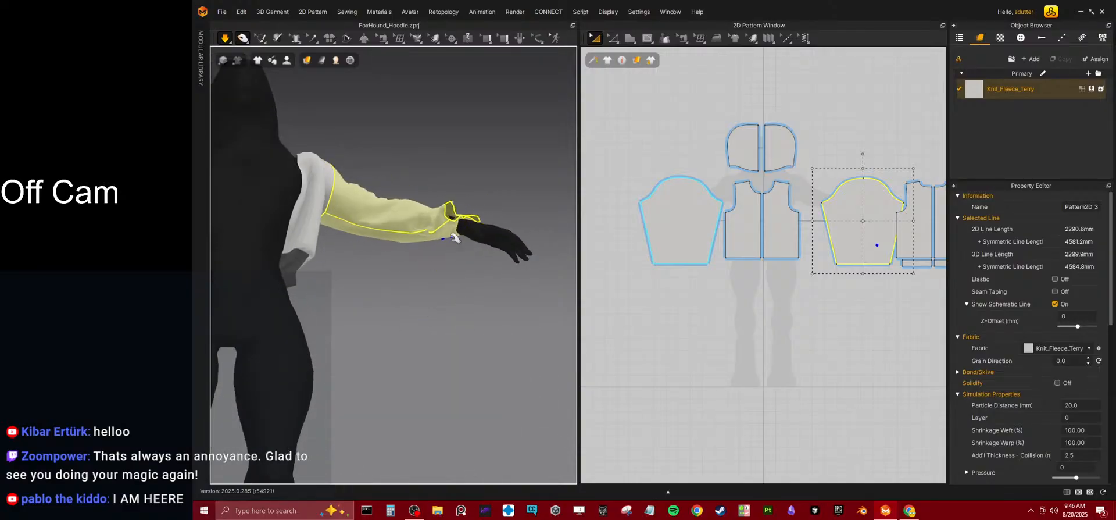
{"action": "right_click_drag", "start_coordinate": [462, 271], "coordinate": [386, 341]}
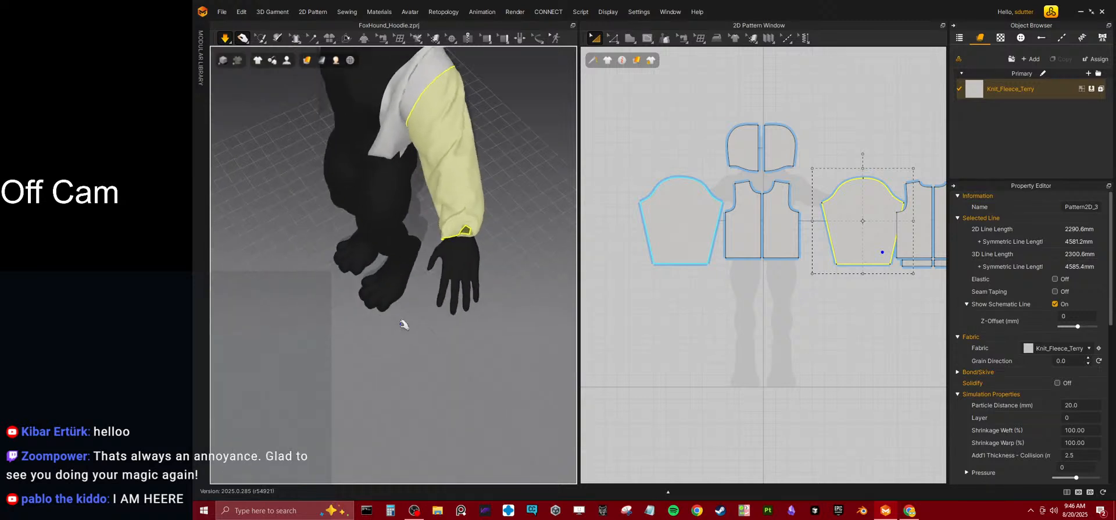
{"action": "right_click_drag", "start_coordinate": [547, 237], "coordinate": [398, 297]}
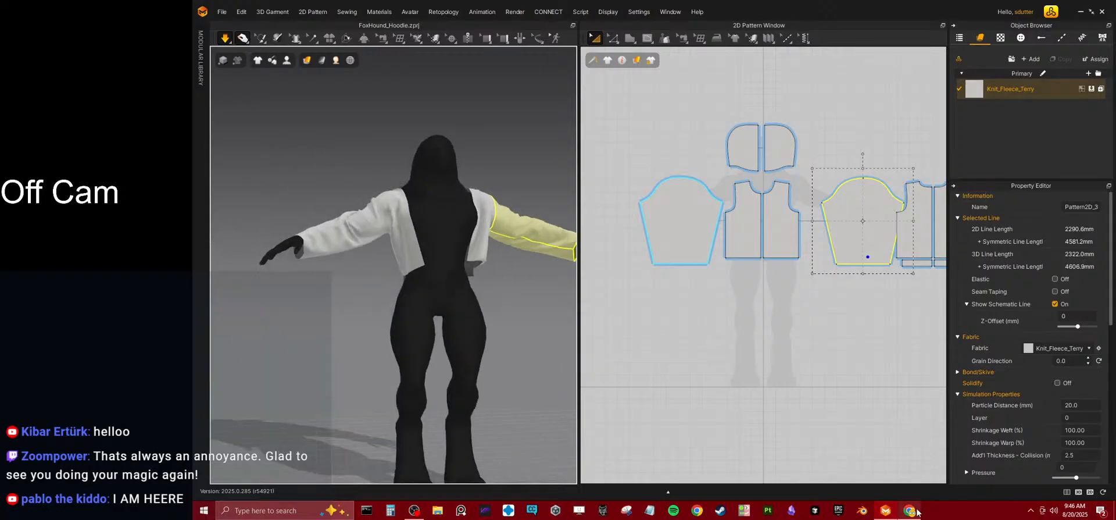
Switch to the Discord page in the browser to study the black jacket reference photo, and return to the garment.
{"action": "right_click_drag", "start_coordinate": [361, 238], "coordinate": [375, 265]}
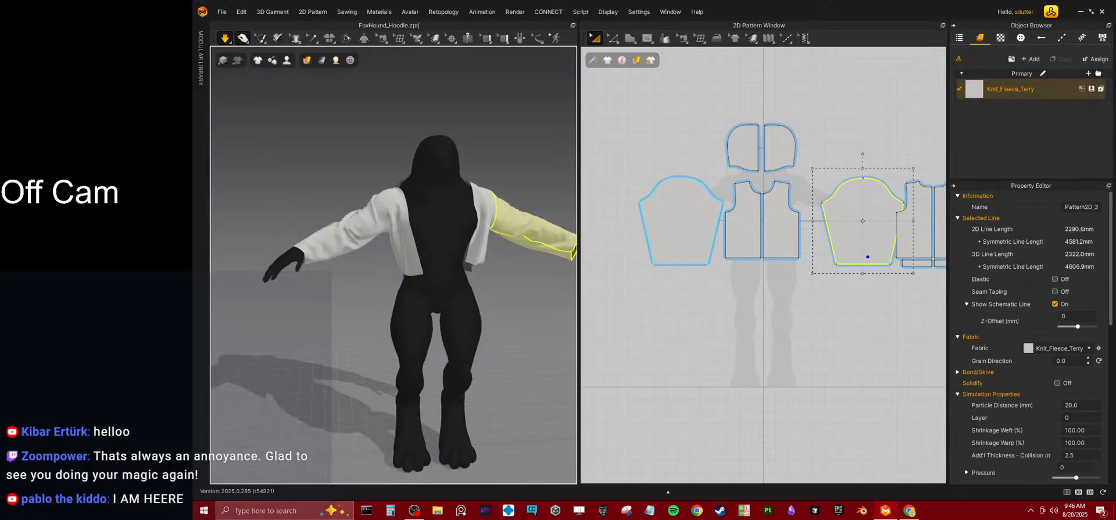
{"action": "left_click_drag", "start_coordinate": [1115, 348], "coordinate": [570, 0]}
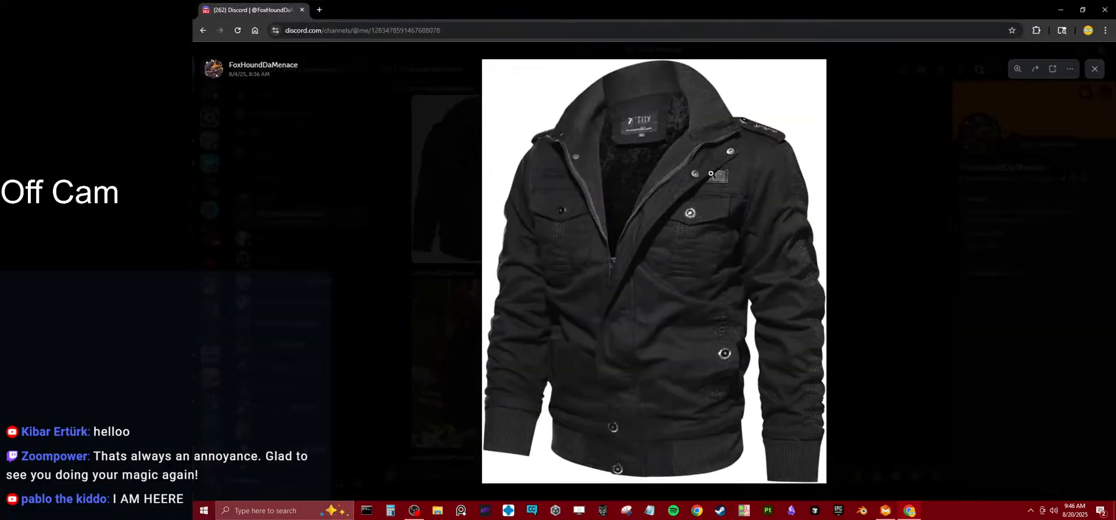
{"action": "left_click_drag", "start_coordinate": [260, 10], "coordinate": [1114, 325]}
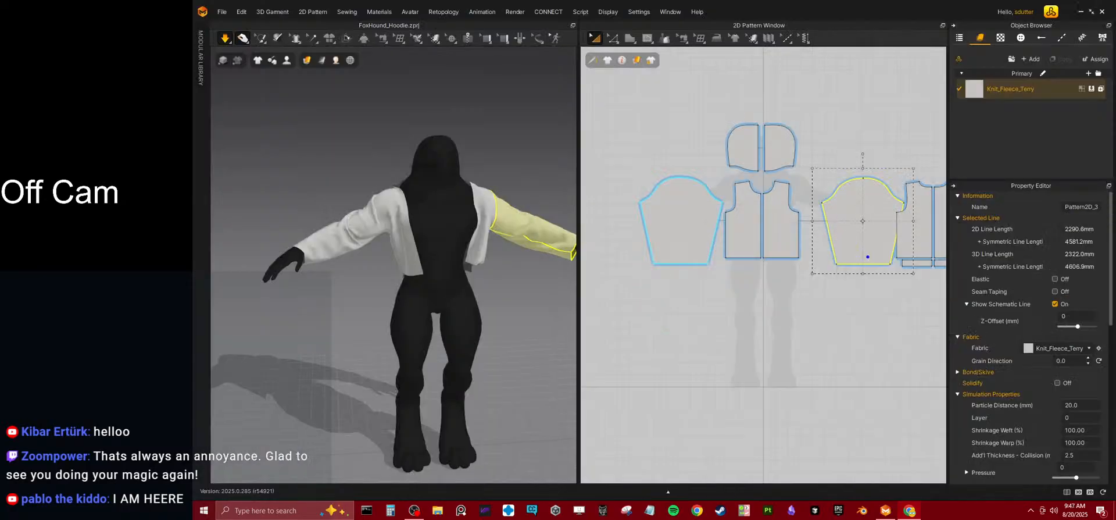
Set the length of the avatar's right sleeve hem line to 450 mm, extending it in both directions.
{"action": "right_click_drag", "start_coordinate": [394, 239], "coordinate": [419, 239]}
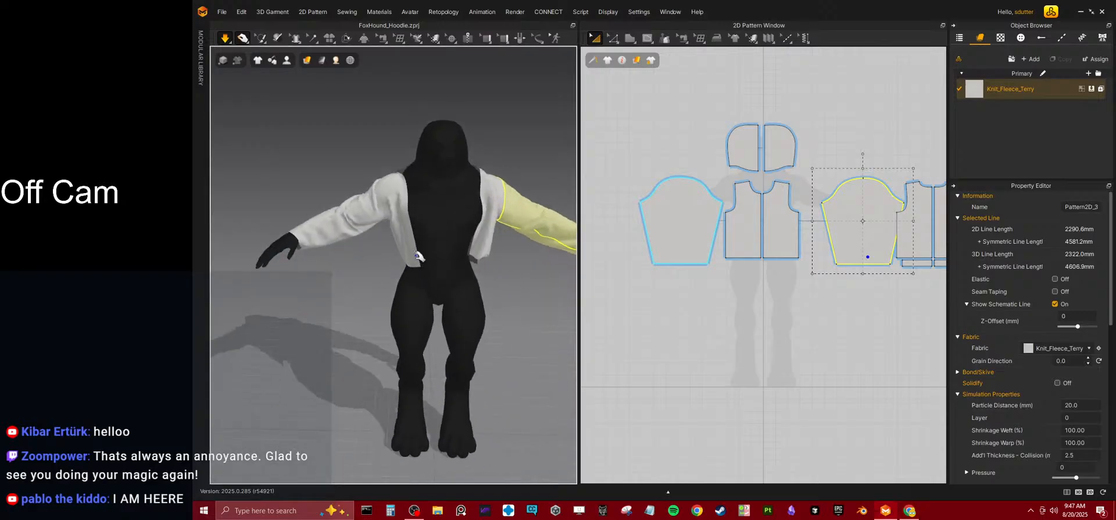
{"action": "middle_click_drag", "start_coordinate": [419, 239], "coordinate": [420, 303]}
{"action": "scroll", "coordinate": [420, 303], "scroll_direction": "up", "scroll_amount": 5}
{"action": "scroll", "coordinate": [395, 296], "scroll_direction": "up", "scroll_amount": 3}
{"action": "scroll", "coordinate": [669, 235], "scroll_direction": "up", "scroll_amount": 3}
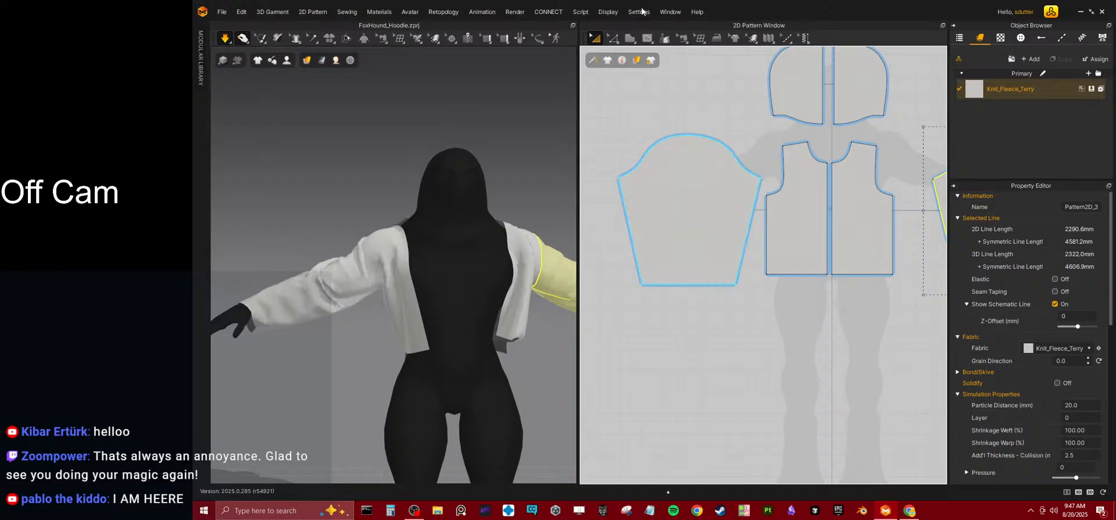
{"action": "left_click", "coordinate": [612, 38]}
{"action": "left_click", "coordinate": [649, 71]}
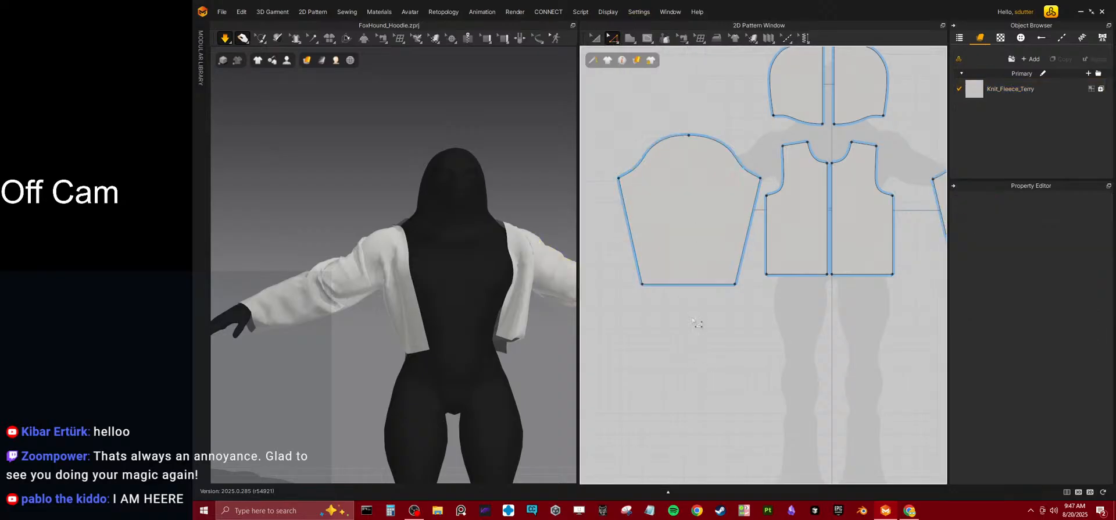
{"action": "left_click", "coordinate": [689, 286]}
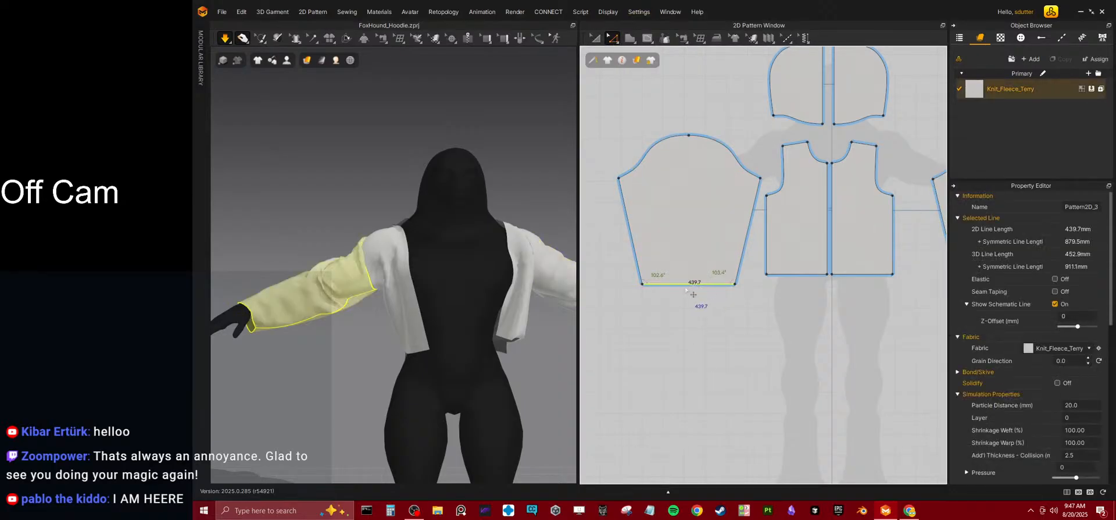
{"action": "right_click", "coordinate": [683, 287]}
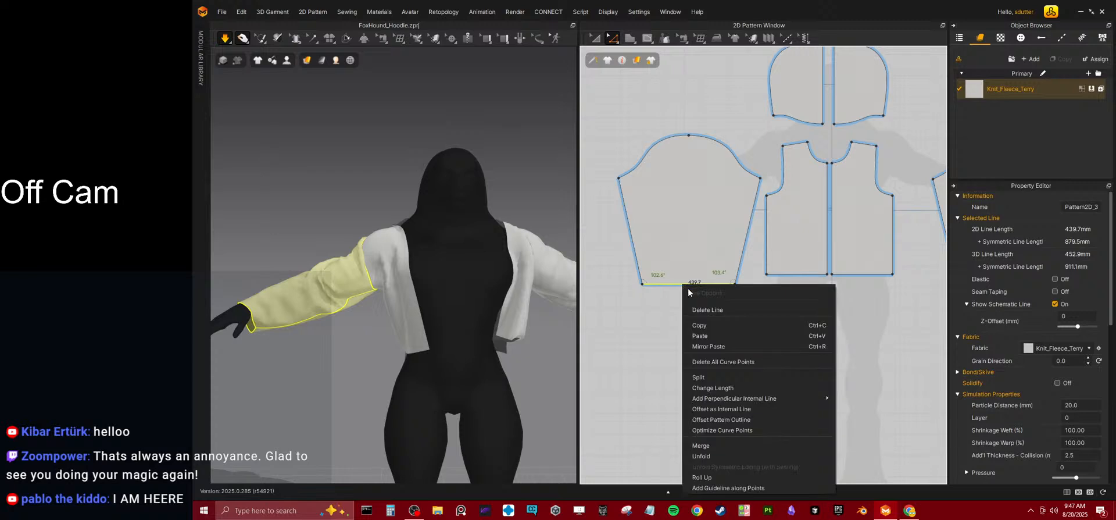
{"action": "left_click", "coordinate": [723, 388]}
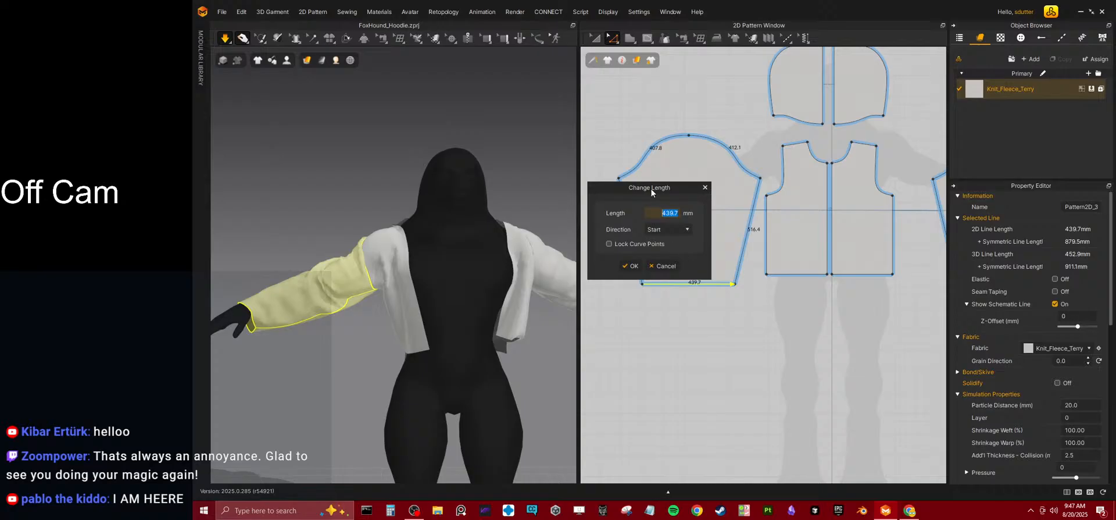
{"action": "left_click_drag", "start_coordinate": [650, 187], "coordinate": [798, 155]}
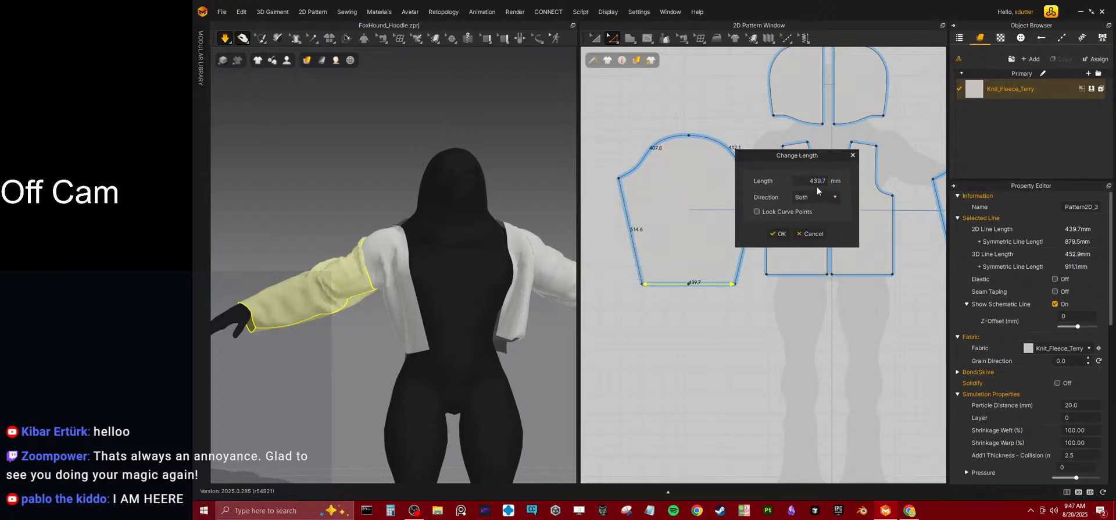
{"action": "type", "text": "450"}
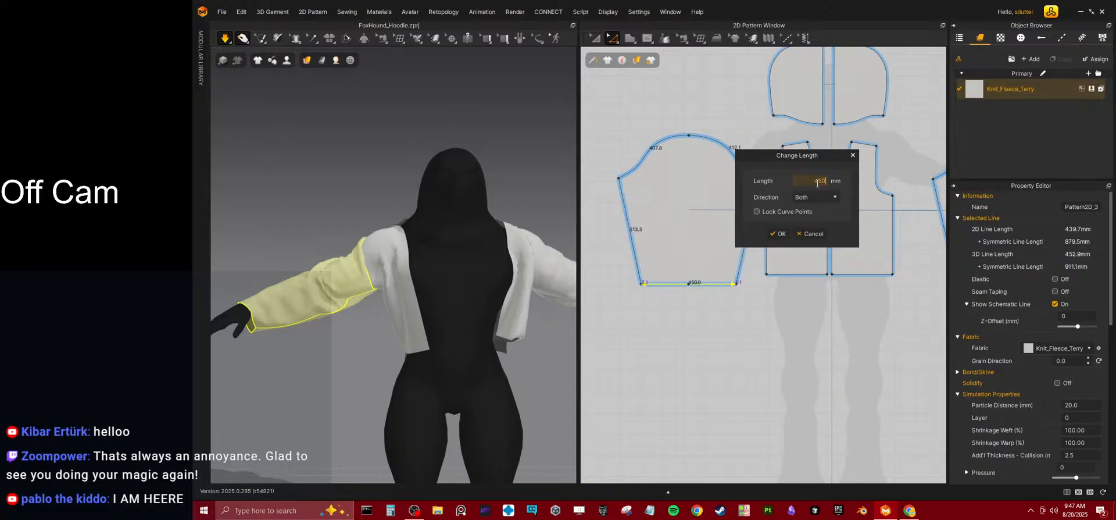
{"action": "key", "text": "Return"}
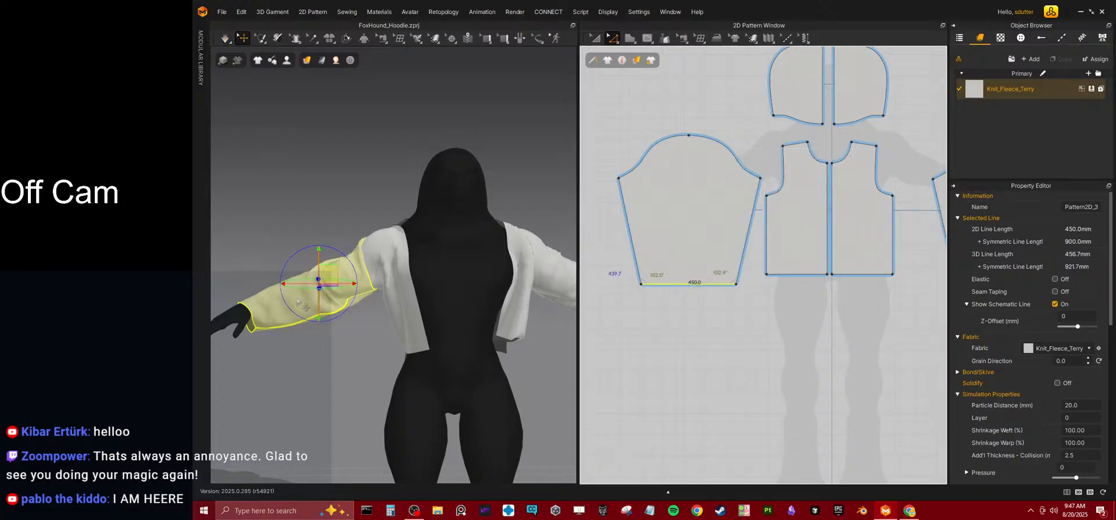
Run the simulation and pull the avatar's right front panel up towards the shoulder.
{"action": "key", "text": "space"}
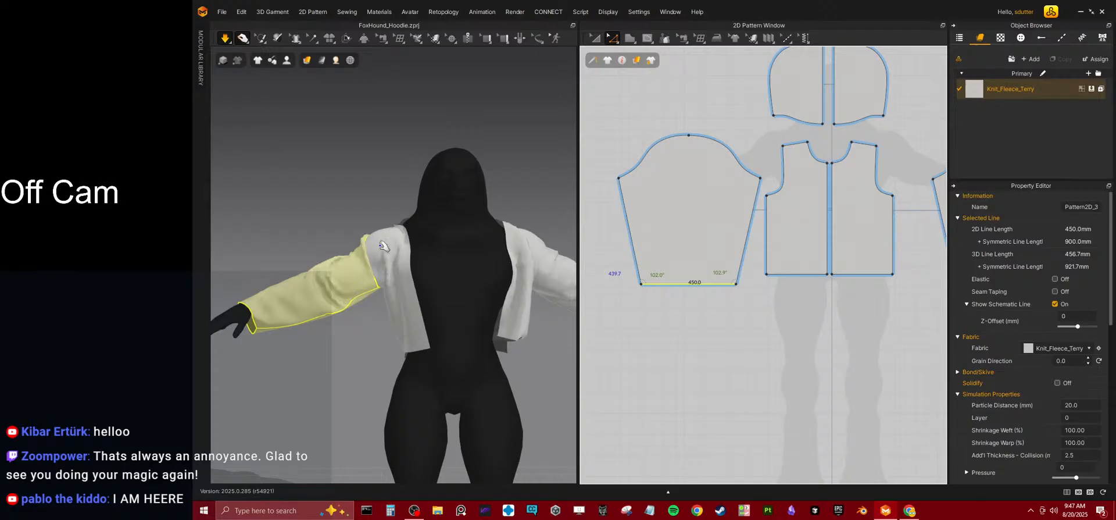
{"action": "left_click_drag", "start_coordinate": [405, 331], "coordinate": [401, 207]}
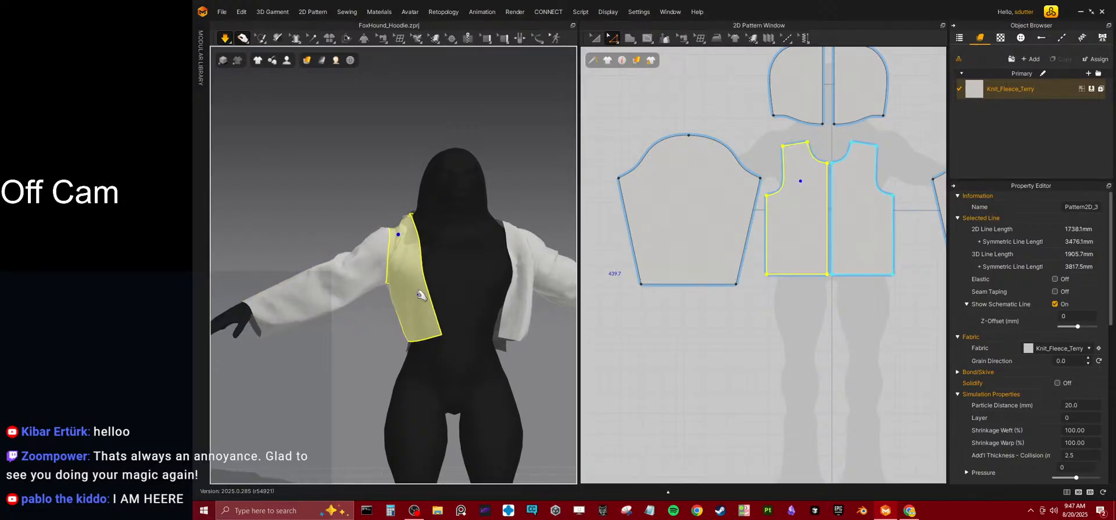
{"action": "right_click_drag", "start_coordinate": [435, 269], "coordinate": [591, 258]}
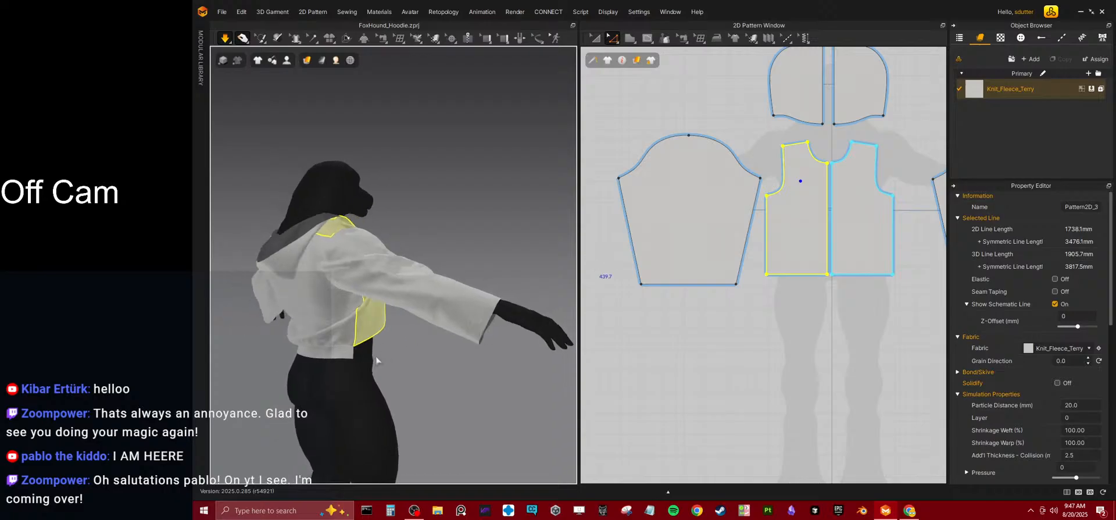
Delete the two narrow waistband patterns below the back body panels.
{"action": "scroll", "coordinate": [866, 256], "scroll_direction": "down", "scroll_amount": 3}
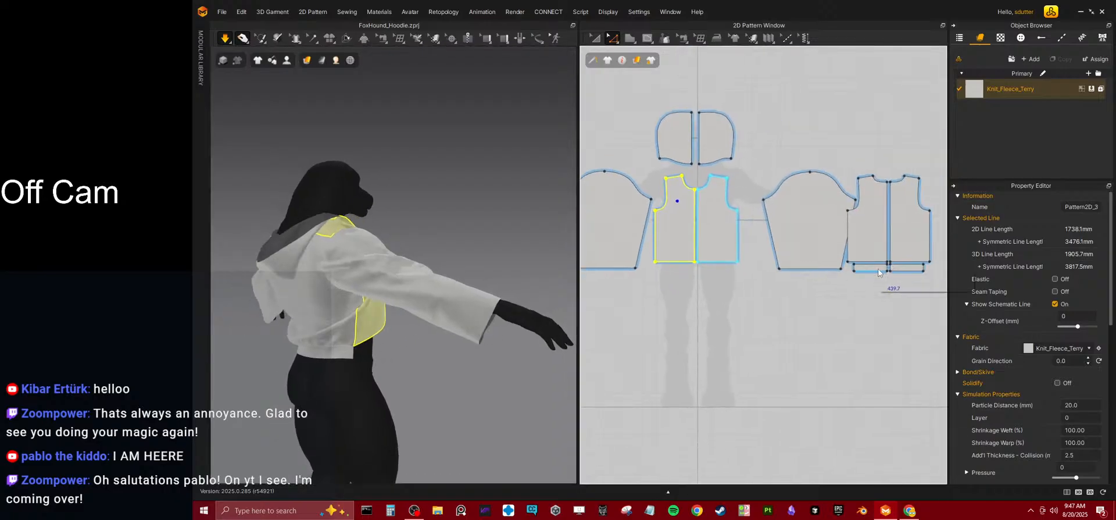
{"action": "left_click", "coordinate": [864, 281]}
{"action": "left_click", "coordinate": [595, 37]}
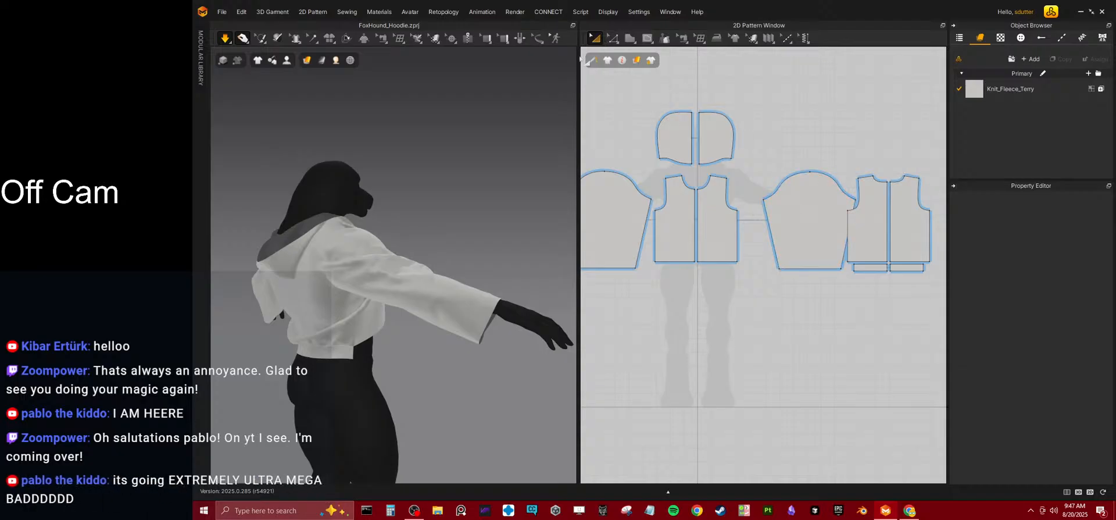
{"action": "left_click", "coordinate": [866, 267]}
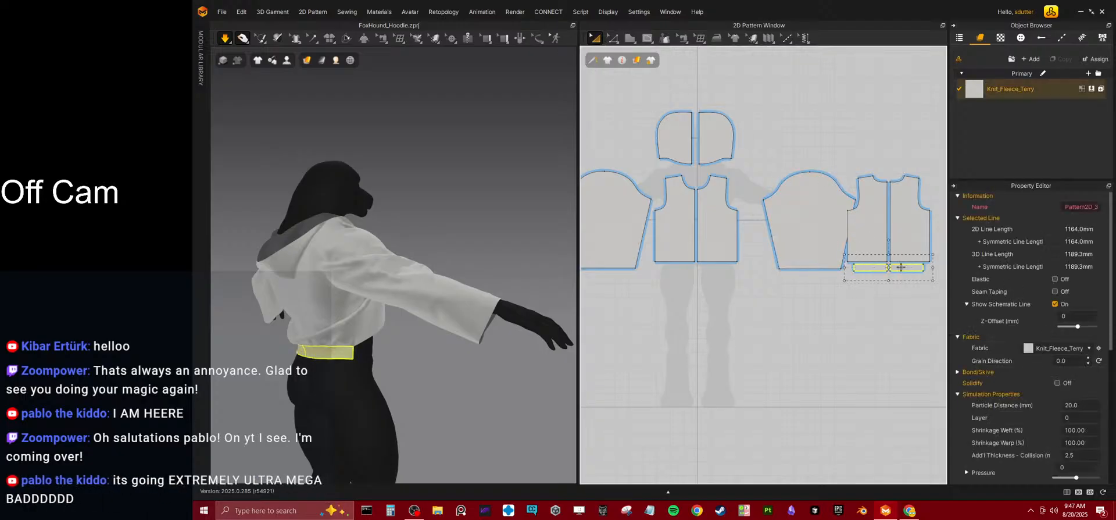
{"action": "key", "text": "Delete"}
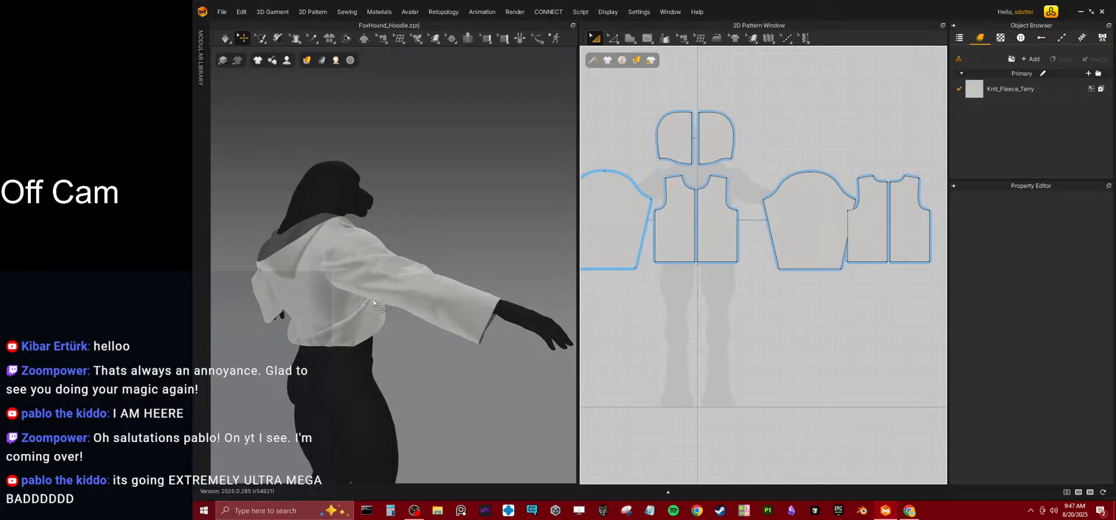
Select both halves of the hood on the avatar's back and delete them.
{"action": "right_click_drag", "start_coordinate": [378, 301], "coordinate": [418, 349]}
{"action": "middle_click_drag", "start_coordinate": [419, 349], "coordinate": [458, 260]}
{"action": "middle_click_drag", "start_coordinate": [668, 184], "coordinate": [698, 250]}
{"action": "left_click", "coordinate": [408, 286]}
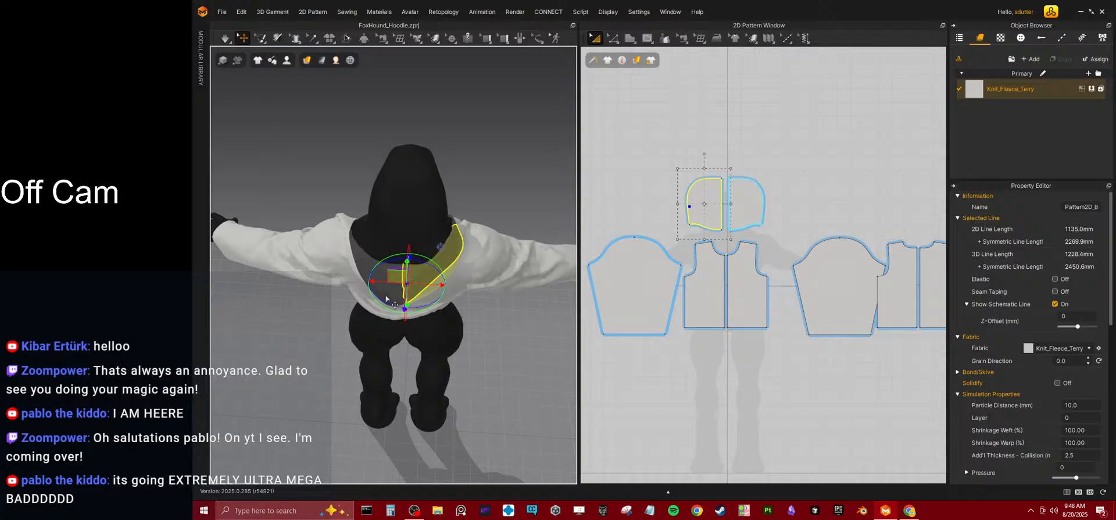
{"action": "left_click", "coordinate": [385, 296], "text": "shift"}
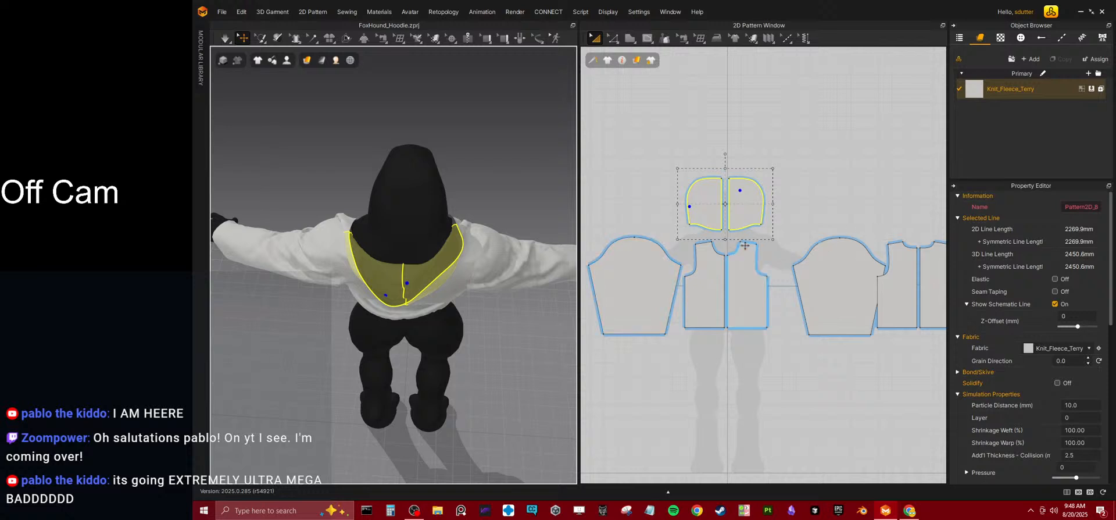
{"action": "key", "text": "Delete"}
Lengthen the front and back body panels by moving their hem lines down together, and simulate the garment.
{"action": "right_click_drag", "start_coordinate": [438, 256], "coordinate": [379, 204]}
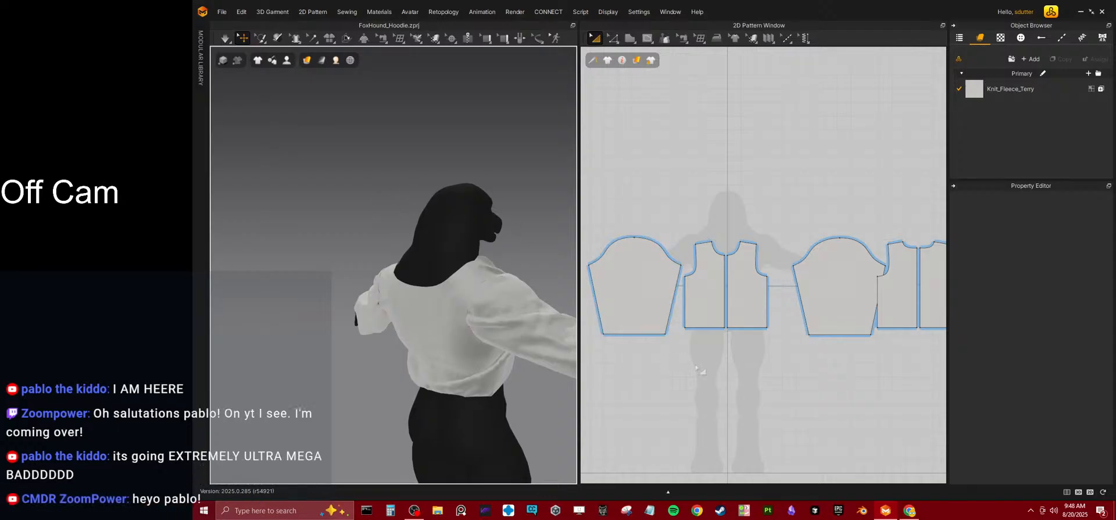
{"action": "scroll", "coordinate": [727, 254], "scroll_direction": "up", "scroll_amount": 5}
{"action": "middle_click_drag", "start_coordinate": [703, 195], "coordinate": [782, 335]}
{"action": "right_click_drag", "start_coordinate": [448, 259], "coordinate": [415, 224]}
{"action": "scroll", "coordinate": [409, 220], "scroll_direction": "down", "scroll_amount": 4}
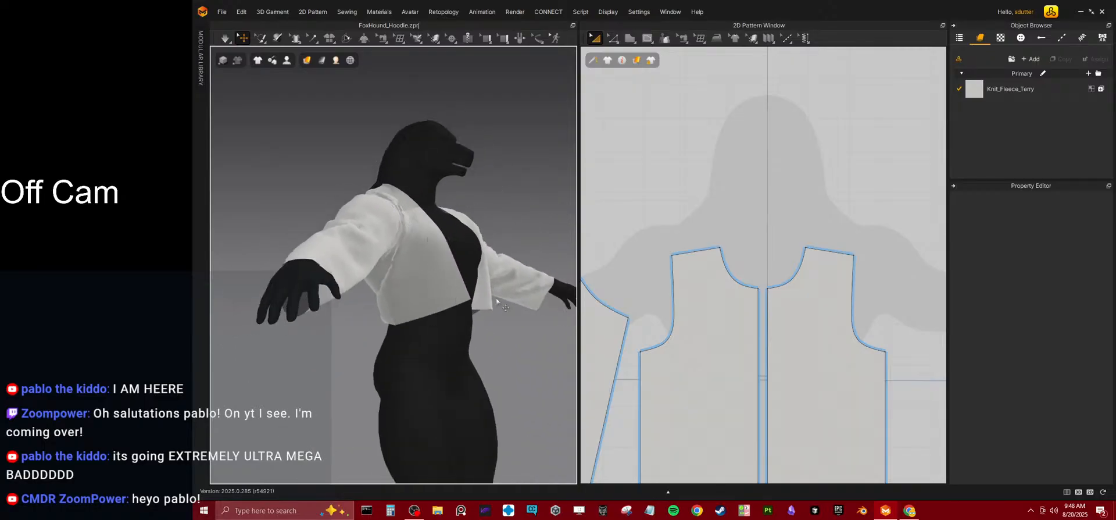
{"action": "scroll", "coordinate": [718, 270], "scroll_direction": "down", "scroll_amount": 5}
{"action": "middle_click_drag", "start_coordinate": [759, 291], "coordinate": [740, 235]}
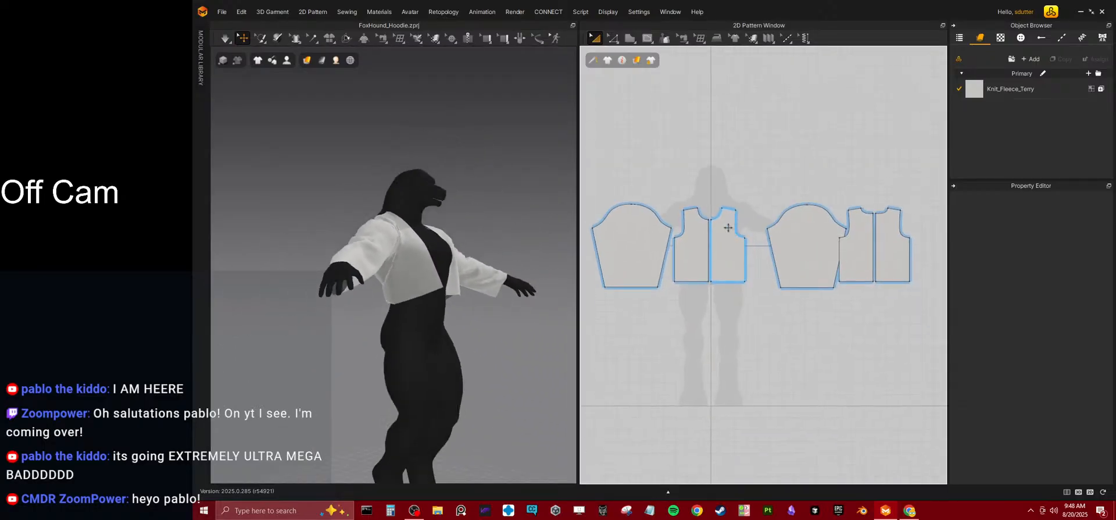
{"action": "left_click", "coordinate": [614, 39]}
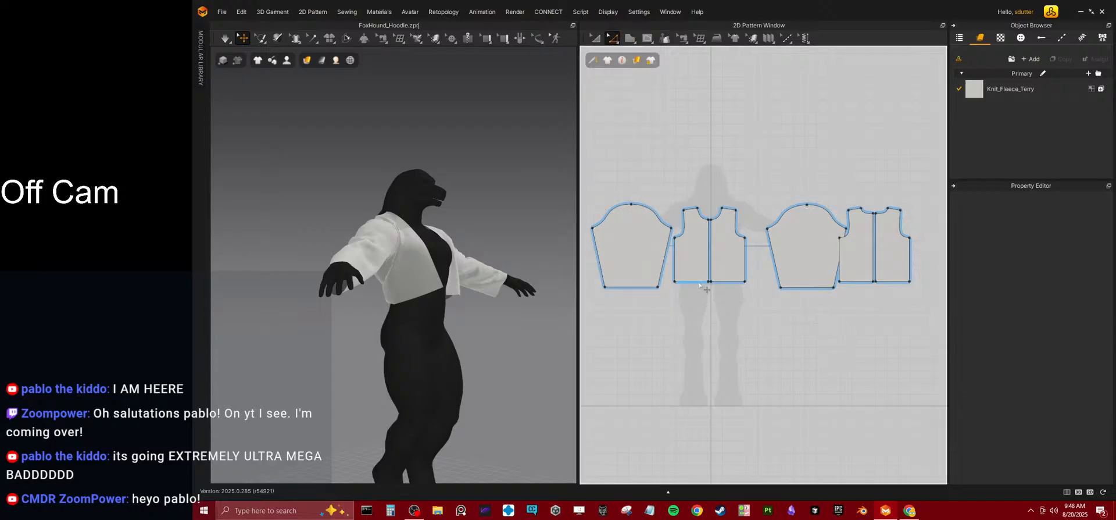
{"action": "left_click", "coordinate": [699, 283]}
{"action": "left_click", "coordinate": [853, 285], "text": "shift"}
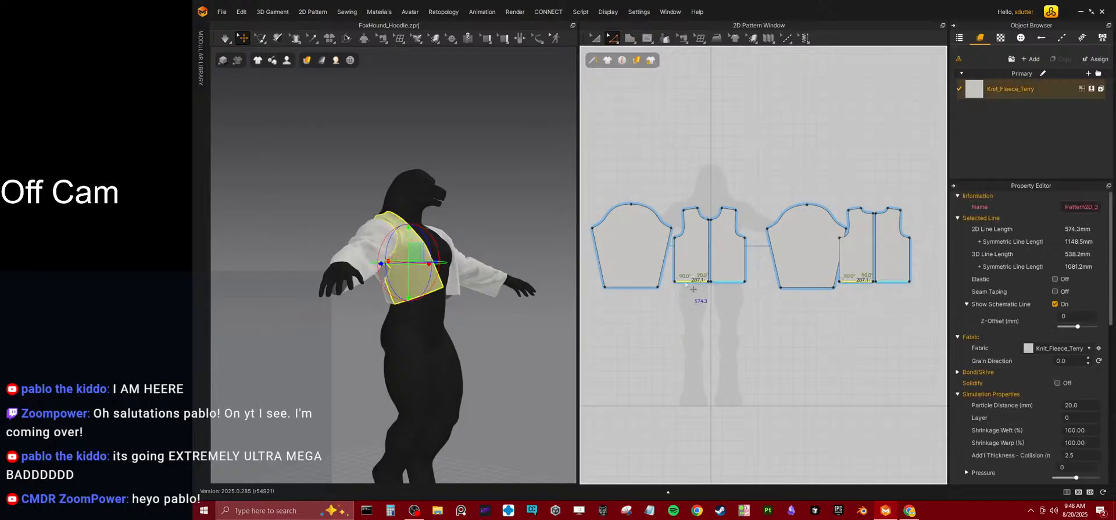
{"action": "left_click_drag", "start_coordinate": [686, 284], "coordinate": [685, 303]}
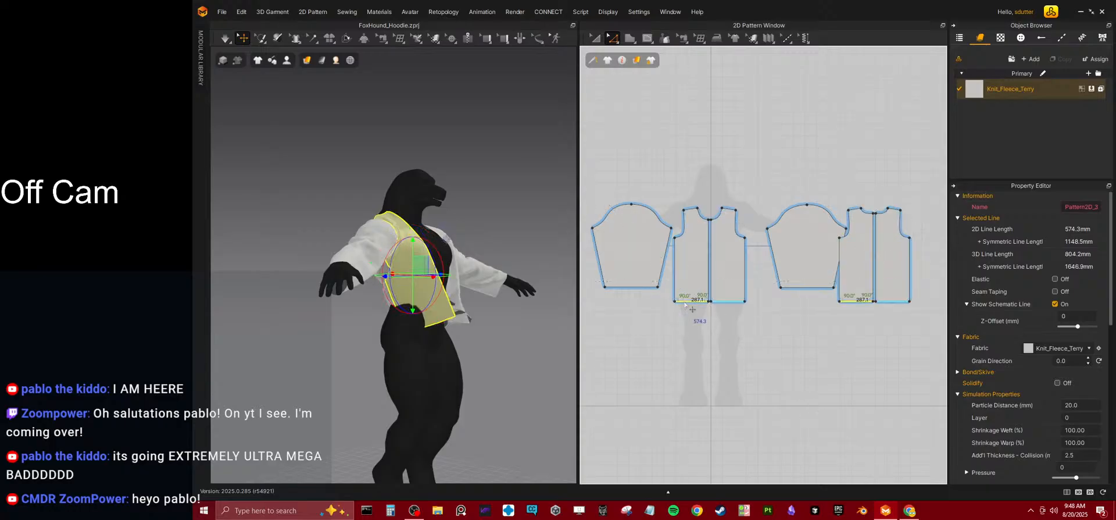
{"action": "key", "text": "space"}
{"action": "right_click_drag", "start_coordinate": [402, 344], "coordinate": [468, 334]}
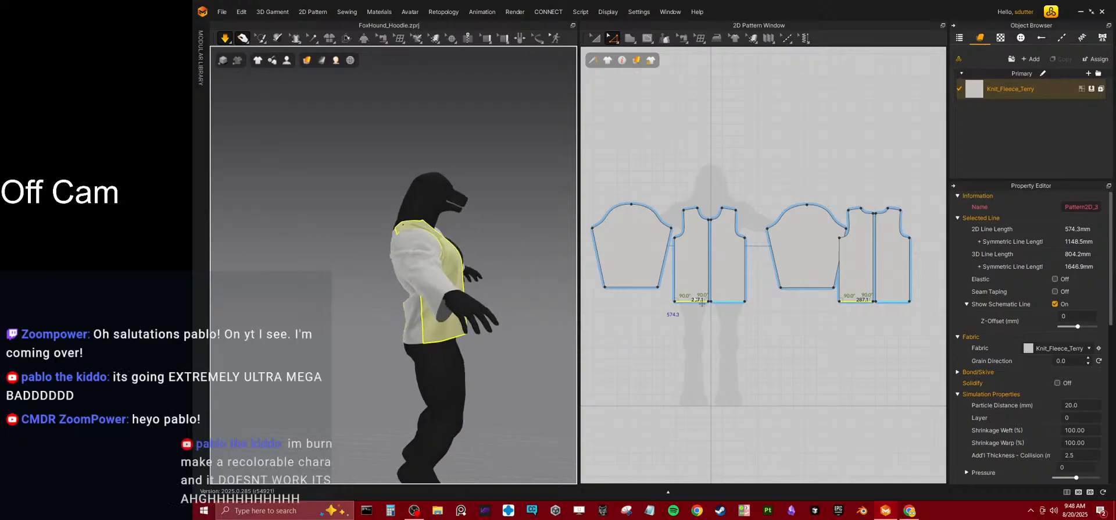
Stop the simulation and shorten the front and back body panels slightly by raising their hem lines together.
{"action": "scroll", "coordinate": [699, 316], "scroll_direction": "up", "scroll_amount": 3}
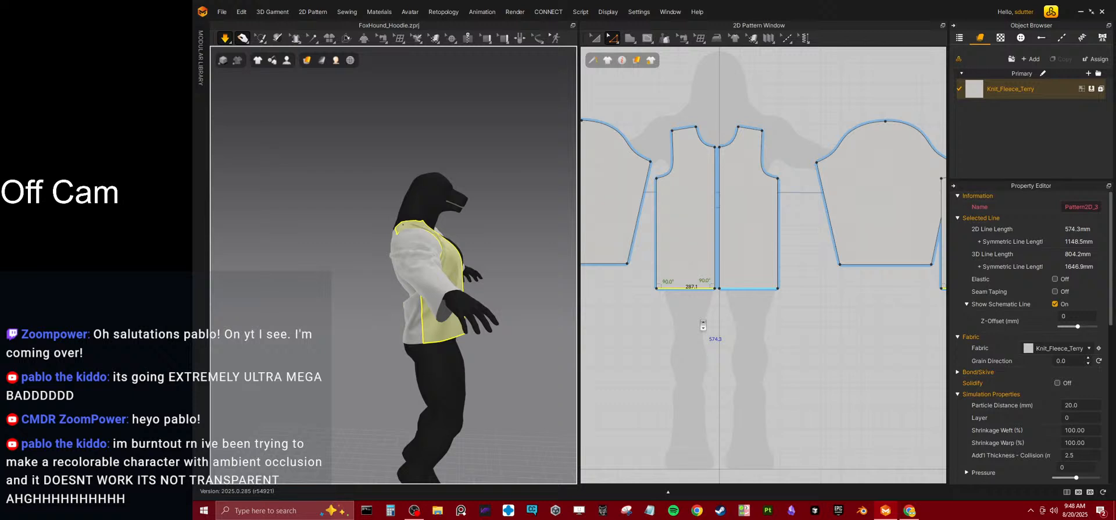
{"action": "left_click", "coordinate": [748, 303]}
{"action": "scroll", "coordinate": [689, 290], "scroll_direction": "up", "scroll_amount": 3}
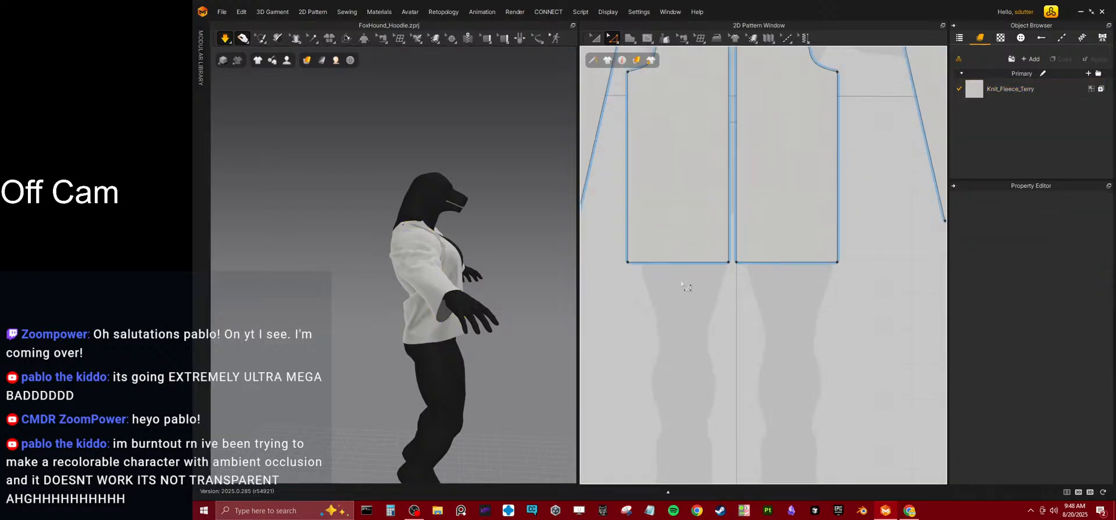
{"action": "left_click", "coordinate": [682, 264]}
{"action": "middle_click_drag", "start_coordinate": [690, 308], "coordinate": [700, 349]}
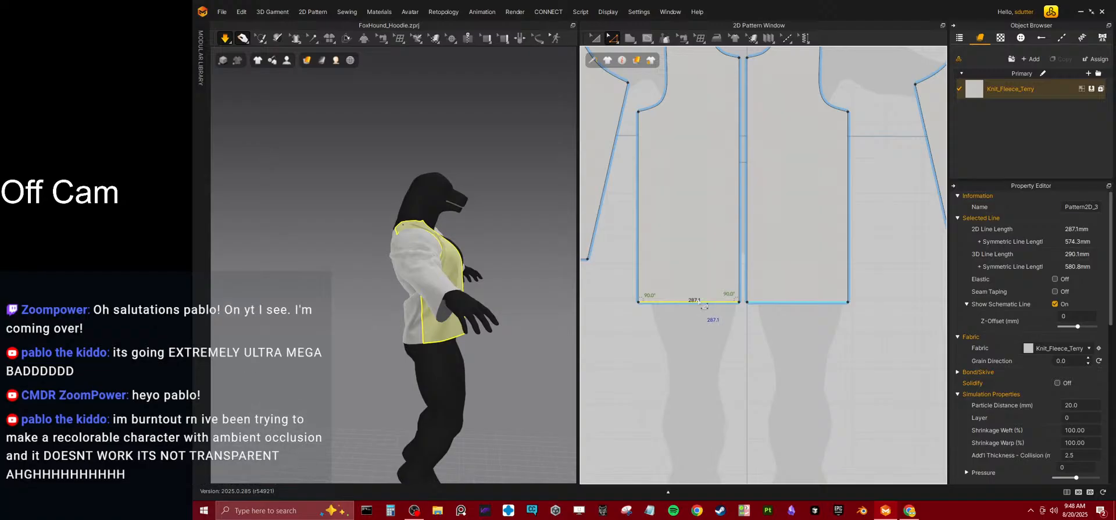
{"action": "left_click_drag", "start_coordinate": [698, 302], "coordinate": [699, 288]}
{"action": "scroll", "coordinate": [681, 292], "scroll_direction": "down", "scroll_amount": 3}
{"action": "key", "text": "space"}
{"action": "middle_click_drag", "start_coordinate": [843, 302], "coordinate": [750, 298]}
{"action": "left_click", "coordinate": [852, 286], "text": "shift"}
{"action": "scroll", "coordinate": [849, 291], "scroll_direction": "up", "scroll_amount": 4}
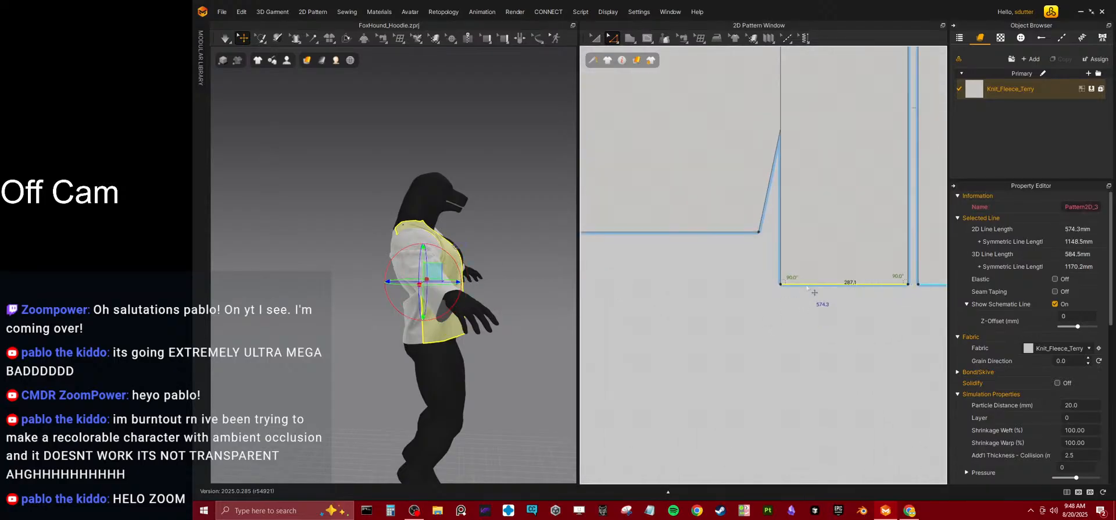
{"action": "left_click_drag", "start_coordinate": [813, 291], "coordinate": [814, 275]}
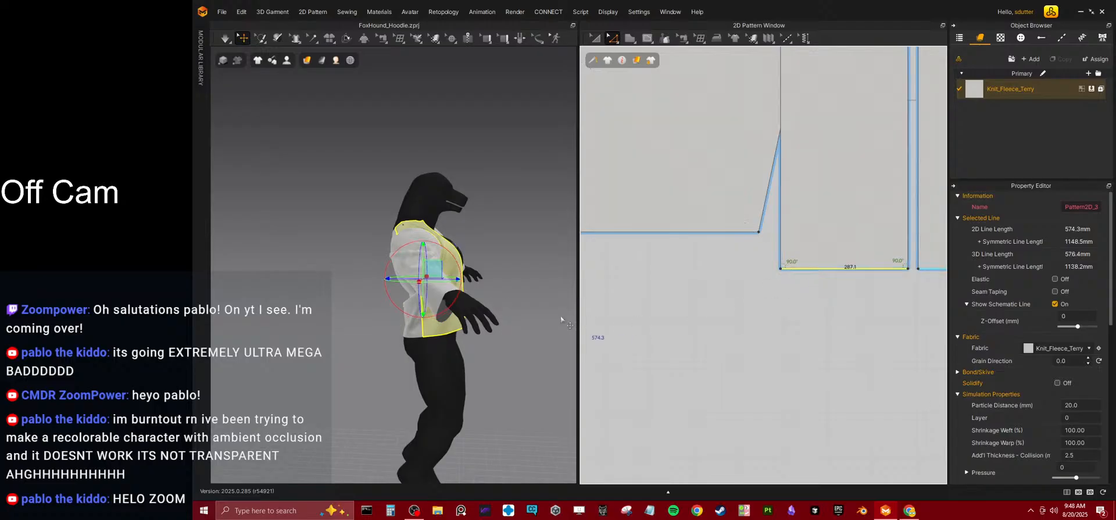
Try to move the avatar's left front panel across the chest, and undo the move.
{"action": "right_click_drag", "start_coordinate": [444, 288], "coordinate": [380, 293]}
{"action": "middle_click_drag", "start_coordinate": [380, 292], "coordinate": [436, 319]}
{"action": "mouse_move", "coordinate": [453, 313]}
{"action": "right_mouse_down"}
{"action": "mouse_move", "coordinate": [433, 311]}
{"action": "mouse_move", "coordinate": [446, 316]}
{"action": "right_mouse_up"}
{"action": "scroll", "coordinate": [465, 321], "scroll_direction": "up", "scroll_amount": 3}
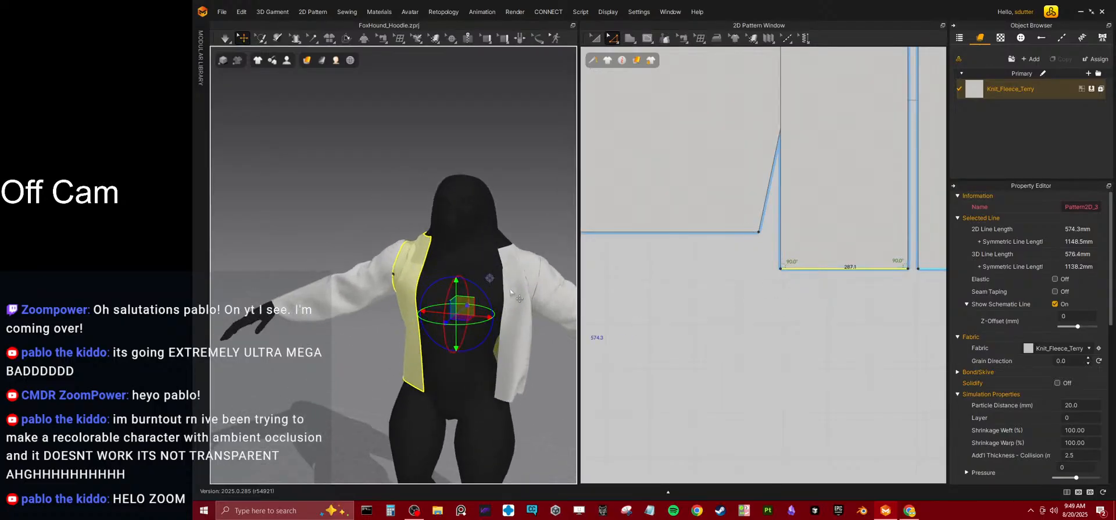
{"action": "left_click_drag", "start_coordinate": [510, 331], "coordinate": [460, 335]}
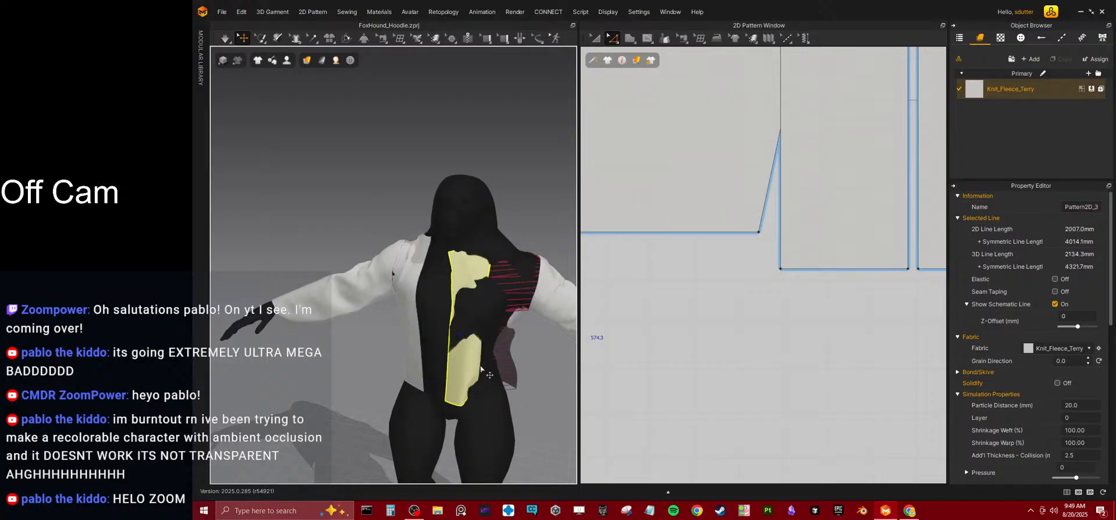
{"action": "key", "text": "ctrl+z"}
Simulate the shortened body and tug the avatar's left front panel into place over the chest.
{"action": "right_click_drag", "start_coordinate": [478, 389], "coordinate": [371, 366]}
{"action": "left_click", "coordinate": [371, 366]}
{"action": "key", "text": "space"}
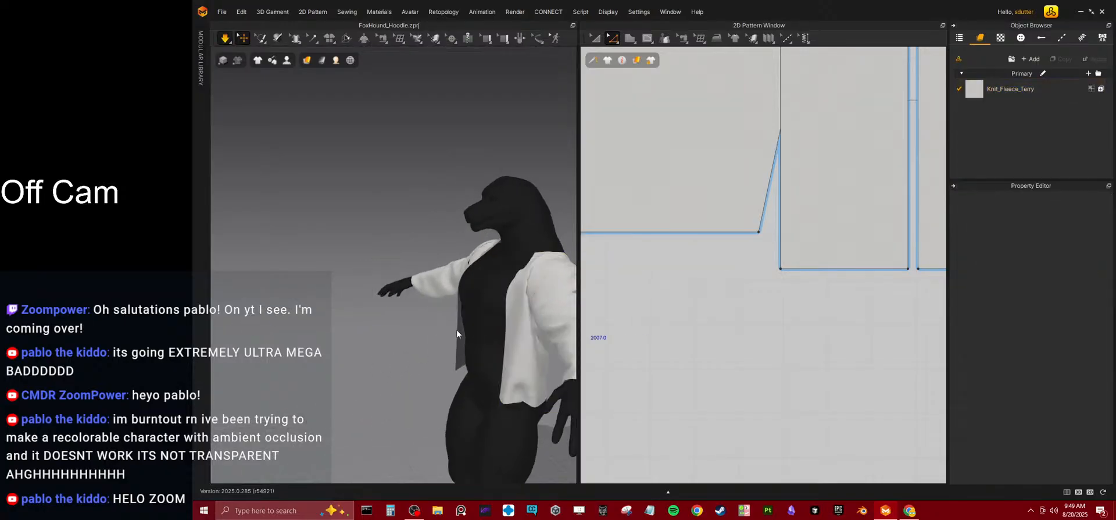
{"action": "left_click_drag", "start_coordinate": [507, 295], "coordinate": [429, 308]}
{"action": "right_click_drag", "start_coordinate": [429, 309], "coordinate": [503, 303]}
{"action": "scroll", "coordinate": [685, 232], "scroll_direction": "down", "scroll_amount": 8}
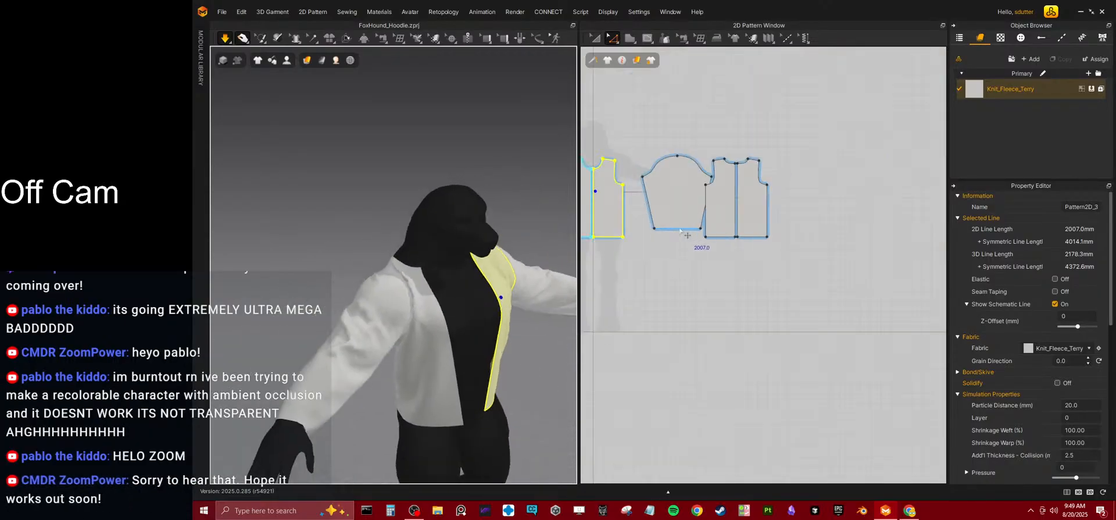
{"action": "middle_click_drag", "start_coordinate": [686, 231], "coordinate": [814, 279]}
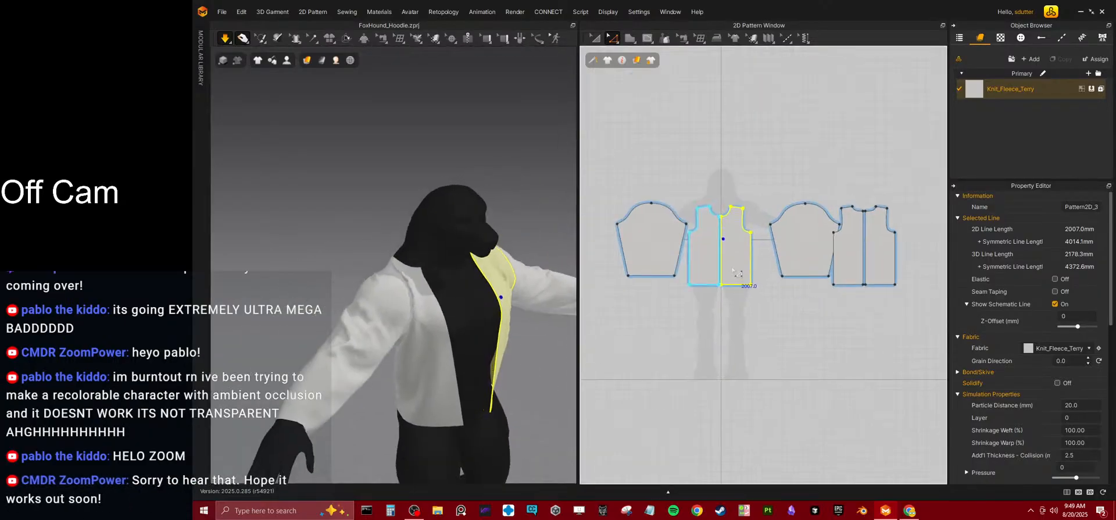
Select both sleeve patterns and move them above the body panels in the 2D layout.
{"action": "scroll", "coordinate": [736, 272], "scroll_direction": "up", "scroll_amount": 4}
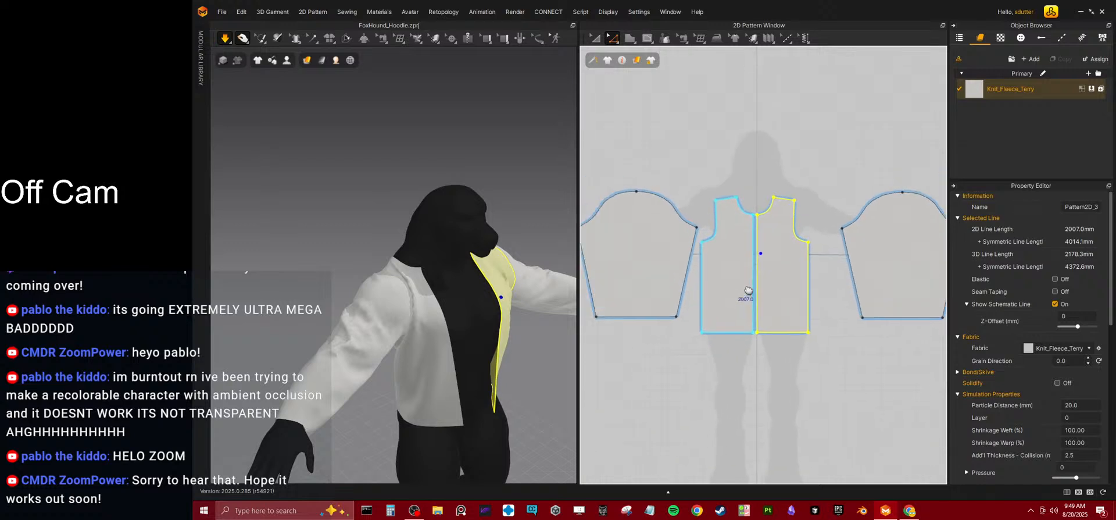
{"action": "left_click", "coordinate": [595, 39]}
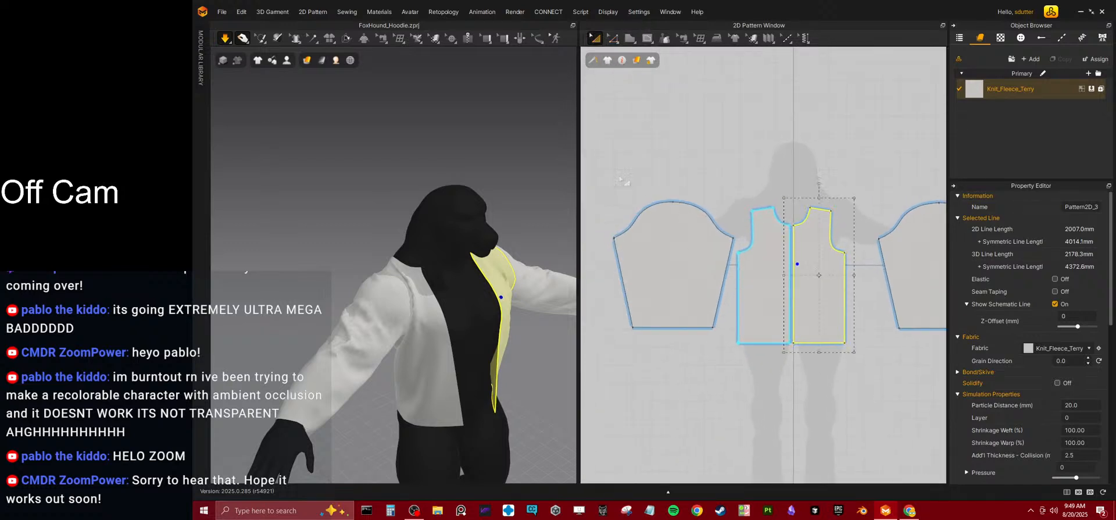
{"action": "left_click", "coordinate": [665, 237]}
{"action": "scroll", "coordinate": [678, 238], "scroll_direction": "down", "scroll_amount": 8}
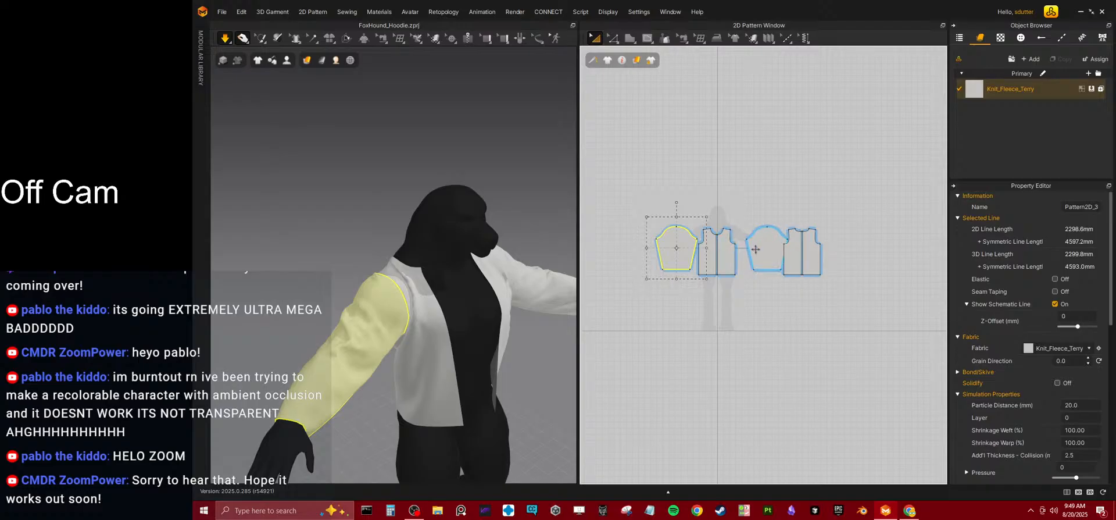
{"action": "left_click", "coordinate": [753, 251], "text": "shift"}
{"action": "left_click_drag", "start_coordinate": [680, 234], "coordinate": [679, 189]}
{"action": "key", "text": "w"}
Try to move the front panel's side outward with Edit Pattern, and undo the shift of the whole panel.
{"action": "scroll", "coordinate": [691, 278], "scroll_direction": "up", "scroll_amount": 4}
{"action": "scroll", "coordinate": [690, 278], "scroll_direction": "up", "scroll_amount": 2}
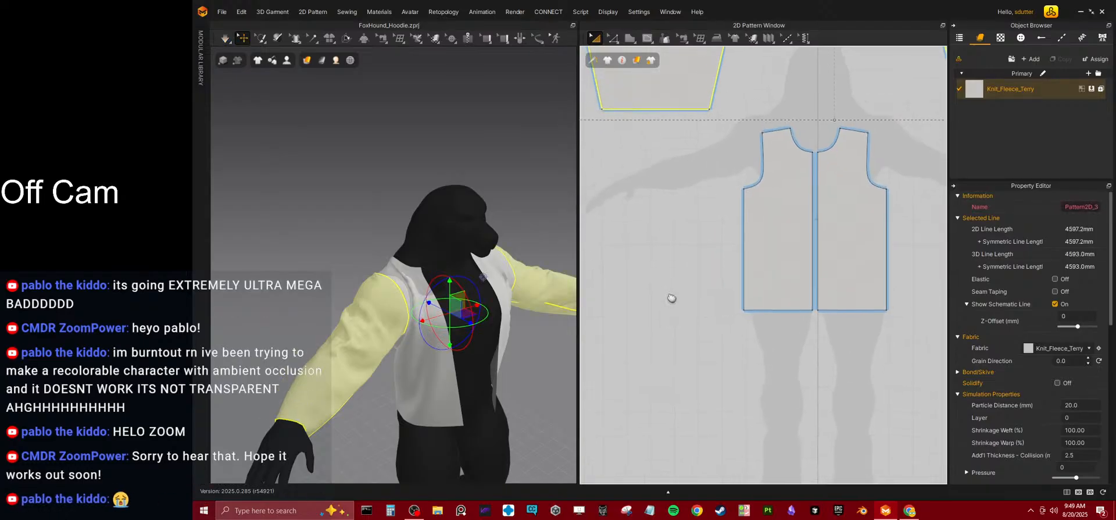
{"action": "scroll", "coordinate": [637, 86], "scroll_direction": "up", "scroll_amount": 1}
{"action": "left_click", "coordinate": [615, 40]}
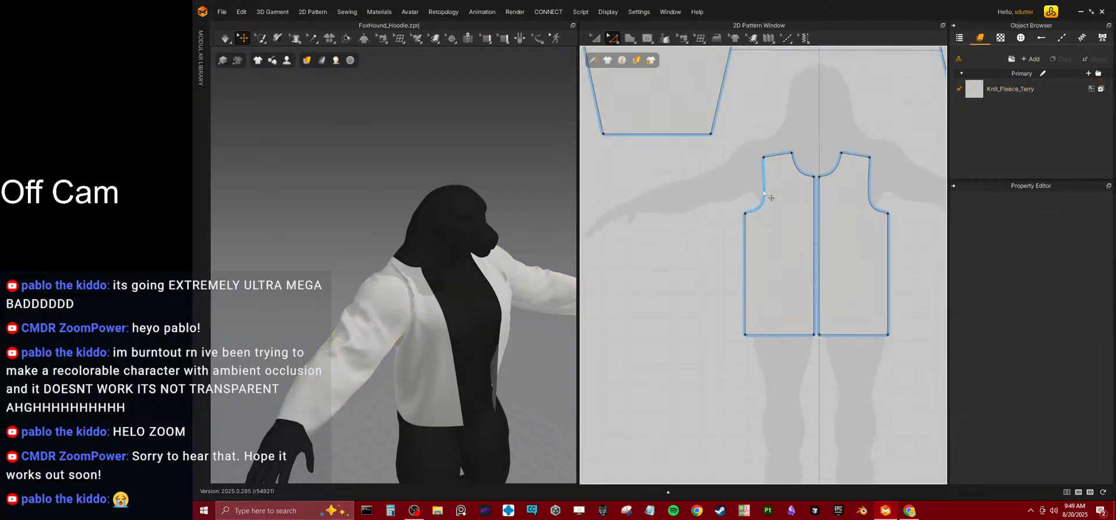
{"action": "left_click", "coordinate": [764, 193]}
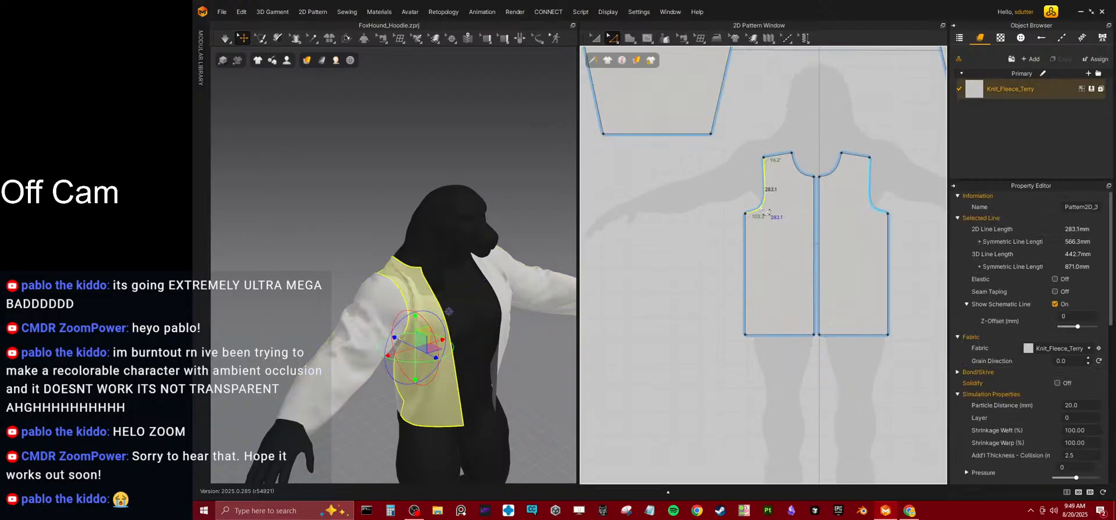
{"action": "double_click", "coordinate": [745, 279]}
{"action": "left_click_drag", "start_coordinate": [744, 279], "coordinate": [726, 285]}
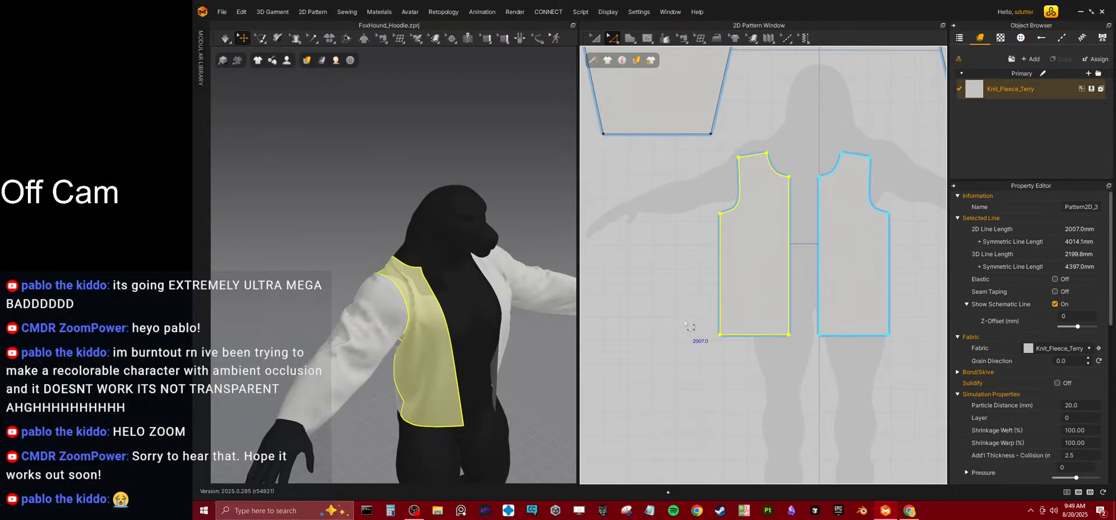
{"action": "key", "text": "ctrl+z"}
Widen the front body panels by moving their armholes and side lines outward together.
{"action": "left_click", "coordinate": [615, 38]}
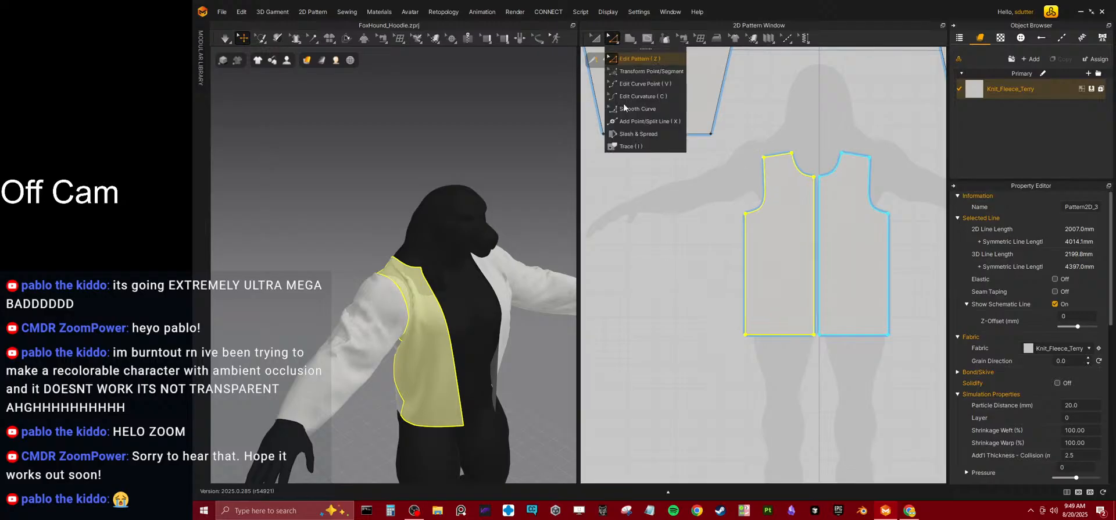
{"action": "left_click", "coordinate": [620, 71]}
{"action": "left_click", "coordinate": [745, 256]}
{"action": "left_click", "coordinate": [760, 203], "text": "shift"}
{"action": "left_click_drag", "start_coordinate": [753, 252], "coordinate": [723, 244]}
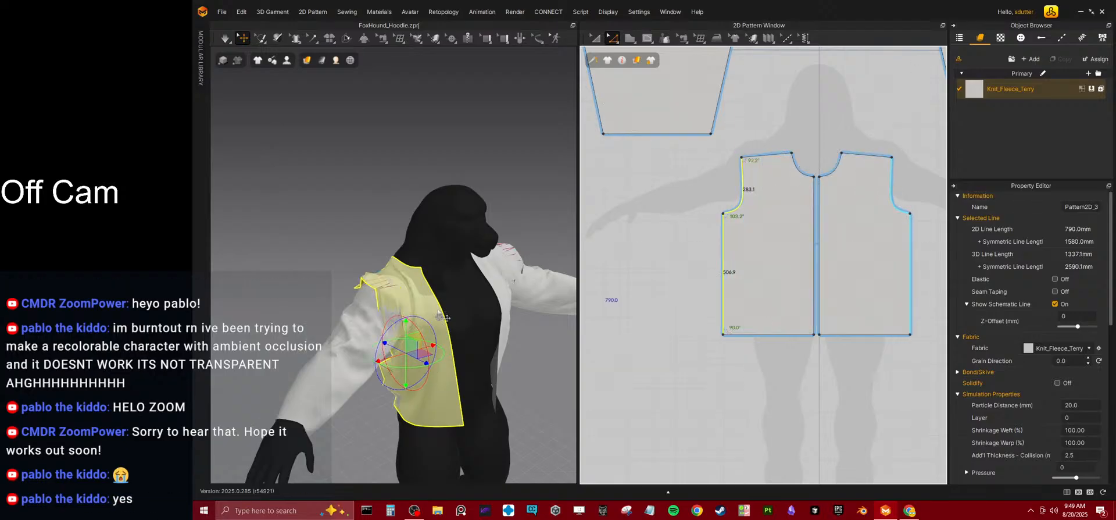
Simulate the widened front and tug the avatar's right front panel into place over the shoulder.
{"action": "key", "text": "space"}
{"action": "left_click_drag", "start_coordinate": [446, 312], "coordinate": [451, 341]}
{"action": "right_click_drag", "start_coordinate": [451, 341], "coordinate": [475, 337]}
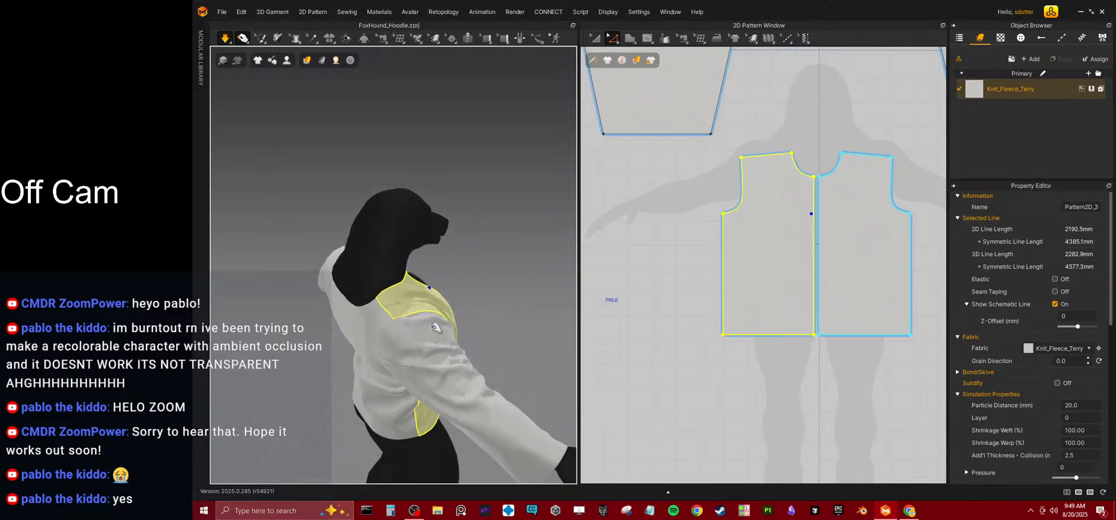
{"action": "left_click_drag", "start_coordinate": [401, 304], "coordinate": [469, 284]}
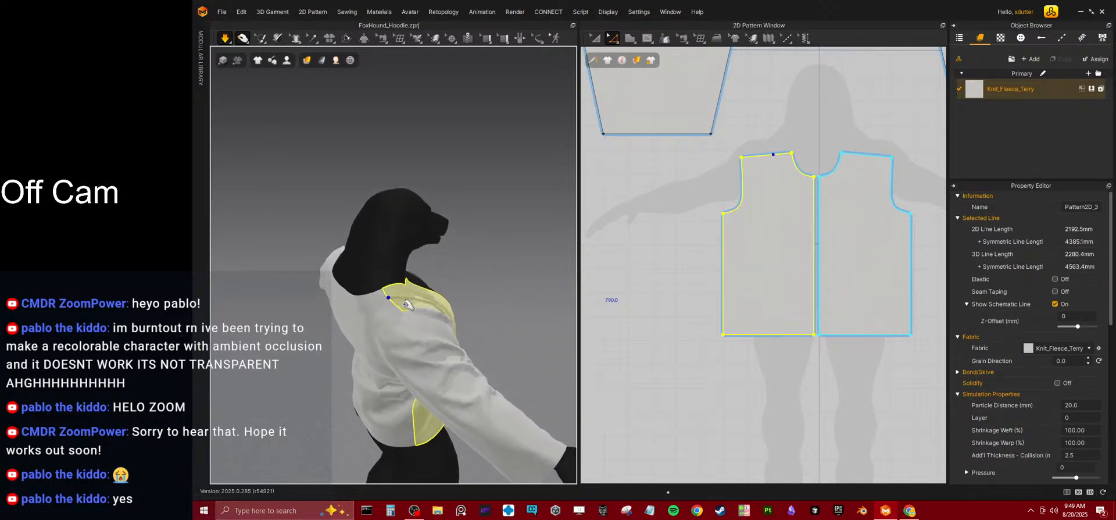
{"action": "right_click_drag", "start_coordinate": [477, 286], "coordinate": [436, 303]}
{"action": "left_click_drag", "start_coordinate": [421, 293], "coordinate": [480, 294]}
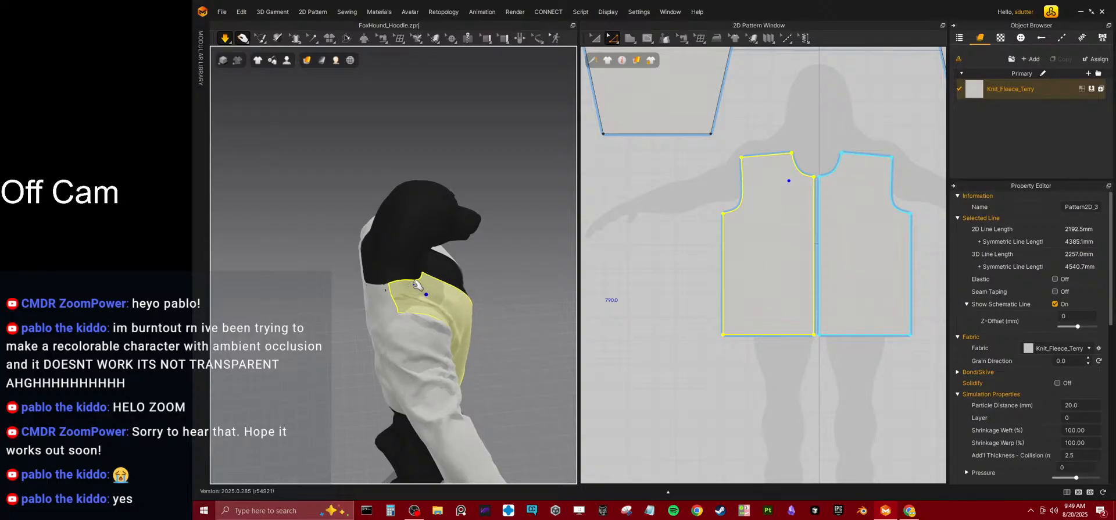
{"action": "left_click_drag", "start_coordinate": [410, 286], "coordinate": [508, 279]}
Try to widen the back body panels by moving their armhole and side lines outward, and undo the change.
{"action": "scroll", "coordinate": [779, 228], "scroll_direction": "down", "scroll_amount": 4}
{"action": "middle_click_drag", "start_coordinate": [840, 243], "coordinate": [718, 250]}
{"action": "scroll", "coordinate": [708, 252], "scroll_direction": "up", "scroll_amount": 5}
{"action": "scroll", "coordinate": [706, 244], "scroll_direction": "down", "scroll_amount": 1}
{"action": "left_click", "coordinate": [697, 212]}
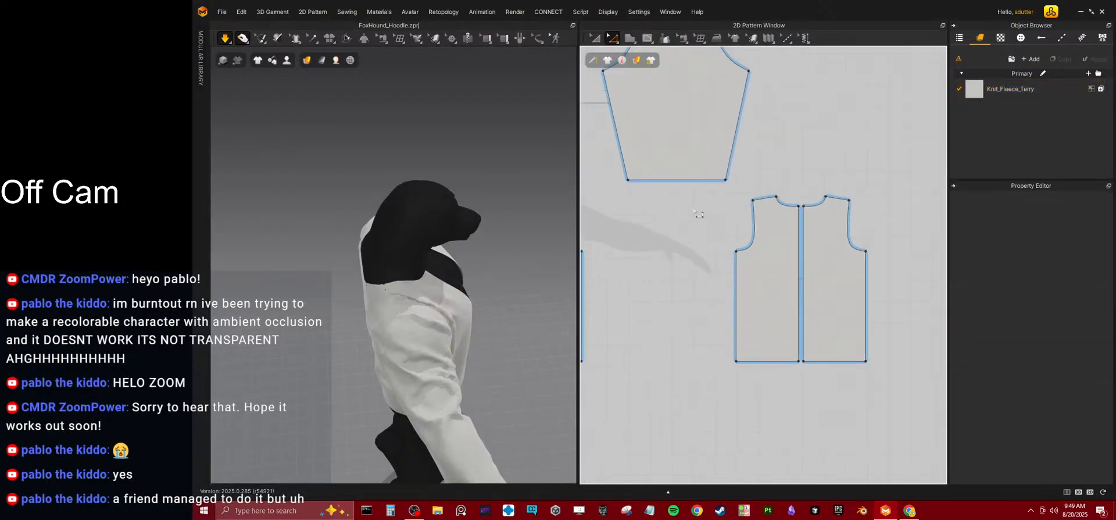
{"action": "left_click", "coordinate": [754, 238]}
{"action": "left_click", "coordinate": [737, 310], "text": "shift"}
{"action": "left_click_drag", "start_coordinate": [744, 316], "coordinate": [712, 318]}
{"action": "key", "text": "ctrl+z"}
Widen the back body panels by moving their side lines and armholes outward together.
{"action": "left_click", "coordinate": [736, 284]}
{"action": "left_click", "coordinate": [744, 250], "text": "shift"}
{"action": "left_click_drag", "start_coordinate": [750, 256], "coordinate": [727, 259]}
Simulate the widened back and tug the avatar's right front panel into place around the torso.
{"action": "right_click_drag", "start_coordinate": [372, 295], "coordinate": [334, 291]}
{"action": "key", "text": "space"}
{"action": "middle_click_drag", "start_coordinate": [390, 248], "coordinate": [411, 254]}
{"action": "left_click_drag", "start_coordinate": [411, 255], "coordinate": [481, 293]}
{"action": "right_click_drag", "start_coordinate": [481, 293], "coordinate": [361, 283]}
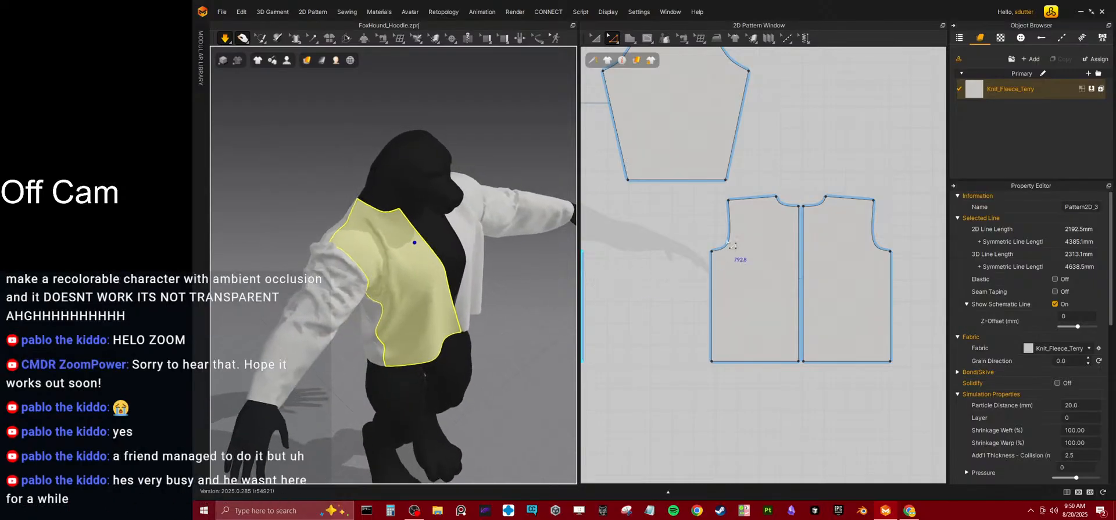
Delete the point where the front panels' neckline meets the shoulder, and simulate the straightened top edge.
{"action": "scroll", "coordinate": [731, 246], "scroll_direction": "down", "scroll_amount": 2}
{"action": "scroll", "coordinate": [679, 129], "scroll_direction": "up", "scroll_amount": 5}
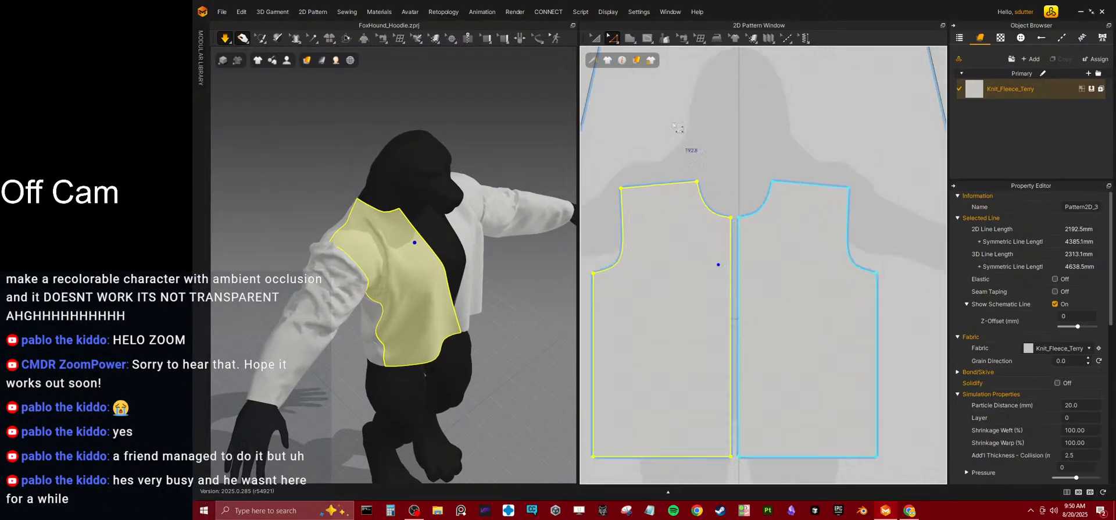
{"action": "left_click", "coordinate": [699, 190]}
{"action": "left_click", "coordinate": [697, 184]}
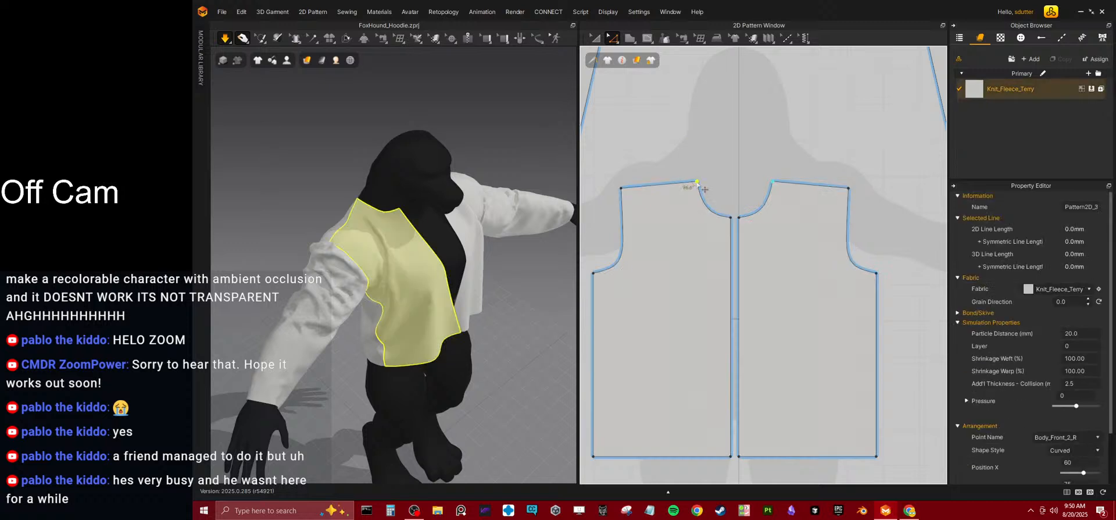
{"action": "key", "text": "Delete"}
{"action": "key", "text": "space"}
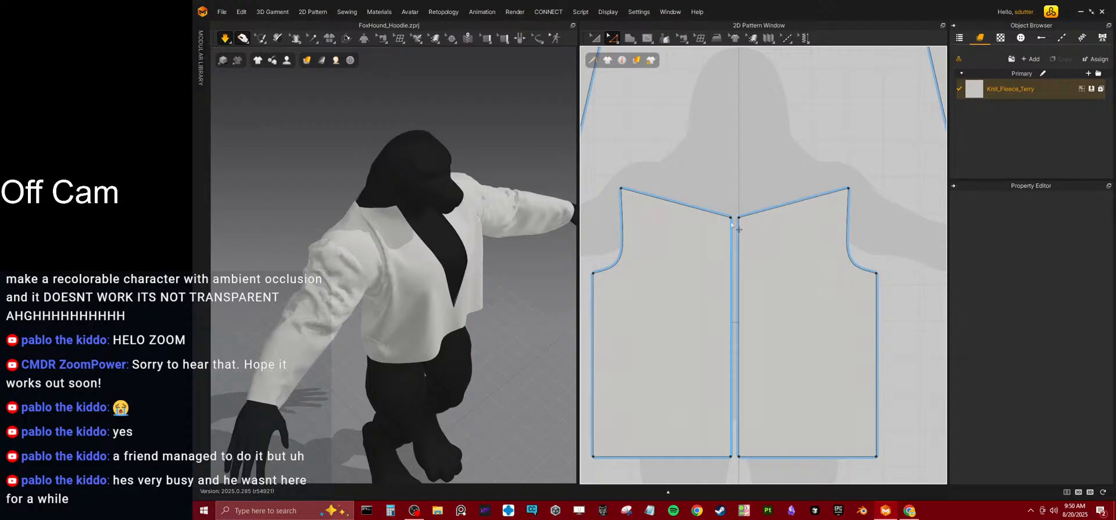
Try raising the front panels' centre neckline points to shoulder level, simulate the shape, and undo the change.
{"action": "left_click_drag", "start_coordinate": [731, 219], "coordinate": [730, 185]}
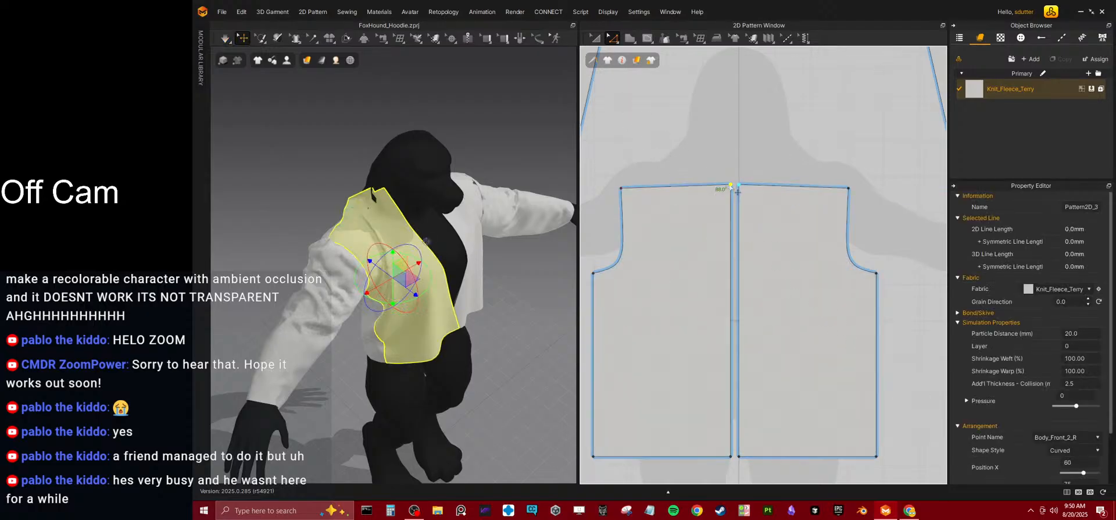
{"action": "key", "text": "space"}
{"action": "right_click_drag", "start_coordinate": [381, 219], "coordinate": [421, 216]}
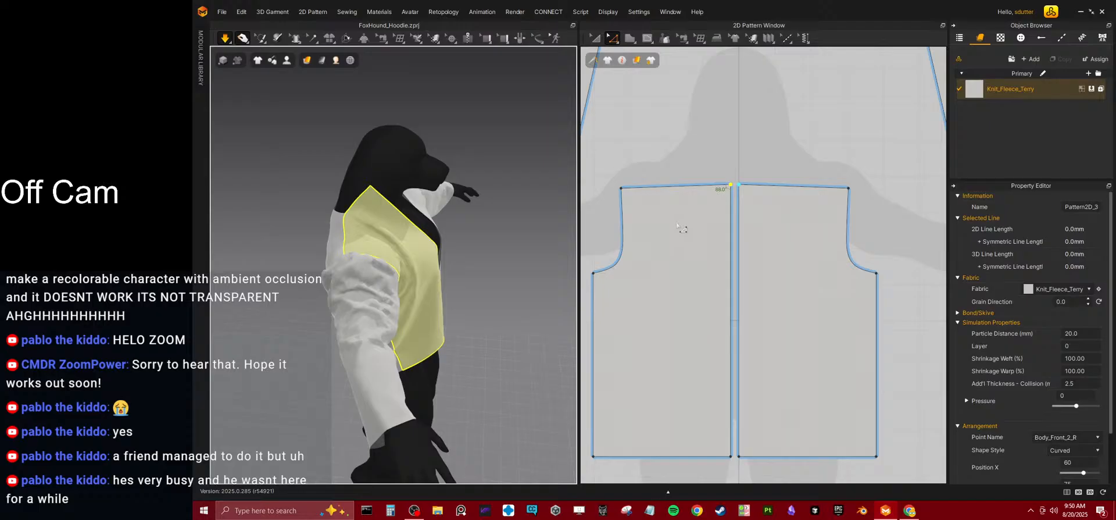
{"action": "scroll", "coordinate": [685, 237], "scroll_direction": "down", "scroll_amount": 5}
{"action": "right_click_drag", "start_coordinate": [375, 266], "coordinate": [407, 239]}
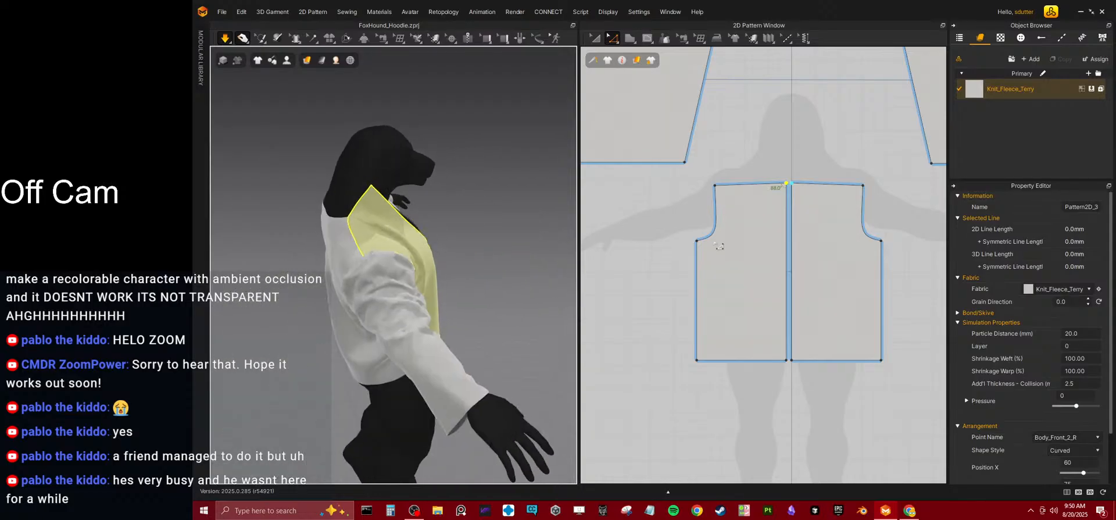
{"action": "scroll", "coordinate": [727, 233], "scroll_direction": "down", "scroll_amount": 2}
{"action": "middle_click_drag", "start_coordinate": [782, 241], "coordinate": [734, 254]}
{"action": "key", "text": "space"}
{"action": "key", "text": "ctrl+z"}
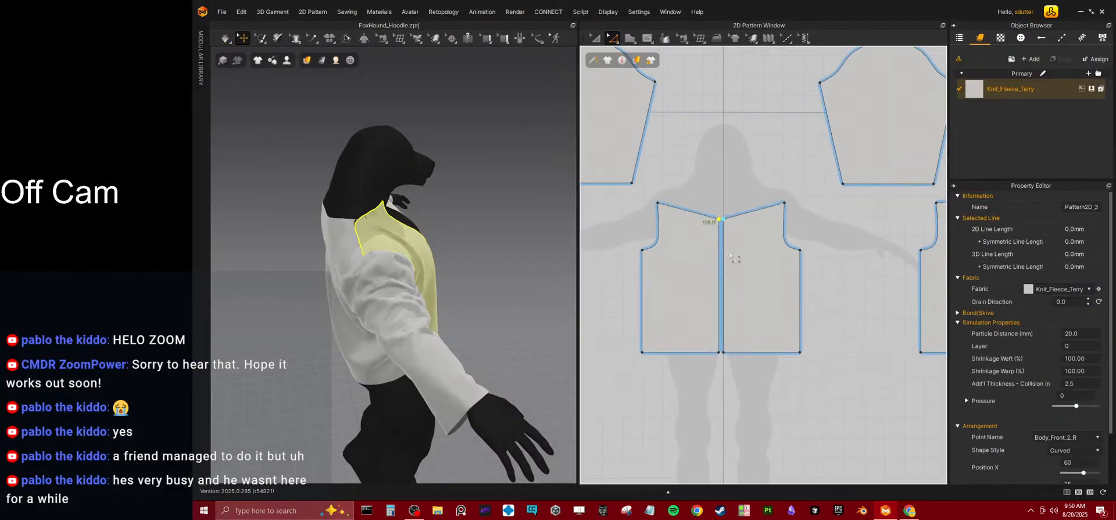
Simulate the angled neckline and tug the avatar's right front panel into place over the shoulder and chest.
{"action": "mouse_move", "coordinate": [451, 250]}
{"action": "right_mouse_down"}
{"action": "mouse_move", "coordinate": [356, 251]}
{"action": "mouse_move", "coordinate": [442, 243]}
{"action": "right_mouse_up"}
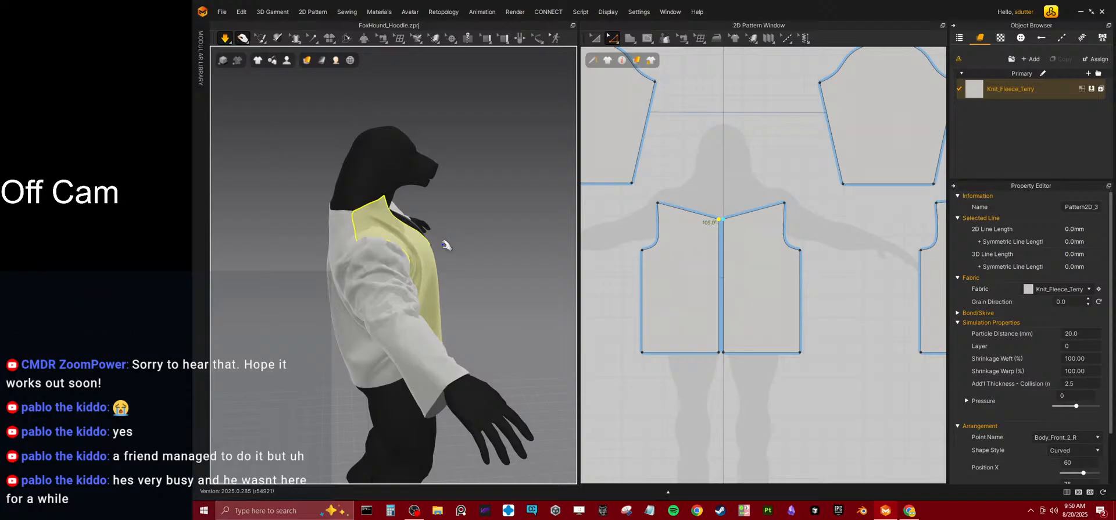
{"action": "right_click_drag", "start_coordinate": [357, 246], "coordinate": [436, 267]}
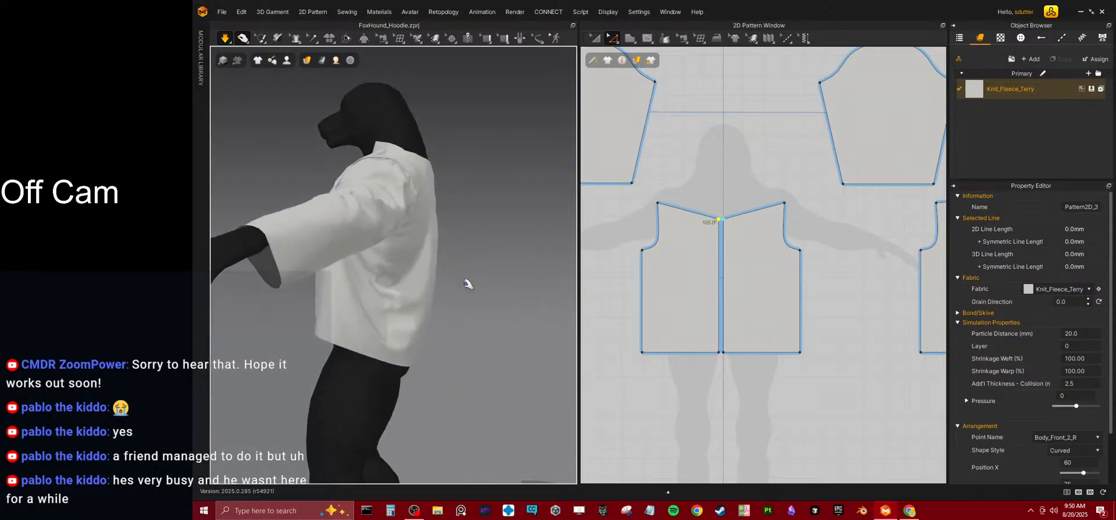
{"action": "left_click", "coordinate": [440, 298]}
{"action": "right_click_drag", "start_coordinate": [374, 266], "coordinate": [426, 292]}
{"action": "right_click", "coordinate": [422, 291]}
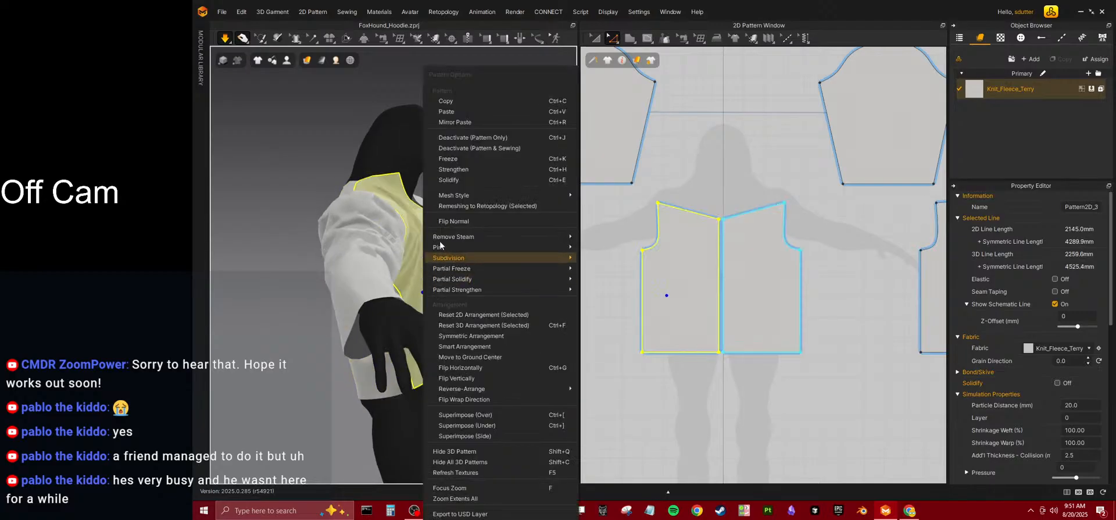
{"action": "left_click", "coordinate": [319, 182]}
{"action": "scroll", "coordinate": [369, 185], "scroll_direction": "down", "scroll_amount": 2}
{"action": "left_click_drag", "start_coordinate": [423, 216], "coordinate": [600, 228]}
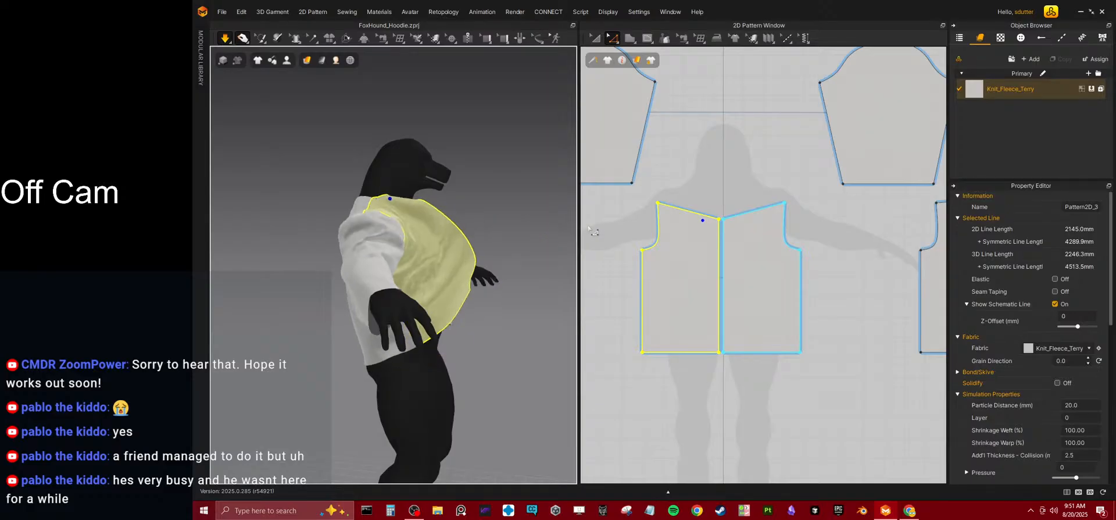
{"action": "right_click_drag", "start_coordinate": [437, 202], "coordinate": [431, 223]}
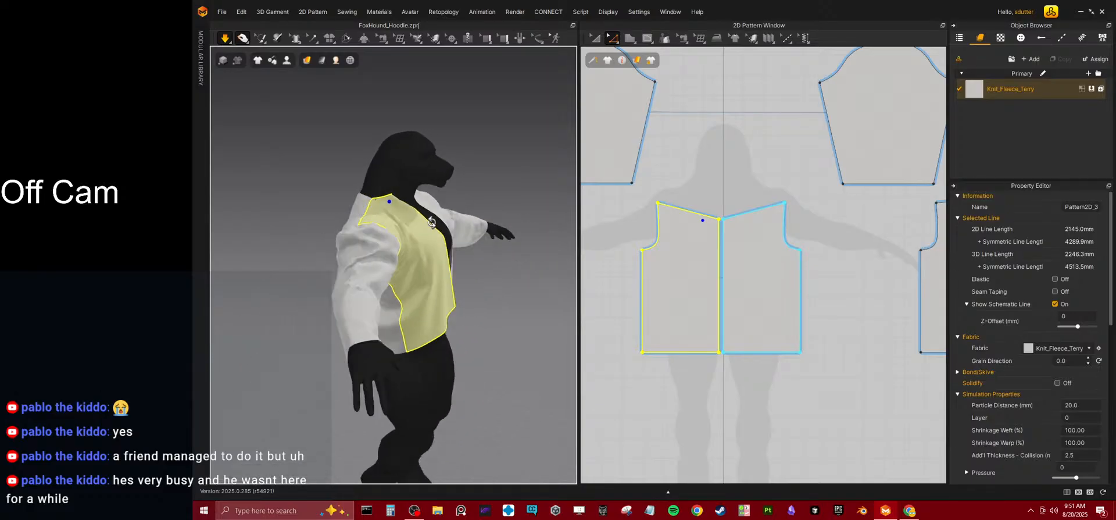
{"action": "left_click_drag", "start_coordinate": [433, 225], "coordinate": [441, 268]}
Tug the back panel in the simulation to settle it across the avatar's shoulders.
{"action": "right_click_drag", "start_coordinate": [357, 235], "coordinate": [413, 234]}
{"action": "left_click_drag", "start_coordinate": [399, 229], "coordinate": [369, 219]}
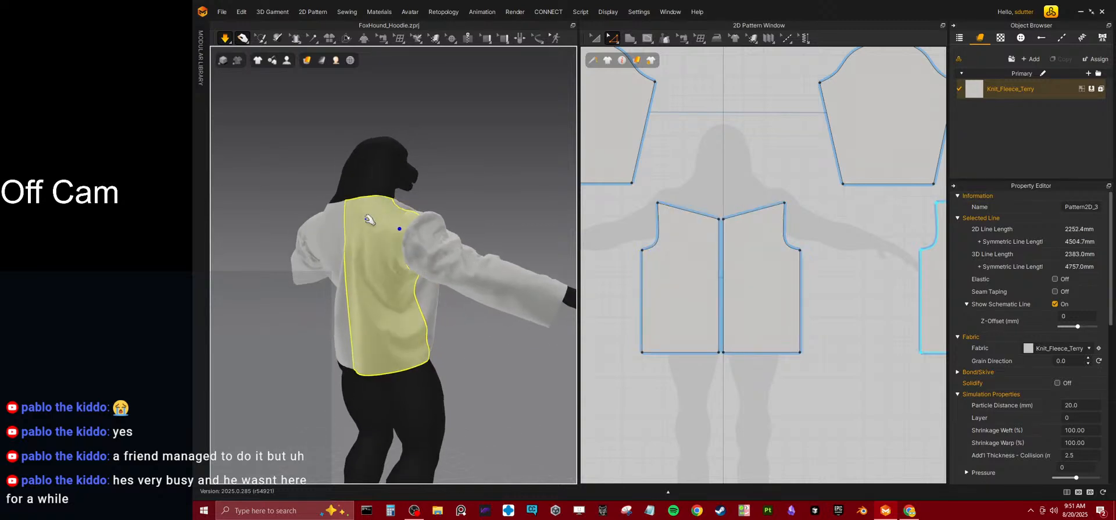
{"action": "right_click_drag", "start_coordinate": [369, 219], "coordinate": [303, 226]}
{"action": "left_click_drag", "start_coordinate": [303, 226], "coordinate": [275, 198]}
{"action": "right_click_drag", "start_coordinate": [294, 246], "coordinate": [355, 239]}
Widen the back body panels further by moving their armholes and side lines outward, and tug the avatar's left front panel in the simulation.
{"action": "scroll", "coordinate": [736, 208], "scroll_direction": "down", "scroll_amount": 5}
{"action": "scroll", "coordinate": [825, 203], "scroll_direction": "up", "scroll_amount": 8}
{"action": "left_click", "coordinate": [717, 216]}
{"action": "middle_click_drag", "start_coordinate": [717, 216], "coordinate": [674, 198]}
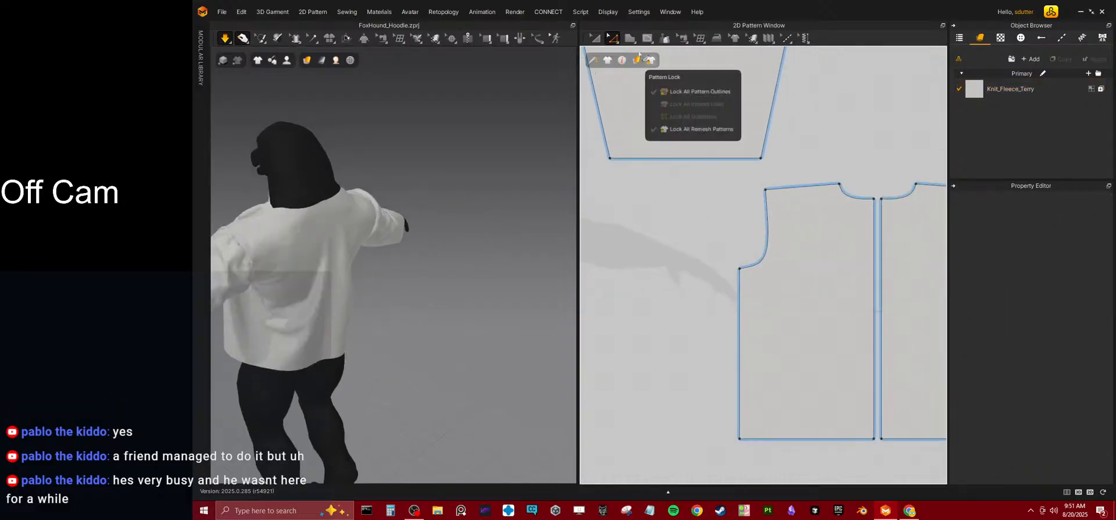
{"action": "left_click", "coordinate": [739, 325], "text": "shift"}
{"action": "left_click_drag", "start_coordinate": [739, 329], "coordinate": [710, 322]}
{"action": "right_click_drag", "start_coordinate": [373, 281], "coordinate": [194, 270]}
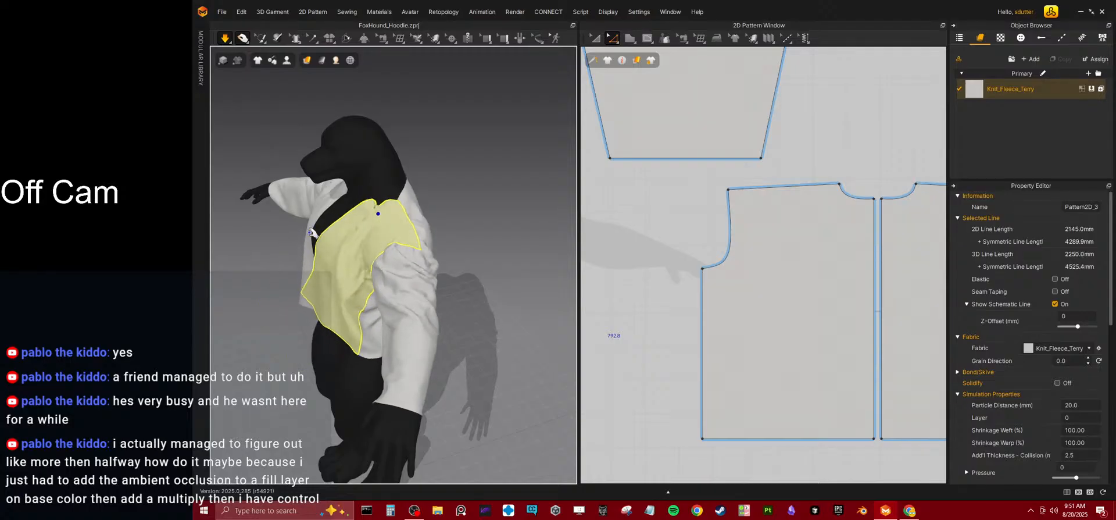
Try lowering the front panels' centre neckline points, and undo the change.
{"action": "middle_click_drag", "start_coordinate": [641, 209], "coordinate": [802, 192]}
{"action": "middle_click_drag", "start_coordinate": [652, 237], "coordinate": [779, 180]}
{"action": "mouse_move", "coordinate": [701, 205]}
{"action": "middle_mouse_down"}
{"action": "mouse_move", "coordinate": [838, 182]}
{"action": "mouse_move", "coordinate": [724, 228]}
{"action": "mouse_move", "coordinate": [691, 218]}
{"action": "middle_mouse_up"}
{"action": "scroll", "coordinate": [824, 177], "scroll_direction": "down", "scroll_amount": 5}
{"action": "left_click", "coordinate": [725, 233]}
{"action": "scroll", "coordinate": [796, 202], "scroll_direction": "up", "scroll_amount": 5}
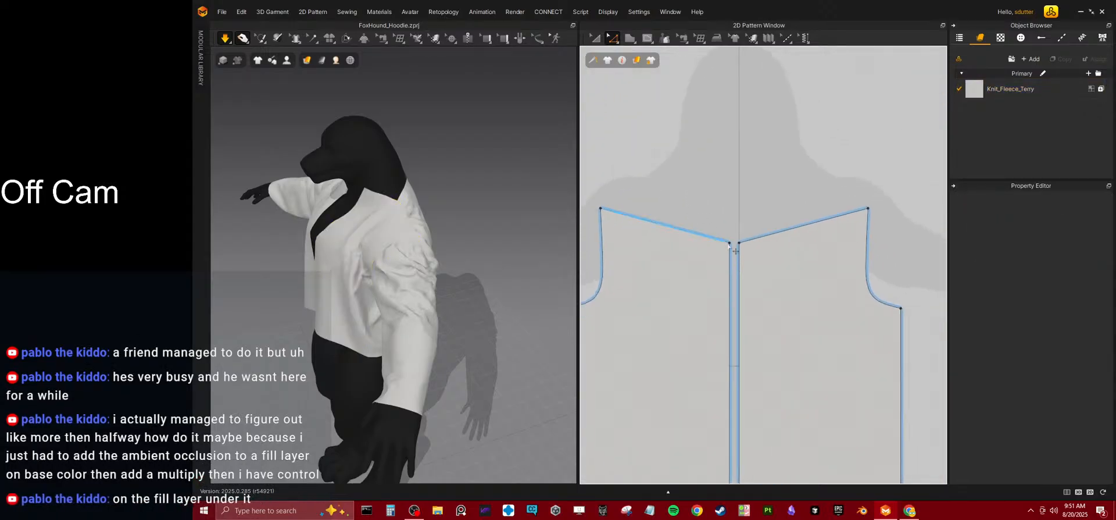
{"action": "left_click_drag", "start_coordinate": [729, 243], "coordinate": [729, 267]}
{"action": "key", "text": "ctrl+z"}
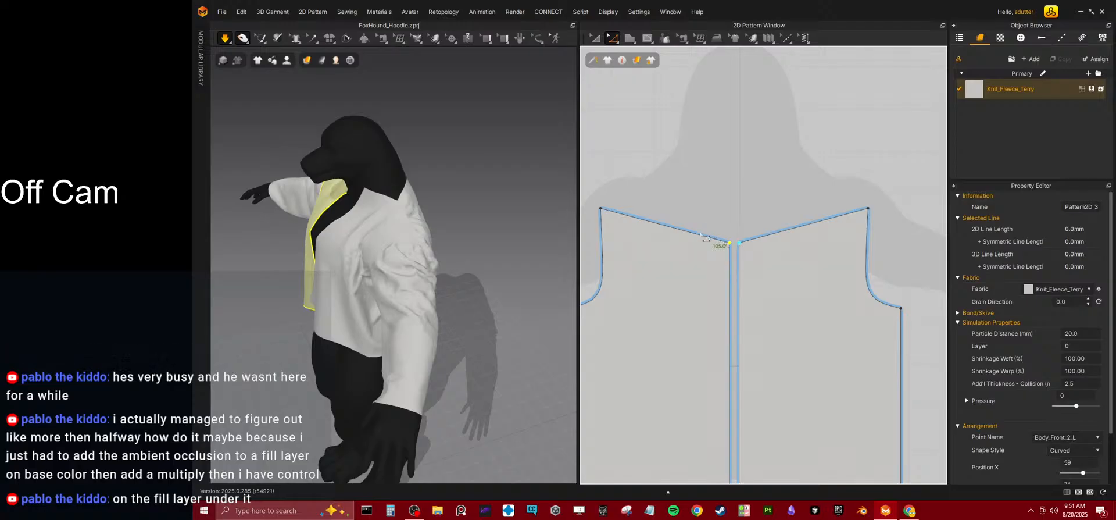
{"action": "key", "text": "ctrl+z"}
{"action": "key", "text": "ctrl+z"}
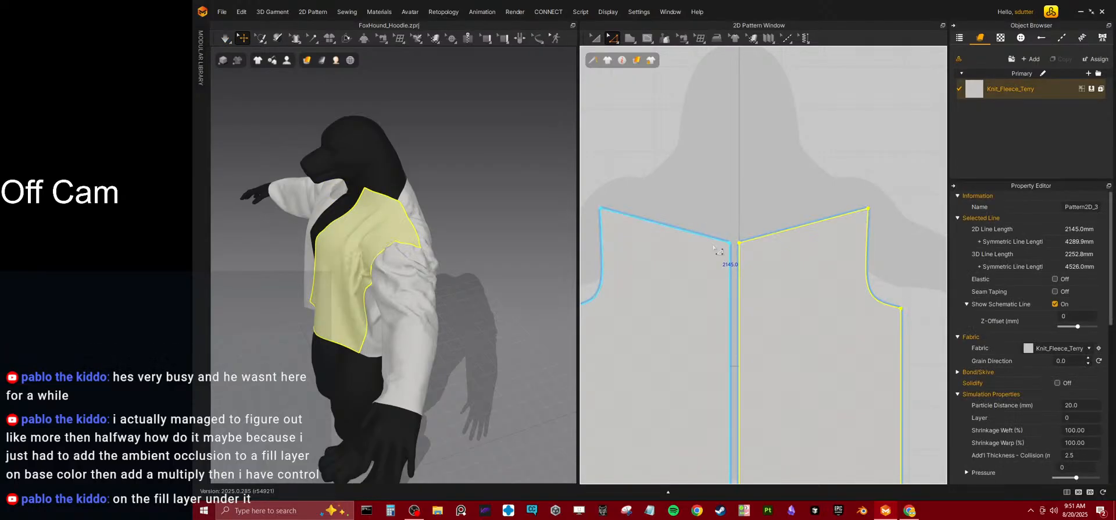
Raise the front panels' centre neckline points level with the shoulder ends, and add a point midway along the top edges.
{"action": "left_click", "coordinate": [729, 236]}
{"action": "left_click_drag", "start_coordinate": [730, 242], "coordinate": [730, 208]}
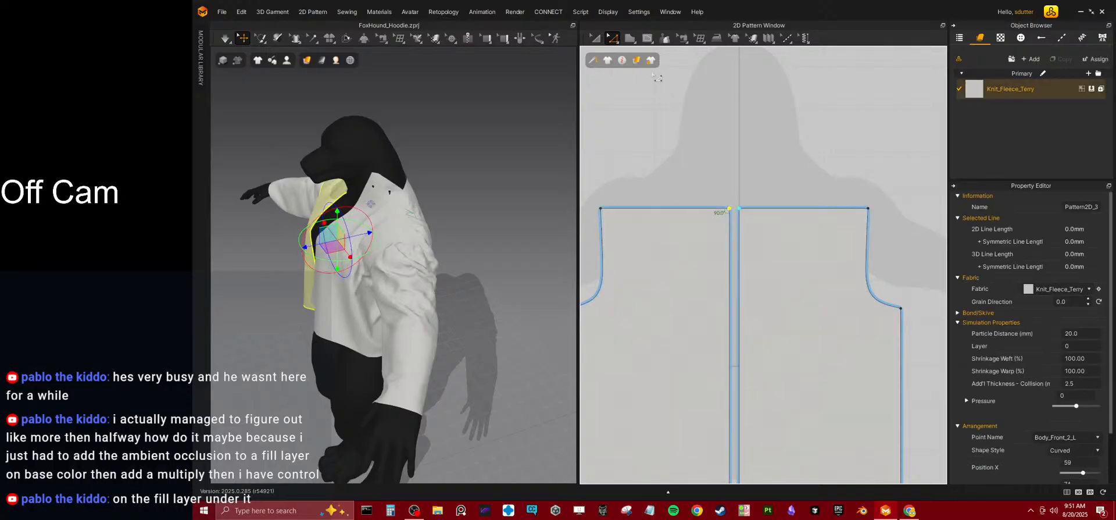
{"action": "mouse_move", "coordinate": [612, 40]}
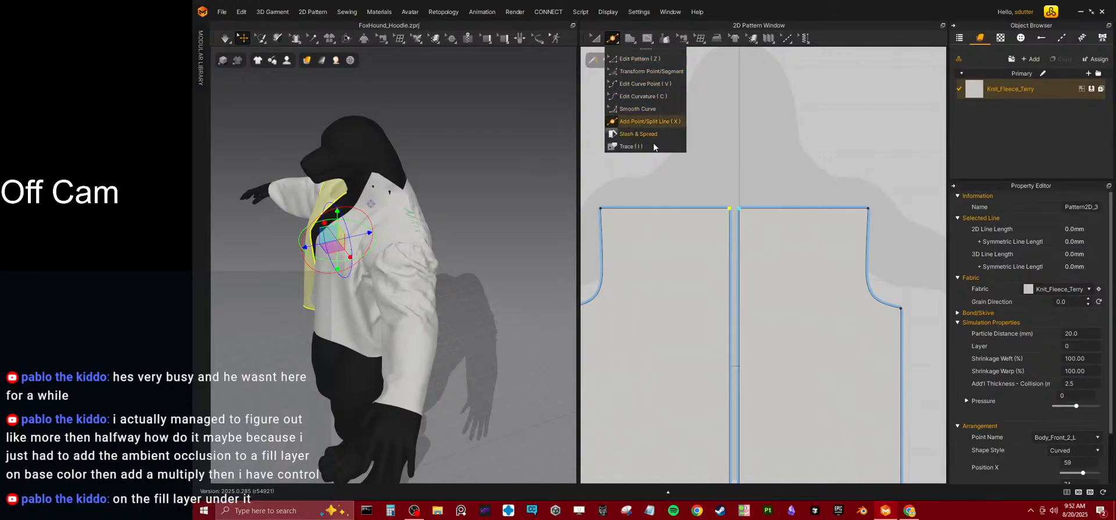
{"action": "left_click", "coordinate": [642, 121]}
{"action": "left_click", "coordinate": [664, 208]}
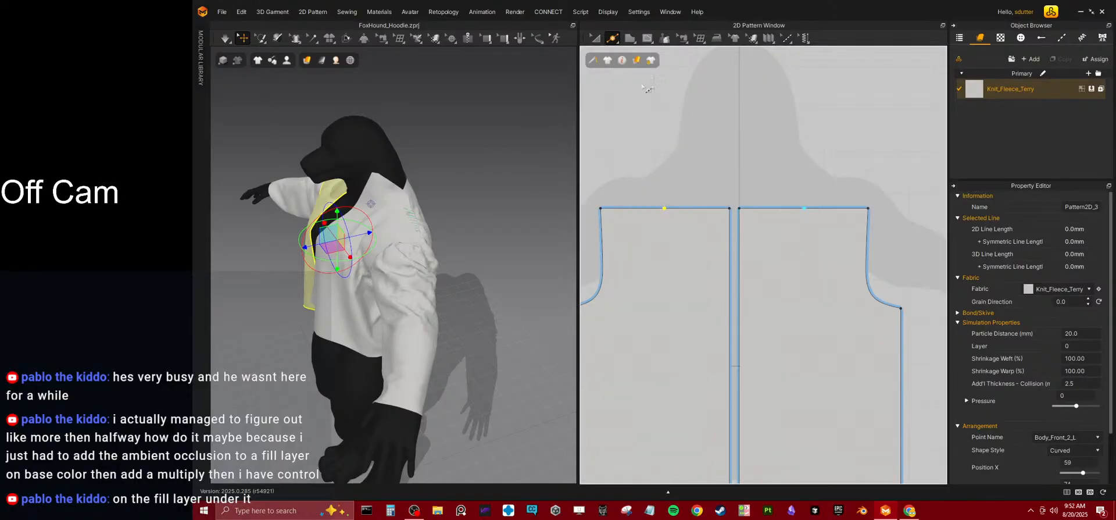
Lower the front panels' centre neckline points, curve the edges up to the midway points into a rounded scoop, and start the simulation.
{"action": "left_click", "coordinate": [612, 37]}
{"action": "left_click", "coordinate": [634, 59]}
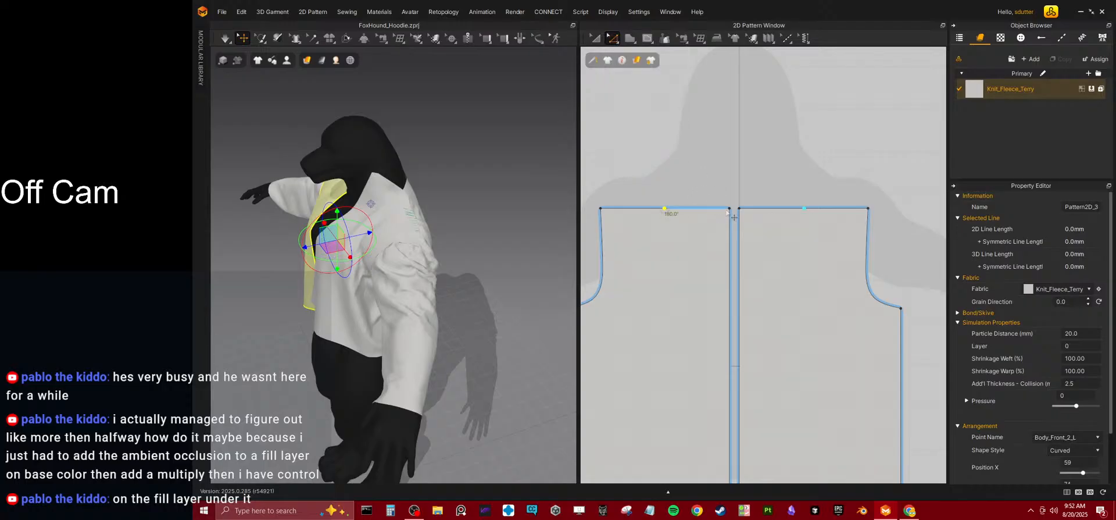
{"action": "left_click_drag", "start_coordinate": [729, 208], "coordinate": [726, 288]}
{"action": "key", "text": "c"}
{"action": "left_click_drag", "start_coordinate": [701, 254], "coordinate": [687, 273]}
{"action": "right_click_drag", "start_coordinate": [384, 247], "coordinate": [338, 239]}
{"action": "key", "text": "space"}
Narrow the back body panels by moving their armholes and side lines inward, and run the simulation.
{"action": "scroll", "coordinate": [416, 203], "scroll_direction": "up", "scroll_amount": 3}
{"action": "right_click_drag", "start_coordinate": [416, 204], "coordinate": [464, 264]}
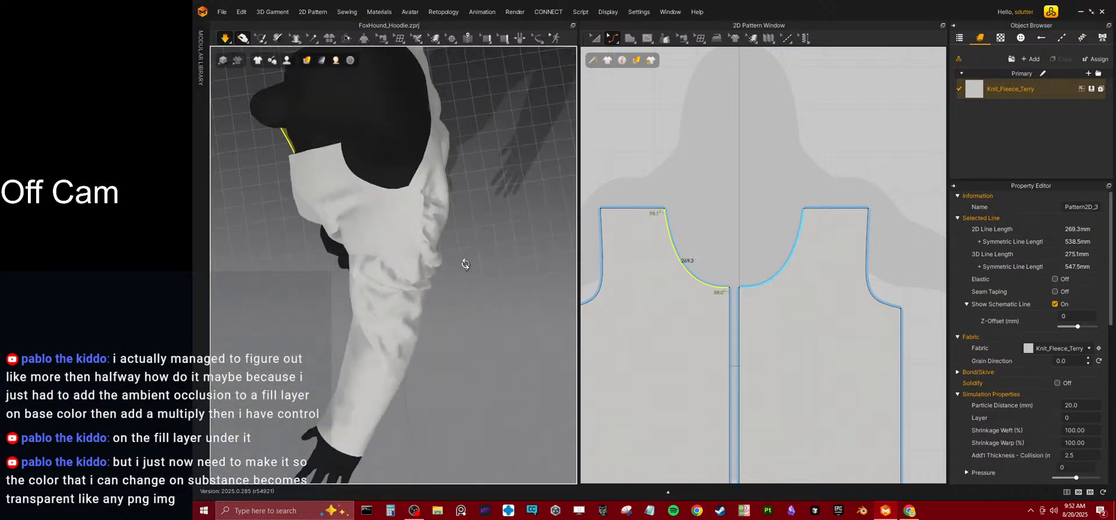
{"action": "scroll", "coordinate": [702, 207], "scroll_direction": "down", "scroll_amount": 5}
{"action": "scroll", "coordinate": [770, 206], "scroll_direction": "up", "scroll_amount": 4}
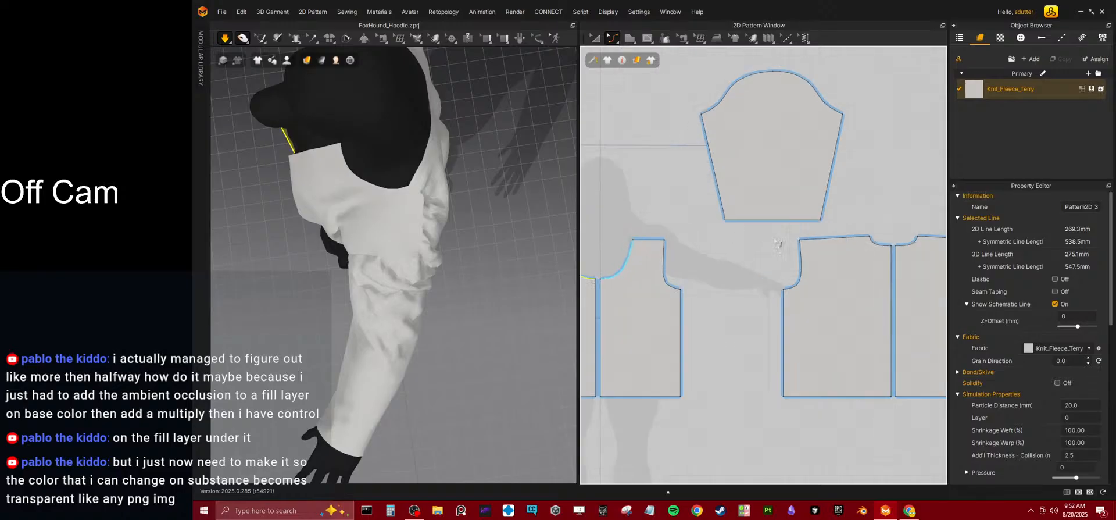
{"action": "right_click_drag", "start_coordinate": [400, 226], "coordinate": [346, 182]}
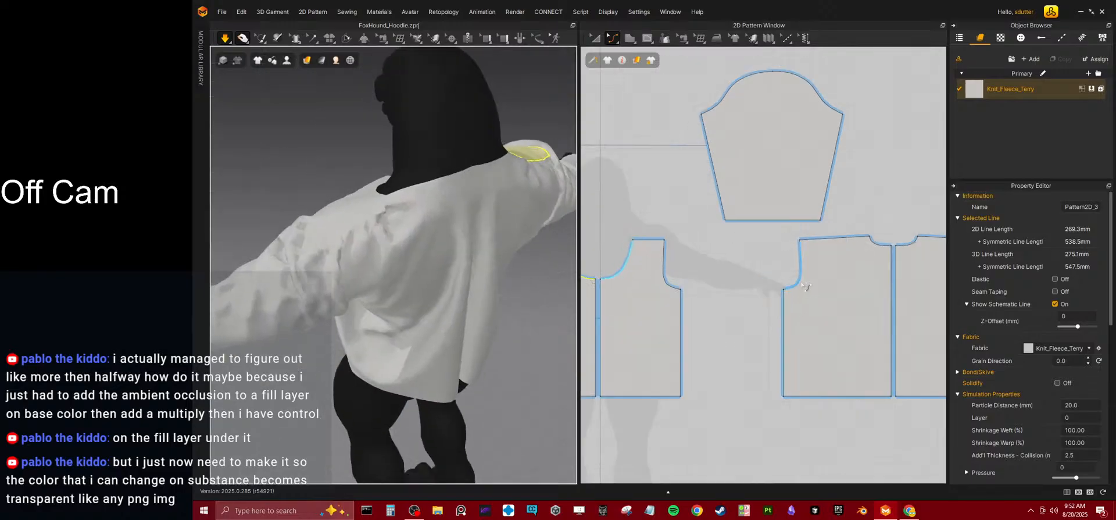
{"action": "left_click", "coordinate": [795, 294]}
{"action": "left_click", "coordinate": [785, 351]}
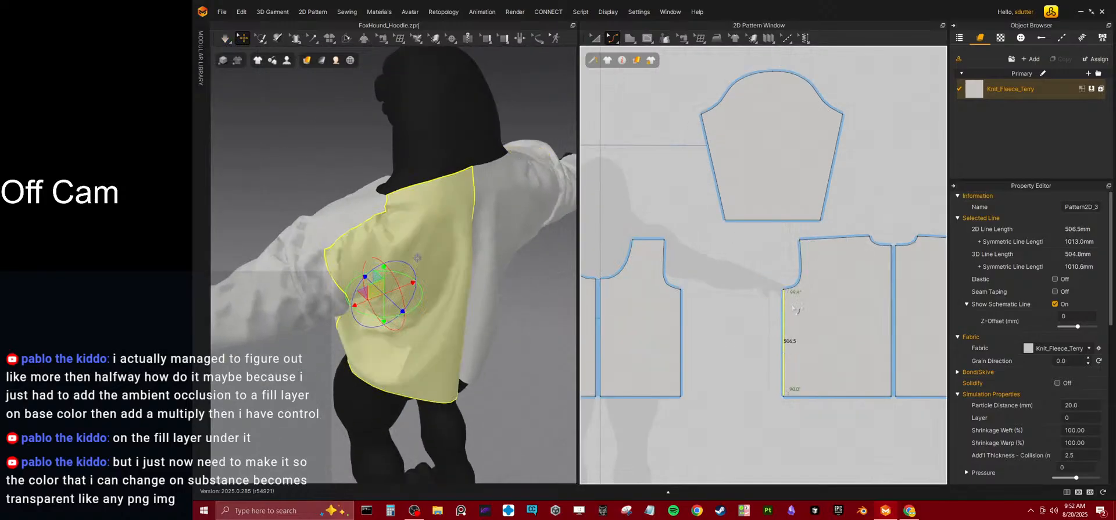
{"action": "left_click", "coordinate": [770, 251]}
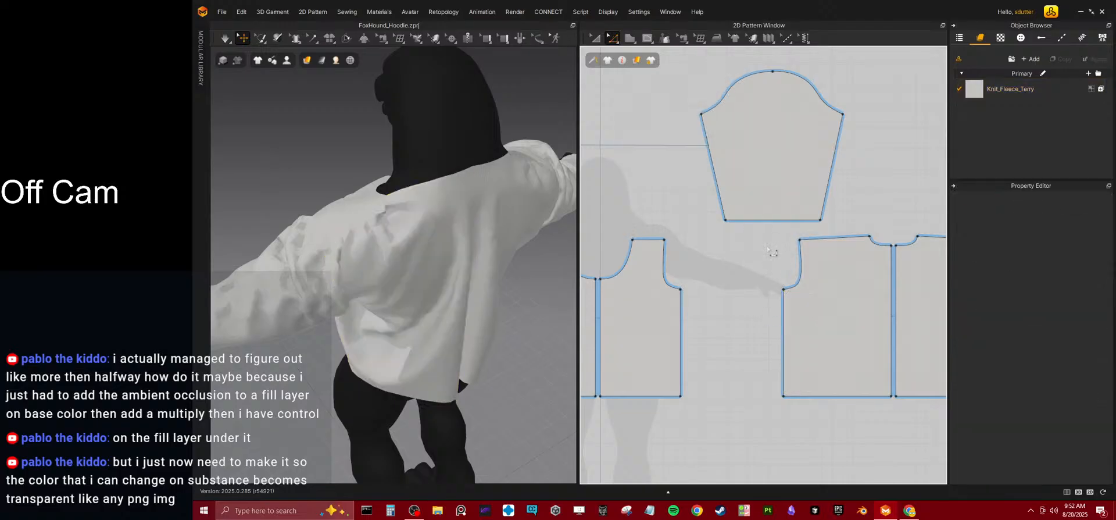
{"action": "left_click", "coordinate": [800, 277]}
{"action": "left_click", "coordinate": [783, 341], "text": "shift"}
{"action": "left_click_drag", "start_coordinate": [789, 347], "coordinate": [808, 348]}
{"action": "key", "text": "space"}
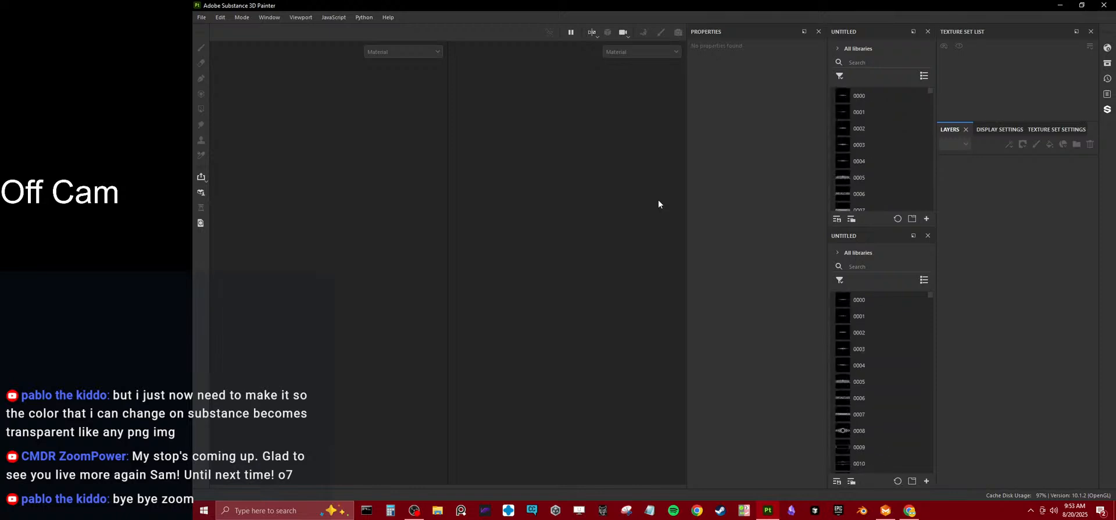
Open the recent project FoxHound_Body_v1.spp in Substance 3D Painter.
{"action": "left_click", "coordinate": [202, 18]}
{"action": "mouse_move", "coordinate": [290, 51]}
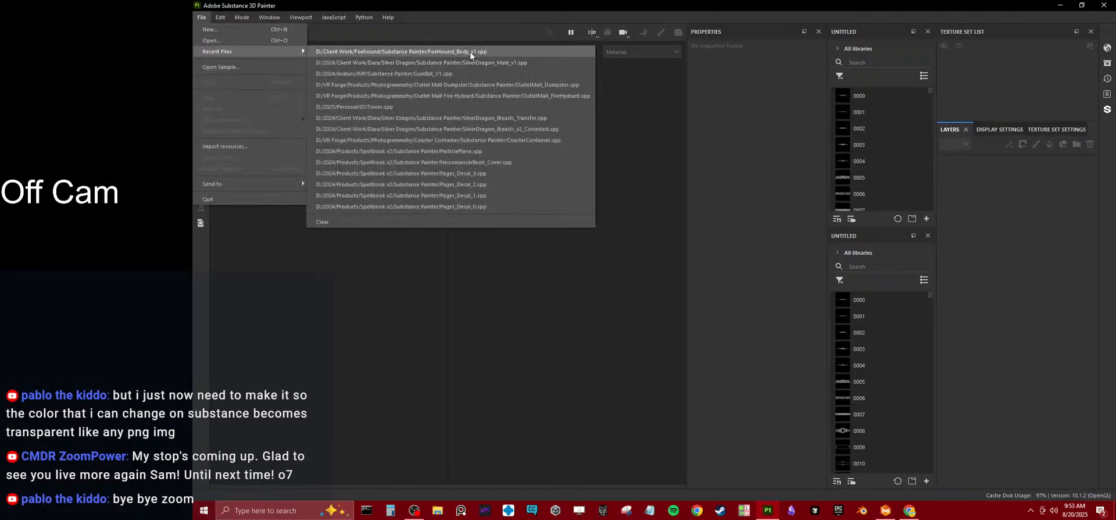
{"action": "key", "text": "Escape"}
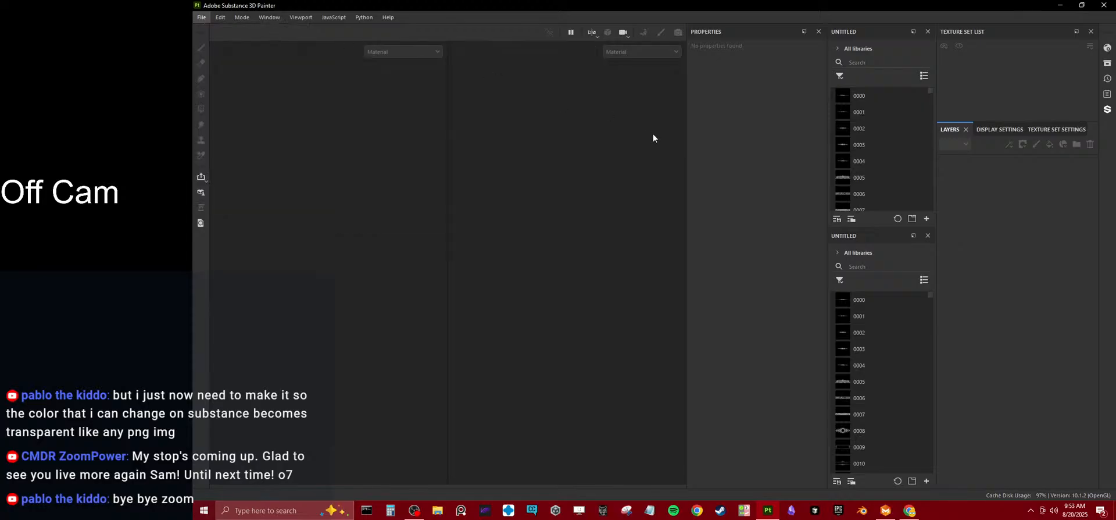
{"action": "left_click", "coordinate": [772, 105]}
{"action": "left_click", "coordinate": [201, 17]}
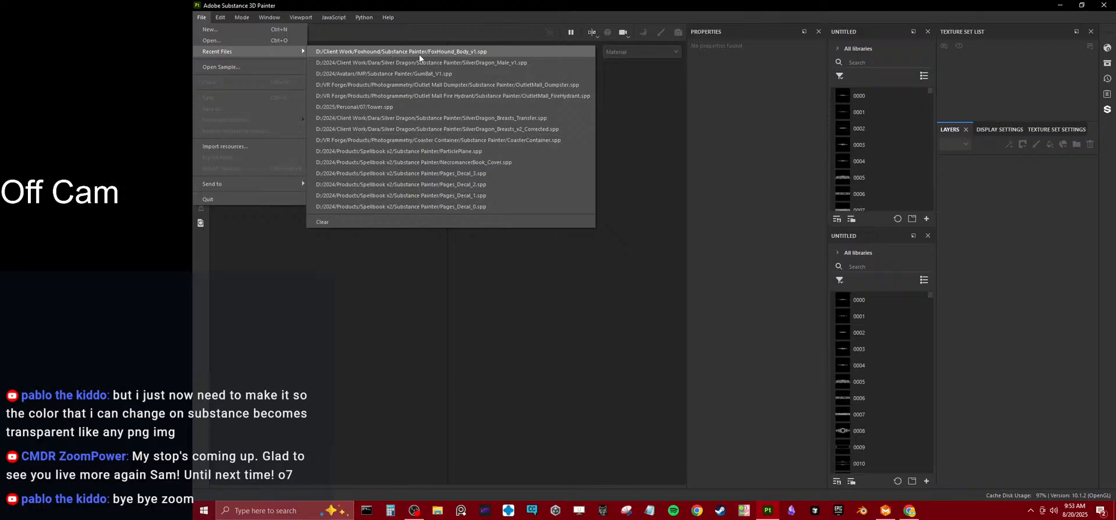
{"action": "left_click", "coordinate": [420, 54]}
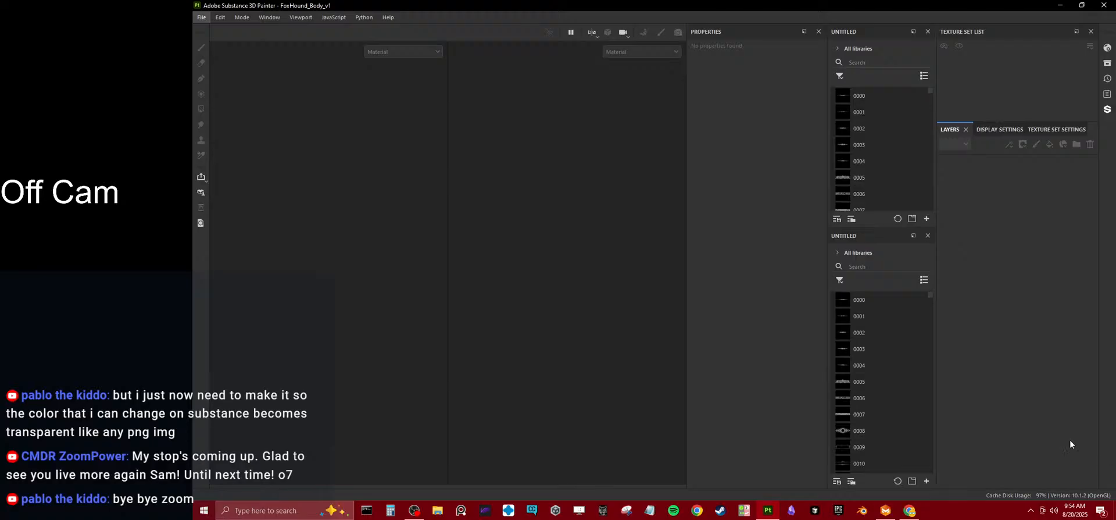
Switch back to Marvelous Designer and move the back panels' outer shoulder points inward along the shoulder line.
{"action": "left_click", "coordinate": [885, 510]}
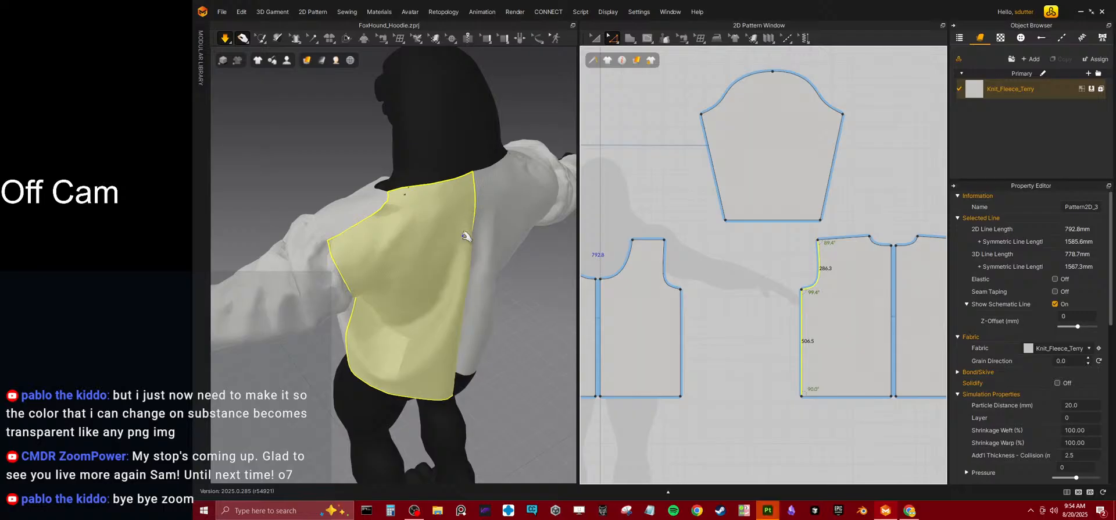
{"action": "right_click_drag", "start_coordinate": [483, 232], "coordinate": [552, 204]}
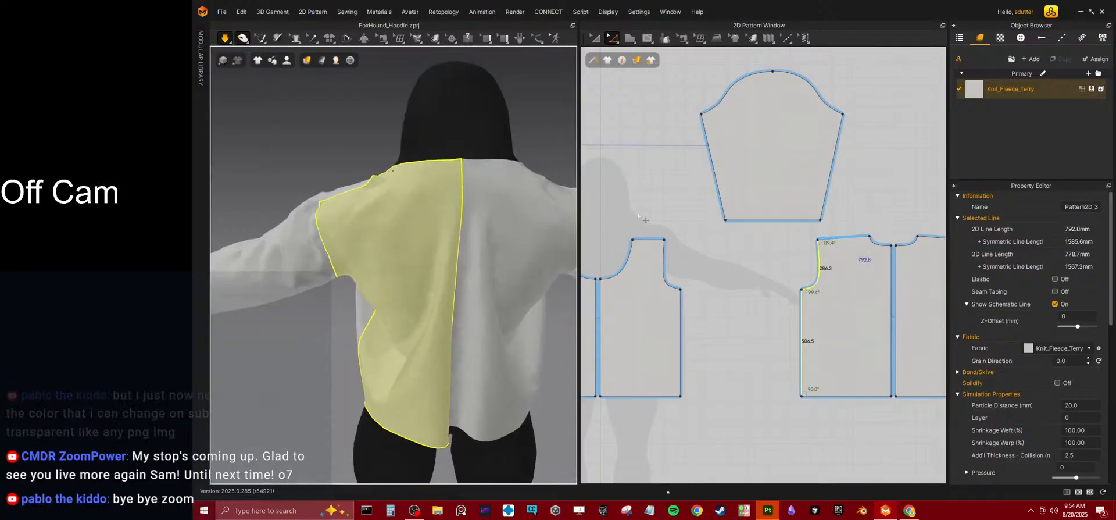
{"action": "scroll", "coordinate": [744, 242], "scroll_direction": "up", "scroll_amount": 5}
{"action": "left_click", "coordinate": [745, 242]}
{"action": "left_click_drag", "start_coordinate": [774, 238], "coordinate": [818, 243]}
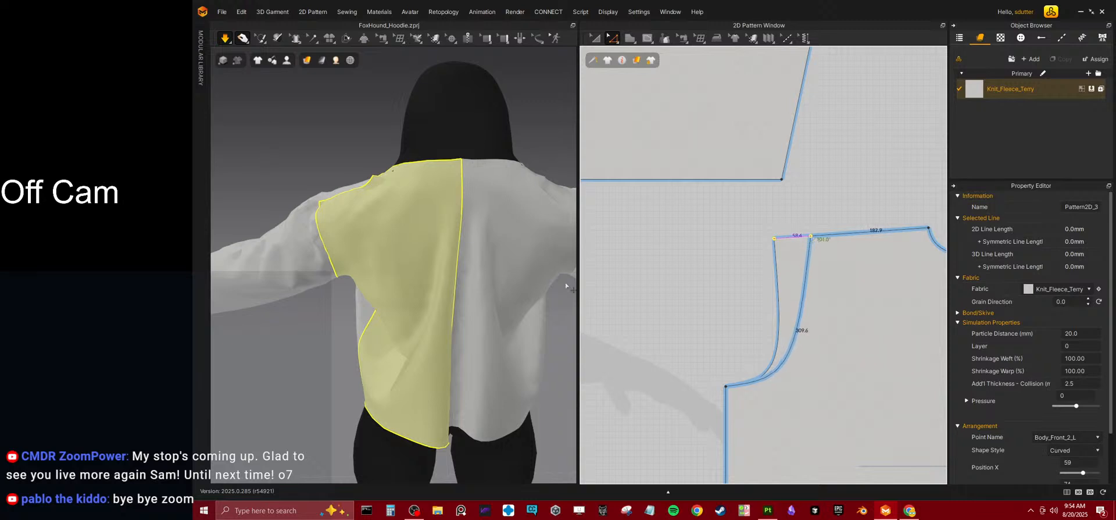
{"action": "right_click_drag", "start_coordinate": [410, 242], "coordinate": [486, 232]}
{"action": "scroll", "coordinate": [648, 233], "scroll_direction": "down", "scroll_amount": 3}
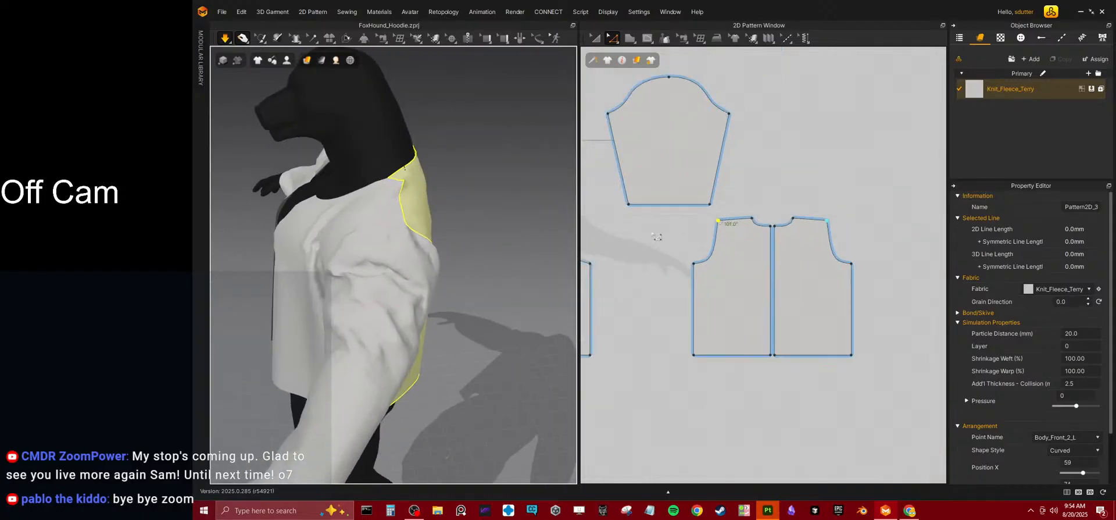
Switch to Substance 3D Painter and collapse the expanded layer folders, including Template Mouth, Gradient Shadow, Face Pattern and FoxHound Body v3.
{"action": "left_click", "coordinate": [767, 509]}
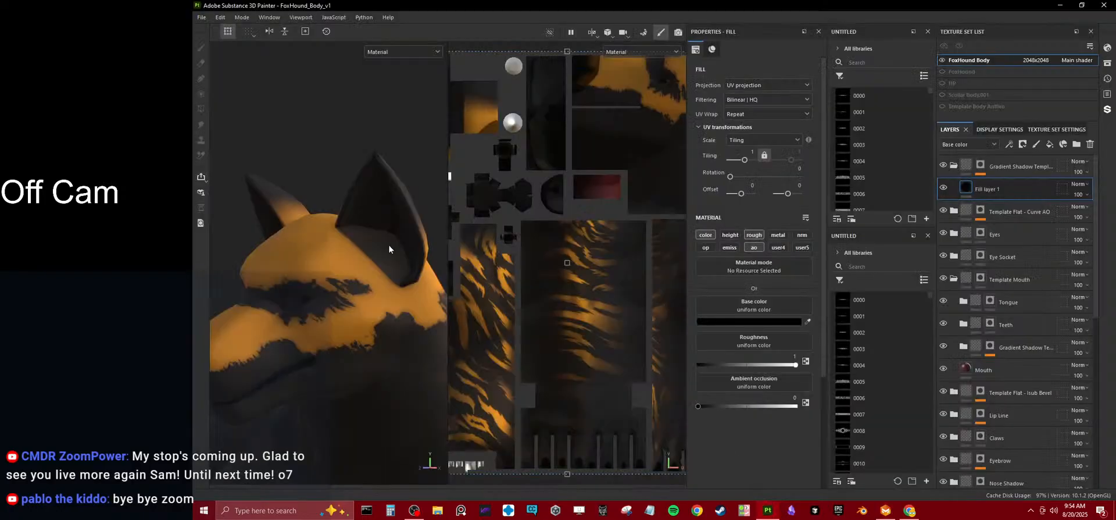
{"action": "scroll", "coordinate": [392, 242], "scroll_direction": "down", "scroll_amount": 5}
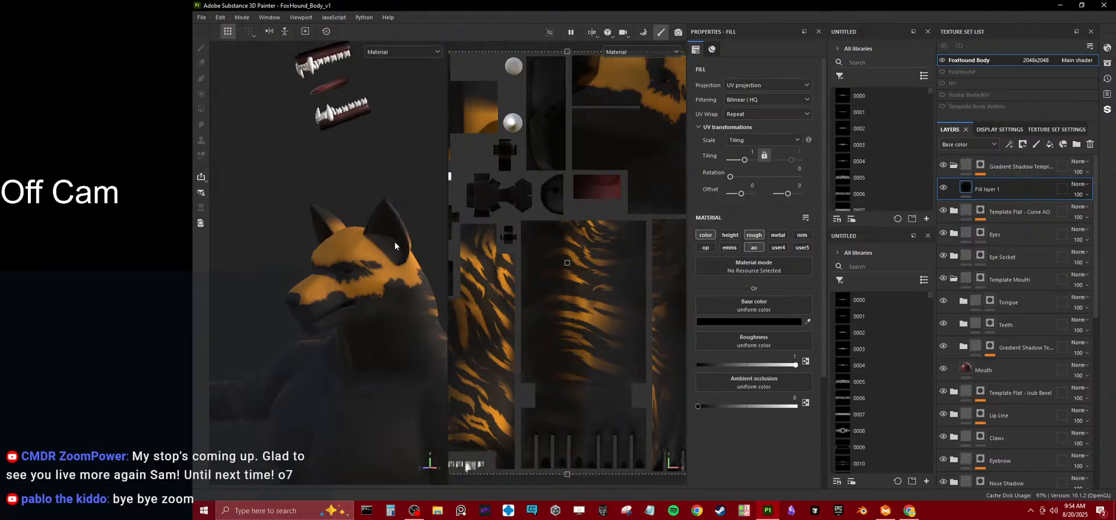
{"action": "left_click", "coordinate": [953, 279]}
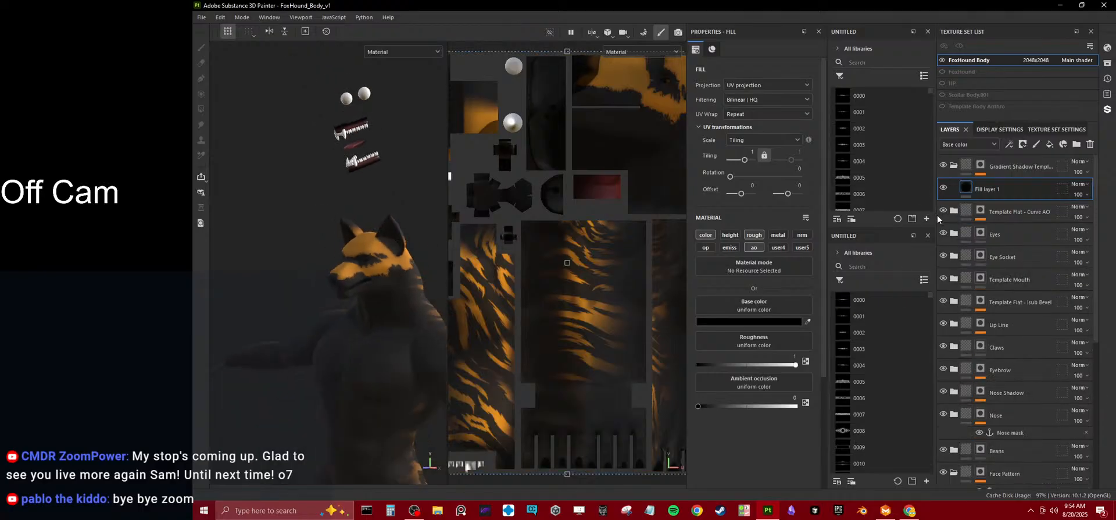
{"action": "left_click", "coordinate": [953, 165]}
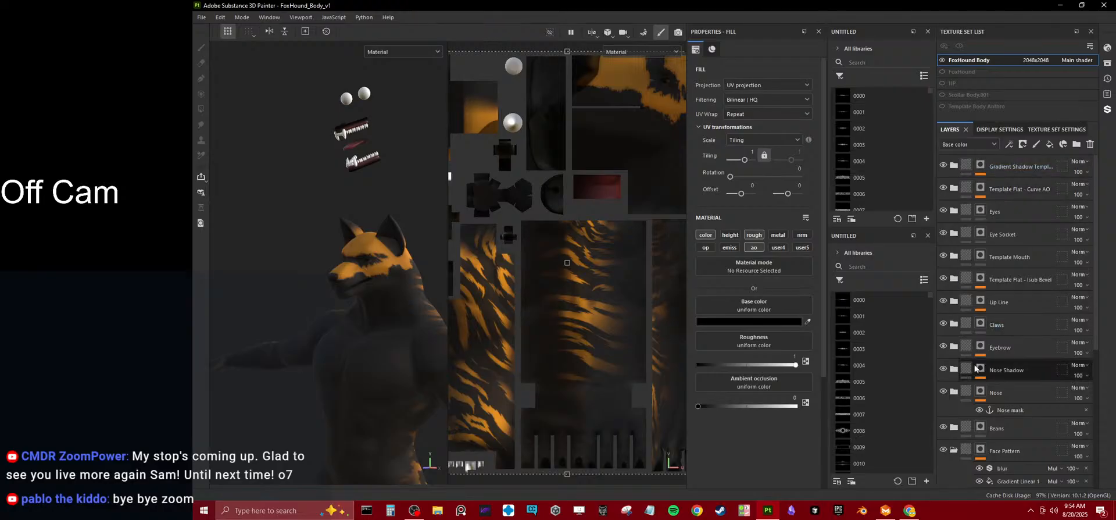
{"action": "left_click", "coordinate": [968, 391]}
{"action": "left_click", "coordinate": [955, 438]}
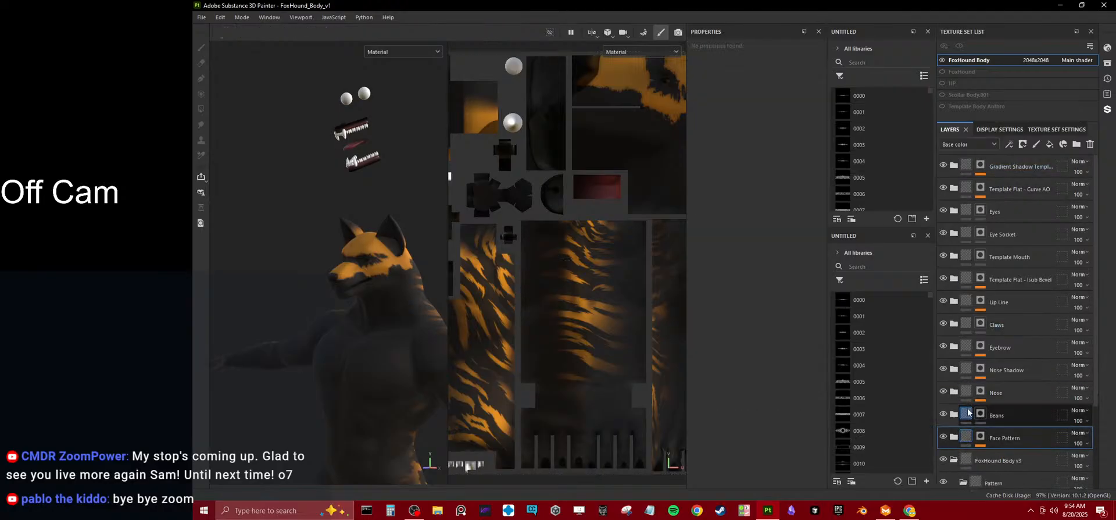
{"action": "scroll", "coordinate": [993, 303], "scroll_direction": "down", "scroll_amount": 3}
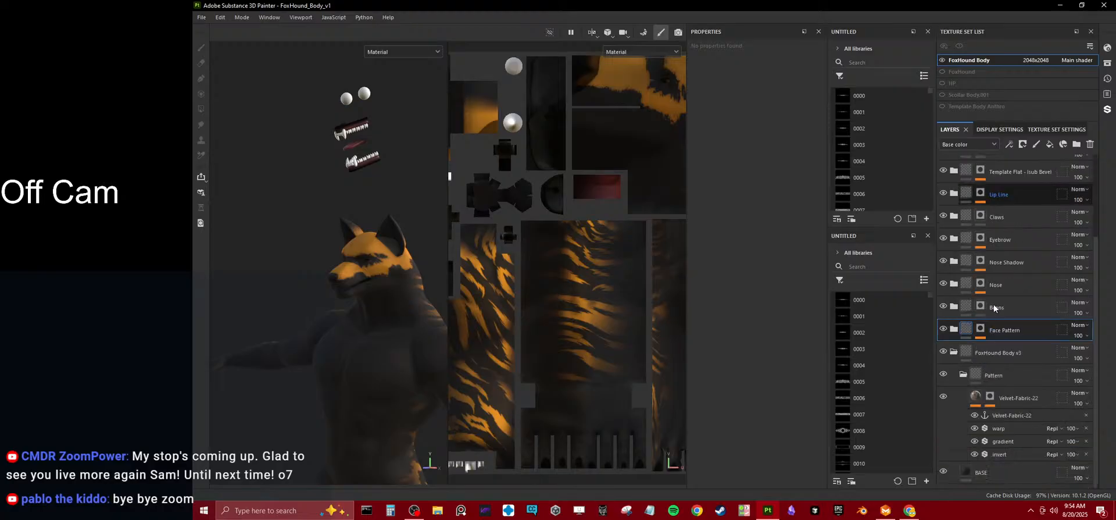
{"action": "left_click", "coordinate": [953, 352]}
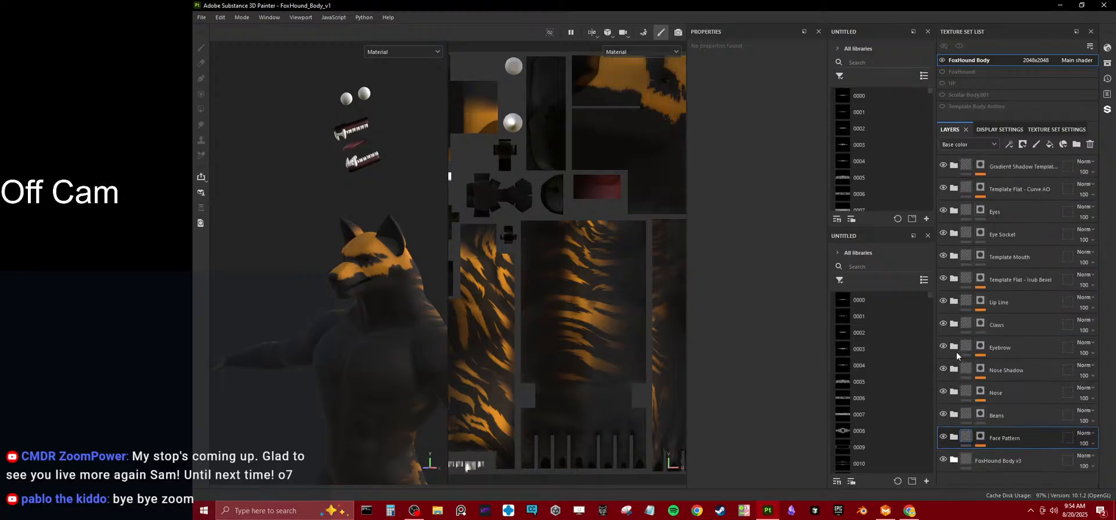
Hide all layer folders of the FoxHound Body texture set except Nose Shadow.
{"action": "left_click", "coordinate": [969, 168]}
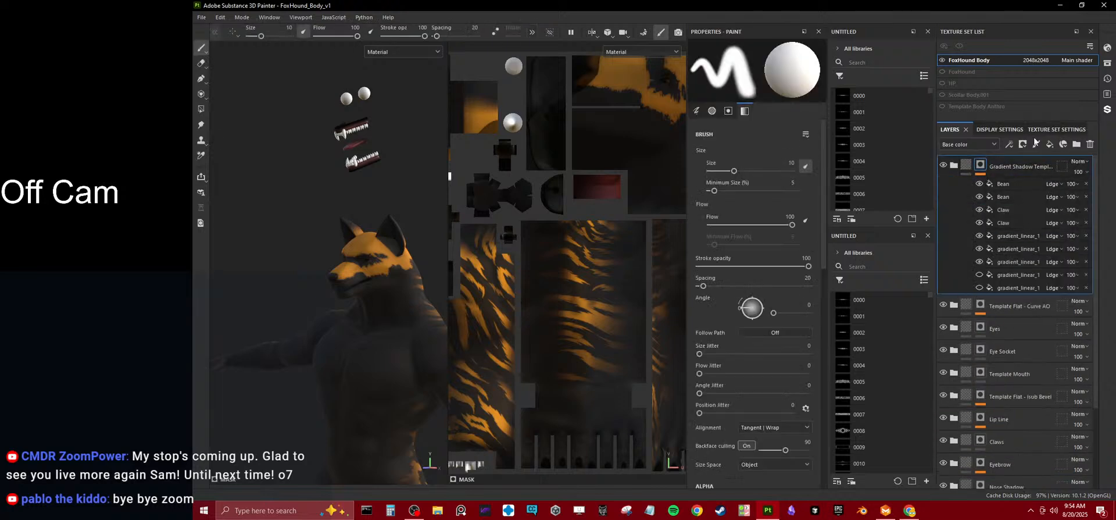
{"action": "left_click", "coordinate": [963, 168]}
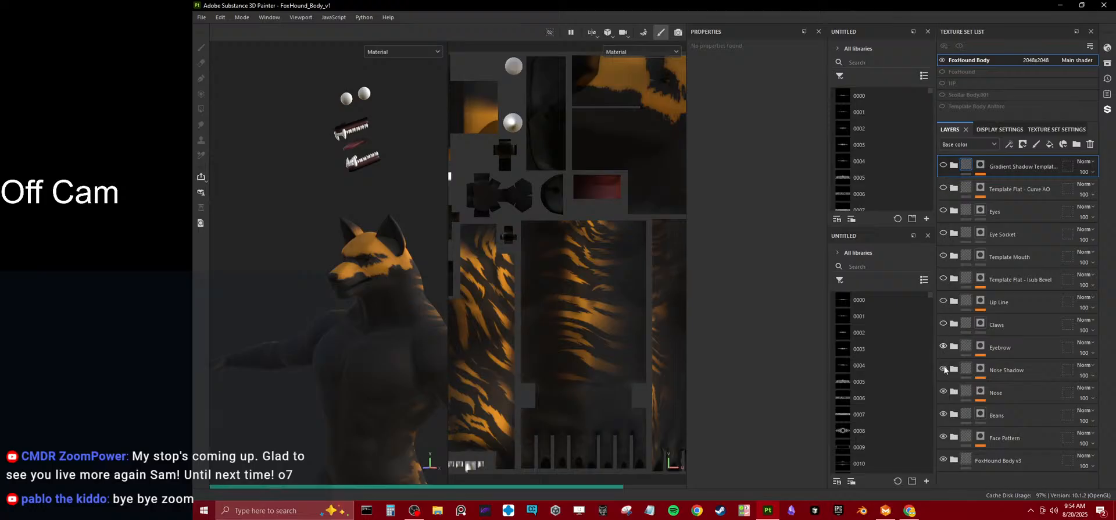
{"action": "left_click", "coordinate": [943, 413]}
{"action": "left_click", "coordinate": [943, 436]}
{"action": "left_click", "coordinate": [942, 459]}
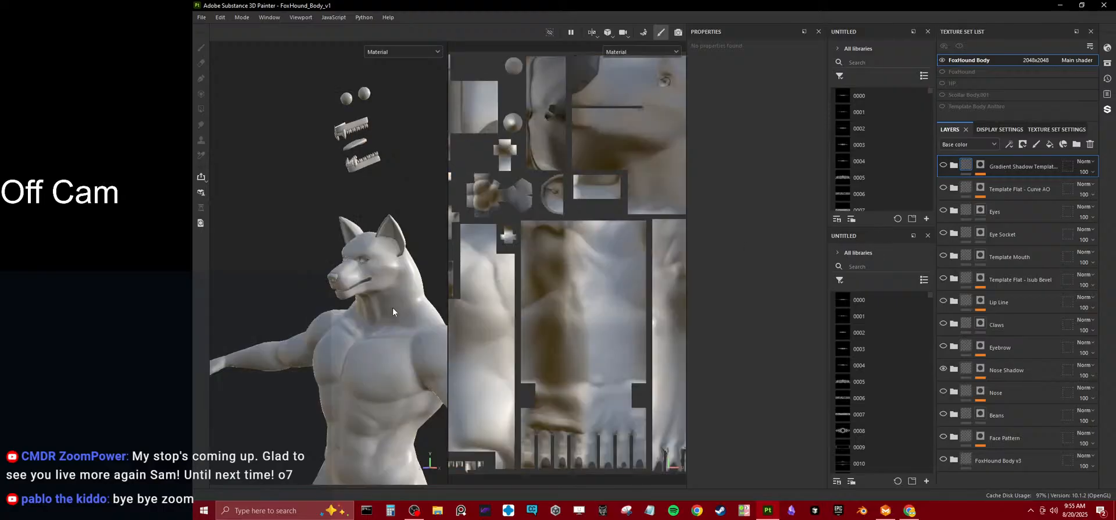
Search the library for "template flat" and add the Template Flat smart material at the head of the layer stack.
{"action": "scroll", "coordinate": [436, 309], "scroll_direction": "up", "scroll_amount": 3}
{"action": "left_click", "coordinate": [879, 268]}
{"action": "type", "text": "template flat"}
{"action": "left_click_drag", "start_coordinate": [871, 299], "coordinate": [1027, 162]}
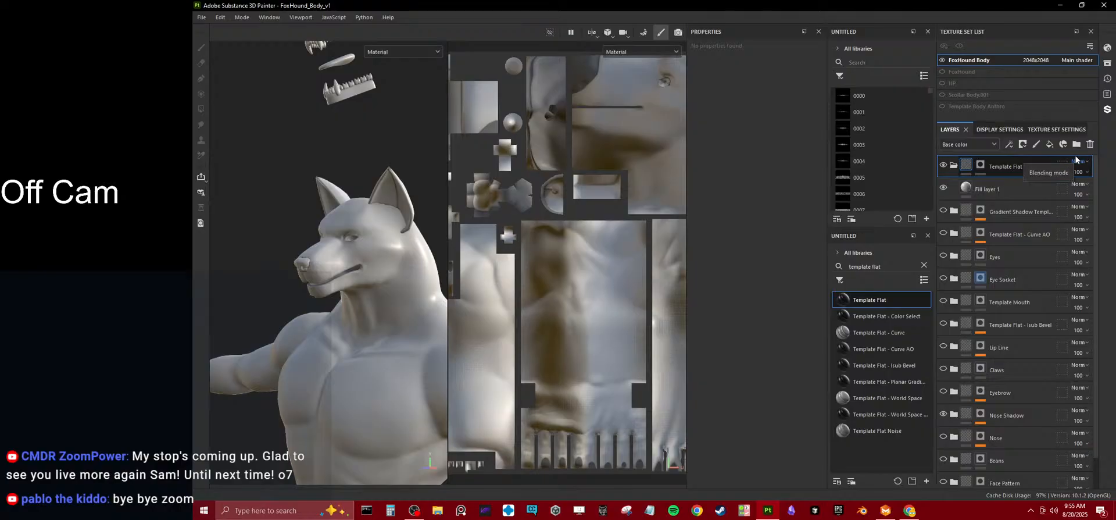
{"action": "left_click_drag", "start_coordinate": [281, 270], "coordinate": [329, 274], "text": "alt"}
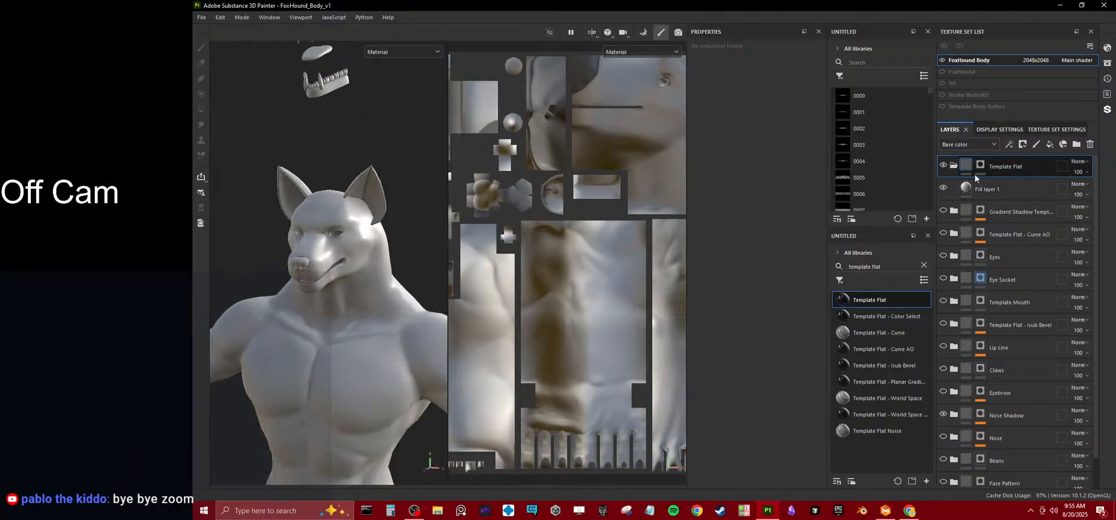
Rename the Template Flat folder to "Example Layer".
{"action": "double_click", "coordinate": [998, 166]}
{"action": "type", "text": "Exampl"}
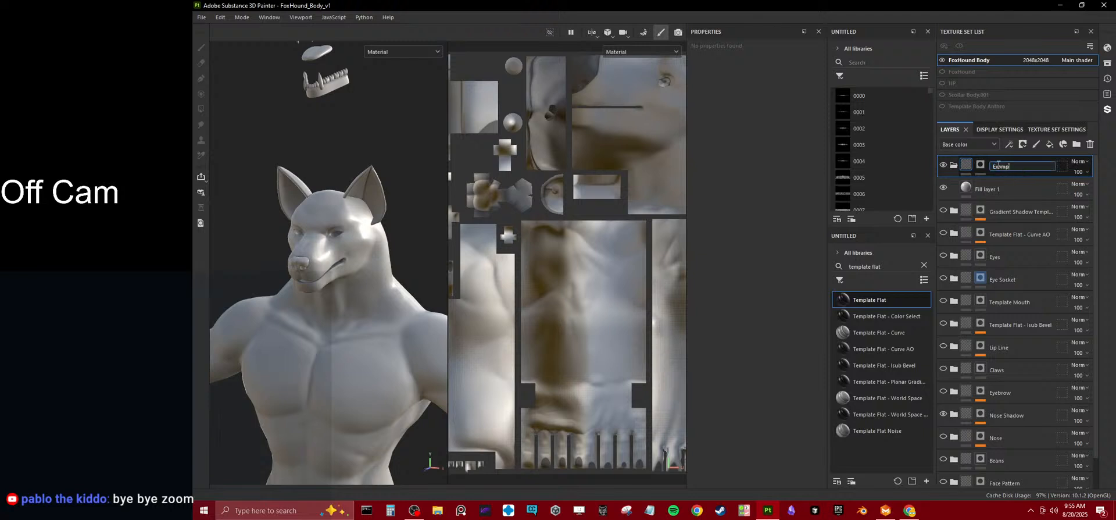
{"action": "type", "text": "e Layer"}
{"action": "key", "text": "Return"}
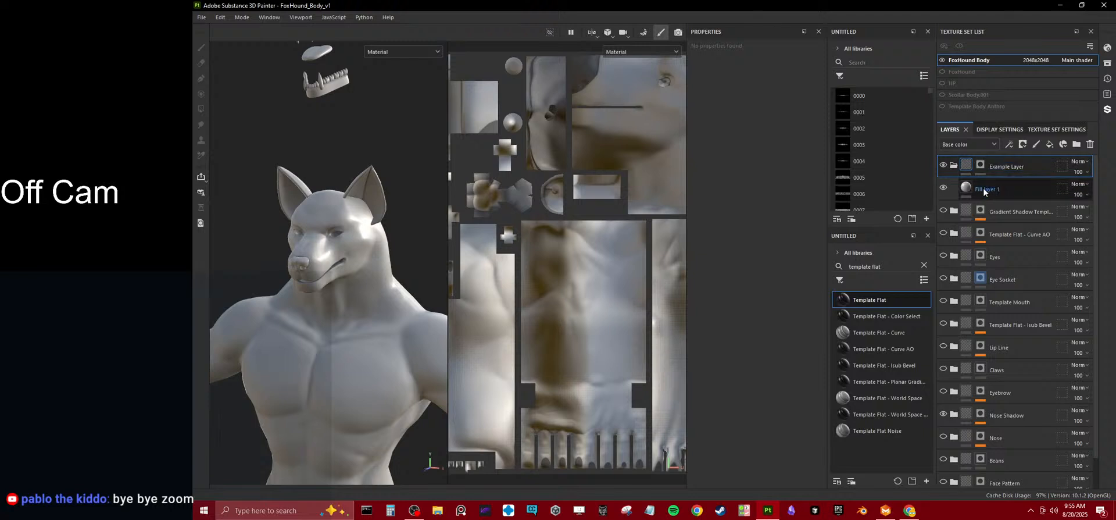
Set the base color of Fill layer 1 inside Example Layer to a muted red.
{"action": "left_click", "coordinate": [965, 189]}
{"action": "left_click", "coordinate": [766, 308]}
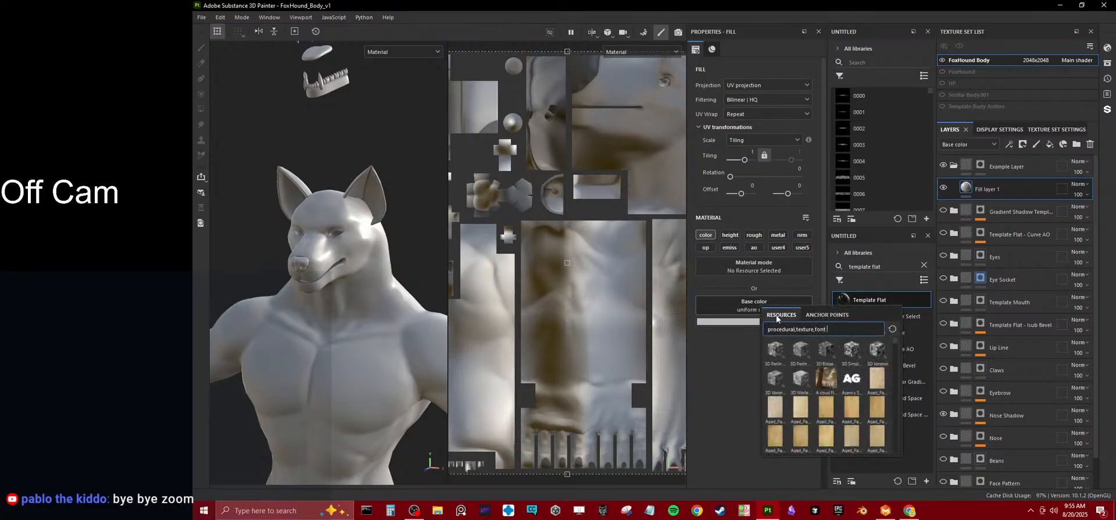
{"action": "left_click", "coordinate": [733, 342]}
{"action": "left_click", "coordinate": [706, 323]}
{"action": "left_click_drag", "start_coordinate": [779, 353], "coordinate": [767, 372]}
Try painting on the Example Layer mask over the character's chest with a size 10 brush, and undo the strokes.
{"action": "left_click", "coordinate": [978, 165]}
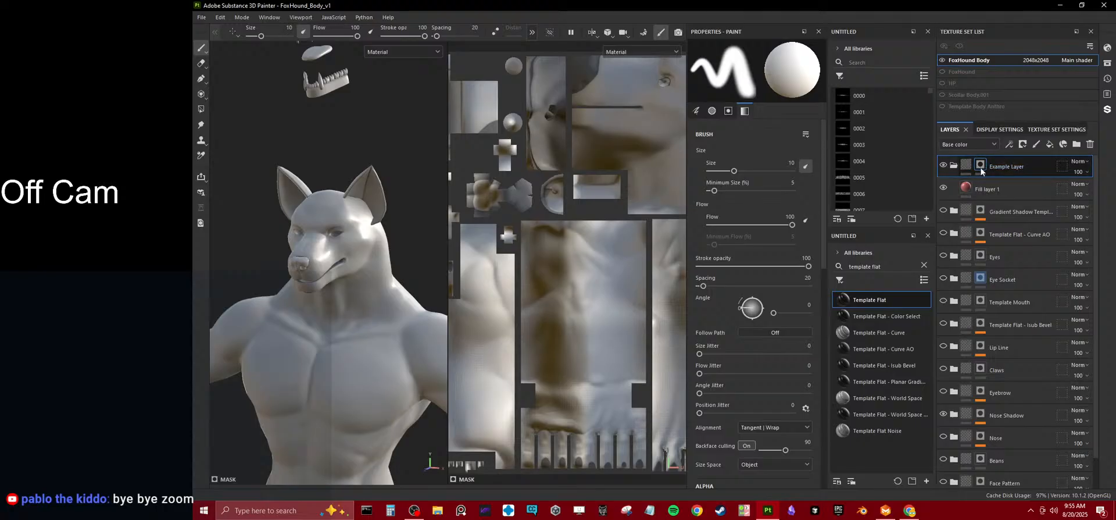
{"action": "left_click", "coordinate": [967, 187]}
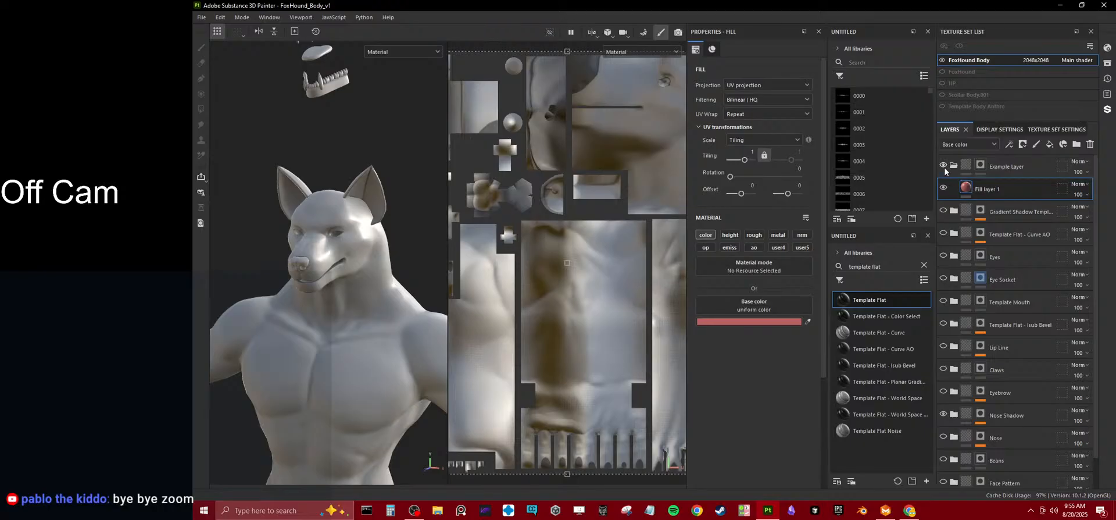
{"action": "left_click", "coordinate": [981, 168]}
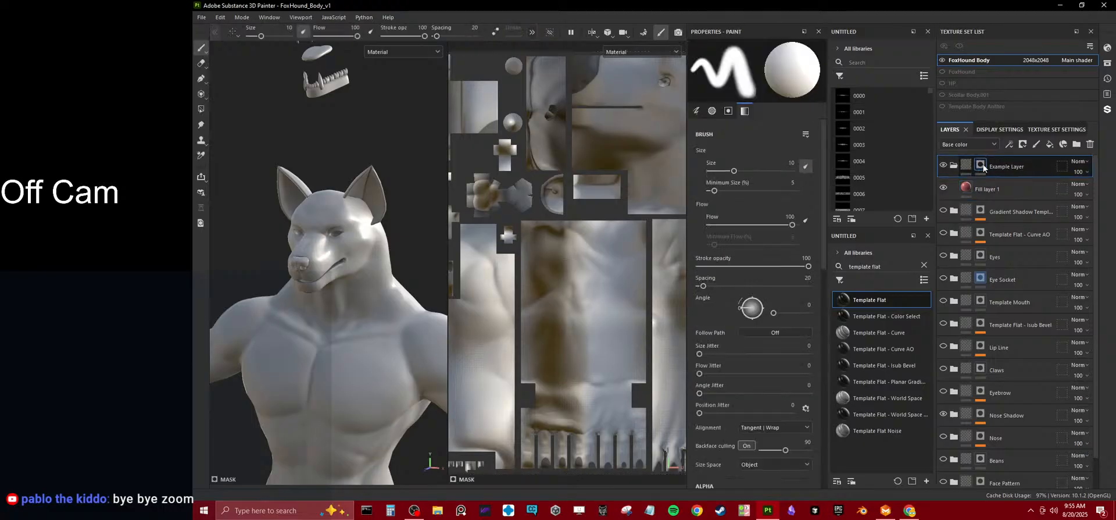
{"action": "mouse_move", "coordinate": [376, 340]}
{"action": "left_mouse_down"}
{"action": "mouse_move", "coordinate": [273, 342]}
{"action": "mouse_move", "coordinate": [372, 378]}
{"action": "mouse_move", "coordinate": [357, 341]}
{"action": "left_mouse_up"}
{"action": "left_click_drag", "start_coordinate": [363, 300], "coordinate": [300, 285], "text": "alt"}
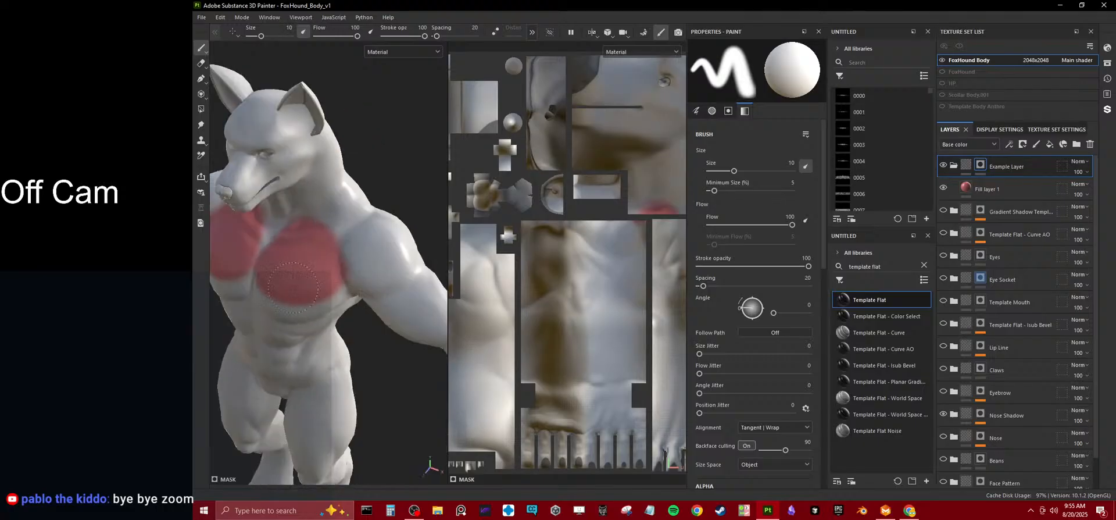
{"action": "key", "text": "ctrl+z"}
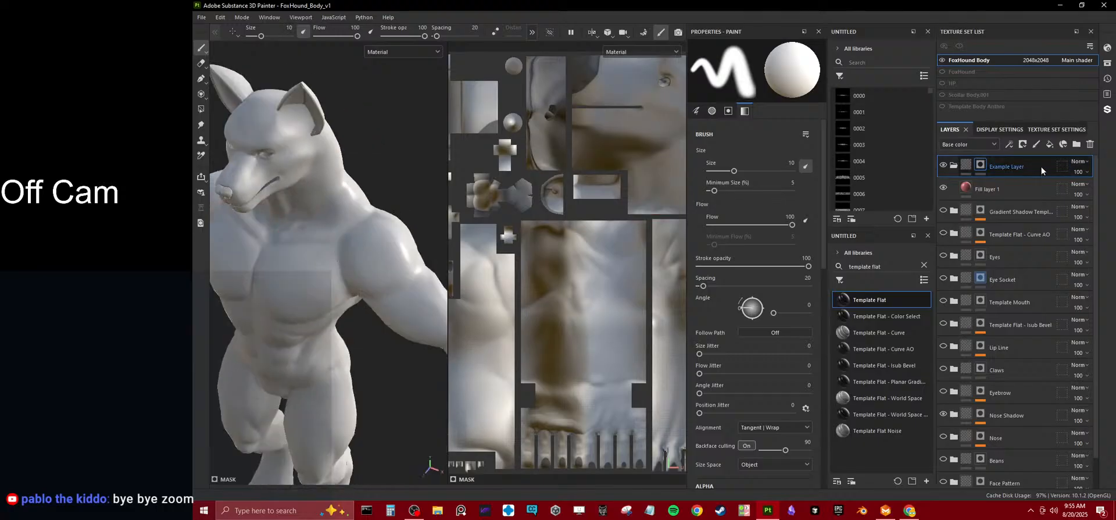
Add a fill to the Example Layer mask and set its grayscale to the FoxHound Body ambient occlusion map.
{"action": "right_click", "coordinate": [978, 165]}
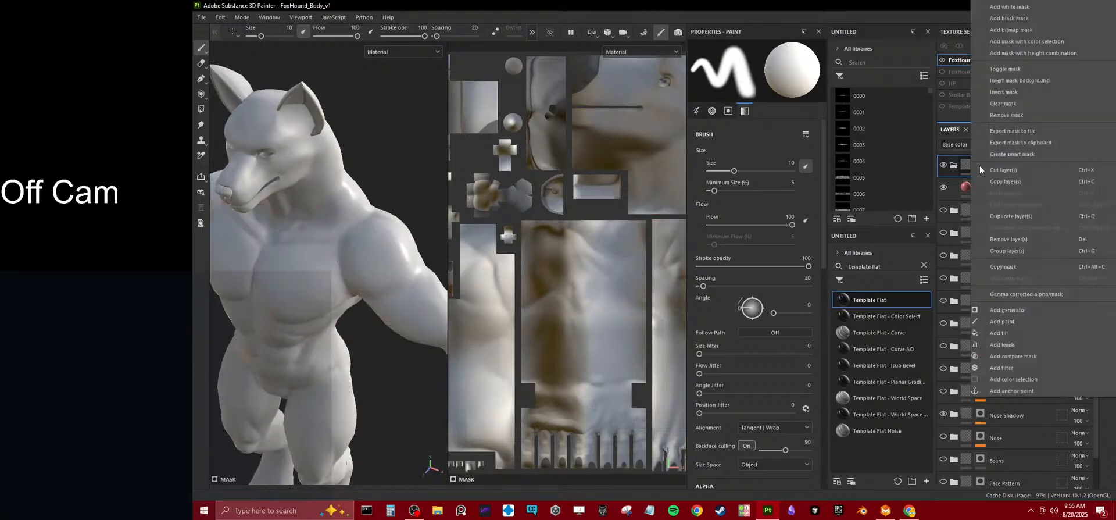
{"action": "left_click", "coordinate": [1013, 333]}
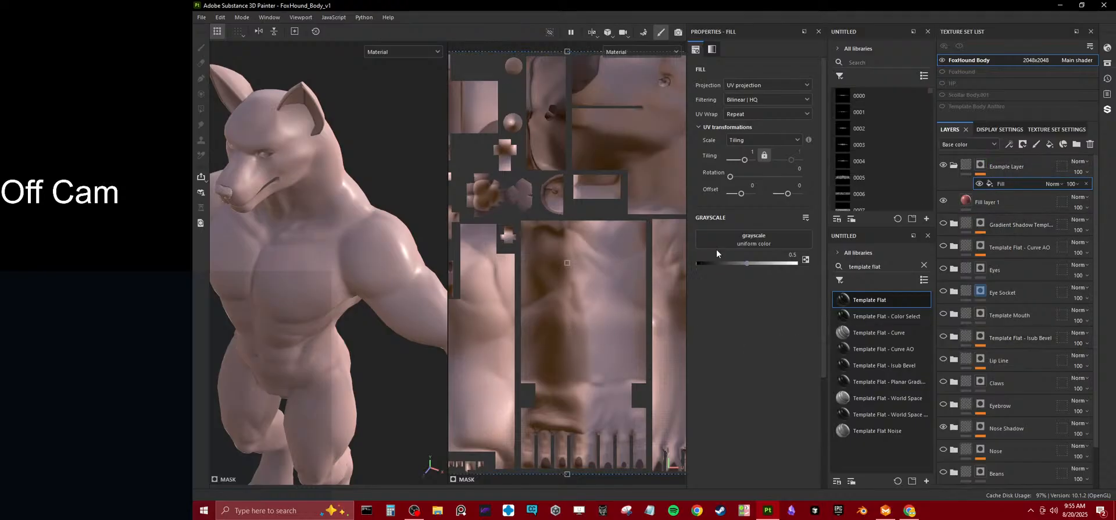
{"action": "left_click", "coordinate": [752, 238]}
{"action": "type", "text": "ambient"}
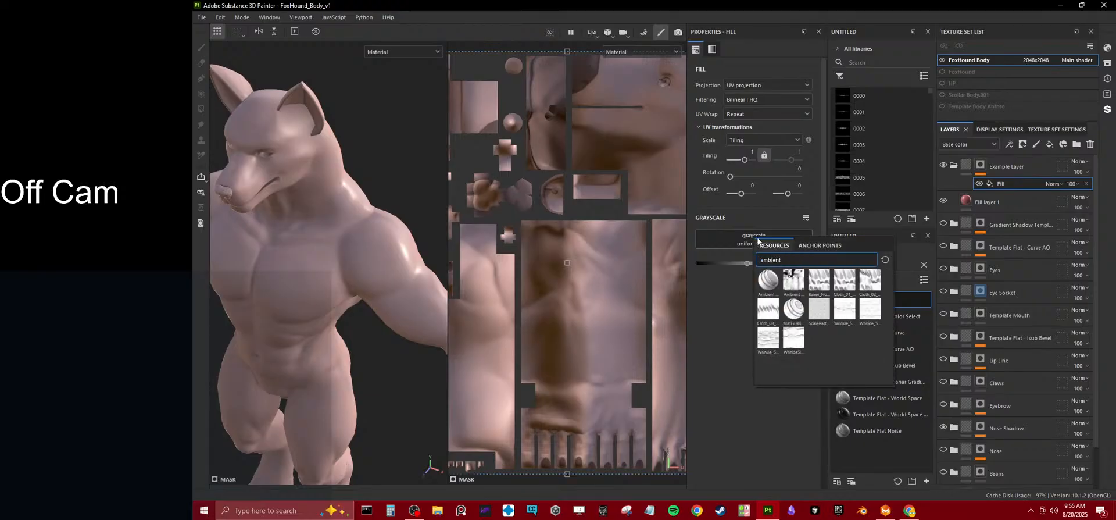
{"action": "left_click", "coordinate": [789, 286]}
{"action": "left_click_drag", "start_coordinate": [357, 308], "coordinate": [346, 263], "text": "alt"}
{"action": "left_click_drag", "start_coordinate": [518, 245], "coordinate": [704, 299], "text": "alt"}
{"action": "scroll", "coordinate": [360, 290], "scroll_direction": "up", "scroll_amount": 3}
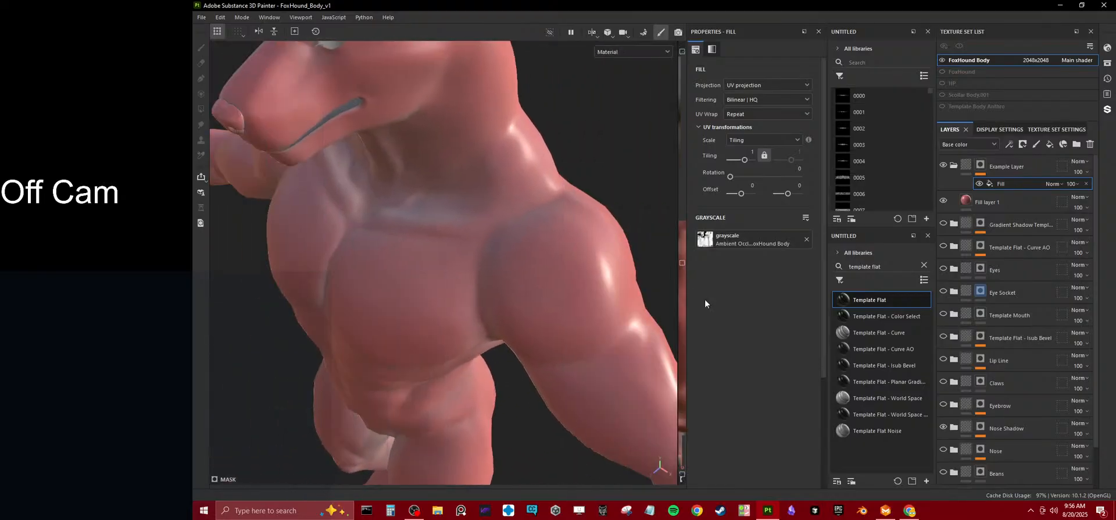
{"action": "scroll", "coordinate": [496, 250], "scroll_direction": "down", "scroll_amount": 3}
{"action": "left_click_drag", "start_coordinate": [496, 250], "coordinate": [406, 251], "text": "alt"}
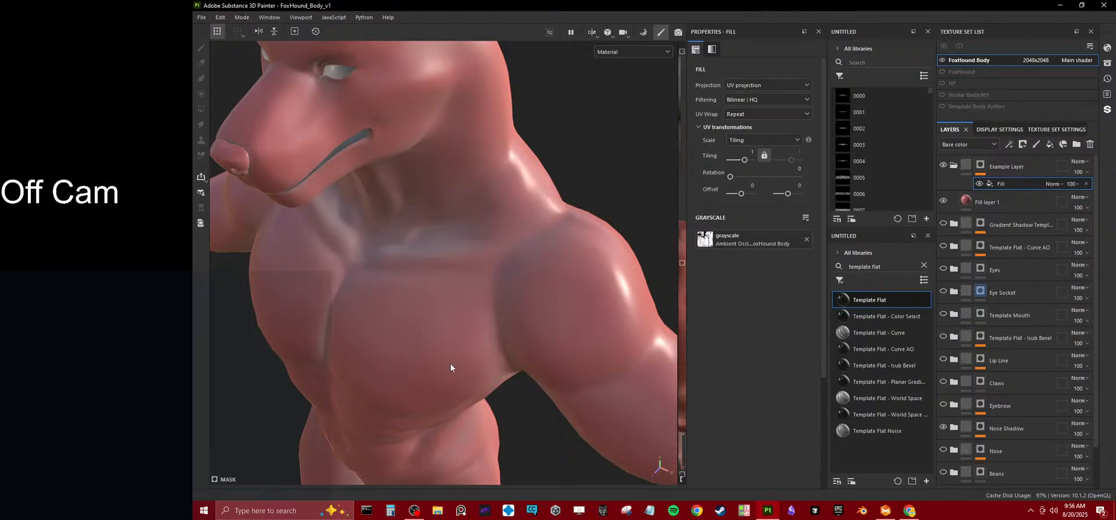
{"action": "left_click_drag", "start_coordinate": [372, 356], "coordinate": [383, 324], "text": "alt"}
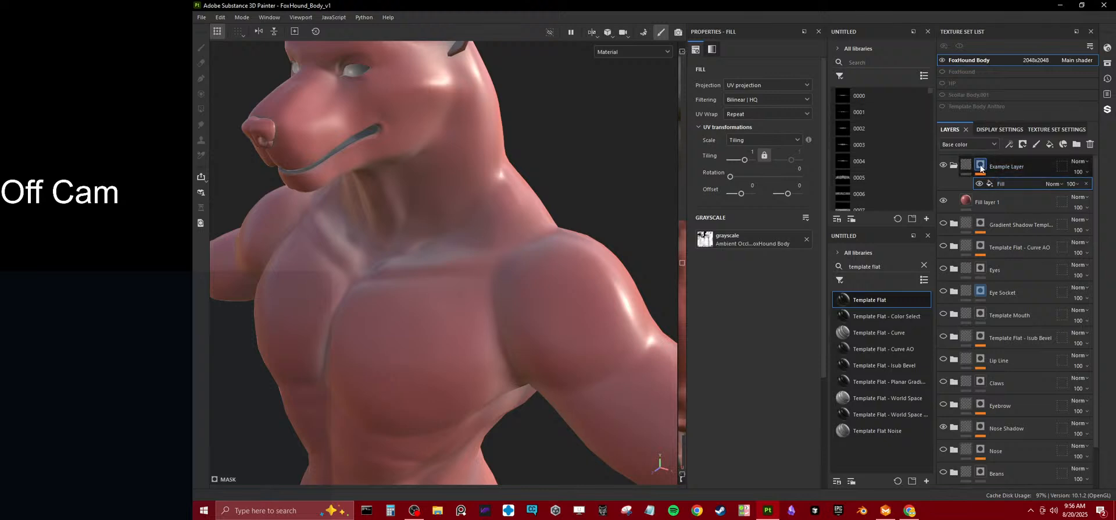
Add an Invert filter above the ambient occlusion fill in the Example Layer mask.
{"action": "right_click", "coordinate": [982, 168]}
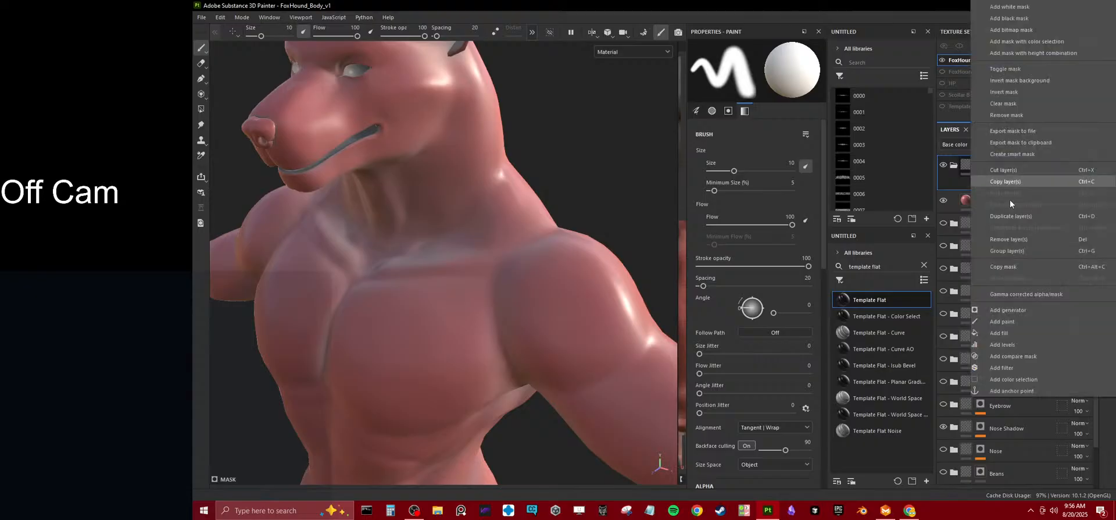
{"action": "left_click", "coordinate": [1009, 361]}
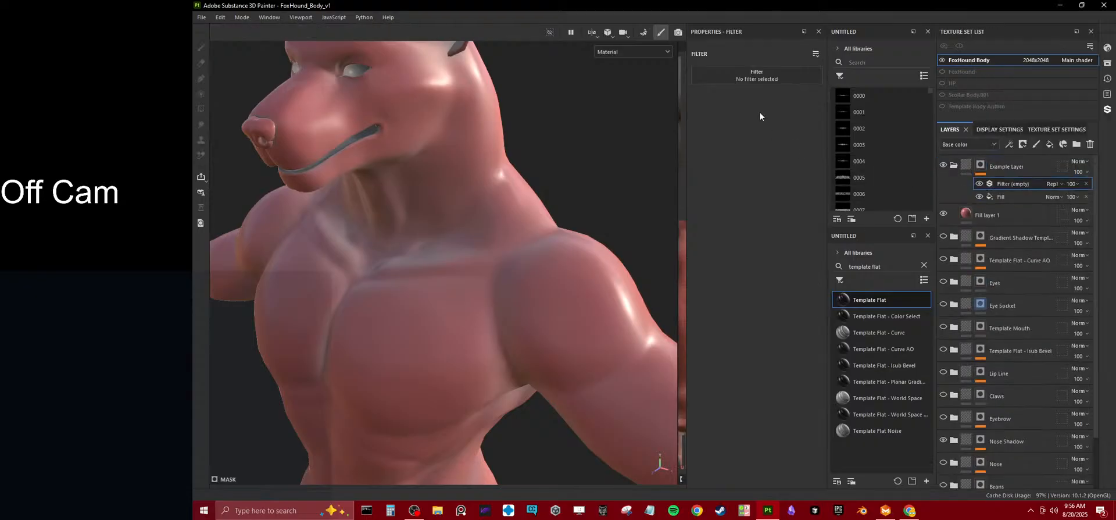
{"action": "left_click", "coordinate": [750, 82]}
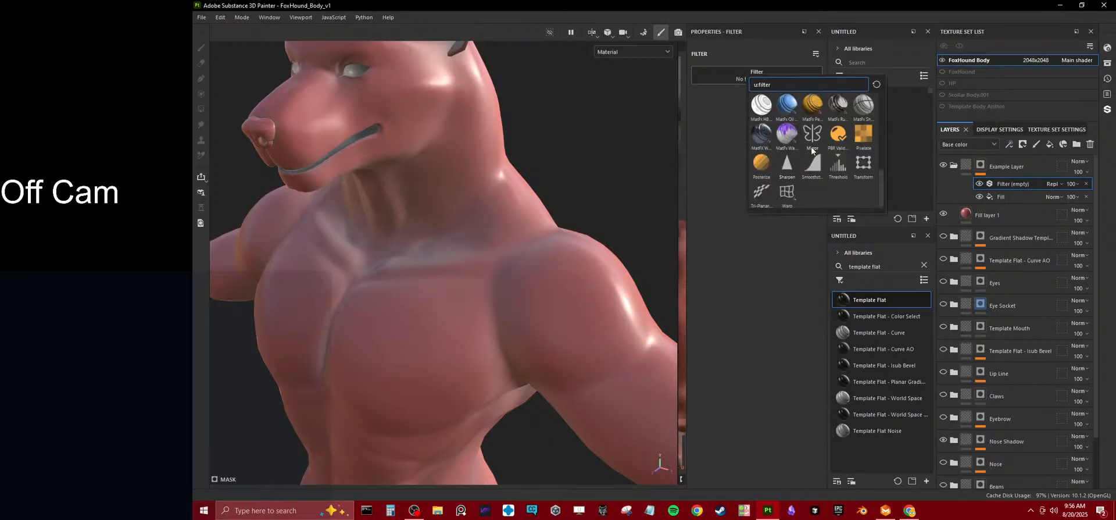
{"action": "scroll", "coordinate": [839, 137], "scroll_direction": "up", "scroll_amount": 4}
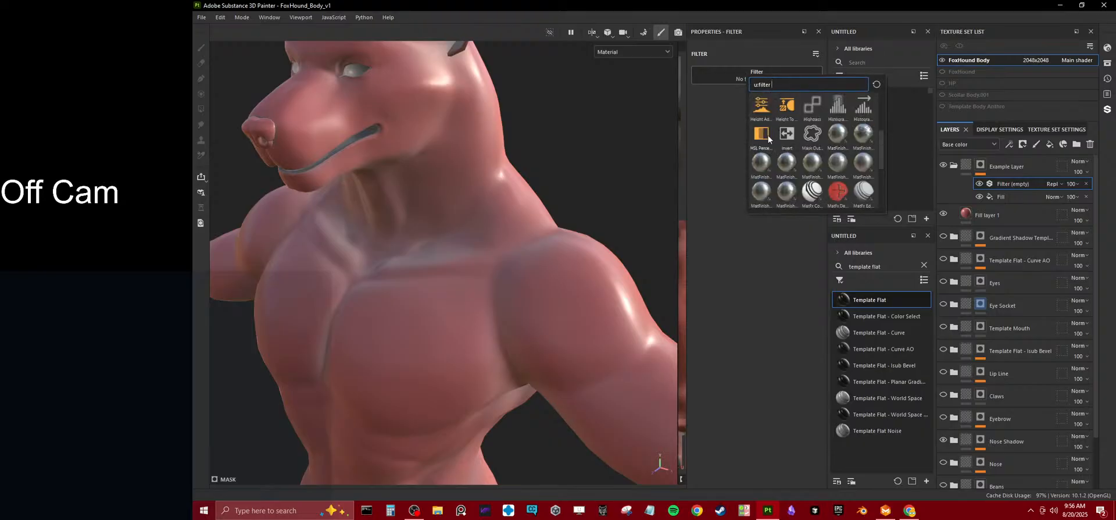
{"action": "left_click", "coordinate": [787, 133]}
{"action": "scroll", "coordinate": [496, 278], "scroll_direction": "down", "scroll_amount": 3}
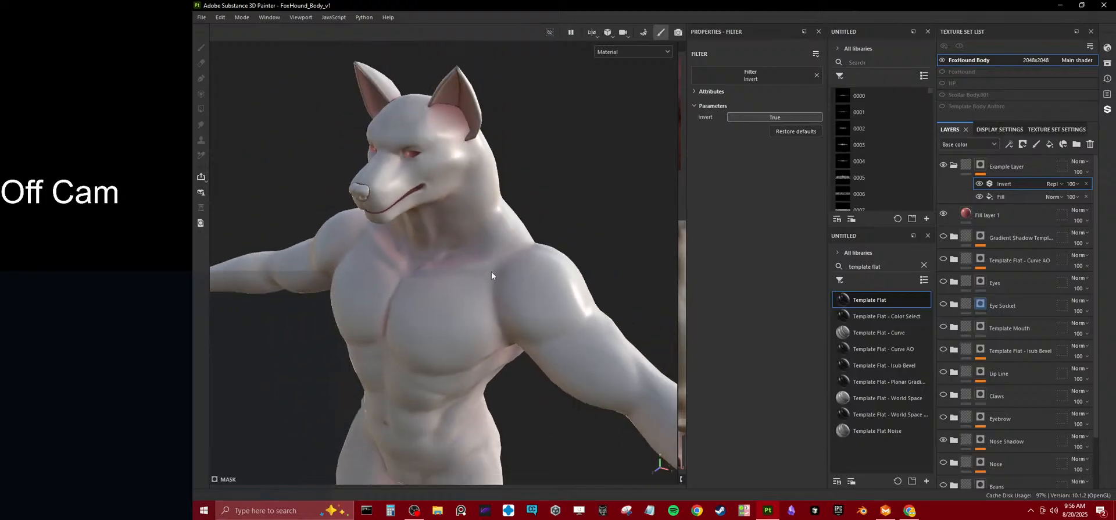
{"action": "scroll", "coordinate": [473, 273], "scroll_direction": "up", "scroll_amount": 5}
Show only the base color channel in the 3D viewport and inspect the masked red on the body.
{"action": "key", "text": "c"}
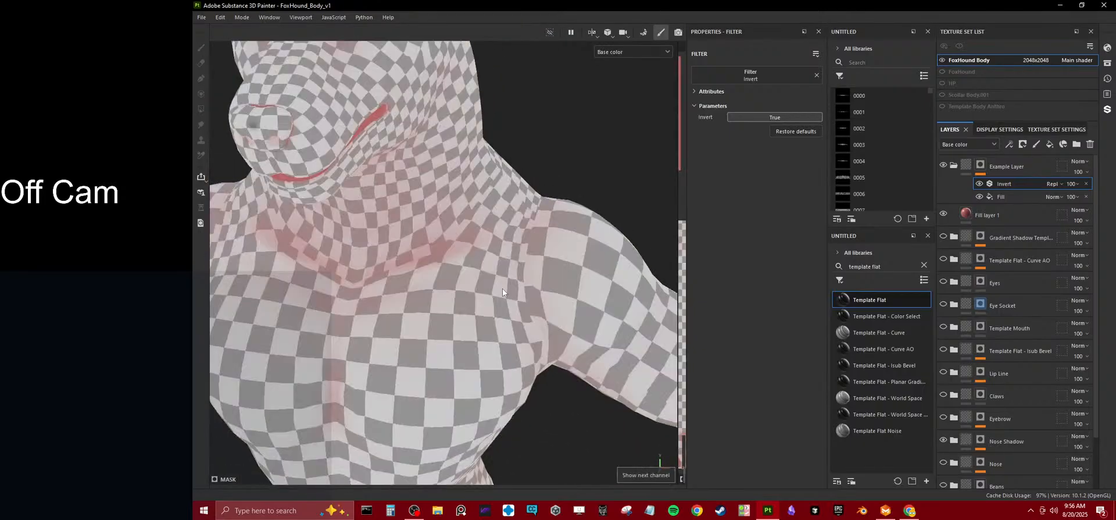
{"action": "key", "text": "m"}
{"action": "left_click", "coordinate": [632, 51]}
{"action": "left_click", "coordinate": [622, 90]}
{"action": "scroll", "coordinate": [1044, 401], "scroll_direction": "down", "scroll_amount": 3}
{"action": "scroll", "coordinate": [1044, 396], "scroll_direction": "up", "scroll_amount": 3}
Add a fill layer directly beneath the Example Layer folder and set its base color to black (000000).
{"action": "left_click", "coordinate": [1024, 239]}
{"action": "left_click", "coordinate": [1050, 144]}
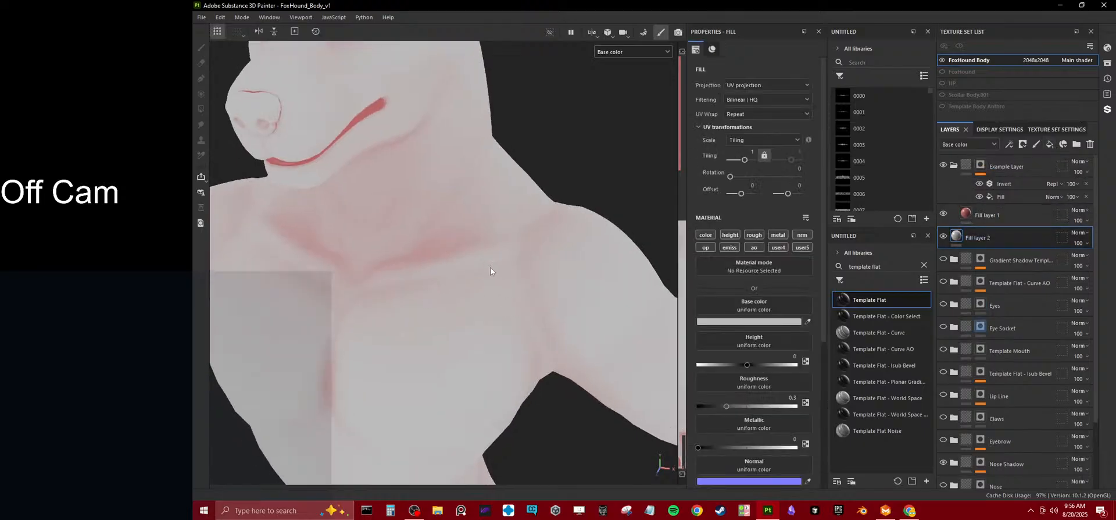
{"action": "left_click", "coordinate": [786, 322]}
{"action": "left_click_drag", "start_coordinate": [668, 326], "coordinate": [622, 499]}
{"action": "scroll", "coordinate": [539, 251], "scroll_direction": "down", "scroll_amount": 5}
{"action": "left_click_drag", "start_coordinate": [554, 308], "coordinate": [505, 305], "text": "alt"}
Toggle the Example Layer's visibility to compare the body with and without the masked red, and inspect the shading.
{"action": "left_click", "coordinate": [944, 165]}
{"action": "left_click", "coordinate": [943, 165]}
{"action": "left_click", "coordinate": [944, 165]}
{"action": "left_click", "coordinate": [944, 165]}
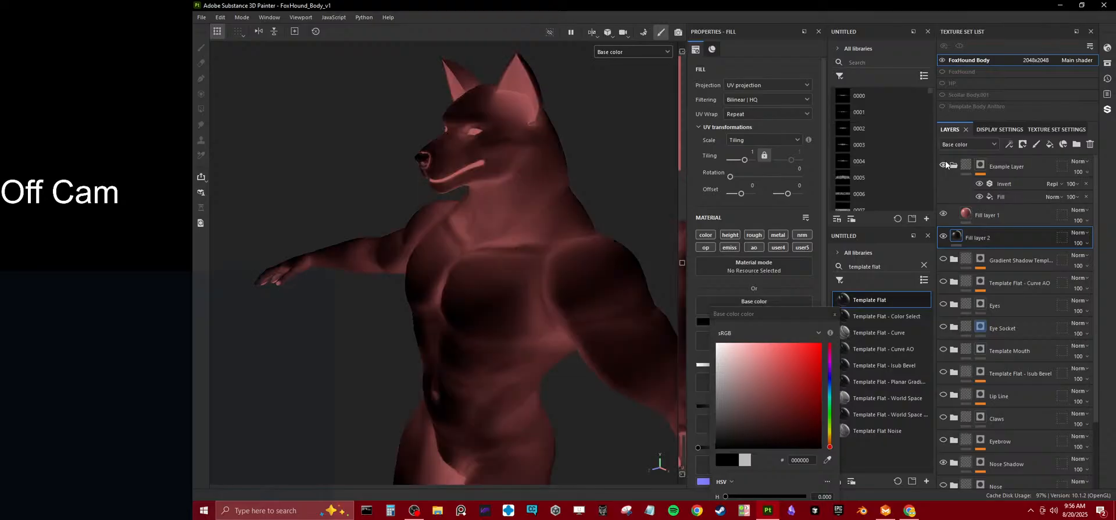
{"action": "left_click_drag", "start_coordinate": [399, 210], "coordinate": [460, 210], "text": "alt"}
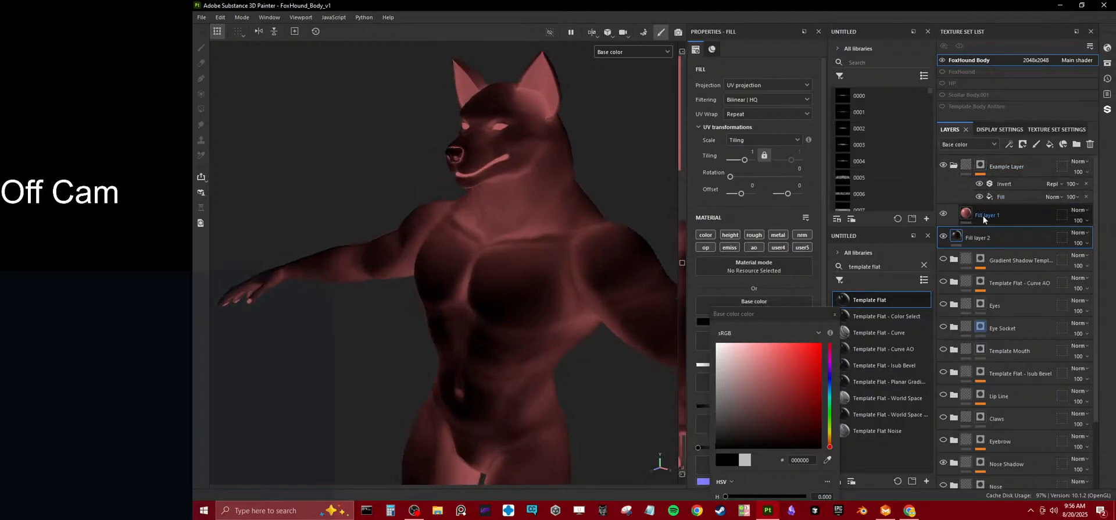
{"action": "left_click_drag", "start_coordinate": [577, 201], "coordinate": [542, 140], "text": "alt"}
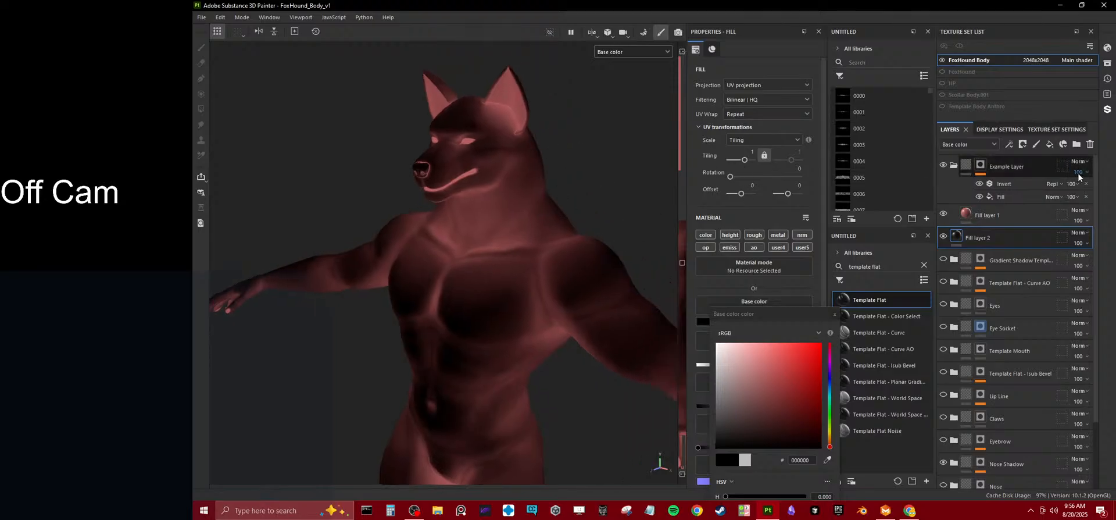
{"action": "left_click_drag", "start_coordinate": [1080, 172], "coordinate": [1105, 192]}
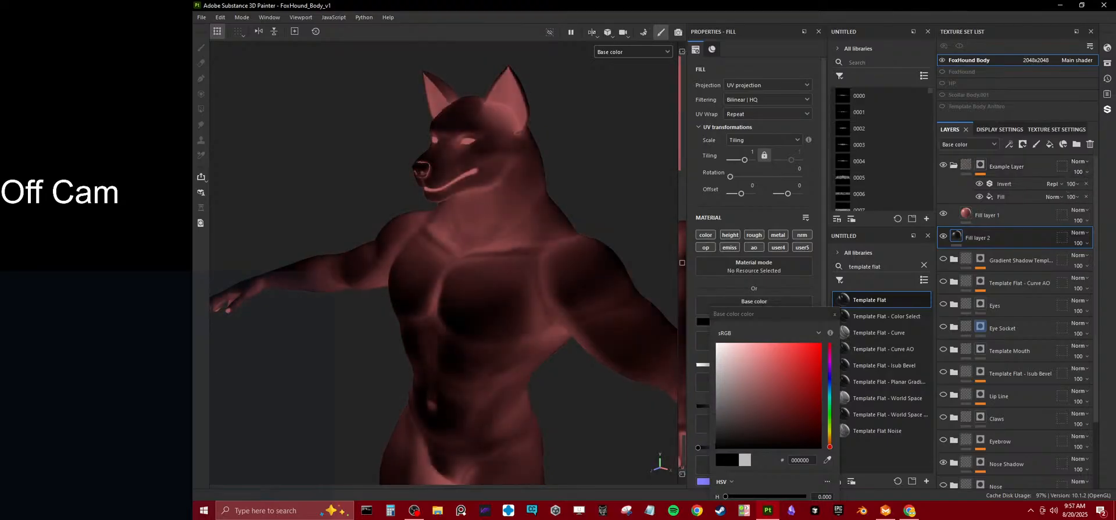
Add a fill above the Invert filter in the mask, blended as Multiply with a grayscale value of 1.
{"action": "right_click", "coordinate": [1015, 185]}
{"action": "left_click", "coordinate": [1023, 337]}
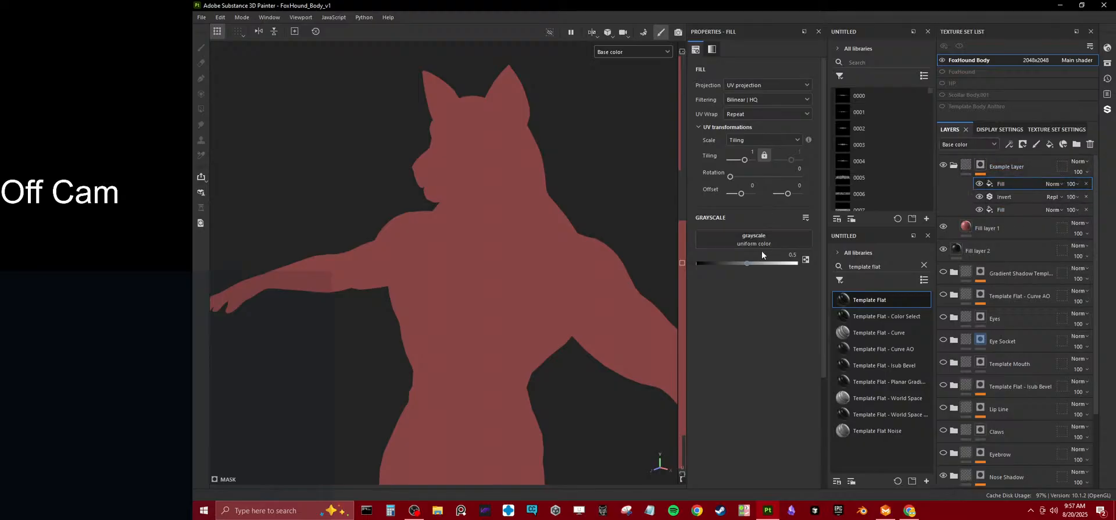
{"action": "left_click", "coordinate": [1052, 184]}
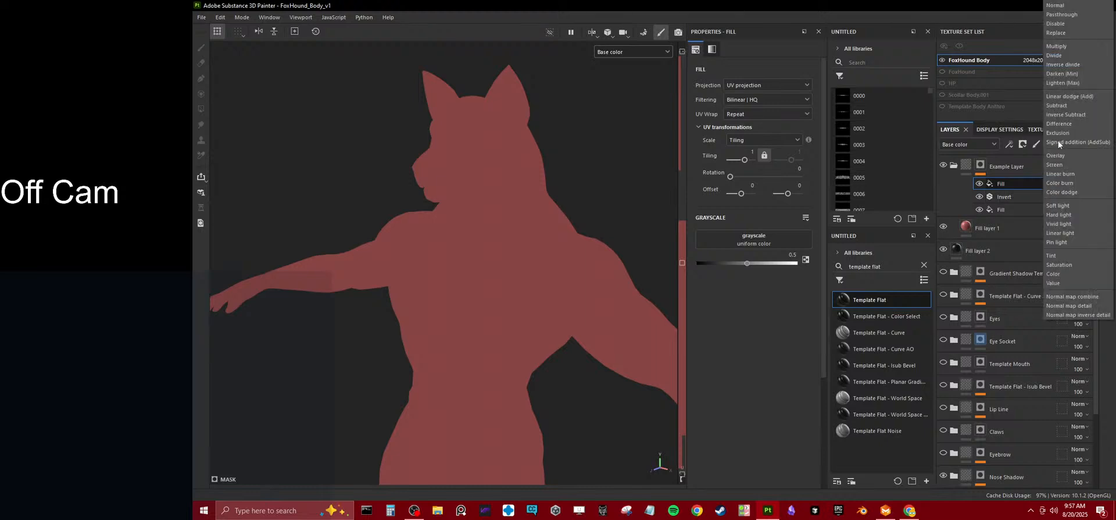
{"action": "left_click", "coordinate": [1064, 46]}
{"action": "mouse_move", "coordinate": [759, 262]}
{"action": "left_mouse_down"}
{"action": "mouse_move", "coordinate": [776, 264]}
{"action": "mouse_move", "coordinate": [748, 267]}
{"action": "mouse_move", "coordinate": [817, 267]}
{"action": "mouse_move", "coordinate": [668, 267]}
{"action": "mouse_move", "coordinate": [799, 269]}
{"action": "mouse_move", "coordinate": [671, 273]}
{"action": "mouse_move", "coordinate": [797, 274]}
{"action": "mouse_move", "coordinate": [714, 281]}
{"action": "mouse_move", "coordinate": [895, 272]}
{"action": "left_mouse_up"}
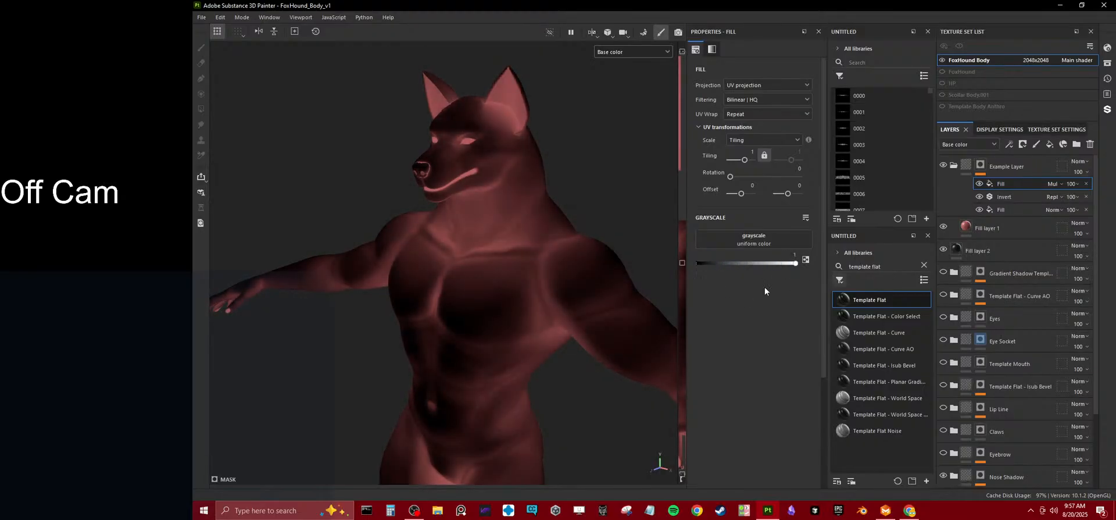
{"action": "scroll", "coordinate": [489, 270], "scroll_direction": "down", "scroll_amount": 4}
{"action": "left_click_drag", "start_coordinate": [489, 271], "coordinate": [519, 271], "text": "alt"}
Collapse the Example Layer folder, and hide both Example Layer and Fill layer 2.
{"action": "left_click", "coordinate": [954, 165]}
{"action": "left_click", "coordinate": [1011, 168]}
{"action": "left_click", "coordinate": [969, 168]}
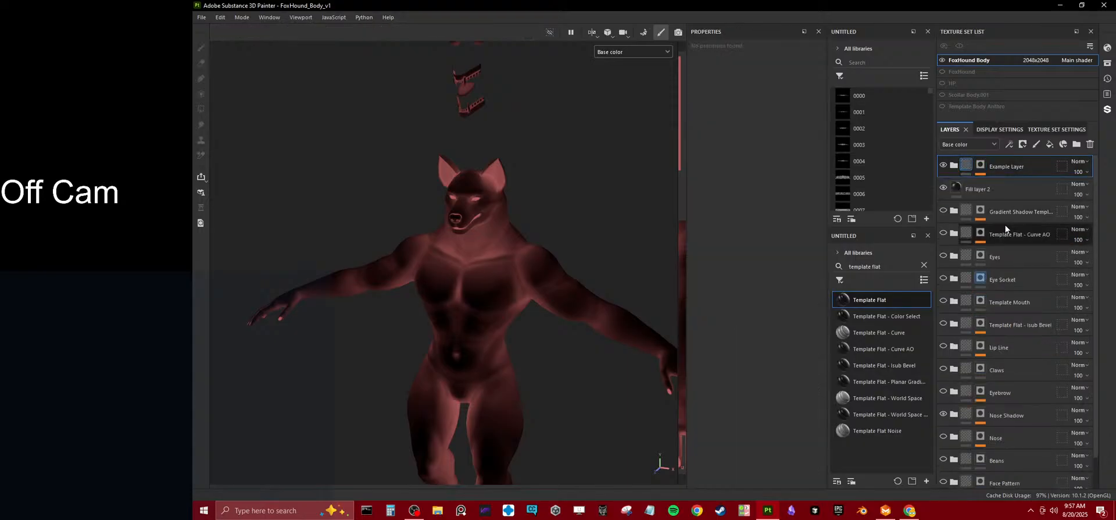
{"action": "left_click", "coordinate": [942, 166]}
{"action": "left_click", "coordinate": [943, 188]}
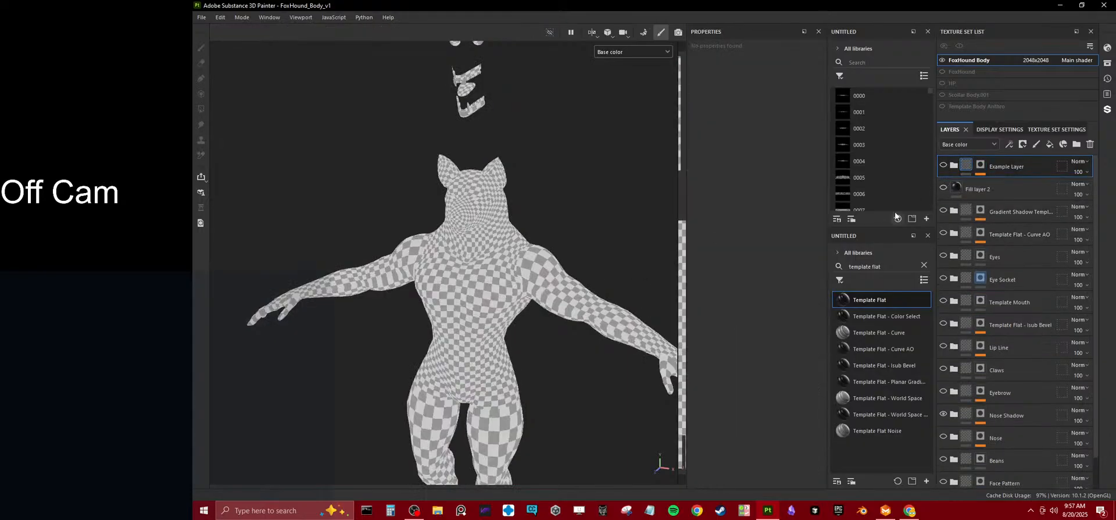
Switch to the hoodie project in Marvelous Designer and move the front pattern's lower outer corner inward to taper its side.
{"action": "left_click", "coordinate": [885, 510]}
{"action": "scroll", "coordinate": [422, 263], "scroll_direction": "down", "scroll_amount": 5}
{"action": "scroll", "coordinate": [399, 256], "scroll_direction": "up", "scroll_amount": 8}
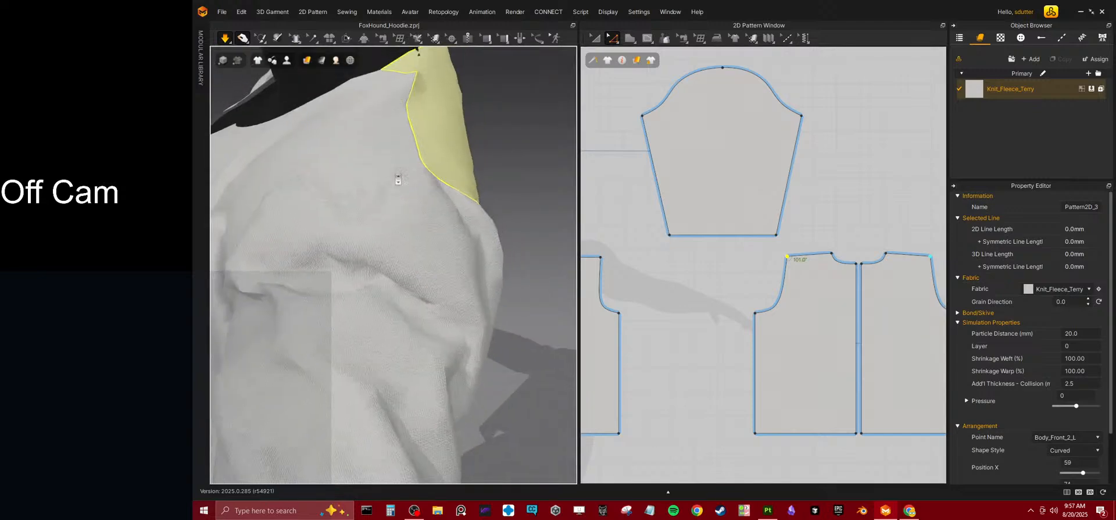
{"action": "right_click_drag", "start_coordinate": [367, 260], "coordinate": [456, 263]}
{"action": "middle_click_drag", "start_coordinate": [420, 294], "coordinate": [431, 264]}
{"action": "right_click_drag", "start_coordinate": [424, 297], "coordinate": [427, 300]}
{"action": "scroll", "coordinate": [802, 362], "scroll_direction": "down", "scroll_amount": 5}
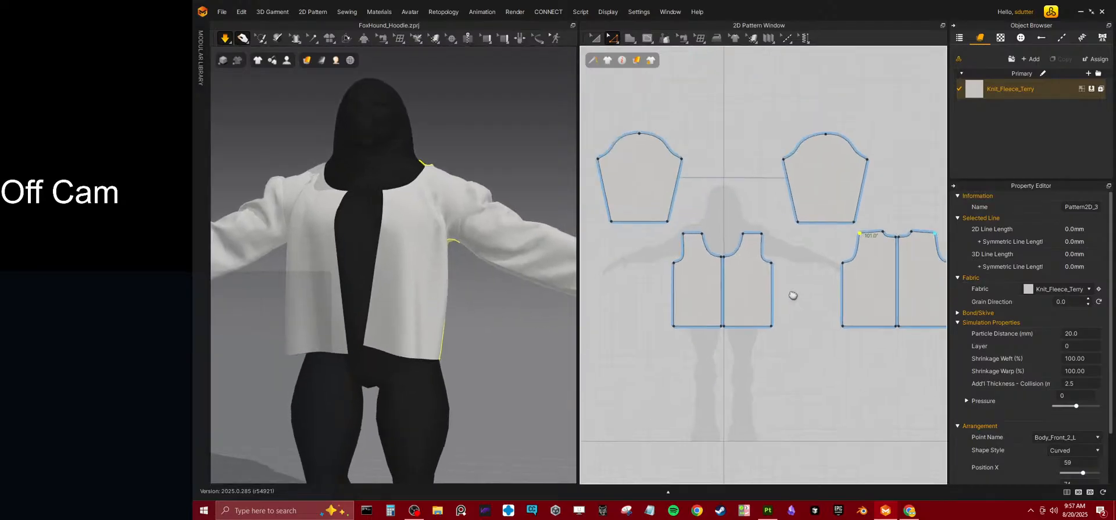
{"action": "scroll", "coordinate": [691, 326], "scroll_direction": "up", "scroll_amount": 5}
{"action": "left_click", "coordinate": [697, 327]}
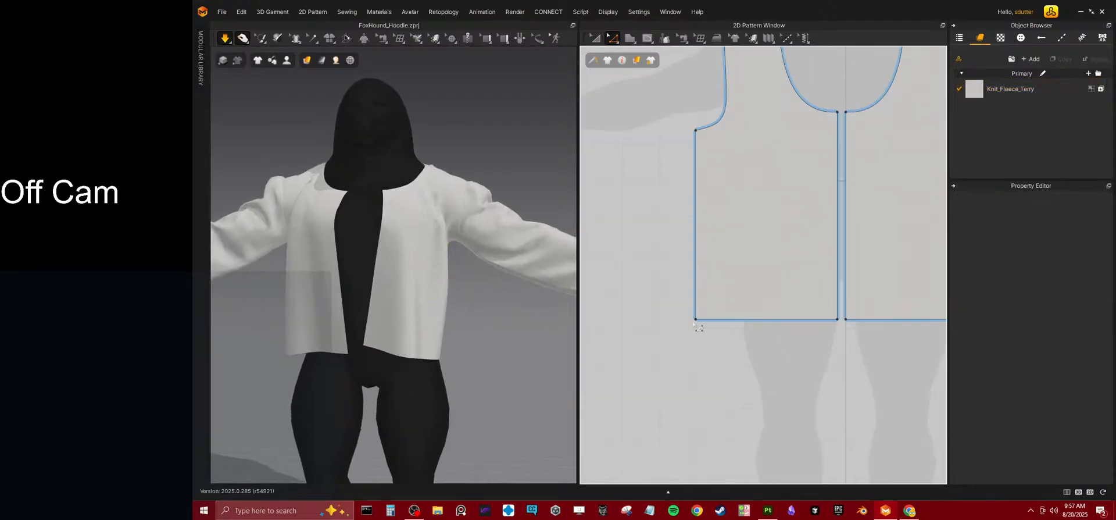
{"action": "left_click_drag", "start_coordinate": [697, 320], "coordinate": [714, 319]}
Move the back pattern's lower outer corner inward to taper its side, and simulate the garment.
{"action": "scroll", "coordinate": [785, 311], "scroll_direction": "down", "scroll_amount": 4}
{"action": "middle_click_drag", "start_coordinate": [838, 304], "coordinate": [760, 297]}
{"action": "left_click_drag", "start_coordinate": [789, 322], "coordinate": [807, 322]}
{"action": "key", "text": "space"}
{"action": "right_click_drag", "start_coordinate": [396, 312], "coordinate": [376, 326]}
{"action": "mouse_move", "coordinate": [444, 330]}
{"action": "right_mouse_down"}
{"action": "mouse_move", "coordinate": [476, 333]}
{"action": "mouse_move", "coordinate": [450, 327]}
{"action": "right_mouse_up"}
{"action": "middle_click_drag", "start_coordinate": [811, 326], "coordinate": [846, 332]}
{"action": "scroll", "coordinate": [756, 329], "scroll_direction": "up", "scroll_amount": 2}
{"action": "scroll", "coordinate": [842, 331], "scroll_direction": "down", "scroll_amount": 2}
Raise the hem lines of the front and back patterns together to shorten the hoodie's body.
{"action": "left_click", "coordinate": [710, 319]}
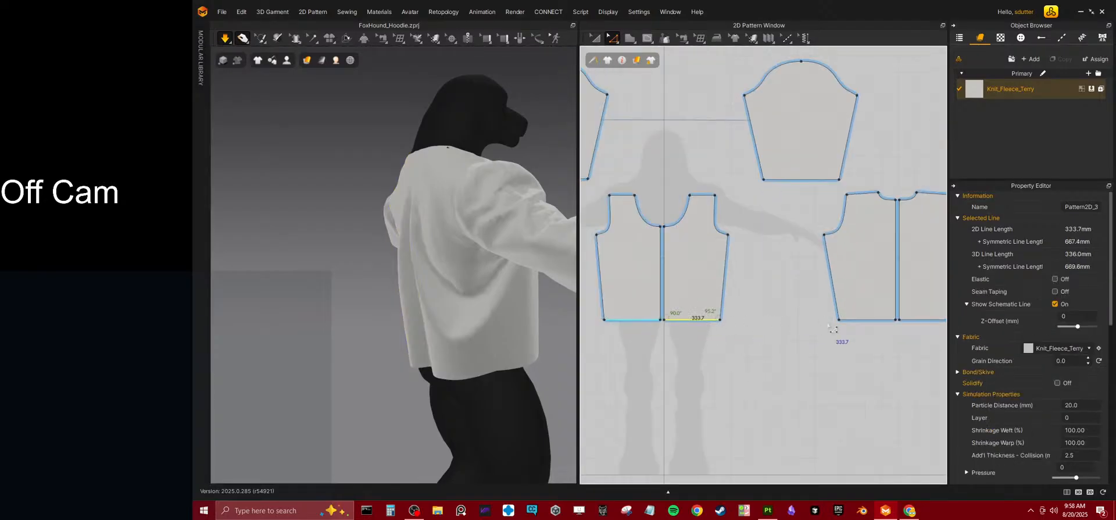
{"action": "left_click", "coordinate": [870, 319], "text": "shift"}
{"action": "left_click_drag", "start_coordinate": [873, 327], "coordinate": [862, 312]}
{"action": "right_click_drag", "start_coordinate": [517, 357], "coordinate": [423, 345]}
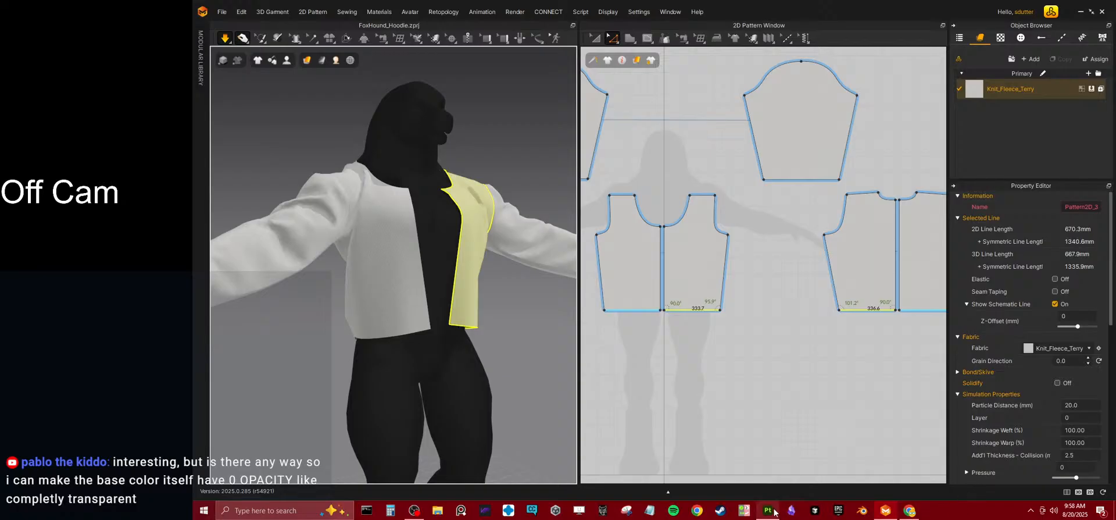
Switch back to Substance 3D Painter and review the FoxHound Body texture set's channels and the channel types available to add.
{"action": "left_click", "coordinate": [767, 510]}
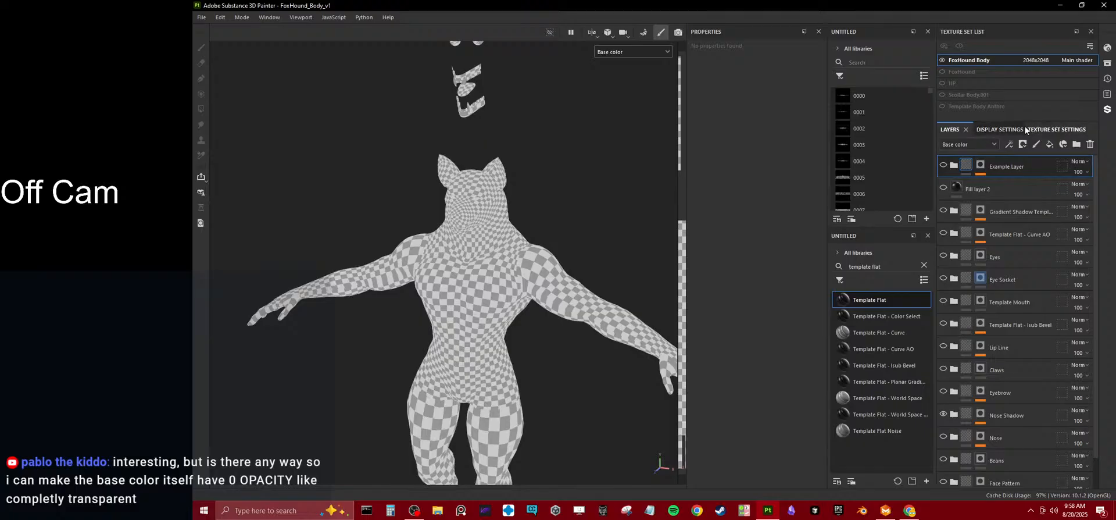
{"action": "left_click", "coordinate": [1043, 129]}
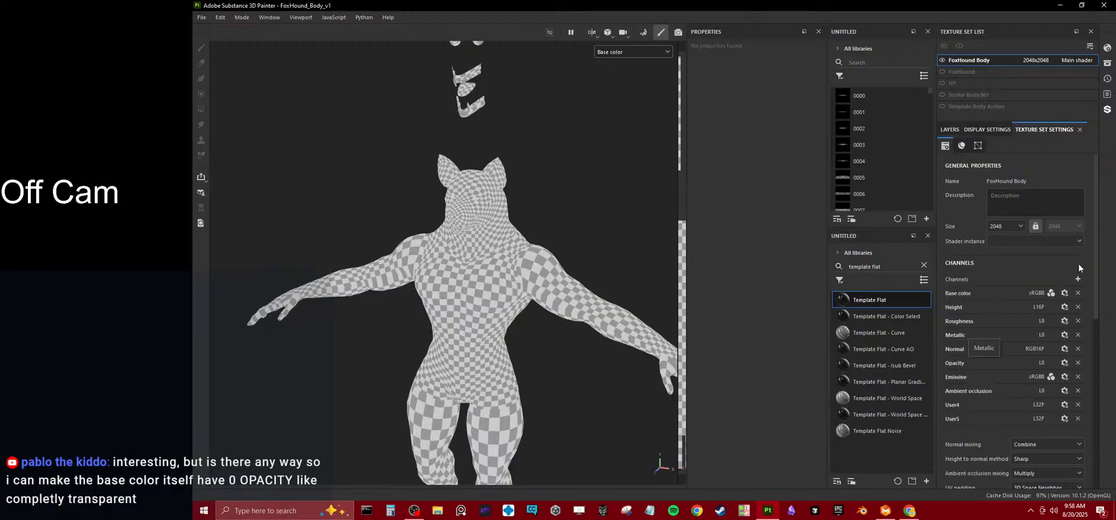
{"action": "left_click", "coordinate": [1078, 278]}
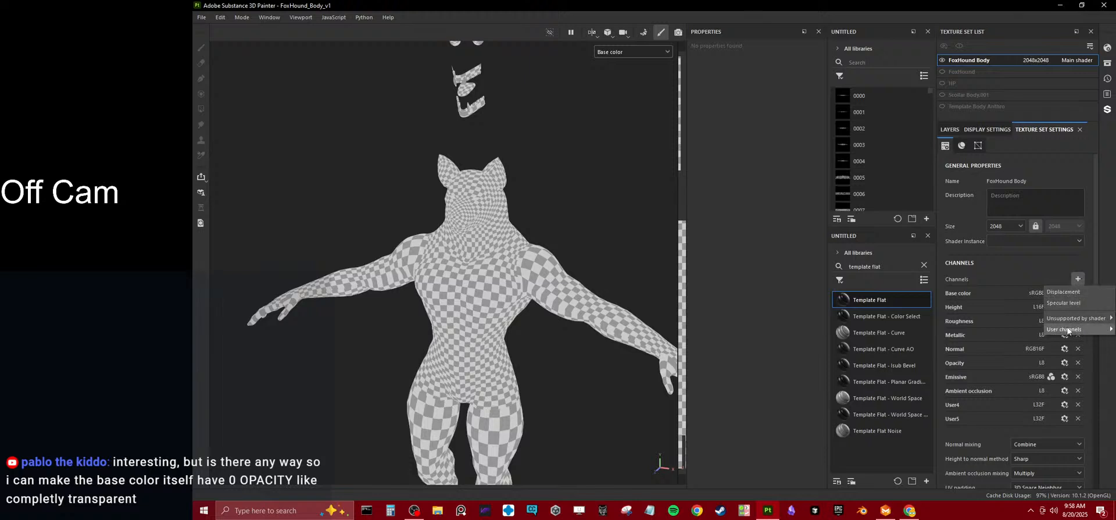
{"action": "left_click", "coordinate": [1034, 268]}
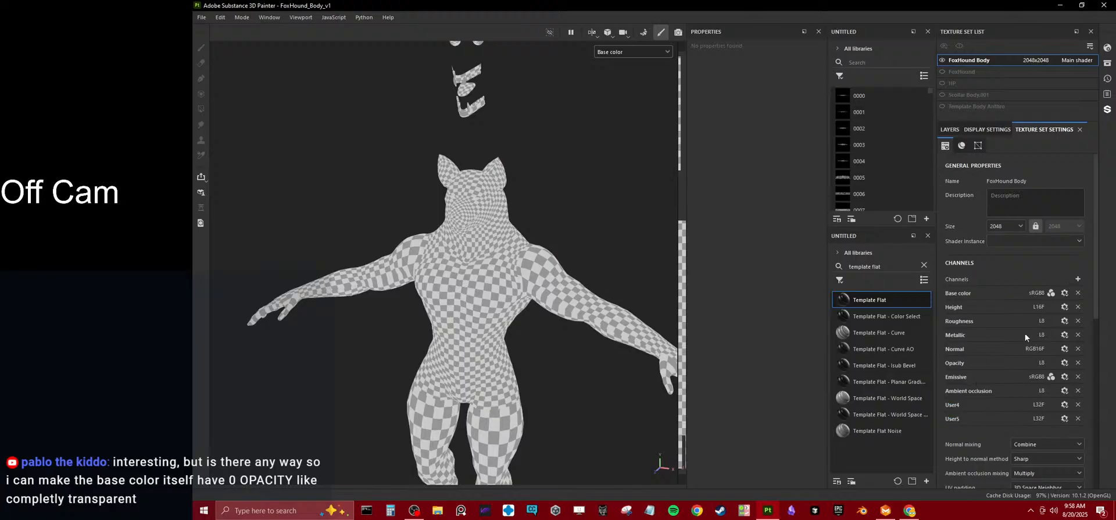
{"action": "left_click", "coordinate": [949, 131]}
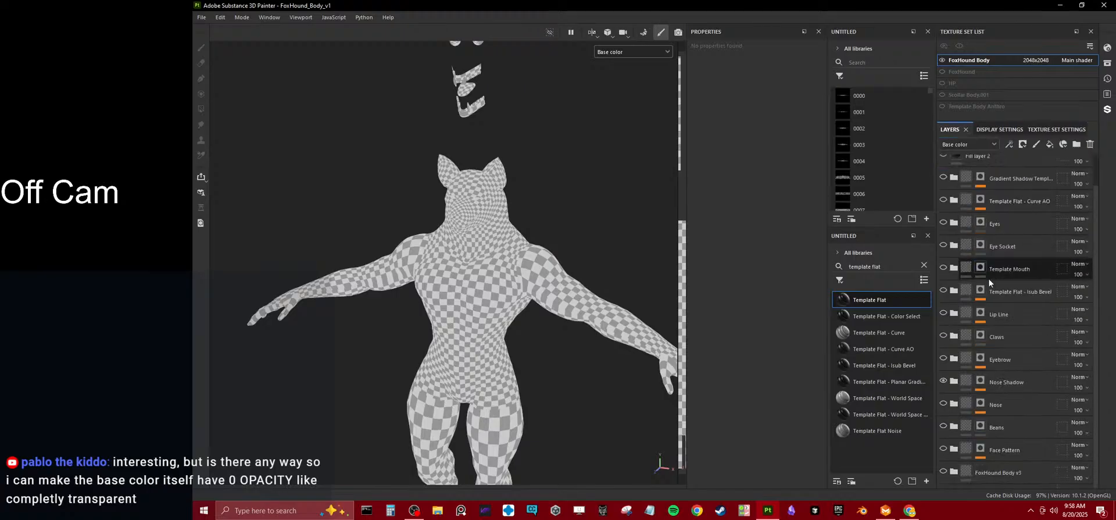
Return to the material view and add a fill layer above the FoxHound Body v3 folder, using only the opacity channel at 1.
{"action": "key", "text": "m"}
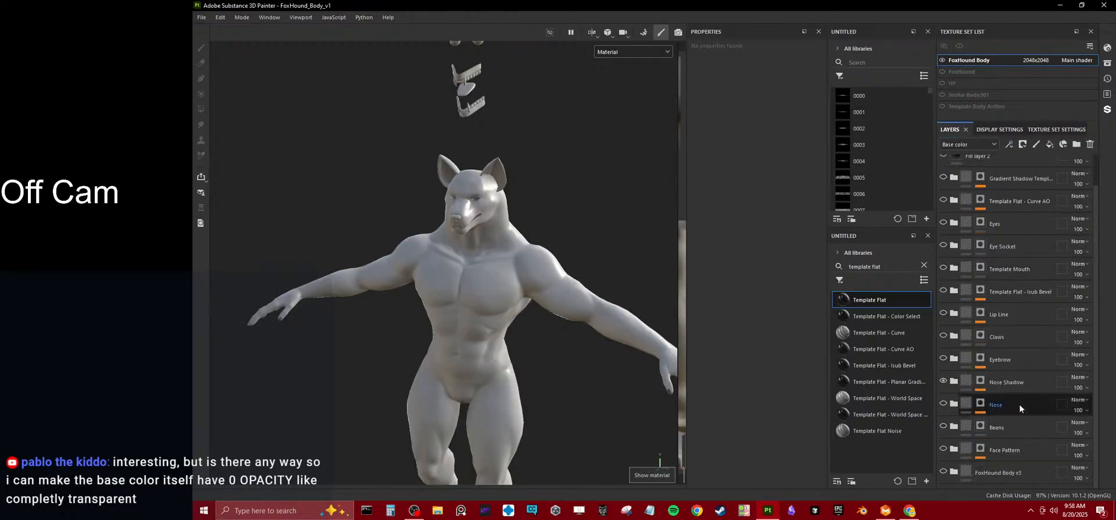
{"action": "left_click", "coordinate": [1005, 468]}
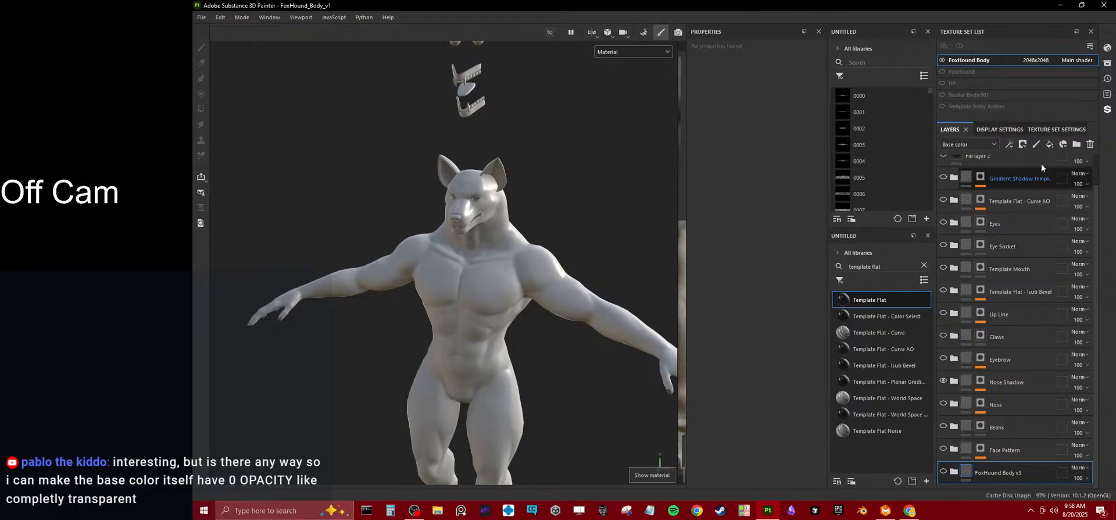
{"action": "left_click", "coordinate": [1063, 145]}
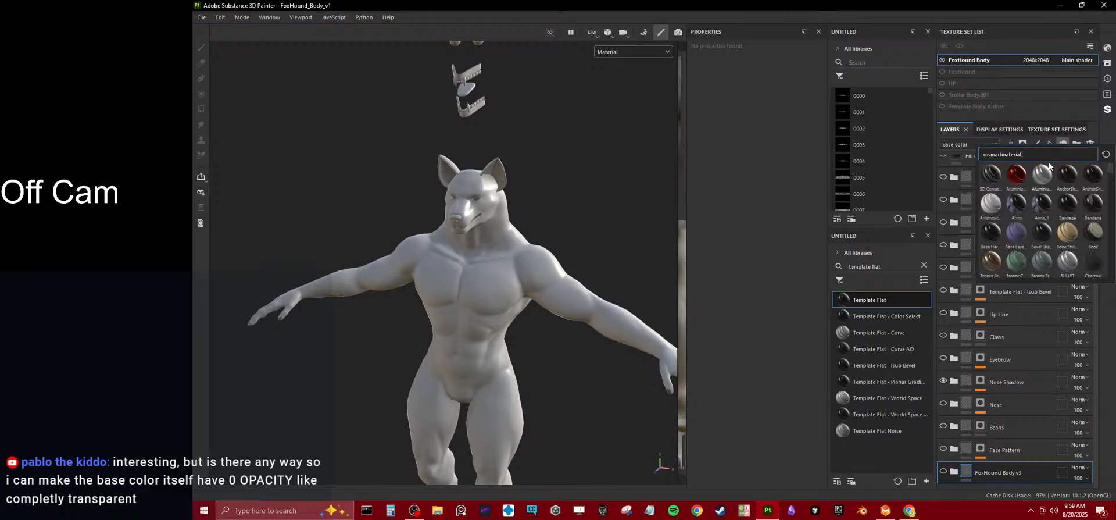
{"action": "left_click", "coordinate": [1049, 145]}
{"action": "left_click", "coordinate": [1049, 145]}
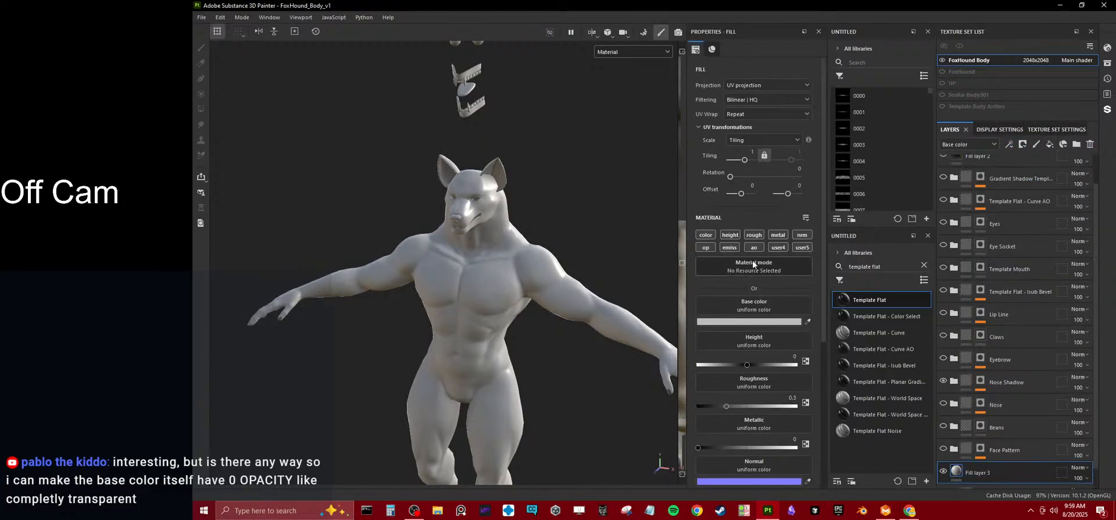
{"action": "left_click", "coordinate": [710, 247]}
{"action": "left_click_drag", "start_coordinate": [782, 330], "coordinate": [805, 329]}
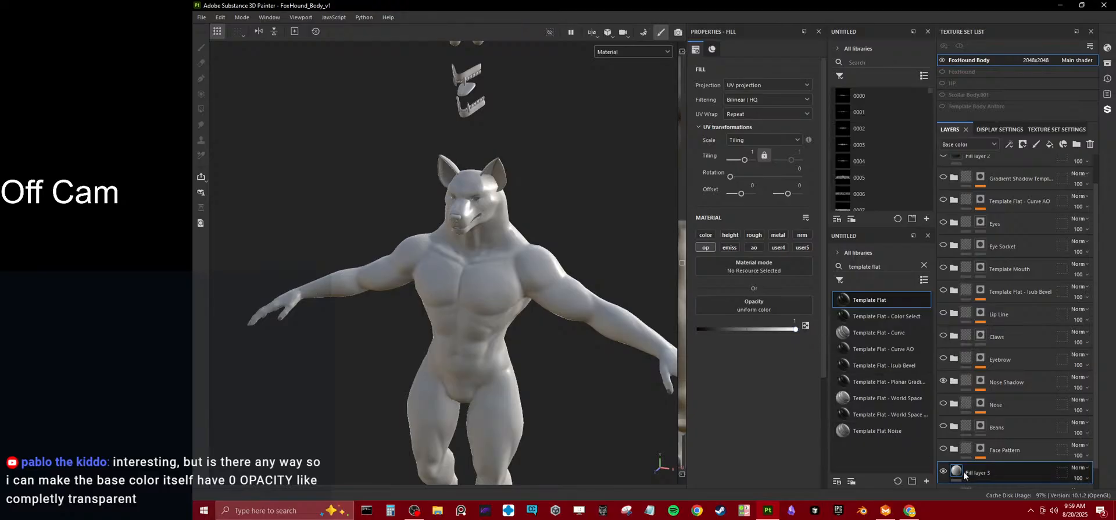
Group the opacity fill layer into a folder with a black mask and set the fill's opacity value to 0.
{"action": "key", "text": "ctrl+g"}
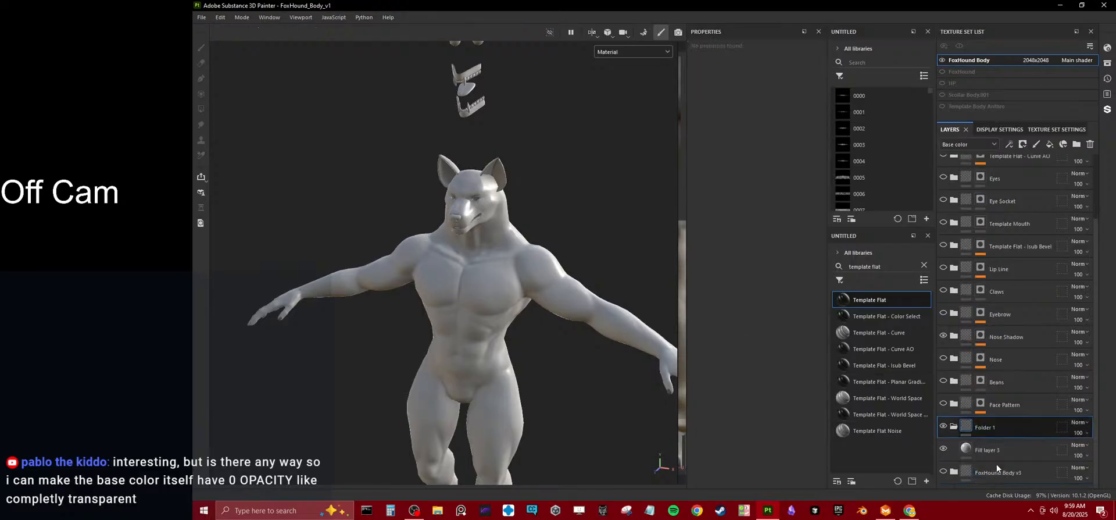
{"action": "right_click", "coordinate": [993, 434]}
{"action": "left_click", "coordinate": [1019, 18]}
{"action": "left_click", "coordinate": [969, 450]}
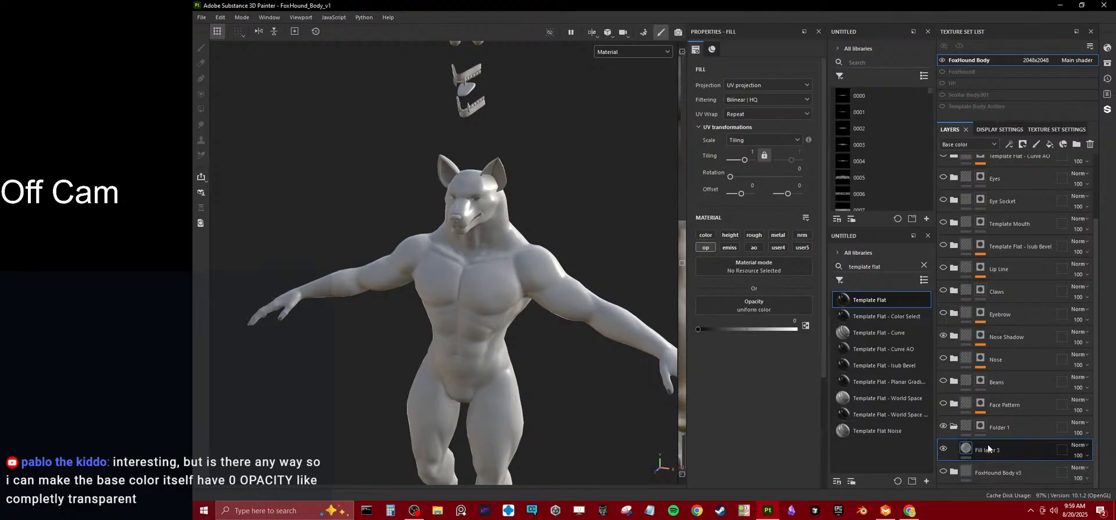
Add a paint effect to Folder 1's mask and brush across both upper arms and shoulders to make those areas transparent.
{"action": "right_click", "coordinate": [982, 427]}
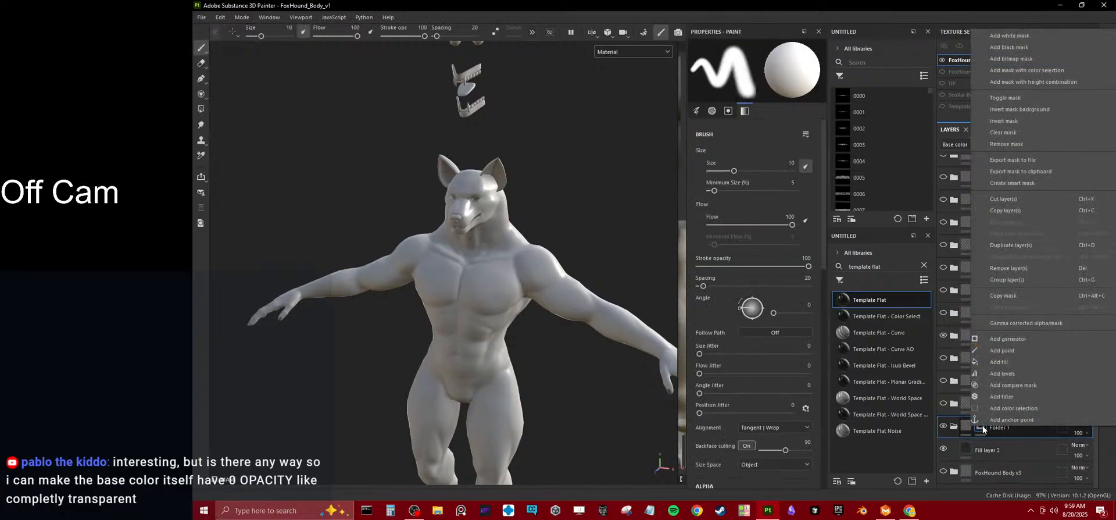
{"action": "left_click", "coordinate": [1002, 350]}
{"action": "mouse_move", "coordinate": [525, 270]}
{"action": "left_mouse_down"}
{"action": "mouse_move", "coordinate": [546, 289]}
{"action": "mouse_move", "coordinate": [503, 260]}
{"action": "mouse_move", "coordinate": [651, 332]}
{"action": "left_mouse_up"}
{"action": "mouse_move", "coordinate": [558, 341]}
{"action": "left_mouse_down", "text": "alt"}
{"action": "mouse_move", "coordinate": [543, 347]}
{"action": "mouse_move", "coordinate": [489, 291]}
{"action": "mouse_move", "coordinate": [455, 302]}
{"action": "mouse_move", "coordinate": [539, 293]}
{"action": "mouse_move", "coordinate": [476, 302]}
{"action": "mouse_move", "coordinate": [473, 289]}
{"action": "left_mouse_up", "text": "alt"}
{"action": "mouse_move", "coordinate": [512, 323]}
{"action": "left_mouse_down"}
{"action": "mouse_move", "coordinate": [517, 310]}
{"action": "mouse_move", "coordinate": [552, 305]}
{"action": "mouse_move", "coordinate": [567, 321]}
{"action": "mouse_move", "coordinate": [485, 307]}
{"action": "mouse_move", "coordinate": [645, 331]}
{"action": "mouse_move", "coordinate": [652, 361]}
{"action": "mouse_move", "coordinate": [636, 332]}
{"action": "left_mouse_up"}
{"action": "left_click", "coordinate": [504, 286]}
{"action": "left_click_drag", "start_coordinate": [508, 288], "coordinate": [593, 306], "text": "alt"}
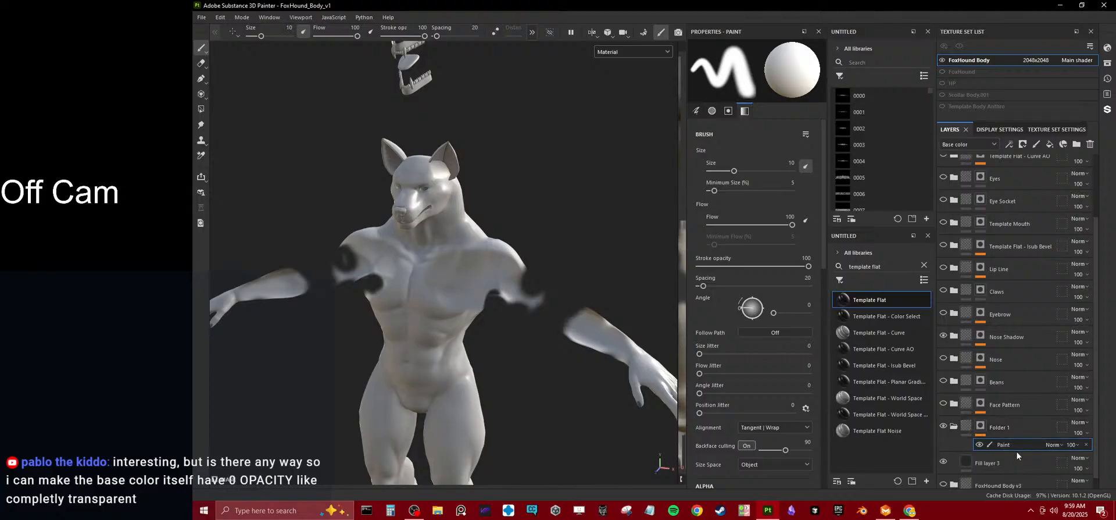
Show and expand the Example Layer folder, select its Fill layer 1, and compare the base color and material views.
{"action": "scroll", "coordinate": [1019, 282], "scroll_direction": "down", "scroll_amount": 1}
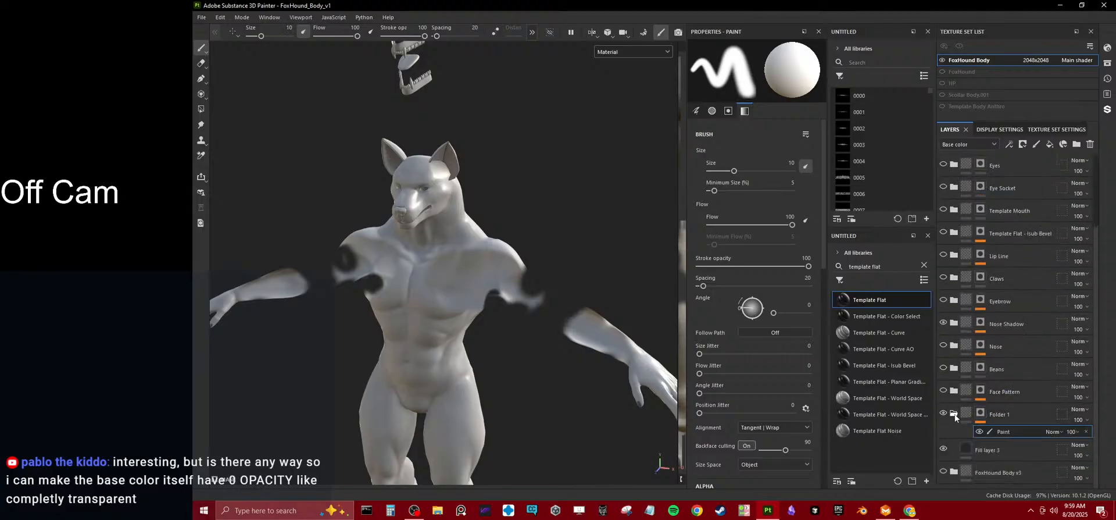
{"action": "scroll", "coordinate": [959, 372], "scroll_direction": "up", "scroll_amount": 7}
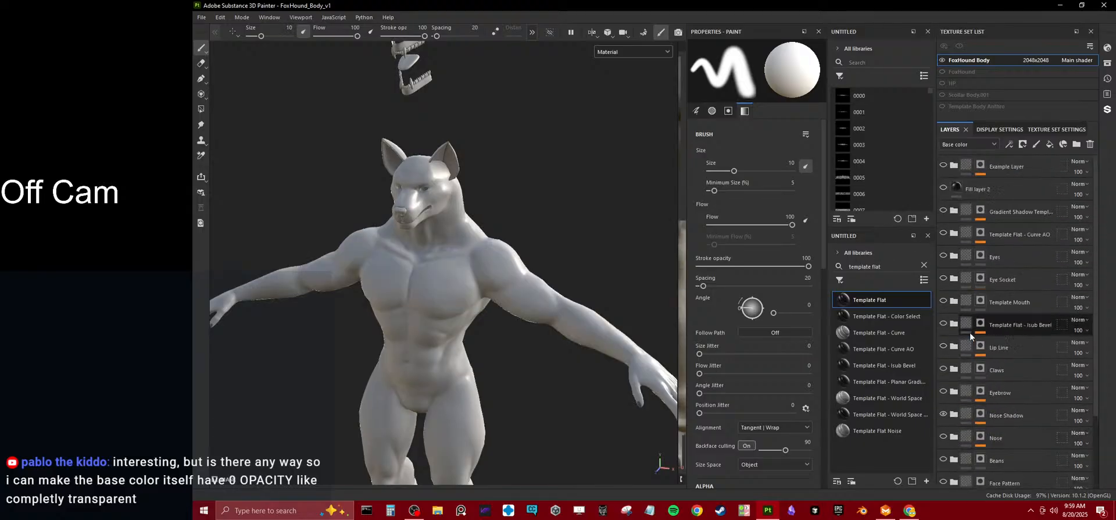
{"action": "left_click", "coordinate": [943, 165]}
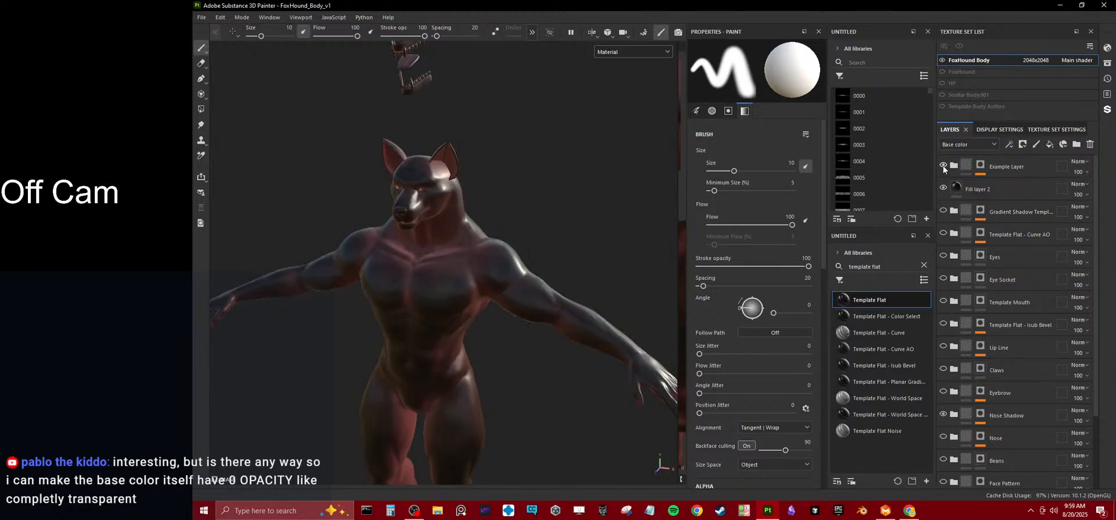
{"action": "left_click", "coordinate": [954, 165]}
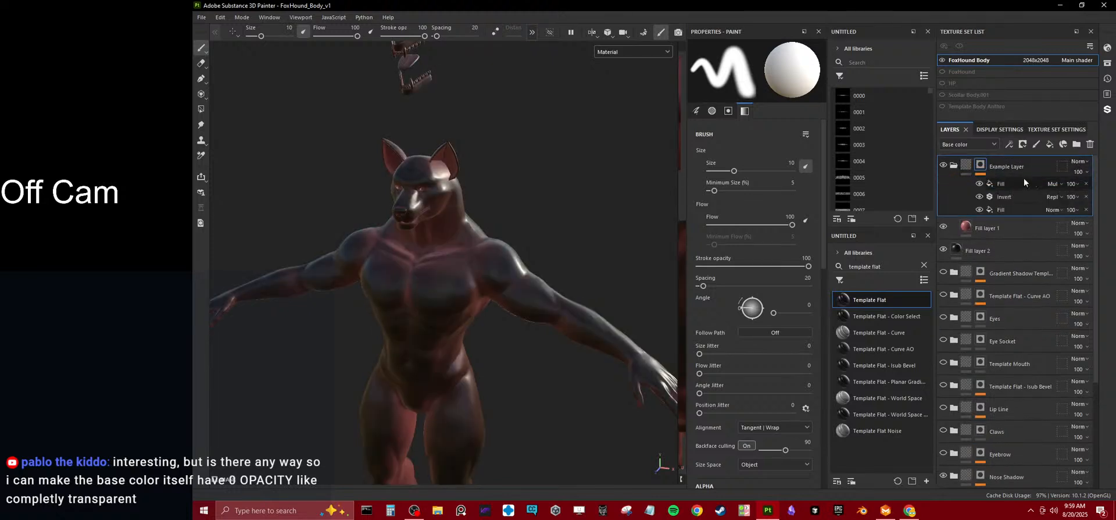
{"action": "left_click", "coordinate": [988, 228]}
{"action": "key", "text": "c"}
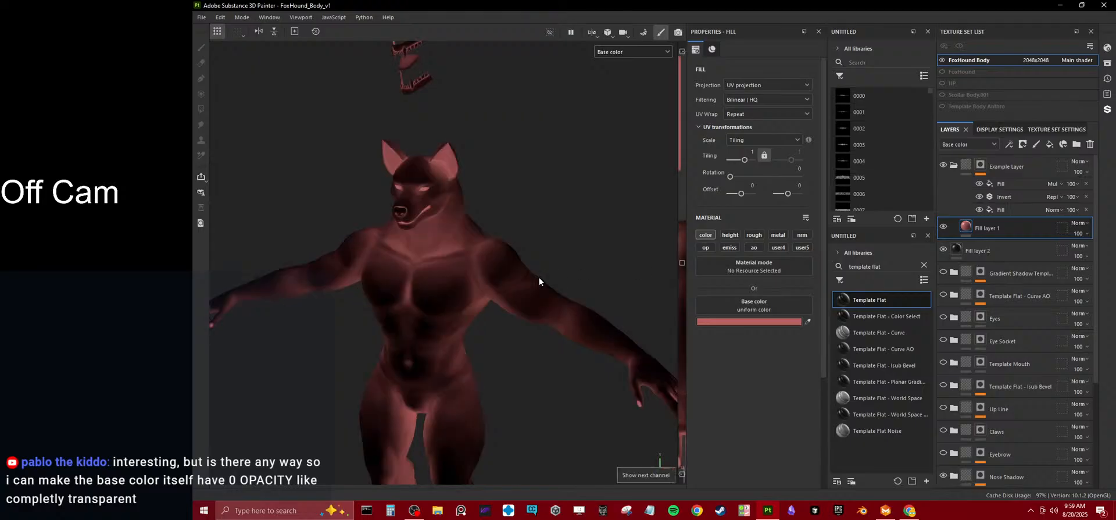
{"action": "key", "text": "m"}
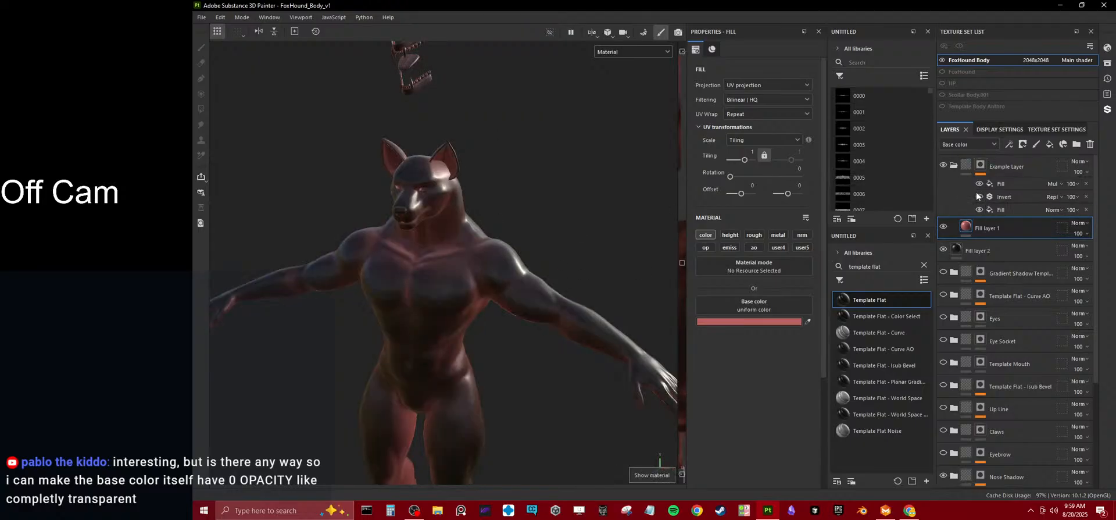
Try Fill layer 1 with its opacity channel enabled at 0, inspect the body, and disable the channel again.
{"action": "left_click", "coordinate": [700, 248]}
{"action": "left_click_drag", "start_coordinate": [771, 367], "coordinate": [694, 366]}
{"action": "mouse_move", "coordinate": [401, 332]}
{"action": "left_mouse_down", "text": "alt"}
{"action": "mouse_move", "coordinate": [568, 256]}
{"action": "mouse_move", "coordinate": [567, 330]}
{"action": "mouse_move", "coordinate": [629, 331]}
{"action": "mouse_move", "coordinate": [444, 279]}
{"action": "mouse_move", "coordinate": [486, 319]}
{"action": "mouse_move", "coordinate": [608, 361]}
{"action": "mouse_move", "coordinate": [713, 340]}
{"action": "mouse_move", "coordinate": [398, 333]}
{"action": "left_mouse_up", "text": "alt"}
{"action": "scroll", "coordinate": [452, 318], "scroll_direction": "down", "scroll_amount": 4}
{"action": "left_click_drag", "start_coordinate": [452, 314], "coordinate": [501, 340], "text": "alt"}
{"action": "scroll", "coordinate": [537, 341], "scroll_direction": "up", "scroll_amount": 4}
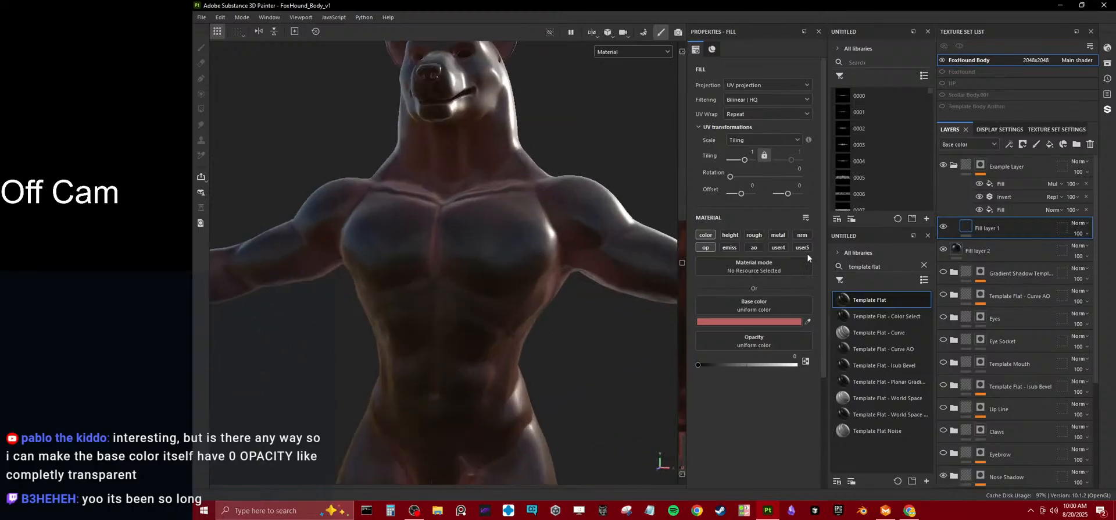
{"action": "left_click", "coordinate": [704, 250]}
{"action": "scroll", "coordinate": [465, 278], "scroll_direction": "down", "scroll_amount": 6}
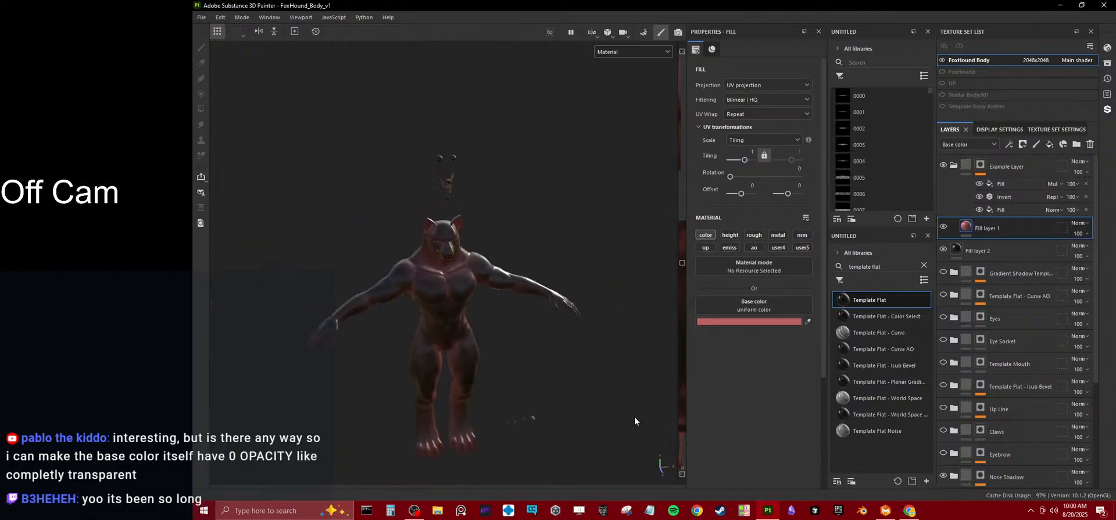
Switch to the FoxHound_Hoodie project in Marvelous Designer to work on the front pattern's neckline.
{"action": "left_click", "coordinate": [885, 510]}
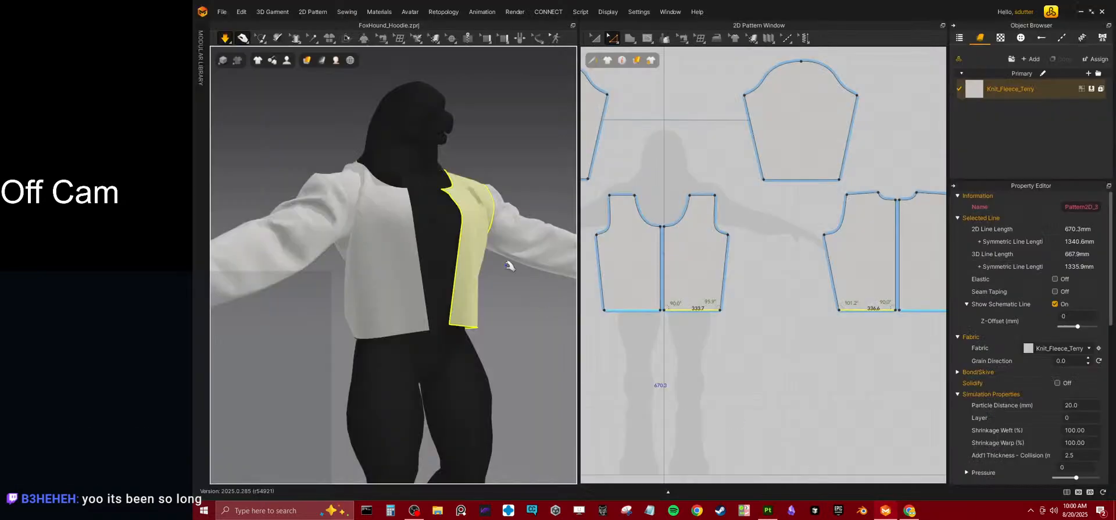
{"action": "scroll", "coordinate": [503, 255], "scroll_direction": "up", "scroll_amount": 3}
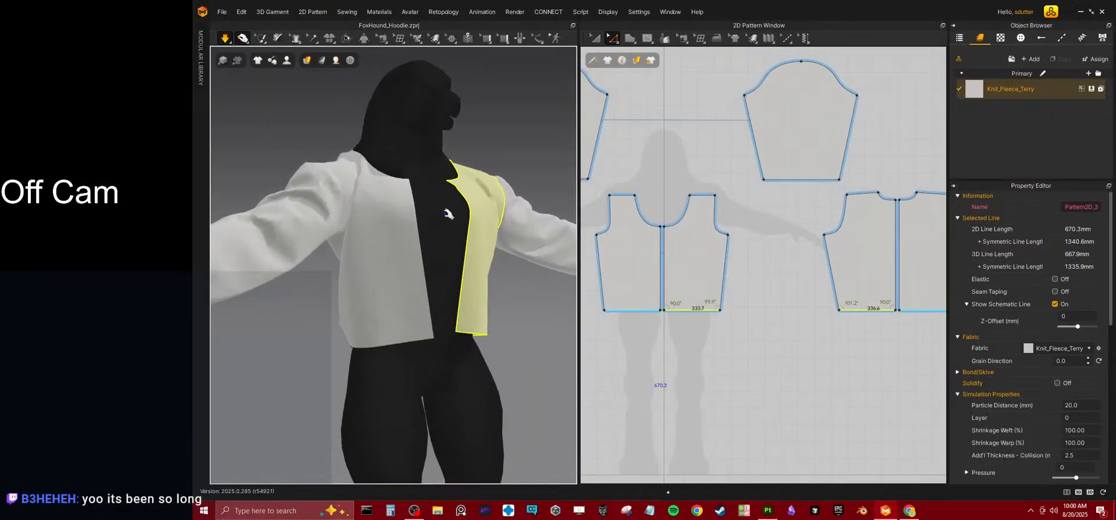
{"action": "scroll", "coordinate": [680, 259], "scroll_direction": "up", "scroll_amount": 8}
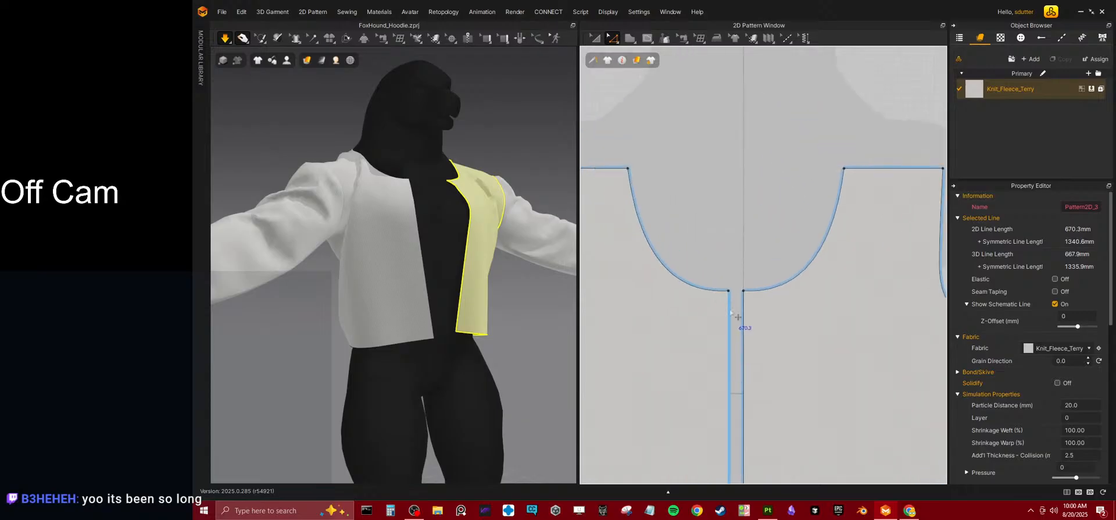
{"action": "middle_click_drag", "start_coordinate": [759, 305], "coordinate": [702, 314]}
Pull the front pattern's neckline curve into a shallower, more diagonal shape.
{"action": "key", "text": "c"}
{"action": "left_click", "coordinate": [642, 307]}
{"action": "left_click_drag", "start_coordinate": [642, 307], "coordinate": [656, 289]}
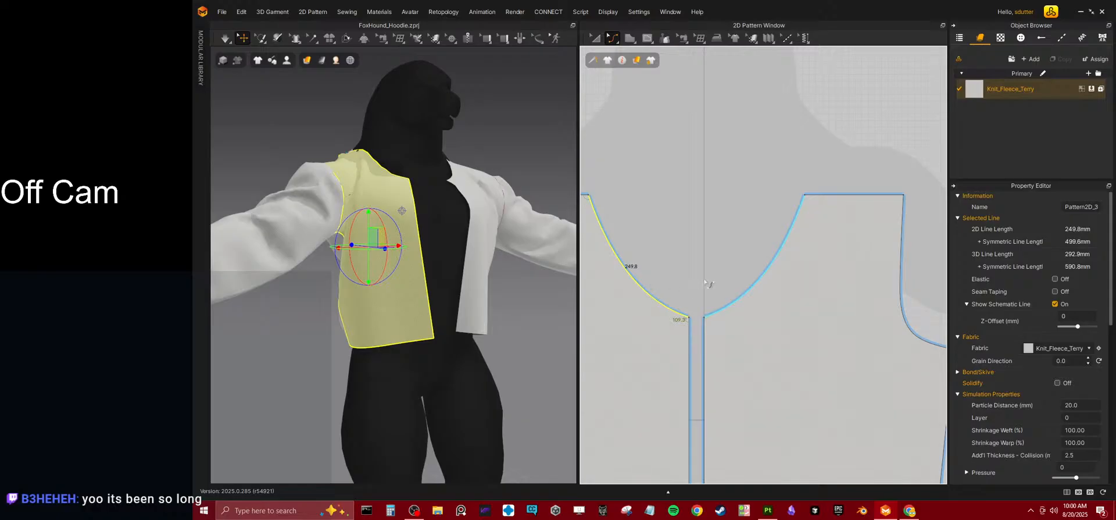
{"action": "middle_click_drag", "start_coordinate": [647, 274], "coordinate": [670, 296]}
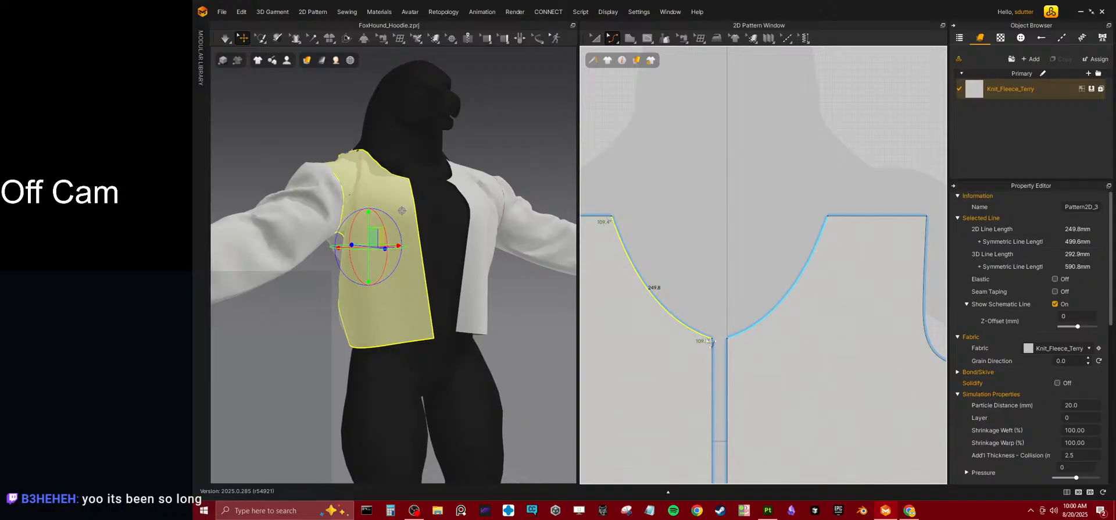
Delete the front neckline's lower center point, move the remaining neck point to the center line to square off the top, and simulate.
{"action": "left_click", "coordinate": [598, 41]}
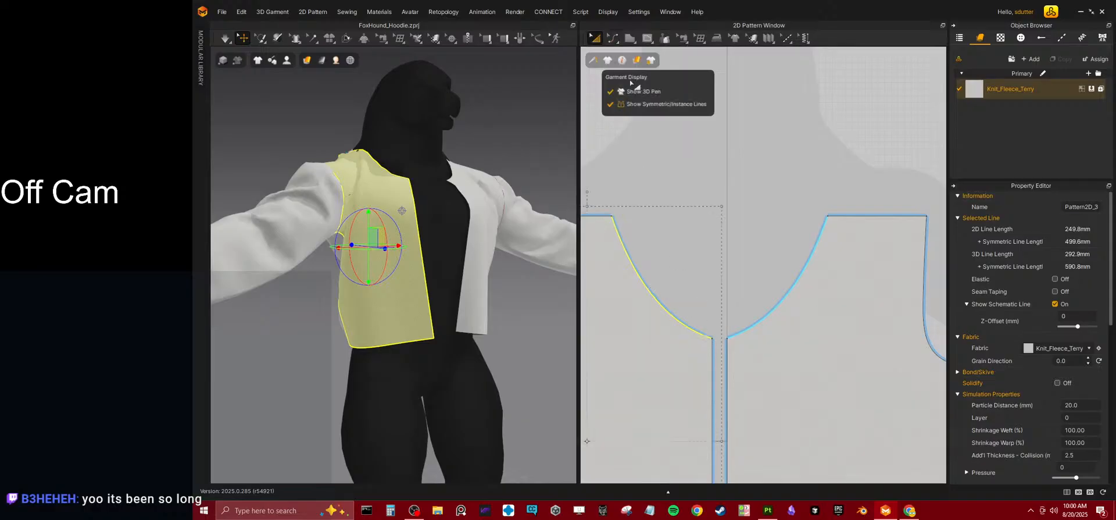
{"action": "left_click", "coordinate": [615, 42]}
{"action": "left_click", "coordinate": [635, 59]}
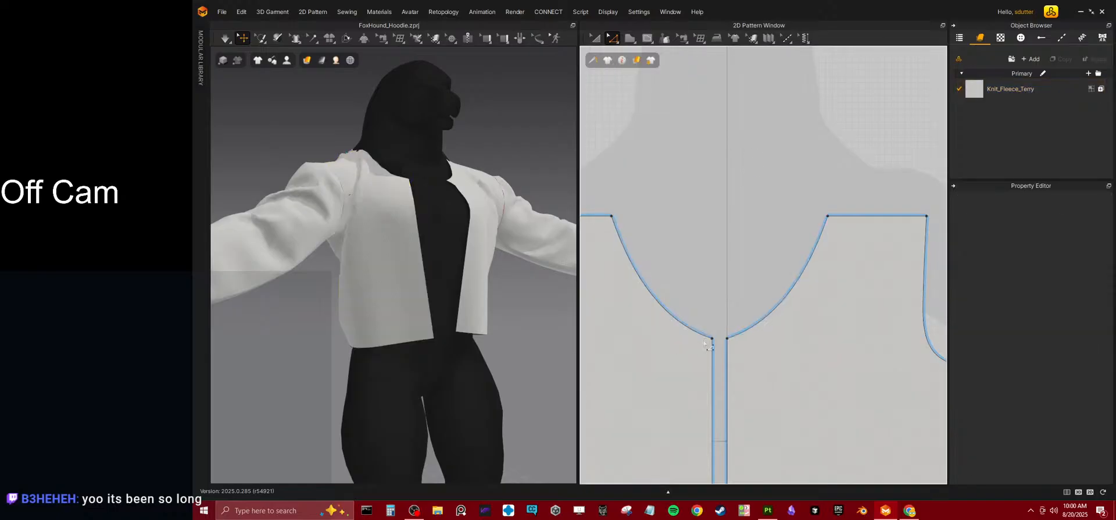
{"action": "left_click", "coordinate": [612, 218]}
{"action": "left_click", "coordinate": [711, 339]}
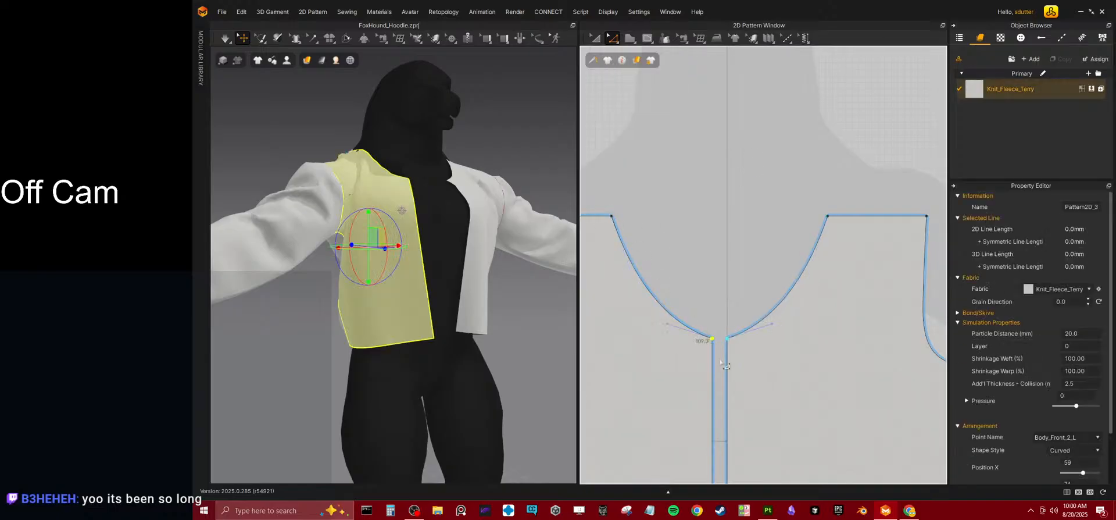
{"action": "key", "text": "Delete"}
{"action": "scroll", "coordinate": [675, 266], "scroll_direction": "down", "scroll_amount": 5}
{"action": "scroll", "coordinate": [628, 212], "scroll_direction": "up", "scroll_amount": 4}
{"action": "left_click_drag", "start_coordinate": [616, 198], "coordinate": [704, 204]}
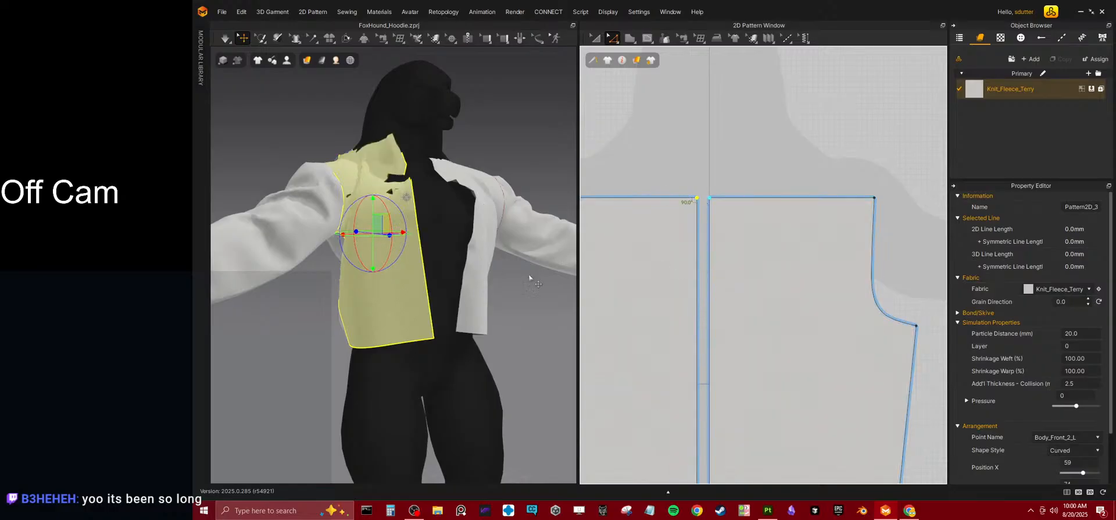
{"action": "key", "text": "space"}
Select the existing shoulder seam along the front pattern's top edge and delete it.
{"action": "mouse_move", "coordinate": [381, 223]}
{"action": "right_mouse_down"}
{"action": "mouse_move", "coordinate": [393, 259]}
{"action": "mouse_move", "coordinate": [409, 180]}
{"action": "mouse_move", "coordinate": [465, 186]}
{"action": "right_mouse_up"}
{"action": "left_click", "coordinate": [685, 314]}
{"action": "scroll", "coordinate": [735, 268], "scroll_direction": "down", "scroll_amount": 5}
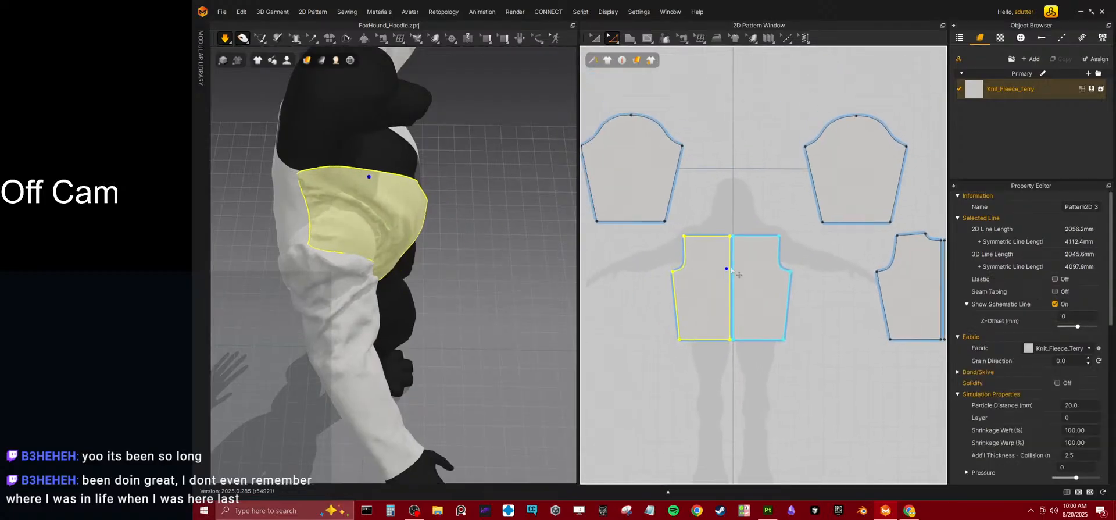
{"action": "scroll", "coordinate": [721, 256], "scroll_direction": "up", "scroll_amount": 5}
{"action": "middle_click_drag", "start_coordinate": [691, 233], "coordinate": [703, 247]}
{"action": "left_click", "coordinate": [716, 37]}
{"action": "left_click", "coordinate": [680, 42]}
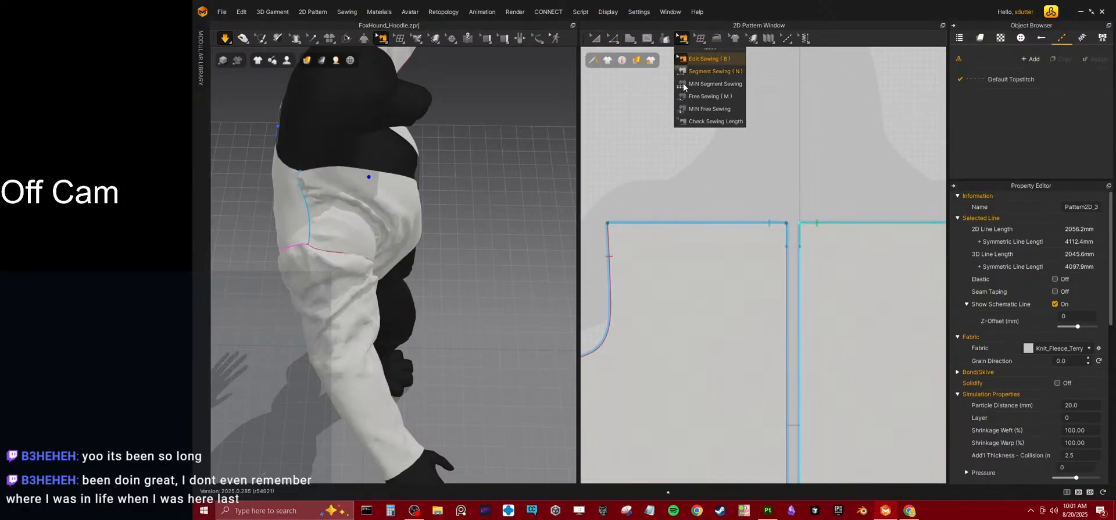
{"action": "left_click", "coordinate": [770, 224]}
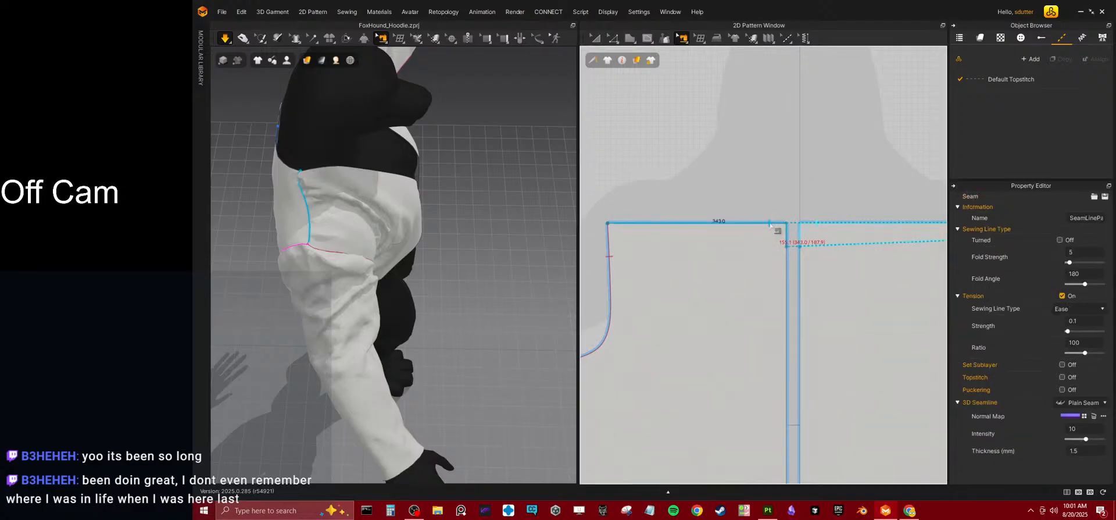
{"action": "key", "text": "Escape"}
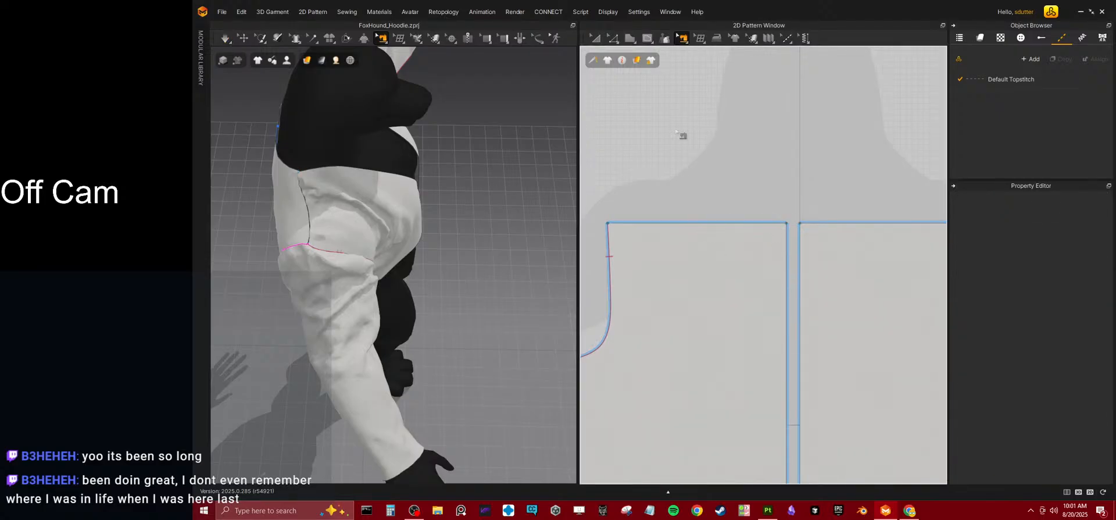
Add a point on the front pattern's top edge to split off the outer shoulder segment.
{"action": "left_click", "coordinate": [615, 45]}
{"action": "left_click", "coordinate": [649, 121]}
{"action": "left_click", "coordinate": [711, 223]}
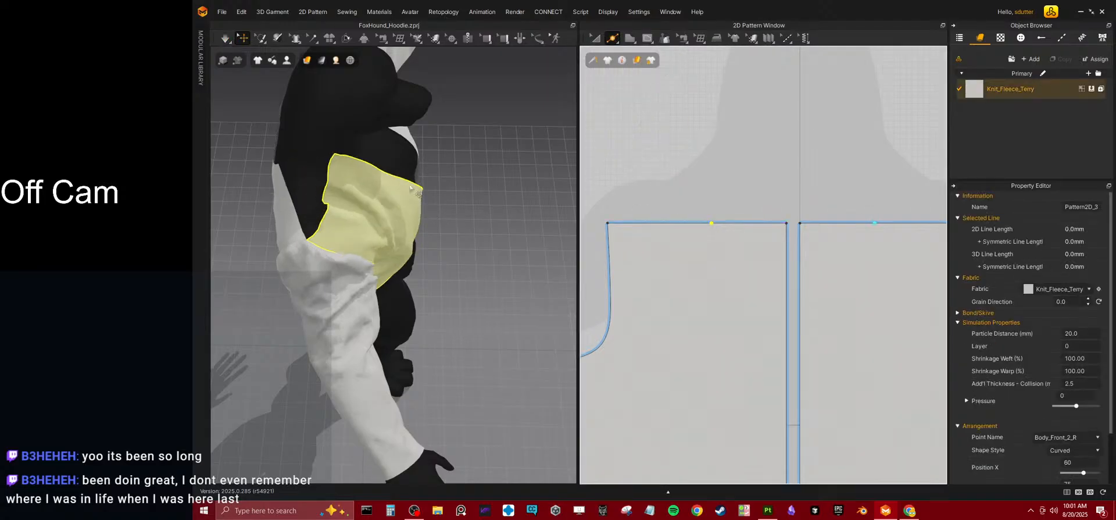
Sew the outer segment of the front's top edge to the back's shoulder edge with Segment Sewing, and simulate the garment.
{"action": "left_click", "coordinate": [382, 38]}
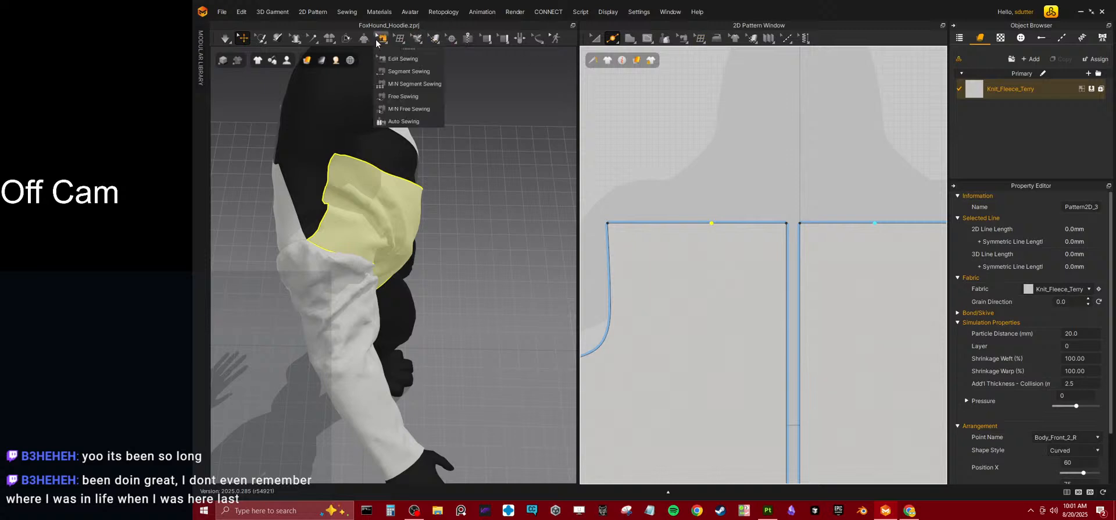
{"action": "left_click", "coordinate": [392, 72]}
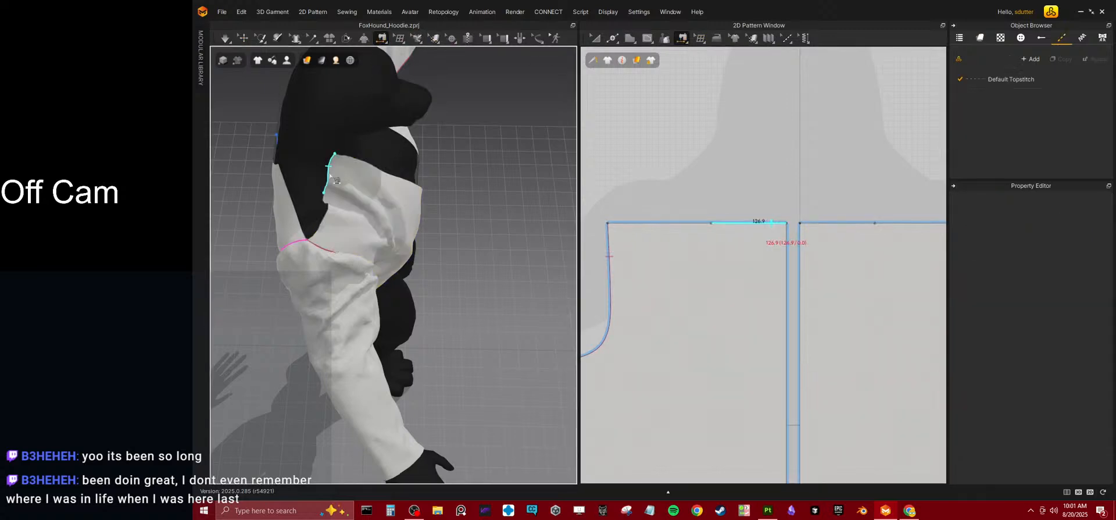
{"action": "left_click", "coordinate": [297, 189]}
{"action": "left_click", "coordinate": [283, 184]}
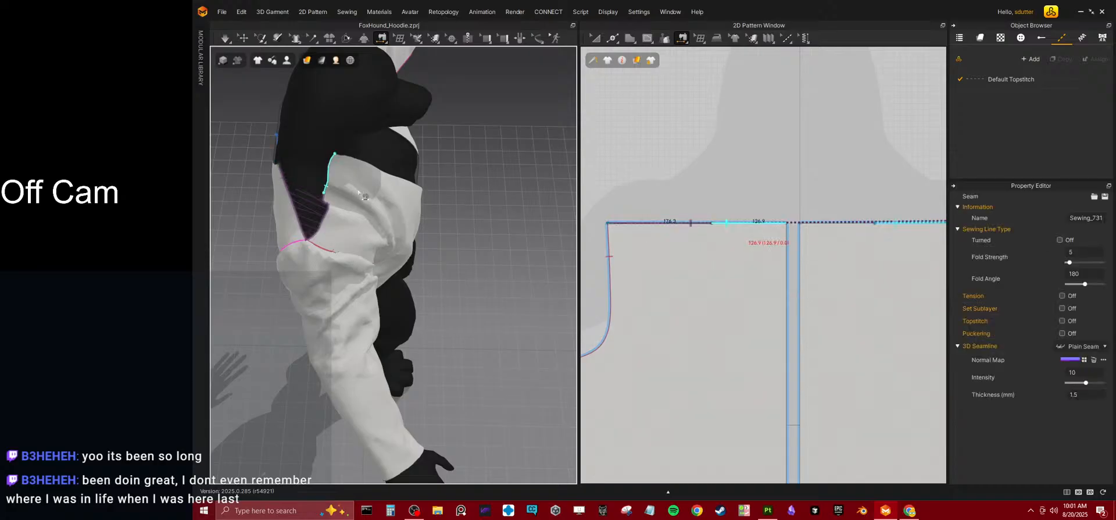
{"action": "key", "text": "Escape"}
{"action": "right_click_drag", "start_coordinate": [375, 216], "coordinate": [352, 171]}
{"action": "middle_click_drag", "start_coordinate": [764, 247], "coordinate": [723, 229]}
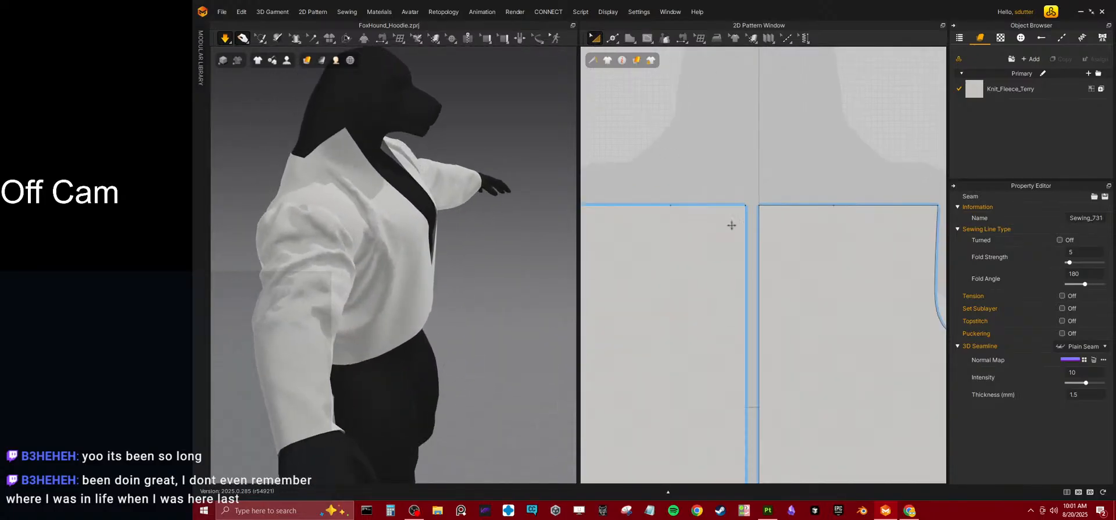
Lower the front pattern's inner top corner down the center edge to form a slanted V neckline, and simulate.
{"action": "left_click", "coordinate": [744, 199]}
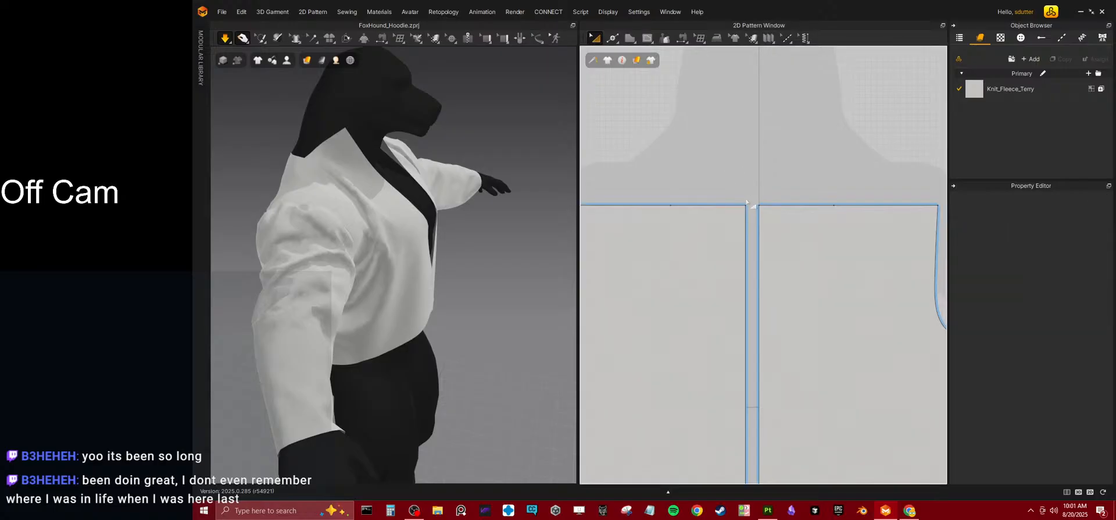
{"action": "left_click_drag", "start_coordinate": [747, 208], "coordinate": [749, 320]}
{"action": "right_click_drag", "start_coordinate": [497, 223], "coordinate": [407, 216]}
{"action": "key", "text": "space"}
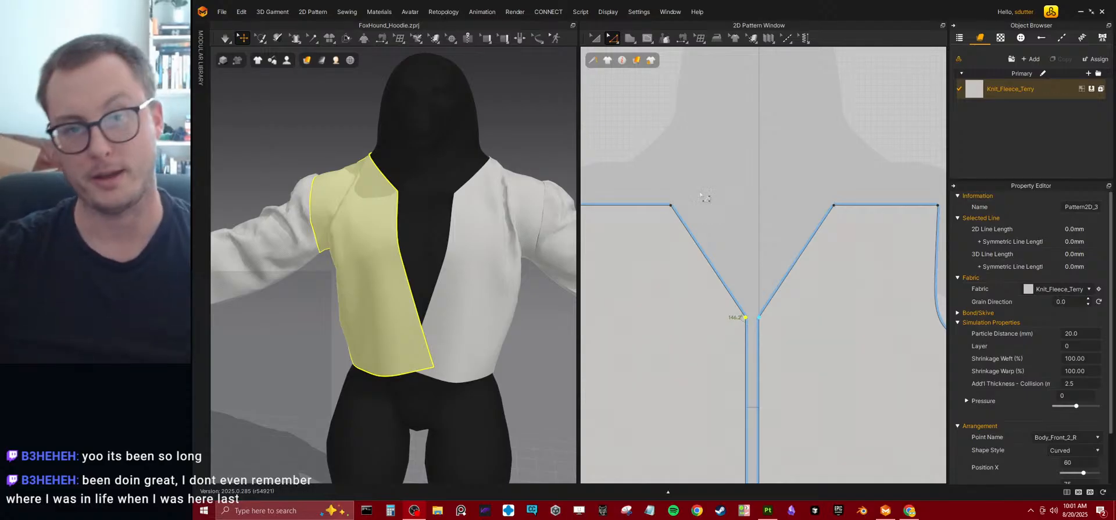
{"action": "right_click_drag", "start_coordinate": [385, 229], "coordinate": [494, 254]}
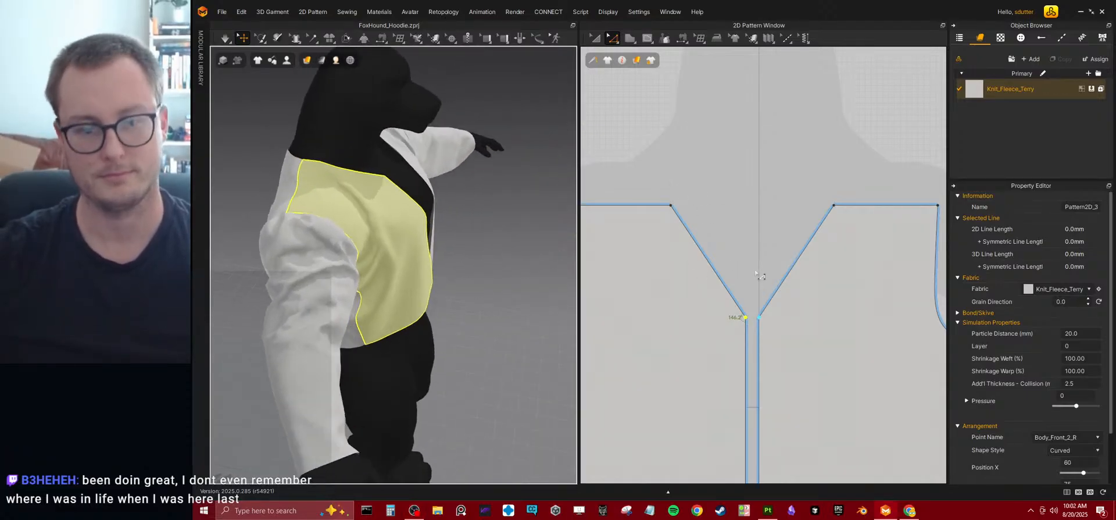
Move the front pattern piece outward from the center line to open a gap between the two fronts.
{"action": "scroll", "coordinate": [761, 270], "scroll_direction": "down", "scroll_amount": 5}
{"action": "right_click_drag", "start_coordinate": [443, 241], "coordinate": [366, 214]}
{"action": "scroll", "coordinate": [735, 305], "scroll_direction": "up", "scroll_amount": 3}
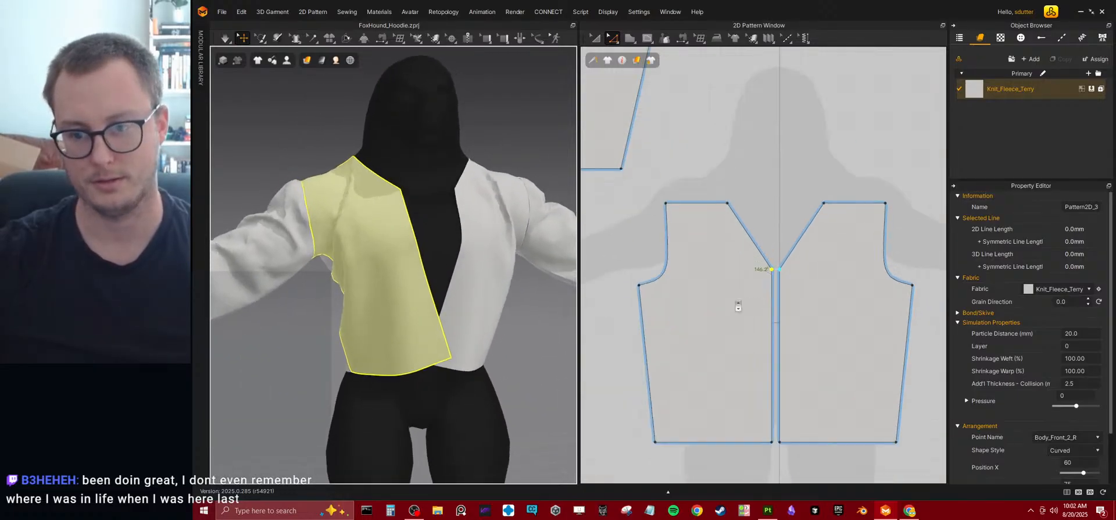
{"action": "left_click", "coordinate": [594, 38]}
{"action": "left_click", "coordinate": [732, 247]}
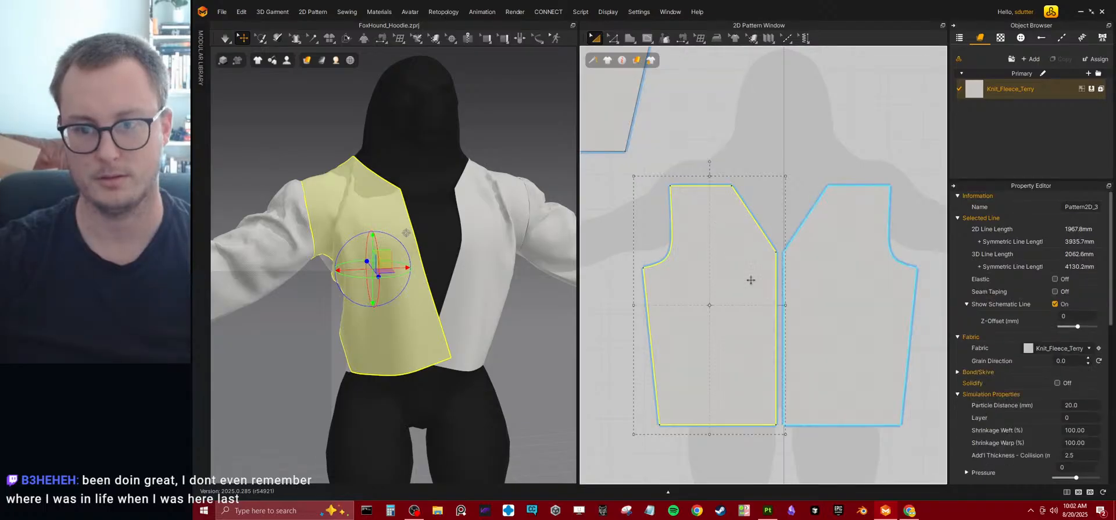
{"action": "left_click_drag", "start_coordinate": [750, 295], "coordinate": [689, 295]}
Move the front neckline's lower point toward the center line, simulate, and pull the front panels into place on the avatar.
{"action": "left_click", "coordinate": [762, 191]}
{"action": "left_click", "coordinate": [622, 39]}
{"action": "left_click", "coordinate": [627, 55]}
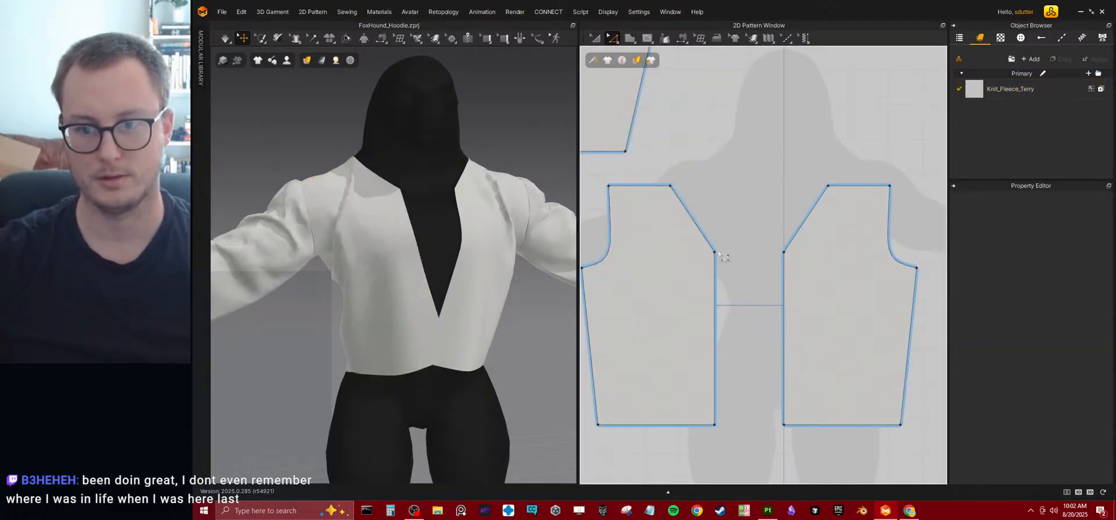
{"action": "left_click_drag", "start_coordinate": [716, 254], "coordinate": [739, 255]}
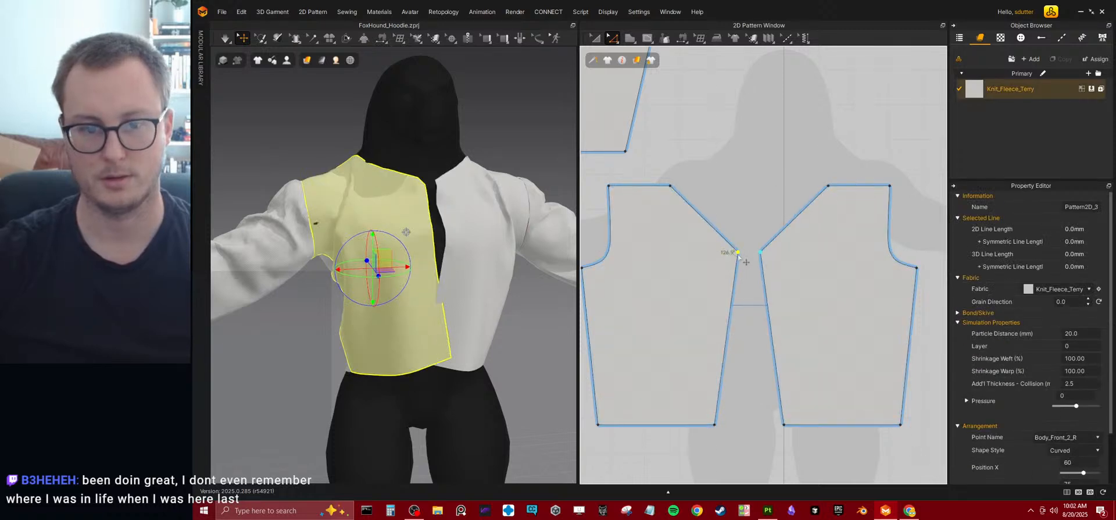
{"action": "key", "text": "space"}
{"action": "left_click_drag", "start_coordinate": [462, 270], "coordinate": [238, 359]}
{"action": "left_click", "coordinate": [474, 345]}
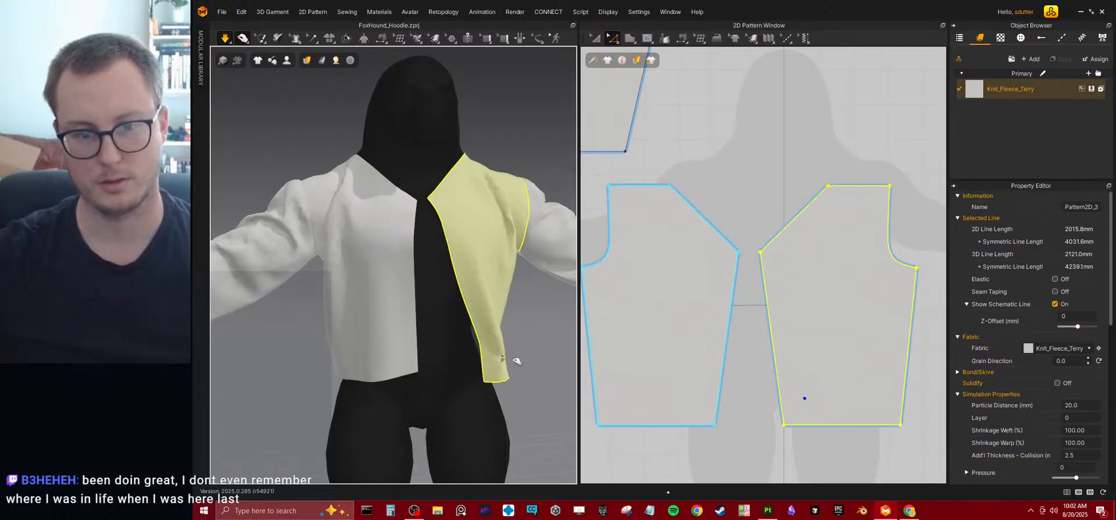
{"action": "right_click_drag", "start_coordinate": [364, 279], "coordinate": [428, 274]}
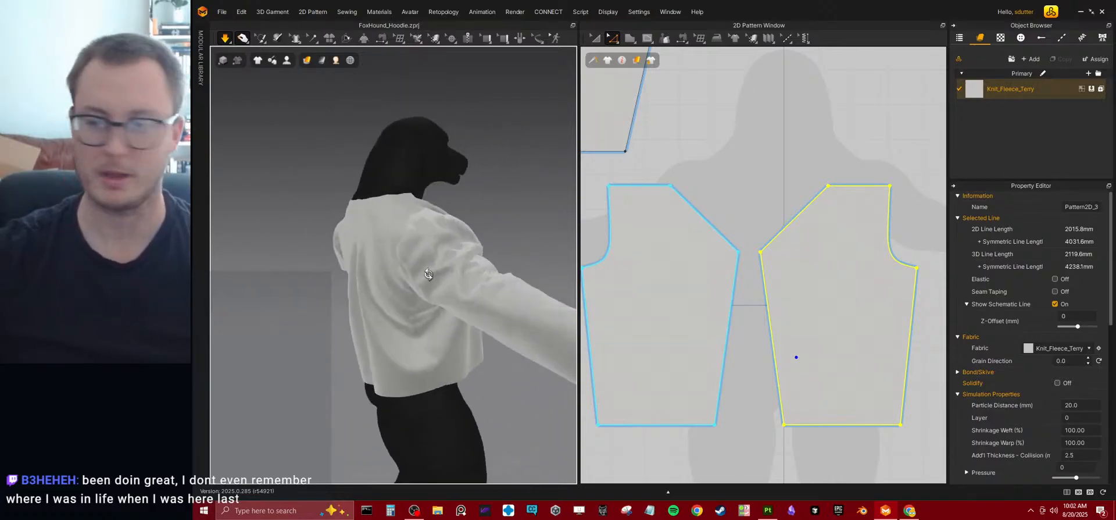
Scale the sleeve pattern narrower about its center with the garment simulating.
{"action": "scroll", "coordinate": [757, 271], "scroll_direction": "down", "scroll_amount": 4}
{"action": "middle_click_drag", "start_coordinate": [898, 279], "coordinate": [758, 262]}
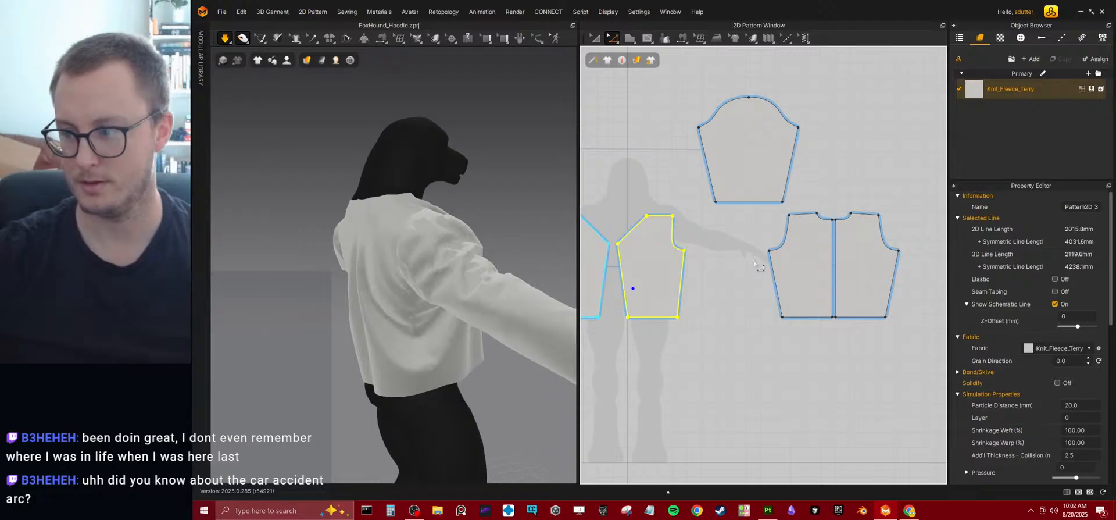
{"action": "scroll", "coordinate": [743, 272], "scroll_direction": "up", "scroll_amount": 2}
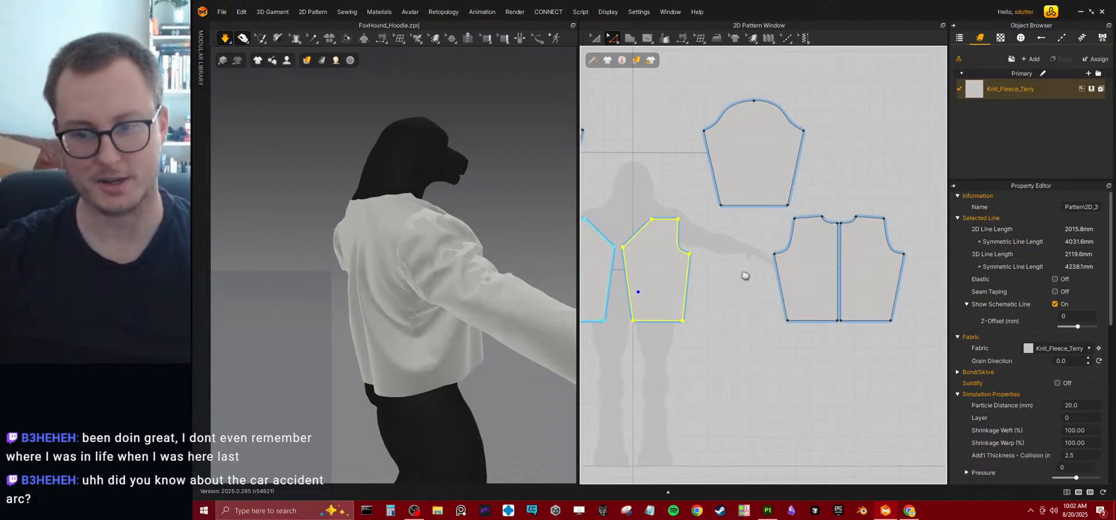
{"action": "right_click_drag", "start_coordinate": [476, 322], "coordinate": [466, 284]}
{"action": "left_click", "coordinate": [551, 314]}
{"action": "scroll", "coordinate": [511, 329], "scroll_direction": "down", "scroll_amount": 3}
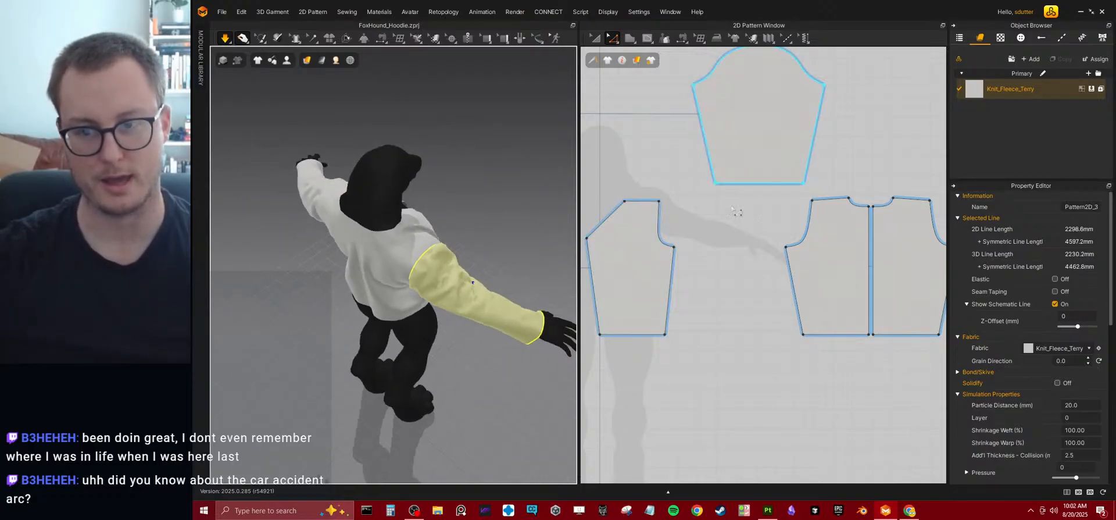
{"action": "scroll", "coordinate": [693, 306], "scroll_direction": "down", "scroll_amount": 3}
{"action": "scroll", "coordinate": [599, 232], "scroll_direction": "up", "scroll_amount": 5}
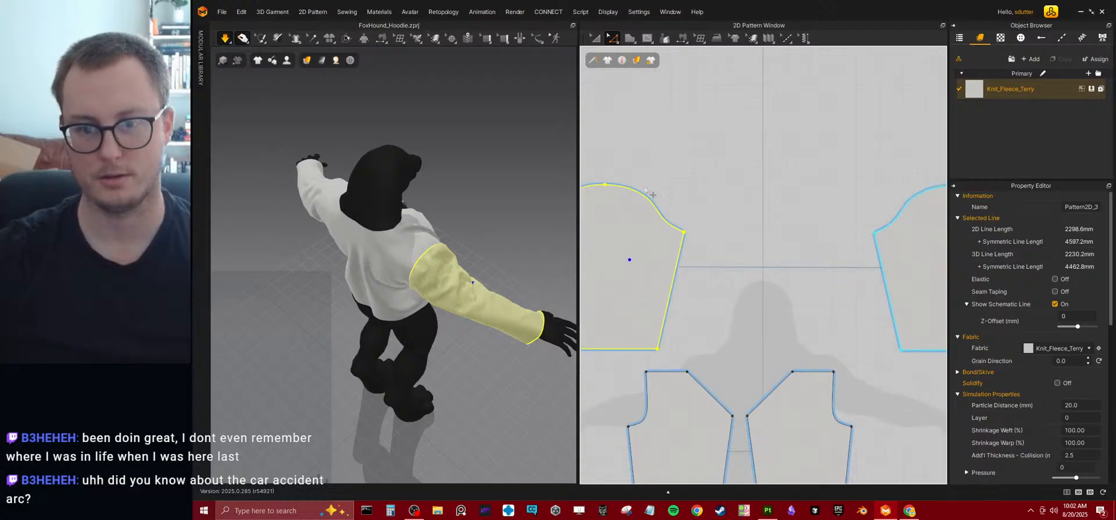
{"action": "left_click", "coordinate": [594, 38]}
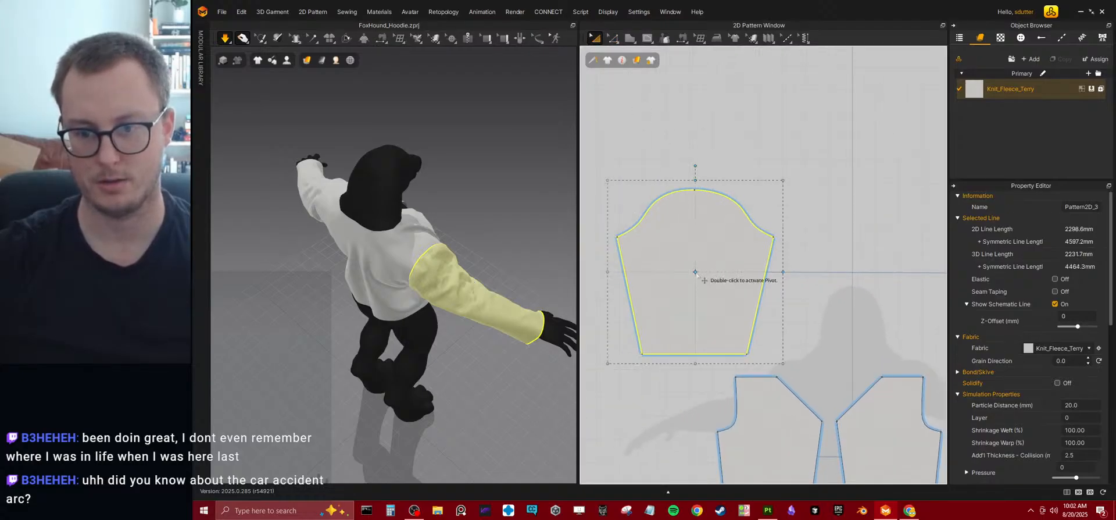
{"action": "left_click_drag", "start_coordinate": [781, 272], "coordinate": [753, 267]}
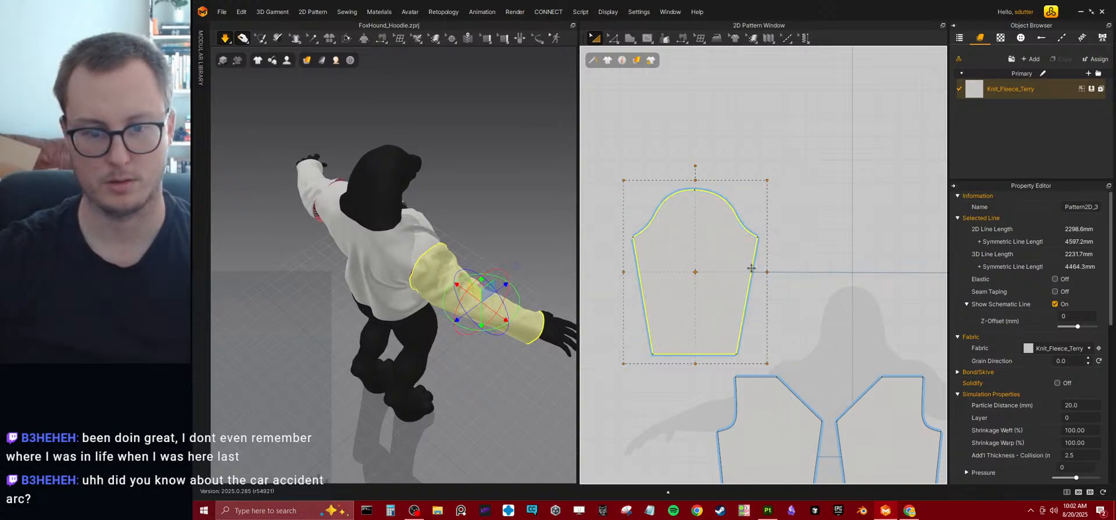
{"action": "right_click_drag", "start_coordinate": [430, 356], "coordinate": [361, 306]}
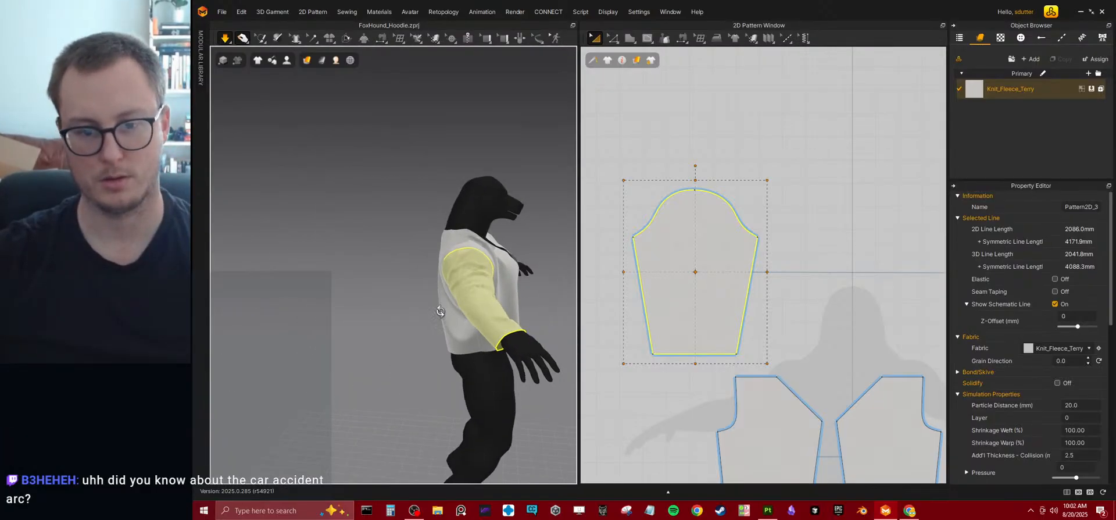
Move the back pattern's underarm point inward to make its side edge nearly vertical, and simulate the garment.
{"action": "right_click_drag", "start_coordinate": [444, 311], "coordinate": [516, 305]}
{"action": "middle_click_drag", "start_coordinate": [715, 286], "coordinate": [587, 220]}
{"action": "scroll", "coordinate": [835, 264], "scroll_direction": "down", "scroll_amount": 4}
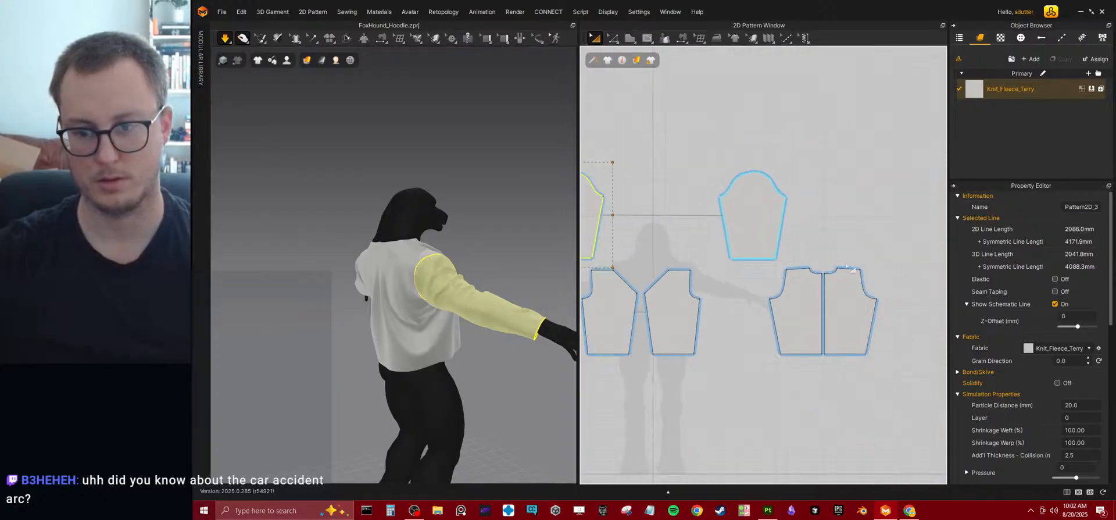
{"action": "scroll", "coordinate": [835, 263], "scroll_direction": "up", "scroll_amount": 3}
{"action": "scroll", "coordinate": [694, 292], "scroll_direction": "up", "scroll_amount": 4}
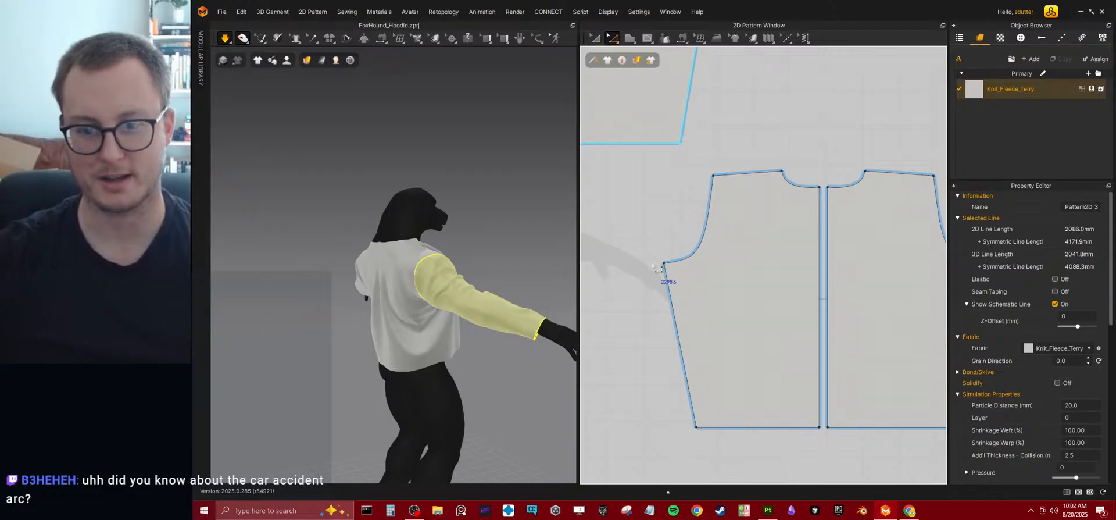
{"action": "right_click_drag", "start_coordinate": [480, 313], "coordinate": [434, 301]}
{"action": "scroll", "coordinate": [454, 255], "scroll_direction": "up", "scroll_amount": 3}
{"action": "left_click_drag", "start_coordinate": [663, 264], "coordinate": [693, 263]}
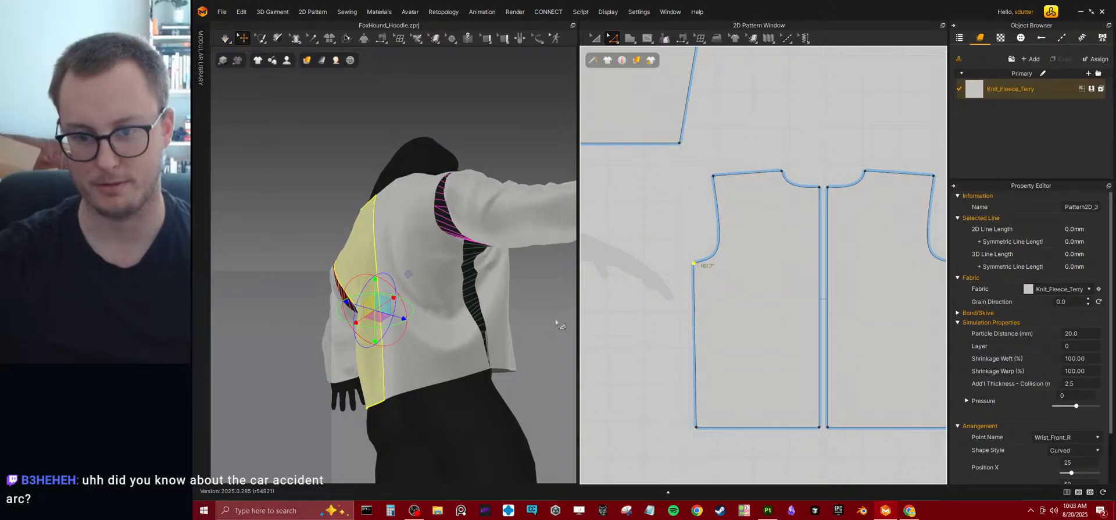
{"action": "key", "text": "space"}
{"action": "right_click_drag", "start_coordinate": [450, 262], "coordinate": [411, 249]}
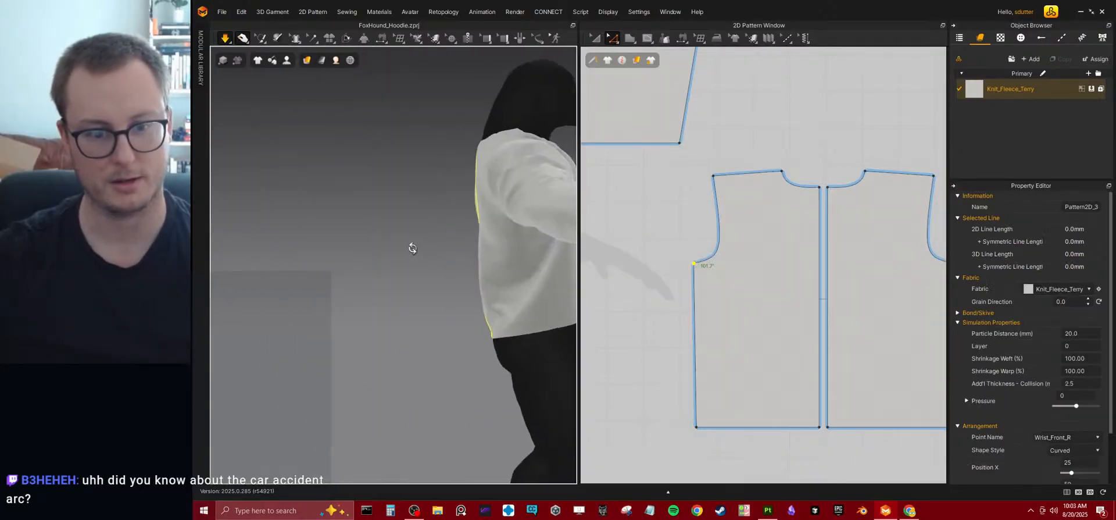
{"action": "scroll", "coordinate": [497, 254], "scroll_direction": "down", "scroll_amount": 2}
{"action": "right_click_drag", "start_coordinate": [500, 254], "coordinate": [476, 264]}
Raise the back pattern's bottom edge slightly to shorten the back, and simulate the garment.
{"action": "right_click_drag", "start_coordinate": [820, 375], "coordinate": [749, 348]}
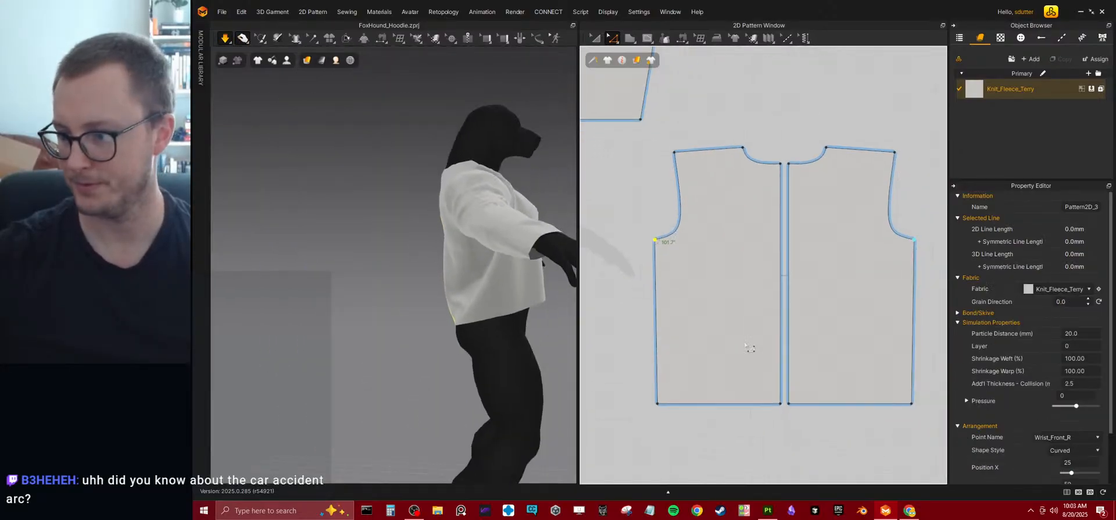
{"action": "left_click", "coordinate": [727, 430]}
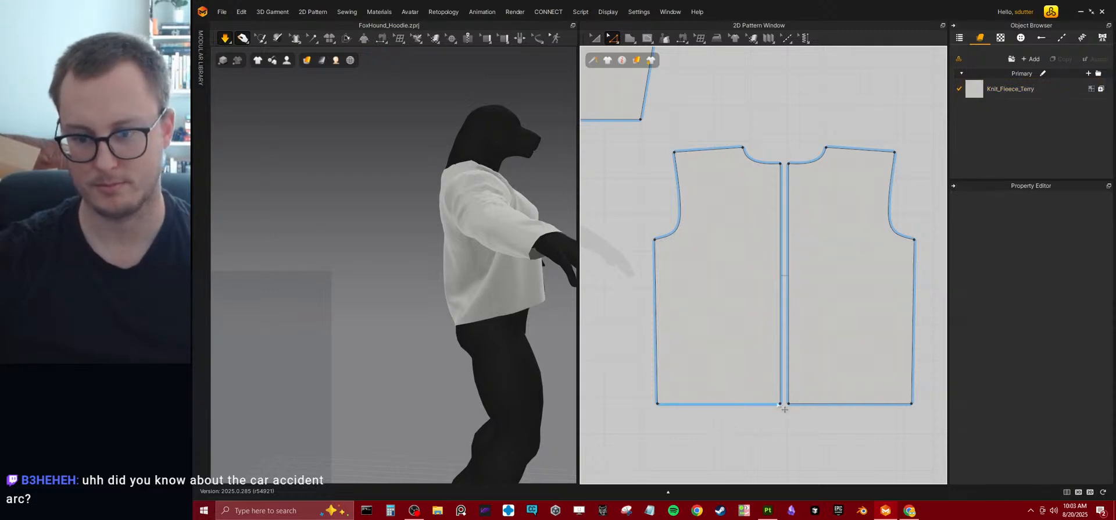
{"action": "left_click_drag", "start_coordinate": [728, 405], "coordinate": [708, 385]}
{"action": "key", "text": "space"}
{"action": "right_click_drag", "start_coordinate": [452, 320], "coordinate": [409, 343]}
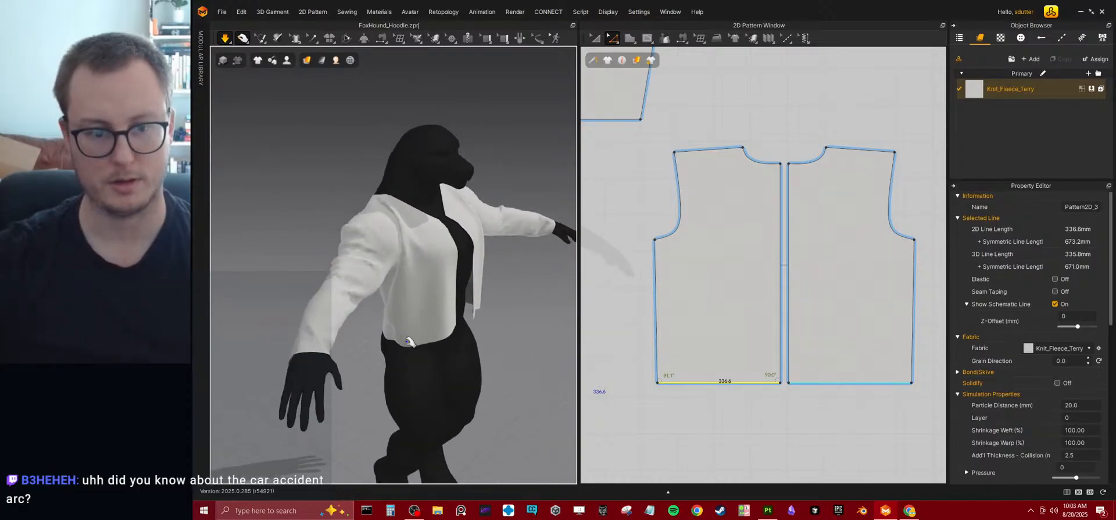
Move the front pattern's outer shoulder point inward along the top edge and settle the simulated fabric around the armhole.
{"action": "middle_click_drag", "start_coordinate": [600, 309], "coordinate": [818, 309]}
{"action": "middle_click_drag", "start_coordinate": [689, 309], "coordinate": [815, 323]}
{"action": "mouse_move", "coordinate": [680, 315]}
{"action": "middle_mouse_down"}
{"action": "mouse_move", "coordinate": [811, 327]}
{"action": "mouse_move", "coordinate": [782, 326]}
{"action": "middle_mouse_up"}
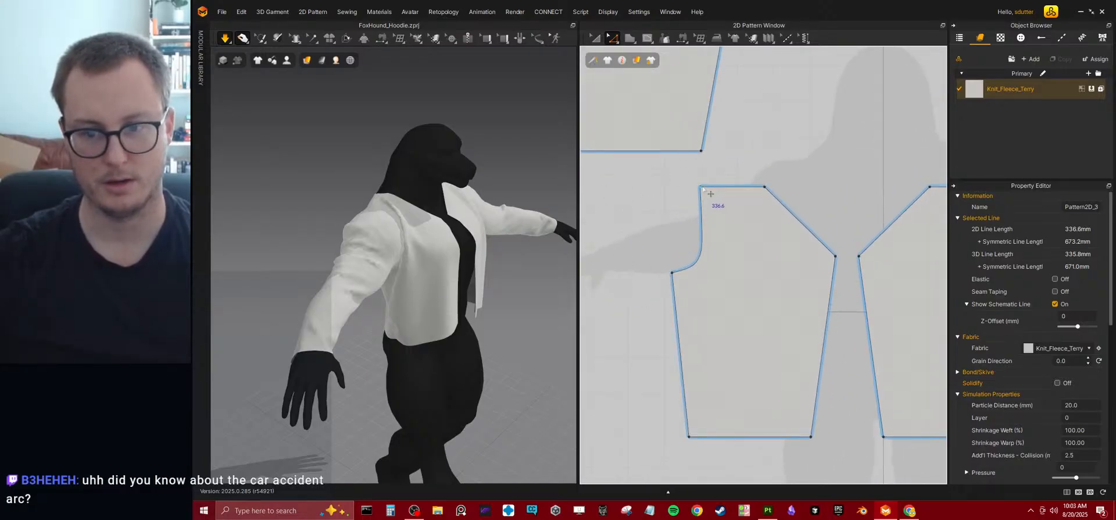
{"action": "left_click", "coordinate": [714, 194]}
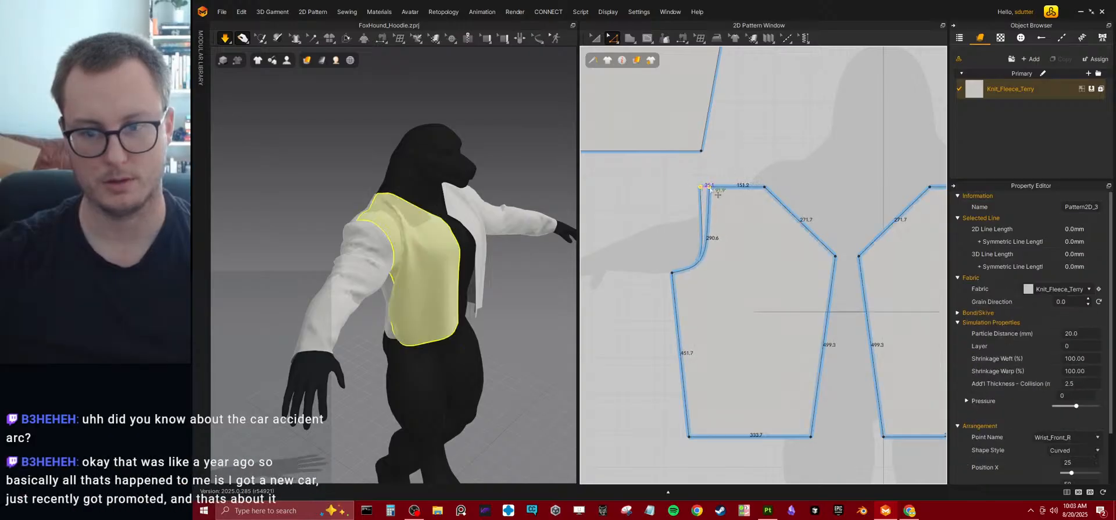
{"action": "left_click_drag", "start_coordinate": [711, 188], "coordinate": [711, 187]}
{"action": "mouse_move", "coordinate": [438, 248]}
{"action": "left_mouse_down"}
{"action": "mouse_move", "coordinate": [484, 246]}
{"action": "mouse_move", "coordinate": [449, 247]}
{"action": "left_mouse_up"}
{"action": "left_click_drag", "start_coordinate": [444, 280], "coordinate": [453, 275]}
{"action": "right_click_drag", "start_coordinate": [408, 228], "coordinate": [393, 271]}
{"action": "left_click", "coordinate": [391, 272]}
{"action": "left_click", "coordinate": [389, 269]}
Move the back pattern's outer shoulder point inward to narrow the shoulder, and simulate the garment.
{"action": "scroll", "coordinate": [759, 259], "scroll_direction": "down", "scroll_amount": 5}
{"action": "scroll", "coordinate": [758, 258], "scroll_direction": "up", "scroll_amount": 10}
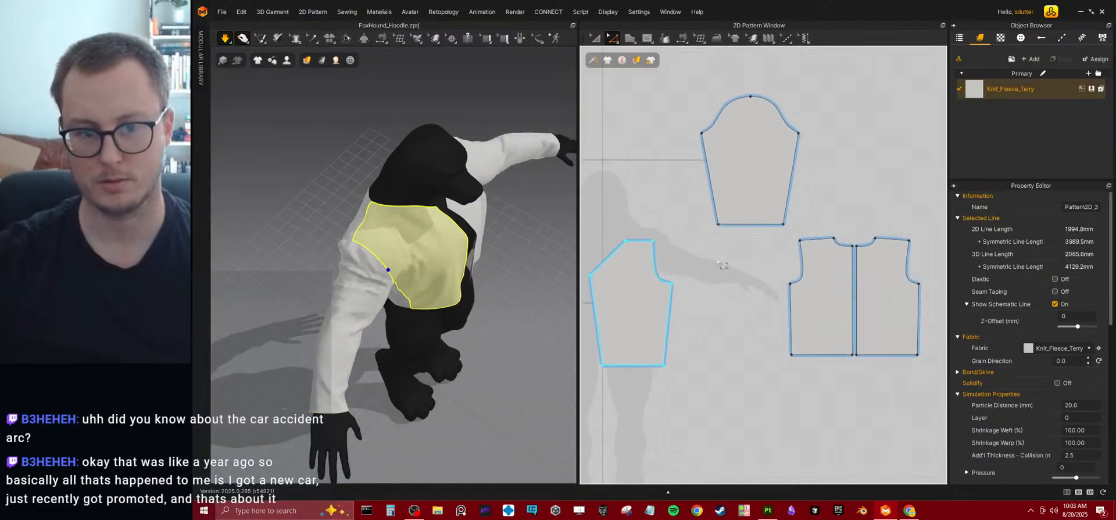
{"action": "left_click_drag", "start_coordinate": [796, 215], "coordinate": [820, 222]}
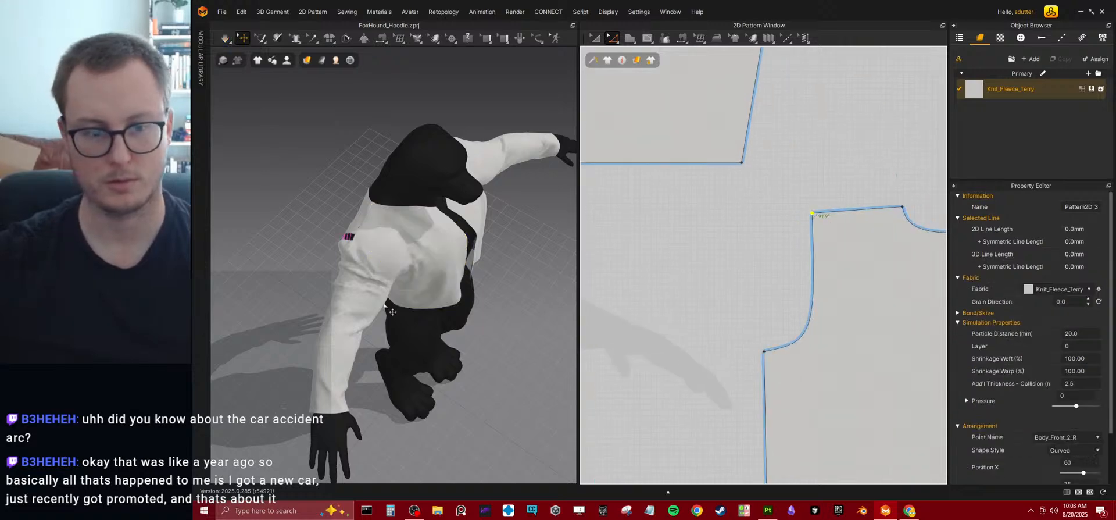
{"action": "right_click_drag", "start_coordinate": [372, 250], "coordinate": [389, 266]}
{"action": "scroll", "coordinate": [391, 267], "scroll_direction": "down", "scroll_amount": 3}
Pull the simulated front panel into place on the avatar and save the project.
{"action": "middle_click_drag", "start_coordinate": [401, 279], "coordinate": [373, 259]}
{"action": "mouse_move", "coordinate": [388, 268]}
{"action": "left_mouse_down"}
{"action": "mouse_move", "coordinate": [378, 279]}
{"action": "mouse_move", "coordinate": [389, 264]}
{"action": "left_mouse_up"}
{"action": "mouse_move", "coordinate": [456, 254]}
{"action": "left_mouse_down"}
{"action": "mouse_move", "coordinate": [458, 285]}
{"action": "mouse_move", "coordinate": [459, 267]}
{"action": "left_mouse_up"}
{"action": "key", "text": "ctrl+s"}
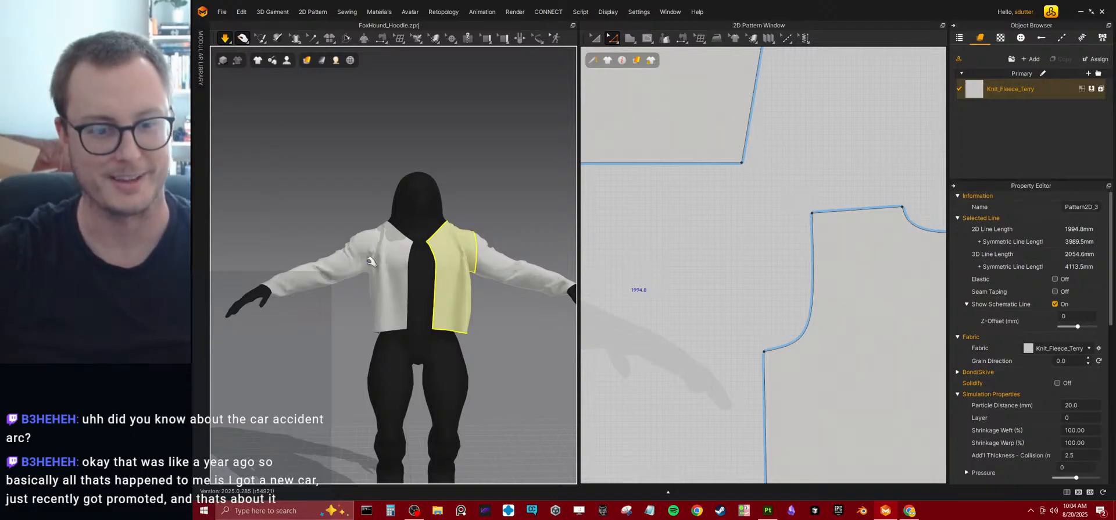
{"action": "scroll", "coordinate": [782, 268], "scroll_direction": "down", "scroll_amount": 5}
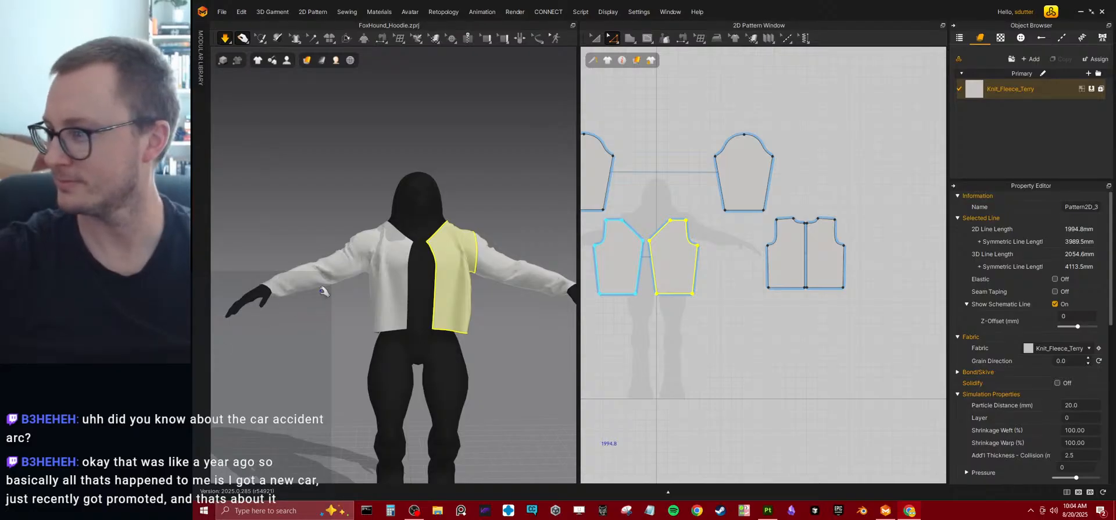
{"action": "middle_click_drag", "start_coordinate": [642, 251], "coordinate": [742, 284]}
{"action": "scroll", "coordinate": [741, 276], "scroll_direction": "up", "scroll_amount": 2}
{"action": "middle_click_drag", "start_coordinate": [748, 204], "coordinate": [748, 227]}
{"action": "left_click", "coordinate": [628, 39]}
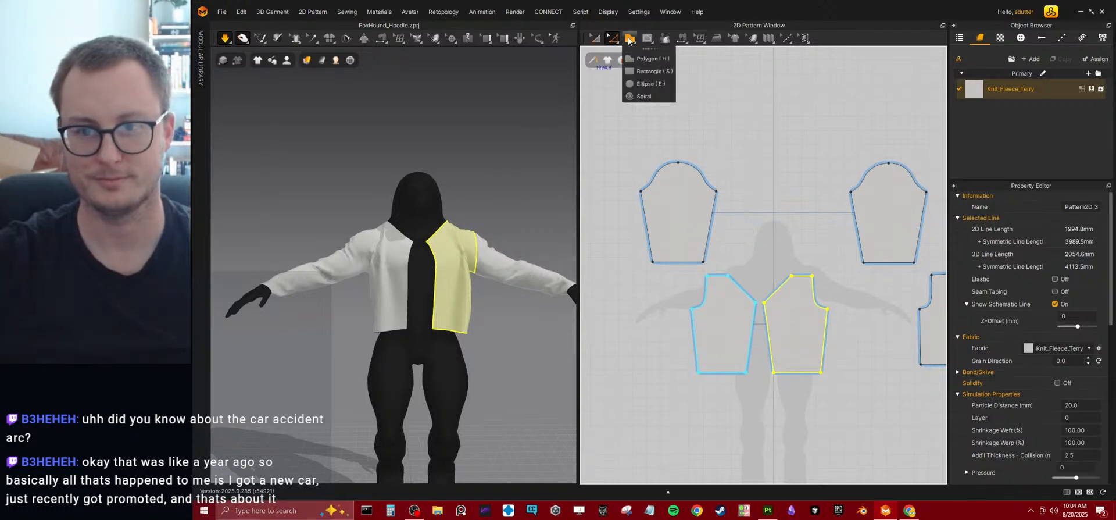
{"action": "left_click", "coordinate": [643, 72]}
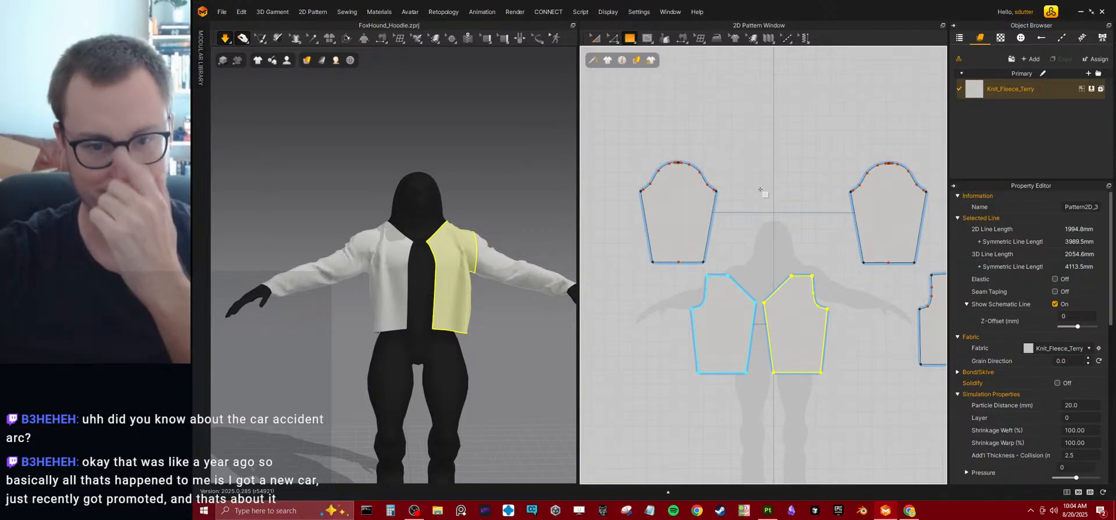
{"action": "middle_click_drag", "start_coordinate": [746, 249], "coordinate": [747, 247]}
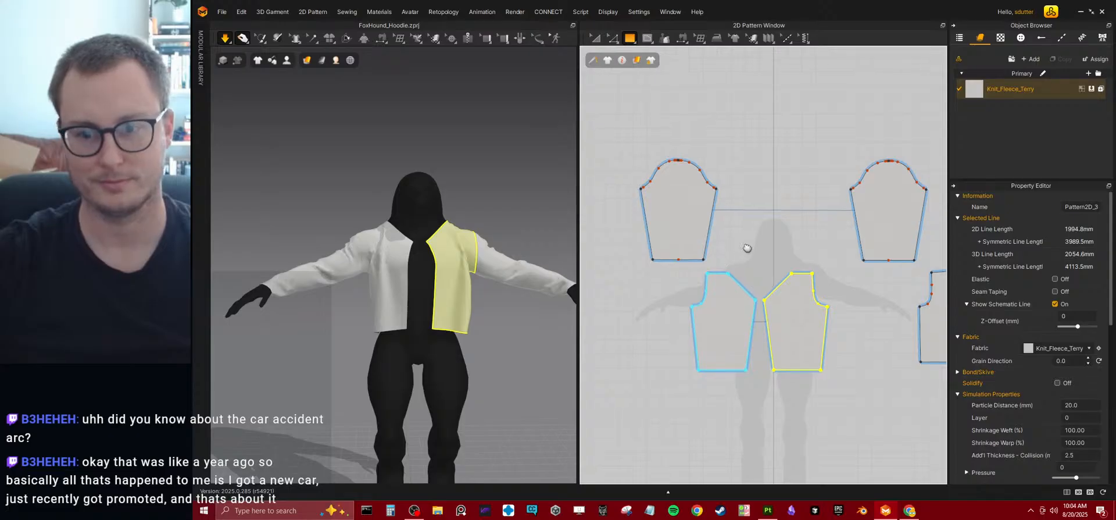
Select both sleeve patterns and move them below the front pieces to clear the space above.
{"action": "left_click", "coordinate": [593, 38]}
{"action": "left_click", "coordinate": [683, 207]}
{"action": "left_click", "coordinate": [862, 216], "text": "shift"}
{"action": "scroll", "coordinate": [834, 179], "scroll_direction": "down", "scroll_amount": 2}
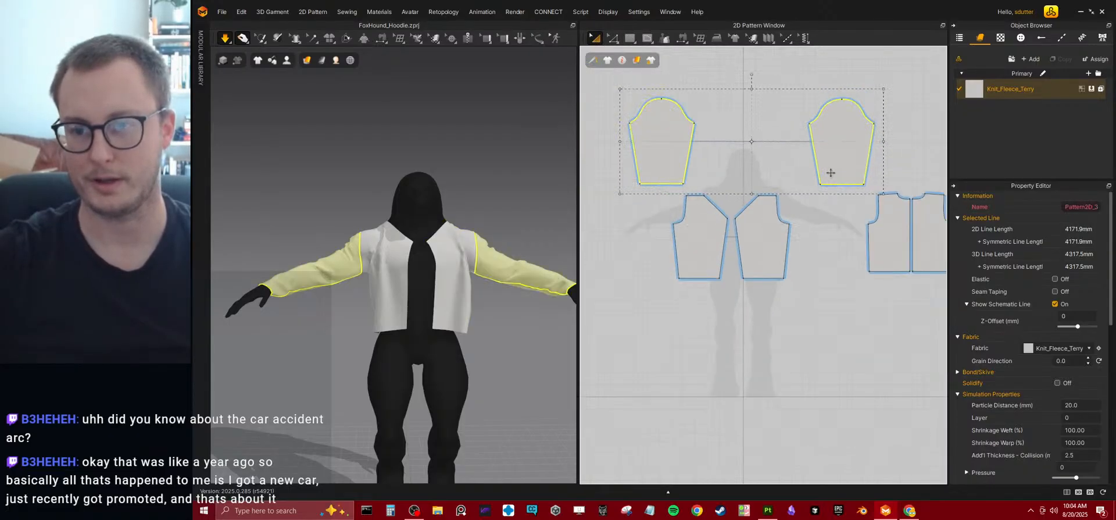
{"action": "left_click_drag", "start_coordinate": [832, 163], "coordinate": [831, 359], "text": "shift"}
{"action": "middle_click_drag", "start_coordinate": [721, 222], "coordinate": [731, 259]}
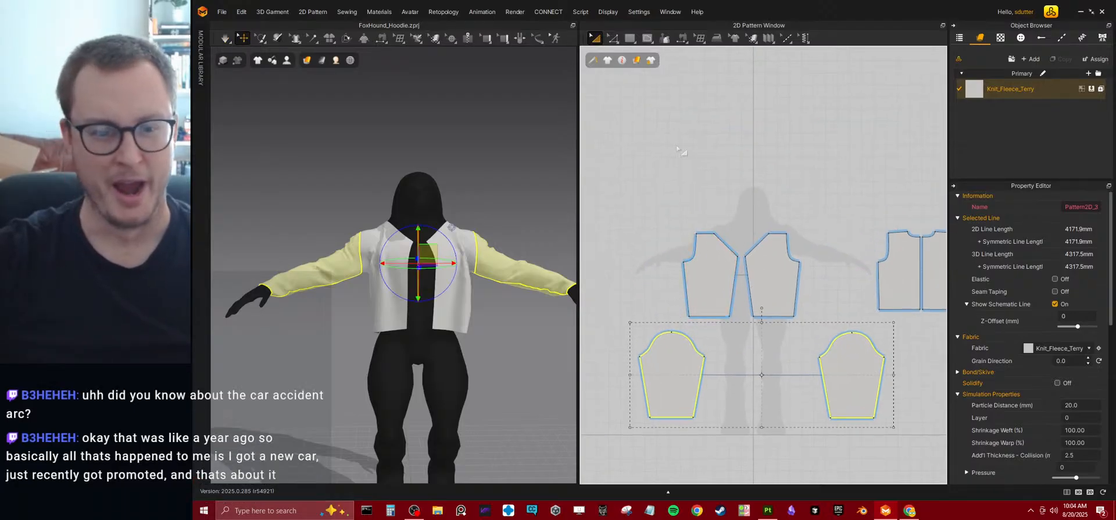
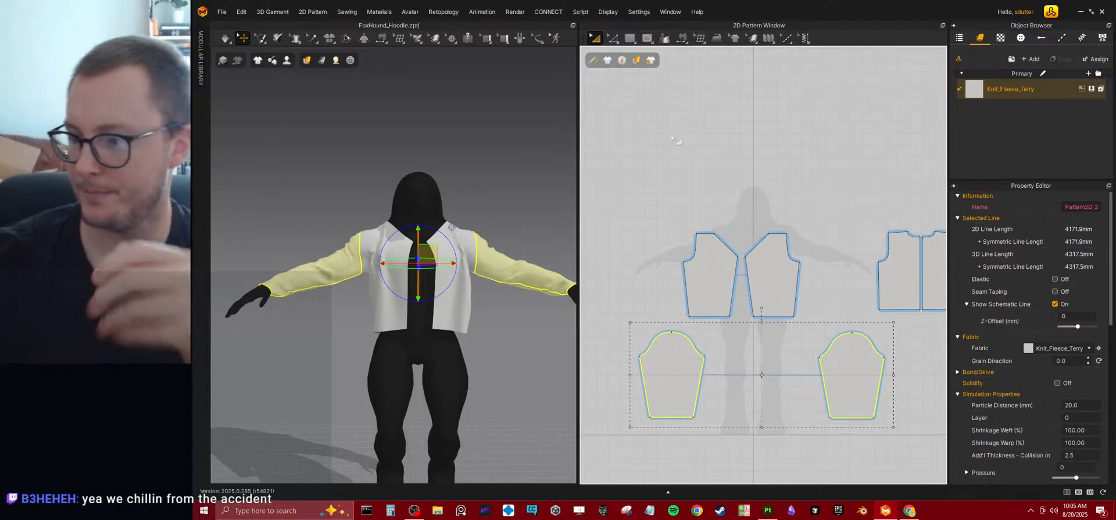
Draw a horizontal rectangular strip pattern about 364 mm wide above the back pattern's neckline.
{"action": "right_click_drag", "start_coordinate": [348, 331], "coordinate": [450, 324]}
{"action": "middle_click_drag", "start_coordinate": [450, 324], "coordinate": [373, 242]}
{"action": "scroll", "coordinate": [373, 242], "scroll_direction": "up", "scroll_amount": 3}
{"action": "right_click_drag", "start_coordinate": [374, 241], "coordinate": [444, 288]}
{"action": "middle_click_drag", "start_coordinate": [444, 288], "coordinate": [416, 267]}
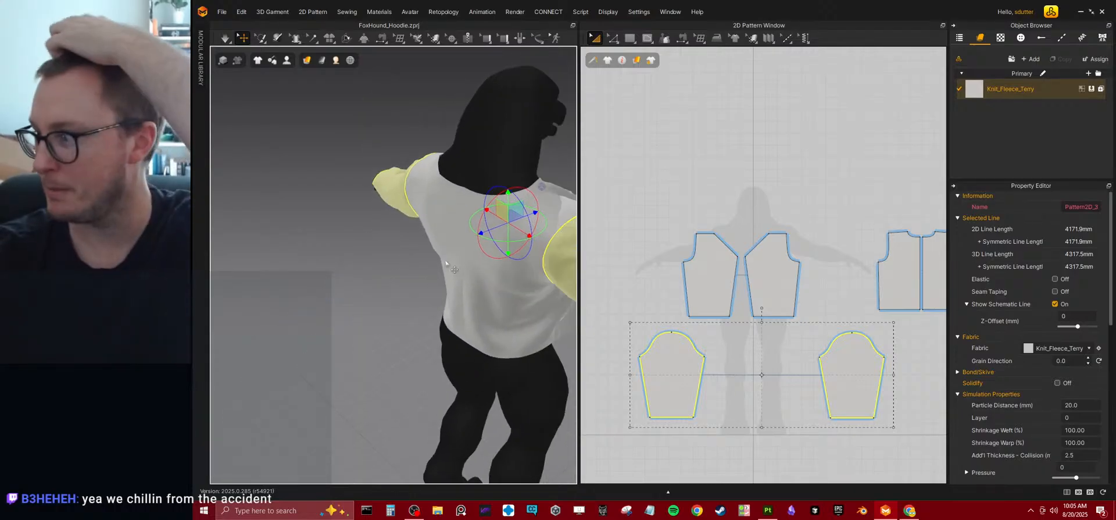
{"action": "right_click_drag", "start_coordinate": [446, 265], "coordinate": [390, 272]}
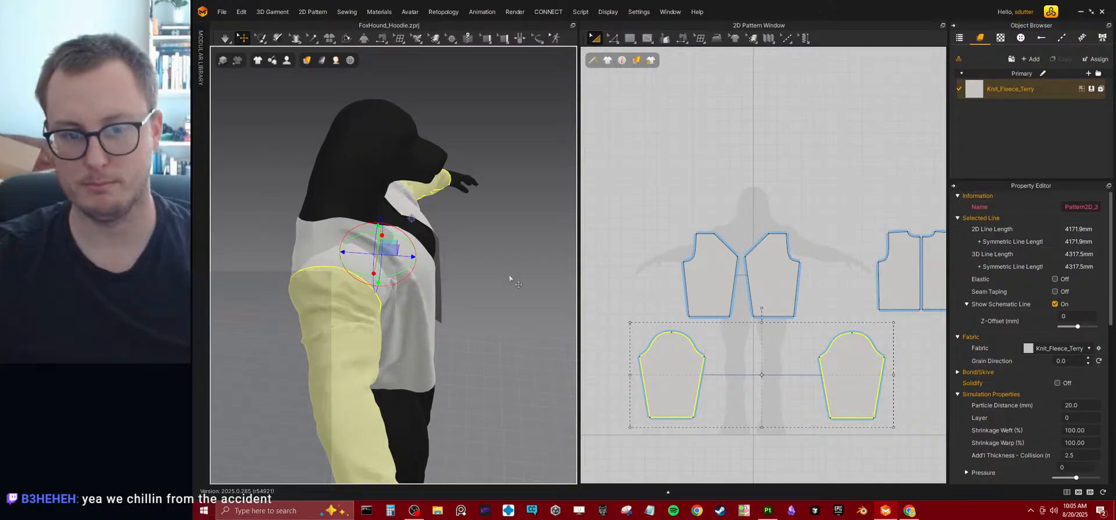
{"action": "scroll", "coordinate": [740, 281], "scroll_direction": "up", "scroll_amount": 3}
{"action": "scroll", "coordinate": [740, 281], "scroll_direction": "up", "scroll_amount": 6}
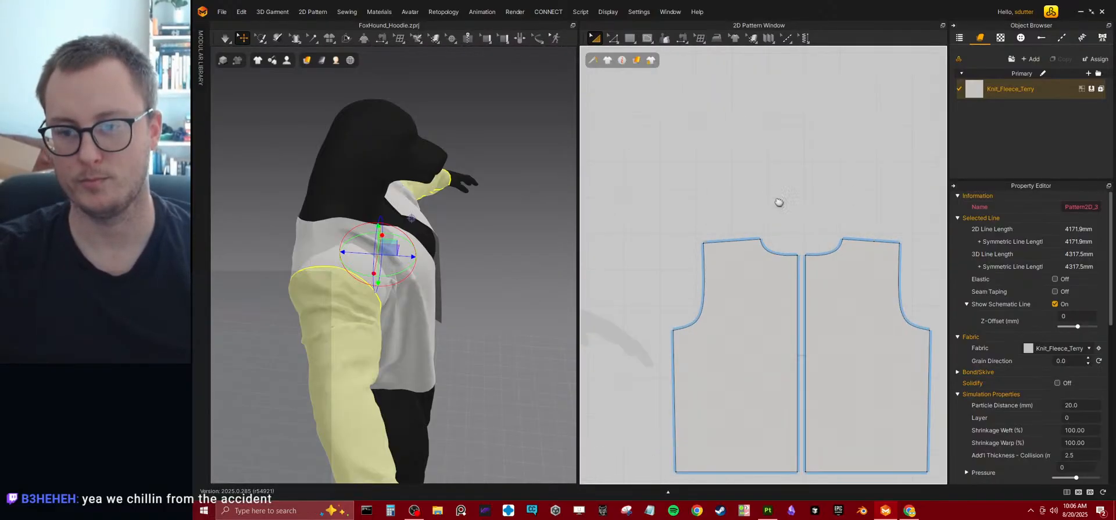
{"action": "scroll", "coordinate": [779, 201], "scroll_direction": "up", "scroll_amount": 2}
{"action": "left_click", "coordinate": [628, 41]}
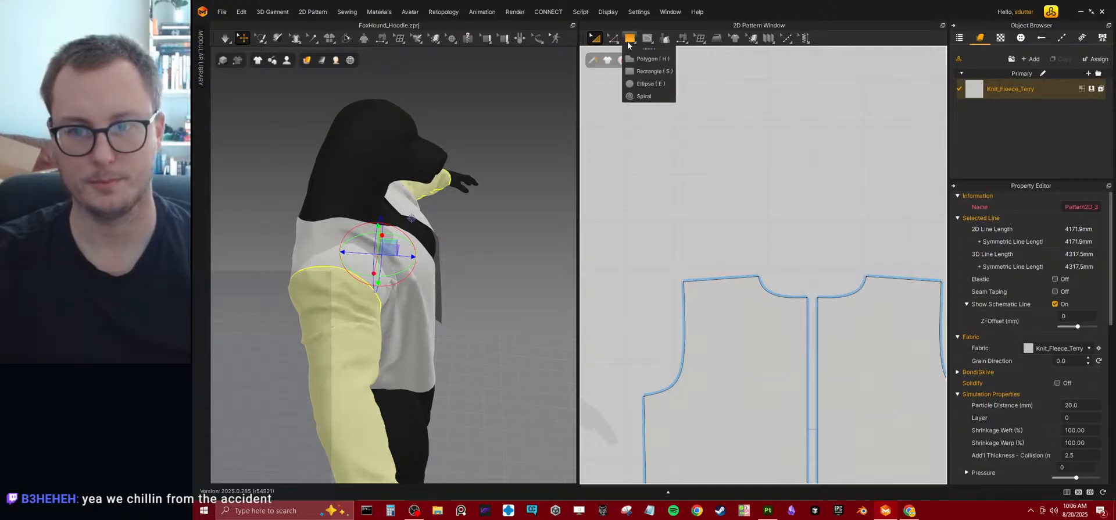
{"action": "left_click", "coordinate": [630, 41]}
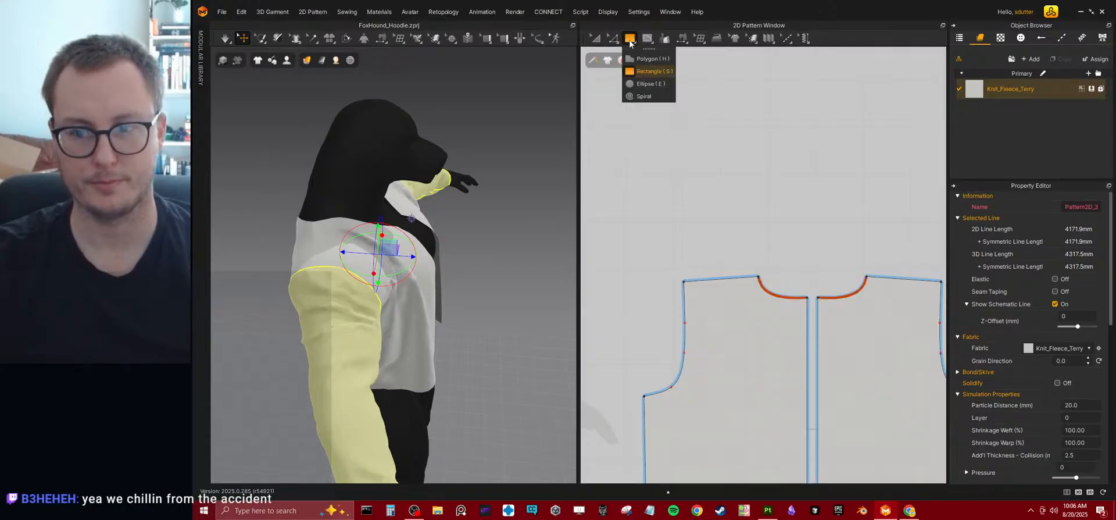
{"action": "left_click", "coordinate": [651, 71]}
{"action": "left_click_drag", "start_coordinate": [803, 235], "coordinate": [632, 195]}
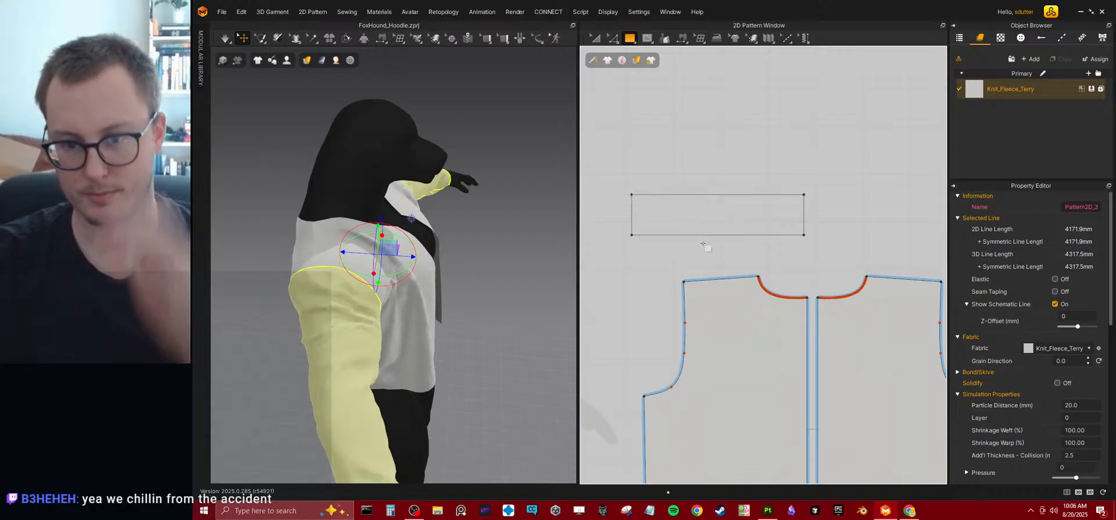
Create a linked symmetric copy of the strip and place it alongside, level with the original and in line with the second back piece.
{"action": "left_click", "coordinate": [592, 40]}
{"action": "right_click", "coordinate": [765, 232]}
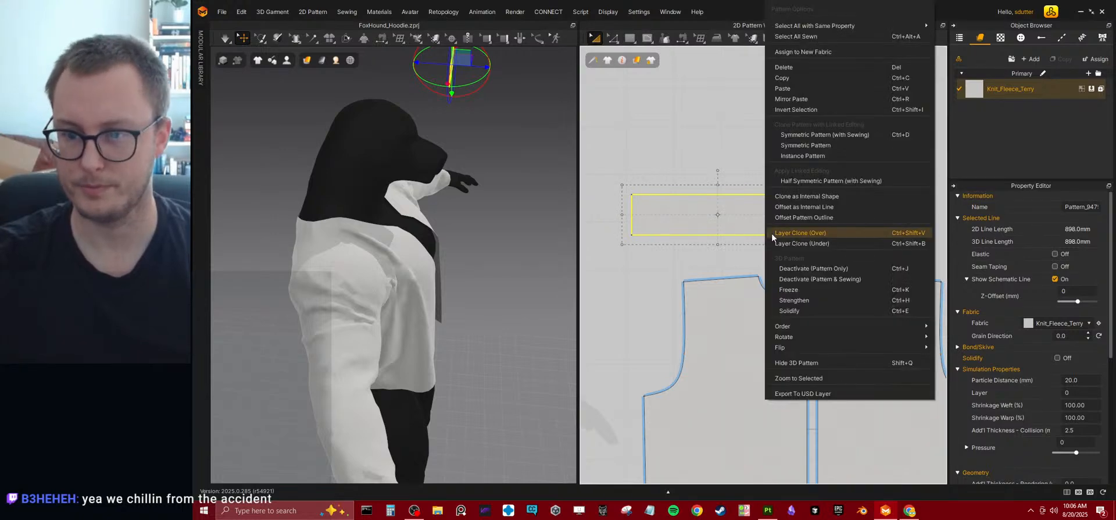
{"action": "left_click", "coordinate": [824, 148]}
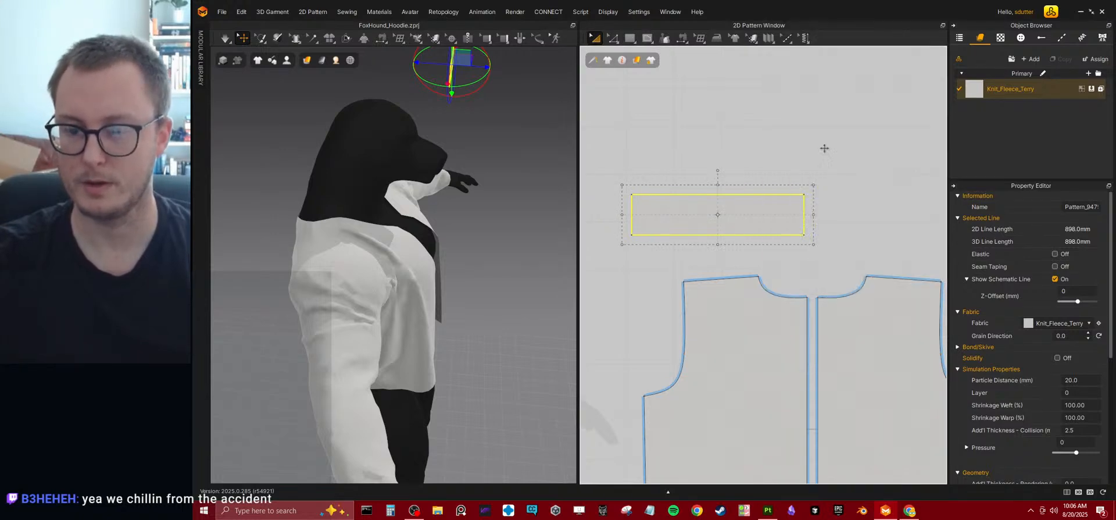
{"action": "left_click", "coordinate": [894, 226]}
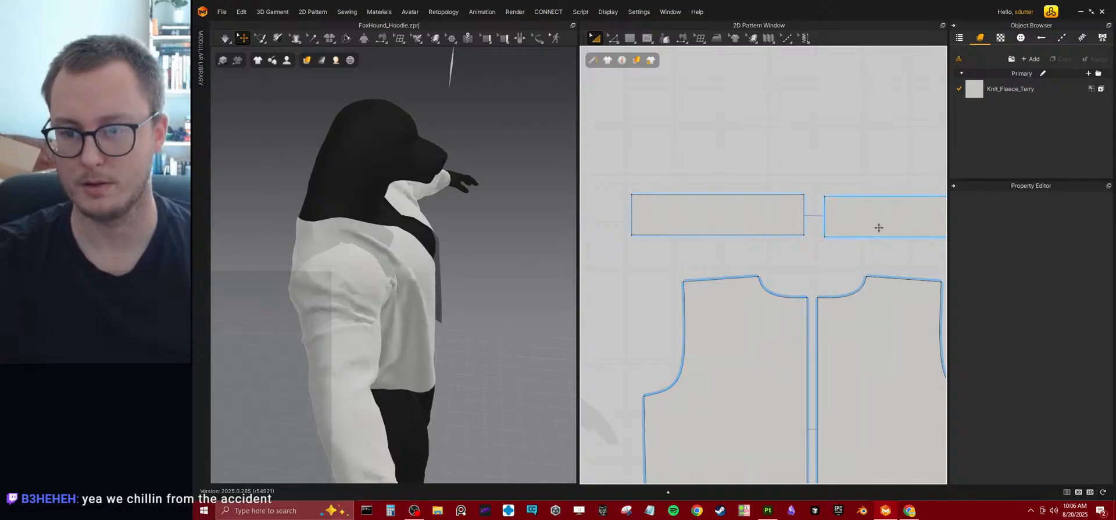
{"action": "left_click", "coordinate": [876, 226]}
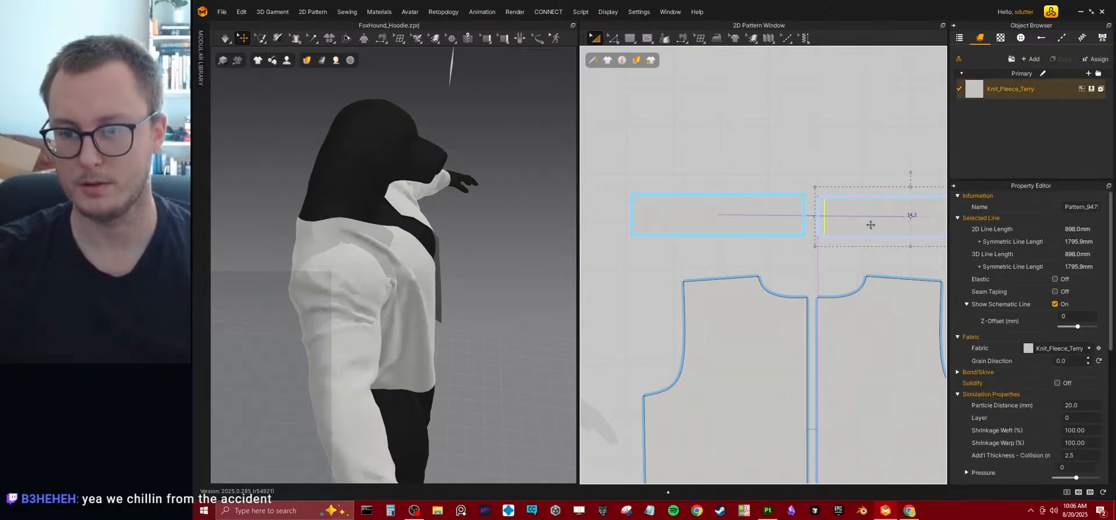
{"action": "left_click", "coordinate": [811, 265]}
{"action": "mouse_move", "coordinate": [839, 224]}
{"action": "left_mouse_down"}
{"action": "mouse_move", "coordinate": [840, 207]}
{"action": "mouse_move", "coordinate": [846, 226]}
{"action": "left_mouse_up"}
{"action": "left_click", "coordinate": [843, 237]}
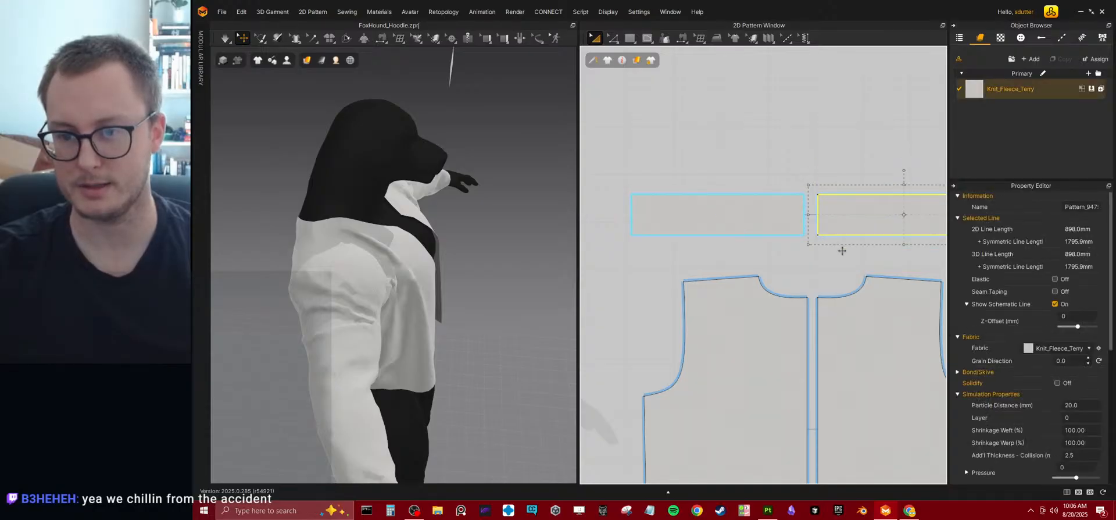
{"action": "left_click", "coordinate": [817, 283]}
Split the strip's lower edge with a point, making the outer segment 190.0 mm and the inner segment 173.7 mm.
{"action": "middle_click_drag", "start_coordinate": [715, 184], "coordinate": [756, 216]}
{"action": "left_click", "coordinate": [614, 39]}
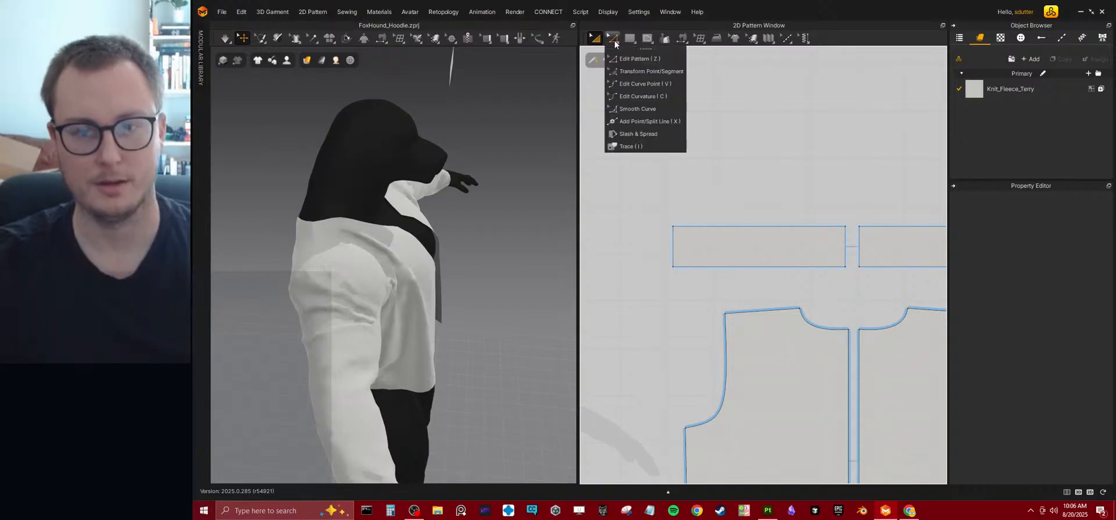
{"action": "left_click", "coordinate": [632, 122]}
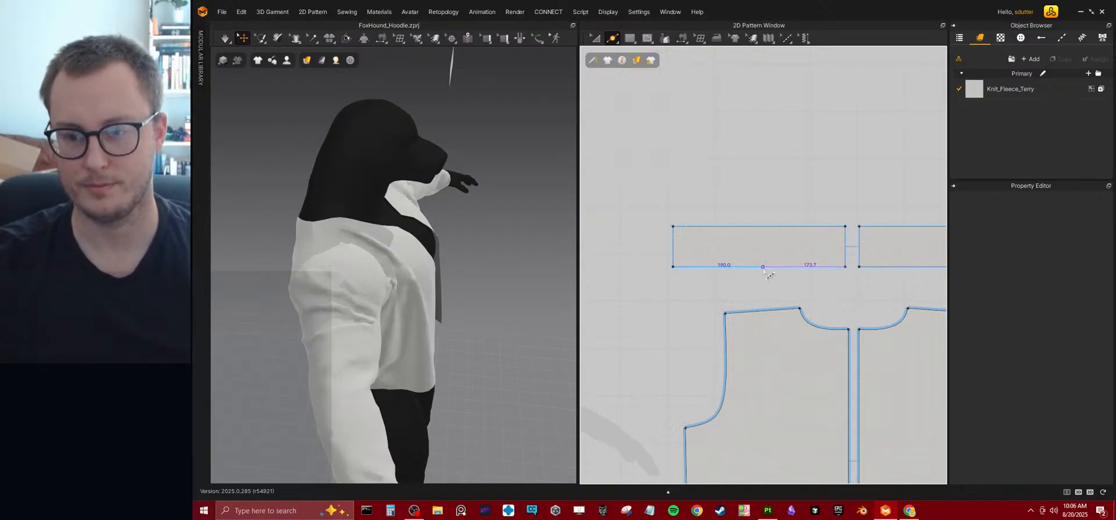
{"action": "left_click", "coordinate": [763, 266]}
{"action": "right_click_drag", "start_coordinate": [433, 251], "coordinate": [462, 212]}
{"action": "right_click", "coordinate": [459, 209]}
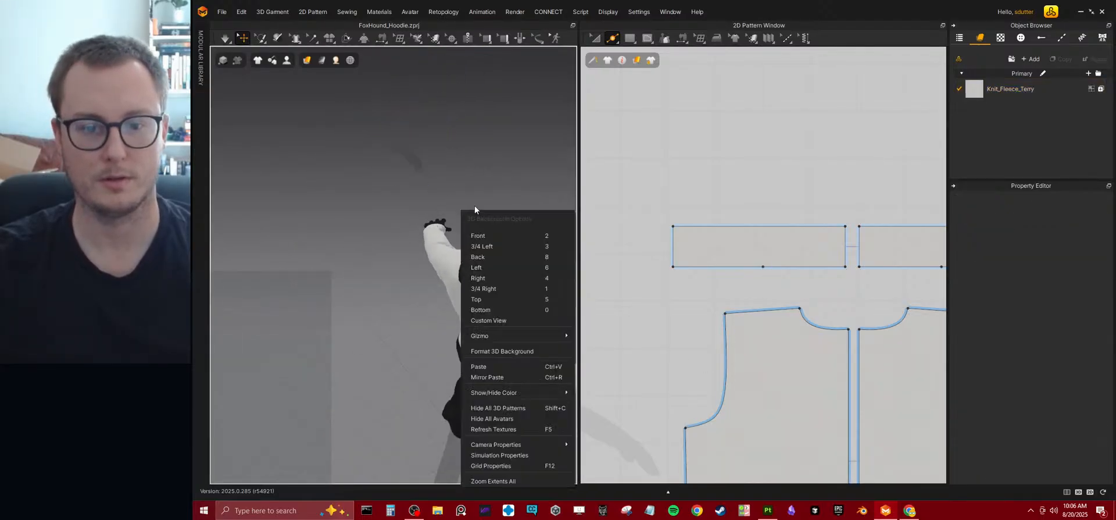
{"action": "left_click", "coordinate": [491, 151]}
{"action": "key", "text": "space"}
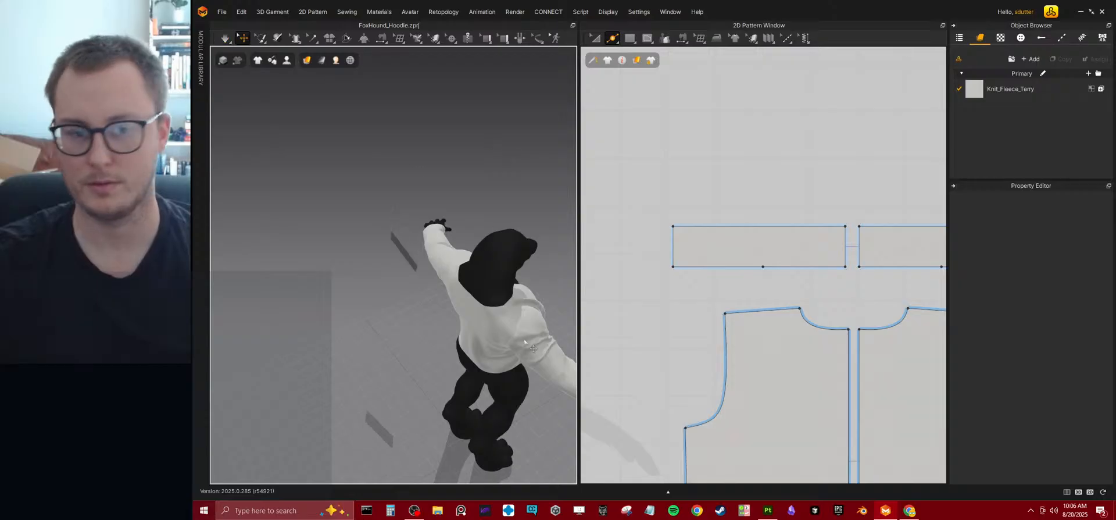
Sew the inner segment of the strip's lower edge to the back pattern's curved neckline with Segment Sewing.
{"action": "scroll", "coordinate": [763, 189], "scroll_direction": "down", "scroll_amount": 5}
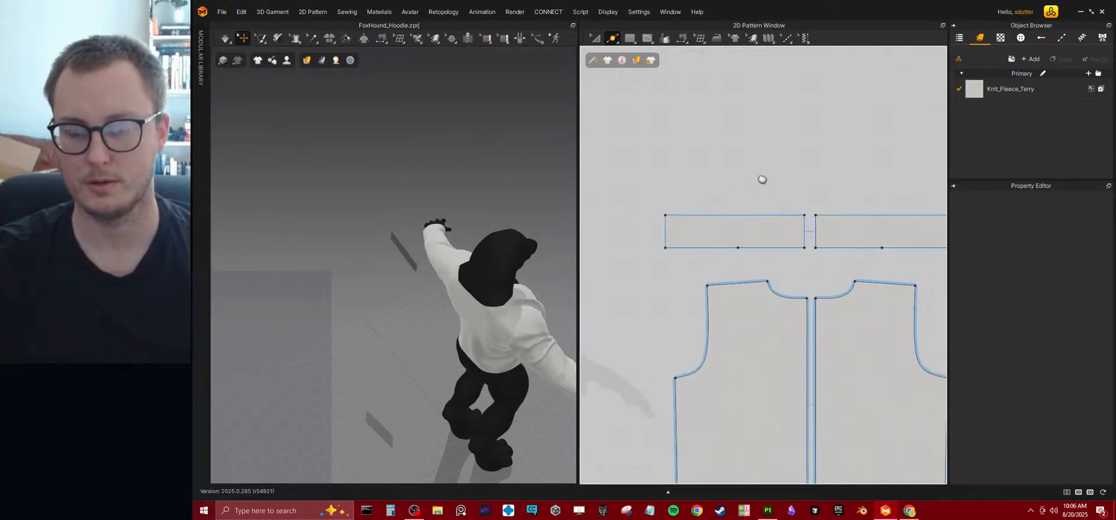
{"action": "scroll", "coordinate": [773, 209], "scroll_direction": "up", "scroll_amount": 5}
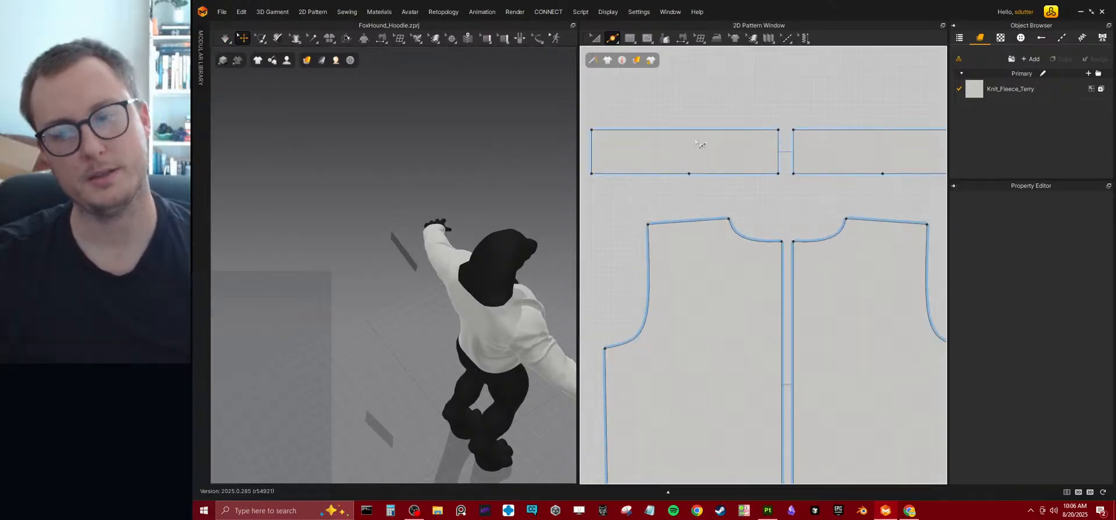
{"action": "left_click", "coordinate": [594, 37]}
{"action": "left_click", "coordinate": [766, 170]}
{"action": "left_click", "coordinate": [682, 38]}
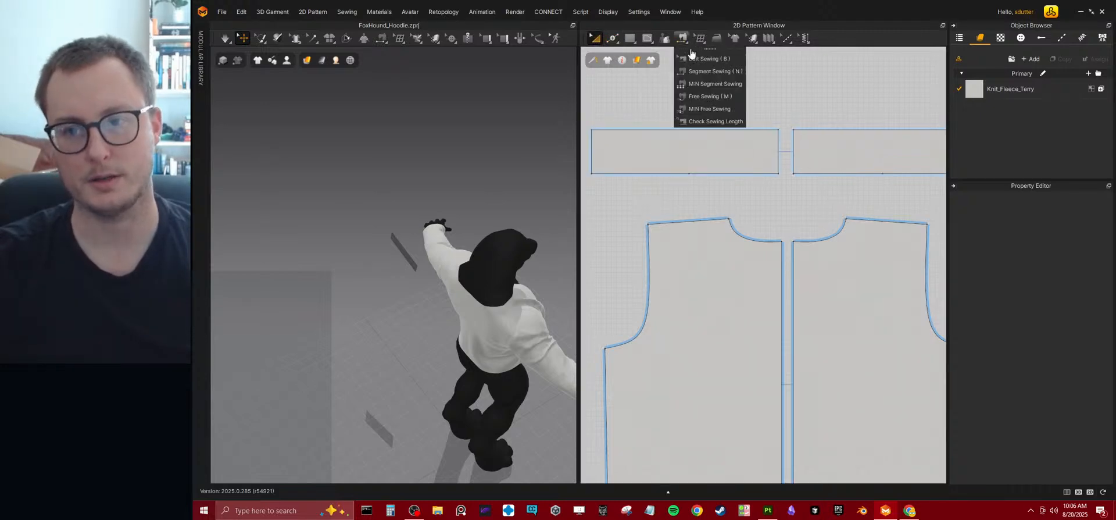
{"action": "left_click", "coordinate": [701, 71]}
{"action": "left_click", "coordinate": [756, 173]}
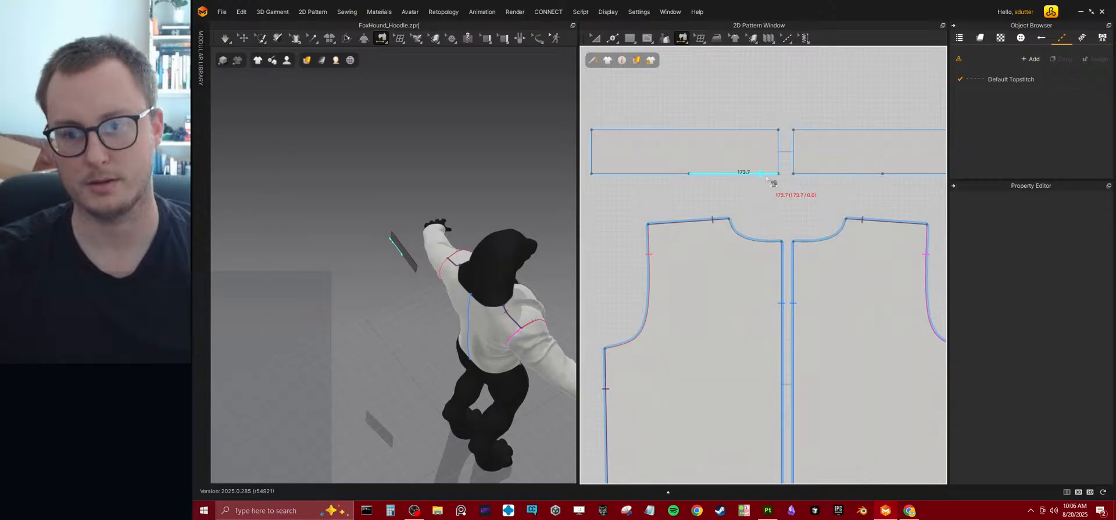
{"action": "left_click", "coordinate": [779, 243]}
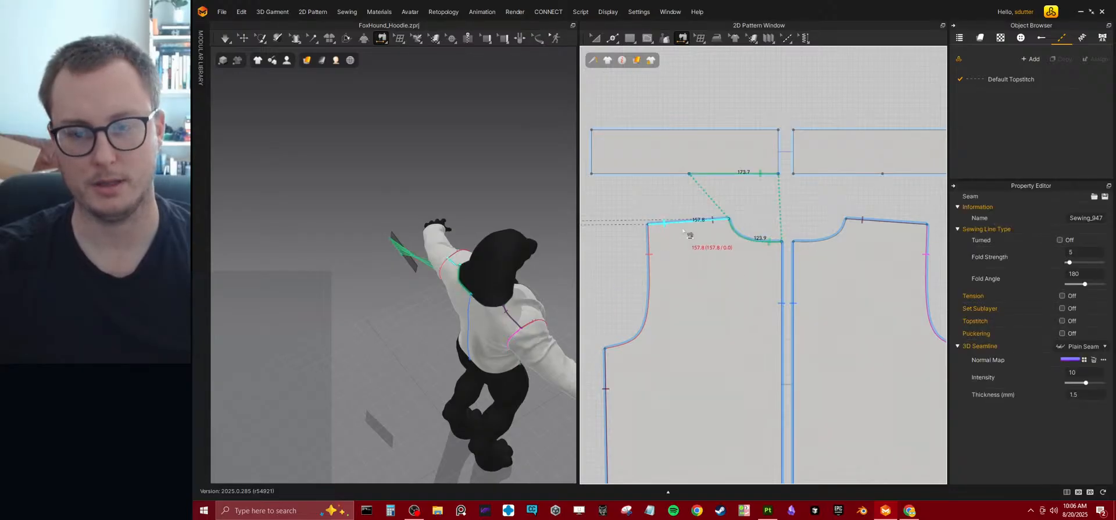
Sew the outer segment of the strip's lower edge to the front pattern's top edge.
{"action": "scroll", "coordinate": [847, 220], "scroll_direction": "down", "scroll_amount": 6}
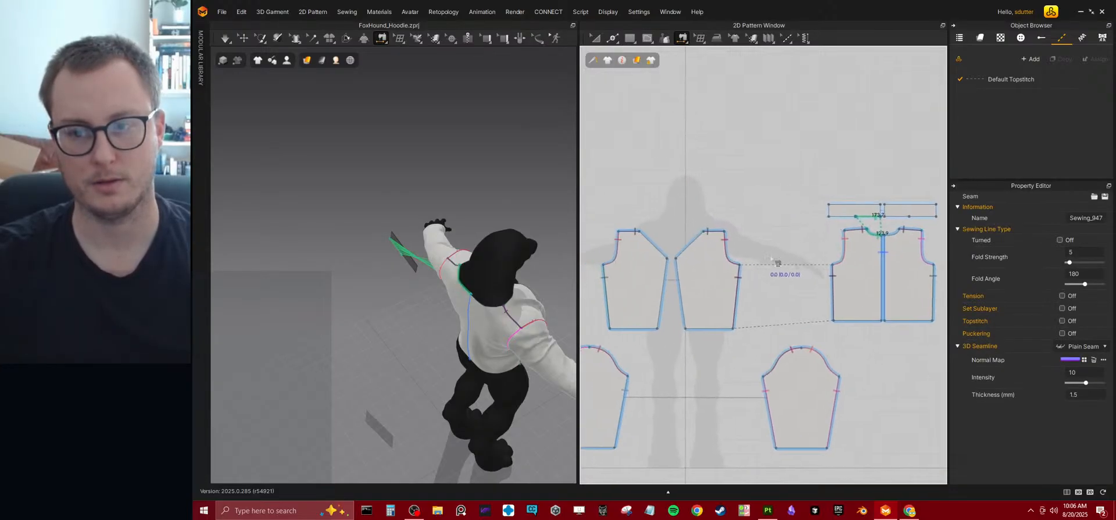
{"action": "left_click", "coordinate": [854, 221]}
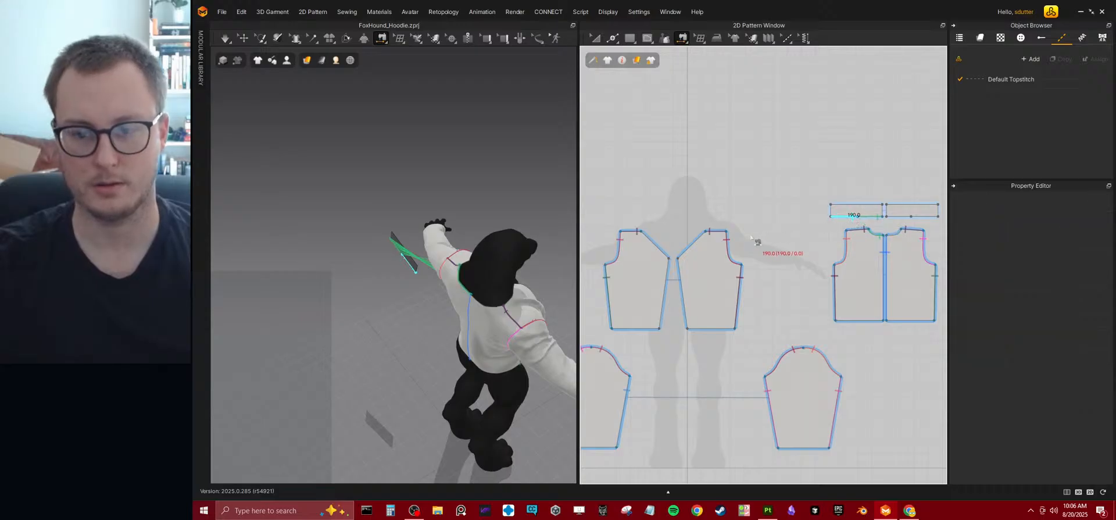
{"action": "left_click", "coordinate": [710, 231]}
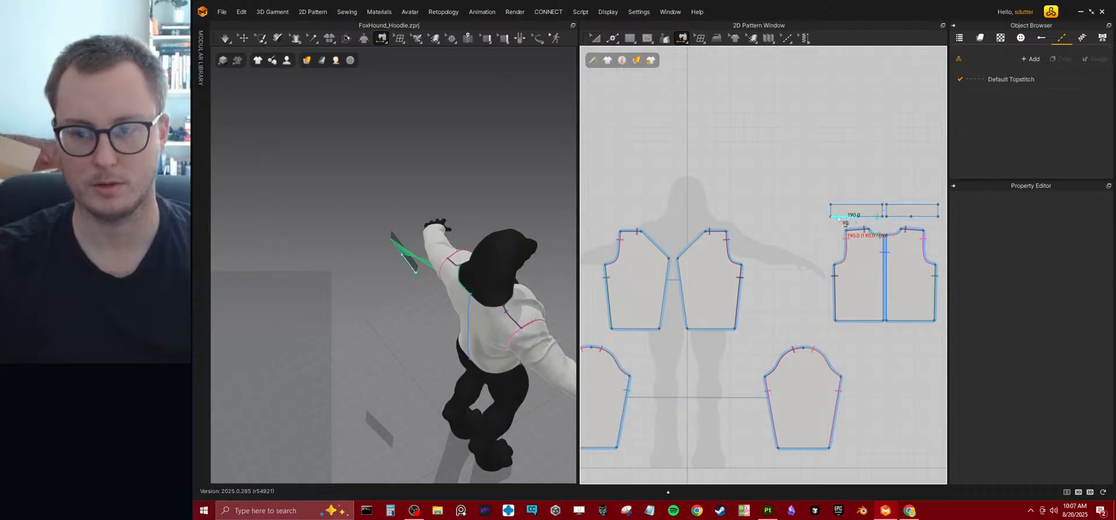
{"action": "left_click", "coordinate": [845, 223]}
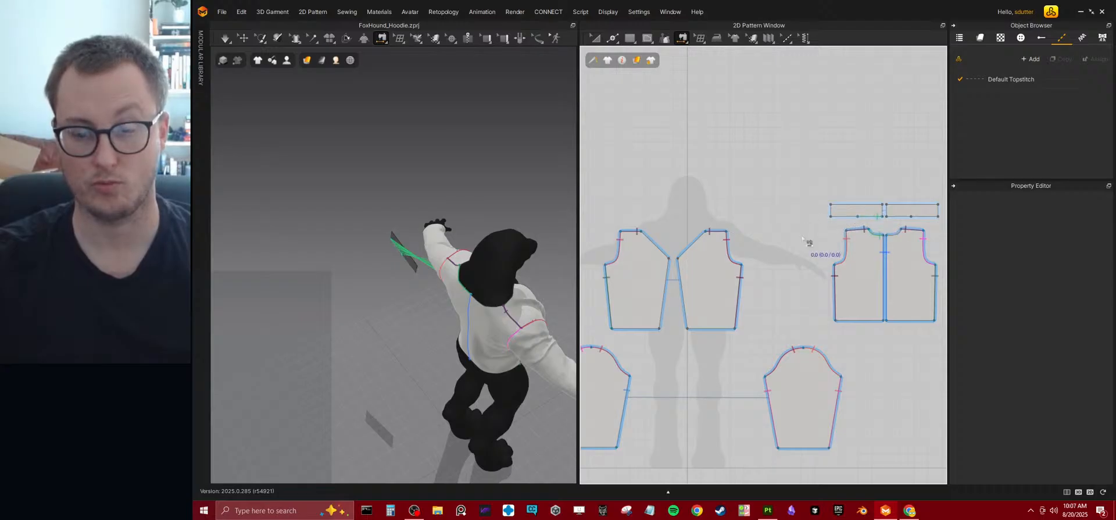
{"action": "left_click", "coordinate": [843, 222]}
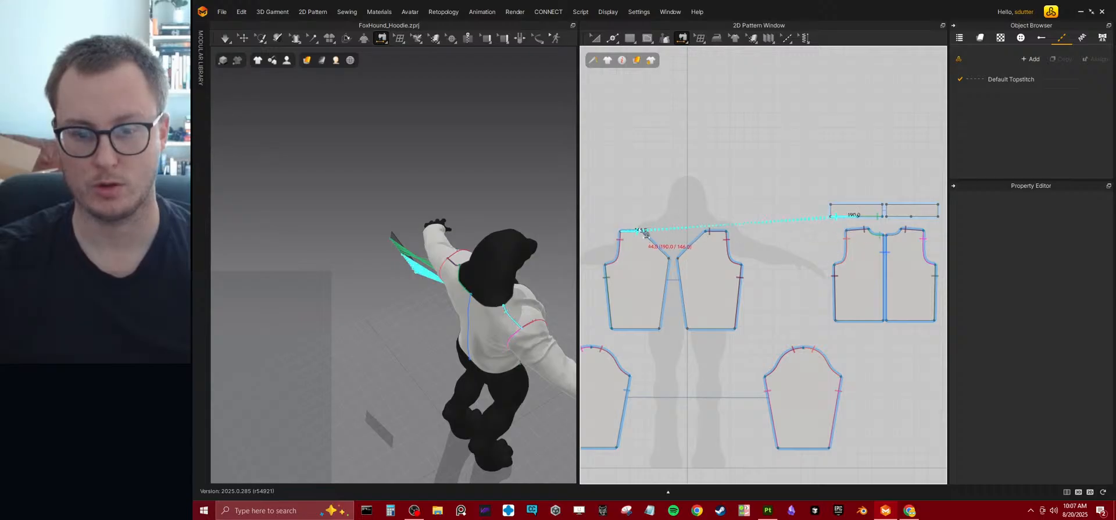
Simulate the garment with the strips attached and pull the back panel's cloth on the avatar.
{"action": "key", "text": "Escape"}
{"action": "key", "text": "space"}
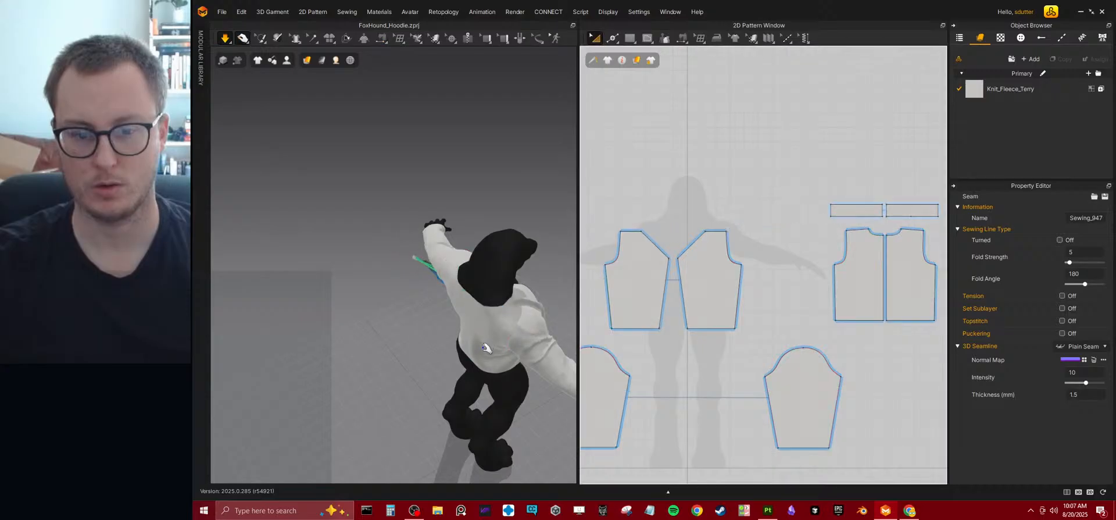
{"action": "right_click_drag", "start_coordinate": [486, 347], "coordinate": [460, 280]}
{"action": "left_click", "coordinate": [460, 280]}
{"action": "key", "text": "space"}
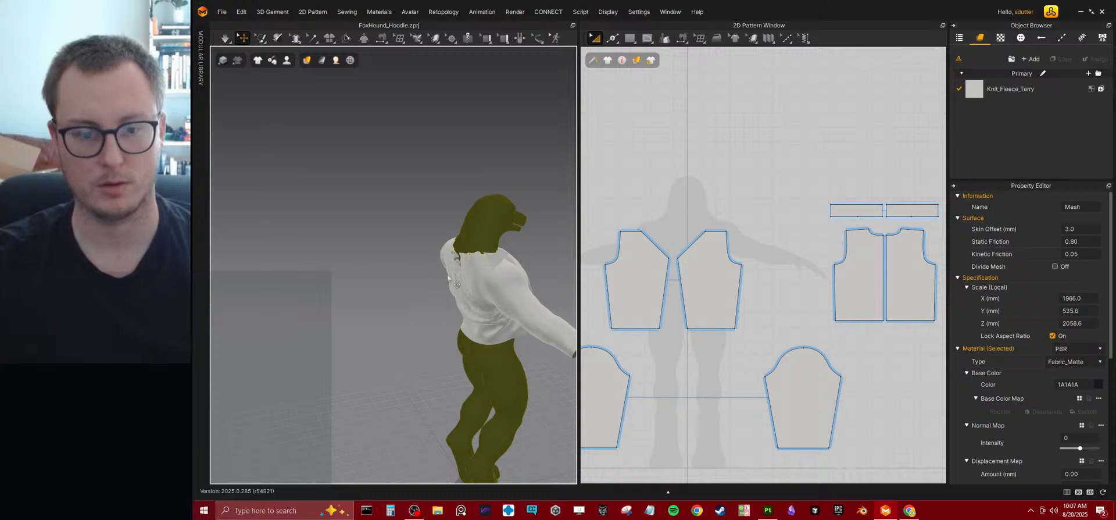
{"action": "left_click", "coordinate": [423, 286]}
{"action": "mouse_move", "coordinate": [423, 286]}
{"action": "right_mouse_down"}
{"action": "mouse_move", "coordinate": [471, 271]}
{"action": "mouse_move", "coordinate": [438, 297]}
{"action": "right_mouse_up"}
{"action": "key", "text": "space"}
{"action": "left_click", "coordinate": [471, 271]}
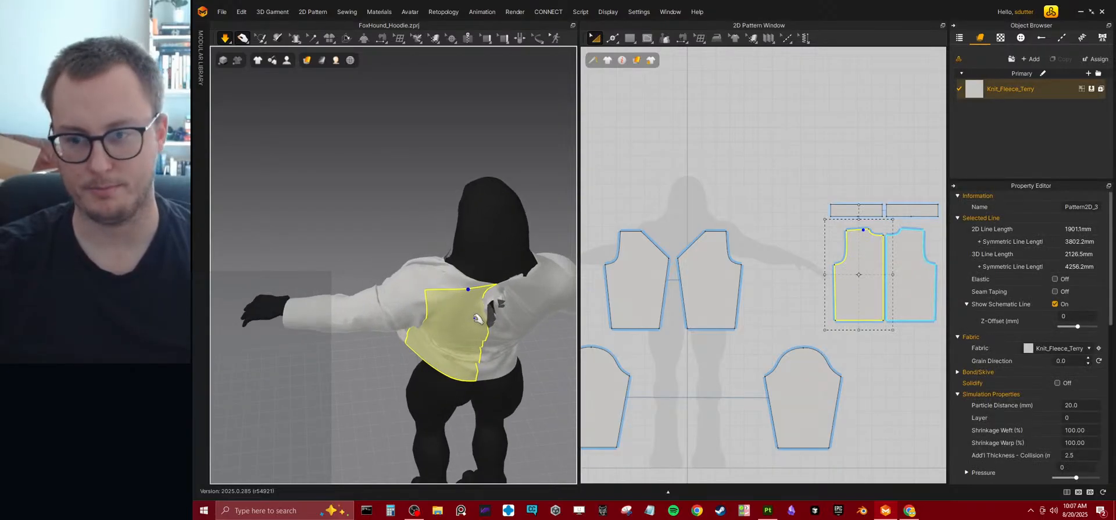
Delete the seam joining the front pattern's top edge to the back pattern's shoulder edge.
{"action": "left_click", "coordinate": [682, 38]}
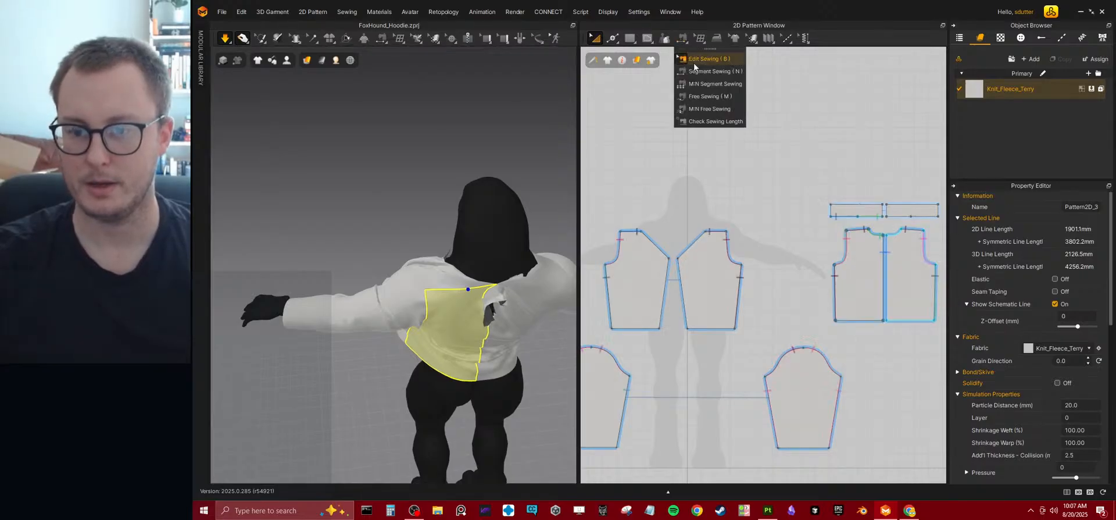
{"action": "left_click", "coordinate": [689, 59]}
{"action": "scroll", "coordinate": [727, 204], "scroll_direction": "up", "scroll_amount": 5}
{"action": "scroll", "coordinate": [697, 281], "scroll_direction": "down", "scroll_amount": 2}
{"action": "left_click", "coordinate": [695, 278]}
{"action": "scroll", "coordinate": [755, 224], "scroll_direction": "down", "scroll_amount": 3}
{"action": "middle_click_drag", "start_coordinate": [756, 225], "coordinate": [749, 225]}
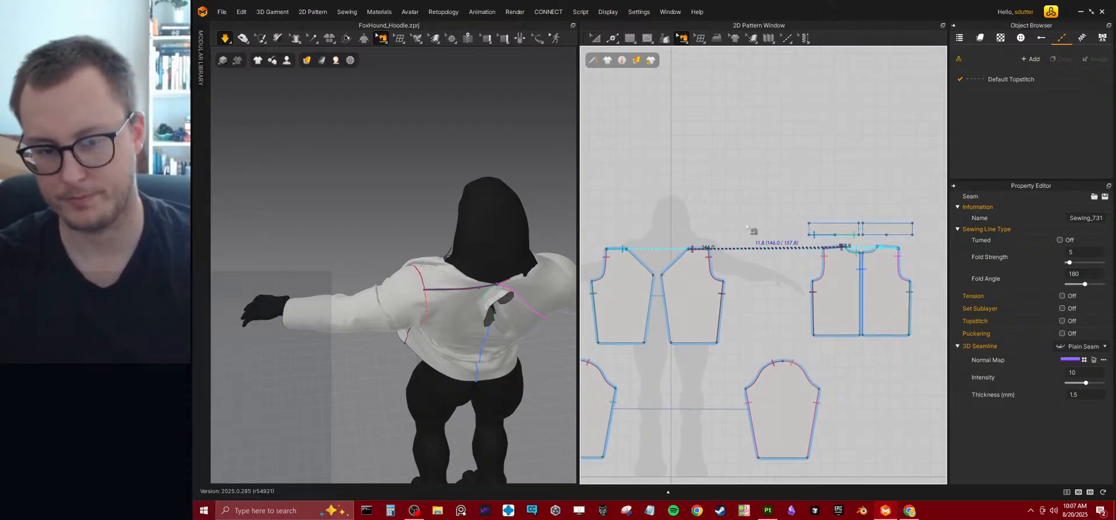
{"action": "key", "text": "Delete"}
Simulate the garment without the shoulder seam and pull the bunched strip at the back of the neck.
{"action": "key", "text": "space"}
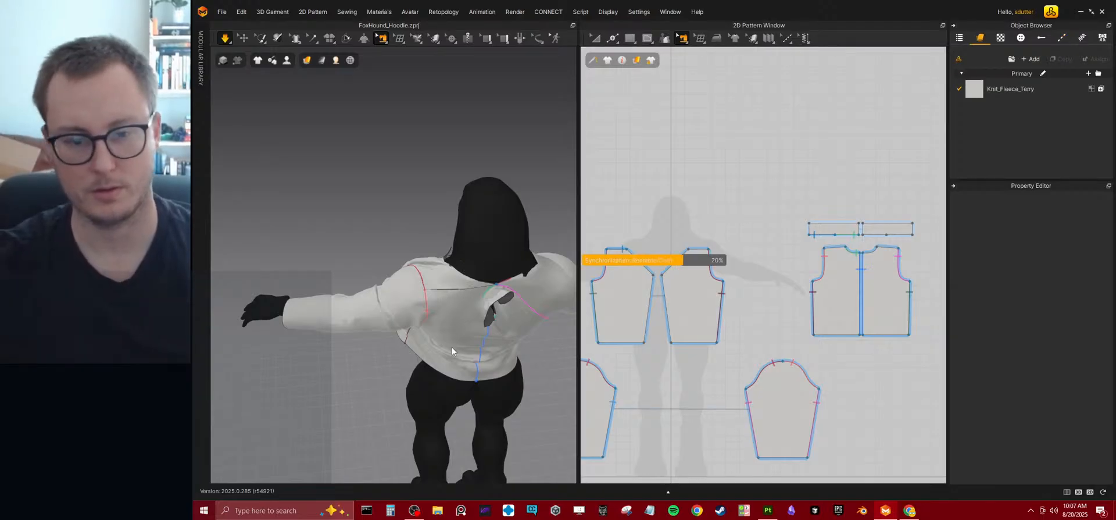
{"action": "mouse_move", "coordinate": [454, 338]}
{"action": "right_mouse_down"}
{"action": "mouse_move", "coordinate": [411, 326]}
{"action": "mouse_move", "coordinate": [455, 328]}
{"action": "right_mouse_up"}
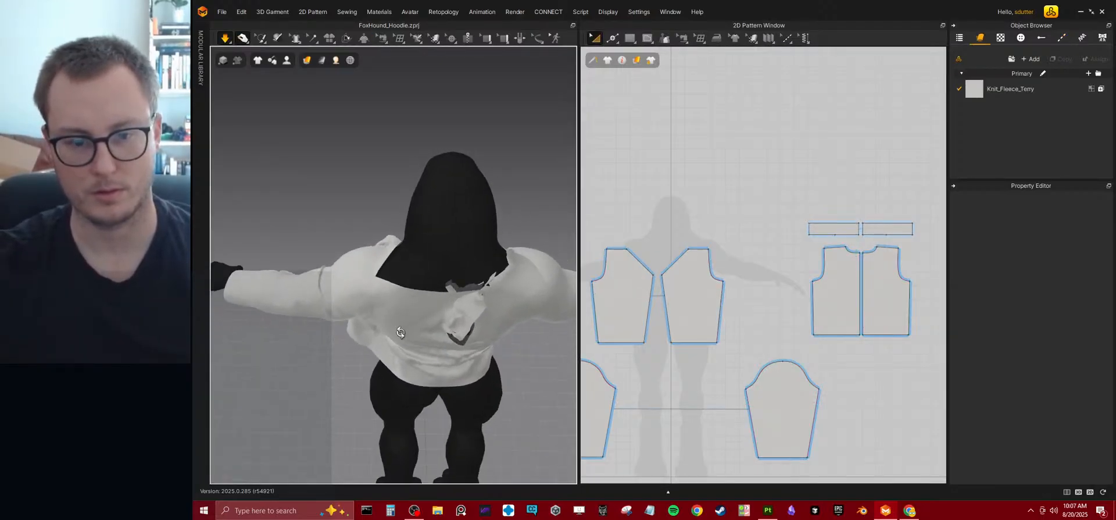
{"action": "left_click", "coordinate": [471, 315]}
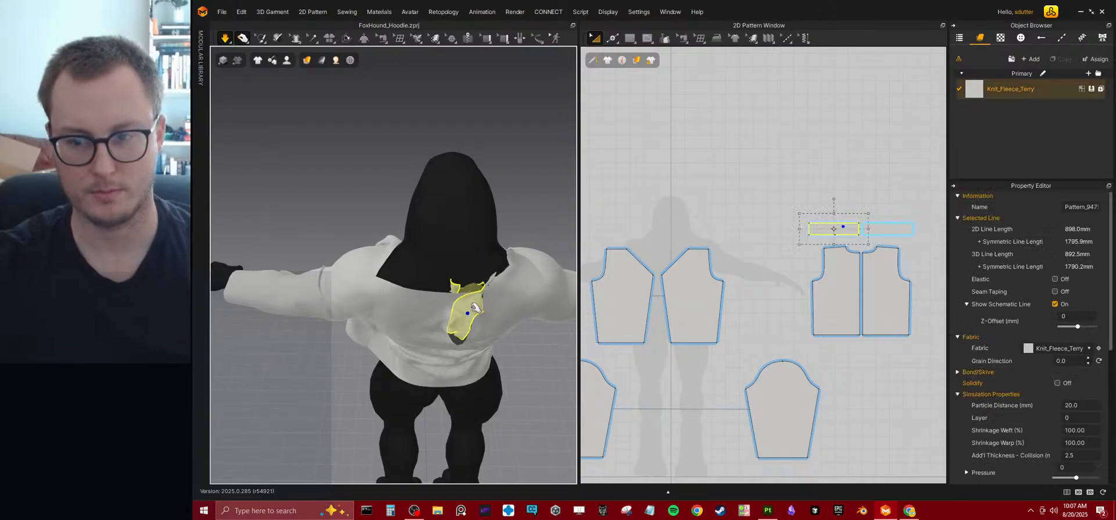
Stop the simulation, switch to Edit Sewing and undo the shoulder seam deletion.
{"action": "key", "text": "b"}
{"action": "left_click", "coordinate": [752, 199]}
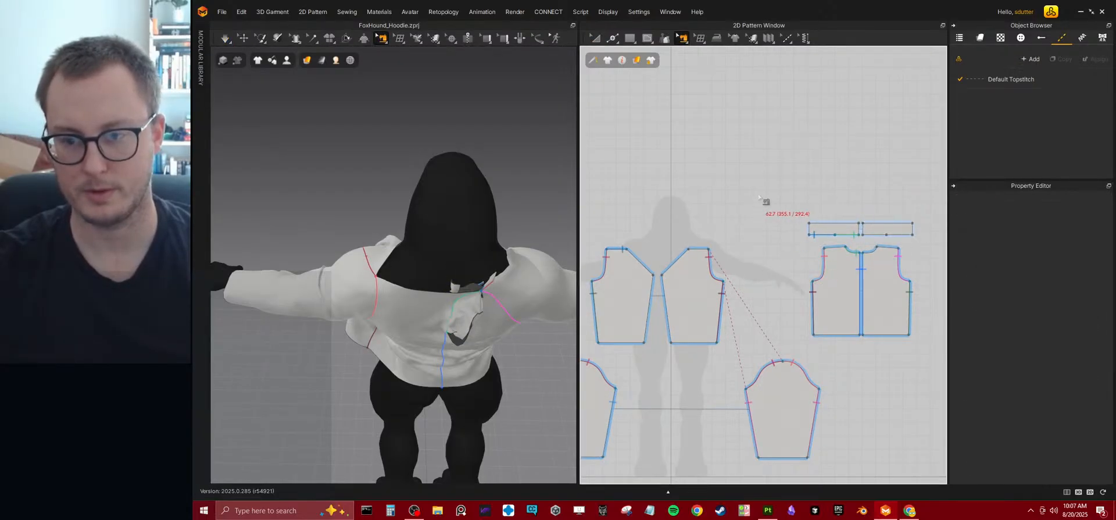
{"action": "key", "text": "ctrl+z"}
{"action": "key", "text": "ctrl+z"}
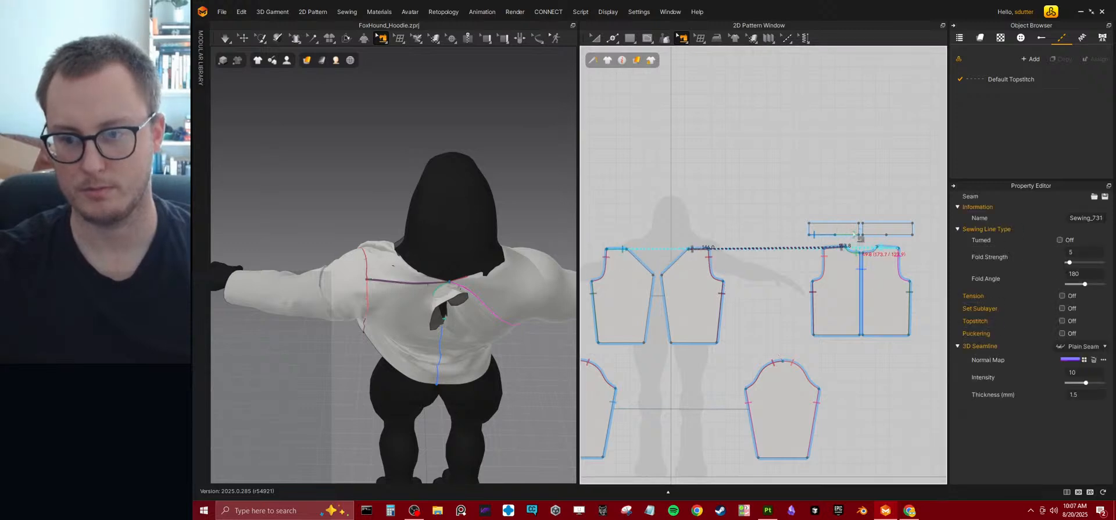
Delete the seams along the lower edges of the rectangular neck strips.
{"action": "left_click", "coordinate": [853, 235]}
{"action": "key", "text": "Delete"}
{"action": "left_click", "coordinate": [815, 235]}
{"action": "key", "text": "Delete"}
Segment-sew the inner half of the neck strip's lower edge to the back pattern's neckline curve.
{"action": "scroll", "coordinate": [811, 259], "scroll_direction": "up", "scroll_amount": 3}
{"action": "middle_click_drag", "start_coordinate": [811, 259], "coordinate": [747, 293]}
{"action": "scroll", "coordinate": [782, 268], "scroll_direction": "up", "scroll_amount": 2}
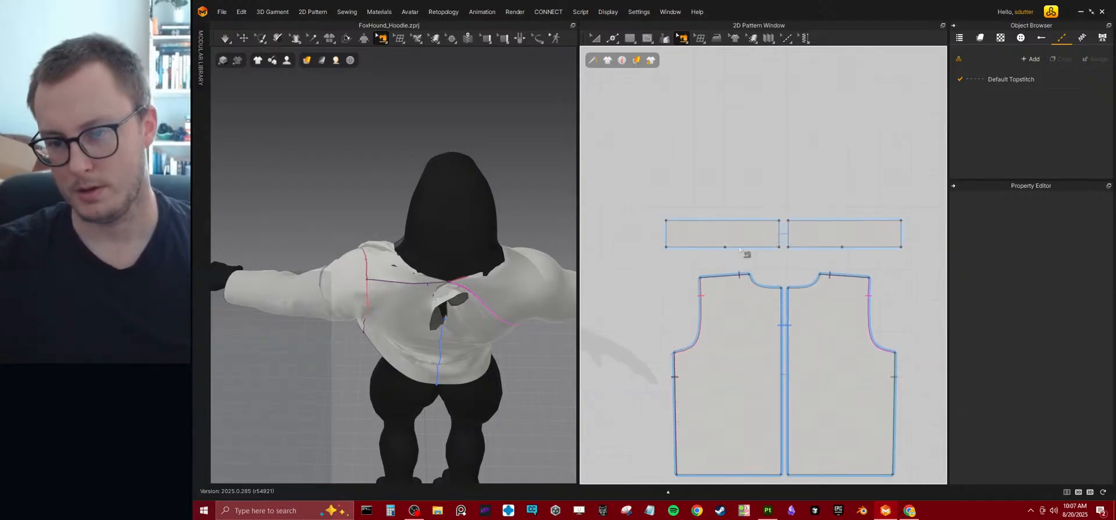
{"action": "left_click", "coordinate": [683, 39]}
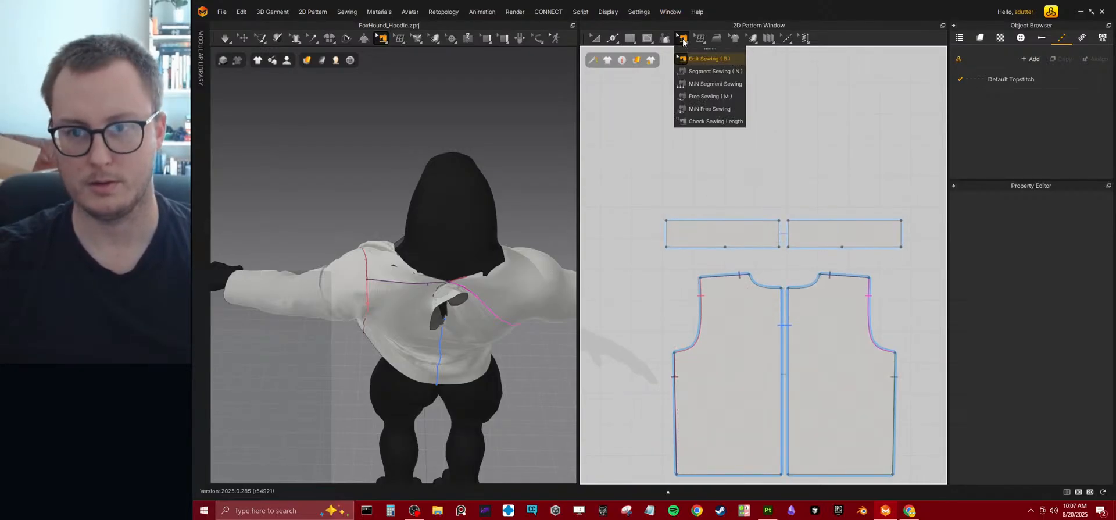
{"action": "left_click", "coordinate": [698, 72]}
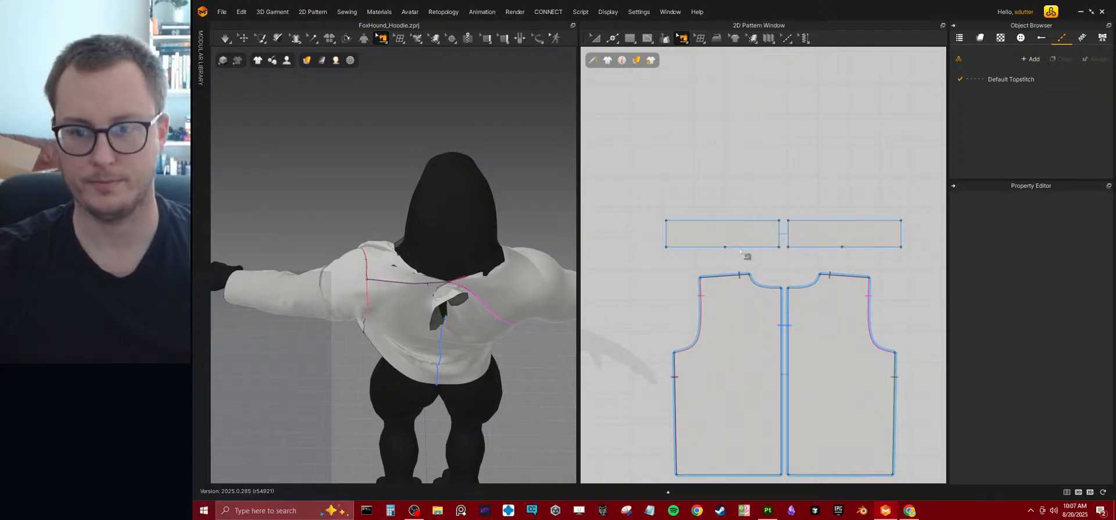
{"action": "left_click", "coordinate": [683, 43]}
{"action": "left_click", "coordinate": [694, 74]}
{"action": "left_click", "coordinate": [735, 248]}
{"action": "left_click", "coordinate": [767, 288]}
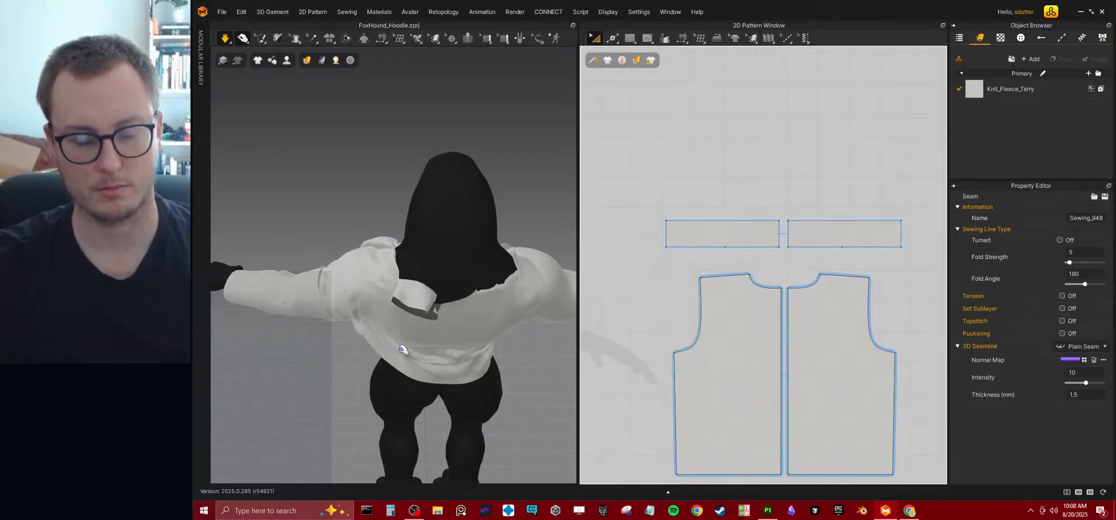
Simulate briefly, then segment-sew the outer half of the strip's lower edge to the front pattern's neckline.
{"action": "key", "text": "space"}
{"action": "right_click_drag", "start_coordinate": [451, 264], "coordinate": [464, 380]}
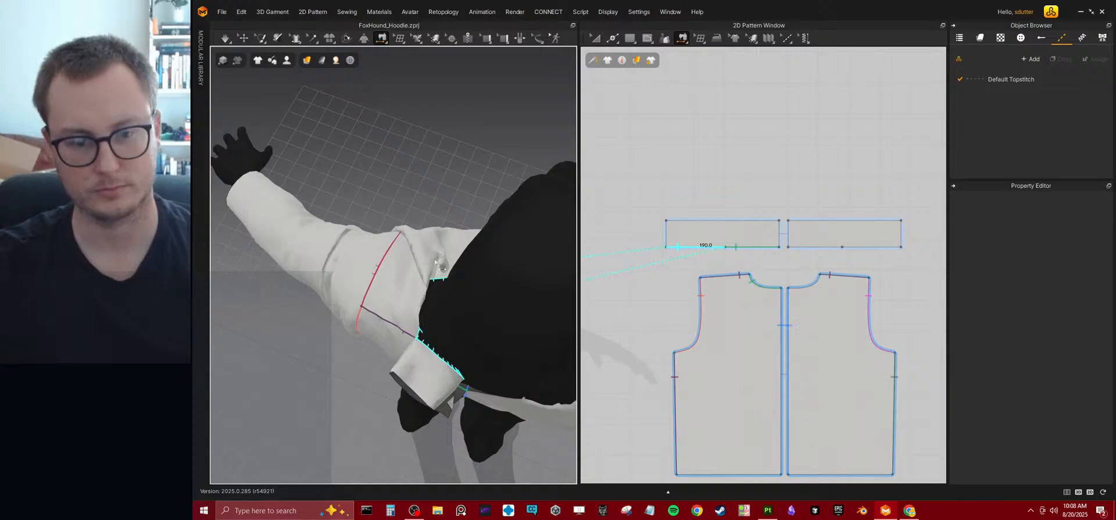
{"action": "right_click_drag", "start_coordinate": [401, 305], "coordinate": [468, 334]}
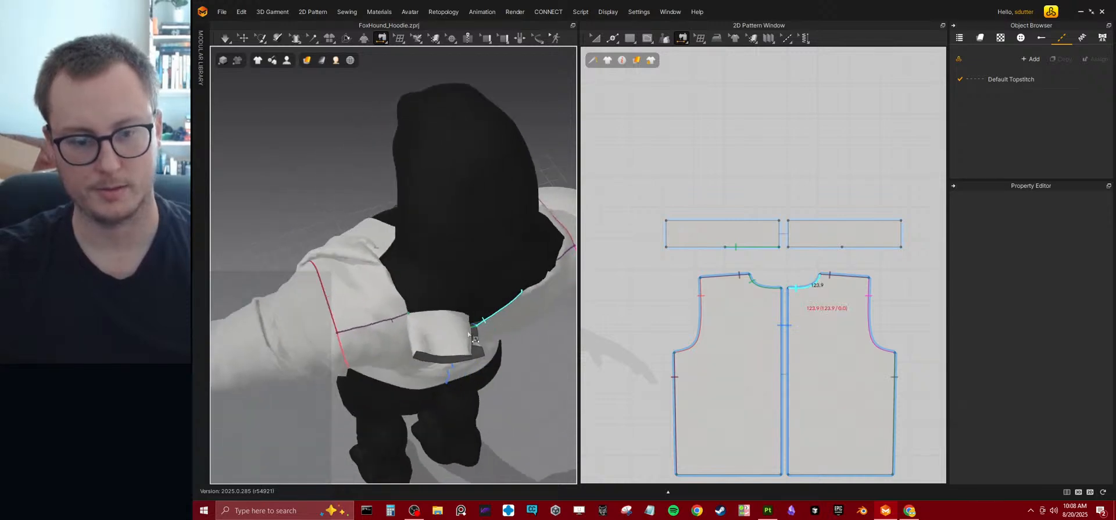
{"action": "left_click", "coordinate": [401, 245]}
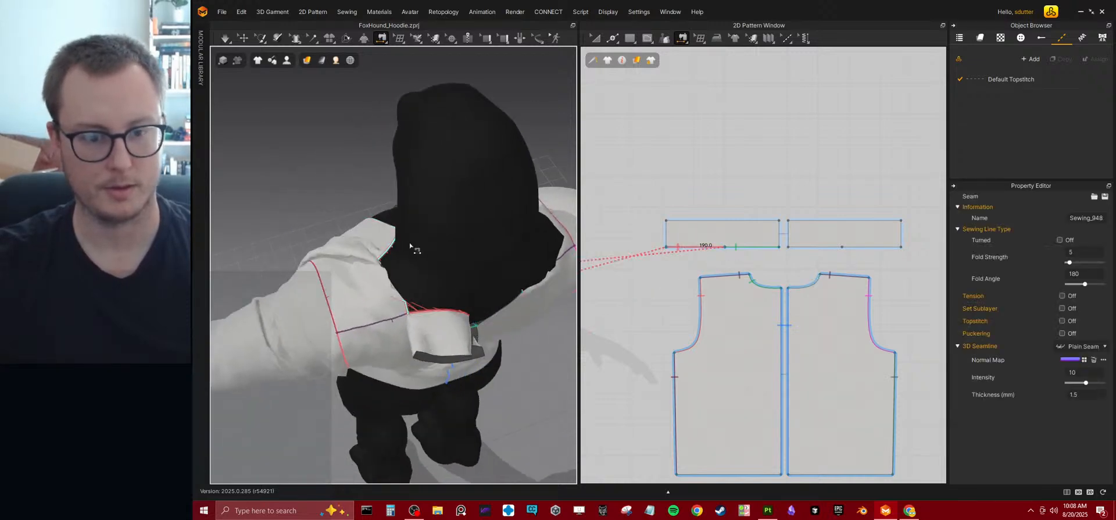
Simulate the garment and pull the neck strip and front panel into place around the avatar's neck and shoulder.
{"action": "key", "text": "space"}
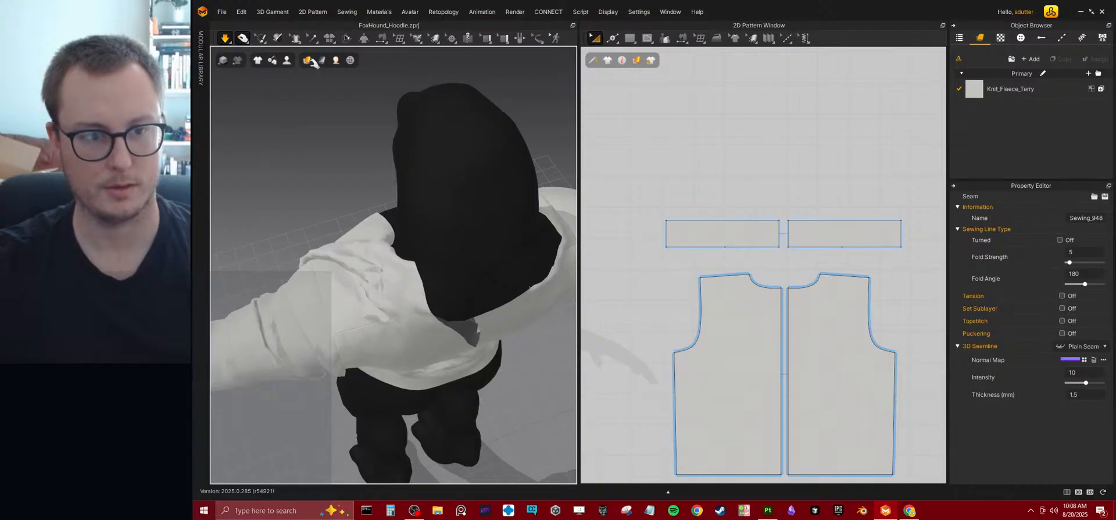
{"action": "left_click", "coordinate": [395, 270]}
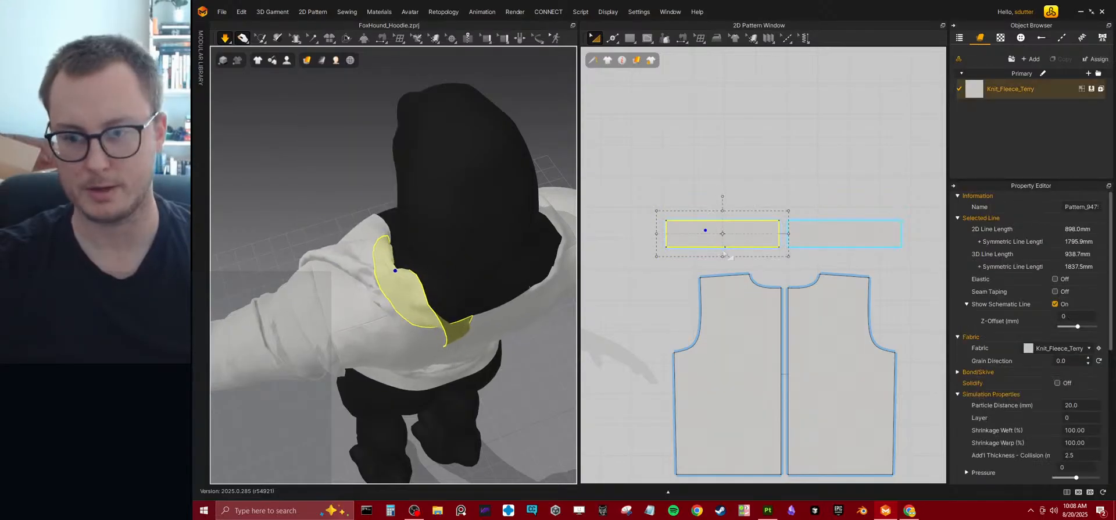
{"action": "right_click_drag", "start_coordinate": [474, 294], "coordinate": [285, 294]}
{"action": "middle_click_drag", "start_coordinate": [348, 276], "coordinate": [451, 237]}
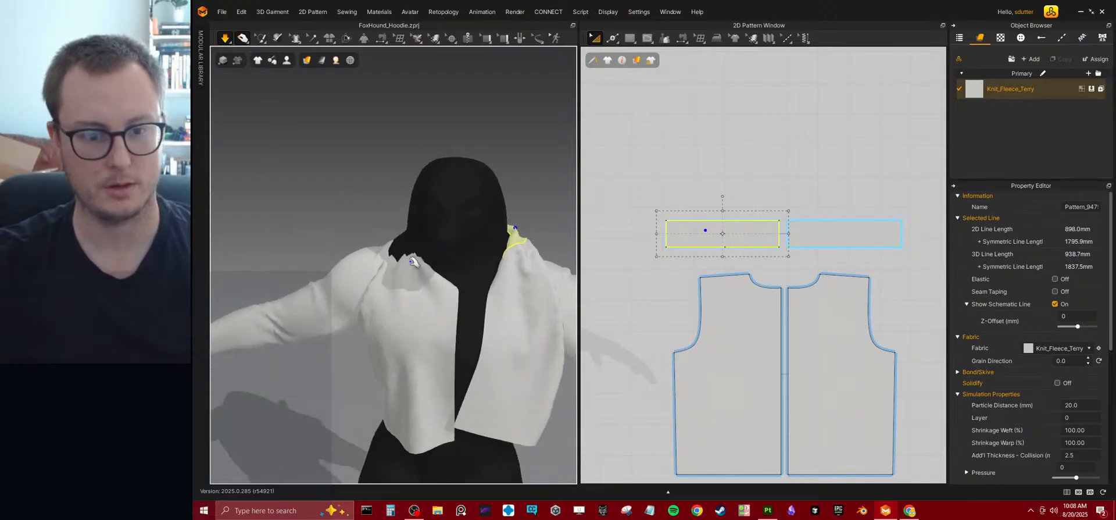
{"action": "left_click_drag", "start_coordinate": [410, 273], "coordinate": [198, 285]}
{"action": "right_click_drag", "start_coordinate": [294, 290], "coordinate": [461, 299]}
{"action": "left_click_drag", "start_coordinate": [469, 326], "coordinate": [525, 237]}
{"action": "right_click_drag", "start_coordinate": [418, 262], "coordinate": [342, 263]}
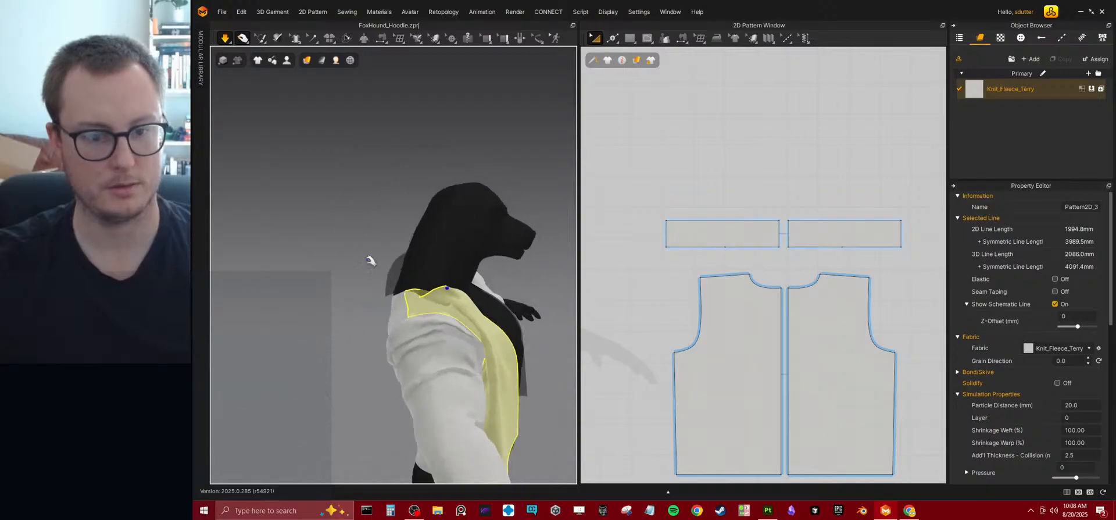
{"action": "mouse_move", "coordinate": [405, 288]}
{"action": "right_mouse_down"}
{"action": "mouse_move", "coordinate": [378, 281]}
{"action": "mouse_move", "coordinate": [391, 314]}
{"action": "mouse_move", "coordinate": [378, 269]}
{"action": "mouse_move", "coordinate": [483, 281]}
{"action": "right_mouse_up"}
{"action": "mouse_move", "coordinate": [396, 306]}
{"action": "right_mouse_down"}
{"action": "mouse_move", "coordinate": [491, 285]}
{"action": "mouse_move", "coordinate": [484, 291]}
{"action": "right_mouse_up"}
Delete the mirrored neck strip above the second back pattern piece.
{"action": "left_click", "coordinate": [854, 227]}
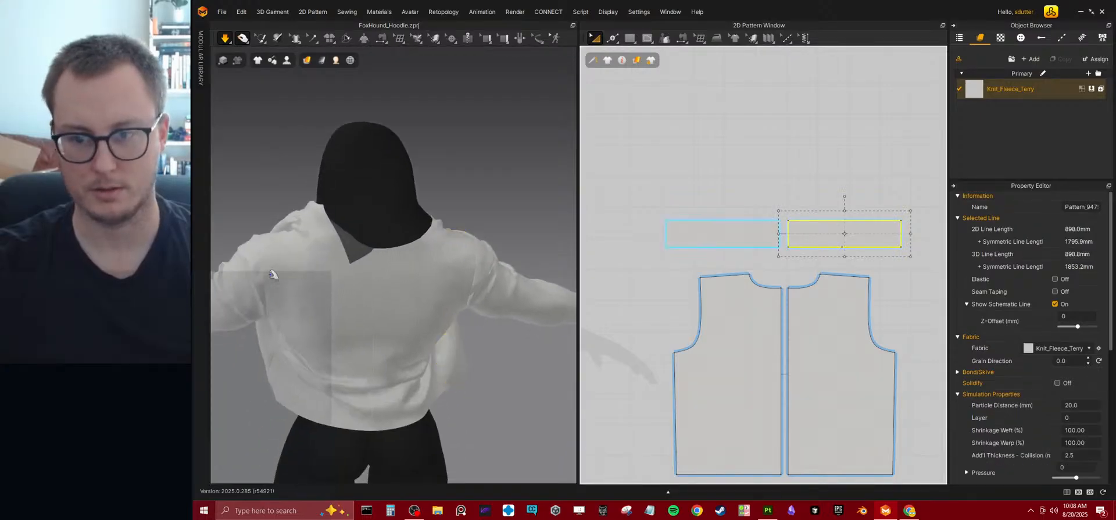
{"action": "scroll", "coordinate": [378, 249], "scroll_direction": "down", "scroll_amount": 7}
{"action": "right_click_drag", "start_coordinate": [419, 231], "coordinate": [418, 284]}
{"action": "right_click_drag", "start_coordinate": [372, 219], "coordinate": [375, 286]}
{"action": "scroll", "coordinate": [435, 278], "scroll_direction": "up", "scroll_amount": 4}
{"action": "middle_click_drag", "start_coordinate": [433, 273], "coordinate": [420, 267]}
{"action": "key", "text": "Delete"}
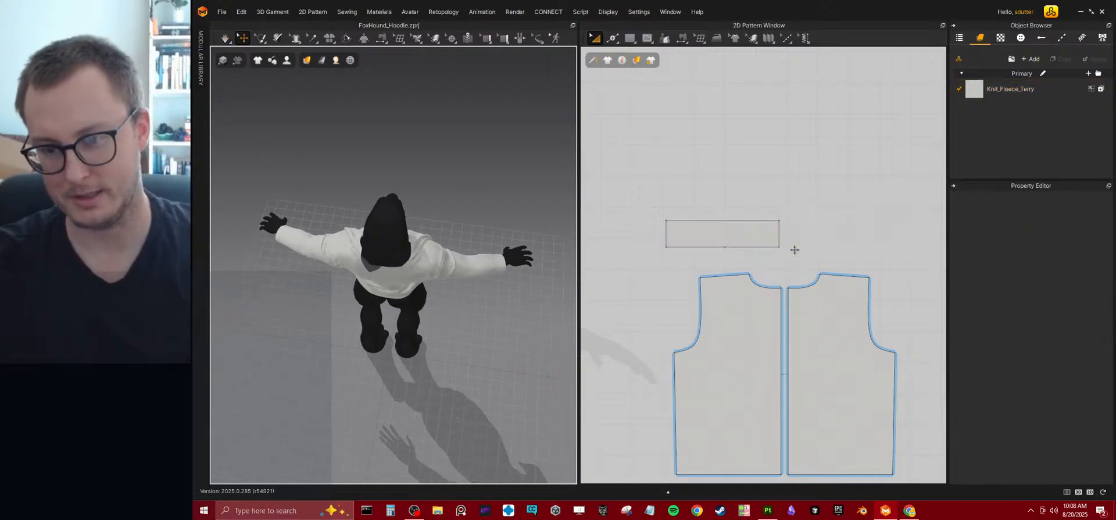
Clone the remaining neck strip as a Symmetric Pattern and place the copy beside it above the other back piece.
{"action": "left_click", "coordinate": [749, 240]}
{"action": "right_click", "coordinate": [751, 242]}
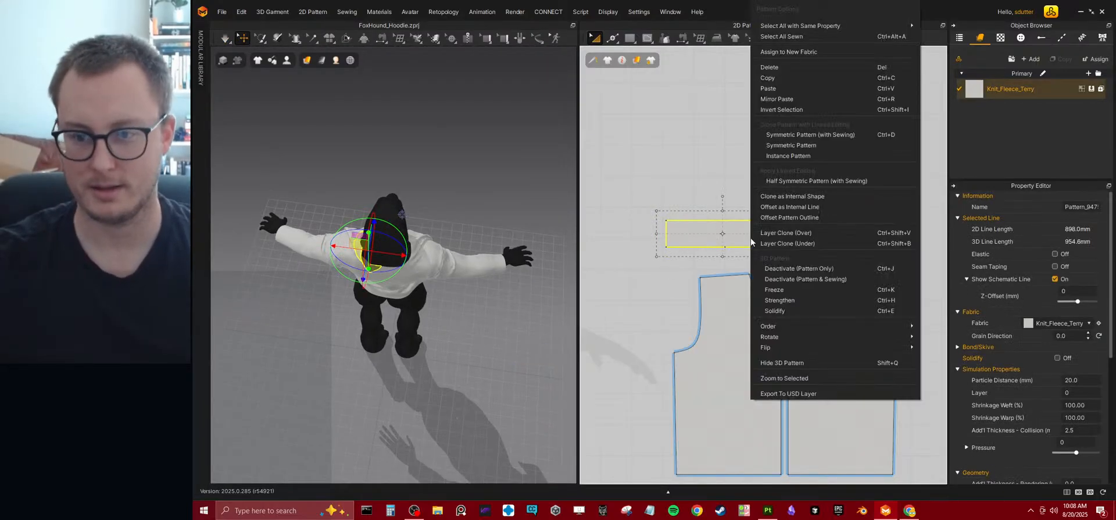
{"action": "left_click", "coordinate": [798, 142]}
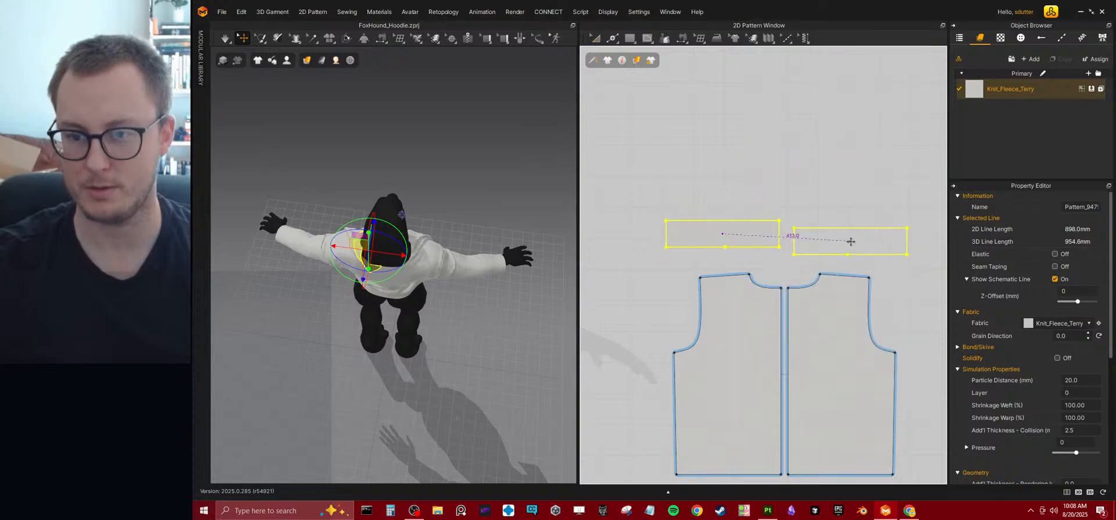
{"action": "left_click", "coordinate": [861, 238]}
{"action": "scroll", "coordinate": [390, 297], "scroll_direction": "up", "scroll_amount": 2}
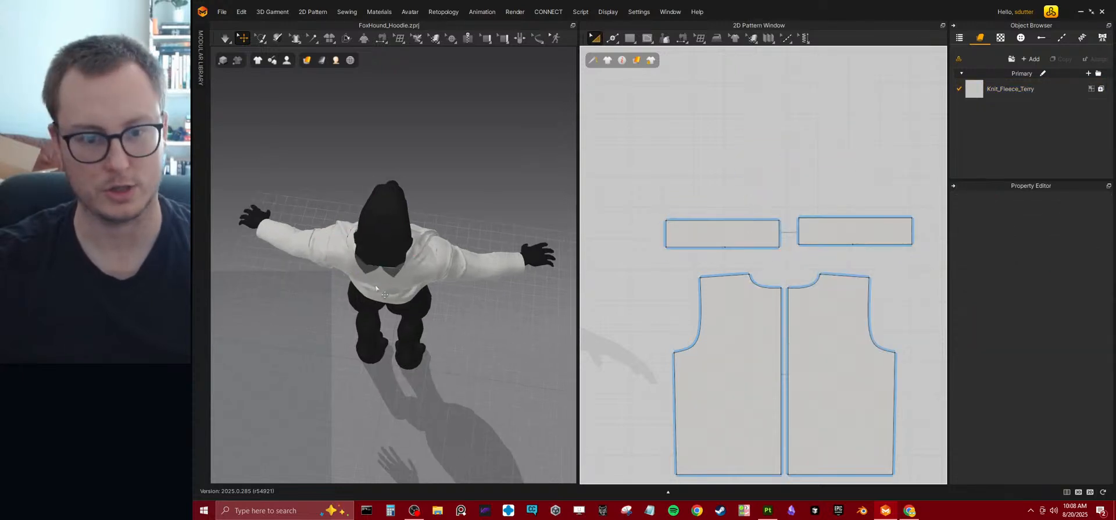
Segment-sew the short inner edges of the two neck strips together at the center back of the garment.
{"action": "right_click_drag", "start_coordinate": [390, 297], "coordinate": [412, 57]}
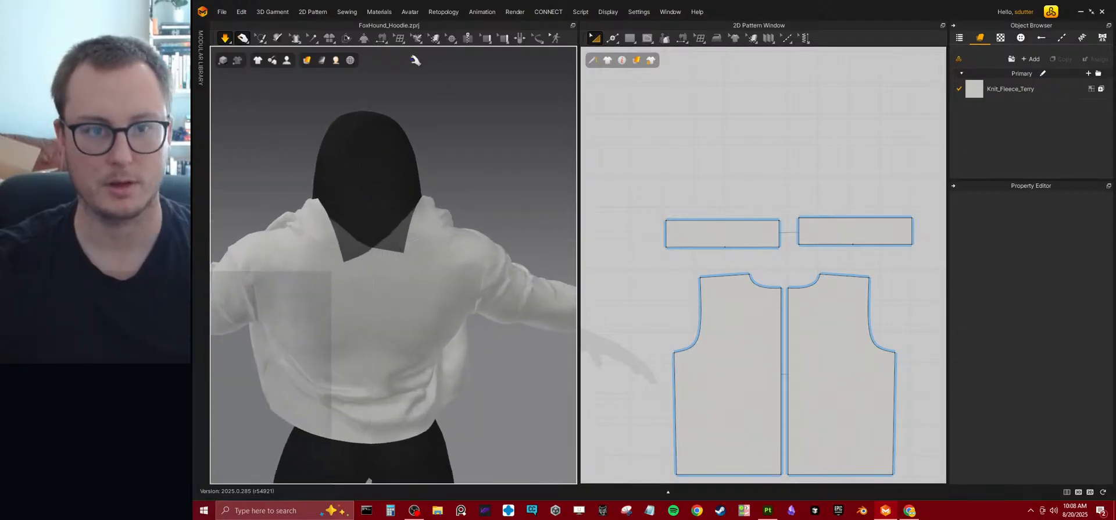
{"action": "left_click", "coordinate": [381, 39]}
{"action": "left_click", "coordinate": [400, 75]}
{"action": "left_click", "coordinate": [399, 252]}
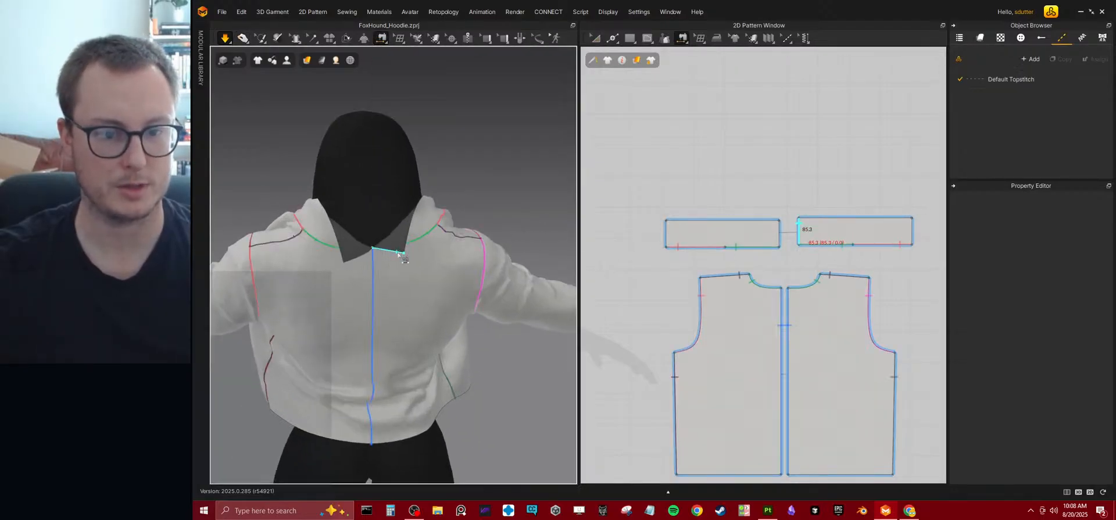
{"action": "left_click", "coordinate": [359, 254]}
Simulate the garment with the joined strips and pull the cloth around the neck and shoulder.
{"action": "key", "text": "space"}
{"action": "right_click_drag", "start_coordinate": [300, 248], "coordinate": [396, 233]}
{"action": "left_click_drag", "start_coordinate": [378, 222], "coordinate": [383, 172]}
{"action": "right_click_drag", "start_coordinate": [401, 204], "coordinate": [408, 250]}
{"action": "left_click", "coordinate": [440, 316]}
{"action": "mouse_move", "coordinate": [440, 316]}
{"action": "right_mouse_down"}
{"action": "mouse_move", "coordinate": [375, 319]}
{"action": "mouse_move", "coordinate": [456, 313]}
{"action": "right_mouse_up"}
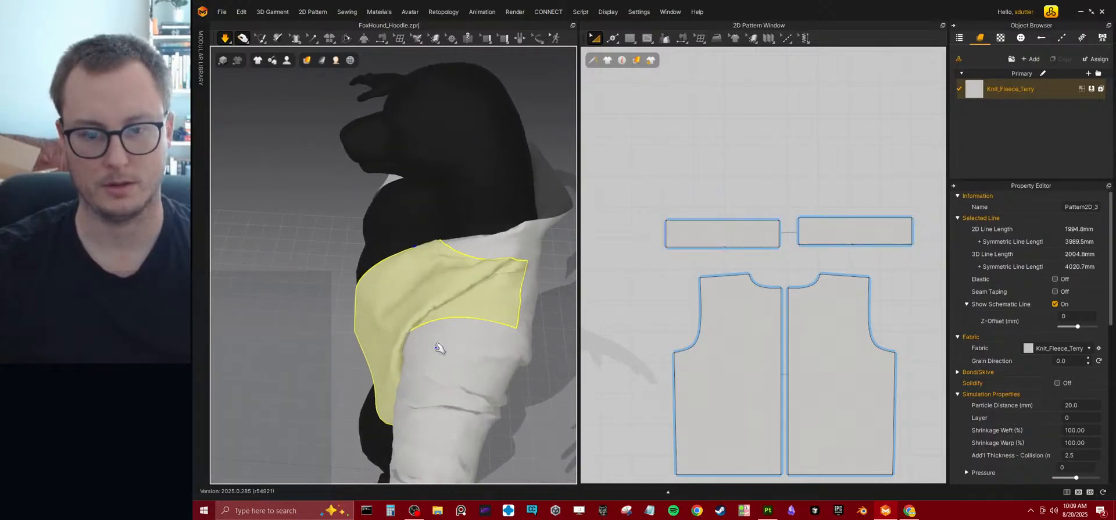
Switch to Edit Pattern and lower the top shoulder edge of the front pattern.
{"action": "scroll", "coordinate": [604, 291], "scroll_direction": "down", "scroll_amount": 2}
{"action": "middle_click_drag", "start_coordinate": [699, 280], "coordinate": [894, 234]}
{"action": "middle_click_drag", "start_coordinate": [690, 262], "coordinate": [767, 261]}
{"action": "left_click", "coordinate": [725, 184]}
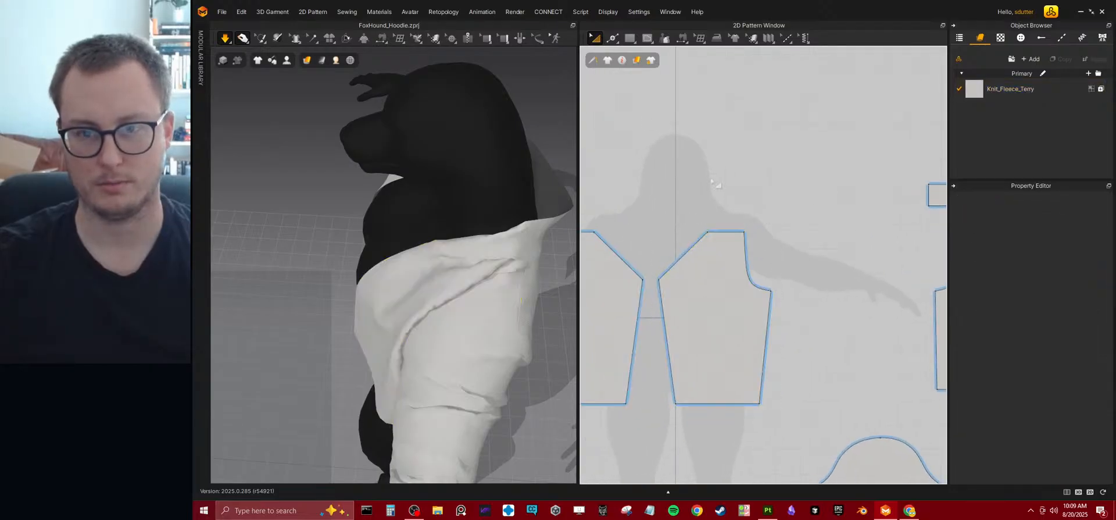
{"action": "left_click", "coordinate": [610, 41]}
{"action": "scroll", "coordinate": [727, 185], "scroll_direction": "down", "scroll_amount": 4}
{"action": "middle_click_drag", "start_coordinate": [728, 189], "coordinate": [736, 196]}
{"action": "scroll", "coordinate": [669, 105], "scroll_direction": "up", "scroll_amount": 2}
{"action": "mouse_move", "coordinate": [633, 62]}
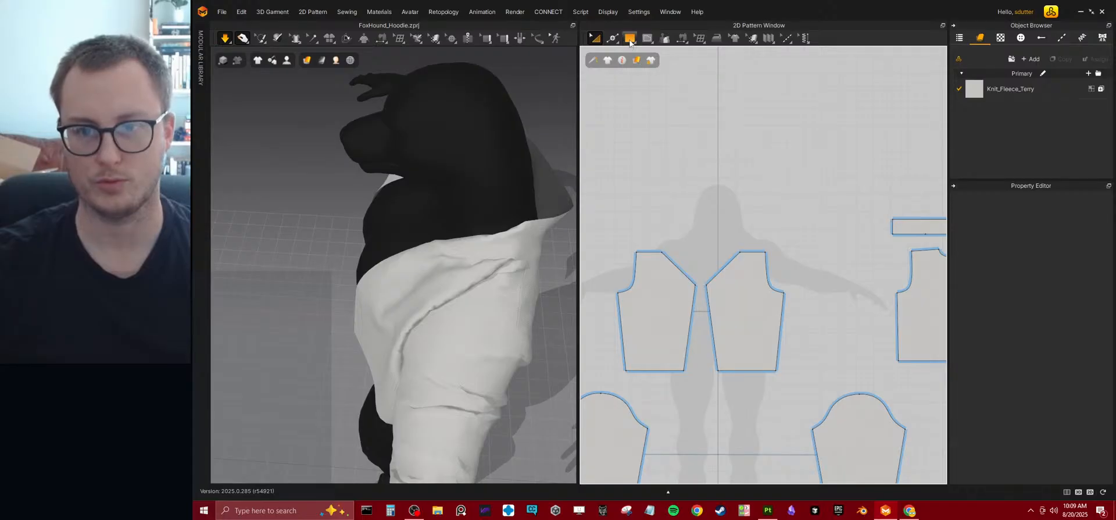
{"action": "key", "text": "z"}
{"action": "scroll", "coordinate": [741, 251], "scroll_direction": "up", "scroll_amount": 4}
{"action": "left_click", "coordinate": [763, 251]}
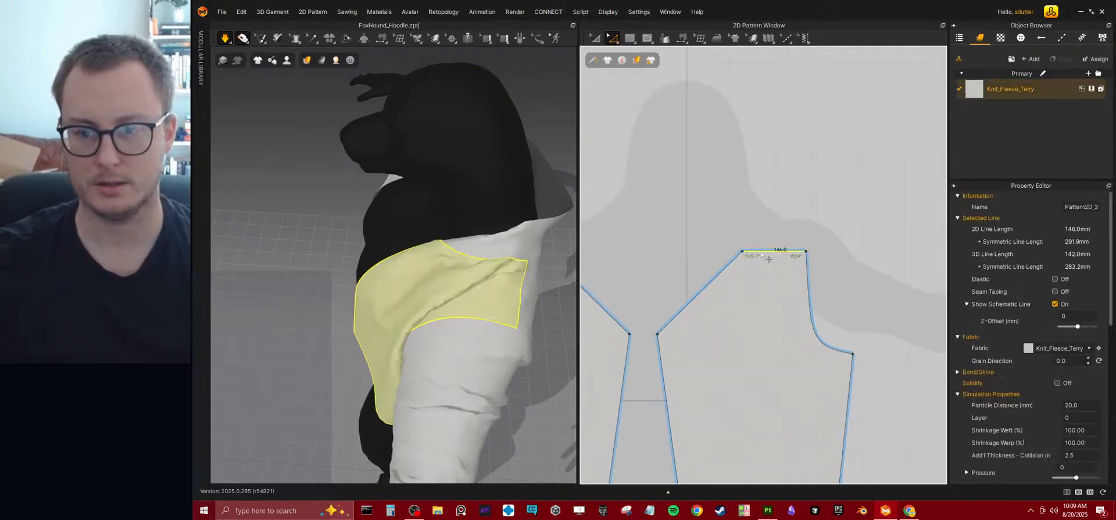
{"action": "left_click_drag", "start_coordinate": [771, 258], "coordinate": [769, 296]}
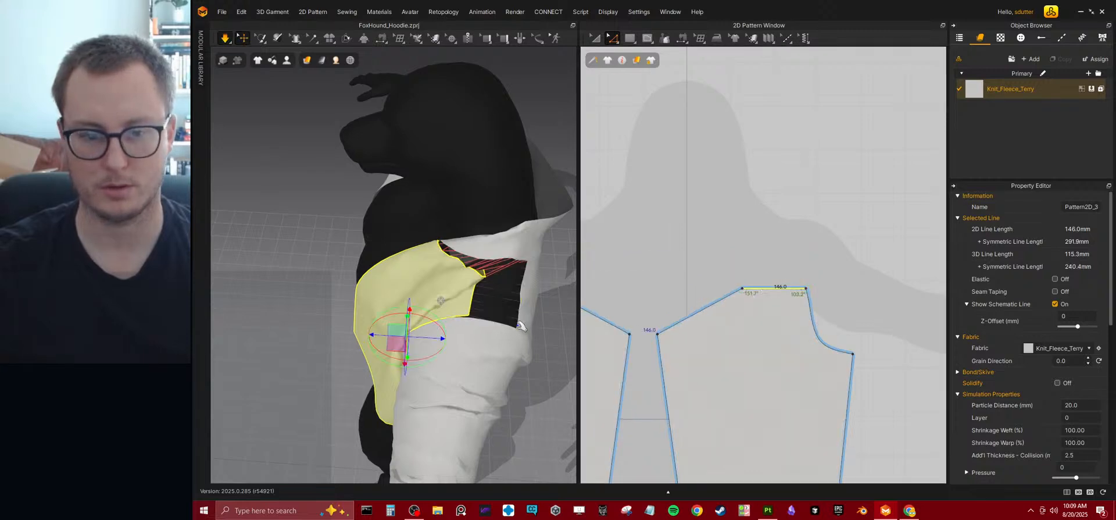
Simulate and inspect the garment with the lowered shoulder edge, then undo the edge move.
{"action": "key", "text": "space"}
{"action": "right_click_drag", "start_coordinate": [464, 290], "coordinate": [397, 273]}
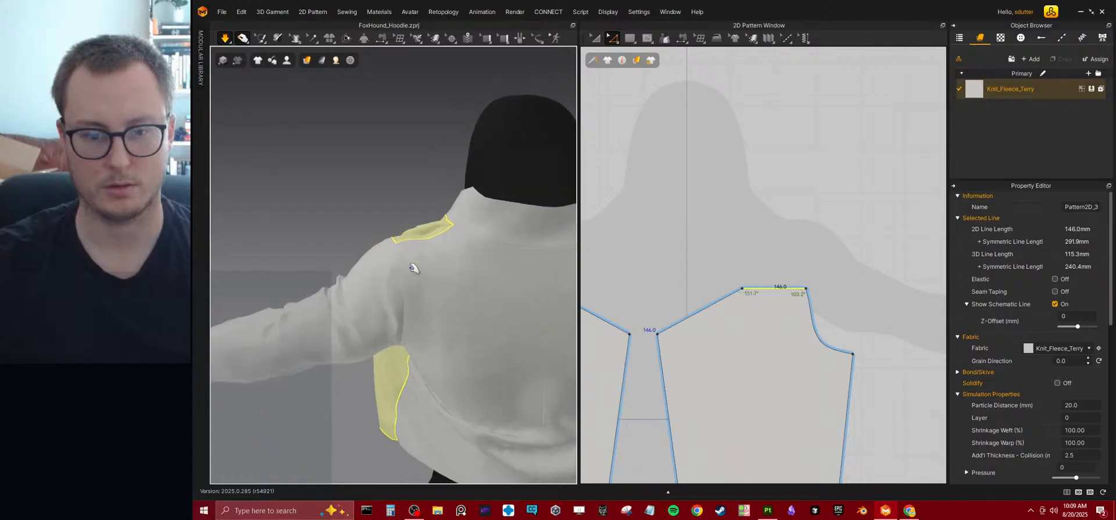
{"action": "scroll", "coordinate": [475, 245], "scroll_direction": "down", "scroll_amount": 4}
{"action": "right_click_drag", "start_coordinate": [475, 245], "coordinate": [513, 248]}
{"action": "left_click_drag", "start_coordinate": [507, 241], "coordinate": [490, 65]}
{"action": "right_click_drag", "start_coordinate": [481, 285], "coordinate": [482, 305]}
{"action": "left_click", "coordinate": [773, 287]}
{"action": "key", "text": "ctrl+z"}
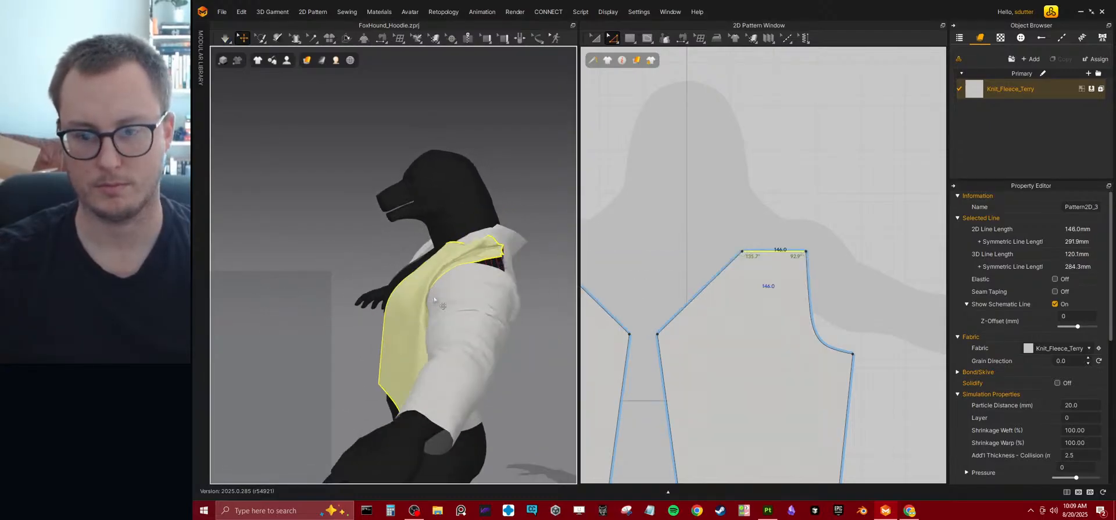
Simulate the garment with the original shoulder edge and pull the neck strip upright around the avatar's neck.
{"action": "key", "text": "space"}
{"action": "right_click_drag", "start_coordinate": [477, 265], "coordinate": [509, 255]}
{"action": "left_click_drag", "start_coordinate": [511, 239], "coordinate": [534, 271]}
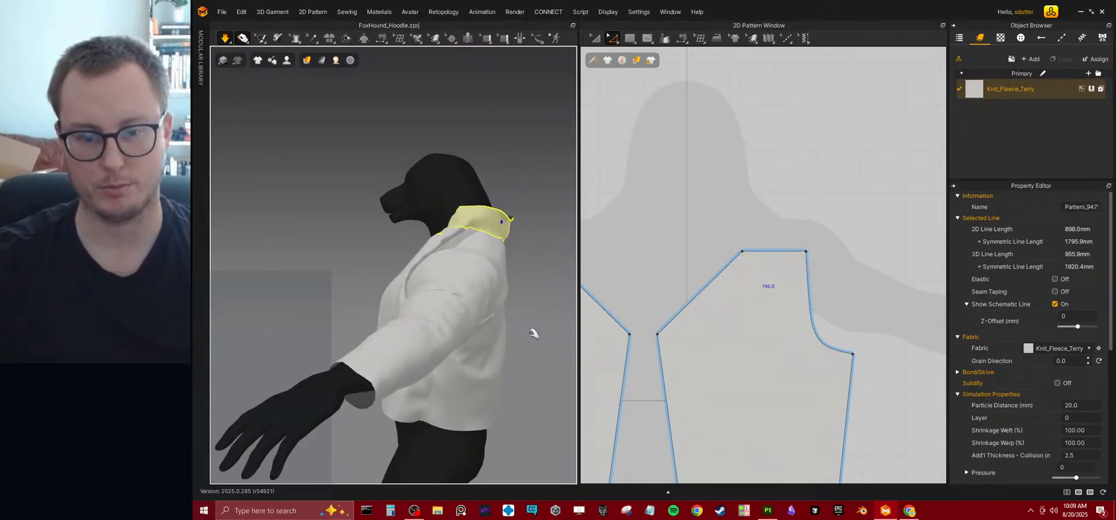
{"action": "left_click", "coordinate": [497, 302]}
{"action": "right_click_drag", "start_coordinate": [497, 302], "coordinate": [420, 241]}
{"action": "left_click_drag", "start_coordinate": [420, 242], "coordinate": [502, 265]}
{"action": "right_click_drag", "start_coordinate": [502, 265], "coordinate": [427, 273]}
Pull the front ends of the collar strip and the cloth at the open front into place.
{"action": "right_click_drag", "start_coordinate": [563, 267], "coordinate": [343, 275]}
{"action": "left_click_drag", "start_coordinate": [441, 299], "coordinate": [401, 304]}
{"action": "right_click_drag", "start_coordinate": [419, 305], "coordinate": [428, 282]}
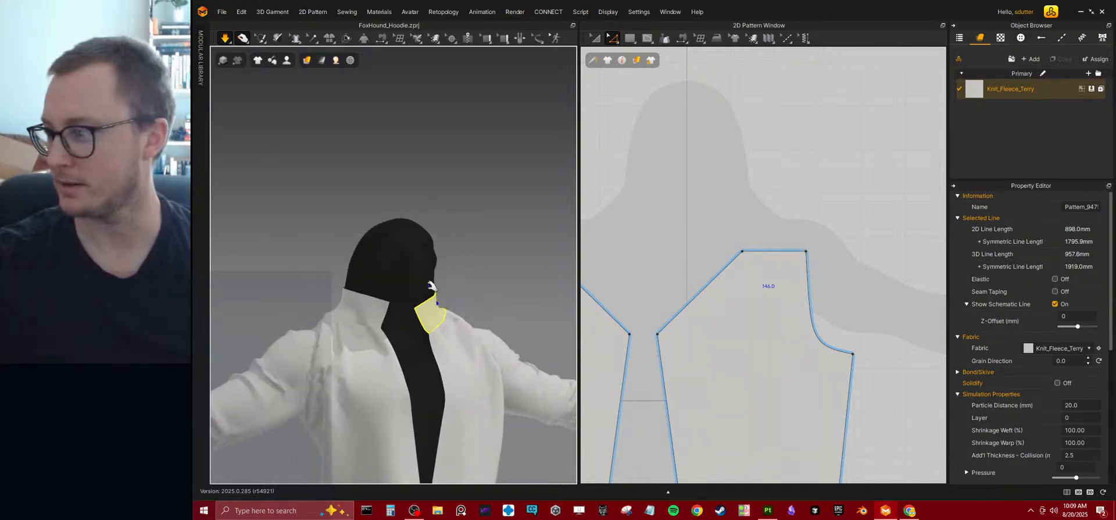
{"action": "left_click_drag", "start_coordinate": [423, 312], "coordinate": [351, 296]}
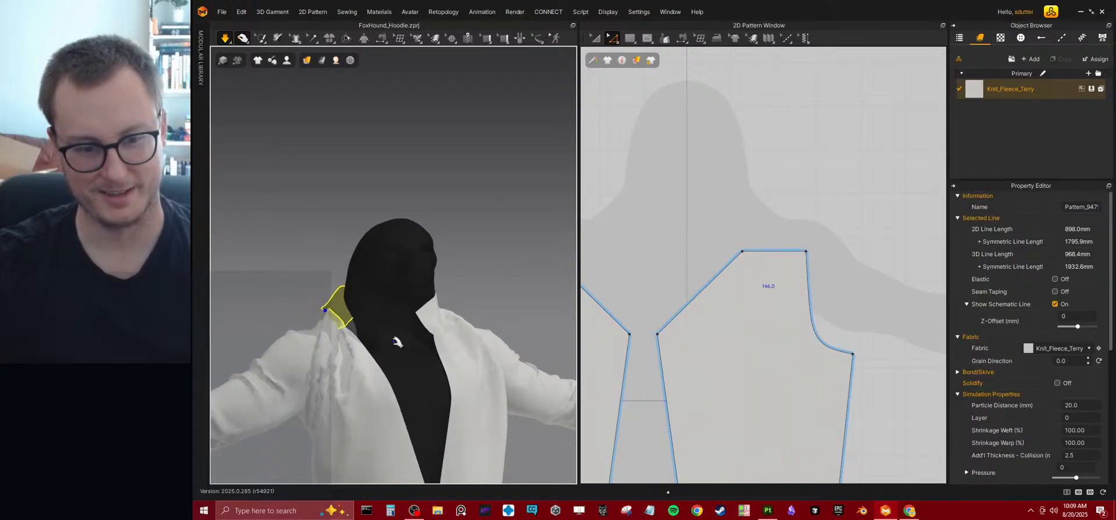
{"action": "right_click_drag", "start_coordinate": [388, 344], "coordinate": [309, 326]}
{"action": "middle_click_drag", "start_coordinate": [416, 288], "coordinate": [435, 267]}
{"action": "scroll", "coordinate": [374, 141], "scroll_direction": "down", "scroll_amount": 3}
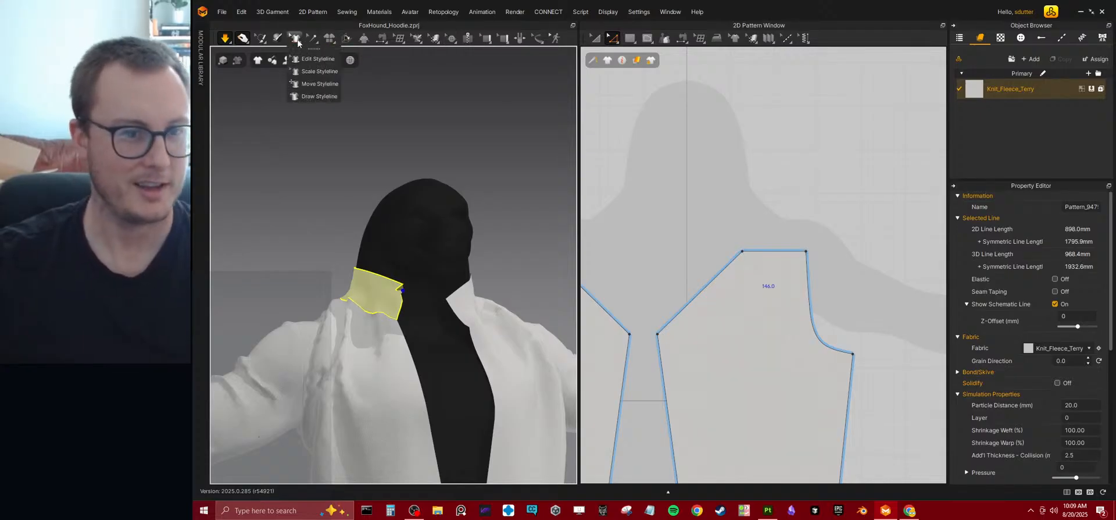
{"action": "mouse_move", "coordinate": [409, 42]}
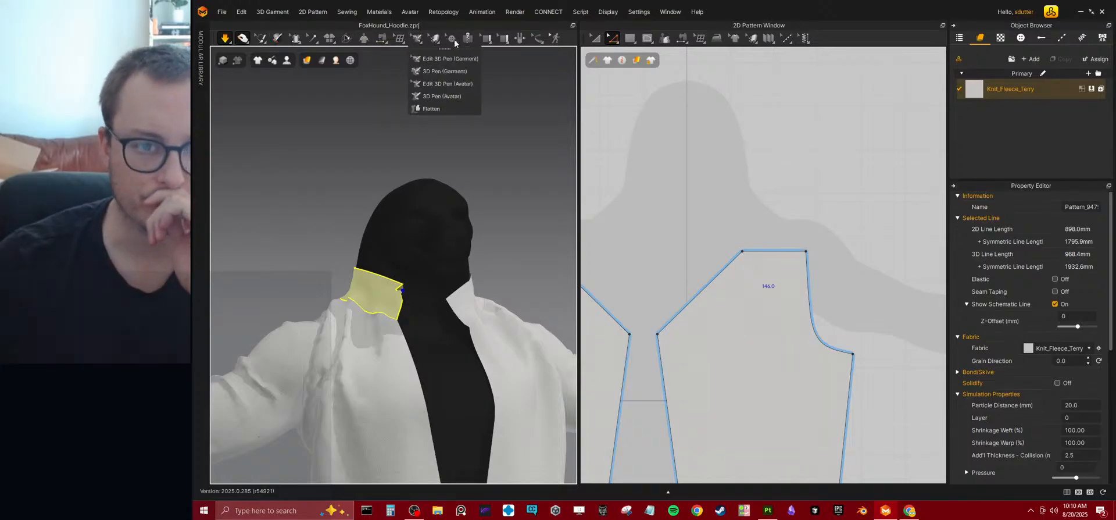
{"action": "mouse_move", "coordinate": [508, 41]}
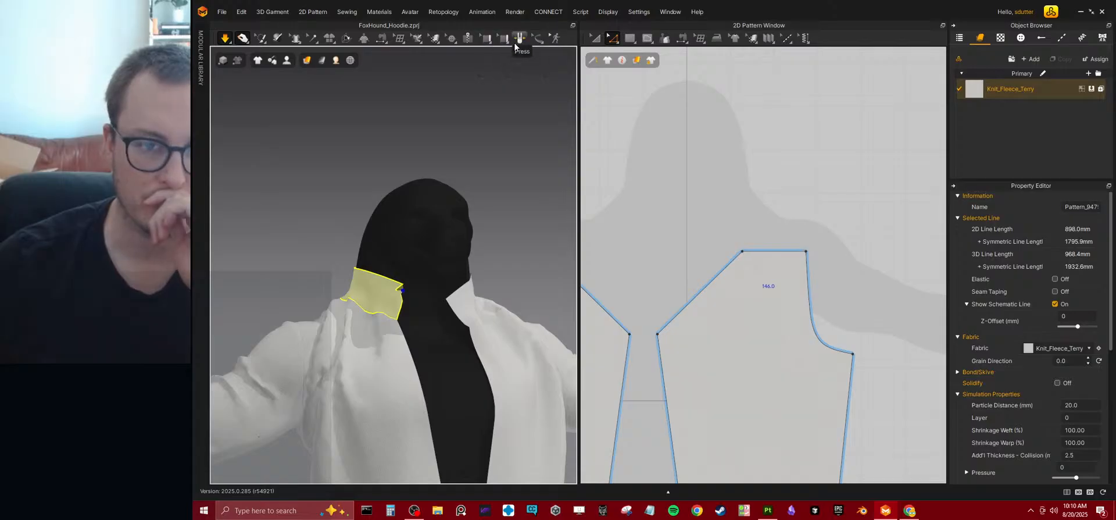
{"action": "mouse_move", "coordinate": [351, 61]}
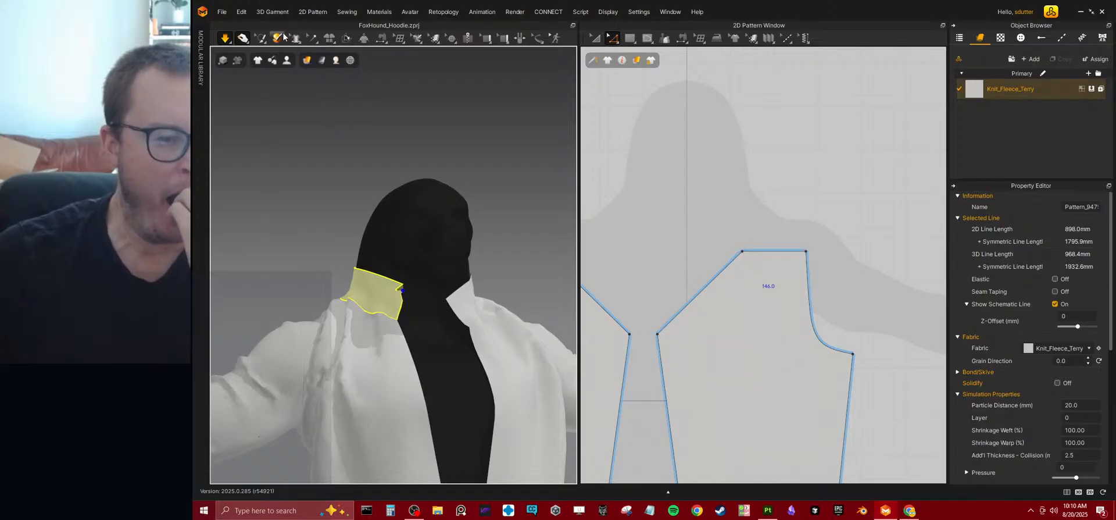
{"action": "mouse_move", "coordinate": [240, 41]}
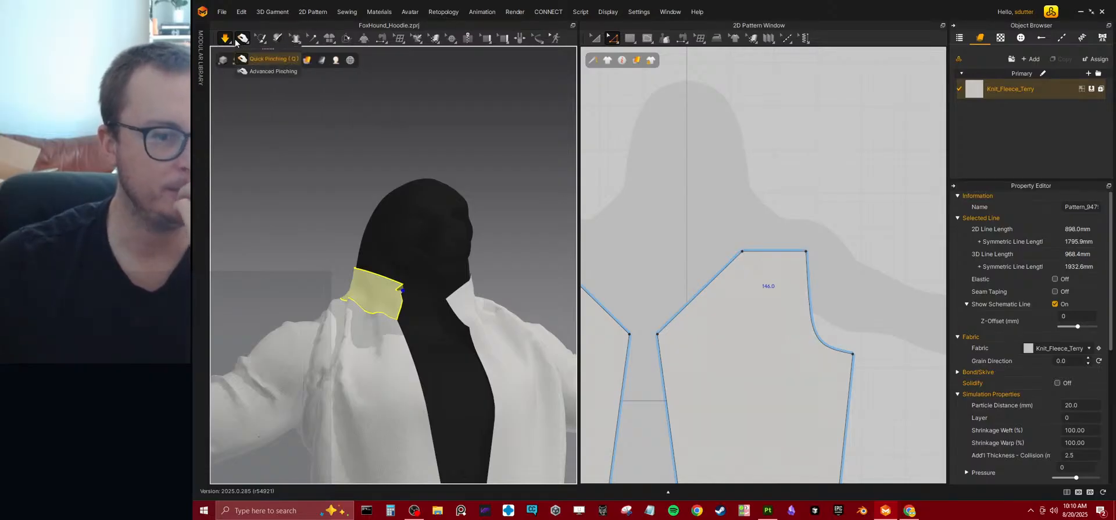
{"action": "mouse_move", "coordinate": [335, 39]}
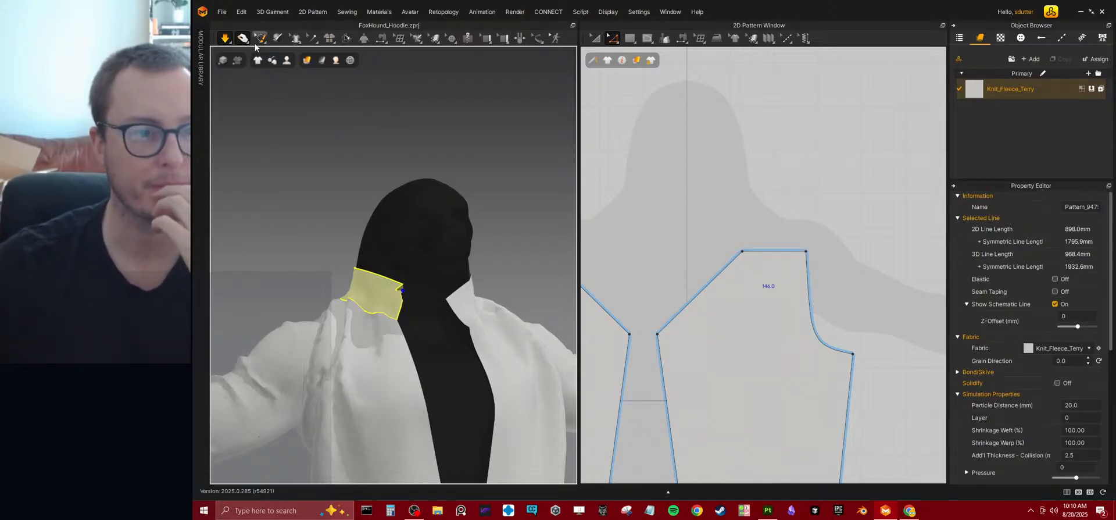
Pull the front panel's cloth down and across the avatar's open chest.
{"action": "scroll", "coordinate": [359, 267], "scroll_direction": "down", "scroll_amount": 5}
{"action": "left_click_drag", "start_coordinate": [400, 325], "coordinate": [470, 411]}
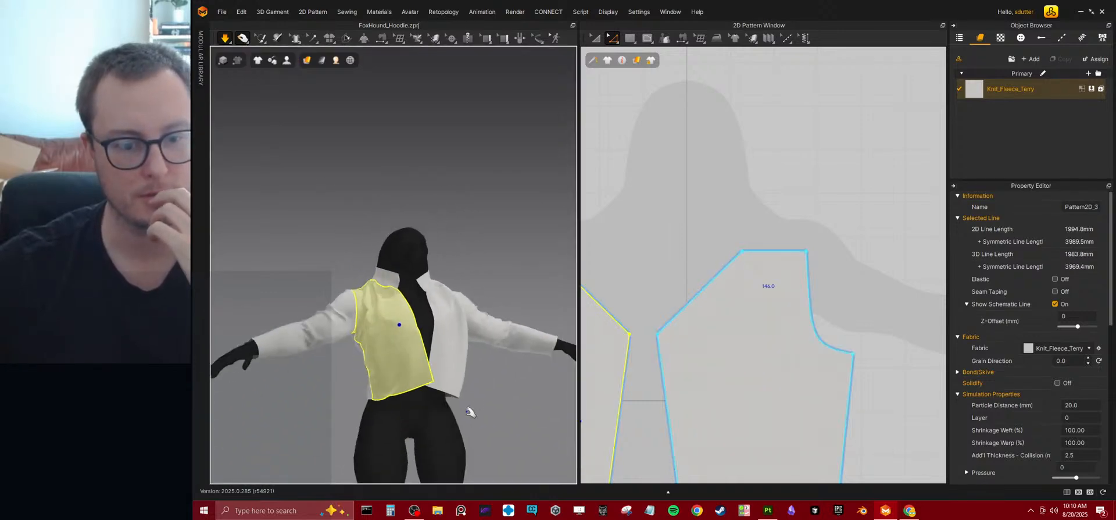
Pull the front panel's cloth into place, then switch to Advanced Pinching and collapse its settings.
{"action": "left_click", "coordinate": [463, 379]}
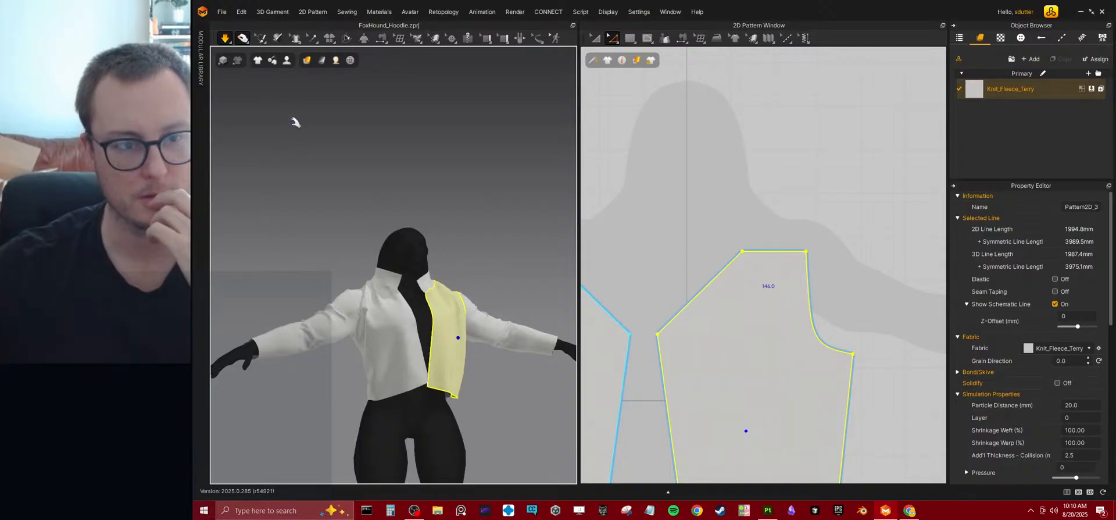
{"action": "left_click", "coordinate": [242, 41]}
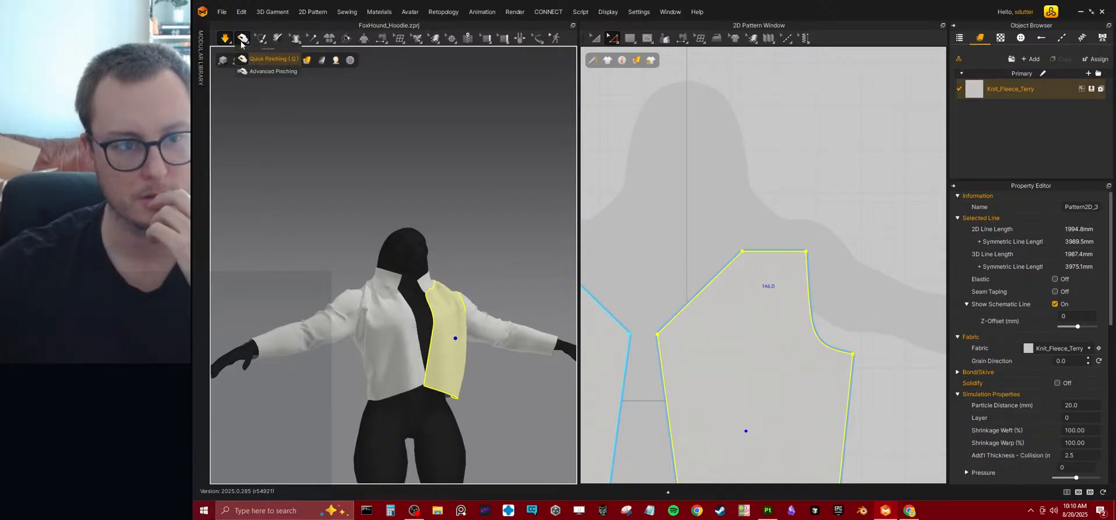
{"action": "left_click", "coordinate": [263, 74]}
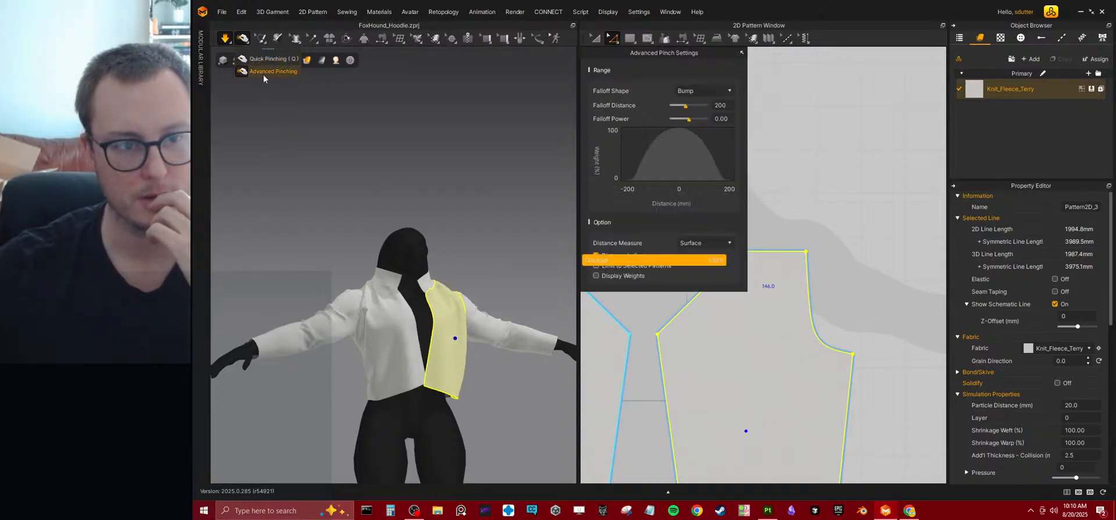
{"action": "left_click", "coordinate": [741, 53]}
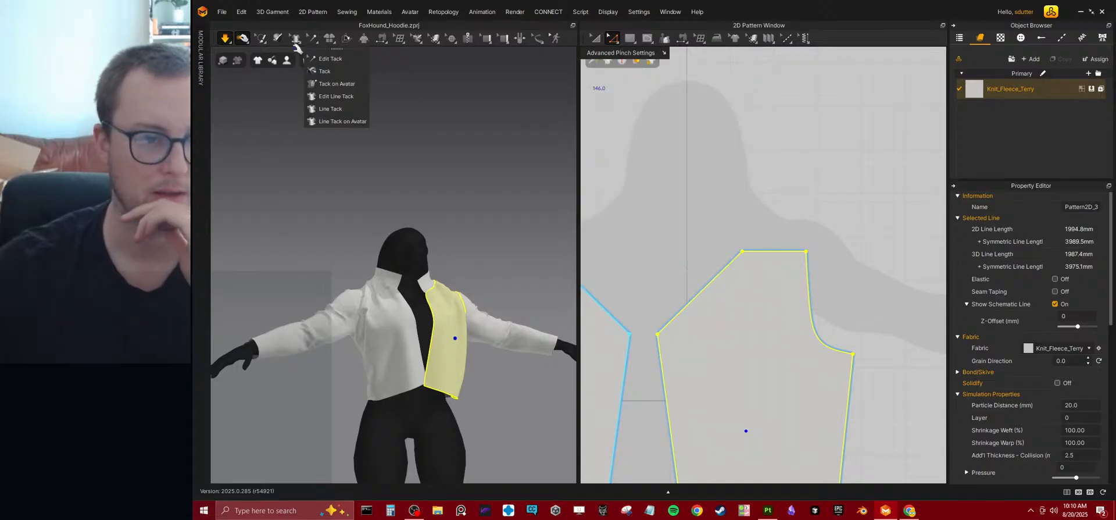
Fold the collar outward about its neckline seam with Fold Arrangement and simulate the garment.
{"action": "mouse_move", "coordinate": [312, 47]}
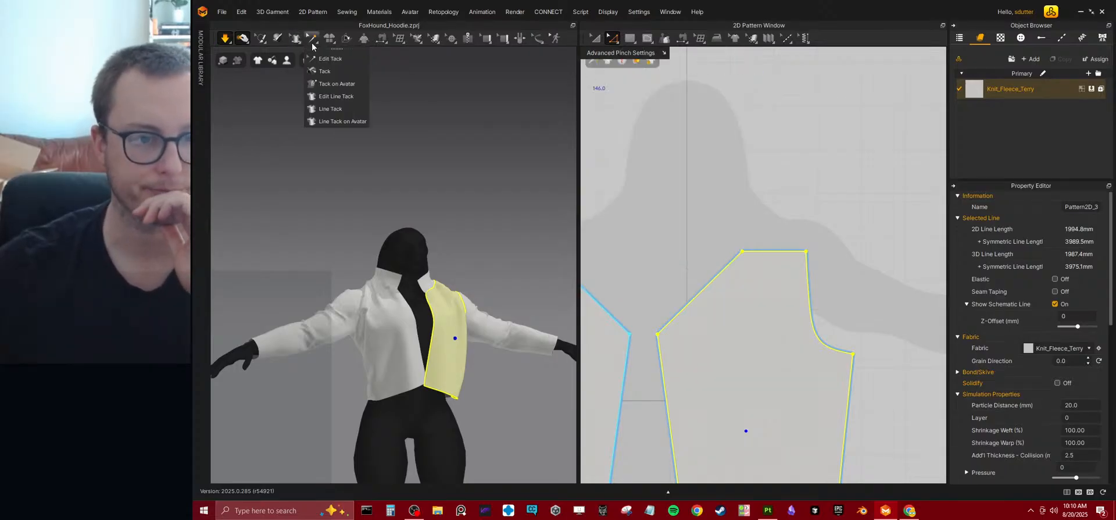
{"action": "left_click", "coordinate": [345, 40]}
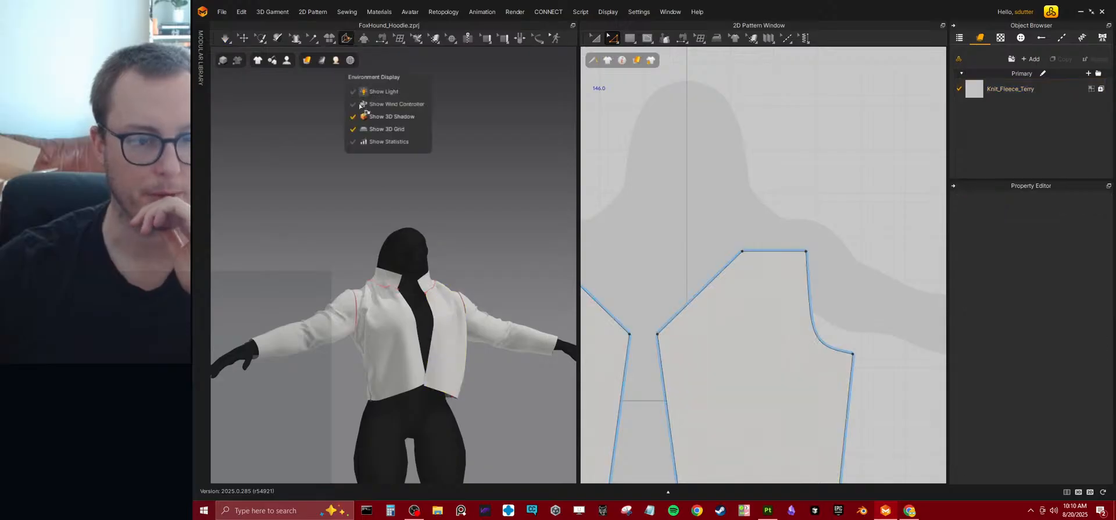
{"action": "left_click", "coordinate": [383, 290]}
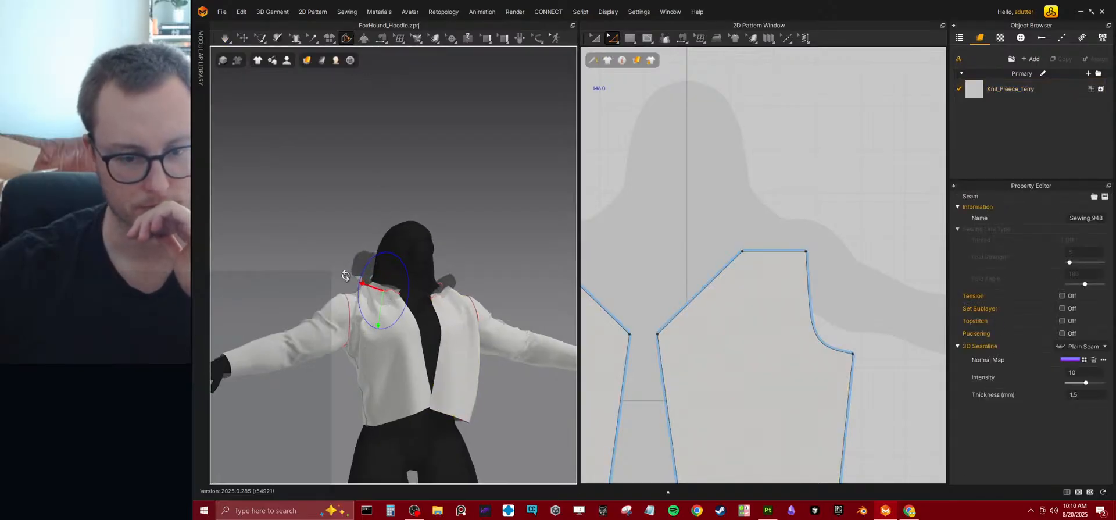
{"action": "mouse_move", "coordinate": [469, 249]}
{"action": "right_mouse_down"}
{"action": "mouse_move", "coordinate": [538, 285]}
{"action": "mouse_move", "coordinate": [462, 299]}
{"action": "mouse_move", "coordinate": [428, 261]}
{"action": "mouse_move", "coordinate": [386, 251]}
{"action": "mouse_move", "coordinate": [412, 282]}
{"action": "mouse_move", "coordinate": [387, 292]}
{"action": "right_mouse_up"}
{"action": "key", "text": "space"}
{"action": "scroll", "coordinate": [388, 293], "scroll_direction": "up", "scroll_amount": 2}
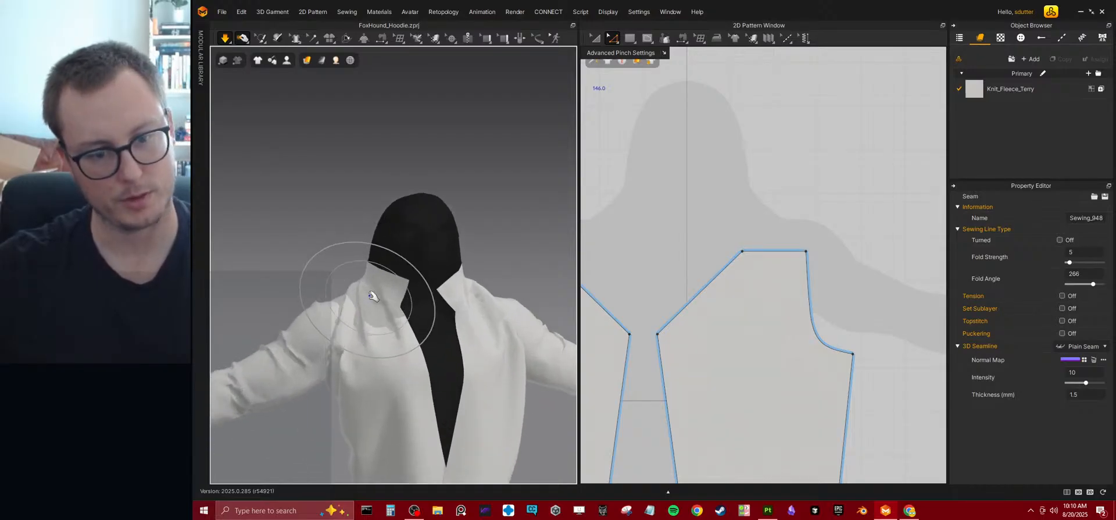
Fold the collar further down over the shoulders to a fold angle of 316 and simulate again.
{"action": "left_click", "coordinate": [373, 296]}
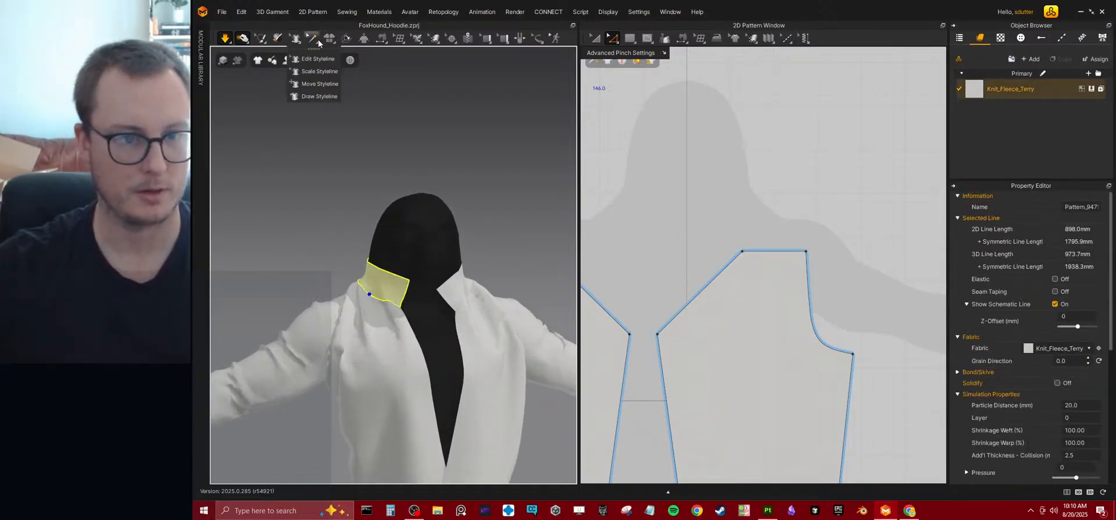
{"action": "left_click", "coordinate": [344, 41]}
{"action": "left_click", "coordinate": [378, 301]}
{"action": "left_click_drag", "start_coordinate": [383, 269], "coordinate": [353, 330]}
{"action": "key", "text": "space"}
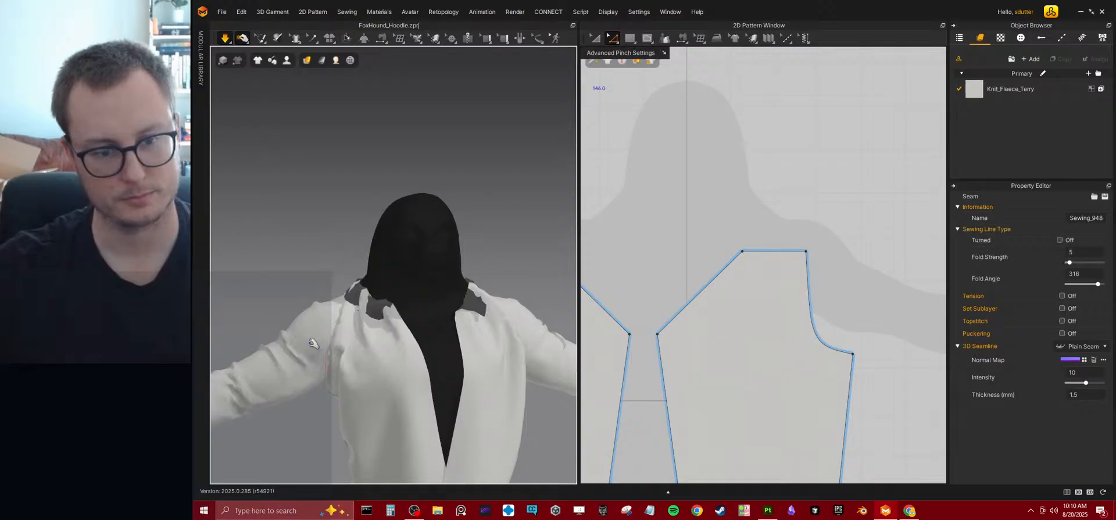
Raise the collar strip's upper edge to a height of about 151 mm and extend the strip's outer end.
{"action": "right_click_drag", "start_coordinate": [429, 299], "coordinate": [491, 332]}
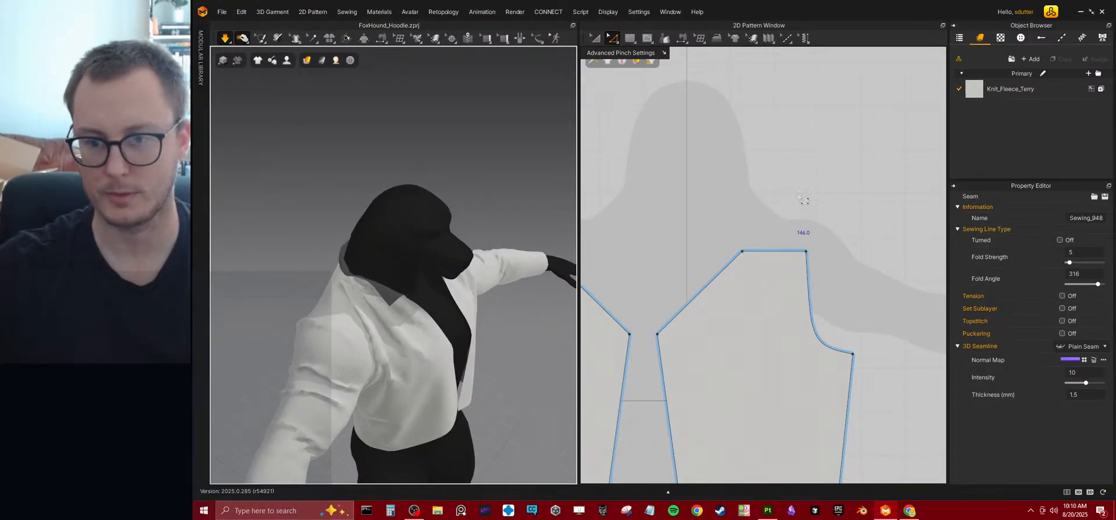
{"action": "scroll", "coordinate": [783, 205], "scroll_direction": "down", "scroll_amount": 5}
{"action": "middle_click_drag", "start_coordinate": [898, 206], "coordinate": [716, 279]}
{"action": "scroll", "coordinate": [716, 279], "scroll_direction": "up", "scroll_amount": 4}
{"action": "left_click_drag", "start_coordinate": [782, 251], "coordinate": [783, 224]}
{"action": "right_click_drag", "start_coordinate": [459, 319], "coordinate": [433, 317]}
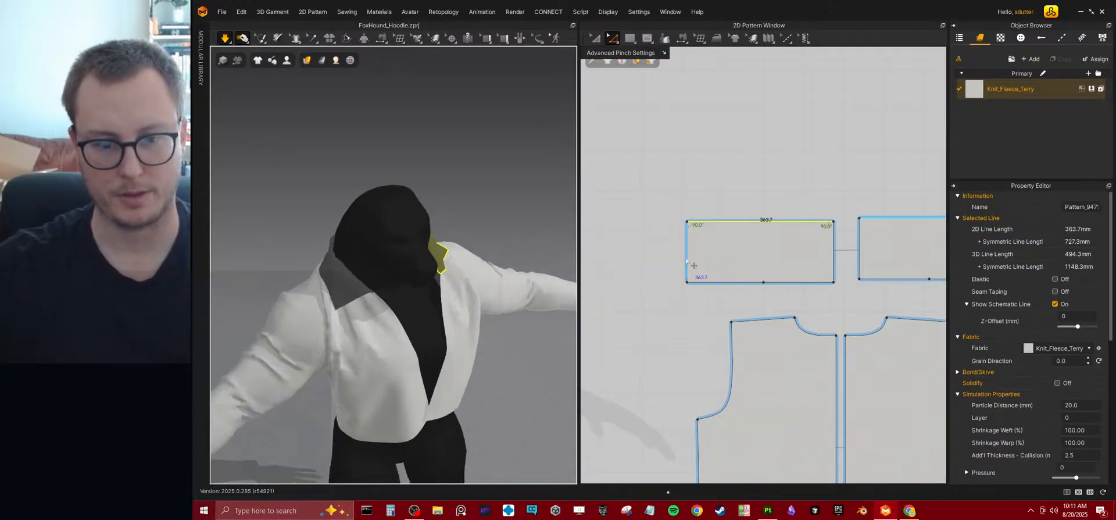
{"action": "left_click", "coordinate": [687, 262]}
{"action": "left_click_drag", "start_coordinate": [686, 263], "coordinate": [642, 262]}
Pull the front panel's cloth outward and across the chest so it drapes beneath the enlarged collar.
{"action": "right_click_drag", "start_coordinate": [433, 345], "coordinate": [408, 337]}
{"action": "left_click_drag", "start_coordinate": [338, 291], "coordinate": [290, 329]}
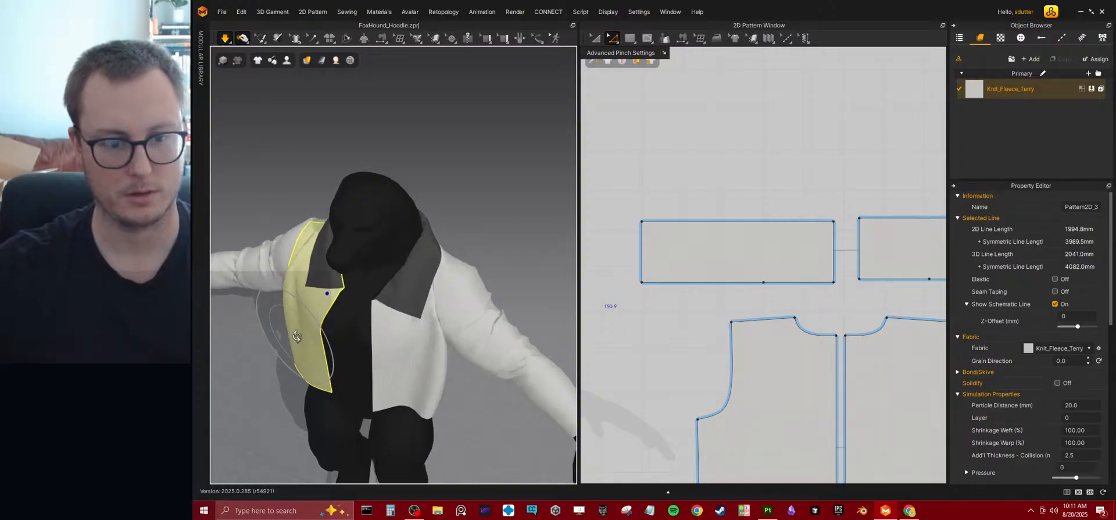
{"action": "right_click_drag", "start_coordinate": [295, 336], "coordinate": [330, 299]}
{"action": "left_click_drag", "start_coordinate": [330, 299], "coordinate": [357, 316]}
{"action": "scroll", "coordinate": [386, 291], "scroll_direction": "up", "scroll_amount": 4}
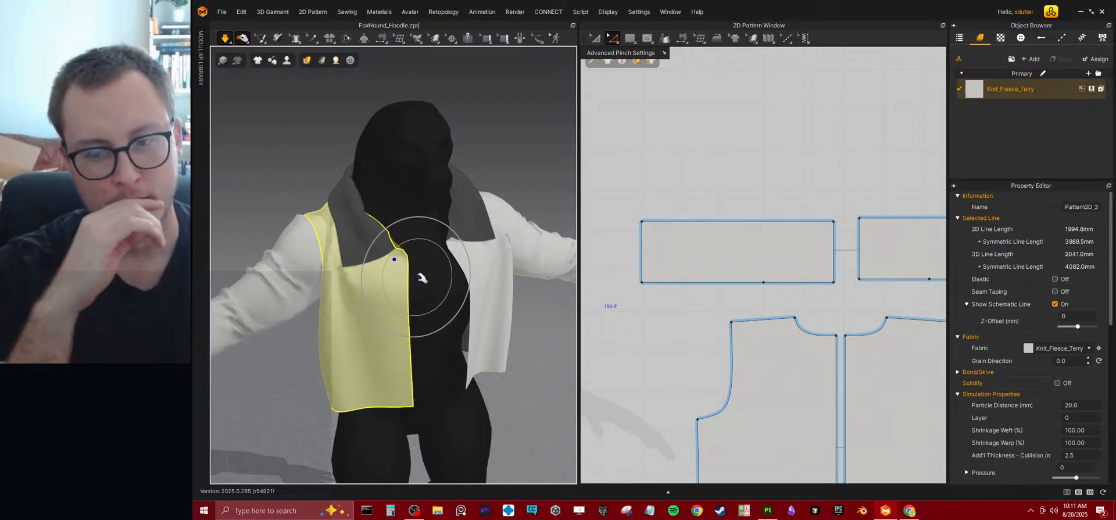
{"action": "left_click", "coordinate": [619, 174]}
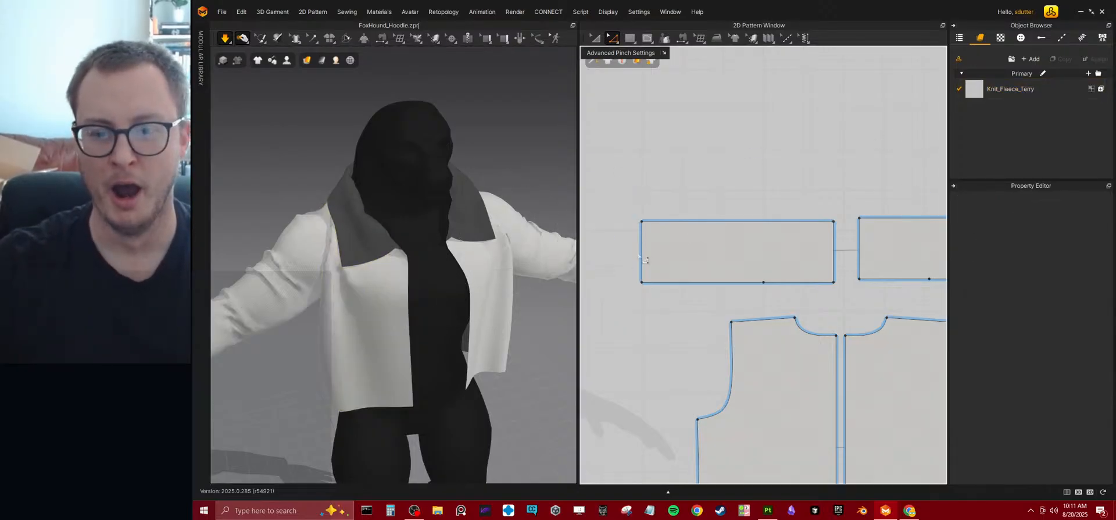
Shorten the collar strip to about 451 mm and lower its upper edge to make the strip narrower.
{"action": "left_click_drag", "start_coordinate": [641, 256], "coordinate": [652, 256]}
{"action": "left_click", "coordinate": [706, 223]}
{"action": "left_click_drag", "start_coordinate": [713, 229], "coordinate": [714, 243]}
Pull the collar's cloth down and outward around the back of the neck while simulating.
{"action": "right_click_drag", "start_coordinate": [387, 295], "coordinate": [449, 267]}
{"action": "left_click", "coordinate": [389, 191]}
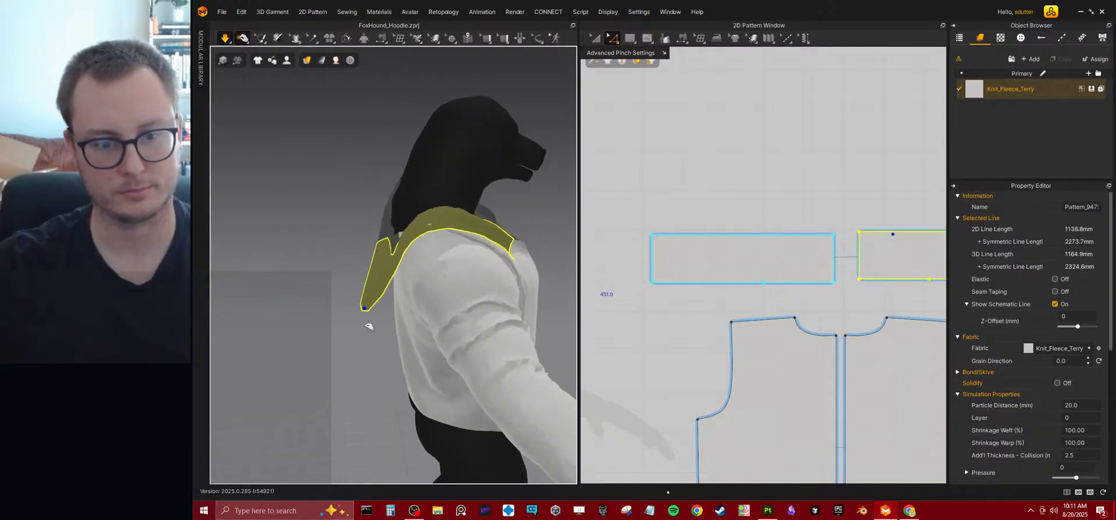
{"action": "right_click_drag", "start_coordinate": [364, 308], "coordinate": [410, 325]}
{"action": "left_click_drag", "start_coordinate": [323, 197], "coordinate": [319, 239]}
{"action": "right_click_drag", "start_coordinate": [319, 239], "coordinate": [307, 314]}
{"action": "middle_click_drag", "start_coordinate": [308, 313], "coordinate": [429, 260]}
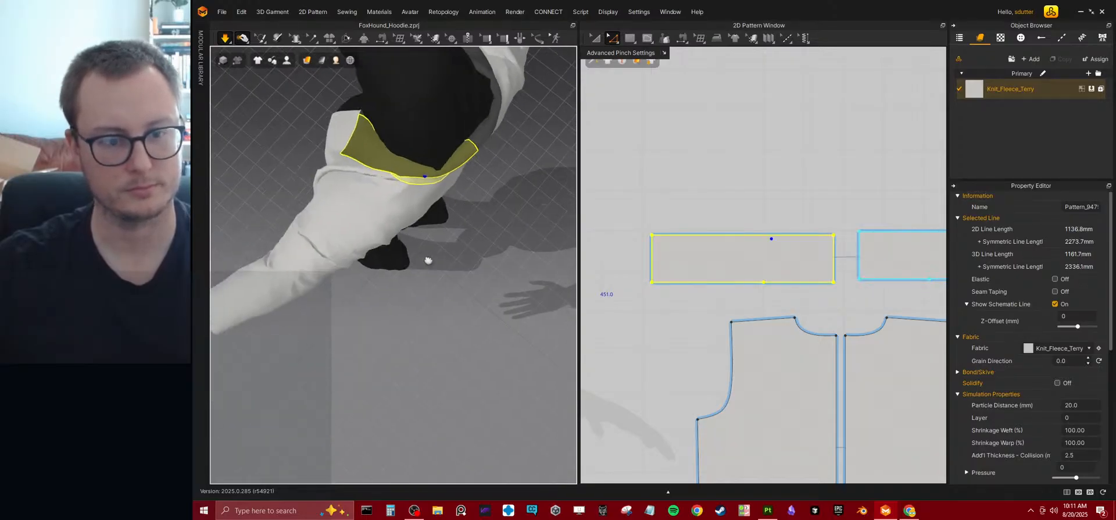
Pull the front panel's cloth into place around the shoulder and below the collar.
{"action": "right_click_drag", "start_coordinate": [426, 261], "coordinate": [418, 267]}
{"action": "left_click_drag", "start_coordinate": [377, 203], "coordinate": [361, 245]}
{"action": "right_click_drag", "start_coordinate": [340, 286], "coordinate": [375, 216]}
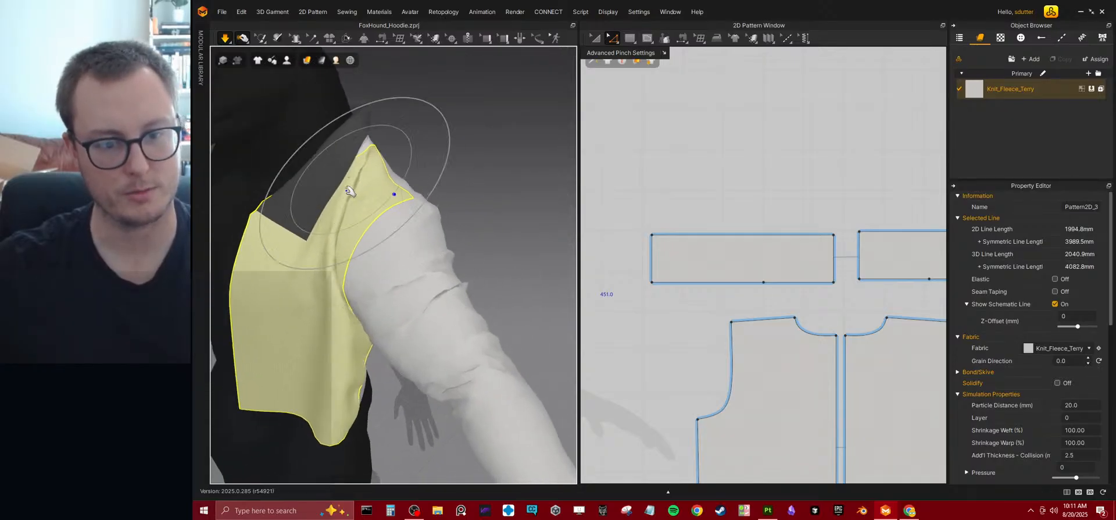
{"action": "right_click_drag", "start_coordinate": [364, 263], "coordinate": [355, 244]}
Move the front panel's outer shoulder corner inward and reshape the armhole curve.
{"action": "scroll", "coordinate": [662, 269], "scroll_direction": "down", "scroll_amount": 5}
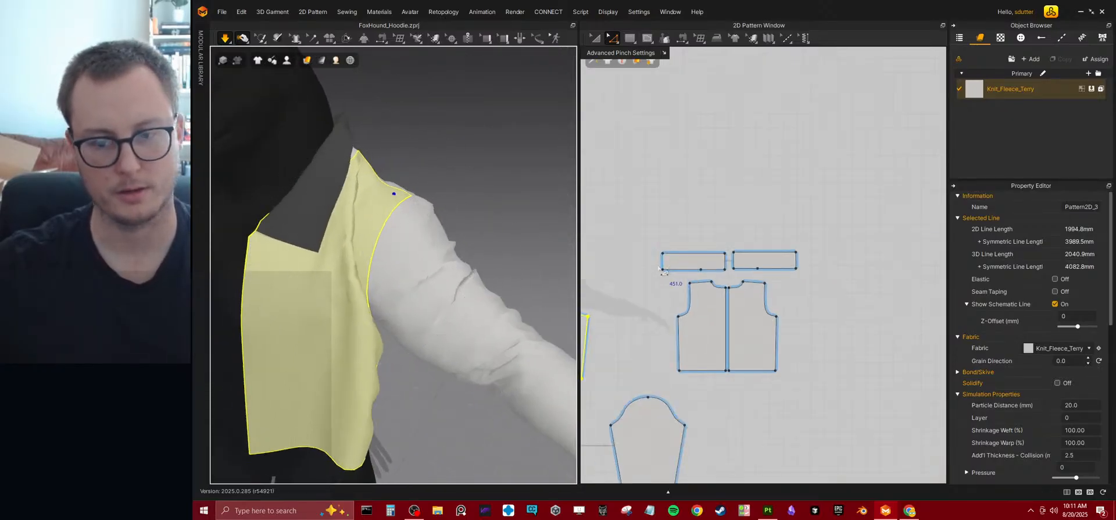
{"action": "middle_click_drag", "start_coordinate": [660, 268], "coordinate": [729, 249]}
{"action": "scroll", "coordinate": [658, 269], "scroll_direction": "up", "scroll_amount": 5}
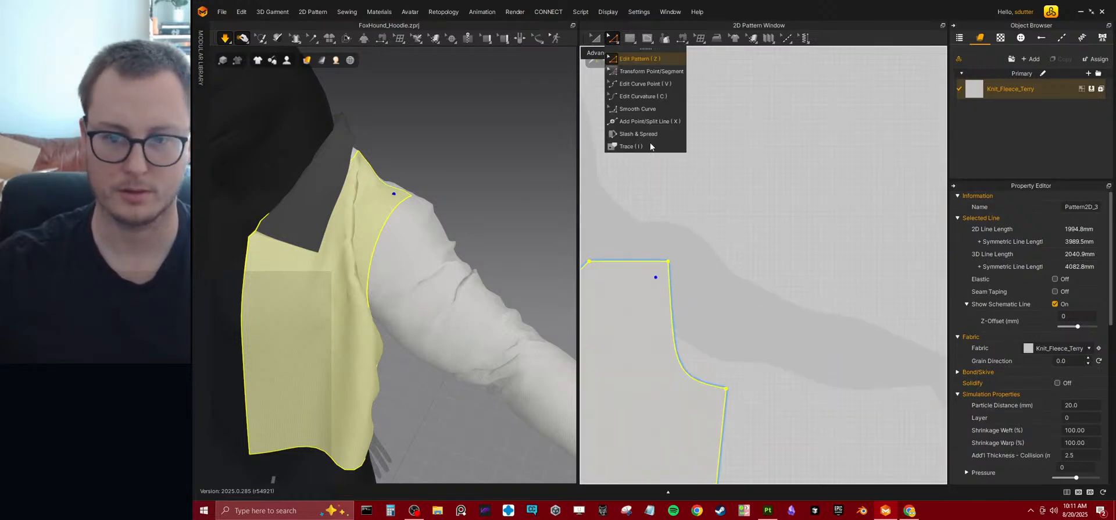
{"action": "left_click", "coordinate": [708, 250]}
{"action": "left_click_drag", "start_coordinate": [675, 269], "coordinate": [653, 270]}
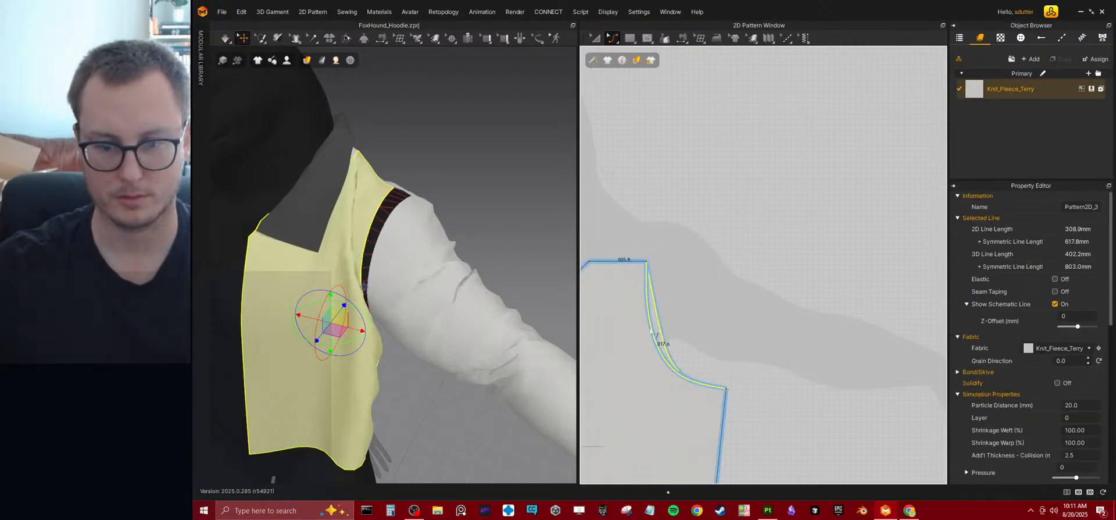
{"action": "left_click", "coordinate": [662, 336]}
Simulate the reshaped armhole and pull the front panel and upper sleeve into place.
{"action": "left_click_drag", "start_coordinate": [405, 332], "coordinate": [341, 280]}
{"action": "right_click_drag", "start_coordinate": [341, 280], "coordinate": [291, 285]}
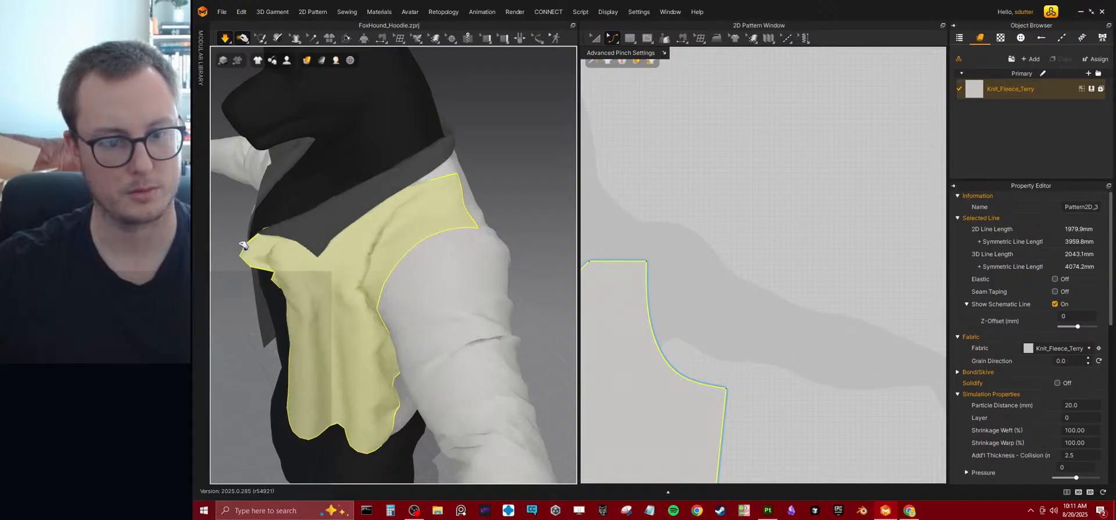
{"action": "right_click_drag", "start_coordinate": [347, 303], "coordinate": [418, 298]}
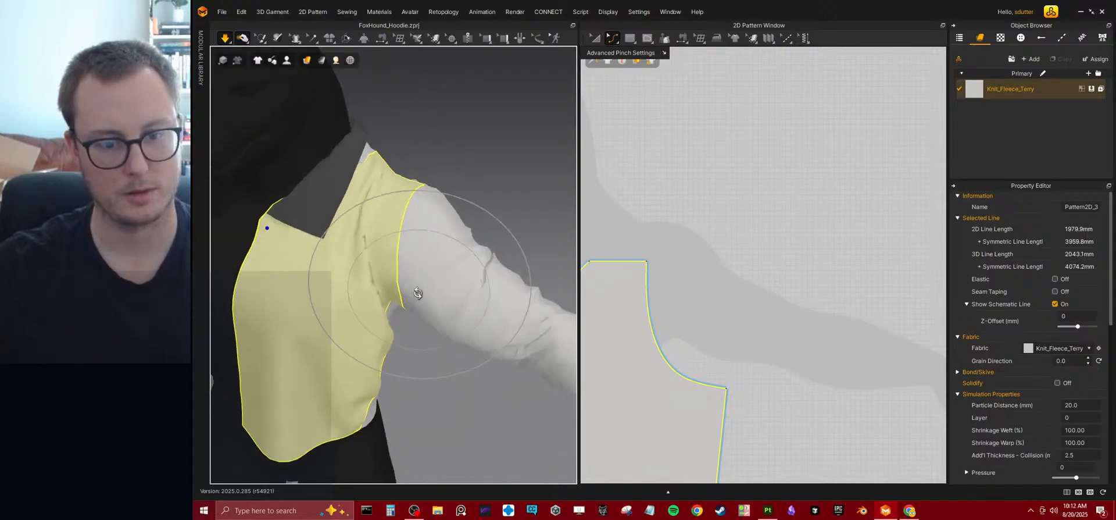
{"action": "left_click", "coordinate": [411, 264]}
{"action": "left_click_drag", "start_coordinate": [436, 278], "coordinate": [473, 302]}
Move the front panel's underarm corner inward until the side edge is vertical, and simulate the garment.
{"action": "middle_click_drag", "start_coordinate": [699, 334], "coordinate": [740, 202]}
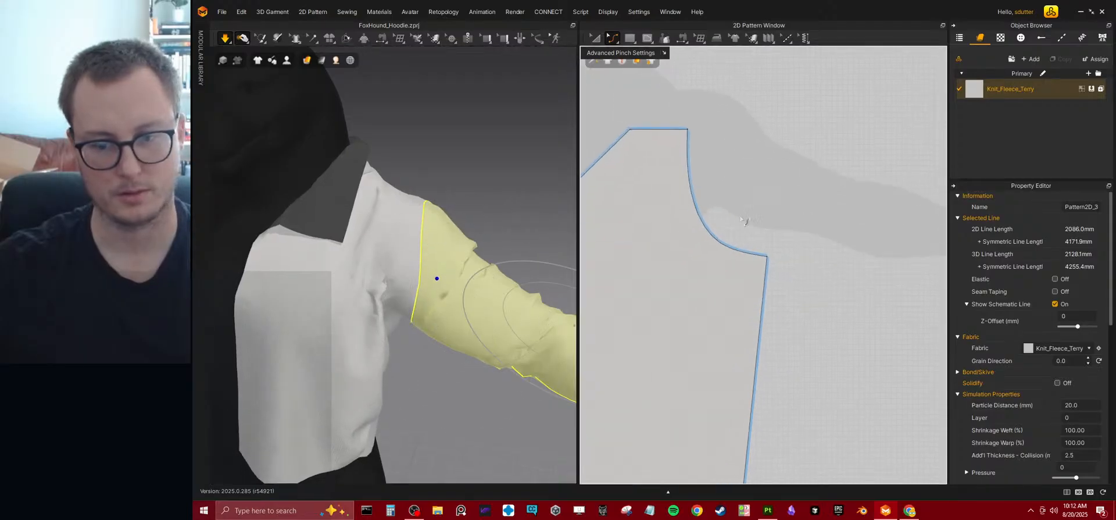
{"action": "right_click_drag", "start_coordinate": [352, 329], "coordinate": [377, 287]}
{"action": "scroll", "coordinate": [729, 287], "scroll_direction": "down", "scroll_amount": 3}
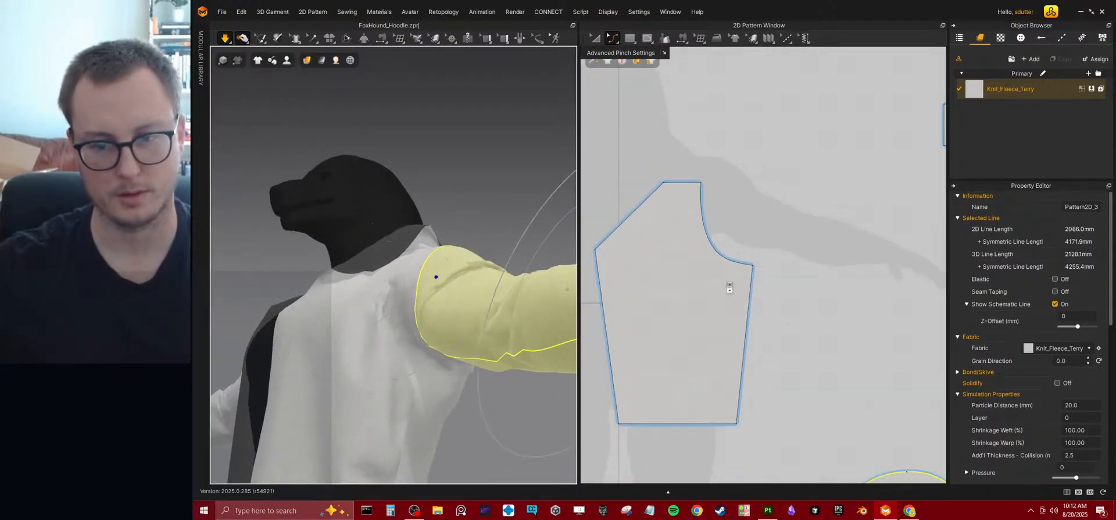
{"action": "left_click", "coordinate": [773, 273]}
{"action": "left_click_drag", "start_coordinate": [755, 267], "coordinate": [737, 265]}
{"action": "key", "text": "space"}
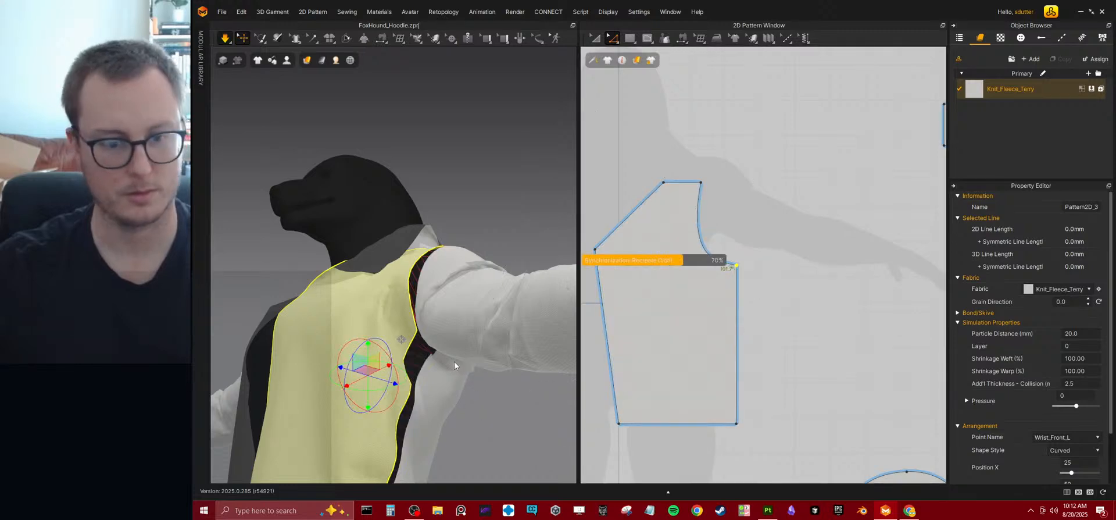
{"action": "right_click_drag", "start_coordinate": [455, 365], "coordinate": [453, 326]}
{"action": "scroll", "coordinate": [487, 338], "scroll_direction": "up", "scroll_amount": 3}
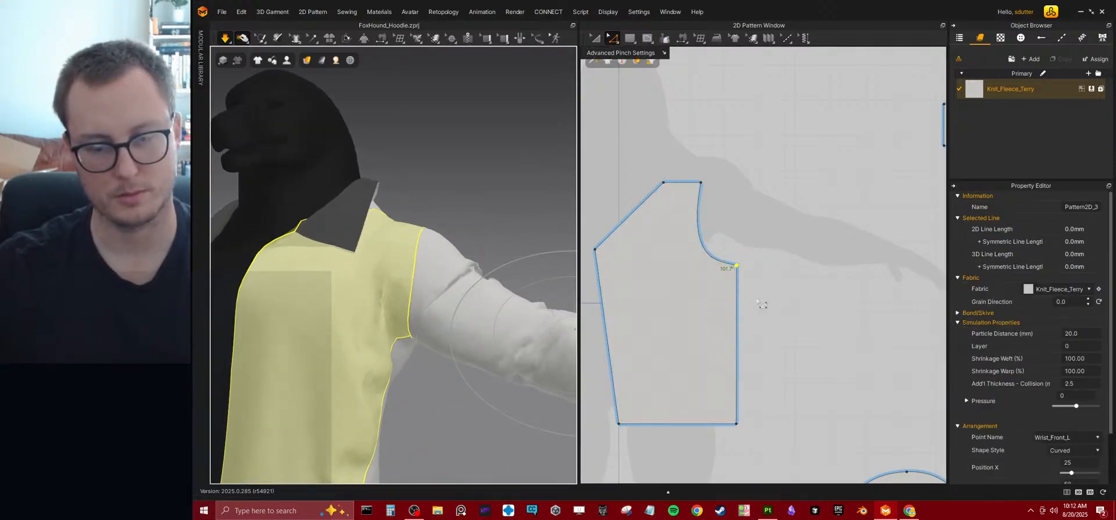
Pull the narrowed front panel's cloth into place across the chest and inspect its drape.
{"action": "middle_click_drag", "start_coordinate": [754, 301], "coordinate": [754, 275]}
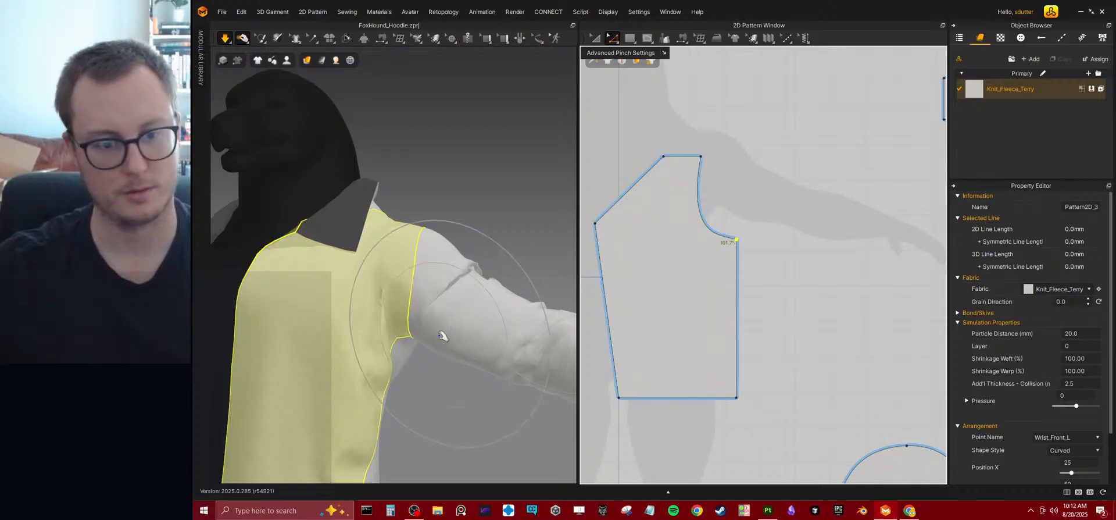
{"action": "scroll", "coordinate": [467, 304], "scroll_direction": "down", "scroll_amount": 3}
{"action": "right_click_drag", "start_coordinate": [399, 295], "coordinate": [448, 286]}
{"action": "left_click_drag", "start_coordinate": [450, 285], "coordinate": [526, 282]}
{"action": "right_click_drag", "start_coordinate": [500, 319], "coordinate": [438, 334]}
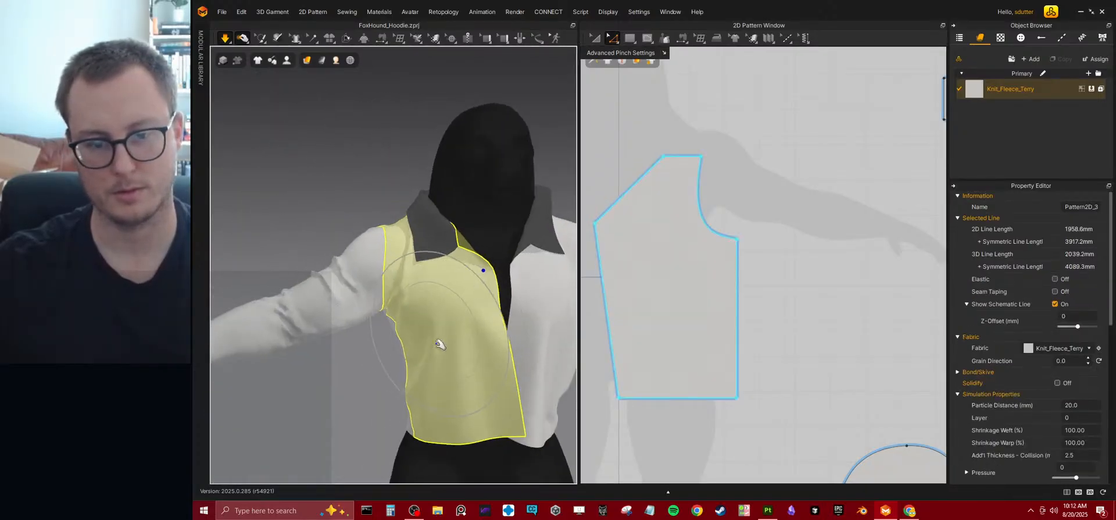
{"action": "middle_click_drag", "start_coordinate": [458, 337], "coordinate": [395, 314]}
{"action": "right_click_drag", "start_coordinate": [381, 324], "coordinate": [436, 319]}
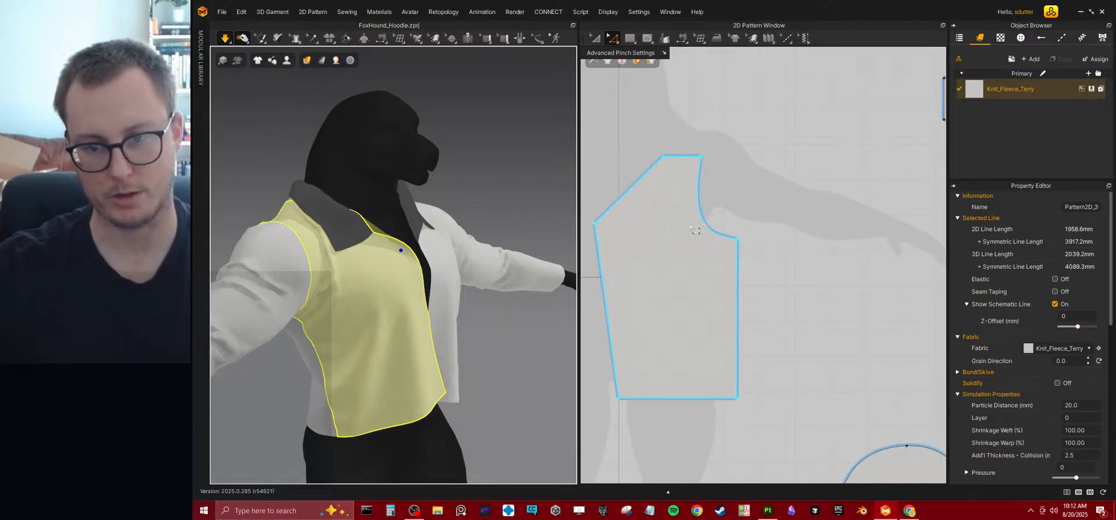
Try raising the front panel's underarm corner, simulate the fit, and undo the corner move.
{"action": "left_click", "coordinate": [770, 237]}
{"action": "left_click", "coordinate": [737, 239]}
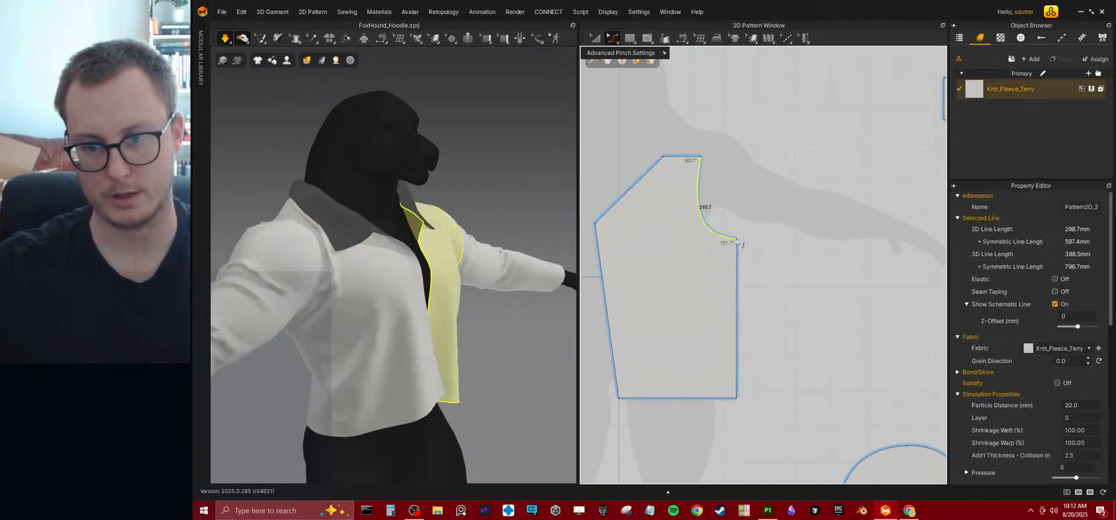
{"action": "left_click", "coordinate": [700, 251]}
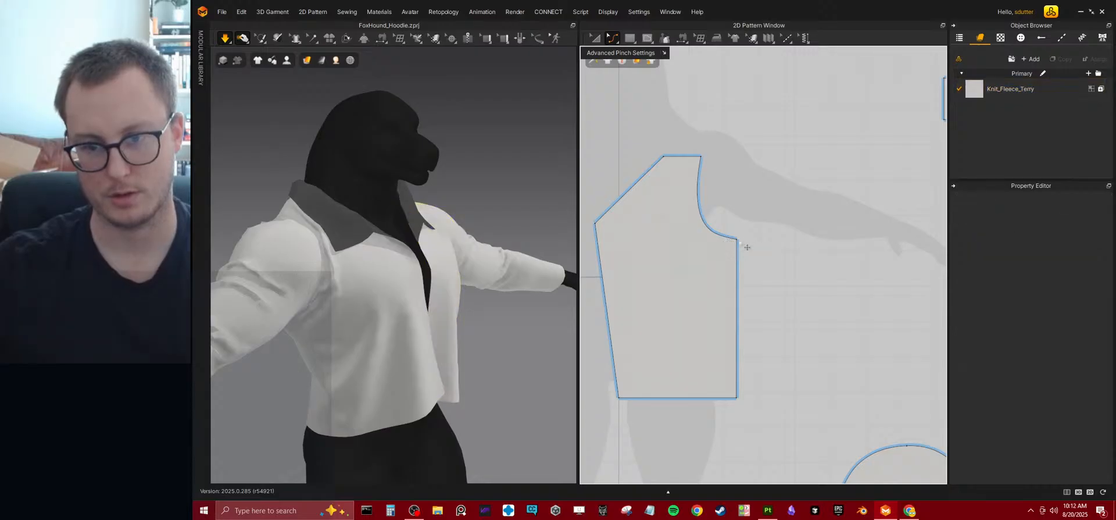
{"action": "left_click_drag", "start_coordinate": [738, 241], "coordinate": [737, 220]}
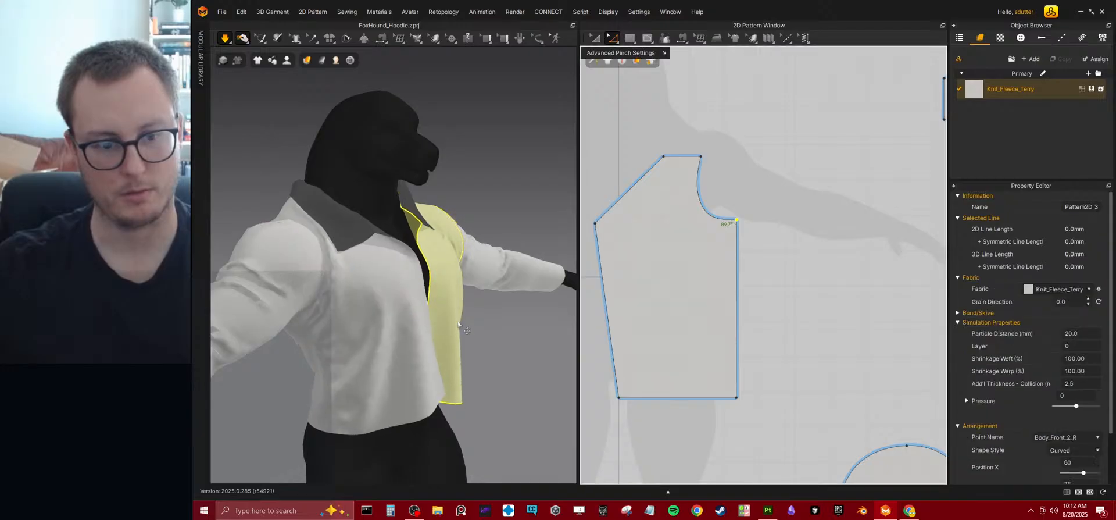
{"action": "right_click_drag", "start_coordinate": [456, 327], "coordinate": [410, 319]}
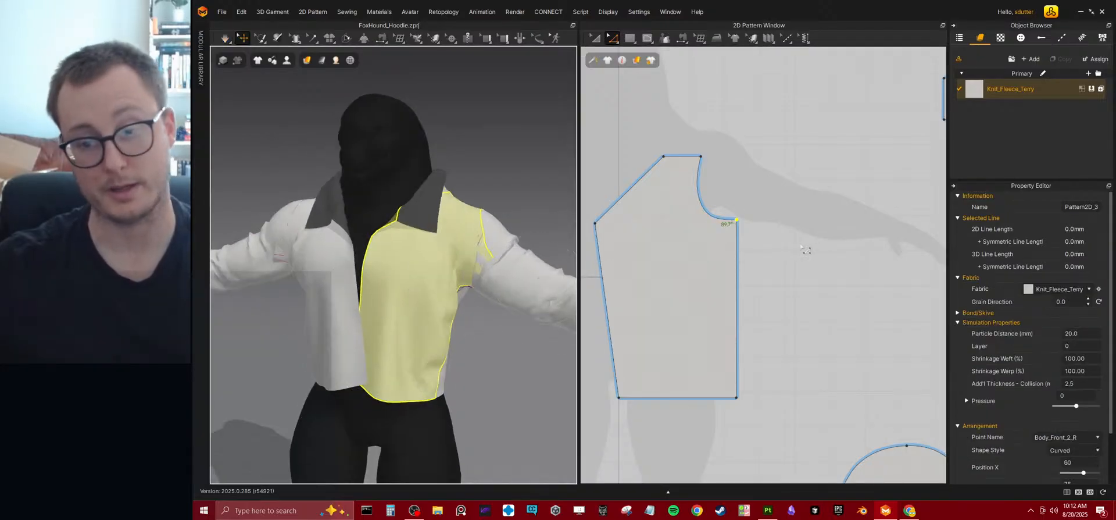
{"action": "key", "text": "ctrl+z"}
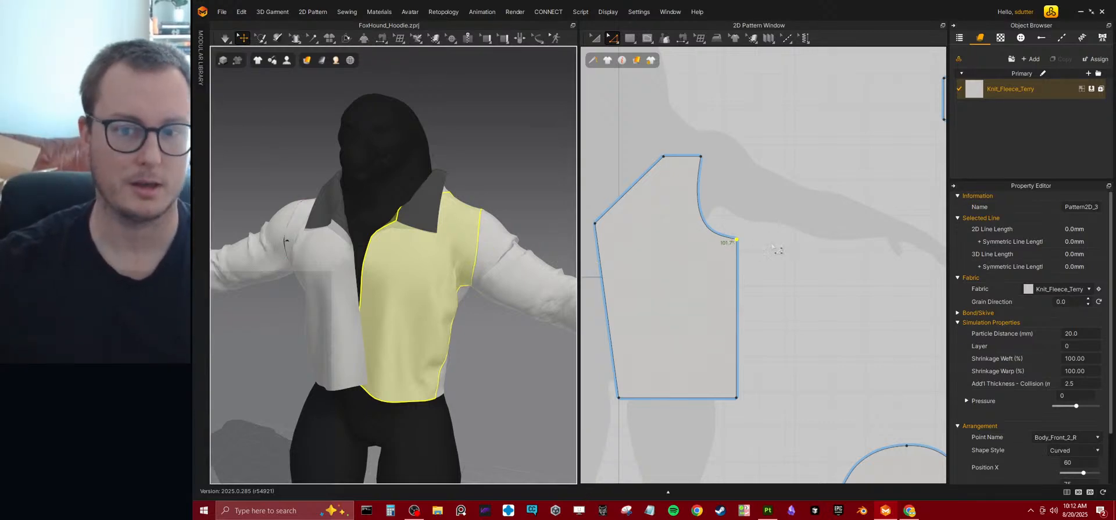
Lower the front panel's shoulder edge slightly and reshape the armhole curve to run smoothly into the underarm corner.
{"action": "left_click", "coordinate": [697, 175]}
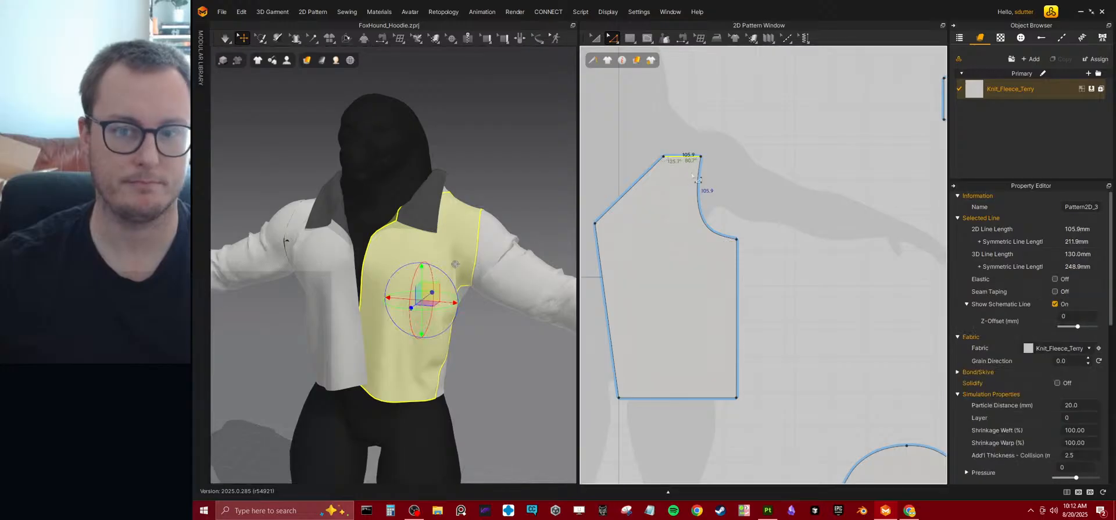
{"action": "mouse_move", "coordinate": [687, 169]}
{"action": "left_mouse_down"}
{"action": "mouse_move", "coordinate": [713, 185]}
{"action": "mouse_move", "coordinate": [671, 173]}
{"action": "left_mouse_up"}
{"action": "left_click", "coordinate": [716, 183]}
{"action": "left_click", "coordinate": [680, 172]}
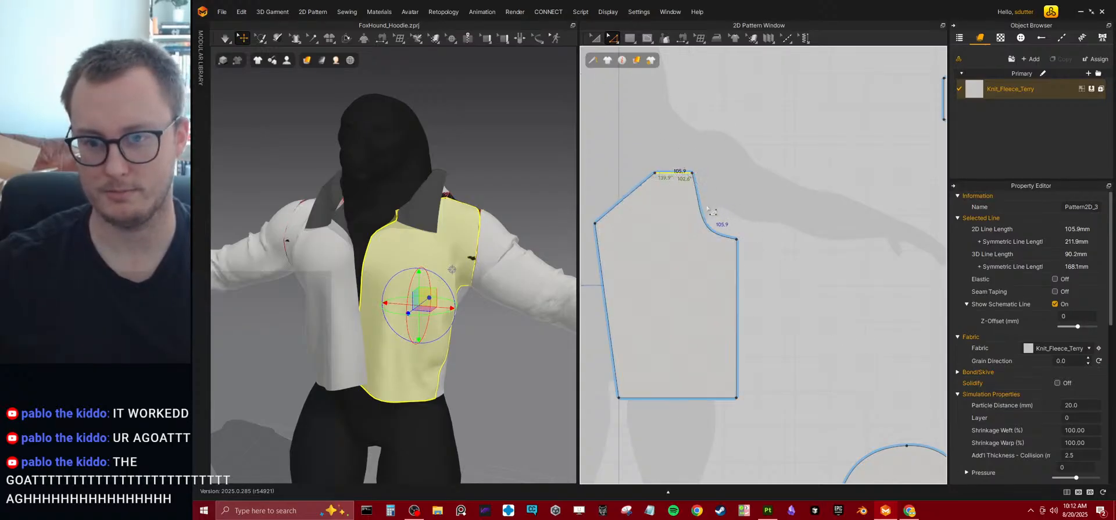
{"action": "left_click_drag", "start_coordinate": [701, 207], "coordinate": [699, 215]}
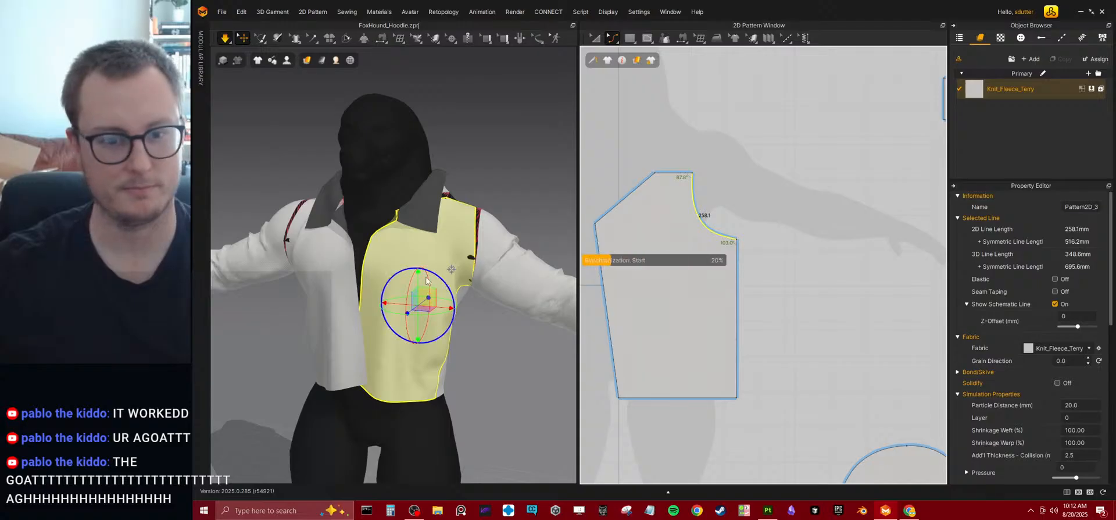
Simulate the garment with the lowered shoulder and inspect how the front panels and sleeves drape.
{"action": "key", "text": "space"}
{"action": "right_click_drag", "start_coordinate": [379, 245], "coordinate": [427, 217]}
{"action": "scroll", "coordinate": [445, 234], "scroll_direction": "down", "scroll_amount": 3}
{"action": "left_click_drag", "start_coordinate": [357, 286], "coordinate": [325, 293]}
{"action": "left_click_drag", "start_coordinate": [402, 302], "coordinate": [422, 318]}
{"action": "right_click_drag", "start_coordinate": [454, 300], "coordinate": [437, 286]}
{"action": "scroll", "coordinate": [650, 314], "scroll_direction": "down", "scroll_amount": 5}
{"action": "middle_click_drag", "start_coordinate": [709, 312], "coordinate": [798, 290]}
{"action": "left_click", "coordinate": [726, 353]}
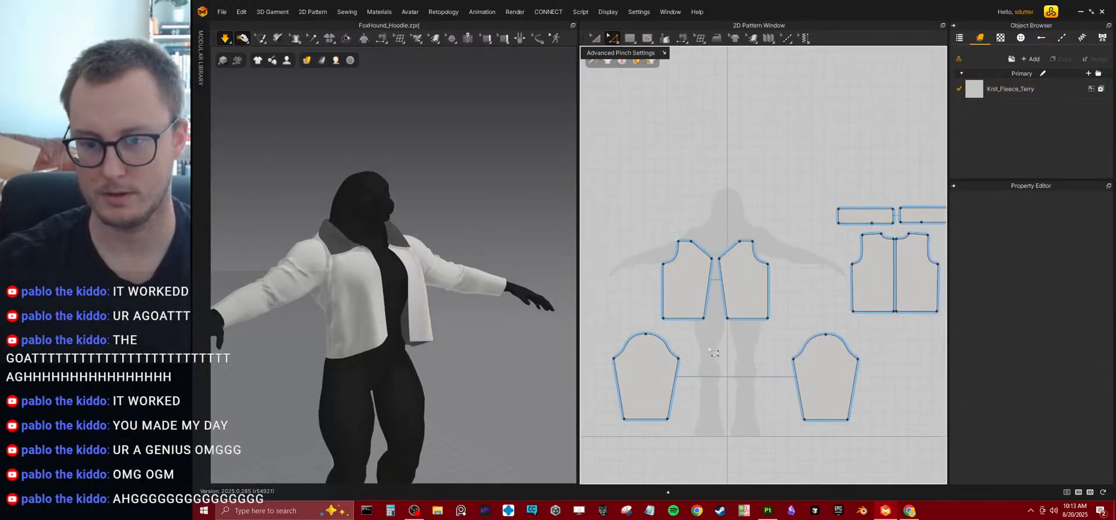
Try lowering the front panel's outer hem corner, and undo the corner move.
{"action": "scroll", "coordinate": [691, 270], "scroll_direction": "up", "scroll_amount": 4}
{"action": "middle_click_drag", "start_coordinate": [730, 284], "coordinate": [723, 258]}
{"action": "middle_click_drag", "start_coordinate": [691, 317], "coordinate": [727, 278]}
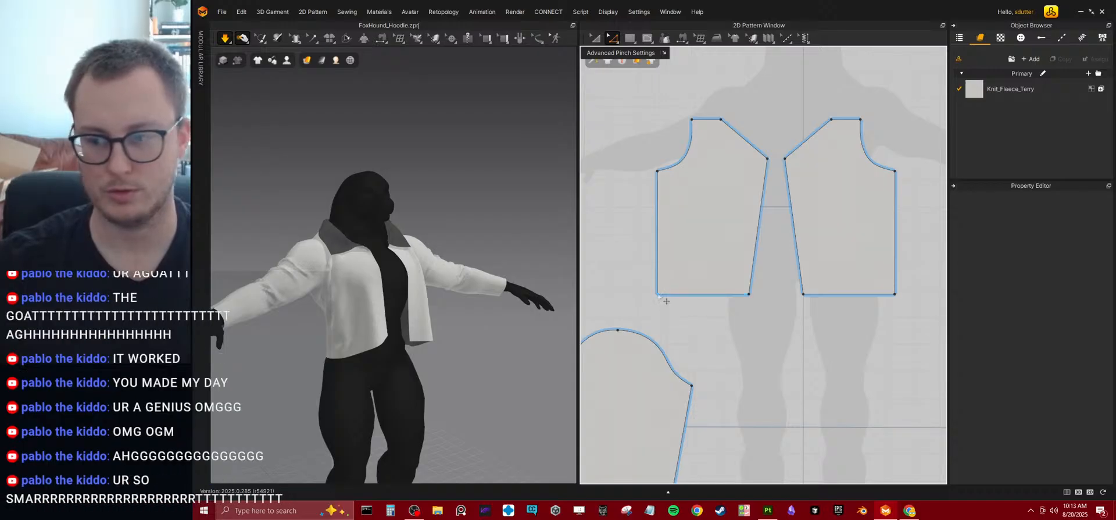
{"action": "left_click_drag", "start_coordinate": [657, 296], "coordinate": [657, 313]}
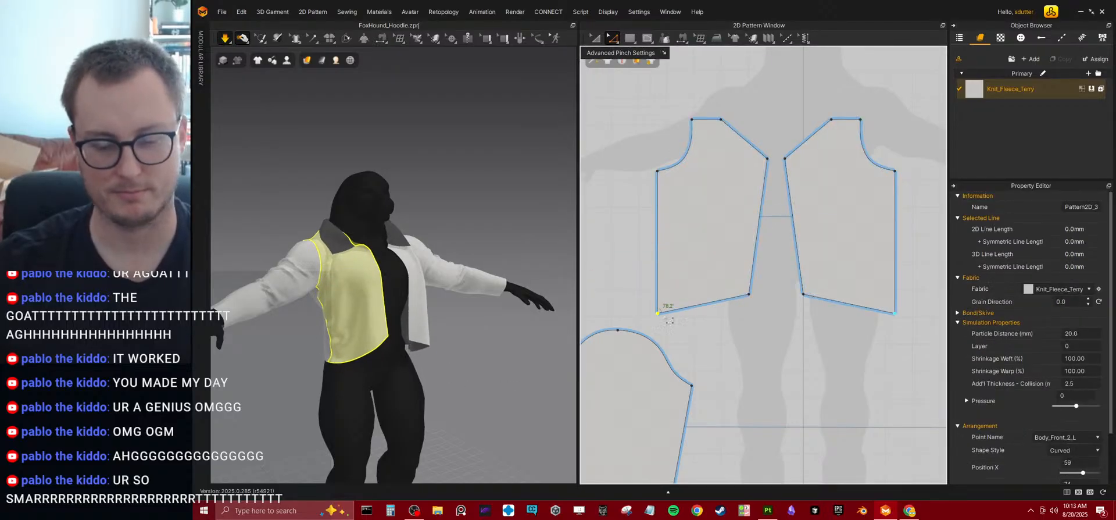
{"action": "key", "text": "ctrl+z"}
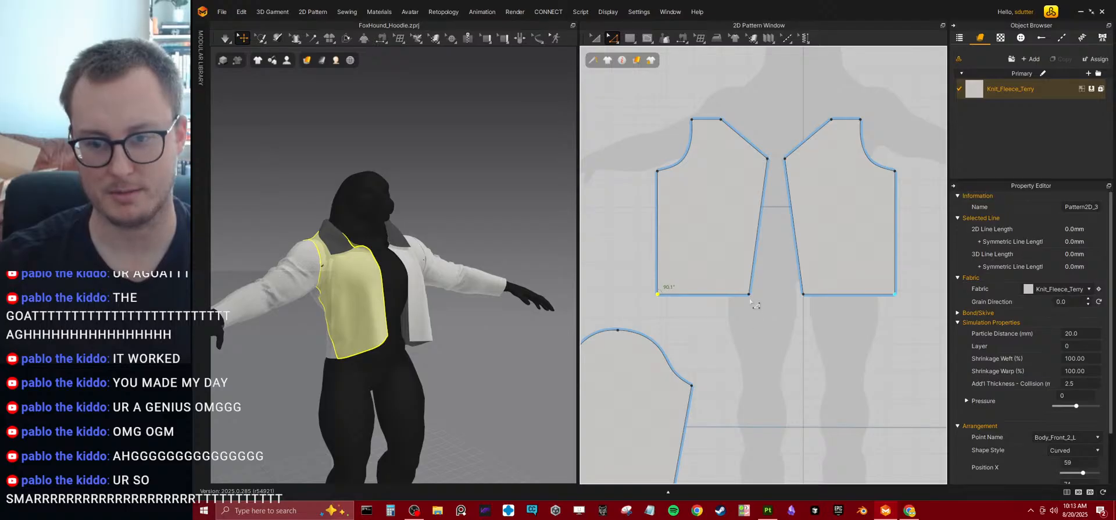
Move the front panel's centre hem corner down and toward the opening, and simulate the new hem shape.
{"action": "left_click_drag", "start_coordinate": [750, 296], "coordinate": [764, 313]}
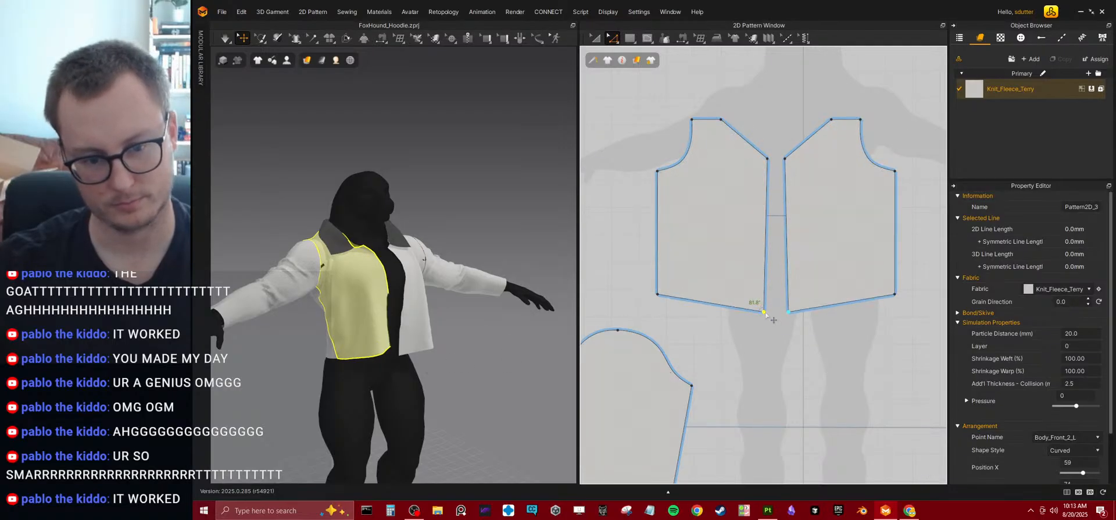
{"action": "key", "text": "space"}
{"action": "right_click_drag", "start_coordinate": [443, 344], "coordinate": [375, 348]}
{"action": "left_click_drag", "start_coordinate": [375, 349], "coordinate": [364, 336]}
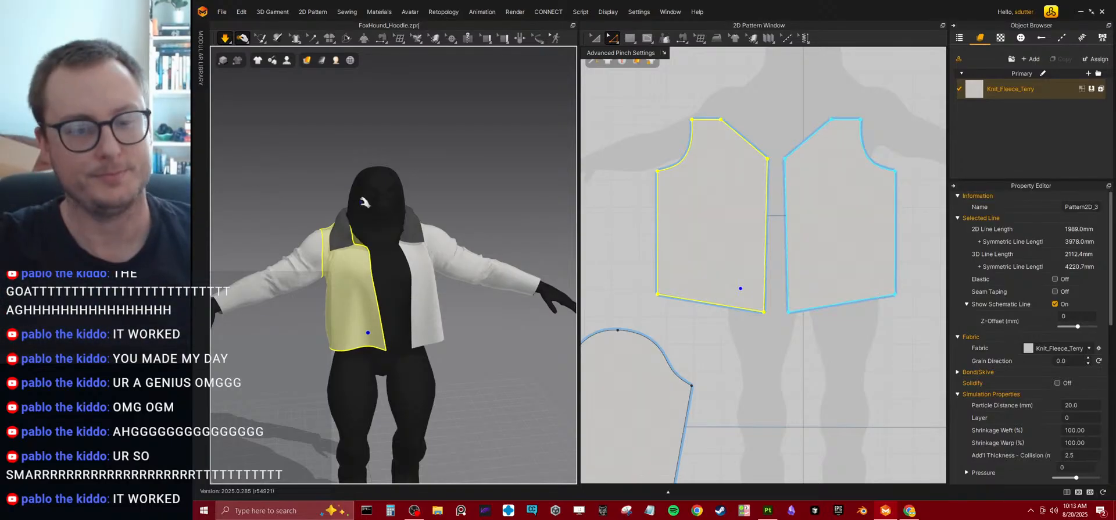
{"action": "scroll", "coordinate": [426, 236], "scroll_direction": "up", "scroll_amount": 6}
{"action": "scroll", "coordinate": [458, 162], "scroll_direction": "down", "scroll_amount": 6}
{"action": "right_click_drag", "start_coordinate": [366, 224], "coordinate": [418, 216]}
{"action": "right_click_drag", "start_coordinate": [465, 238], "coordinate": [298, 244]}
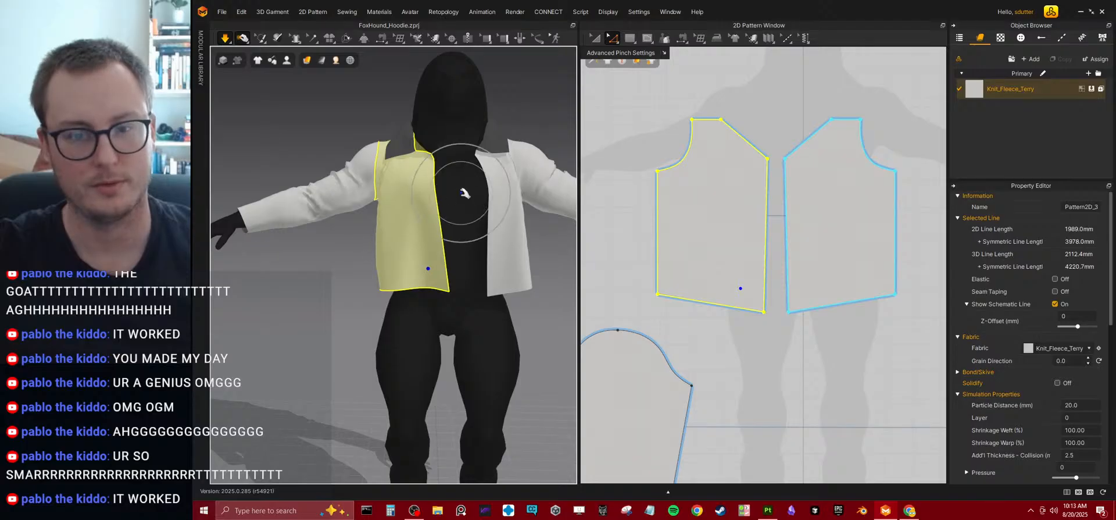
{"action": "right_click_drag", "start_coordinate": [464, 193], "coordinate": [523, 195]}
Draw a narrow vertical rectangular strip about 654 mm tall beside the front panels.
{"action": "scroll", "coordinate": [743, 210], "scroll_direction": "down", "scroll_amount": 4}
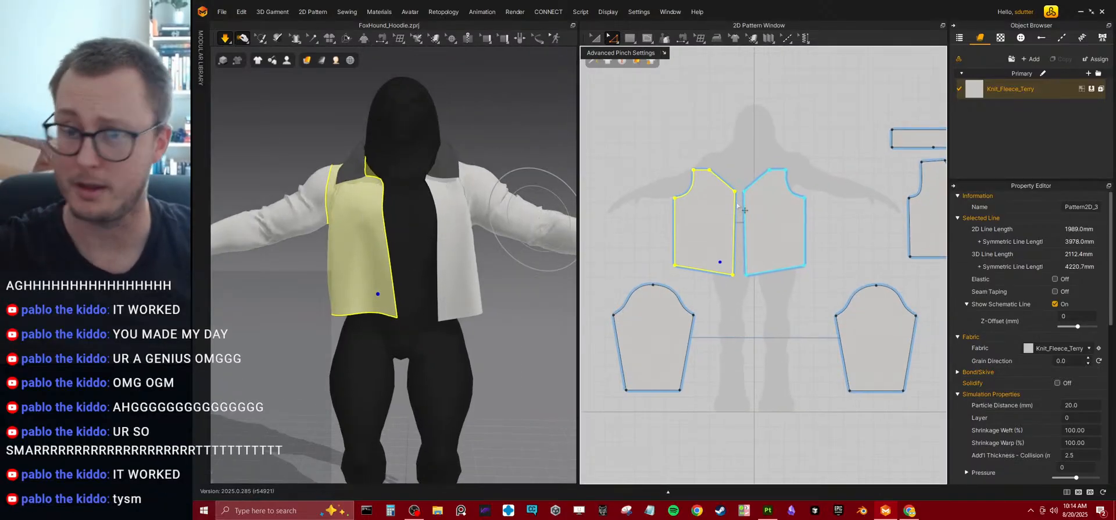
{"action": "right_click_drag", "start_coordinate": [736, 195], "coordinate": [730, 233]}
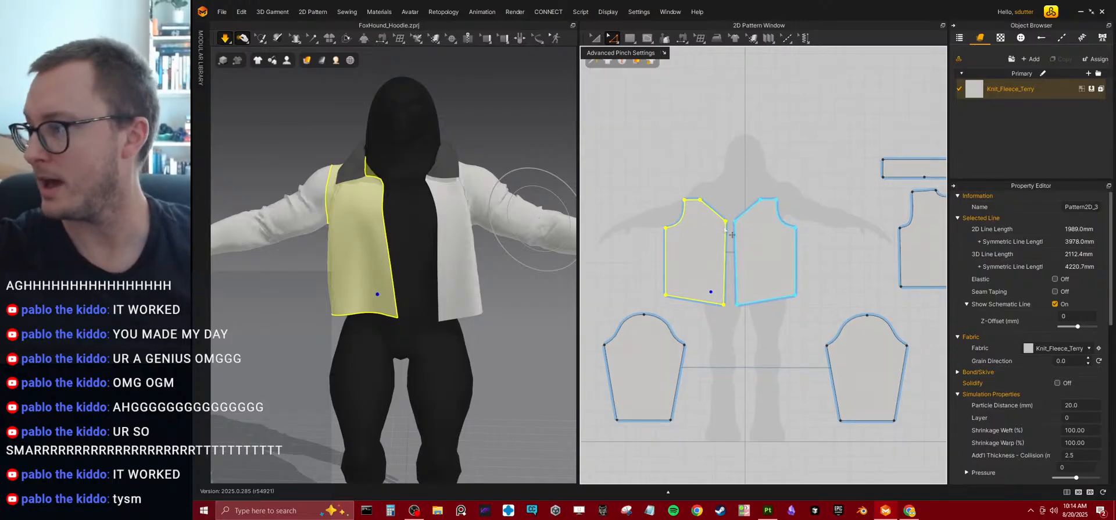
{"action": "scroll", "coordinate": [740, 178], "scroll_direction": "up", "scroll_amount": 2}
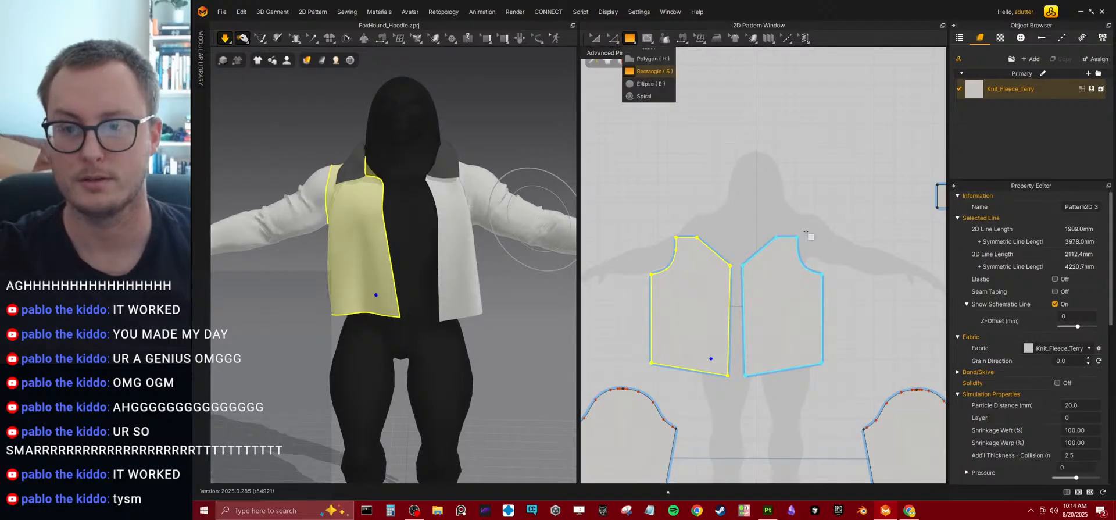
{"action": "right_click_drag", "start_coordinate": [823, 277], "coordinate": [766, 255]}
{"action": "left_click_drag", "start_coordinate": [786, 215], "coordinate": [804, 343]}
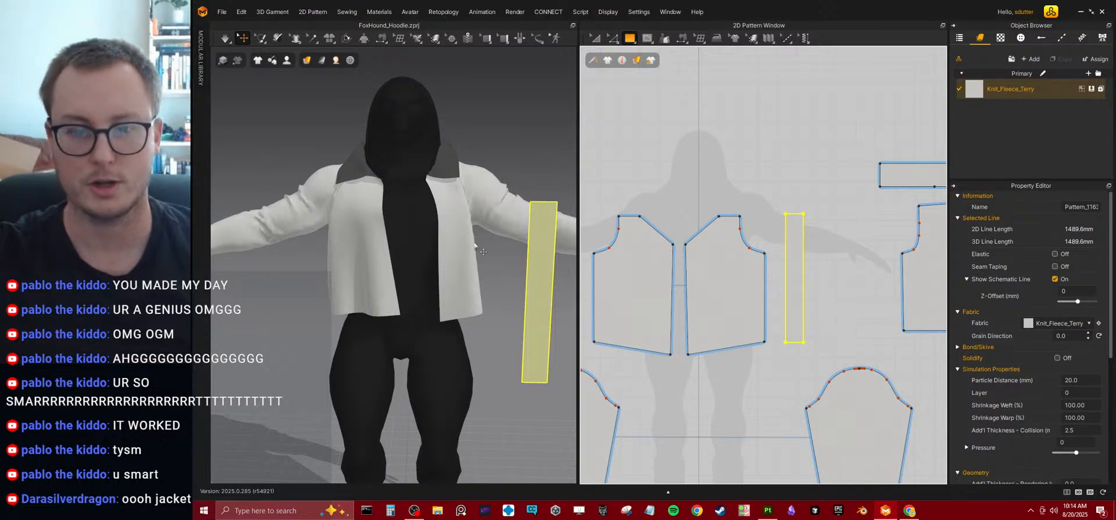
Sew the strip's outer long edge to the adjacent front panel's centre edge and simulate the seam.
{"action": "left_click", "coordinate": [382, 39]}
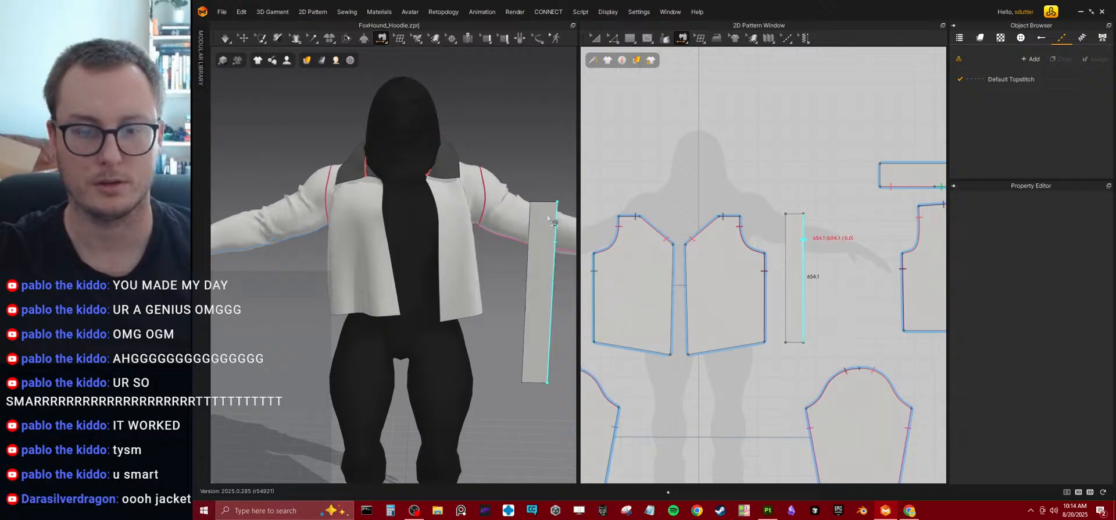
{"action": "left_click", "coordinate": [556, 236]}
{"action": "left_click", "coordinate": [444, 206]}
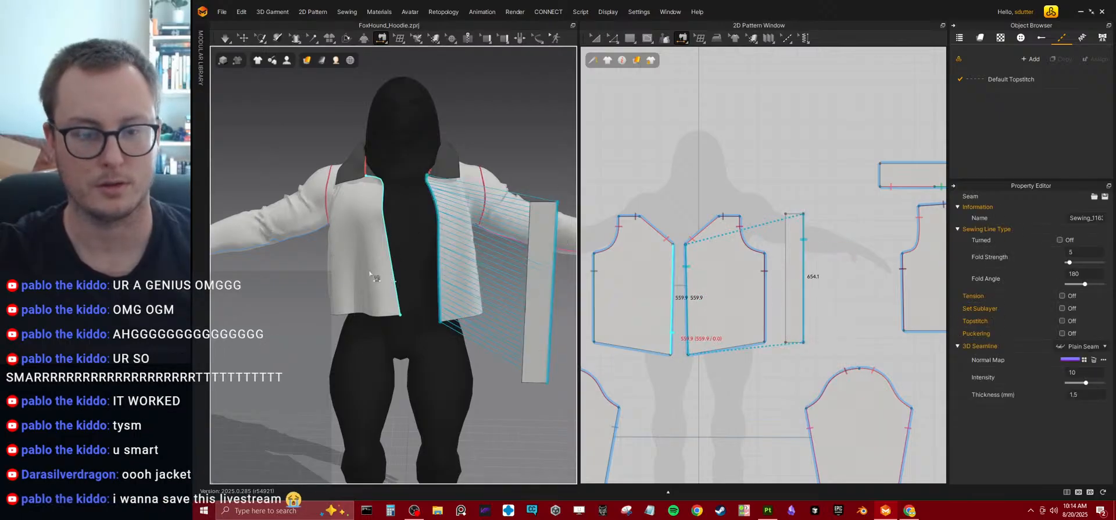
{"action": "key", "text": "space"}
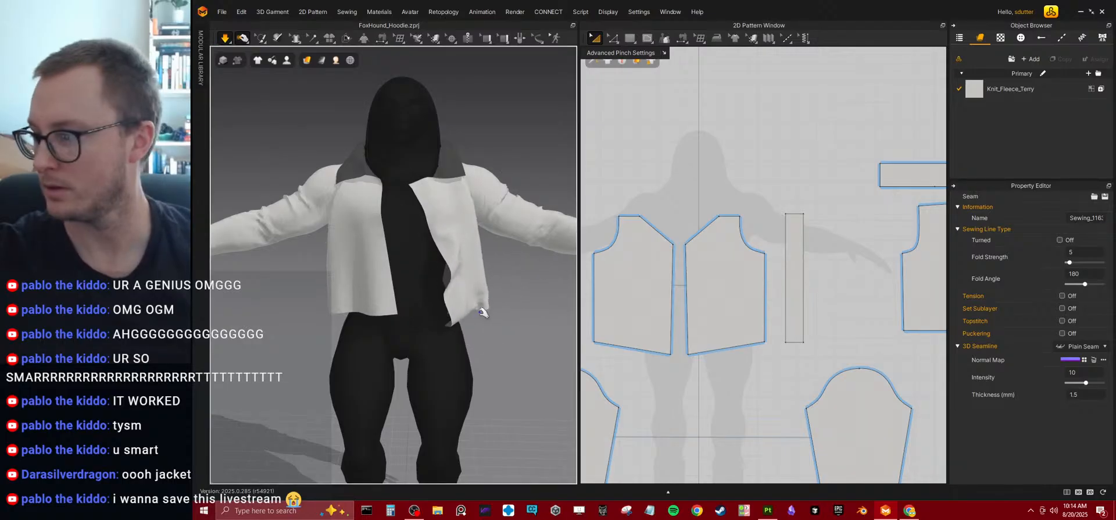
Select the sewn placket strip, narrow its width in the pattern, and simulate it again.
{"action": "right_click_drag", "start_coordinate": [486, 300], "coordinate": [404, 280]}
{"action": "left_click", "coordinate": [401, 280]}
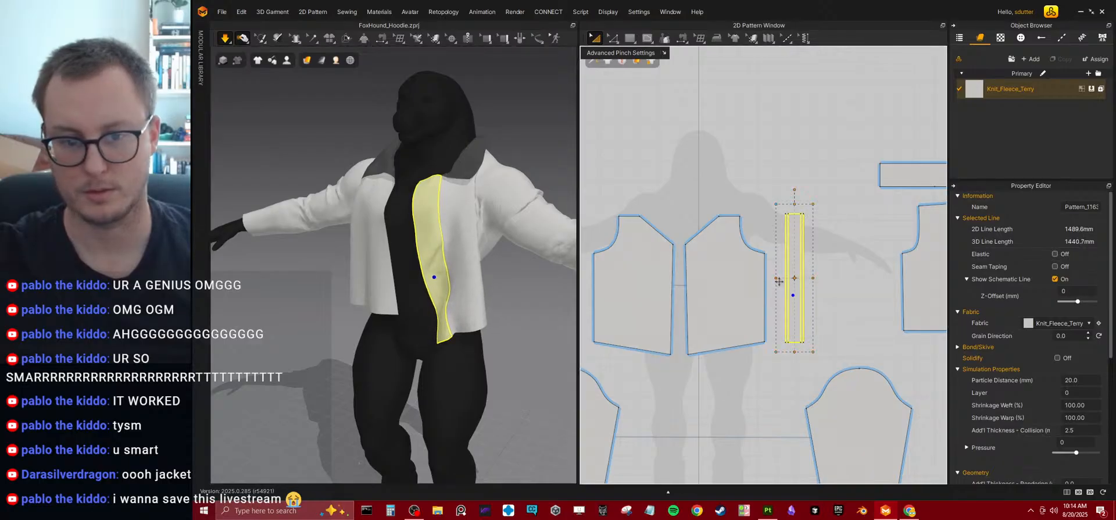
{"action": "left_click_drag", "start_coordinate": [780, 282], "coordinate": [781, 282]}
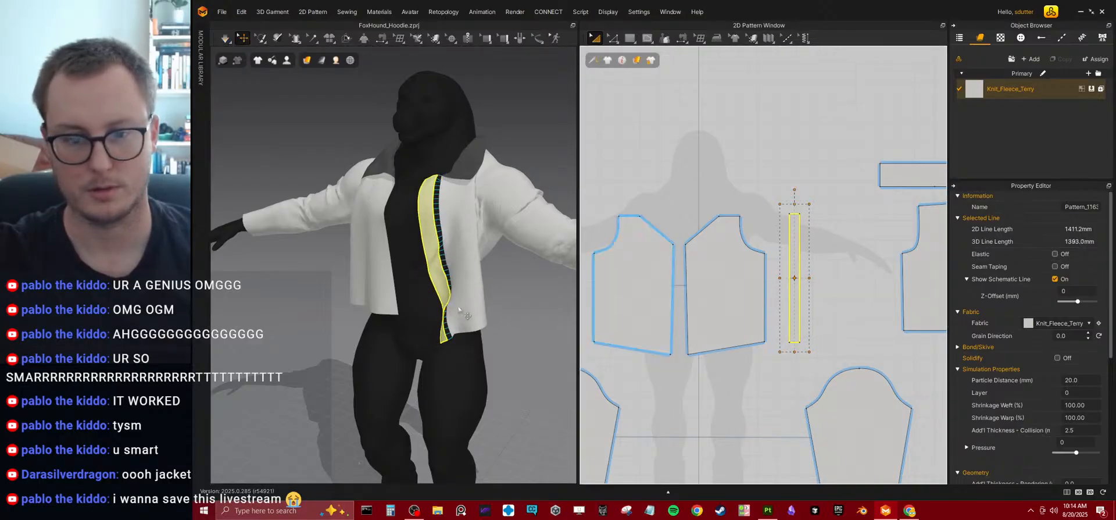
{"action": "right_click_drag", "start_coordinate": [409, 291], "coordinate": [445, 287]}
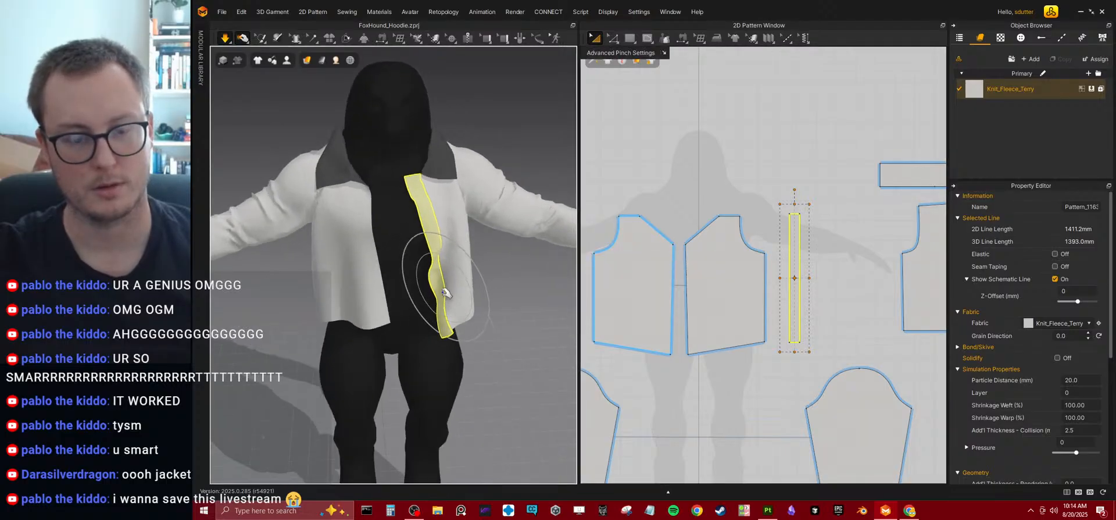
Pull the front panel and its narrowed strip across the chest to overlap the opposite front panel.
{"action": "left_click", "coordinate": [401, 216]}
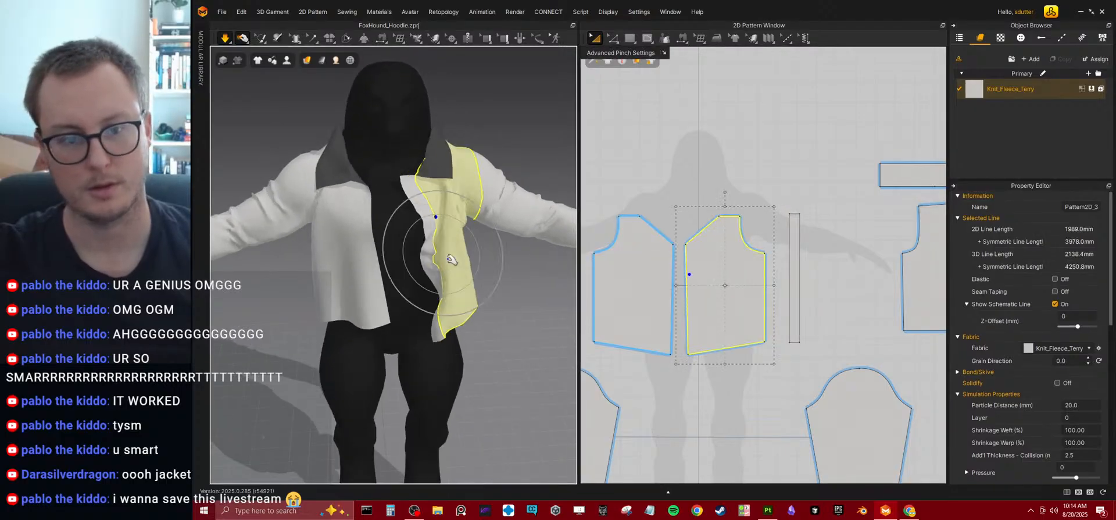
{"action": "right_click_drag", "start_coordinate": [470, 282], "coordinate": [407, 251]}
{"action": "left_click", "coordinate": [401, 249]}
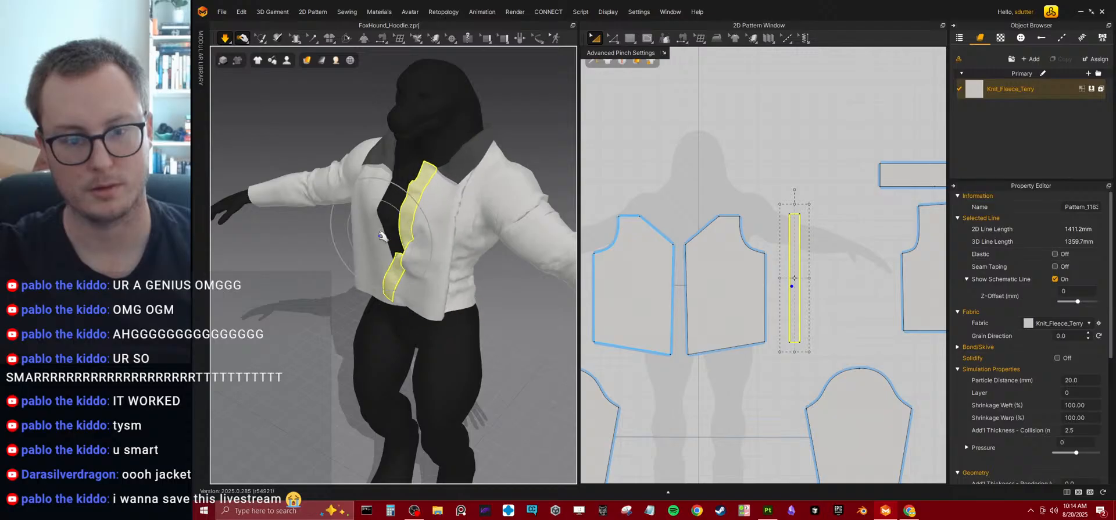
{"action": "right_click_drag", "start_coordinate": [392, 303], "coordinate": [395, 307]}
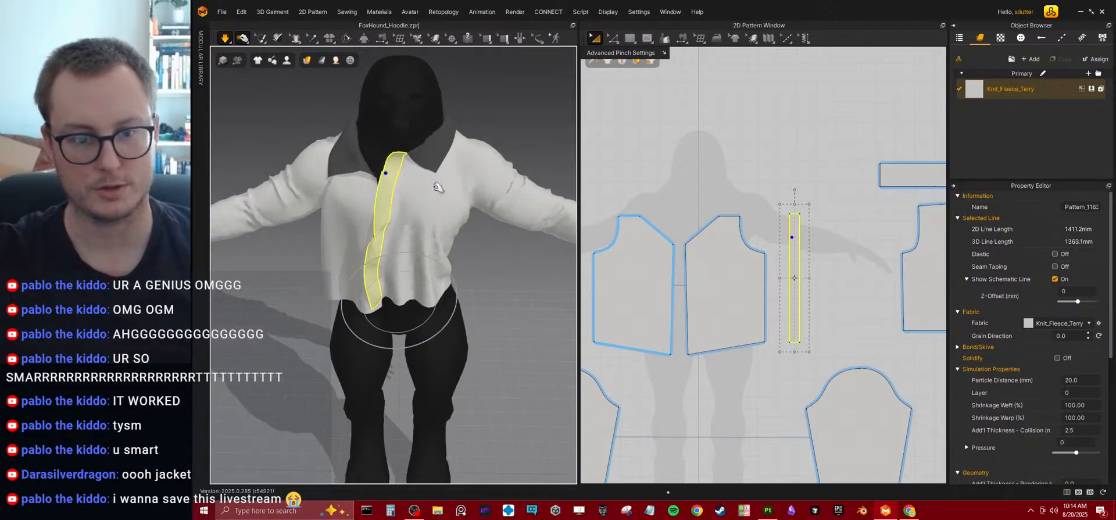
Narrow both front panels by shifting their centre edges away from the opening.
{"action": "middle_click_drag", "start_coordinate": [700, 301], "coordinate": [739, 299]}
{"action": "key", "text": "z"}
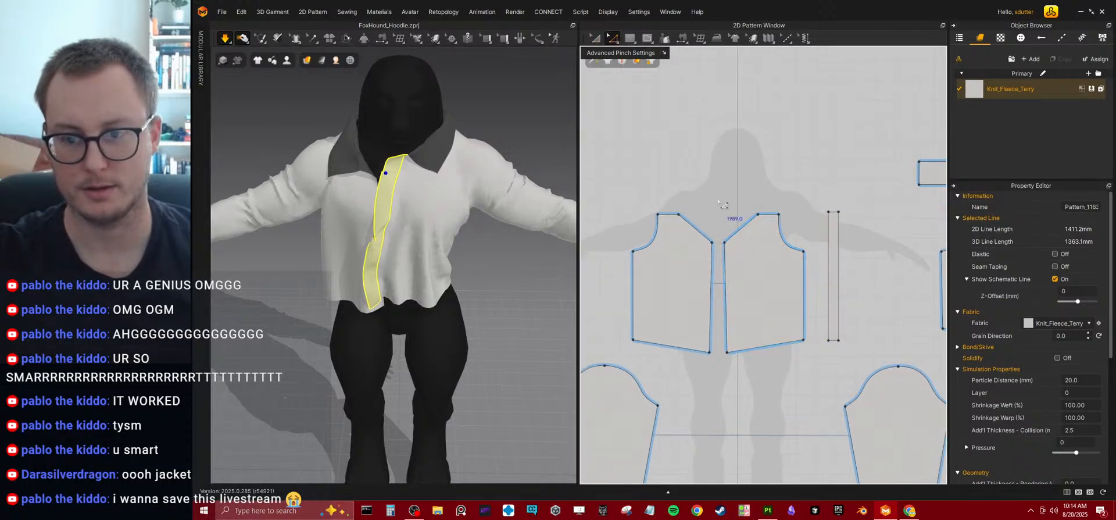
{"action": "left_click", "coordinate": [710, 276]}
{"action": "left_click", "coordinate": [710, 277]}
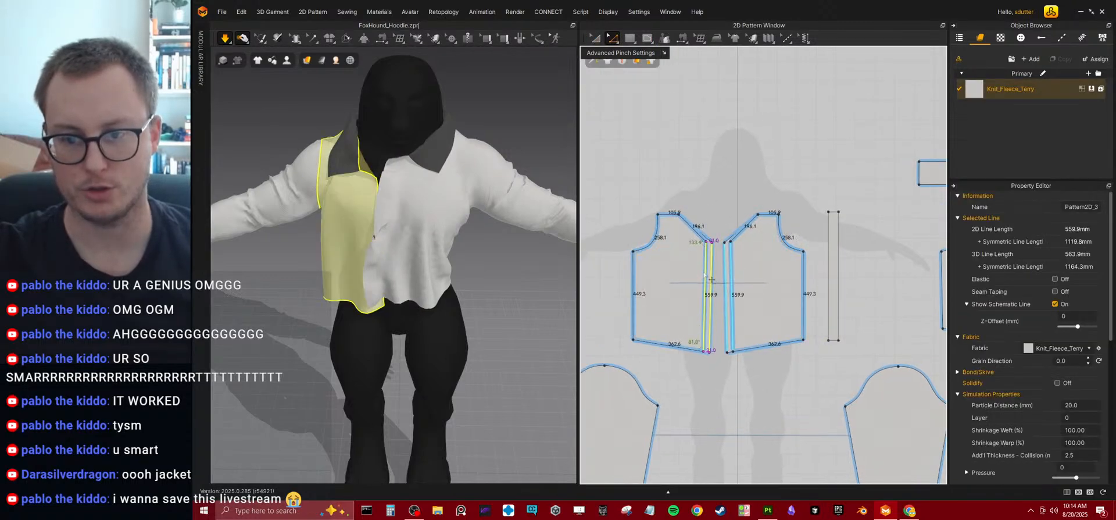
{"action": "left_click_drag", "start_coordinate": [705, 275], "coordinate": [707, 278]}
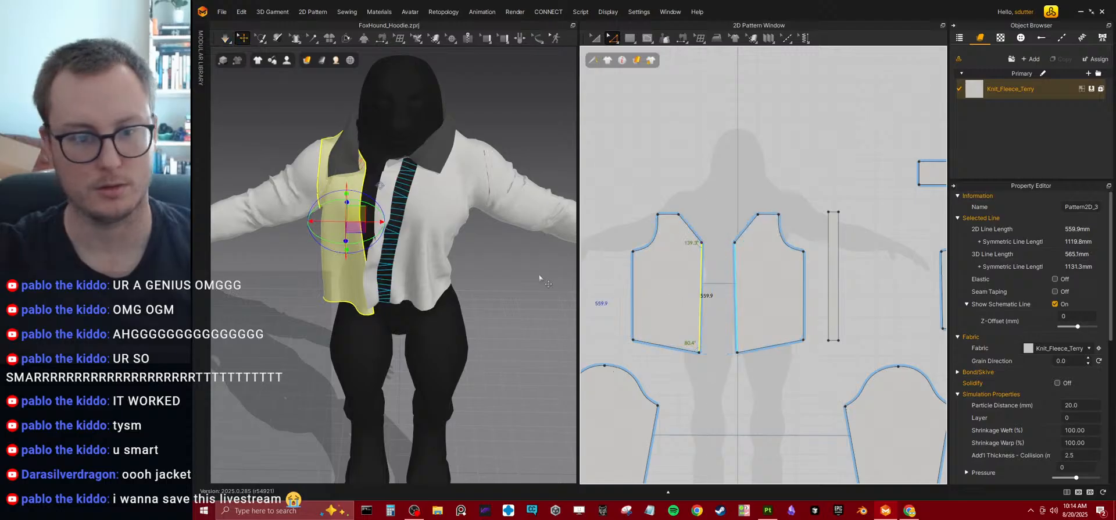
Simulate the narrowed front panels and pull them toward each other across the chest.
{"action": "left_click", "coordinate": [436, 249]}
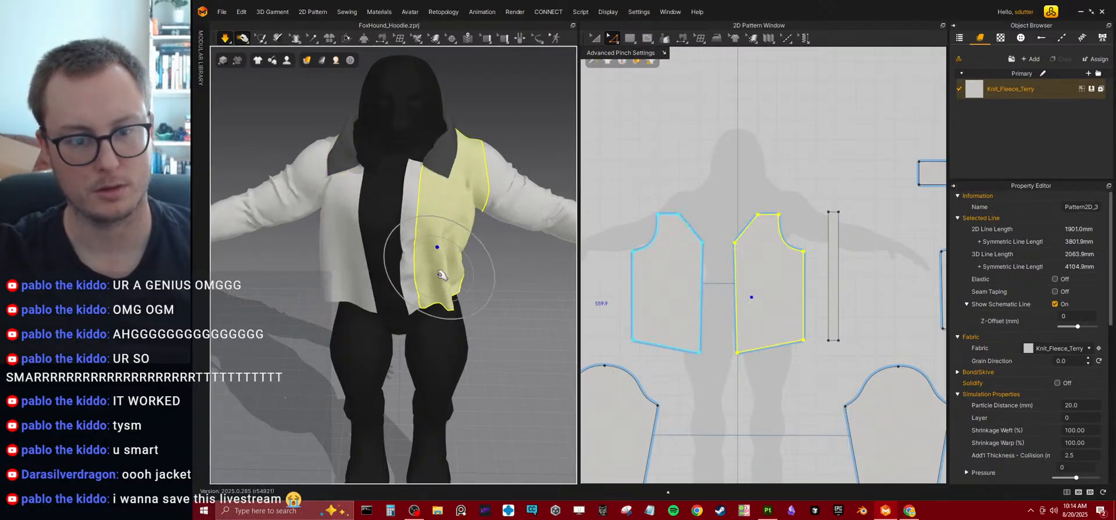
{"action": "left_click", "coordinate": [375, 216]}
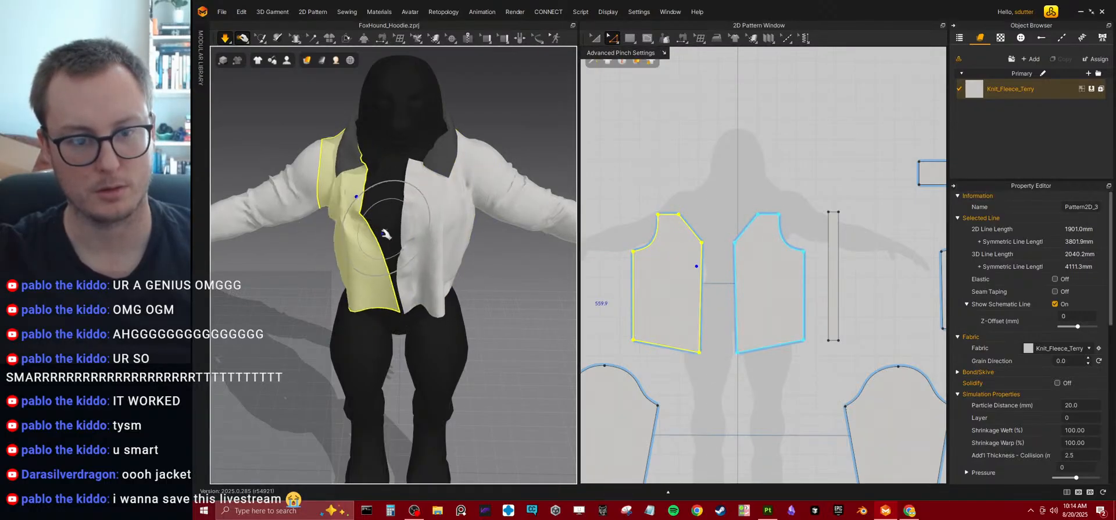
{"action": "right_click_drag", "start_coordinate": [390, 253], "coordinate": [366, 204]}
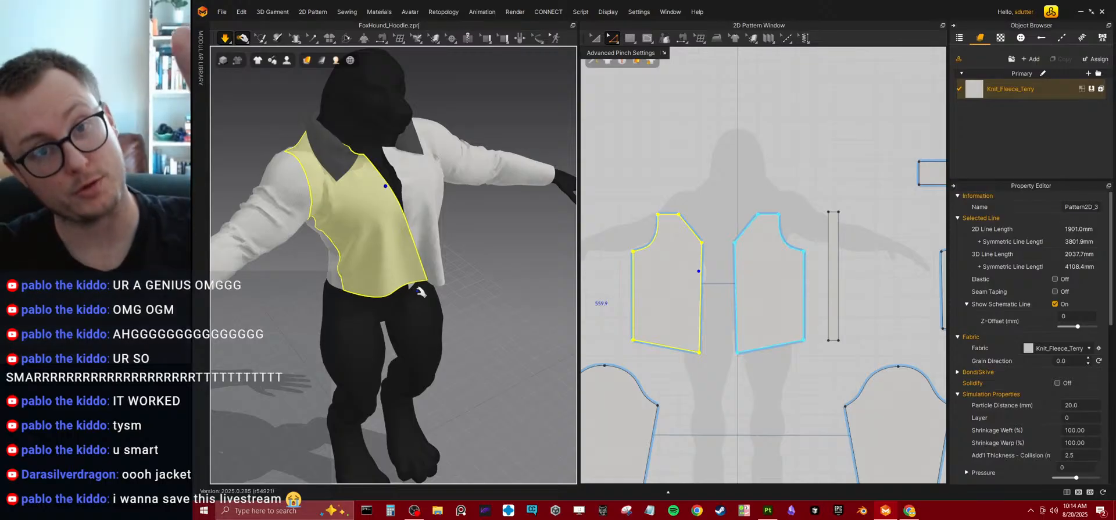
{"action": "right_click_drag", "start_coordinate": [421, 292], "coordinate": [412, 222]}
{"action": "left_click_drag", "start_coordinate": [427, 228], "coordinate": [365, 245]}
Pull the placket strip and its front panel into place at the opening and inspect the overlap.
{"action": "right_click_drag", "start_coordinate": [401, 241], "coordinate": [408, 283]}
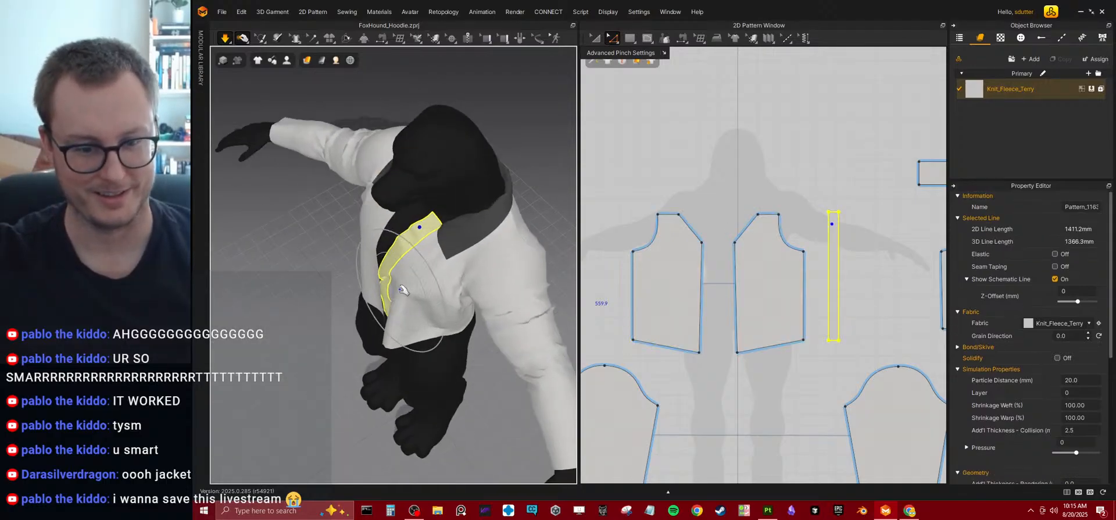
{"action": "left_click_drag", "start_coordinate": [414, 291], "coordinate": [363, 312]}
{"action": "right_click_drag", "start_coordinate": [395, 325], "coordinate": [458, 332]}
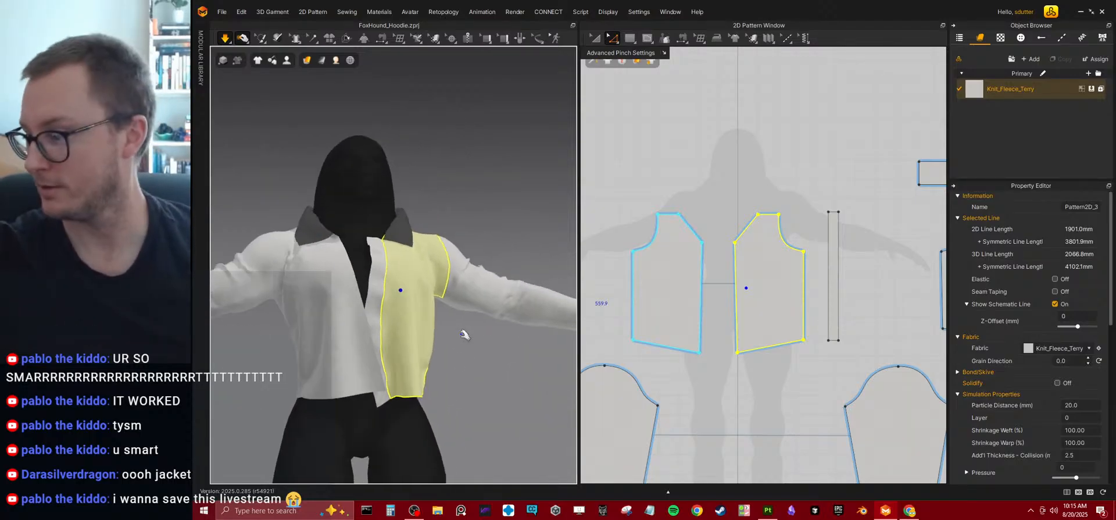
{"action": "middle_click_drag", "start_coordinate": [415, 294], "coordinate": [445, 197]}
{"action": "right_click_drag", "start_coordinate": [378, 252], "coordinate": [465, 250]}
Offset the bottom edges of the front panels, placket strip and back panels inward as internal lines at a distance of 40 mm.
{"action": "left_click", "coordinate": [612, 43]}
{"action": "left_click", "coordinate": [718, 265]}
{"action": "left_click", "coordinate": [674, 348]}
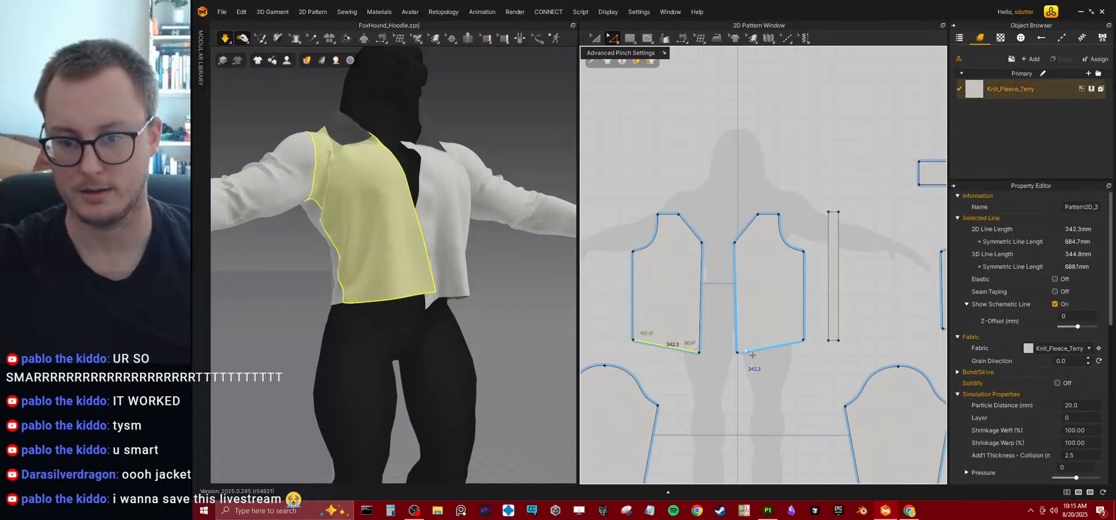
{"action": "left_click", "coordinate": [834, 340], "text": "shift"}
{"action": "middle_click_drag", "start_coordinate": [835, 343], "coordinate": [656, 308]}
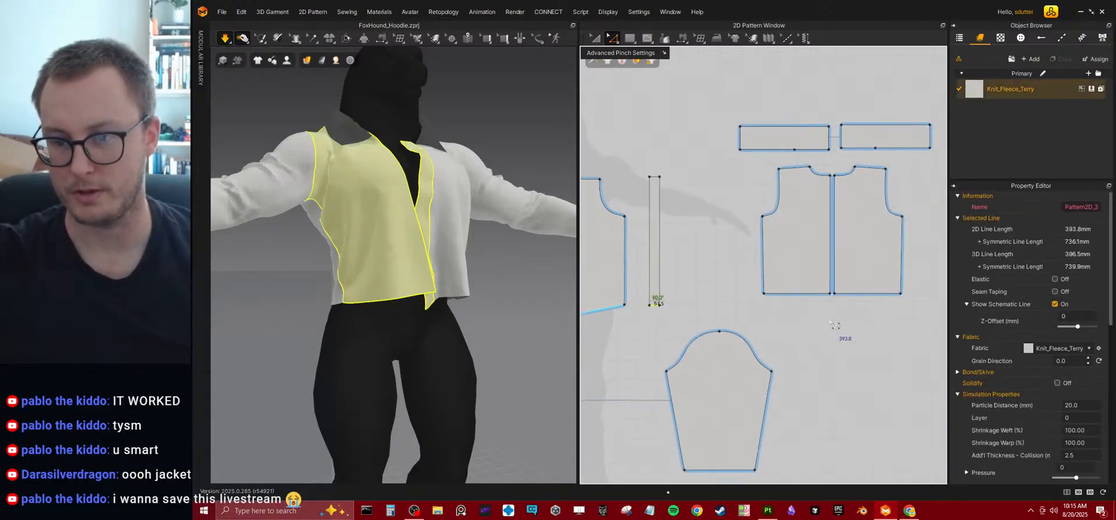
{"action": "left_click", "coordinate": [806, 294], "text": "shift"}
{"action": "right_click", "coordinate": [806, 295]}
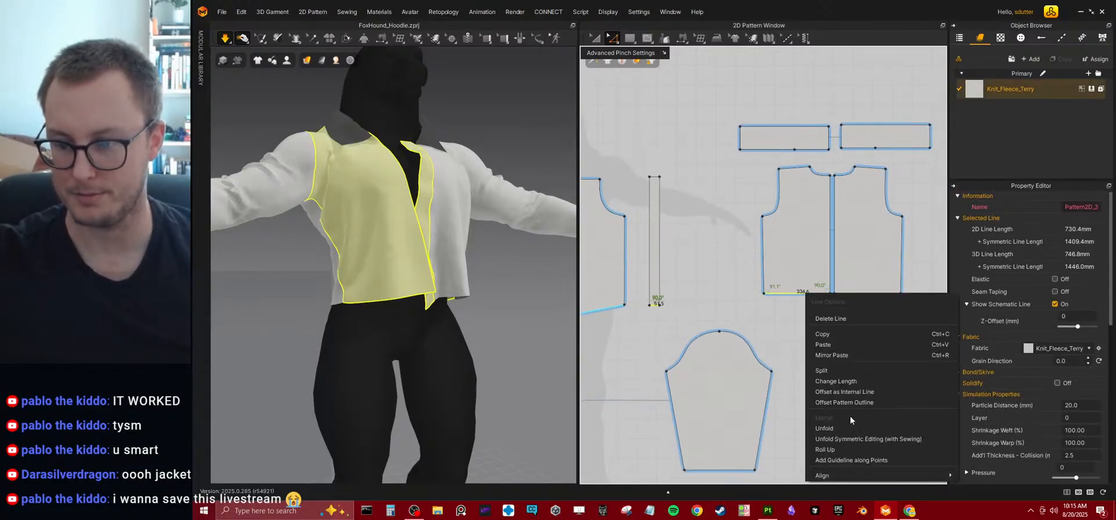
{"action": "left_click", "coordinate": [850, 392]}
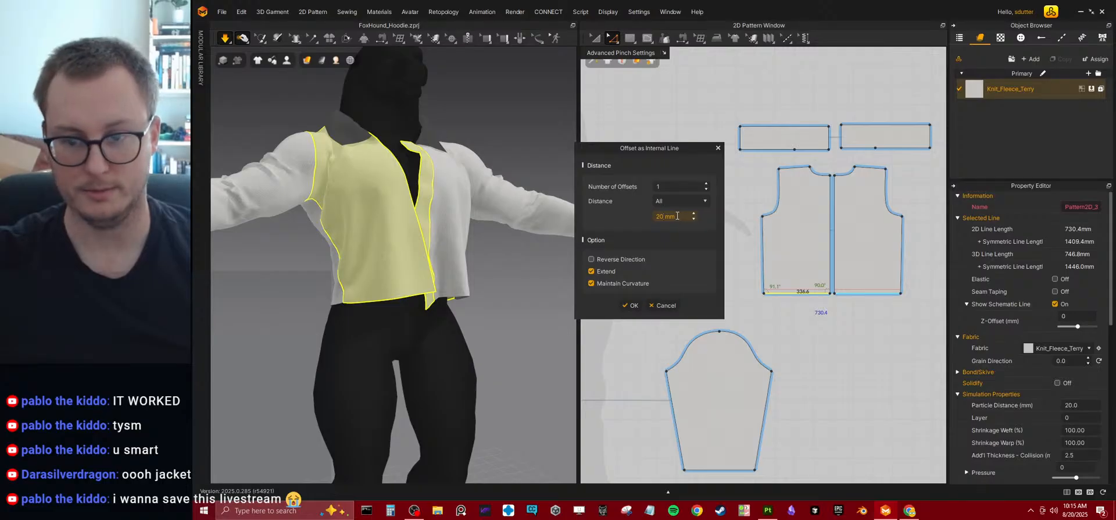
{"action": "type", "text": "30"}
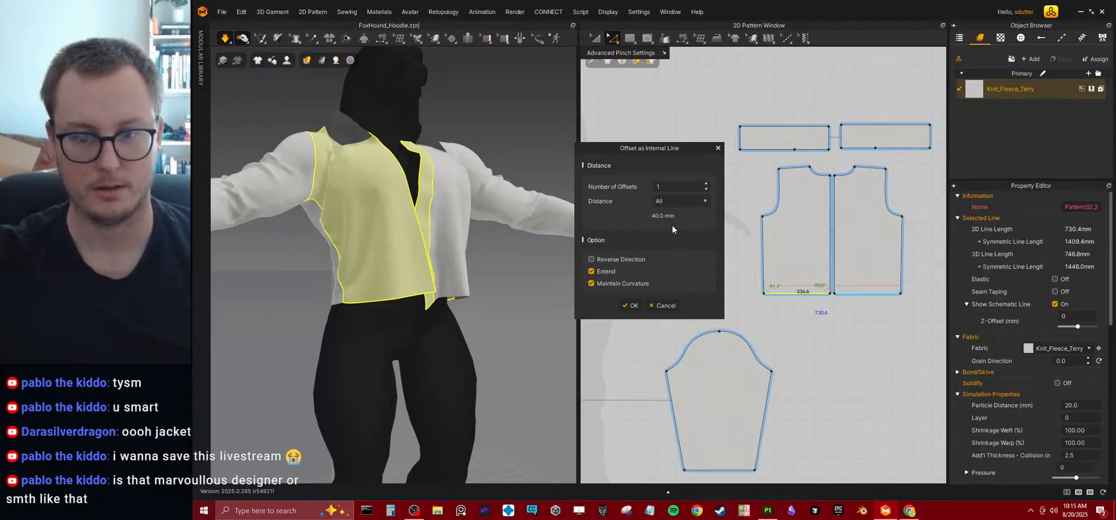
{"action": "left_click", "coordinate": [632, 305]}
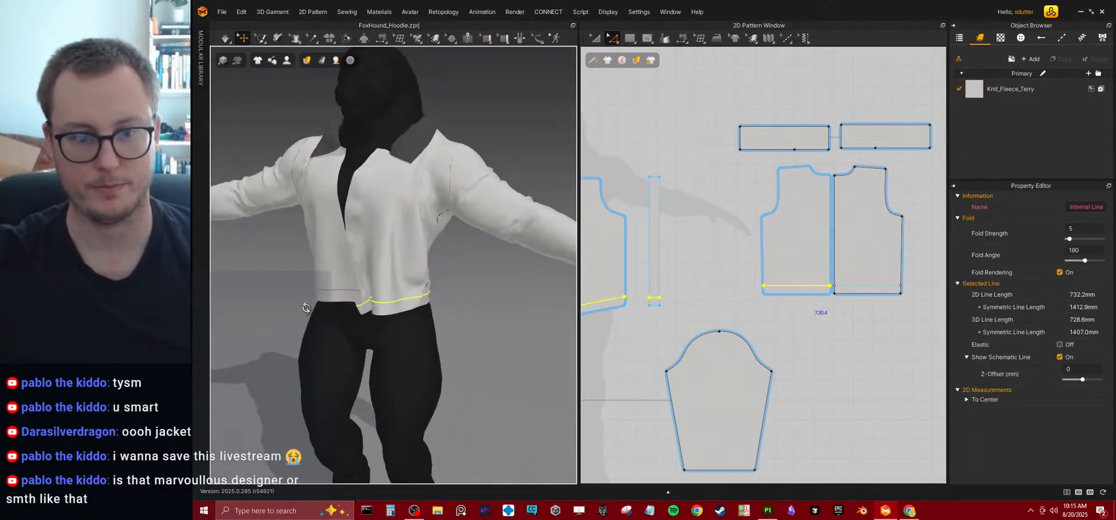
Delete the internal offset line near the bottom of the placket strip.
{"action": "left_click", "coordinate": [594, 38]}
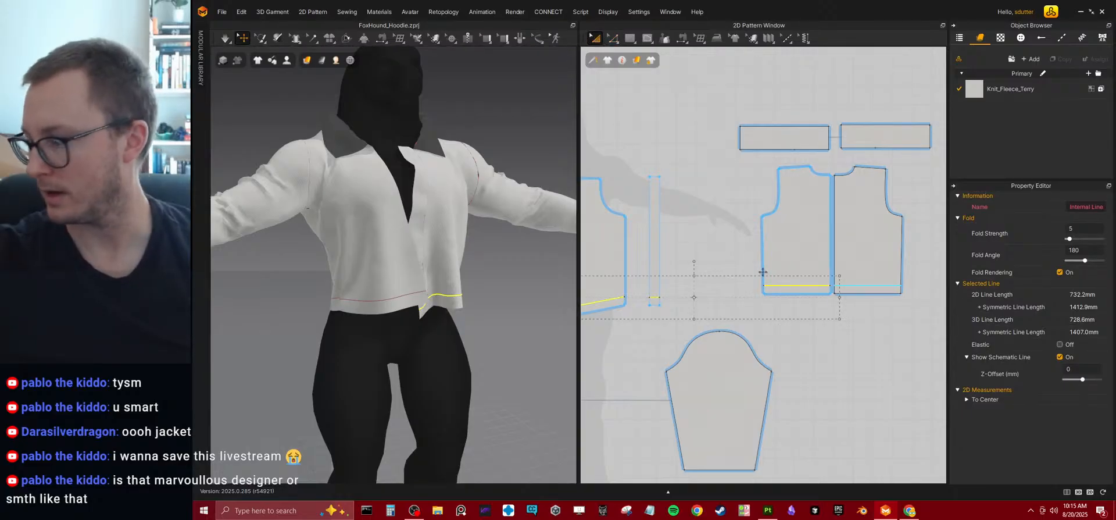
{"action": "left_click", "coordinate": [676, 289]}
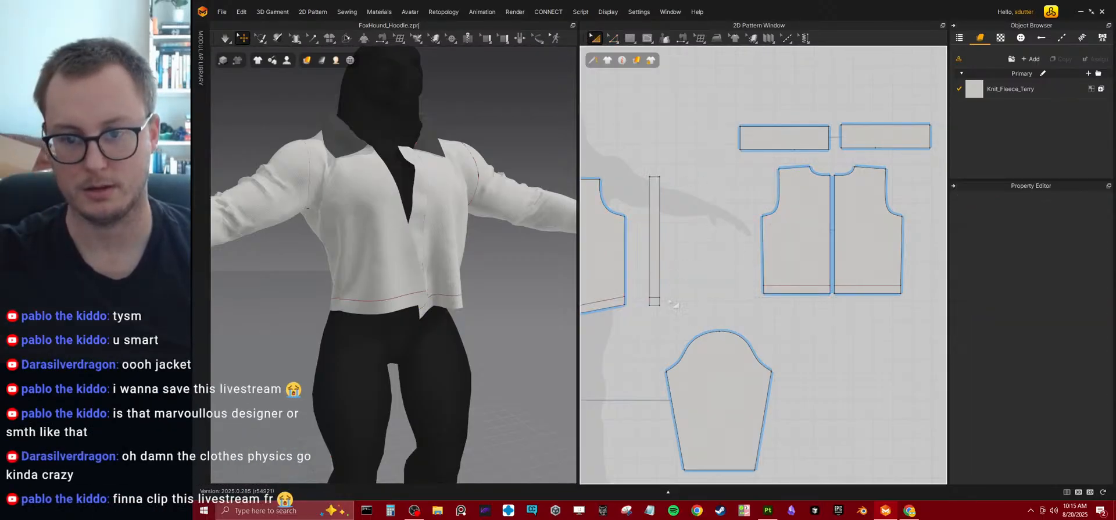
{"action": "left_click", "coordinate": [612, 38]}
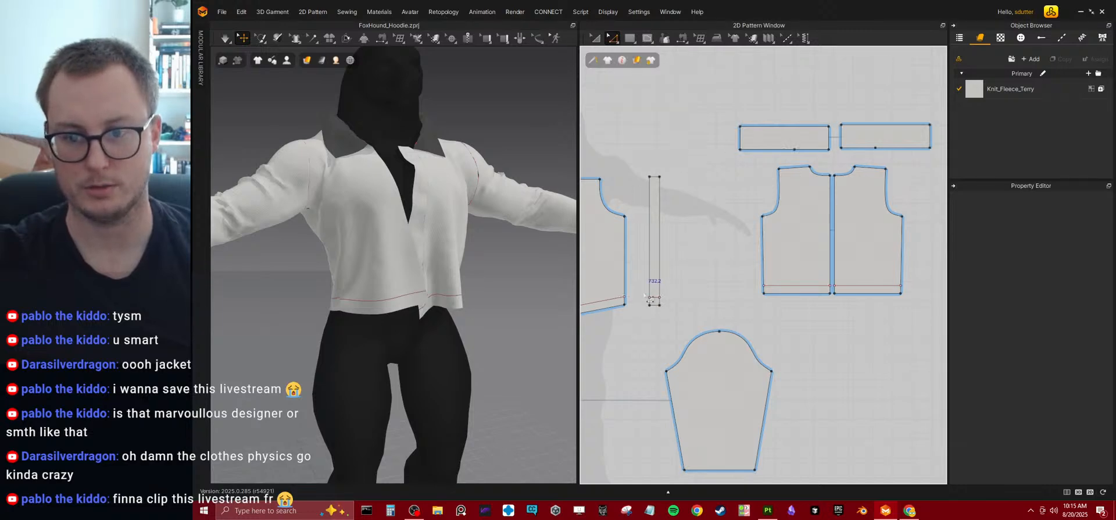
{"action": "left_click", "coordinate": [652, 297]}
{"action": "key", "text": "Delete"}
Select the hem offset lines on the back and front panels.
{"action": "left_click", "coordinate": [788, 285]}
{"action": "middle_click_drag", "start_coordinate": [605, 307], "coordinate": [722, 271]}
{"action": "left_click", "coordinate": [723, 270], "text": "shift"}
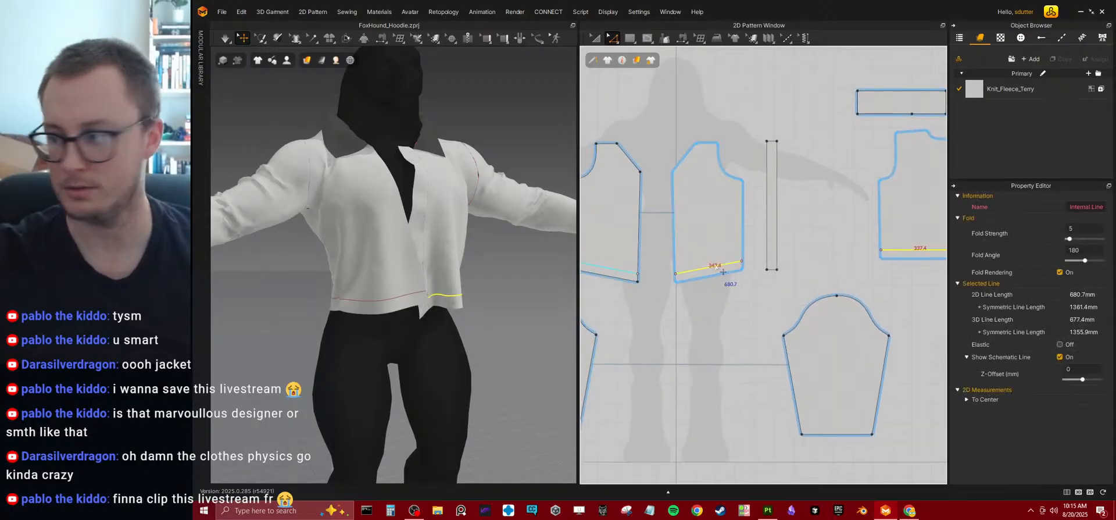
Try splitting the selected hem offset line into two lines, and undo the split.
{"action": "right_click", "coordinate": [715, 266]}
{"action": "left_click", "coordinate": [731, 341]}
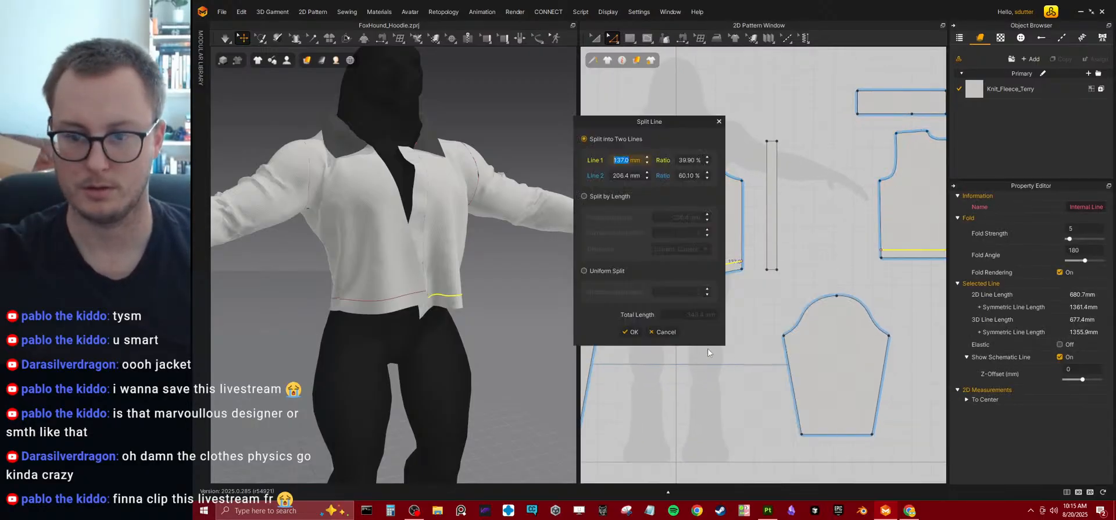
{"action": "left_click", "coordinate": [631, 332]}
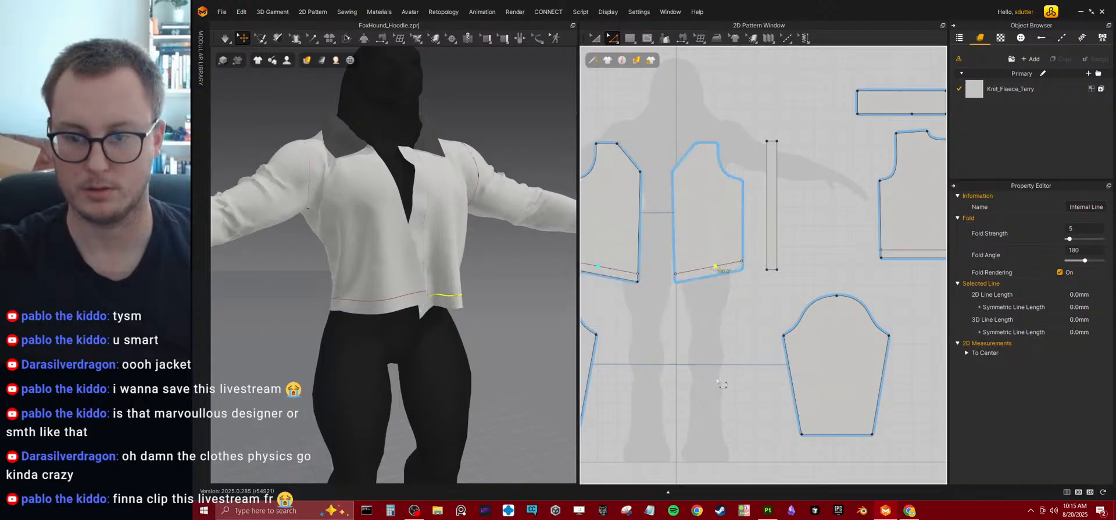
{"action": "key", "text": "ctrl+z"}
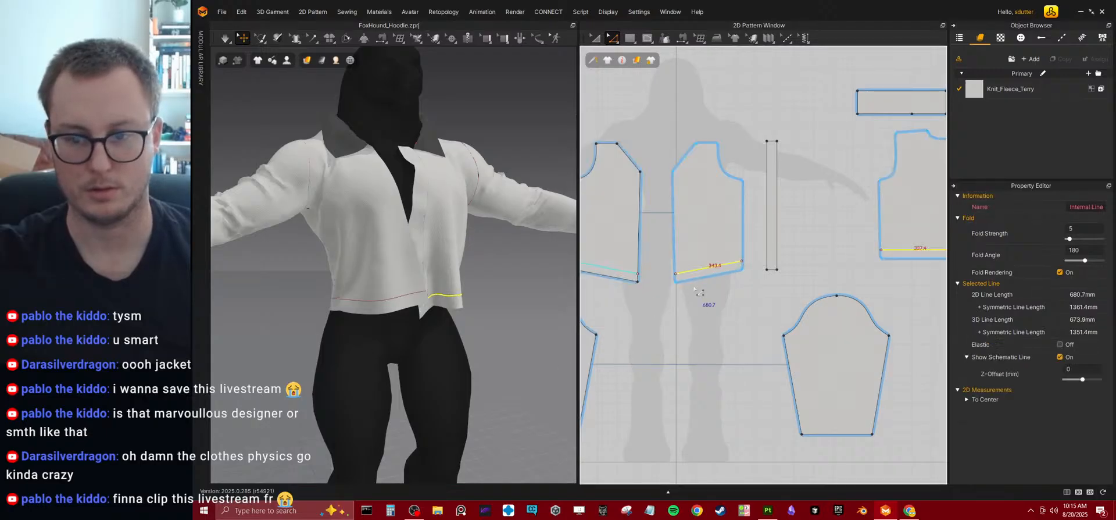
Cut and sew the front and back panels along the hem offset lines, and start the simulation.
{"action": "right_click", "coordinate": [695, 270]}
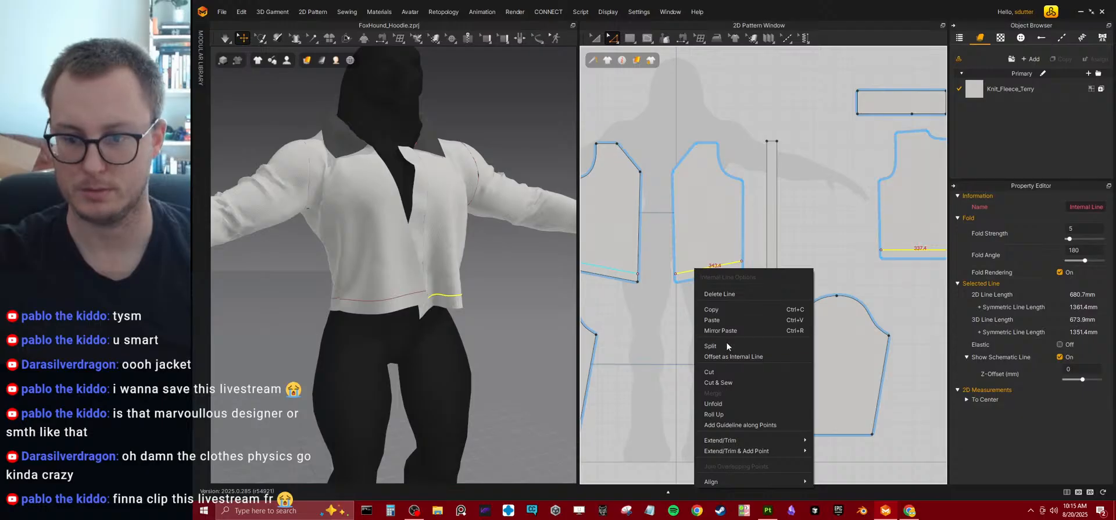
{"action": "left_click", "coordinate": [724, 378]}
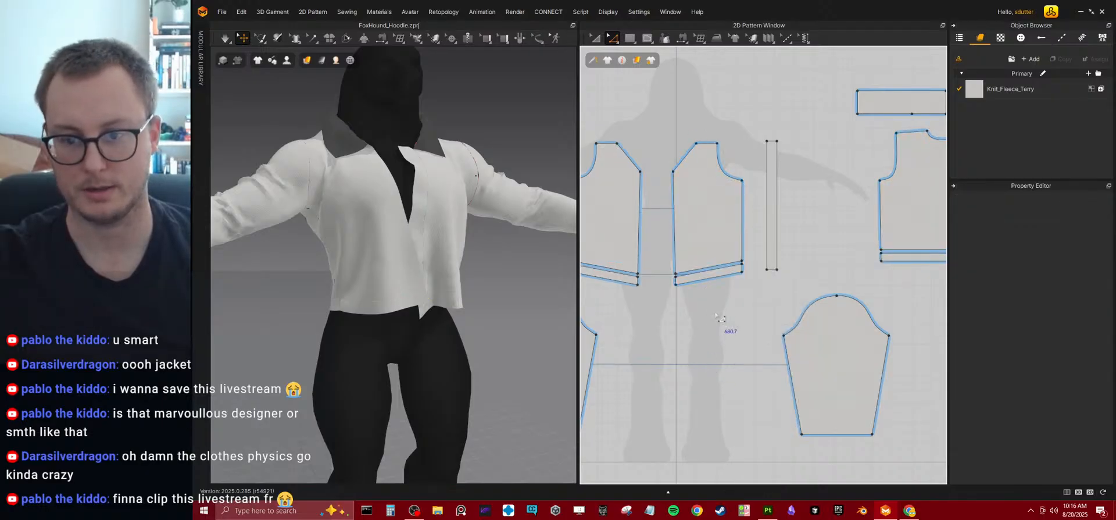
{"action": "key", "text": "space"}
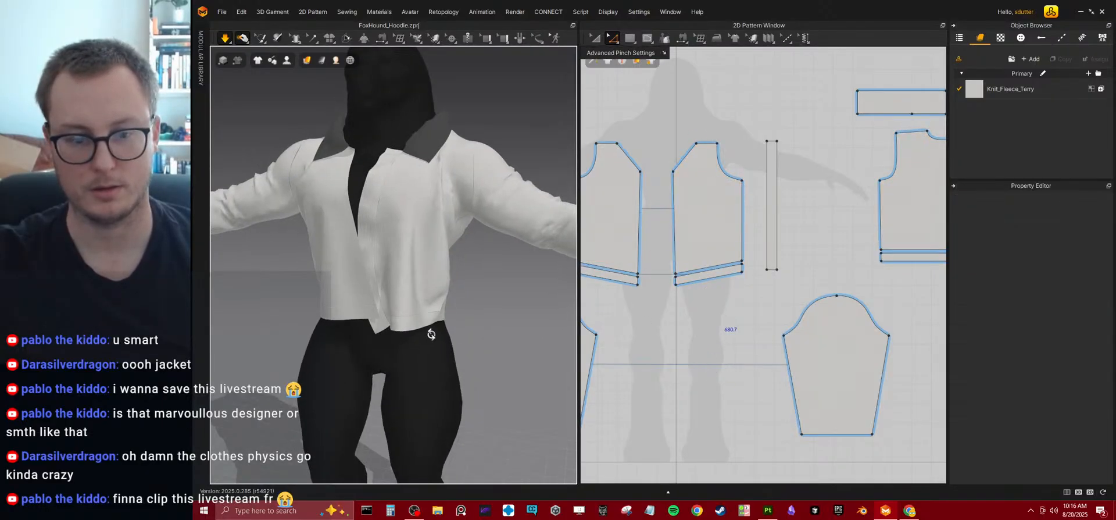
Pull the simulated front panels around the opening and inspect how the separate hem bands drape.
{"action": "left_click_drag", "start_coordinate": [383, 304], "coordinate": [344, 311]}
{"action": "left_click_drag", "start_coordinate": [416, 281], "coordinate": [442, 289]}
{"action": "left_click_drag", "start_coordinate": [378, 308], "coordinate": [333, 317]}
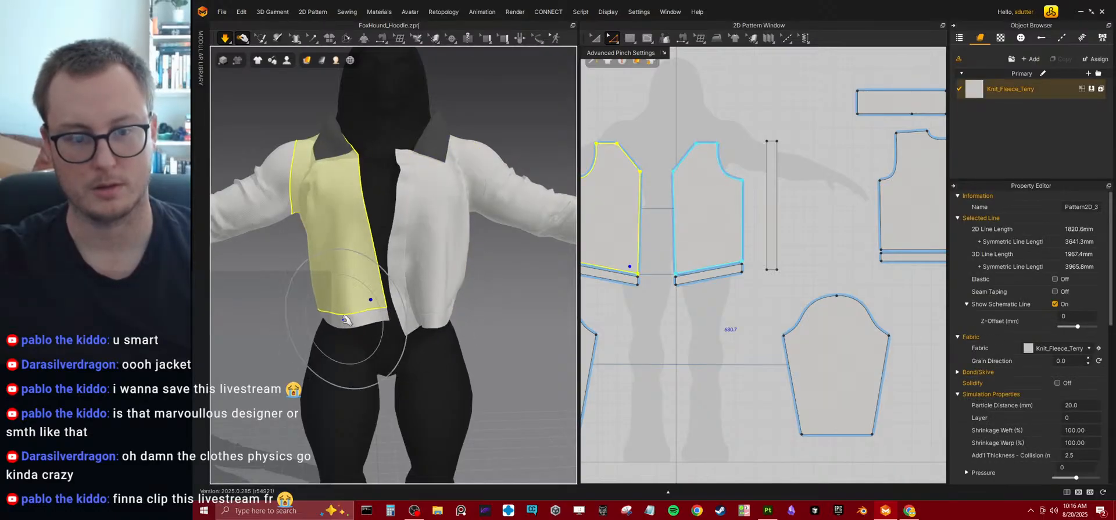
{"action": "right_click_drag", "start_coordinate": [459, 279], "coordinate": [446, 269]}
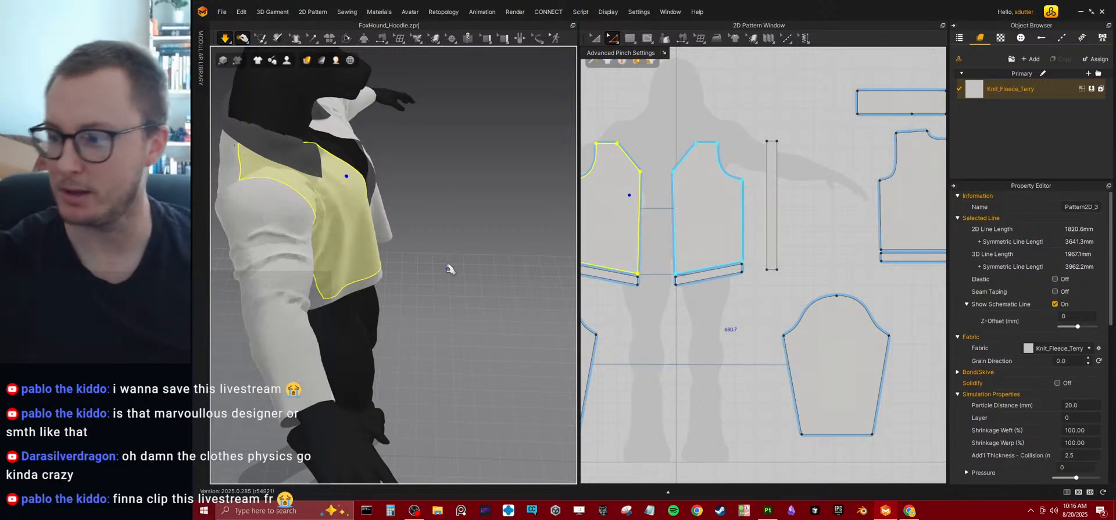
{"action": "right_click_drag", "start_coordinate": [401, 215], "coordinate": [469, 232]}
{"action": "right_click_drag", "start_coordinate": [824, 237], "coordinate": [804, 251]}
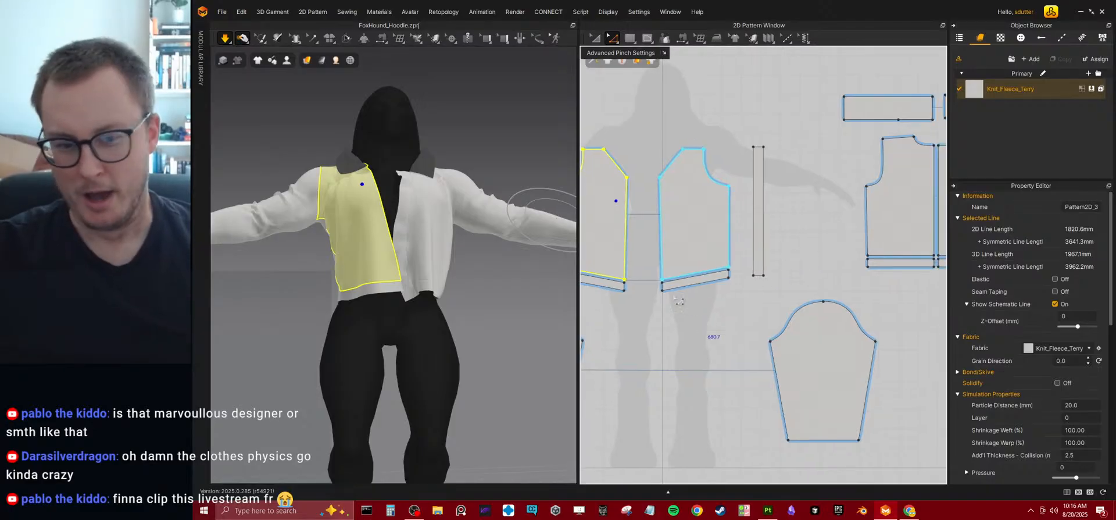
Try levelling the front panels' slanted hems by raising the centre ends of the panels and hem bands.
{"action": "scroll", "coordinate": [634, 271], "scroll_direction": "up", "scroll_amount": 3}
{"action": "left_click", "coordinate": [619, 40]}
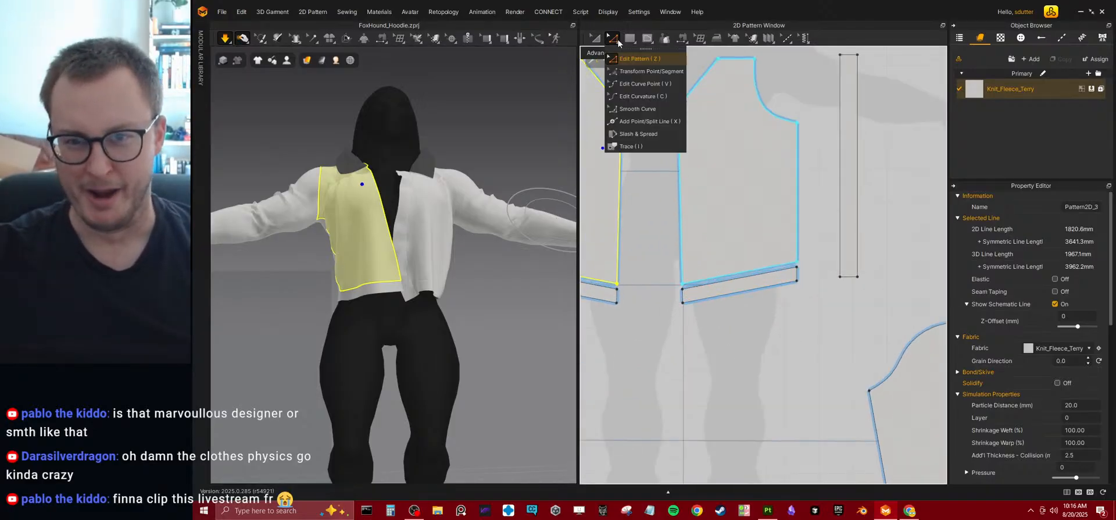
{"action": "left_click", "coordinate": [724, 353]}
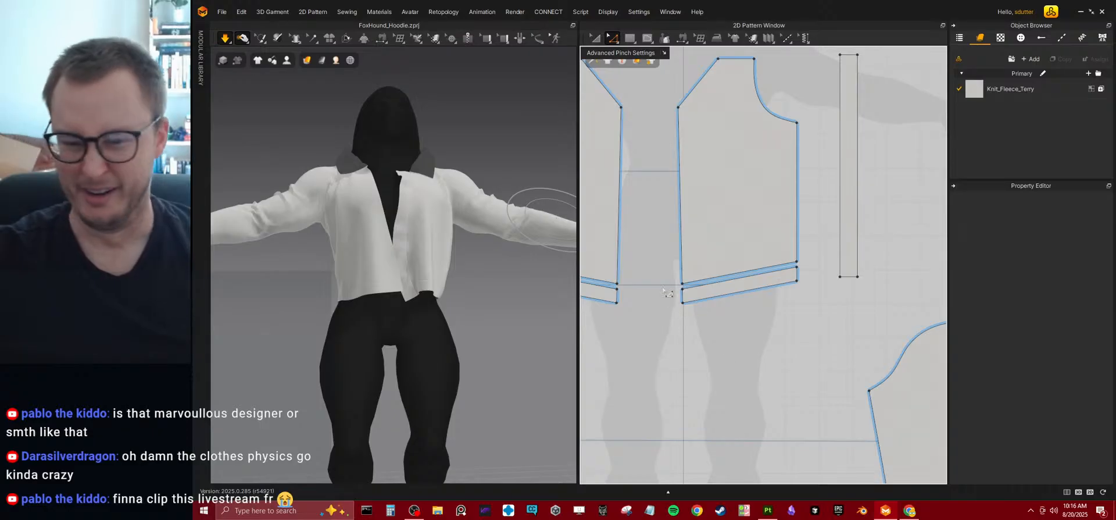
{"action": "left_click", "coordinate": [685, 293]}
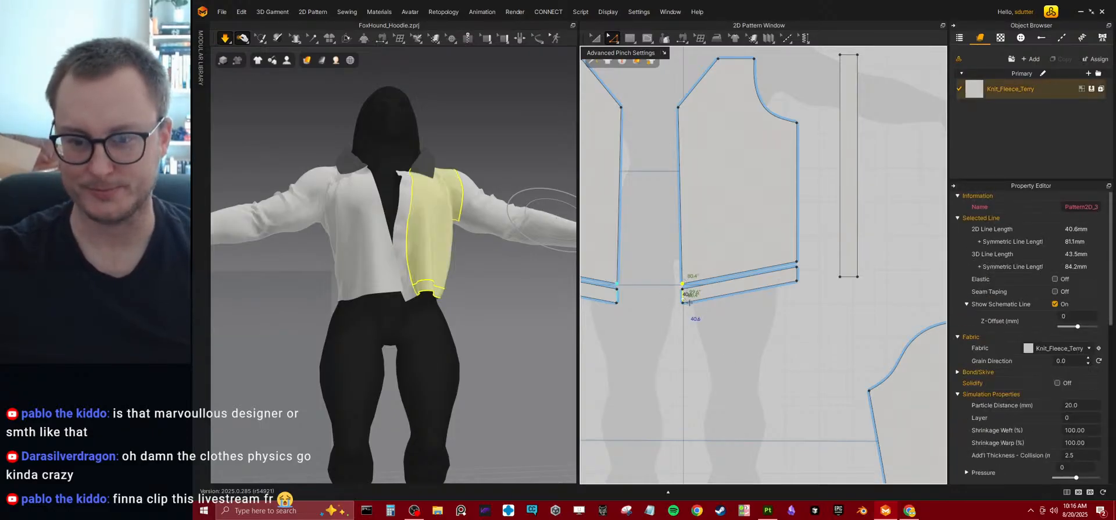
{"action": "left_click_drag", "start_coordinate": [688, 297], "coordinate": [688, 274]}
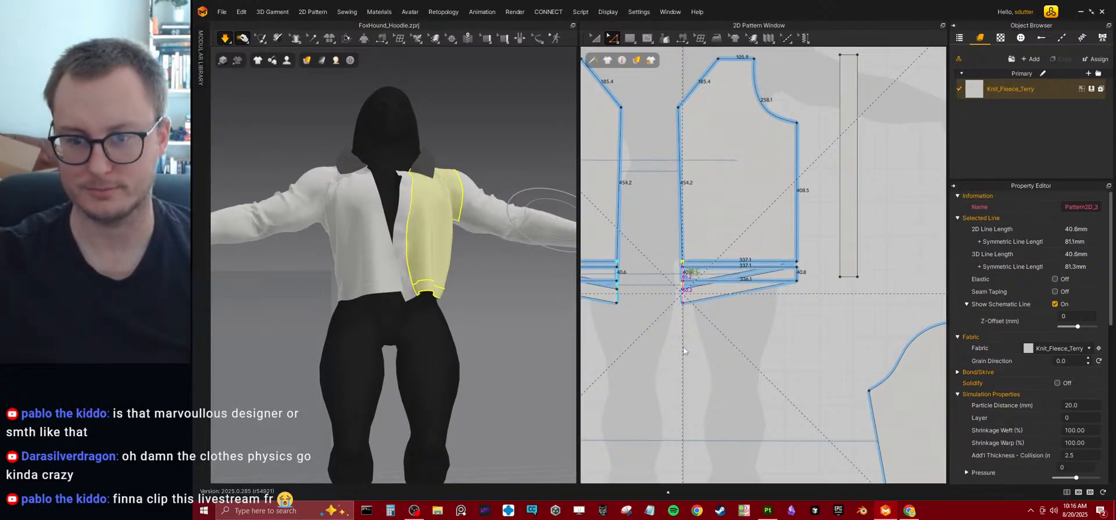
Simulate the levelled front hems, inspect them from the side, and undo the hem change.
{"action": "key", "text": "ctrl+z"}
{"action": "key", "text": "space"}
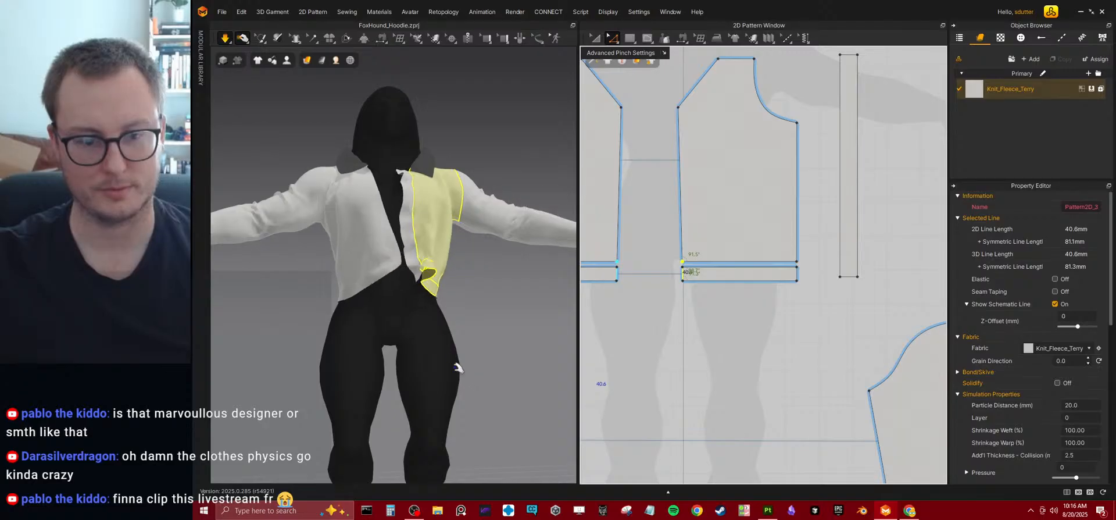
{"action": "right_click_drag", "start_coordinate": [415, 324], "coordinate": [470, 337]}
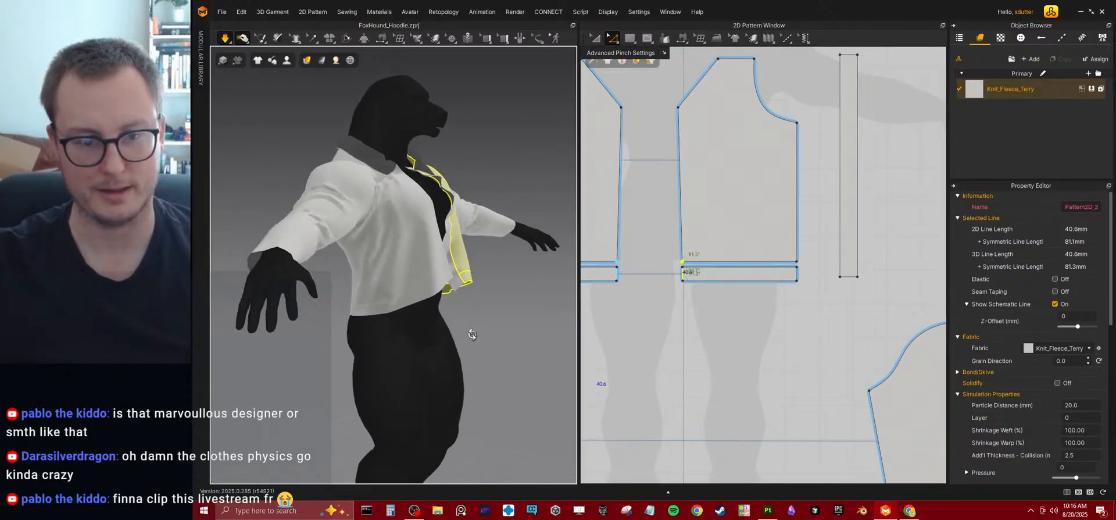
{"action": "key", "text": "ctrl+z"}
{"action": "key", "text": "ctrl+z"}
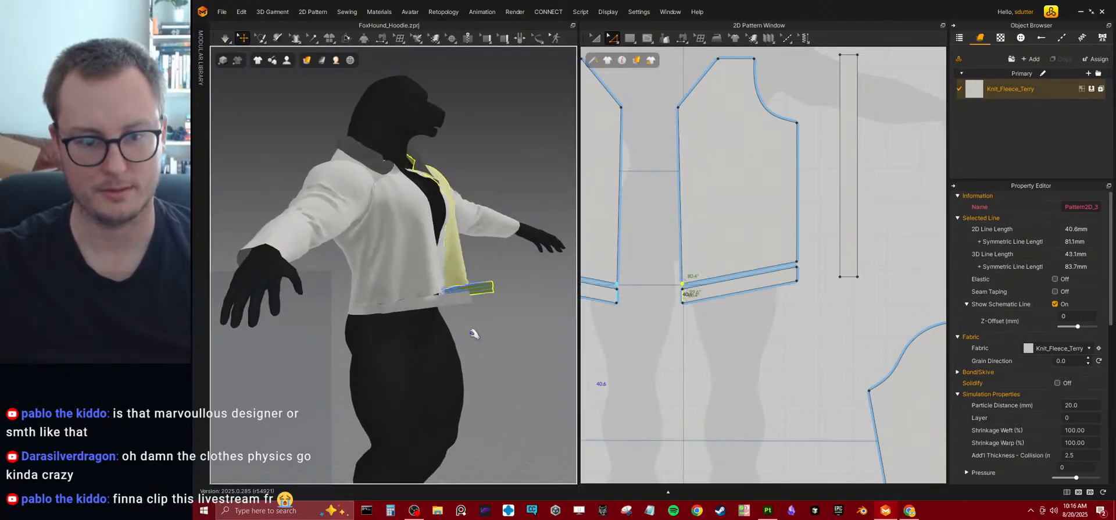
Simulate the slanted hem bands and pull the front panel downward into place.
{"action": "key", "text": "space"}
{"action": "left_click_drag", "start_coordinate": [448, 298], "coordinate": [441, 351]}
{"action": "left_click_drag", "start_coordinate": [436, 273], "coordinate": [430, 335]}
{"action": "right_click_drag", "start_coordinate": [429, 337], "coordinate": [348, 336]}
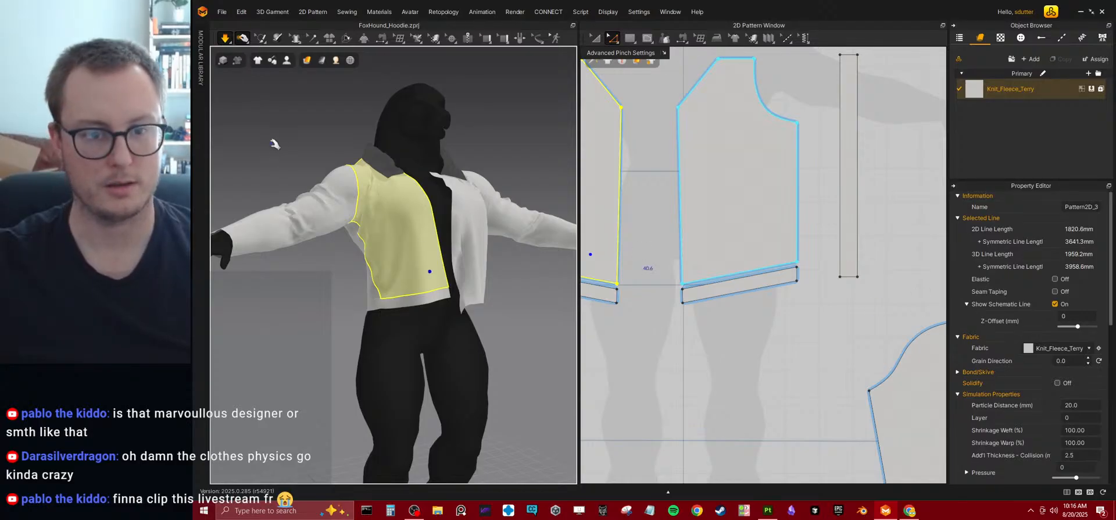
Set the simulation pressure of all pattern pieces to -1 and inspect the garment.
{"action": "key", "text": "ctrl+a"}
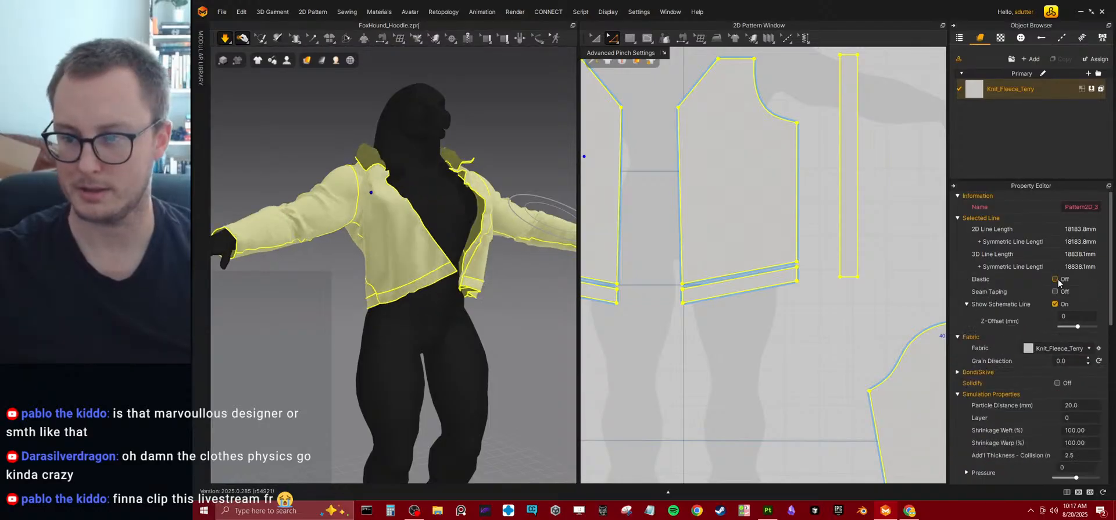
{"action": "scroll", "coordinate": [1058, 287], "scroll_direction": "down", "scroll_amount": 5}
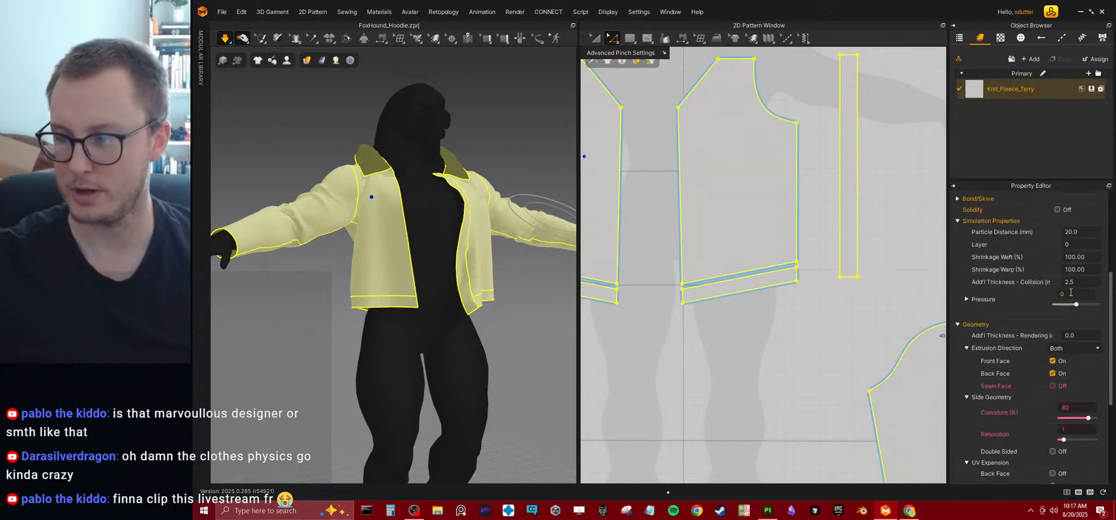
{"action": "left_click", "coordinate": [1070, 291]}
{"action": "type", "text": "-1"}
{"action": "key", "text": "Return"}
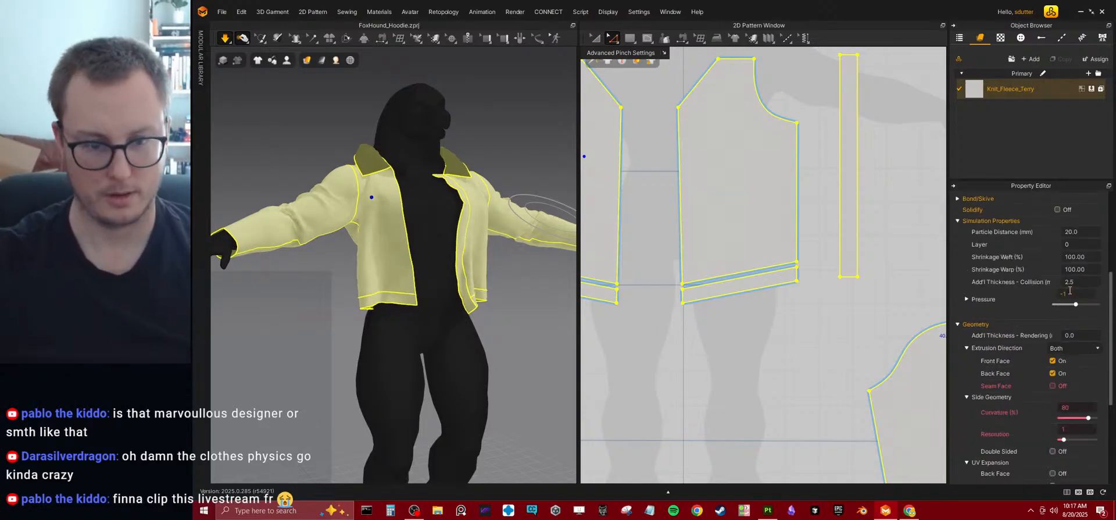
{"action": "right_click_drag", "start_coordinate": [400, 282], "coordinate": [439, 294]}
Reset the simulation pressure of all pattern pieces to 0.
{"action": "left_click", "coordinate": [1070, 292]}
{"action": "type", "text": "0"}
{"action": "key", "text": "Return"}
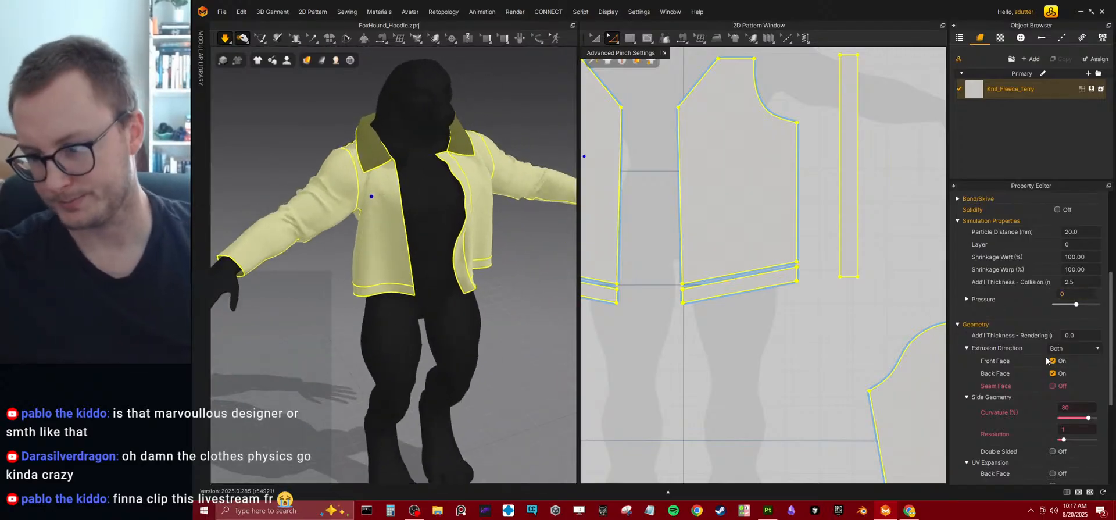
Examine the Knit_Fleece_Terry fabric's material settings and its physical property type options.
{"action": "left_click", "coordinate": [1020, 97]}
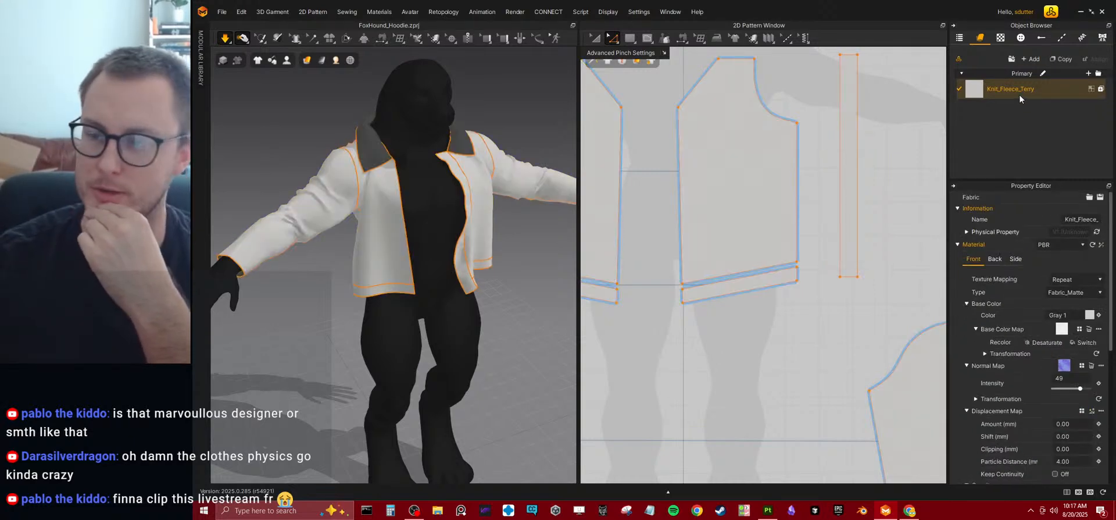
{"action": "scroll", "coordinate": [997, 349], "scroll_direction": "down", "scroll_amount": 5}
{"action": "scroll", "coordinate": [998, 352], "scroll_direction": "up", "scroll_amount": 3}
{"action": "scroll", "coordinate": [998, 360], "scroll_direction": "down", "scroll_amount": 3}
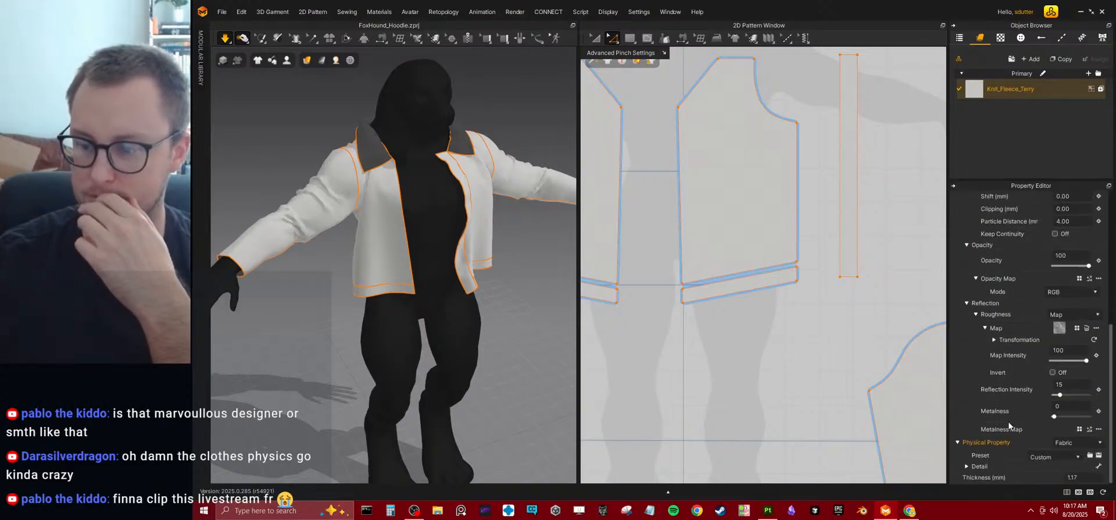
{"action": "left_click", "coordinate": [1069, 442]}
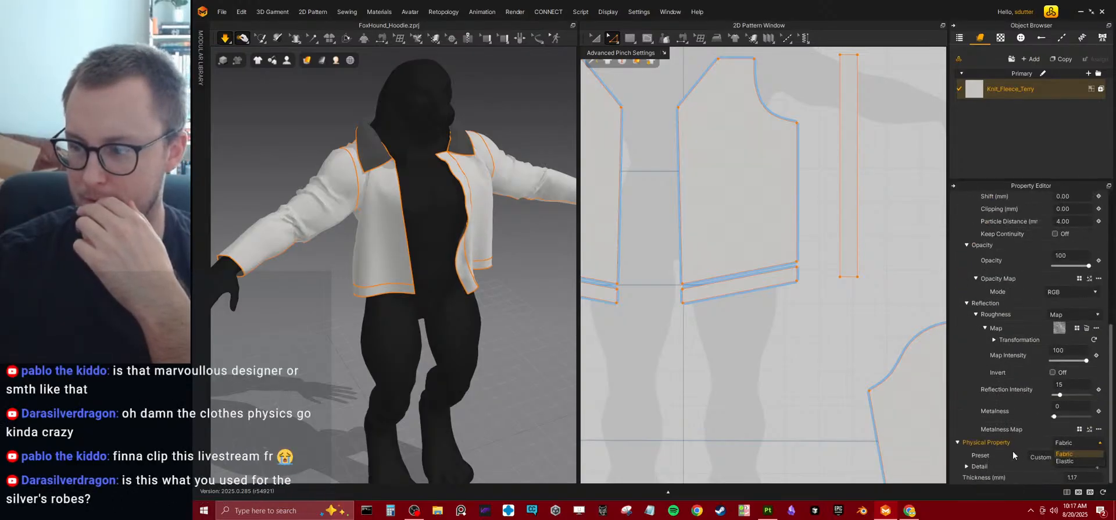
{"action": "left_click", "coordinate": [960, 451]}
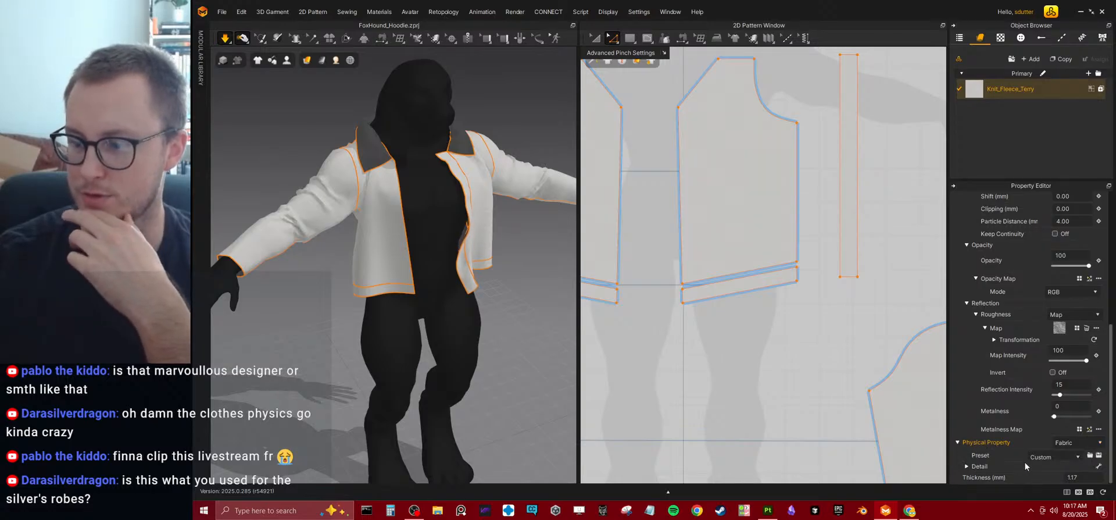
Examine the Knit_Fleece_Terry physical property details, including the stretch, shear and bending values and the preset options.
{"action": "left_click", "coordinate": [966, 466]}
{"action": "scroll", "coordinate": [761, 343], "scroll_direction": "up", "scroll_amount": 6}
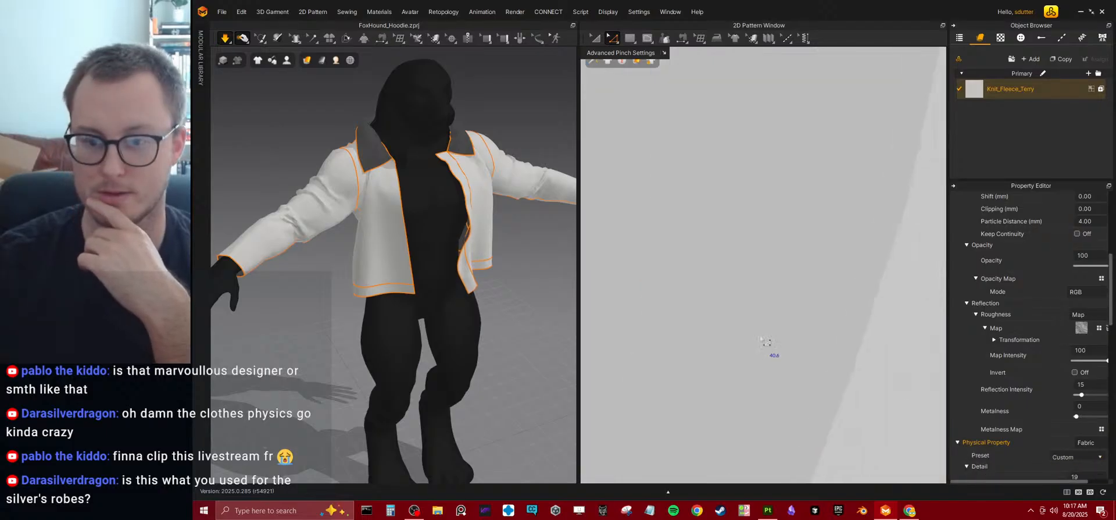
{"action": "scroll", "coordinate": [822, 346], "scroll_direction": "down", "scroll_amount": 8}
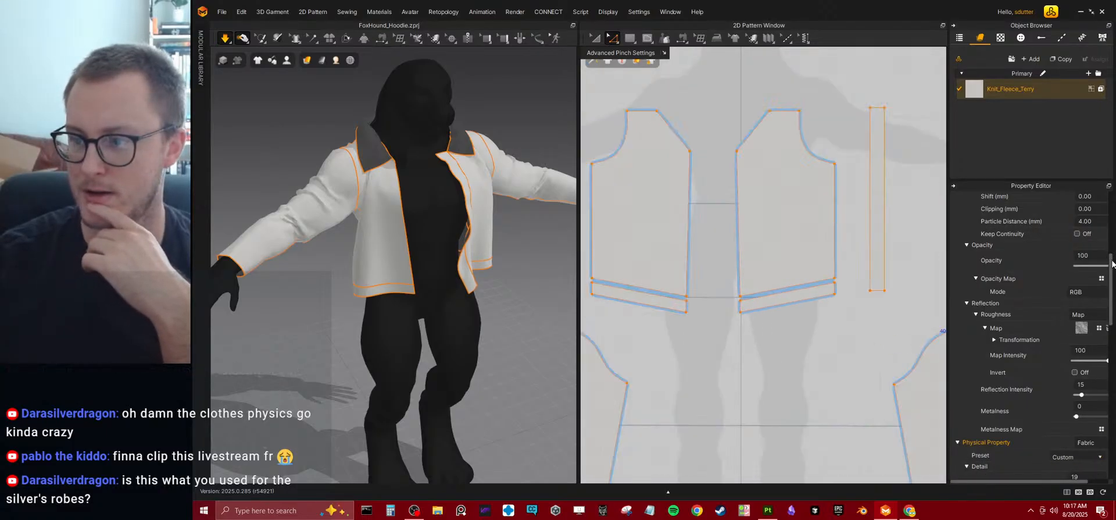
{"action": "left_click_drag", "start_coordinate": [1112, 263], "coordinate": [1109, 302]}
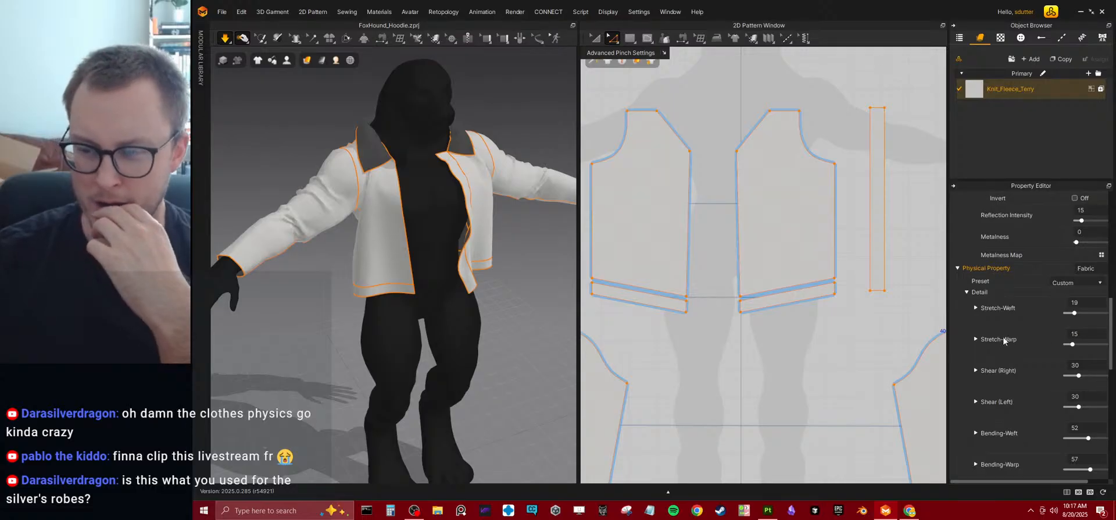
{"action": "left_click", "coordinate": [1056, 285]}
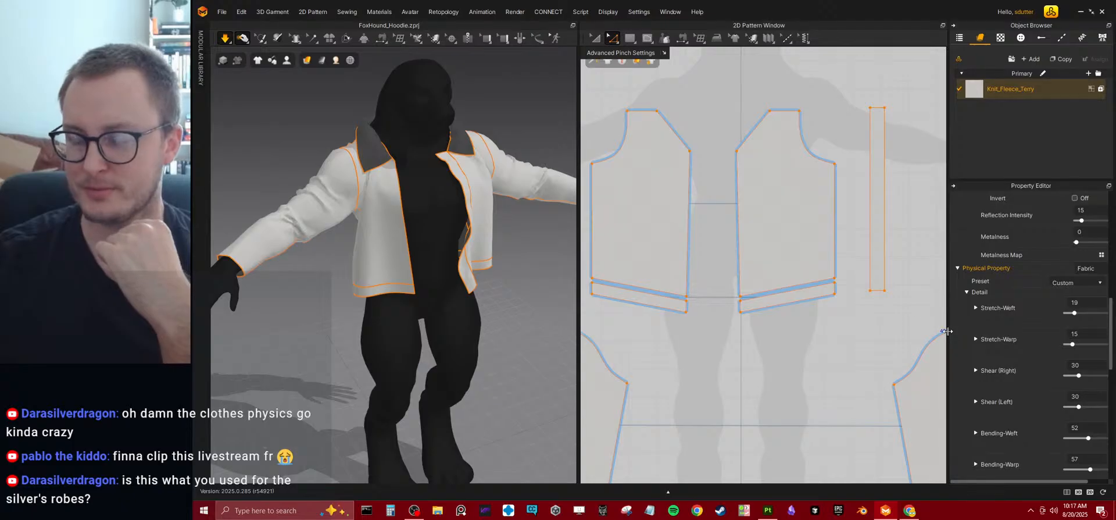
{"action": "left_click_drag", "start_coordinate": [947, 330], "coordinate": [858, 329]}
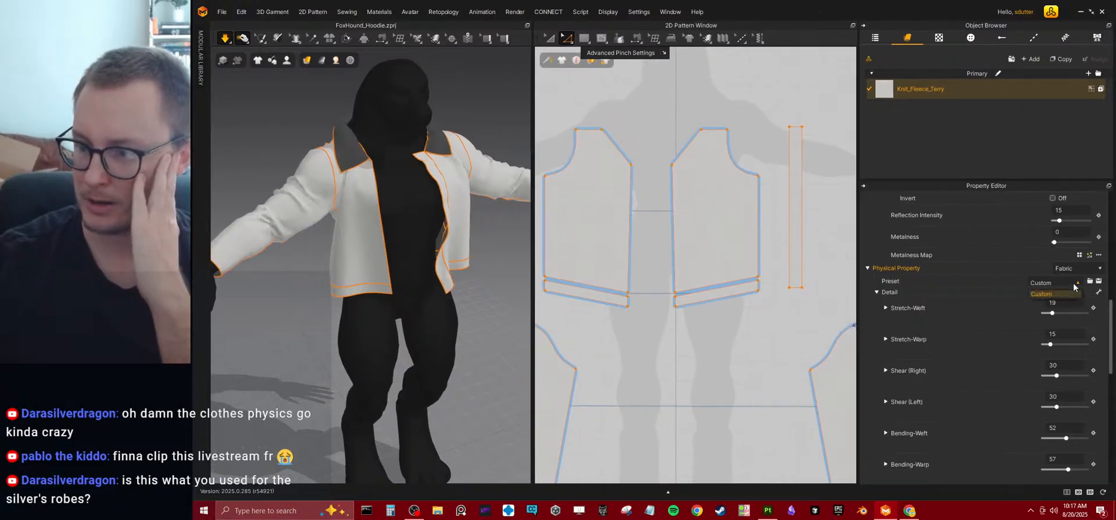
{"action": "left_click", "coordinate": [1084, 269]}
{"action": "left_click", "coordinate": [1049, 270]}
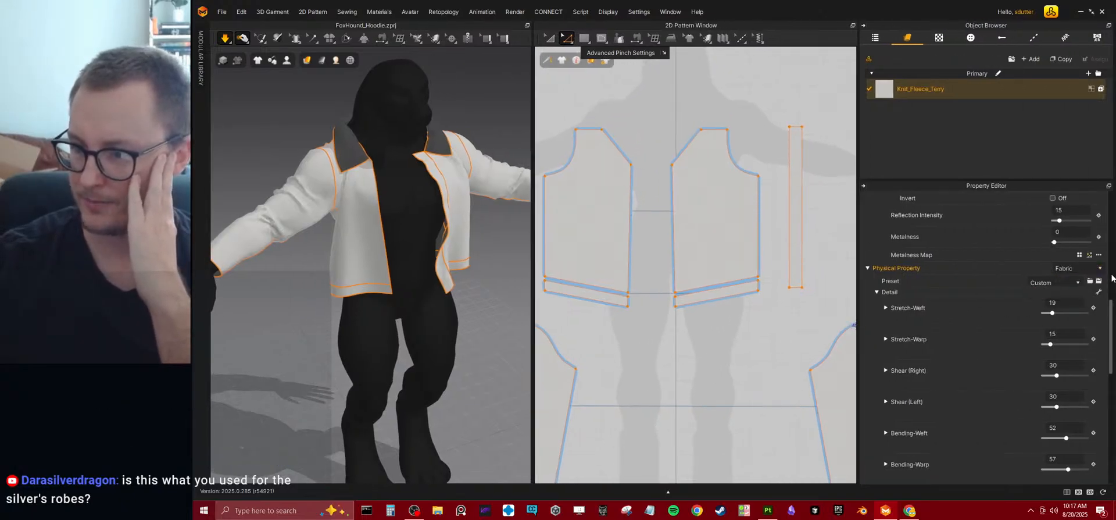
Browse the Legacy fabric folder for a physical property preset file, and close the browser without loading one.
{"action": "left_click", "coordinate": [1089, 281]}
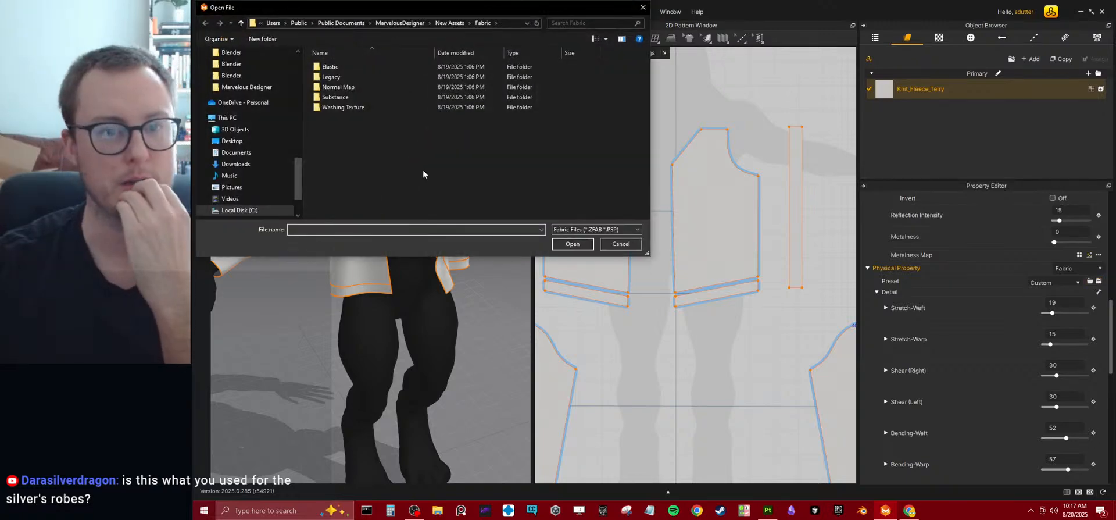
{"action": "double_click", "coordinate": [347, 78]}
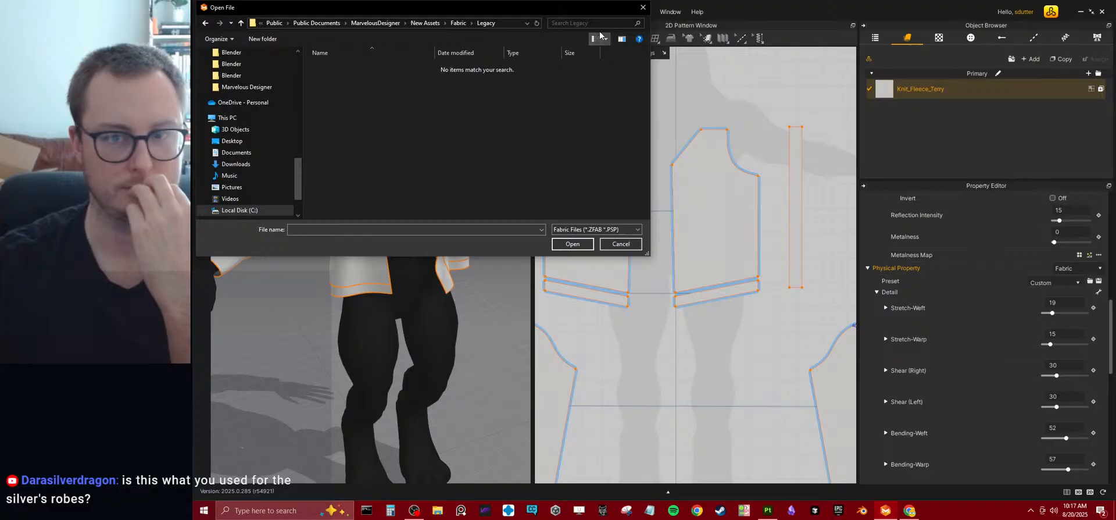
{"action": "left_click", "coordinate": [642, 7]}
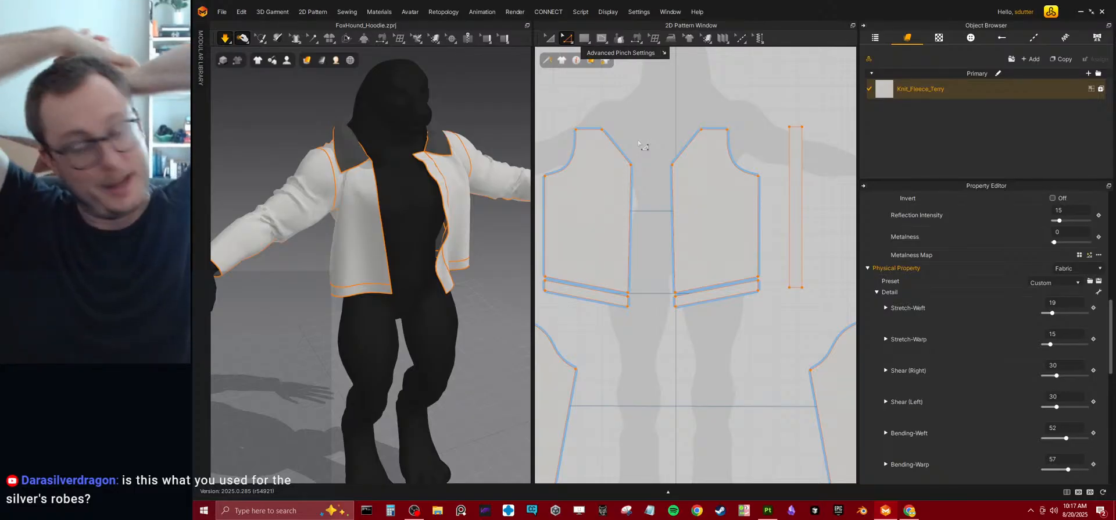
Inspect the simulated hoodie on the avatar from several angles and distances.
{"action": "scroll", "coordinate": [384, 175], "scroll_direction": "down", "scroll_amount": 5}
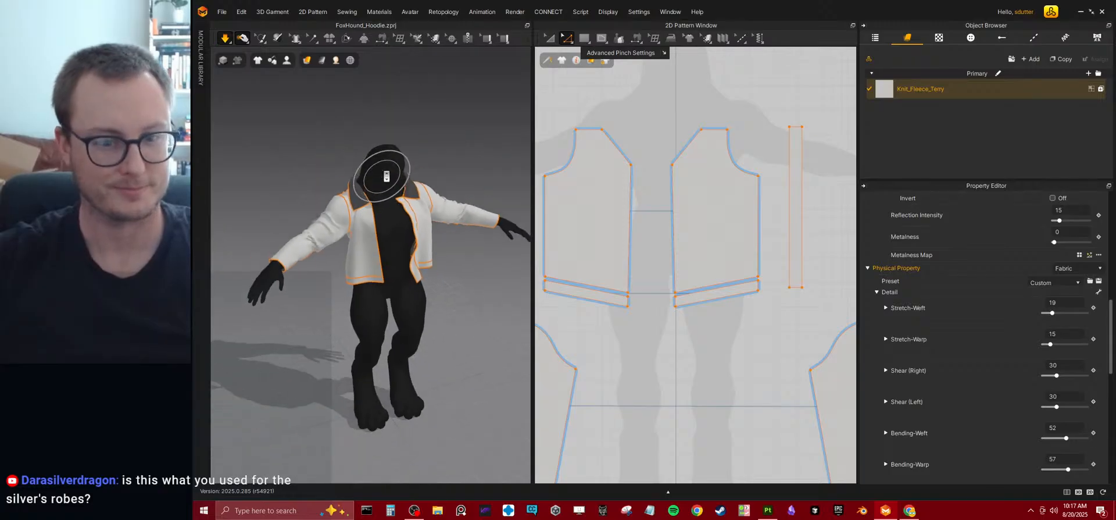
{"action": "right_click_drag", "start_coordinate": [381, 304], "coordinate": [358, 294]}
{"action": "middle_click_drag", "start_coordinate": [358, 293], "coordinate": [373, 325]}
{"action": "scroll", "coordinate": [374, 325], "scroll_direction": "up", "scroll_amount": 2}
{"action": "right_click_drag", "start_coordinate": [358, 326], "coordinate": [351, 314]}
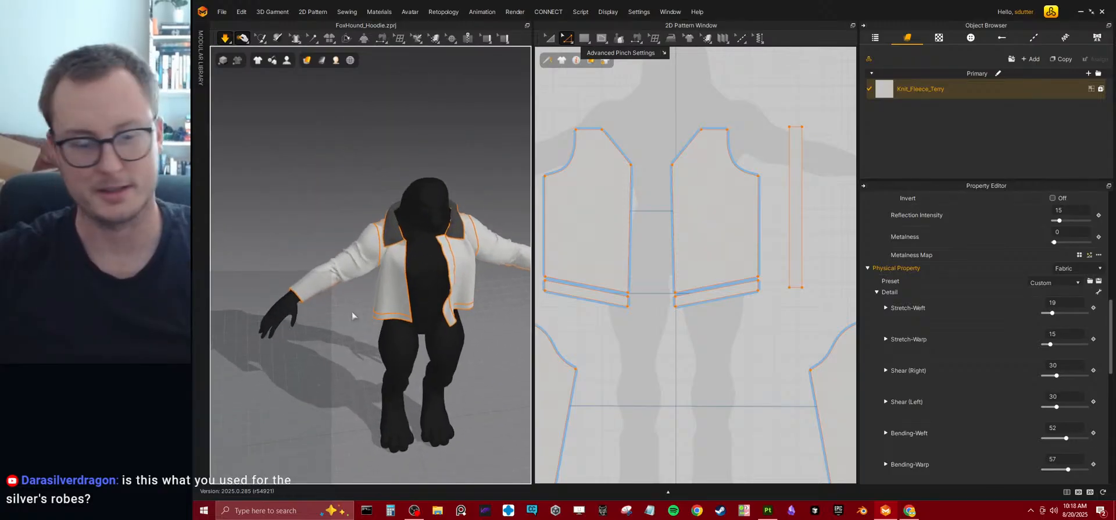
{"action": "scroll", "coordinate": [351, 313], "scroll_direction": "up", "scroll_amount": 2}
{"action": "scroll", "coordinate": [326, 302], "scroll_direction": "up", "scroll_amount": 1}
{"action": "scroll", "coordinate": [684, 122], "scroll_direction": "down", "scroll_amount": 5}
Try changing the length of the sleeve pattern's bottom edge to 670 mm in both directions, and undo it.
{"action": "left_click", "coordinate": [684, 122]}
{"action": "scroll", "coordinate": [675, 202], "scroll_direction": "up", "scroll_amount": 6}
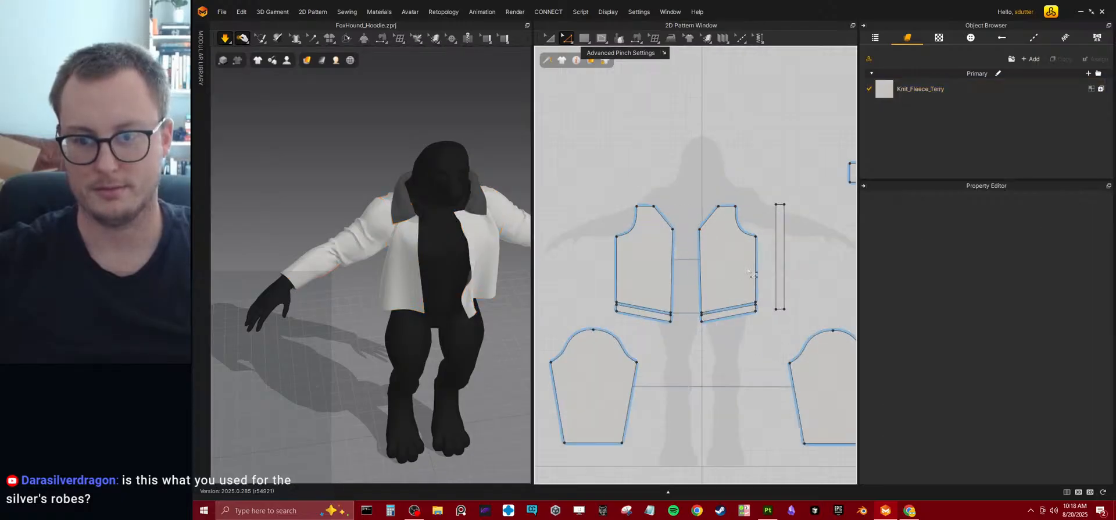
{"action": "middle_click_drag", "start_coordinate": [726, 221], "coordinate": [610, 167]}
{"action": "scroll", "coordinate": [651, 367], "scroll_direction": "up", "scroll_amount": 3}
{"action": "left_click", "coordinate": [646, 383]}
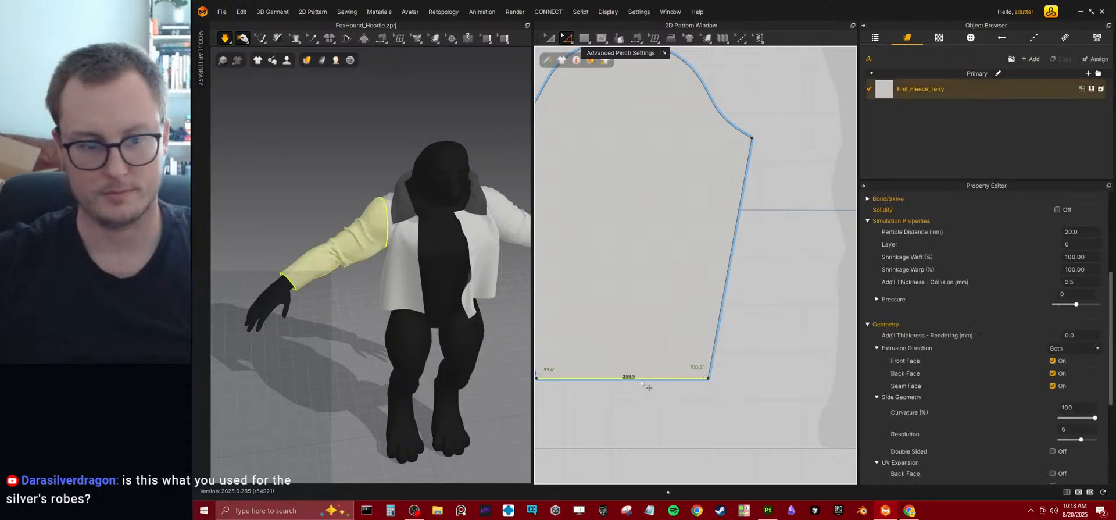
{"action": "scroll", "coordinate": [643, 338], "scroll_direction": "down", "scroll_amount": 5}
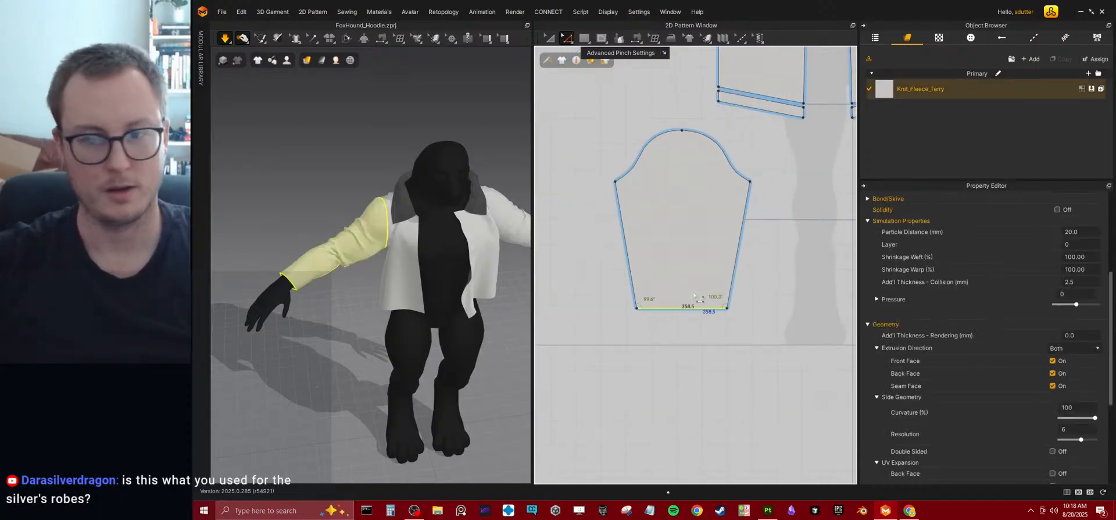
{"action": "right_click", "coordinate": [695, 311]}
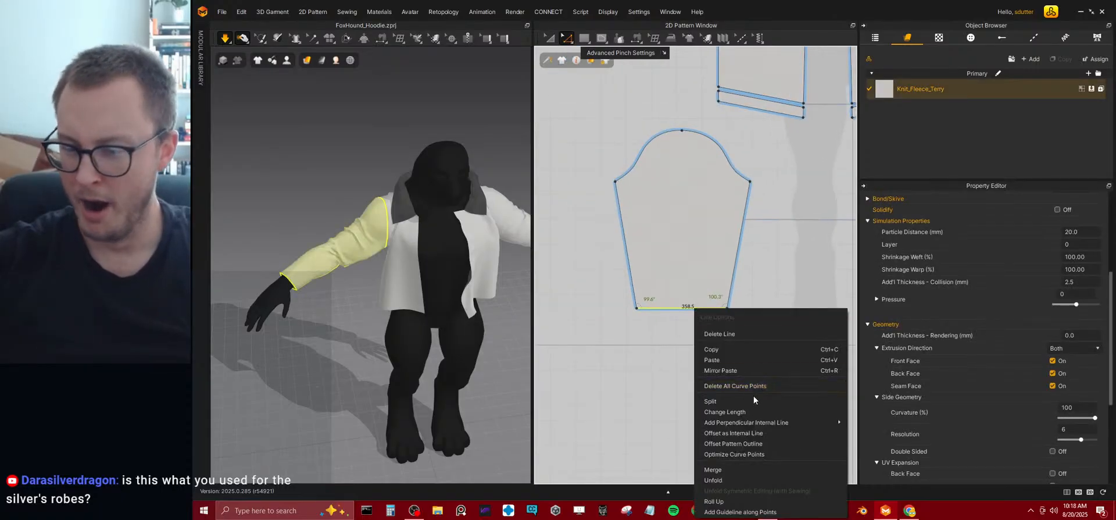
{"action": "left_click", "coordinate": [725, 411]}
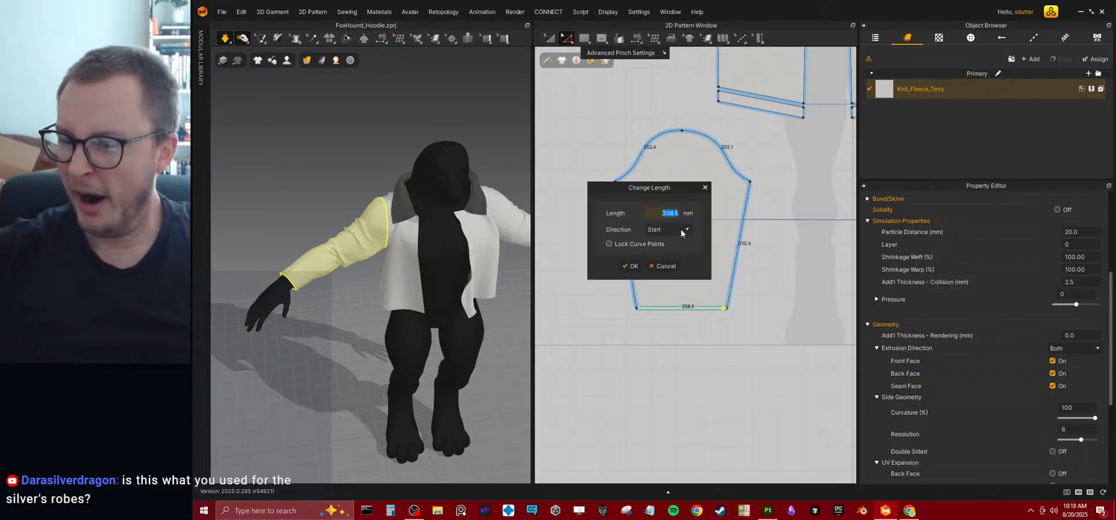
{"action": "double_click", "coordinate": [665, 214]}
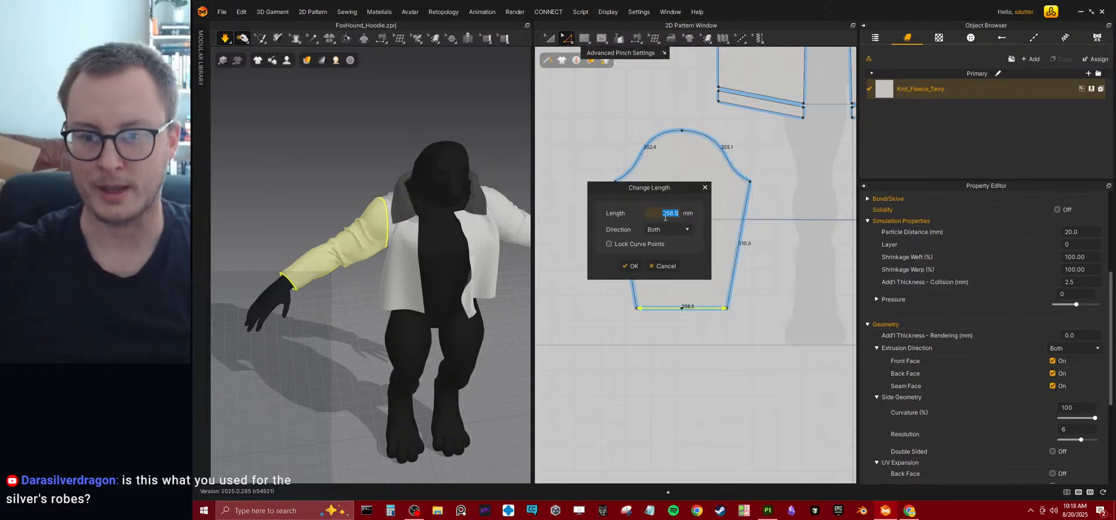
{"action": "type", "text": "670"}
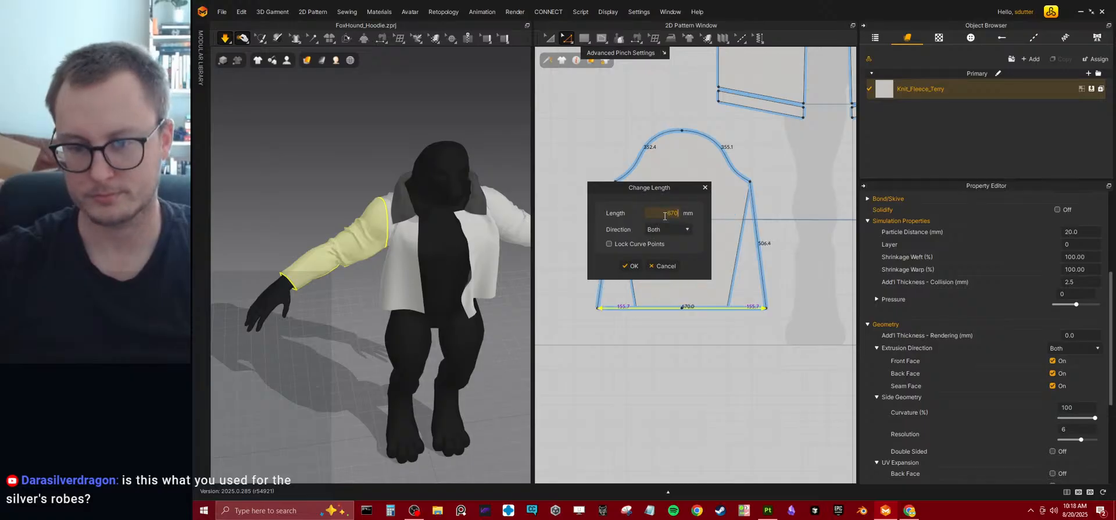
{"action": "key", "text": "Return"}
{"action": "key", "text": "ctrl+z"}
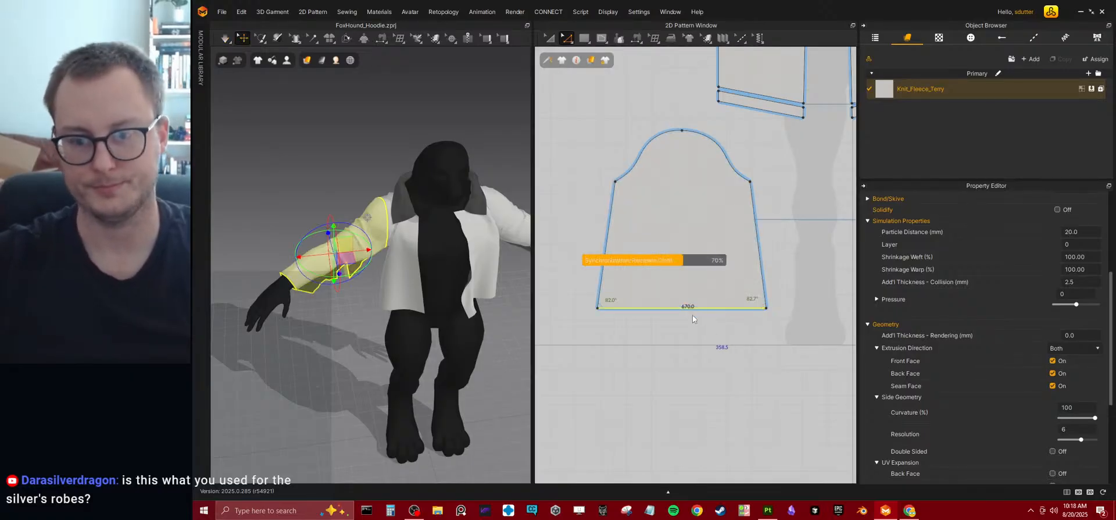
Set the sleeve pattern's bottom edge length to 400 mm in both directions and simulate the garment.
{"action": "right_click", "coordinate": [682, 309]}
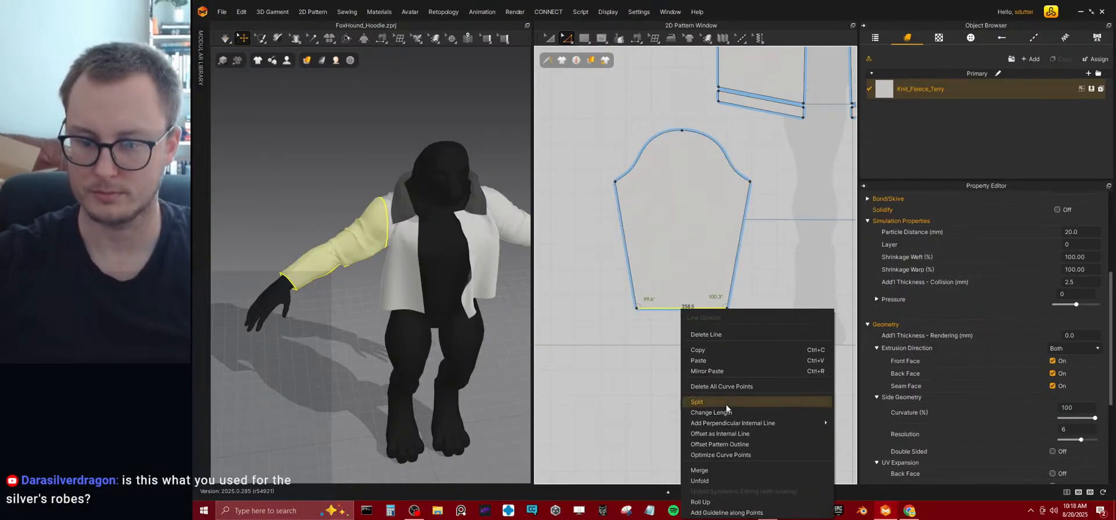
{"action": "left_click", "coordinate": [721, 412]}
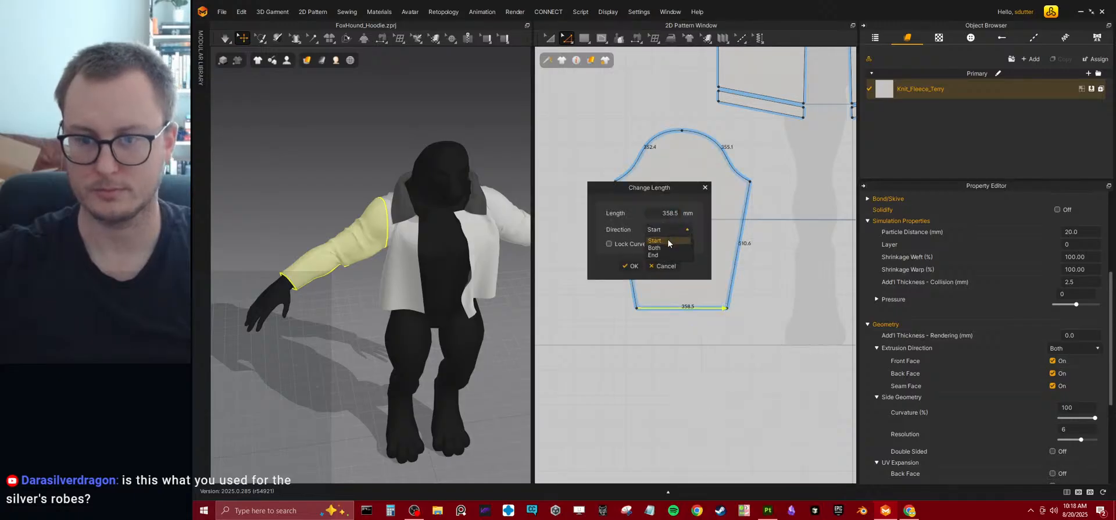
{"action": "left_click", "coordinate": [663, 246]}
{"action": "double_click", "coordinate": [660, 213]}
{"action": "type", "text": "370"}
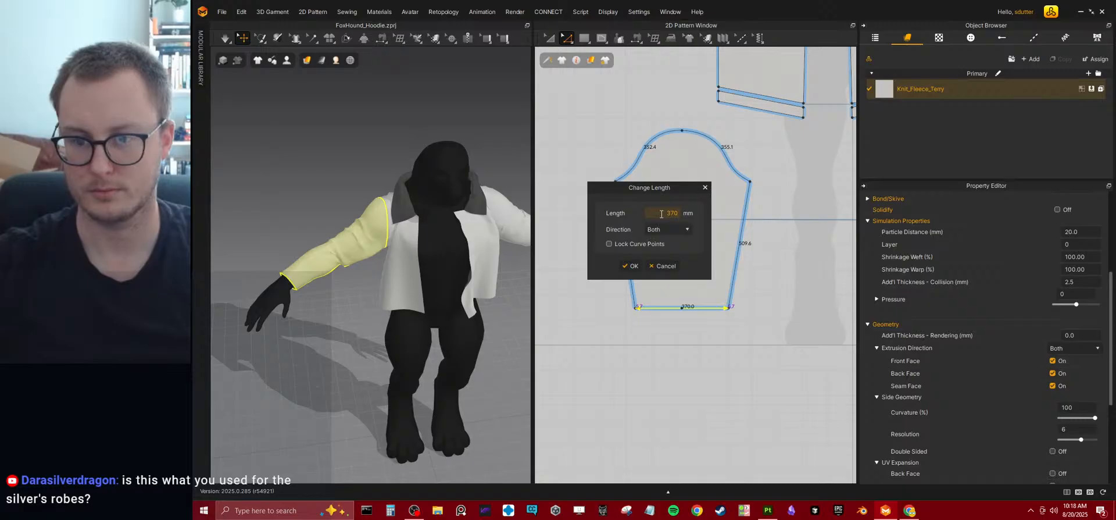
{"action": "key", "text": "BackSpace"}
{"action": "key", "text": "BackSpace"}
{"action": "type", "text": "80"}
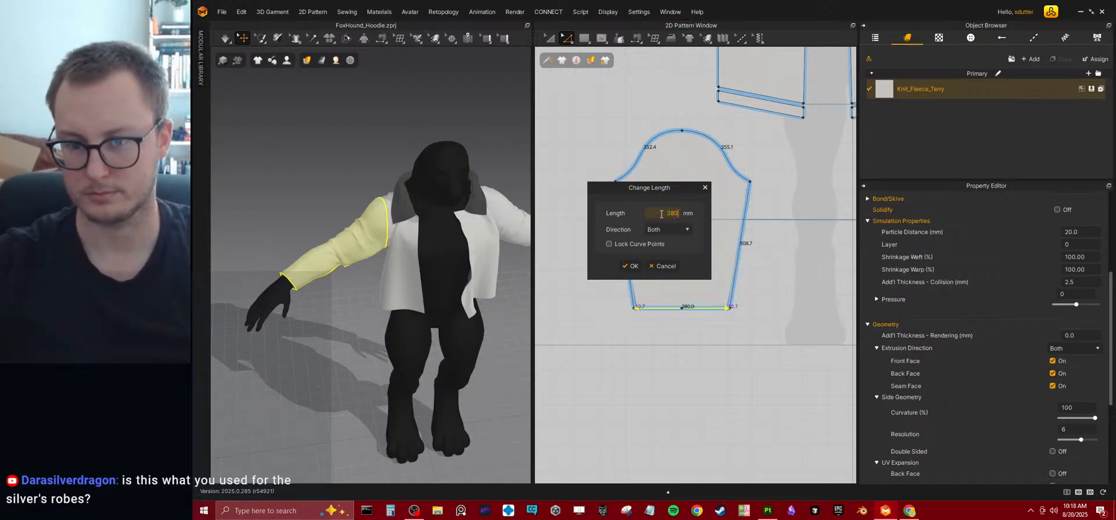
{"action": "key", "text": "BackSpace"}
{"action": "key", "text": "BackSpace"}
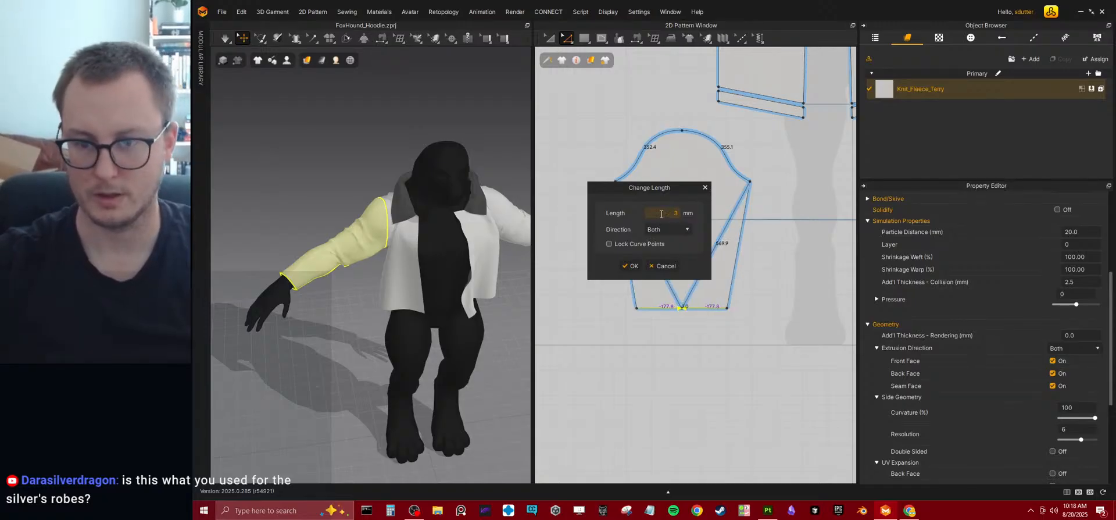
{"action": "type", "text": "400"}
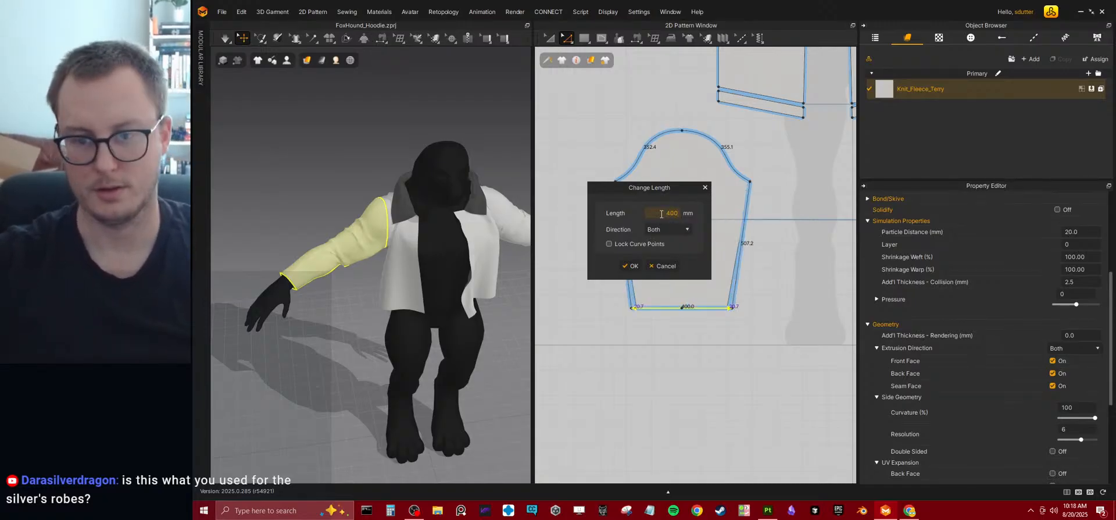
{"action": "key", "text": "Return"}
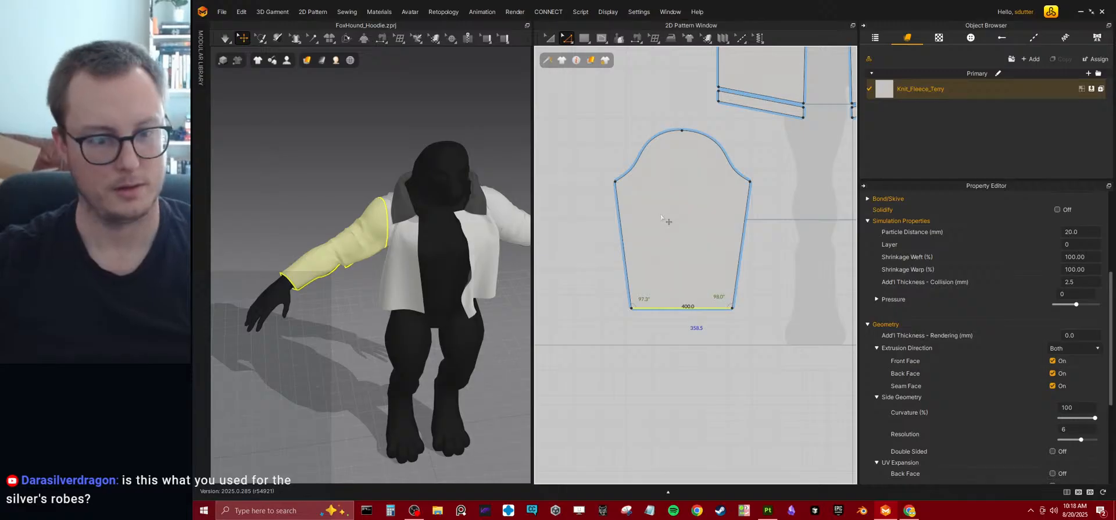
{"action": "key", "text": "space"}
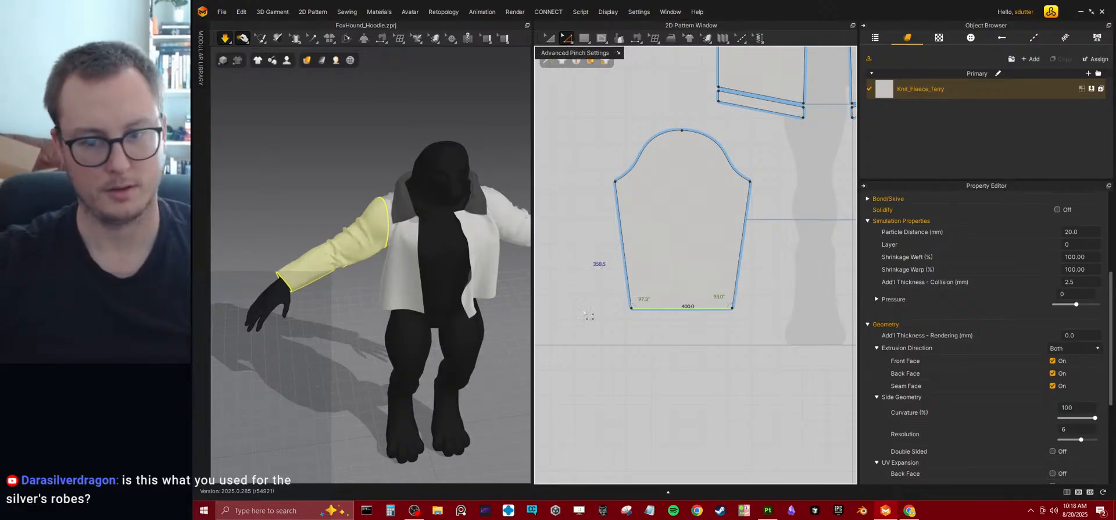
Lengthen the sleeve by moving its bottom edge down until the side edges measure about 571 mm, simulate, and tug the sleeve into place.
{"action": "left_click_drag", "start_coordinate": [669, 312], "coordinate": [639, 329]}
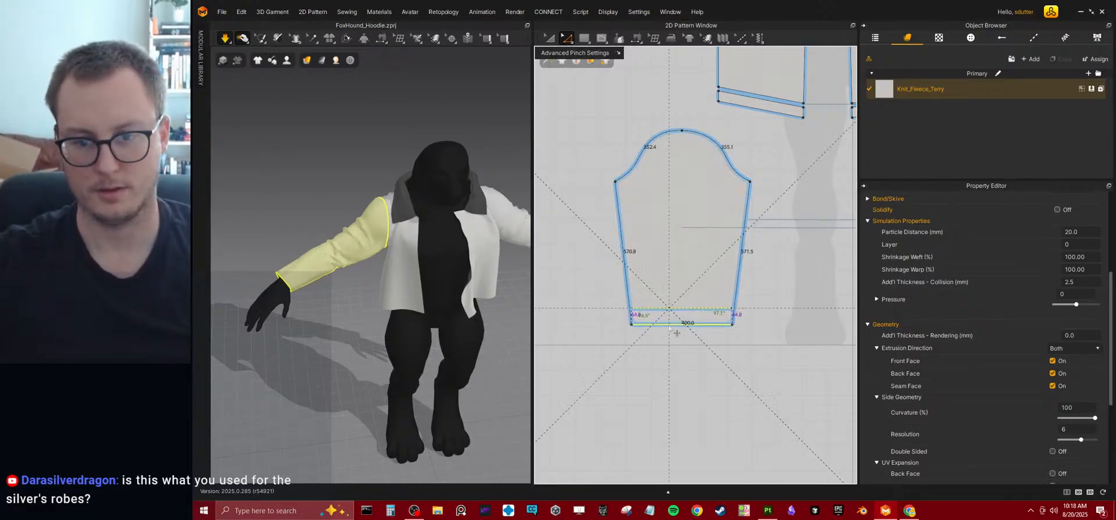
{"action": "key", "text": "space"}
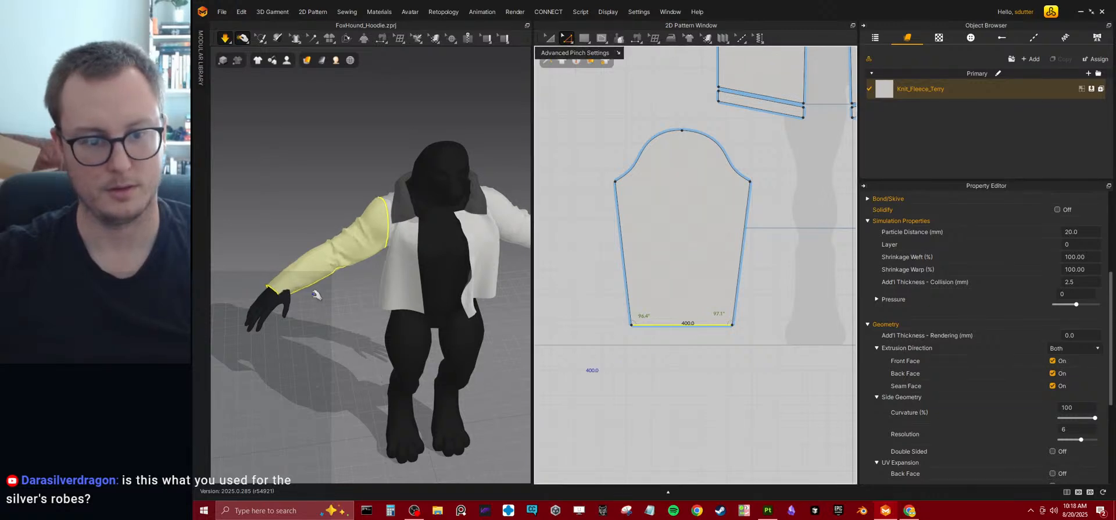
{"action": "key", "text": "space"}
{"action": "left_click_drag", "start_coordinate": [340, 277], "coordinate": [298, 268]}
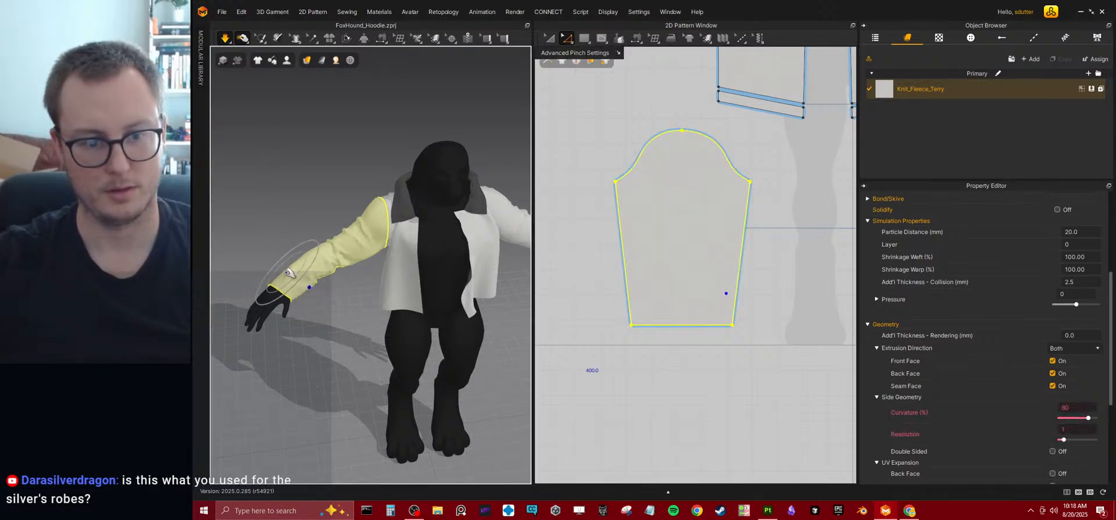
{"action": "mouse_move", "coordinate": [427, 250]}
{"action": "right_mouse_down"}
{"action": "mouse_move", "coordinate": [378, 322]}
{"action": "mouse_move", "coordinate": [366, 261]}
{"action": "mouse_move", "coordinate": [424, 261]}
{"action": "right_mouse_up"}
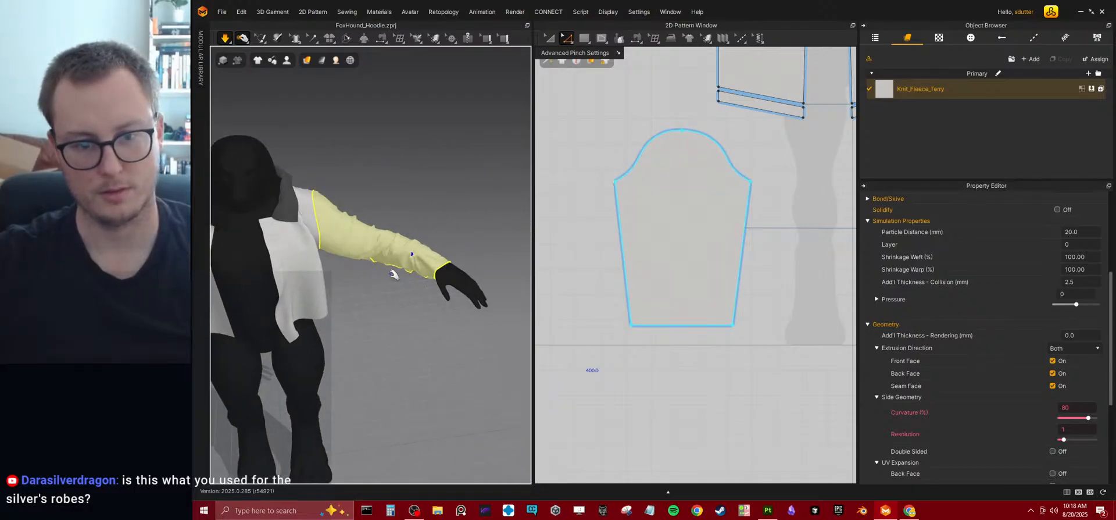
{"action": "right_click_drag", "start_coordinate": [346, 221], "coordinate": [310, 236]}
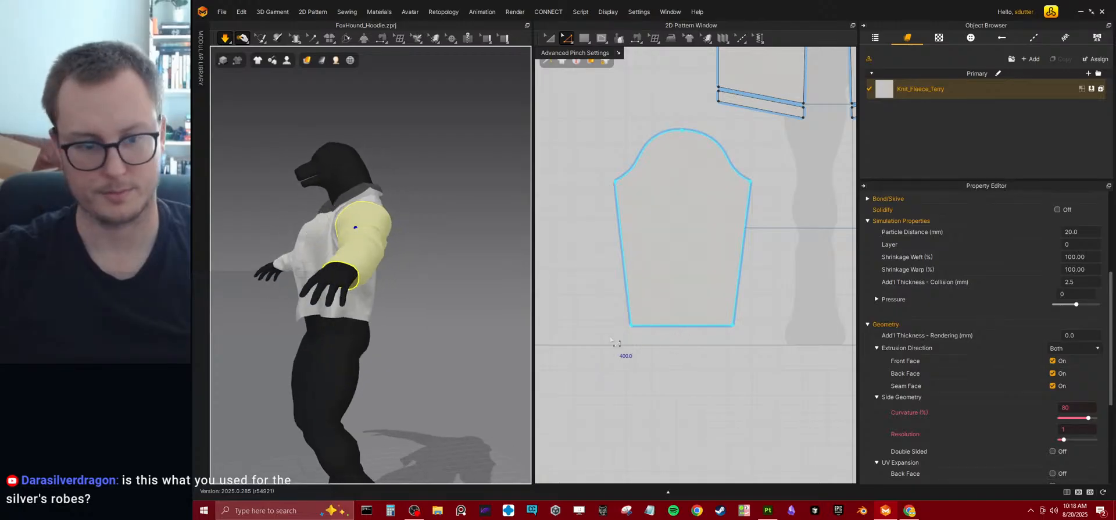
{"action": "right_click_drag", "start_coordinate": [759, 289], "coordinate": [743, 291]}
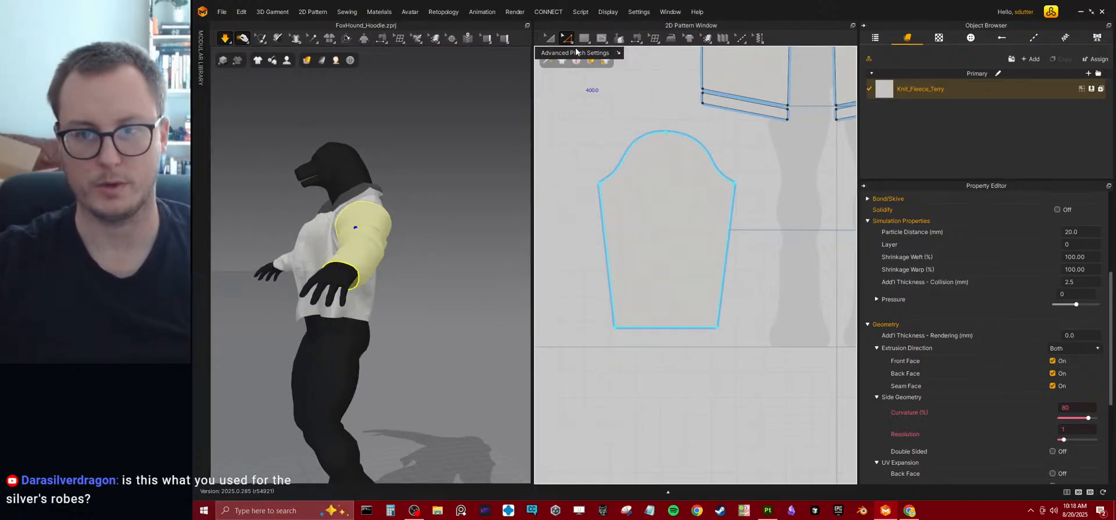
{"action": "left_click", "coordinate": [651, 326]}
{"action": "right_click", "coordinate": [650, 326]}
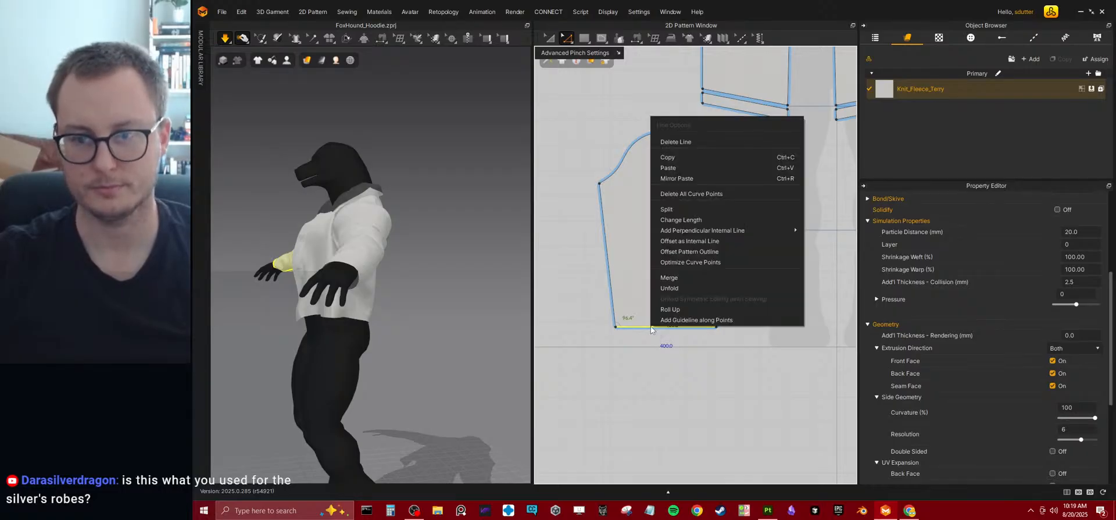
{"action": "left_click", "coordinate": [650, 326]}
{"action": "double_click", "coordinate": [650, 327]}
{"action": "left_click", "coordinate": [649, 326]}
{"action": "key", "text": "t"}
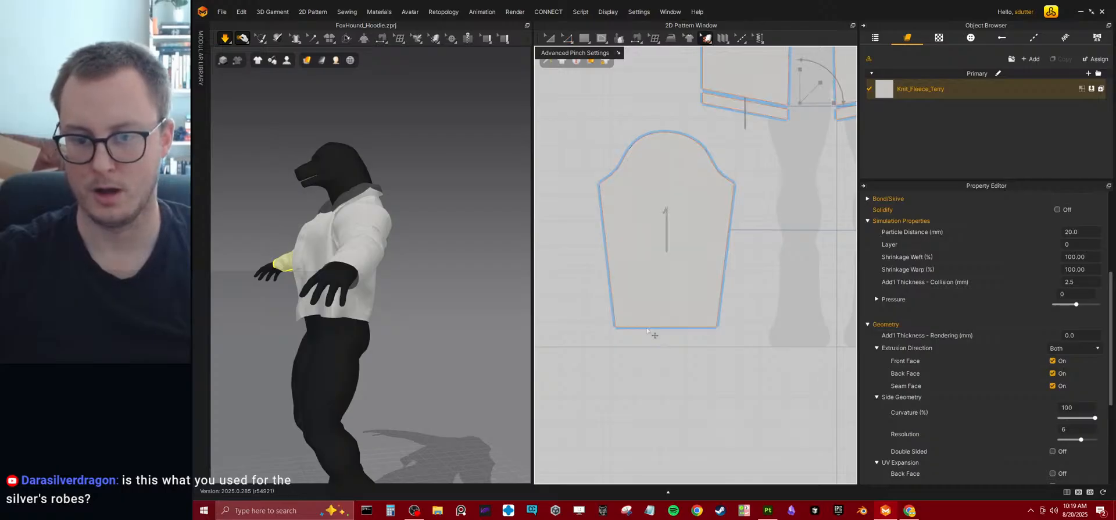
Look over the pattern pieces and the garment rendering and sewing display options of the 2D view.
{"action": "left_click", "coordinate": [651, 365]}
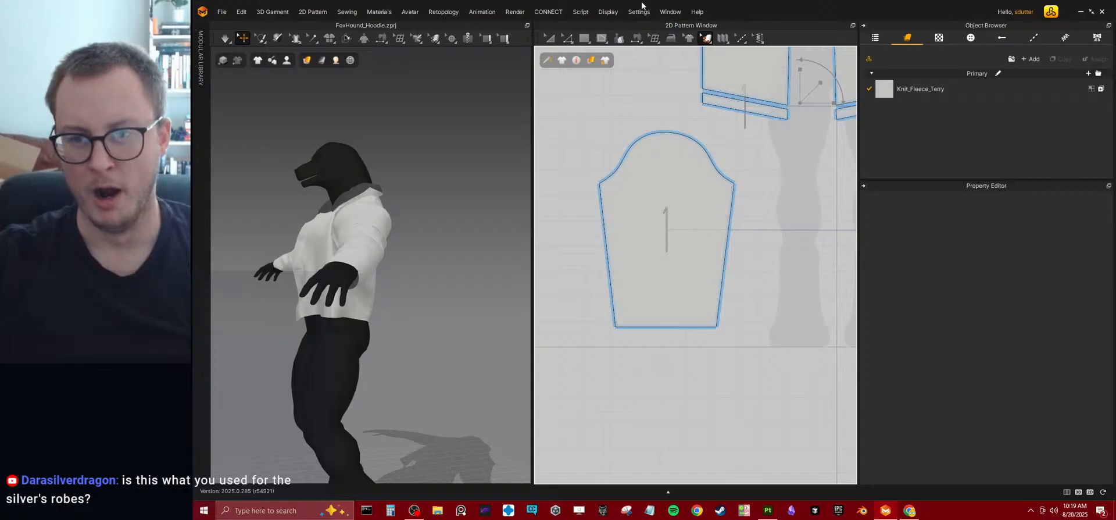
{"action": "left_click", "coordinate": [595, 62]}
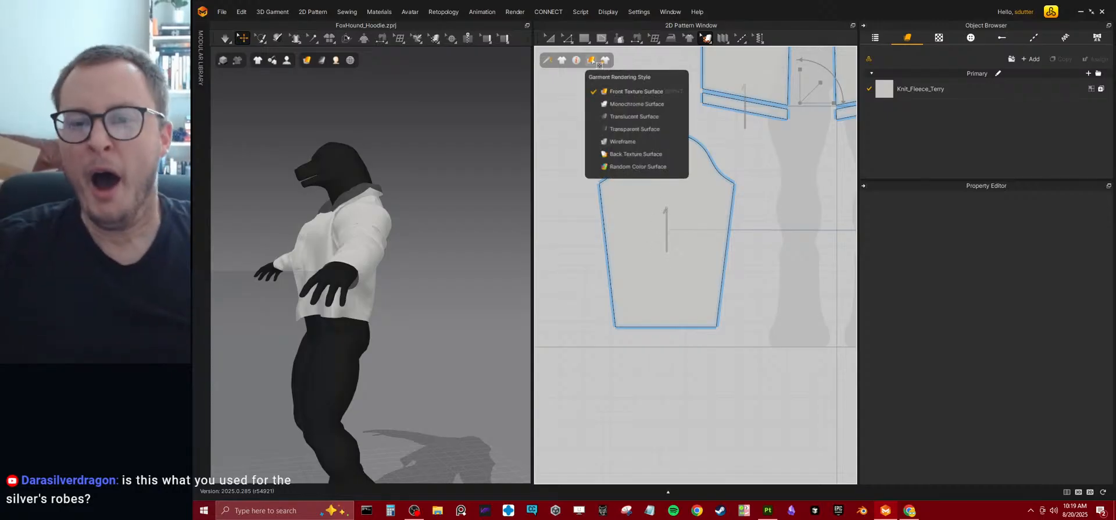
{"action": "scroll", "coordinate": [753, 80], "scroll_direction": "down", "scroll_amount": 6}
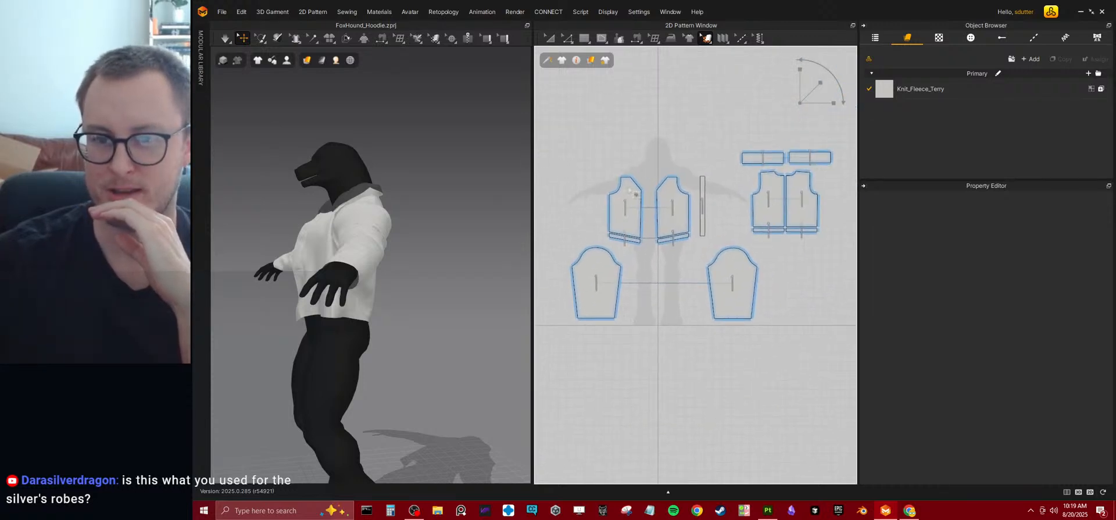
{"action": "scroll", "coordinate": [642, 182], "scroll_direction": "up", "scroll_amount": 5}
{"action": "mouse_move", "coordinate": [545, 63]}
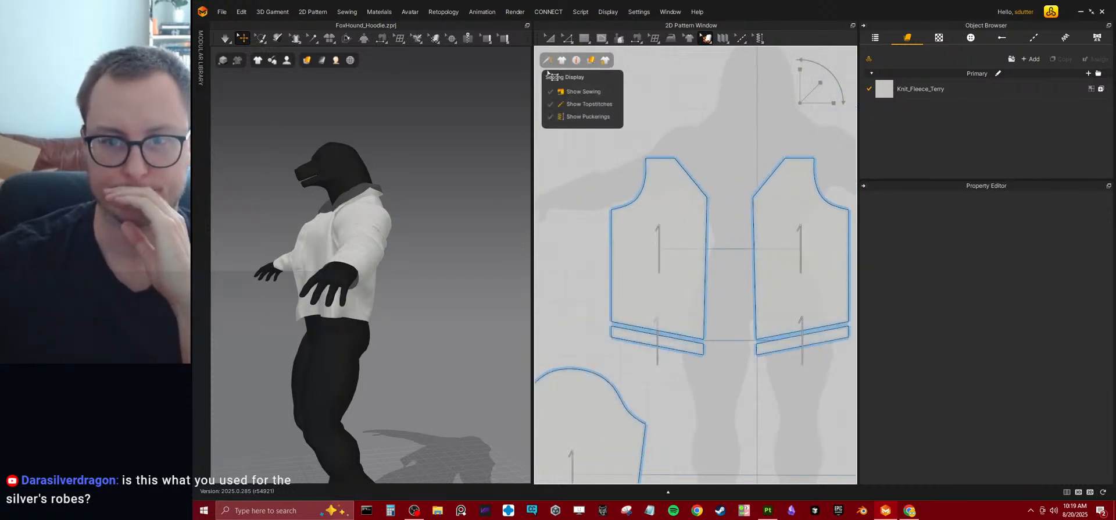
{"action": "mouse_move", "coordinate": [584, 63]}
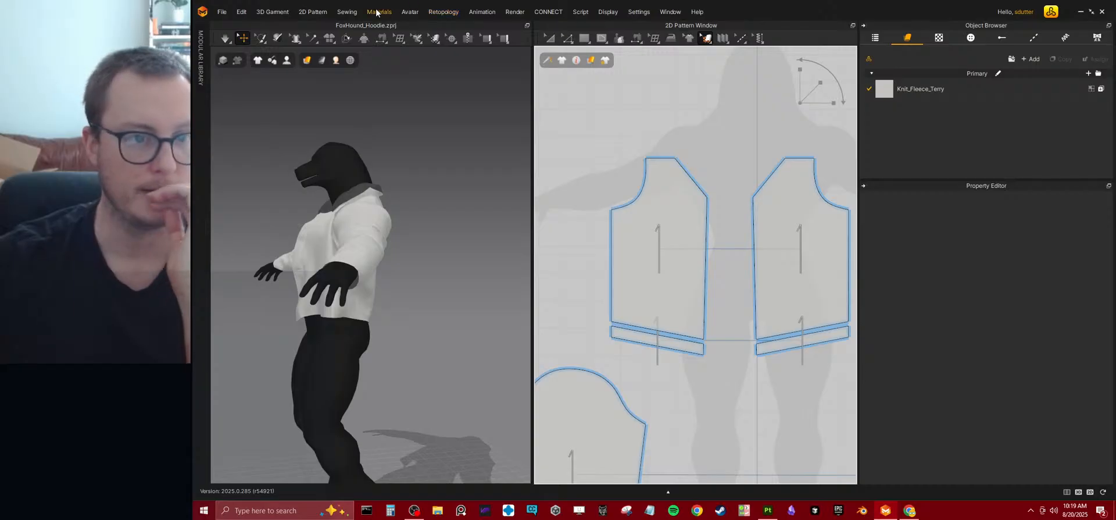
{"action": "middle_click_drag", "start_coordinate": [641, 336], "coordinate": [749, 236]}
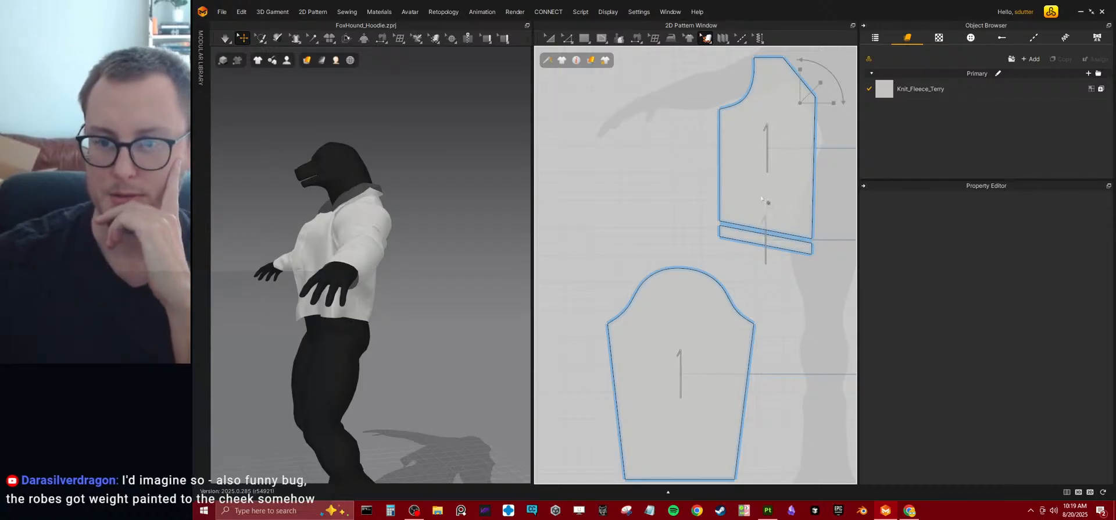
{"action": "left_click", "coordinate": [764, 129]}
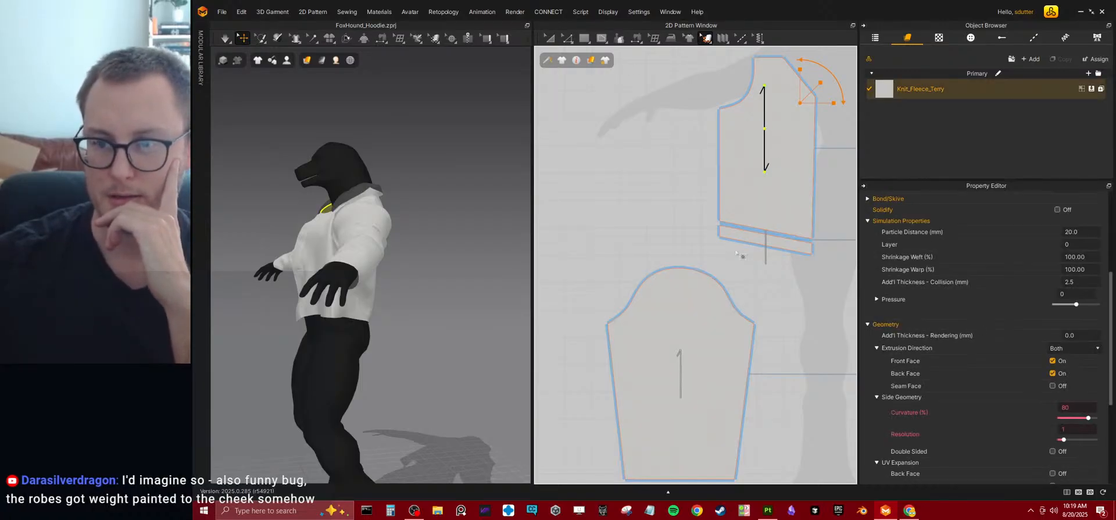
{"action": "left_click", "coordinate": [643, 212]}
{"action": "key", "text": "ctrl+z"}
{"action": "key", "text": "ctrl+z"}
{"action": "key", "text": "ctrl+z"}
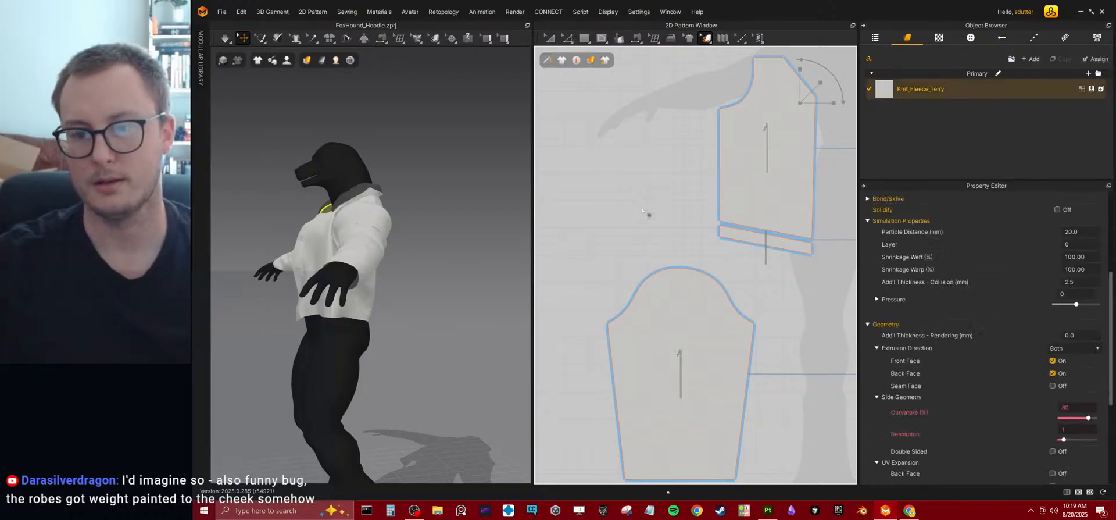
{"action": "key", "text": "ctrl+z"}
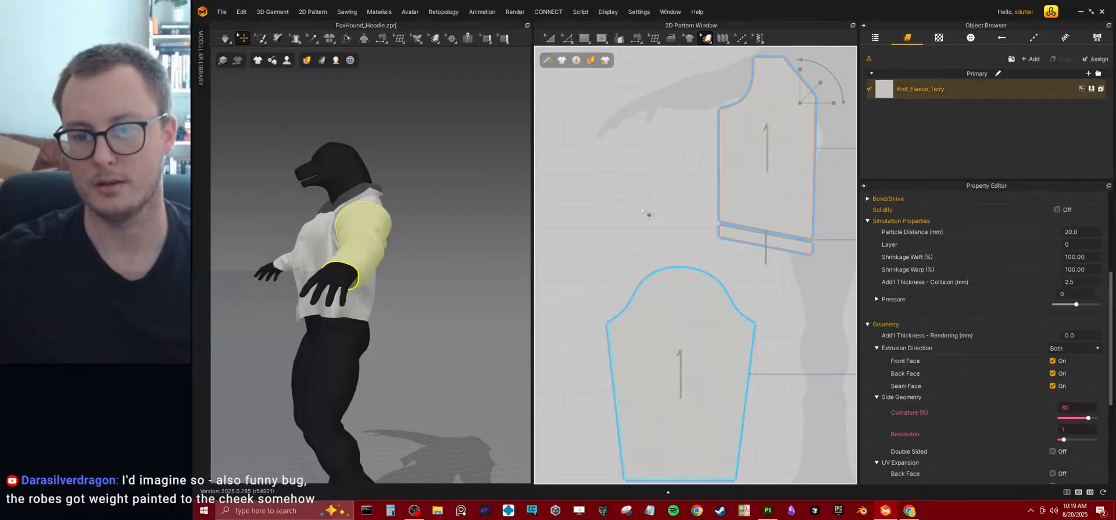
{"action": "left_click", "coordinate": [242, 12]}
{"action": "left_click", "coordinate": [253, 43]}
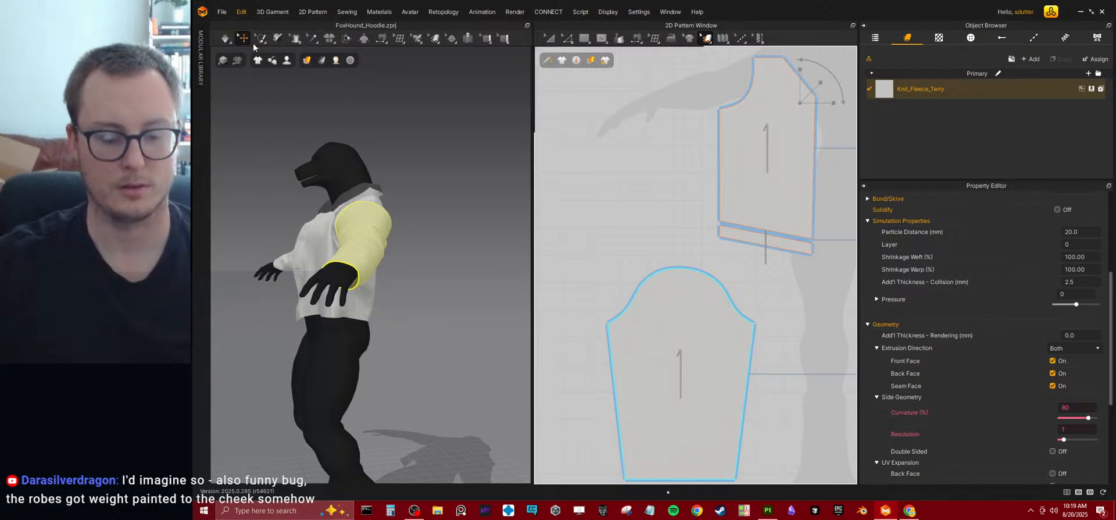
{"action": "left_click", "coordinate": [542, 239]}
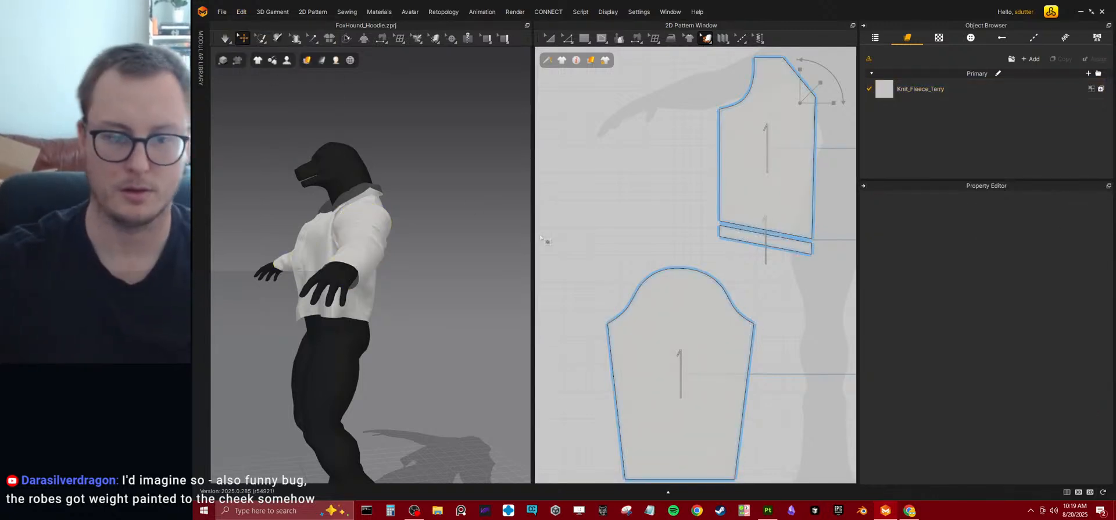
Delete the sleeve pattern and undo the deletion.
{"action": "middle_click_drag", "start_coordinate": [605, 339], "coordinate": [629, 204]}
{"action": "left_click", "coordinate": [704, 345]}
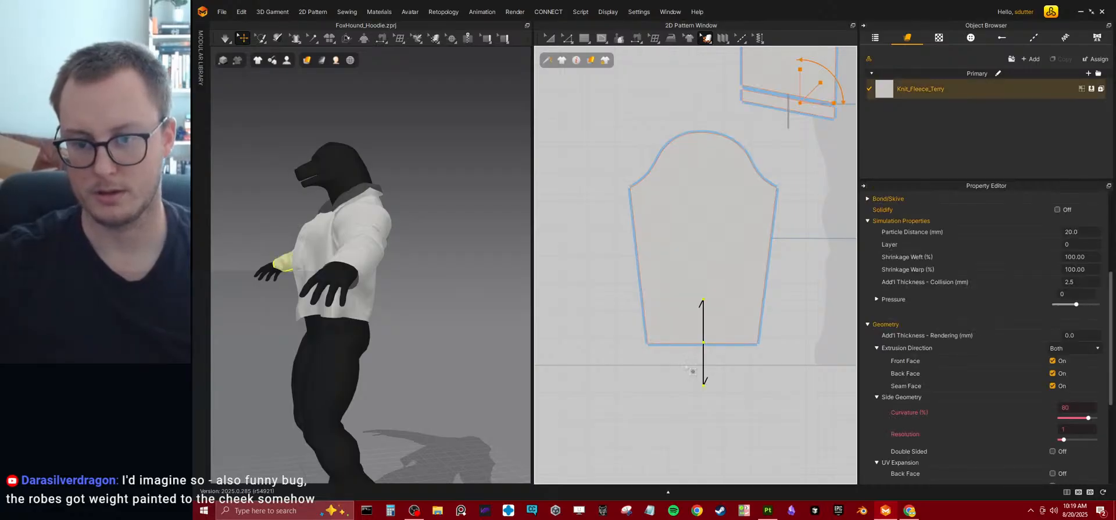
{"action": "key", "text": "Delete"}
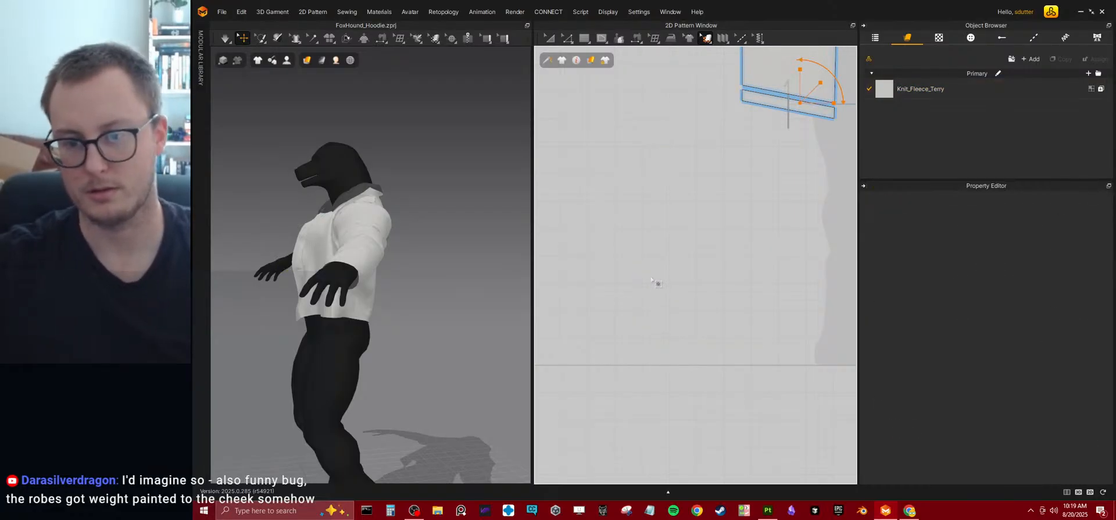
{"action": "key", "text": "ctrl+z"}
Set the sleeve pattern's bottom edge length to 360 mm in both directions and simulate the garment.
{"action": "left_click", "coordinate": [570, 41]}
{"action": "left_click", "coordinate": [694, 343]}
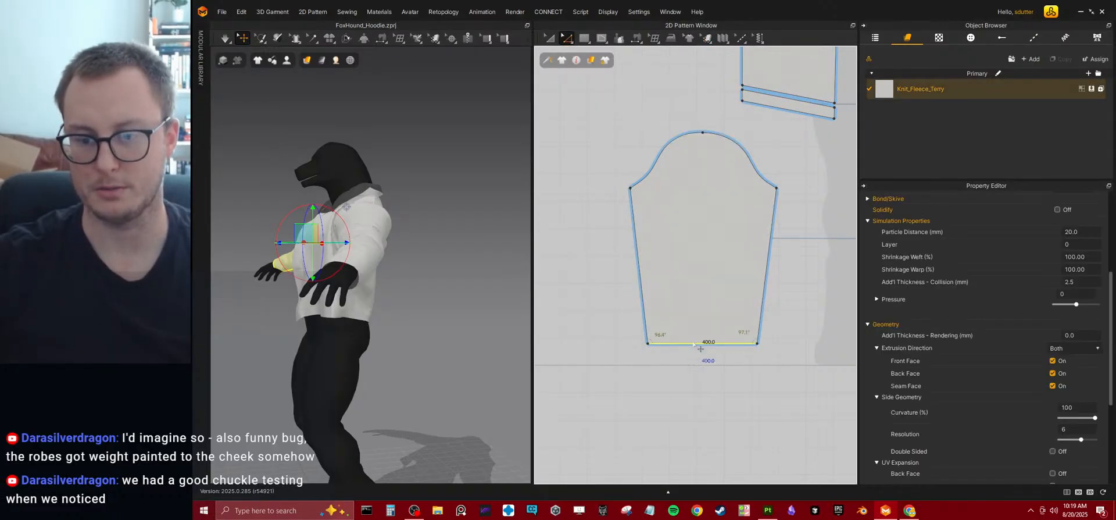
{"action": "right_click", "coordinate": [710, 344]}
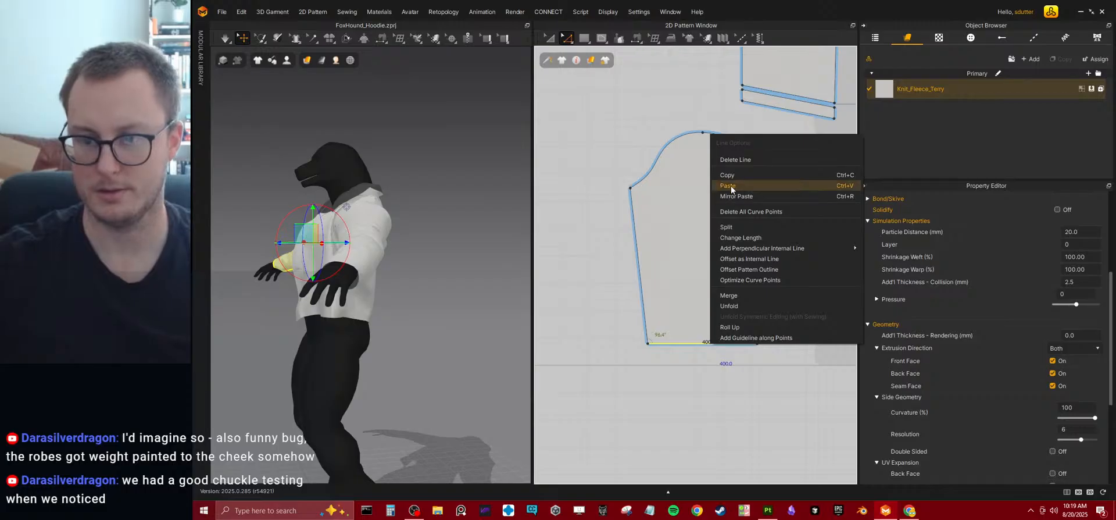
{"action": "left_click", "coordinate": [741, 238]}
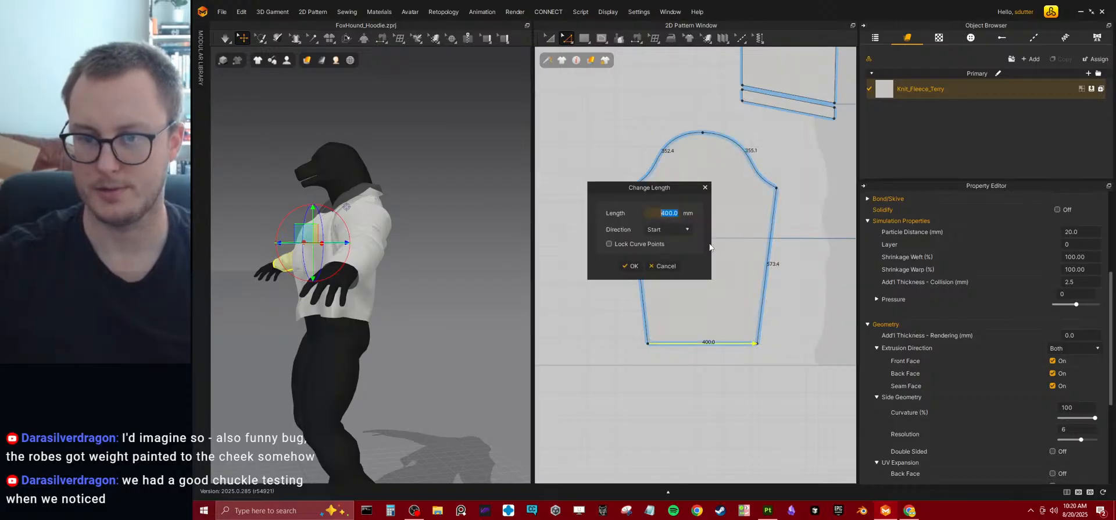
{"action": "left_click", "coordinate": [654, 237]}
{"action": "double_click", "coordinate": [662, 213]}
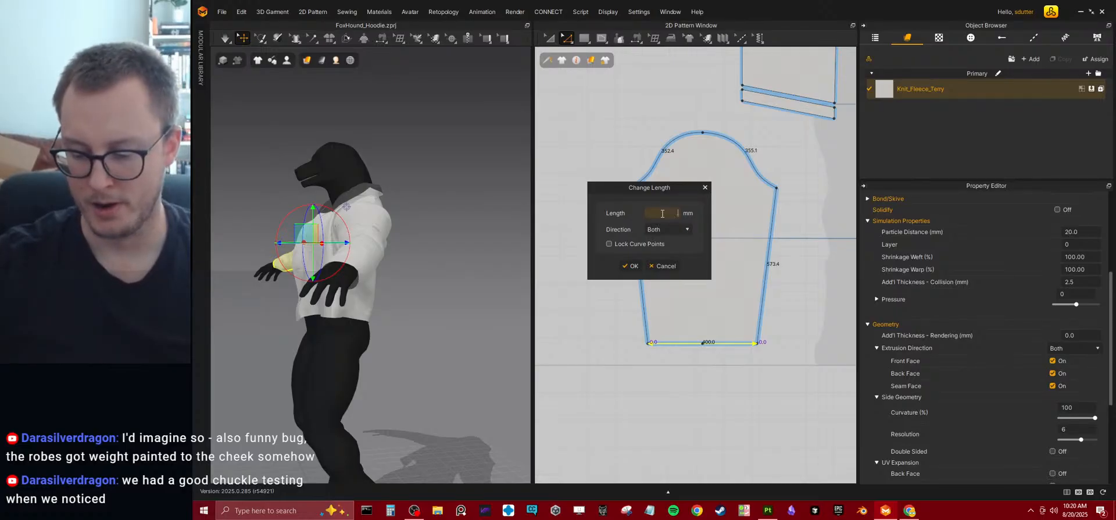
{"action": "type", "text": "360"}
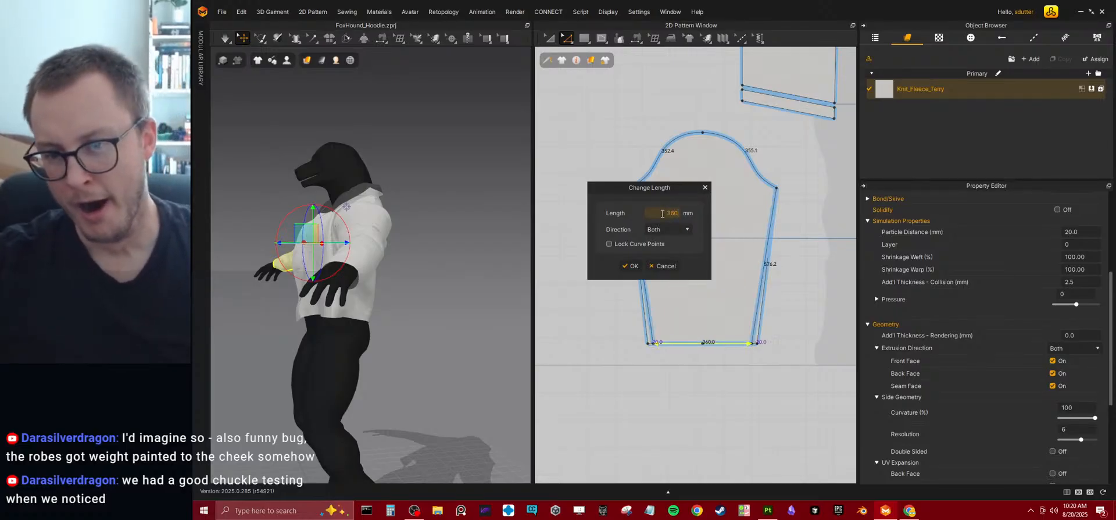
{"action": "key", "text": "Return"}
{"action": "key", "text": "space"}
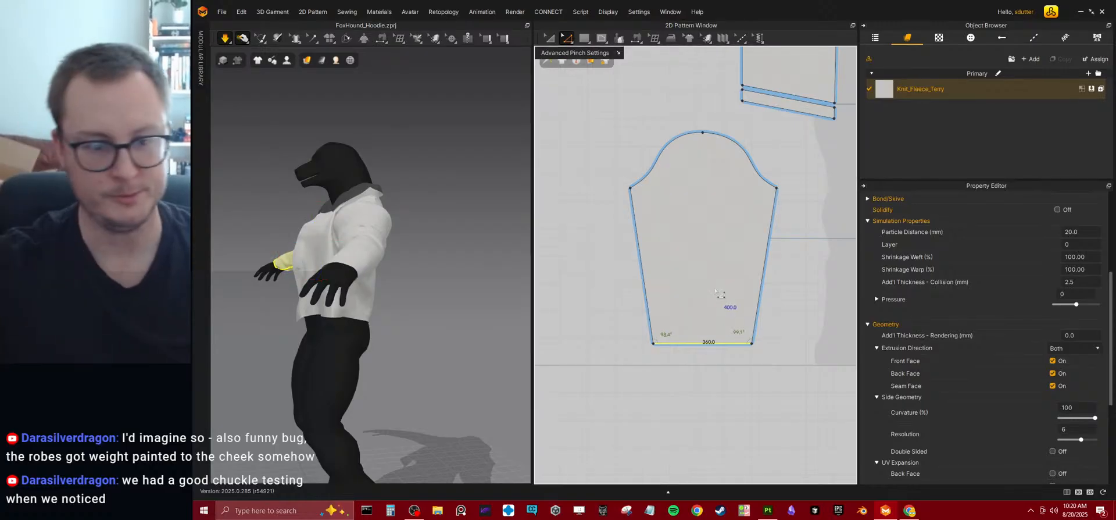
Inspect the simulated sleeve and the underarm and side areas of the hoodie from several angles and up close.
{"action": "right_click_drag", "start_coordinate": [380, 245], "coordinate": [439, 246]}
{"action": "right_click_drag", "start_coordinate": [347, 275], "coordinate": [425, 256]}
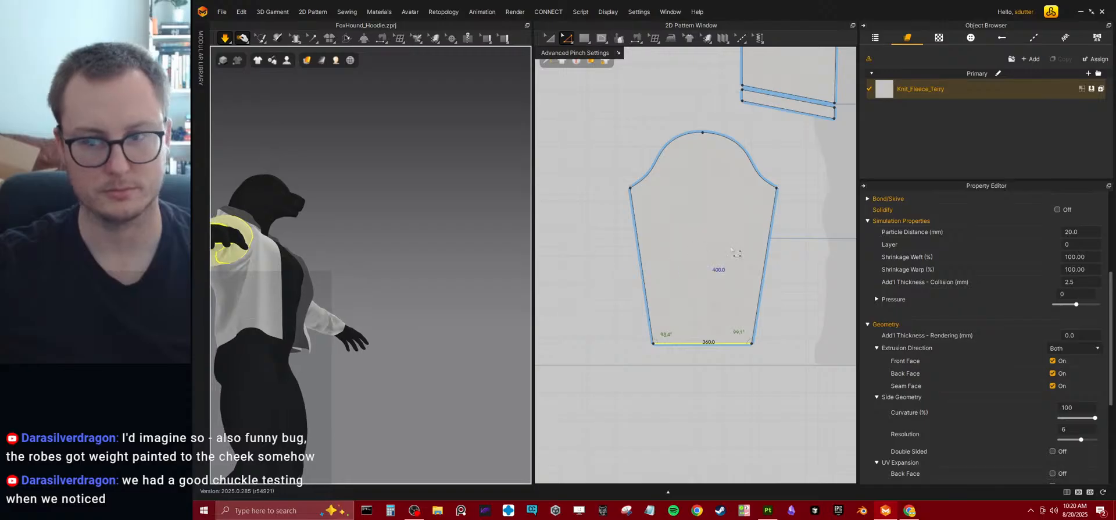
{"action": "scroll", "coordinate": [671, 259], "scroll_direction": "down", "scroll_amount": 5}
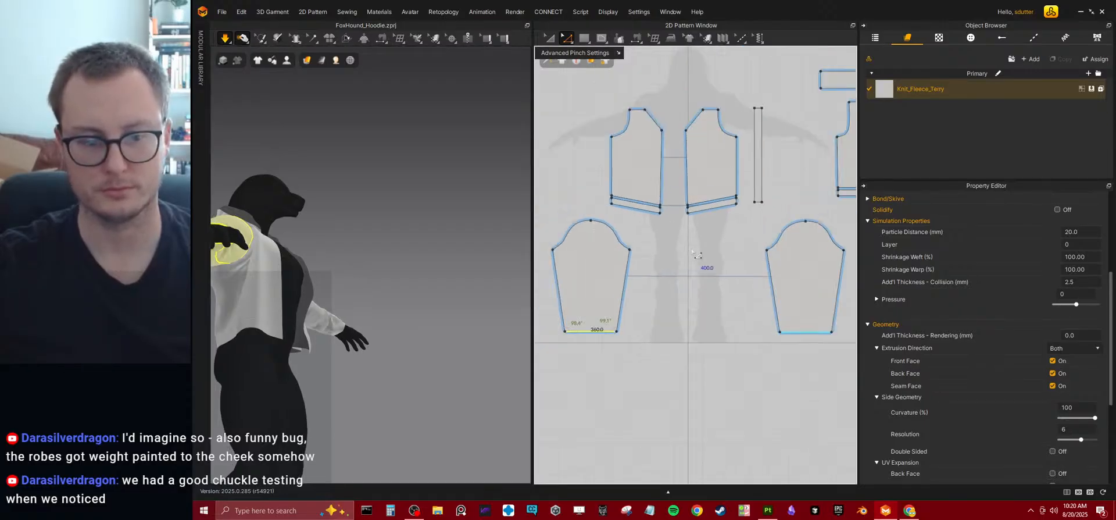
{"action": "scroll", "coordinate": [291, 279], "scroll_direction": "up", "scroll_amount": 1}
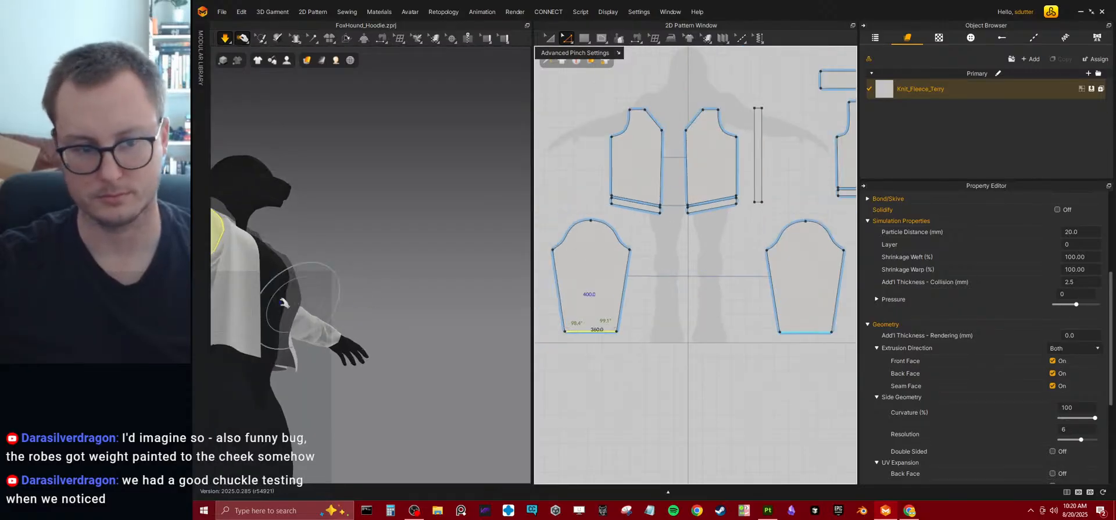
{"action": "middle_click_drag", "start_coordinate": [250, 279], "coordinate": [311, 285]}
{"action": "scroll", "coordinate": [311, 286], "scroll_direction": "up", "scroll_amount": 4}
{"action": "right_click_drag", "start_coordinate": [313, 288], "coordinate": [381, 278]}
{"action": "middle_click_drag", "start_coordinate": [296, 273], "coordinate": [427, 274]}
{"action": "scroll", "coordinate": [433, 291], "scroll_direction": "up", "scroll_amount": 5}
{"action": "right_click_drag", "start_coordinate": [427, 274], "coordinate": [391, 239]}
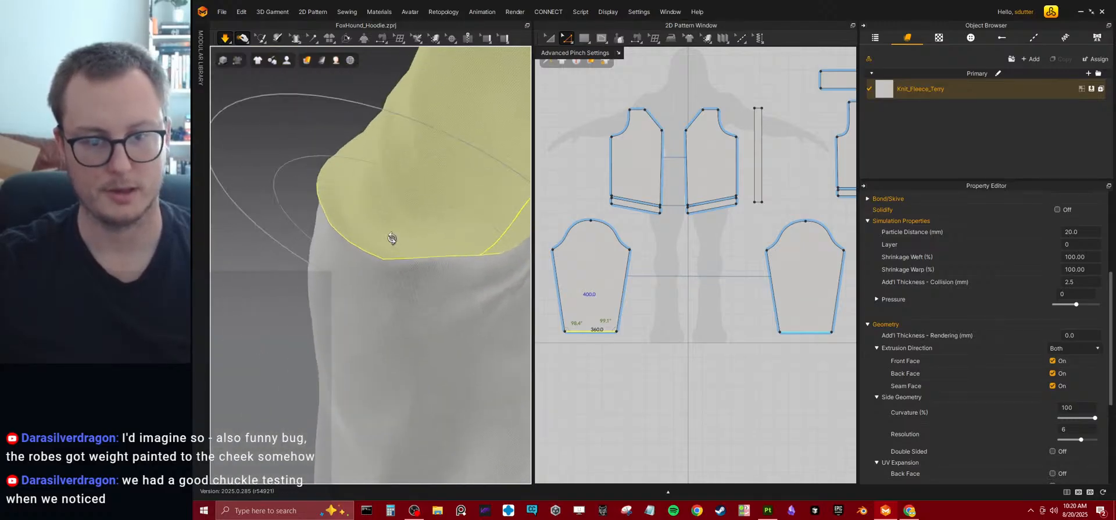
{"action": "scroll", "coordinate": [455, 261], "scroll_direction": "down", "scroll_amount": 3}
{"action": "right_click_drag", "start_coordinate": [455, 261], "coordinate": [426, 251]}
Try moving only the side edges of the back panel and its hem band inward, and undo it.
{"action": "middle_click_drag", "start_coordinate": [818, 220], "coordinate": [721, 326]}
{"action": "scroll", "coordinate": [706, 301], "scroll_direction": "up", "scroll_amount": 5}
{"action": "scroll", "coordinate": [708, 300], "scroll_direction": "down", "scroll_amount": 5}
{"action": "scroll", "coordinate": [640, 286], "scroll_direction": "up", "scroll_amount": 5}
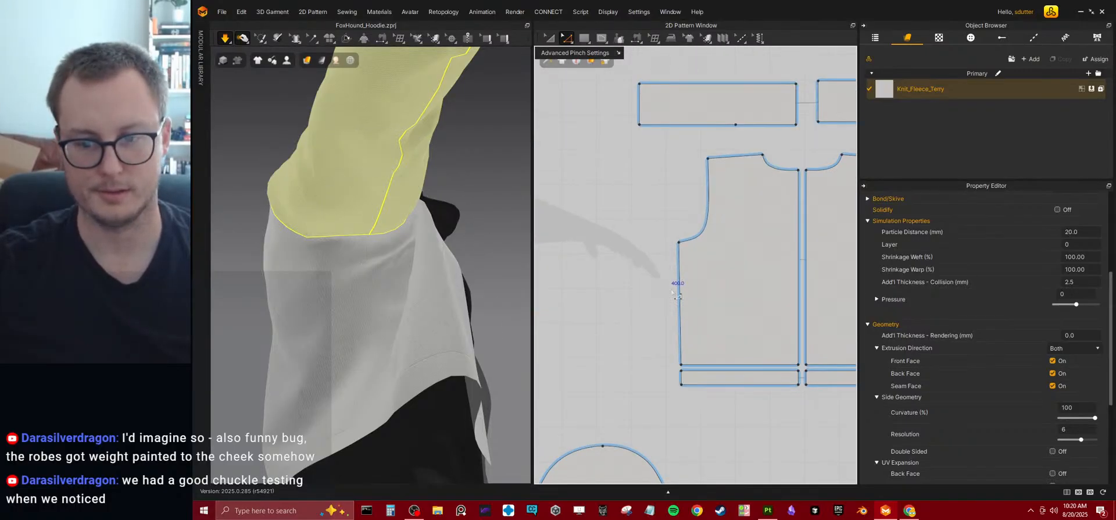
{"action": "left_click", "coordinate": [681, 288]}
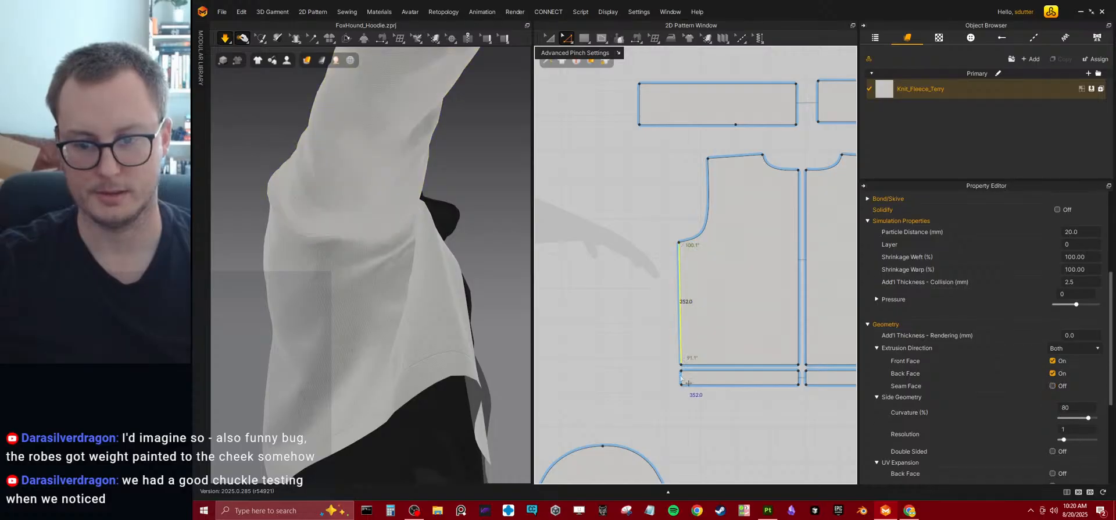
{"action": "left_click_drag", "start_coordinate": [681, 282], "coordinate": [712, 282]}
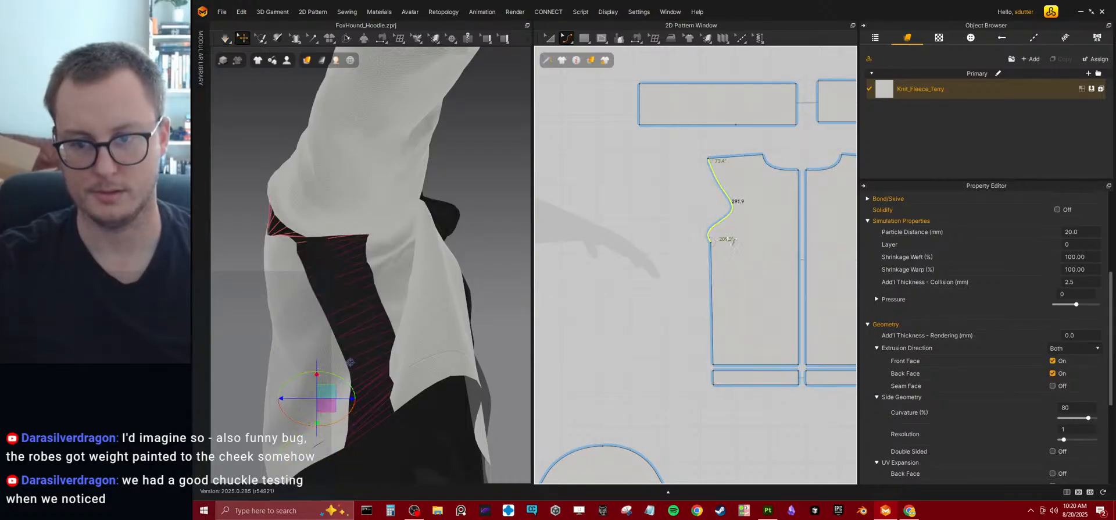
{"action": "key", "text": "ctrl+z"}
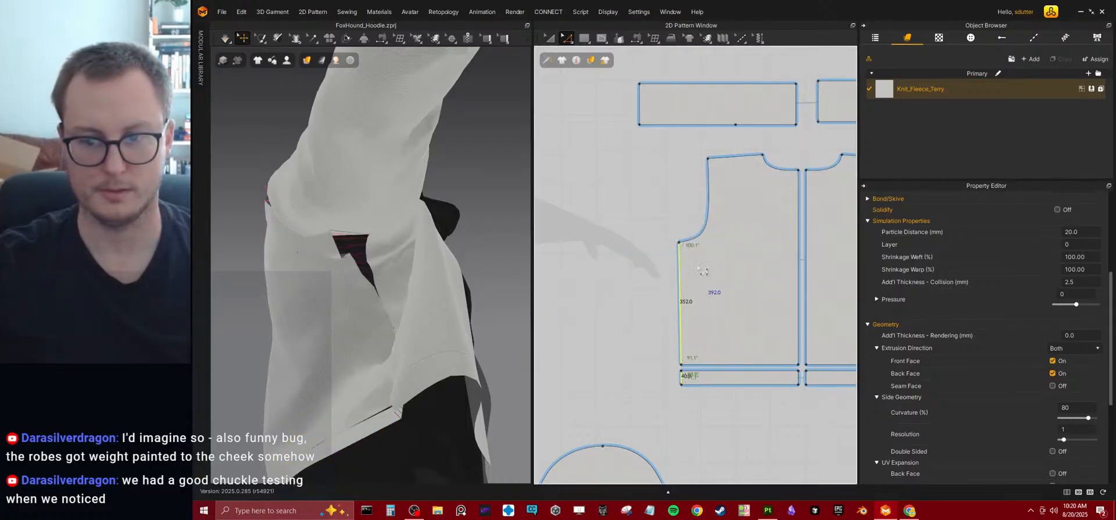
Narrow the back by moving its armhole edge and the panel and hem band side edges inward together, simulate, and check the fit.
{"action": "left_click_drag", "start_coordinate": [687, 281], "coordinate": [710, 281]}
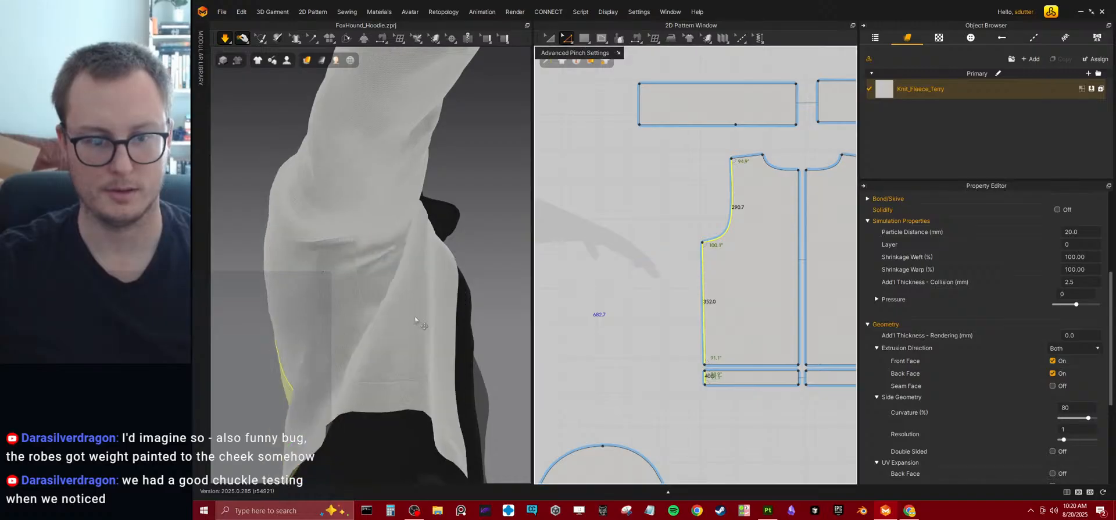
{"action": "right_click_drag", "start_coordinate": [454, 285], "coordinate": [394, 267]}
{"action": "mouse_move", "coordinate": [387, 270]}
{"action": "left_mouse_down"}
{"action": "mouse_move", "coordinate": [311, 295]}
{"action": "mouse_move", "coordinate": [379, 285]}
{"action": "left_mouse_up"}
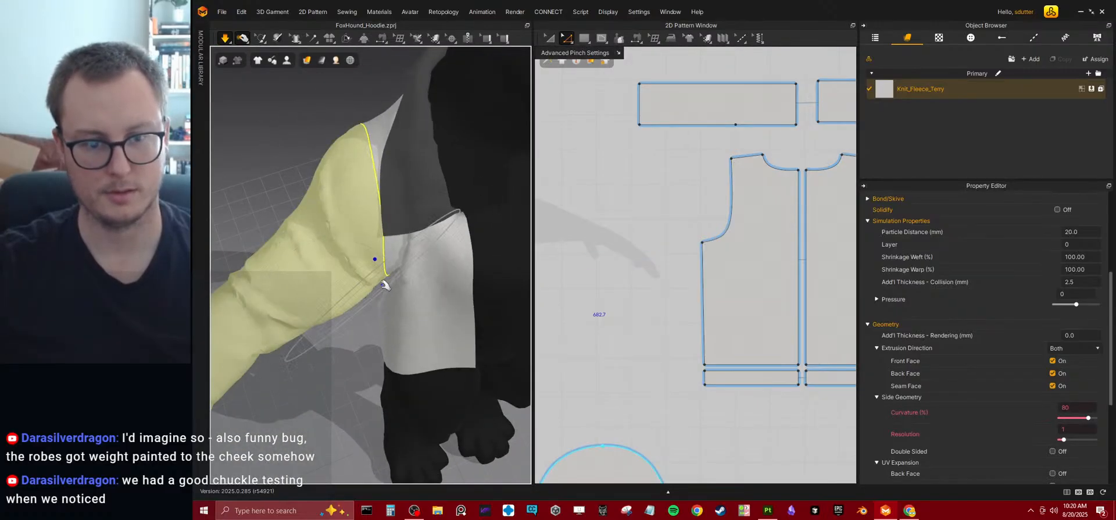
{"action": "right_click_drag", "start_coordinate": [379, 284], "coordinate": [426, 247]}
{"action": "left_click_drag", "start_coordinate": [426, 246], "coordinate": [509, 344]}
{"action": "right_click_drag", "start_coordinate": [511, 344], "coordinate": [531, 326]}
Try lowering the front panel's underarm point, simulate the garment to check the fit, and undo the change.
{"action": "scroll", "coordinate": [447, 279], "scroll_direction": "down", "scroll_amount": 3}
{"action": "scroll", "coordinate": [646, 266], "scroll_direction": "down", "scroll_amount": 5}
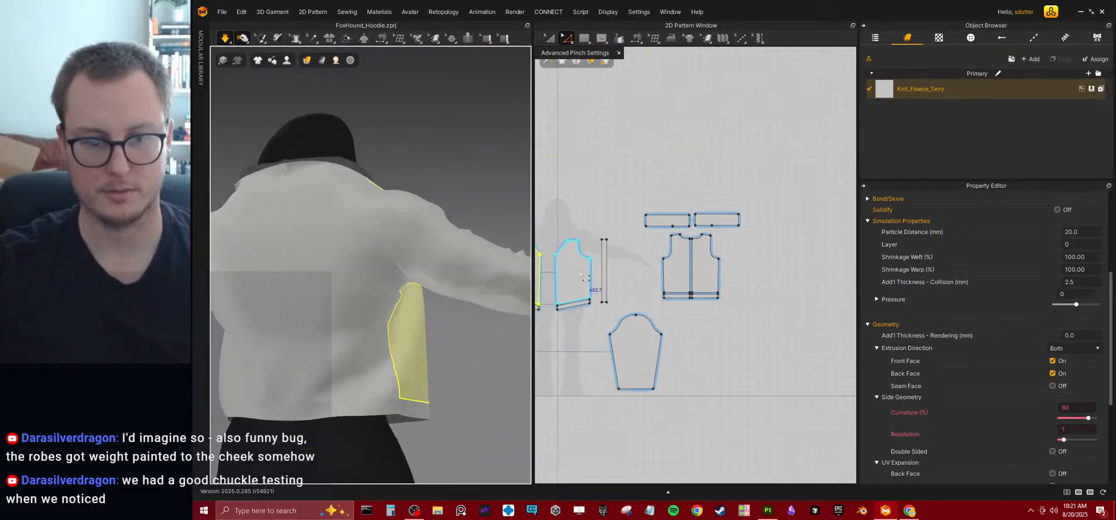
{"action": "scroll", "coordinate": [668, 279], "scroll_direction": "up", "scroll_amount": 5}
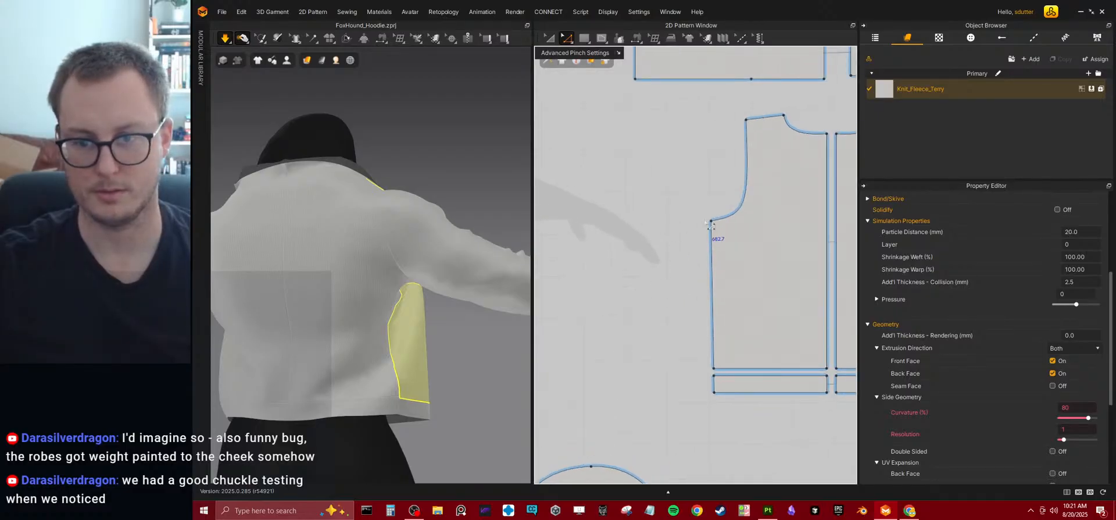
{"action": "left_click", "coordinate": [713, 231]}
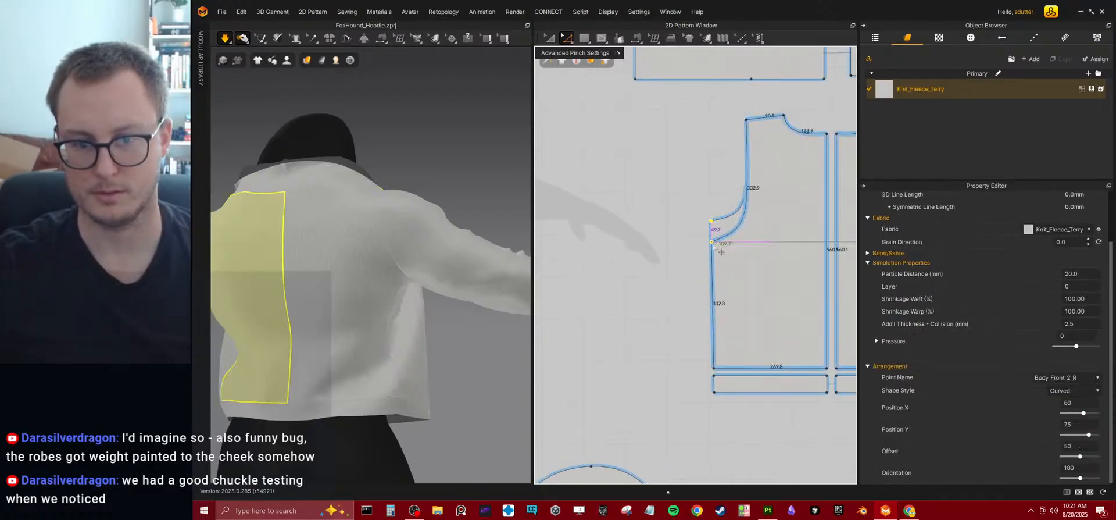
{"action": "left_click_drag", "start_coordinate": [713, 246], "coordinate": [712, 246]}
{"action": "key", "text": "space"}
{"action": "right_click_drag", "start_coordinate": [476, 353], "coordinate": [360, 334]}
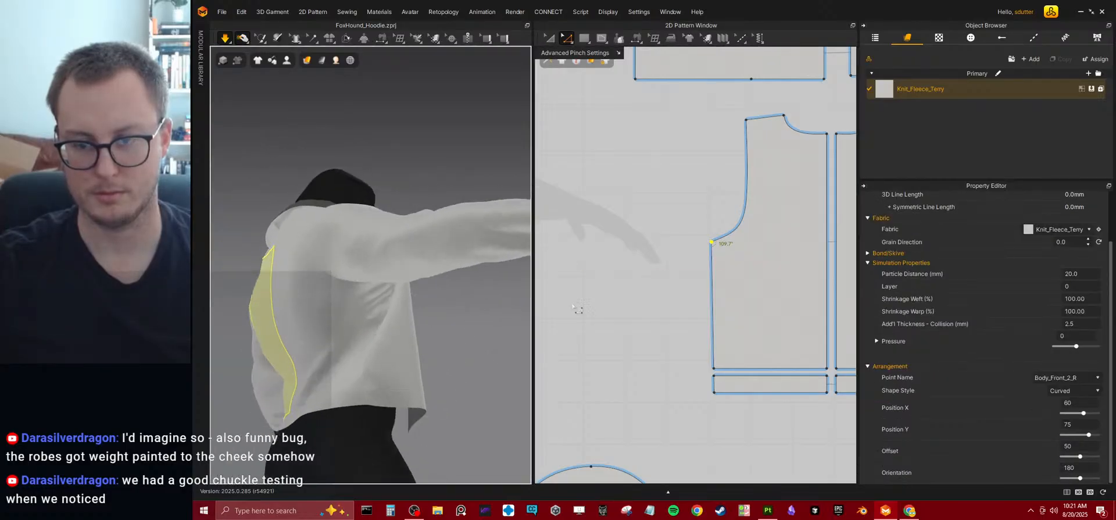
{"action": "right_click_drag", "start_coordinate": [466, 310], "coordinate": [448, 332]}
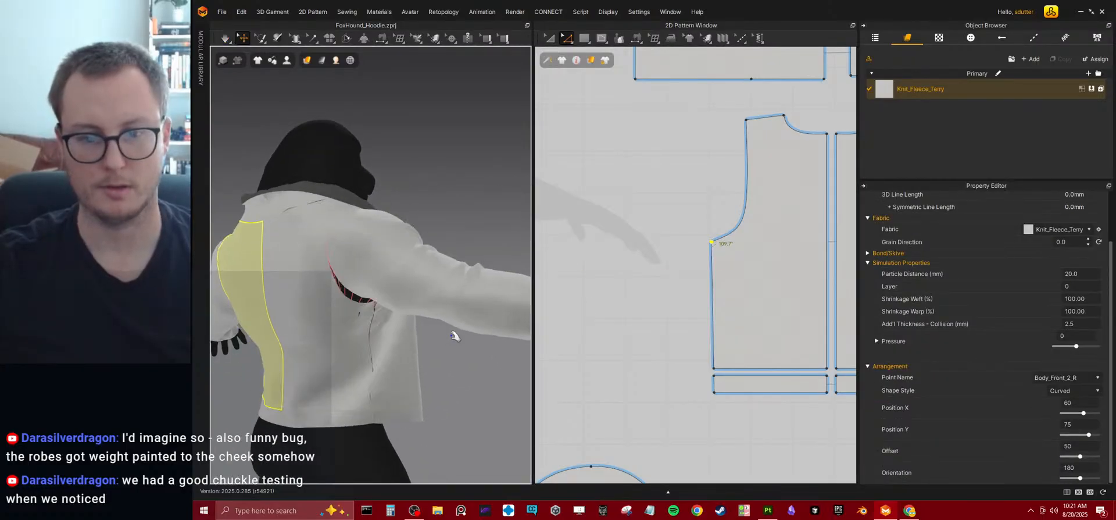
{"action": "key", "text": "space"}
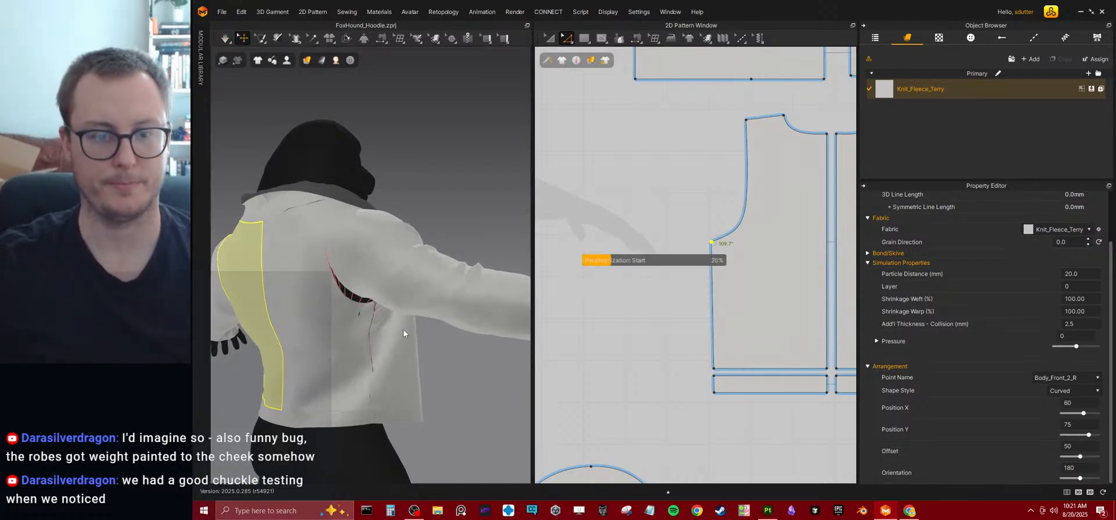
{"action": "right_click_drag", "start_coordinate": [391, 321], "coordinate": [414, 321]}
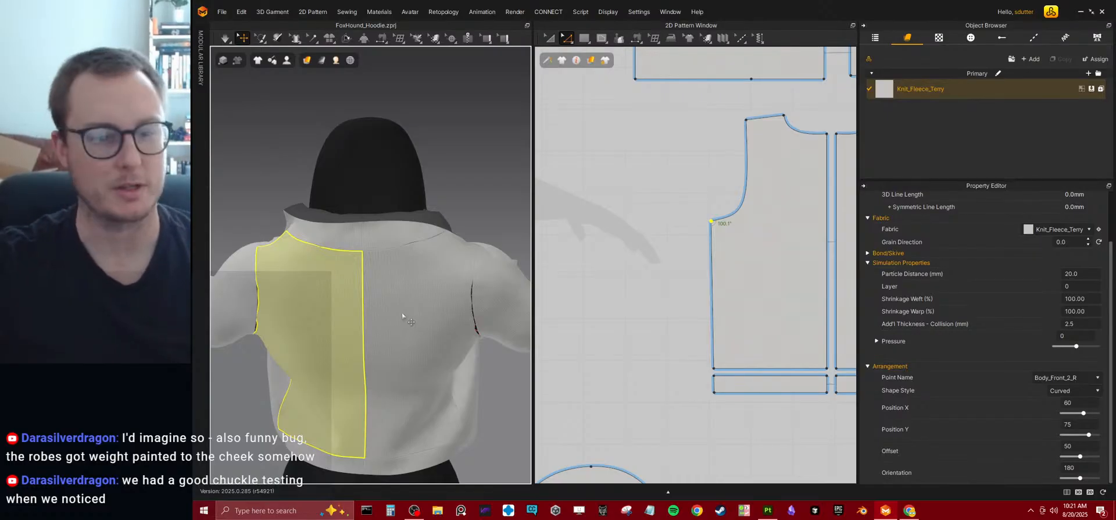
{"action": "right_click_drag", "start_coordinate": [374, 283], "coordinate": [459, 297]}
{"action": "key", "text": "space"}
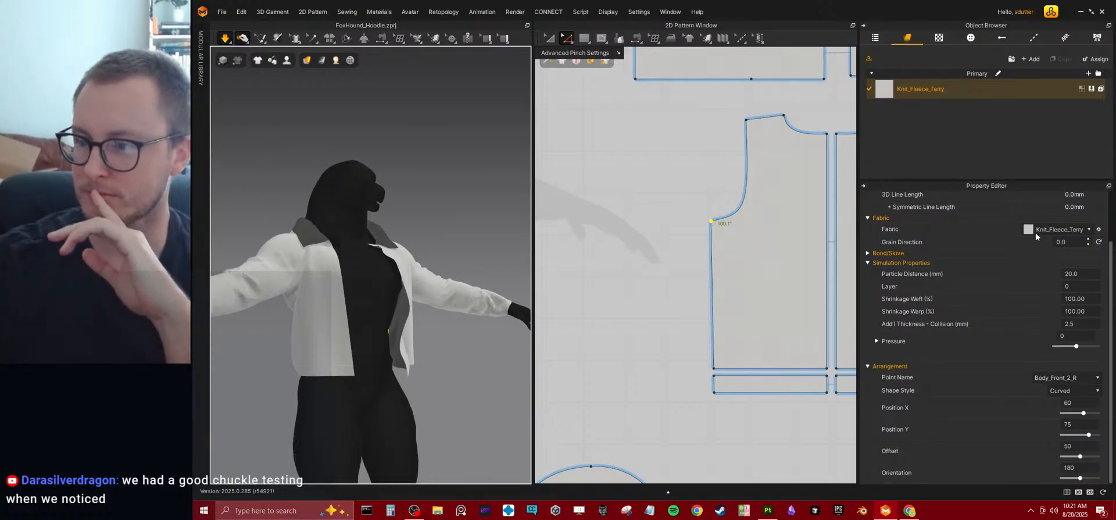
Set the material type of the Knit_Fleece_Terry fabric to Leather and check the garment's look.
{"action": "left_click", "coordinate": [999, 88]}
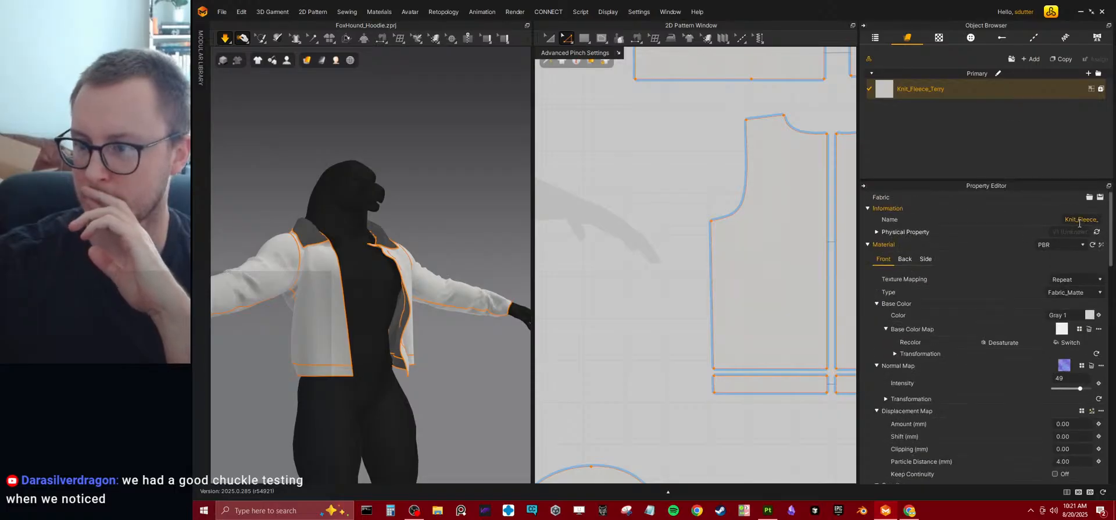
{"action": "left_click", "coordinate": [1074, 292]}
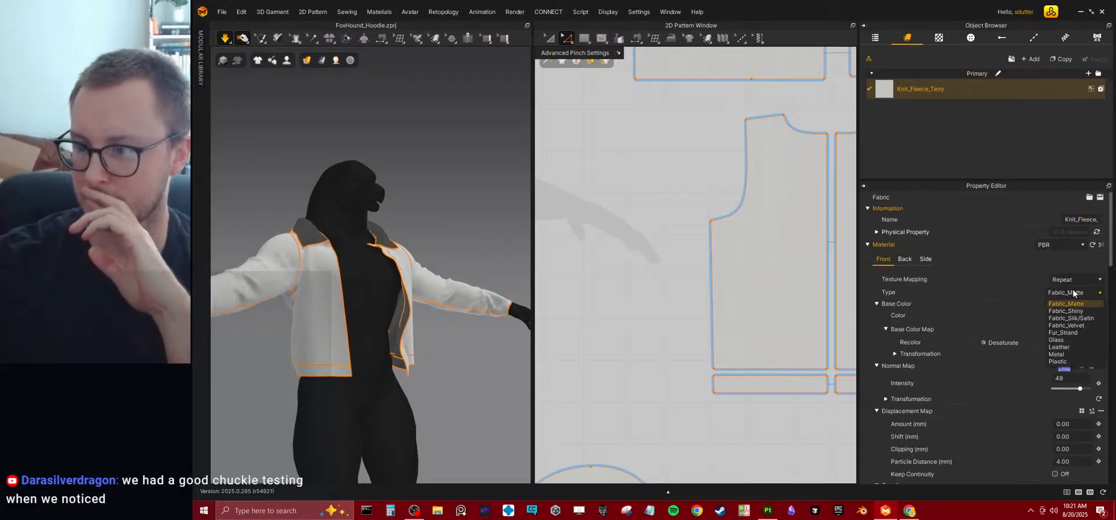
{"action": "left_click", "coordinate": [1054, 347]}
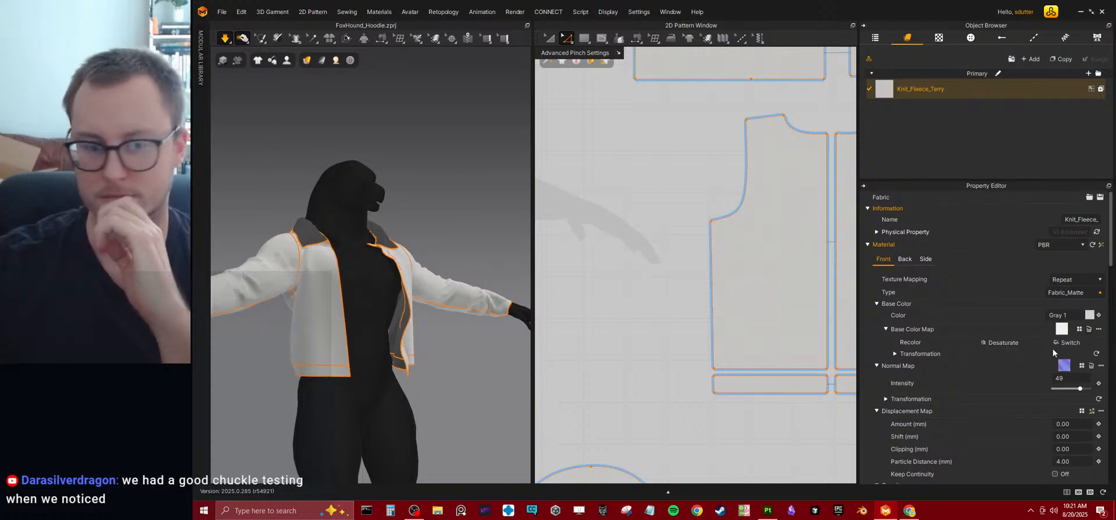
{"action": "key", "text": "q"}
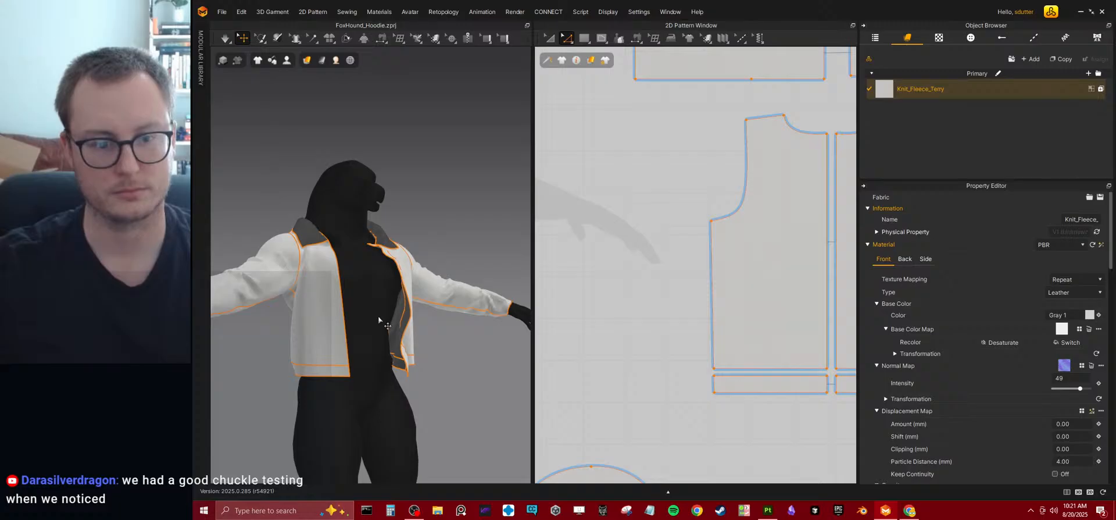
{"action": "mouse_move", "coordinate": [379, 319]}
{"action": "right_mouse_down"}
{"action": "mouse_move", "coordinate": [448, 324]}
{"action": "mouse_move", "coordinate": [364, 331]}
{"action": "right_mouse_up"}
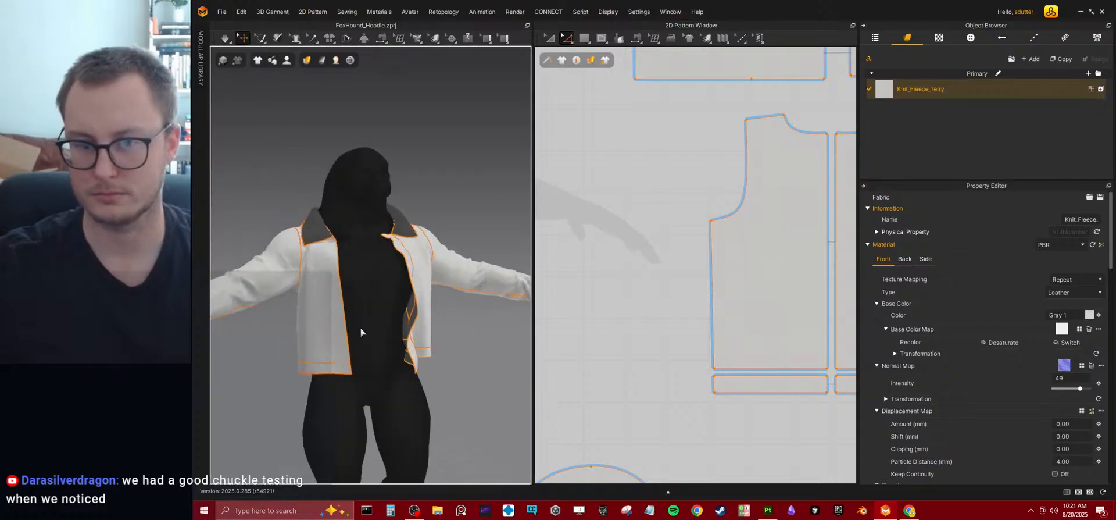
Try a grain direction of 90 on all hoodie patterns with simulation, and set it back to 0.
{"action": "left_click", "coordinate": [322, 294]}
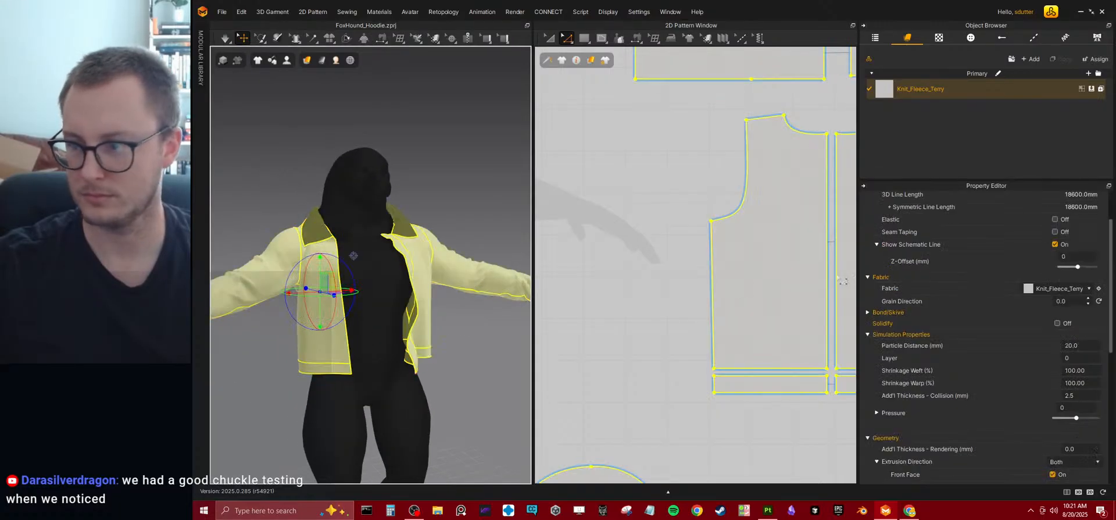
{"action": "double_click", "coordinate": [1073, 302]}
{"action": "type", "text": "90"}
{"action": "key", "text": "Return"}
{"action": "key", "text": "space"}
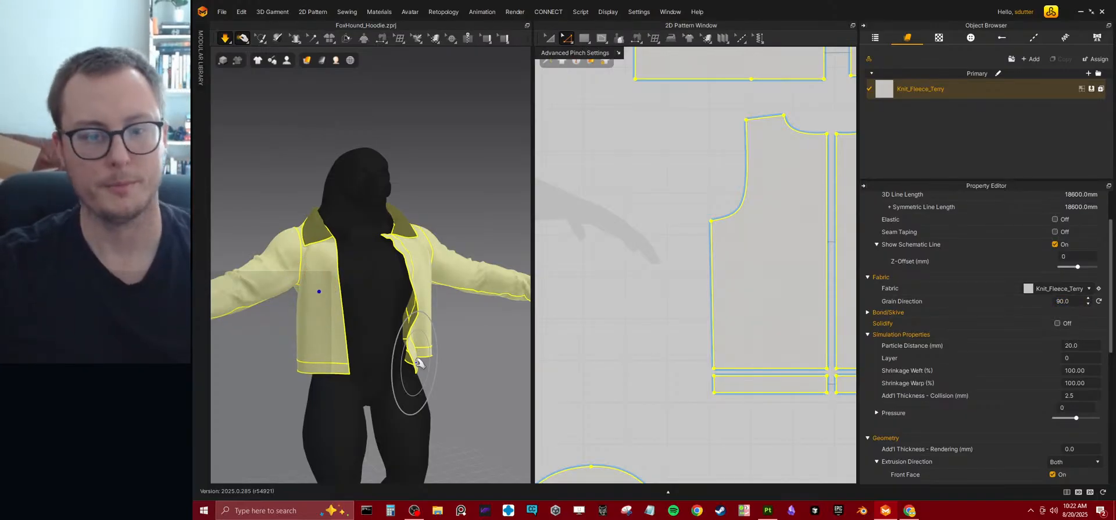
{"action": "double_click", "coordinate": [1069, 301]}
{"action": "type", "text": "0"}
{"action": "key", "text": "Return"}
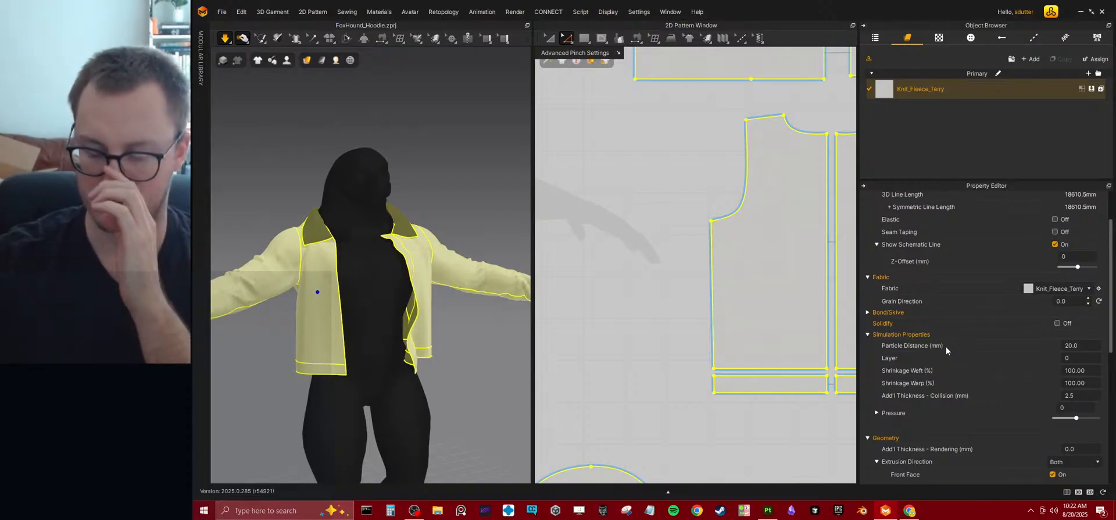
Try an additional collision thickness of 5.0 mm on all patterns, and return it to 2.5 mm.
{"action": "scroll", "coordinate": [946, 348], "scroll_direction": "down", "scroll_amount": 3}
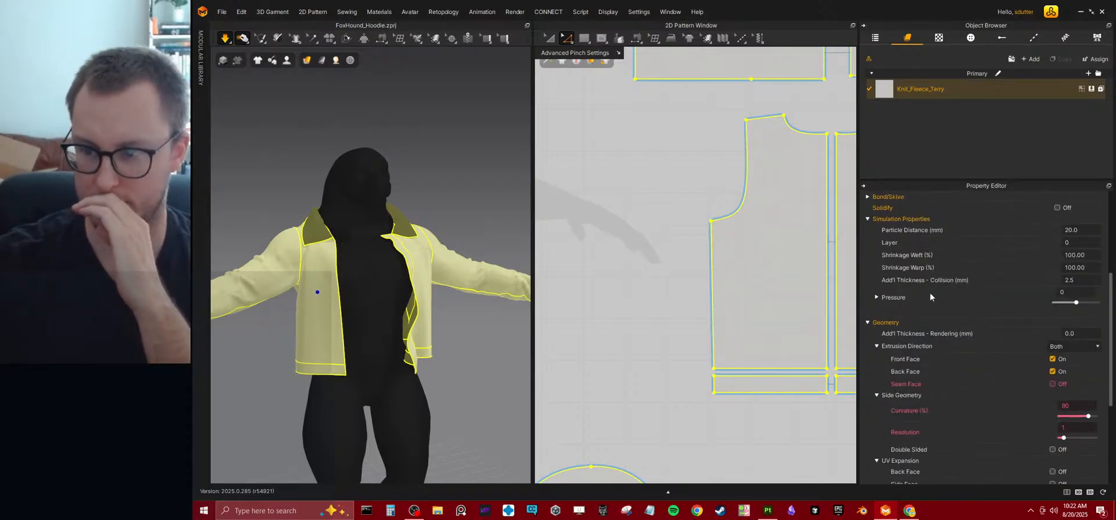
{"action": "left_click", "coordinate": [1076, 278]}
{"action": "type", "text": "5.0"}
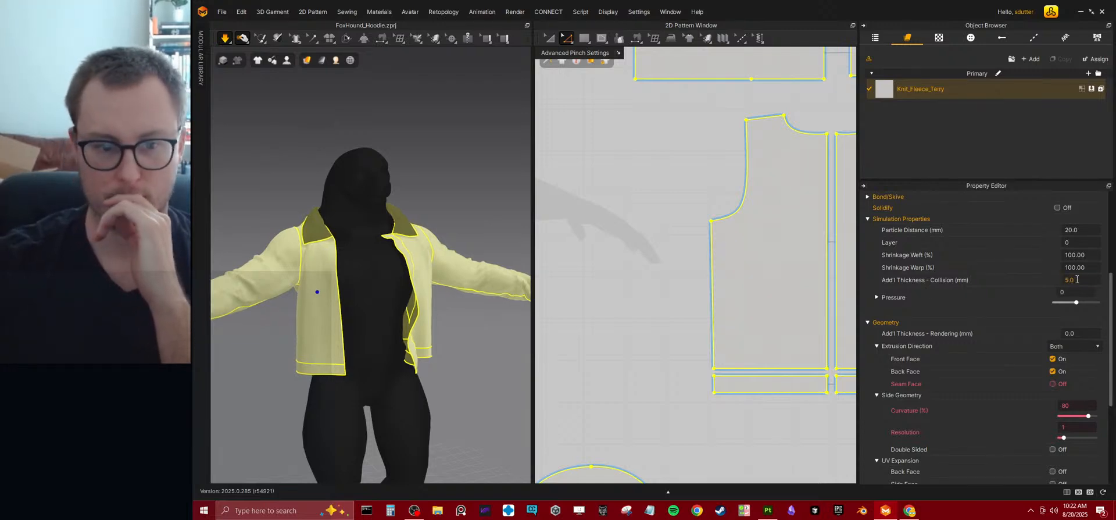
{"action": "left_click", "coordinate": [1076, 279]}
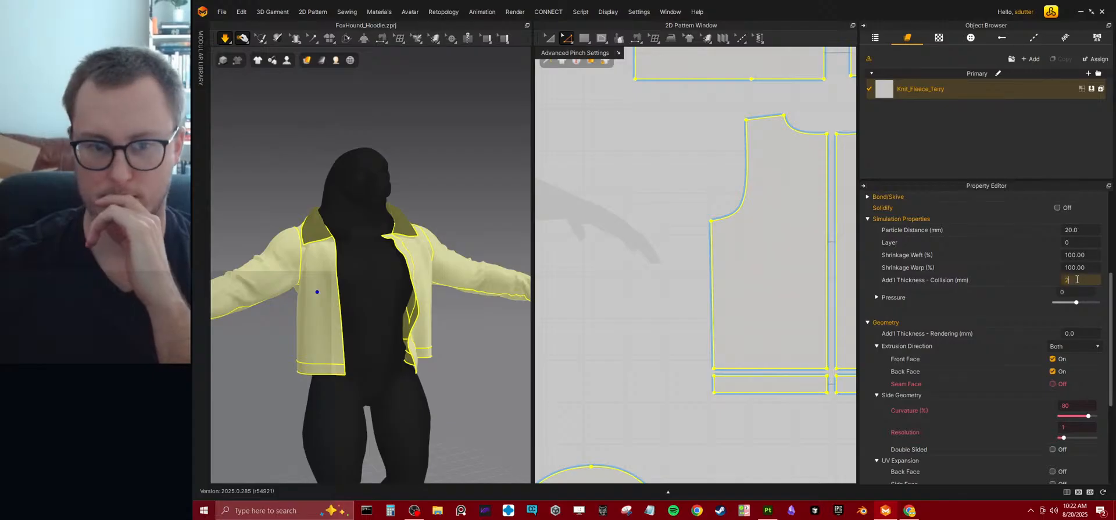
{"action": "key", "text": "Return"}
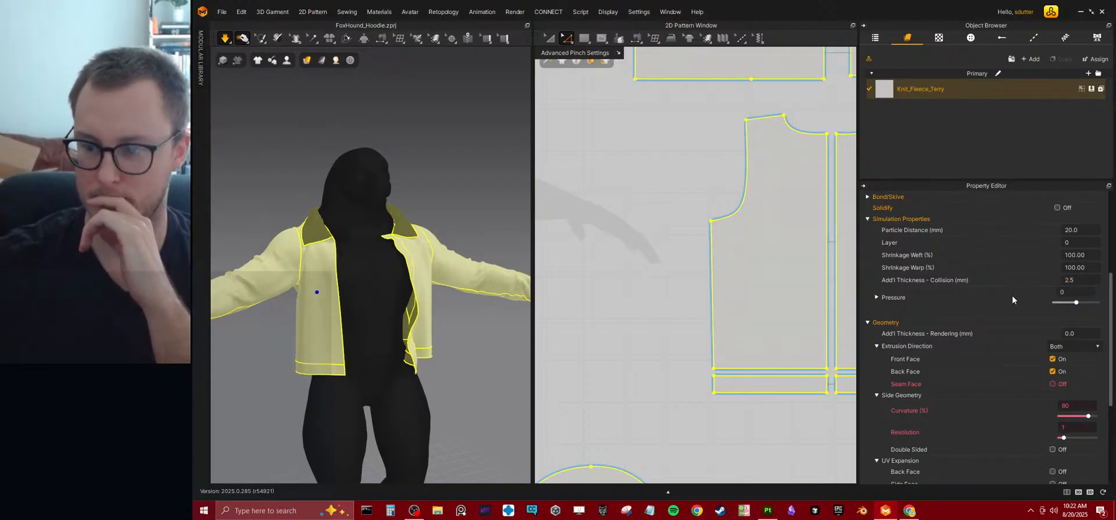
Examine the Knit_Fleece_Terry fabric's name, material settings and physical properties such as stretch, shear and bending.
{"action": "scroll", "coordinate": [1011, 282], "scroll_direction": "up", "scroll_amount": 5}
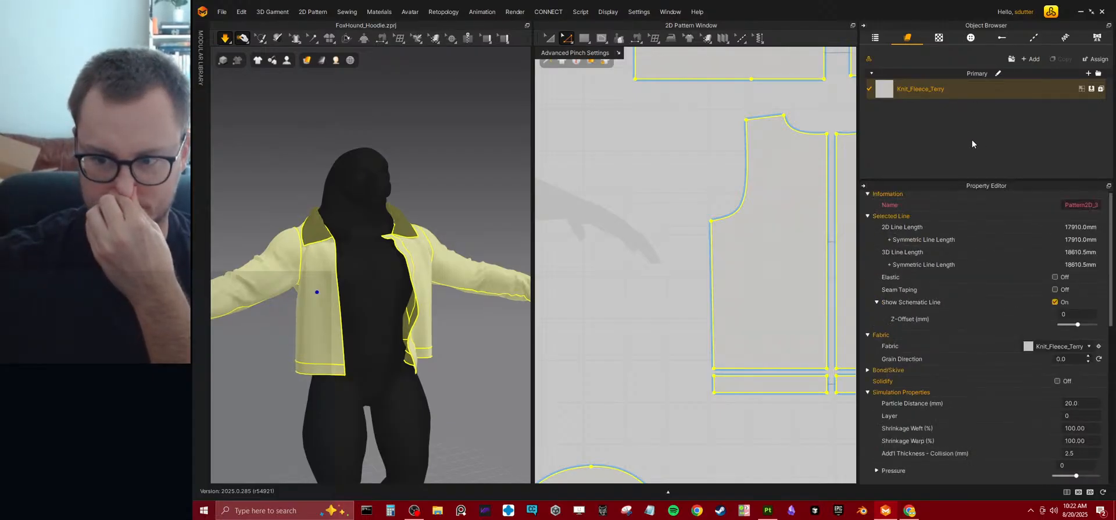
{"action": "left_click", "coordinate": [952, 95]}
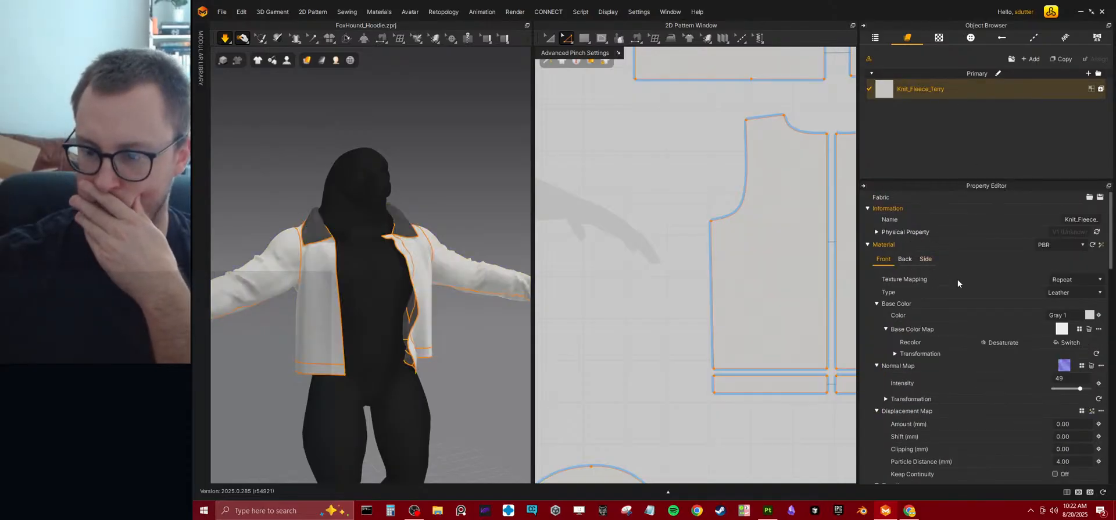
{"action": "scroll", "coordinate": [987, 311], "scroll_direction": "down", "scroll_amount": 2}
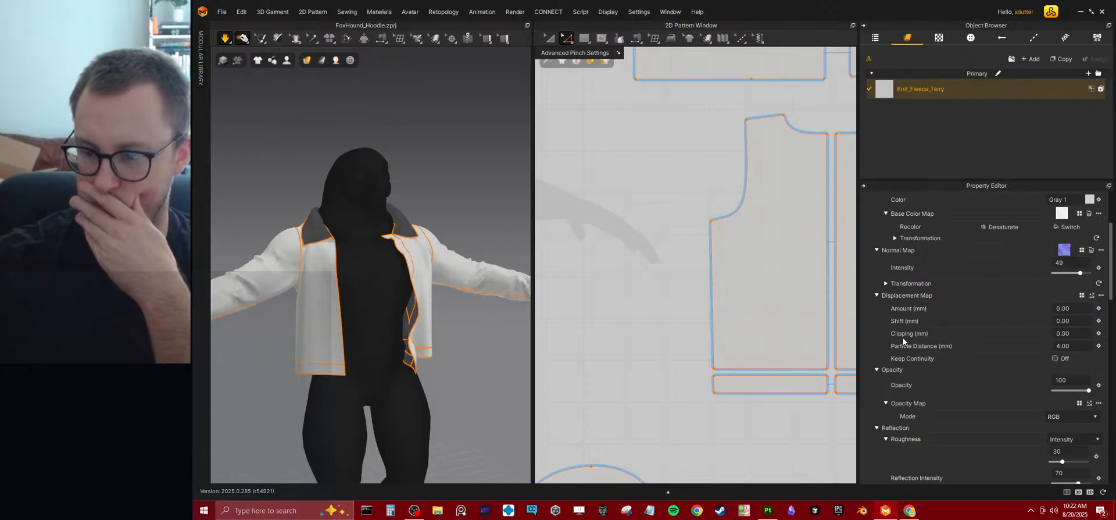
{"action": "scroll", "coordinate": [922, 359], "scroll_direction": "down", "scroll_amount": 2}
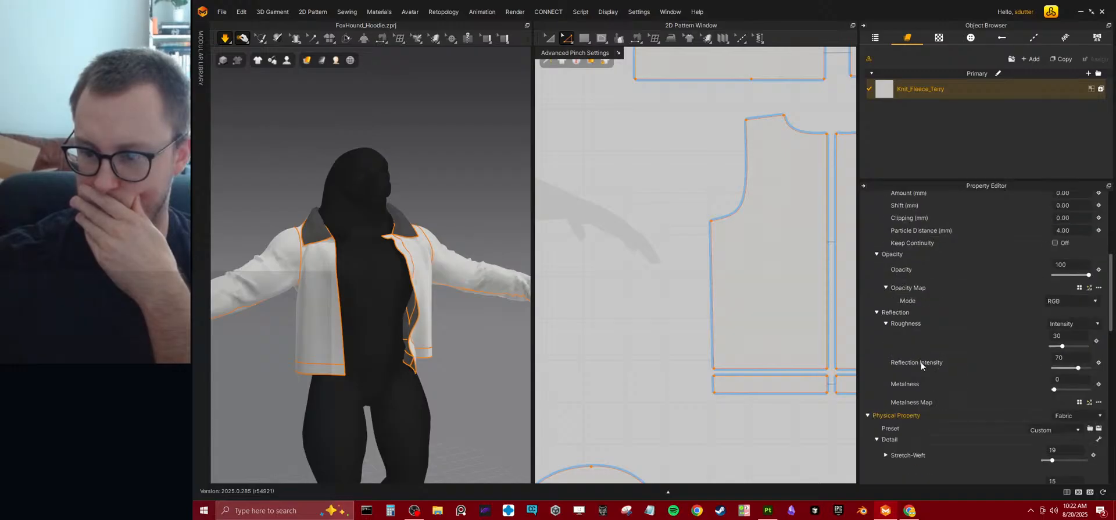
{"action": "scroll", "coordinate": [921, 362], "scroll_direction": "down", "scroll_amount": 3}
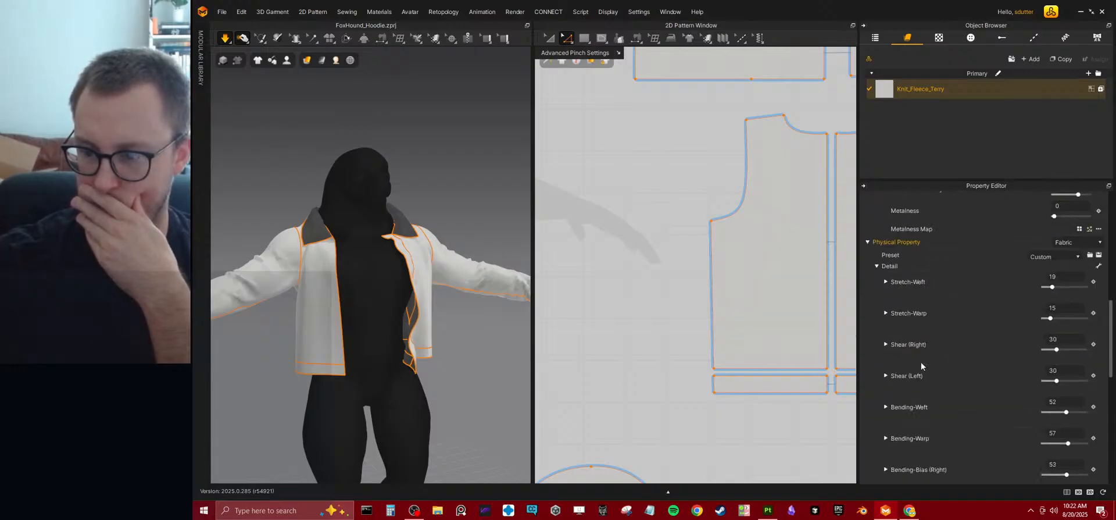
{"action": "scroll", "coordinate": [1028, 255], "scroll_direction": "up", "scroll_amount": 7}
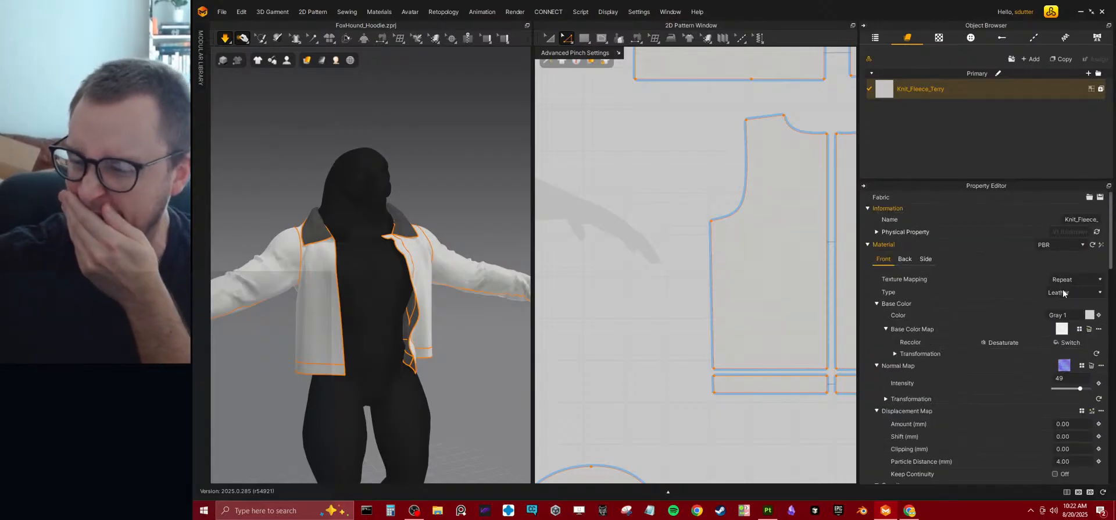
{"action": "left_click", "coordinate": [869, 244]}
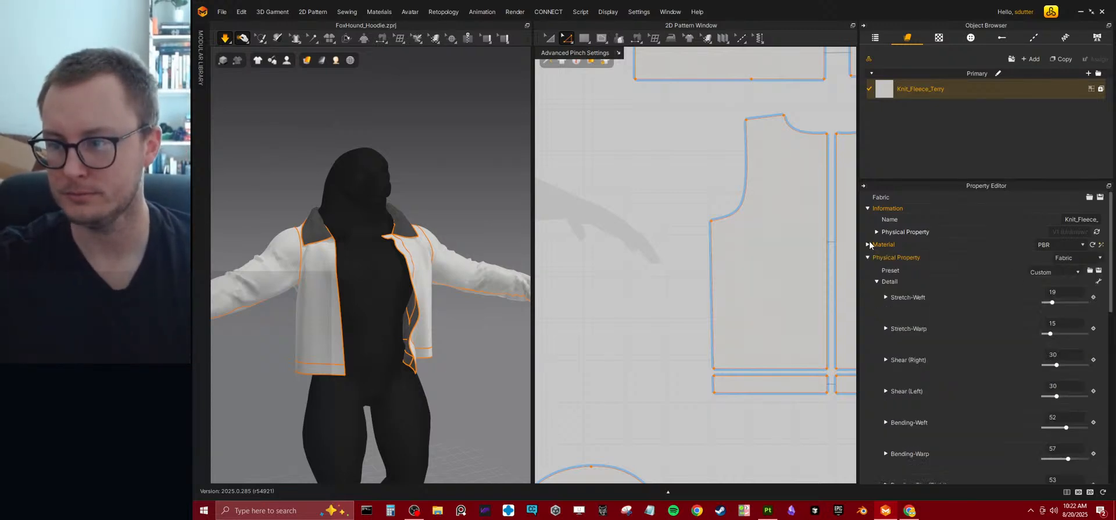
{"action": "left_click", "coordinate": [876, 232]}
{"action": "double_click", "coordinate": [1082, 219]}
{"action": "left_click", "coordinate": [947, 223]}
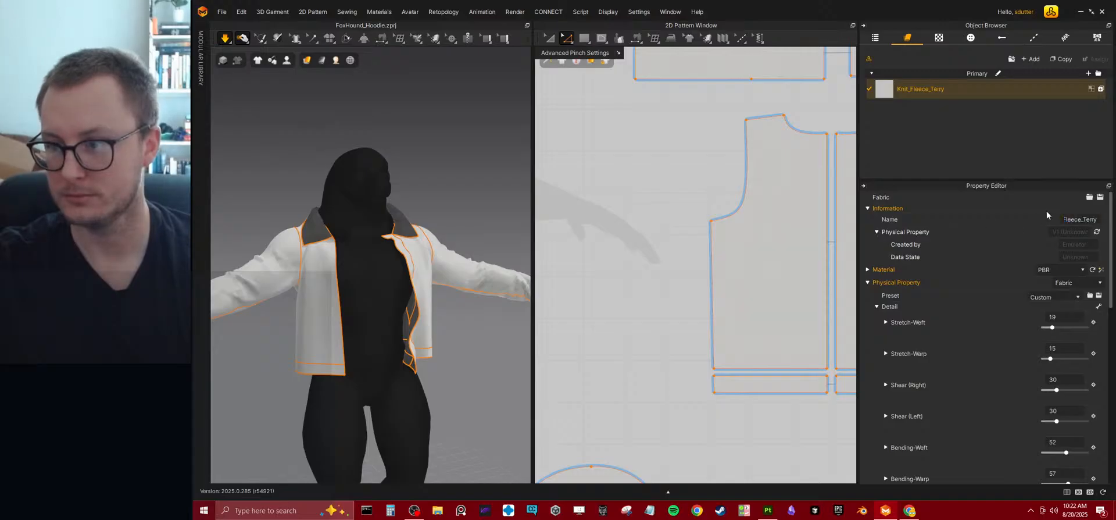
Try opening a fabric file and adding a blank fabric to the project, and discard both attempts.
{"action": "left_click", "coordinate": [1089, 197]}
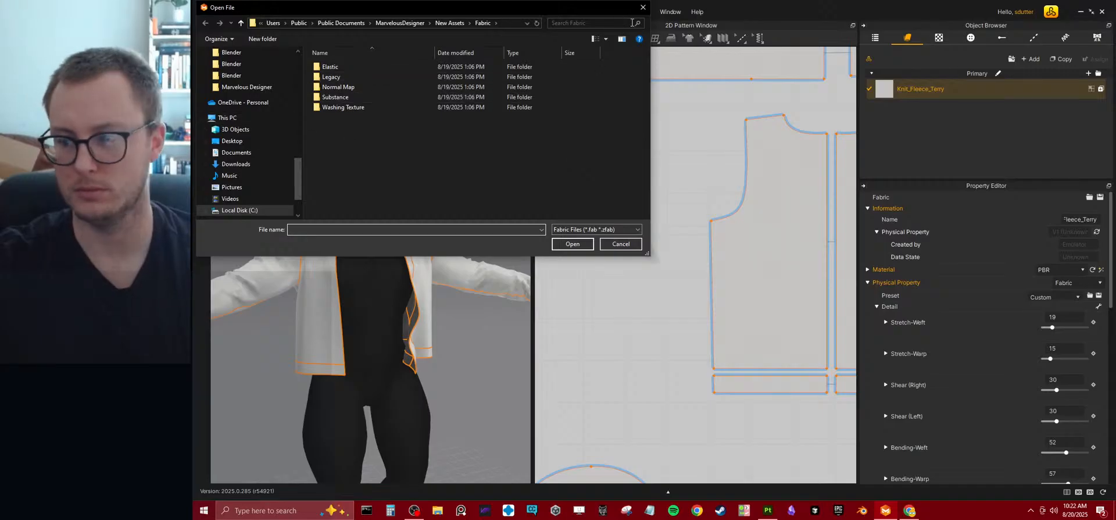
{"action": "left_click", "coordinate": [643, 7]}
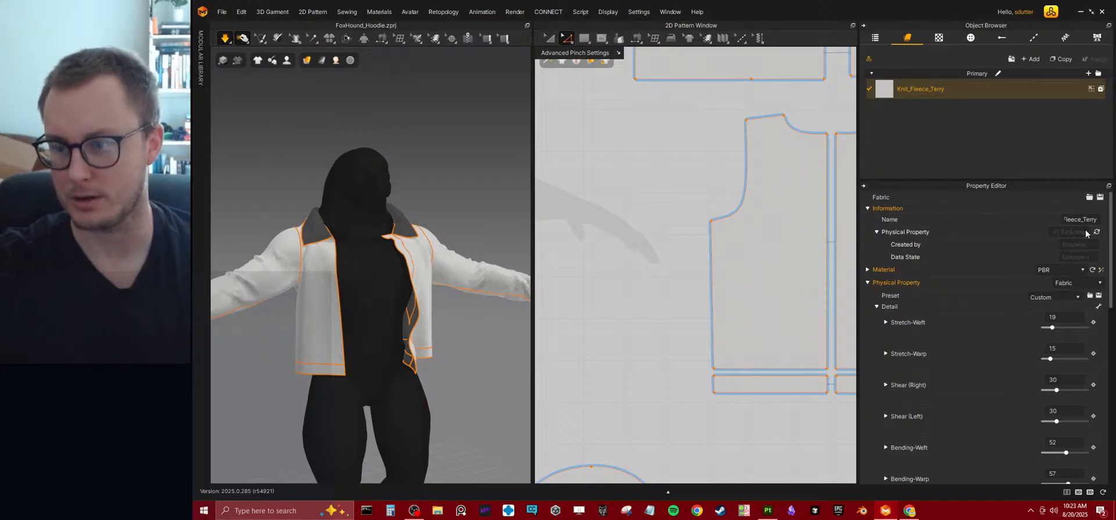
{"action": "left_click", "coordinate": [1030, 60]}
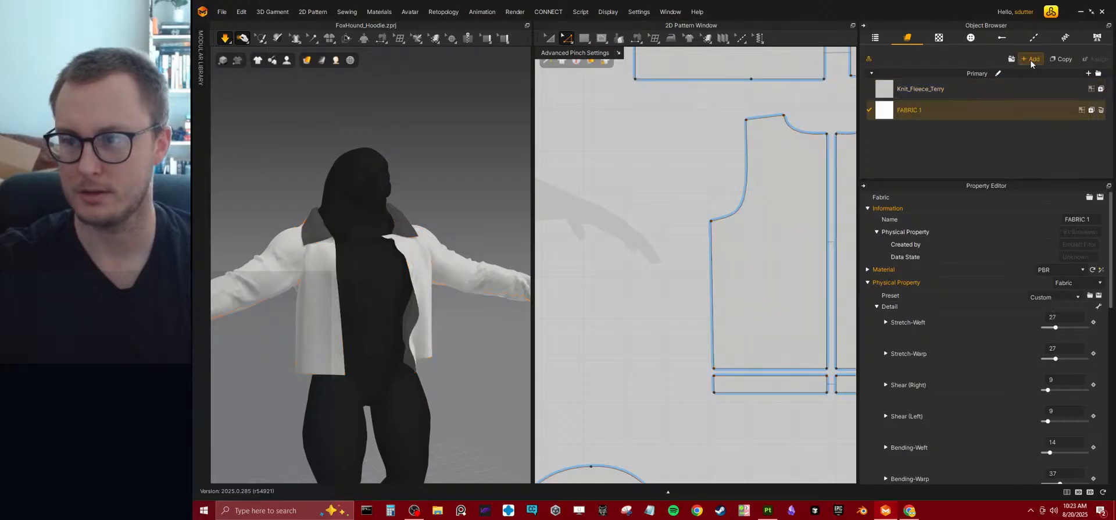
{"action": "left_click", "coordinate": [1012, 59]}
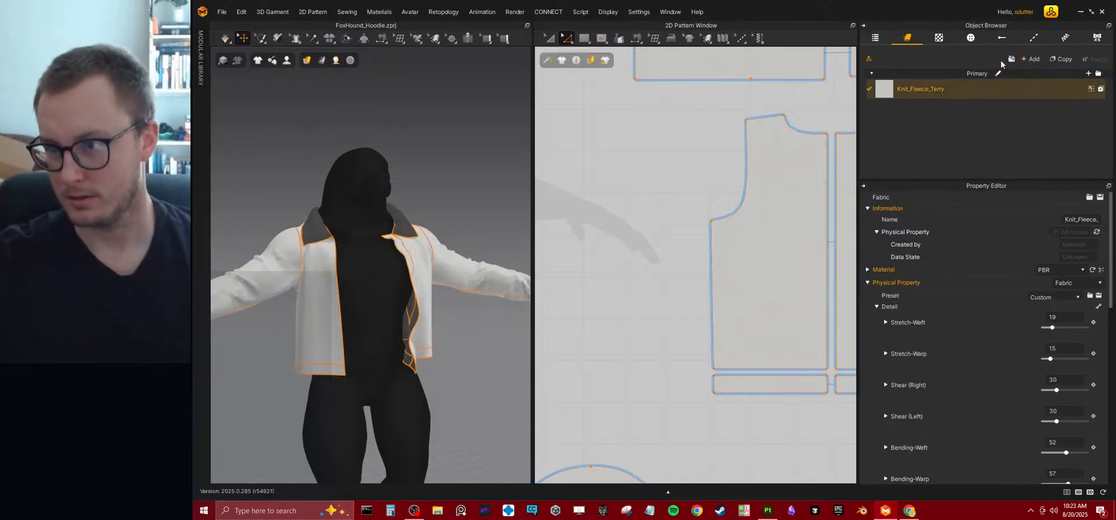
Open the asset library's Fabric folder and browse the knit and woven fabric presets for a suitable hoodie material.
{"action": "left_click", "coordinate": [870, 60]}
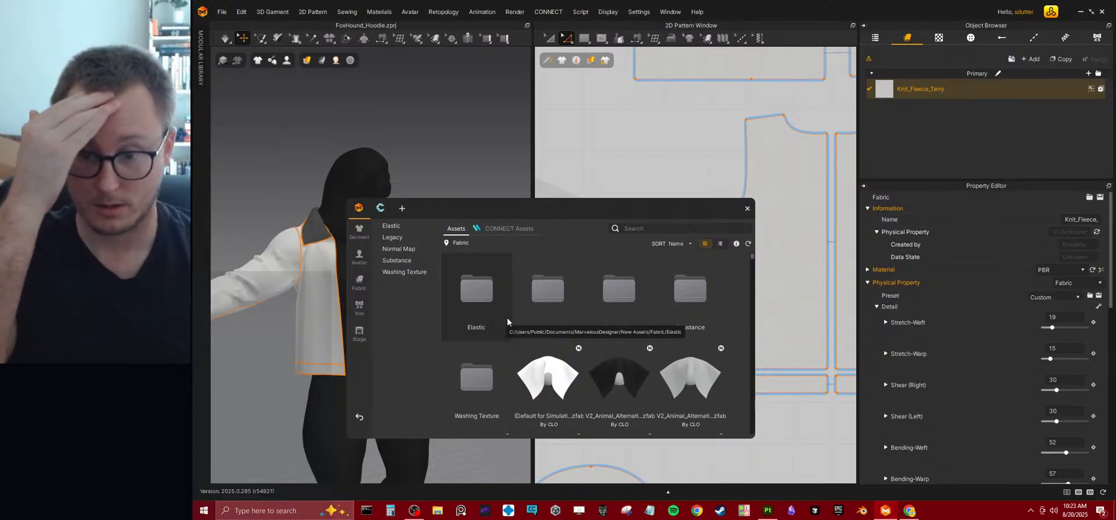
{"action": "scroll", "coordinate": [636, 384], "scroll_direction": "down", "scroll_amount": 3}
{"action": "scroll", "coordinate": [584, 378], "scroll_direction": "down", "scroll_amount": 3}
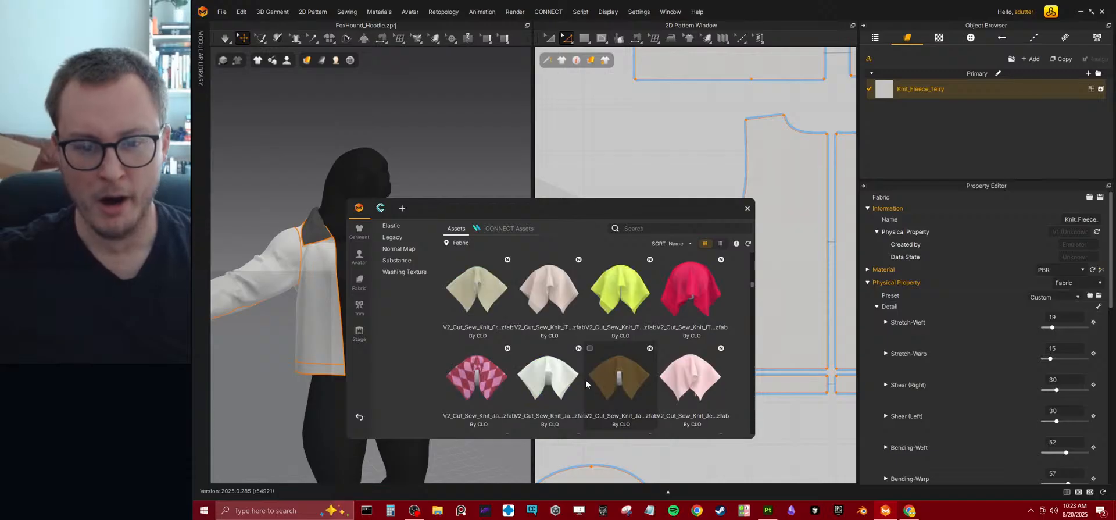
{"action": "scroll", "coordinate": [584, 379], "scroll_direction": "up", "scroll_amount": 6}
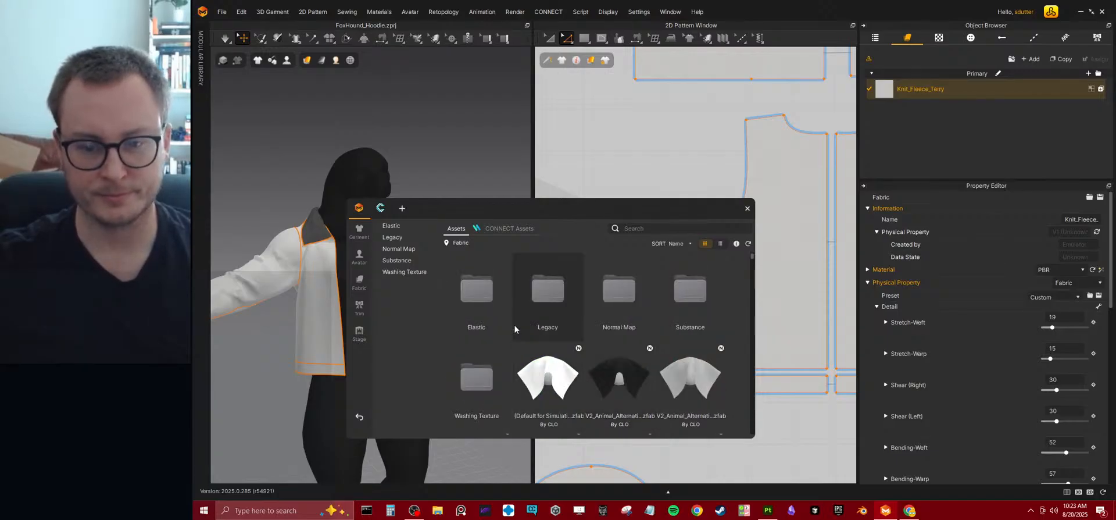
{"action": "scroll", "coordinate": [577, 319], "scroll_direction": "down", "scroll_amount": 5}
{"action": "scroll", "coordinate": [640, 321], "scroll_direction": "up", "scroll_amount": 5}
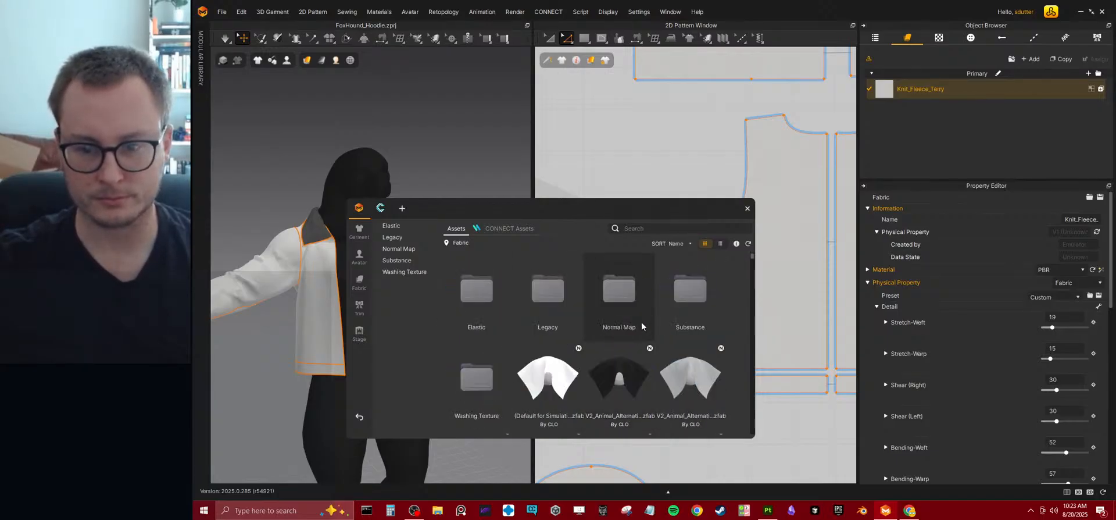
{"action": "scroll", "coordinate": [639, 350], "scroll_direction": "down", "scroll_amount": 5}
{"action": "scroll", "coordinate": [634, 386], "scroll_direction": "up", "scroll_amount": 2}
{"action": "scroll", "coordinate": [634, 383], "scroll_direction": "up", "scroll_amount": 3}
{"action": "scroll", "coordinate": [631, 383], "scroll_direction": "down", "scroll_amount": 6}
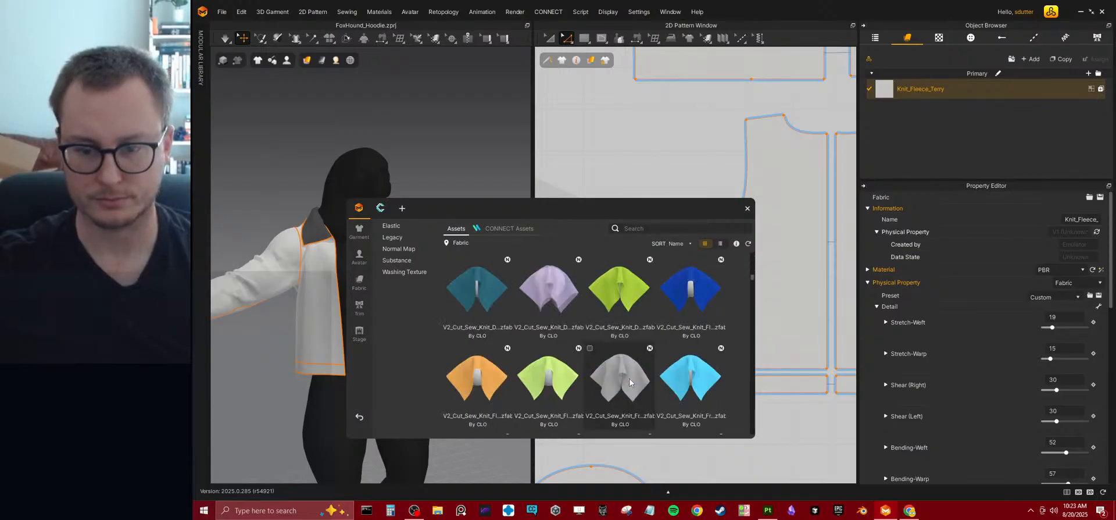
{"action": "scroll", "coordinate": [631, 380], "scroll_direction": "up", "scroll_amount": 2}
{"action": "scroll", "coordinate": [631, 379], "scroll_direction": "down", "scroll_amount": 2}
{"action": "scroll", "coordinate": [630, 379], "scroll_direction": "up", "scroll_amount": 2}
{"action": "scroll", "coordinate": [631, 379], "scroll_direction": "down", "scroll_amount": 4}
{"action": "scroll", "coordinate": [629, 377], "scroll_direction": "down", "scroll_amount": 3}
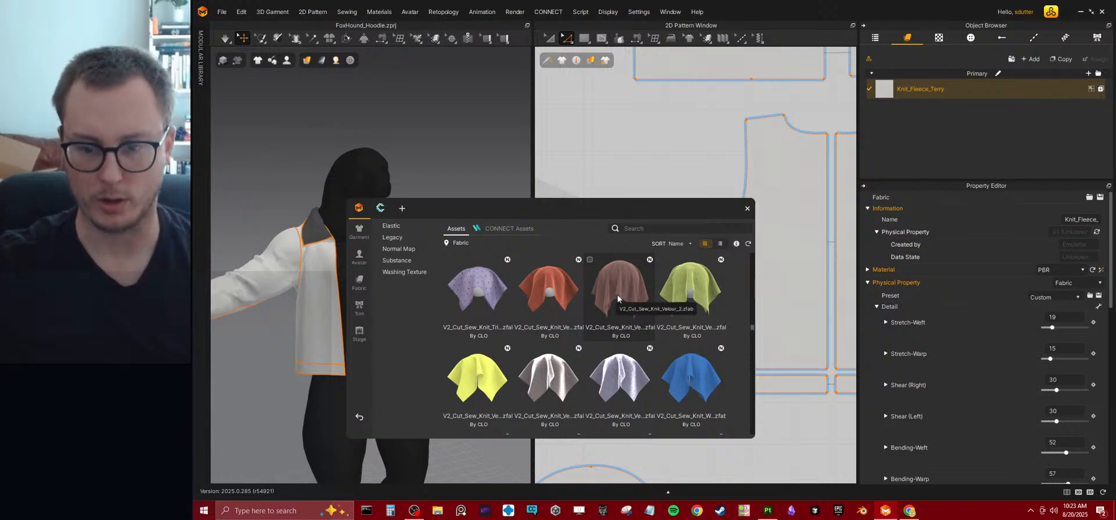
{"action": "scroll", "coordinate": [619, 302], "scroll_direction": "down", "scroll_amount": 3}
{"action": "scroll", "coordinate": [618, 308], "scroll_direction": "down", "scroll_amount": 4}
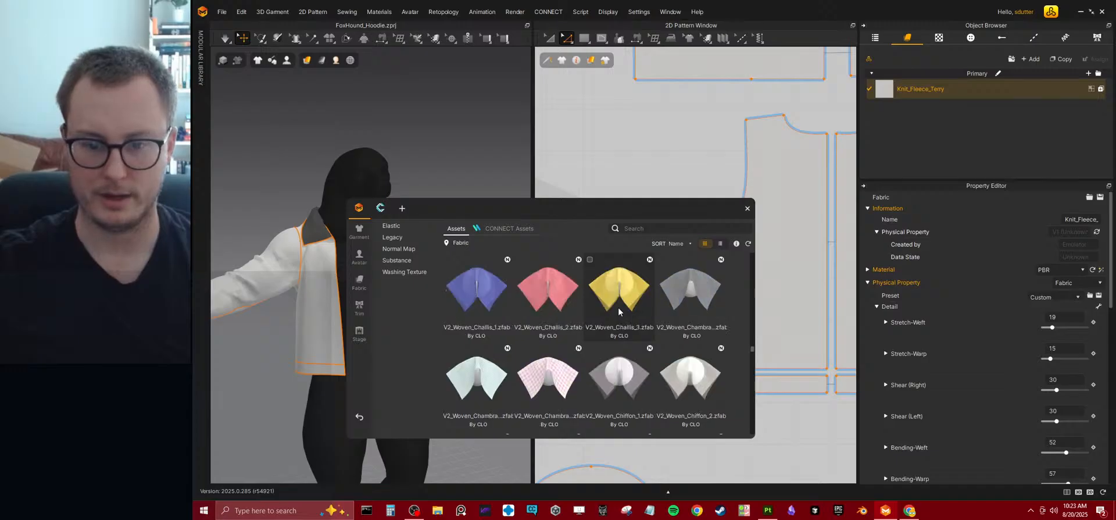
{"action": "scroll", "coordinate": [618, 309], "scroll_direction": "down", "scroll_amount": 2}
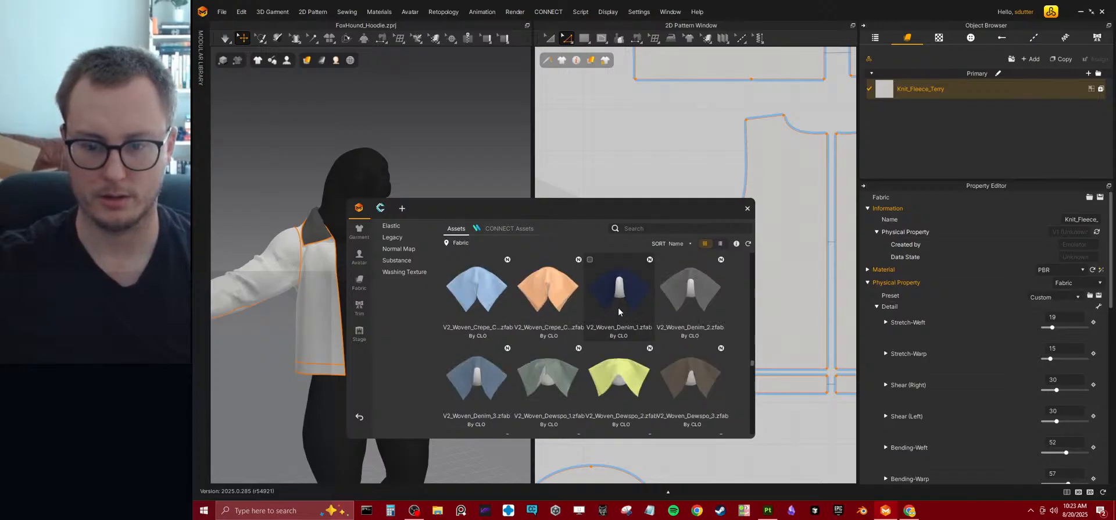
Replace the Knit_Fleece_Terry fabric with V2_Woven_Dewspo_1 from the library, run the simulation and tug on the hoodie near the collar.
{"action": "left_click_drag", "start_coordinate": [569, 386], "coordinate": [911, 91]}
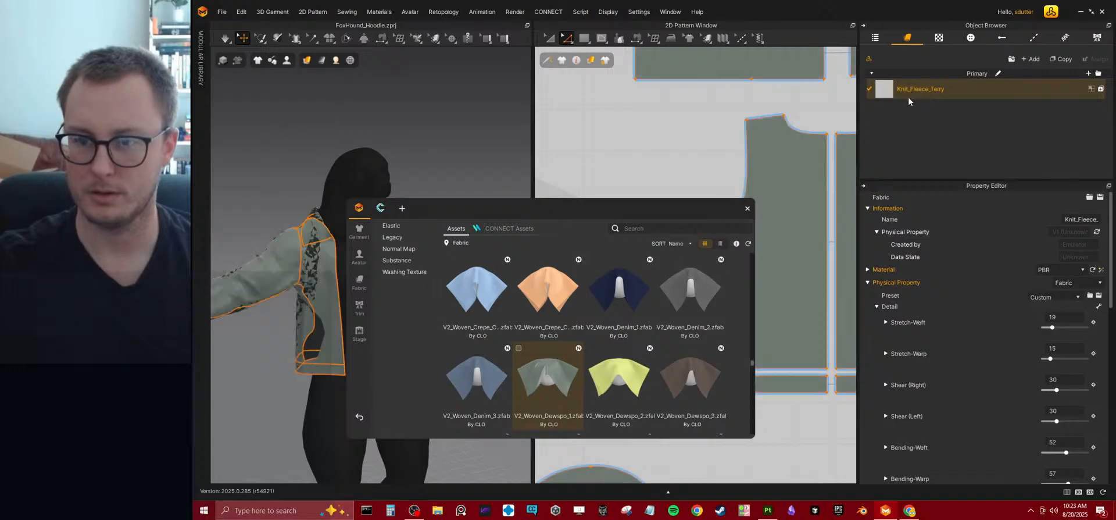
{"action": "key", "text": "space"}
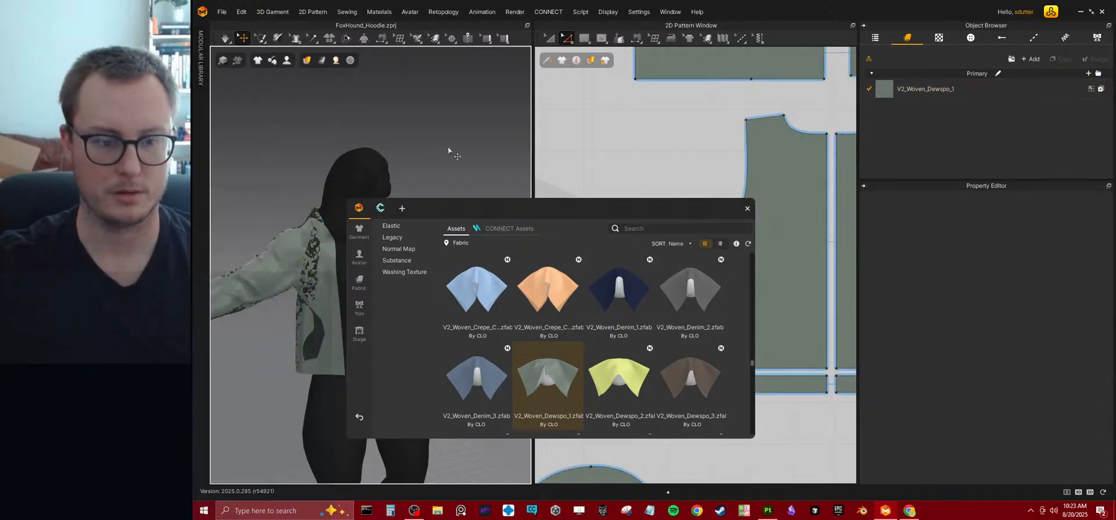
{"action": "right_click_drag", "start_coordinate": [438, 174], "coordinate": [469, 159]}
{"action": "left_click_drag", "start_coordinate": [630, 205], "coordinate": [803, 212]}
{"action": "right_click_drag", "start_coordinate": [470, 214], "coordinate": [398, 212]}
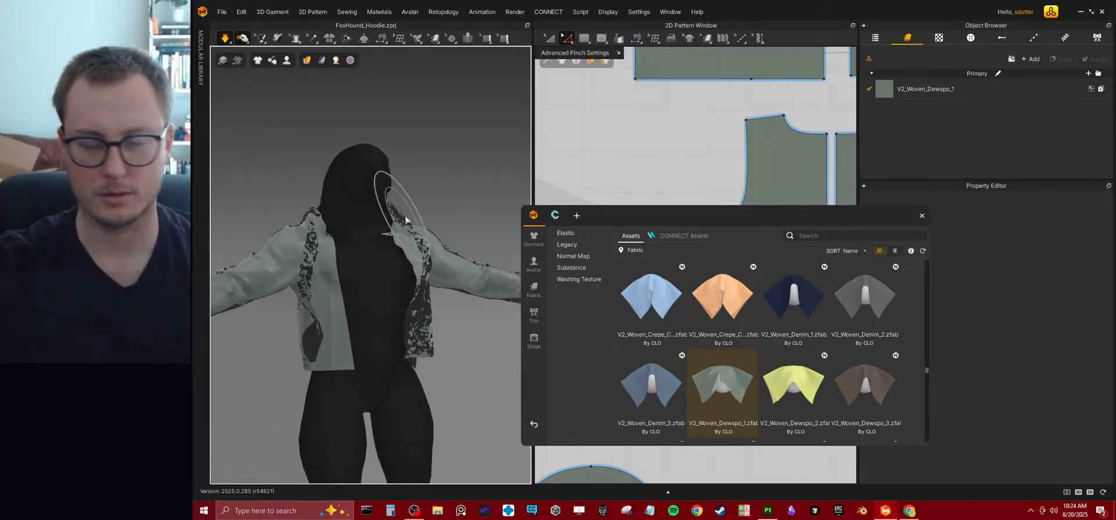
Remove the base color map and the displacement map from the front material of the V2_Woven_Dewspo_1 fabric.
{"action": "left_click", "coordinate": [930, 90]}
{"action": "left_click_drag", "start_coordinate": [892, 214], "coordinate": [764, 144]}
{"action": "left_click", "coordinate": [870, 269]}
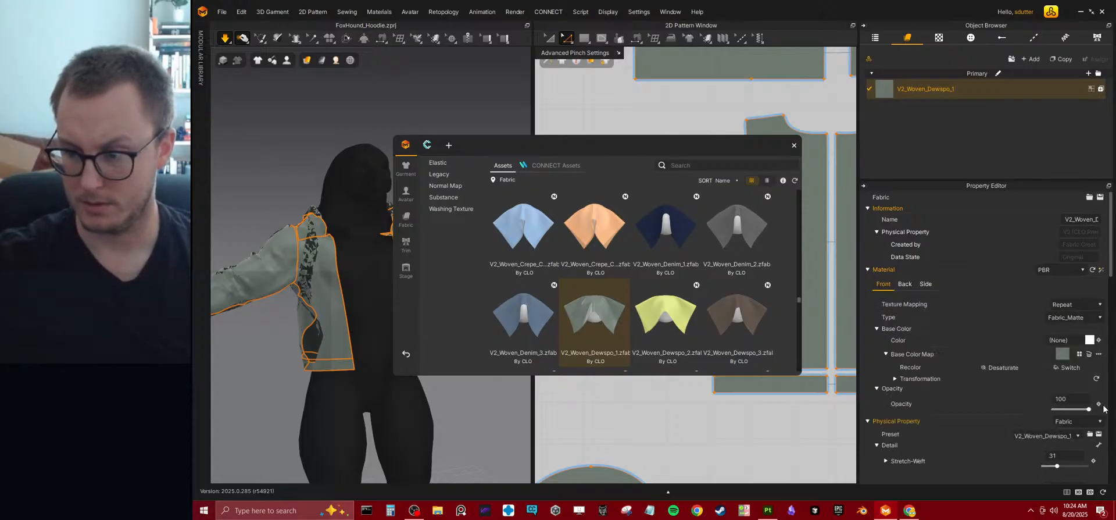
{"action": "scroll", "coordinate": [927, 421], "scroll_direction": "down", "scroll_amount": 3}
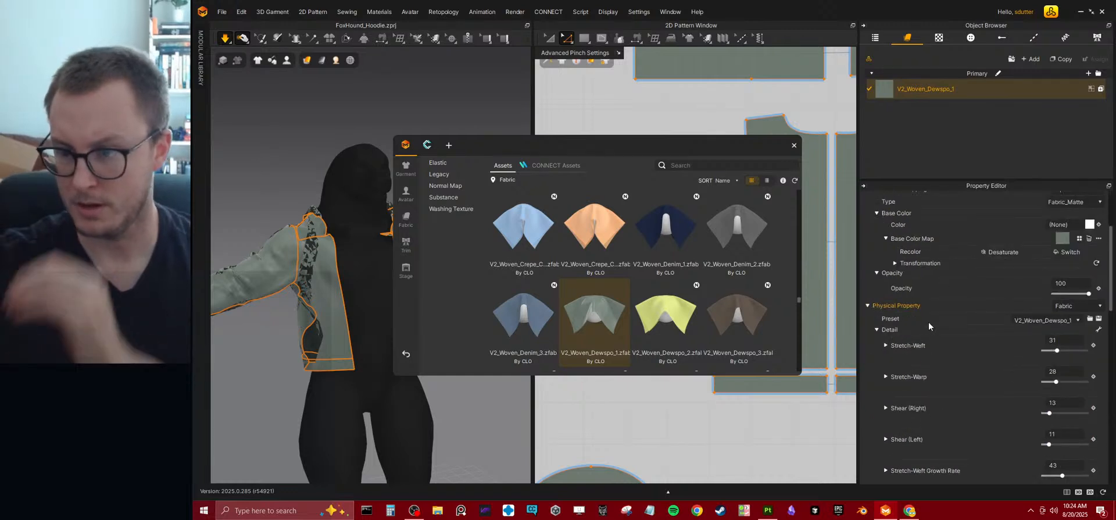
{"action": "left_click_drag", "start_coordinate": [1087, 351], "coordinate": [1092, 352]}
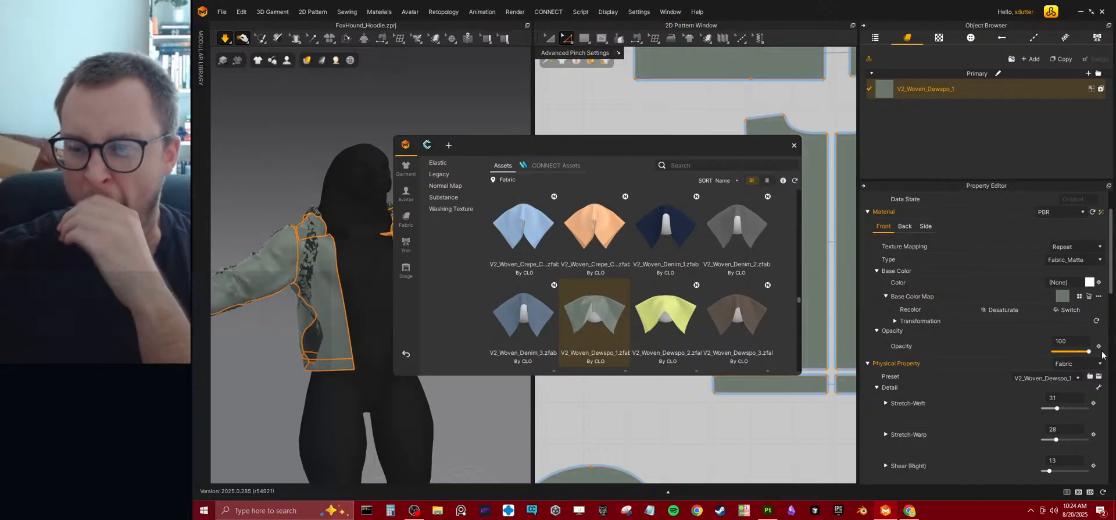
{"action": "left_click", "coordinate": [1088, 297]}
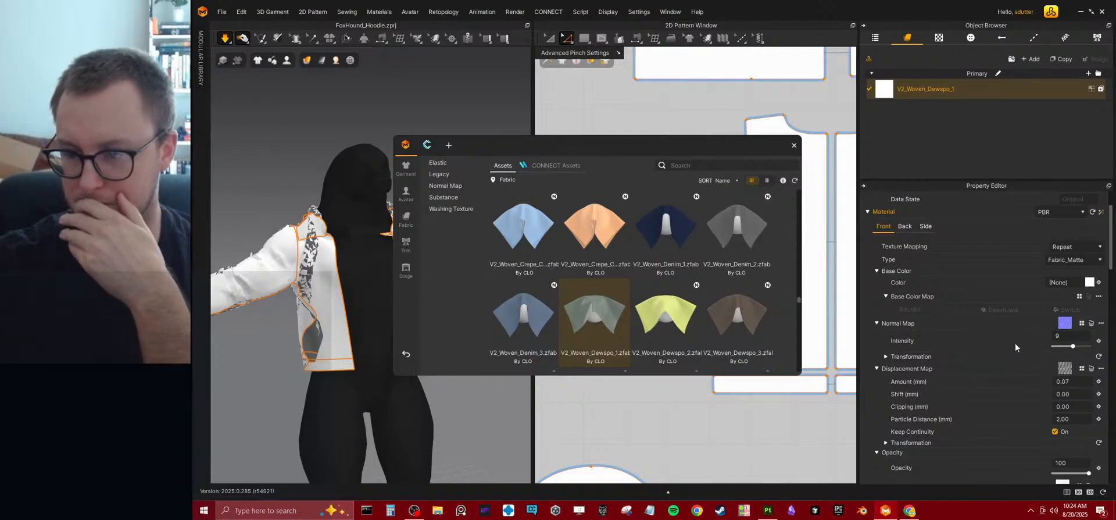
{"action": "left_click", "coordinate": [1091, 368]}
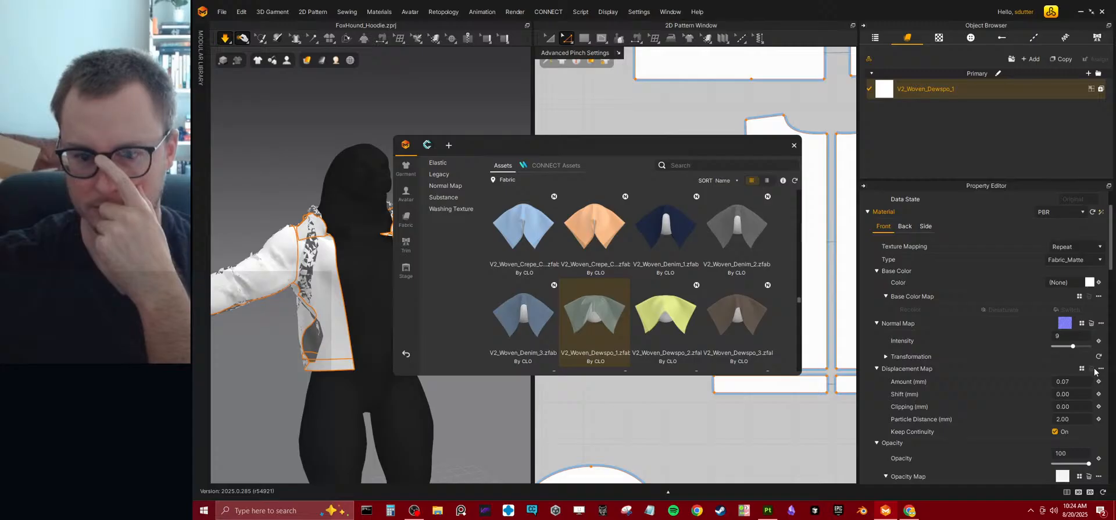
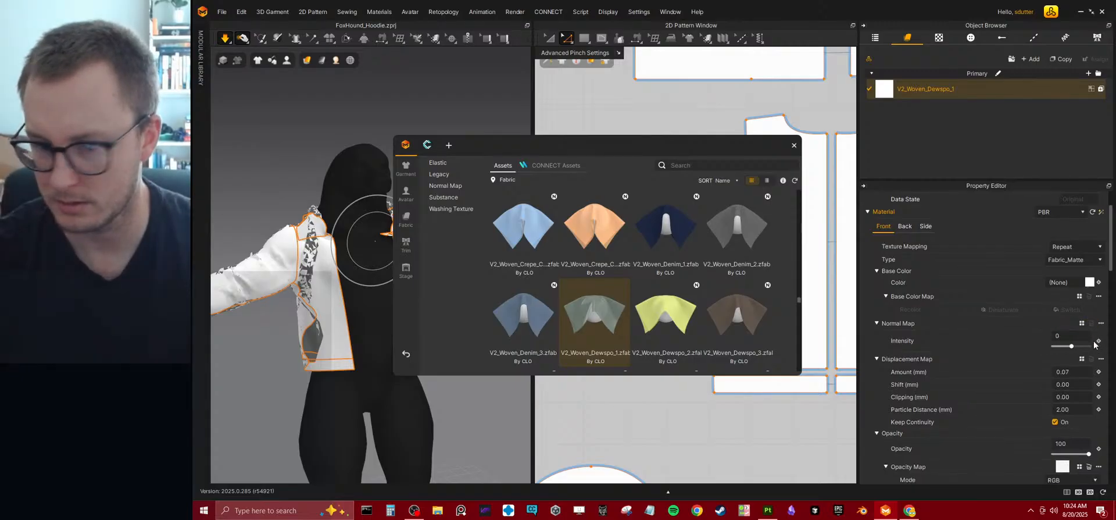
Stop the simulation, select the hoodie's collar piece, examine the garment's draping from several angles and close the asset library.
{"action": "key", "text": "space"}
{"action": "left_click", "coordinate": [388, 263]}
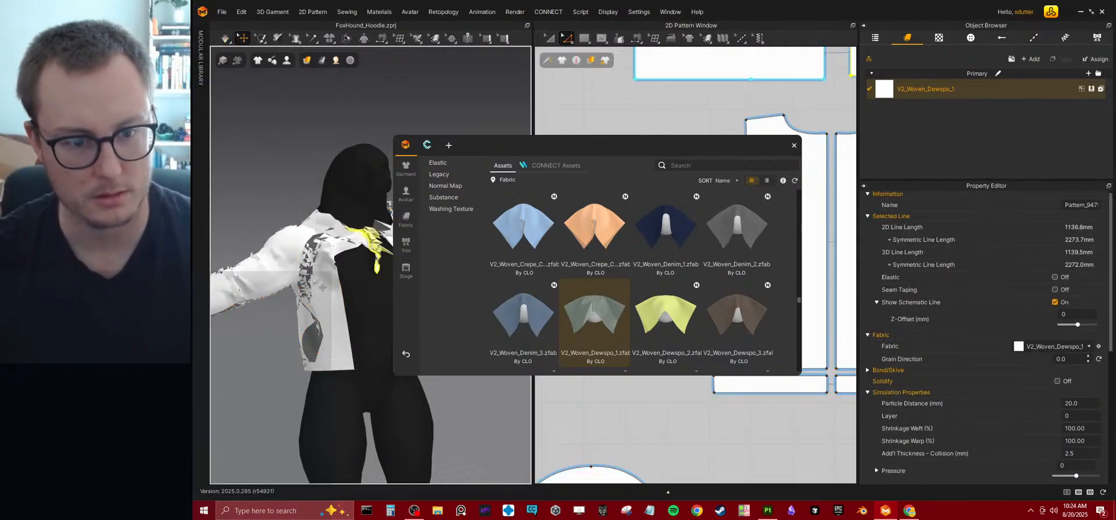
{"action": "left_click_drag", "start_coordinate": [652, 150], "coordinate": [945, 154]}
{"action": "right_click_drag", "start_coordinate": [468, 191], "coordinate": [393, 202]}
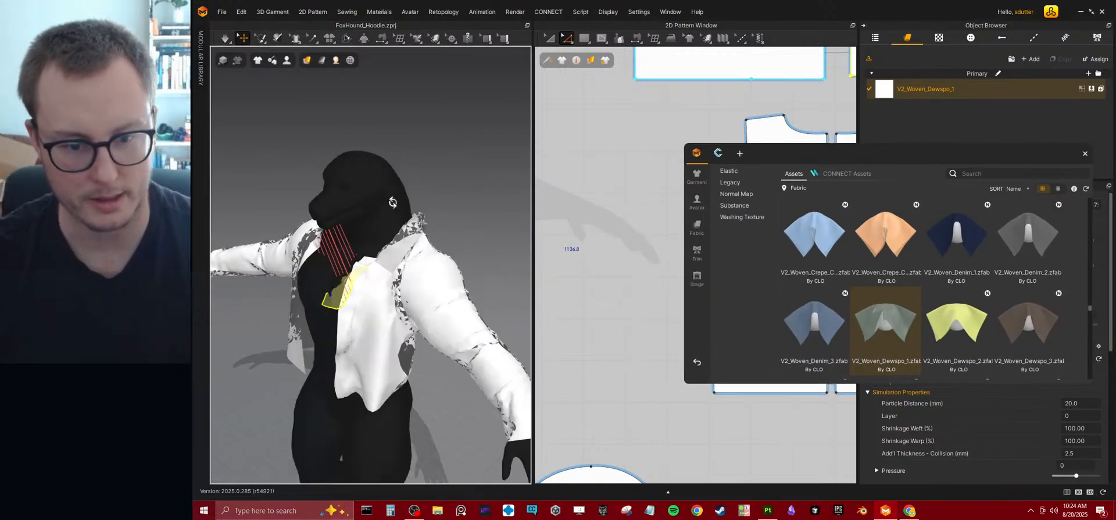
{"action": "scroll", "coordinate": [434, 237], "scroll_direction": "up", "scroll_amount": 10}
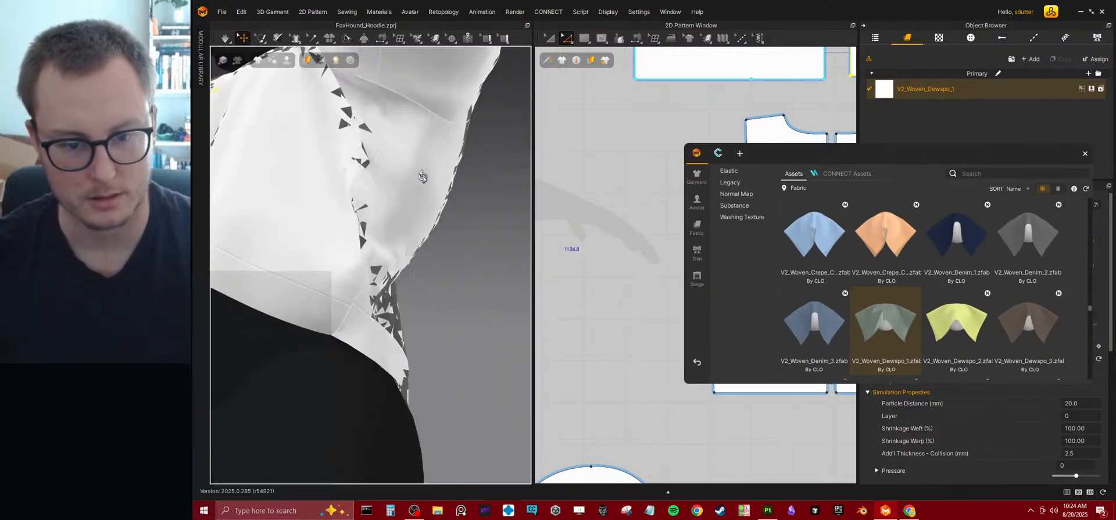
{"action": "right_click_drag", "start_coordinate": [401, 198], "coordinate": [430, 235]}
{"action": "left_click", "coordinate": [1085, 154]}
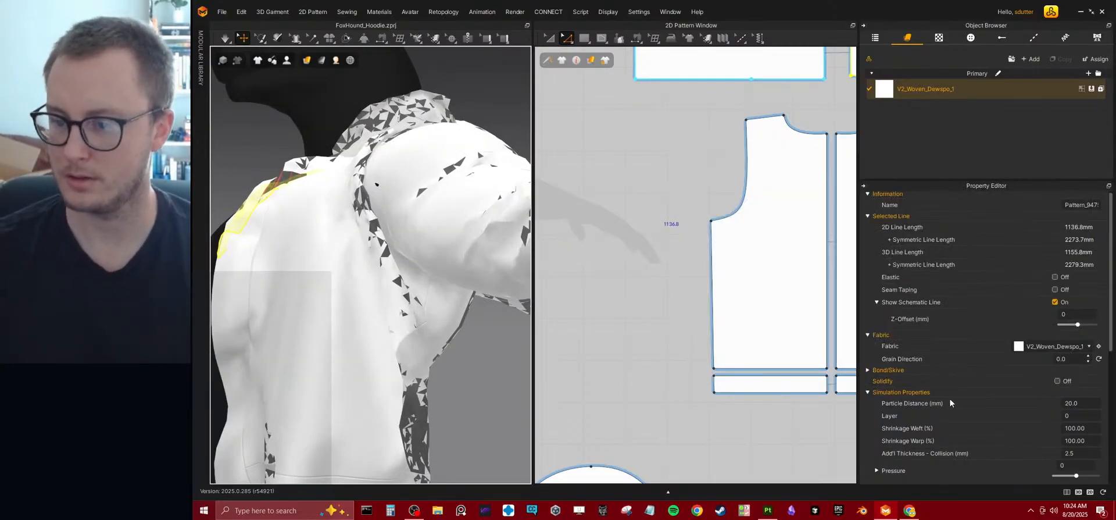
Turn on Solidify for the selected collar piece, run the simulation and tug on the hoodie's front.
{"action": "left_click", "coordinate": [1056, 381]}
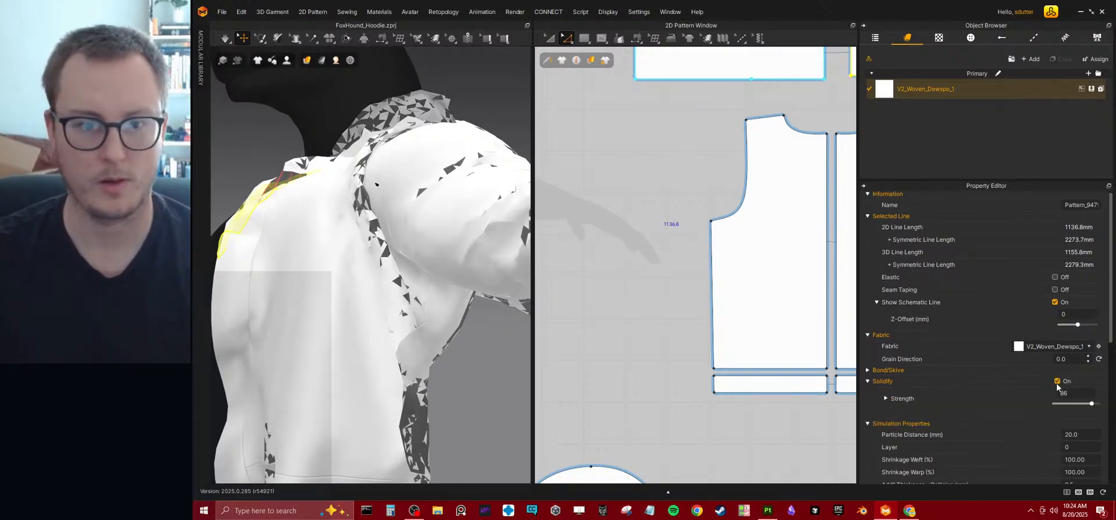
{"action": "key", "text": "space"}
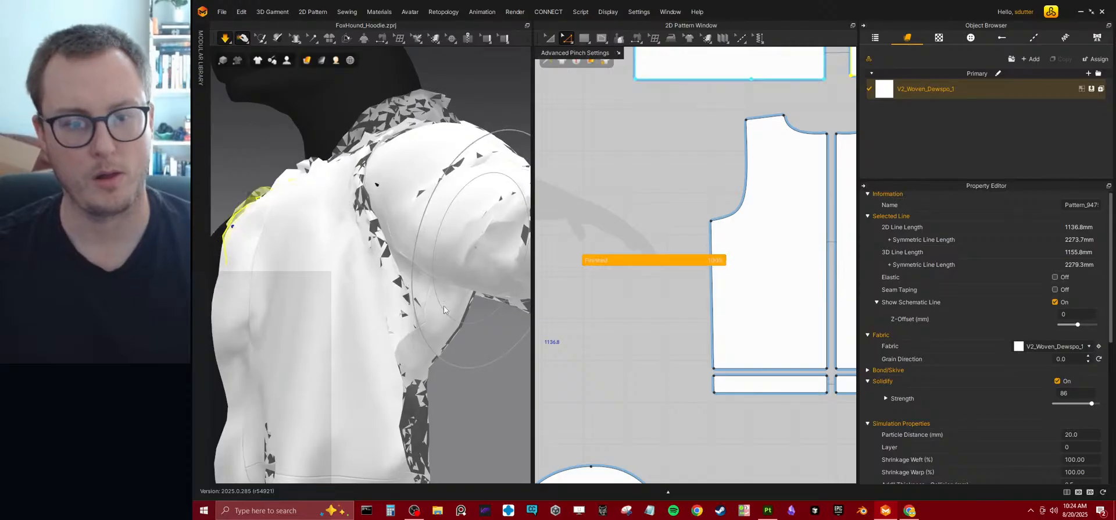
{"action": "scroll", "coordinate": [372, 172], "scroll_direction": "down", "scroll_amount": 5}
{"action": "right_click_drag", "start_coordinate": [372, 256], "coordinate": [420, 291]}
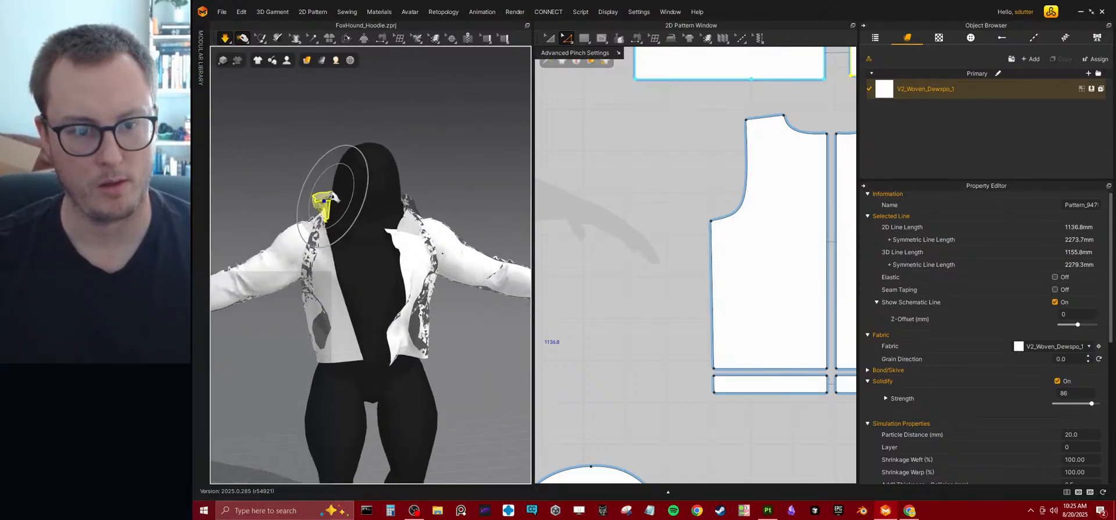
{"action": "right_click_drag", "start_coordinate": [356, 373], "coordinate": [379, 261]}
{"action": "left_click_drag", "start_coordinate": [345, 251], "coordinate": [394, 251]}
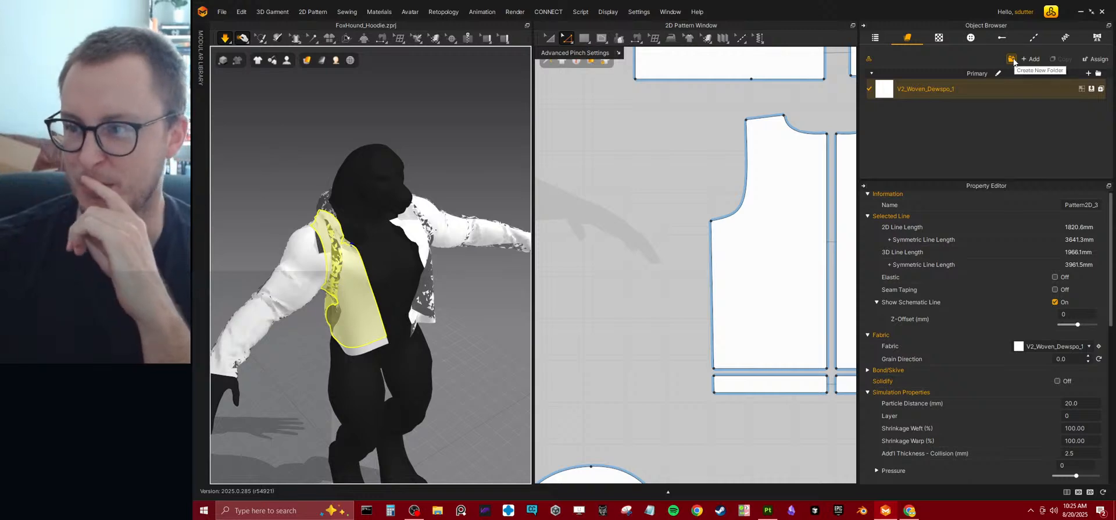
Replace the V2_Woven_Dewspo_1 fabric with V2_Cut_Sew_Knit_Jersey_1 from the asset library.
{"action": "left_click", "coordinate": [869, 60]}
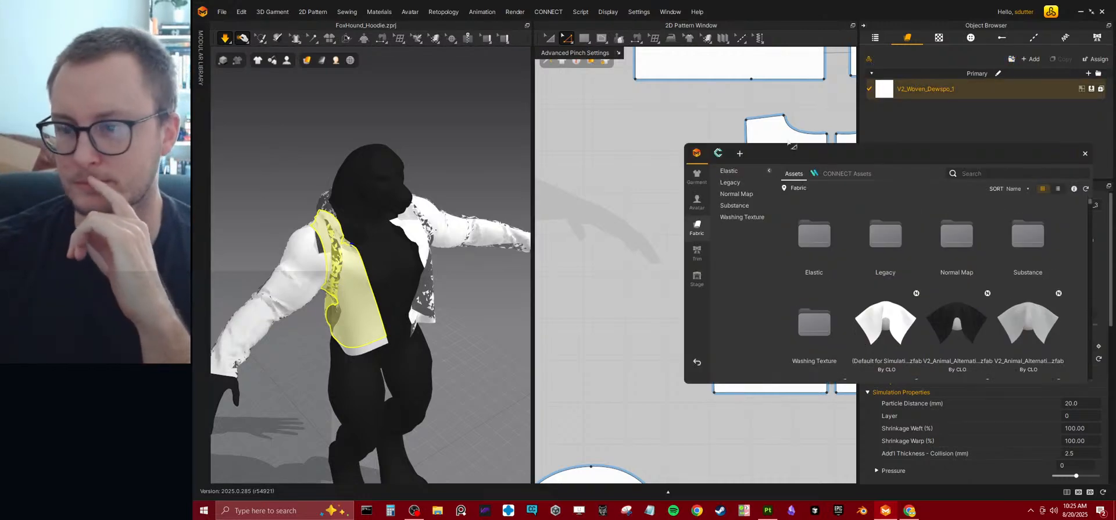
{"action": "left_click_drag", "start_coordinate": [850, 164], "coordinate": [540, 127]}
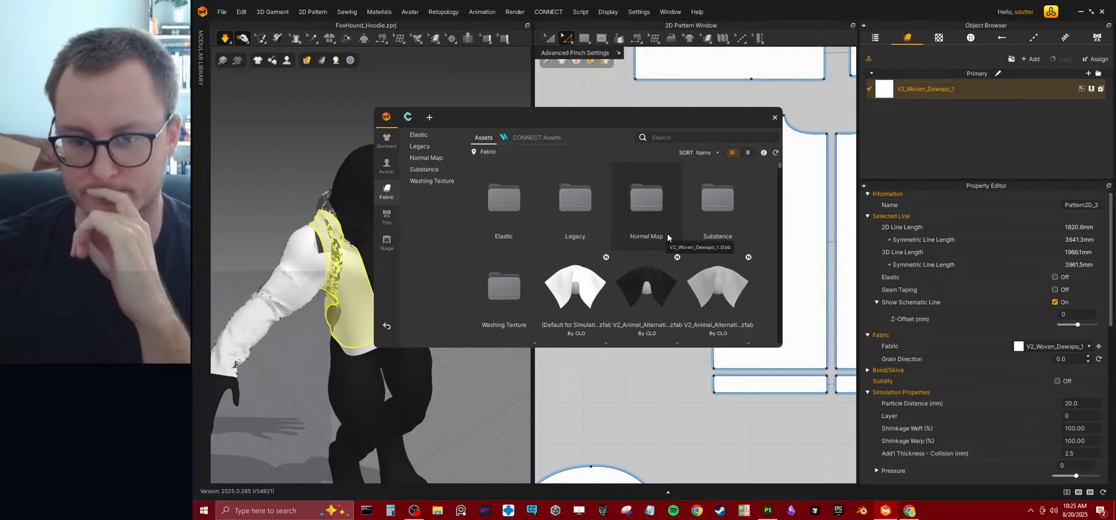
{"action": "scroll", "coordinate": [669, 301], "scroll_direction": "down", "scroll_amount": 5}
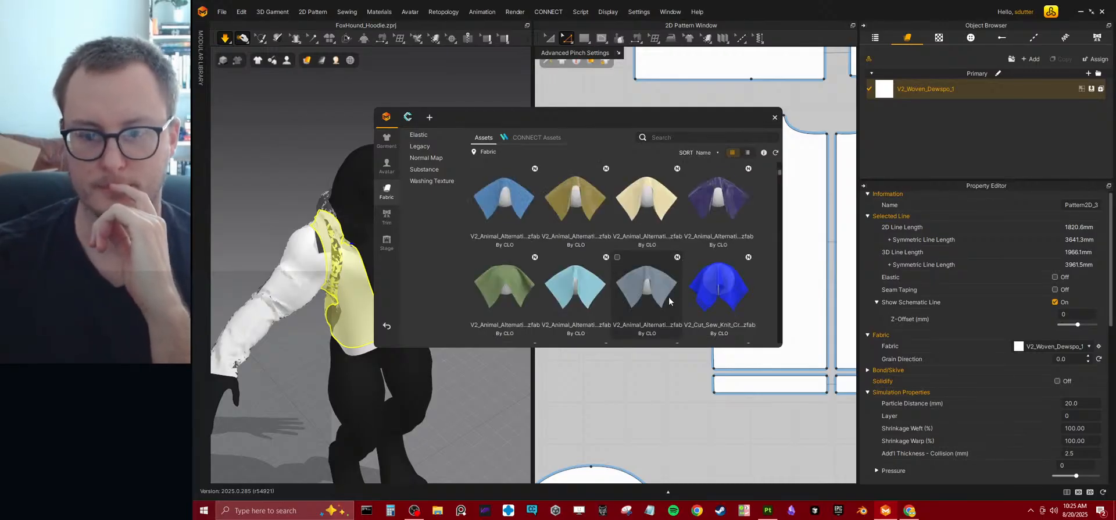
{"action": "left_click_drag", "start_coordinate": [733, 281], "coordinate": [904, 100]}
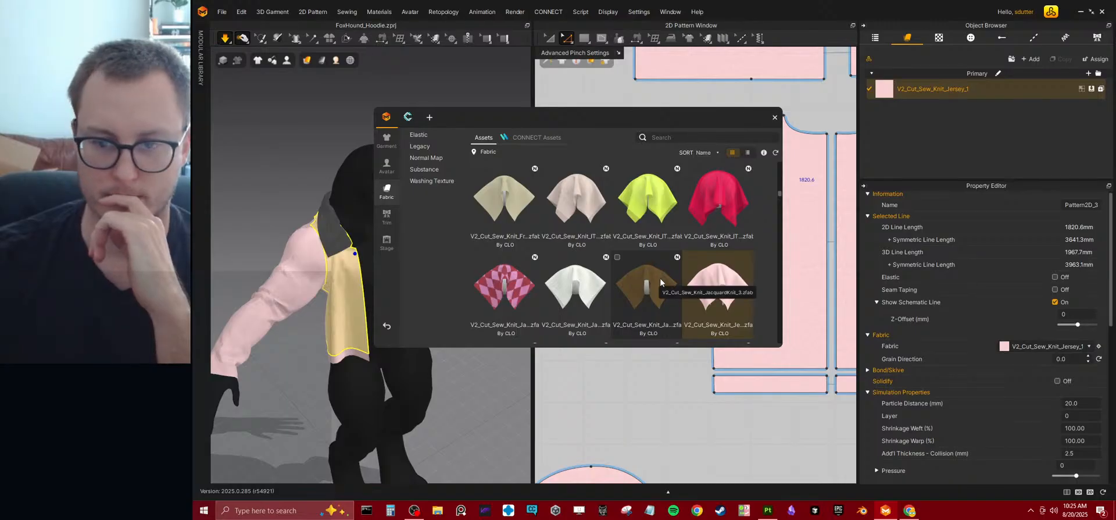
Browse the remaining knit and woven fabric presets in the asset library and close it.
{"action": "scroll", "coordinate": [660, 282], "scroll_direction": "down", "scroll_amount": 2}
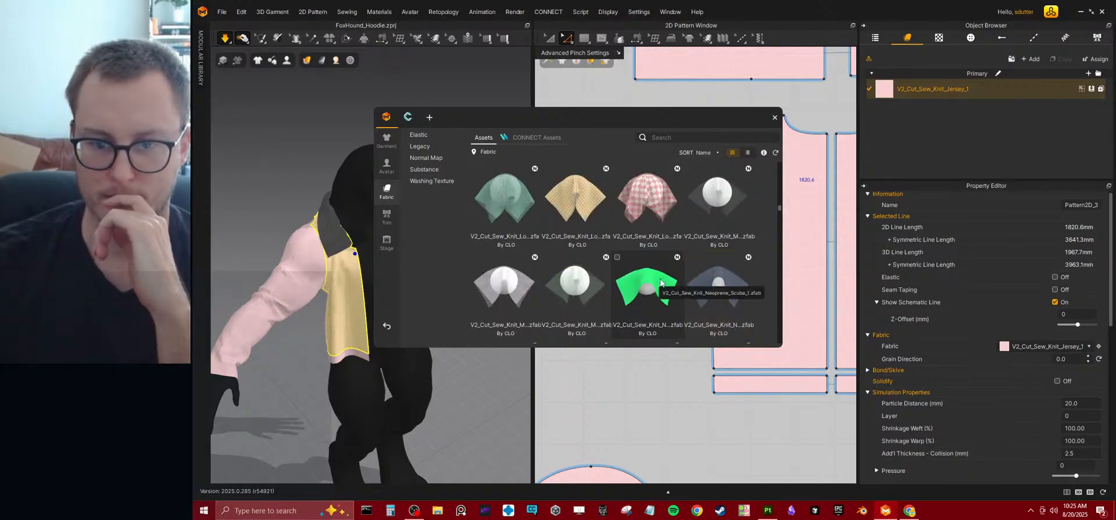
{"action": "scroll", "coordinate": [660, 283], "scroll_direction": "down", "scroll_amount": 3}
{"action": "scroll", "coordinate": [660, 282], "scroll_direction": "down", "scroll_amount": 2}
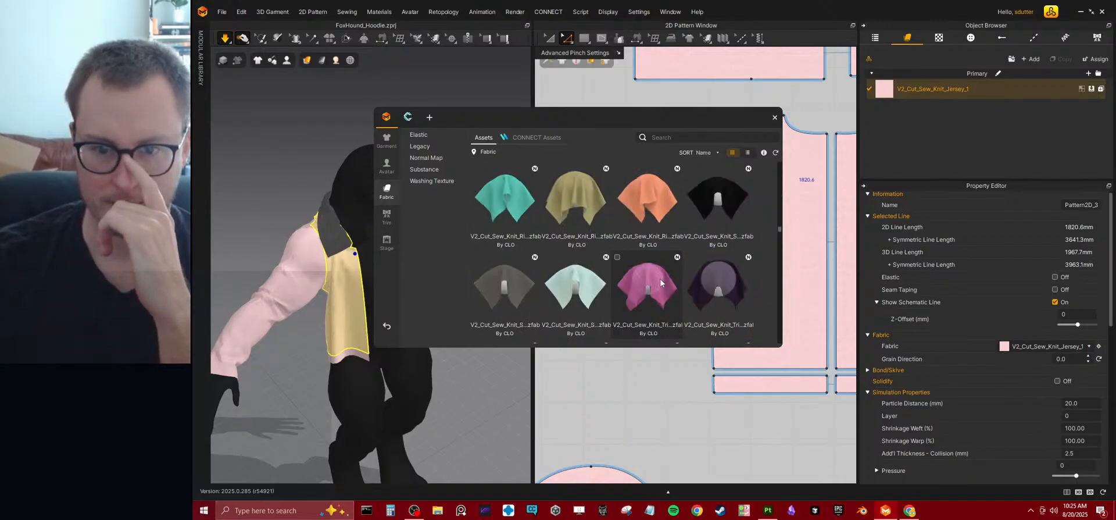
{"action": "scroll", "coordinate": [661, 282], "scroll_direction": "down", "scroll_amount": 3}
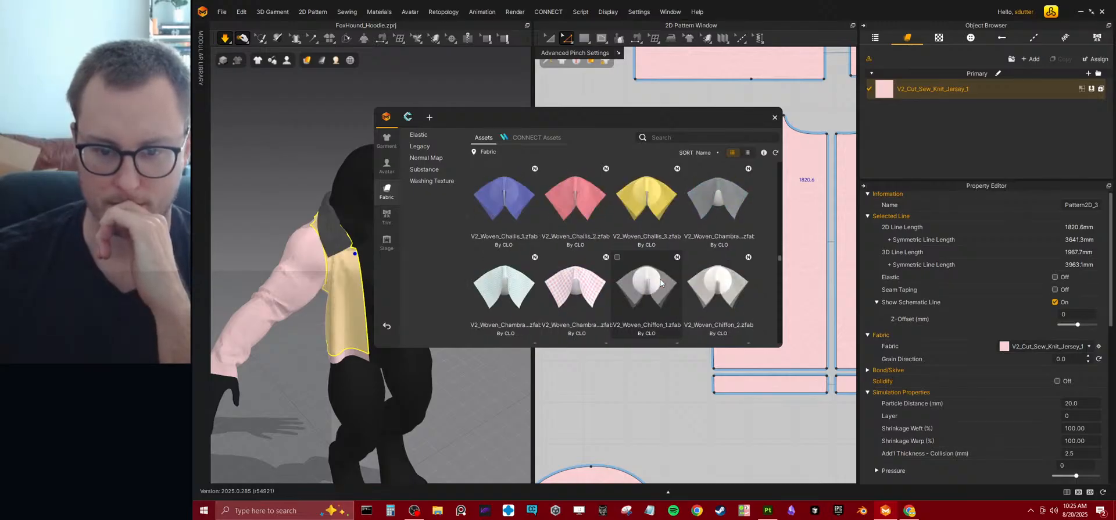
{"action": "scroll", "coordinate": [660, 283], "scroll_direction": "down", "scroll_amount": 2}
{"action": "scroll", "coordinate": [660, 279], "scroll_direction": "down", "scroll_amount": 2}
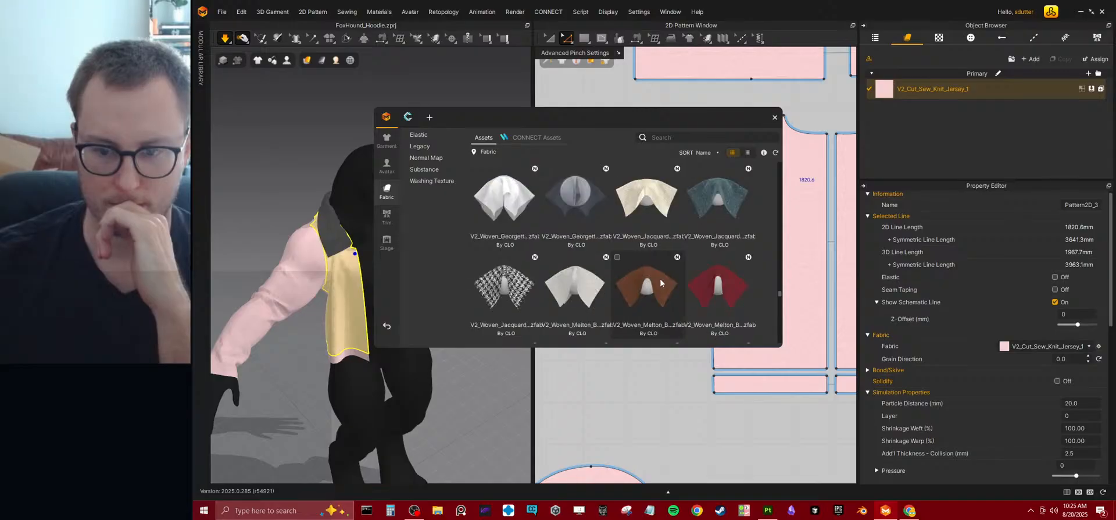
{"action": "scroll", "coordinate": [660, 281], "scroll_direction": "down", "scroll_amount": 3}
{"action": "scroll", "coordinate": [660, 280], "scroll_direction": "down", "scroll_amount": 5}
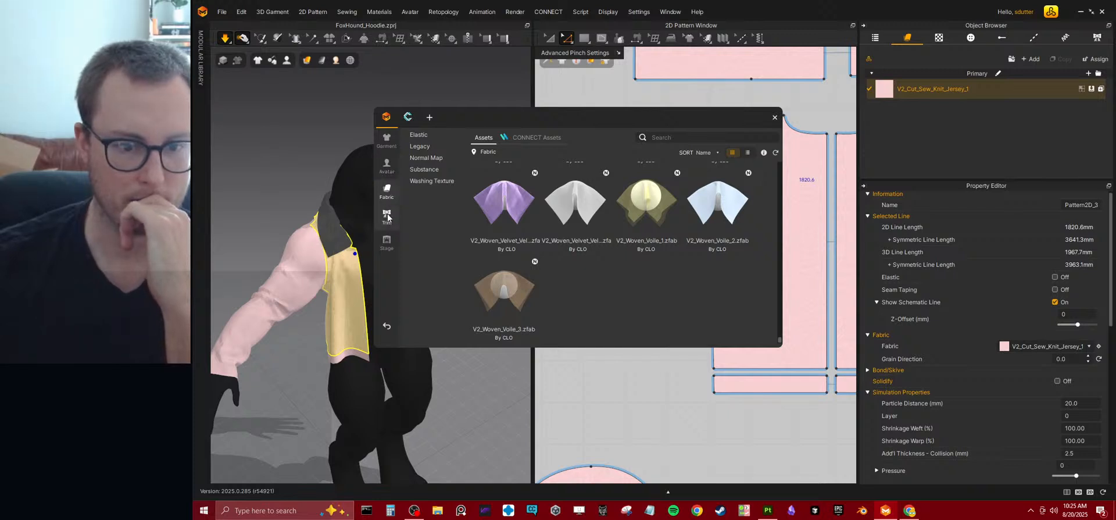
{"action": "left_click", "coordinate": [774, 117]}
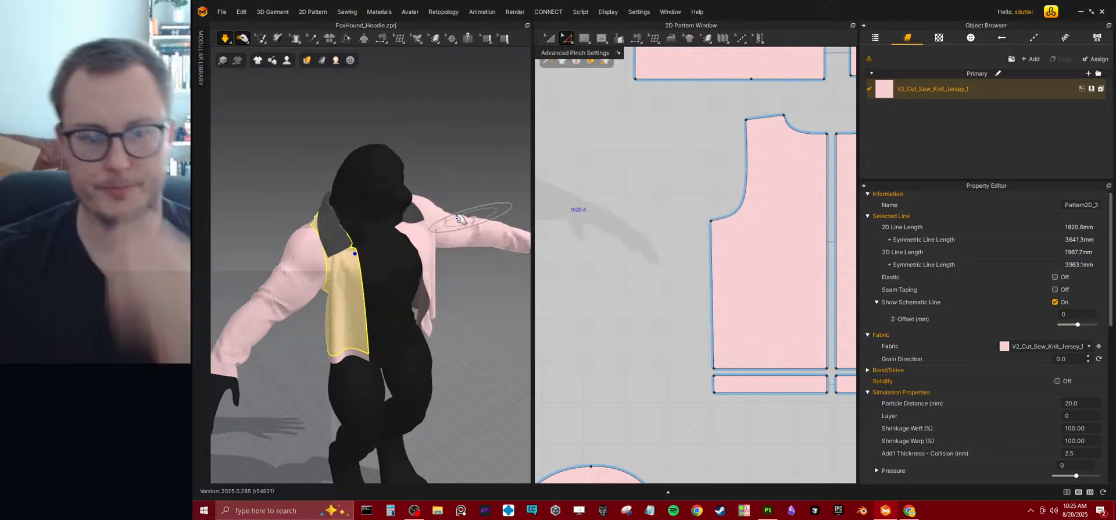
Examine the draped hoodie from the side, select its jersey fabric and collapse the material settings to reach the physical property details.
{"action": "scroll", "coordinate": [401, 191], "scroll_direction": "down", "scroll_amount": 5}
{"action": "scroll", "coordinate": [407, 308], "scroll_direction": "up", "scroll_amount": 6}
{"action": "right_click_drag", "start_coordinate": [406, 308], "coordinate": [411, 236]}
{"action": "scroll", "coordinate": [962, 342], "scroll_direction": "down", "scroll_amount": 10}
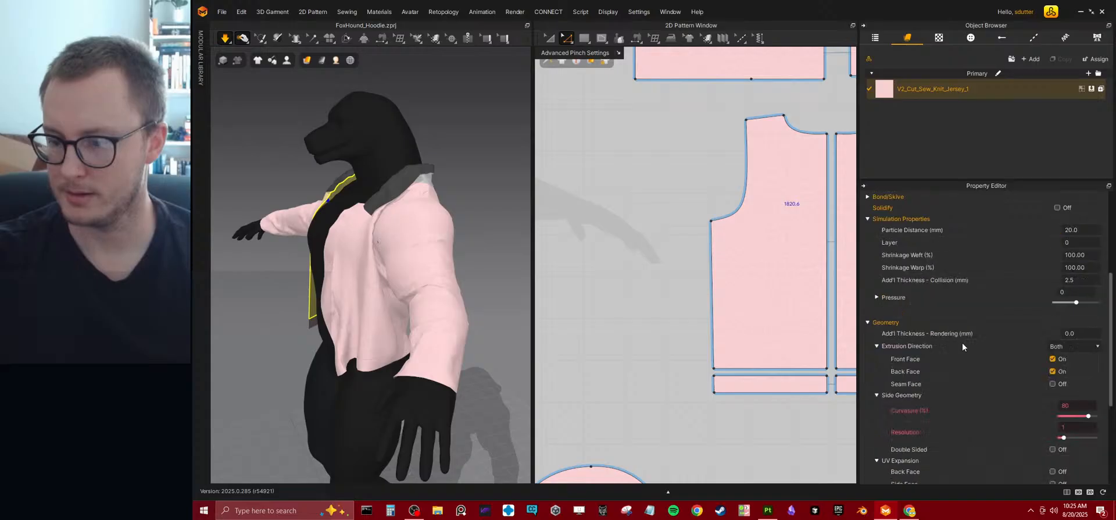
{"action": "left_click", "coordinate": [932, 97]}
{"action": "scroll", "coordinate": [939, 361], "scroll_direction": "up", "scroll_amount": 3}
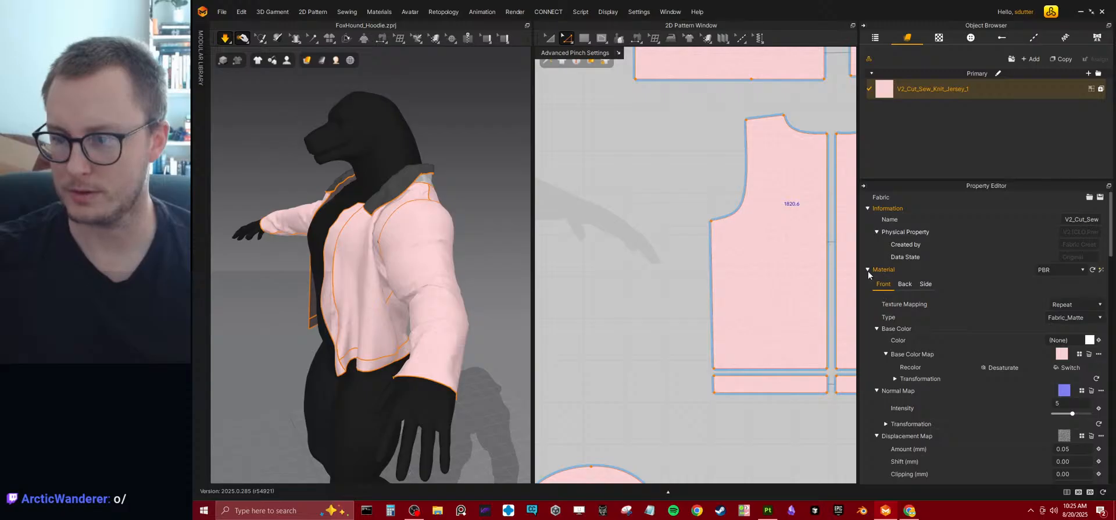
{"action": "left_click", "coordinate": [867, 269]}
{"action": "scroll", "coordinate": [903, 351], "scroll_direction": "down", "scroll_amount": 5}
Test a Stretch-Weft of about 53 on the jersey fabric, and set it to 11.
{"action": "left_click_drag", "start_coordinate": [1052, 211], "coordinate": [1088, 215]}
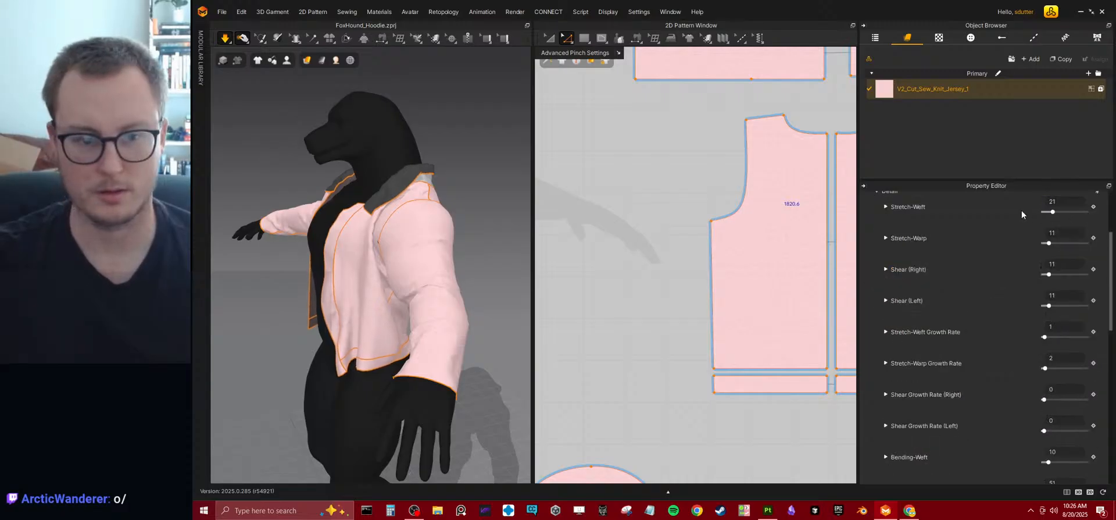
{"action": "scroll", "coordinate": [1013, 240], "scroll_direction": "up", "scroll_amount": 1}
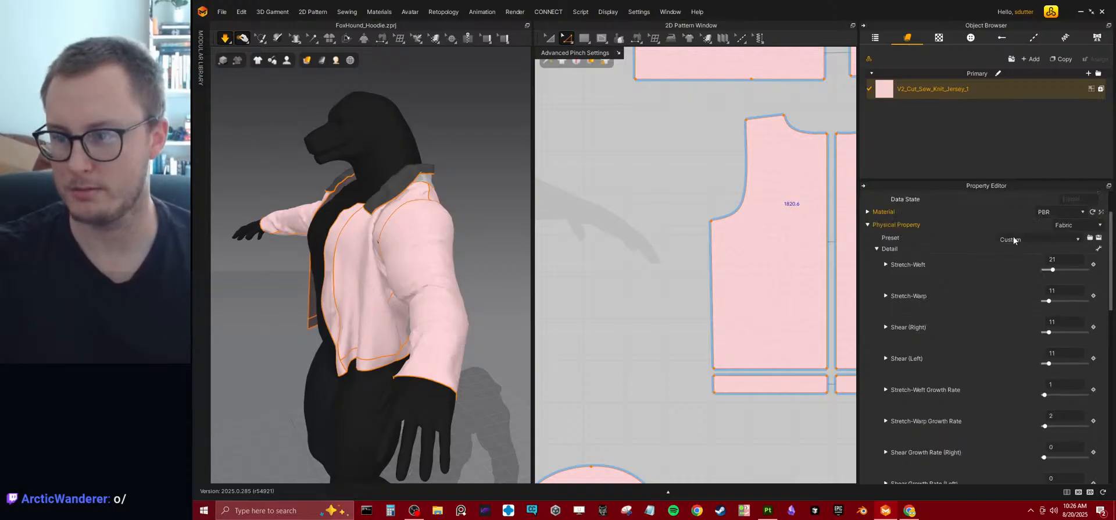
{"action": "mouse_move", "coordinate": [1053, 271]}
{"action": "left_mouse_down"}
{"action": "mouse_move", "coordinate": [1087, 269]}
{"action": "mouse_move", "coordinate": [1022, 266]}
{"action": "mouse_move", "coordinate": [1067, 263]}
{"action": "left_mouse_up"}
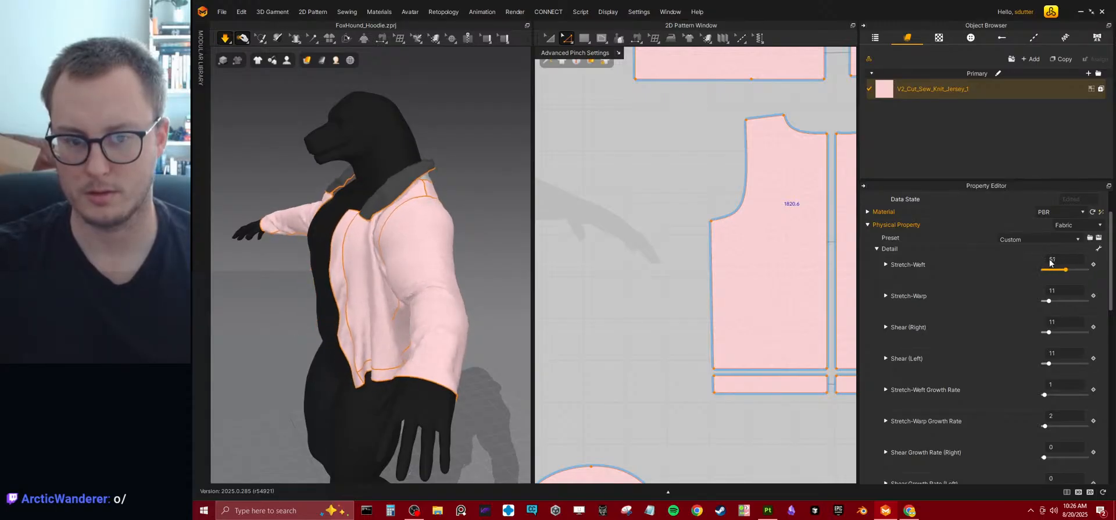
{"action": "left_click", "coordinate": [1068, 260]}
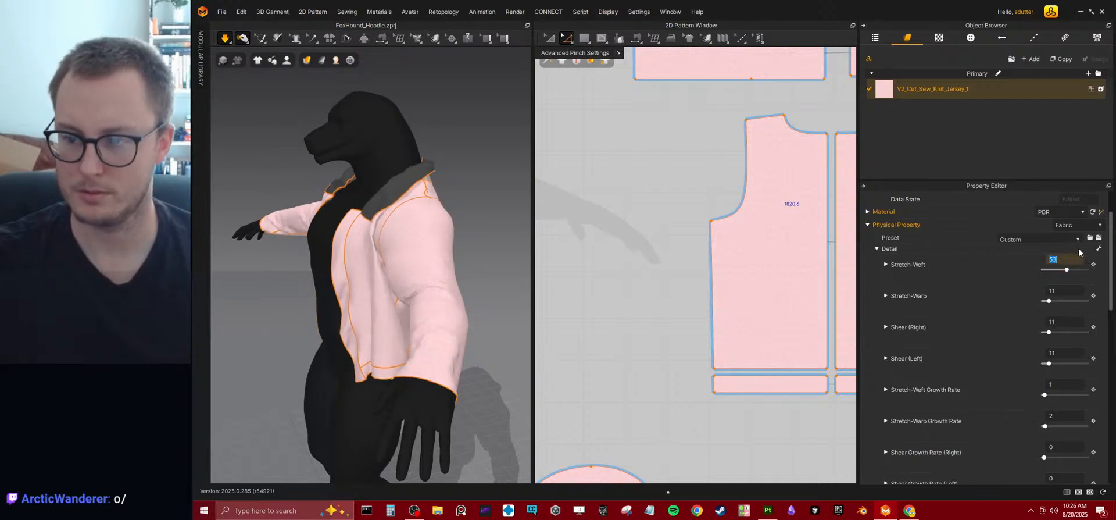
{"action": "type", "text": "11"}
{"action": "key", "text": "Return"}
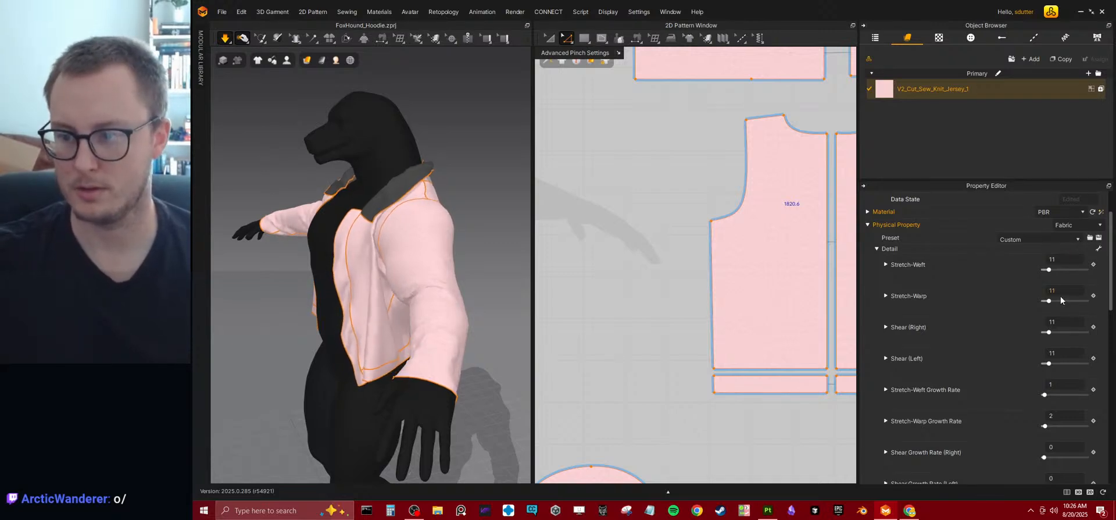
Set the jersey fabric's Stretch-Warp to 26 and its Stretch-Weft to 0 while the simulation runs.
{"action": "mouse_move", "coordinate": [1049, 301]}
{"action": "left_mouse_down"}
{"action": "mouse_move", "coordinate": [1088, 301]}
{"action": "mouse_move", "coordinate": [1030, 298]}
{"action": "left_mouse_up"}
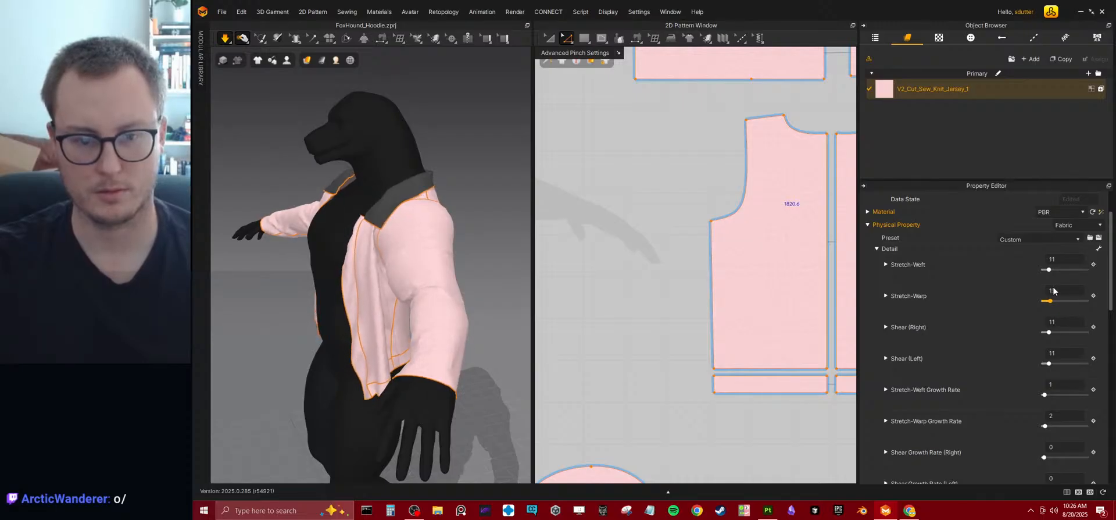
{"action": "left_click", "coordinate": [1056, 323]}
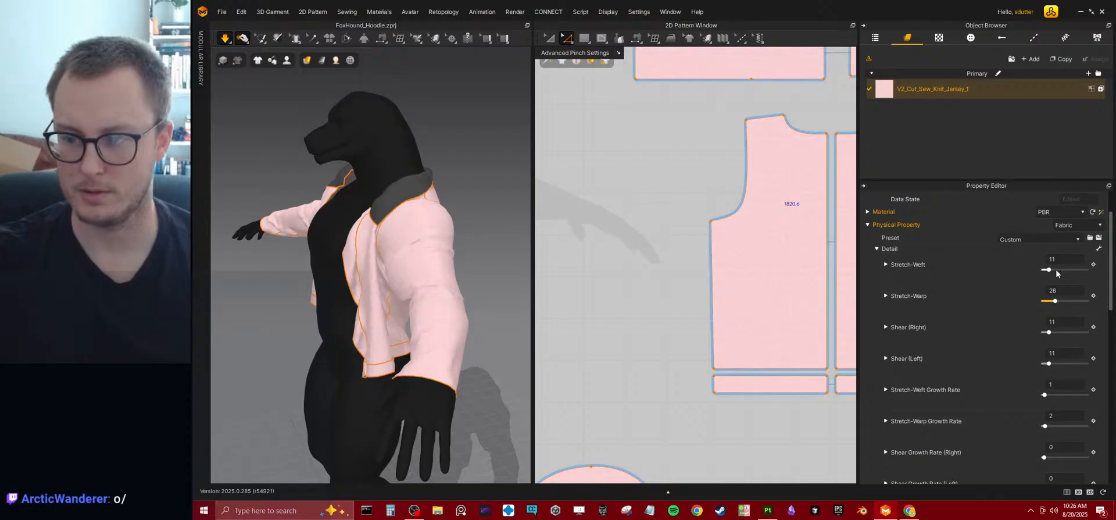
{"action": "left_click_drag", "start_coordinate": [1056, 268], "coordinate": [1060, 268]}
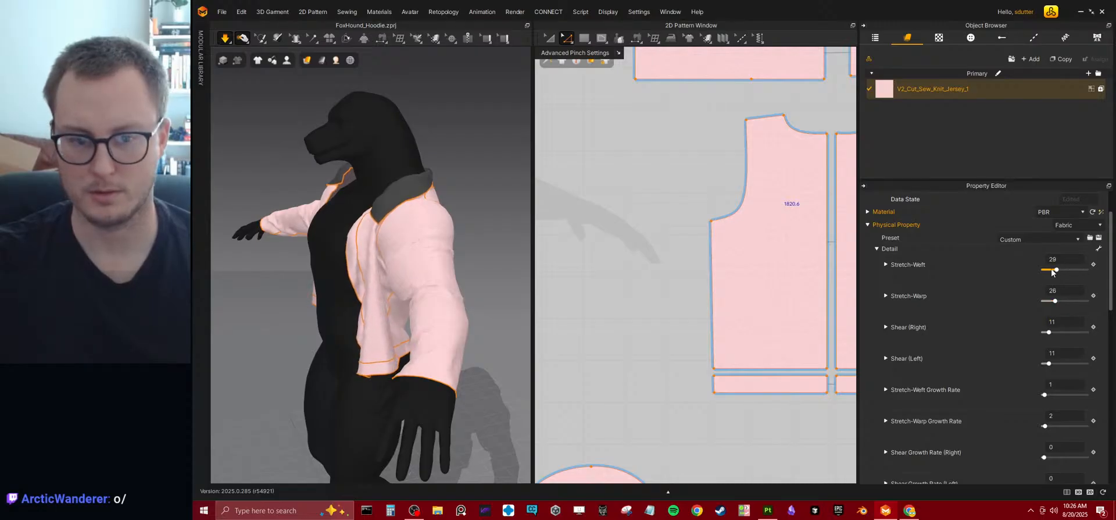
{"action": "mouse_move", "coordinate": [1056, 270]}
{"action": "left_mouse_down"}
{"action": "mouse_move", "coordinate": [1037, 271]}
{"action": "mouse_move", "coordinate": [1072, 270]}
{"action": "mouse_move", "coordinate": [1038, 270]}
{"action": "left_mouse_up"}
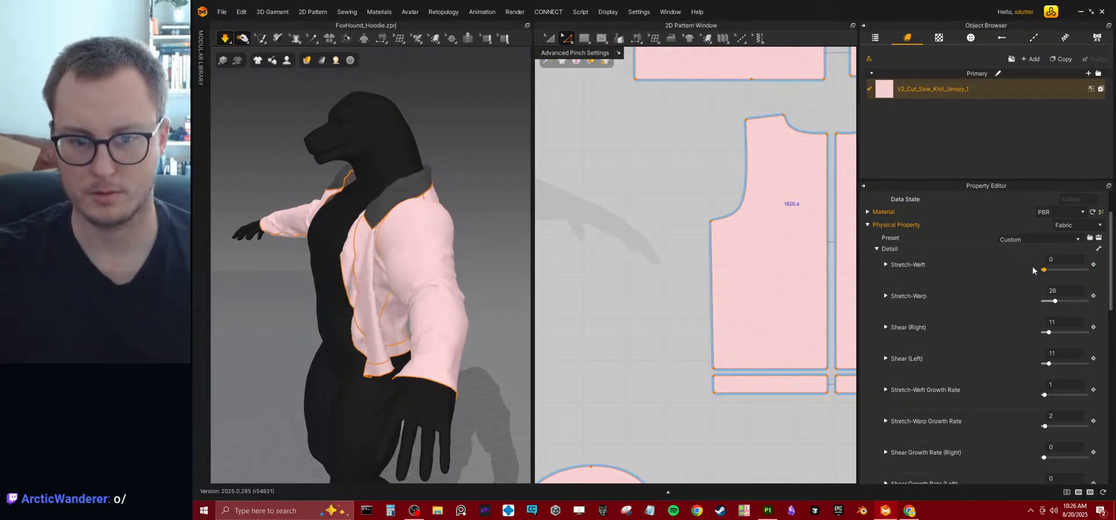
Select all of the hoodie's pattern pieces and set their Particle Distance to 10 mm.
{"action": "scroll", "coordinate": [424, 289], "scroll_direction": "down", "scroll_amount": 4}
{"action": "scroll", "coordinate": [424, 289], "scroll_direction": "down", "scroll_amount": 1}
{"action": "scroll", "coordinate": [422, 308], "scroll_direction": "up", "scroll_amount": 4}
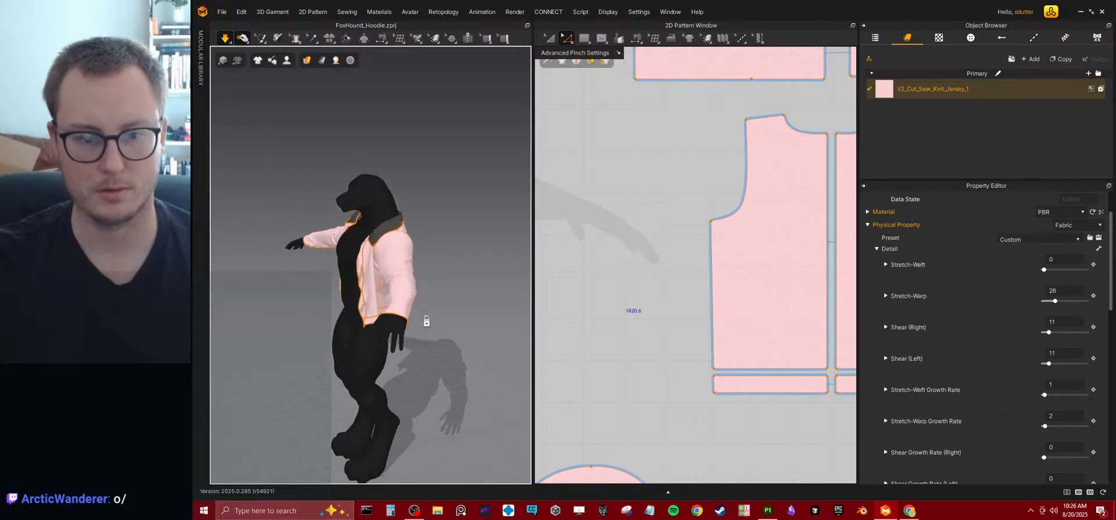
{"action": "right_click_drag", "start_coordinate": [444, 312], "coordinate": [304, 244]}
{"action": "left_click", "coordinate": [302, 230]}
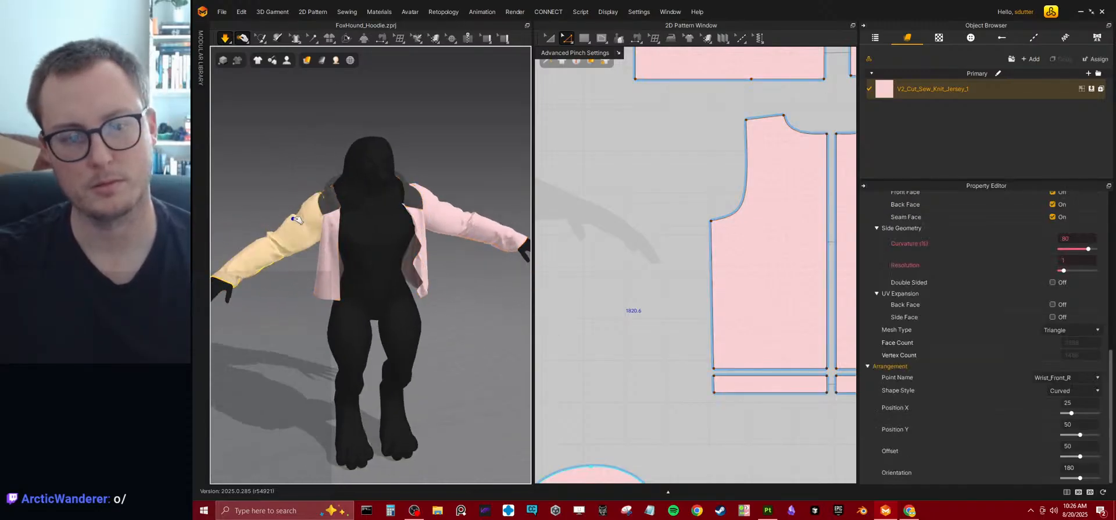
{"action": "key", "text": "ctrl+a"}
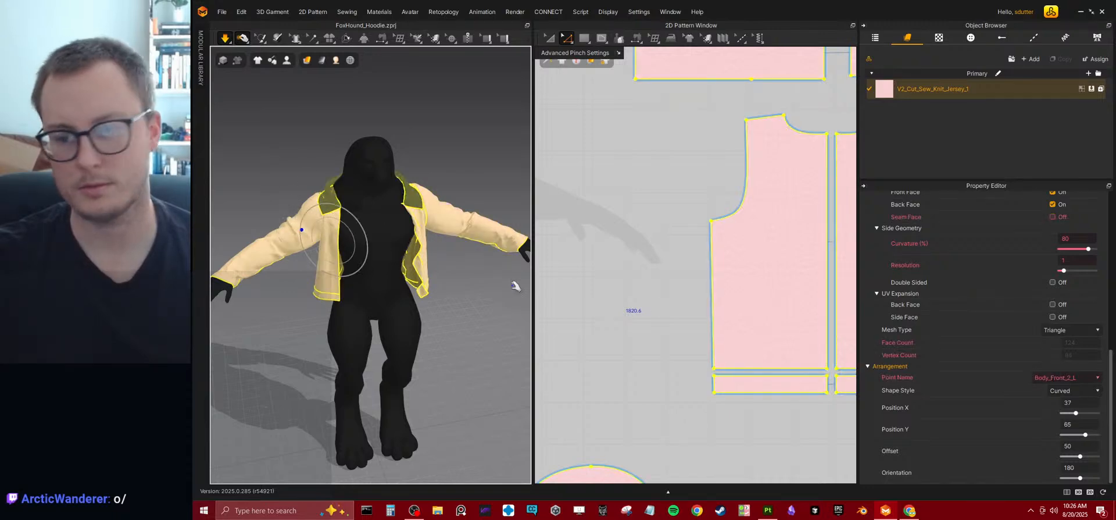
{"action": "key", "text": "ctrl+s"}
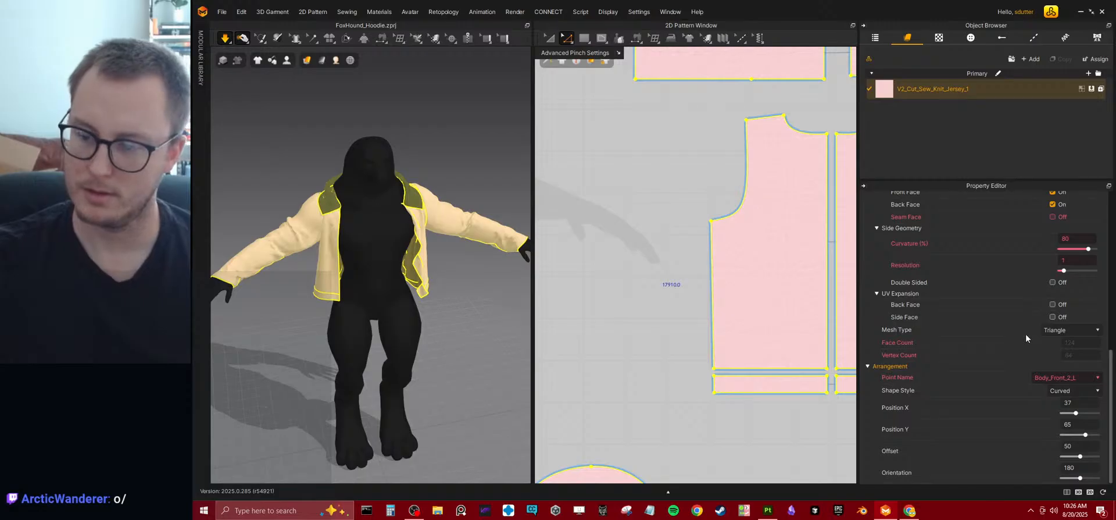
{"action": "scroll", "coordinate": [1024, 343], "scroll_direction": "up", "scroll_amount": 3}
{"action": "scroll", "coordinate": [1024, 348], "scroll_direction": "up", "scroll_amount": 1}
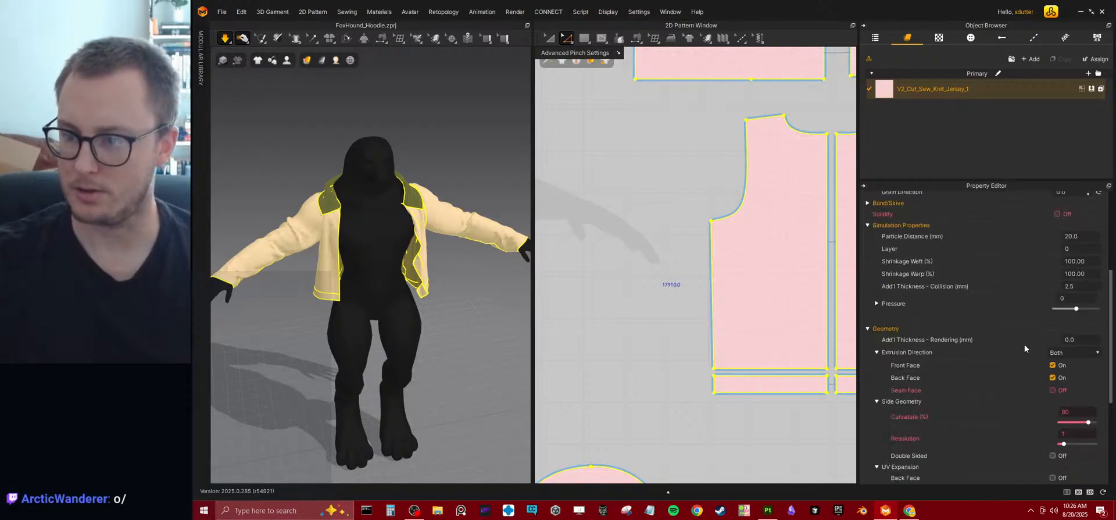
{"action": "left_click", "coordinate": [1087, 235]}
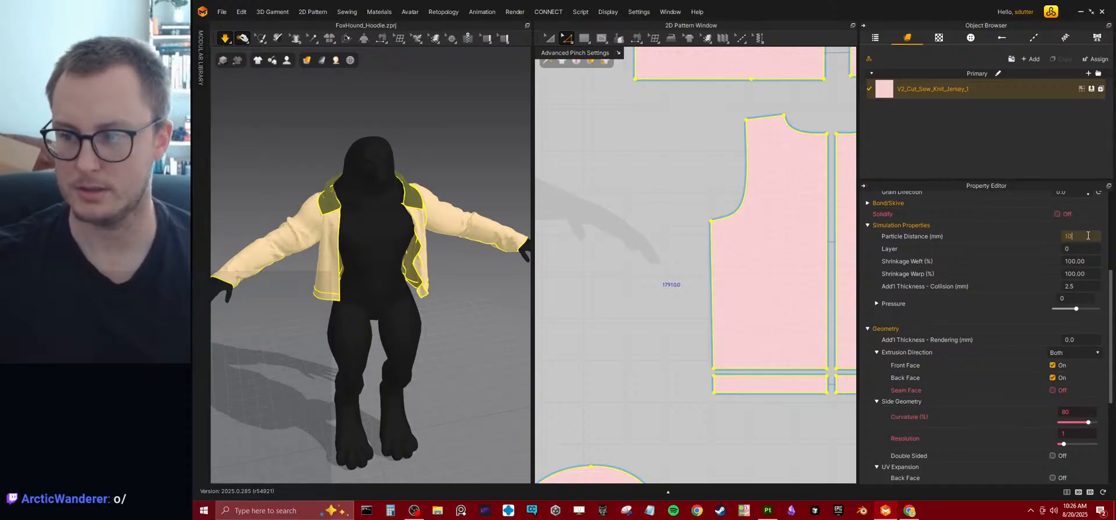
{"action": "type", "text": "10"}
{"action": "key", "text": "Return"}
{"action": "key", "text": "w"}
{"action": "key", "text": "q"}
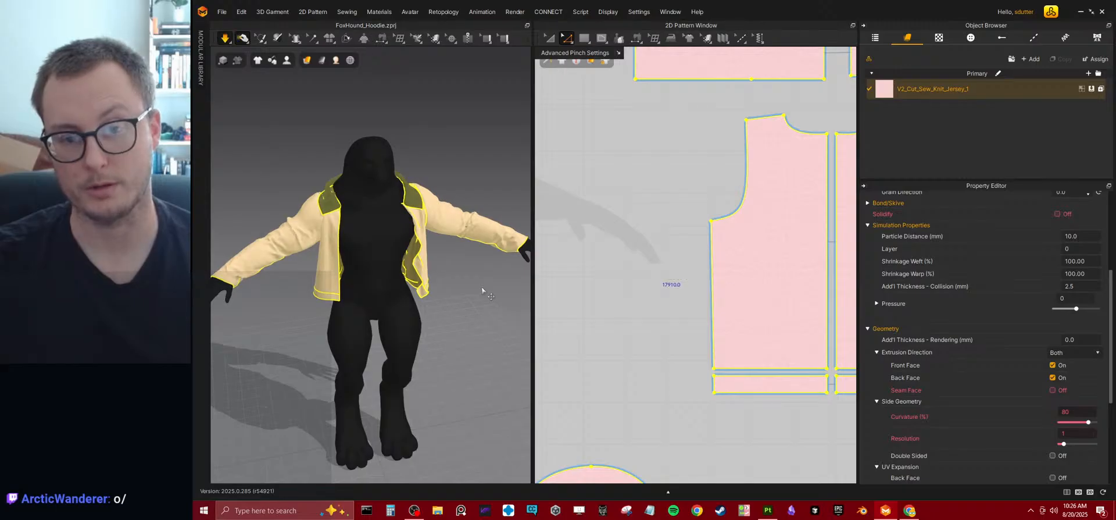
Check the drape from the side, reselect the jersey fabric and set its Stretch-Weft to 53.
{"action": "left_click", "coordinate": [287, 228]}
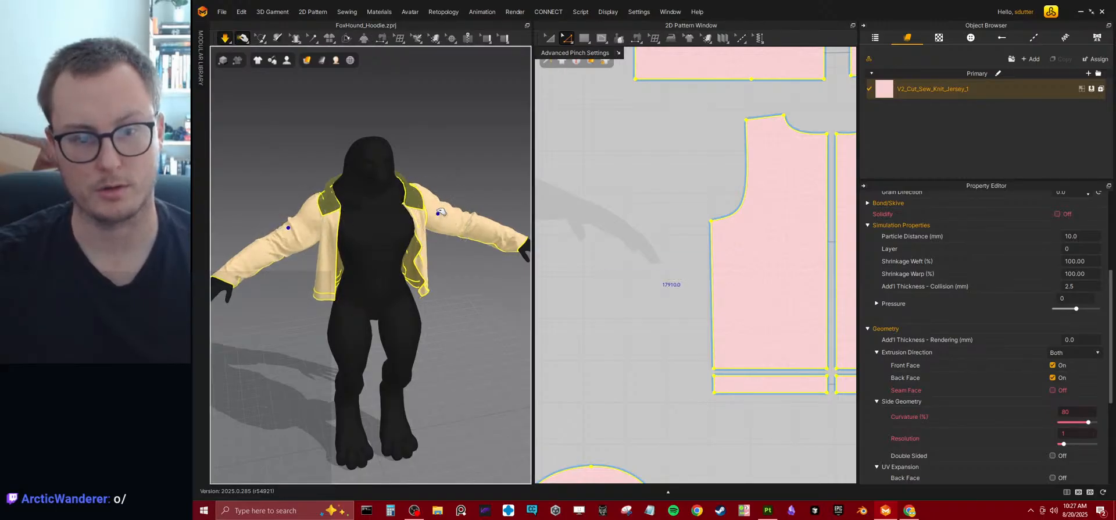
{"action": "right_click_drag", "start_coordinate": [448, 199], "coordinate": [441, 263]}
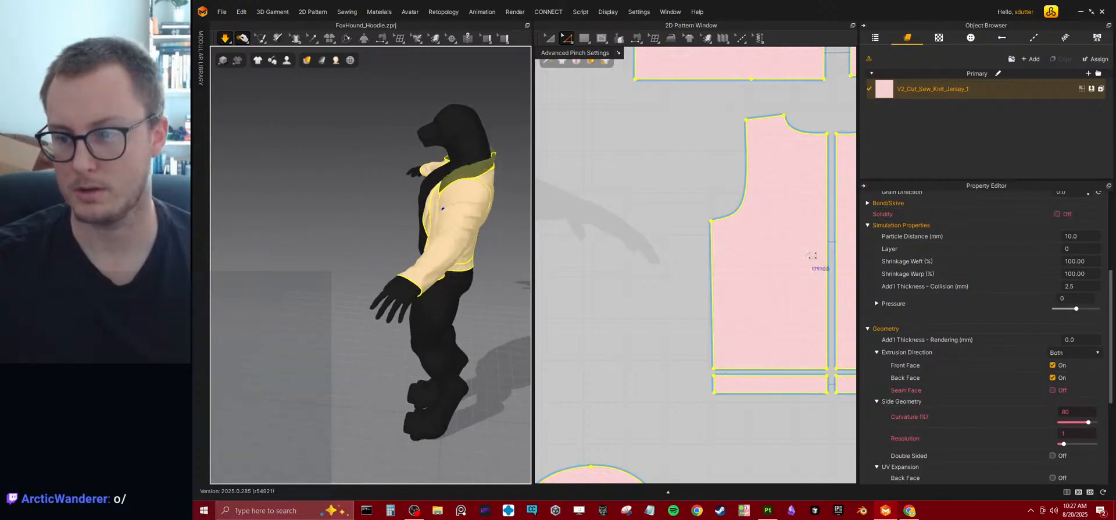
{"action": "left_click", "coordinate": [939, 93]}
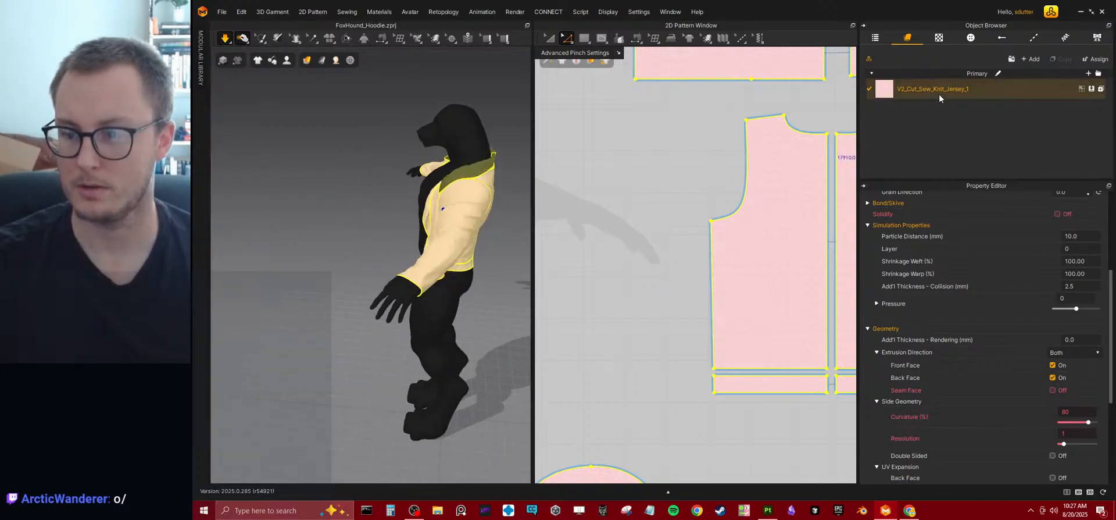
{"action": "right_click_drag", "start_coordinate": [323, 233], "coordinate": [431, 274]}
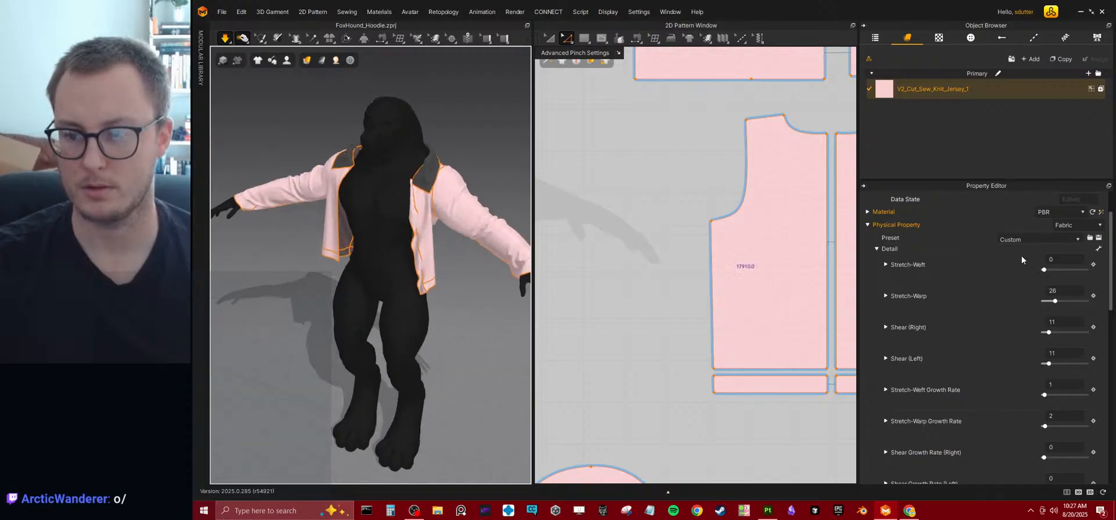
{"action": "left_click_drag", "start_coordinate": [1045, 270], "coordinate": [1062, 271]}
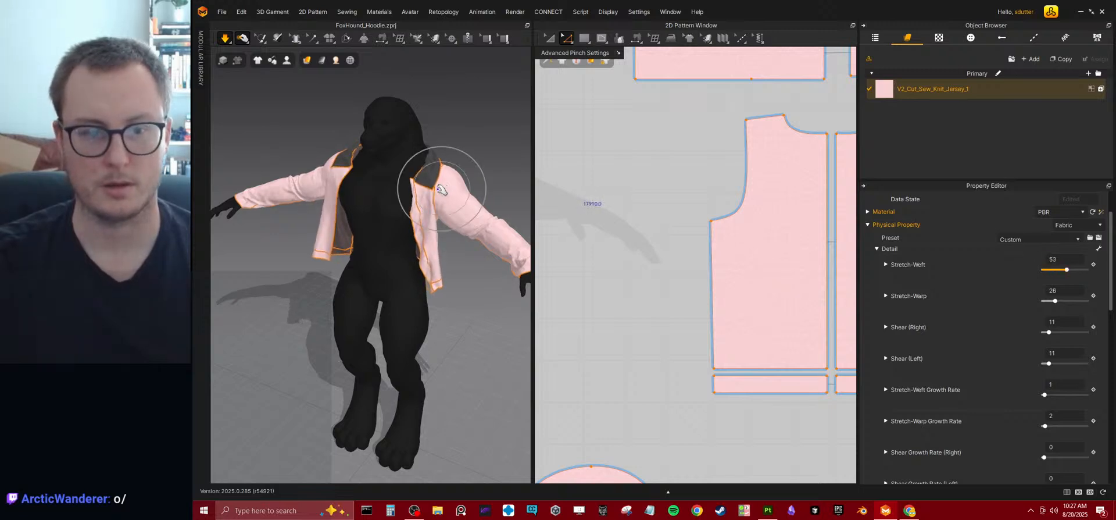
Test a Stretch-Warp of 63 on the jersey fabric, then set Stretch-Warp to 21 and Shear (Right) to 57.
{"action": "mouse_move", "coordinate": [1063, 301]}
{"action": "left_mouse_down"}
{"action": "mouse_move", "coordinate": [1083, 298]}
{"action": "mouse_move", "coordinate": [1044, 295]}
{"action": "left_mouse_up"}
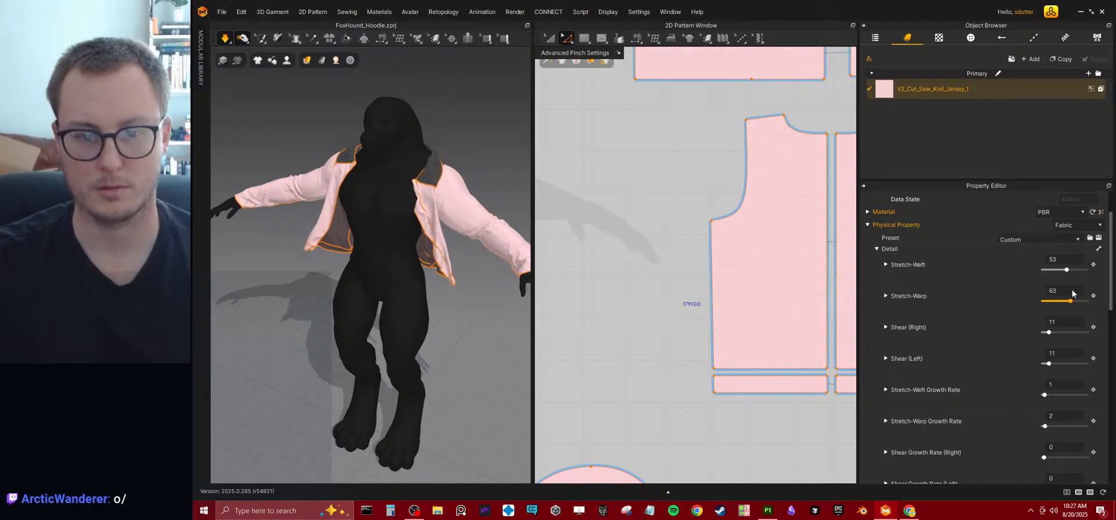
{"action": "left_click_drag", "start_coordinate": [1072, 293], "coordinate": [1060, 294]}
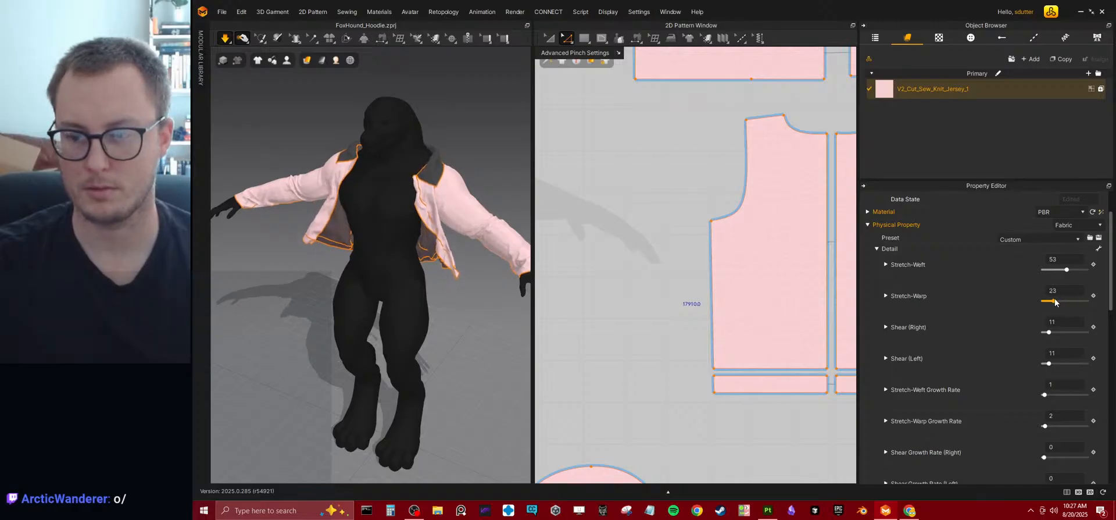
{"action": "left_click_drag", "start_coordinate": [1050, 335], "coordinate": [1067, 332]}
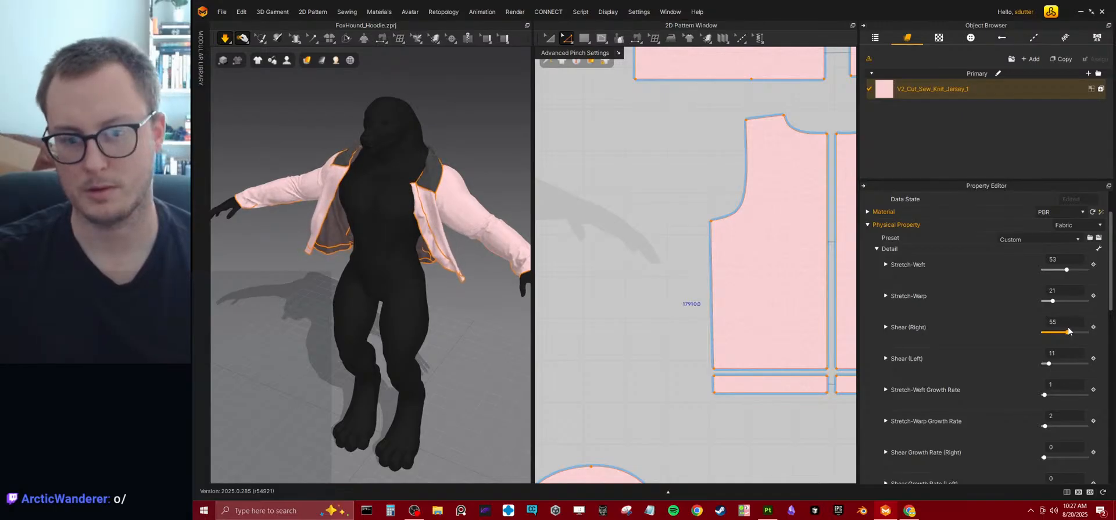
Set the jersey fabric's Bending-Weft to 12 and its Bending-Warp to 66 while the simulation runs.
{"action": "scroll", "coordinate": [1046, 371], "scroll_direction": "down", "scroll_amount": 1}
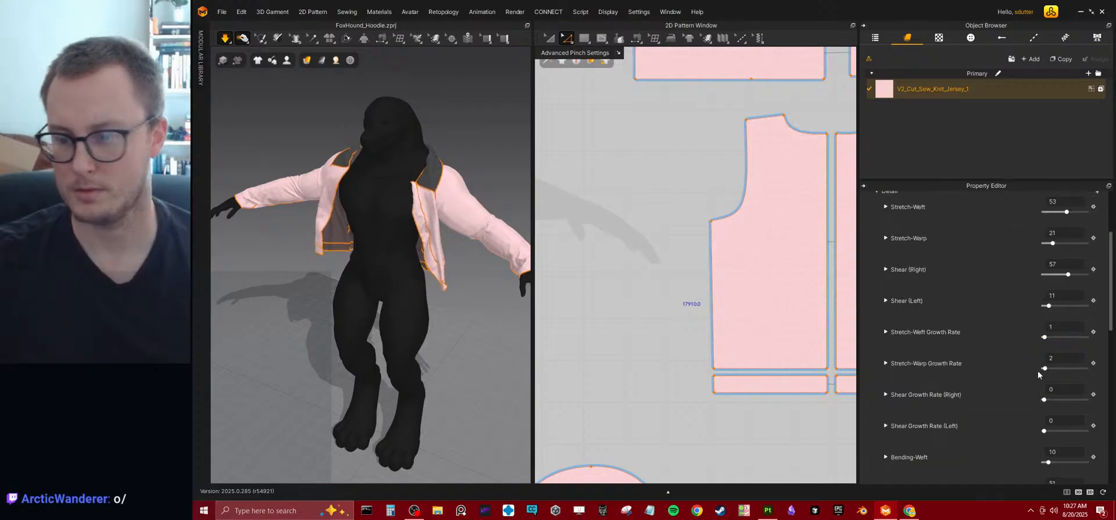
{"action": "scroll", "coordinate": [1037, 371], "scroll_direction": "down", "scroll_amount": 1}
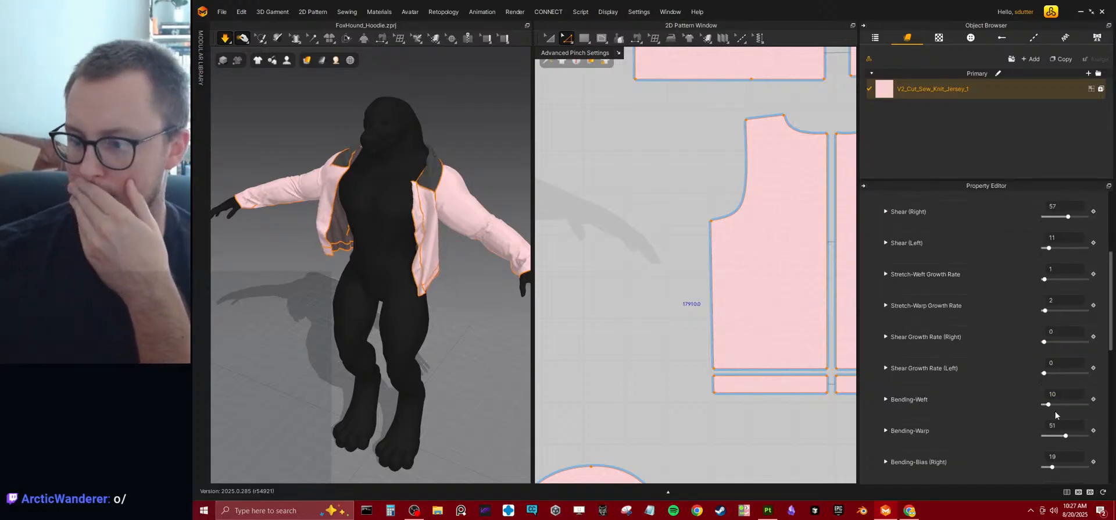
{"action": "left_click_drag", "start_coordinate": [1049, 404], "coordinate": [1075, 403]}
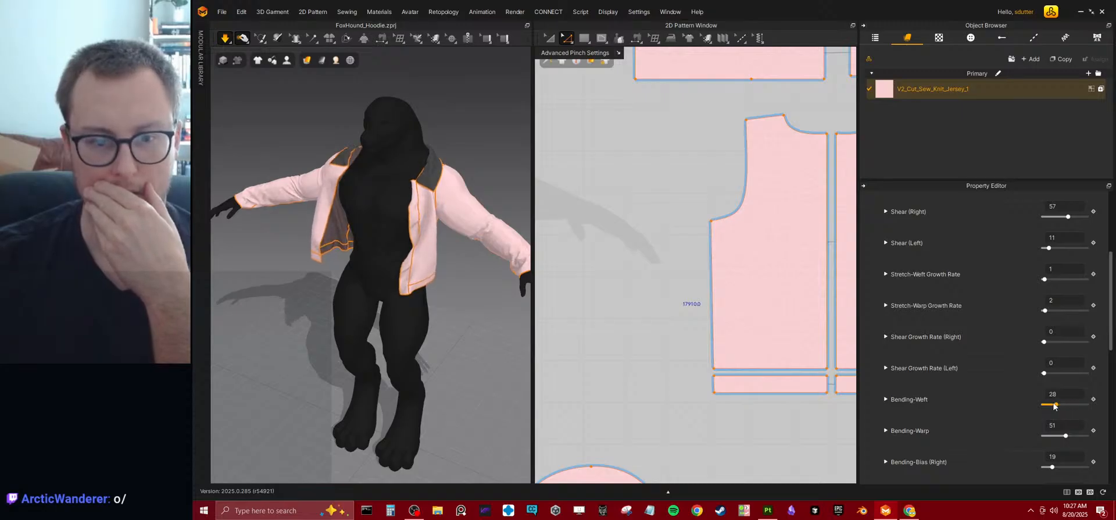
{"action": "left_click_drag", "start_coordinate": [1054, 403], "coordinate": [1089, 434]}
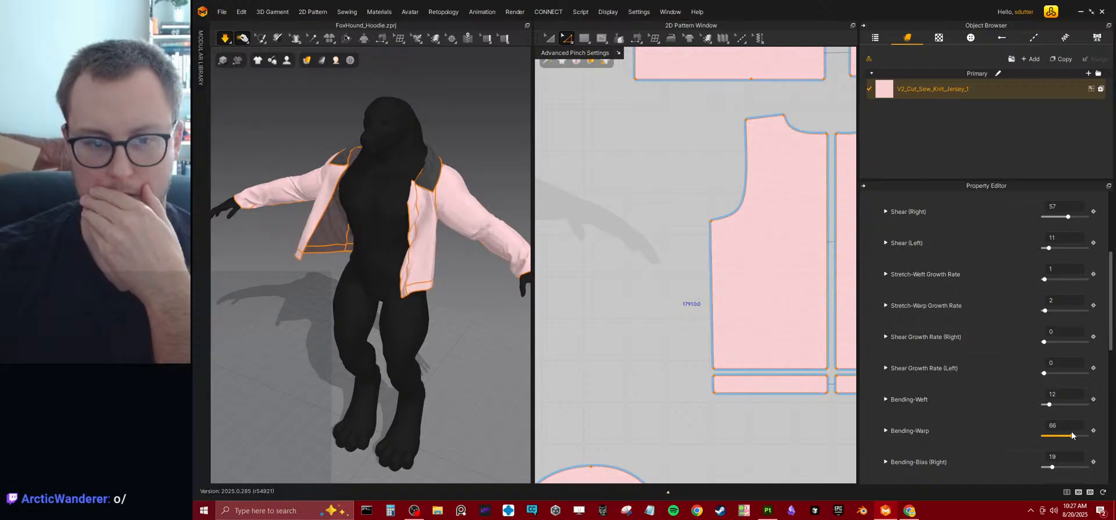
With the simulation paused, set the fabric's Buckling Ratio-Warp to 30 and its Buckling Ratio-Weft to 24.
{"action": "scroll", "coordinate": [1061, 458], "scroll_direction": "down", "scroll_amount": 4}
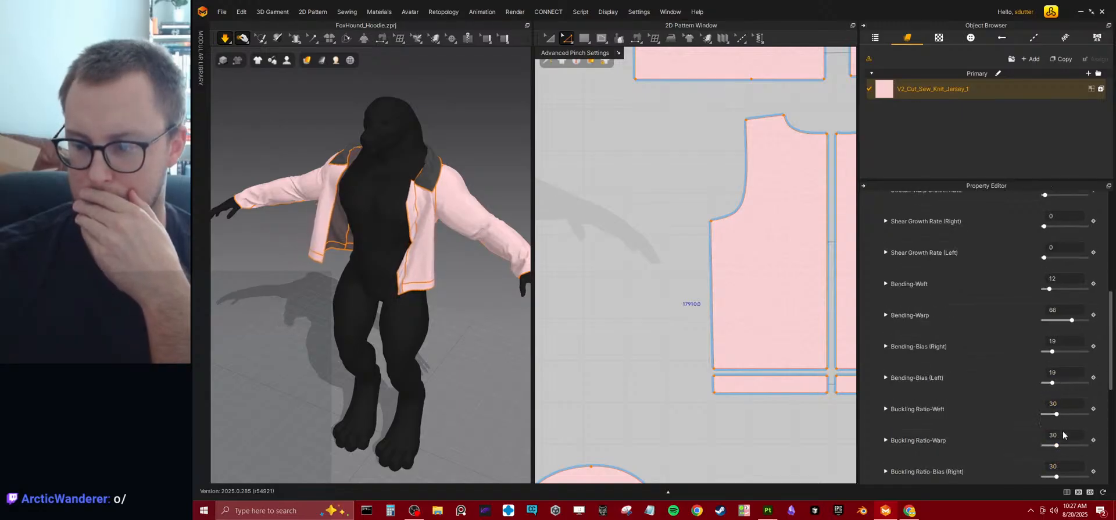
{"action": "mouse_move", "coordinate": [1056, 444]}
{"action": "left_mouse_down"}
{"action": "mouse_move", "coordinate": [1089, 443]}
{"action": "mouse_move", "coordinate": [1058, 445]}
{"action": "left_mouse_up"}
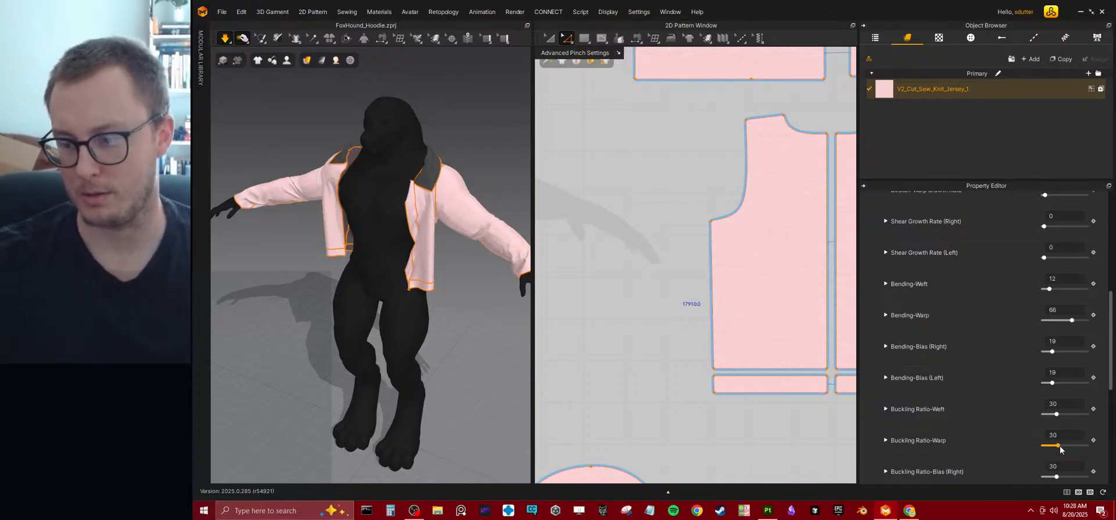
{"action": "key", "text": "space"}
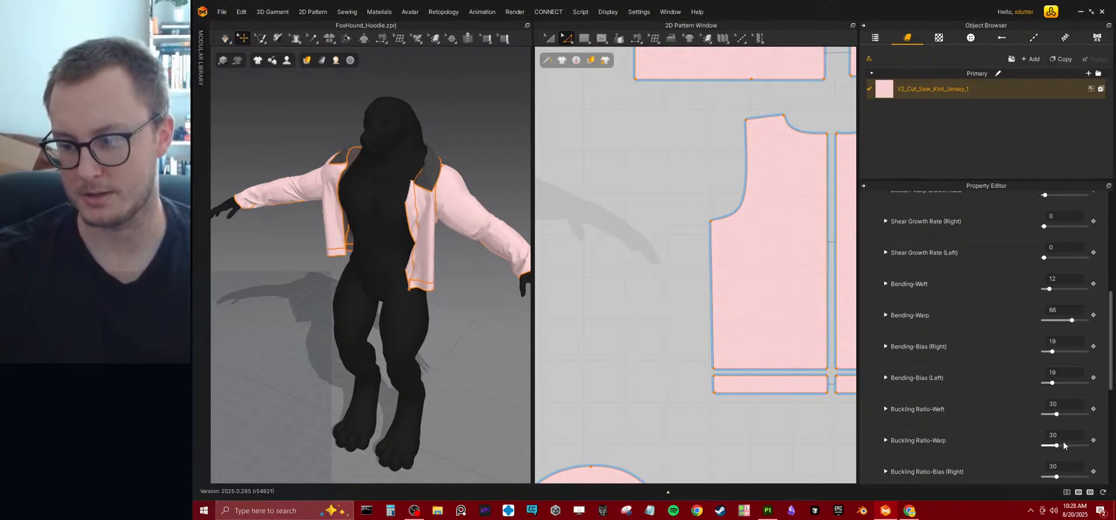
{"action": "left_click", "coordinate": [1063, 445]}
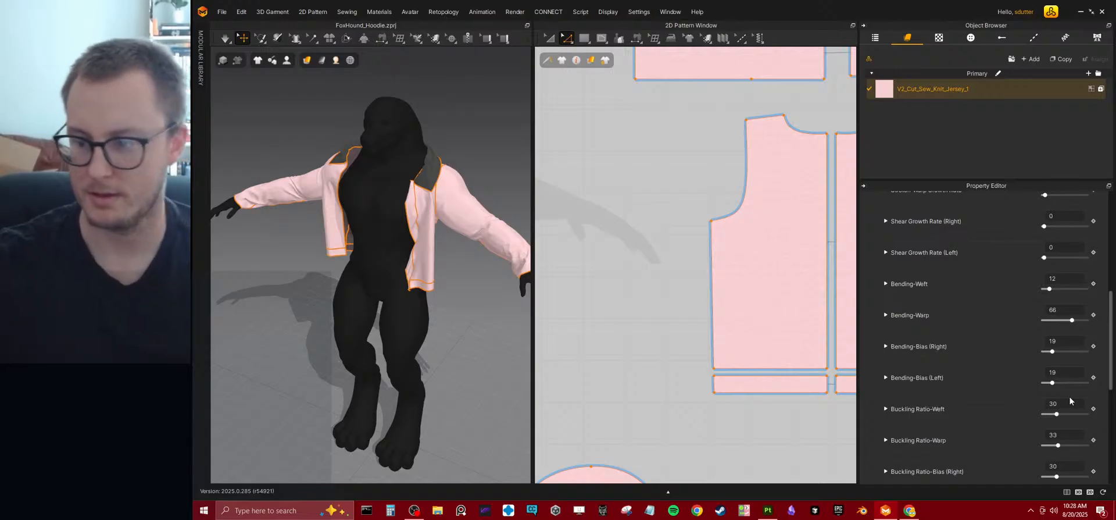
{"action": "left_click_drag", "start_coordinate": [1058, 446], "coordinate": [1056, 445]}
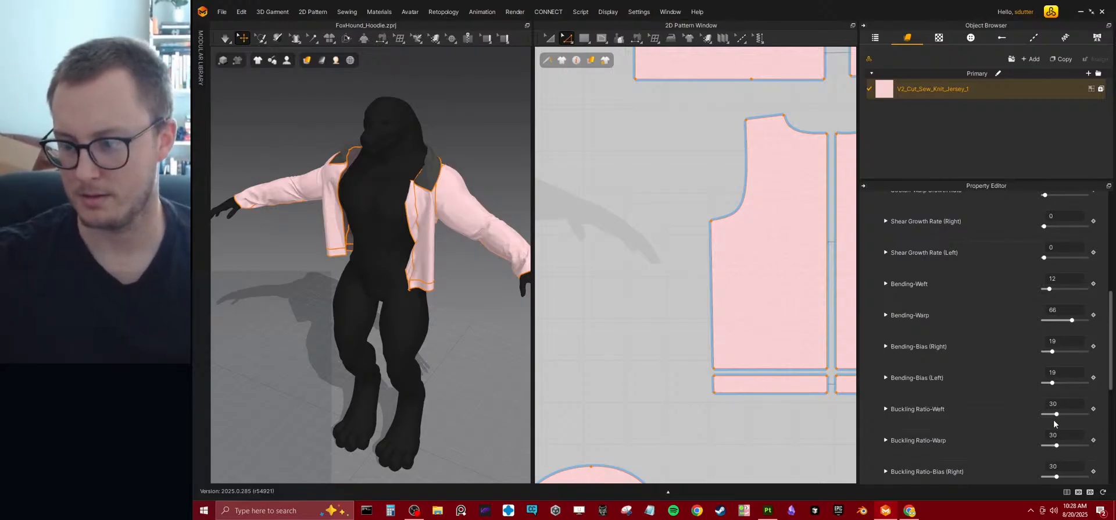
{"action": "mouse_move", "coordinate": [1056, 413]}
{"action": "left_mouse_down"}
{"action": "mouse_move", "coordinate": [1078, 415]}
{"action": "mouse_move", "coordinate": [1055, 415]}
{"action": "left_mouse_up"}
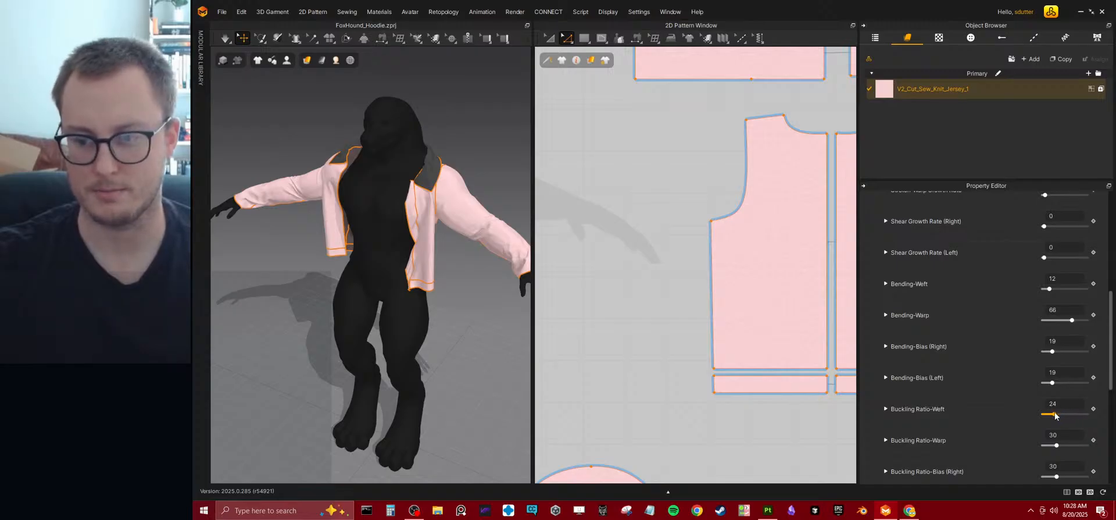
Leave Buckling Stiffness-Weft and Warp at 100, restart the simulation and set Buckling Ratio-Bias (Left) to 22.
{"action": "scroll", "coordinate": [1008, 394], "scroll_direction": "down", "scroll_amount": 5}
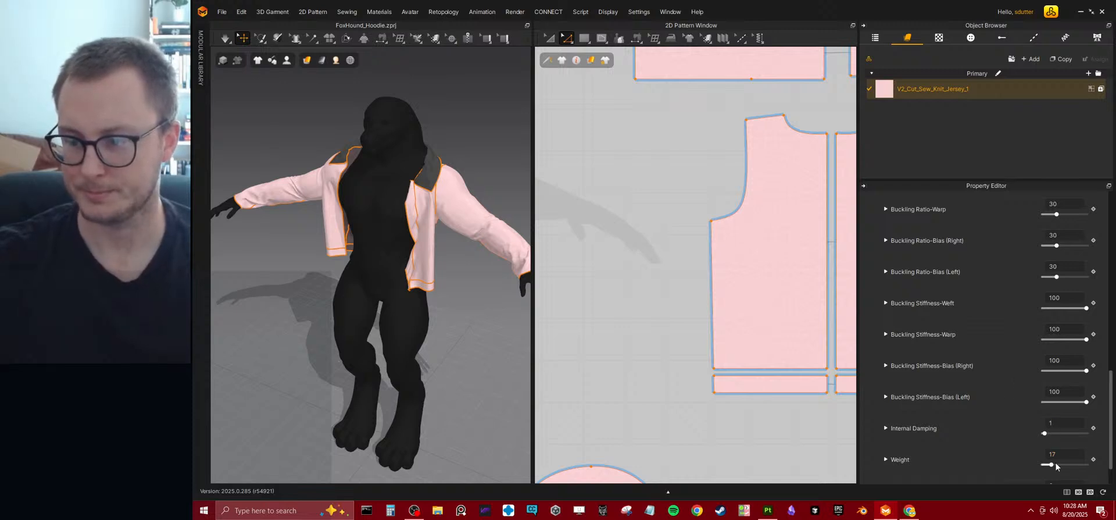
{"action": "left_click_drag", "start_coordinate": [1080, 339], "coordinate": [1099, 349]}
{"action": "left_click_drag", "start_coordinate": [1087, 308], "coordinate": [1110, 318]}
{"action": "key", "text": "space"}
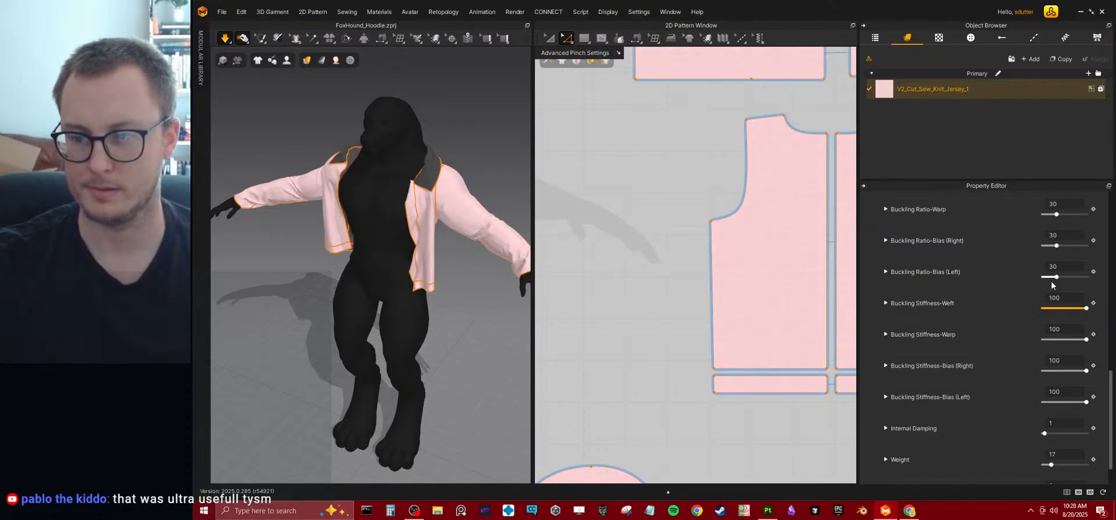
{"action": "mouse_move", "coordinate": [1056, 277]}
{"action": "left_mouse_down"}
{"action": "mouse_move", "coordinate": [1102, 279]}
{"action": "mouse_move", "coordinate": [1056, 278]}
{"action": "left_mouse_up"}
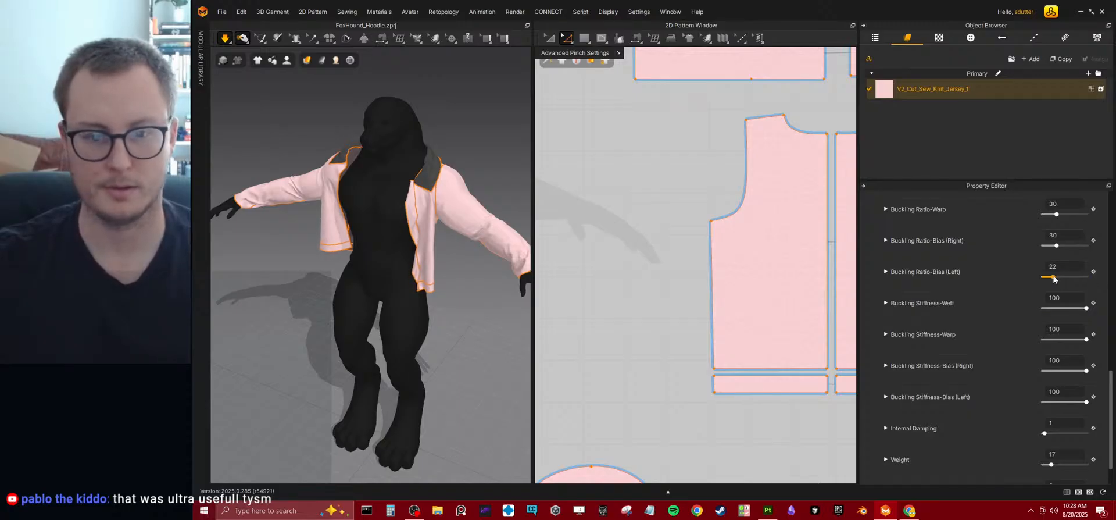
Select the character's right sleeve in the 3D view and test a Pressure of 1 on it.
{"action": "scroll", "coordinate": [441, 331], "scroll_direction": "up", "scroll_amount": 5}
{"action": "right_click_drag", "start_coordinate": [425, 354], "coordinate": [409, 299], "text": "alt"}
{"action": "left_click_drag", "start_coordinate": [389, 311], "coordinate": [441, 311], "text": "alt"}
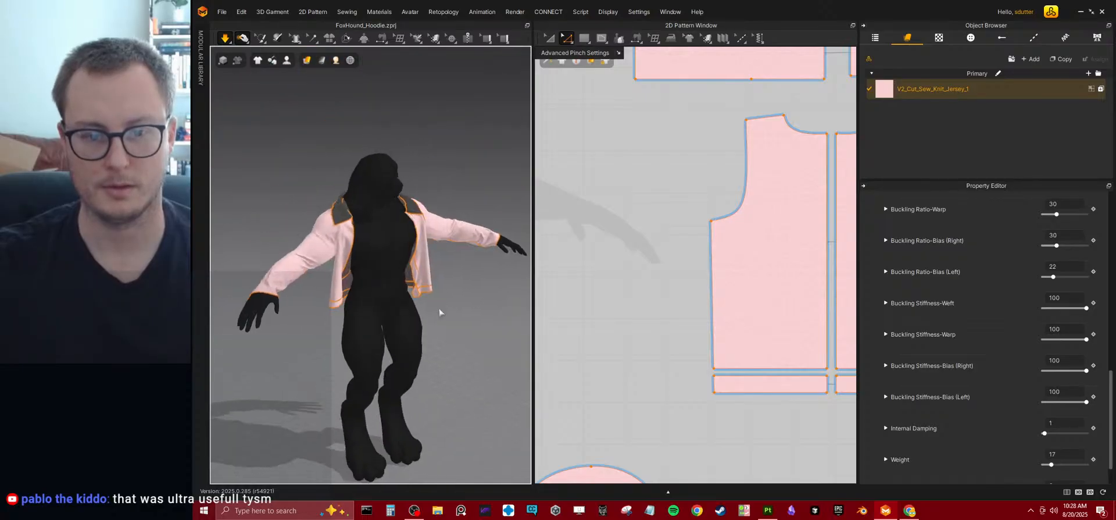
{"action": "left_click", "coordinate": [311, 237]}
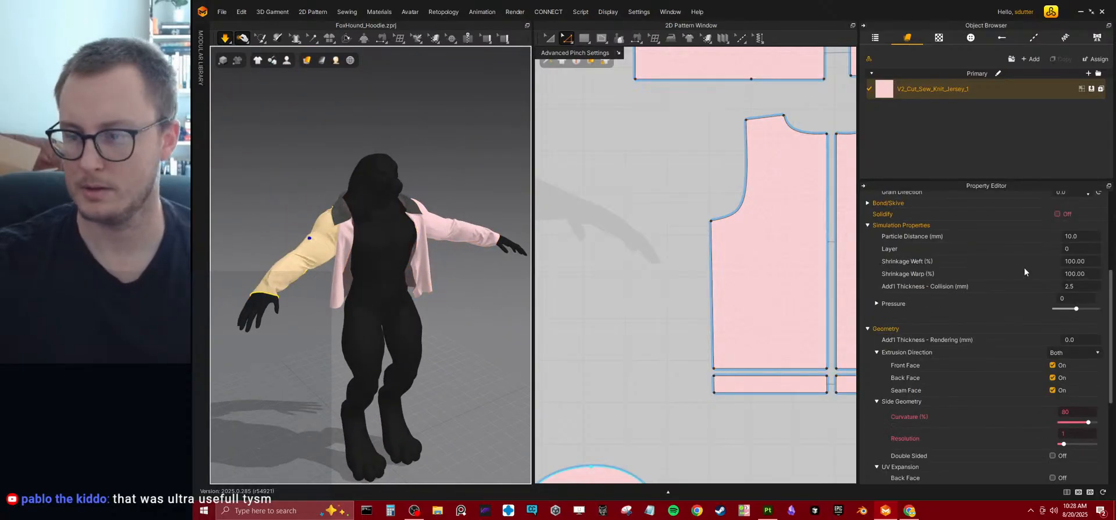
{"action": "left_click", "coordinate": [1084, 298]}
{"action": "type", "text": "1"}
{"action": "key", "text": "Return"}
Select all of the hoodie's pattern pieces and set their Pressure to 0.
{"action": "right_click_drag", "start_coordinate": [395, 285], "coordinate": [361, 249]}
{"action": "key", "text": "ctrl+a"}
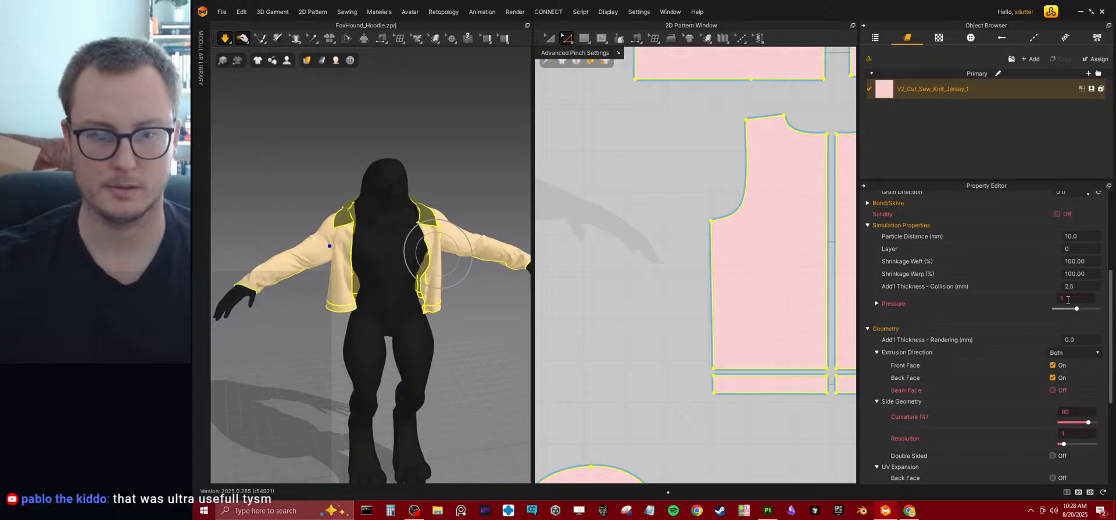
{"action": "double_click", "coordinate": [1068, 299]}
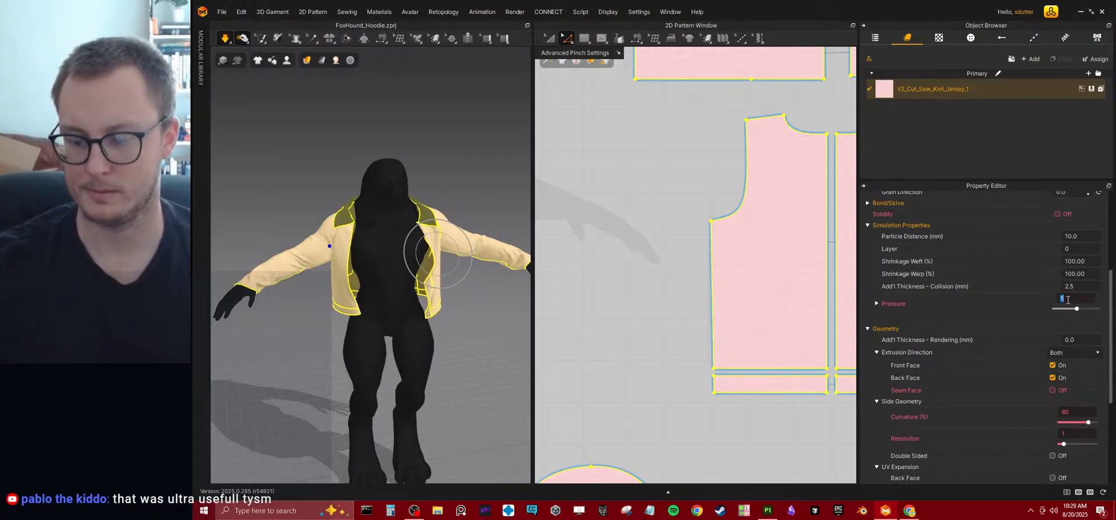
{"action": "type", "text": "0"}
{"action": "key", "text": "Return"}
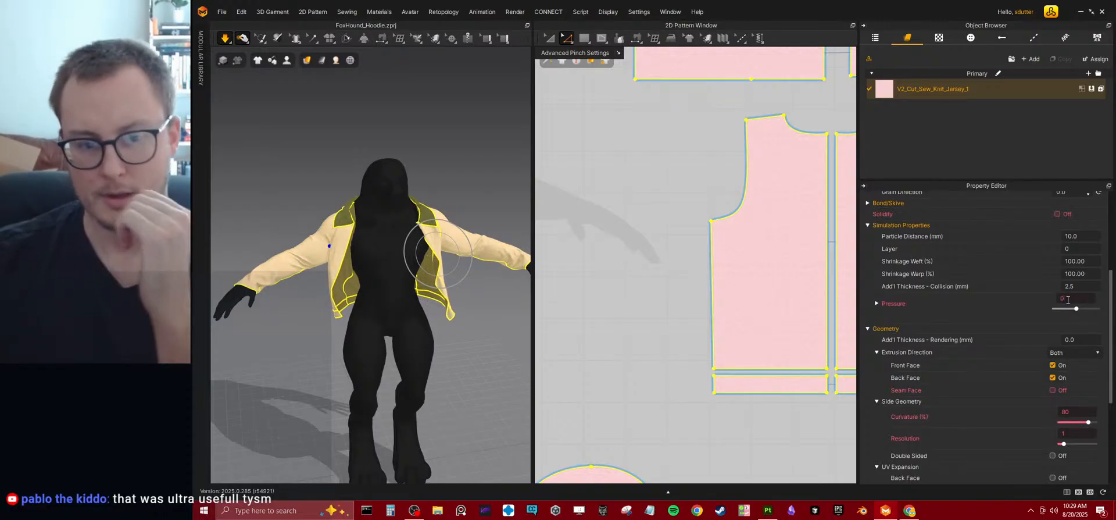
Pull the front panel and right shoulder area of the simulating hoodie to adjust how it drapes.
{"action": "right_click_drag", "start_coordinate": [377, 258], "coordinate": [401, 263]}
{"action": "left_click_drag", "start_coordinate": [367, 243], "coordinate": [424, 231]}
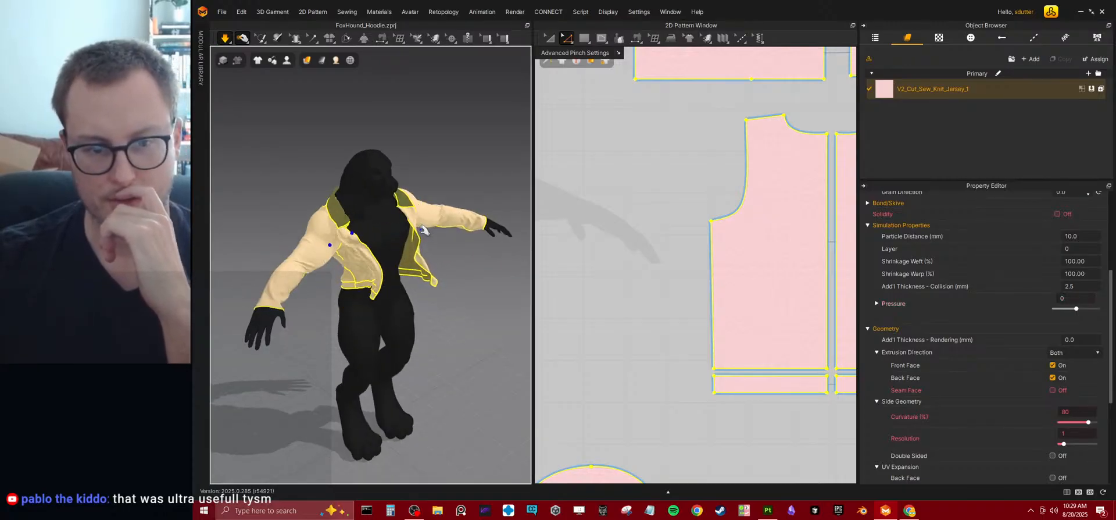
{"action": "left_click_drag", "start_coordinate": [348, 226], "coordinate": [384, 227]}
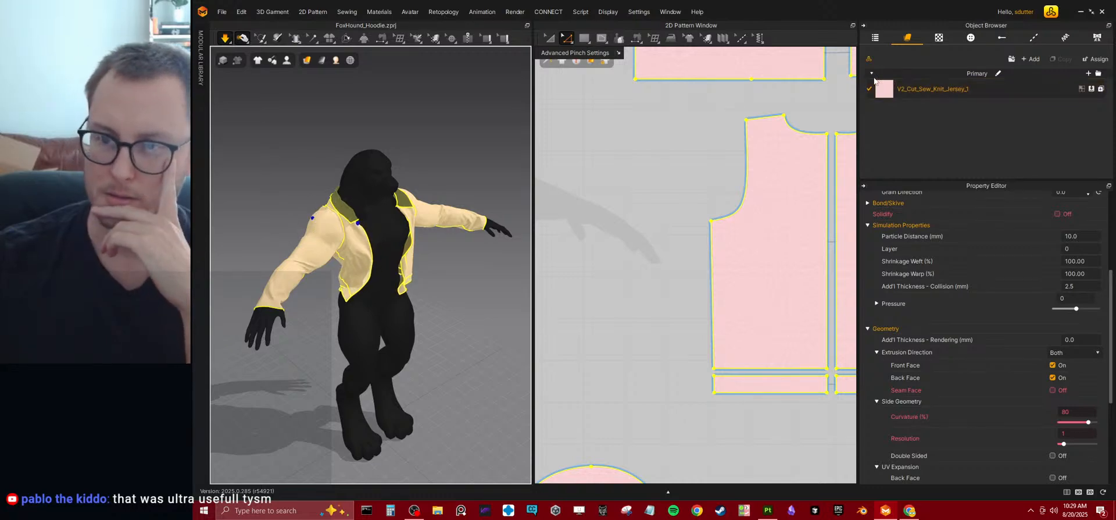
Replace the hoodie's jersey fabric with Knit_Cotton_Jersey from the library's Legacy fabrics and deselect the patterns.
{"action": "left_click", "coordinate": [868, 59]}
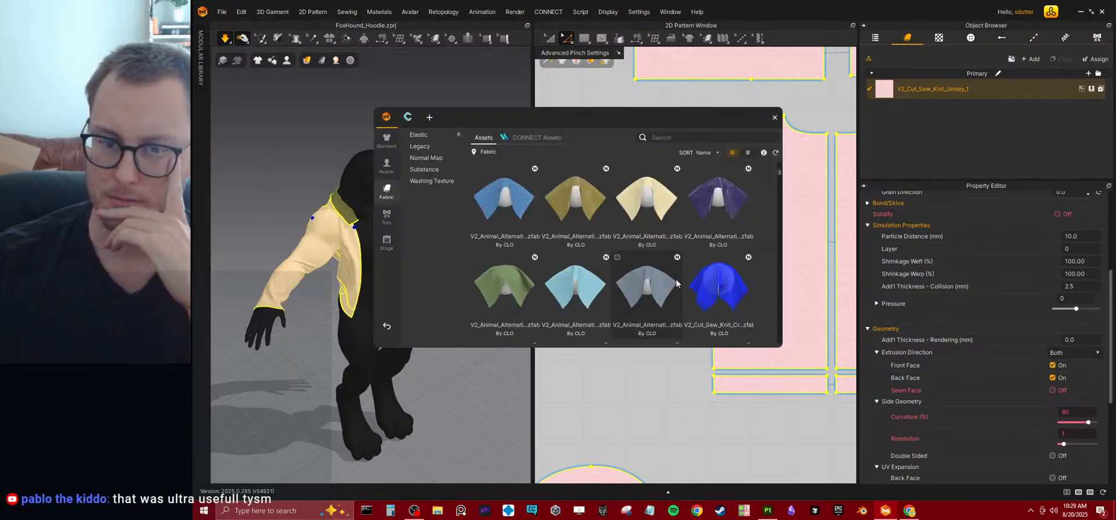
{"action": "double_click", "coordinate": [594, 195]}
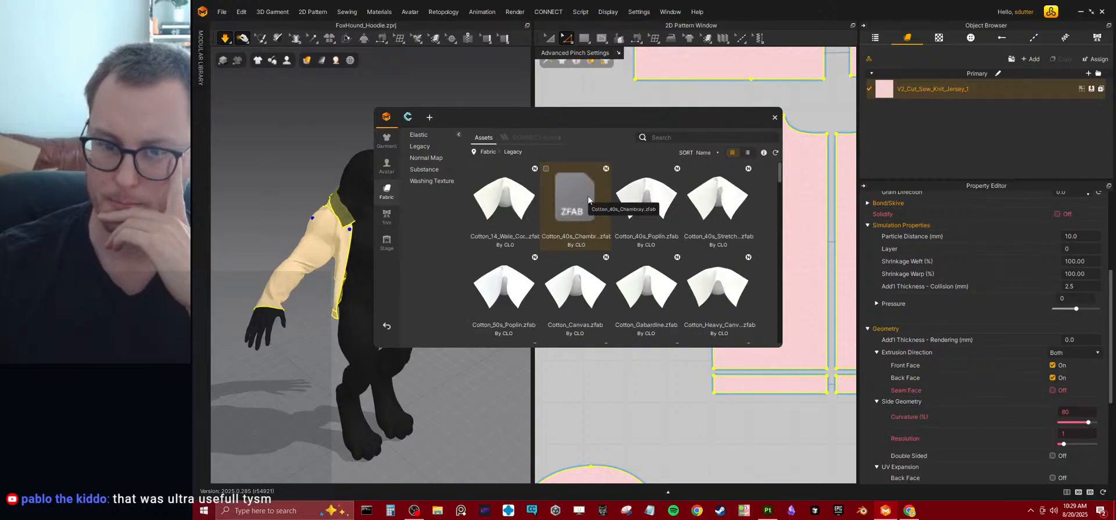
{"action": "scroll", "coordinate": [699, 277], "scroll_direction": "down", "scroll_amount": 3}
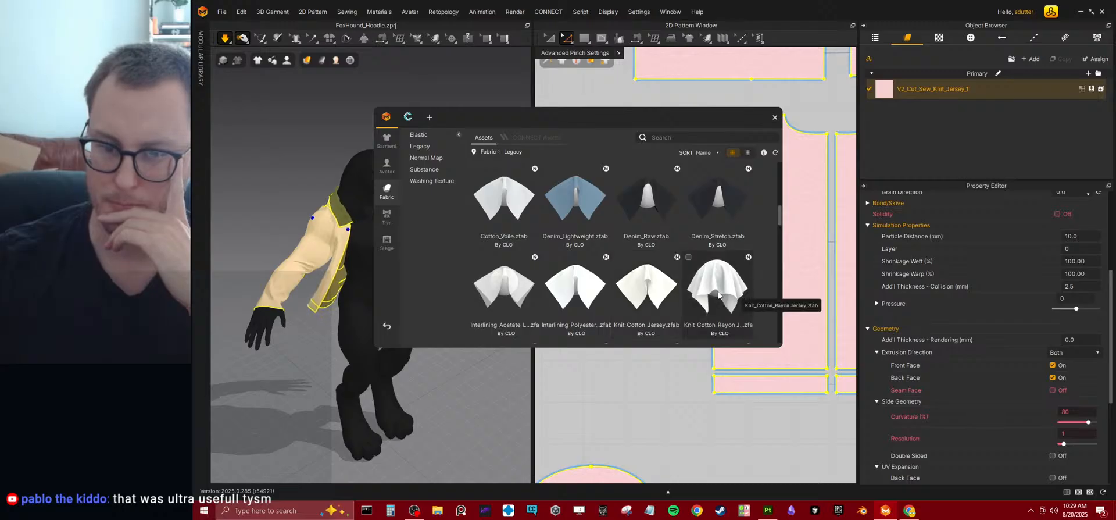
{"action": "left_click_drag", "start_coordinate": [658, 290], "coordinate": [947, 89]}
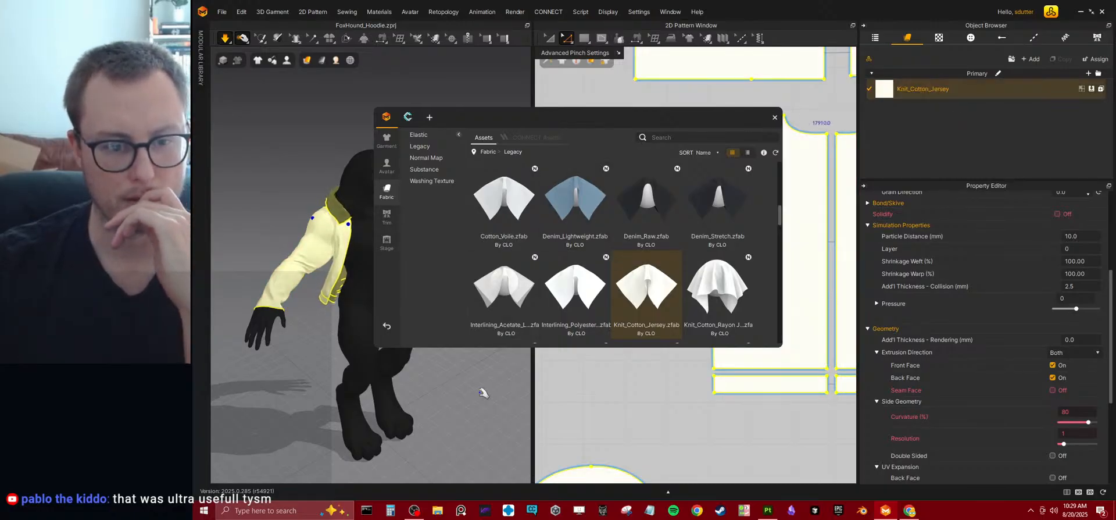
{"action": "left_click", "coordinate": [483, 393]}
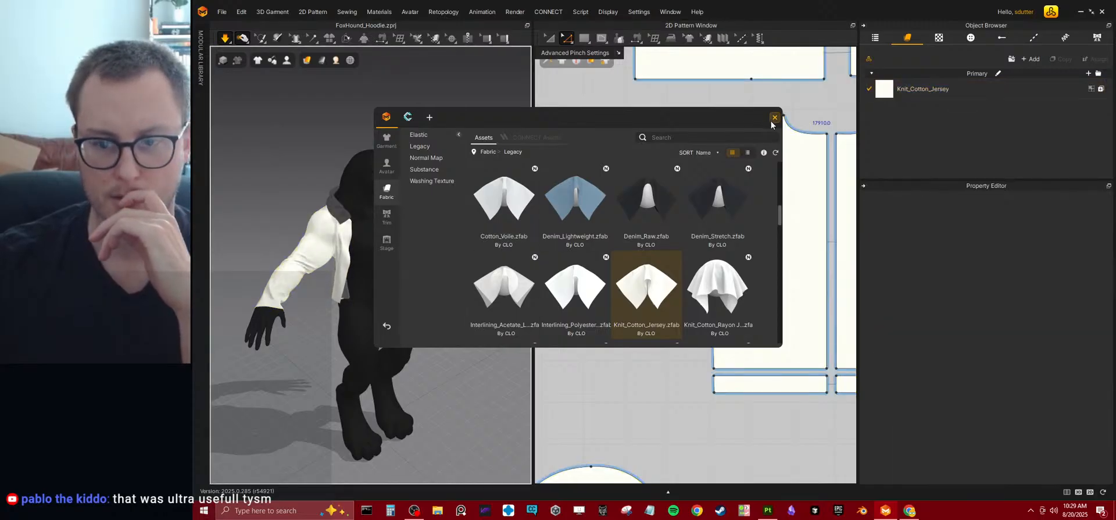
Replace the hoodie's fabric with Nylon_Featherweight from the Legacy fabrics, close the library and check the drape from behind.
{"action": "scroll", "coordinate": [739, 189], "scroll_direction": "down", "scroll_amount": 3}
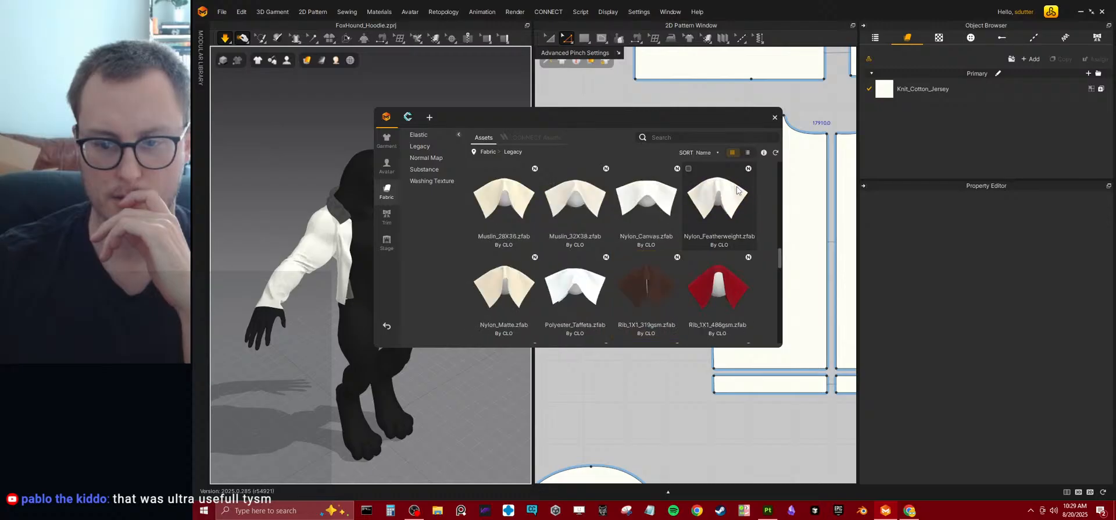
{"action": "left_click_drag", "start_coordinate": [713, 221], "coordinate": [913, 83]}
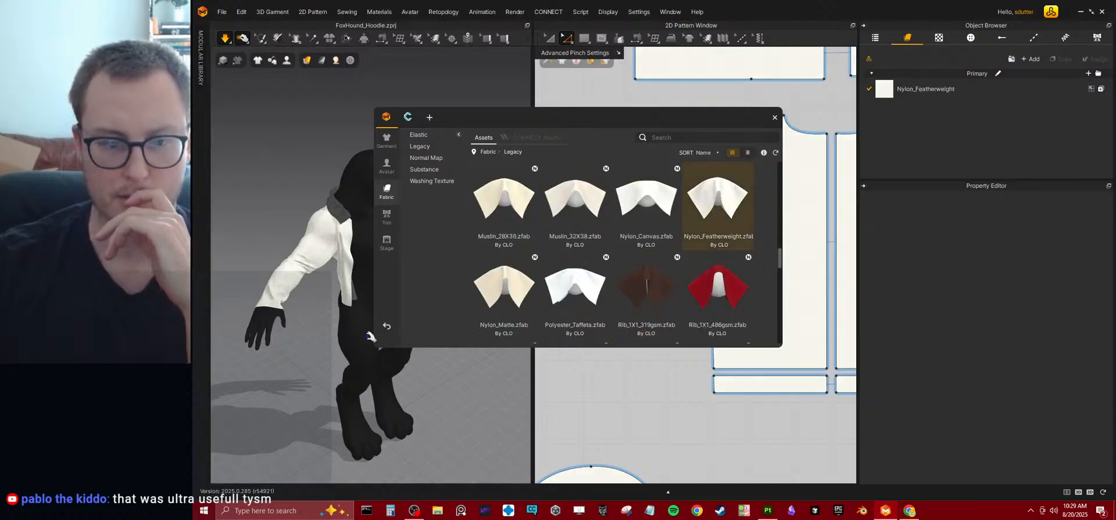
{"action": "left_click", "coordinate": [774, 117]}
{"action": "right_click_drag", "start_coordinate": [417, 235], "coordinate": [384, 224], "text": "alt"}
{"action": "left_click_drag", "start_coordinate": [391, 237], "coordinate": [491, 215], "text": "alt"}
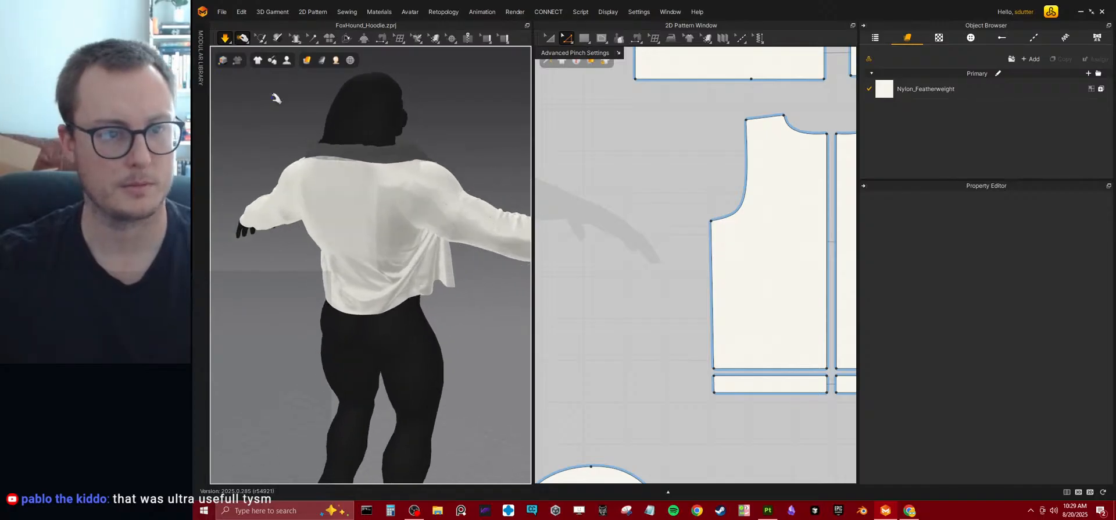
Stop the simulation, save the project and enable Divide Mesh on the character's body mesh.
{"action": "key", "text": "space"}
{"action": "key", "text": "ctrl+s"}
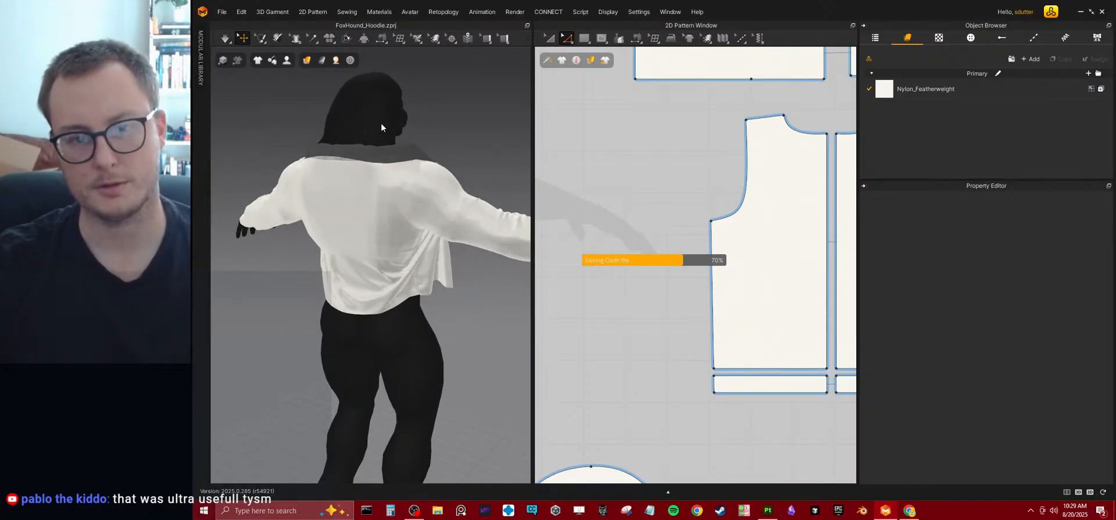
{"action": "left_click", "coordinate": [381, 126]}
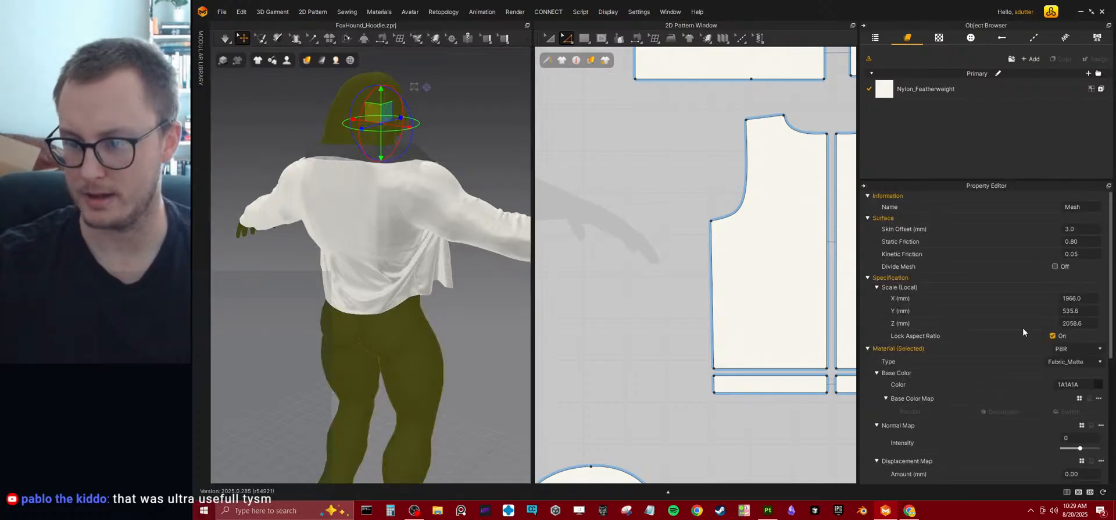
{"action": "left_click", "coordinate": [1054, 266]}
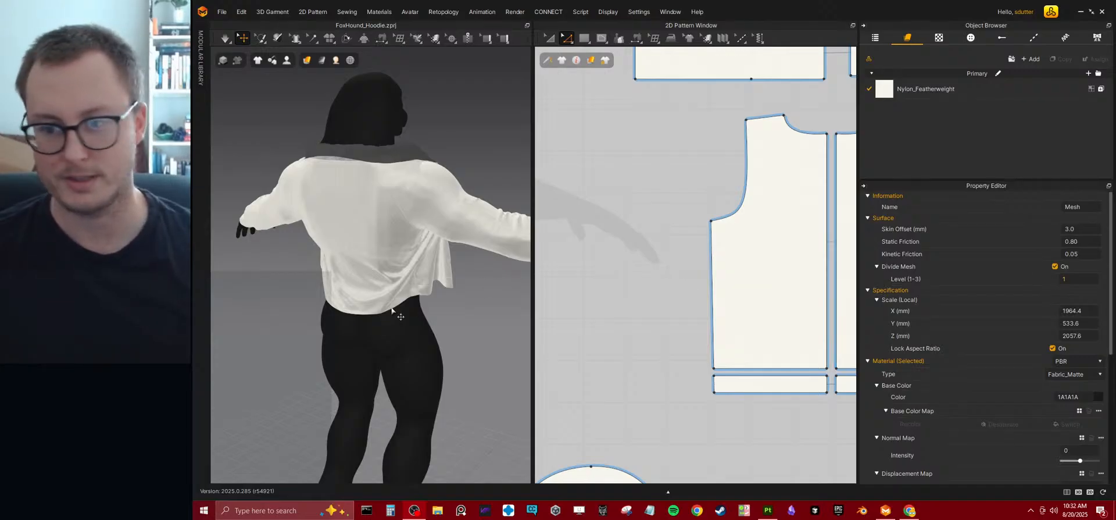
Restart the simulation and pull one of the hoodie's front panels inward across the character's chest.
{"action": "left_click", "coordinate": [463, 313]}
{"action": "key", "text": "space"}
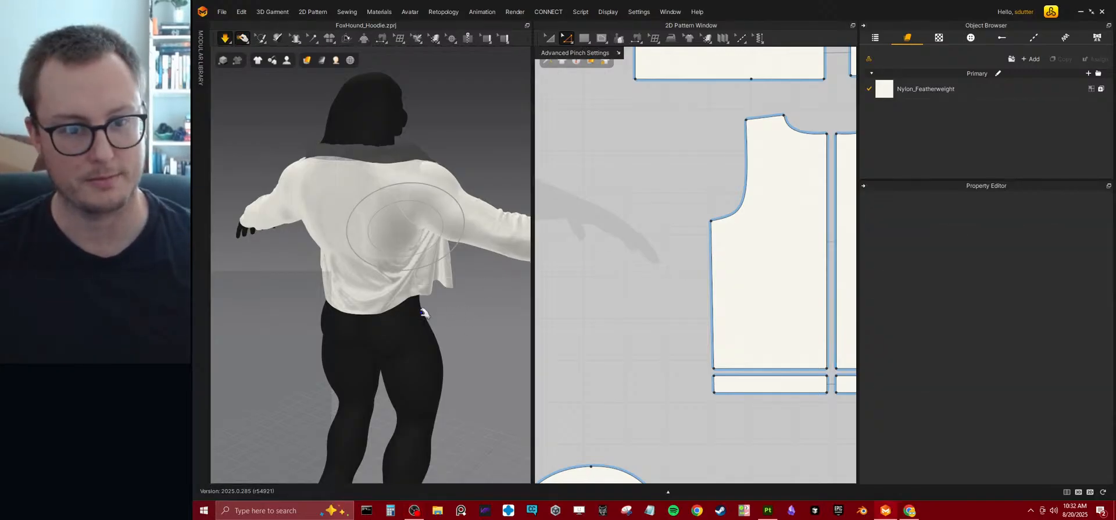
{"action": "right_click_drag", "start_coordinate": [332, 280], "coordinate": [622, 285]}
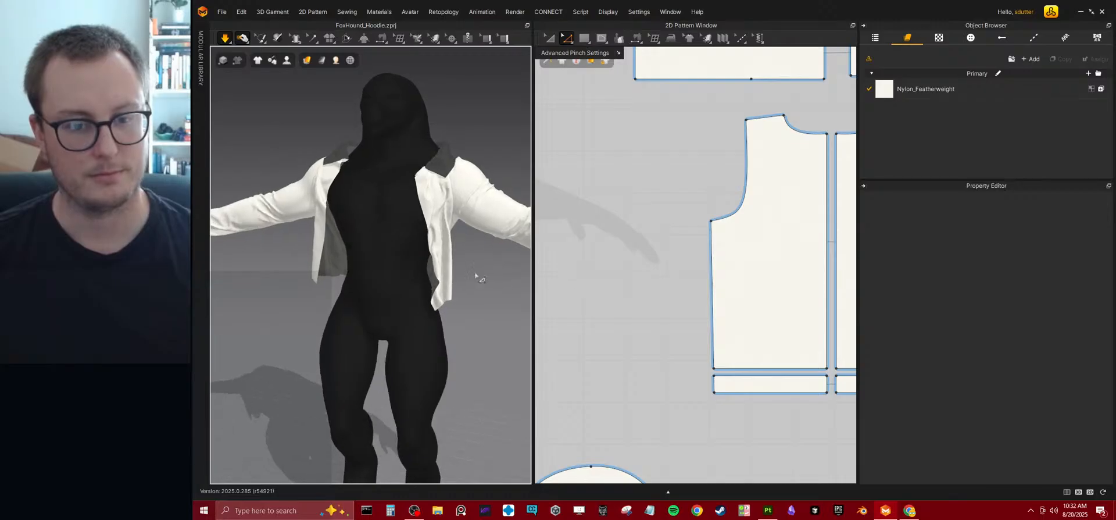
{"action": "right_click_drag", "start_coordinate": [413, 204], "coordinate": [361, 251]}
{"action": "left_click_drag", "start_coordinate": [397, 258], "coordinate": [329, 259]}
{"action": "right_click_drag", "start_coordinate": [339, 286], "coordinate": [414, 240]}
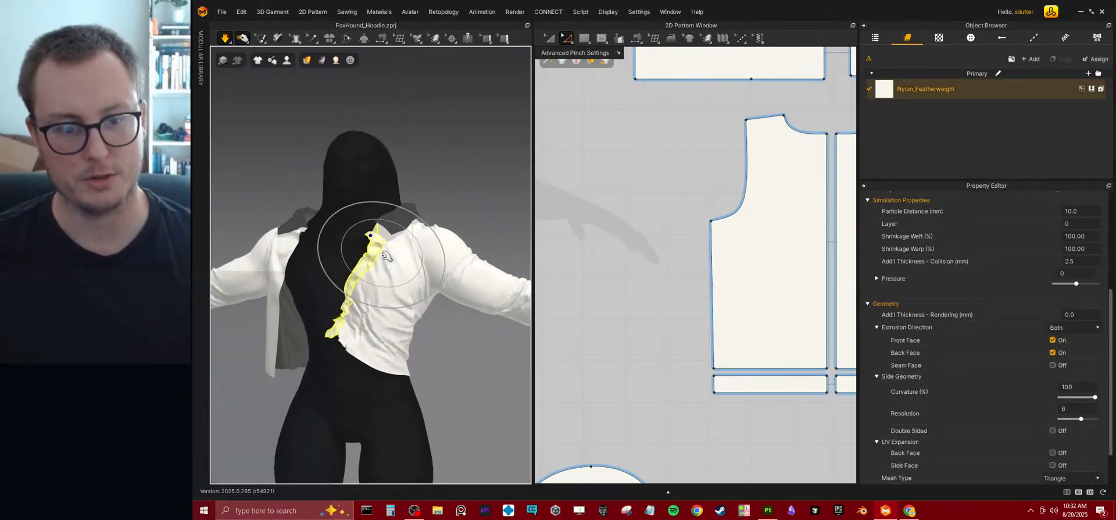
Pull the hem and front band of the adjusted front panel to refine its drape, and stop the simulation.
{"action": "left_click", "coordinate": [388, 378]}
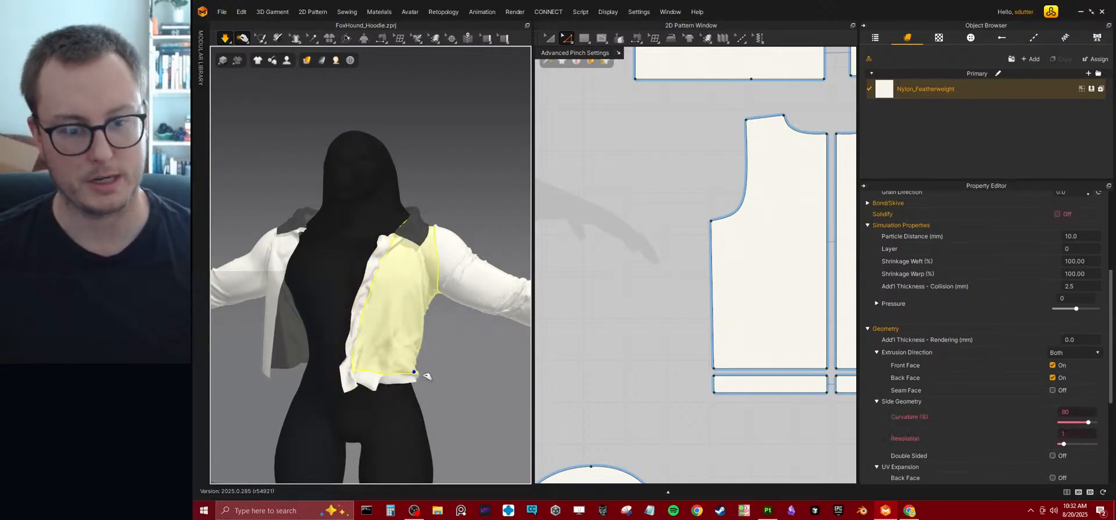
{"action": "left_click_drag", "start_coordinate": [380, 250], "coordinate": [372, 239]}
{"action": "right_click_drag", "start_coordinate": [381, 264], "coordinate": [362, 318]}
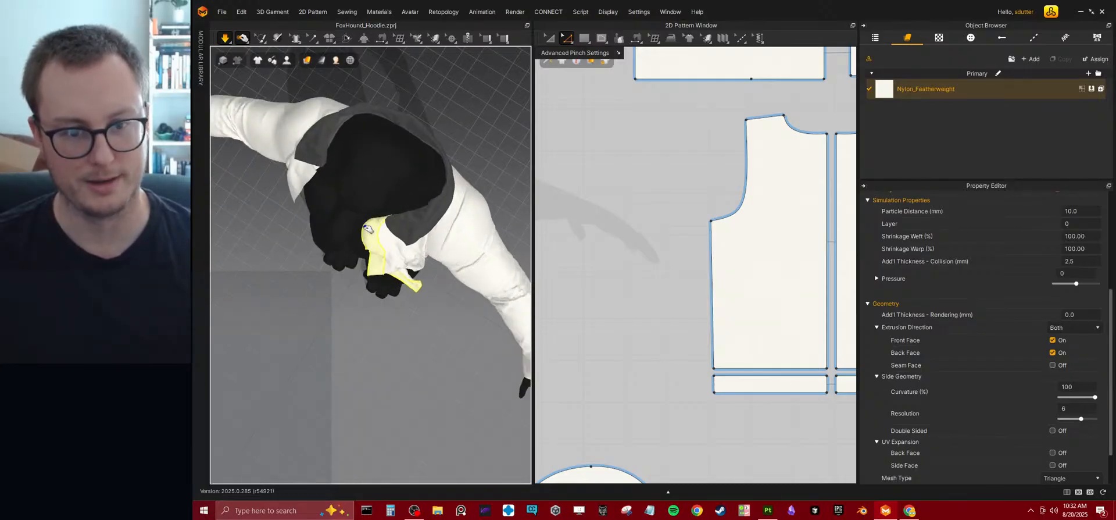
{"action": "right_click_drag", "start_coordinate": [370, 234], "coordinate": [375, 239]}
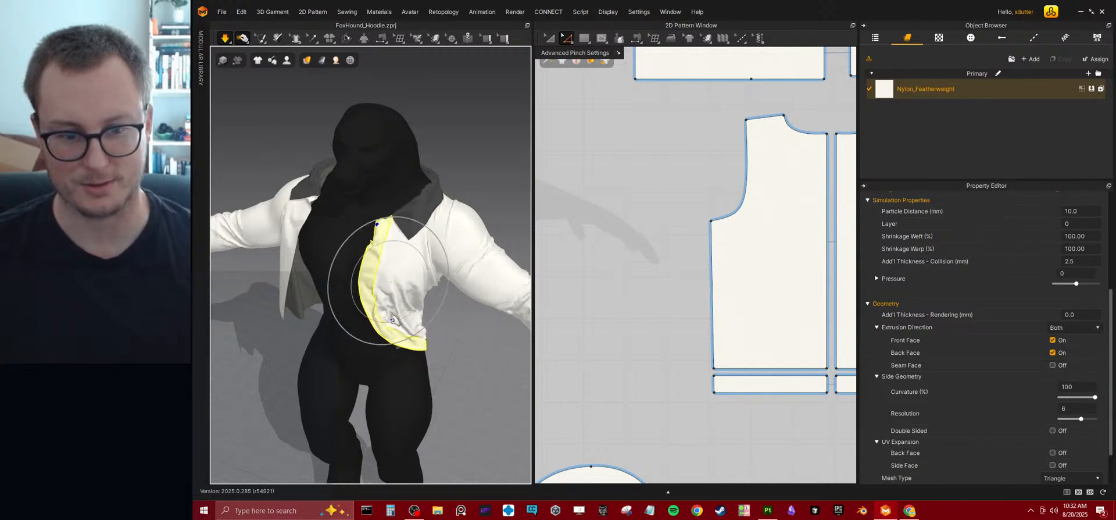
{"action": "key", "text": "space"}
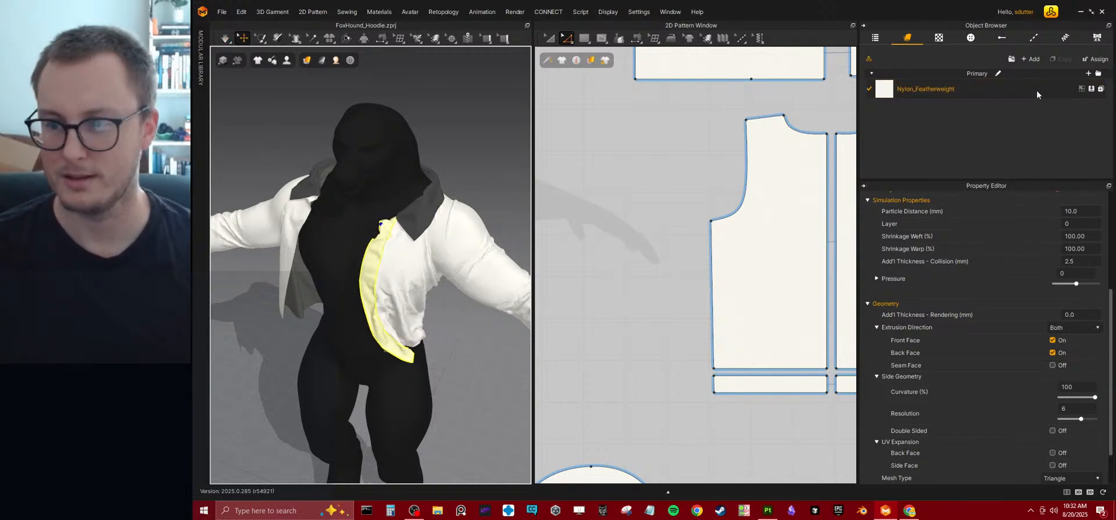
Add Sherpa_Fleece_160gsm from the library's Legacy fabrics to the project's fabric list.
{"action": "left_click", "coordinate": [929, 87]}
{"action": "left_click", "coordinate": [868, 59]}
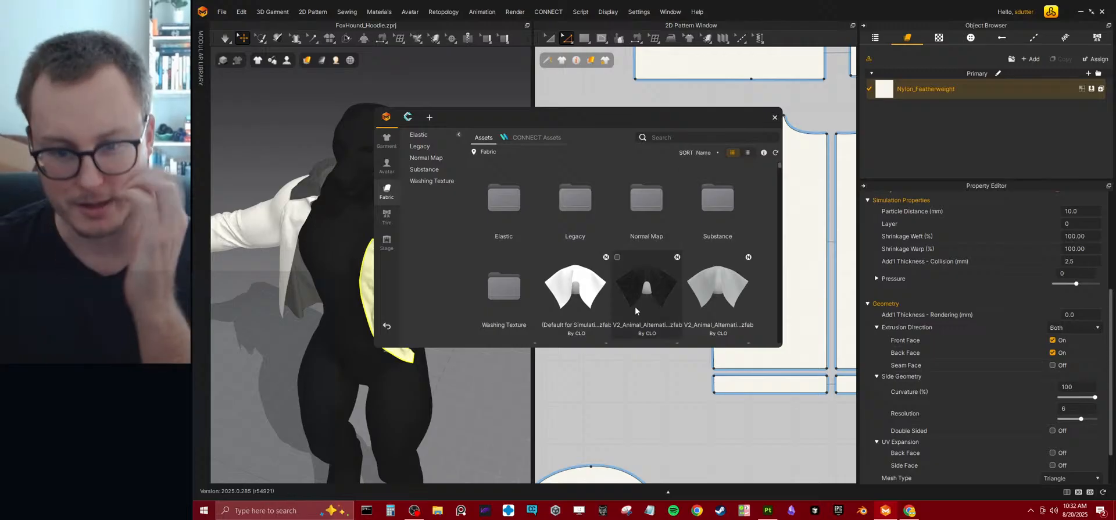
{"action": "scroll", "coordinate": [627, 297], "scroll_direction": "down", "scroll_amount": 10}
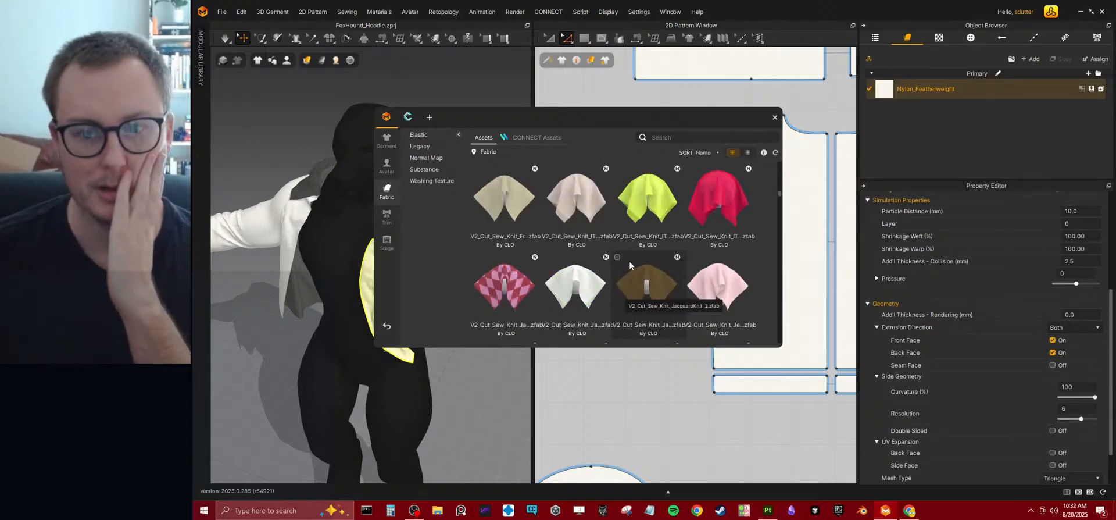
{"action": "scroll", "coordinate": [579, 268], "scroll_direction": "up", "scroll_amount": 10}
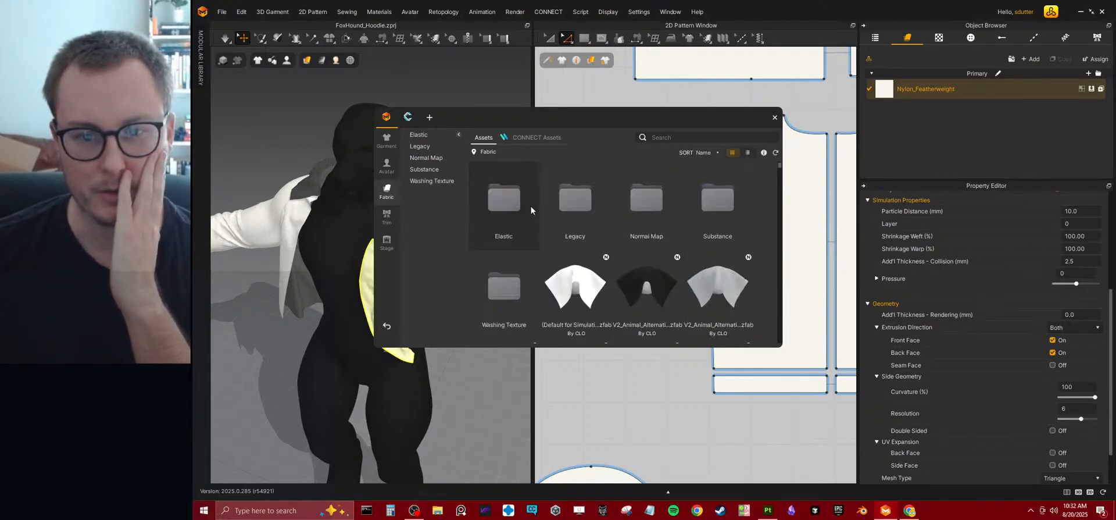
{"action": "double_click", "coordinate": [570, 216]}
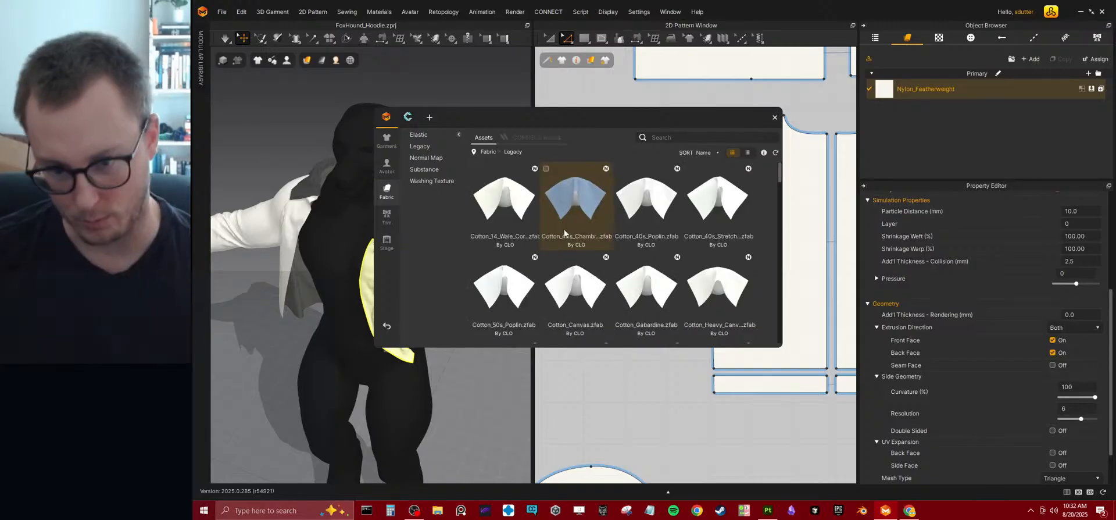
{"action": "scroll", "coordinate": [584, 219], "scroll_direction": "down", "scroll_amount": 5}
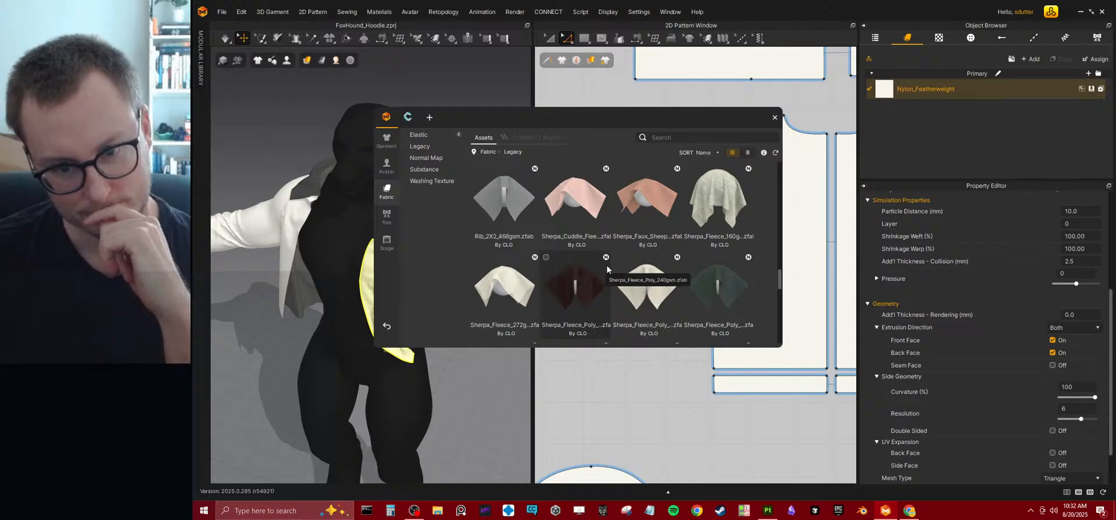
{"action": "left_click_drag", "start_coordinate": [720, 192], "coordinate": [929, 84]}
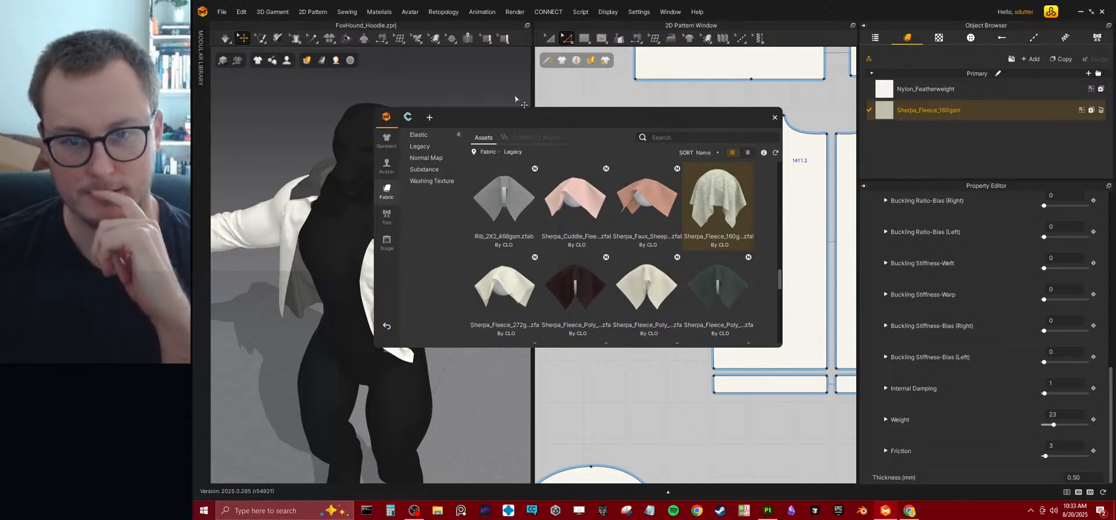
Delete the separate Sherpa_Fleece_160gsm entry and replace the Nylon_Featherweight fabric with Sherpa_Fleece_160gsm.
{"action": "left_click_drag", "start_coordinate": [526, 121], "coordinate": [764, 131]}
{"action": "left_click", "coordinate": [1021, 140]}
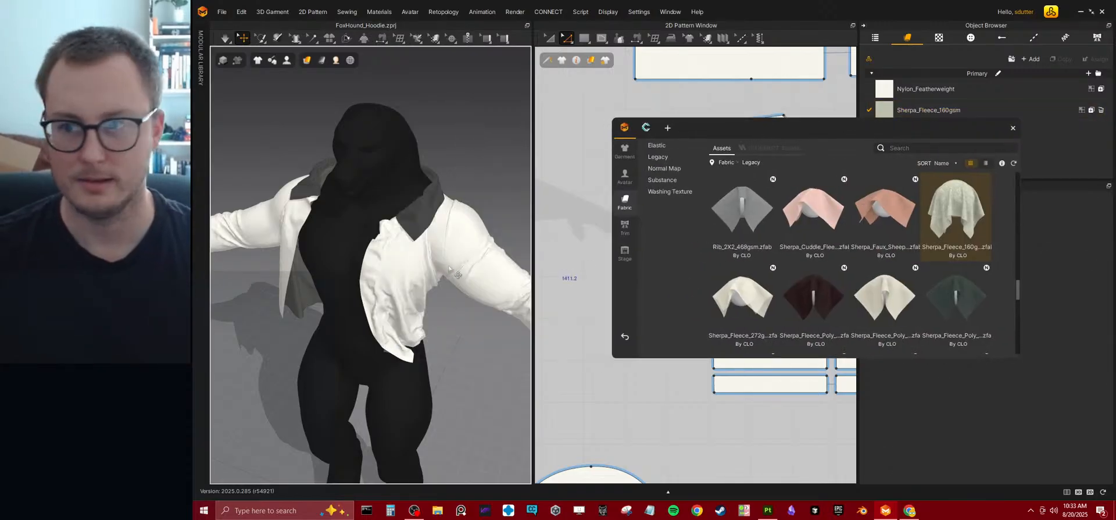
{"action": "left_click", "coordinate": [1101, 110]}
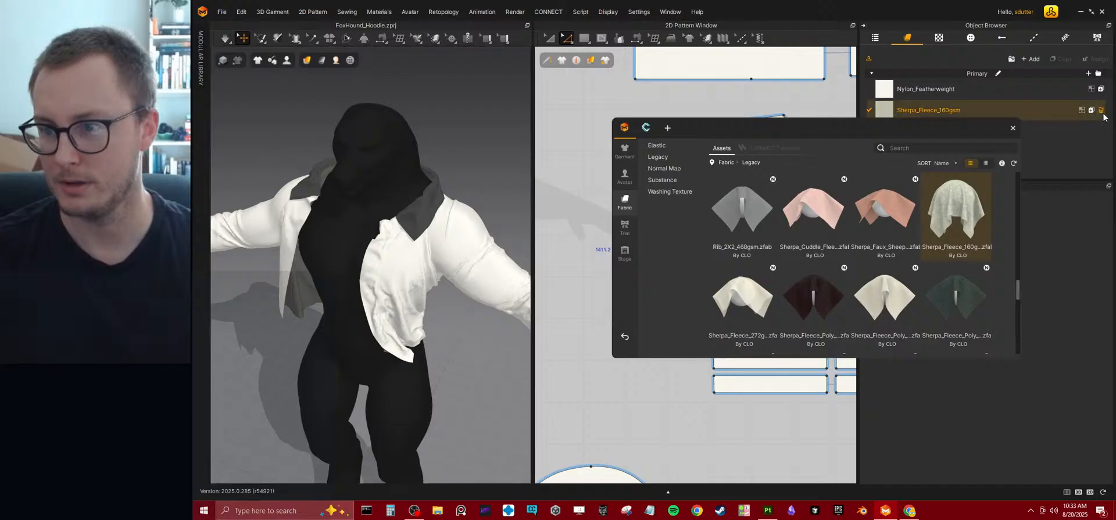
{"action": "left_click_drag", "start_coordinate": [988, 203], "coordinate": [944, 89]}
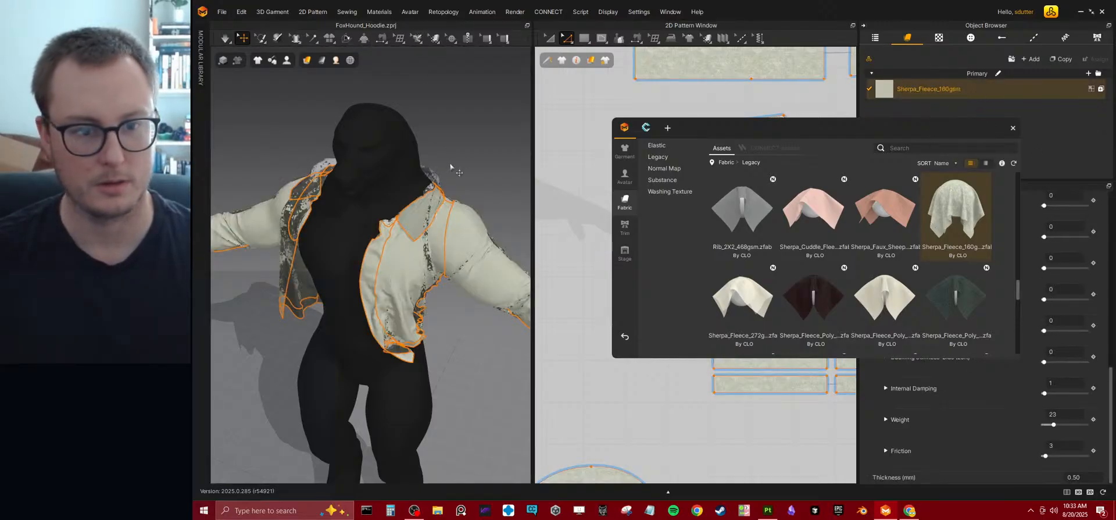
Deselect the patterns and run the simulation to test how the sherpa fleece drapes on the character.
{"action": "left_click", "coordinate": [465, 146]}
{"action": "key", "text": "space"}
{"action": "left_click_drag", "start_coordinate": [430, 206], "coordinate": [368, 219]}
Search the Legacy fabrics for "nylon" and replace the hoodie's fabric first with Nylon_Matte, finally with Nylon_Canvas.
{"action": "scroll", "coordinate": [449, 216], "scroll_direction": "up", "scroll_amount": 5}
{"action": "scroll", "coordinate": [430, 203], "scroll_direction": "down", "scroll_amount": 5}
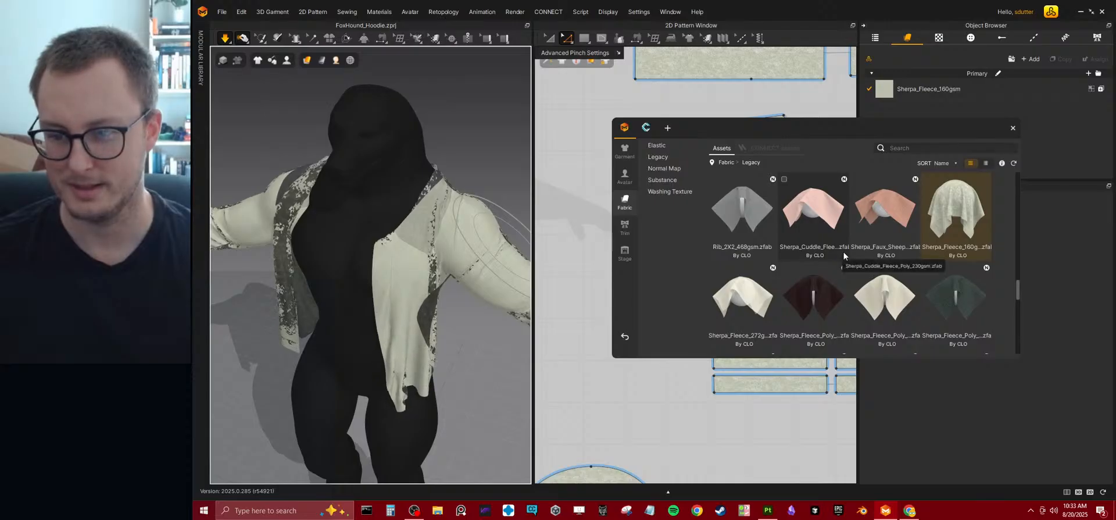
{"action": "scroll", "coordinate": [843, 251], "scroll_direction": "down", "scroll_amount": 4}
{"action": "scroll", "coordinate": [838, 232], "scroll_direction": "up", "scroll_amount": 4}
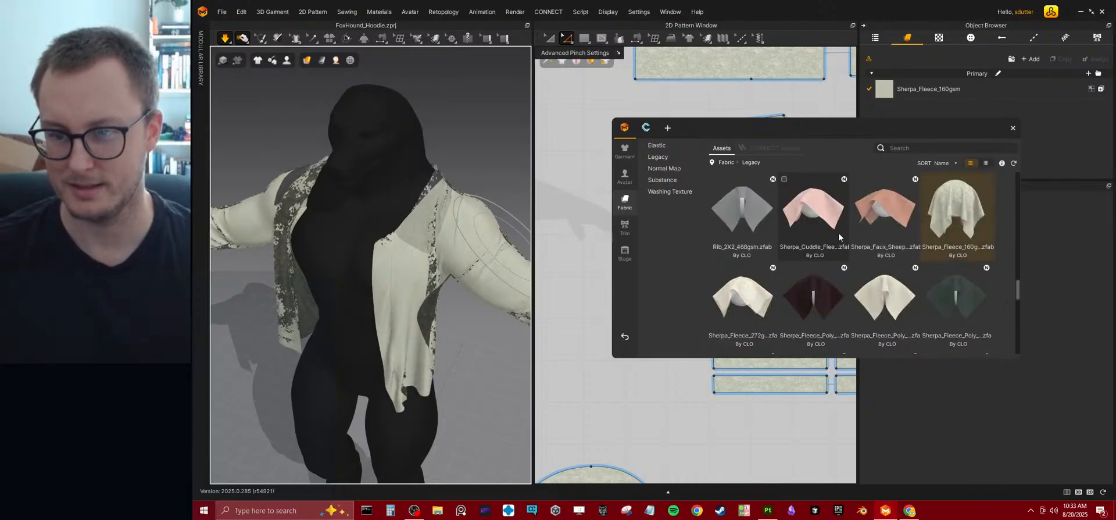
{"action": "scroll", "coordinate": [838, 232], "scroll_direction": "down", "scroll_amount": 4}
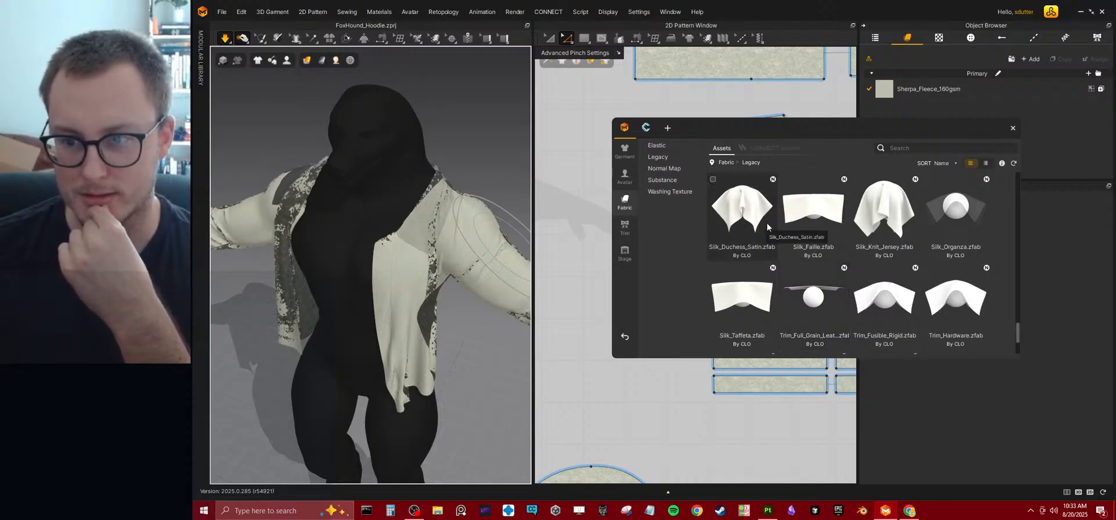
{"action": "scroll", "coordinate": [909, 227], "scroll_direction": "down", "scroll_amount": 2}
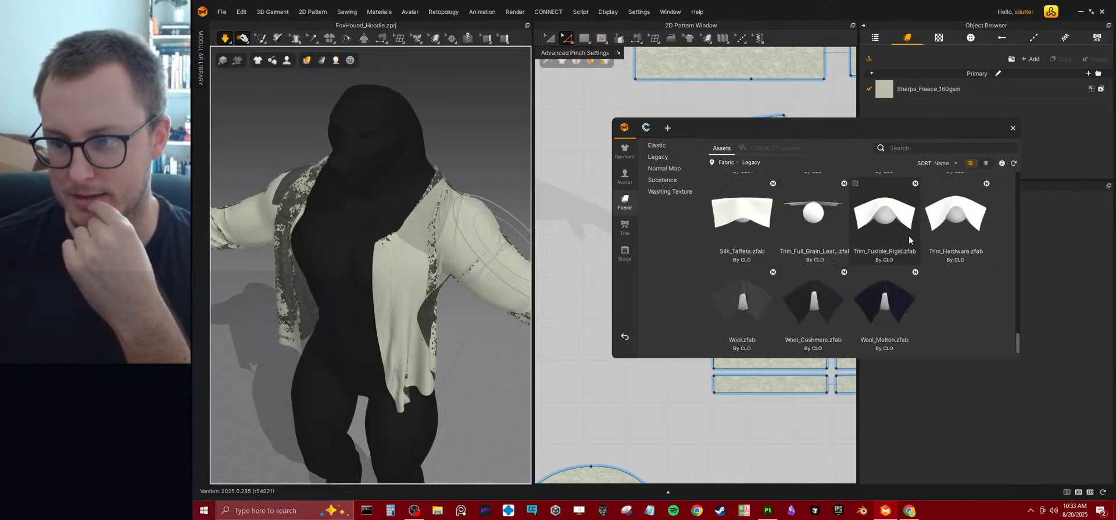
{"action": "left_click", "coordinate": [939, 146]}
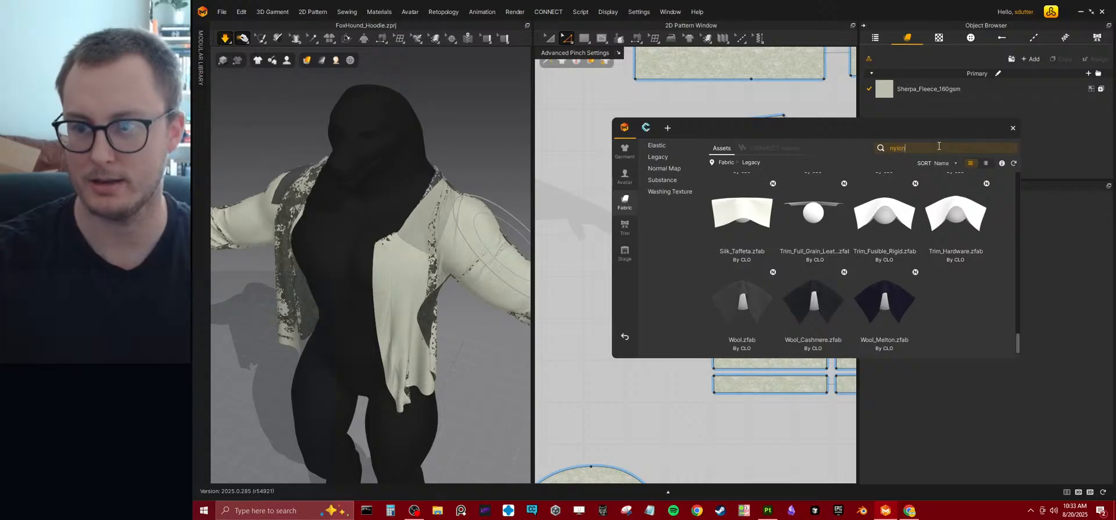
{"action": "key", "text": "Return"}
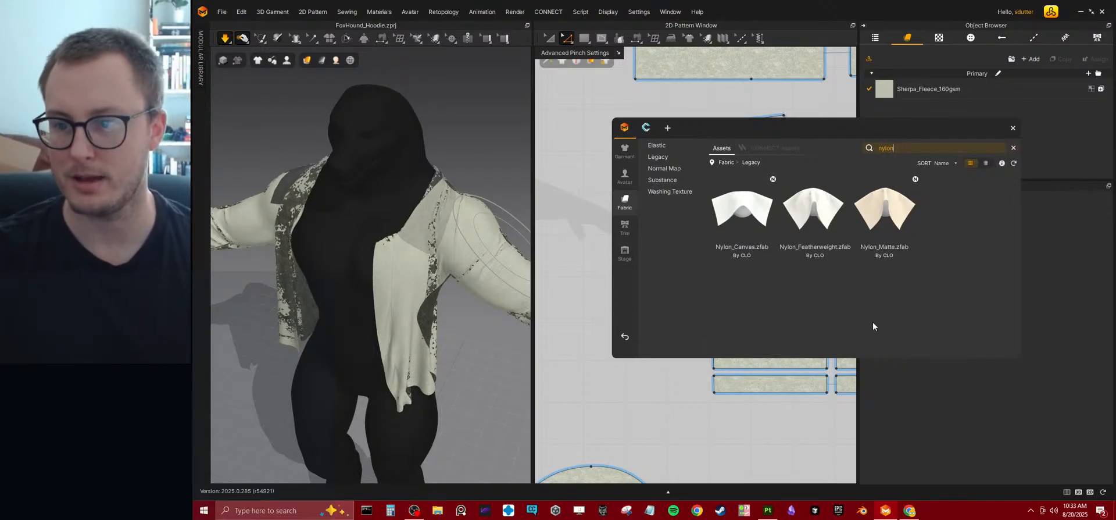
{"action": "left_click_drag", "start_coordinate": [886, 218], "coordinate": [917, 92]}
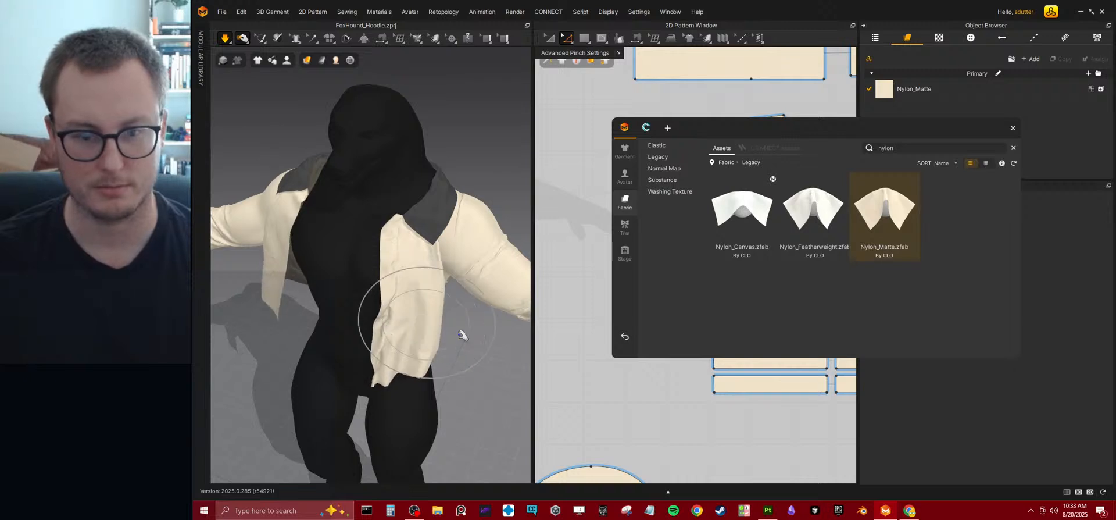
{"action": "left_click_drag", "start_coordinate": [742, 210], "coordinate": [438, 266]}
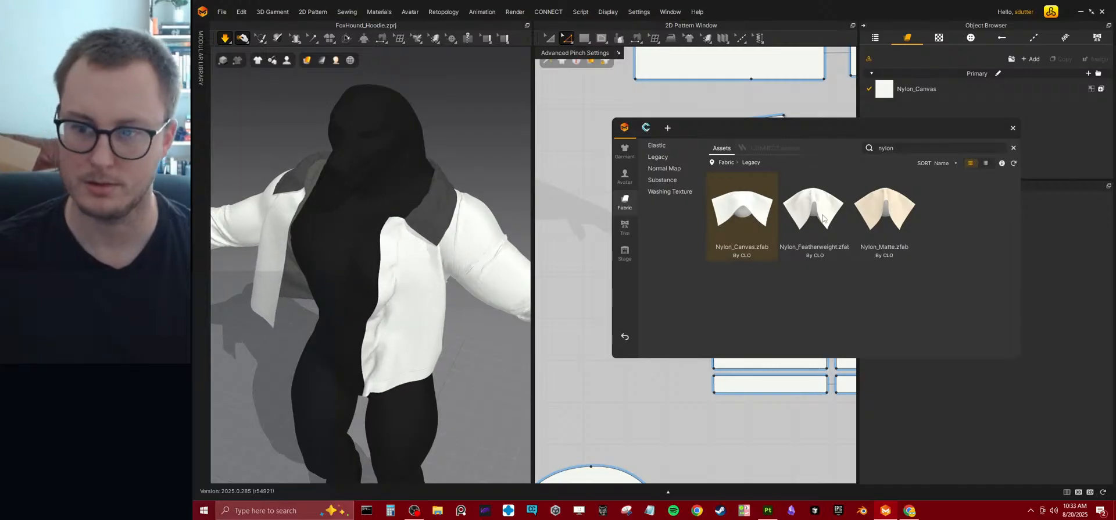
Replace the hoodie's fabric with Nylon_Featherweight from the library and review its physical property details.
{"action": "left_click_drag", "start_coordinate": [863, 168], "coordinate": [935, 89]}
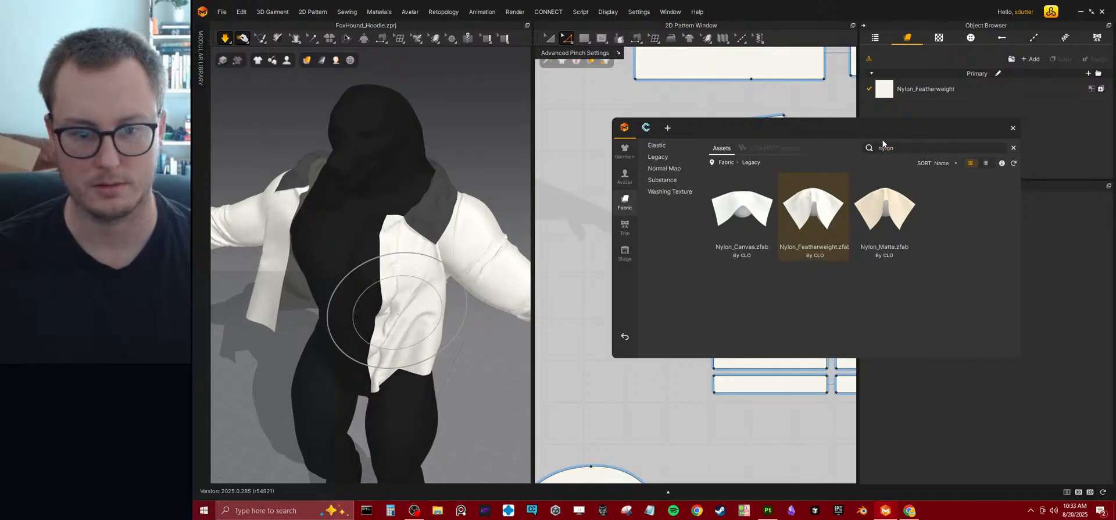
{"action": "left_click", "coordinate": [1013, 127]}
{"action": "left_click", "coordinate": [945, 88]}
{"action": "scroll", "coordinate": [1028, 235], "scroll_direction": "down", "scroll_amount": 3}
{"action": "scroll", "coordinate": [1020, 238], "scroll_direction": "up", "scroll_amount": 3}
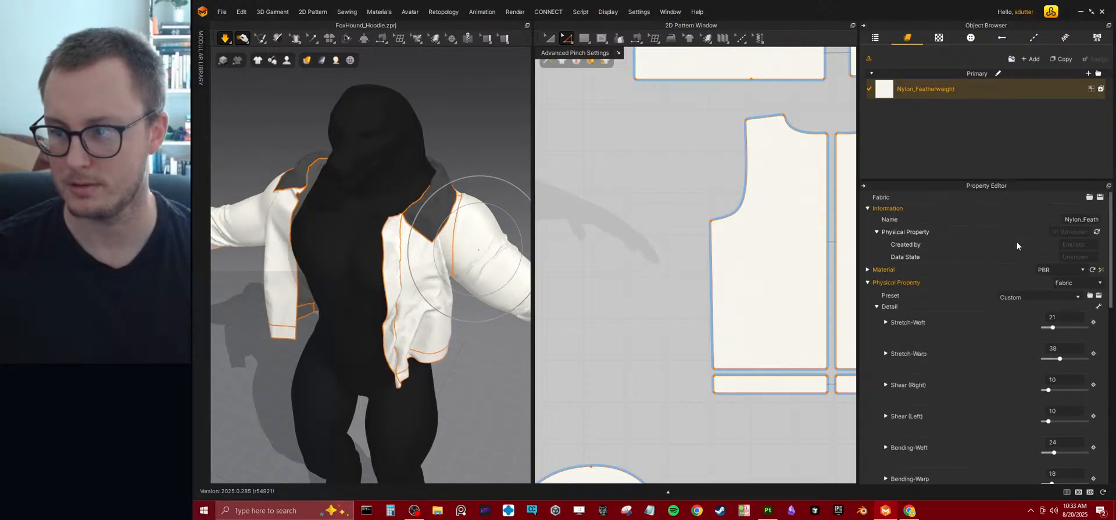
{"action": "left_click", "coordinate": [876, 306]}
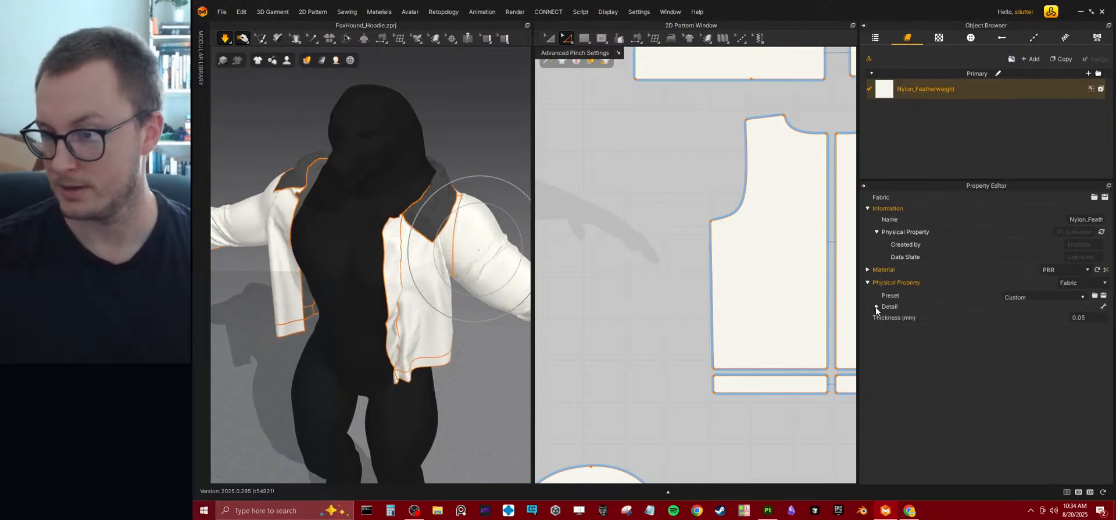
Enable seam taping on the edges of all patterns and simulate the hoodie.
{"action": "left_click", "coordinate": [474, 264]}
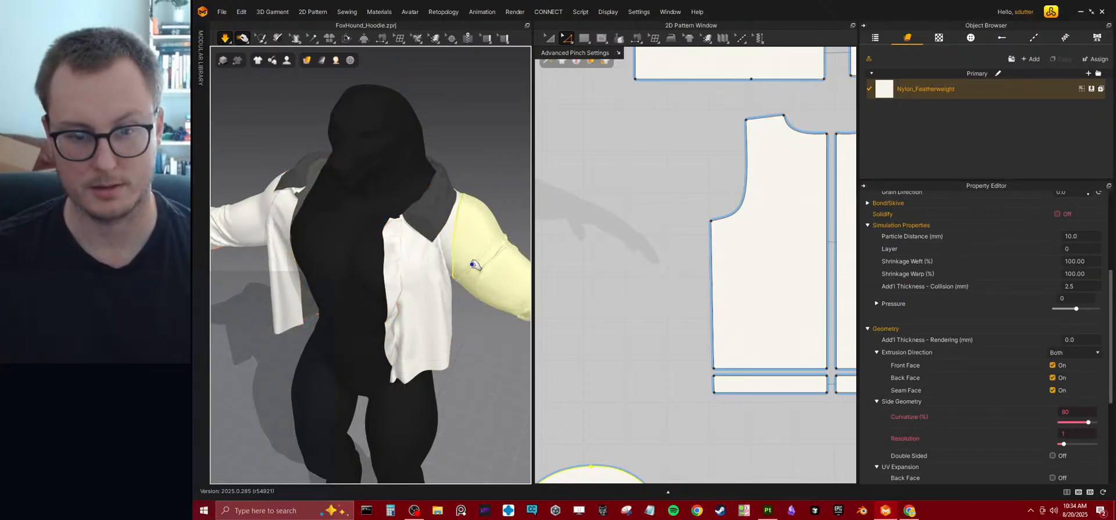
{"action": "key", "text": "ctrl+a"}
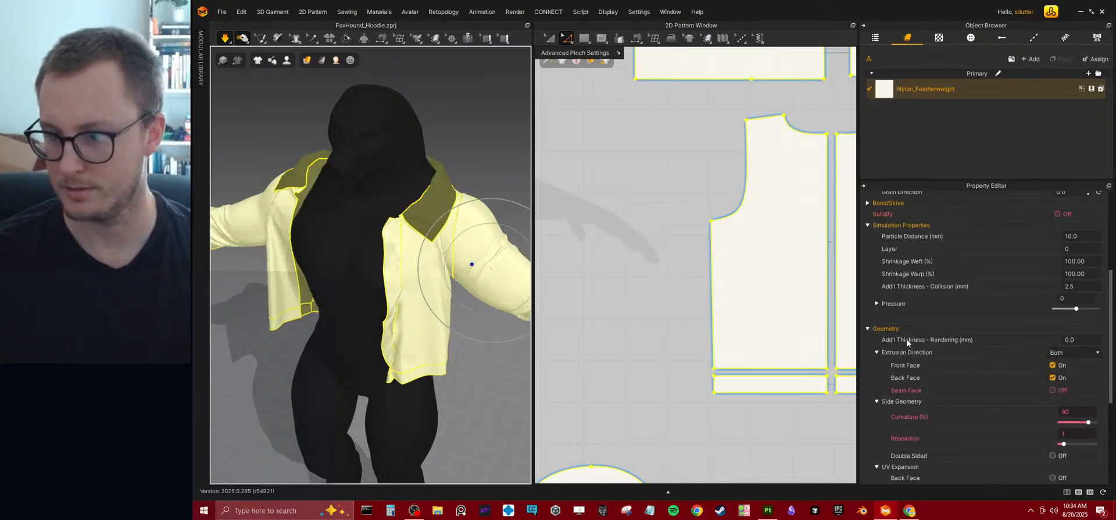
{"action": "scroll", "coordinate": [910, 233], "scroll_direction": "up", "scroll_amount": 3}
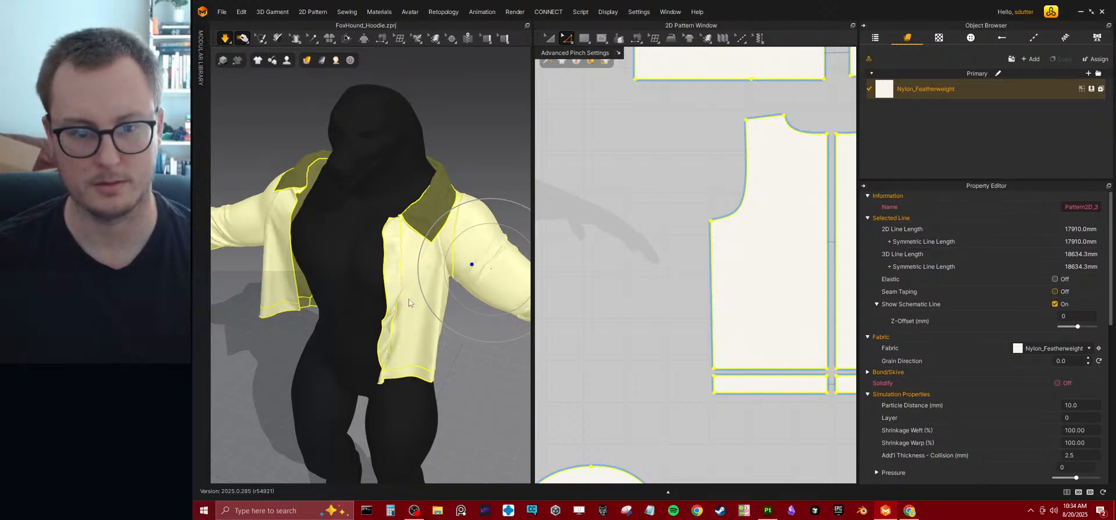
{"action": "left_click", "coordinate": [1055, 291]}
{"action": "key", "text": "space"}
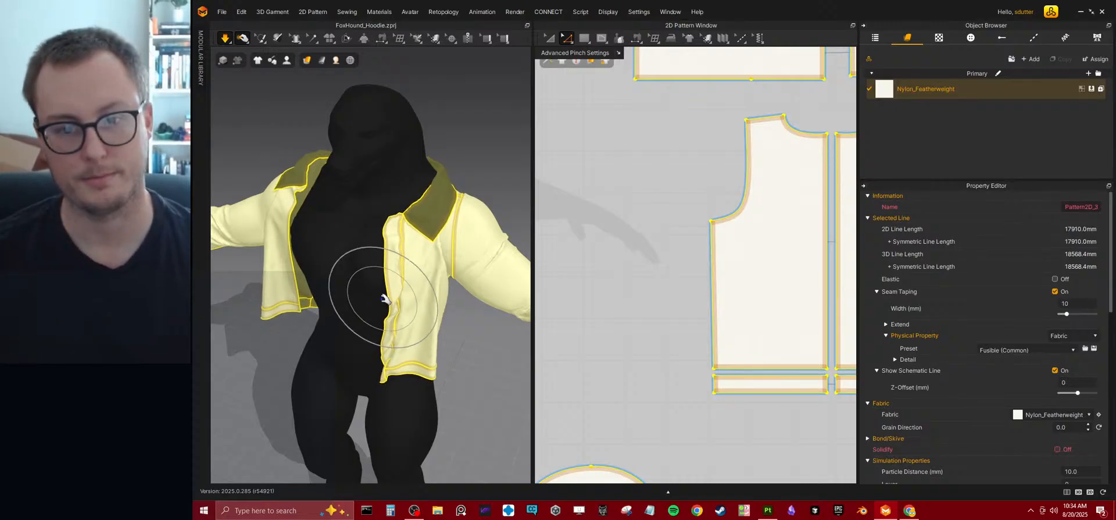
{"action": "right_click_drag", "start_coordinate": [493, 262], "coordinate": [450, 222]}
{"action": "key", "text": "space"}
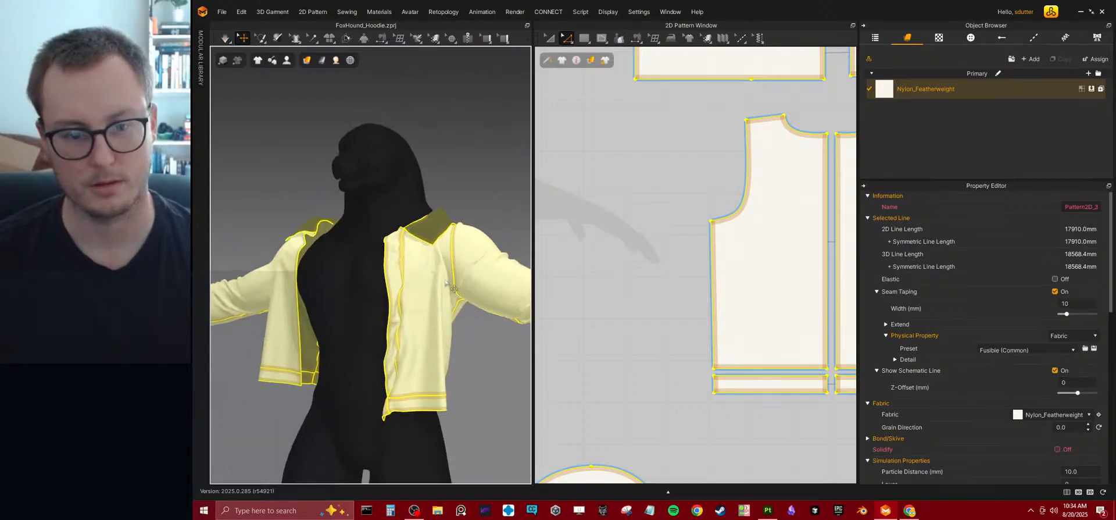
{"action": "key", "text": "space"}
{"action": "key", "text": "space"}
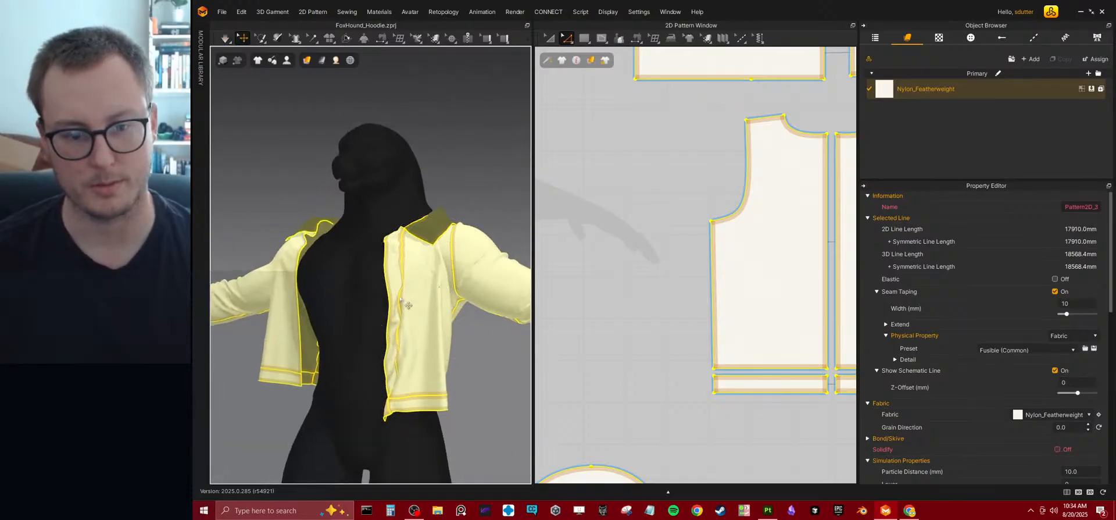
Deselect all patterns and move the narrow placket strip between the two front panels in the 2D layout.
{"action": "scroll", "coordinate": [747, 219], "scroll_direction": "down", "scroll_amount": 5}
{"action": "scroll", "coordinate": [688, 274], "scroll_direction": "up", "scroll_amount": 3}
{"action": "scroll", "coordinate": [729, 267], "scroll_direction": "up", "scroll_amount": 4}
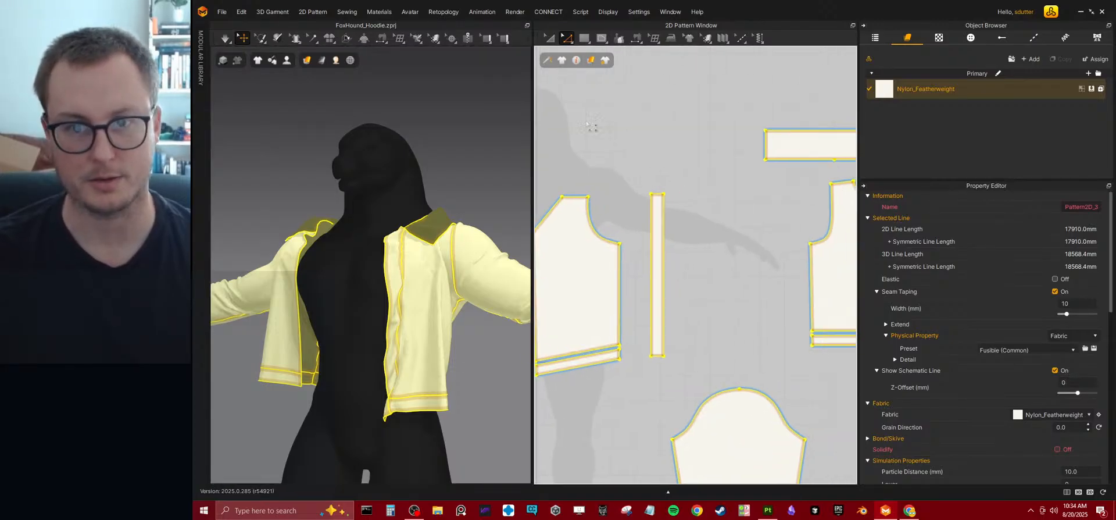
{"action": "left_click", "coordinate": [717, 191]}
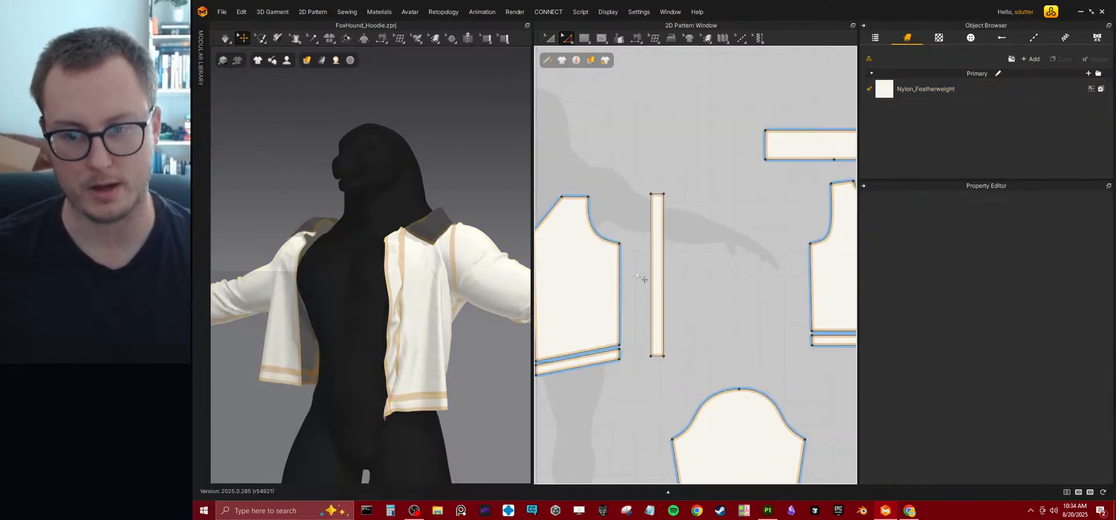
{"action": "right_click_drag", "start_coordinate": [656, 245], "coordinate": [729, 233]}
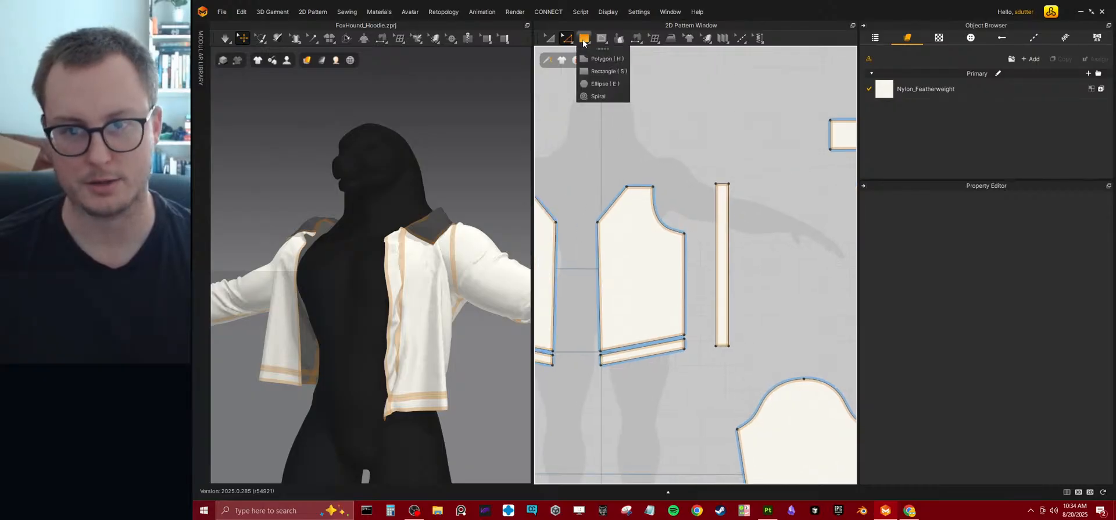
{"action": "left_click", "coordinate": [550, 38]}
{"action": "left_click", "coordinate": [720, 234]}
{"action": "left_click_drag", "start_coordinate": [722, 277], "coordinate": [587, 284]}
{"action": "middle_click_drag", "start_coordinate": [594, 261], "coordinate": [627, 239]}
{"action": "scroll", "coordinate": [635, 235], "scroll_direction": "up", "scroll_amount": 5}
{"action": "middle_click_drag", "start_coordinate": [618, 161], "coordinate": [698, 173]}
{"action": "scroll", "coordinate": [698, 173], "scroll_direction": "down", "scroll_amount": 3}
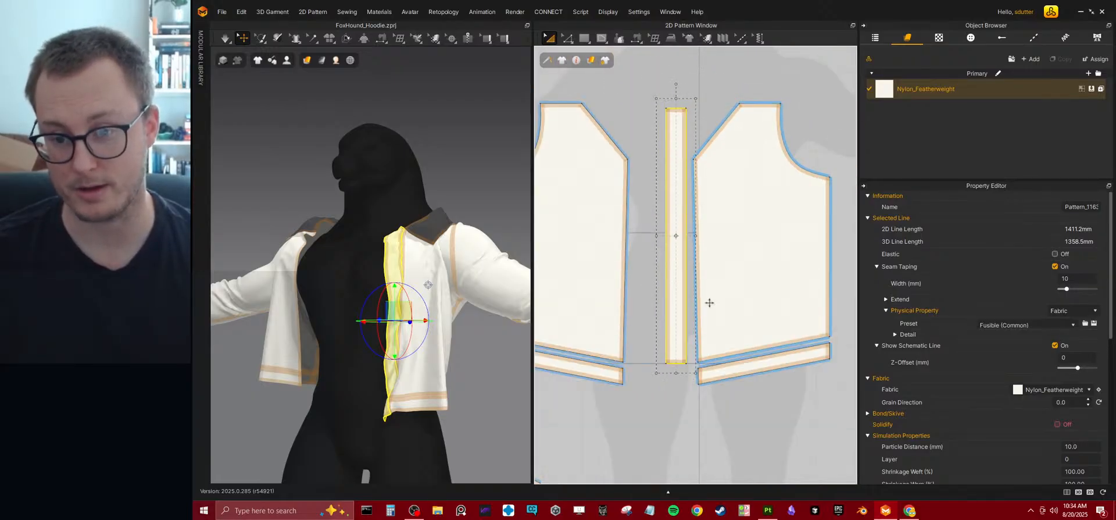
Shorten the placket strip by lowering its top edge to the front panels' lower neckline corners and simulate the change.
{"action": "left_click", "coordinate": [567, 39]}
{"action": "left_click", "coordinate": [661, 98]}
{"action": "left_click", "coordinate": [680, 109]}
{"action": "left_click_drag", "start_coordinate": [681, 111], "coordinate": [682, 163]}
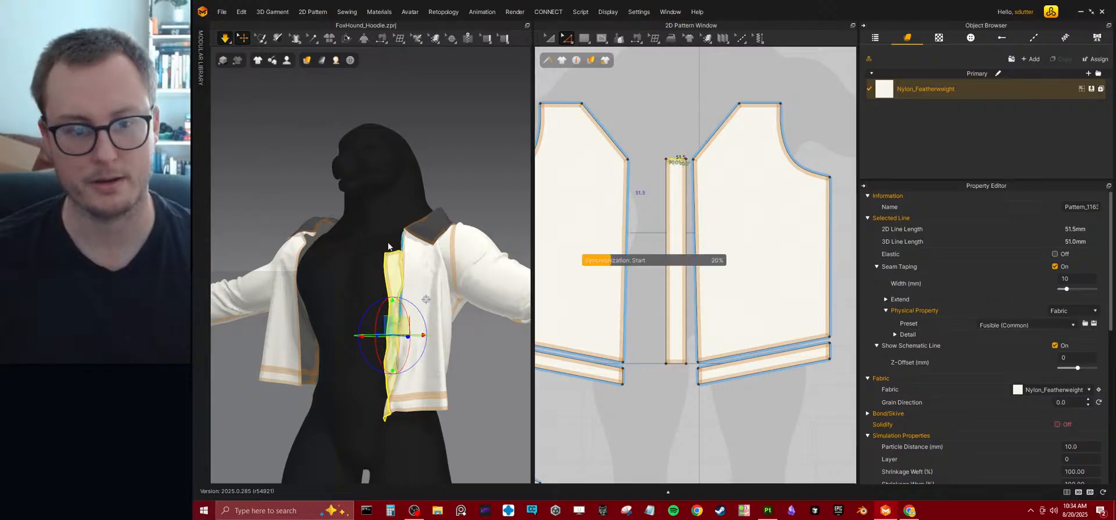
{"action": "key", "text": "space"}
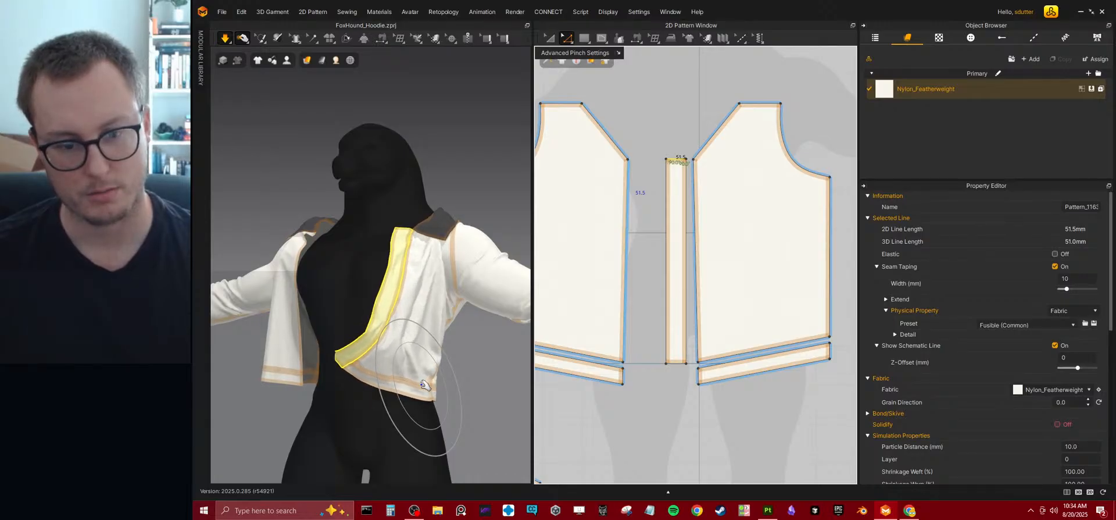
{"action": "right_click_drag", "start_coordinate": [347, 256], "coordinate": [279, 271]}
{"action": "left_click_drag", "start_coordinate": [279, 272], "coordinate": [410, 238]}
{"action": "key", "text": "space"}
Set the particle distance of all patterns to 15 mm and restart the simulation.
{"action": "key", "text": "ctrl+a"}
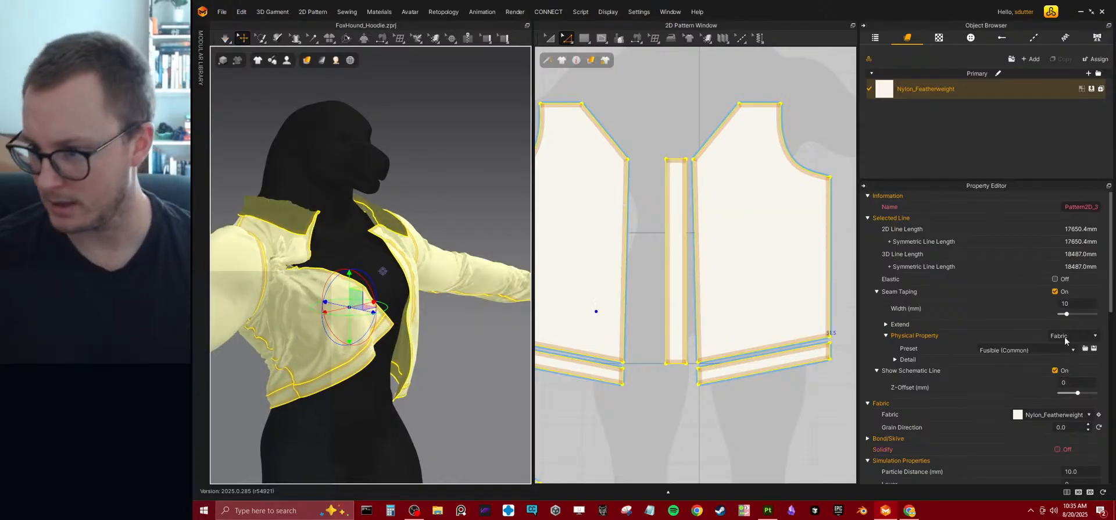
{"action": "scroll", "coordinate": [1063, 294], "scroll_direction": "down", "scroll_amount": 10}
{"action": "scroll", "coordinate": [1061, 323], "scroll_direction": "up", "scroll_amount": 4}
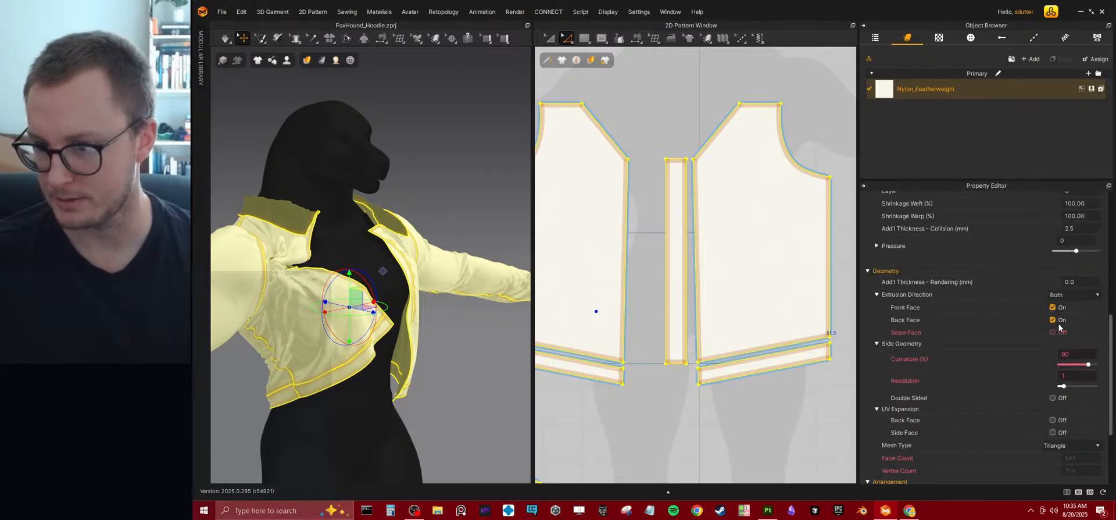
{"action": "scroll", "coordinate": [1059, 326], "scroll_direction": "up", "scroll_amount": 2}
{"action": "left_click", "coordinate": [1089, 239]}
{"action": "type", "text": "15"}
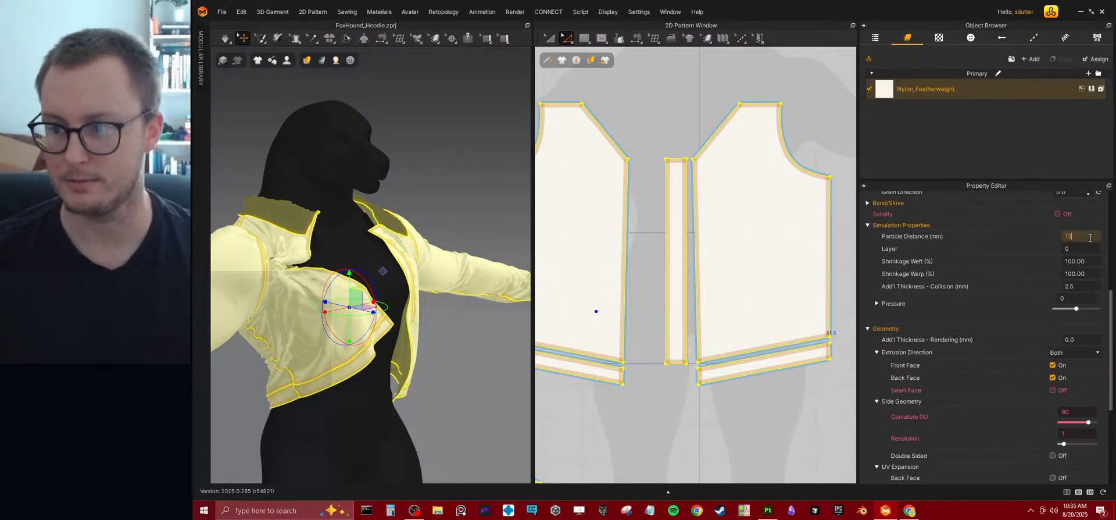
{"action": "key", "text": "Return"}
{"action": "key", "text": "space"}
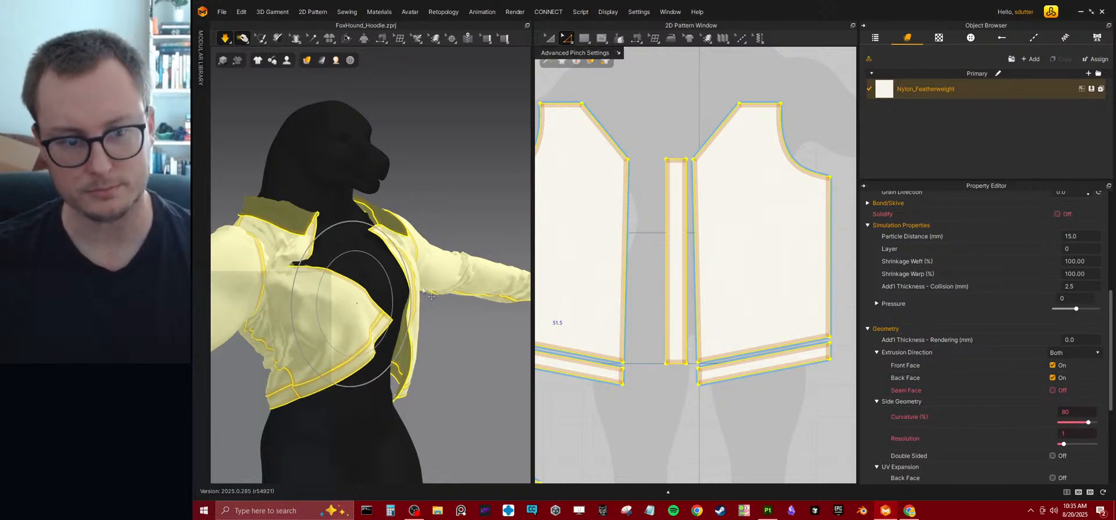
Pull the character's right front panel and its hem corner down during simulation to straighten the bunched cloth.
{"action": "left_click_drag", "start_coordinate": [339, 308], "coordinate": [400, 358]}
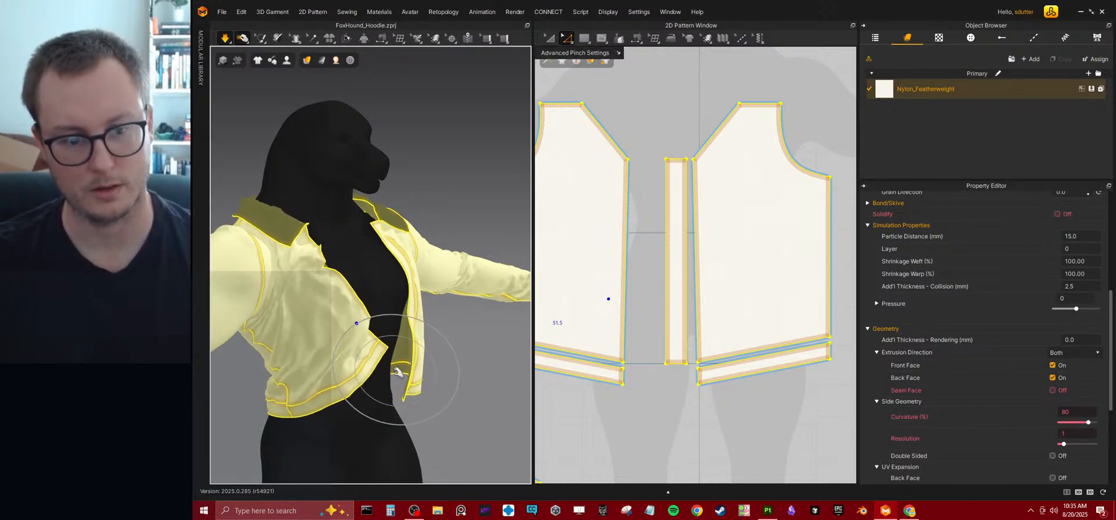
{"action": "left_click_drag", "start_coordinate": [401, 396], "coordinate": [401, 396]}
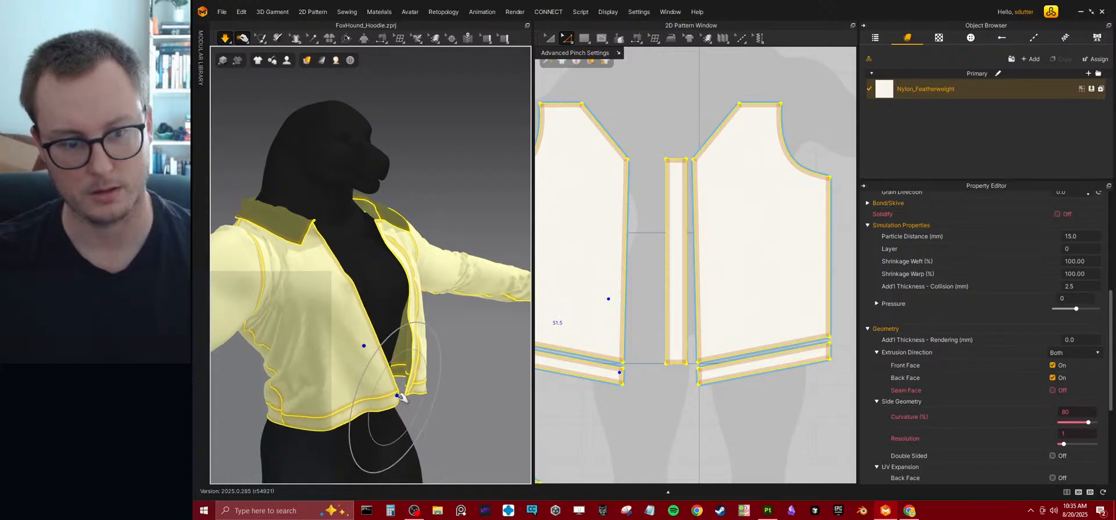
{"action": "mouse_move", "coordinate": [414, 279]}
{"action": "right_mouse_down"}
{"action": "mouse_move", "coordinate": [370, 283]}
{"action": "mouse_move", "coordinate": [366, 302]}
{"action": "right_mouse_up"}
{"action": "left_click_drag", "start_coordinate": [355, 370], "coordinate": [351, 387]}
{"action": "right_click_drag", "start_coordinate": [341, 218], "coordinate": [344, 255]}
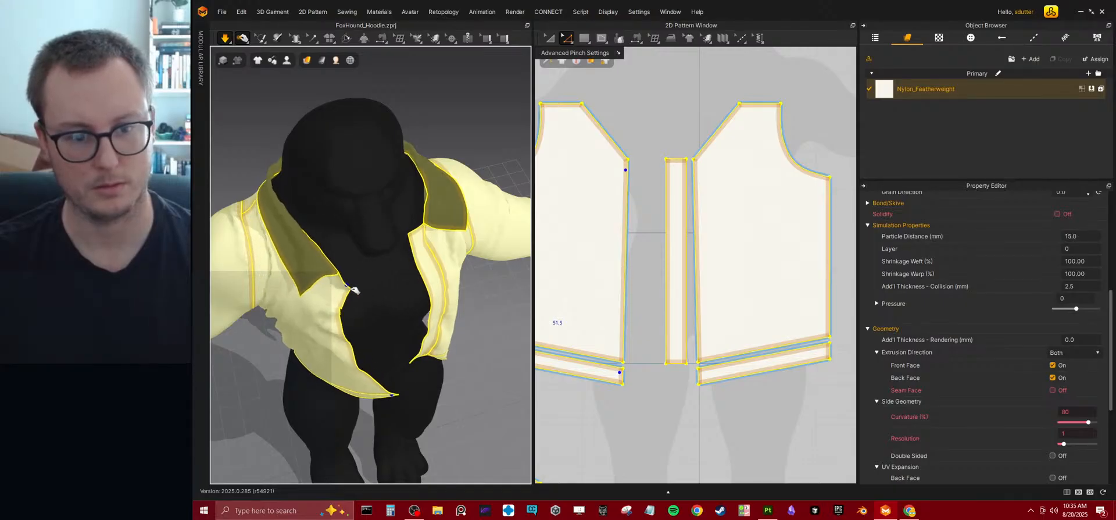
Tug the character's right front edge, collar area and waistband during simulation to smooth how they lie on the torso.
{"action": "left_click_drag", "start_coordinate": [352, 288], "coordinate": [389, 302]}
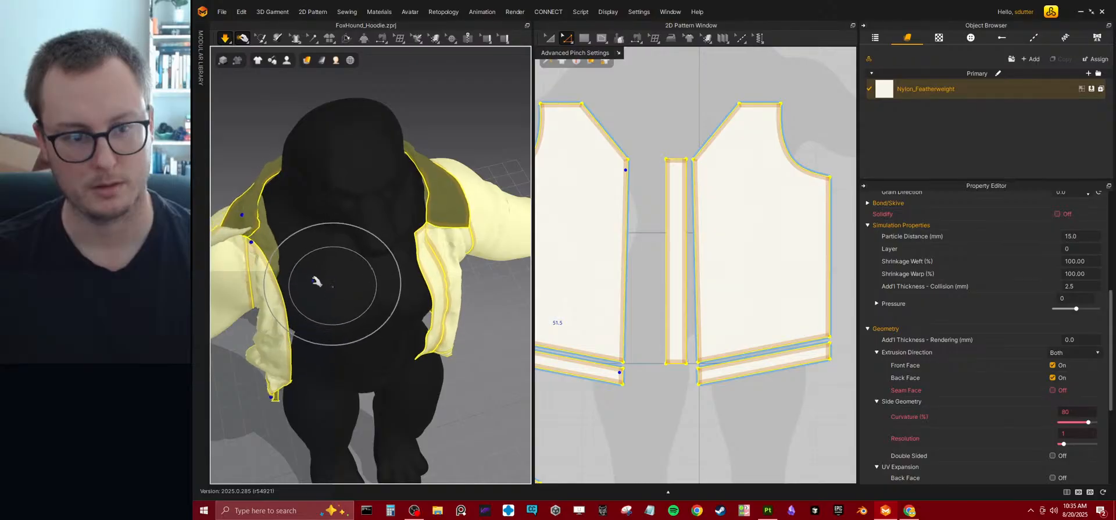
{"action": "right_click_drag", "start_coordinate": [339, 284], "coordinate": [367, 279]}
{"action": "mouse_move", "coordinate": [301, 239]}
{"action": "left_mouse_down"}
{"action": "mouse_move", "coordinate": [372, 251]}
{"action": "mouse_move", "coordinate": [302, 249]}
{"action": "left_mouse_up"}
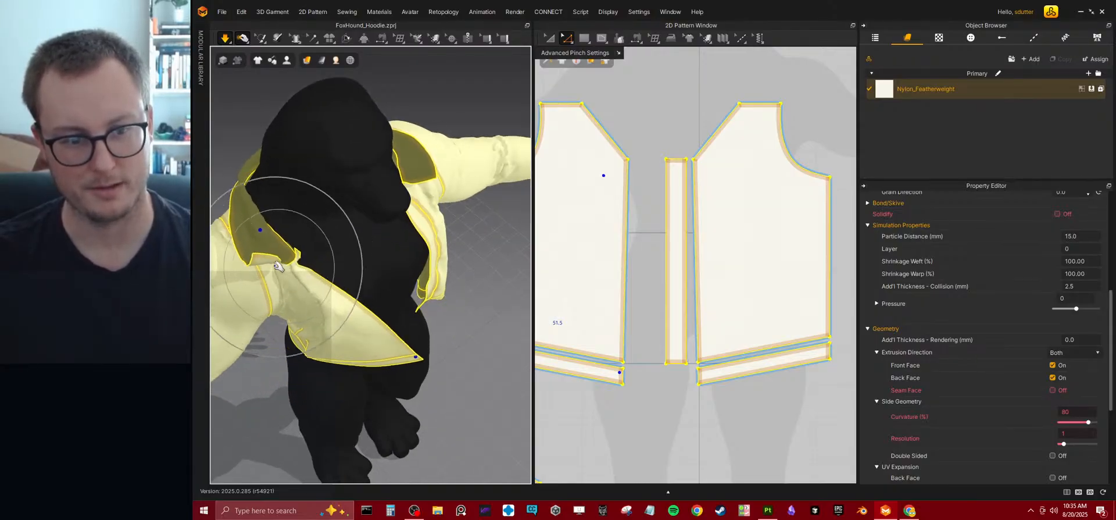
{"action": "right_click_drag", "start_coordinate": [273, 285], "coordinate": [405, 371]}
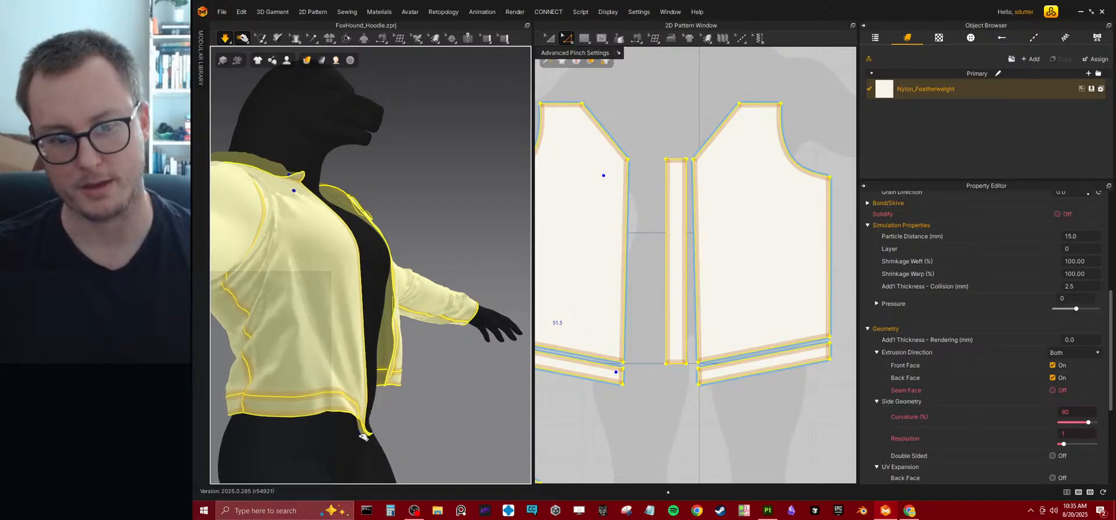
{"action": "mouse_move", "coordinate": [368, 386]}
{"action": "left_mouse_down"}
{"action": "mouse_move", "coordinate": [375, 354]}
{"action": "mouse_move", "coordinate": [374, 398]}
{"action": "left_mouse_up"}
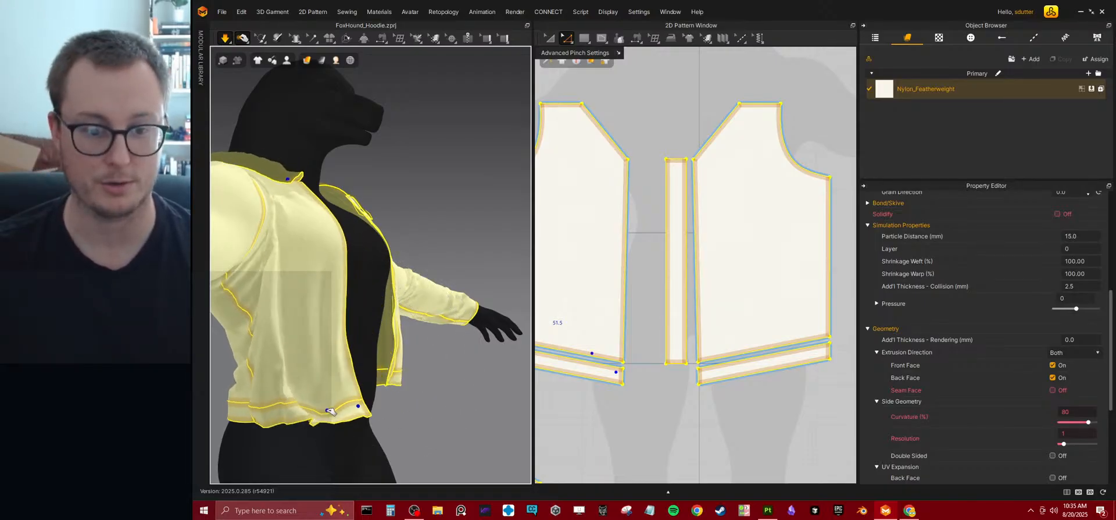
{"action": "right_click_drag", "start_coordinate": [334, 320], "coordinate": [366, 244]}
Pull both front opening edges into place over the chest, and clear the pins and selection.
{"action": "scroll", "coordinate": [367, 244], "scroll_direction": "down", "scroll_amount": 1}
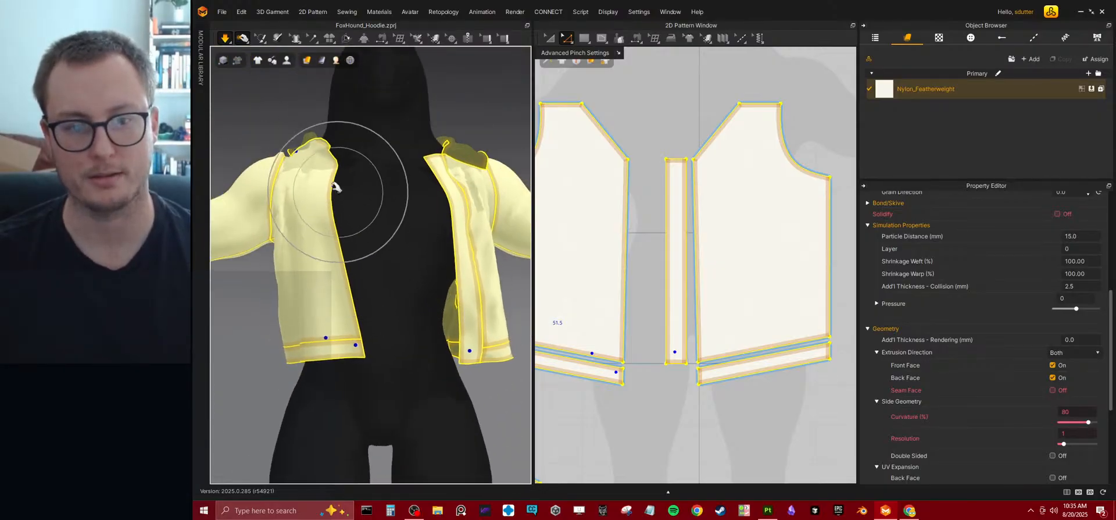
{"action": "left_click_drag", "start_coordinate": [452, 204], "coordinate": [442, 201]}
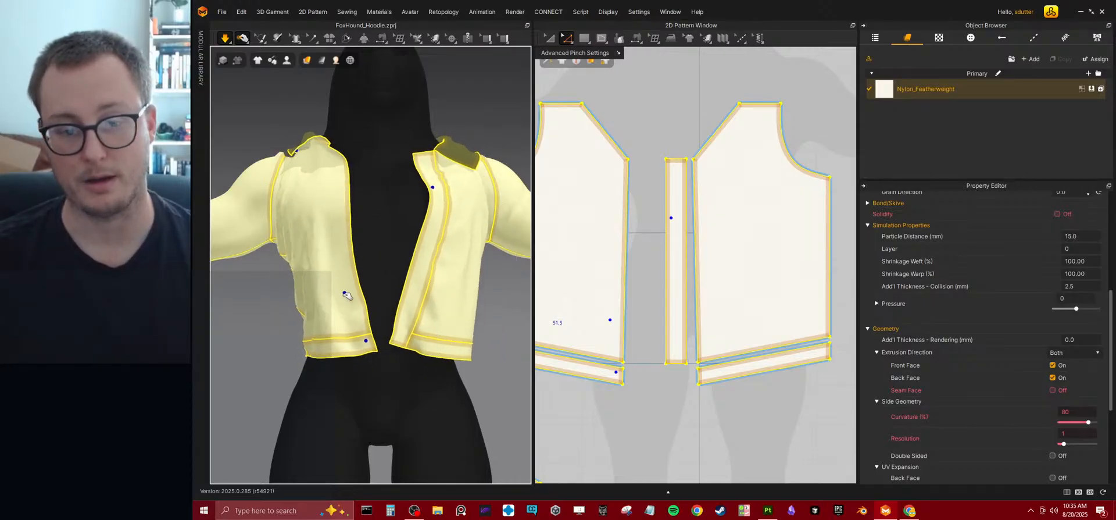
{"action": "right_click_drag", "start_coordinate": [351, 281], "coordinate": [445, 260]}
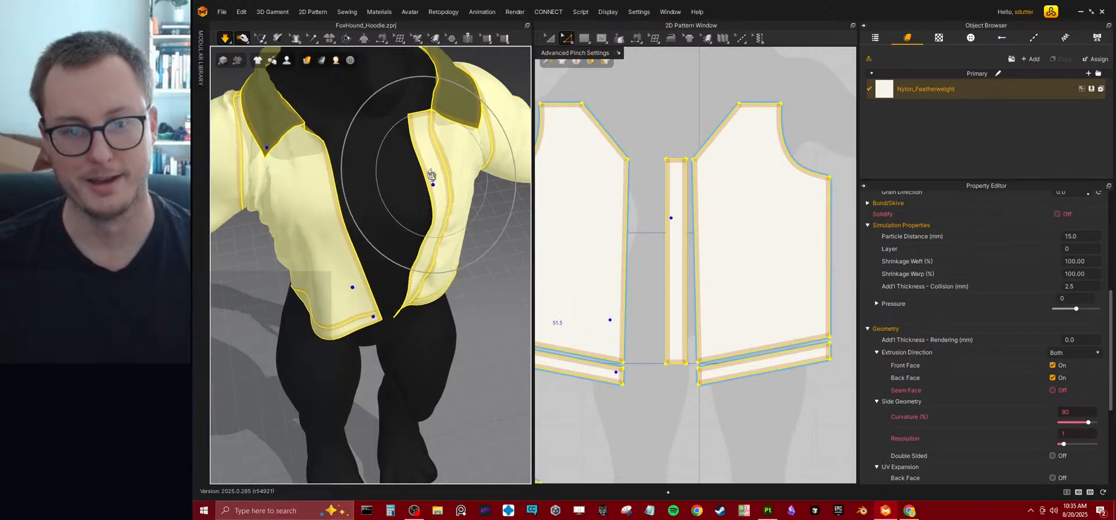
{"action": "right_click_drag", "start_coordinate": [430, 180], "coordinate": [440, 187]}
{"action": "left_click_drag", "start_coordinate": [440, 187], "coordinate": [430, 174]}
{"action": "key", "text": "ctrl+w"}
{"action": "left_click", "coordinate": [396, 184]}
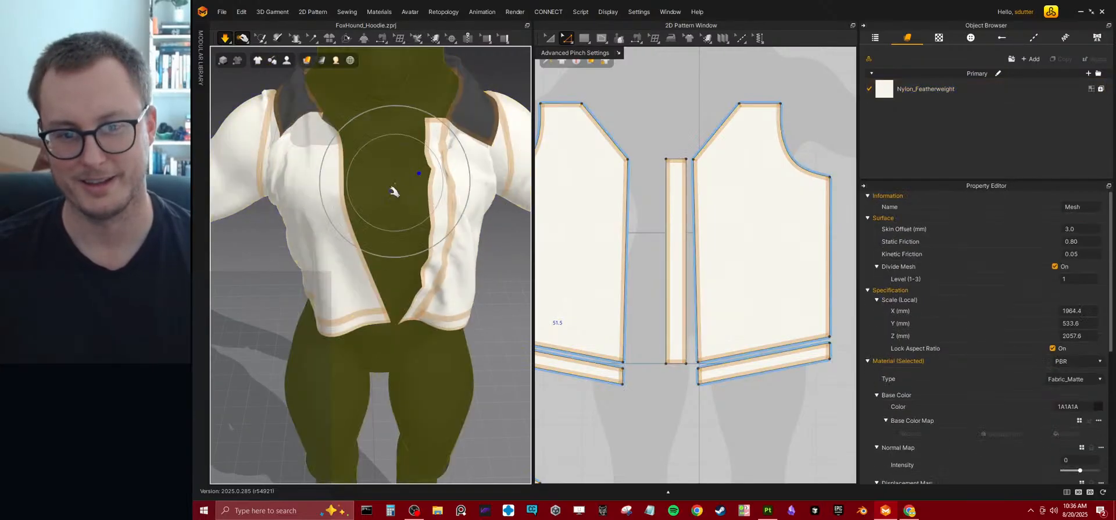
{"action": "left_click", "coordinate": [495, 296]}
{"action": "scroll", "coordinate": [342, 232], "scroll_direction": "down", "scroll_amount": 5}
{"action": "right_click_drag", "start_coordinate": [344, 210], "coordinate": [370, 208]}
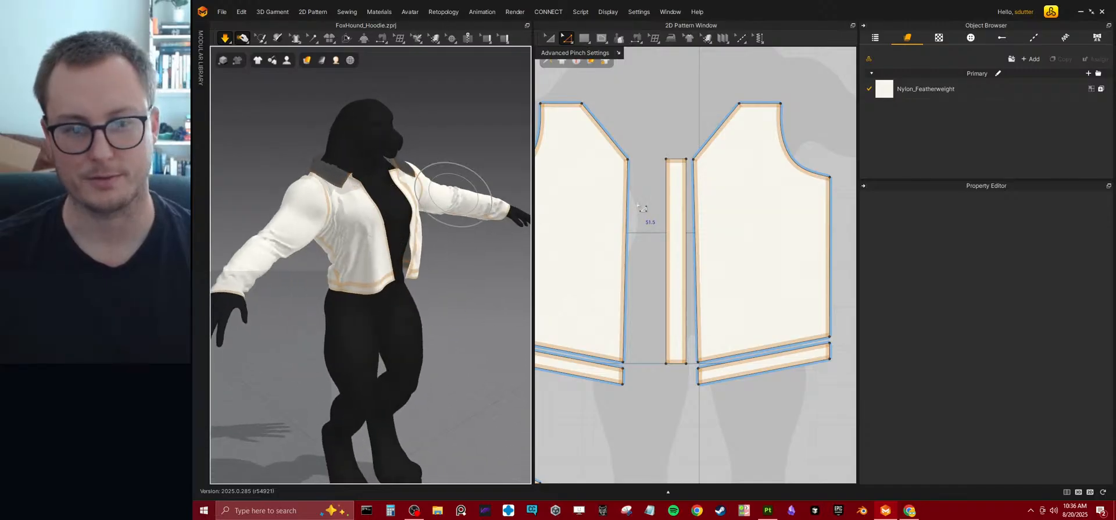
Try widening the sleeve pattern on the character's right arm slightly, and undo the change.
{"action": "scroll", "coordinate": [643, 210], "scroll_direction": "down", "scroll_amount": 5}
{"action": "middle_click_drag", "start_coordinate": [676, 215], "coordinate": [644, 225]}
{"action": "middle_click_drag", "start_coordinate": [738, 205], "coordinate": [694, 213]}
{"action": "middle_click_drag", "start_coordinate": [694, 212], "coordinate": [750, 181]}
{"action": "scroll", "coordinate": [724, 176], "scroll_direction": "up", "scroll_amount": 3}
{"action": "scroll", "coordinate": [573, 225], "scroll_direction": "down", "scroll_amount": 2}
{"action": "middle_click_drag", "start_coordinate": [633, 278], "coordinate": [684, 265]}
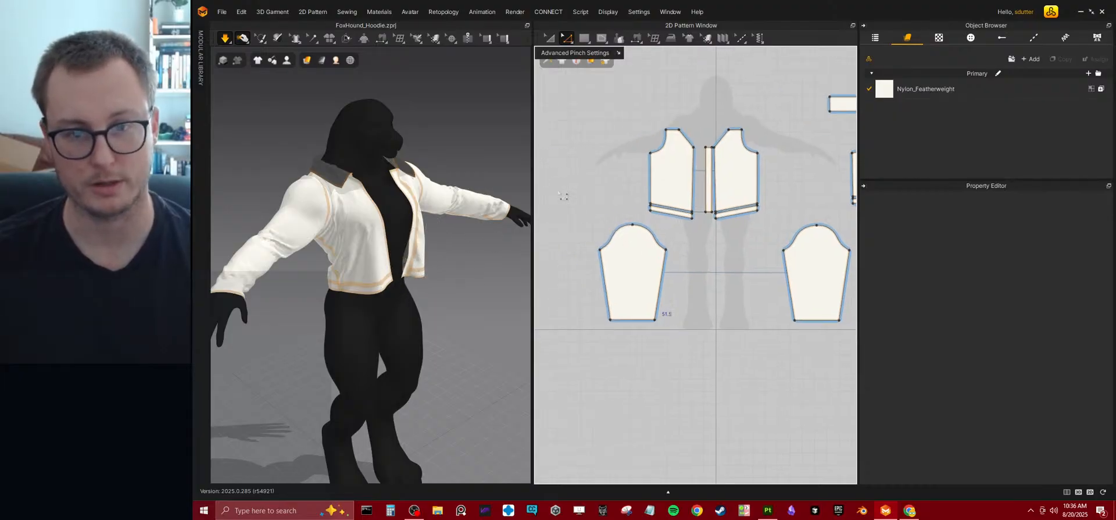
{"action": "left_click", "coordinate": [550, 38]}
{"action": "left_click", "coordinate": [642, 265]}
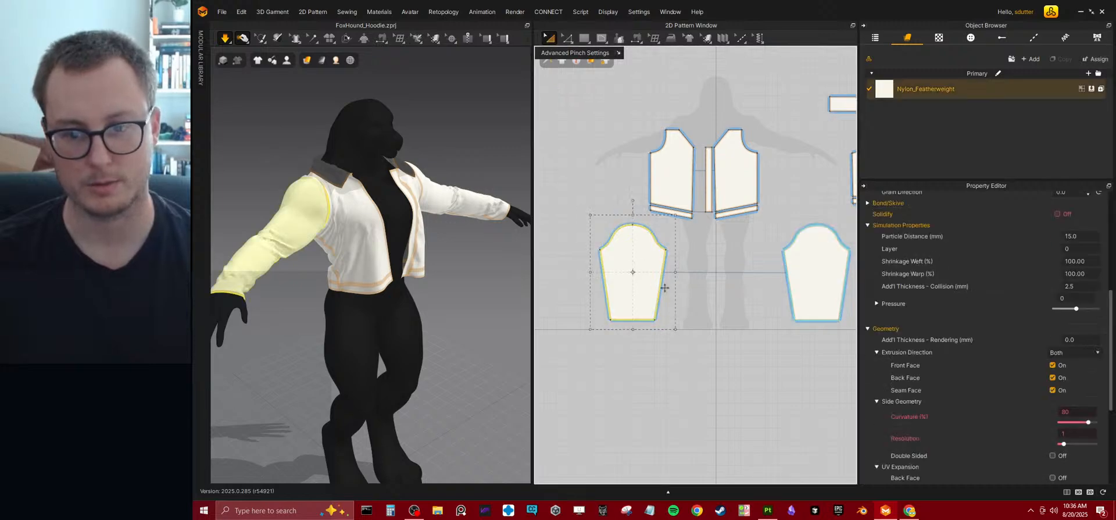
{"action": "left_click_drag", "start_coordinate": [675, 272], "coordinate": [683, 271]}
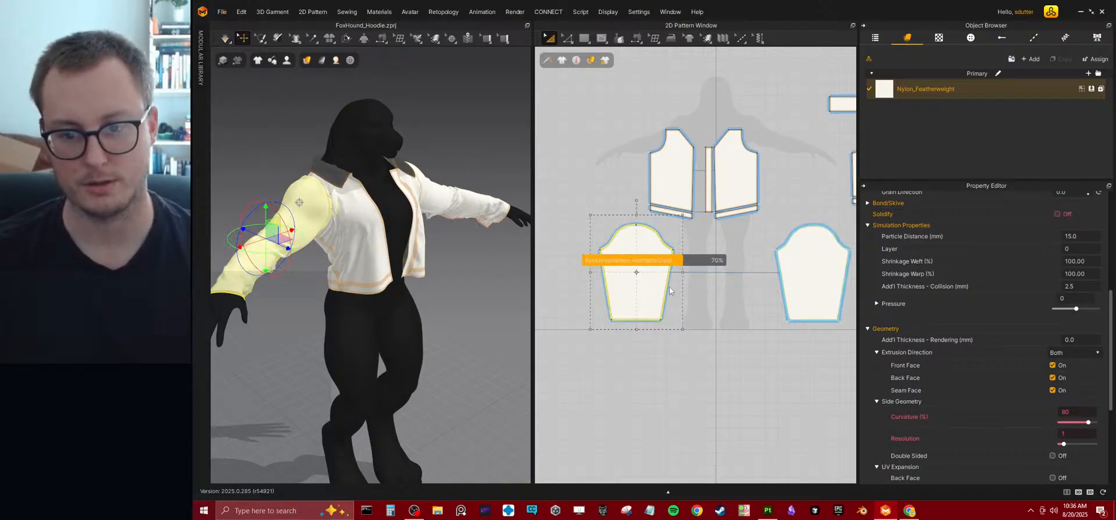
{"action": "key", "text": "ctrl+z"}
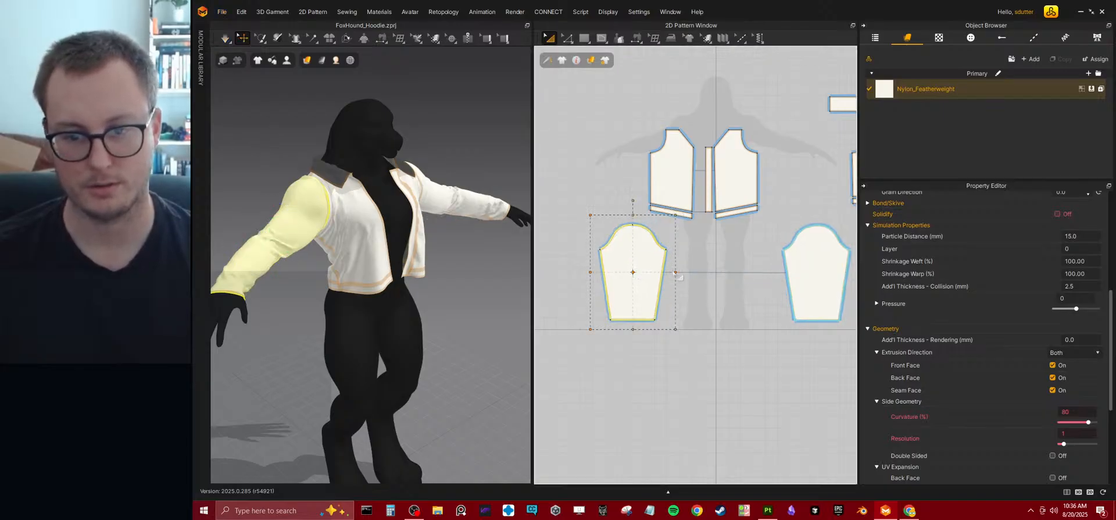
Widen the sleeve pattern on the character's right arm slightly and simulate to settle the sleeve.
{"action": "left_click_drag", "start_coordinate": [674, 272], "coordinate": [684, 274]}
{"action": "key", "text": "space"}
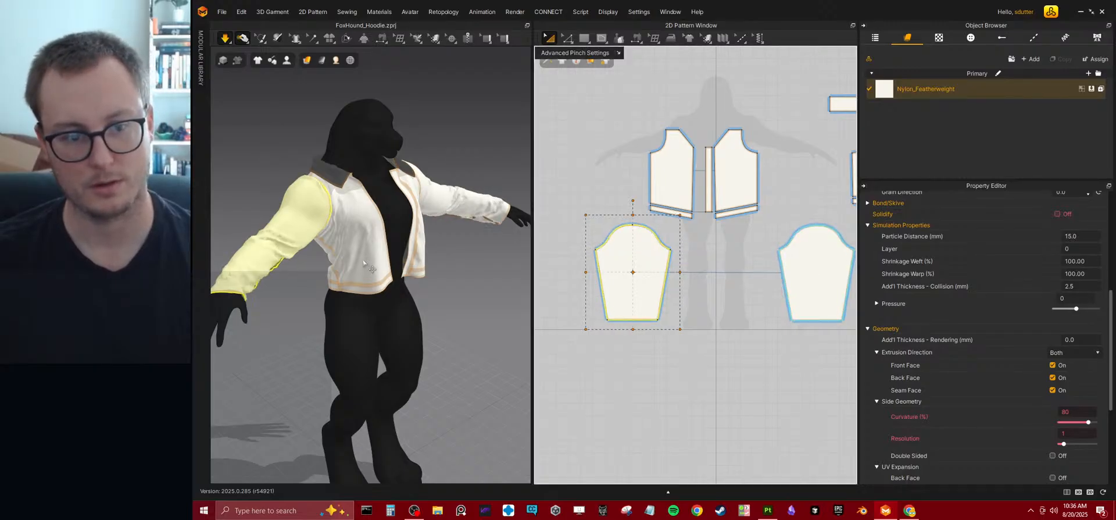
{"action": "right_click_drag", "start_coordinate": [380, 292], "coordinate": [368, 276]}
{"action": "key", "text": "w"}
{"action": "left_click", "coordinate": [302, 214]}
{"action": "right_click_drag", "start_coordinate": [299, 283], "coordinate": [375, 266]}
{"action": "right_click_drag", "start_coordinate": [340, 298], "coordinate": [457, 284]}
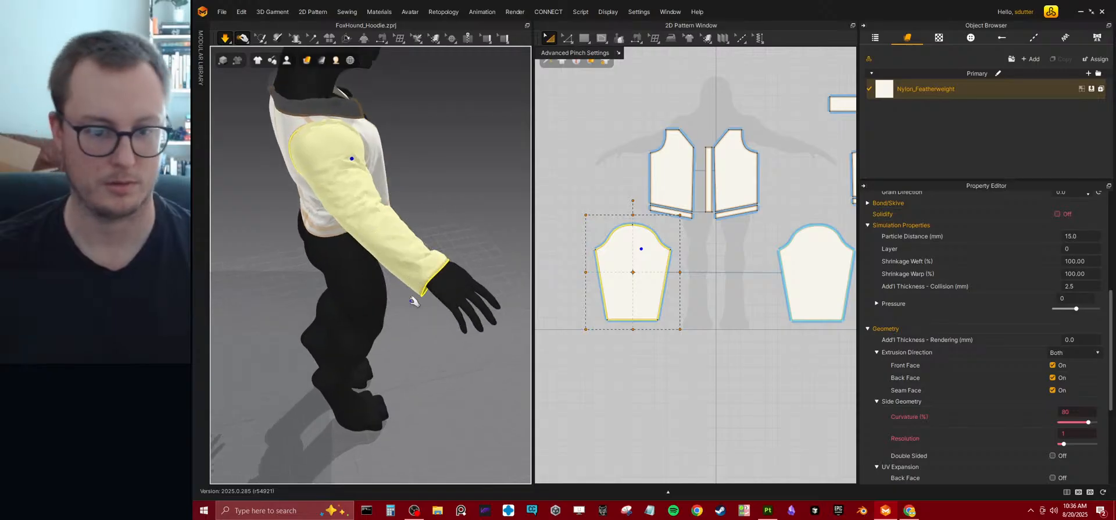
Try extending the sleeve's wrist edge with a 5 mm outline offset using perpendicular side segments.
{"action": "left_click", "coordinate": [568, 39]}
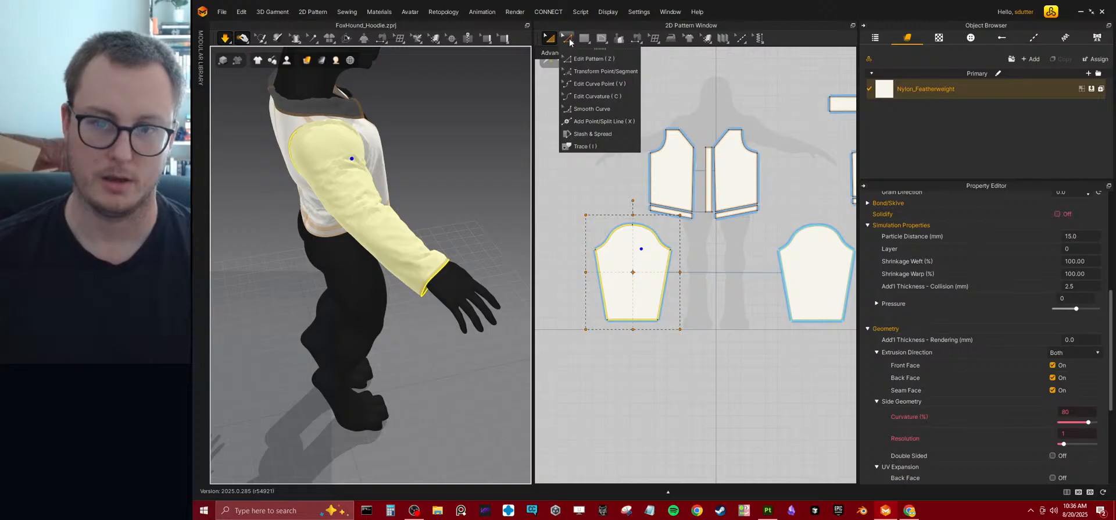
{"action": "left_click", "coordinate": [629, 321]}
{"action": "left_click", "coordinate": [626, 319]}
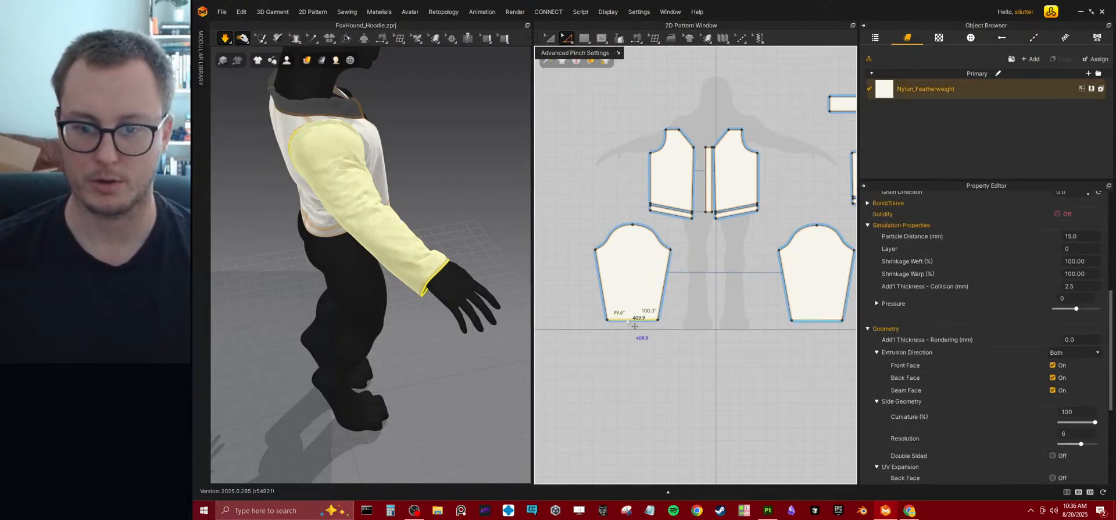
{"action": "right_click", "coordinate": [626, 319]}
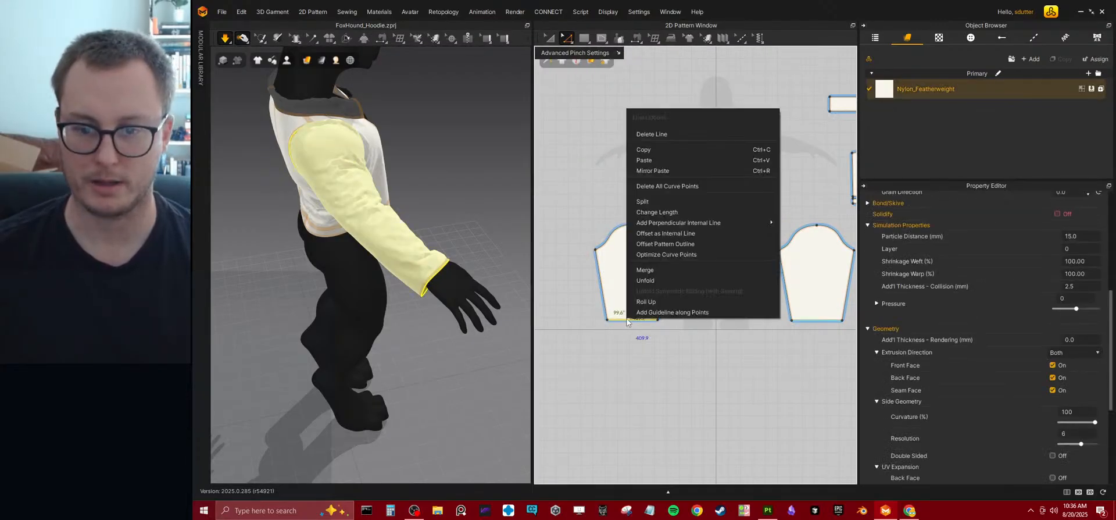
{"action": "left_click", "coordinate": [679, 243]}
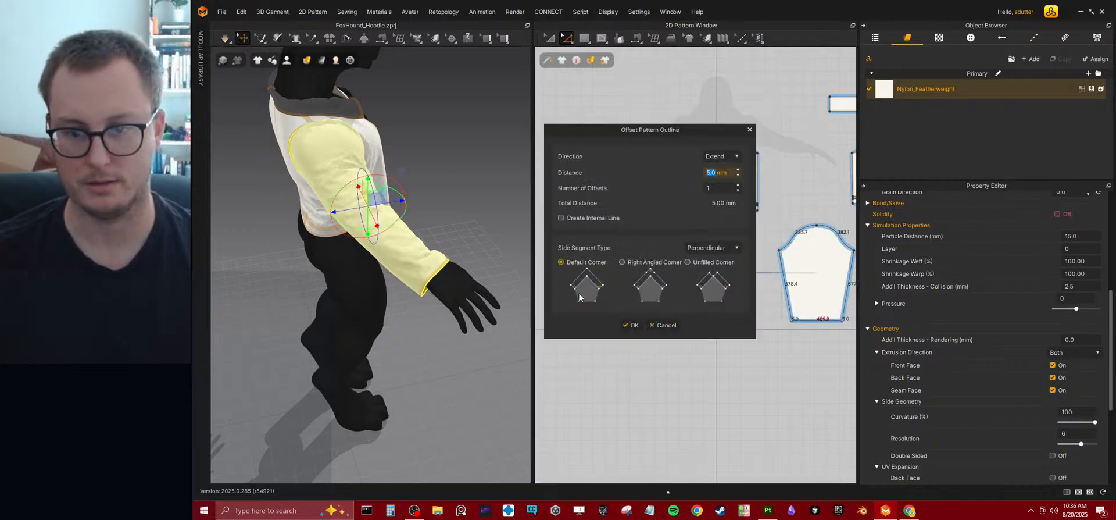
{"action": "left_click_drag", "start_coordinate": [644, 130], "coordinate": [773, 125]}
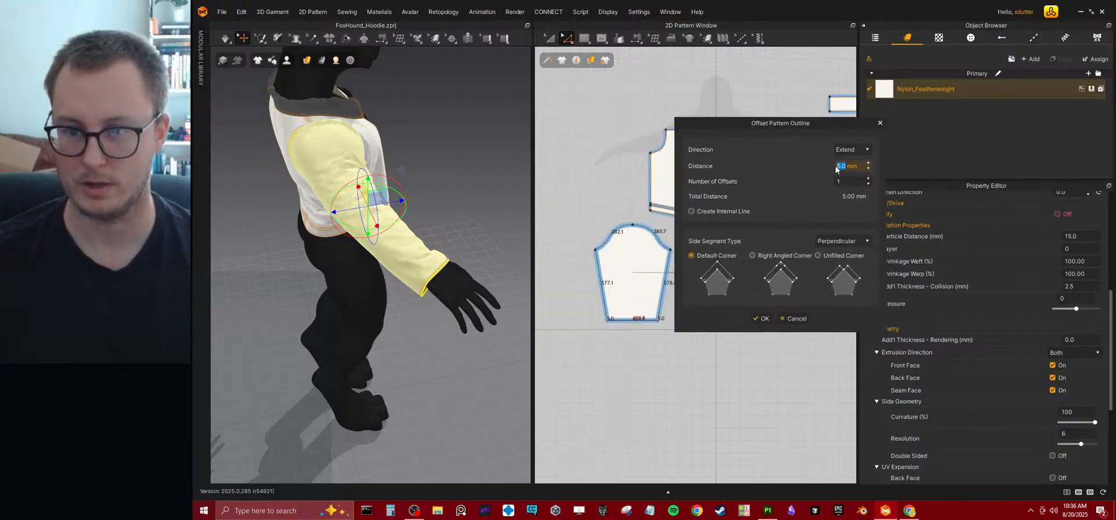
{"action": "left_click", "coordinate": [761, 317]}
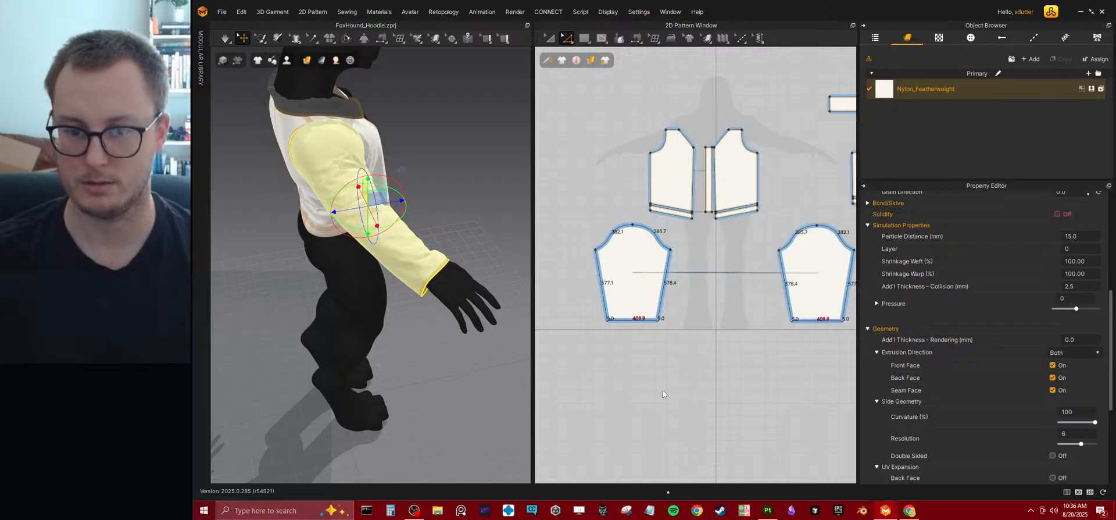
{"action": "left_click", "coordinate": [633, 339]}
Try lengthening the sleeve by extruding its wrist edge downward about 80 mm, and undo the extension.
{"action": "scroll", "coordinate": [639, 325], "scroll_direction": "up", "scroll_amount": 5}
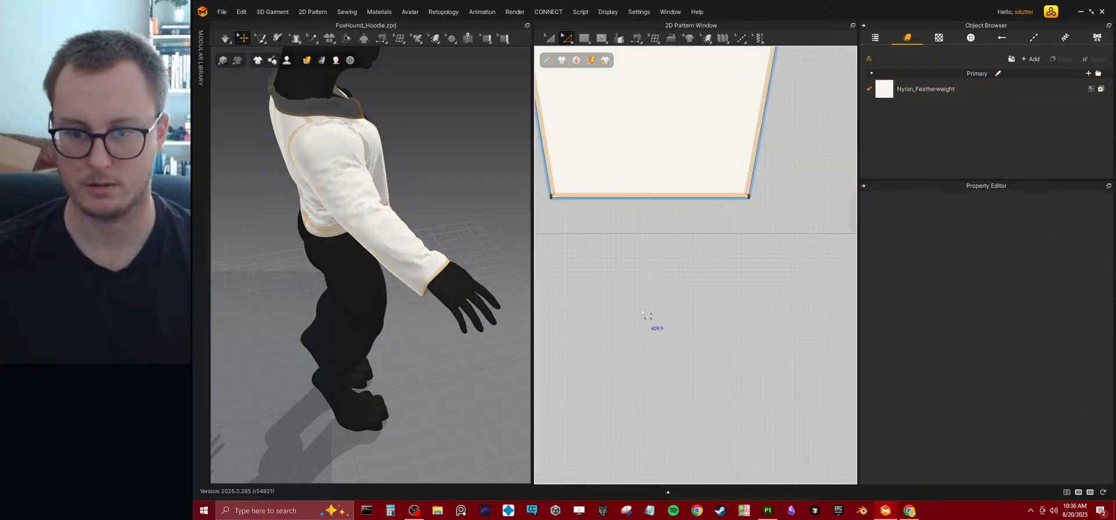
{"action": "left_click", "coordinate": [632, 239]}
{"action": "left_click_drag", "start_coordinate": [633, 238], "coordinate": [629, 301]}
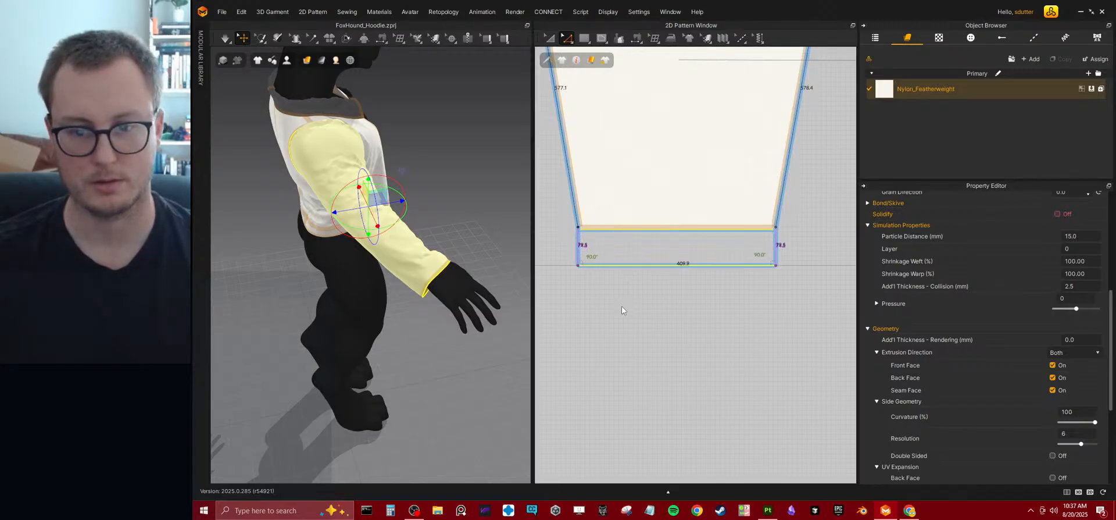
{"action": "left_click", "coordinate": [436, 339]}
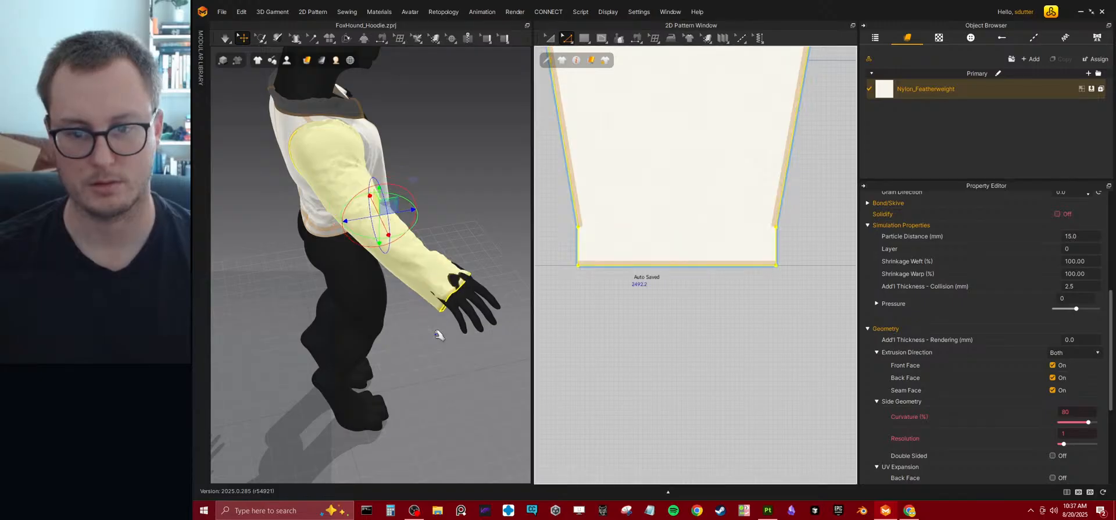
{"action": "key", "text": "ctrl+z"}
{"action": "left_click", "coordinate": [644, 321]}
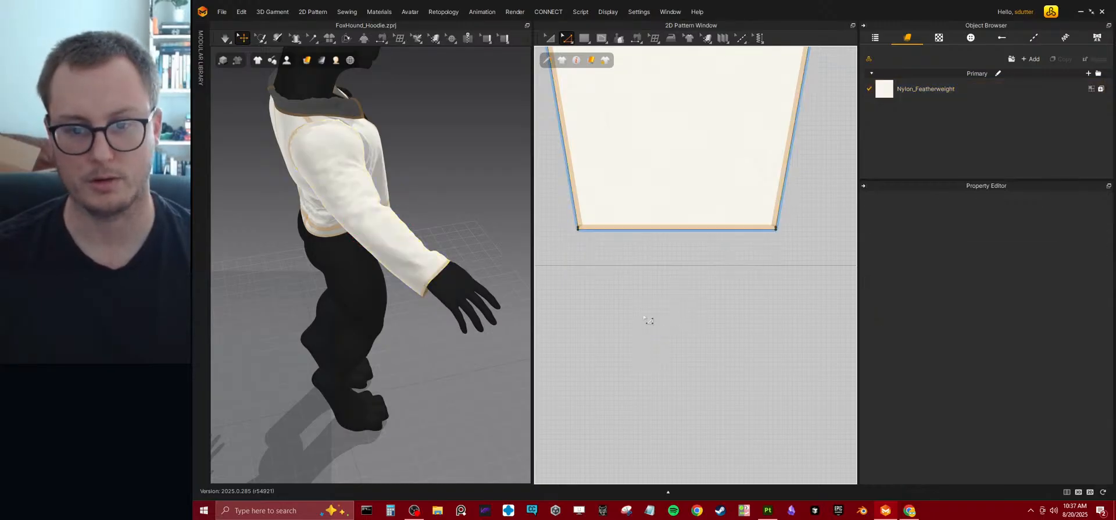
Offset the sleeve's wrist edge as an internal line at 40 mm, and move that line farther up the sleeve.
{"action": "right_click", "coordinate": [647, 228]}
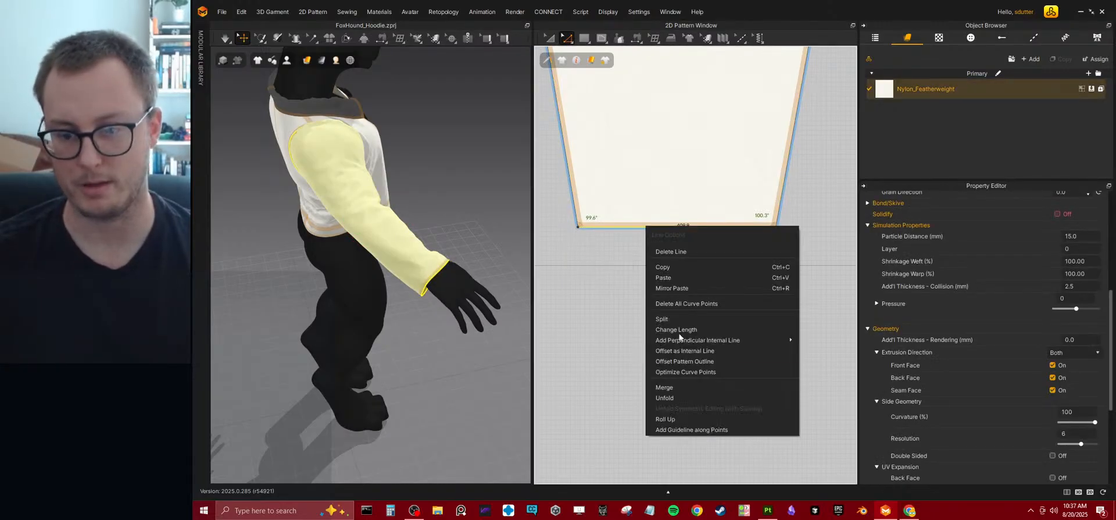
{"action": "left_click", "coordinate": [681, 351]}
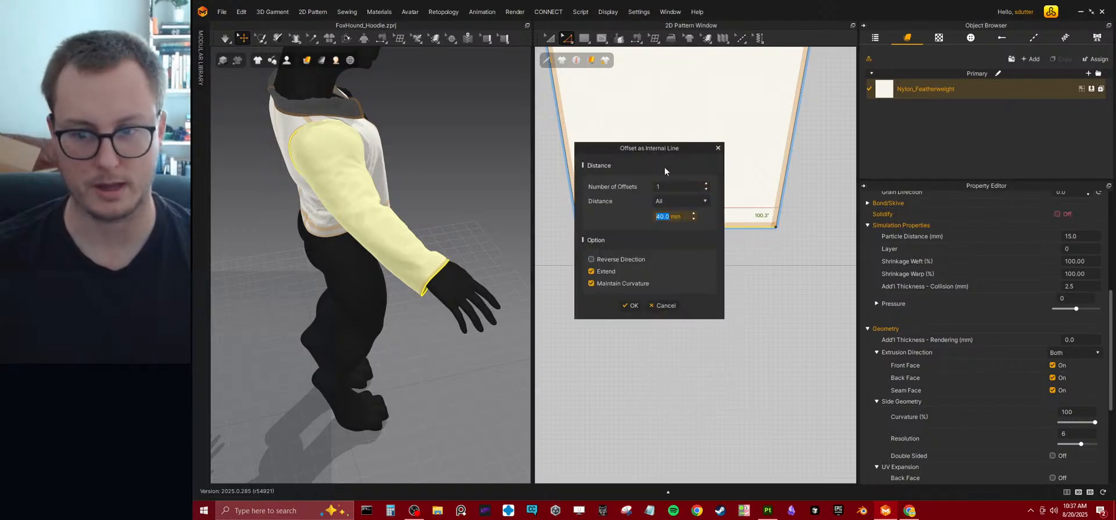
{"action": "left_click", "coordinate": [633, 305]}
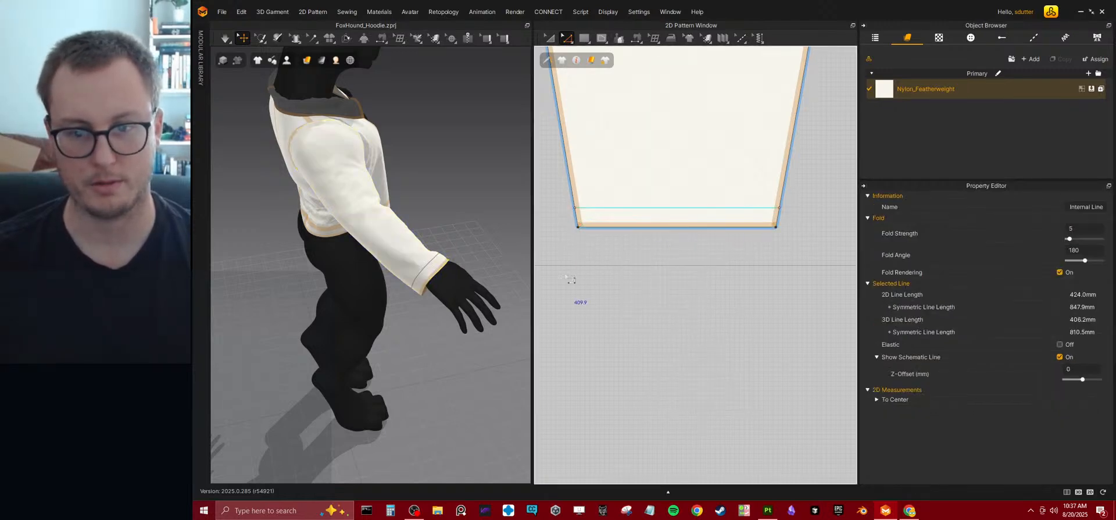
{"action": "left_click_drag", "start_coordinate": [657, 208], "coordinate": [647, 186]}
{"action": "right_click", "coordinate": [649, 174]}
{"action": "key", "text": "Escape"}
Set the internal line's length to 475 mm, extending it in both directions past the sleeve's side edges.
{"action": "right_click", "coordinate": [639, 182]}
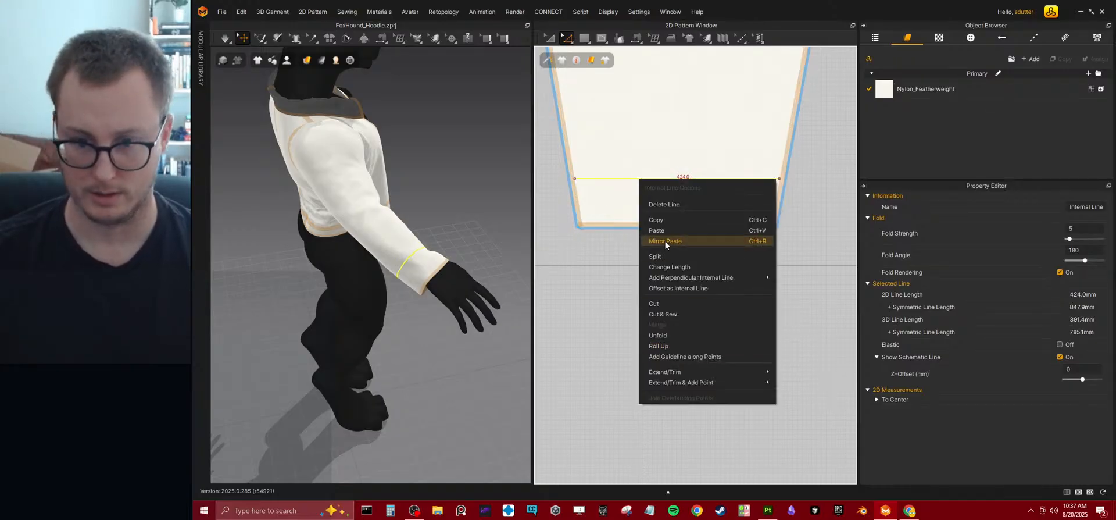
{"action": "left_click", "coordinate": [664, 268]}
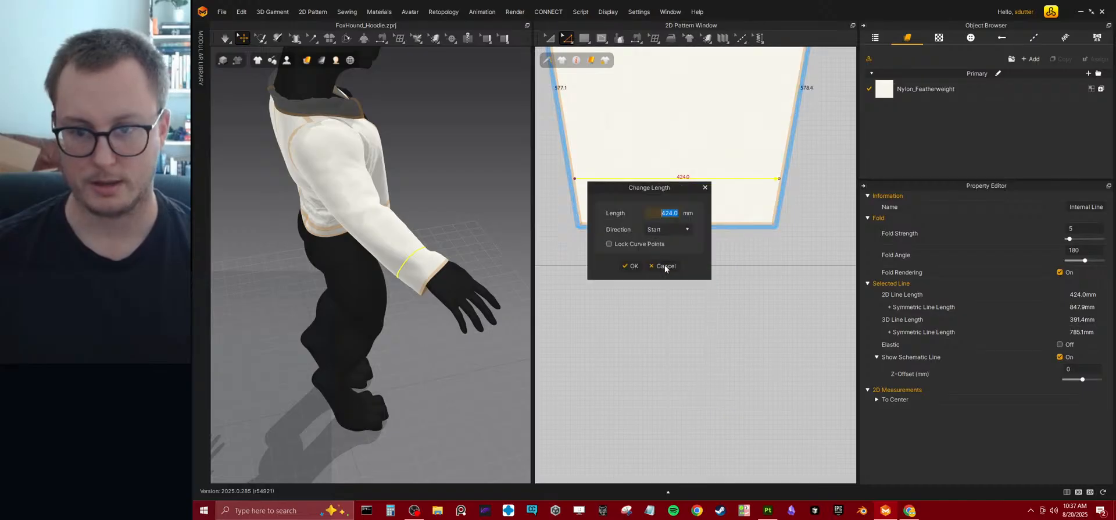
{"action": "type", "text": "15"}
{"action": "key", "text": "BackSpace"}
{"action": "key", "text": "BackSpace"}
{"action": "type", "text": "450"}
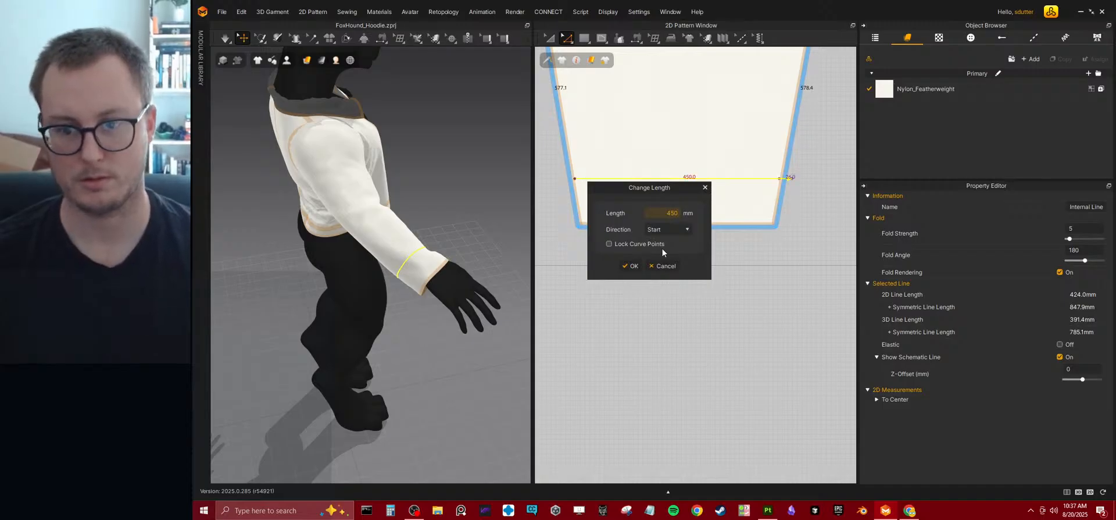
{"action": "left_click", "coordinate": [659, 230]}
{"action": "left_click", "coordinate": [663, 250]}
{"action": "double_click", "coordinate": [670, 212]}
{"action": "type", "text": "7"}
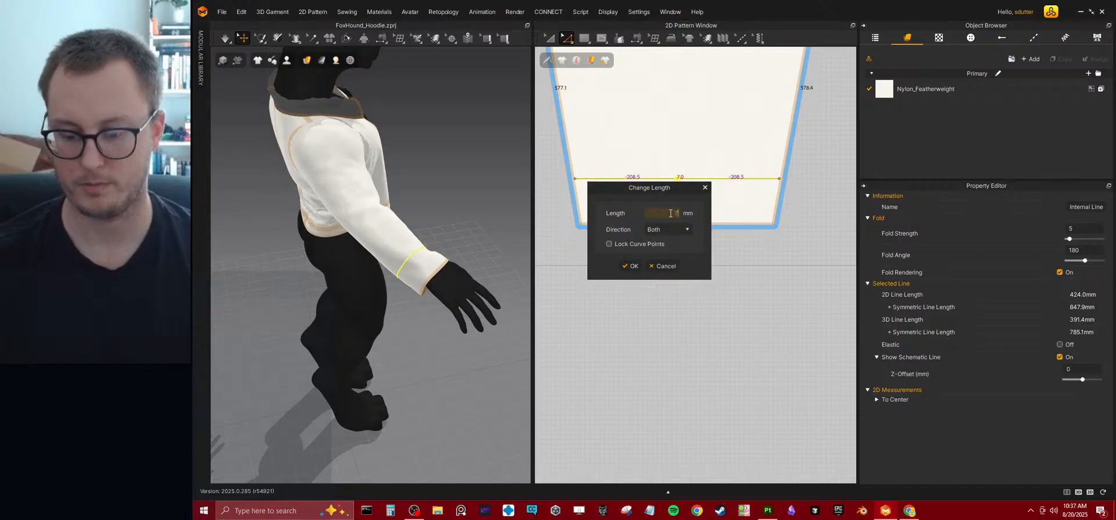
{"action": "type", "text": "5"}
{"action": "key", "text": "Return"}
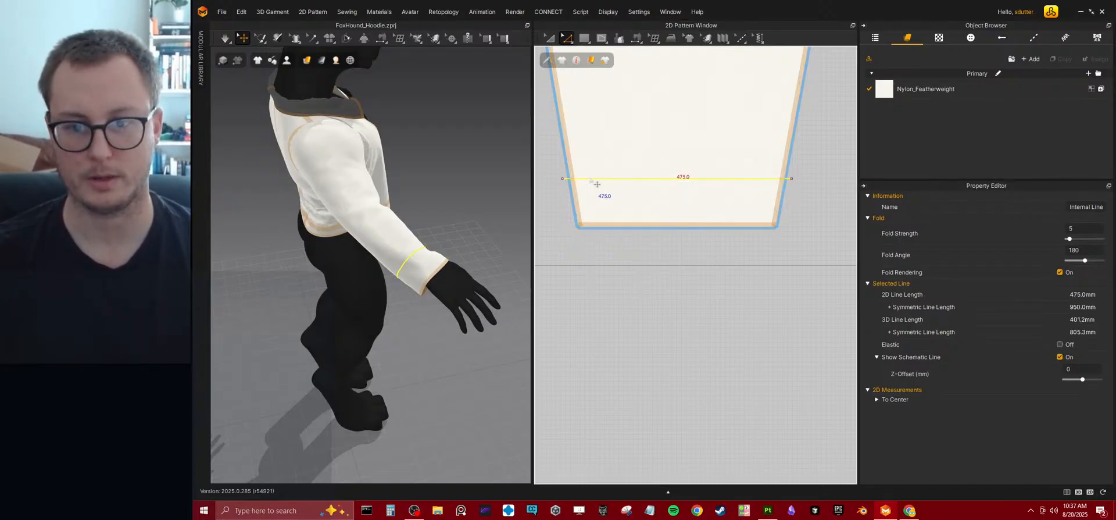
Cut and sew the sleeve along the internal line to make a separate cuff, and start the simulation.
{"action": "right_click", "coordinate": [590, 180]}
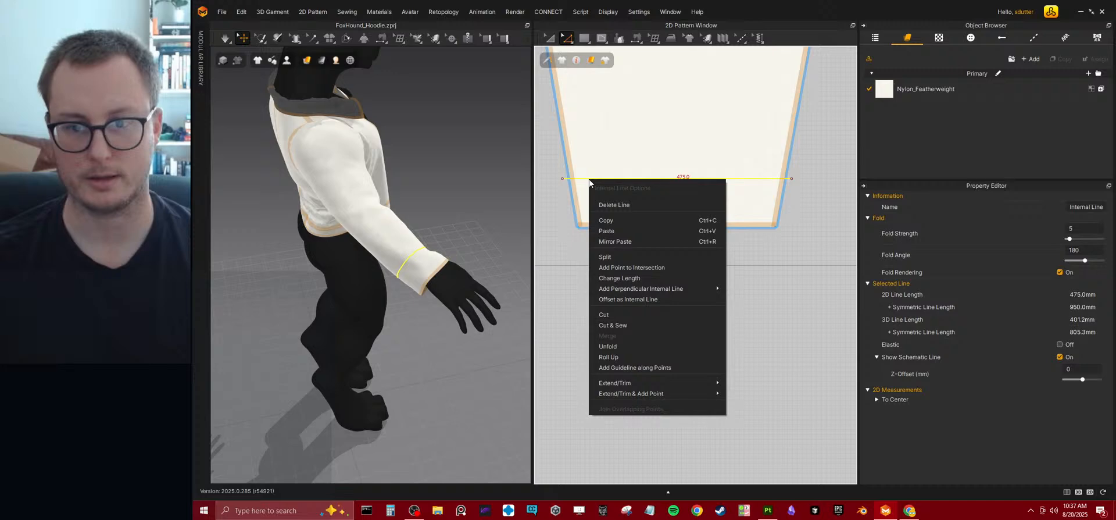
{"action": "left_click", "coordinate": [600, 328]}
{"action": "key", "text": "space"}
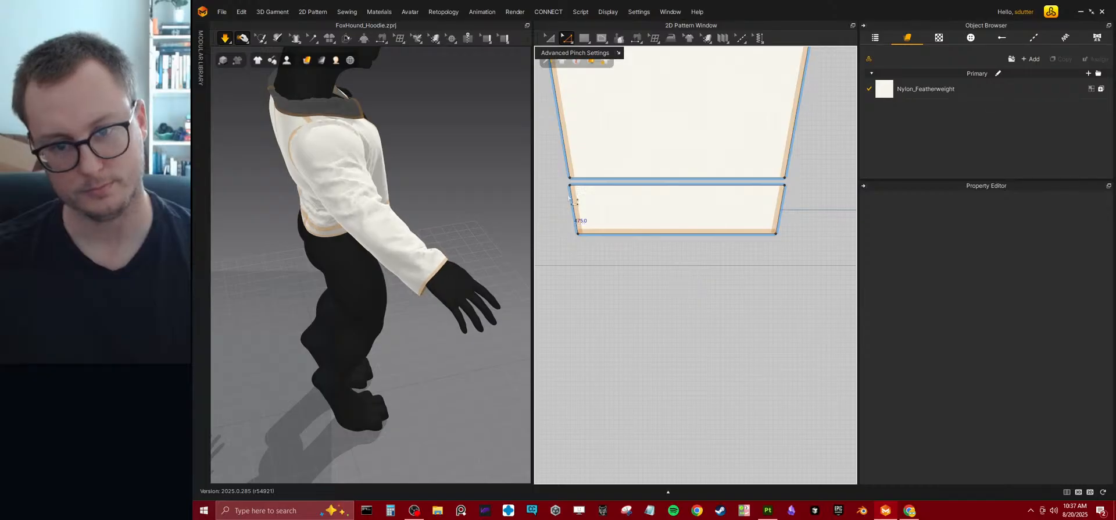
Move both lower corners of the cuff pattern outward to square it into a rectangle, and simulate.
{"action": "left_click", "coordinate": [604, 188]}
{"action": "left_click", "coordinate": [576, 242]}
{"action": "left_click_drag", "start_coordinate": [578, 233], "coordinate": [570, 233]}
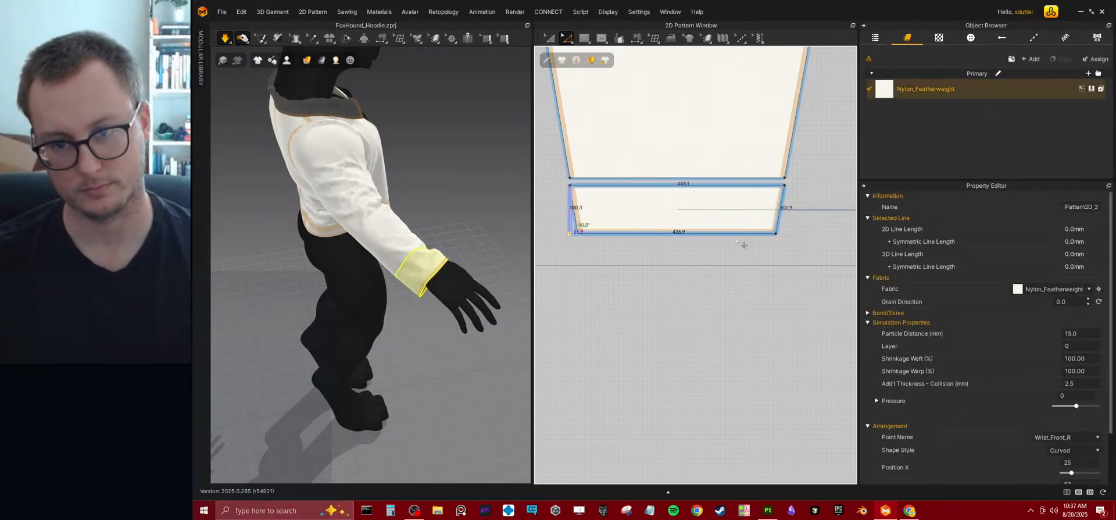
{"action": "key", "text": "space"}
{"action": "left_click_drag", "start_coordinate": [776, 234], "coordinate": [783, 233]}
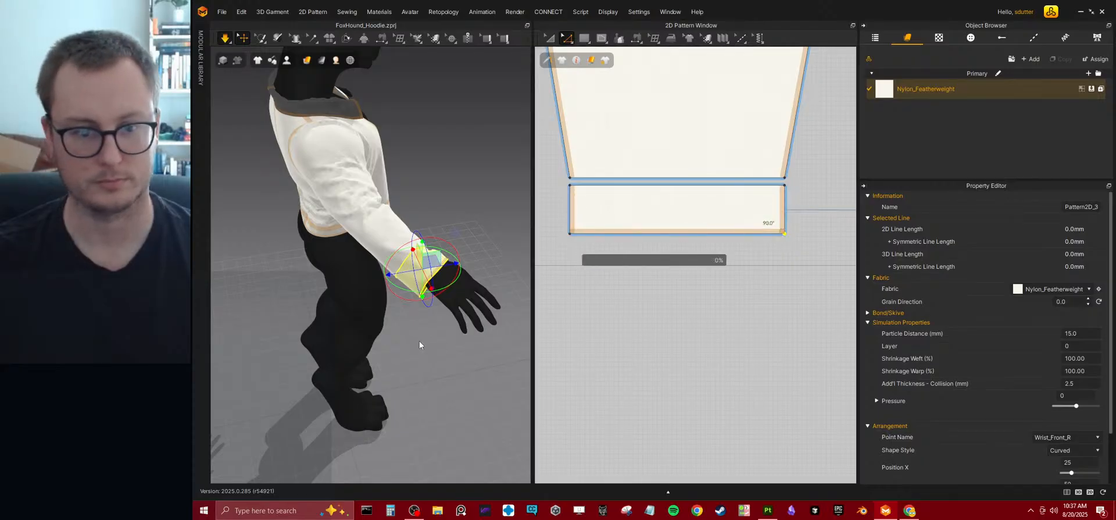
{"action": "key", "text": "space"}
{"action": "middle_click_drag", "start_coordinate": [663, 274], "coordinate": [664, 321]}
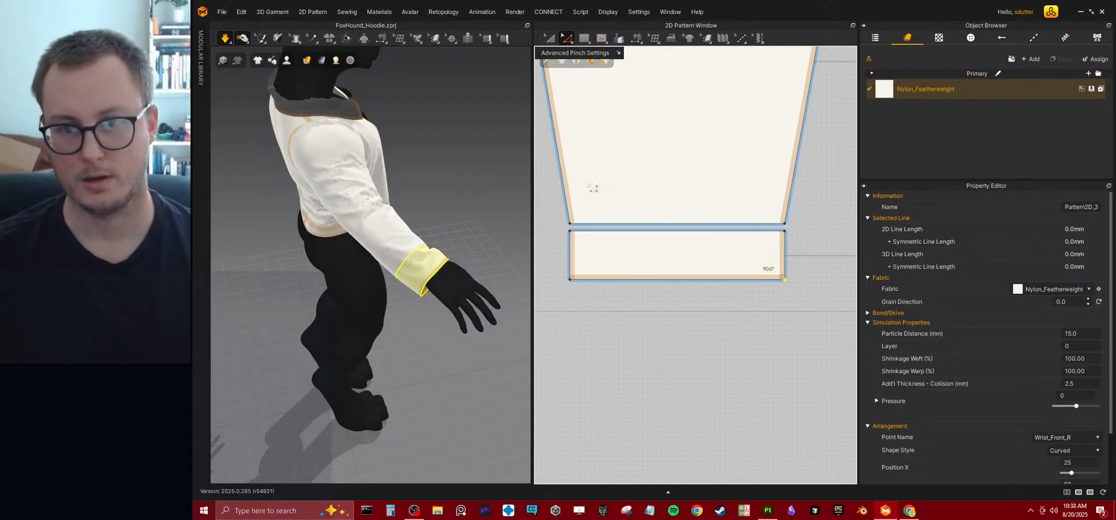
Narrow the cuff pattern from both ends so it fits tighter around the wrist.
{"action": "left_click", "coordinate": [549, 39]}
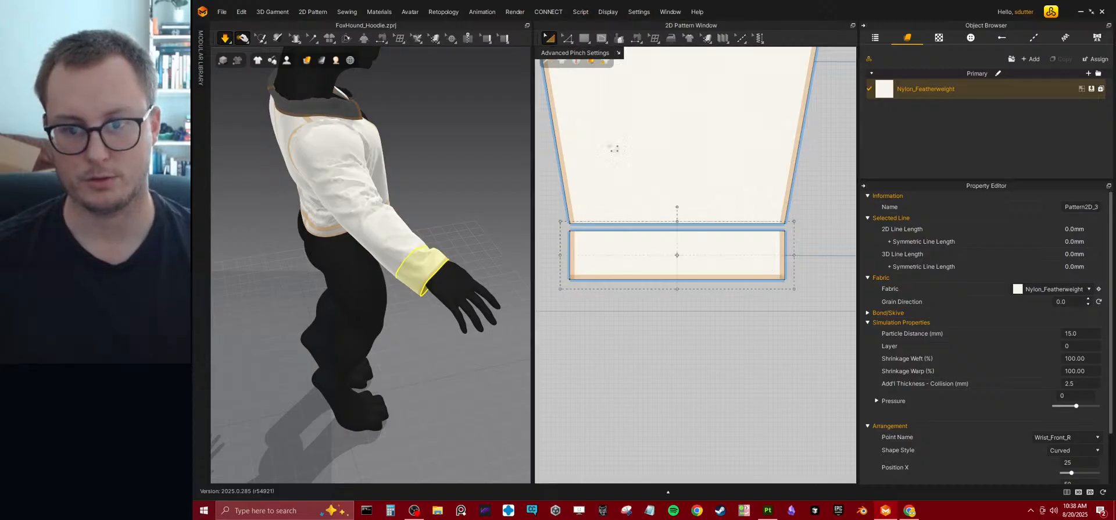
{"action": "left_click", "coordinate": [660, 254]}
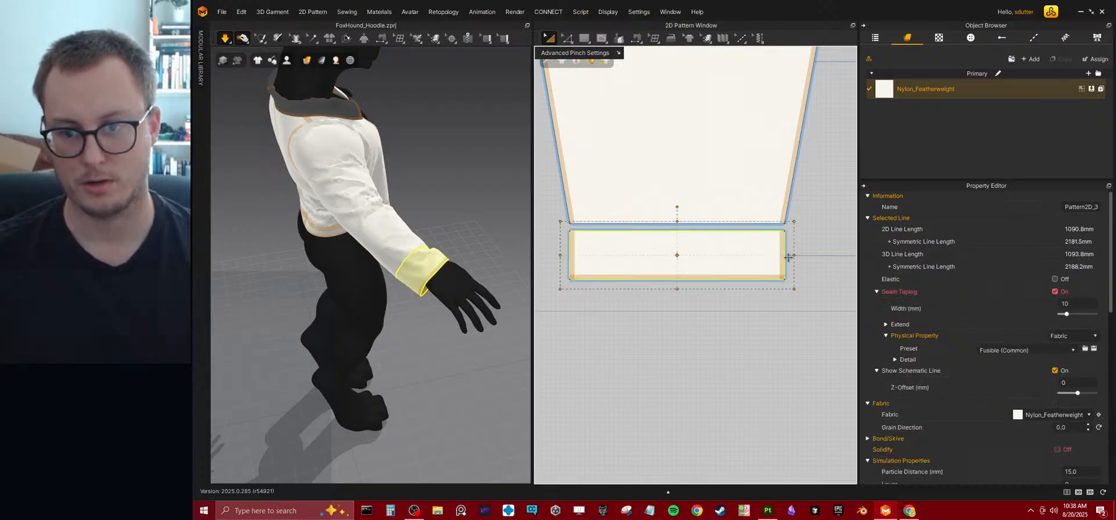
{"action": "left_click_drag", "start_coordinate": [793, 254], "coordinate": [771, 254]}
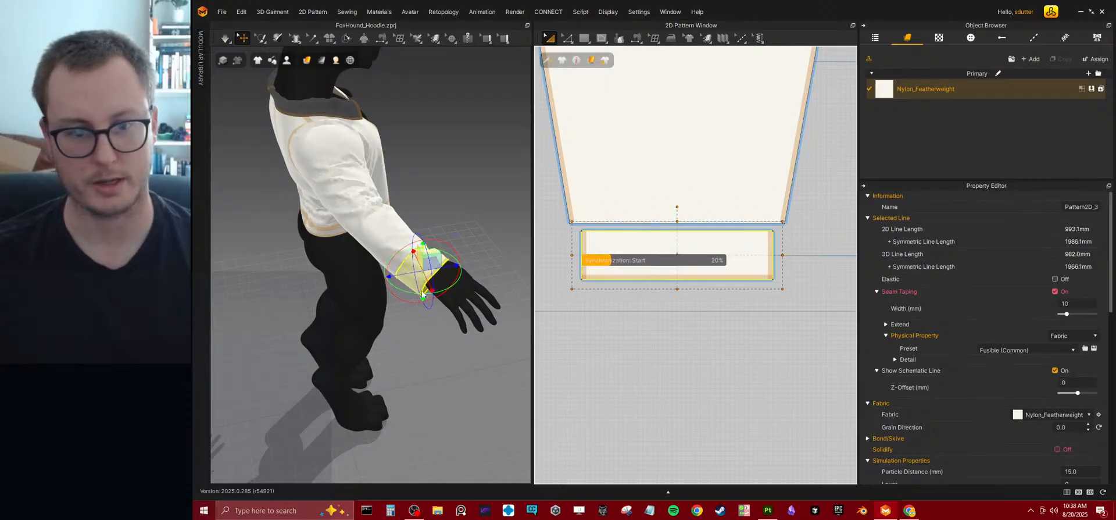
{"action": "right_click_drag", "start_coordinate": [425, 269], "coordinate": [350, 278]}
{"action": "middle_click_drag", "start_coordinate": [439, 268], "coordinate": [370, 266]}
{"action": "scroll", "coordinate": [370, 266], "scroll_direction": "up", "scroll_amount": 2}
{"action": "right_click_drag", "start_coordinate": [371, 278], "coordinate": [373, 245]}
{"action": "left_click_drag", "start_coordinate": [573, 256], "coordinate": [591, 256]}
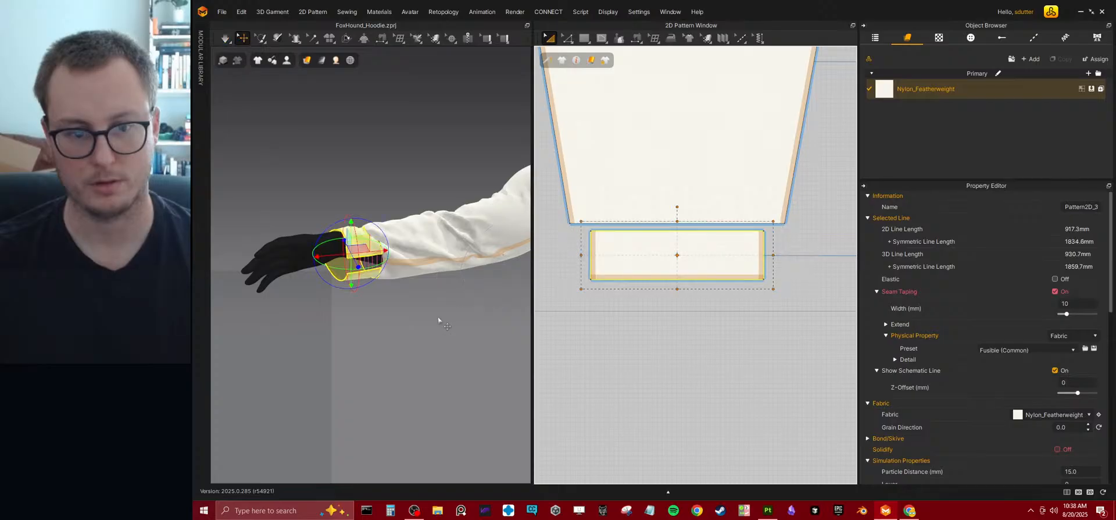
{"action": "right_click_drag", "start_coordinate": [372, 268], "coordinate": [378, 316]}
Tug the front and back panels on the character's right side during simulation to straighten the bunched cloth.
{"action": "left_click", "coordinate": [416, 289]}
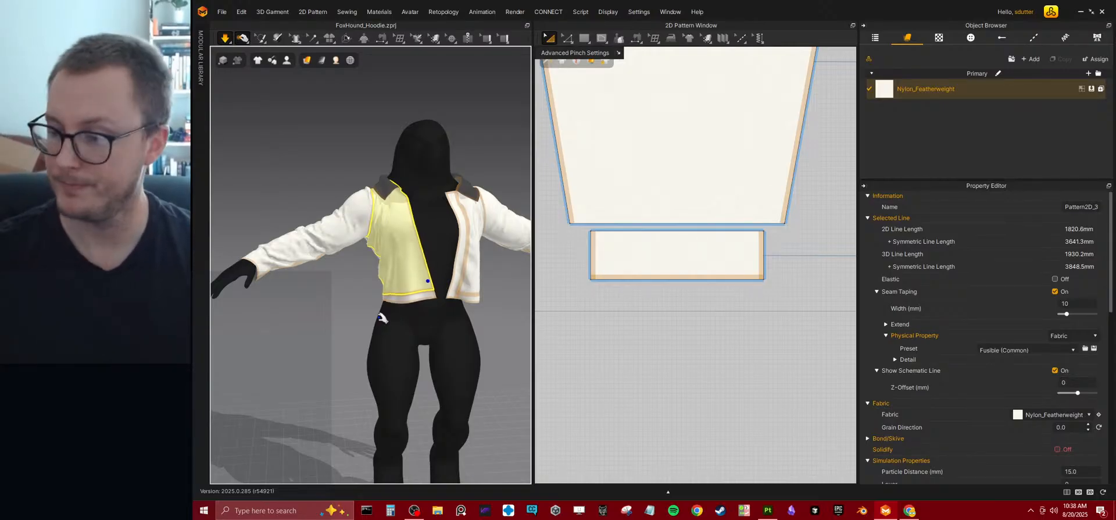
{"action": "right_click_drag", "start_coordinate": [379, 316], "coordinate": [553, 264]}
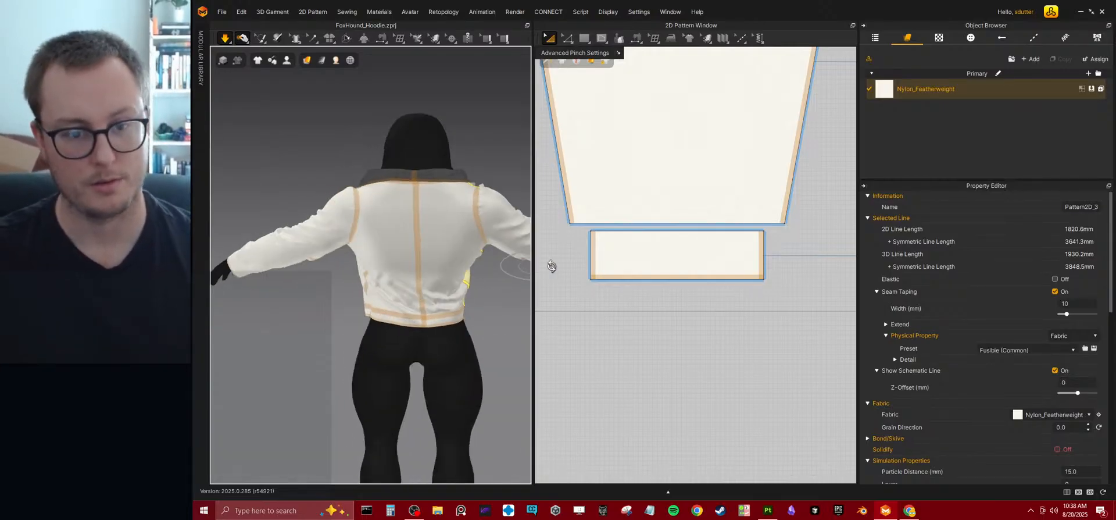
{"action": "left_click", "coordinate": [461, 269]}
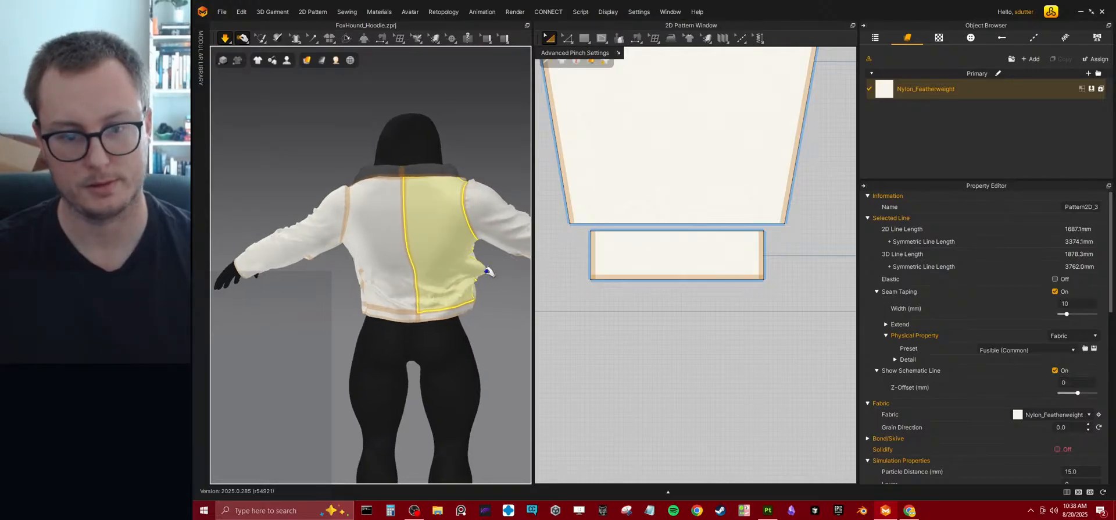
{"action": "right_click_drag", "start_coordinate": [459, 271], "coordinate": [439, 296]}
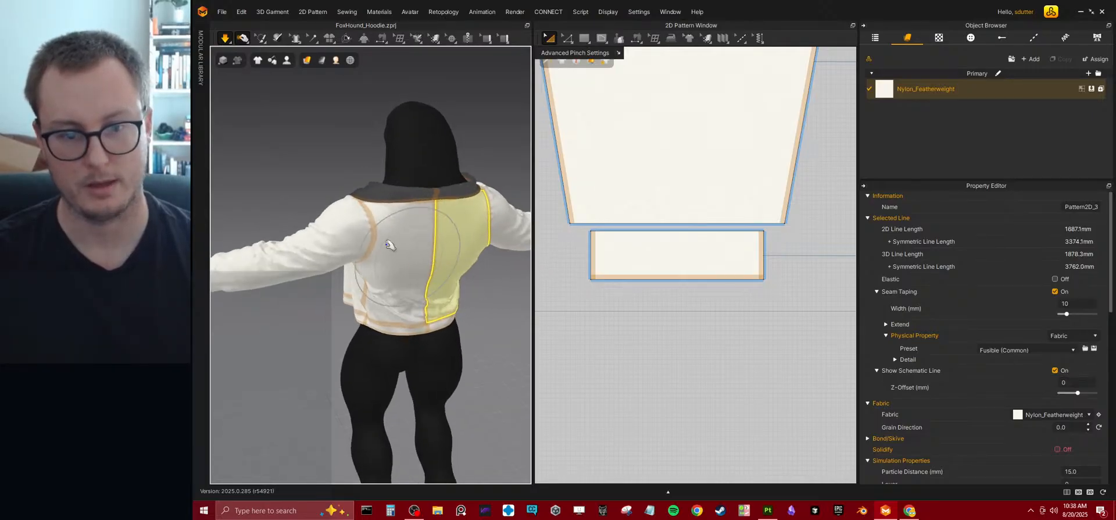
Widen the back panels and their hem band by moving the armhole and outer side edges outward, and simulate the fit.
{"action": "scroll", "coordinate": [645, 169], "scroll_direction": "down", "scroll_amount": 5}
{"action": "middle_click_drag", "start_coordinate": [739, 214], "coordinate": [587, 315]}
{"action": "middle_click_drag", "start_coordinate": [820, 84], "coordinate": [667, 251]}
{"action": "scroll", "coordinate": [617, 219], "scroll_direction": "up", "scroll_amount": 4}
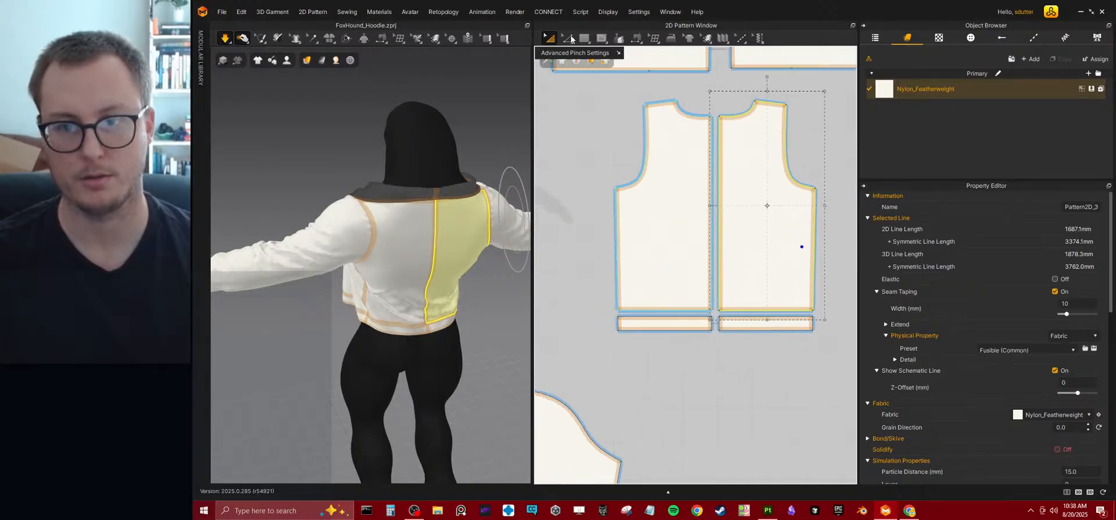
{"action": "left_click", "coordinate": [570, 40]}
{"action": "left_click", "coordinate": [583, 58]}
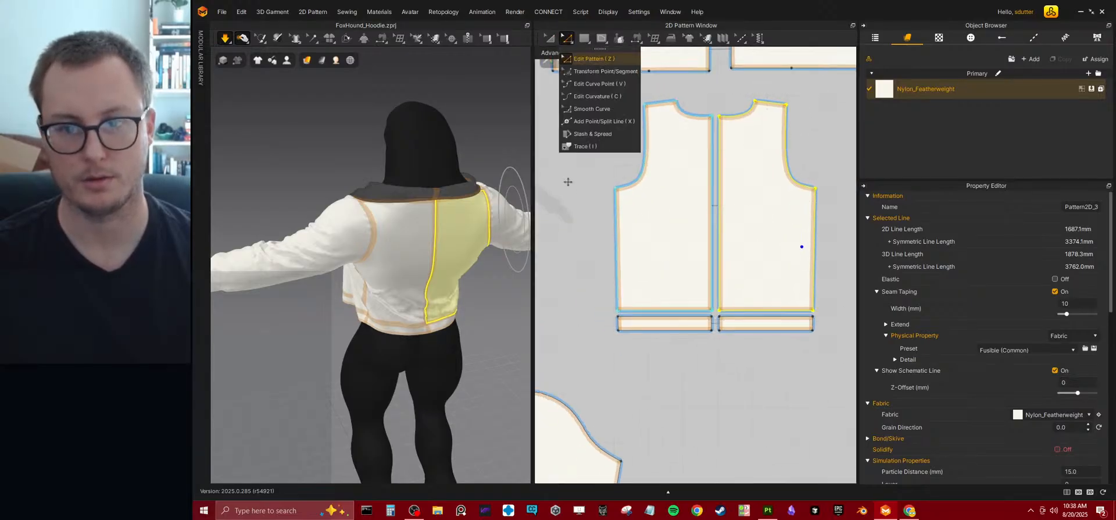
{"action": "left_click", "coordinate": [645, 185]}
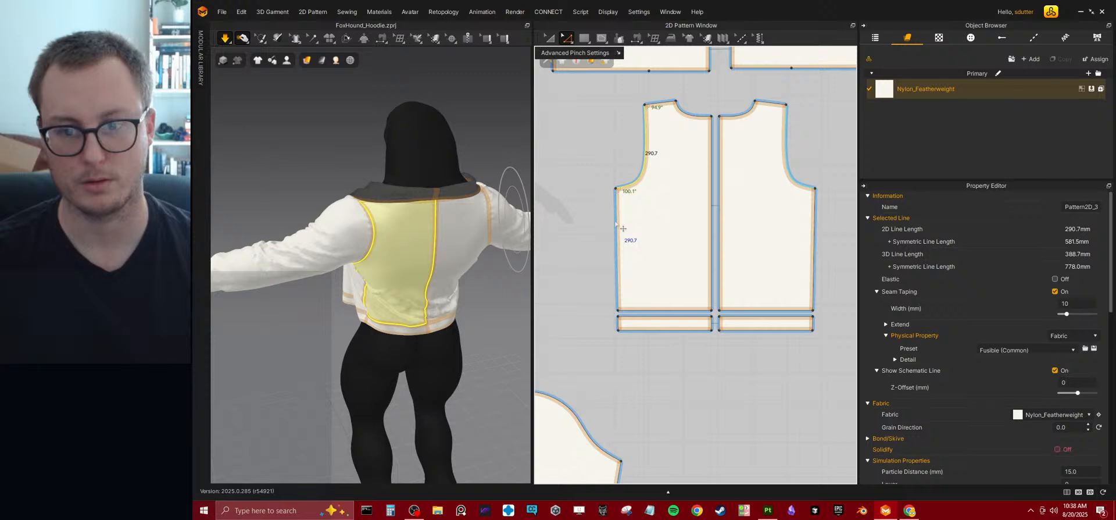
{"action": "left_click", "coordinate": [618, 325], "text": "shift"}
{"action": "left_click_drag", "start_coordinate": [624, 280], "coordinate": [604, 275]}
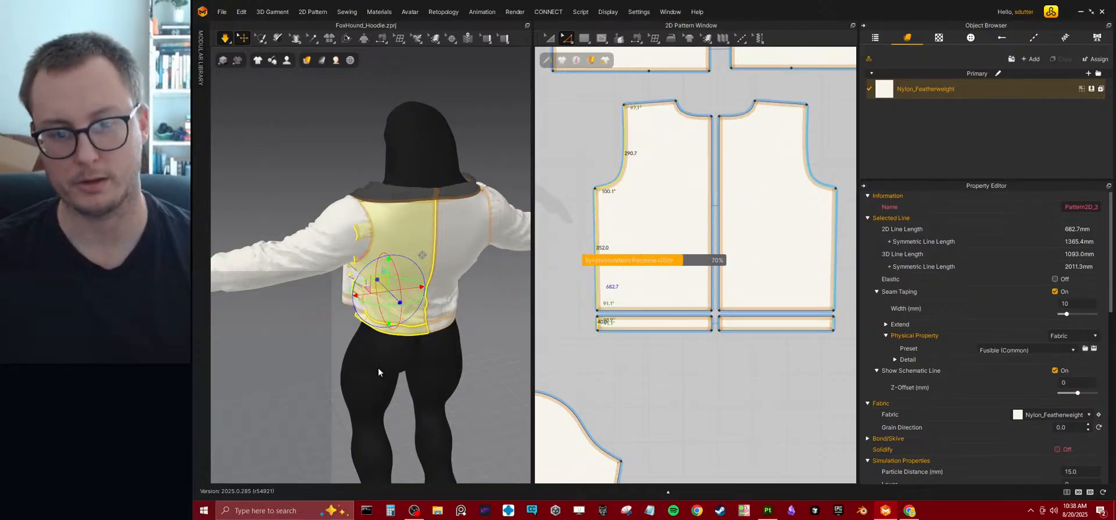
{"action": "key", "text": "space"}
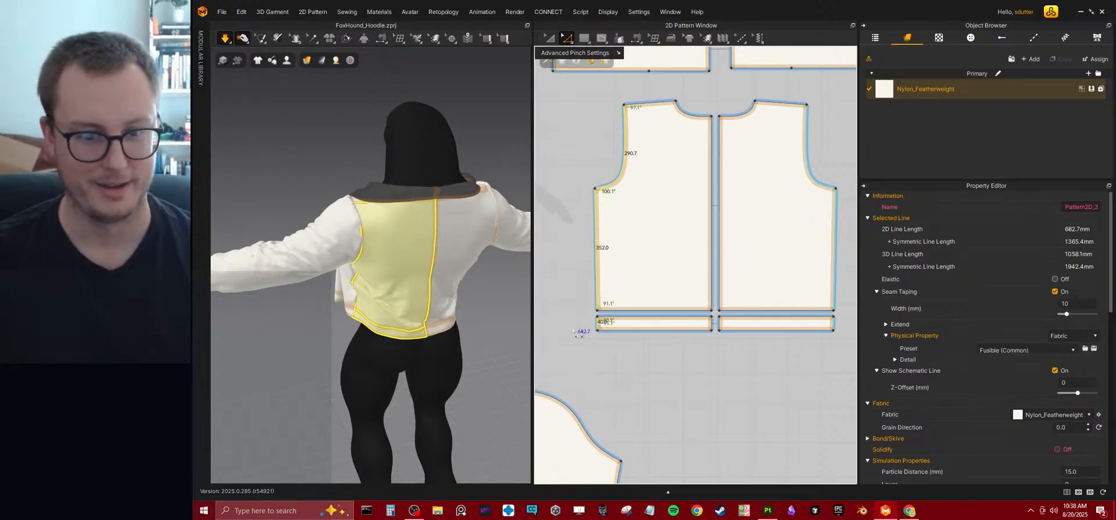
{"action": "right_click_drag", "start_coordinate": [315, 331], "coordinate": [259, 304]}
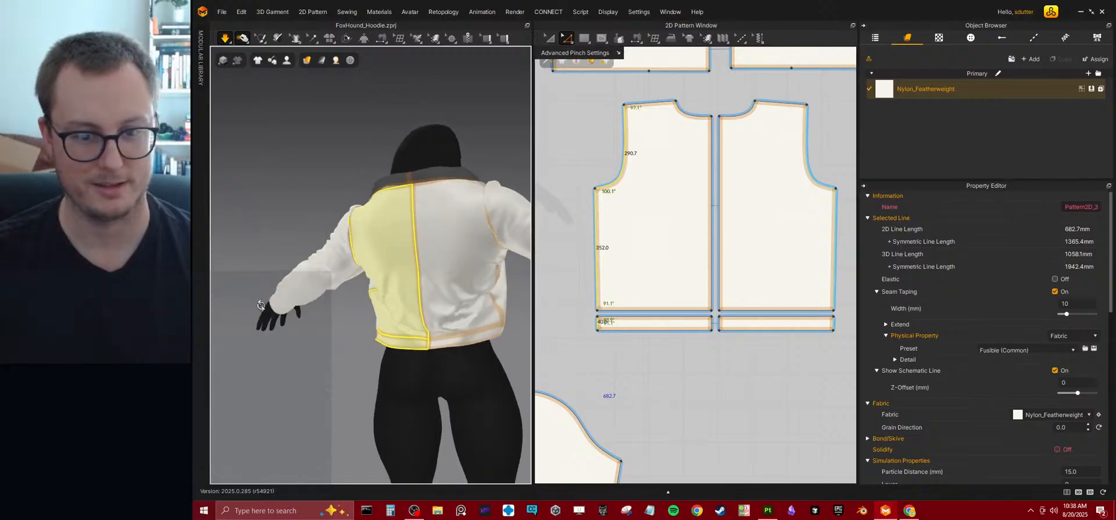
{"action": "right_click_drag", "start_coordinate": [434, 275], "coordinate": [468, 283]}
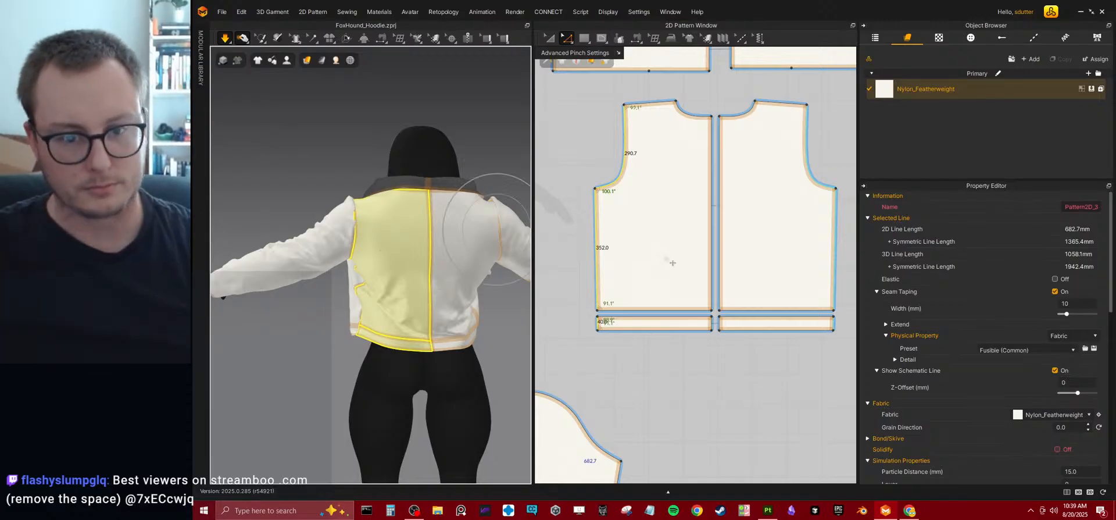
Flatten the sleeve cap curve to about 712 mm with Transform Point/Segment, and simulate the sleeves.
{"action": "middle_click_drag", "start_coordinate": [690, 209], "coordinate": [756, 307]}
{"action": "scroll", "coordinate": [648, 239], "scroll_direction": "down", "scroll_amount": 5}
{"action": "middle_click_drag", "start_coordinate": [648, 239], "coordinate": [770, 202]}
{"action": "scroll", "coordinate": [699, 231], "scroll_direction": "up", "scroll_amount": 8}
{"action": "middle_click_drag", "start_coordinate": [699, 344], "coordinate": [705, 231]}
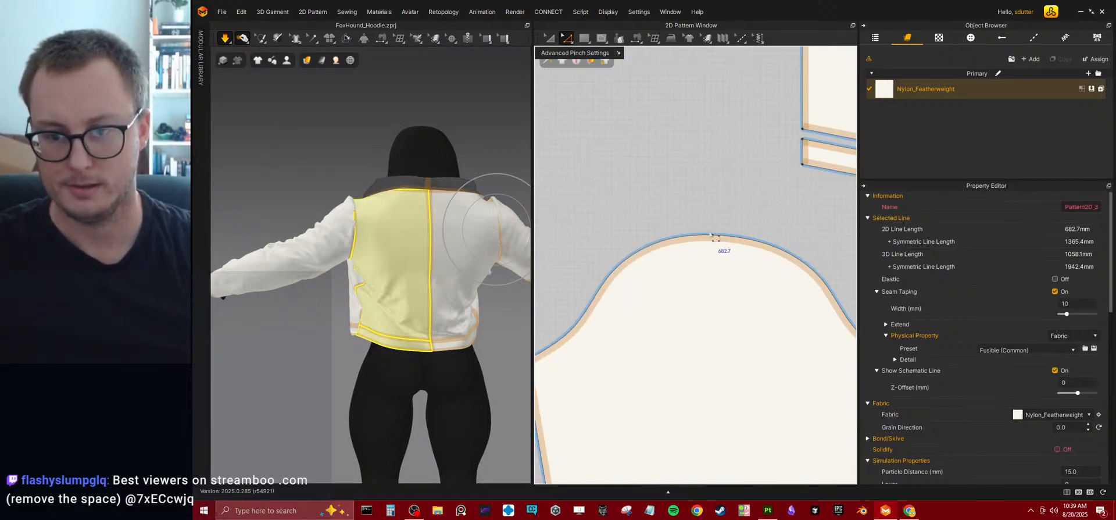
{"action": "left_click", "coordinate": [691, 189]}
{"action": "left_click", "coordinate": [674, 238]}
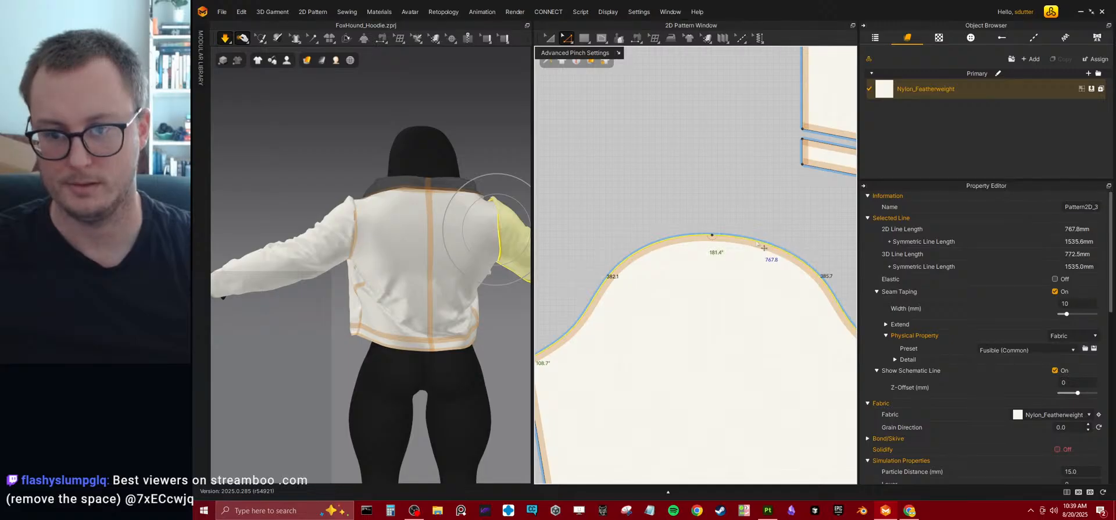
{"action": "scroll", "coordinate": [758, 244], "scroll_direction": "down", "scroll_amount": 2}
{"action": "middle_click_drag", "start_coordinate": [756, 268], "coordinate": [748, 227]}
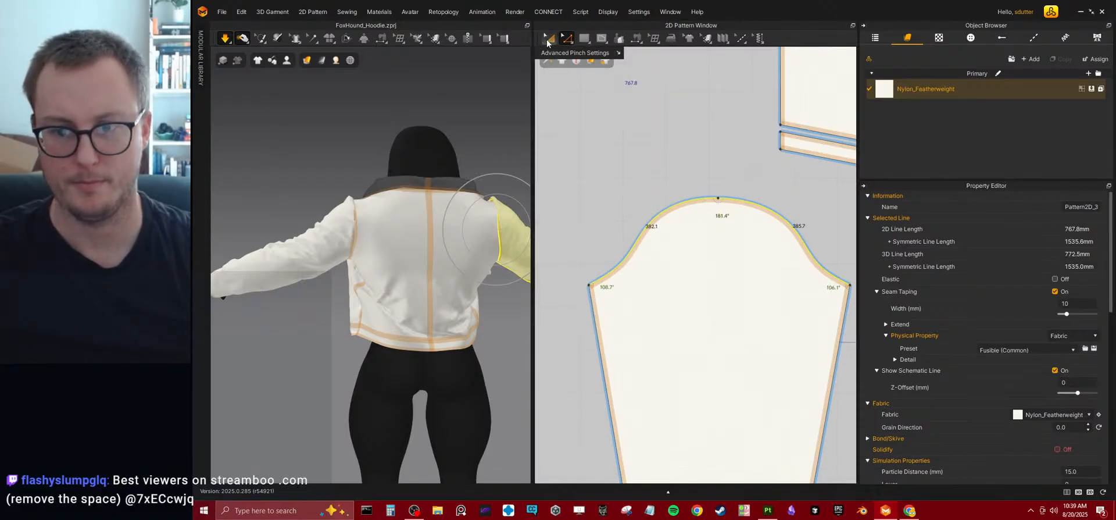
{"action": "left_click", "coordinate": [549, 38]}
{"action": "left_click", "coordinate": [571, 36]}
{"action": "left_click", "coordinate": [572, 38]}
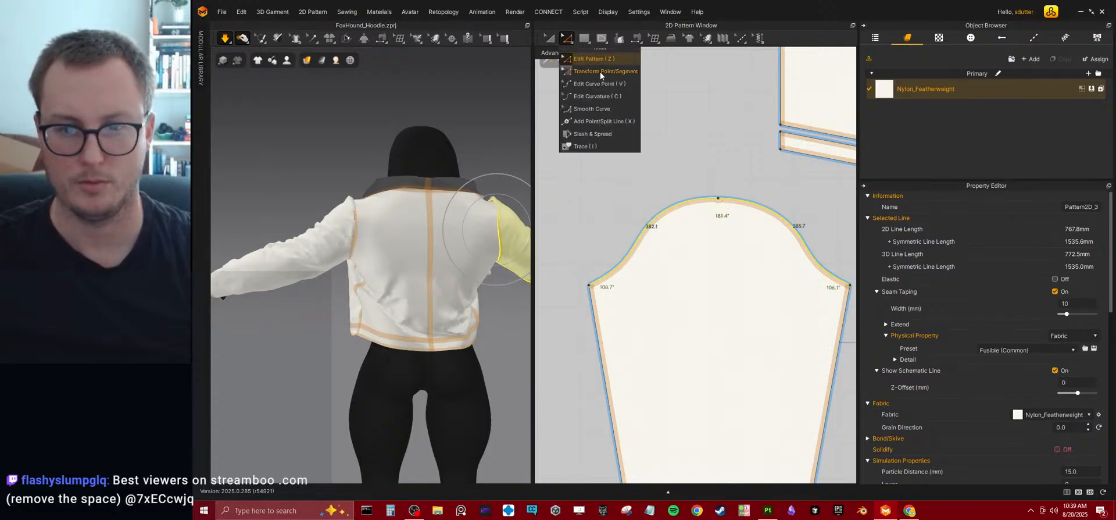
{"action": "left_click", "coordinate": [573, 40]}
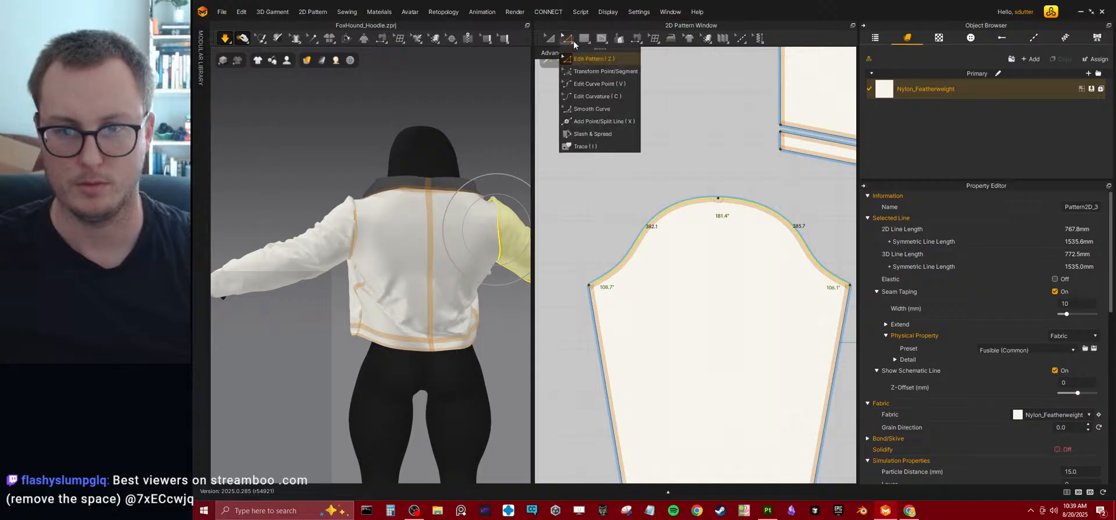
{"action": "left_click", "coordinate": [585, 69]}
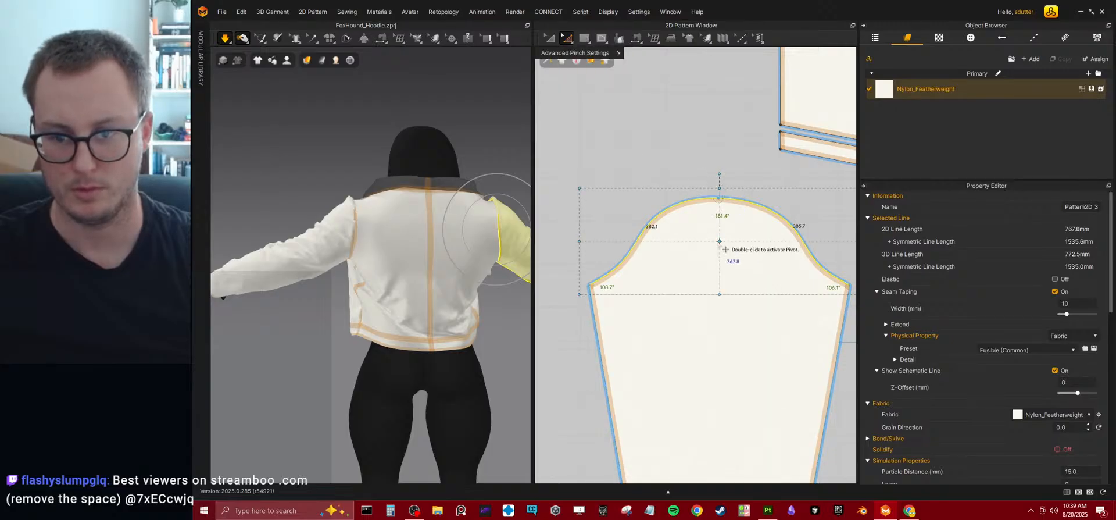
{"action": "left_click_drag", "start_coordinate": [726, 196], "coordinate": [726, 217]}
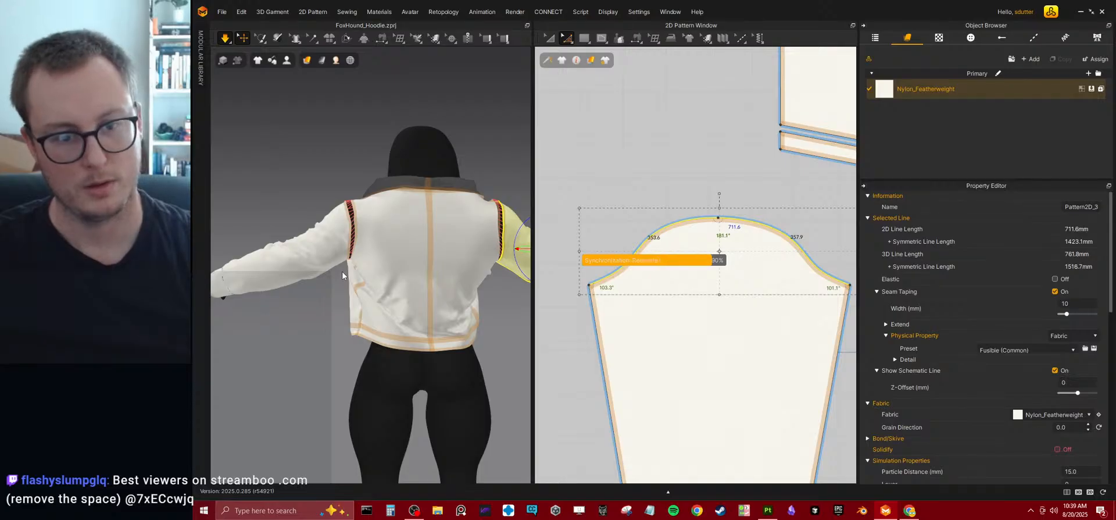
{"action": "right_click_drag", "start_coordinate": [342, 271], "coordinate": [466, 269]}
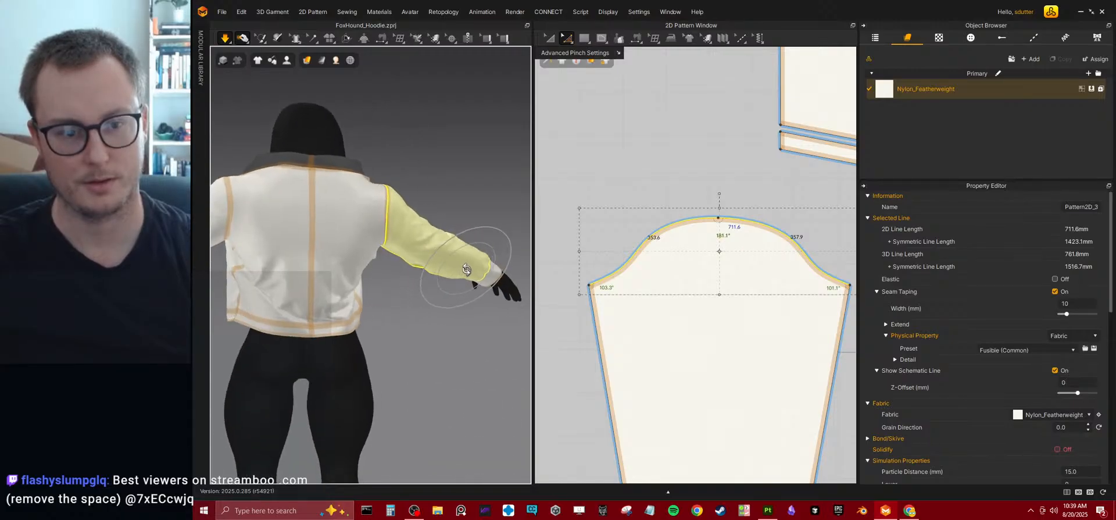
Lower the centre point of the back neckline, reshape each half's curve to about 166 mm, and simulate.
{"action": "scroll", "coordinate": [616, 266], "scroll_direction": "down", "scroll_amount": 6}
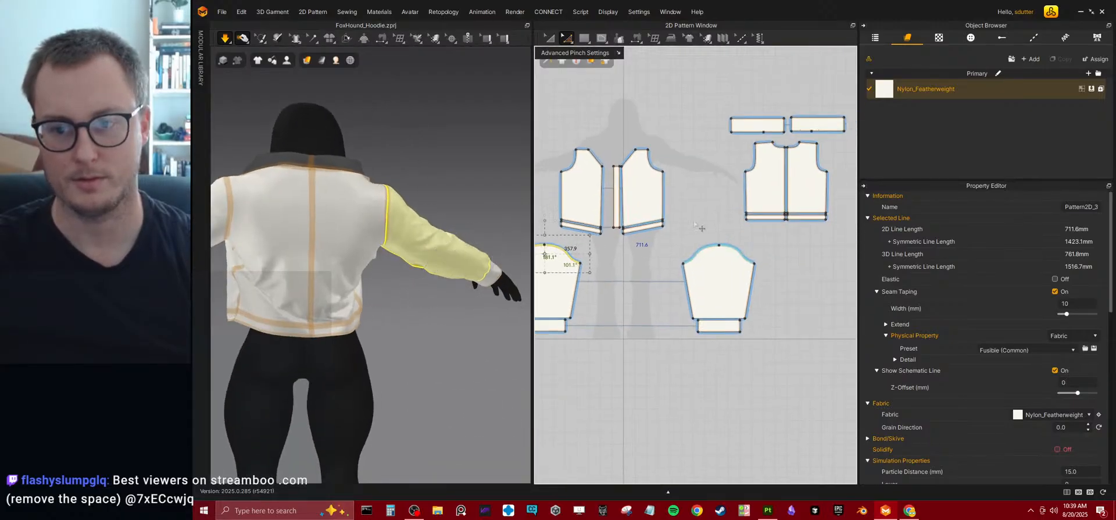
{"action": "scroll", "coordinate": [668, 238], "scroll_direction": "up", "scroll_amount": 6}
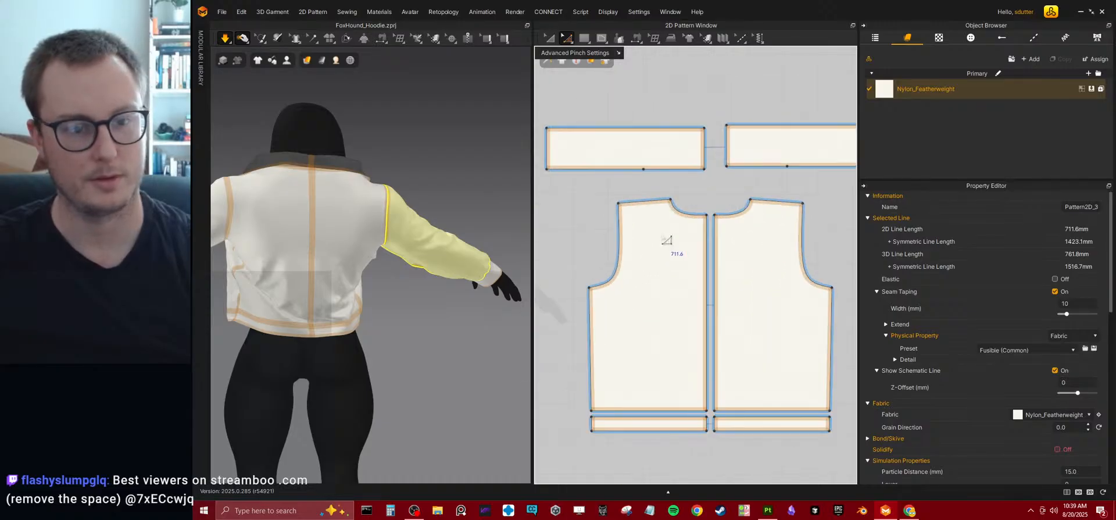
{"action": "left_click", "coordinate": [713, 221]}
{"action": "left_click_drag", "start_coordinate": [713, 222], "coordinate": [707, 239]}
{"action": "left_click", "coordinate": [689, 233]}
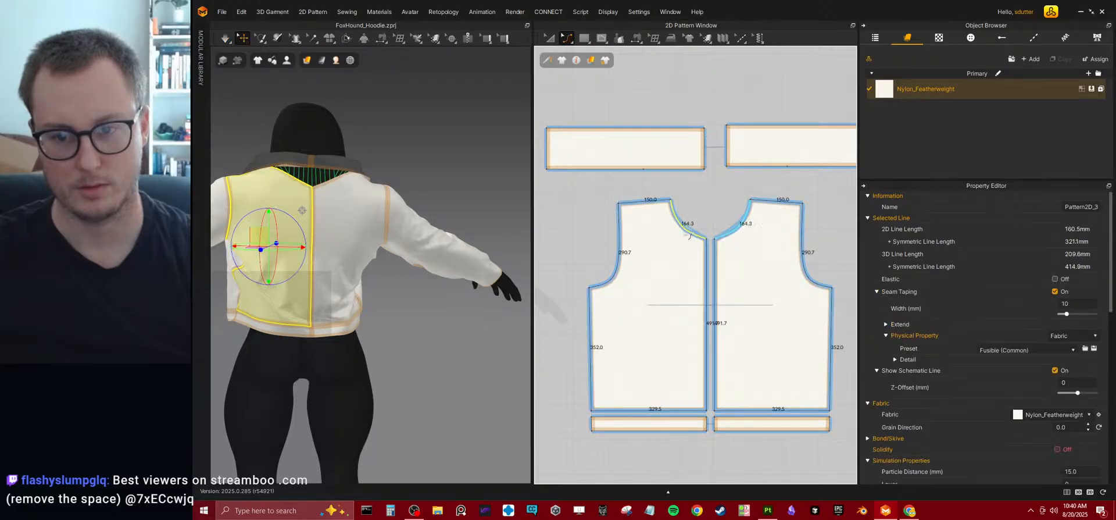
{"action": "left_click_drag", "start_coordinate": [689, 235], "coordinate": [690, 237]}
{"action": "key", "text": "space"}
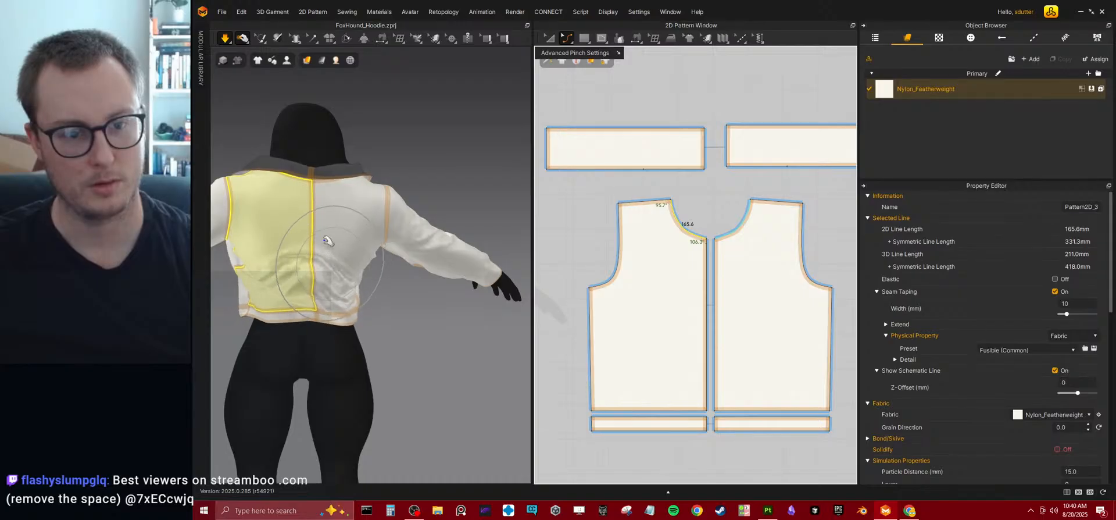
Pull the upper back cloth during simulation to settle it, and check the fit from the side and front.
{"action": "mouse_move", "coordinate": [318, 178]}
{"action": "left_mouse_down"}
{"action": "mouse_move", "coordinate": [321, 154]}
{"action": "mouse_move", "coordinate": [329, 185]}
{"action": "left_mouse_up"}
{"action": "right_click_drag", "start_coordinate": [320, 336], "coordinate": [399, 321]}
{"action": "right_click_drag", "start_coordinate": [360, 280], "coordinate": [456, 242]}
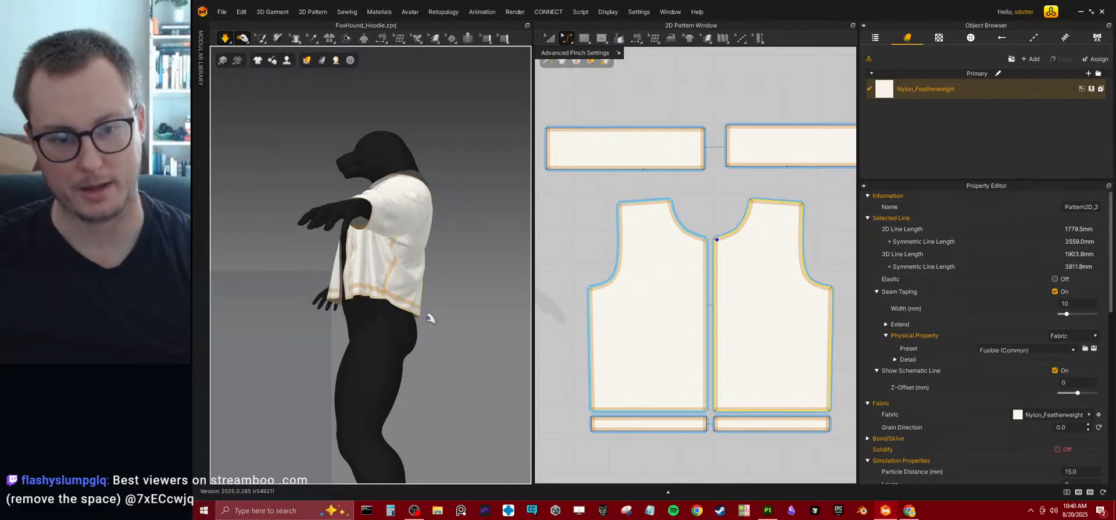
{"action": "right_click_drag", "start_coordinate": [268, 316], "coordinate": [347, 271]}
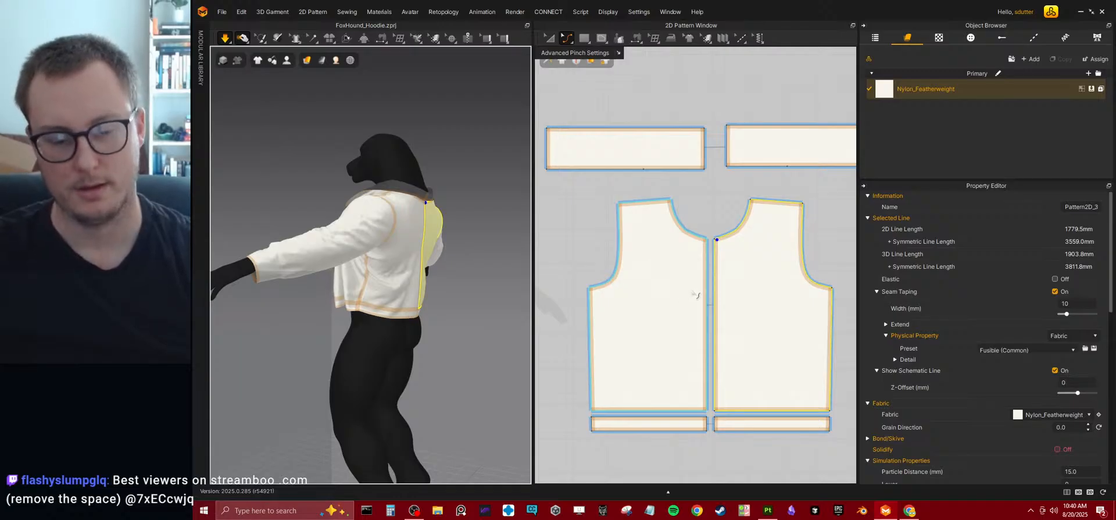
{"action": "right_click_drag", "start_coordinate": [383, 328], "coordinate": [478, 320]}
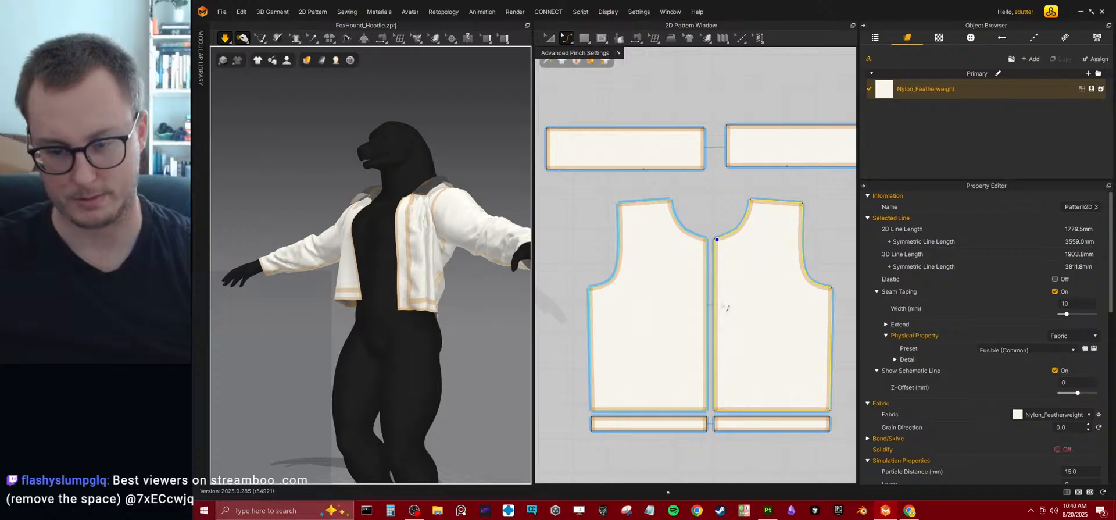
Raise the lower centre corners of the back panels, curve each bottom edge upward to about 339 mm, and simulate.
{"action": "right_click_drag", "start_coordinate": [710, 314], "coordinate": [690, 291]}
{"action": "left_click", "coordinate": [687, 197]}
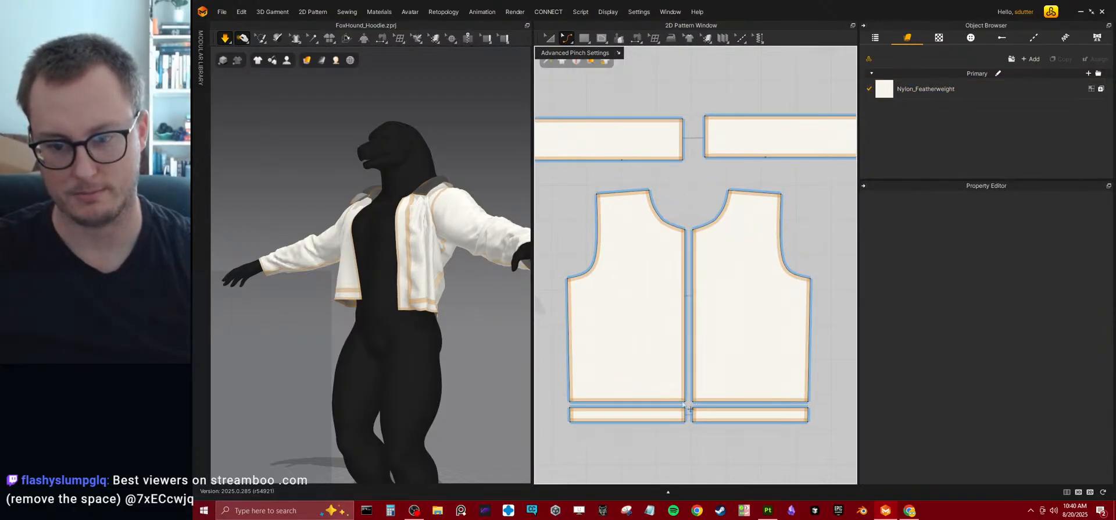
{"action": "left_click_drag", "start_coordinate": [685, 403], "coordinate": [685, 379]}
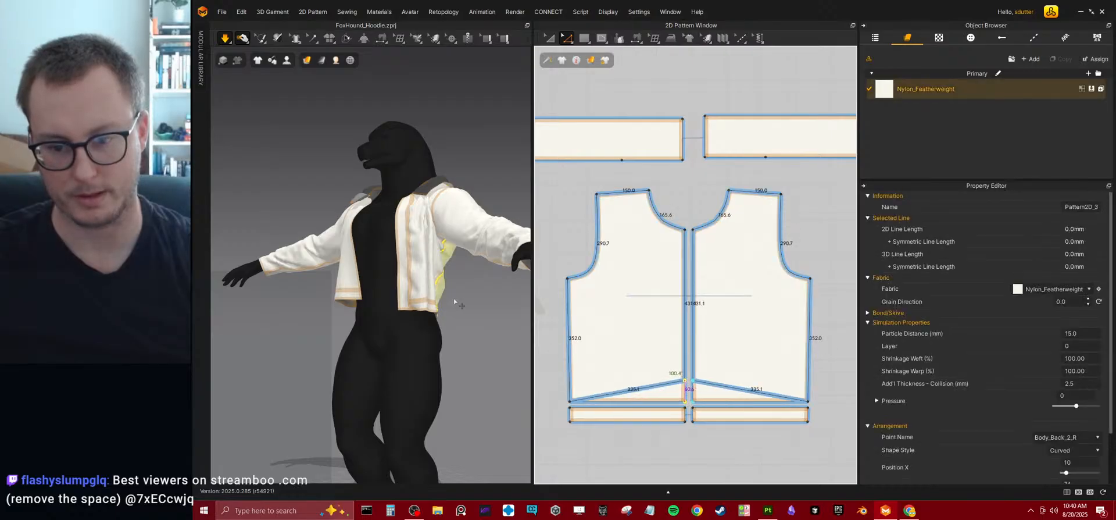
{"action": "key", "text": "space"}
{"action": "right_click_drag", "start_coordinate": [465, 314], "coordinate": [337, 313]}
{"action": "key", "text": "space"}
{"action": "key", "text": "space"}
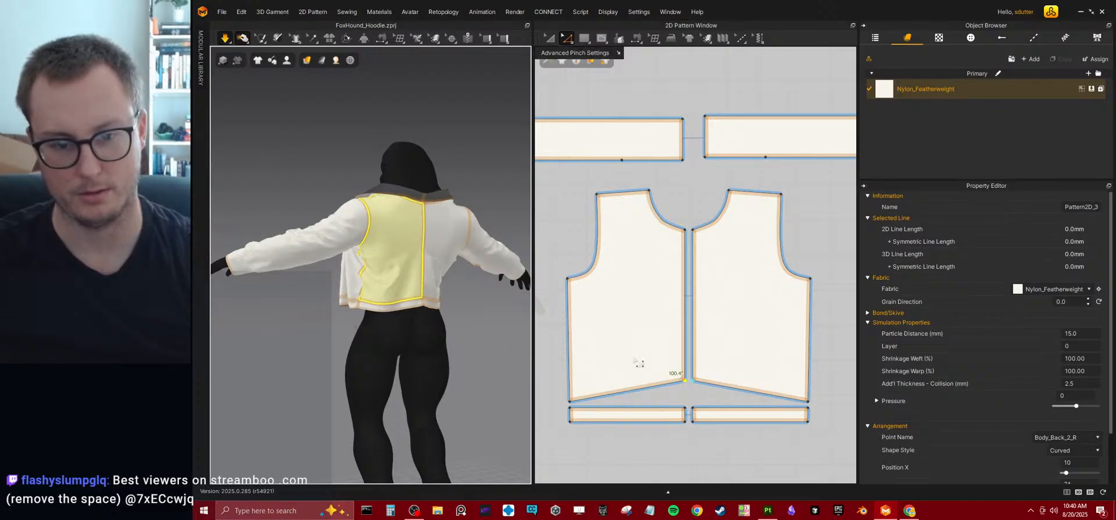
{"action": "left_click_drag", "start_coordinate": [629, 394], "coordinate": [627, 384]}
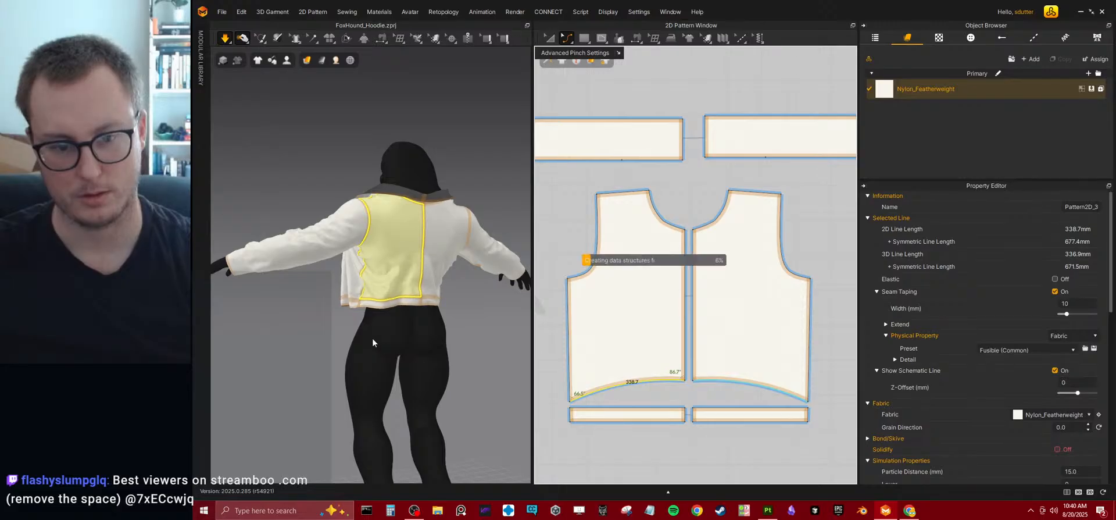
{"action": "right_click_drag", "start_coordinate": [401, 326], "coordinate": [521, 314]}
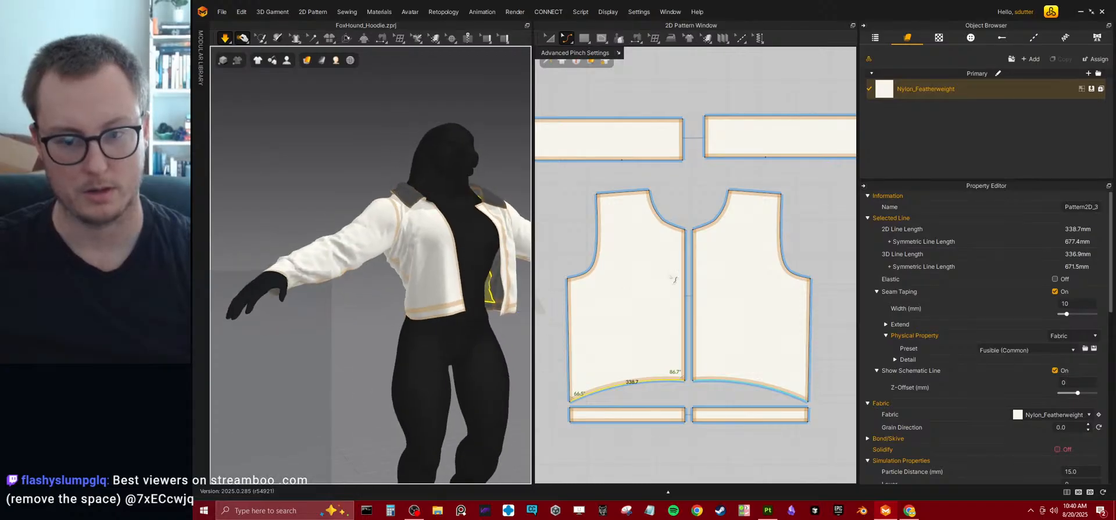
Try to move the outer end edge of the front hem band.
{"action": "middle_click_drag", "start_coordinate": [647, 301], "coordinate": [830, 269]}
{"action": "scroll", "coordinate": [829, 269], "scroll_direction": "down", "scroll_amount": 4}
{"action": "scroll", "coordinate": [720, 274], "scroll_direction": "up", "scroll_amount": 3}
{"action": "middle_click_drag", "start_coordinate": [657, 274], "coordinate": [686, 251]}
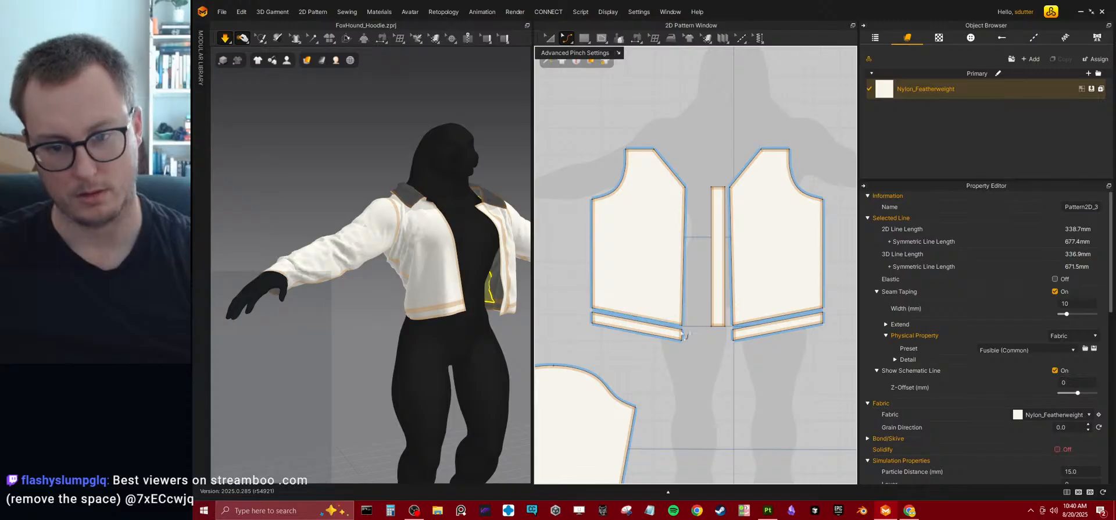
{"action": "scroll", "coordinate": [683, 332], "scroll_direction": "up", "scroll_amount": 3}
{"action": "middle_click_drag", "start_coordinate": [654, 339], "coordinate": [783, 292]}
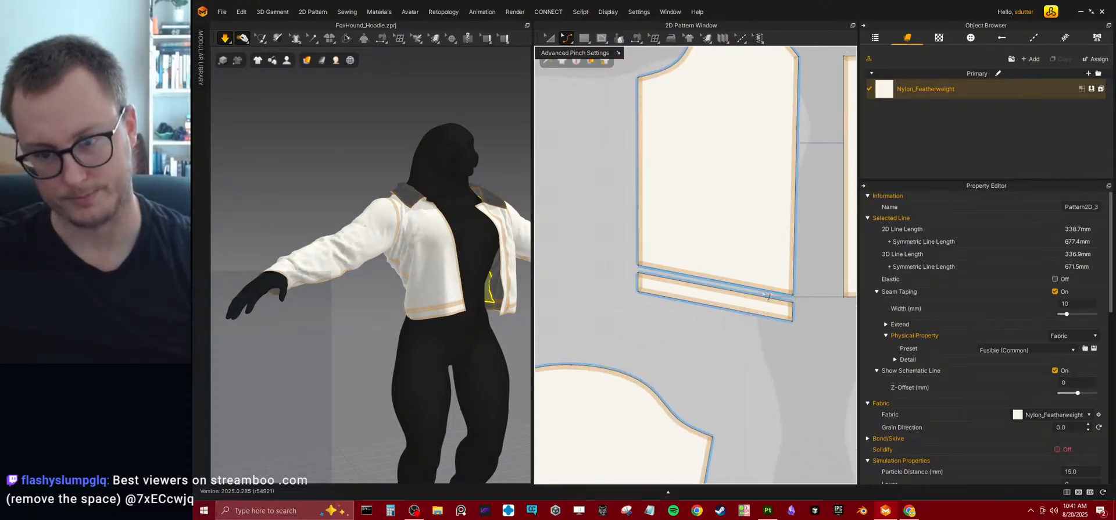
{"action": "left_click", "coordinate": [638, 292]}
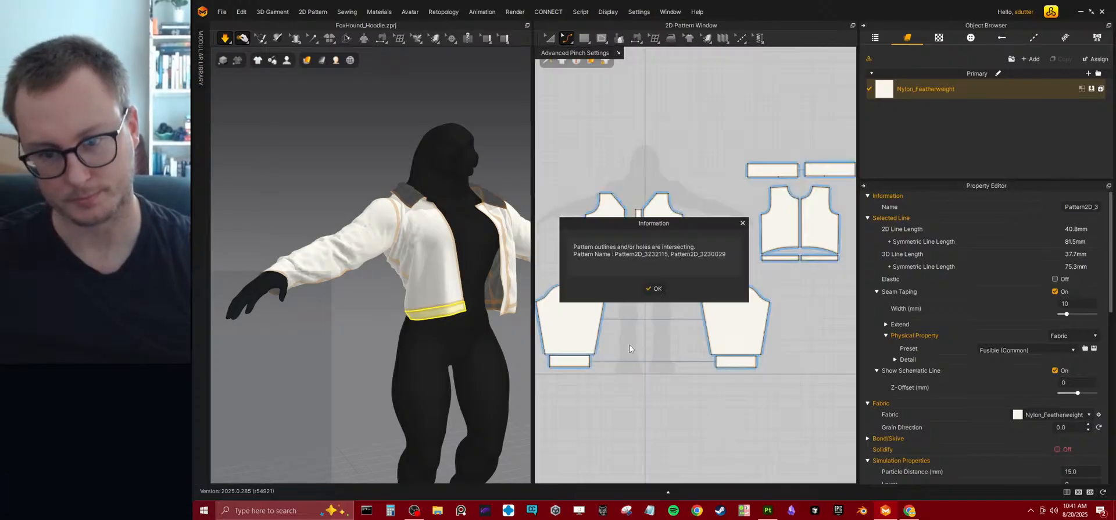
{"action": "left_click", "coordinate": [659, 289]}
Lower the outer corners of the slanted front hem band to square it into a horizontal rectangle about 337 mm long.
{"action": "scroll", "coordinate": [592, 191], "scroll_direction": "up", "scroll_amount": 6}
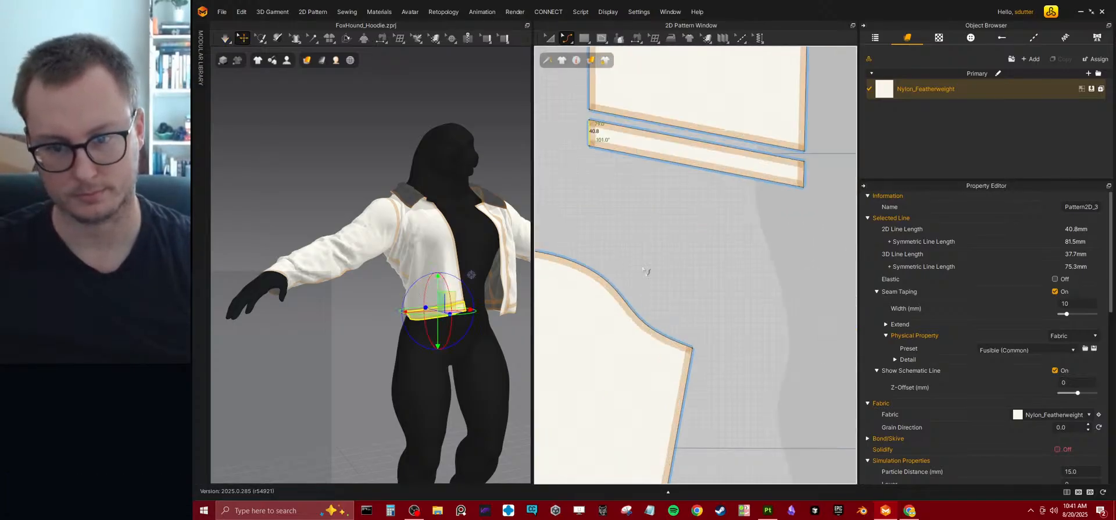
{"action": "scroll", "coordinate": [623, 231], "scroll_direction": "down", "scroll_amount": 2}
{"action": "mouse_move", "coordinate": [611, 204]}
{"action": "left_mouse_down"}
{"action": "mouse_move", "coordinate": [611, 227]}
{"action": "mouse_move", "coordinate": [619, 217]}
{"action": "left_mouse_up"}
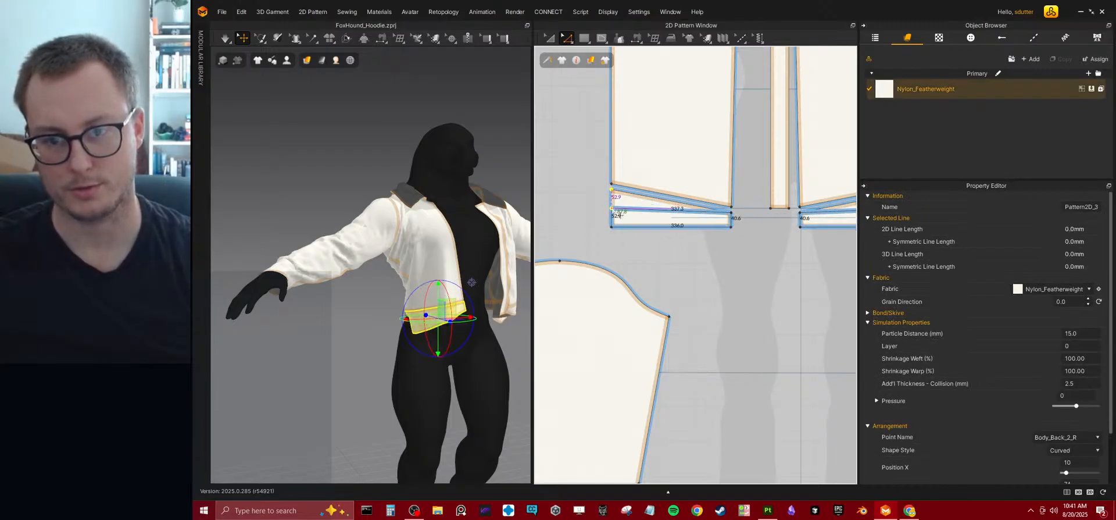
{"action": "scroll", "coordinate": [711, 259], "scroll_direction": "up", "scroll_amount": 2}
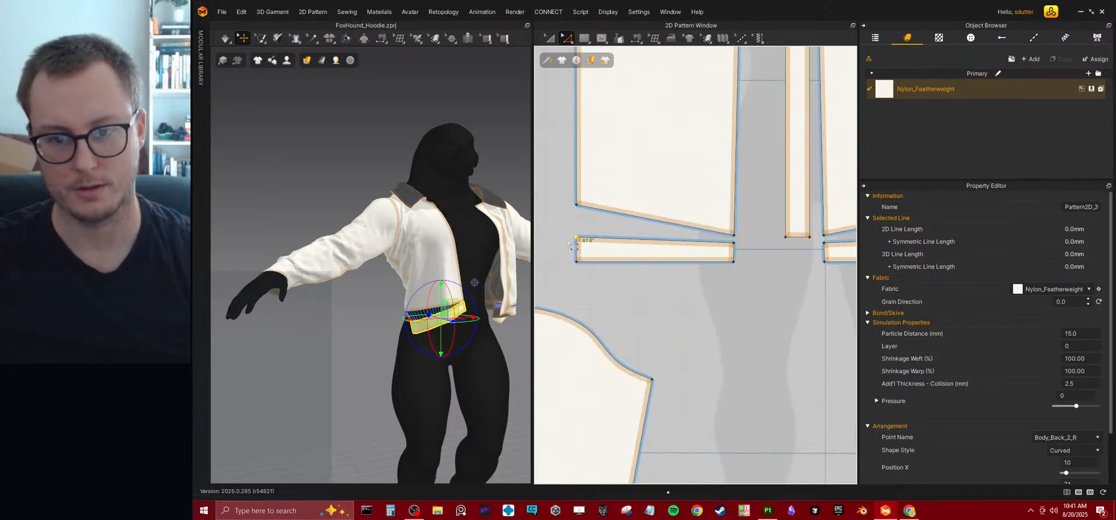
{"action": "mouse_move", "coordinate": [584, 246]}
{"action": "left_mouse_down"}
{"action": "mouse_move", "coordinate": [574, 254]}
{"action": "mouse_move", "coordinate": [574, 242]}
{"action": "left_mouse_up"}
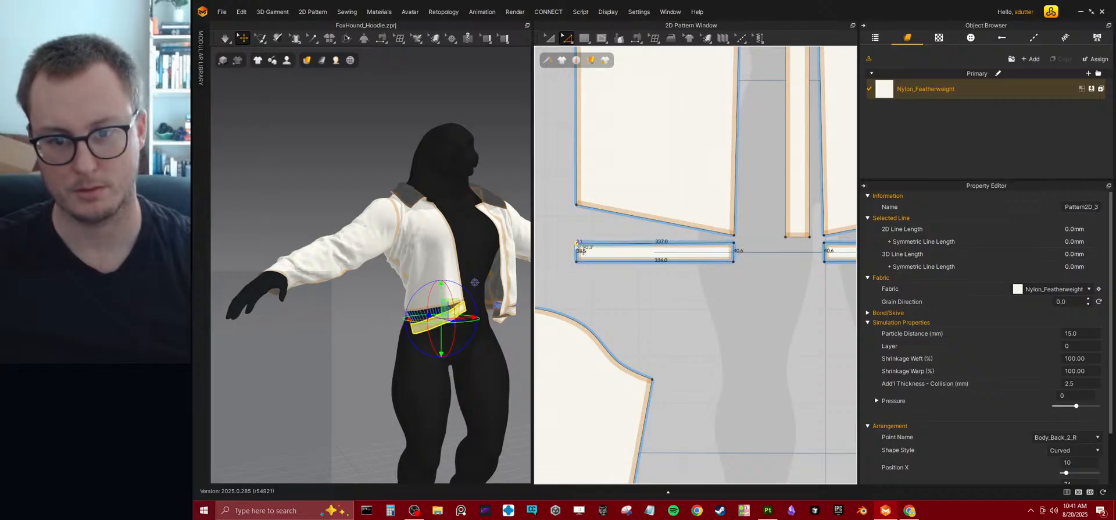
{"action": "left_click_drag", "start_coordinate": [574, 242], "coordinate": [575, 242]}
{"action": "left_click", "coordinate": [673, 302]}
{"action": "middle_click_drag", "start_coordinate": [747, 272], "coordinate": [689, 295]}
{"action": "key", "text": "space"}
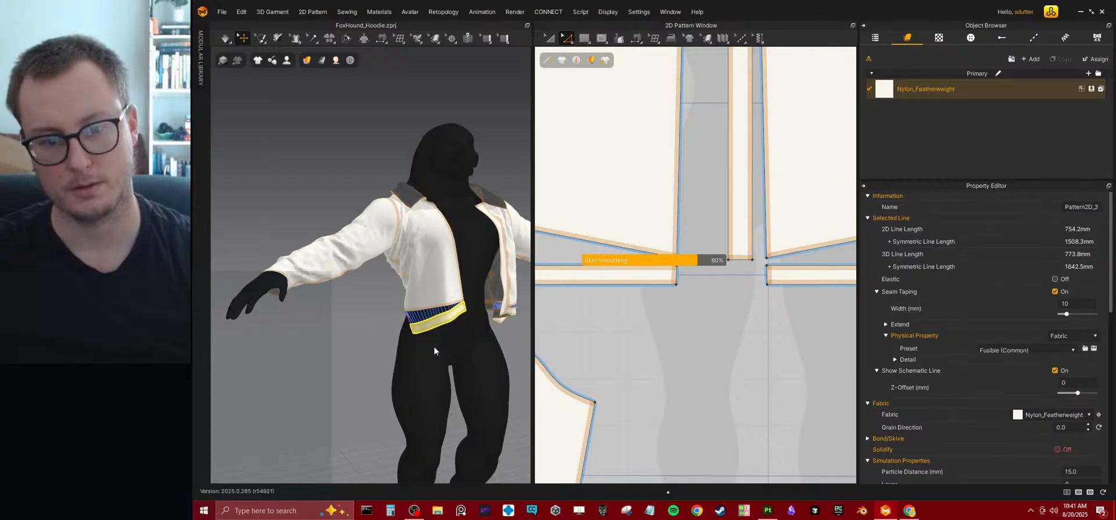
Move the pair of front hem bands down, away from the lower edges of the front panels.
{"action": "left_click", "coordinate": [548, 38]}
{"action": "key", "text": "space"}
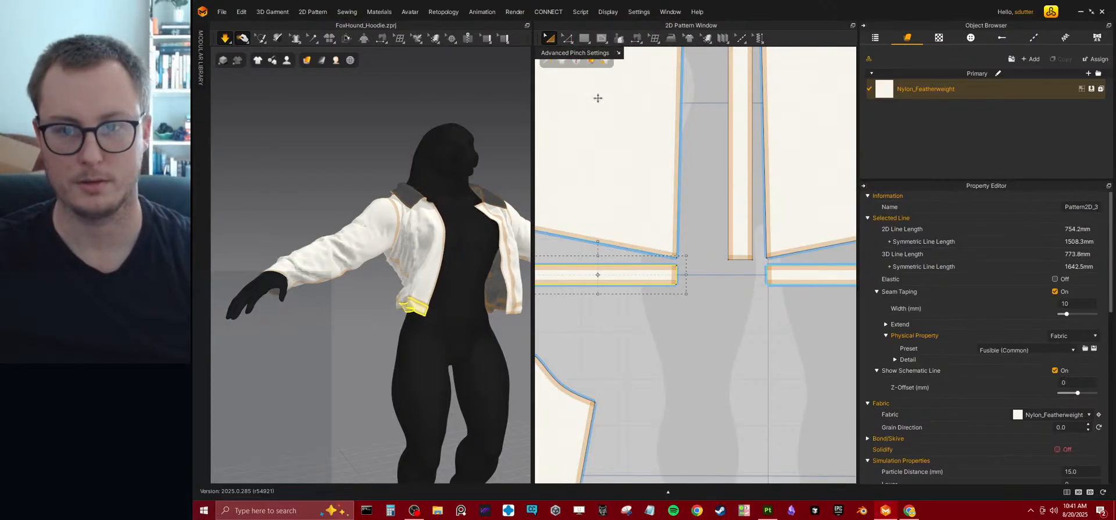
{"action": "left_click_drag", "start_coordinate": [644, 279], "coordinate": [643, 319]}
{"action": "key", "text": "ctrl+z"}
{"action": "left_click", "coordinate": [796, 278], "text": "shift"}
{"action": "left_click_drag", "start_coordinate": [798, 278], "coordinate": [796, 313]}
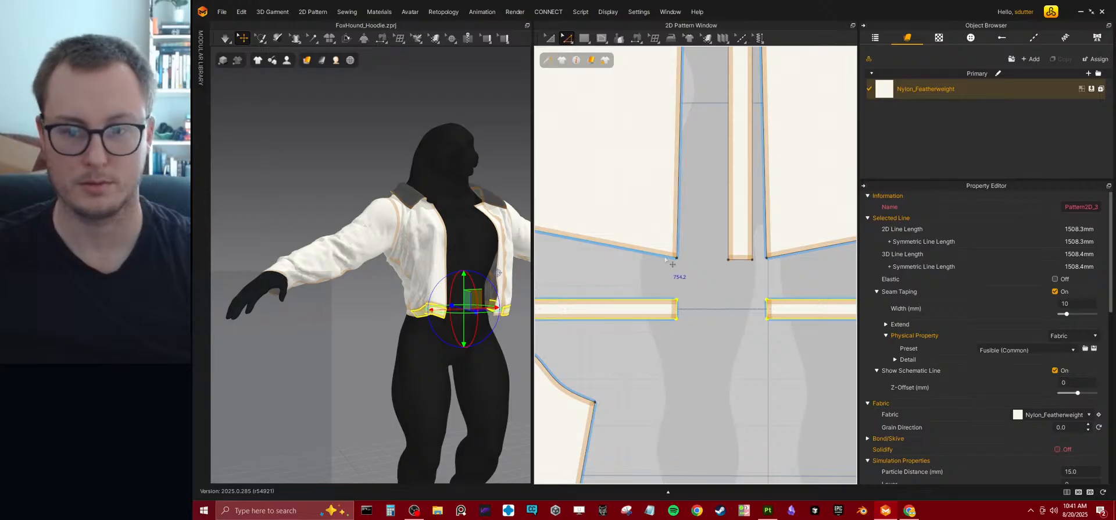
Lower the bottom centre corners of the front panels toward the hem bands, simulate, and check the front drape.
{"action": "left_click_drag", "start_coordinate": [683, 264], "coordinate": [675, 291]}
{"action": "right_click_drag", "start_coordinate": [441, 321], "coordinate": [464, 337]}
{"action": "key", "text": "space"}
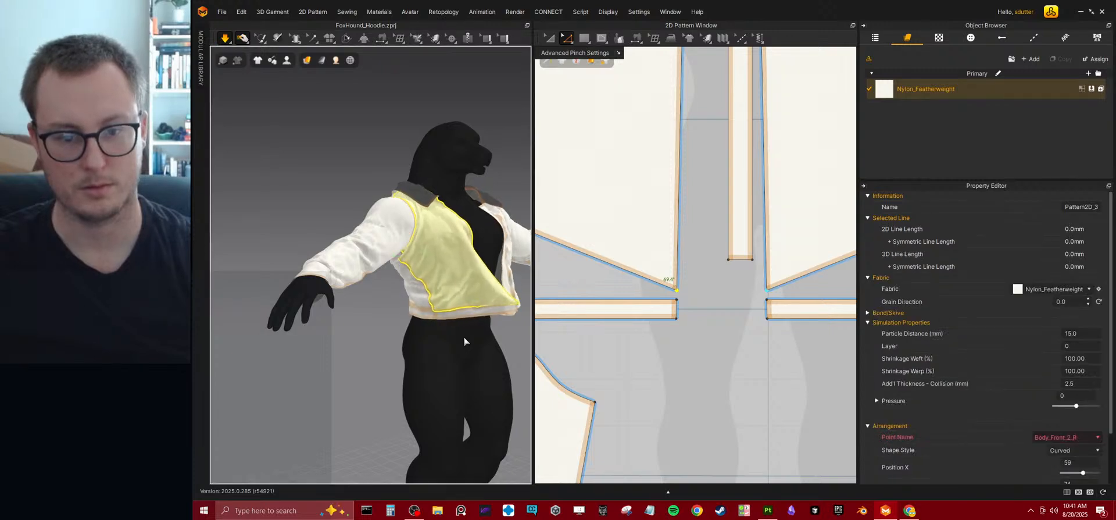
{"action": "right_click_drag", "start_coordinate": [474, 331], "coordinate": [425, 337]}
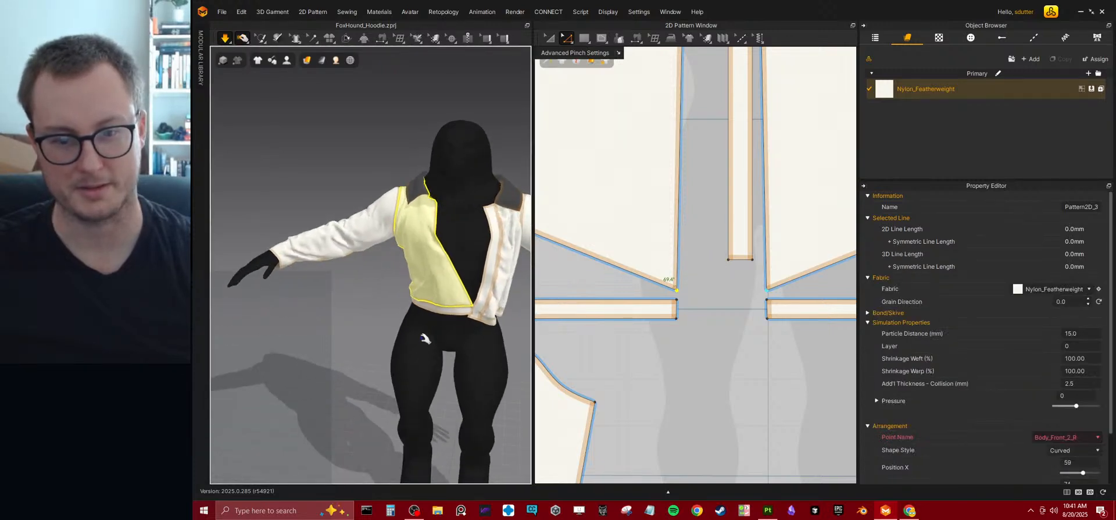
Shift the front panels' bottom centre corners outward and their upper centre corners inward to slant the opening edges, and simulate.
{"action": "right_click_drag", "start_coordinate": [679, 275], "coordinate": [708, 297]}
{"action": "scroll", "coordinate": [703, 244], "scroll_direction": "down", "scroll_amount": 3}
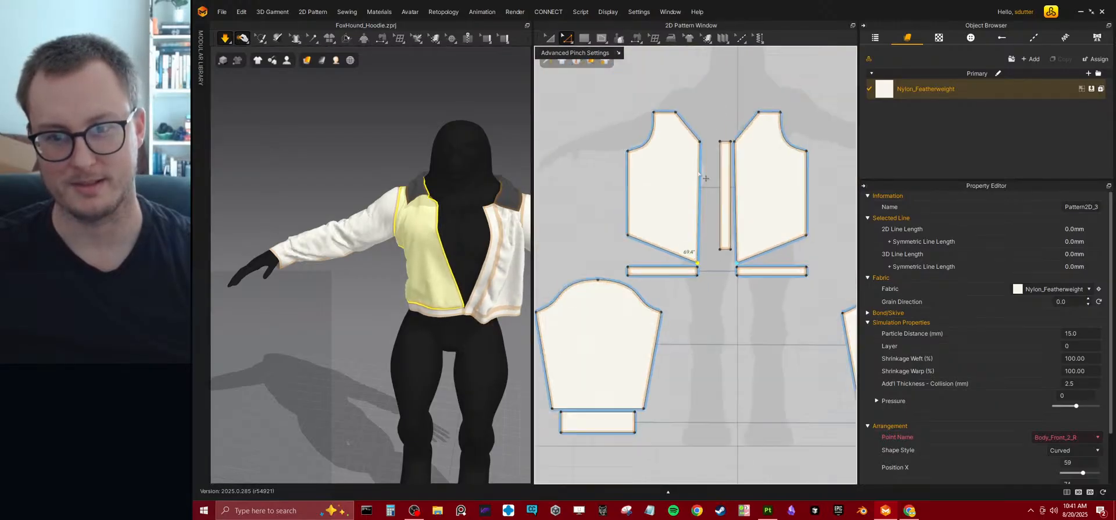
{"action": "scroll", "coordinate": [697, 210], "scroll_direction": "up", "scroll_amount": 2}
{"action": "left_click_drag", "start_coordinate": [692, 355], "coordinate": [663, 355]}
{"action": "left_click_drag", "start_coordinate": [699, 149], "coordinate": [713, 147]}
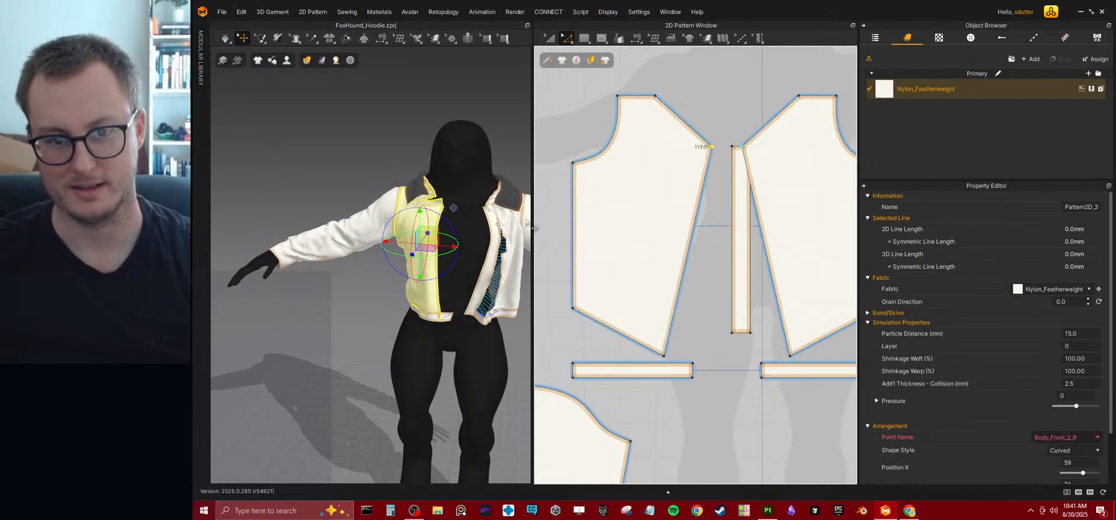
{"action": "key", "text": "space"}
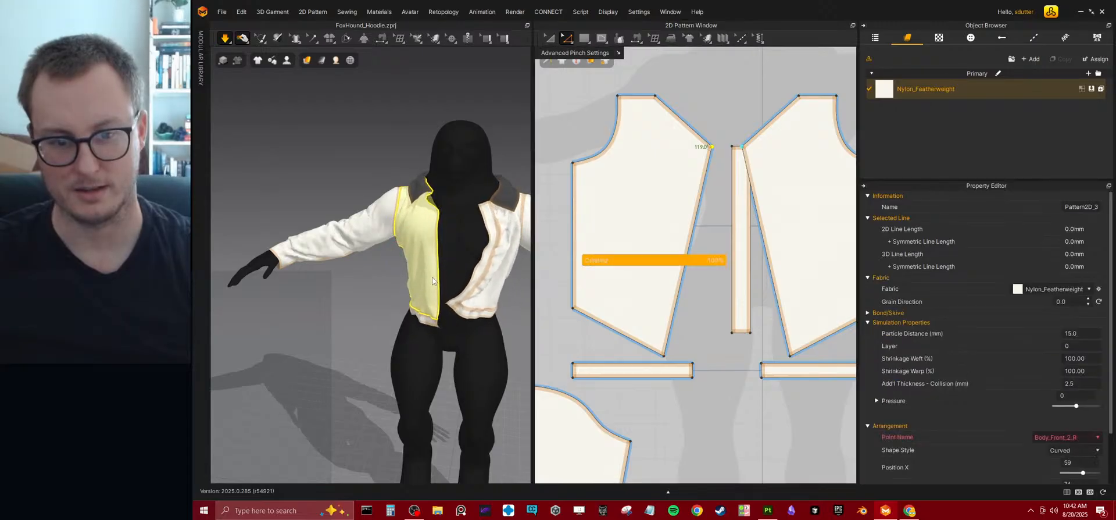
{"action": "right_click_drag", "start_coordinate": [445, 259], "coordinate": [483, 256]}
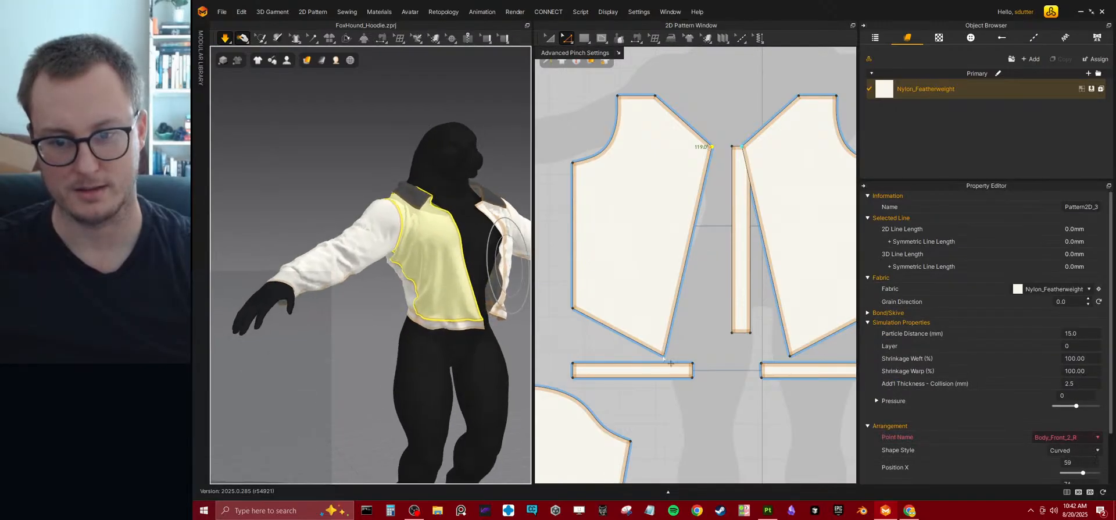
Raise the front panels' bottom centre corners, nudge them slightly inward, raise the bottom outer corners a little, and simulate.
{"action": "left_click_drag", "start_coordinate": [663, 356], "coordinate": [659, 337]}
{"action": "key", "text": "space"}
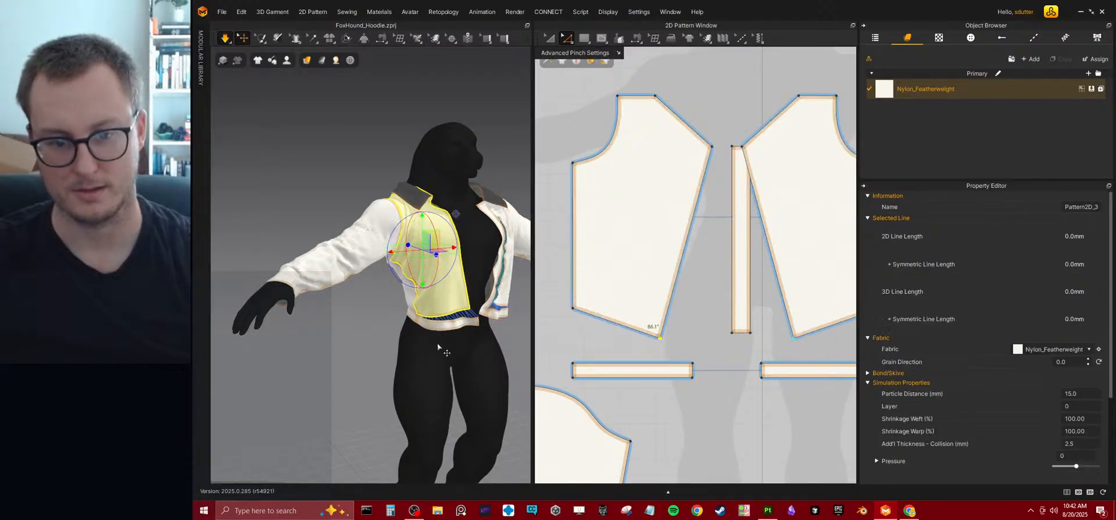
{"action": "right_click_drag", "start_coordinate": [413, 331], "coordinate": [459, 312]}
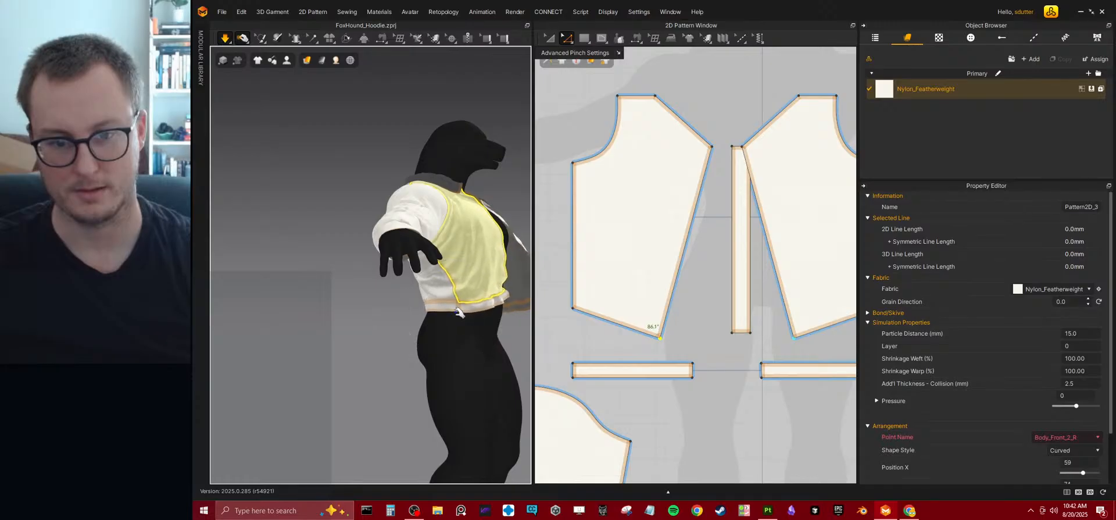
{"action": "left_click_drag", "start_coordinate": [661, 340], "coordinate": [669, 344]}
{"action": "key", "text": "space"}
{"action": "key", "text": "space"}
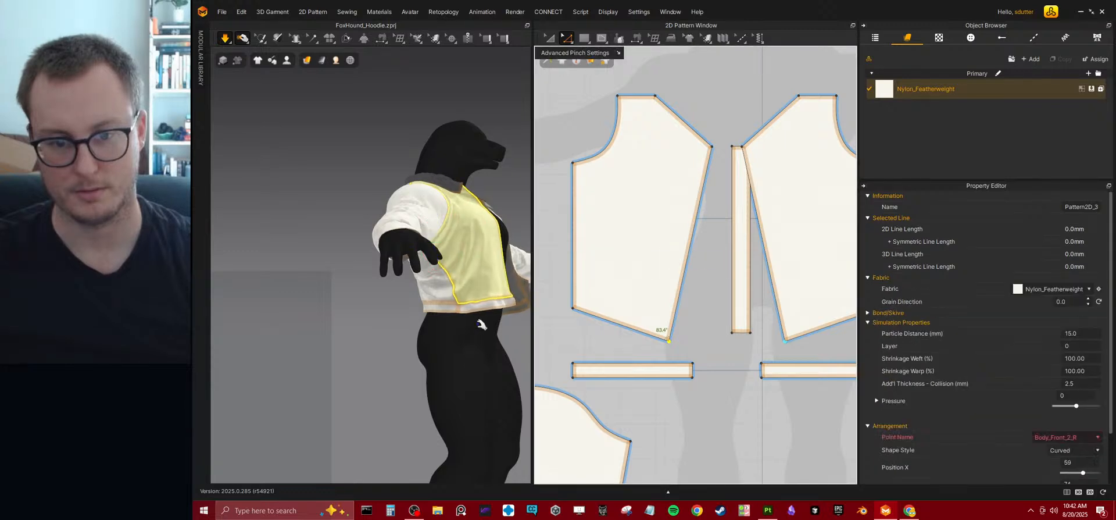
{"action": "left_click_drag", "start_coordinate": [576, 310], "coordinate": [574, 299]}
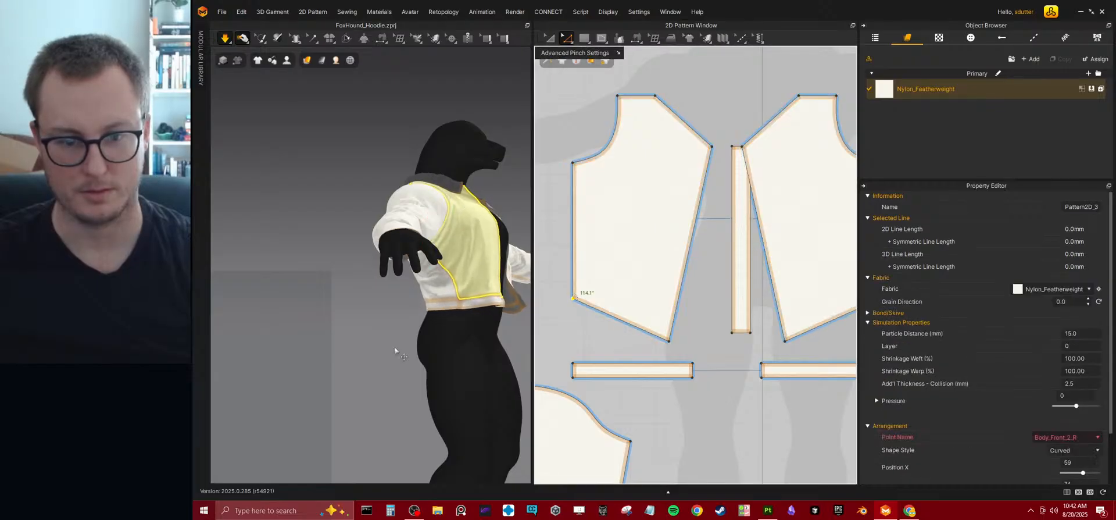
{"action": "right_click_drag", "start_coordinate": [394, 349], "coordinate": [336, 327]}
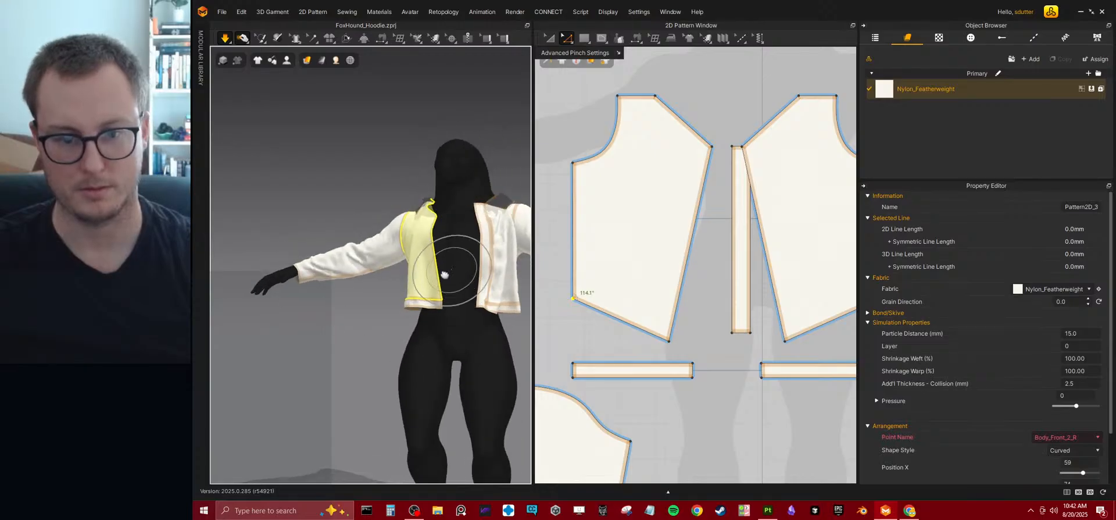
Pull the front placket strip across the chest during simulation to test how the opening closes.
{"action": "scroll", "coordinate": [451, 273], "scroll_direction": "up", "scroll_amount": 3}
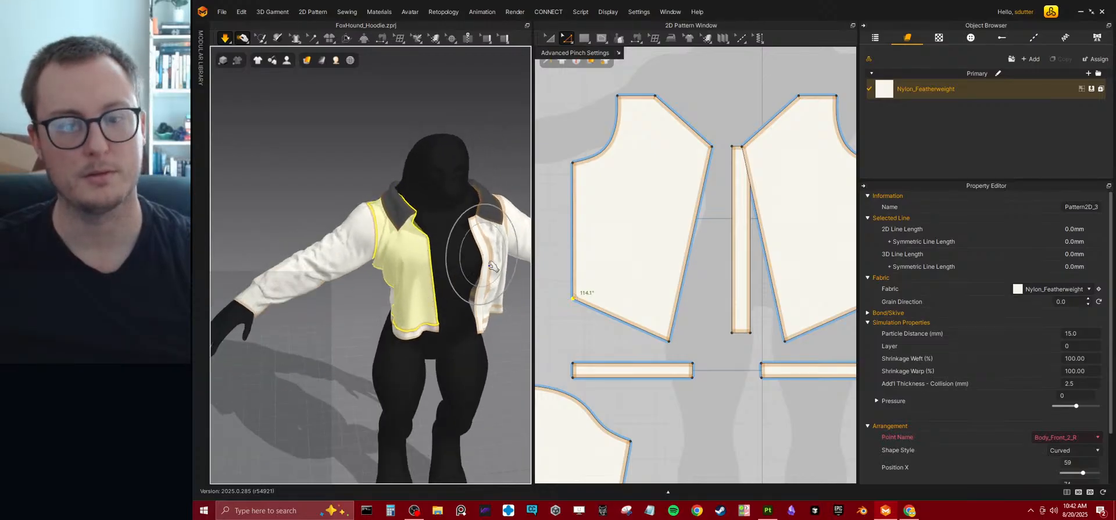
{"action": "right_click_drag", "start_coordinate": [491, 260], "coordinate": [473, 256]}
{"action": "left_click_drag", "start_coordinate": [477, 256], "coordinate": [445, 251]}
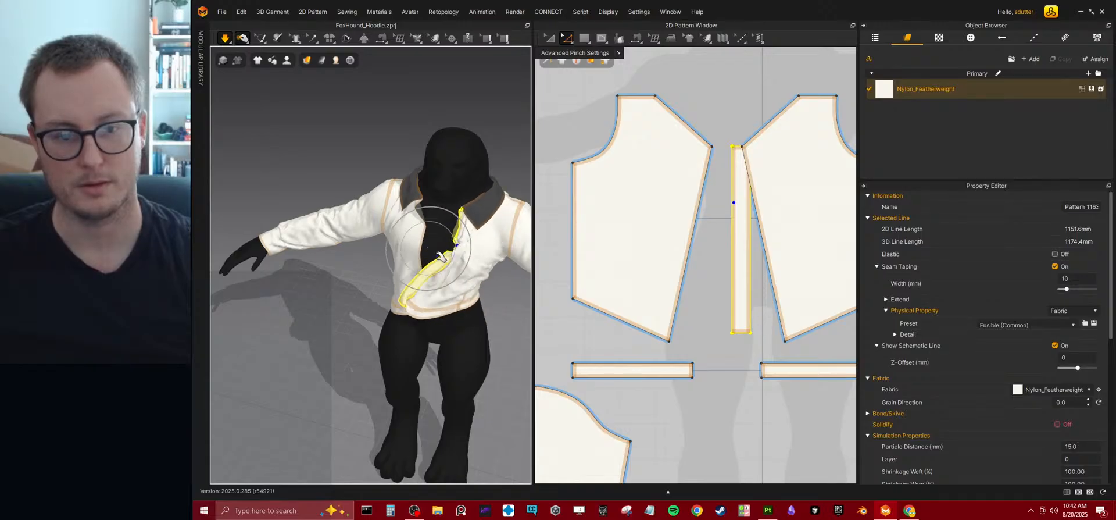
{"action": "right_click_drag", "start_coordinate": [452, 281], "coordinate": [374, 179]}
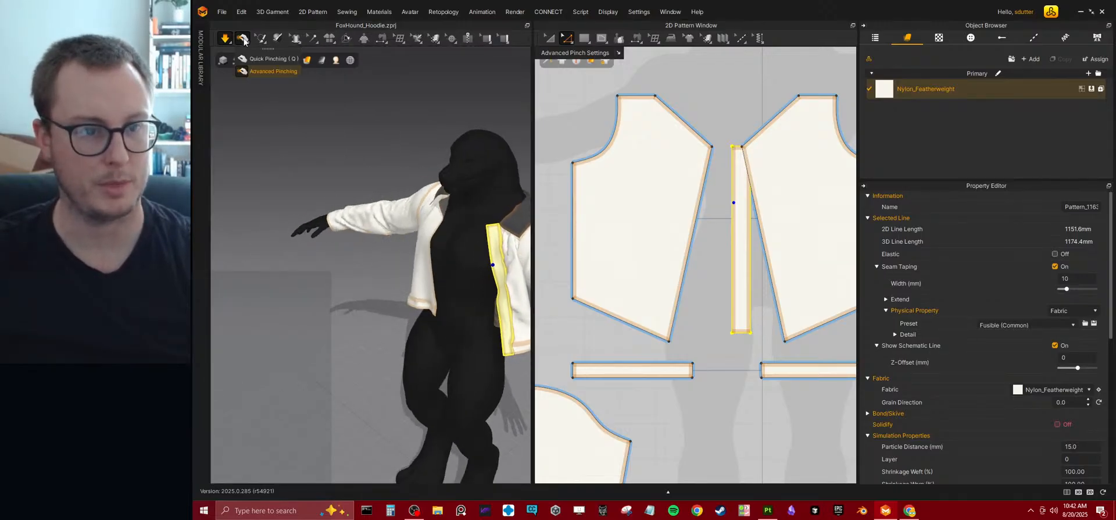
Switch to Quick Pinching and pull the placket and its adjoining front panel across the body.
{"action": "left_click", "coordinate": [253, 59]}
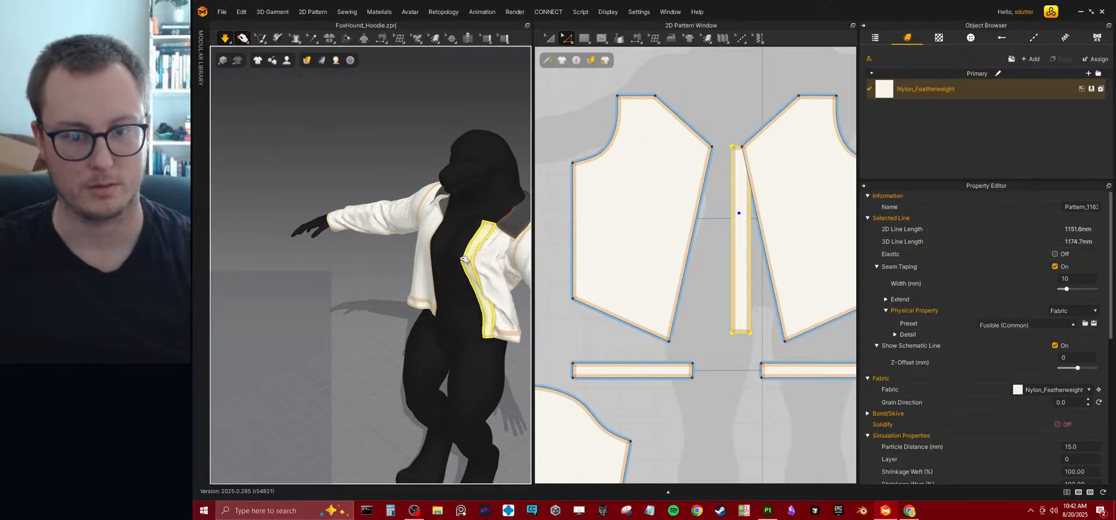
{"action": "right_click_drag", "start_coordinate": [450, 251], "coordinate": [490, 270]}
{"action": "left_click_drag", "start_coordinate": [465, 253], "coordinate": [452, 250]}
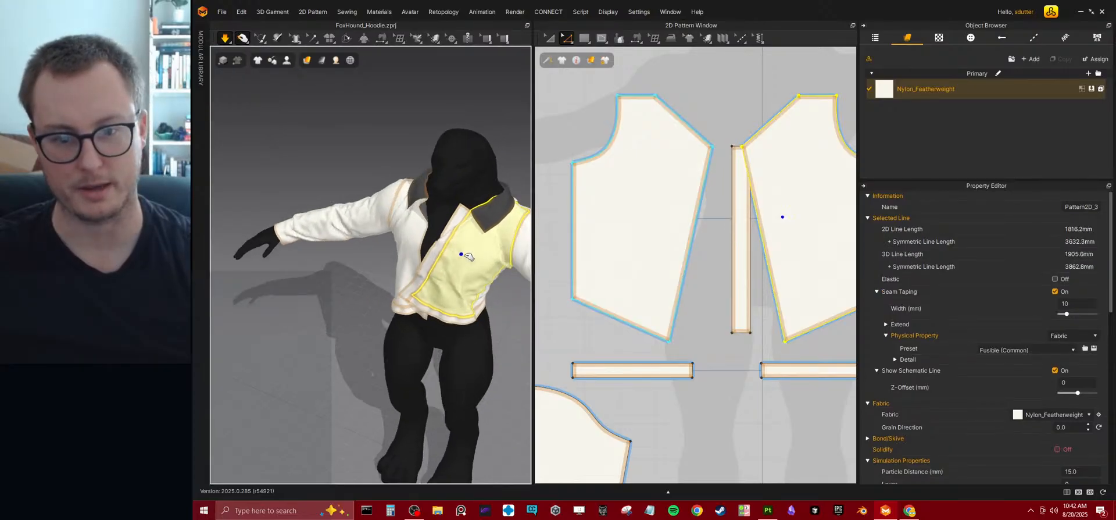
{"action": "right_click_drag", "start_coordinate": [478, 303], "coordinate": [446, 306]}
Pull the front hem bands and front panel during simulation to settle the opening, and check it at an angle.
{"action": "left_click", "coordinate": [456, 336]}
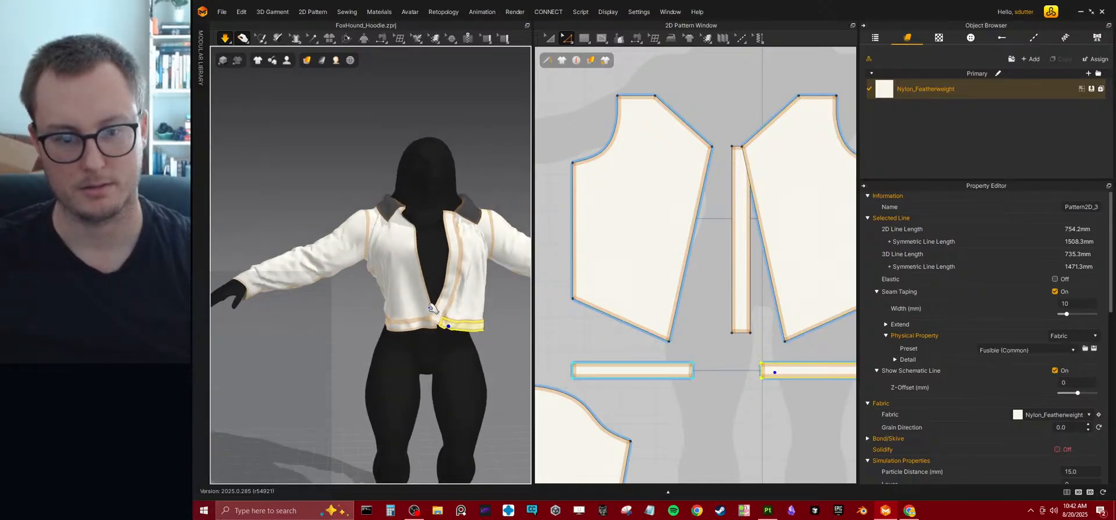
{"action": "left_click", "coordinate": [422, 330]}
{"action": "left_click", "coordinate": [419, 226]}
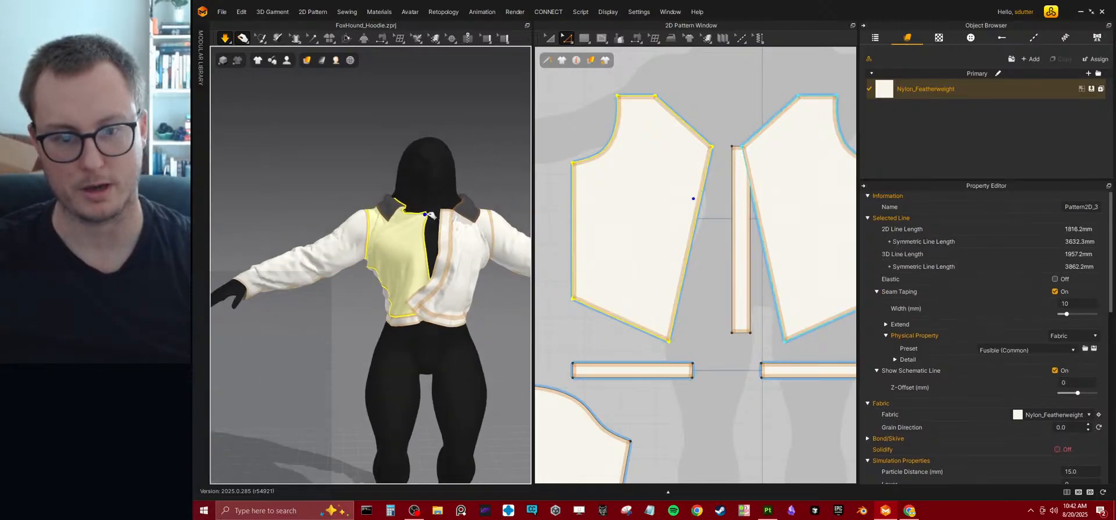
{"action": "left_click", "coordinate": [439, 228]}
{"action": "left_click", "coordinate": [469, 331]}
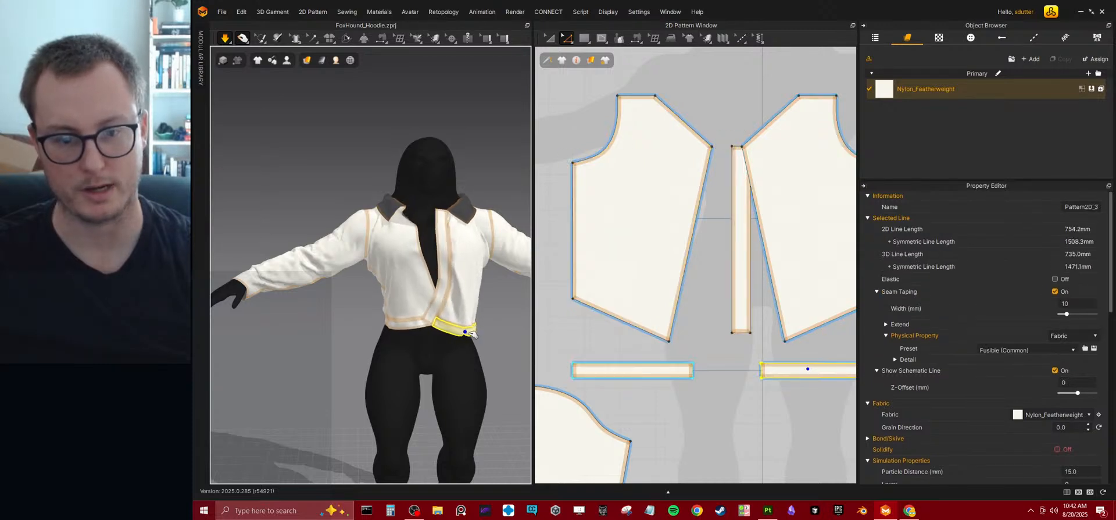
{"action": "left_click", "coordinate": [414, 315]}
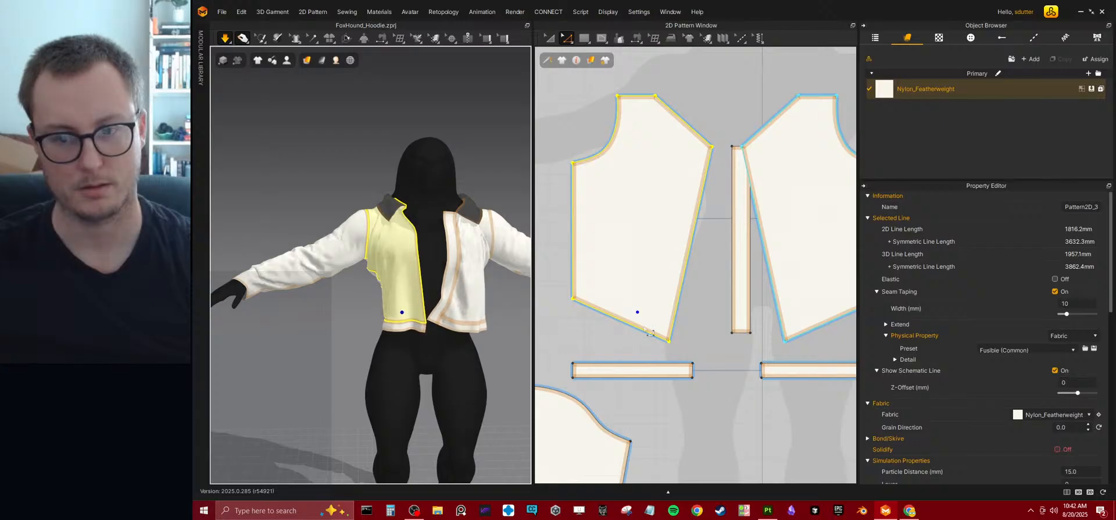
{"action": "right_click_drag", "start_coordinate": [526, 325], "coordinate": [670, 267]}
{"action": "right_click_drag", "start_coordinate": [439, 247], "coordinate": [455, 281]}
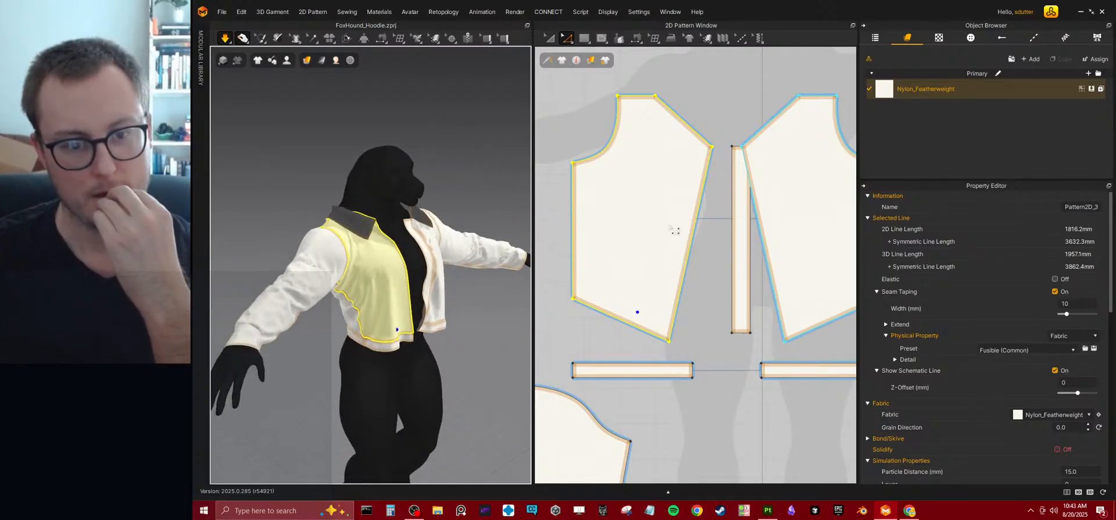
Raise the curved neckline edge of the back panels so the shoulder edges slope up toward the neck.
{"action": "scroll", "coordinate": [718, 198], "scroll_direction": "down", "scroll_amount": 5}
{"action": "middle_click_drag", "start_coordinate": [723, 225], "coordinate": [635, 234]}
{"action": "middle_click_drag", "start_coordinate": [785, 222], "coordinate": [729, 229]}
{"action": "right_click_drag", "start_coordinate": [423, 308], "coordinate": [509, 301]}
{"action": "middle_click_drag", "start_coordinate": [602, 244], "coordinate": [705, 248]}
{"action": "middle_click_drag", "start_coordinate": [748, 213], "coordinate": [666, 260]}
{"action": "scroll", "coordinate": [662, 259], "scroll_direction": "up", "scroll_amount": 3}
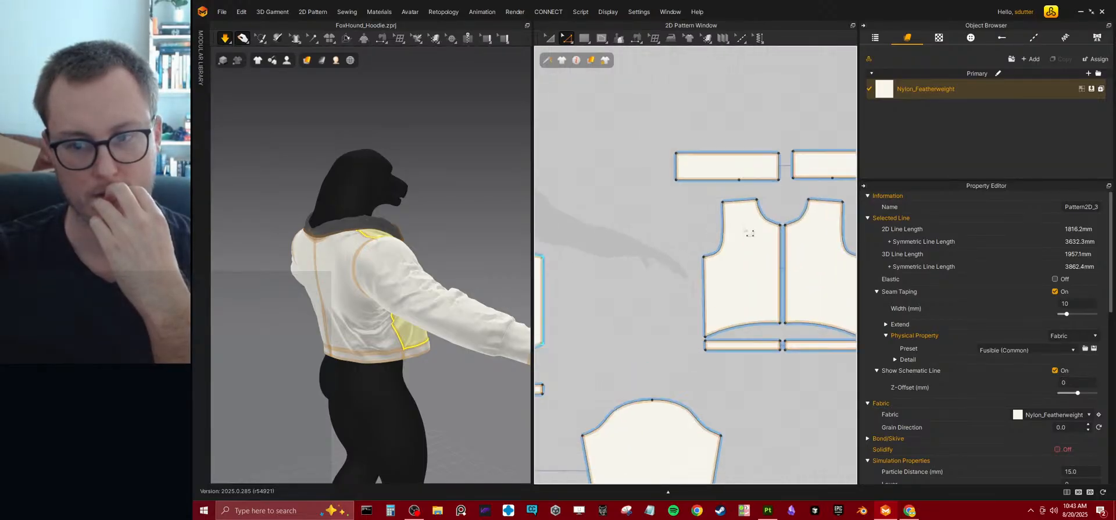
{"action": "scroll", "coordinate": [744, 234], "scroll_direction": "up", "scroll_amount": 3}
{"action": "left_click", "coordinate": [720, 250]}
{"action": "left_click_drag", "start_coordinate": [720, 251], "coordinate": [721, 229]}
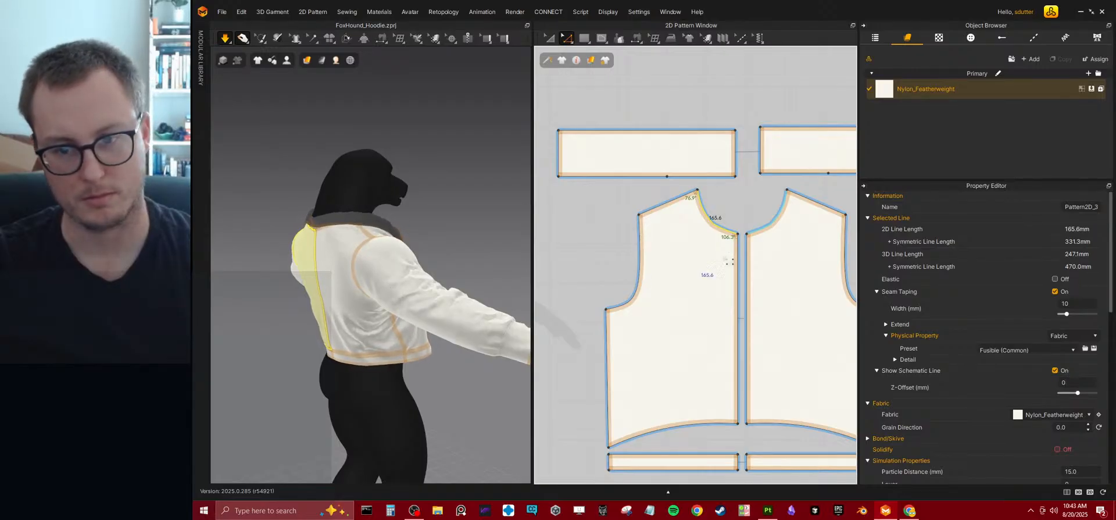
Check the back from several sides, and raise the centre-back neck corners of the back panels slightly.
{"action": "right_click_drag", "start_coordinate": [511, 267], "coordinate": [441, 282]}
{"action": "right_click_drag", "start_coordinate": [351, 260], "coordinate": [572, 245]}
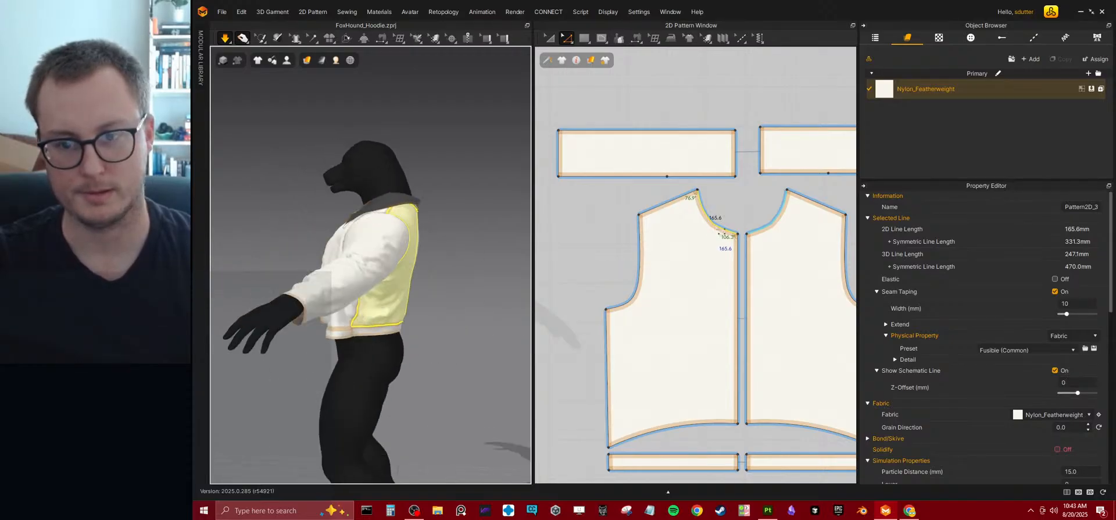
{"action": "right_click_drag", "start_coordinate": [697, 263], "coordinate": [741, 239]}
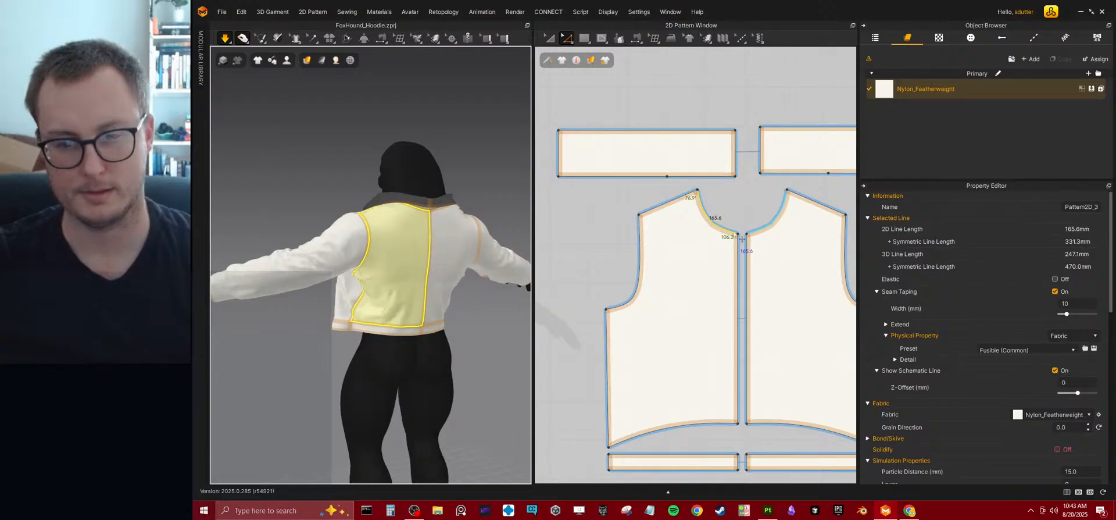
{"action": "left_click", "coordinate": [740, 229]}
{"action": "left_click", "coordinate": [739, 232]}
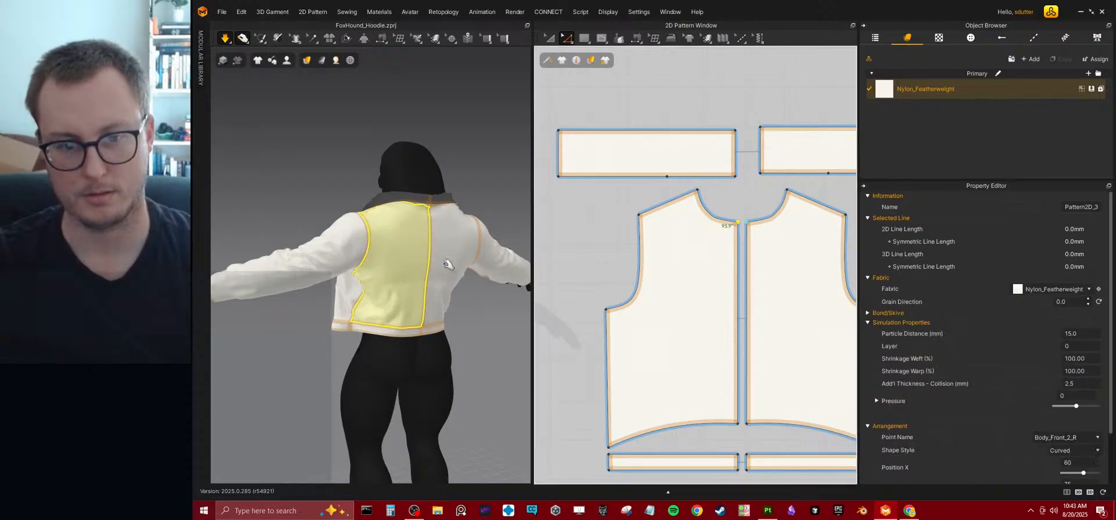
Raise the collar pieces' top centre-back corners, slide their bottom-edge points toward the centre back, and check the collar.
{"action": "right_click_drag", "start_coordinate": [446, 251], "coordinate": [439, 221]}
{"action": "right_click_drag", "start_coordinate": [533, 260], "coordinate": [407, 273]}
{"action": "left_click_drag", "start_coordinate": [735, 130], "coordinate": [736, 109]}
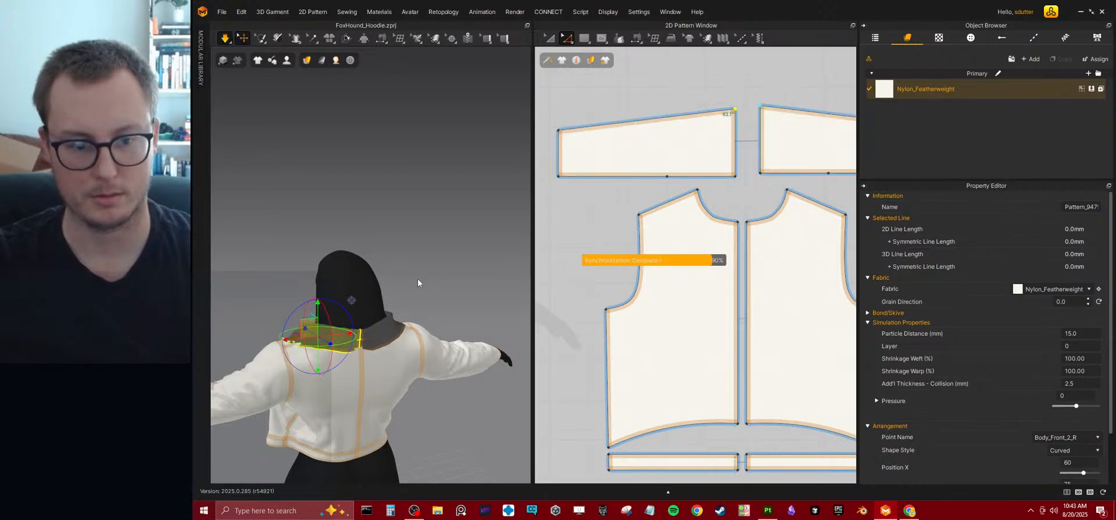
{"action": "right_click_drag", "start_coordinate": [401, 342], "coordinate": [456, 327]}
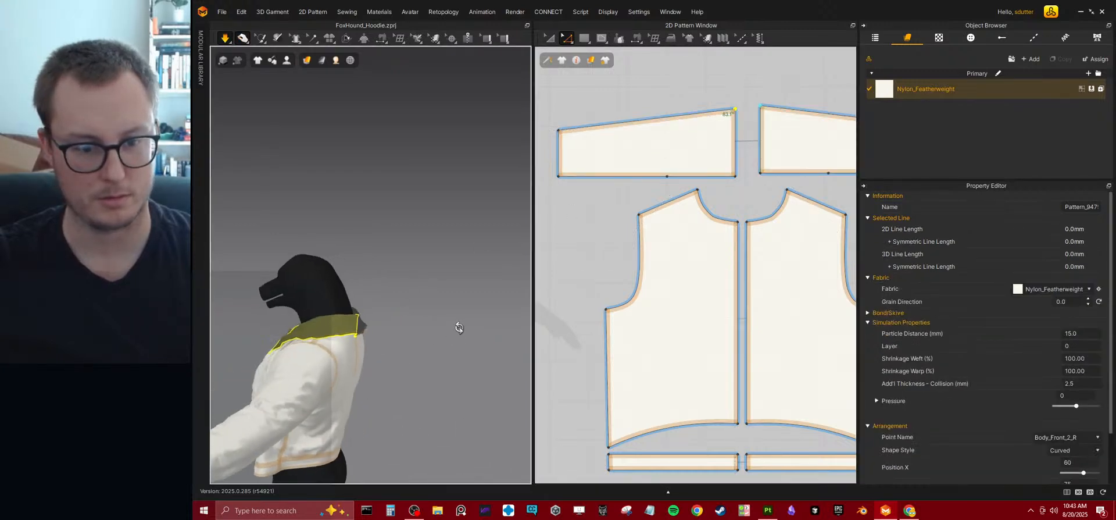
{"action": "left_click", "coordinate": [362, 330]}
{"action": "right_click_drag", "start_coordinate": [382, 328], "coordinate": [437, 351]}
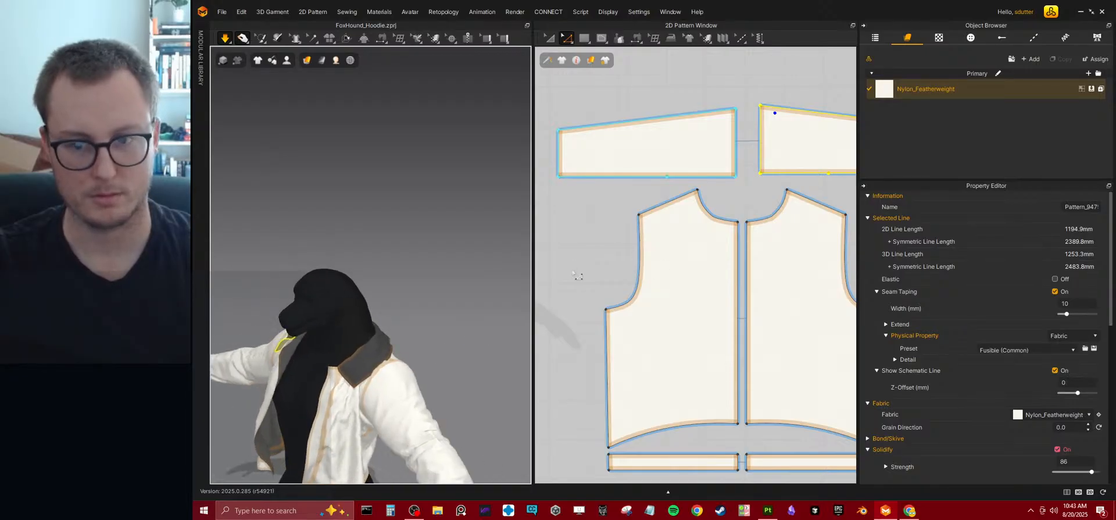
{"action": "left_click", "coordinate": [666, 176]}
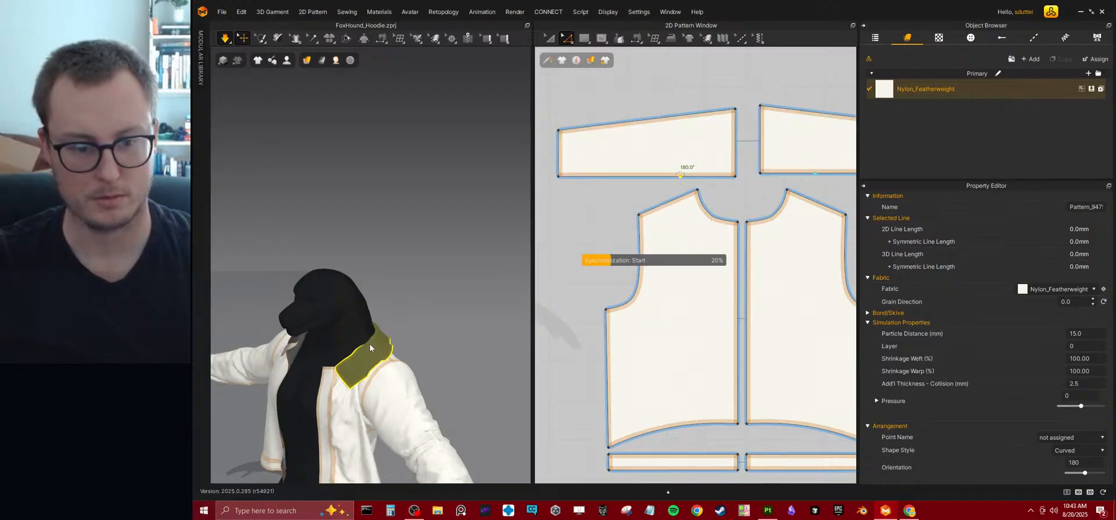
{"action": "right_click_drag", "start_coordinate": [444, 332], "coordinate": [381, 319]}
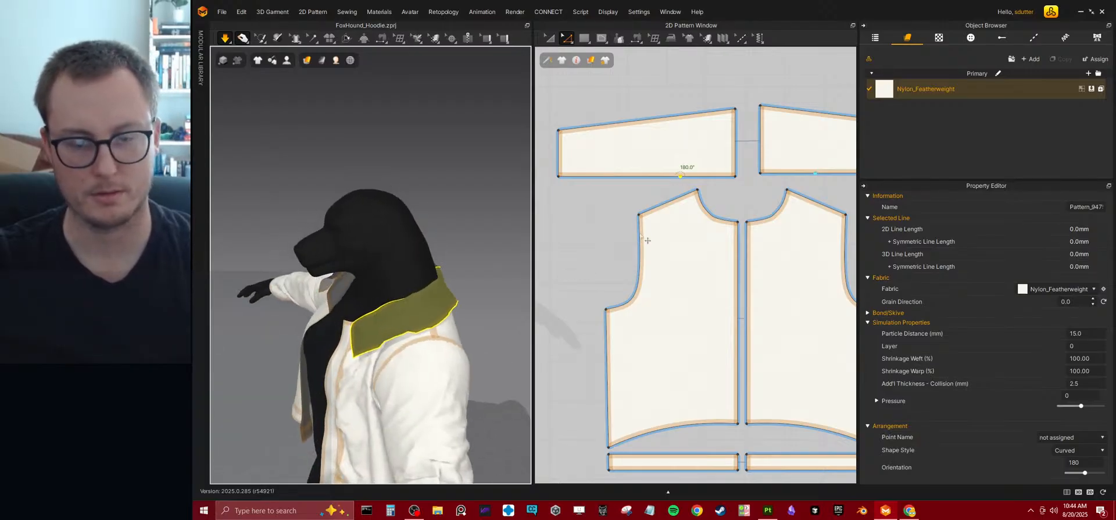
{"action": "scroll", "coordinate": [647, 232], "scroll_direction": "down", "scroll_amount": 5}
{"action": "middle_click_drag", "start_coordinate": [619, 261], "coordinate": [707, 267]}
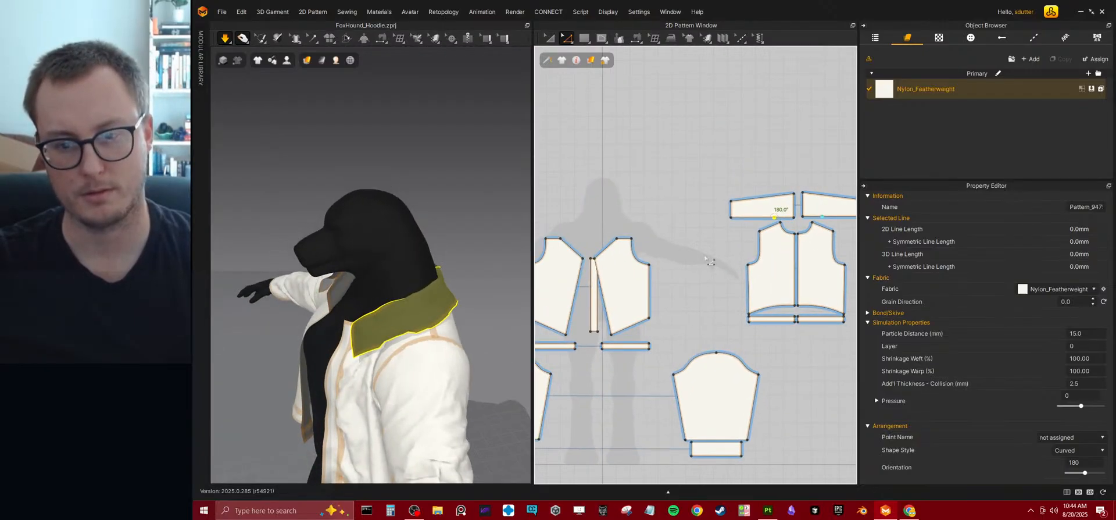
{"action": "middle_click_drag", "start_coordinate": [753, 234], "coordinate": [741, 249]}
{"action": "scroll", "coordinate": [738, 256], "scroll_direction": "up", "scroll_amount": 3}
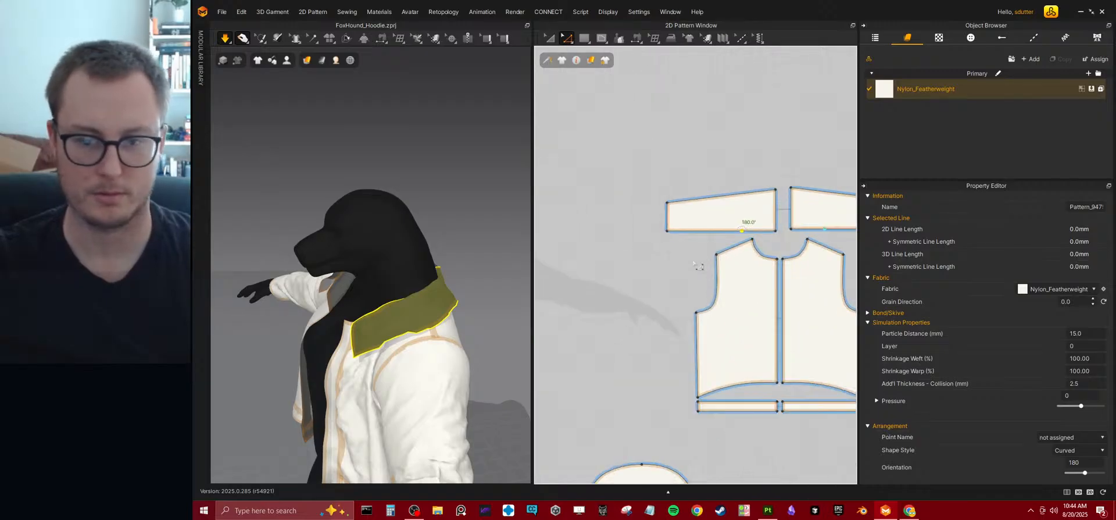
Shorten the collar pieces by moving their outer short edge inward toward the centre back, and check the collar's drape from several sides.
{"action": "key", "text": "Escape"}
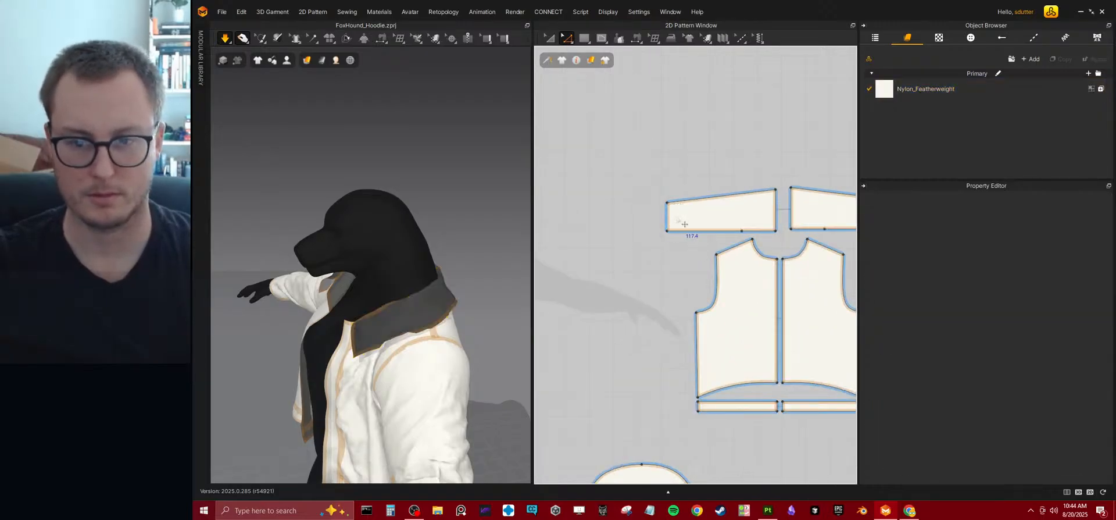
{"action": "left_click", "coordinate": [667, 218]}
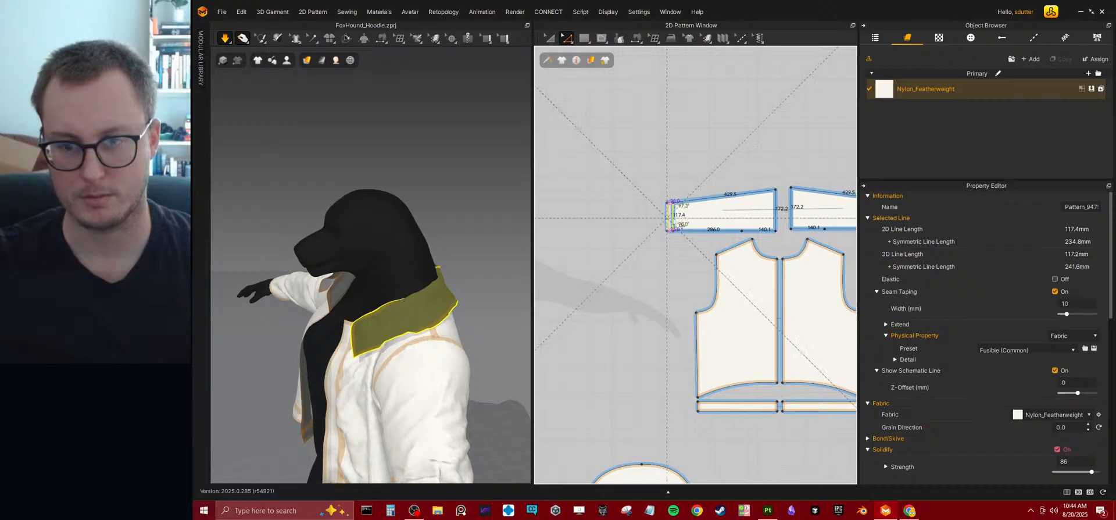
{"action": "left_click_drag", "start_coordinate": [679, 219], "coordinate": [679, 218]}
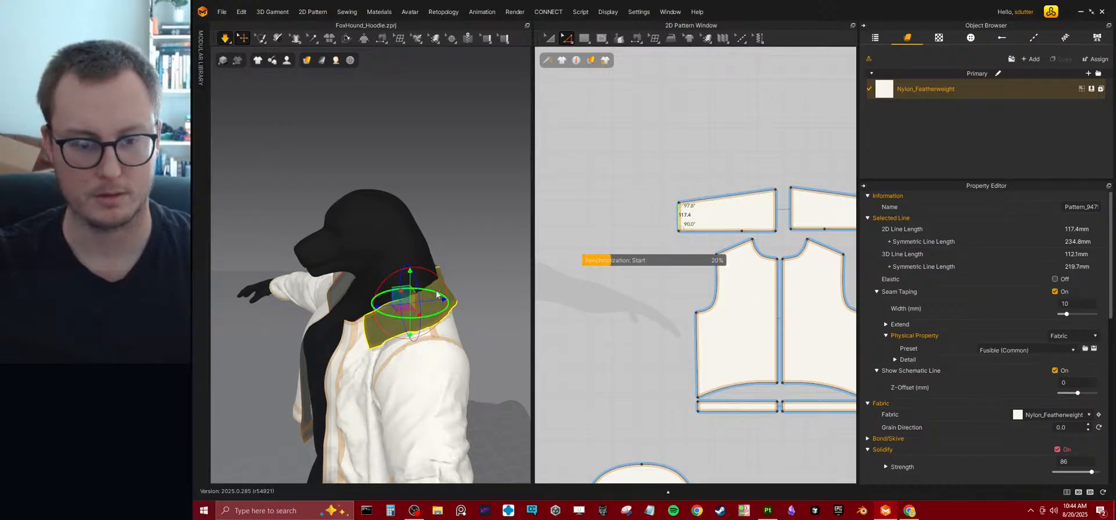
{"action": "right_click_drag", "start_coordinate": [436, 290], "coordinate": [367, 337]}
{"action": "left_click", "coordinate": [406, 349]}
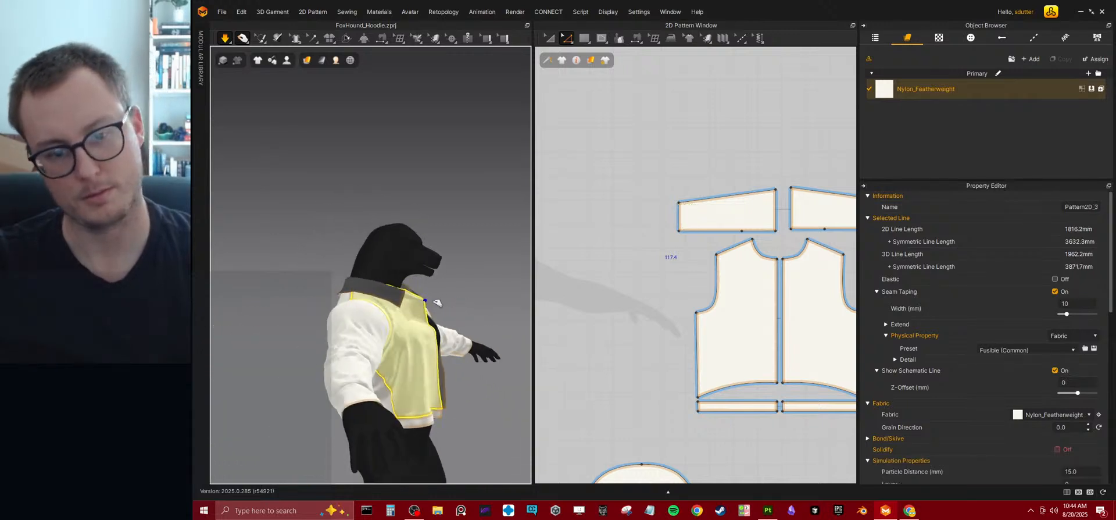
{"action": "right_click_drag", "start_coordinate": [483, 293], "coordinate": [431, 290]}
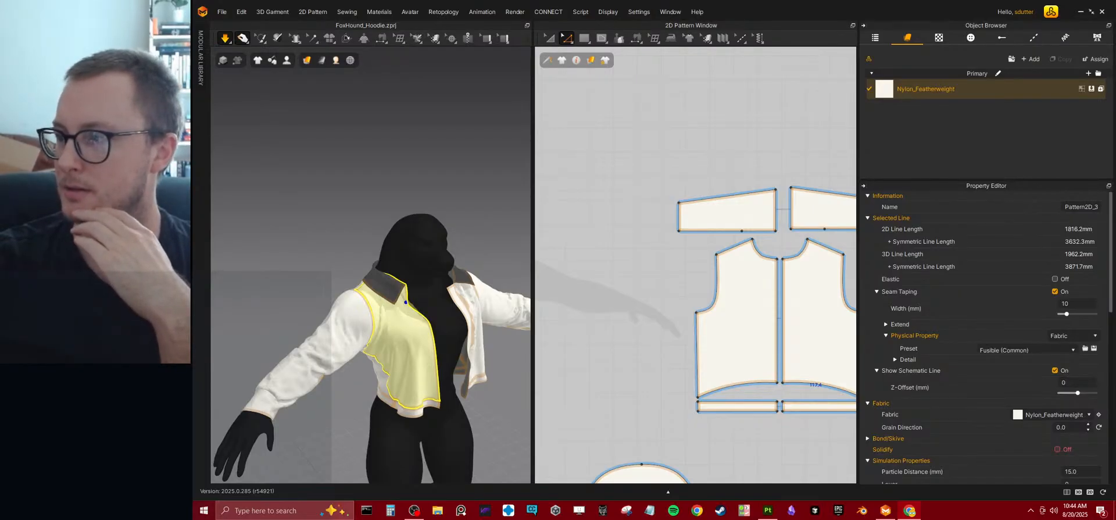
Switch to the browser and bring the black jacket reference picture into view to study its collar.
{"action": "left_click_drag", "start_coordinate": [1115, 7], "coordinate": [505, 3]}
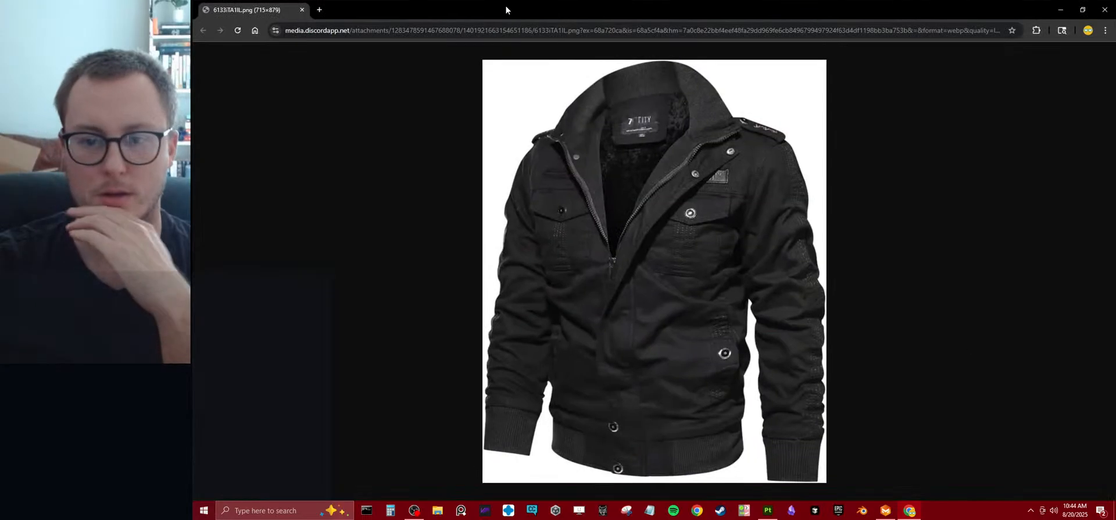
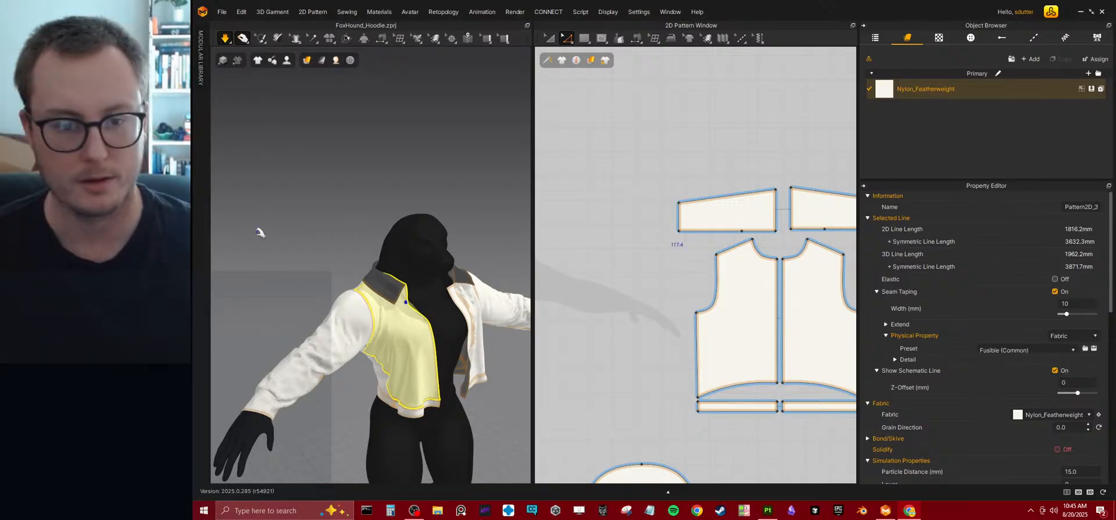
Raise the neckline curve of the symmetric back body panels and run the simulation.
{"action": "scroll", "coordinate": [709, 249], "scroll_direction": "up", "scroll_amount": 5}
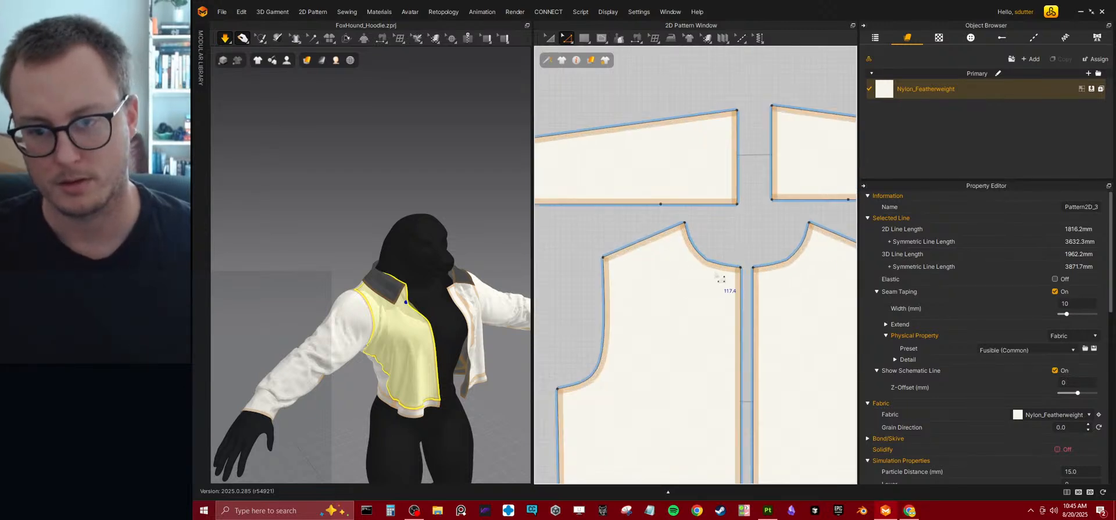
{"action": "right_click_drag", "start_coordinate": [362, 309], "coordinate": [451, 276]}
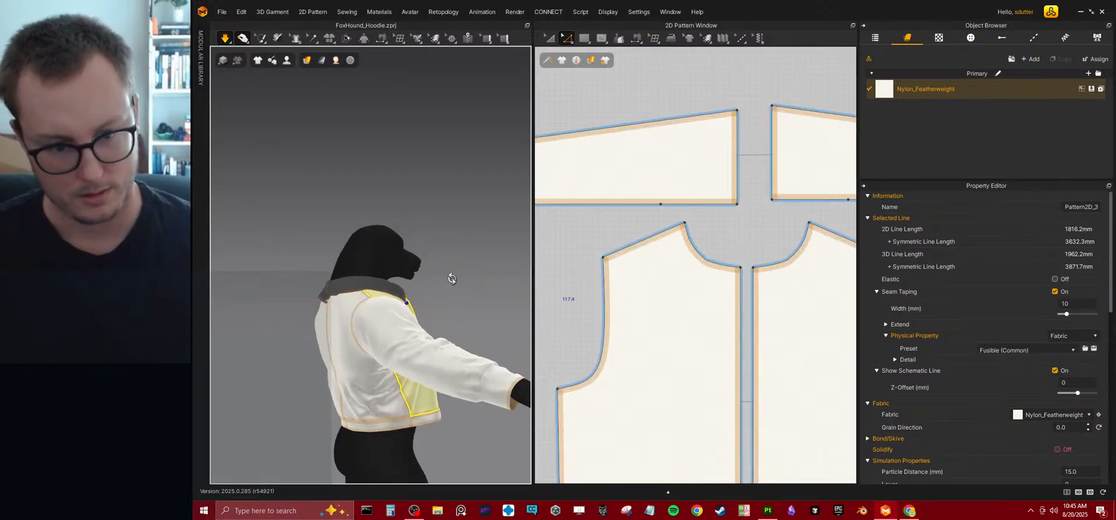
{"action": "left_click", "coordinate": [708, 261]}
{"action": "key", "text": "ctrl+z"}
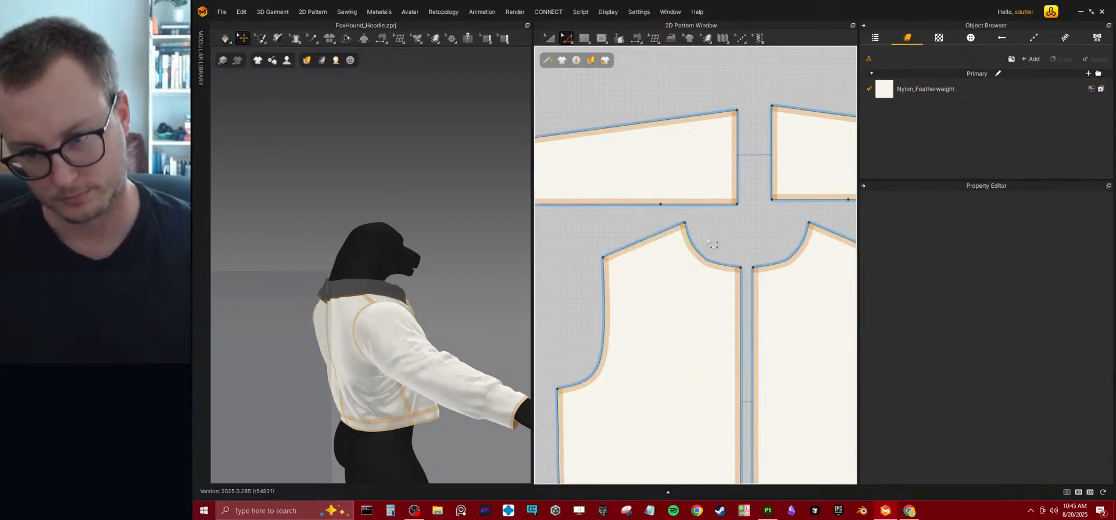
{"action": "left_click_drag", "start_coordinate": [707, 254], "coordinate": [715, 234]}
{"action": "key", "text": "space"}
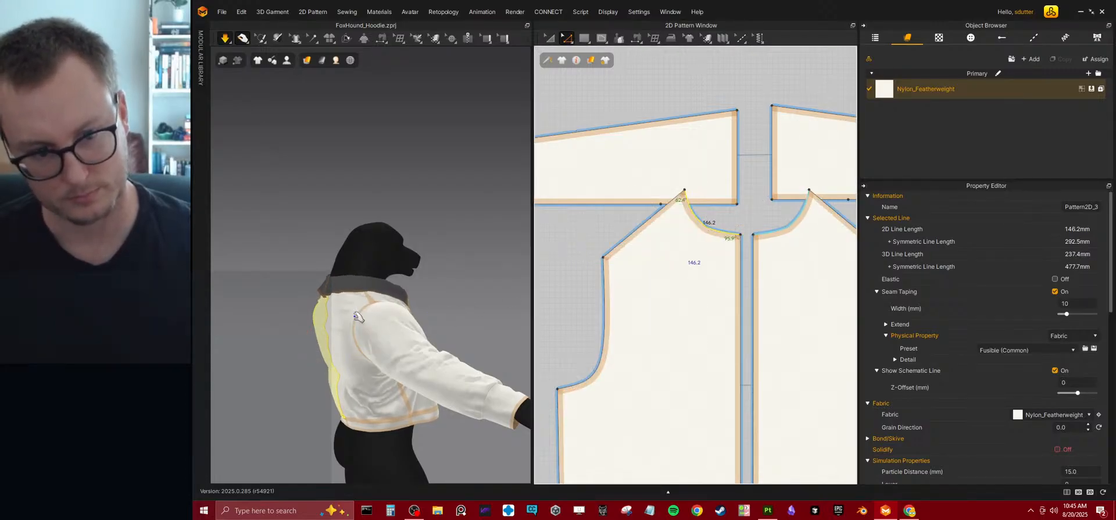
Shift the neck-end corner of the symmetric front panels slightly toward the centre line and simulate the garment.
{"action": "right_click_drag", "start_coordinate": [365, 314], "coordinate": [462, 311]}
{"action": "left_click", "coordinate": [380, 280]}
{"action": "right_click_drag", "start_coordinate": [379, 279], "coordinate": [318, 307]}
{"action": "left_click", "coordinate": [351, 260]}
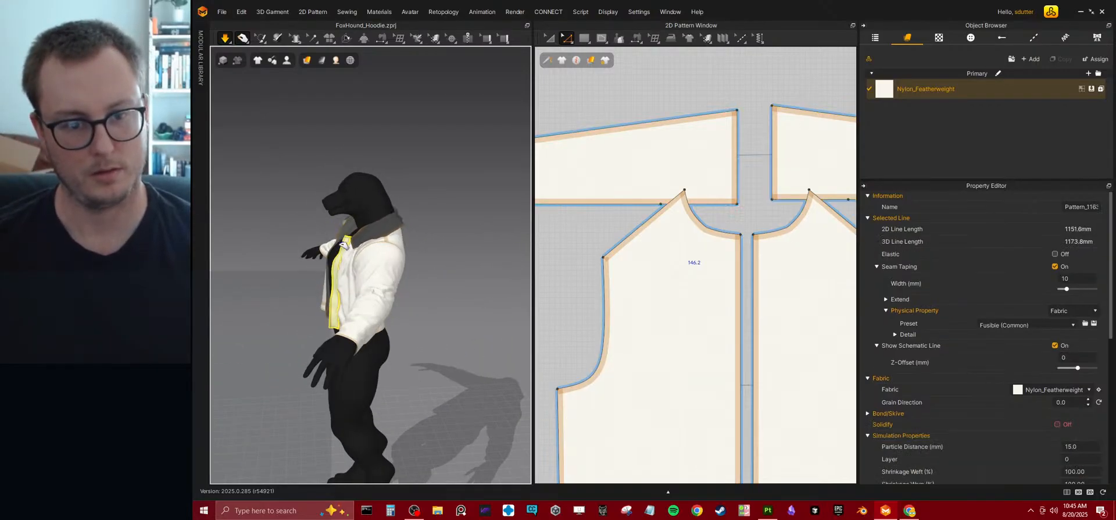
{"action": "scroll", "coordinate": [673, 268], "scroll_direction": "down", "scroll_amount": 6}
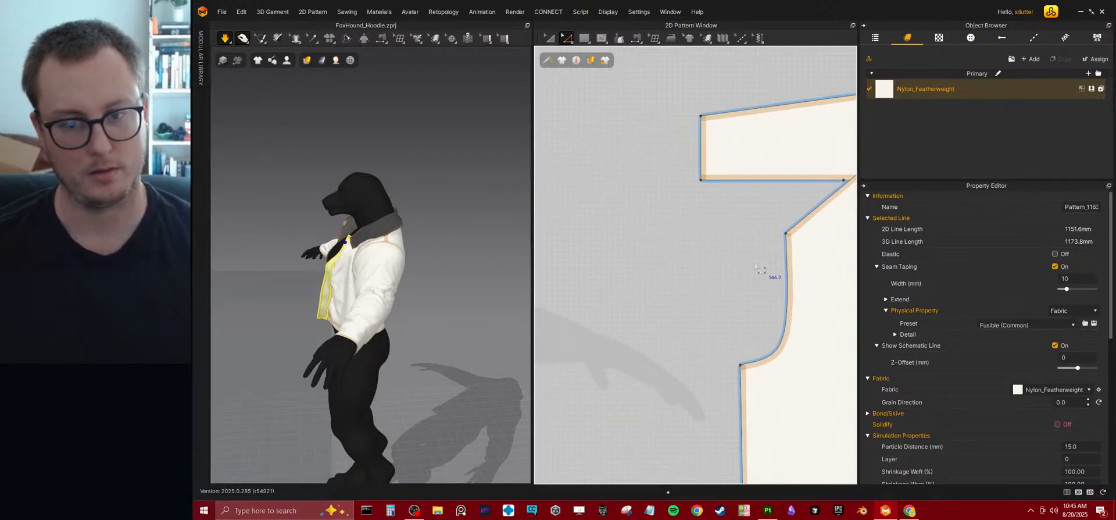
{"action": "scroll", "coordinate": [642, 268], "scroll_direction": "up", "scroll_amount": 6}
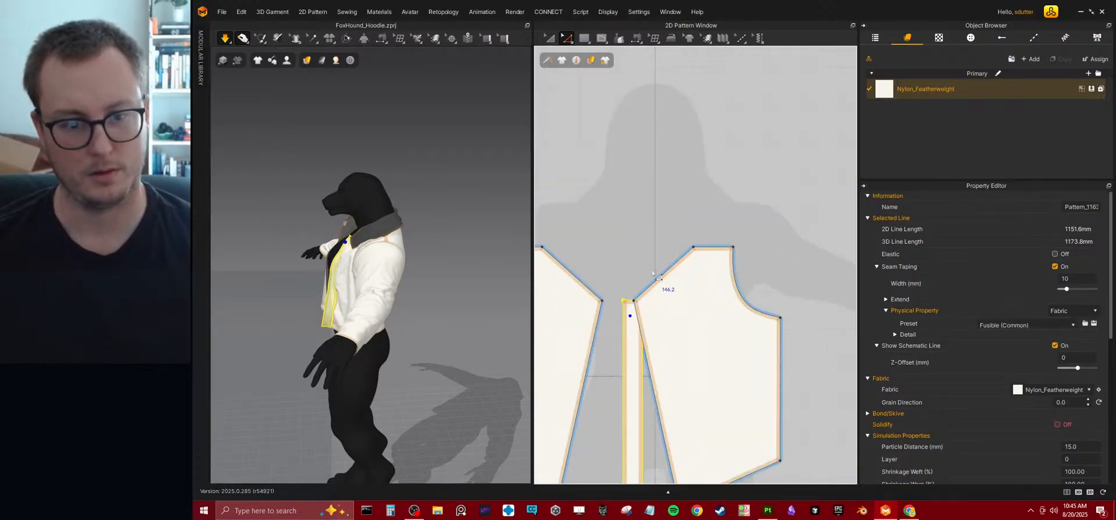
{"action": "right_click_drag", "start_coordinate": [351, 240], "coordinate": [706, 248]}
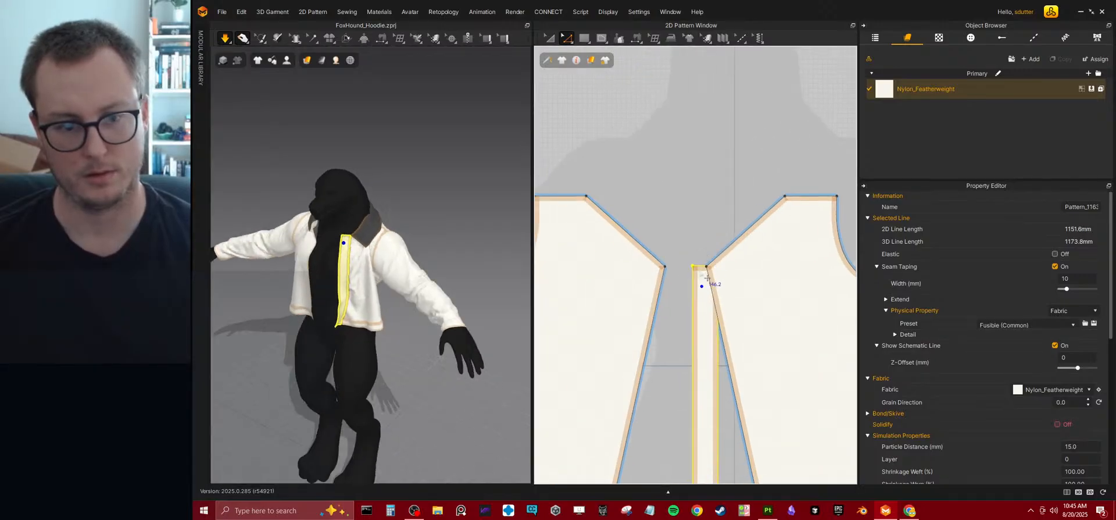
{"action": "scroll", "coordinate": [629, 243], "scroll_direction": "down", "scroll_amount": 4}
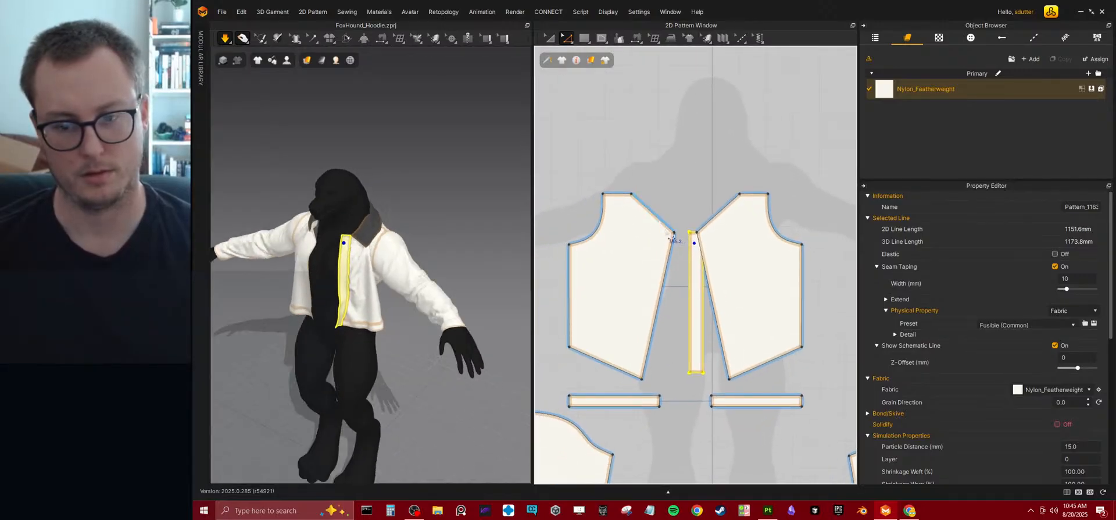
{"action": "left_click", "coordinate": [673, 232]}
{"action": "scroll", "coordinate": [673, 231], "scroll_direction": "up", "scroll_amount": 3}
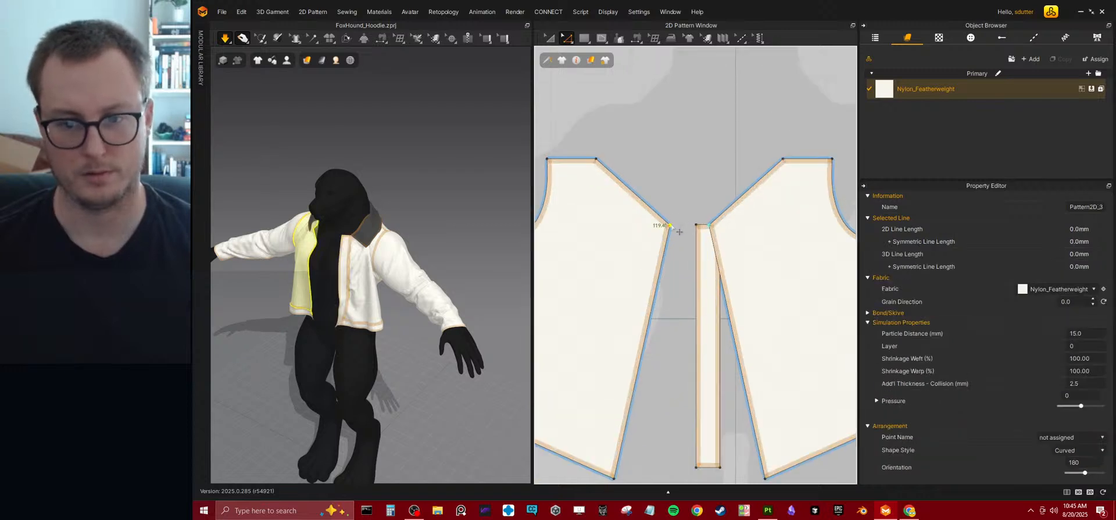
{"action": "left_click_drag", "start_coordinate": [672, 225], "coordinate": [683, 225]}
{"action": "key", "text": "space"}
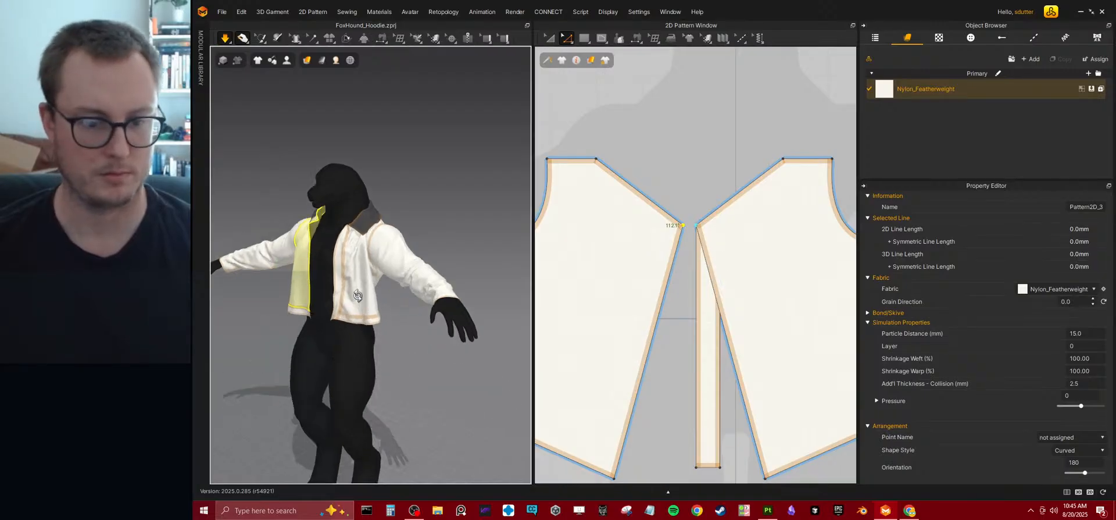
{"action": "left_click", "coordinate": [324, 273]}
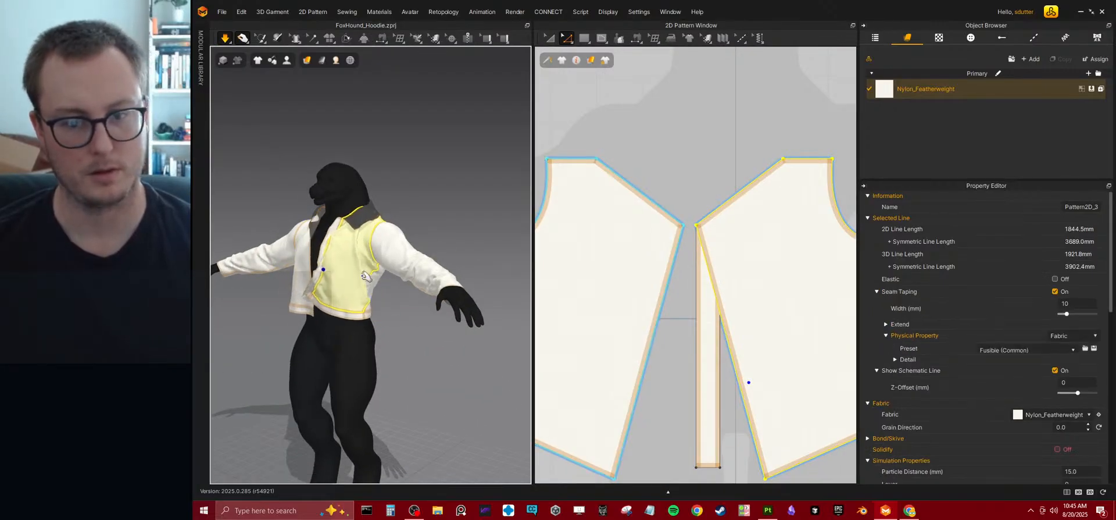
Extend the lower edge of the centre-front strip downward so the strip is about 550 mm long.
{"action": "scroll", "coordinate": [665, 230], "scroll_direction": "down", "scroll_amount": 1}
{"action": "scroll", "coordinate": [665, 230], "scroll_direction": "down", "scroll_amount": 3}
{"action": "scroll", "coordinate": [676, 235], "scroll_direction": "up", "scroll_amount": 3}
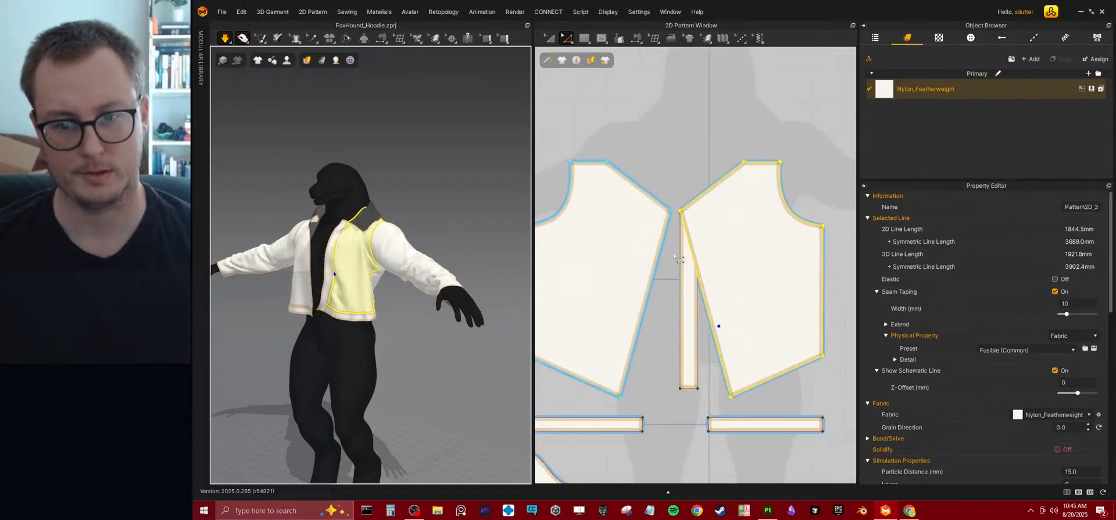
{"action": "left_click", "coordinate": [691, 391]}
{"action": "left_click_drag", "start_coordinate": [690, 391], "coordinate": [690, 401]}
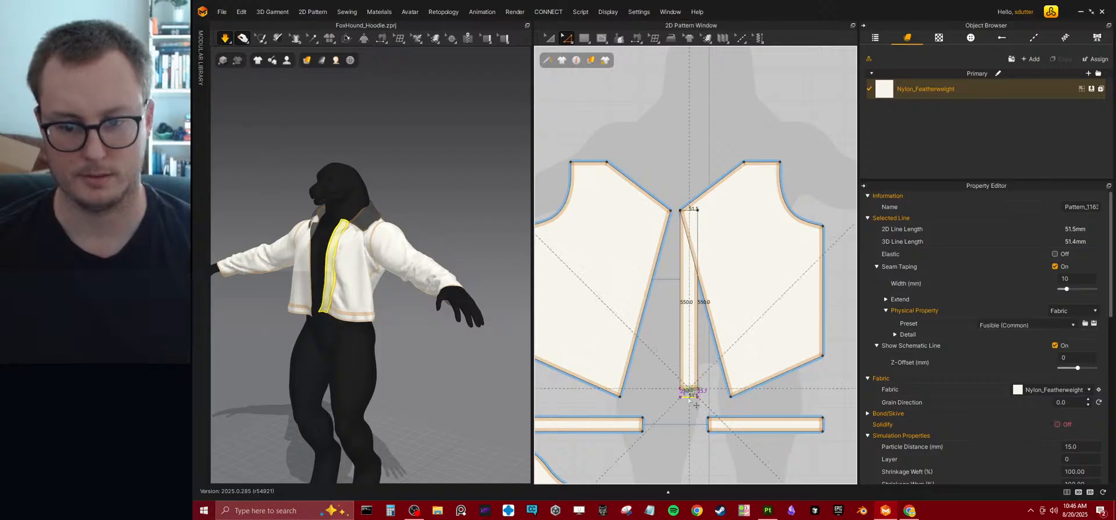
{"action": "left_click_drag", "start_coordinate": [674, 390], "coordinate": [673, 390]}
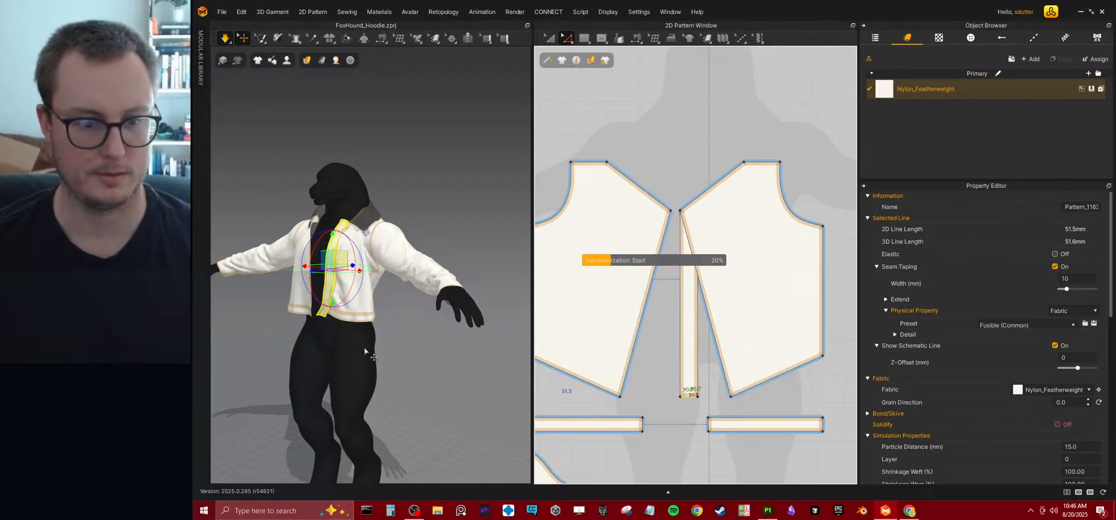
Simulate the jacket and examine the drape of the front strip, hem and collar from several angles.
{"action": "right_click_drag", "start_coordinate": [347, 321], "coordinate": [378, 332]}
{"action": "scroll", "coordinate": [361, 271], "scroll_direction": "up", "scroll_amount": 2}
{"action": "right_click_drag", "start_coordinate": [361, 271], "coordinate": [359, 252]}
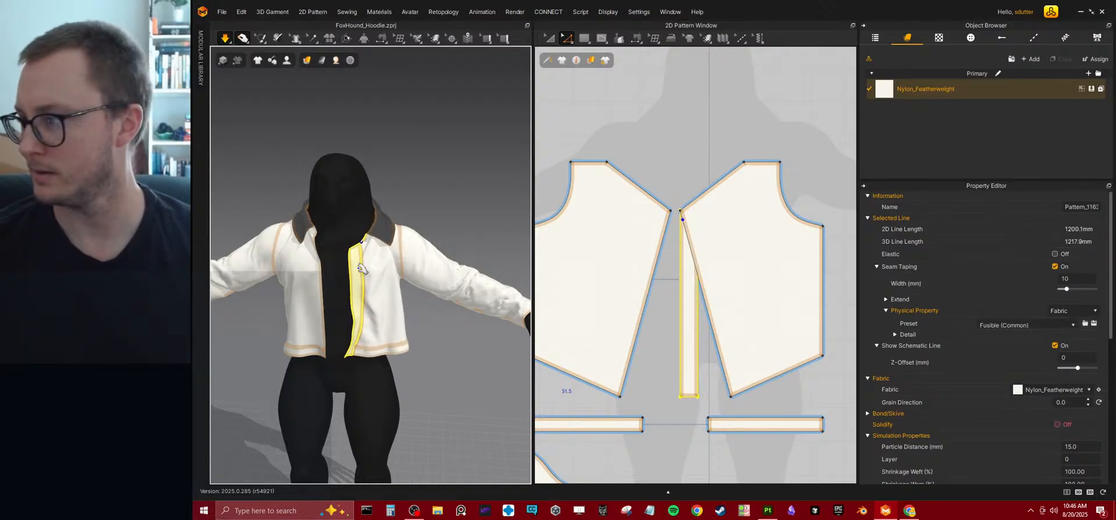
{"action": "scroll", "coordinate": [370, 253], "scroll_direction": "up", "scroll_amount": 3}
{"action": "right_click_drag", "start_coordinate": [373, 242], "coordinate": [453, 267]}
{"action": "middle_click_drag", "start_coordinate": [430, 235], "coordinate": [445, 284]}
{"action": "scroll", "coordinate": [445, 284], "scroll_direction": "up", "scroll_amount": 3}
{"action": "scroll", "coordinate": [445, 284], "scroll_direction": "up", "scroll_amount": 2}
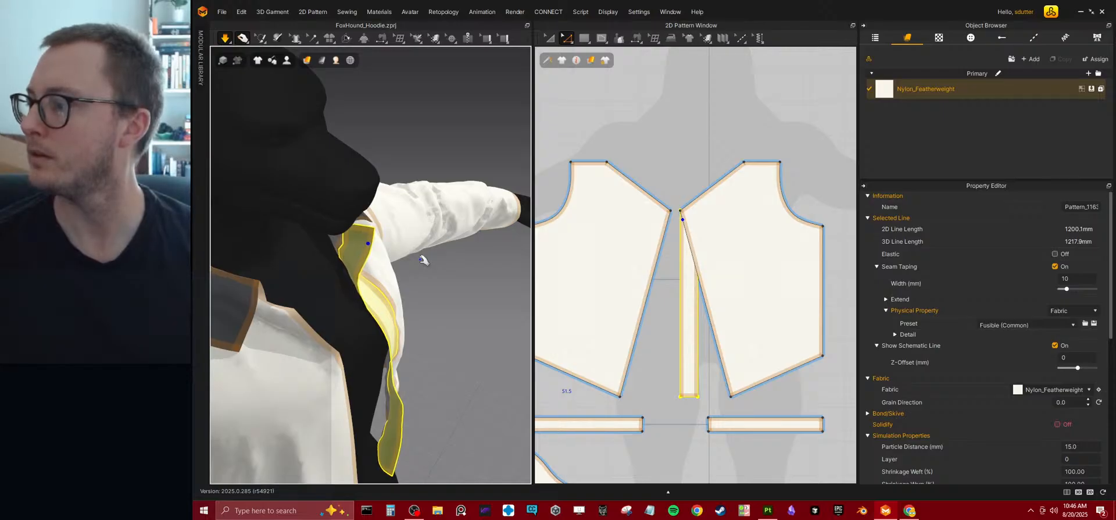
{"action": "right_click_drag", "start_coordinate": [423, 259], "coordinate": [326, 272]}
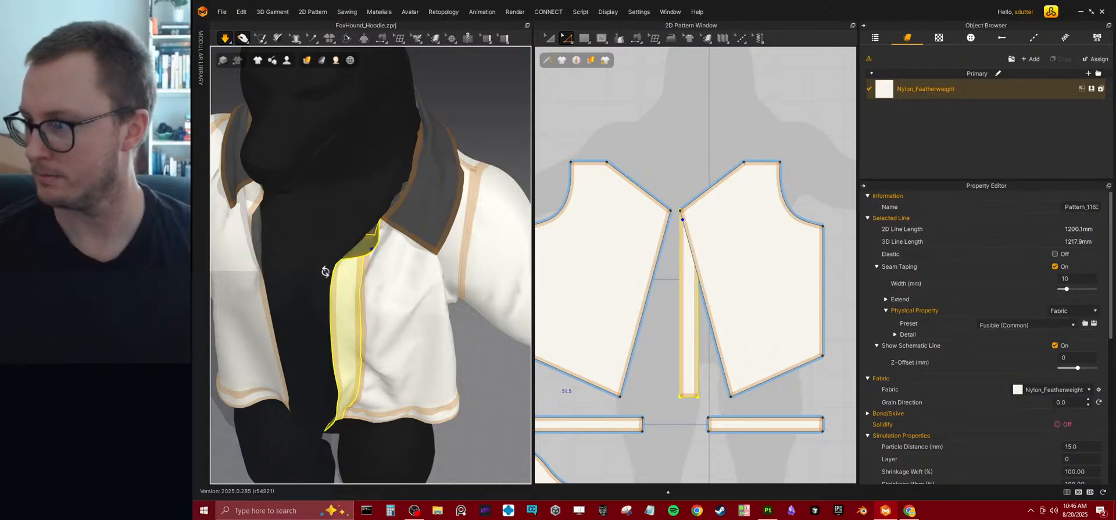
{"action": "right_click_drag", "start_coordinate": [326, 267], "coordinate": [385, 191]}
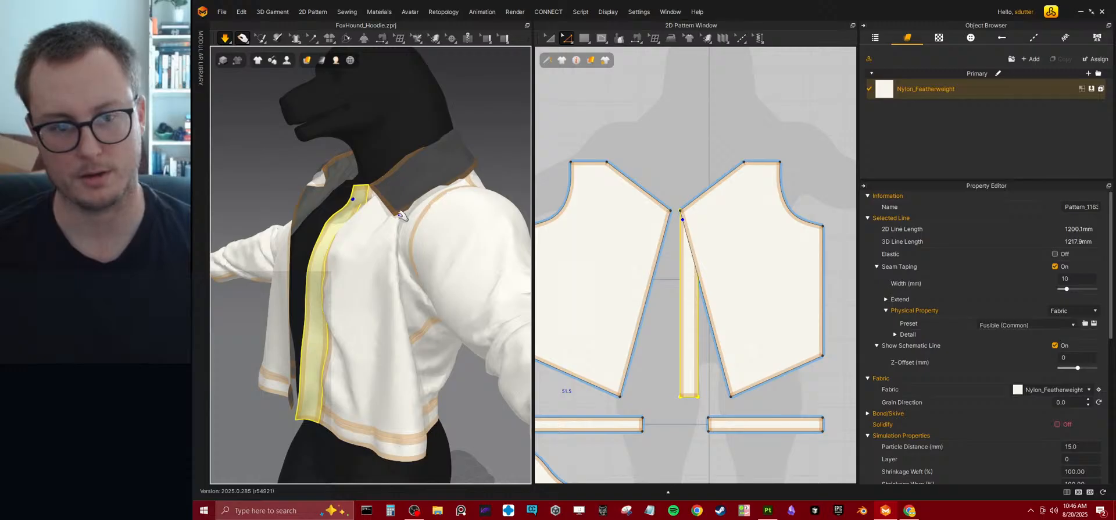
{"action": "mouse_move", "coordinate": [357, 261]}
{"action": "right_mouse_down"}
{"action": "mouse_move", "coordinate": [399, 211]}
{"action": "mouse_move", "coordinate": [407, 251]}
{"action": "mouse_move", "coordinate": [339, 260]}
{"action": "mouse_move", "coordinate": [352, 256]}
{"action": "right_mouse_up"}
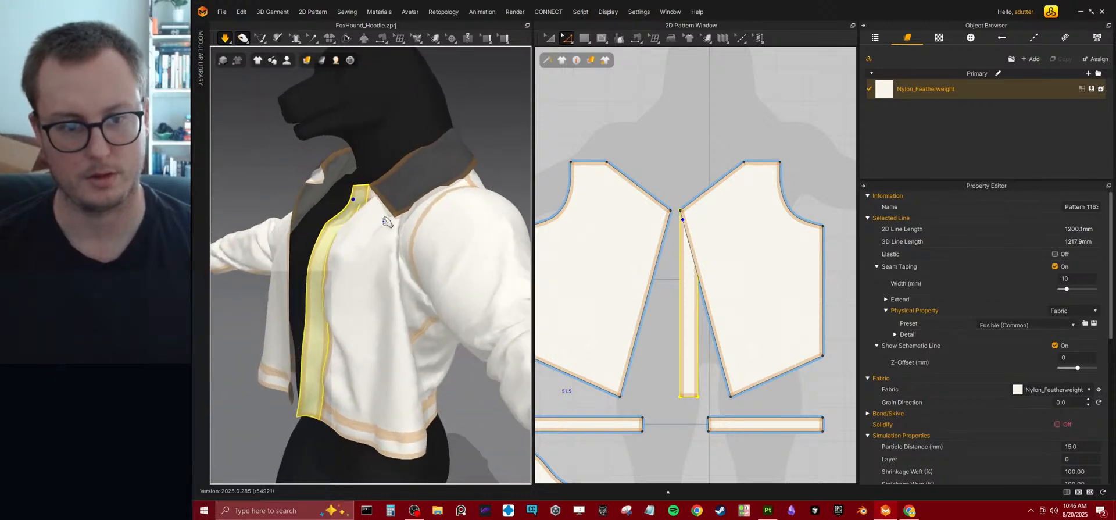
{"action": "right_click_drag", "start_coordinate": [454, 223], "coordinate": [360, 225]}
Stop the simulation and move the front strip in 3D away from the front panel's edge.
{"action": "key", "text": "space"}
{"action": "scroll", "coordinate": [357, 224], "scroll_direction": "down", "scroll_amount": 2}
{"action": "left_click", "coordinate": [357, 224]}
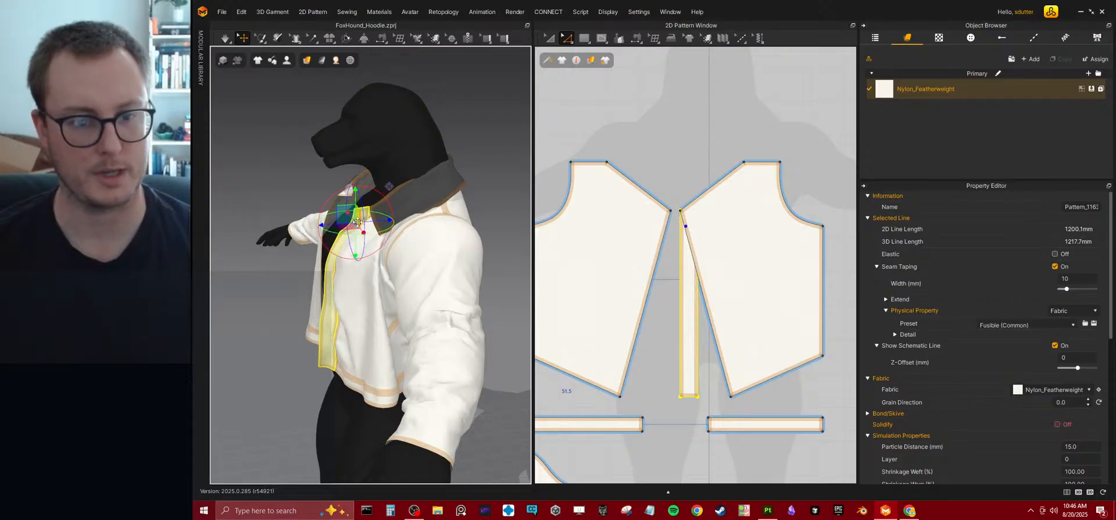
{"action": "right_click_drag", "start_coordinate": [378, 215], "coordinate": [353, 214]}
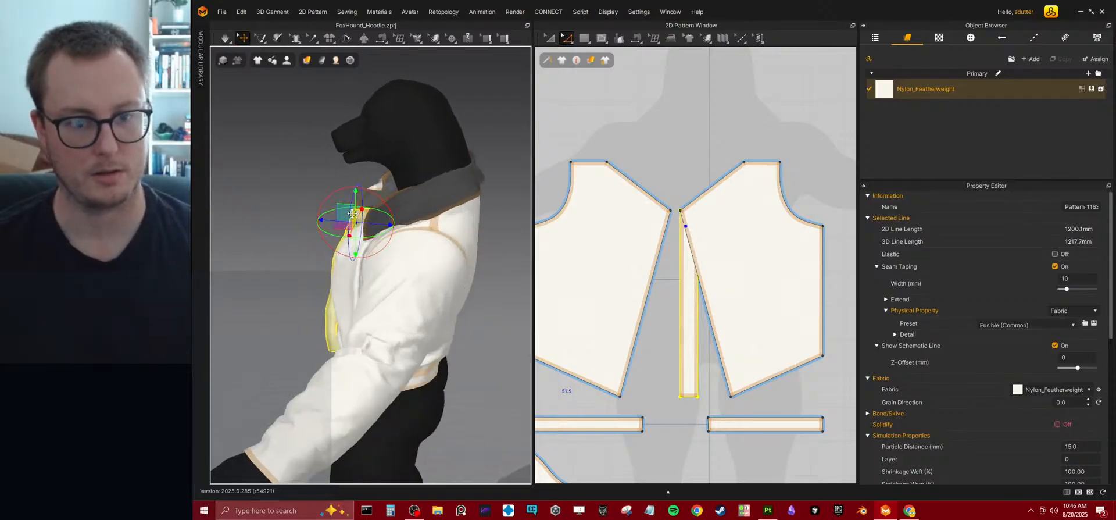
{"action": "left_click_drag", "start_coordinate": [346, 207], "coordinate": [266, 194]}
{"action": "right_click_drag", "start_coordinate": [268, 195], "coordinate": [341, 205]}
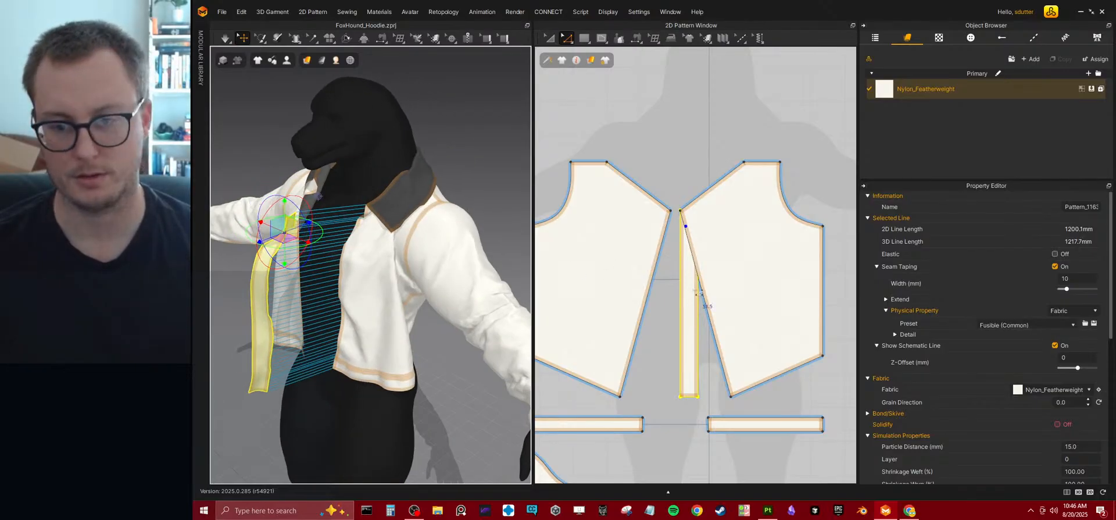
Offset the front panel's centre-front edge as one internal line at 40 mm, extended to the outline.
{"action": "middle_click_drag", "start_coordinate": [626, 135], "coordinate": [611, 119]}
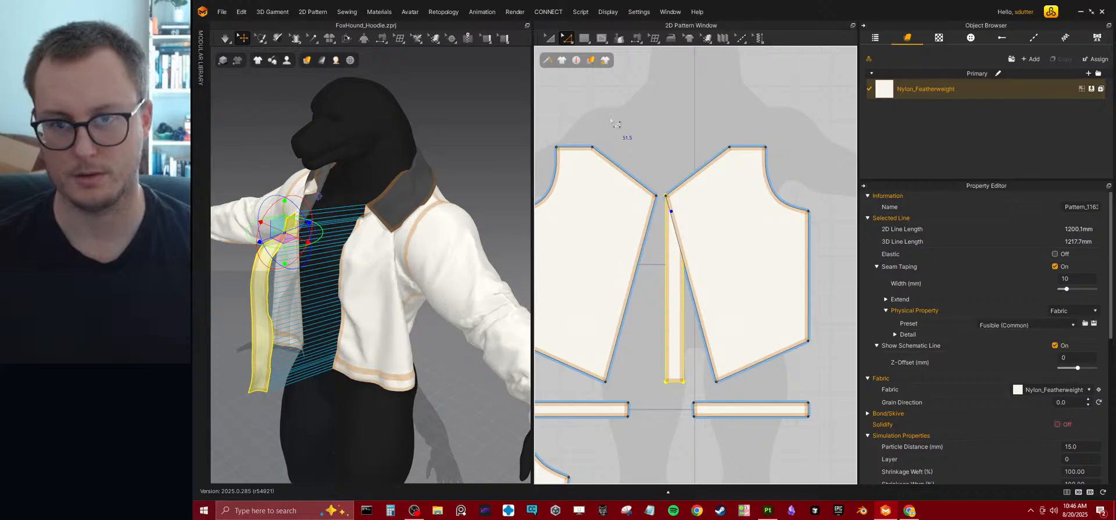
{"action": "left_click", "coordinate": [697, 299]}
{"action": "right_click", "coordinate": [690, 296]}
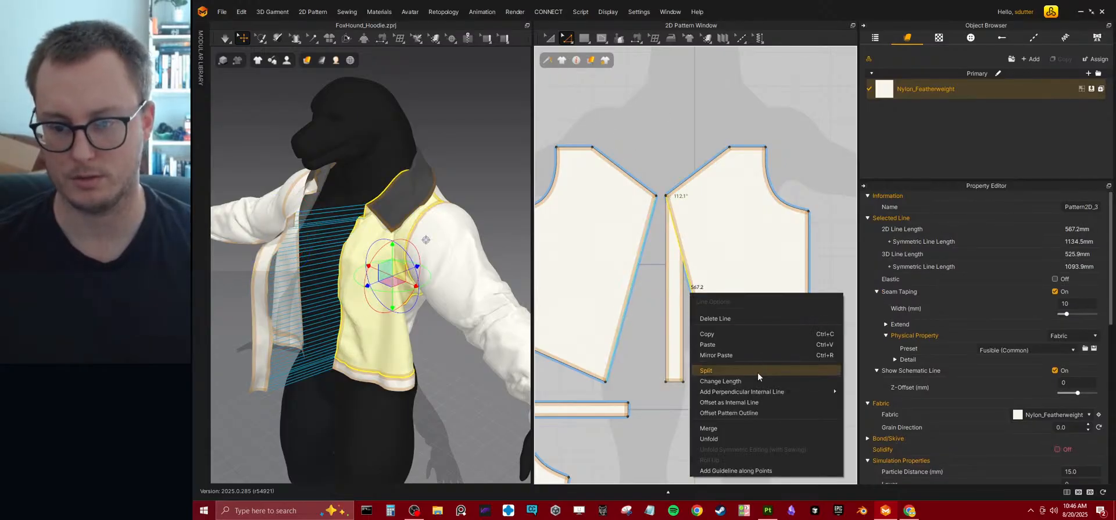
{"action": "left_click", "coordinate": [751, 400]}
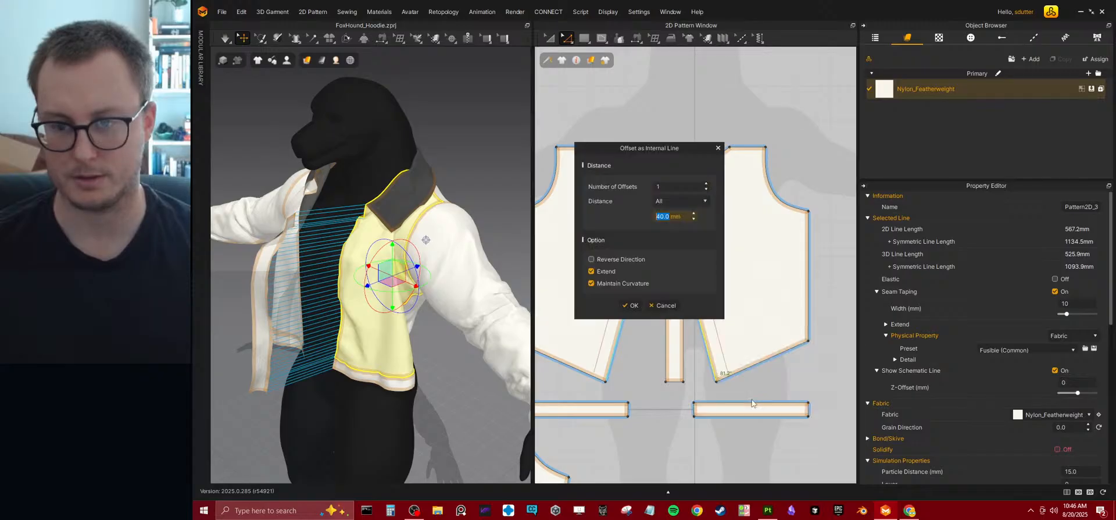
{"action": "left_click", "coordinate": [632, 306]}
{"action": "scroll", "coordinate": [737, 275], "scroll_direction": "up", "scroll_amount": 2}
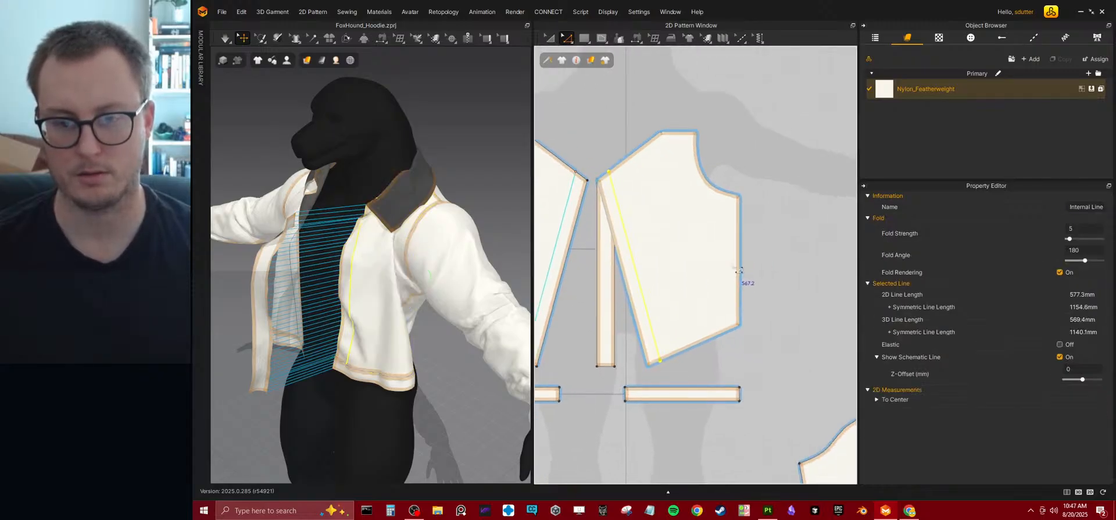
Move the strip pattern in 2D from beneath the front panel to the empty space beyond its side seam.
{"action": "right_click_drag", "start_coordinate": [661, 241], "coordinate": [727, 284]}
{"action": "left_click", "coordinate": [549, 38]}
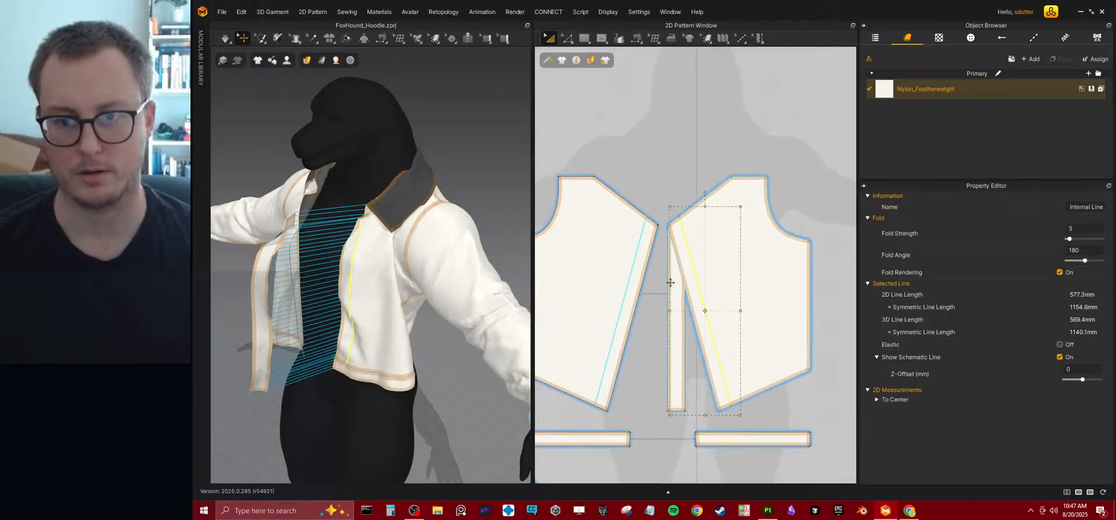
{"action": "left_click", "coordinate": [676, 299]}
{"action": "left_click_drag", "start_coordinate": [720, 351], "coordinate": [839, 363]}
{"action": "right_click_drag", "start_coordinate": [802, 338], "coordinate": [732, 321]}
{"action": "left_click", "coordinate": [780, 141]}
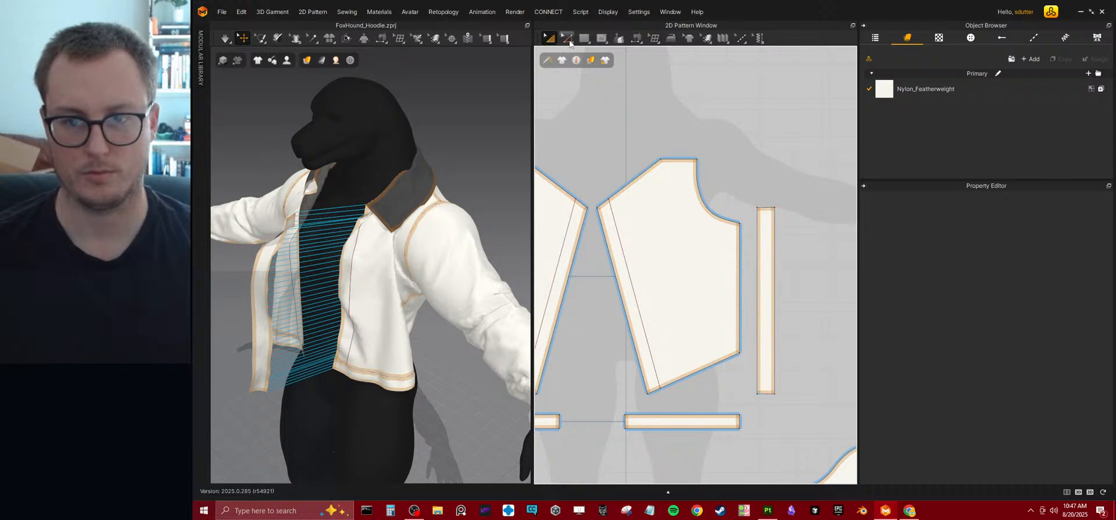
Try to add a point near the upper end of the strip's long edge.
{"action": "left_click", "coordinate": [569, 43]}
{"action": "left_click", "coordinate": [595, 118]}
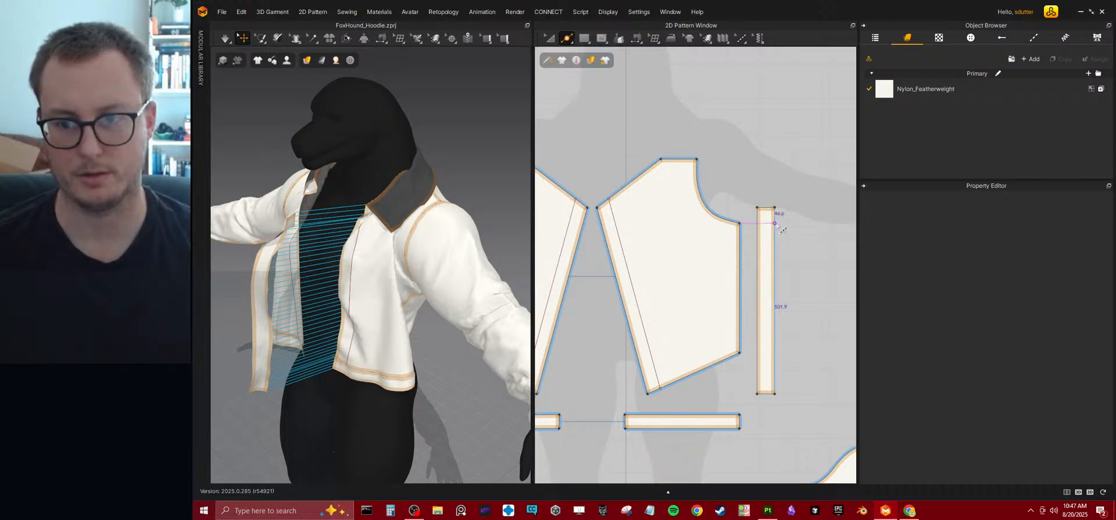
{"action": "left_click", "coordinate": [778, 227]}
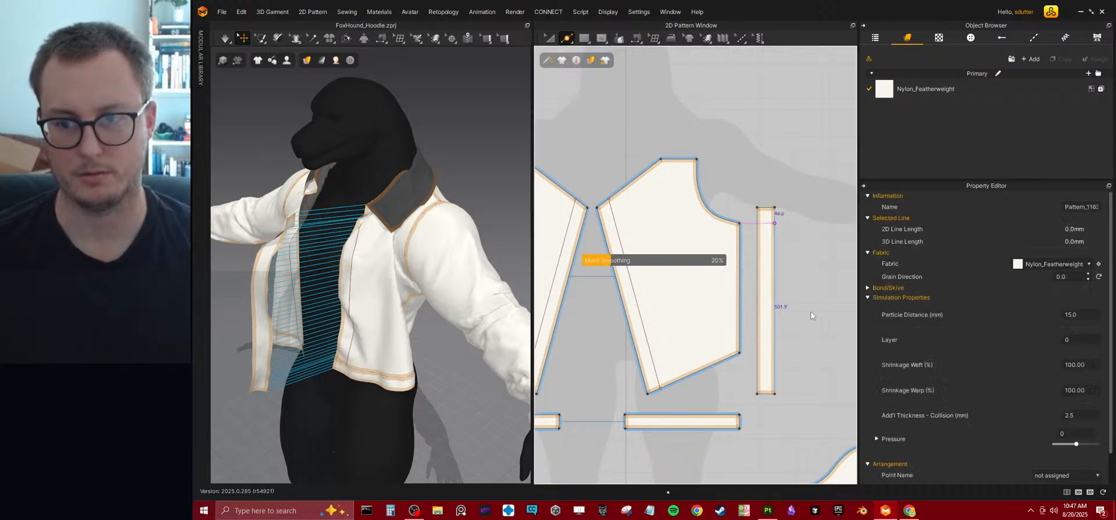
{"action": "left_click", "coordinate": [774, 290]}
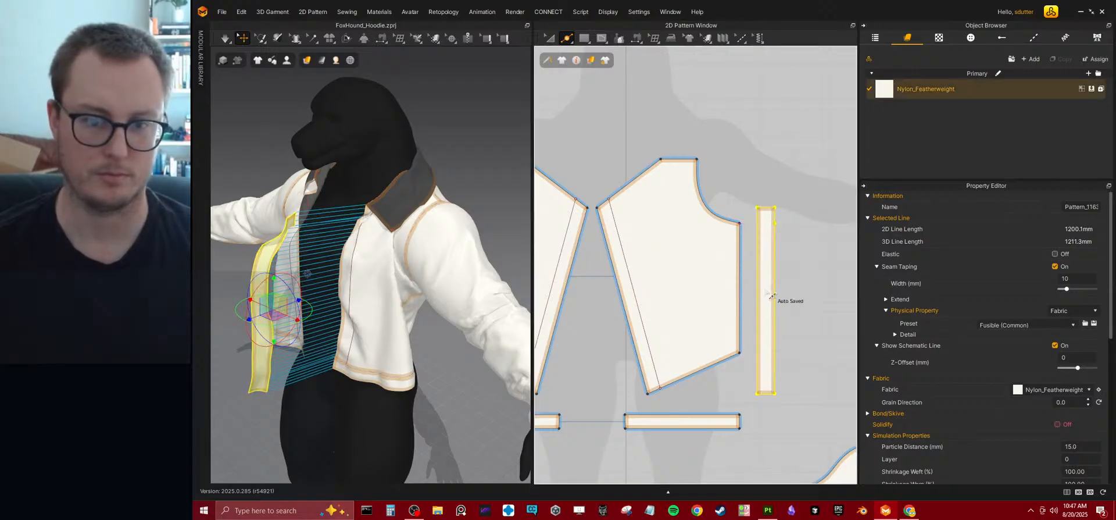
{"action": "key", "text": "Escape"}
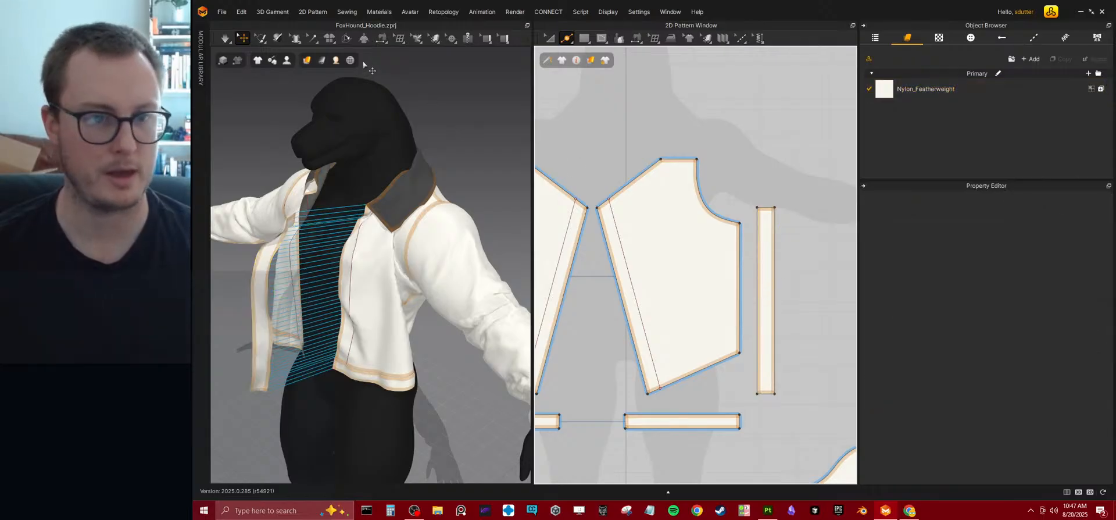
Delete the seams joining the strip's long edge to the front panel's centre-front edge and to the hem band's end.
{"action": "left_click", "coordinate": [381, 39]}
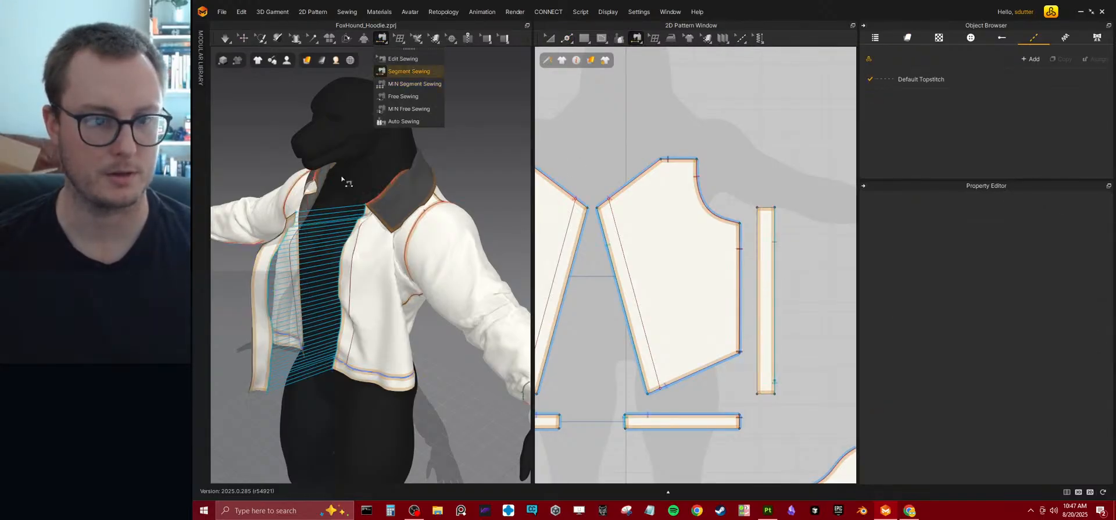
{"action": "right_click_drag", "start_coordinate": [366, 134], "coordinate": [354, 66]}
{"action": "left_click", "coordinate": [381, 40]}
{"action": "left_click", "coordinate": [386, 59]}
{"action": "left_click", "coordinate": [303, 279]}
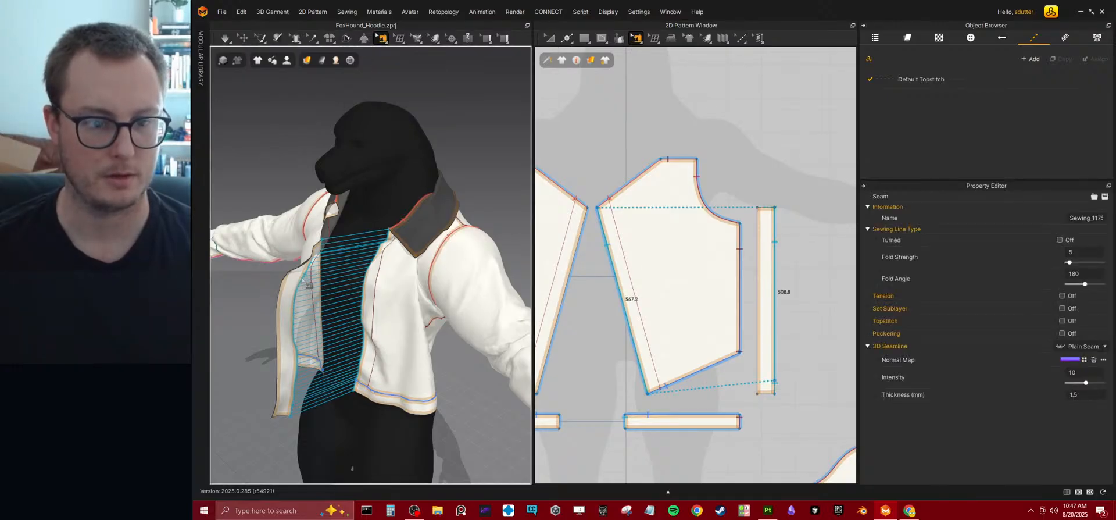
{"action": "left_click", "coordinate": [290, 413]}
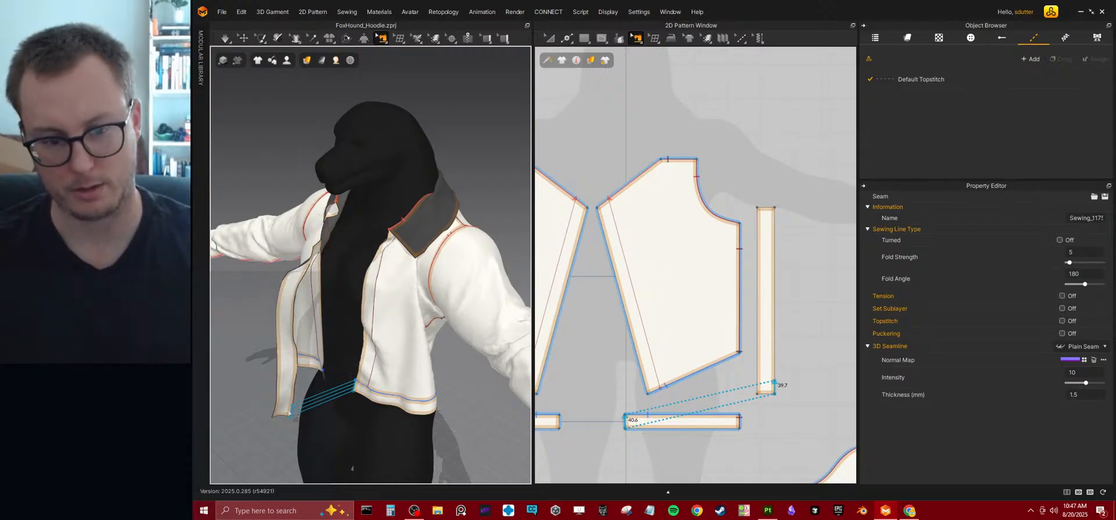
{"action": "key", "text": "Escape"}
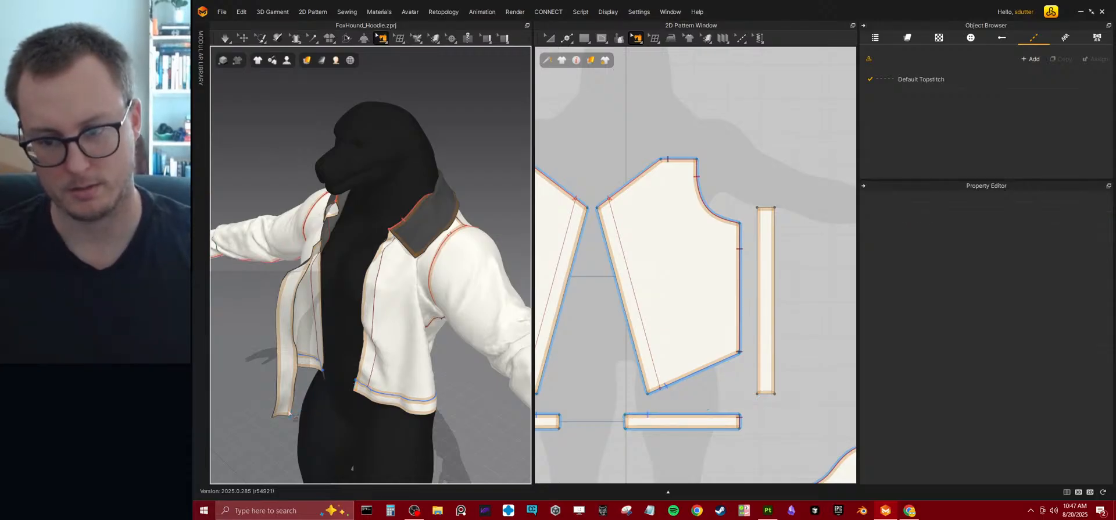
Add points to the strip's long edge about 45 mm from its lower end and about 47 mm from its upper end.
{"action": "middle_click_drag", "start_coordinate": [712, 307], "coordinate": [662, 261]}
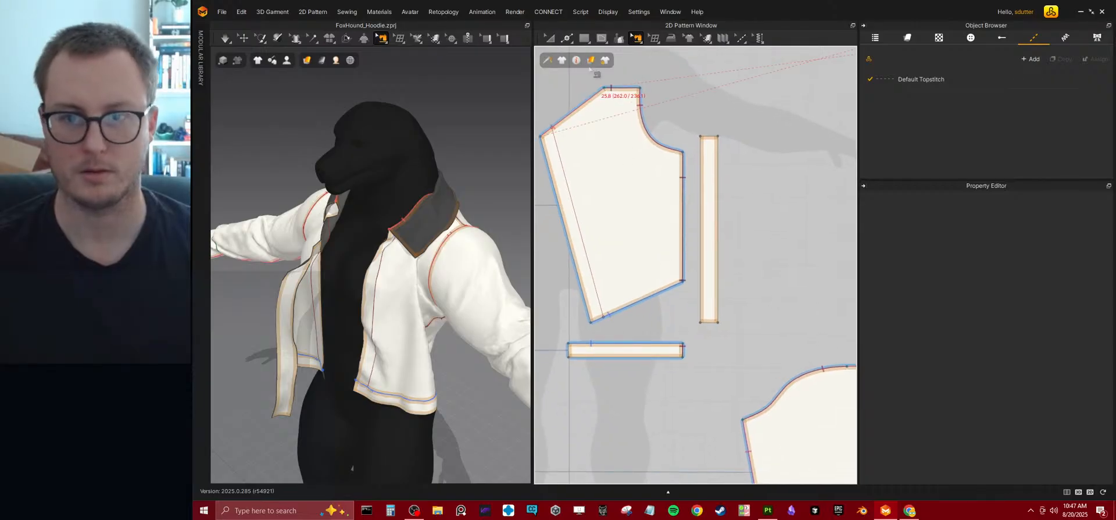
{"action": "left_click", "coordinate": [604, 83]}
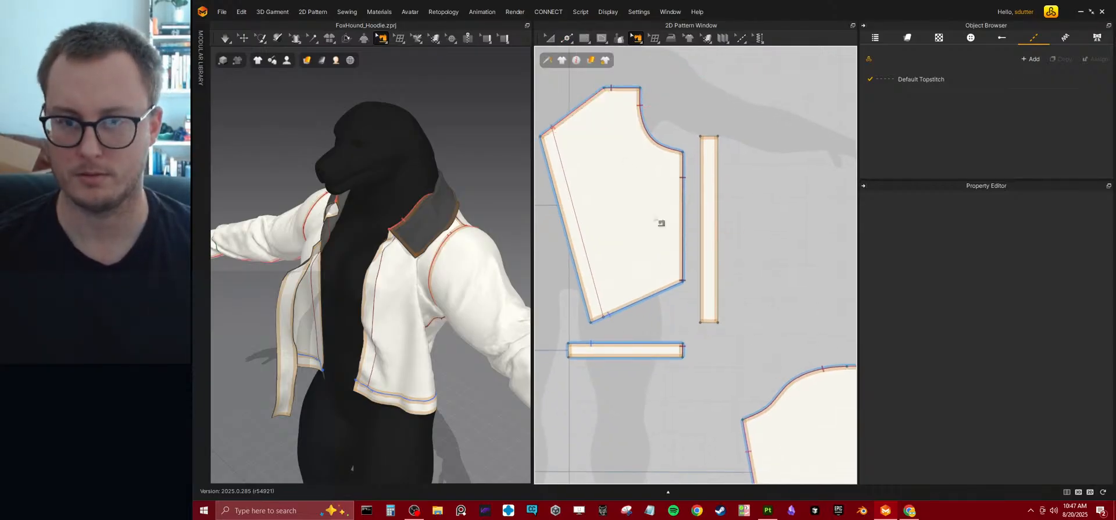
{"action": "left_click", "coordinate": [566, 37]}
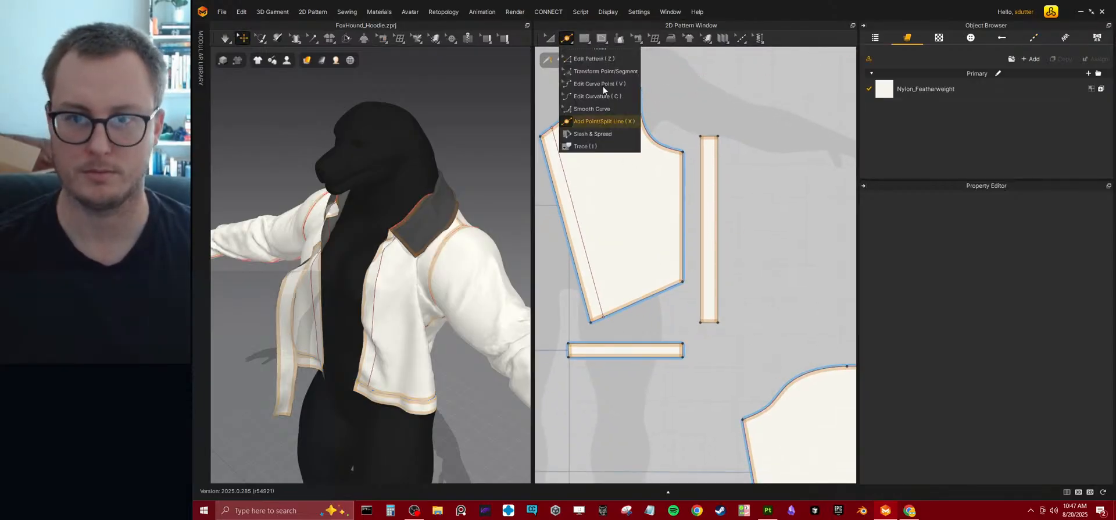
{"action": "left_click", "coordinate": [719, 308]}
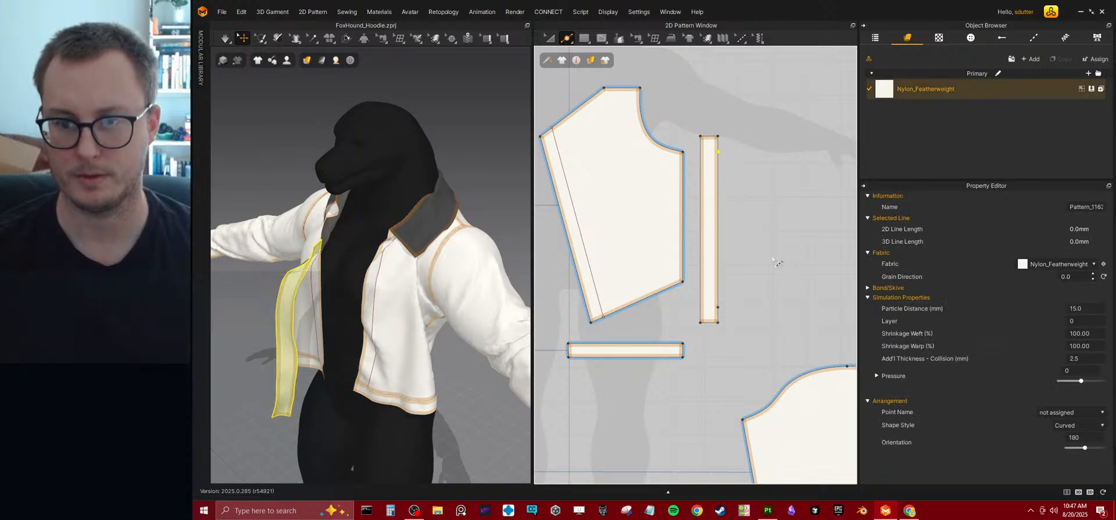
Offset the collar's short front edge as one internal line at 40 mm, extended to the outline.
{"action": "right_click_drag", "start_coordinate": [778, 263], "coordinate": [700, 277]}
{"action": "scroll", "coordinate": [701, 279], "scroll_direction": "down", "scroll_amount": 2}
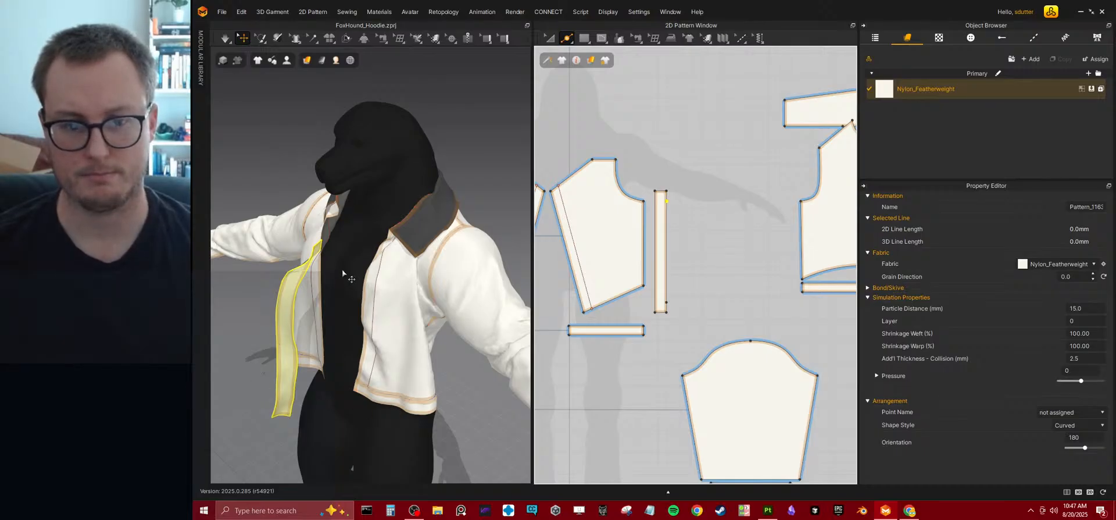
{"action": "middle_click_drag", "start_coordinate": [750, 268], "coordinate": [630, 282]}
{"action": "middle_click_drag", "start_coordinate": [759, 158], "coordinate": [716, 215]}
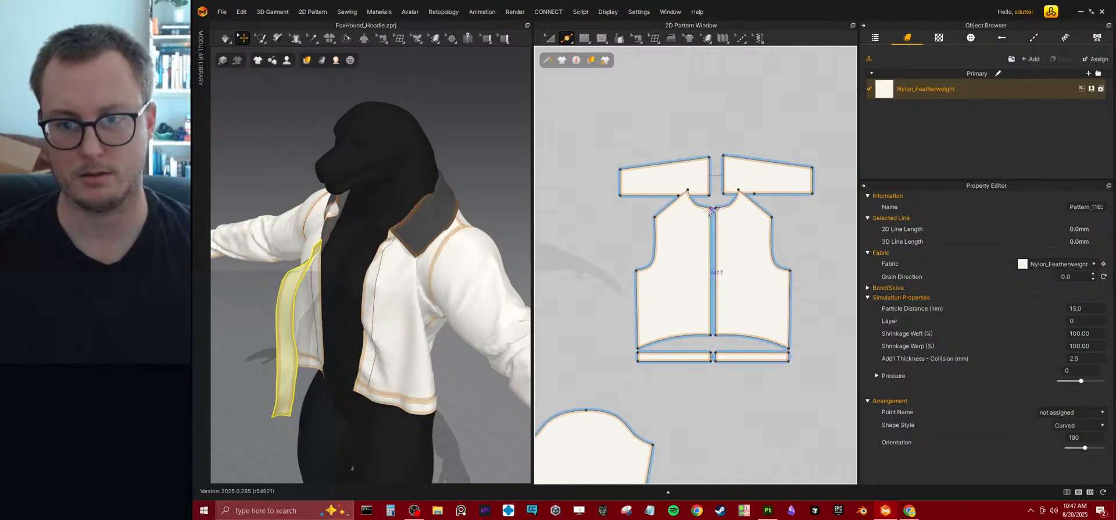
{"action": "scroll", "coordinate": [676, 176], "scroll_direction": "up", "scroll_amount": 4}
{"action": "middle_click_drag", "start_coordinate": [675, 175], "coordinate": [722, 215]}
{"action": "left_click", "coordinate": [552, 38]}
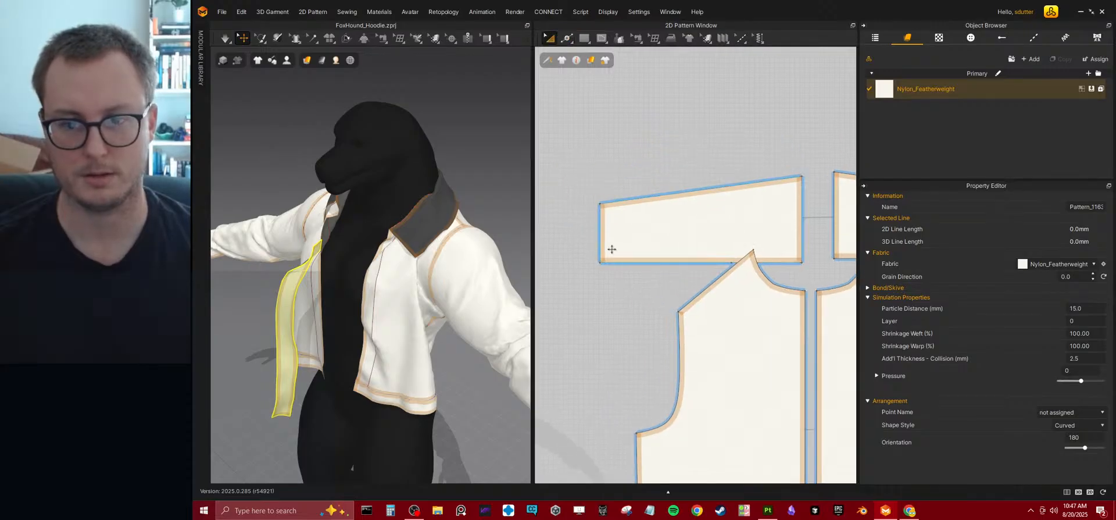
{"action": "left_click", "coordinate": [566, 39]}
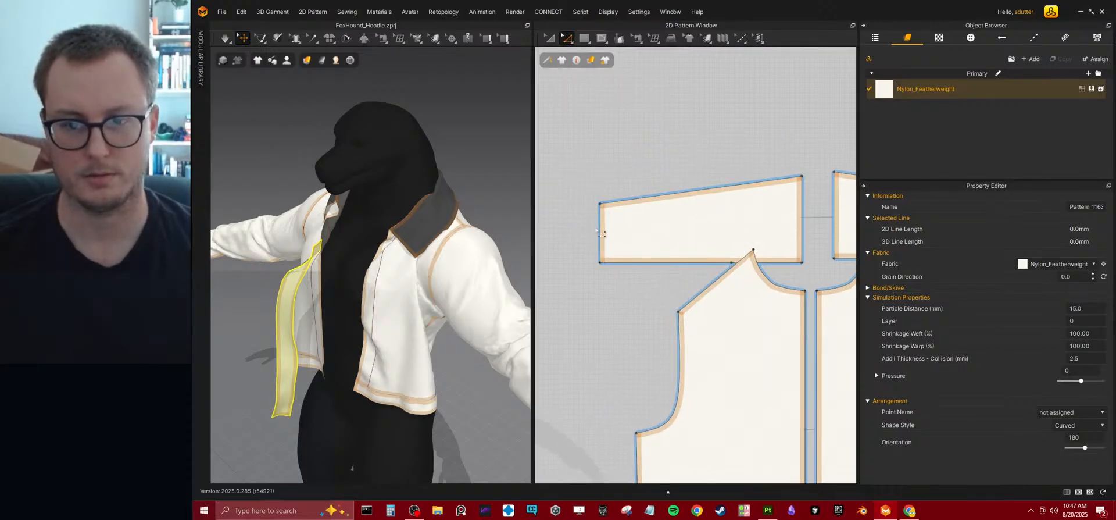
{"action": "left_click", "coordinate": [605, 237]}
{"action": "right_click", "coordinate": [606, 237]}
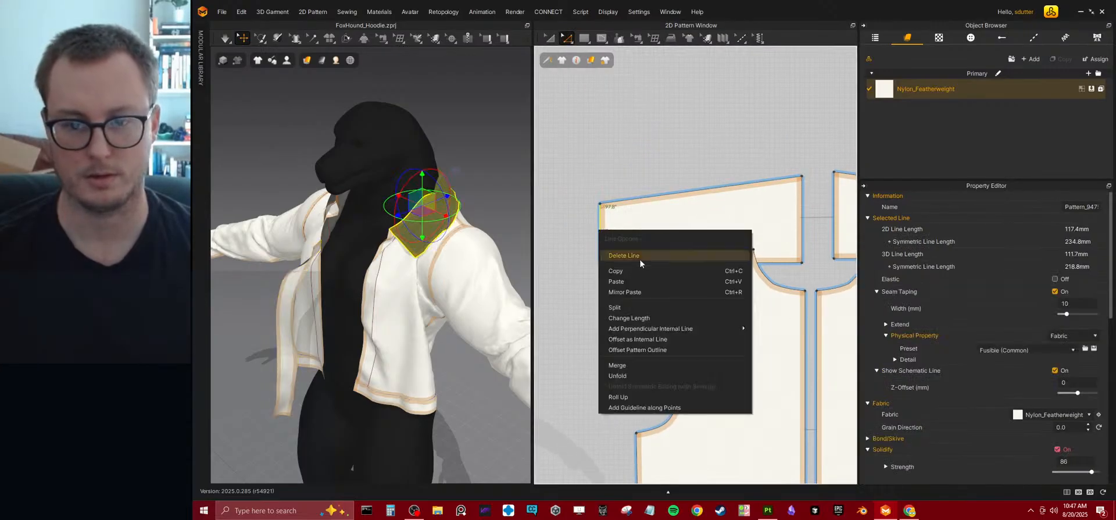
{"action": "left_click", "coordinate": [645, 338]}
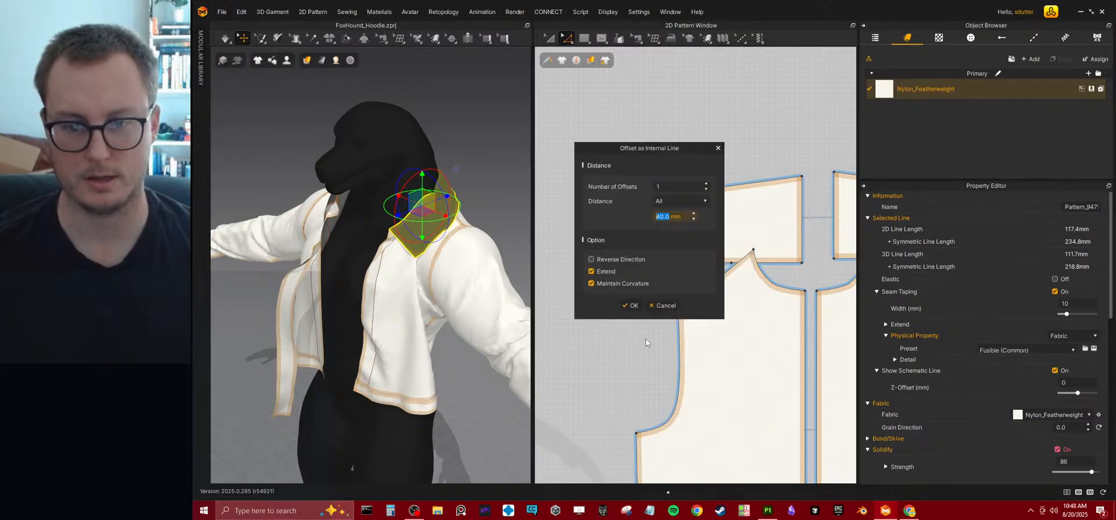
{"action": "left_click", "coordinate": [641, 304]}
Sew the short upper segment of the strip's long edge to the collar's internal line with Segment Sewing.
{"action": "scroll", "coordinate": [598, 327], "scroll_direction": "down", "scroll_amount": 3}
{"action": "middle_click_drag", "start_coordinate": [584, 336], "coordinate": [711, 270]}
{"action": "mouse_move", "coordinate": [619, 289]}
{"action": "middle_mouse_down"}
{"action": "mouse_move", "coordinate": [663, 271]}
{"action": "mouse_move", "coordinate": [616, 282]}
{"action": "middle_mouse_up"}
{"action": "scroll", "coordinate": [654, 269], "scroll_direction": "up", "scroll_amount": 3}
{"action": "middle_click_drag", "start_coordinate": [752, 240], "coordinate": [690, 263]}
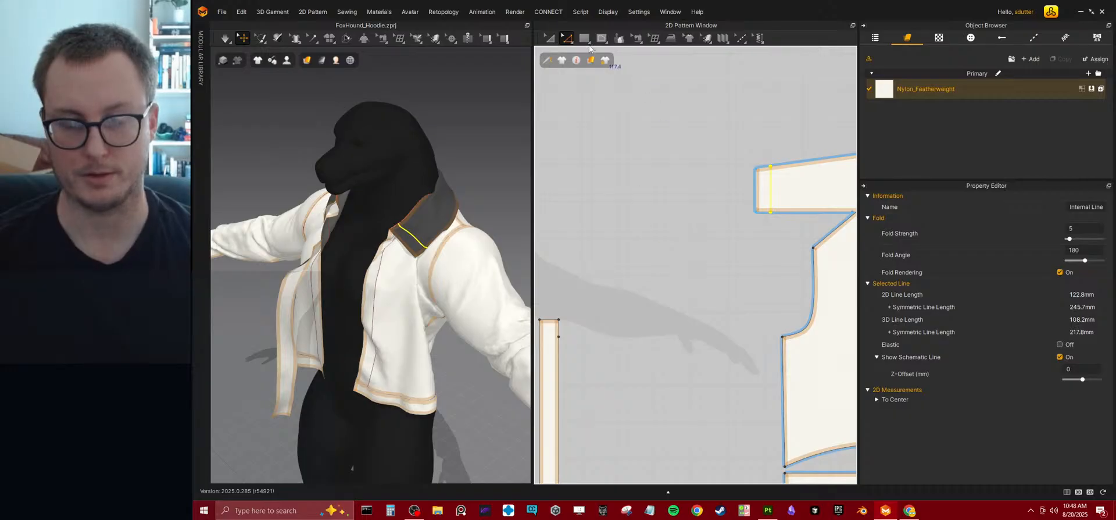
{"action": "left_click", "coordinate": [580, 42]}
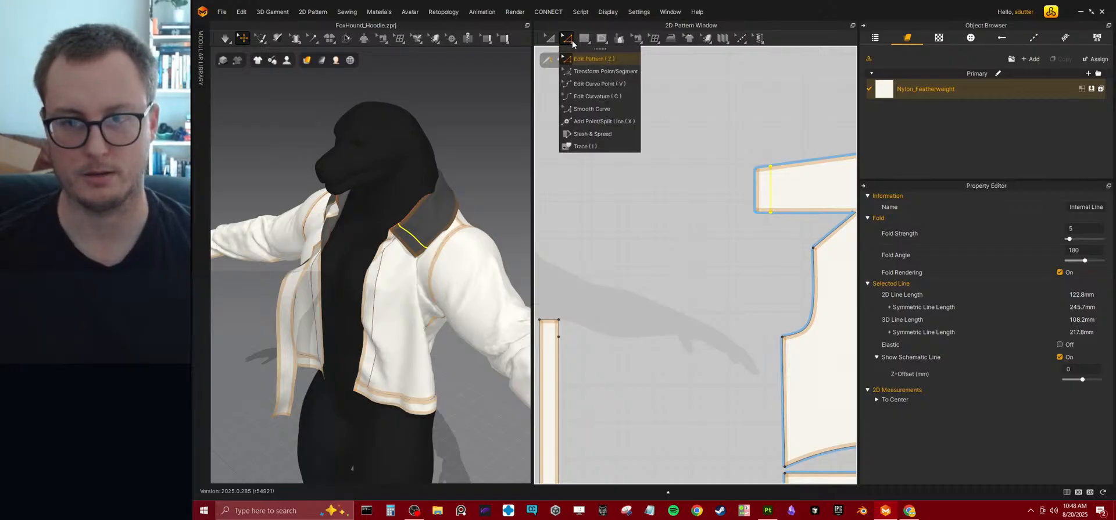
{"action": "mouse_move", "coordinate": [633, 45]}
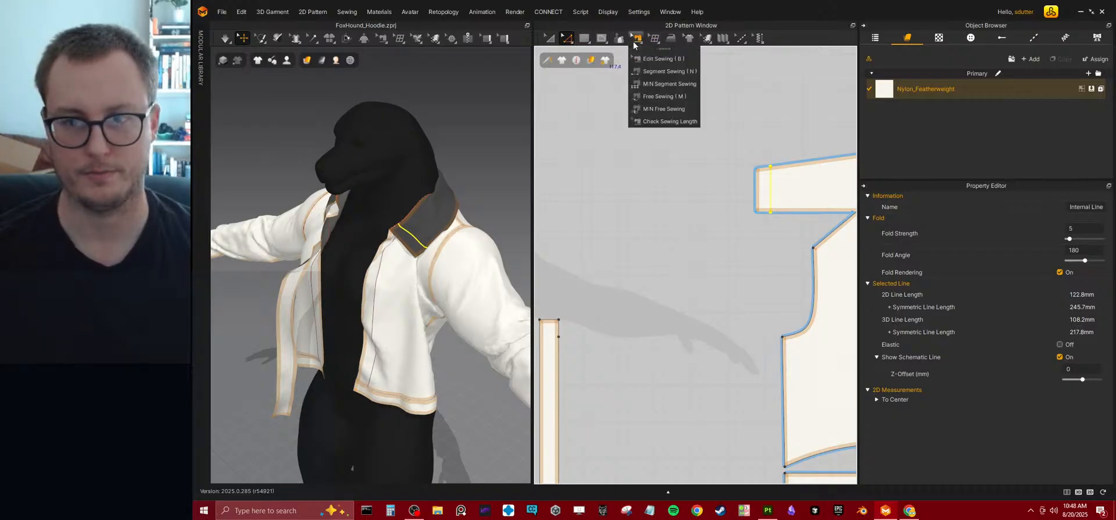
{"action": "left_click", "coordinate": [643, 72]}
{"action": "left_click", "coordinate": [565, 332]}
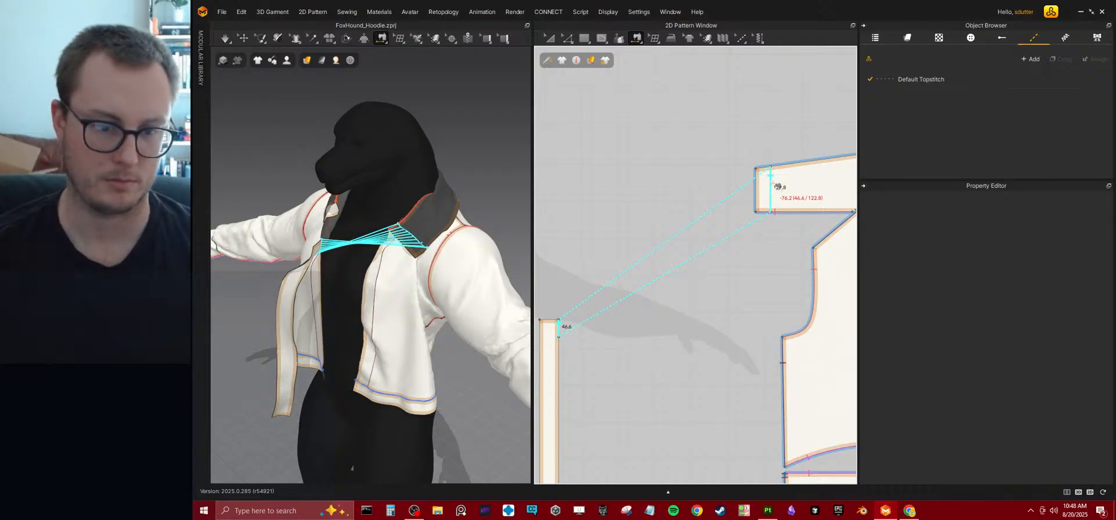
{"action": "left_click", "coordinate": [778, 185]}
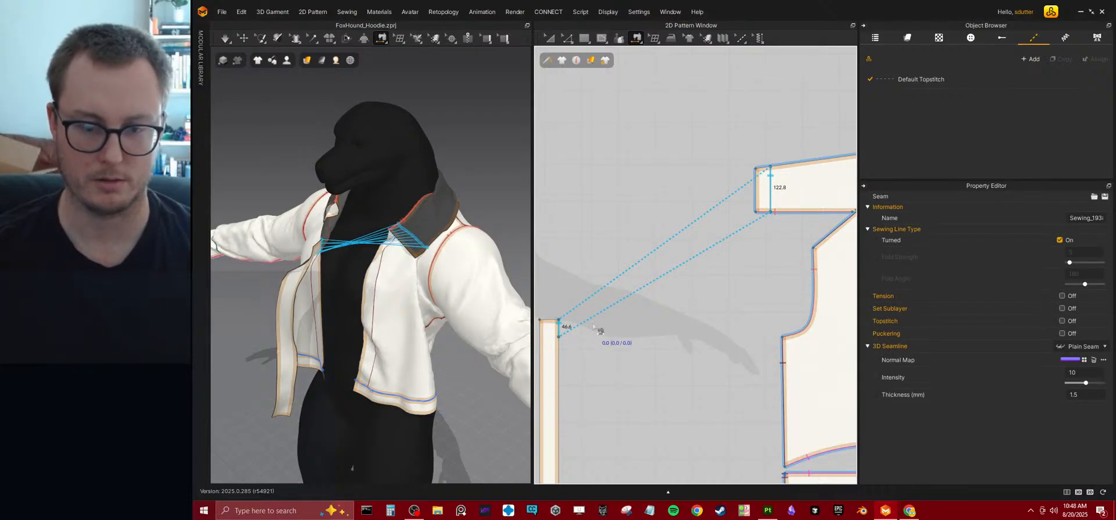
Sew the long middle segment of the strip's edge to the internal line on the front panel.
{"action": "middle_click_drag", "start_coordinate": [593, 325], "coordinate": [691, 217]}
{"action": "left_click", "coordinate": [660, 243]}
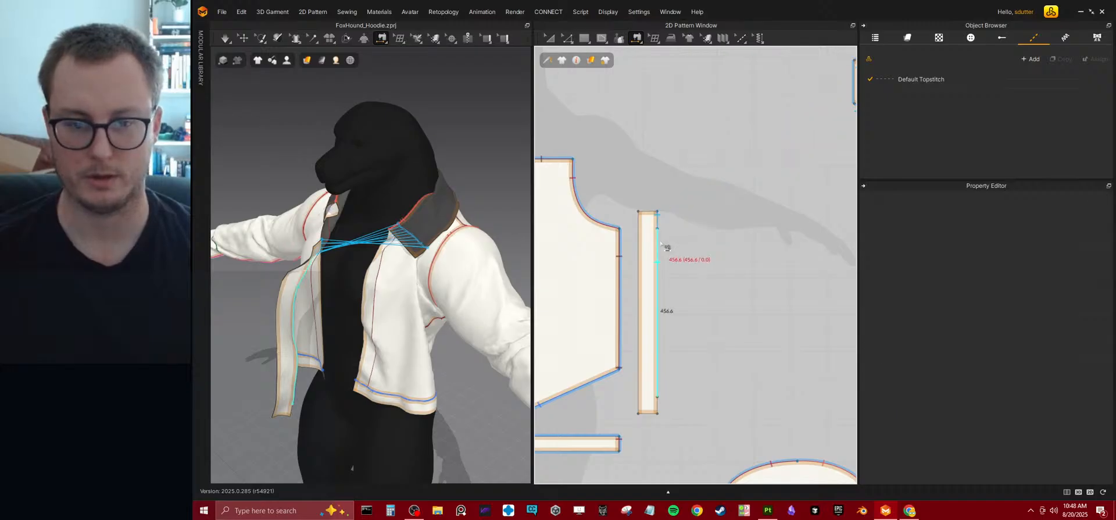
{"action": "scroll", "coordinate": [628, 265], "scroll_direction": "down", "scroll_amount": 2}
{"action": "scroll", "coordinate": [610, 267], "scroll_direction": "up", "scroll_amount": 3}
{"action": "middle_click_drag", "start_coordinate": [606, 264], "coordinate": [678, 257]}
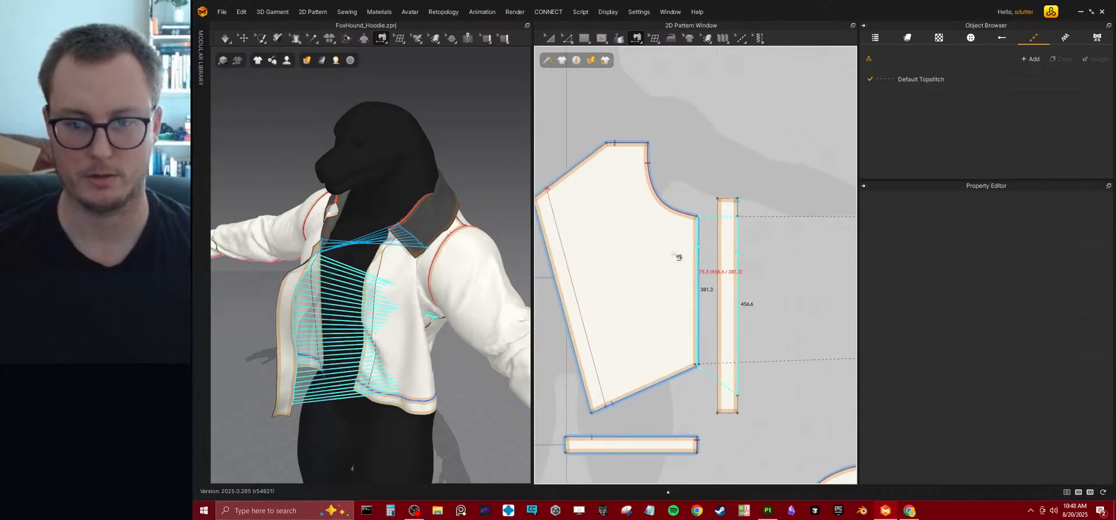
{"action": "left_click", "coordinate": [563, 206]}
{"action": "middle_click_drag", "start_coordinate": [750, 329], "coordinate": [682, 232]}
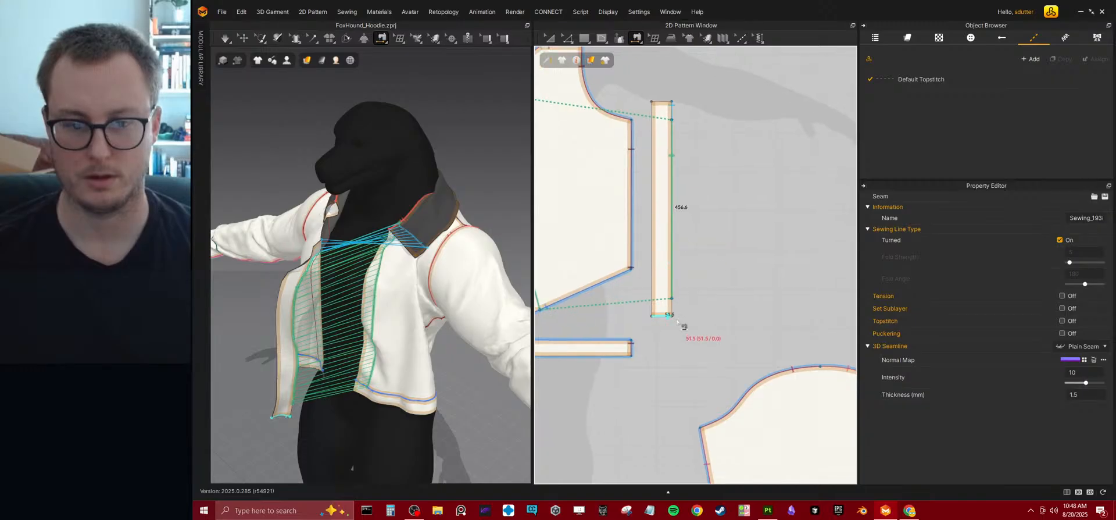
{"action": "left_click", "coordinate": [674, 309]}
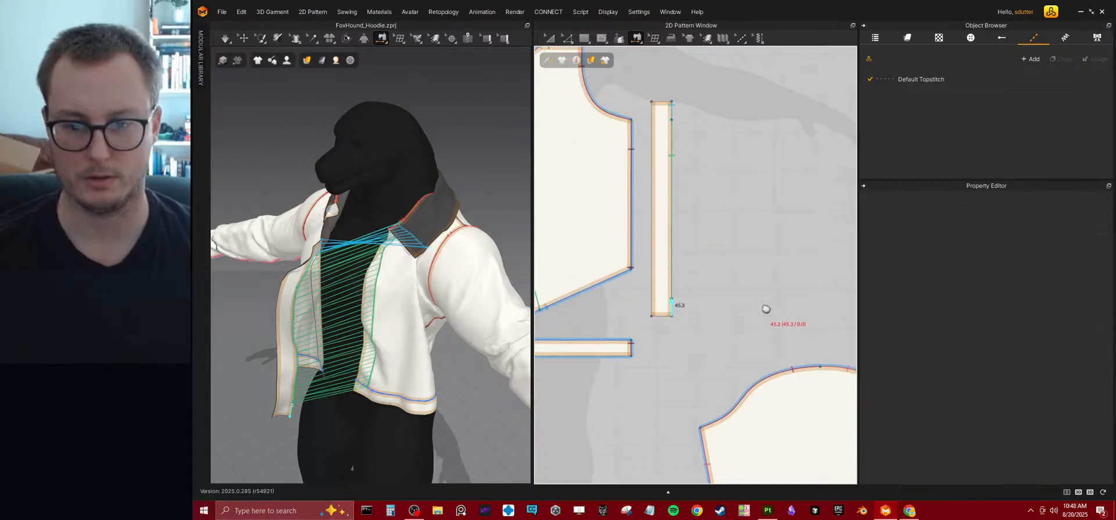
{"action": "scroll", "coordinate": [680, 297], "scroll_direction": "up", "scroll_amount": 2}
{"action": "scroll", "coordinate": [670, 282], "scroll_direction": "down", "scroll_amount": 3}
{"action": "scroll", "coordinate": [668, 295], "scroll_direction": "up", "scroll_amount": 4}
{"action": "middle_click_drag", "start_coordinate": [580, 284], "coordinate": [674, 299]}
{"action": "key", "text": "Escape"}
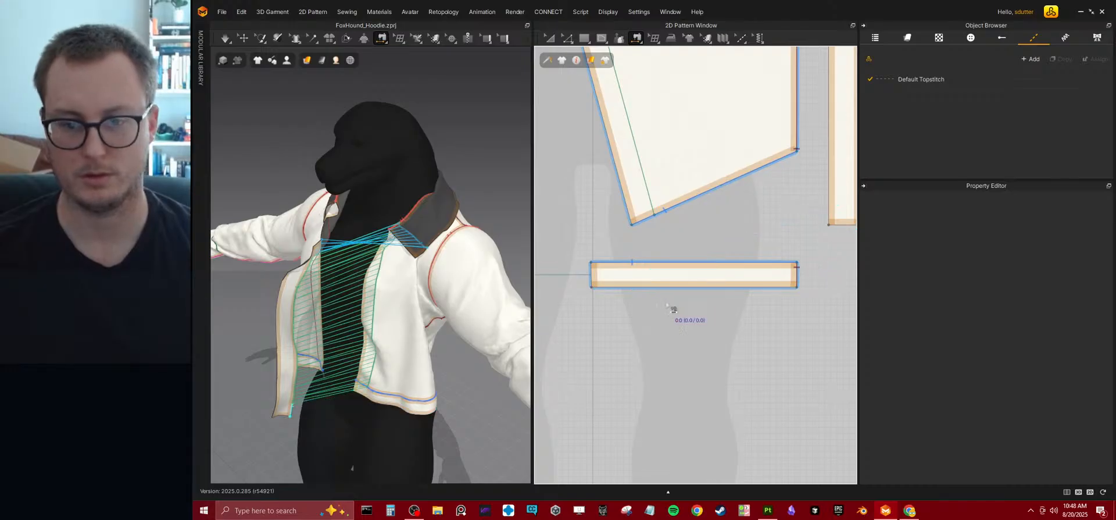
Offset the hem band's short centre-front edge as one internal line at 40 mm, extended to the outline.
{"action": "left_click", "coordinate": [569, 38]}
{"action": "key", "text": "z"}
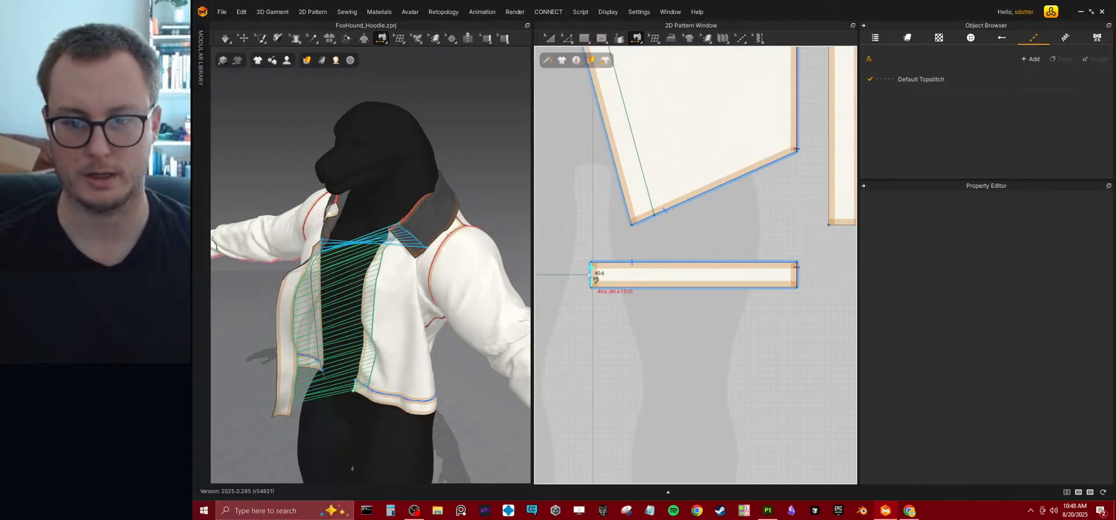
{"action": "left_click", "coordinate": [591, 276]}
{"action": "right_click", "coordinate": [589, 277]}
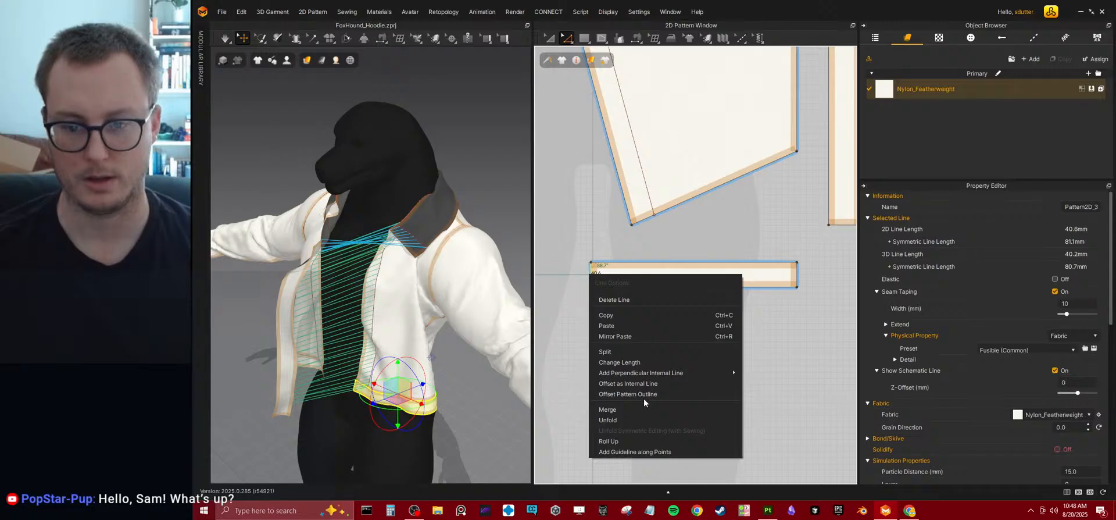
{"action": "left_click", "coordinate": [643, 383]}
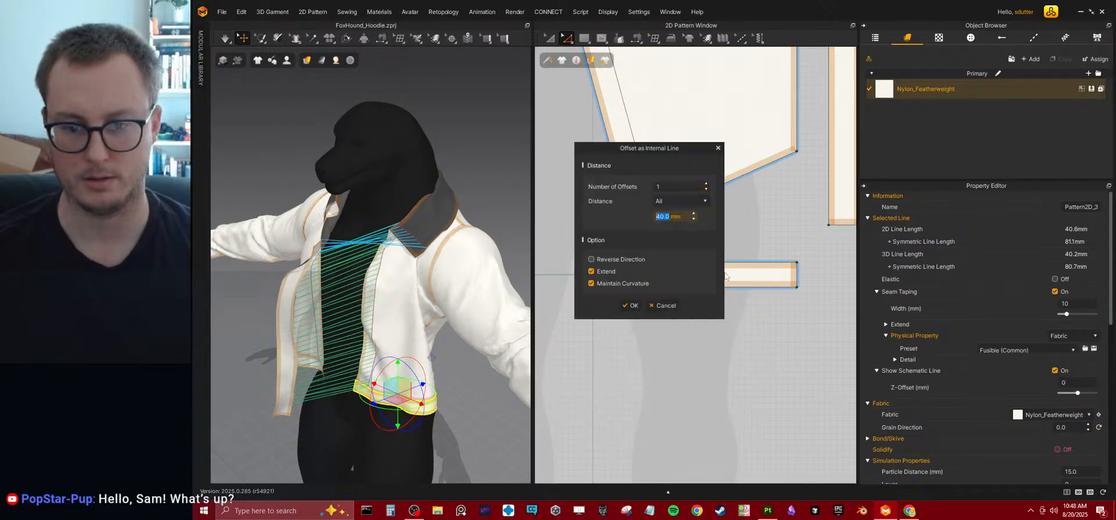
{"action": "left_click", "coordinate": [626, 305]}
Sew the short lower segment of the strip's long edge to the hem band's internal line.
{"action": "scroll", "coordinate": [698, 286], "scroll_direction": "down", "scroll_amount": 3}
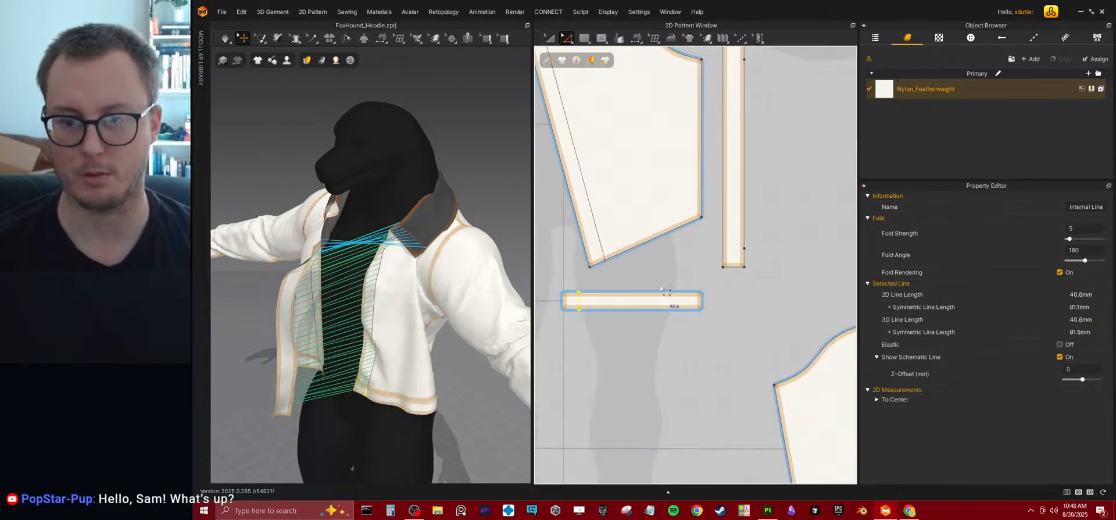
{"action": "scroll", "coordinate": [698, 286], "scroll_direction": "up", "scroll_amount": 3}
{"action": "left_click", "coordinate": [635, 38]}
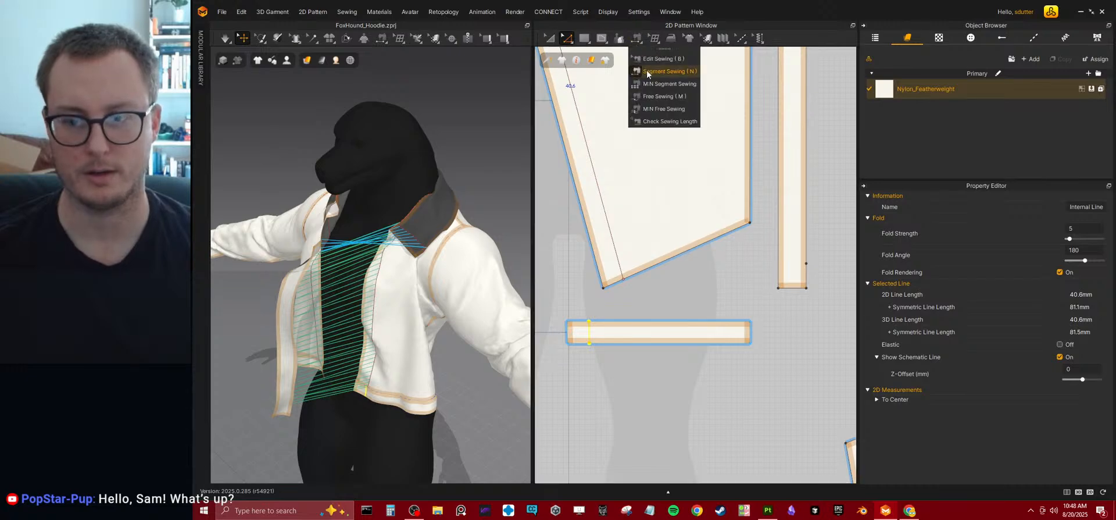
{"action": "left_click", "coordinate": [651, 69]}
{"action": "left_click", "coordinate": [811, 277]}
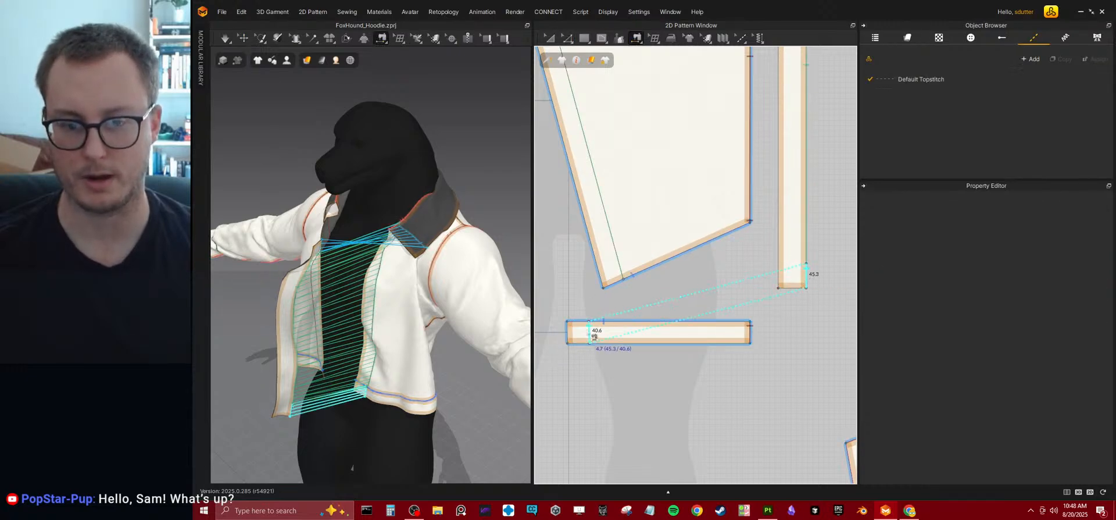
{"action": "left_click", "coordinate": [594, 336]}
Simulate the garment and pull on the collar while the strip's seams draw together.
{"action": "key", "text": "space"}
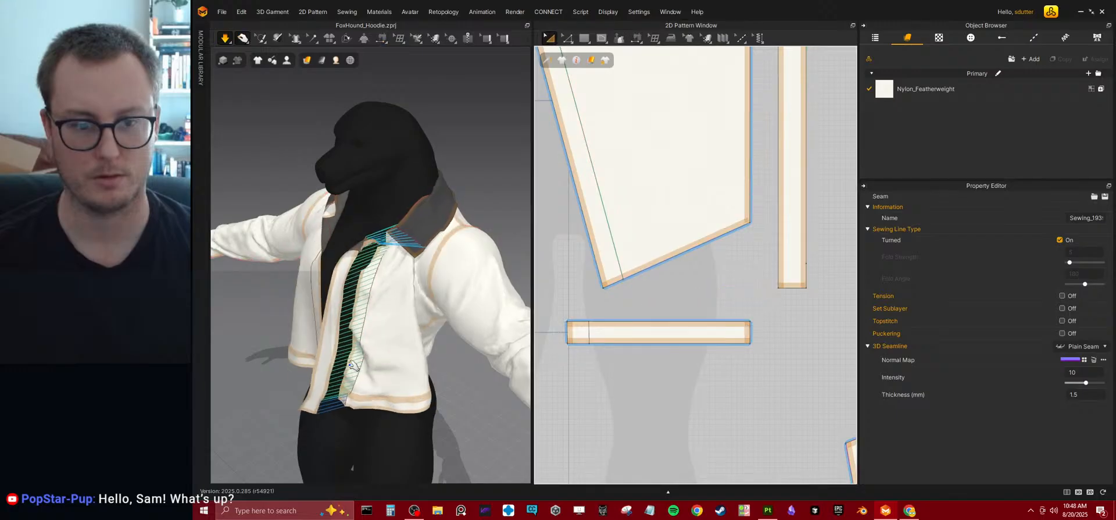
{"action": "left_click", "coordinate": [427, 171]}
{"action": "left_click_drag", "start_coordinate": [427, 170], "coordinate": [432, 278]}
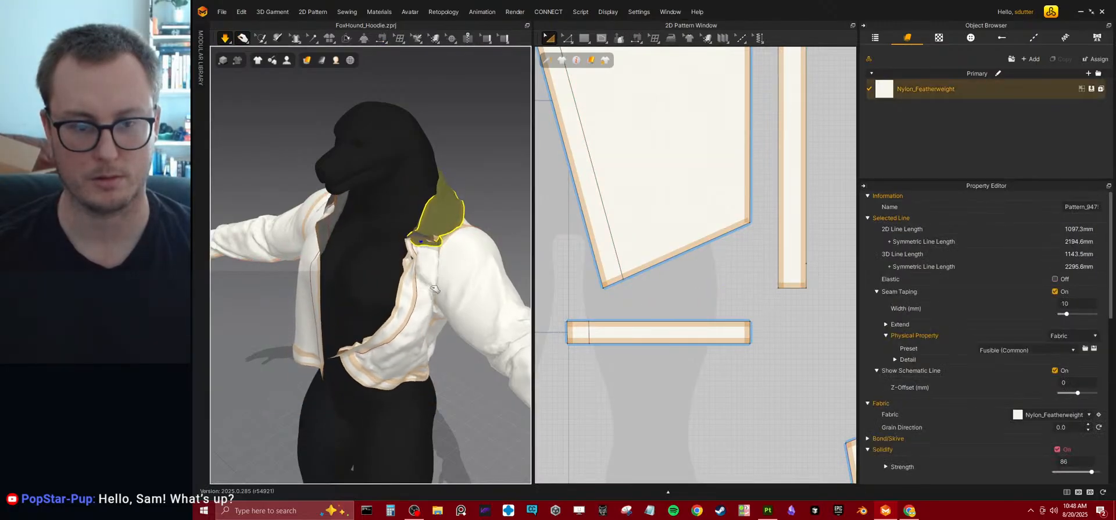
Try to sew the strip's long middle segment to its opposite long edge in the 3D view.
{"action": "right_click_drag", "start_coordinate": [433, 278], "coordinate": [357, 247]}
{"action": "scroll", "coordinate": [407, 250], "scroll_direction": "up", "scroll_amount": 3}
{"action": "key", "text": "n"}
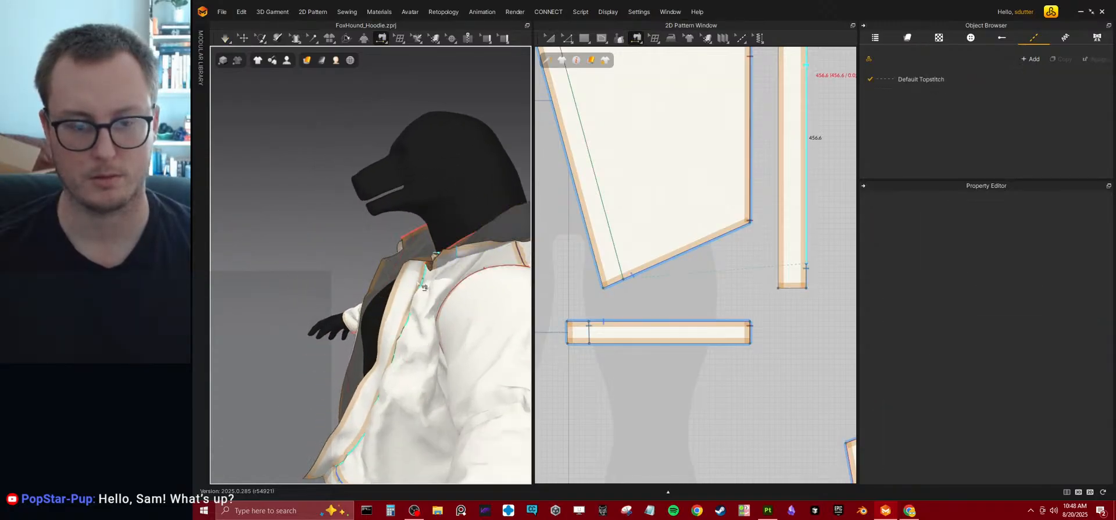
{"action": "left_click", "coordinate": [414, 284]}
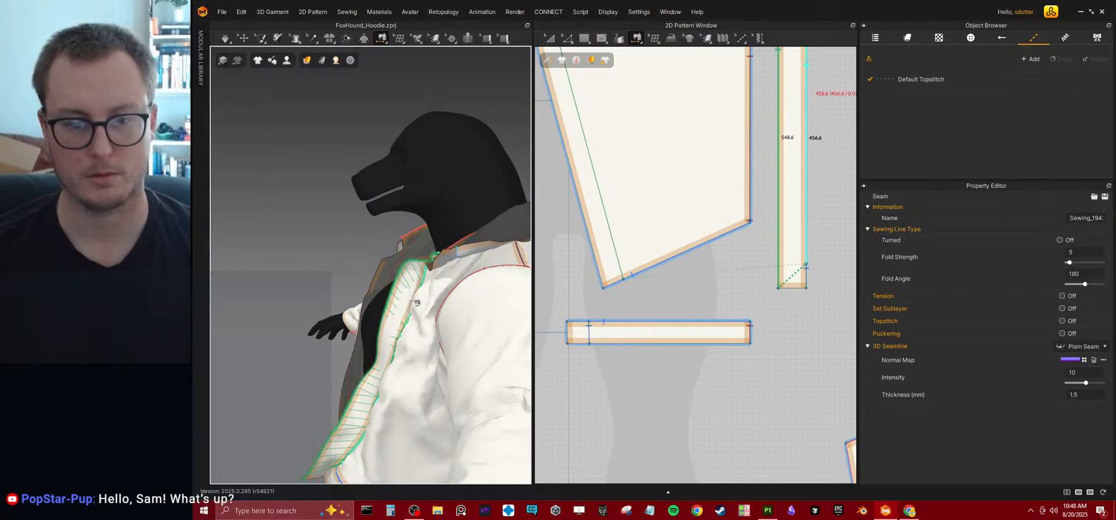
{"action": "key", "text": "ctrl+z"}
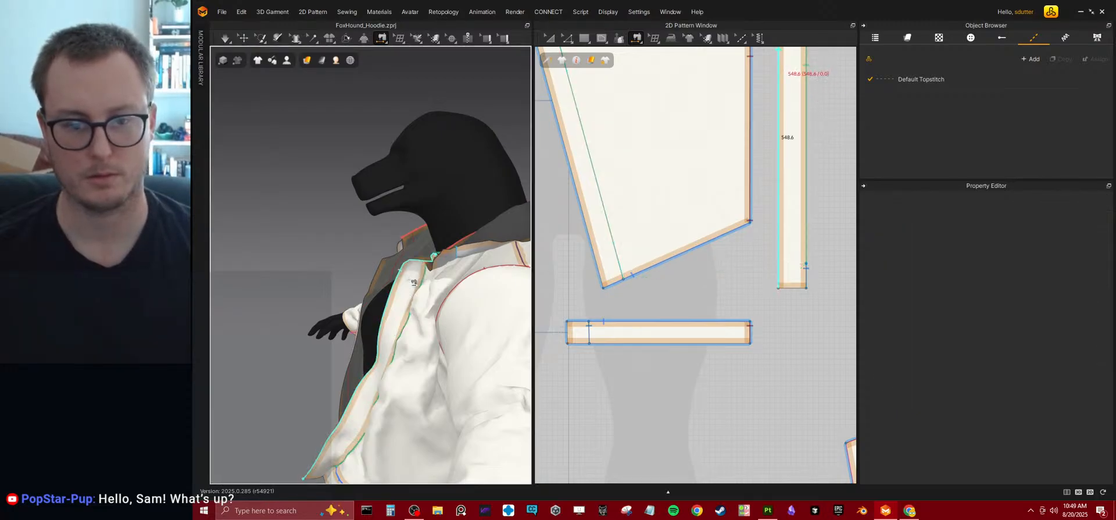
Reposition the centre-front strip in the 3D view, restart the simulation and pull the strip's upper end near the collar.
{"action": "key", "text": "a"}
{"action": "left_click", "coordinate": [399, 289]}
{"action": "right_click_drag", "start_coordinate": [400, 294], "coordinate": [498, 333]}
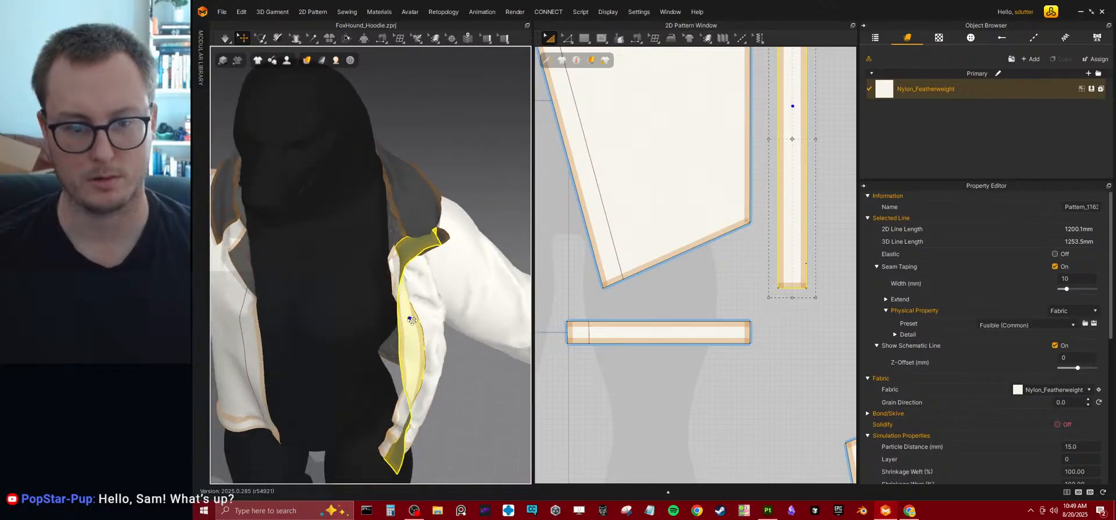
{"action": "key", "text": "space"}
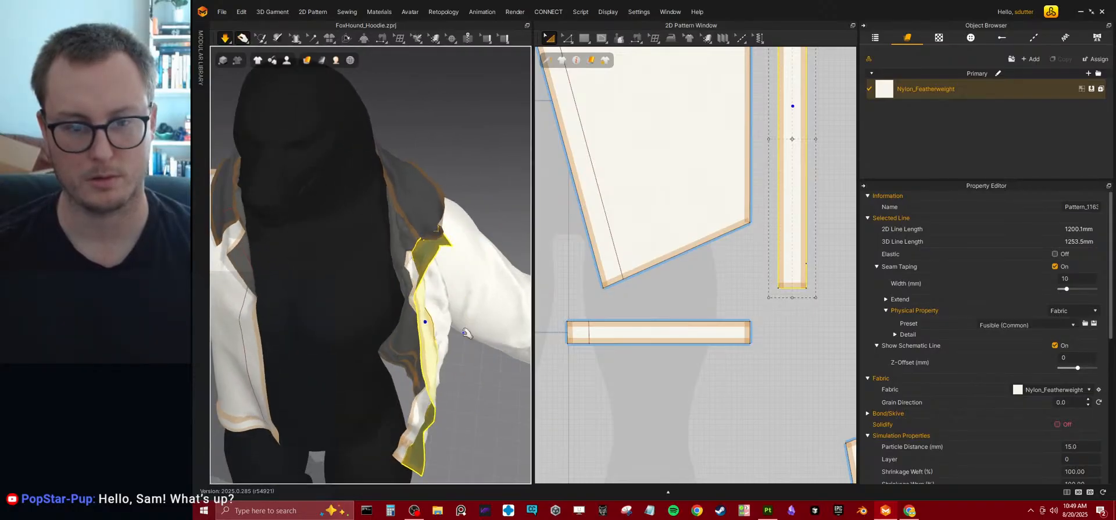
{"action": "right_click_drag", "start_coordinate": [444, 266], "coordinate": [428, 252]}
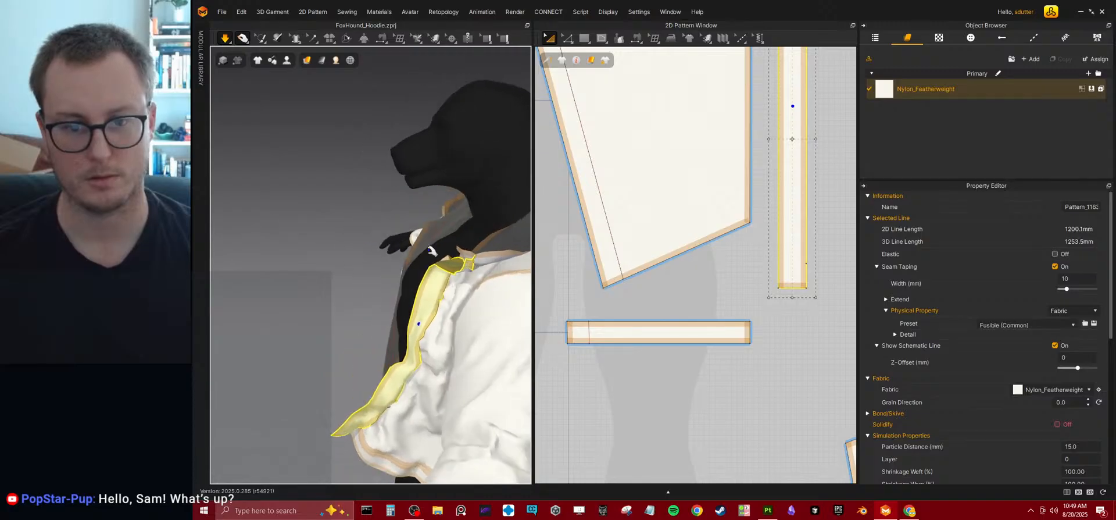
Pull the collar and front panel in the running simulation to open out the jacket front around the strip.
{"action": "left_click", "coordinate": [465, 251]}
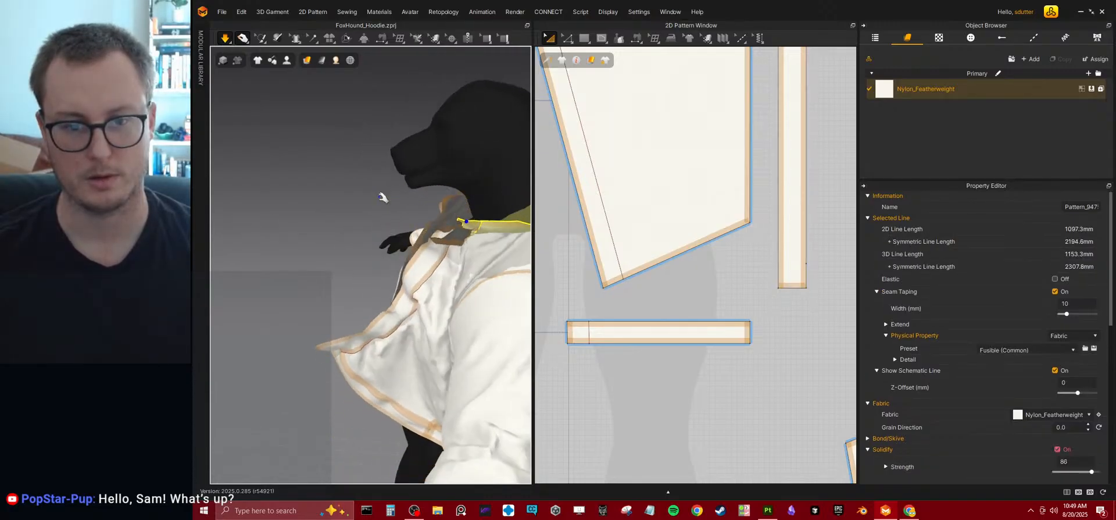
{"action": "right_click_drag", "start_coordinate": [390, 289], "coordinate": [476, 228]}
{"action": "left_click_drag", "start_coordinate": [511, 220], "coordinate": [513, 187]}
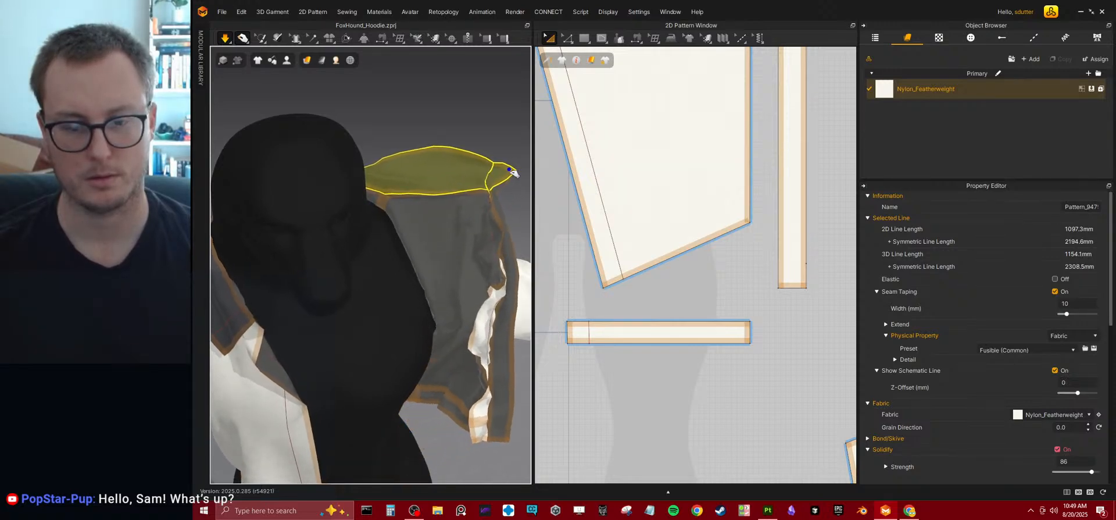
{"action": "right_click_drag", "start_coordinate": [502, 217], "coordinate": [412, 238]}
{"action": "left_click", "coordinate": [421, 419]}
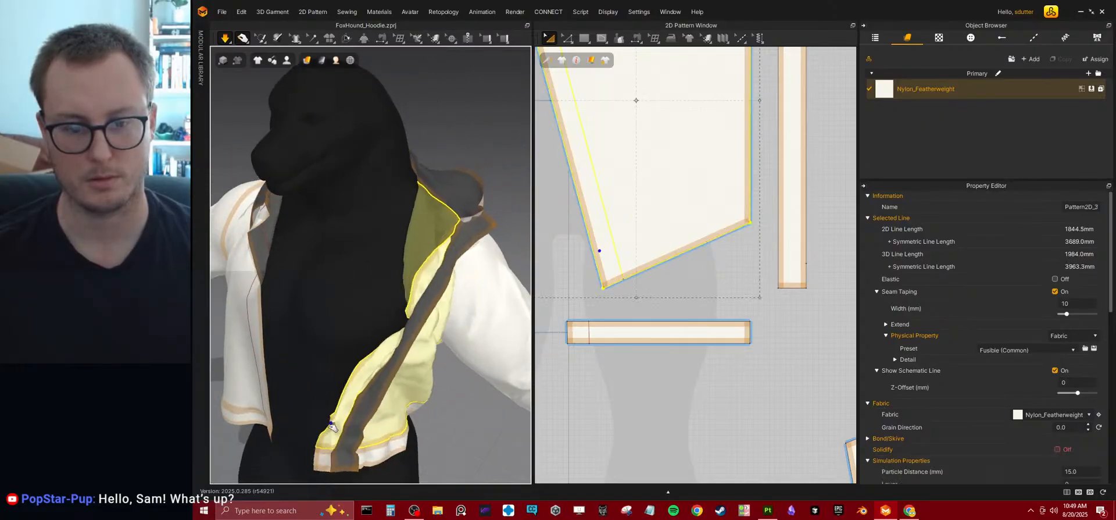
{"action": "right_click_drag", "start_coordinate": [438, 371], "coordinate": [409, 385]}
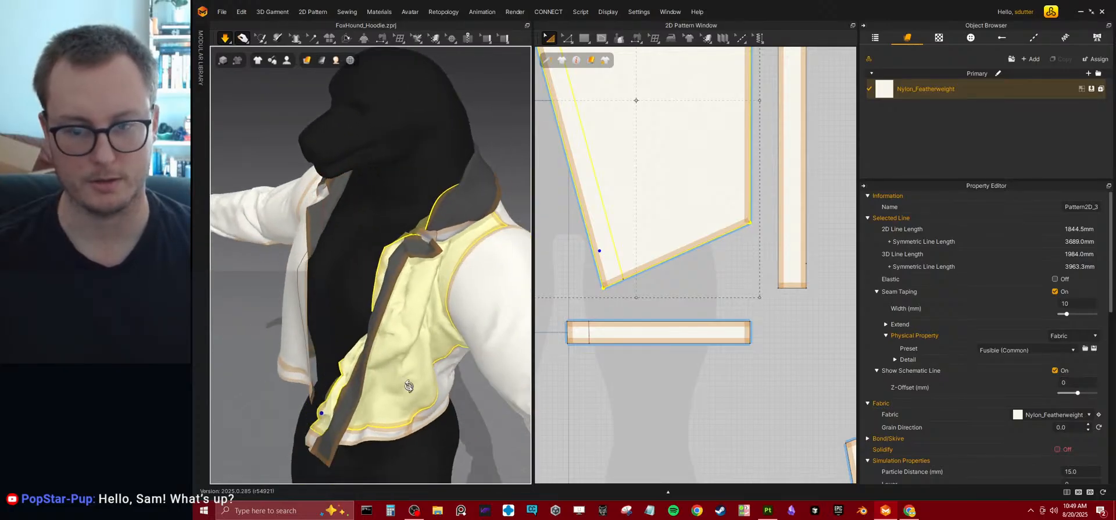
Lengthen the centre-front strip by moving its short upper edge upward in the 2D pattern.
{"action": "scroll", "coordinate": [643, 317], "scroll_direction": "down", "scroll_amount": 5}
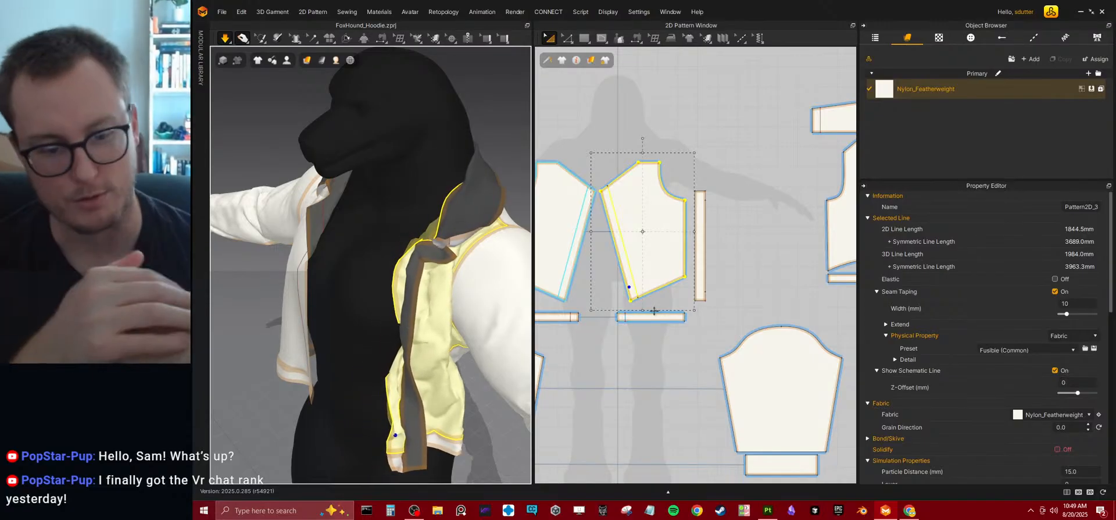
{"action": "middle_click_drag", "start_coordinate": [753, 241], "coordinate": [741, 281]}
{"action": "scroll", "coordinate": [738, 276], "scroll_direction": "up", "scroll_amount": 6}
{"action": "middle_click_drag", "start_coordinate": [688, 180], "coordinate": [751, 198]}
{"action": "key", "text": "z"}
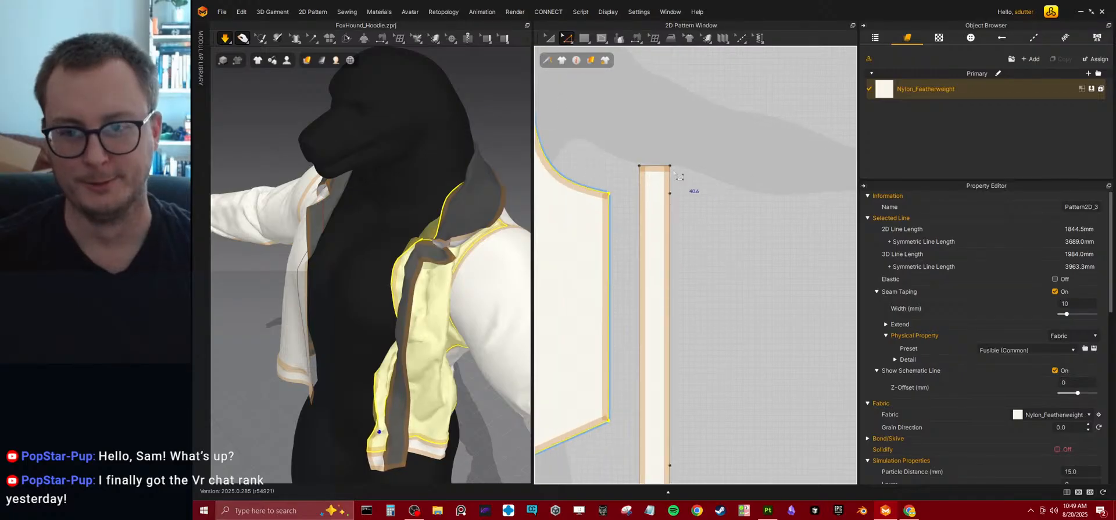
{"action": "left_click", "coordinate": [659, 170]}
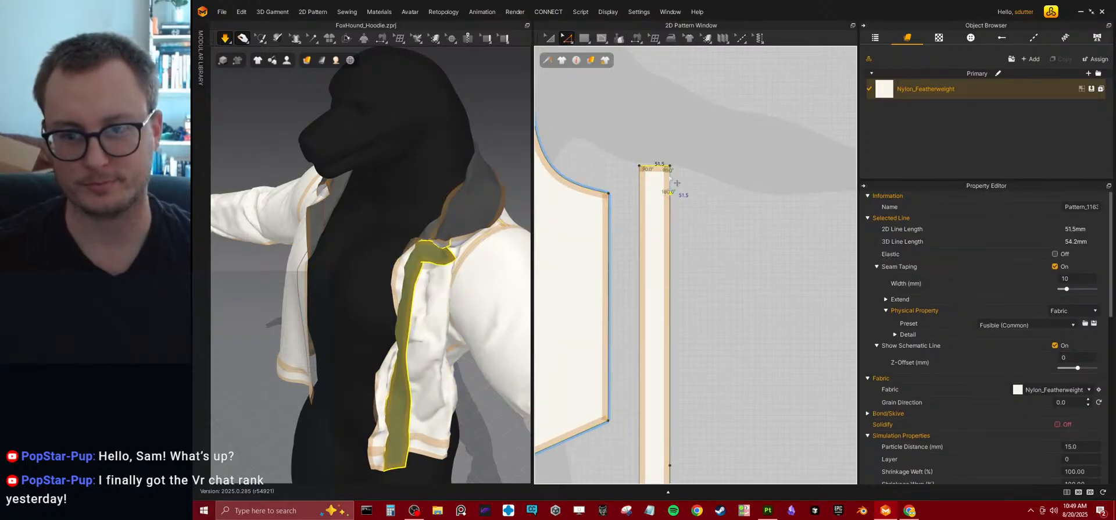
{"action": "left_click_drag", "start_coordinate": [667, 171], "coordinate": [665, 123]}
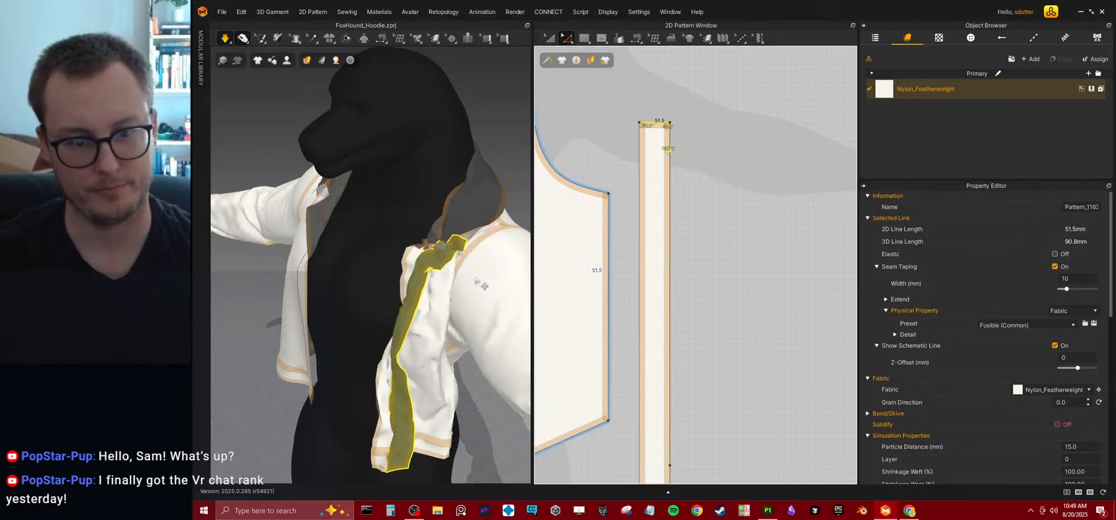
Reposition the lengthened strip in 3D, then simulate and pull it away from the chest before stopping the simulation.
{"action": "right_click_drag", "start_coordinate": [438, 309], "coordinate": [451, 274]}
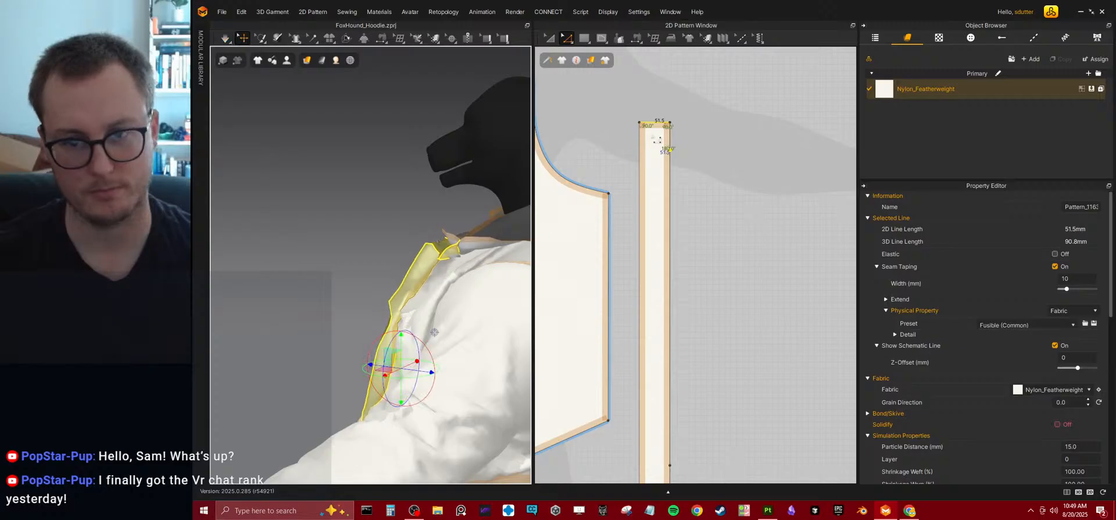
{"action": "right_click_drag", "start_coordinate": [396, 313], "coordinate": [494, 342]}
{"action": "key", "text": "space"}
{"action": "right_click_drag", "start_coordinate": [407, 256], "coordinate": [439, 285]}
{"action": "left_click_drag", "start_coordinate": [376, 172], "coordinate": [376, 196]}
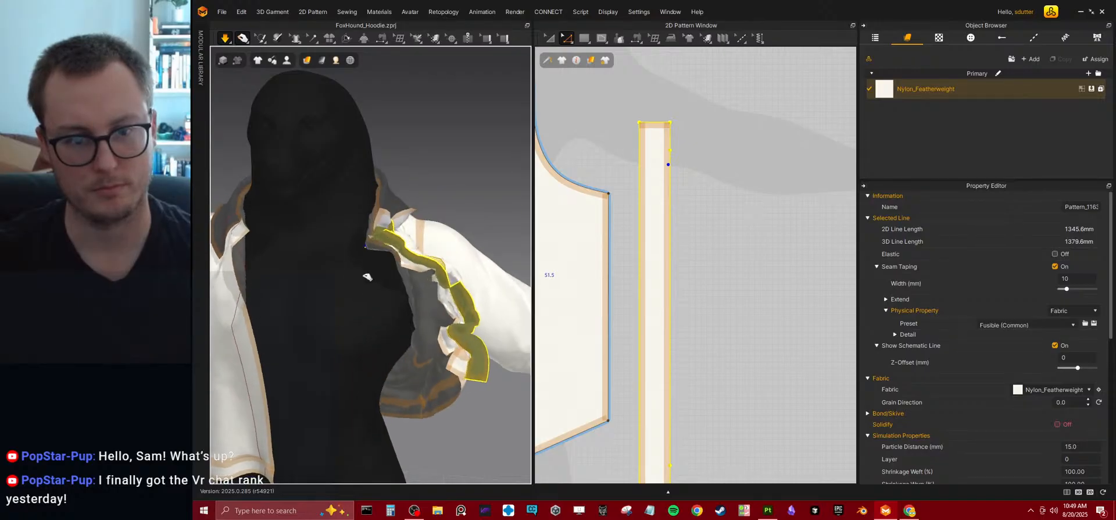
{"action": "left_click_drag", "start_coordinate": [372, 256], "coordinate": [468, 258]}
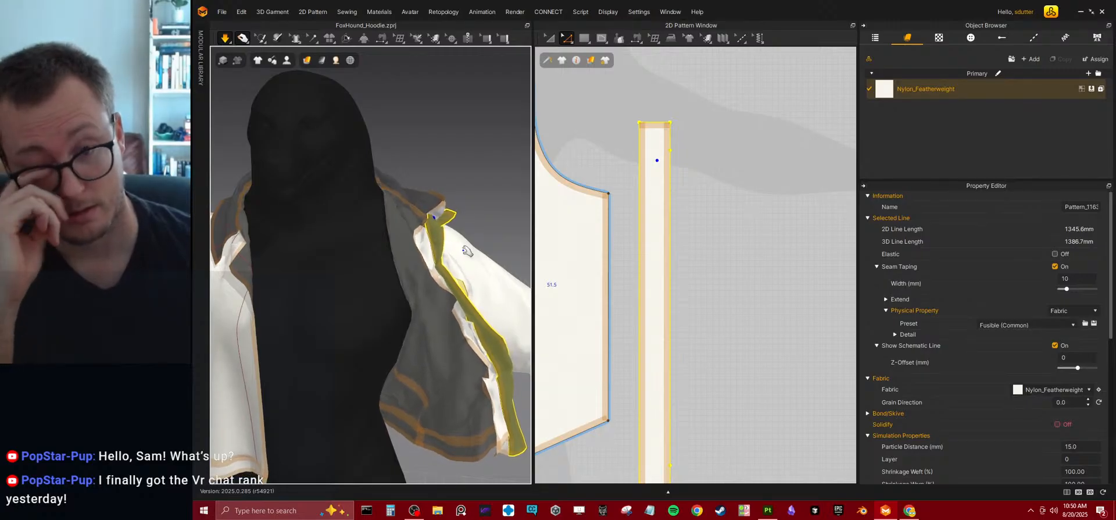
{"action": "key", "text": "space"}
Delete the internal line near the collar's short front edge.
{"action": "scroll", "coordinate": [740, 209], "scroll_direction": "down", "scroll_amount": 5}
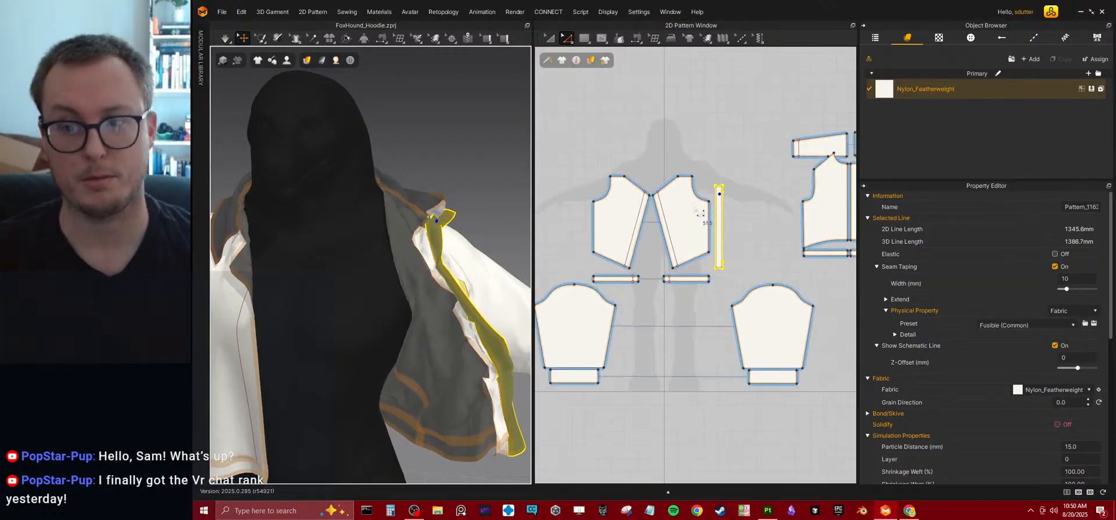
{"action": "scroll", "coordinate": [677, 208], "scroll_direction": "up", "scroll_amount": 8}
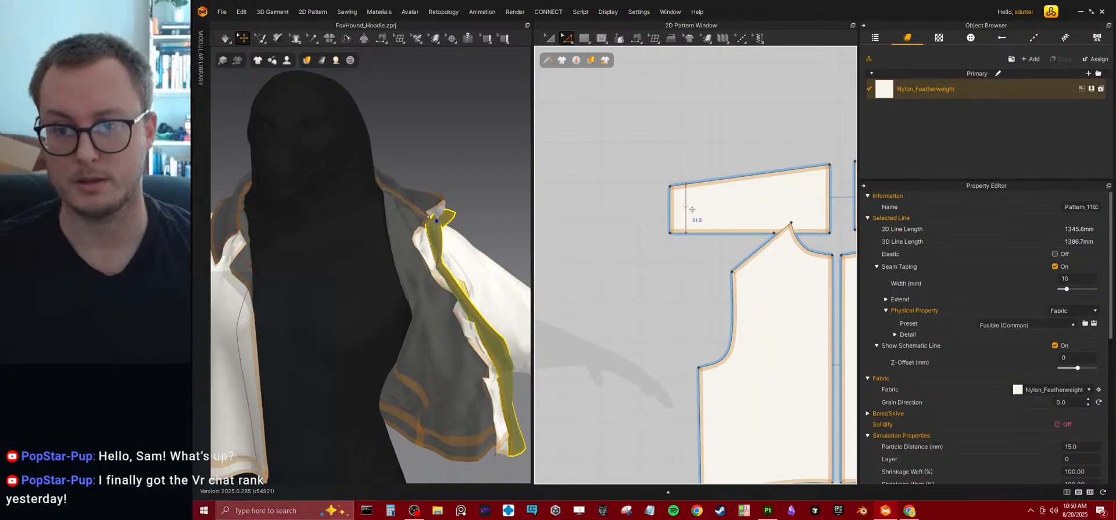
{"action": "left_click", "coordinate": [690, 208]}
{"action": "middle_click_drag", "start_coordinate": [650, 304], "coordinate": [731, 302]}
Sew the upper segment of the strip's long edge to the collar's short front edge with Segment Sewing.
{"action": "scroll", "coordinate": [604, 289], "scroll_direction": "down", "scroll_amount": 4}
{"action": "middle_click_drag", "start_coordinate": [604, 289], "coordinate": [650, 269]}
{"action": "scroll", "coordinate": [649, 266], "scroll_direction": "up", "scroll_amount": 4}
{"action": "left_click", "coordinate": [636, 41]}
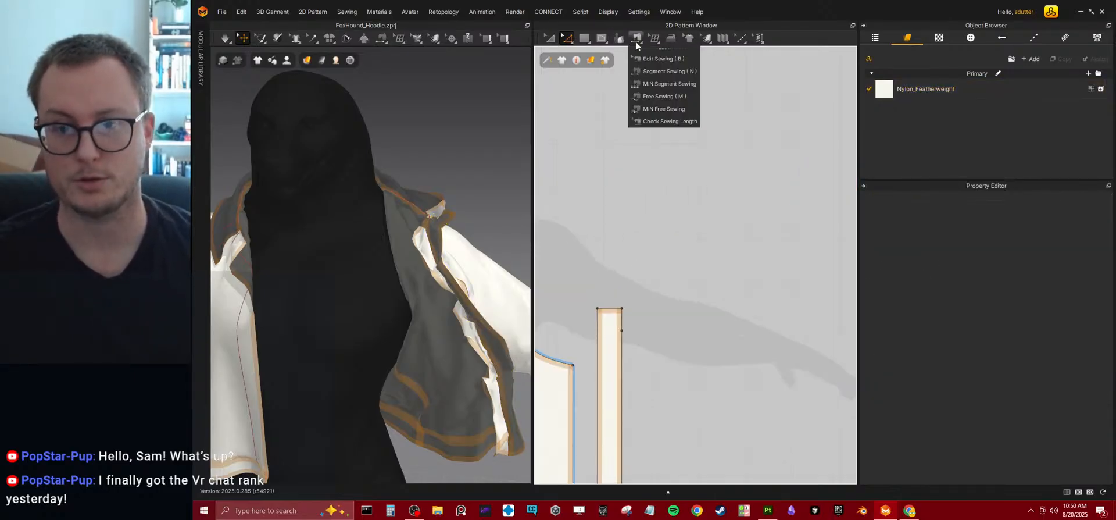
{"action": "left_click", "coordinate": [651, 67]}
{"action": "middle_click_drag", "start_coordinate": [717, 275], "coordinate": [606, 286]}
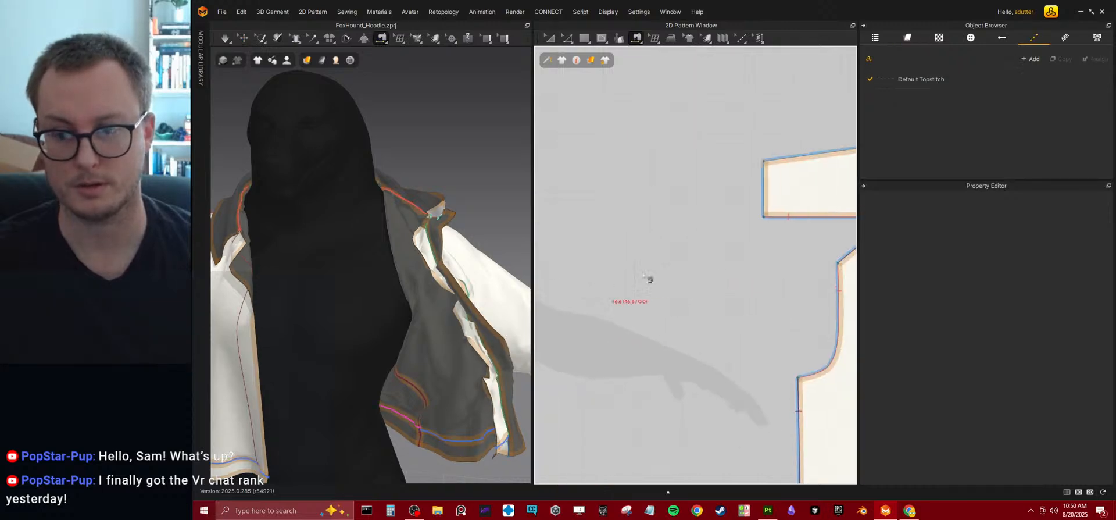
{"action": "left_click", "coordinate": [758, 174]}
{"action": "scroll", "coordinate": [408, 247], "scroll_direction": "up", "scroll_amount": 3}
Simulate the garment and pull the strip's upper end around the collar's front edge.
{"action": "right_click_drag", "start_coordinate": [408, 247], "coordinate": [371, 262]}
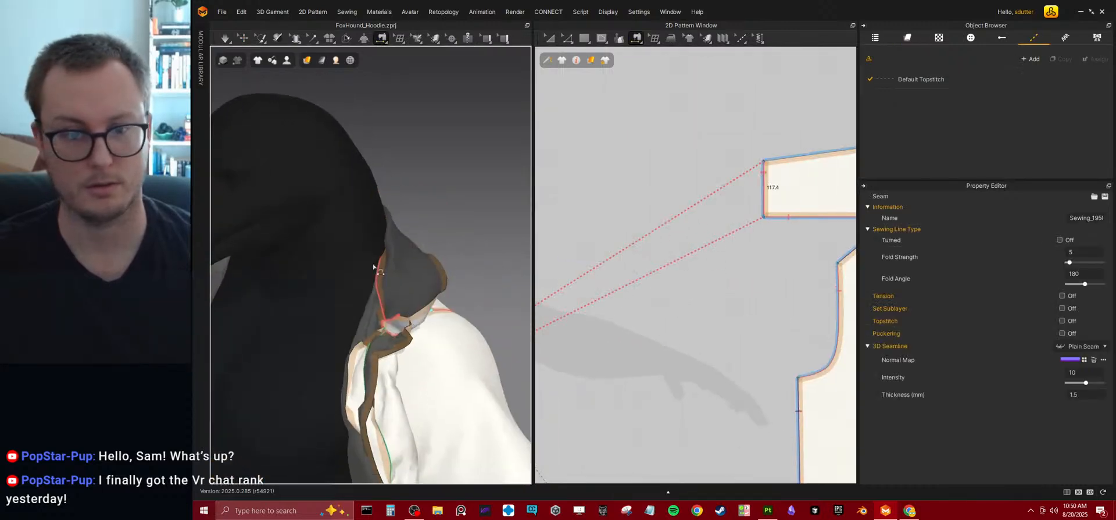
{"action": "key", "text": "space"}
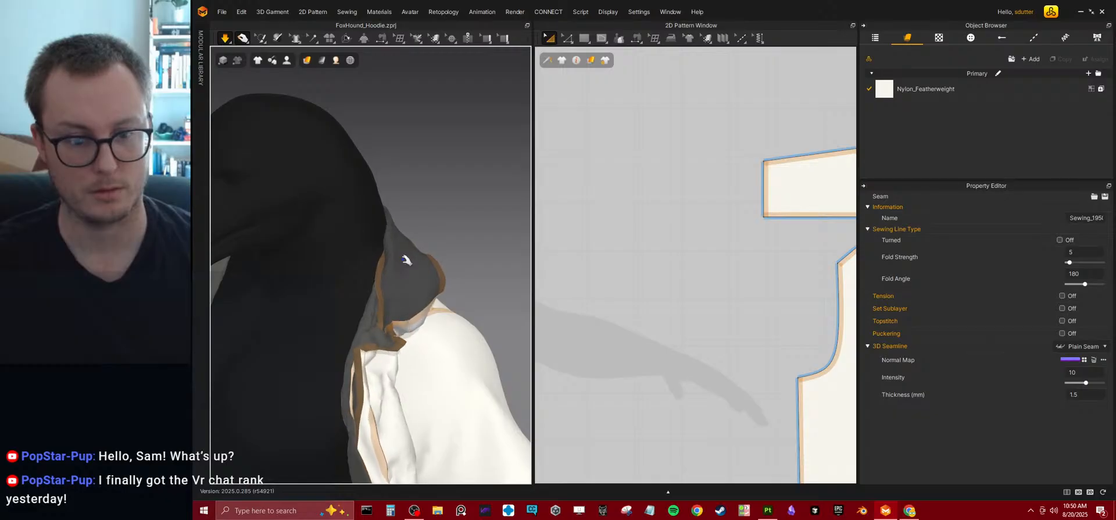
{"action": "right_click_drag", "start_coordinate": [420, 294], "coordinate": [430, 247]}
{"action": "left_click", "coordinate": [473, 231]}
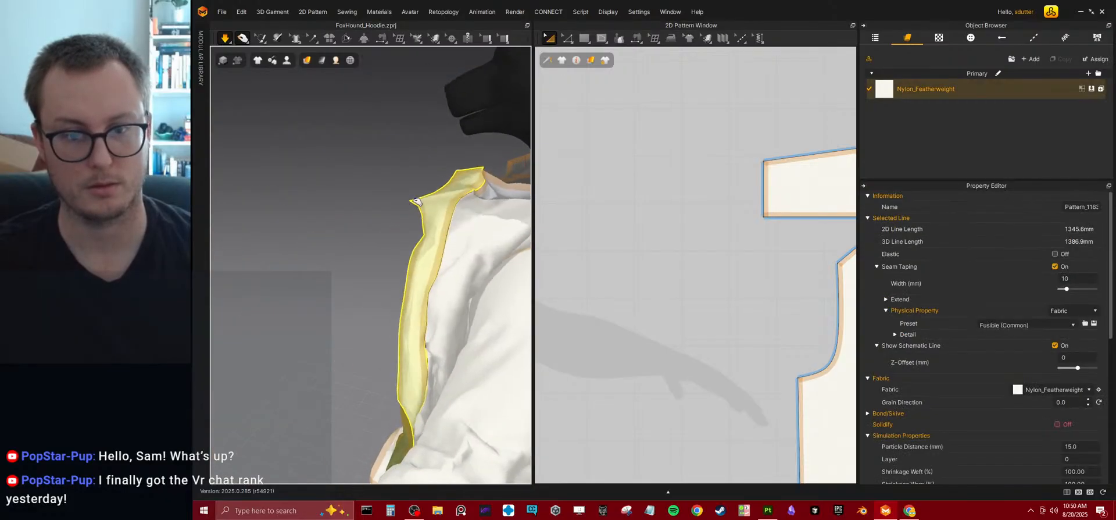
{"action": "right_click_drag", "start_coordinate": [418, 221], "coordinate": [433, 223]}
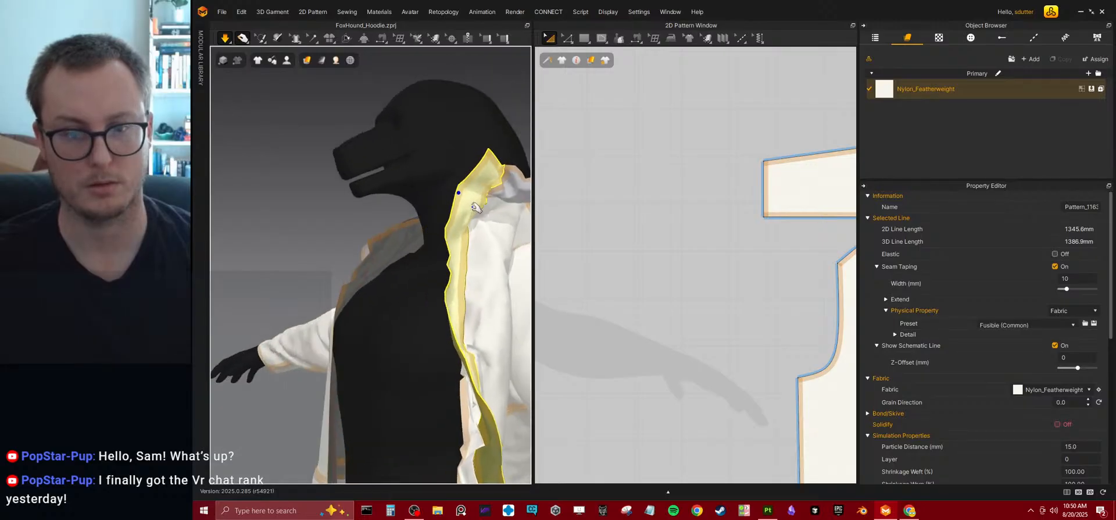
{"action": "middle_click_drag", "start_coordinate": [433, 223], "coordinate": [418, 222]}
Stop the simulation and delete the centre-front strip pattern.
{"action": "scroll", "coordinate": [674, 209], "scroll_direction": "down", "scroll_amount": 5}
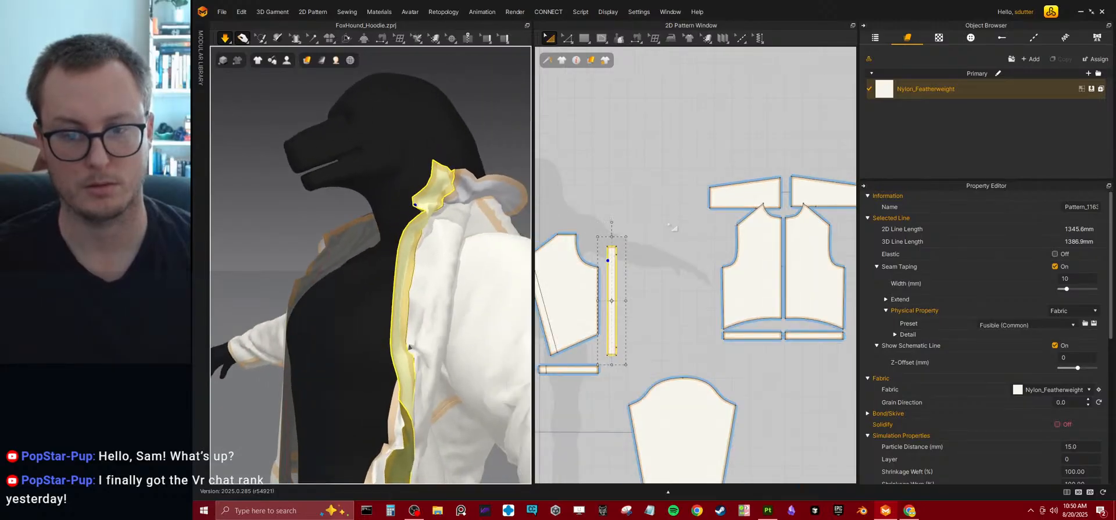
{"action": "middle_click_drag", "start_coordinate": [666, 226], "coordinate": [682, 226]}
{"action": "scroll", "coordinate": [451, 253], "scroll_direction": "down", "scroll_amount": 2}
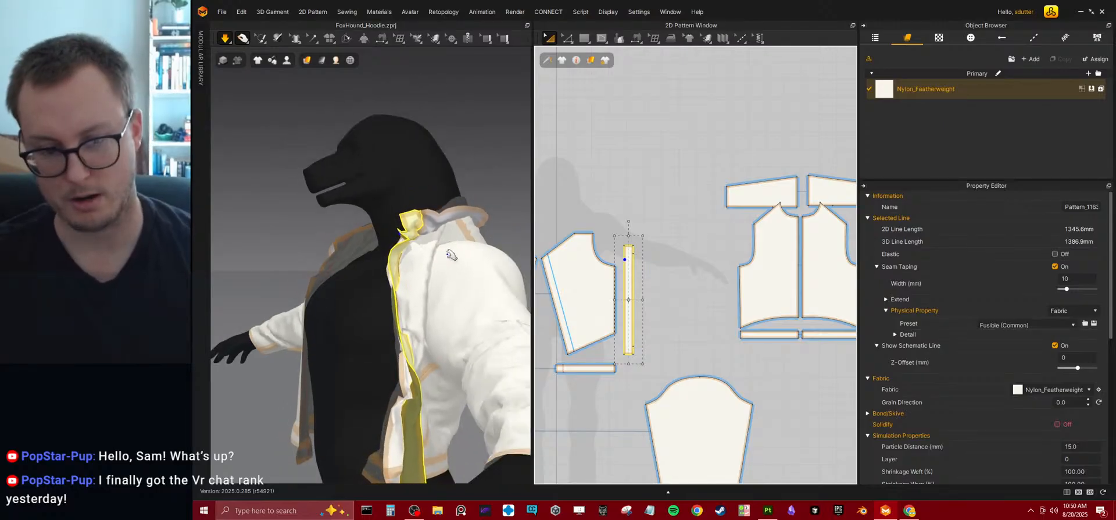
{"action": "key", "text": "space"}
{"action": "scroll", "coordinate": [587, 285], "scroll_direction": "up", "scroll_amount": 4}
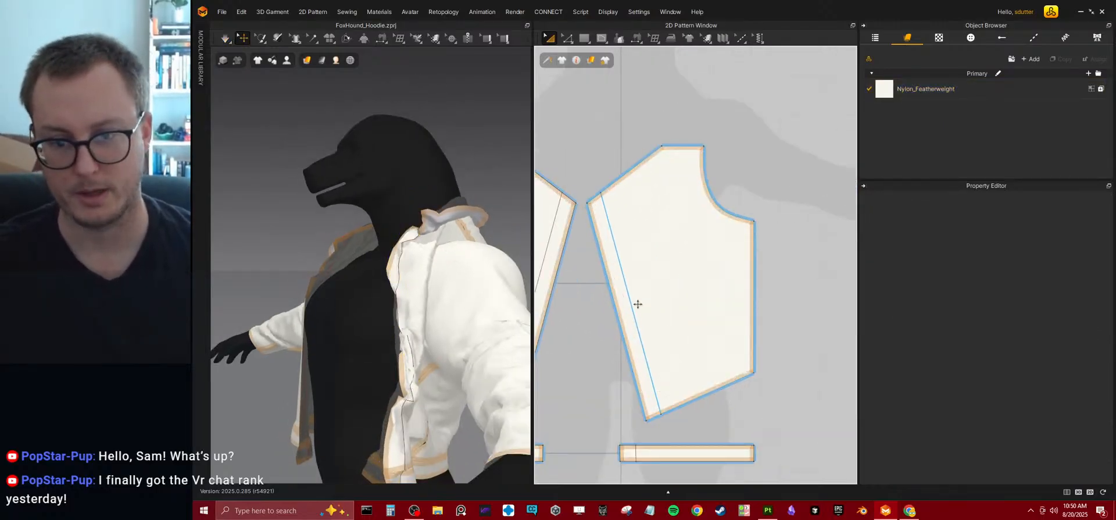
Delete the offset internal lines along the centre-front edges of the front panel and hem band.
{"action": "left_click", "coordinate": [566, 40]}
{"action": "left_click", "coordinate": [644, 349]}
{"action": "key", "text": "Delete"}
{"action": "scroll", "coordinate": [691, 271], "scroll_direction": "down", "scroll_amount": 4}
{"action": "scroll", "coordinate": [692, 339], "scroll_direction": "up", "scroll_amount": 6}
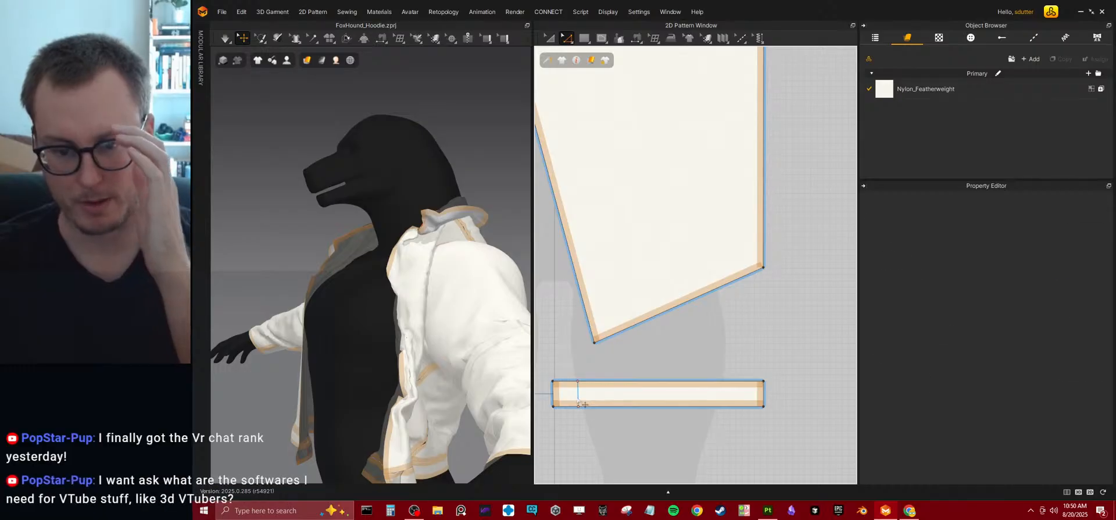
{"action": "left_click", "coordinate": [579, 401]}
{"action": "key", "text": "Delete"}
{"action": "scroll", "coordinate": [387, 273], "scroll_direction": "up", "scroll_amount": 3}
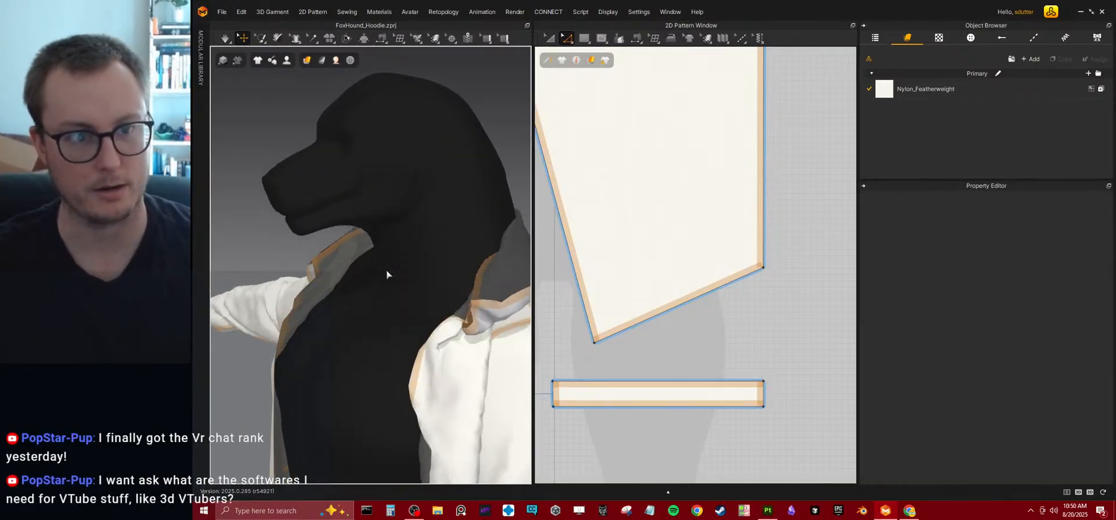
{"action": "scroll", "coordinate": [373, 234], "scroll_direction": "down", "scroll_amount": 4}
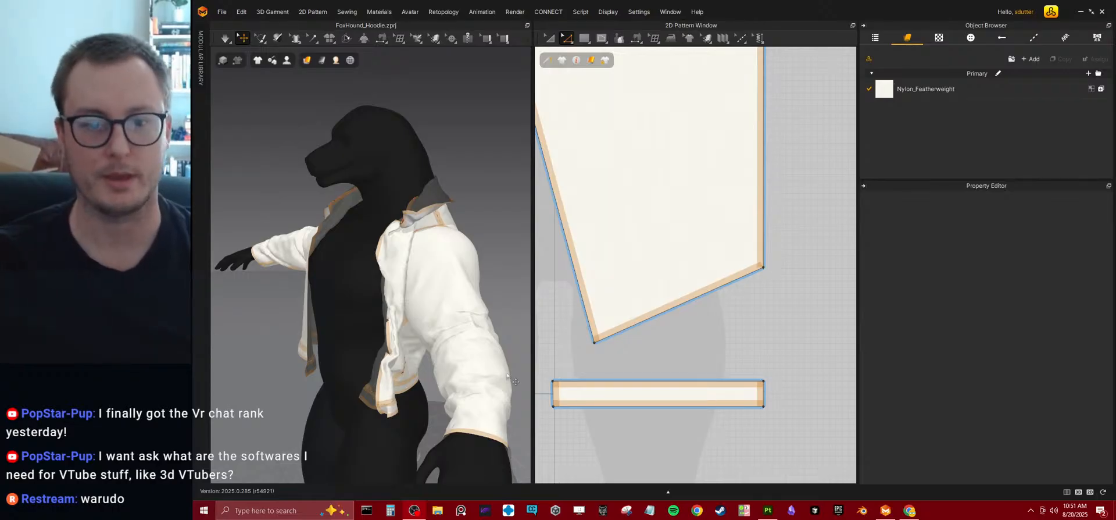
Simulate the jacket without the strip and pull the front panel and its hem into a straighter drape.
{"action": "key", "text": "space"}
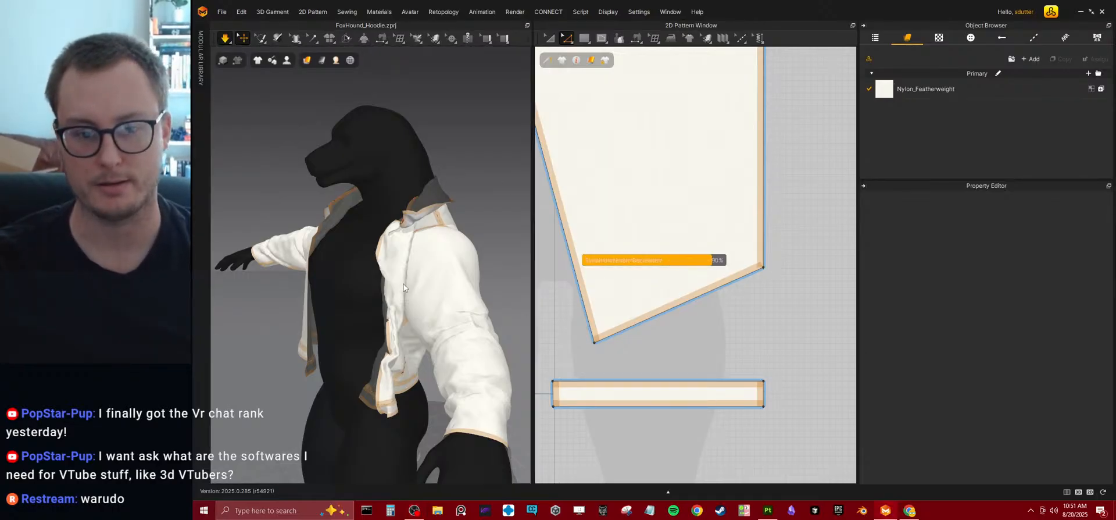
{"action": "left_click", "coordinate": [306, 259]}
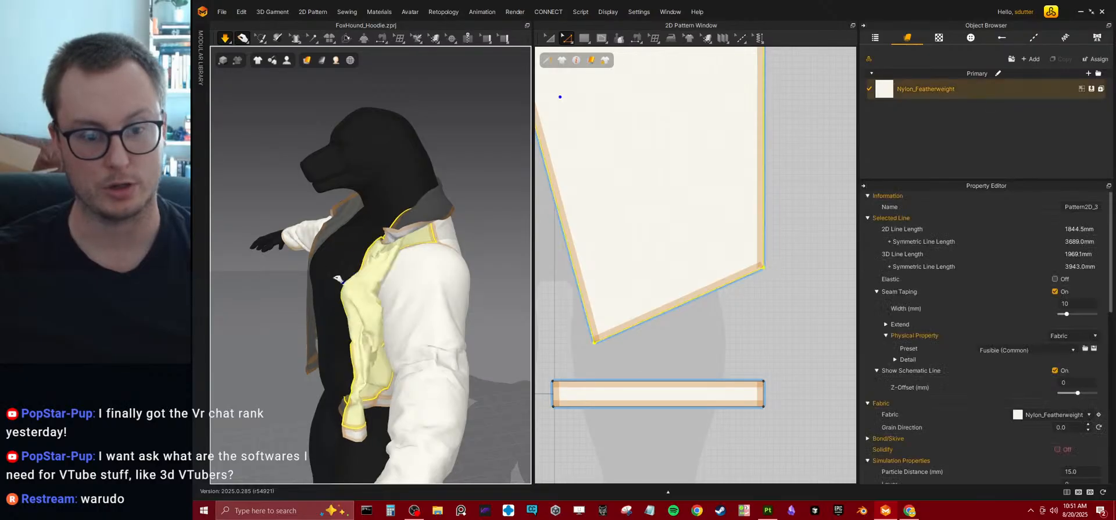
{"action": "left_click_drag", "start_coordinate": [302, 259], "coordinate": [286, 250]}
{"action": "right_click_drag", "start_coordinate": [286, 250], "coordinate": [372, 267]}
{"action": "left_click_drag", "start_coordinate": [366, 378], "coordinate": [390, 389]}
{"action": "right_click_drag", "start_coordinate": [314, 375], "coordinate": [366, 370]}
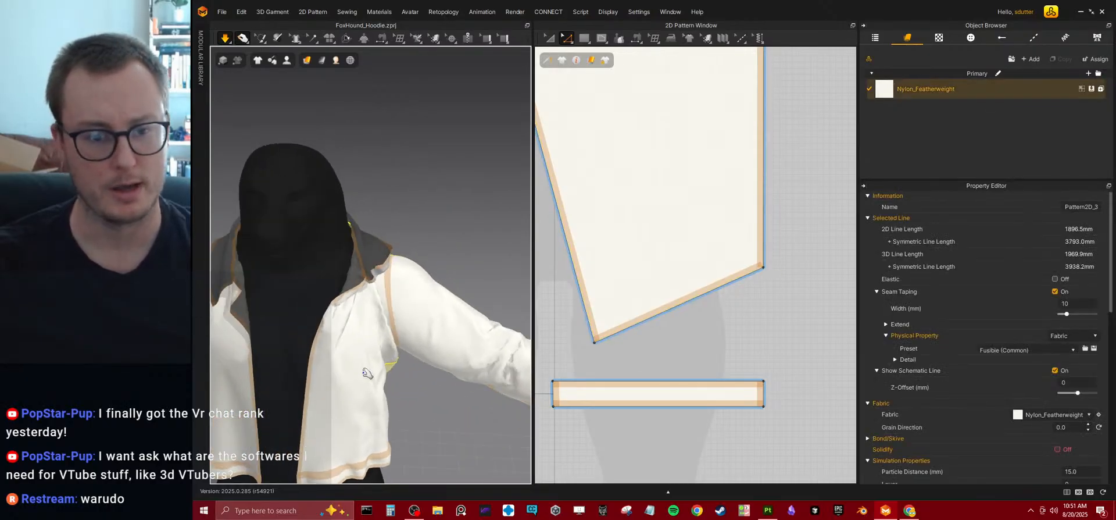
Pull the collar and the front panel's upper corner into place in the running simulation.
{"action": "middle_click_drag", "start_coordinate": [366, 371], "coordinate": [416, 274]}
{"action": "right_click_drag", "start_coordinate": [416, 273], "coordinate": [317, 255]}
{"action": "left_click_drag", "start_coordinate": [408, 195], "coordinate": [336, 247]}
{"action": "right_click_drag", "start_coordinate": [348, 253], "coordinate": [408, 259]}
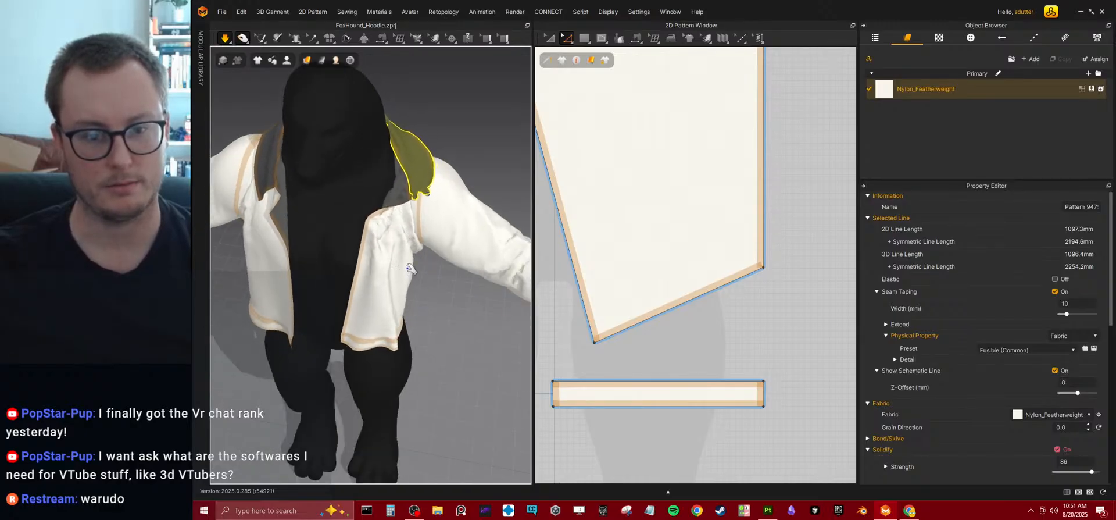
{"action": "left_click", "coordinate": [376, 220]}
{"action": "right_click_drag", "start_coordinate": [354, 222], "coordinate": [356, 283]}
Examine how the collar's front end is sewn to the front panel's neckline with the Segment Sewing tool.
{"action": "scroll", "coordinate": [436, 223], "scroll_direction": "up", "scroll_amount": 6}
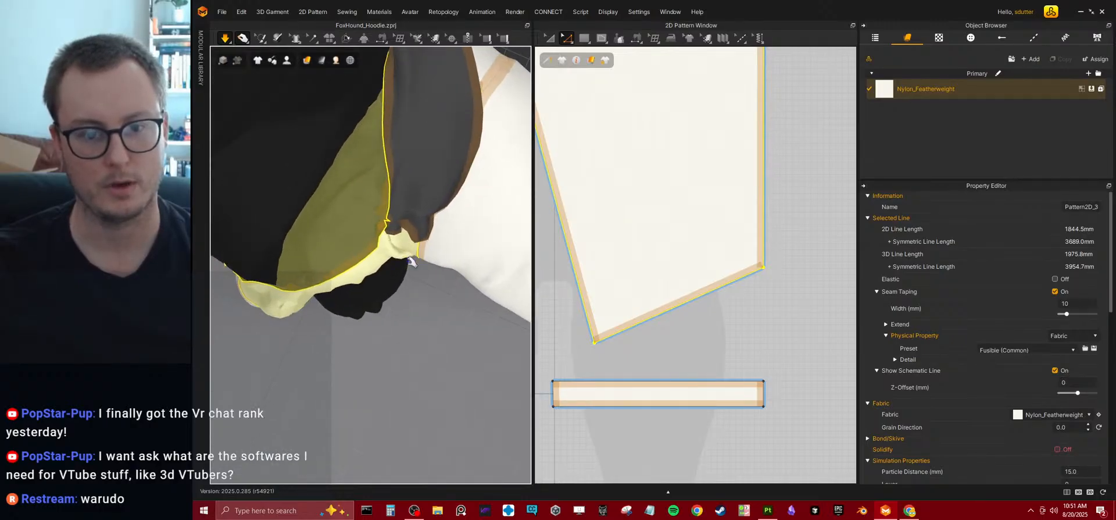
{"action": "scroll", "coordinate": [412, 261], "scroll_direction": "up", "scroll_amount": 1}
{"action": "left_click", "coordinate": [424, 203]}
{"action": "scroll", "coordinate": [671, 294], "scroll_direction": "down", "scroll_amount": 8}
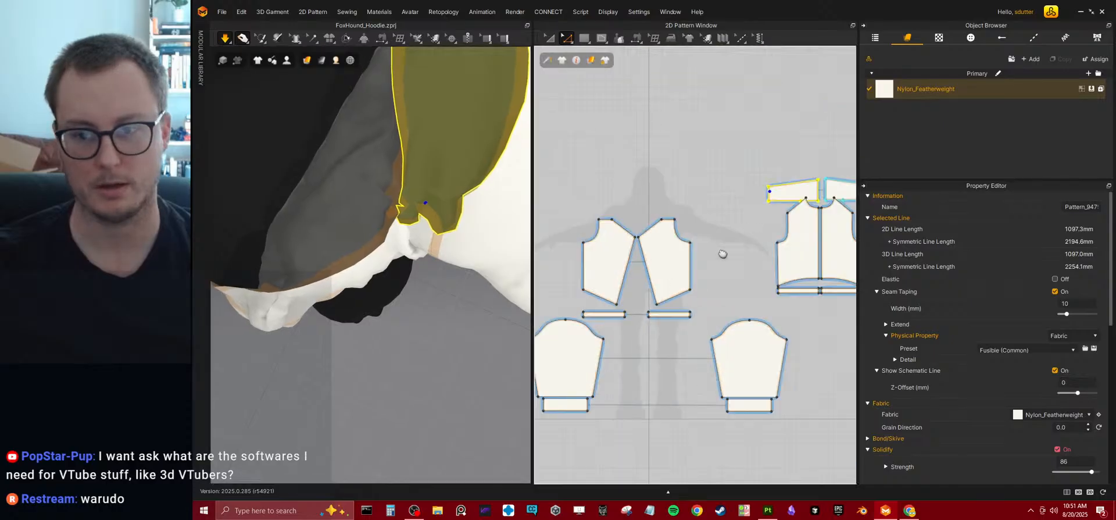
{"action": "scroll", "coordinate": [749, 236], "scroll_direction": "up", "scroll_amount": 5}
{"action": "left_click", "coordinate": [636, 41]}
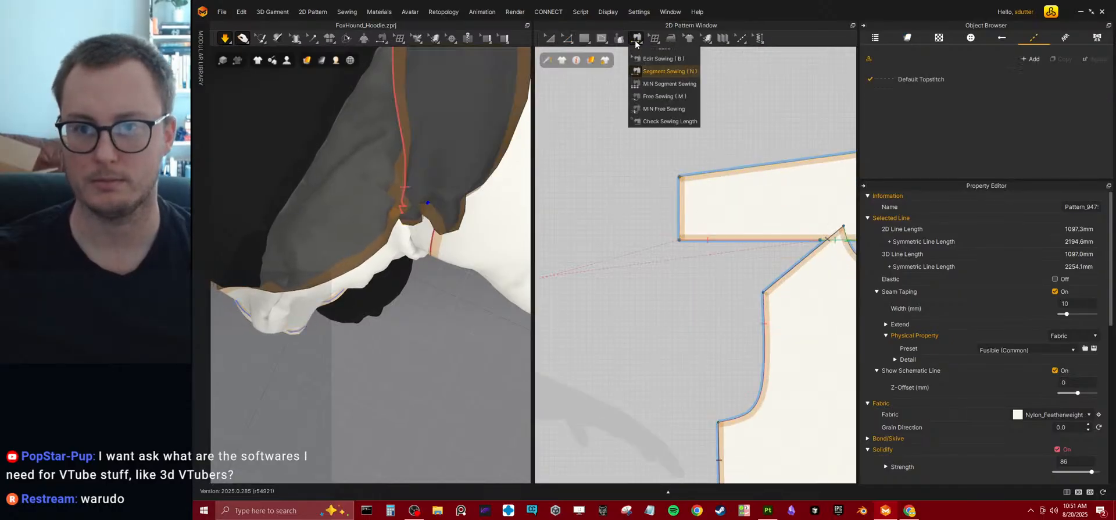
{"action": "left_click", "coordinate": [646, 71]}
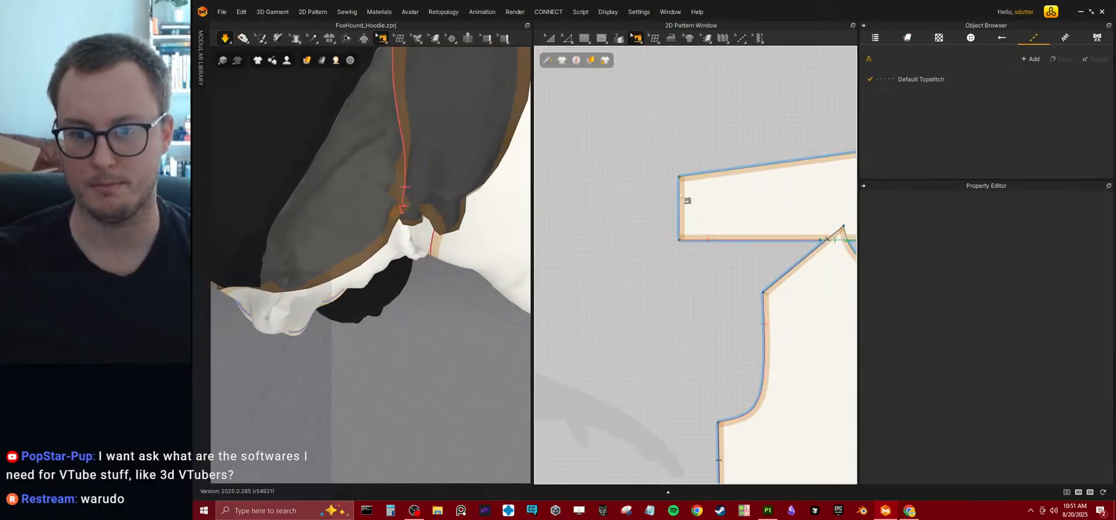
{"action": "mouse_move", "coordinate": [438, 222]}
{"action": "right_mouse_down"}
{"action": "mouse_move", "coordinate": [442, 154]}
{"action": "mouse_move", "coordinate": [503, 204]}
{"action": "mouse_move", "coordinate": [468, 224]}
{"action": "mouse_move", "coordinate": [420, 222]}
{"action": "right_mouse_up"}
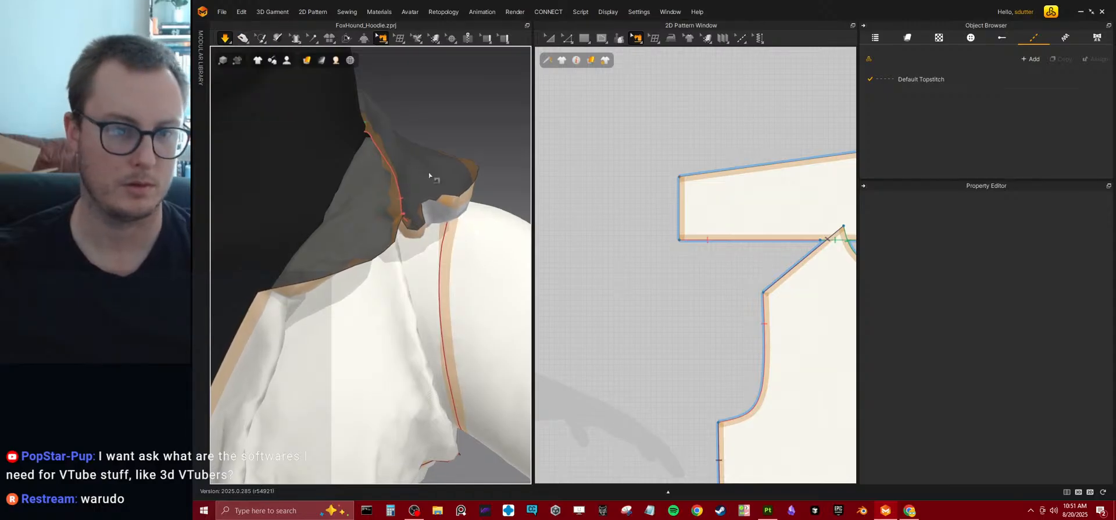
{"action": "left_click", "coordinate": [261, 41]}
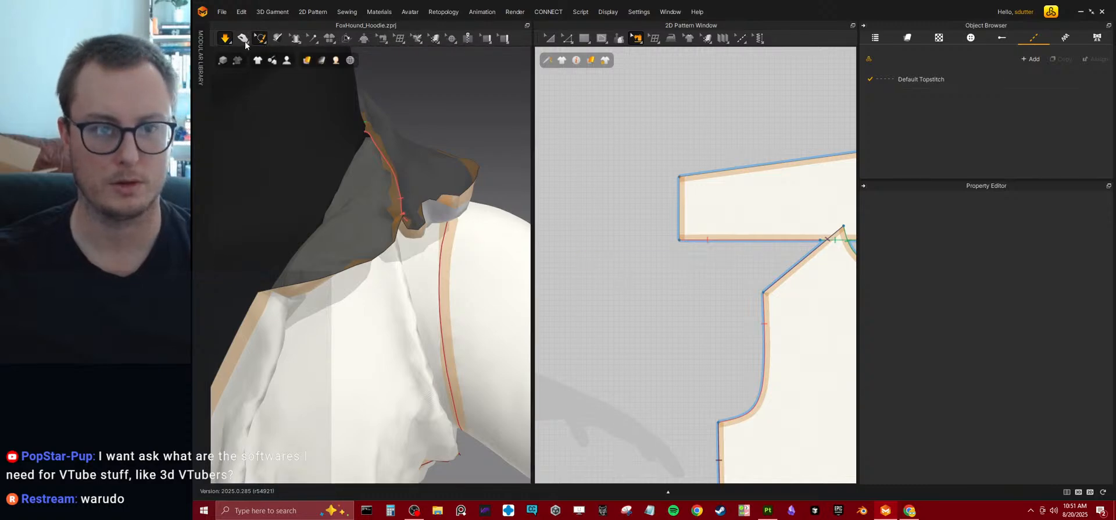
{"action": "left_click", "coordinate": [244, 41]}
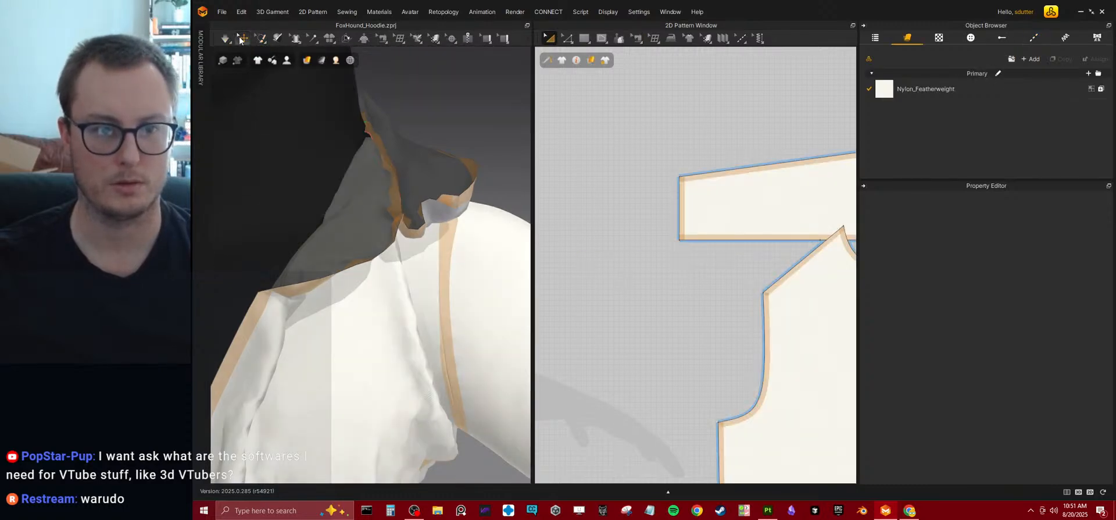
Run the simulation and pull the collar's crumpled front corner away from the neckline.
{"action": "key", "text": "space"}
{"action": "left_click_drag", "start_coordinate": [463, 189], "coordinate": [473, 178]}
{"action": "right_click_drag", "start_coordinate": [473, 178], "coordinate": [473, 227]}
{"action": "left_click_drag", "start_coordinate": [444, 200], "coordinate": [687, 285]}
{"action": "right_click_drag", "start_coordinate": [476, 247], "coordinate": [422, 237]}
{"action": "key", "text": "space"}
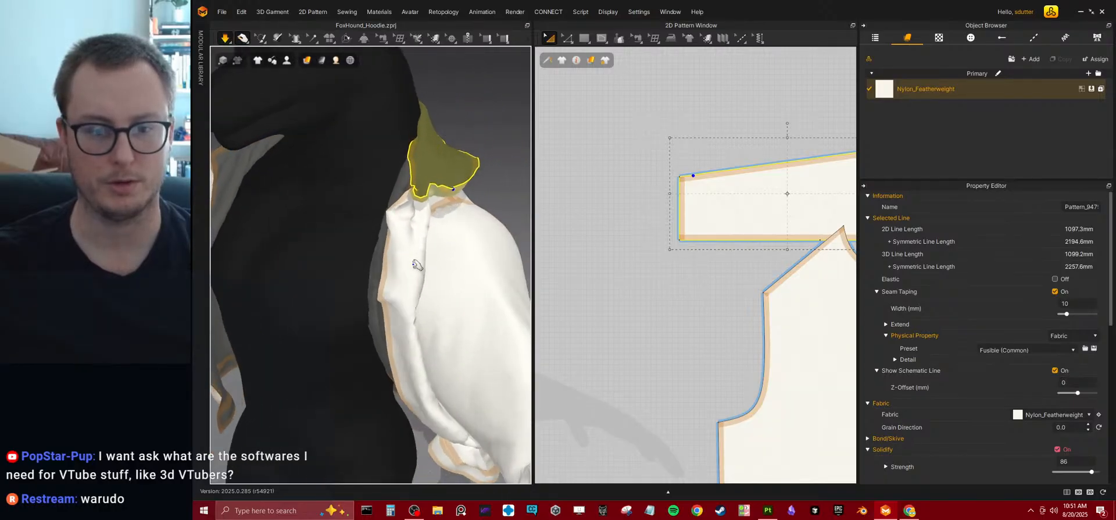
Pull the front panel beside the crumpled collar end outward and forward in the running simulation to unfold it.
{"action": "scroll", "coordinate": [416, 261], "scroll_direction": "down", "scroll_amount": 3}
{"action": "left_click_drag", "start_coordinate": [390, 258], "coordinate": [229, 245]}
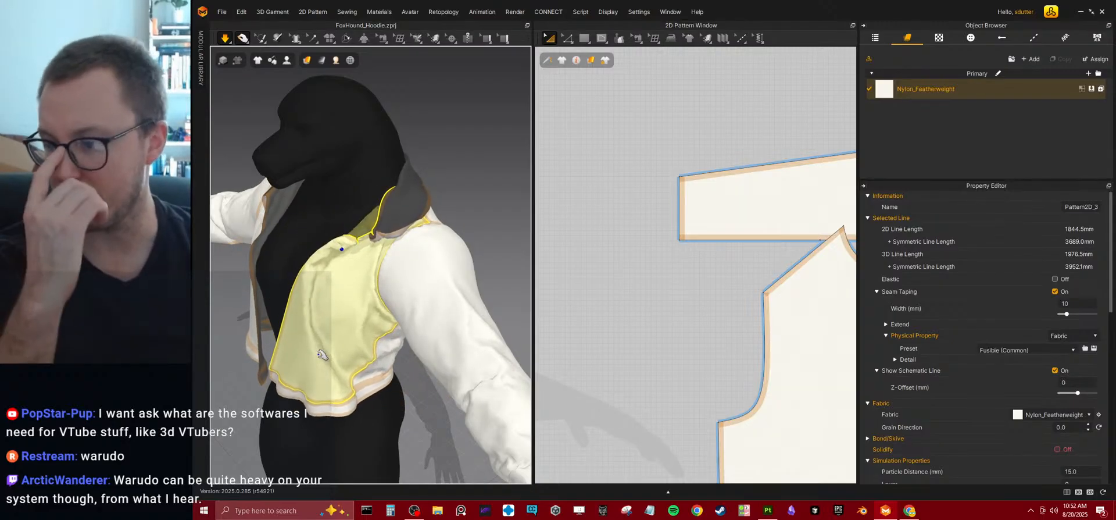
{"action": "right_click_drag", "start_coordinate": [322, 354], "coordinate": [364, 278]}
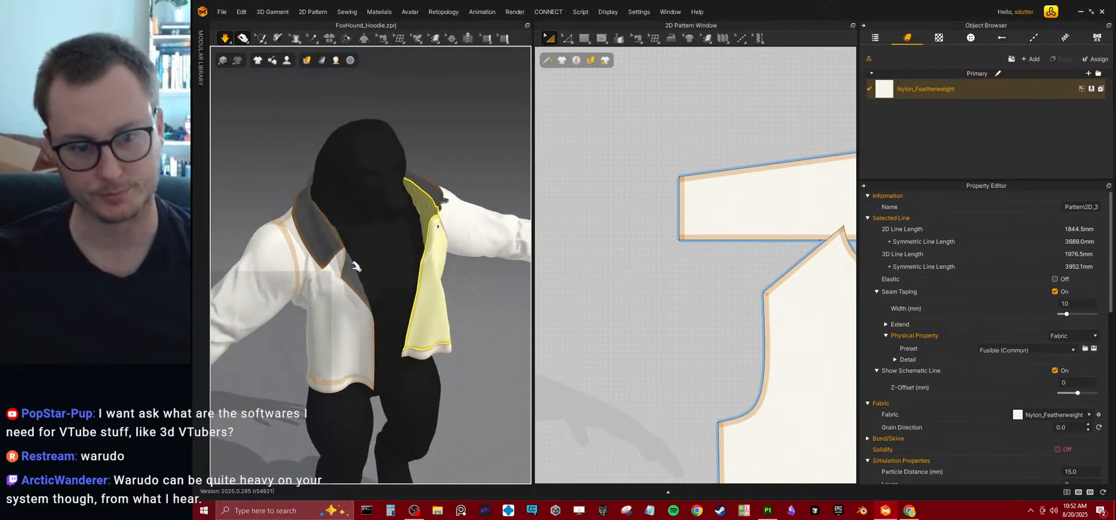
{"action": "right_click_drag", "start_coordinate": [450, 306], "coordinate": [409, 282]}
{"action": "right_click_drag", "start_coordinate": [429, 321], "coordinate": [411, 308]}
{"action": "left_click_drag", "start_coordinate": [402, 304], "coordinate": [436, 314]}
{"action": "right_click_drag", "start_coordinate": [431, 316], "coordinate": [311, 279]}
{"action": "left_click_drag", "start_coordinate": [314, 267], "coordinate": [337, 227]}
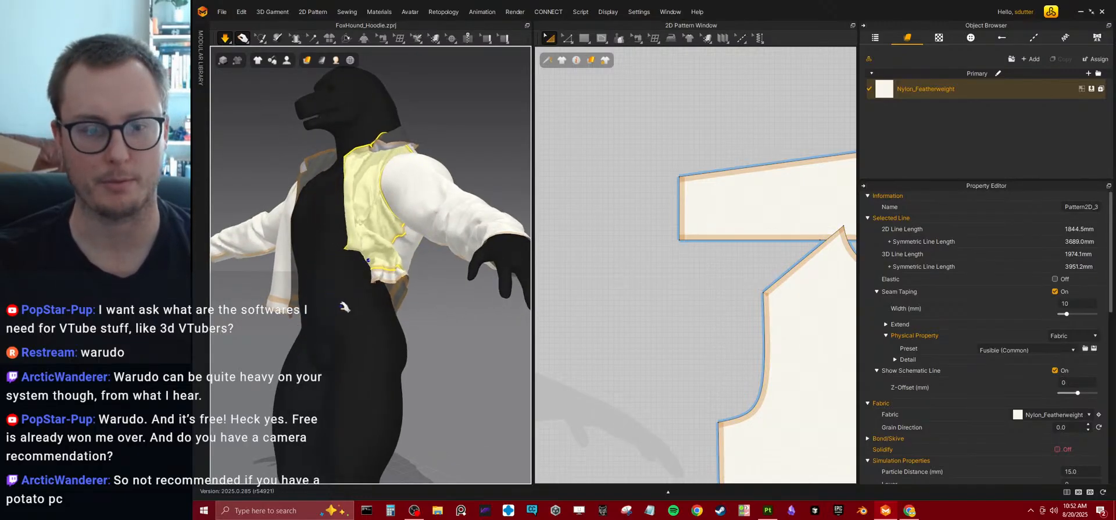
Pull both front panels down and toward the centre so the open front hangs evenly.
{"action": "right_click_drag", "start_coordinate": [340, 331], "coordinate": [420, 227]}
{"action": "left_click", "coordinate": [346, 269]}
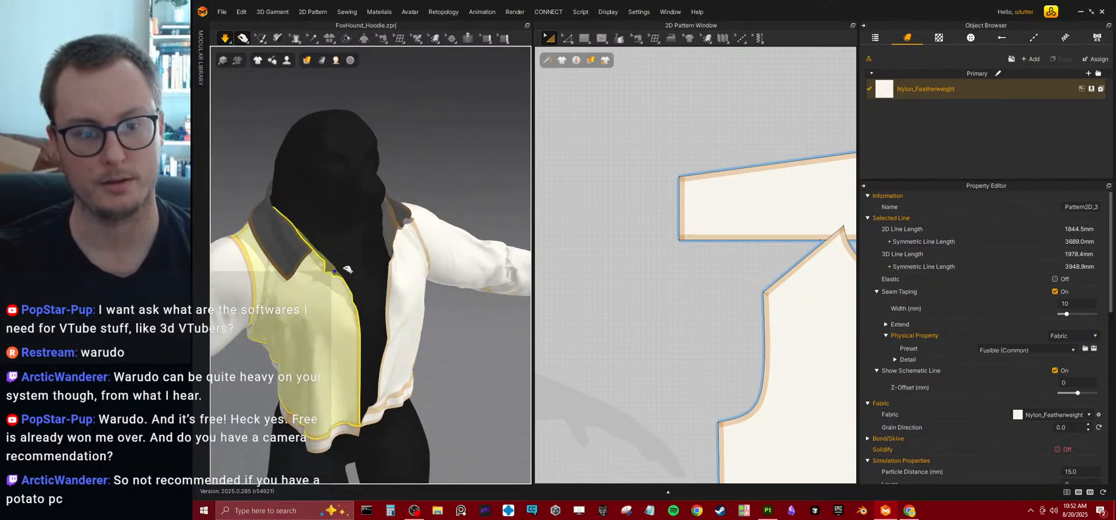
{"action": "right_click_drag", "start_coordinate": [378, 304], "coordinate": [409, 341]}
{"action": "left_click", "coordinate": [442, 395]}
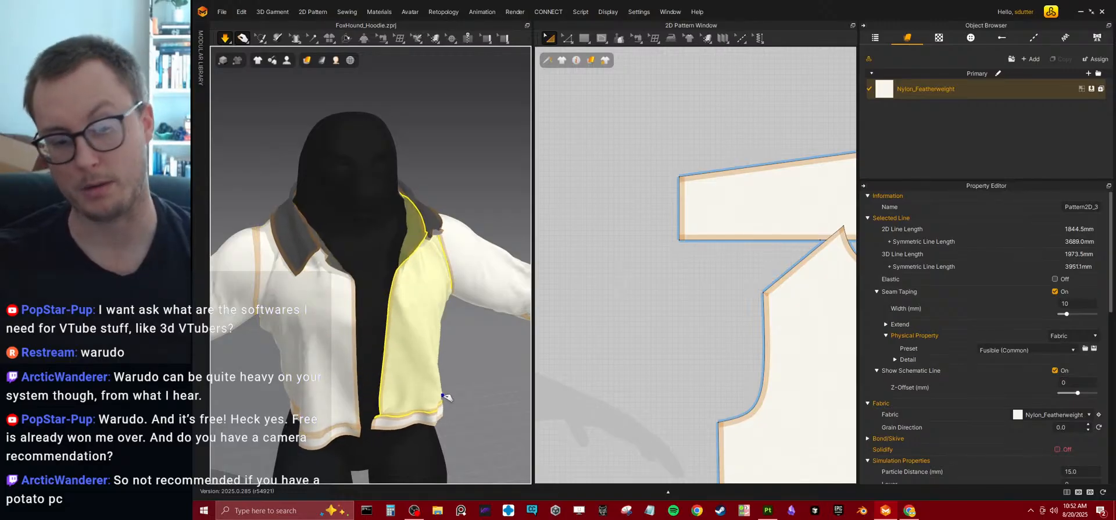
{"action": "right_click_drag", "start_coordinate": [378, 323], "coordinate": [436, 275]}
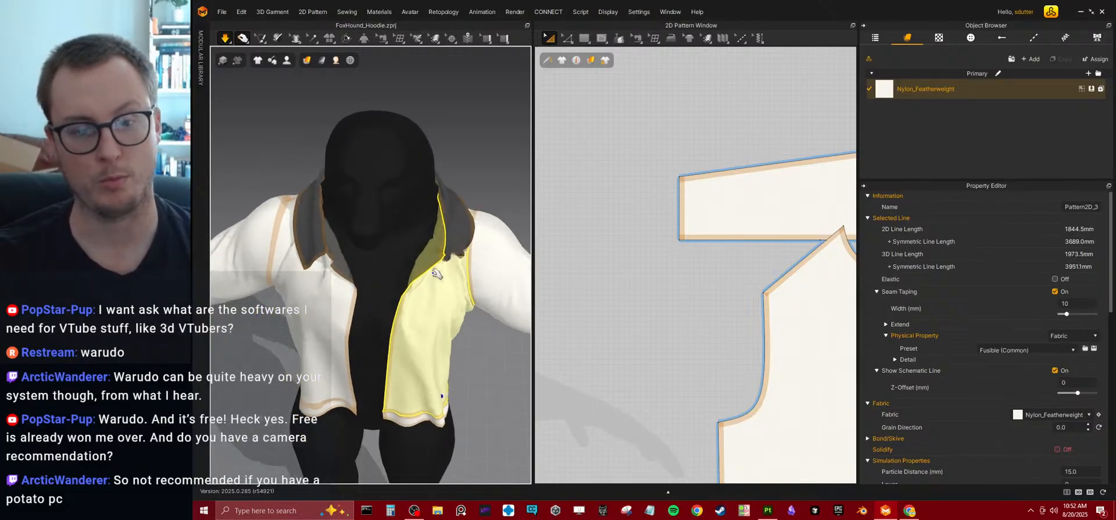
{"action": "right_click_drag", "start_coordinate": [391, 318], "coordinate": [416, 286]}
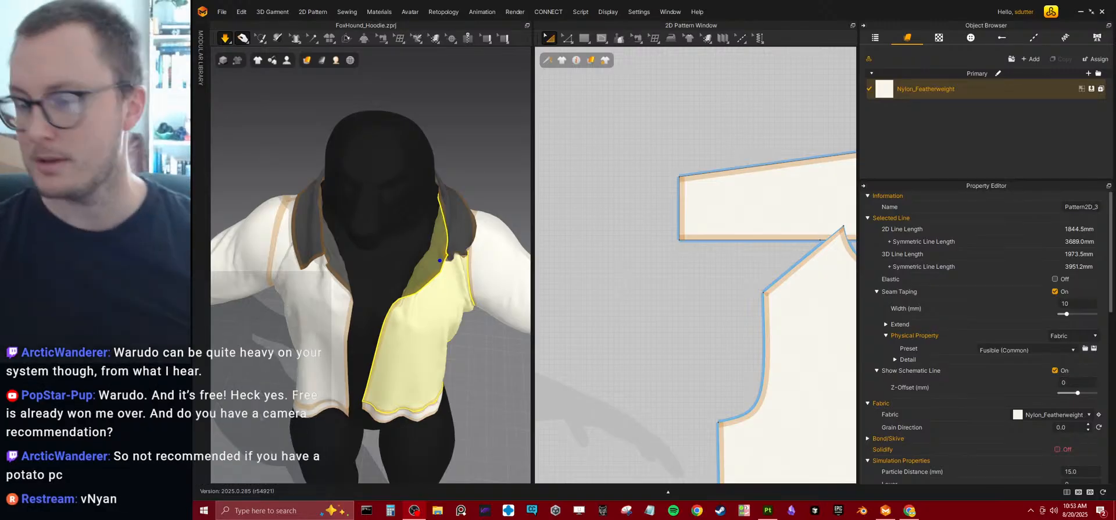
Pull the collar's front end outward over the shoulder to free it from the neckline folds.
{"action": "right_click_drag", "start_coordinate": [468, 295], "coordinate": [539, 228]}
{"action": "right_click_drag", "start_coordinate": [441, 258], "coordinate": [422, 242]}
{"action": "left_click_drag", "start_coordinate": [414, 237], "coordinate": [401, 201]}
{"action": "right_click_drag", "start_coordinate": [401, 201], "coordinate": [408, 397]}
{"action": "scroll", "coordinate": [391, 353], "scroll_direction": "up", "scroll_amount": 5}
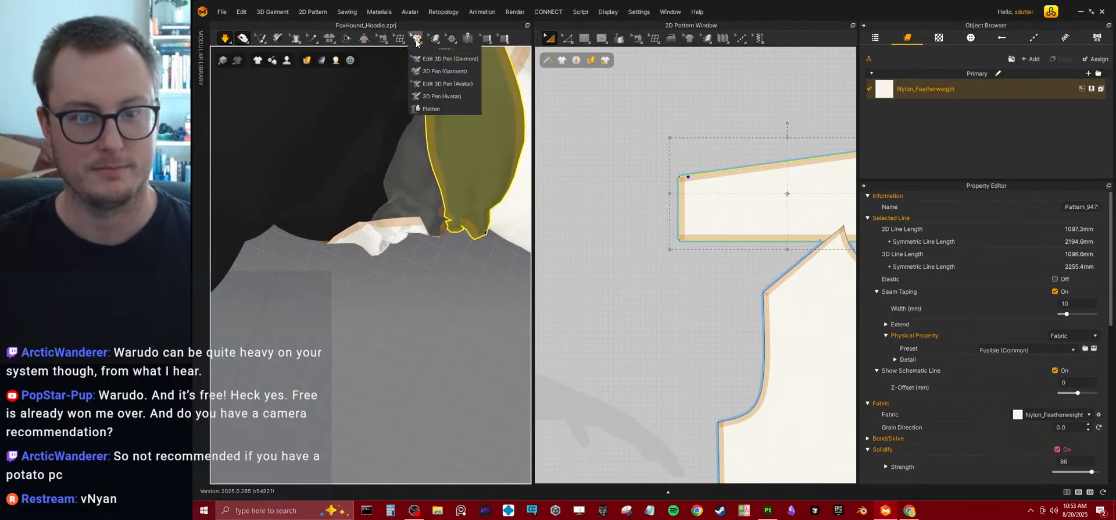
{"action": "right_click_drag", "start_coordinate": [470, 258], "coordinate": [387, 228]}
{"action": "scroll", "coordinate": [386, 227], "scroll_direction": "down", "scroll_amount": 2}
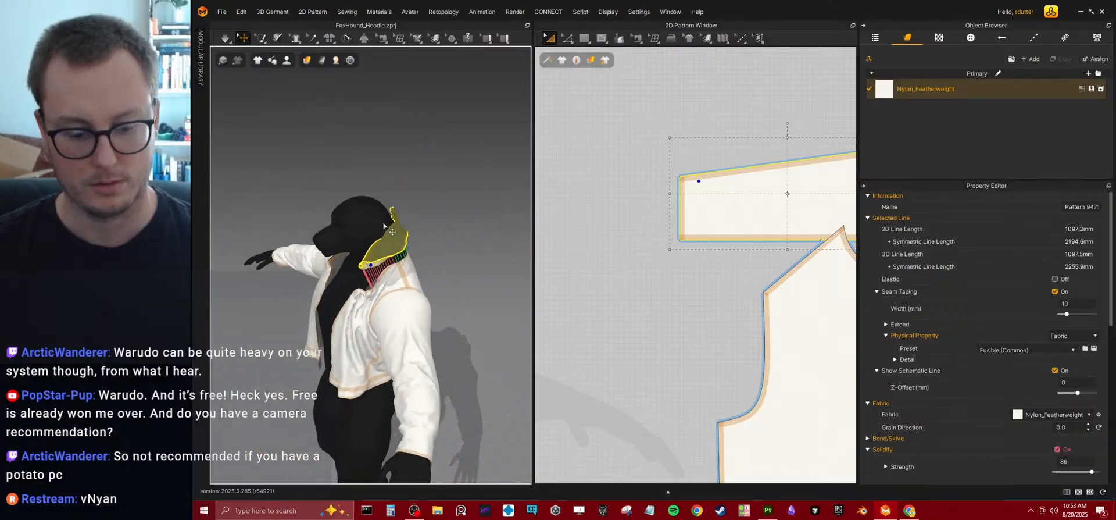
Reset the selected collar's 3D arrangement and simulate it back onto the neckline.
{"action": "right_click_drag", "start_coordinate": [380, 225], "coordinate": [416, 279]}
{"action": "right_click", "coordinate": [416, 285]}
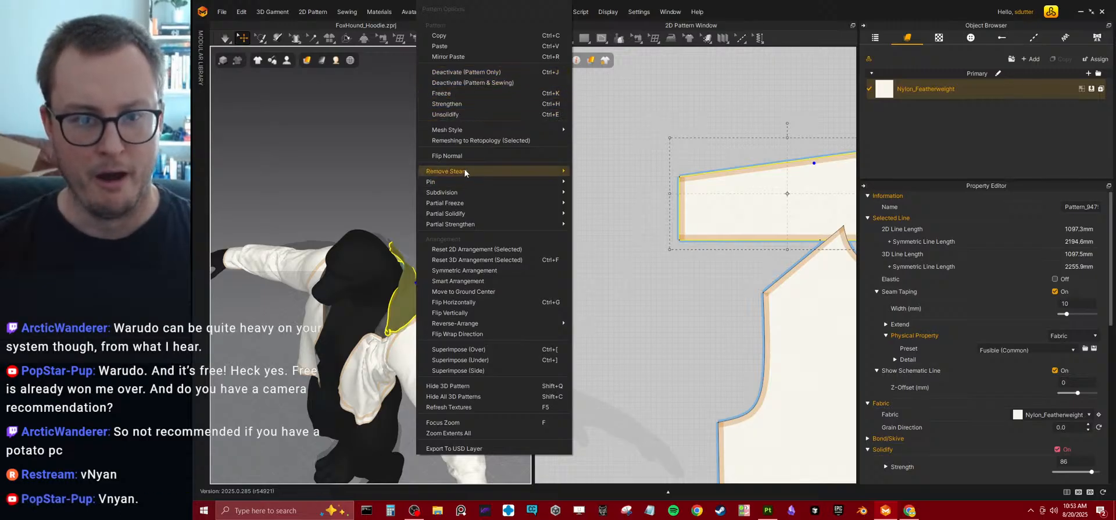
{"action": "left_click", "coordinate": [464, 257]}
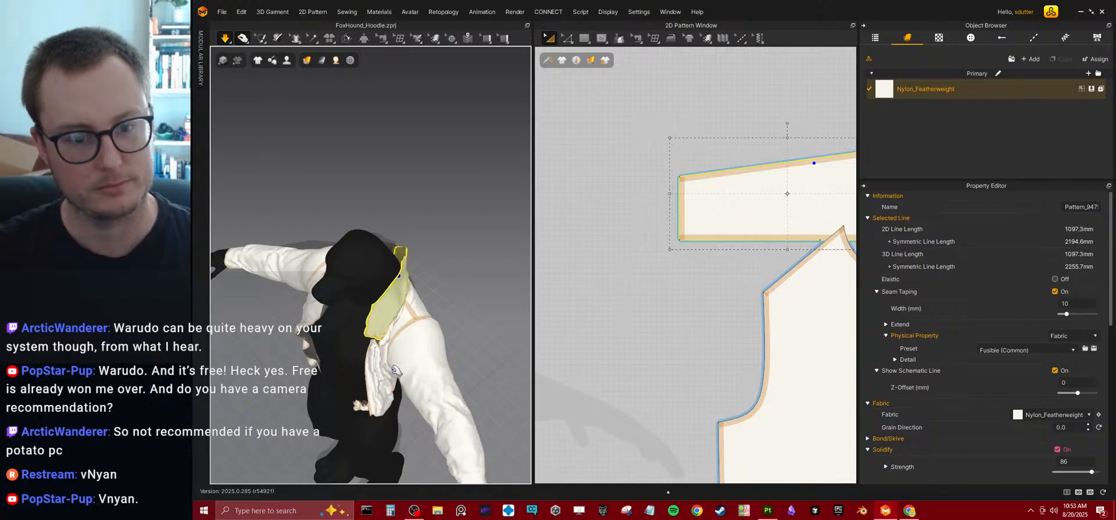
{"action": "right_click_drag", "start_coordinate": [395, 370], "coordinate": [447, 298]}
{"action": "right_click_drag", "start_coordinate": [441, 347], "coordinate": [462, 186]}
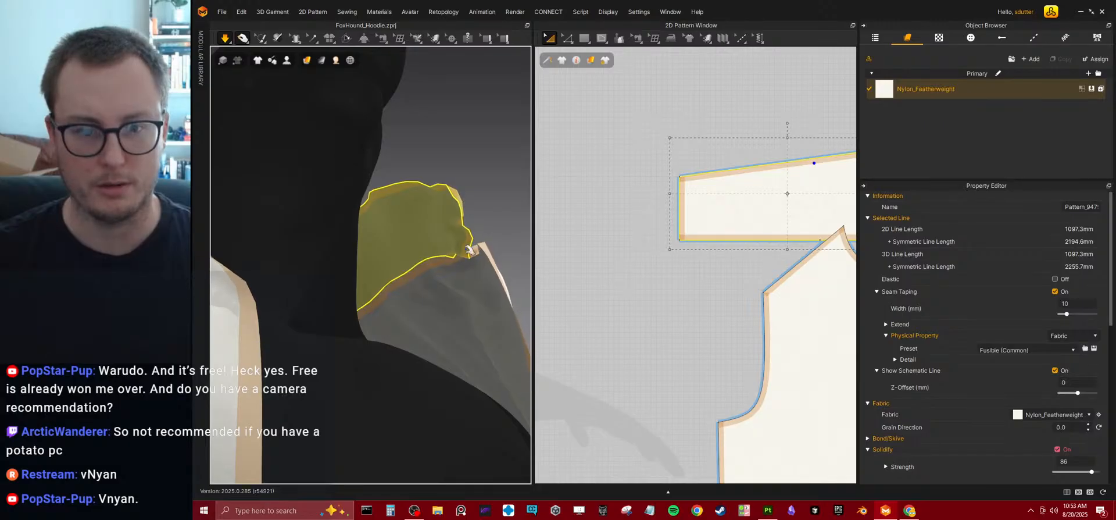
Turn off seam taping on the collar and test its drape in the simulation.
{"action": "left_click", "coordinate": [1055, 291]}
{"action": "key", "text": "space"}
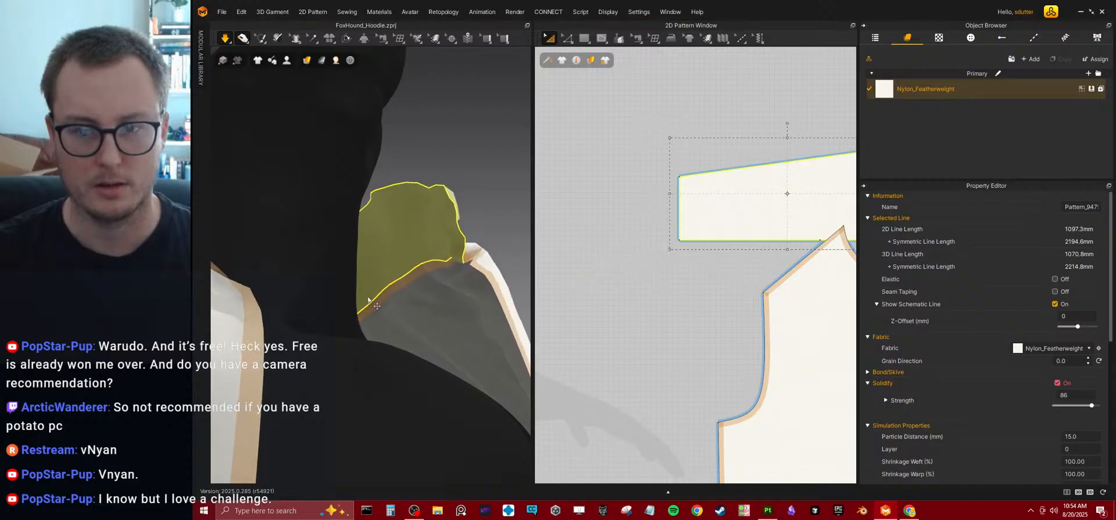
{"action": "key", "text": "space"}
{"action": "right_click_drag", "start_coordinate": [416, 268], "coordinate": [310, 355]}
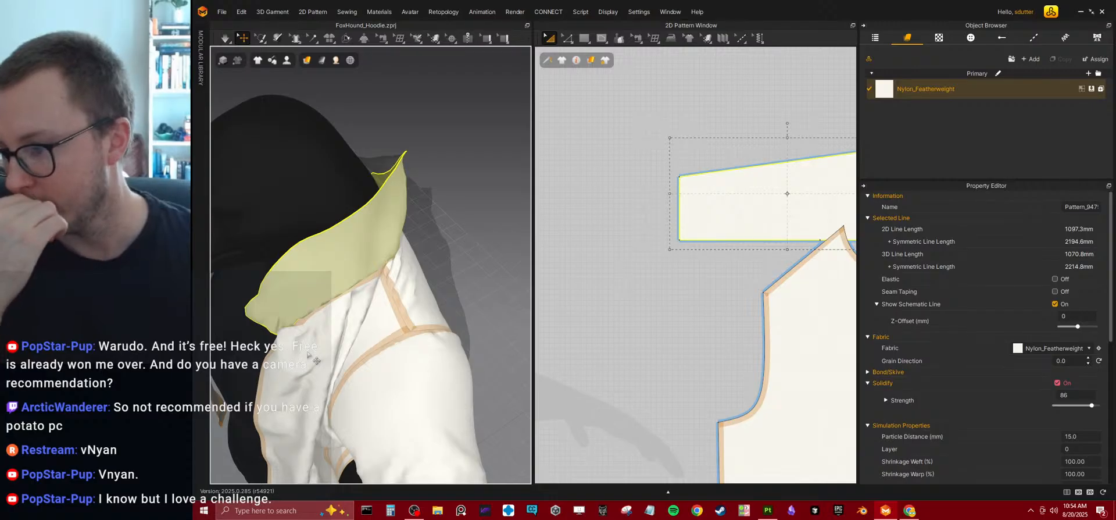
{"action": "right_click_drag", "start_coordinate": [333, 312], "coordinate": [407, 228]}
{"action": "key", "text": "space"}
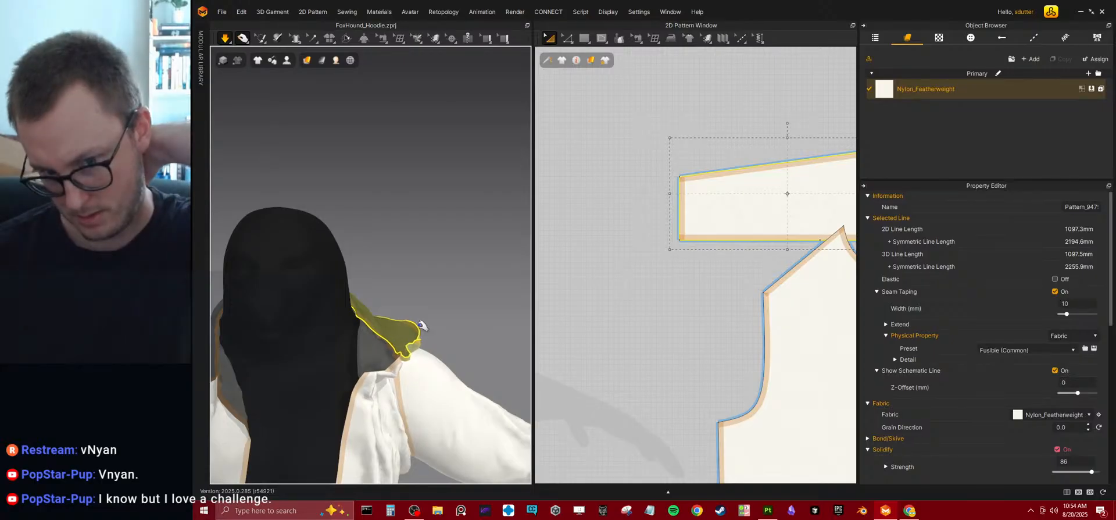
Pull the collar end and the front panel below it into a smoother drape around the neckline.
{"action": "right_click_drag", "start_coordinate": [421, 325], "coordinate": [351, 281]}
{"action": "scroll", "coordinate": [351, 281], "scroll_direction": "up", "scroll_amount": 6}
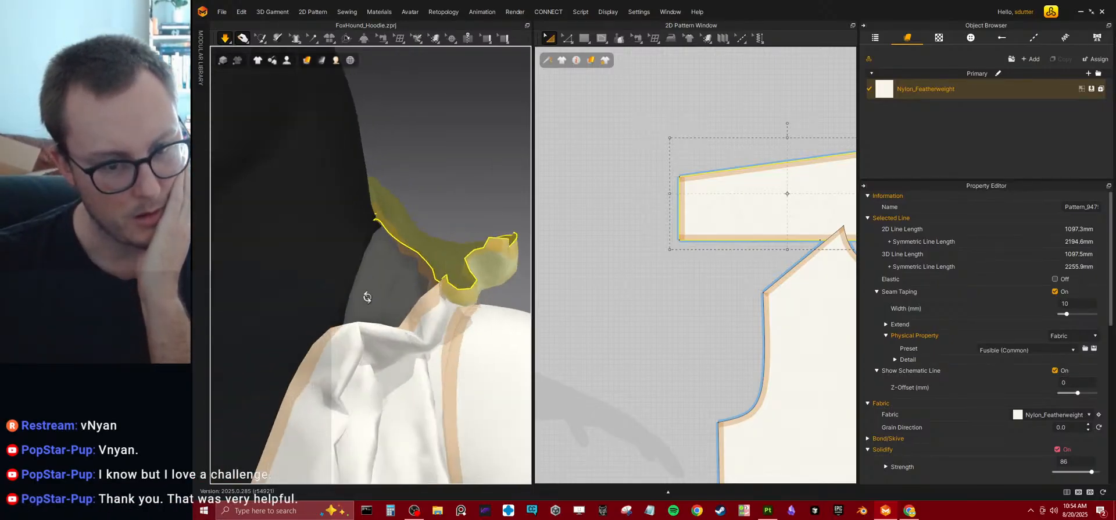
{"action": "scroll", "coordinate": [378, 292], "scroll_direction": "down", "scroll_amount": 6}
{"action": "right_click_drag", "start_coordinate": [292, 345], "coordinate": [374, 286]}
{"action": "left_click", "coordinate": [374, 288]}
{"action": "right_click_drag", "start_coordinate": [490, 299], "coordinate": [236, 389]}
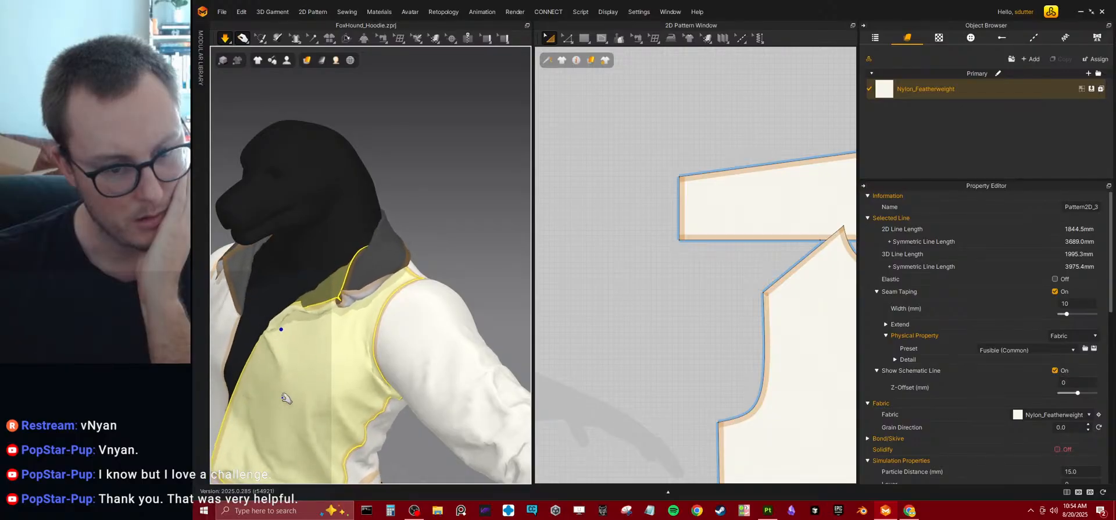
{"action": "right_click_drag", "start_coordinate": [371, 347], "coordinate": [420, 362]}
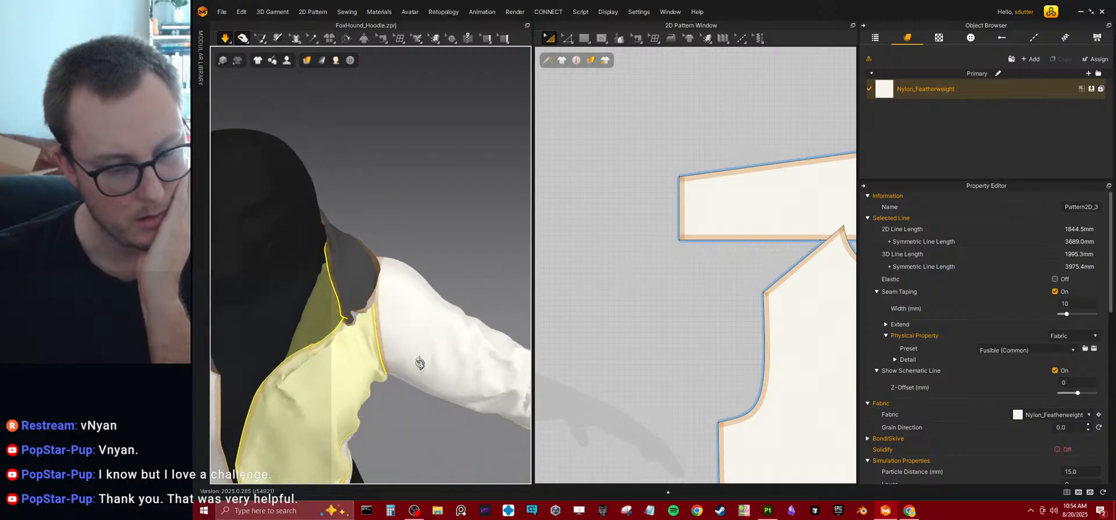
Select the collar and examine the front corners of its flat pattern piece.
{"action": "left_click", "coordinate": [750, 169]}
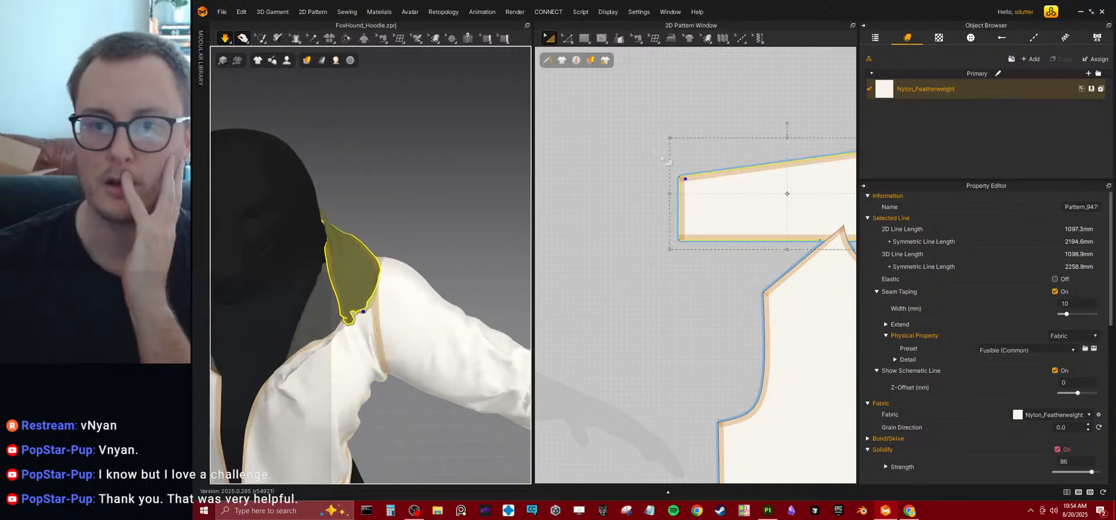
{"action": "scroll", "coordinate": [706, 249], "scroll_direction": "up", "scroll_amount": 5}
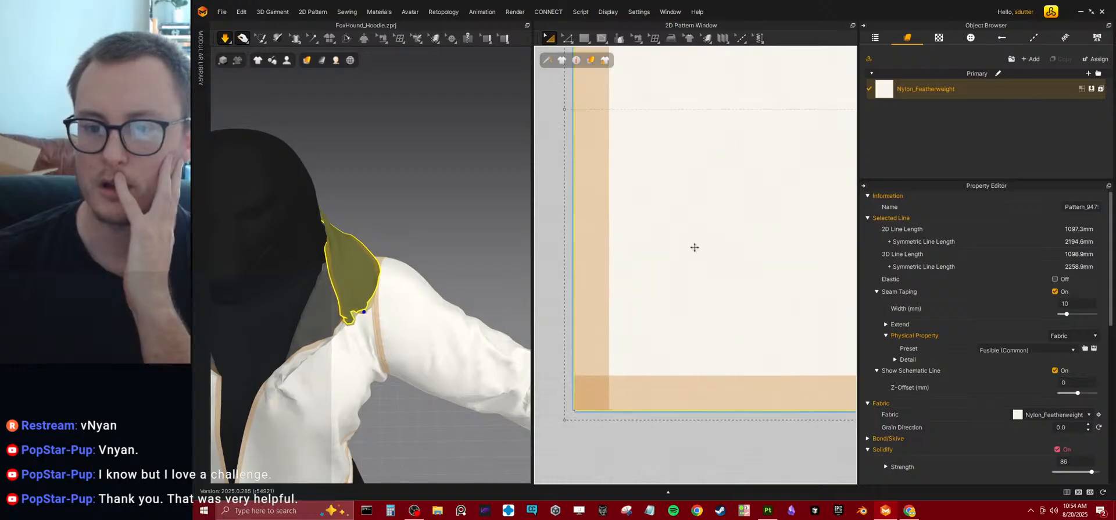
{"action": "middle_click_drag", "start_coordinate": [696, 336], "coordinate": [705, 369]}
{"action": "scroll", "coordinate": [697, 353], "scroll_direction": "down", "scroll_amount": 5}
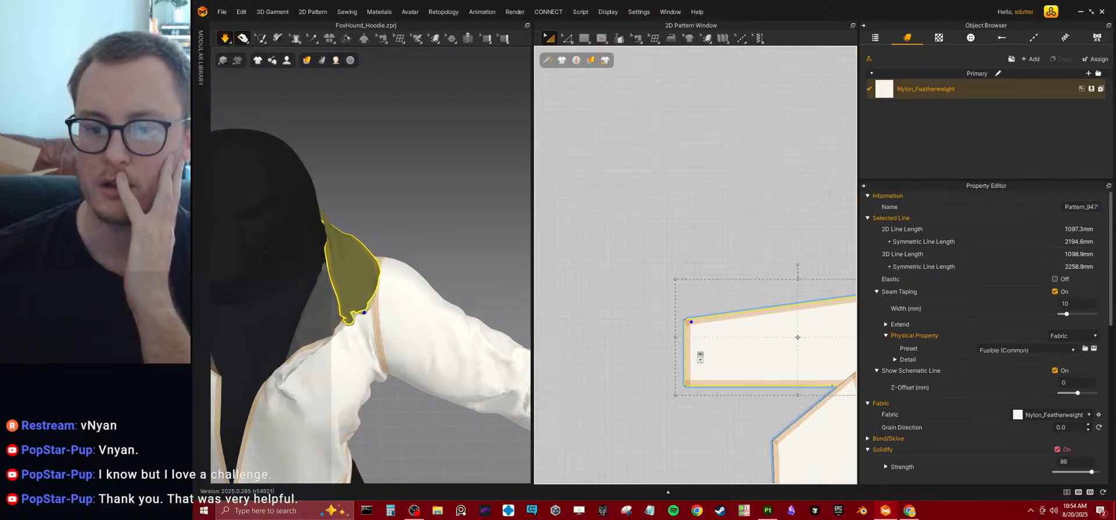
{"action": "scroll", "coordinate": [718, 251], "scroll_direction": "up", "scroll_amount": 2}
{"action": "middle_click_drag", "start_coordinate": [653, 326], "coordinate": [754, 218]}
{"action": "scroll", "coordinate": [363, 302], "scroll_direction": "down", "scroll_amount": 5}
Tug the sleeve on the opposite side and pull the front panel's hem outward in the running simulation.
{"action": "right_click_drag", "start_coordinate": [362, 303], "coordinate": [352, 216]}
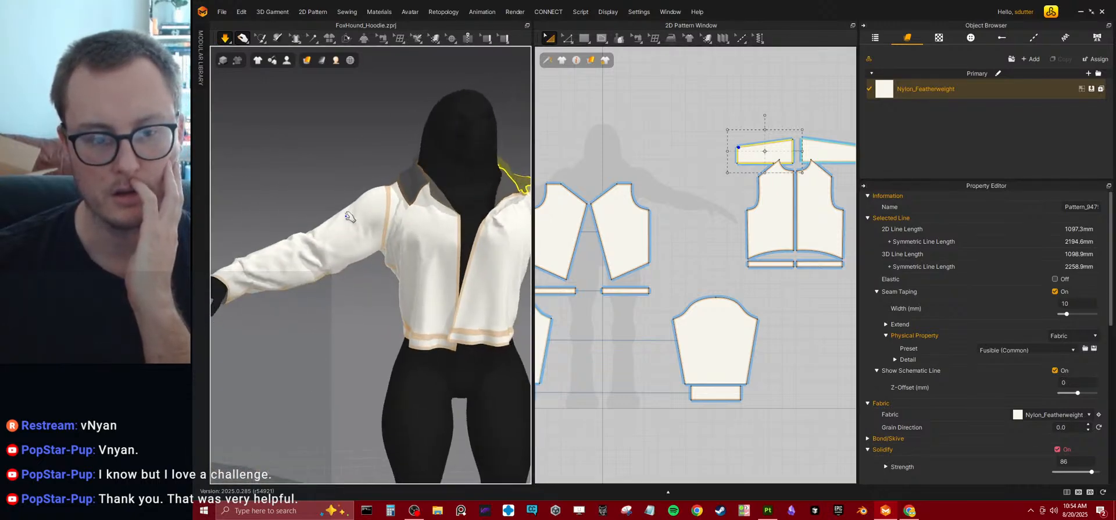
{"action": "left_click", "coordinate": [348, 213]}
{"action": "left_click_drag", "start_coordinate": [353, 191], "coordinate": [350, 195]}
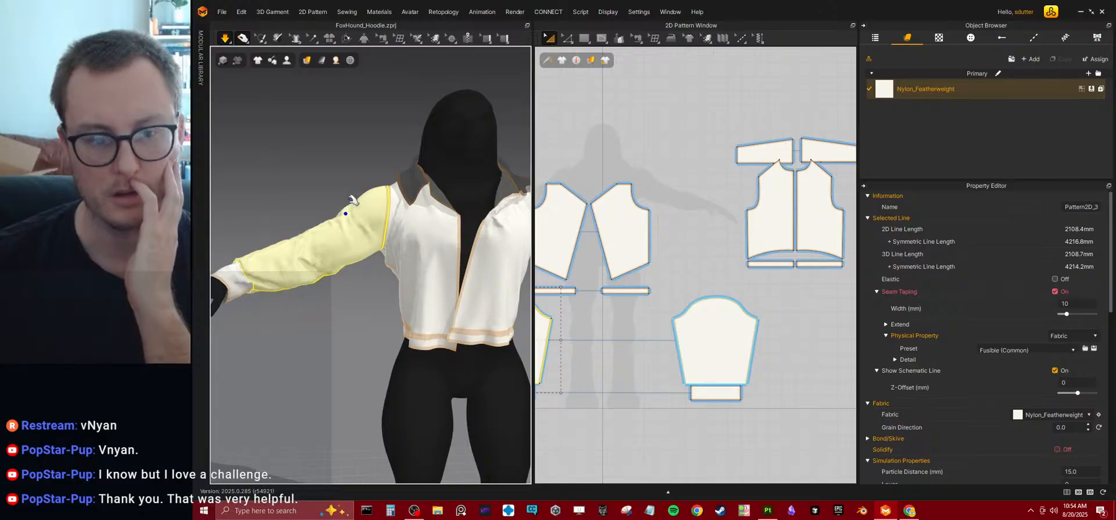
{"action": "right_click_drag", "start_coordinate": [433, 290], "coordinate": [387, 292]}
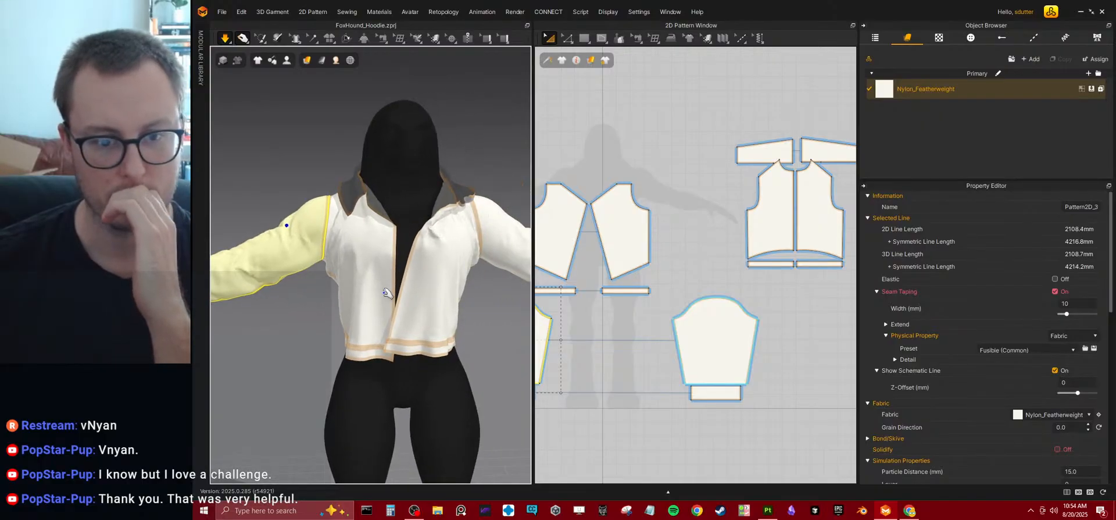
{"action": "left_click_drag", "start_coordinate": [431, 342], "coordinate": [460, 356]}
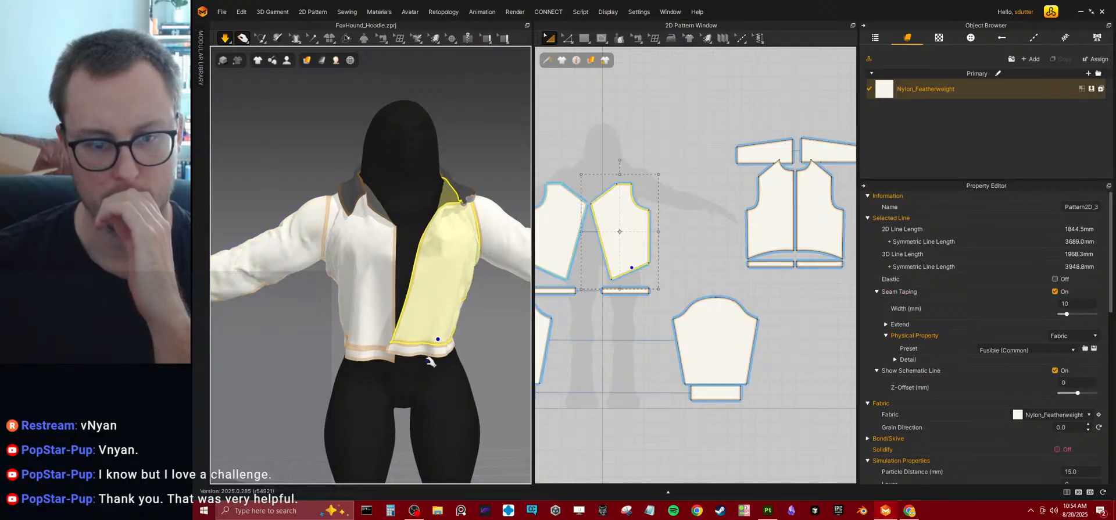
Tug the front panel near its collar end and examine the neckline corner on the flat pattern.
{"action": "mouse_move", "coordinate": [446, 290]}
{"action": "right_mouse_down"}
{"action": "mouse_move", "coordinate": [441, 245]}
{"action": "mouse_move", "coordinate": [459, 256]}
{"action": "mouse_move", "coordinate": [442, 276]}
{"action": "right_mouse_up"}
{"action": "scroll", "coordinate": [425, 273], "scroll_direction": "up", "scroll_amount": 6}
{"action": "left_click_drag", "start_coordinate": [437, 269], "coordinate": [443, 343]}
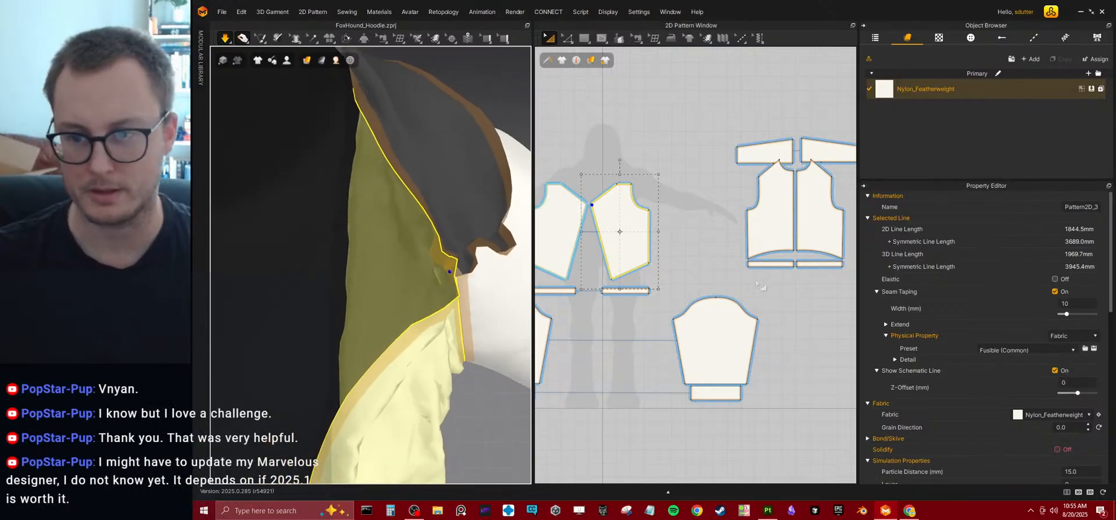
{"action": "scroll", "coordinate": [671, 266], "scroll_direction": "up", "scroll_amount": 6}
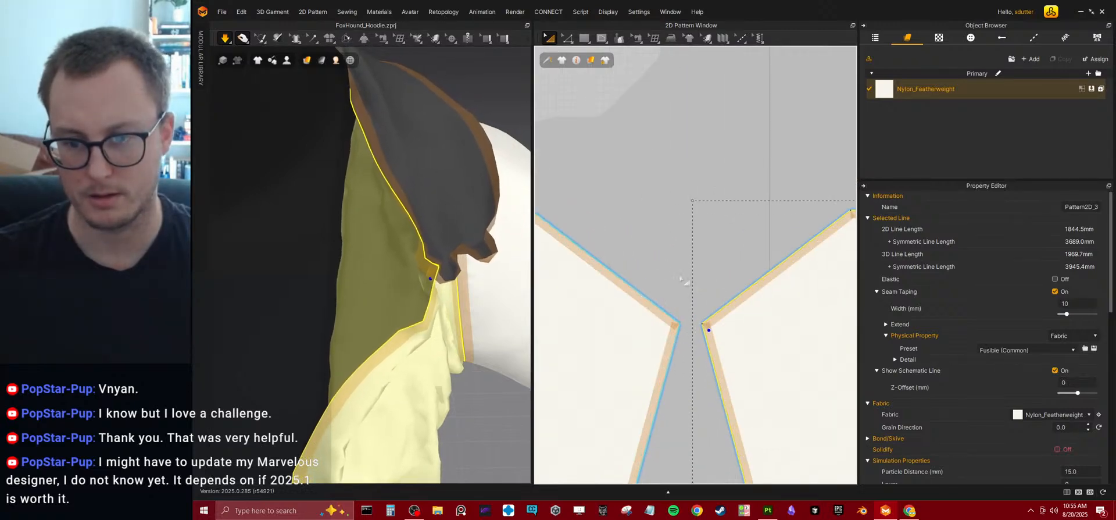
{"action": "scroll", "coordinate": [671, 266], "scroll_direction": "down", "scroll_amount": 6}
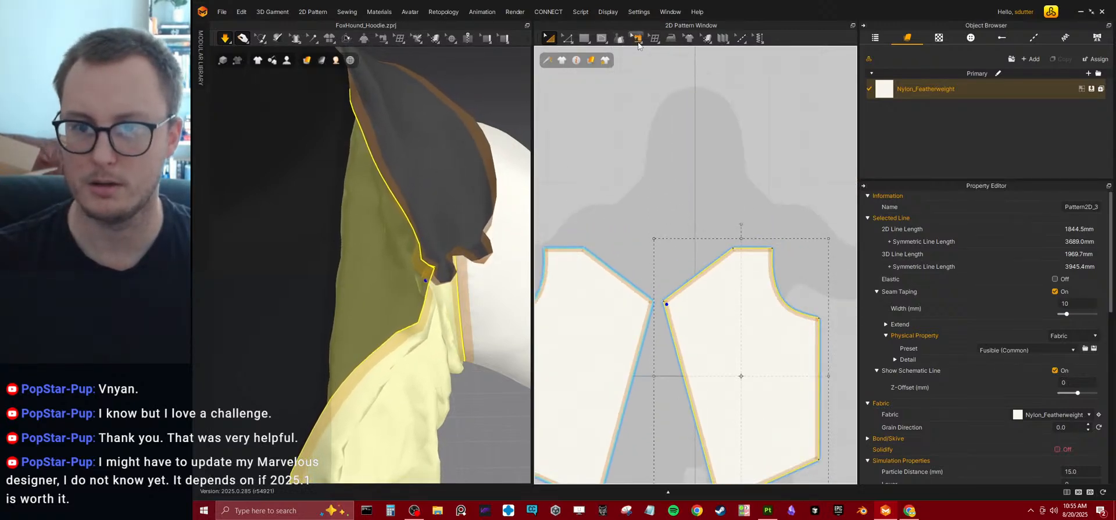
Examine the sewing lines joining the front panel's neckline edge to the bottom edge of the collar pattern piece.
{"action": "left_click", "coordinate": [638, 44]}
{"action": "left_click", "coordinate": [643, 59]}
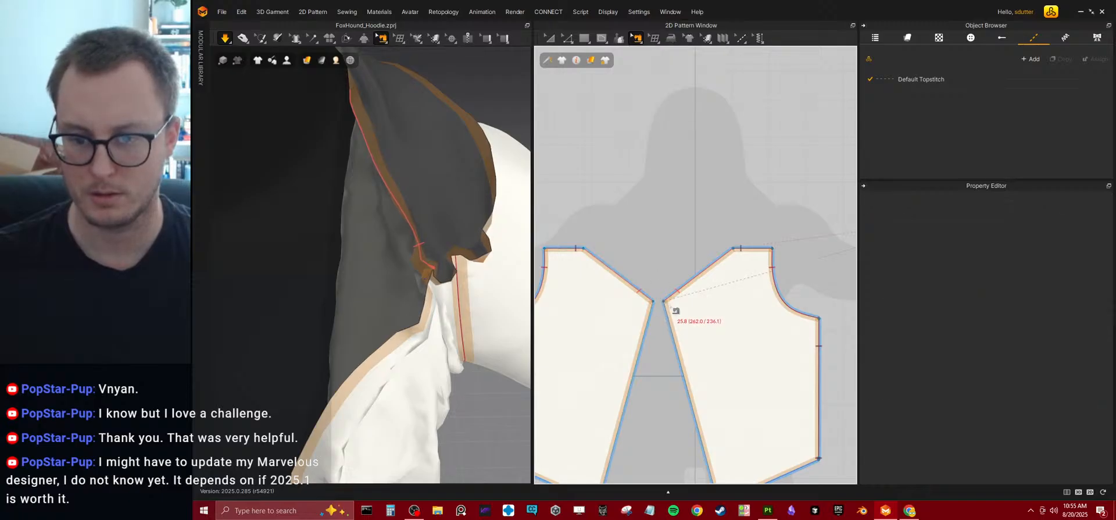
{"action": "scroll", "coordinate": [677, 301], "scroll_direction": "down", "scroll_amount": 4}
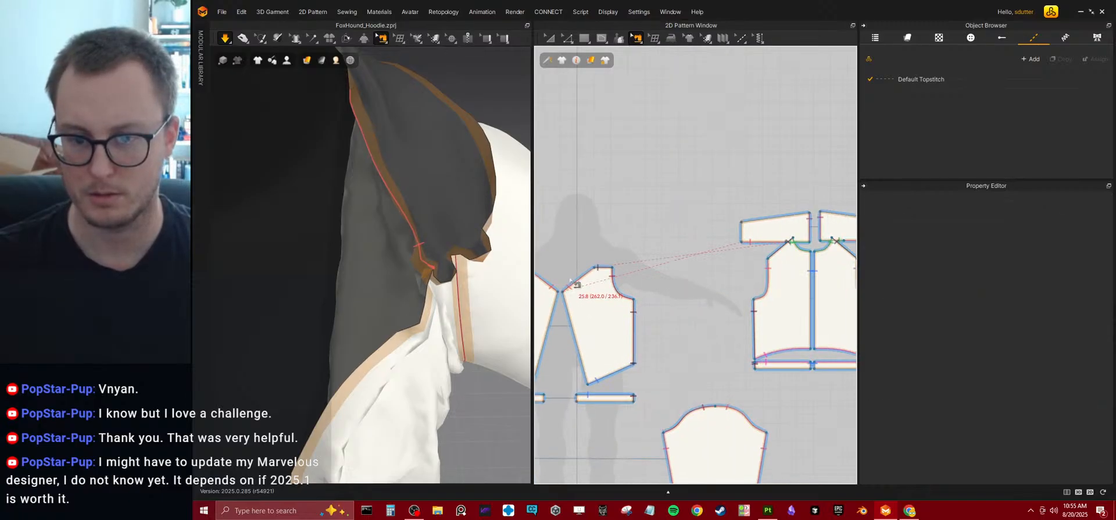
{"action": "left_click", "coordinate": [570, 284]}
{"action": "scroll", "coordinate": [770, 252], "scroll_direction": "up", "scroll_amount": 6}
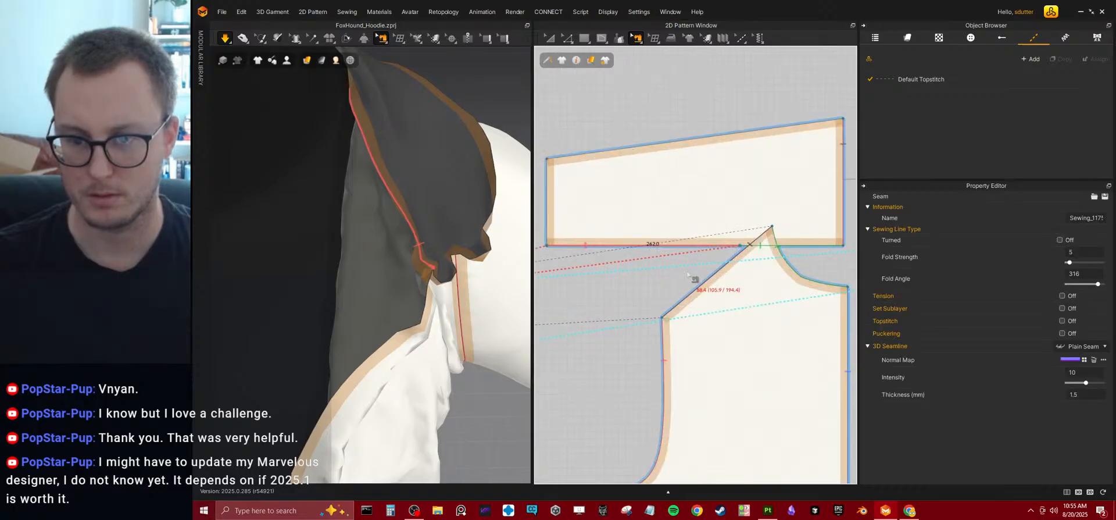
{"action": "scroll", "coordinate": [666, 302], "scroll_direction": "down", "scroll_amount": 6}
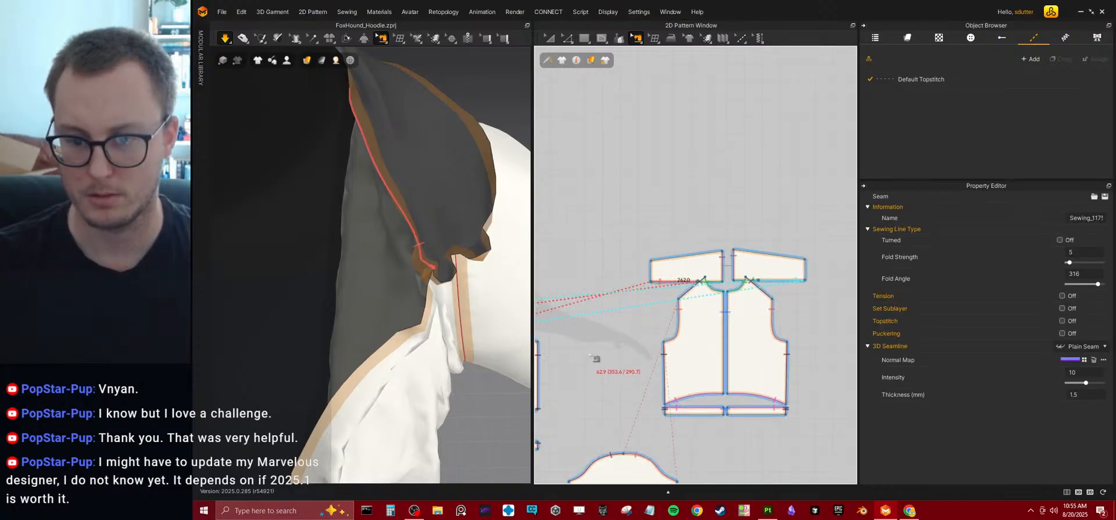
{"action": "middle_click_drag", "start_coordinate": [592, 358], "coordinate": [613, 329]}
{"action": "left_click", "coordinate": [614, 335]}
{"action": "scroll", "coordinate": [614, 335], "scroll_direction": "up", "scroll_amount": 5}
{"action": "middle_click_drag", "start_coordinate": [782, 139], "coordinate": [742, 229]}
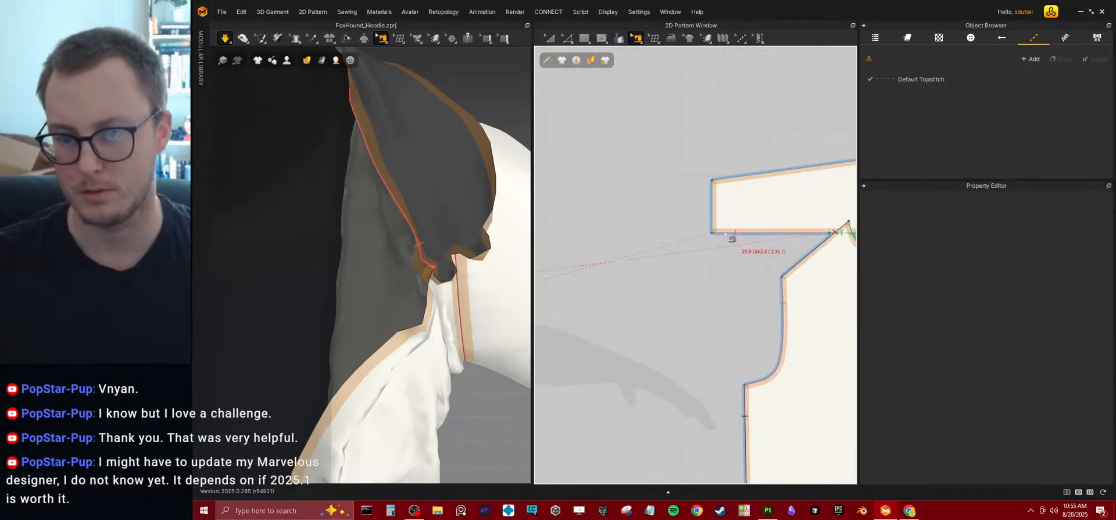
{"action": "scroll", "coordinate": [712, 258], "scroll_direction": "down", "scroll_amount": 3}
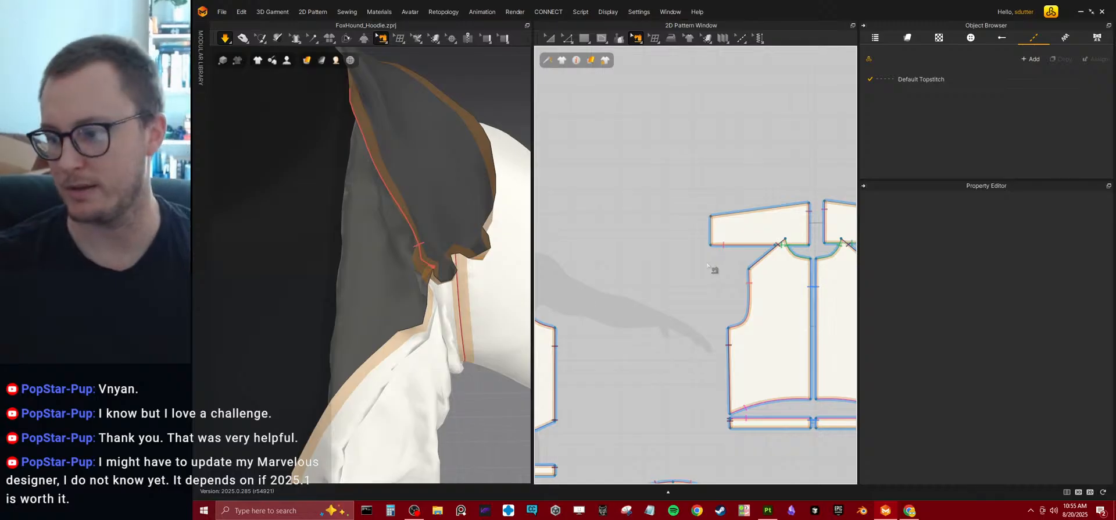
Tug the front panel and collar end around the shoulder to redrape them in the running simulation.
{"action": "right_click_drag", "start_coordinate": [351, 288], "coordinate": [399, 250]}
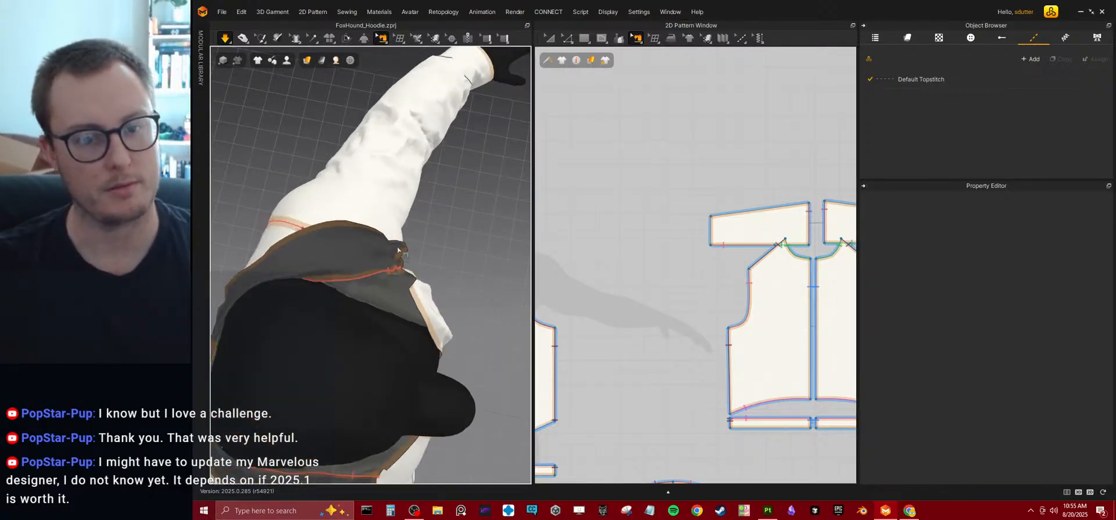
{"action": "left_click", "coordinate": [239, 40]}
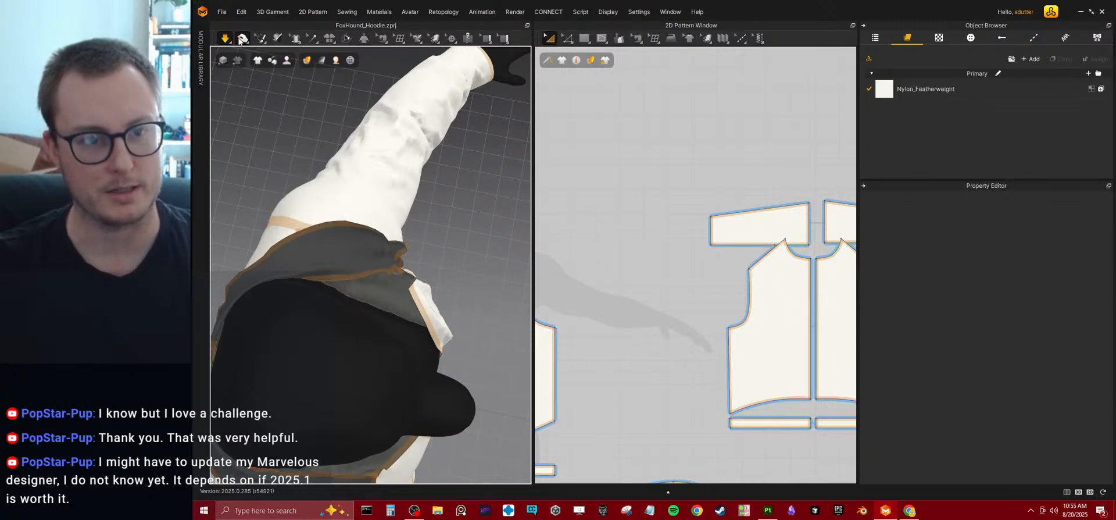
{"action": "mouse_move", "coordinate": [414, 235]}
{"action": "right_mouse_down"}
{"action": "mouse_move", "coordinate": [361, 149]}
{"action": "mouse_move", "coordinate": [398, 236]}
{"action": "right_mouse_up"}
{"action": "right_click_drag", "start_coordinate": [436, 321], "coordinate": [366, 272]}
{"action": "left_click", "coordinate": [366, 324]}
{"action": "left_click_drag", "start_coordinate": [395, 272], "coordinate": [235, 405]}
{"action": "right_click_drag", "start_coordinate": [258, 353], "coordinate": [303, 334]}
{"action": "left_click_drag", "start_coordinate": [296, 308], "coordinate": [333, 251]}
{"action": "middle_click_drag", "start_coordinate": [750, 168], "coordinate": [640, 179]}
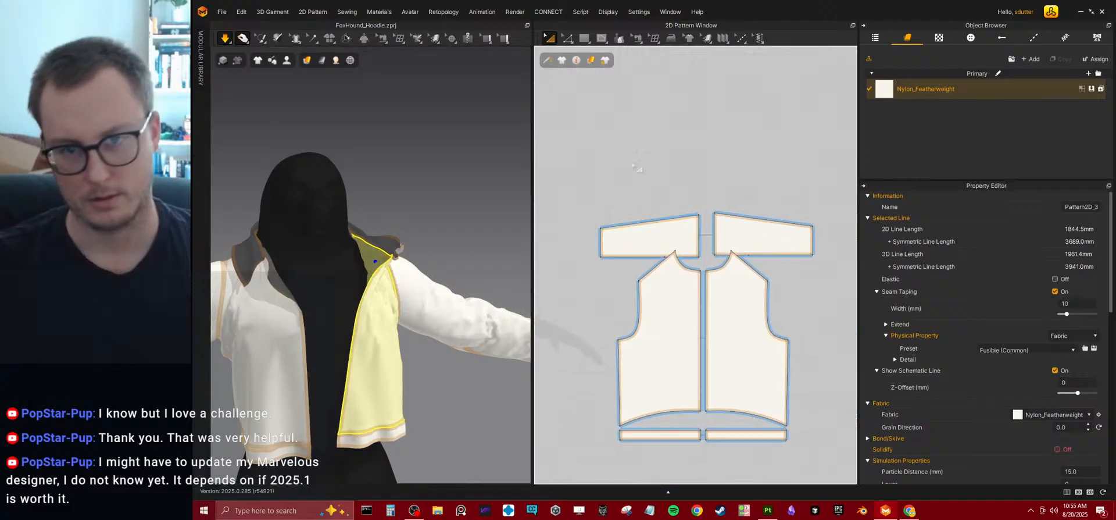
{"action": "key", "text": "b"}
{"action": "left_click", "coordinate": [549, 38]}
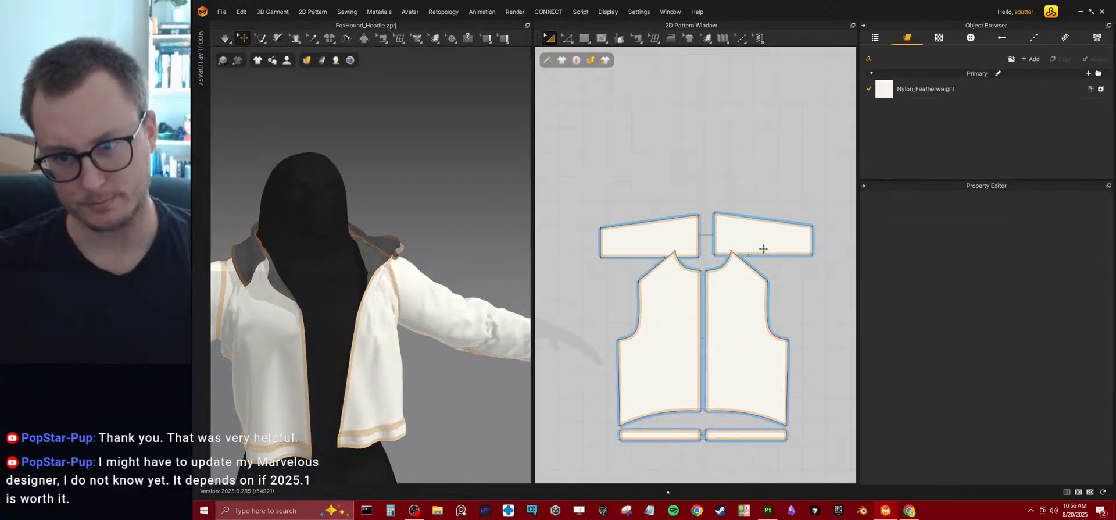
{"action": "left_click", "coordinate": [776, 224]}
{"action": "key", "text": "Delete"}
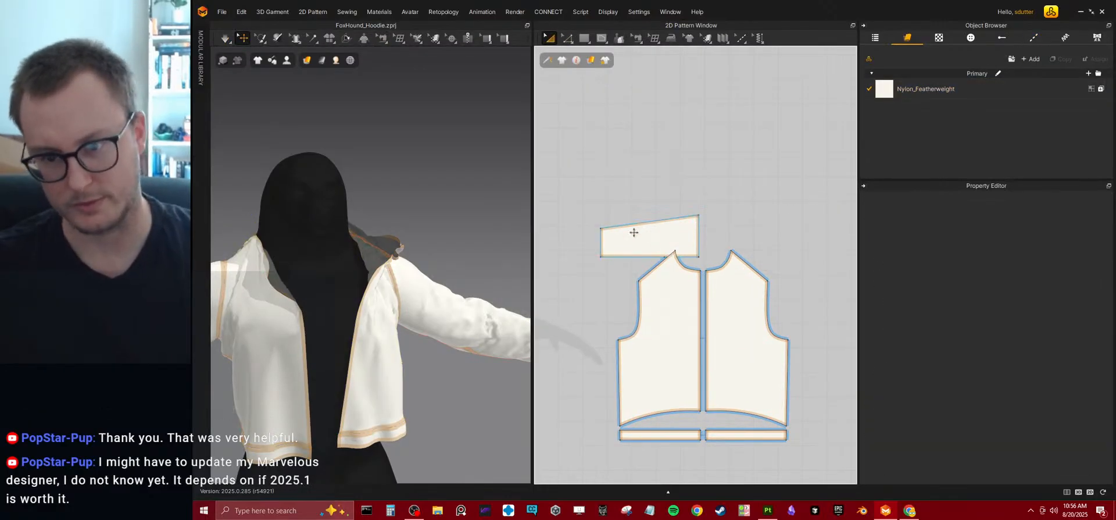
{"action": "key", "text": "ctrl+z"}
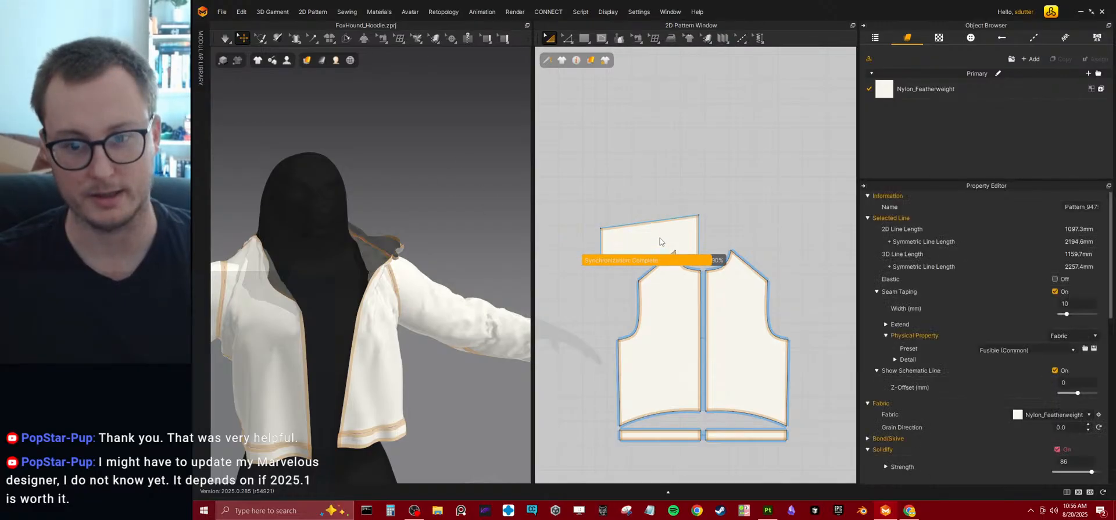
Replace the crumpled collar half with a Symmetric Pattern (with Sewing) copy of the opposite half, and simulate the garment.
{"action": "left_click", "coordinate": [661, 234]}
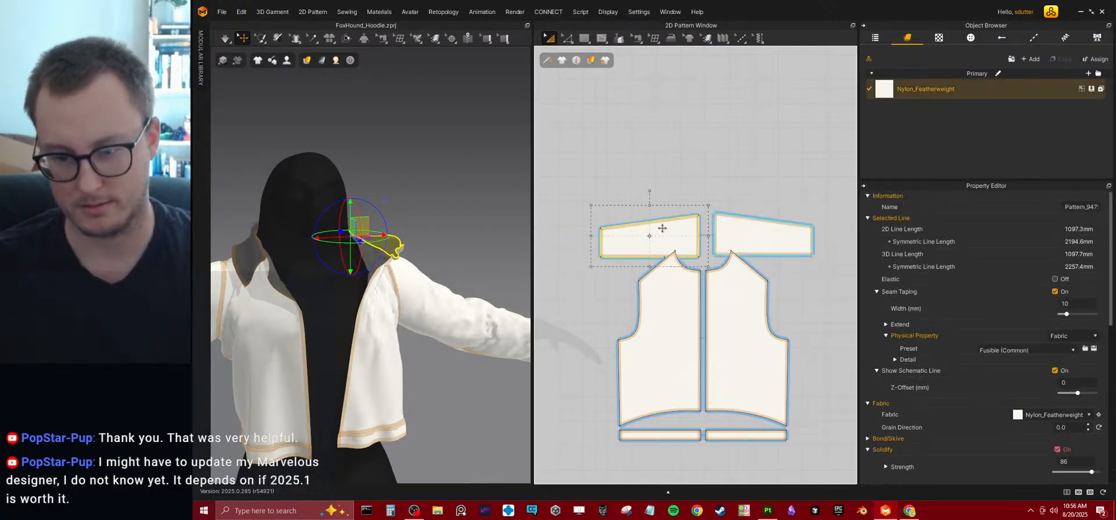
{"action": "key", "text": "Delete"}
{"action": "left_click", "coordinate": [740, 233]}
{"action": "right_click", "coordinate": [740, 233]}
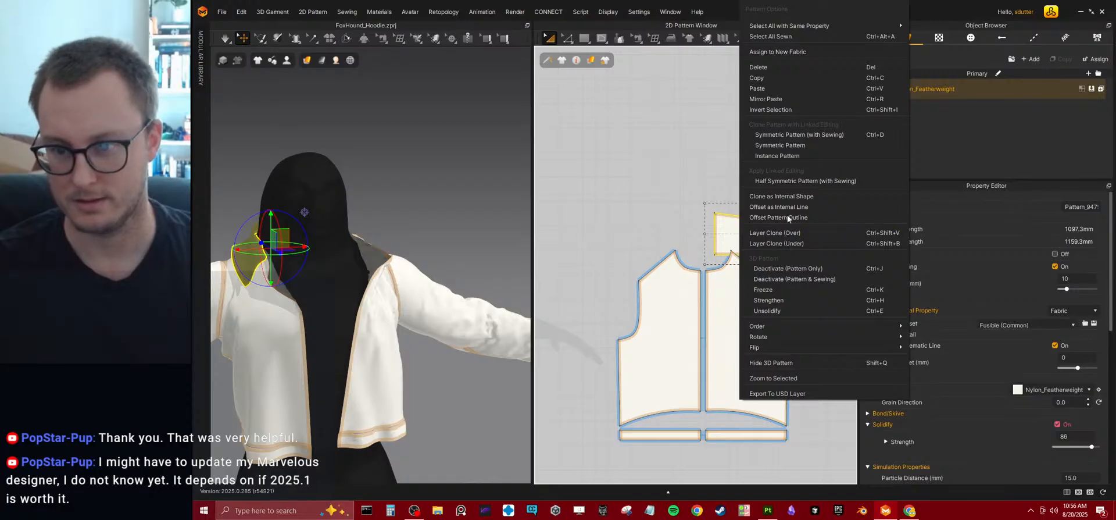
{"action": "left_click", "coordinate": [783, 134]}
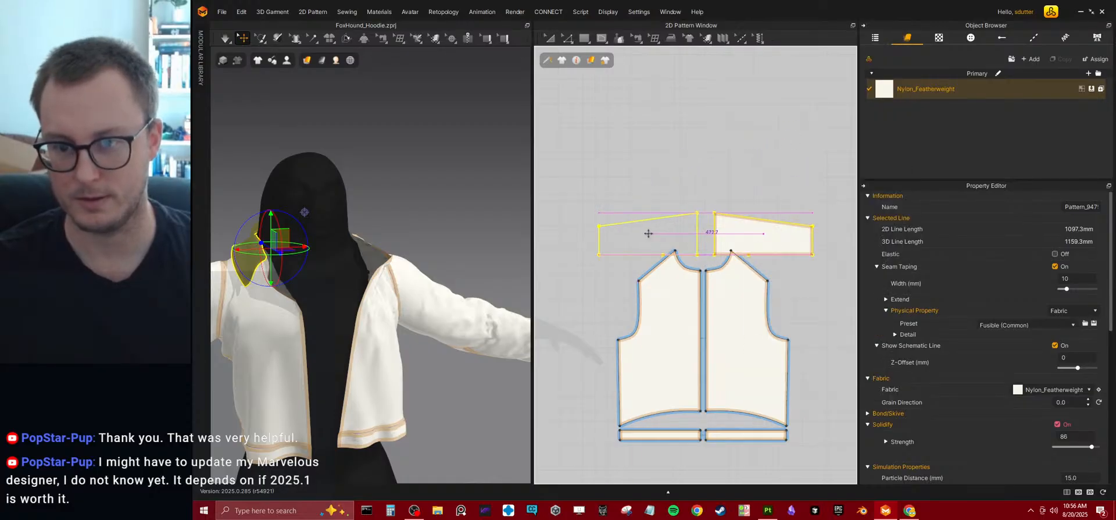
{"action": "left_click", "coordinate": [648, 233]}
{"action": "key", "text": "space"}
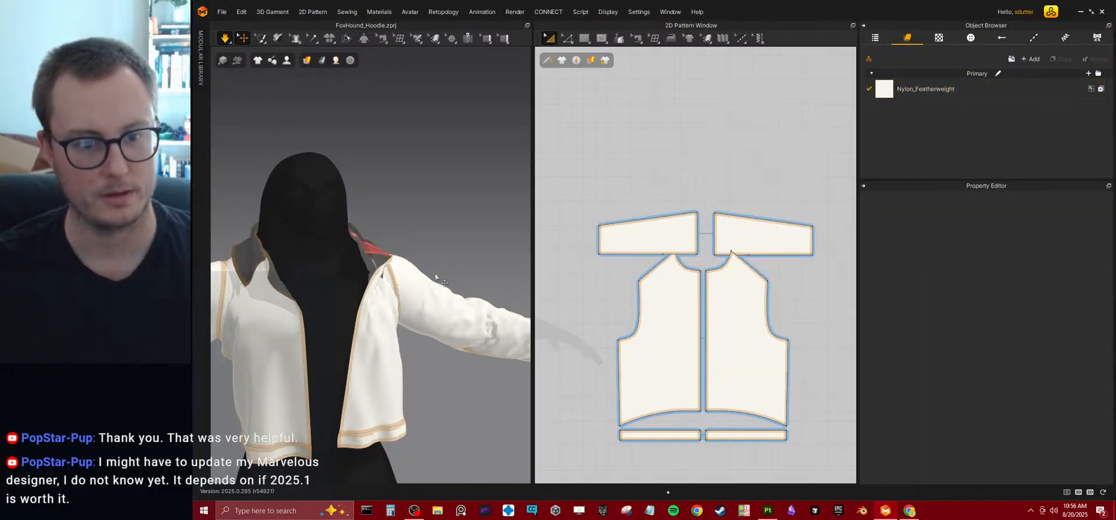
Sew the two collar halves together along their centre-back edges.
{"action": "right_click_drag", "start_coordinate": [431, 279], "coordinate": [326, 287]}
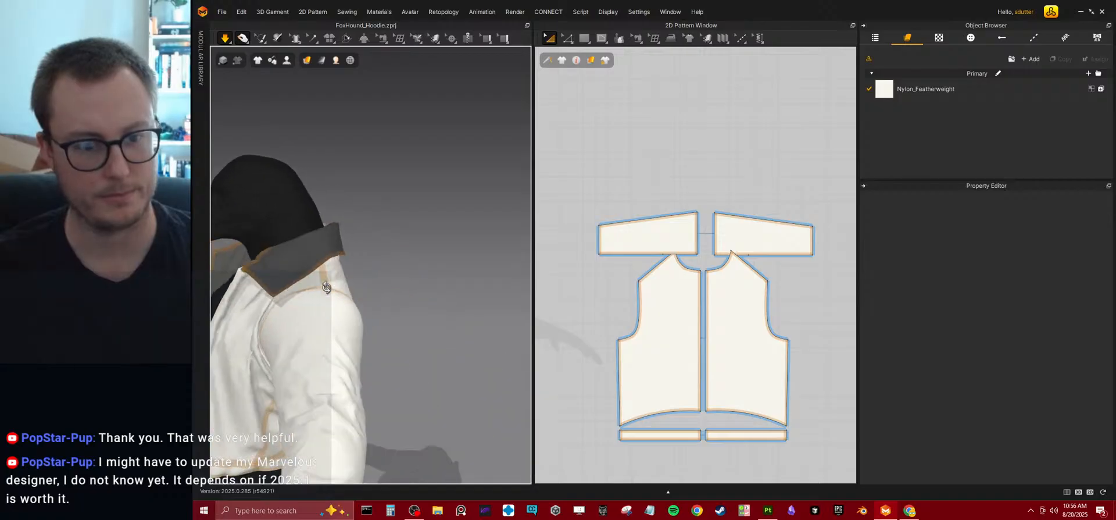
{"action": "scroll", "coordinate": [326, 286], "scroll_direction": "down", "scroll_amount": 5}
{"action": "left_click", "coordinate": [350, 307]}
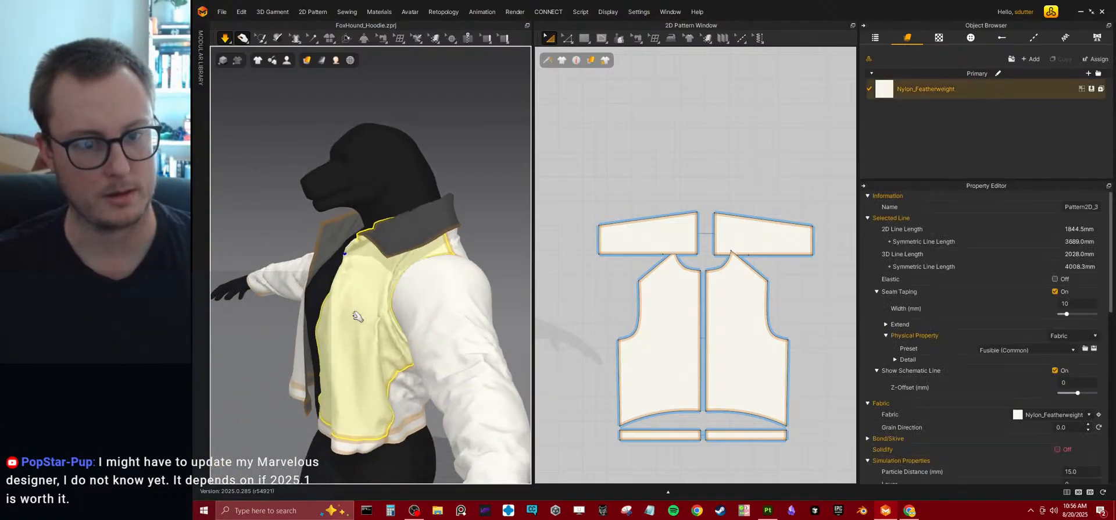
{"action": "right_click_drag", "start_coordinate": [349, 306], "coordinate": [375, 292]}
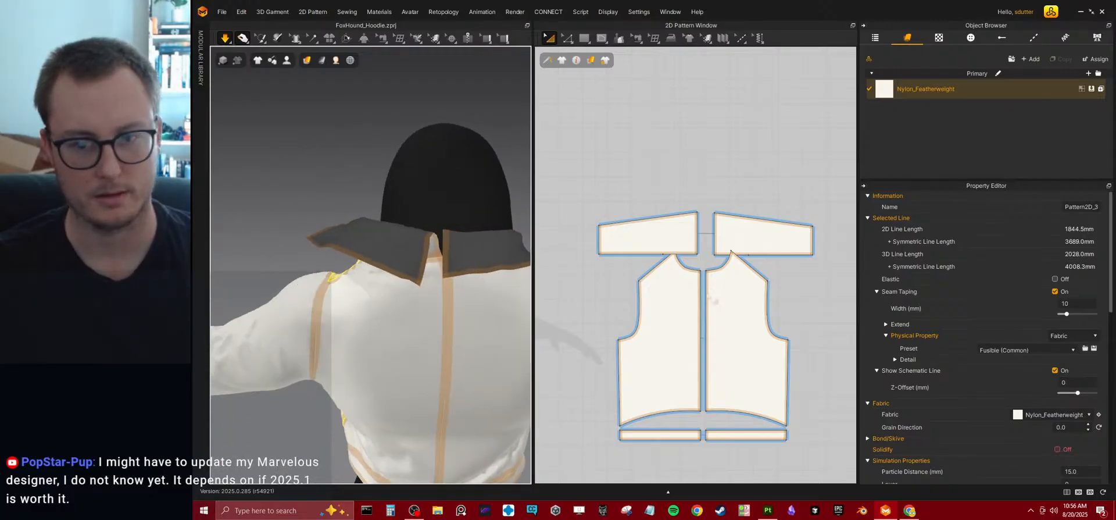
{"action": "left_click", "coordinate": [637, 38]}
{"action": "left_click", "coordinate": [698, 235]}
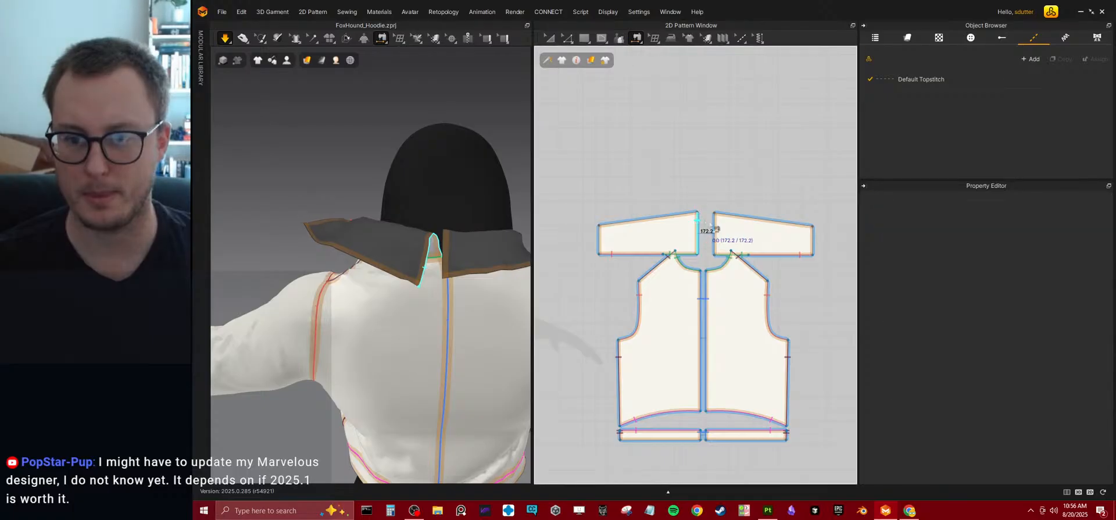
{"action": "left_click", "coordinate": [714, 234]}
{"action": "key", "text": "a"}
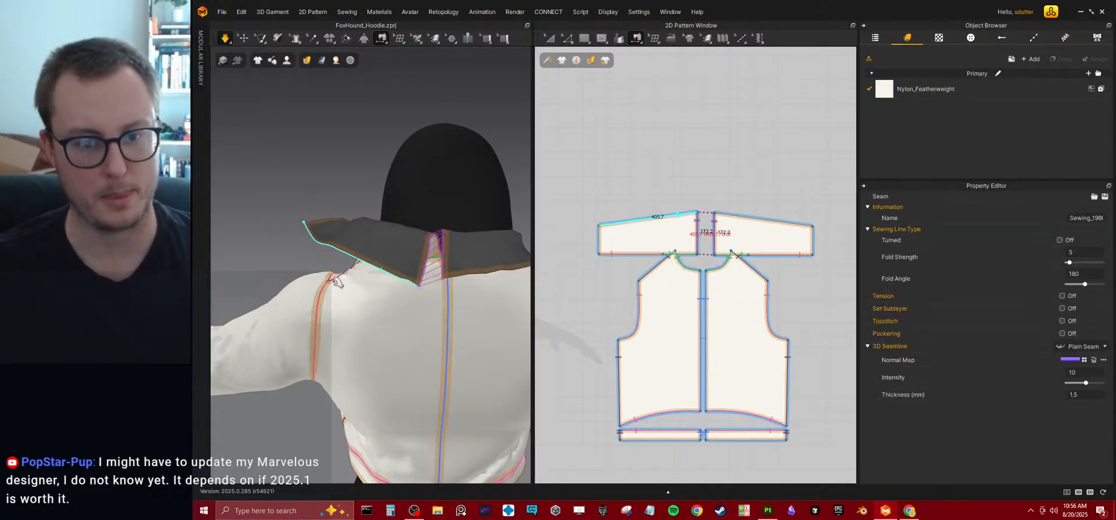
Pull the front panel's centre edge across the chest and its lower edge down toward the waistband.
{"action": "right_click_drag", "start_coordinate": [298, 253], "coordinate": [398, 249]}
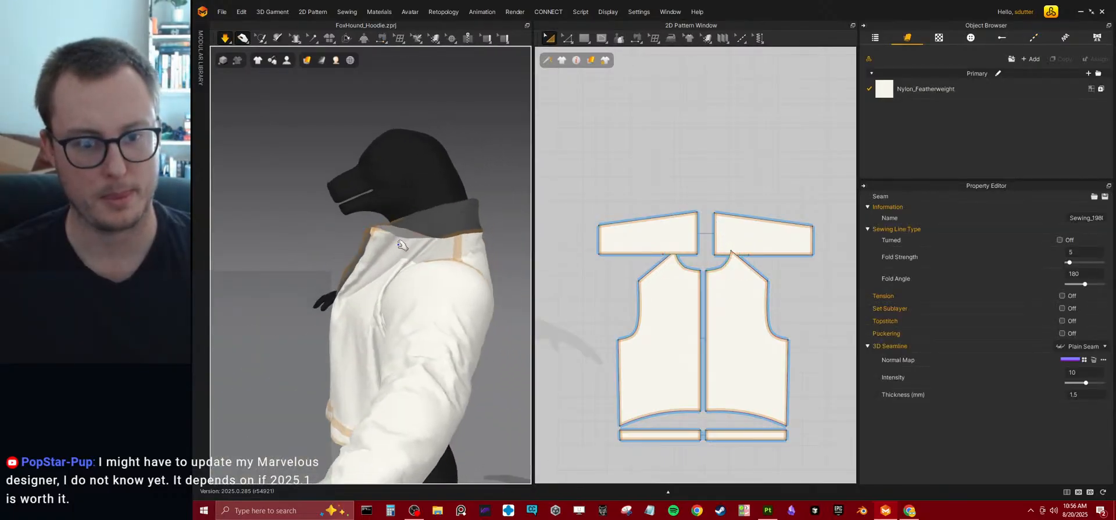
{"action": "left_click", "coordinate": [395, 277]}
{"action": "right_click_drag", "start_coordinate": [318, 304], "coordinate": [465, 262]}
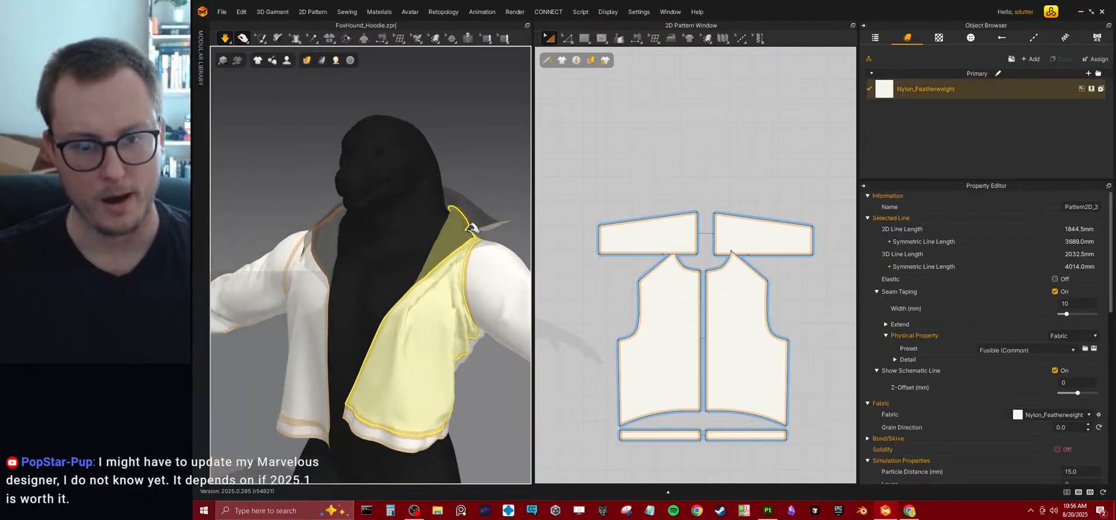
{"action": "left_click_drag", "start_coordinate": [432, 253], "coordinate": [346, 232]}
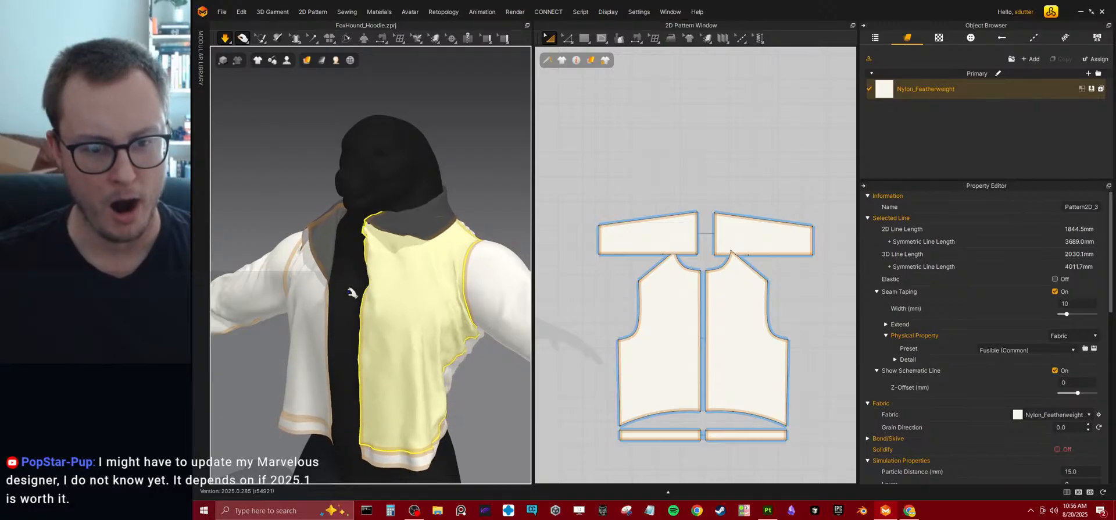
{"action": "left_click_drag", "start_coordinate": [380, 372], "coordinate": [383, 424]}
{"action": "left_click", "coordinate": [344, 450]}
Unfold the turned-up front waistband by tugging it and the front panel into place in the running simulation.
{"action": "right_click_drag", "start_coordinate": [356, 370], "coordinate": [387, 390]}
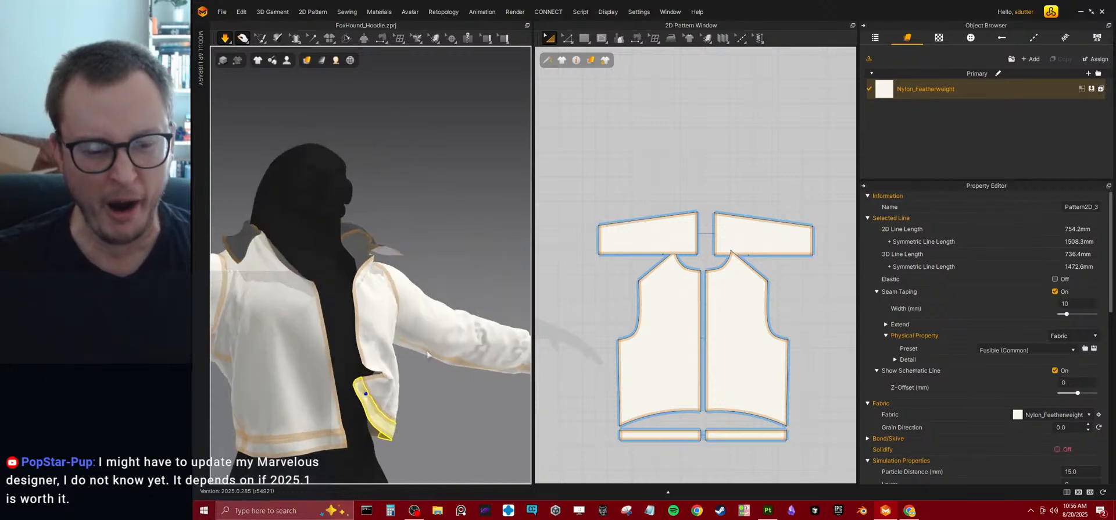
{"action": "middle_click_drag", "start_coordinate": [387, 390], "coordinate": [397, 326]}
{"action": "right_click_drag", "start_coordinate": [396, 326], "coordinate": [372, 328]}
{"action": "left_click_drag", "start_coordinate": [401, 318], "coordinate": [383, 358]}
{"action": "right_click_drag", "start_coordinate": [411, 344], "coordinate": [429, 276]}
{"action": "right_click_drag", "start_coordinate": [417, 233], "coordinate": [367, 221]}
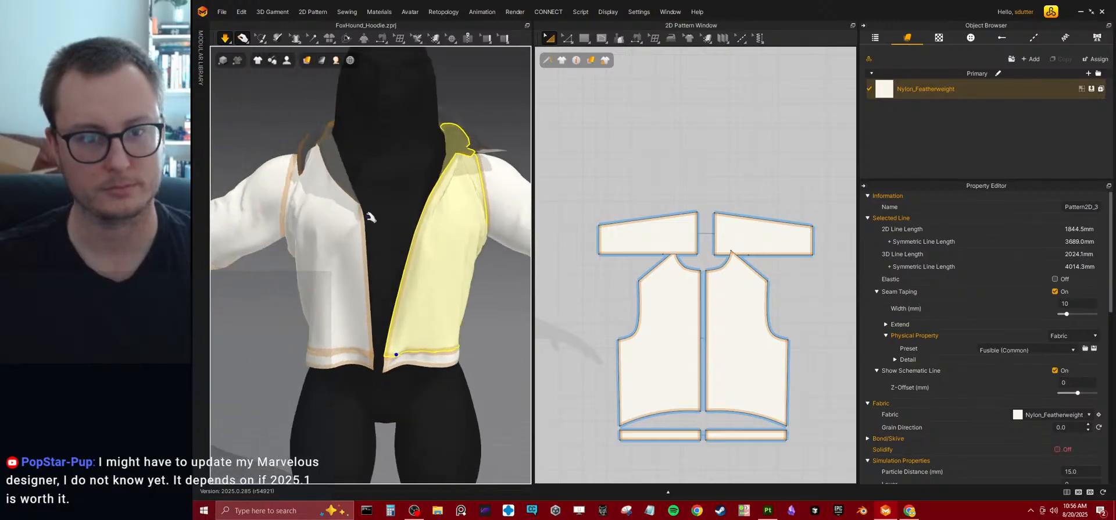
Pull the front panel's armhole side and front hem corner outward to smooth the panel below the collar.
{"action": "right_click_drag", "start_coordinate": [453, 161], "coordinate": [377, 243]}
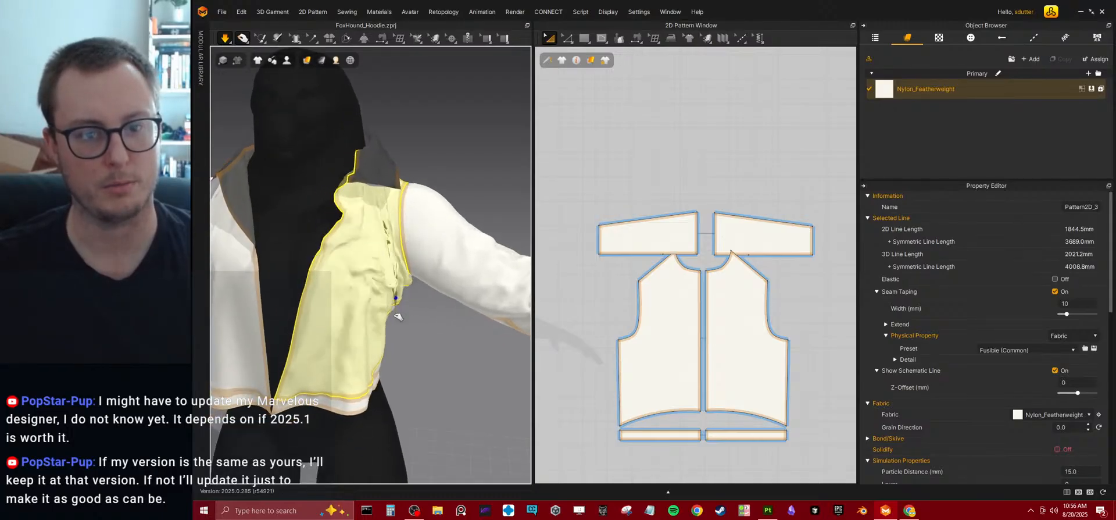
{"action": "left_click_drag", "start_coordinate": [410, 257], "coordinate": [421, 329]}
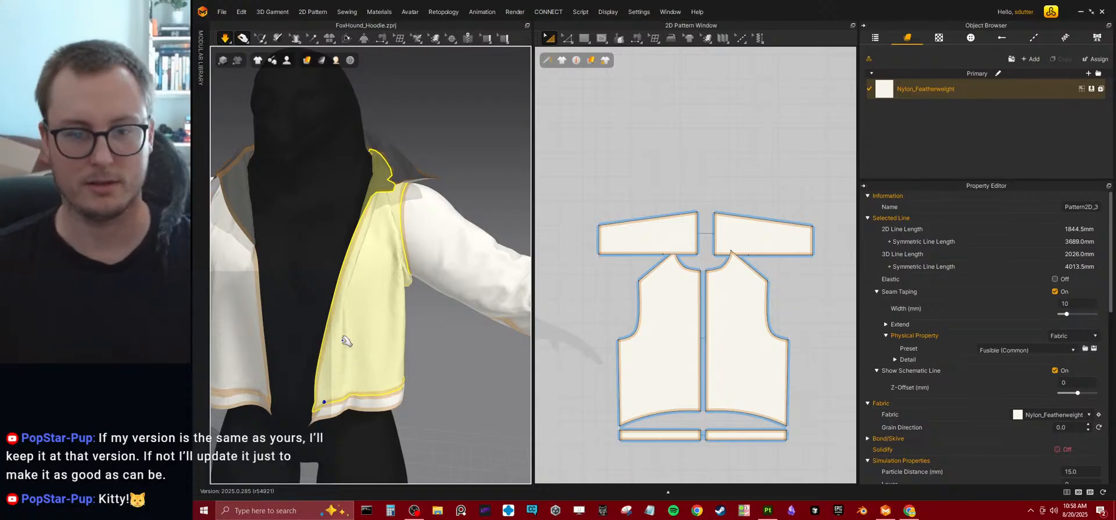
{"action": "right_click_drag", "start_coordinate": [436, 299], "coordinate": [420, 297]}
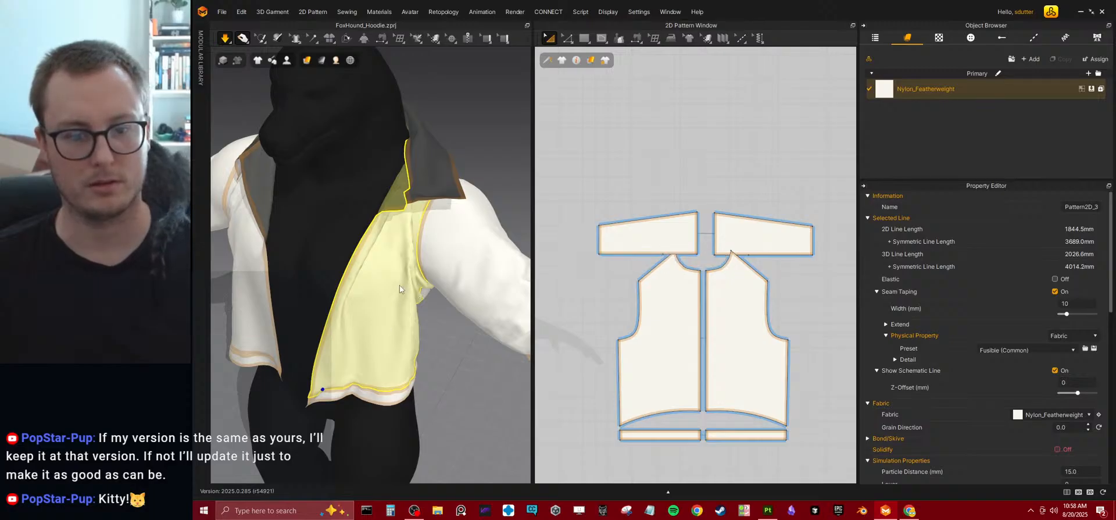
{"action": "scroll", "coordinate": [402, 285], "scroll_direction": "down", "scroll_amount": 3}
Examine the jacket's seam lines, the front pattern pieces and the collar's drape from several angles.
{"action": "key", "text": "b"}
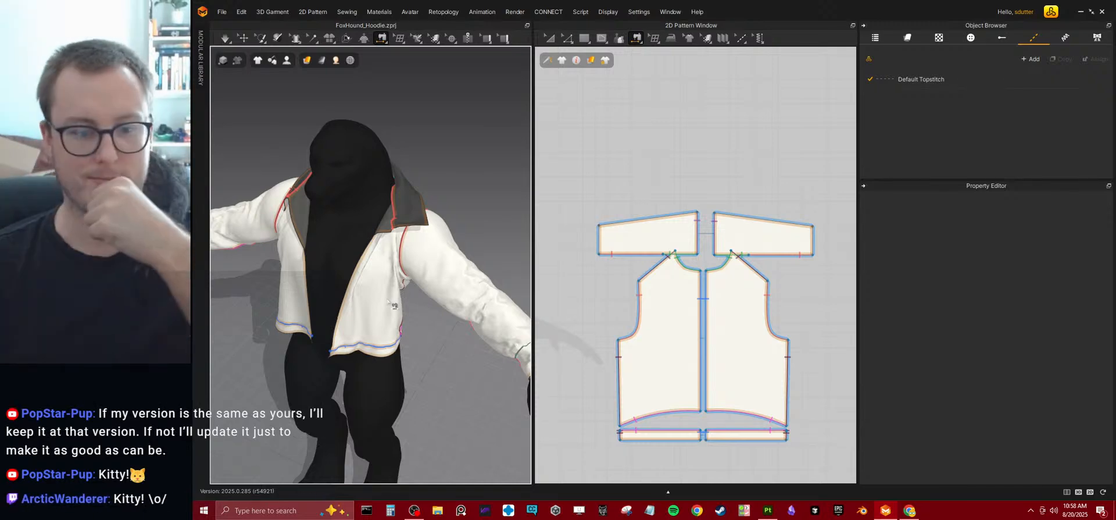
{"action": "right_click_drag", "start_coordinate": [388, 293], "coordinate": [357, 285]}
{"action": "key", "text": "q"}
{"action": "scroll", "coordinate": [589, 252], "scroll_direction": "down", "scroll_amount": 5}
{"action": "middle_click_drag", "start_coordinate": [612, 253], "coordinate": [713, 238]}
{"action": "right_click_drag", "start_coordinate": [453, 249], "coordinate": [306, 209]}
{"action": "scroll", "coordinate": [724, 254], "scroll_direction": "up", "scroll_amount": 3}
{"action": "scroll", "coordinate": [720, 256], "scroll_direction": "up", "scroll_amount": 2}
{"action": "middle_click_drag", "start_coordinate": [702, 285], "coordinate": [761, 275]}
{"action": "mouse_move", "coordinate": [606, 272]}
{"action": "middle_mouse_down"}
{"action": "mouse_move", "coordinate": [750, 267]}
{"action": "mouse_move", "coordinate": [688, 287]}
{"action": "middle_mouse_up"}
{"action": "right_click_drag", "start_coordinate": [459, 203], "coordinate": [328, 200]}
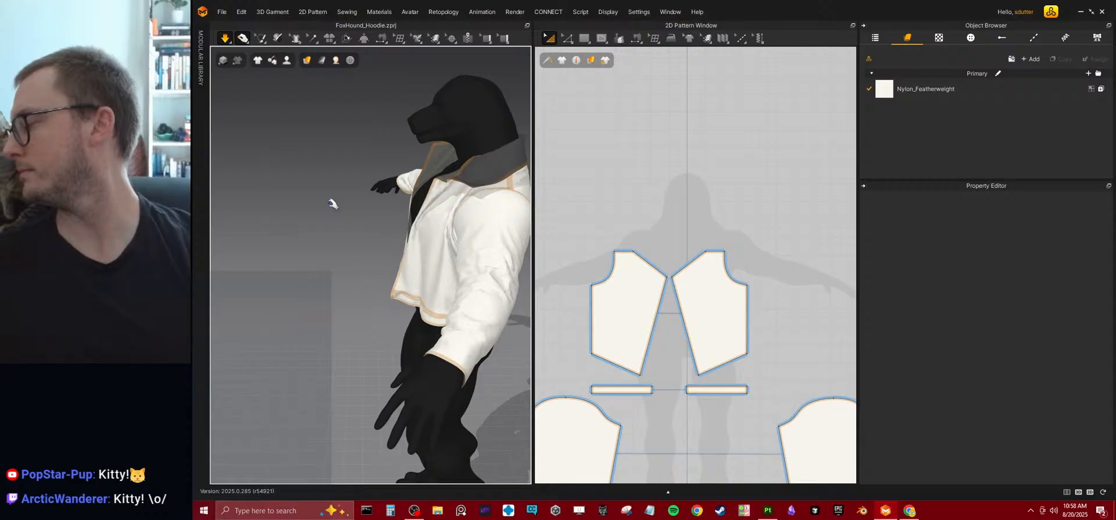
{"action": "right_click_drag", "start_coordinate": [370, 250], "coordinate": [427, 196]}
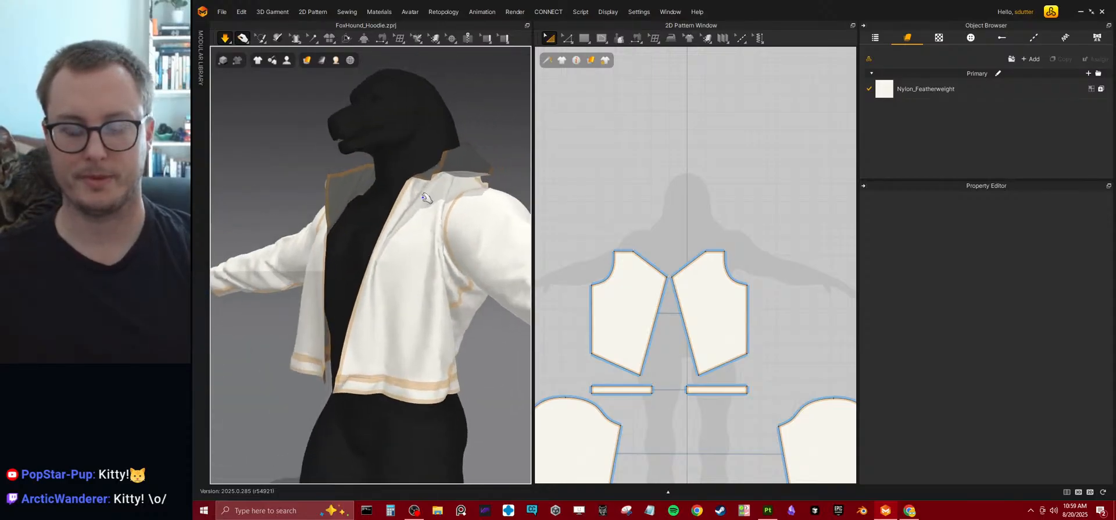
Try moving the front panels' upper centre-front corner slightly down along the front edge, mirrored on both panels.
{"action": "scroll", "coordinate": [705, 294], "scroll_direction": "down", "scroll_amount": 3}
{"action": "right_click_drag", "start_coordinate": [426, 250], "coordinate": [404, 252]}
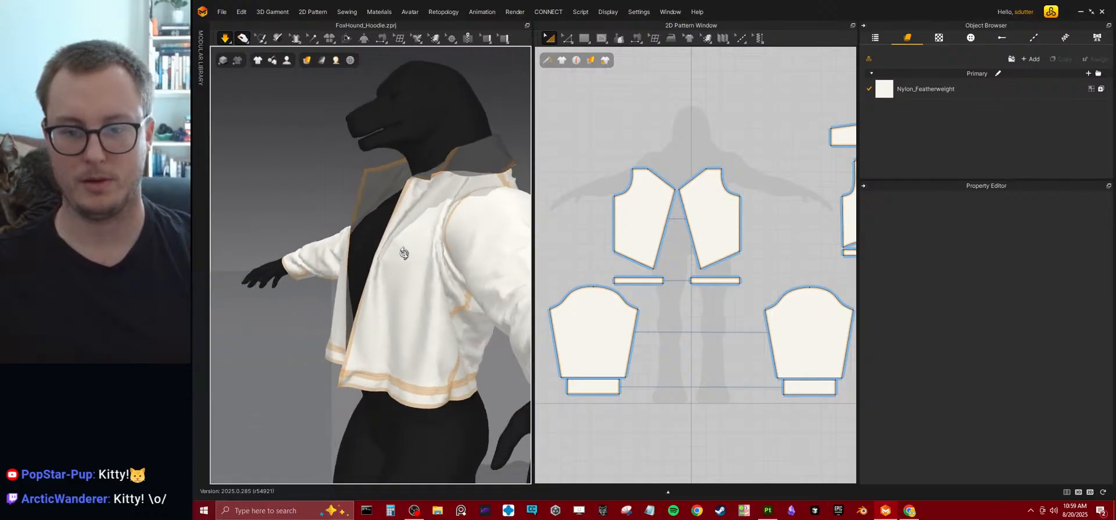
{"action": "scroll", "coordinate": [676, 256], "scroll_direction": "up", "scroll_amount": 5}
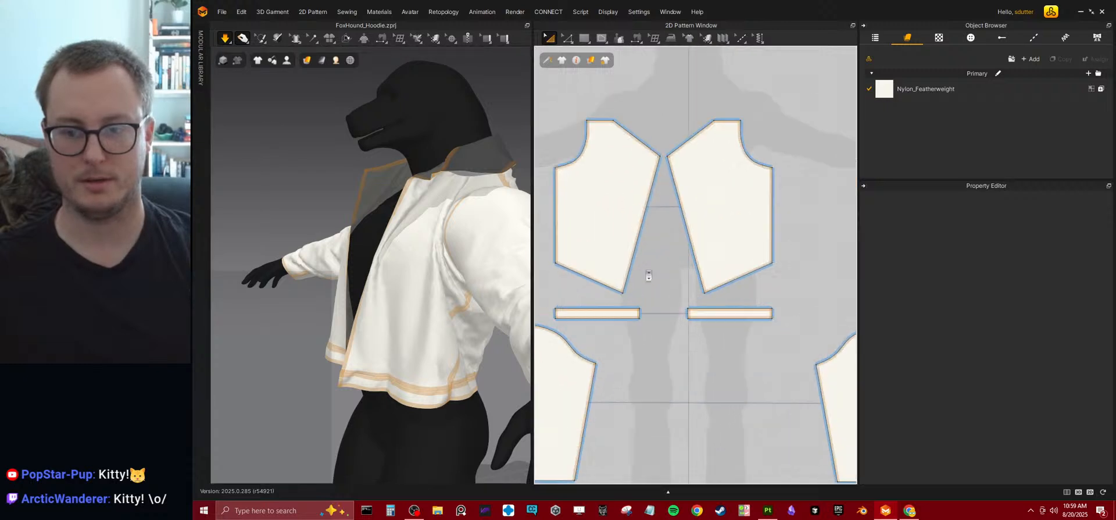
{"action": "key", "text": "z"}
{"action": "left_click", "coordinate": [723, 299]}
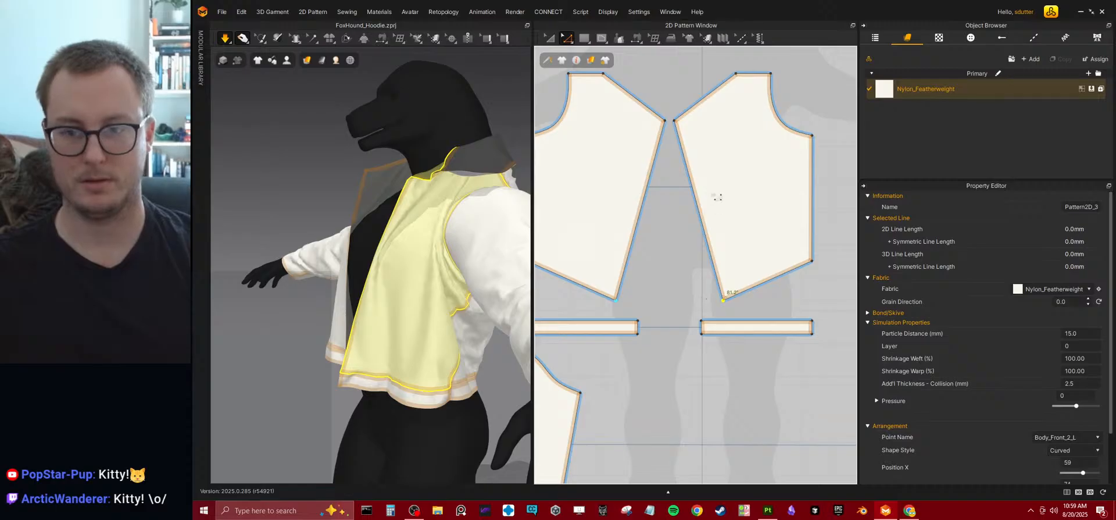
{"action": "right_click_drag", "start_coordinate": [715, 175], "coordinate": [701, 246]}
{"action": "right_click_drag", "start_coordinate": [496, 256], "coordinate": [500, 222]}
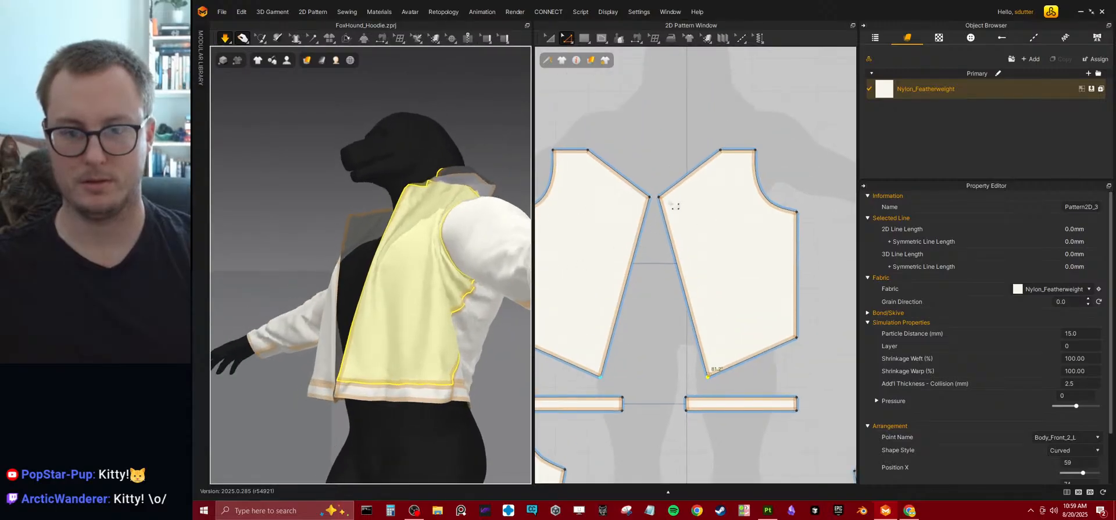
{"action": "left_click_drag", "start_coordinate": [658, 201], "coordinate": [664, 216]}
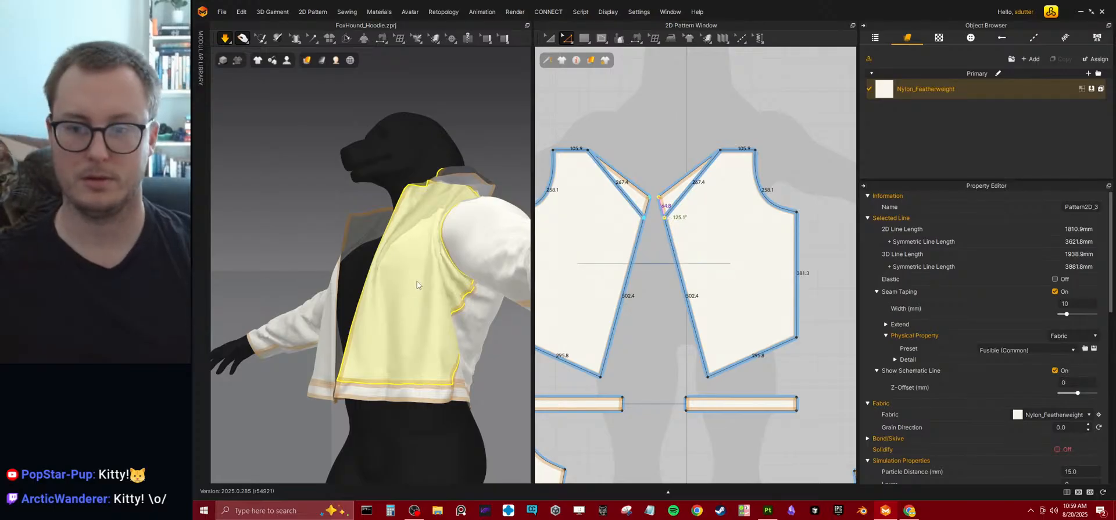
Simulate the reshaped front panels, check their drape from the side, and undo the corner point move.
{"action": "key", "text": "space"}
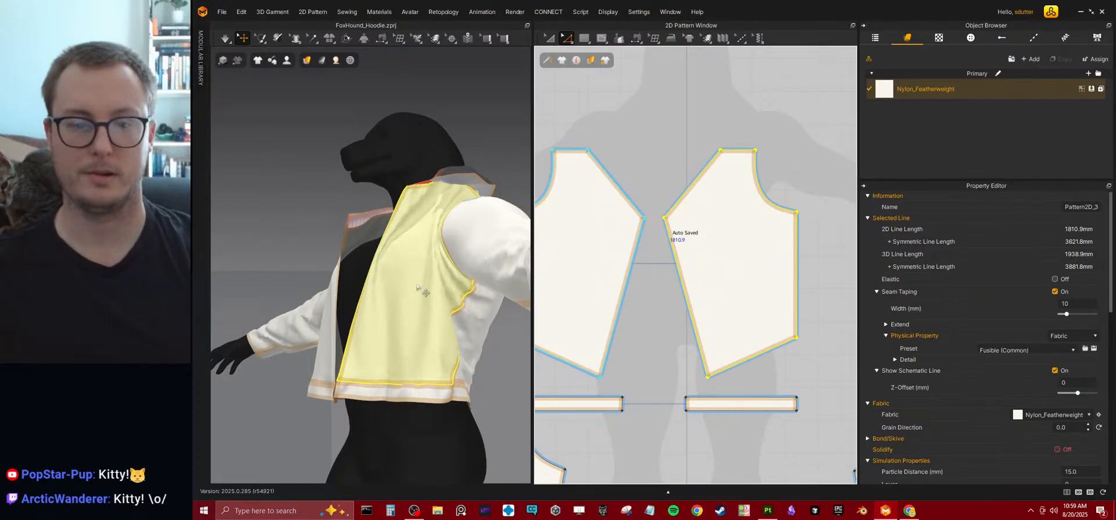
{"action": "key", "text": "space"}
{"action": "right_click_drag", "start_coordinate": [421, 253], "coordinate": [494, 265]}
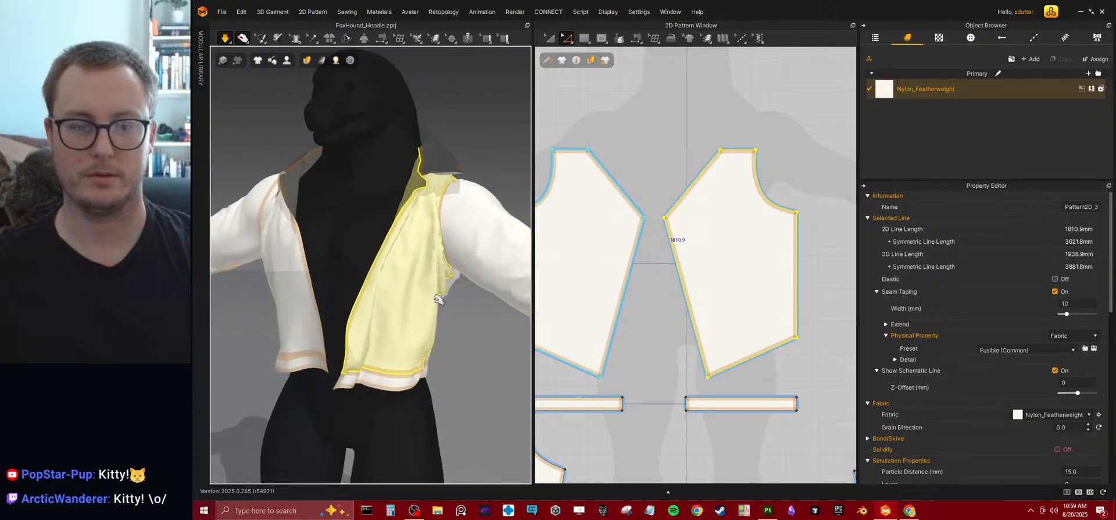
{"action": "right_click_drag", "start_coordinate": [439, 300], "coordinate": [363, 238]}
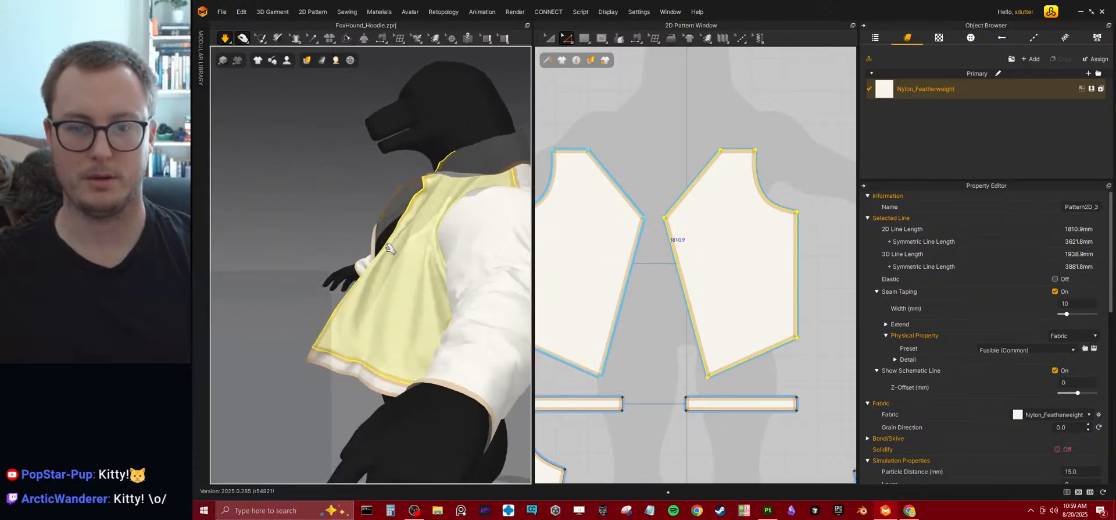
{"action": "key", "text": "space"}
{"action": "key", "text": "ctrl+z"}
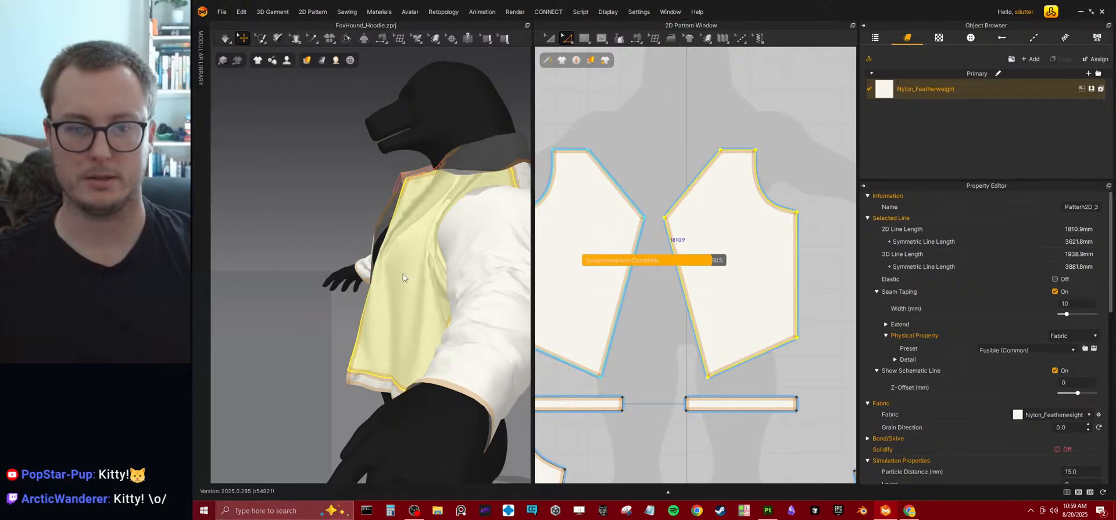
{"action": "key", "text": "ctrl+z"}
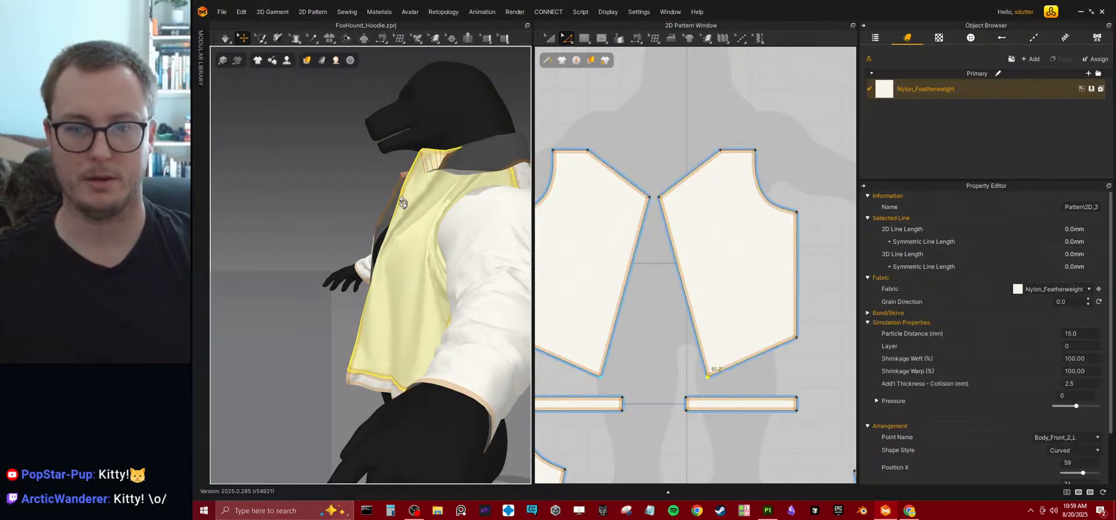
Restart the simulation and tug the standing collar half outward and down toward the back and shoulder.
{"action": "right_click_drag", "start_coordinate": [397, 201], "coordinate": [459, 223]}
{"action": "key", "text": "space"}
{"action": "right_click_drag", "start_coordinate": [396, 246], "coordinate": [411, 169]}
{"action": "left_click", "coordinate": [450, 242]}
{"action": "right_click_drag", "start_coordinate": [449, 242], "coordinate": [393, 326]}
{"action": "right_click_drag", "start_coordinate": [444, 290], "coordinate": [418, 186]}
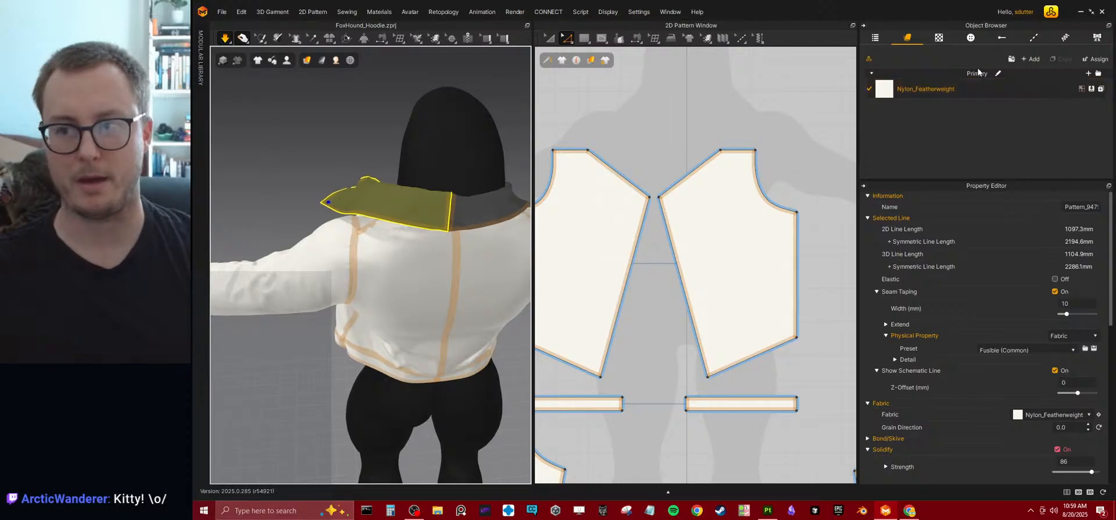
Replace the jacket's Nylon_Featherweight fabric with Cotton_40s_Chambray from the Legacy fabric library.
{"action": "left_click", "coordinate": [870, 59]}
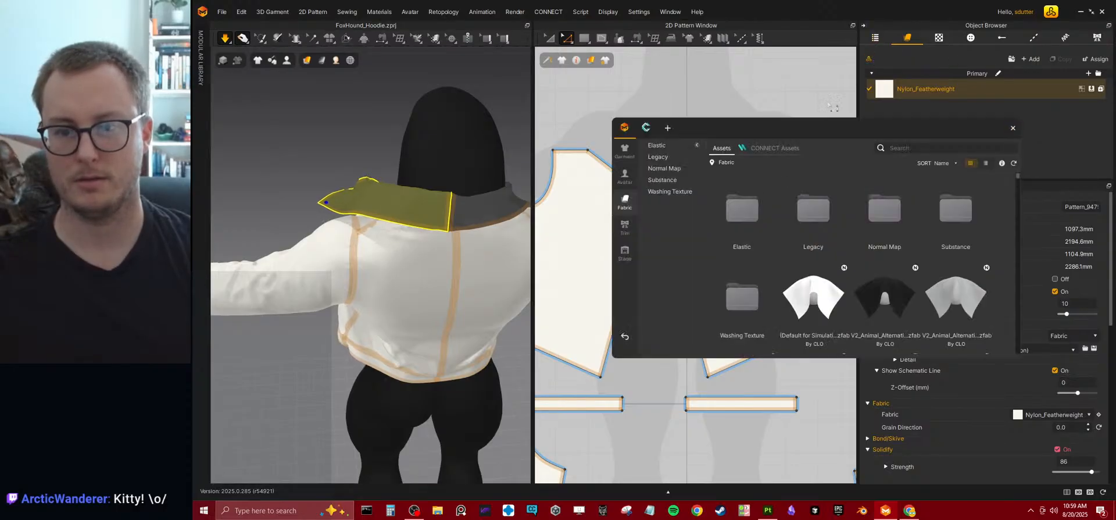
{"action": "double_click", "coordinate": [807, 206]}
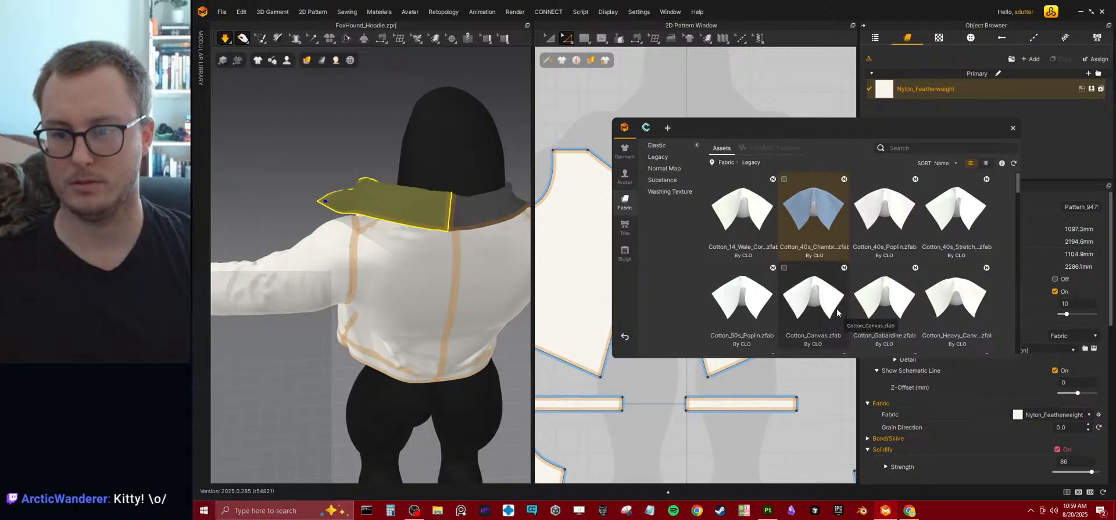
{"action": "left_click_drag", "start_coordinate": [824, 242], "coordinate": [936, 86]}
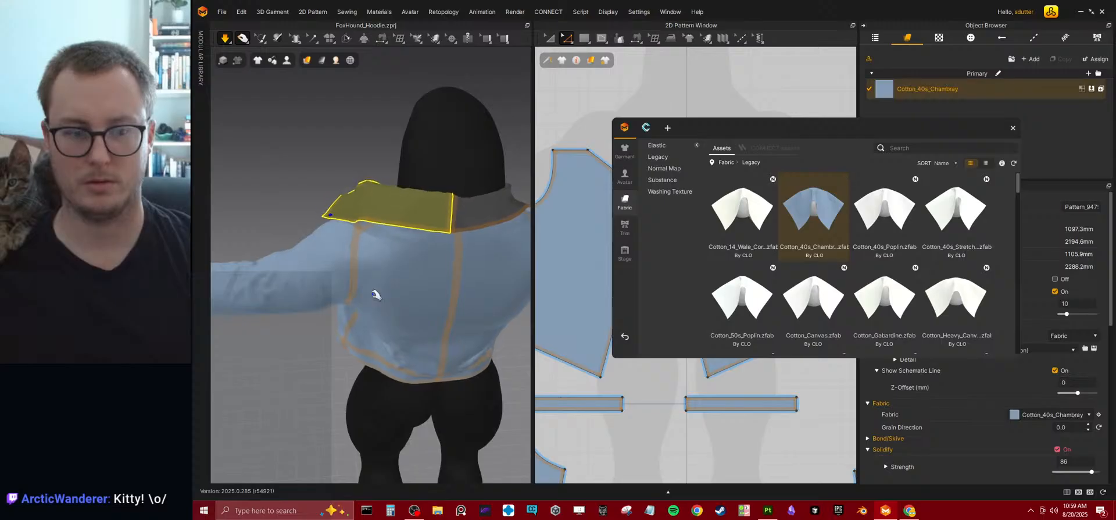
Fold the collar half down over the shoulder by pulling its front corner in the running simulation.
{"action": "right_click_drag", "start_coordinate": [332, 298], "coordinate": [480, 276]}
{"action": "right_click_drag", "start_coordinate": [406, 247], "coordinate": [439, 256]}
{"action": "left_click", "coordinate": [1061, 478]}
{"action": "right_click_drag", "start_coordinate": [361, 175], "coordinate": [405, 236]}
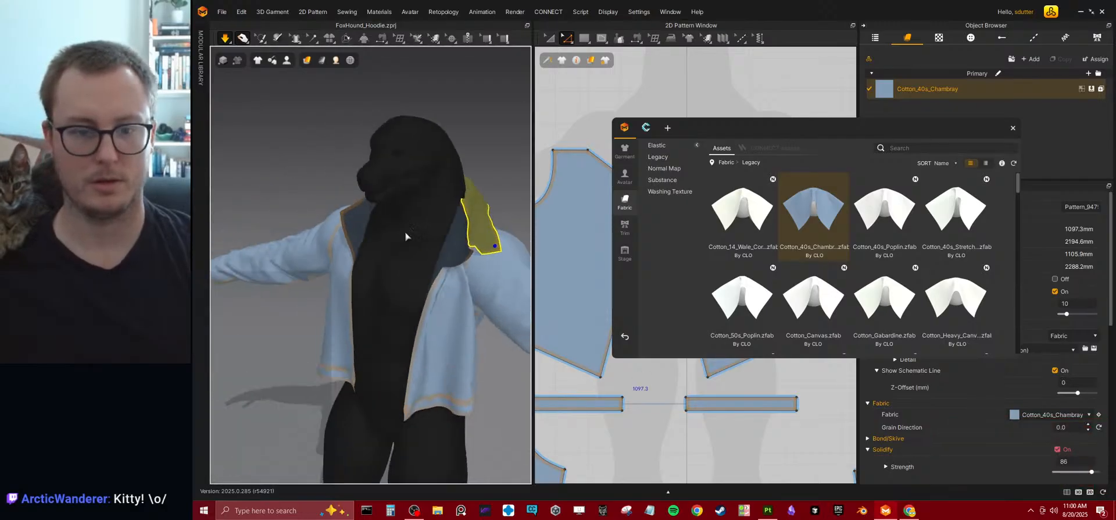
Pull the front panel below the folded collar half toward the middle of the chest and move the asset library aside.
{"action": "left_click", "coordinate": [467, 251]}
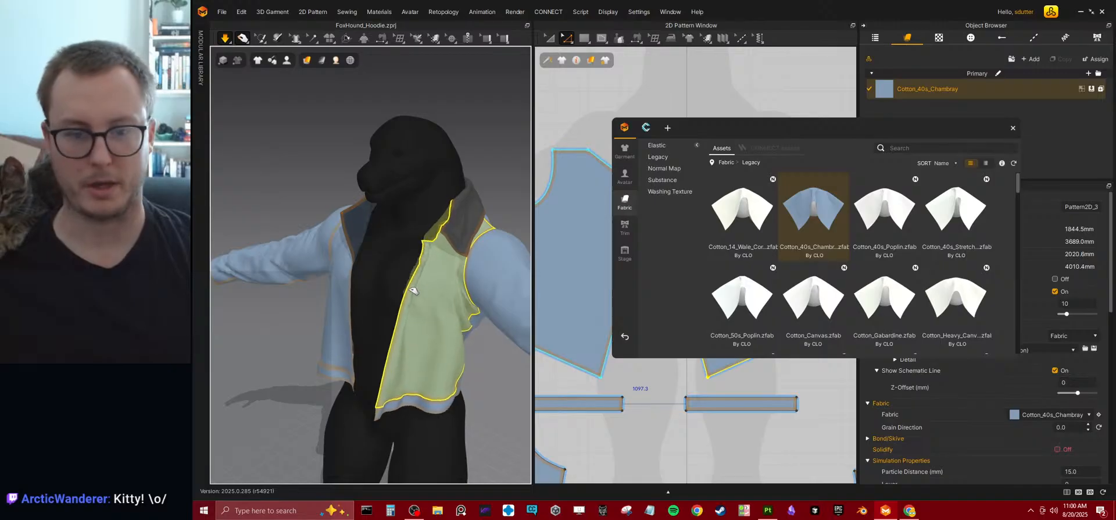
{"action": "mouse_move", "coordinate": [410, 288]}
{"action": "right_mouse_down"}
{"action": "mouse_move", "coordinate": [323, 247]}
{"action": "mouse_move", "coordinate": [351, 237]}
{"action": "mouse_move", "coordinate": [328, 244]}
{"action": "mouse_move", "coordinate": [390, 269]}
{"action": "mouse_move", "coordinate": [364, 262]}
{"action": "mouse_move", "coordinate": [408, 262]}
{"action": "mouse_move", "coordinate": [391, 298]}
{"action": "right_mouse_up"}
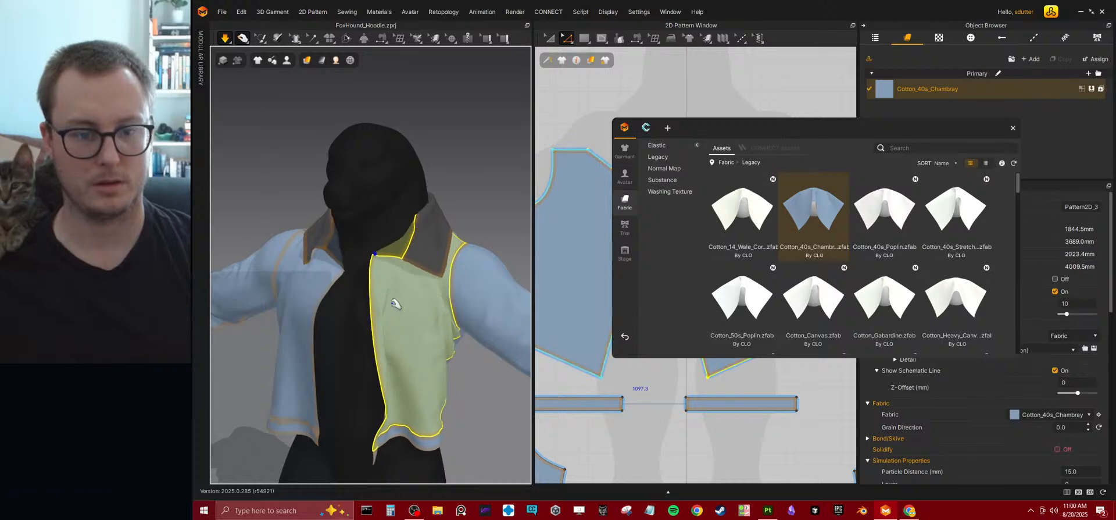
{"action": "left_click_drag", "start_coordinate": [807, 121], "coordinate": [1115, 120]}
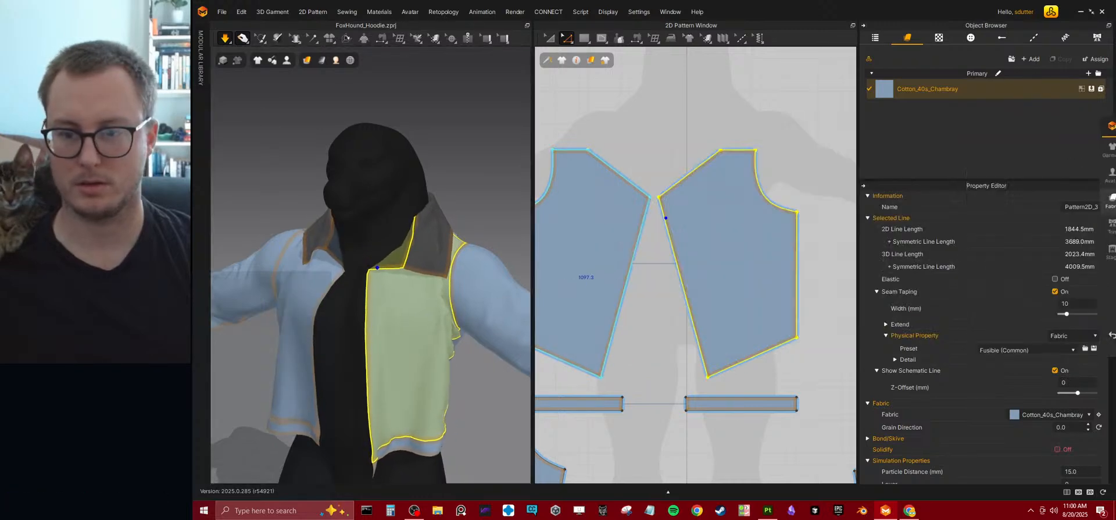
{"action": "right_click_drag", "start_coordinate": [413, 274], "coordinate": [451, 269]}
Pull the opposite front panel's centre edge toward the middle, check the drape all around, and stop the simulation.
{"action": "left_click", "coordinate": [319, 314]}
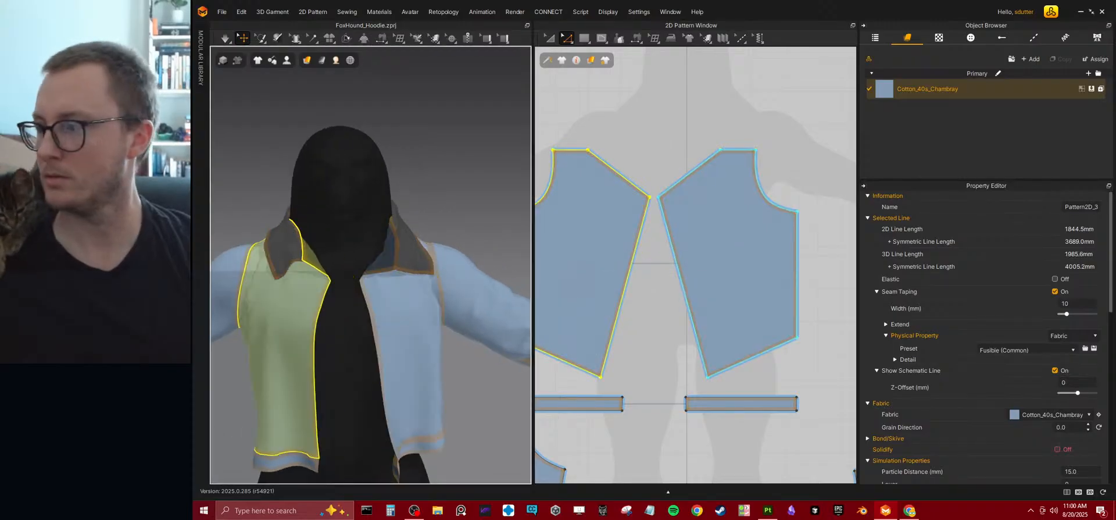
{"action": "right_click_drag", "start_coordinate": [367, 254], "coordinate": [366, 304]}
{"action": "key", "text": "space"}
{"action": "left_click", "coordinate": [376, 283]}
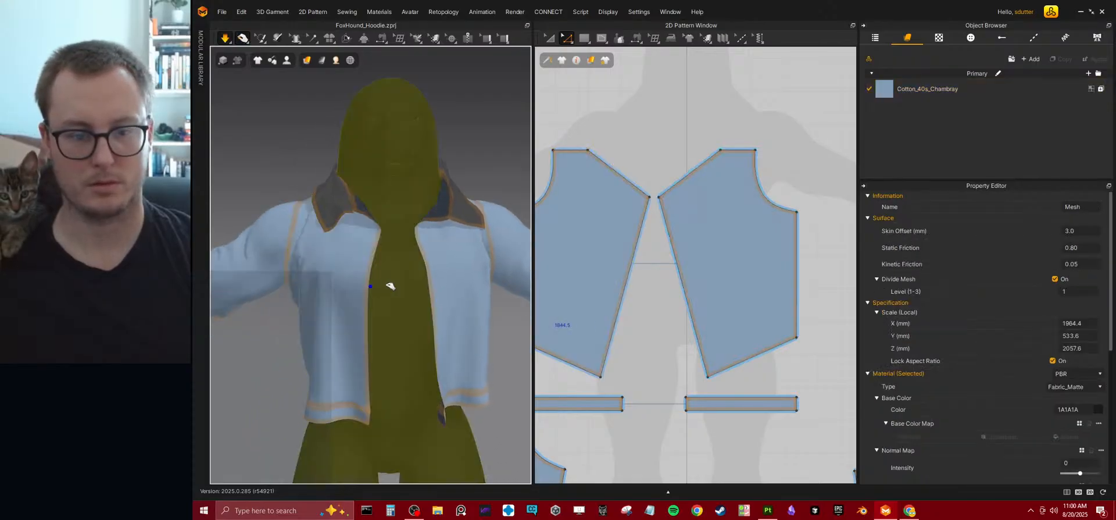
{"action": "left_click_drag", "start_coordinate": [360, 281], "coordinate": [383, 283]}
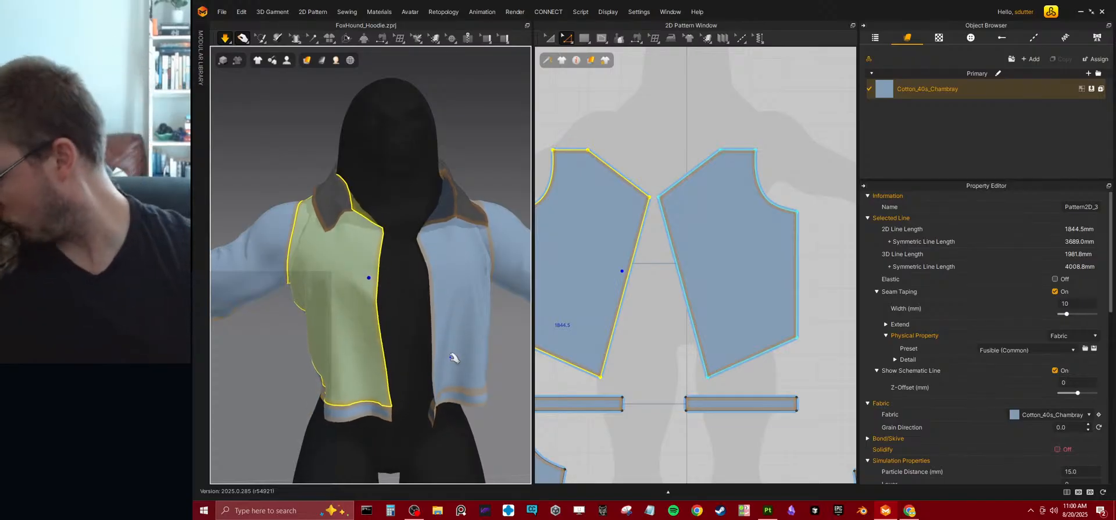
{"action": "right_click_drag", "start_coordinate": [452, 357], "coordinate": [298, 301]}
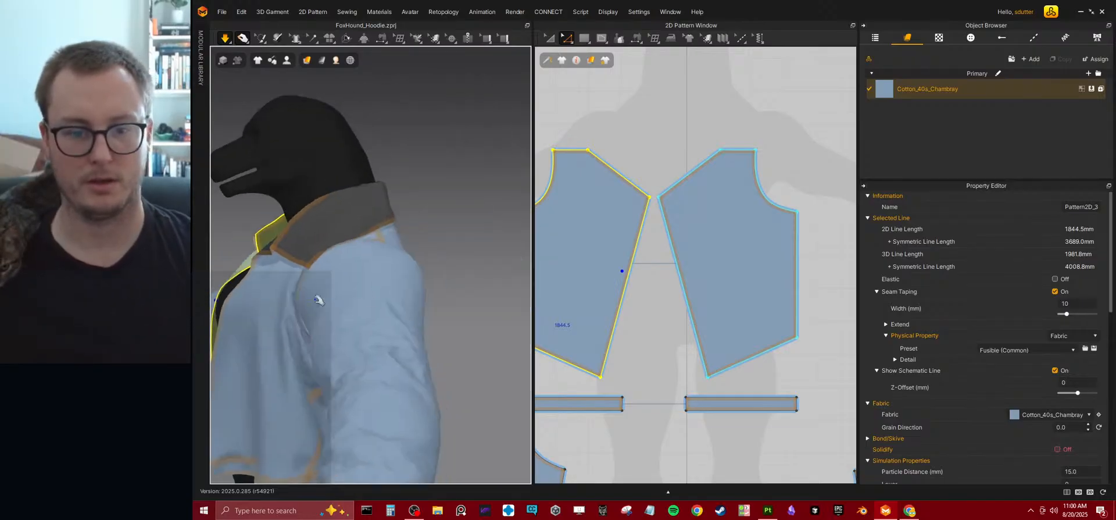
{"action": "right_click_drag", "start_coordinate": [420, 288], "coordinate": [353, 256]}
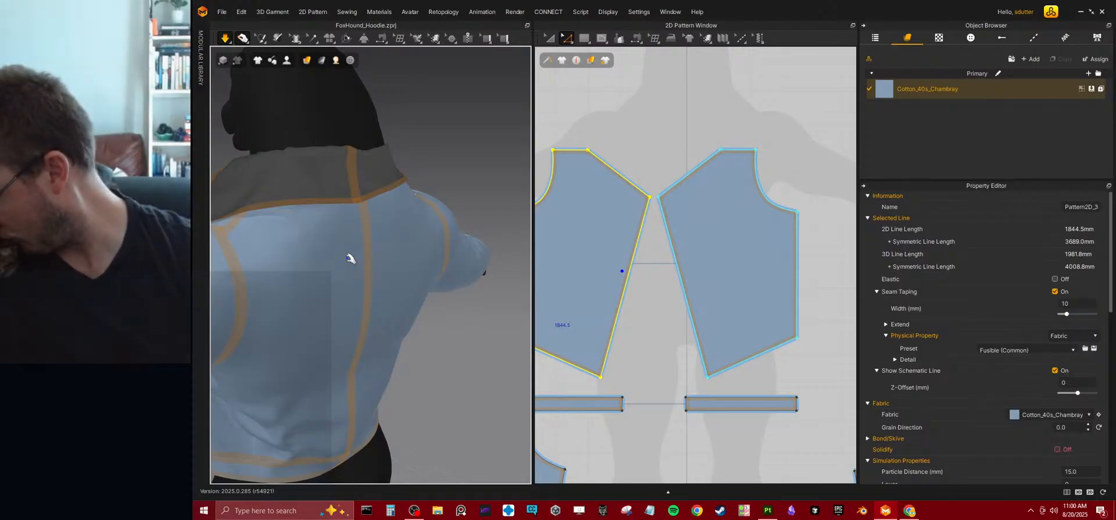
{"action": "right_click_drag", "start_coordinate": [352, 251], "coordinate": [452, 234]}
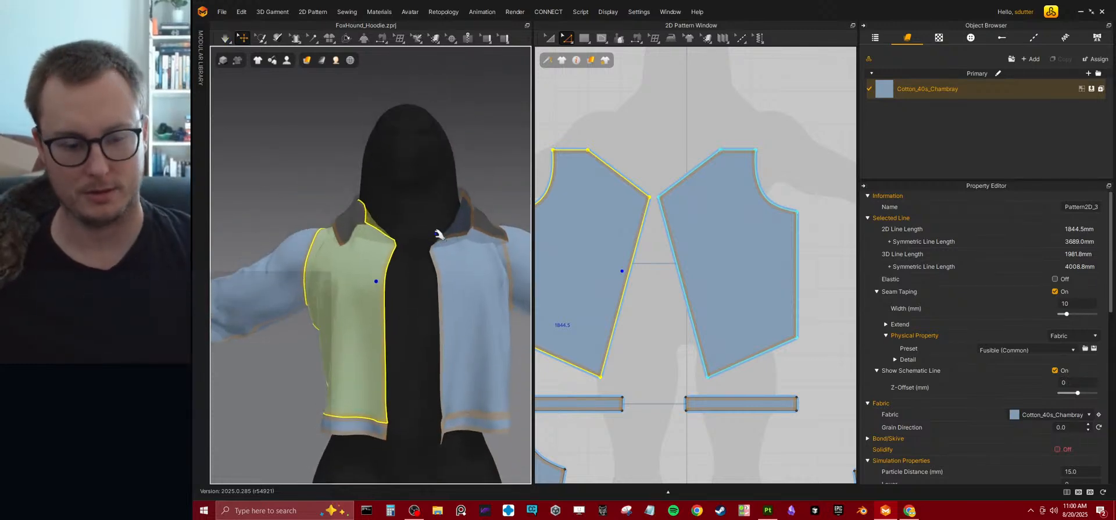
{"action": "key", "text": "space"}
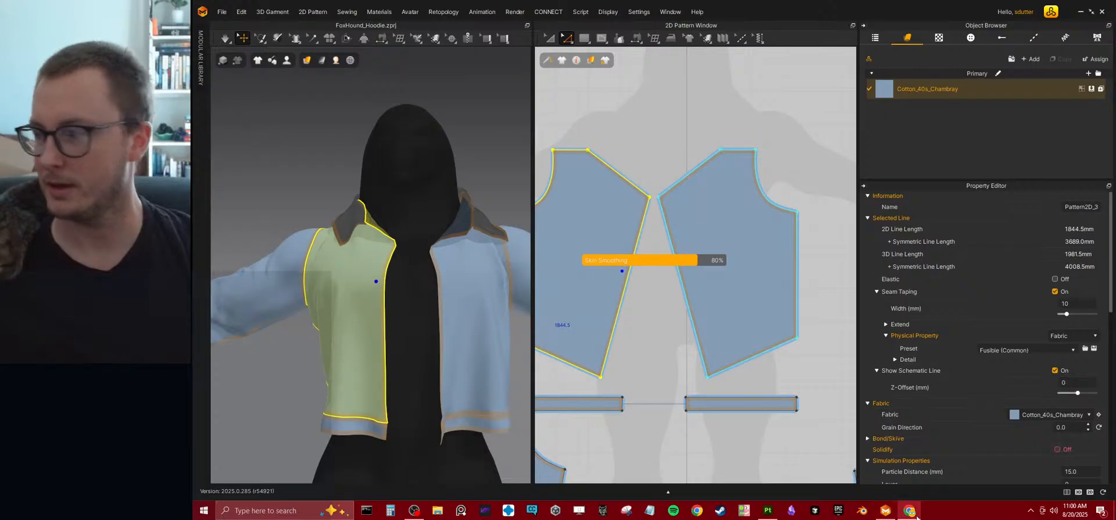
{"action": "right_click_drag", "start_coordinate": [250, 230], "coordinate": [349, 226]}
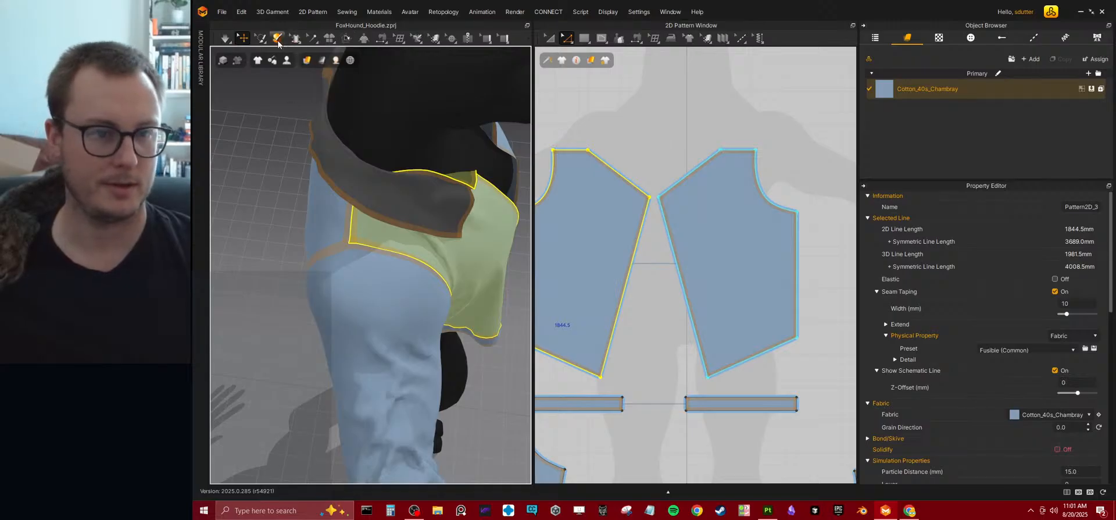
{"action": "left_click", "coordinate": [415, 41]}
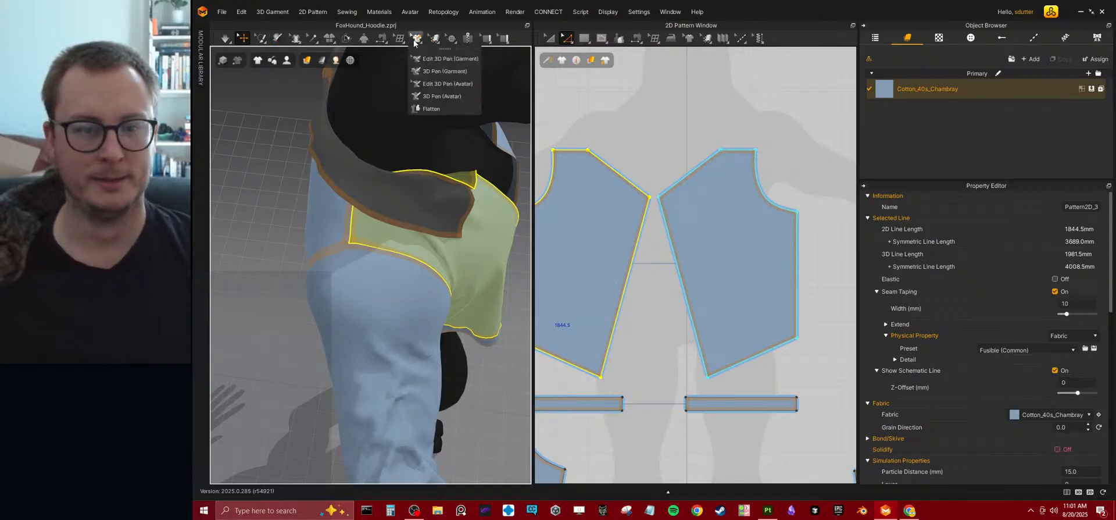
{"action": "mouse_move", "coordinate": [437, 39]}
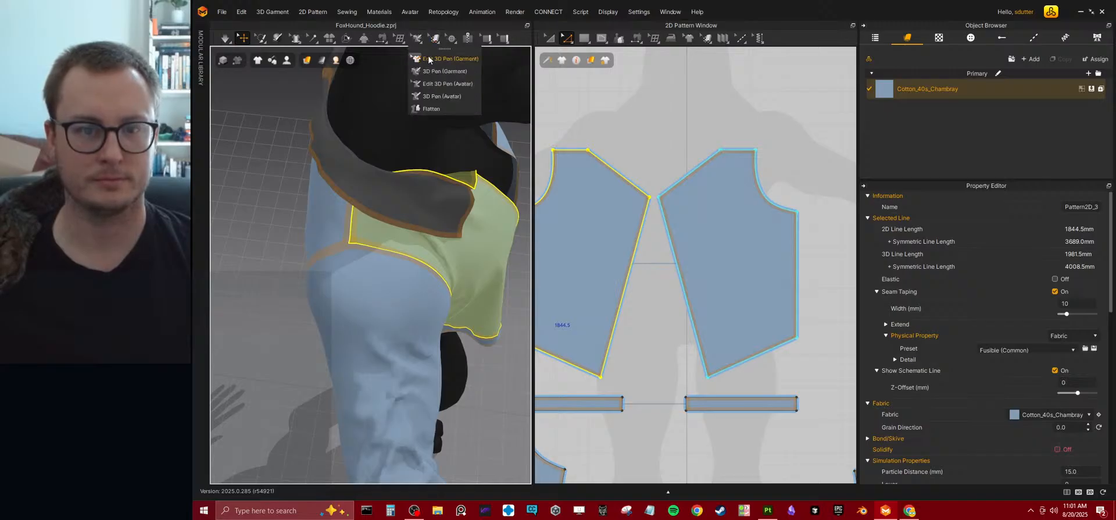
{"action": "left_click", "coordinate": [430, 59]}
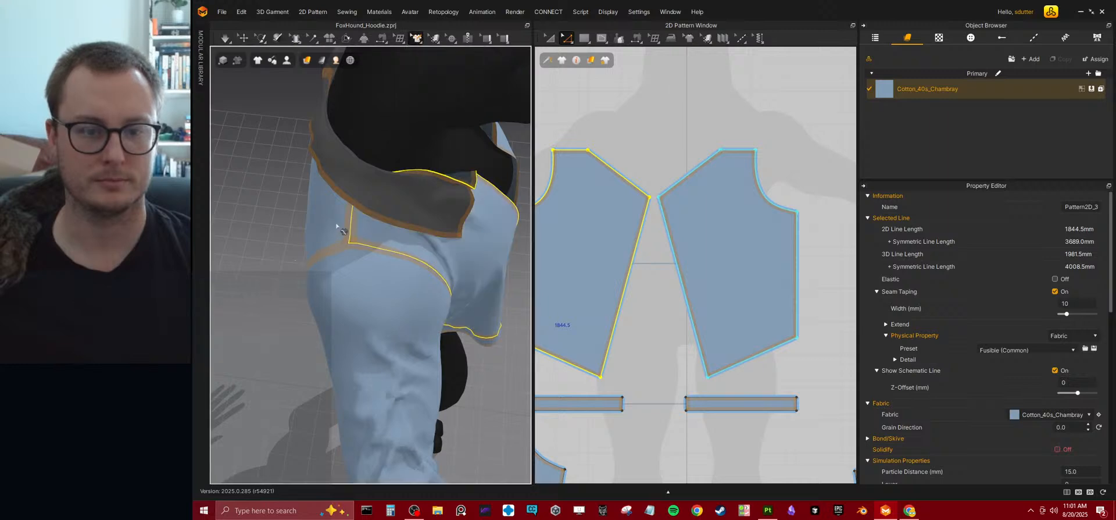
{"action": "left_click", "coordinate": [331, 273]}
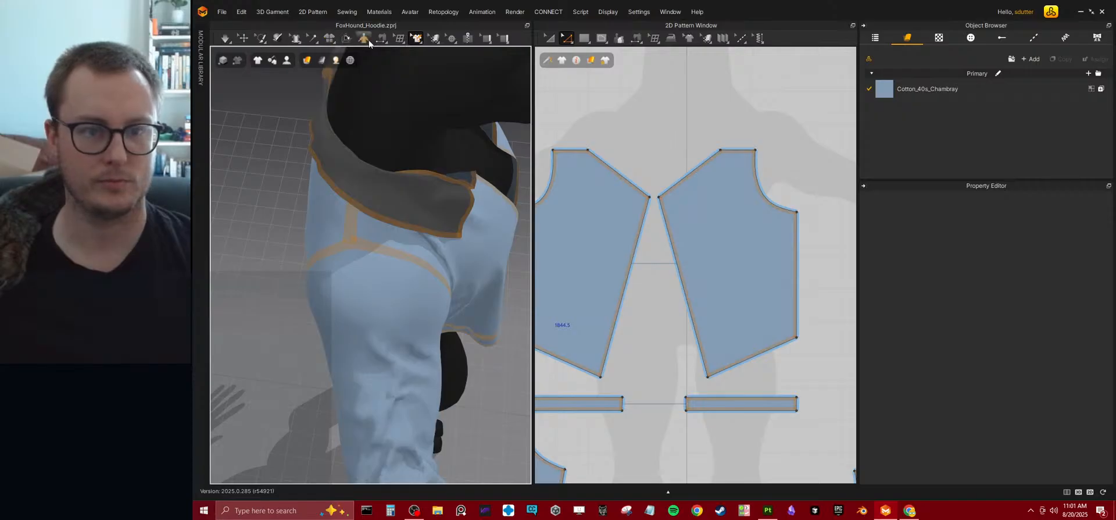
{"action": "mouse_move", "coordinate": [385, 44]}
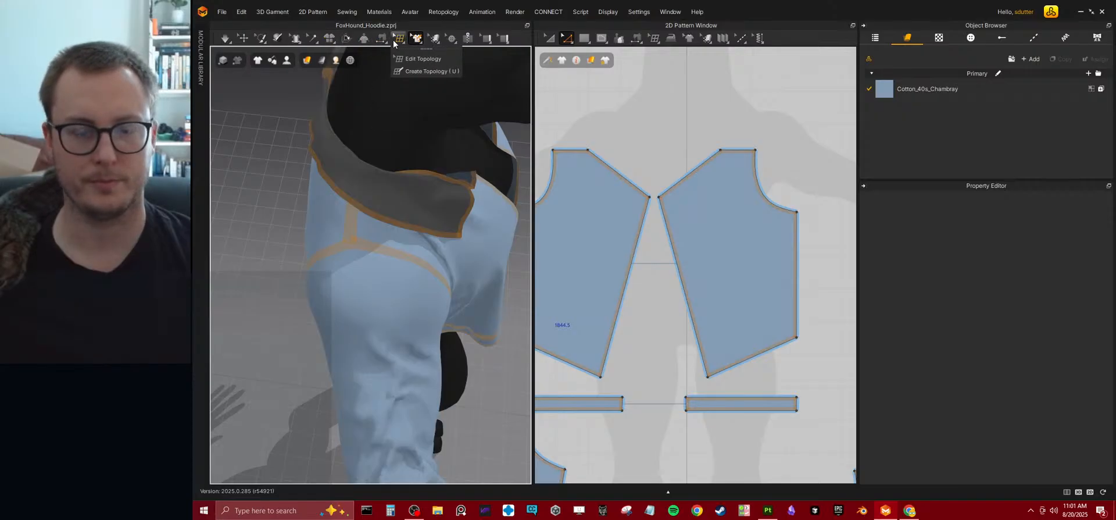
Try to trace the first zipper side from the collar's front corner down the front panel's centre edge to the hem.
{"action": "left_click", "coordinate": [466, 38]}
{"action": "right_click_drag", "start_coordinate": [436, 274], "coordinate": [427, 227]}
{"action": "middle_click_drag", "start_coordinate": [441, 227], "coordinate": [394, 241]}
{"action": "right_click_drag", "start_coordinate": [394, 241], "coordinate": [376, 158]}
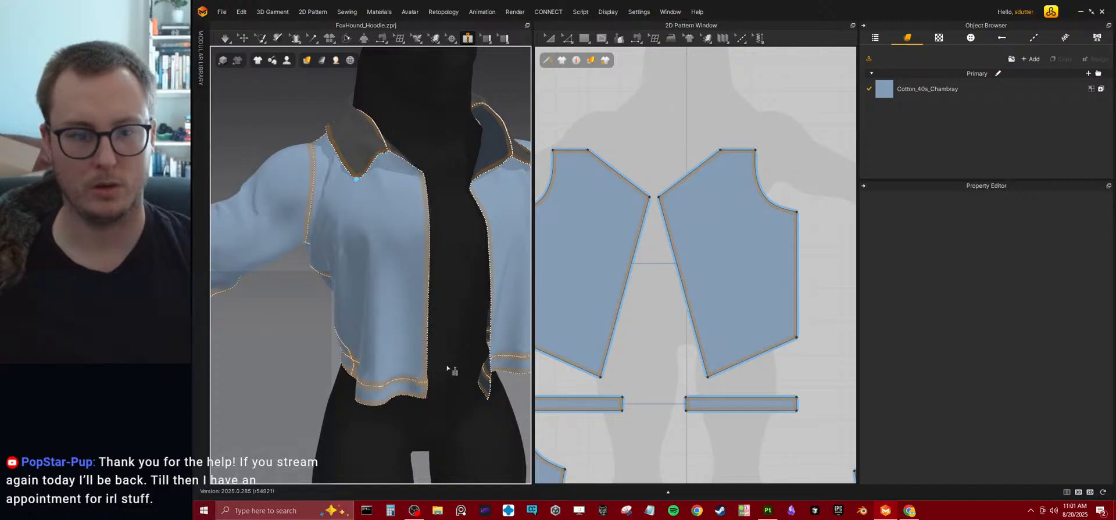
{"action": "right_click_drag", "start_coordinate": [473, 259], "coordinate": [426, 273]}
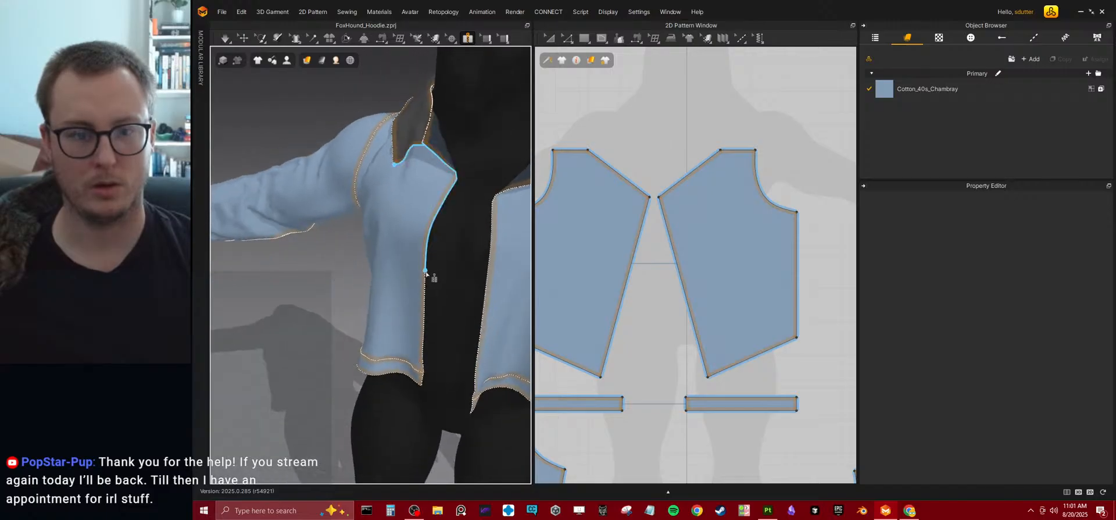
{"action": "left_click", "coordinate": [421, 385]}
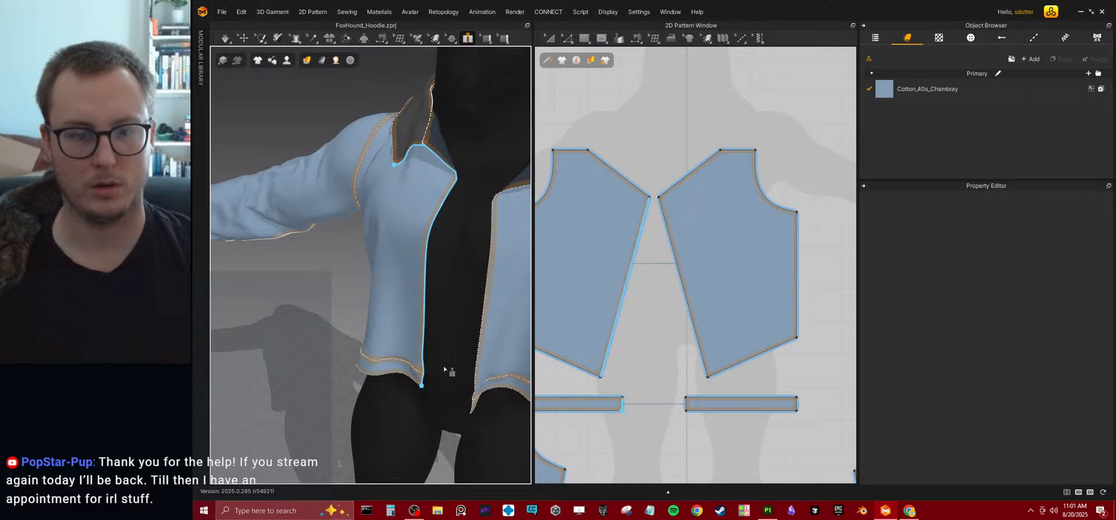
{"action": "right_click_drag", "start_coordinate": [439, 385], "coordinate": [452, 208]}
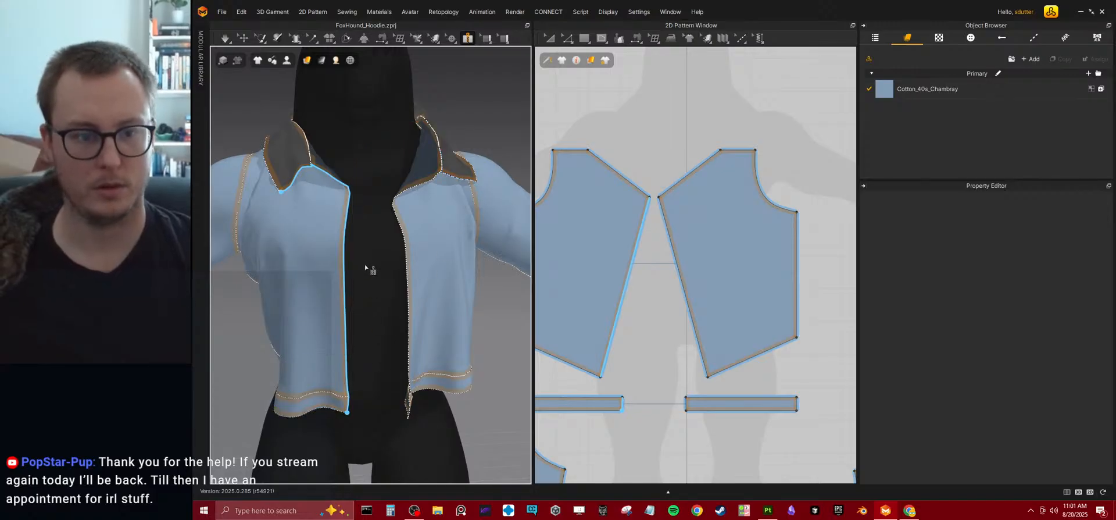
{"action": "right_click", "coordinate": [349, 413]}
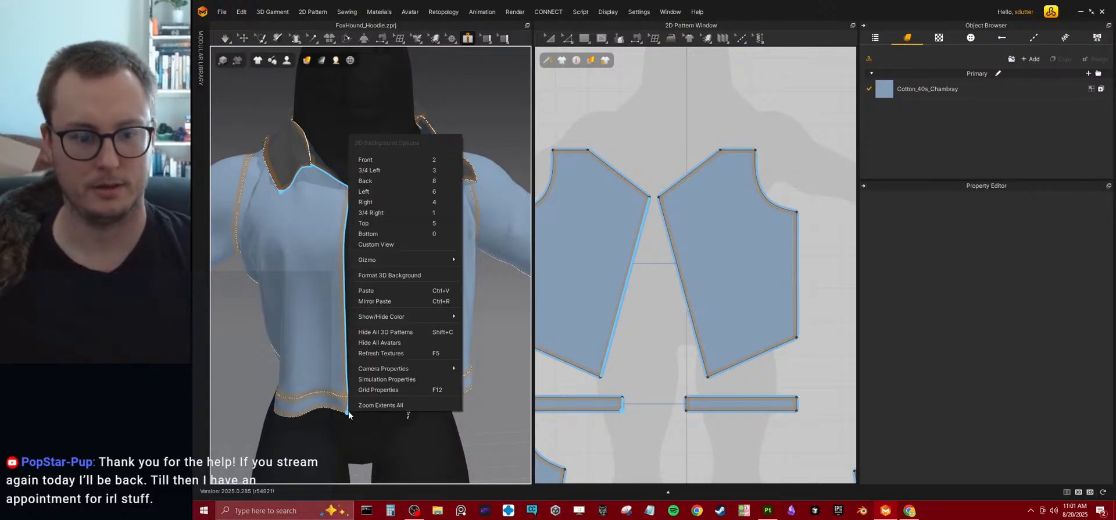
{"action": "left_click", "coordinate": [544, 377]}
{"action": "scroll", "coordinate": [398, 251], "scroll_direction": "up", "scroll_amount": 2}
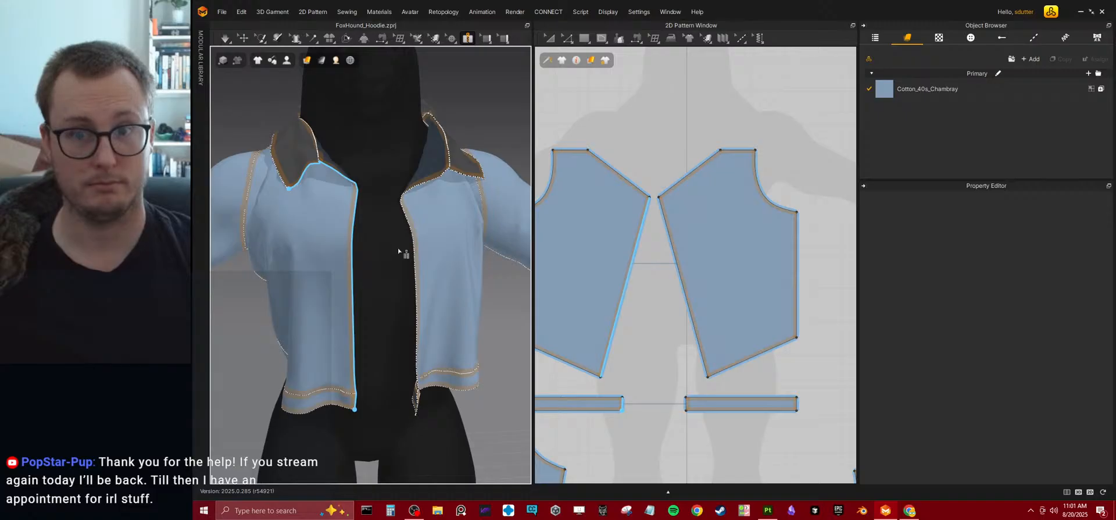
{"action": "right_click", "coordinate": [356, 208]}
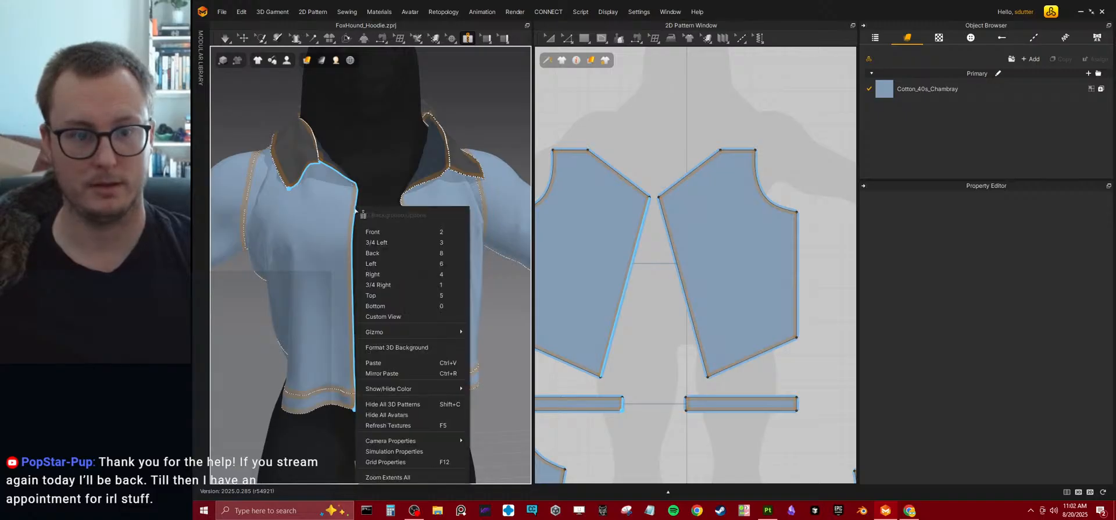
{"action": "left_click", "coordinate": [540, 243]}
{"action": "right_click_drag", "start_coordinate": [356, 227], "coordinate": [393, 259]}
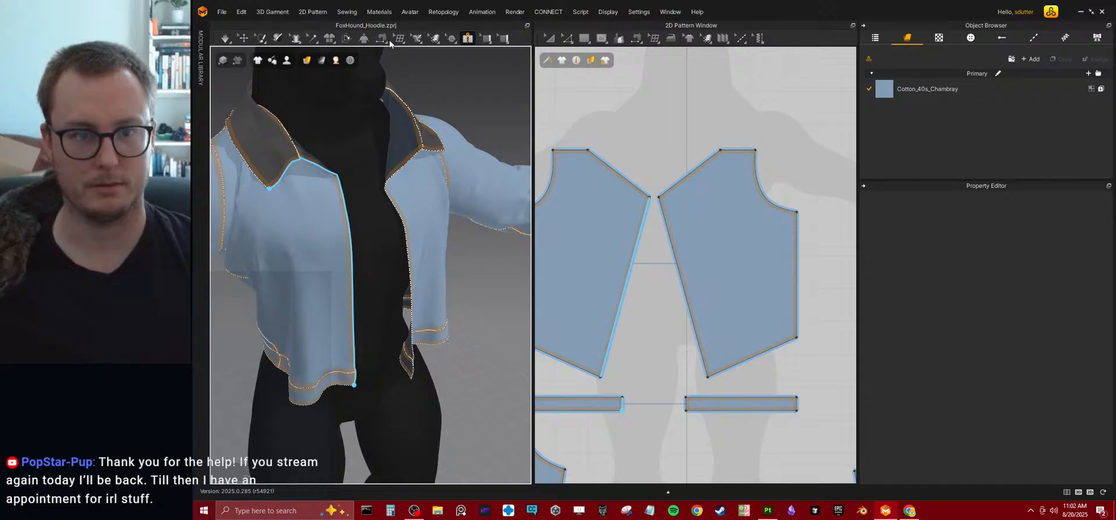
{"action": "left_click", "coordinate": [414, 38]}
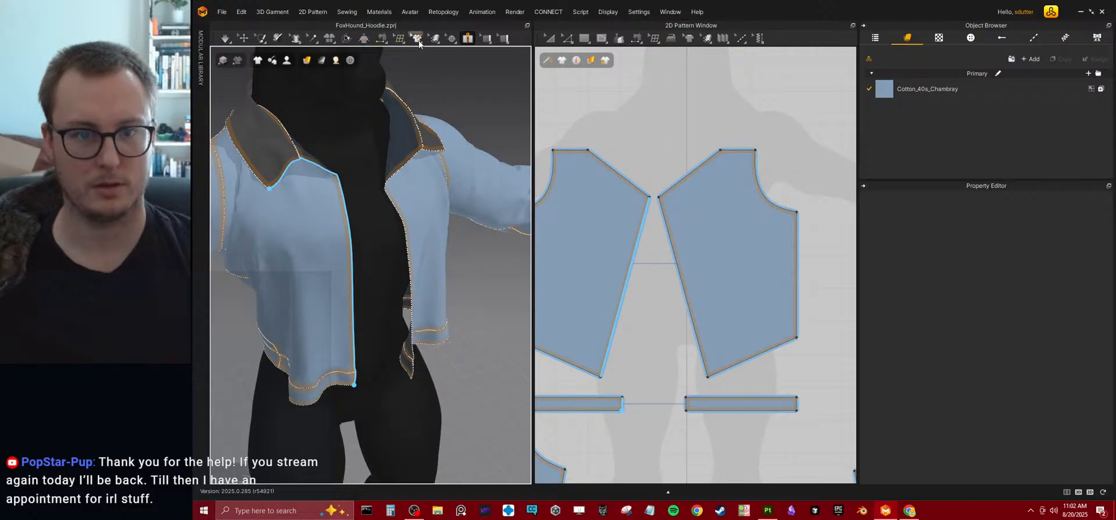
{"action": "mouse_move", "coordinate": [350, 60]}
{"action": "mouse_move", "coordinate": [451, 39]}
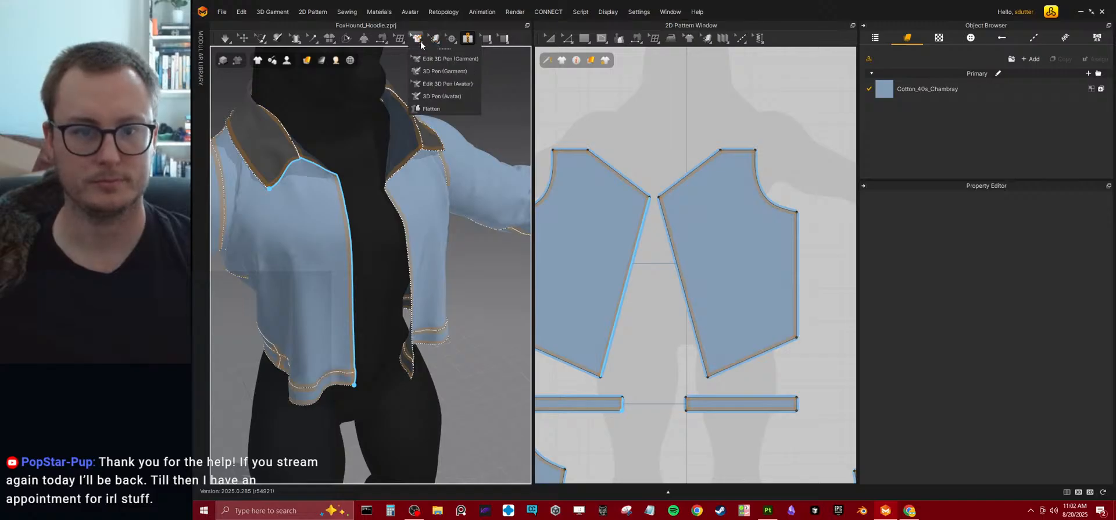
{"action": "mouse_move", "coordinate": [383, 46]}
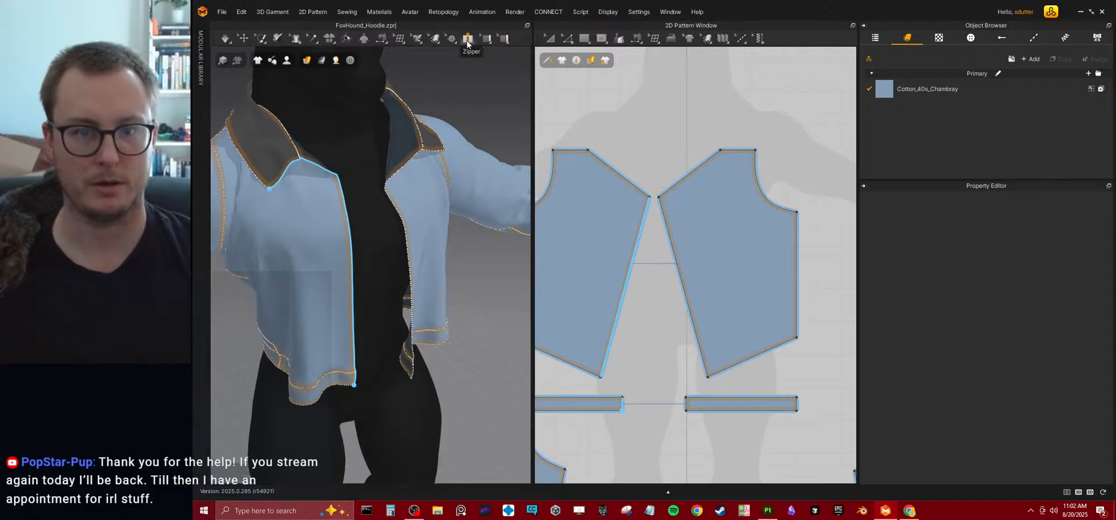
{"action": "left_click", "coordinate": [467, 39]}
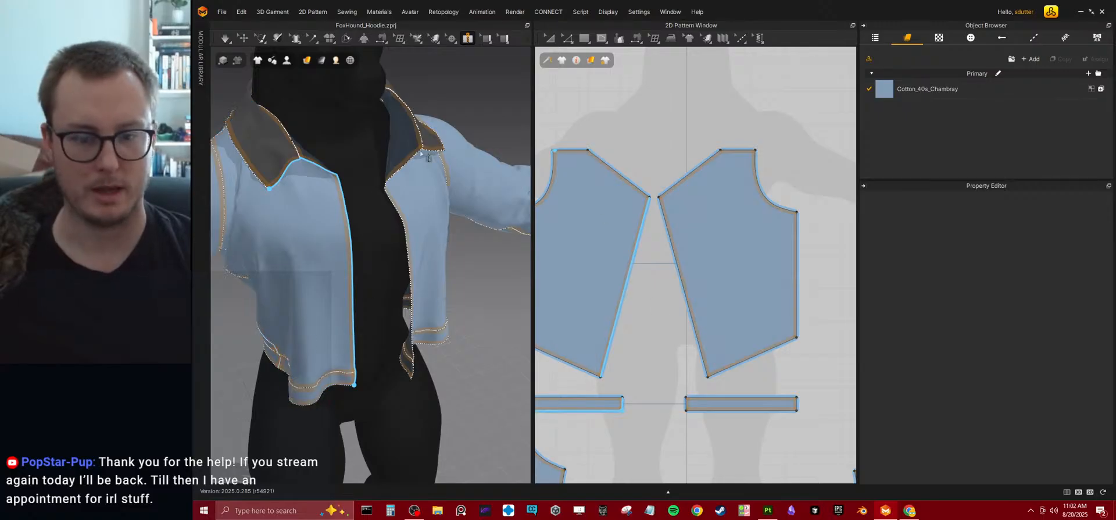
{"action": "right_click_drag", "start_coordinate": [480, 303], "coordinate": [416, 357]}
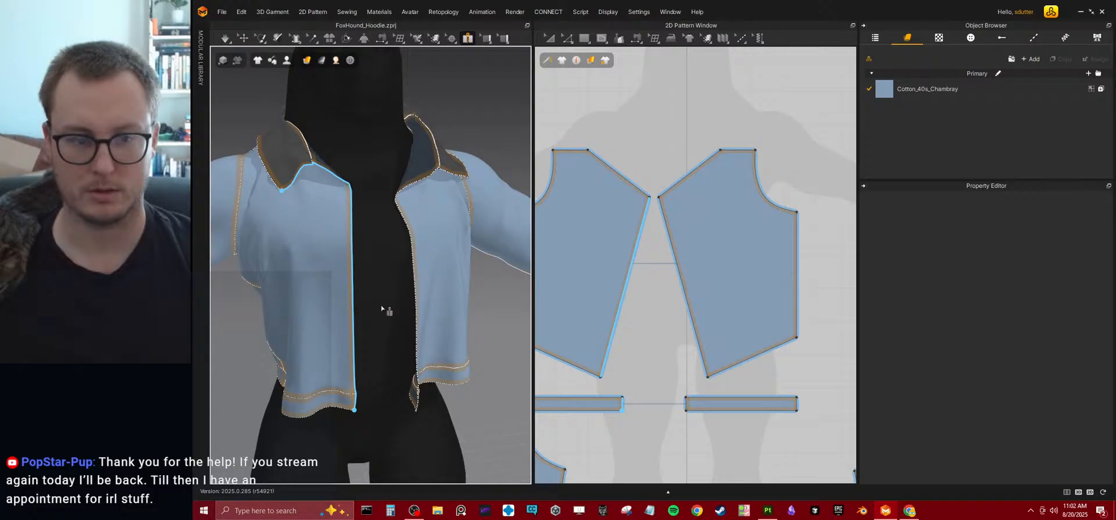
{"action": "key", "text": "q"}
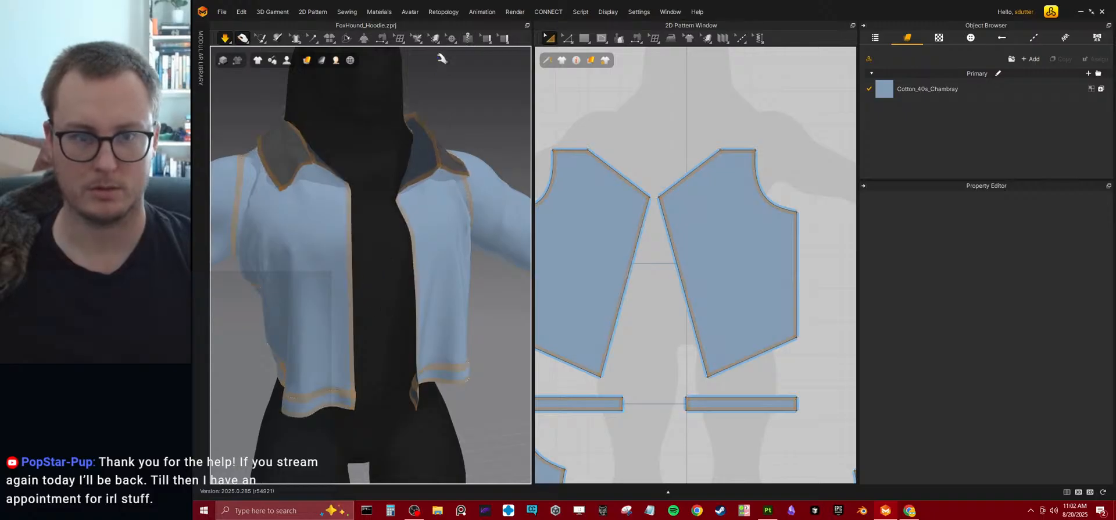
Trace one zipper side from the collar's front corner down the centre edge to the hem, with the simulation stopped.
{"action": "left_click", "coordinate": [467, 38]}
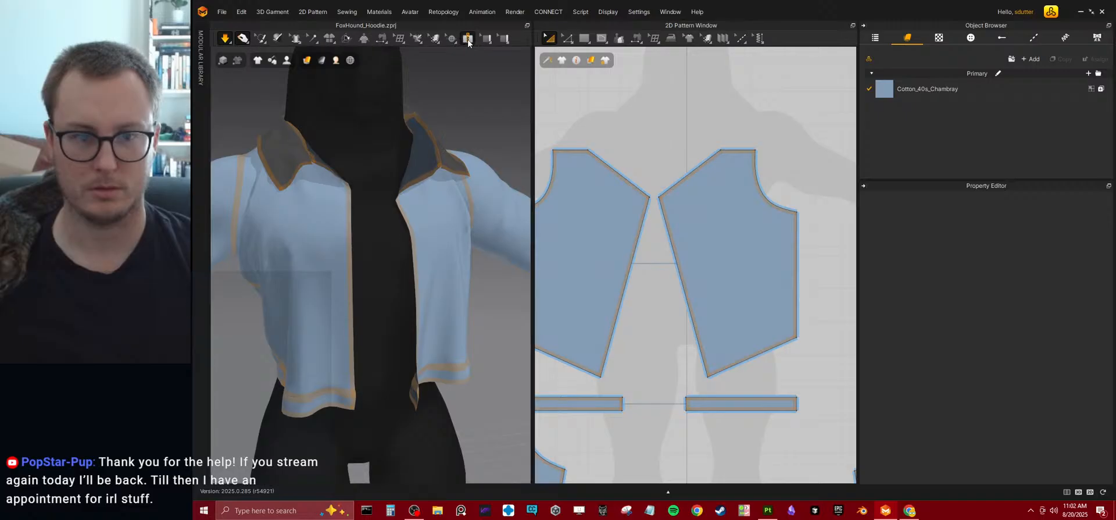
{"action": "left_click", "coordinate": [279, 189]}
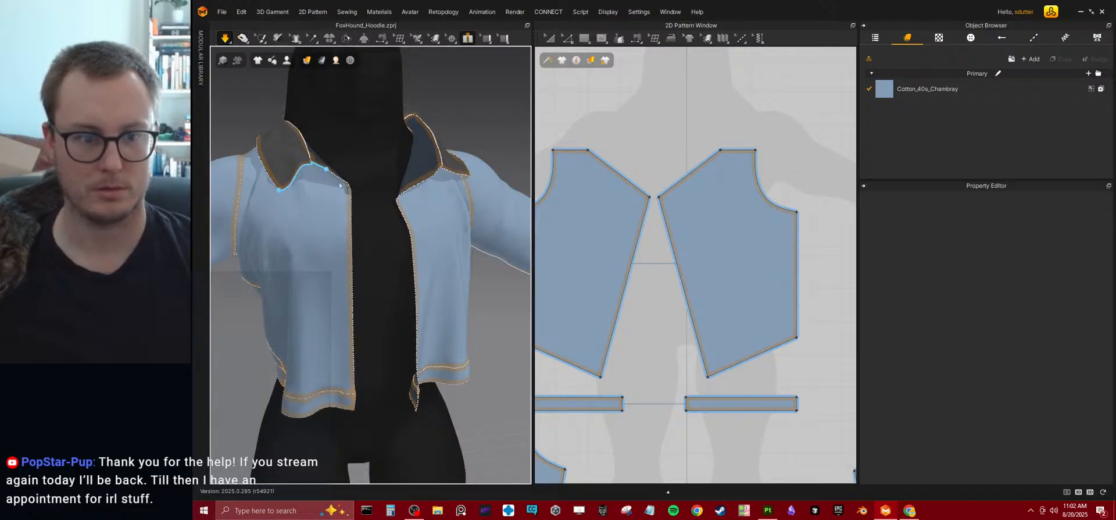
{"action": "left_click", "coordinate": [355, 411]}
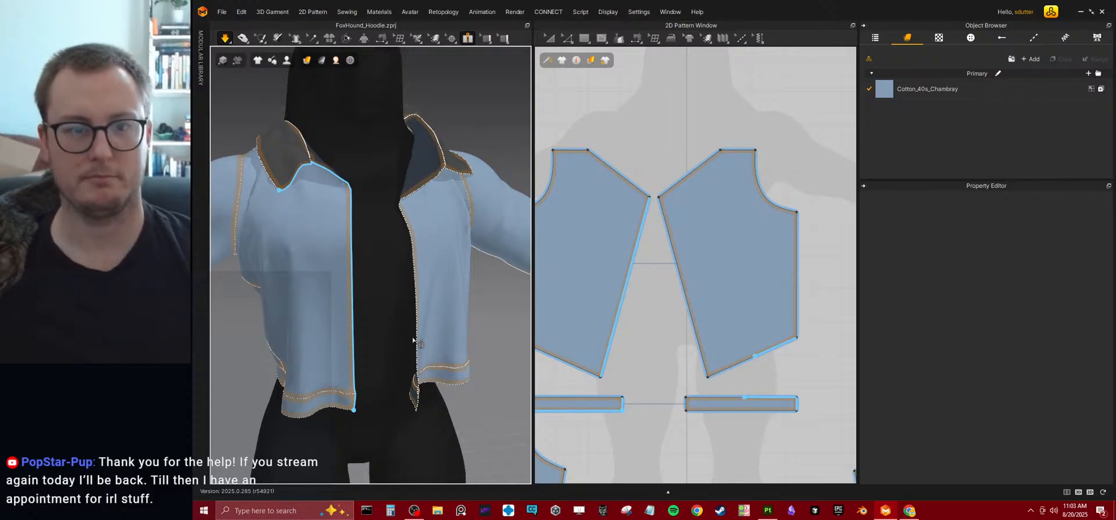
{"action": "right_click", "coordinate": [365, 301]}
{"action": "left_click", "coordinate": [366, 304]}
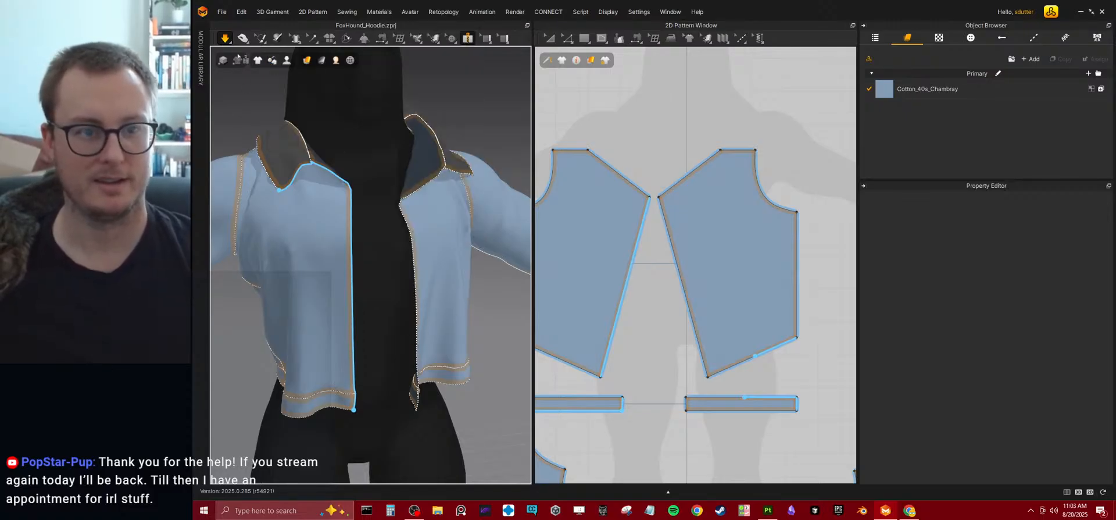
{"action": "left_click", "coordinate": [225, 38]}
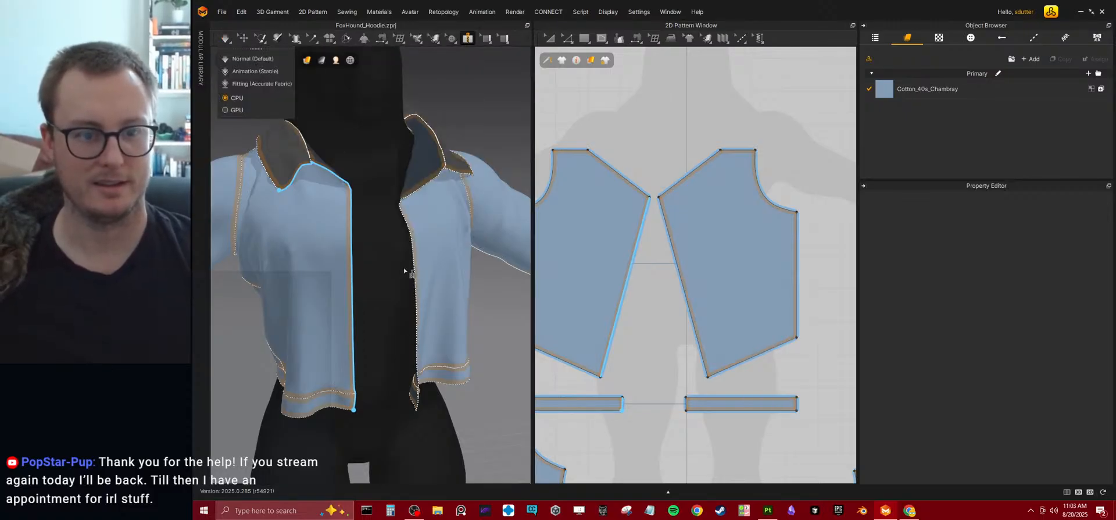
{"action": "left_click", "coordinate": [353, 410]}
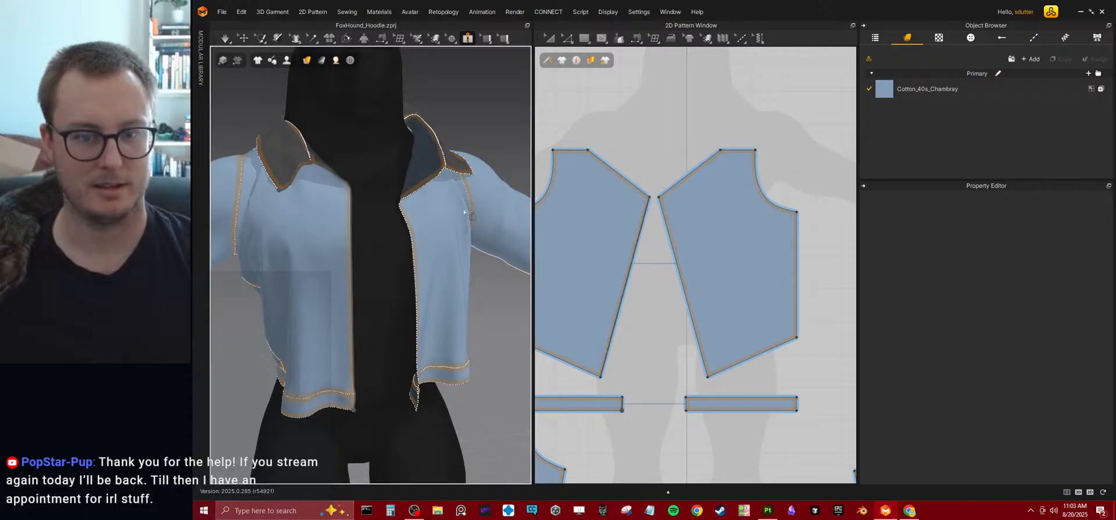
Trace the matching zipper side from the opposite collar corner to the hem and simulate the jacket closed.
{"action": "mouse_move", "coordinate": [427, 235]}
{"action": "right_mouse_down"}
{"action": "mouse_move", "coordinate": [409, 267]}
{"action": "mouse_move", "coordinate": [415, 250]}
{"action": "right_mouse_up"}
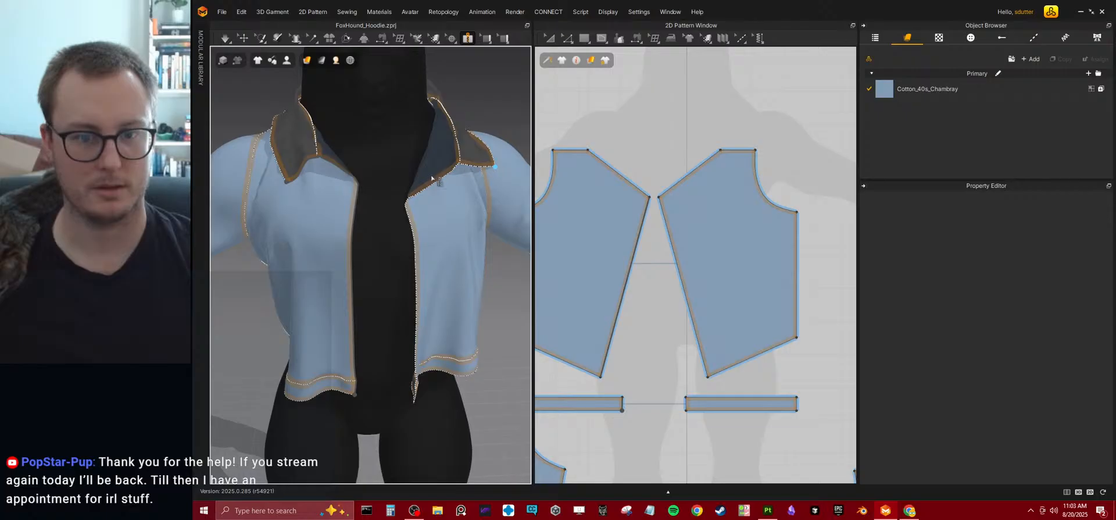
{"action": "double_click", "coordinate": [415, 407]}
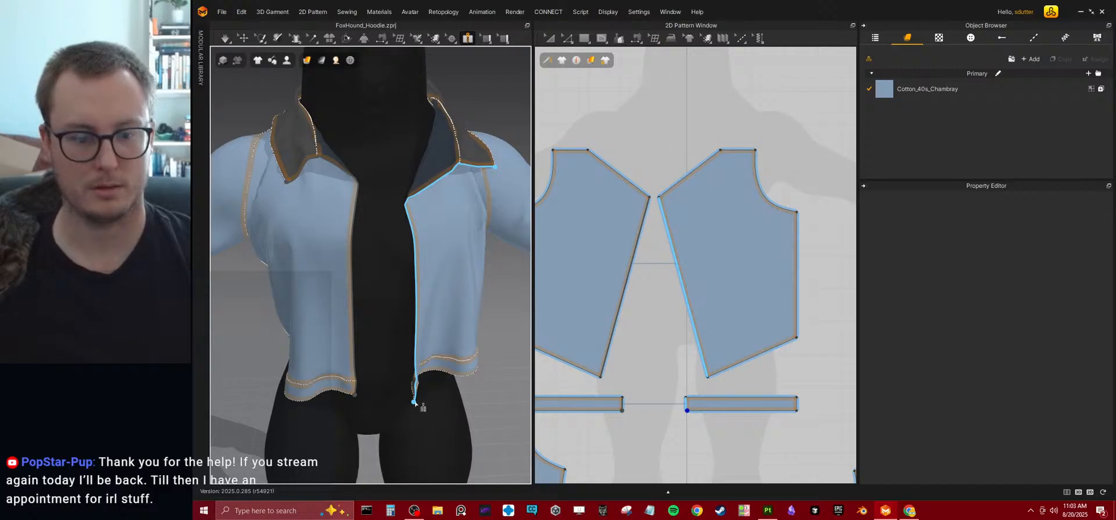
{"action": "left_click", "coordinate": [409, 202]}
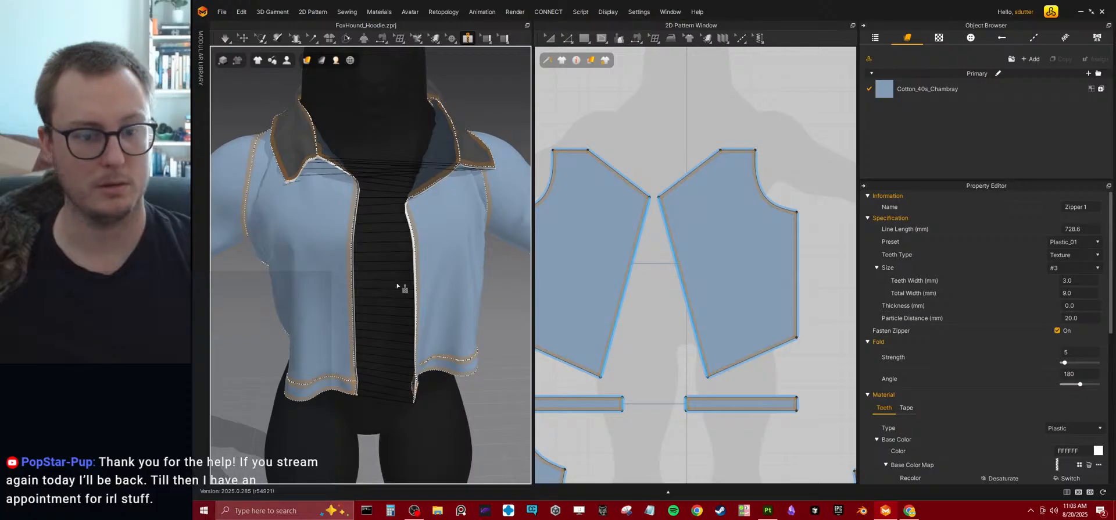
{"action": "key", "text": "space"}
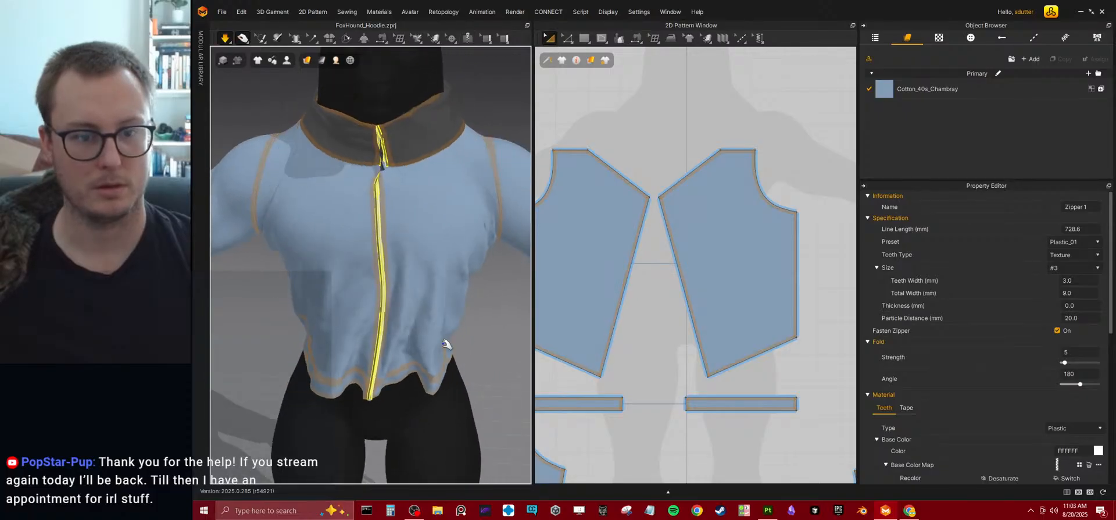
{"action": "right_click_drag", "start_coordinate": [384, 292], "coordinate": [357, 276]}
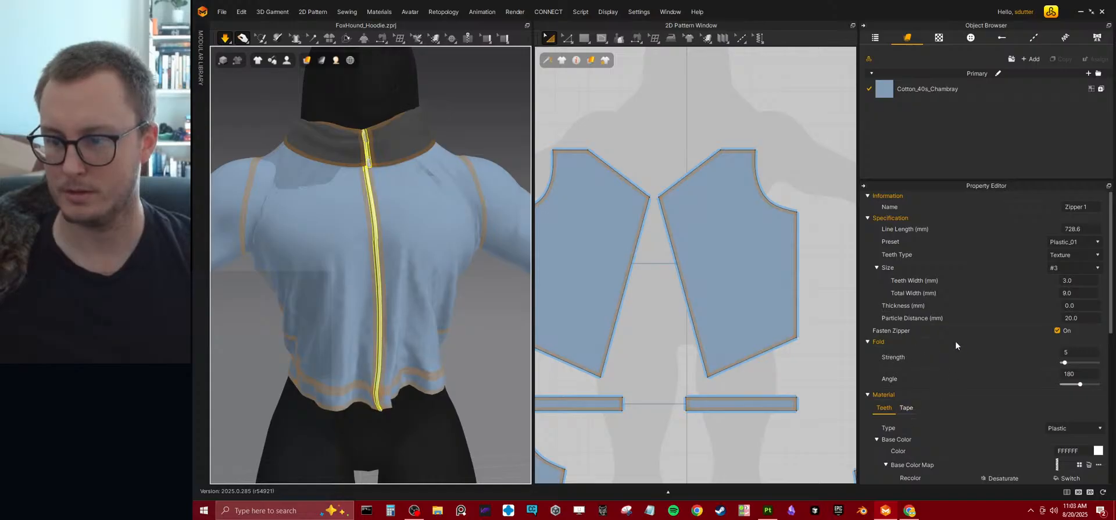
Turn off Fasten Zipper and let the unzipped front settle in the running simulation.
{"action": "left_click", "coordinate": [1056, 331]}
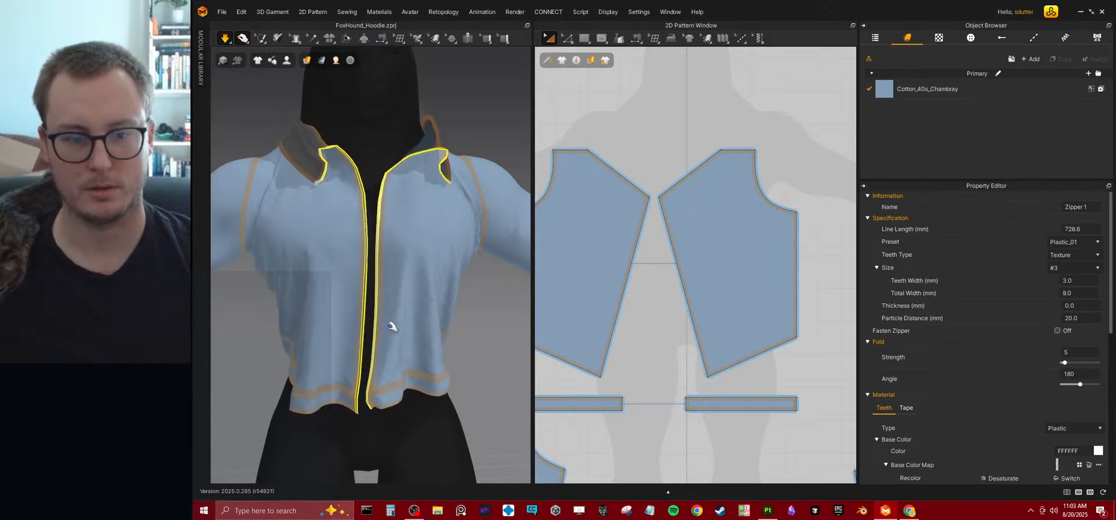
{"action": "mouse_move", "coordinate": [391, 334]}
{"action": "right_mouse_down"}
{"action": "mouse_move", "coordinate": [448, 331]}
{"action": "mouse_move", "coordinate": [465, 295]}
{"action": "mouse_move", "coordinate": [436, 316]}
{"action": "mouse_move", "coordinate": [311, 331]}
{"action": "mouse_move", "coordinate": [379, 325]}
{"action": "right_mouse_up"}
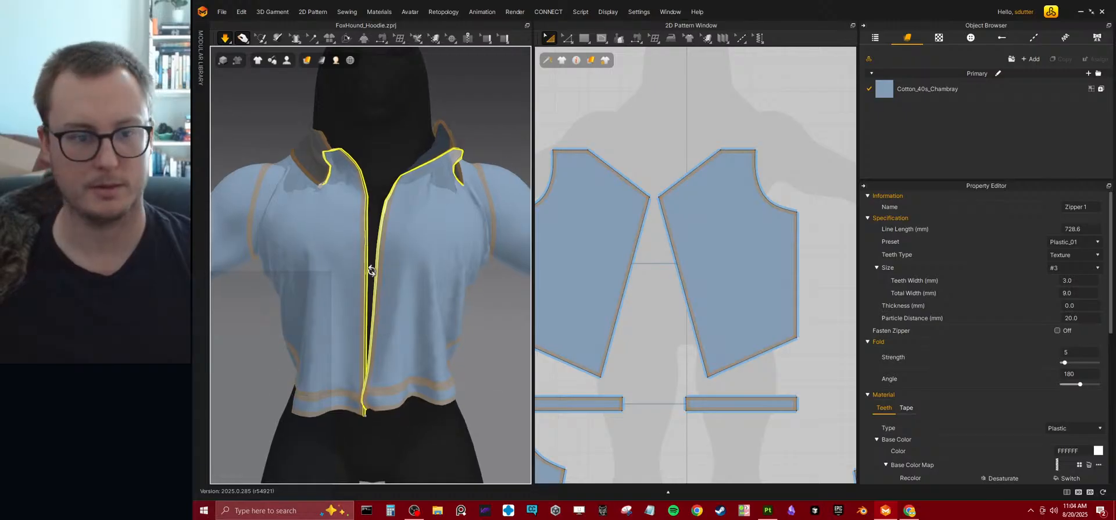
{"action": "right_click_drag", "start_coordinate": [367, 265], "coordinate": [387, 292]}
Draw an upright internal rectangle for a chest pocket on the front panel, with an outline about 582 mm long.
{"action": "scroll", "coordinate": [679, 253], "scroll_direction": "down", "scroll_amount": 5}
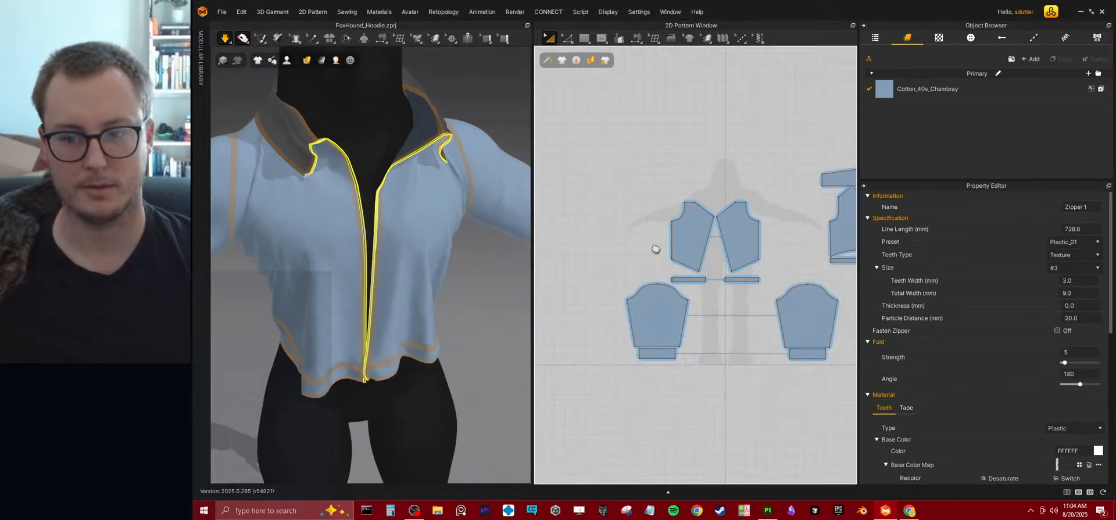
{"action": "scroll", "coordinate": [670, 268], "scroll_direction": "up", "scroll_amount": 5}
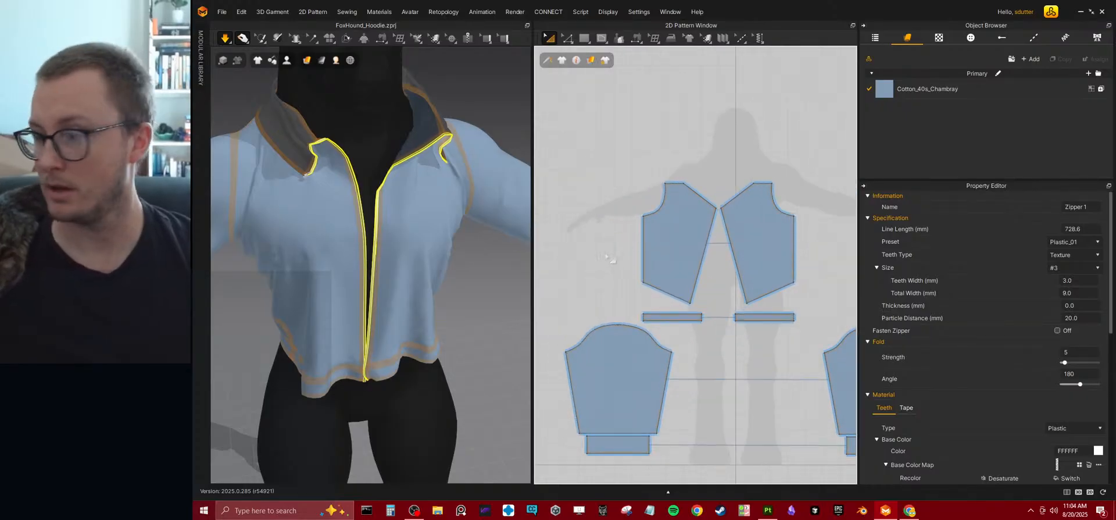
{"action": "middle_click_drag", "start_coordinate": [610, 269], "coordinate": [639, 302]}
{"action": "scroll", "coordinate": [636, 269], "scroll_direction": "up", "scroll_amount": 5}
{"action": "left_click", "coordinate": [585, 39]}
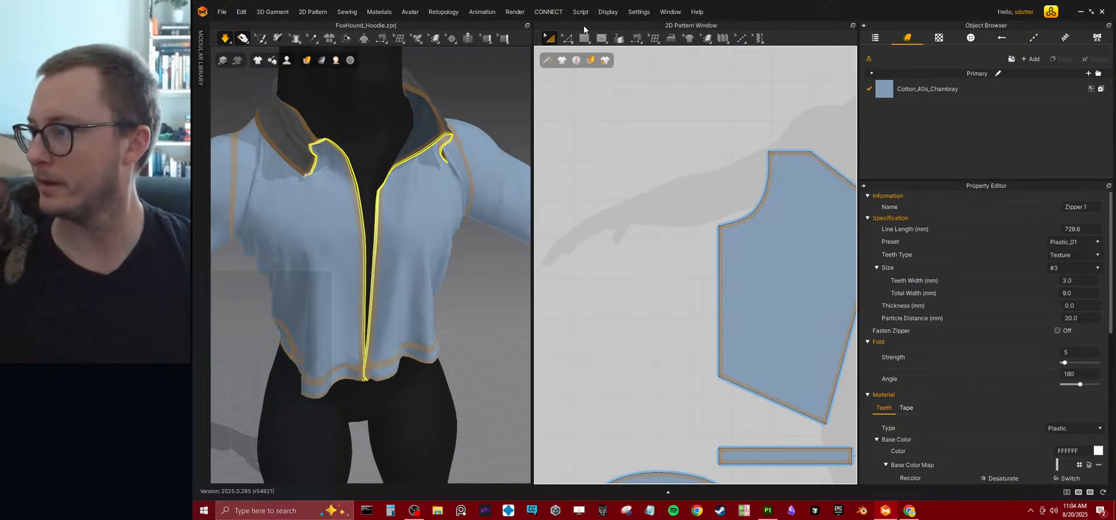
{"action": "left_click", "coordinate": [585, 39]}
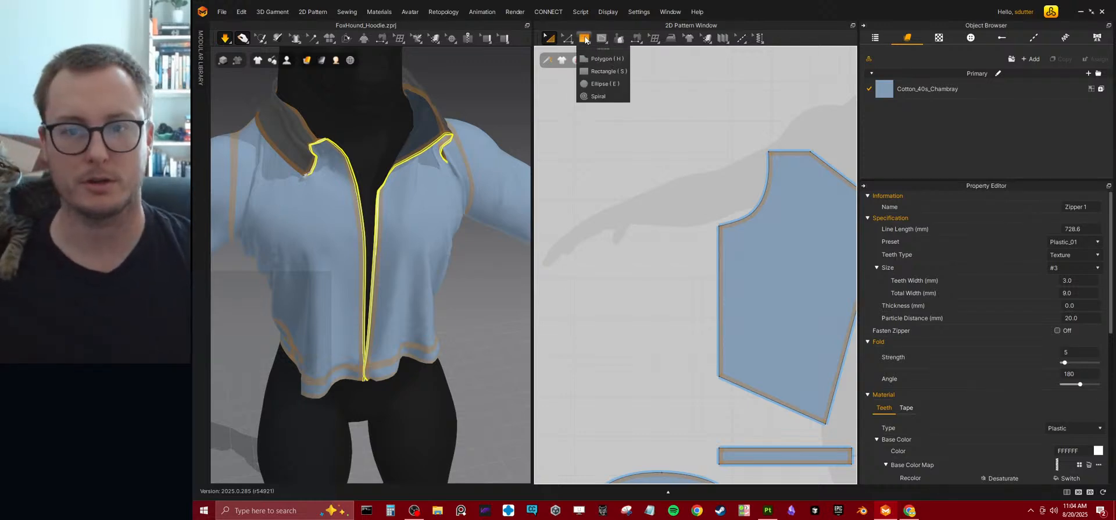
{"action": "mouse_move", "coordinate": [565, 48]}
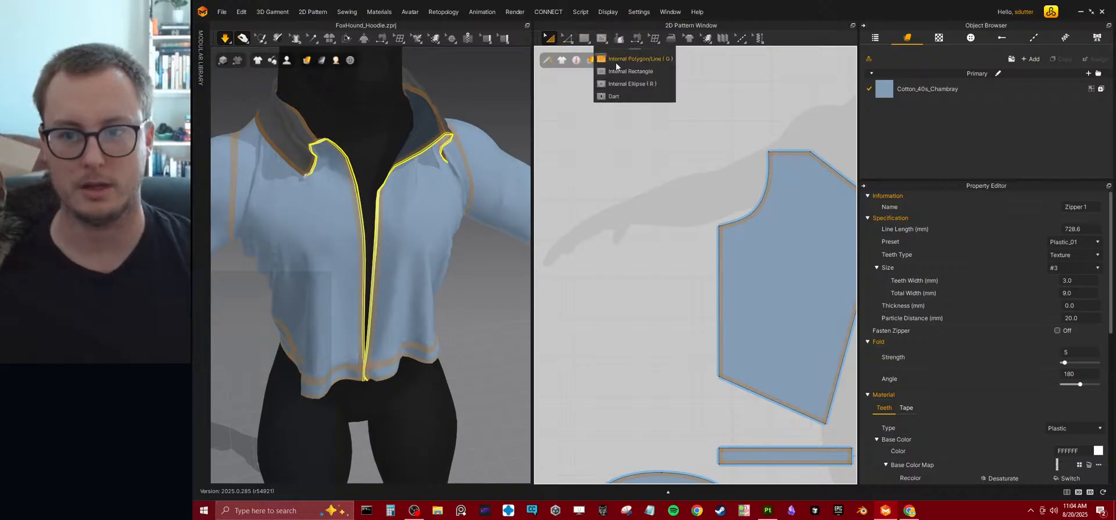
{"action": "left_click", "coordinate": [617, 71]}
{"action": "middle_click_drag", "start_coordinate": [663, 228], "coordinate": [538, 221]}
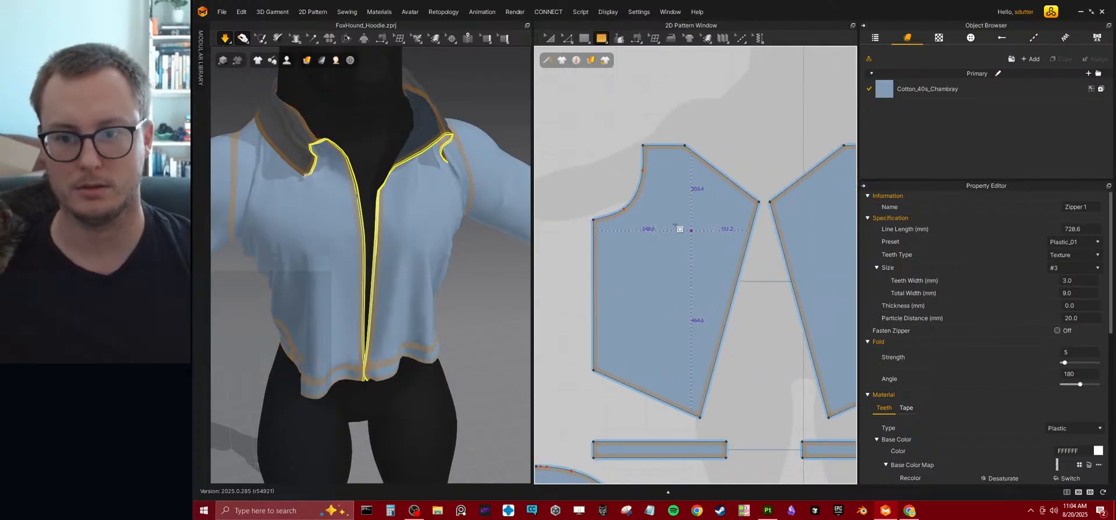
{"action": "left_click_drag", "start_coordinate": [660, 217], "coordinate": [710, 281]}
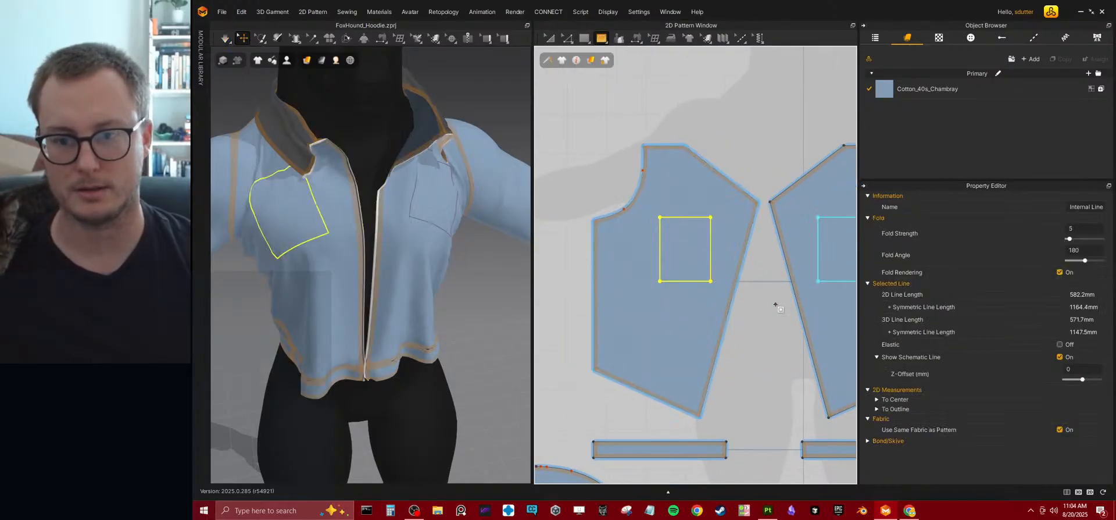
Rotate the internal pocket rectangle clockwise on the front panel so it sits upright on the draped chest.
{"action": "middle_click_drag", "start_coordinate": [721, 251], "coordinate": [696, 253]}
{"action": "left_click", "coordinate": [548, 39]}
{"action": "left_click", "coordinate": [548, 40]}
{"action": "left_click", "coordinate": [604, 91]}
{"action": "left_click_drag", "start_coordinate": [661, 194], "coordinate": [686, 197]}
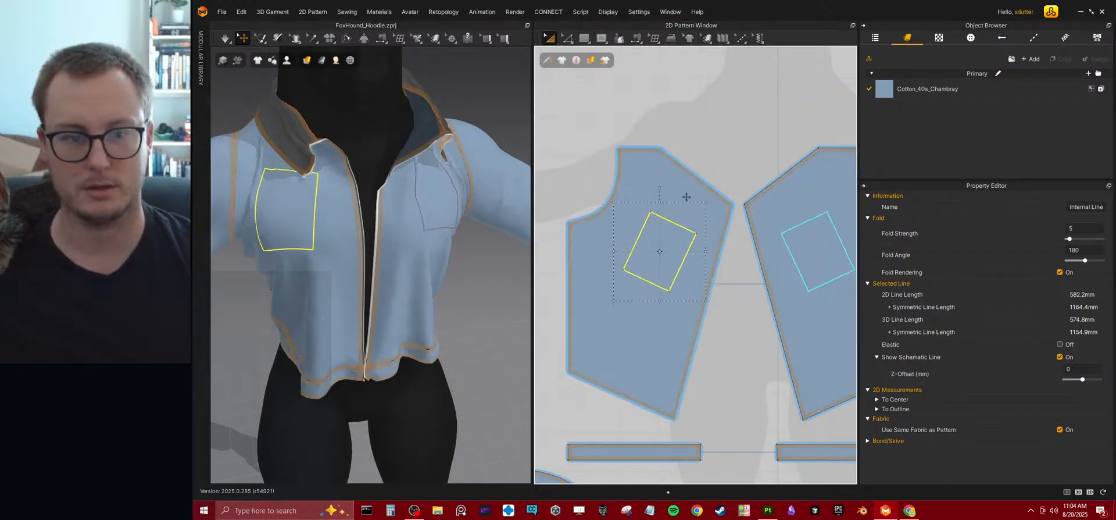
Reposition and rotate the internal pocket rectangle on the front panel's chest, and shrink its outline to about 485 mm.
{"action": "mouse_move", "coordinate": [670, 253]}
{"action": "left_mouse_down"}
{"action": "mouse_move", "coordinate": [654, 260]}
{"action": "mouse_move", "coordinate": [684, 267]}
{"action": "left_mouse_up"}
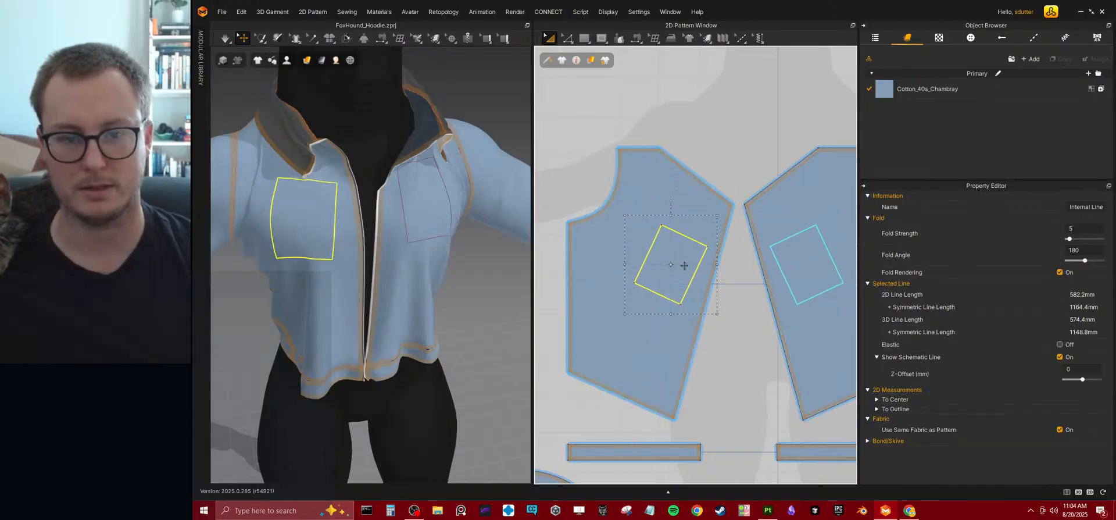
{"action": "left_click_drag", "start_coordinate": [671, 202], "coordinate": [662, 200]}
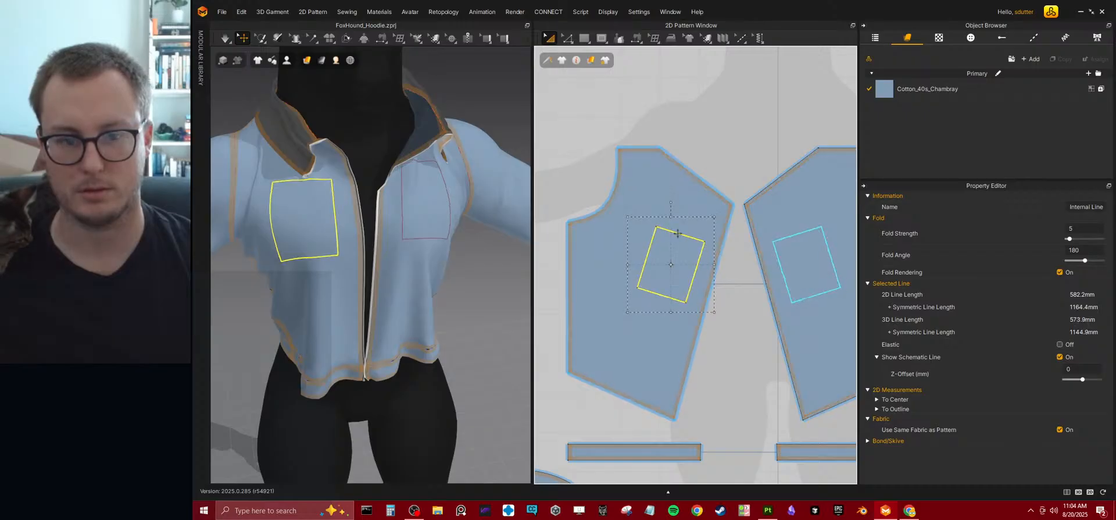
{"action": "left_click_drag", "start_coordinate": [683, 249], "coordinate": [676, 246]}
{"action": "left_click_drag", "start_coordinate": [666, 208], "coordinate": [669, 203]}
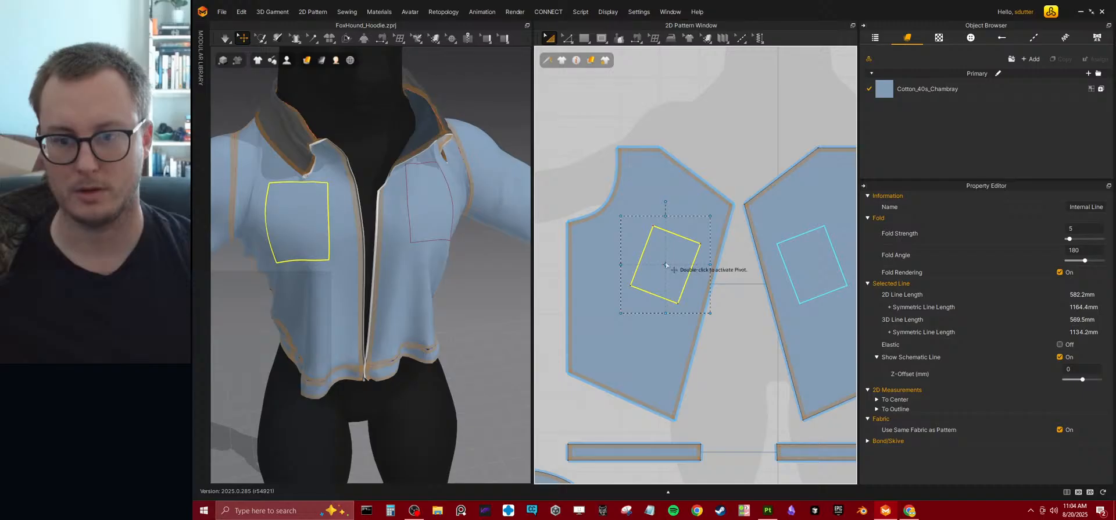
{"action": "left_click_drag", "start_coordinate": [707, 312], "coordinate": [700, 301]}
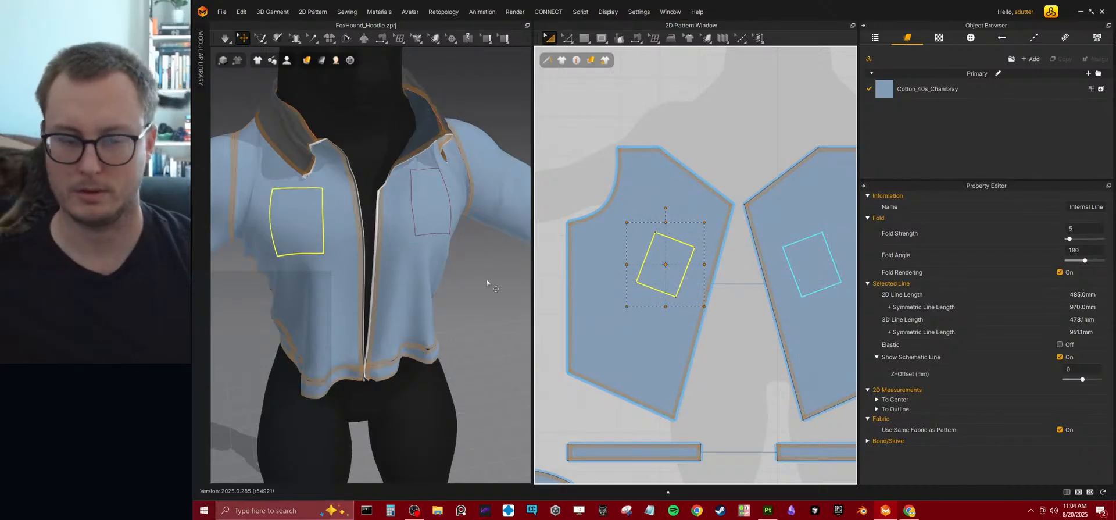
{"action": "right_click_drag", "start_coordinate": [409, 287], "coordinate": [417, 237]}
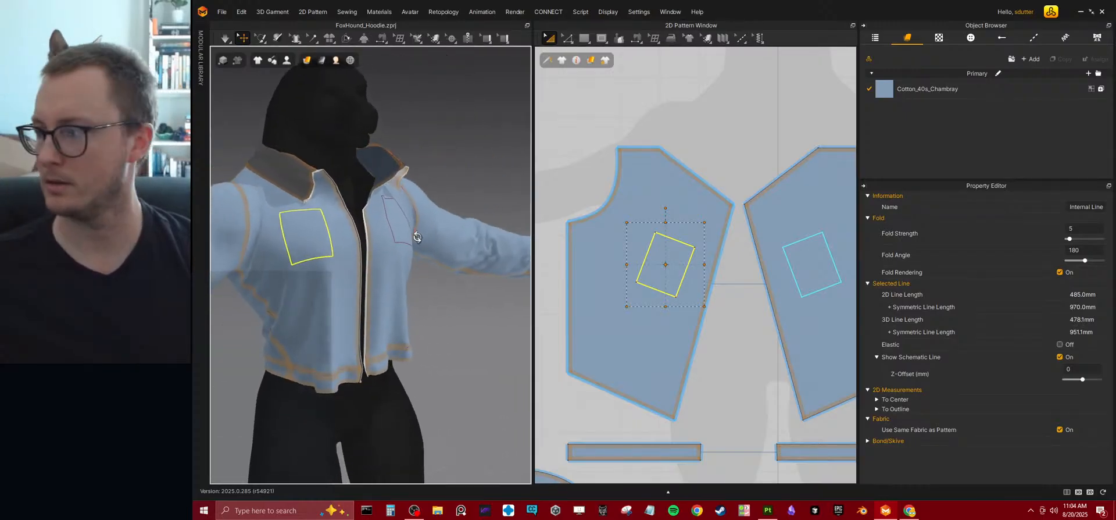
{"action": "left_click_drag", "start_coordinate": [678, 253], "coordinate": [667, 261]}
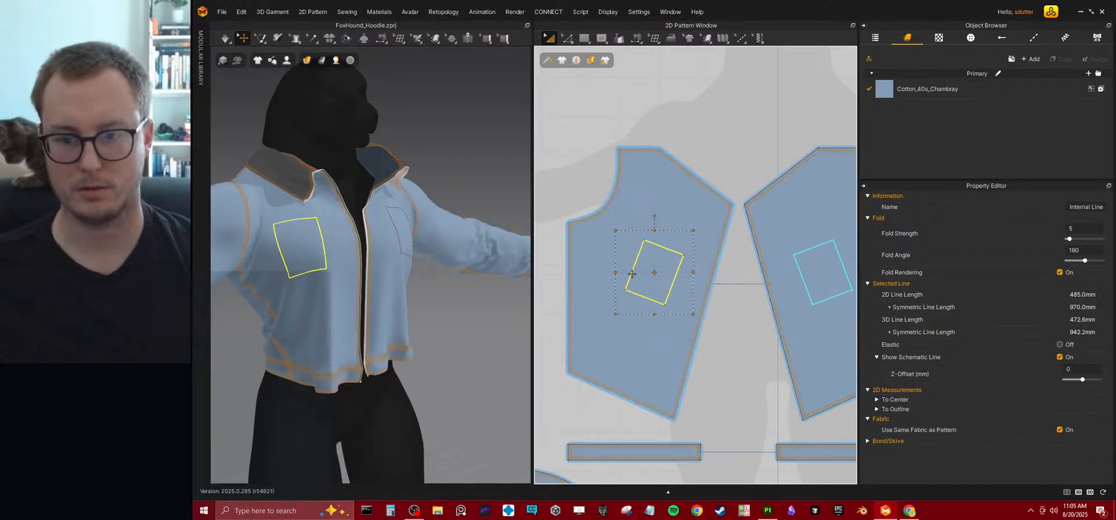
Widen the internal pocket rectangle to about 142 mm by moving its outer side edge outward.
{"action": "mouse_move", "coordinate": [573, 38]}
{"action": "key", "text": "z"}
{"action": "left_click", "coordinate": [639, 266]}
{"action": "left_click", "coordinate": [633, 270]}
{"action": "left_click_drag", "start_coordinate": [634, 269], "coordinate": [626, 265]}
{"action": "left_click", "coordinate": [621, 249]}
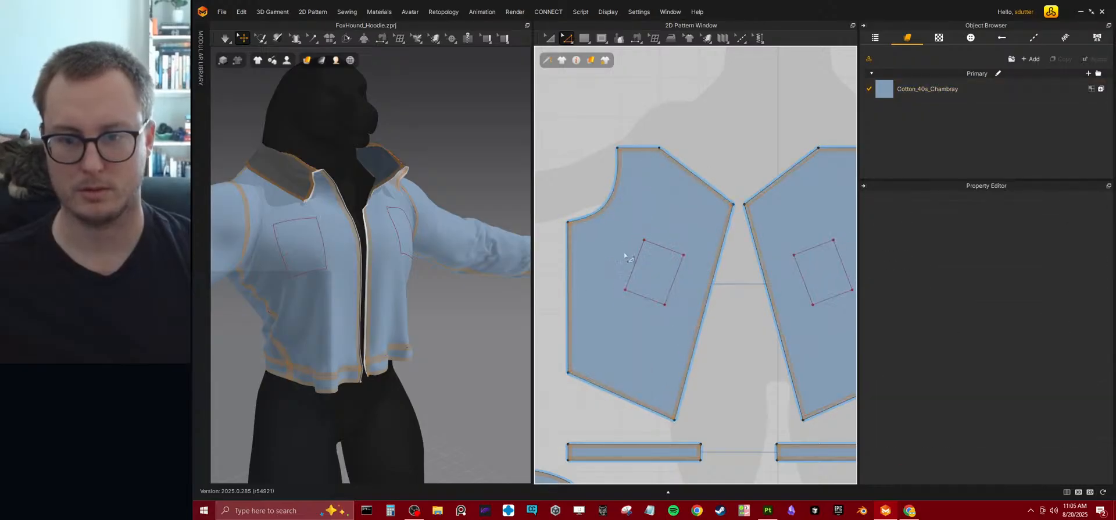
{"action": "left_click", "coordinate": [633, 269]}
{"action": "left_click_drag", "start_coordinate": [634, 268], "coordinate": [622, 265]}
{"action": "key", "text": "ctrl+z"}
{"action": "left_click", "coordinate": [636, 264]}
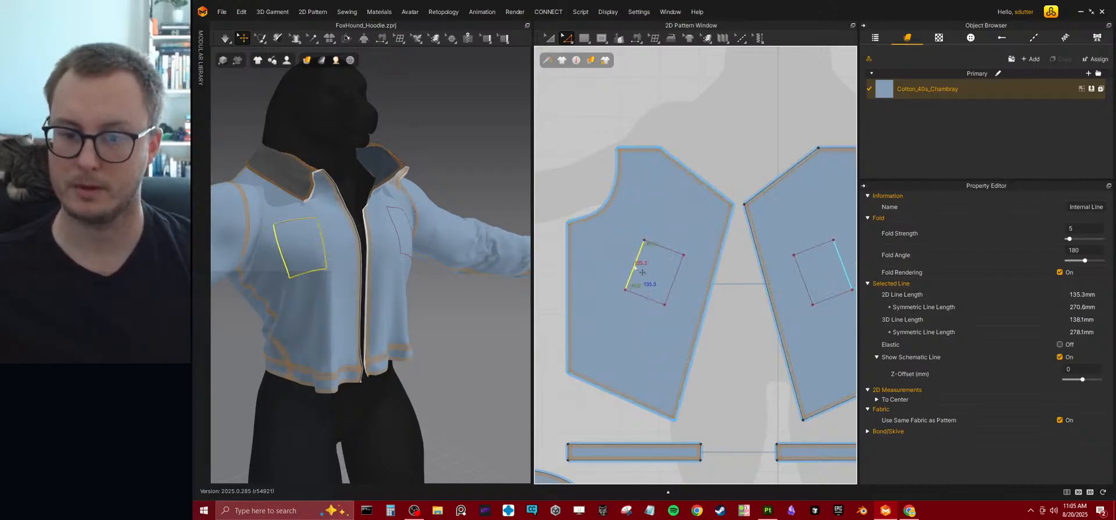
{"action": "left_click_drag", "start_coordinate": [639, 279], "coordinate": [662, 261]}
Lower the pocket rectangle's top edge to a height of about 113 mm and bring its outer side edge slightly inward.
{"action": "left_click", "coordinate": [665, 248]}
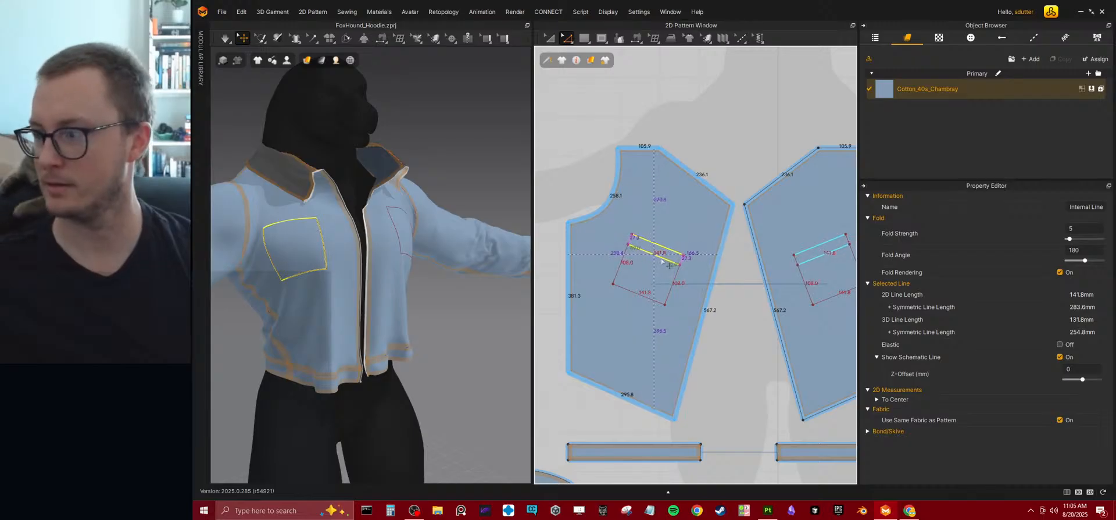
{"action": "left_click_drag", "start_coordinate": [661, 259], "coordinate": [662, 261]}
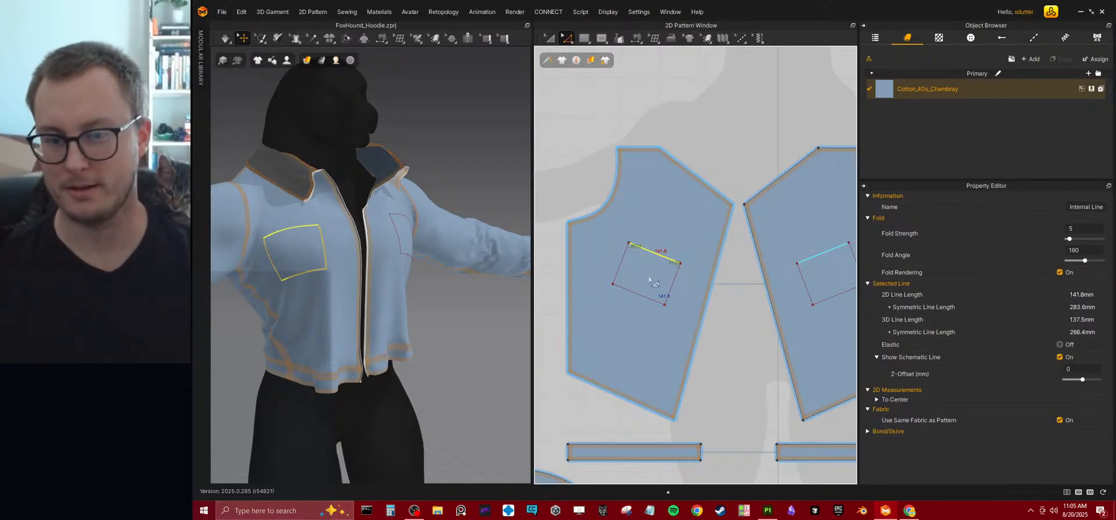
{"action": "left_click", "coordinate": [624, 269]}
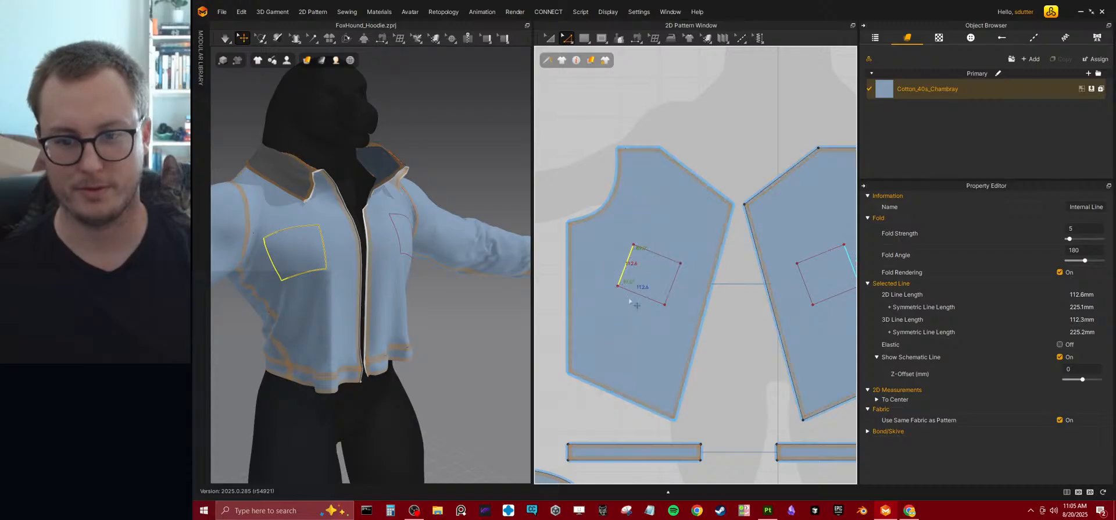
{"action": "left_click_drag", "start_coordinate": [628, 282], "coordinate": [627, 283]}
Enlarge the whole internal pocket rectangle to an outline of about 556 mm and shift it toward the front opening.
{"action": "left_click", "coordinate": [546, 38]}
{"action": "left_click", "coordinate": [669, 266]}
{"action": "left_click_drag", "start_coordinate": [672, 264], "coordinate": [682, 266]}
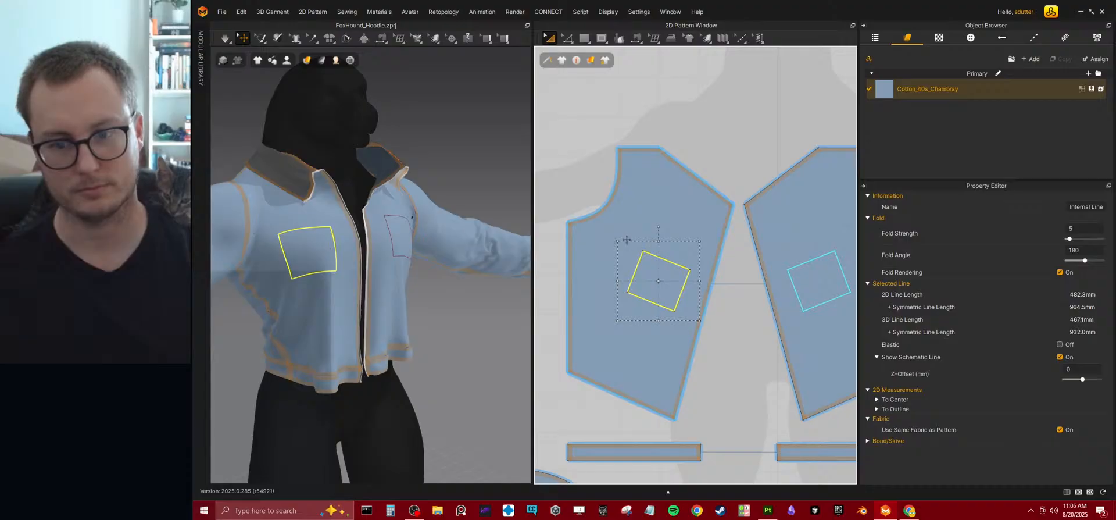
{"action": "left_click_drag", "start_coordinate": [617, 238], "coordinate": [608, 192]}
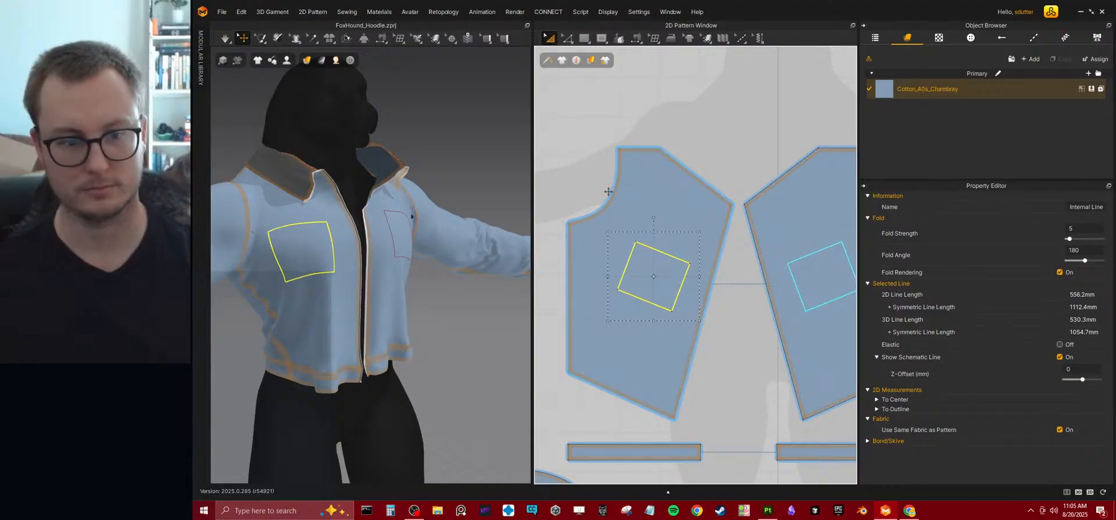
{"action": "left_click_drag", "start_coordinate": [677, 308], "coordinate": [682, 294]}
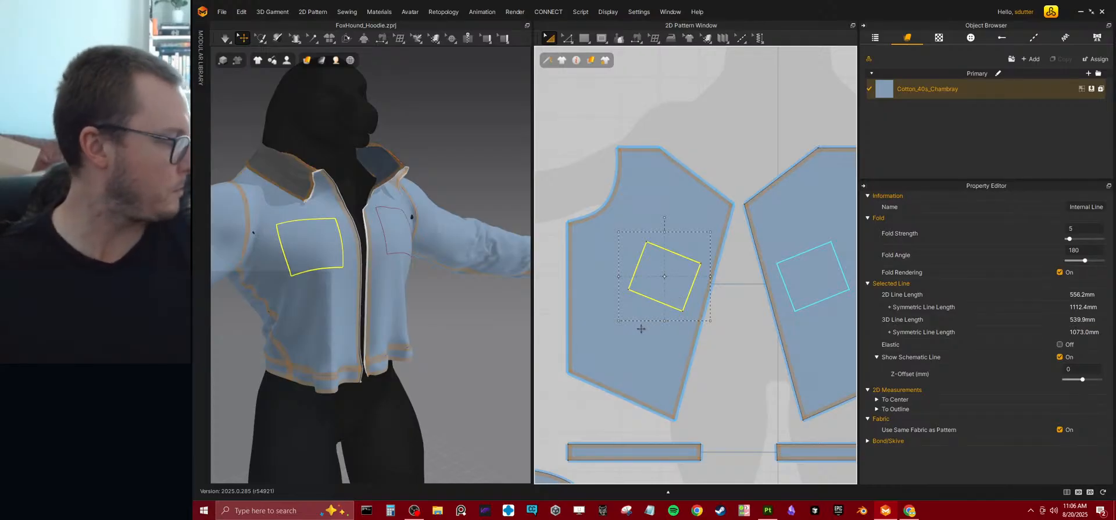
Run the simulation and pull the two front panels apart so the jacket hangs open, and stop simulating.
{"action": "right_click_drag", "start_coordinate": [436, 285], "coordinate": [426, 254]}
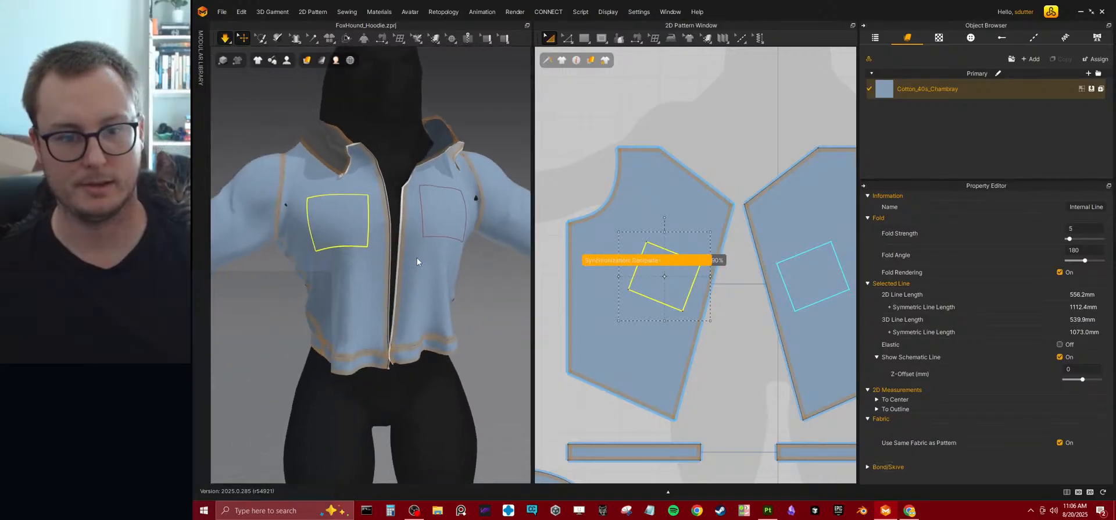
{"action": "left_click", "coordinate": [425, 320]}
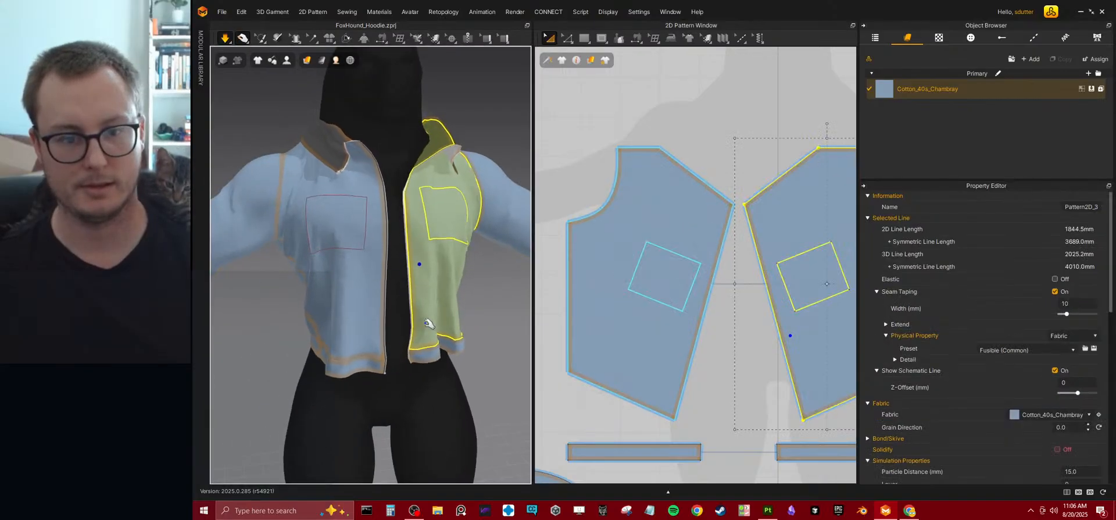
{"action": "left_click", "coordinate": [379, 318]}
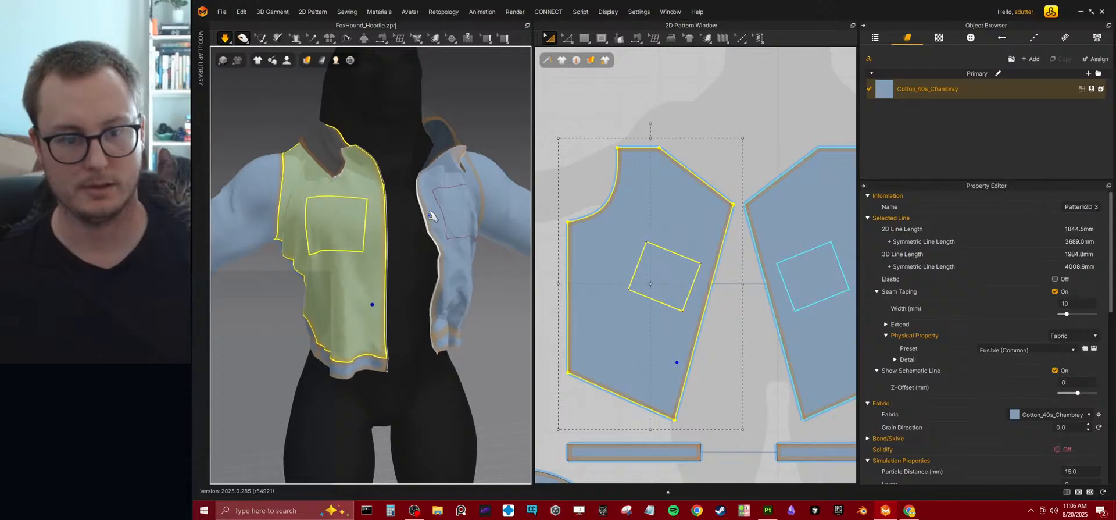
{"action": "left_click", "coordinate": [433, 273]}
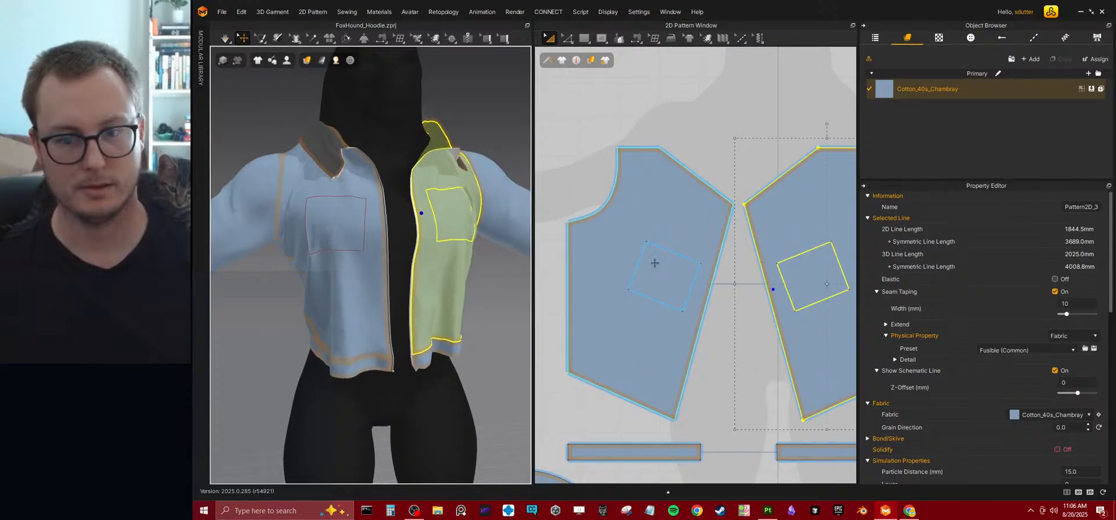
Draw a rectangular pocket pattern piece with an outline of about 759 mm in the empty area above the front panels.
{"action": "scroll", "coordinate": [662, 247], "scroll_direction": "down", "scroll_amount": 5}
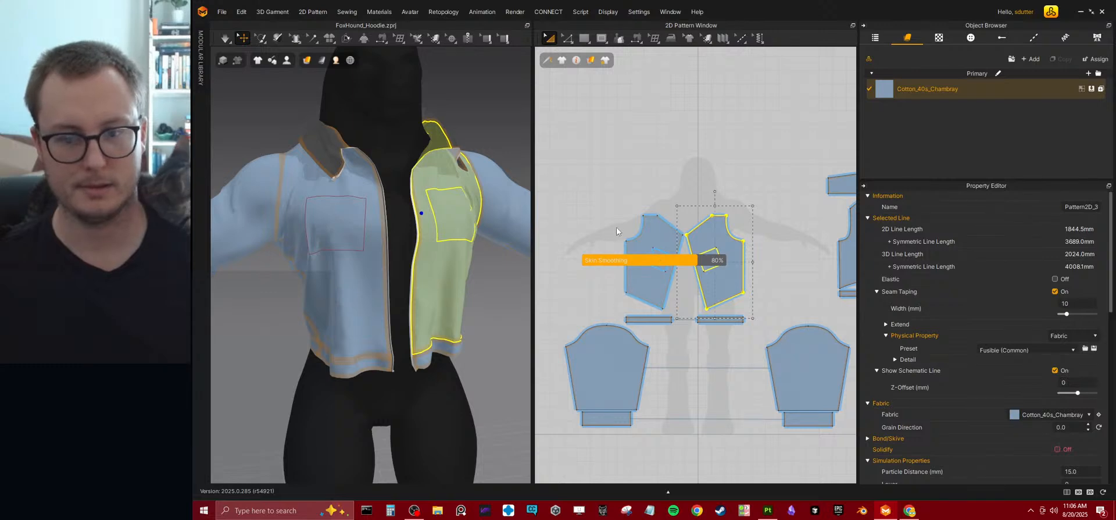
{"action": "scroll", "coordinate": [647, 190], "scroll_direction": "up", "scroll_amount": 2}
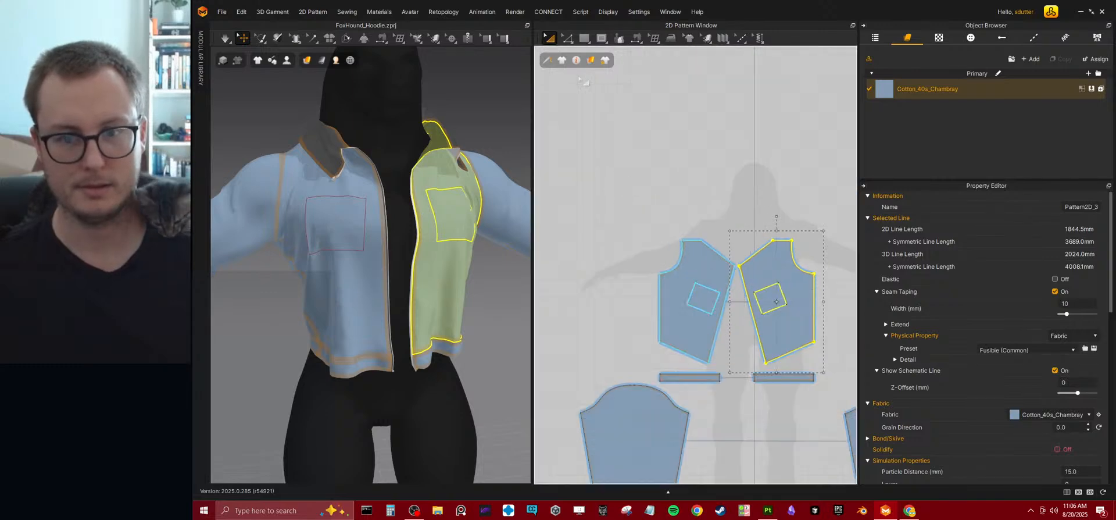
{"action": "left_click", "coordinate": [580, 38]}
{"action": "left_click", "coordinate": [595, 71]}
{"action": "scroll", "coordinate": [638, 245], "scroll_direction": "up", "scroll_amount": 1}
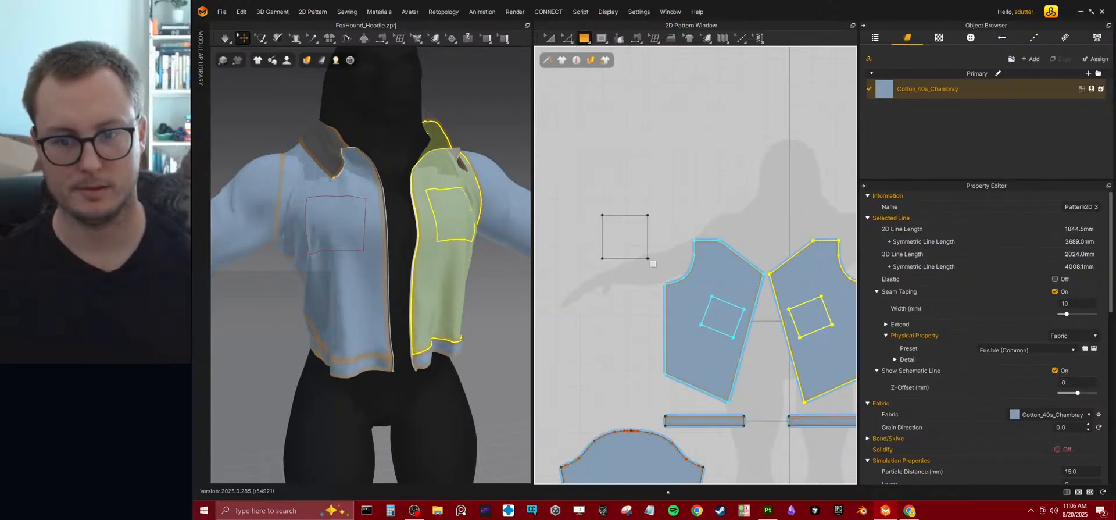
{"action": "left_click_drag", "start_coordinate": [647, 258], "coordinate": [629, 192]}
{"action": "key", "text": "a"}
{"action": "left_click", "coordinate": [613, 131]}
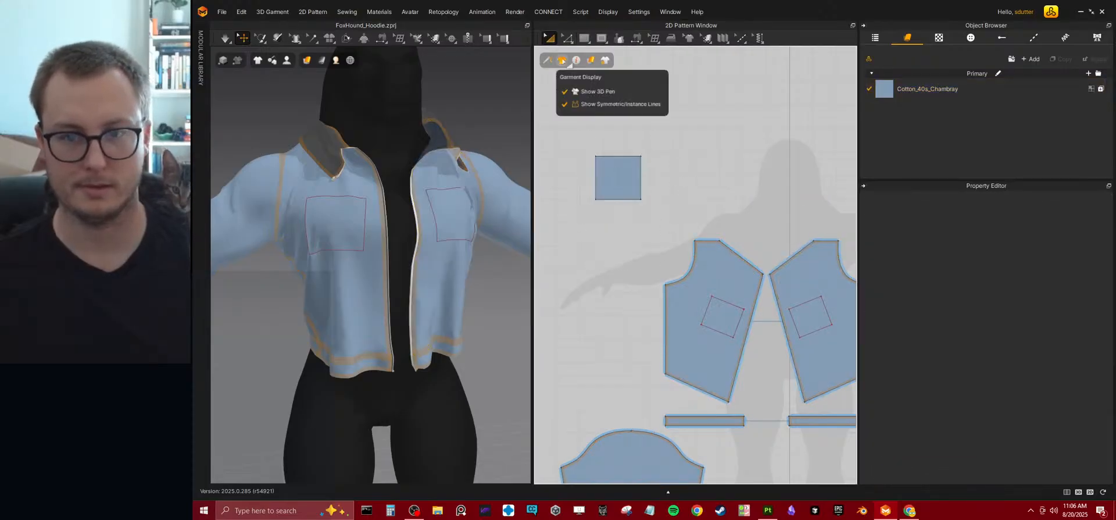
Create a linked symmetric copy of the pocket piece and place it right beside the original.
{"action": "mouse_move", "coordinate": [577, 60]}
{"action": "left_click", "coordinate": [617, 177]}
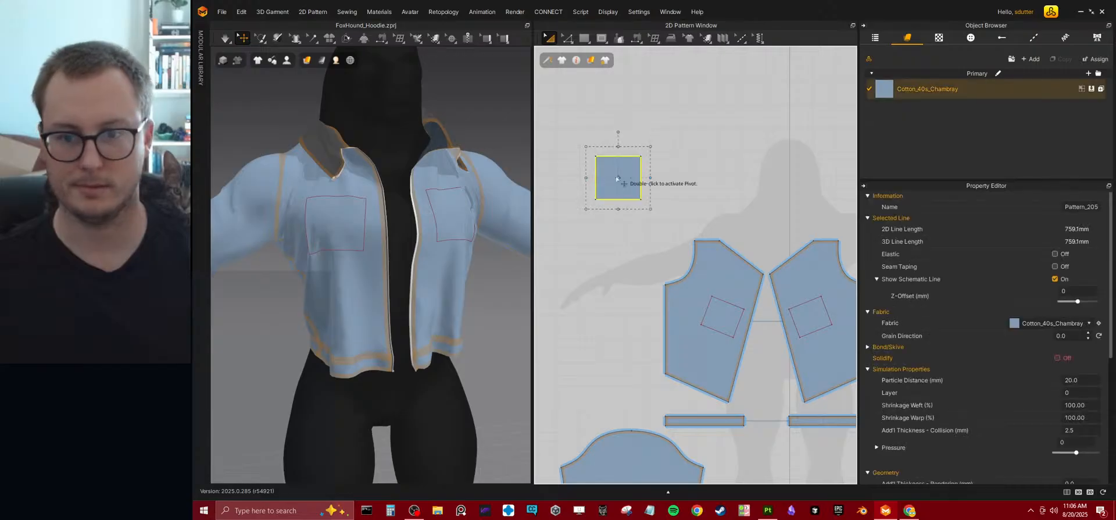
{"action": "right_click", "coordinate": [616, 177]}
{"action": "left_click", "coordinate": [657, 136]}
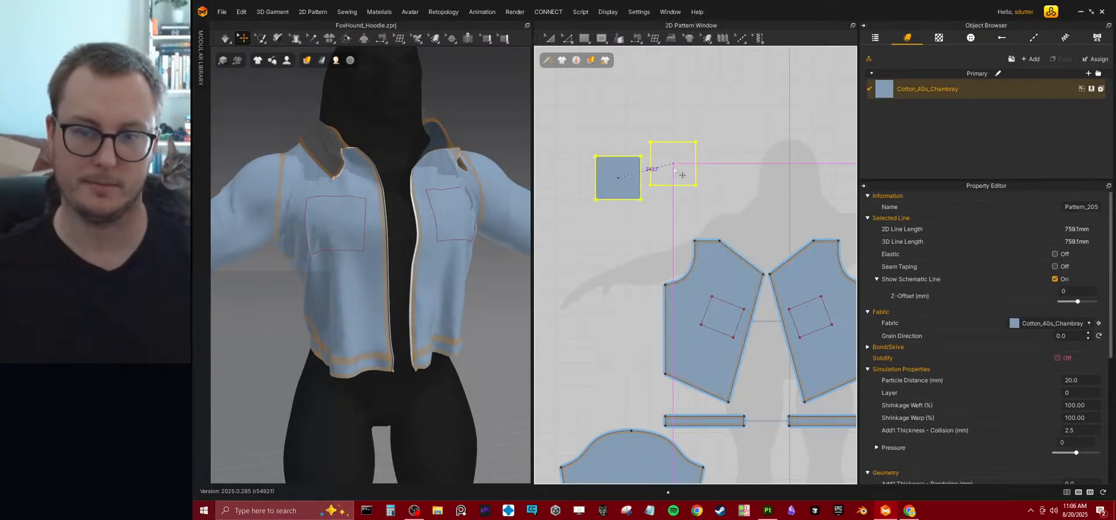
{"action": "left_click", "coordinate": [676, 184]}
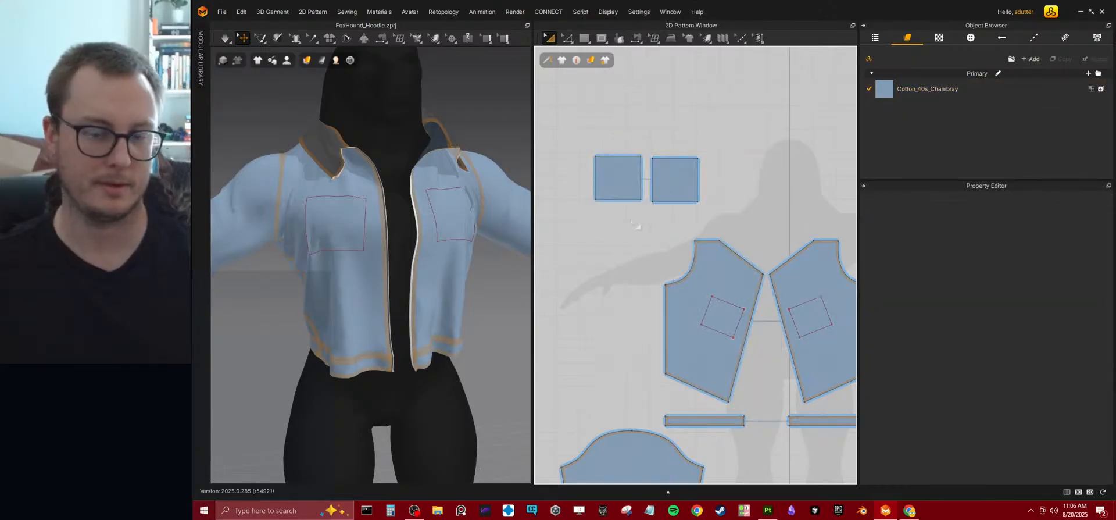
Sew the pocket piece's side and bottom edges to the matching edges of the front panel's internal rectangle with Segment Sewing.
{"action": "left_click", "coordinate": [642, 41]}
{"action": "left_click", "coordinate": [642, 41]}
{"action": "left_click", "coordinate": [642, 41]}
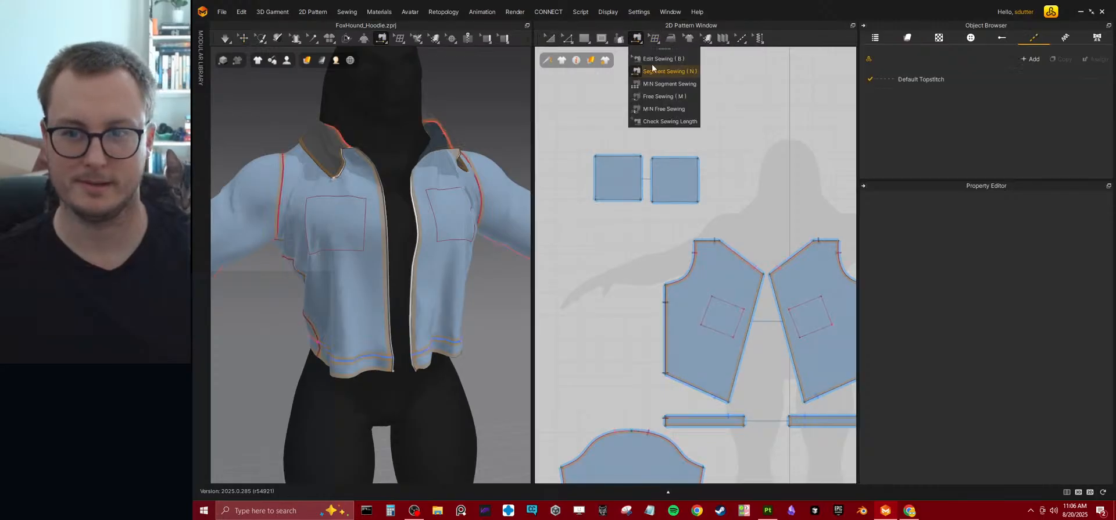
{"action": "left_click", "coordinate": [654, 74]}
{"action": "left_click", "coordinate": [702, 306]}
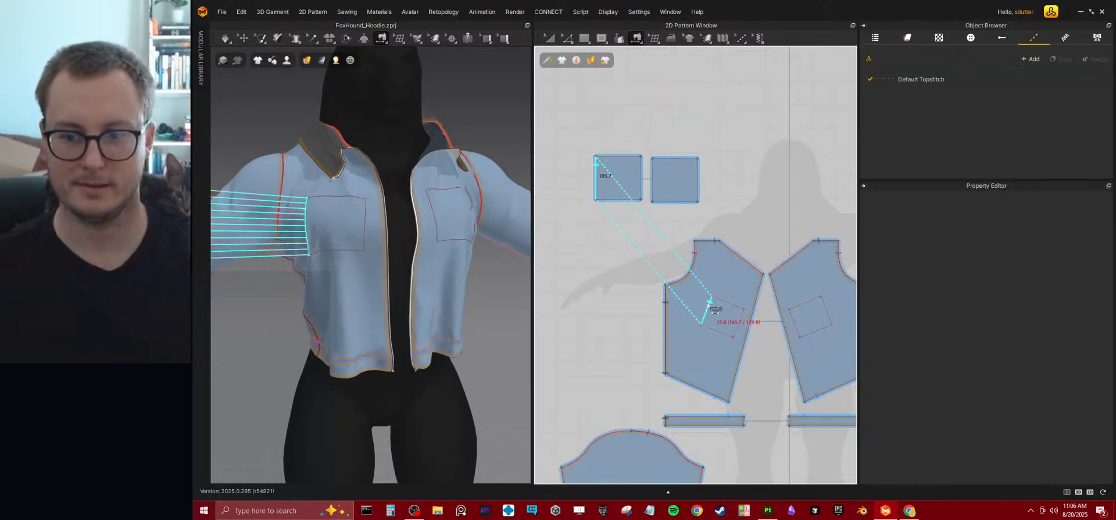
{"action": "left_click", "coordinate": [609, 201]}
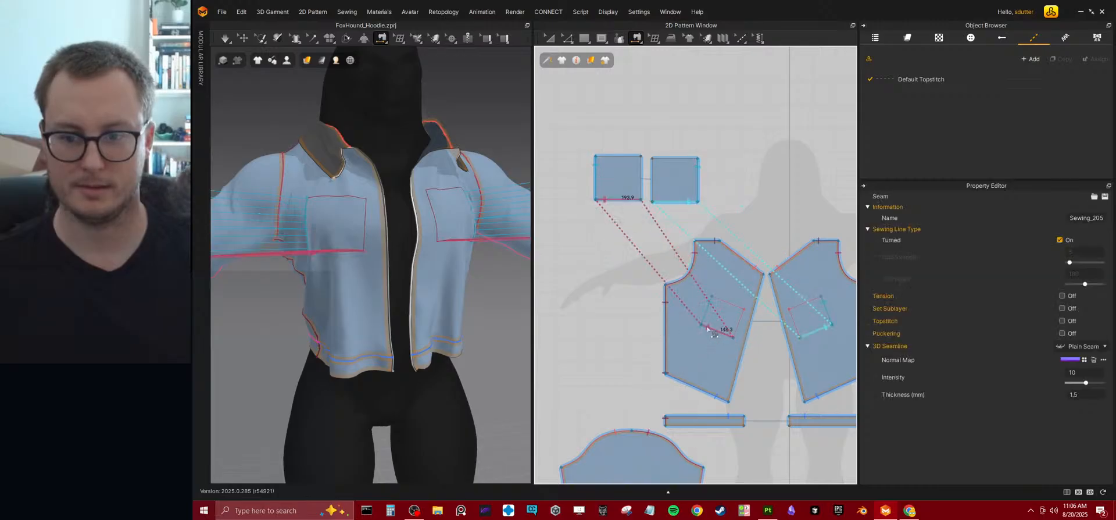
{"action": "left_click", "coordinate": [645, 177]}
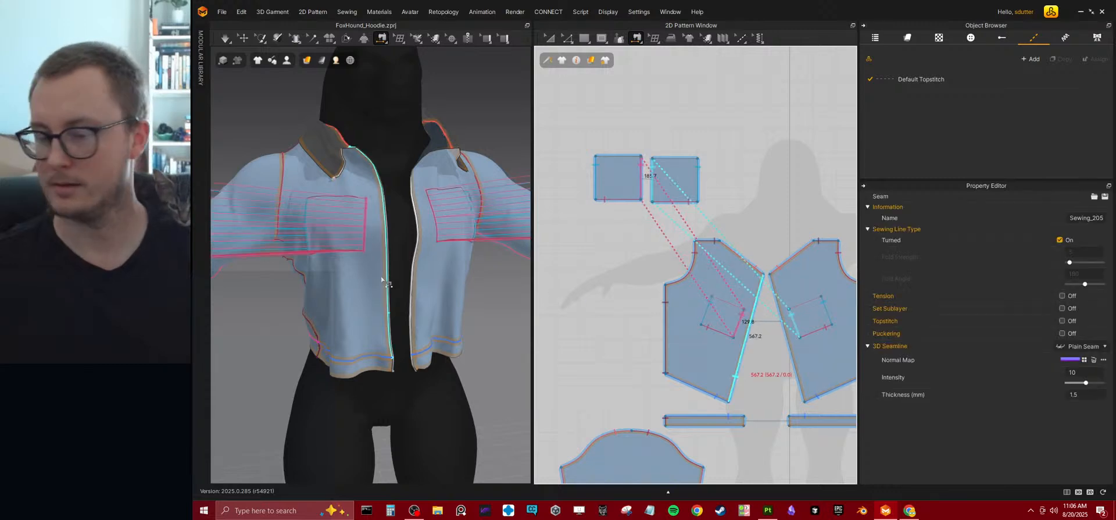
{"action": "left_click", "coordinate": [605, 157]}
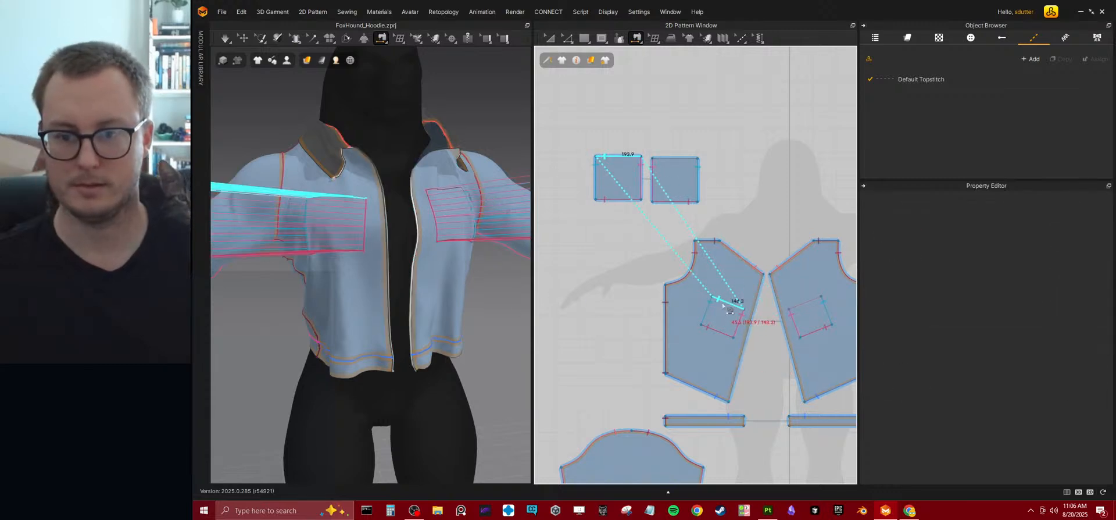
Simulate the sewn chest pockets and tug the front panel around the pocket to loosen the tangled fabric.
{"action": "key", "text": "space"}
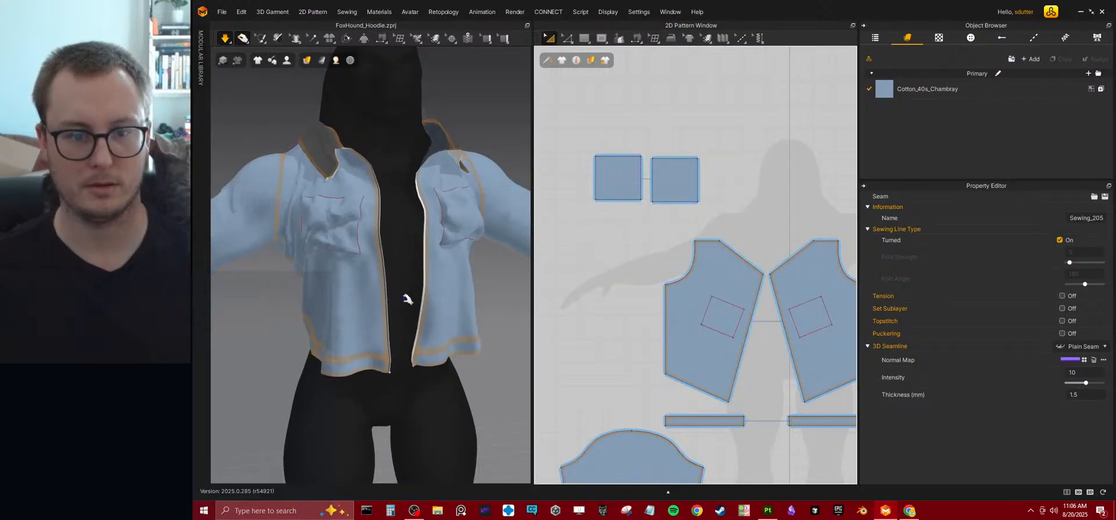
{"action": "right_click_drag", "start_coordinate": [404, 298], "coordinate": [433, 285]}
{"action": "middle_click_drag", "start_coordinate": [350, 248], "coordinate": [386, 318]}
{"action": "scroll", "coordinate": [359, 300], "scroll_direction": "up", "scroll_amount": 3}
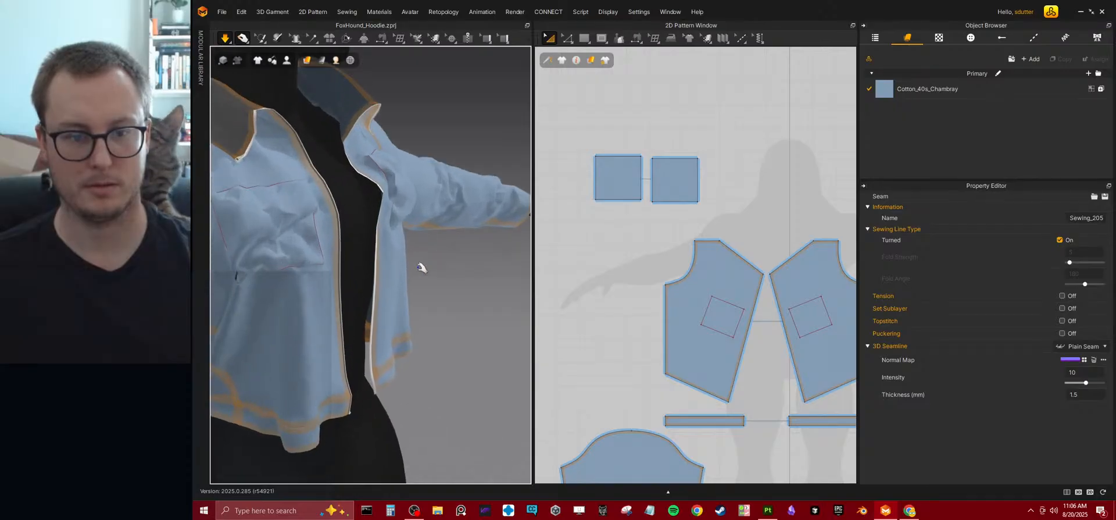
{"action": "left_click", "coordinate": [334, 324]}
{"action": "left_click_drag", "start_coordinate": [334, 324], "coordinate": [309, 267]}
{"action": "right_click_drag", "start_coordinate": [287, 250], "coordinate": [309, 267]}
{"action": "left_click_drag", "start_coordinate": [309, 267], "coordinate": [315, 264]}
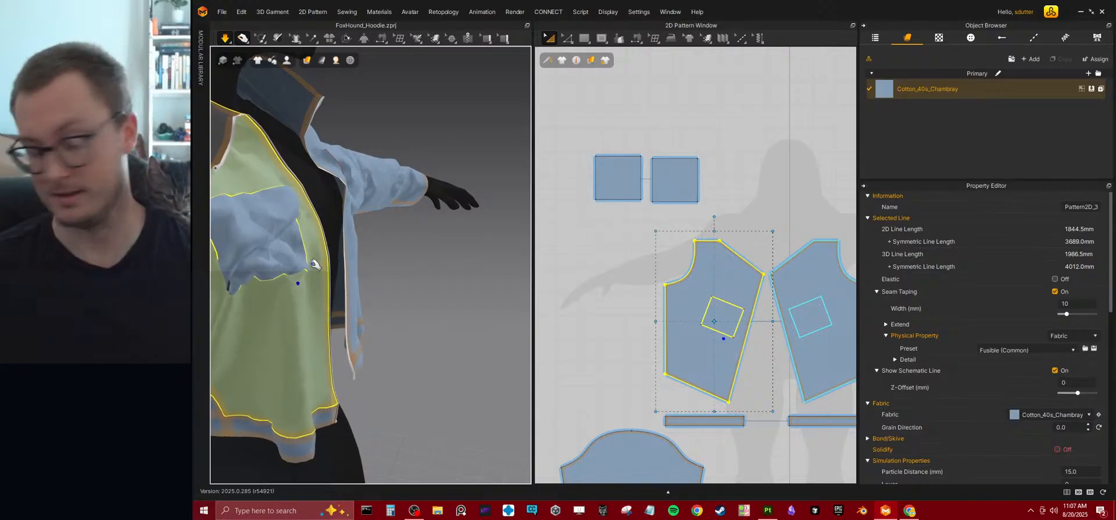
Pull the chest pocket's fabric outward in the running simulation so it settles on the outside of the front panel.
{"action": "right_click_drag", "start_coordinate": [315, 263], "coordinate": [372, 235]}
{"action": "left_click_drag", "start_coordinate": [308, 276], "coordinate": [359, 330]}
{"action": "left_click_drag", "start_coordinate": [304, 238], "coordinate": [329, 227]}
{"action": "right_click_drag", "start_coordinate": [337, 228], "coordinate": [292, 254]}
{"action": "left_click_drag", "start_coordinate": [296, 247], "coordinate": [346, 325]}
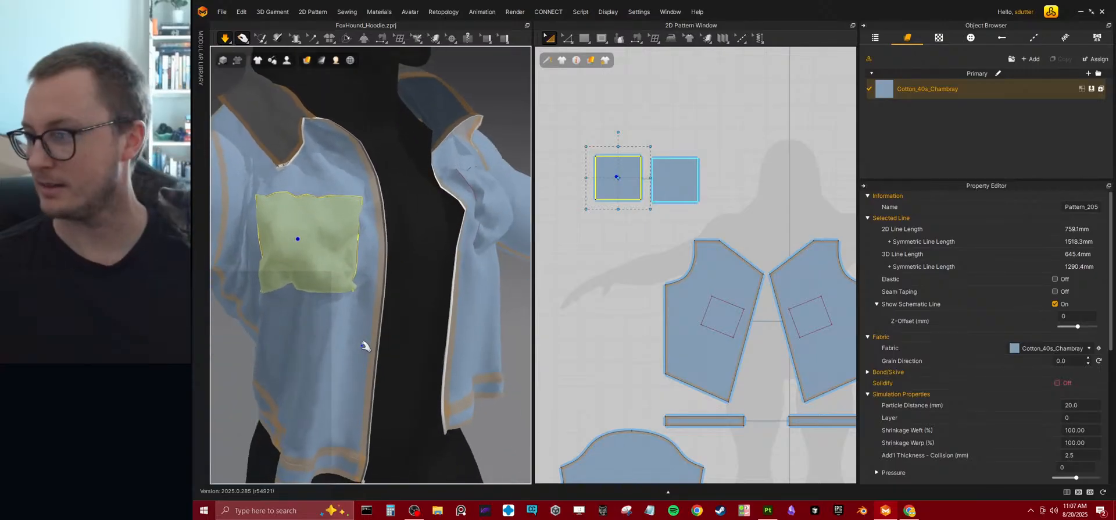
{"action": "right_click_drag", "start_coordinate": [399, 315], "coordinate": [306, 305]}
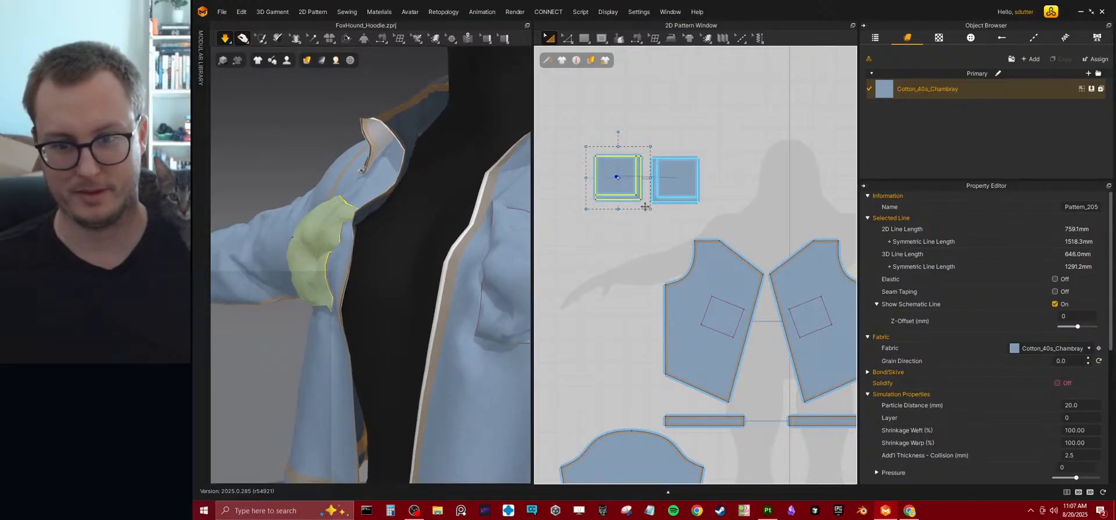
Scale the selected pocket piece down in stages to an outline length of about 577 mm while the simulation runs.
{"action": "left_click_drag", "start_coordinate": [645, 206], "coordinate": [645, 206]}
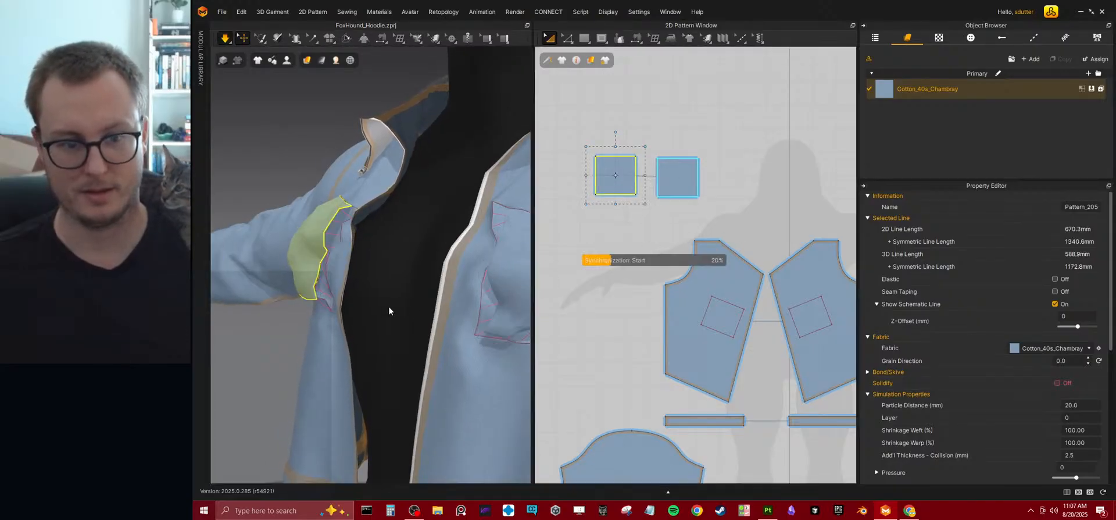
{"action": "right_click_drag", "start_coordinate": [333, 317], "coordinate": [403, 310]}
{"action": "scroll", "coordinate": [632, 228], "scroll_direction": "up", "scroll_amount": 5}
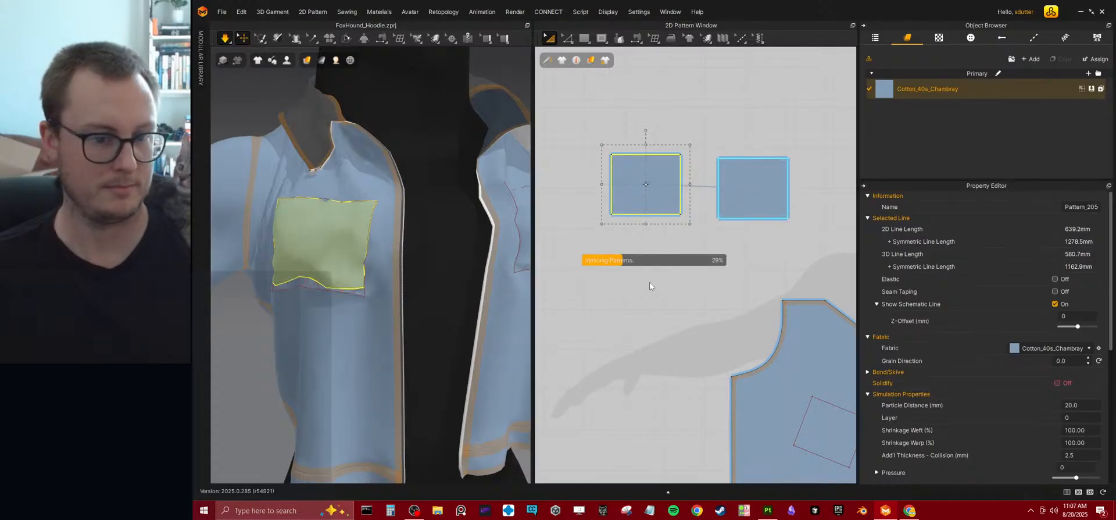
{"action": "mouse_move", "coordinate": [369, 284]}
{"action": "right_mouse_down"}
{"action": "mouse_move", "coordinate": [419, 289]}
{"action": "mouse_move", "coordinate": [364, 281]}
{"action": "right_mouse_up"}
{"action": "left_click_drag", "start_coordinate": [601, 145], "coordinate": [608, 150]}
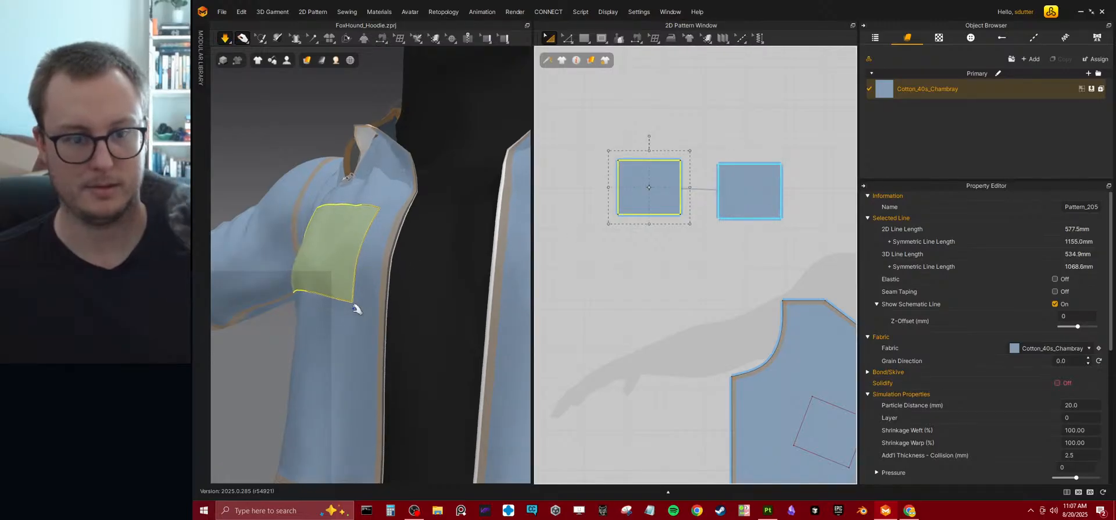
{"action": "right_click_drag", "start_coordinate": [357, 307], "coordinate": [428, 301]}
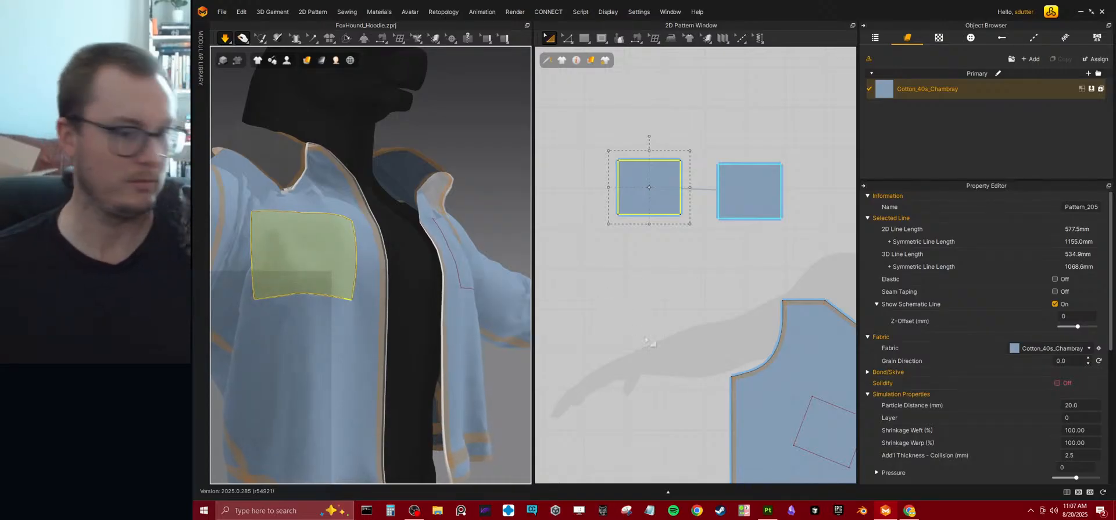
Draw a rectangular pocket flap pattern about 154 mm wide directly below the original pocket piece, matching its width.
{"action": "middle_click_drag", "start_coordinate": [756, 225], "coordinate": [754, 240]}
{"action": "left_click", "coordinate": [585, 40]}
{"action": "left_click", "coordinate": [599, 71]}
{"action": "left_click_drag", "start_coordinate": [615, 241], "coordinate": [685, 270]}
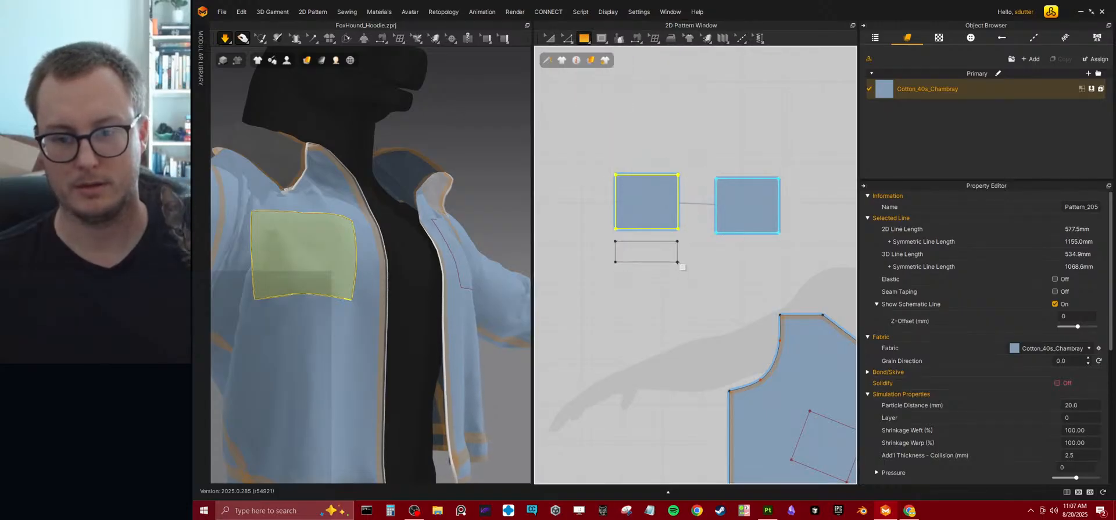
{"action": "left_click_drag", "start_coordinate": [678, 262], "coordinate": [678, 262]}
Create a linked symmetric copy of the flap with sewing and place it directly below the mirrored pocket piece.
{"action": "left_click", "coordinate": [551, 37]}
{"action": "right_click", "coordinate": [653, 248]}
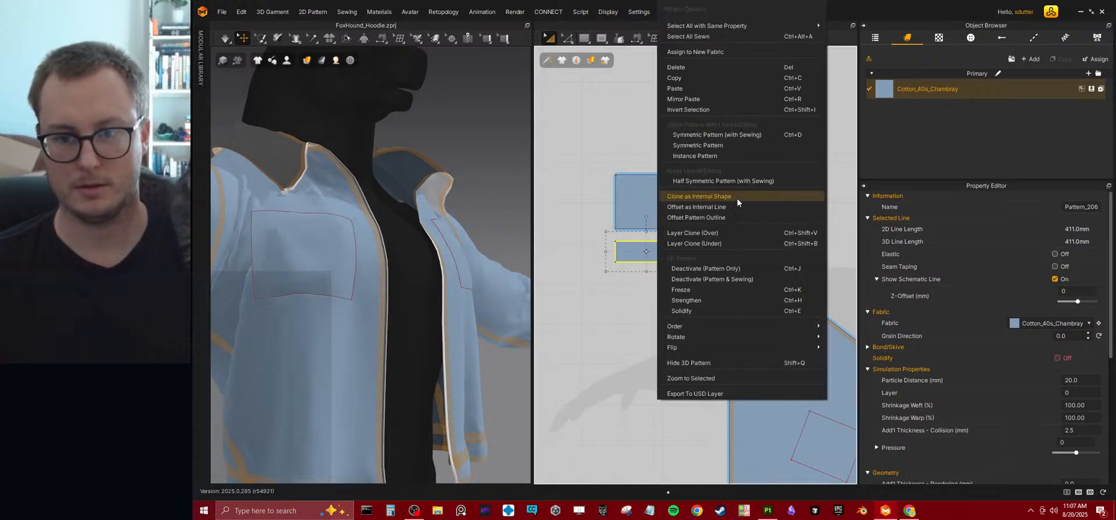
{"action": "left_click", "coordinate": [717, 135]}
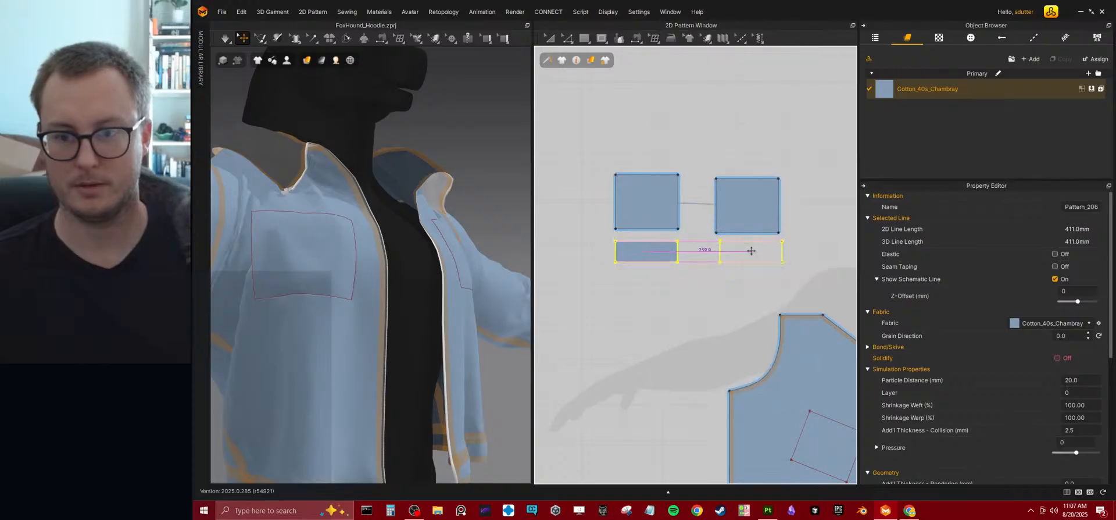
{"action": "left_click", "coordinate": [747, 252]}
Sew the flap's top edge to the pocket piece's top edge with Segment Sewing and simulate the garment.
{"action": "left_click", "coordinate": [636, 38]}
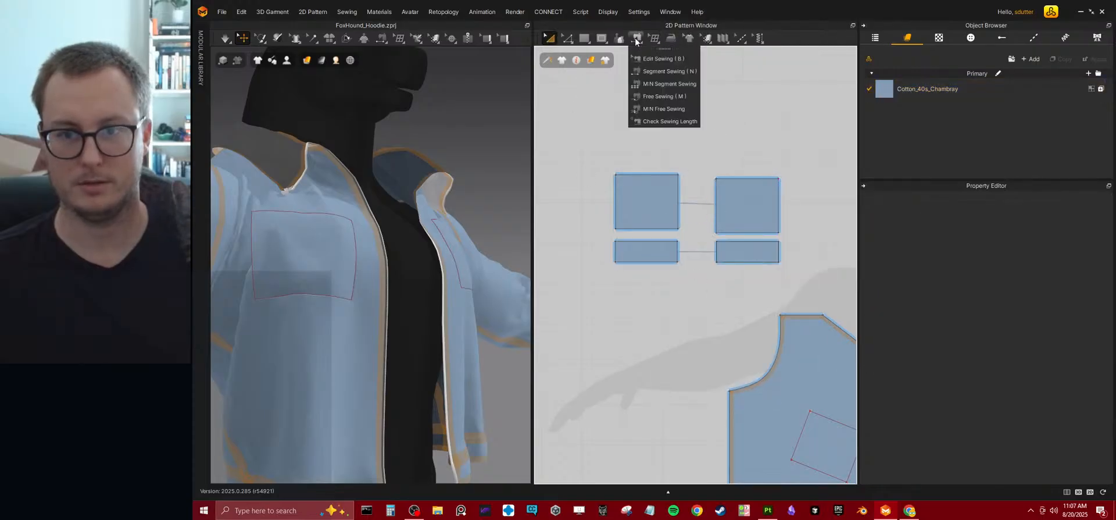
{"action": "left_click", "coordinate": [624, 241]}
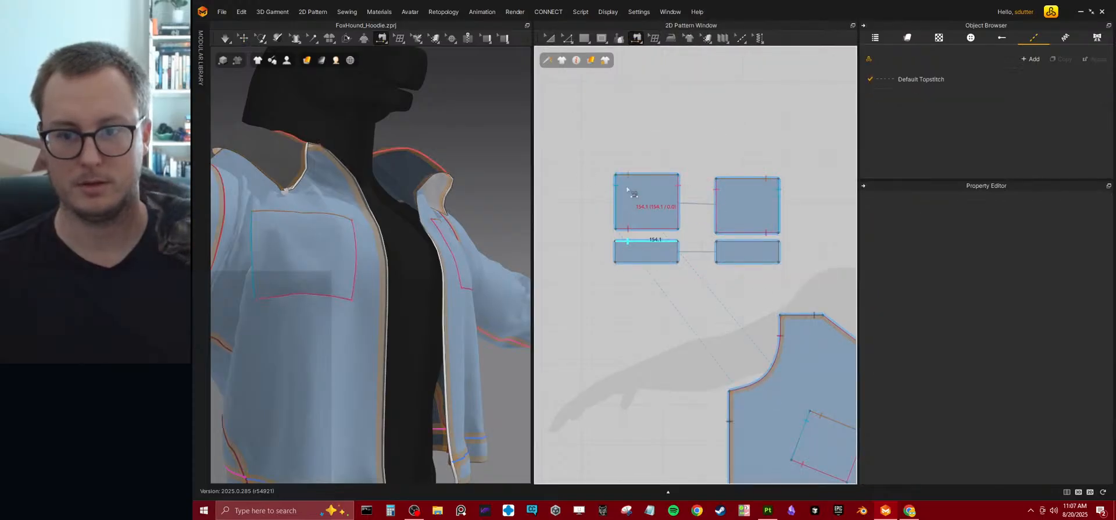
{"action": "left_click", "coordinate": [627, 178]}
{"action": "left_click", "coordinate": [347, 292]}
{"action": "key", "text": "space"}
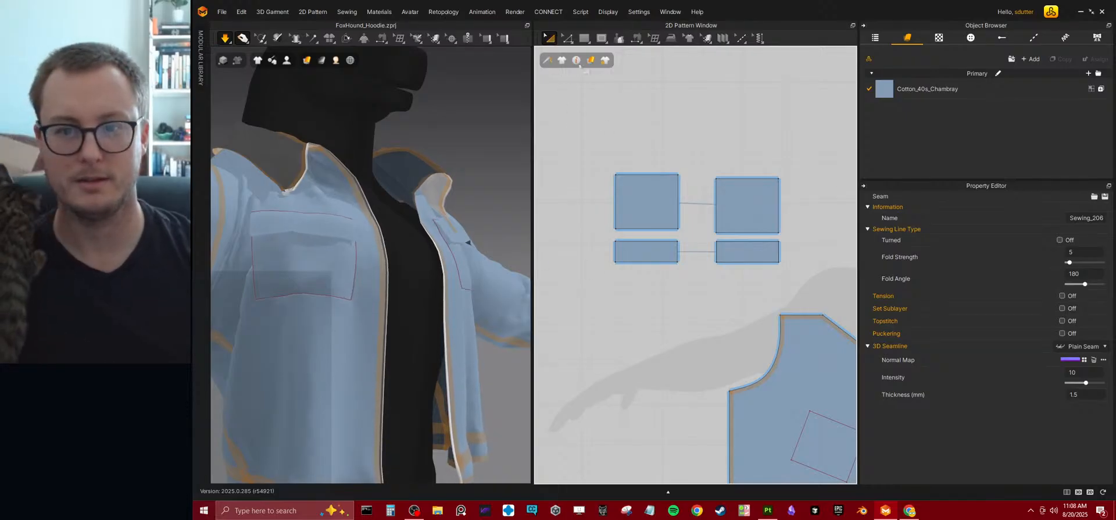
Try splitting the flap's bottom edge into two lines of 65.7 mm and 88.4 mm, and undo the split.
{"action": "left_click", "coordinate": [567, 40]}
{"action": "left_click", "coordinate": [642, 261]}
{"action": "right_click", "coordinate": [641, 261]}
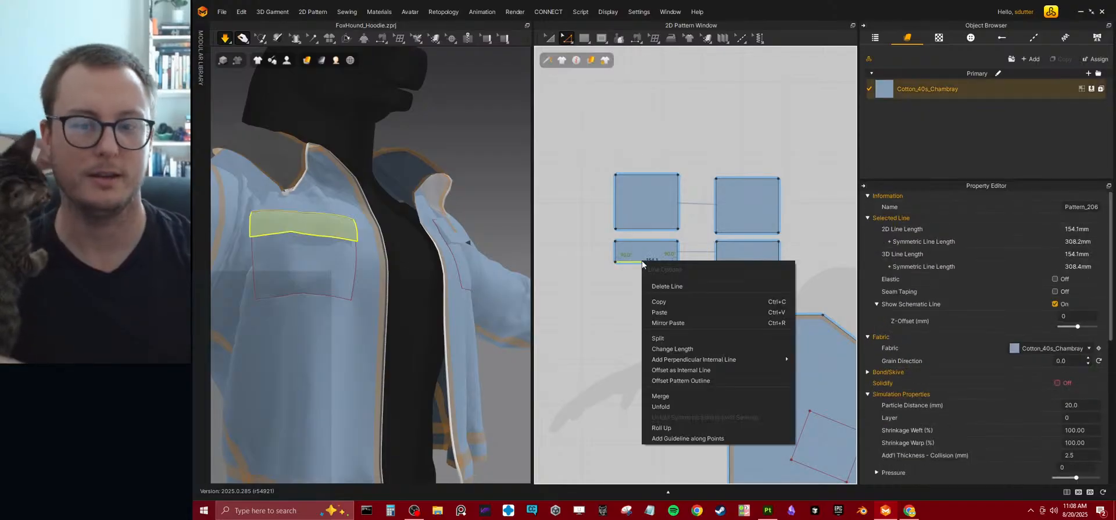
{"action": "left_click", "coordinate": [660, 338]}
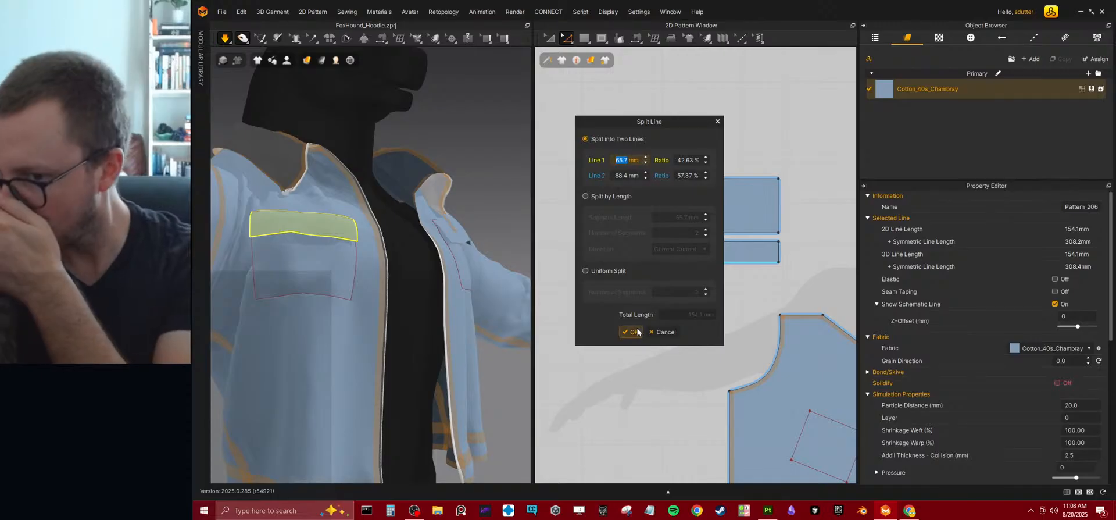
{"action": "left_click", "coordinate": [634, 332]}
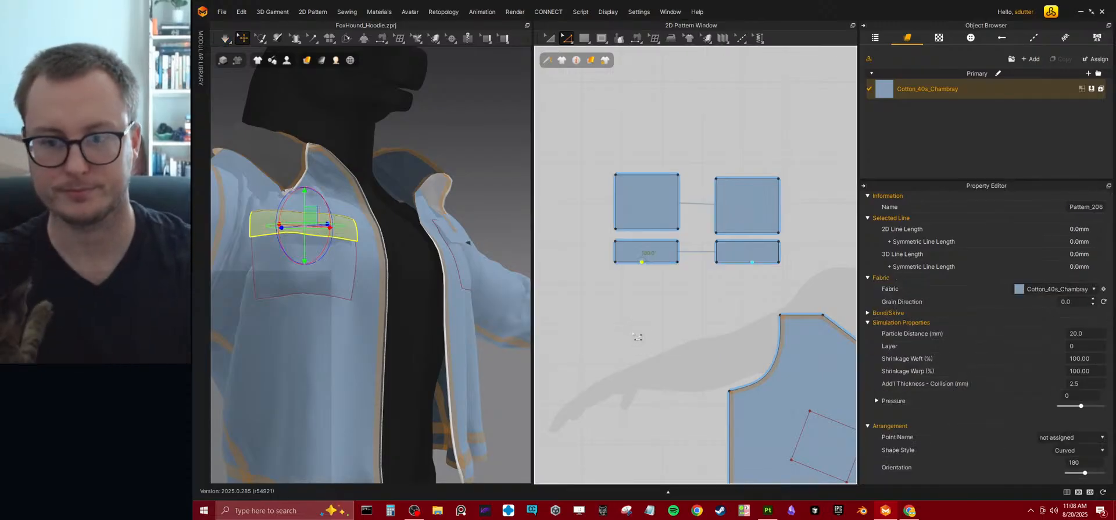
{"action": "key", "text": "ctrl+z"}
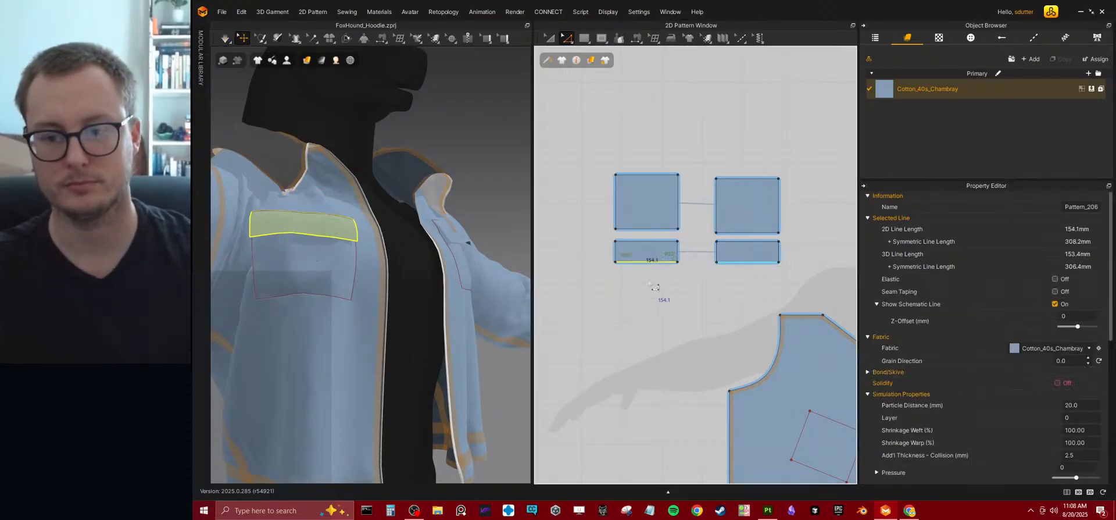
Split the flap's bottom edge uniformly into 2 segments and pull the new midpoint down to form a pointed flap.
{"action": "right_click", "coordinate": [649, 267]}
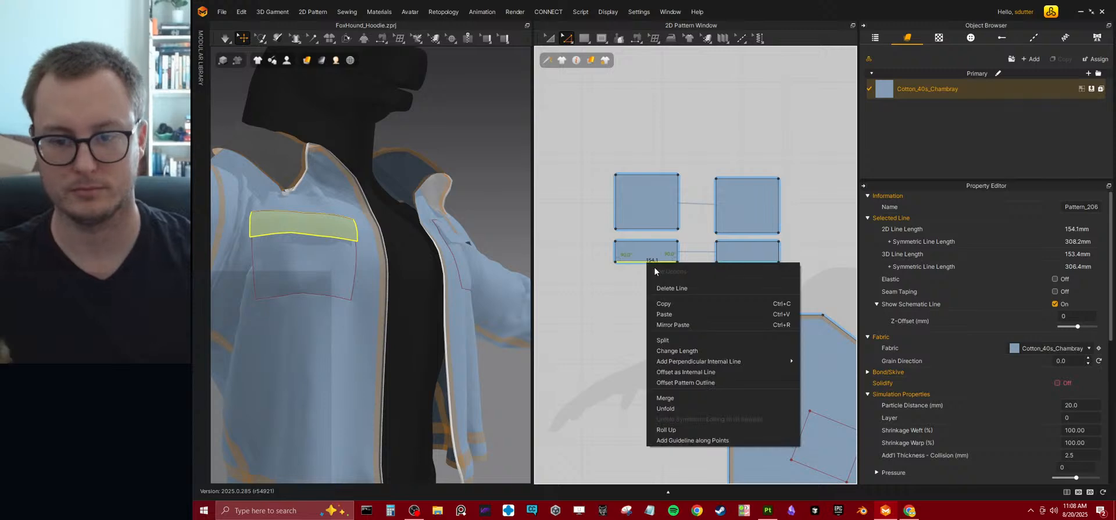
{"action": "left_click", "coordinate": [667, 338]}
{"action": "left_click", "coordinate": [619, 271]}
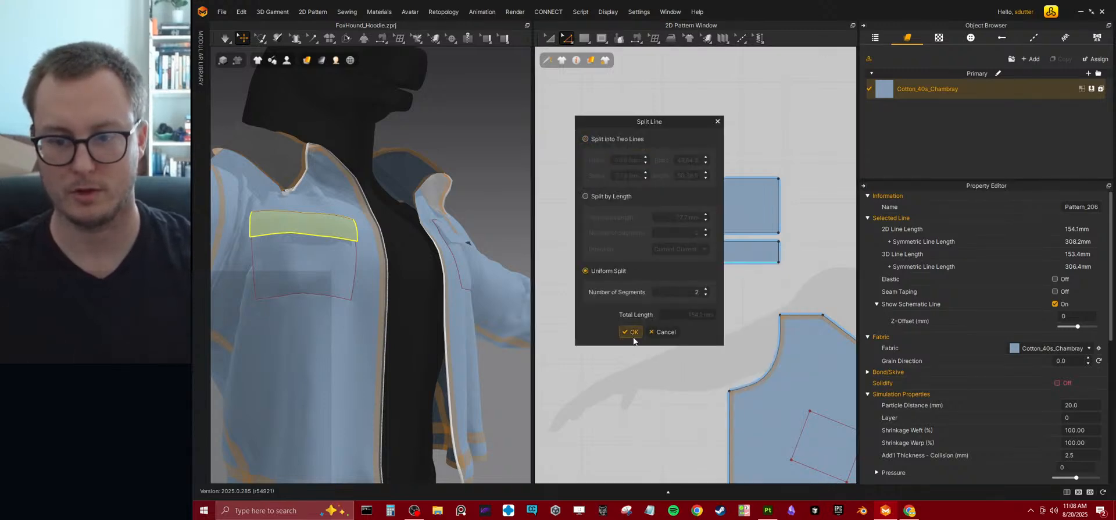
{"action": "left_click", "coordinate": [634, 332]}
{"action": "scroll", "coordinate": [655, 288], "scroll_direction": "up", "scroll_amount": 3}
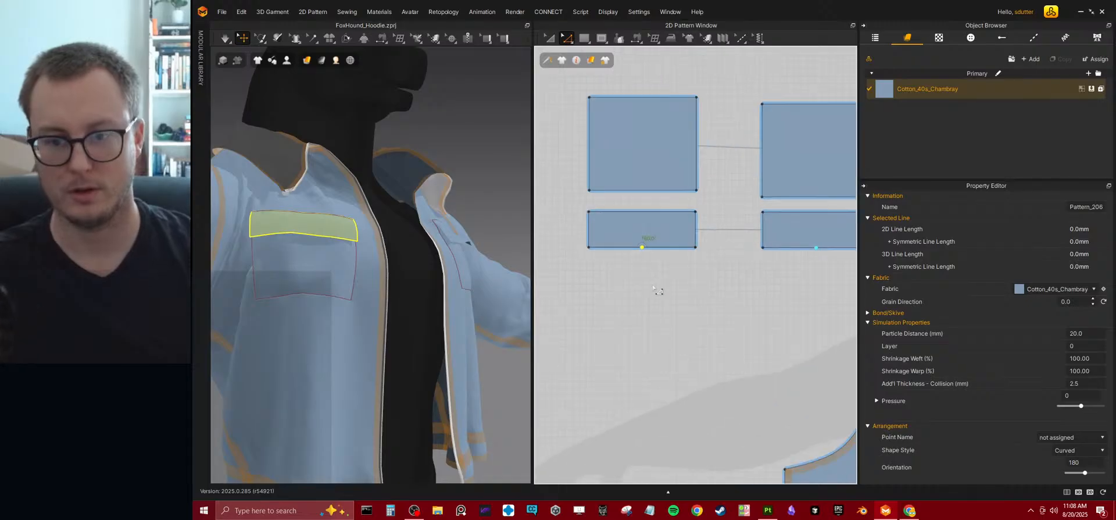
{"action": "left_click_drag", "start_coordinate": [642, 248], "coordinate": [642, 260]}
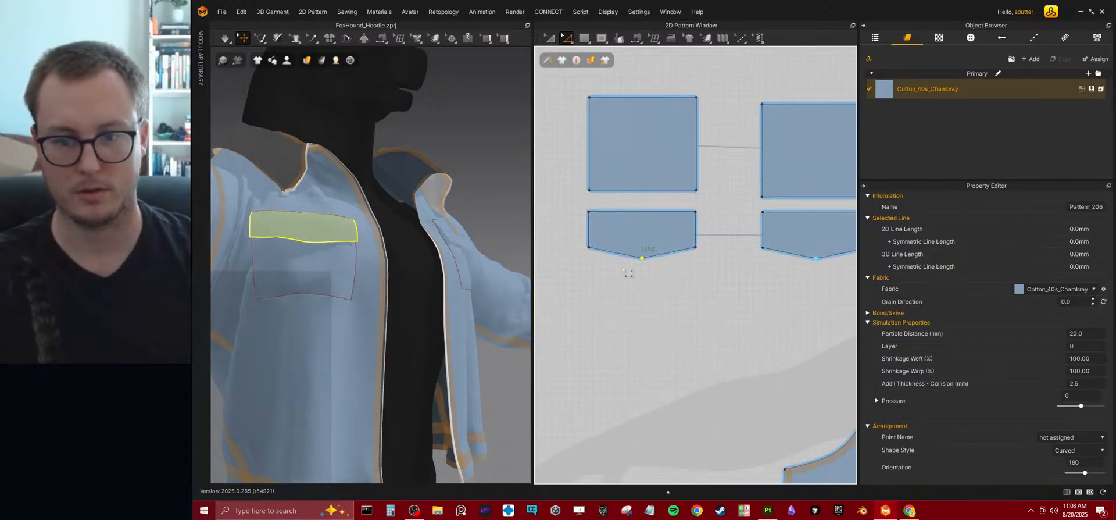
Raise the flap's two lower corner points together to steepen its point, and simulate the garment.
{"action": "left_click", "coordinate": [589, 247]}
{"action": "left_click", "coordinate": [695, 248], "text": "shift"}
{"action": "left_click_drag", "start_coordinate": [695, 248], "coordinate": [695, 241]}
{"action": "key", "text": "space"}
{"action": "right_click_drag", "start_coordinate": [418, 279], "coordinate": [391, 302]}
{"action": "scroll", "coordinate": [391, 302], "scroll_direction": "down", "scroll_amount": 4}
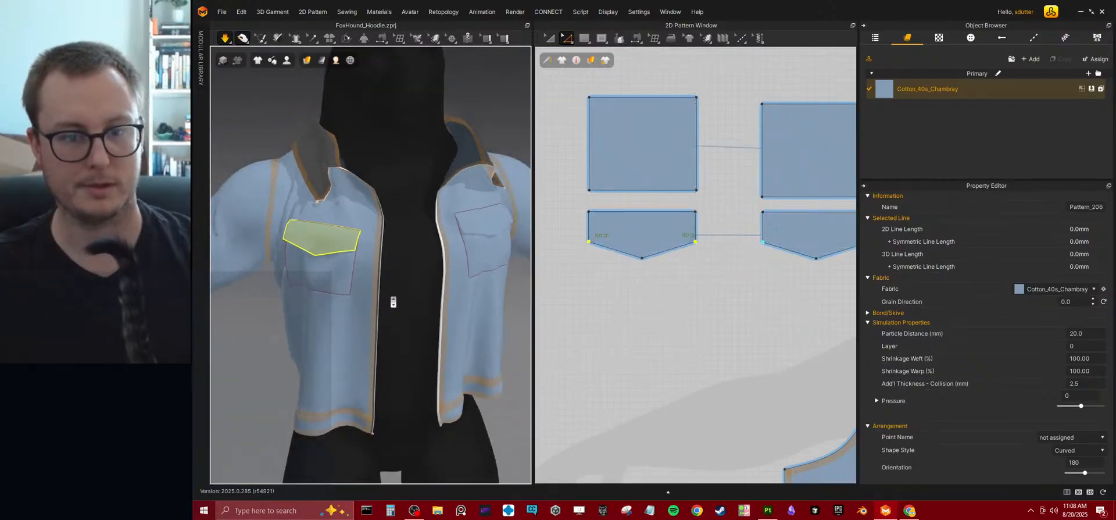
Move both slanted bottom edges of the flap upward together to shorten it, and simulate the garment.
{"action": "left_click", "coordinate": [621, 253]}
{"action": "left_click", "coordinate": [653, 254], "text": "shift"}
{"action": "left_click_drag", "start_coordinate": [635, 261], "coordinate": [629, 249]}
{"action": "key", "text": "space"}
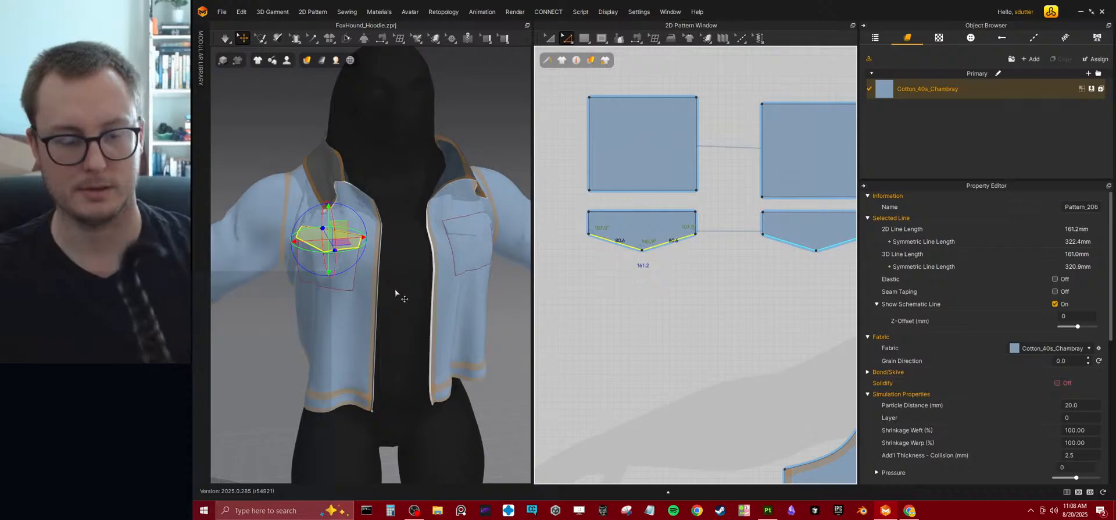
{"action": "key", "text": "space"}
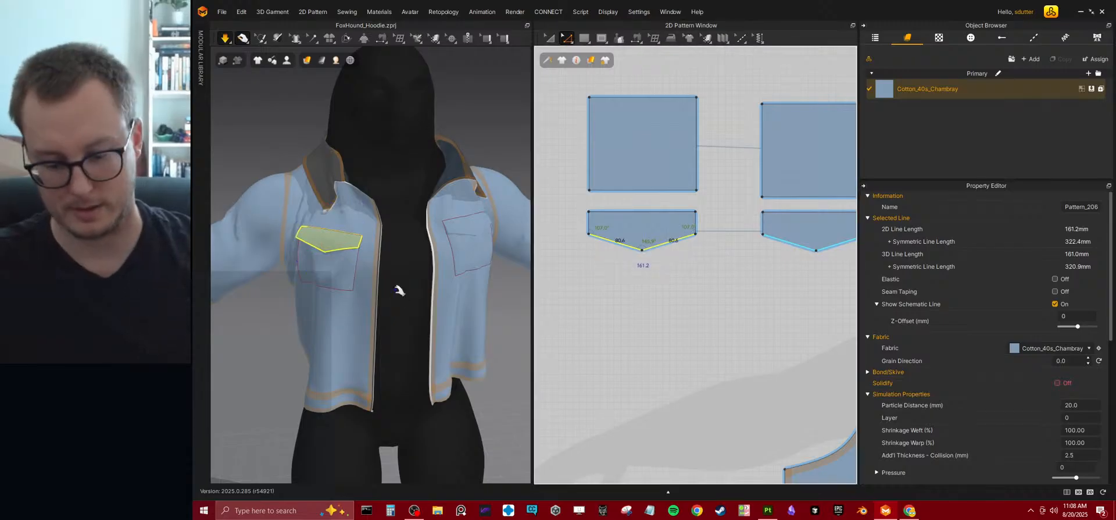
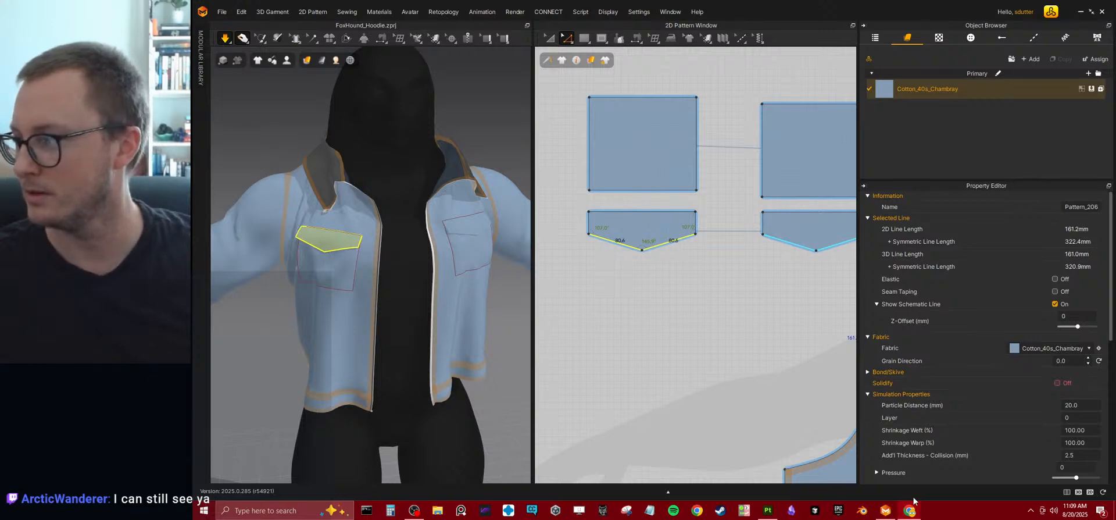
Try tapering the front jacket panel by moving its lower side corner about 117 mm inward along the hem.
{"action": "right_click_drag", "start_coordinate": [337, 270], "coordinate": [497, 286]}
{"action": "scroll", "coordinate": [377, 265], "scroll_direction": "down", "scroll_amount": 3}
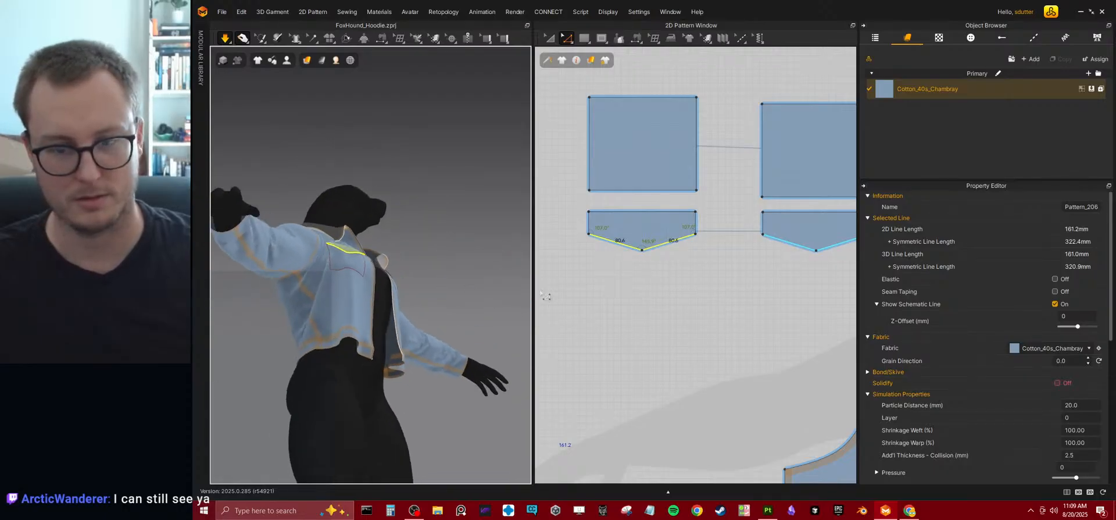
{"action": "scroll", "coordinate": [674, 290], "scroll_direction": "down", "scroll_amount": 5}
{"action": "middle_click_drag", "start_coordinate": [692, 246], "coordinate": [625, 239]}
{"action": "scroll", "coordinate": [796, 276], "scroll_direction": "down", "scroll_amount": 3}
{"action": "middle_click_drag", "start_coordinate": [802, 278], "coordinate": [751, 245]}
{"action": "scroll", "coordinate": [752, 244], "scroll_direction": "up", "scroll_amount": 6}
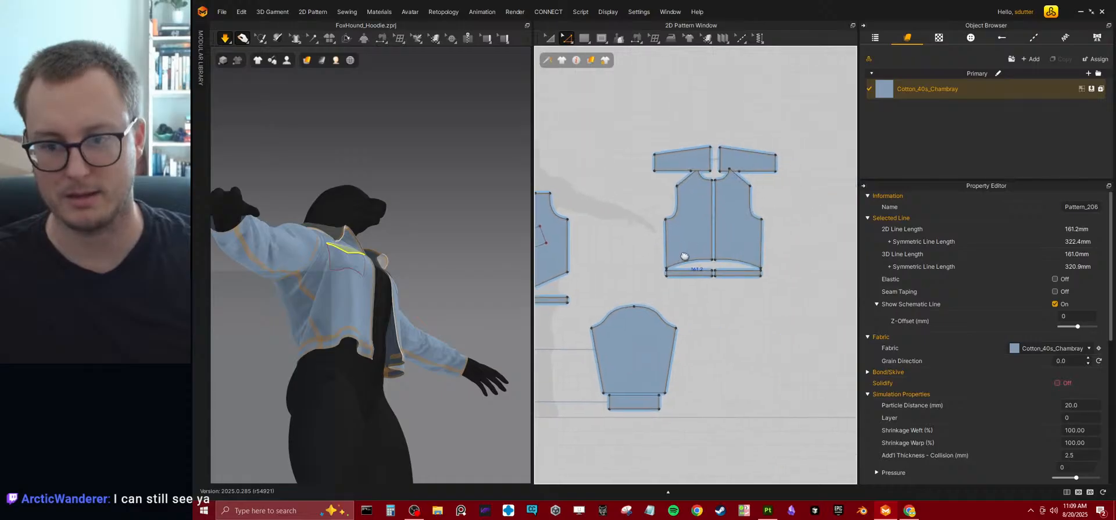
{"action": "scroll", "coordinate": [562, 235], "scroll_direction": "down", "scroll_amount": 4}
{"action": "scroll", "coordinate": [667, 280], "scroll_direction": "up", "scroll_amount": 5}
{"action": "middle_click_drag", "start_coordinate": [608, 271], "coordinate": [646, 281]}
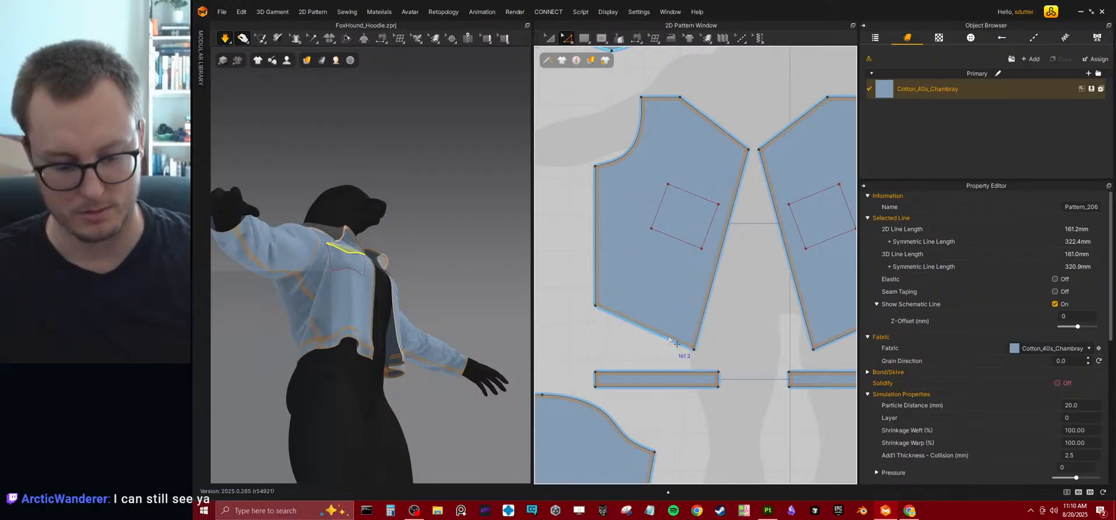
{"action": "left_click", "coordinate": [603, 312]}
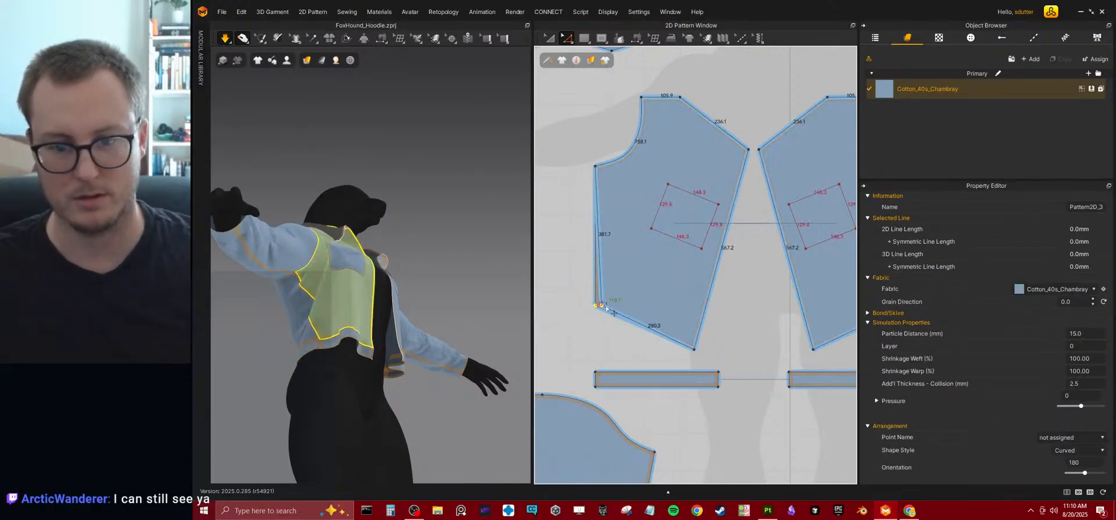
{"action": "left_click_drag", "start_coordinate": [620, 308], "coordinate": [634, 324]}
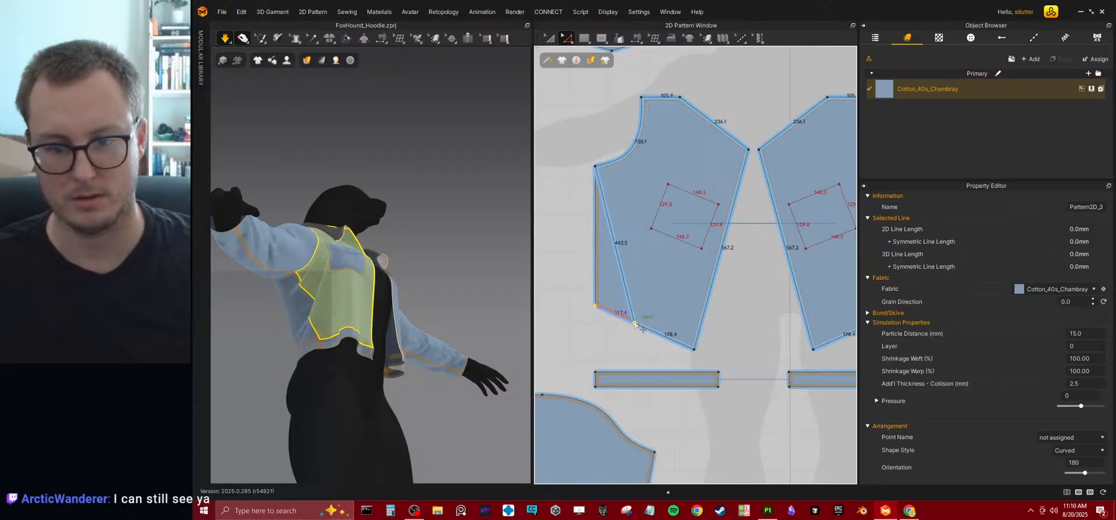
Simulate the jacket with the tapered front panels, check the waist from the side, and undo the taper.
{"action": "left_click", "coordinate": [385, 363]}
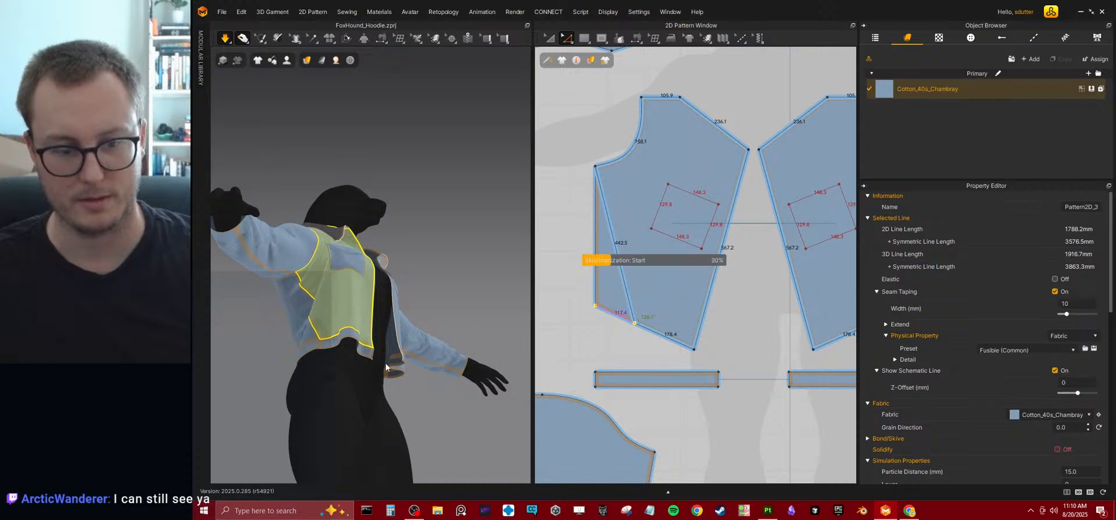
{"action": "key", "text": "w"}
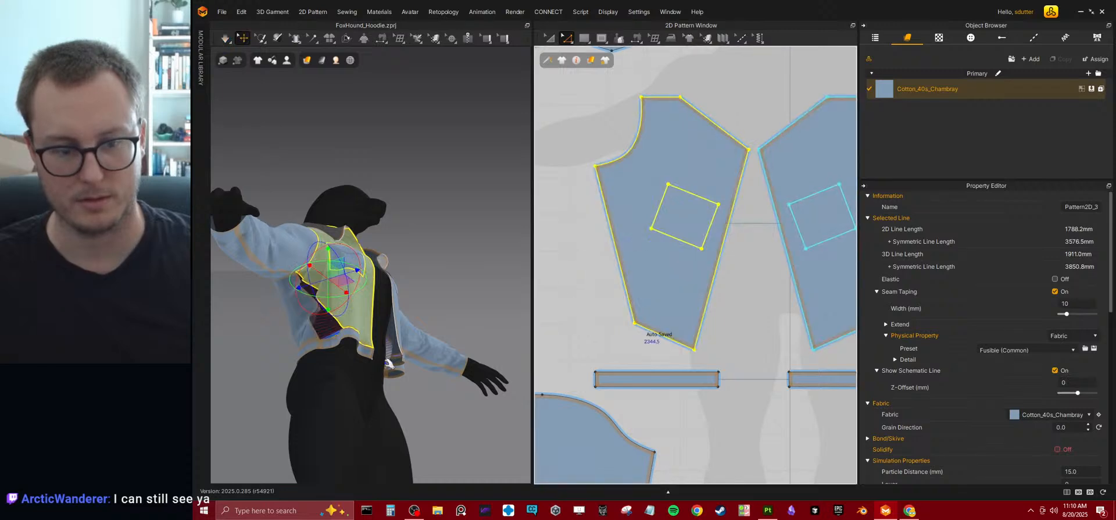
{"action": "key", "text": "q"}
{"action": "right_click_drag", "start_coordinate": [388, 358], "coordinate": [464, 356]}
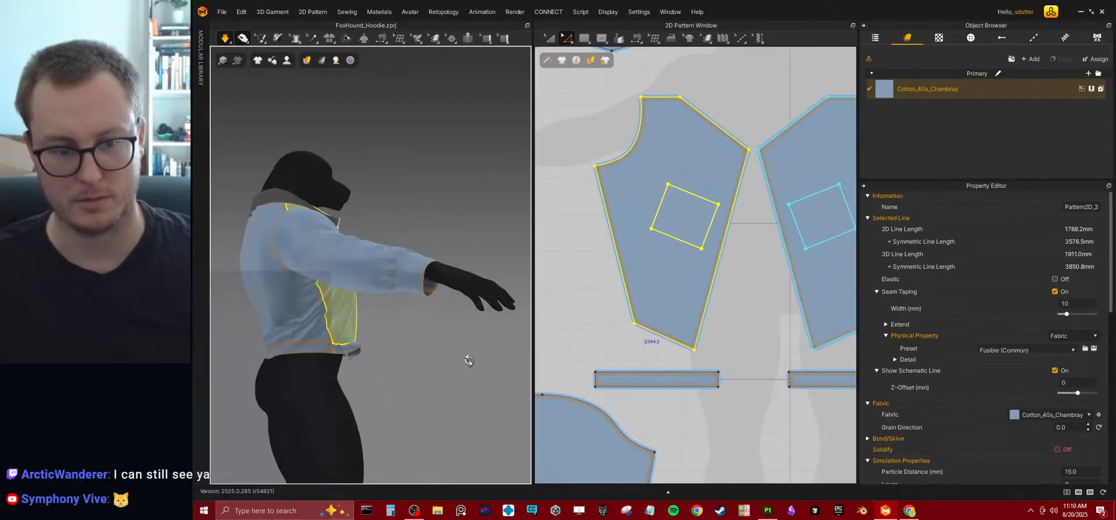
{"action": "key", "text": "ctrl+z"}
{"action": "key", "text": "ctrl+z"}
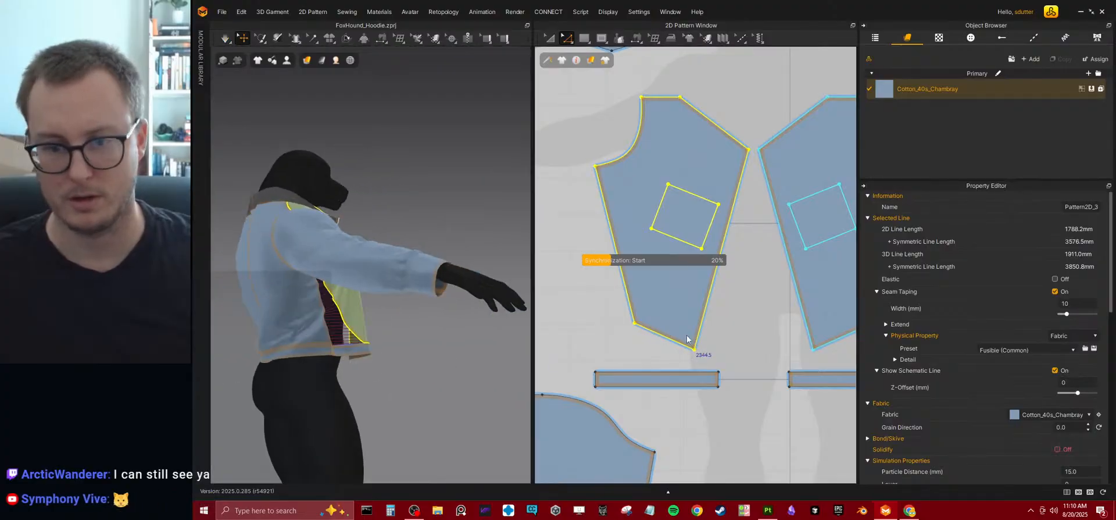
Taper the back jacket panel by moving its lower side corner inward and slightly up, and simulate the garment.
{"action": "scroll", "coordinate": [698, 308], "scroll_direction": "down", "scroll_amount": 6}
{"action": "scroll", "coordinate": [715, 282], "scroll_direction": "up", "scroll_amount": 4}
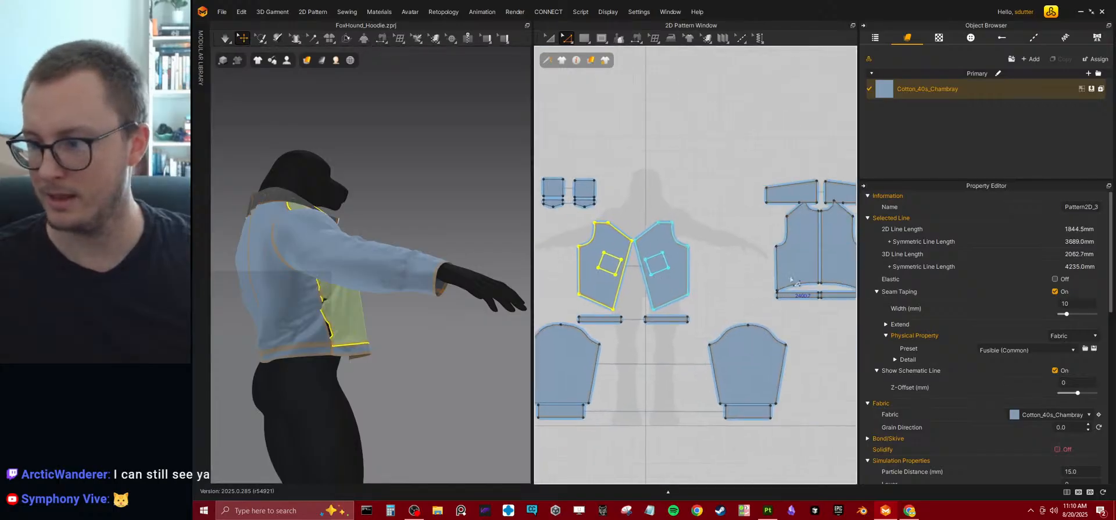
{"action": "scroll", "coordinate": [715, 282], "scroll_direction": "up", "scroll_amount": 6}
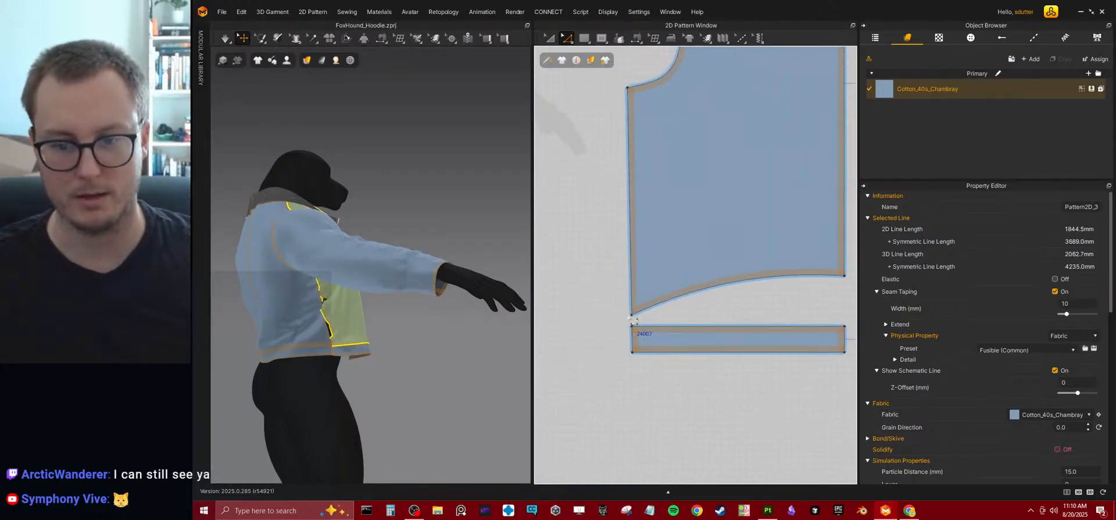
{"action": "left_click", "coordinate": [632, 315]}
{"action": "left_click_drag", "start_coordinate": [640, 321], "coordinate": [691, 313]}
{"action": "key", "text": "space"}
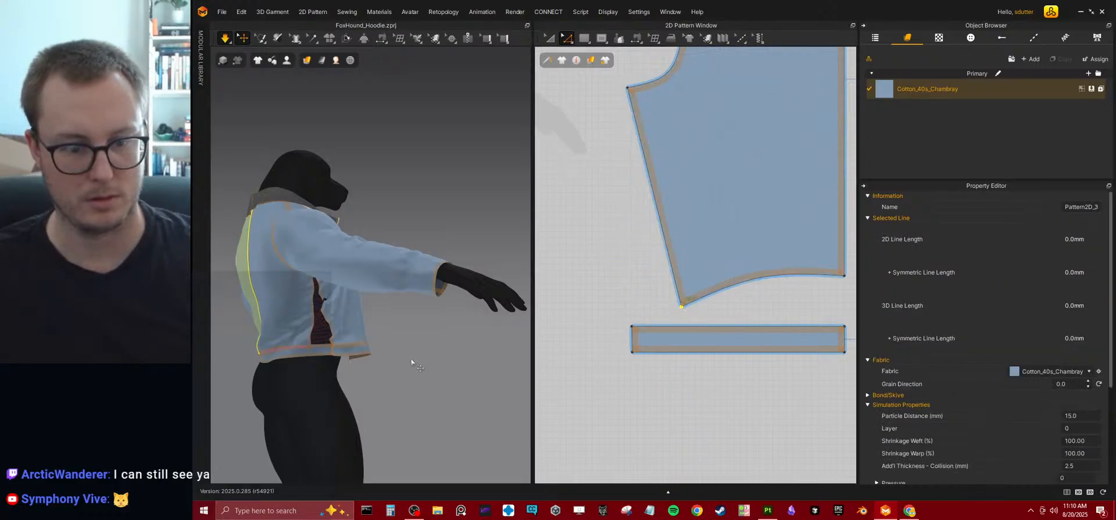
{"action": "mouse_move", "coordinate": [414, 359]}
{"action": "right_mouse_down"}
{"action": "mouse_move", "coordinate": [330, 372]}
{"action": "mouse_move", "coordinate": [364, 378]}
{"action": "mouse_move", "coordinate": [353, 371]}
{"action": "mouse_move", "coordinate": [419, 351]}
{"action": "right_mouse_up"}
{"action": "mouse_move", "coordinate": [374, 312]}
{"action": "right_mouse_down"}
{"action": "mouse_move", "coordinate": [304, 306]}
{"action": "mouse_move", "coordinate": [352, 311]}
{"action": "right_mouse_up"}
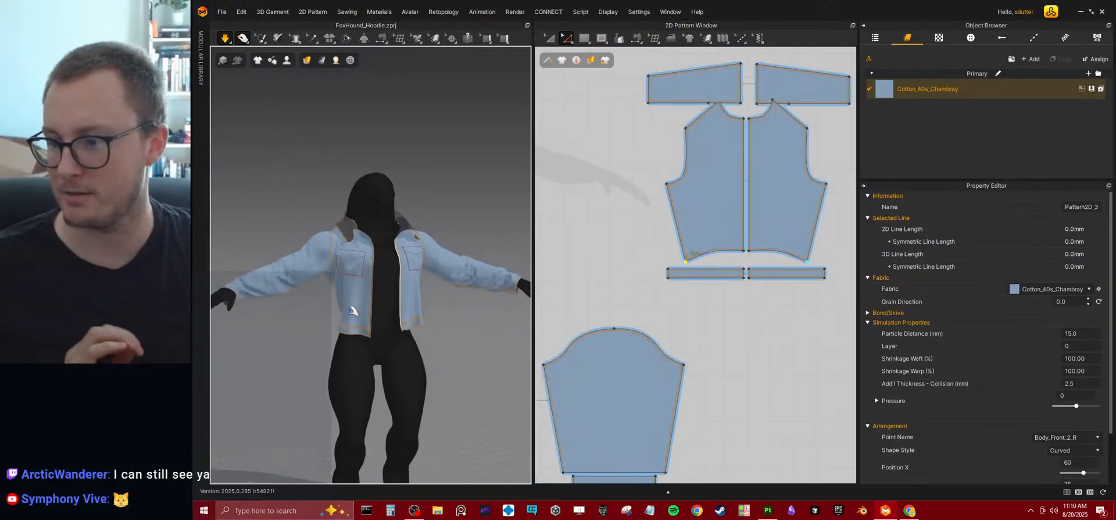
Rotate the chest pocket outline on the front panel slightly counterclockwise.
{"action": "scroll", "coordinate": [353, 311], "scroll_direction": "up", "scroll_amount": 5}
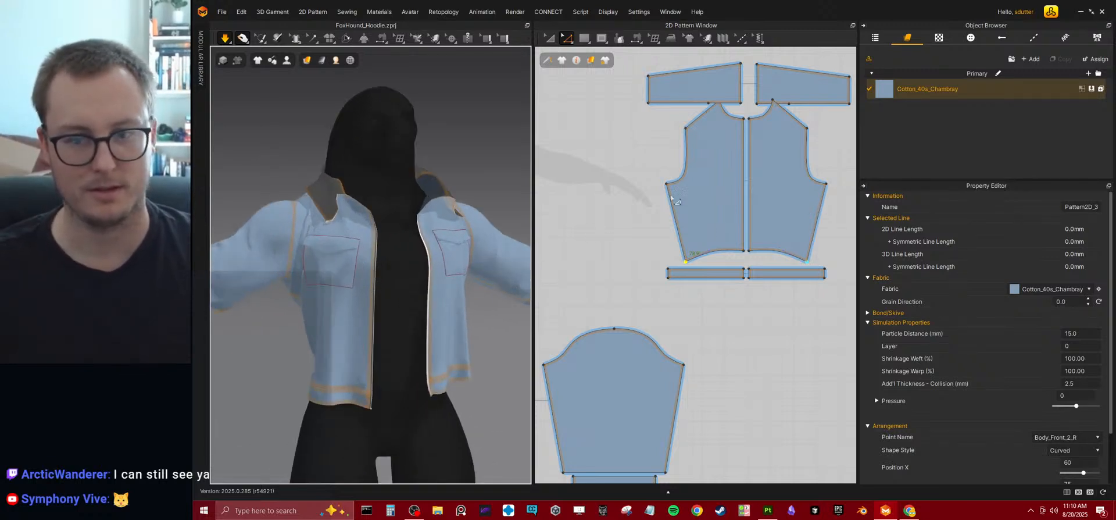
{"action": "middle_click_drag", "start_coordinate": [670, 205], "coordinate": [761, 361]}
{"action": "scroll", "coordinate": [681, 196], "scroll_direction": "down", "scroll_amount": 3}
{"action": "middle_click_drag", "start_coordinate": [563, 310], "coordinate": [673, 269]}
{"action": "scroll", "coordinate": [673, 269], "scroll_direction": "up", "scroll_amount": 5}
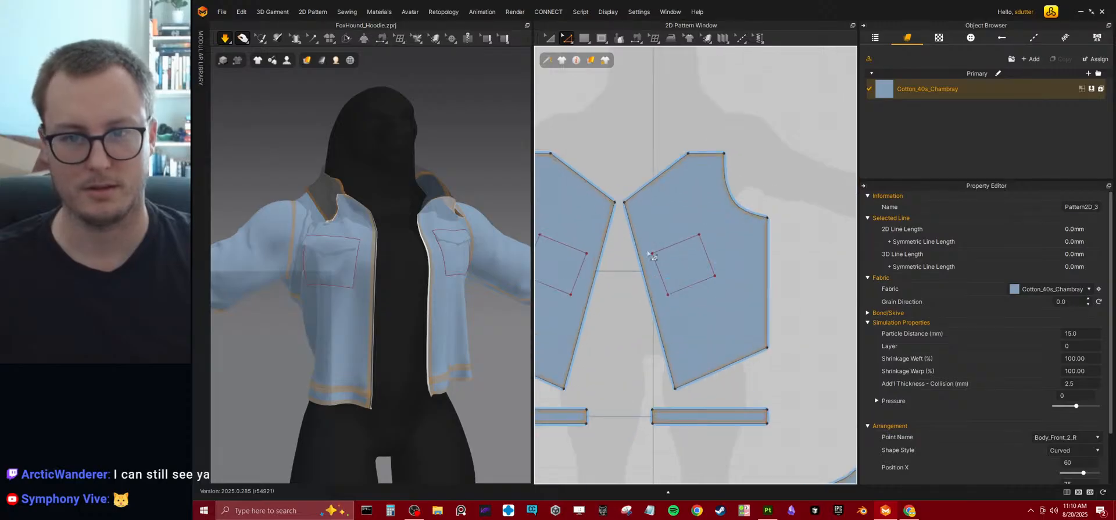
{"action": "left_click", "coordinate": [550, 38]}
{"action": "scroll", "coordinate": [652, 318], "scroll_direction": "up", "scroll_amount": 3}
{"action": "left_click", "coordinate": [662, 247]}
{"action": "left_click", "coordinate": [663, 247]}
{"action": "scroll", "coordinate": [657, 239], "scroll_direction": "up", "scroll_amount": 2}
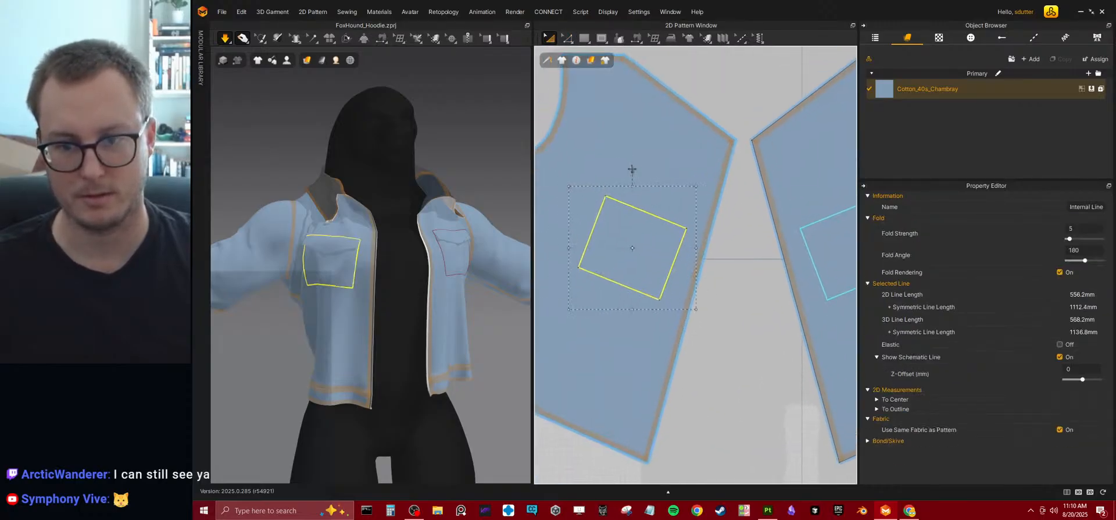
{"action": "left_click", "coordinate": [631, 170]}
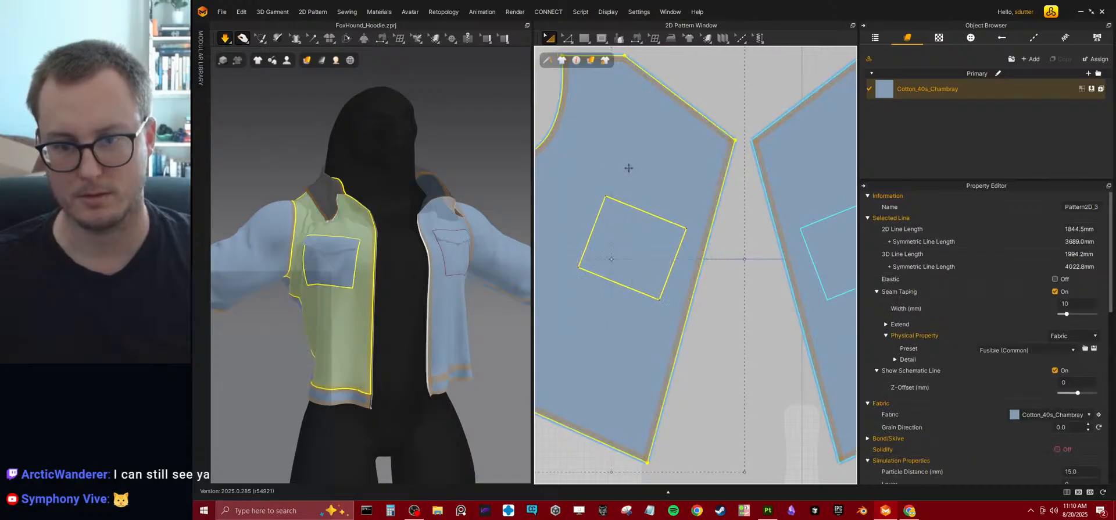
{"action": "left_click", "coordinate": [675, 242]}
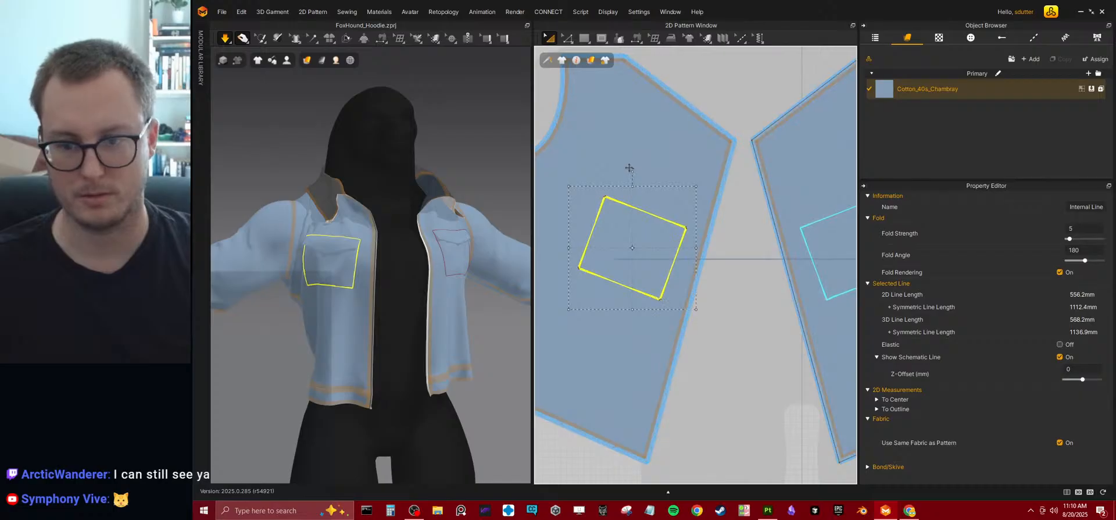
{"action": "key", "text": "space"}
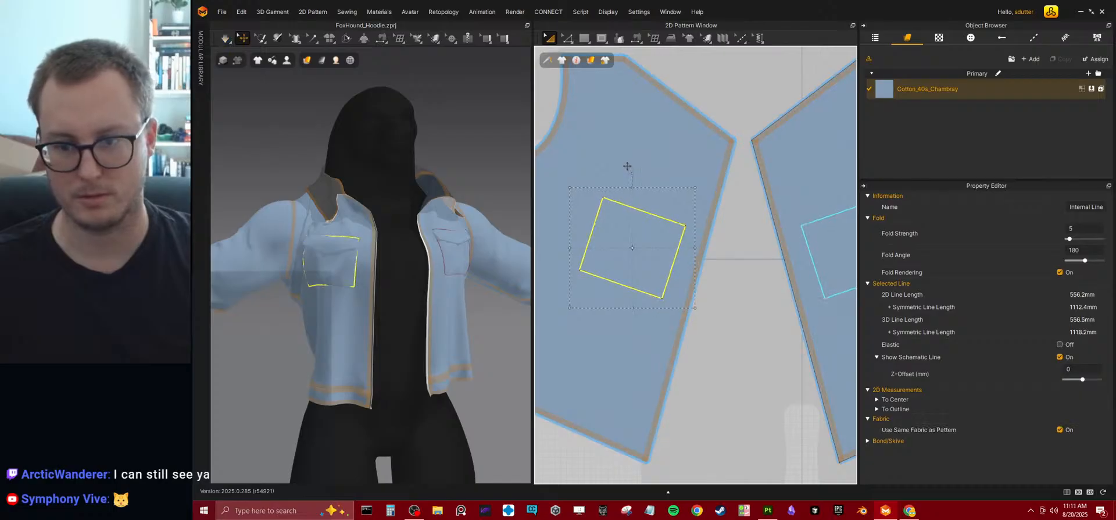
Move the chest pocket outline slightly down and toward the front opening, and simulate the garment.
{"action": "left_click_drag", "start_coordinate": [654, 240], "coordinate": [658, 248]}
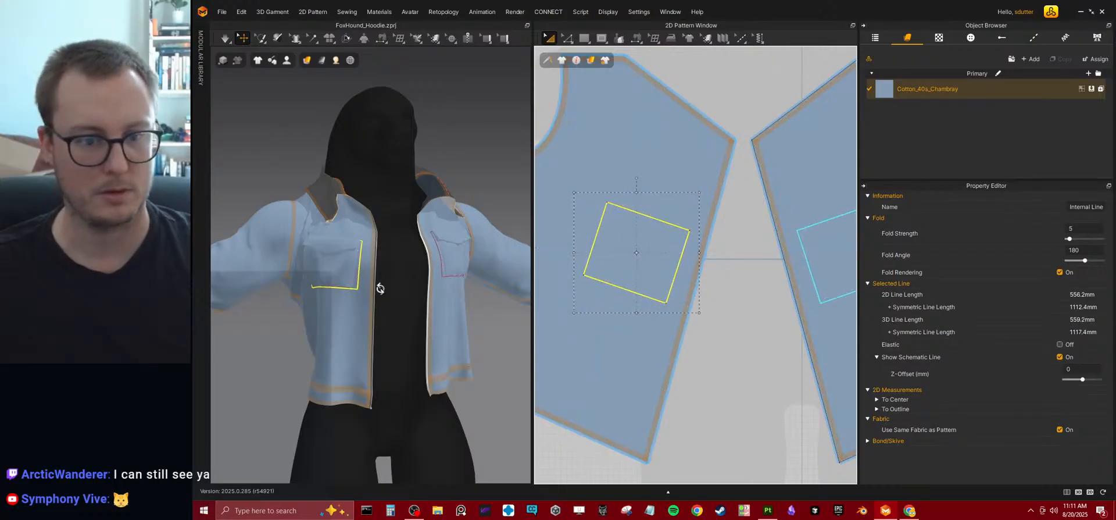
{"action": "right_click_drag", "start_coordinate": [379, 291], "coordinate": [420, 331]}
{"action": "key", "text": "space"}
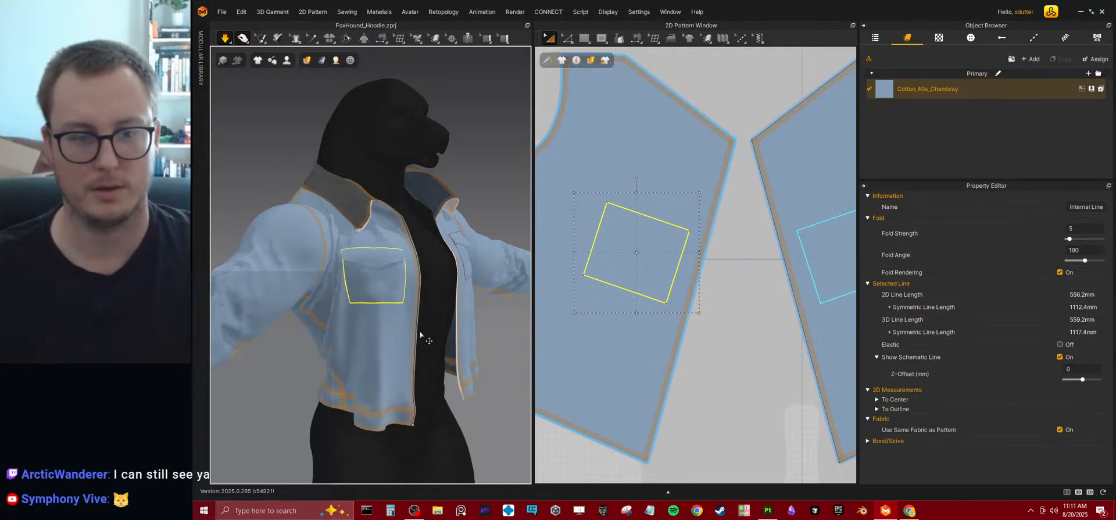
Duplicate the chest pocket outline and place the copy directly below it on the lower front panel.
{"action": "middle_click_drag", "start_coordinate": [708, 333], "coordinate": [686, 294]}
{"action": "scroll", "coordinate": [685, 296], "scroll_direction": "down", "scroll_amount": 2}
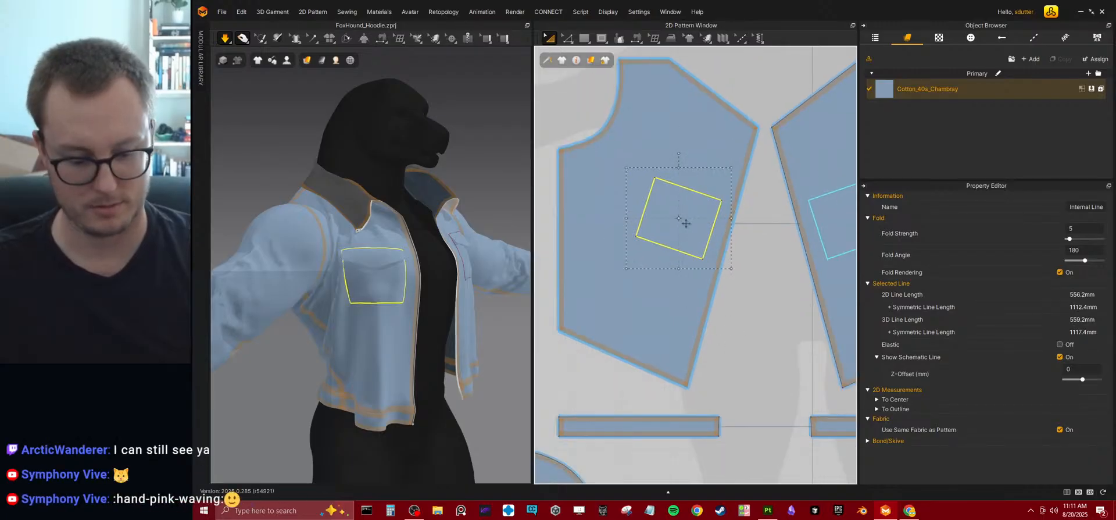
{"action": "left_click_drag", "start_coordinate": [684, 222], "coordinate": [680, 294], "text": "ctrl"}
{"action": "key", "text": "a"}
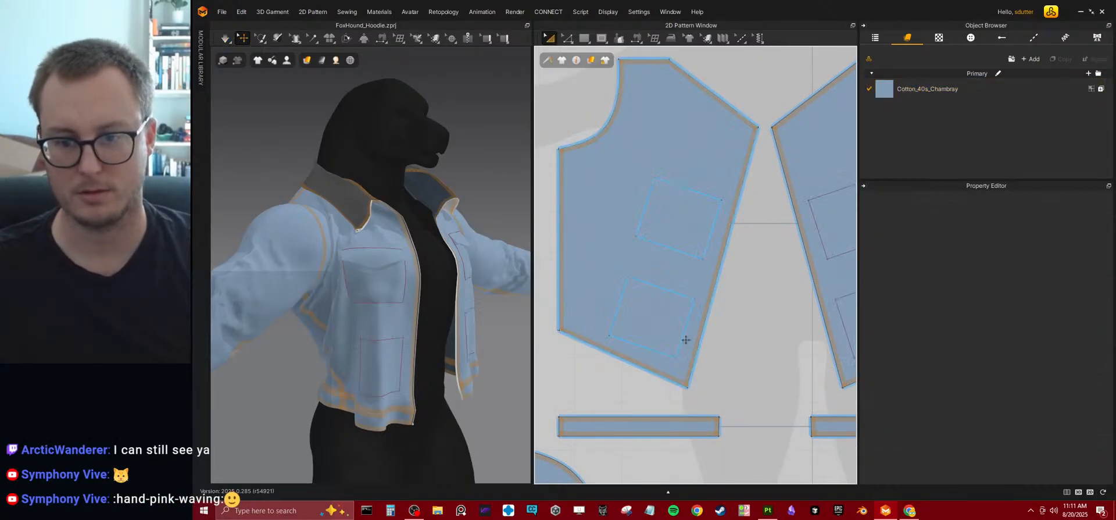
Narrow the copied outline into a tall slim rectangle by moving its front-side edge toward the side seam.
{"action": "scroll", "coordinate": [693, 291], "scroll_direction": "up", "scroll_amount": 2}
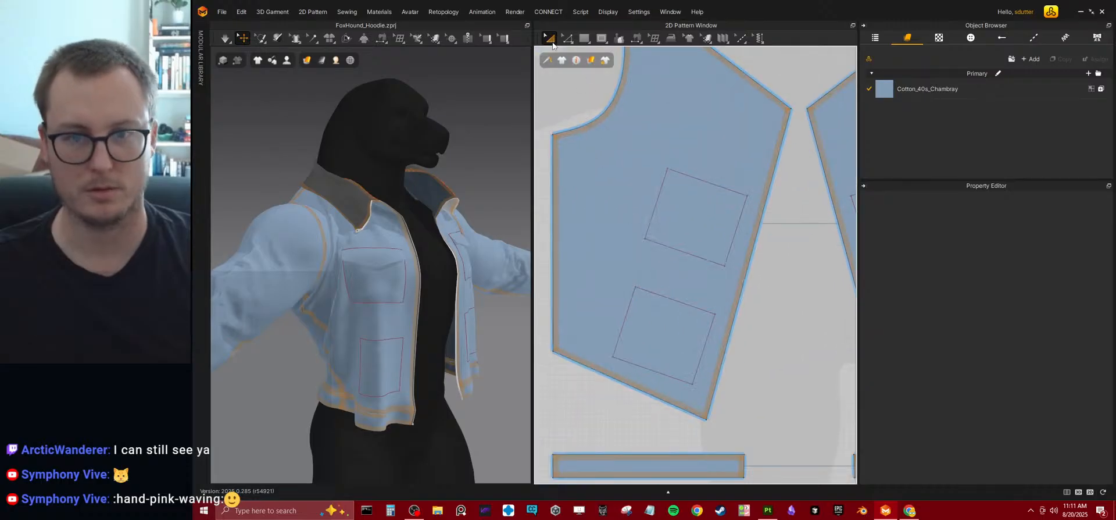
{"action": "left_click", "coordinate": [569, 41]}
{"action": "left_click", "coordinate": [593, 58]}
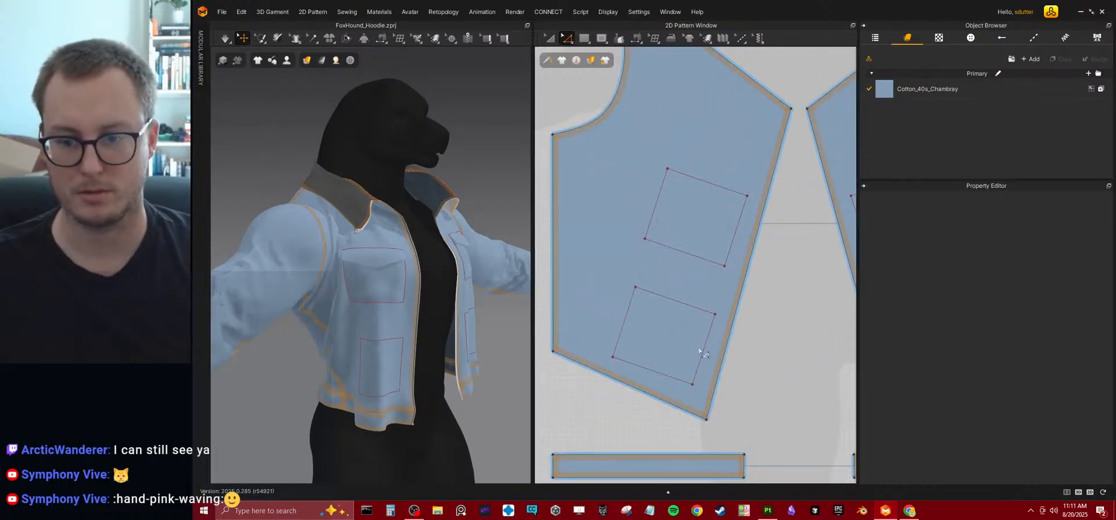
{"action": "left_click_drag", "start_coordinate": [701, 359], "coordinate": [647, 344]}
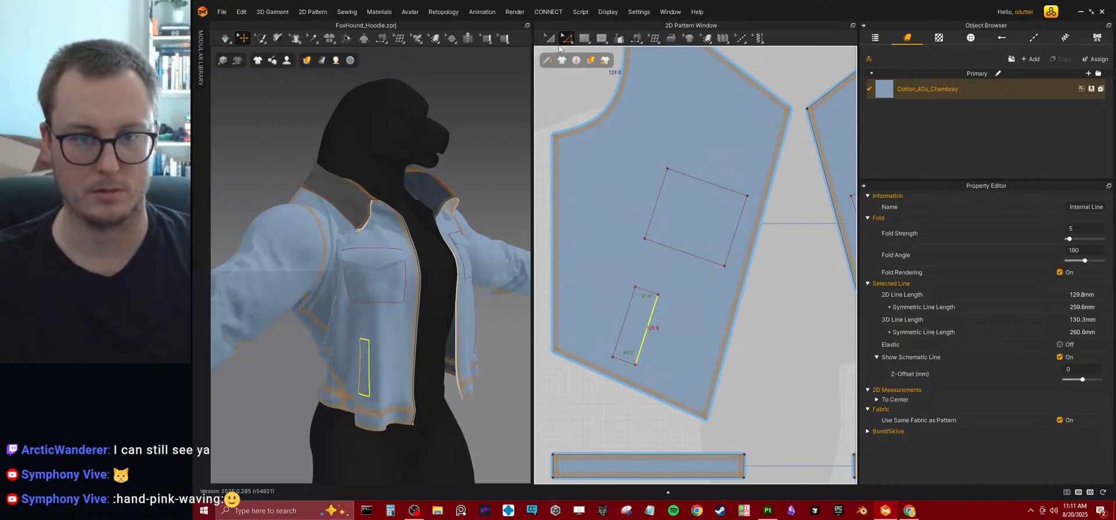
Move the slim pocket outline slightly toward the side seam and up, and simulate the garment.
{"action": "left_click", "coordinate": [569, 42]}
{"action": "left_click", "coordinate": [552, 42]}
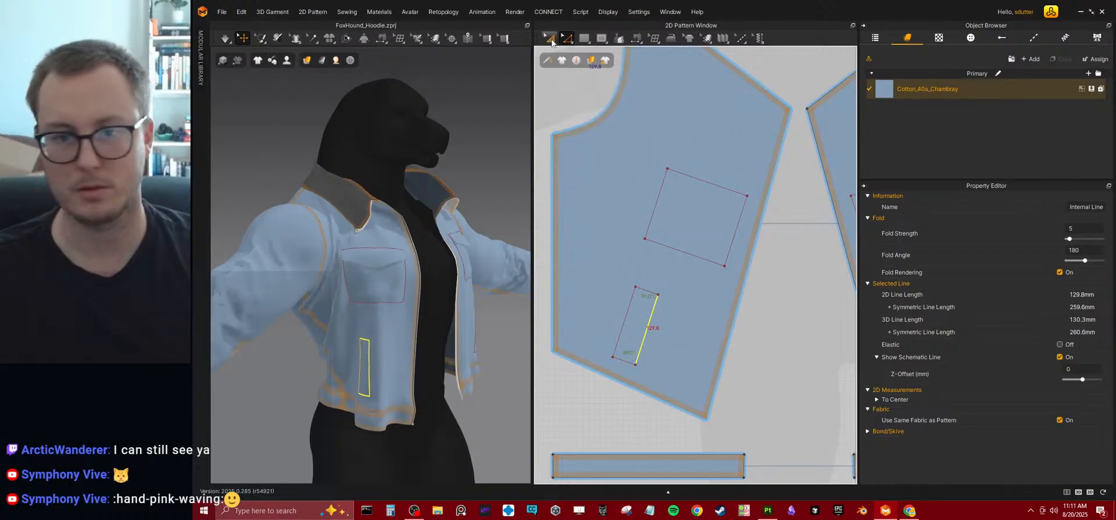
{"action": "left_click", "coordinate": [625, 305]}
{"action": "left_click_drag", "start_coordinate": [625, 305], "coordinate": [621, 307]}
{"action": "right_click_drag", "start_coordinate": [362, 371], "coordinate": [318, 312]}
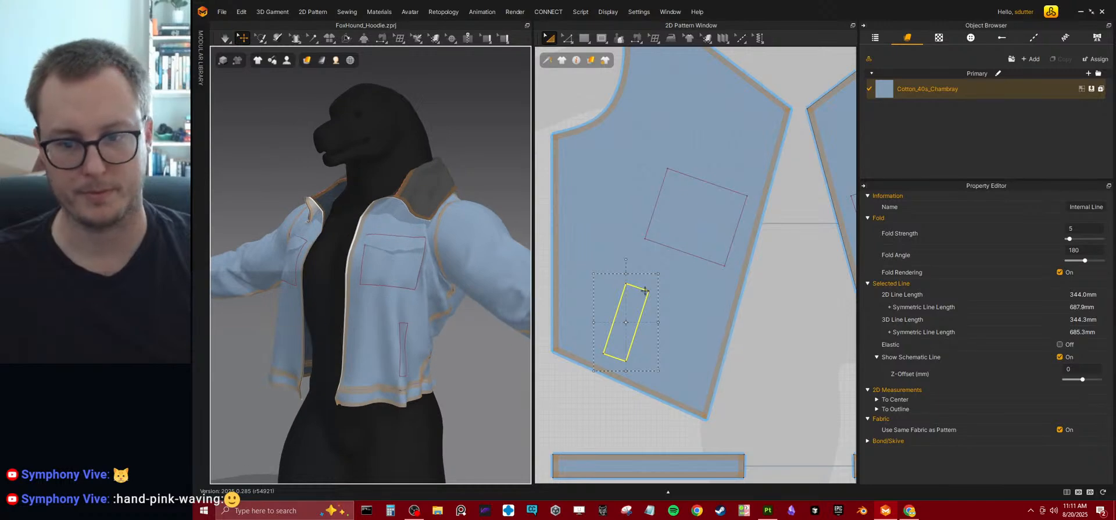
{"action": "left_click", "coordinate": [777, 374]}
{"action": "left_click", "coordinate": [622, 328]}
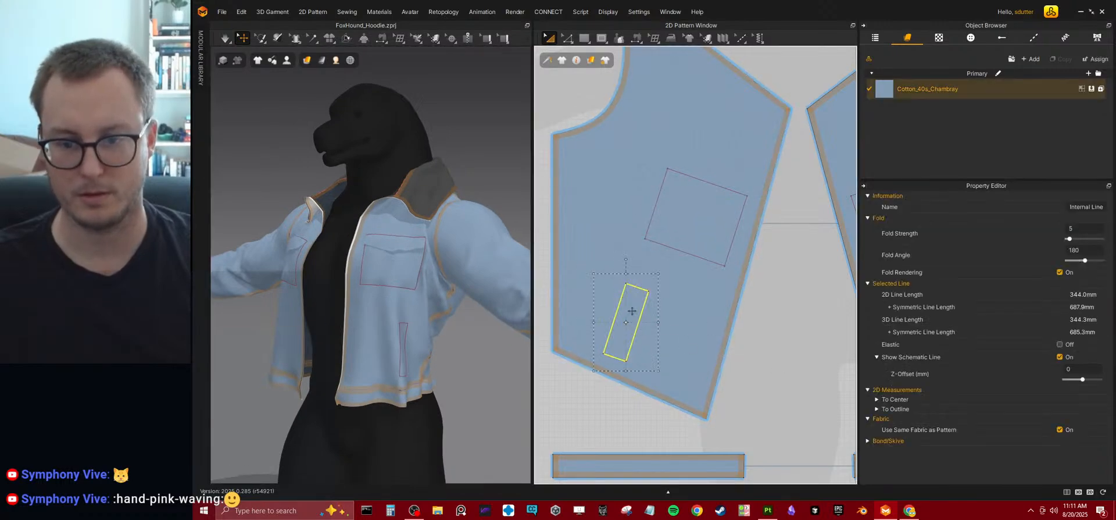
{"action": "left_click_drag", "start_coordinate": [635, 302], "coordinate": [635, 296]}
{"action": "key", "text": "space"}
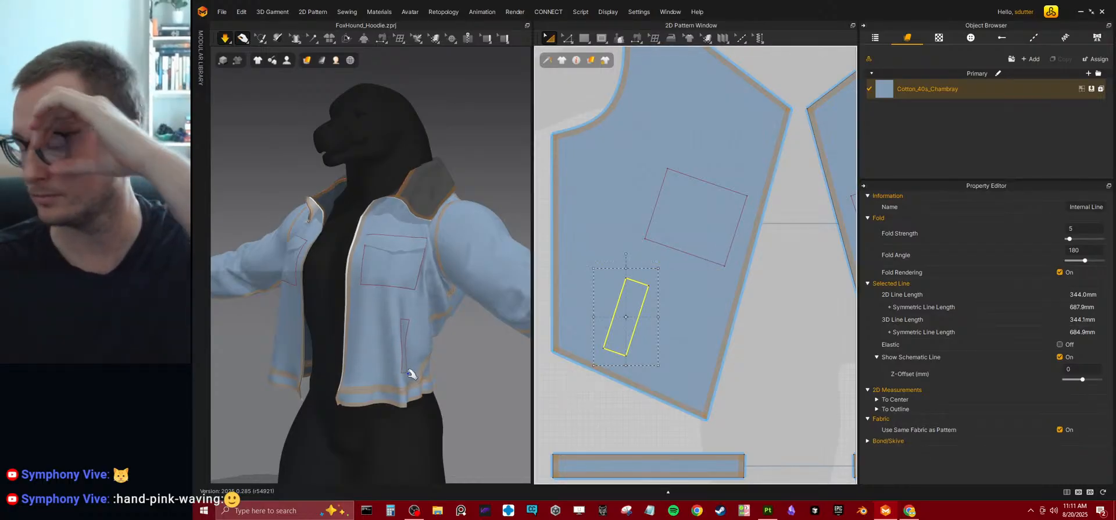
Deepen the front and back waistband pieces by moving their lower edges down together, and simulate the garment.
{"action": "right_click_drag", "start_coordinate": [429, 376], "coordinate": [401, 355]}
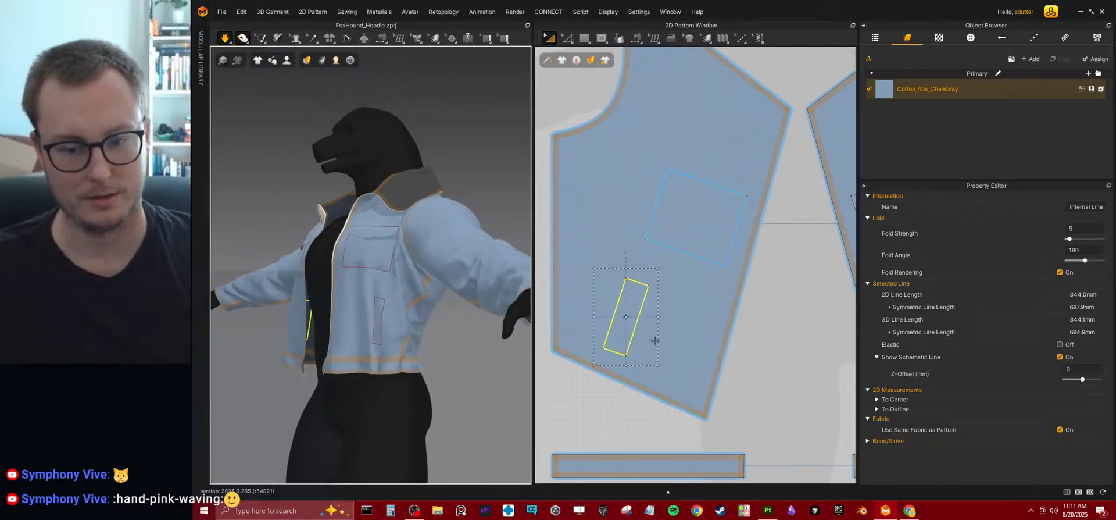
{"action": "scroll", "coordinate": [655, 341], "scroll_direction": "down", "scroll_amount": 5}
{"action": "scroll", "coordinate": [702, 314], "scroll_direction": "up", "scroll_amount": 2}
{"action": "key", "text": "z"}
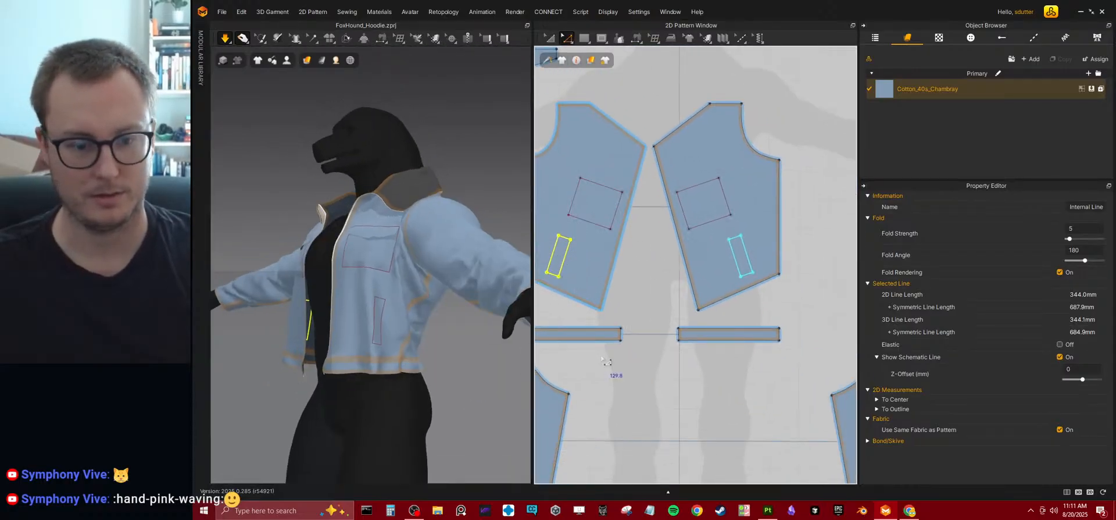
{"action": "right_click_drag", "start_coordinate": [601, 361], "coordinate": [599, 333]}
{"action": "left_click", "coordinate": [597, 319]}
{"action": "scroll", "coordinate": [651, 320], "scroll_direction": "down", "scroll_amount": 5}
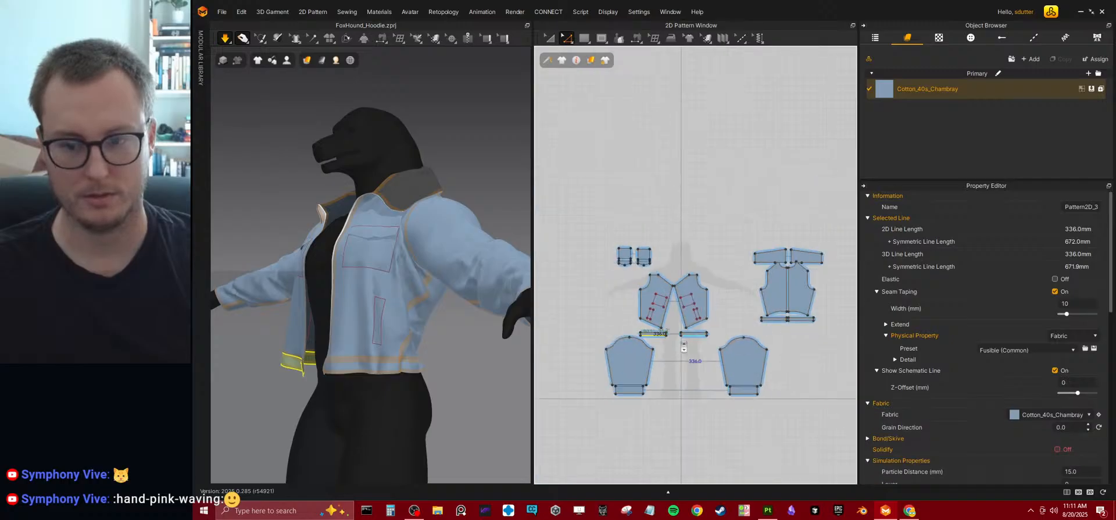
{"action": "scroll", "coordinate": [689, 318], "scroll_direction": "up", "scroll_amount": 5}
{"action": "scroll", "coordinate": [689, 319], "scroll_direction": "up", "scroll_amount": 4}
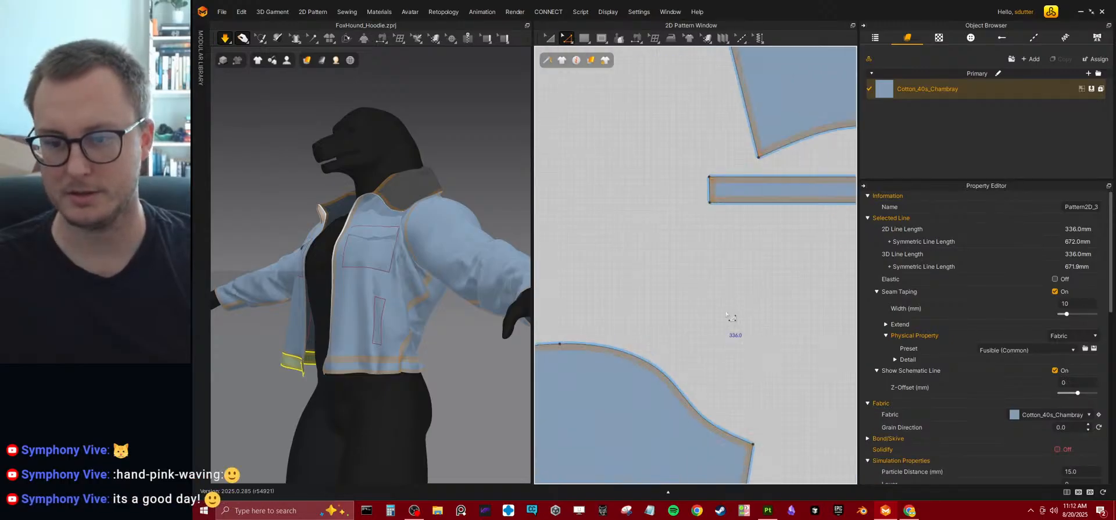
{"action": "left_click", "coordinate": [734, 203], "text": "shift"}
{"action": "scroll", "coordinate": [749, 250], "scroll_direction": "up", "scroll_amount": 2}
{"action": "middle_click_drag", "start_coordinate": [746, 251], "coordinate": [702, 291]}
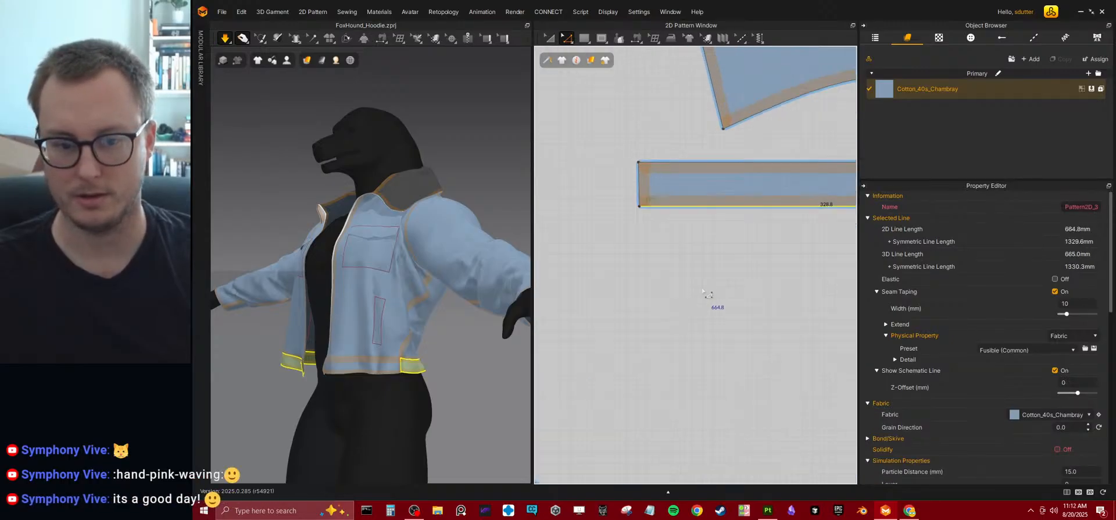
{"action": "left_click_drag", "start_coordinate": [686, 207], "coordinate": [676, 233]}
{"action": "key", "text": "space"}
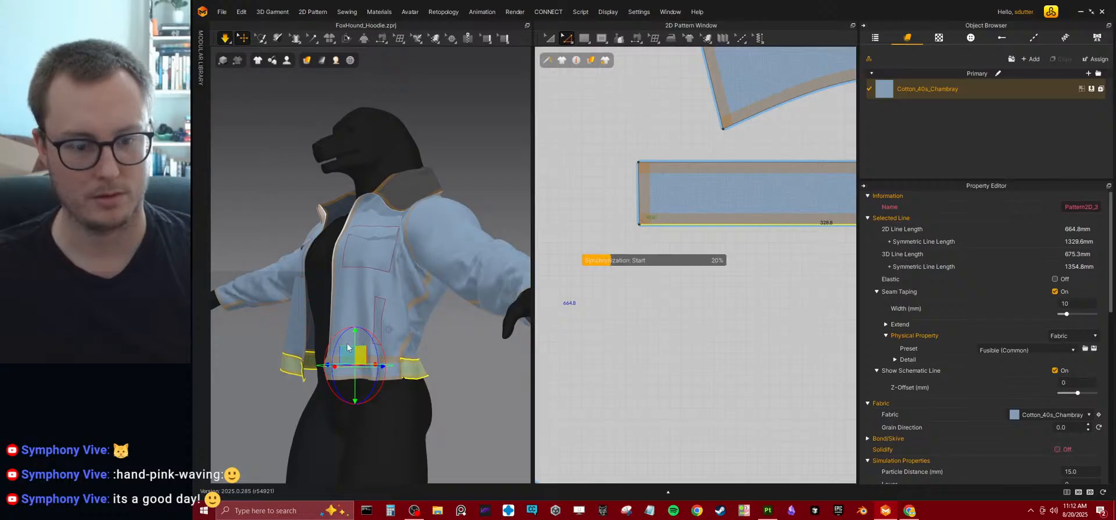
Check the deepened waistband around the avatar while it simulates, and save the project.
{"action": "right_click_drag", "start_coordinate": [302, 310], "coordinate": [415, 331]}
{"action": "scroll", "coordinate": [416, 346], "scroll_direction": "down", "scroll_amount": 3}
{"action": "key", "text": "ctrl+s"}
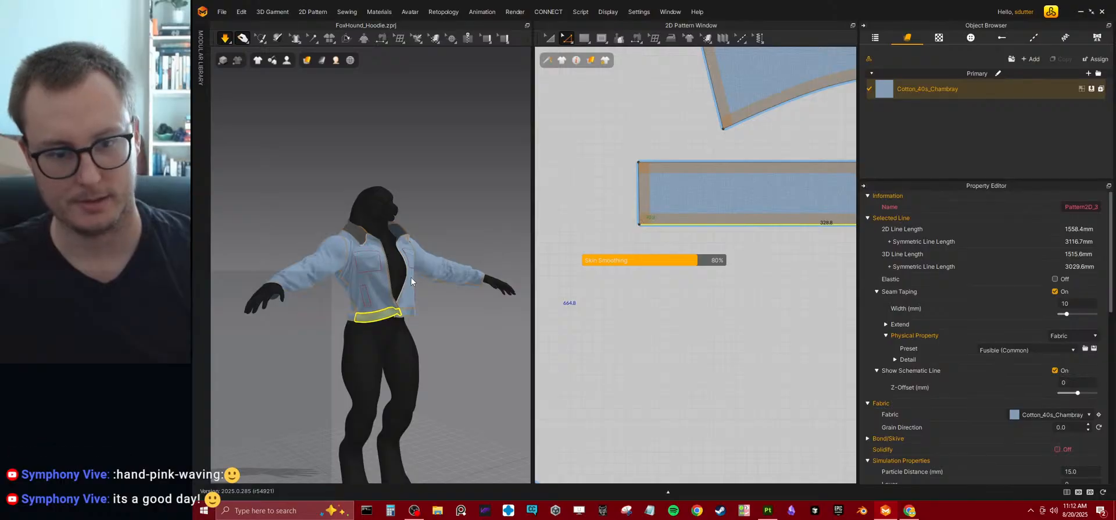
{"action": "mouse_move", "coordinate": [411, 314]}
{"action": "right_mouse_down"}
{"action": "mouse_move", "coordinate": [461, 307]}
{"action": "mouse_move", "coordinate": [295, 315]}
{"action": "mouse_move", "coordinate": [297, 328]}
{"action": "mouse_move", "coordinate": [419, 308]}
{"action": "right_mouse_up"}
{"action": "scroll", "coordinate": [628, 235], "scroll_direction": "down", "scroll_amount": 4}
{"action": "scroll", "coordinate": [628, 235], "scroll_direction": "down", "scroll_amount": 6}
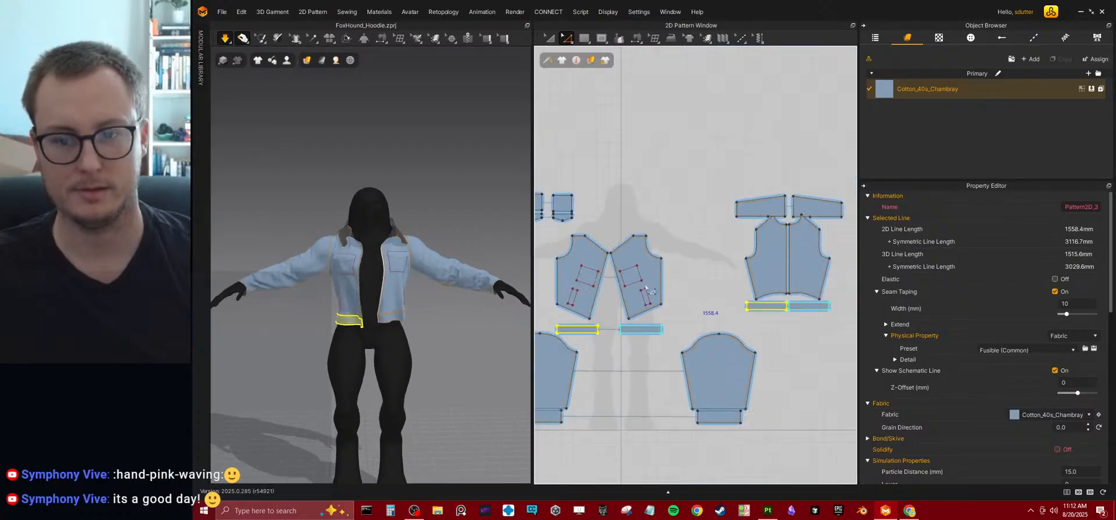
Split one underarm edge of the sleeve pattern into two equal lines with a uniform split.
{"action": "scroll", "coordinate": [639, 328], "scroll_direction": "up", "scroll_amount": 8}
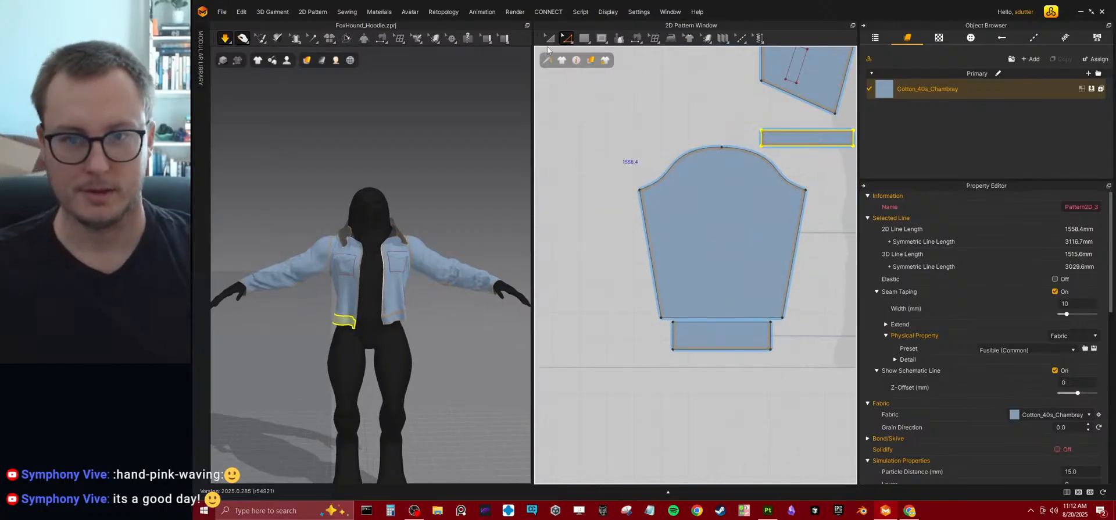
{"action": "left_click", "coordinate": [647, 244]}
{"action": "right_click", "coordinate": [647, 247]}
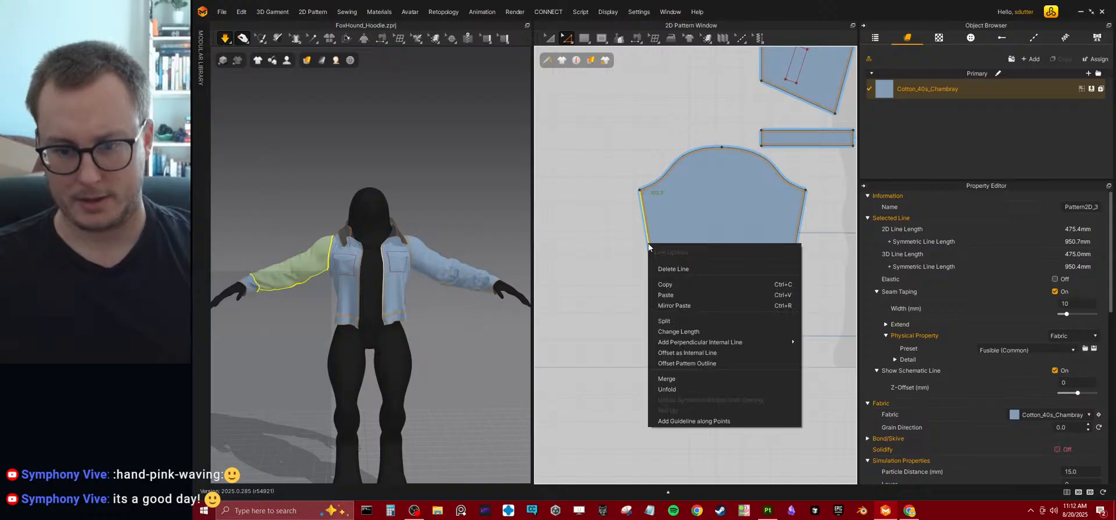
{"action": "left_click", "coordinate": [668, 320]}
{"action": "left_click", "coordinate": [608, 270]}
{"action": "left_click", "coordinate": [630, 332]}
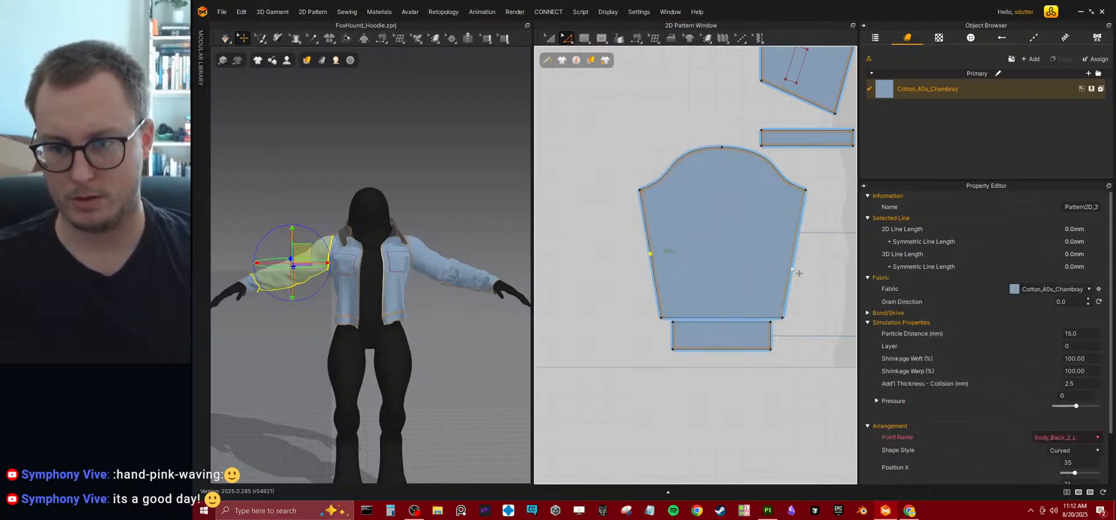
Split the opposite underarm edge of the sleeve uniformly into two equal lines.
{"action": "left_click", "coordinate": [791, 269]}
{"action": "right_click", "coordinate": [791, 269]}
{"action": "left_click", "coordinate": [806, 342]}
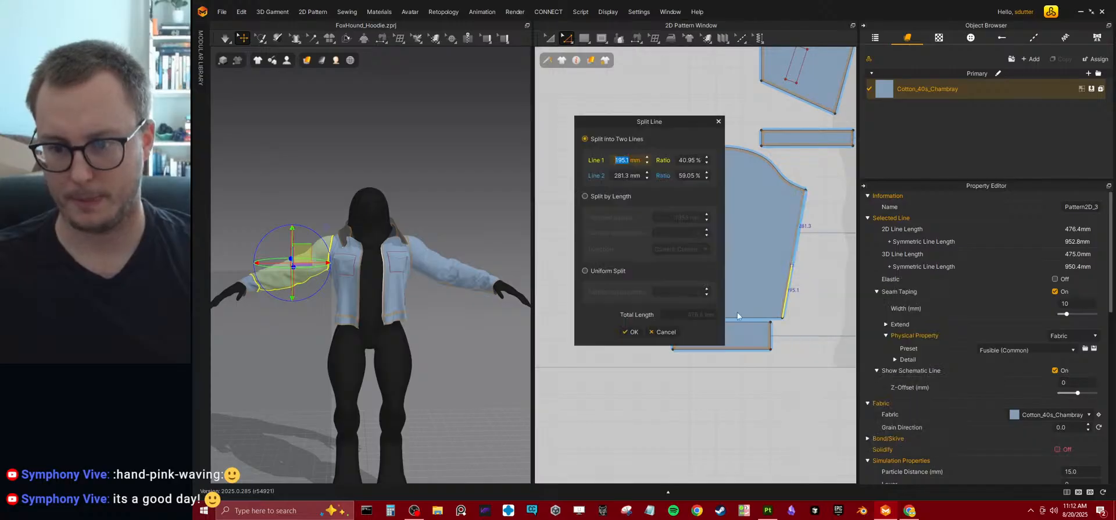
{"action": "left_click", "coordinate": [602, 273]}
{"action": "left_click", "coordinate": [630, 331]}
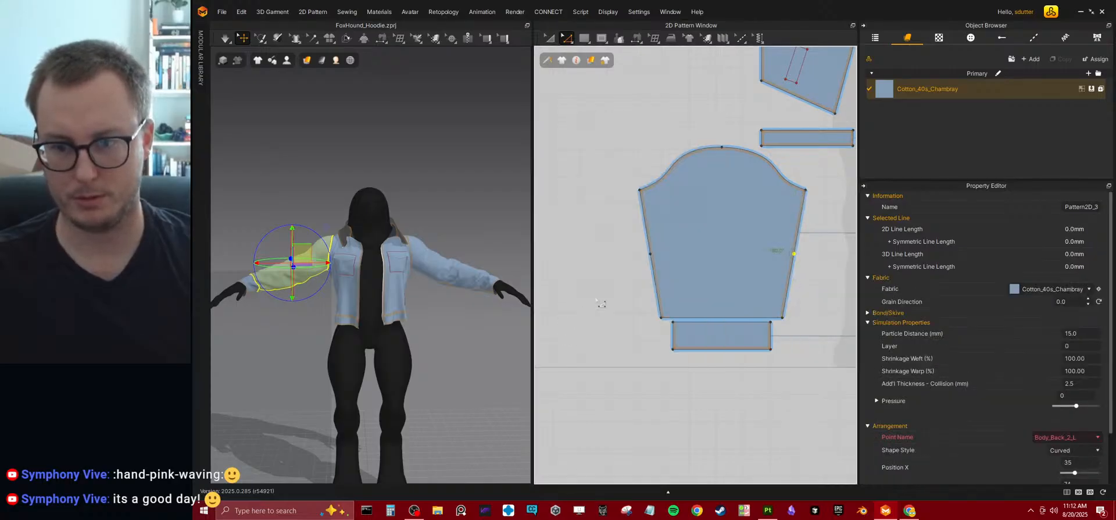
Try curving the lower half of one sleeve underarm edge, and undo the curve and the edge splits.
{"action": "middle_click_drag", "start_coordinate": [631, 289], "coordinate": [584, 283]}
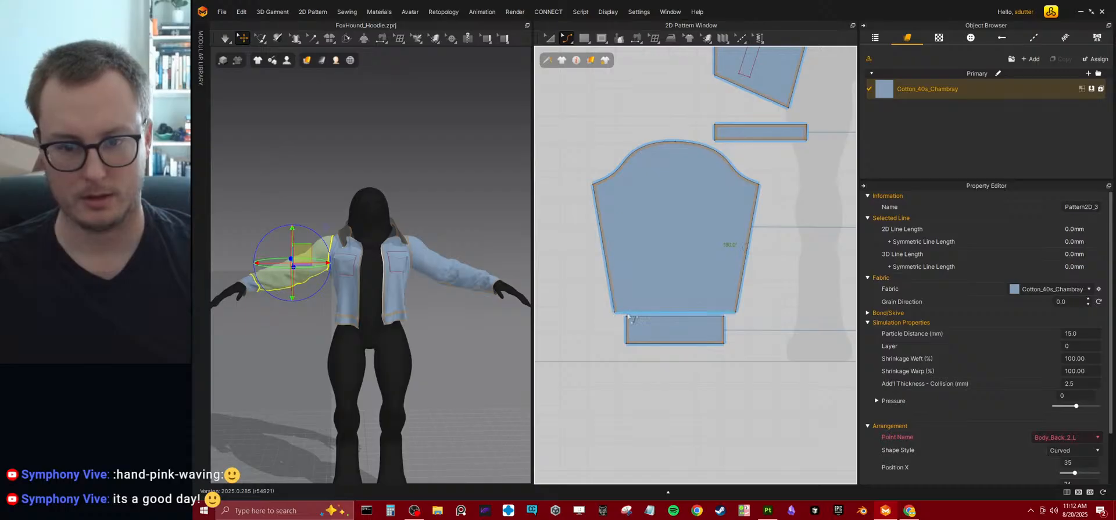
{"action": "left_click", "coordinate": [612, 292]}
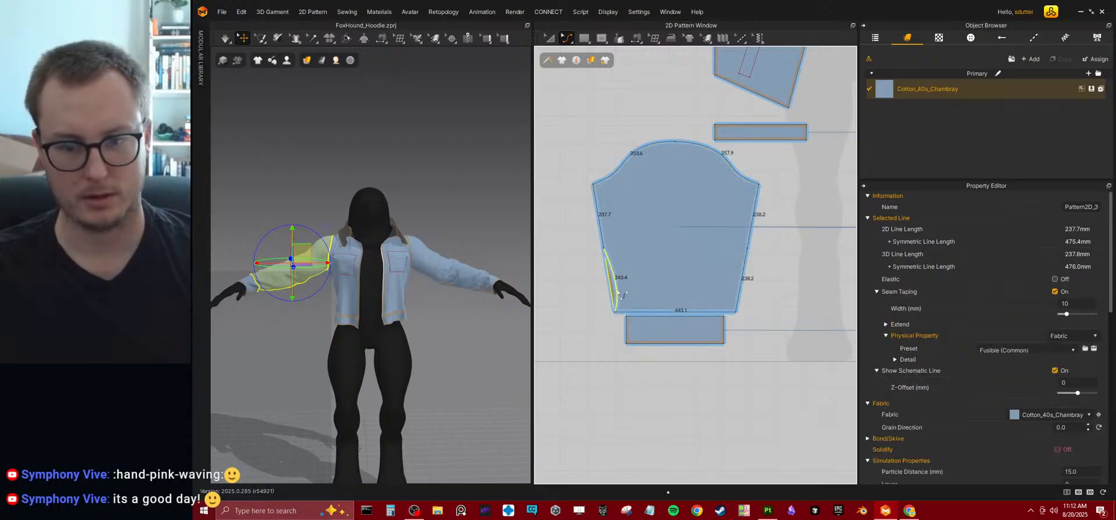
{"action": "left_click_drag", "start_coordinate": [618, 290], "coordinate": [617, 291]}
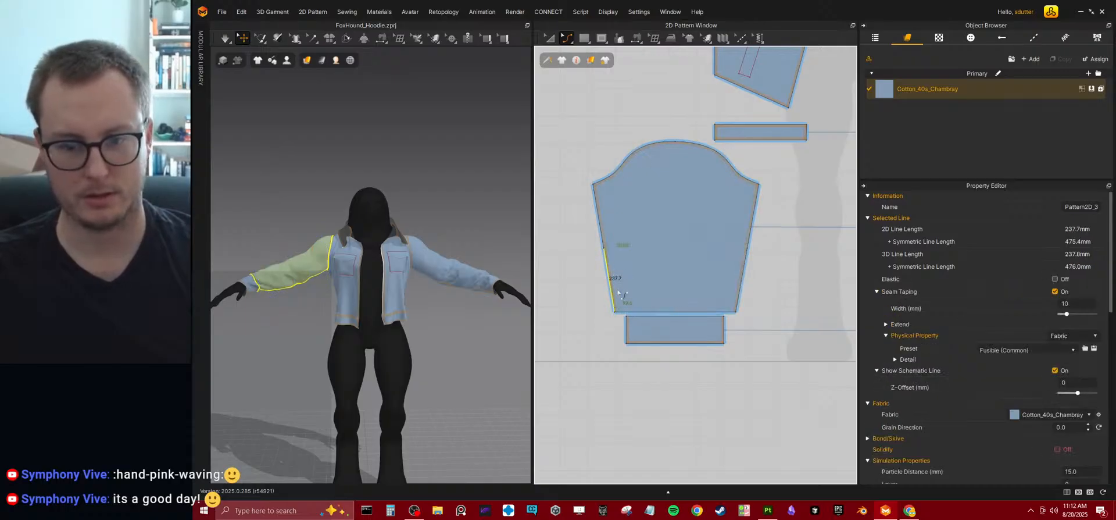
{"action": "left_click", "coordinate": [551, 38]}
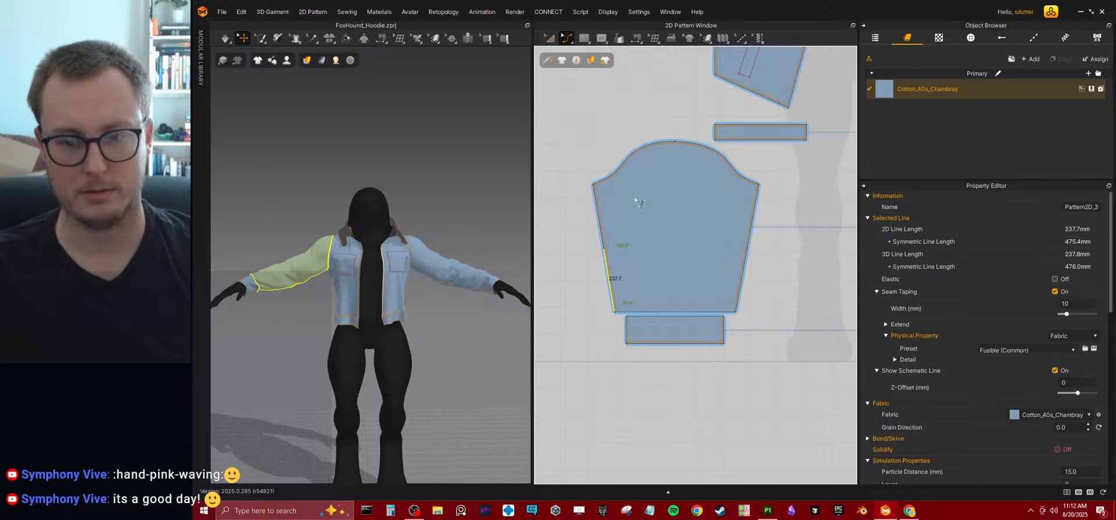
{"action": "left_click", "coordinate": [731, 279]}
{"action": "key", "text": "ctrl+z"}
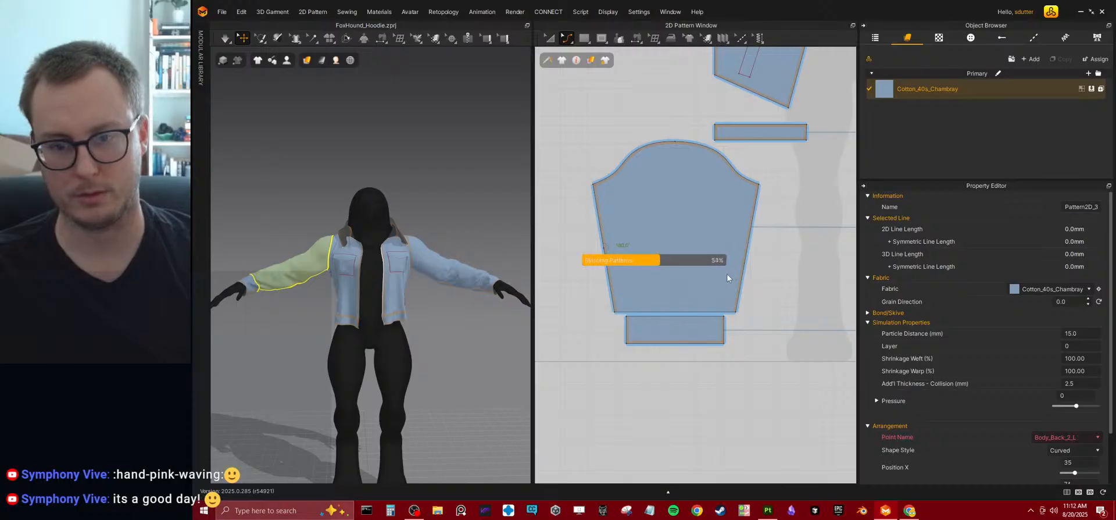
Narrow the sleeve's wrist edge symmetrically to about 374 mm so the sleeve tapers toward the cuff.
{"action": "left_click", "coordinate": [660, 312]}
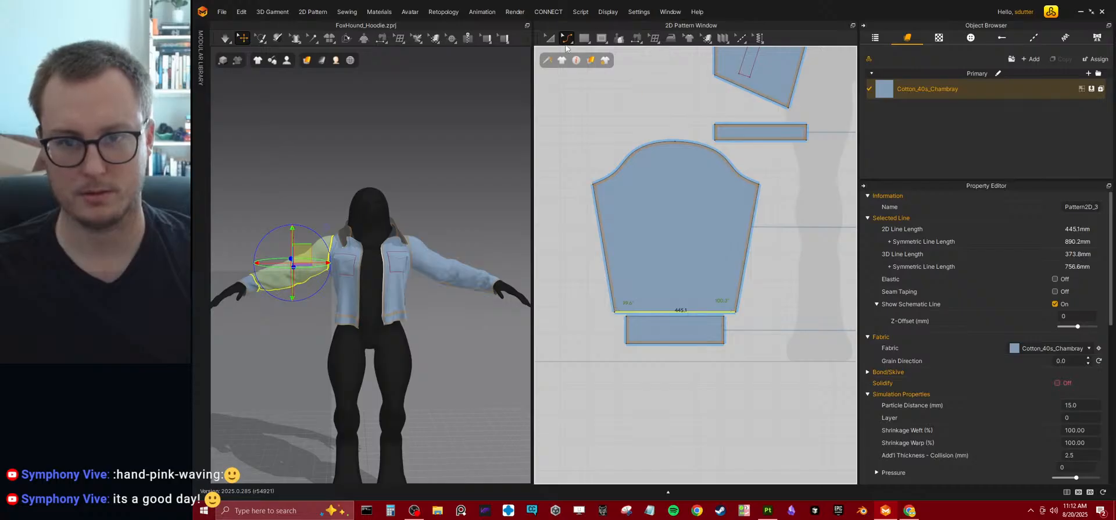
{"action": "left_click", "coordinate": [567, 38]}
{"action": "left_click", "coordinate": [599, 96]}
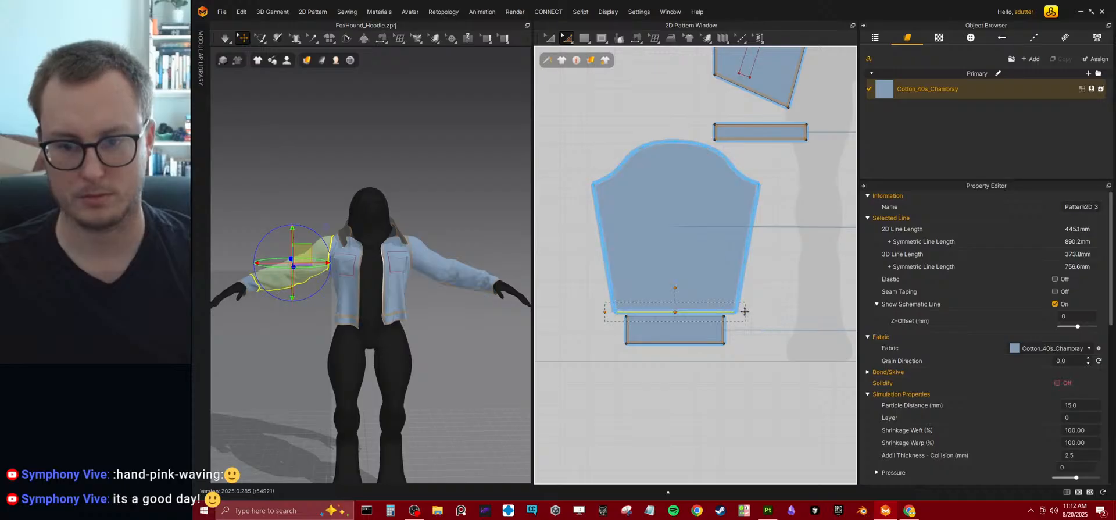
{"action": "left_click_drag", "start_coordinate": [739, 311], "coordinate": [727, 310]}
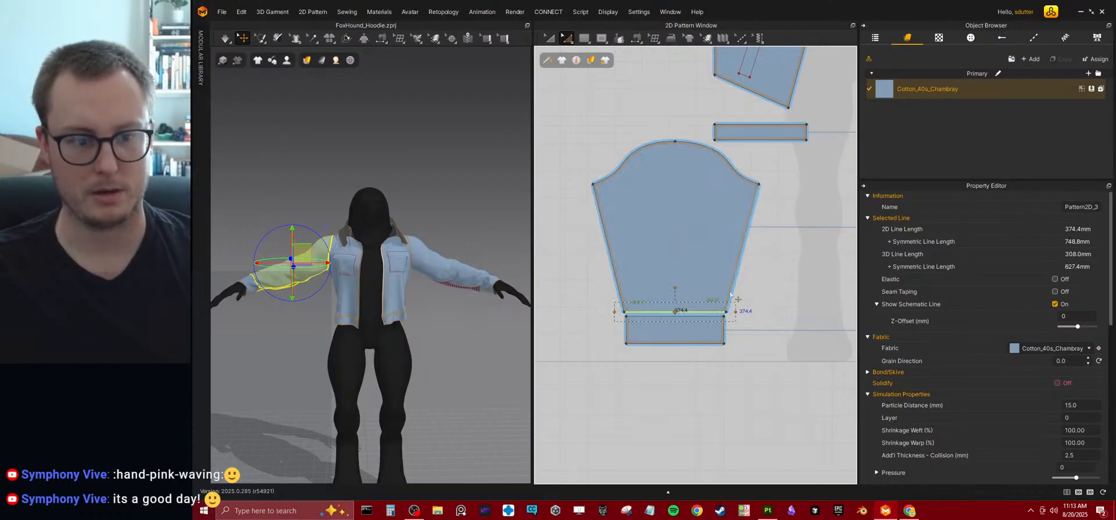
Try curving both underarm edges of the sleeve inward, simulate the garment and view the sleeve from the side.
{"action": "key", "text": "c"}
{"action": "left_click_drag", "start_coordinate": [609, 254], "coordinate": [616, 256]}
{"action": "left_click_drag", "start_coordinate": [741, 260], "coordinate": [737, 267]}
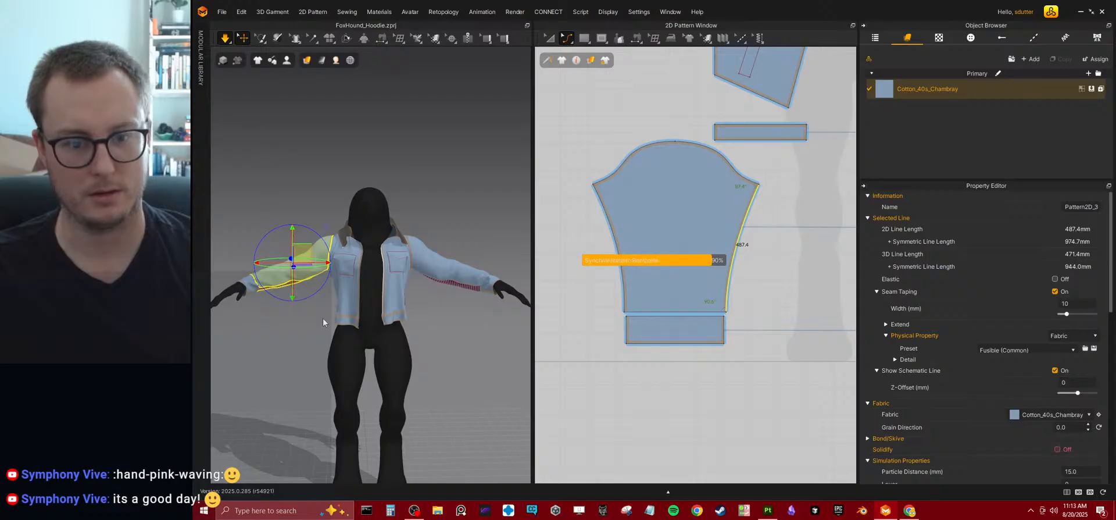
{"action": "key", "text": "space"}
{"action": "right_click_drag", "start_coordinate": [375, 270], "coordinate": [455, 282]}
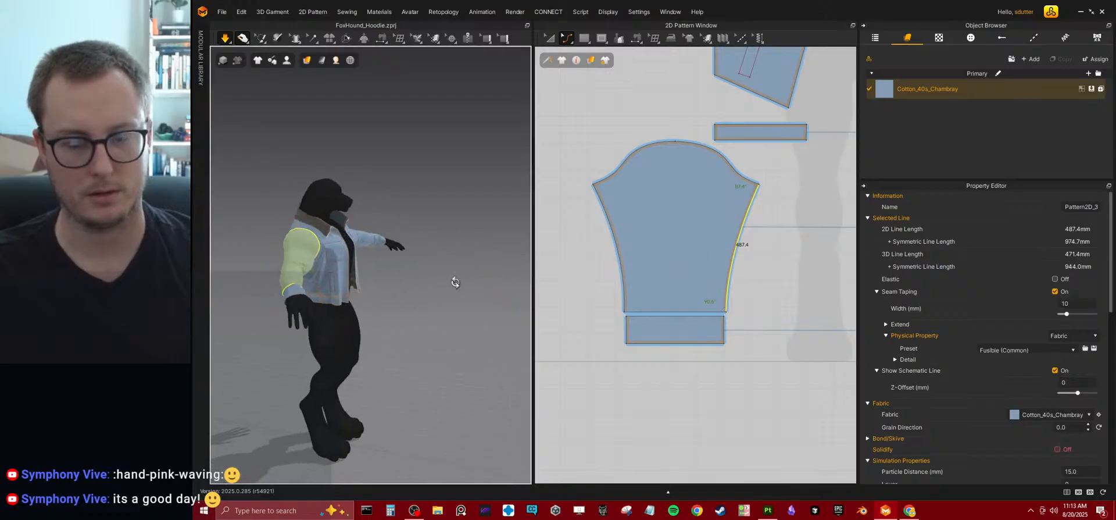
Undo the curves on the sleeve's underarm edges, and simulate the garment with the straight tapered sleeve.
{"action": "key", "text": "space"}
{"action": "left_click", "coordinate": [748, 347]}
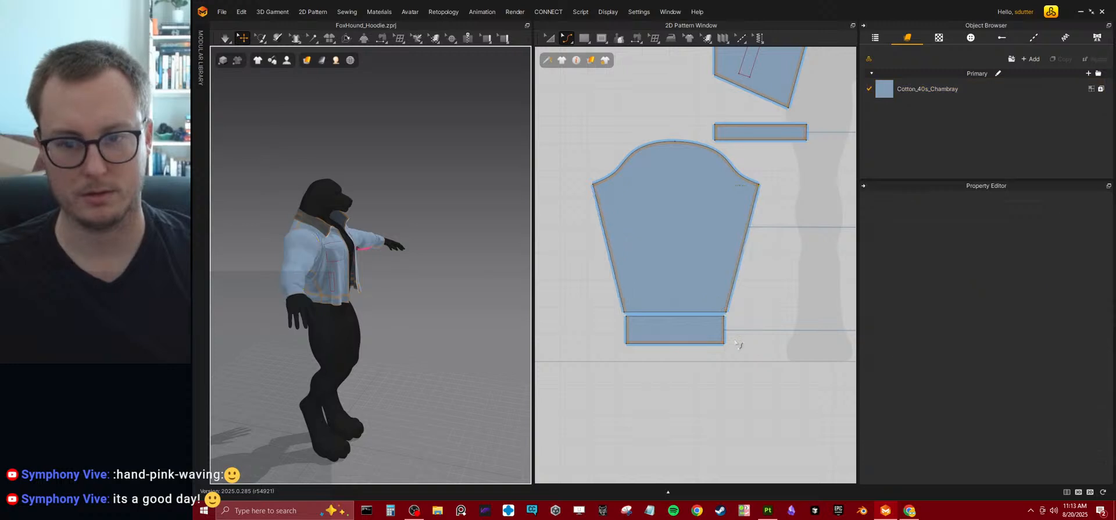
{"action": "key", "text": "space"}
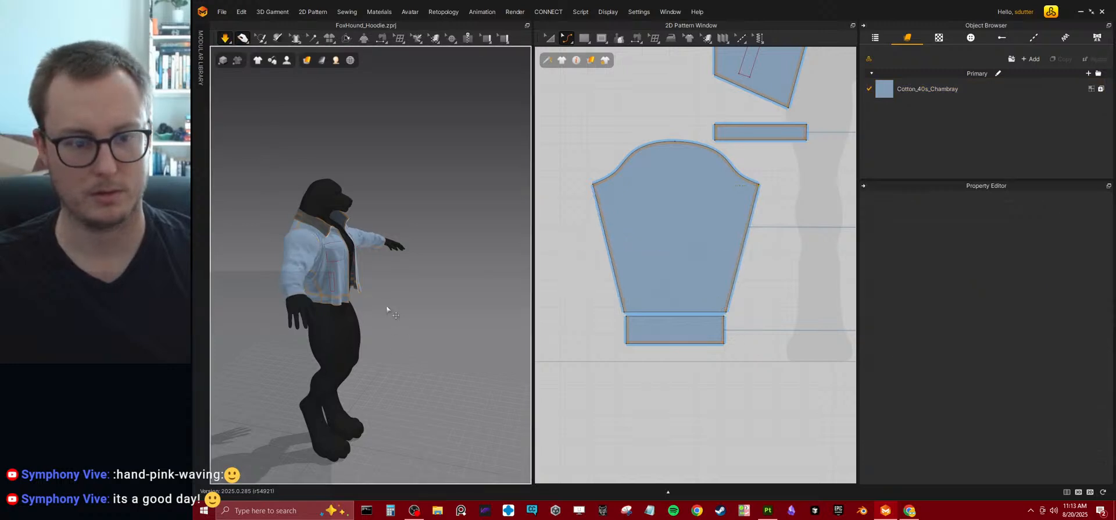
{"action": "right_click_drag", "start_coordinate": [416, 293], "coordinate": [346, 264]}
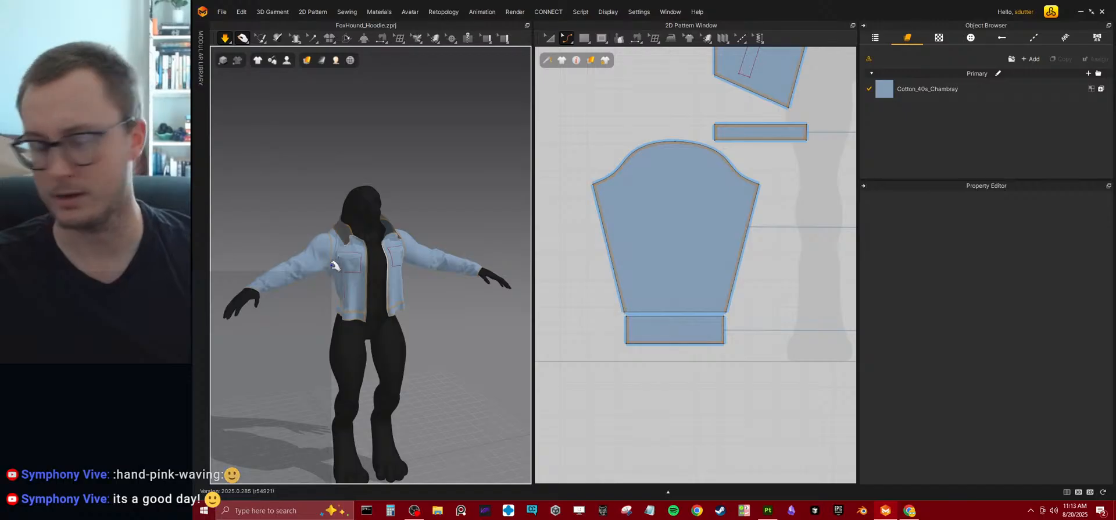
{"action": "scroll", "coordinate": [311, 288], "scroll_direction": "up", "scroll_amount": 5}
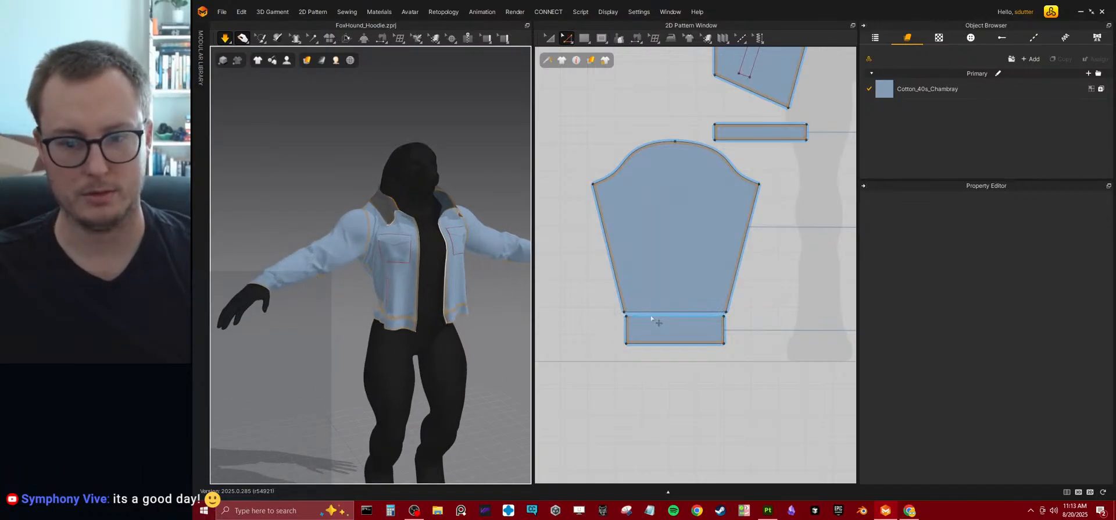
{"action": "left_click", "coordinate": [549, 39]}
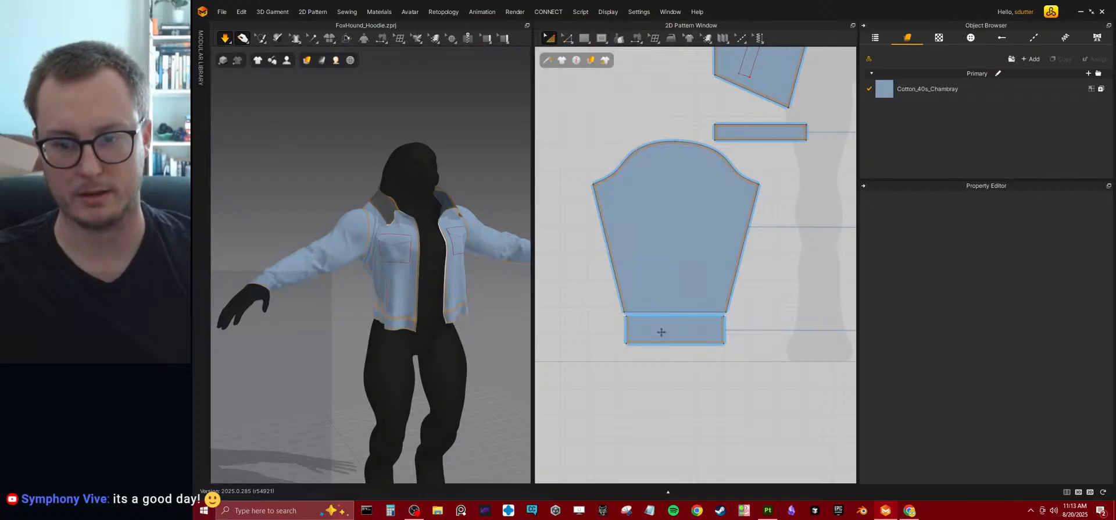
{"action": "left_click", "coordinate": [661, 331]}
{"action": "key", "text": "g"}
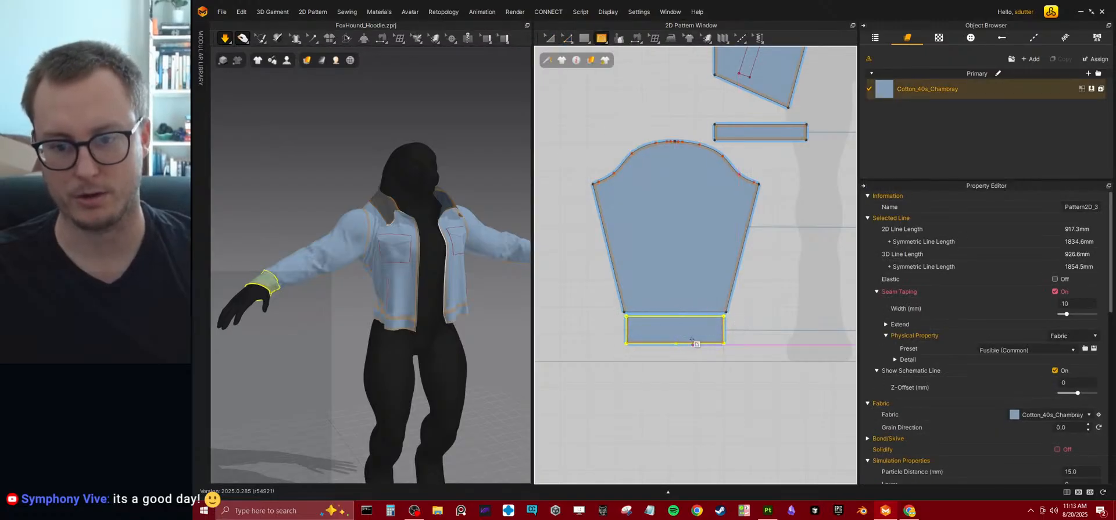
{"action": "left_click", "coordinate": [706, 378]}
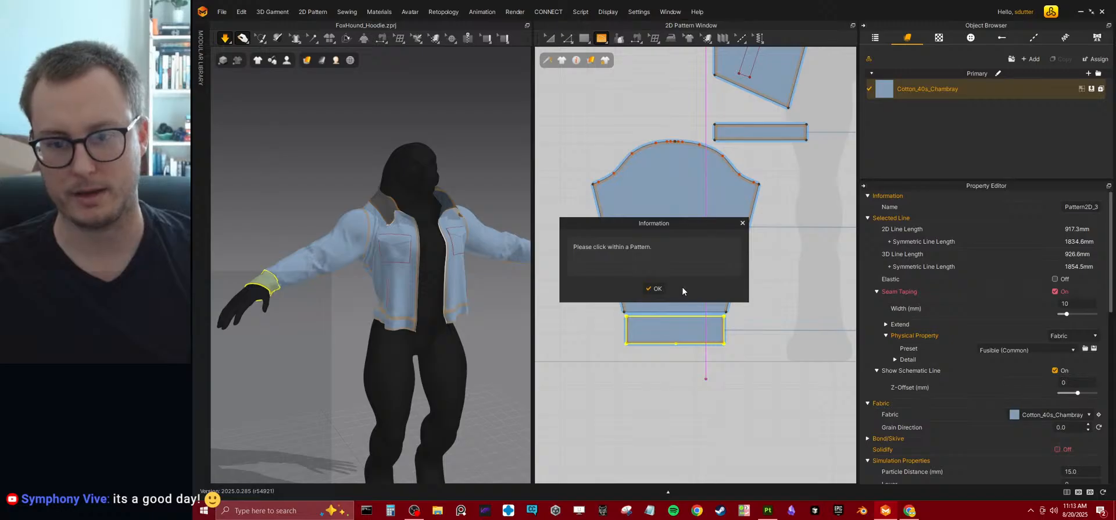
{"action": "key", "text": "Return"}
Move the cuff pattern from below the sleeve to the empty area beside it.
{"action": "left_click", "coordinate": [549, 39]}
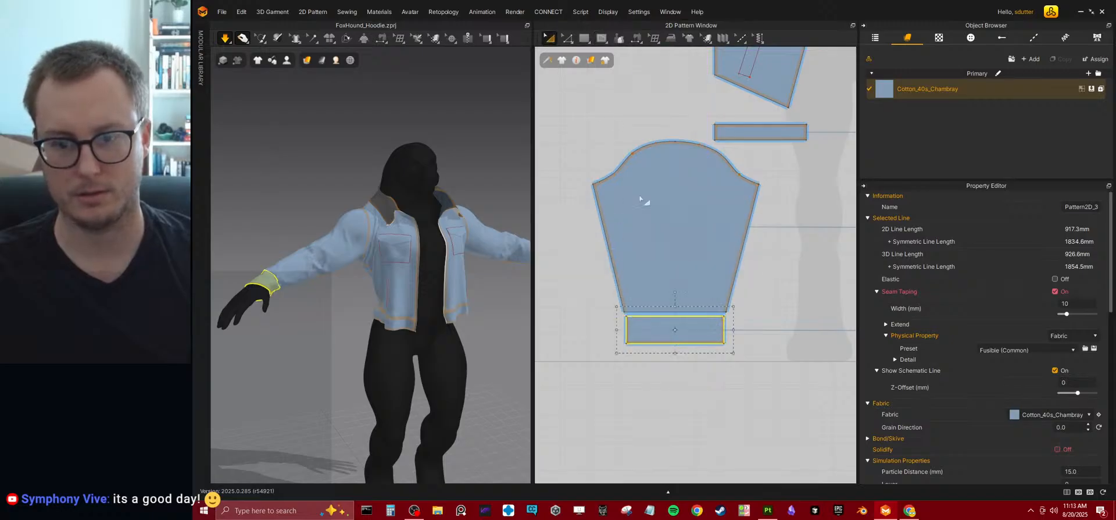
{"action": "left_click_drag", "start_coordinate": [685, 328], "coordinate": [808, 293]}
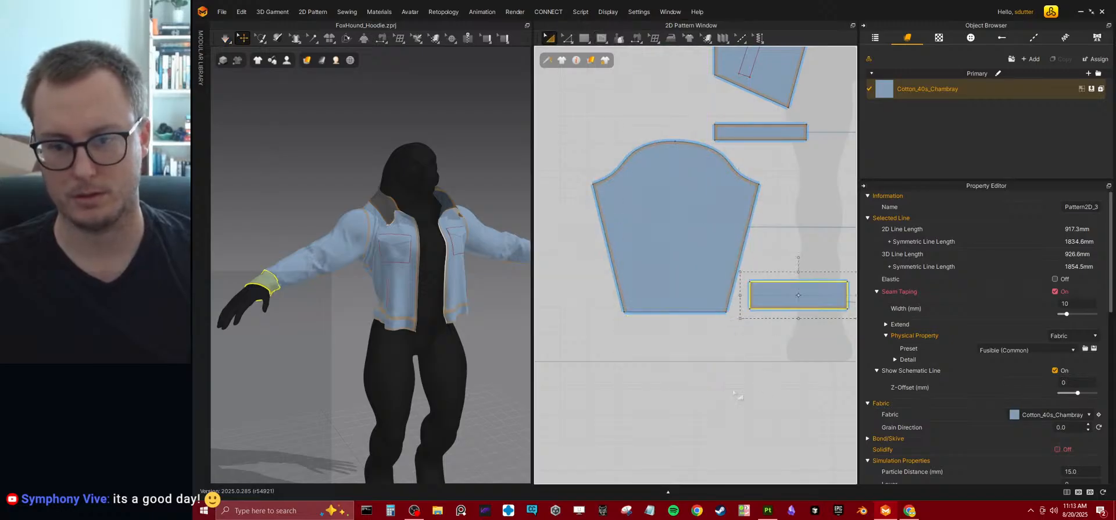
{"action": "left_click", "coordinate": [747, 393]}
Lengthen the sleeve pattern by moving its wrist edge straight down, and simulate the garment.
{"action": "left_click", "coordinate": [568, 40]}
{"action": "left_click_drag", "start_coordinate": [658, 312], "coordinate": [646, 348]}
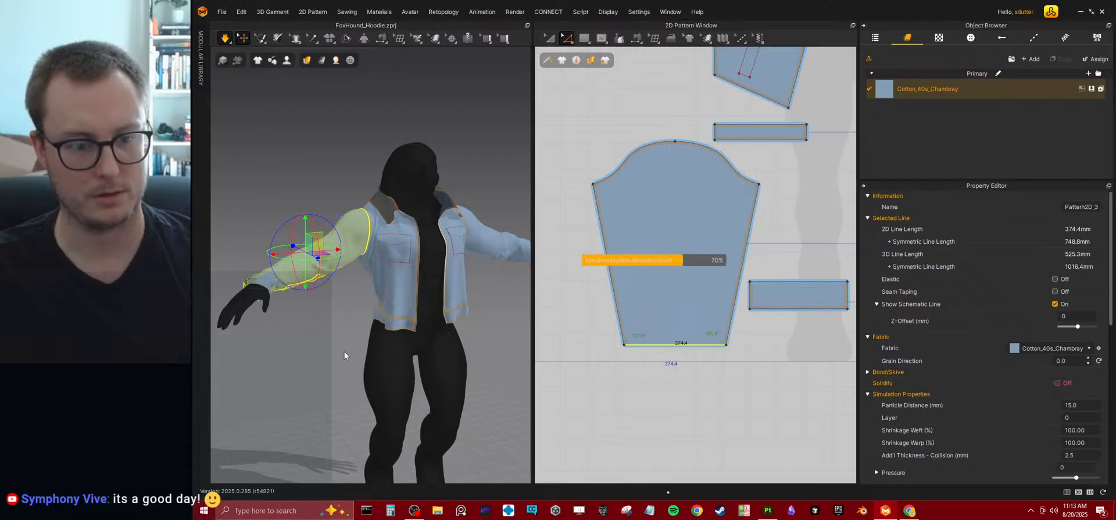
{"action": "key", "text": "space"}
Tug the simulated sleeve into place along the forearm and around the shoulder, checking it from several sides.
{"action": "right_click_drag", "start_coordinate": [292, 285], "coordinate": [308, 372]}
{"action": "scroll", "coordinate": [288, 321], "scroll_direction": "up", "scroll_amount": 3}
{"action": "mouse_move", "coordinate": [323, 295]}
{"action": "left_mouse_down"}
{"action": "mouse_move", "coordinate": [351, 262]}
{"action": "mouse_move", "coordinate": [321, 295]}
{"action": "left_mouse_up"}
{"action": "right_click_drag", "start_coordinate": [321, 303], "coordinate": [438, 287]}
{"action": "scroll", "coordinate": [315, 305], "scroll_direction": "up", "scroll_amount": 1}
{"action": "middle_click_drag", "start_coordinate": [315, 306], "coordinate": [417, 310]}
{"action": "mouse_move", "coordinate": [333, 294]}
{"action": "left_mouse_down"}
{"action": "mouse_move", "coordinate": [304, 284]}
{"action": "mouse_move", "coordinate": [338, 296]}
{"action": "left_mouse_up"}
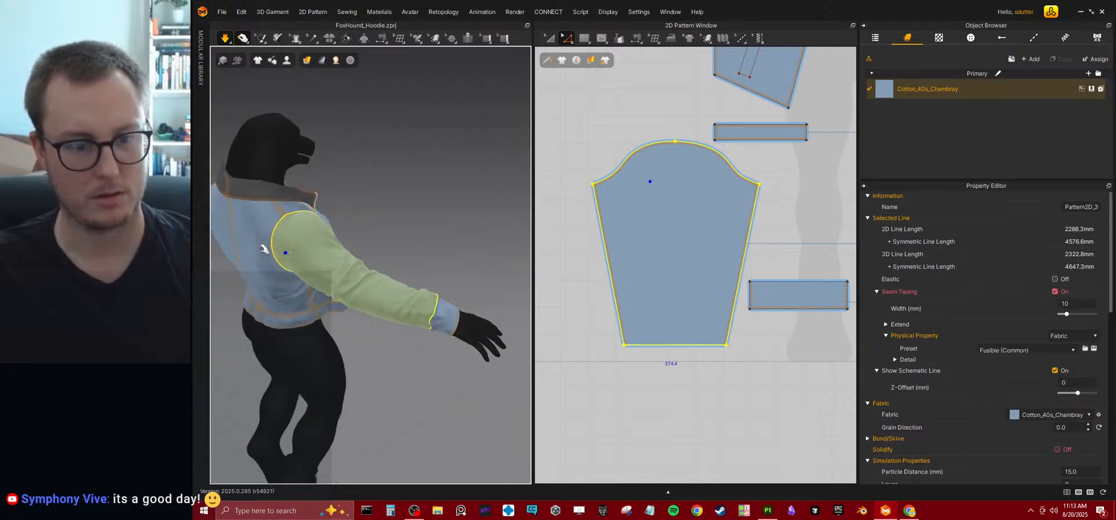
{"action": "left_click_drag", "start_coordinate": [302, 247], "coordinate": [279, 227]}
{"action": "right_click_drag", "start_coordinate": [334, 298], "coordinate": [365, 251]}
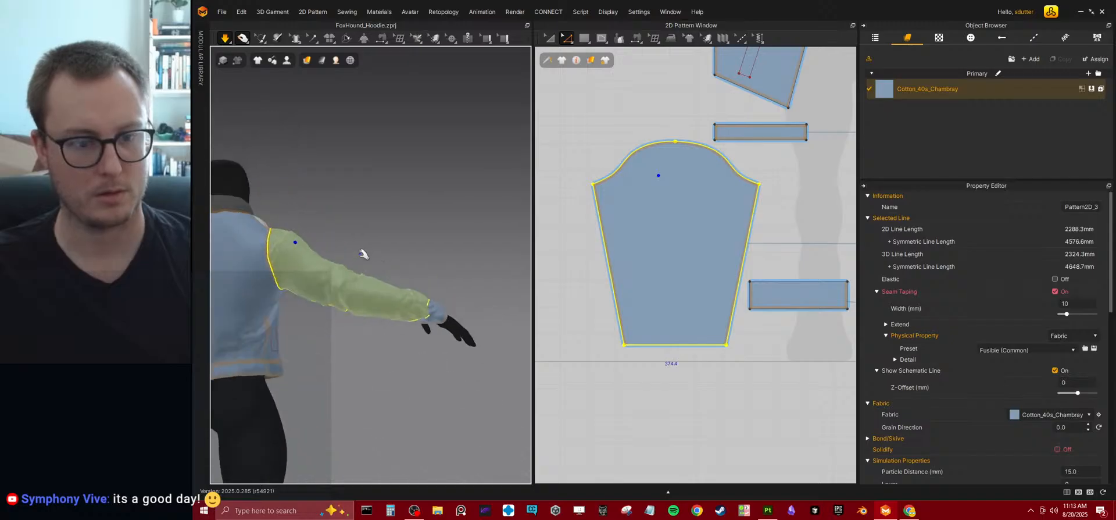
Examine how the tapered sleeves hang on both arms from the back and front of the avatar.
{"action": "right_click_drag", "start_coordinate": [378, 312], "coordinate": [360, 306]}
{"action": "scroll", "coordinate": [389, 287], "scroll_direction": "down", "scroll_amount": 2}
{"action": "middle_click_drag", "start_coordinate": [401, 282], "coordinate": [337, 271]}
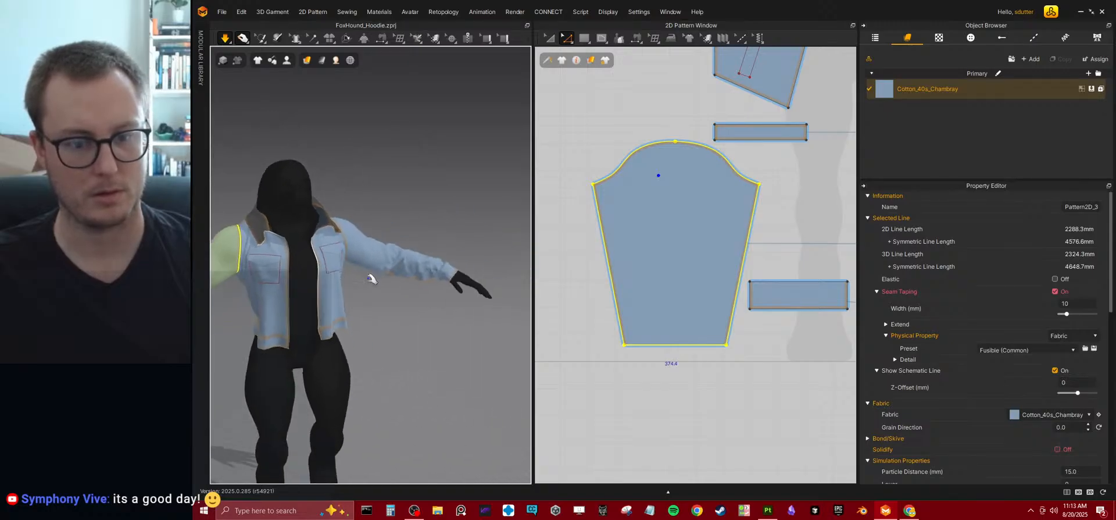
{"action": "left_click", "coordinate": [437, 271]}
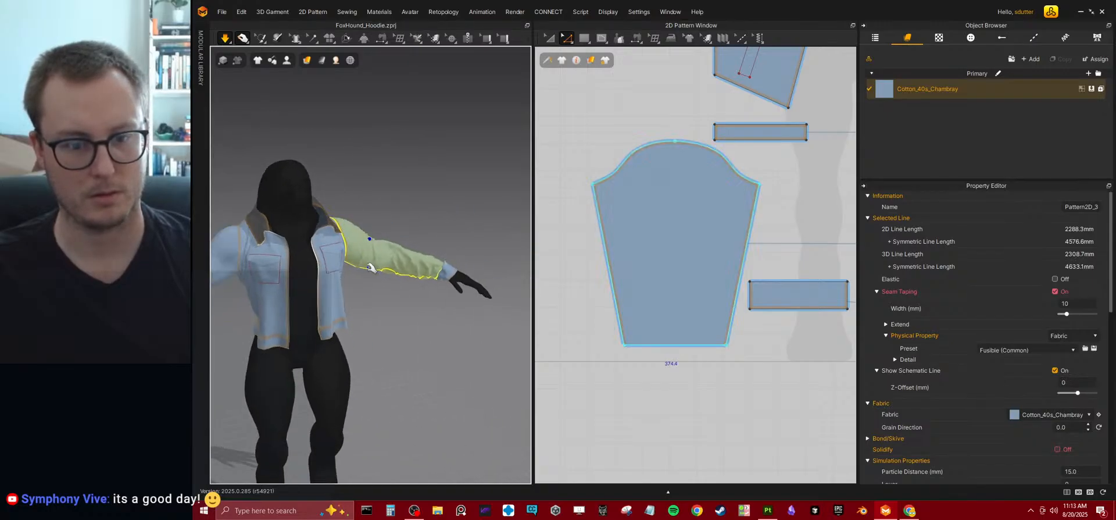
{"action": "left_click", "coordinate": [367, 269]}
Narrow the cuff pattern evenly from both sides while keeping its height, and simulate the garment.
{"action": "right_click_drag", "start_coordinate": [452, 292], "coordinate": [372, 278]}
{"action": "middle_click_drag", "start_coordinate": [770, 305], "coordinate": [690, 302]}
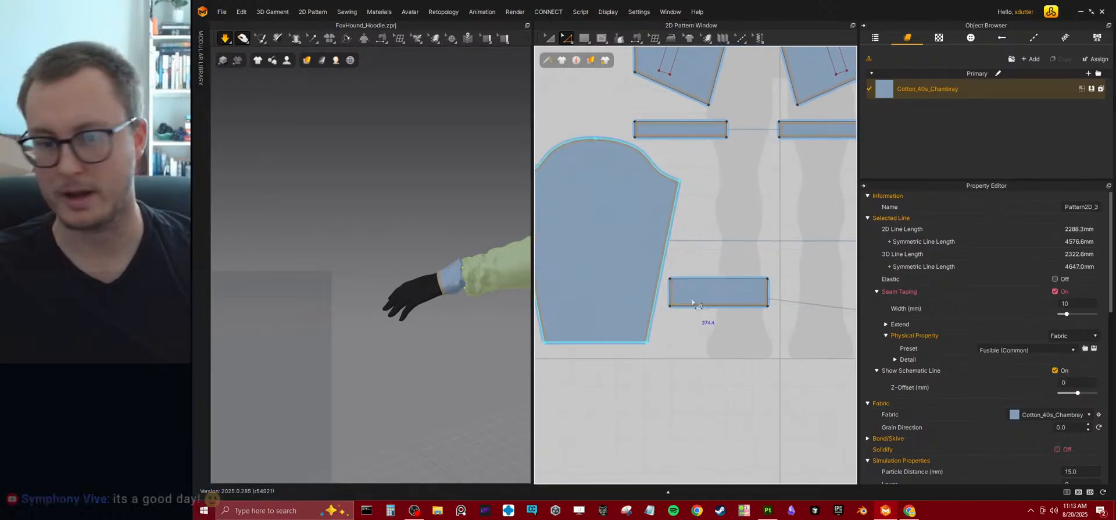
{"action": "left_click", "coordinate": [725, 311]}
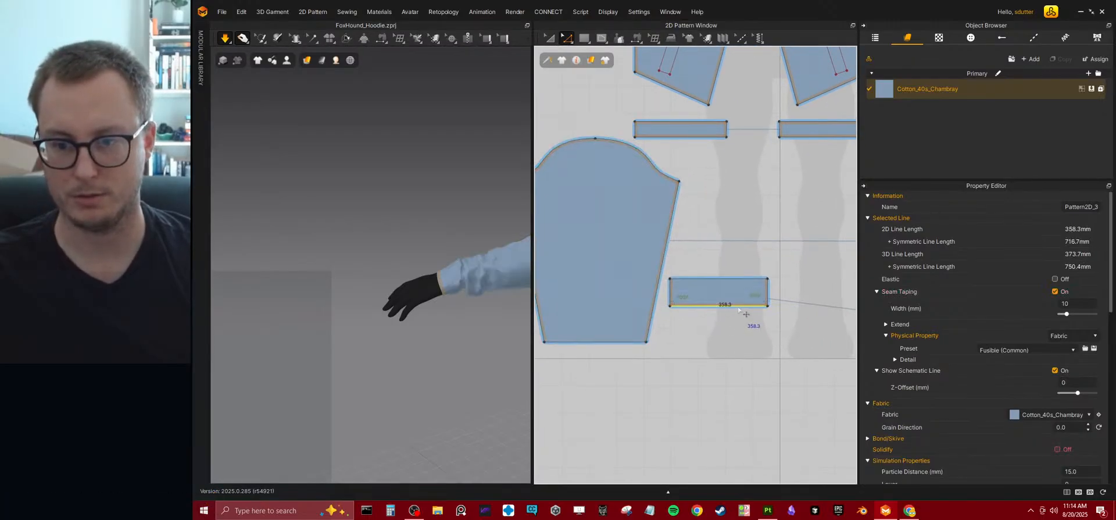
{"action": "left_click", "coordinate": [568, 41]}
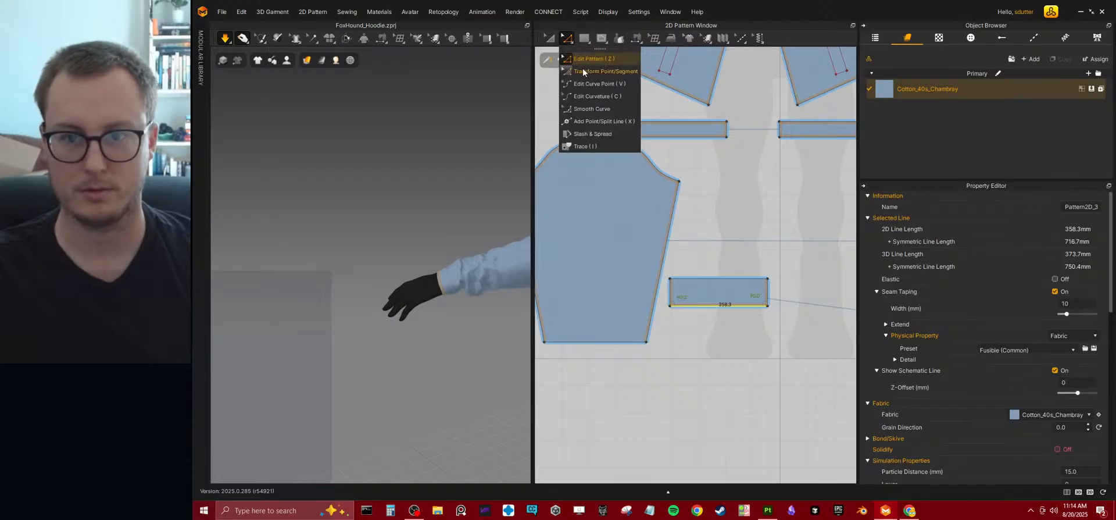
{"action": "left_click", "coordinate": [583, 70]}
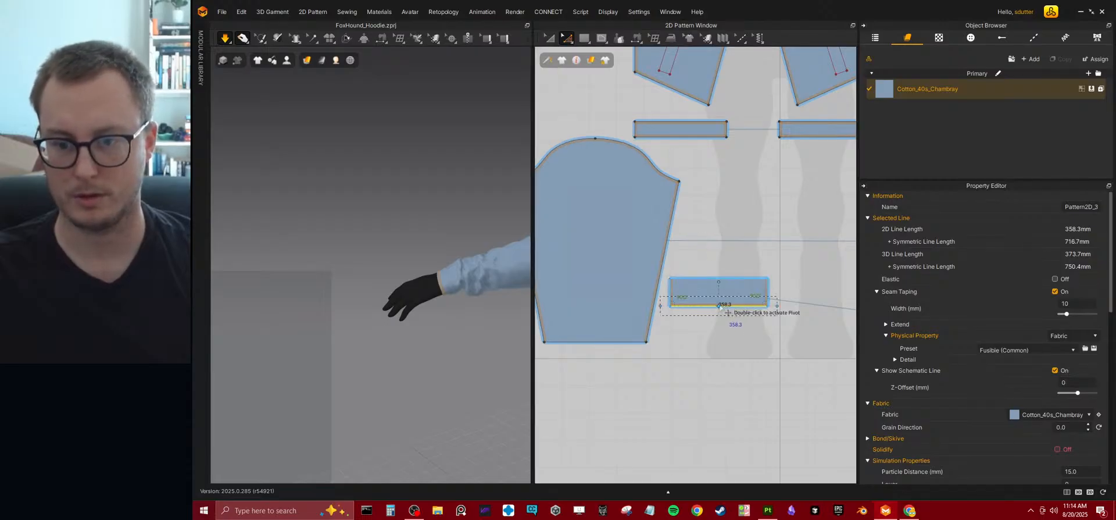
{"action": "key", "text": "a"}
{"action": "left_click", "coordinate": [694, 293]}
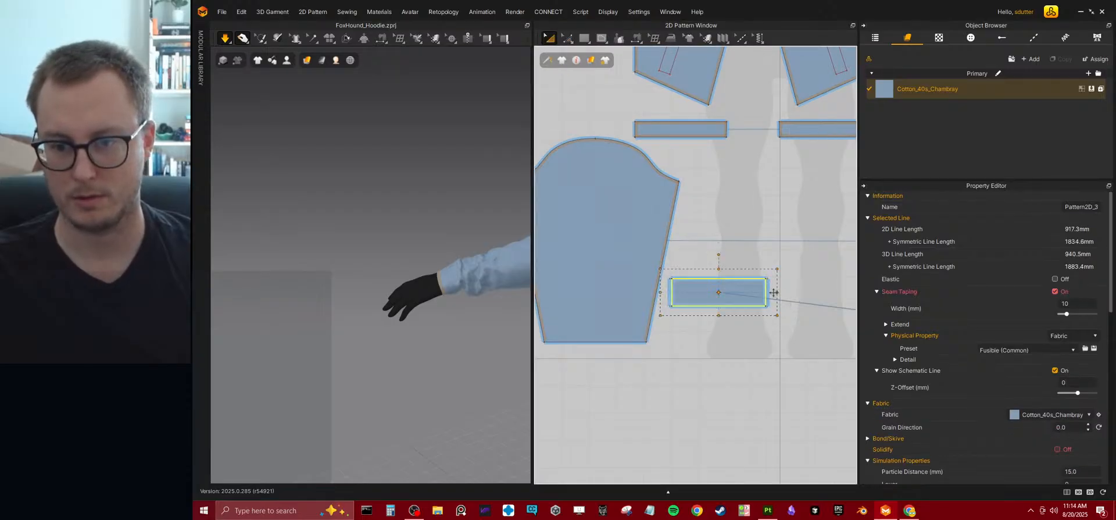
{"action": "key", "text": "ctrl+z"}
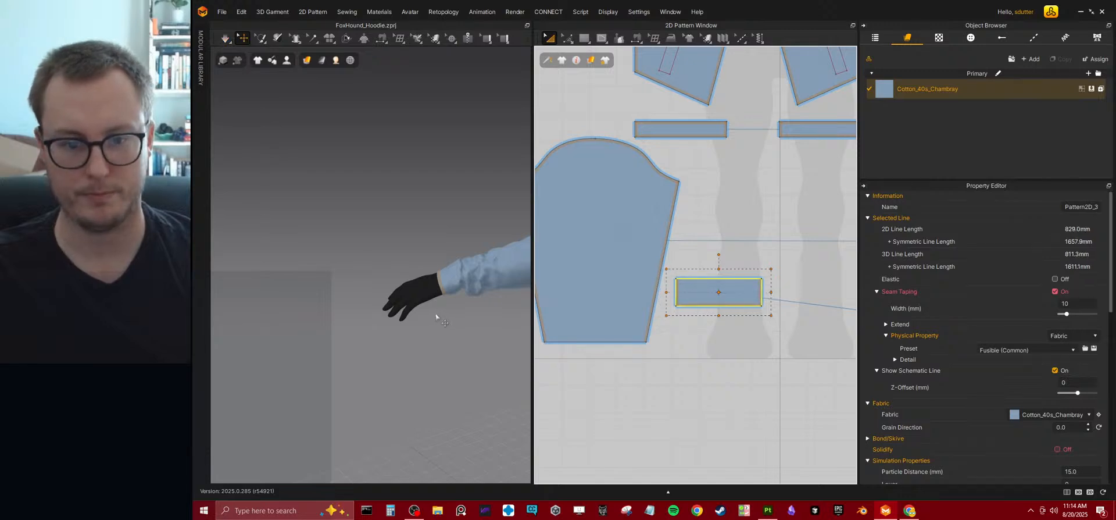
{"action": "key", "text": "space"}
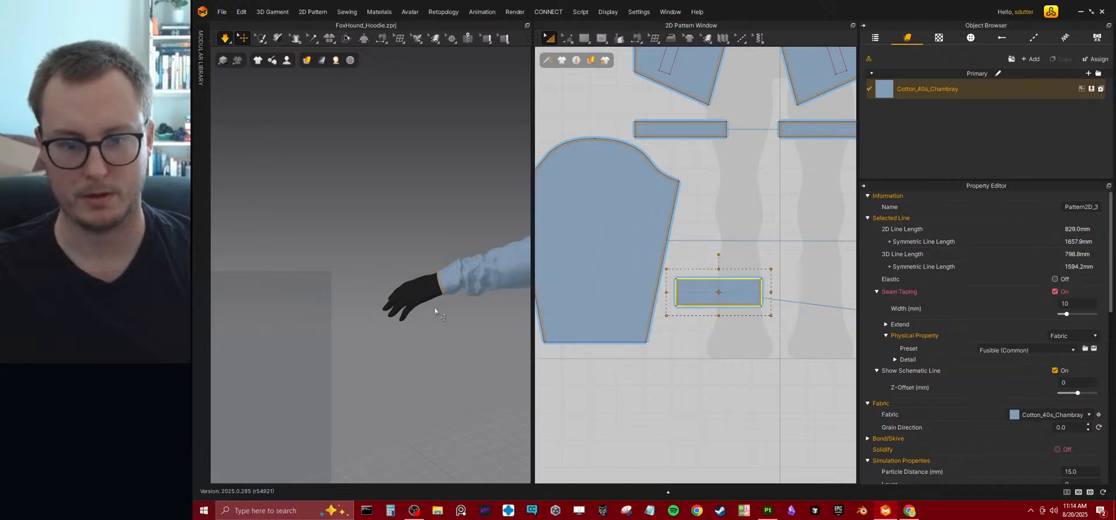
Inspect the narrowed cuffs and the overall jacket fit on the avatar from several angles.
{"action": "right_click_drag", "start_coordinate": [437, 308], "coordinate": [463, 330]}
{"action": "right_click_drag", "start_coordinate": [426, 290], "coordinate": [462, 261]}
{"action": "middle_click_drag", "start_coordinate": [462, 262], "coordinate": [359, 266]}
{"action": "right_click_drag", "start_coordinate": [359, 266], "coordinate": [490, 229]}
{"action": "middle_click_drag", "start_coordinate": [490, 229], "coordinate": [413, 291]}
{"action": "scroll", "coordinate": [436, 259], "scroll_direction": "up", "scroll_amount": 3}
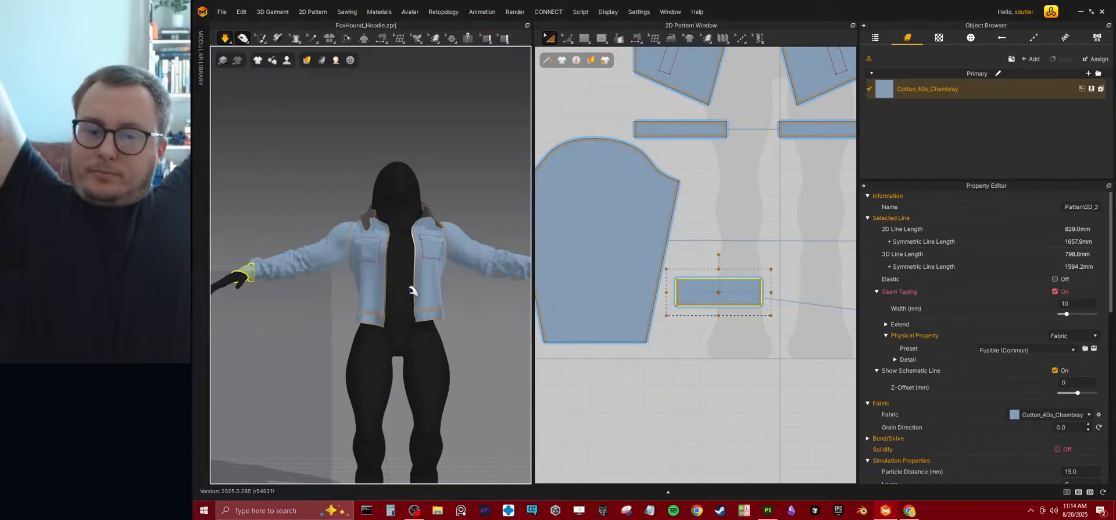
{"action": "scroll", "coordinate": [359, 203], "scroll_direction": "up", "scroll_amount": 5}
Draw an internal line about 349 mm long across the front panel, from the lower armhole to the front edge above the chest pocket.
{"action": "scroll", "coordinate": [359, 203], "scroll_direction": "down", "scroll_amount": 5}
{"action": "scroll", "coordinate": [639, 204], "scroll_direction": "down", "scroll_amount": 4}
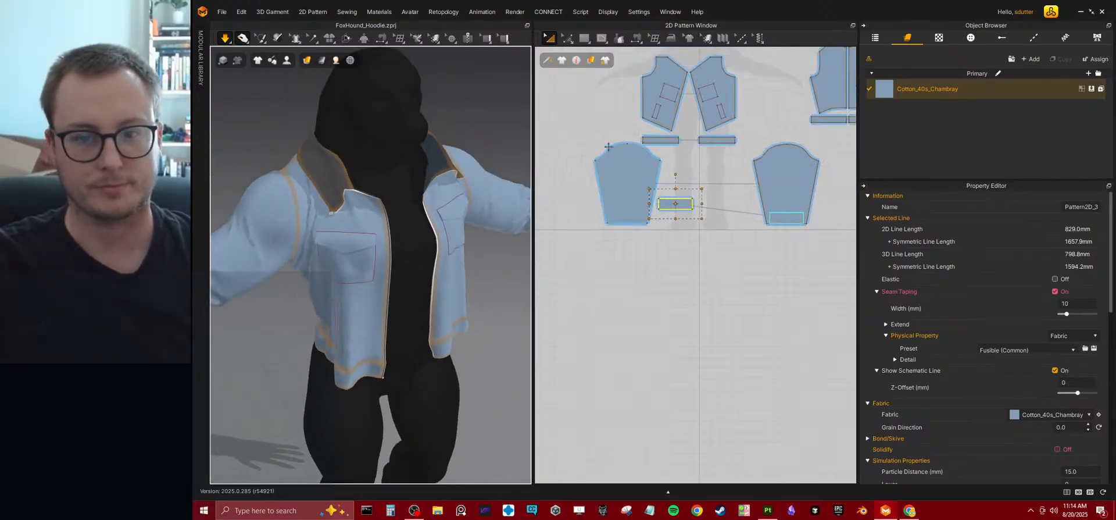
{"action": "scroll", "coordinate": [645, 186], "scroll_direction": "up", "scroll_amount": 6}
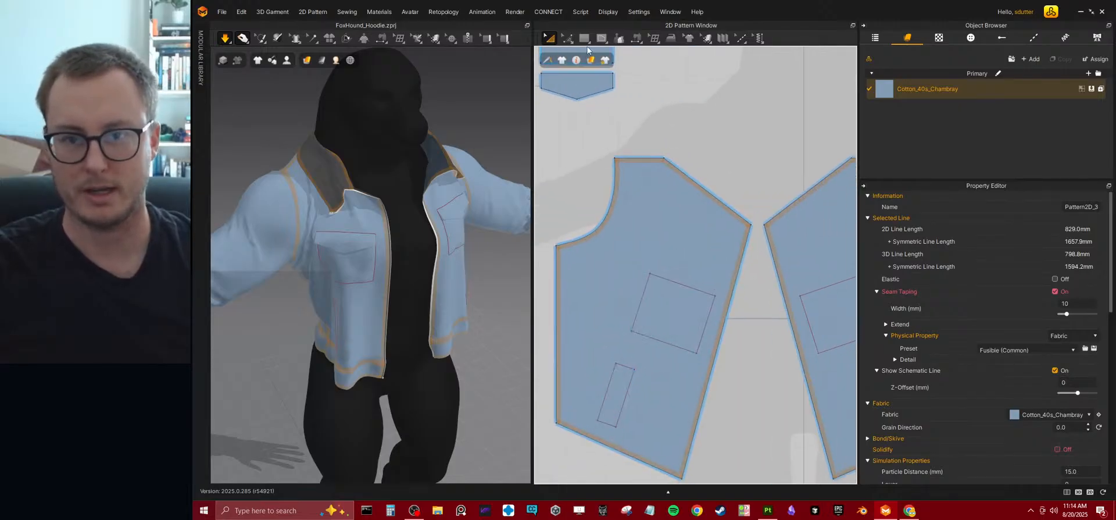
{"action": "left_click", "coordinate": [566, 41]}
{"action": "left_click", "coordinate": [601, 38]}
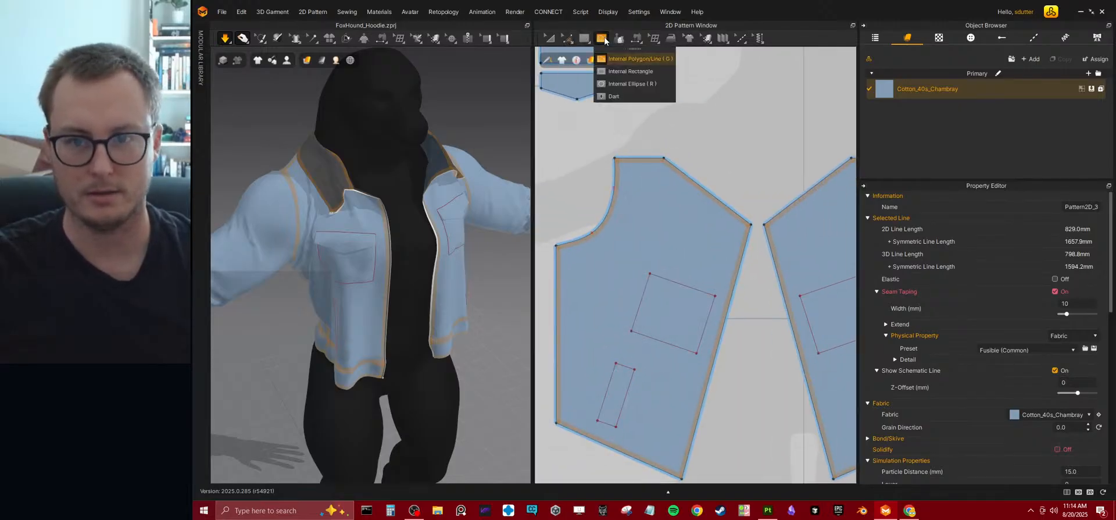
{"action": "left_click", "coordinate": [615, 59]}
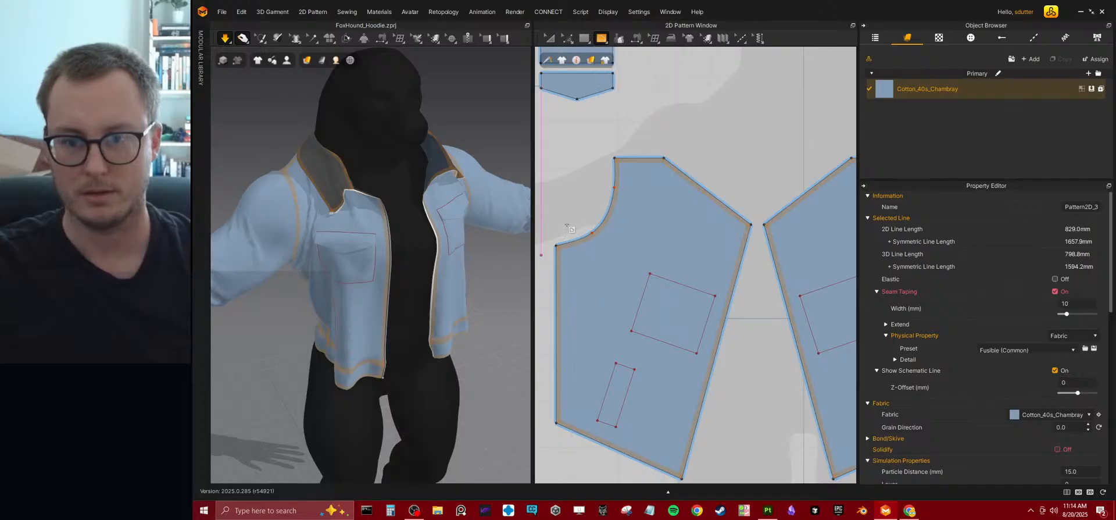
{"action": "left_click", "coordinate": [612, 201]}
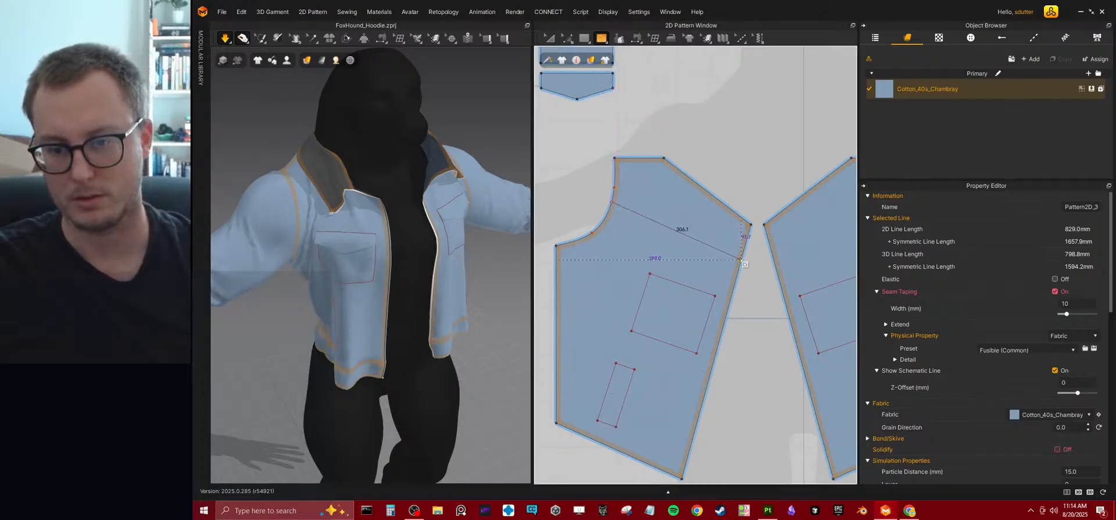
{"action": "left_click", "coordinate": [731, 295]}
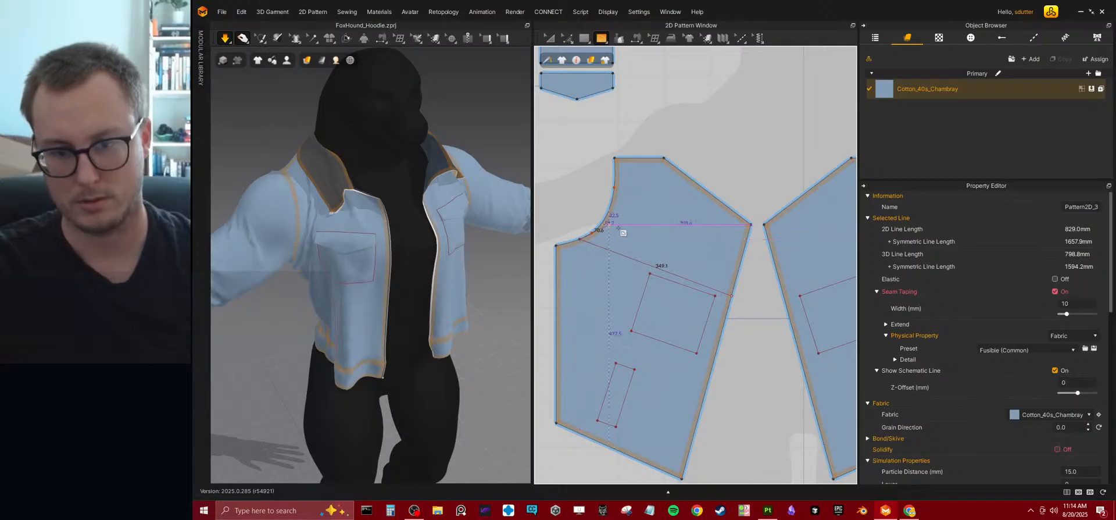
{"action": "left_click", "coordinate": [579, 238]}
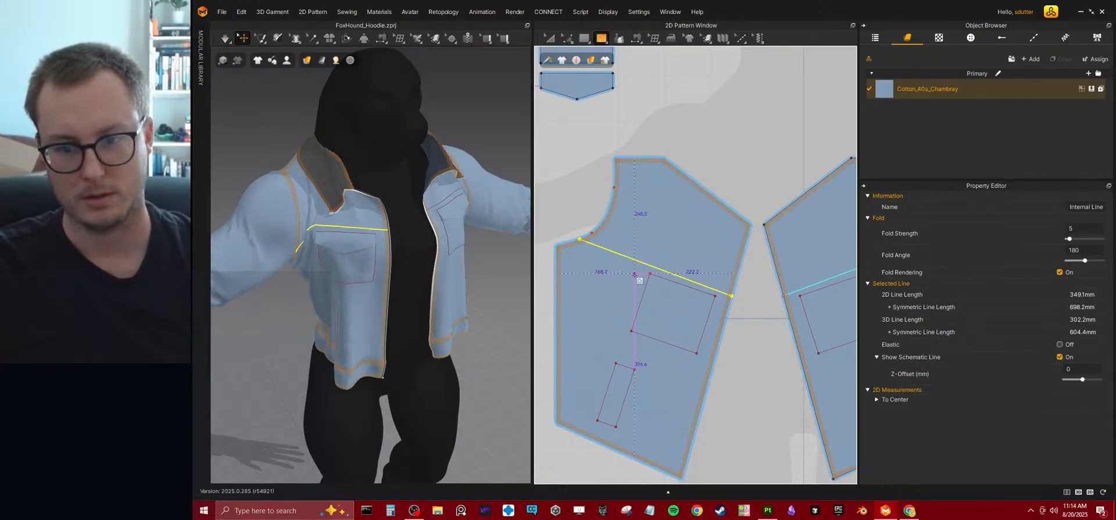
Shift the chest seam line up the front panel, away from the pocket outline and along the slanted front edge.
{"action": "left_click", "coordinate": [571, 40]}
{"action": "left_click", "coordinate": [593, 69]}
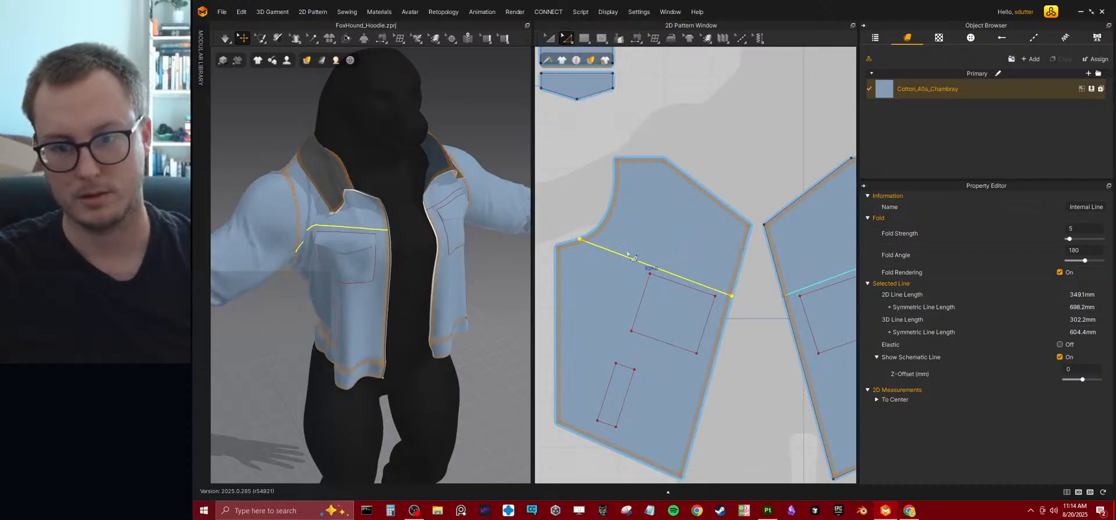
{"action": "left_click_drag", "start_coordinate": [636, 241], "coordinate": [636, 241]}
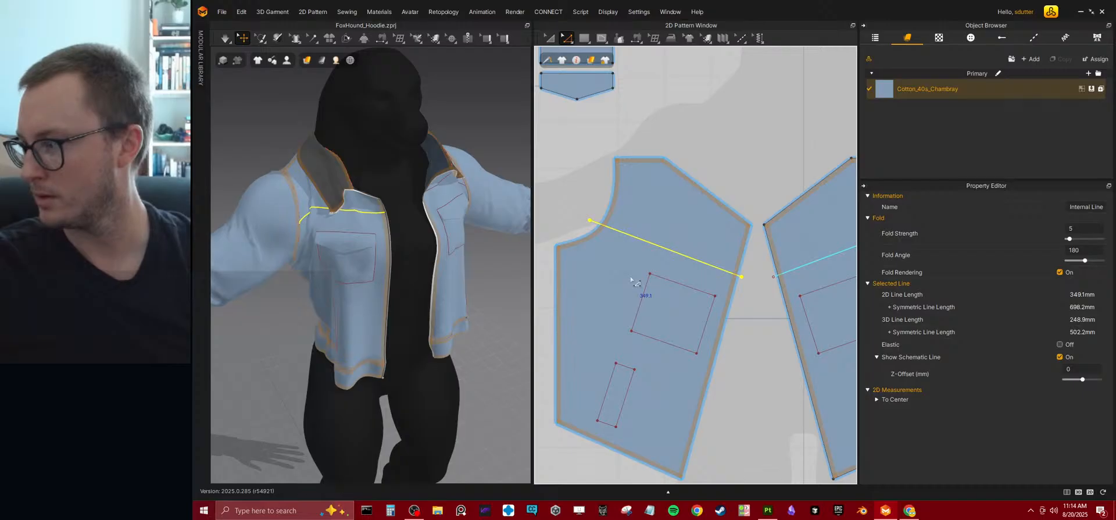
Lengthen the chest seam line to about 359 mm, and adjust its height and slant to span the panel from armhole to front edge.
{"action": "left_click", "coordinate": [550, 39]}
{"action": "left_click", "coordinate": [668, 193]}
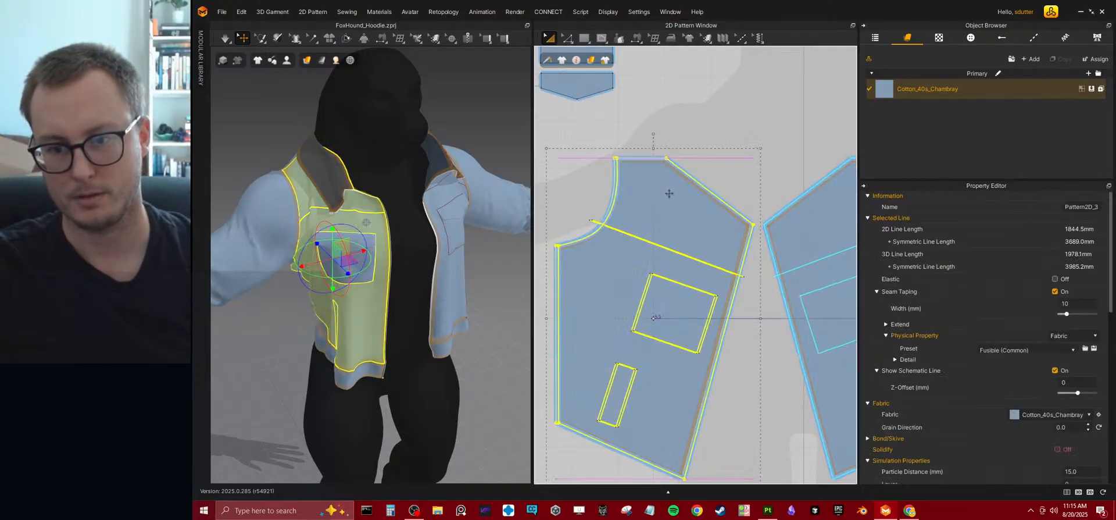
{"action": "left_click", "coordinate": [659, 240]}
{"action": "left_click_drag", "start_coordinate": [666, 196], "coordinate": [670, 197]}
{"action": "left_click_drag", "start_coordinate": [676, 254], "coordinate": [676, 264]}
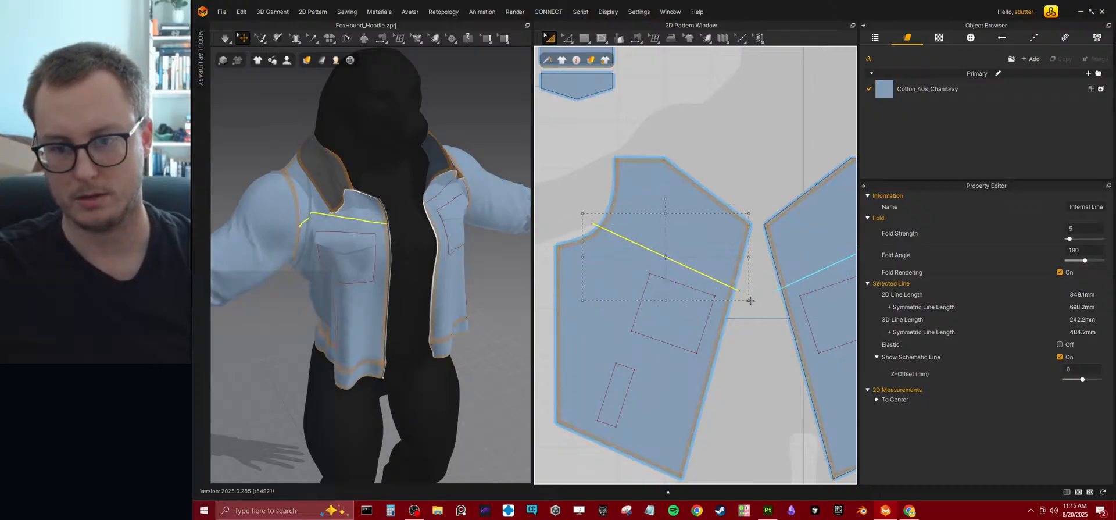
{"action": "left_click_drag", "start_coordinate": [754, 302], "coordinate": [758, 305]}
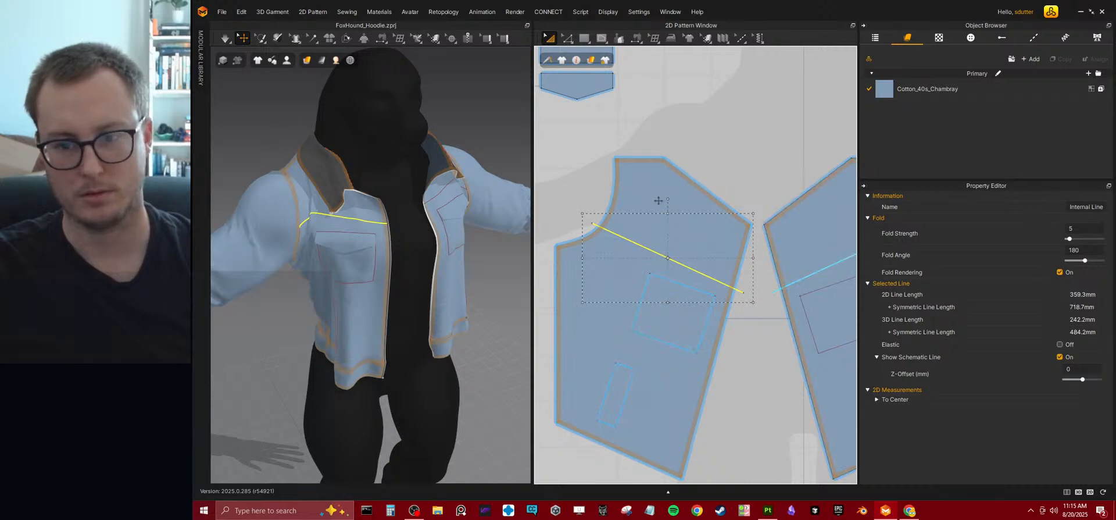
{"action": "left_click_drag", "start_coordinate": [668, 198], "coordinate": [664, 198]}
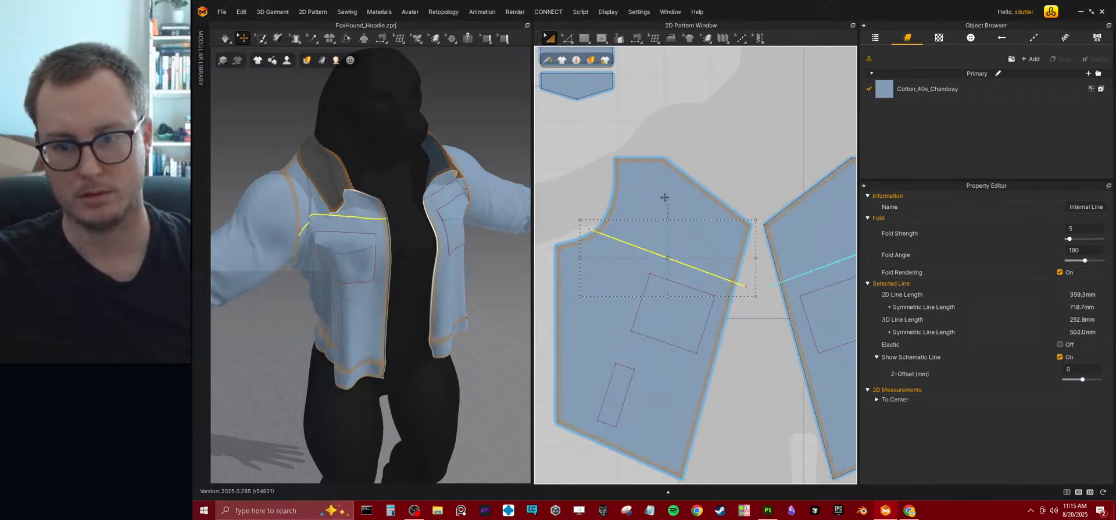
Add a point on the sleeve's wrist edge, vertically aligned with the top point of the sleeve cap.
{"action": "right_click_drag", "start_coordinate": [391, 256], "coordinate": [477, 244]}
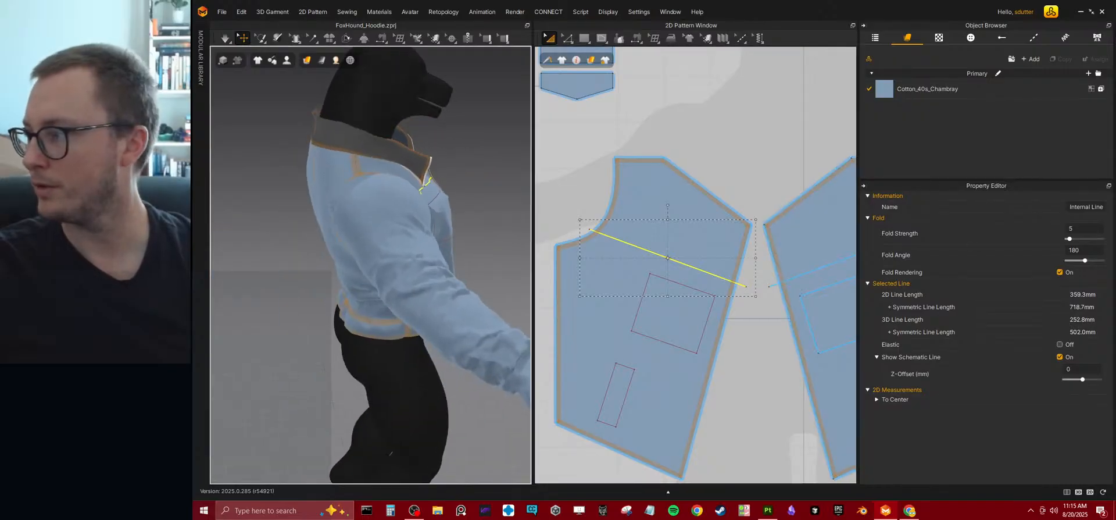
{"action": "scroll", "coordinate": [699, 200], "scroll_direction": "down", "scroll_amount": 5}
{"action": "middle_click_drag", "start_coordinate": [671, 309], "coordinate": [674, 237]}
{"action": "scroll", "coordinate": [675, 237], "scroll_direction": "up", "scroll_amount": 4}
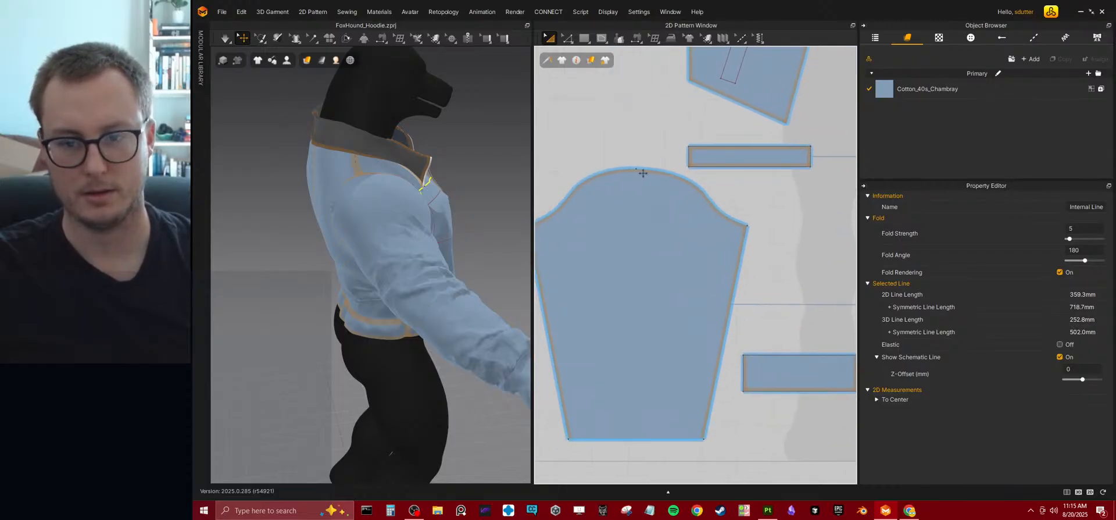
{"action": "left_click", "coordinate": [562, 42]}
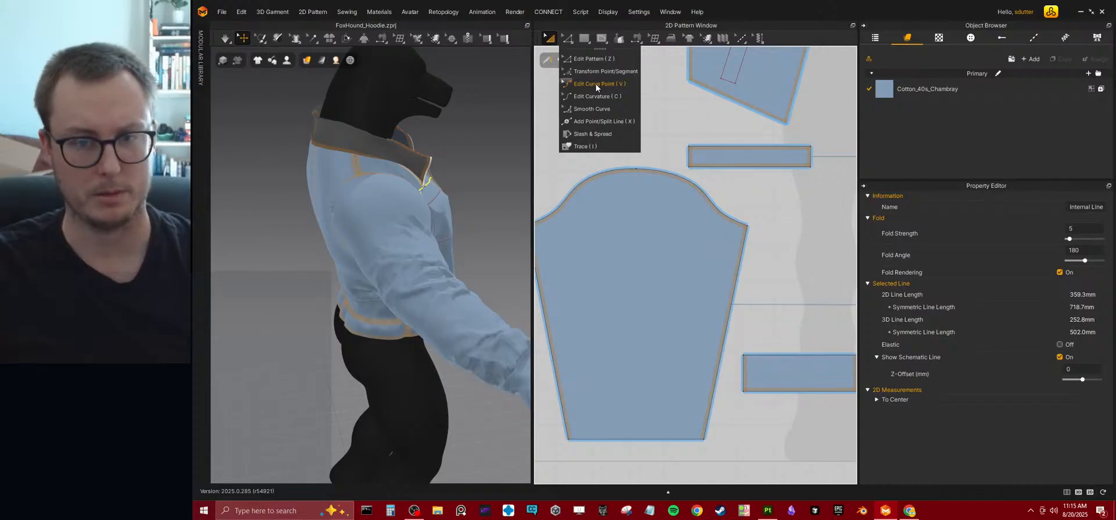
{"action": "left_click", "coordinate": [591, 121]}
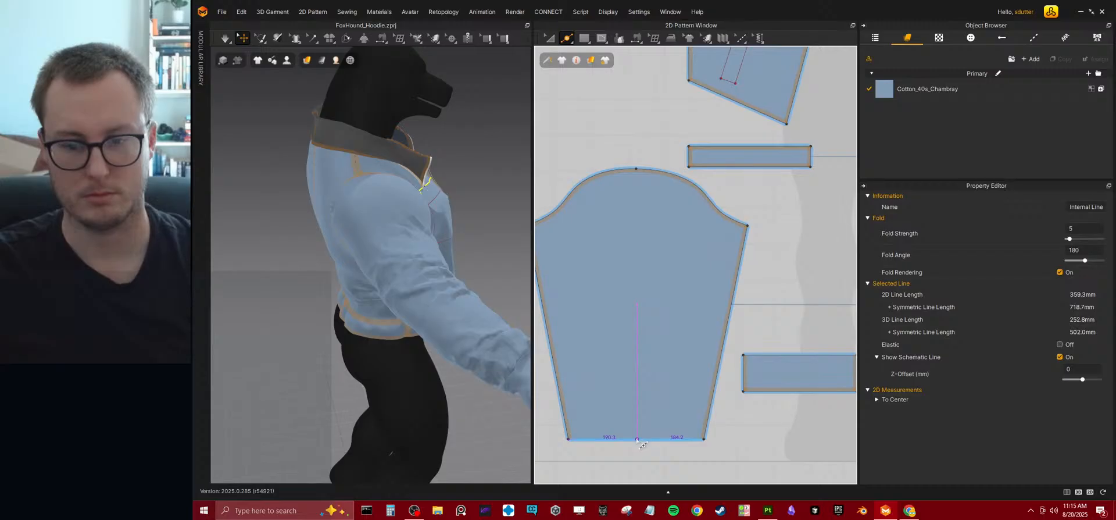
{"action": "left_click", "coordinate": [636, 439]}
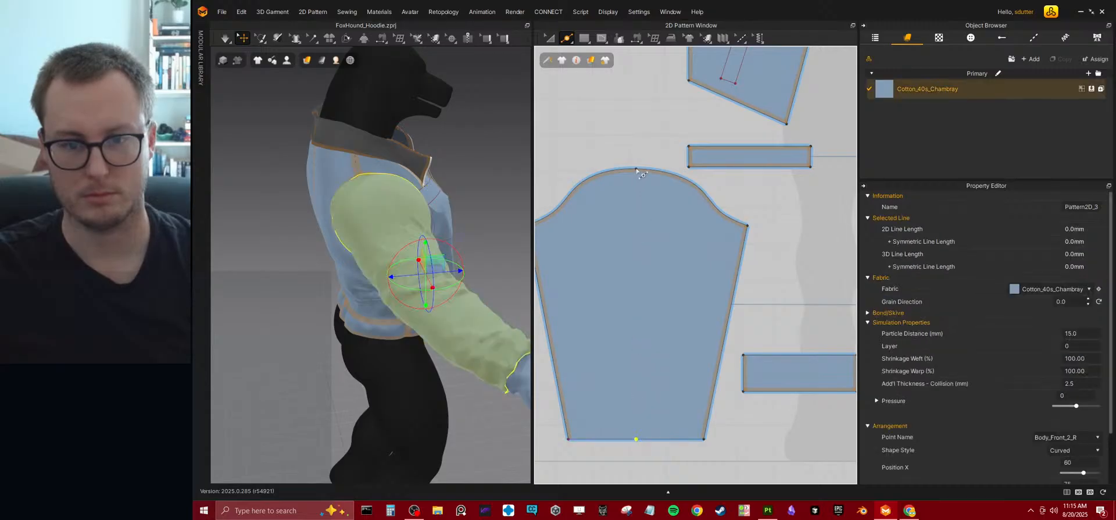
Draw an internal line about 746 mm long down the sleeve from the cap's top point to the wrist point, and simulate the garment.
{"action": "left_click", "coordinate": [567, 39]}
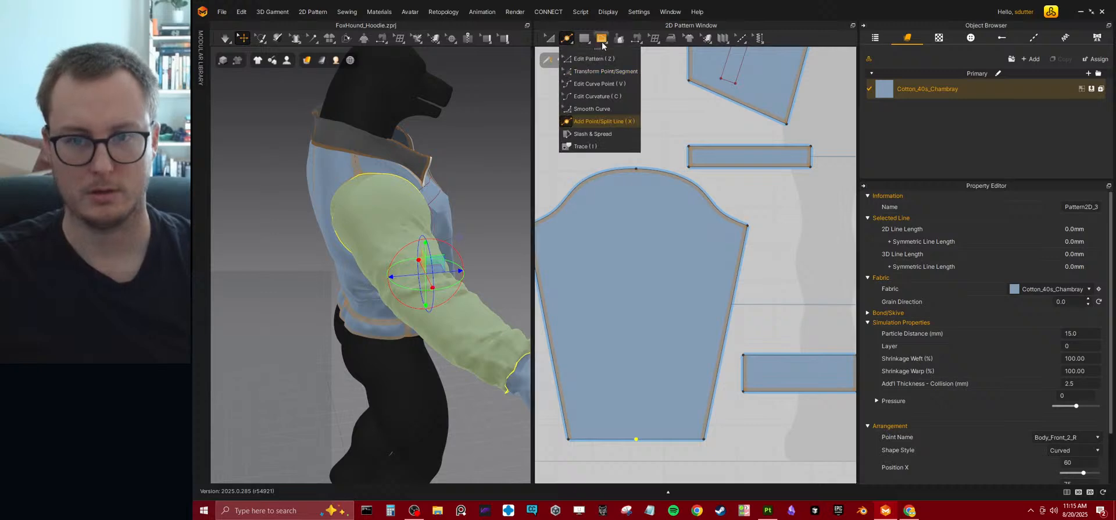
{"action": "left_click", "coordinate": [602, 40]}
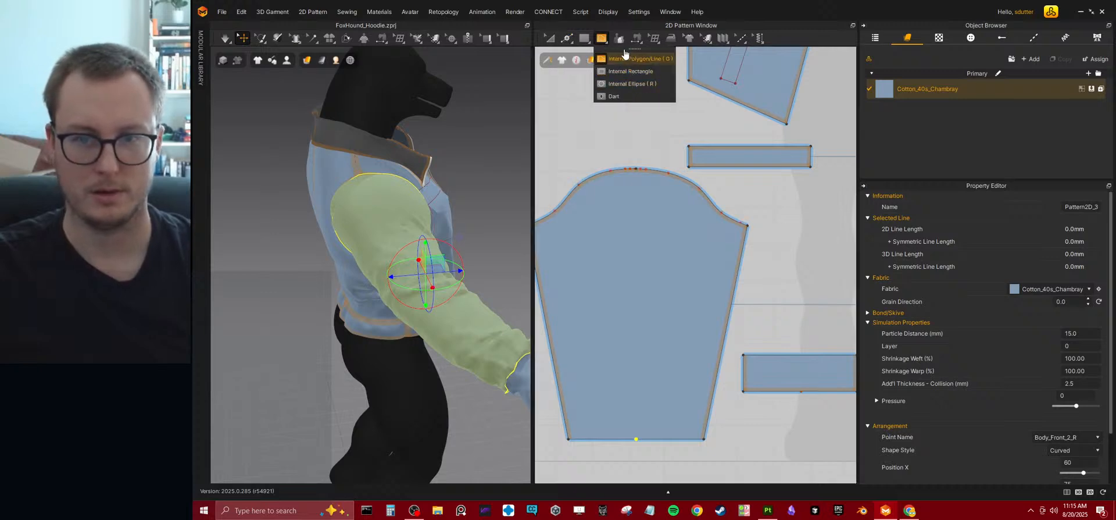
{"action": "left_click", "coordinate": [636, 169]}
{"action": "left_click", "coordinate": [636, 439]}
{"action": "key", "text": "Return"}
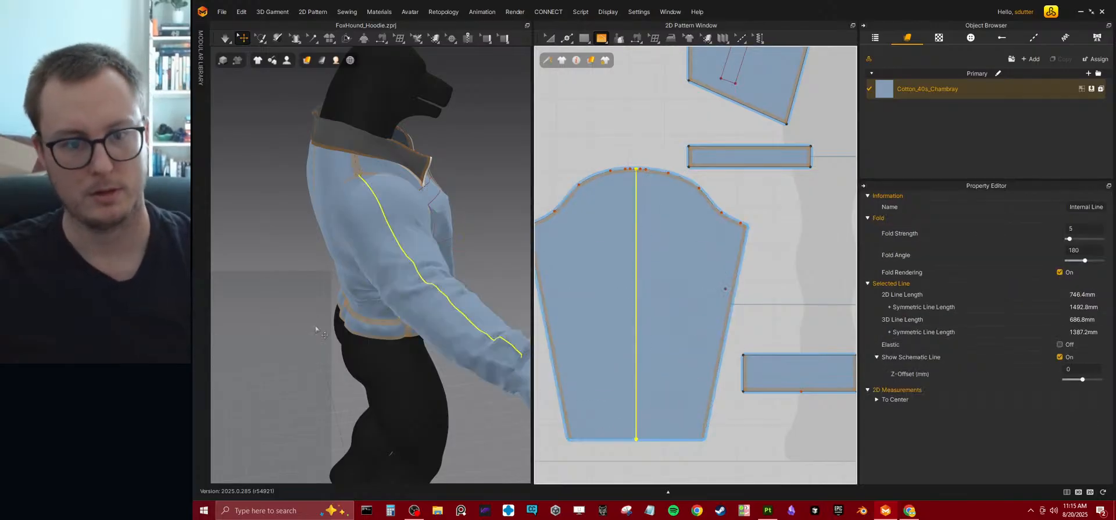
{"action": "right_click_drag", "start_coordinate": [312, 332], "coordinate": [468, 201]}
{"action": "key", "text": "space"}
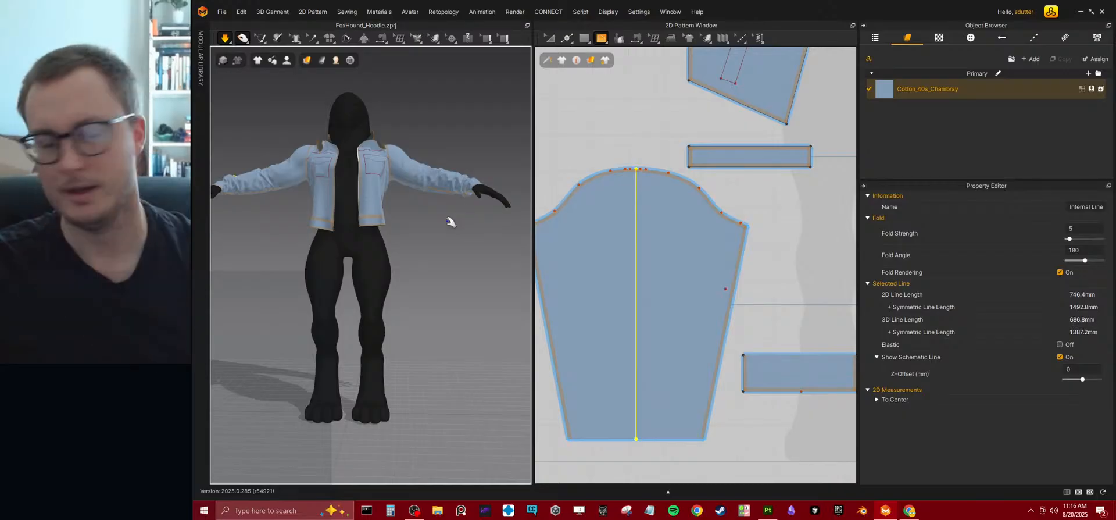
{"action": "middle_click_drag", "start_coordinate": [368, 189], "coordinate": [374, 208]}
{"action": "scroll", "coordinate": [645, 217], "scroll_direction": "down", "scroll_amount": 4}
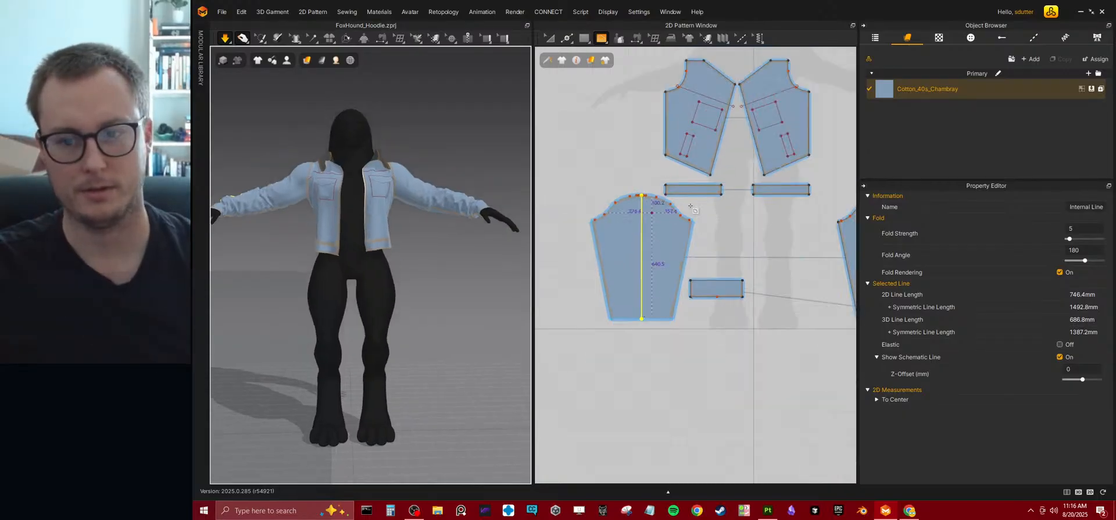
{"action": "scroll", "coordinate": [689, 244], "scroll_direction": "down", "scroll_amount": 4}
{"action": "scroll", "coordinate": [732, 235], "scroll_direction": "up", "scroll_amount": 3}
{"action": "key", "text": "ctrl+z"}
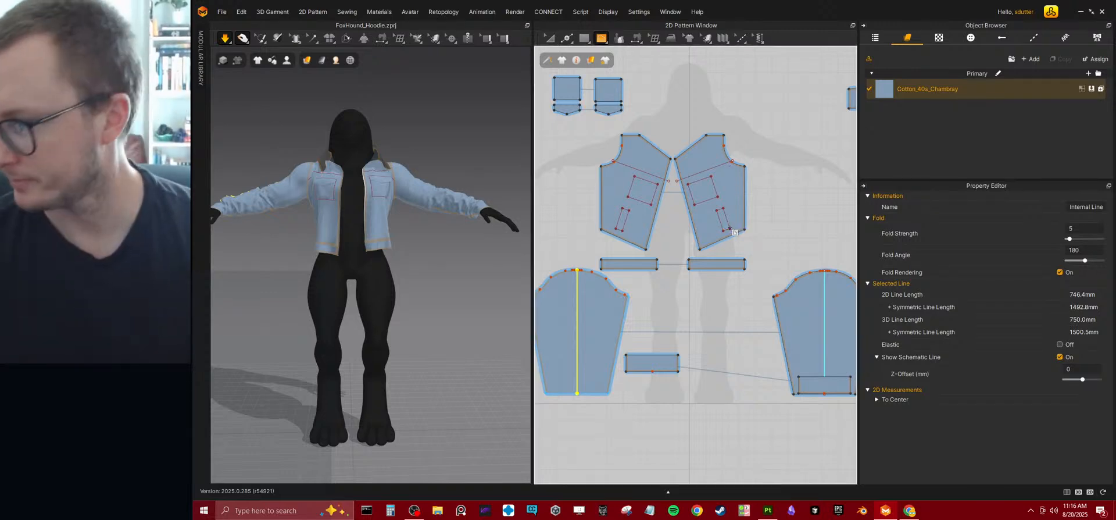
{"action": "left_click", "coordinate": [699, 250]}
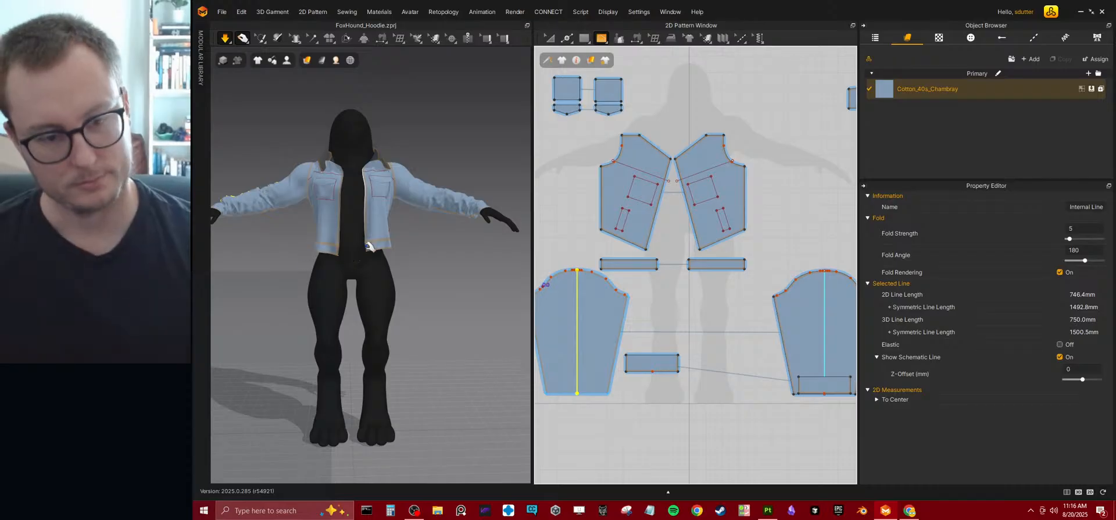
Place a default button near the lower point of one chest pocket flap in the 3D garment view.
{"action": "scroll", "coordinate": [381, 251], "scroll_direction": "up", "scroll_amount": 5}
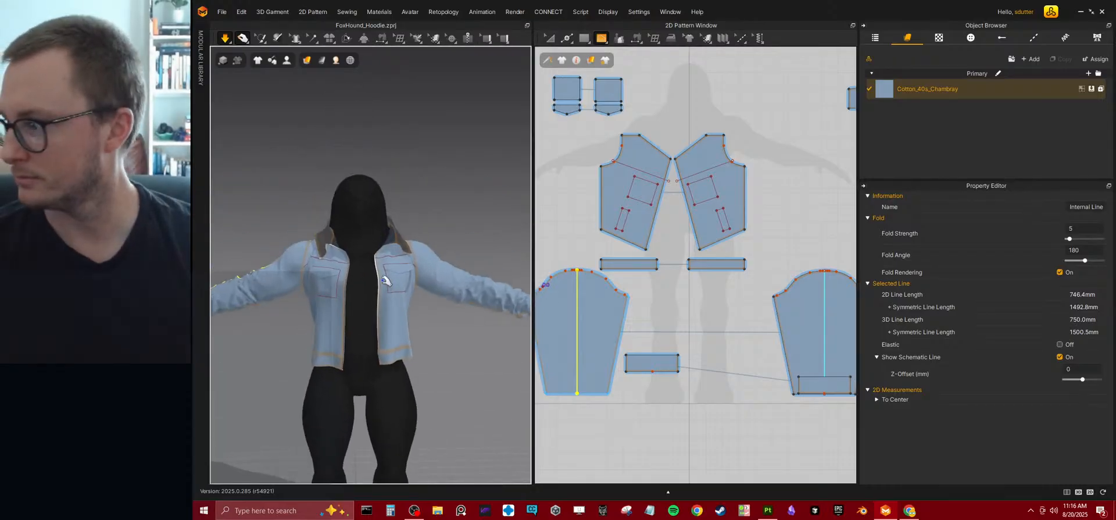
{"action": "scroll", "coordinate": [657, 229], "scroll_direction": "down", "scroll_amount": 2}
{"action": "scroll", "coordinate": [656, 229], "scroll_direction": "up", "scroll_amount": 3}
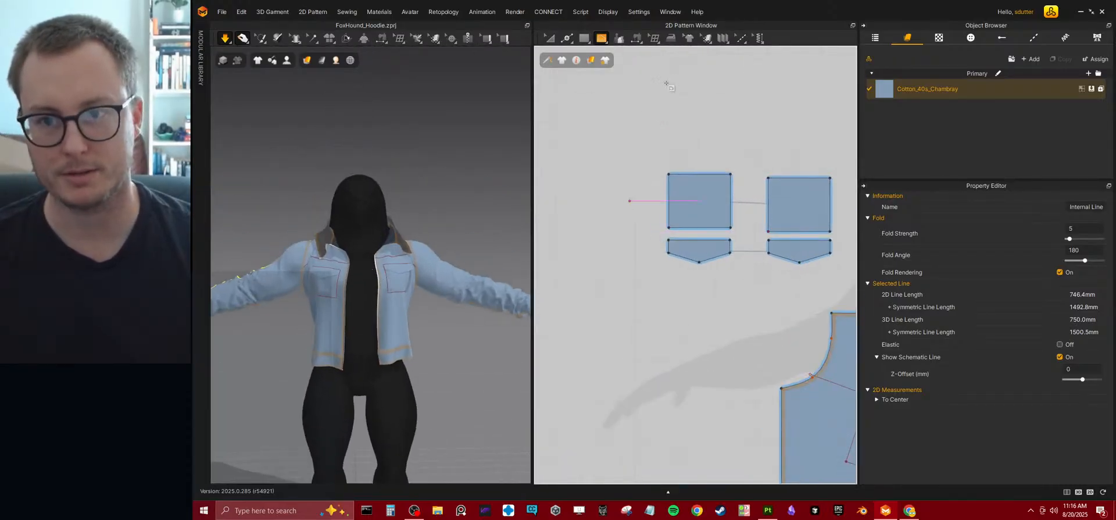
{"action": "left_click", "coordinate": [451, 38]}
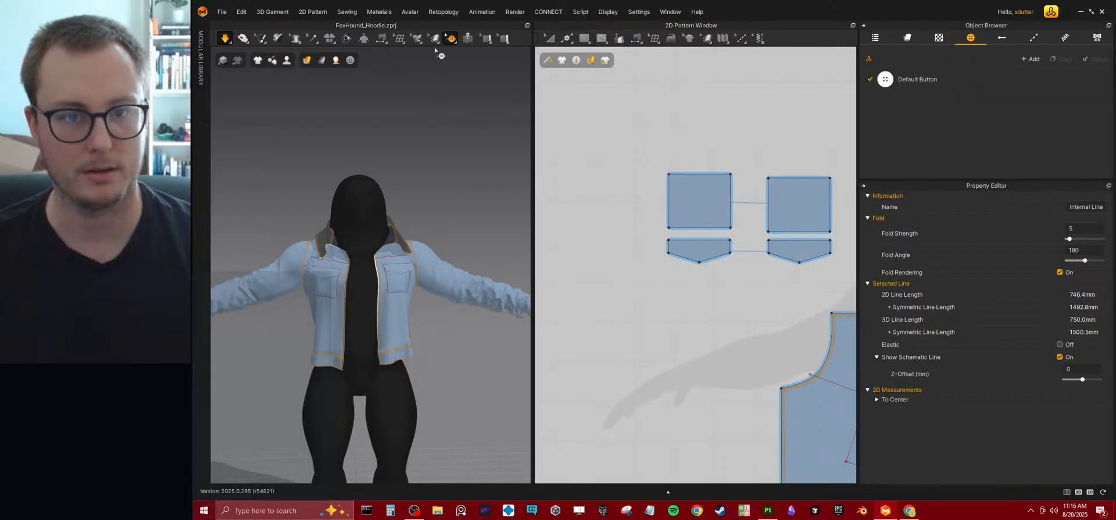
{"action": "left_click", "coordinate": [451, 38]}
{"action": "left_click", "coordinate": [465, 71]}
{"action": "scroll", "coordinate": [306, 167], "scroll_direction": "up", "scroll_amount": 5}
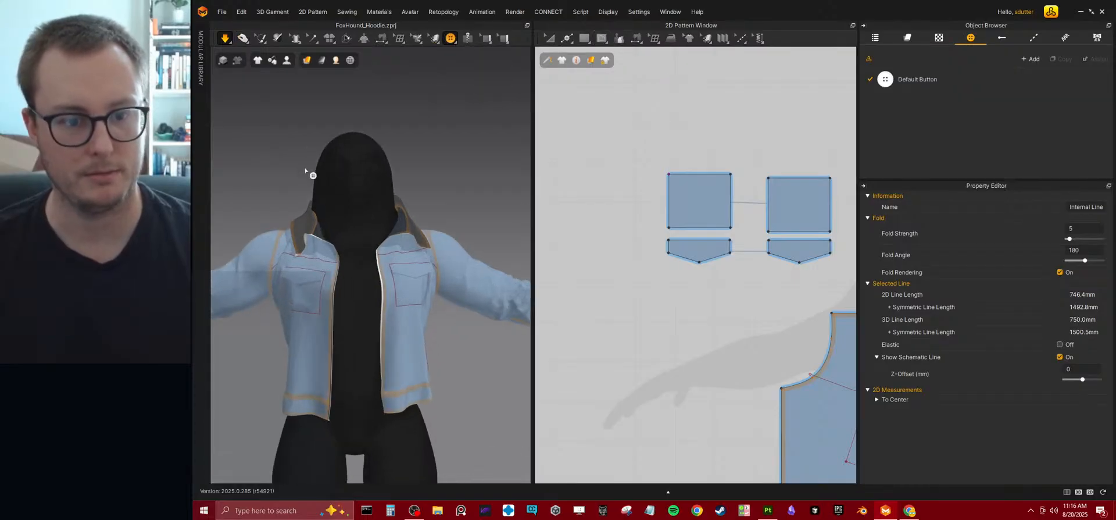
{"action": "right_click_drag", "start_coordinate": [306, 168], "coordinate": [324, 225]}
{"action": "middle_click_drag", "start_coordinate": [308, 290], "coordinate": [357, 232]}
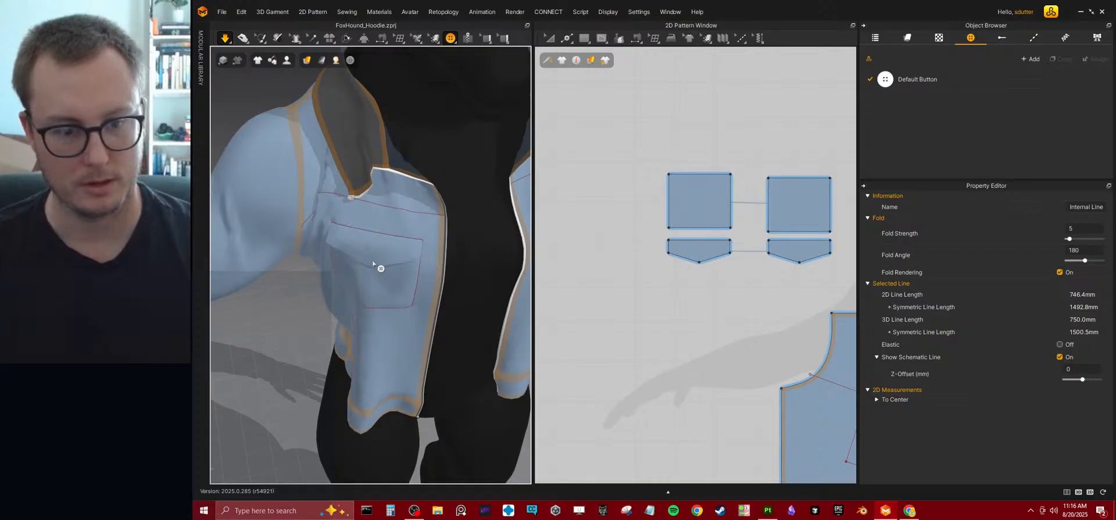
{"action": "left_click", "coordinate": [369, 259]}
Place a matching default button near the point of the opposite chest pocket flap.
{"action": "right_click_drag", "start_coordinate": [446, 298], "coordinate": [338, 211]}
{"action": "left_click", "coordinate": [322, 193]}
{"action": "right_click_drag", "start_coordinate": [324, 259], "coordinate": [447, 221]}
{"action": "scroll", "coordinate": [439, 224], "scroll_direction": "down", "scroll_amount": 4}
{"action": "middle_click_drag", "start_coordinate": [460, 192], "coordinate": [419, 254]}
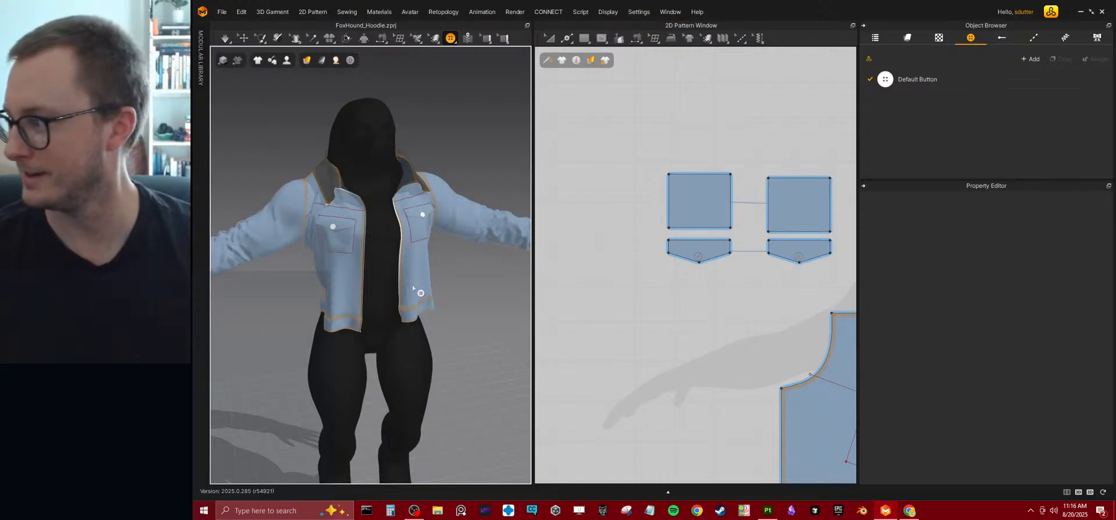
Add default buttons to the slanted lower pockets on both front panels.
{"action": "scroll", "coordinate": [412, 286], "scroll_direction": "up", "scroll_amount": 5}
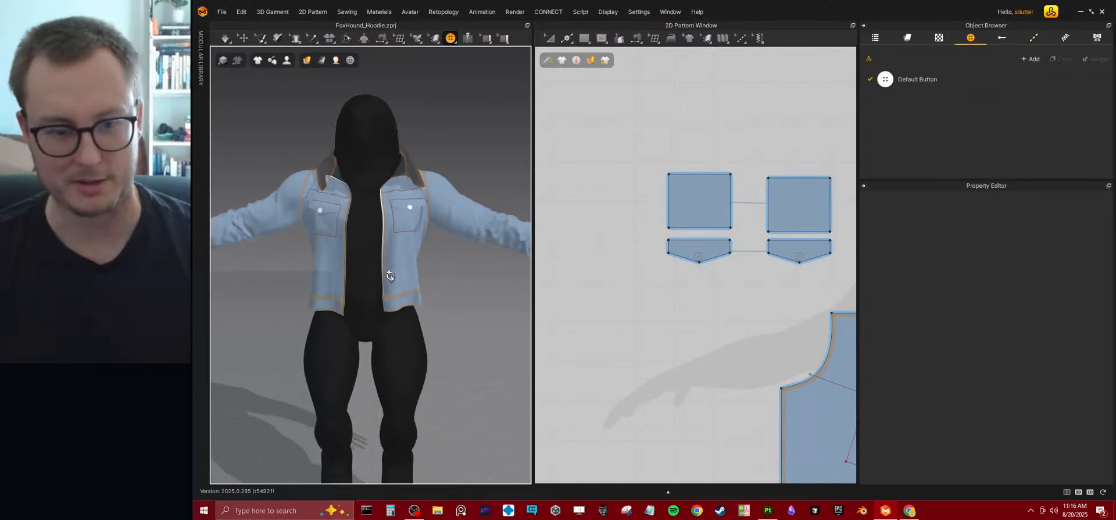
{"action": "right_click_drag", "start_coordinate": [391, 279], "coordinate": [442, 294]}
{"action": "scroll", "coordinate": [360, 308], "scroll_direction": "down", "scroll_amount": 5}
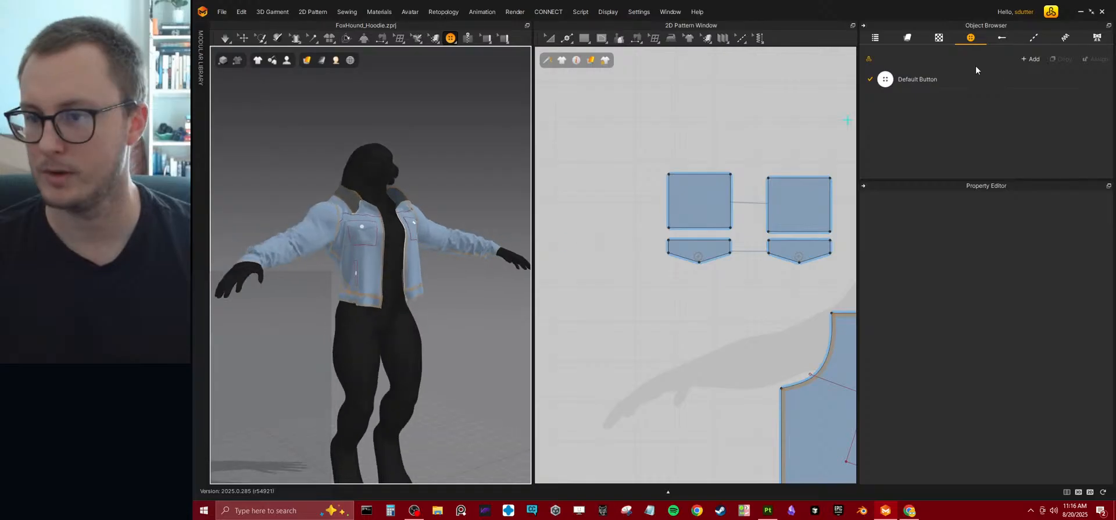
Remove the base color map and the normal map from the Cotton_40s_Chambray fabric.
{"action": "left_click", "coordinate": [914, 39]}
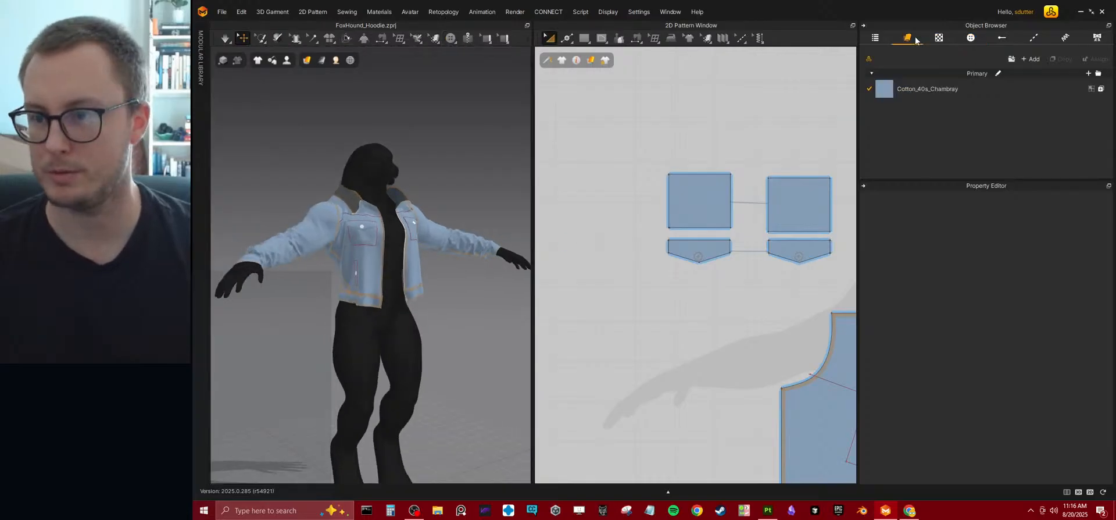
{"action": "left_click", "coordinate": [914, 89]}
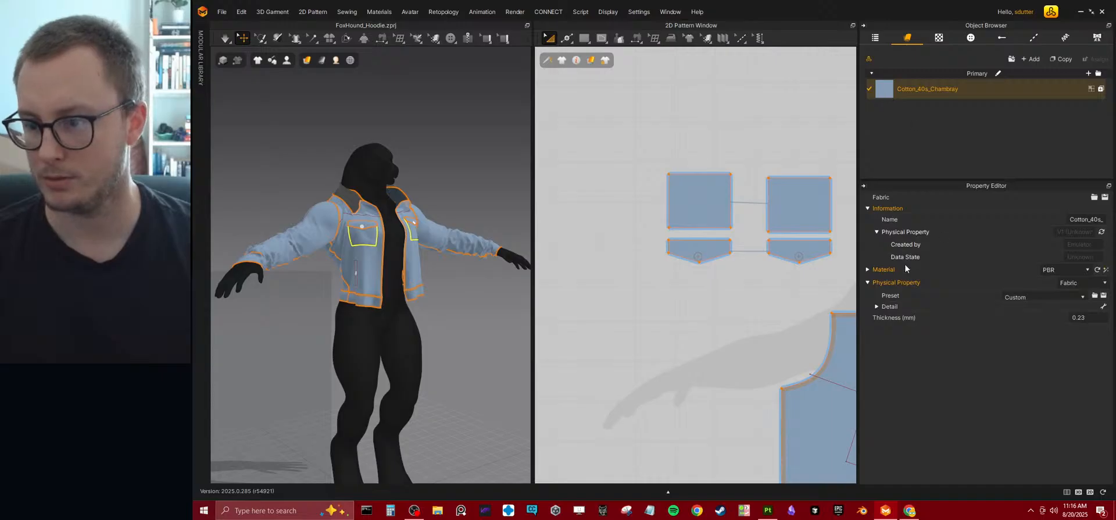
{"action": "left_click", "coordinate": [868, 269]}
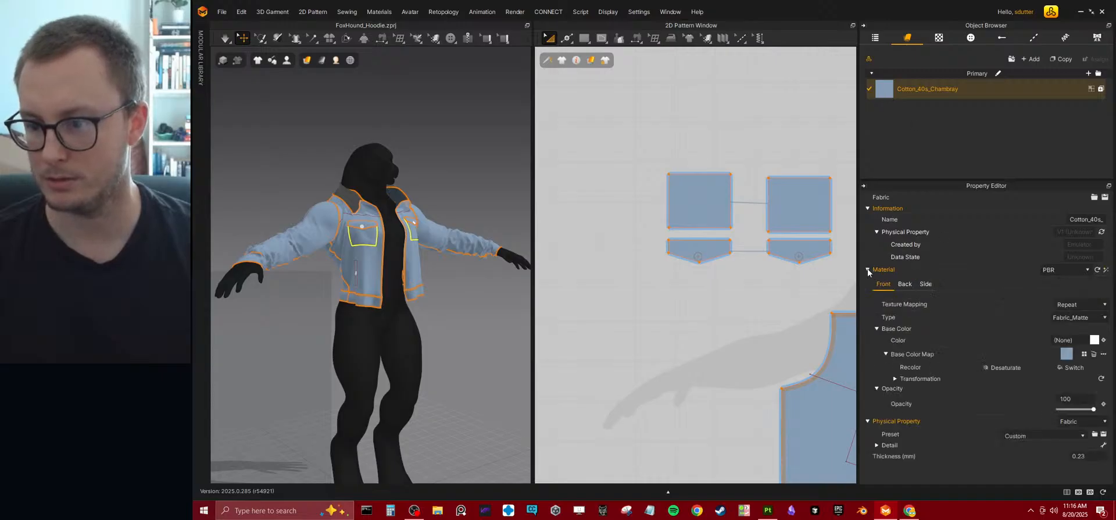
{"action": "left_click", "coordinate": [1068, 355]}
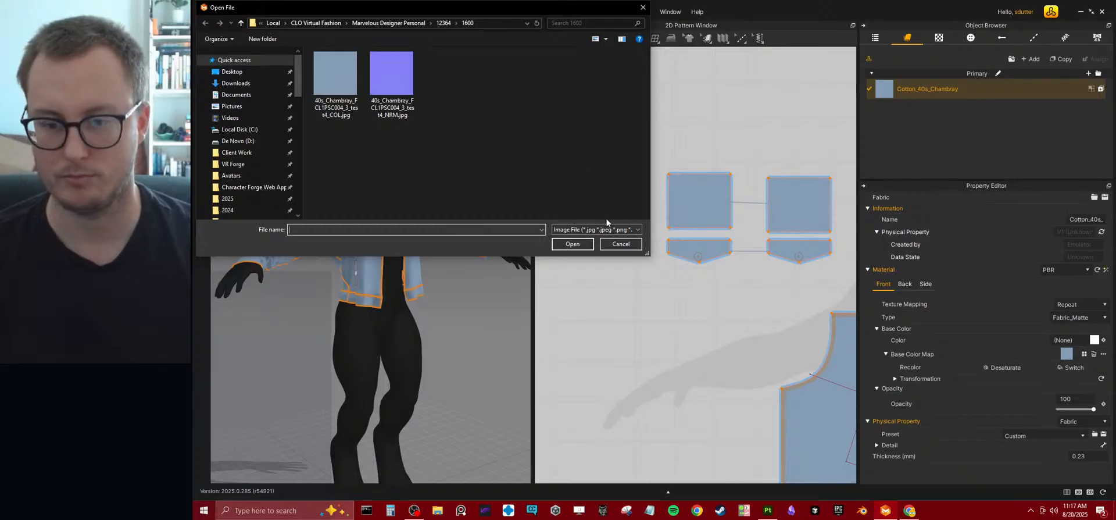
{"action": "left_click", "coordinate": [619, 244]}
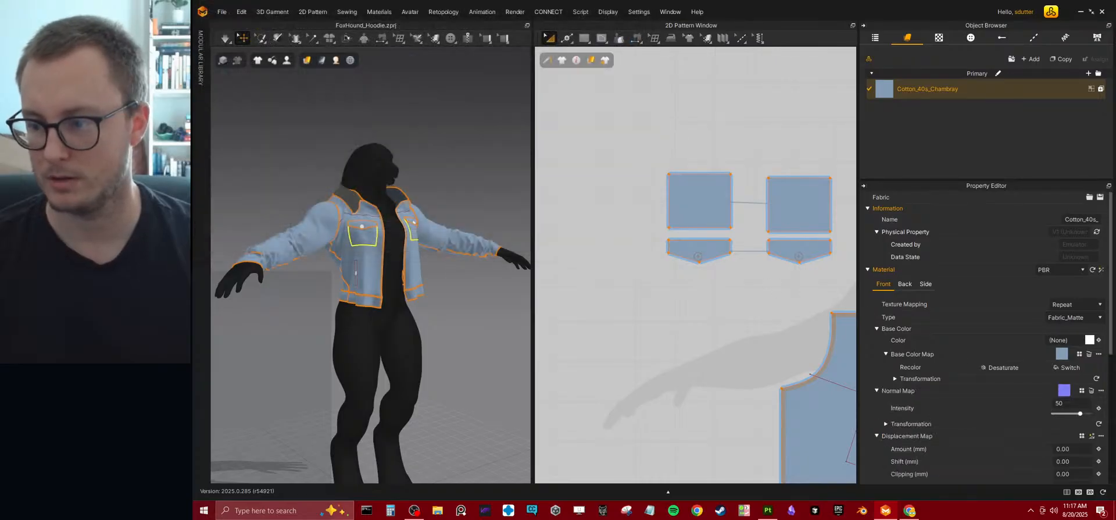
{"action": "left_click", "coordinate": [1089, 353]}
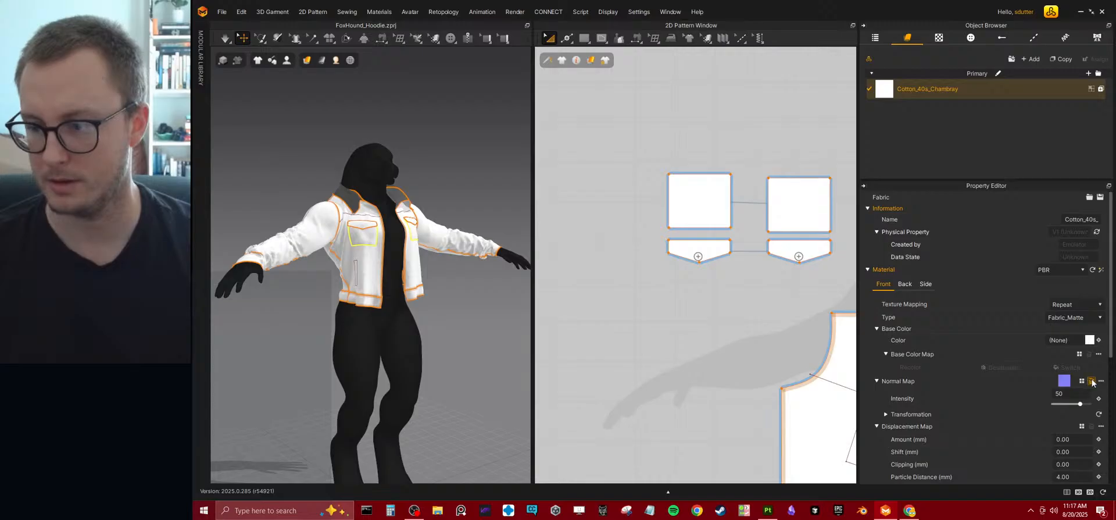
{"action": "left_click", "coordinate": [1090, 381]}
{"action": "left_click", "coordinate": [1080, 354]}
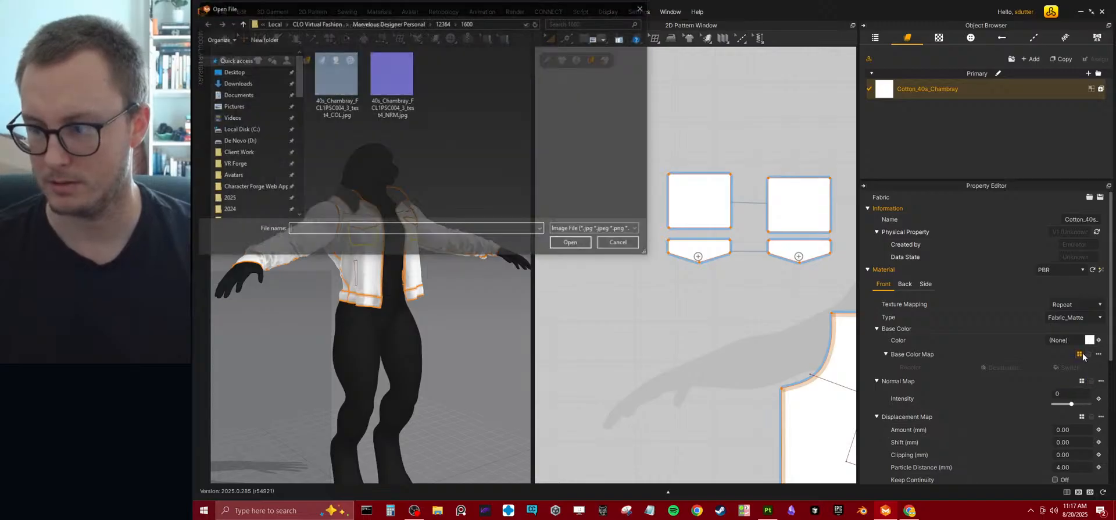
{"action": "key", "text": "Escape"}
{"action": "left_click", "coordinate": [1097, 353]}
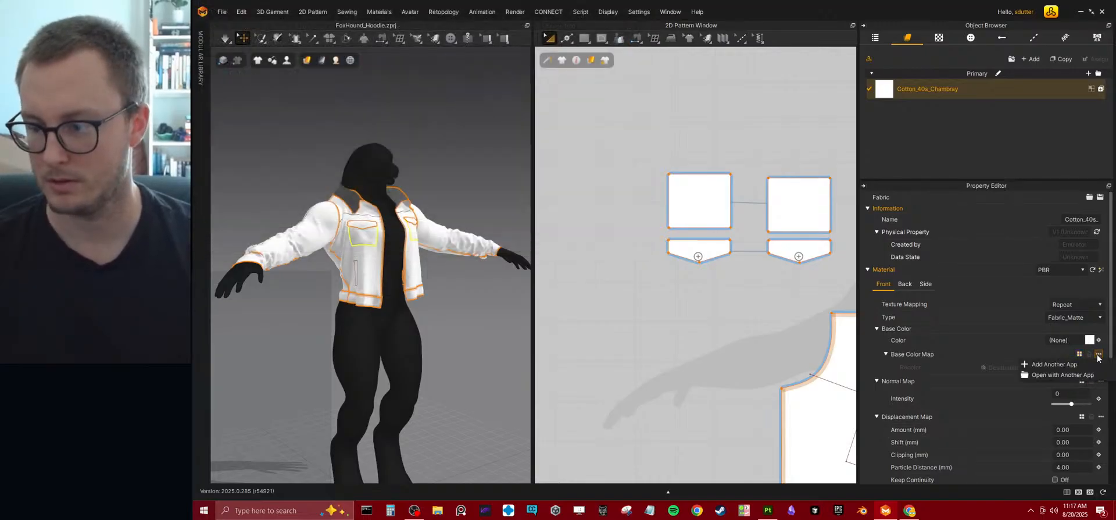
{"action": "left_click", "coordinate": [1097, 354]}
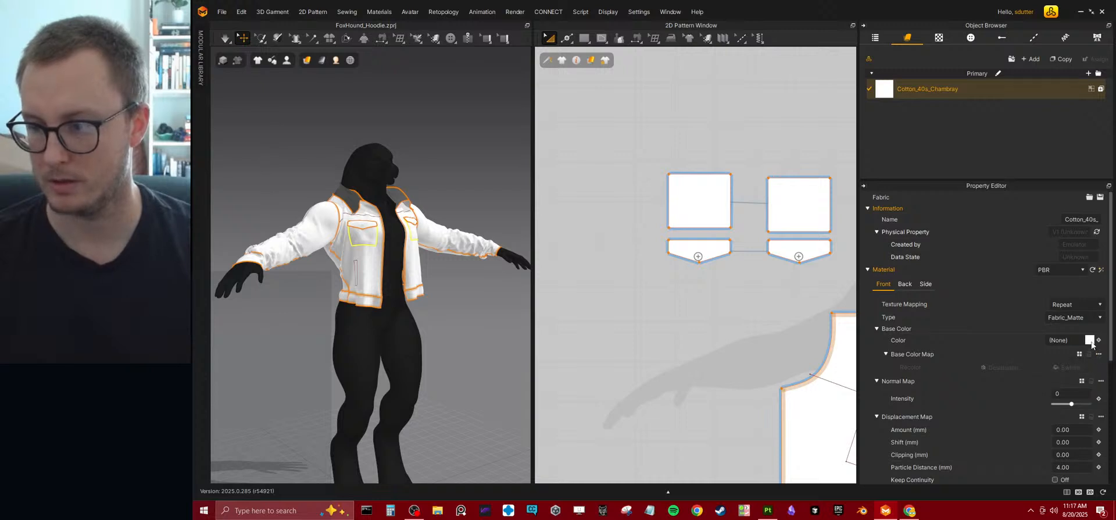
Set the Cotton_40s_Chambray fabric's base color to the dark grey 616161.
{"action": "left_click", "coordinate": [1090, 341]}
{"action": "left_click_drag", "start_coordinate": [494, 114], "coordinate": [437, 124]}
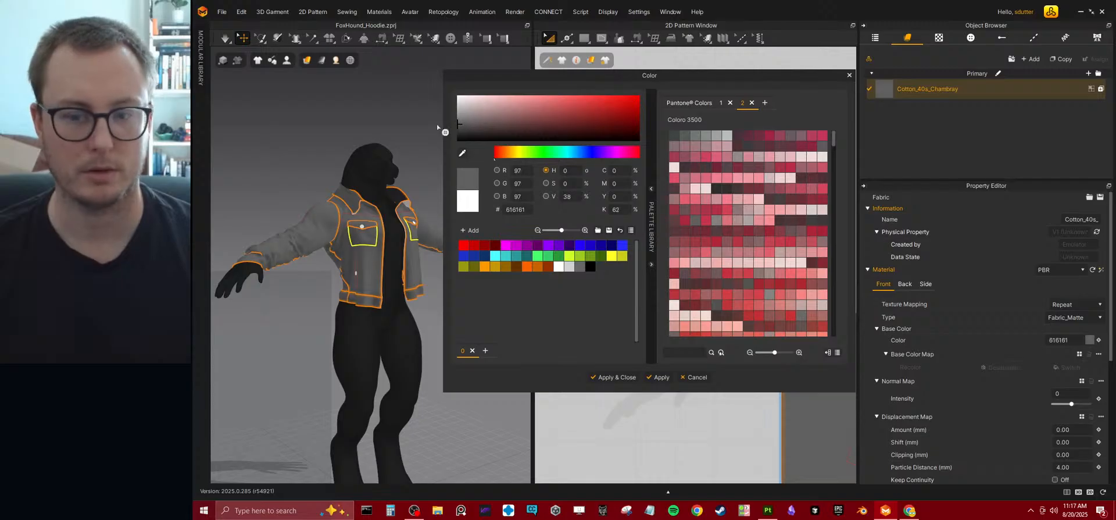
{"action": "left_click", "coordinate": [621, 377]}
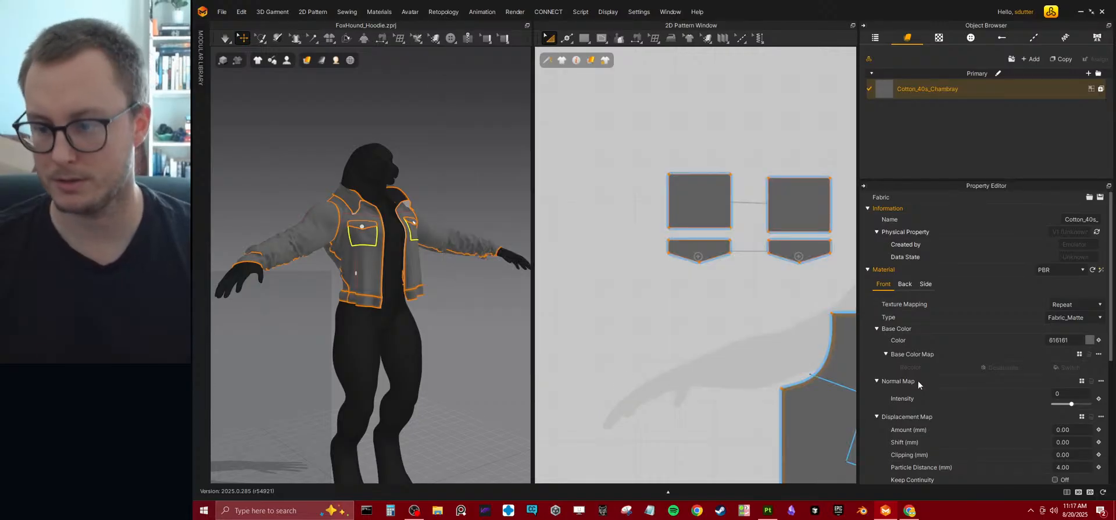
Examine the recolored jacket and its pocket buttons on the avatar from several angles.
{"action": "right_click_drag", "start_coordinate": [453, 165], "coordinate": [382, 186]}
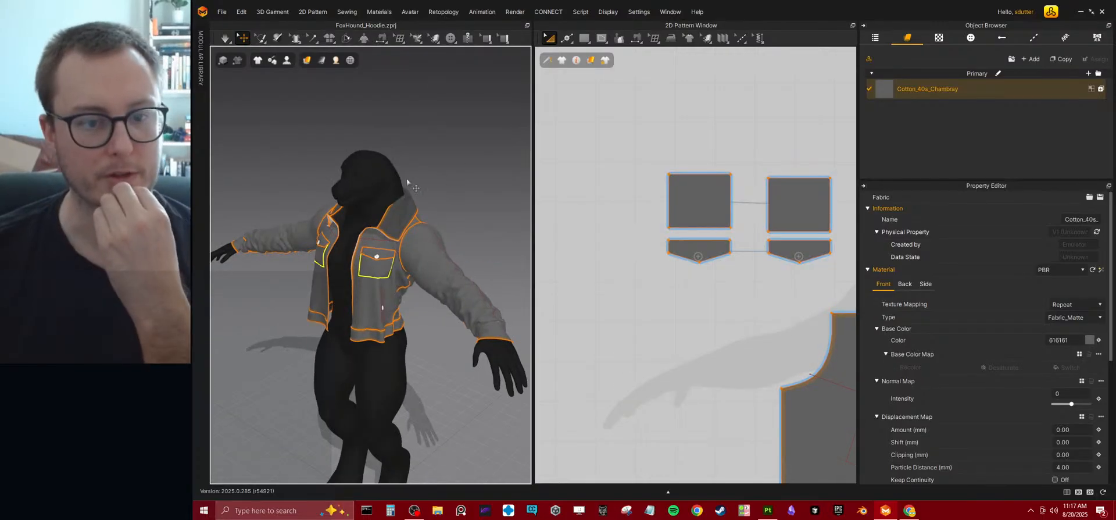
{"action": "left_click", "coordinate": [383, 189]}
{"action": "right_click_drag", "start_coordinate": [365, 264], "coordinate": [435, 253]}
{"action": "scroll", "coordinate": [433, 255], "scroll_direction": "up", "scroll_amount": 2}
{"action": "middle_click_drag", "start_coordinate": [430, 259], "coordinate": [432, 267]}
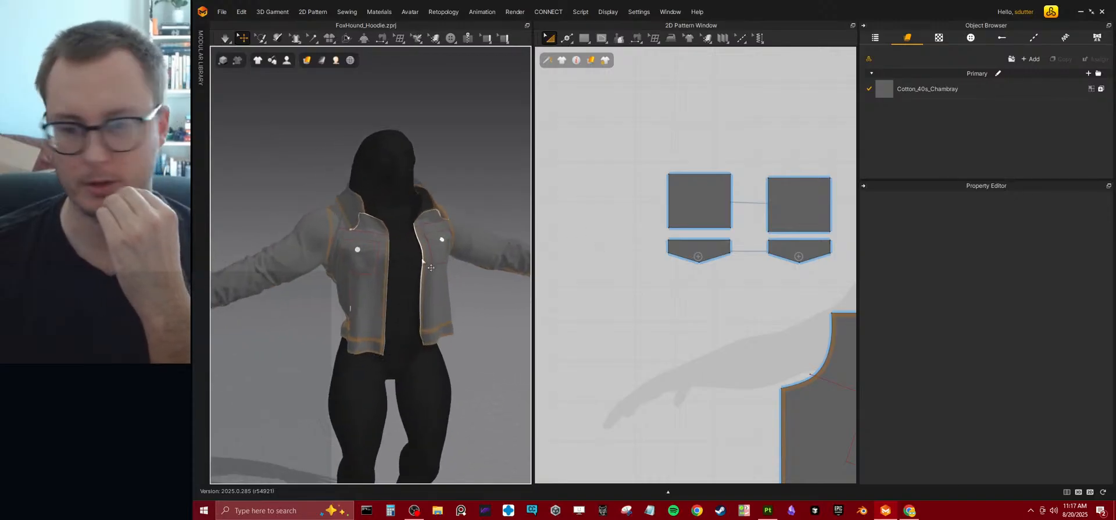
{"action": "right_click_drag", "start_coordinate": [381, 304], "coordinate": [440, 273]}
{"action": "middle_click_drag", "start_coordinate": [440, 273], "coordinate": [421, 229]}
{"action": "scroll", "coordinate": [419, 221], "scroll_direction": "up", "scroll_amount": 2}
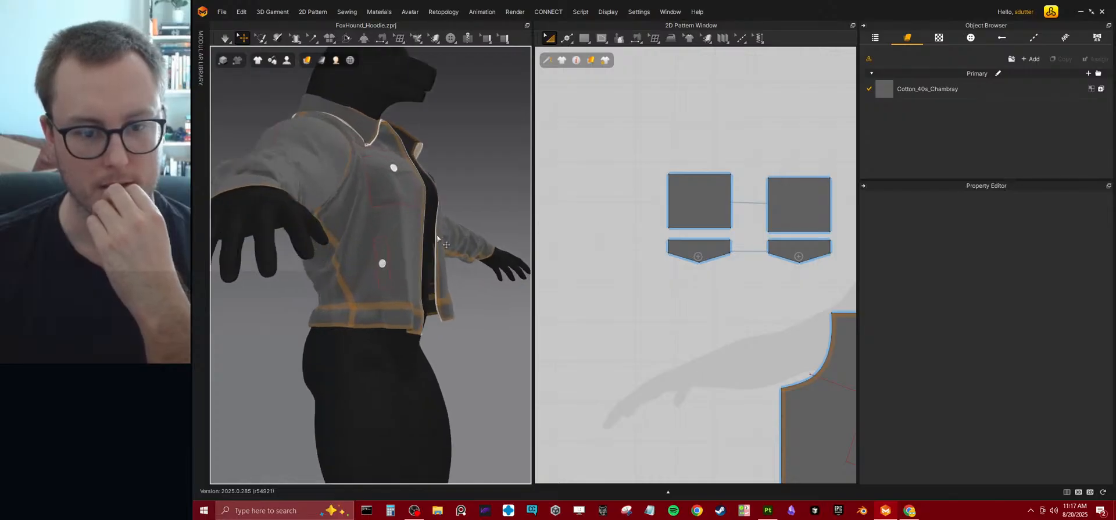
{"action": "right_click_drag", "start_coordinate": [445, 244], "coordinate": [387, 284]}
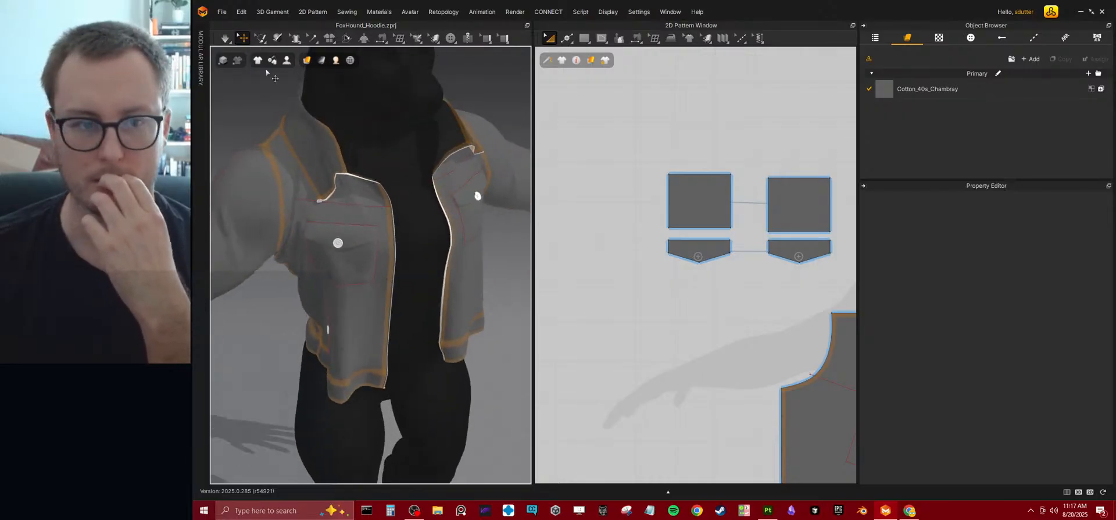
Review the fabric's material settings, and select all pattern pieces to inspect their seam taping and simulation properties.
{"action": "left_click", "coordinate": [941, 89]}
{"action": "scroll", "coordinate": [1006, 349], "scroll_direction": "down", "scroll_amount": 5}
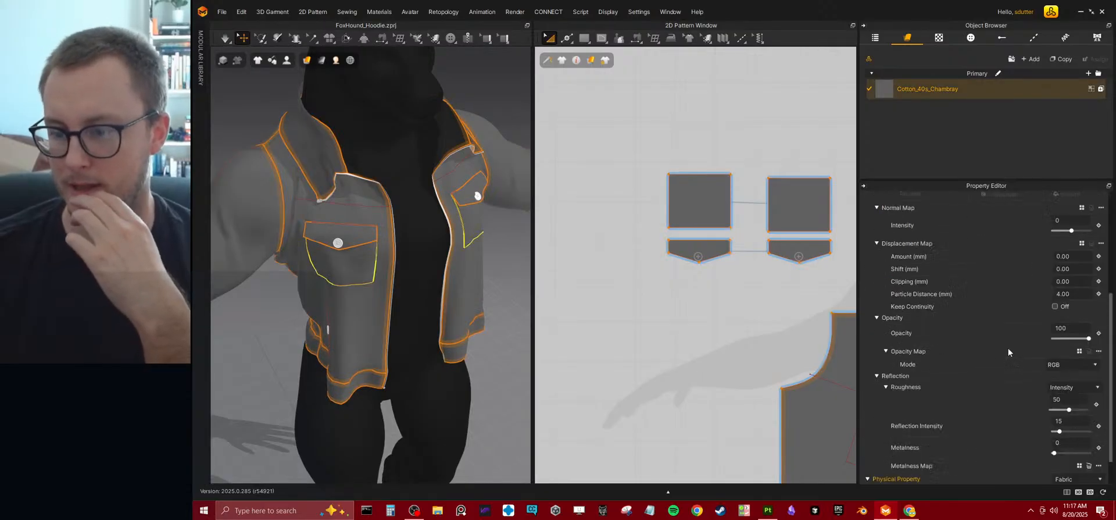
{"action": "left_click", "coordinate": [484, 277]}
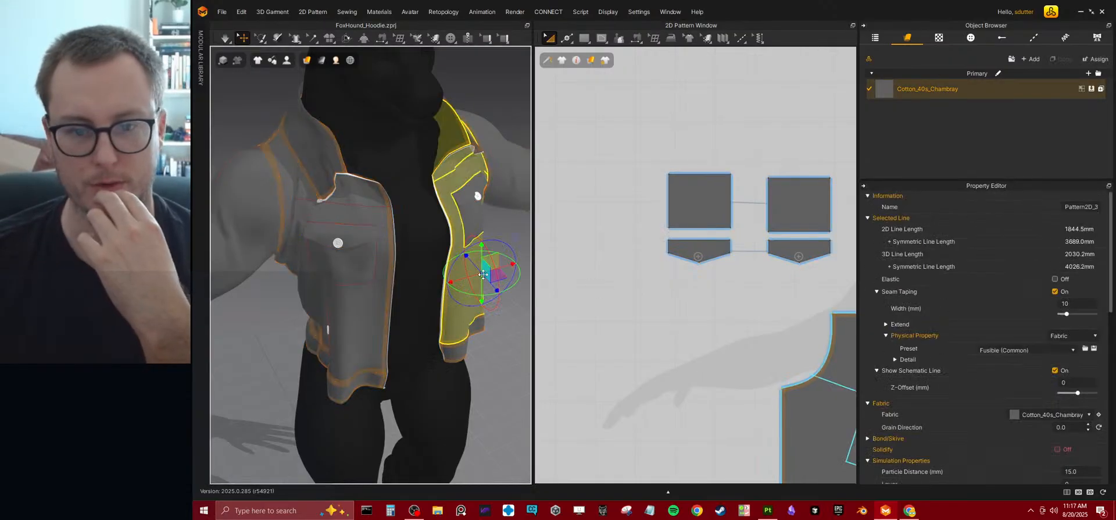
{"action": "key", "text": "ctrl+a"}
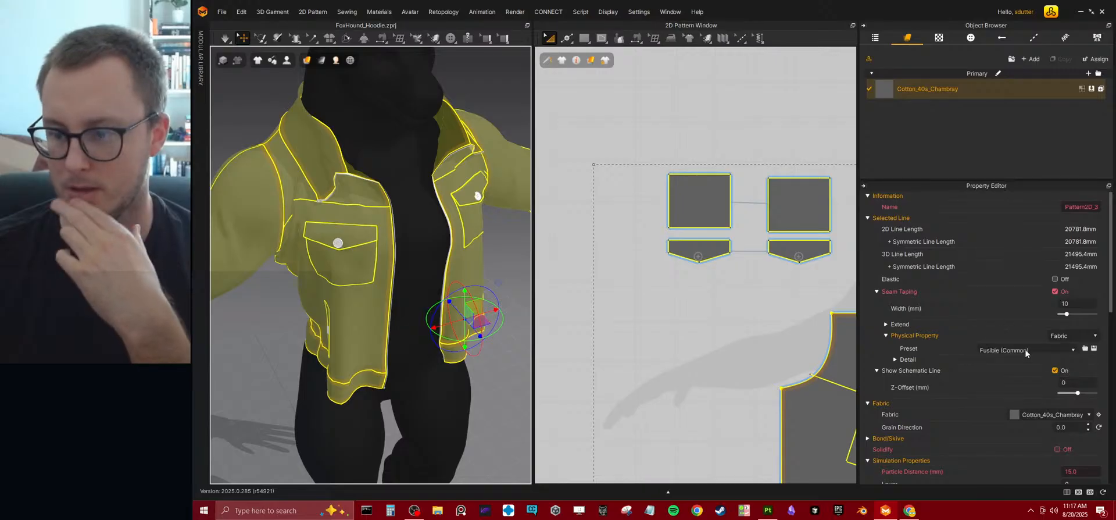
{"action": "scroll", "coordinate": [1053, 372], "scroll_direction": "down", "scroll_amount": 1}
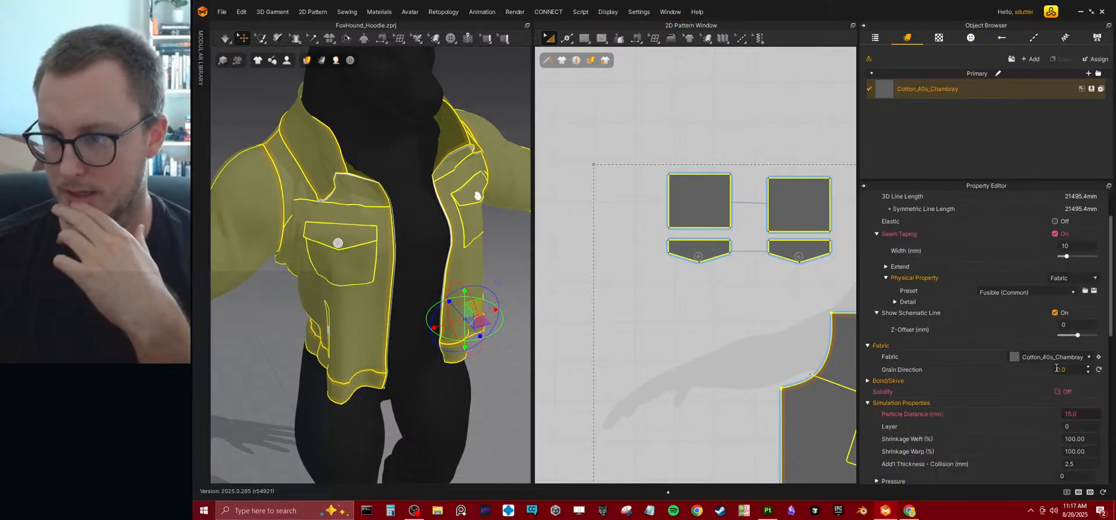
{"action": "scroll", "coordinate": [952, 317], "scroll_direction": "down", "scroll_amount": 6}
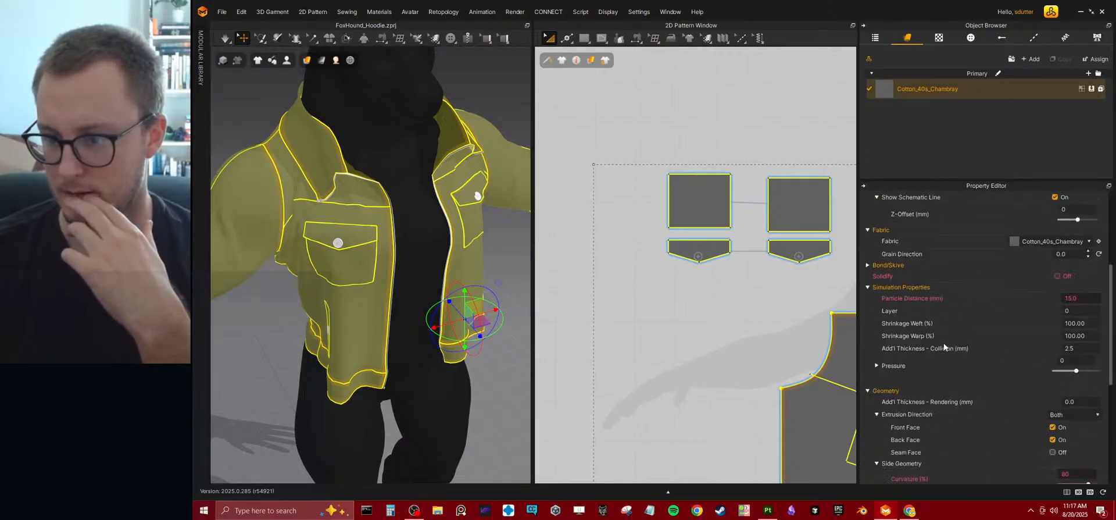
{"action": "scroll", "coordinate": [943, 343], "scroll_direction": "up", "scroll_amount": 6}
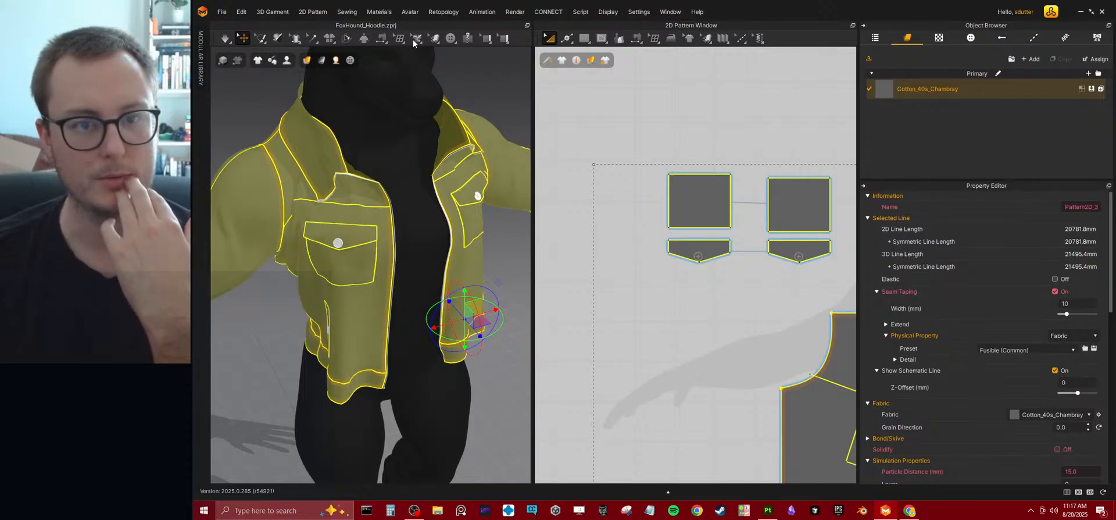
Turn on Fasten Zipper for the jacket's front zipper and look through its teeth material settings.
{"action": "mouse_move", "coordinate": [434, 42]}
{"action": "left_click", "coordinate": [468, 38]}
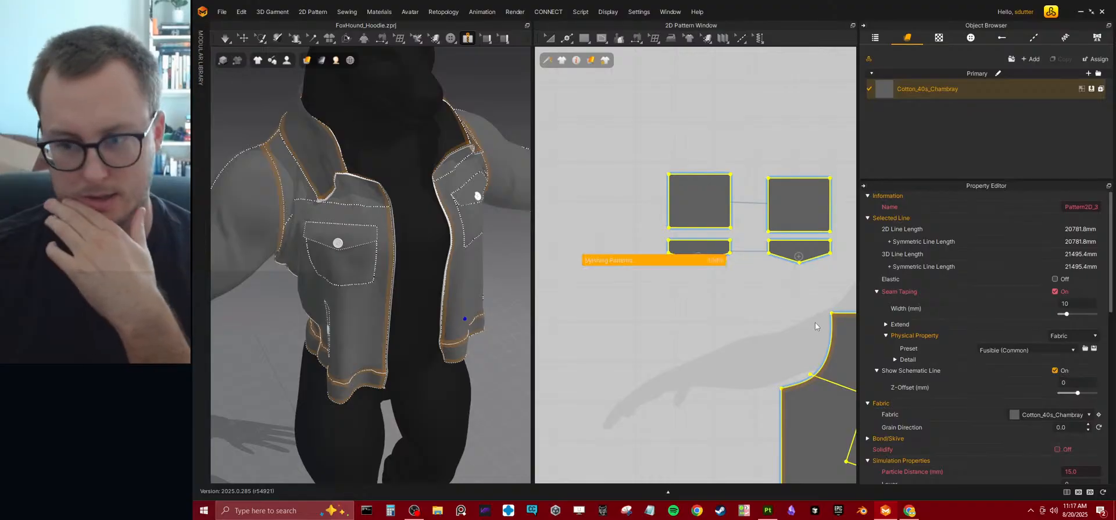
{"action": "left_click", "coordinate": [242, 37]}
{"action": "left_click", "coordinate": [244, 116]}
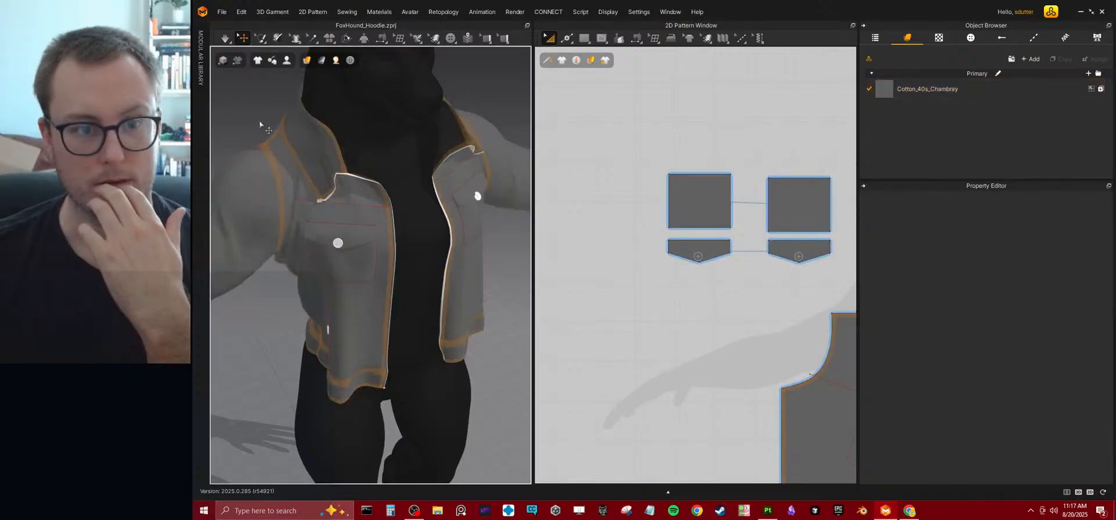
{"action": "left_click", "coordinate": [348, 175]}
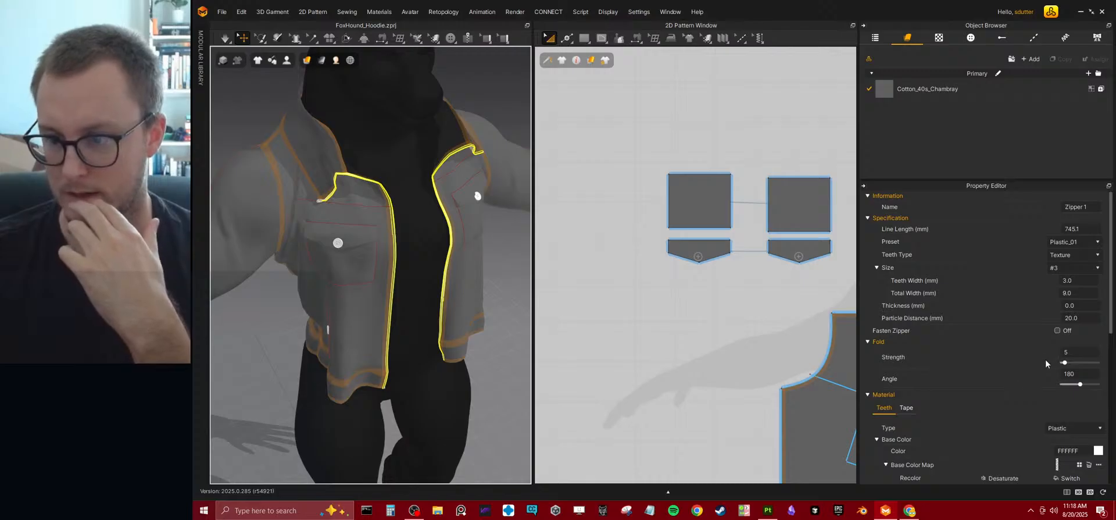
{"action": "left_click", "coordinate": [1057, 330]}
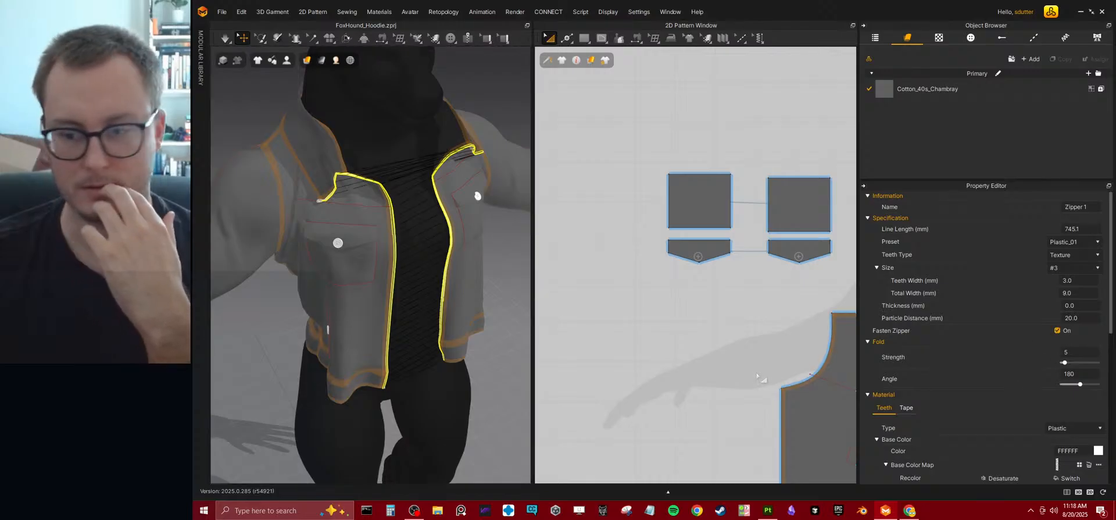
{"action": "scroll", "coordinate": [976, 363], "scroll_direction": "down", "scroll_amount": 4}
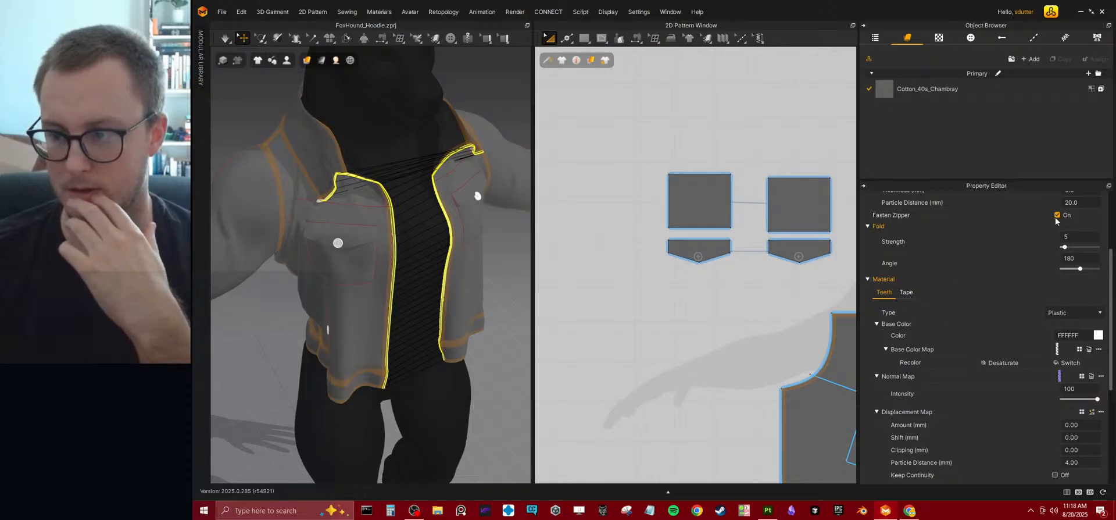
{"action": "scroll", "coordinate": [949, 400], "scroll_direction": "down", "scroll_amount": 6}
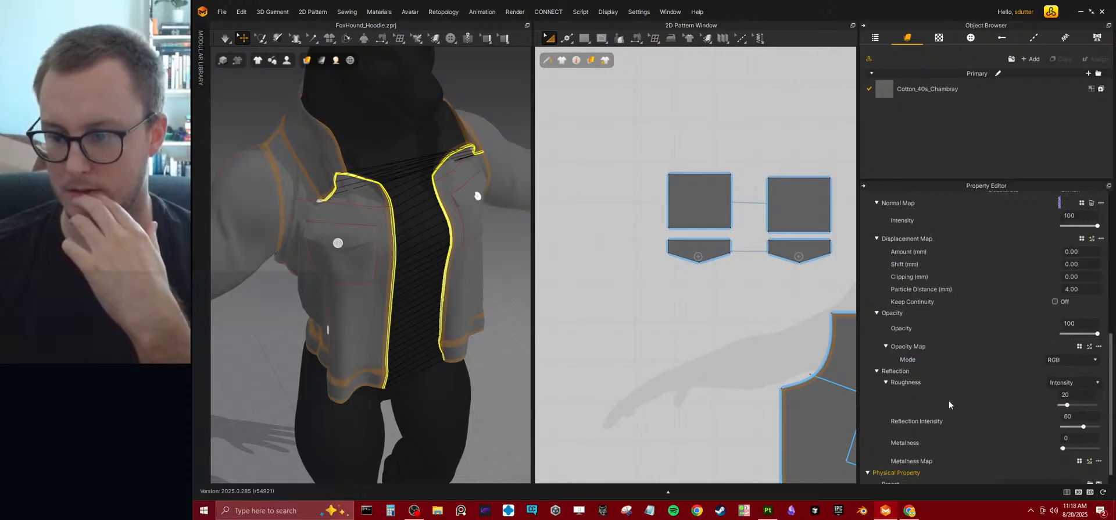
Inspect the zipper's end at the jacket collar and view the properties of its slider.
{"action": "scroll", "coordinate": [947, 399], "scroll_direction": "up", "scroll_amount": 10}
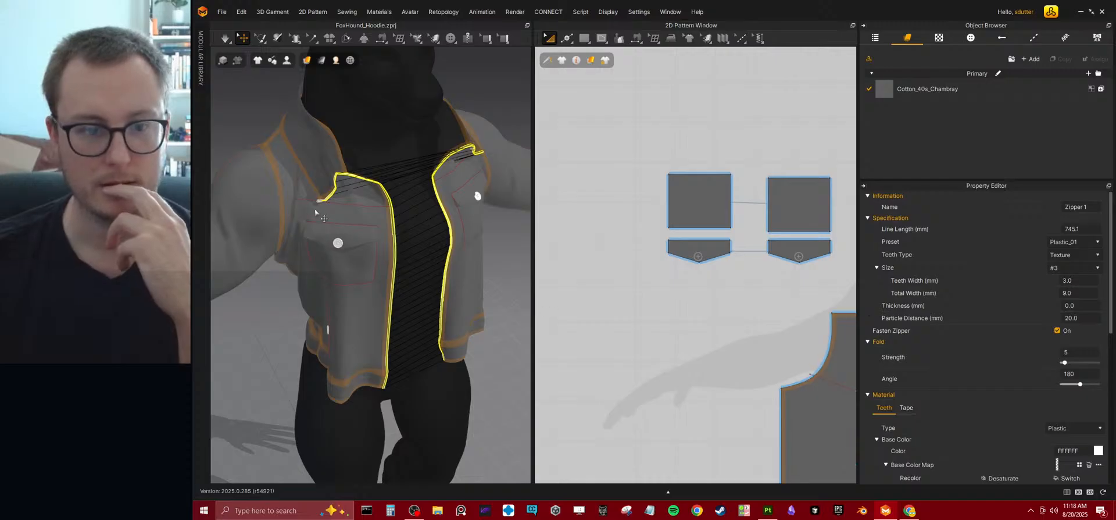
{"action": "left_click", "coordinate": [331, 208]}
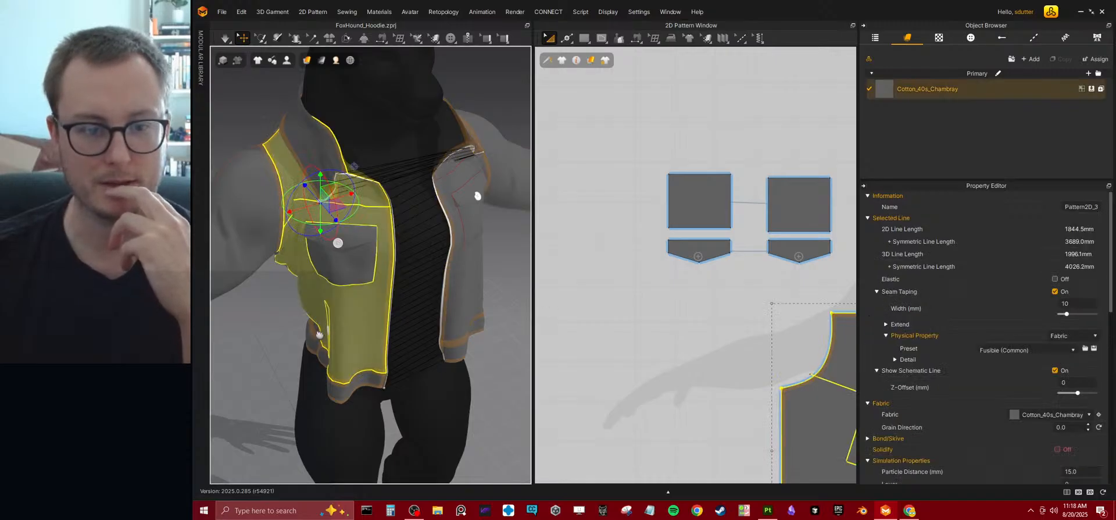
{"action": "scroll", "coordinate": [315, 333], "scroll_direction": "up", "scroll_amount": 10}
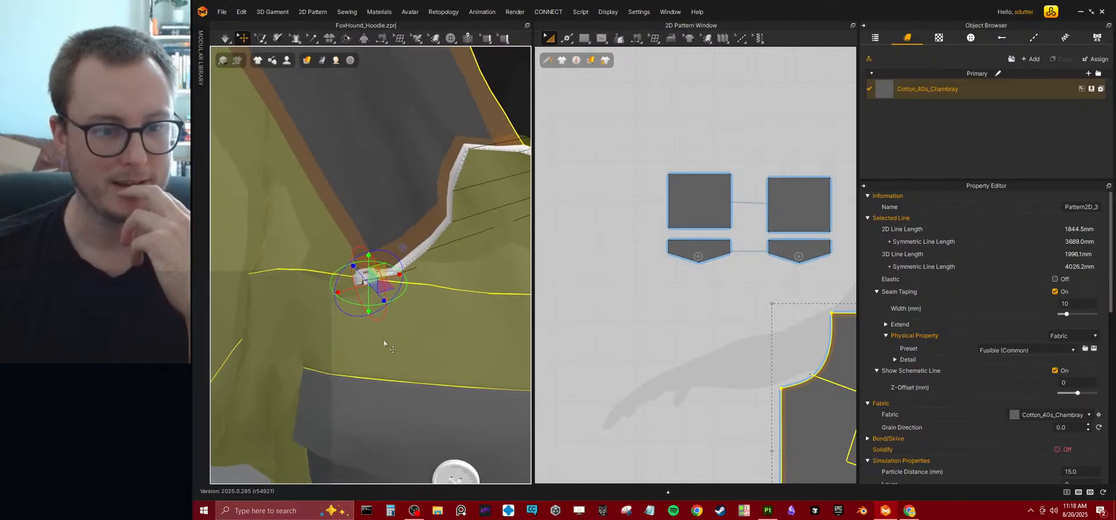
{"action": "scroll", "coordinate": [381, 341], "scroll_direction": "up", "scroll_amount": 2}
{"action": "left_click", "coordinate": [380, 198]}
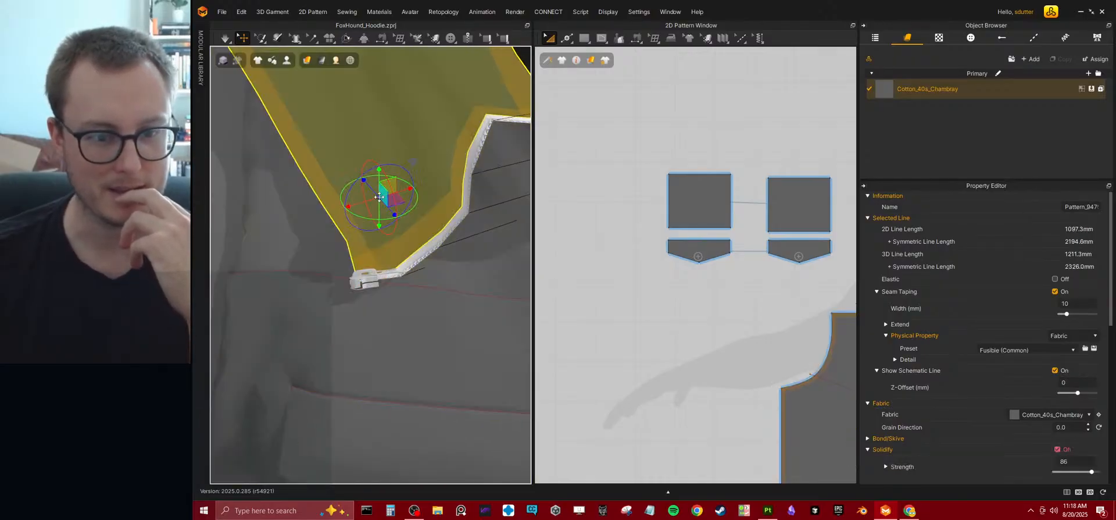
{"action": "left_click", "coordinate": [363, 277]}
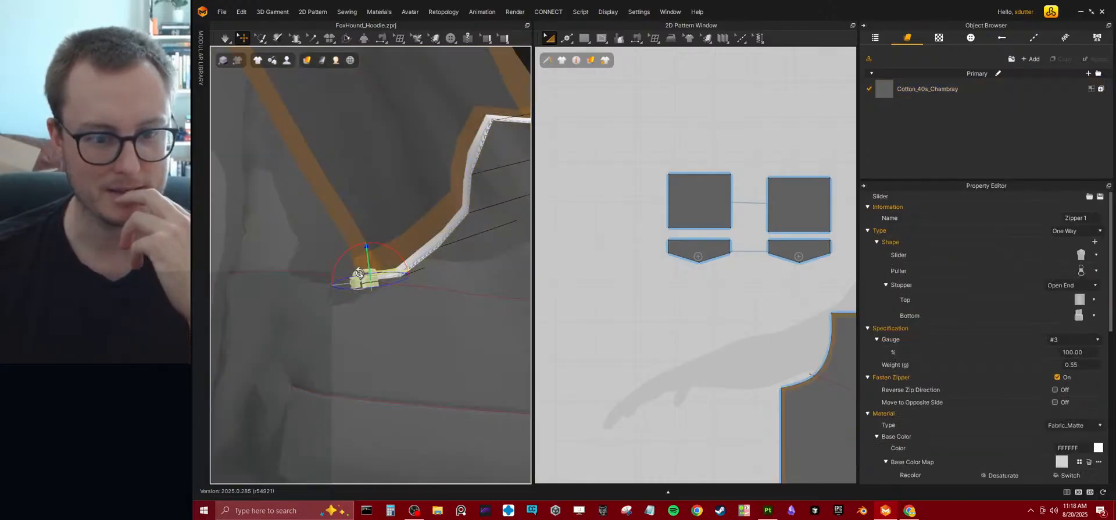
Try to reorient the zipper slider at the collar and simulate the garment, undoing the changes.
{"action": "right_click_drag", "start_coordinate": [423, 291], "coordinate": [362, 285]}
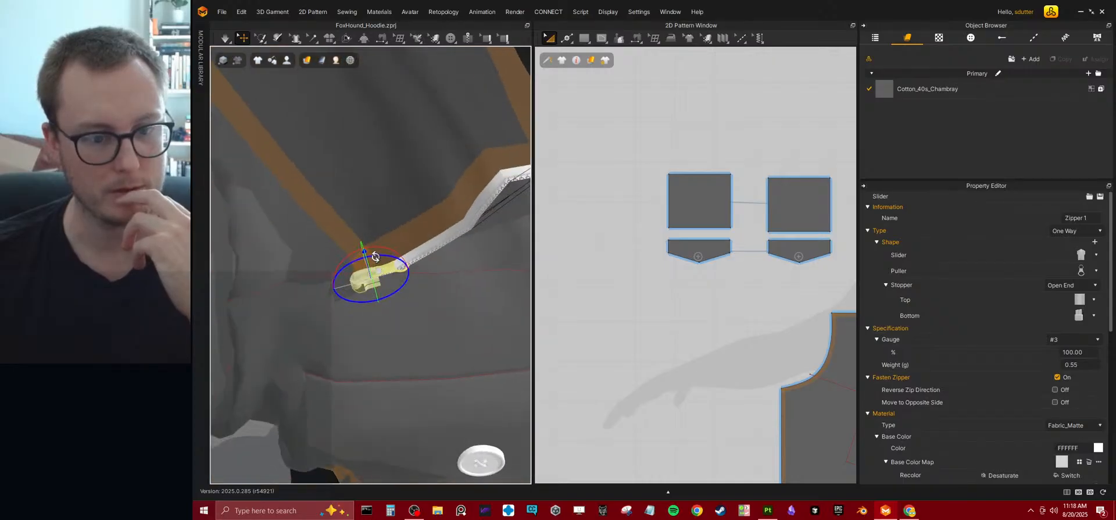
{"action": "left_click_drag", "start_coordinate": [435, 264], "coordinate": [431, 143]}
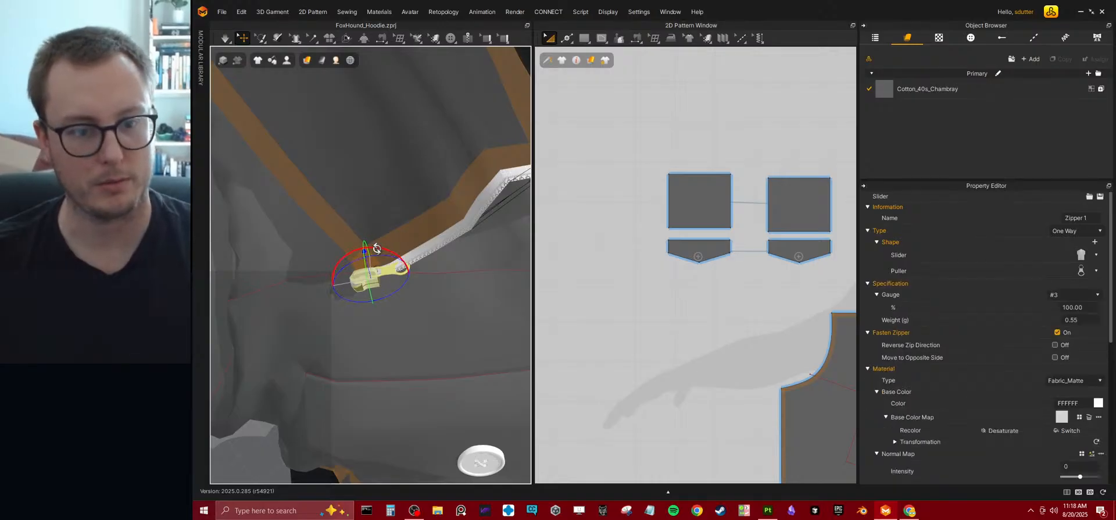
{"action": "left_click_drag", "start_coordinate": [366, 253], "coordinate": [360, 189]}
{"action": "right_click_drag", "start_coordinate": [374, 235], "coordinate": [426, 259]}
{"action": "scroll", "coordinate": [445, 195], "scroll_direction": "down", "scroll_amount": 3}
{"action": "key", "text": "space"}
{"action": "right_click_drag", "start_coordinate": [446, 194], "coordinate": [356, 234]}
{"action": "key", "text": "space"}
{"action": "key", "text": "ctrl+z"}
{"action": "right_click_drag", "start_coordinate": [346, 259], "coordinate": [421, 245]}
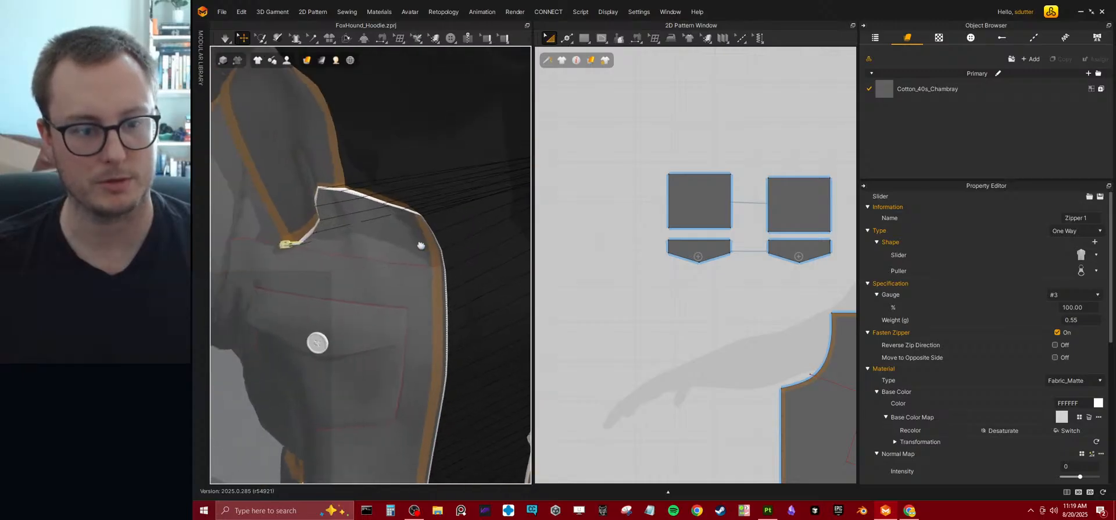
{"action": "key", "text": "ctrl+z"}
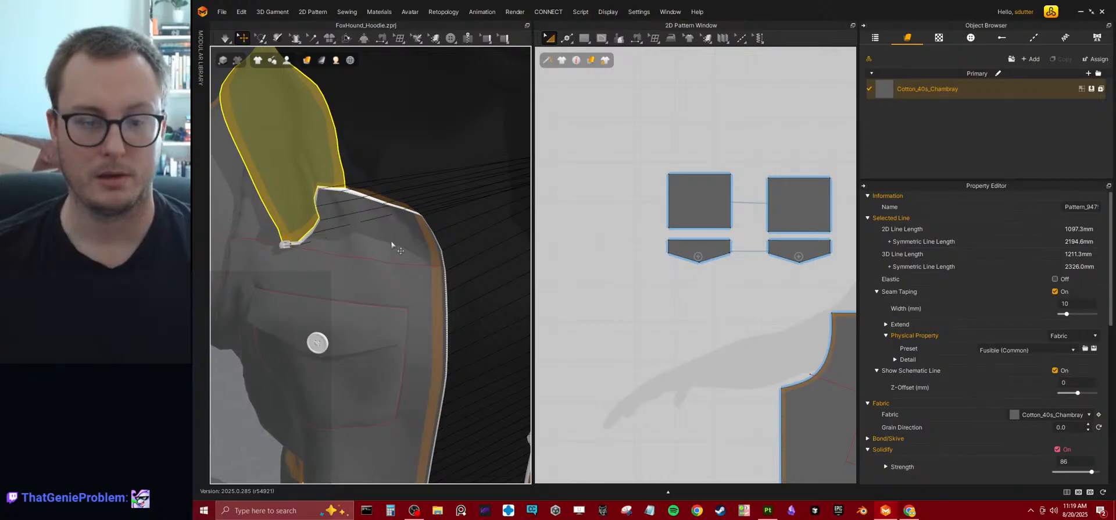
Turn off Fasten Zipper for the jacket's front zipper.
{"action": "right_click_drag", "start_coordinate": [392, 245], "coordinate": [406, 243]}
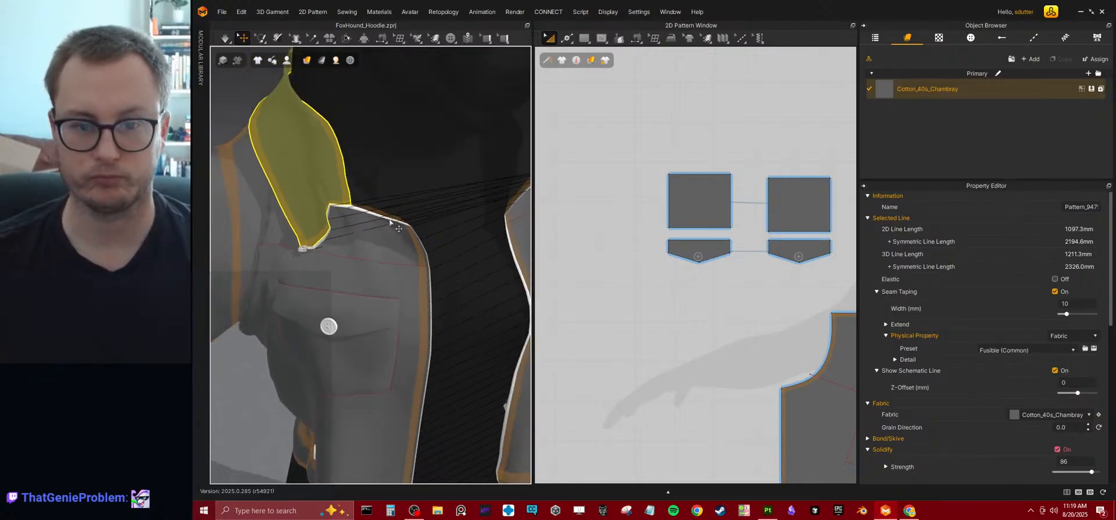
{"action": "left_click", "coordinate": [390, 221]}
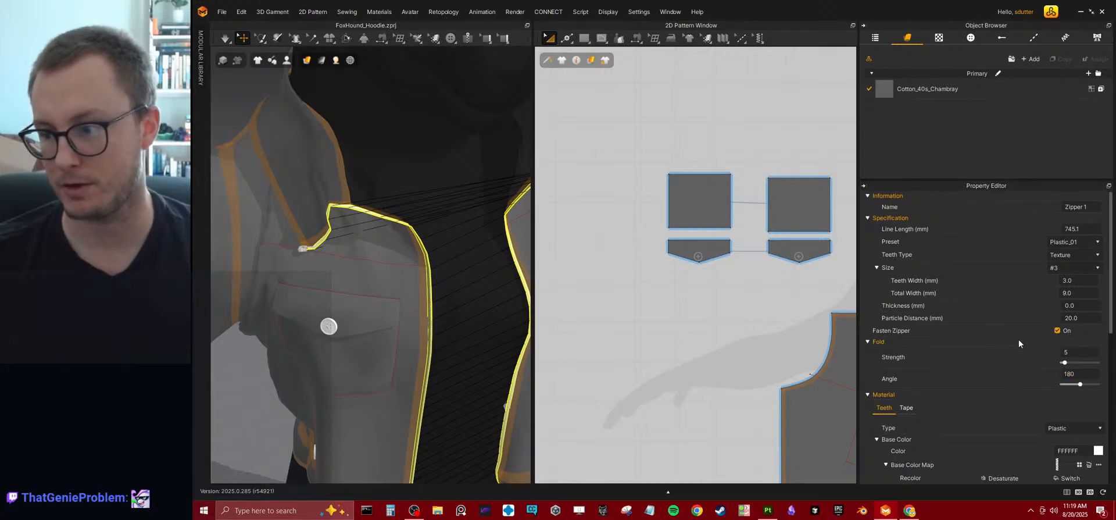
{"action": "left_click", "coordinate": [1057, 330]}
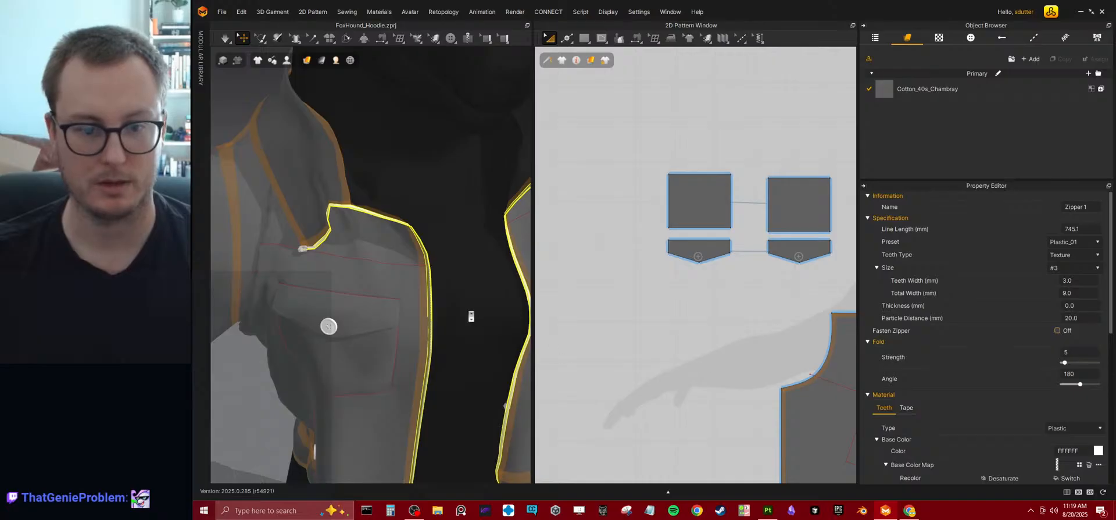
{"action": "scroll", "coordinate": [469, 315], "scroll_direction": "down", "scroll_amount": 5}
{"action": "right_click_drag", "start_coordinate": [468, 314], "coordinate": [427, 252]}
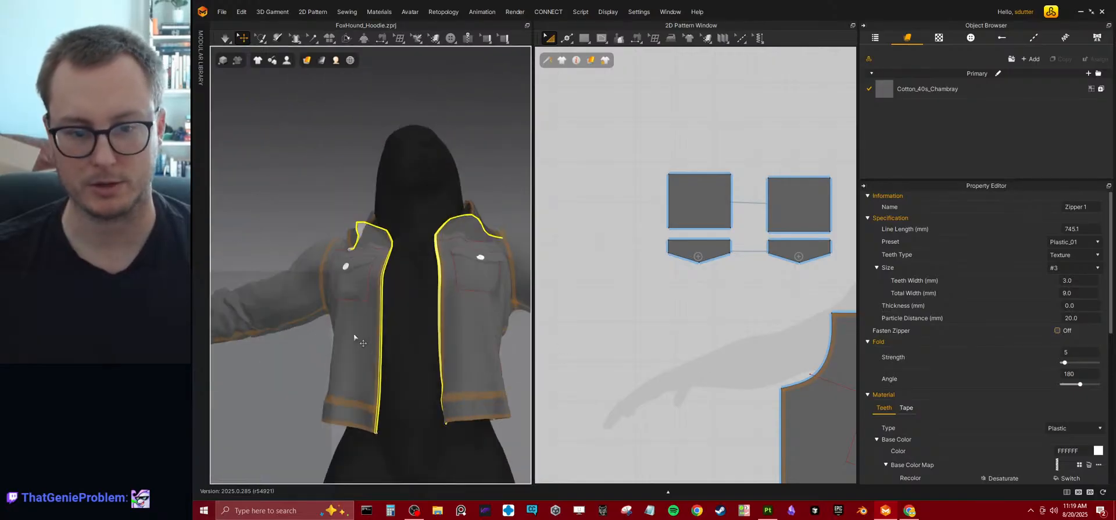
{"action": "scroll", "coordinate": [431, 313], "scroll_direction": "up", "scroll_amount": 3}
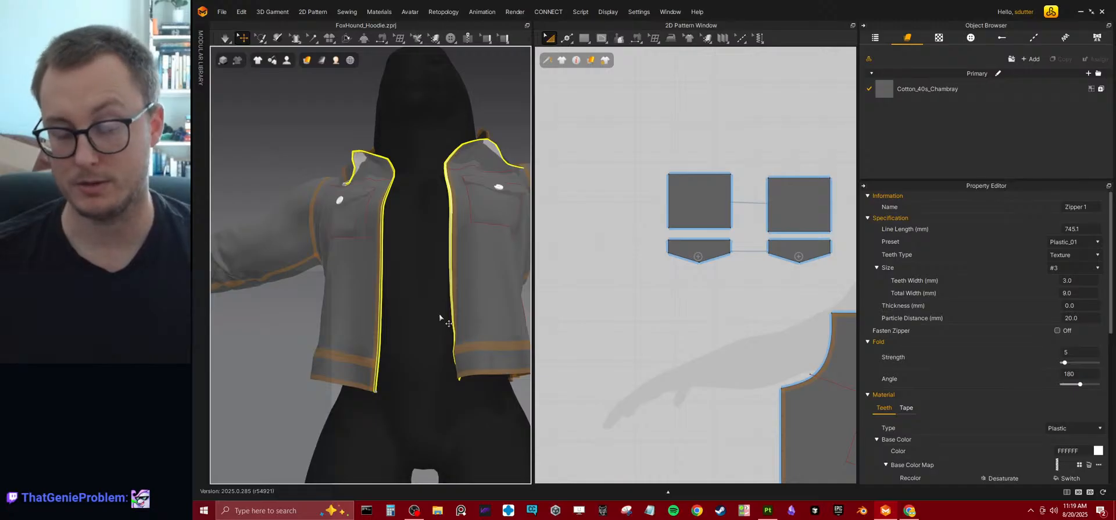
Split the center-front edge of the front body pattern with a point about a third of the way up from the hem.
{"action": "scroll", "coordinate": [648, 271], "scroll_direction": "down", "scroll_amount": 5}
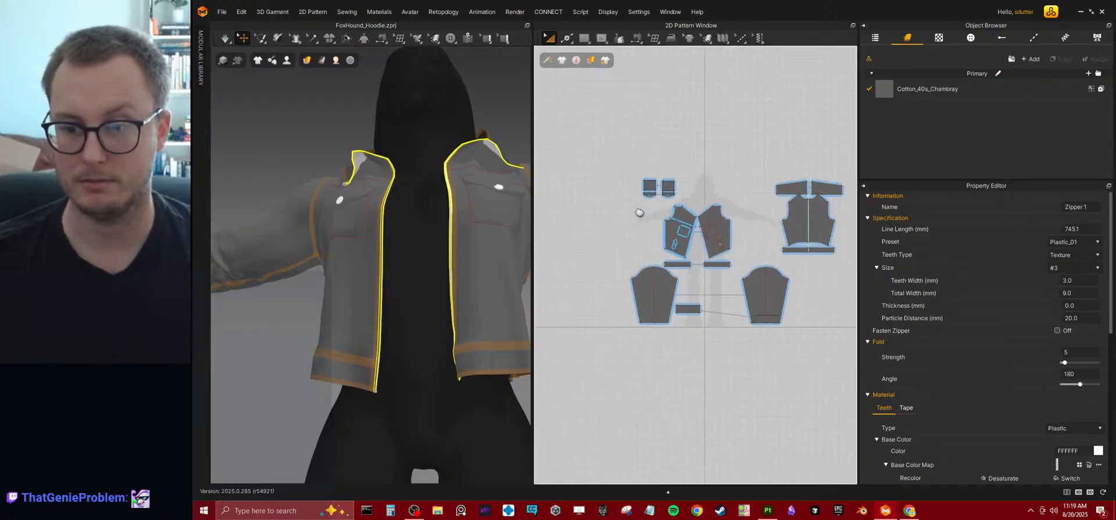
{"action": "scroll", "coordinate": [761, 228], "scroll_direction": "up", "scroll_amount": 8}
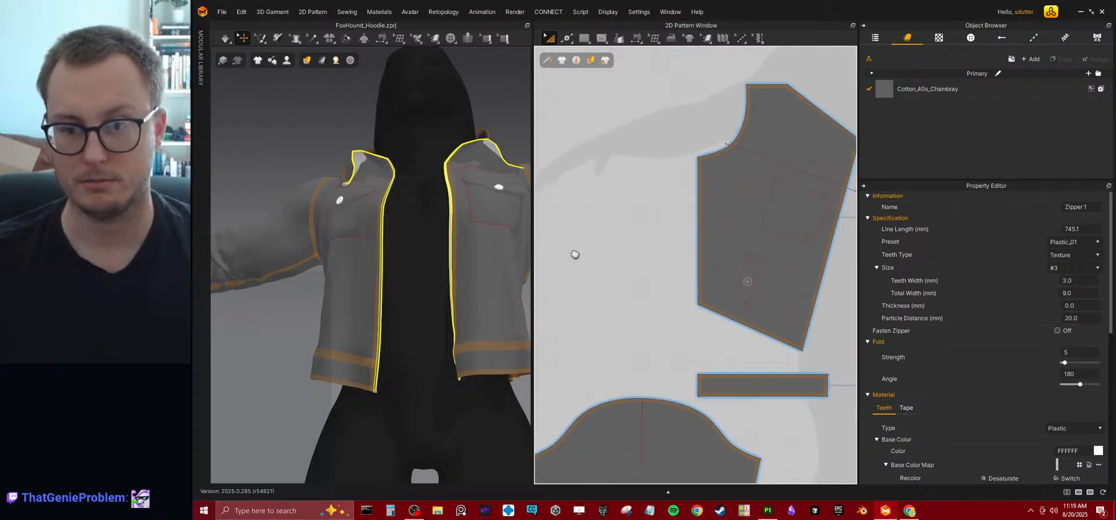
{"action": "scroll", "coordinate": [602, 179], "scroll_direction": "up", "scroll_amount": 3}
{"action": "left_click", "coordinate": [568, 37]}
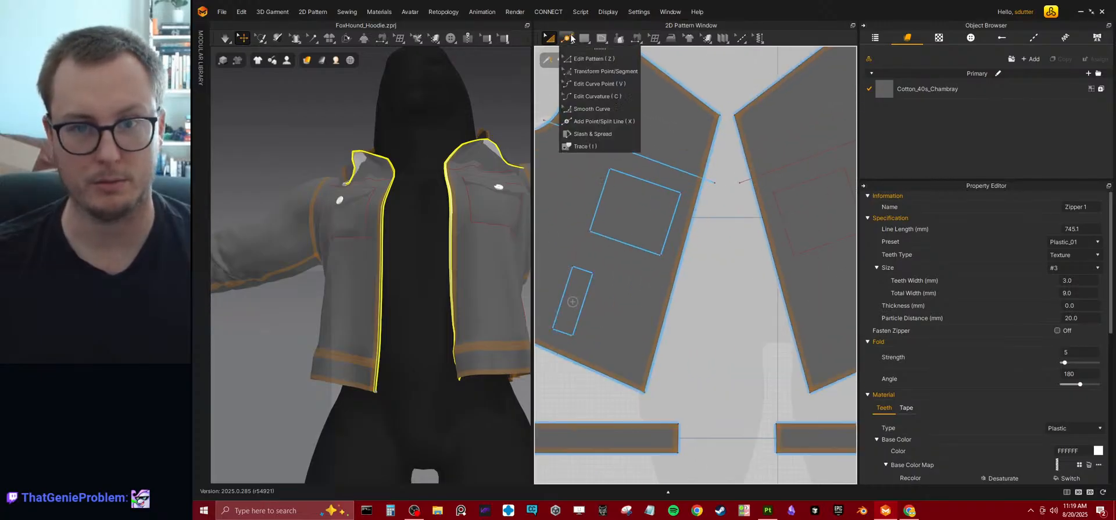
{"action": "left_click", "coordinate": [598, 121]}
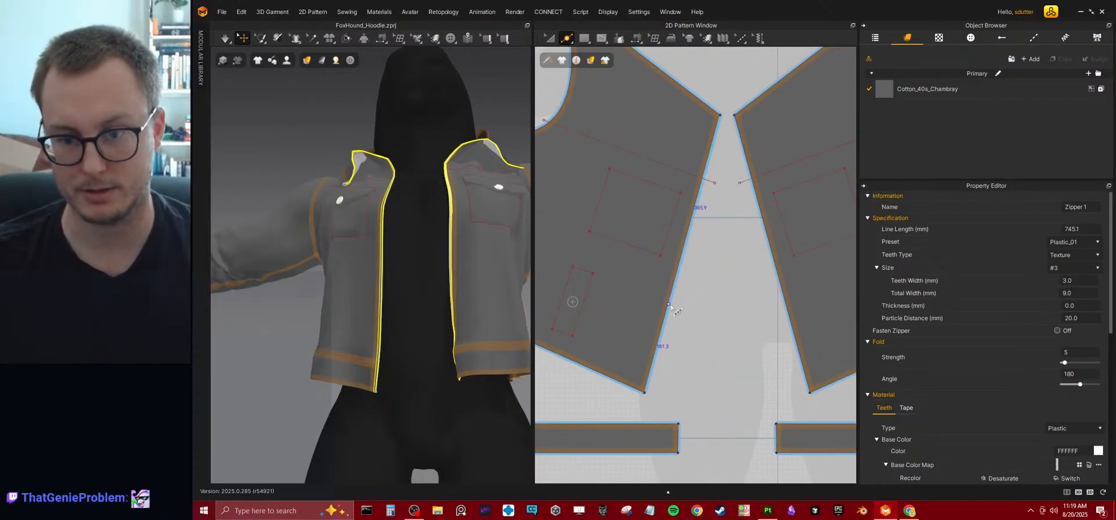
{"action": "left_click", "coordinate": [670, 302]}
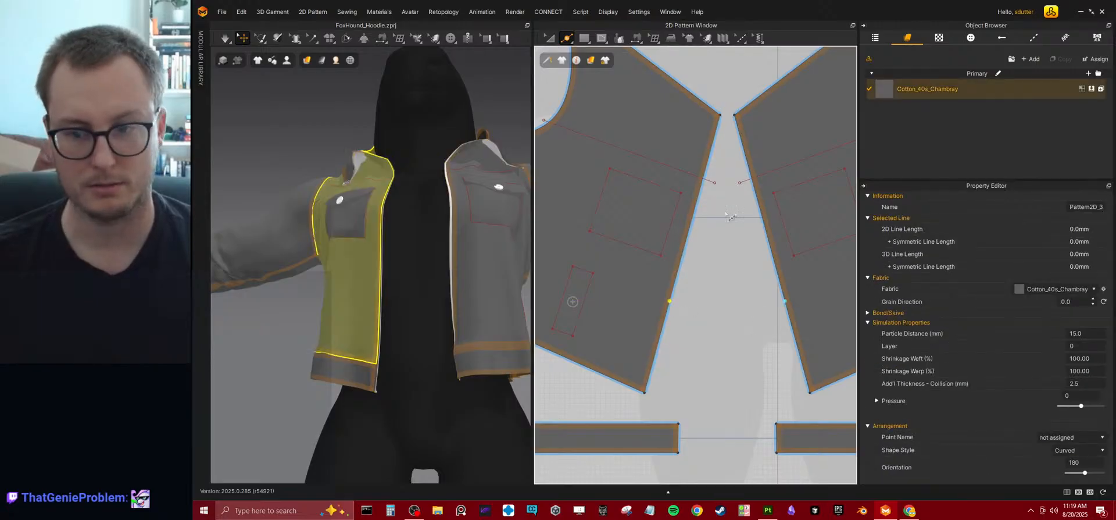
Sew the lower center-front segments of the two front panels together with Segment Sewing and simulate the closure.
{"action": "left_click", "coordinate": [636, 38]}
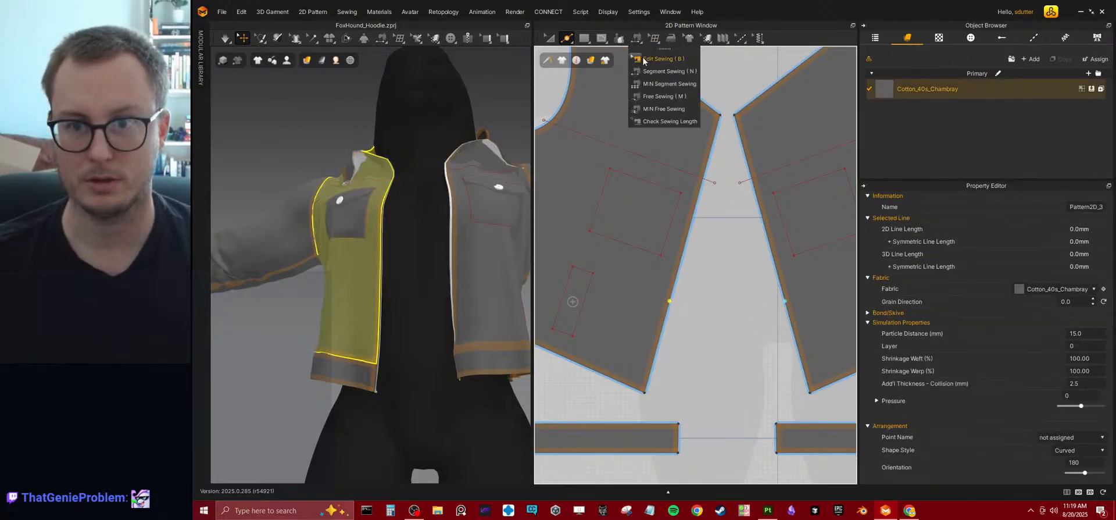
{"action": "left_click", "coordinate": [668, 71]}
{"action": "left_click", "coordinate": [664, 319]}
{"action": "left_click", "coordinate": [775, 318]}
{"action": "key", "text": "space"}
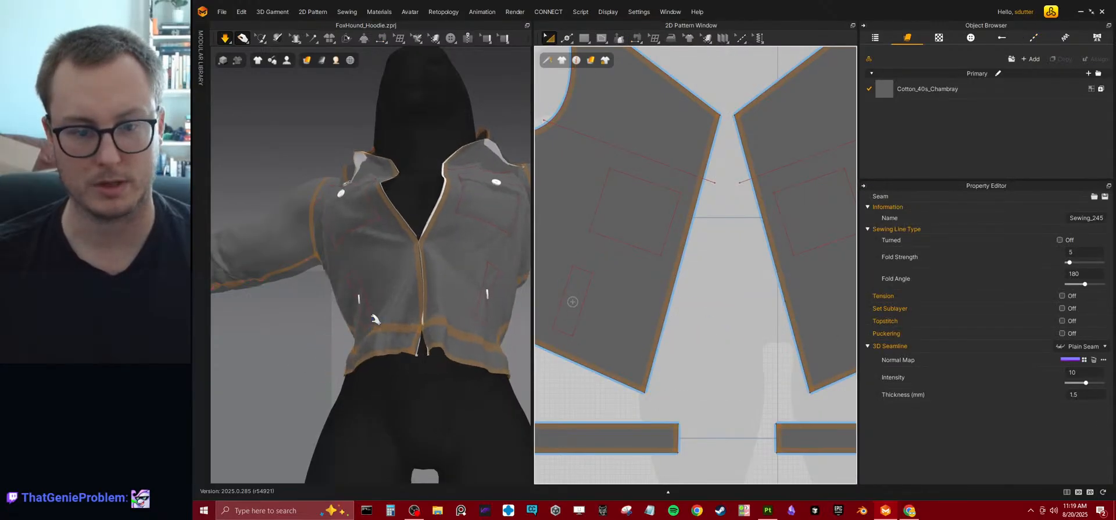
Pull the front panel and waistband into place around the front opening during the simulation.
{"action": "right_click_drag", "start_coordinate": [375, 319], "coordinate": [419, 323]}
{"action": "left_click", "coordinate": [404, 304]}
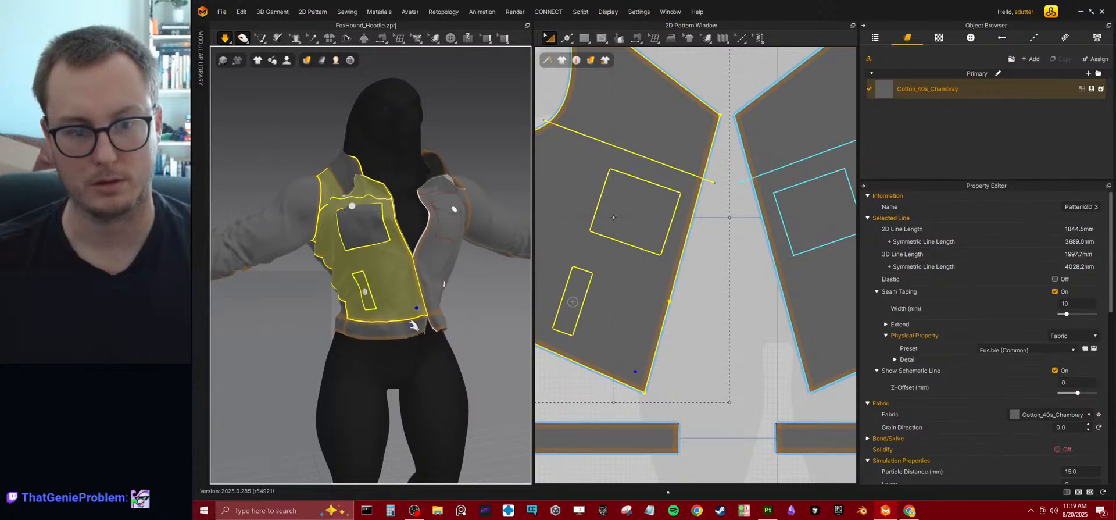
{"action": "left_click", "coordinate": [434, 346]}
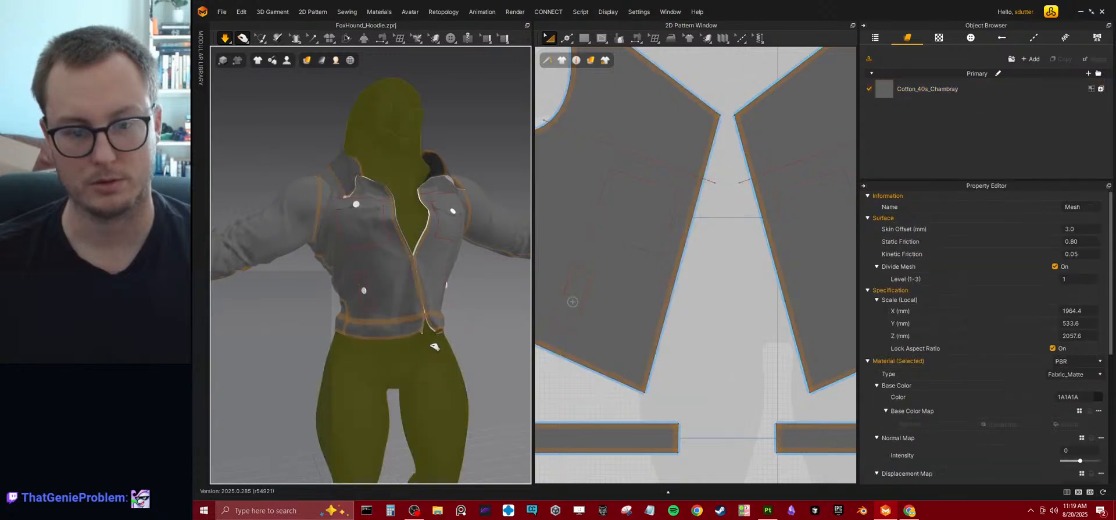
{"action": "left_click", "coordinate": [413, 327]}
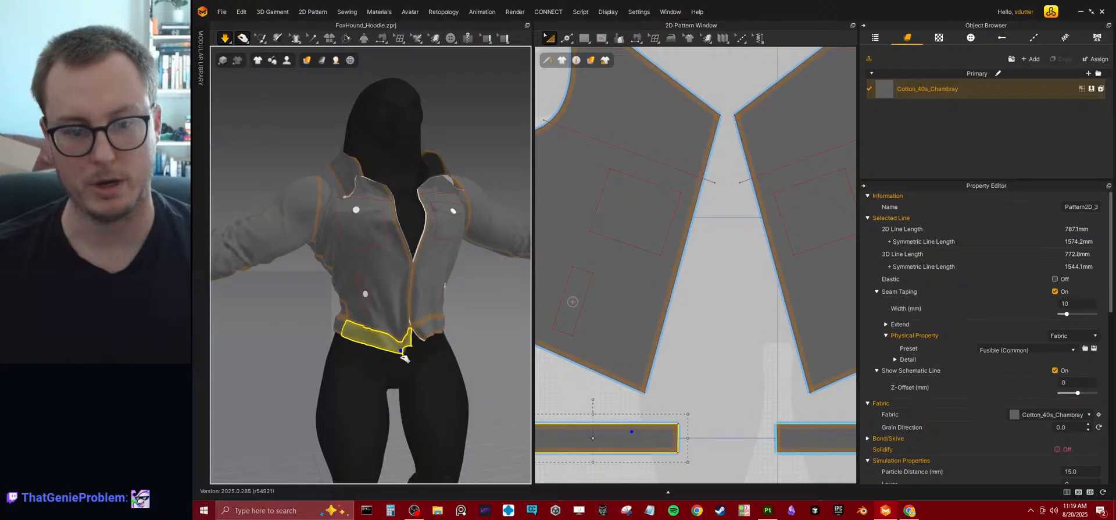
Sew the front ends of the two waistband pieces together with Segment Sewing and let them simulate closed.
{"action": "middle_click_drag", "start_coordinate": [689, 306], "coordinate": [655, 235]}
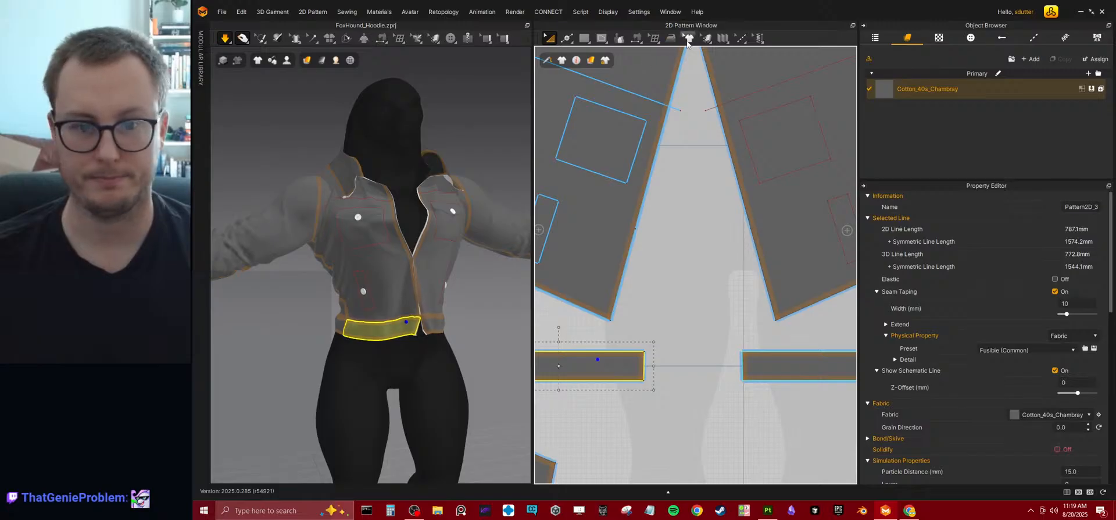
{"action": "left_click", "coordinate": [638, 39]}
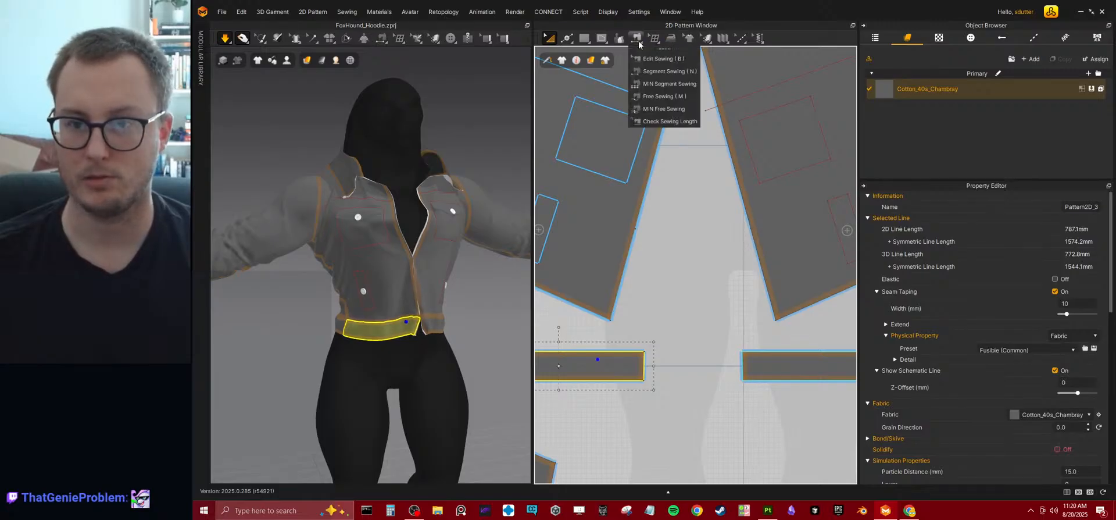
{"action": "left_click", "coordinate": [645, 72]}
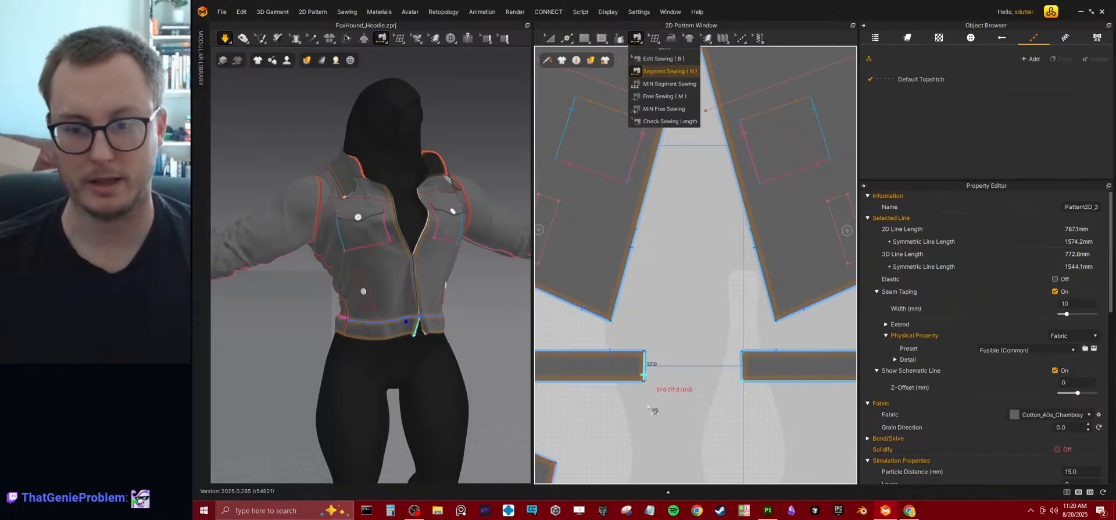
{"action": "left_click", "coordinate": [643, 365]}
{"action": "left_click", "coordinate": [743, 372]}
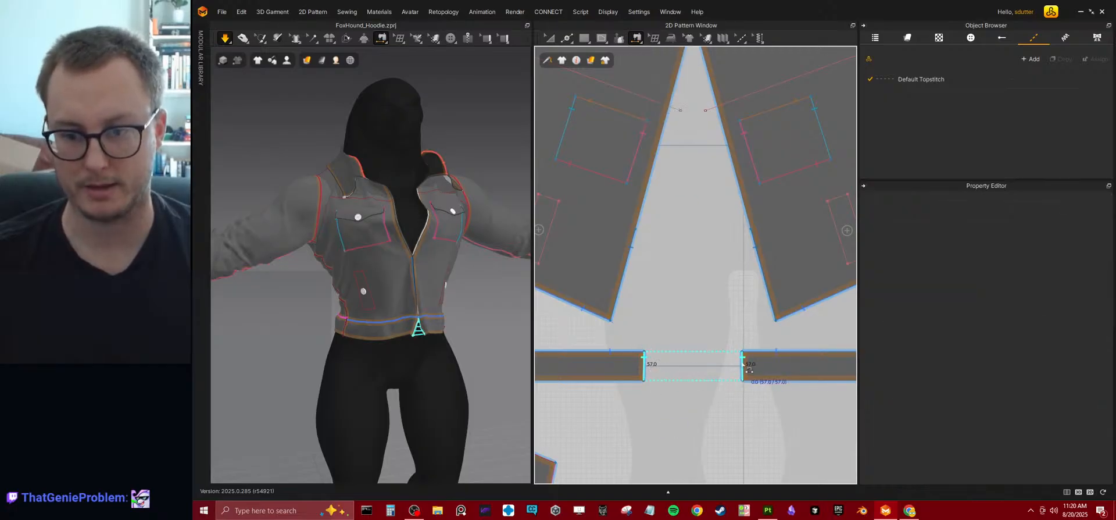
{"action": "key", "text": "q"}
{"action": "right_click_drag", "start_coordinate": [411, 341], "coordinate": [387, 333]}
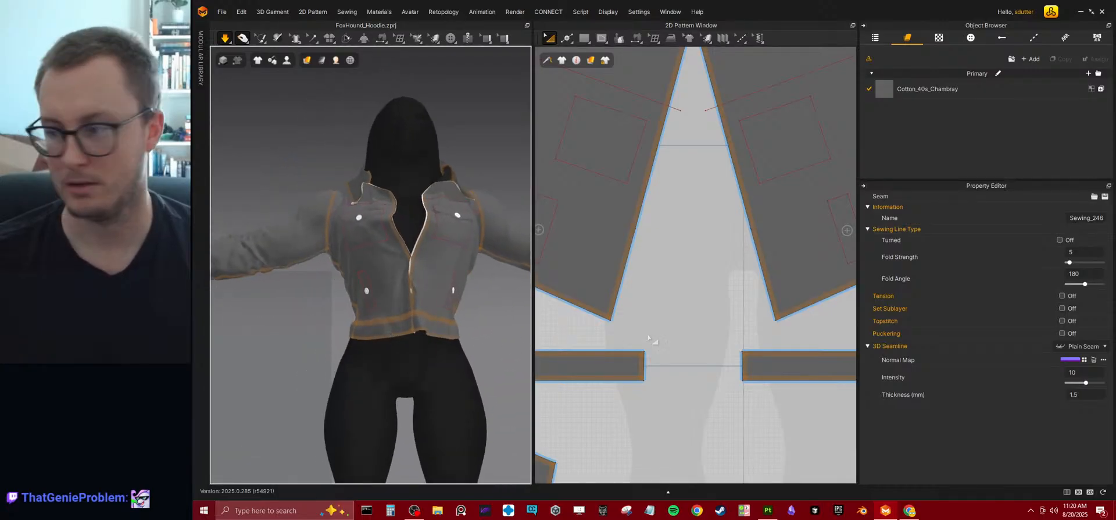
{"action": "scroll", "coordinate": [706, 321], "scroll_direction": "down", "scroll_amount": 3}
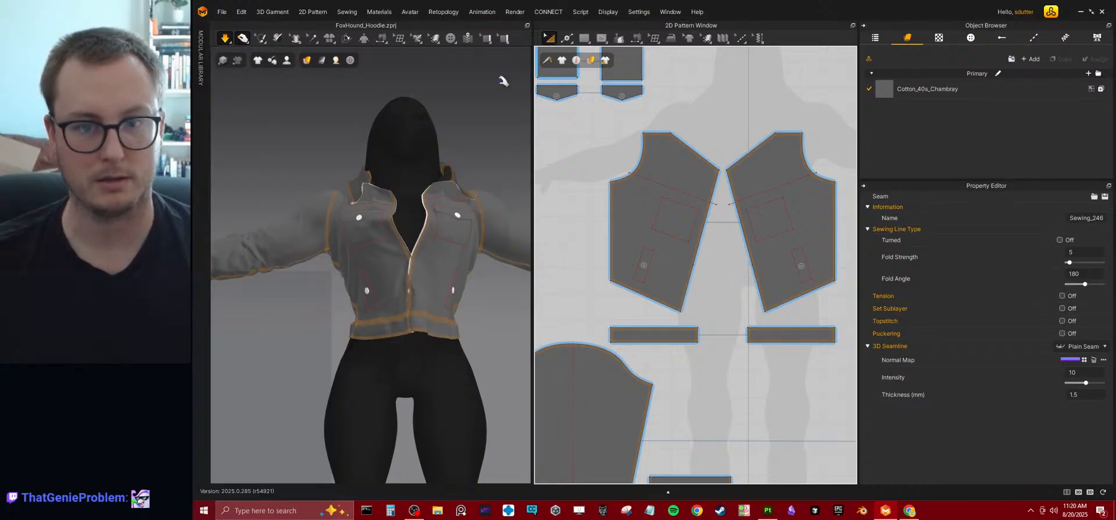
{"action": "key", "text": "n"}
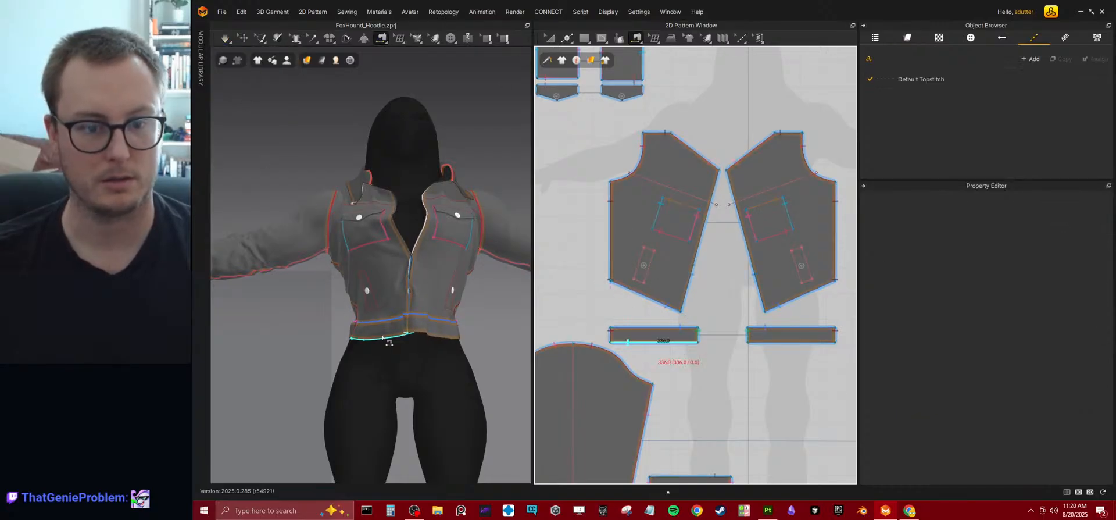
{"action": "left_click", "coordinate": [387, 339]}
{"action": "key", "text": "Escape"}
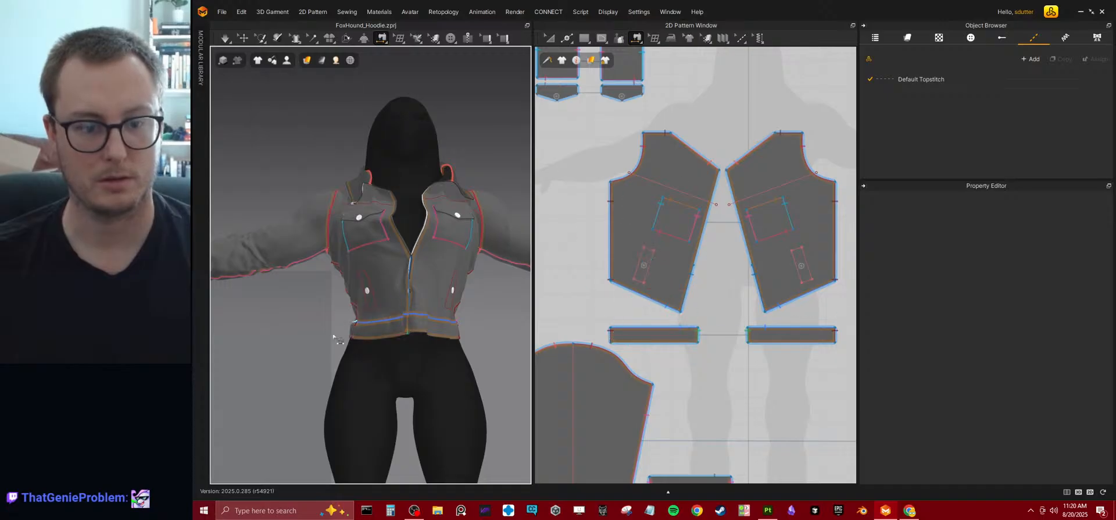
Select all the waistband pieces around the jacket's front and back.
{"action": "left_click", "coordinate": [242, 40]}
{"action": "left_click", "coordinate": [374, 329]}
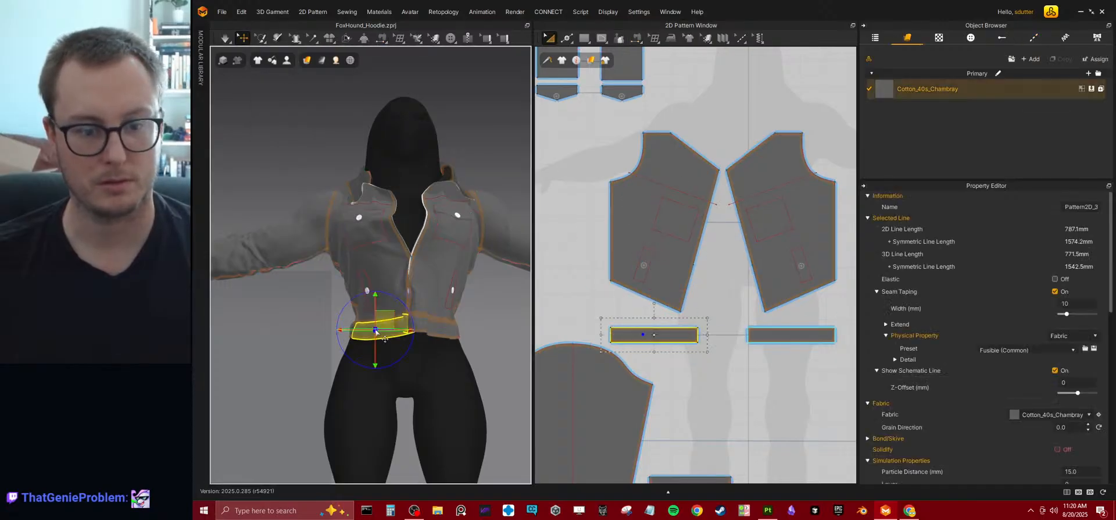
{"action": "key", "text": "ctrl+a"}
{"action": "left_click", "coordinate": [456, 330]}
{"action": "left_click", "coordinate": [264, 370]}
{"action": "left_click", "coordinate": [373, 329]}
{"action": "left_click", "coordinate": [430, 330], "text": "shift"}
{"action": "right_click_drag", "start_coordinate": [339, 358], "coordinate": [406, 356]}
{"action": "left_click", "coordinate": [344, 345], "text": "shift"}
{"action": "right_click_drag", "start_coordinate": [252, 360], "coordinate": [395, 363]}
{"action": "left_click", "coordinate": [415, 370], "text": "shift"}
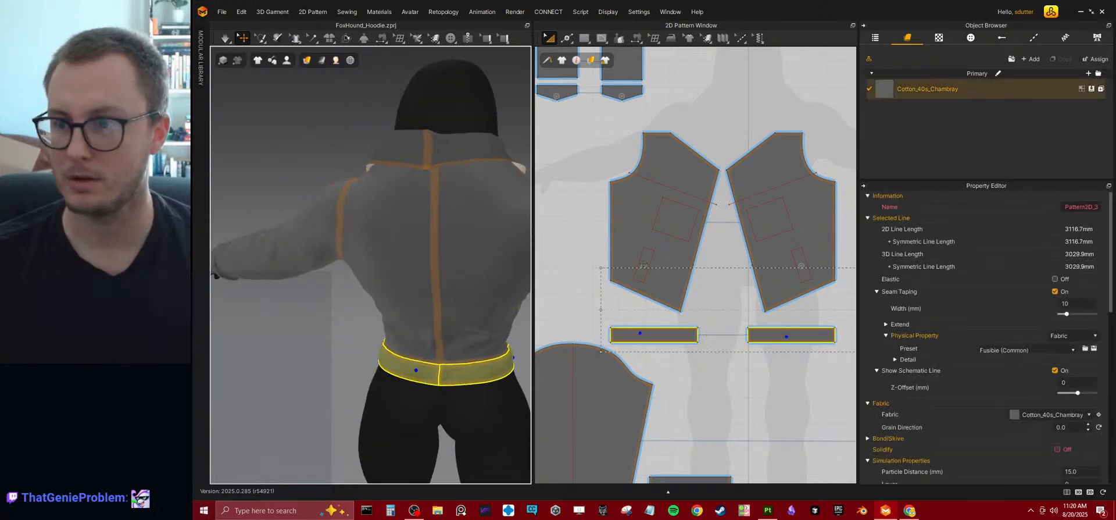
Add a new blank fabric to the primary fabric list and make it the active fabric.
{"action": "left_click", "coordinate": [1031, 58]}
{"action": "right_click_drag", "start_coordinate": [454, 288], "coordinate": [322, 275]}
{"action": "left_click", "coordinate": [413, 335]}
{"action": "right_click_drag", "start_coordinate": [410, 337], "coordinate": [351, 390]}
{"action": "left_click", "coordinate": [257, 351], "text": "shift"}
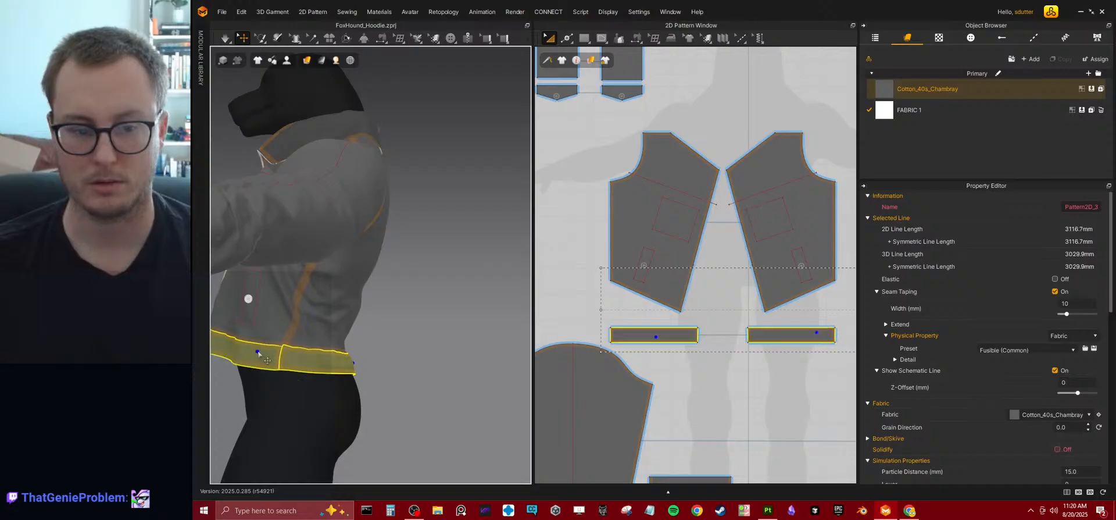
{"action": "left_click", "coordinate": [934, 113]}
{"action": "right_click", "coordinate": [934, 113]}
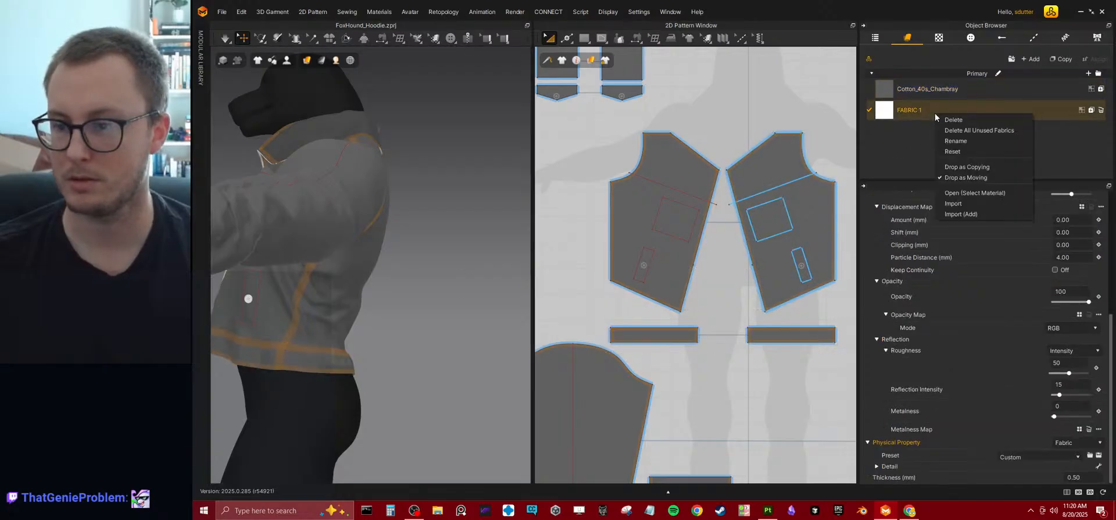
{"action": "left_click", "coordinate": [1079, 115]}
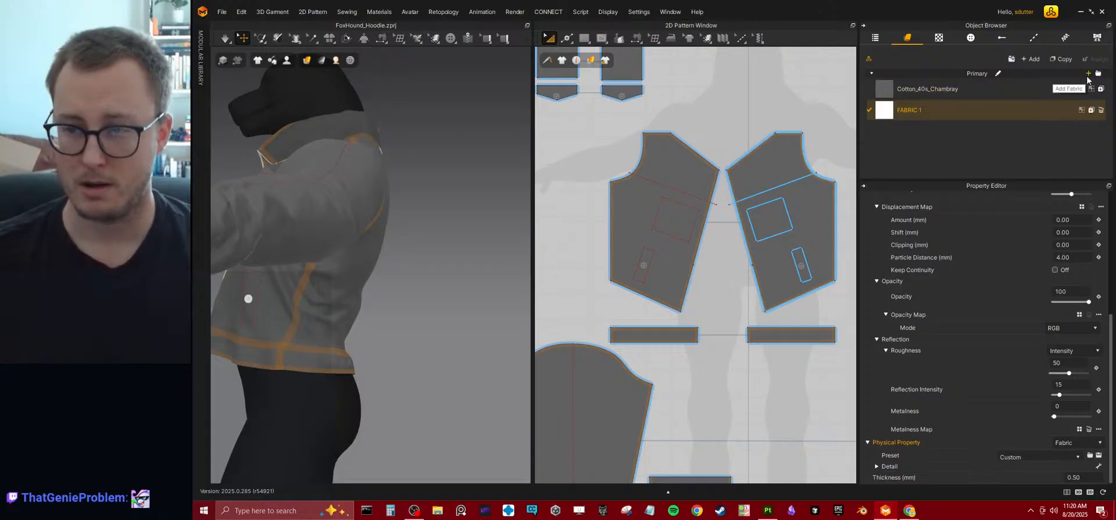
Select the waistband pieces around the jacket and assign FABRIC 1 to them.
{"action": "middle_click_drag", "start_coordinate": [415, 310], "coordinate": [520, 260]}
{"action": "left_click", "coordinate": [324, 302]}
{"action": "right_click_drag", "start_coordinate": [421, 309], "coordinate": [295, 334]}
{"action": "left_click", "coordinate": [332, 326], "text": "shift"}
{"action": "left_click", "coordinate": [287, 311], "text": "shift"}
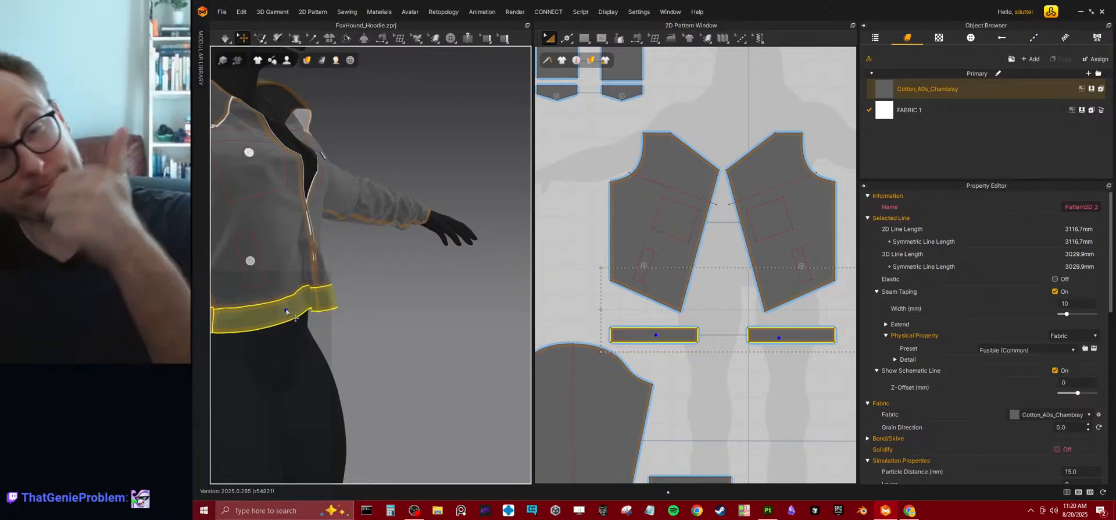
{"action": "right_click", "coordinate": [286, 311]}
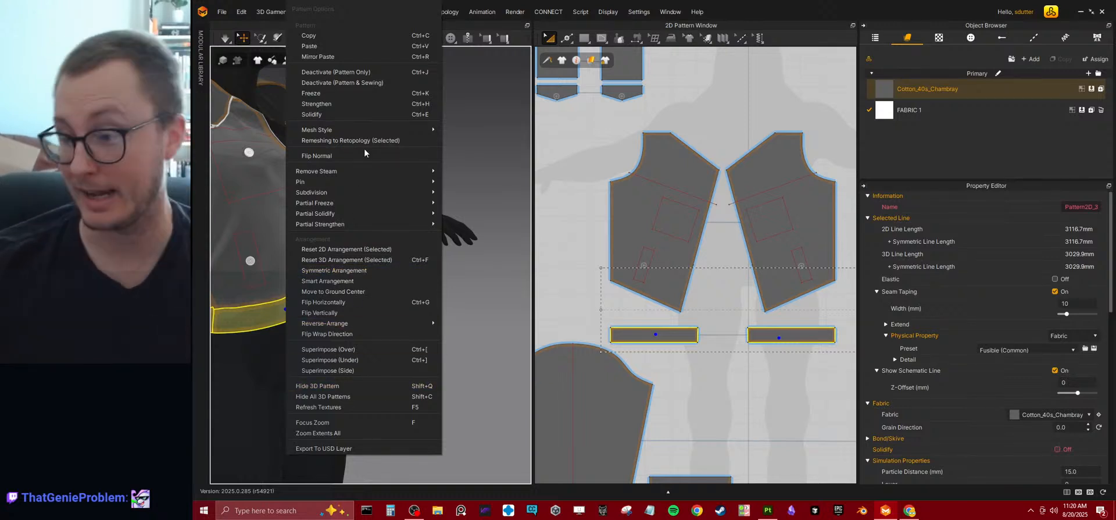
{"action": "mouse_move", "coordinate": [361, 131]}
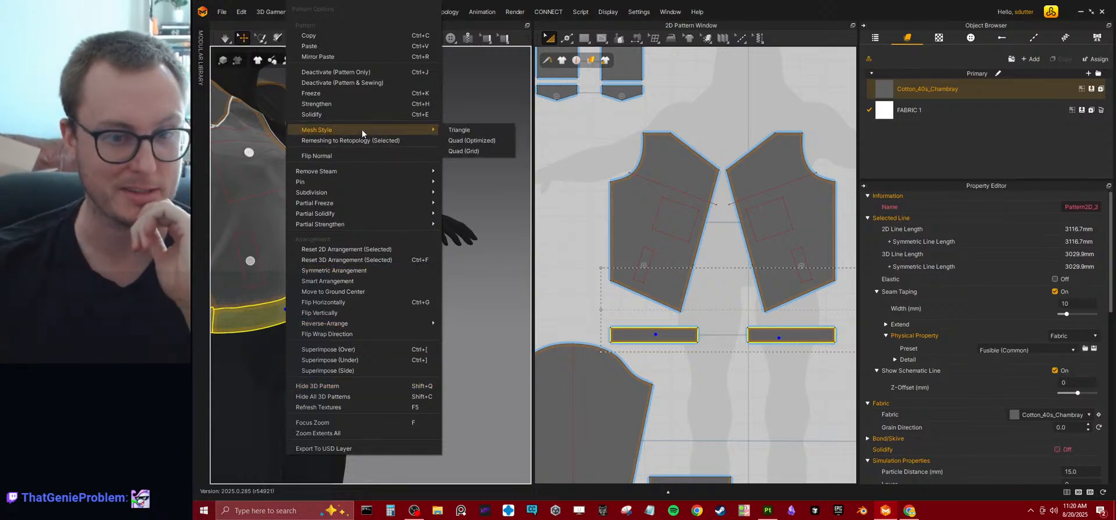
{"action": "mouse_move", "coordinate": [353, 201]}
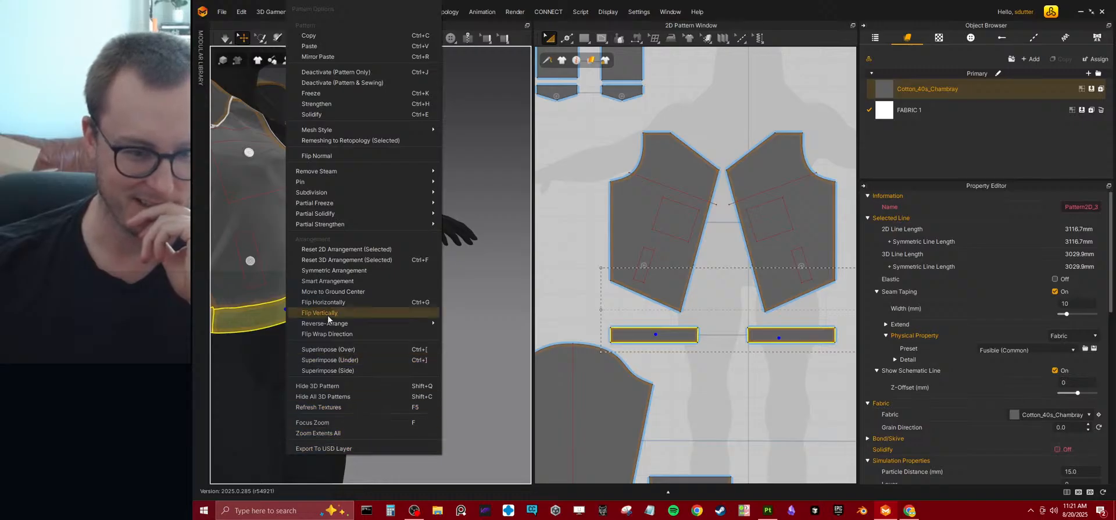
{"action": "left_click", "coordinate": [325, 370]}
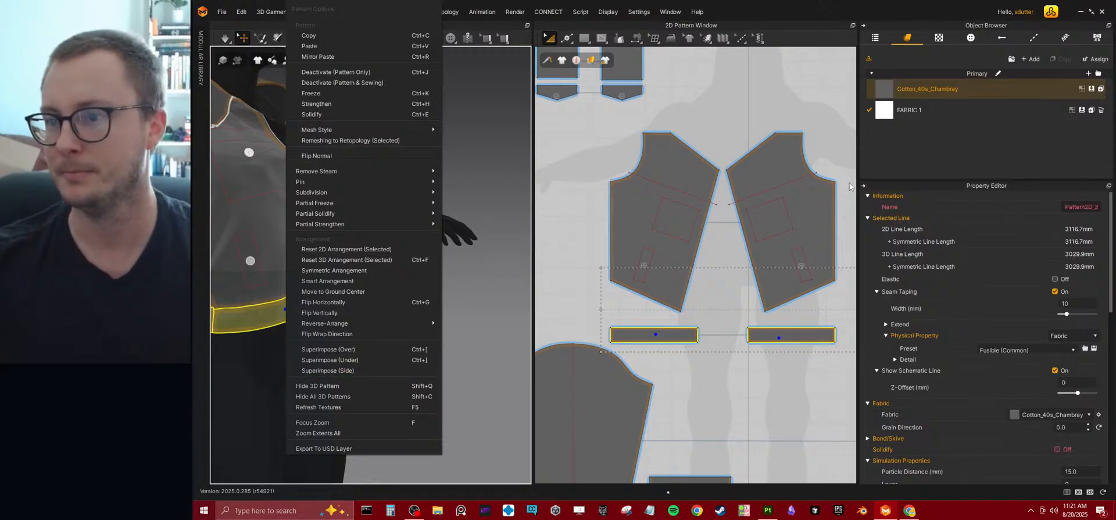
{"action": "left_click_drag", "start_coordinate": [906, 109], "coordinate": [372, 282]}
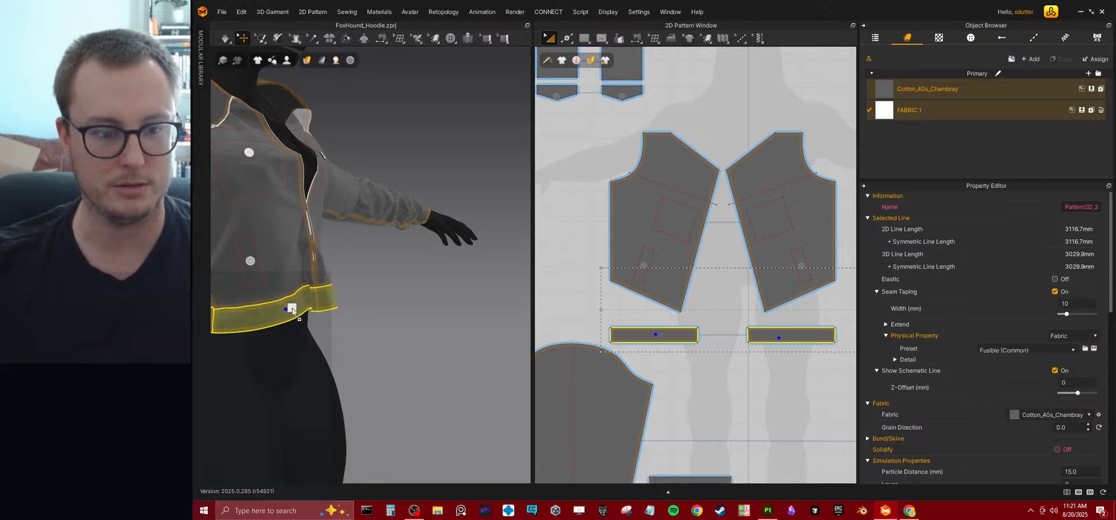
{"action": "left_click_drag", "start_coordinate": [292, 308], "coordinate": [293, 309]}
Select FABRIC 1 and collapse its material settings to bring its physical property options into reach.
{"action": "middle_click_drag", "start_coordinate": [401, 268], "coordinate": [509, 225]}
{"action": "left_click", "coordinate": [452, 285]}
{"action": "right_click_drag", "start_coordinate": [452, 286], "coordinate": [398, 311]}
{"action": "scroll", "coordinate": [413, 317], "scroll_direction": "down", "scroll_amount": 3}
{"action": "left_click", "coordinate": [930, 114]}
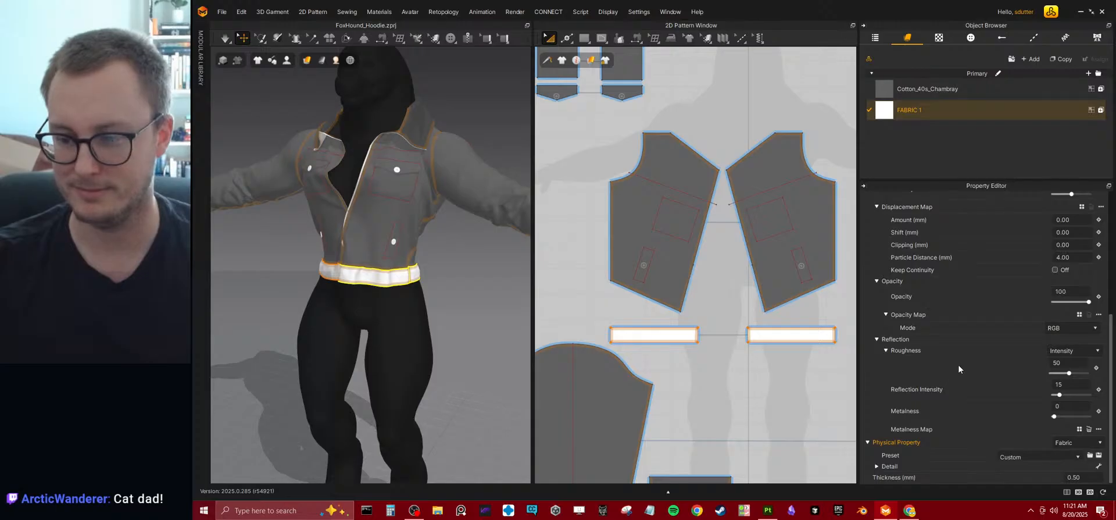
{"action": "scroll", "coordinate": [1049, 253], "scroll_direction": "up", "scroll_amount": 5}
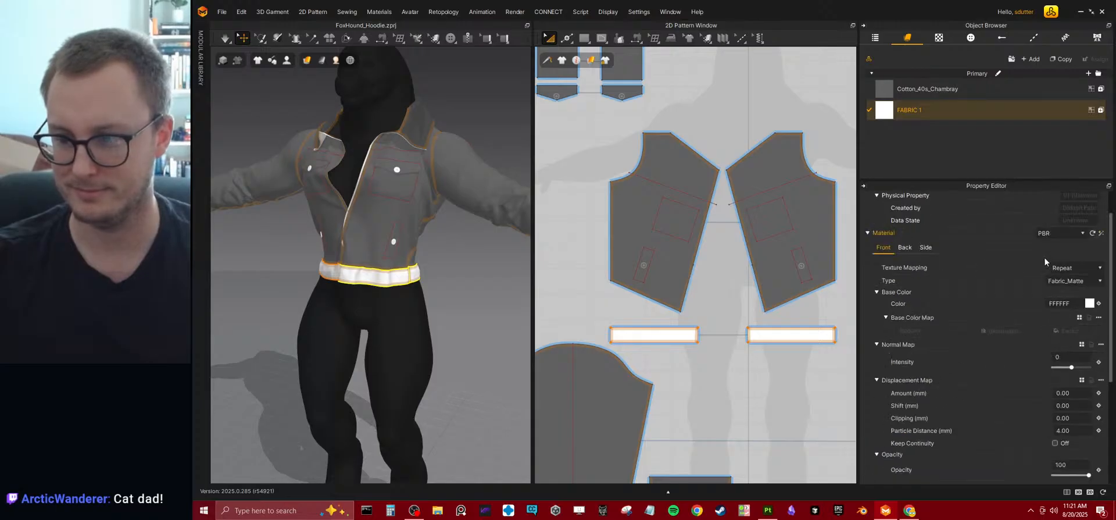
{"action": "scroll", "coordinate": [1044, 257], "scroll_direction": "up", "scroll_amount": 1}
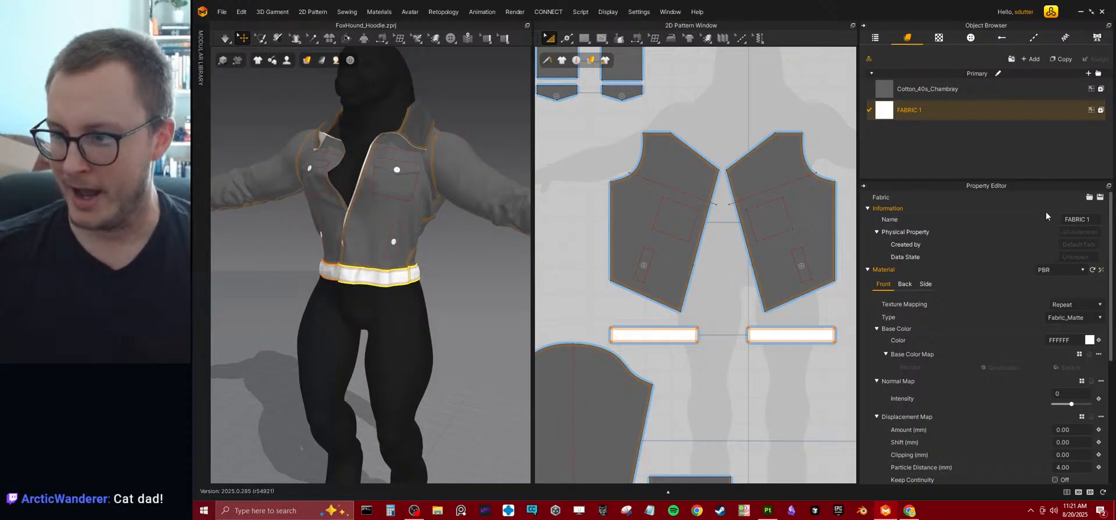
{"action": "left_click", "coordinate": [869, 269]}
{"action": "left_click", "coordinate": [868, 282]}
{"action": "left_click", "coordinate": [868, 282]}
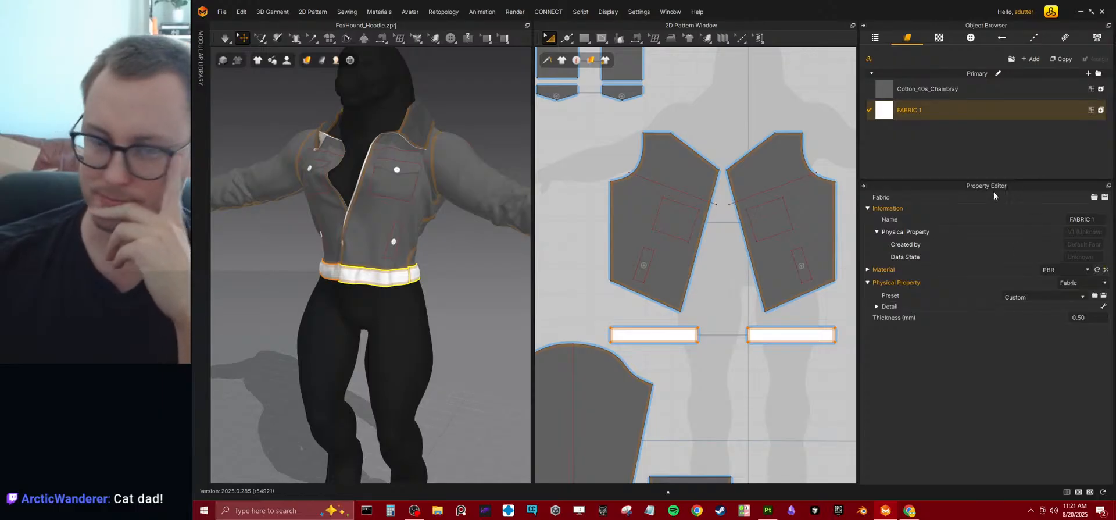
{"action": "right_click_drag", "start_coordinate": [438, 229], "coordinate": [486, 241]}
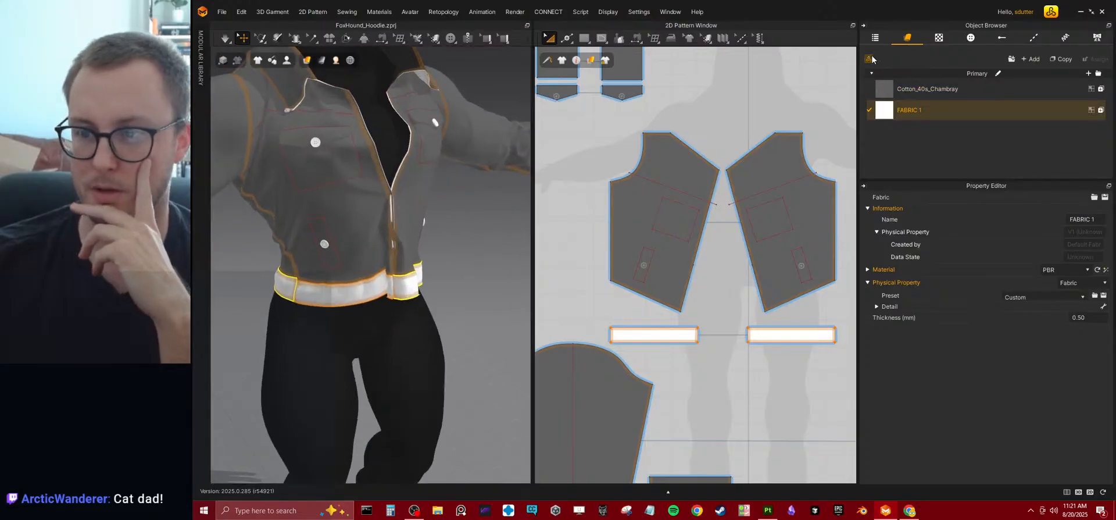
Browse the Legacy fabrics in the asset library and replace FABRIC 1 with Silk_Faille.
{"action": "left_click", "coordinate": [1011, 59]}
{"action": "left_click_drag", "start_coordinate": [991, 211], "coordinate": [687, 200]}
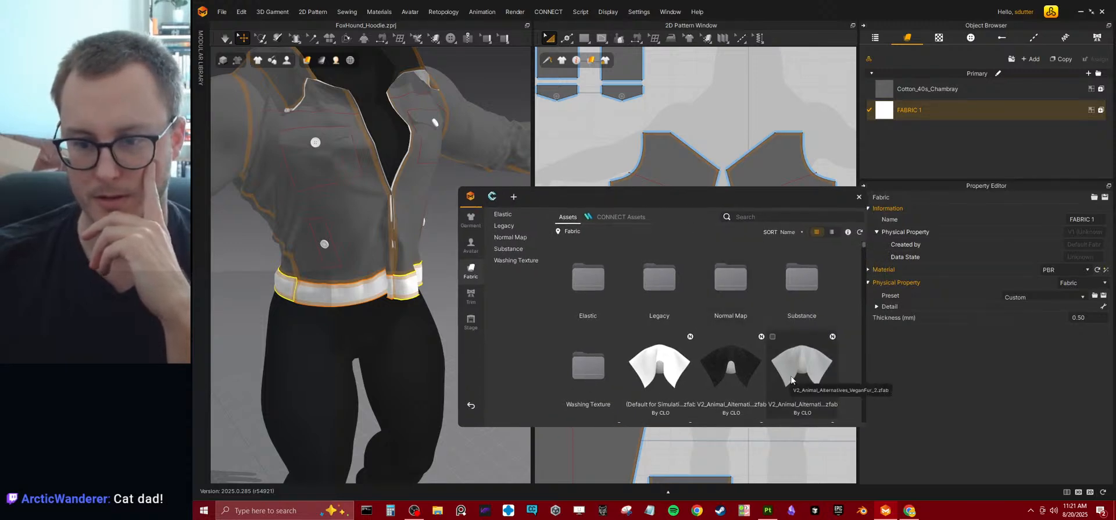
{"action": "double_click", "coordinate": [654, 290]}
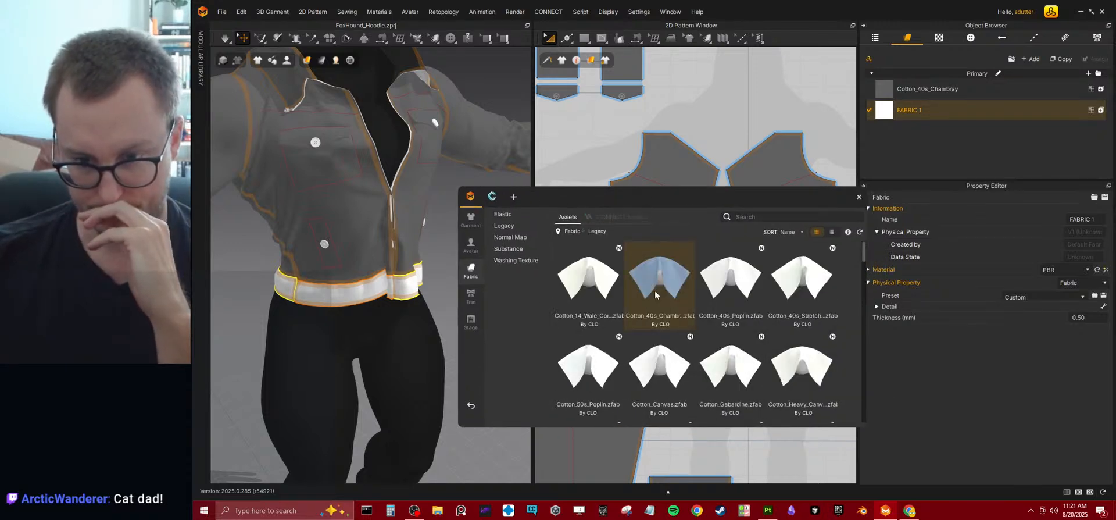
{"action": "scroll", "coordinate": [682, 312], "scroll_direction": "down", "scroll_amount": 10}
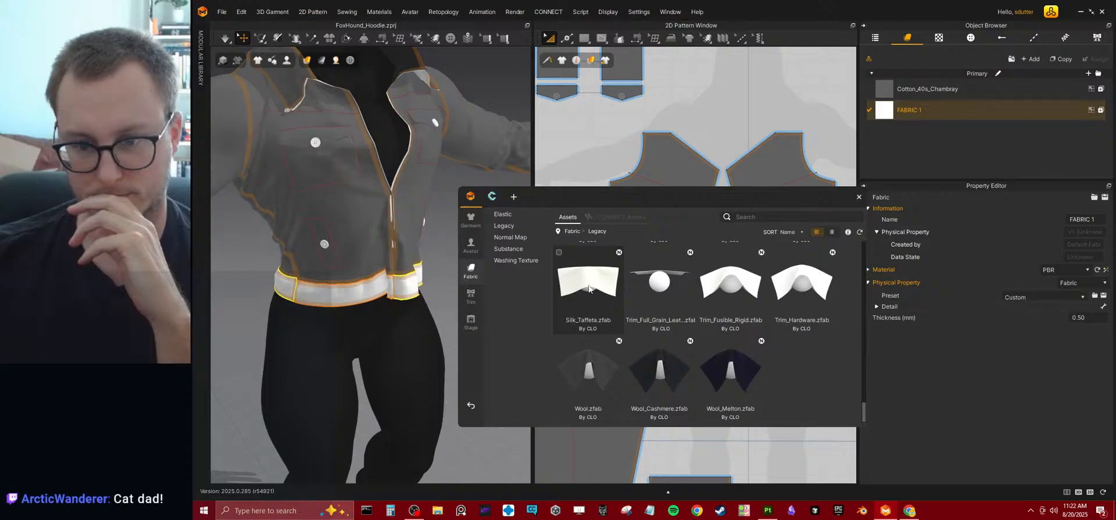
{"action": "scroll", "coordinate": [660, 283], "scroll_direction": "up", "scroll_amount": 3}
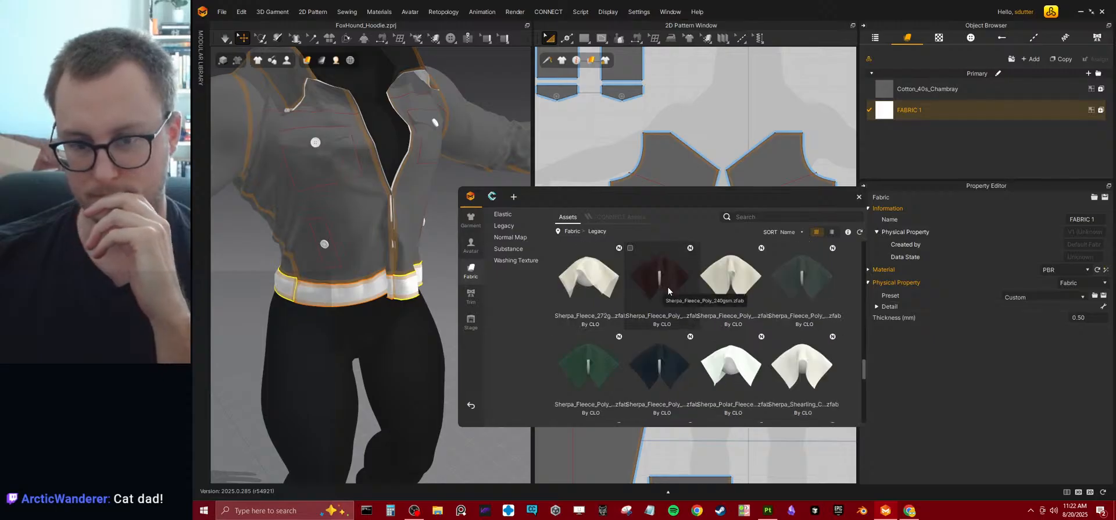
{"action": "scroll", "coordinate": [667, 285], "scroll_direction": "down", "scroll_amount": 5}
{"action": "scroll", "coordinate": [667, 287], "scroll_direction": "up", "scroll_amount": 3}
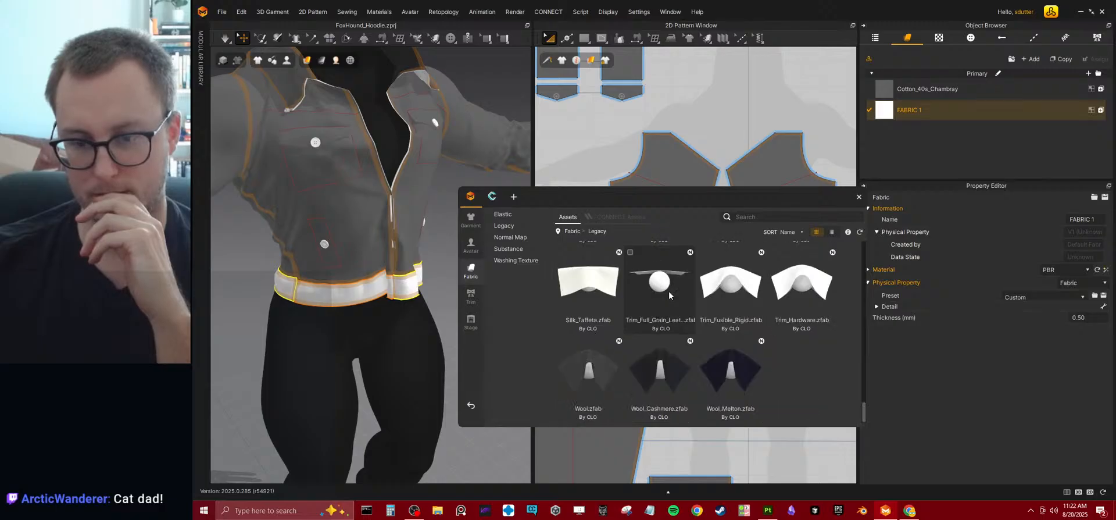
{"action": "left_click_drag", "start_coordinate": [662, 372], "coordinate": [697, 361]}
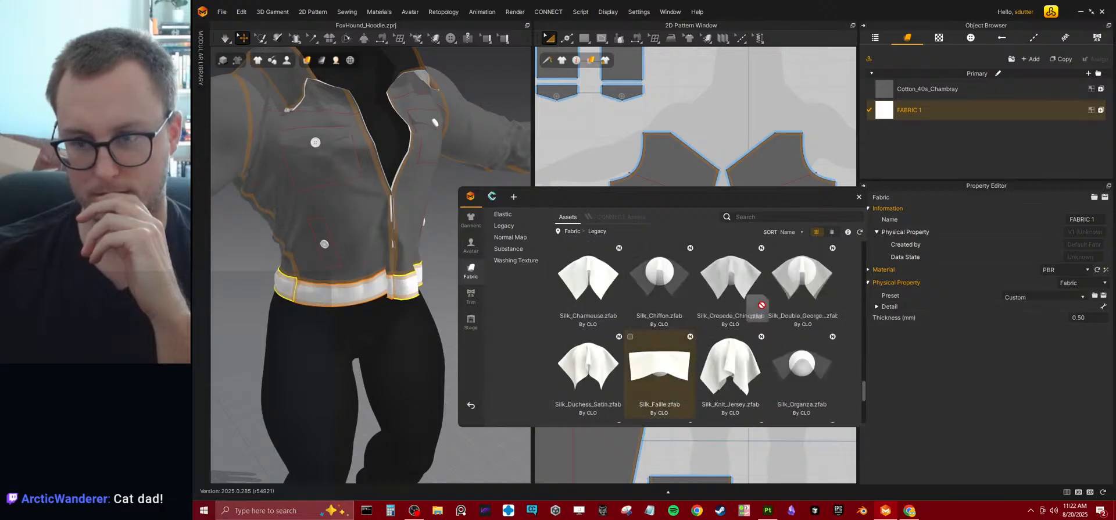
{"action": "left_click_drag", "start_coordinate": [922, 111], "coordinate": [923, 111]}
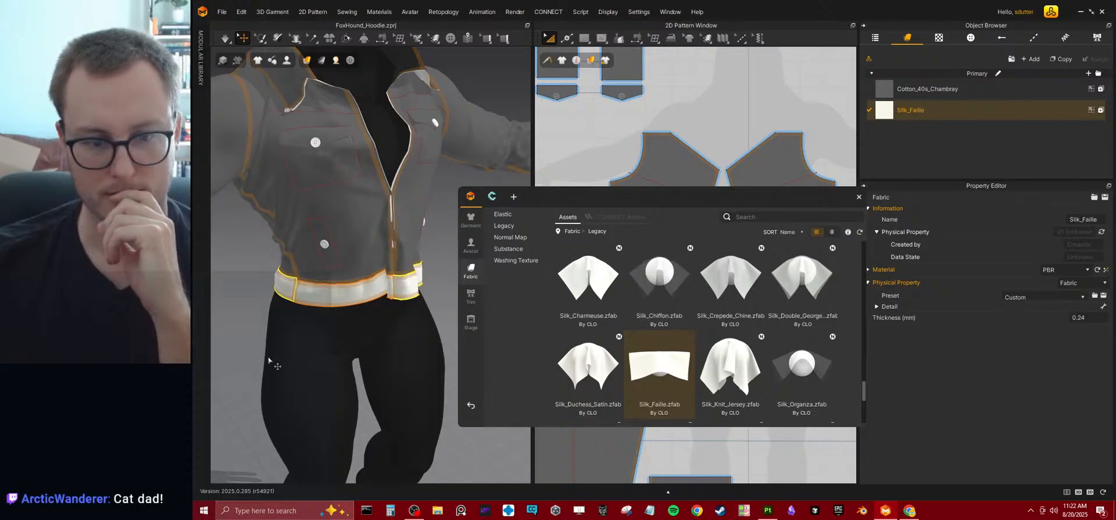
Simulate the jacket with the new waistband fabric and clear the asset library out of the way.
{"action": "left_click", "coordinate": [274, 315]}
{"action": "key", "text": "space"}
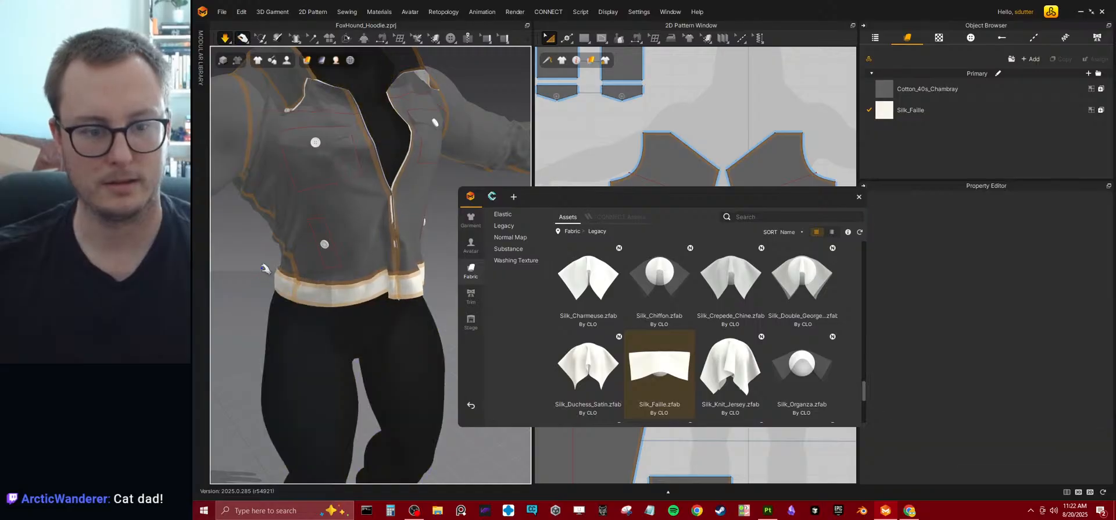
{"action": "left_click_drag", "start_coordinate": [595, 196], "coordinate": [1115, 169]}
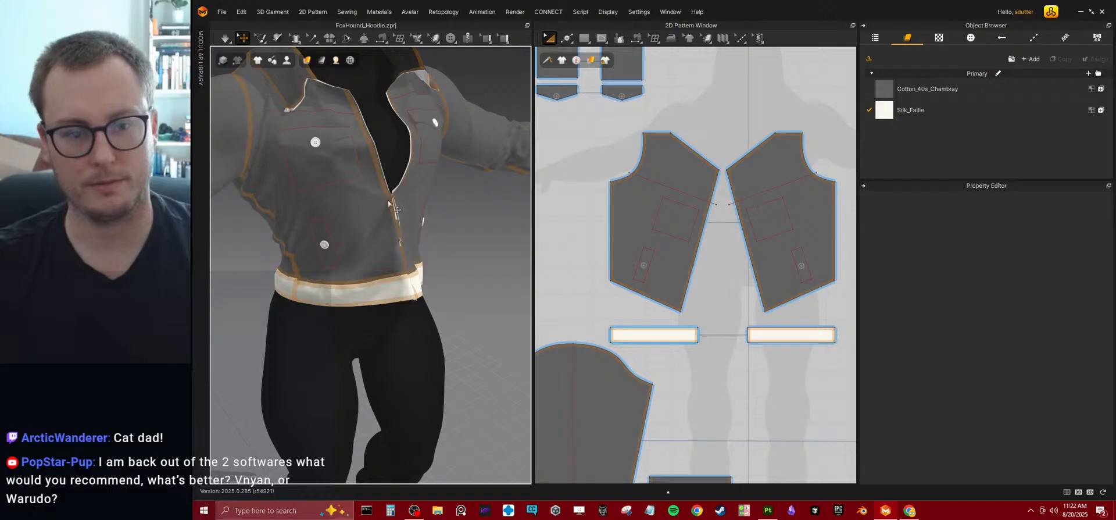
Delete the zipper along the jacket's front opening and undo the deletion.
{"action": "middle_click_drag", "start_coordinate": [390, 207], "coordinate": [396, 314]}
{"action": "scroll", "coordinate": [397, 313], "scroll_direction": "up", "scroll_amount": 3}
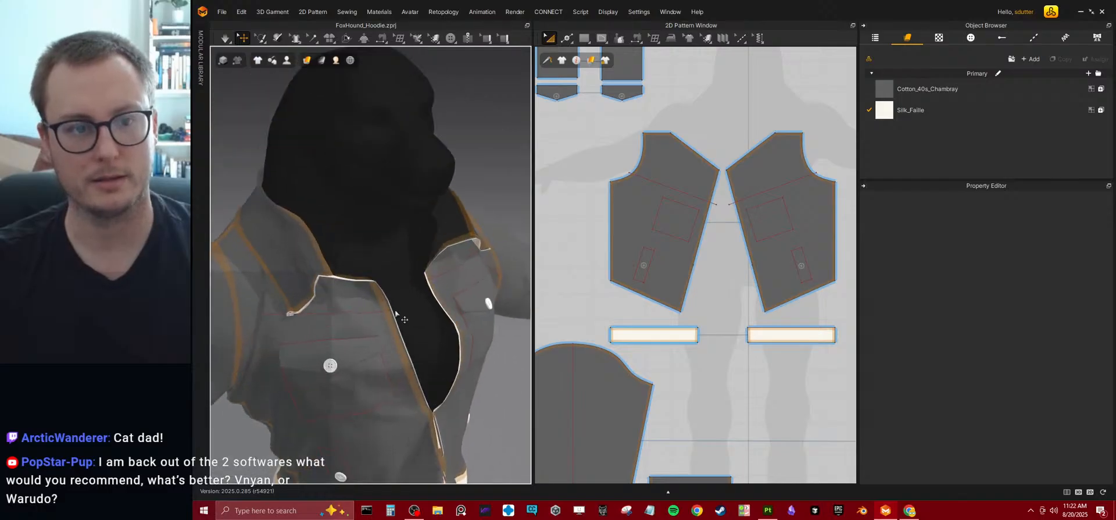
{"action": "left_click", "coordinate": [302, 311]}
{"action": "middle_click_drag", "start_coordinate": [302, 311], "coordinate": [343, 235]}
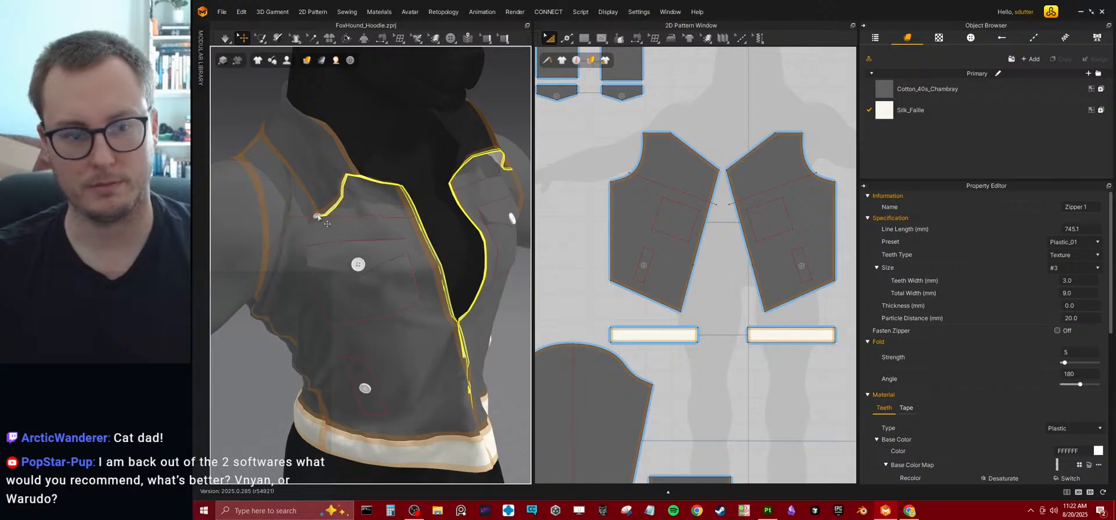
{"action": "scroll", "coordinate": [319, 239], "scroll_direction": "up", "scroll_amount": 4}
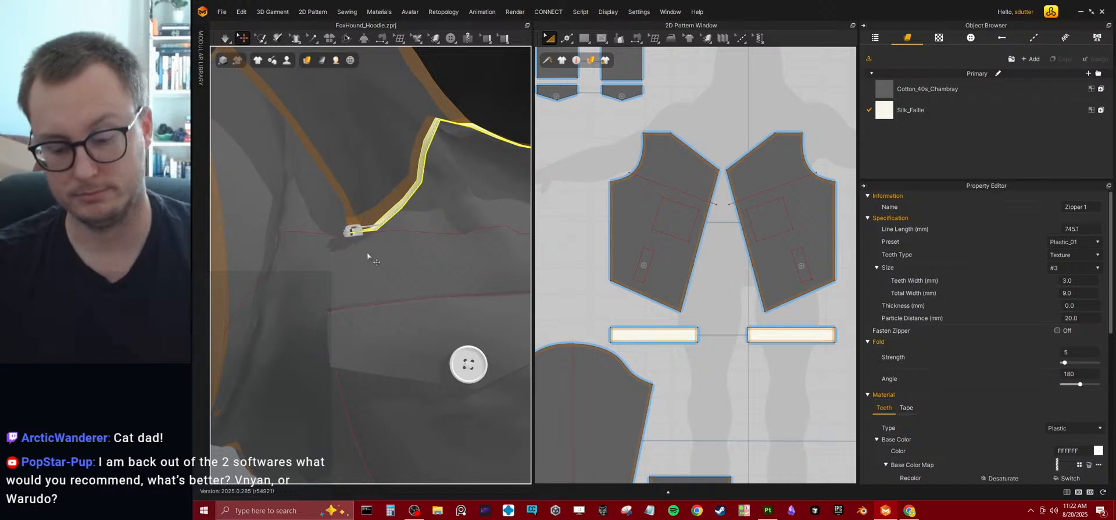
{"action": "key", "text": "ctrl+z"}
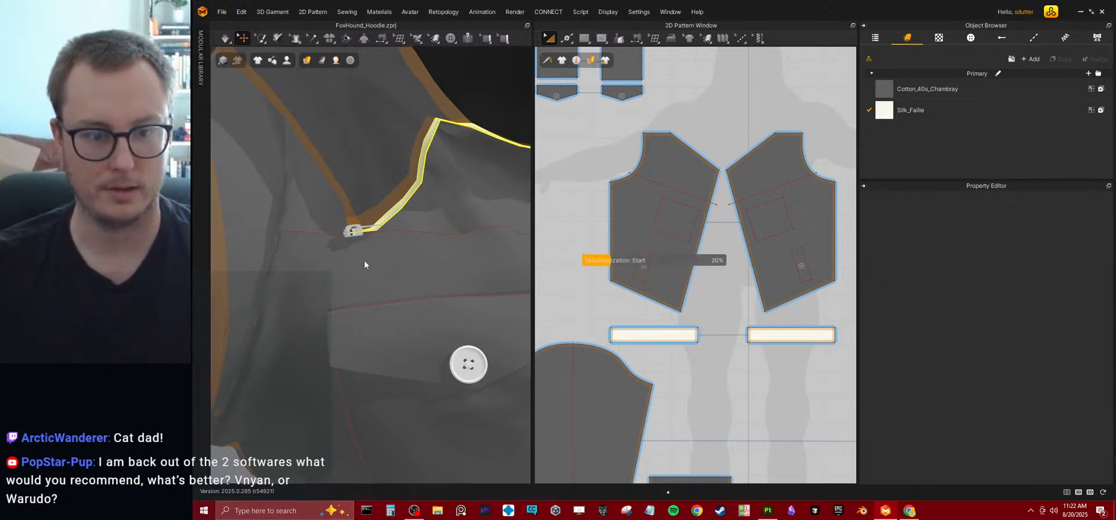
{"action": "scroll", "coordinate": [364, 259], "scroll_direction": "down", "scroll_amount": 8}
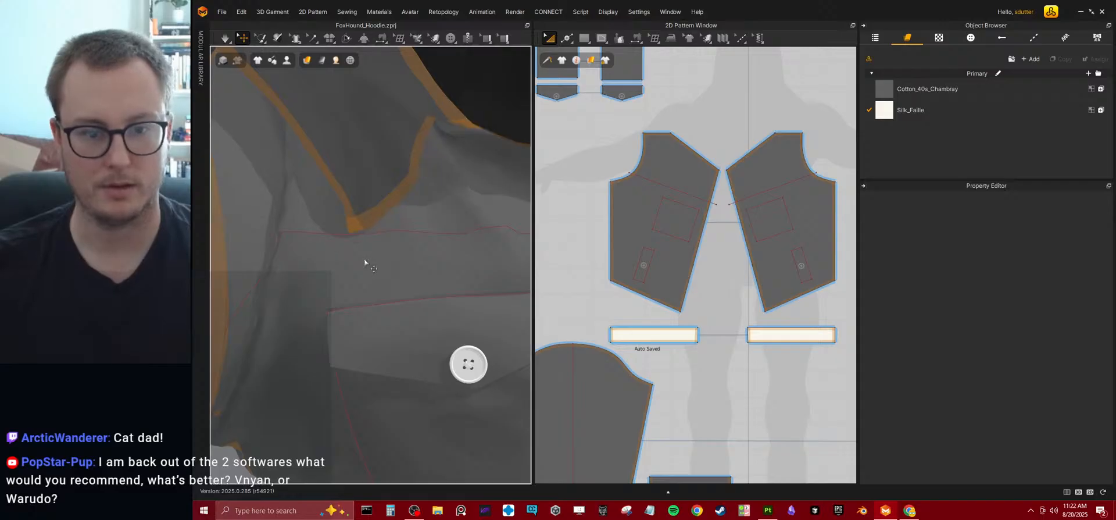
{"action": "scroll", "coordinate": [367, 258], "scroll_direction": "down", "scroll_amount": 3}
{"action": "right_click_drag", "start_coordinate": [490, 292], "coordinate": [409, 262]}
{"action": "left_click", "coordinate": [396, 236]}
Shorten the mirrored front waistband pieces by moving their outer end edges inward in the 2D pattern, and simulate the tighter fit.
{"action": "right_click_drag", "start_coordinate": [371, 316], "coordinate": [466, 206]}
{"action": "scroll", "coordinate": [366, 325], "scroll_direction": "up", "scroll_amount": 5}
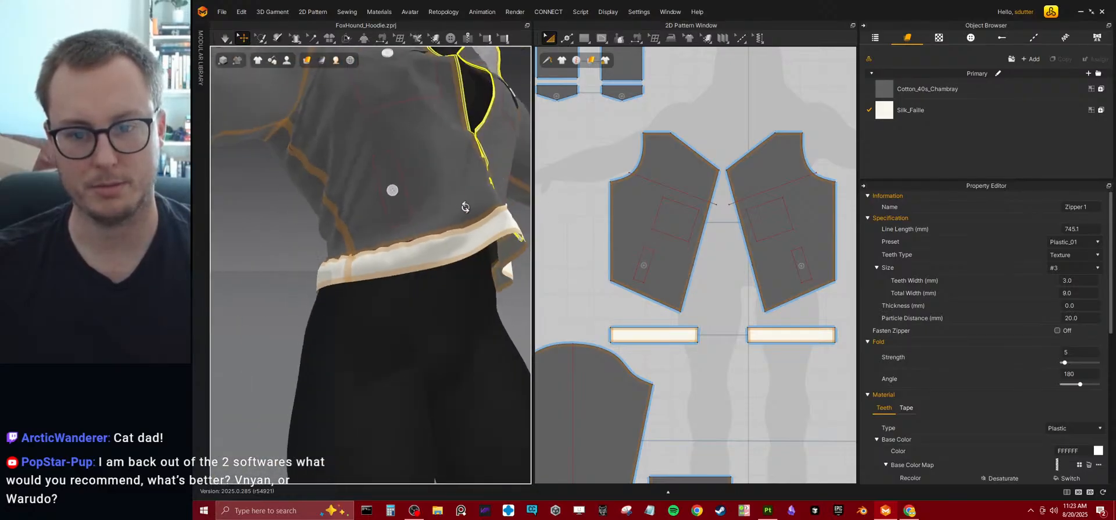
{"action": "scroll", "coordinate": [706, 302], "scroll_direction": "up", "scroll_amount": 3}
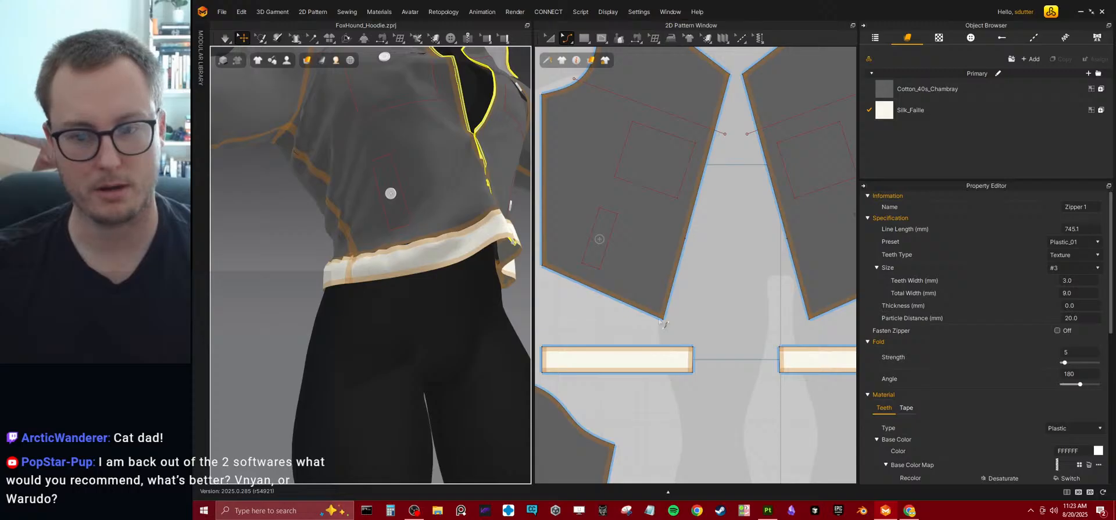
{"action": "left_click", "coordinate": [663, 318]}
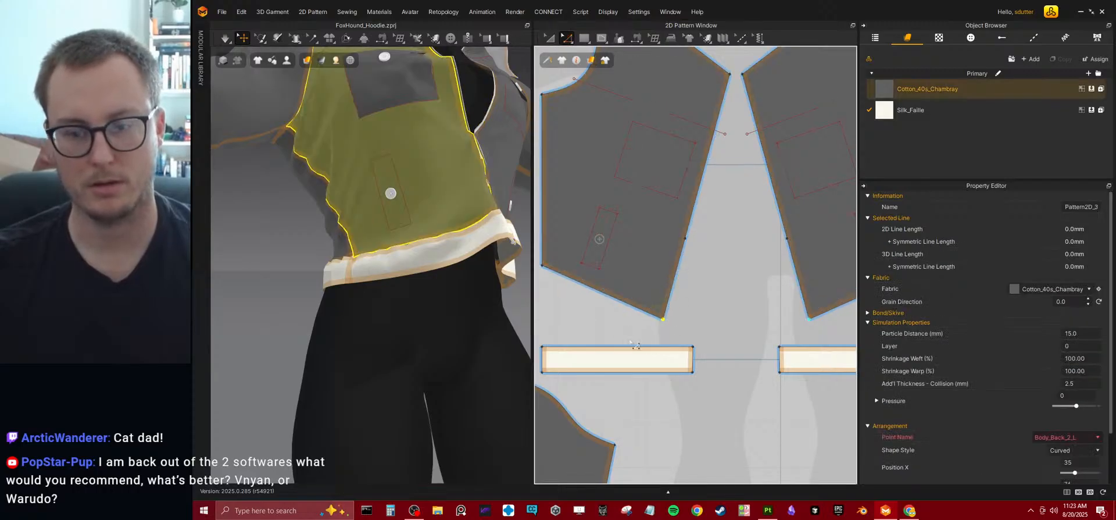
{"action": "right_click_drag", "start_coordinate": [401, 303], "coordinate": [489, 260]}
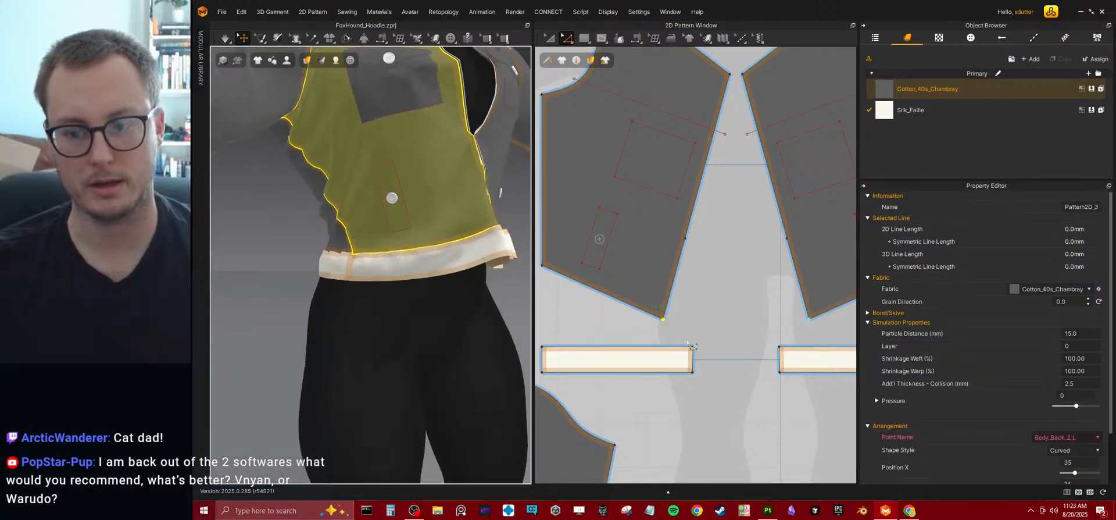
{"action": "right_click_drag", "start_coordinate": [689, 343], "coordinate": [688, 302]}
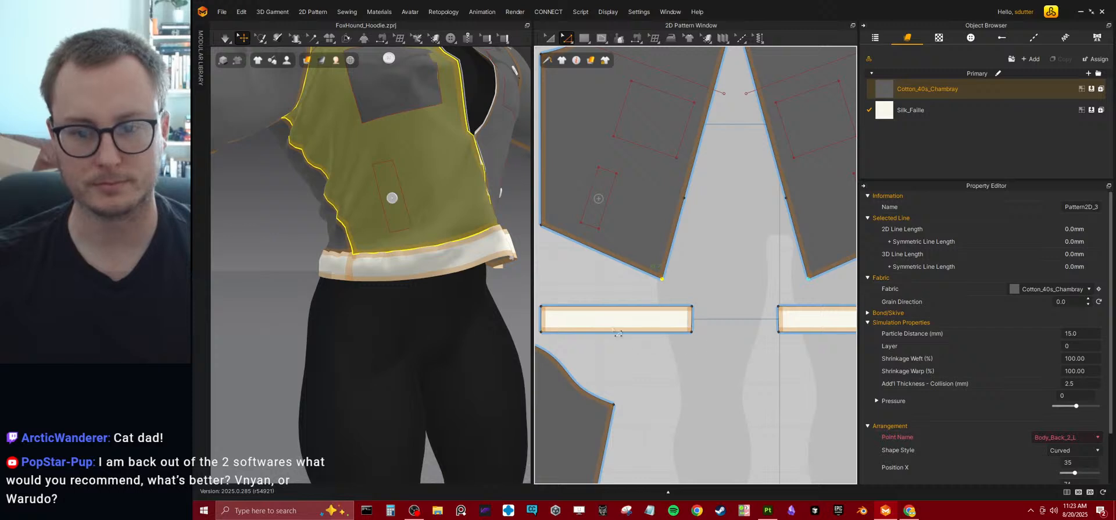
{"action": "left_click", "coordinate": [549, 327]}
{"action": "middle_click_drag", "start_coordinate": [542, 322], "coordinate": [548, 319]}
{"action": "left_click_drag", "start_coordinate": [548, 319], "coordinate": [583, 328]}
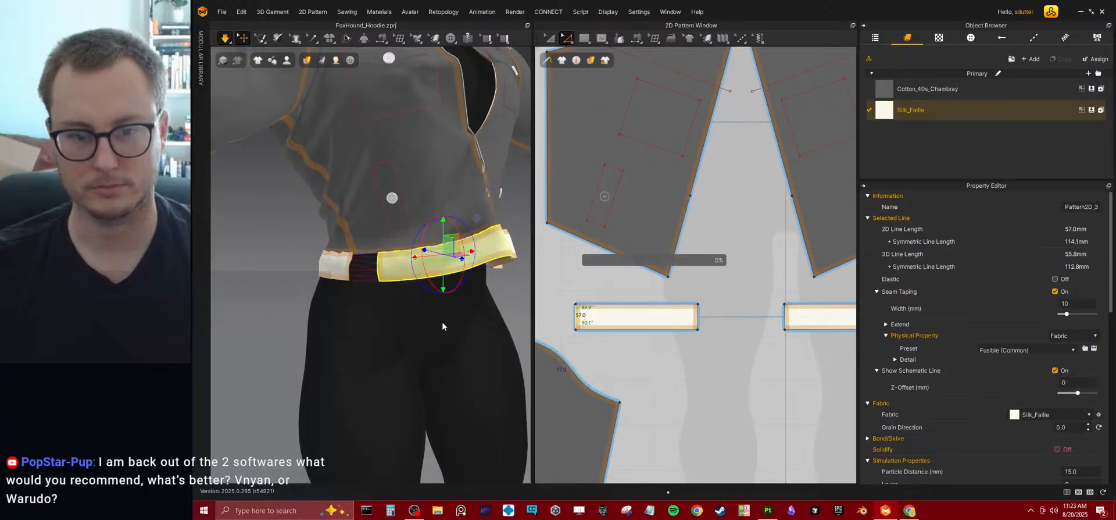
{"action": "key", "text": "space"}
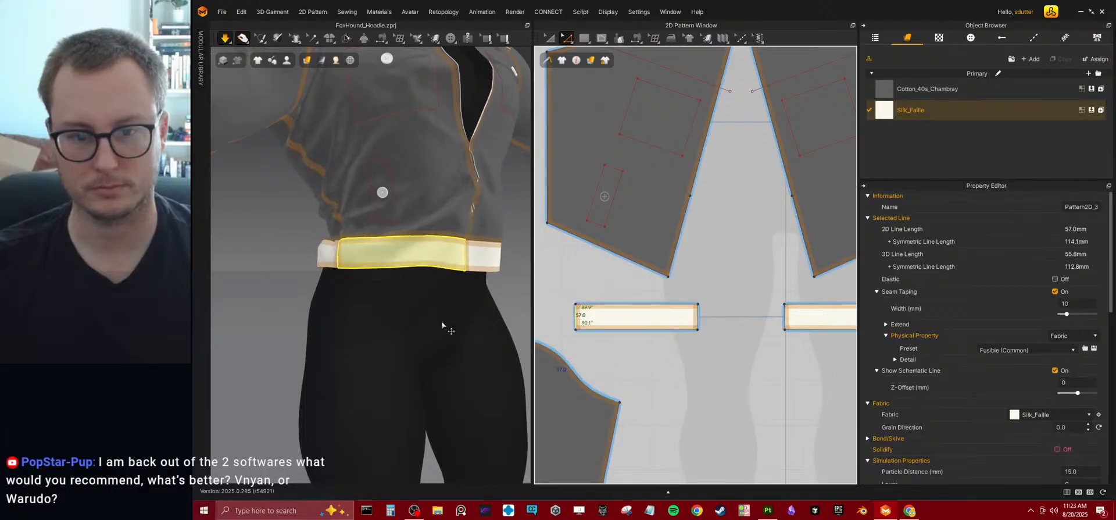
Shorten the mirrored back waistband pieces by moving their outer end edges inward in the 2D pattern, and simulate the fit.
{"action": "scroll", "coordinate": [452, 276], "scroll_direction": "down", "scroll_amount": 4}
{"action": "right_click_drag", "start_coordinate": [421, 295], "coordinate": [548, 296]}
{"action": "scroll", "coordinate": [777, 289], "scroll_direction": "down", "scroll_amount": 2}
{"action": "scroll", "coordinate": [777, 289], "scroll_direction": "down", "scroll_amount": 4}
{"action": "scroll", "coordinate": [730, 294], "scroll_direction": "up", "scroll_amount": 6}
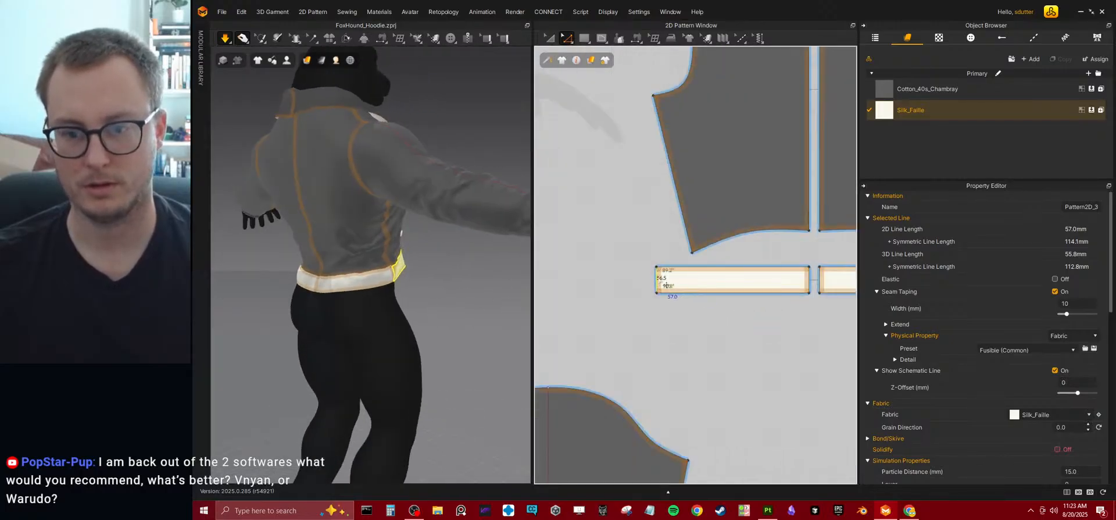
{"action": "left_click_drag", "start_coordinate": [666, 284], "coordinate": [695, 286]}
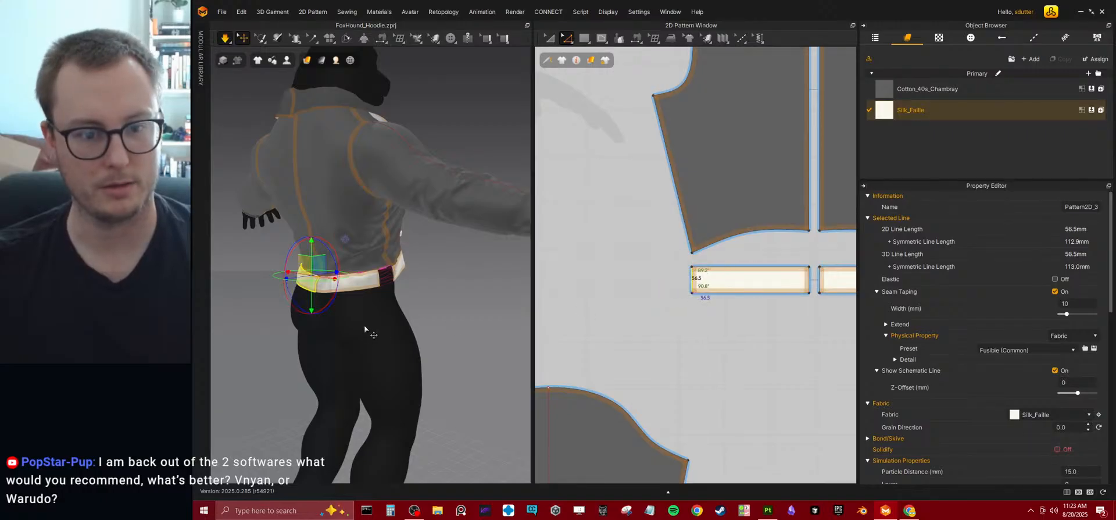
{"action": "right_click_drag", "start_coordinate": [364, 329], "coordinate": [401, 302]}
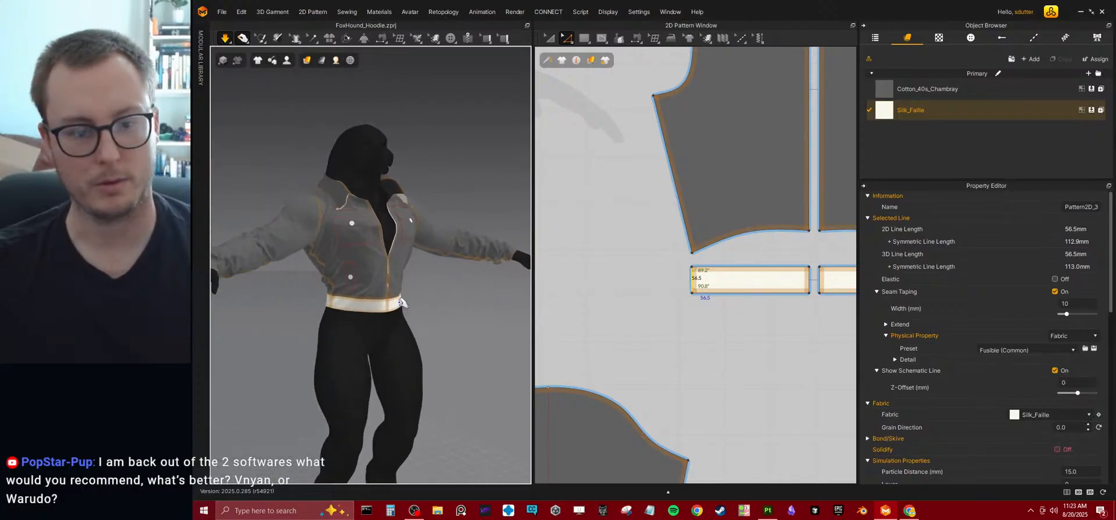
Lengthen the jacket body by moving the bottom edges of the front and back panels down toward the waistband, and simulate.
{"action": "scroll", "coordinate": [646, 285], "scroll_direction": "down", "scroll_amount": 5}
{"action": "middle_click_drag", "start_coordinate": [642, 269], "coordinate": [721, 259]}
{"action": "left_click", "coordinate": [571, 279]}
{"action": "scroll", "coordinate": [624, 273], "scroll_direction": "up", "scroll_amount": 5}
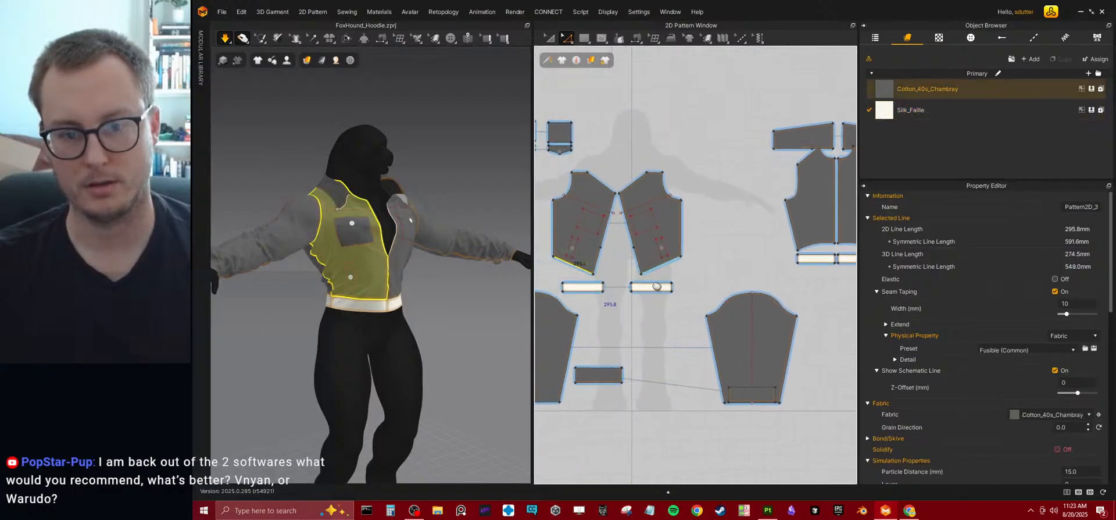
{"action": "left_click_drag", "start_coordinate": [608, 223], "coordinate": [607, 236]}
{"action": "scroll", "coordinate": [610, 240], "scroll_direction": "down", "scroll_amount": 6}
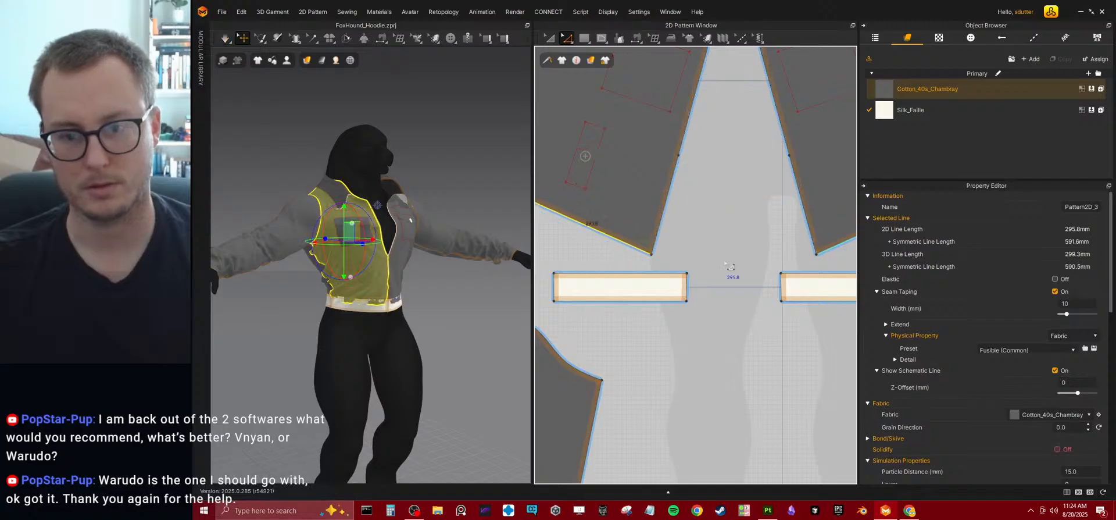
{"action": "scroll", "coordinate": [628, 264], "scroll_direction": "up", "scroll_amount": 6}
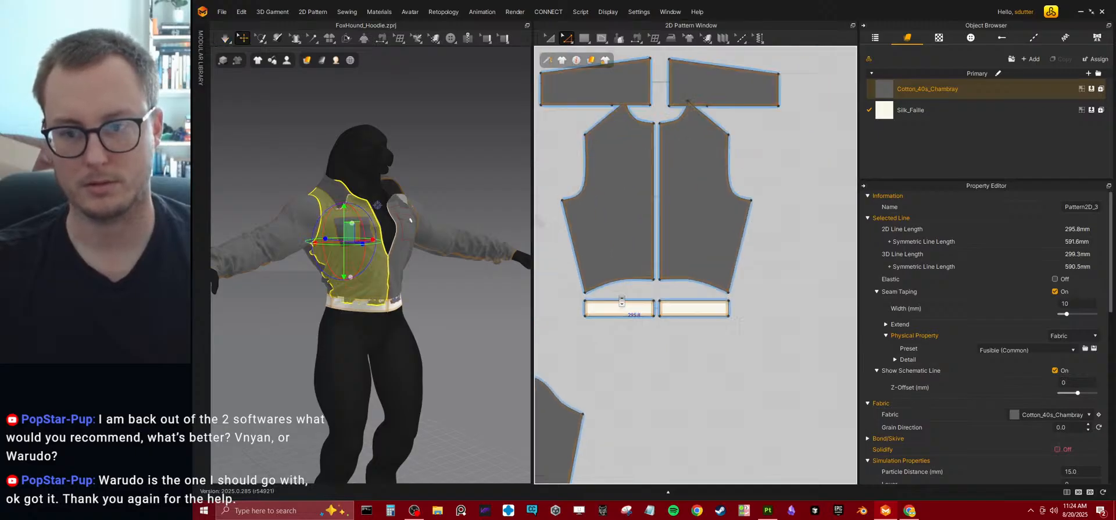
{"action": "left_click", "coordinate": [622, 278]}
{"action": "left_click_drag", "start_coordinate": [622, 277], "coordinate": [613, 276]}
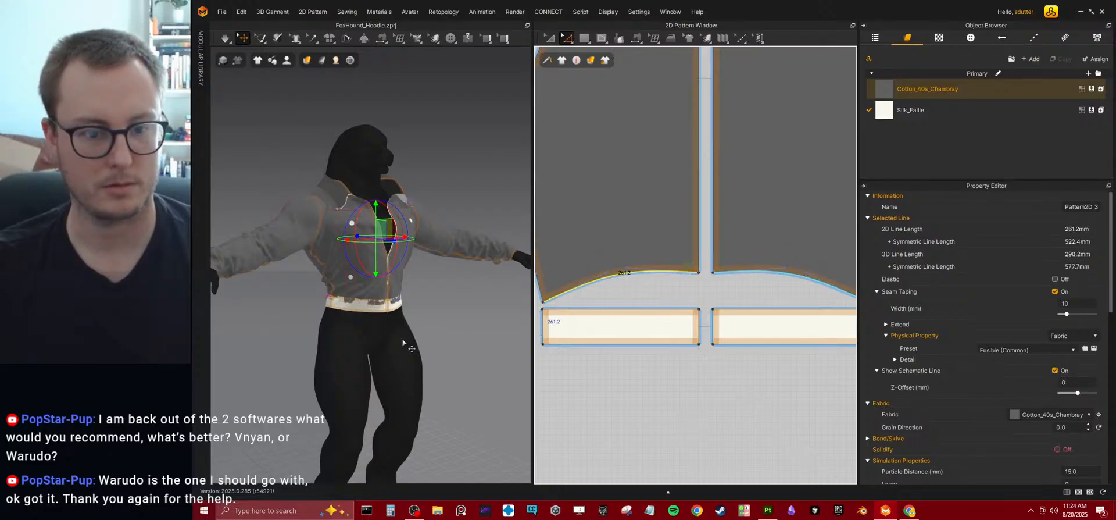
{"action": "key", "text": "space"}
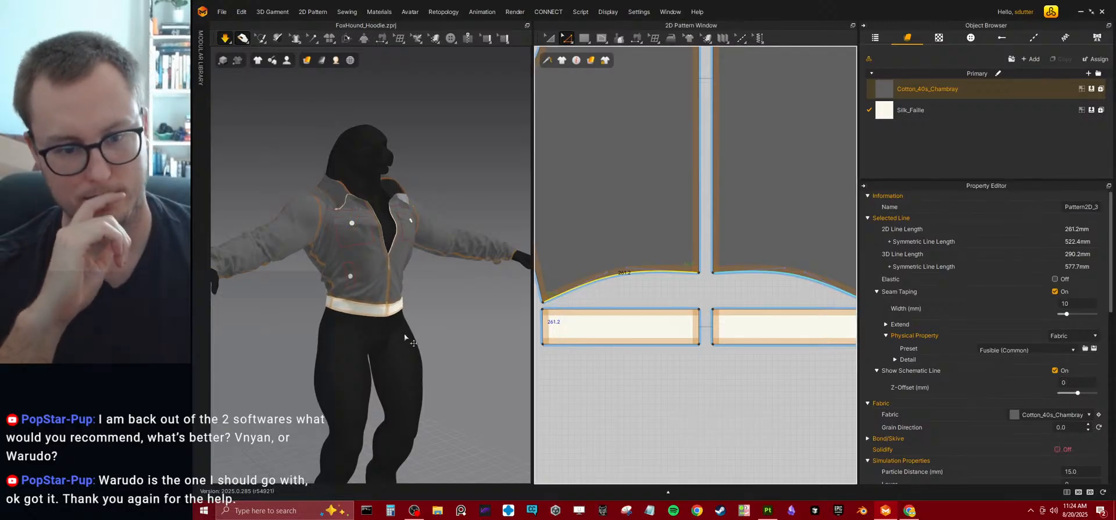
Examine the simulated jacket's hem, waistband and sleeve fit from the side, back and front.
{"action": "right_click_drag", "start_coordinate": [384, 315], "coordinate": [369, 283]}
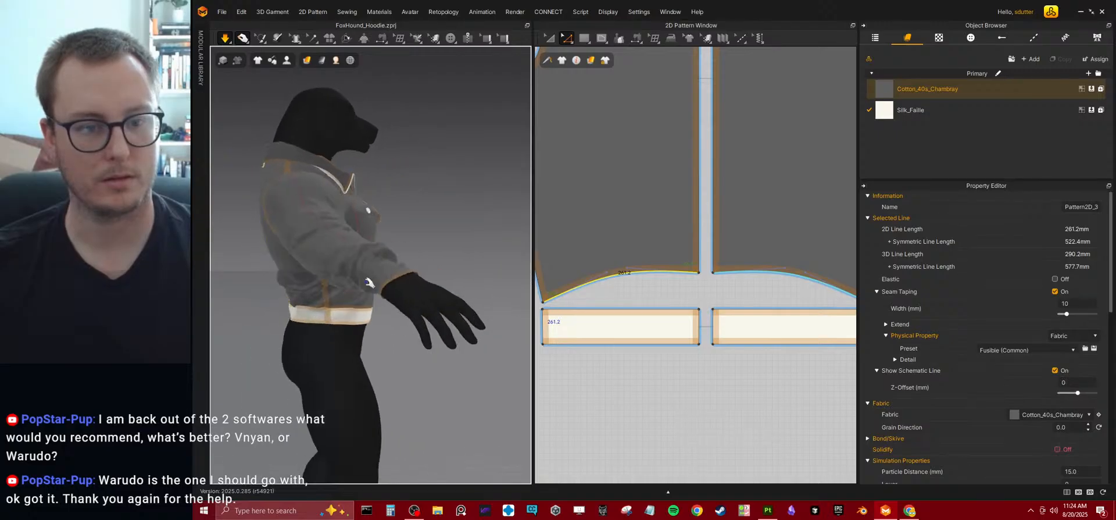
{"action": "middle_click_drag", "start_coordinate": [370, 283], "coordinate": [381, 319]}
{"action": "right_click_drag", "start_coordinate": [381, 319], "coordinate": [410, 314]}
{"action": "left_click_drag", "start_coordinate": [331, 237], "coordinate": [314, 169]}
{"action": "right_click_drag", "start_coordinate": [345, 276], "coordinate": [419, 293]}
{"action": "right_click_drag", "start_coordinate": [315, 350], "coordinate": [260, 368]}
{"action": "left_click_drag", "start_coordinate": [324, 339], "coordinate": [356, 365]}
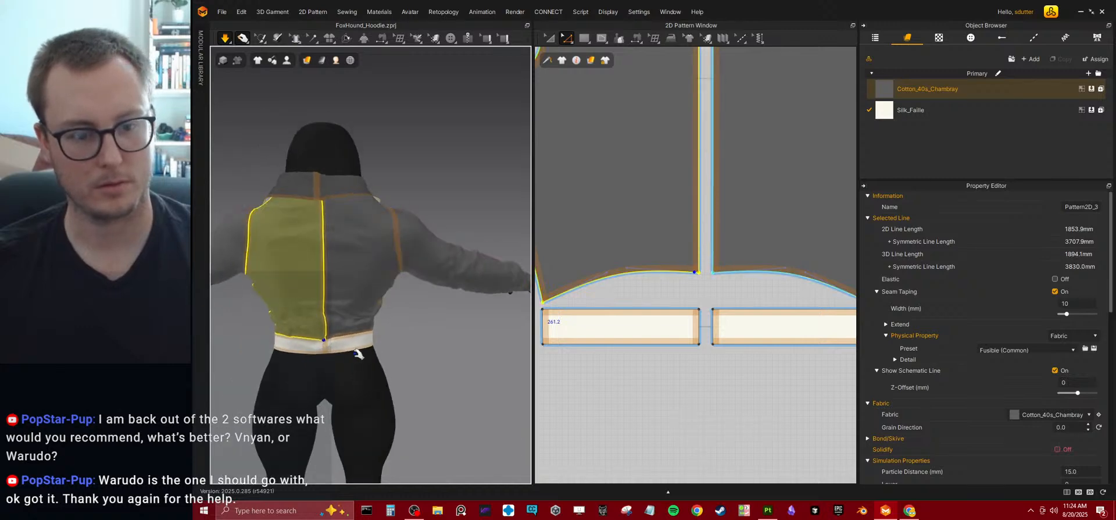
{"action": "right_click_drag", "start_coordinate": [407, 341], "coordinate": [339, 321]}
{"action": "right_click_drag", "start_coordinate": [413, 222], "coordinate": [442, 250]}
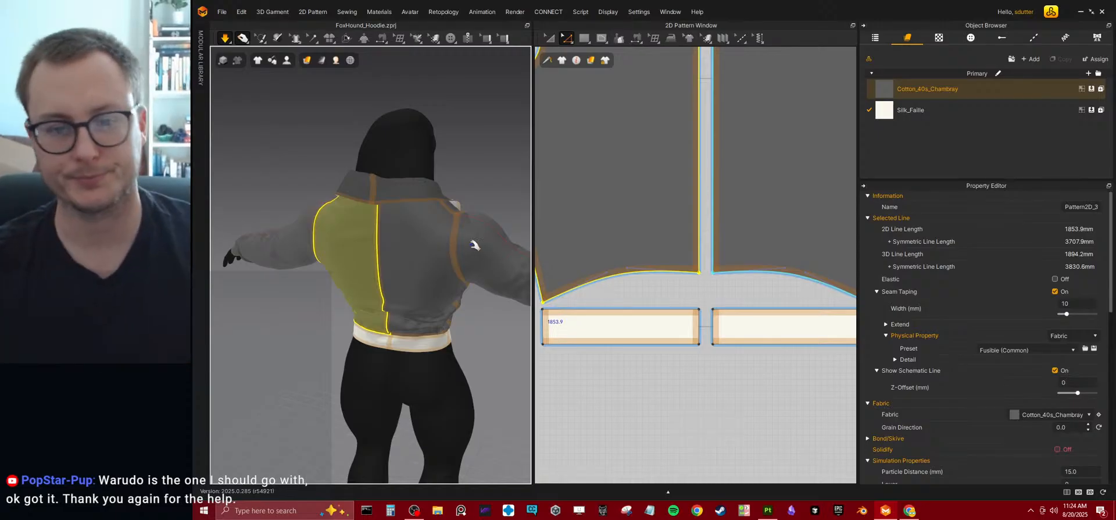
{"action": "scroll", "coordinate": [453, 317], "scroll_direction": "down", "scroll_amount": 2}
{"action": "right_click_drag", "start_coordinate": [371, 339], "coordinate": [495, 296]}
{"action": "scroll", "coordinate": [430, 244], "scroll_direction": "up", "scroll_amount": 2}
{"action": "right_click_drag", "start_coordinate": [466, 325], "coordinate": [404, 262]}
{"action": "right_click_drag", "start_coordinate": [382, 309], "coordinate": [605, 233]}
{"action": "scroll", "coordinate": [604, 233], "scroll_direction": "down", "scroll_amount": 5}
{"action": "scroll", "coordinate": [633, 262], "scroll_direction": "up", "scroll_amount": 4}
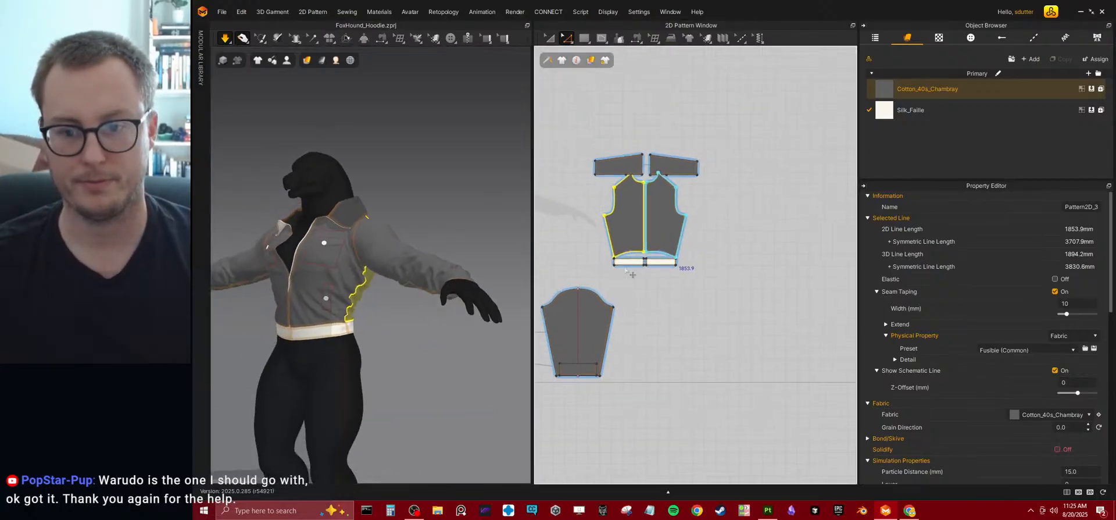
Widen the sleeve pattern at the underarm by moving both corner points down and scaling them outward, and simulate.
{"action": "middle_click_drag", "start_coordinate": [626, 257], "coordinate": [758, 182]}
{"action": "scroll", "coordinate": [758, 182], "scroll_direction": "down", "scroll_amount": 3}
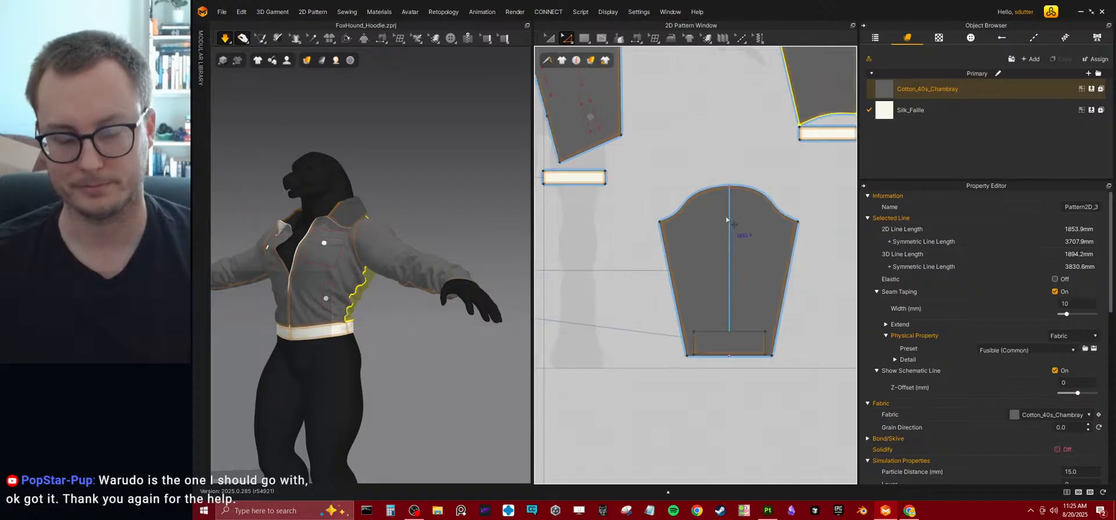
{"action": "left_click", "coordinate": [568, 42]}
{"action": "left_click", "coordinate": [575, 57]}
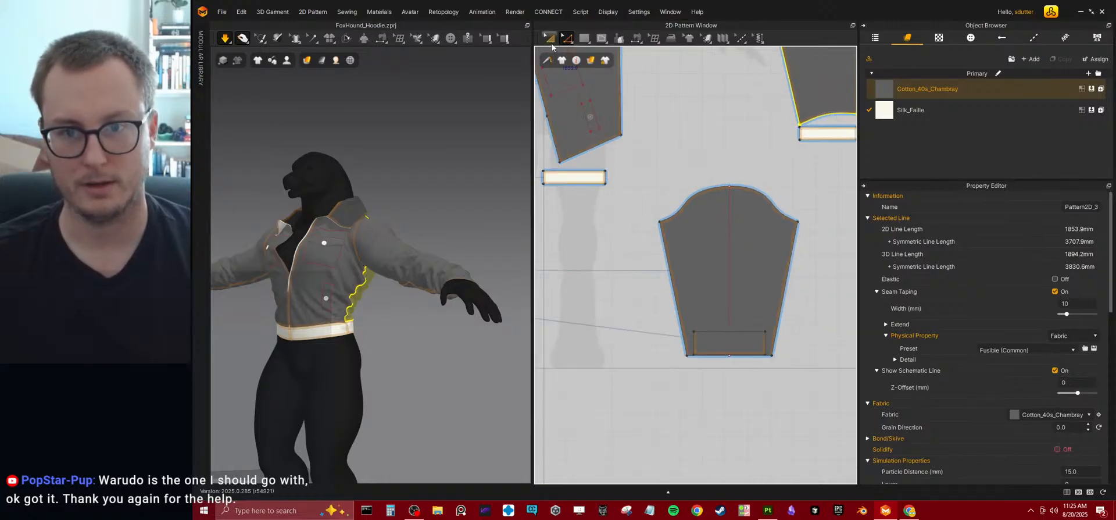
{"action": "left_click", "coordinate": [666, 197]}
{"action": "scroll", "coordinate": [652, 229], "scroll_direction": "up", "scroll_amount": 2}
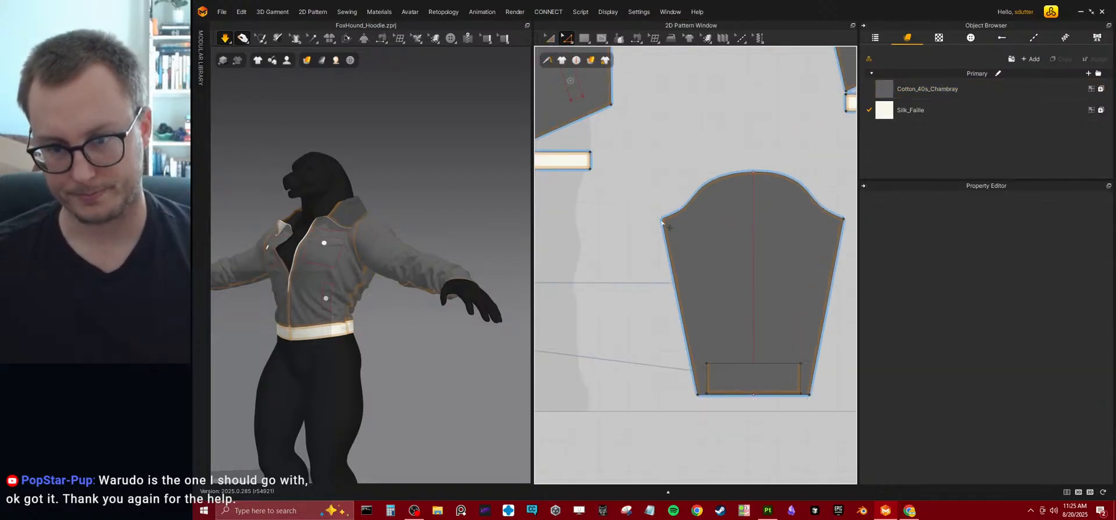
{"action": "left_click", "coordinate": [661, 221]}
{"action": "left_click", "coordinate": [842, 220], "text": "shift"}
{"action": "middle_click_drag", "start_coordinate": [768, 261], "coordinate": [717, 256]}
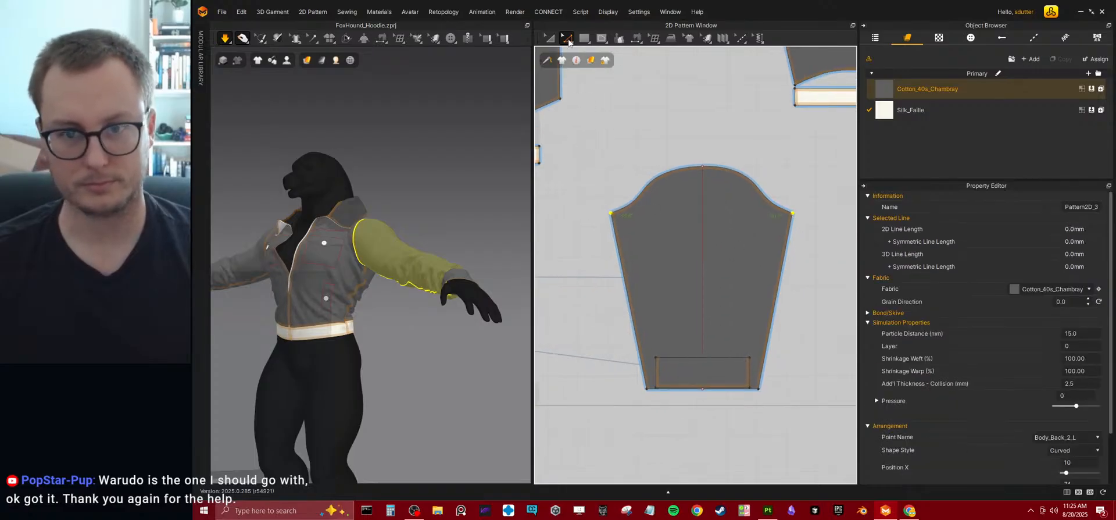
{"action": "left_click", "coordinate": [568, 42]}
{"action": "left_click", "coordinate": [581, 71]}
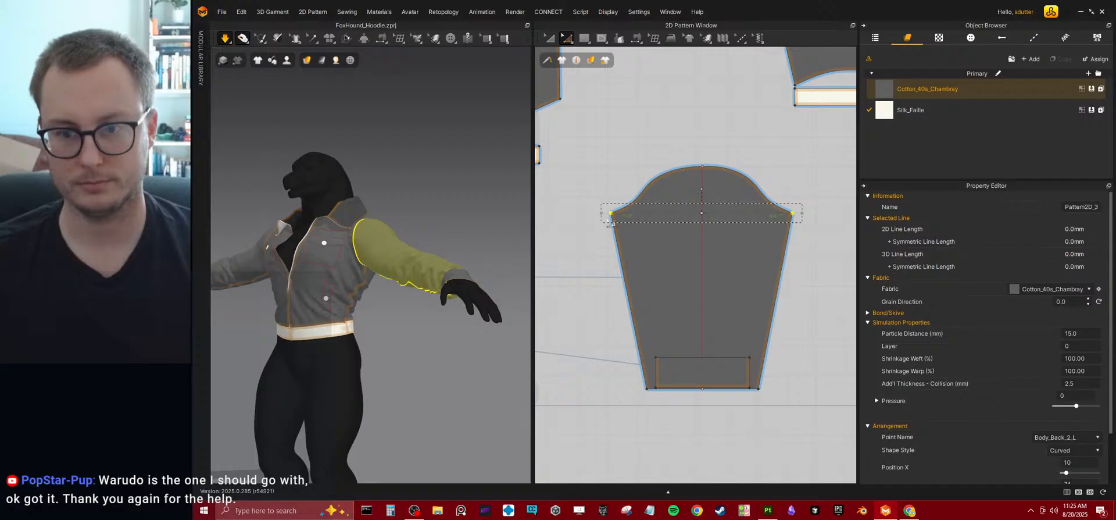
{"action": "left_click_drag", "start_coordinate": [610, 215], "coordinate": [612, 226]}
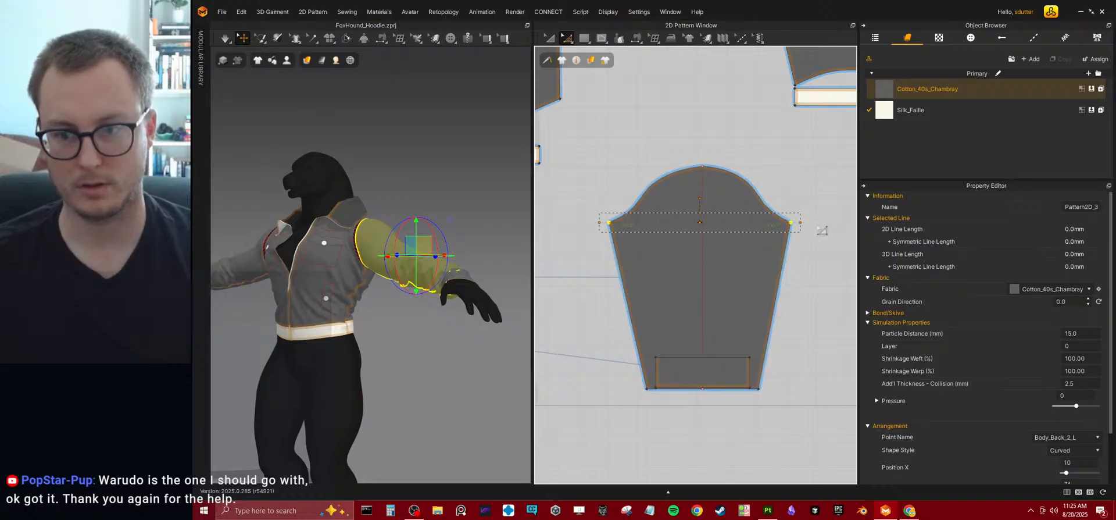
{"action": "left_click_drag", "start_coordinate": [799, 222], "coordinate": [818, 224]}
{"action": "key", "text": "space"}
Scale the sleeve pattern's cap curve upward to make the sleeve head taller, and simulate the result.
{"action": "right_click_drag", "start_coordinate": [364, 293], "coordinate": [478, 264]}
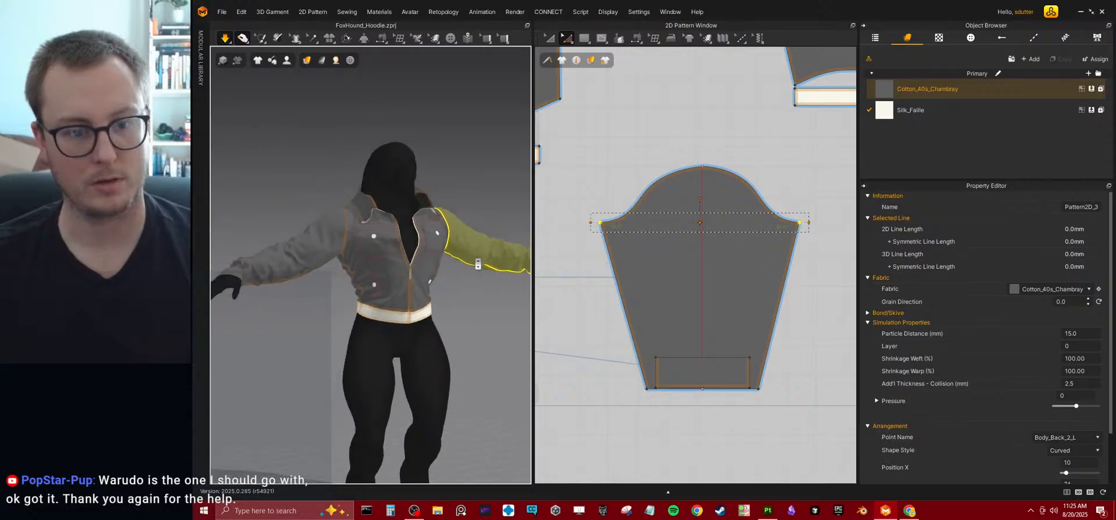
{"action": "right_click_drag", "start_coordinate": [359, 275], "coordinate": [360, 282]}
{"action": "left_click", "coordinate": [346, 219]}
{"action": "right_click_drag", "start_coordinate": [439, 233], "coordinate": [380, 239]}
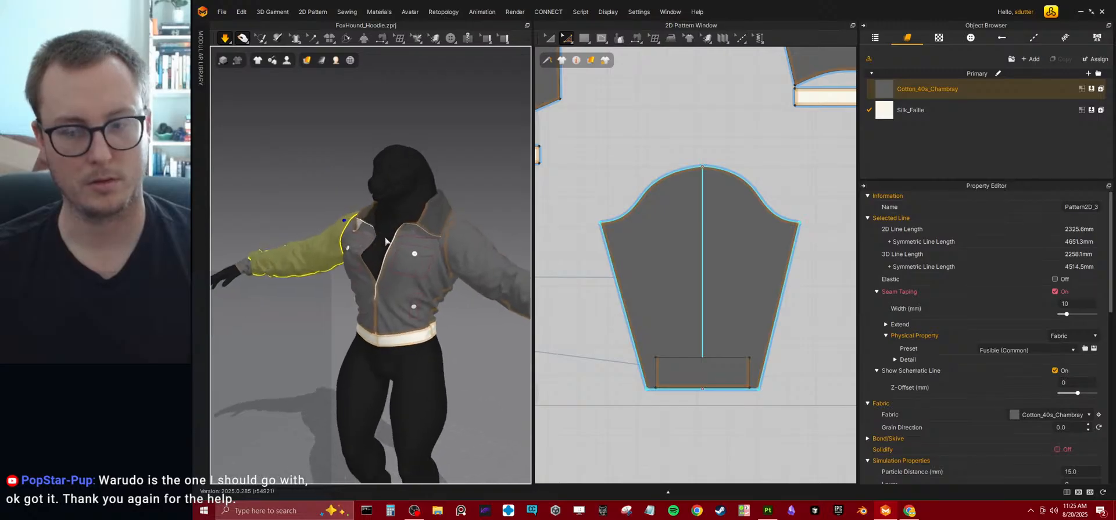
{"action": "left_click", "coordinate": [722, 154]}
{"action": "left_click", "coordinate": [686, 168]}
{"action": "left_click", "coordinate": [721, 169], "text": "shift"}
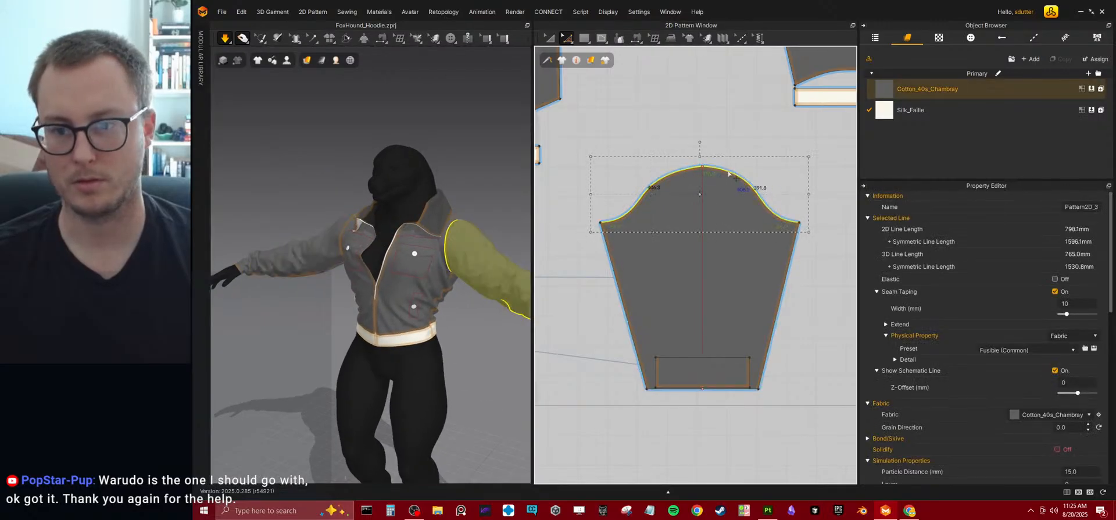
{"action": "left_click_drag", "start_coordinate": [699, 154], "coordinate": [701, 145]}
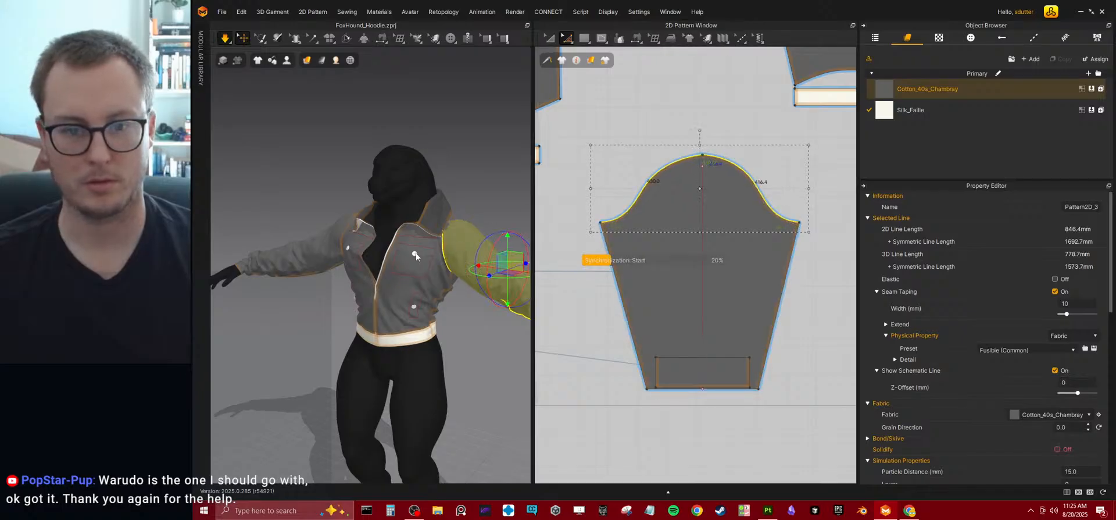
{"action": "key", "text": "space"}
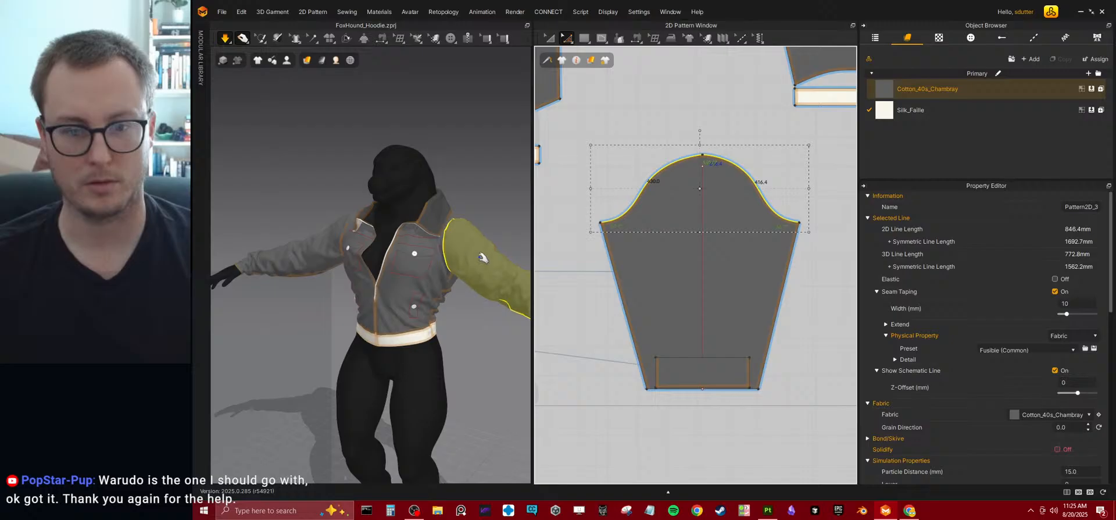
Move the rectangular cuff piece off the sleeve to the empty area beside it in the 2D pattern.
{"action": "left_click", "coordinate": [504, 195]}
{"action": "right_click_drag", "start_coordinate": [406, 235], "coordinate": [471, 230]}
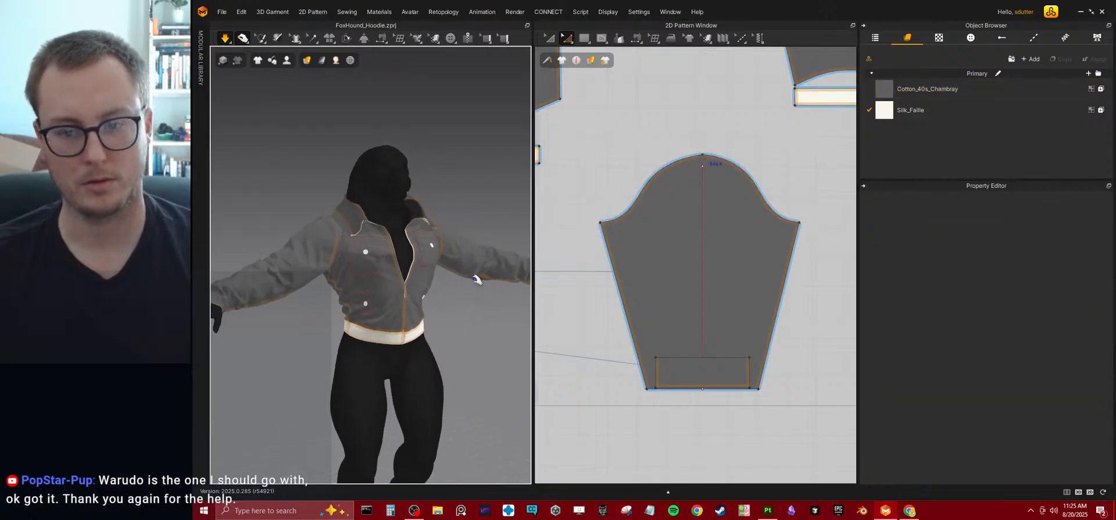
{"action": "key", "text": "a"}
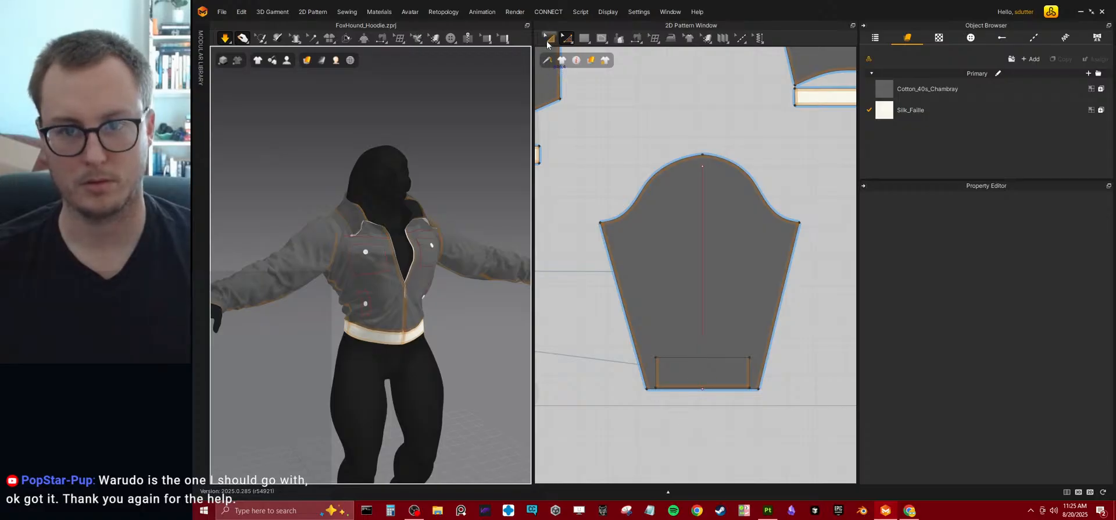
{"action": "left_click_drag", "start_coordinate": [689, 373], "coordinate": [573, 373]}
{"action": "left_click", "coordinate": [687, 429]}
{"action": "key", "text": "space"}
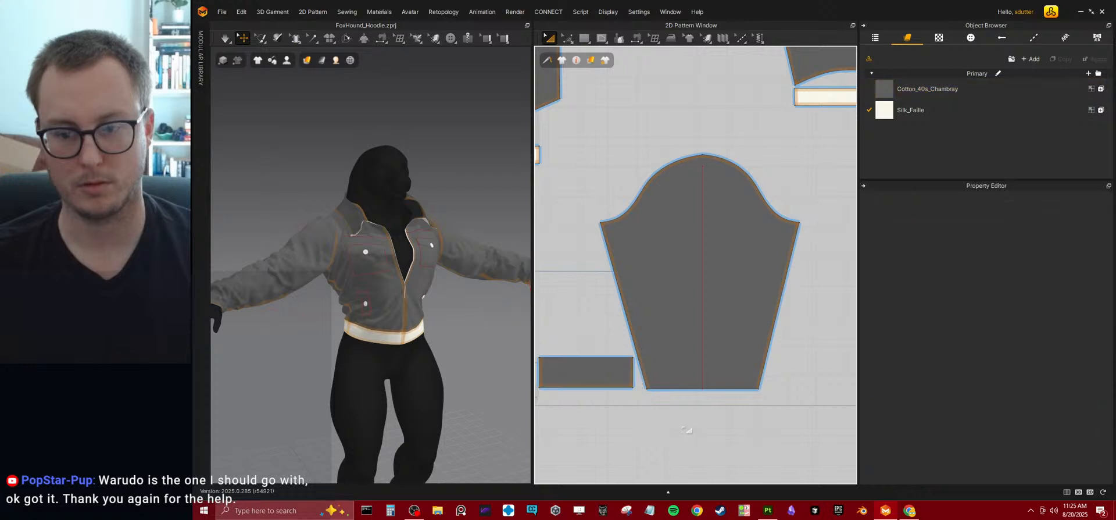
Shorten the sleeve by moving both halves of its wrist edge slightly upward in the 2D pattern, and simulate.
{"action": "mouse_move", "coordinate": [546, 60]}
{"action": "key", "text": "z"}
{"action": "left_click", "coordinate": [715, 388]}
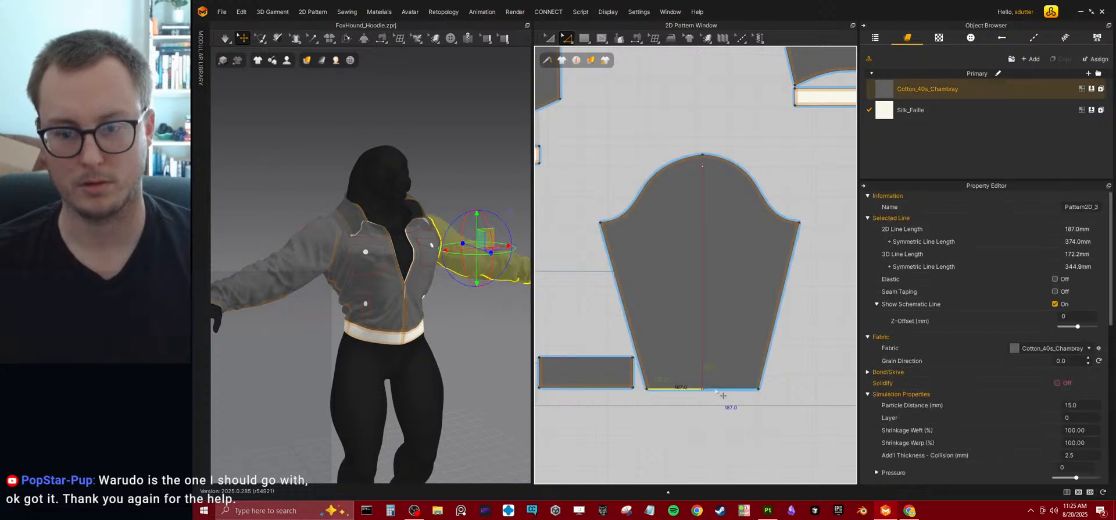
{"action": "left_click", "coordinate": [702, 395]}
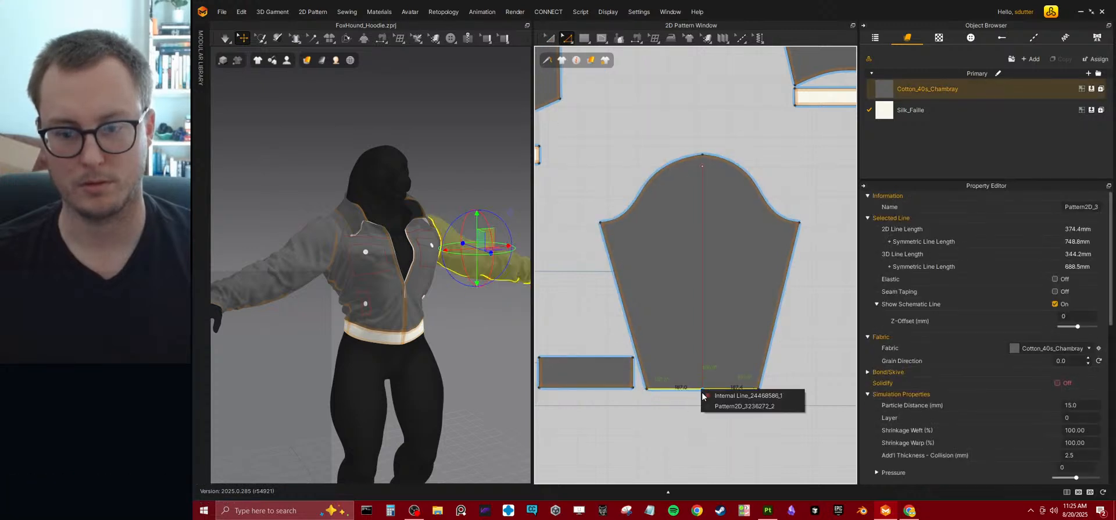
{"action": "left_click", "coordinate": [663, 406]}
{"action": "left_click_drag", "start_coordinate": [639, 388], "coordinate": [693, 381]}
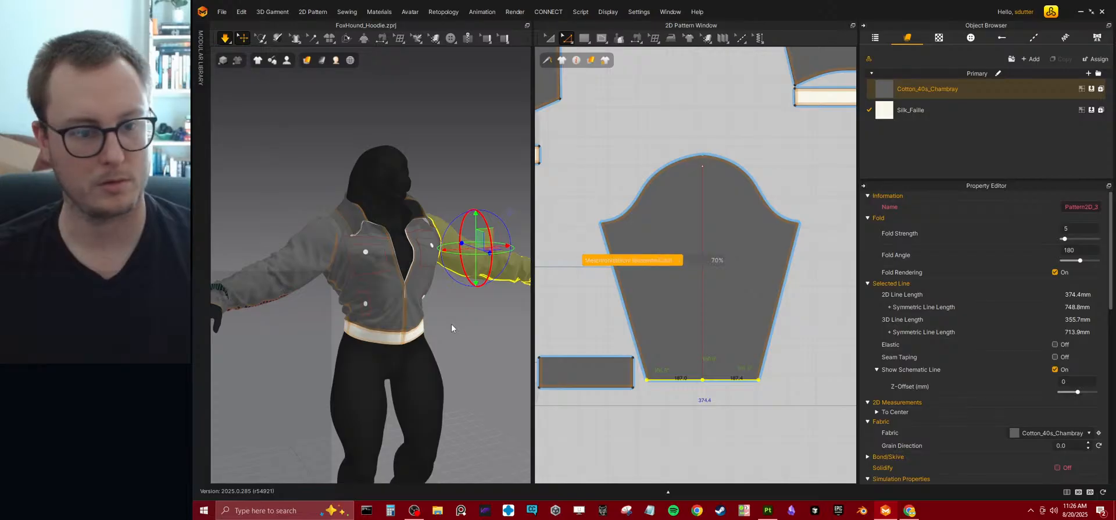
{"action": "key", "text": "space"}
Examine the sleeves, zipper and front opening of the simulated jacket up close.
{"action": "right_click_drag", "start_coordinate": [457, 302], "coordinate": [456, 331]}
{"action": "left_click", "coordinate": [430, 330]}
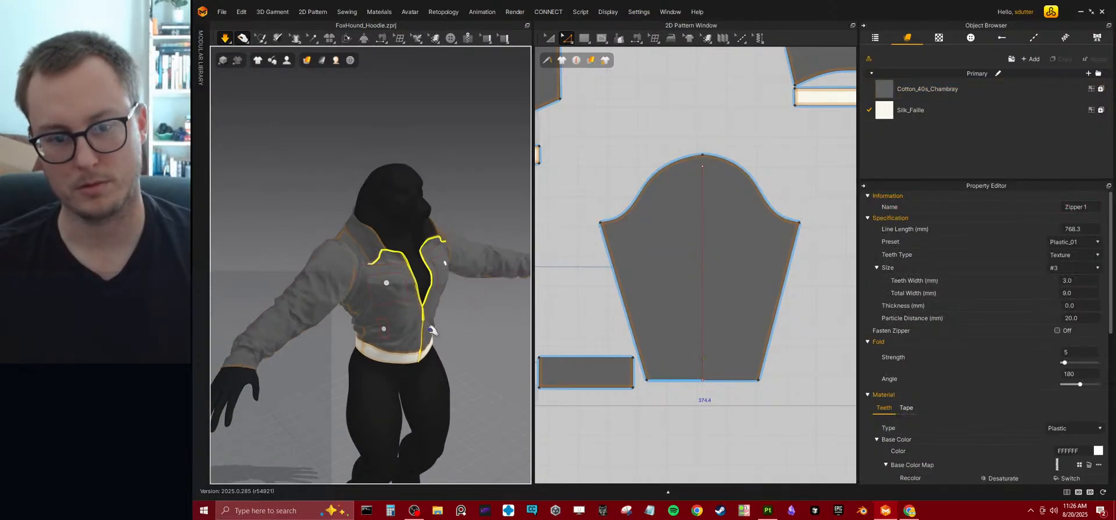
{"action": "left_click_drag", "start_coordinate": [432, 326], "coordinate": [448, 357]}
{"action": "left_click", "coordinate": [472, 344]}
{"action": "right_click_drag", "start_coordinate": [473, 343], "coordinate": [422, 314]}
{"action": "scroll", "coordinate": [423, 314], "scroll_direction": "up", "scroll_amount": 2}
{"action": "scroll", "coordinate": [422, 327], "scroll_direction": "up", "scroll_amount": 5}
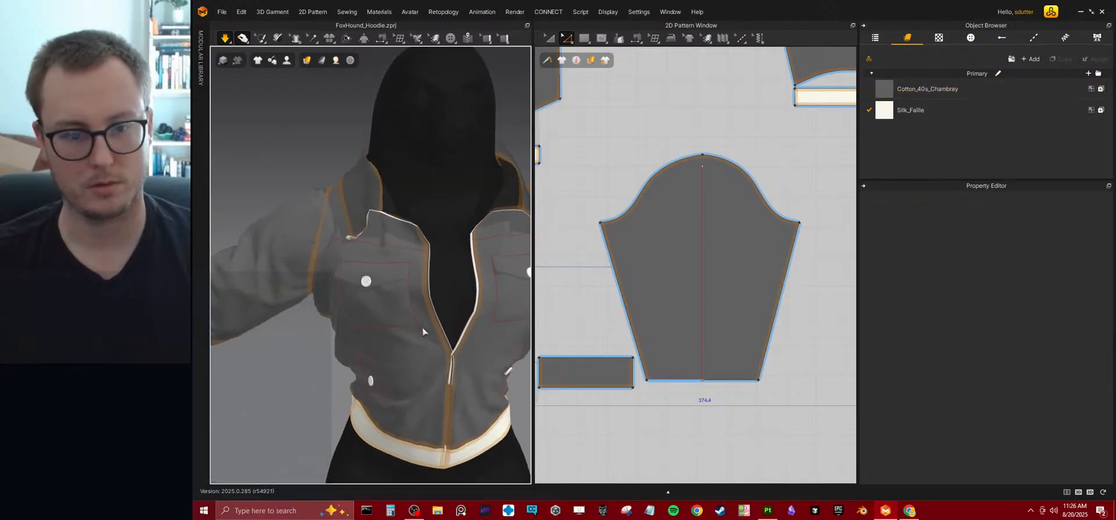
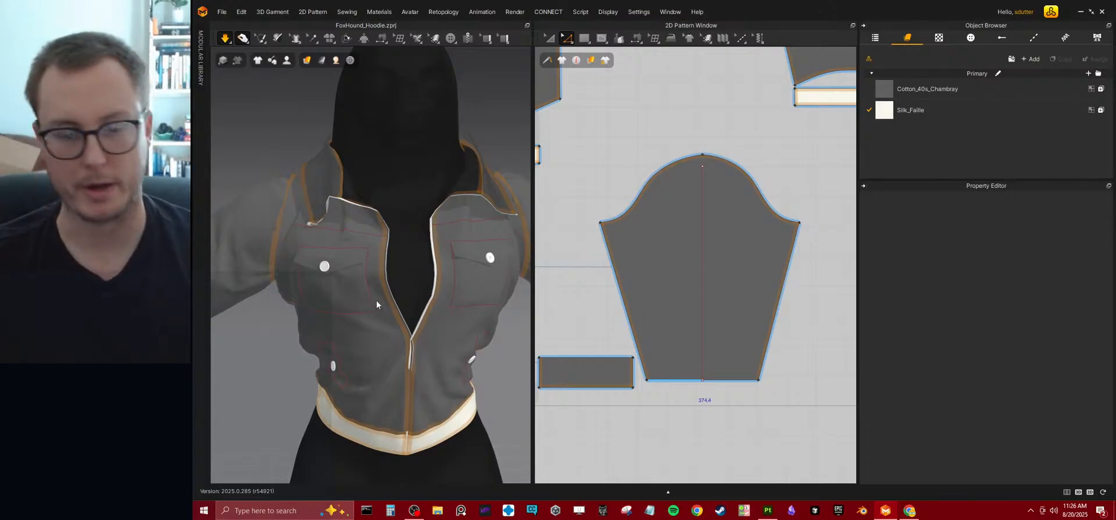
Remove the base color map from the Silk_Faille fabric and set its base color to dark grey 2B2B2B.
{"action": "right_click_drag", "start_coordinate": [415, 296], "coordinate": [437, 275]}
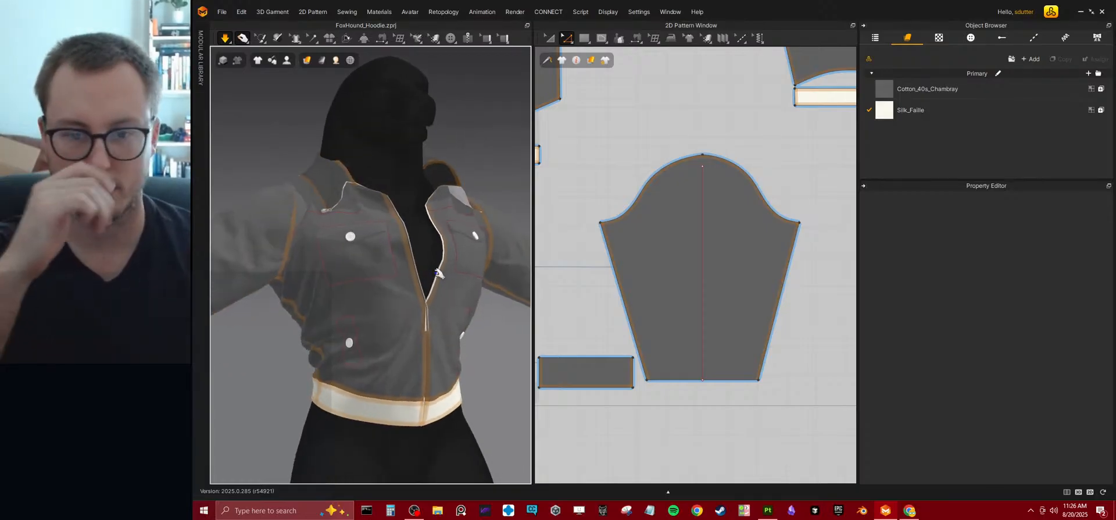
{"action": "scroll", "coordinate": [389, 249], "scroll_direction": "down", "scroll_amount": 3}
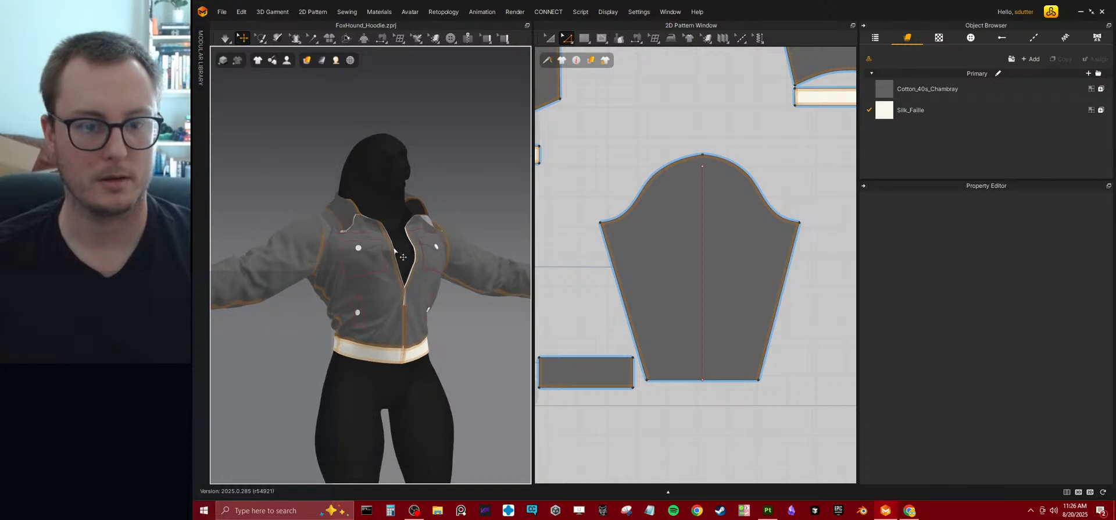
{"action": "right_click_drag", "start_coordinate": [424, 305], "coordinate": [526, 302]}
{"action": "left_click", "coordinate": [965, 111]}
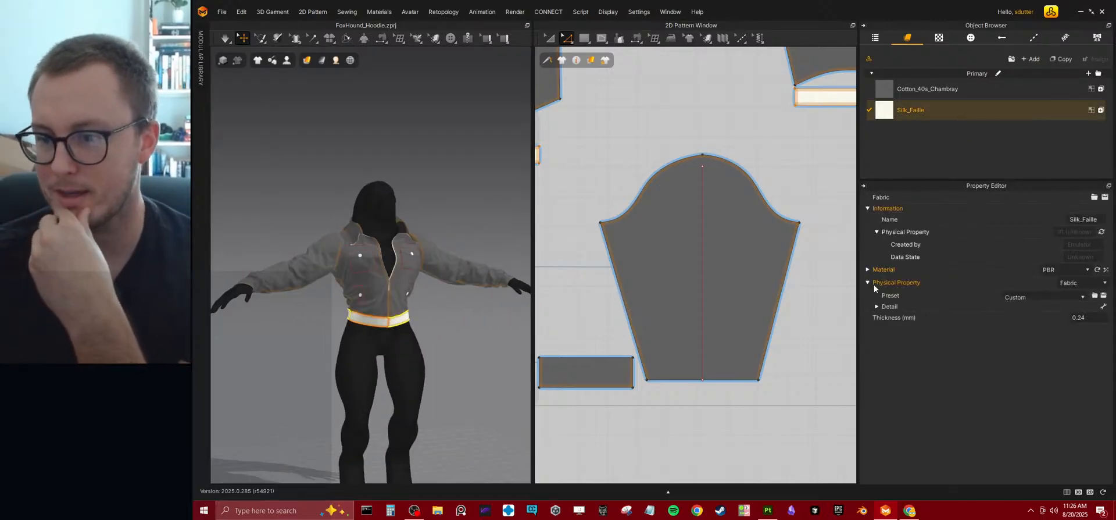
{"action": "left_click", "coordinate": [867, 269]}
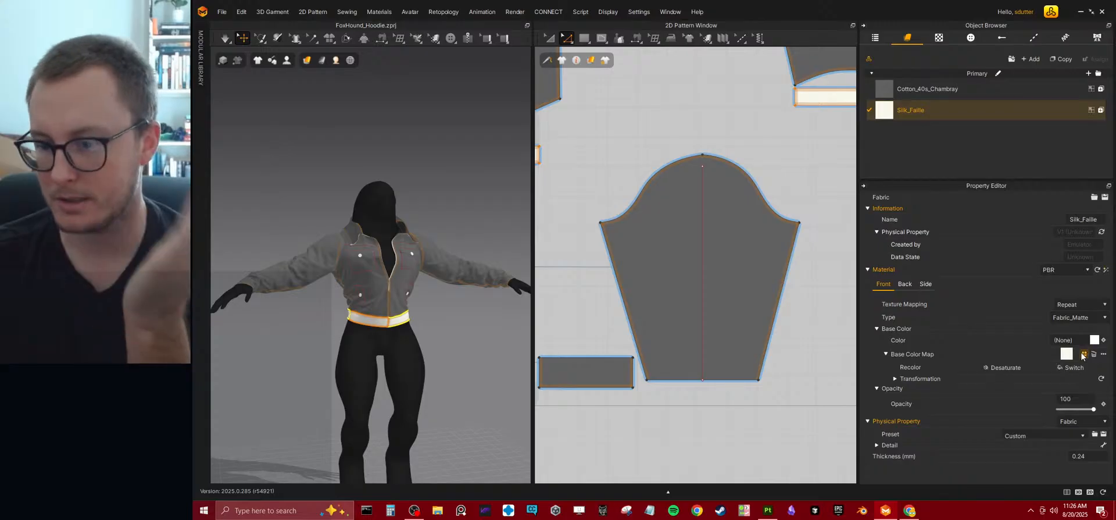
{"action": "left_click", "coordinate": [1095, 341]}
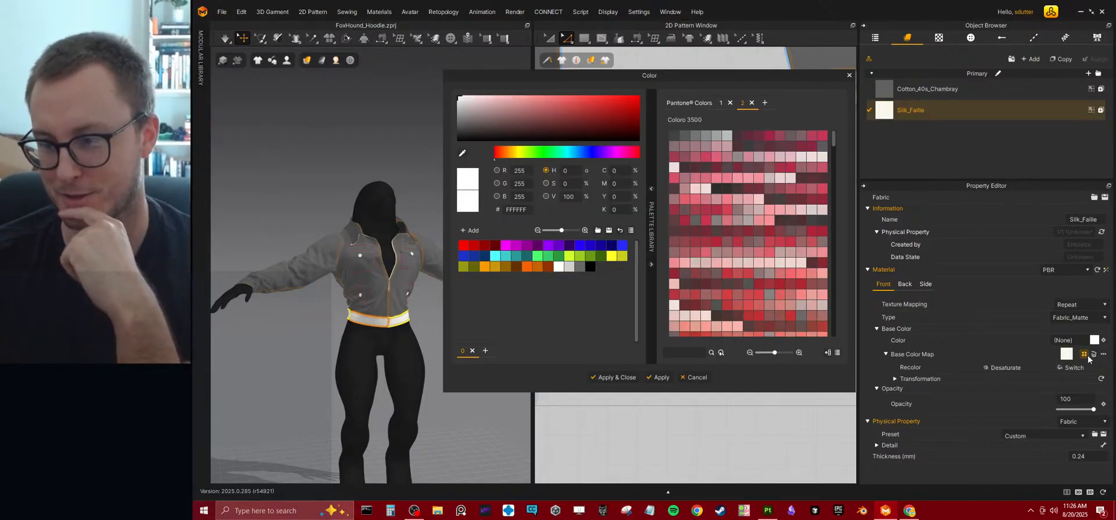
{"action": "left_click", "coordinate": [1092, 354]}
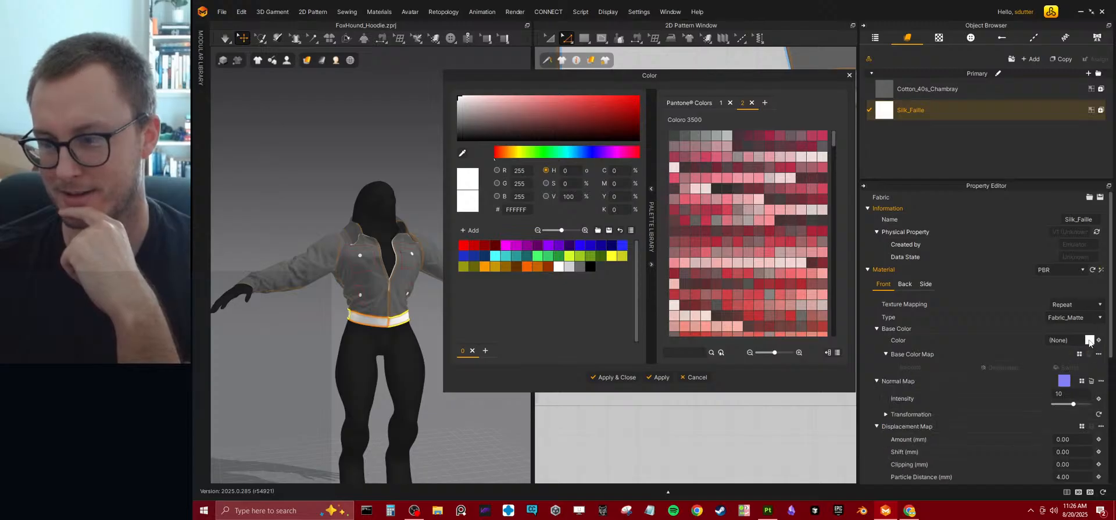
{"action": "left_click_drag", "start_coordinate": [527, 132], "coordinate": [445, 133]}
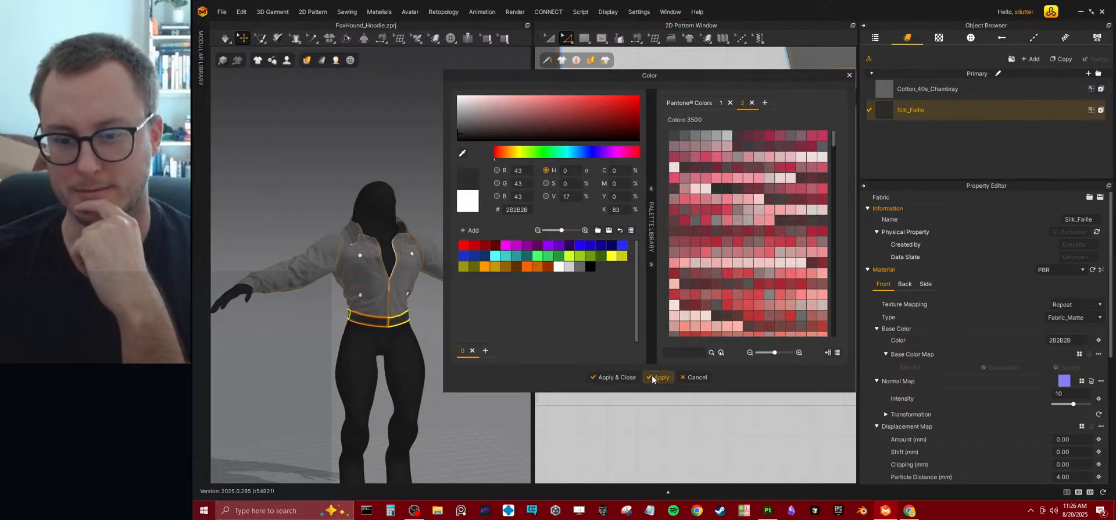
{"action": "left_click", "coordinate": [622, 378]}
Examine the recolored waistband and the zippered front of the jacket from the side, front and up close.
{"action": "left_click", "coordinate": [435, 314]}
{"action": "right_click_drag", "start_coordinate": [399, 304], "coordinate": [453, 293]}
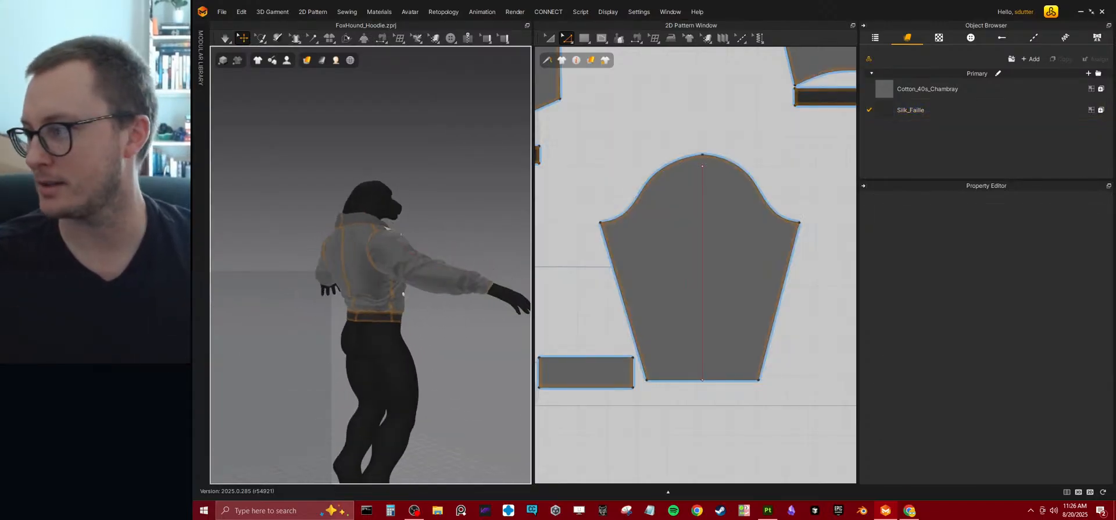
{"action": "right_click_drag", "start_coordinate": [267, 361], "coordinate": [392, 316]}
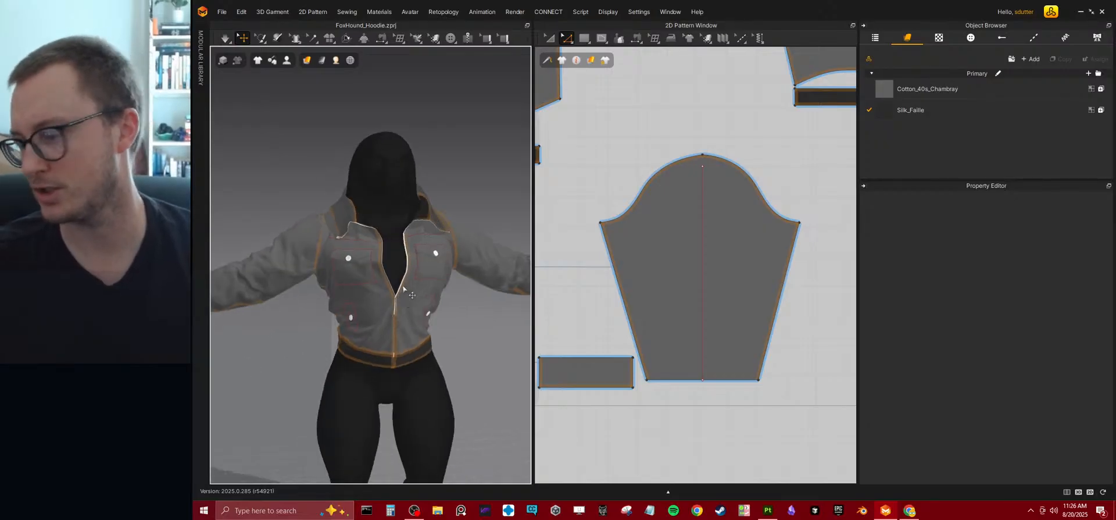
{"action": "scroll", "coordinate": [400, 293], "scroll_direction": "up", "scroll_amount": 10}
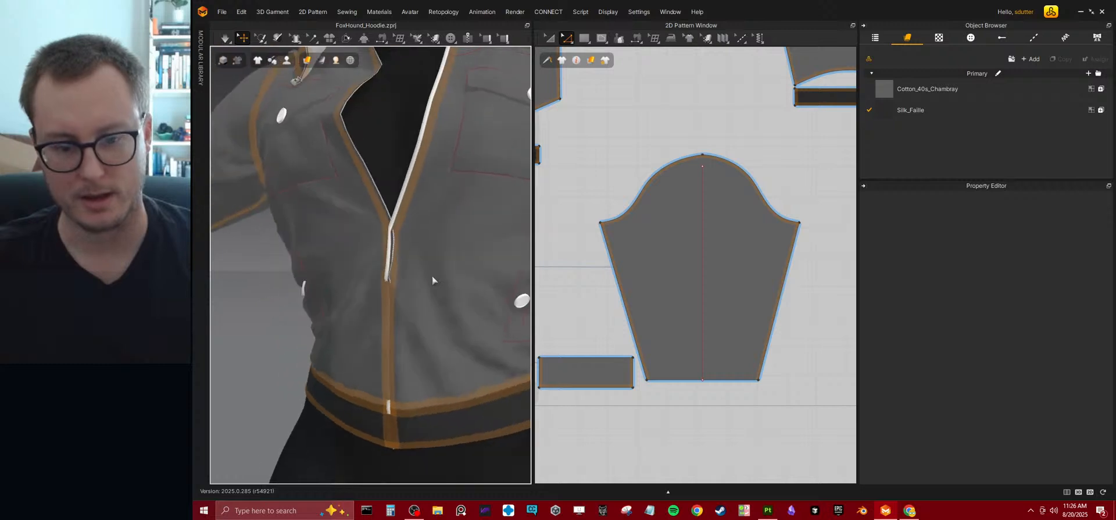
{"action": "middle_click_drag", "start_coordinate": [433, 280], "coordinate": [423, 288]}
{"action": "scroll", "coordinate": [648, 171], "scroll_direction": "down", "scroll_amount": 10}
{"action": "scroll", "coordinate": [668, 191], "scroll_direction": "up", "scroll_amount": 8}
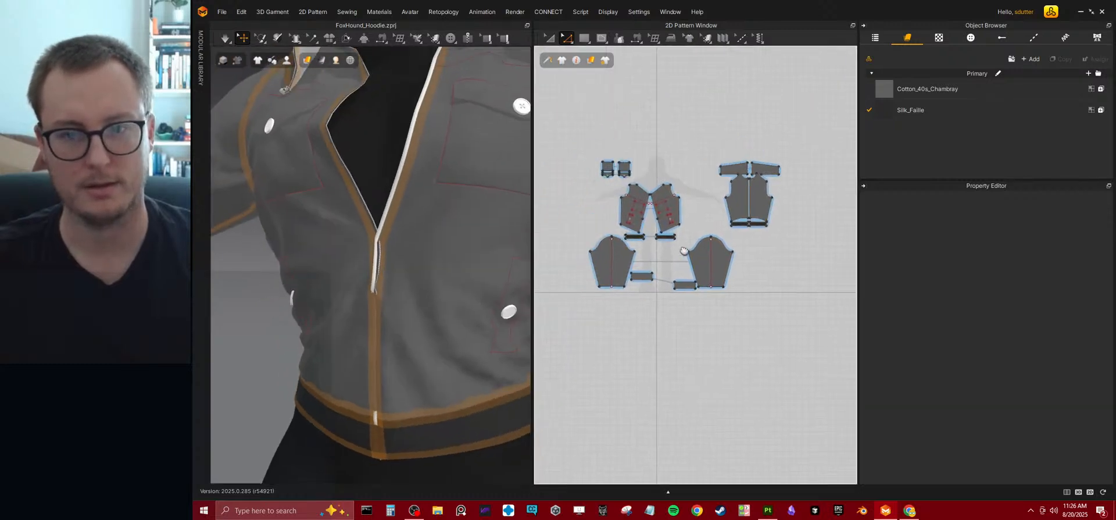
Offset the full zipper edge of the front bodice panel inward by 15 mm as an internal line.
{"action": "scroll", "coordinate": [704, 224], "scroll_direction": "up", "scroll_amount": 5}
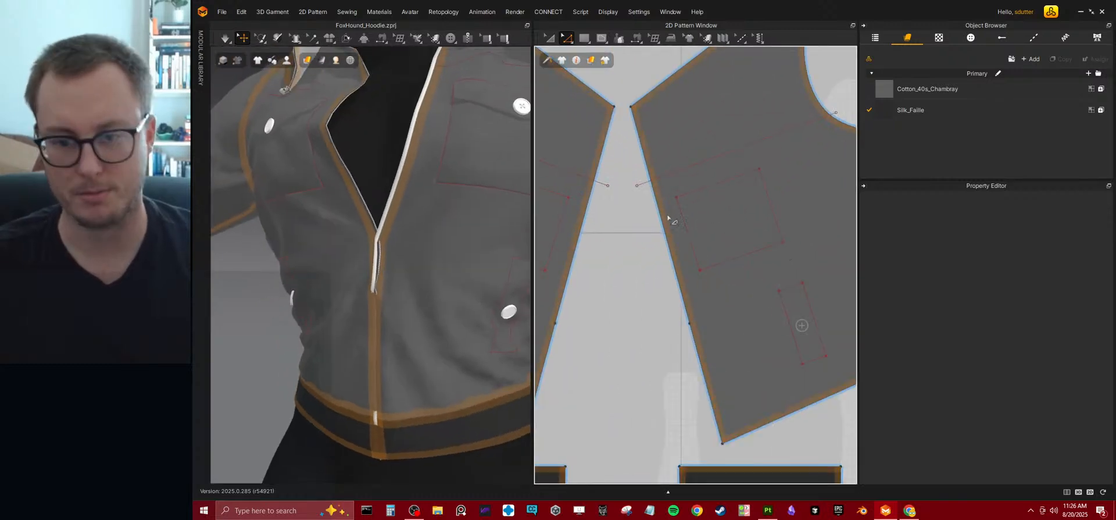
{"action": "left_click", "coordinate": [571, 40]}
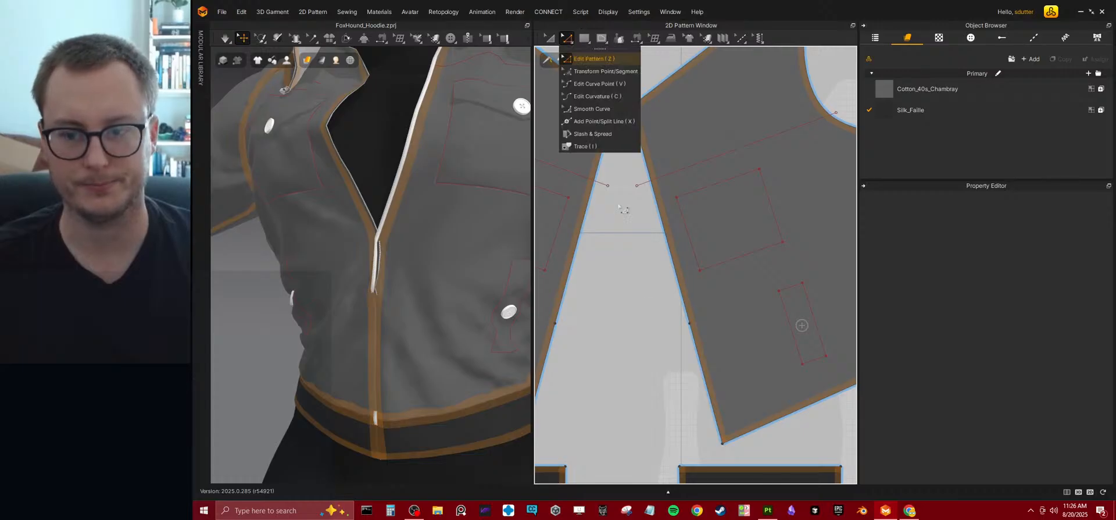
{"action": "left_click", "coordinate": [679, 285]}
{"action": "left_click", "coordinate": [695, 352], "text": "shift"}
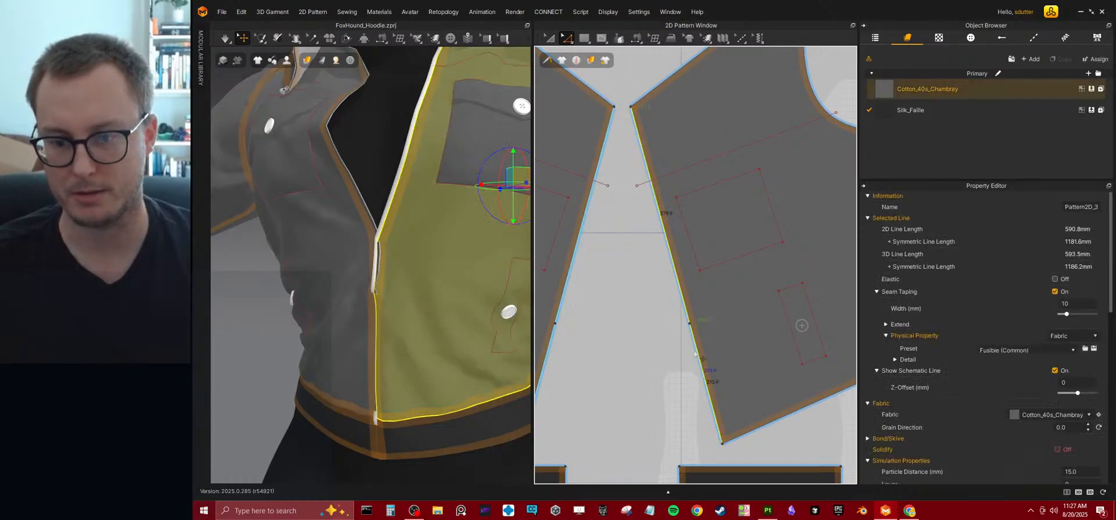
{"action": "right_click", "coordinate": [695, 352]}
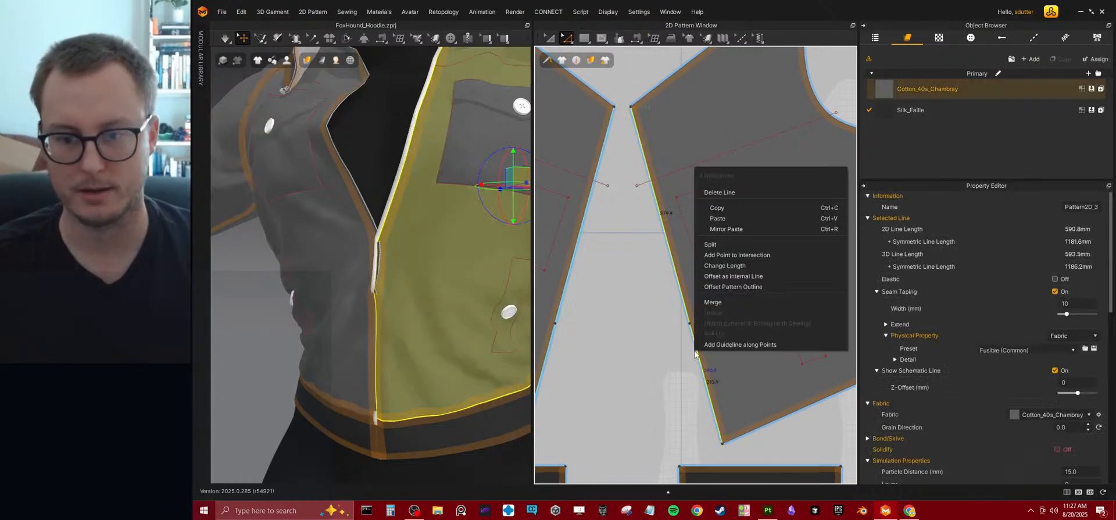
{"action": "left_click", "coordinate": [727, 276]}
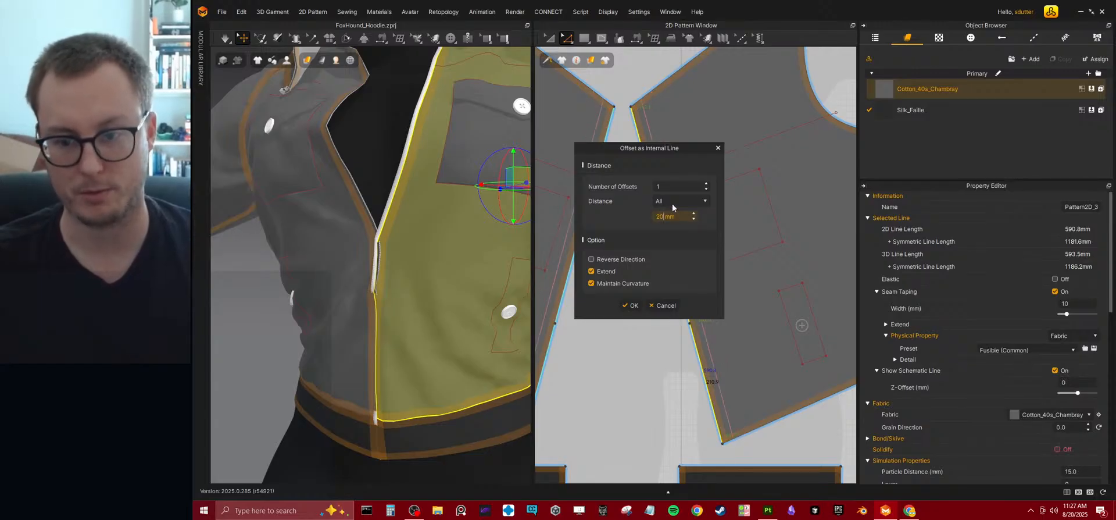
{"action": "key", "text": "BackSpace"}
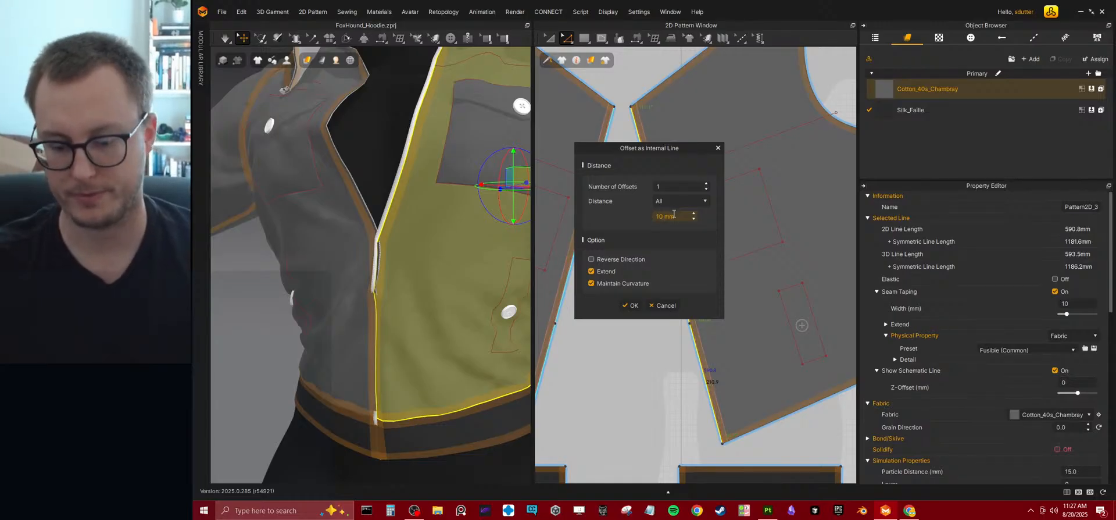
{"action": "left_click", "coordinate": [630, 305]}
Offset the center-front end of the front waistband piece inward by 15 mm as an internal line.
{"action": "scroll", "coordinate": [428, 273], "scroll_direction": "down", "scroll_amount": 3}
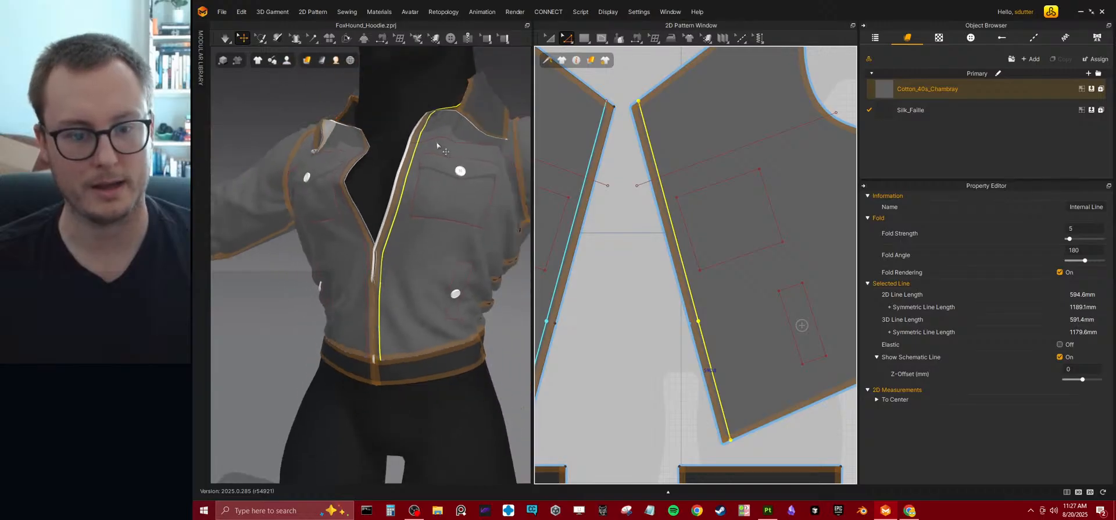
{"action": "middle_click_drag", "start_coordinate": [717, 366], "coordinate": [719, 250]}
{"action": "scroll", "coordinate": [711, 334], "scroll_direction": "up", "scroll_amount": 3}
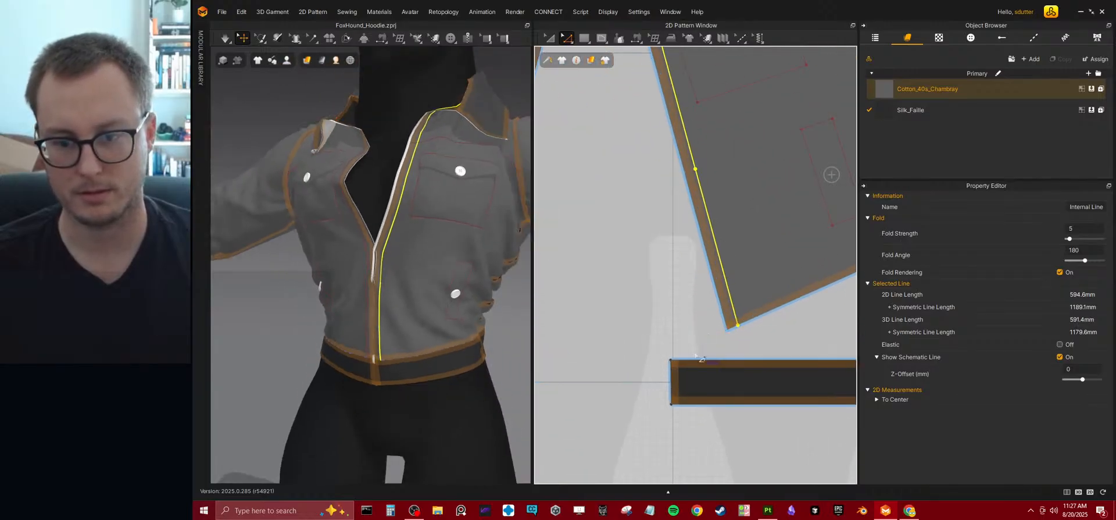
{"action": "right_click", "coordinate": [671, 380]}
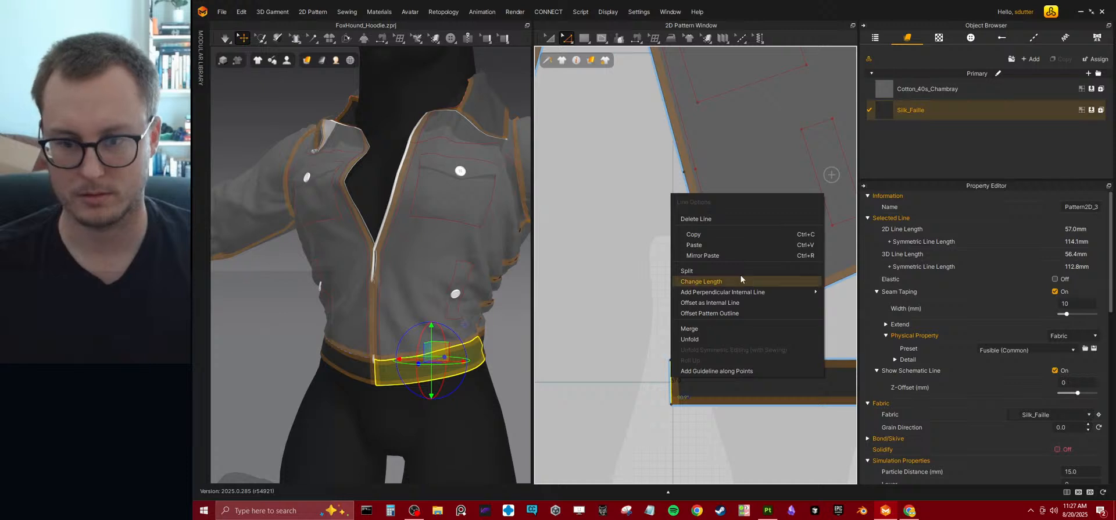
{"action": "left_click", "coordinate": [736, 301]}
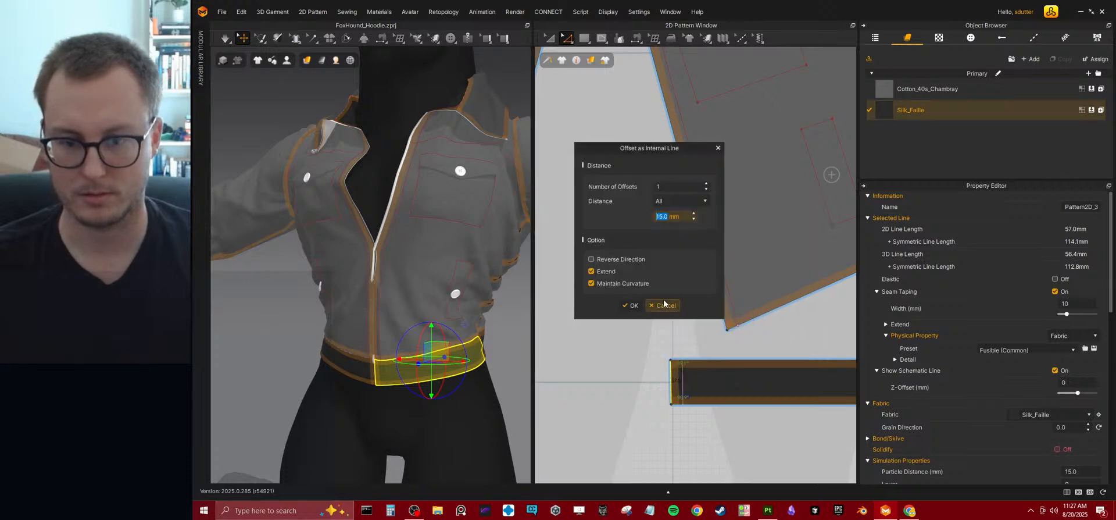
{"action": "left_click", "coordinate": [633, 305]}
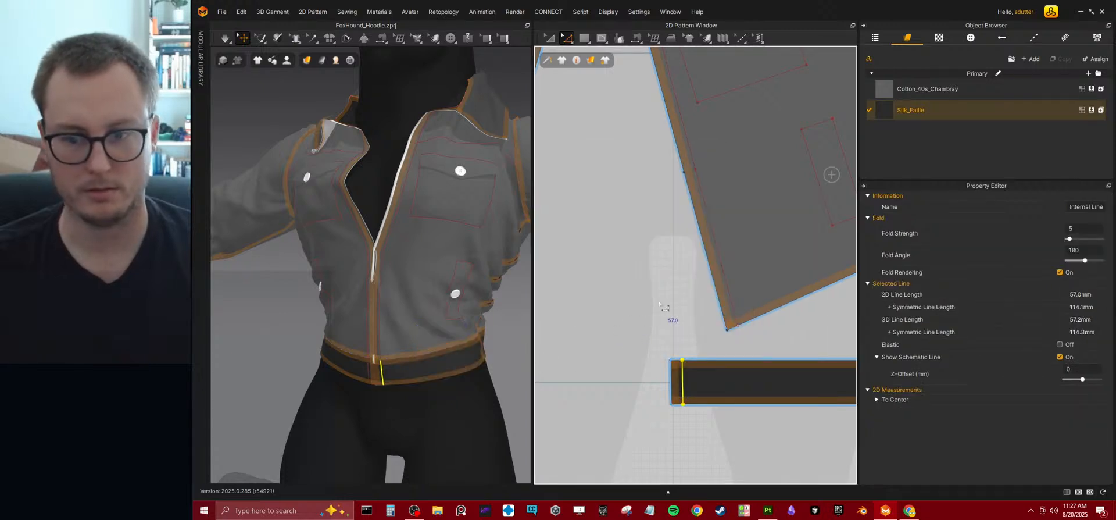
Examine the collar, its front edge and where it meets the neckline and zipper in the 3D view.
{"action": "scroll", "coordinate": [662, 307], "scroll_direction": "down", "scroll_amount": 5}
{"action": "scroll", "coordinate": [458, 232], "scroll_direction": "up", "scroll_amount": 10}
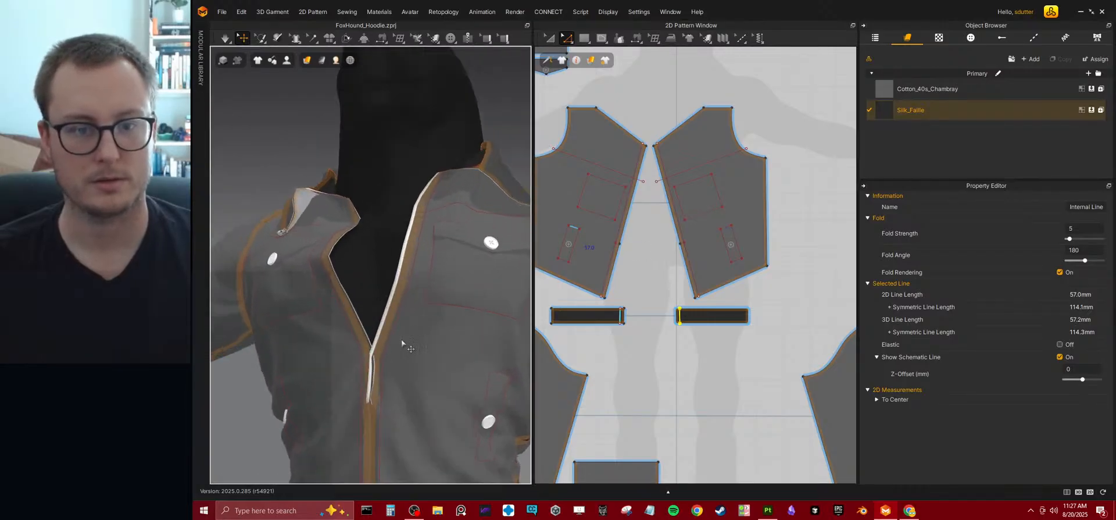
{"action": "right_click_drag", "start_coordinate": [354, 302], "coordinate": [449, 355]}
{"action": "middle_click_drag", "start_coordinate": [408, 315], "coordinate": [368, 291]}
{"action": "scroll", "coordinate": [402, 349], "scroll_direction": "up", "scroll_amount": 3}
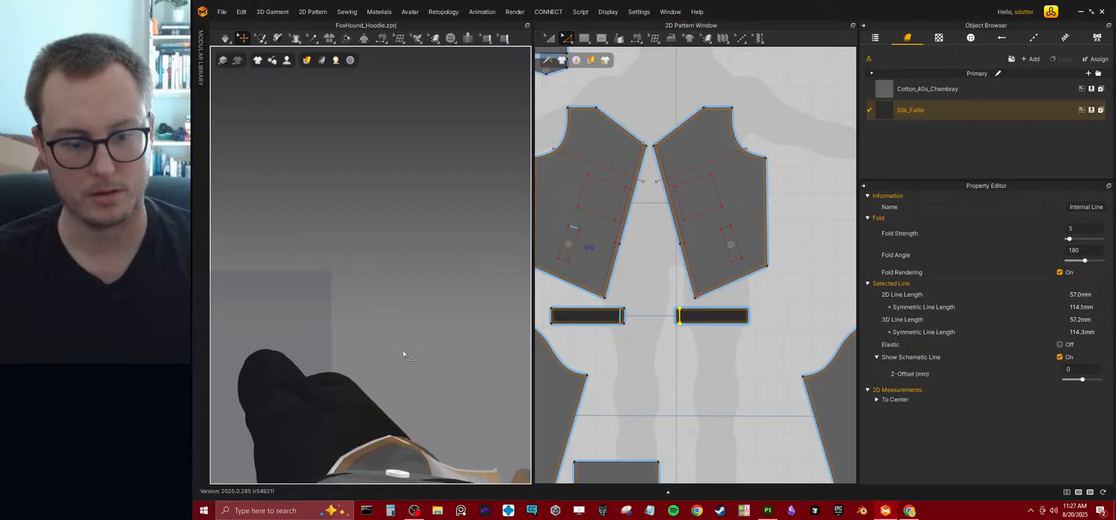
{"action": "left_click", "coordinate": [403, 352]}
{"action": "middle_click_drag", "start_coordinate": [422, 245], "coordinate": [445, 304]}
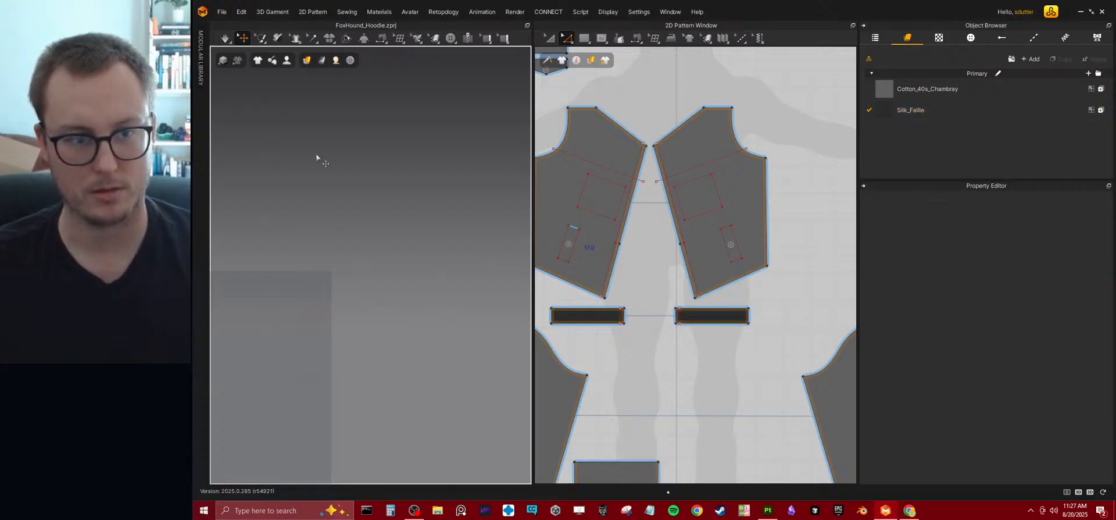
{"action": "middle_click_drag", "start_coordinate": [423, 342], "coordinate": [386, 229]}
{"action": "scroll", "coordinate": [396, 250], "scroll_direction": "down", "scroll_amount": 5}
{"action": "middle_click_drag", "start_coordinate": [419, 377], "coordinate": [366, 286]}
{"action": "scroll", "coordinate": [387, 289], "scroll_direction": "up", "scroll_amount": 6}
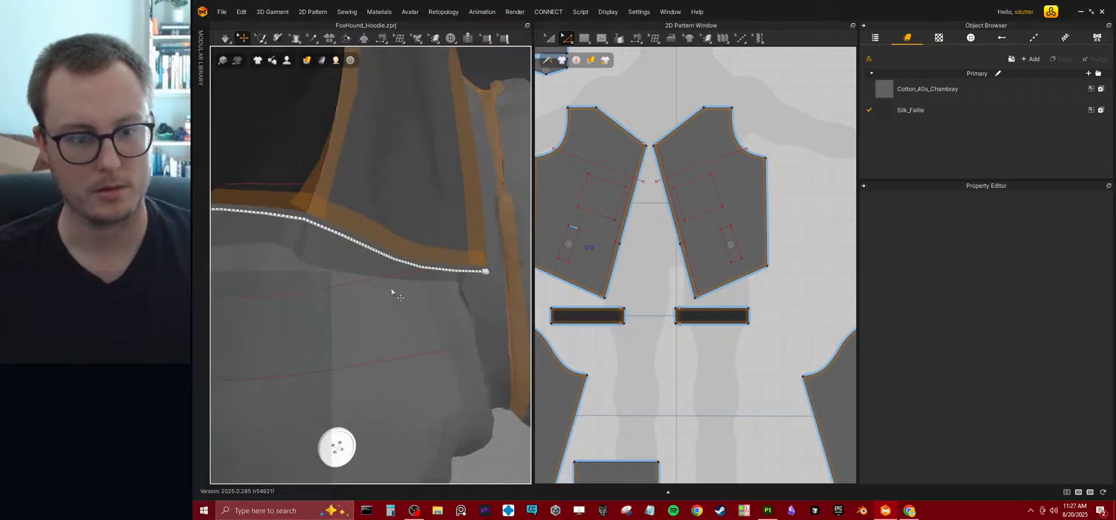
{"action": "scroll", "coordinate": [389, 290], "scroll_direction": "down", "scroll_amount": 3}
{"action": "right_click_drag", "start_coordinate": [377, 271], "coordinate": [397, 323]}
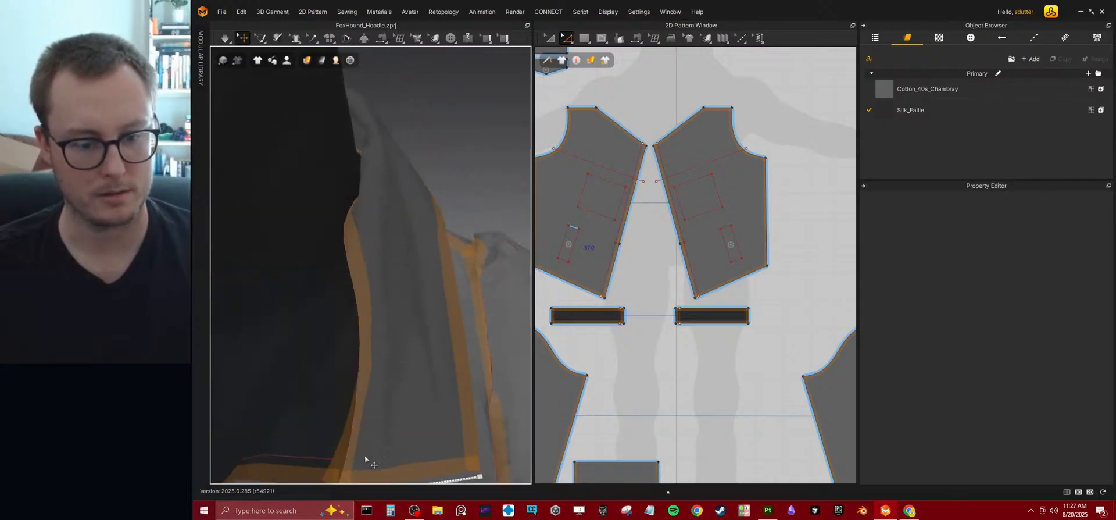
{"action": "middle_click_drag", "start_coordinate": [362, 459], "coordinate": [363, 435]}
{"action": "scroll", "coordinate": [769, 230], "scroll_direction": "down", "scroll_amount": 5}
Offset the short front edge of the collar pattern inward by 15 mm as an internal line.
{"action": "middle_click_drag", "start_coordinate": [769, 230], "coordinate": [657, 272]}
{"action": "scroll", "coordinate": [657, 272], "scroll_direction": "up", "scroll_amount": 6}
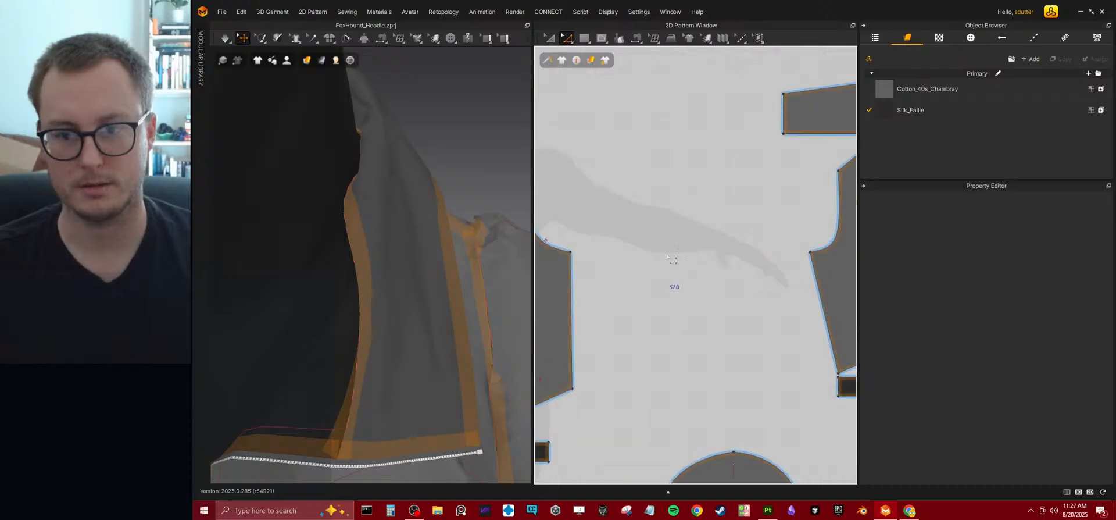
{"action": "middle_click_drag", "start_coordinate": [710, 182], "coordinate": [608, 270]}
{"action": "left_click", "coordinate": [681, 195]}
{"action": "right_click", "coordinate": [680, 195]}
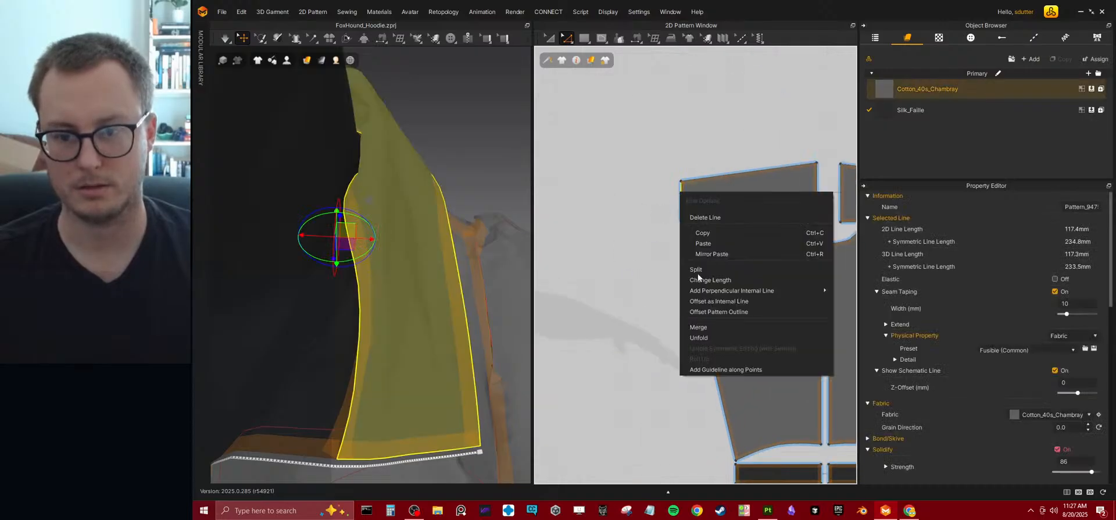
{"action": "left_click", "coordinate": [715, 300]}
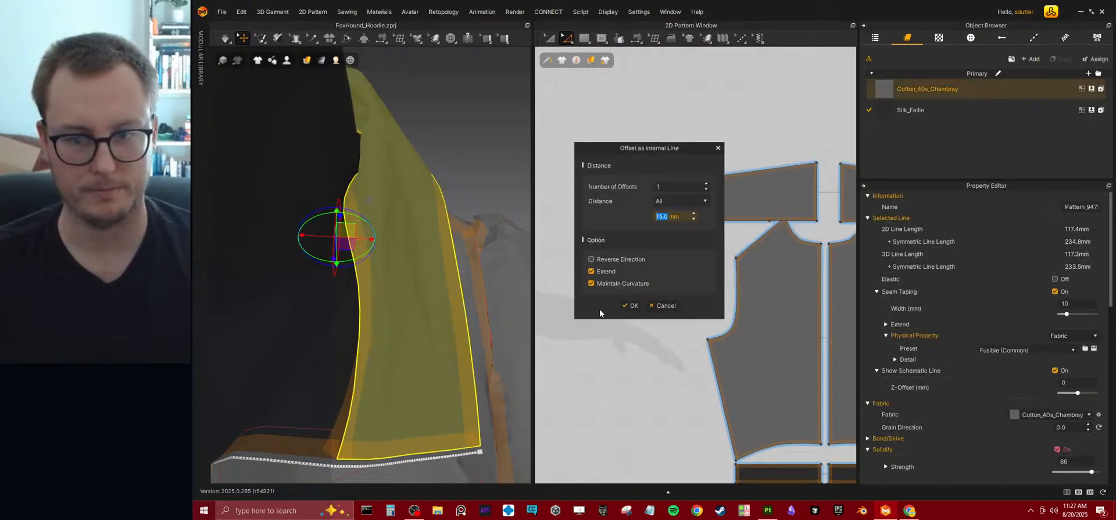
{"action": "left_click", "coordinate": [636, 305]}
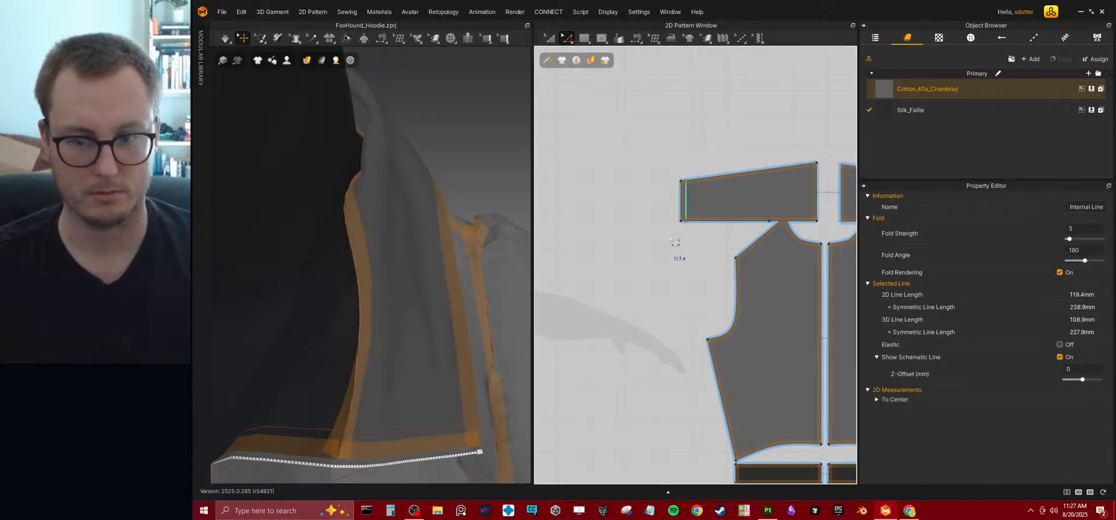
Draw a tall, narrow rectangular Silk_Faille pattern strip beside the front bodice panel, slightly longer than the panel.
{"action": "scroll", "coordinate": [681, 224], "scroll_direction": "up", "scroll_amount": 2}
{"action": "right_click_drag", "start_coordinate": [346, 427], "coordinate": [408, 341]}
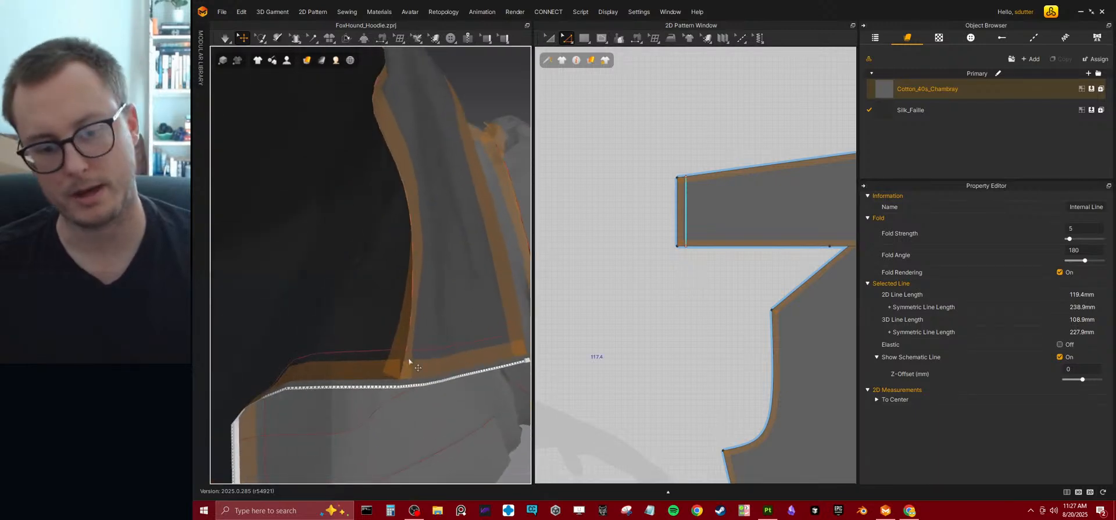
{"action": "scroll", "coordinate": [409, 327], "scroll_direction": "down", "scroll_amount": 8}
{"action": "right_click_drag", "start_coordinate": [414, 304], "coordinate": [354, 280]}
{"action": "scroll", "coordinate": [634, 223], "scroll_direction": "down", "scroll_amount": 8}
{"action": "middle_click_drag", "start_coordinate": [624, 253], "coordinate": [710, 252]}
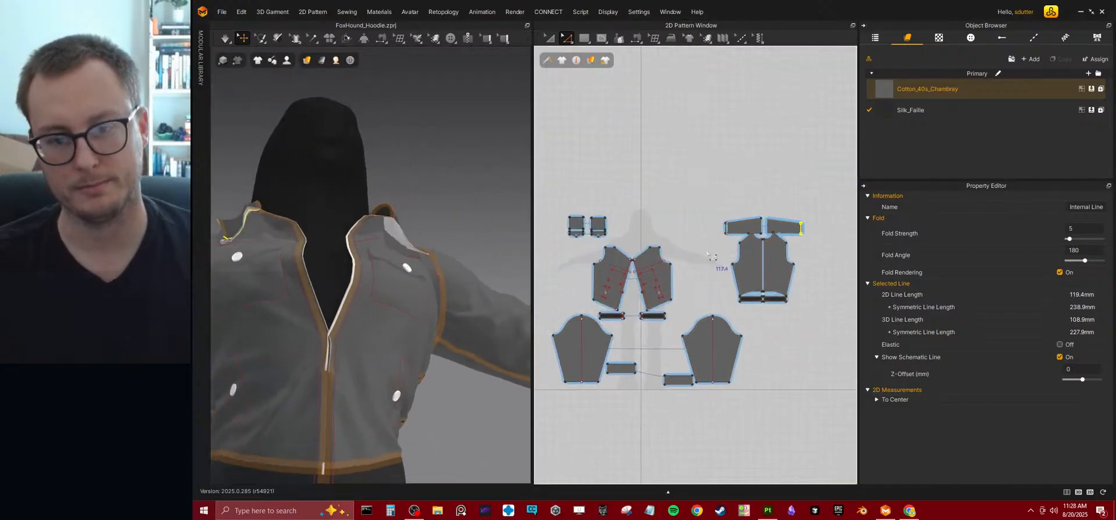
{"action": "scroll", "coordinate": [676, 256], "scroll_direction": "up", "scroll_amount": 3}
{"action": "scroll", "coordinate": [676, 256], "scroll_direction": "up", "scroll_amount": 2}
{"action": "left_click", "coordinate": [584, 38]}
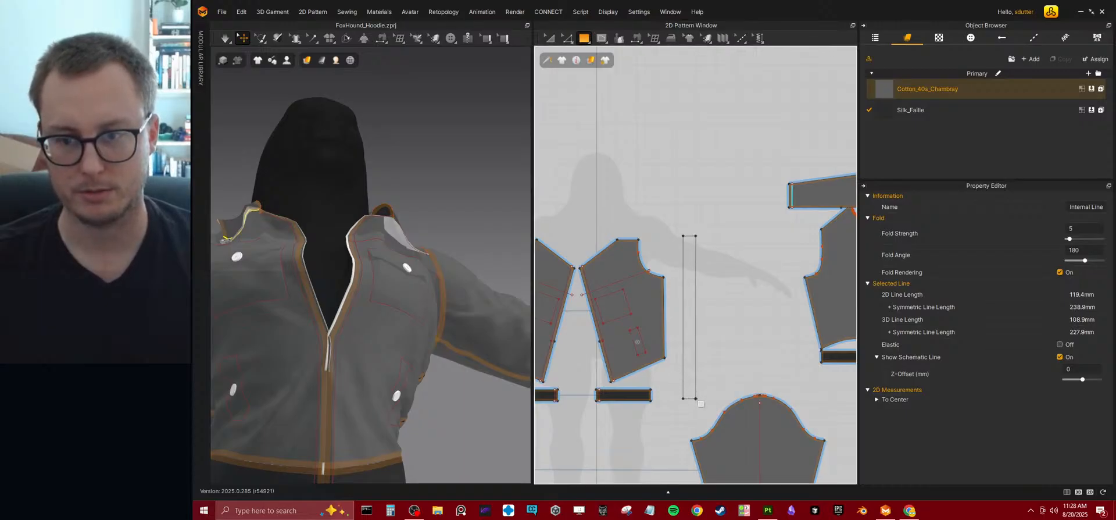
{"action": "left_click_drag", "start_coordinate": [695, 399], "coordinate": [695, 399]}
{"action": "right_click_drag", "start_coordinate": [725, 331], "coordinate": [718, 298]}
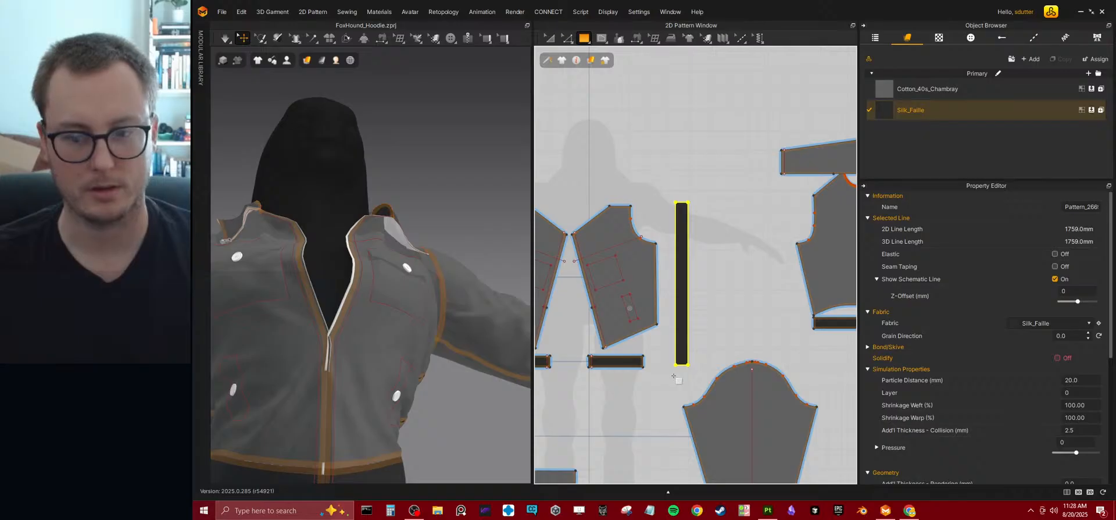
Replace the Silk_Faille strip with a shorter rectangular one and split its outer long edge about 46 mm from the top and near the bottom.
{"action": "key", "text": "ctrl+z"}
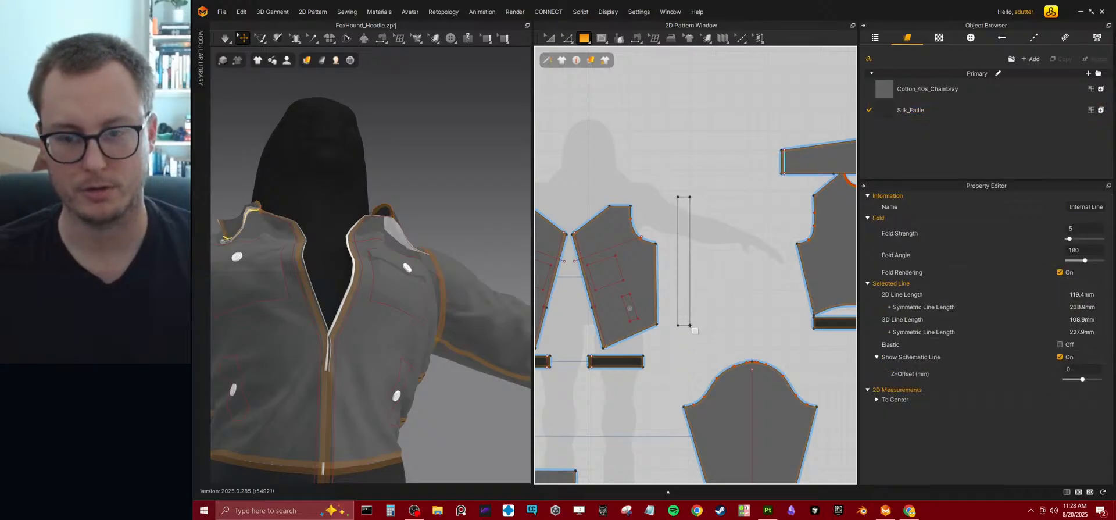
{"action": "left_click", "coordinate": [690, 327]}
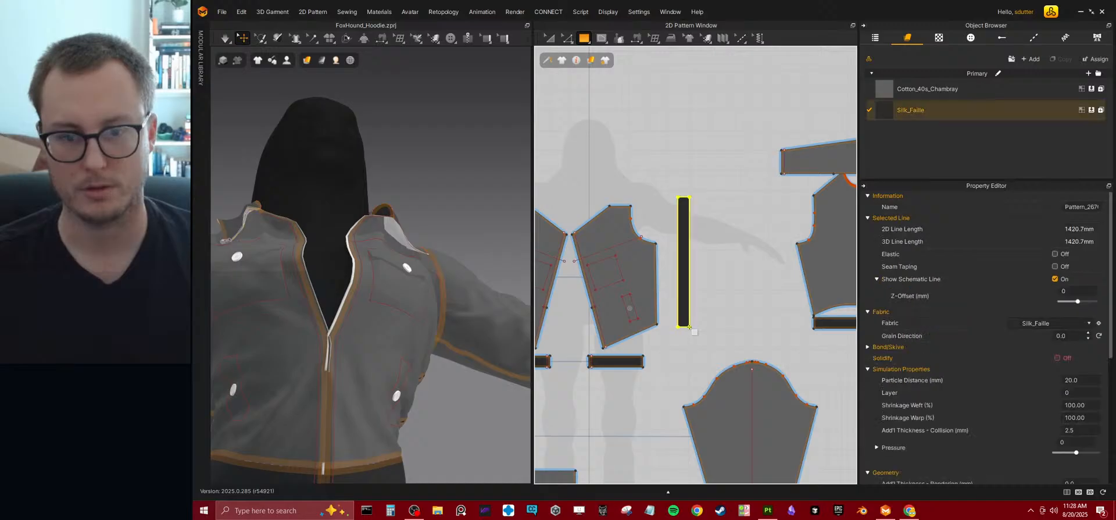
{"action": "left_click", "coordinate": [575, 61]}
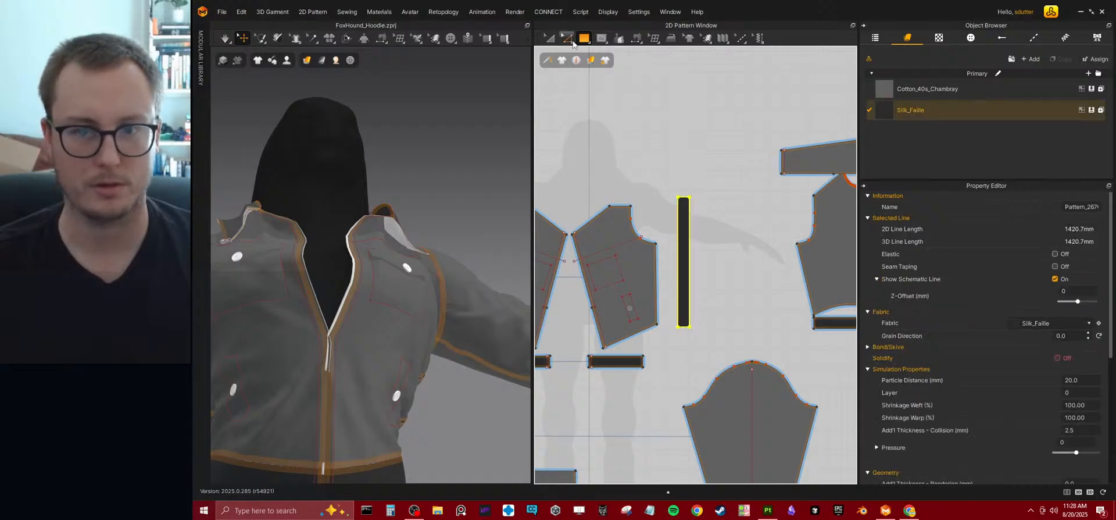
{"action": "mouse_move", "coordinate": [571, 43]}
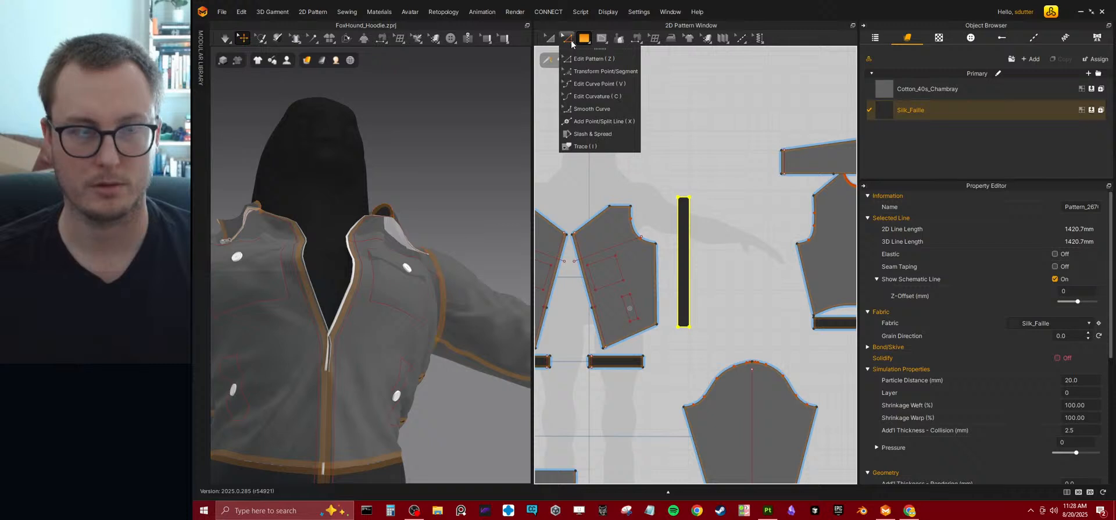
{"action": "left_click", "coordinate": [586, 123]}
{"action": "scroll", "coordinate": [713, 225], "scroll_direction": "up", "scroll_amount": 3}
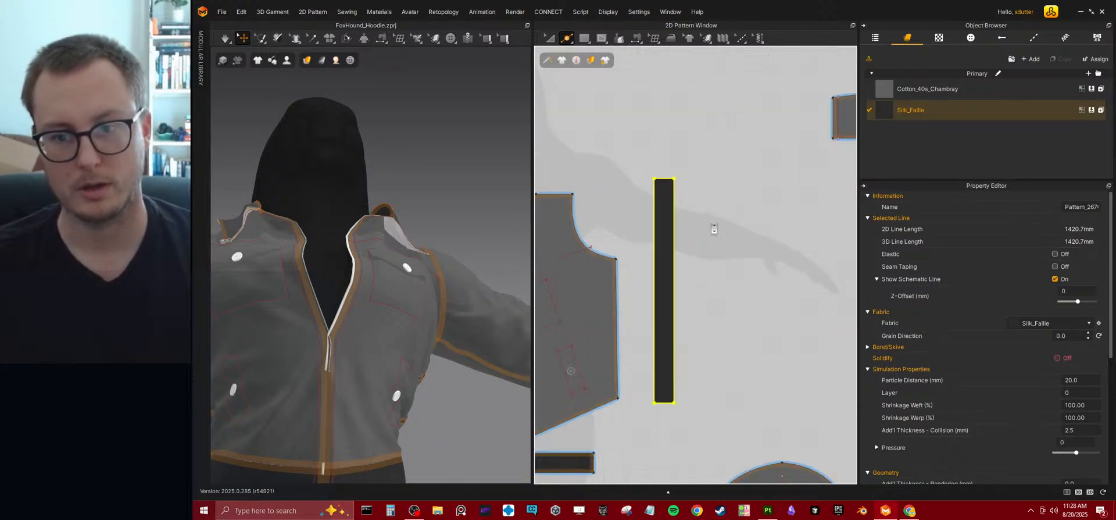
{"action": "left_click", "coordinate": [674, 194]}
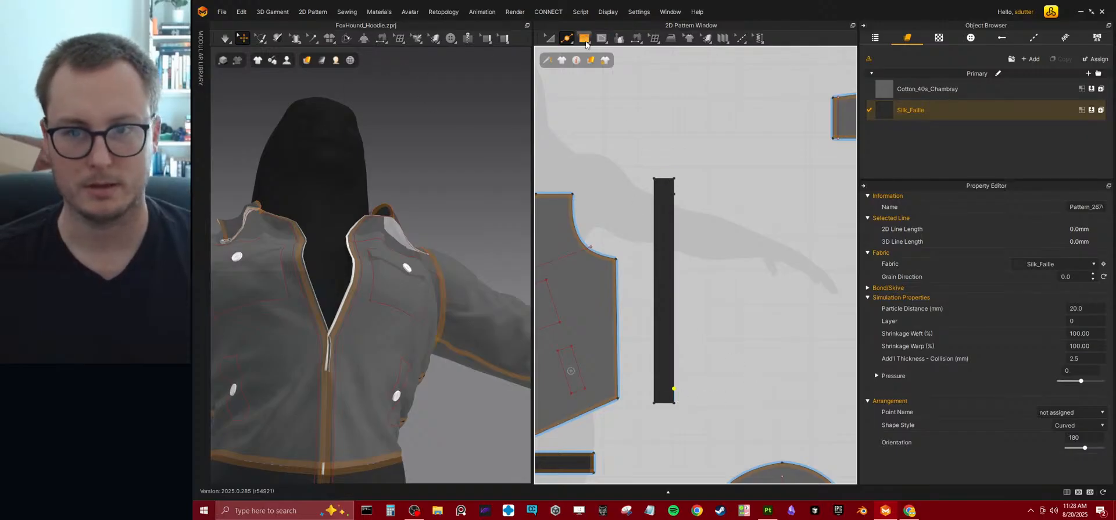
Try to sew the strip's middle edge segment to the front bodice's upper and lower internal lines as separate segments, and undo the sewing.
{"action": "left_click", "coordinate": [635, 41]}
{"action": "left_click", "coordinate": [677, 219]}
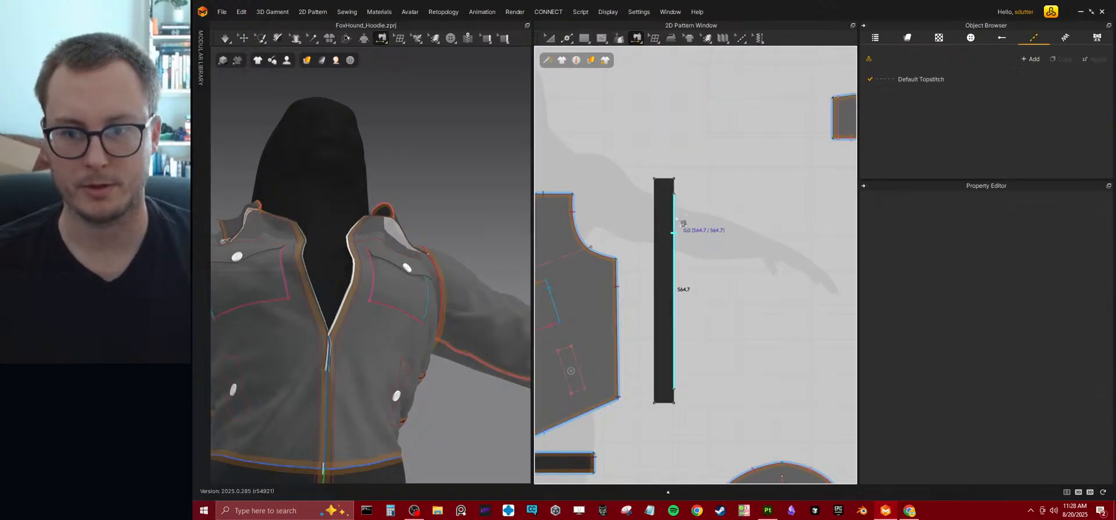
{"action": "scroll", "coordinate": [684, 222], "scroll_direction": "down", "scroll_amount": 6}
{"action": "scroll", "coordinate": [633, 270], "scroll_direction": "up", "scroll_amount": 4}
{"action": "scroll", "coordinate": [709, 281], "scroll_direction": "up", "scroll_amount": 2}
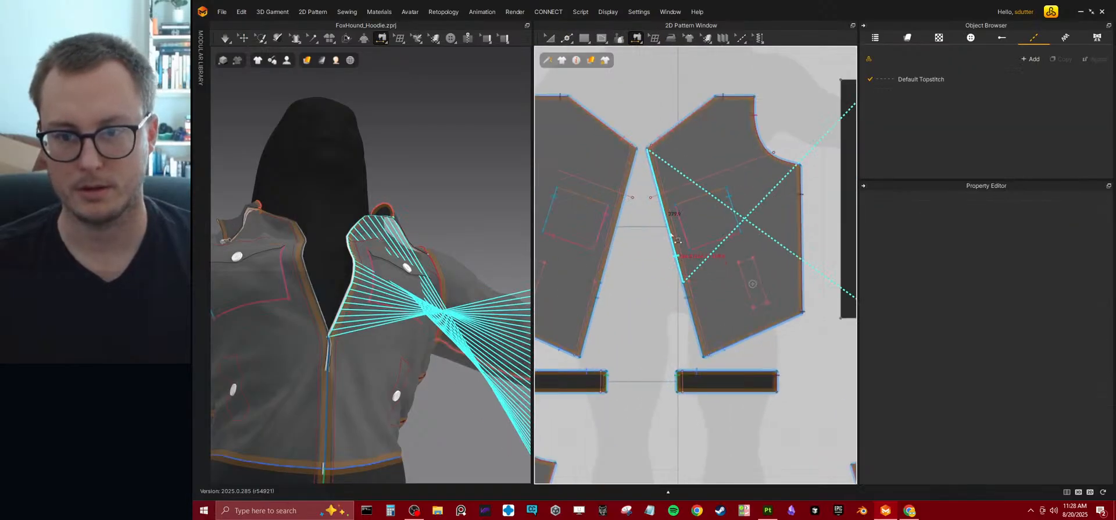
{"action": "left_click", "coordinate": [661, 178]}
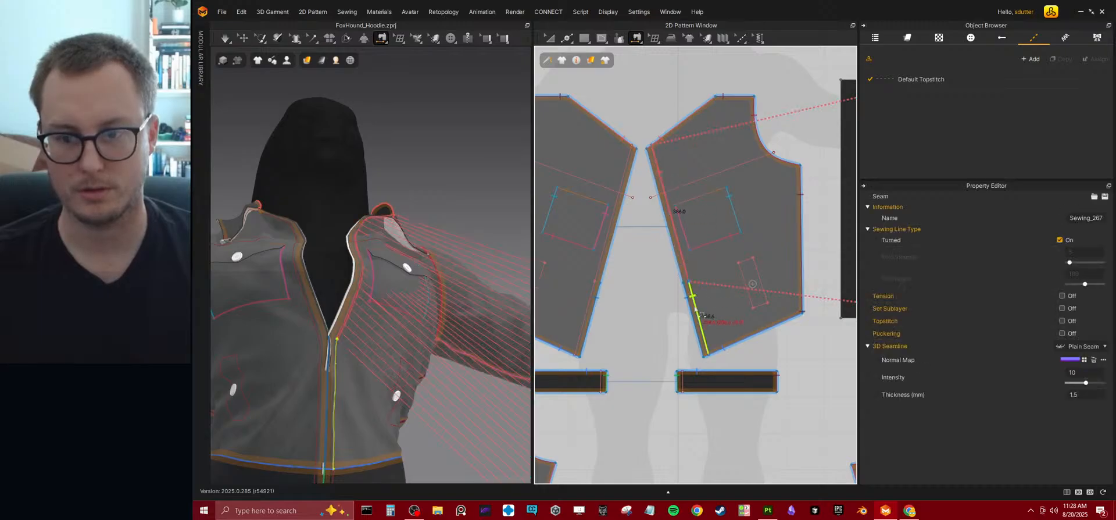
{"action": "left_click", "coordinate": [700, 304]}
{"action": "middle_click_drag", "start_coordinate": [799, 375], "coordinate": [669, 391]}
{"action": "middle_click_drag", "start_coordinate": [605, 293], "coordinate": [672, 275]}
{"action": "left_click", "coordinate": [660, 278]}
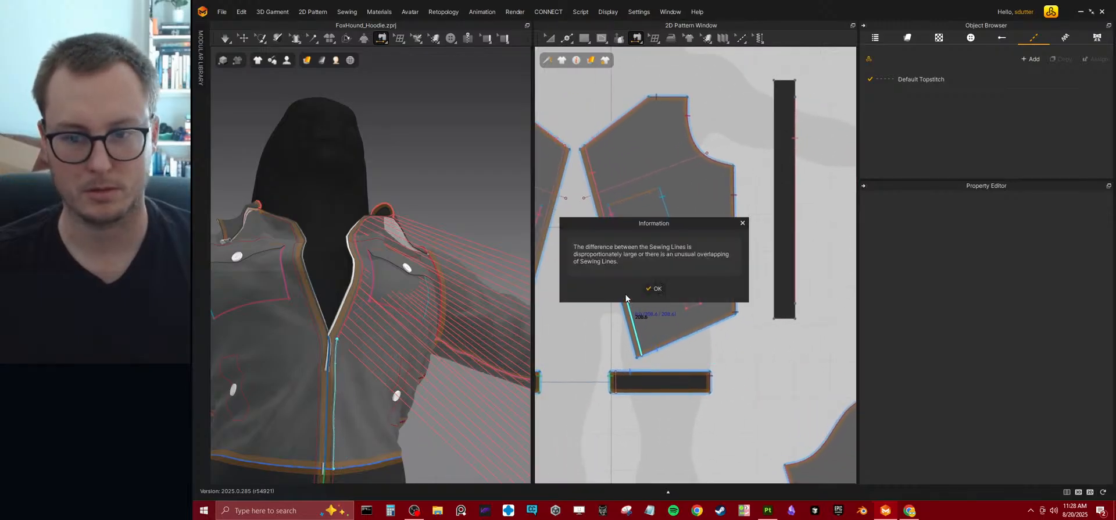
{"action": "left_click", "coordinate": [655, 287]}
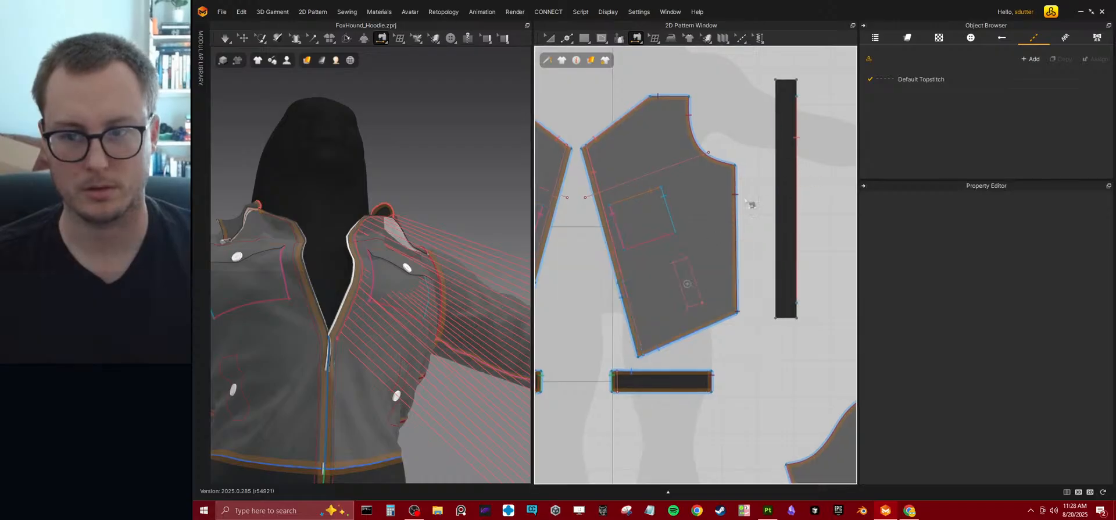
{"action": "key", "text": "ctrl+z"}
{"action": "key", "text": "ctrl+z"}
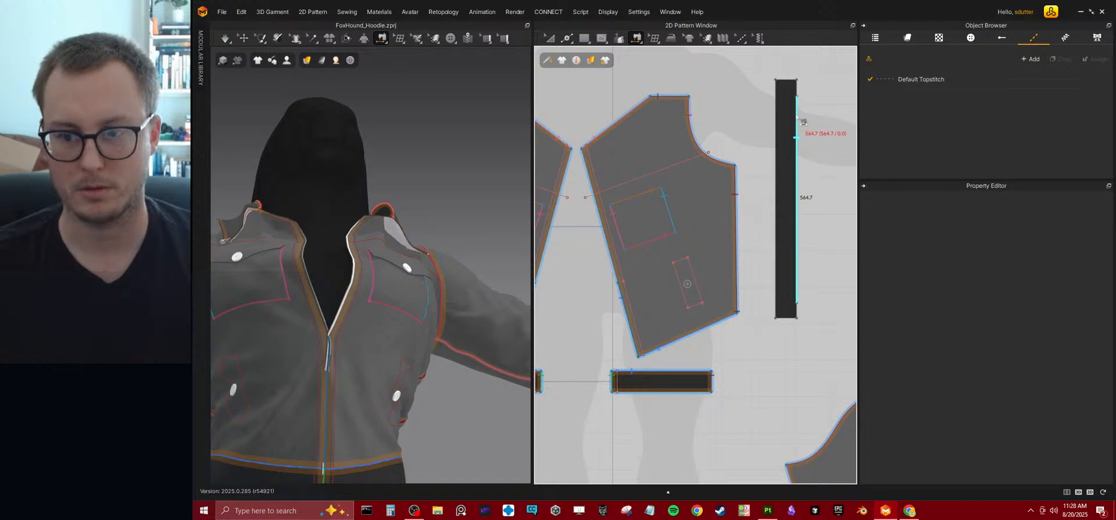
Sew the strip's middle edge segment to both the upper and lower front-opening internal lines of the front bodice.
{"action": "left_click", "coordinate": [798, 121]}
{"action": "left_click", "coordinate": [599, 187], "text": "shift"}
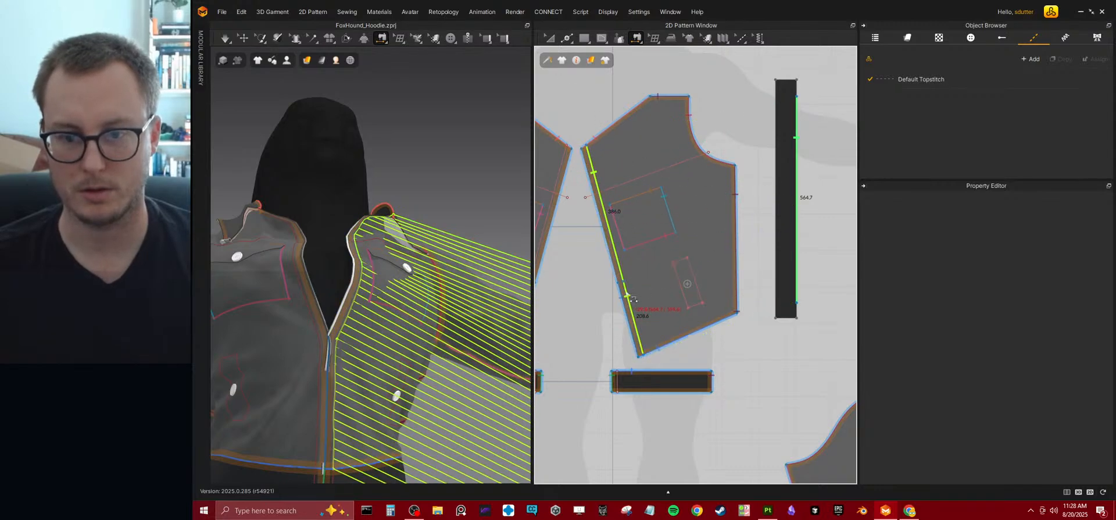
{"action": "left_click", "coordinate": [633, 298]}
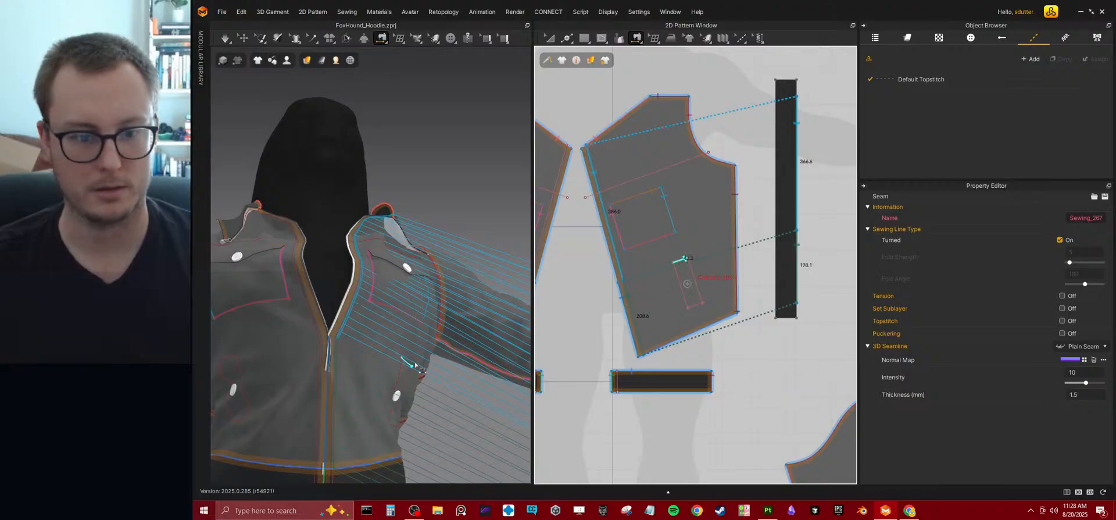
Sew the short top segment of the strip's edge to the front line of the collar in the 3D view.
{"action": "middle_click_drag", "start_coordinate": [749, 163], "coordinate": [606, 311]}
{"action": "scroll", "coordinate": [651, 251], "scroll_direction": "up", "scroll_amount": 3}
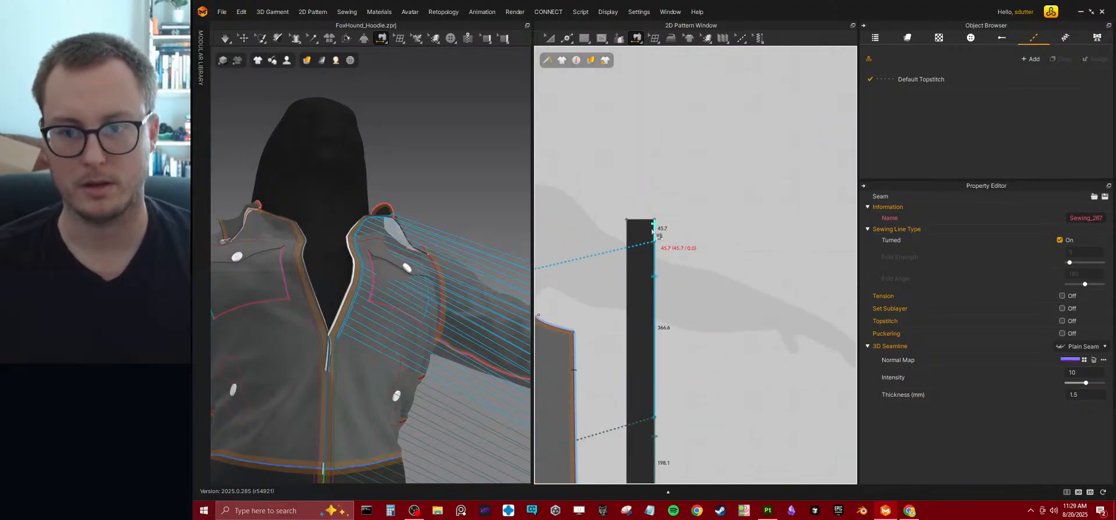
{"action": "left_click", "coordinate": [653, 231]}
{"action": "middle_click_drag", "start_coordinate": [744, 224], "coordinate": [787, 233]}
{"action": "scroll", "coordinate": [452, 283], "scroll_direction": "up", "scroll_amount": 4}
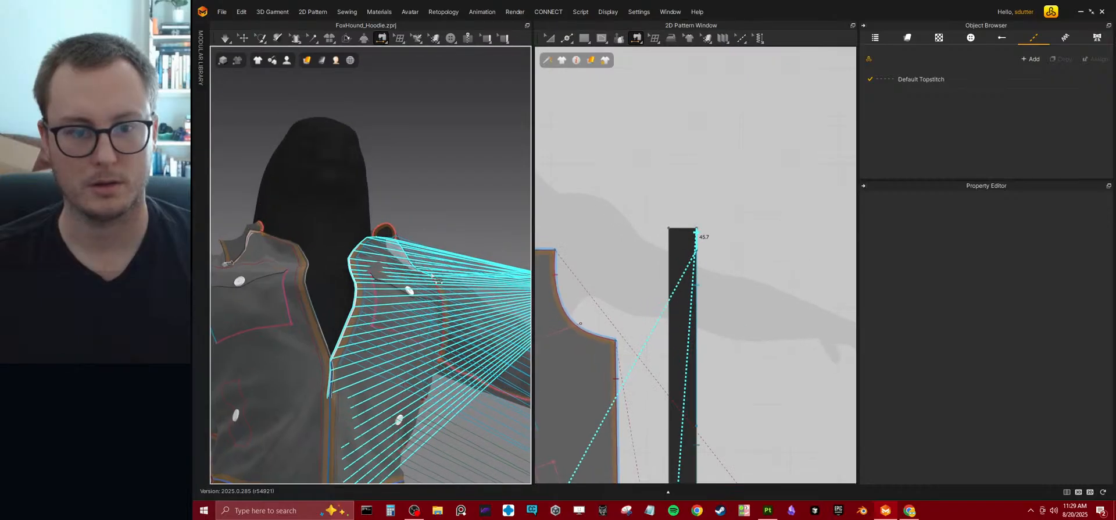
{"action": "right_click_drag", "start_coordinate": [452, 284], "coordinate": [389, 331]}
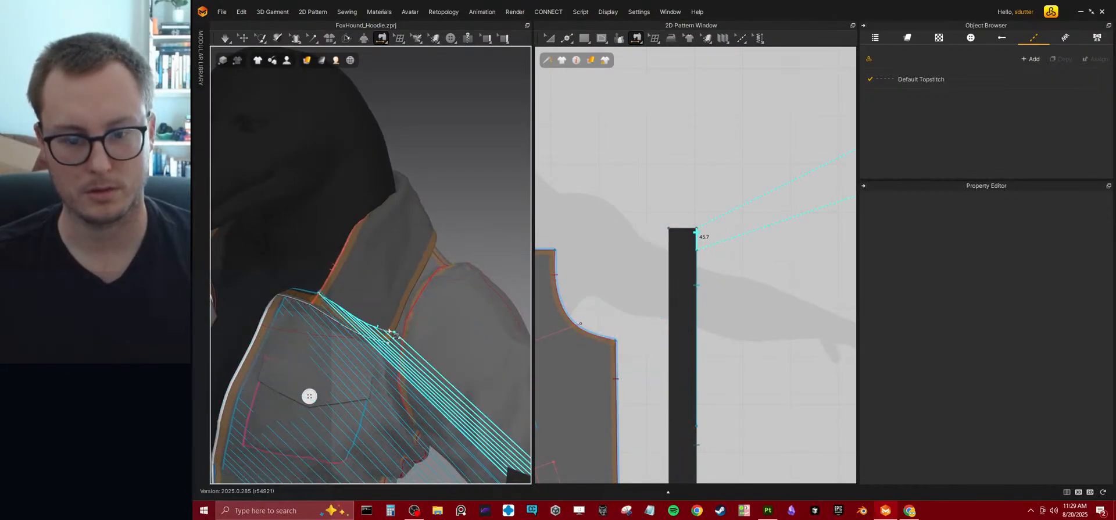
{"action": "right_click_drag", "start_coordinate": [389, 331], "coordinate": [392, 333]}
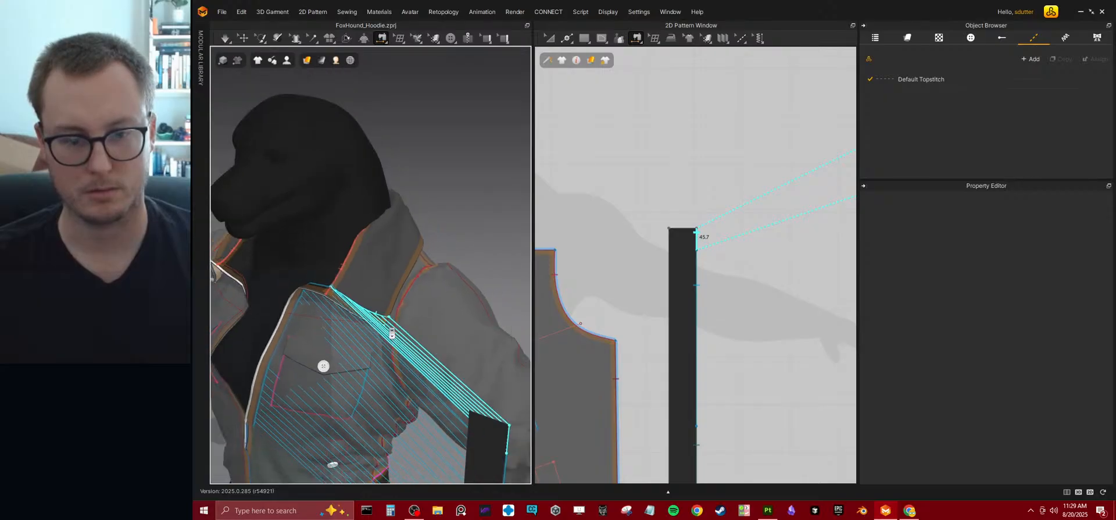
{"action": "left_click", "coordinate": [391, 333]}
Sew the short bottom segment of the strip's edge to the front internal line of the waistband.
{"action": "right_click_drag", "start_coordinate": [392, 333], "coordinate": [417, 277]}
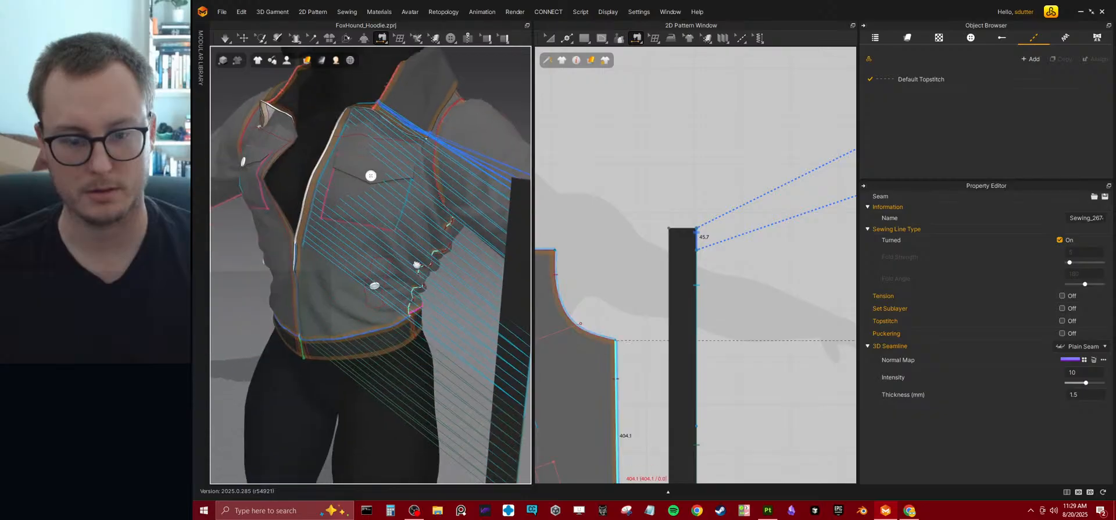
{"action": "middle_click_drag", "start_coordinate": [416, 278], "coordinate": [407, 199]}
{"action": "scroll", "coordinate": [510, 416], "scroll_direction": "up", "scroll_amount": 1}
{"action": "left_click", "coordinate": [516, 437]}
{"action": "left_click", "coordinate": [284, 266]}
Try simulating the garment with the strip placed beside the body, and undo the simulation.
{"action": "scroll", "coordinate": [392, 302], "scroll_direction": "down", "scroll_amount": 3}
{"action": "key", "text": "space"}
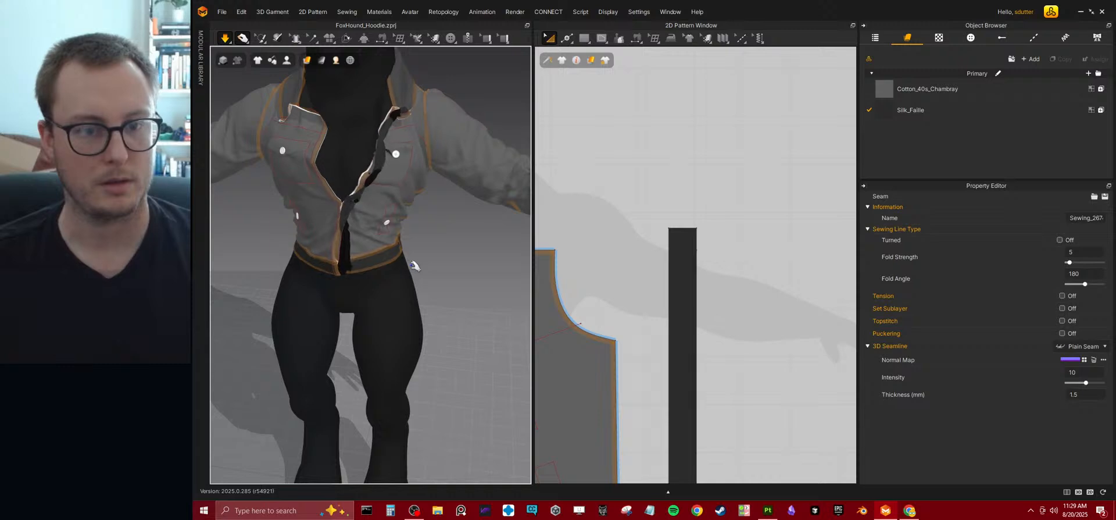
{"action": "key", "text": "m"}
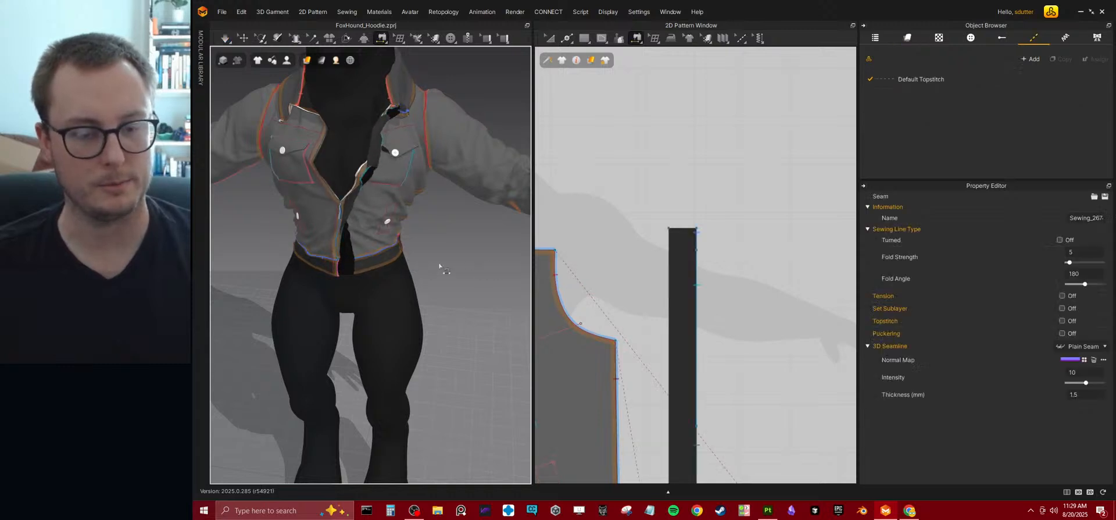
{"action": "key", "text": "ctrl+z"}
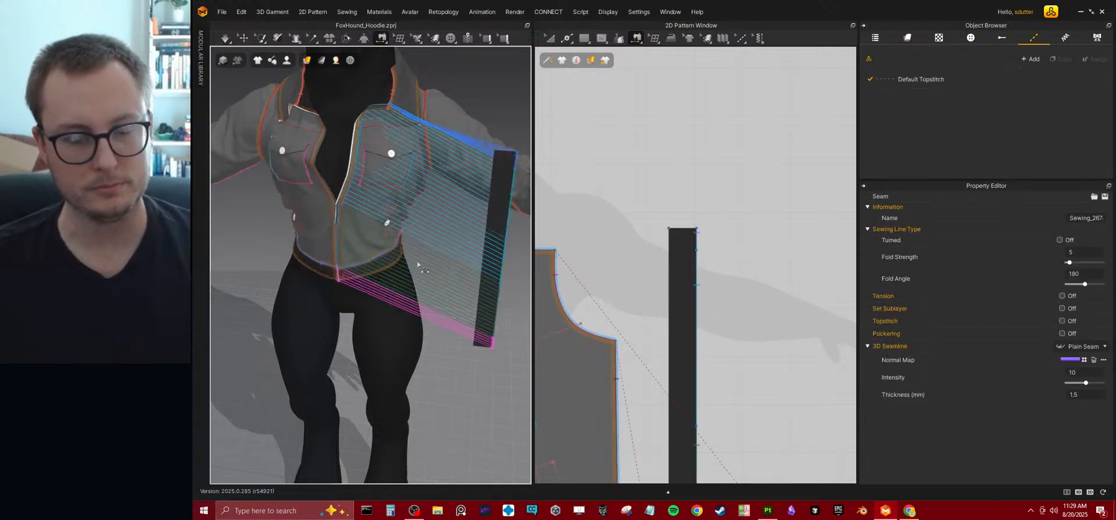
Move the strip in the 3D view so that it stands in front of the jacket's front opening.
{"action": "left_click", "coordinate": [241, 39]}
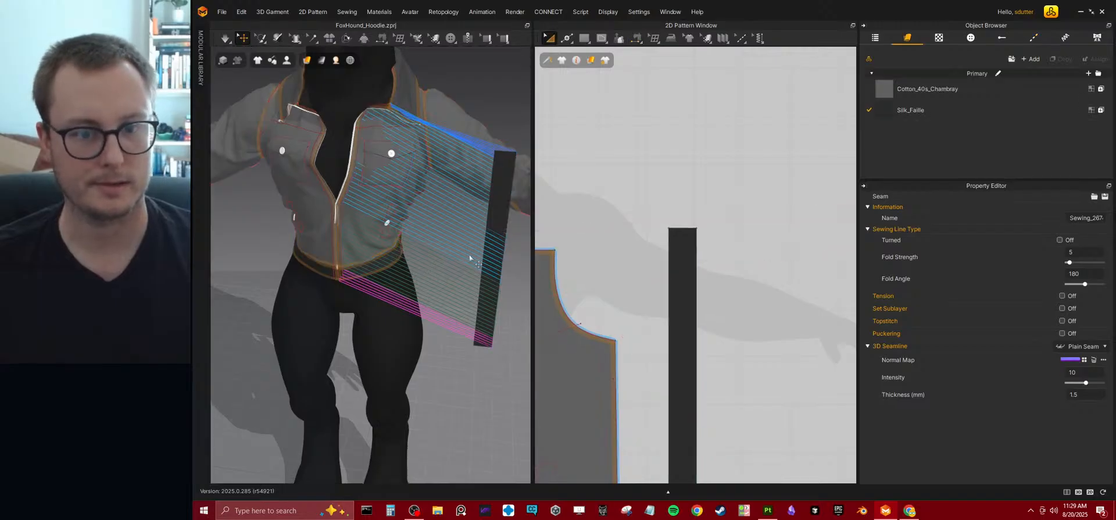
{"action": "left_click", "coordinate": [494, 240]}
{"action": "left_click_drag", "start_coordinate": [490, 254], "coordinate": [338, 250]}
{"action": "right_click_drag", "start_coordinate": [360, 248], "coordinate": [308, 221]}
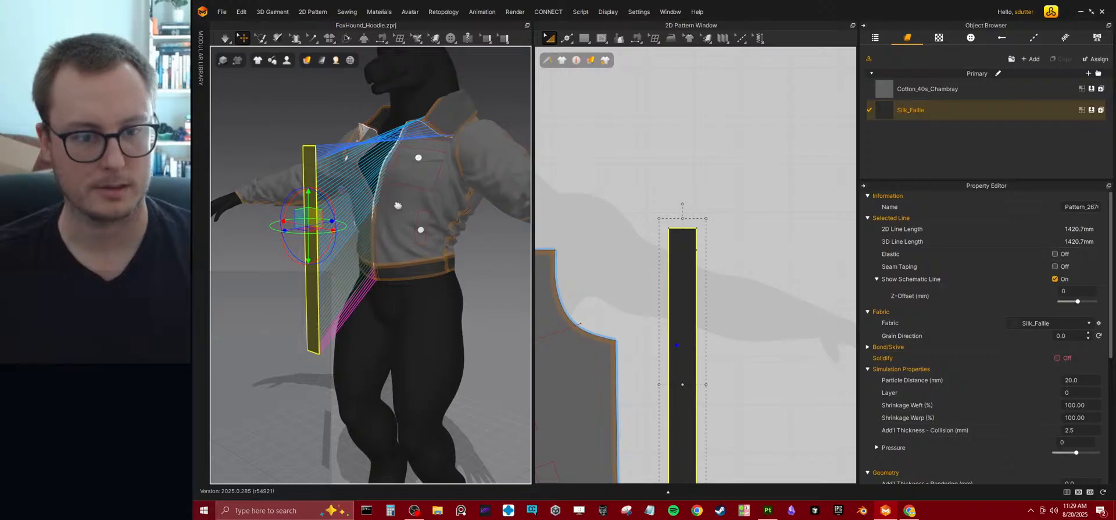
{"action": "middle_click_drag", "start_coordinate": [321, 116], "coordinate": [331, 179]}
Delete the seam joining the strip's short top segment to the collar.
{"action": "left_click", "coordinate": [637, 38]}
{"action": "left_click", "coordinate": [662, 56]}
{"action": "left_click", "coordinate": [694, 235]}
{"action": "left_click", "coordinate": [694, 237]}
Set the strip's additional collision thickness to 4 mm and simulate it onto the jacket's front opening.
{"action": "left_click", "coordinate": [549, 38]}
{"action": "left_click", "coordinate": [696, 325]}
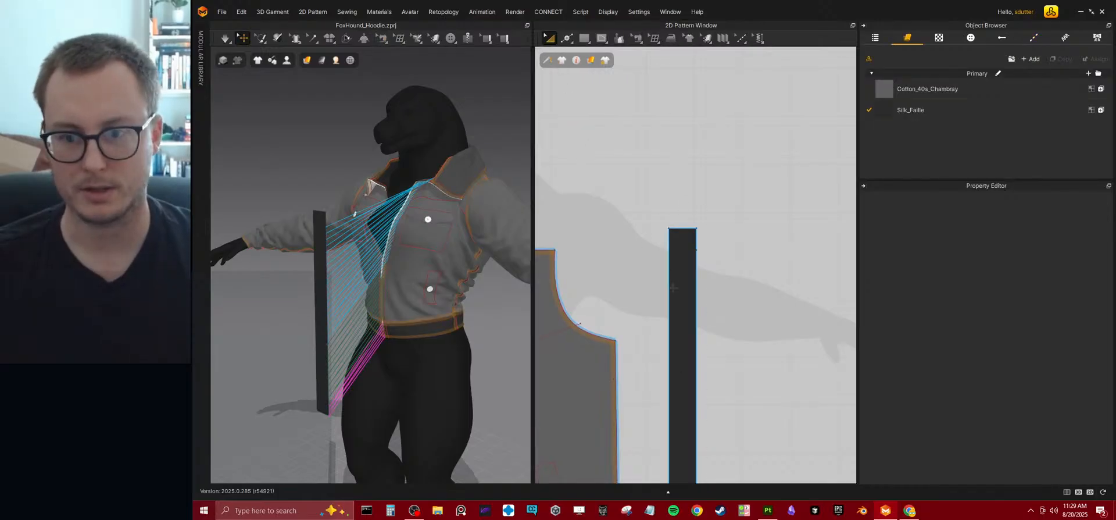
{"action": "scroll", "coordinate": [995, 319], "scroll_direction": "down", "scroll_amount": 3}
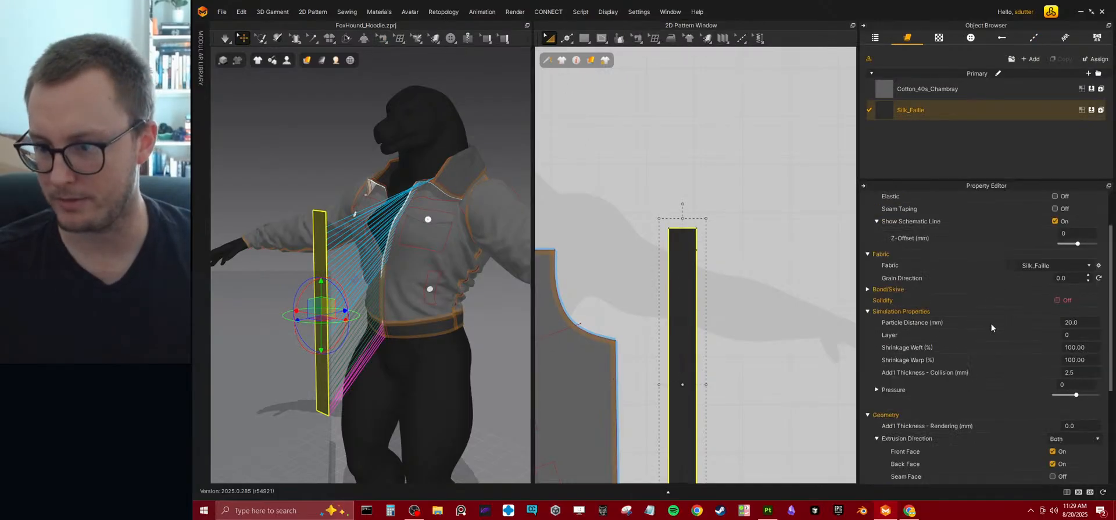
{"action": "left_click", "coordinate": [1089, 372]}
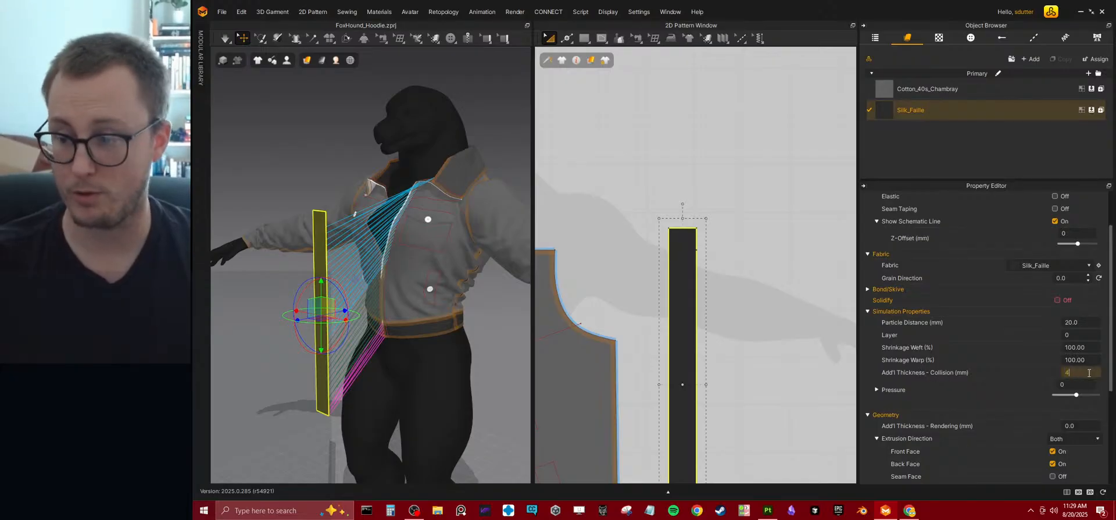
{"action": "key", "text": "space"}
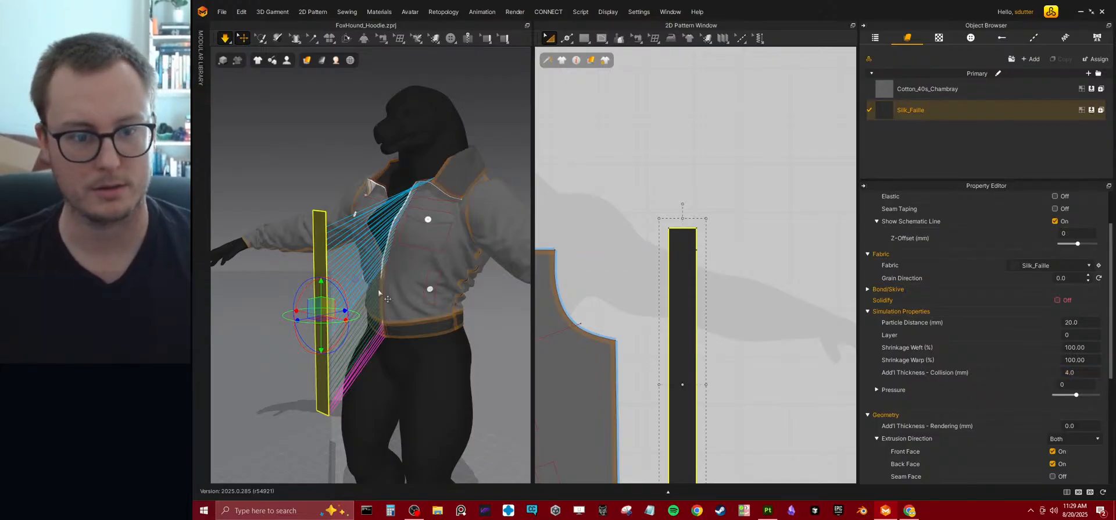
{"action": "right_click_drag", "start_coordinate": [388, 299], "coordinate": [321, 234]}
{"action": "middle_click_drag", "start_coordinate": [321, 233], "coordinate": [421, 283]}
{"action": "scroll", "coordinate": [422, 284], "scroll_direction": "up", "scroll_amount": 4}
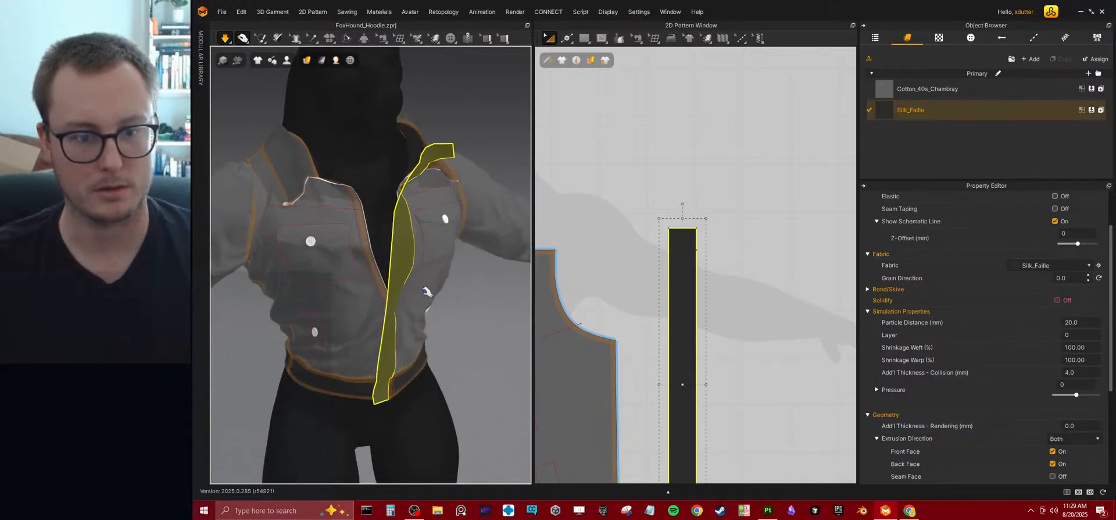
{"action": "key", "text": "space"}
Simulate and pull the collar's front corner upward so its front edge is clear of the strip.
{"action": "right_click_drag", "start_coordinate": [445, 219], "coordinate": [418, 266]}
{"action": "key", "text": "6"}
{"action": "middle_click_drag", "start_coordinate": [480, 250], "coordinate": [345, 233]}
{"action": "right_click_drag", "start_coordinate": [345, 233], "coordinate": [381, 347]}
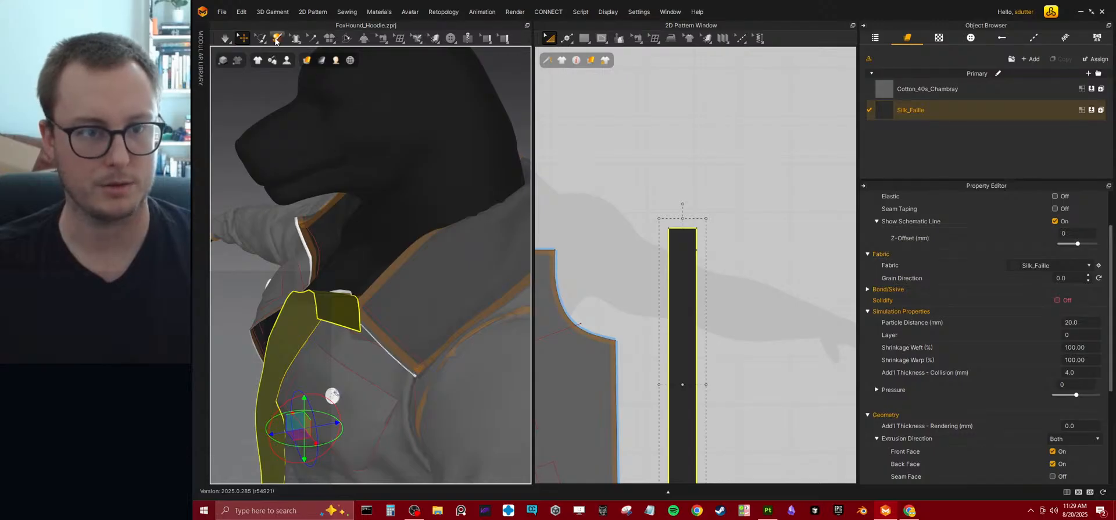
{"action": "key", "text": "space"}
{"action": "left_click", "coordinate": [396, 203]}
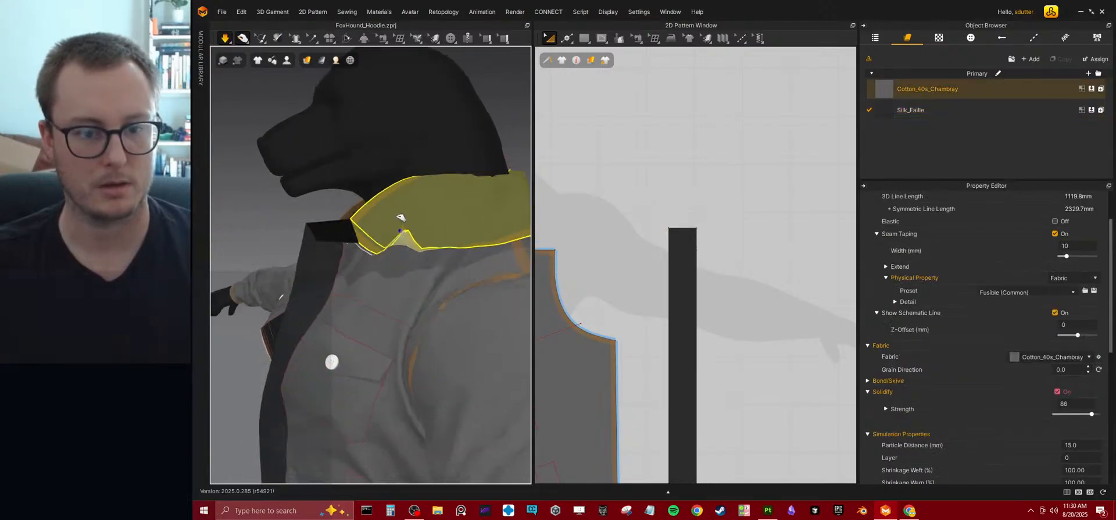
{"action": "left_click_drag", "start_coordinate": [395, 203], "coordinate": [420, 148]}
{"action": "right_click_drag", "start_coordinate": [376, 229], "coordinate": [385, 223]}
{"action": "scroll", "coordinate": [383, 222], "scroll_direction": "up", "scroll_amount": 2}
{"action": "middle_click_drag", "start_coordinate": [384, 223], "coordinate": [405, 256]}
{"action": "mouse_move", "coordinate": [405, 256]}
{"action": "right_mouse_down"}
{"action": "mouse_move", "coordinate": [436, 267]}
{"action": "mouse_move", "coordinate": [406, 256]}
{"action": "right_mouse_up"}
Use Segment Sewing to join the strip's top segment to the raised collar's front internal line.
{"action": "left_click", "coordinate": [381, 37]}
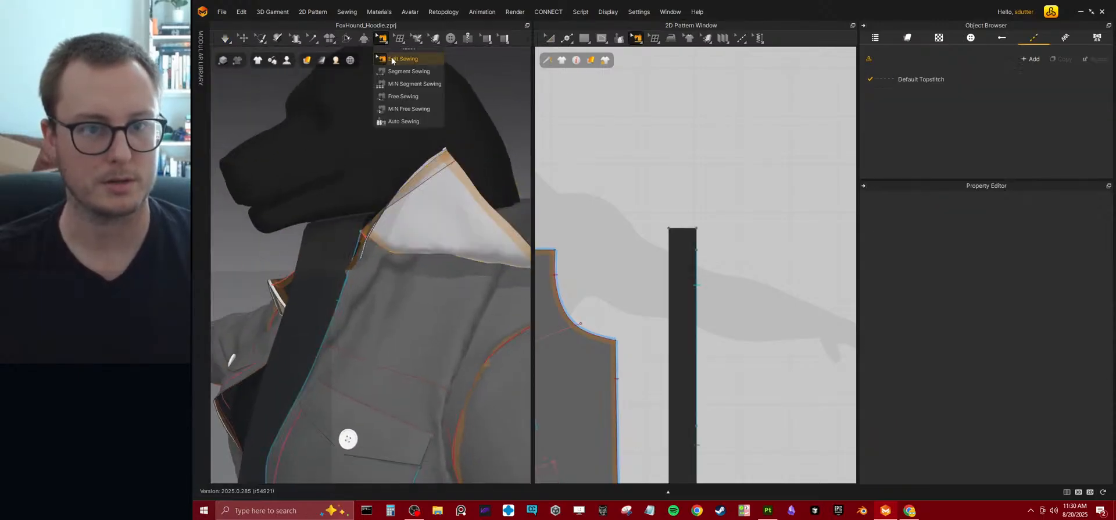
{"action": "left_click", "coordinate": [401, 70]}
{"action": "right_click_drag", "start_coordinate": [386, 221], "coordinate": [379, 237]}
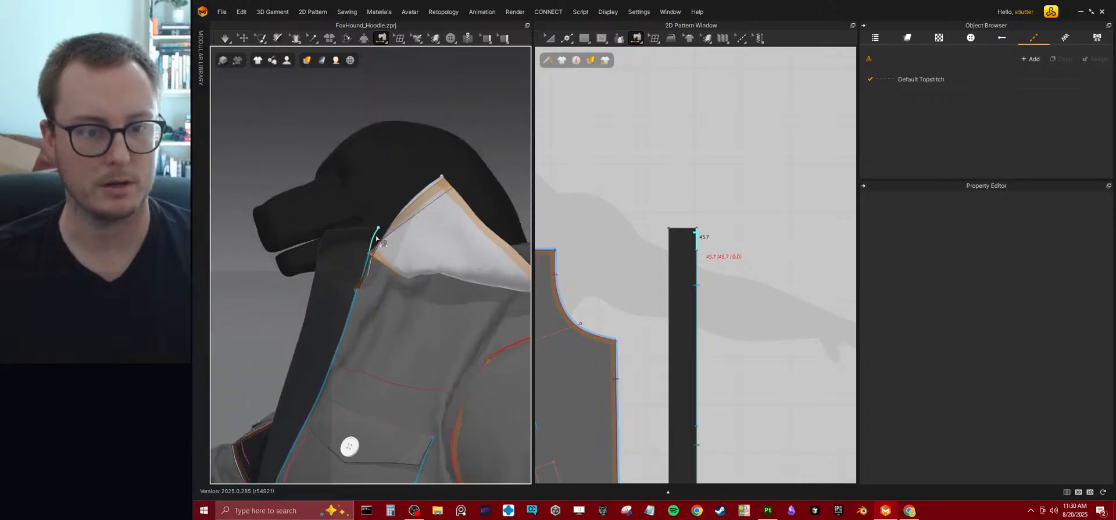
{"action": "left_click", "coordinate": [448, 205]}
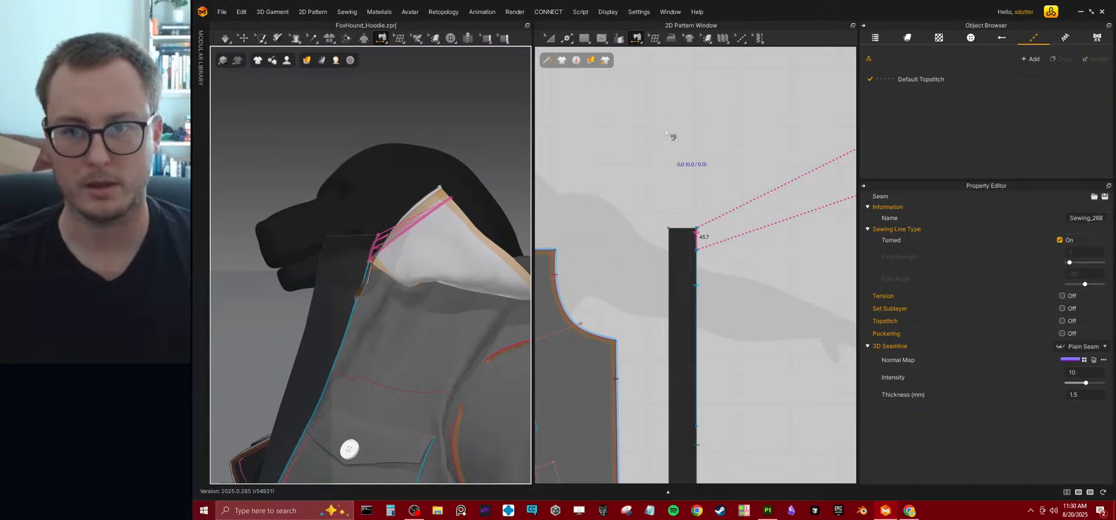
{"action": "key", "text": "Escape"}
Lengthen the dark strip by moving its top edge upward in the 2D pattern and simulate the result.
{"action": "scroll", "coordinate": [690, 226], "scroll_direction": "up", "scroll_amount": 2}
{"action": "left_click", "coordinate": [684, 230]}
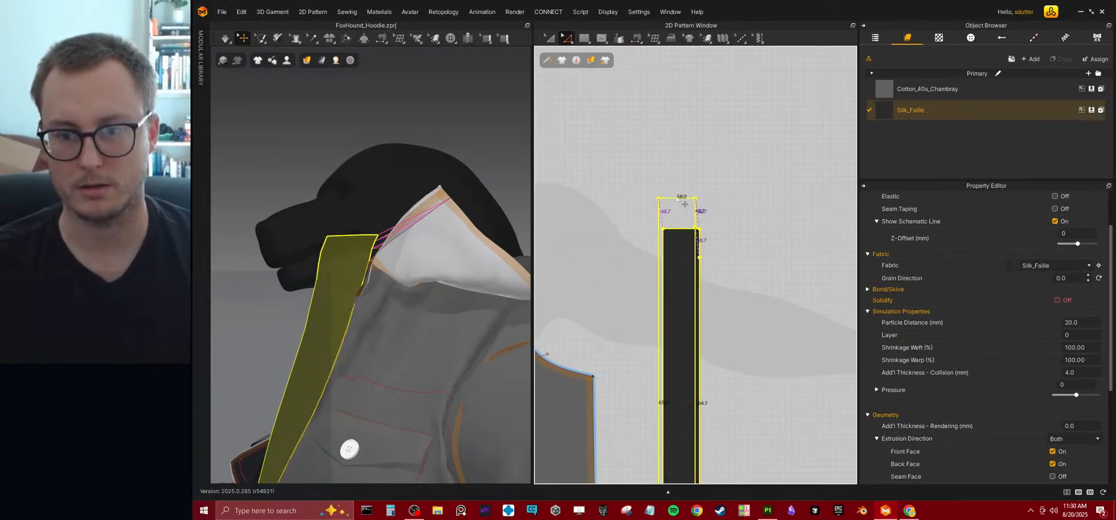
{"action": "left_click", "coordinate": [700, 226]}
{"action": "left_click", "coordinate": [681, 230]}
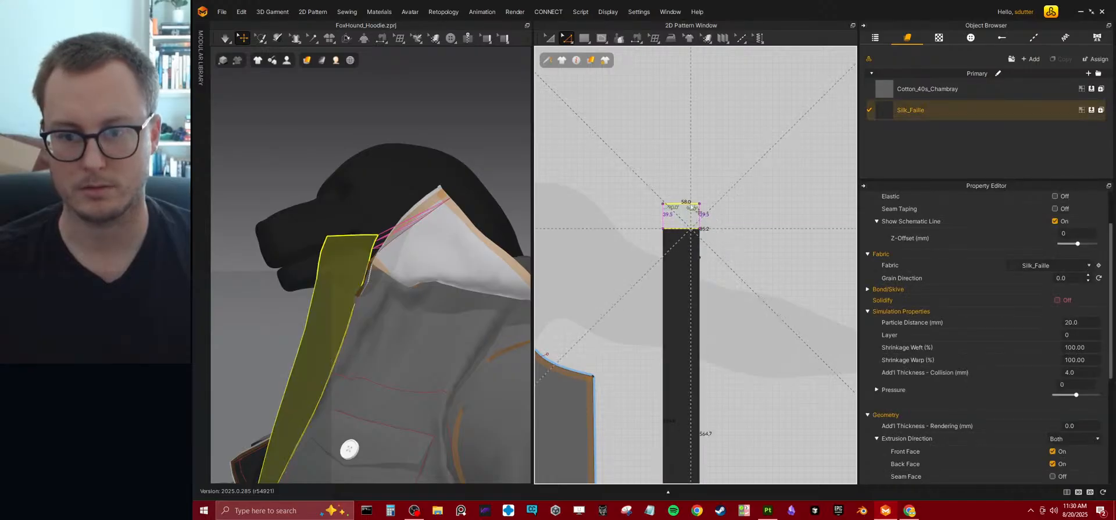
{"action": "left_click_drag", "start_coordinate": [691, 207], "coordinate": [691, 204]}
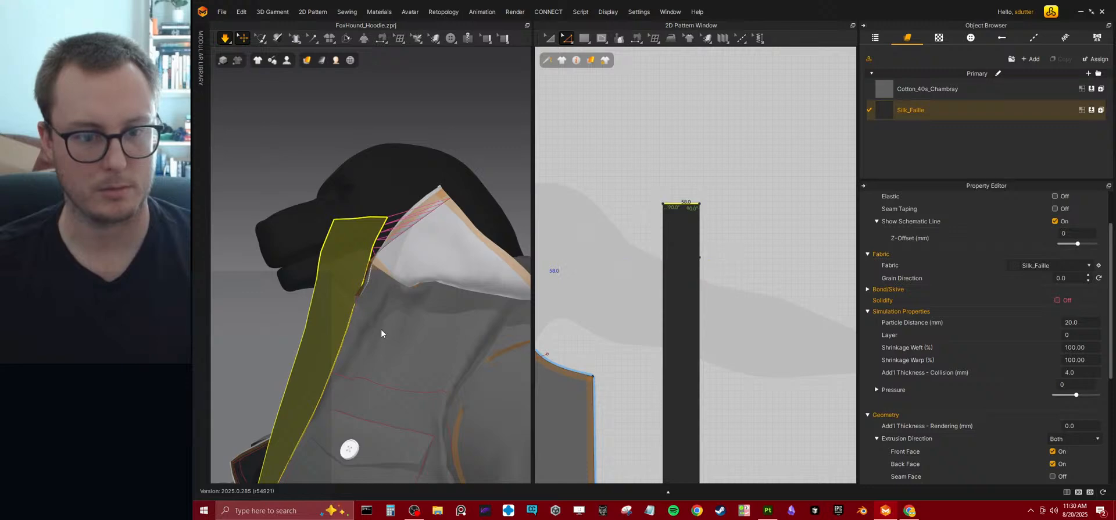
{"action": "key", "text": "space"}
{"action": "left_click", "coordinate": [726, 222]}
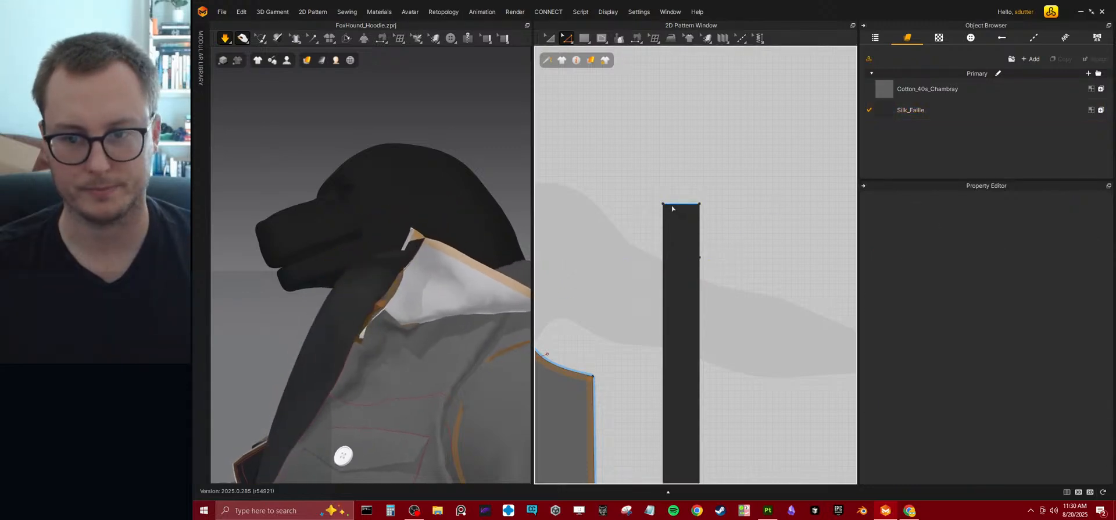
{"action": "left_click", "coordinate": [692, 205]}
{"action": "left_click_drag", "start_coordinate": [693, 205], "coordinate": [692, 191]}
{"action": "key", "text": "space"}
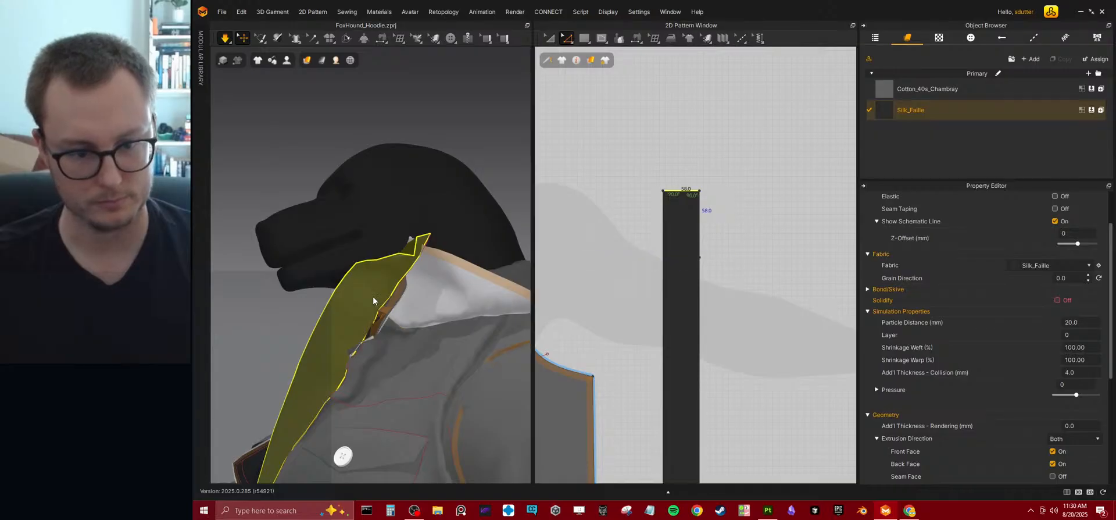
Pull the strip's upper end outward over the collar and shoulder during simulation, and stop simulating.
{"action": "right_click_drag", "start_coordinate": [342, 302], "coordinate": [448, 366]}
{"action": "scroll", "coordinate": [399, 365], "scroll_direction": "up", "scroll_amount": 3}
{"action": "left_click_drag", "start_coordinate": [361, 324], "coordinate": [386, 341]}
{"action": "right_click_drag", "start_coordinate": [386, 342], "coordinate": [339, 302]}
{"action": "left_click_drag", "start_coordinate": [343, 304], "coordinate": [364, 347]}
{"action": "right_click_drag", "start_coordinate": [364, 349], "coordinate": [381, 368]}
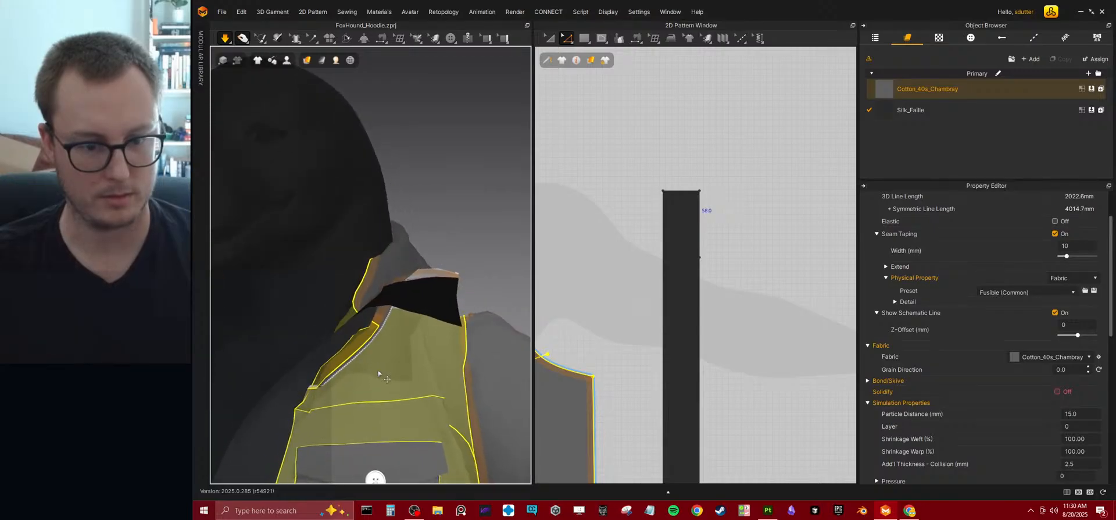
{"action": "key", "text": "Escape"}
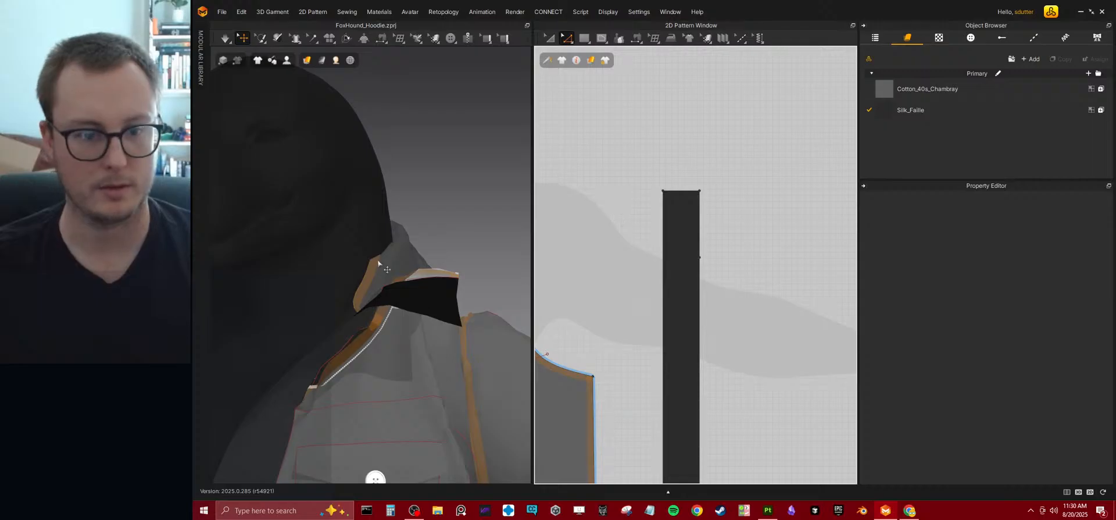
Set the strip's particle distance to 12 mm and simulate it while pulling at the collar area.
{"action": "left_click", "coordinate": [438, 316]}
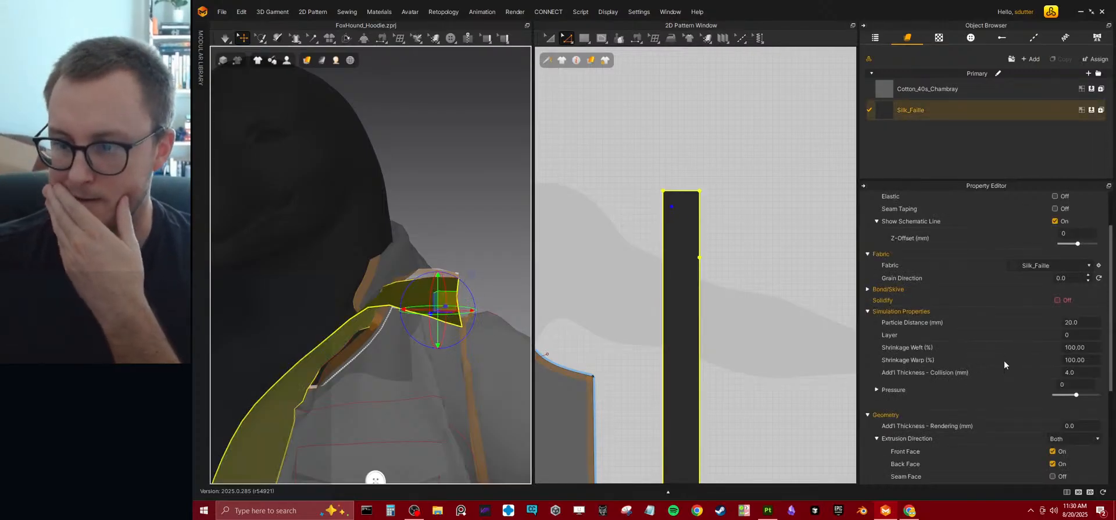
{"action": "left_click", "coordinate": [1081, 322]}
{"action": "type", "text": "12"}
{"action": "key", "text": "Return"}
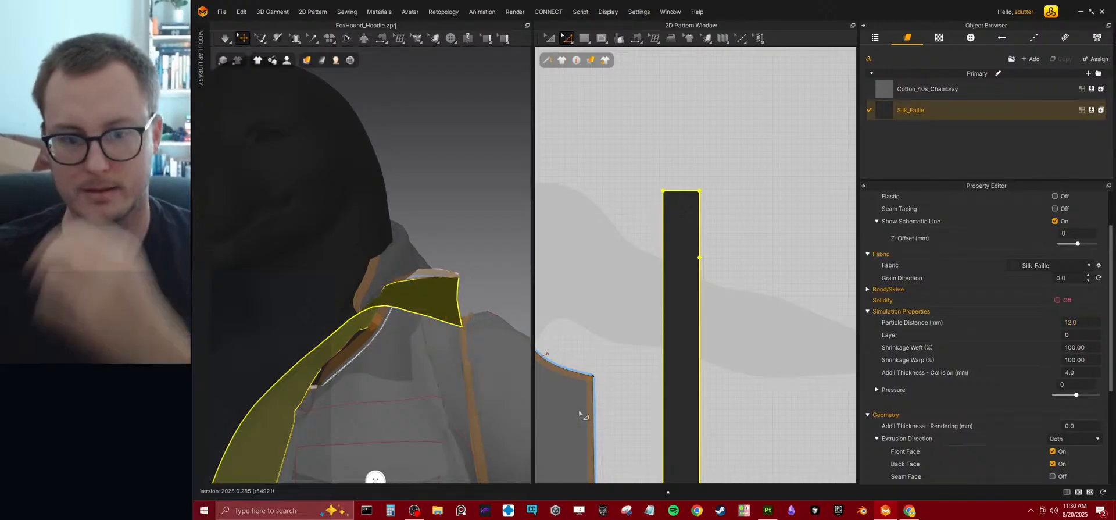
{"action": "key", "text": "space"}
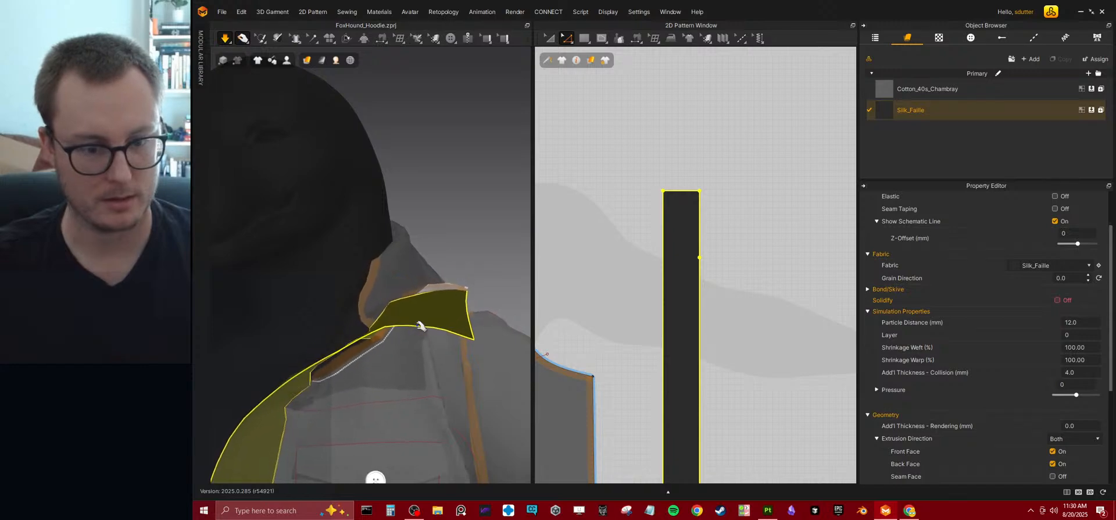
{"action": "left_click", "coordinate": [374, 356]}
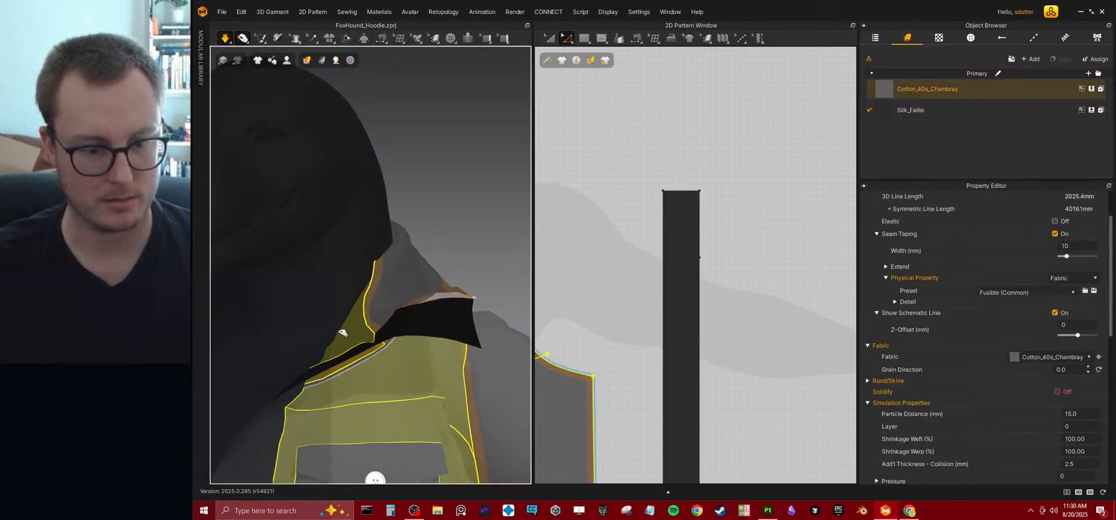
{"action": "right_click_drag", "start_coordinate": [351, 321], "coordinate": [423, 349]}
{"action": "left_click_drag", "start_coordinate": [407, 343], "coordinate": [455, 379]}
{"action": "key", "text": "space"}
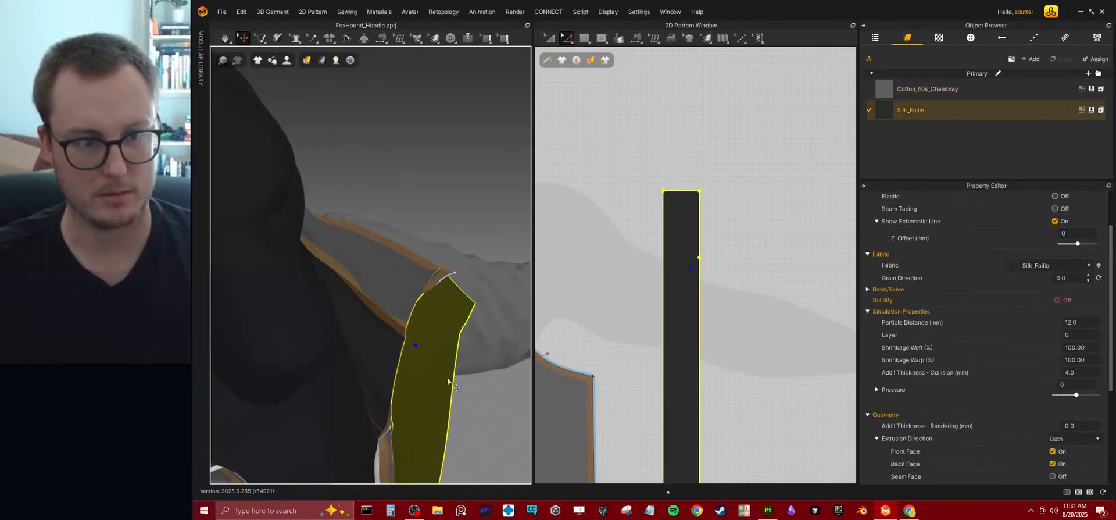
Move the strip outward in 3D so its upper end clears the collar, and simulate while pulling it into place.
{"action": "right_click_drag", "start_coordinate": [471, 385], "coordinate": [467, 379]}
{"action": "left_click", "coordinate": [467, 379]}
{"action": "left_click_drag", "start_coordinate": [441, 371], "coordinate": [457, 371]}
{"action": "right_click_drag", "start_coordinate": [477, 378], "coordinate": [451, 388]}
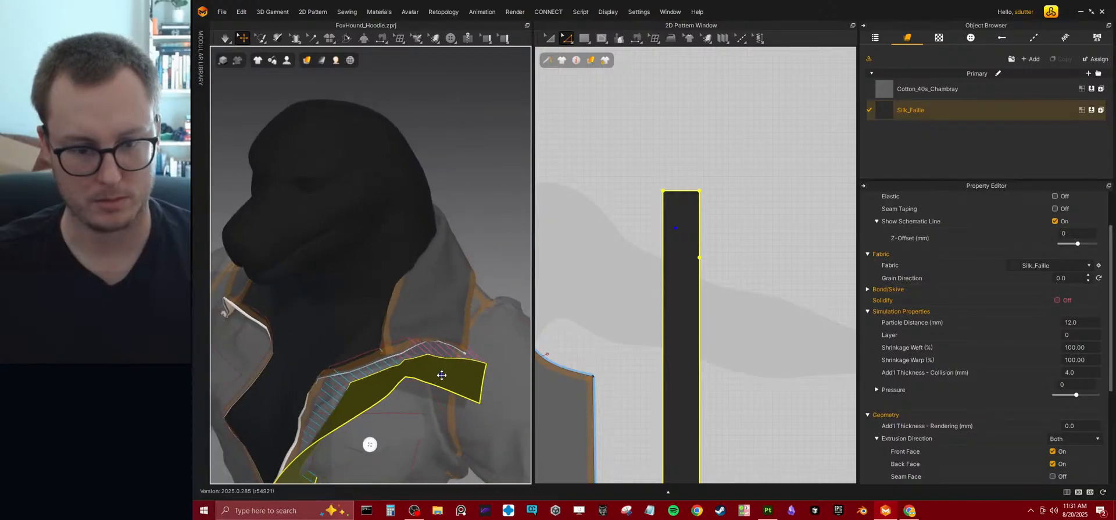
{"action": "key", "text": "space"}
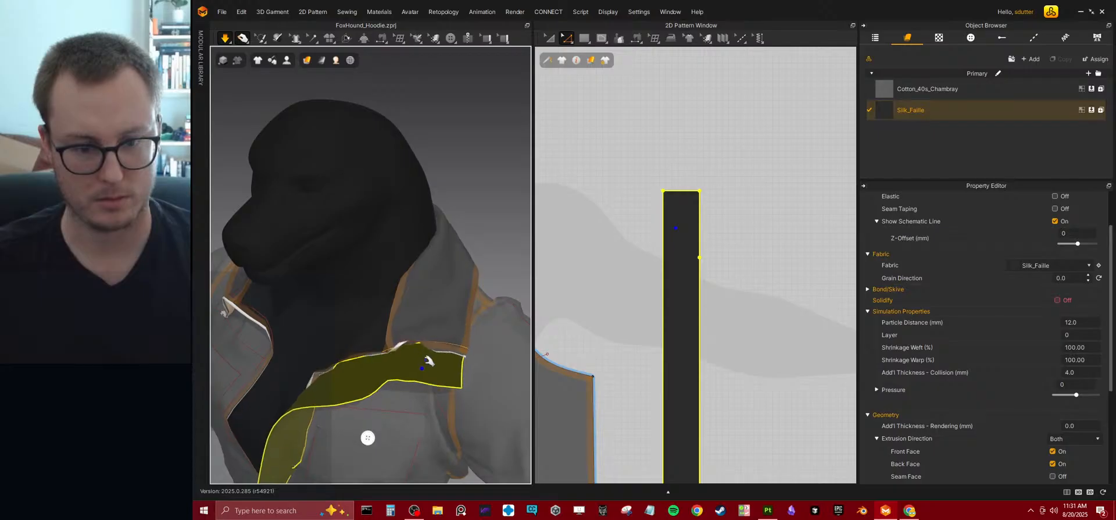
{"action": "right_click_drag", "start_coordinate": [427, 357], "coordinate": [383, 347]}
{"action": "left_click_drag", "start_coordinate": [422, 342], "coordinate": [404, 307]}
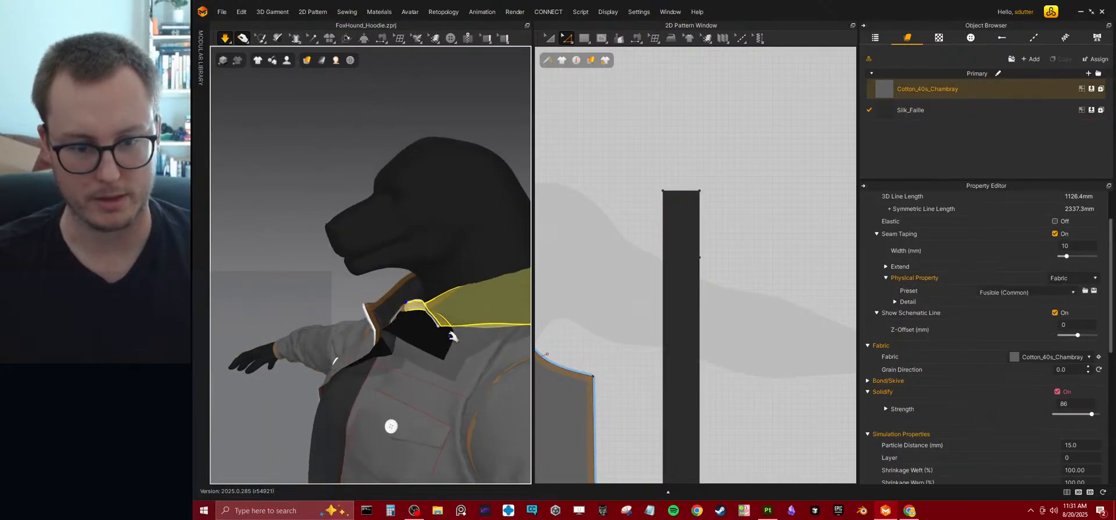
{"action": "right_click_drag", "start_coordinate": [406, 318], "coordinate": [382, 270]}
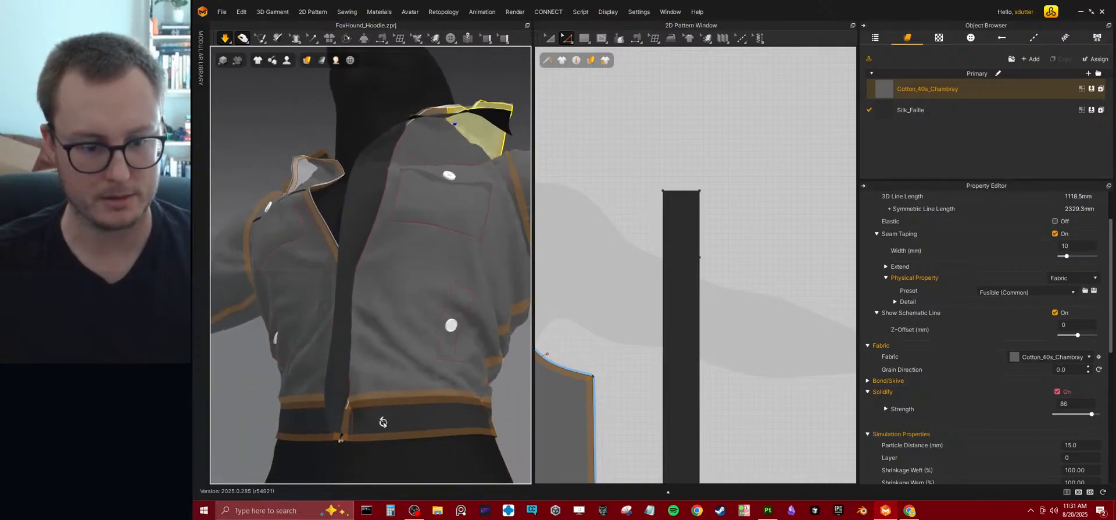
Move the front bodice's internal line along the opening inward from the front edge and simulate.
{"action": "right_click_drag", "start_coordinate": [369, 422], "coordinate": [523, 425]}
{"action": "left_click", "coordinate": [523, 424]}
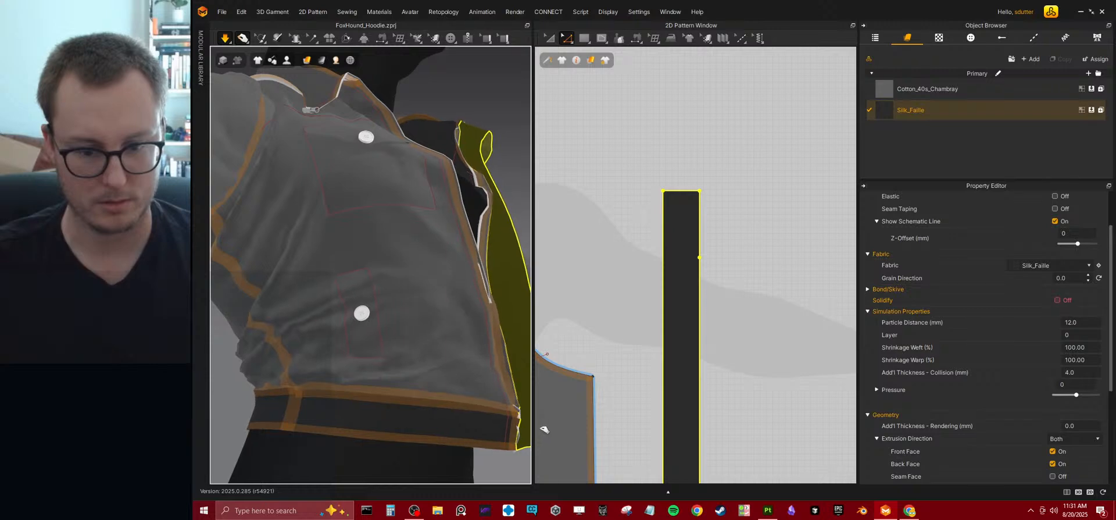
{"action": "scroll", "coordinate": [465, 356], "scroll_direction": "down", "scroll_amount": 3}
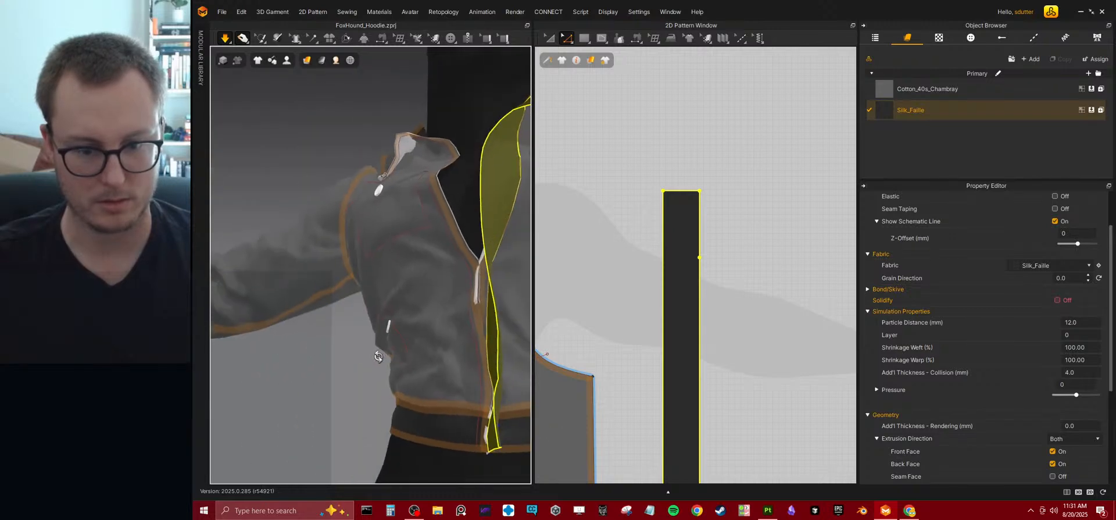
{"action": "key", "text": "space"}
{"action": "scroll", "coordinate": [653, 268], "scroll_direction": "down", "scroll_amount": 3}
{"action": "scroll", "coordinate": [653, 267], "scroll_direction": "up", "scroll_amount": 5}
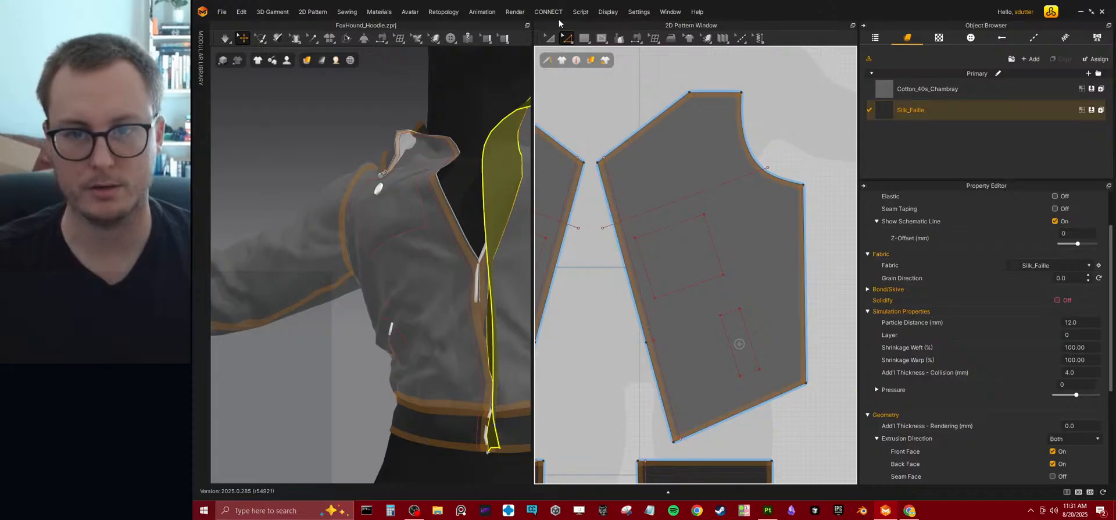
{"action": "left_click", "coordinate": [646, 286]}
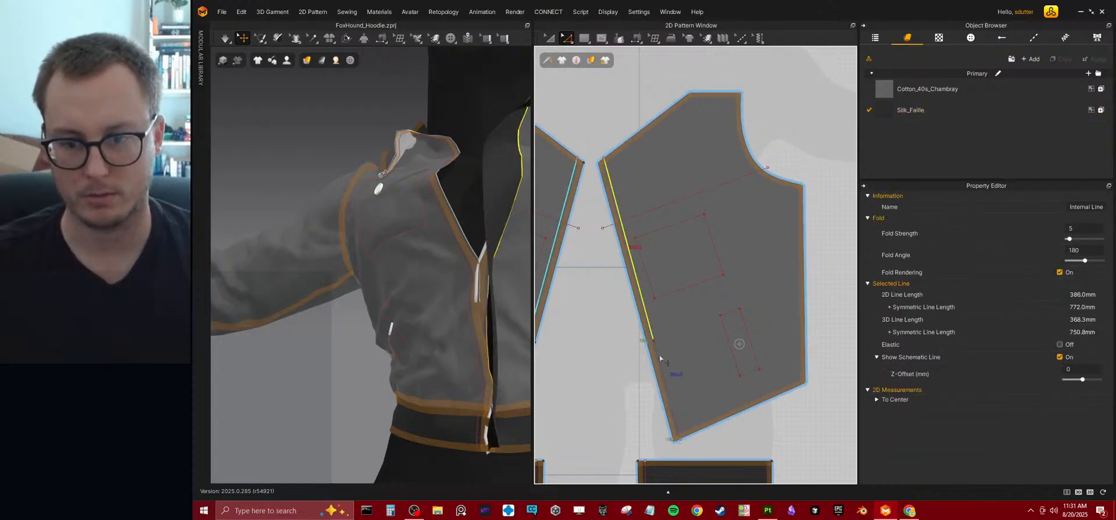
{"action": "left_click_drag", "start_coordinate": [658, 361], "coordinate": [668, 352]}
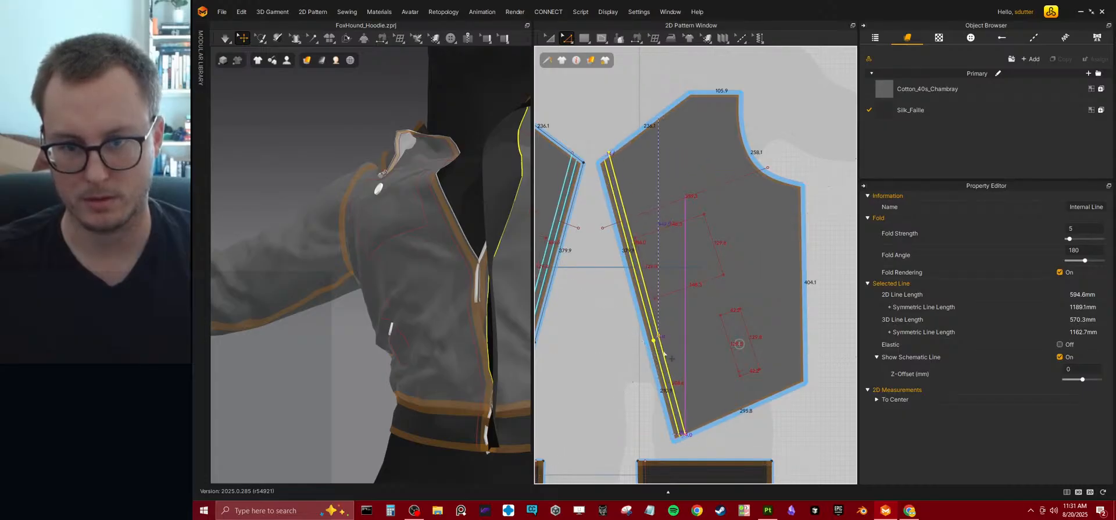
{"action": "left_click_drag", "start_coordinate": [668, 351], "coordinate": [662, 354]}
{"action": "middle_click_drag", "start_coordinate": [780, 252], "coordinate": [766, 265]}
{"action": "key", "text": "space"}
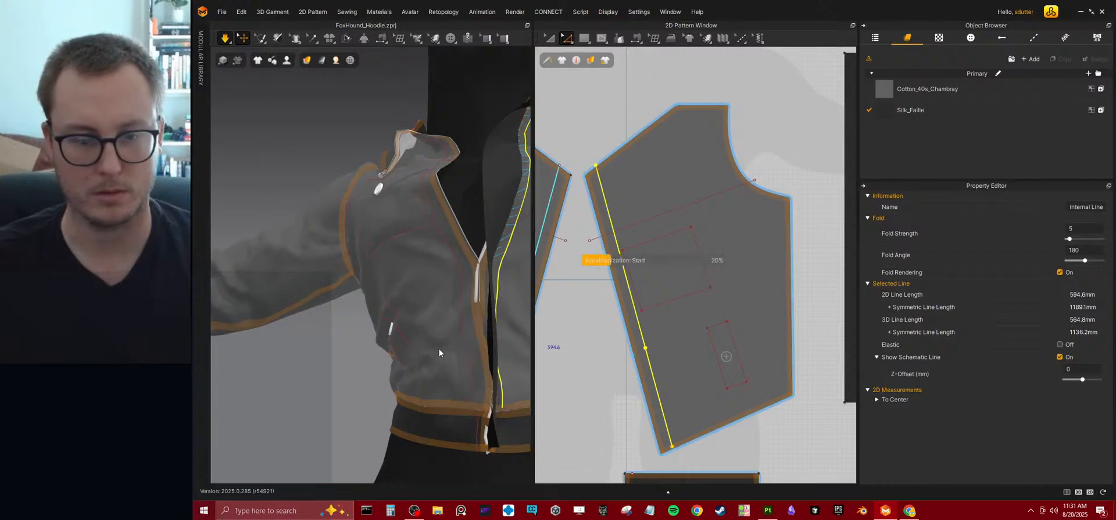
Move the waistband's front vertical internal line inward from its end and simulate.
{"action": "middle_click_drag", "start_coordinate": [719, 357], "coordinate": [711, 221]}
{"action": "key", "text": "space"}
{"action": "scroll", "coordinate": [630, 372], "scroll_direction": "up", "scroll_amount": 4}
{"action": "left_click", "coordinate": [617, 321]}
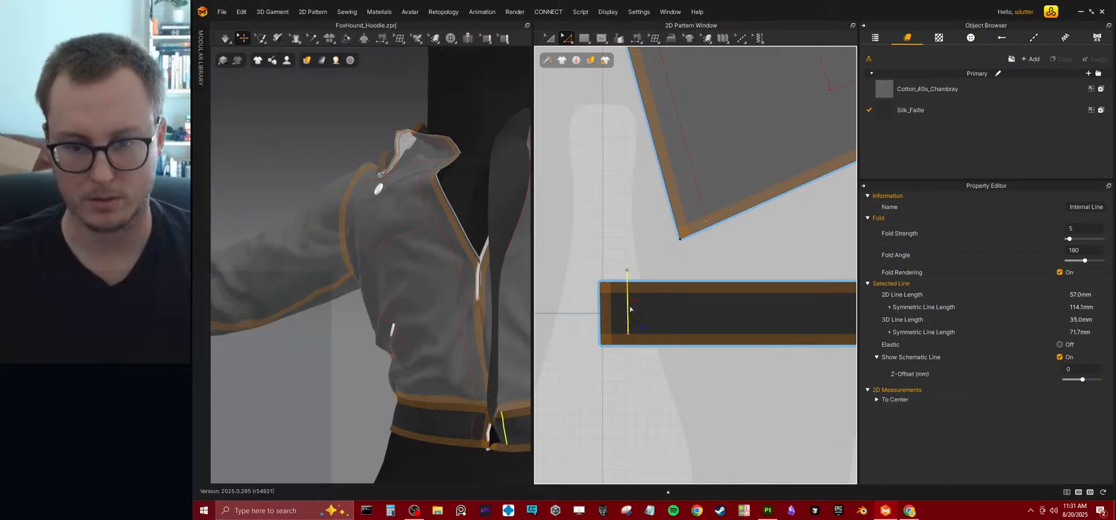
{"action": "left_click_drag", "start_coordinate": [629, 313], "coordinate": [632, 321]}
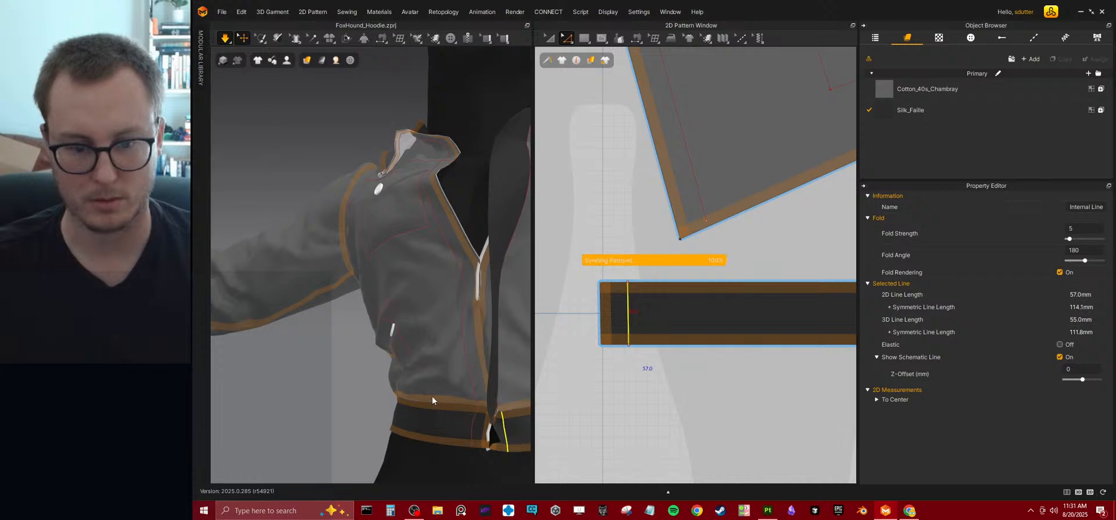
{"action": "right_click_drag", "start_coordinate": [448, 399], "coordinate": [525, 423]}
Pull the strip's lower end outward from the waistband during simulation, and stop simulating.
{"action": "scroll", "coordinate": [525, 423], "scroll_direction": "up", "scroll_amount": 3}
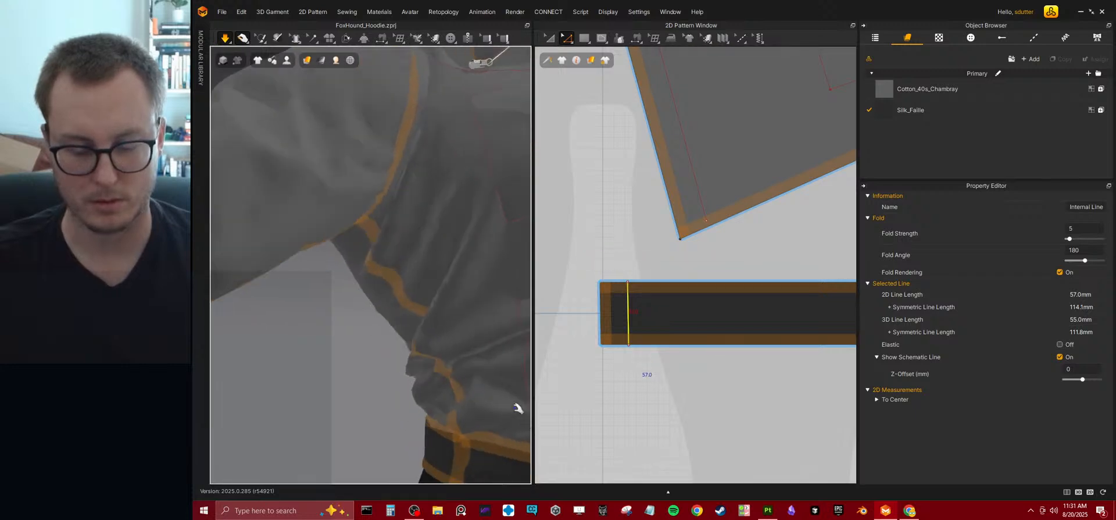
{"action": "middle_click_drag", "start_coordinate": [525, 423], "coordinate": [357, 249]}
{"action": "middle_click_drag", "start_coordinate": [504, 319], "coordinate": [419, 307]}
{"action": "left_click", "coordinate": [420, 303]}
{"action": "right_click_drag", "start_coordinate": [420, 303], "coordinate": [312, 318]}
{"action": "middle_click_drag", "start_coordinate": [459, 285], "coordinate": [414, 301]}
{"action": "key", "text": "space"}
Delete the seam joining the strip's short bottom segment to the waistband's front edge.
{"action": "scroll", "coordinate": [763, 278], "scroll_direction": "down", "scroll_amount": 5}
{"action": "middle_click_drag", "start_coordinate": [846, 190], "coordinate": [691, 290]}
{"action": "scroll", "coordinate": [691, 290], "scroll_direction": "up", "scroll_amount": 5}
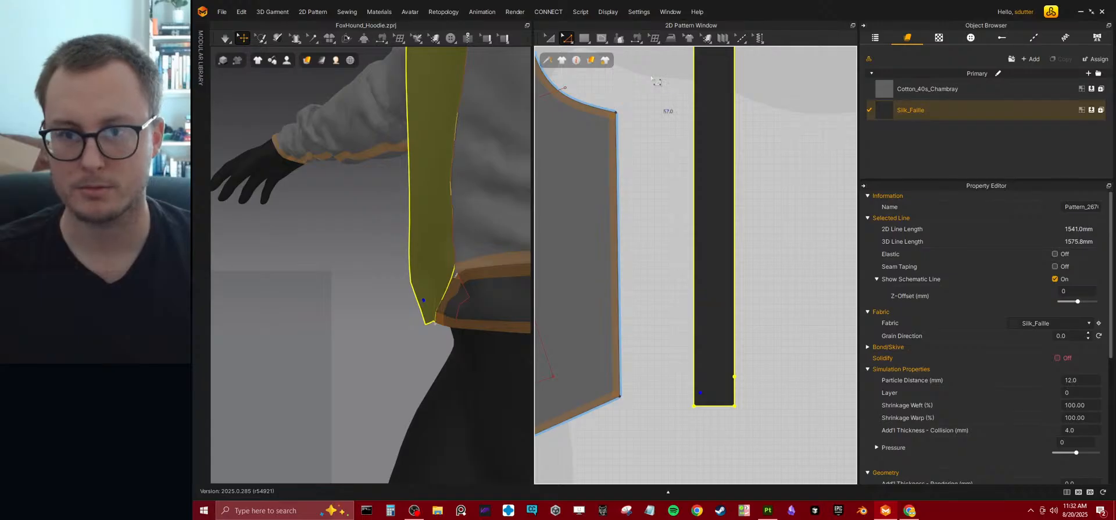
{"action": "left_click", "coordinate": [636, 37]}
{"action": "left_click", "coordinate": [659, 71]}
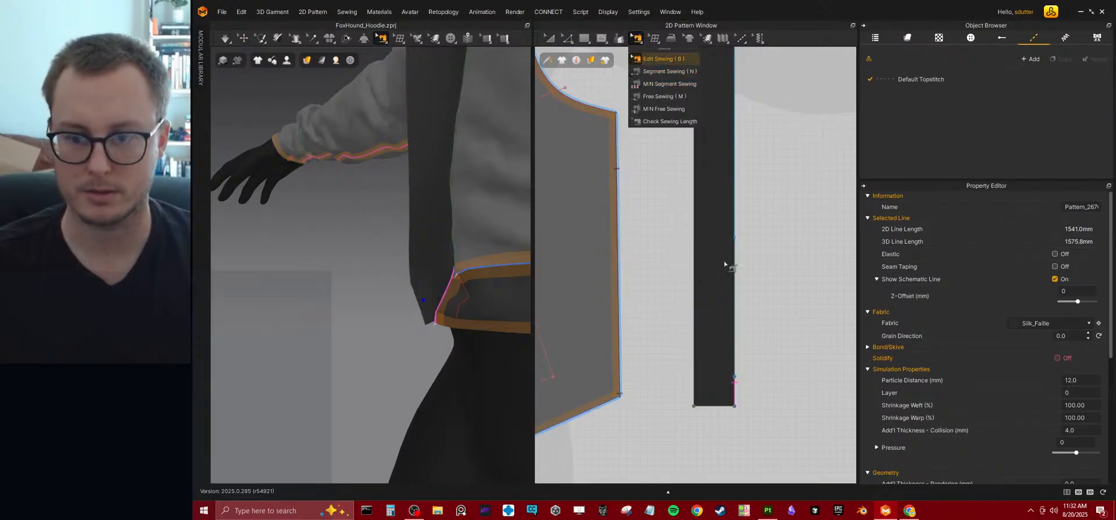
{"action": "left_click", "coordinate": [735, 386]}
{"action": "key", "text": "Escape"}
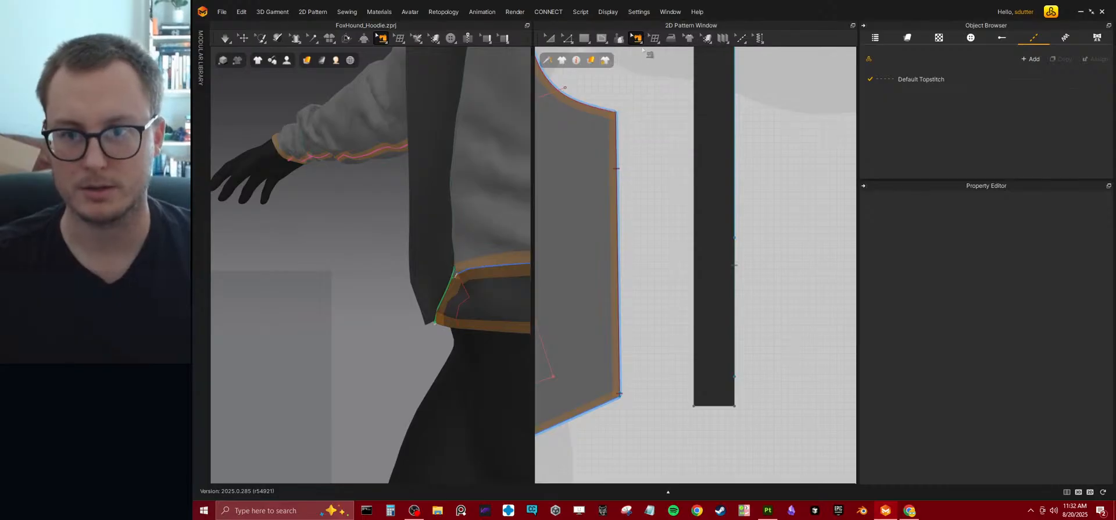
Use Segment Sewing to join the strip's bottom segment to the waistband's front internal line, and simulate.
{"action": "left_click", "coordinate": [636, 39]}
{"action": "left_click", "coordinate": [649, 72]}
{"action": "left_click", "coordinate": [736, 388]}
{"action": "scroll", "coordinate": [707, 383], "scroll_direction": "down", "scroll_amount": 3}
{"action": "middle_click_drag", "start_coordinate": [605, 454], "coordinate": [705, 278]}
{"action": "scroll", "coordinate": [668, 308], "scroll_direction": "up", "scroll_amount": 3}
{"action": "left_click", "coordinate": [587, 249]}
{"action": "key", "text": "space"}
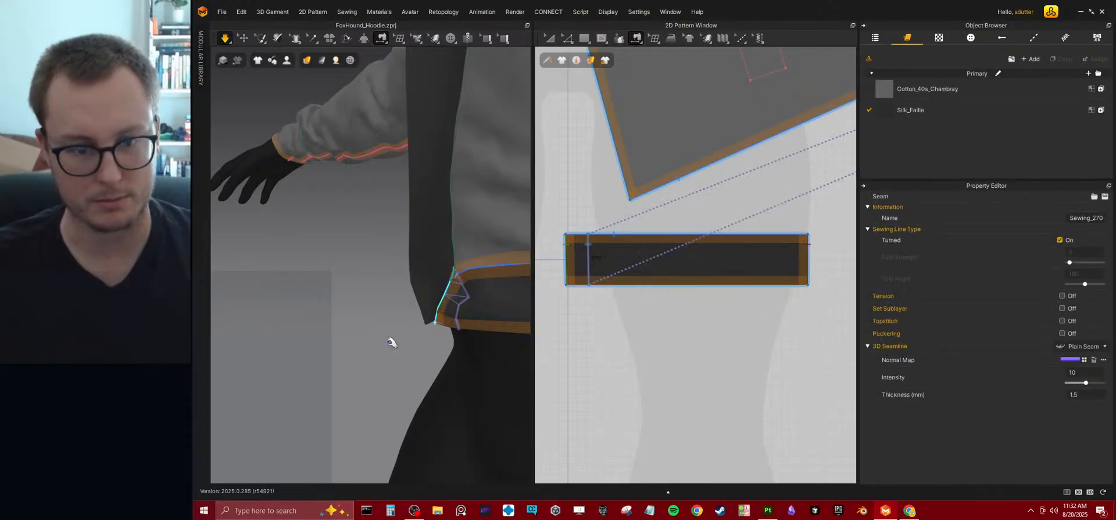
Examine how the simulated strip drapes along the waistband, front opening and collar from several angles.
{"action": "right_click_drag", "start_coordinate": [397, 320], "coordinate": [433, 304]}
{"action": "scroll", "coordinate": [437, 279], "scroll_direction": "down", "scroll_amount": 3}
{"action": "middle_click_drag", "start_coordinate": [428, 252], "coordinate": [431, 326]}
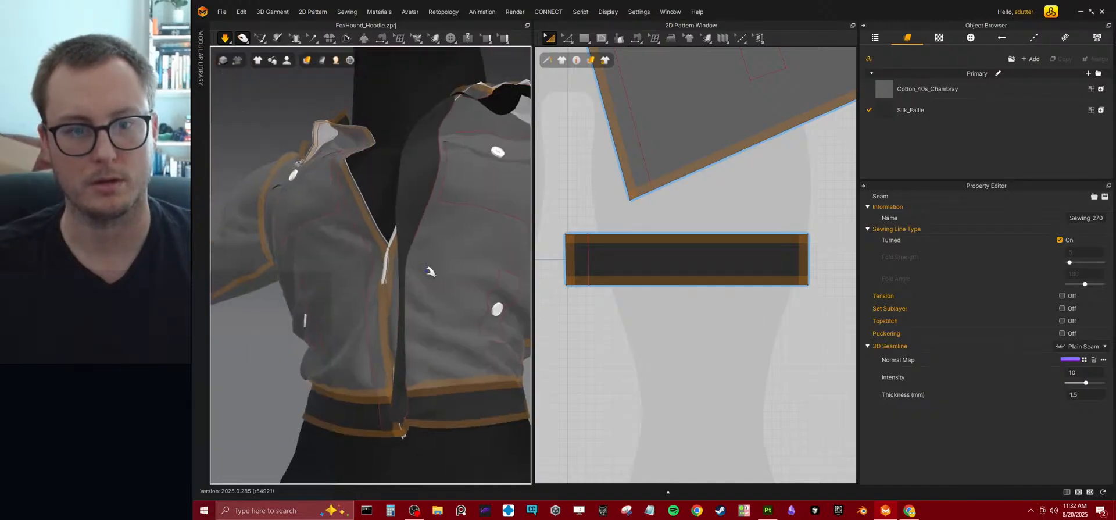
{"action": "scroll", "coordinate": [433, 286], "scroll_direction": "up", "scroll_amount": 2}
{"action": "right_click_drag", "start_coordinate": [433, 286], "coordinate": [376, 291]}
{"action": "middle_click_drag", "start_coordinate": [396, 297], "coordinate": [420, 341]}
{"action": "scroll", "coordinate": [424, 316], "scroll_direction": "down", "scroll_amount": 3}
{"action": "right_click_drag", "start_coordinate": [426, 314], "coordinate": [444, 354]}
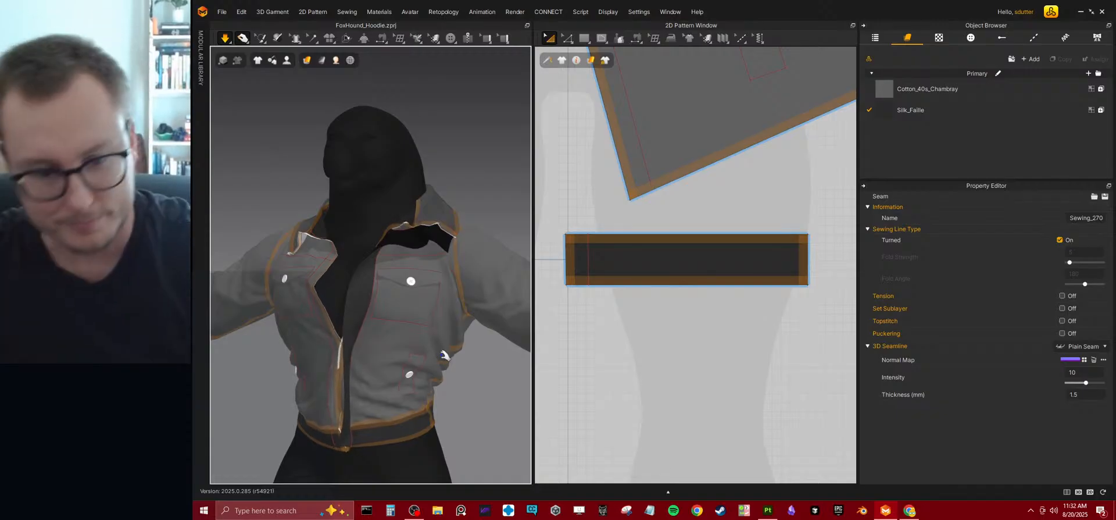
{"action": "mouse_move", "coordinate": [392, 317]}
{"action": "right_mouse_down"}
{"action": "mouse_move", "coordinate": [445, 321]}
{"action": "mouse_move", "coordinate": [370, 318]}
{"action": "right_mouse_up"}
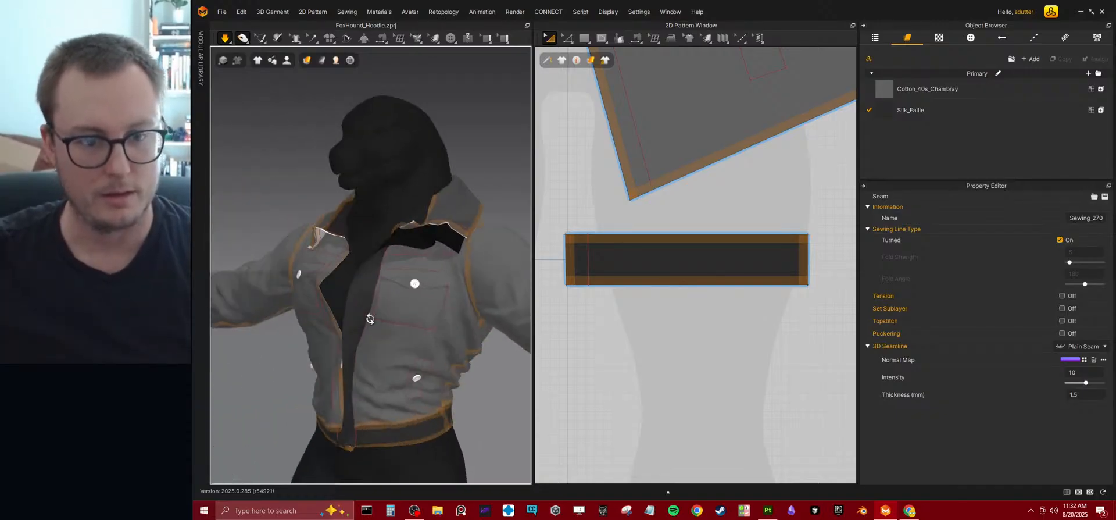
{"action": "scroll", "coordinate": [438, 273], "scroll_direction": "up", "scroll_amount": 5}
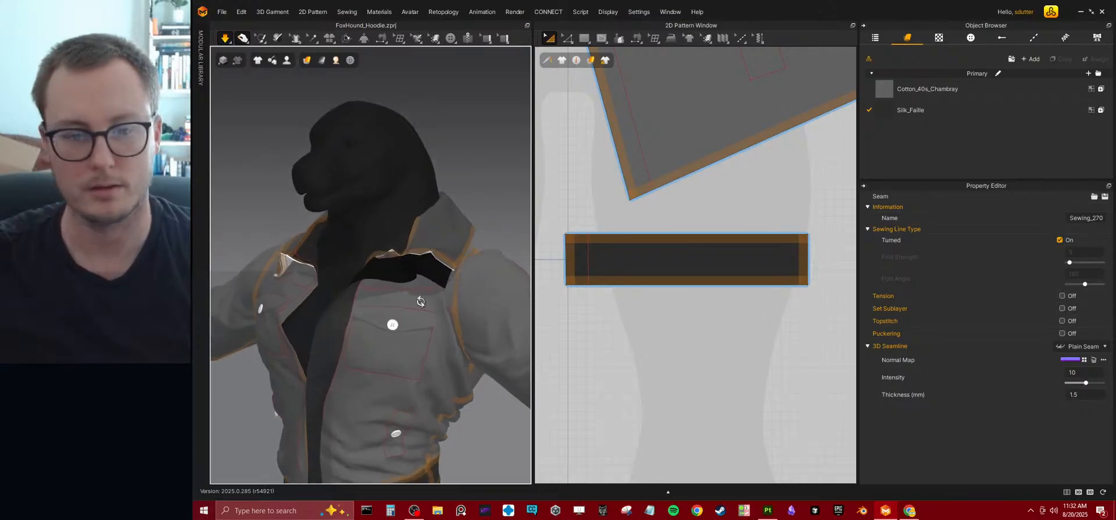
Try to sew the strip's free long edge near the shoulder with Segment Sewing.
{"action": "left_click_drag", "start_coordinate": [435, 336], "coordinate": [522, 325]}
{"action": "key", "text": "n"}
{"action": "left_click", "coordinate": [386, 354]}
{"action": "mouse_move", "coordinate": [386, 354]}
{"action": "right_mouse_down"}
{"action": "mouse_move", "coordinate": [480, 329]}
{"action": "mouse_move", "coordinate": [417, 283]}
{"action": "mouse_move", "coordinate": [430, 306]}
{"action": "mouse_move", "coordinate": [381, 359]}
{"action": "right_mouse_up"}
{"action": "key", "text": "space"}
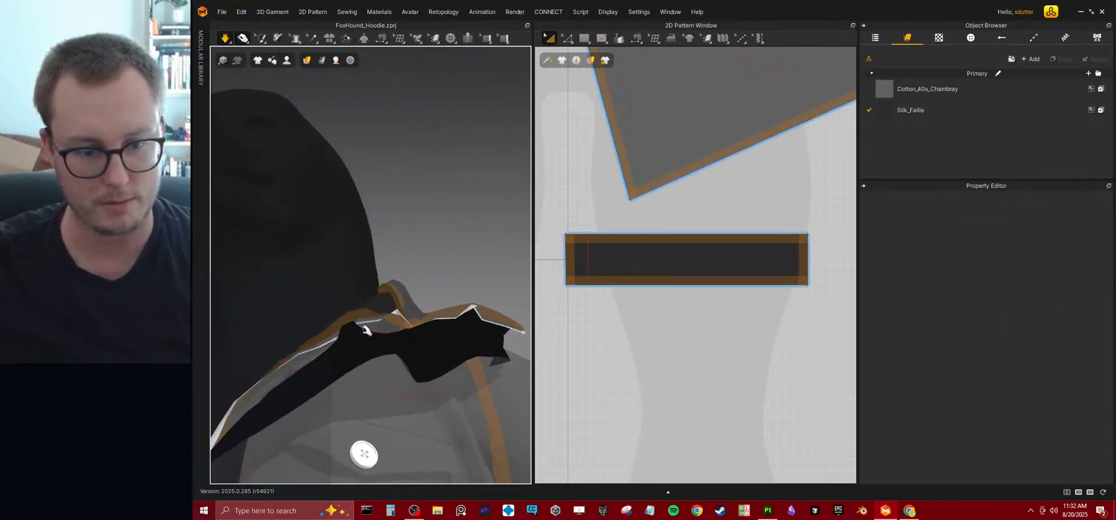
{"action": "left_click_drag", "start_coordinate": [347, 309], "coordinate": [332, 261]}
{"action": "key", "text": "n"}
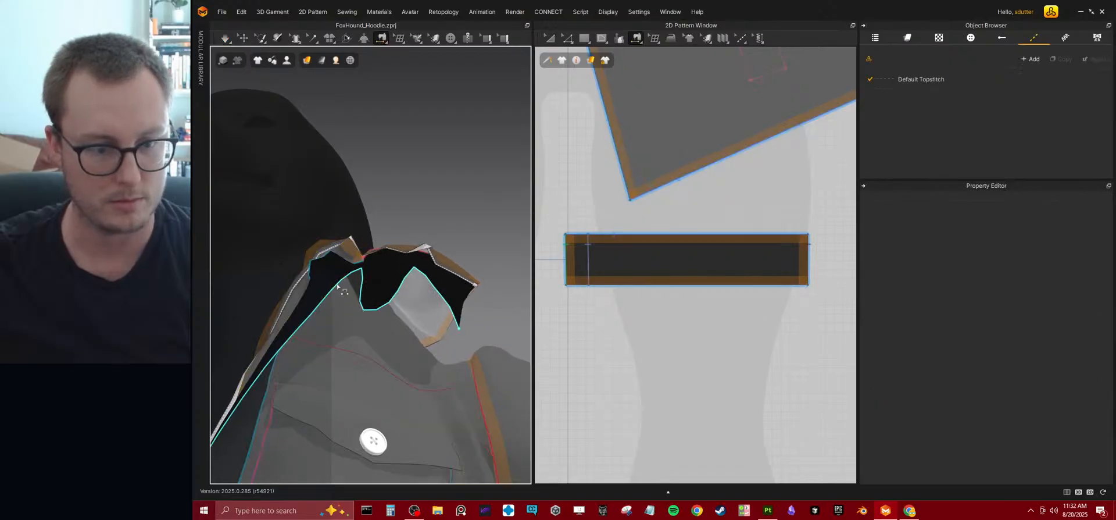
{"action": "left_click", "coordinate": [340, 285]}
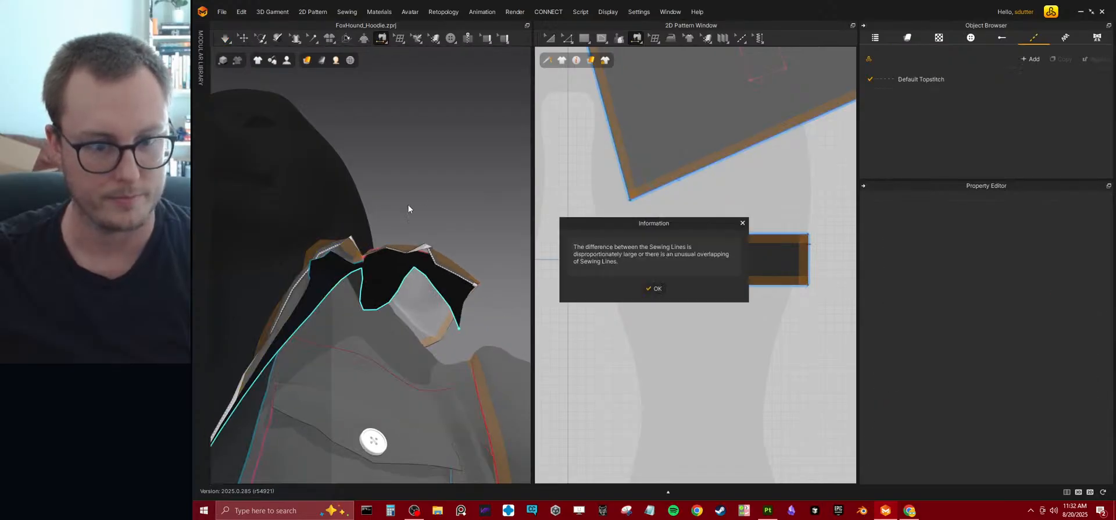
{"action": "left_click", "coordinate": [743, 224]}
Move the Silk_Faille strip outward from the shoulder and bodice in 3D, and simulate it.
{"action": "left_click", "coordinate": [243, 38]}
{"action": "left_click", "coordinate": [372, 272]}
{"action": "right_click_drag", "start_coordinate": [371, 272], "coordinate": [371, 304]}
{"action": "left_click_drag", "start_coordinate": [369, 269], "coordinate": [381, 287]}
{"action": "right_click_drag", "start_coordinate": [384, 289], "coordinate": [339, 329]}
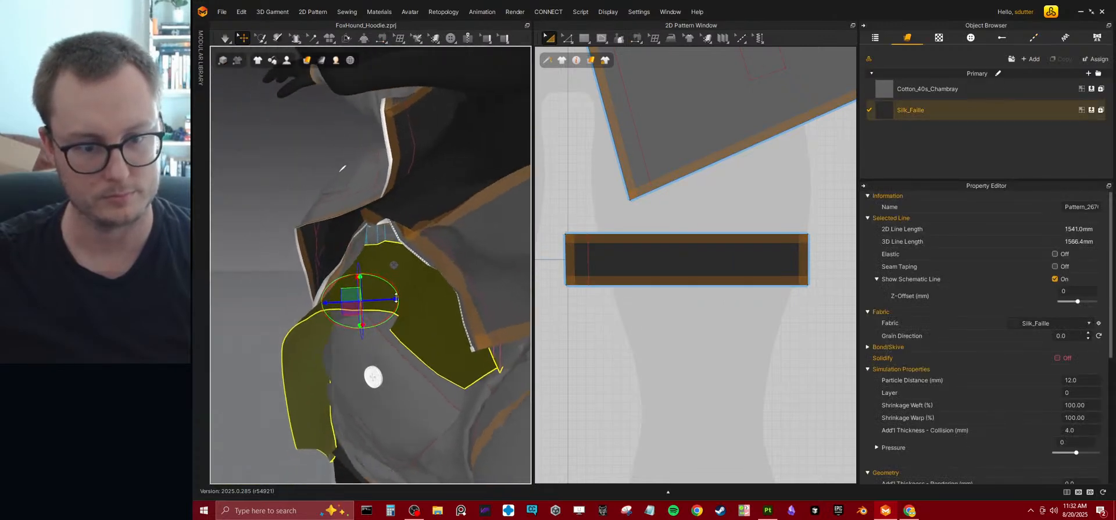
{"action": "left_click_drag", "start_coordinate": [396, 298], "coordinate": [412, 298]}
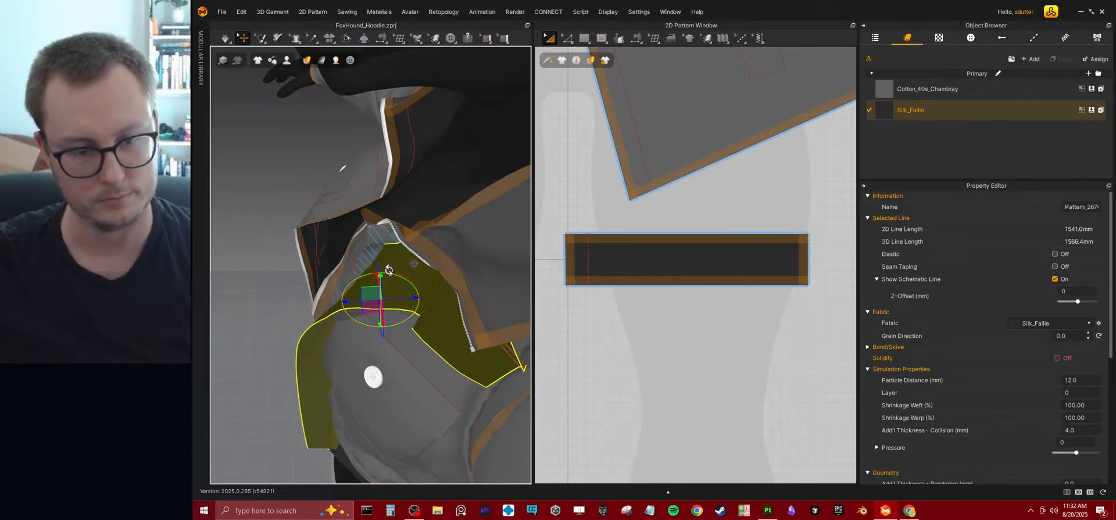
{"action": "right_click_drag", "start_coordinate": [409, 296], "coordinate": [474, 244]}
{"action": "key", "text": "space"}
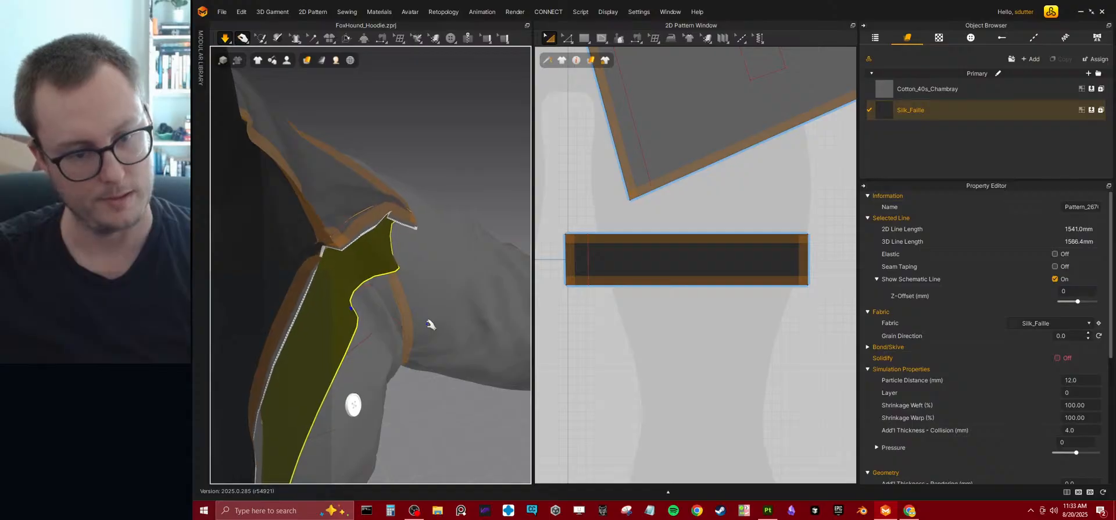
{"action": "right_click_drag", "start_coordinate": [427, 324], "coordinate": [384, 238]}
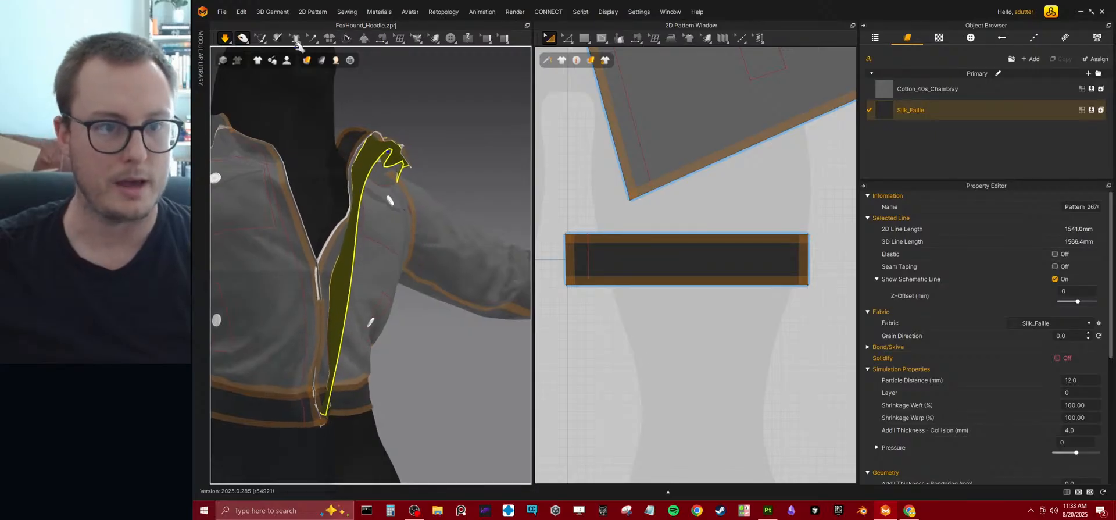
Try folding the jacket front along the bodice's internal line with Fold Arrangement in both directions, and undo each fold.
{"action": "left_click", "coordinate": [346, 38]}
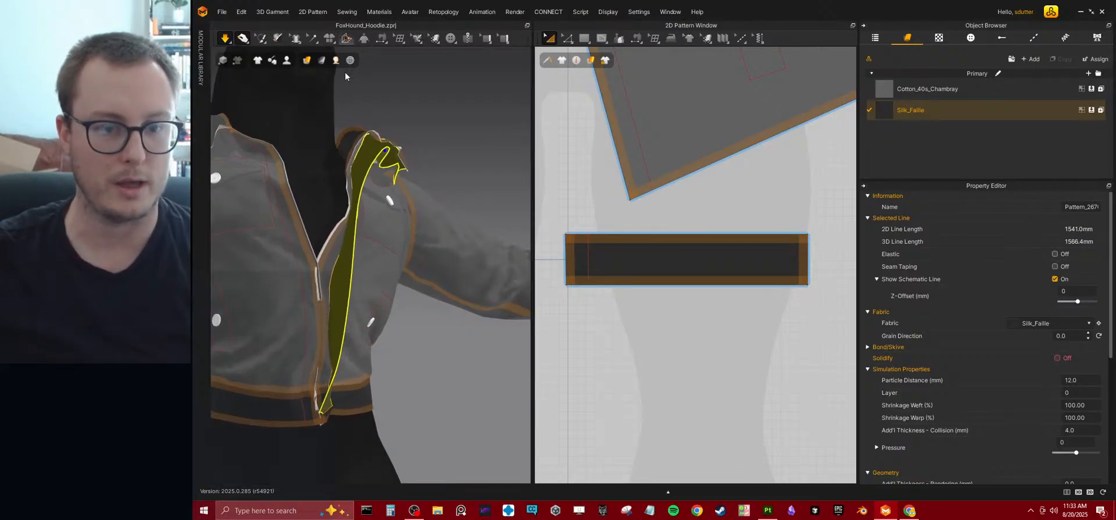
{"action": "left_click", "coordinate": [330, 270]}
{"action": "right_click_drag", "start_coordinate": [330, 269], "coordinate": [364, 269]}
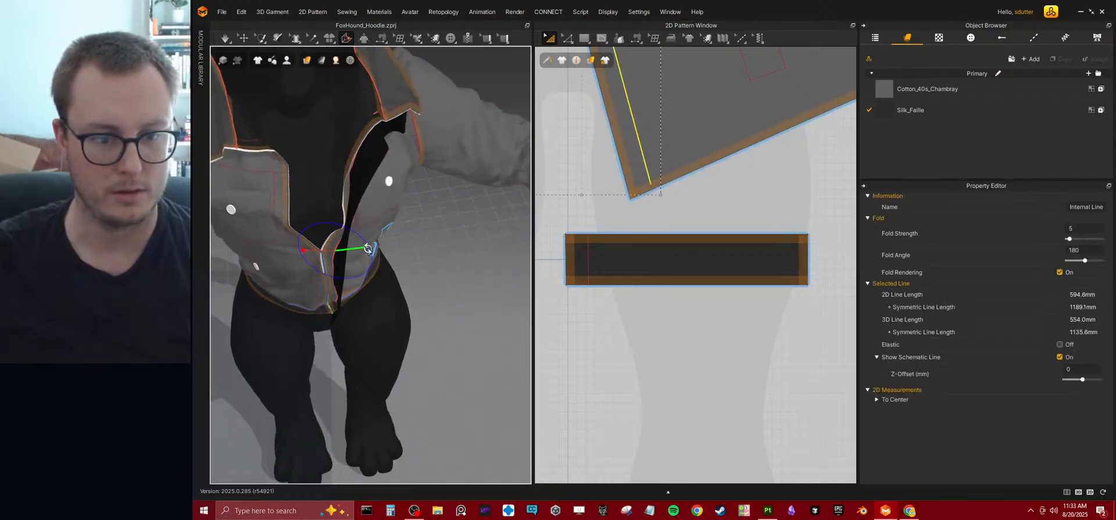
{"action": "left_click_drag", "start_coordinate": [364, 246], "coordinate": [367, 268]}
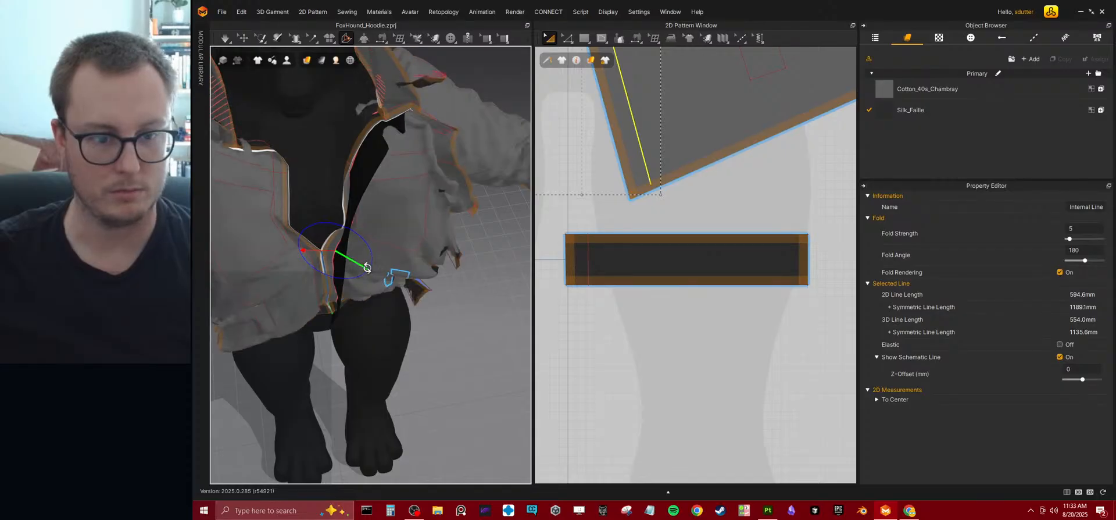
{"action": "key", "text": "ctrl+z"}
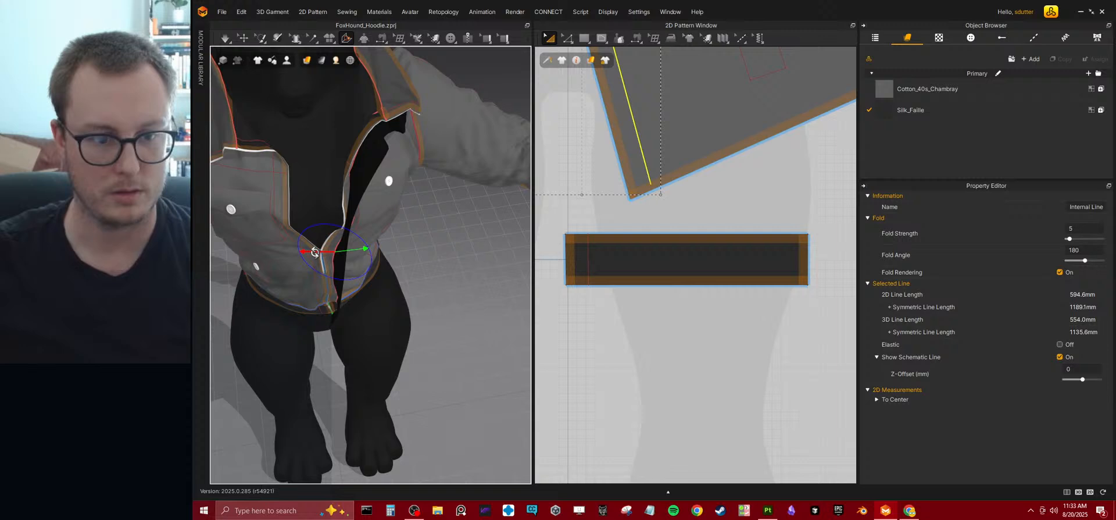
{"action": "left_click_drag", "start_coordinate": [301, 250], "coordinate": [306, 271]}
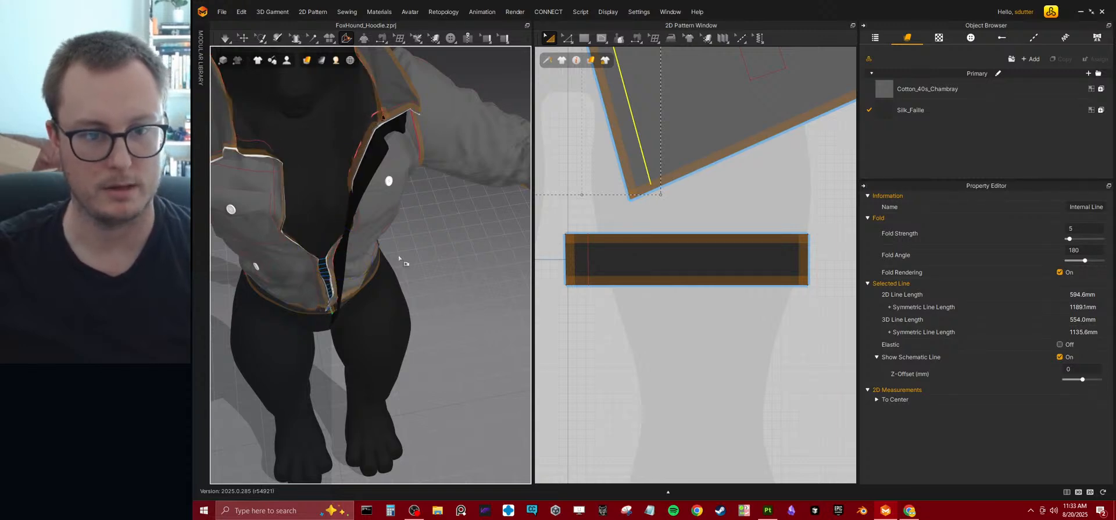
{"action": "key", "text": "ctrl+z"}
Examine the strip's attachment along the front opening and waistband from several angles.
{"action": "middle_click_drag", "start_coordinate": [701, 191], "coordinate": [708, 331]}
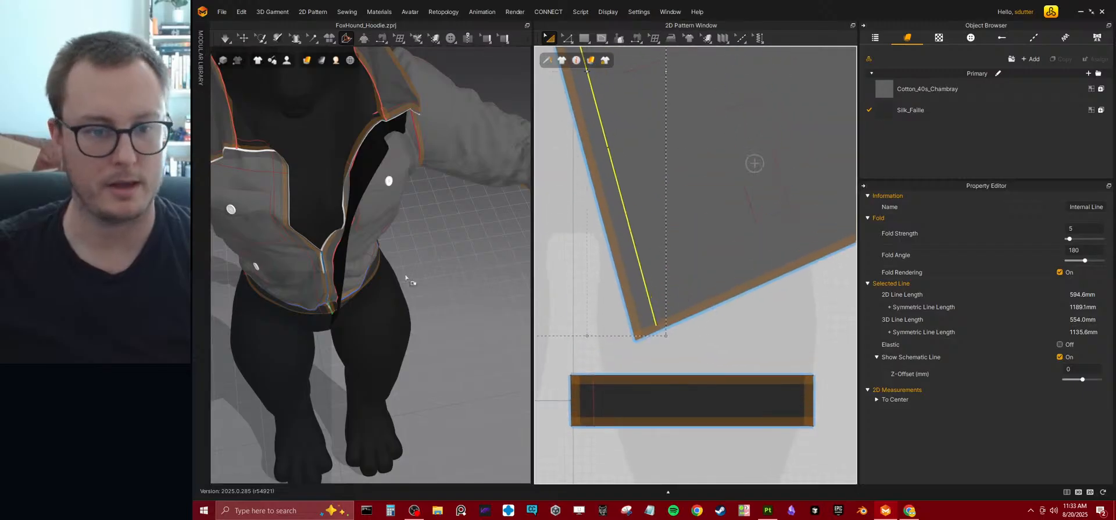
{"action": "right_click_drag", "start_coordinate": [442, 274], "coordinate": [336, 229]}
{"action": "scroll", "coordinate": [343, 249], "scroll_direction": "up", "scroll_amount": 2}
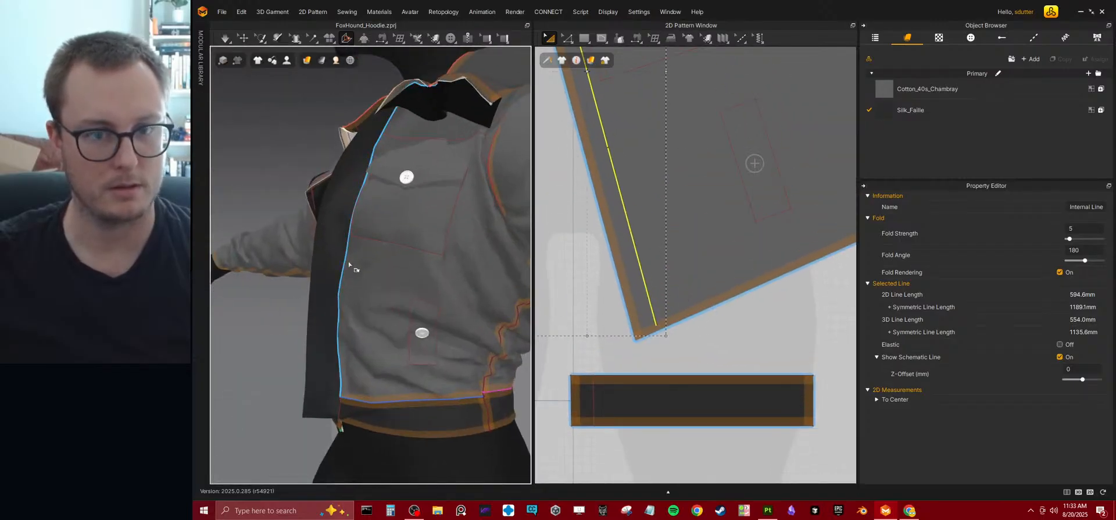
{"action": "left_click_drag", "start_coordinate": [334, 239], "coordinate": [299, 256]}
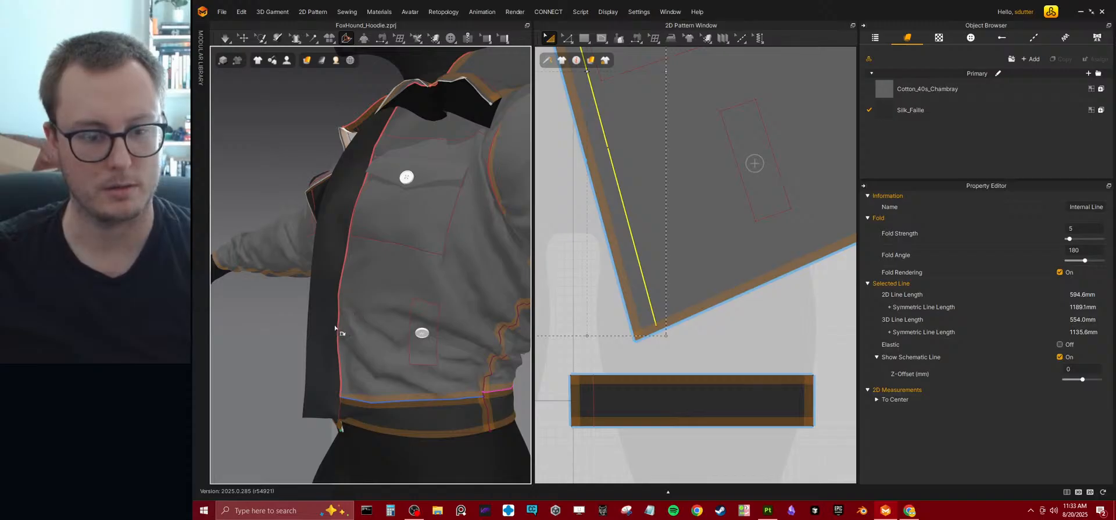
{"action": "right_click_drag", "start_coordinate": [346, 306], "coordinate": [325, 210]}
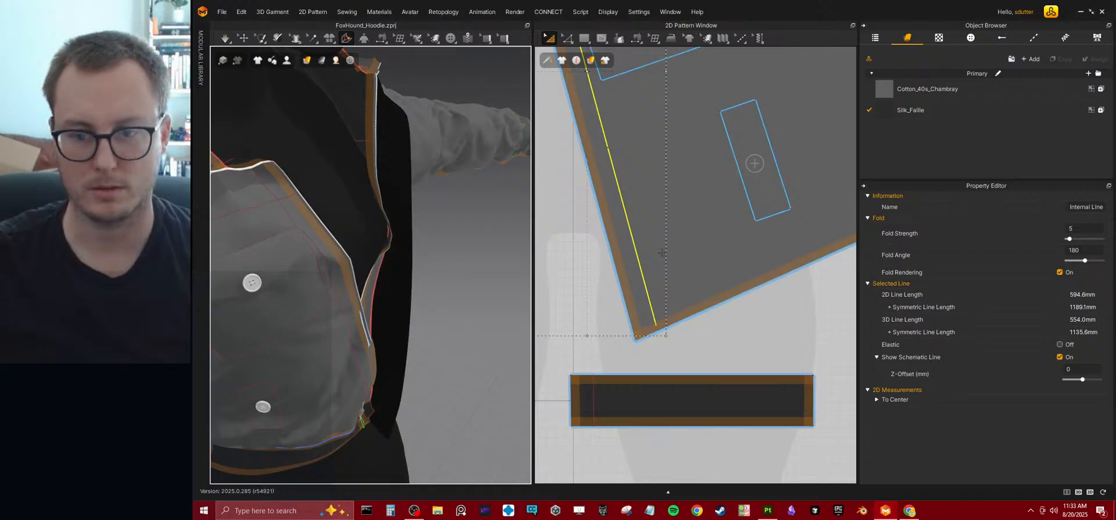
{"action": "right_click_drag", "start_coordinate": [421, 207], "coordinate": [368, 219]}
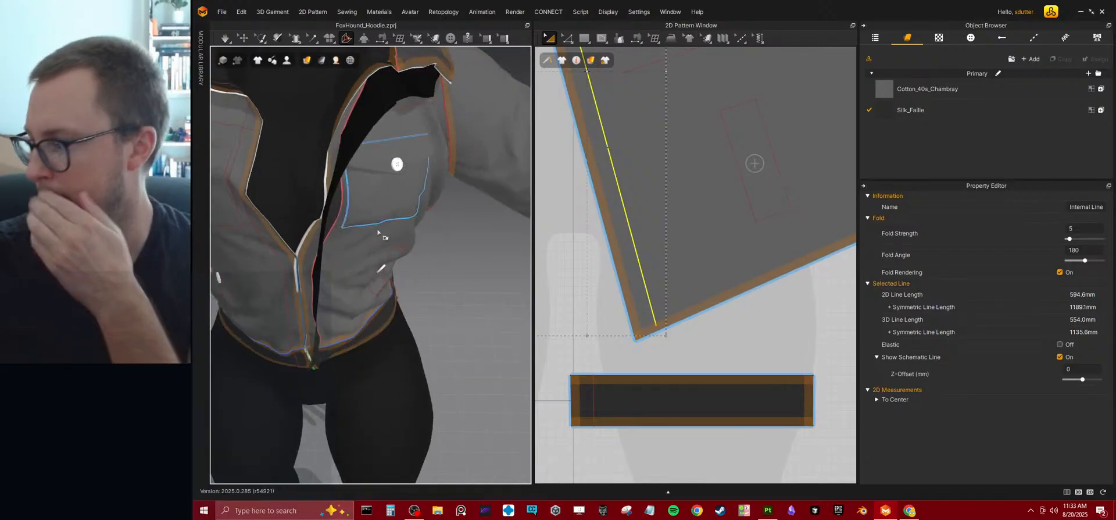
{"action": "right_click_drag", "start_coordinate": [322, 243], "coordinate": [417, 214]}
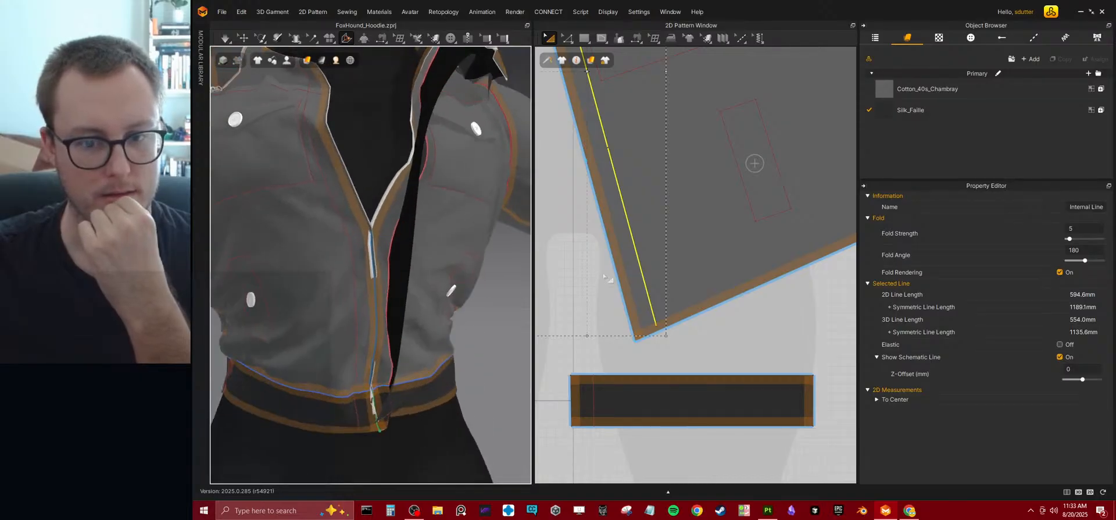
{"action": "scroll", "coordinate": [615, 279], "scroll_direction": "down", "scroll_amount": 4}
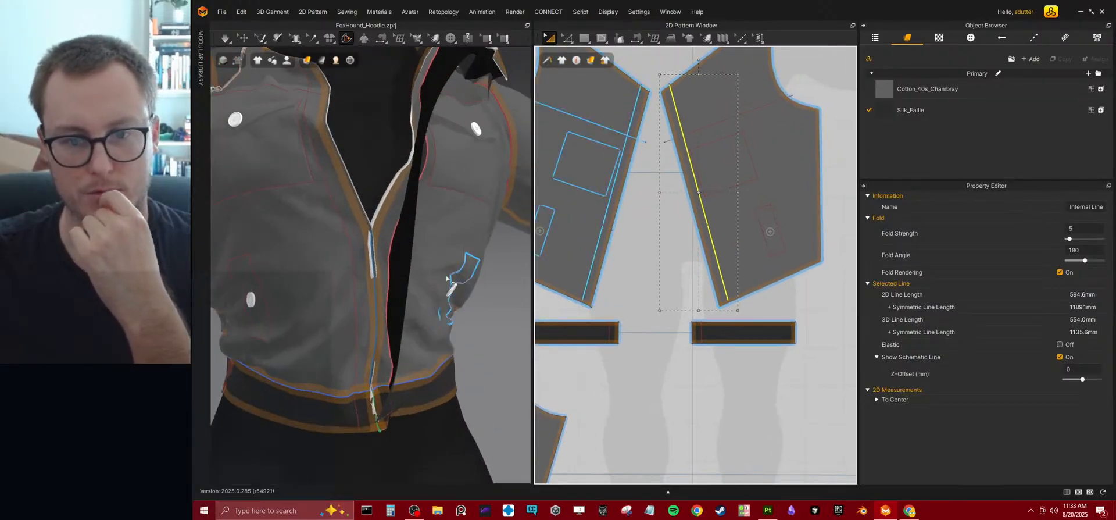
{"action": "right_click_drag", "start_coordinate": [425, 283], "coordinate": [381, 261]}
Use Add Point/Split Line to split the strip's free long edge near its lower end, level with the opposite edge's point.
{"action": "middle_click_drag", "start_coordinate": [761, 207], "coordinate": [639, 354]}
{"action": "middle_click_drag", "start_coordinate": [734, 269], "coordinate": [686, 196]}
{"action": "scroll", "coordinate": [686, 195], "scroll_direction": "up", "scroll_amount": 2}
{"action": "middle_click_drag", "start_coordinate": [737, 262], "coordinate": [710, 223]}
{"action": "scroll", "coordinate": [710, 223], "scroll_direction": "up", "scroll_amount": 4}
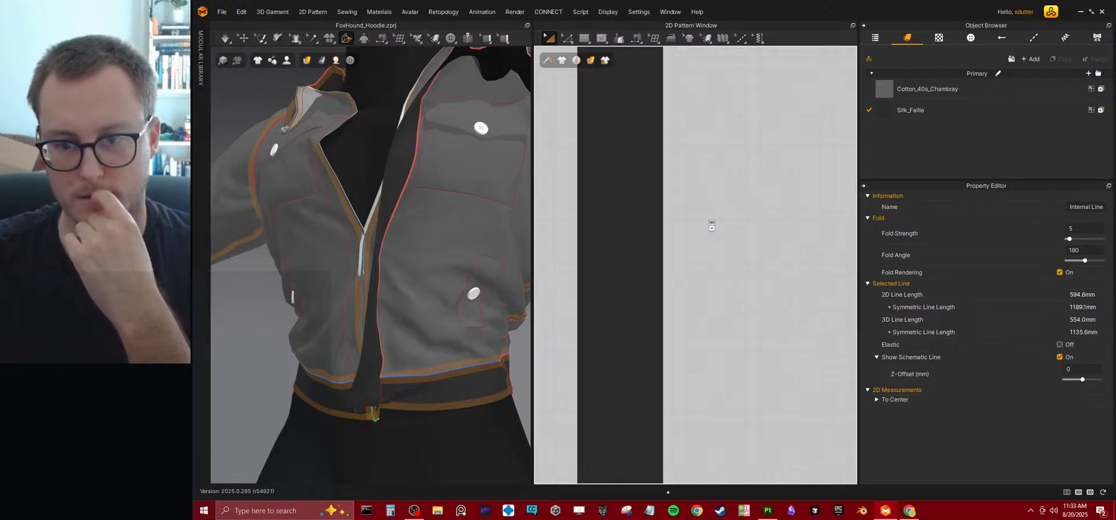
{"action": "scroll", "coordinate": [707, 221], "scroll_direction": "down", "scroll_amount": 2}
{"action": "left_click", "coordinate": [567, 38]}
{"action": "left_click", "coordinate": [587, 115]}
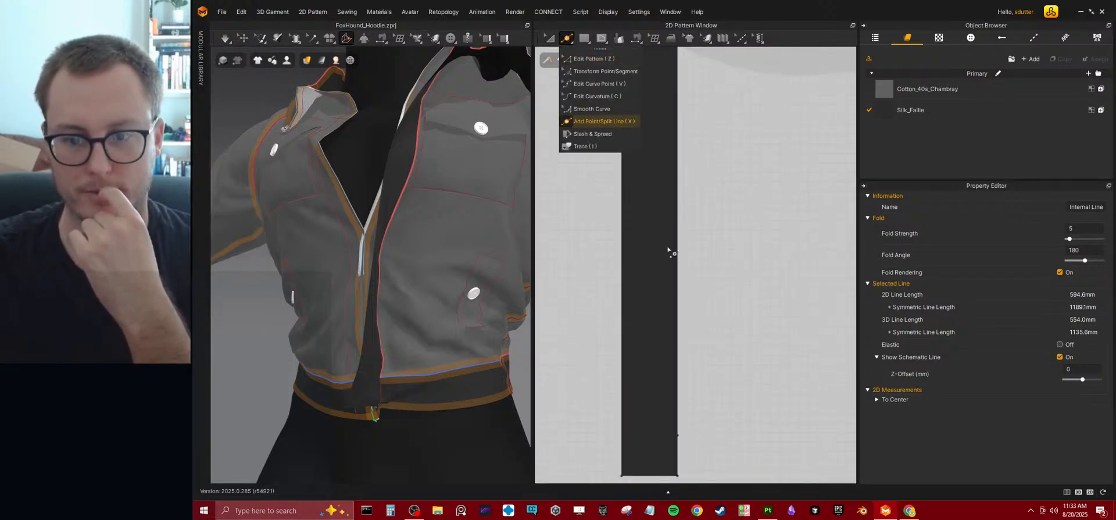
{"action": "middle_click_drag", "start_coordinate": [704, 301], "coordinate": [729, 175]}
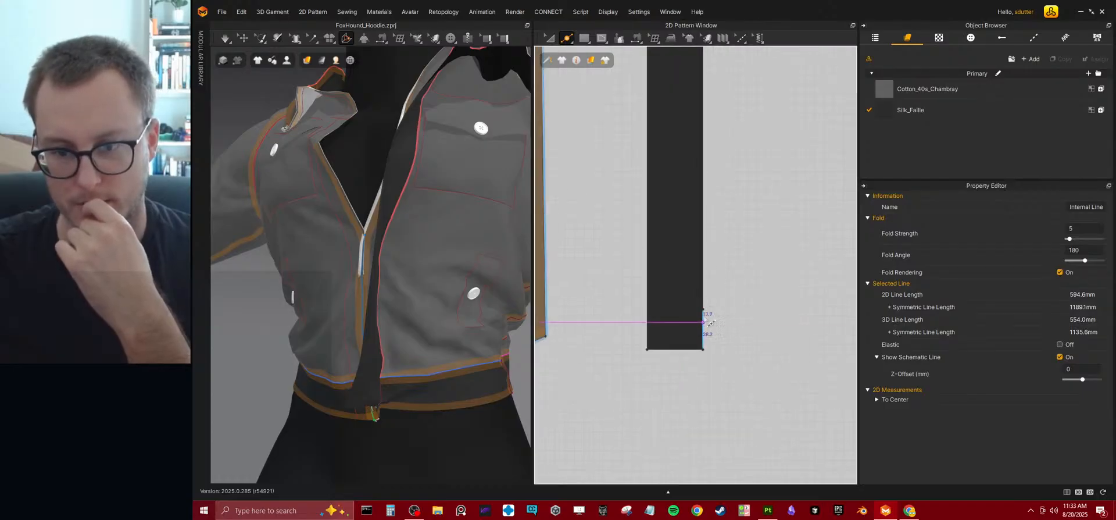
{"action": "left_click", "coordinate": [647, 310]}
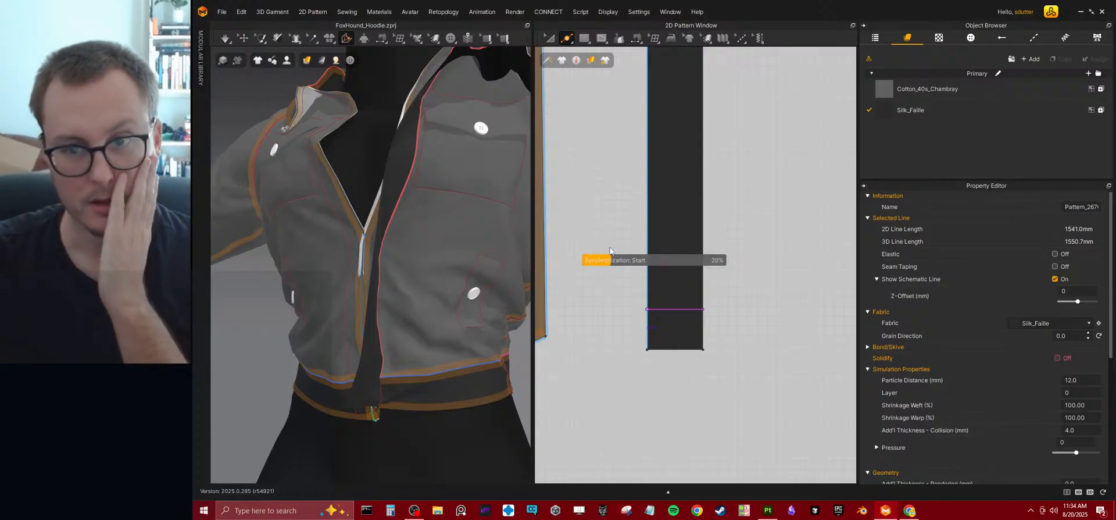
Add another split point about midway along the strip's free long edge.
{"action": "middle_click_drag", "start_coordinate": [600, 162], "coordinate": [652, 212]}
{"action": "scroll", "coordinate": [652, 212], "scroll_direction": "down", "scroll_amount": 3}
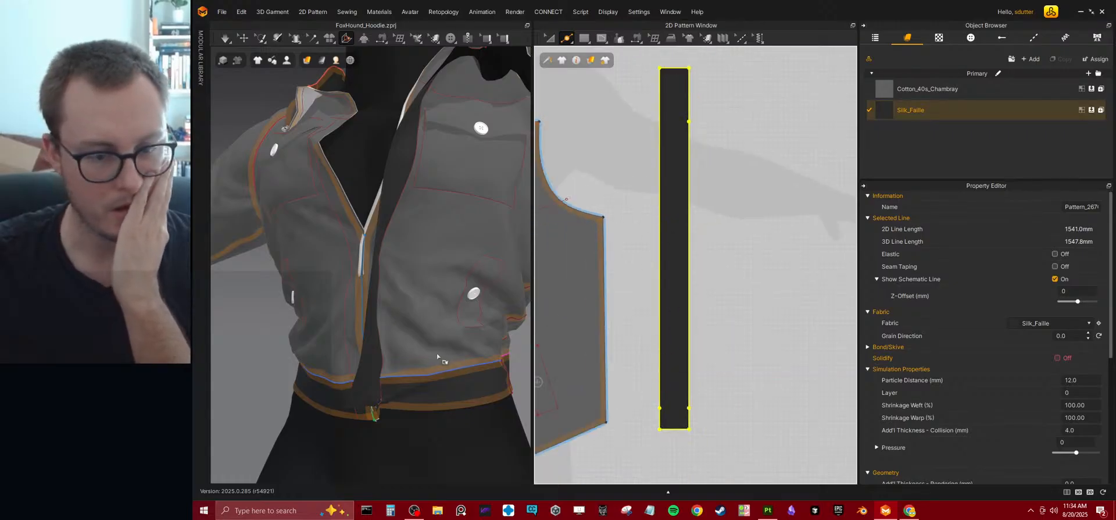
{"action": "left_click", "coordinate": [659, 262]}
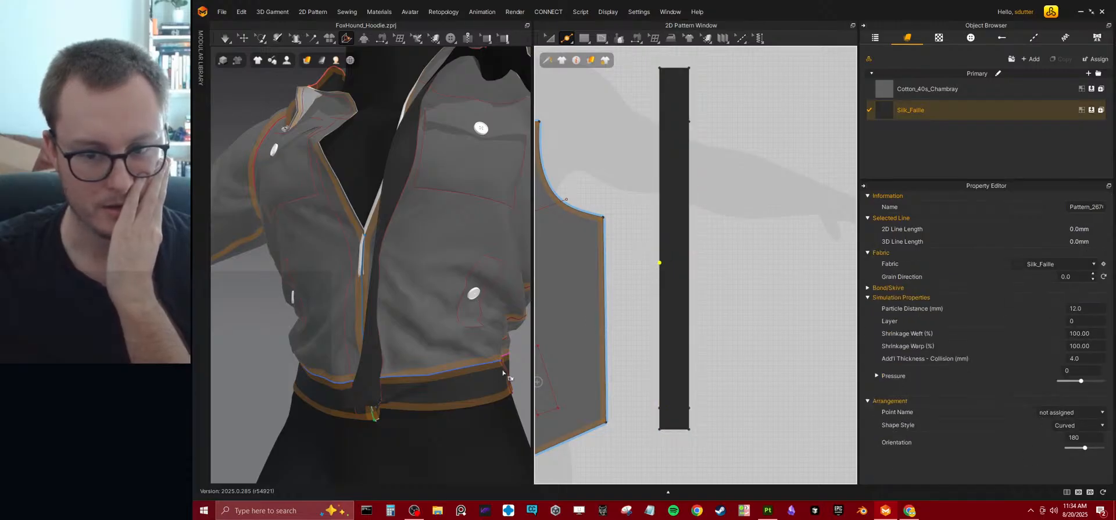
Use Segment Sewing to join the strip's free-edge segment below the middle point to the lower internal line of the opposite front bodice.
{"action": "left_click", "coordinate": [638, 41]}
{"action": "left_click", "coordinate": [648, 73]}
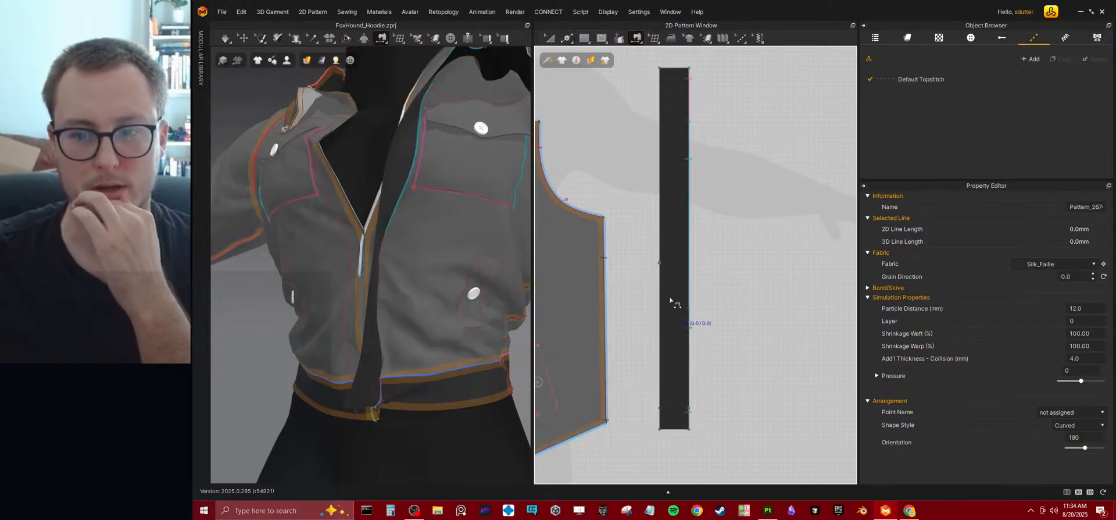
{"action": "left_click", "coordinate": [661, 277]}
{"action": "middle_click_drag", "start_coordinate": [567, 370], "coordinate": [786, 276]}
{"action": "middle_click_drag", "start_coordinate": [577, 295], "coordinate": [715, 283]}
{"action": "left_click", "coordinate": [672, 272]}
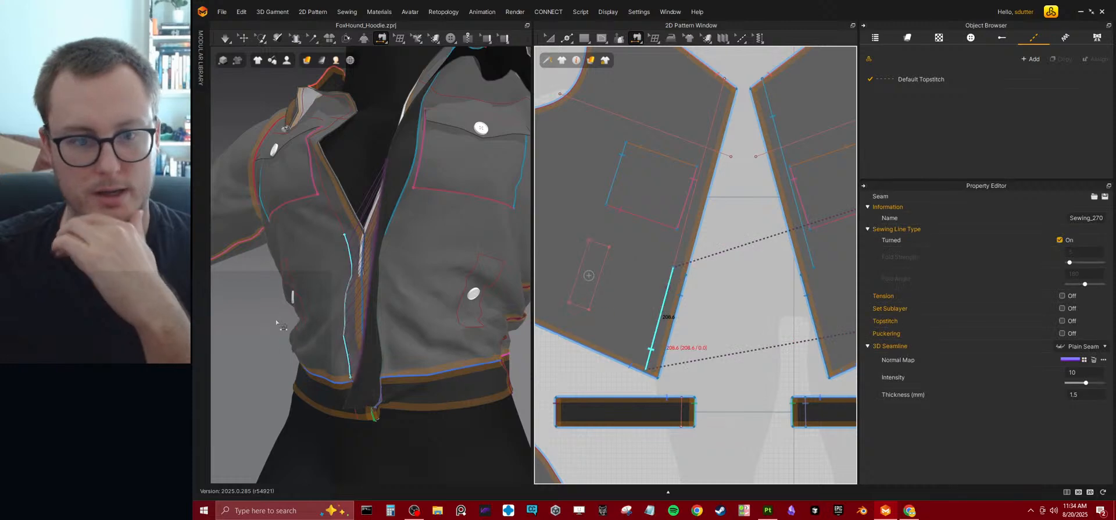
Move the middle split point farther down the strip's free long edge with Edit Pattern.
{"action": "middle_click_drag", "start_coordinate": [777, 255], "coordinate": [654, 266]}
{"action": "middle_click_drag", "start_coordinate": [811, 213], "coordinate": [588, 261]}
{"action": "left_click", "coordinate": [569, 41]}
{"action": "left_click", "coordinate": [550, 40]}
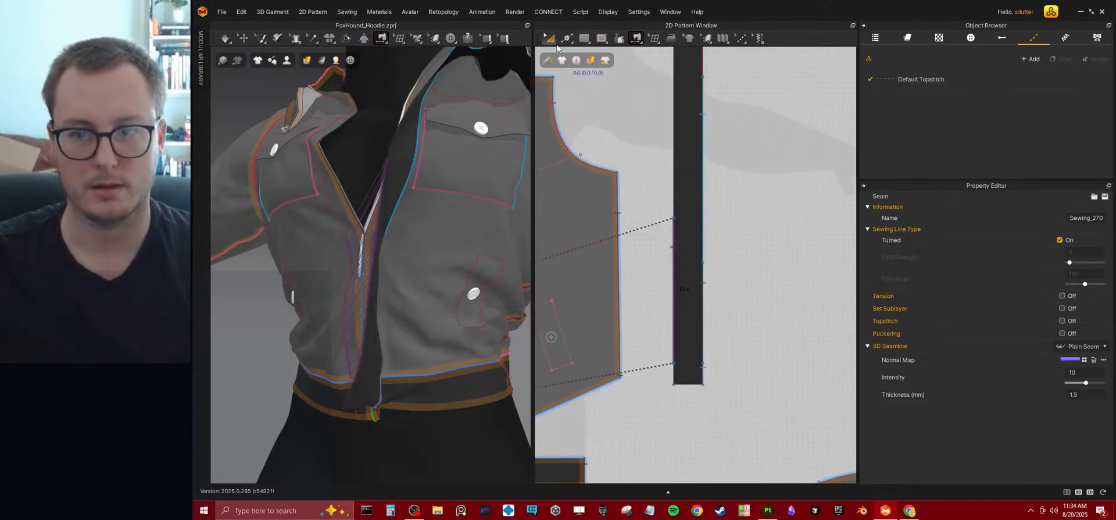
{"action": "left_click", "coordinate": [675, 220]}
{"action": "left_click_drag", "start_coordinate": [674, 220], "coordinate": [675, 251]}
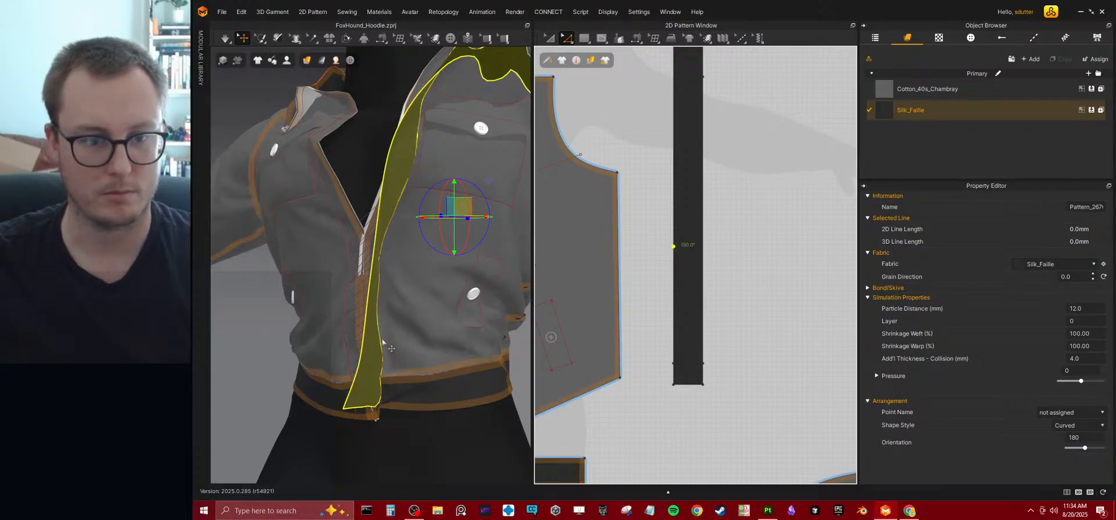
Simulate the garment to pull the front closed along the newly sewn strip, and stop simulating.
{"action": "key", "text": "space"}
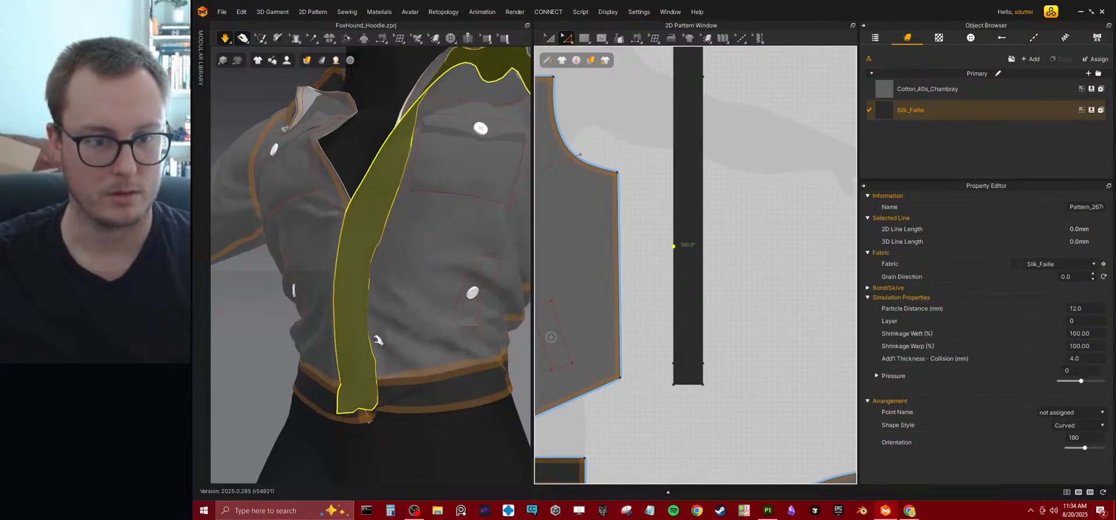
{"action": "right_click_drag", "start_coordinate": [382, 315], "coordinate": [440, 327]}
{"action": "key", "text": "space"}
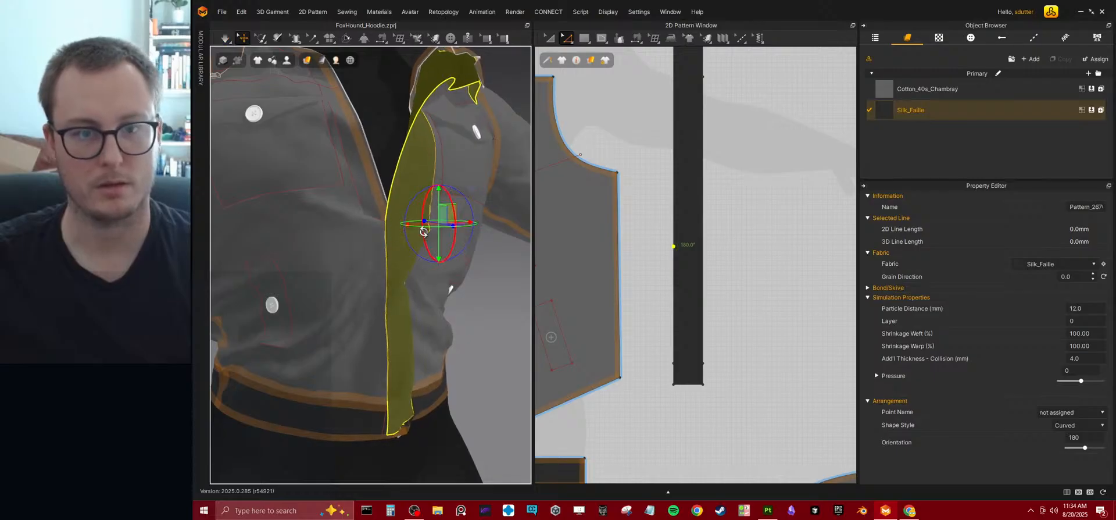
{"action": "scroll", "coordinate": [491, 322], "scroll_direction": "down", "scroll_amount": 4}
{"action": "left_click", "coordinate": [492, 321]}
{"action": "right_click_drag", "start_coordinate": [494, 342], "coordinate": [411, 312]}
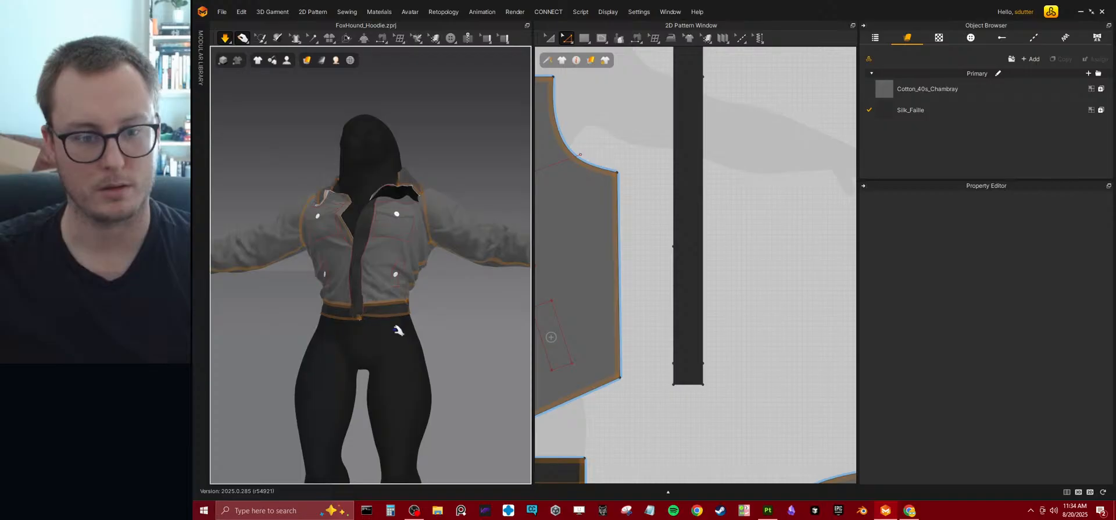
{"action": "key", "text": "space"}
Use Segment Sewing to join the short bottom segment of the strip's free edge to the opposite waistband's front internal line.
{"action": "scroll", "coordinate": [399, 308], "scroll_direction": "up", "scroll_amount": 3}
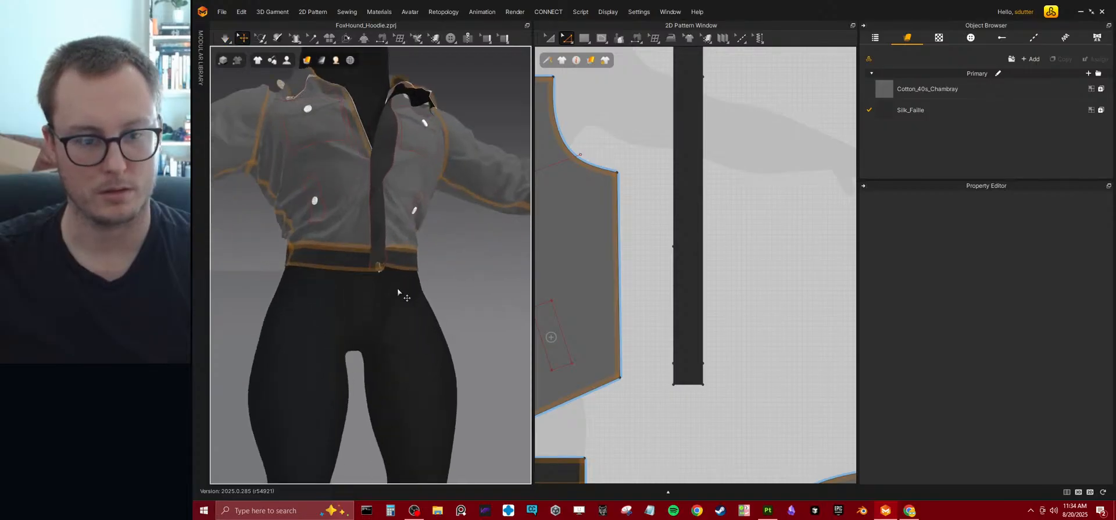
{"action": "scroll", "coordinate": [398, 290], "scroll_direction": "up", "scroll_amount": 2}
{"action": "middle_click_drag", "start_coordinate": [663, 283], "coordinate": [658, 202]}
{"action": "mouse_move", "coordinate": [638, 42]}
{"action": "left_click", "coordinate": [647, 73]}
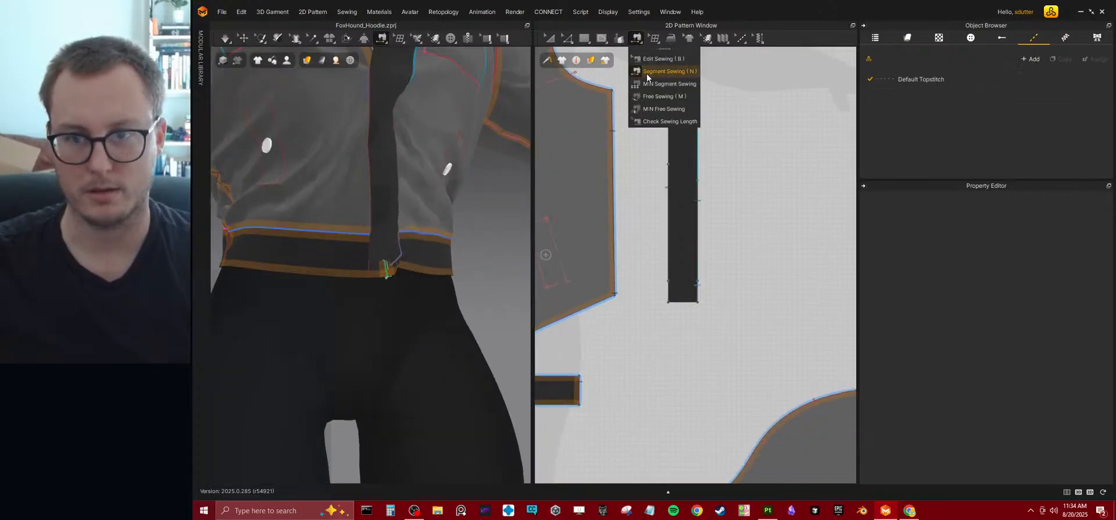
{"action": "left_click", "coordinate": [667, 286]}
{"action": "middle_click_drag", "start_coordinate": [628, 345], "coordinate": [724, 292]}
{"action": "mouse_move", "coordinate": [628, 318]}
{"action": "middle_mouse_down"}
{"action": "mouse_move", "coordinate": [742, 298]}
{"action": "mouse_move", "coordinate": [722, 293]}
{"action": "middle_mouse_up"}
{"action": "scroll", "coordinate": [622, 316], "scroll_direction": "up", "scroll_amount": 3}
{"action": "left_click", "coordinate": [640, 257]}
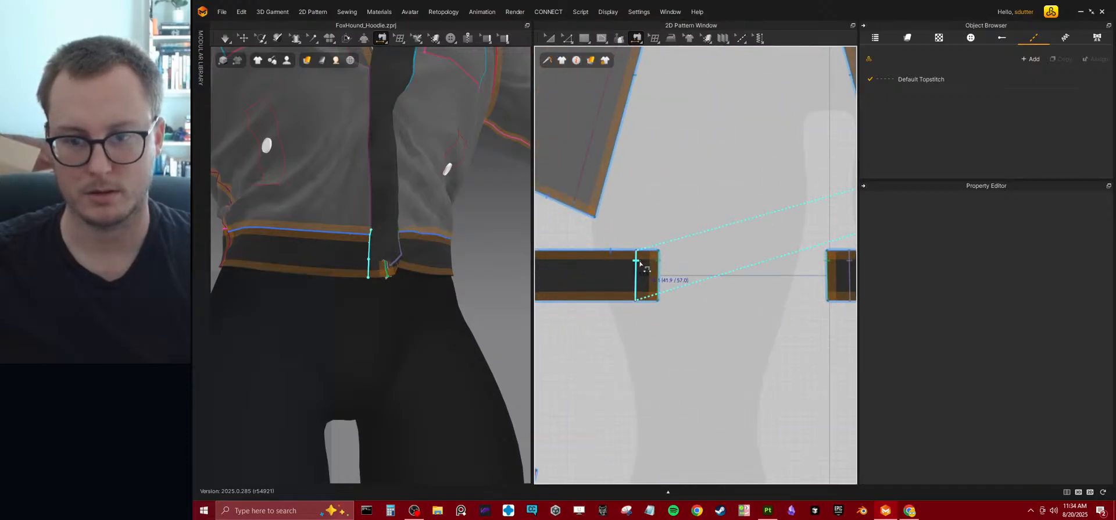
Simulate the garment to pull the strip's newly sewn bottom segment onto the waistband, and check the front closure.
{"action": "key", "text": "space"}
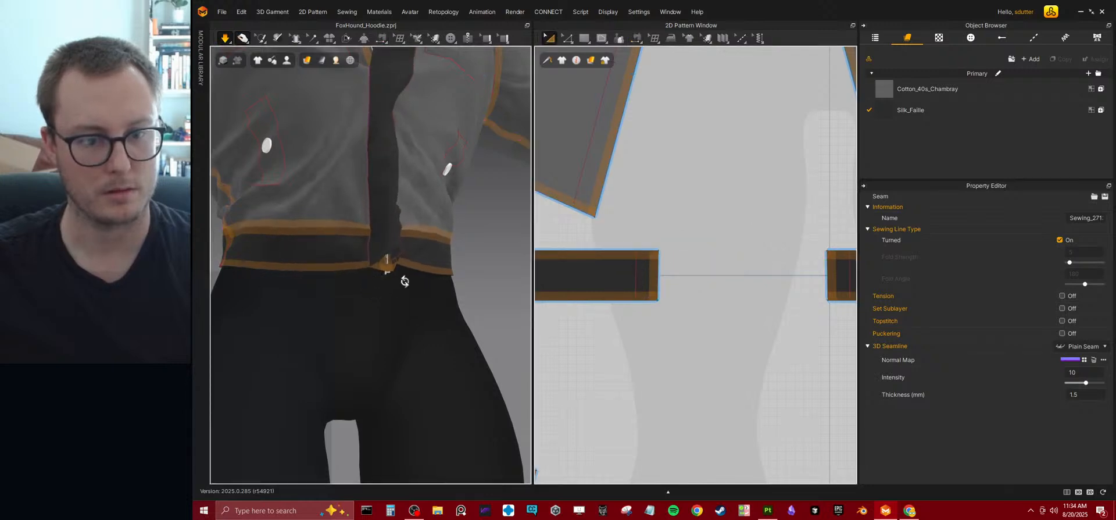
{"action": "right_click_drag", "start_coordinate": [409, 274], "coordinate": [379, 311]}
{"action": "middle_click_drag", "start_coordinate": [385, 231], "coordinate": [420, 289]}
{"action": "scroll", "coordinate": [420, 288], "scroll_direction": "down", "scroll_amount": 3}
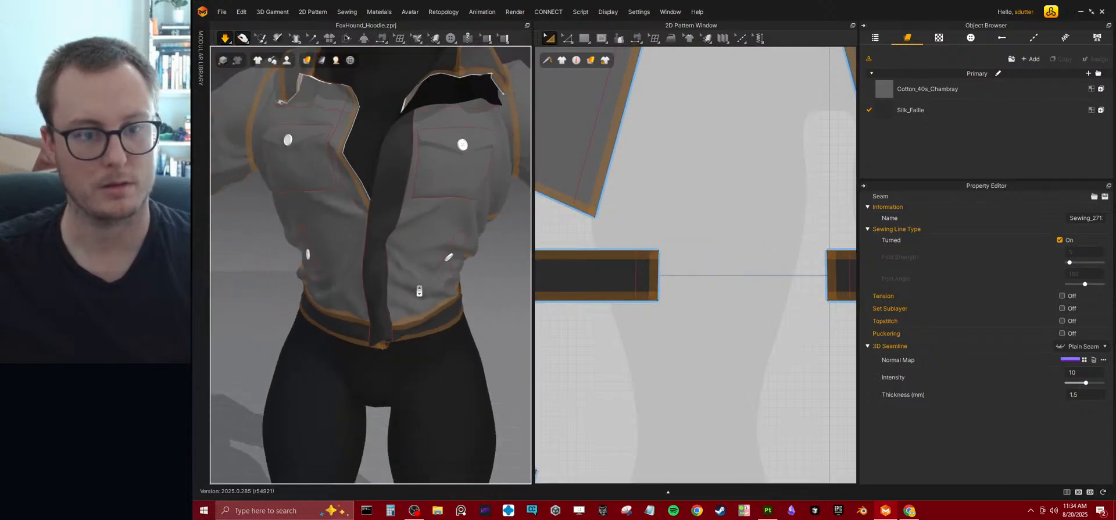
{"action": "scroll", "coordinate": [402, 276], "scroll_direction": "down", "scroll_amount": 2}
{"action": "right_click_drag", "start_coordinate": [402, 276], "coordinate": [424, 298]}
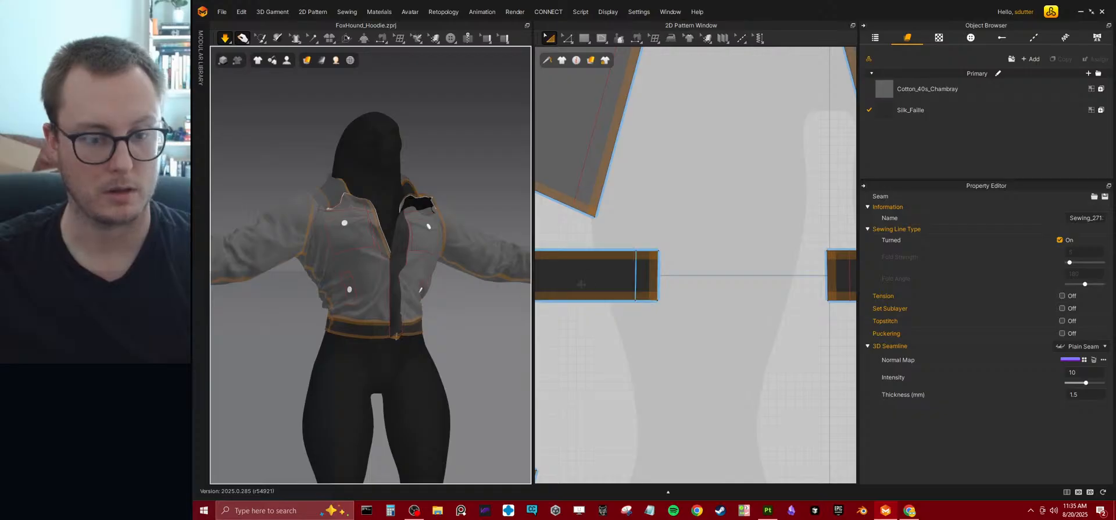
{"action": "scroll", "coordinate": [406, 354], "scroll_direction": "up", "scroll_amount": 6}
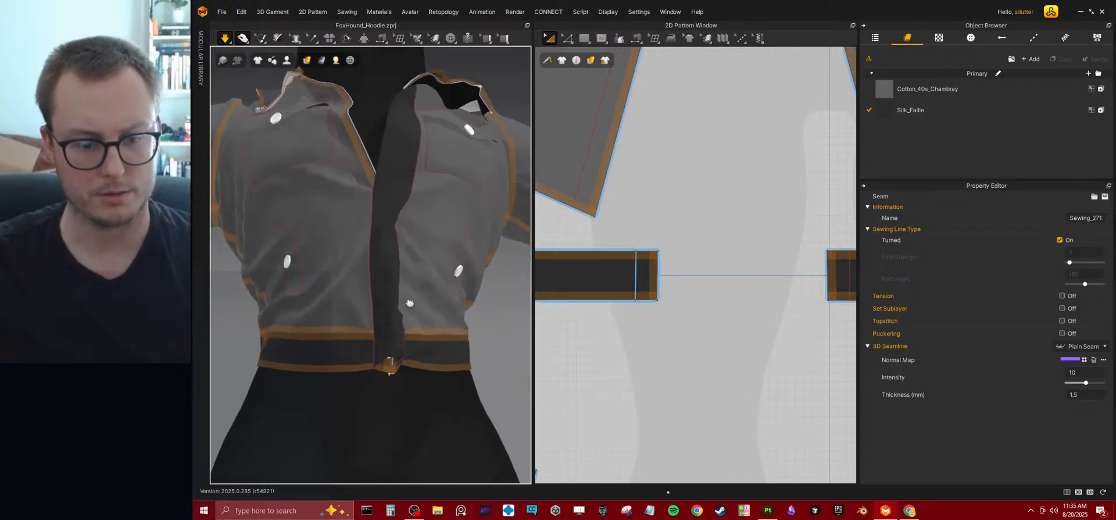
{"action": "scroll", "coordinate": [645, 293], "scroll_direction": "down", "scroll_amount": 4}
{"action": "scroll", "coordinate": [653, 276], "scroll_direction": "up", "scroll_amount": 6}
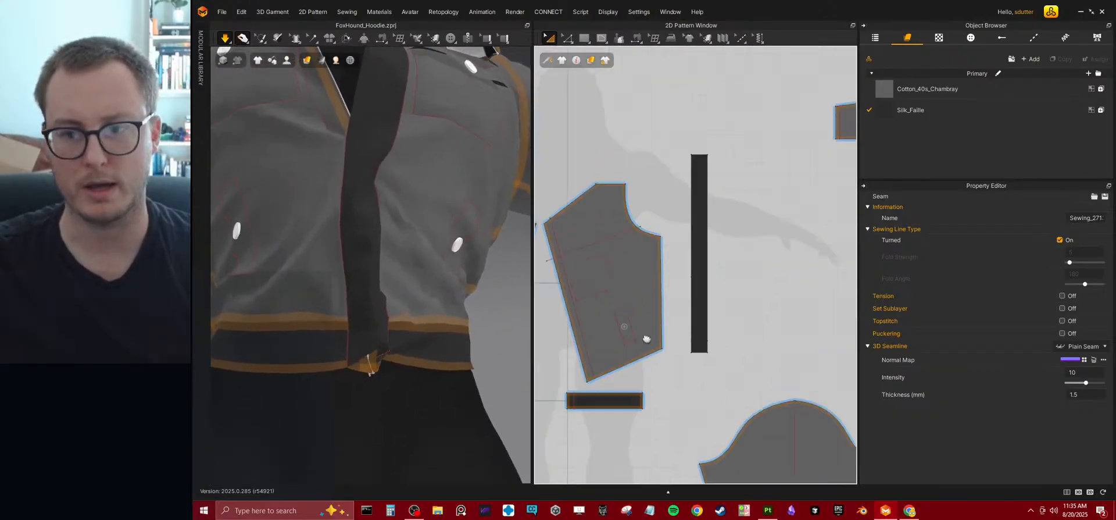
Widen the front strip slightly in the 2D pattern, to an outline length of about 1561 mm, and simulate the garment.
{"action": "scroll", "coordinate": [662, 267], "scroll_direction": "up", "scroll_amount": 2}
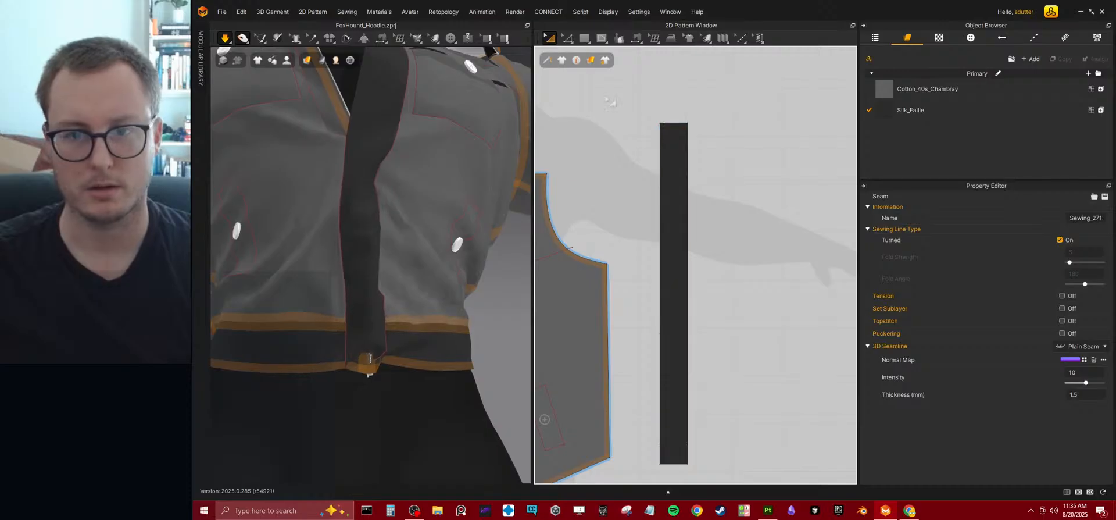
{"action": "left_click", "coordinate": [685, 245]}
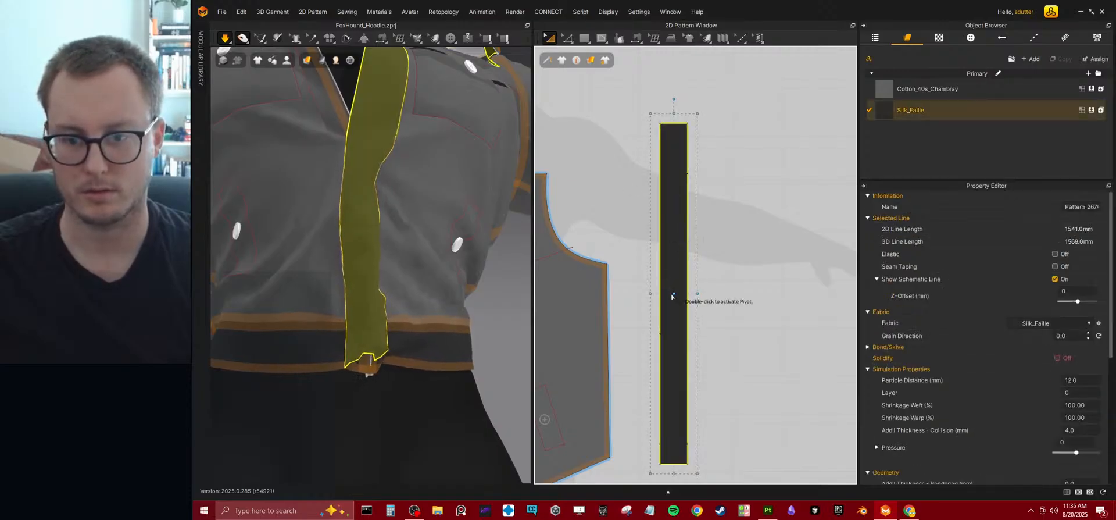
{"action": "left_click_drag", "start_coordinate": [695, 293], "coordinate": [689, 293]}
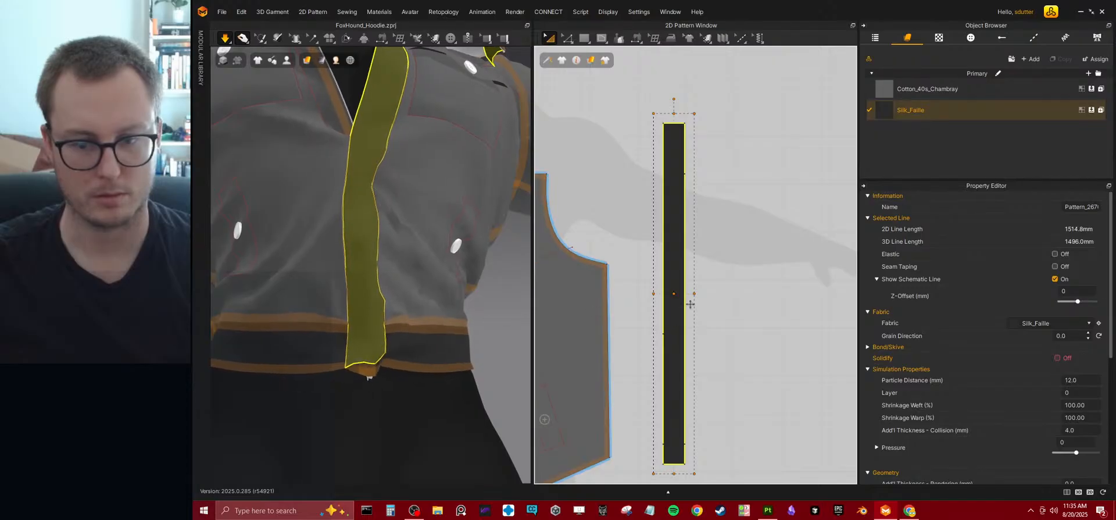
{"action": "left_click_drag", "start_coordinate": [695, 294], "coordinate": [716, 301]}
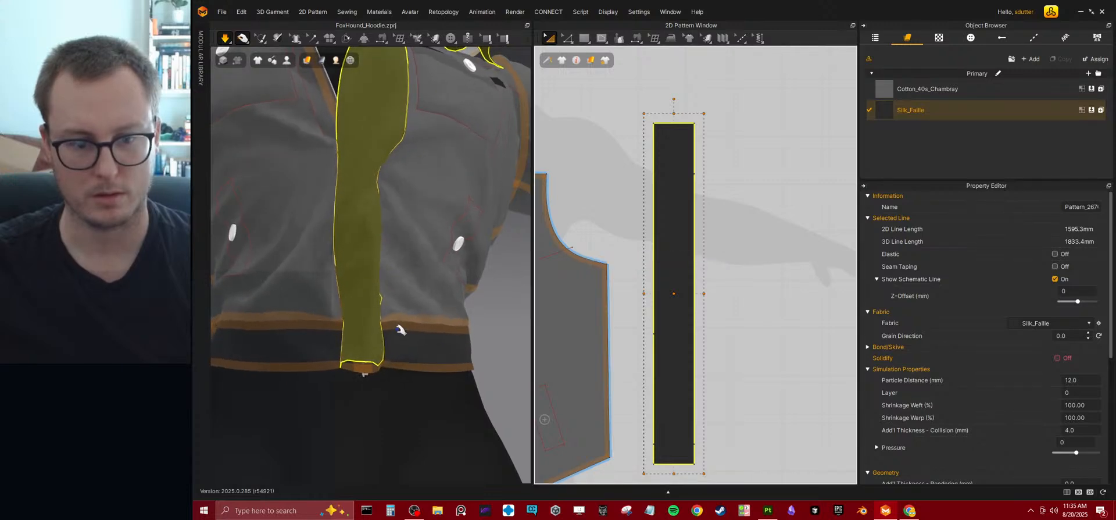
{"action": "scroll", "coordinate": [401, 314], "scroll_direction": "down", "scroll_amount": 5}
{"action": "right_click_drag", "start_coordinate": [406, 233], "coordinate": [346, 294]}
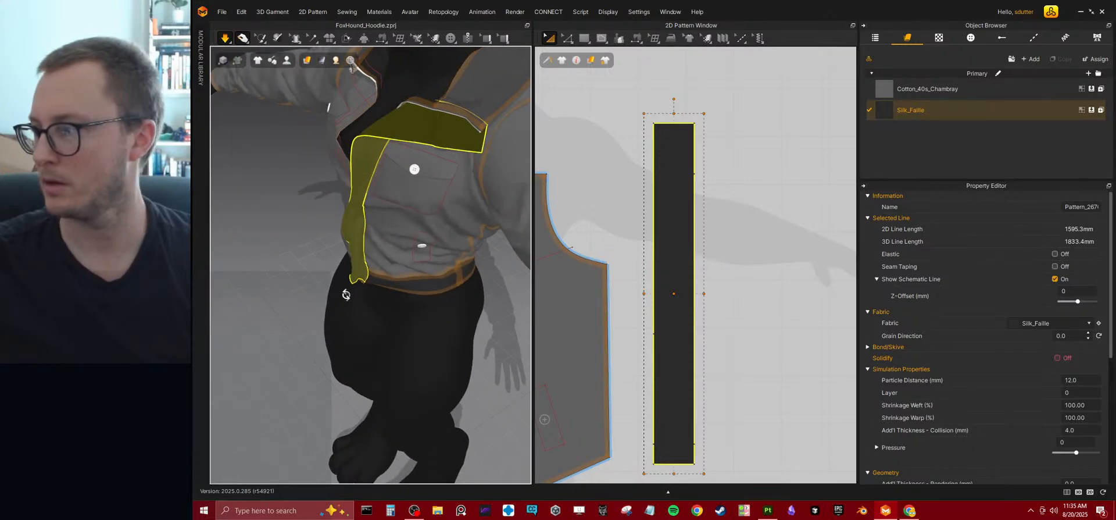
{"action": "left_click", "coordinate": [651, 297]}
{"action": "left_click_drag", "start_coordinate": [650, 296], "coordinate": [652, 297]}
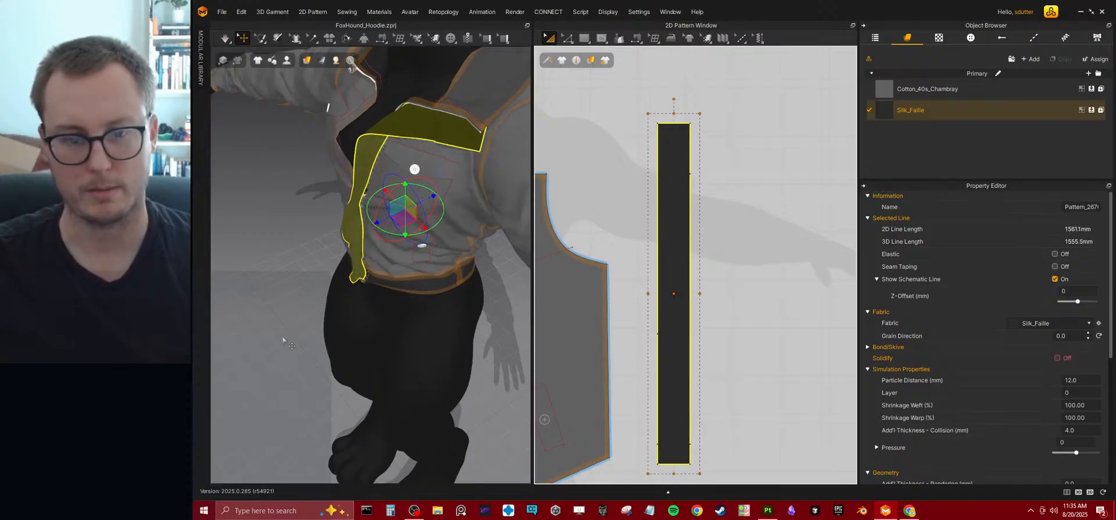
{"action": "key", "text": "space"}
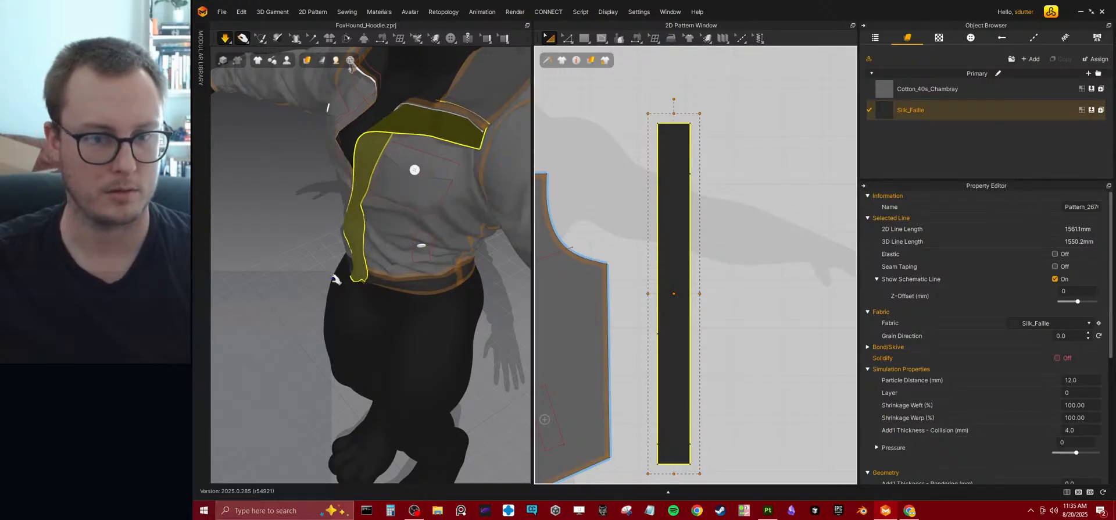
{"action": "scroll", "coordinate": [332, 281], "scroll_direction": "down", "scroll_amount": 3}
{"action": "right_click_drag", "start_coordinate": [332, 281], "coordinate": [447, 255]}
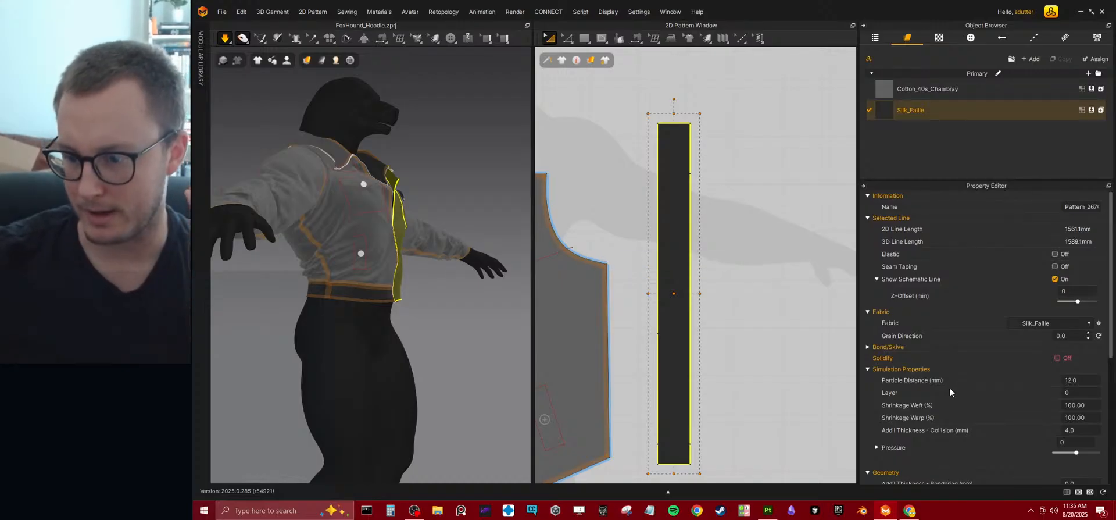
Turn on Solidify for the front strip and simulate the garment with it.
{"action": "left_click", "coordinate": [1055, 361]}
{"action": "right_click_drag", "start_coordinate": [381, 265], "coordinate": [327, 292]}
{"action": "scroll", "coordinate": [326, 292], "scroll_direction": "up", "scroll_amount": 3}
{"action": "key", "text": "space"}
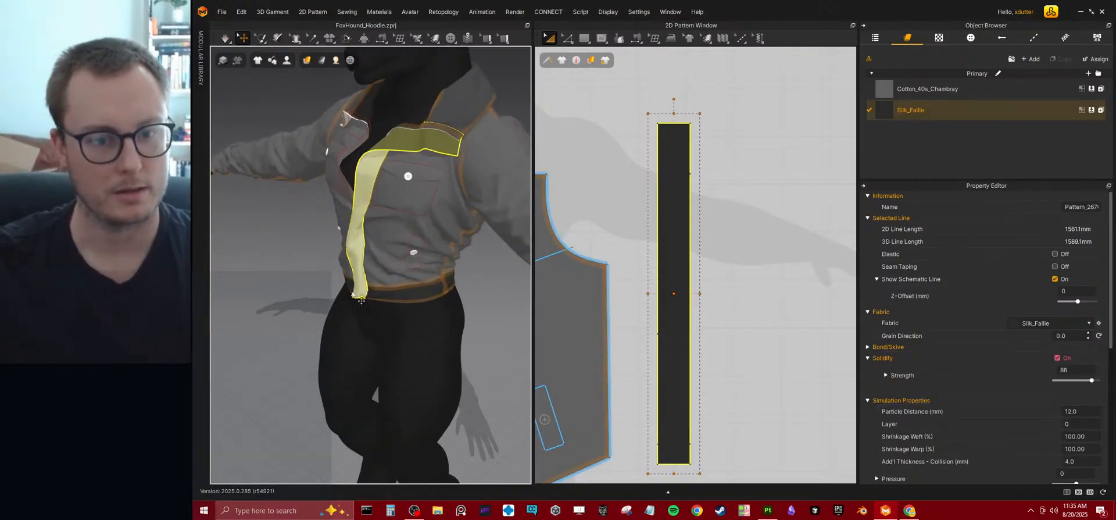
{"action": "key", "text": "space"}
{"action": "right_click_drag", "start_coordinate": [327, 298], "coordinate": [386, 291]}
{"action": "right_click_drag", "start_coordinate": [460, 310], "coordinate": [388, 287]}
{"action": "scroll", "coordinate": [287, 294], "scroll_direction": "down", "scroll_amount": 2}
{"action": "right_click_drag", "start_coordinate": [287, 294], "coordinate": [358, 337]}
{"action": "scroll", "coordinate": [375, 217], "scroll_direction": "up", "scroll_amount": 2}
{"action": "middle_click_drag", "start_coordinate": [375, 217], "coordinate": [386, 288]}
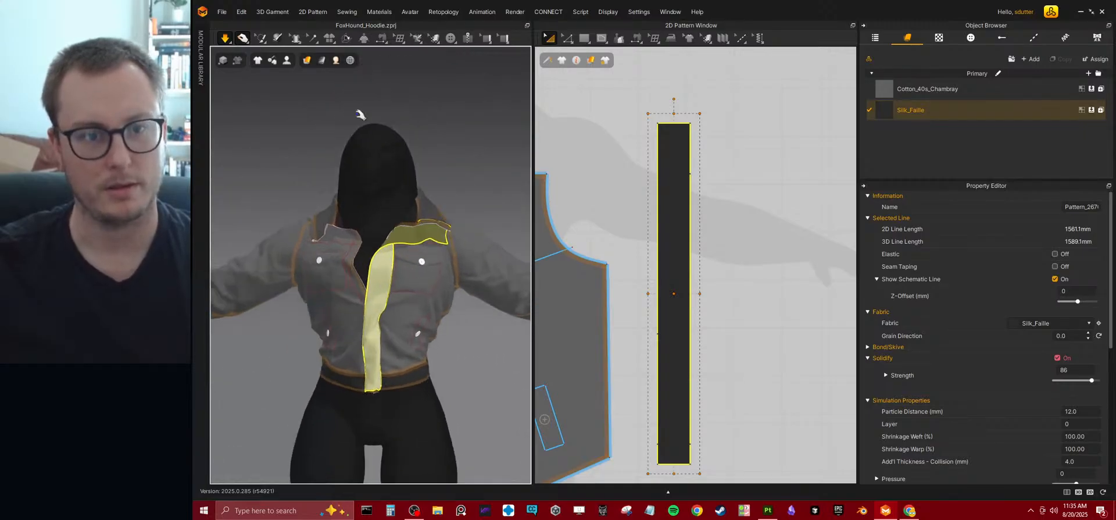
Try placing two Default Buttons on the strip's folded upper end, and undo both placements.
{"action": "left_click", "coordinate": [453, 42]}
{"action": "scroll", "coordinate": [467, 222], "scroll_direction": "up", "scroll_amount": 6}
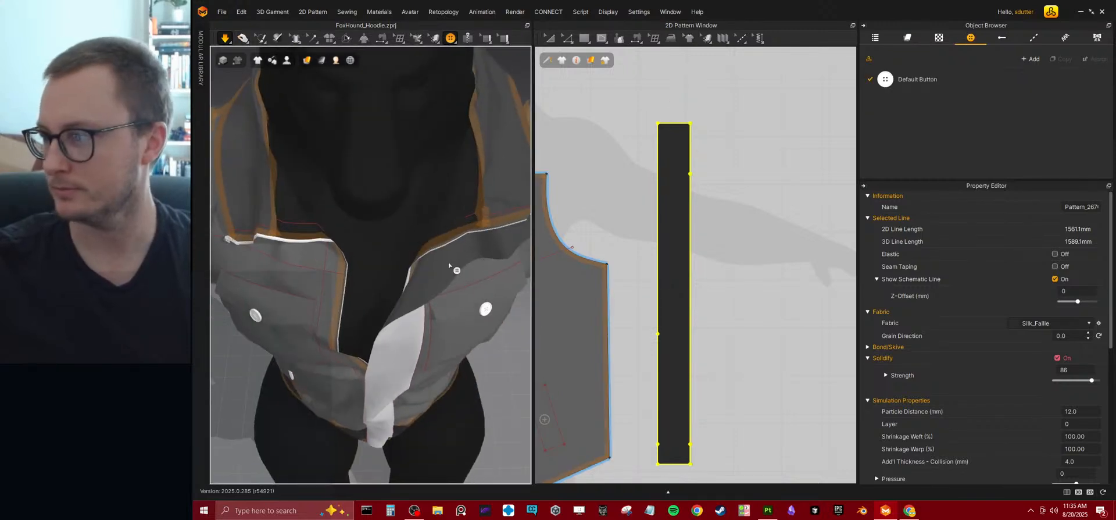
{"action": "right_click_drag", "start_coordinate": [450, 265], "coordinate": [402, 249]}
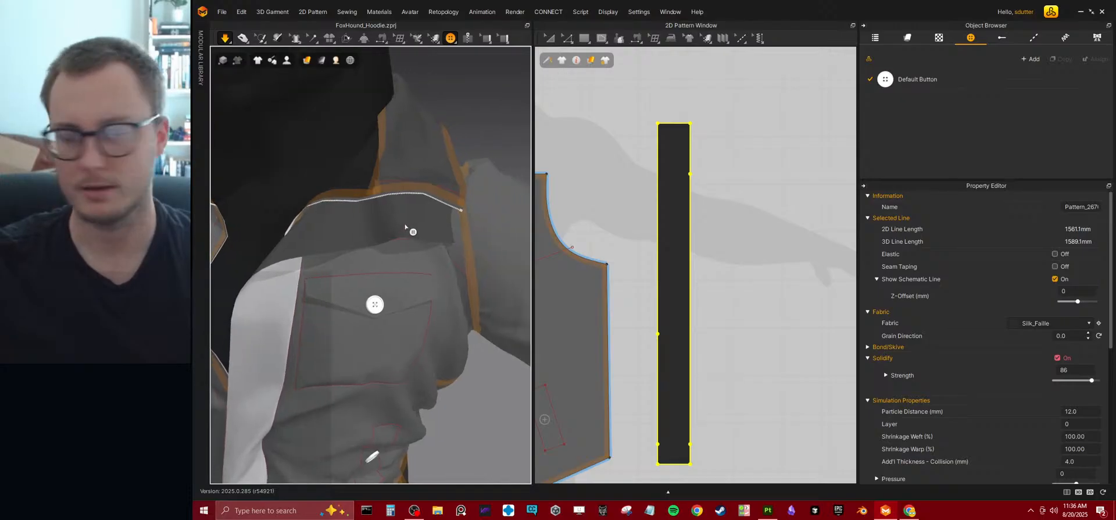
{"action": "left_click", "coordinate": [449, 41]}
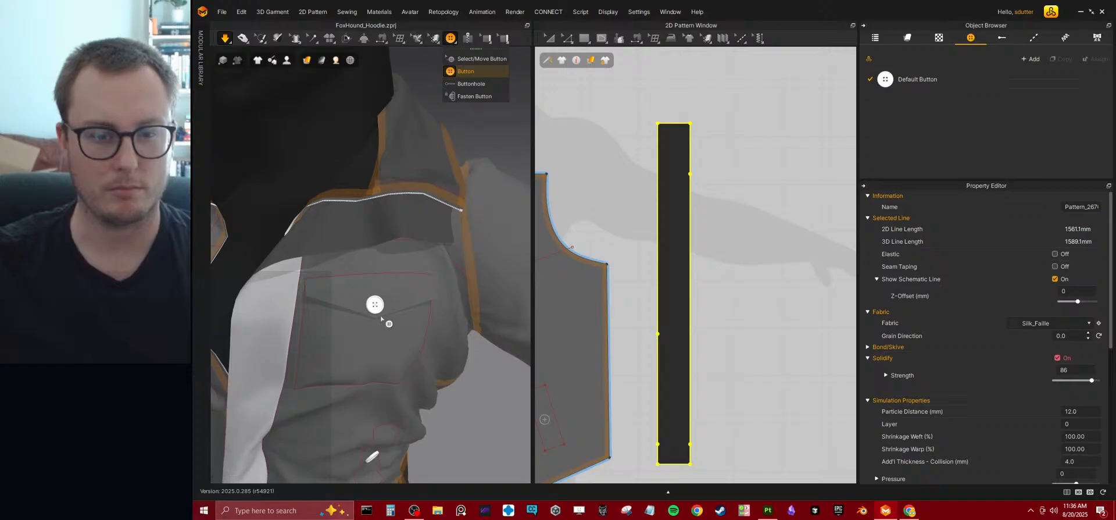
{"action": "left_click", "coordinate": [410, 227]}
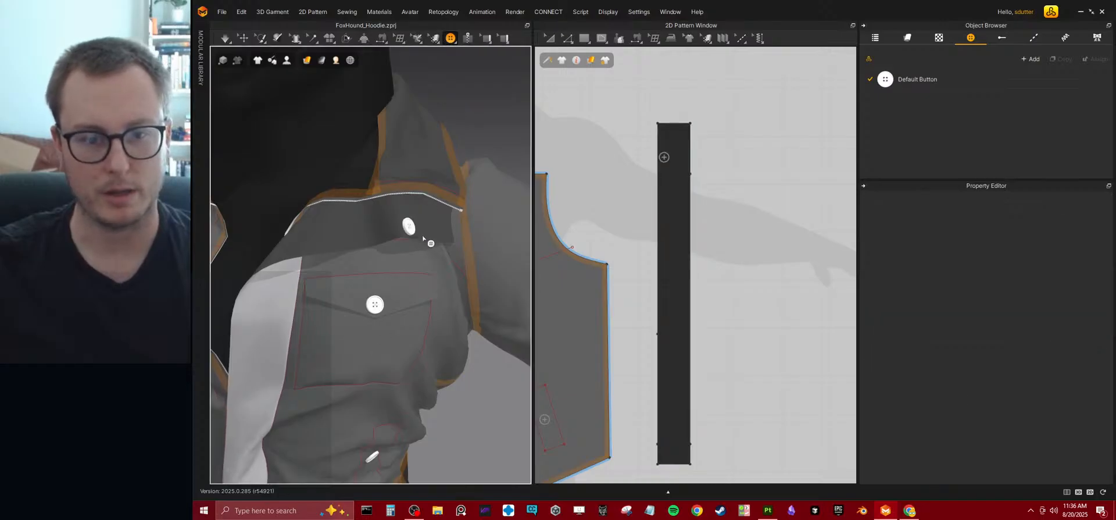
{"action": "left_click", "coordinate": [448, 234]}
{"action": "right_click_drag", "start_coordinate": [448, 285], "coordinate": [380, 301]}
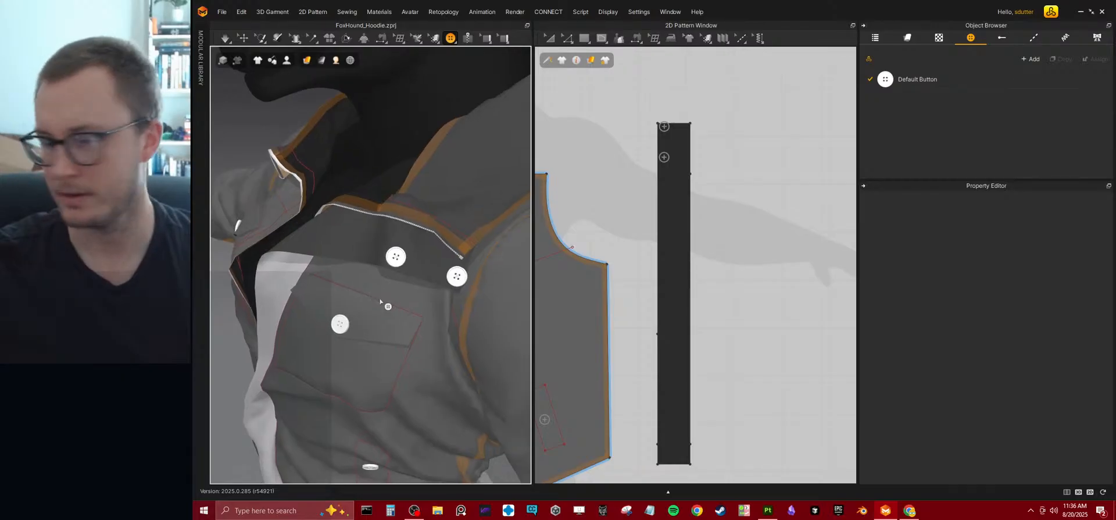
{"action": "key", "text": "ctrl+z"}
{"action": "key", "text": "ctrl+z"}
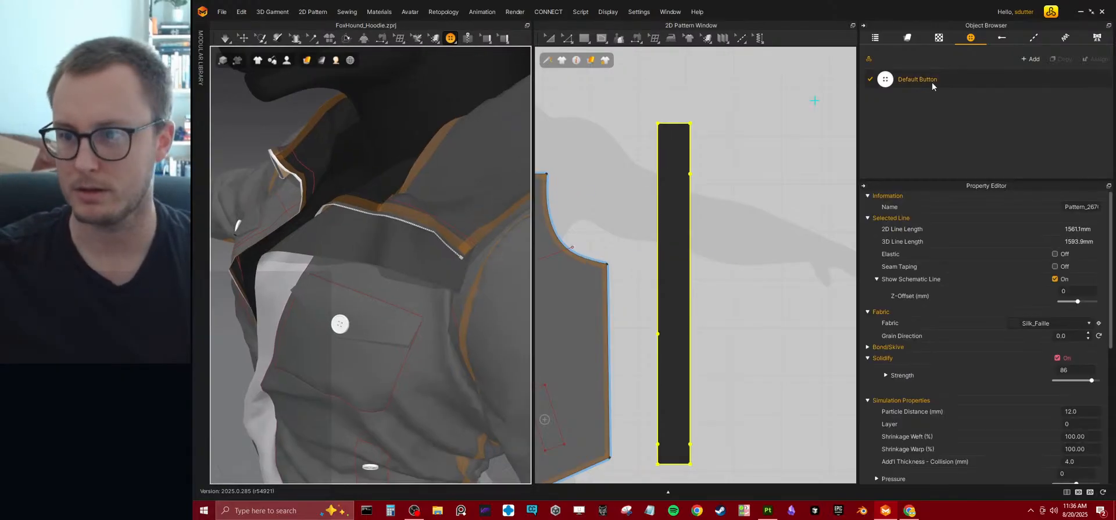
Place two Default Buttons side by side on the strip's folded upper end, above the chest pocket.
{"action": "left_click", "coordinate": [391, 253]}
{"action": "left_click", "coordinate": [447, 273]}
{"action": "mouse_move", "coordinate": [368, 332]}
{"action": "right_mouse_down"}
{"action": "mouse_move", "coordinate": [401, 306]}
{"action": "mouse_move", "coordinate": [261, 79]}
{"action": "right_mouse_up"}
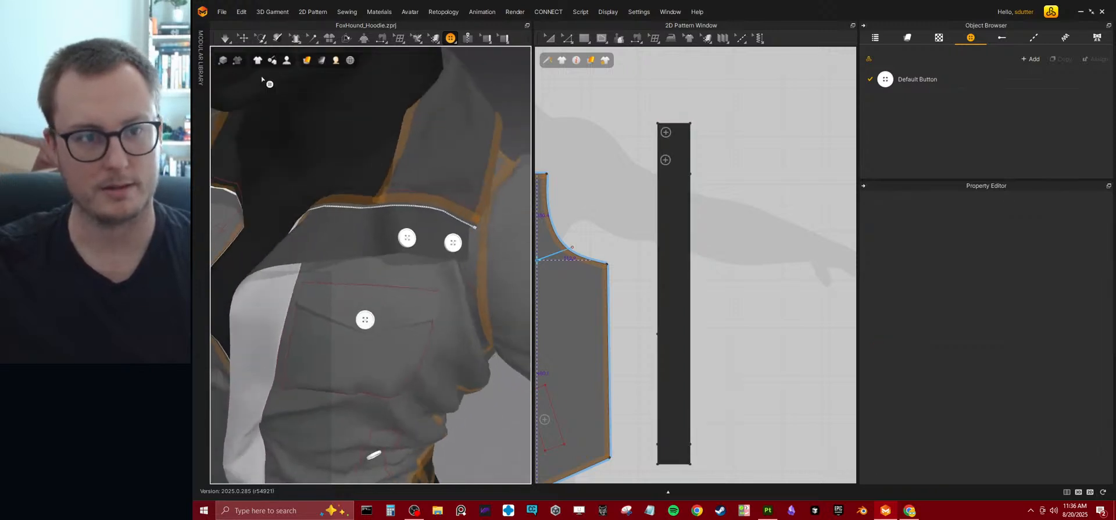
Select the new button nearer the front opening and expand its To Center 2D measurements.
{"action": "left_click", "coordinate": [243, 39]}
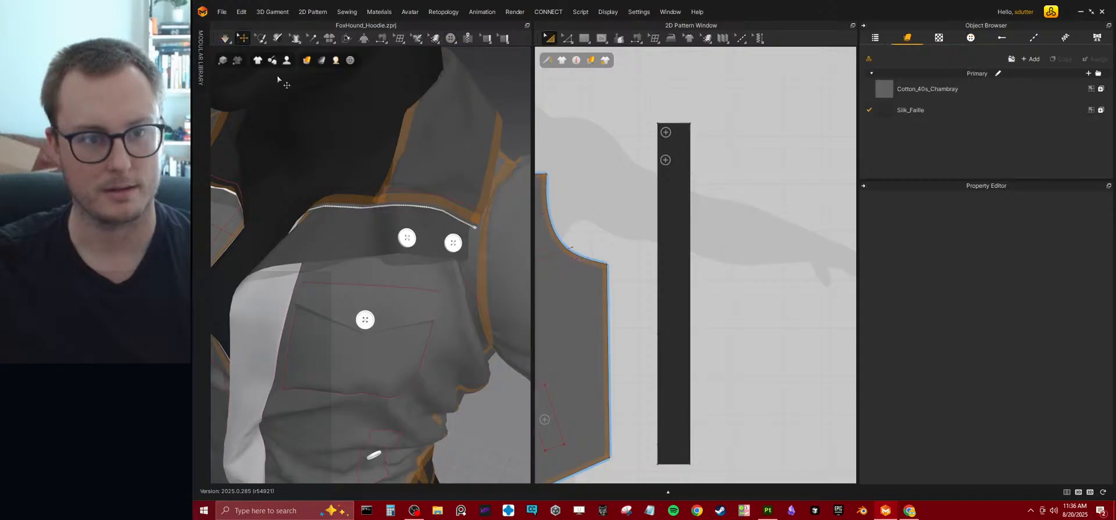
{"action": "left_click", "coordinate": [414, 250]}
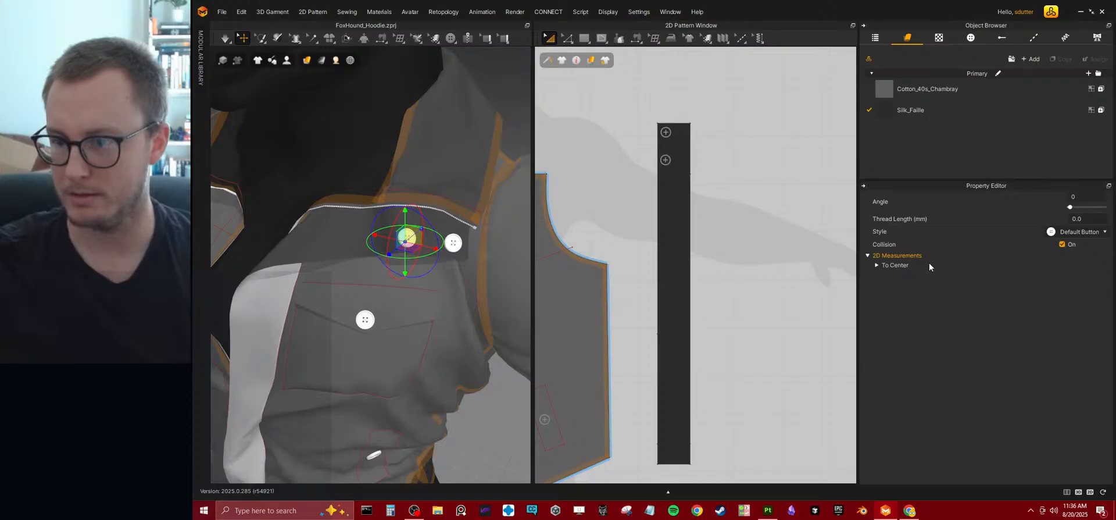
{"action": "left_click", "coordinate": [877, 265]}
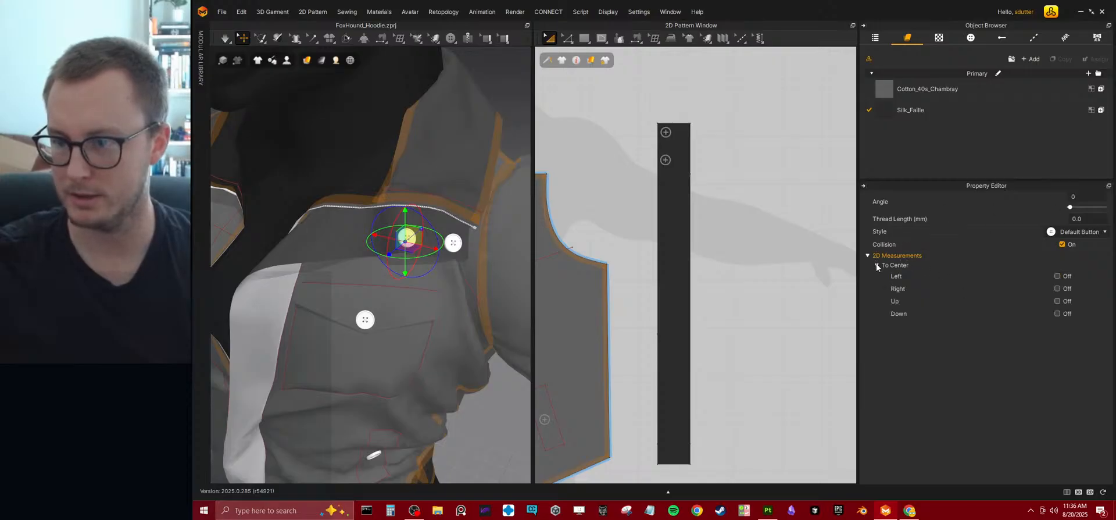
{"action": "right_click_drag", "start_coordinate": [307, 274], "coordinate": [409, 262]}
Examine the jacket's collar, strip and new buttons from the front and both sides.
{"action": "mouse_move", "coordinate": [451, 39]}
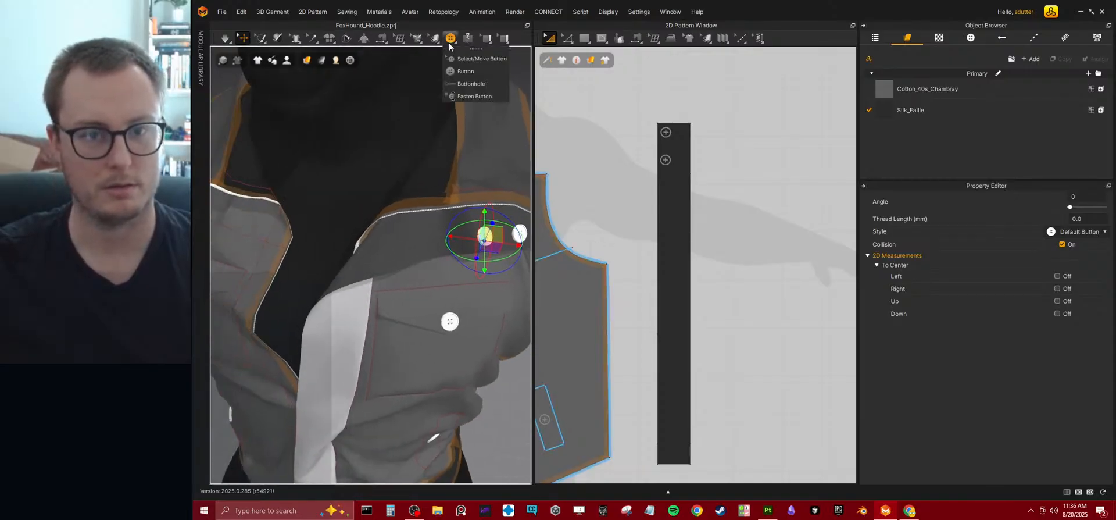
{"action": "left_click", "coordinate": [457, 71]}
{"action": "right_click_drag", "start_coordinate": [372, 221], "coordinate": [337, 235]}
{"action": "right_click_drag", "start_coordinate": [319, 176], "coordinate": [371, 317]}
{"action": "scroll", "coordinate": [380, 260], "scroll_direction": "down", "scroll_amount": 4}
{"action": "middle_click_drag", "start_coordinate": [368, 319], "coordinate": [359, 212]}
{"action": "mouse_move", "coordinate": [355, 215]}
{"action": "right_mouse_down"}
{"action": "mouse_move", "coordinate": [294, 239]}
{"action": "mouse_move", "coordinate": [334, 218]}
{"action": "right_mouse_up"}
{"action": "scroll", "coordinate": [396, 268], "scroll_direction": "up", "scroll_amount": 2}
{"action": "middle_click_drag", "start_coordinate": [341, 211], "coordinate": [386, 238]}
{"action": "scroll", "coordinate": [386, 245], "scroll_direction": "down", "scroll_amount": 3}
{"action": "right_click_drag", "start_coordinate": [369, 269], "coordinate": [407, 240]}
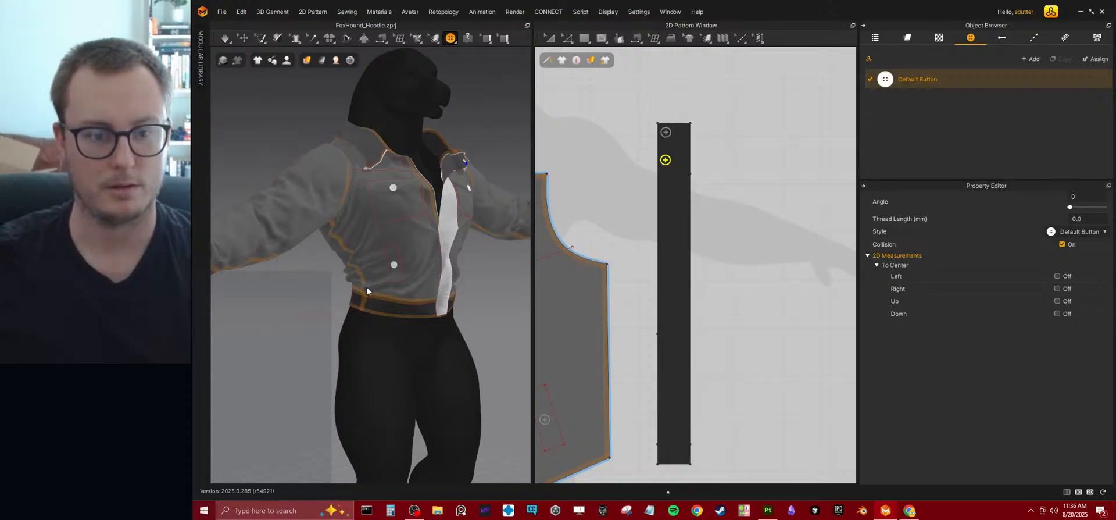
{"action": "right_click_drag", "start_coordinate": [376, 276], "coordinate": [414, 300]}
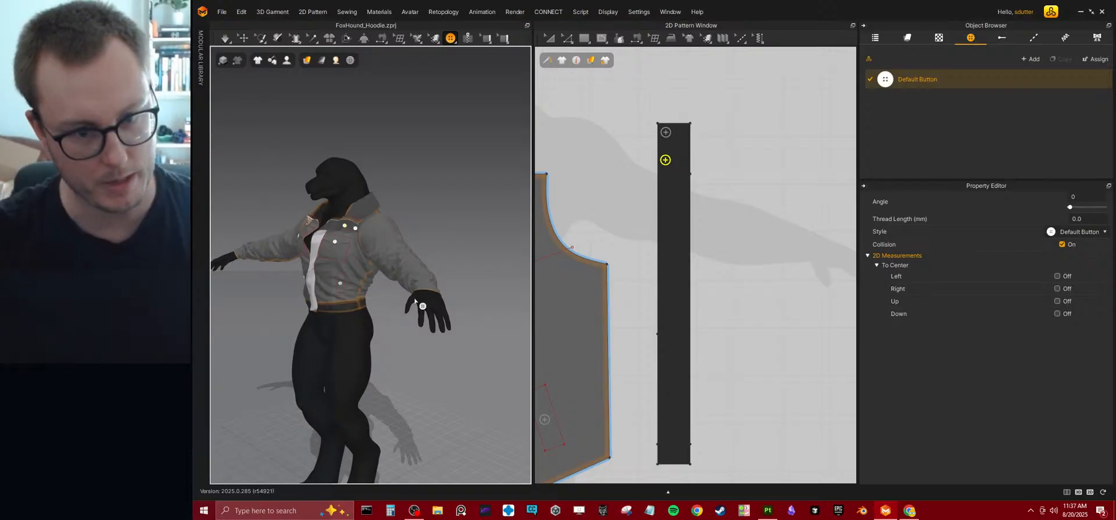
Use Edit Pattern to extend the lower end of the front bodice's internal line below the hem.
{"action": "scroll", "coordinate": [679, 249], "scroll_direction": "down", "scroll_amount": 6}
{"action": "middle_click_drag", "start_coordinate": [593, 274], "coordinate": [757, 172]}
{"action": "middle_click_drag", "start_coordinate": [697, 235], "coordinate": [628, 237]}
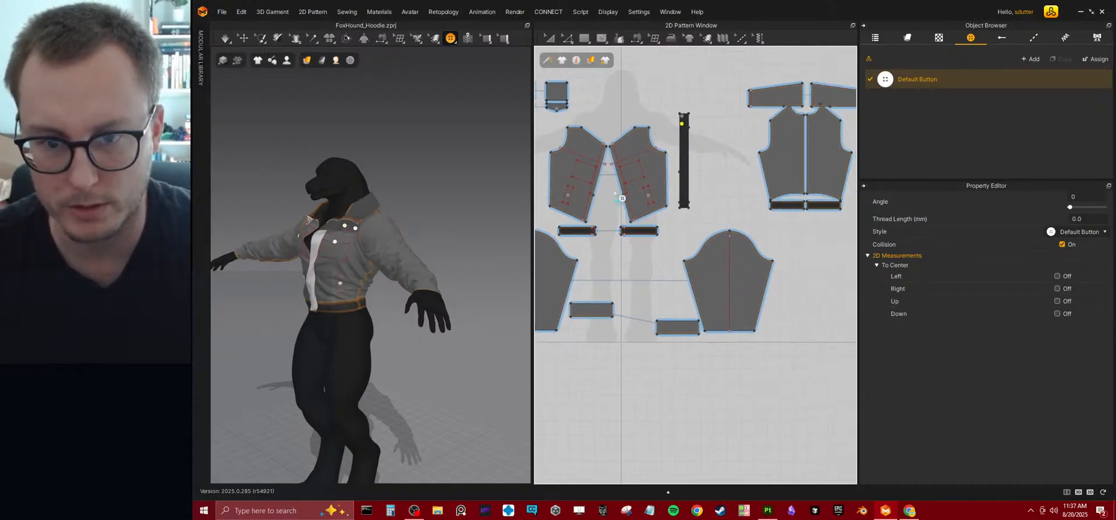
{"action": "left_click", "coordinate": [569, 44]}
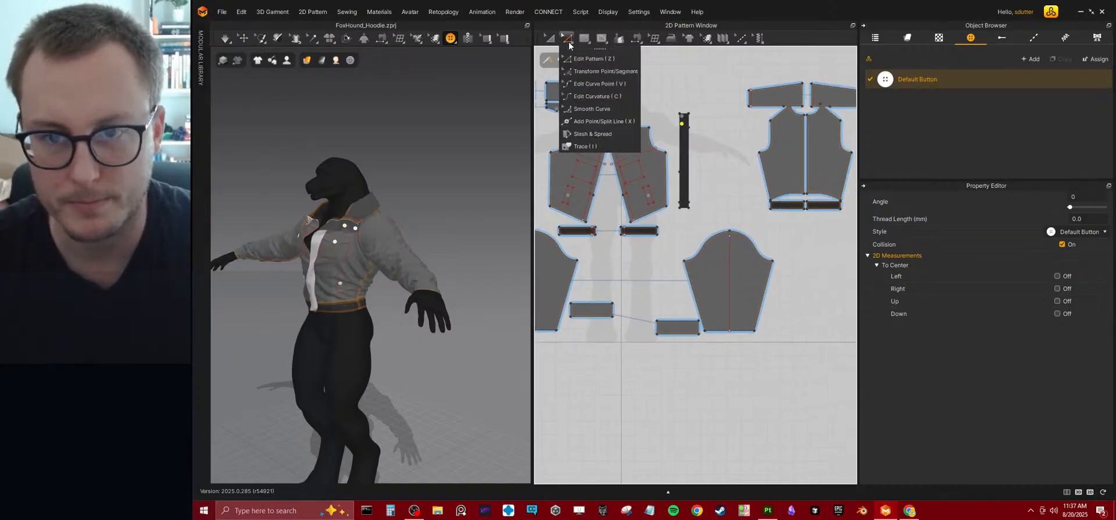
{"action": "key", "text": "z"}
{"action": "scroll", "coordinate": [574, 250], "scroll_direction": "up", "scroll_amount": 7}
{"action": "middle_click_drag", "start_coordinate": [674, 263], "coordinate": [809, 347]}
{"action": "left_click", "coordinate": [730, 219]}
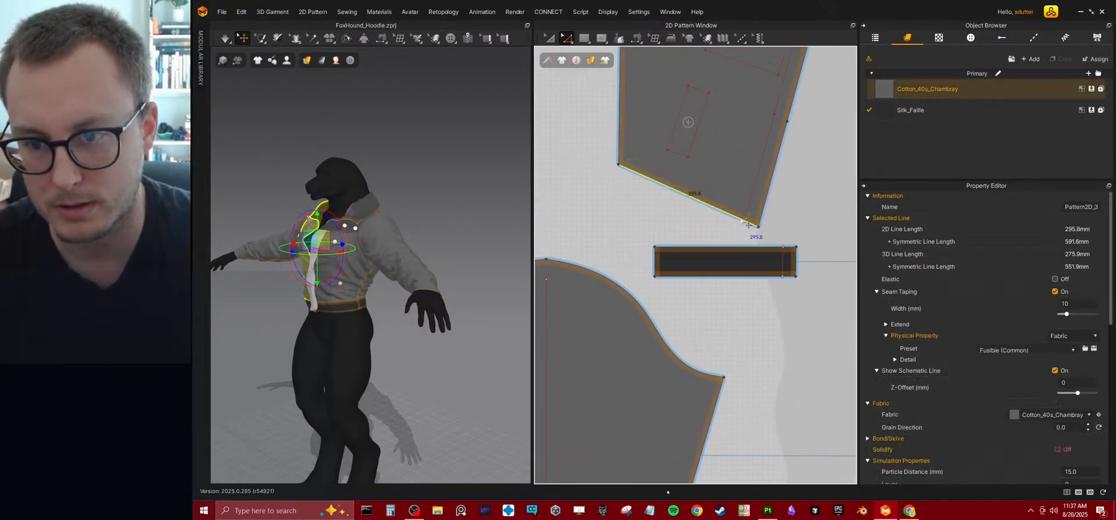
{"action": "left_click", "coordinate": [747, 232]}
{"action": "left_click", "coordinate": [745, 221]}
{"action": "left_click_drag", "start_coordinate": [739, 233], "coordinate": [742, 237]}
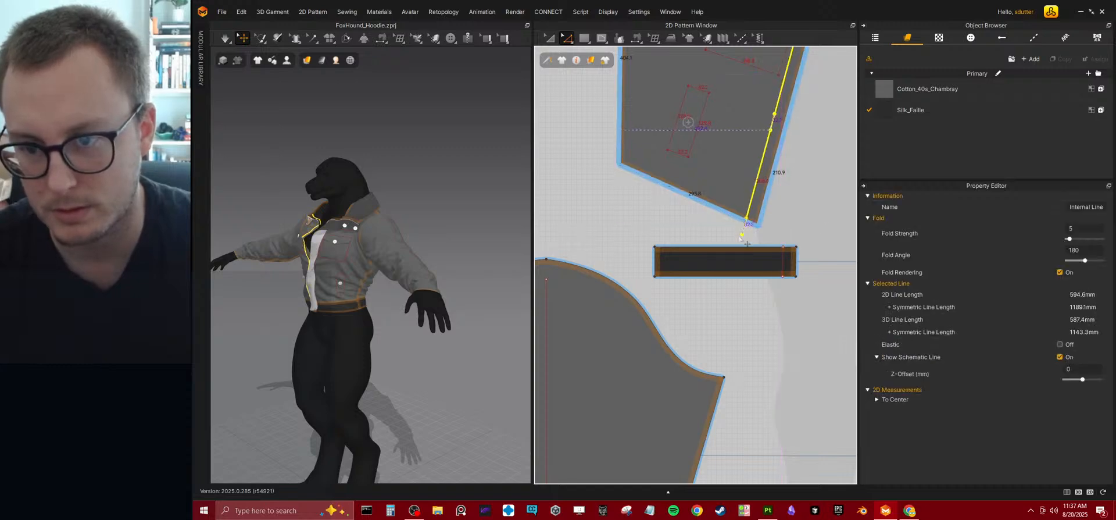
Lower the front bodice's hem edge until its front corner overlaps the top of the waistband pattern.
{"action": "left_click", "coordinate": [710, 215]}
{"action": "left_click_drag", "start_coordinate": [717, 215], "coordinate": [713, 236]}
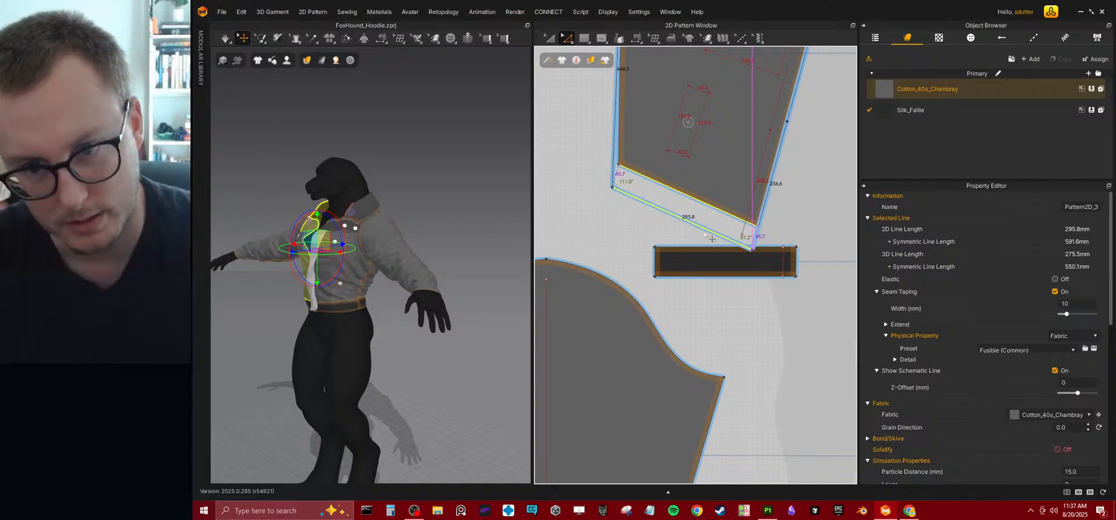
{"action": "left_click_drag", "start_coordinate": [713, 236], "coordinate": [713, 236]}
Move the lower end point of the front internal line farther down to reach the lengthened hem.
{"action": "middle_click_drag", "start_coordinate": [773, 295], "coordinate": [717, 320]}
{"action": "scroll", "coordinate": [717, 320], "scroll_direction": "up", "scroll_amount": 4}
{"action": "left_click", "coordinate": [648, 186]}
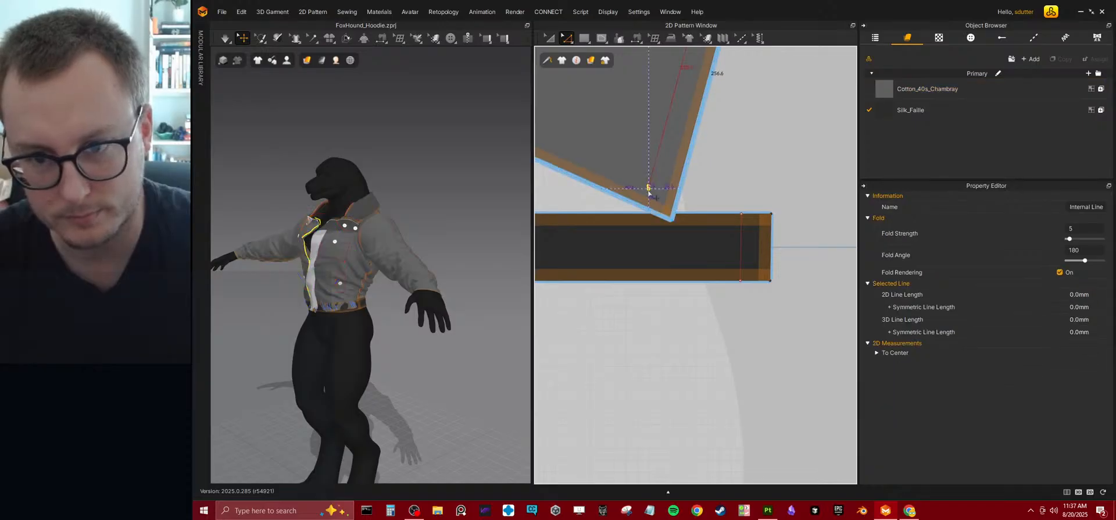
{"action": "left_click_drag", "start_coordinate": [643, 222], "coordinate": [644, 222]}
{"action": "scroll", "coordinate": [709, 261], "scroll_direction": "down", "scroll_amount": 6}
{"action": "middle_click_drag", "start_coordinate": [743, 266], "coordinate": [686, 272]}
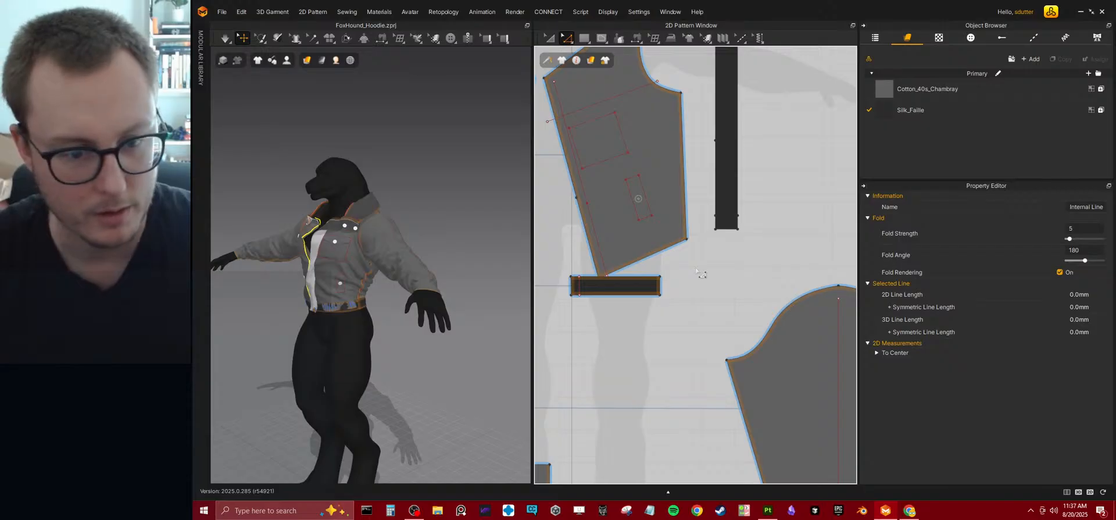
Lengthen the back bodice by moving its hem edge and the waistband's two long edges down together.
{"action": "middle_click_drag", "start_coordinate": [753, 244], "coordinate": [612, 242]}
{"action": "middle_click_drag", "start_coordinate": [826, 244], "coordinate": [656, 257]}
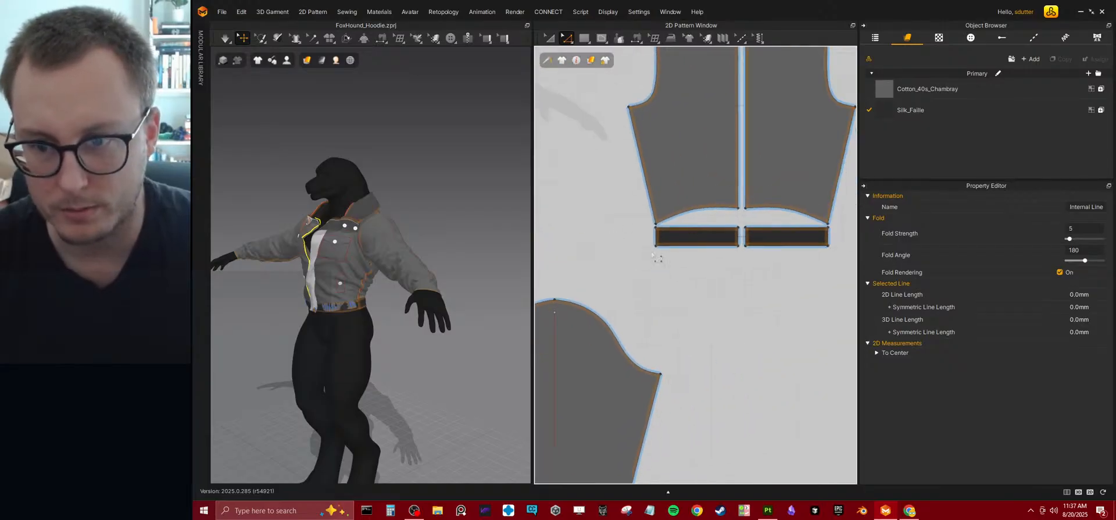
{"action": "left_click", "coordinate": [701, 227]}
{"action": "left_click", "coordinate": [701, 244], "text": "shift"}
{"action": "left_click", "coordinate": [703, 218], "text": "shift"}
{"action": "left_click_drag", "start_coordinate": [693, 212], "coordinate": [688, 234]}
{"action": "scroll", "coordinate": [688, 233], "scroll_direction": "down", "scroll_amount": 3}
{"action": "scroll", "coordinate": [661, 199], "scroll_direction": "up", "scroll_amount": 5}
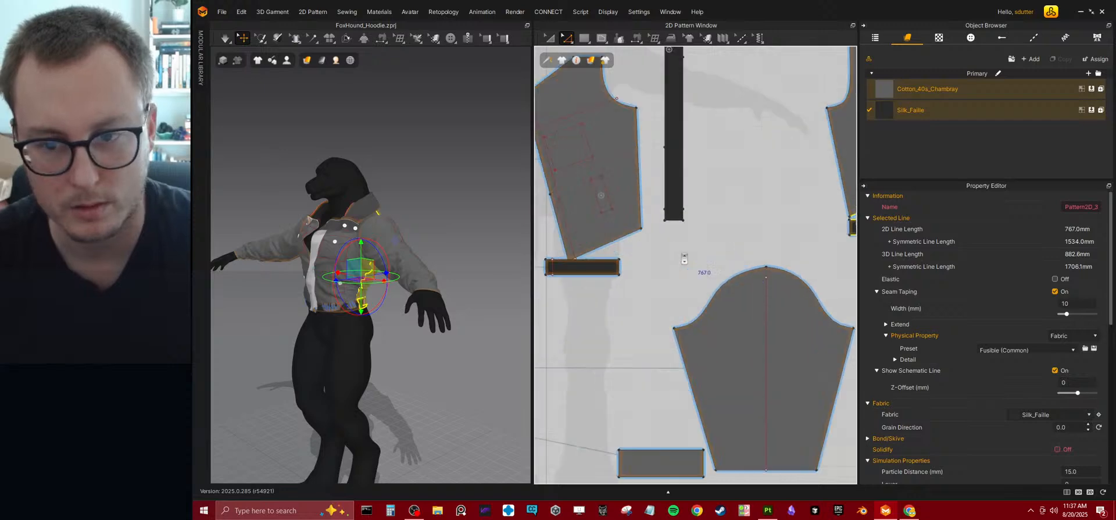
Extend the lower end of the Silk_Faille strip downward and run the simulation.
{"action": "middle_click_drag", "start_coordinate": [660, 199], "coordinate": [663, 205]}
{"action": "left_click", "coordinate": [658, 248]}
{"action": "left_click_drag", "start_coordinate": [650, 197], "coordinate": [680, 241]}
{"action": "scroll", "coordinate": [680, 240], "scroll_direction": "down", "scroll_amount": 5}
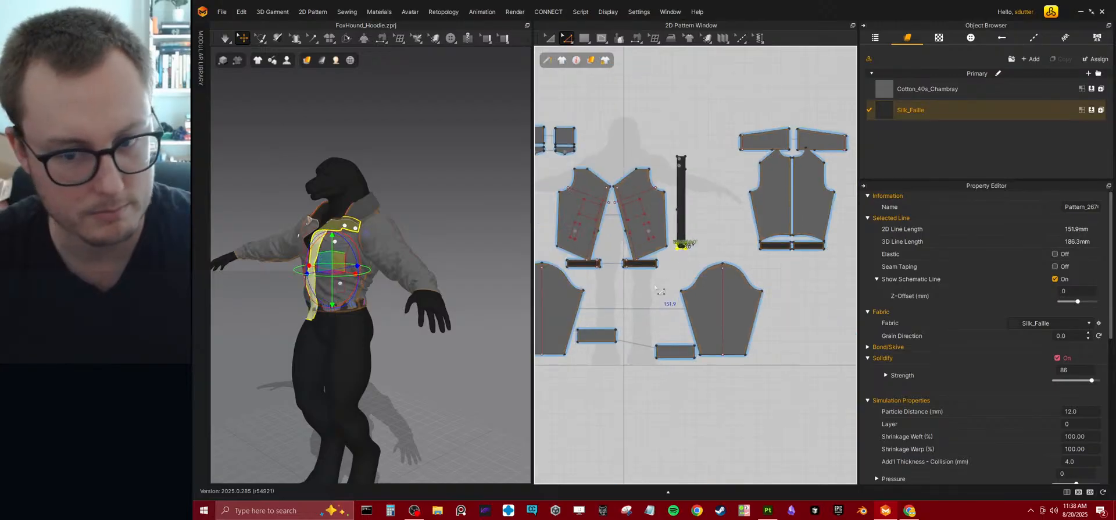
{"action": "key", "text": "space"}
{"action": "key", "text": "q"}
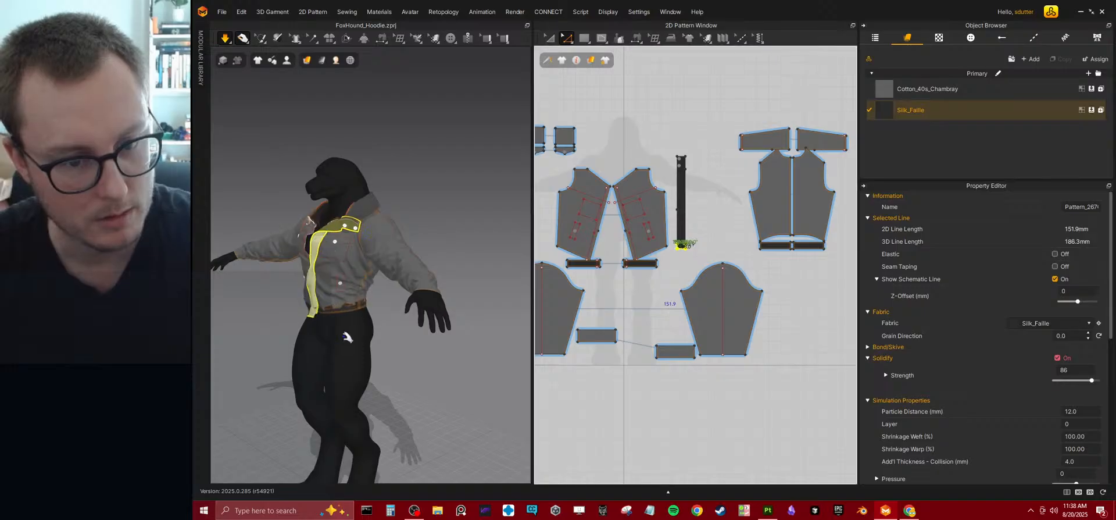
Tug the front bodice and the lower end of the front strip on the simulating avatar to settle the opening.
{"action": "right_click_drag", "start_coordinate": [351, 329], "coordinate": [421, 314]}
{"action": "left_click", "coordinate": [340, 301]}
{"action": "right_click_drag", "start_coordinate": [343, 302], "coordinate": [415, 301]}
{"action": "left_click_drag", "start_coordinate": [412, 295], "coordinate": [429, 282]}
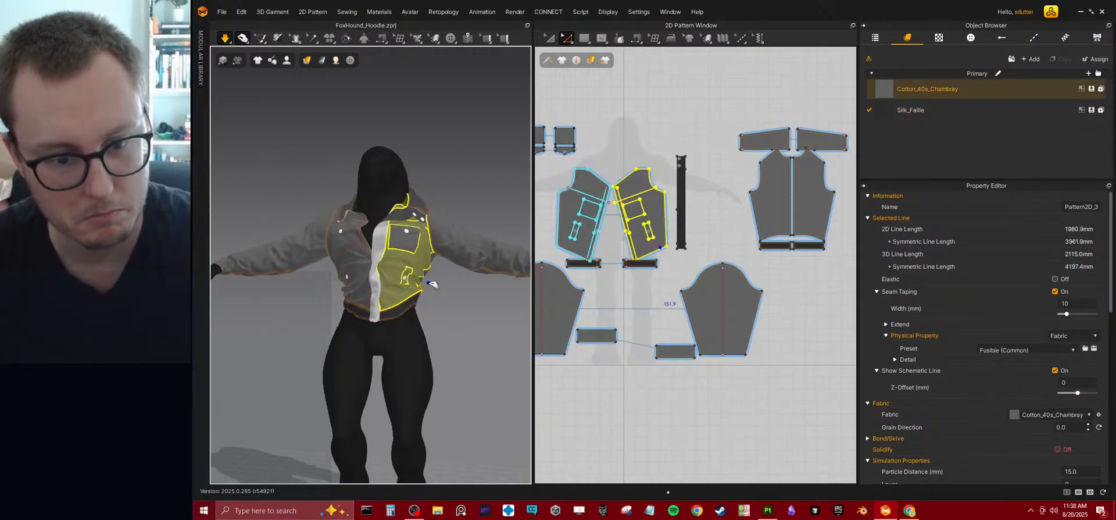
{"action": "left_click_drag", "start_coordinate": [376, 301], "coordinate": [402, 334]}
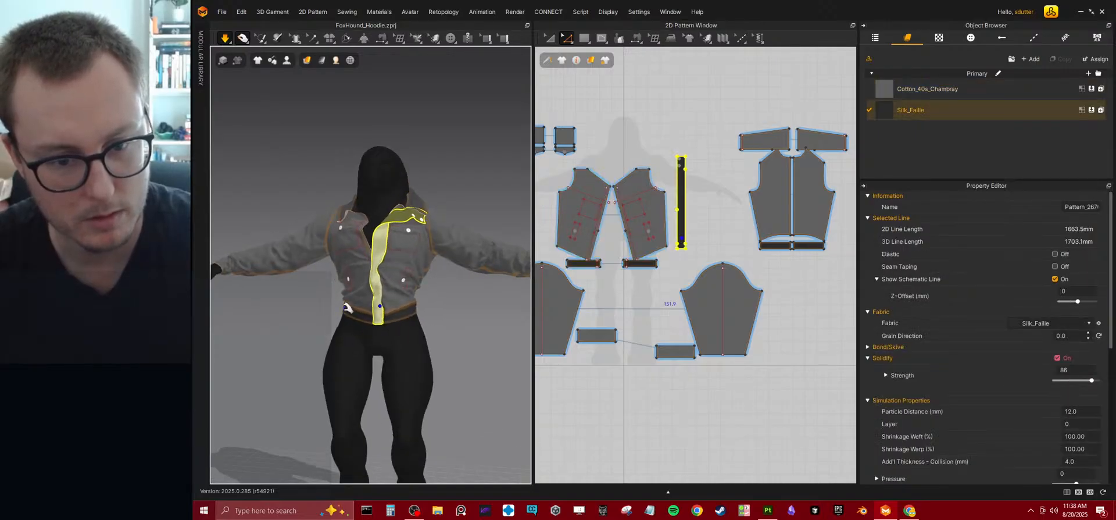
{"action": "left_click", "coordinate": [342, 310]}
{"action": "left_click", "coordinate": [411, 297]}
{"action": "left_click", "coordinate": [376, 308]}
{"action": "right_click_drag", "start_coordinate": [376, 308], "coordinate": [433, 342]}
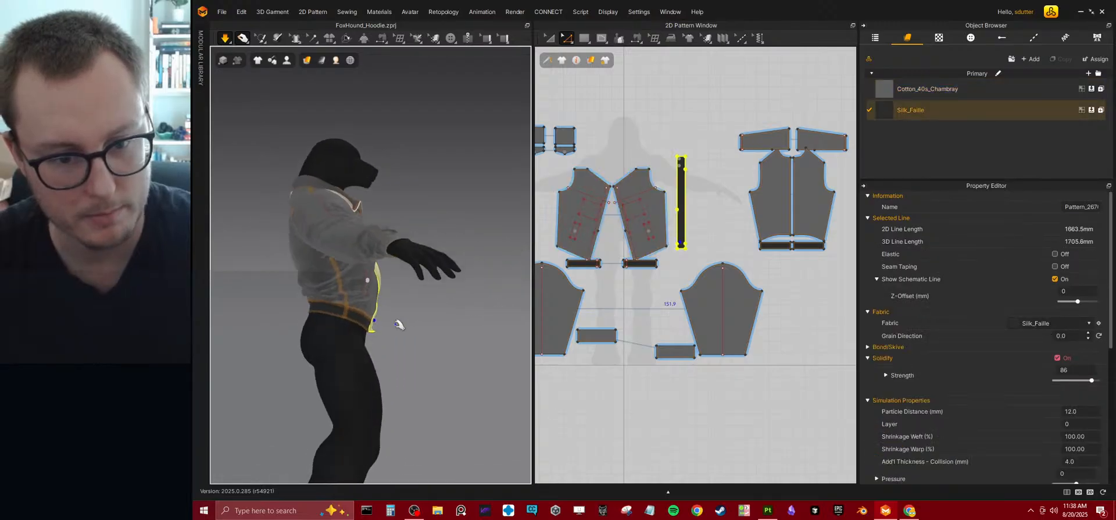
Turn on Elastic for the front and back waistband pieces.
{"action": "left_click", "coordinate": [349, 310]}
{"action": "left_click", "coordinate": [353, 318], "text": "shift"}
{"action": "right_click_drag", "start_coordinate": [353, 317], "coordinate": [430, 265]}
{"action": "left_click", "coordinate": [342, 296], "text": "shift"}
{"action": "left_click", "coordinate": [1055, 280]}
Adjust both front bodice panels on the simulating avatar and deselect them.
{"action": "left_click", "coordinate": [394, 229]}
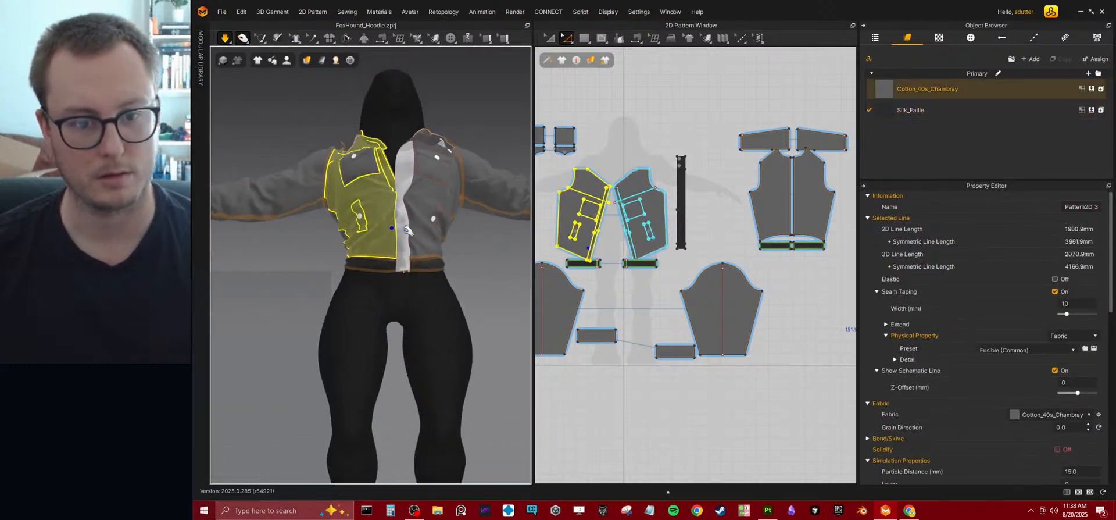
{"action": "left_click", "coordinate": [429, 237]}
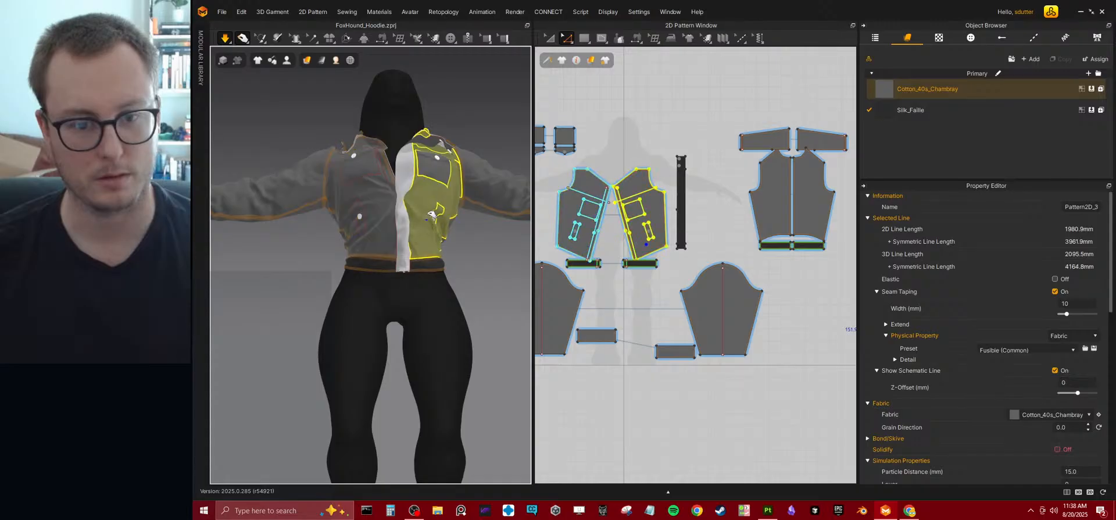
{"action": "left_click", "coordinate": [363, 214]}
{"action": "left_click_drag", "start_coordinate": [363, 214], "coordinate": [355, 209]}
{"action": "right_click_drag", "start_coordinate": [428, 277], "coordinate": [387, 298]}
{"action": "left_click", "coordinate": [445, 288]}
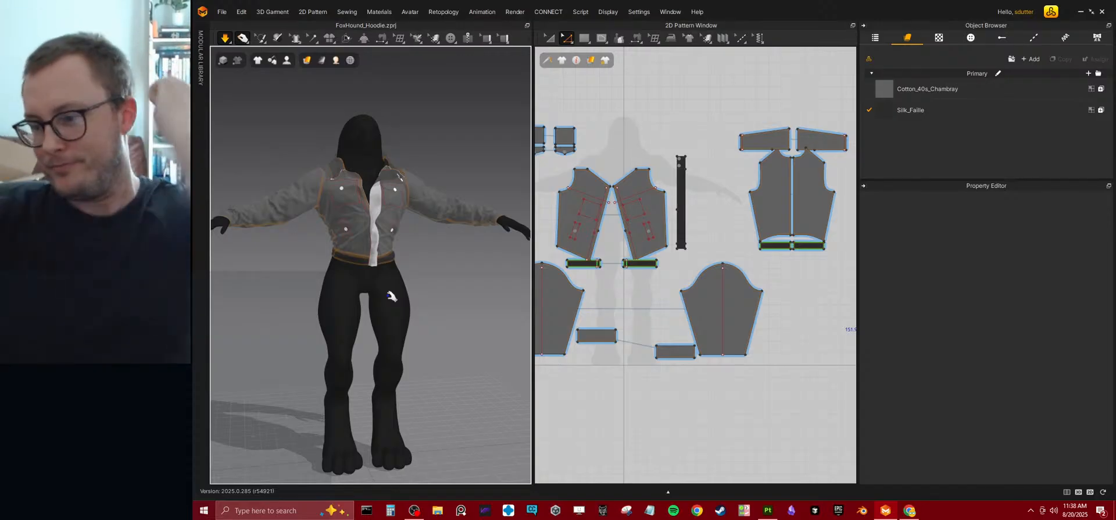
Shorten the sleeve by raising its hem together with the cuff's upper edge, and simulate the change.
{"action": "middle_click_drag", "start_coordinate": [643, 202], "coordinate": [828, 245]}
{"action": "middle_click_drag", "start_coordinate": [735, 322], "coordinate": [685, 231]}
{"action": "scroll", "coordinate": [685, 229], "scroll_direction": "up", "scroll_amount": 5}
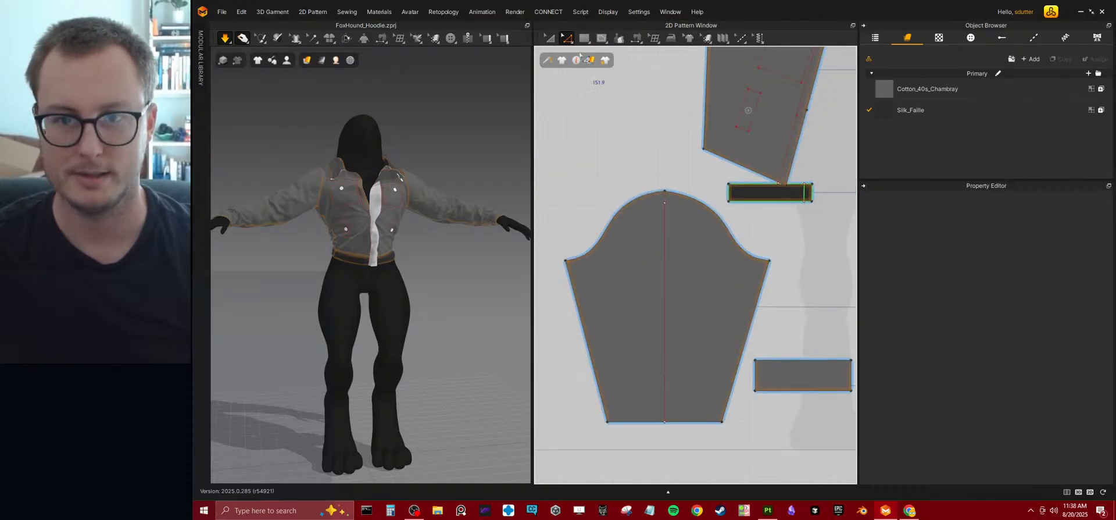
{"action": "left_click", "coordinate": [791, 360]}
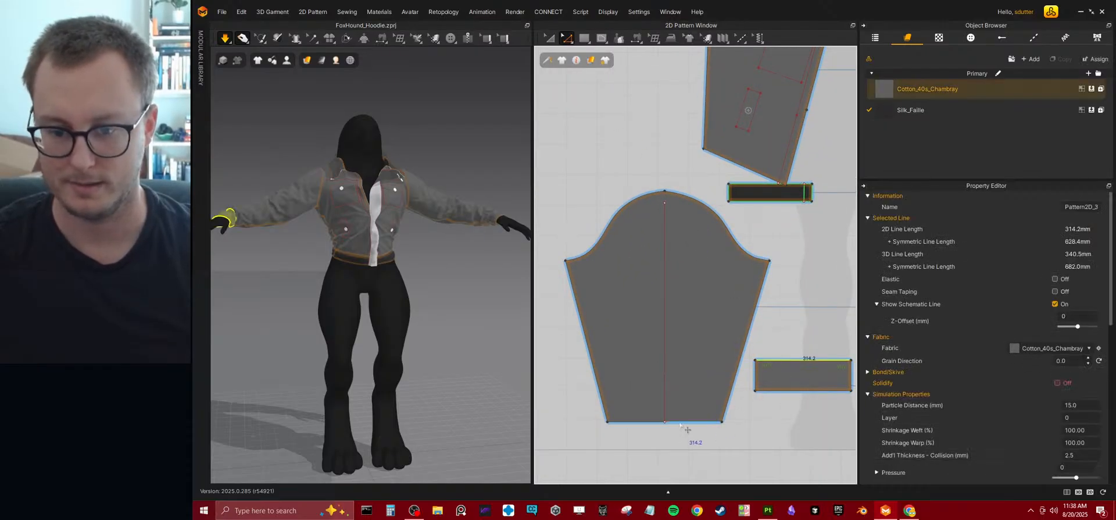
{"action": "left_click", "coordinate": [685, 422]}
{"action": "left_click", "coordinate": [642, 421], "text": "shift"}
{"action": "left_click", "coordinate": [664, 422]}
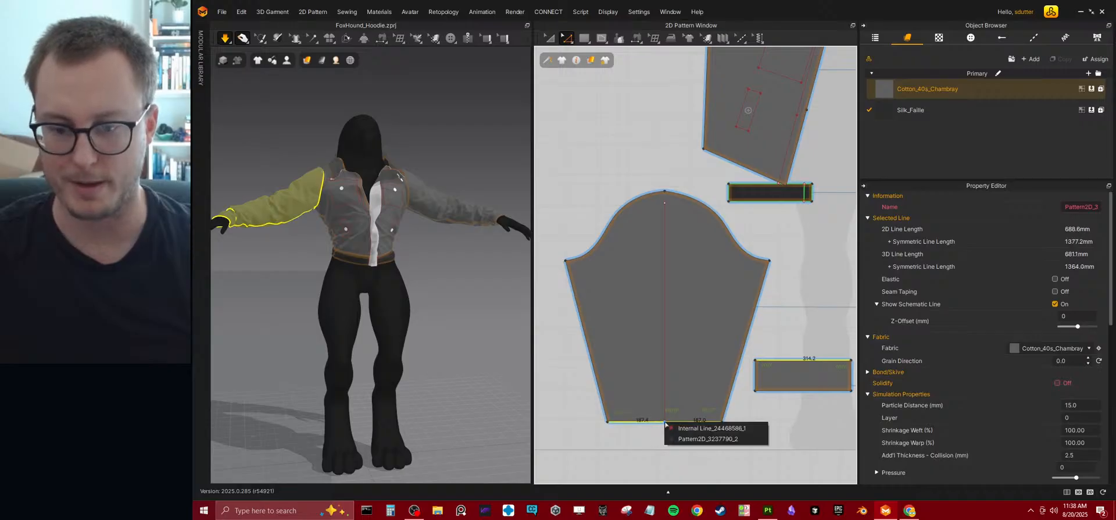
{"action": "left_click", "coordinate": [641, 448]}
{"action": "left_click_drag", "start_coordinate": [733, 458], "coordinate": [567, 400]}
{"action": "left_click", "coordinate": [771, 360], "text": "shift"}
{"action": "left_click", "coordinate": [771, 361], "text": "shift"}
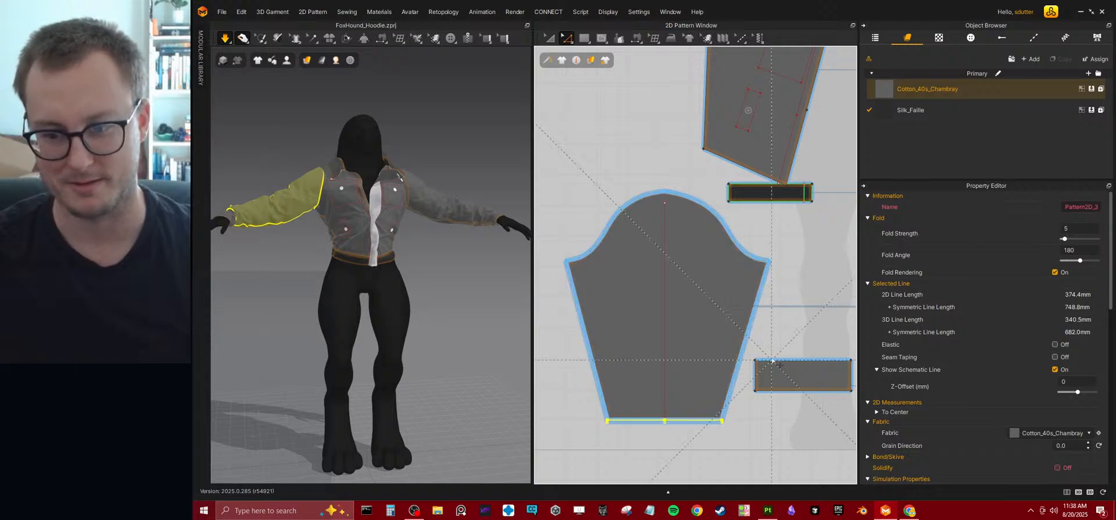
{"action": "left_click", "coordinate": [779, 359], "text": "shift"}
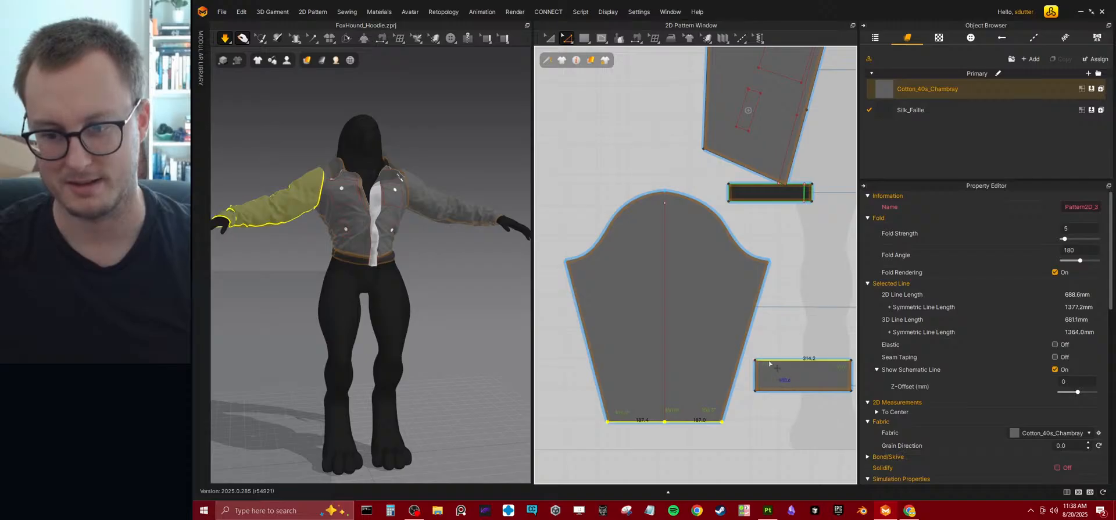
{"action": "left_click_drag", "start_coordinate": [769, 361], "coordinate": [767, 351]}
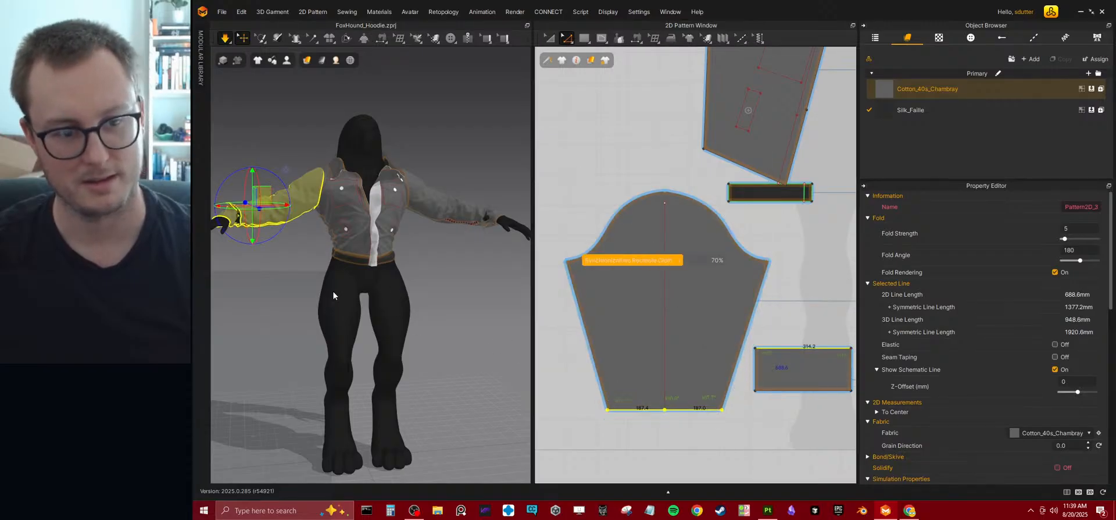
{"action": "key", "text": "space"}
Raise the cuff's lower edge to make the cuff shorter, and run the simulation.
{"action": "right_click_drag", "start_coordinate": [336, 284], "coordinate": [405, 328]}
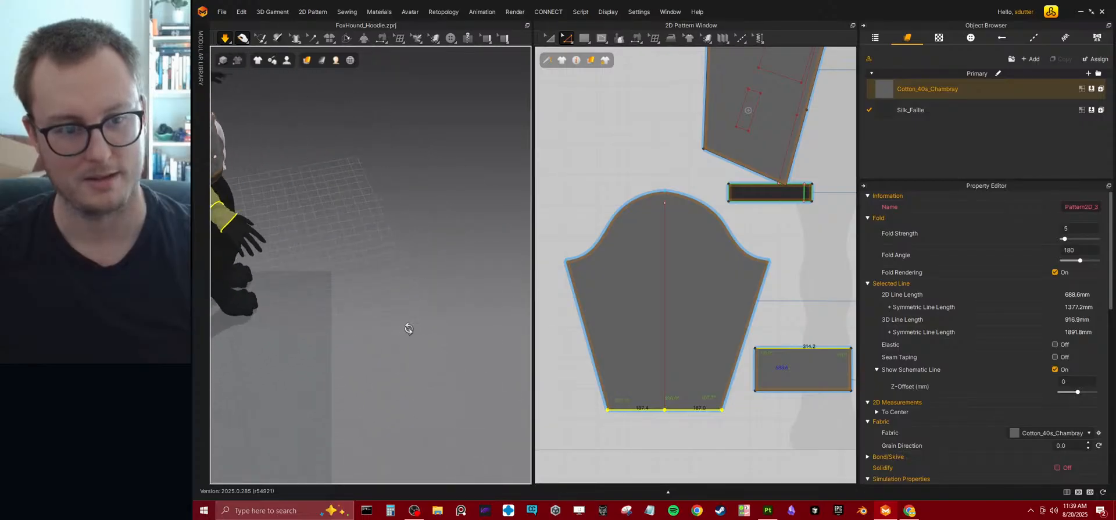
{"action": "middle_click_drag", "start_coordinate": [257, 231], "coordinate": [383, 287]}
{"action": "scroll", "coordinate": [384, 288], "scroll_direction": "up", "scroll_amount": 4}
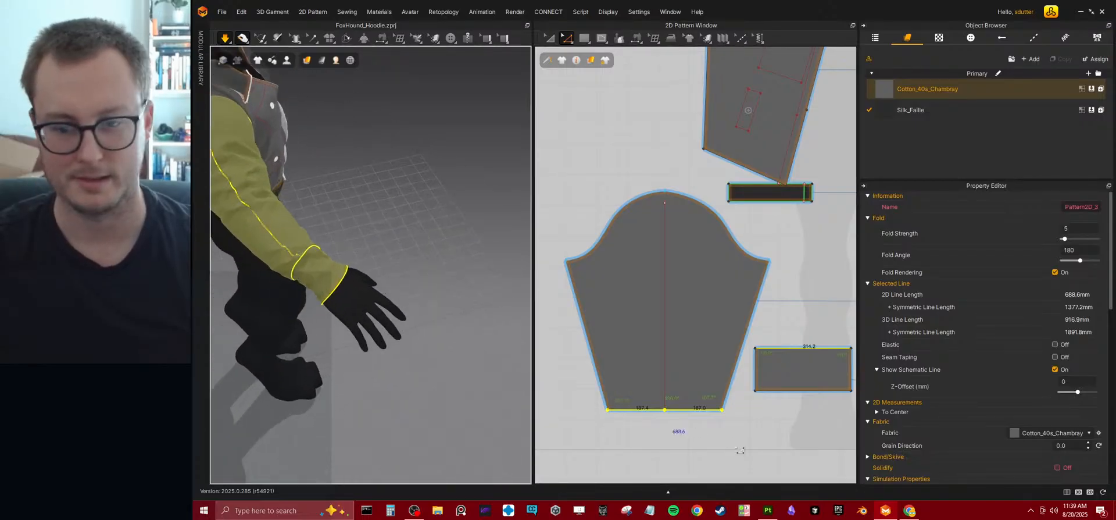
{"action": "left_click", "coordinate": [782, 391]}
{"action": "left_click_drag", "start_coordinate": [775, 392], "coordinate": [775, 384]}
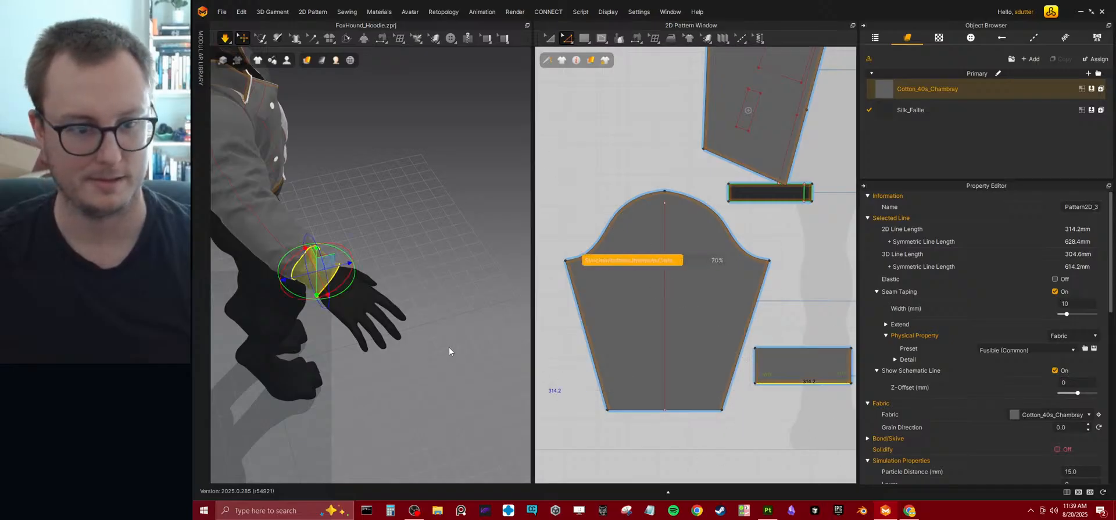
{"action": "key", "text": "space"}
Examine the cuff's fit at the wrist, its simulation properties and the jacket front.
{"action": "scroll", "coordinate": [447, 344], "scroll_direction": "down", "scroll_amount": 2}
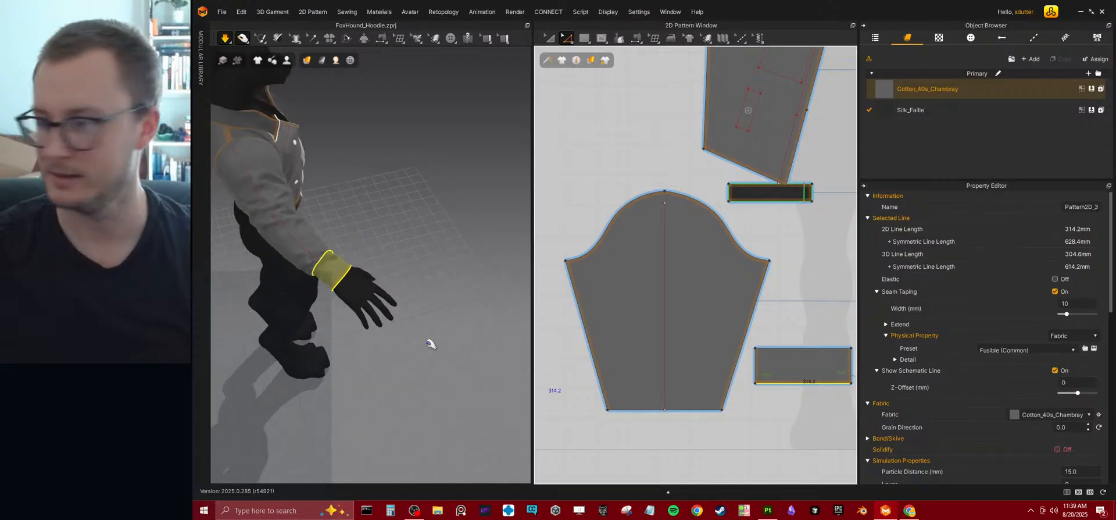
{"action": "scroll", "coordinate": [344, 275], "scroll_direction": "up", "scroll_amount": 3}
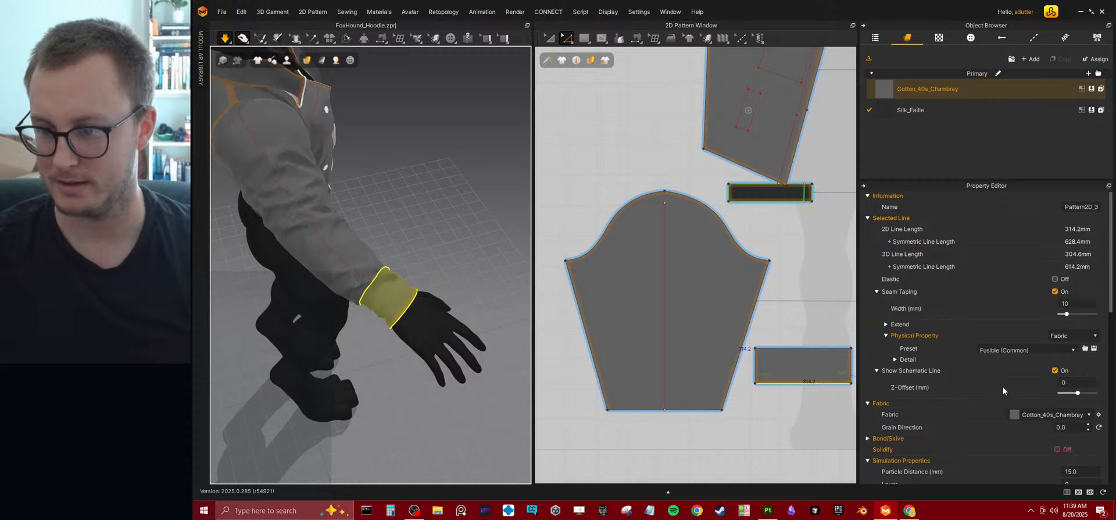
{"action": "scroll", "coordinate": [1005, 356], "scroll_direction": "down", "scroll_amount": 3}
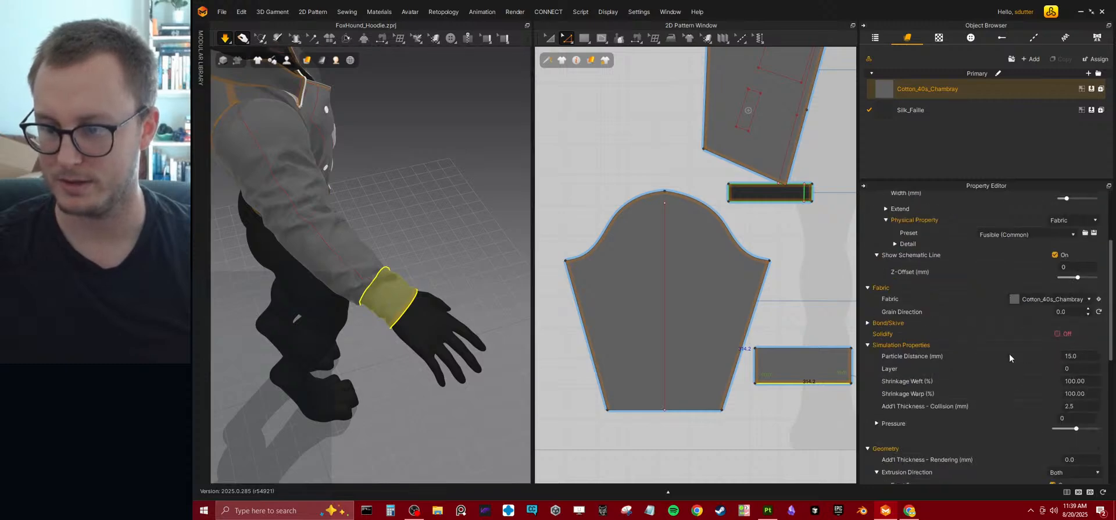
{"action": "right_click_drag", "start_coordinate": [526, 324], "coordinate": [425, 309]}
{"action": "middle_click_drag", "start_coordinate": [424, 310], "coordinate": [346, 299]}
{"action": "right_click_drag", "start_coordinate": [423, 284], "coordinate": [386, 292]}
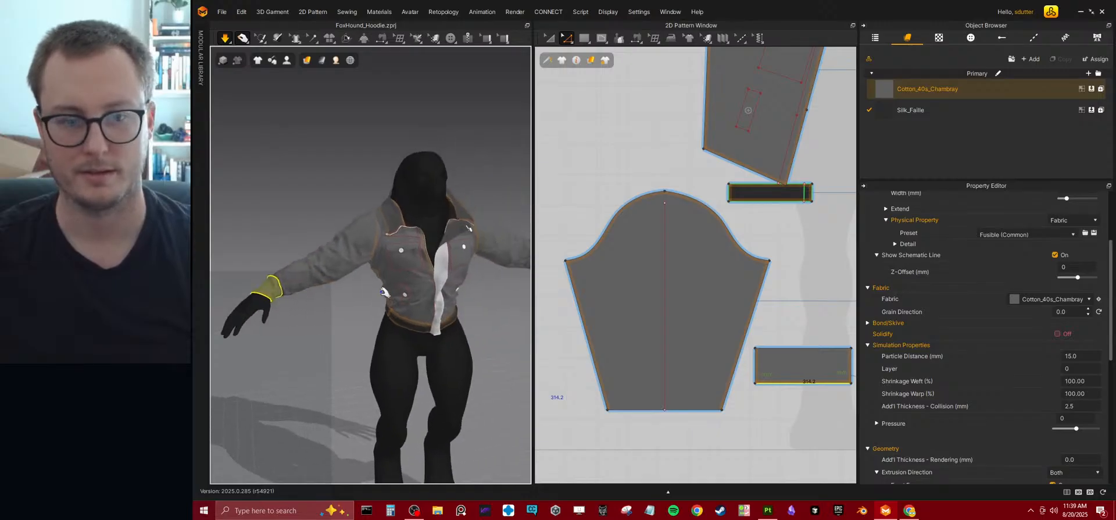
{"action": "scroll", "coordinate": [433, 279], "scroll_direction": "up", "scroll_amount": 2}
{"action": "scroll", "coordinate": [724, 304], "scroll_direction": "down", "scroll_amount": 2}
Draw a full-height internal rectangle across the middle of the chest pocket pattern and narrow it about its centre.
{"action": "middle_click_drag", "start_coordinate": [724, 305], "coordinate": [770, 450]}
{"action": "middle_click_drag", "start_coordinate": [681, 157], "coordinate": [657, 284]}
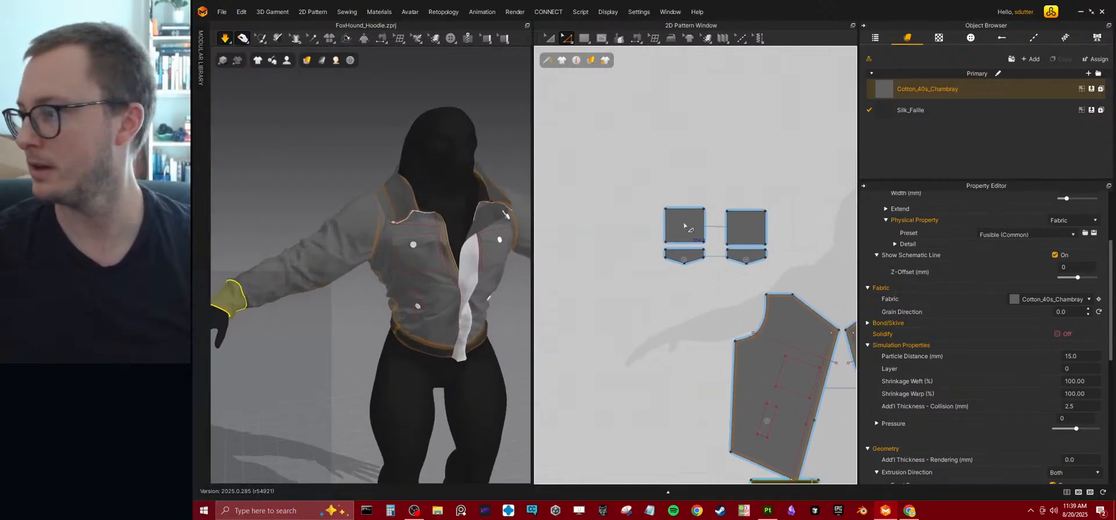
{"action": "scroll", "coordinate": [685, 225], "scroll_direction": "up", "scroll_amount": 3}
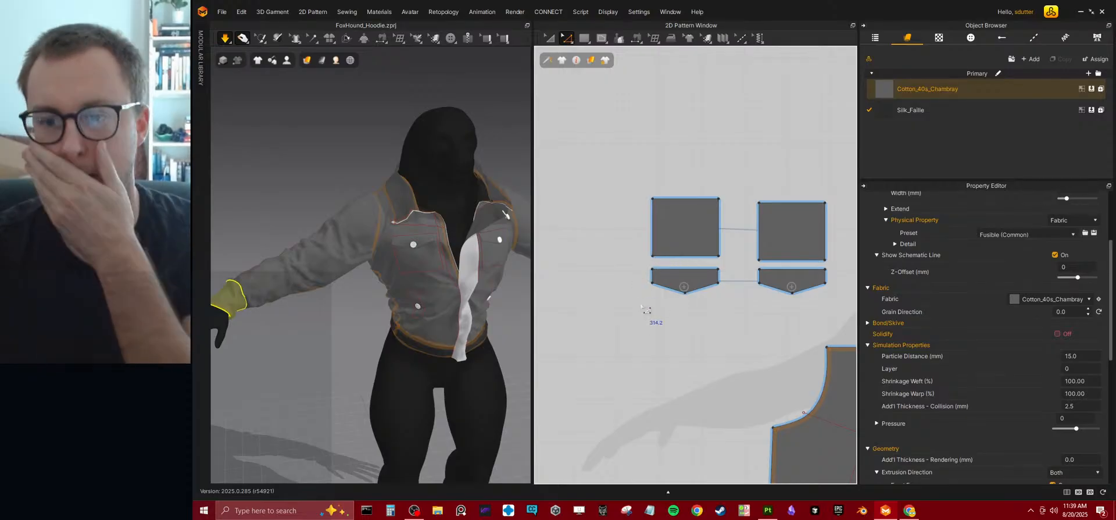
{"action": "scroll", "coordinate": [627, 247], "scroll_direction": "up", "scroll_amount": 4}
{"action": "middle_click_drag", "start_coordinate": [747, 253], "coordinate": [661, 297]}
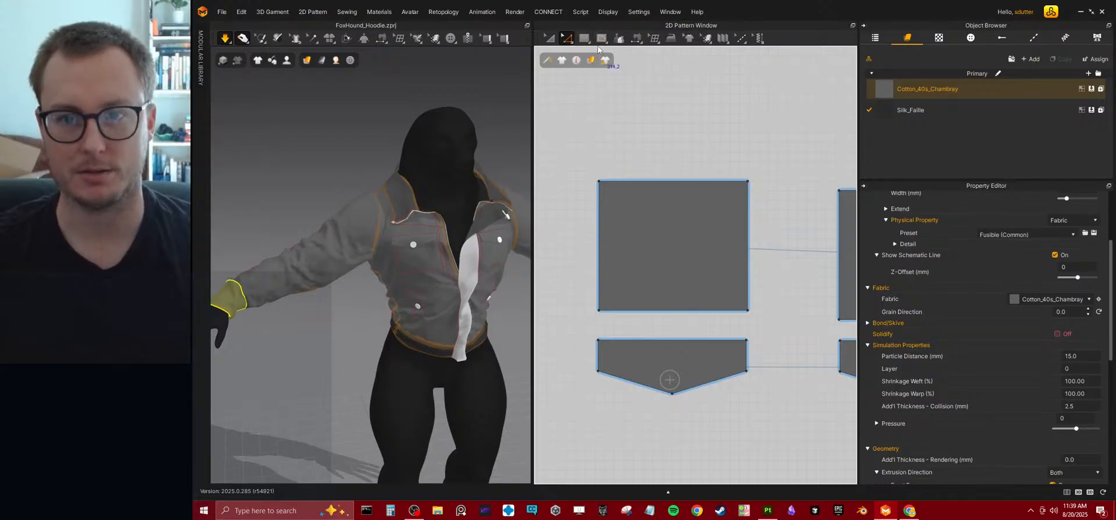
{"action": "left_click", "coordinate": [602, 38]}
{"action": "left_click", "coordinate": [612, 63]}
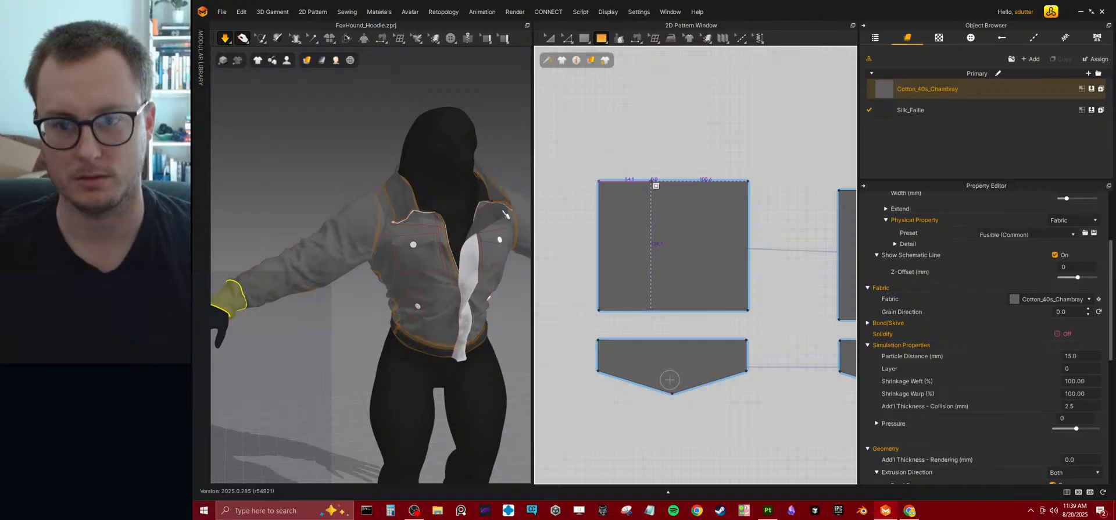
{"action": "left_click_drag", "start_coordinate": [649, 181], "coordinate": [698, 311]}
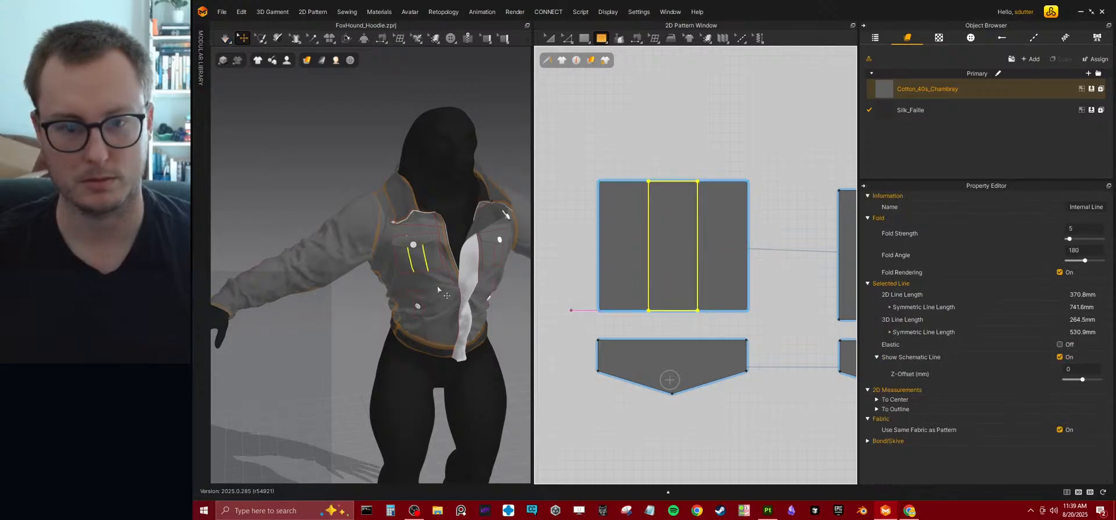
{"action": "left_click", "coordinate": [548, 38]}
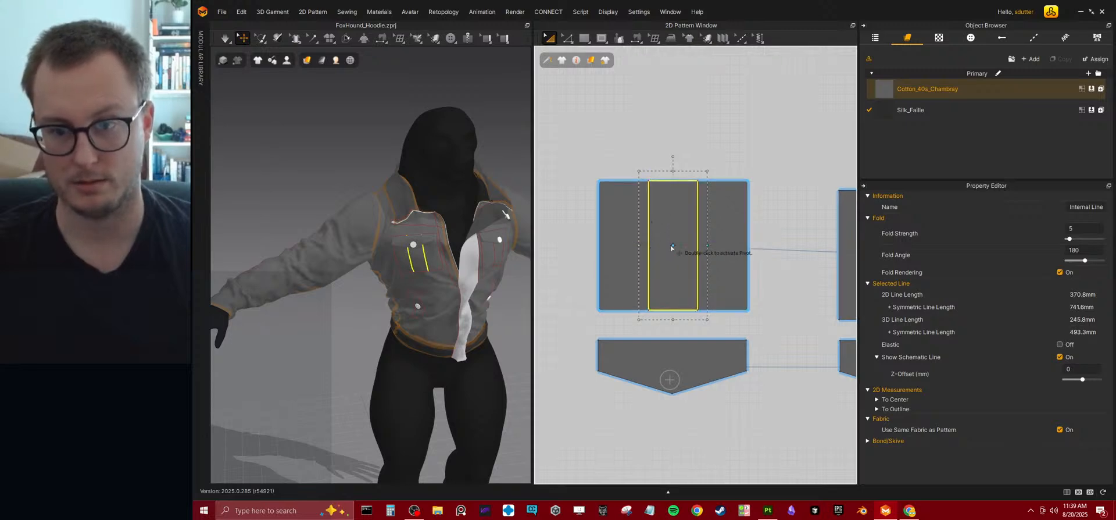
{"action": "left_click_drag", "start_coordinate": [640, 246], "coordinate": [657, 249]}
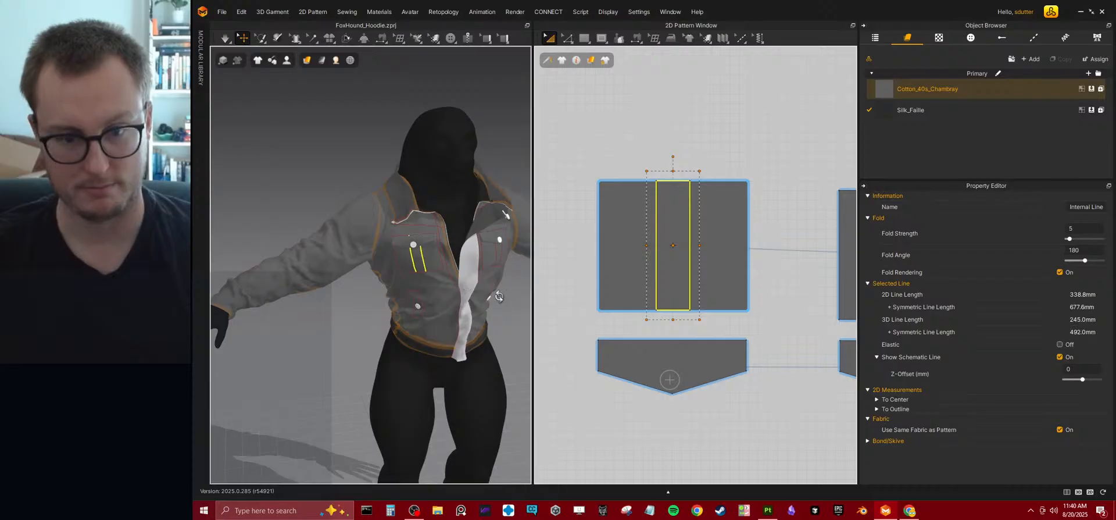
Examine the jacket's front pockets, buttons and waist on the avatar from several angles.
{"action": "right_click_drag", "start_coordinate": [499, 297], "coordinate": [465, 302]}
{"action": "middle_click_drag", "start_coordinate": [369, 363], "coordinate": [294, 324]}
{"action": "scroll", "coordinate": [396, 319], "scroll_direction": "up", "scroll_amount": 4}
{"action": "right_click_drag", "start_coordinate": [424, 320], "coordinate": [393, 323]}
{"action": "scroll", "coordinate": [392, 323], "scroll_direction": "down", "scroll_amount": 2}
{"action": "middle_click_drag", "start_coordinate": [392, 323], "coordinate": [391, 270]}
{"action": "scroll", "coordinate": [390, 285], "scroll_direction": "up", "scroll_amount": 2}
{"action": "right_click_drag", "start_coordinate": [407, 296], "coordinate": [414, 272]}
{"action": "scroll", "coordinate": [683, 364], "scroll_direction": "down", "scroll_amount": 6}
Try to cut the front bodice along one long side of the small internal rectangle around the lower button.
{"action": "middle_click_drag", "start_coordinate": [682, 365], "coordinate": [549, 126]}
{"action": "middle_click_drag", "start_coordinate": [658, 349], "coordinate": [683, 321]}
{"action": "scroll", "coordinate": [682, 320], "scroll_direction": "up", "scroll_amount": 5}
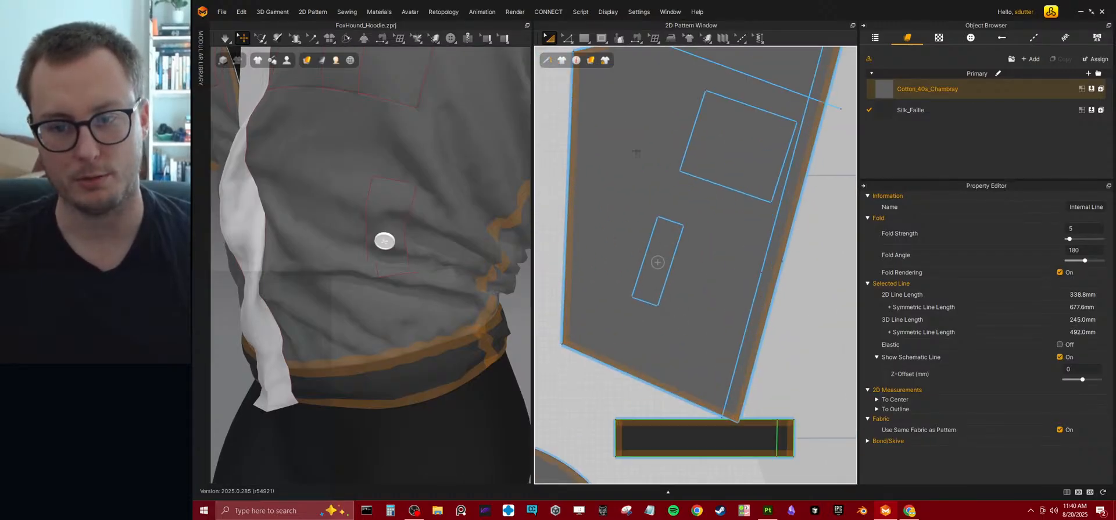
{"action": "left_click", "coordinate": [567, 38]}
{"action": "left_click", "coordinate": [638, 277]}
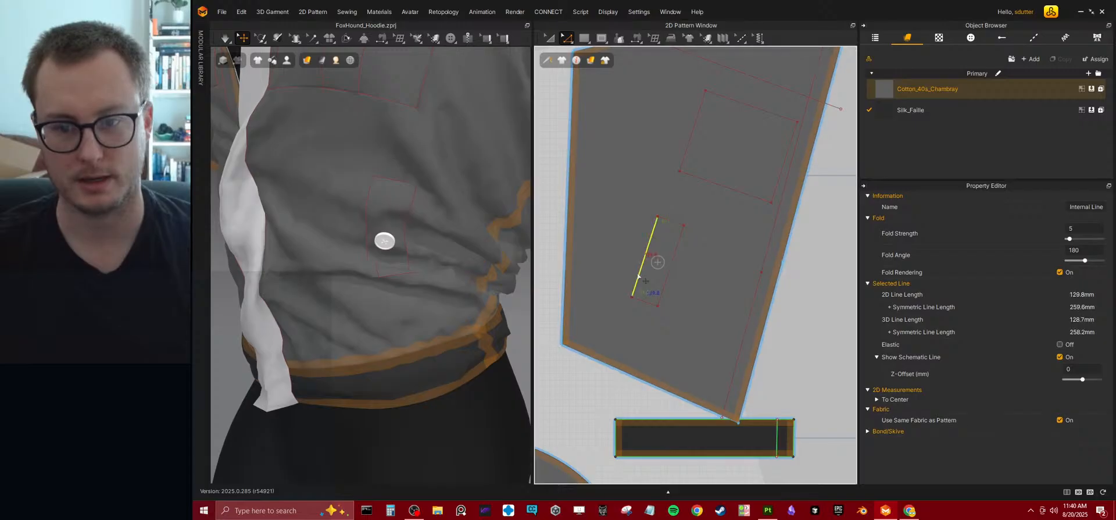
{"action": "right_click", "coordinate": [638, 274]}
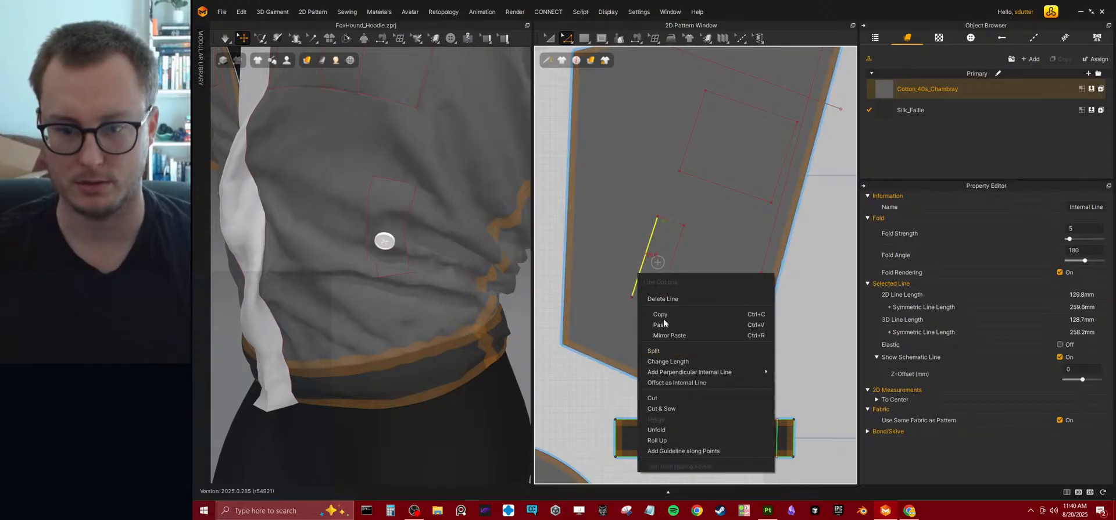
{"action": "left_click", "coordinate": [664, 397]}
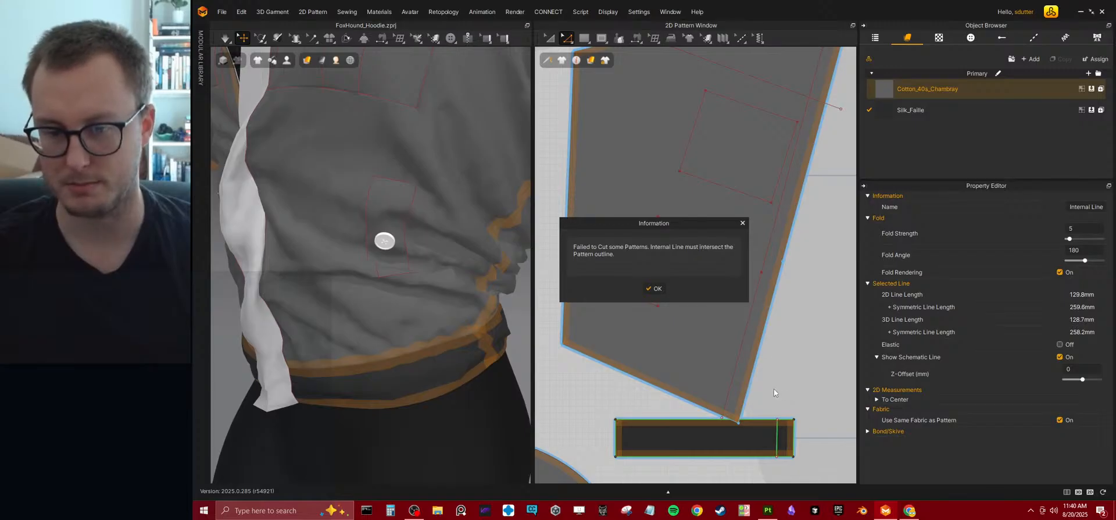
{"action": "left_click", "coordinate": [653, 289]}
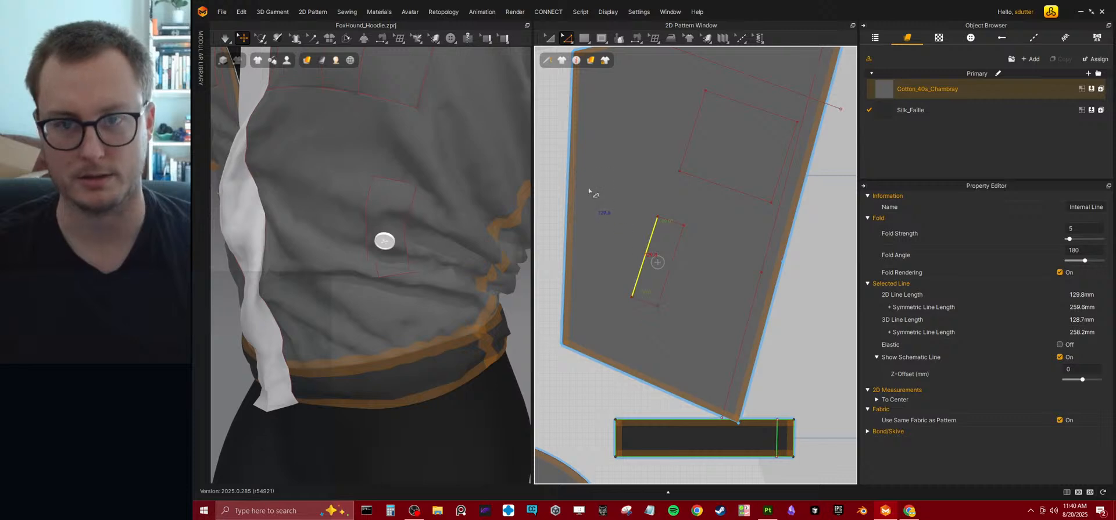
{"action": "right_click", "coordinate": [638, 277]}
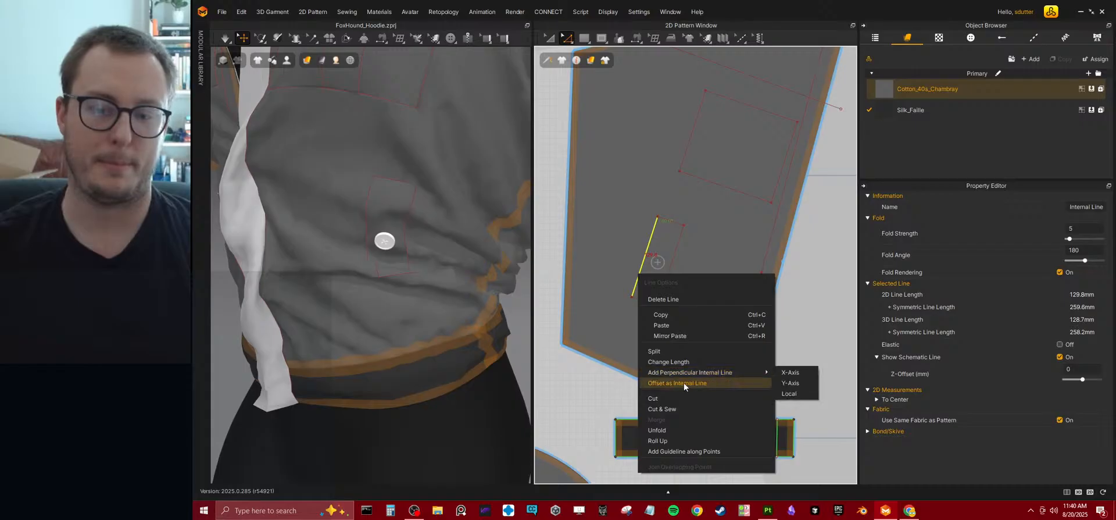
{"action": "left_click", "coordinate": [650, 350]}
{"action": "scroll", "coordinate": [642, 285], "scroll_direction": "up", "scroll_amount": 3}
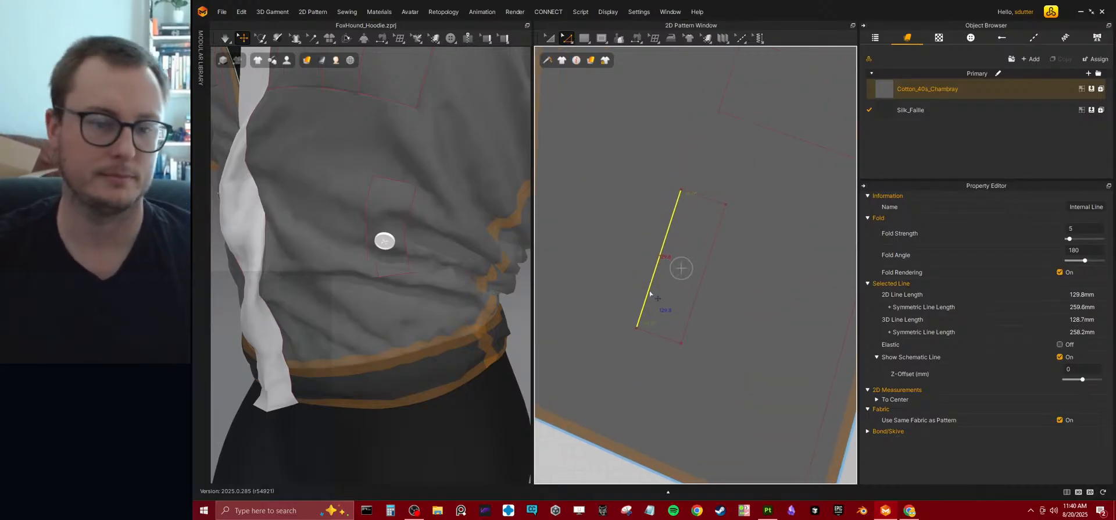
Lengthen the small internal rectangle around the lower button by moving its lower short edge toward the bodice hem.
{"action": "right_click_drag", "start_coordinate": [442, 279], "coordinate": [468, 252]}
{"action": "scroll", "coordinate": [371, 279], "scroll_direction": "down", "scroll_amount": 6}
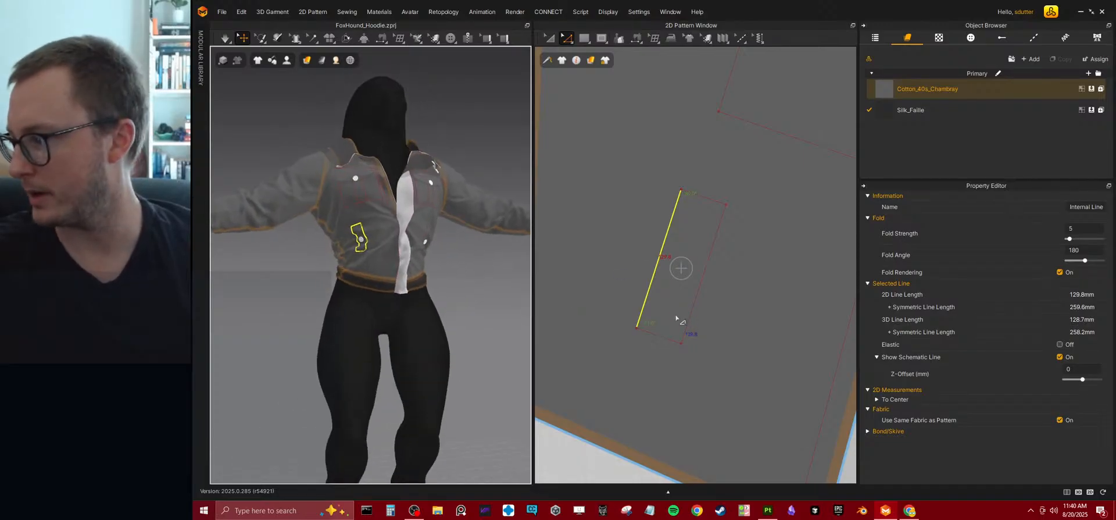
{"action": "left_click_drag", "start_coordinate": [653, 337], "coordinate": [634, 393]}
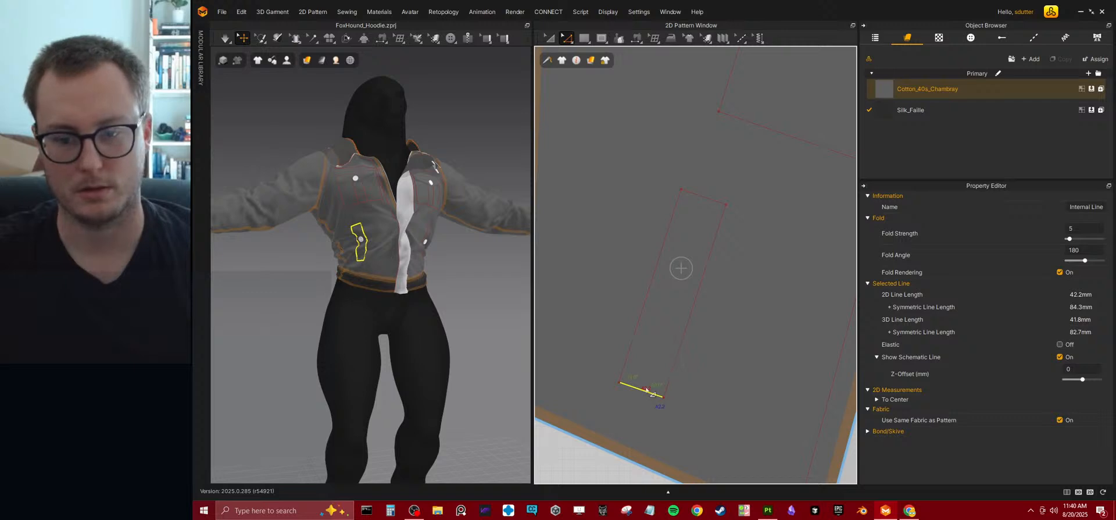
{"action": "left_click_drag", "start_coordinate": [641, 392], "coordinate": [635, 411]}
{"action": "left_click", "coordinate": [548, 38]}
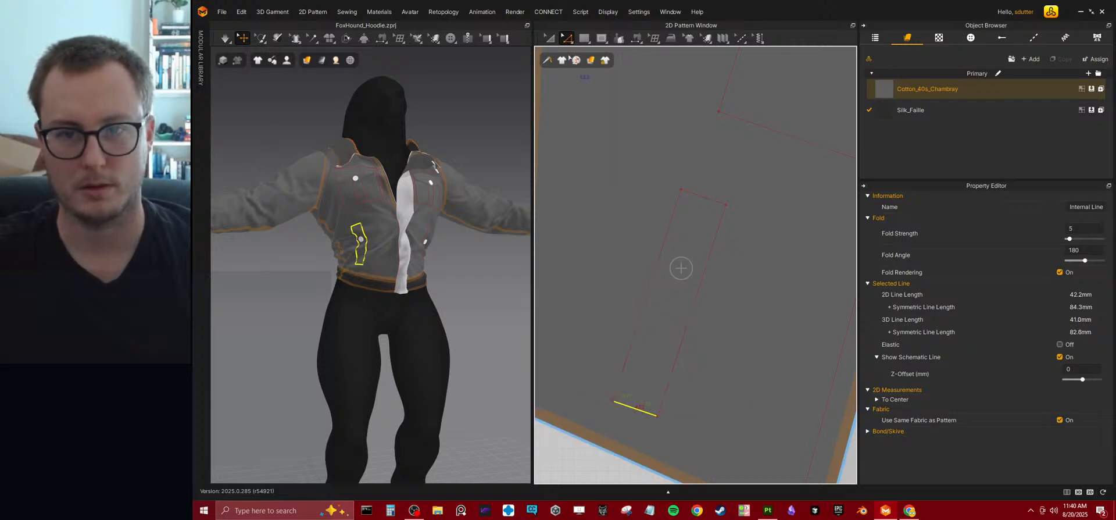
{"action": "left_click", "coordinate": [685, 256]}
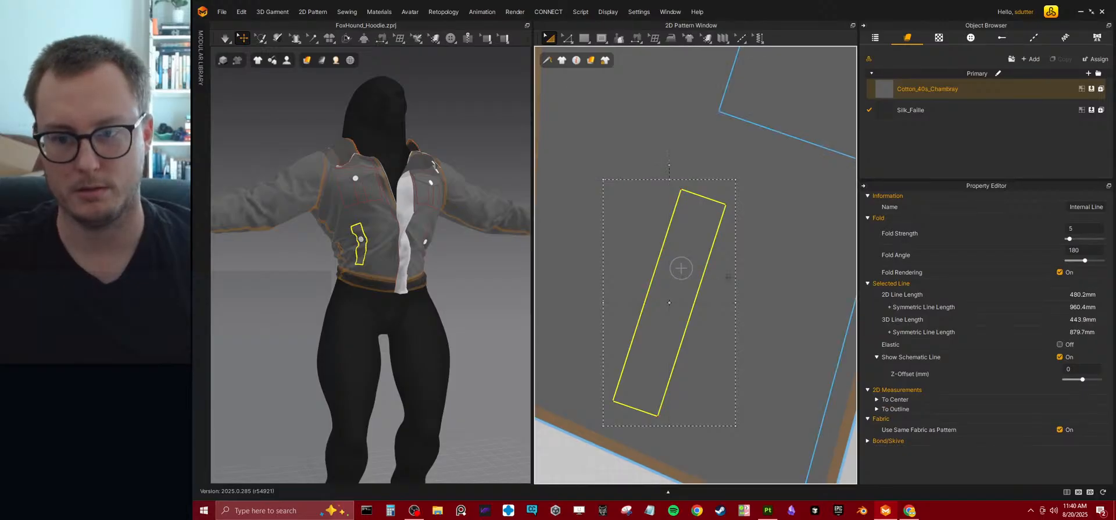
{"action": "left_click", "coordinate": [761, 119]}
{"action": "left_click", "coordinate": [683, 269]}
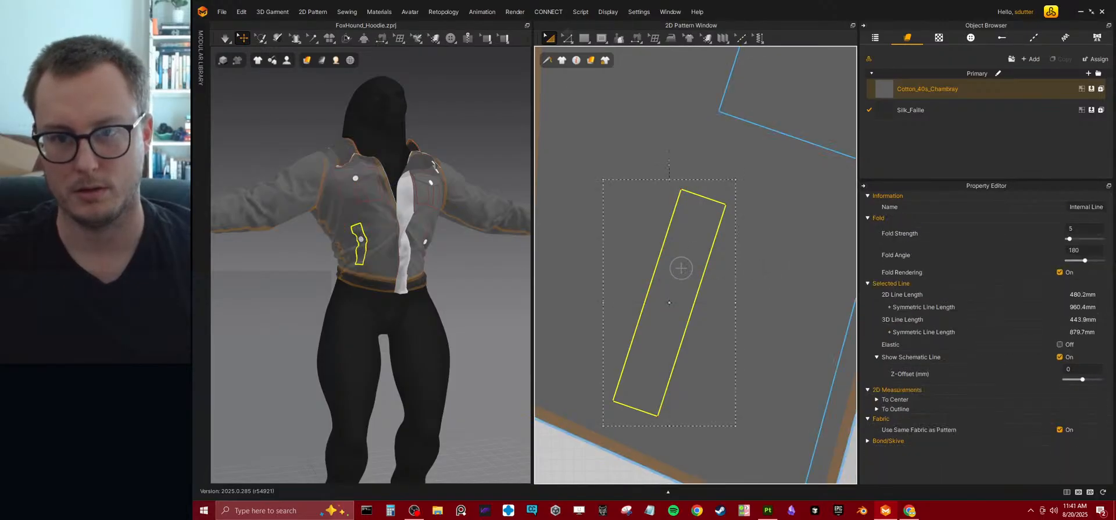
{"action": "left_click", "coordinate": [567, 37]}
{"action": "left_click", "coordinate": [684, 271]}
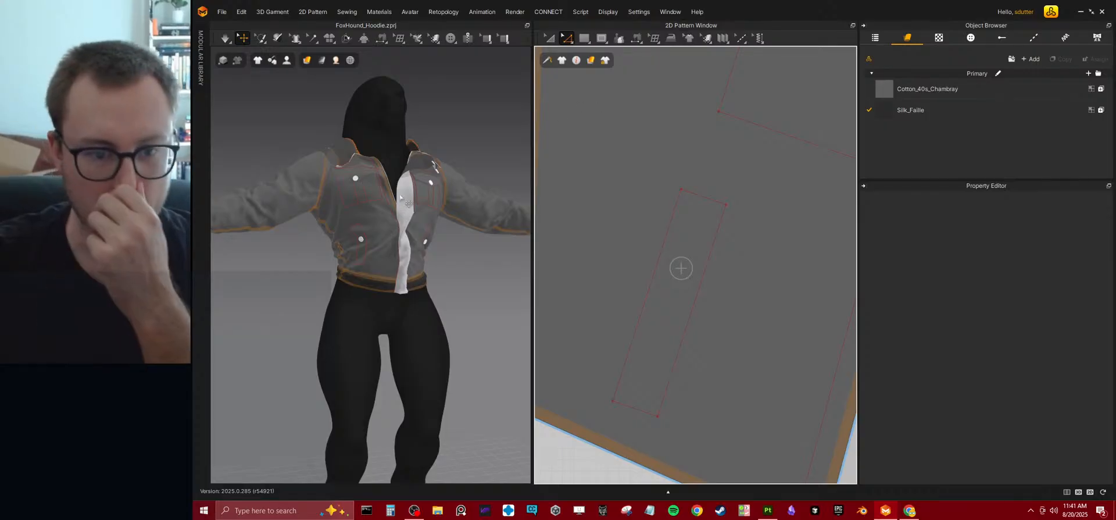
Replace the lower button on one front bodice with a new one near the middle of the lengthened rectangle.
{"action": "scroll", "coordinate": [370, 230], "scroll_direction": "up", "scroll_amount": 5}
{"action": "scroll", "coordinate": [371, 232], "scroll_direction": "up", "scroll_amount": 4}
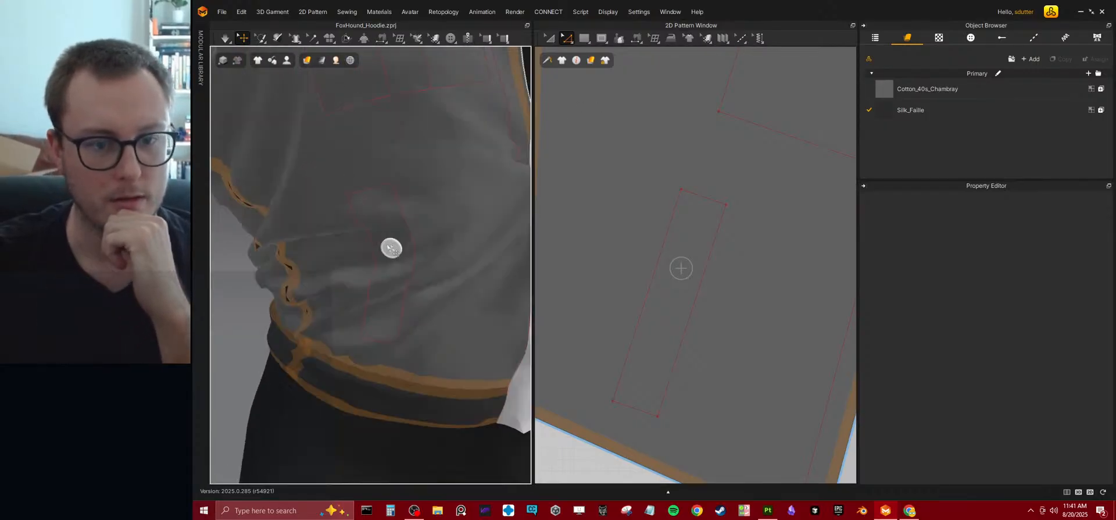
{"action": "left_click", "coordinate": [392, 247]}
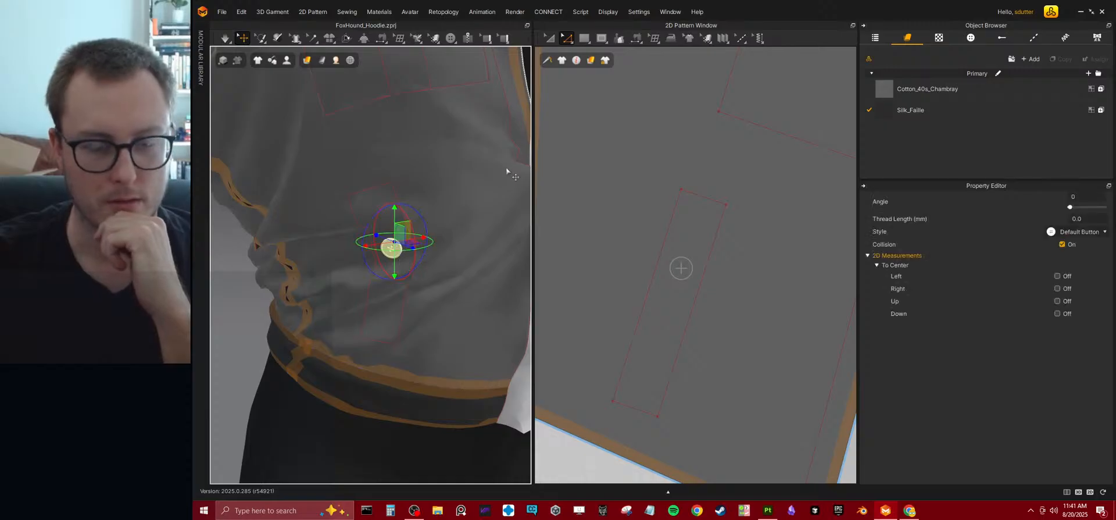
{"action": "key", "text": "Delete"}
{"action": "scroll", "coordinate": [755, 258], "scroll_direction": "down", "scroll_amount": 7}
{"action": "right_click_drag", "start_coordinate": [501, 254], "coordinate": [456, 262]}
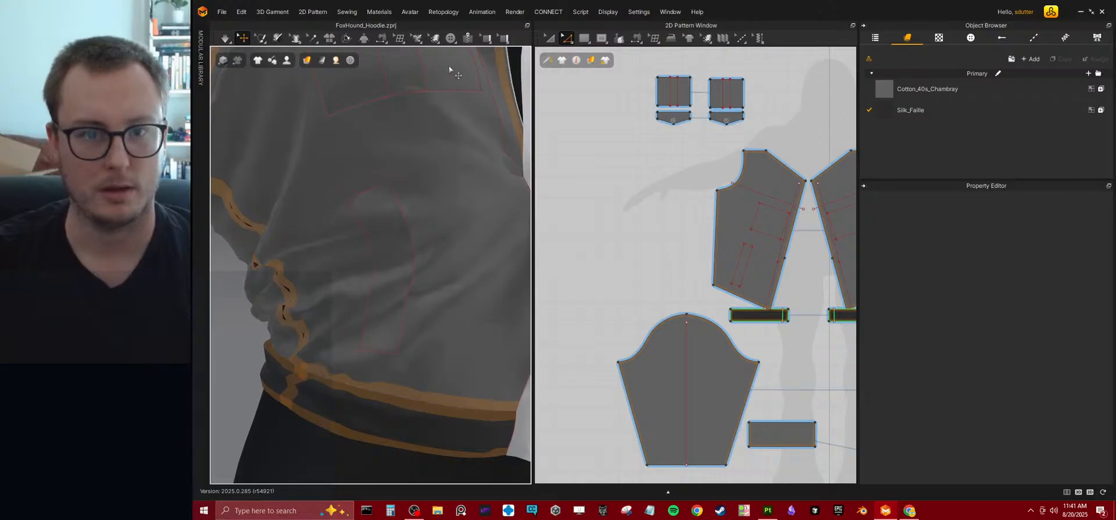
{"action": "left_click", "coordinate": [451, 38]}
{"action": "left_click", "coordinate": [389, 277]}
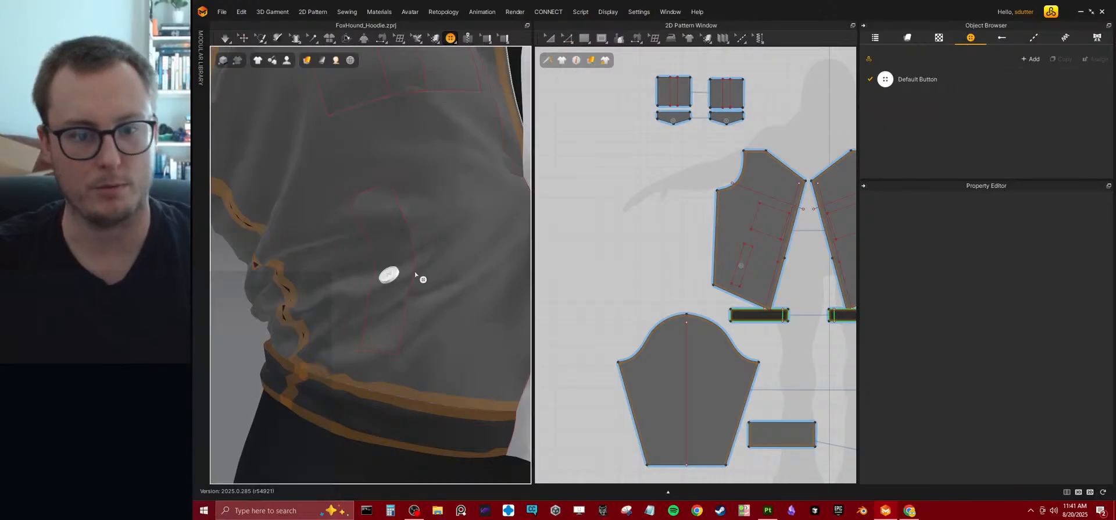
Delete the lower button on the opposite front bodice and place a new one near the middle of its lengthened rectangle.
{"action": "scroll", "coordinate": [423, 284], "scroll_direction": "down", "scroll_amount": 3}
{"action": "right_click_drag", "start_coordinate": [426, 284], "coordinate": [382, 271]}
{"action": "scroll", "coordinate": [404, 255], "scroll_direction": "up", "scroll_amount": 1}
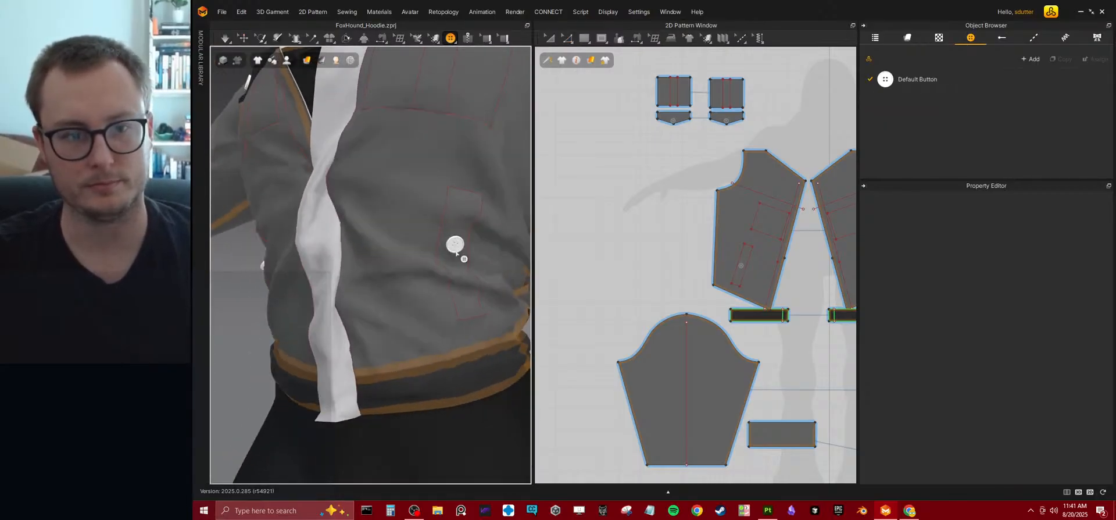
{"action": "left_click", "coordinate": [241, 38]}
{"action": "left_click", "coordinate": [463, 251]}
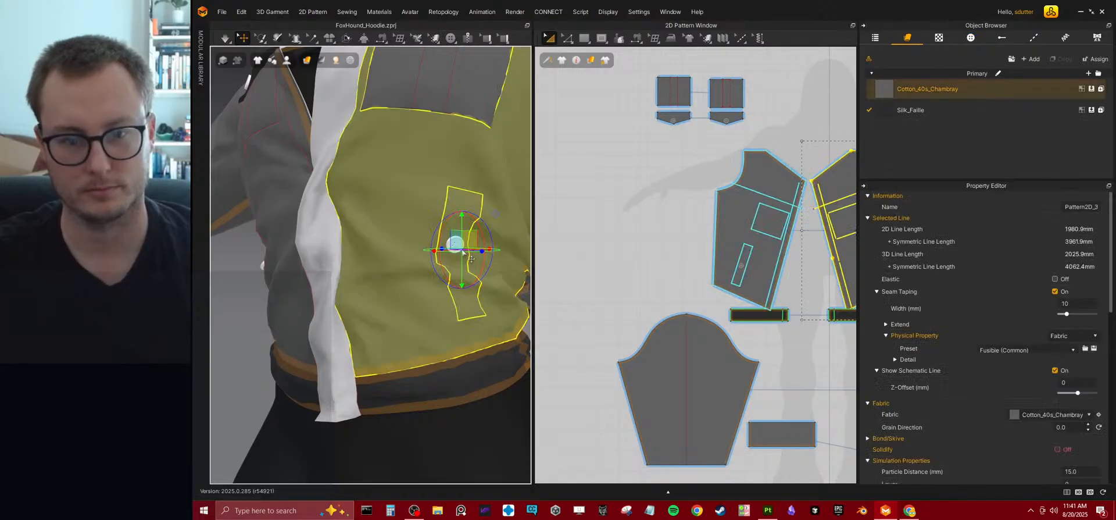
{"action": "left_click", "coordinate": [244, 321]}
{"action": "left_click", "coordinate": [454, 244]}
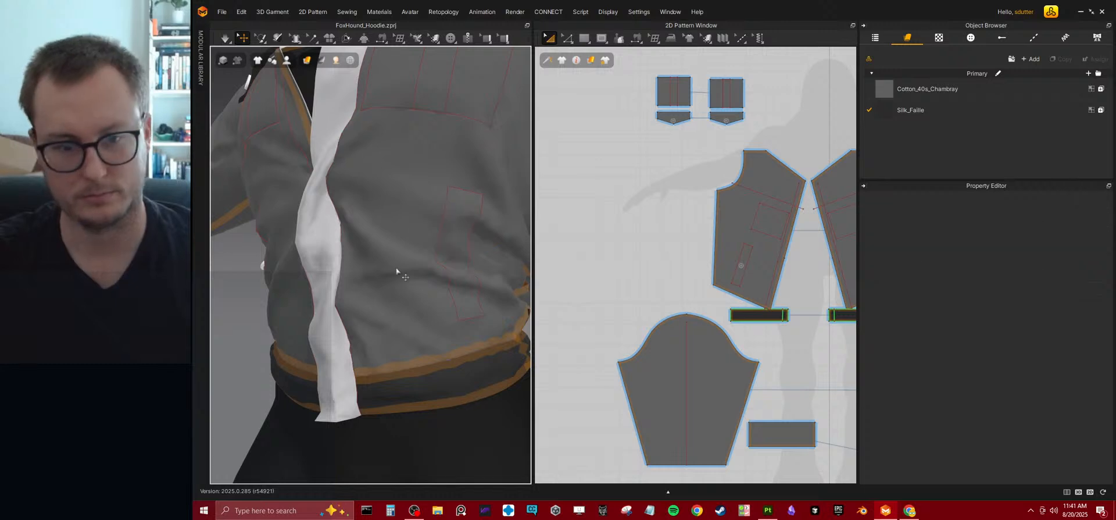
{"action": "key", "text": "Delete"}
{"action": "right_click_drag", "start_coordinate": [445, 249], "coordinate": [356, 287]}
{"action": "left_click", "coordinate": [451, 39]}
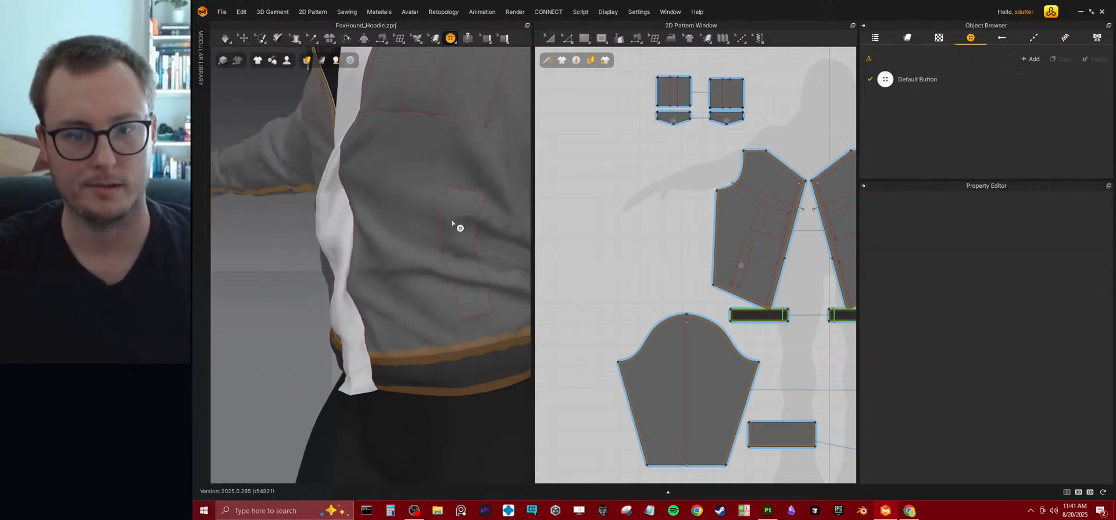
{"action": "left_click", "coordinate": [462, 255]}
Run the simulation and pull the lower end of the front strip downward on the avatar.
{"action": "right_click_drag", "start_coordinate": [219, 302], "coordinate": [394, 307]}
{"action": "scroll", "coordinate": [324, 244], "scroll_direction": "down", "scroll_amount": 2}
{"action": "scroll", "coordinate": [324, 245], "scroll_direction": "down", "scroll_amount": 2}
{"action": "key", "text": "q"}
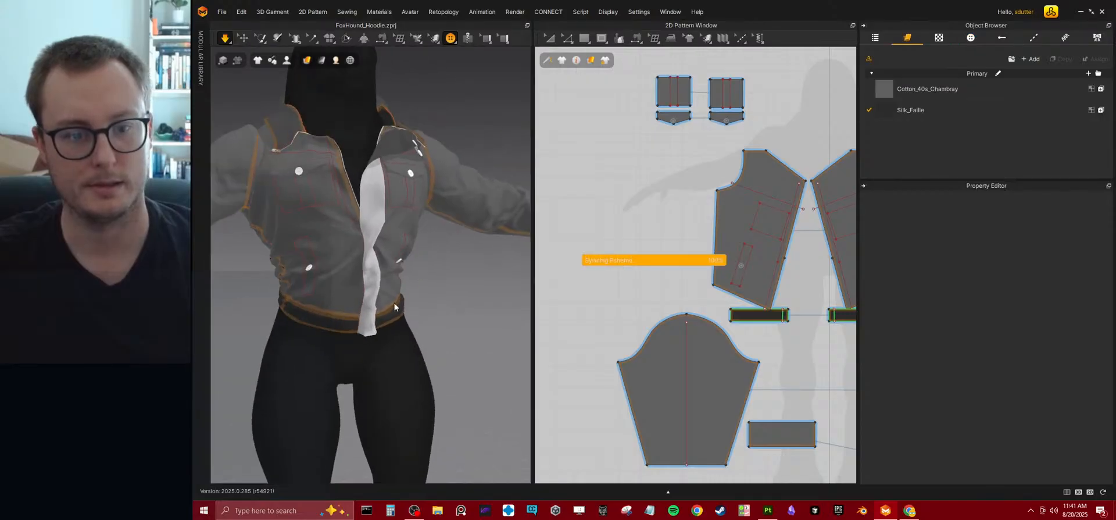
{"action": "right_click_drag", "start_coordinate": [398, 302], "coordinate": [443, 241]}
{"action": "left_click", "coordinate": [406, 227]}
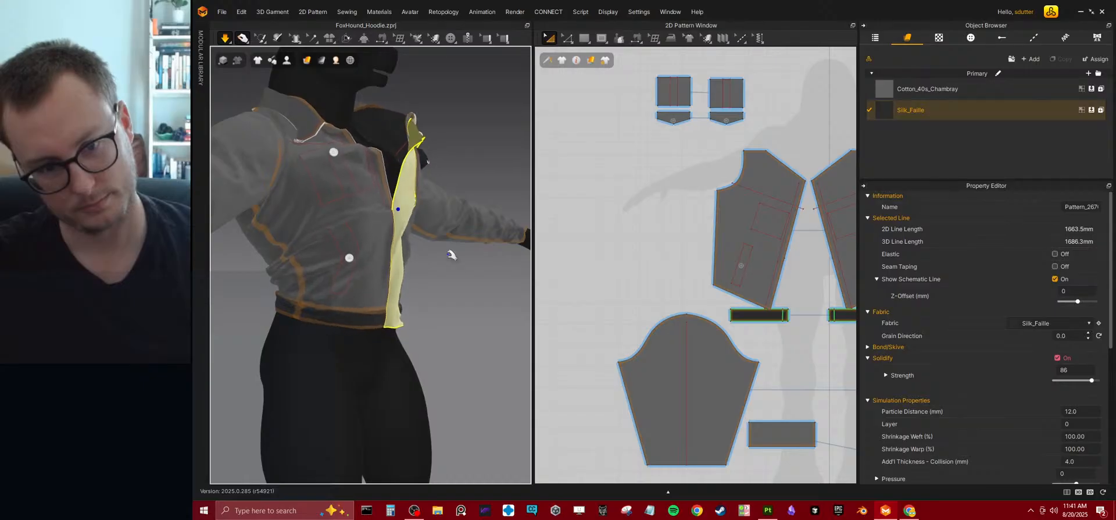
{"action": "right_click_drag", "start_coordinate": [377, 323], "coordinate": [337, 293]}
{"action": "left_click_drag", "start_coordinate": [389, 285], "coordinate": [391, 359]}
{"action": "right_click_drag", "start_coordinate": [381, 339], "coordinate": [403, 331]}
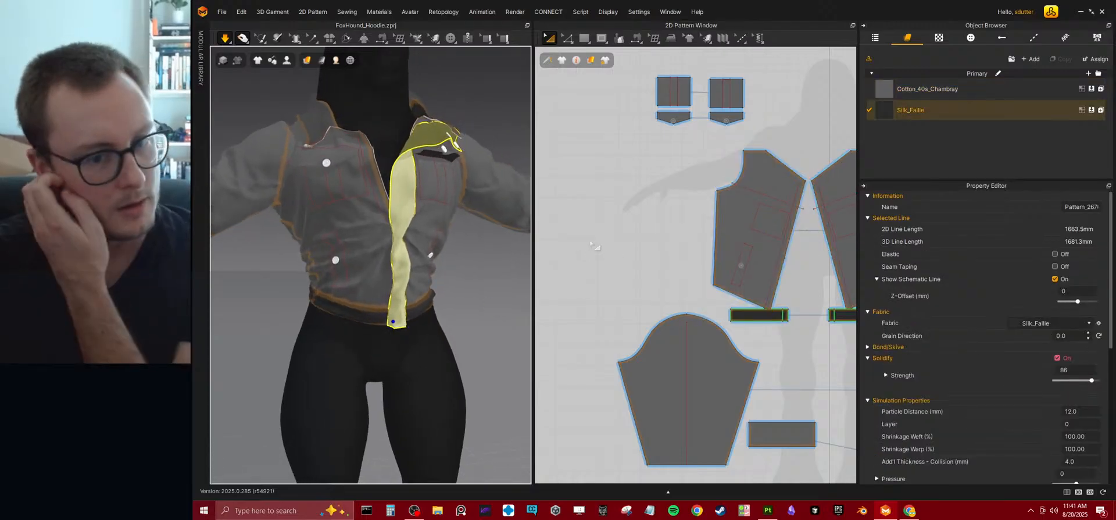
Move the point on the front bodice's internal line beside the centre-front edge down along that line.
{"action": "scroll", "coordinate": [654, 218], "scroll_direction": "down", "scroll_amount": 6}
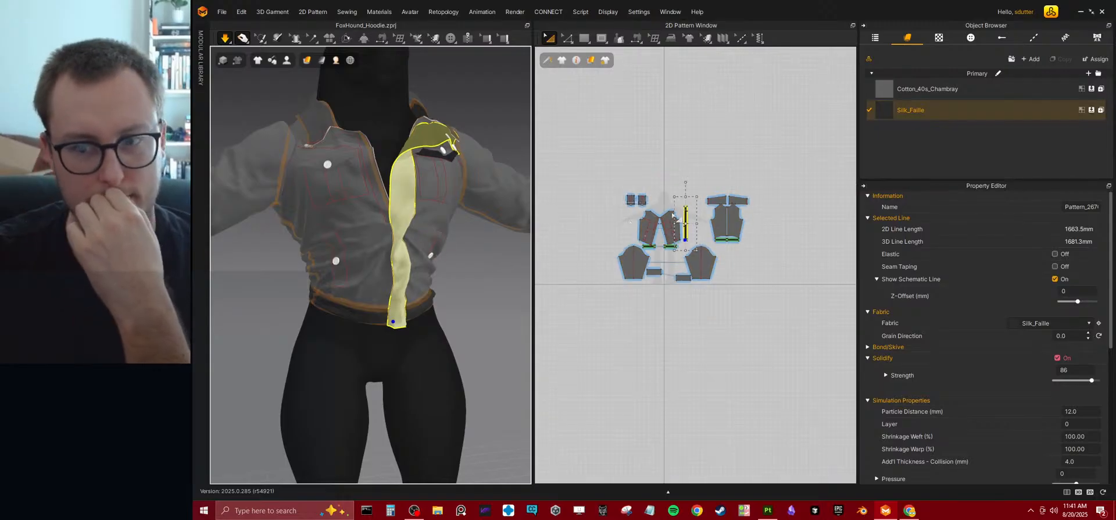
{"action": "scroll", "coordinate": [654, 219], "scroll_direction": "up", "scroll_amount": 8}
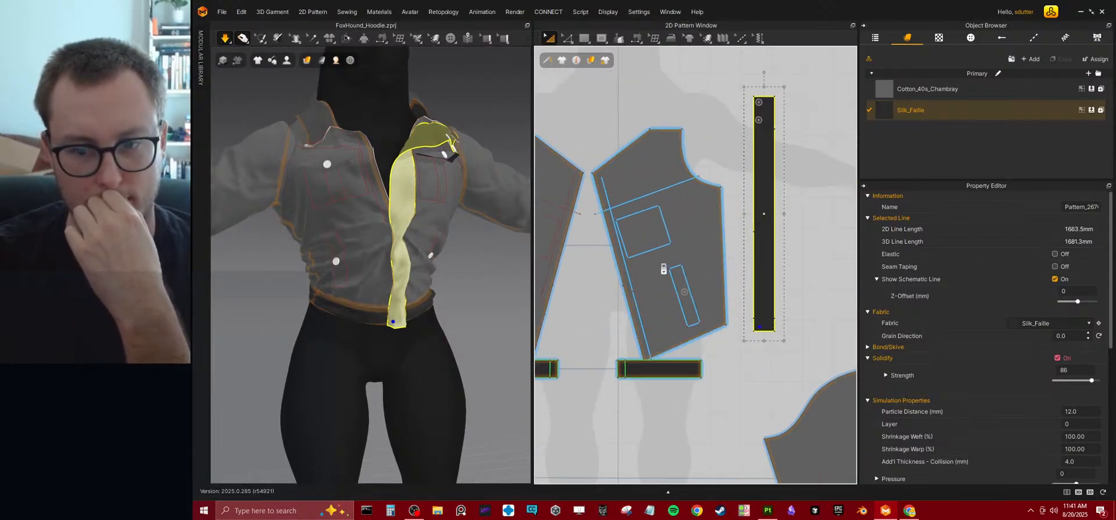
{"action": "scroll", "coordinate": [663, 268], "scroll_direction": "up", "scroll_amount": 5}
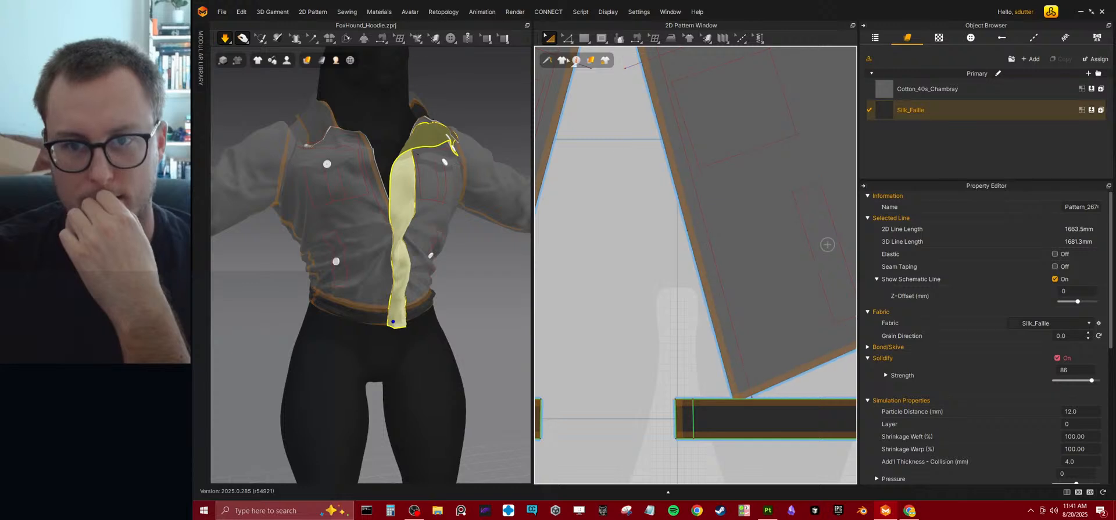
{"action": "key", "text": "z"}
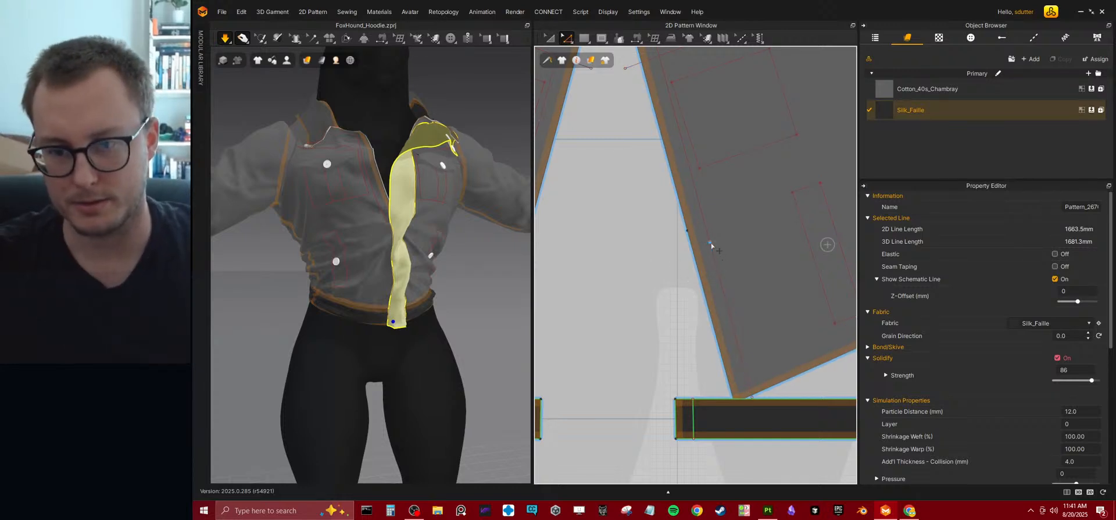
{"action": "left_click", "coordinate": [709, 243]}
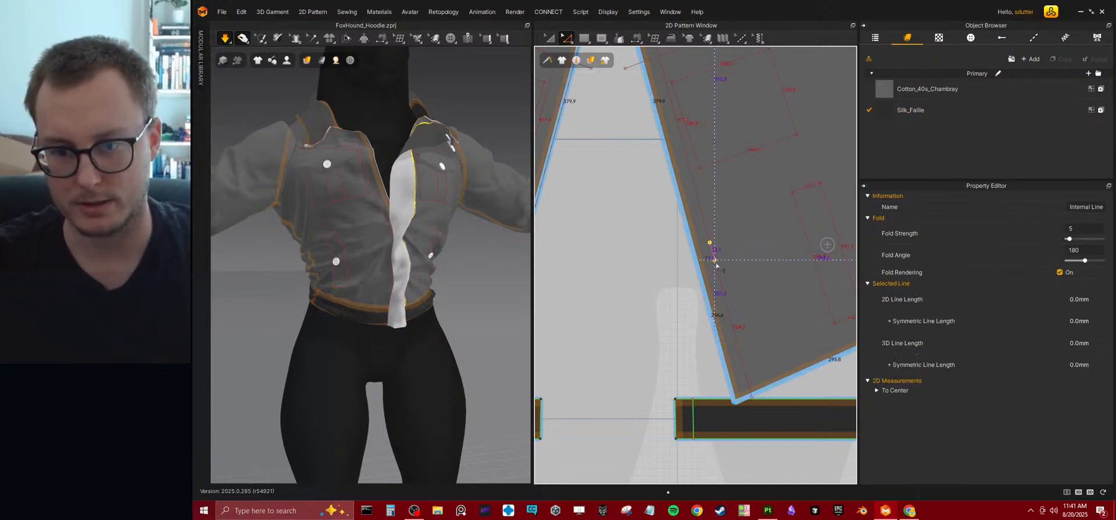
{"action": "left_click", "coordinate": [717, 271]}
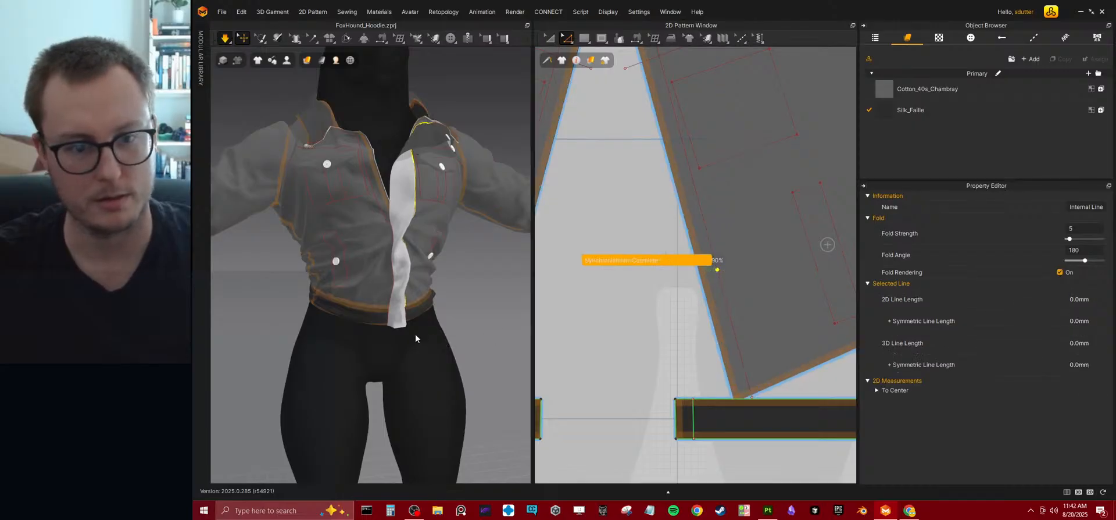
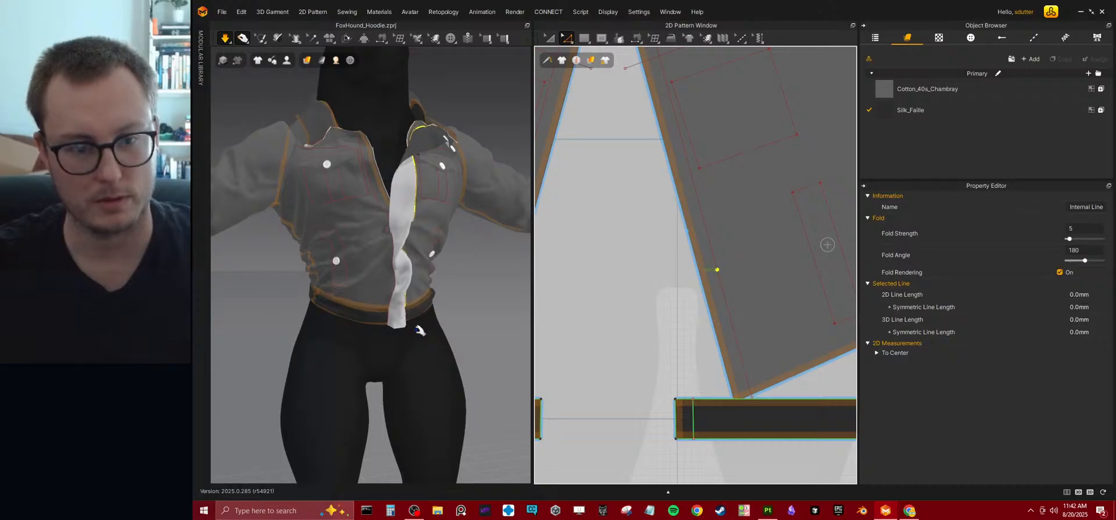
Move the upper point of the front bodice's internal line beside the centre-front edge upward beyond the neckline.
{"action": "key", "text": "space"}
{"action": "scroll", "coordinate": [689, 239], "scroll_direction": "down", "scroll_amount": 6}
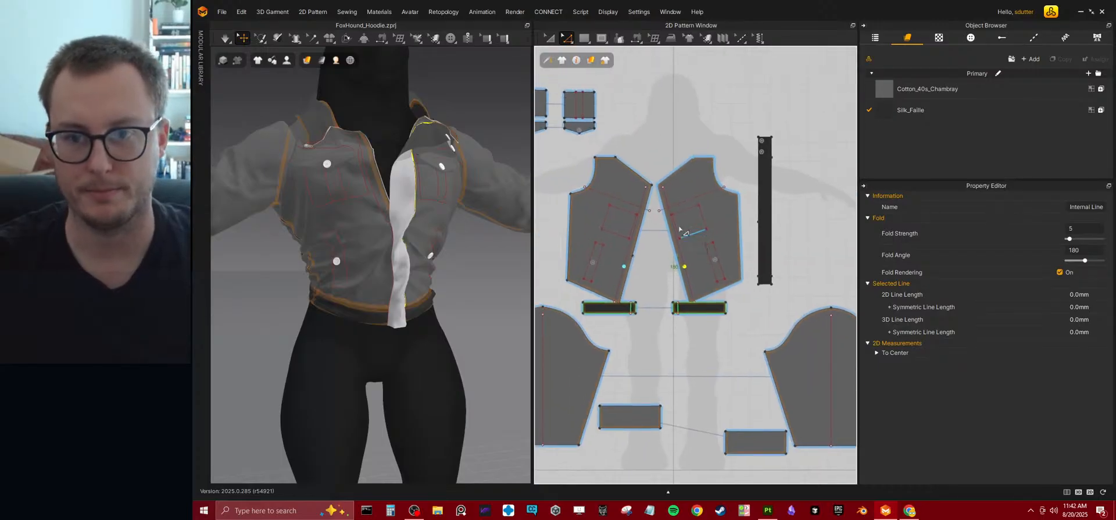
{"action": "scroll", "coordinate": [689, 239], "scroll_direction": "up", "scroll_amount": 5}
{"action": "left_click_drag", "start_coordinate": [690, 172], "coordinate": [687, 146]}
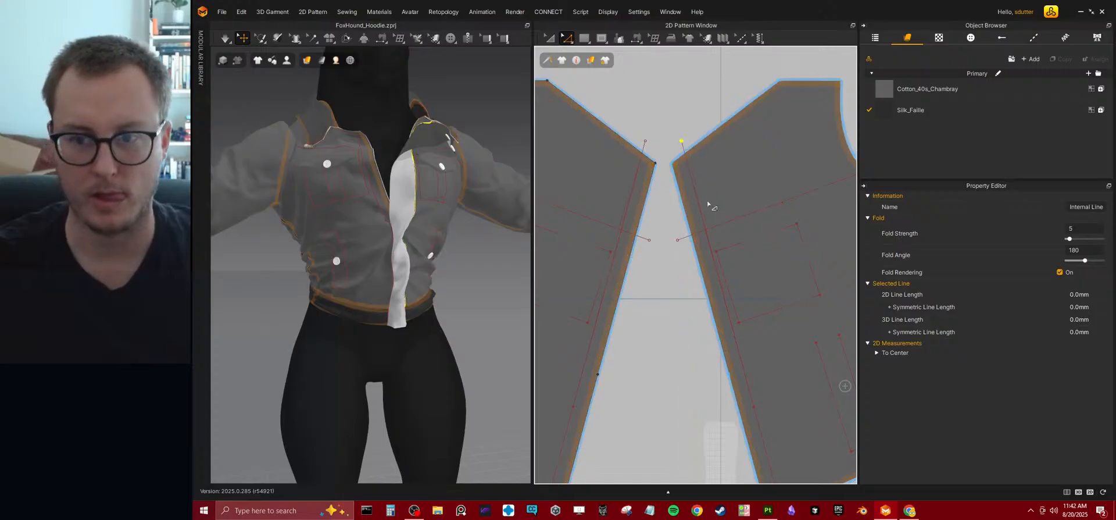
Draw a diagonal internal line about 681 mm long across the front bodice, from the shoulder end of the neckline to the hem.
{"action": "scroll", "coordinate": [740, 254], "scroll_direction": "down", "scroll_amount": 3}
{"action": "scroll", "coordinate": [740, 254], "scroll_direction": "up", "scroll_amount": 3}
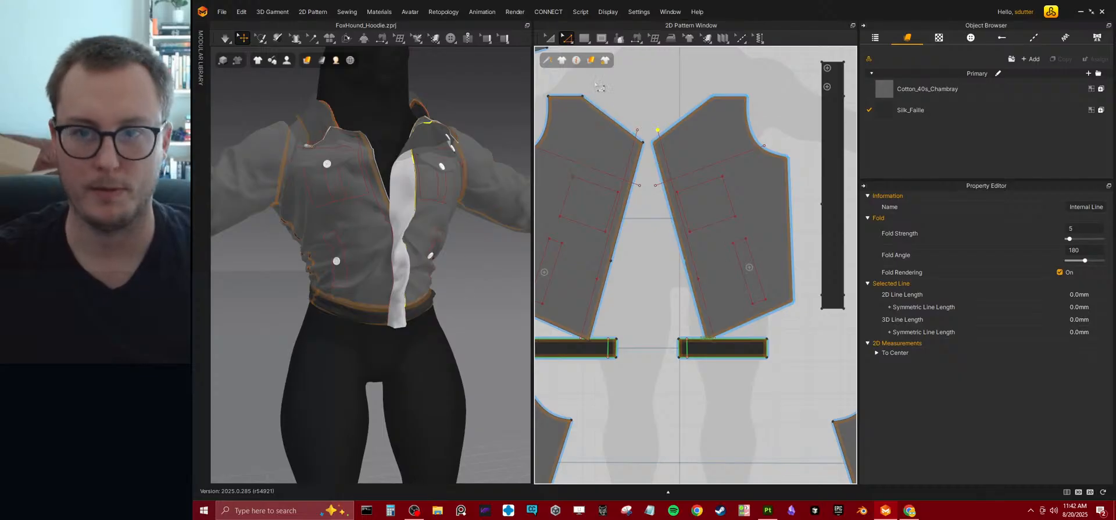
{"action": "left_click", "coordinate": [585, 39]}
{"action": "mouse_move", "coordinate": [604, 42]}
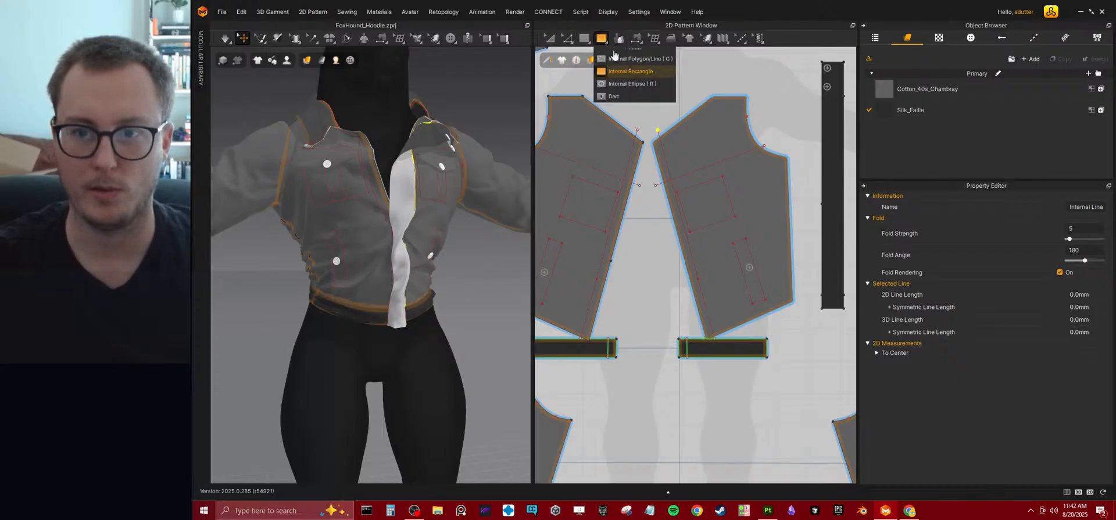
{"action": "left_click", "coordinate": [617, 58]}
{"action": "left_click", "coordinate": [707, 100]}
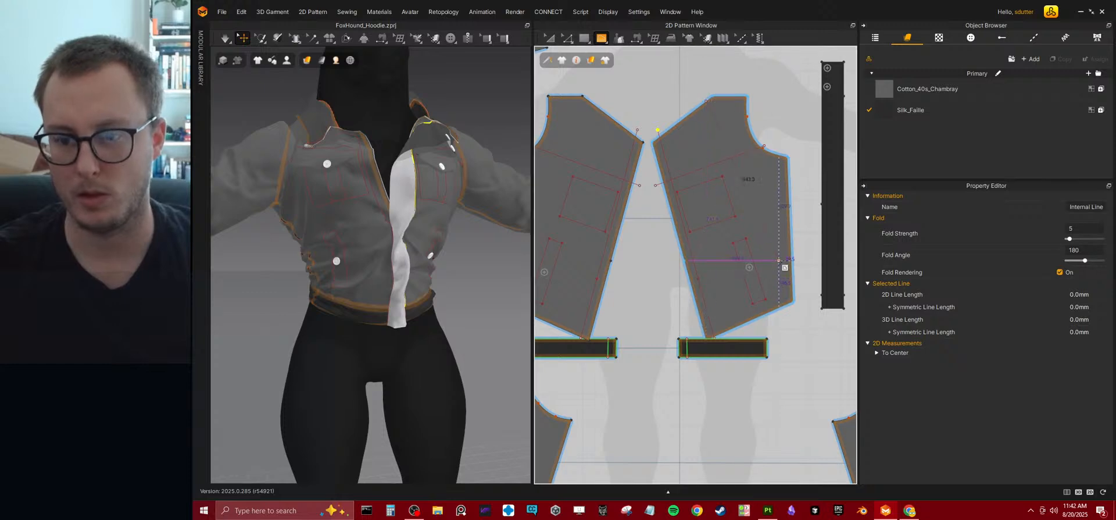
{"action": "double_click", "coordinate": [774, 309]}
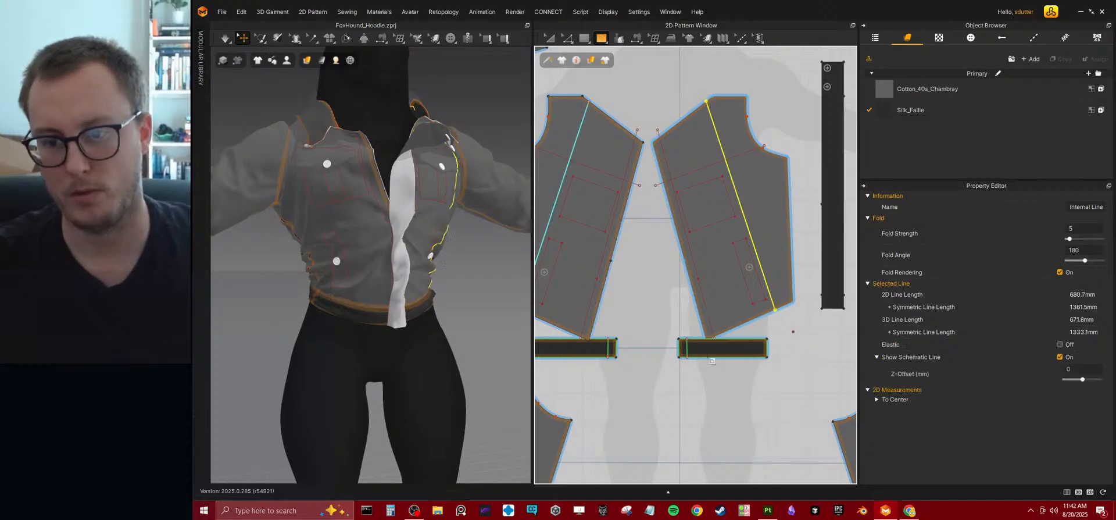
Run the simulation and tug the back panel and collar into place on the avatar.
{"action": "right_click_drag", "start_coordinate": [465, 273], "coordinate": [374, 271]}
{"action": "scroll", "coordinate": [374, 271], "scroll_direction": "down", "scroll_amount": 3}
{"action": "key", "text": "space"}
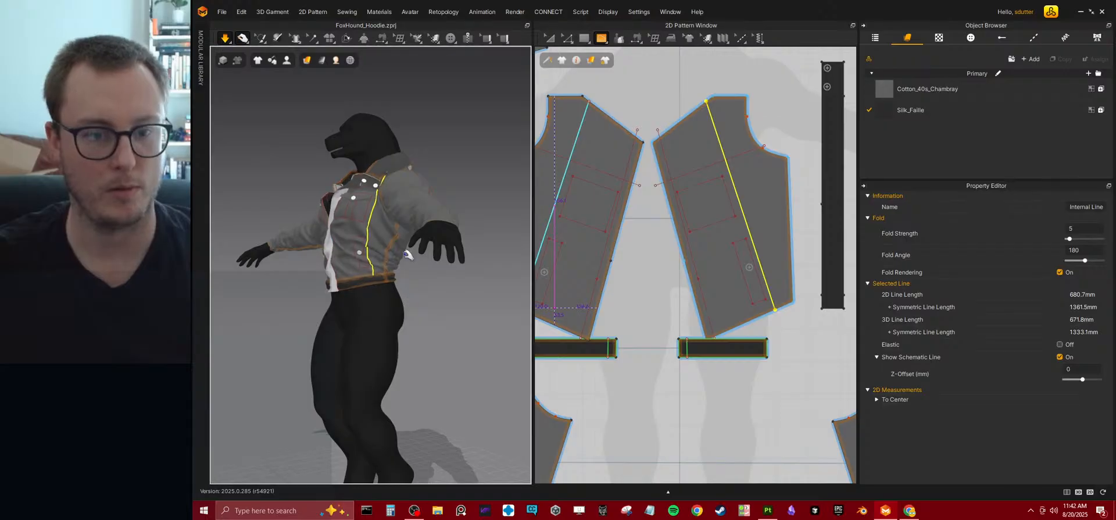
{"action": "scroll", "coordinate": [377, 266], "scroll_direction": "up", "scroll_amount": 3}
{"action": "right_click_drag", "start_coordinate": [376, 266], "coordinate": [453, 270]}
{"action": "scroll", "coordinate": [349, 266], "scroll_direction": "down", "scroll_amount": 3}
{"action": "right_click_drag", "start_coordinate": [366, 268], "coordinate": [447, 269]}
{"action": "key", "text": "8"}
{"action": "left_click", "coordinate": [338, 190]}
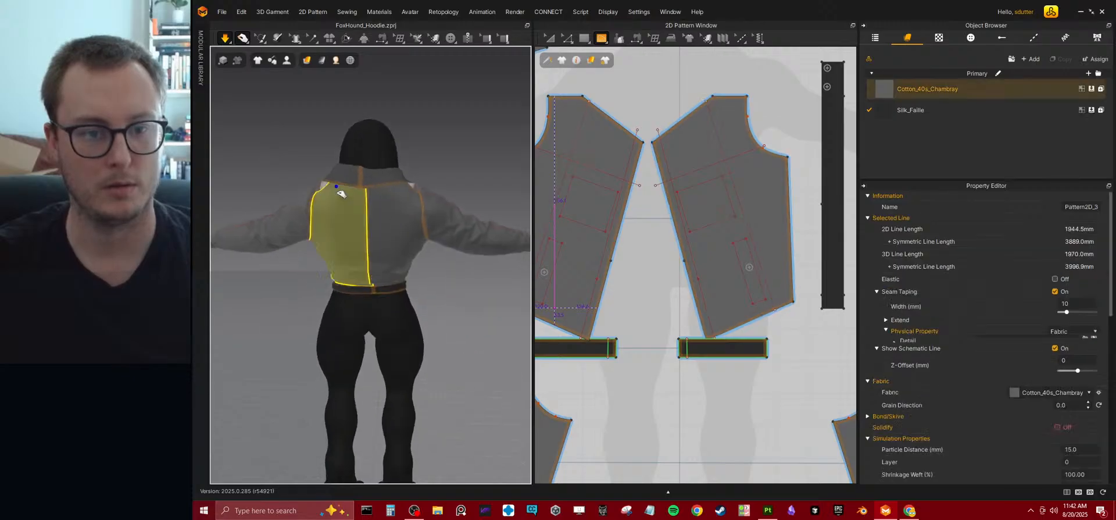
{"action": "left_click", "coordinate": [389, 182]}
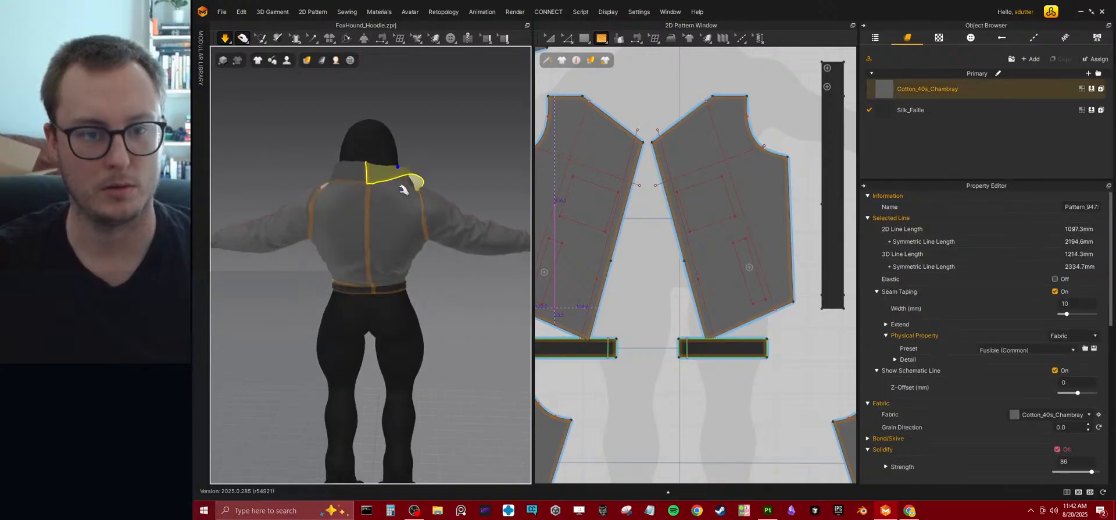
{"action": "left_click", "coordinate": [383, 191]}
{"action": "right_click_drag", "start_coordinate": [383, 191], "coordinate": [449, 213]}
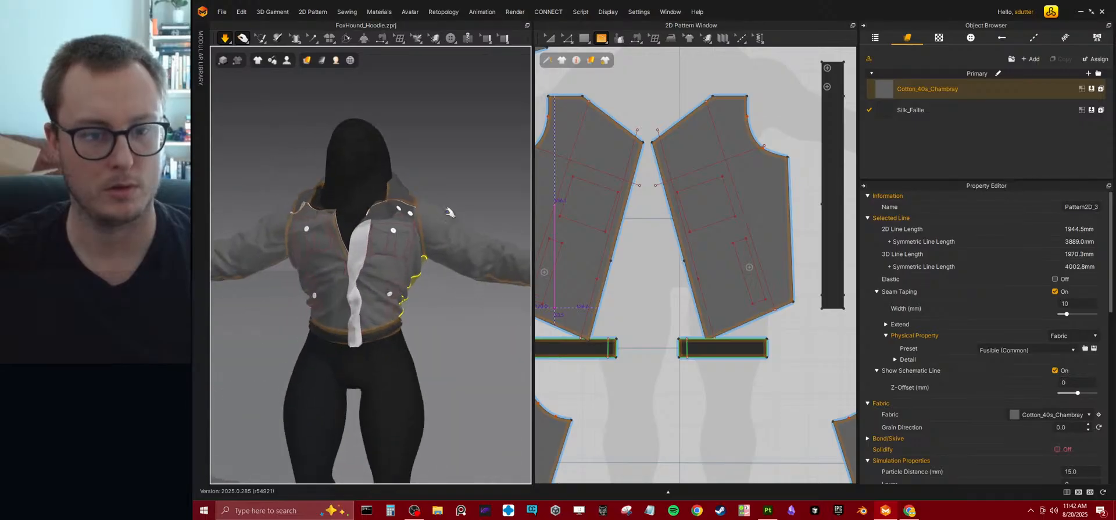
Pull the front bodice edge and the lower end of the front strip downward on the simulating avatar.
{"action": "key", "text": "2"}
{"action": "scroll", "coordinate": [378, 286], "scroll_direction": "up", "scroll_amount": 2}
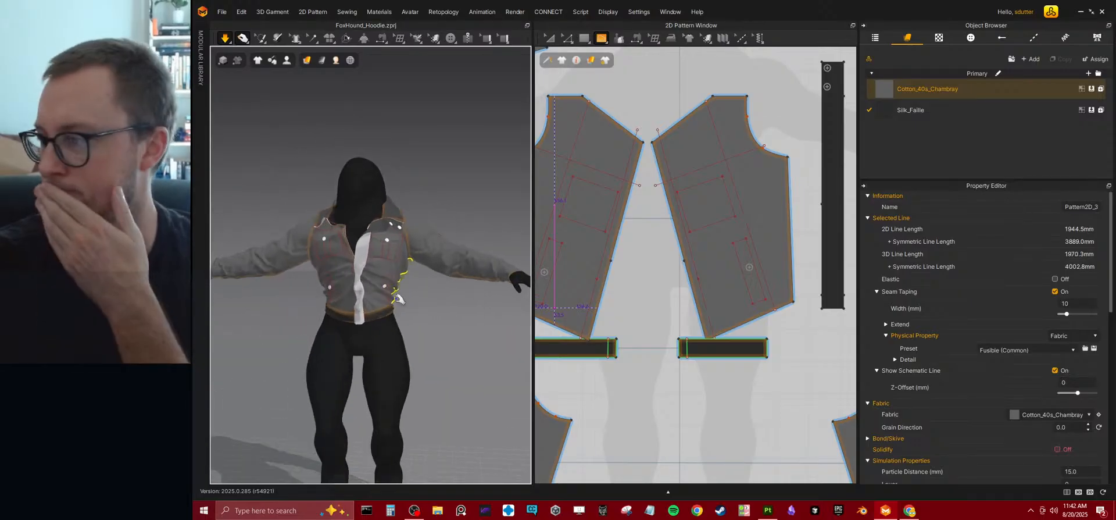
{"action": "left_click_drag", "start_coordinate": [360, 285], "coordinate": [360, 379]}
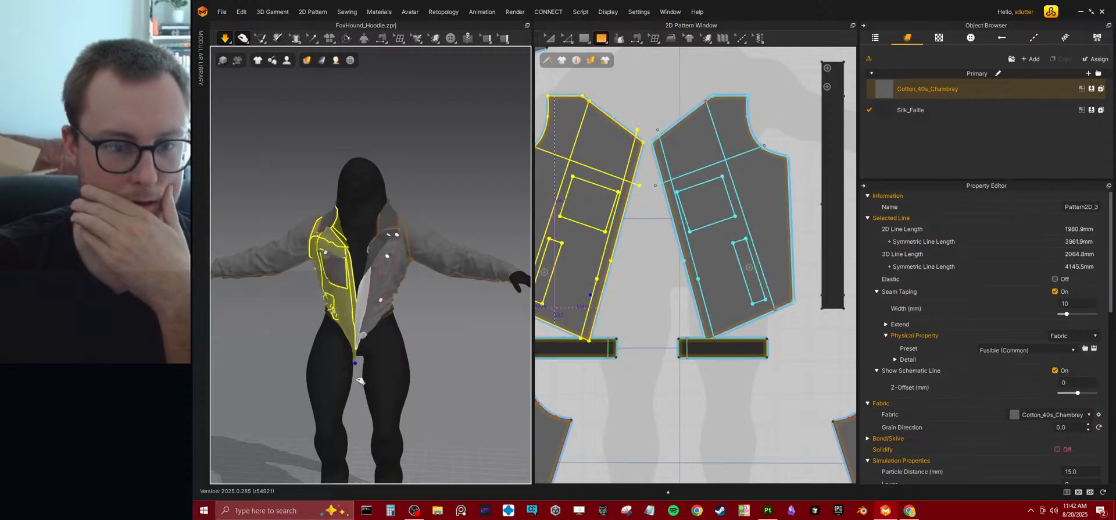
{"action": "left_click_drag", "start_coordinate": [361, 317], "coordinate": [356, 399]}
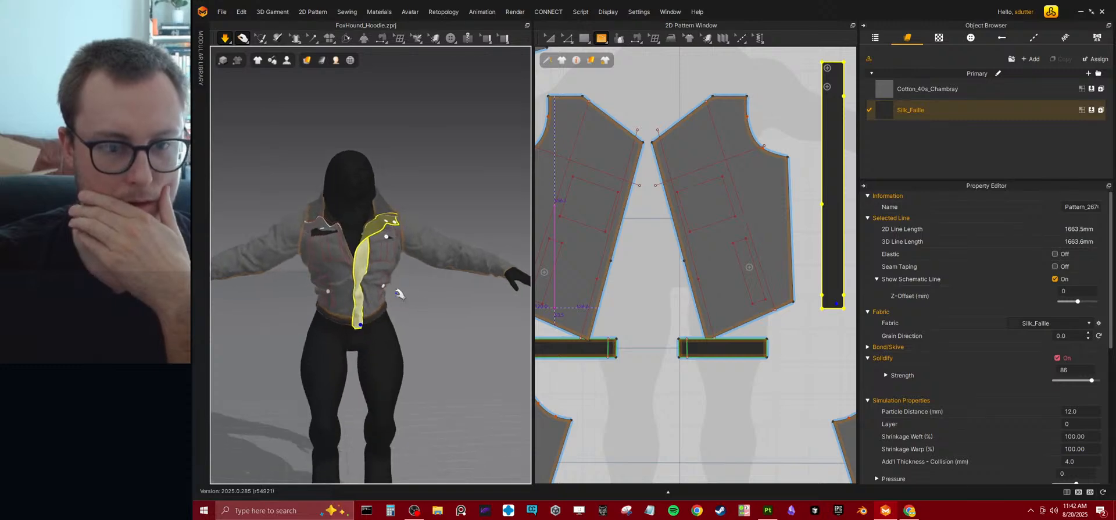
Pull the chest pocket flap on the avatar's right side outward and delete its button.
{"action": "right_click_drag", "start_coordinate": [406, 297], "coordinate": [400, 232]}
{"action": "scroll", "coordinate": [355, 253], "scroll_direction": "up", "scroll_amount": 3}
{"action": "scroll", "coordinate": [356, 254], "scroll_direction": "up", "scroll_amount": 2}
{"action": "right_click_drag", "start_coordinate": [357, 257], "coordinate": [365, 275]}
{"action": "left_click", "coordinate": [326, 267]}
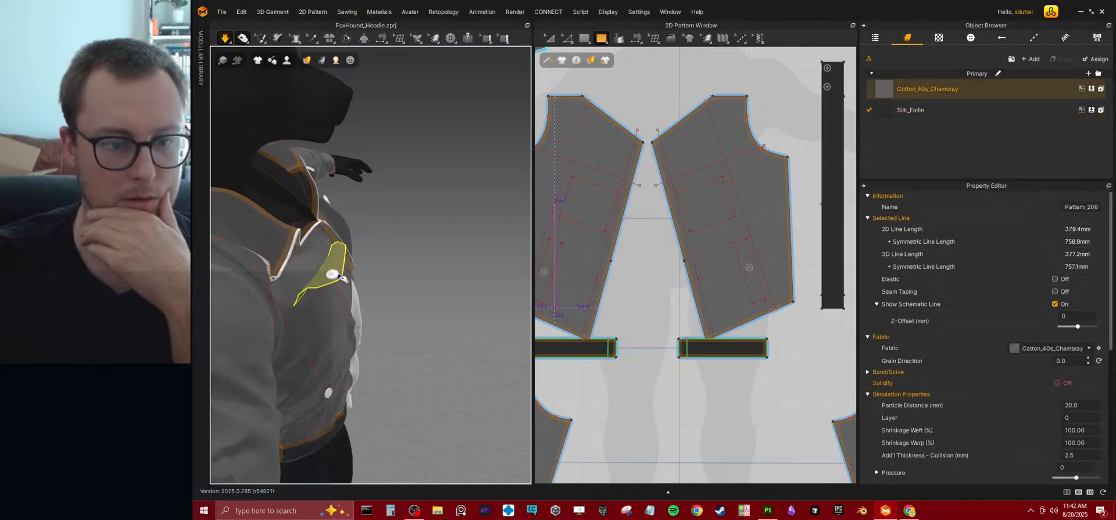
{"action": "right_click_drag", "start_coordinate": [364, 253], "coordinate": [344, 275]}
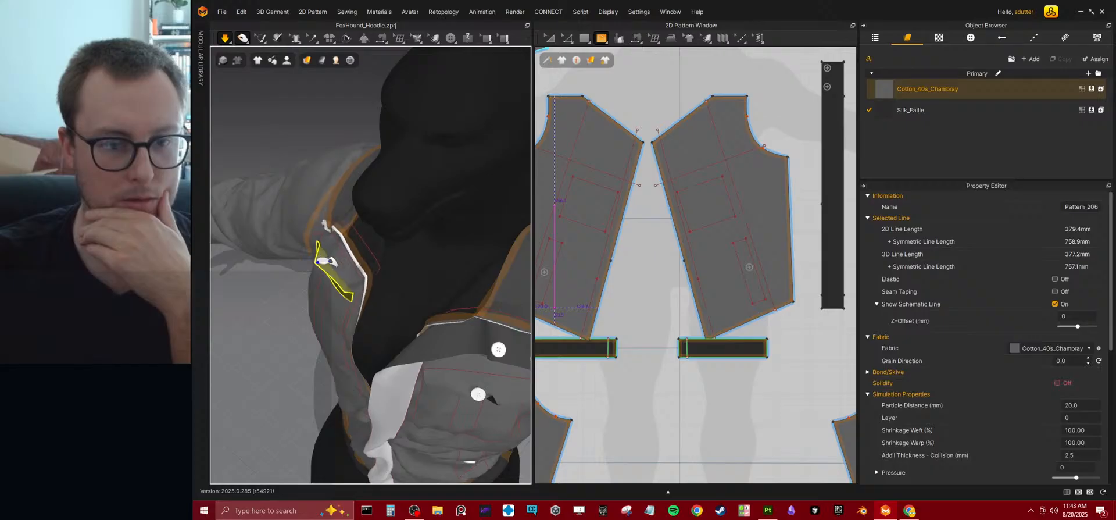
{"action": "left_click", "coordinate": [308, 284]}
{"action": "left_click_drag", "start_coordinate": [308, 285], "coordinate": [243, 291]}
{"action": "key", "text": "q"}
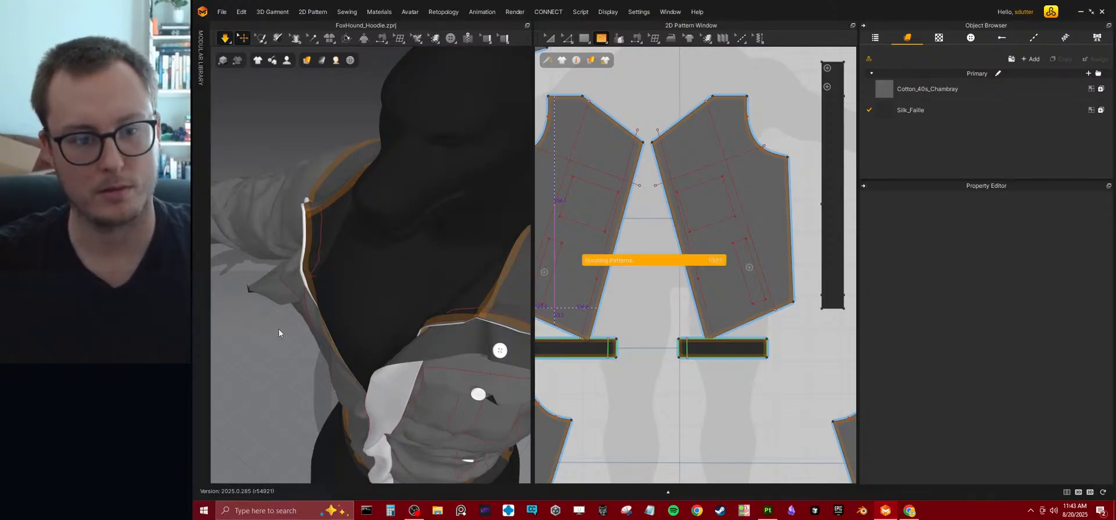
Delete the button on the opposite chest pocket flap and let the simulation settle both flaps.
{"action": "key", "text": "space"}
{"action": "right_click_drag", "start_coordinate": [294, 326], "coordinate": [472, 285]}
{"action": "left_click", "coordinate": [477, 274]}
{"action": "key", "text": "Delete"}
{"action": "right_click_drag", "start_coordinate": [443, 308], "coordinate": [479, 281]}
{"action": "key", "text": "space"}
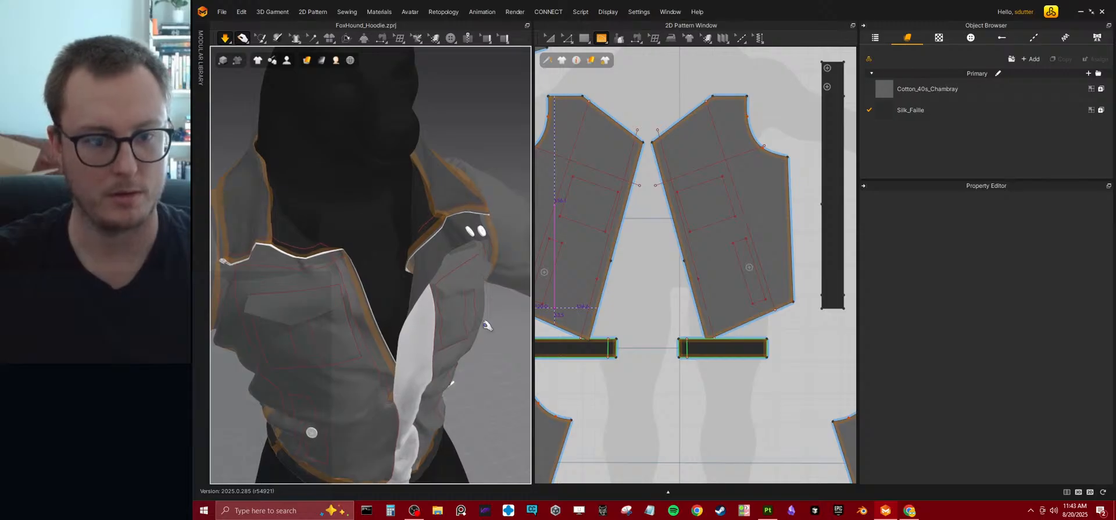
Place a new button near the middle of each chest pocket flap on the avatar.
{"action": "left_click", "coordinate": [450, 37]}
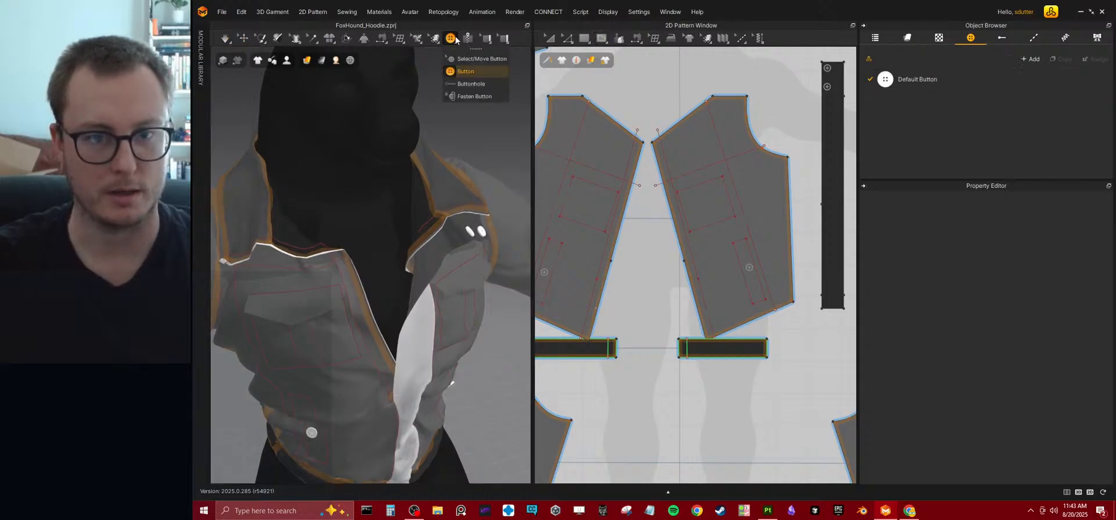
{"action": "left_click", "coordinate": [292, 306]}
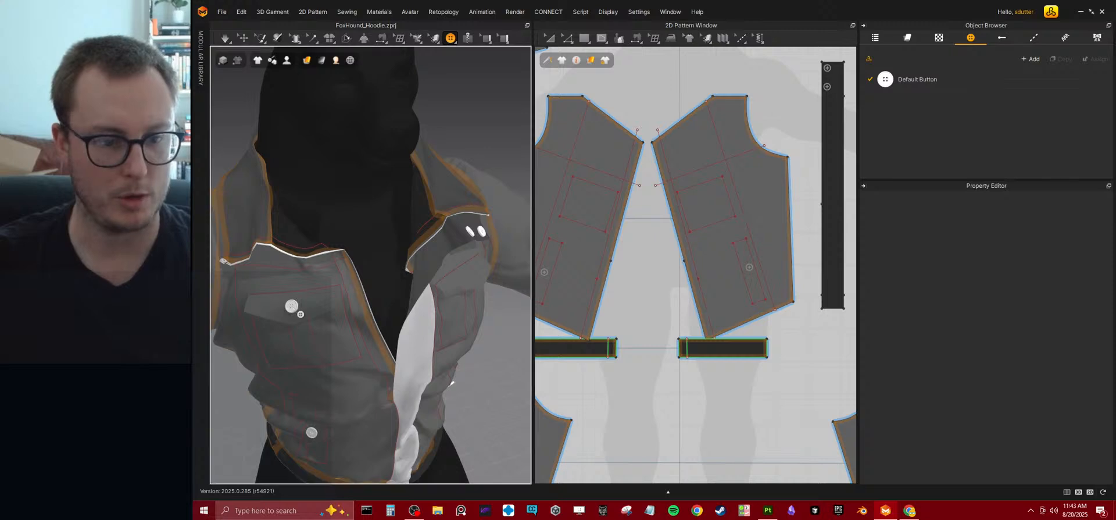
{"action": "mouse_move", "coordinate": [476, 276]}
{"action": "right_mouse_down"}
{"action": "mouse_move", "coordinate": [444, 293]}
{"action": "mouse_move", "coordinate": [460, 279]}
{"action": "right_mouse_up"}
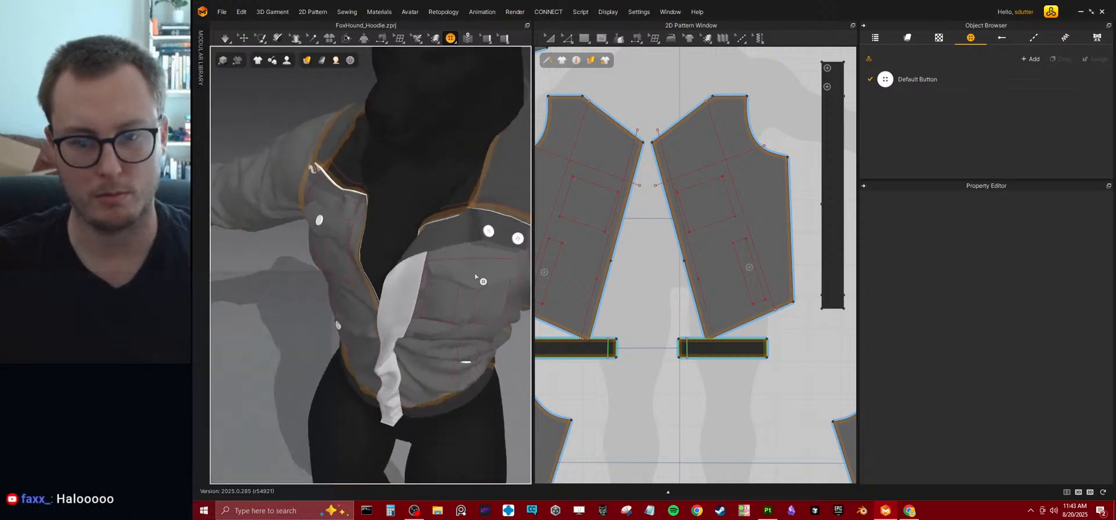
{"action": "right_click_drag", "start_coordinate": [400, 295], "coordinate": [431, 289]}
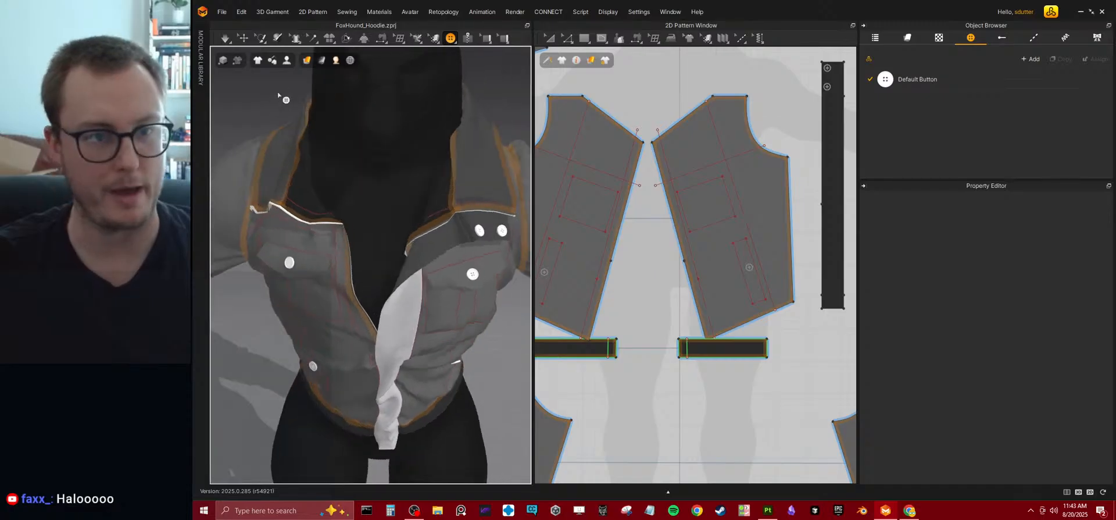
Turn off collision for the new buttons on both chest pocket flaps.
{"action": "left_click", "coordinate": [243, 39]}
{"action": "left_click", "coordinate": [290, 263]}
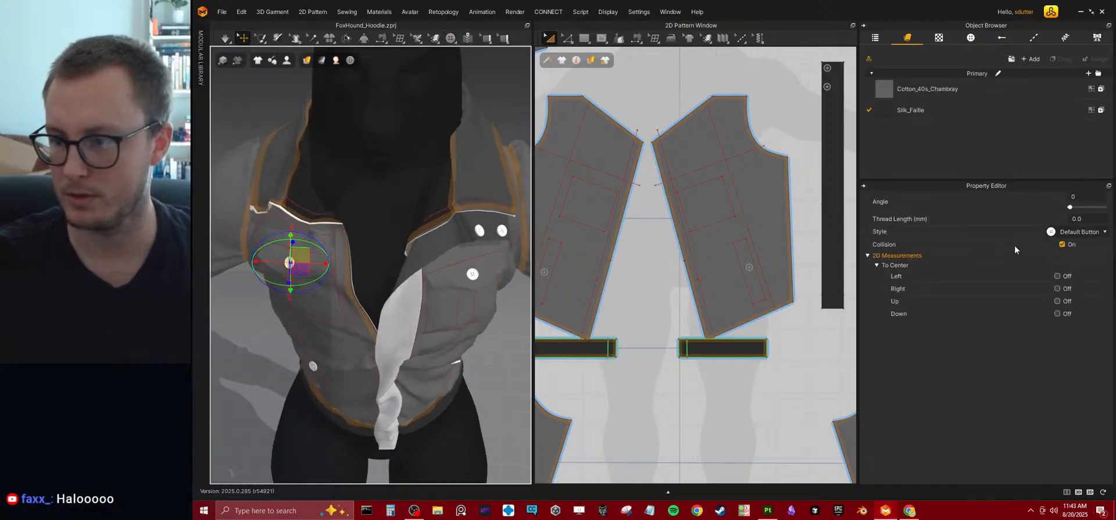
{"action": "left_click", "coordinate": [1061, 244]}
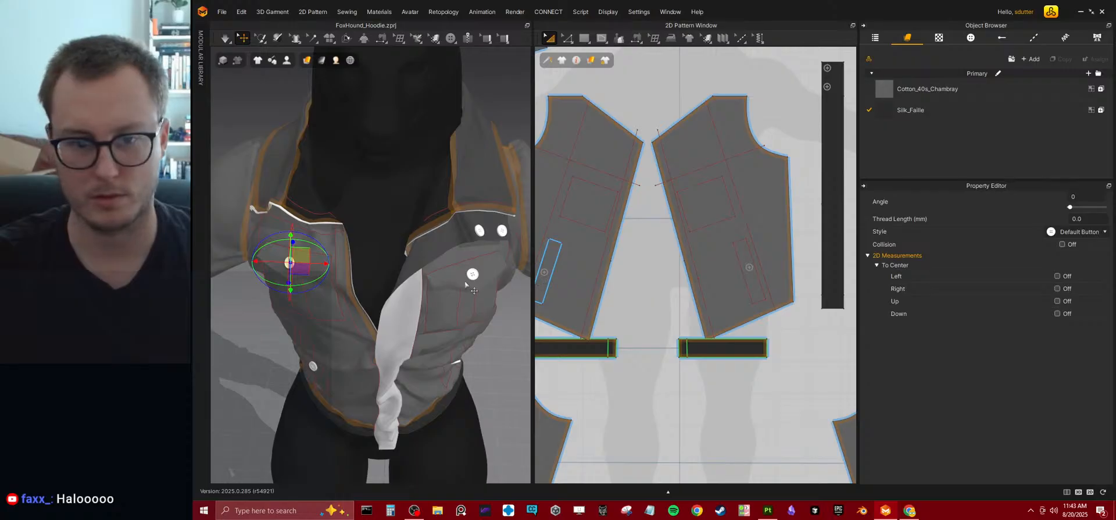
{"action": "left_click", "coordinate": [472, 277]}
{"action": "left_click", "coordinate": [500, 333]}
{"action": "left_click", "coordinate": [473, 275]}
{"action": "left_click", "coordinate": [1062, 245]}
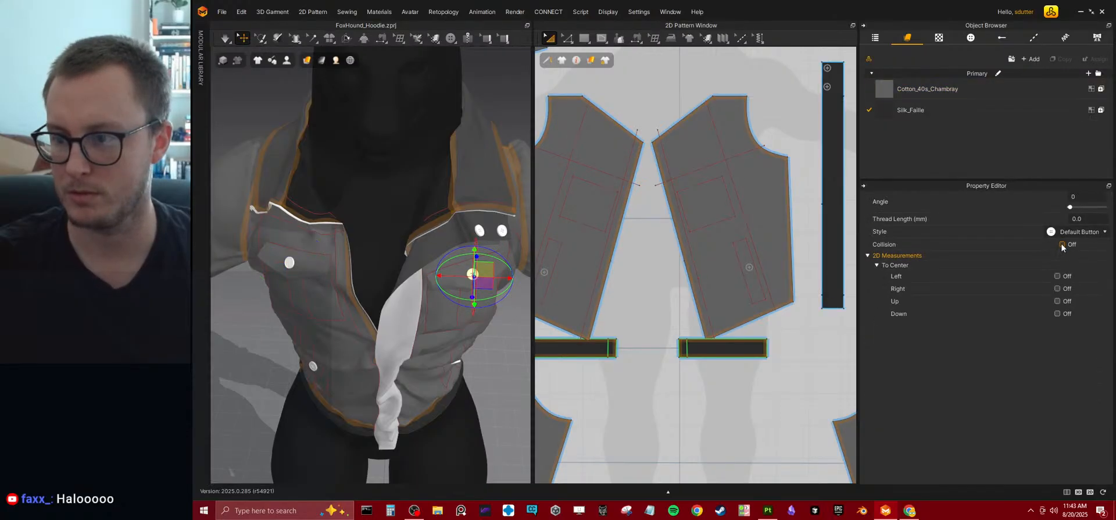
{"action": "left_click", "coordinate": [482, 228]}
{"action": "left_click", "coordinate": [503, 369]}
{"action": "right_click_drag", "start_coordinate": [503, 369], "coordinate": [453, 329]}
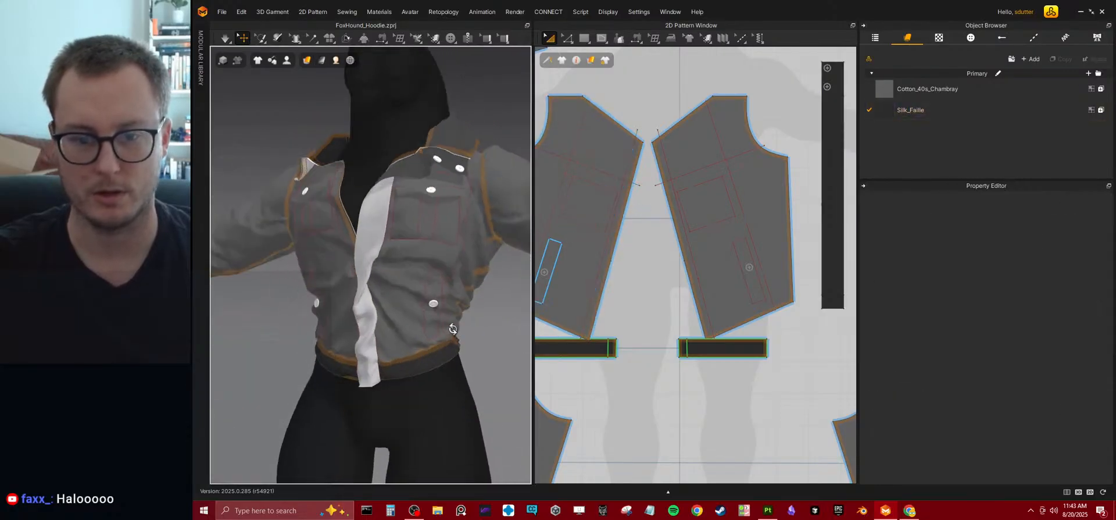
Turn off collision for the lower pocket button on each front bodice.
{"action": "left_click", "coordinate": [433, 305]}
{"action": "left_click", "coordinate": [1063, 245]}
{"action": "right_click_drag", "start_coordinate": [349, 332], "coordinate": [420, 350]}
{"action": "left_click", "coordinate": [407, 336]}
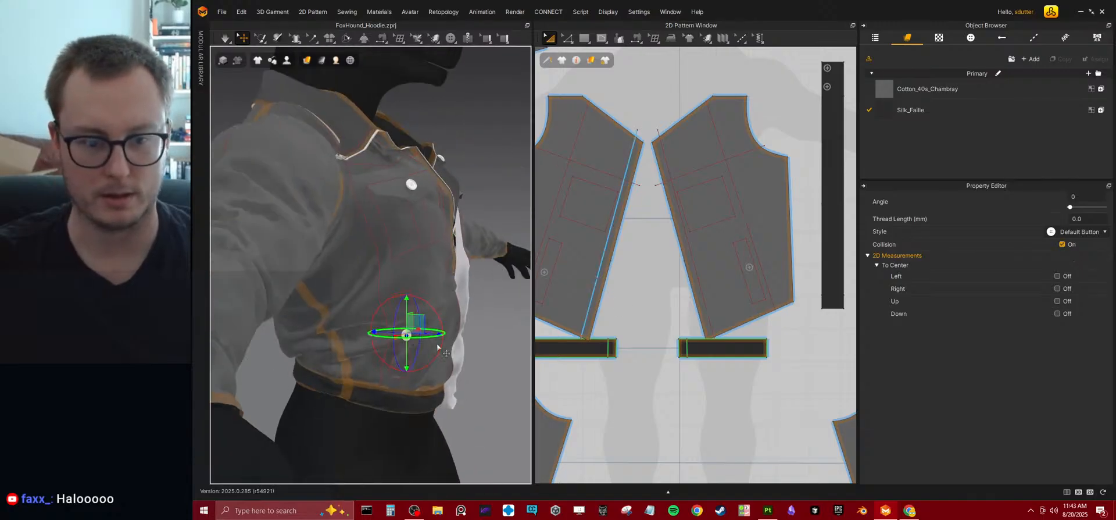
{"action": "left_click", "coordinate": [1061, 244]}
Examine the specification, fold and material properties of the zipper along the collar and front edge.
{"action": "right_click_drag", "start_coordinate": [325, 191], "coordinate": [351, 212]}
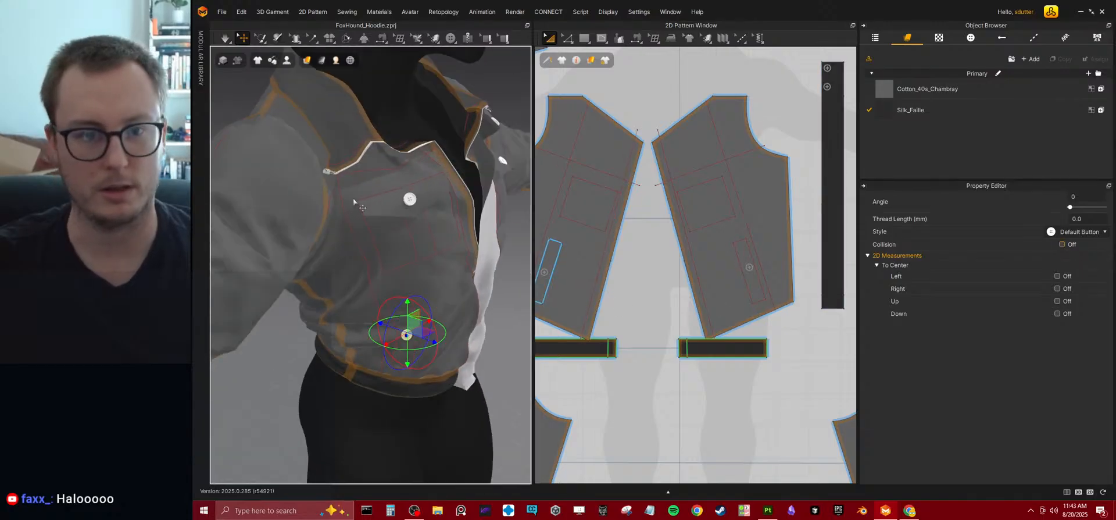
{"action": "left_click", "coordinate": [354, 168]}
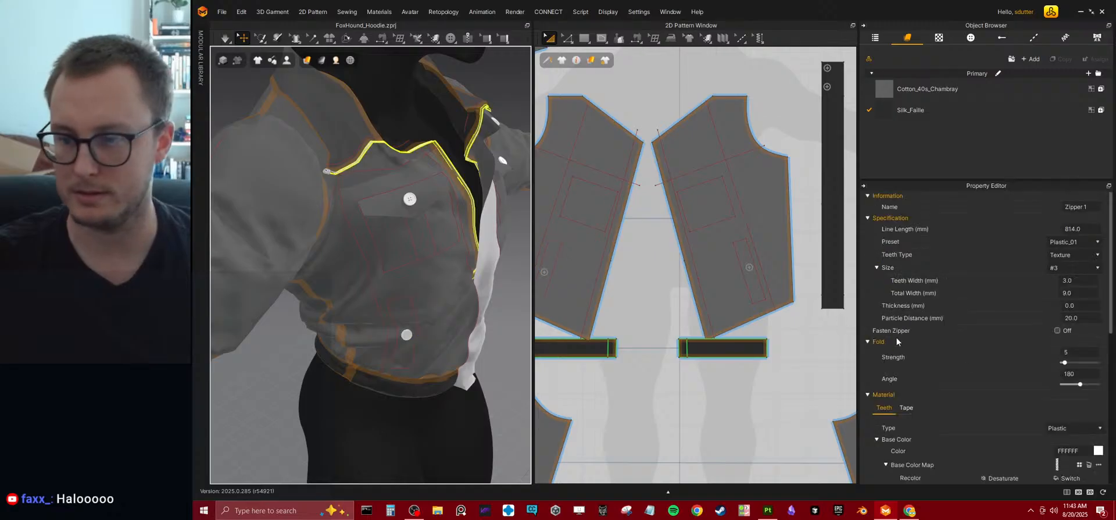
{"action": "scroll", "coordinate": [1011, 368], "scroll_direction": "down", "scroll_amount": 3}
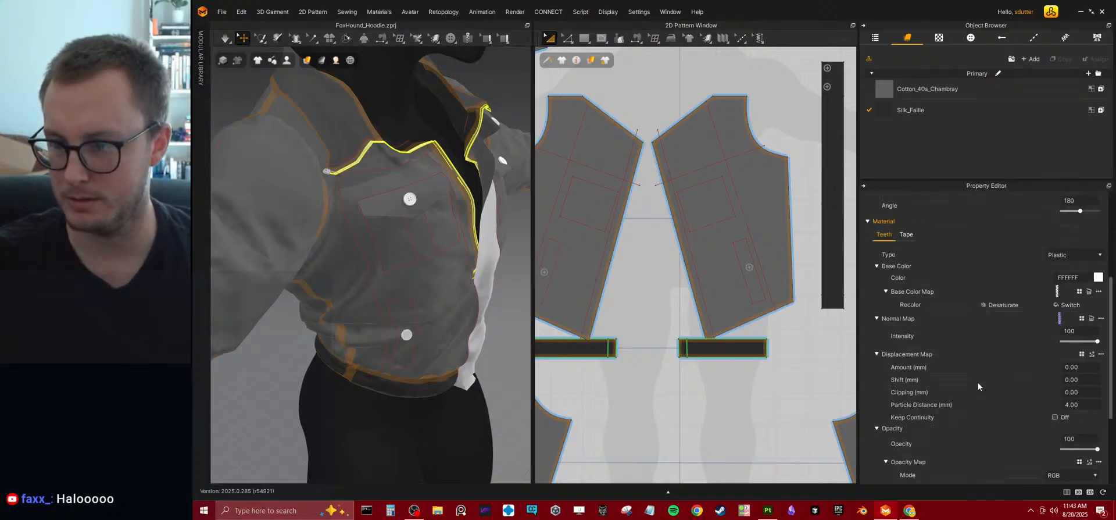
{"action": "scroll", "coordinate": [979, 383], "scroll_direction": "up", "scroll_amount": 2}
{"action": "scroll", "coordinate": [977, 382], "scroll_direction": "up", "scroll_amount": 1}
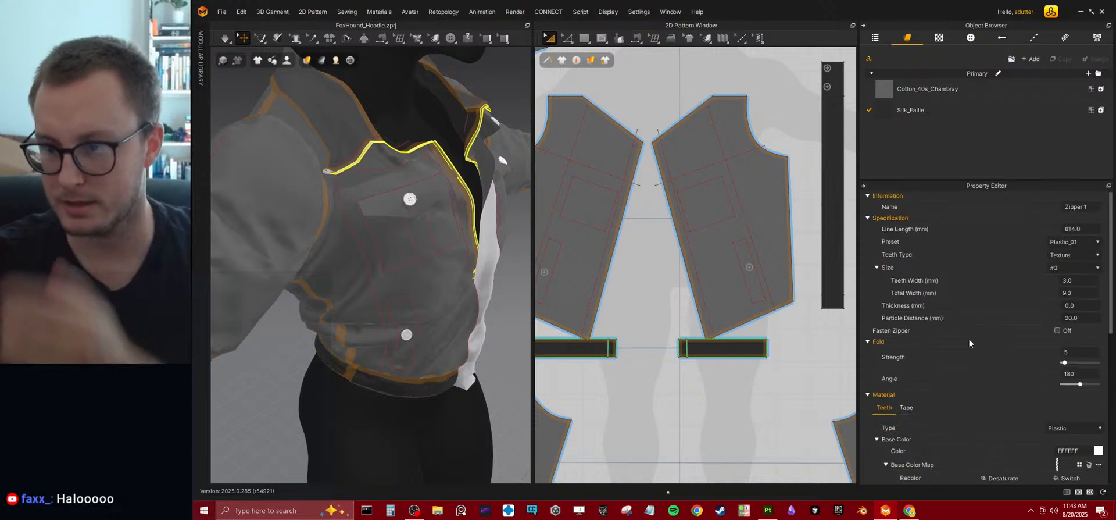
{"action": "scroll", "coordinate": [963, 343], "scroll_direction": "down", "scroll_amount": 2}
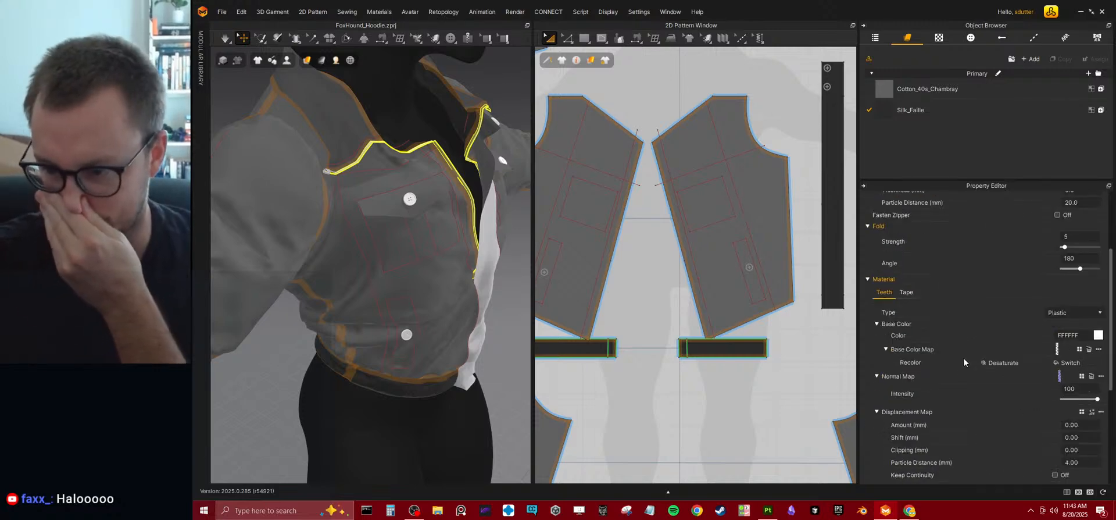
{"action": "scroll", "coordinate": [964, 357], "scroll_direction": "down", "scroll_amount": 3}
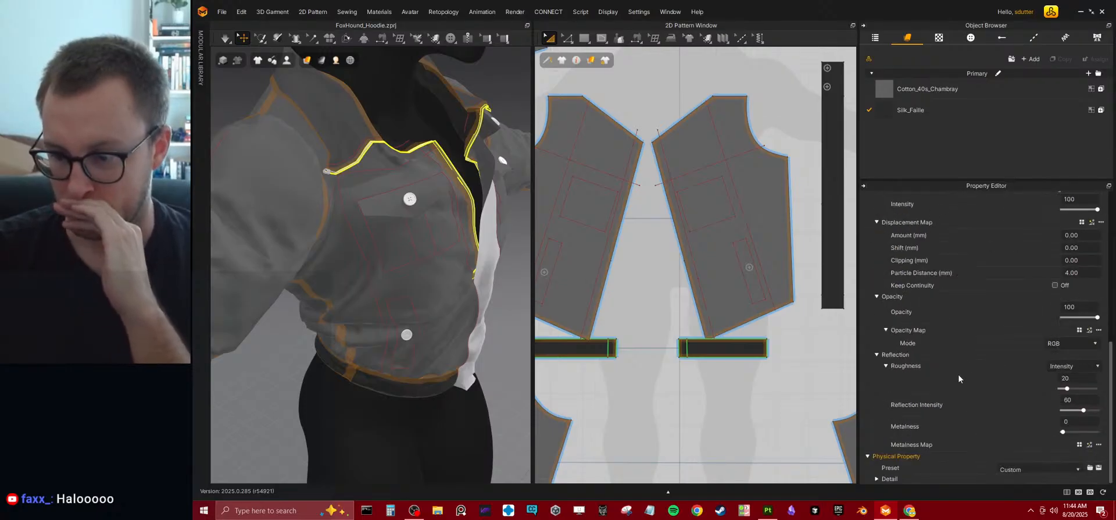
Turn off collision for the outer button on the upper end of the front strip and check the button beside it.
{"action": "right_click_drag", "start_coordinate": [434, 308], "coordinate": [466, 256]}
{"action": "left_click", "coordinate": [468, 245]}
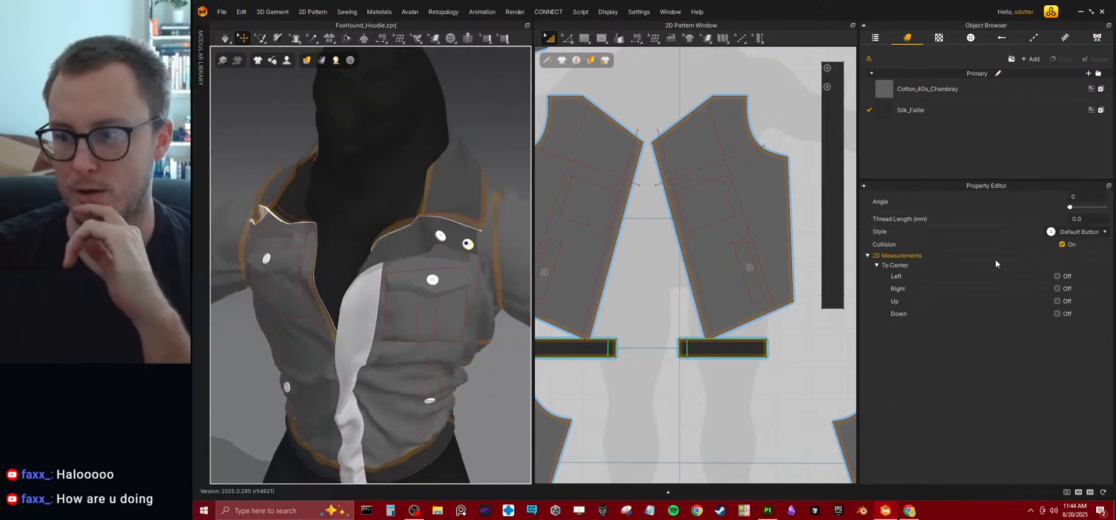
{"action": "left_click", "coordinate": [1062, 244]}
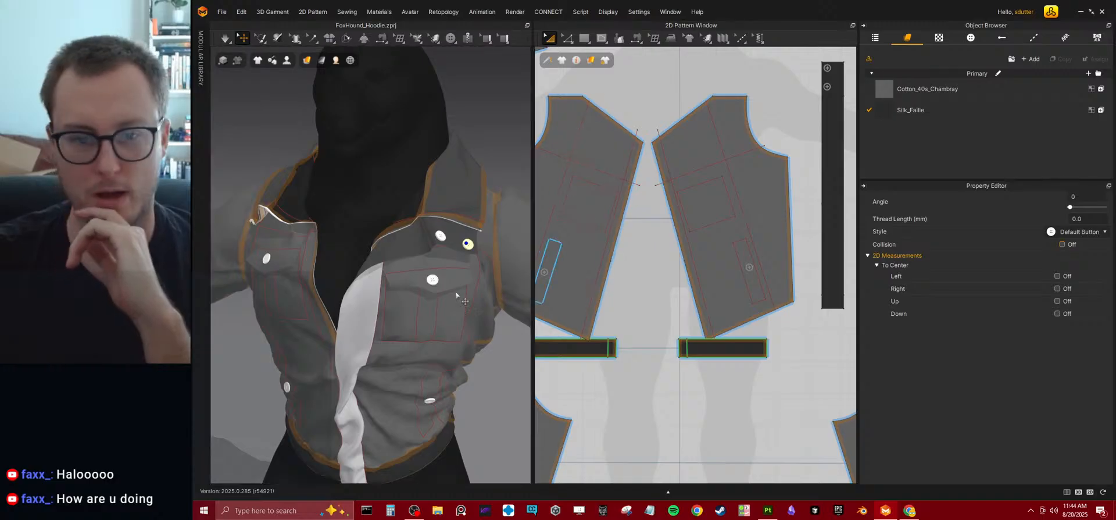
{"action": "left_click", "coordinate": [441, 238]}
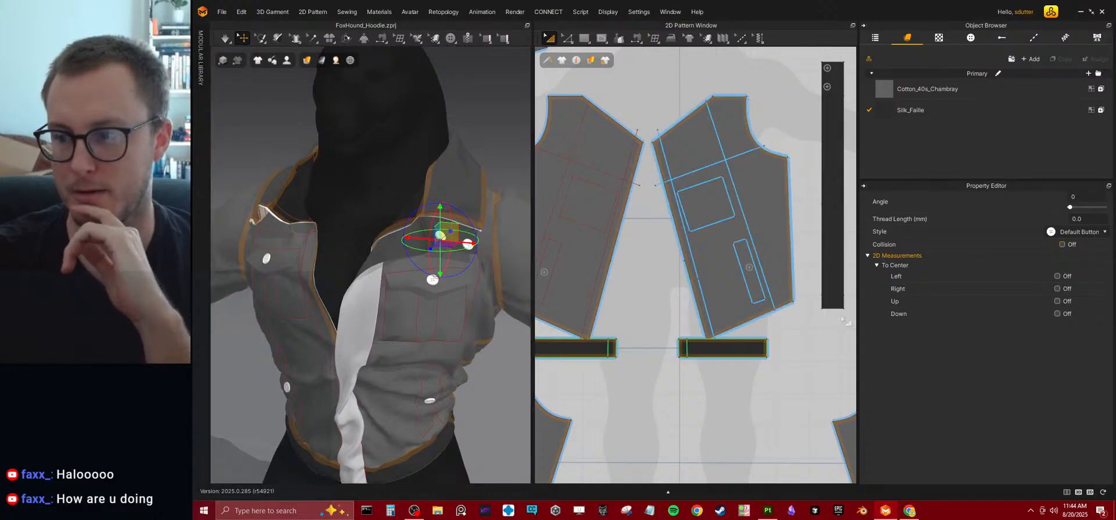
Deselect the front strip button and save the project.
{"action": "scroll", "coordinate": [418, 340], "scroll_direction": "down", "scroll_amount": 4}
{"action": "left_click", "coordinate": [459, 354]}
{"action": "right_click_drag", "start_coordinate": [383, 352], "coordinate": [426, 347]}
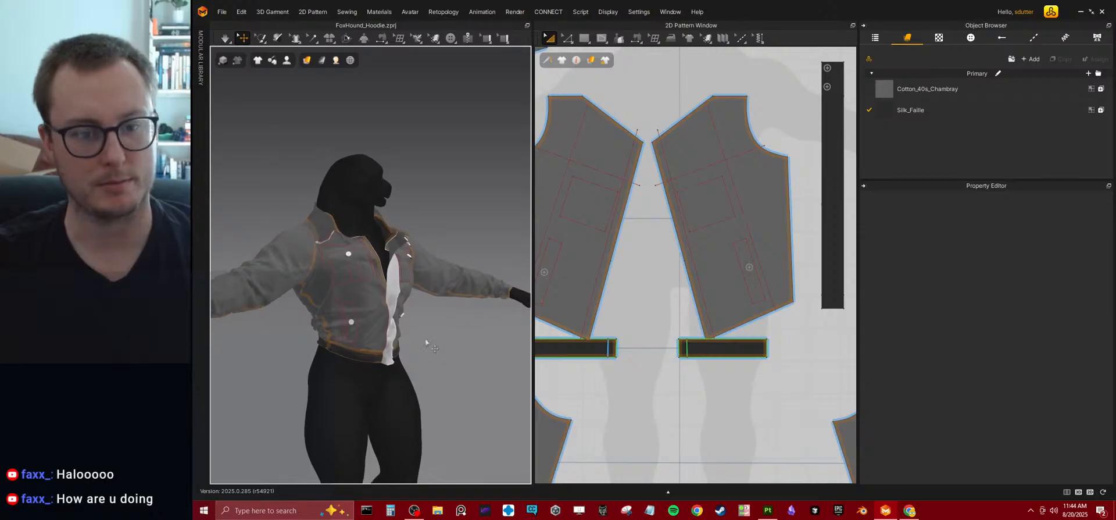
{"action": "key", "text": "ctrl+s"}
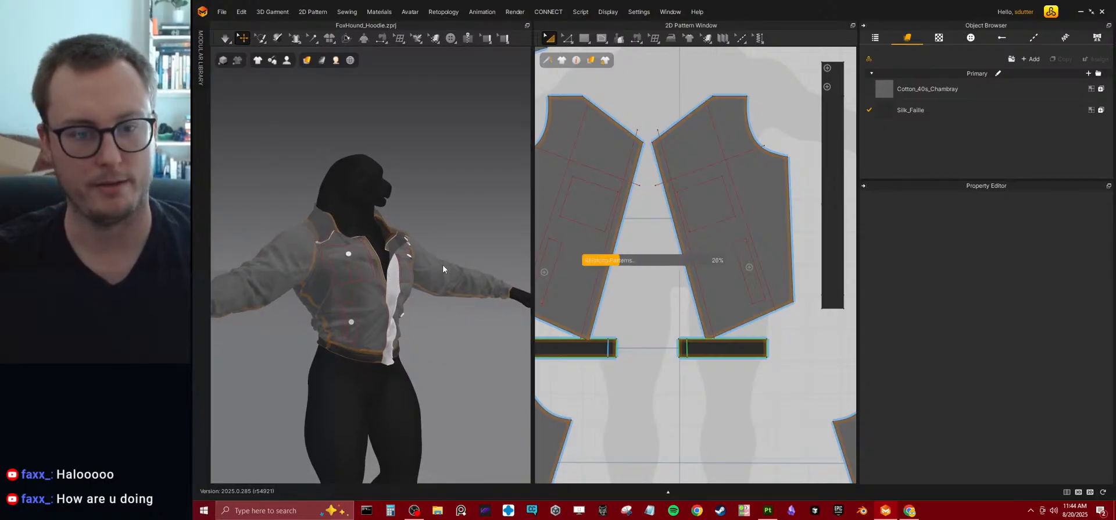
{"action": "right_click_drag", "start_coordinate": [444, 272], "coordinate": [422, 269]}
{"action": "scroll", "coordinate": [431, 274], "scroll_direction": "up", "scroll_amount": 3}
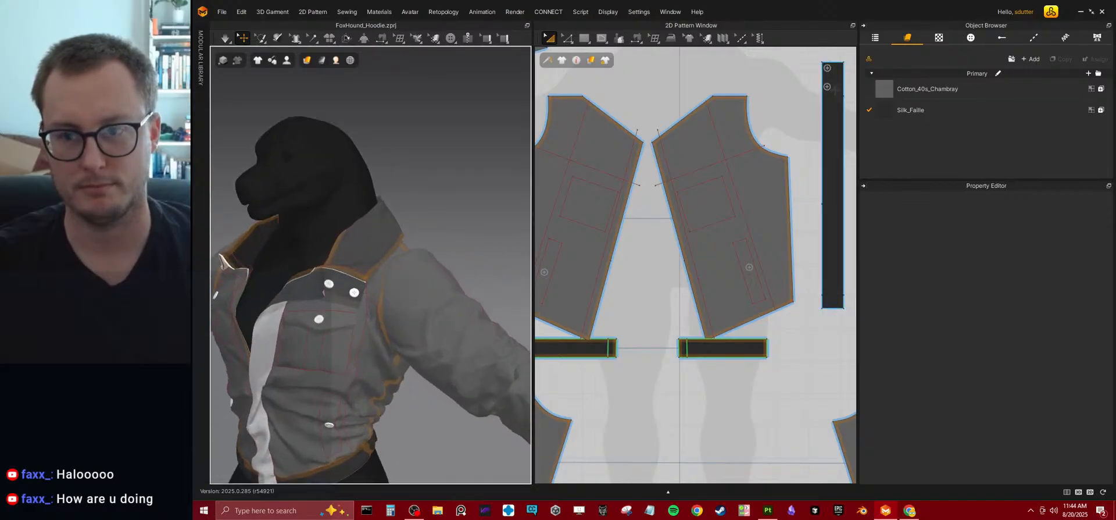
Offset the front bodice's armhole edge inward as one internal line at 10 mm, extended and keeping its curvature.
{"action": "left_click", "coordinate": [567, 39]}
{"action": "left_click", "coordinate": [571, 57]}
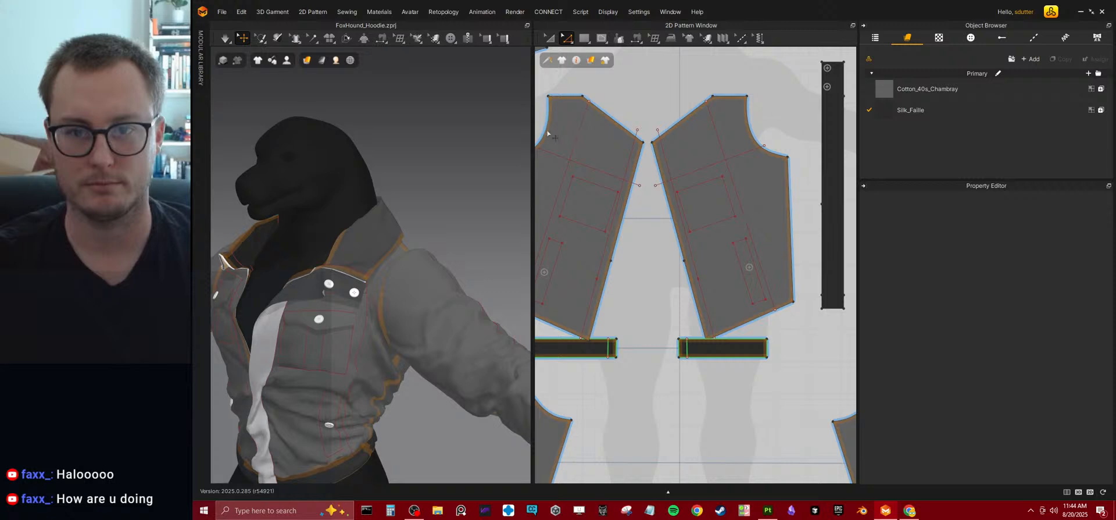
{"action": "left_click", "coordinate": [547, 134]}
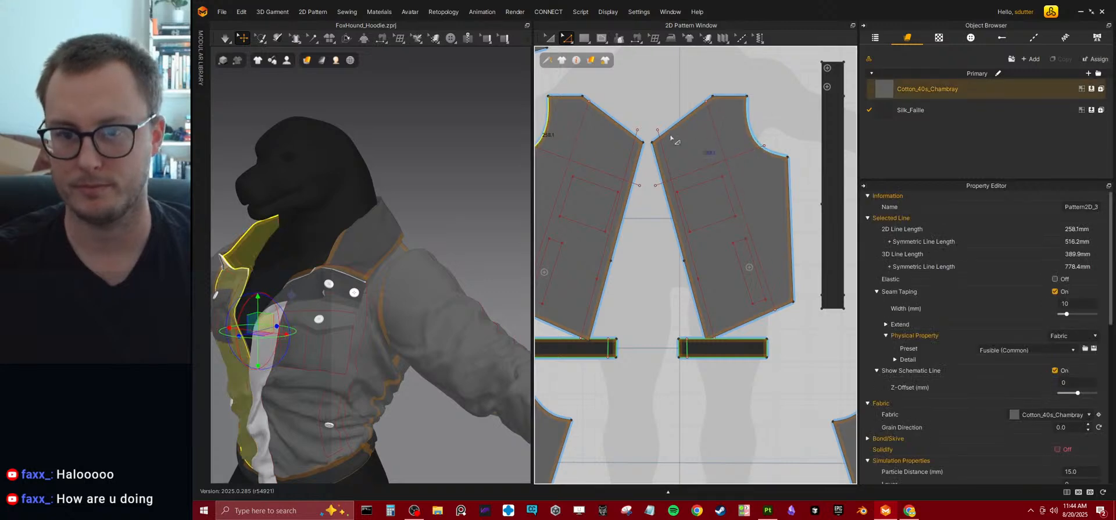
{"action": "left_click", "coordinate": [552, 118]}
{"action": "left_click", "coordinate": [548, 126]}
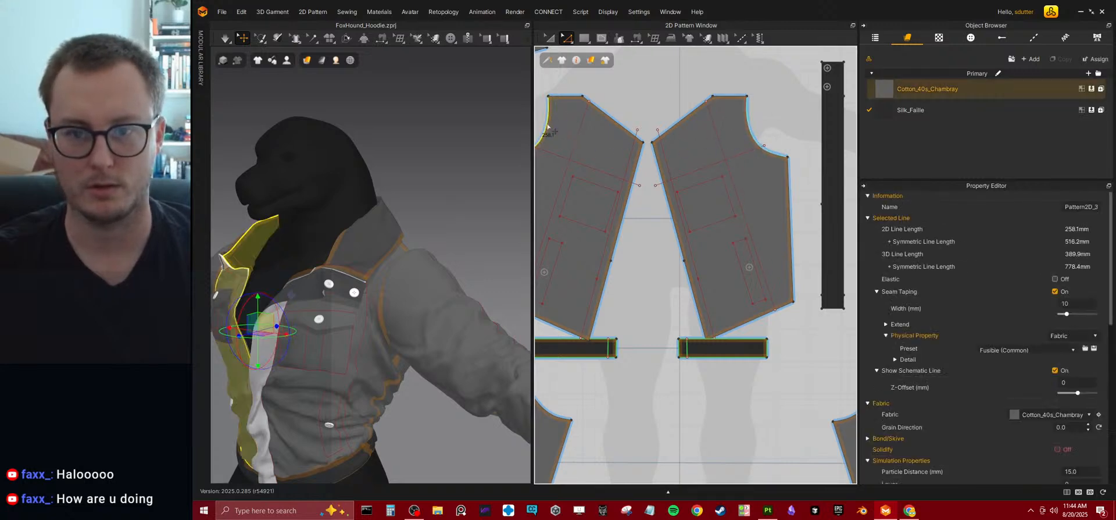
{"action": "right_click", "coordinate": [547, 127]}
{"action": "left_click", "coordinate": [599, 259]}
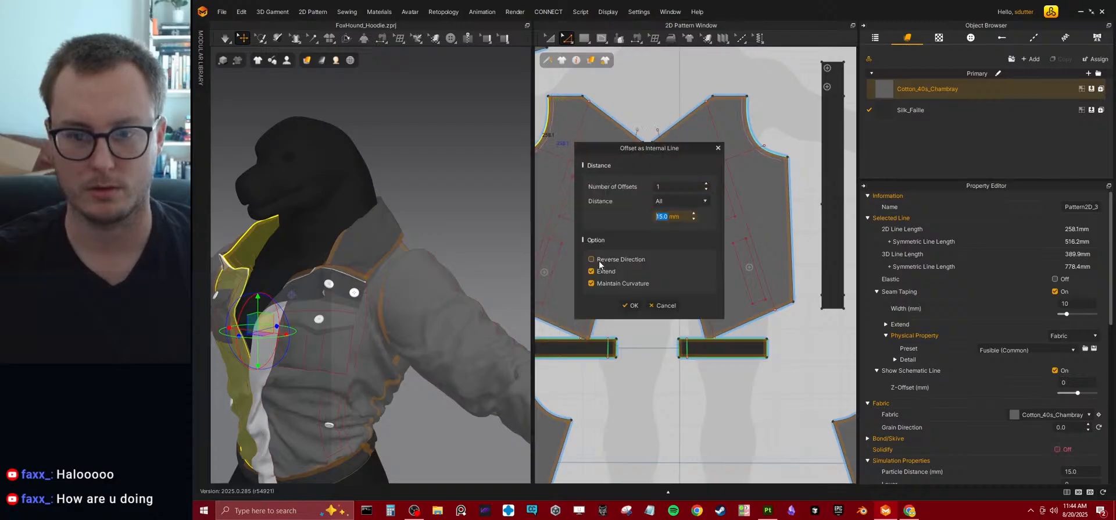
{"action": "type", "text": "10"}
{"action": "key", "text": "Return"}
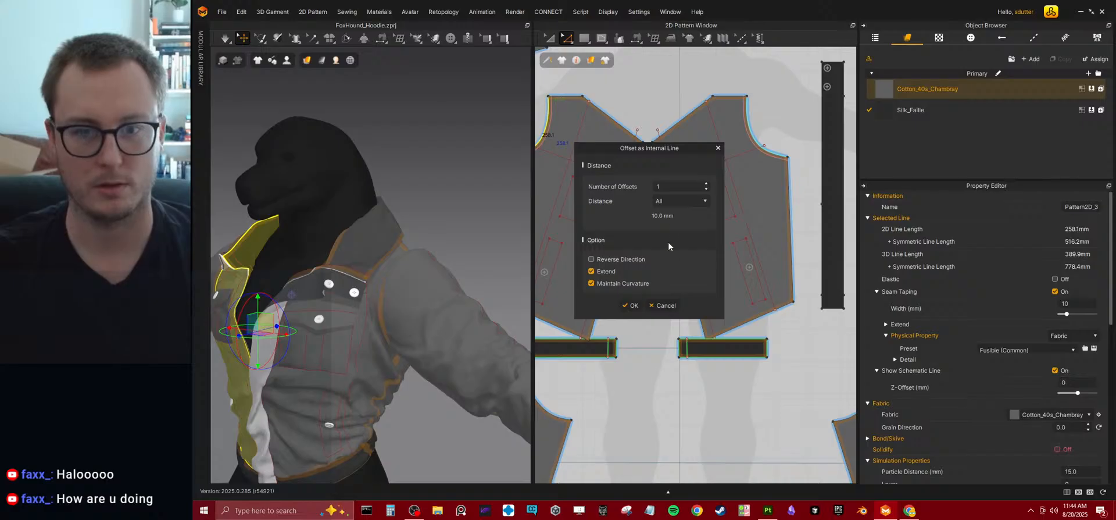
{"action": "left_click", "coordinate": [634, 305]}
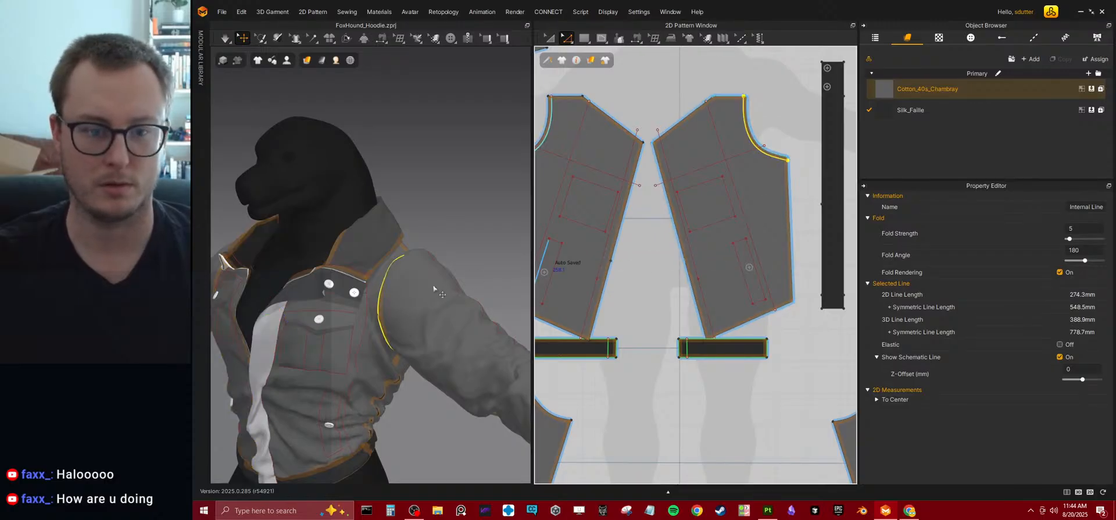
Offset the back bodice's armhole edge inward as one internal line at 10 mm.
{"action": "right_click_drag", "start_coordinate": [727, 202], "coordinate": [678, 212]}
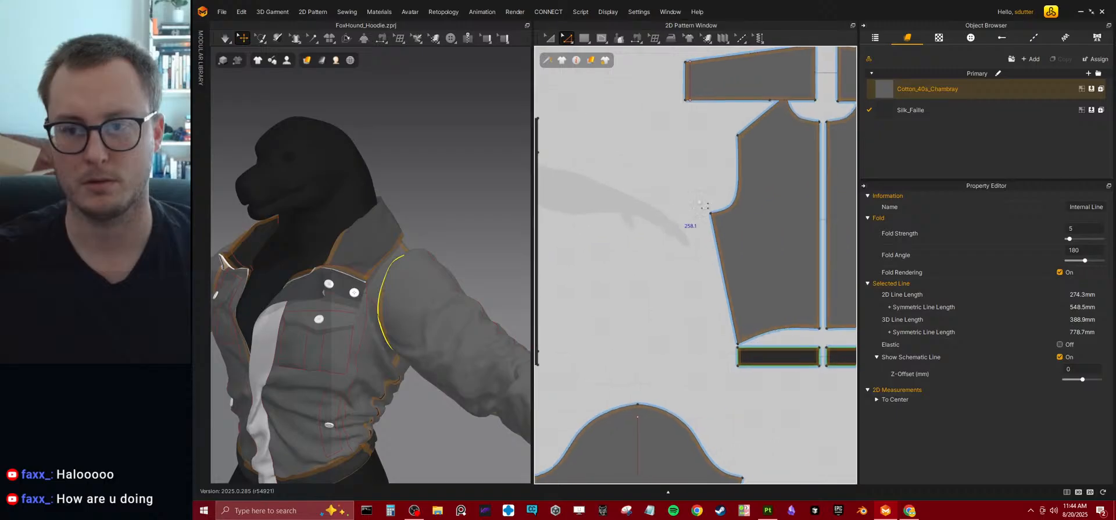
{"action": "left_click", "coordinate": [736, 184]}
{"action": "right_click", "coordinate": [735, 185]}
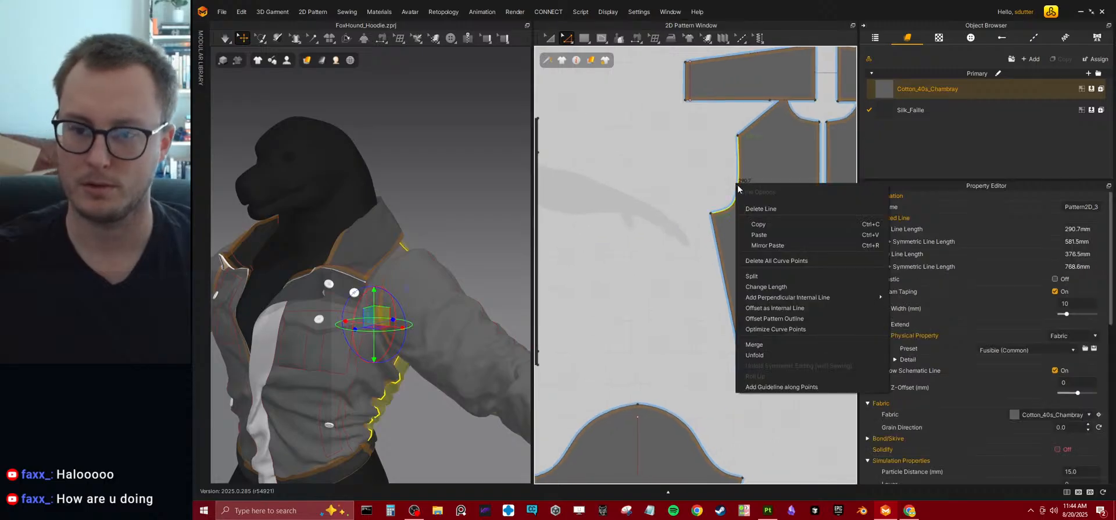
{"action": "left_click", "coordinate": [785, 308]}
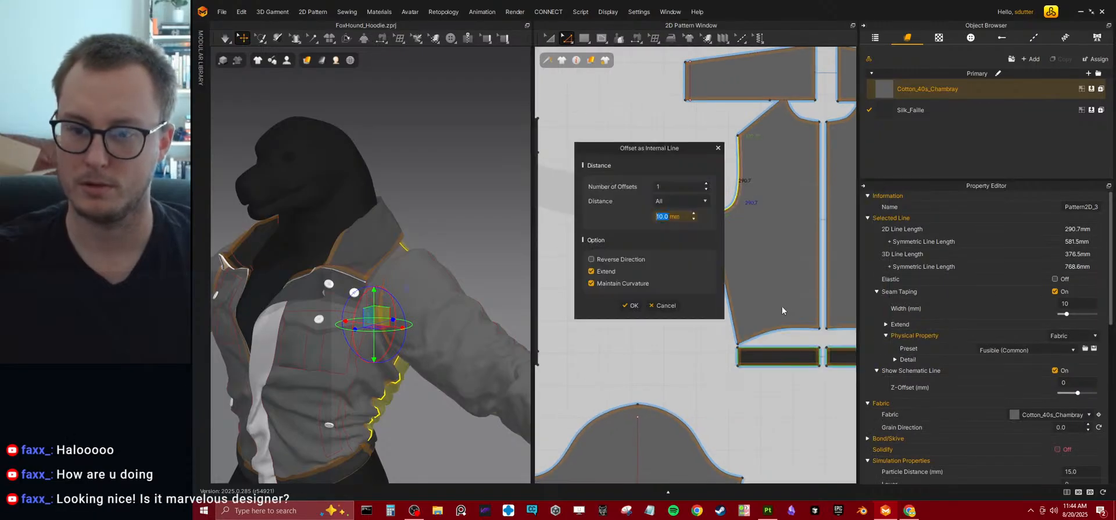
{"action": "left_click", "coordinate": [632, 306]}
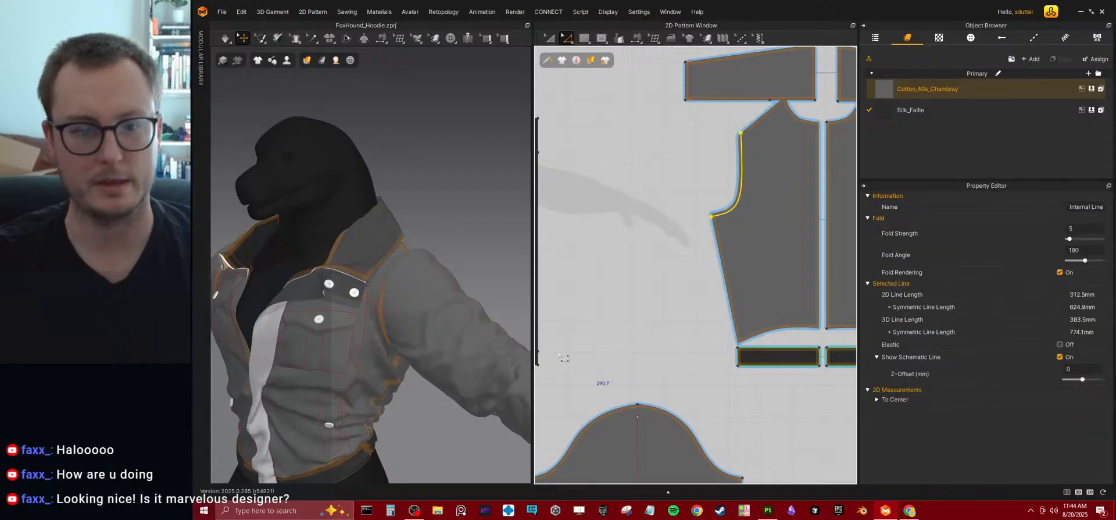
Start the simulation, select the sleeve and check the jacket from behind.
{"action": "right_click_drag", "start_coordinate": [402, 254], "coordinate": [398, 329]}
{"action": "key", "text": "space"}
{"action": "left_click", "coordinate": [287, 260]}
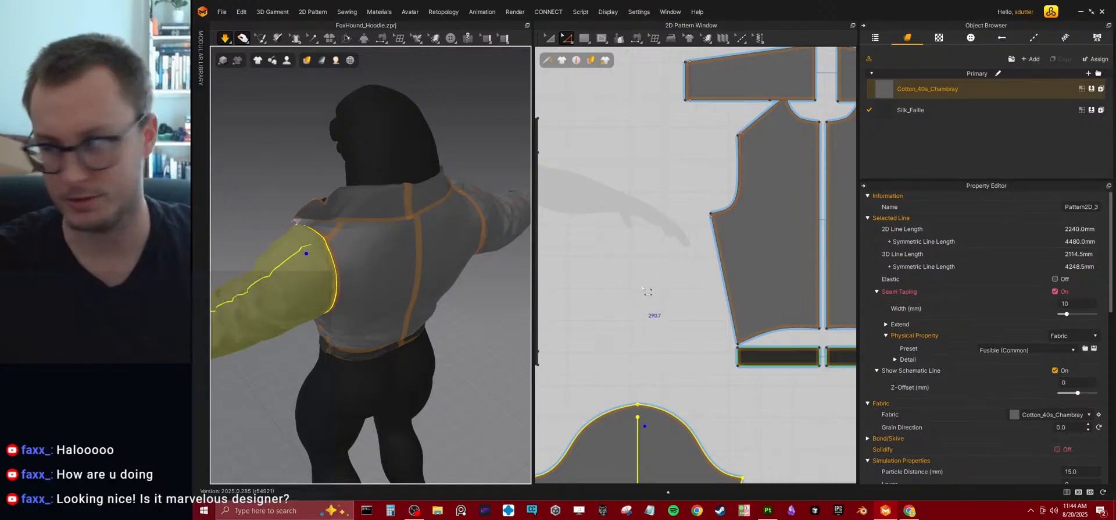
{"action": "right_click_drag", "start_coordinate": [410, 280], "coordinate": [312, 274]}
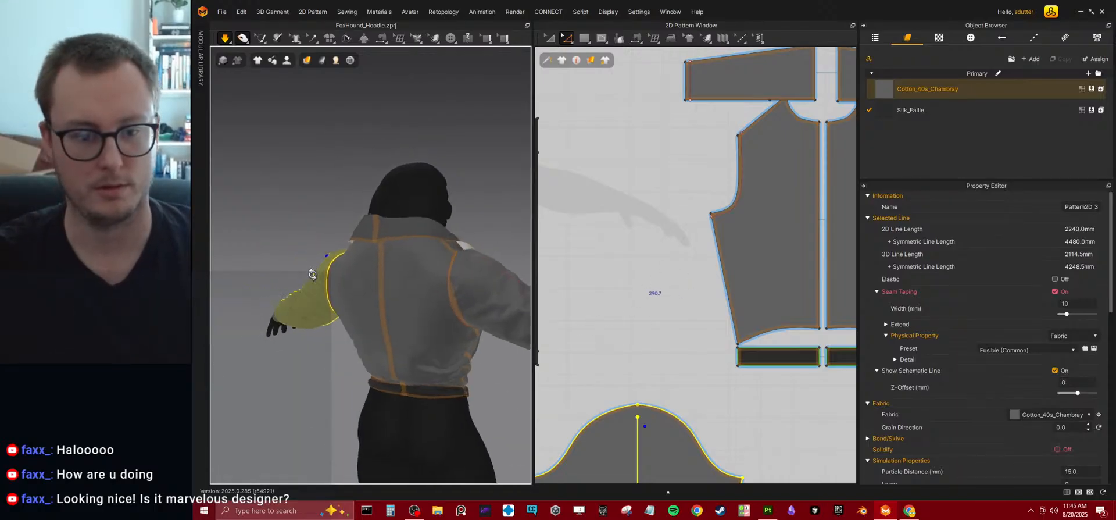
Widen the back bodice symmetrically by moving its armhole edge, armhole internal line and side edge outward, and check the simulated fit.
{"action": "scroll", "coordinate": [636, 232], "scroll_direction": "down", "scroll_amount": 7}
{"action": "scroll", "coordinate": [668, 246], "scroll_direction": "up", "scroll_amount": 6}
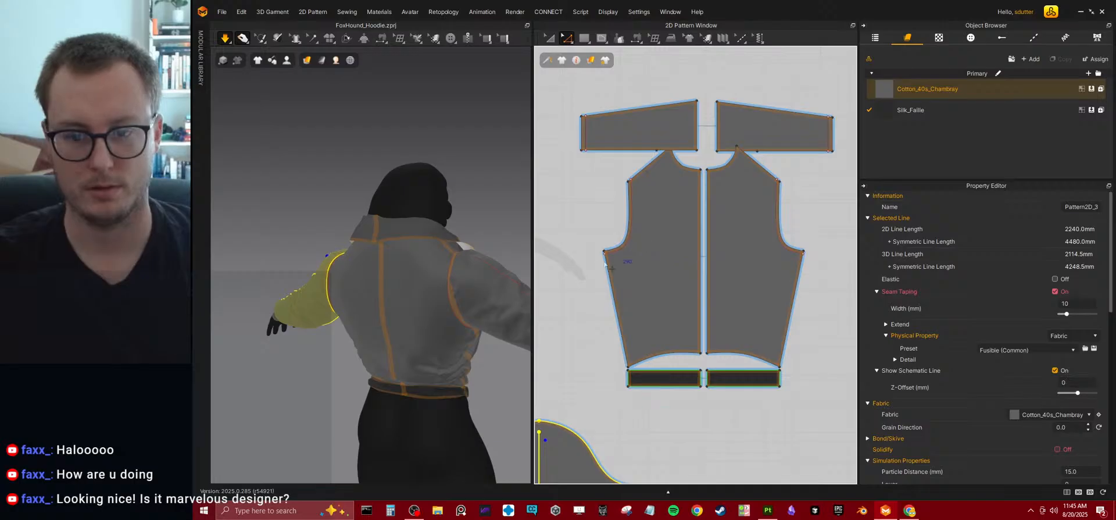
{"action": "left_click", "coordinate": [609, 286]}
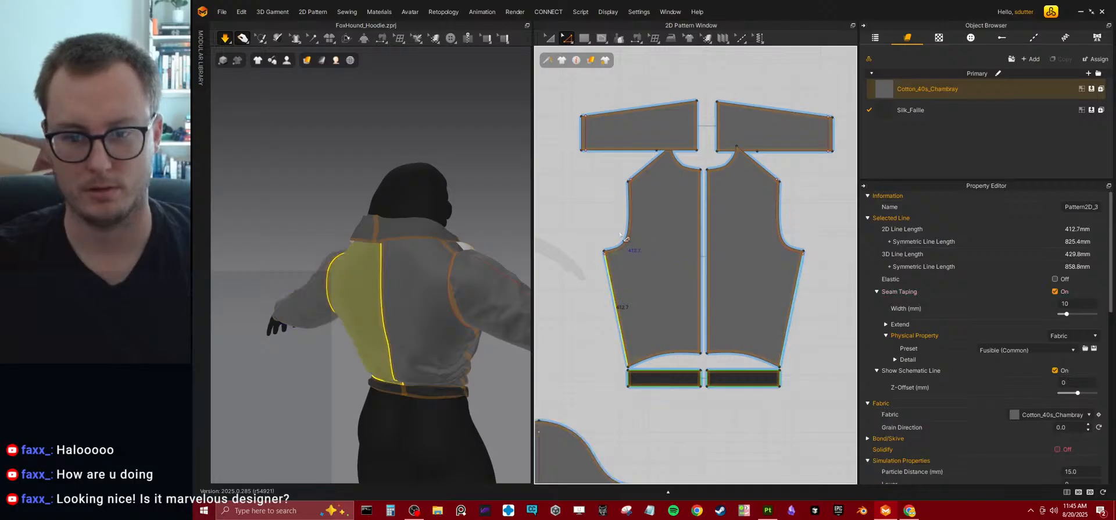
{"action": "left_click", "coordinate": [586, 201]}
{"action": "left_click_drag", "start_coordinate": [644, 286], "coordinate": [642, 284]}
{"action": "left_click", "coordinate": [626, 363], "text": "shift"}
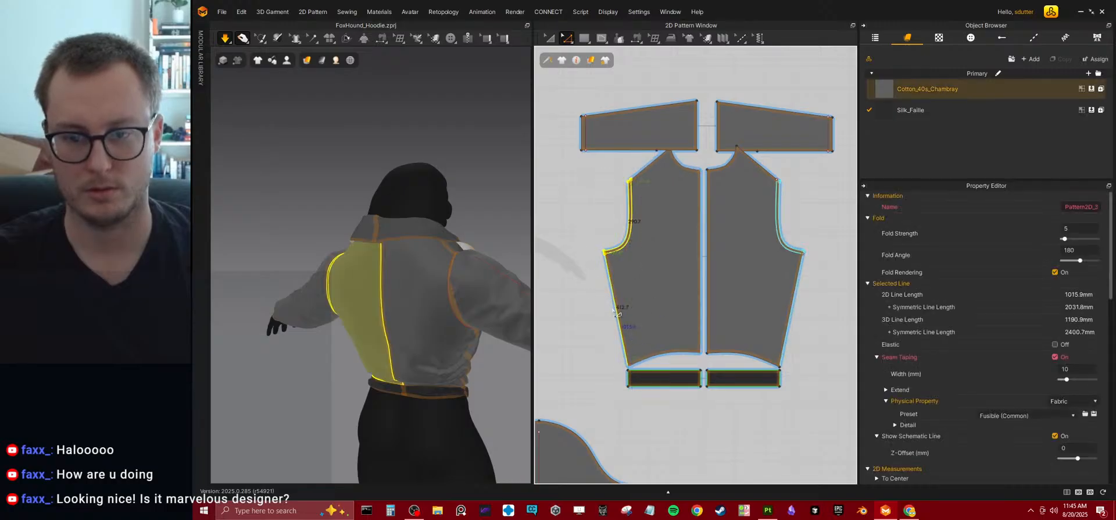
{"action": "left_click_drag", "start_coordinate": [616, 309], "coordinate": [598, 308]}
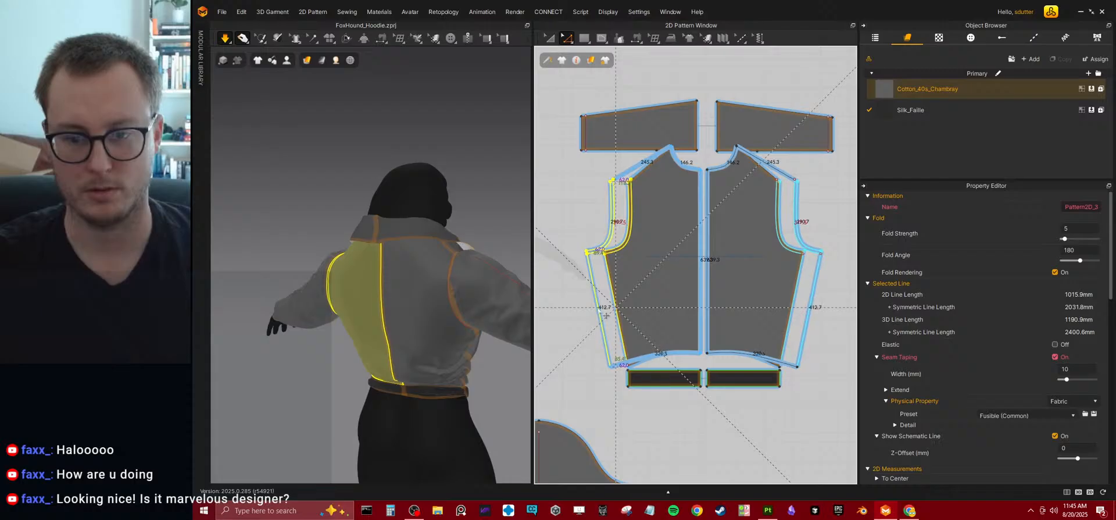
{"action": "left_click_drag", "start_coordinate": [583, 351], "coordinate": [583, 351]}
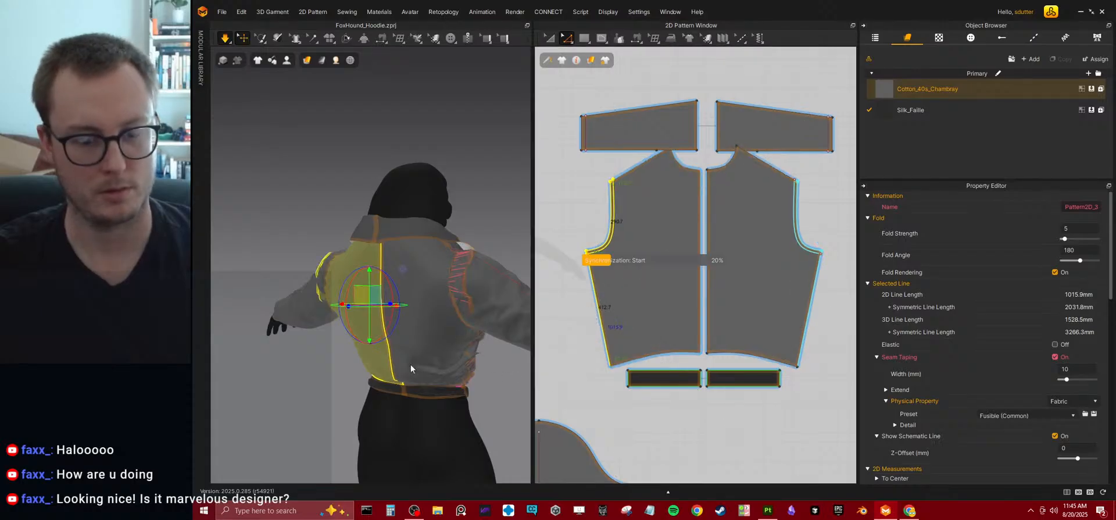
{"action": "right_click_drag", "start_coordinate": [409, 342], "coordinate": [479, 348]}
{"action": "right_click_drag", "start_coordinate": [414, 362], "coordinate": [448, 351]}
{"action": "left_click", "coordinate": [643, 417]}
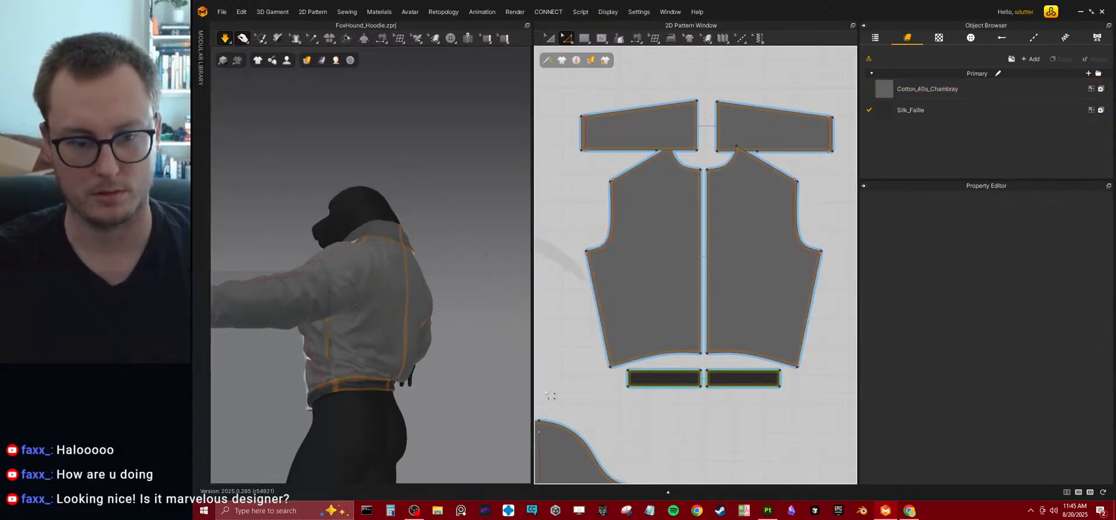
Shorten the back bodice by moving its curved hem edge upward, and check the simulated back.
{"action": "left_click", "coordinate": [402, 362]}
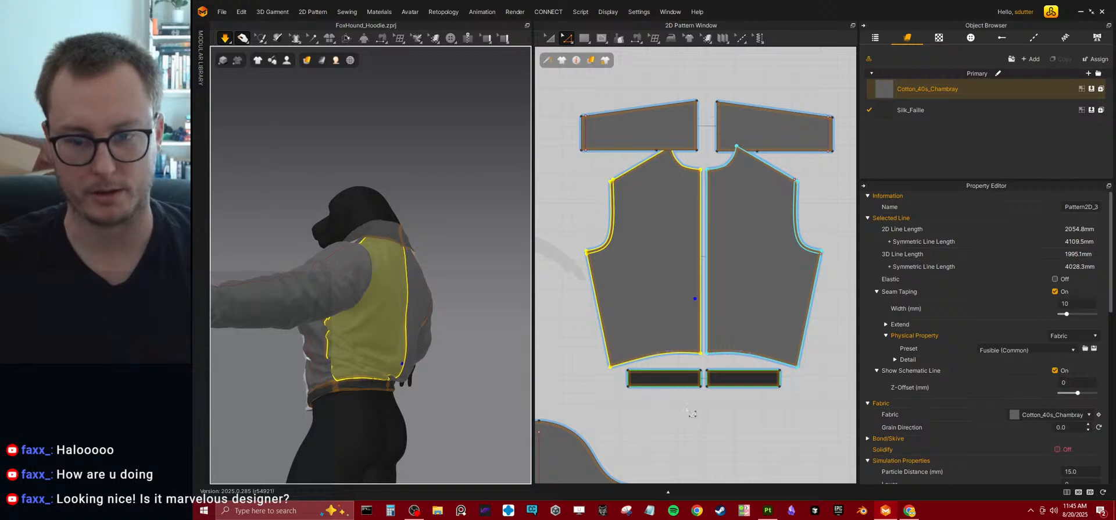
{"action": "left_click", "coordinate": [678, 358]}
{"action": "left_click", "coordinate": [662, 352]}
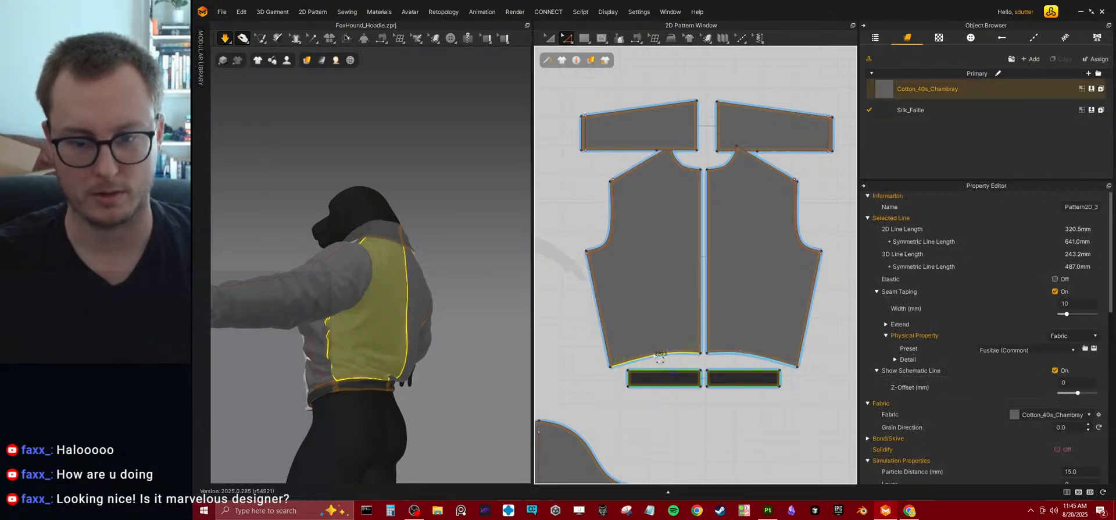
{"action": "left_click", "coordinate": [653, 355]}
{"action": "left_click", "coordinate": [653, 354]}
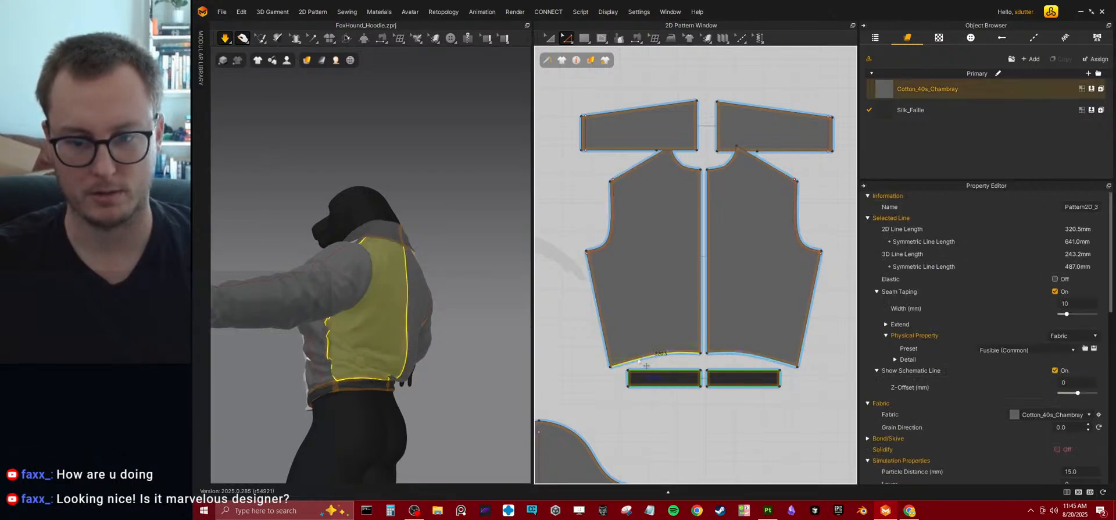
{"action": "left_click", "coordinate": [638, 360]}
{"action": "left_click", "coordinate": [642, 358]}
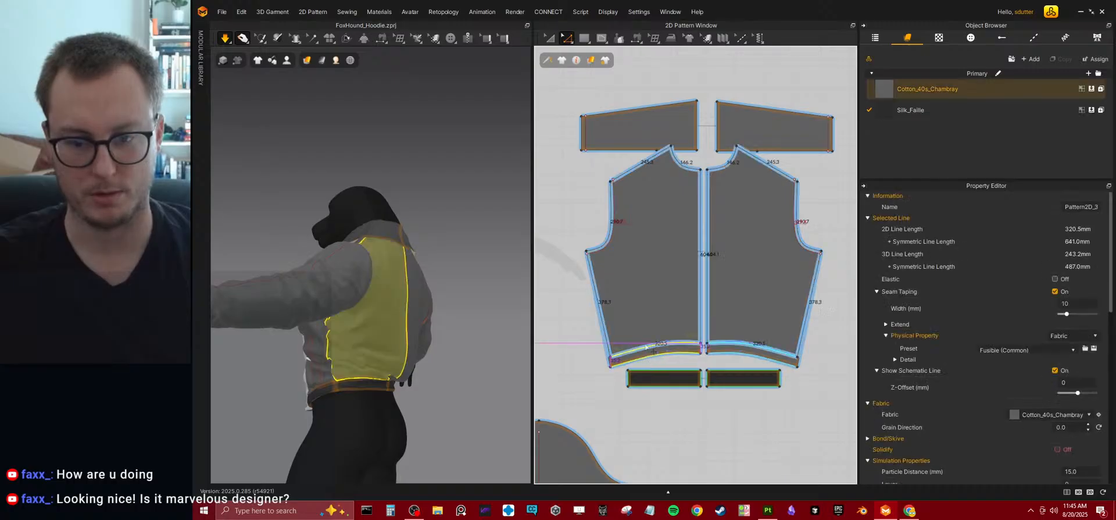
{"action": "left_click_drag", "start_coordinate": [644, 339], "coordinate": [644, 337]}
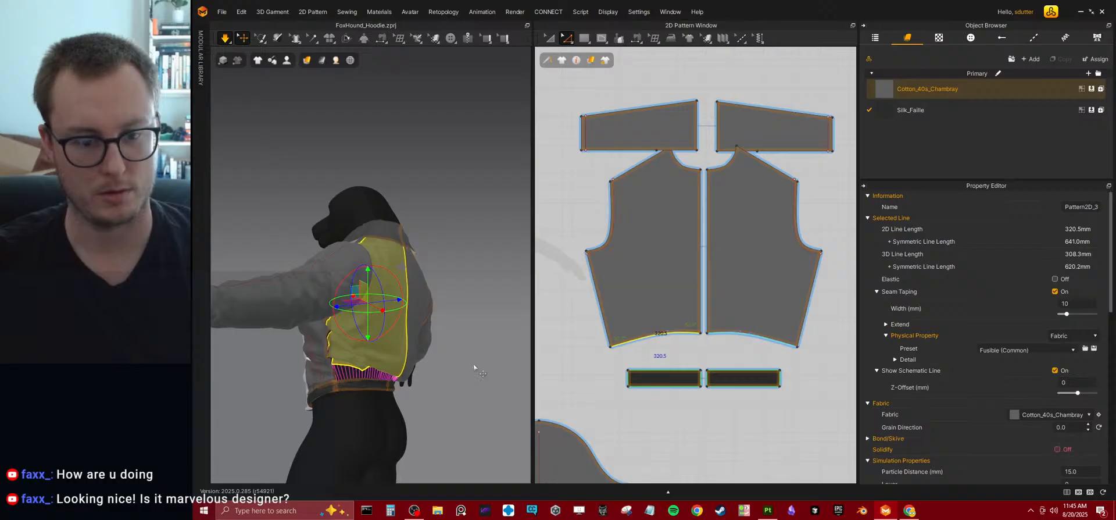
{"action": "right_click_drag", "start_coordinate": [473, 367], "coordinate": [359, 375]}
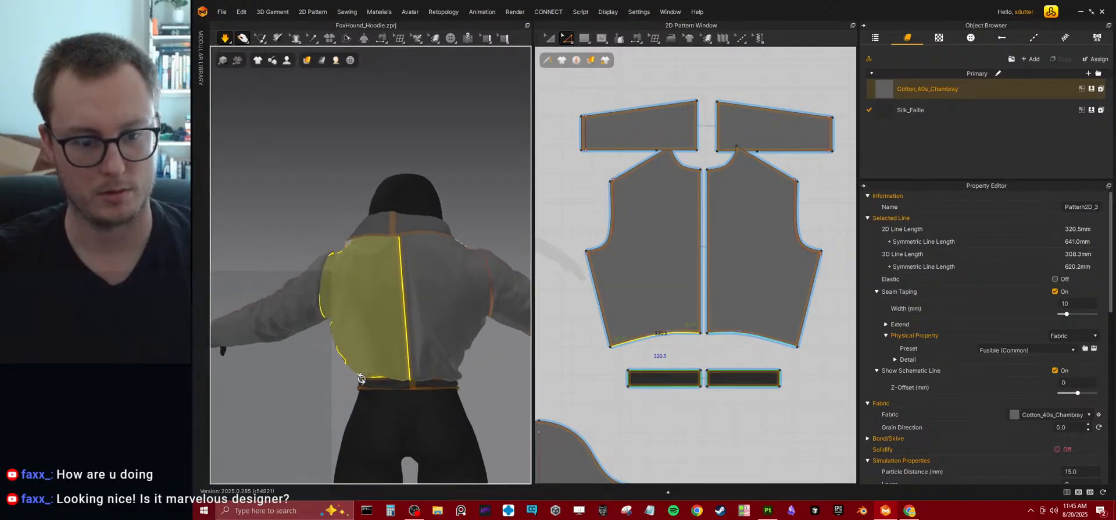
Raise the centre-back hem point of the back bodice and check the simulated waist from the side and front.
{"action": "left_click_drag", "start_coordinate": [701, 334], "coordinate": [700, 315]}
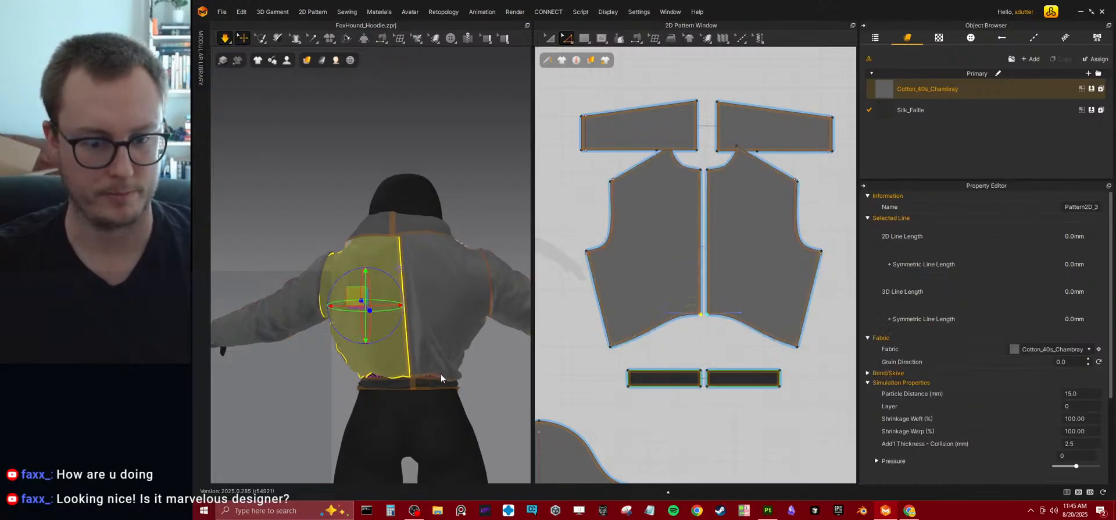
{"action": "right_click_drag", "start_coordinate": [442, 385], "coordinate": [511, 392]}
{"action": "right_click_drag", "start_coordinate": [427, 370], "coordinate": [458, 381]}
{"action": "left_click", "coordinate": [294, 373]}
{"action": "scroll", "coordinate": [458, 381], "scroll_direction": "up", "scroll_amount": 6}
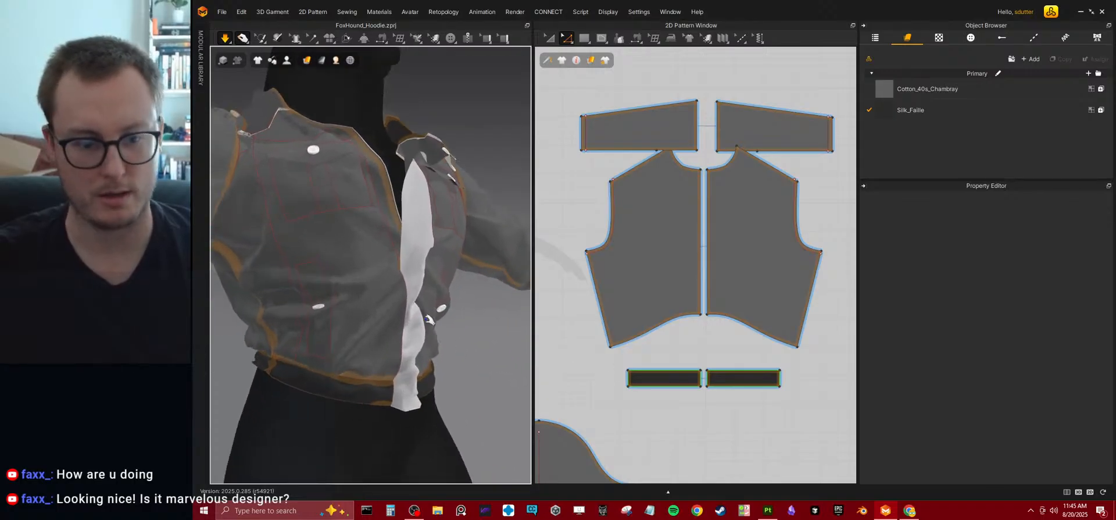
Pull the white front strip and adjacent front fabric into place while the simulation runs.
{"action": "right_click_drag", "start_coordinate": [426, 332], "coordinate": [414, 359]}
{"action": "middle_click_drag", "start_coordinate": [413, 359], "coordinate": [415, 290]}
{"action": "right_click_drag", "start_coordinate": [415, 291], "coordinate": [450, 316]}
{"action": "mouse_move", "coordinate": [453, 316]}
{"action": "left_mouse_down"}
{"action": "mouse_move", "coordinate": [482, 328]}
{"action": "mouse_move", "coordinate": [466, 321]}
{"action": "left_mouse_up"}
{"action": "right_click_drag", "start_coordinate": [464, 352], "coordinate": [419, 323]}
{"action": "middle_click_drag", "start_coordinate": [419, 323], "coordinate": [412, 263]}
{"action": "scroll", "coordinate": [411, 263], "scroll_direction": "down", "scroll_amount": 4}
{"action": "right_click_drag", "start_coordinate": [416, 326], "coordinate": [439, 342]}
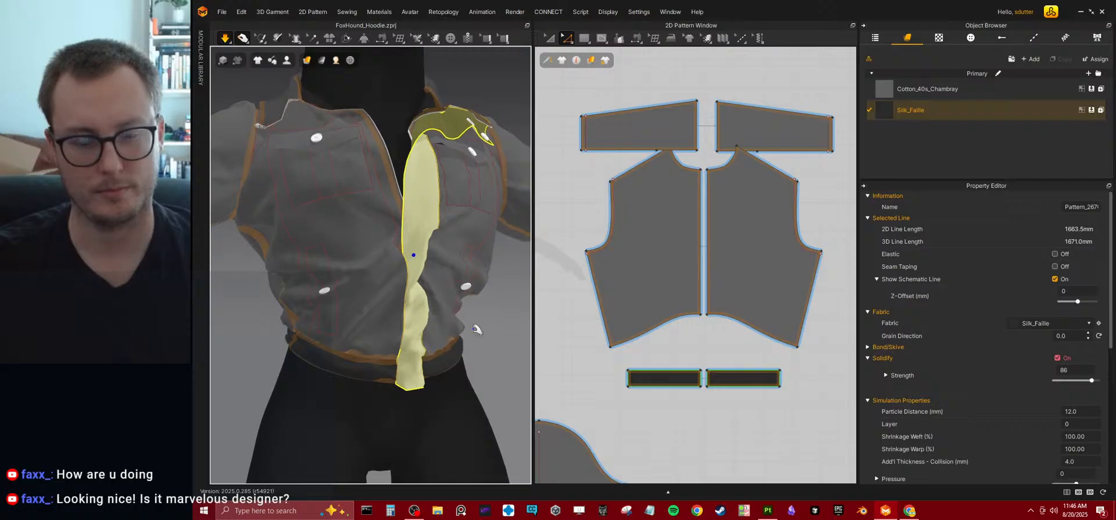
Try moving the middle point on the front bodice's front edge lower, and simulate the opening.
{"action": "middle_click_drag", "start_coordinate": [586, 311], "coordinate": [736, 297]}
{"action": "scroll", "coordinate": [630, 333], "scroll_direction": "up", "scroll_amount": 5}
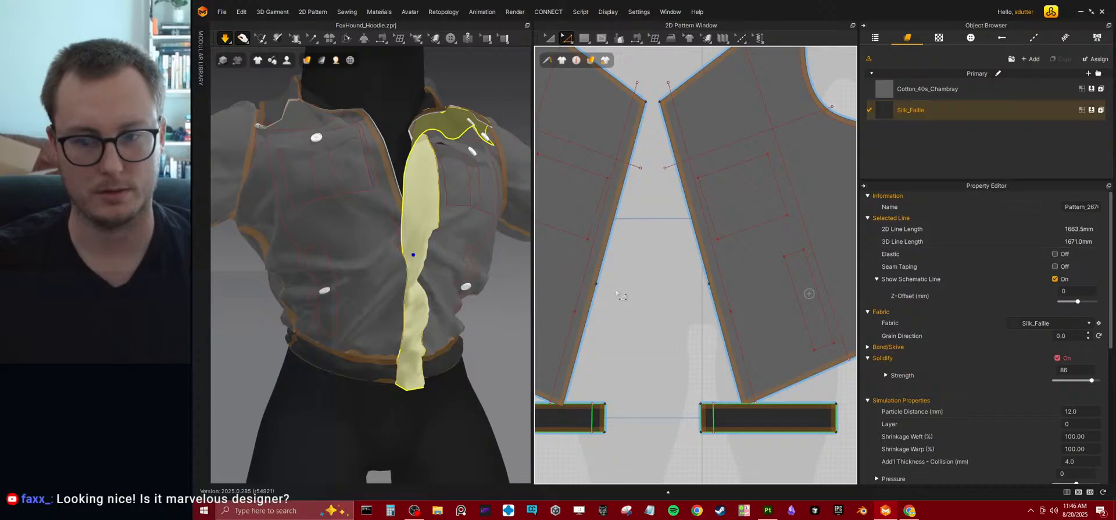
{"action": "left_click", "coordinate": [709, 285]}
{"action": "left_click_drag", "start_coordinate": [713, 310], "coordinate": [717, 319]}
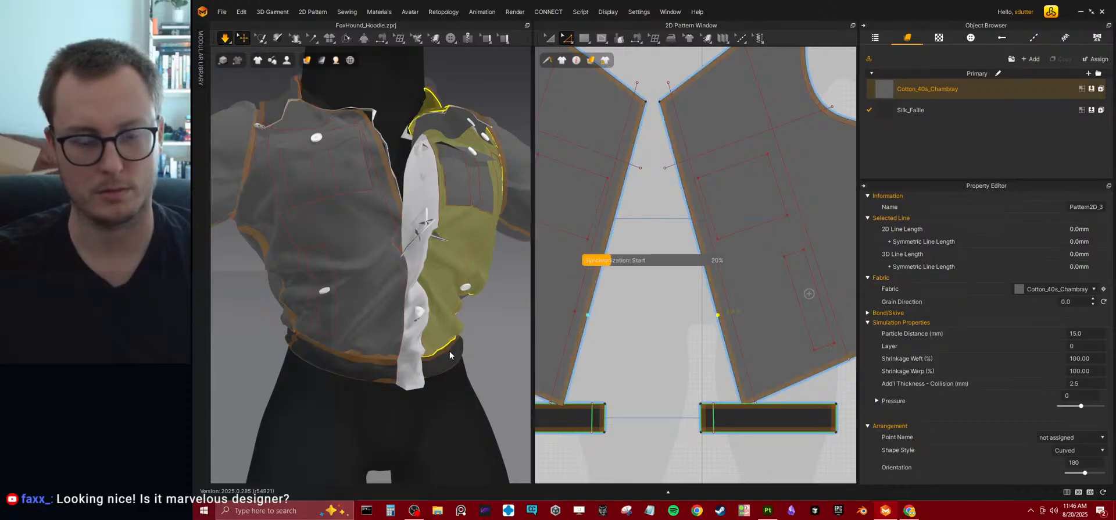
{"action": "key", "text": "space"}
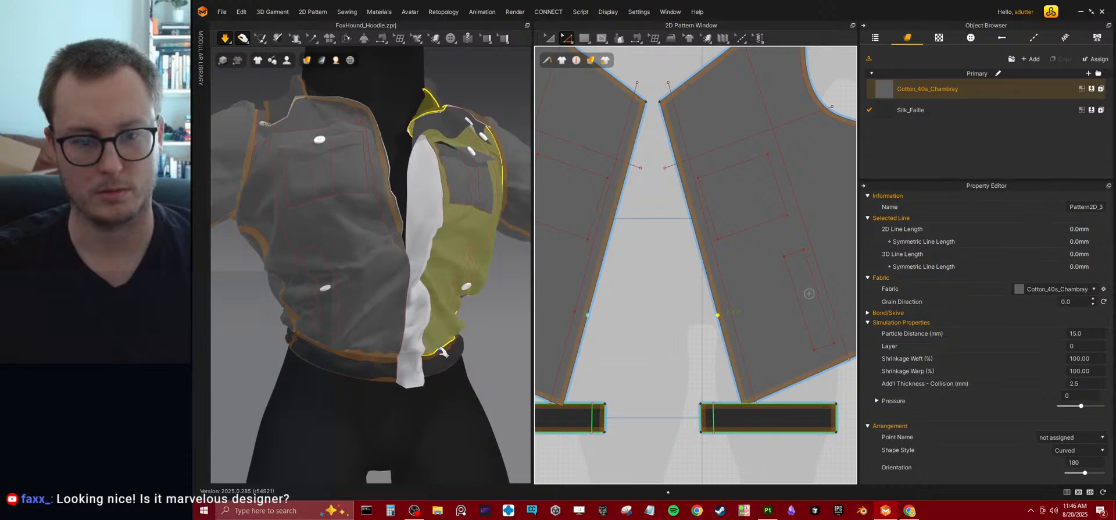
{"action": "left_click_drag", "start_coordinate": [411, 311], "coordinate": [461, 354]}
Undo the front-edge point move and restart the simulation.
{"action": "left_click_drag", "start_coordinate": [717, 314], "coordinate": [685, 331]}
{"action": "key", "text": "ctrl+z"}
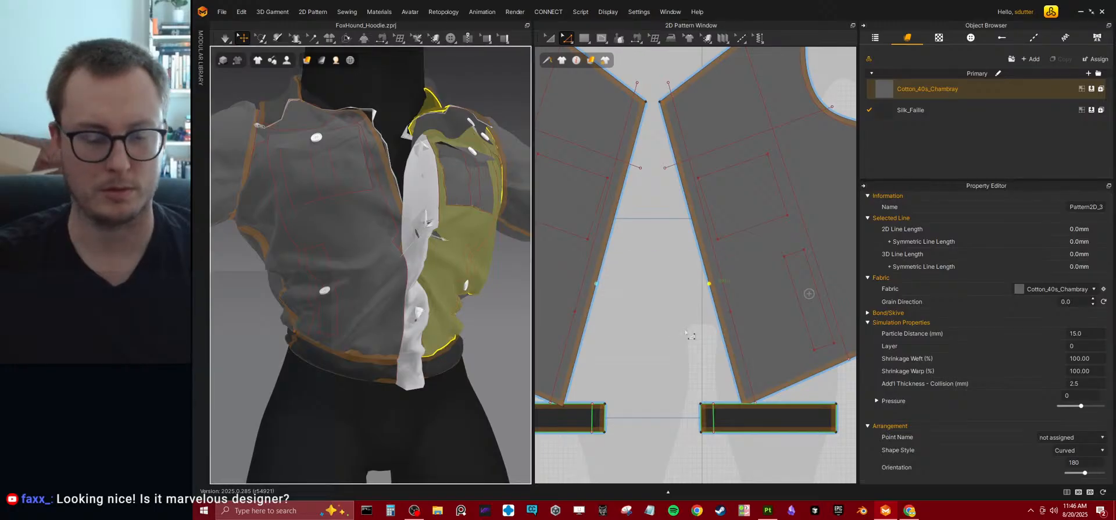
{"action": "key", "text": "space"}
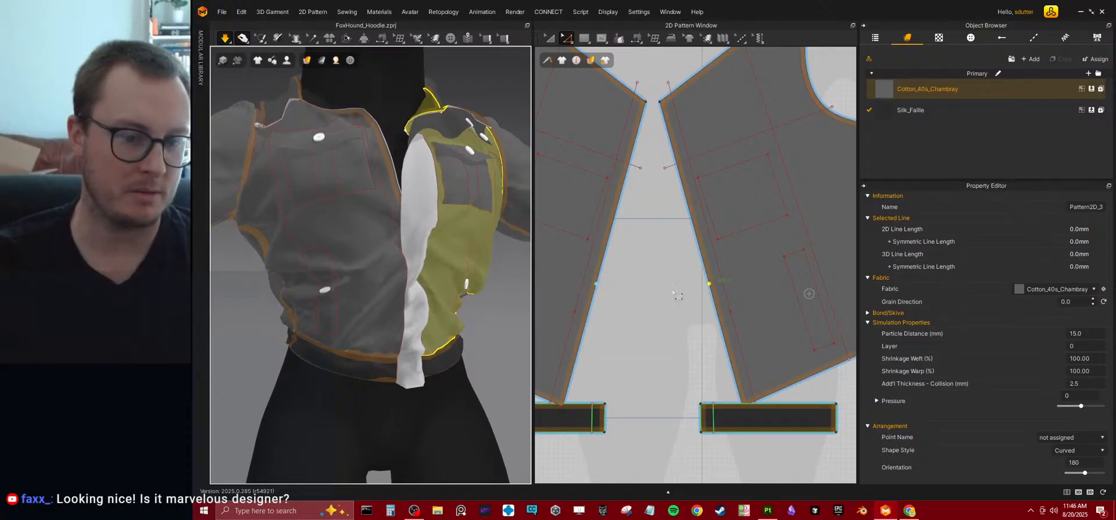
Tug the front bodice panel and white strip while the simulation runs, and inspect the opening from the side and front.
{"action": "left_click", "coordinate": [390, 338]}
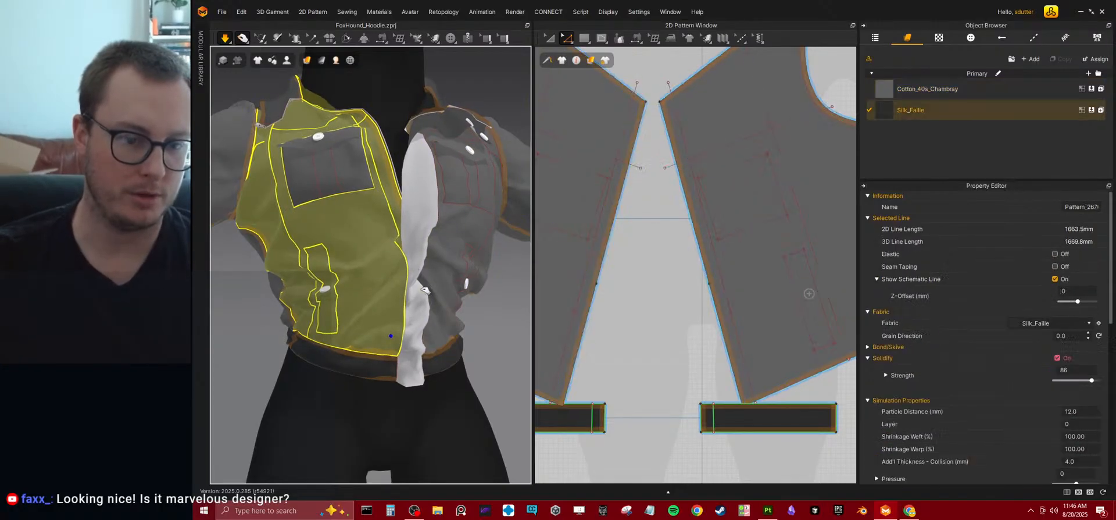
{"action": "left_click", "coordinate": [421, 282]}
{"action": "right_click_drag", "start_coordinate": [421, 277], "coordinate": [429, 297]}
{"action": "left_click_drag", "start_coordinate": [304, 204], "coordinate": [295, 180]}
{"action": "left_click_drag", "start_coordinate": [297, 233], "coordinate": [290, 208]}
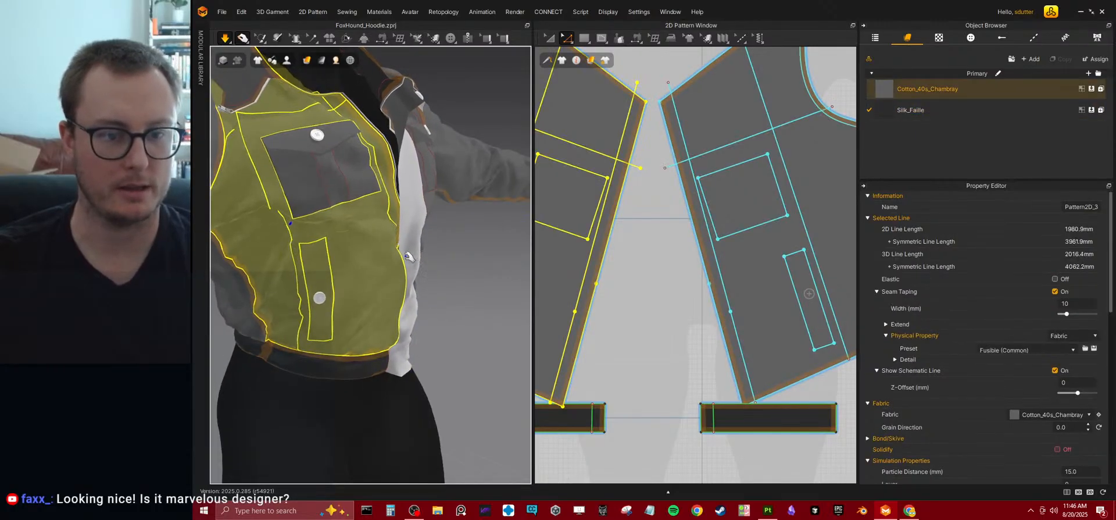
{"action": "right_click_drag", "start_coordinate": [411, 254], "coordinate": [422, 297]}
{"action": "left_click_drag", "start_coordinate": [342, 321], "coordinate": [345, 337]}
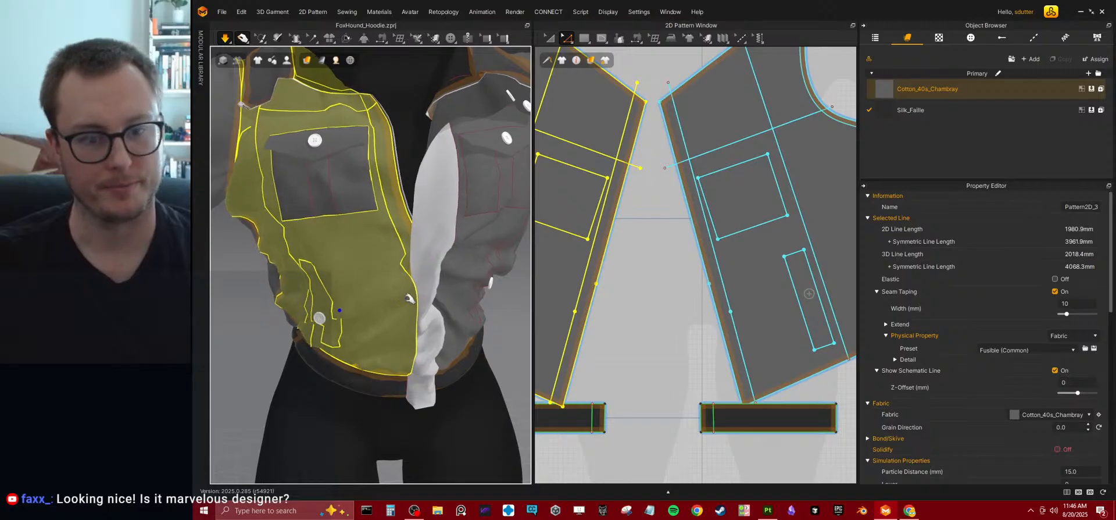
{"action": "scroll", "coordinate": [500, 237], "scroll_direction": "down", "scroll_amount": 3}
Try moving the middle point on the white front strip's long edge higher, and simulate the opening.
{"action": "left_click", "coordinate": [430, 205]}
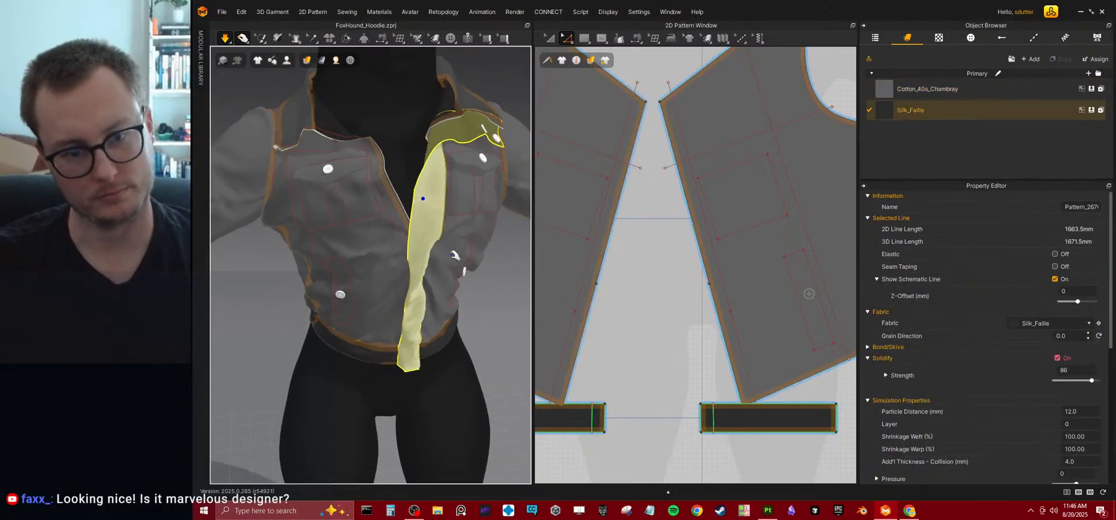
{"action": "right_click_drag", "start_coordinate": [461, 279], "coordinate": [491, 271]}
{"action": "scroll", "coordinate": [678, 222], "scroll_direction": "down", "scroll_amount": 4}
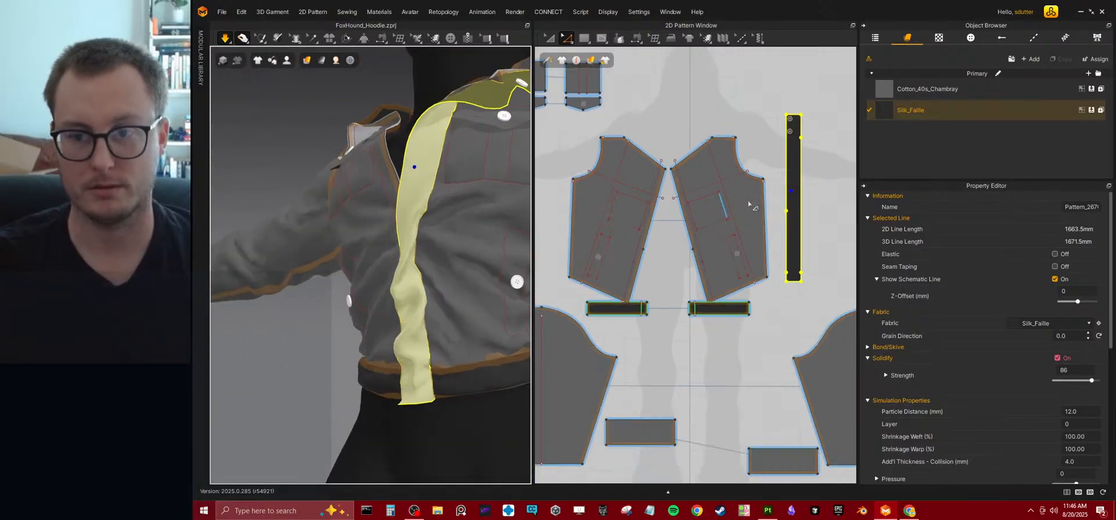
{"action": "middle_click_drag", "start_coordinate": [773, 193], "coordinate": [703, 254]}
{"action": "scroll", "coordinate": [705, 254], "scroll_direction": "up", "scroll_amount": 5}
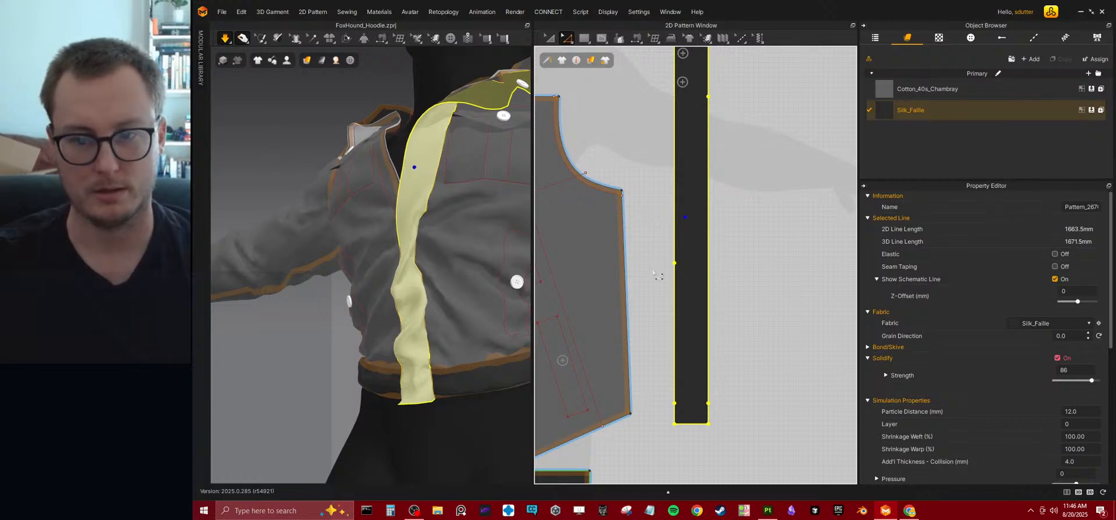
{"action": "left_click", "coordinate": [717, 105]}
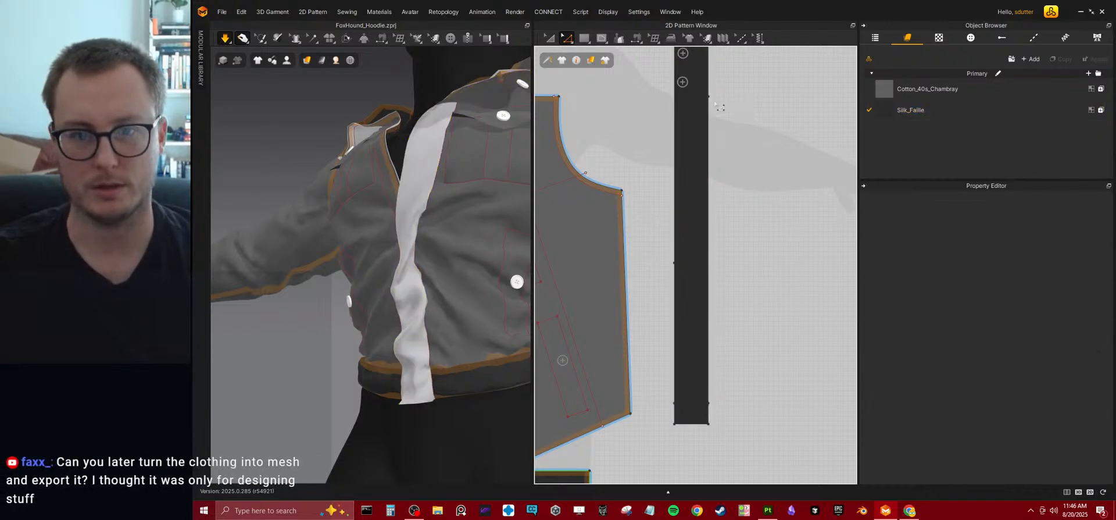
{"action": "left_click", "coordinate": [674, 261]}
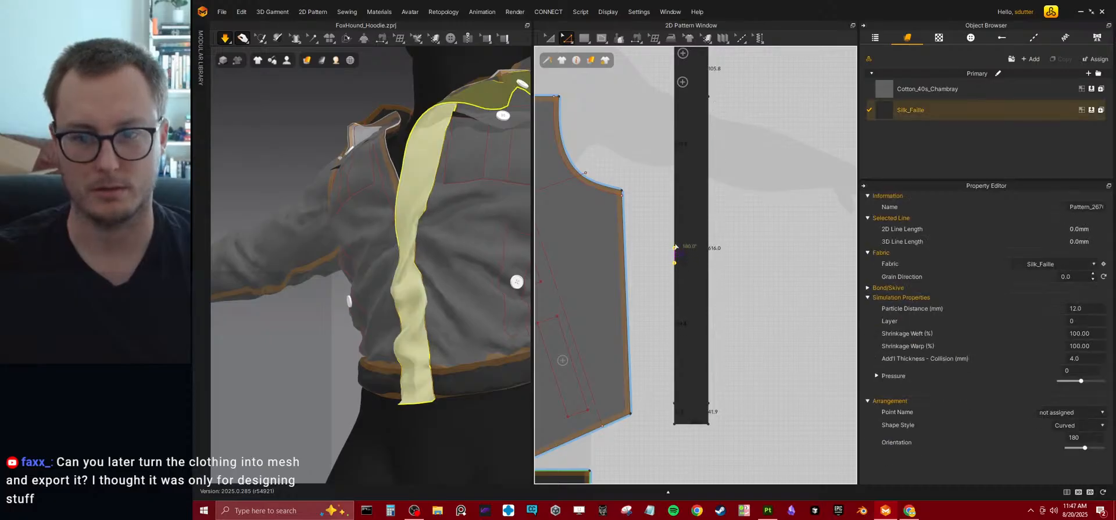
{"action": "left_click_drag", "start_coordinate": [675, 233], "coordinate": [674, 234]}
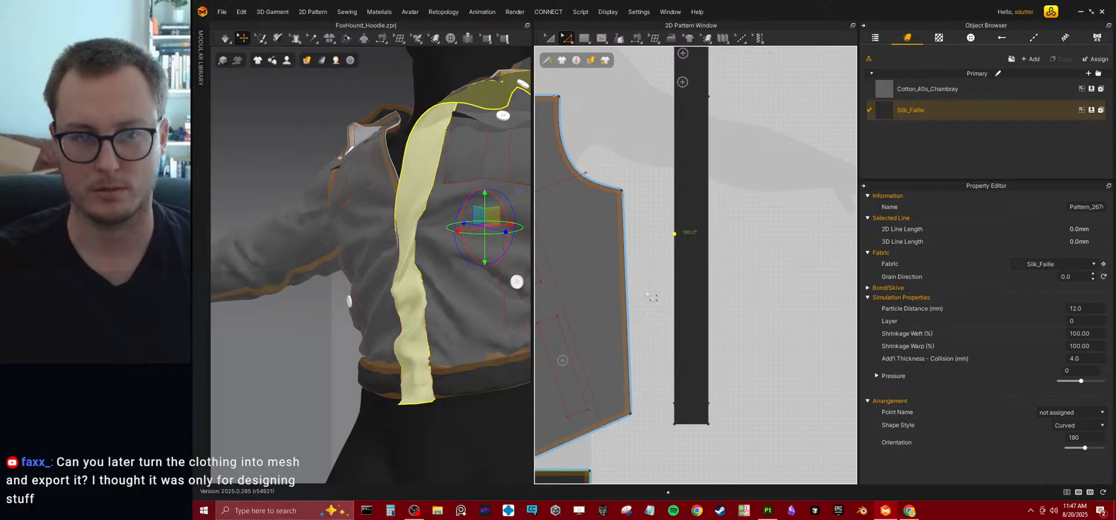
{"action": "key", "text": "space"}
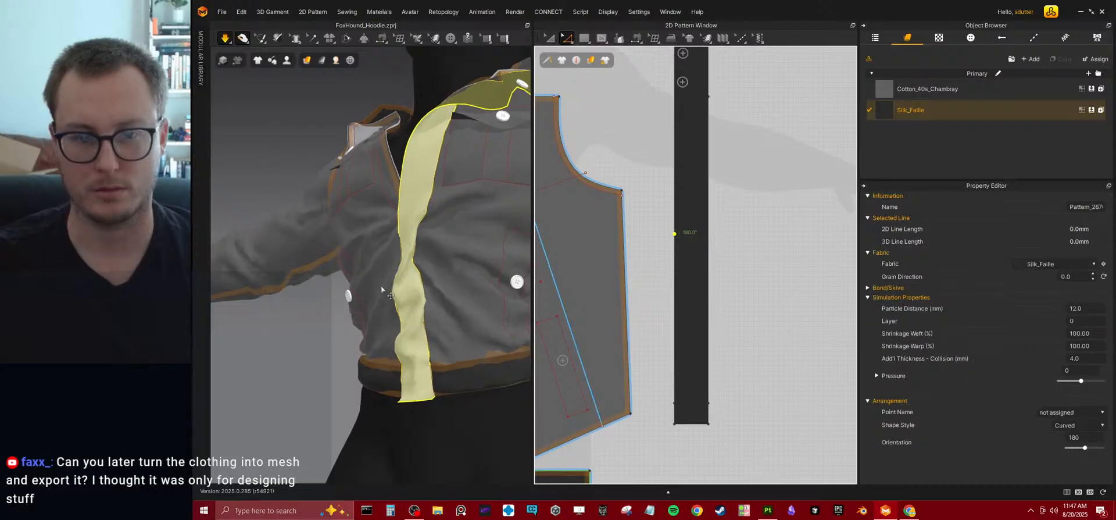
{"action": "key", "text": "space"}
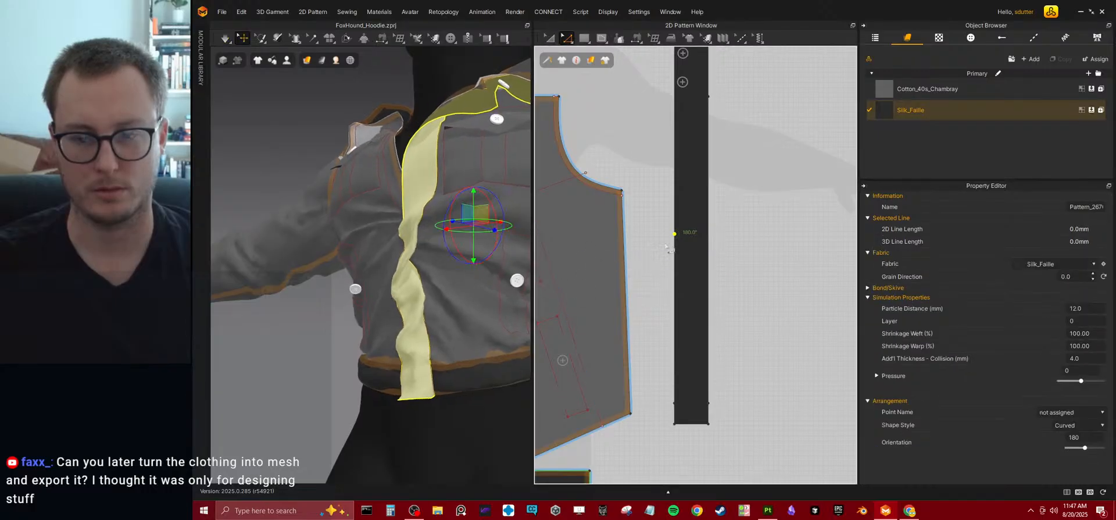
Lower the middle point on the front strip's long edge in two small moves, simulating the fit after each.
{"action": "key", "text": "space"}
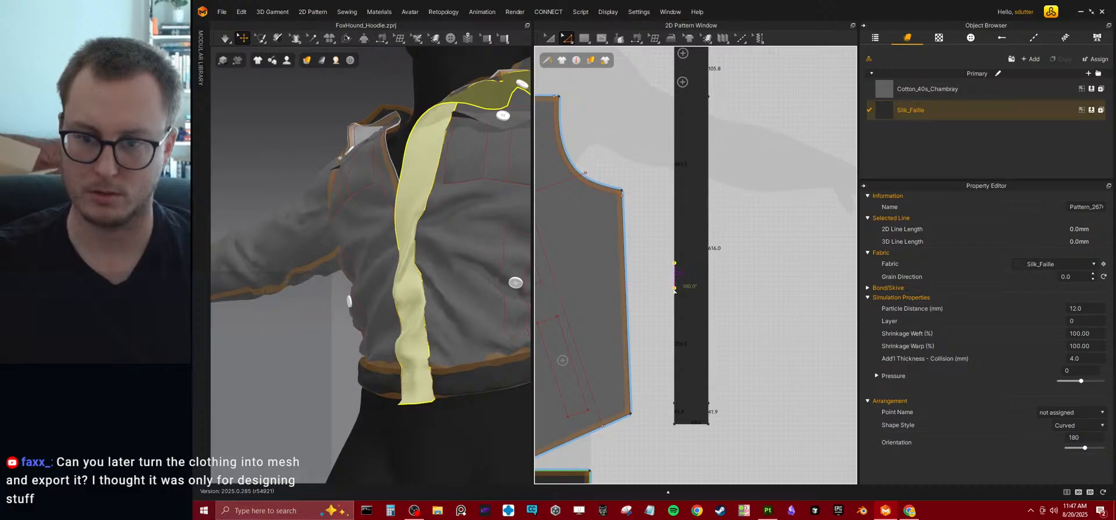
{"action": "key", "text": "space"}
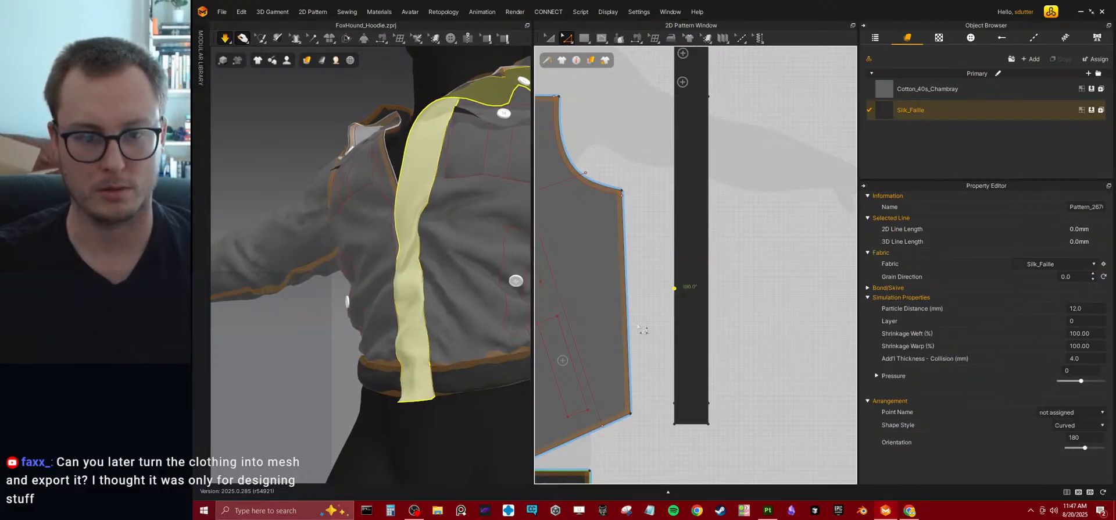
{"action": "left_click_drag", "start_coordinate": [675, 289], "coordinate": [672, 309]}
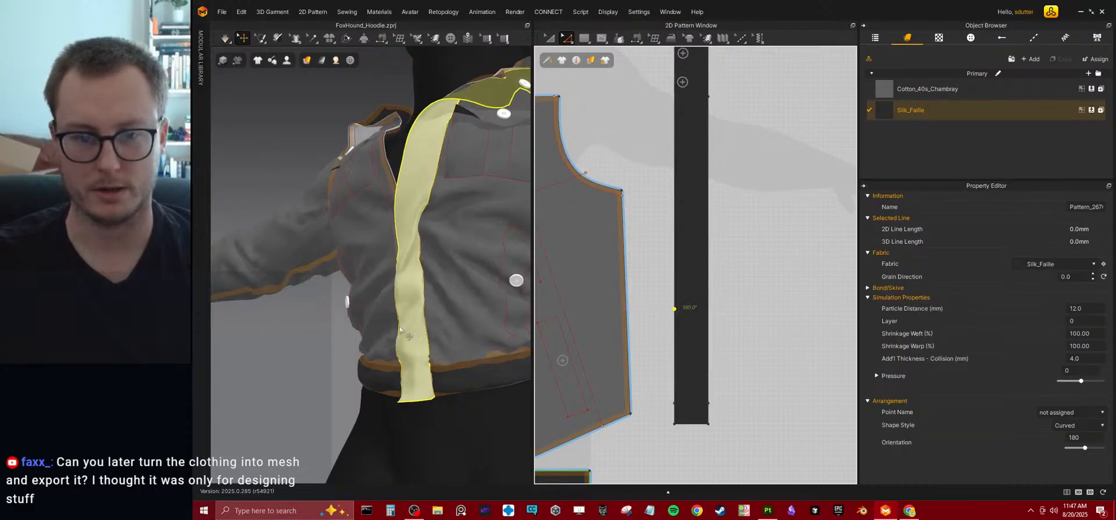
{"action": "key", "text": "space"}
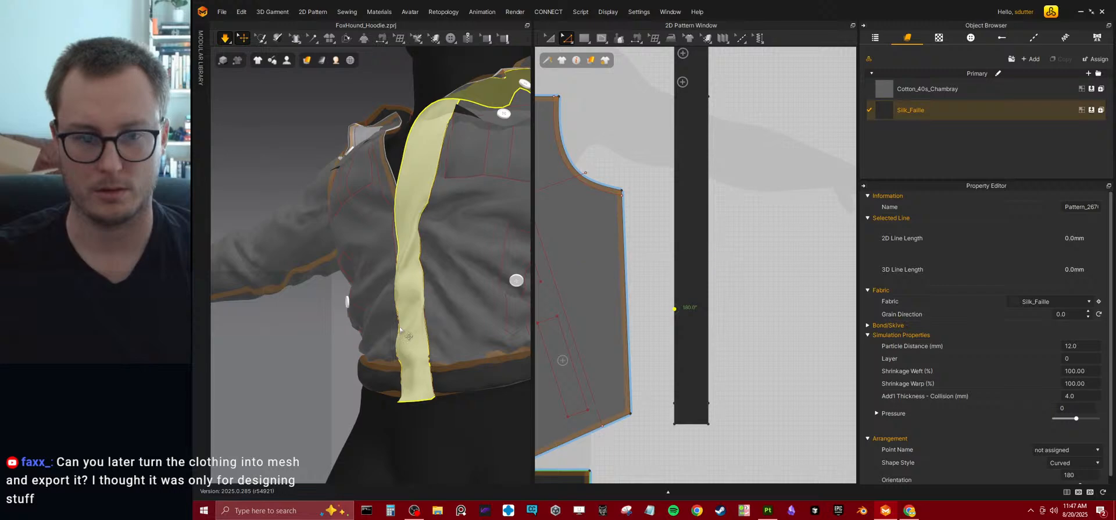
Inspect the simulated front strip and the whole jacket from the front and both sides, enlarging the 3D view.
{"action": "right_click_drag", "start_coordinate": [401, 330], "coordinate": [444, 277]}
{"action": "left_click_drag", "start_coordinate": [443, 278], "coordinate": [493, 281]}
{"action": "left_click_drag", "start_coordinate": [372, 254], "coordinate": [414, 308]}
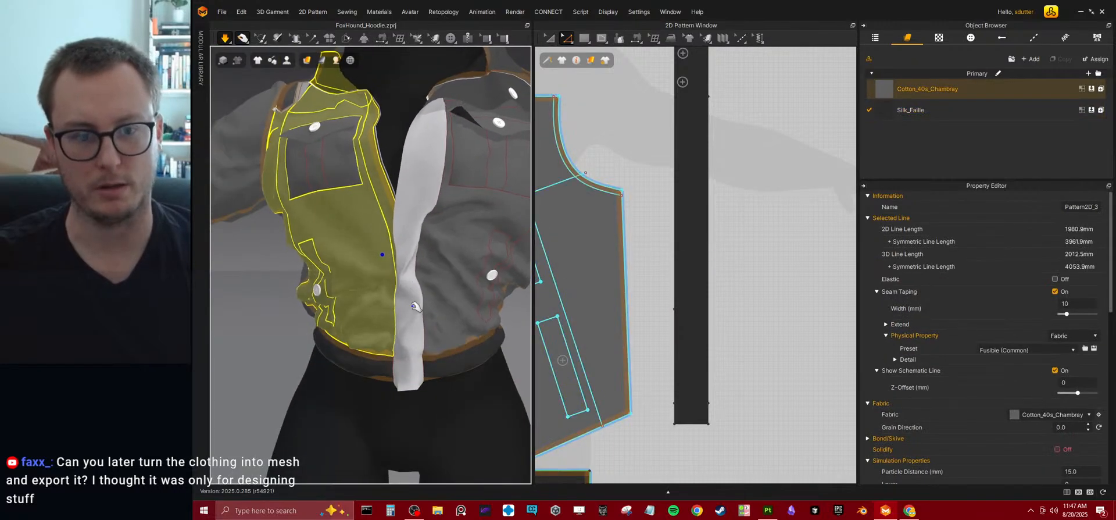
{"action": "scroll", "coordinate": [413, 276], "scroll_direction": "down", "scroll_amount": 3}
{"action": "scroll", "coordinate": [416, 276], "scroll_direction": "down", "scroll_amount": 3}
{"action": "mouse_move", "coordinate": [416, 276]}
{"action": "right_mouse_down"}
{"action": "mouse_move", "coordinate": [473, 281]}
{"action": "mouse_move", "coordinate": [431, 282]}
{"action": "right_mouse_up"}
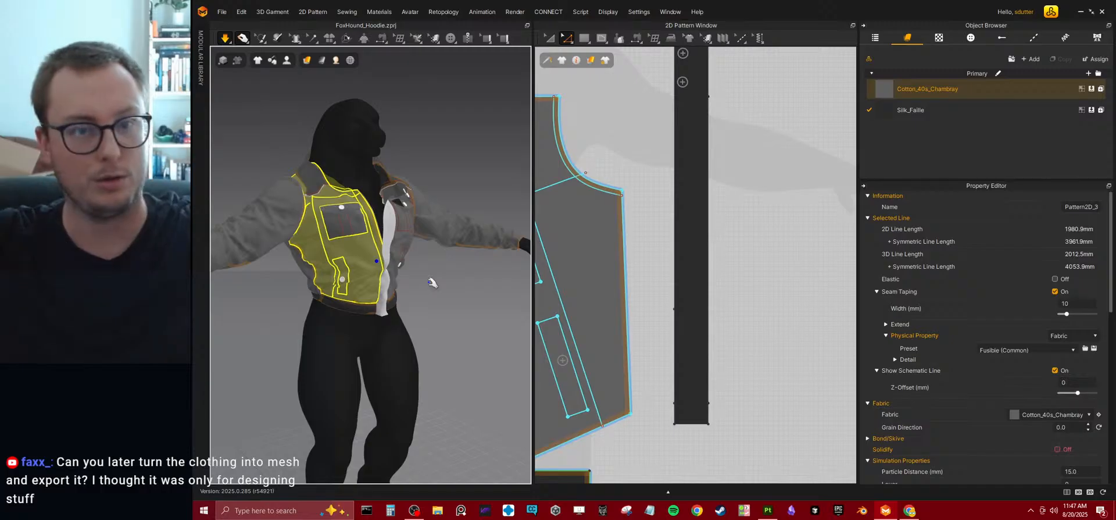
{"action": "left_click", "coordinate": [423, 276]}
{"action": "right_click_drag", "start_coordinate": [423, 276], "coordinate": [499, 357]}
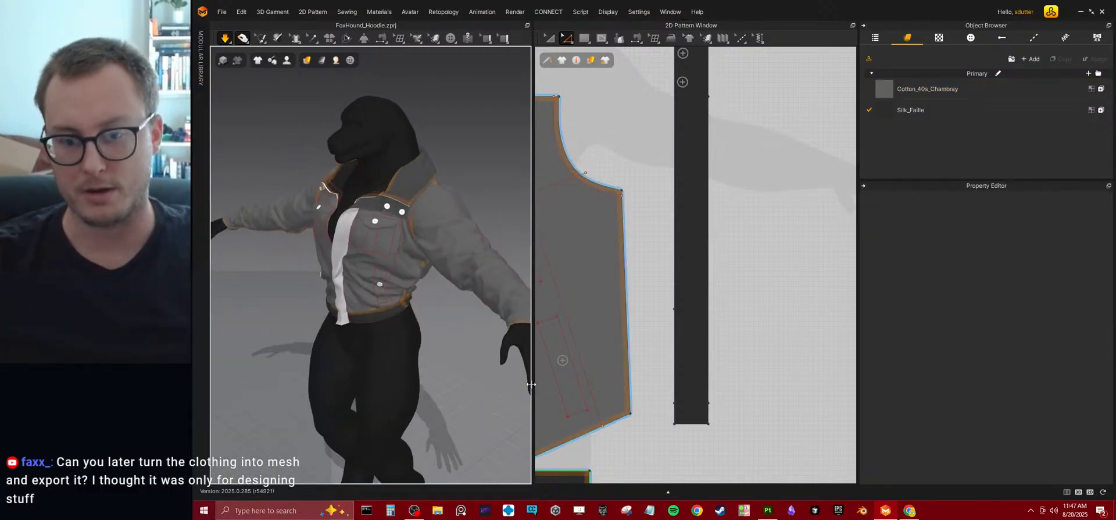
{"action": "left_click_drag", "start_coordinate": [532, 387], "coordinate": [775, 387]}
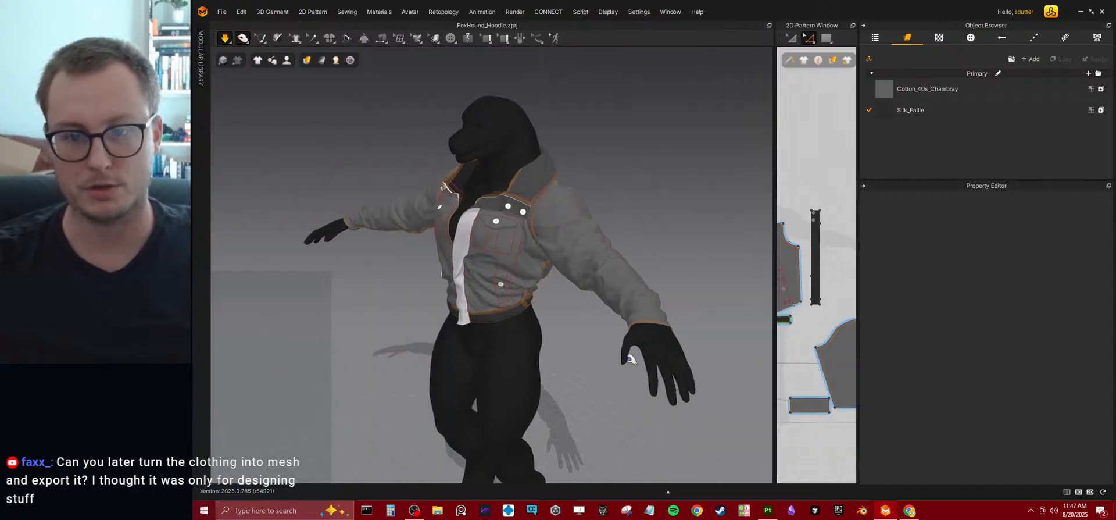
{"action": "left_click", "coordinate": [444, 320]}
{"action": "right_click_drag", "start_coordinate": [444, 319], "coordinate": [519, 316]}
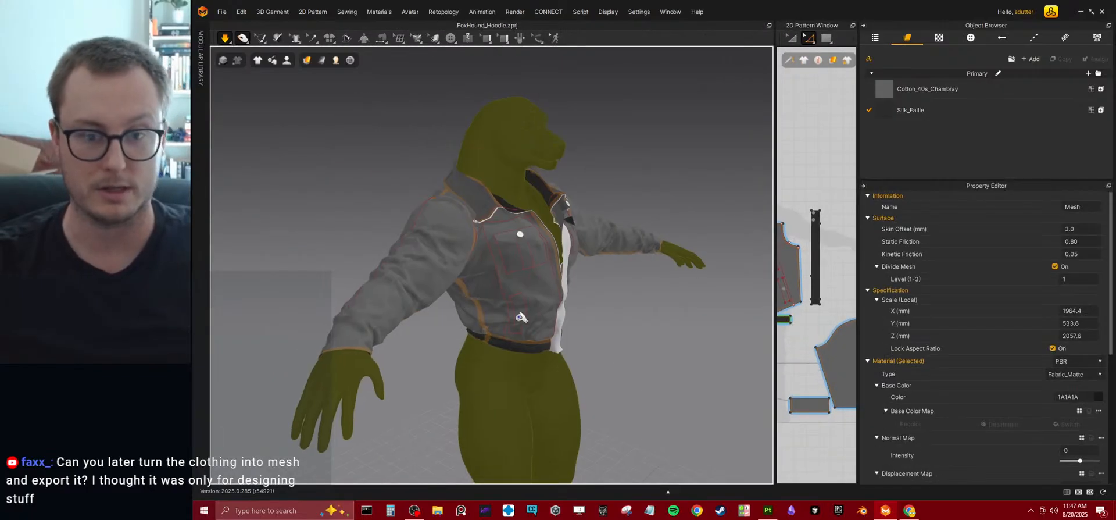
{"action": "left_click", "coordinate": [427, 375]}
{"action": "right_click_drag", "start_coordinate": [619, 367], "coordinate": [553, 355]}
{"action": "scroll", "coordinate": [554, 354], "scroll_direction": "up", "scroll_amount": 6}
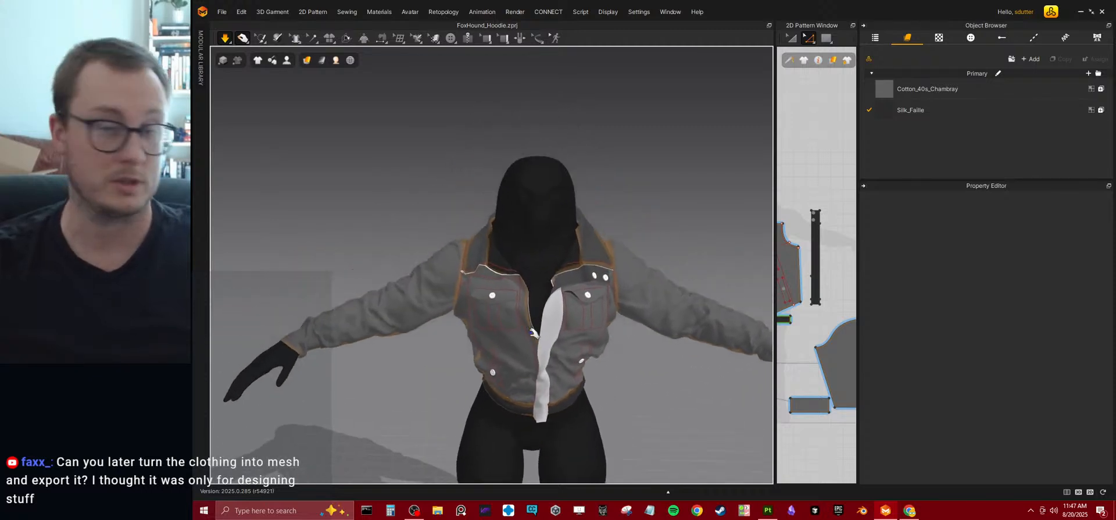
Adjust the shoulder yoke near the collar while the simulation runs, and check the jacket from the front.
{"action": "right_click_drag", "start_coordinate": [523, 296], "coordinate": [503, 258]}
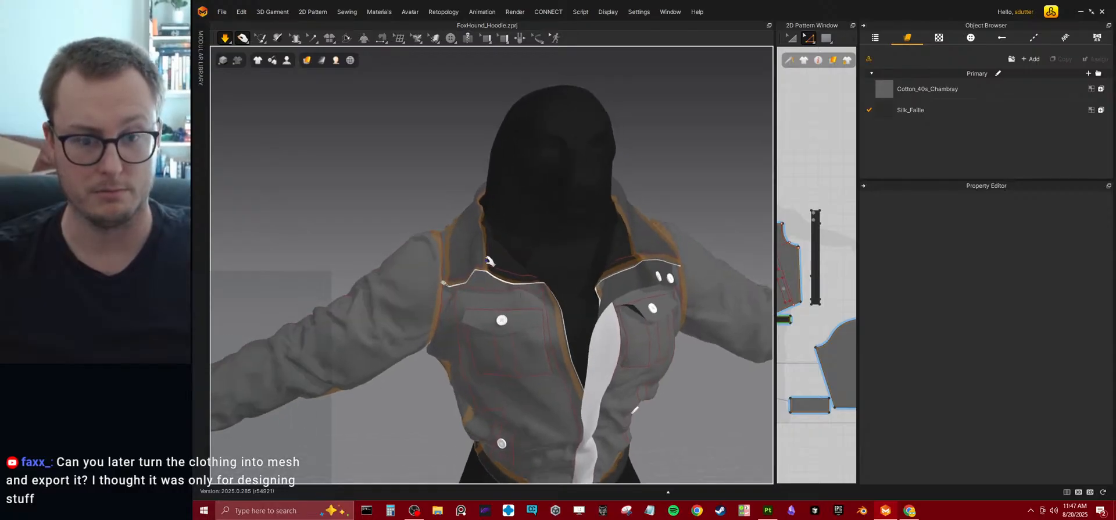
{"action": "left_click", "coordinate": [500, 254]}
{"action": "right_click_drag", "start_coordinate": [681, 272], "coordinate": [520, 278]}
{"action": "right_click_drag", "start_coordinate": [442, 310], "coordinate": [583, 288]}
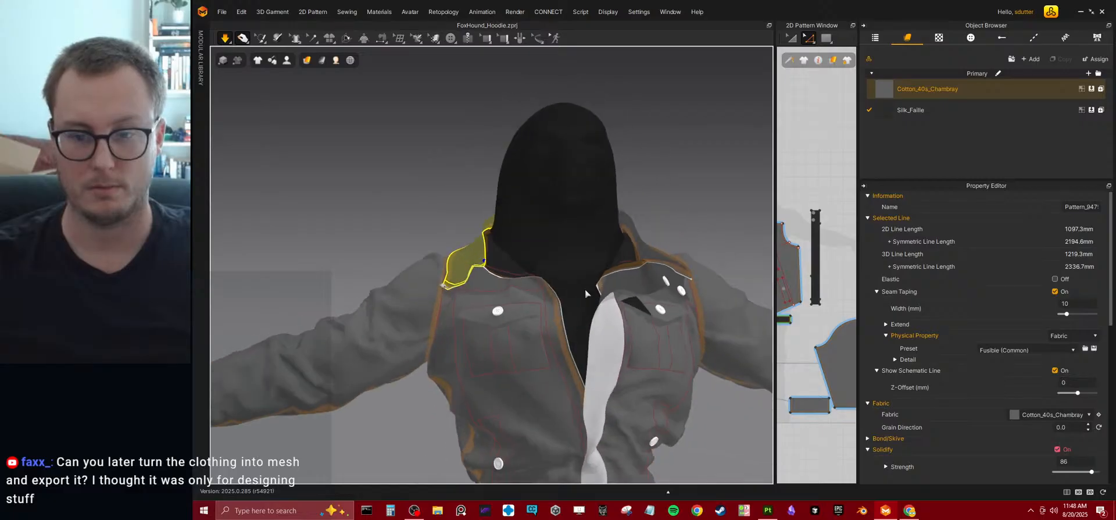
{"action": "middle_click_drag", "start_coordinate": [583, 289], "coordinate": [517, 232]}
{"action": "scroll", "coordinate": [532, 244], "scroll_direction": "down", "scroll_amount": 6}
{"action": "scroll", "coordinate": [534, 280], "scroll_direction": "up", "scroll_amount": 5}
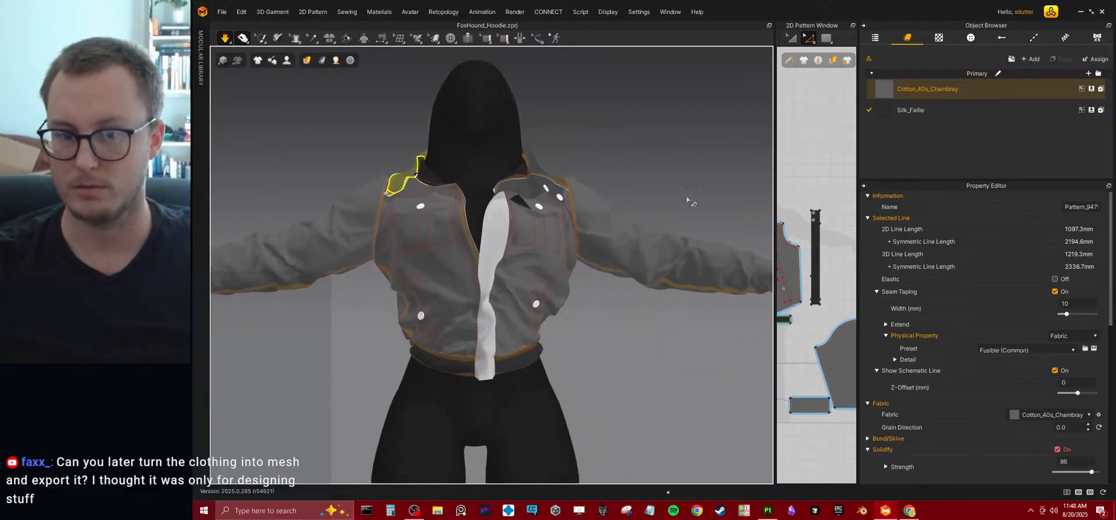
Turn on seam taping for the white front strip and simulate it up close.
{"action": "left_click", "coordinate": [500, 241]}
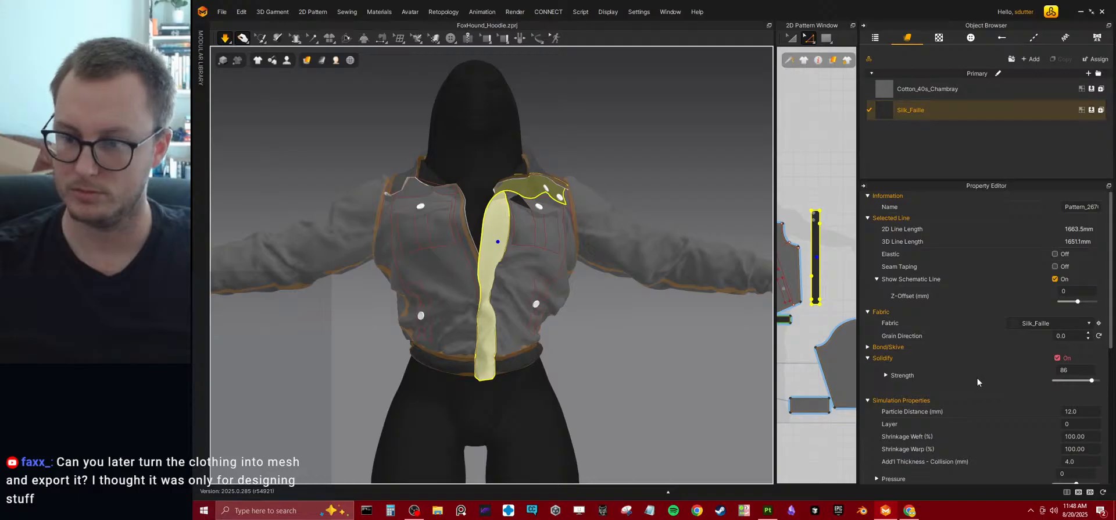
{"action": "left_click", "coordinate": [1055, 266]}
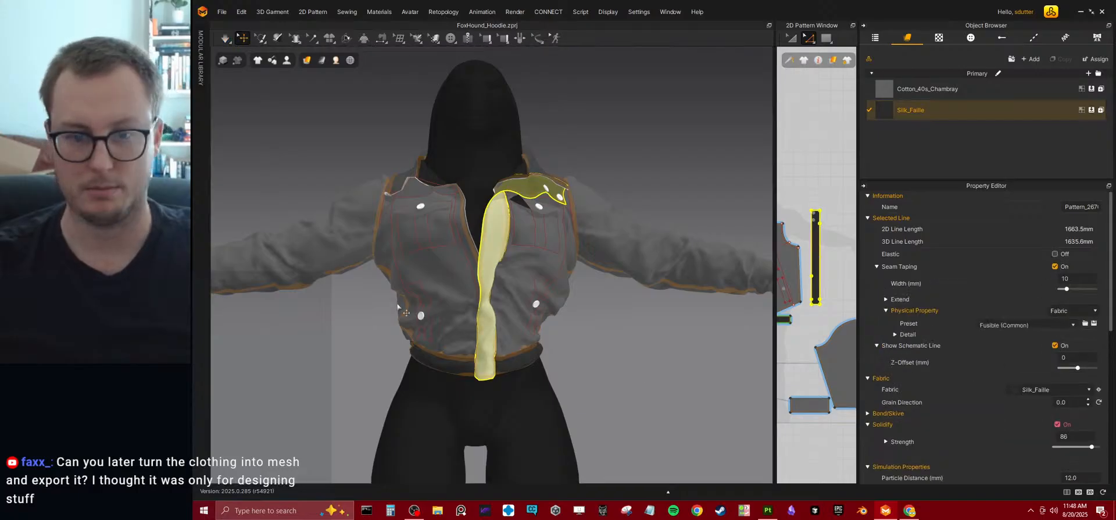
{"action": "key", "text": "space"}
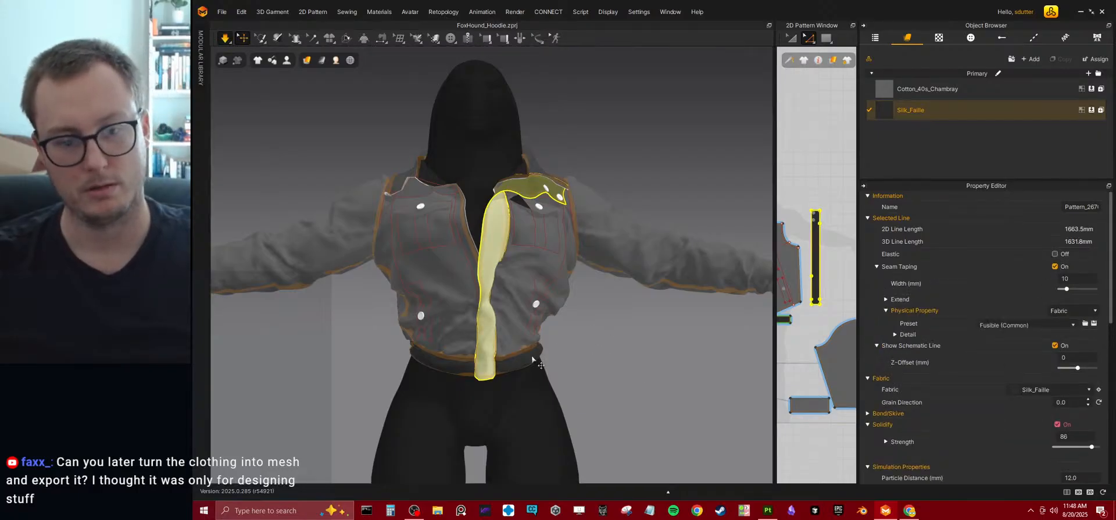
{"action": "right_click_drag", "start_coordinate": [567, 342], "coordinate": [535, 348]}
{"action": "scroll", "coordinate": [535, 347], "scroll_direction": "up", "scroll_amount": 5}
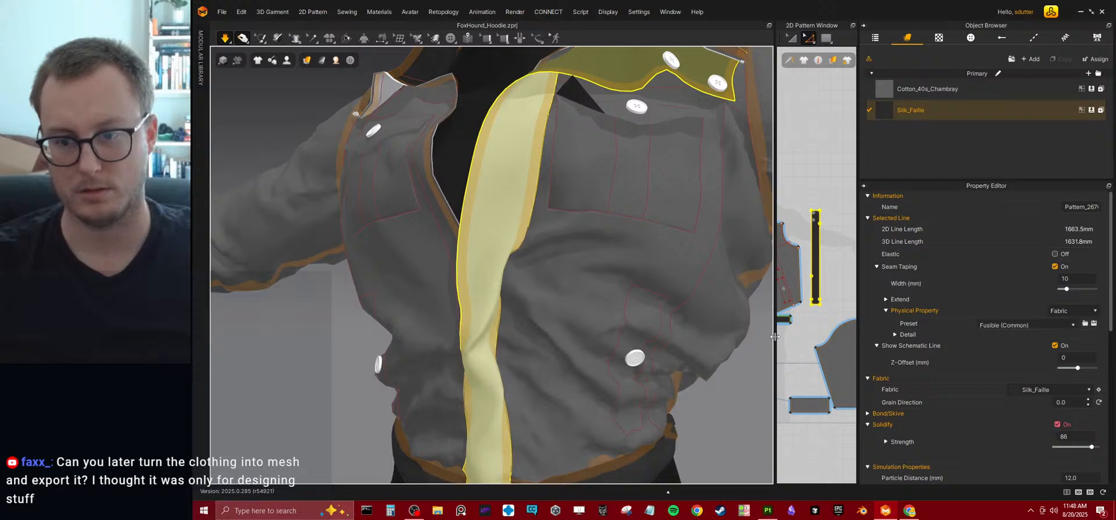
Try lowering the upper point on the front strip's opposite long edge, simulate the result, and undo the move.
{"action": "left_click_drag", "start_coordinate": [777, 341], "coordinate": [728, 341]}
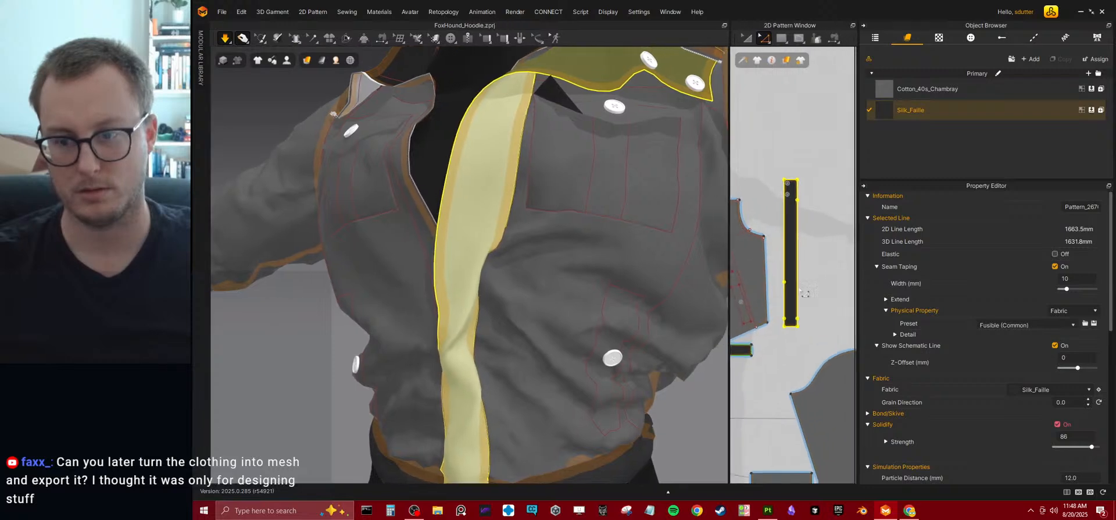
{"action": "left_click", "coordinate": [788, 237]}
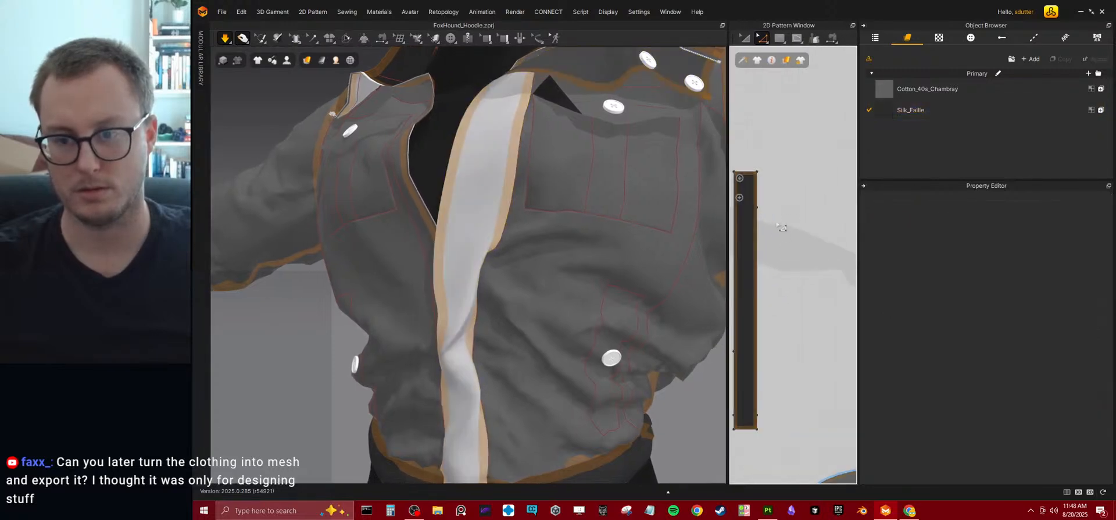
{"action": "left_click", "coordinate": [795, 196]}
{"action": "left_click_drag", "start_coordinate": [796, 197], "coordinate": [797, 224]}
{"action": "key", "text": "space"}
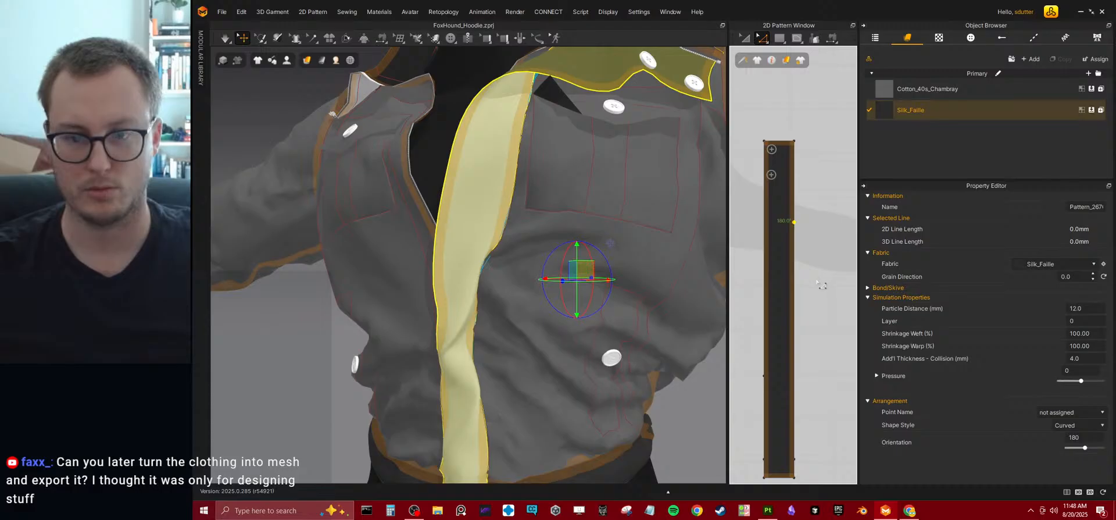
{"action": "key", "text": "space"}
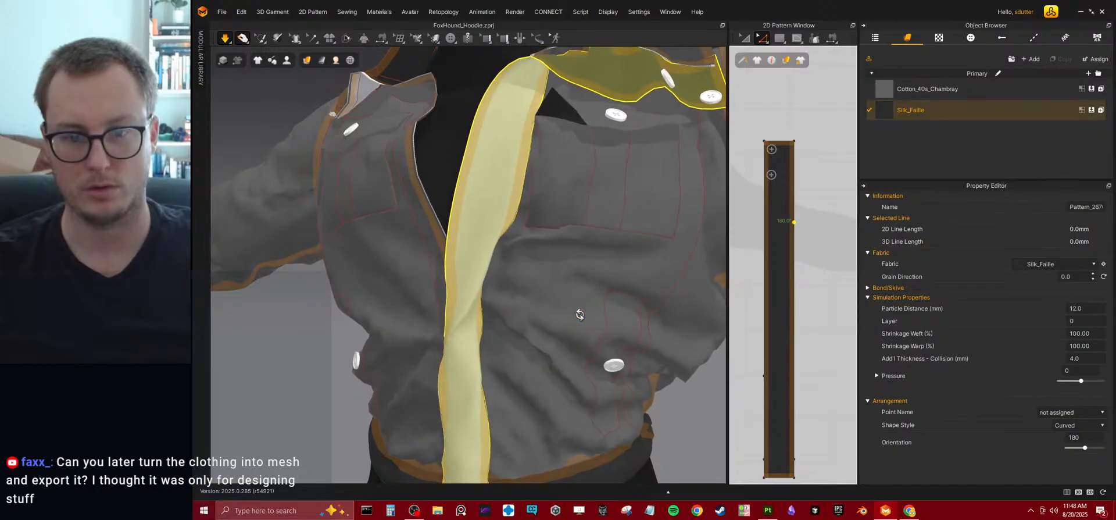
{"action": "key", "text": "space"}
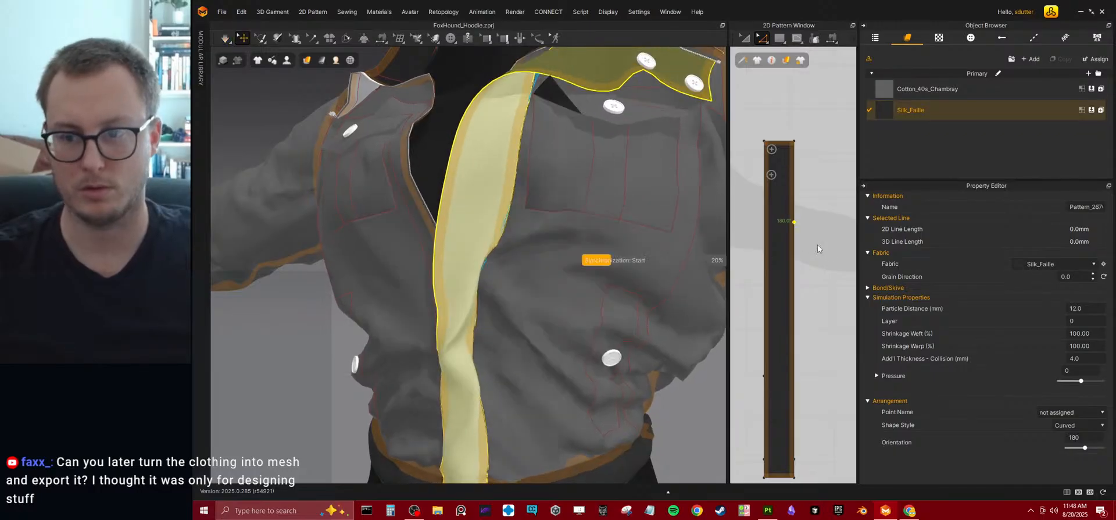
{"action": "key", "text": "ctrl+z"}
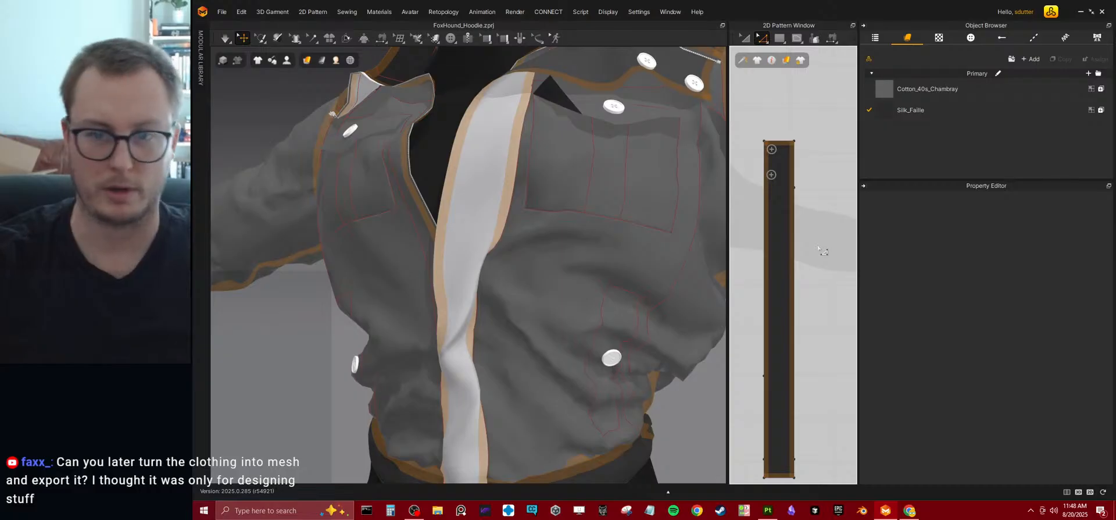
Run the simulation and tug the chest pocket beside the white front strip so it settles against the bodice.
{"action": "right_click_drag", "start_coordinate": [441, 130], "coordinate": [505, 206]}
{"action": "key", "text": "space"}
{"action": "left_click", "coordinate": [532, 135]}
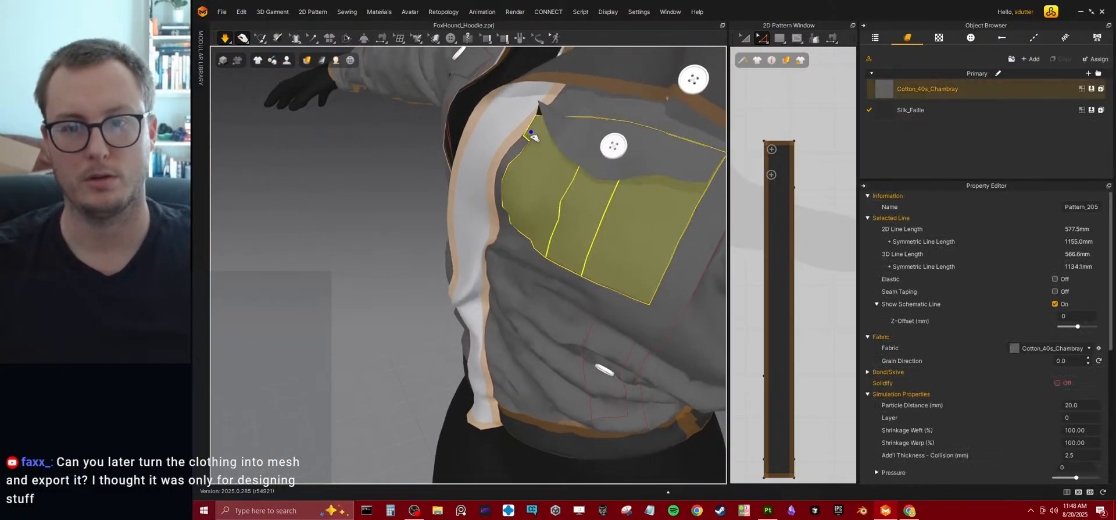
{"action": "right_click_drag", "start_coordinate": [596, 205], "coordinate": [657, 174]}
{"action": "left_click_drag", "start_coordinate": [644, 143], "coordinate": [674, 166]}
{"action": "scroll", "coordinate": [645, 186], "scroll_direction": "down", "scroll_amount": 2}
{"action": "right_click_drag", "start_coordinate": [656, 191], "coordinate": [558, 194]}
Pull the chest pocket flap toward the front strip while simulating, and check the whole jacket from the front.
{"action": "left_click_drag", "start_coordinate": [567, 107], "coordinate": [526, 169]}
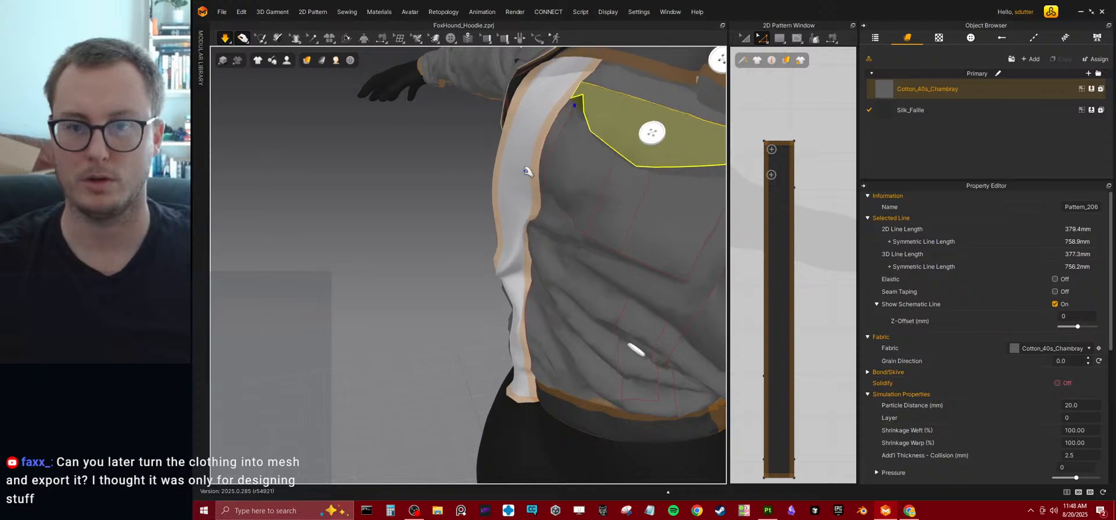
{"action": "left_click_drag", "start_coordinate": [581, 107], "coordinate": [525, 152]}
{"action": "scroll", "coordinate": [392, 223], "scroll_direction": "down", "scroll_amount": 3}
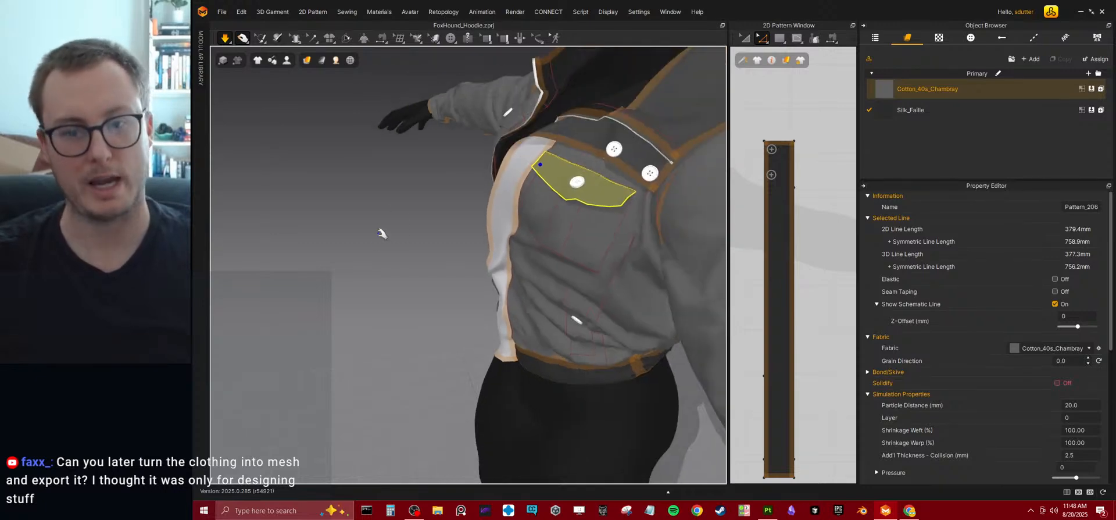
{"action": "scroll", "coordinate": [377, 245], "scroll_direction": "down", "scroll_amount": 2}
{"action": "right_click_drag", "start_coordinate": [377, 245], "coordinate": [535, 299]}
{"action": "scroll", "coordinate": [535, 292], "scroll_direction": "down", "scroll_amount": 2}
{"action": "scroll", "coordinate": [535, 292], "scroll_direction": "down", "scroll_amount": 2}
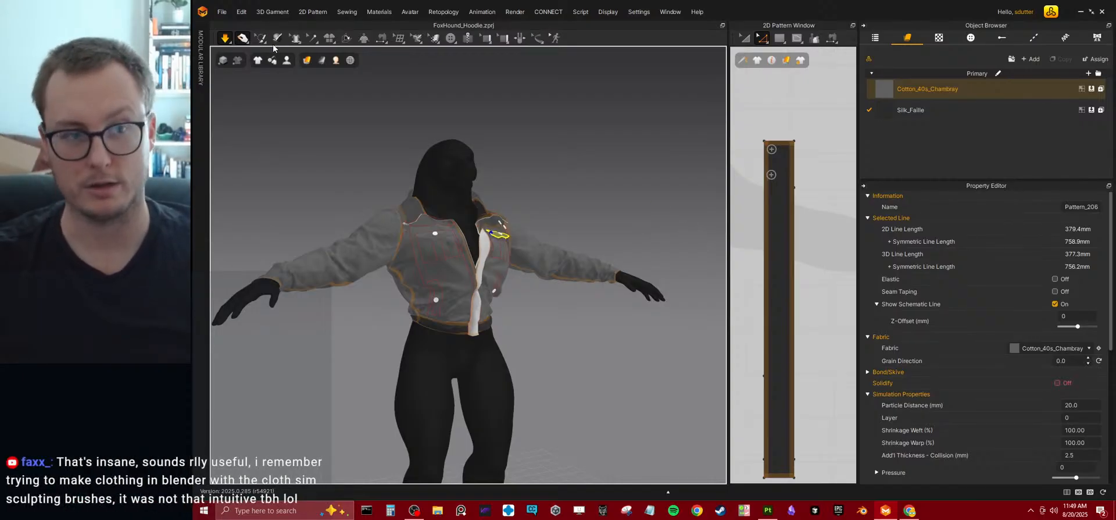
Enlarge the 2D pattern view, end the simulation, and examine the two chest pocket pieces and their flaps up close.
{"action": "left_click_drag", "start_coordinate": [728, 239], "coordinate": [418, 240]}
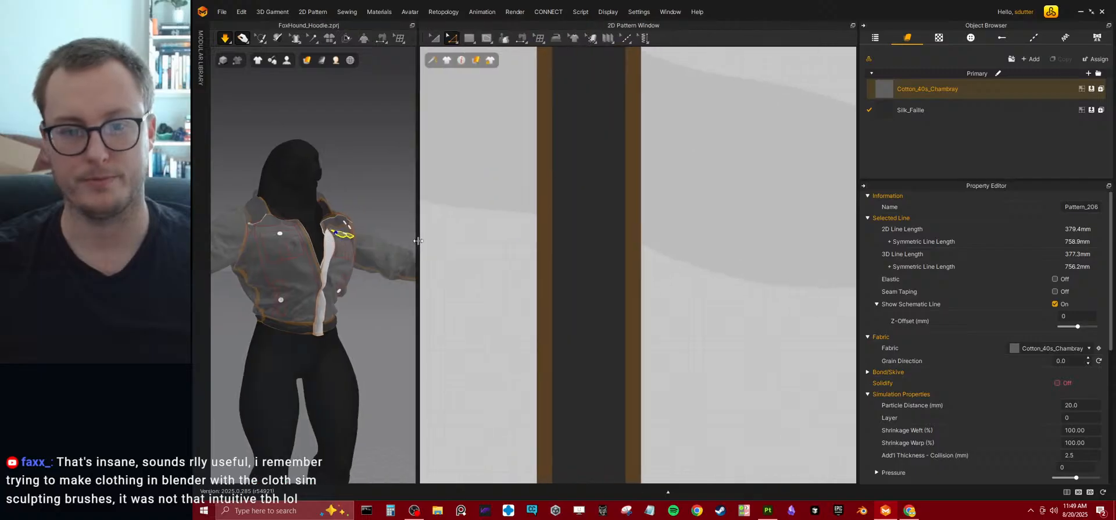
{"action": "left_click", "coordinate": [243, 38]}
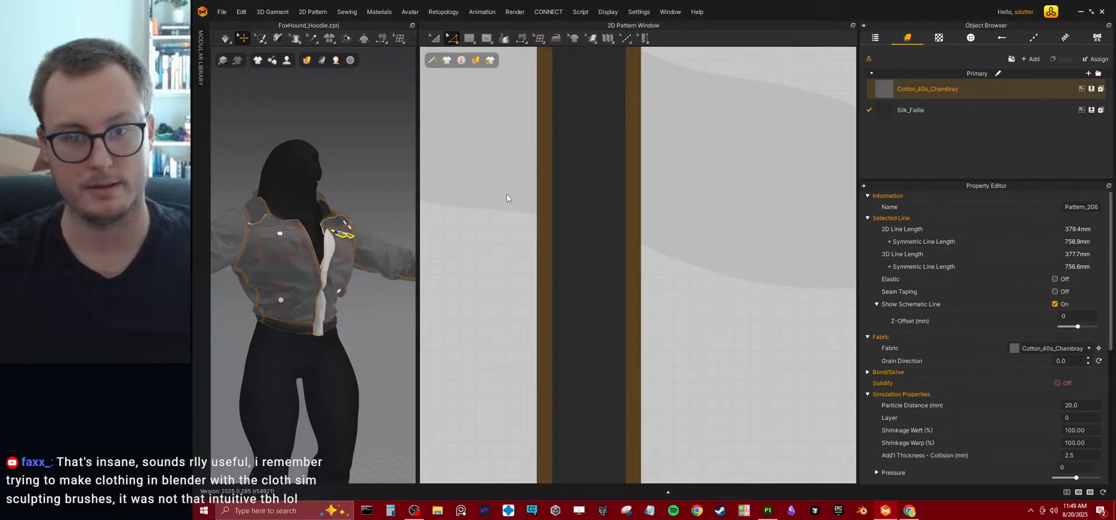
{"action": "scroll", "coordinate": [507, 198], "scroll_direction": "down", "scroll_amount": 10}
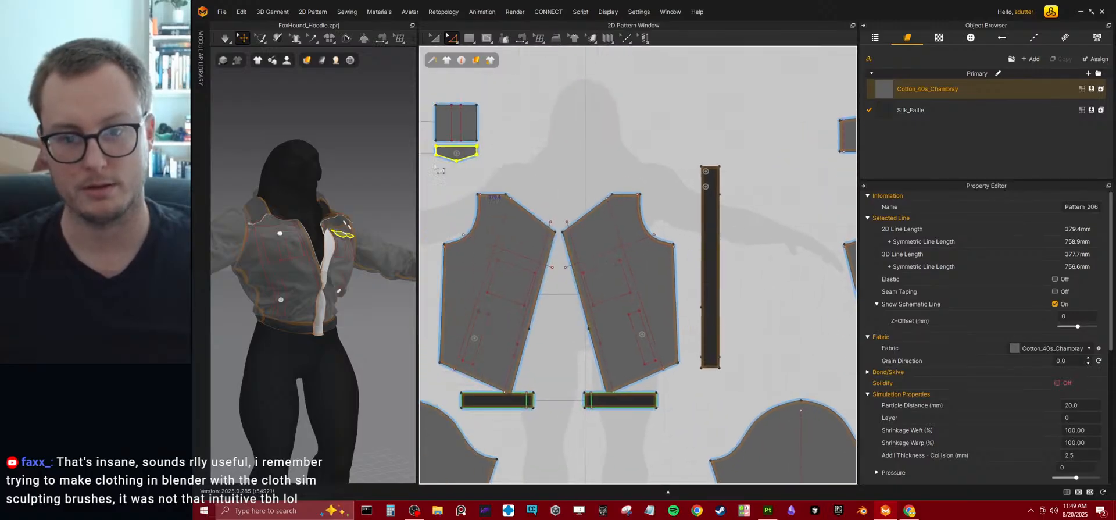
{"action": "middle_click_drag", "start_coordinate": [477, 173], "coordinate": [590, 166]}
{"action": "scroll", "coordinate": [603, 222], "scroll_direction": "up", "scroll_amount": 6}
{"action": "scroll", "coordinate": [575, 209], "scroll_direction": "down", "scroll_amount": 6}
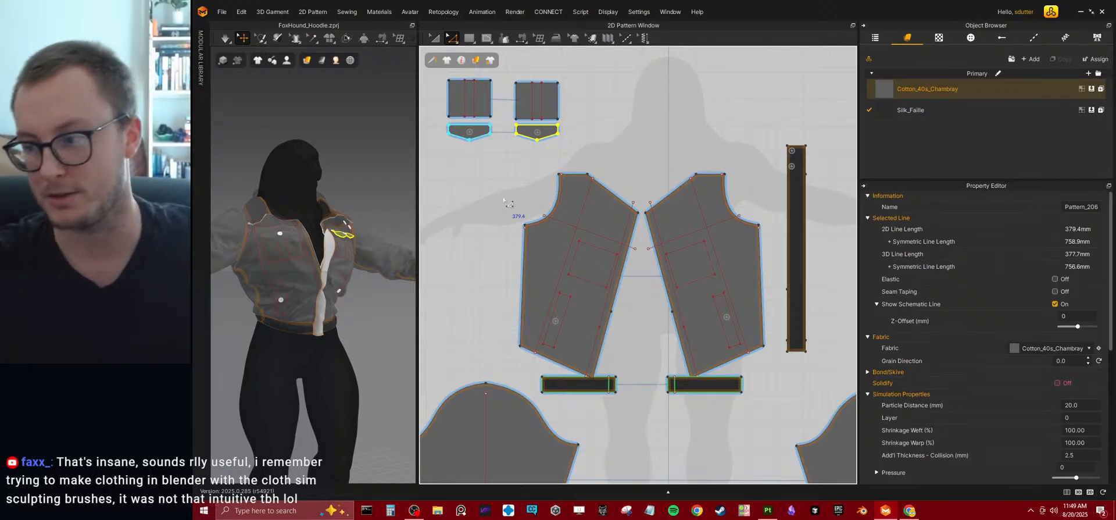
{"action": "scroll", "coordinate": [514, 181], "scroll_direction": "up", "scroll_amount": 2}
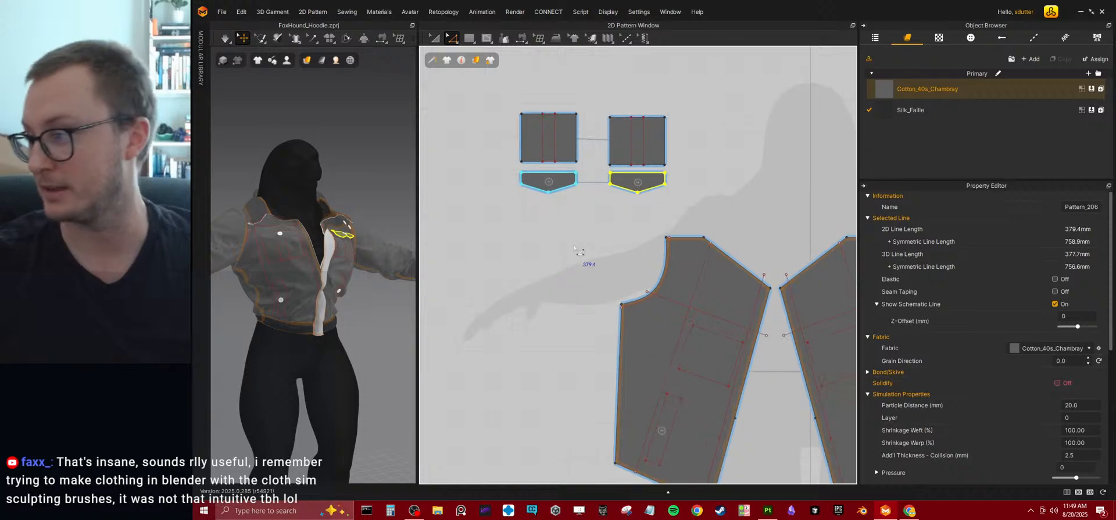
{"action": "scroll", "coordinate": [564, 245], "scroll_direction": "up", "scroll_amount": 5}
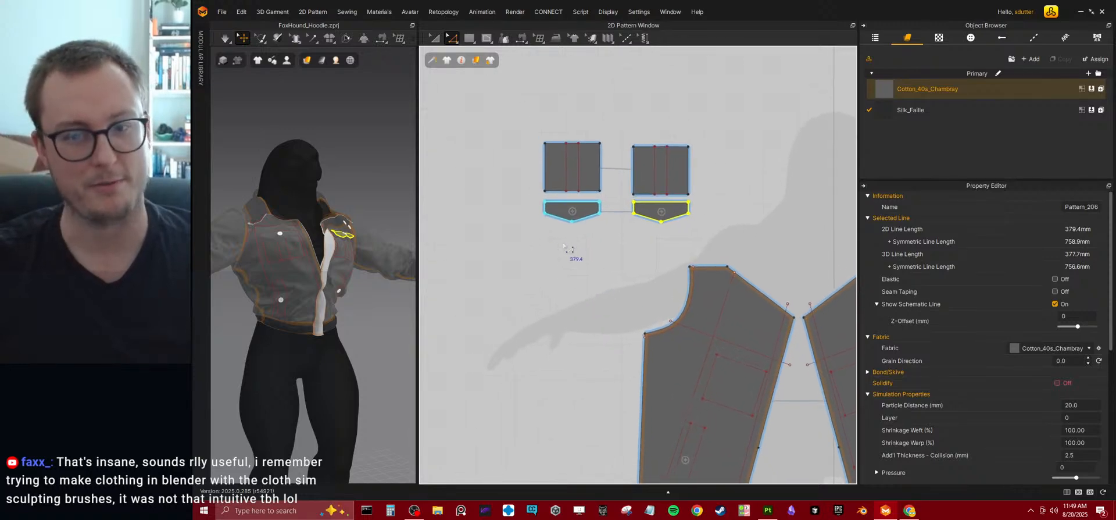
{"action": "scroll", "coordinate": [569, 253], "scroll_direction": "down", "scroll_amount": 2}
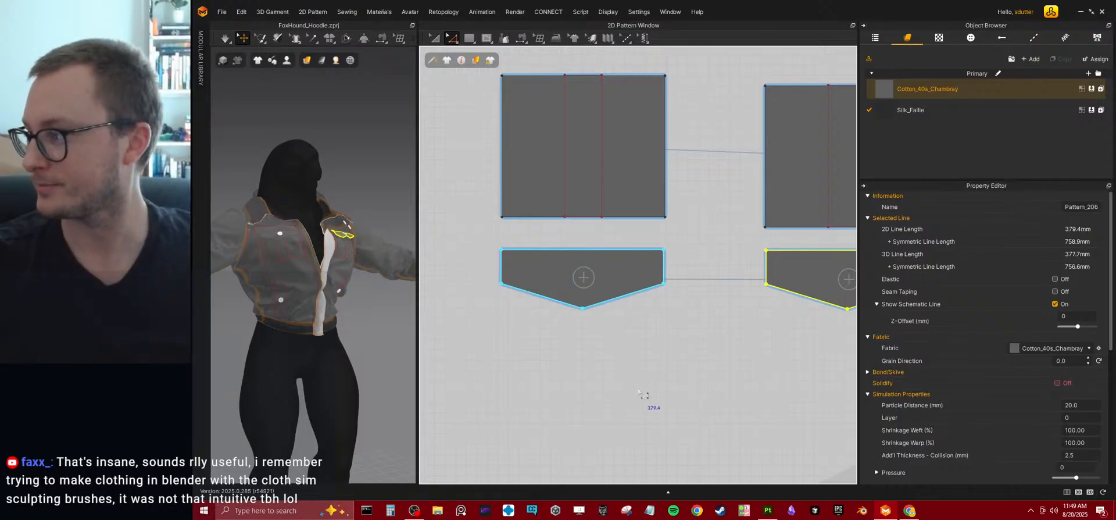
{"action": "middle_click_drag", "start_coordinate": [617, 239], "coordinate": [627, 274]}
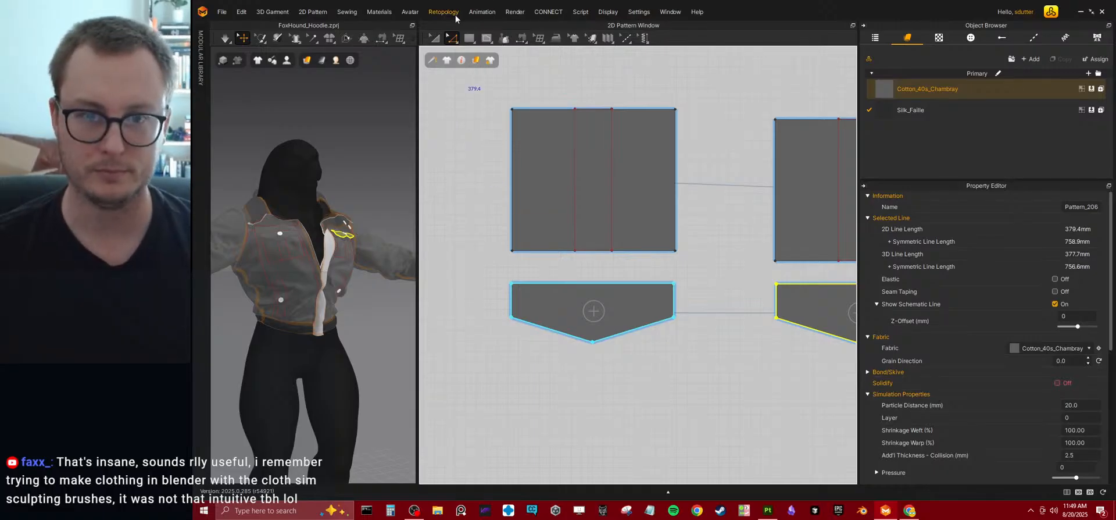
Split the chest pocket piece's bottom edge uniformly into three segments.
{"action": "left_click", "coordinate": [444, 39]}
{"action": "left_click", "coordinate": [551, 264]}
{"action": "left_click", "coordinate": [546, 250]}
{"action": "right_click", "coordinate": [544, 251]}
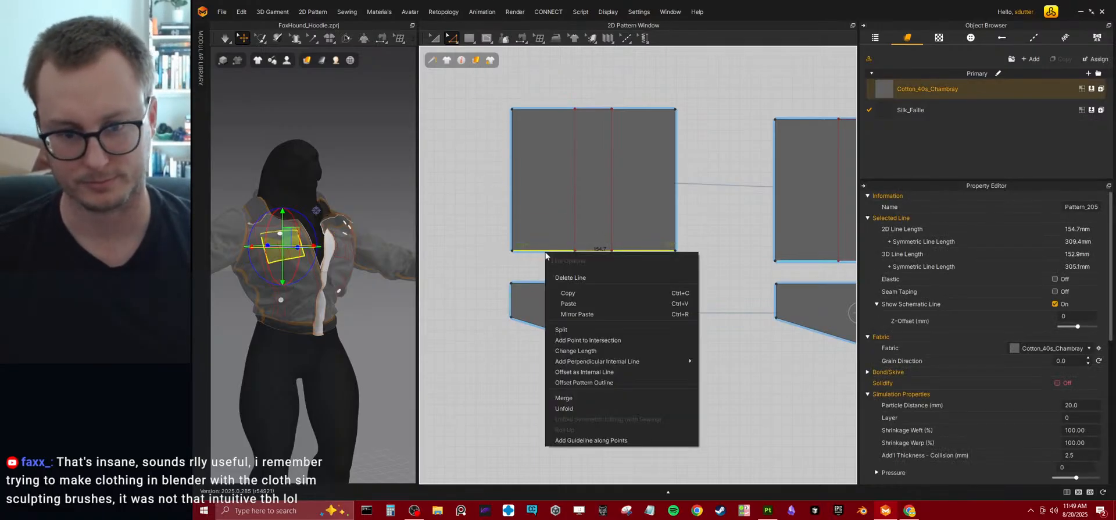
{"action": "left_click", "coordinate": [571, 329]}
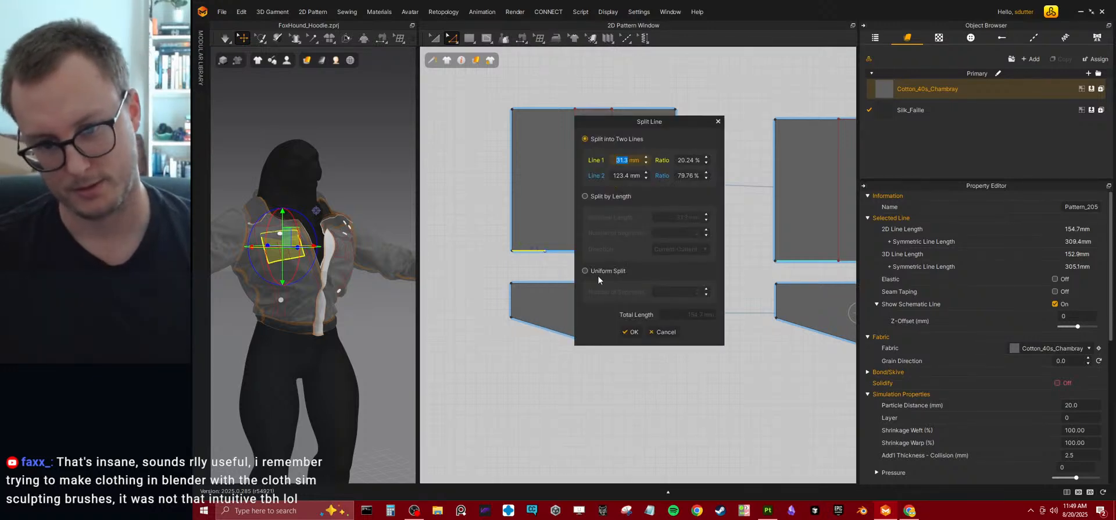
{"action": "left_click", "coordinate": [591, 270]}
{"action": "double_click", "coordinate": [696, 293]}
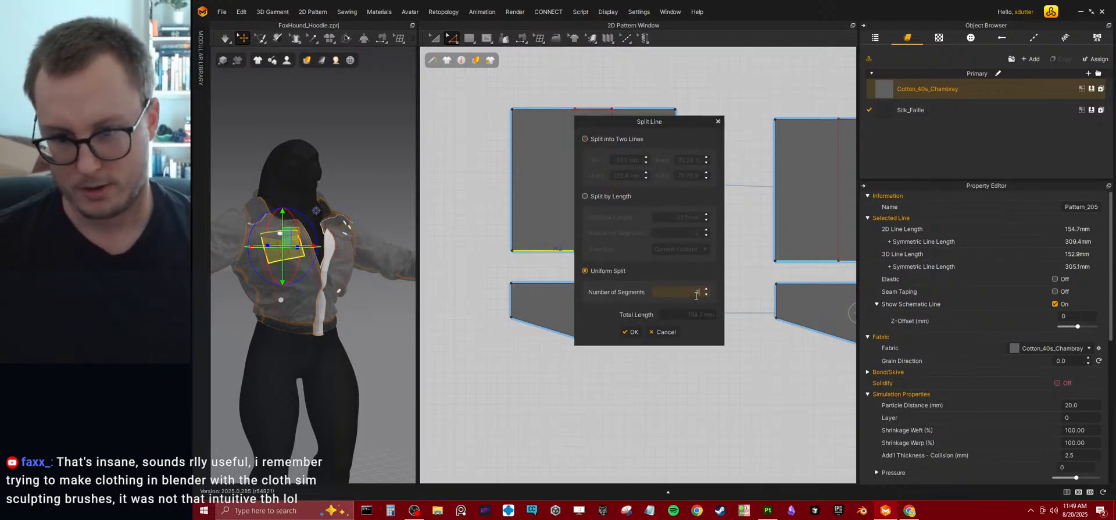
{"action": "left_click", "coordinate": [630, 331]}
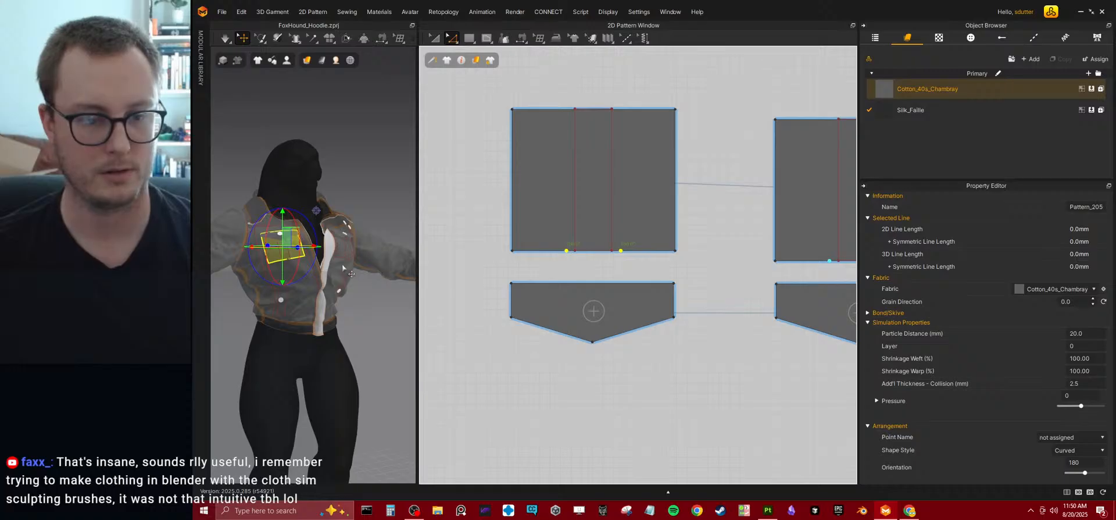
Raise the pocket piece's two lower corners so the bottom corners are angled and the side edges measure about 114.6 mm.
{"action": "scroll", "coordinate": [350, 273], "scroll_direction": "up", "scroll_amount": 3}
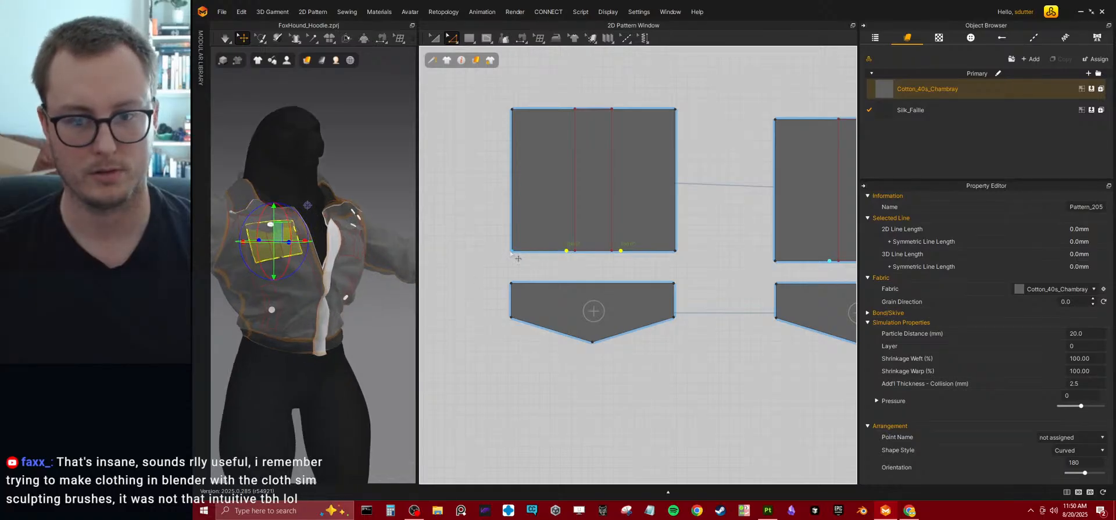
{"action": "left_click_drag", "start_coordinate": [676, 256], "coordinate": [676, 231]}
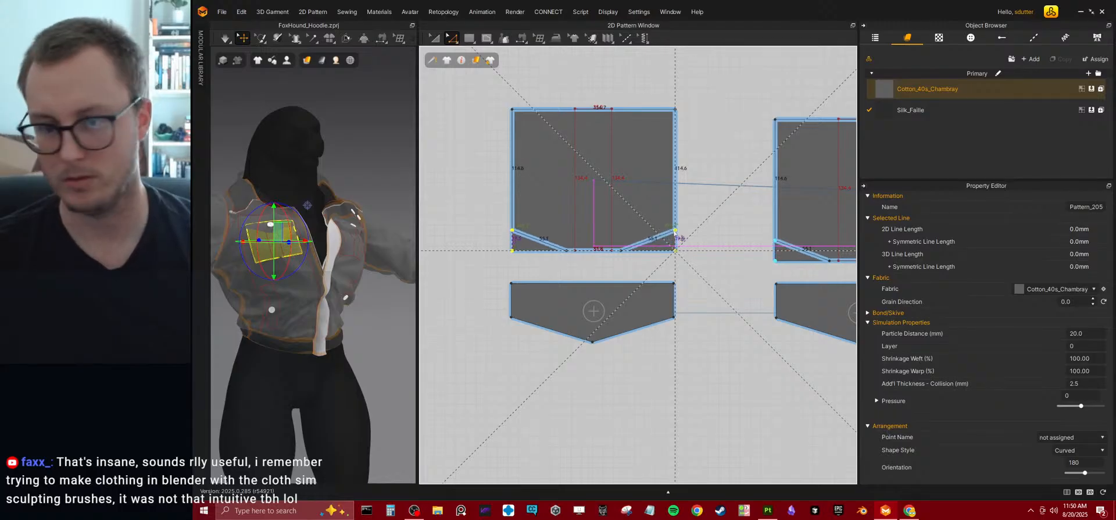
{"action": "left_click_drag", "start_coordinate": [675, 231], "coordinate": [674, 231]}
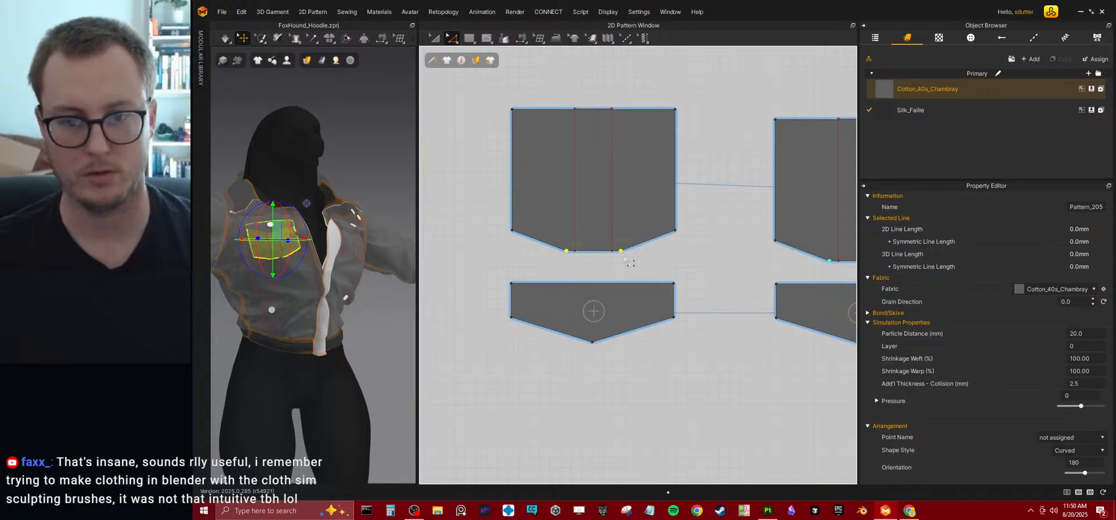
Spread the pocket's two bottom split points outward symmetrically with Transform Point/Segment, widening the flat part of the bottom edge.
{"action": "left_click", "coordinate": [451, 40]}
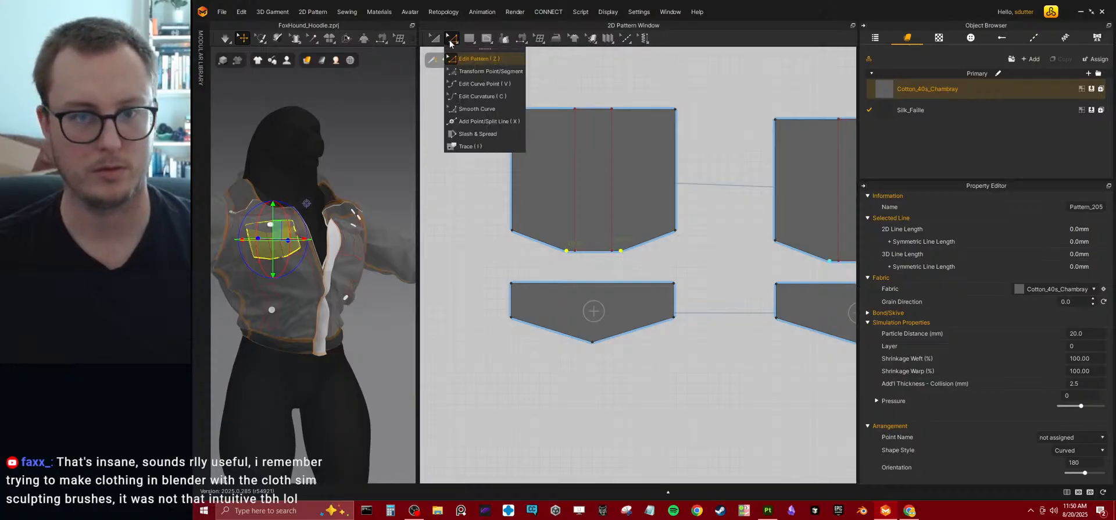
{"action": "left_click", "coordinate": [482, 70]}
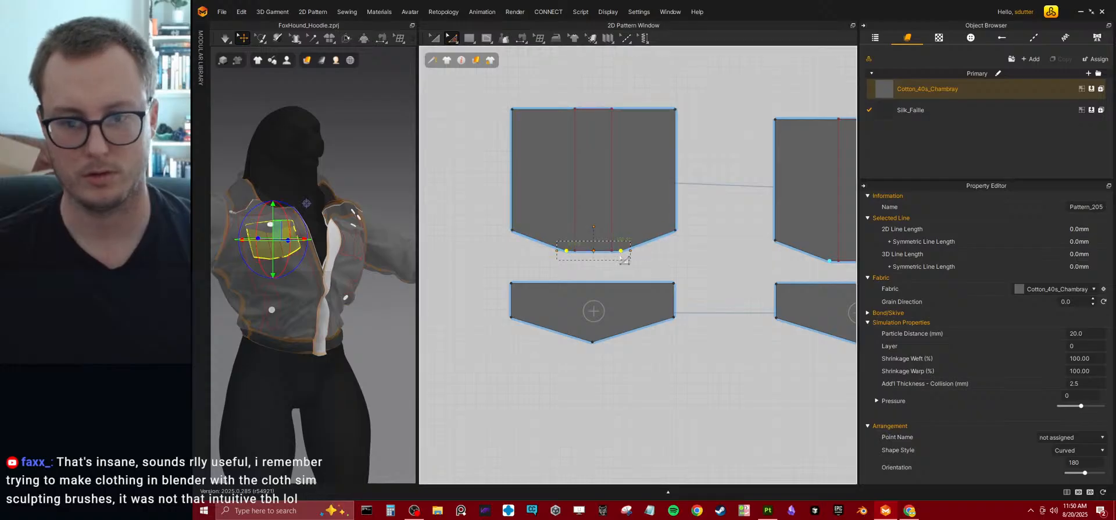
{"action": "left_click_drag", "start_coordinate": [633, 258], "coordinate": [679, 252]}
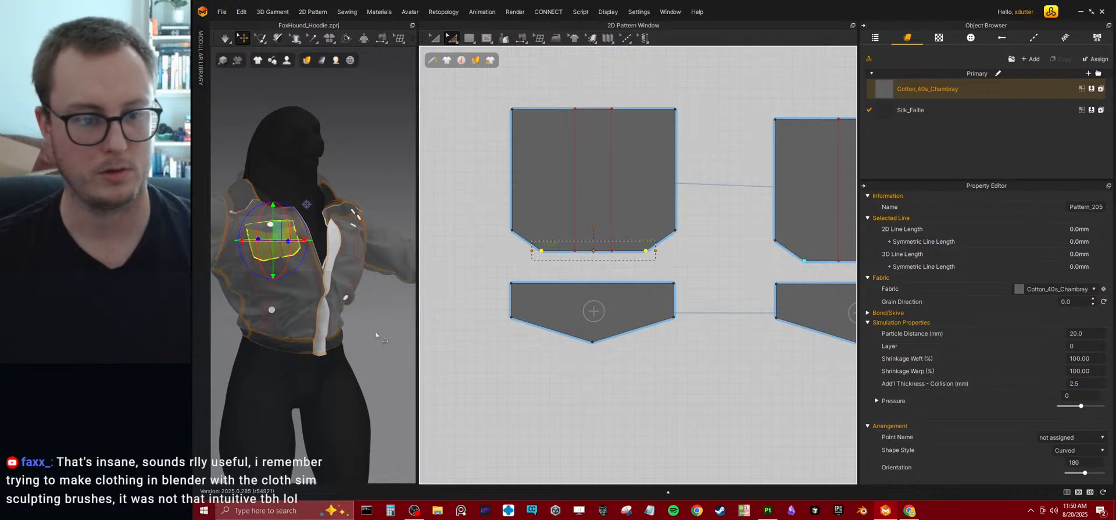
Simulate the reshaped chest pocket and examine its fit on the jacket up close.
{"action": "scroll", "coordinate": [314, 266], "scroll_direction": "up", "scroll_amount": 3}
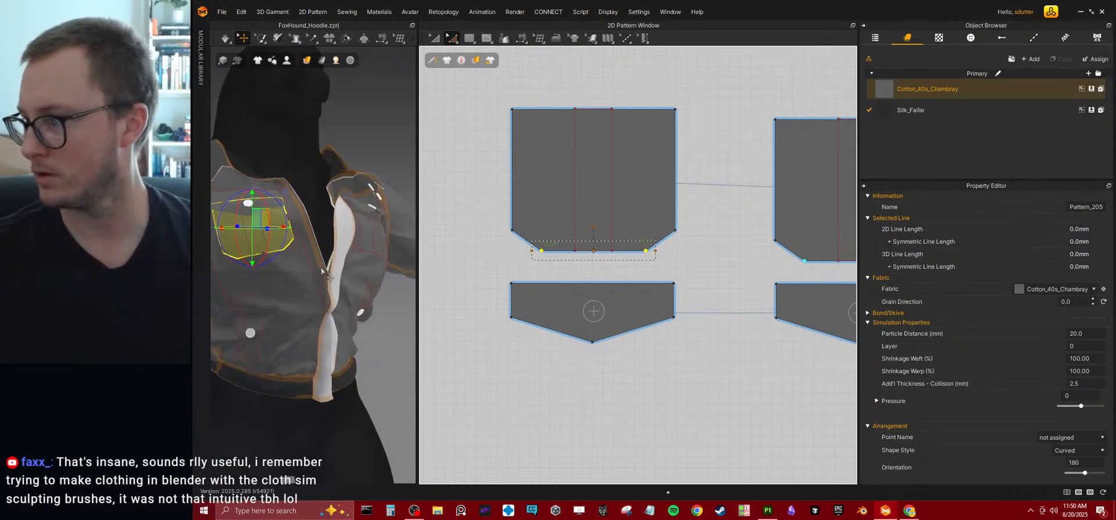
{"action": "right_click_drag", "start_coordinate": [320, 263], "coordinate": [347, 271]}
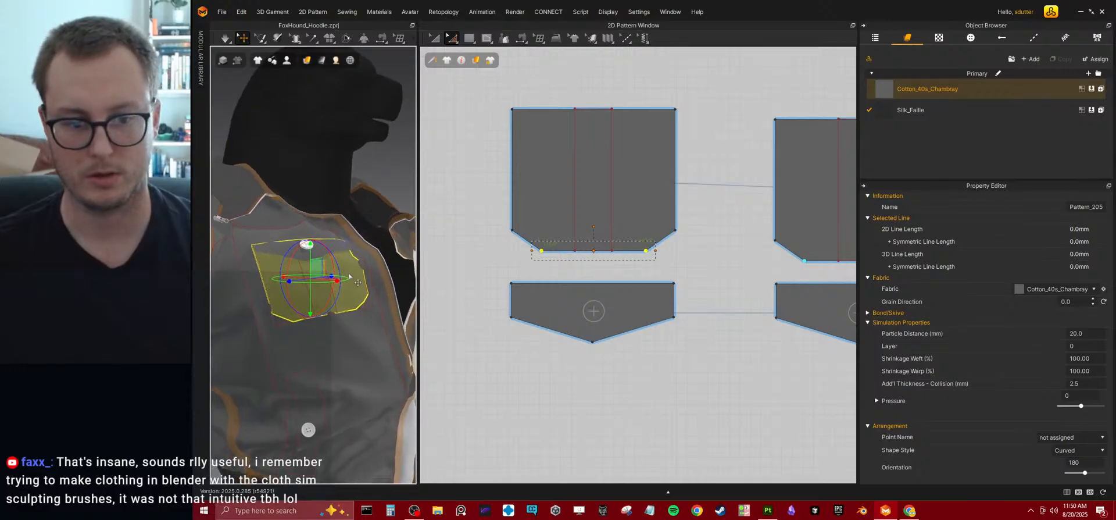
{"action": "key", "text": "space"}
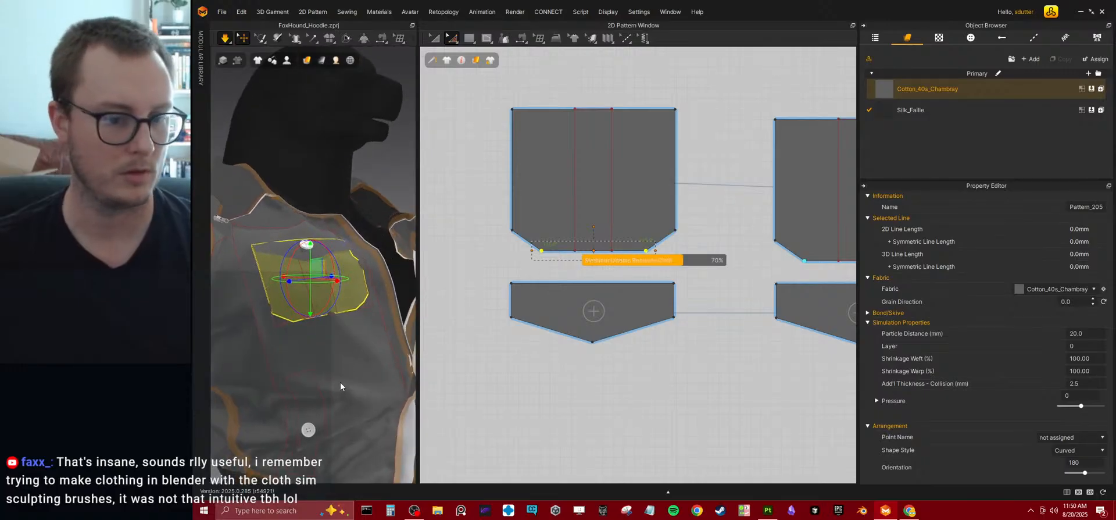
{"action": "right_click_drag", "start_coordinate": [329, 358], "coordinate": [341, 338]}
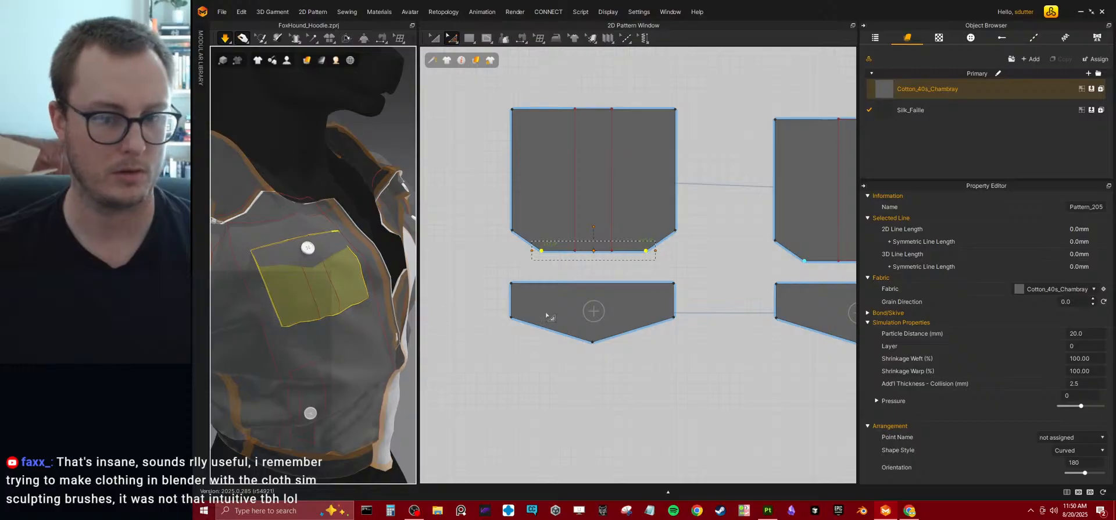
Split the lower line of the pocket placement outline on the front bodice pattern uniformly into three segments.
{"action": "scroll", "coordinate": [648, 302], "scroll_direction": "down", "scroll_amount": 4}
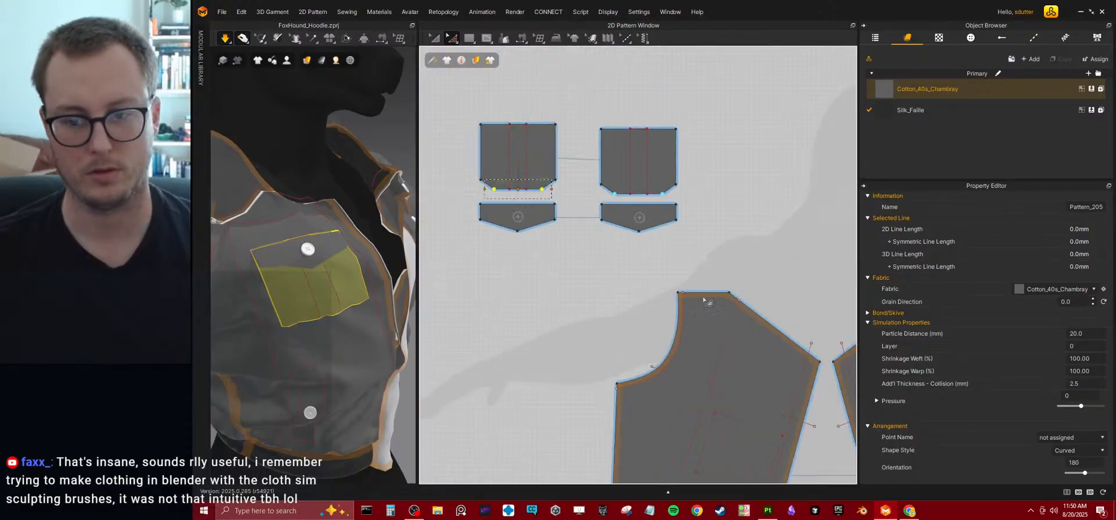
{"action": "scroll", "coordinate": [673, 281], "scroll_direction": "up", "scroll_amount": 8}
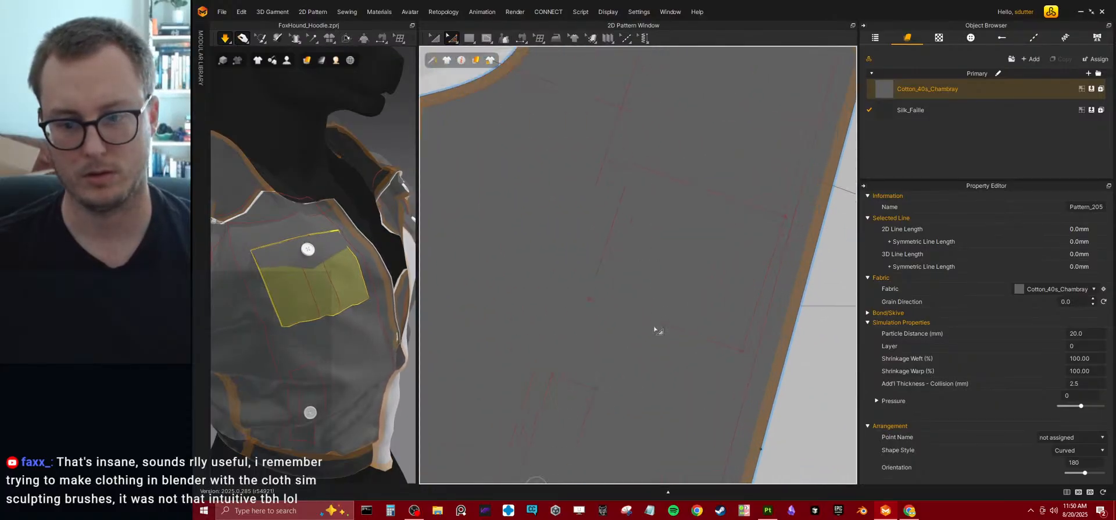
{"action": "left_click", "coordinate": [654, 326]}
{"action": "right_click", "coordinate": [654, 325]}
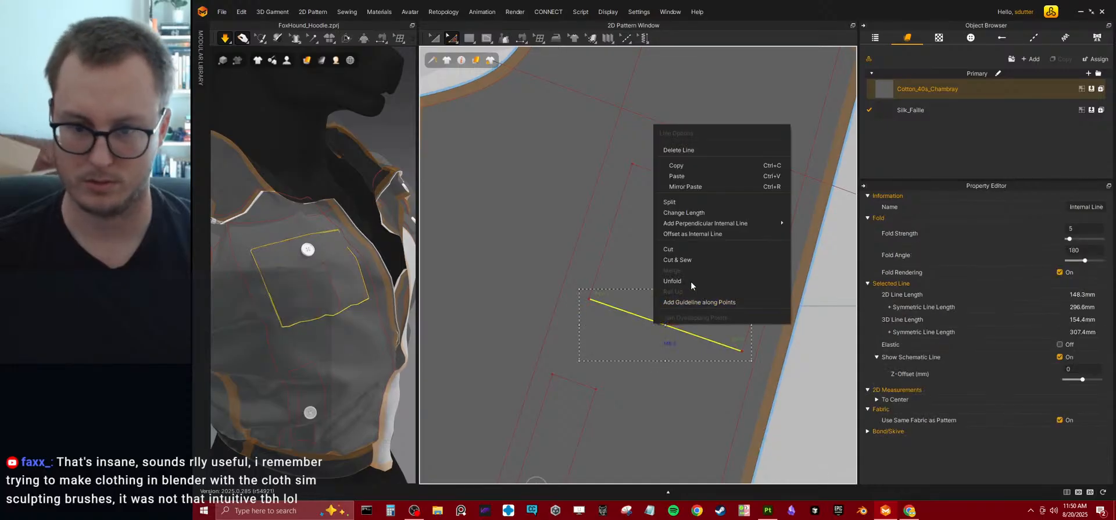
{"action": "left_click", "coordinate": [689, 203]}
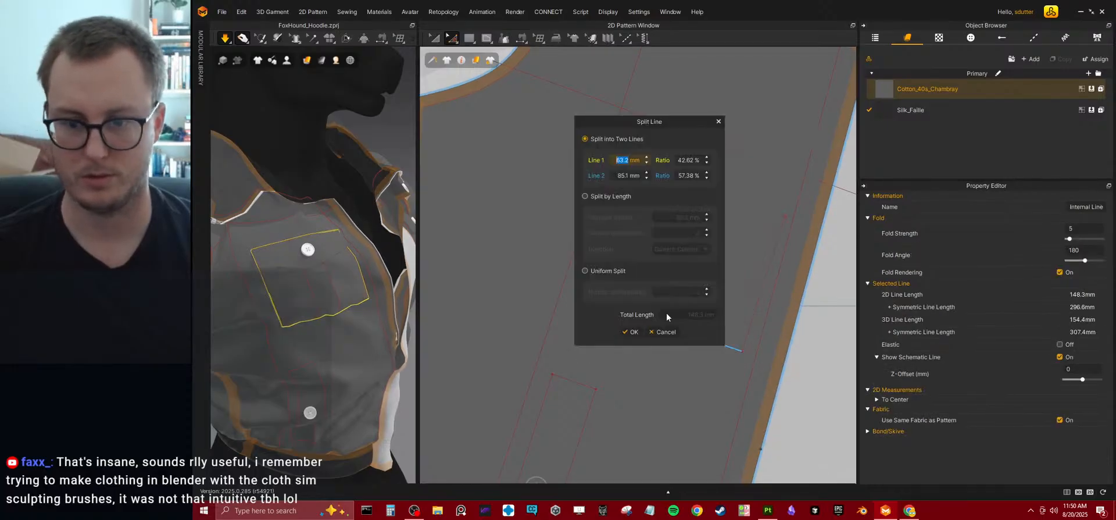
{"action": "left_click", "coordinate": [585, 270]}
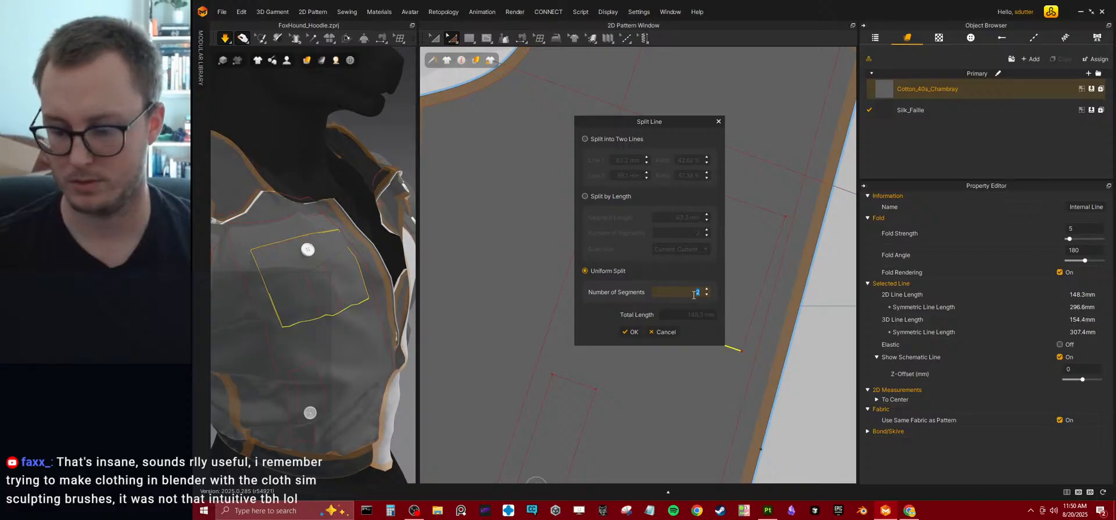
{"action": "left_click", "coordinate": [630, 332]}
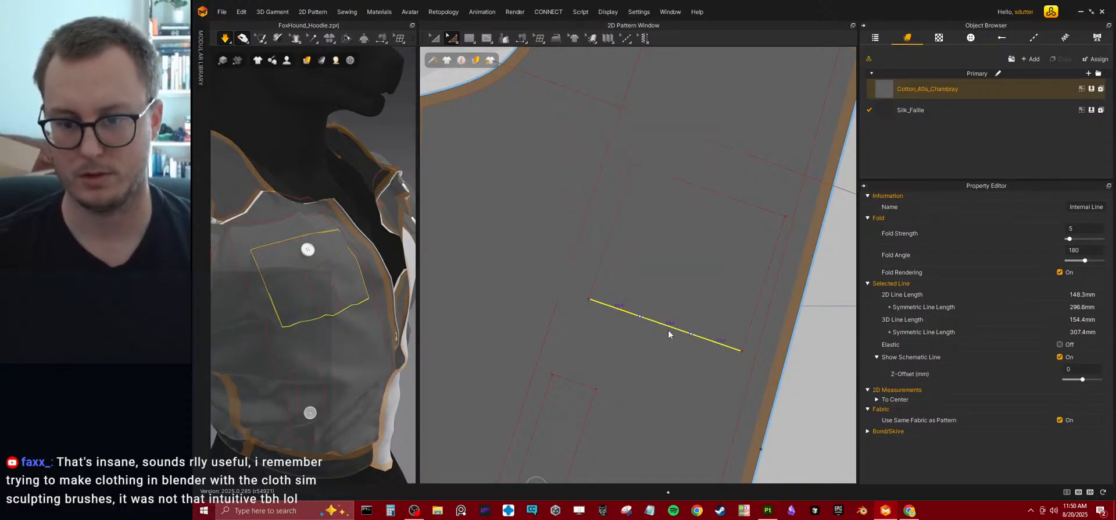
Spread the two split points on the pocket placement outline's lower line outward symmetrically with Transform Point/Segment.
{"action": "left_click", "coordinate": [666, 328]}
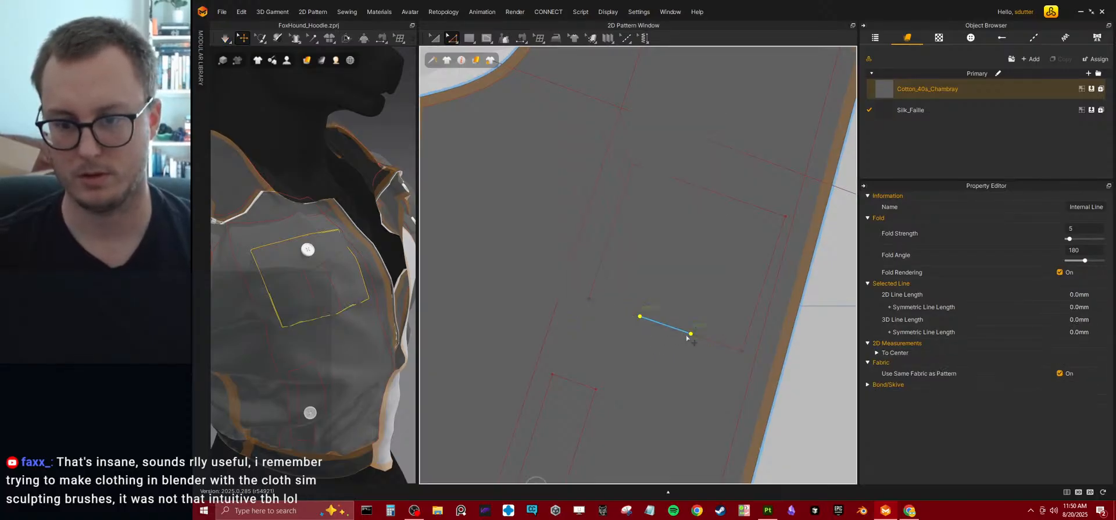
{"action": "left_click", "coordinate": [455, 40]}
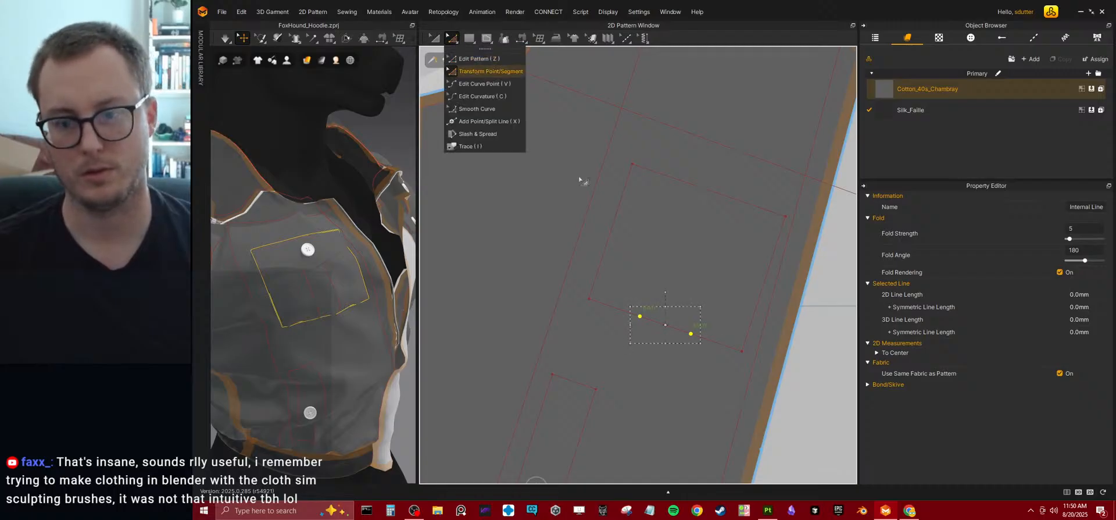
{"action": "left_click", "coordinate": [476, 72]}
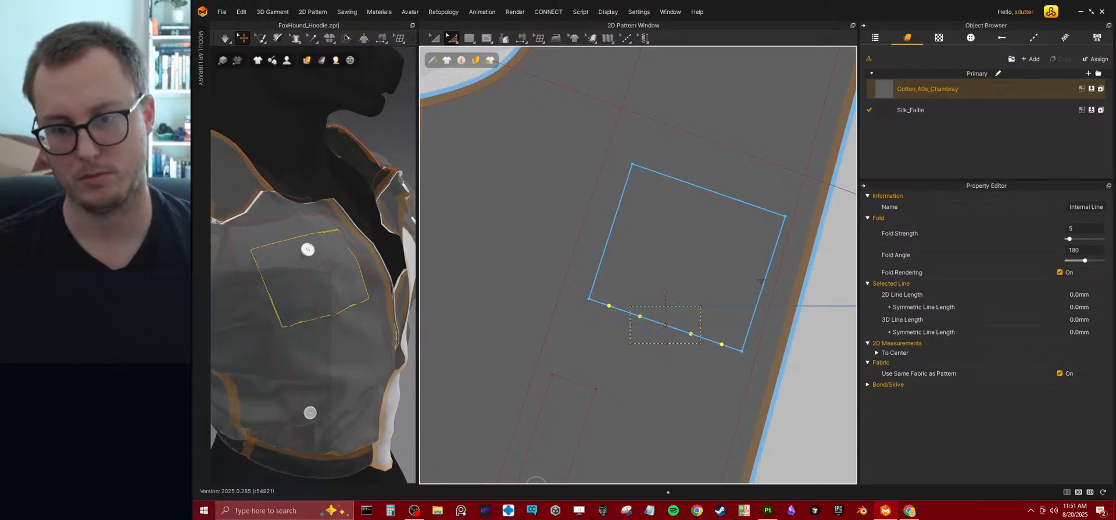
{"action": "left_click_drag", "start_coordinate": [761, 282], "coordinate": [761, 281]}
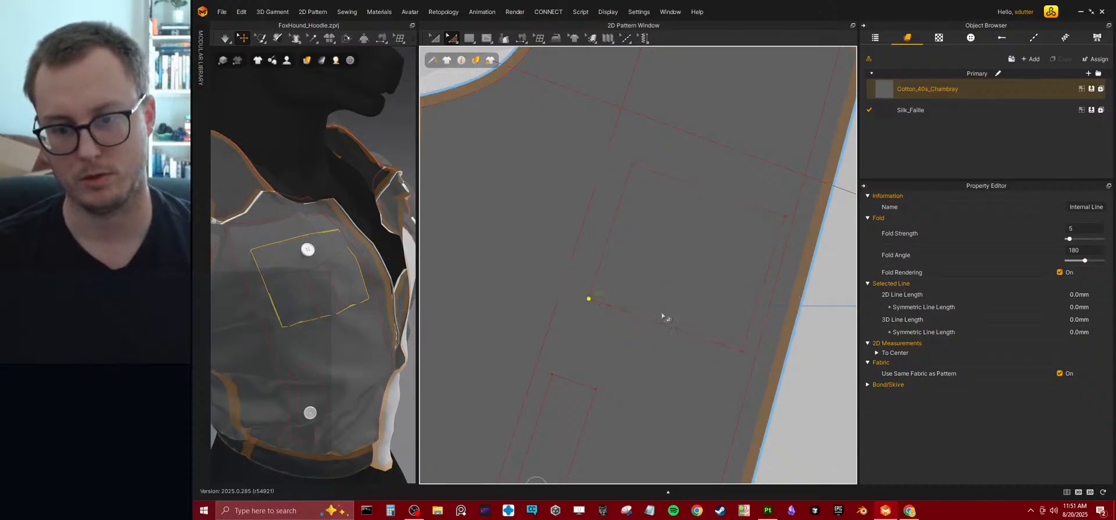
Raise the two lower corners of the pocket placement outline along its sides so its bottom corners are angled like the pocket's.
{"action": "left_click", "coordinate": [743, 352], "text": "shift"}
{"action": "left_click", "coordinate": [742, 350]}
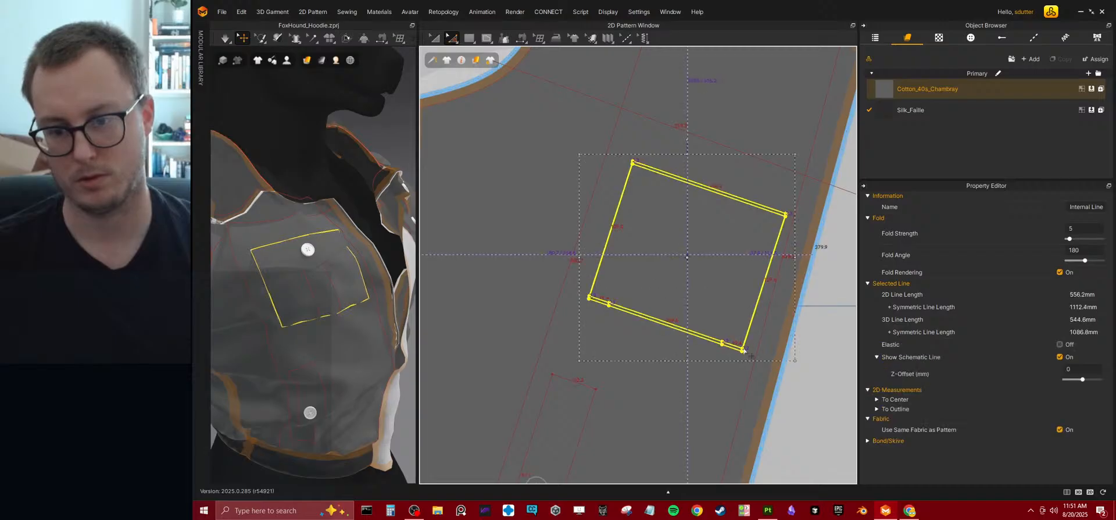
{"action": "left_click", "coordinate": [691, 397]}
{"action": "left_click", "coordinate": [742, 350]}
{"action": "left_click", "coordinate": [589, 298], "text": "shift"}
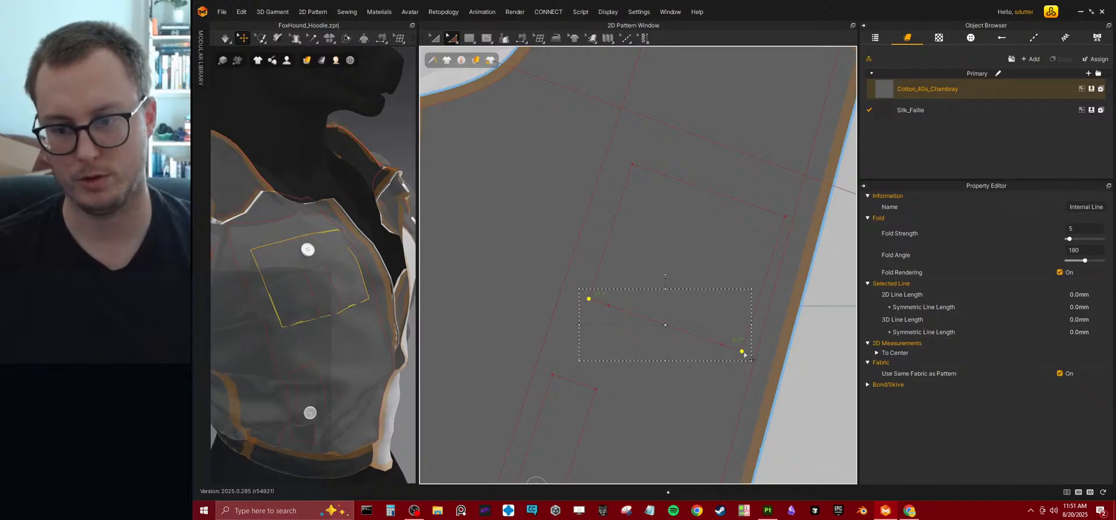
{"action": "left_click_drag", "start_coordinate": [741, 351], "coordinate": [752, 325]}
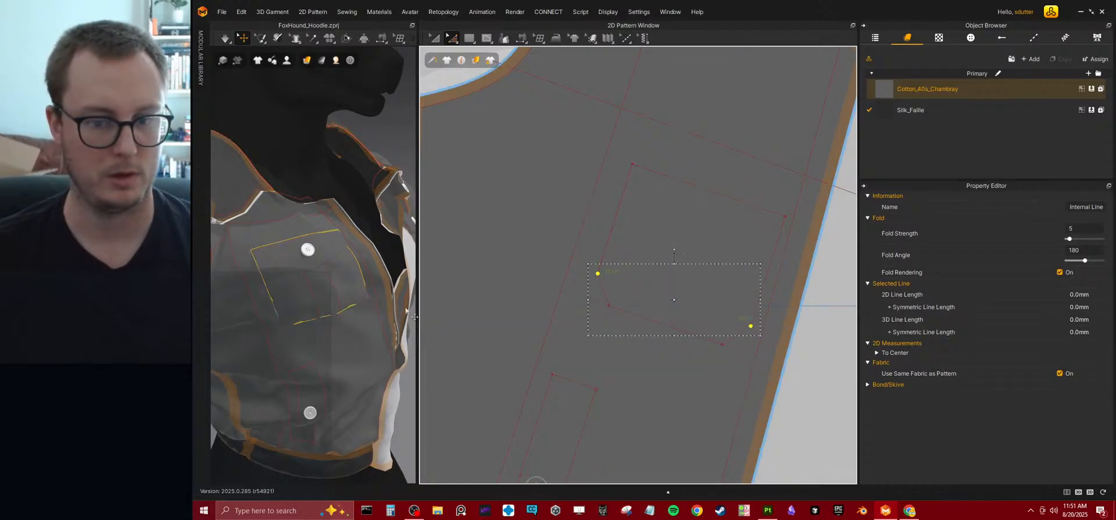
Delete the existing sewing along the lower edge of the pocket placement outline on the front bodice.
{"action": "left_click", "coordinate": [537, 61]}
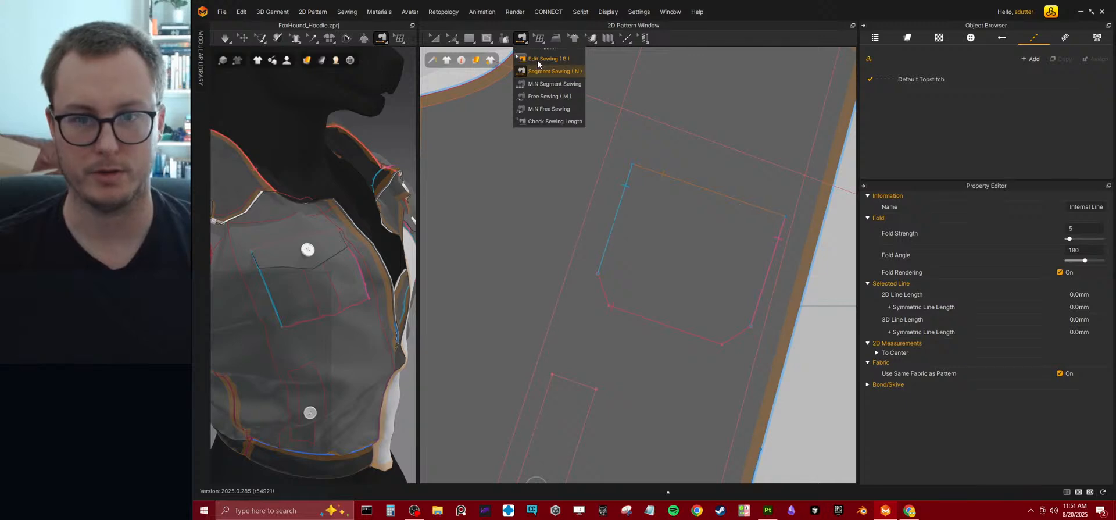
{"action": "left_click", "coordinate": [618, 310]}
{"action": "key", "text": "Delete"}
Sew the pocket piece's two angled corners and bottom edge to the matching segments of the placement outline with Segment Sewing.
{"action": "scroll", "coordinate": [550, 283], "scroll_direction": "down", "scroll_amount": 5}
{"action": "middle_click_drag", "start_coordinate": [553, 259], "coordinate": [621, 299]}
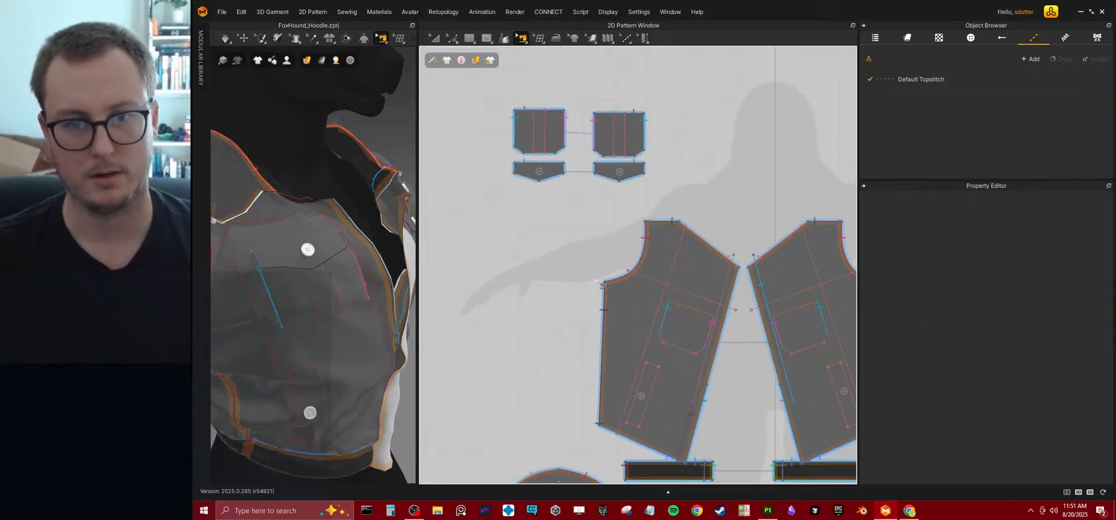
{"action": "left_click", "coordinate": [522, 38]}
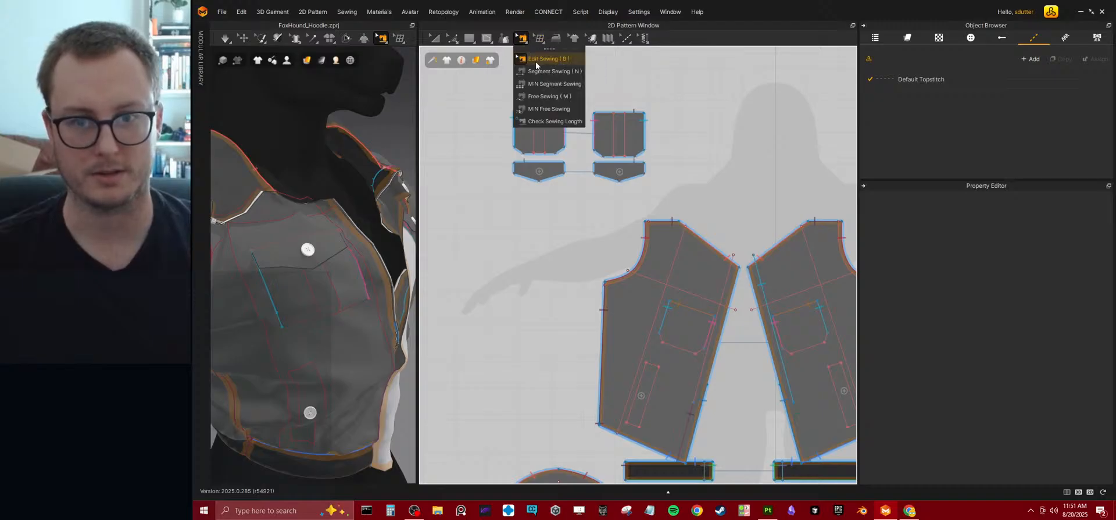
{"action": "left_click", "coordinate": [540, 71]}
{"action": "left_click", "coordinate": [517, 148]}
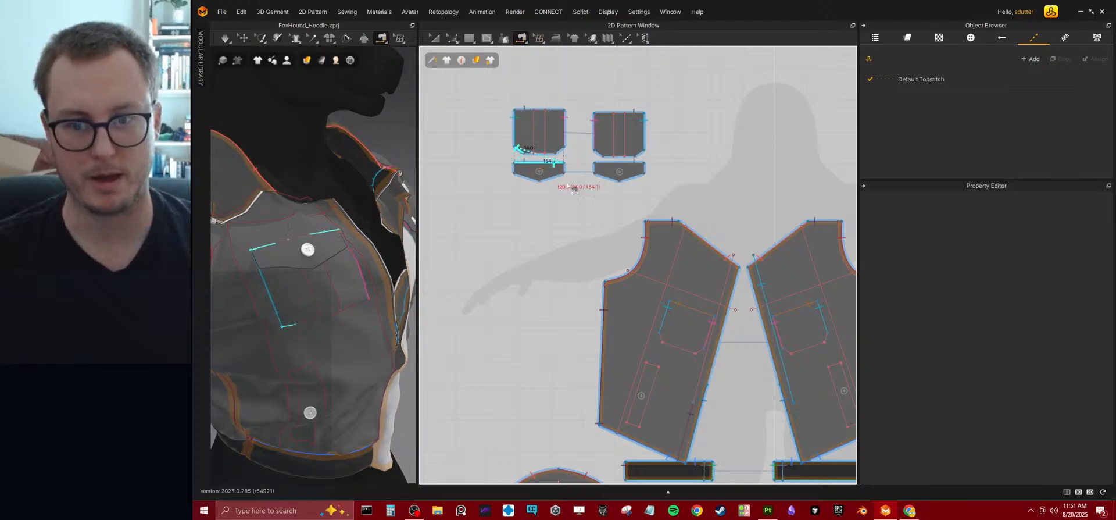
{"action": "left_click", "coordinate": [660, 338]}
{"action": "left_click", "coordinate": [666, 344]}
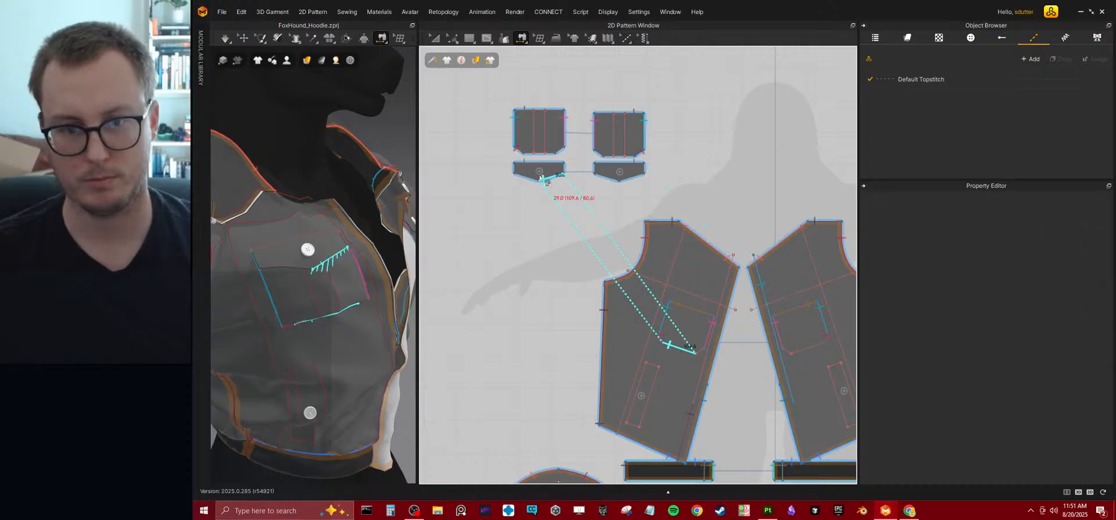
{"action": "left_click", "coordinate": [547, 153]}
{"action": "left_click", "coordinate": [558, 152]}
{"action": "left_click", "coordinate": [704, 357]}
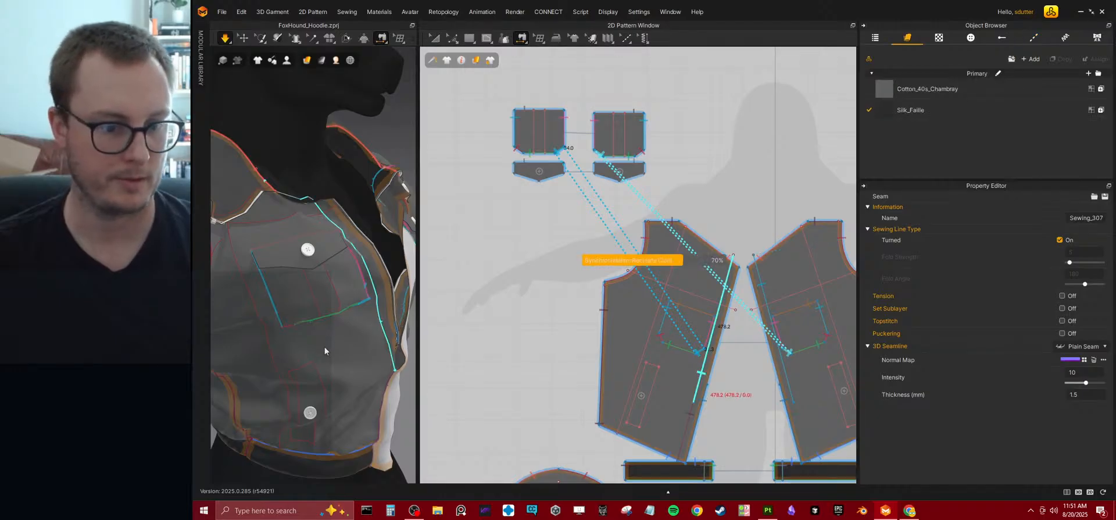
Simulate the resewn chest pocket, check it on the jacket in an enlarged 3D view, and save the project.
{"action": "key", "text": "q"}
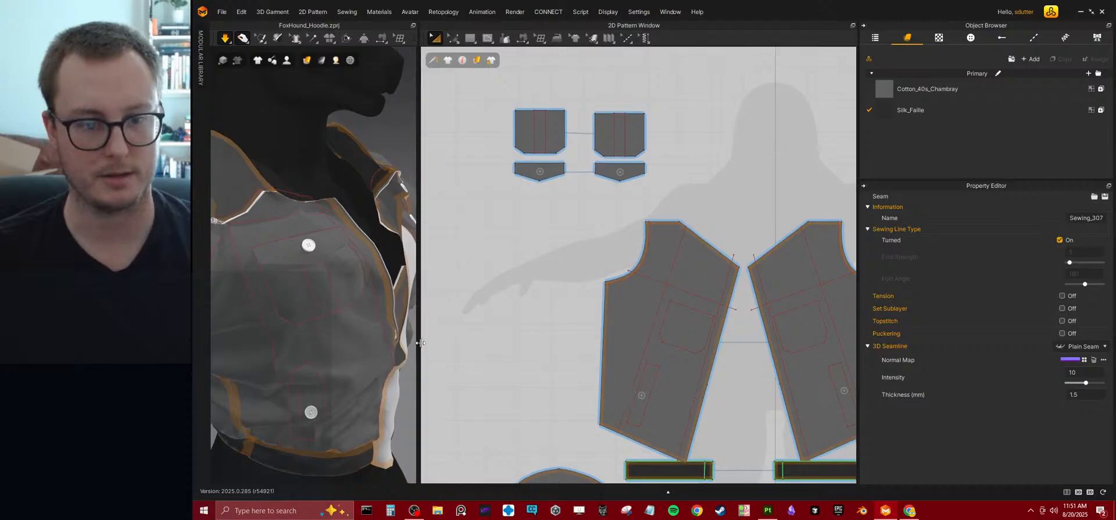
{"action": "left_click_drag", "start_coordinate": [420, 342], "coordinate": [641, 322]}
{"action": "key", "text": "2"}
{"action": "middle_click_drag", "start_coordinate": [443, 333], "coordinate": [469, 264]}
{"action": "scroll", "coordinate": [479, 348], "scroll_direction": "up", "scroll_amount": 10}
{"action": "scroll", "coordinate": [467, 316], "scroll_direction": "down", "scroll_amount": 6}
{"action": "key", "text": "b"}
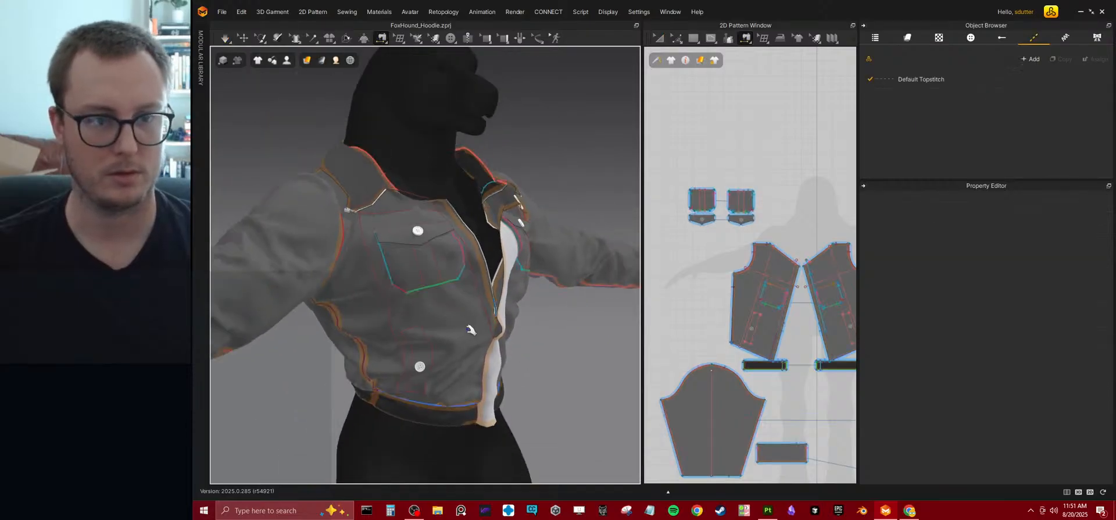
{"action": "key", "text": "ctrl+s"}
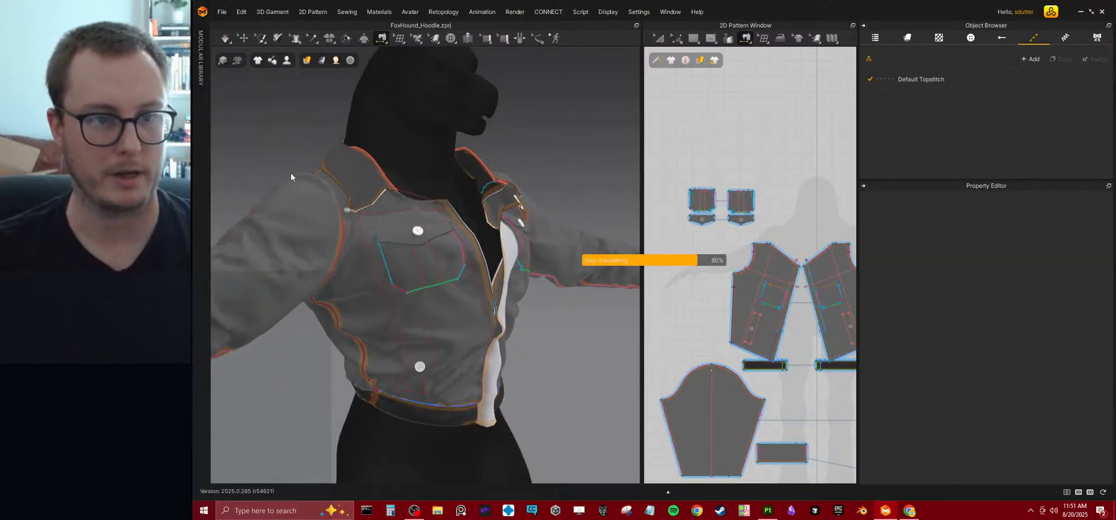
Preview the whole jacket in schematic render, then turn that render mode off.
{"action": "left_click", "coordinate": [238, 61]}
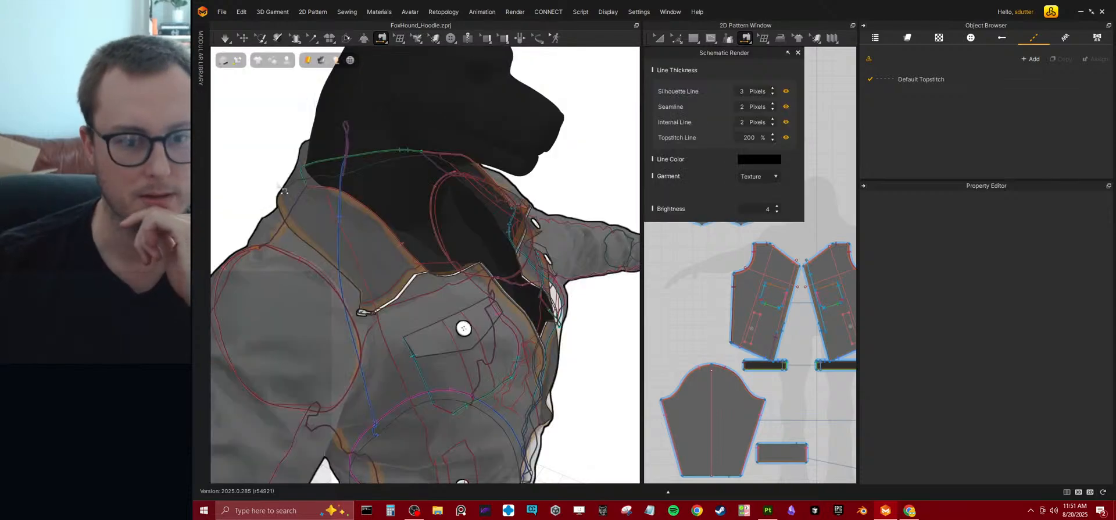
{"action": "scroll", "coordinate": [326, 215], "scroll_direction": "down", "scroll_amount": 5}
{"action": "right_click_drag", "start_coordinate": [598, 365], "coordinate": [561, 350]}
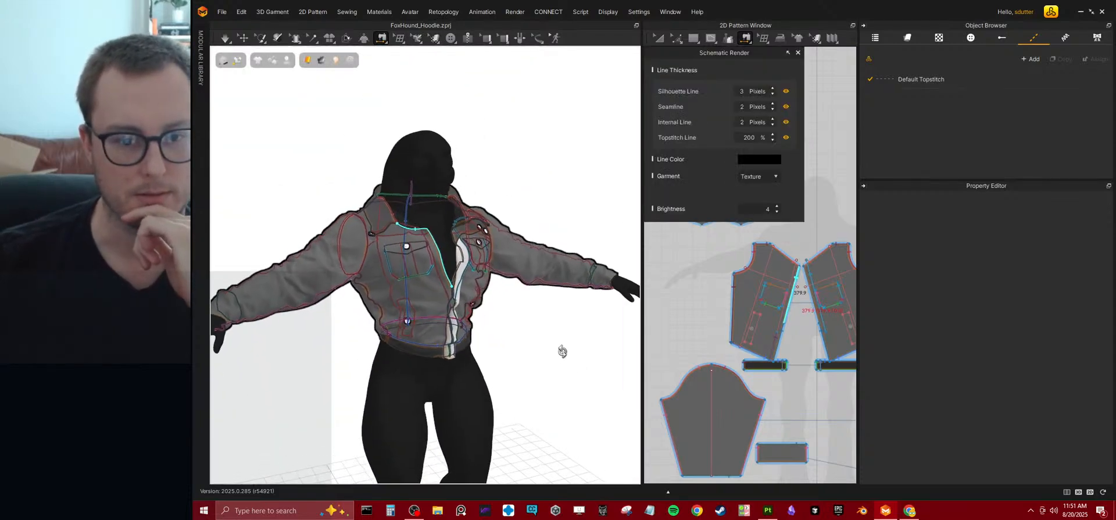
{"action": "left_click", "coordinate": [239, 61]}
Turn on high-quality rendering and inspect the jacket on the avatar from the front and the back.
{"action": "left_click", "coordinate": [223, 60]}
{"action": "right_click_drag", "start_coordinate": [281, 182], "coordinate": [312, 182]}
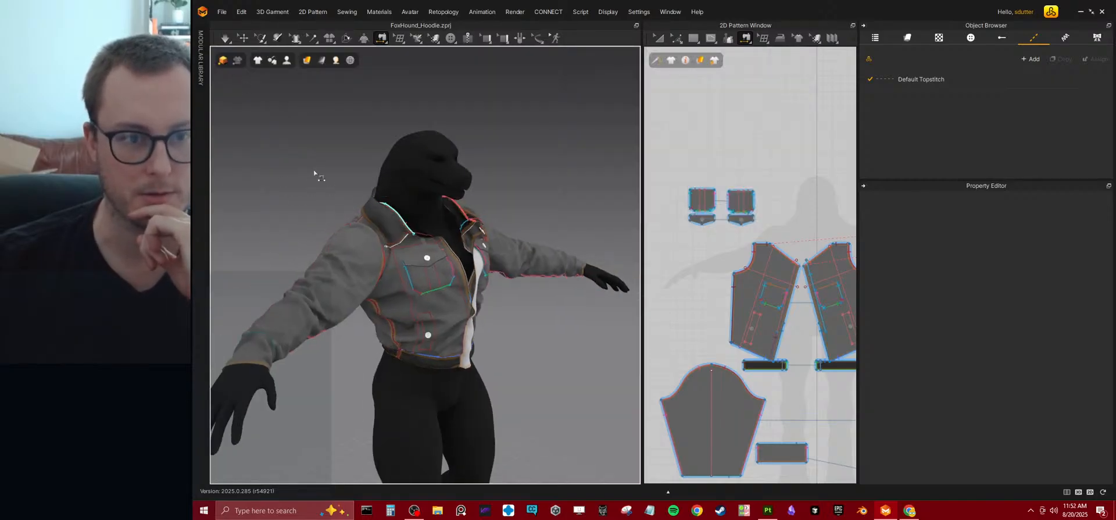
{"action": "mouse_move", "coordinate": [258, 60]}
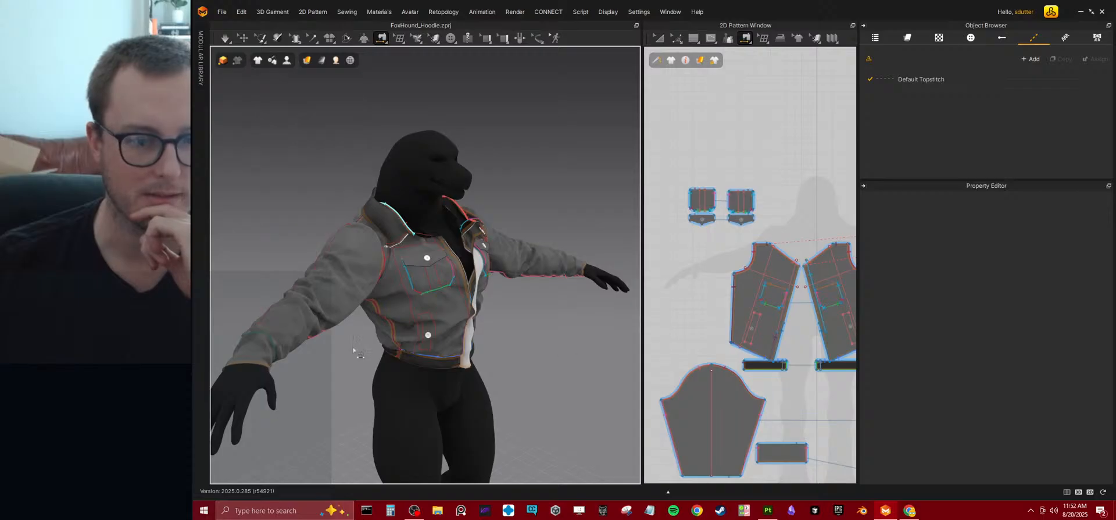
{"action": "right_click_drag", "start_coordinate": [528, 216], "coordinate": [449, 250]}
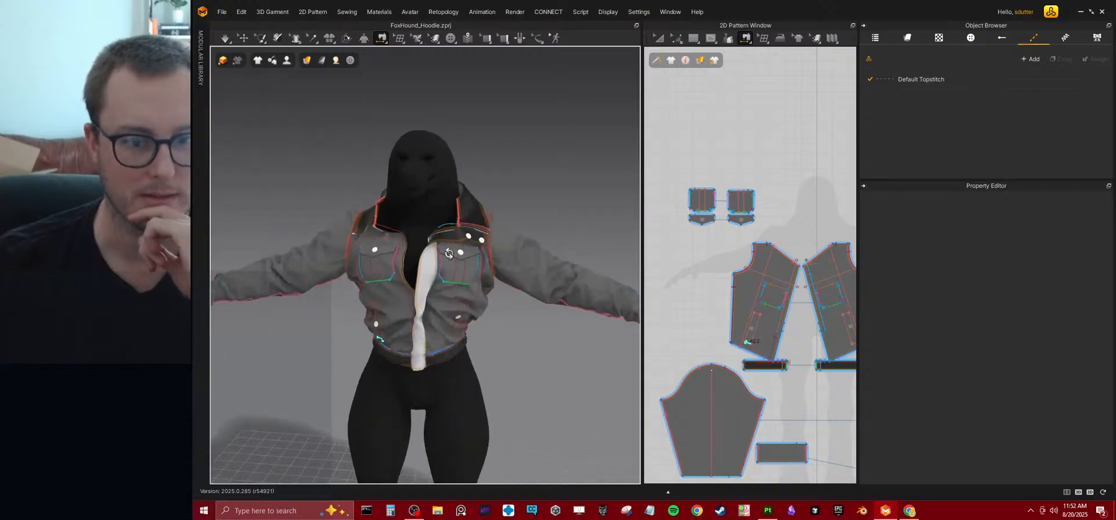
{"action": "left_click", "coordinate": [243, 37]}
{"action": "right_click_drag", "start_coordinate": [446, 173], "coordinate": [595, 244]}
{"action": "right_click_drag", "start_coordinate": [368, 275], "coordinate": [376, 245]}
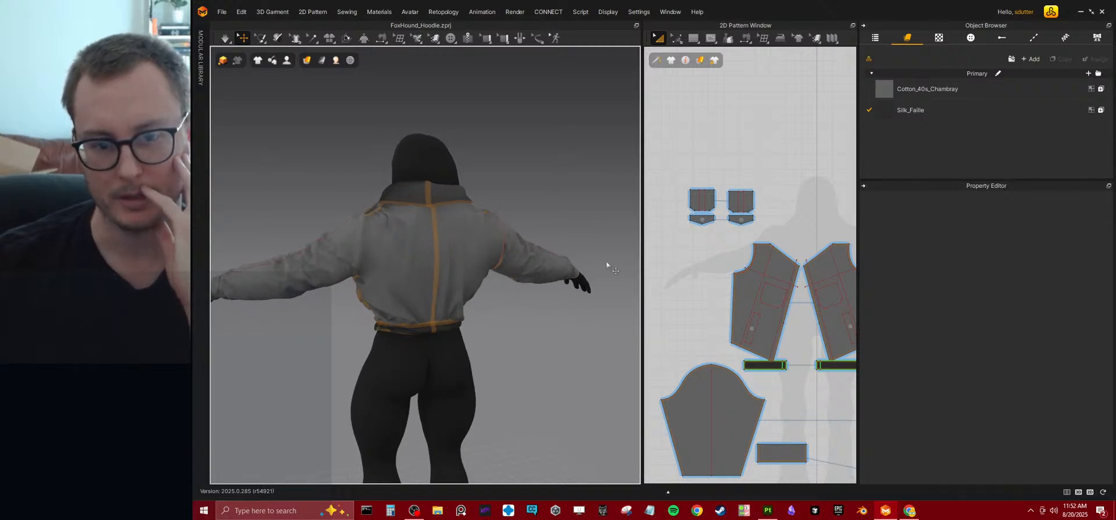
Draw an internal line about 312 mm long across the upper back pattern, from the armhole to the center back edge.
{"action": "scroll", "coordinate": [725, 304], "scroll_direction": "up", "scroll_amount": 8}
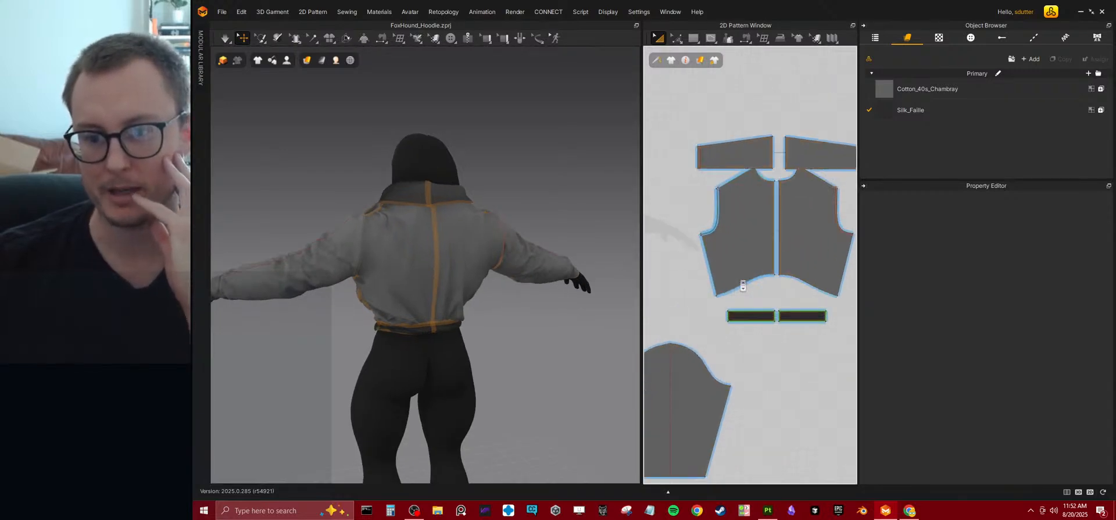
{"action": "middle_click_drag", "start_coordinate": [725, 305], "coordinate": [716, 320]}
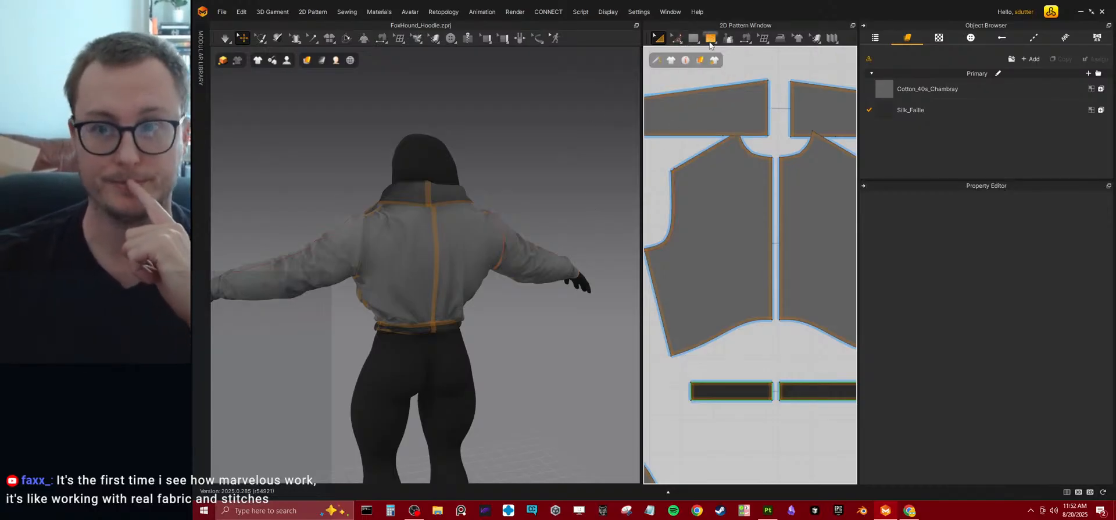
{"action": "mouse_move", "coordinate": [716, 43]}
{"action": "left_click", "coordinate": [746, 58]}
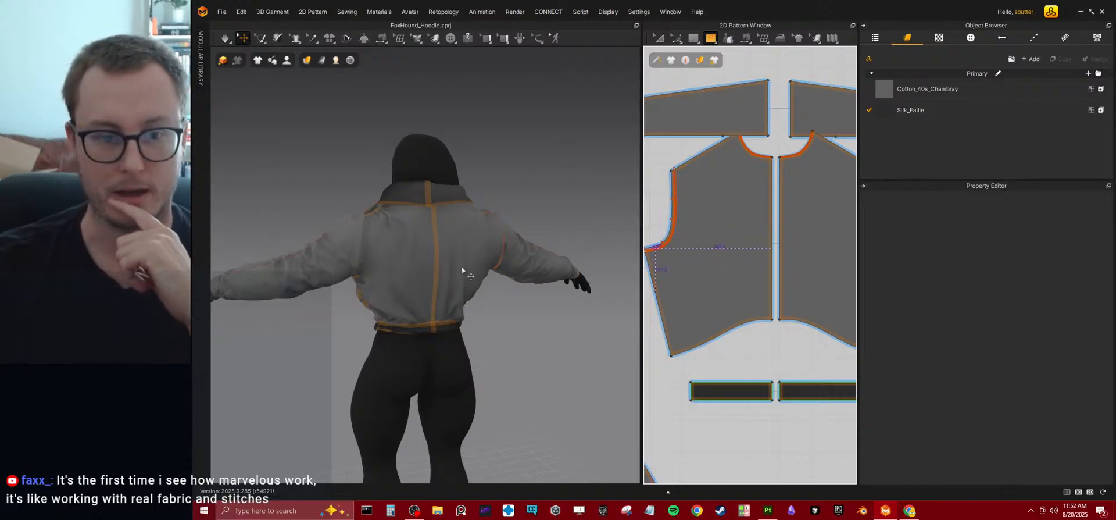
{"action": "scroll", "coordinate": [464, 280], "scroll_direction": "up", "scroll_amount": 2}
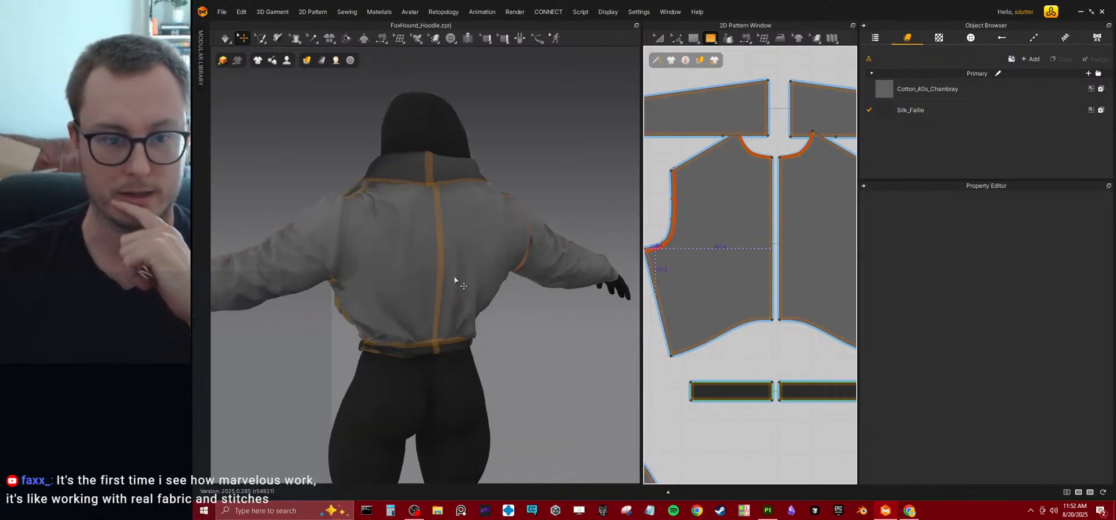
{"action": "left_click", "coordinate": [672, 209]}
{"action": "left_click", "coordinate": [773, 205]}
{"action": "key", "text": "Return"}
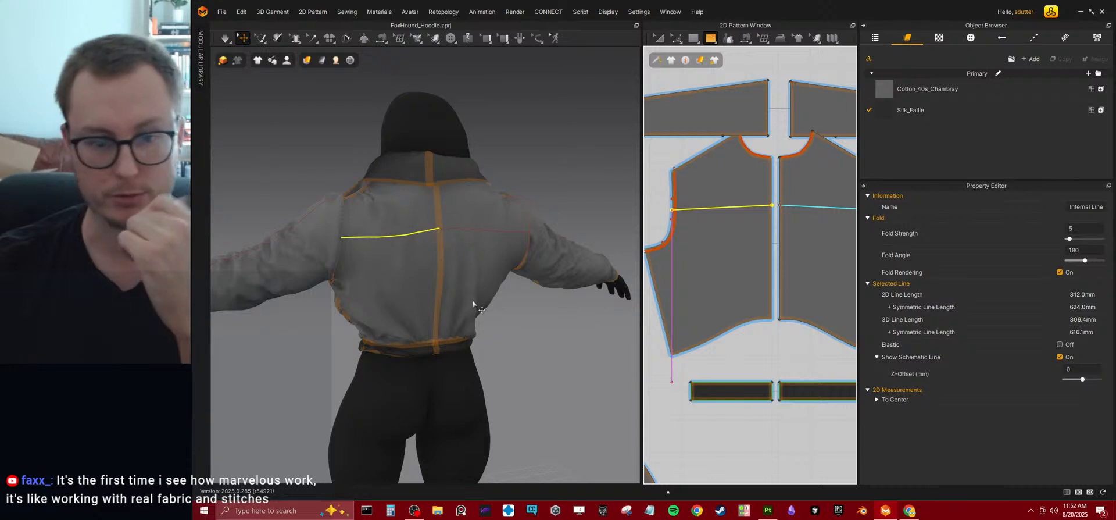
{"action": "left_click", "coordinate": [530, 332]}
Examine the jacket's back from several angles to judge the placement of the horizontal design line.
{"action": "mouse_move", "coordinate": [463, 312]}
{"action": "right_mouse_down"}
{"action": "mouse_move", "coordinate": [493, 316]}
{"action": "mouse_move", "coordinate": [450, 296]}
{"action": "mouse_move", "coordinate": [455, 312]}
{"action": "right_mouse_up"}
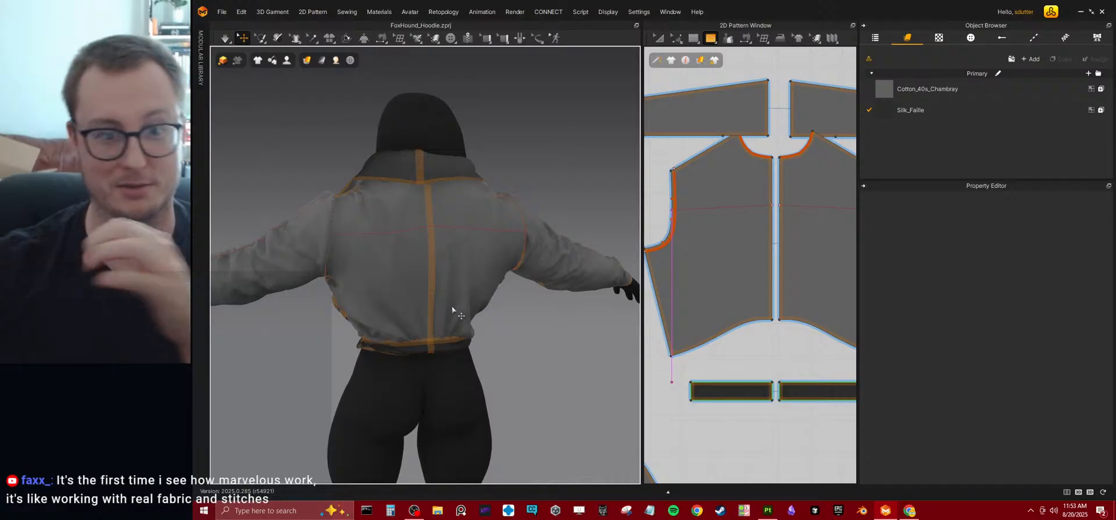
{"action": "right_click_drag", "start_coordinate": [427, 273], "coordinate": [440, 278]}
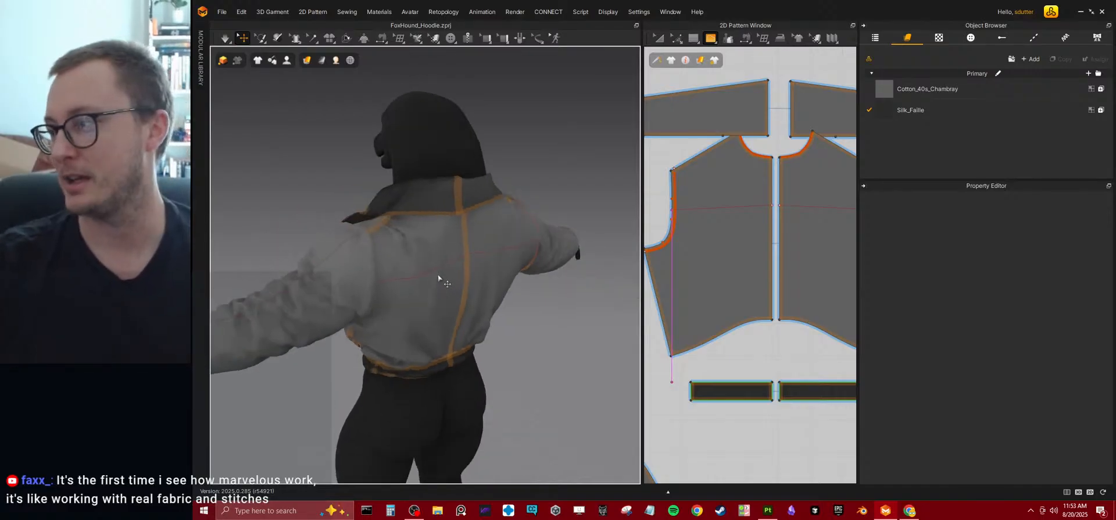
{"action": "right_click_drag", "start_coordinate": [405, 258], "coordinate": [385, 249]}
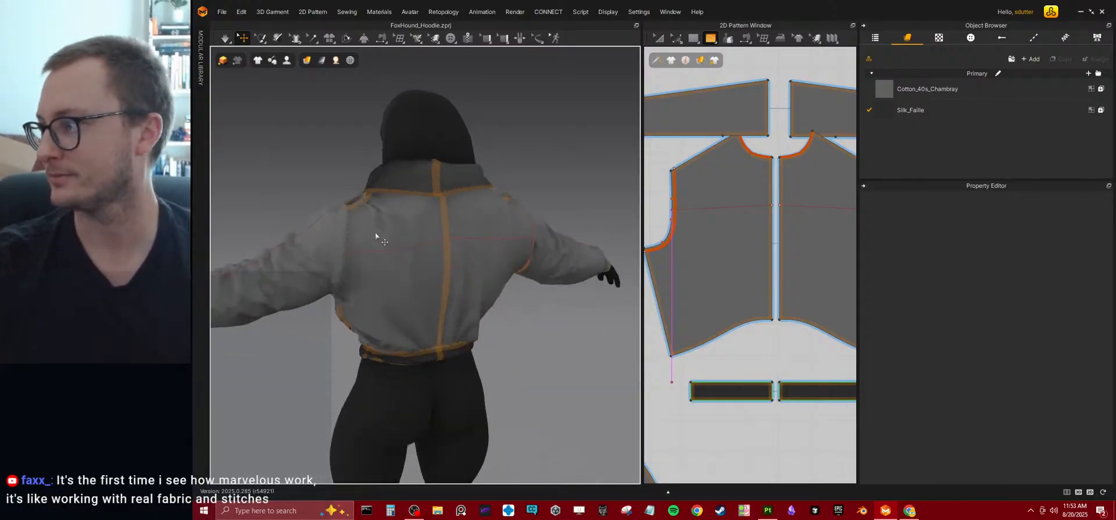
{"action": "right_click_drag", "start_coordinate": [373, 227], "coordinate": [618, 254]}
{"action": "scroll", "coordinate": [463, 223], "scroll_direction": "down", "scroll_amount": 4}
{"action": "right_click_drag", "start_coordinate": [463, 223], "coordinate": [494, 242]}
{"action": "scroll", "coordinate": [441, 258], "scroll_direction": "up", "scroll_amount": 5}
{"action": "right_click_drag", "start_coordinate": [430, 261], "coordinate": [438, 261]}
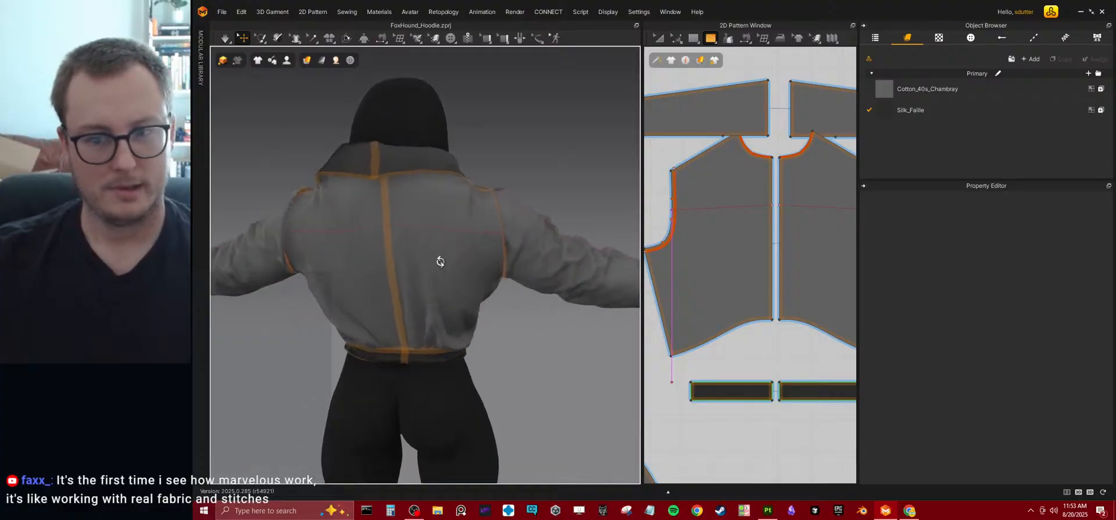
Draw an internal line about 414 mm long down the back pattern, from the horizontal line to the bottom edge.
{"action": "middle_click_drag", "start_coordinate": [742, 234], "coordinate": [733, 242]}
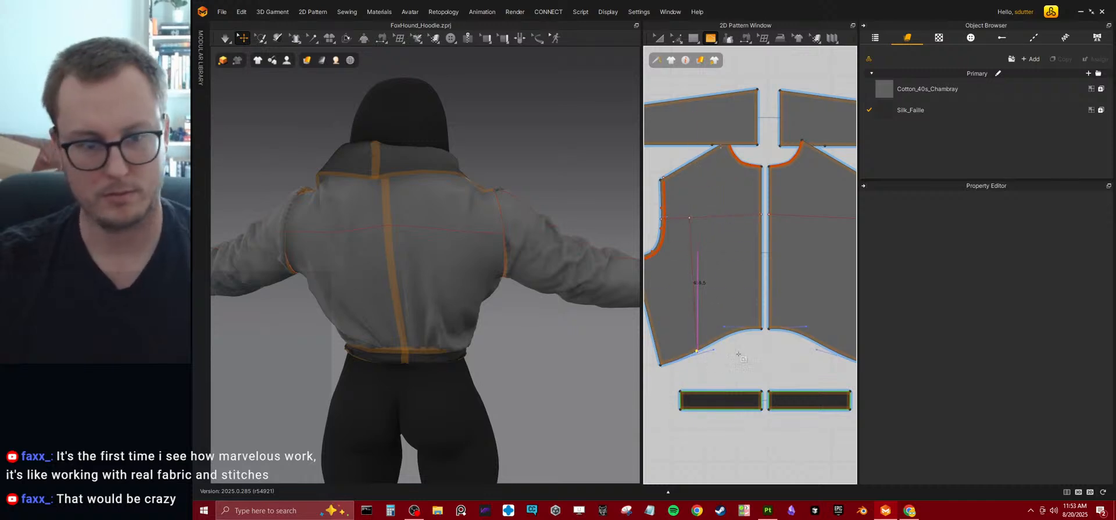
{"action": "key", "text": "Return"}
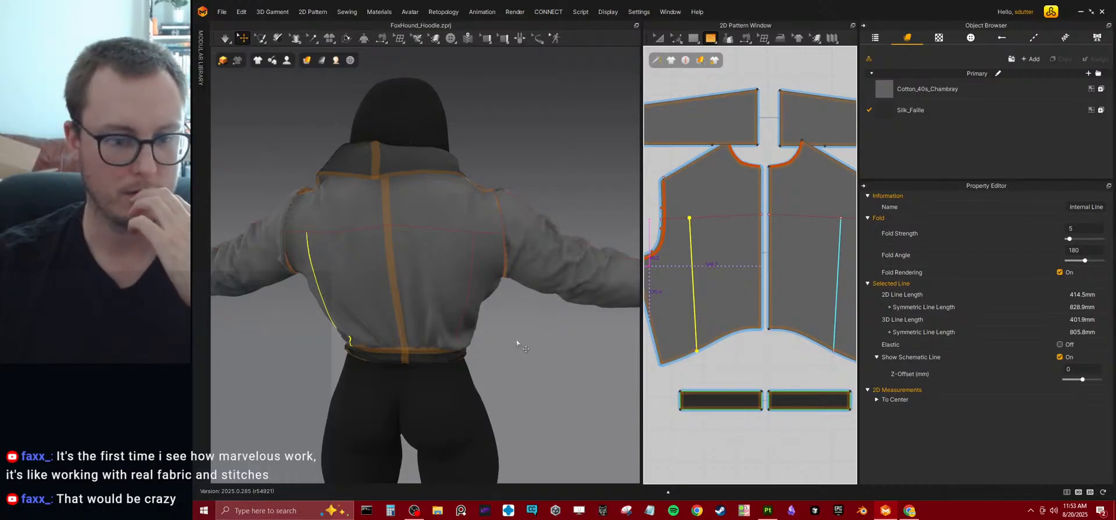
{"action": "scroll", "coordinate": [709, 316], "scroll_direction": "down", "scroll_amount": 5}
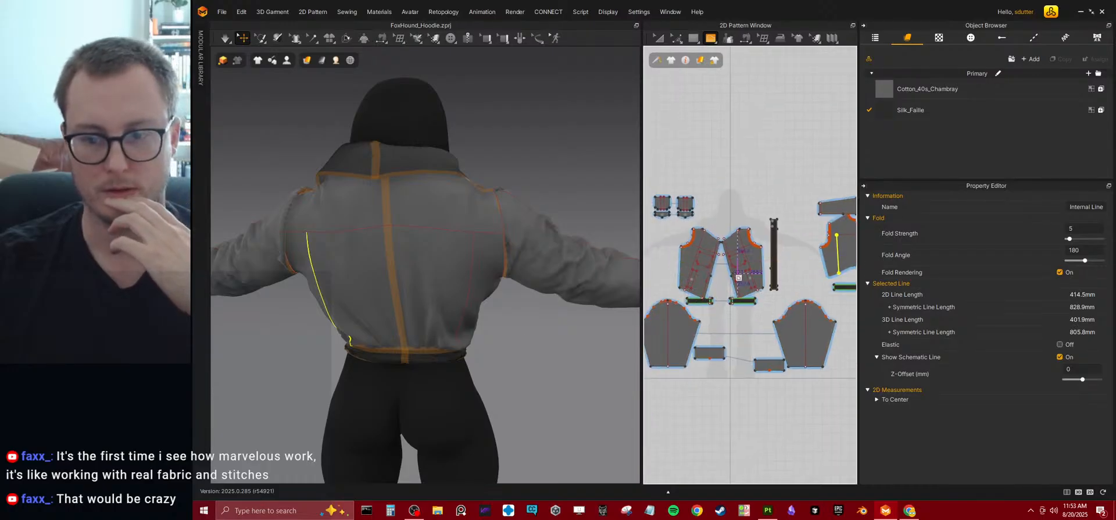
{"action": "scroll", "coordinate": [717, 316], "scroll_direction": "up", "scroll_amount": 3}
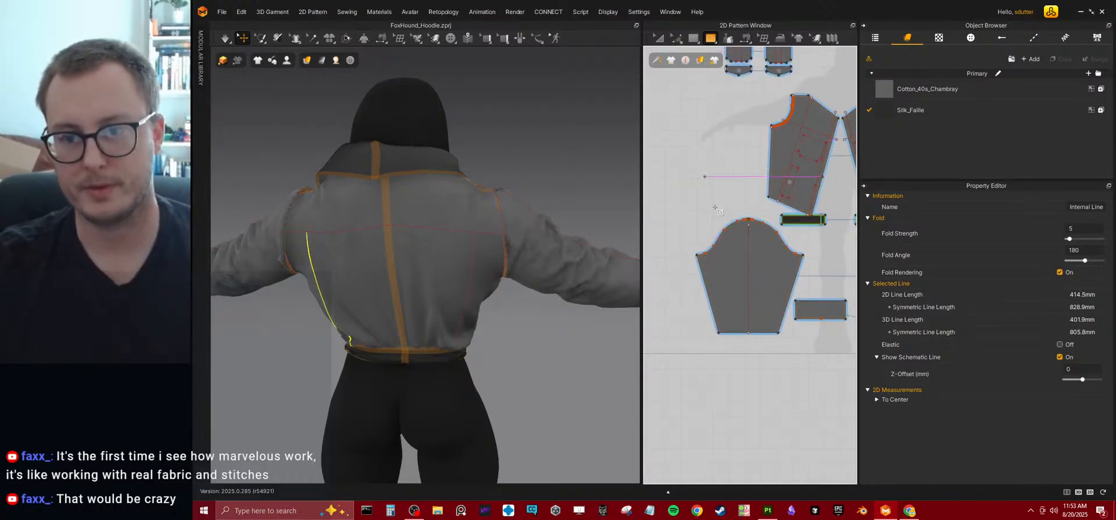
Offset the sleeve pattern's bottom edge as one extended internal line at a distance of 10 mm.
{"action": "key", "text": "z"}
{"action": "scroll", "coordinate": [700, 259], "scroll_direction": "up", "scroll_amount": 5}
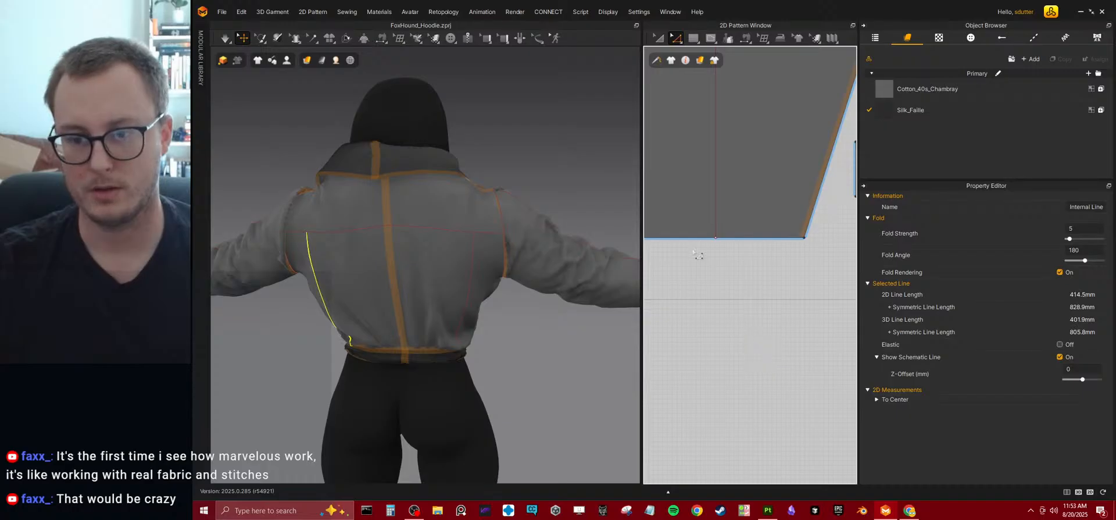
{"action": "left_click", "coordinate": [690, 239]}
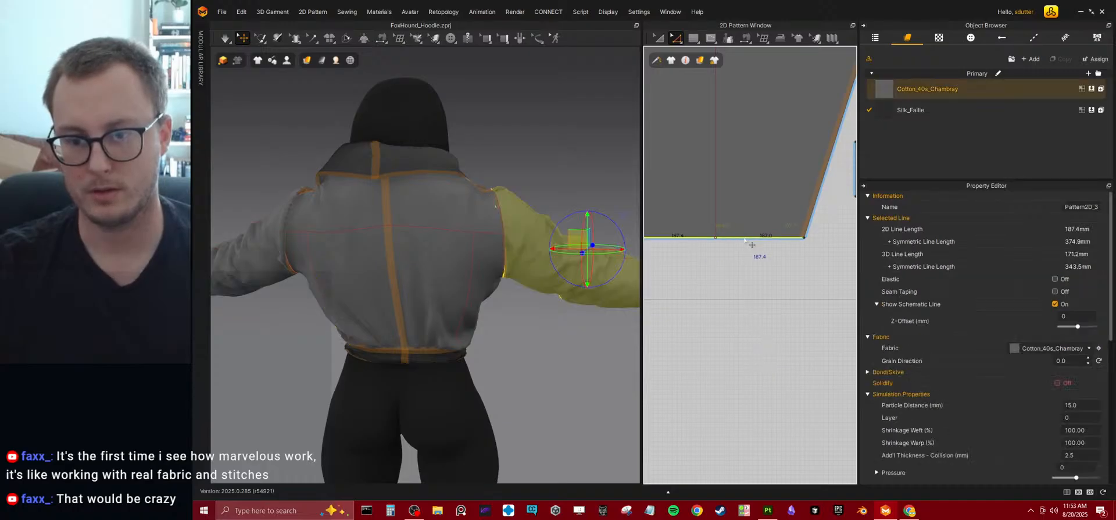
{"action": "scroll", "coordinate": [769, 252], "scroll_direction": "down", "scroll_amount": 5}
{"action": "scroll", "coordinate": [778, 257], "scroll_direction": "up", "scroll_amount": 8}
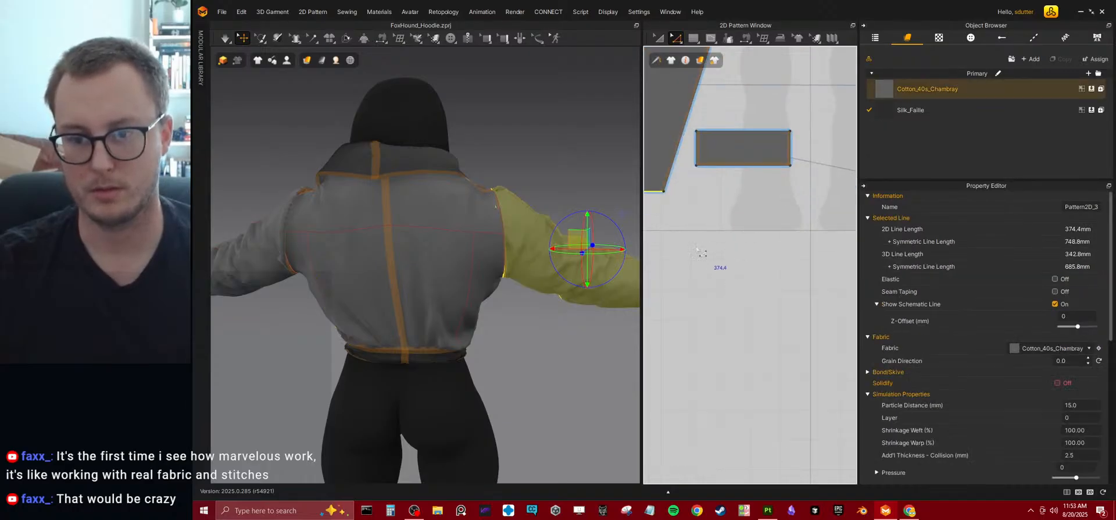
{"action": "right_click", "coordinate": [714, 226]}
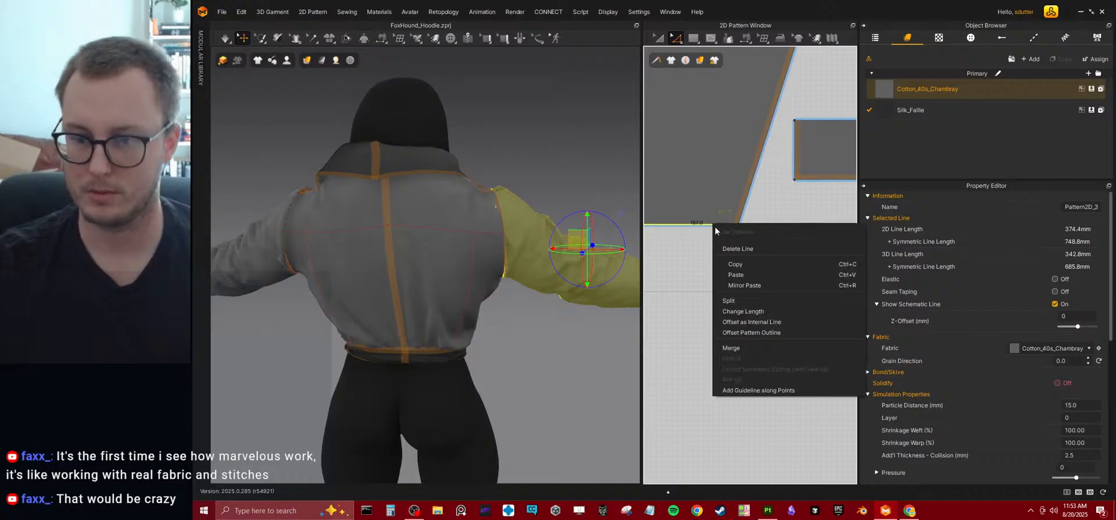
{"action": "left_click", "coordinate": [757, 319]}
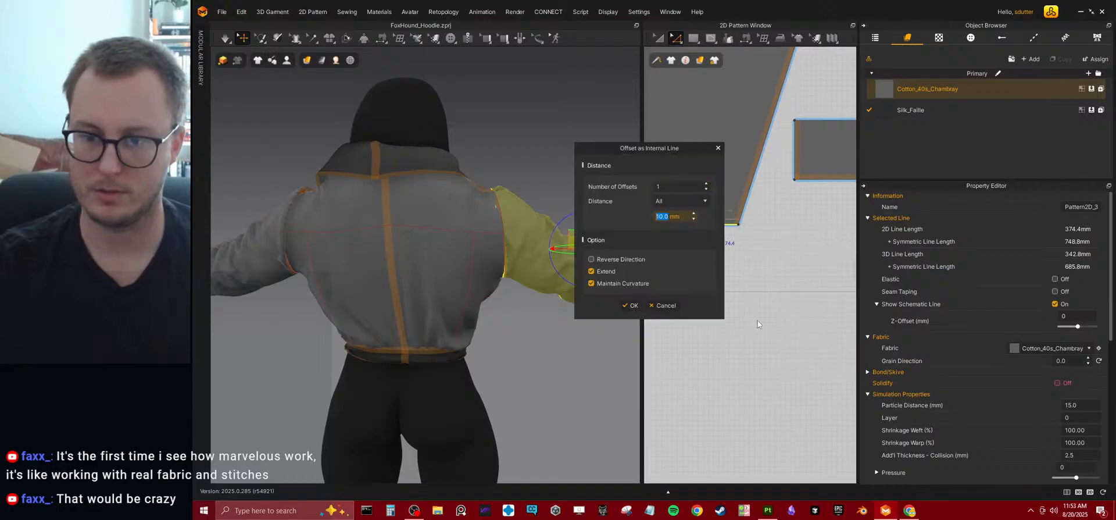
{"action": "left_click", "coordinate": [628, 306]}
Simulate the garment briefly and inspect the sleeve's new cuff line and the jacket from the front and back.
{"action": "right_click_drag", "start_coordinate": [576, 319], "coordinate": [581, 381]}
{"action": "scroll", "coordinate": [580, 372], "scroll_direction": "up", "scroll_amount": 4}
{"action": "middle_click_drag", "start_coordinate": [580, 360], "coordinate": [507, 311]}
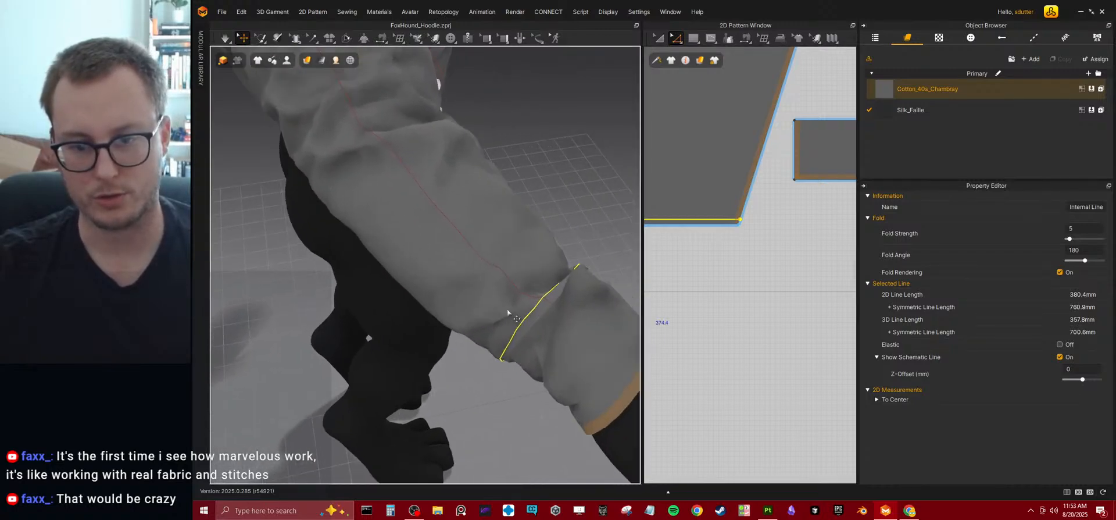
{"action": "key", "text": "space"}
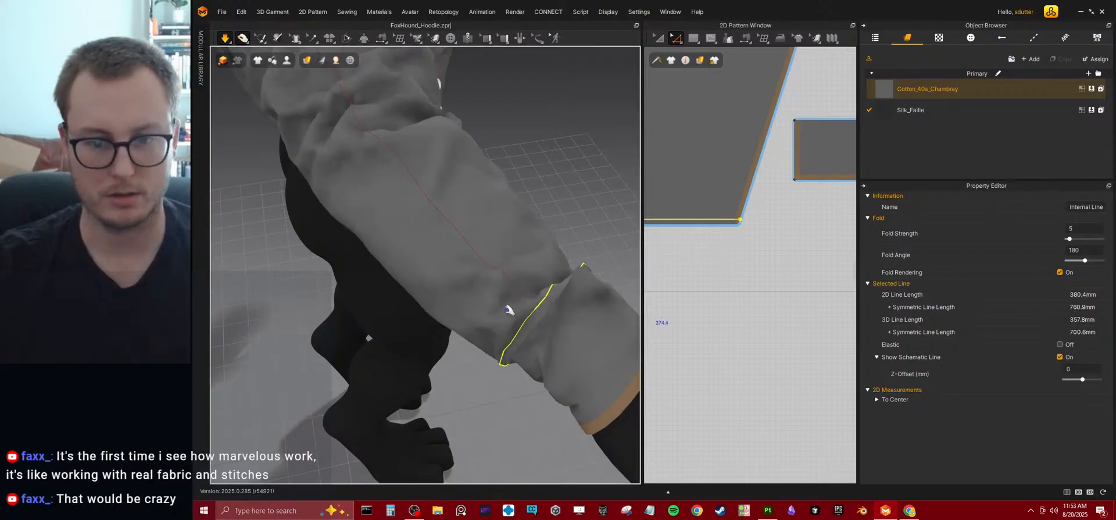
{"action": "scroll", "coordinate": [464, 297], "scroll_direction": "down", "scroll_amount": 6}
{"action": "key", "text": "space"}
{"action": "right_click_drag", "start_coordinate": [401, 269], "coordinate": [499, 229]}
{"action": "key", "text": "space"}
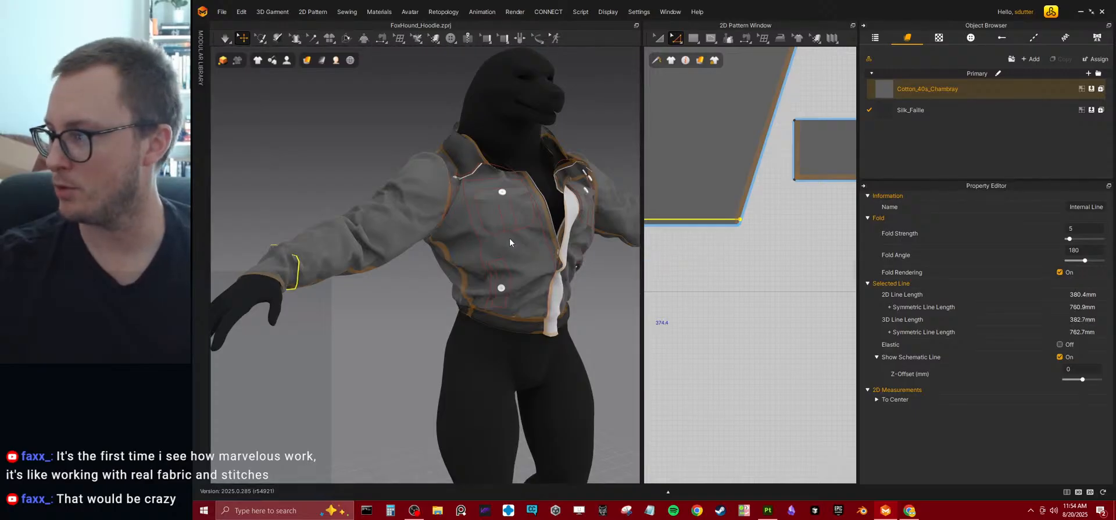
{"action": "right_click_drag", "start_coordinate": [489, 218], "coordinate": [495, 214]}
{"action": "key", "text": "space"}
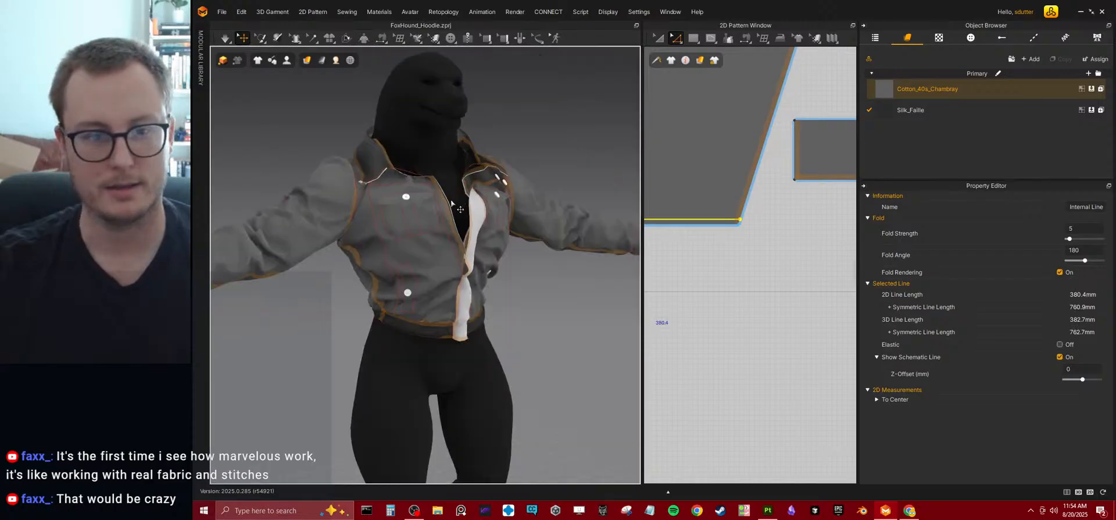
{"action": "right_click_drag", "start_coordinate": [349, 302], "coordinate": [428, 280]}
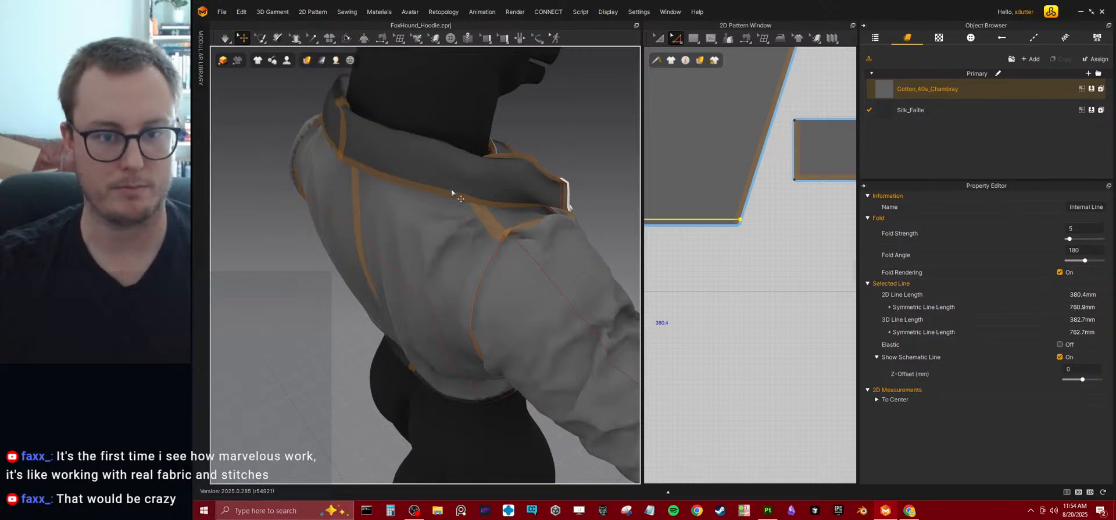
{"action": "scroll", "coordinate": [519, 184], "scroll_direction": "down", "scroll_amount": 6}
{"action": "right_click_drag", "start_coordinate": [567, 282], "coordinate": [438, 283]}
{"action": "left_click", "coordinate": [438, 283]}
Set the particle distance of all jacket patterns to 10 mm and their mesh type to Quad (Optimized).
{"action": "middle_click_drag", "start_coordinate": [438, 283], "coordinate": [343, 244]}
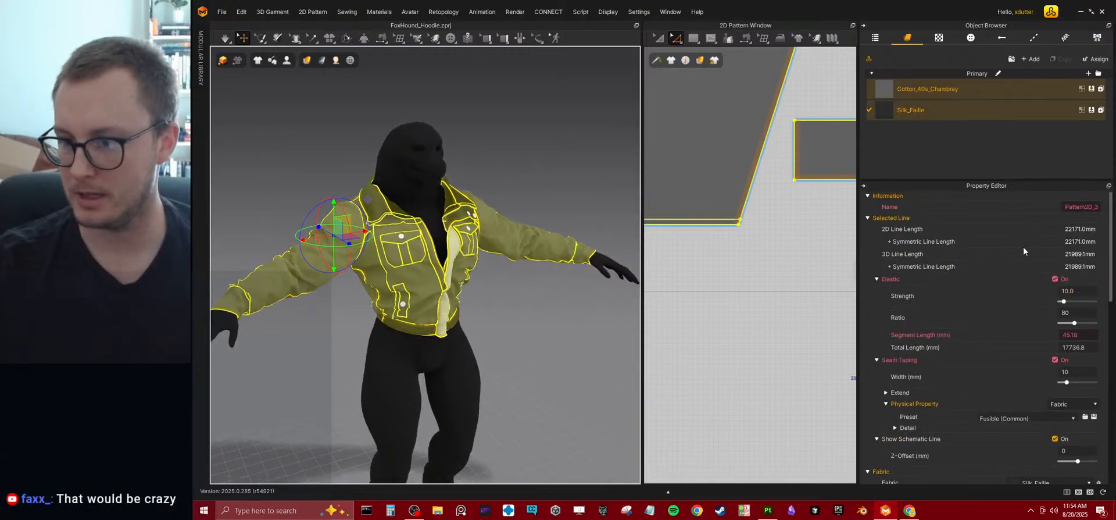
{"action": "scroll", "coordinate": [923, 401], "scroll_direction": "down", "scroll_amount": 10}
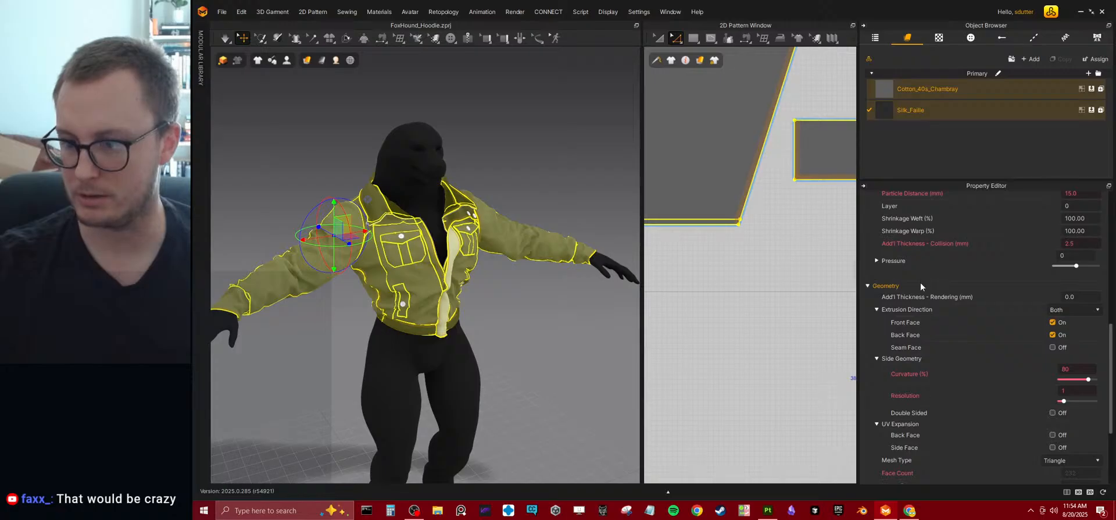
{"action": "scroll", "coordinate": [922, 301], "scroll_direction": "up", "scroll_amount": 3}
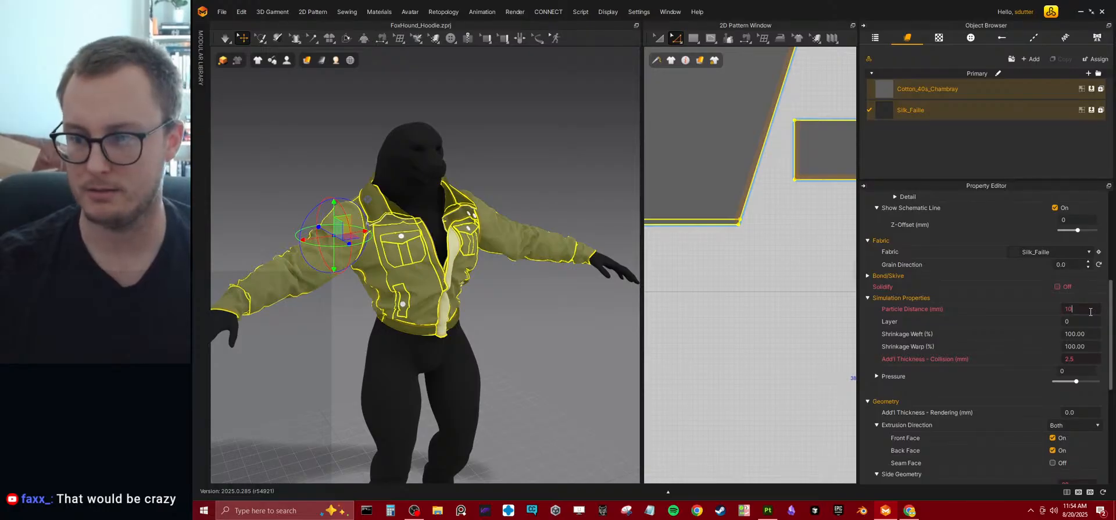
{"action": "key", "text": "Return"}
{"action": "scroll", "coordinate": [936, 370], "scroll_direction": "down", "scroll_amount": 5}
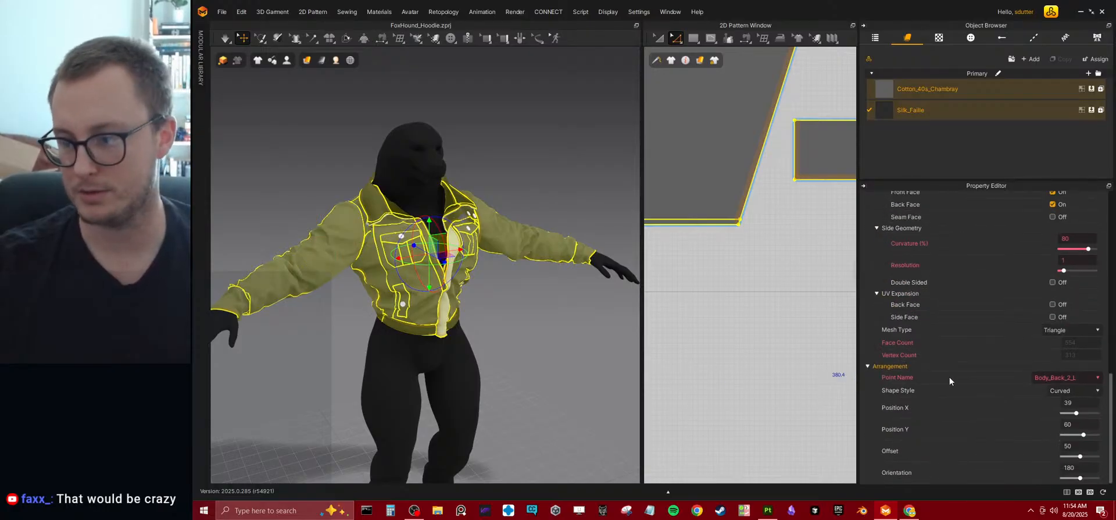
{"action": "left_click", "coordinate": [1046, 330]}
{"action": "left_click", "coordinate": [1061, 343]}
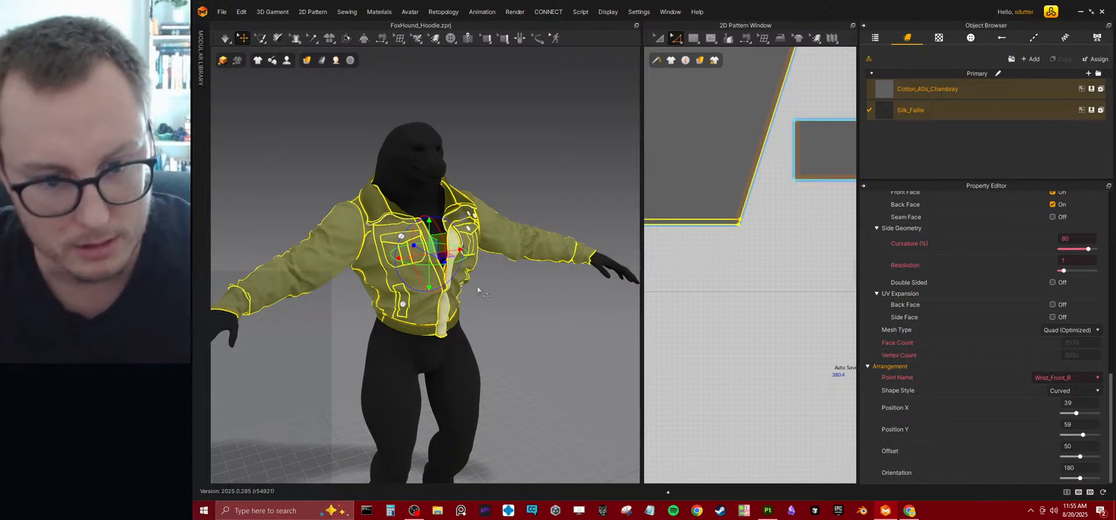
Simulate the jacket with the refined quad mesh and inspect its drape from the side and front.
{"action": "left_click", "coordinate": [513, 304]}
{"action": "right_click_drag", "start_coordinate": [330, 366], "coordinate": [431, 360]}
{"action": "key", "text": "space"}
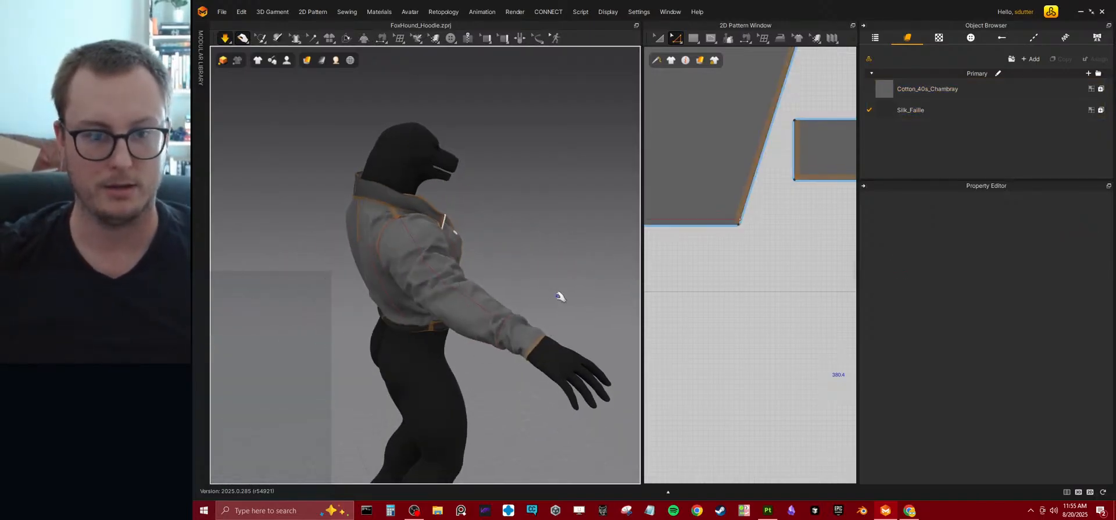
{"action": "key", "text": "space"}
{"action": "right_click_drag", "start_coordinate": [575, 299], "coordinate": [419, 326]}
{"action": "scroll", "coordinate": [421, 319], "scroll_direction": "up", "scroll_amount": 6}
{"action": "scroll", "coordinate": [430, 319], "scroll_direction": "down", "scroll_amount": 4}
{"action": "scroll", "coordinate": [461, 320], "scroll_direction": "down", "scroll_amount": 4}
{"action": "scroll", "coordinate": [460, 317], "scroll_direction": "down", "scroll_amount": 2}
{"action": "scroll", "coordinate": [424, 325], "scroll_direction": "up", "scroll_amount": 2}
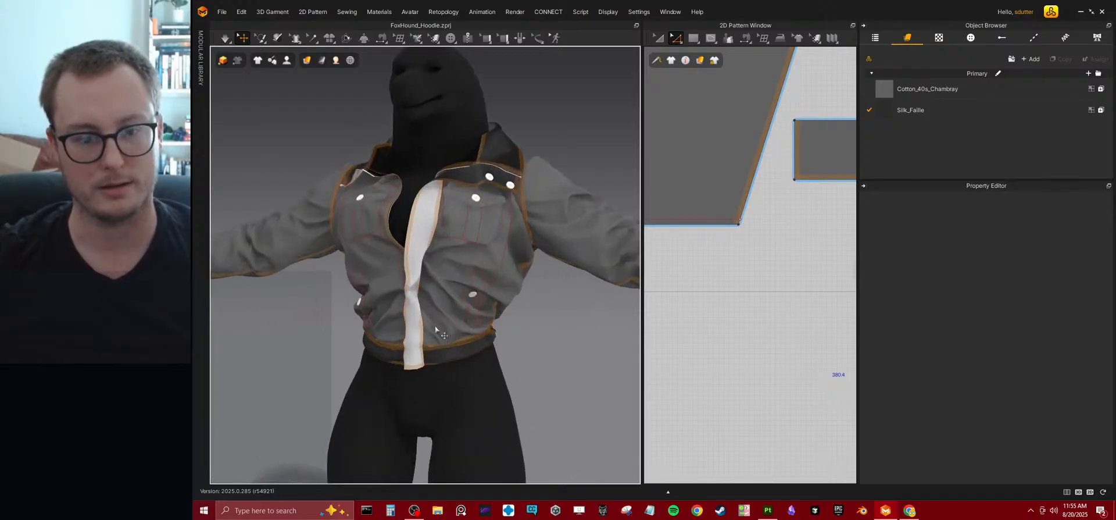
Run the simulation and tug the front panels and front waistband to even out the jacket's drape.
{"action": "key", "text": "space"}
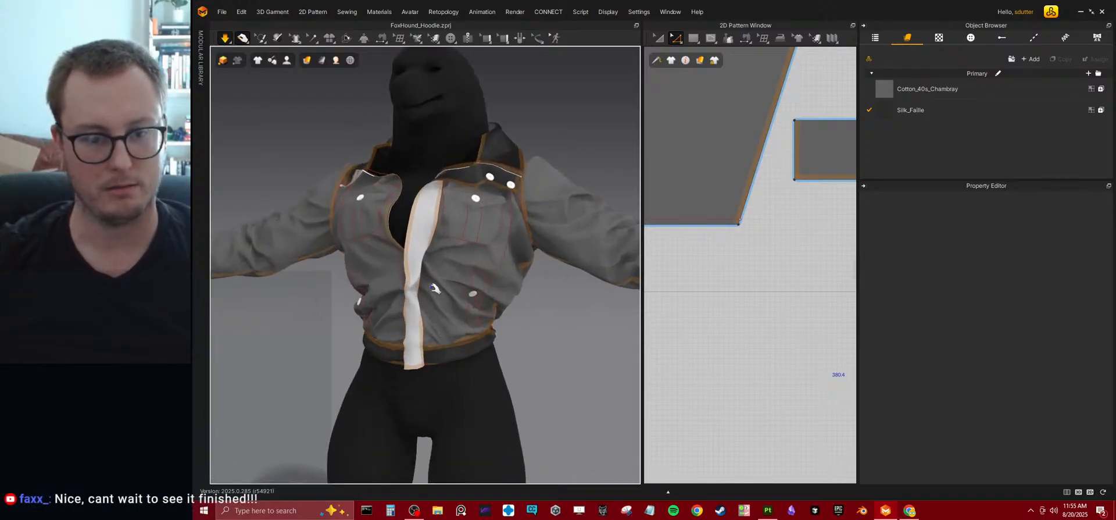
{"action": "left_click_drag", "start_coordinate": [432, 288], "coordinate": [434, 309]}
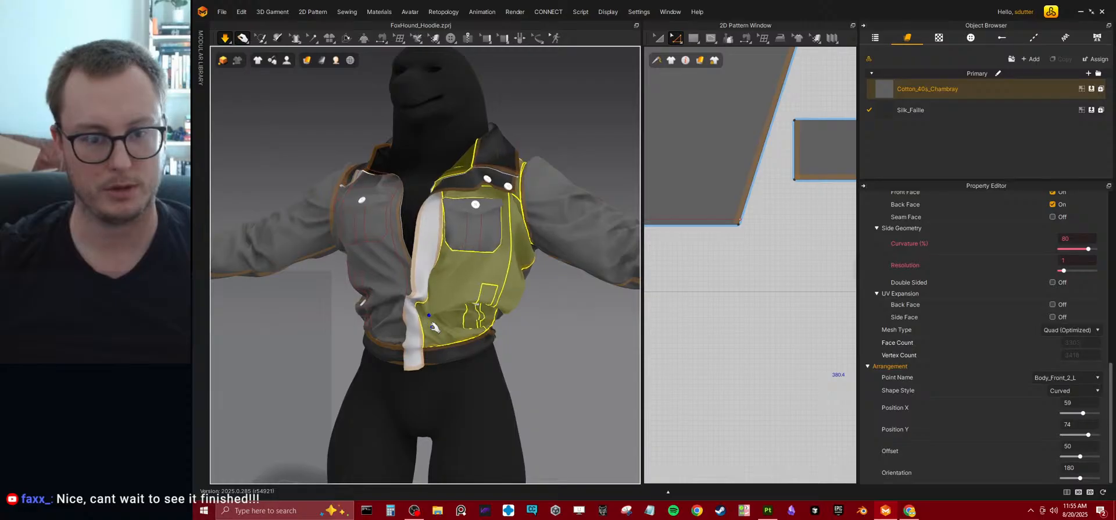
{"action": "key", "text": "space"}
{"action": "mouse_move", "coordinate": [474, 352]}
{"action": "right_mouse_down"}
{"action": "mouse_move", "coordinate": [525, 341]}
{"action": "mouse_move", "coordinate": [444, 335]}
{"action": "mouse_move", "coordinate": [488, 325]}
{"action": "mouse_move", "coordinate": [430, 342]}
{"action": "mouse_move", "coordinate": [489, 347]}
{"action": "right_mouse_up"}
{"action": "key", "text": "space"}
{"action": "left_click_drag", "start_coordinate": [468, 344], "coordinate": [530, 394]}
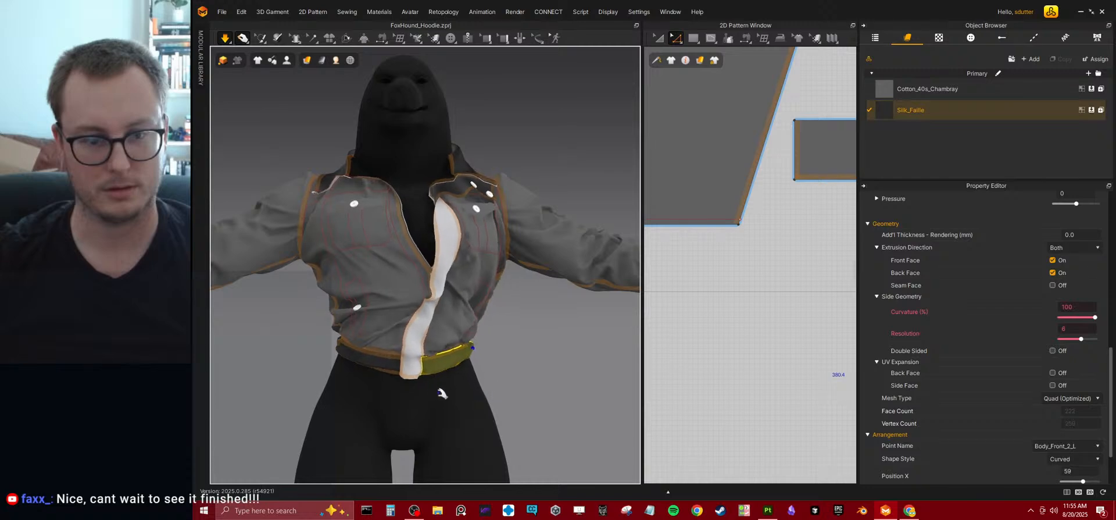
{"action": "left_click_drag", "start_coordinate": [336, 328], "coordinate": [282, 330]}
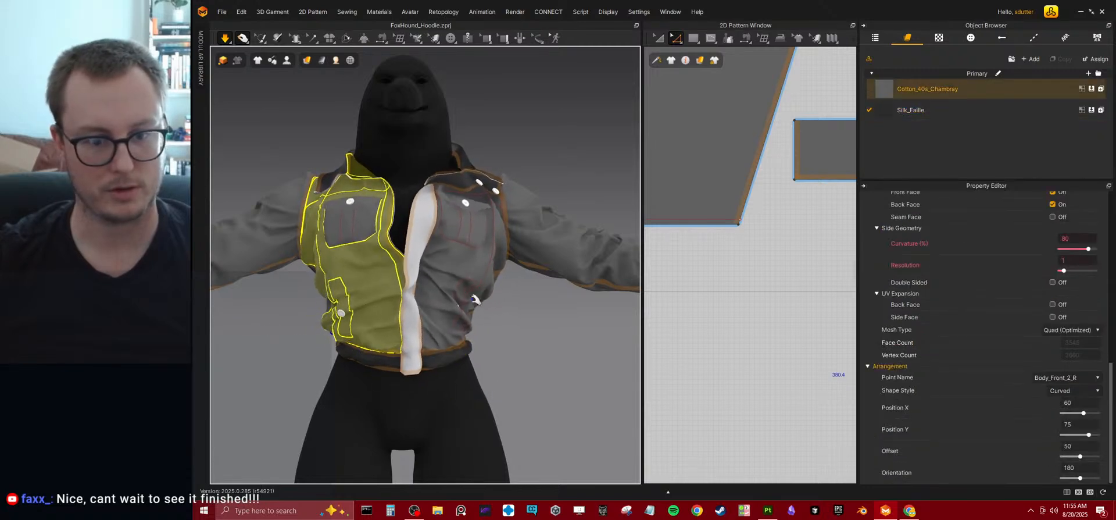
Pull the jacket's side and back fabric into place during simulation, and stop simulating.
{"action": "right_click_drag", "start_coordinate": [508, 284], "coordinate": [417, 305]}
{"action": "left_click", "coordinate": [515, 290]}
{"action": "left_click", "coordinate": [516, 270]}
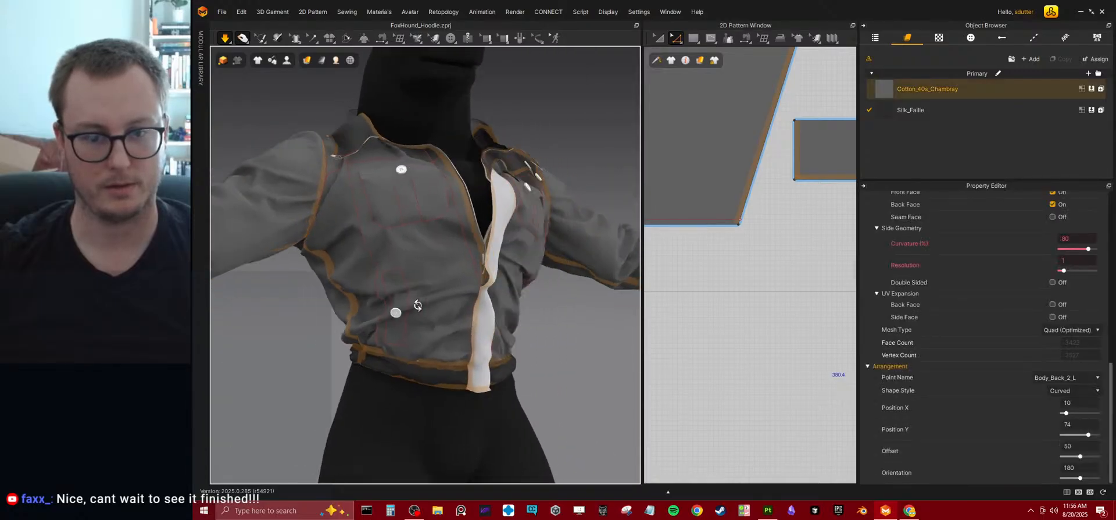
{"action": "left_click", "coordinate": [304, 267]}
{"action": "left_click_drag", "start_coordinate": [313, 286], "coordinate": [438, 278]}
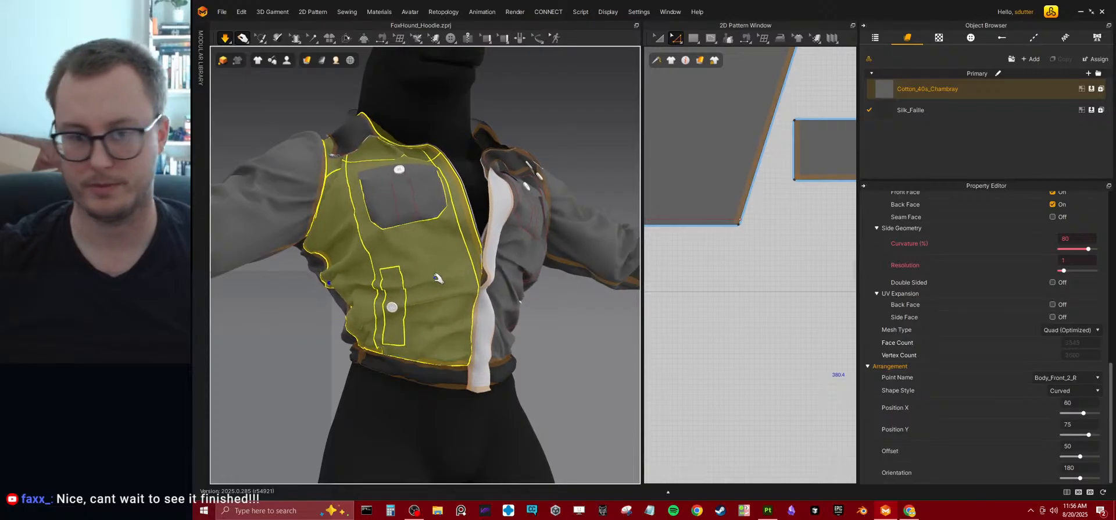
{"action": "key", "text": "space"}
{"action": "scroll", "coordinate": [439, 279], "scroll_direction": "down", "scroll_amount": 5}
{"action": "key", "text": "ctrl+z"}
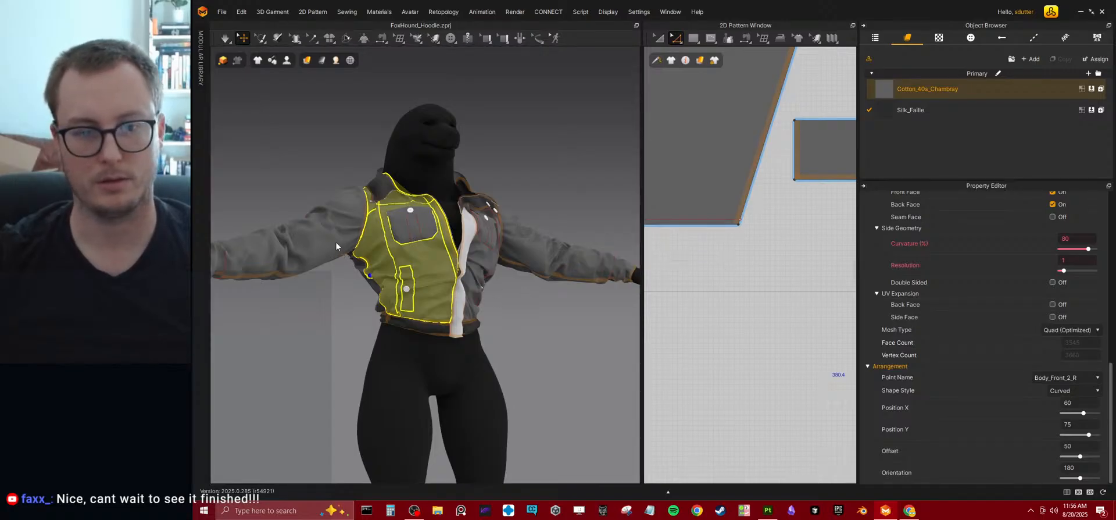
Select all jacket patterns, widen the 2D pattern area and switch it to the UV Editor.
{"action": "key", "text": "ctrl+a"}
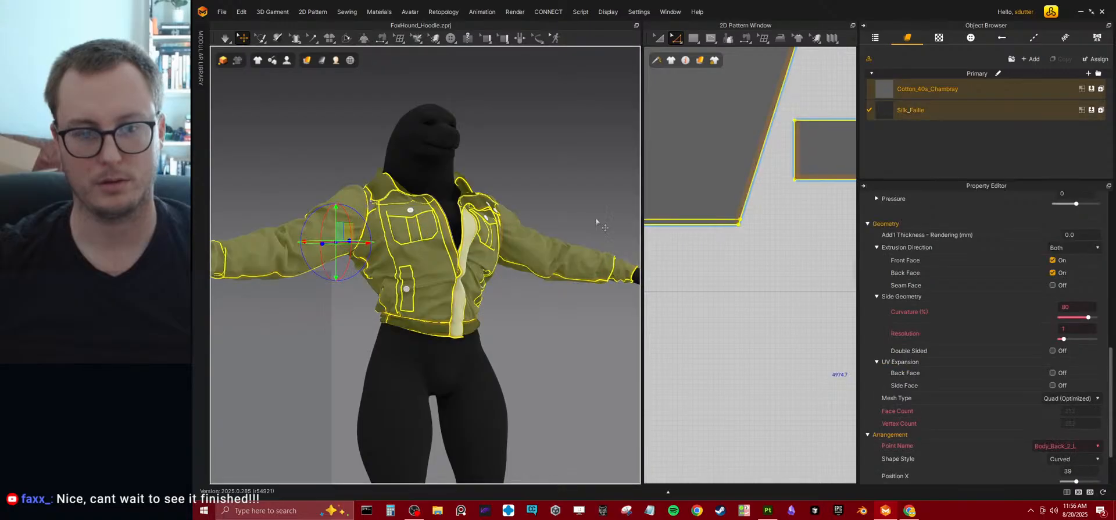
{"action": "left_click_drag", "start_coordinate": [642, 220], "coordinate": [500, 217]}
{"action": "scroll", "coordinate": [735, 202], "scroll_direction": "down", "scroll_amount": 12}
{"action": "middle_click_drag", "start_coordinate": [734, 204], "coordinate": [605, 355]}
{"action": "scroll", "coordinate": [656, 303], "scroll_direction": "up", "scroll_amount": 4}
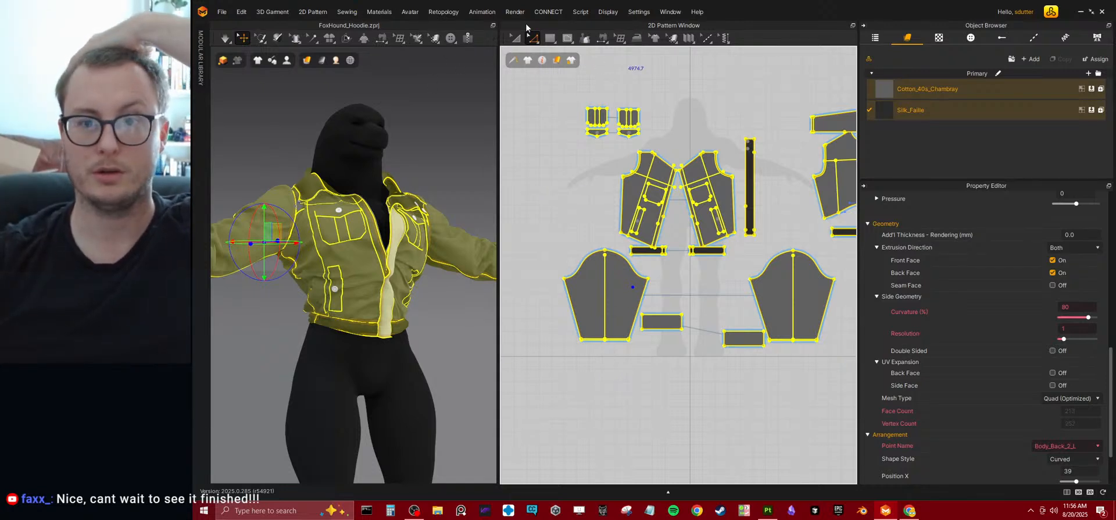
{"action": "left_click", "coordinate": [668, 29]}
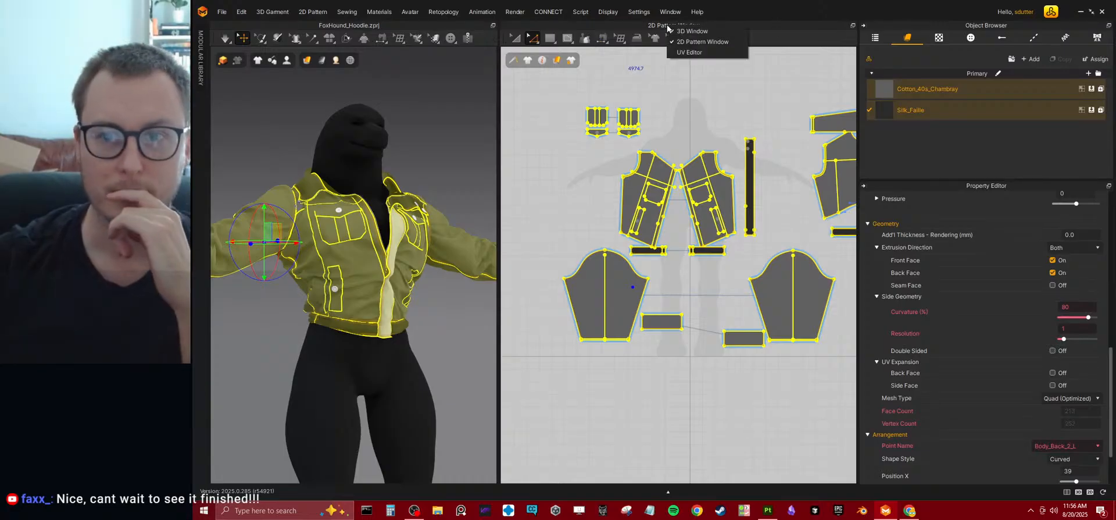
{"action": "left_click", "coordinate": [689, 43]}
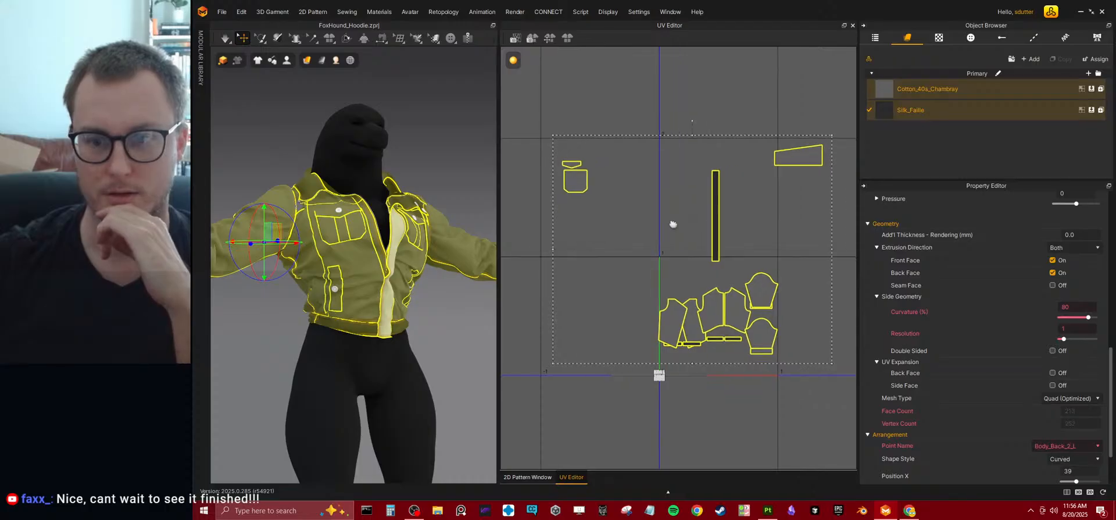
Fit all the jacket's UV islands to the 0-1 space using an absolute length of 15 mm.
{"action": "scroll", "coordinate": [669, 228], "scroll_direction": "down", "scroll_amount": 5}
{"action": "left_click", "coordinate": [602, 148]}
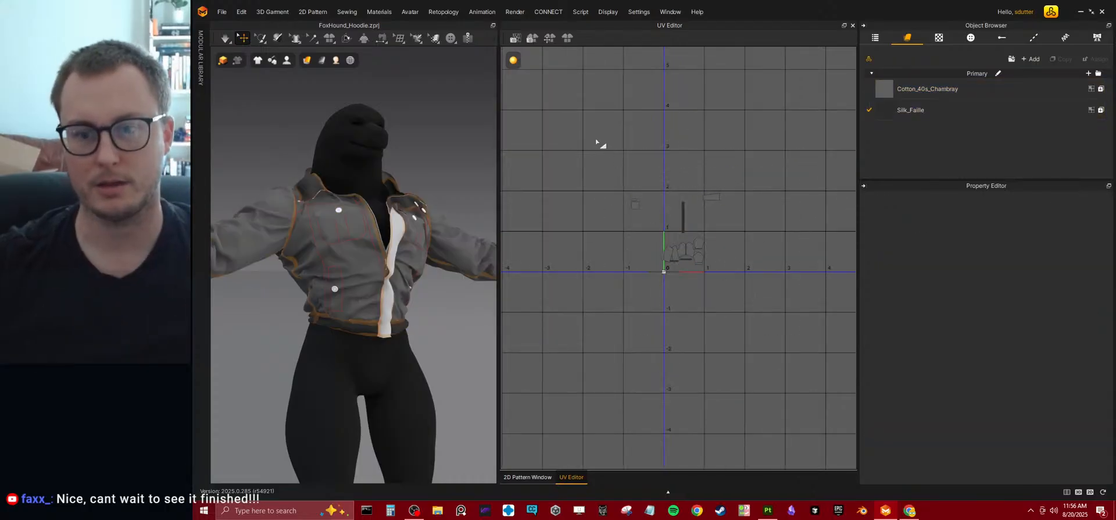
{"action": "key", "text": "ctrl+a"}
{"action": "scroll", "coordinate": [717, 286], "scroll_direction": "up", "scroll_amount": 5}
{"action": "right_click", "coordinate": [650, 211]}
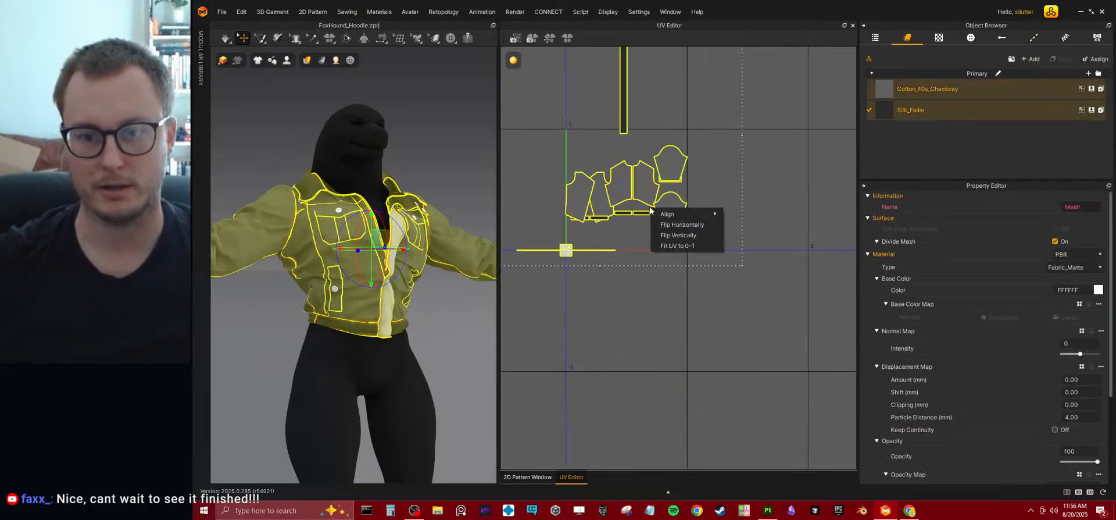
{"action": "left_click", "coordinate": [673, 245]}
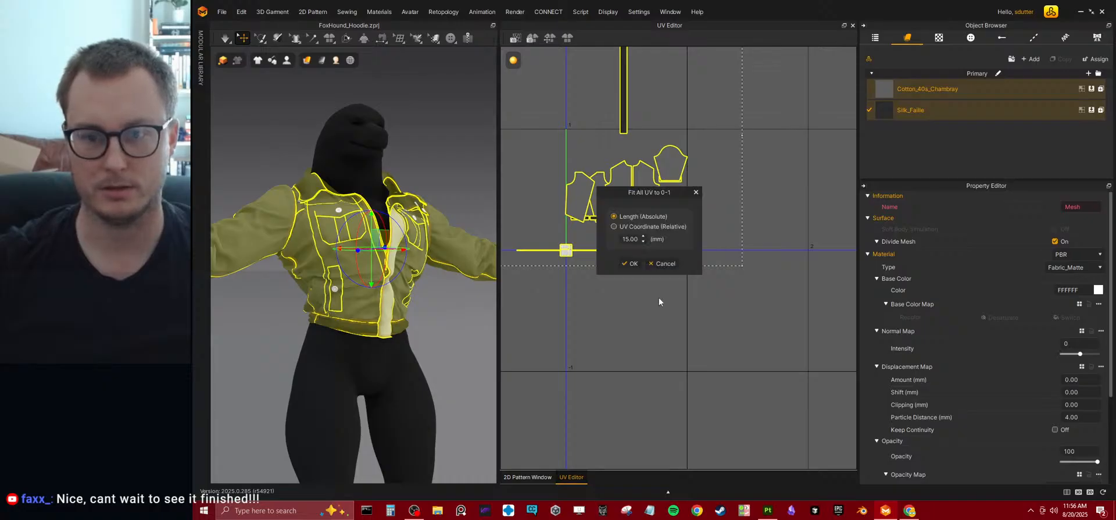
{"action": "left_click", "coordinate": [632, 263]}
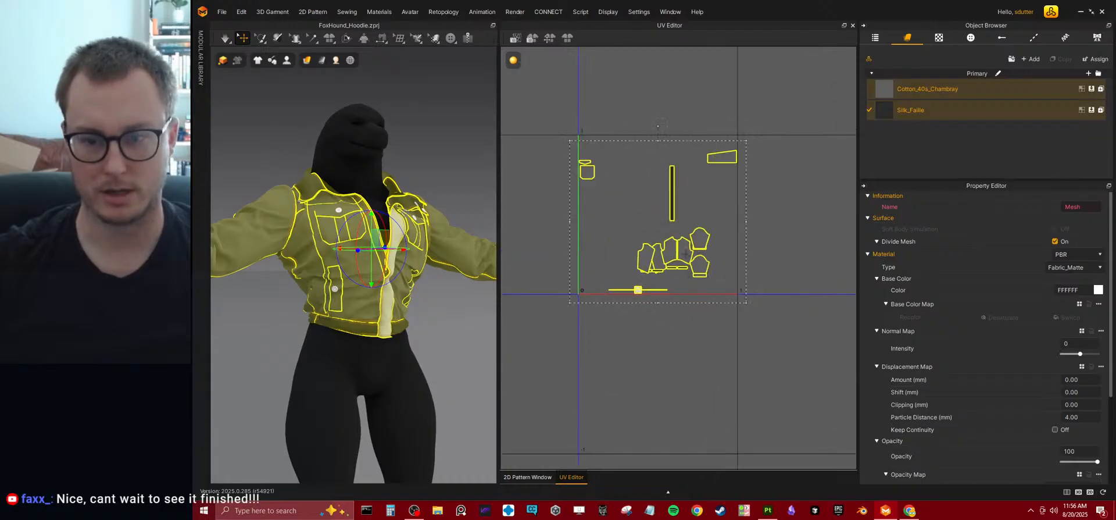
Auto-pack all UV islands into the 0 to 1 area with padding 0.001, fidelity 3 and fixed scale ratio, and undo the last packing.
{"action": "right_click", "coordinate": [686, 255]}
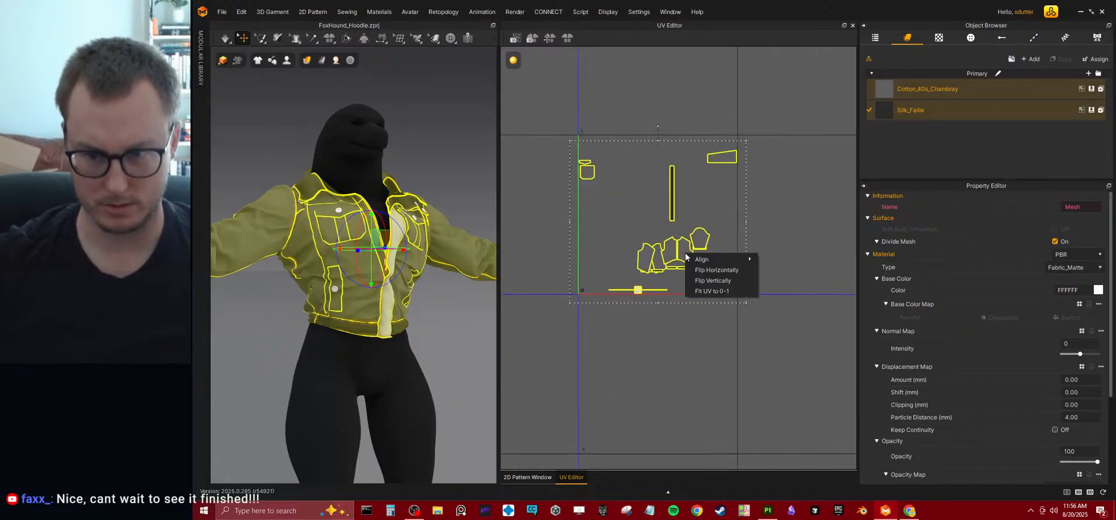
{"action": "left_click", "coordinate": [604, 37]}
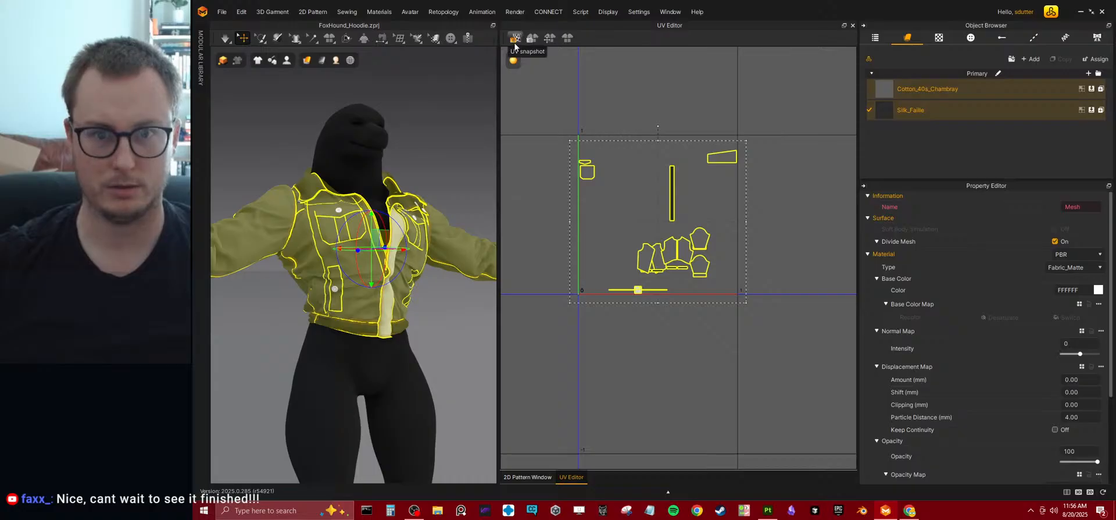
{"action": "left_click", "coordinate": [567, 38]}
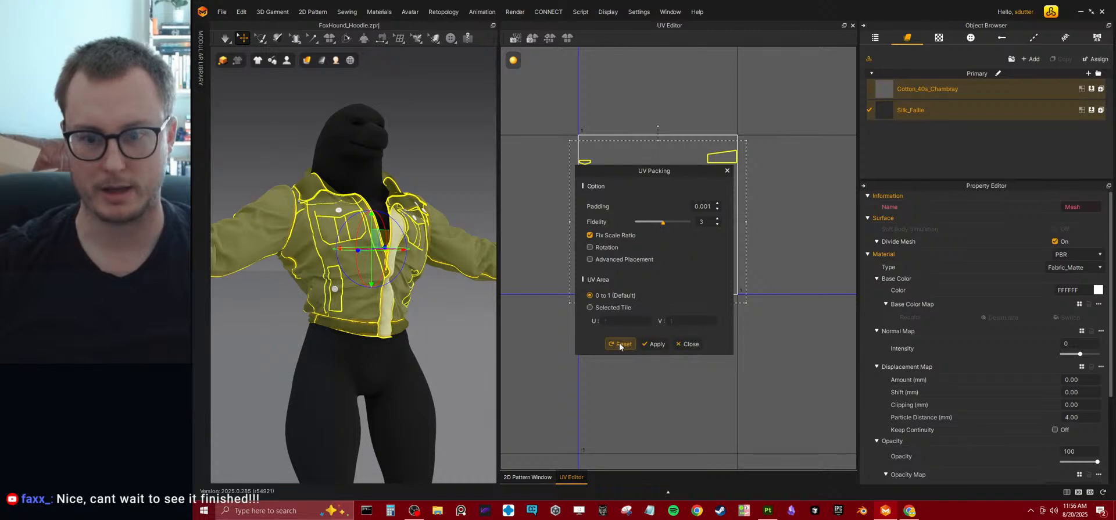
{"action": "left_click", "coordinate": [652, 344]}
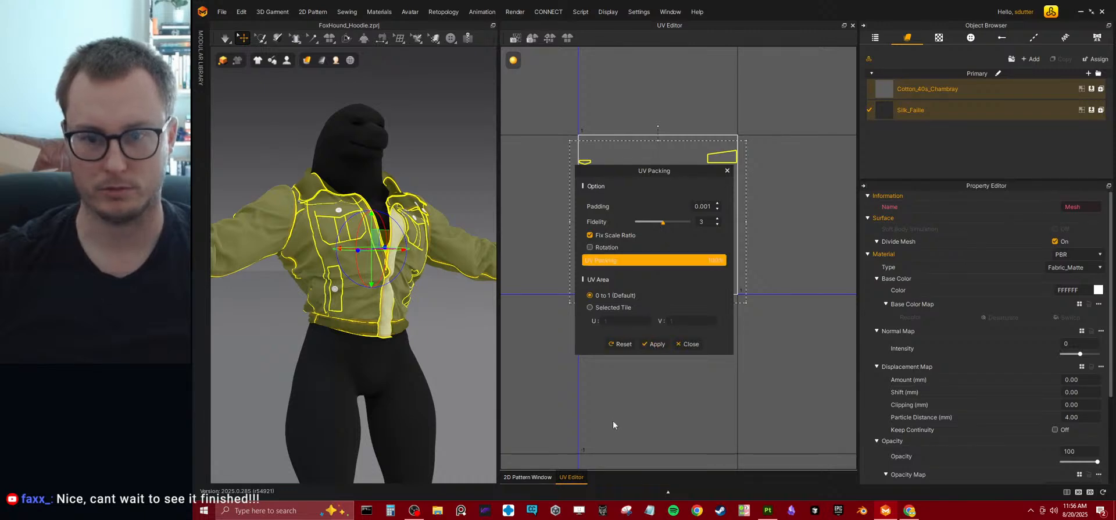
{"action": "left_click", "coordinate": [661, 346]}
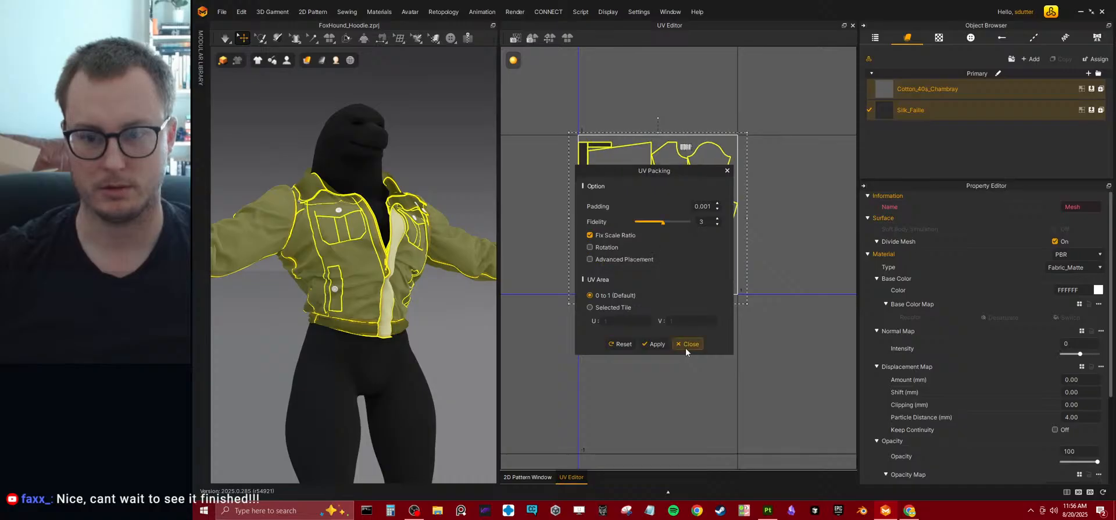
{"action": "left_click", "coordinate": [685, 347]}
{"action": "scroll", "coordinate": [662, 348], "scroll_direction": "up", "scroll_amount": 3}
{"action": "middle_click_drag", "start_coordinate": [660, 344], "coordinate": [672, 408]}
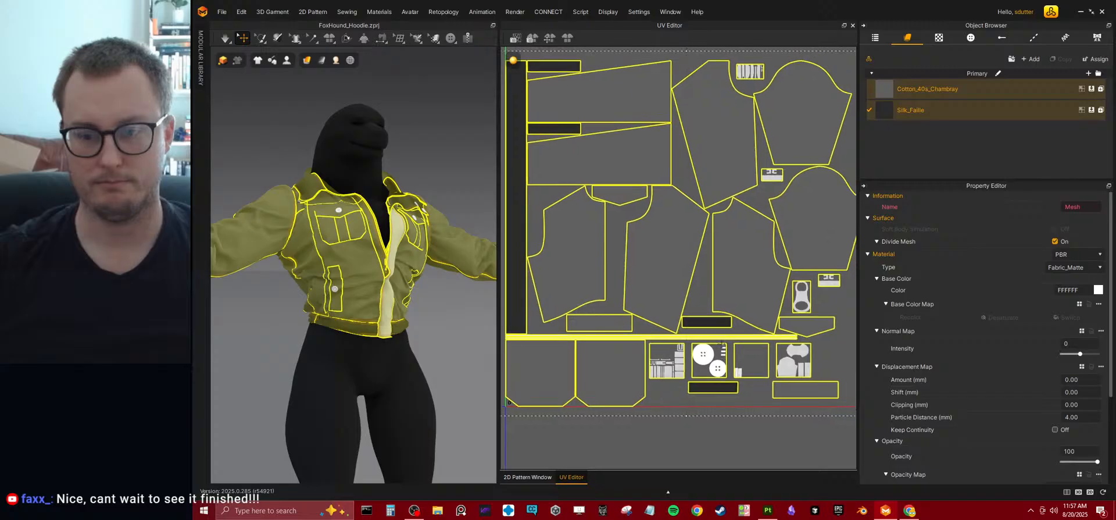
{"action": "scroll", "coordinate": [727, 337], "scroll_direction": "down", "scroll_amount": 2}
{"action": "key", "text": "ctrl+z"}
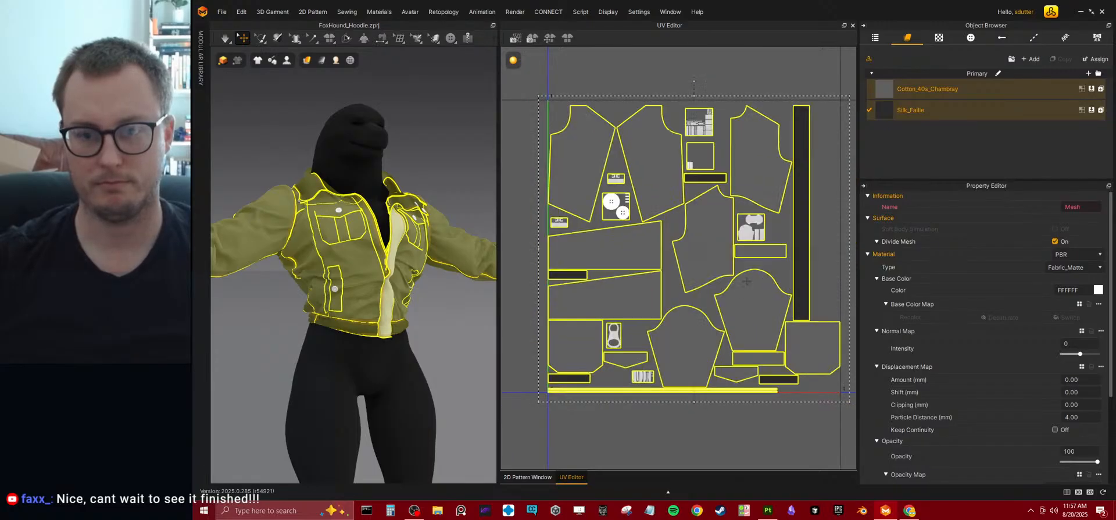
Examine the packed UV layout up close, checking the pattern islands and the small trim and hardware islands.
{"action": "middle_click_drag", "start_coordinate": [752, 280], "coordinate": [734, 282]}
{"action": "scroll", "coordinate": [681, 187], "scroll_direction": "down", "scroll_amount": 7}
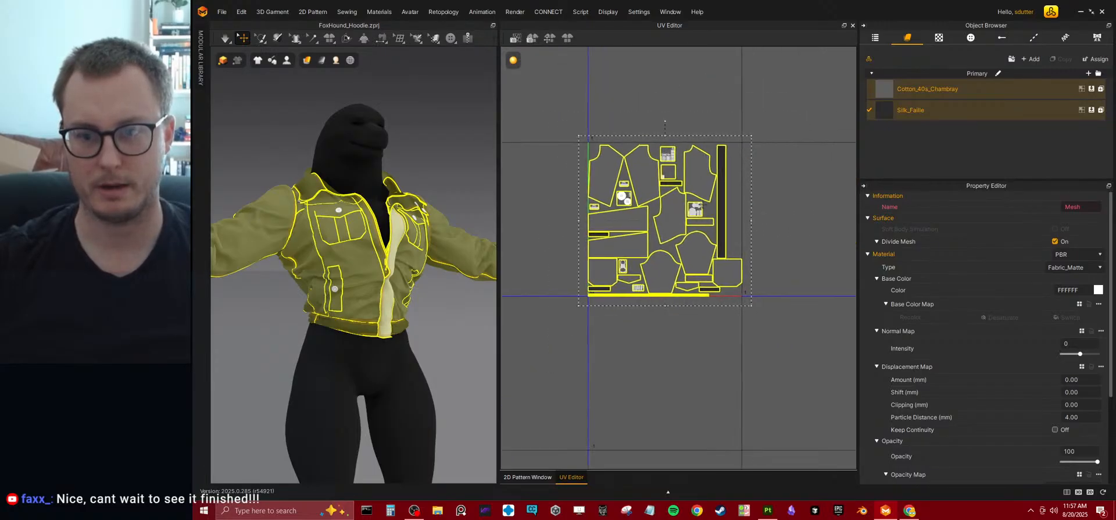
{"action": "scroll", "coordinate": [719, 218], "scroll_direction": "up", "scroll_amount": 6}
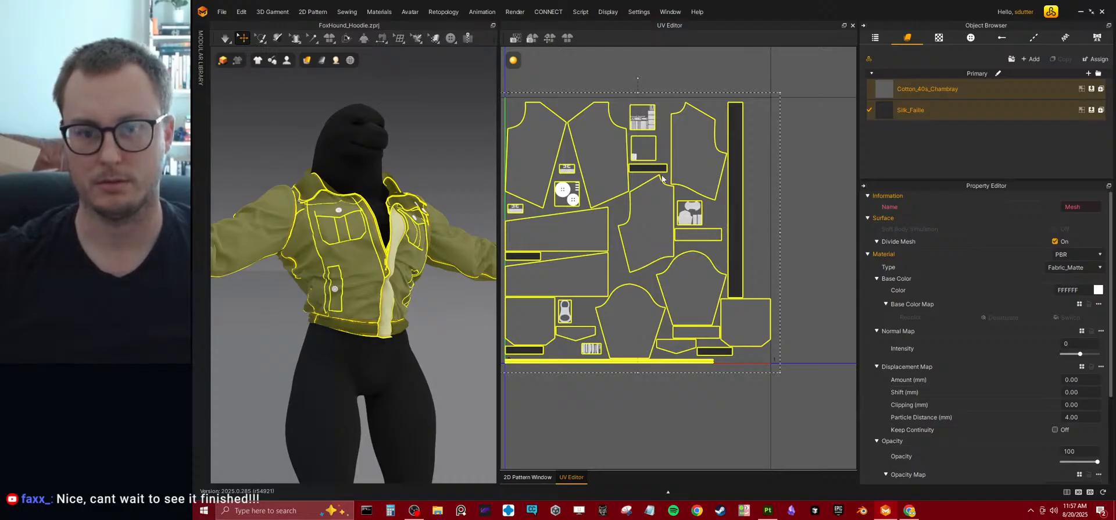
{"action": "middle_click_drag", "start_coordinate": [605, 197], "coordinate": [637, 231]}
{"action": "scroll", "coordinate": [651, 302], "scroll_direction": "up", "scroll_amount": 8}
{"action": "middle_click_drag", "start_coordinate": [702, 376], "coordinate": [656, 315]}
{"action": "scroll", "coordinate": [656, 315], "scroll_direction": "down", "scroll_amount": 5}
{"action": "scroll", "coordinate": [663, 291], "scroll_direction": "up", "scroll_amount": 4}
{"action": "scroll", "coordinate": [686, 273], "scroll_direction": "down", "scroll_amount": 5}
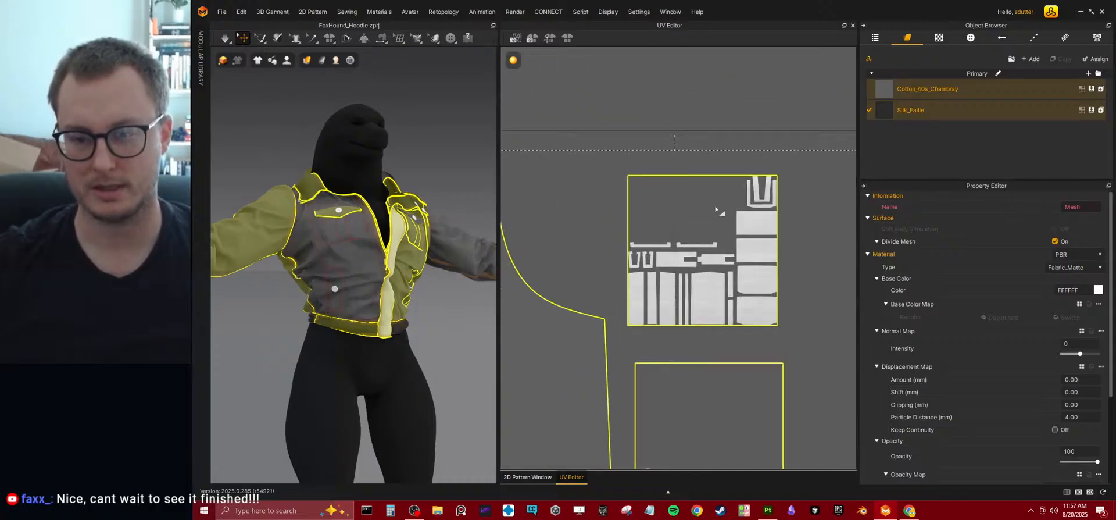
{"action": "scroll", "coordinate": [740, 234], "scroll_direction": "down", "scroll_amount": 7}
{"action": "middle_click_drag", "start_coordinate": [740, 234], "coordinate": [775, 87]}
{"action": "middle_click_drag", "start_coordinate": [638, 324], "coordinate": [560, 136]}
{"action": "scroll", "coordinate": [620, 278], "scroll_direction": "down", "scroll_amount": 6}
{"action": "middle_click_drag", "start_coordinate": [674, 244], "coordinate": [690, 318]}
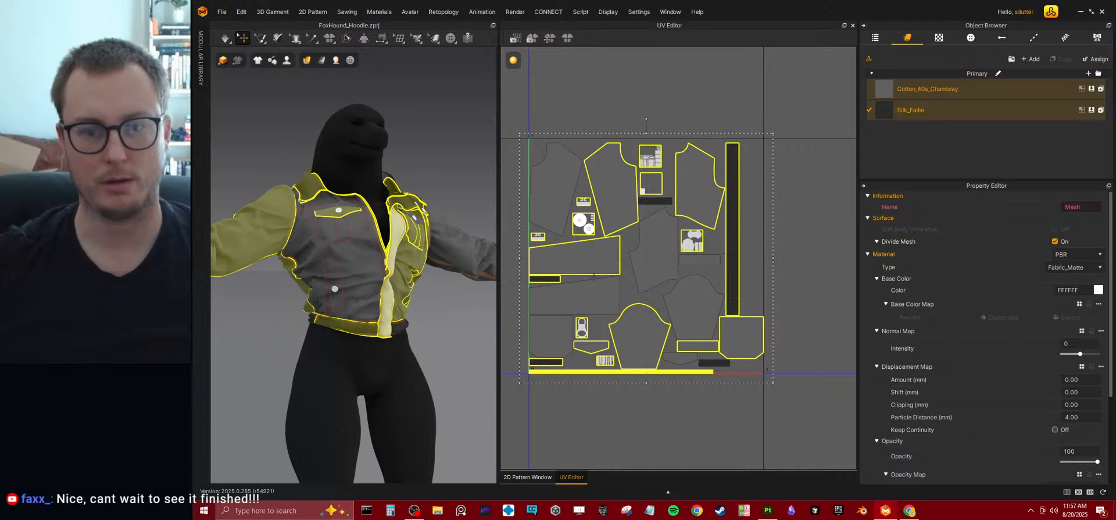
Select all of the jacket's patterns in the 3D view and save the project.
{"action": "scroll", "coordinate": [299, 186], "scroll_direction": "down", "scroll_amount": 2}
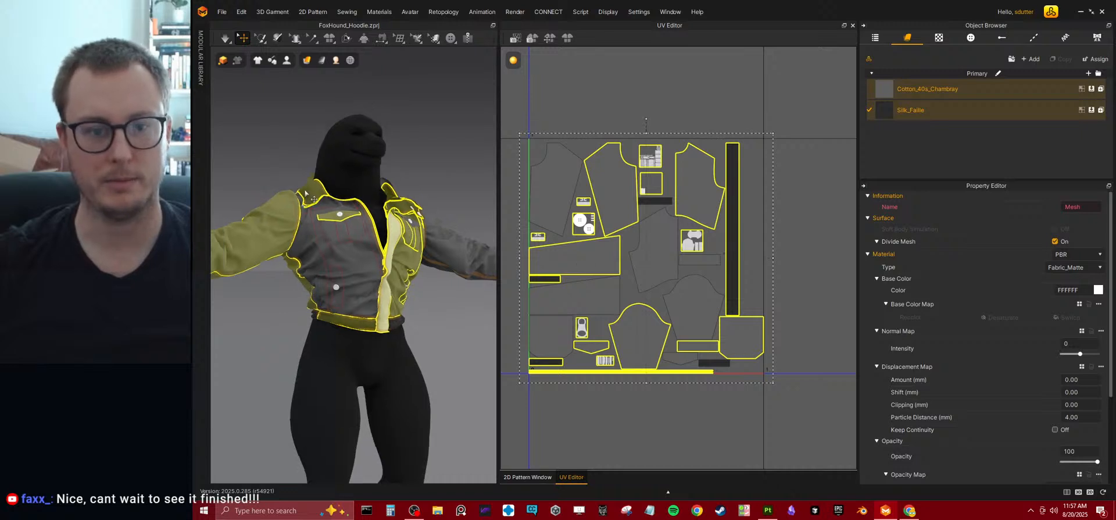
{"action": "left_click", "coordinate": [293, 238]}
{"action": "left_click", "coordinate": [350, 261]}
{"action": "key", "text": "ctrl+a"}
{"action": "scroll", "coordinate": [715, 247], "scroll_direction": "down", "scroll_amount": 5}
{"action": "scroll", "coordinate": [714, 245], "scroll_direction": "up", "scroll_amount": 8}
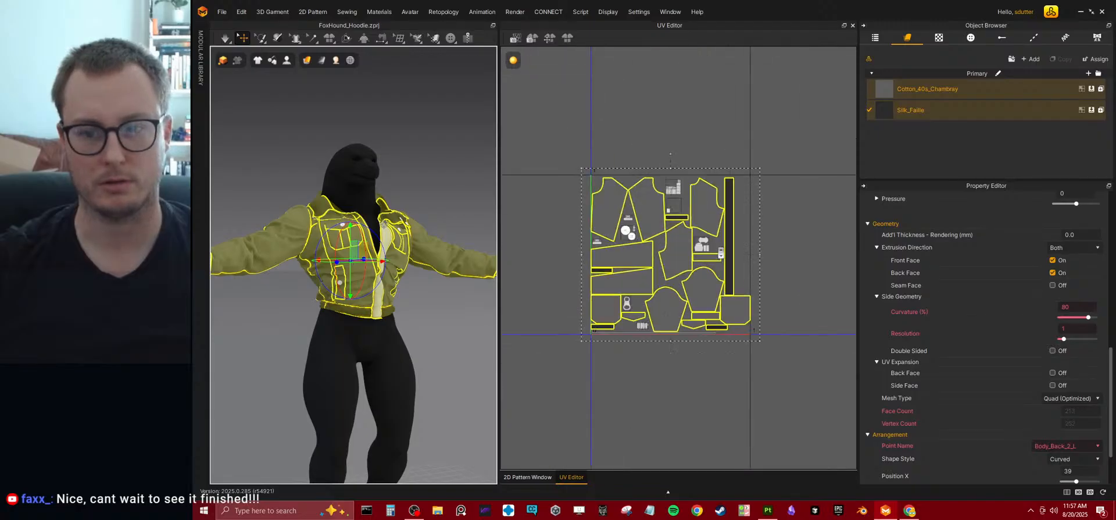
{"action": "scroll", "coordinate": [761, 177], "scroll_direction": "down", "scroll_amount": 4}
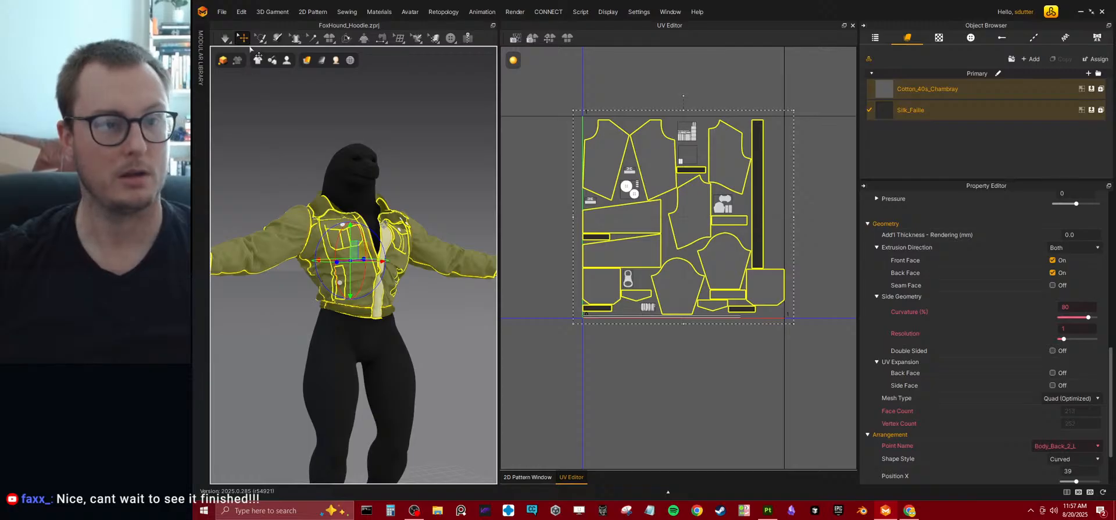
{"action": "key", "text": "ctrl+s"}
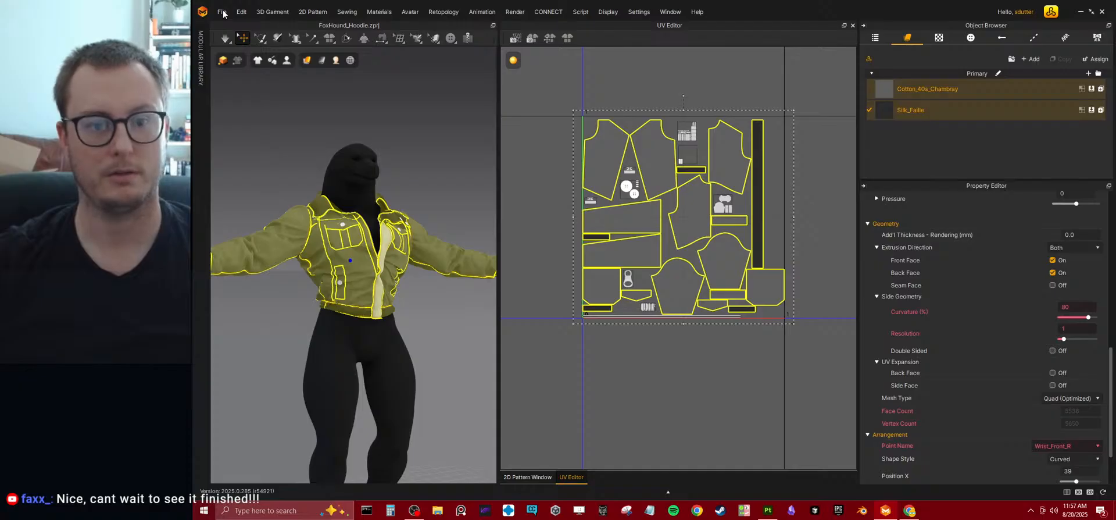
Reselect all jacket patterns and begin exporting the selected patterns as OBJ.
{"action": "left_click", "coordinate": [222, 11]}
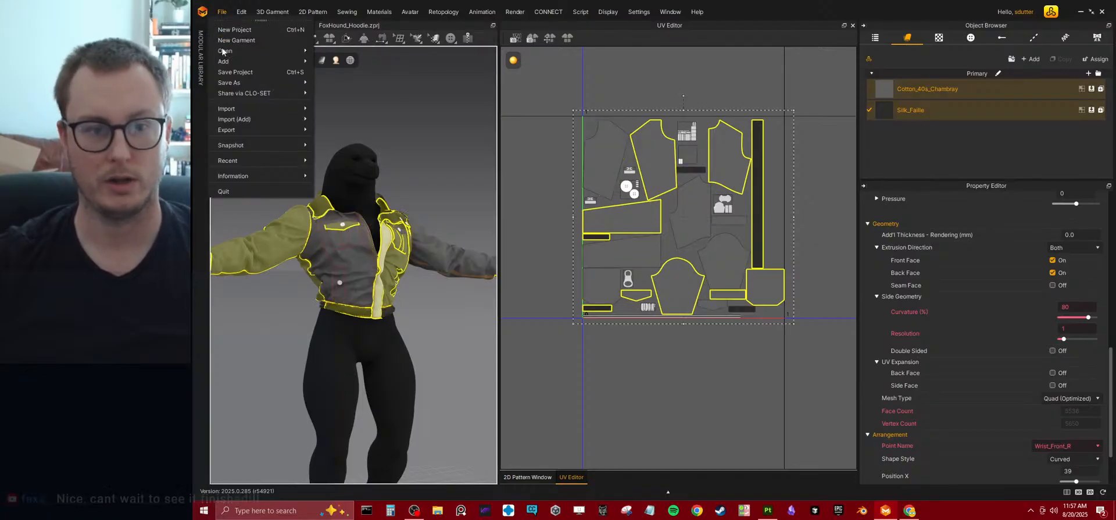
{"action": "left_click", "coordinate": [351, 242]}
{"action": "key", "text": "ctrl+a"}
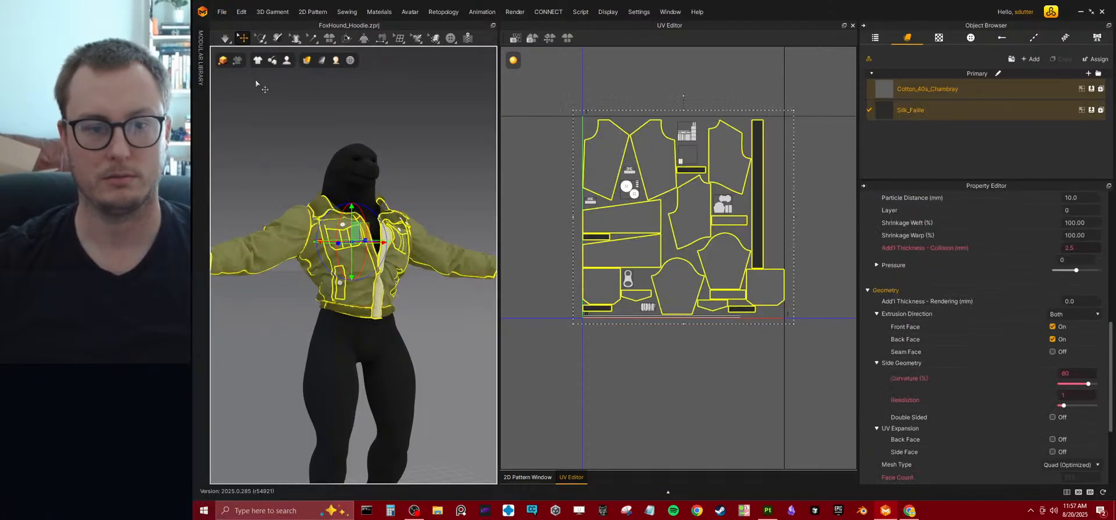
{"action": "left_click", "coordinate": [227, 14]}
{"action": "mouse_move", "coordinate": [245, 127]}
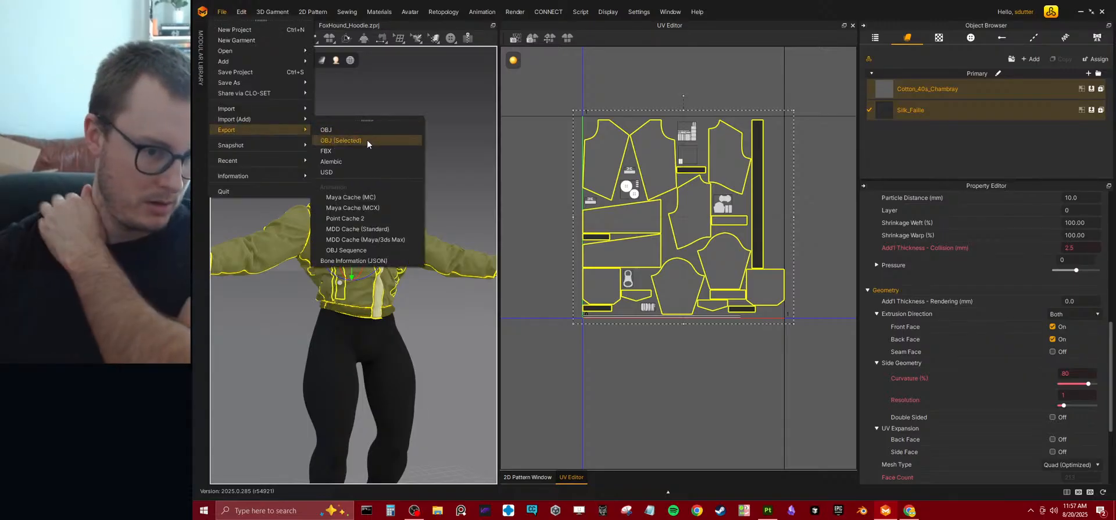
{"action": "left_click", "coordinate": [367, 140]}
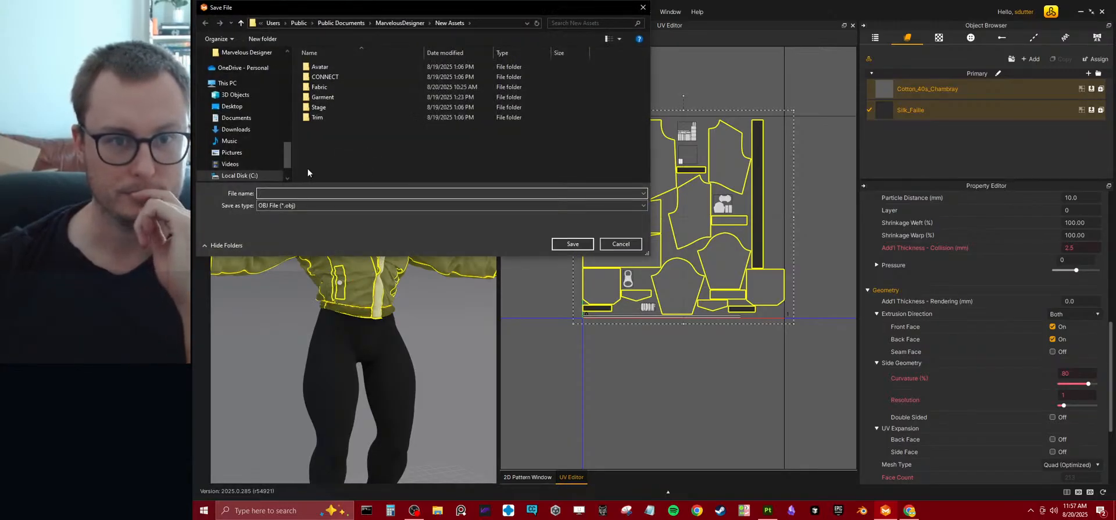
Choose the Client Work\Foxhound\Marvelous Designer folder on drive D as the export location.
{"action": "scroll", "coordinate": [238, 165], "scroll_direction": "down", "scroll_amount": 2}
{"action": "left_click", "coordinate": [237, 160]}
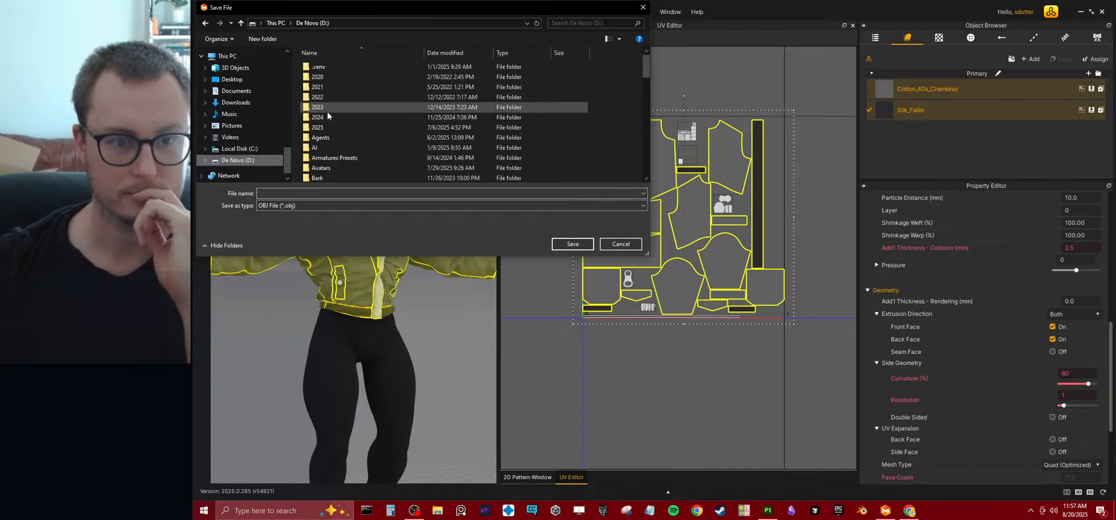
{"action": "scroll", "coordinate": [328, 163], "scroll_direction": "down", "scroll_amount": 1}
{"action": "double_click", "coordinate": [320, 178]}
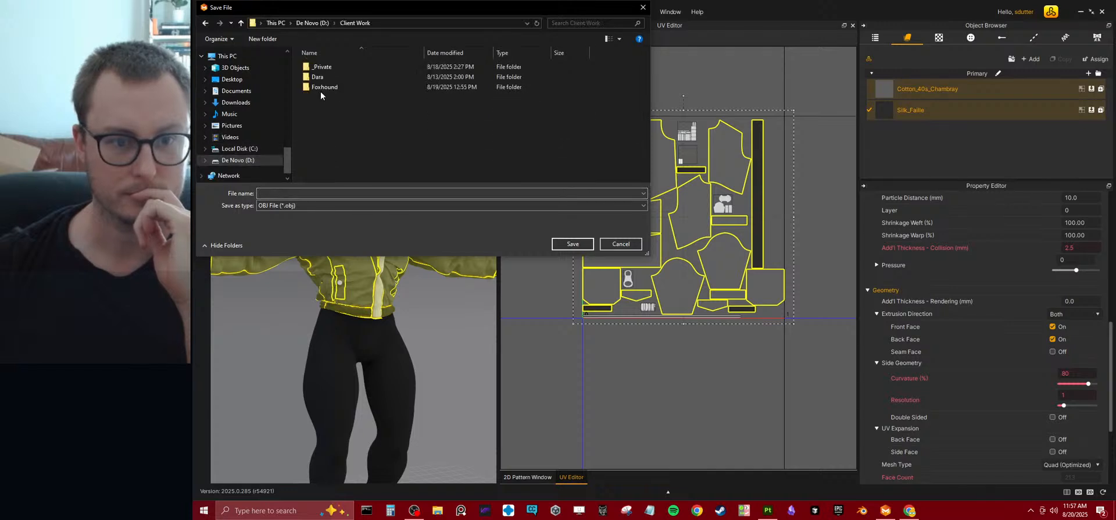
{"action": "double_click", "coordinate": [321, 87]}
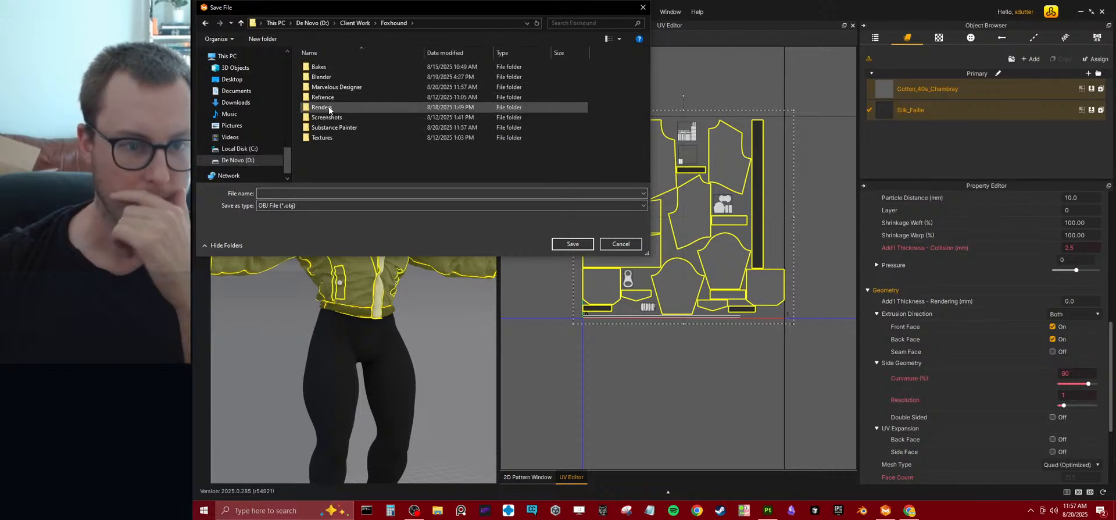
{"action": "double_click", "coordinate": [335, 90]}
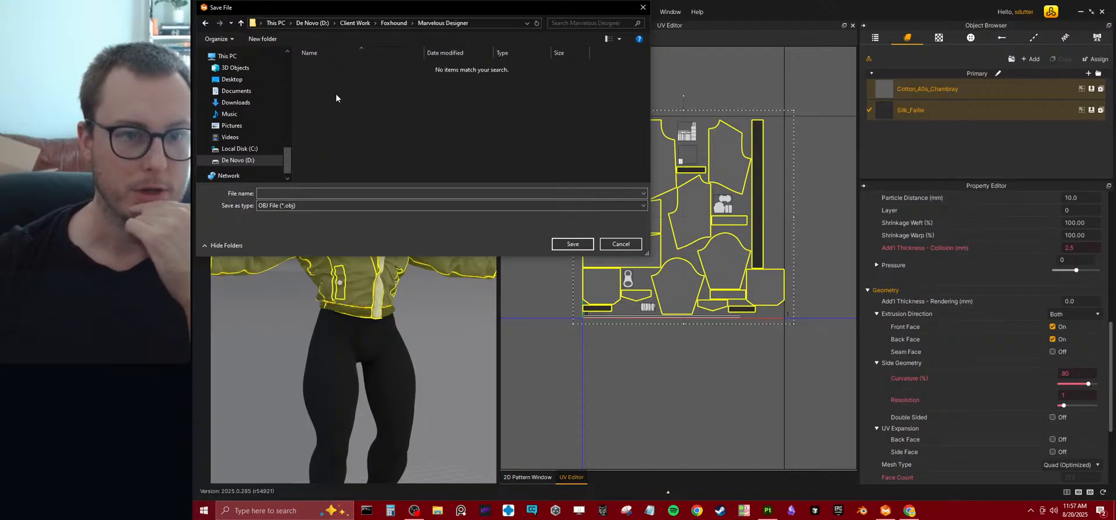
Name the OBJ file Foxhound_Jacket_01 and continue to its export options.
{"action": "left_click", "coordinate": [312, 192]}
{"action": "type", "text": "Fox"}
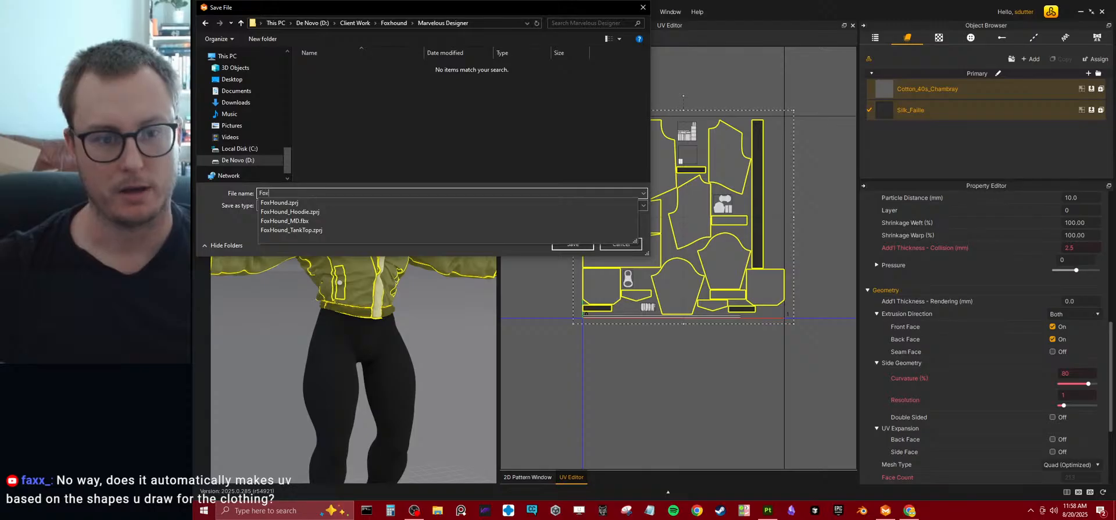
{"action": "type", "text": "hound_l"}
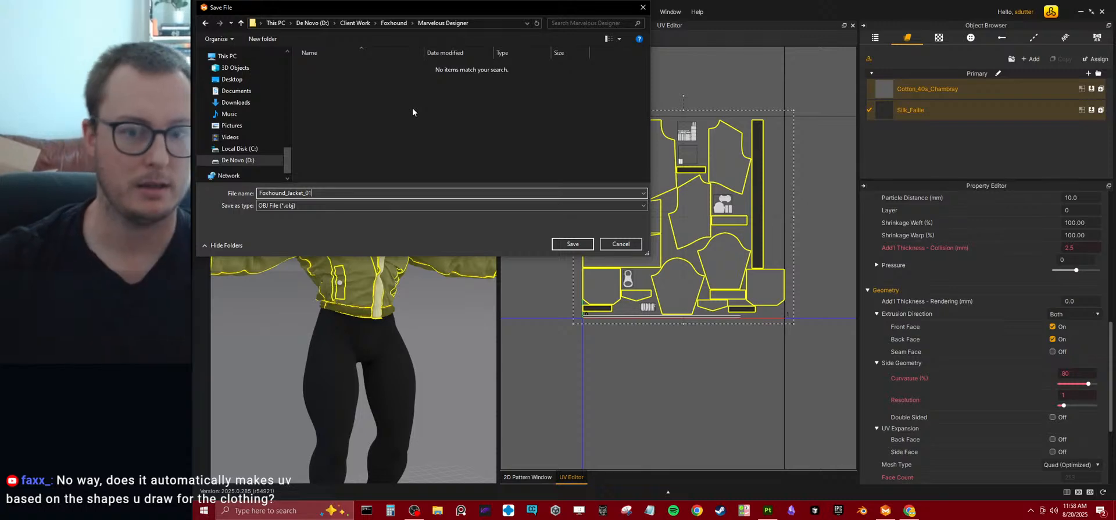
{"action": "left_click", "coordinate": [573, 245]}
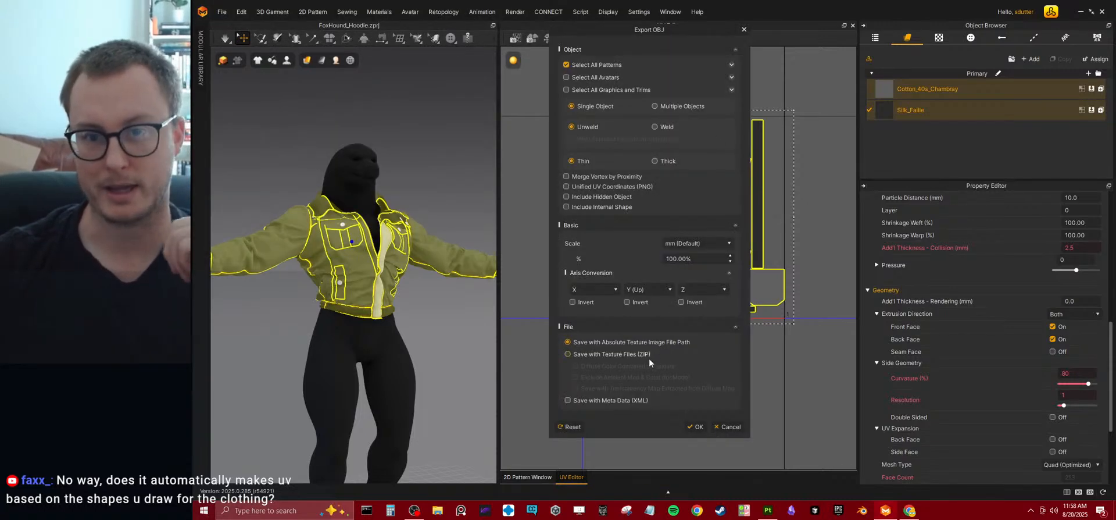
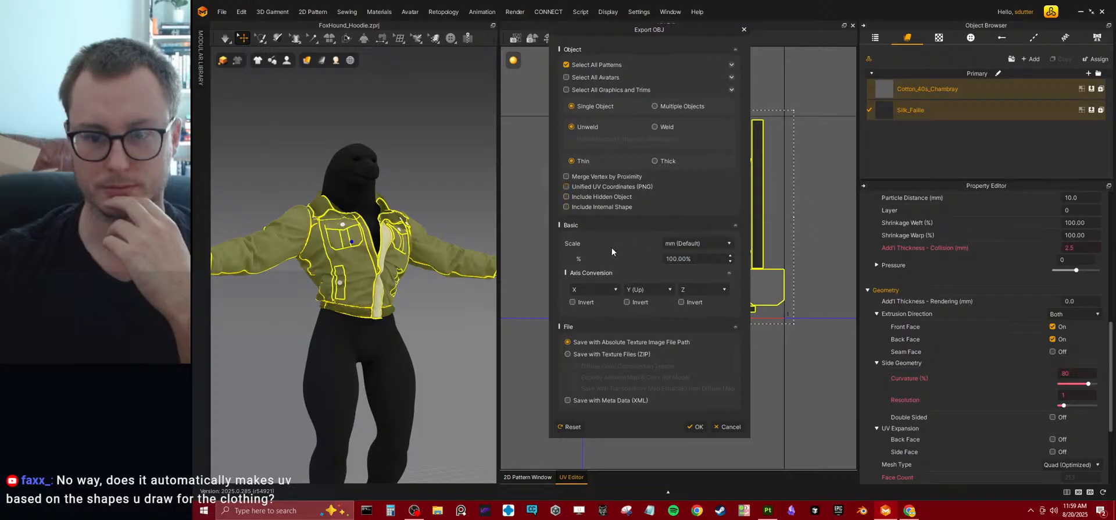
Export the garment patterns as OBJ with the scale set to m, and save the project.
{"action": "left_click", "coordinate": [703, 246]}
{"action": "left_click", "coordinate": [675, 282]}
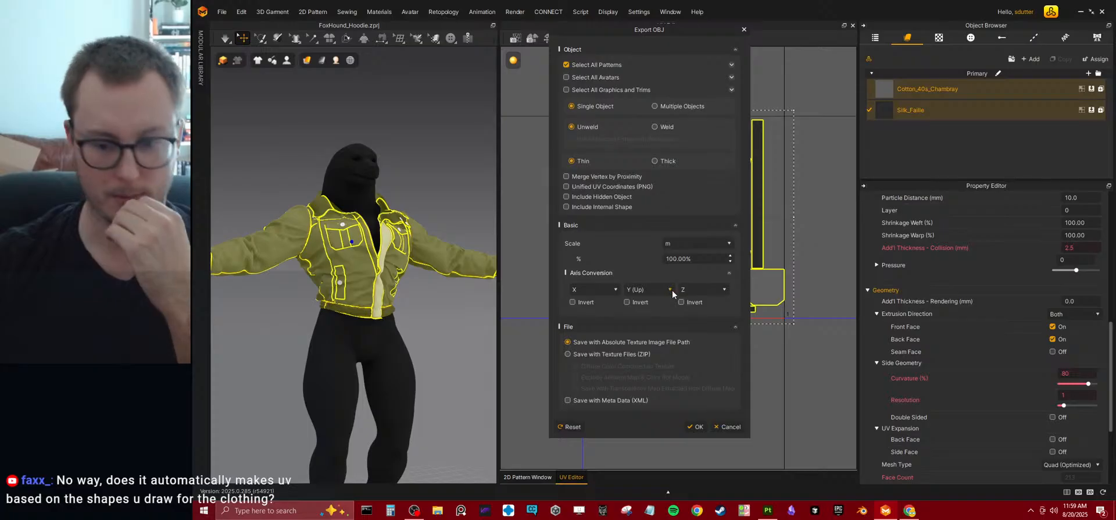
{"action": "left_click", "coordinate": [701, 426]}
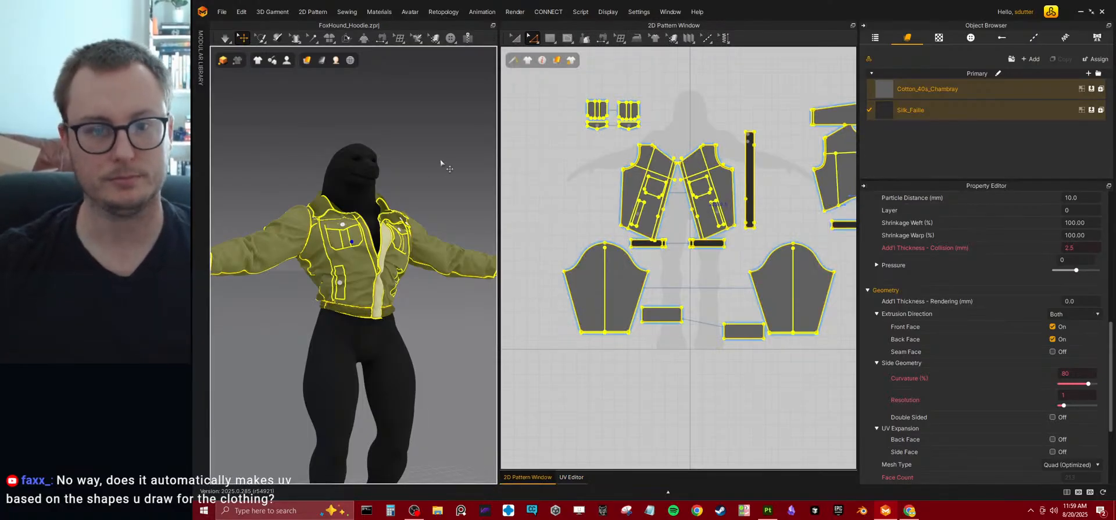
{"action": "right_click_drag", "start_coordinate": [454, 197], "coordinate": [438, 174]}
{"action": "key", "text": "ctrl+s"}
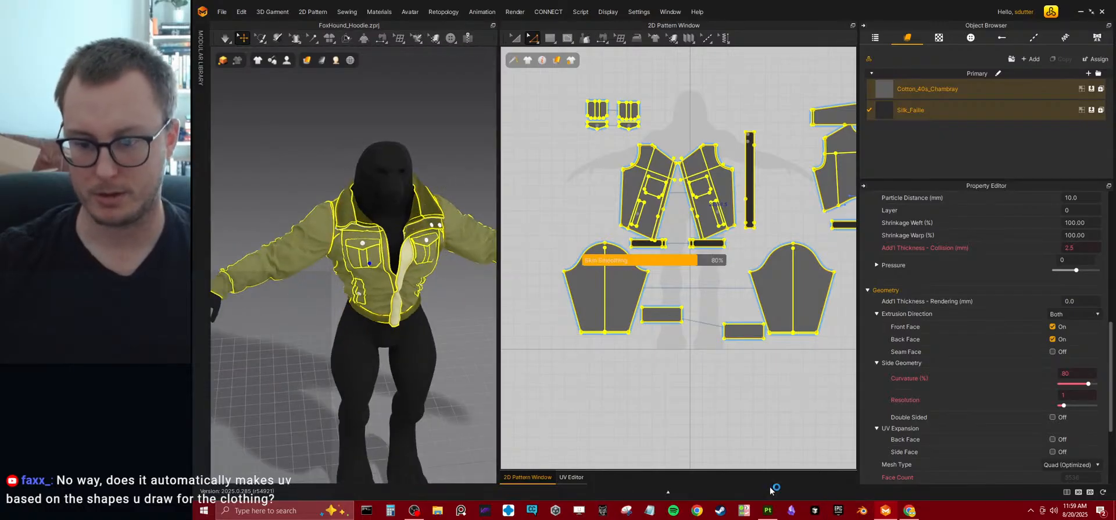
Close Substance 3D Painter and the unsaved Blender session.
{"action": "left_click", "coordinate": [765, 510]}
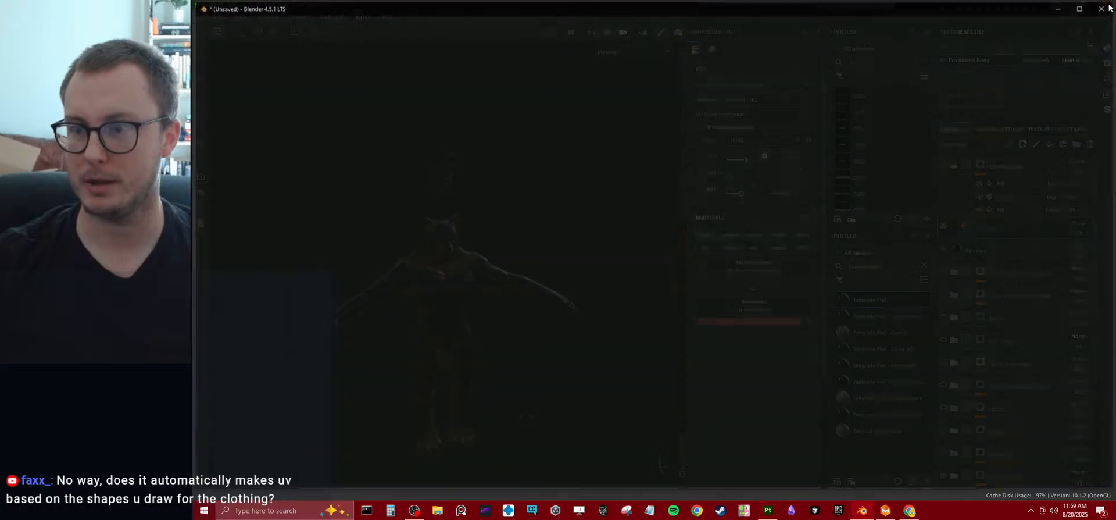
{"action": "left_click", "coordinate": [885, 510]}
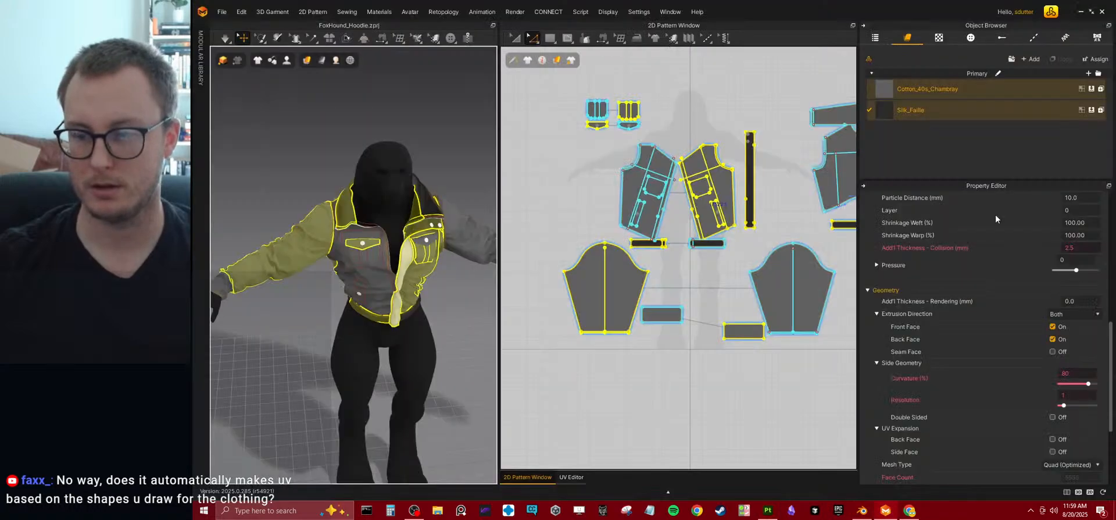
{"action": "left_click", "coordinate": [767, 510]}
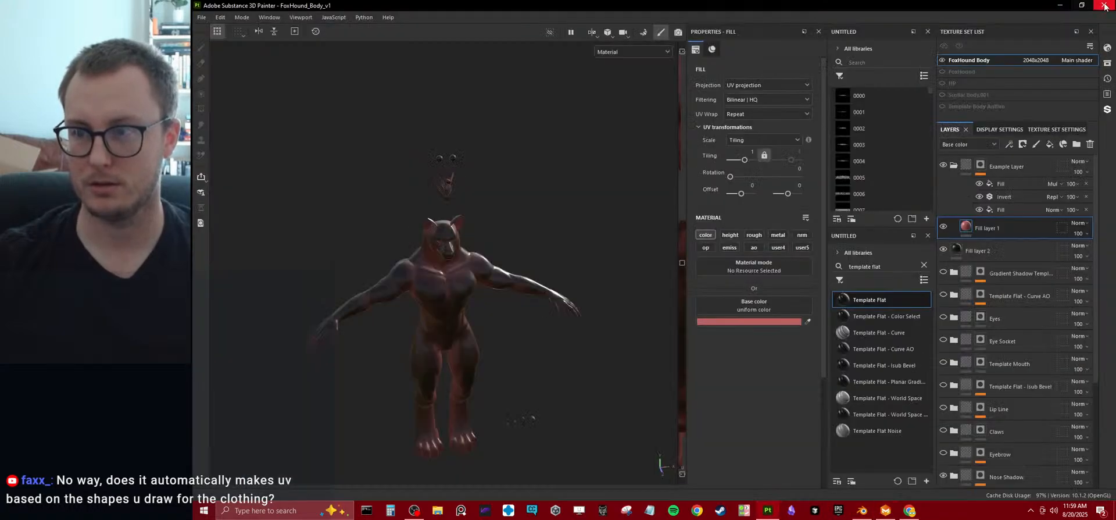
{"action": "left_click", "coordinate": [861, 510]}
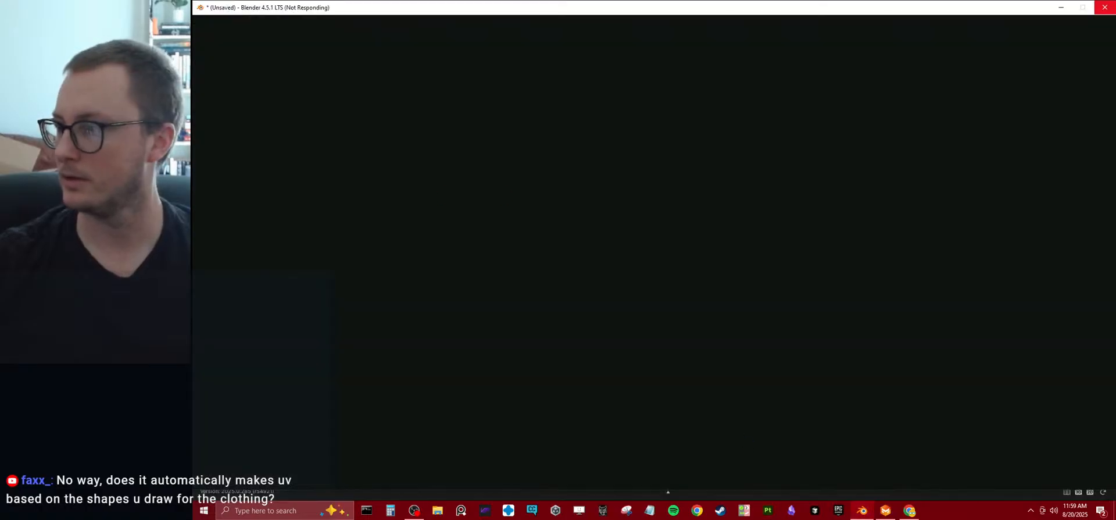
{"action": "left_click", "coordinate": [1104, 8]}
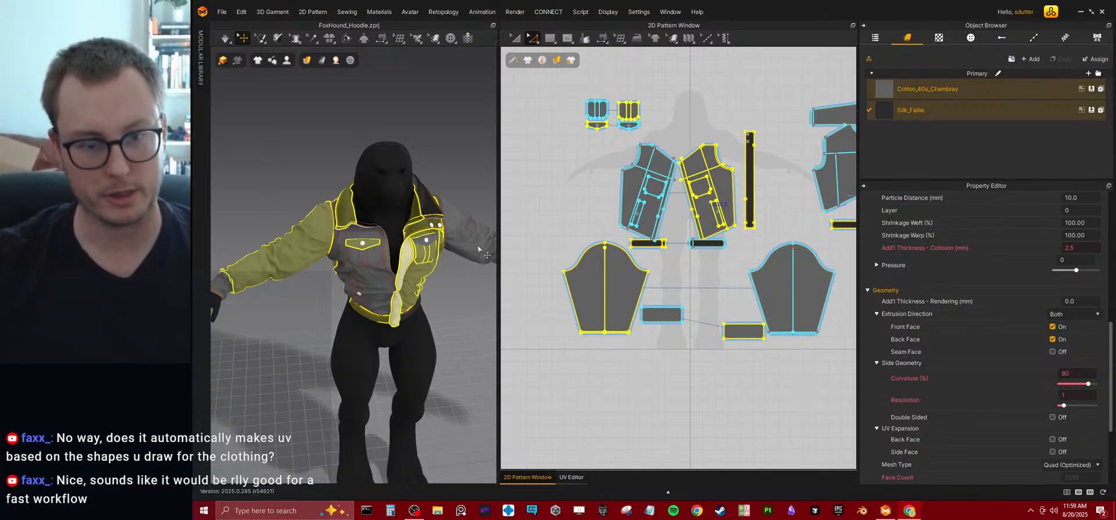
Start Blender again and open the recent file FoxHound.blend.
{"action": "left_click", "coordinate": [861, 510]}
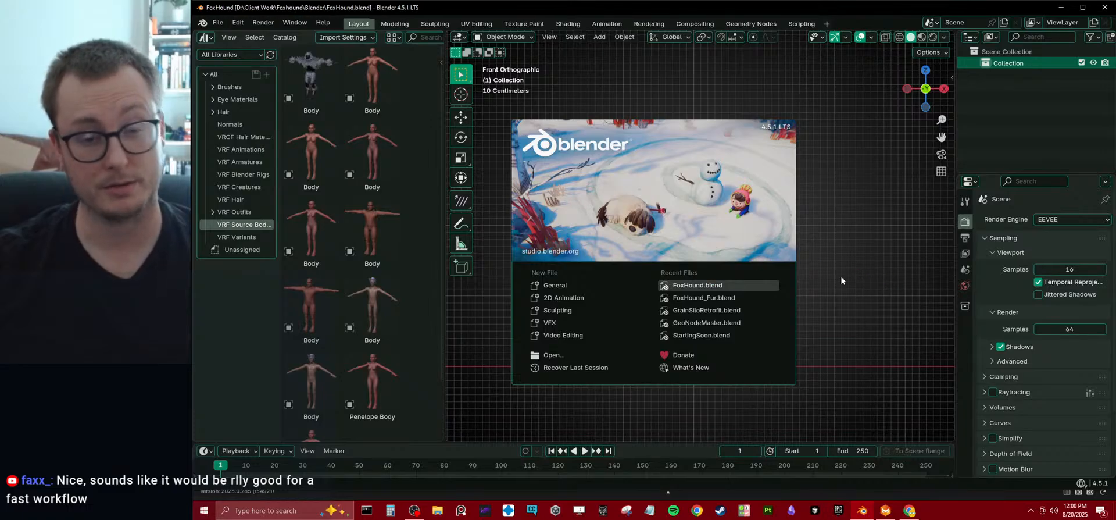
{"action": "scroll", "coordinate": [594, 236], "scroll_direction": "down", "scroll_amount": 5}
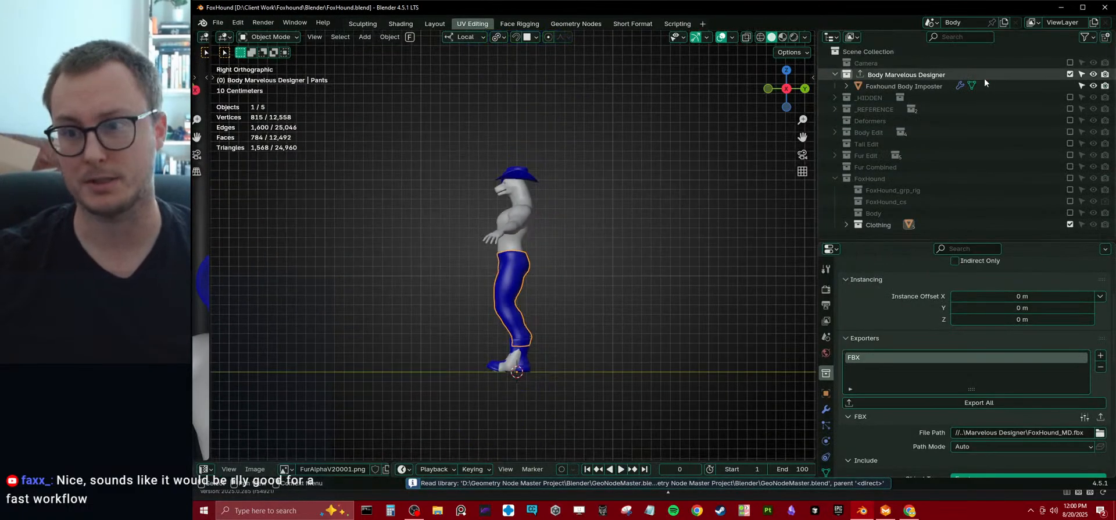
Exclude the Body Marvelous Designer and Clothing collections from the view layer and save the file.
{"action": "left_click", "coordinate": [834, 74]}
{"action": "left_click", "coordinate": [835, 167]}
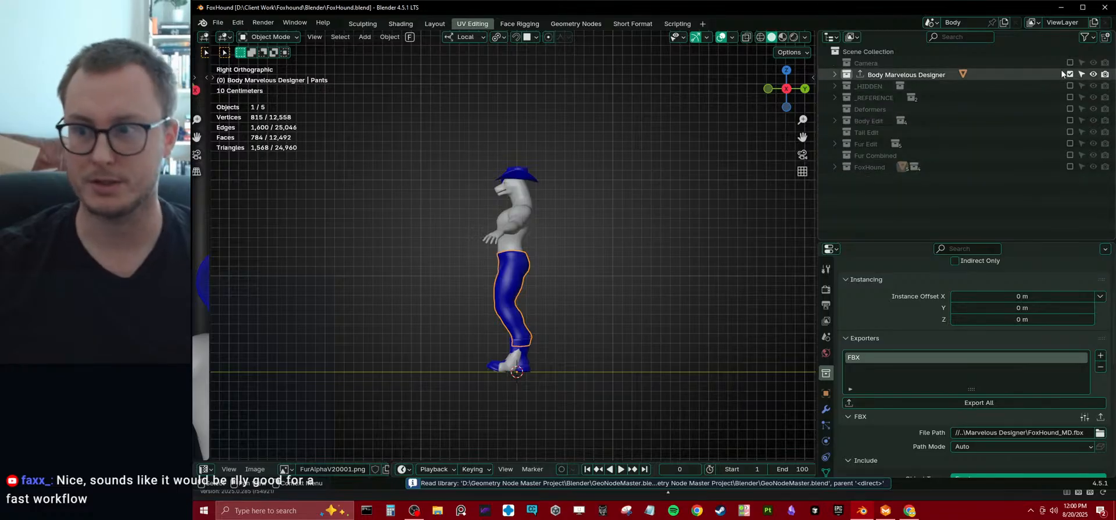
{"action": "key", "text": "e"}
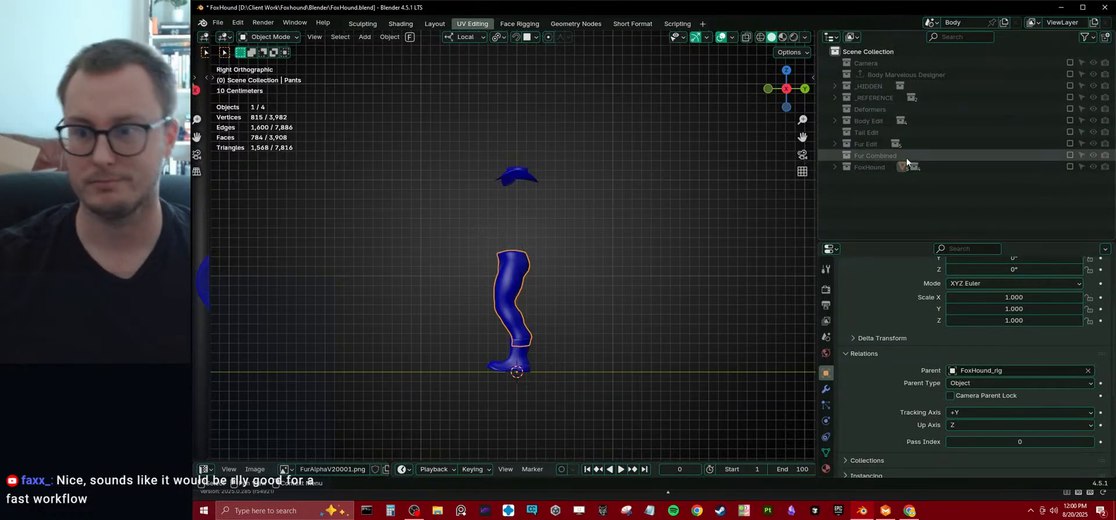
{"action": "left_click", "coordinate": [834, 169]}
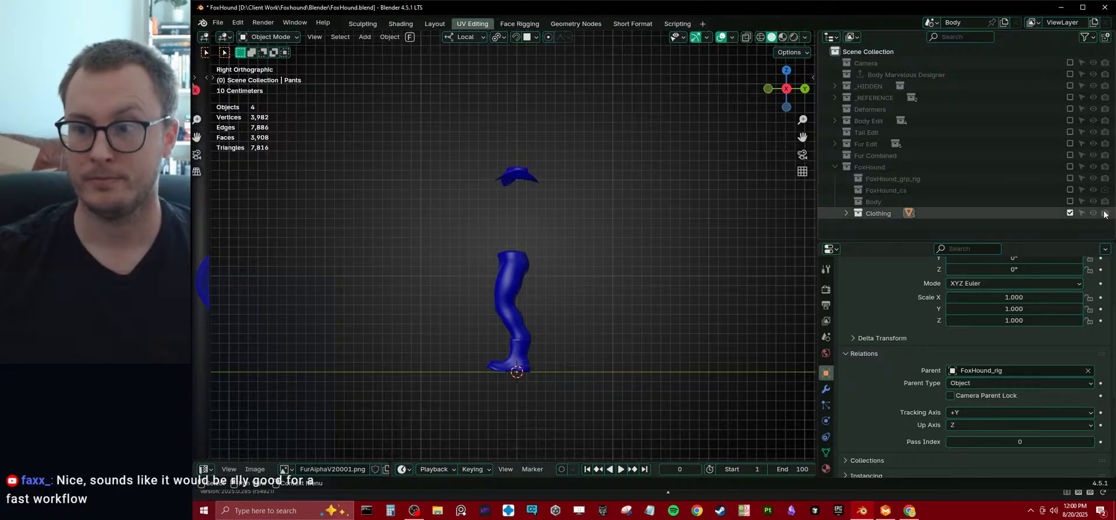
{"action": "left_click", "coordinate": [1070, 213]}
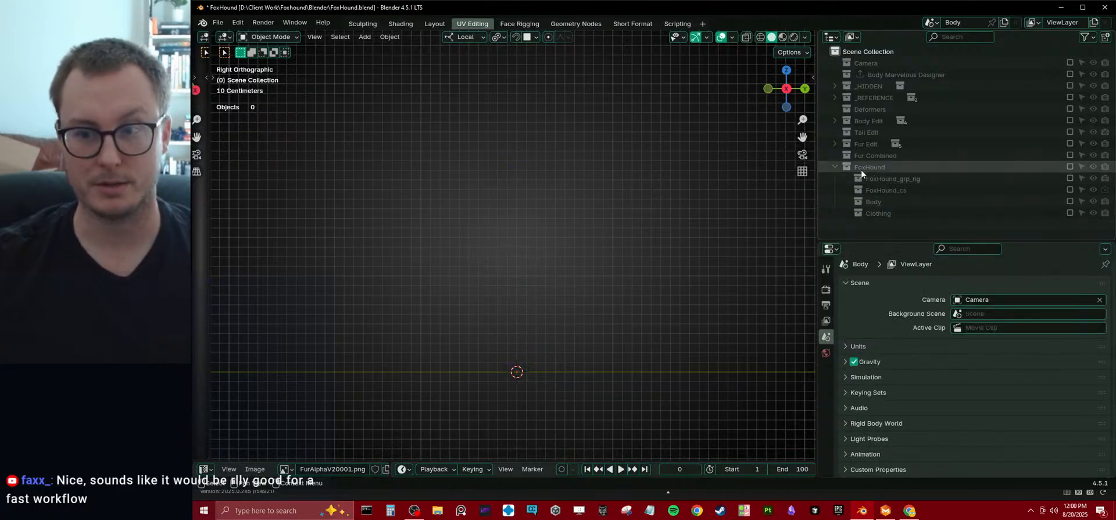
{"action": "left_click", "coordinate": [835, 169]}
{"action": "middle_click_drag", "start_coordinate": [466, 152], "coordinate": [584, 276]}
{"action": "key", "text": "ctrl+s"}
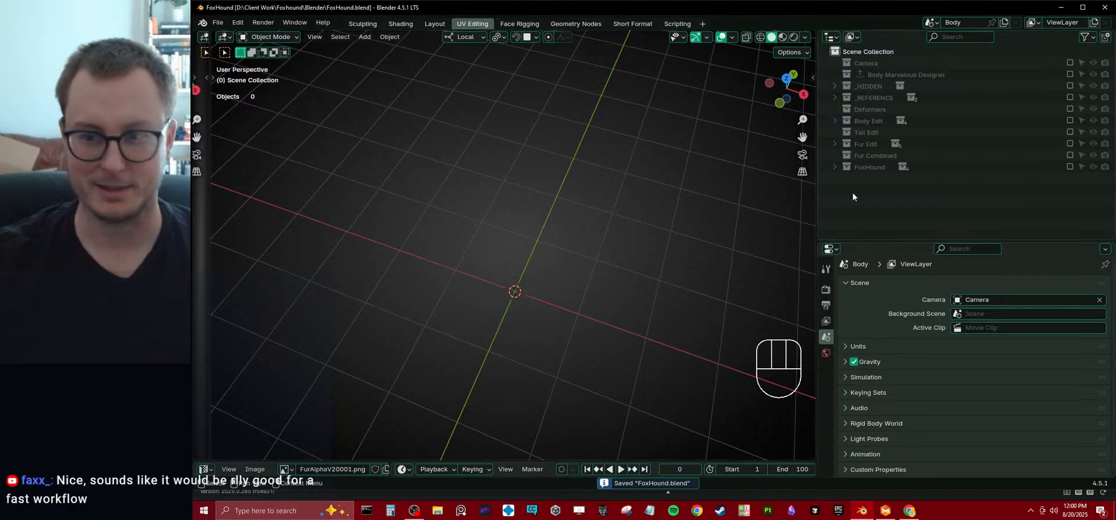
Create a new collection named Clothing Edit in the scene and save the file.
{"action": "right_click", "coordinate": [877, 187]}
{"action": "left_click", "coordinate": [879, 185]}
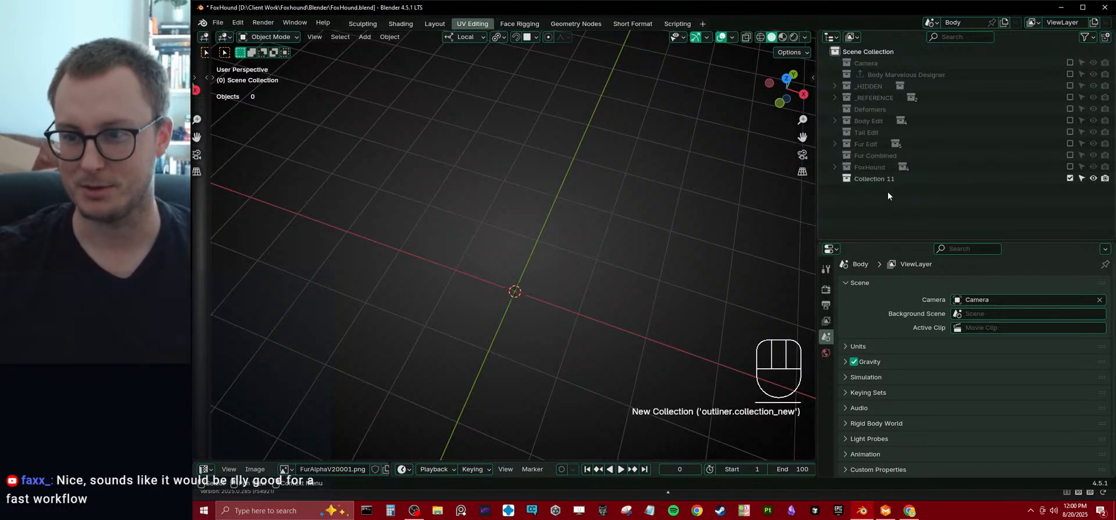
{"action": "left_click", "coordinate": [883, 179]}
{"action": "double_click", "coordinate": [883, 179]}
{"action": "type", "text": "Clothing Edit"}
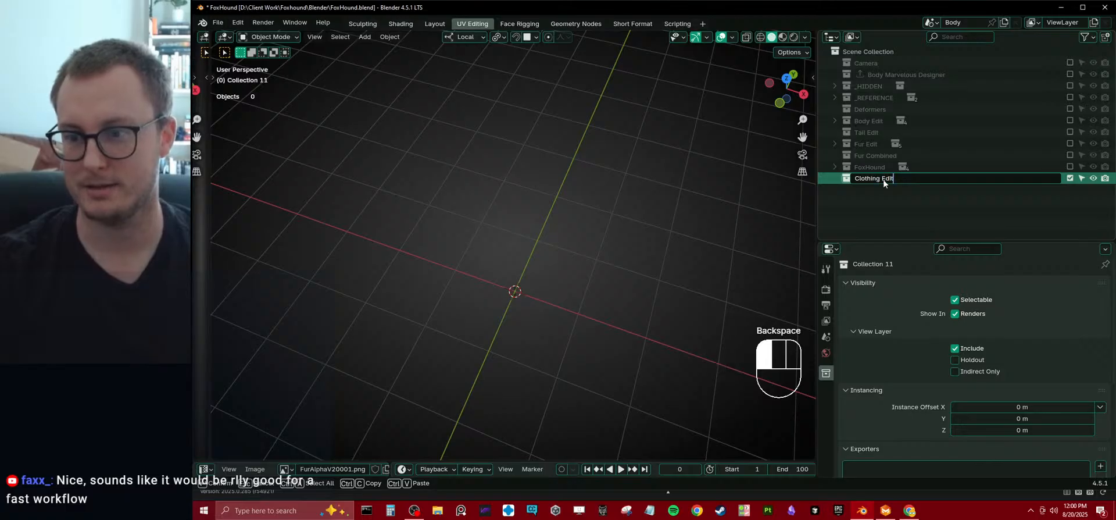
{"action": "key", "text": "Return"}
{"action": "key", "text": "ctrl+s"}
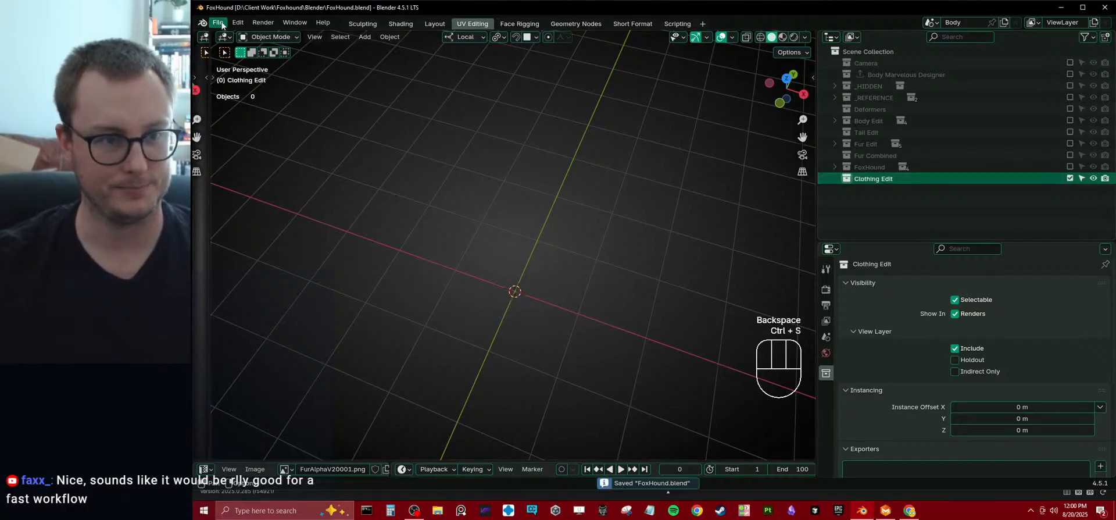
Import Foxhound_Jacket_01.obj from the Client Work\Foxhound\Marvelous Designer folder with the default OBJ import options.
{"action": "left_click", "coordinate": [219, 24]}
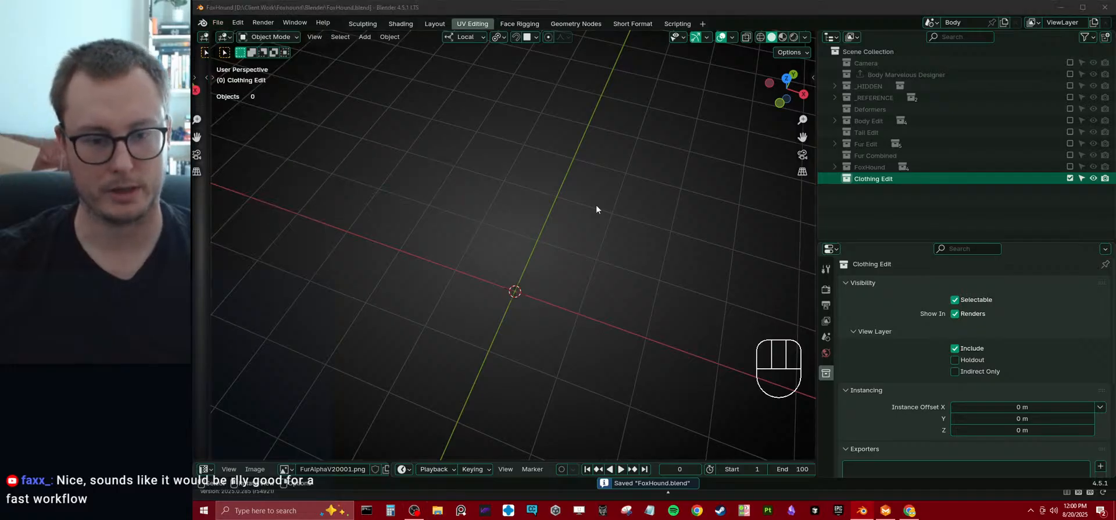
{"action": "key", "text": "super+e"}
{"action": "left_click", "coordinate": [495, 241]}
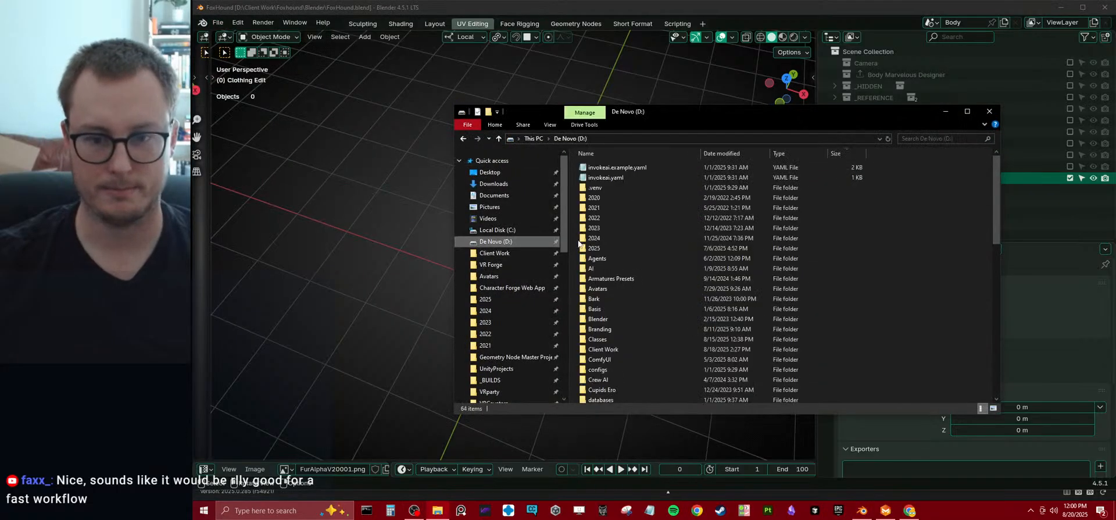
{"action": "double_click", "coordinate": [603, 349]}
{"action": "double_click", "coordinate": [616, 189]}
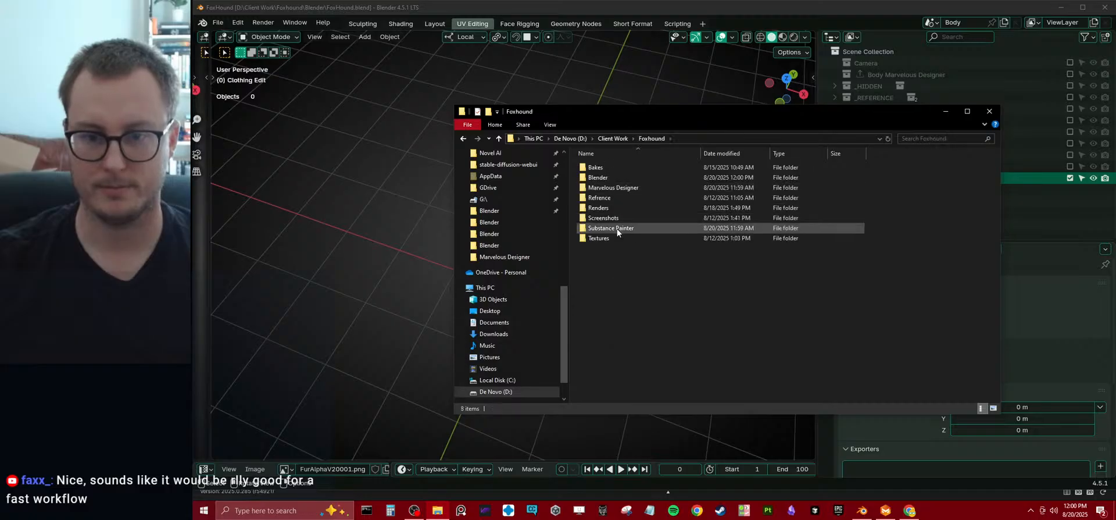
{"action": "double_click", "coordinate": [613, 188]}
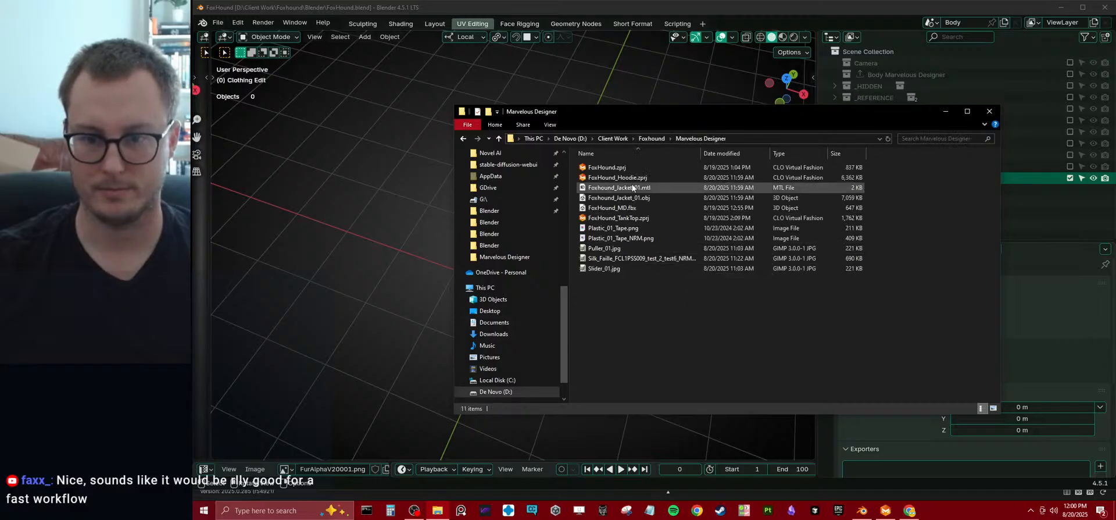
{"action": "left_click_drag", "start_coordinate": [636, 200], "coordinate": [401, 279]}
{"action": "left_click", "coordinate": [325, 268]}
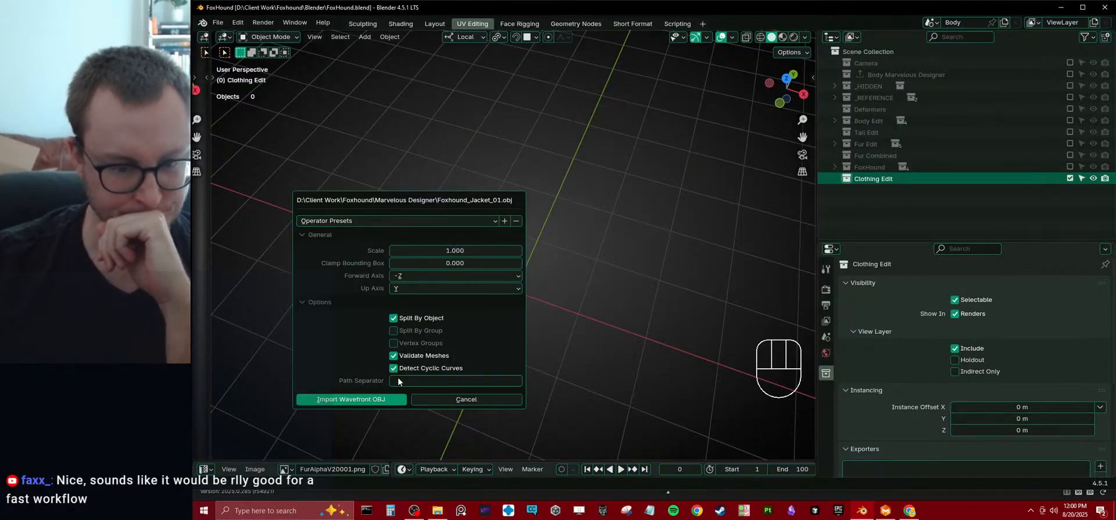
{"action": "left_click", "coordinate": [385, 399]}
Examine the imported jacket's surface shape, hem and buttons up close.
{"action": "scroll", "coordinate": [555, 247], "scroll_direction": "up", "scroll_amount": 4}
{"action": "middle_click_drag", "start_coordinate": [555, 247], "coordinate": [515, 180]}
{"action": "scroll", "coordinate": [487, 252], "scroll_direction": "up", "scroll_amount": 3}
{"action": "middle_click_drag", "start_coordinate": [487, 252], "coordinate": [586, 241]}
{"action": "left_click", "coordinate": [531, 231]}
{"action": "scroll", "coordinate": [535, 234], "scroll_direction": "up", "scroll_amount": 6}
{"action": "scroll", "coordinate": [579, 250], "scroll_direction": "up", "scroll_amount": 3}
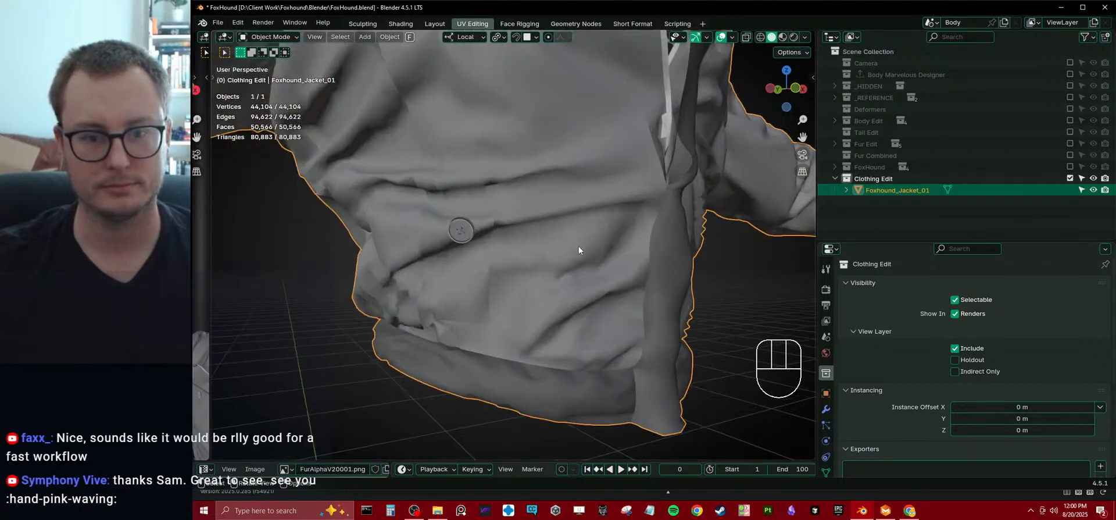
Display the wireframe on the jacket and examine its topology across the front, shoulder and sleeve.
{"action": "key", "text": "q"}
{"action": "left_click", "coordinate": [529, 288]}
{"action": "scroll", "coordinate": [530, 238], "scroll_direction": "down", "scroll_amount": 3}
{"action": "middle_click_drag", "start_coordinate": [530, 237], "coordinate": [477, 248]}
{"action": "left_click", "coordinate": [602, 332]}
{"action": "scroll", "coordinate": [597, 204], "scroll_direction": "down", "scroll_amount": 2}
{"action": "middle_click_drag", "start_coordinate": [598, 202], "coordinate": [622, 210]}
{"action": "left_click", "coordinate": [659, 328]}
{"action": "middle_click_drag", "start_coordinate": [658, 328], "coordinate": [506, 285]}
{"action": "scroll", "coordinate": [503, 239], "scroll_direction": "up", "scroll_amount": 6}
{"action": "mouse_move", "coordinate": [541, 250]}
{"action": "middle_mouse_down", "text": "shift"}
{"action": "mouse_move", "coordinate": [654, 258]}
{"action": "mouse_move", "coordinate": [532, 236]}
{"action": "mouse_move", "coordinate": [557, 250]}
{"action": "middle_mouse_up", "text": "shift"}
{"action": "scroll", "coordinate": [609, 256], "scroll_direction": "up", "scroll_amount": 5}
{"action": "scroll", "coordinate": [604, 235], "scroll_direction": "down", "scroll_amount": 8}
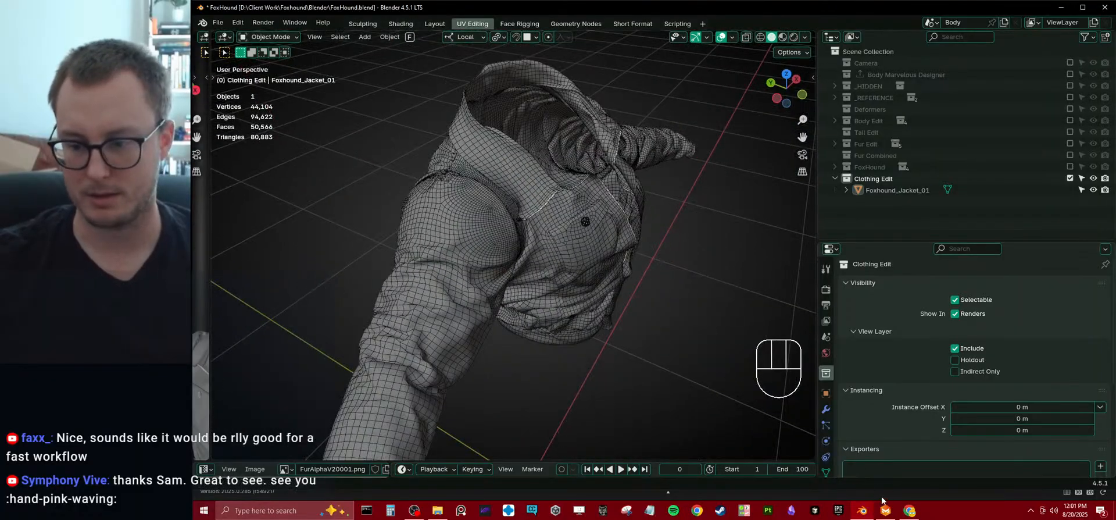
Delete the imported jacket from the Clothing Edit collection and save the file.
{"action": "scroll", "coordinate": [529, 222], "scroll_direction": "down", "scroll_amount": 6}
{"action": "left_click", "coordinate": [550, 234]}
{"action": "key", "text": "x"}
{"action": "left_click", "coordinate": [555, 237]}
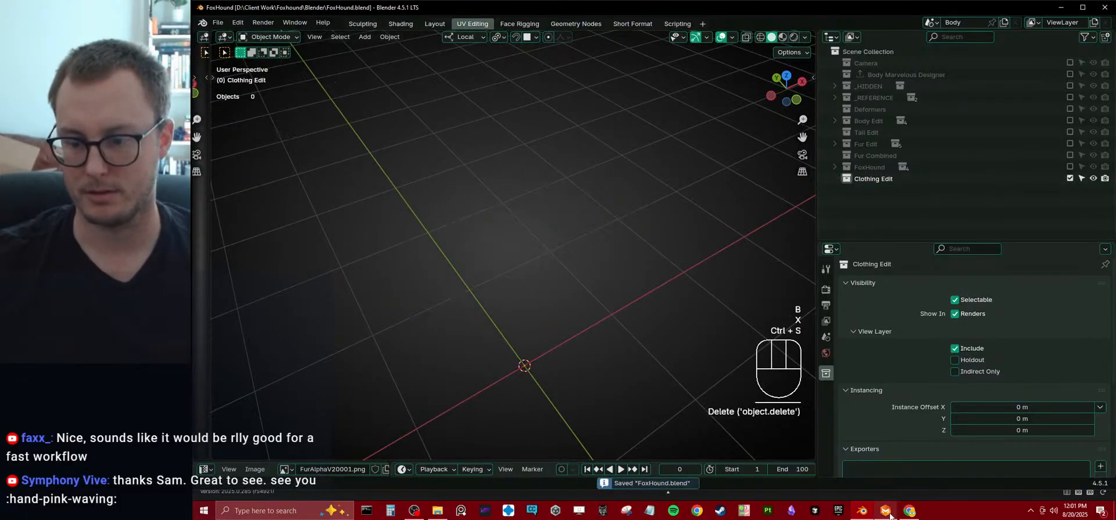
Switch to Marvelous Designer, select all the jacket patterns and choose Quad (Optimized) as their mesh type.
{"action": "key", "text": "alt+Tab"}
{"action": "key", "text": "ctrl+a"}
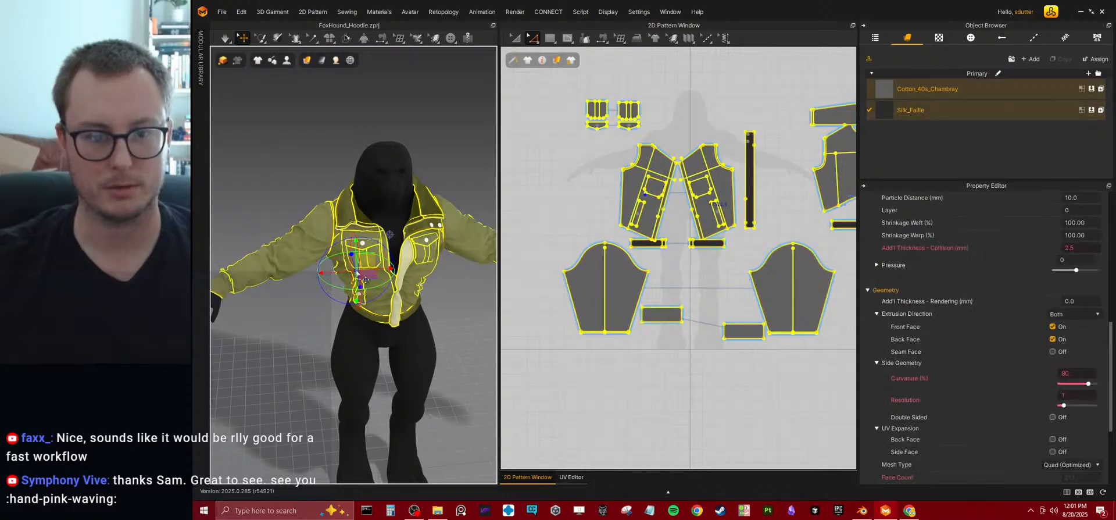
{"action": "scroll", "coordinate": [939, 406], "scroll_direction": "down", "scroll_amount": 5}
{"action": "left_click", "coordinate": [1066, 329]}
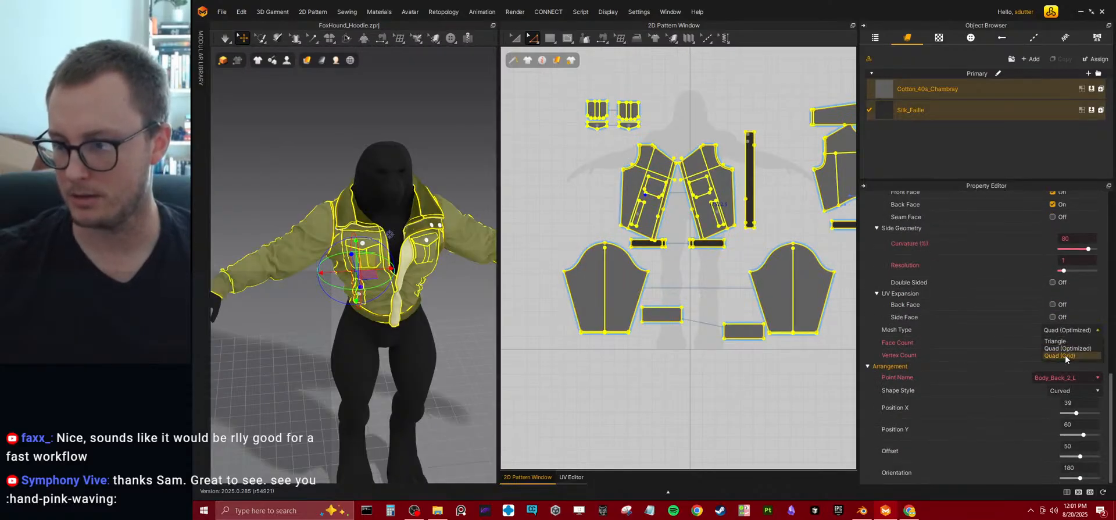
{"action": "left_click", "coordinate": [1066, 351]}
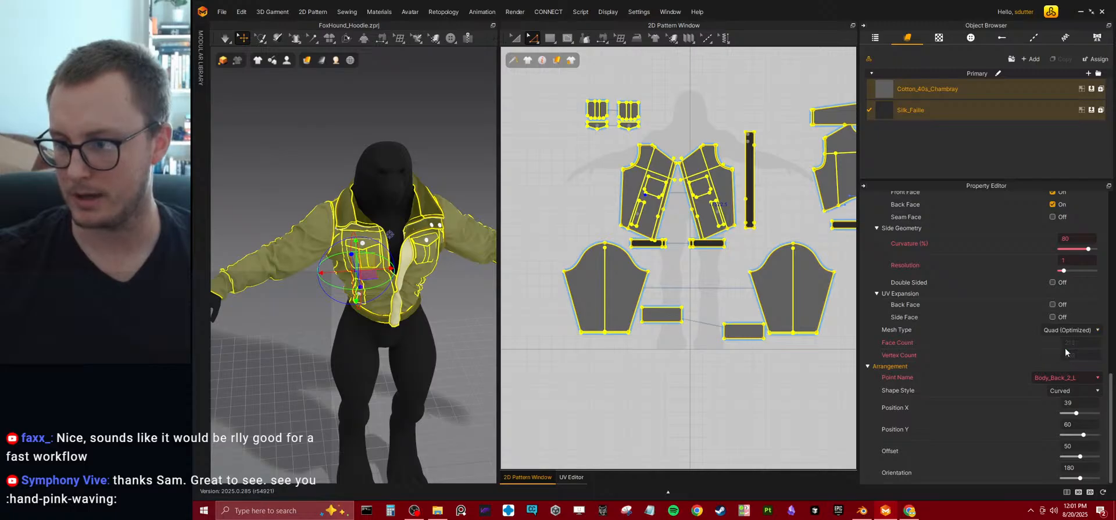
Simulate the jacket briefly on the avatar and select all of its patterns.
{"action": "key", "text": "space"}
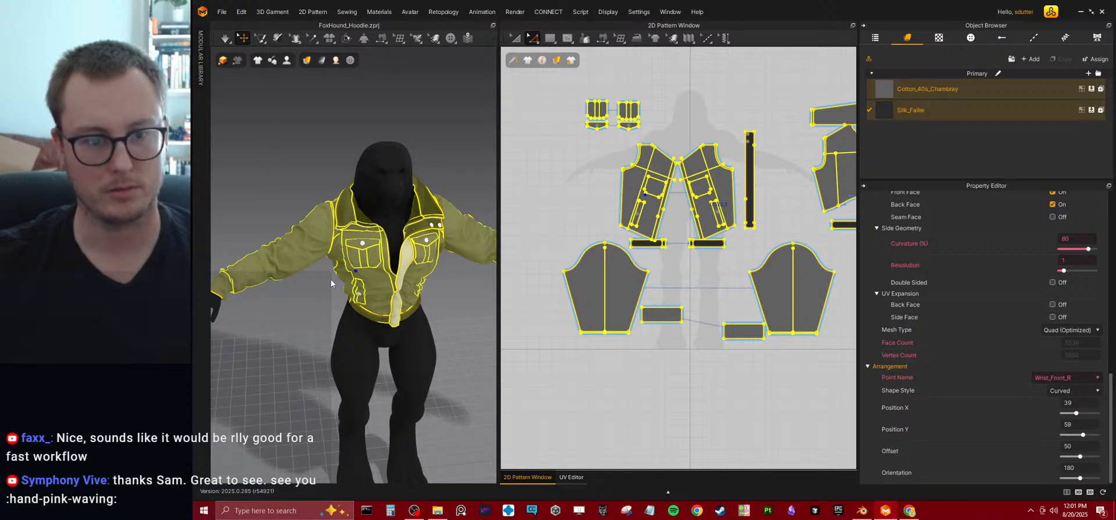
{"action": "left_click", "coordinate": [330, 278]}
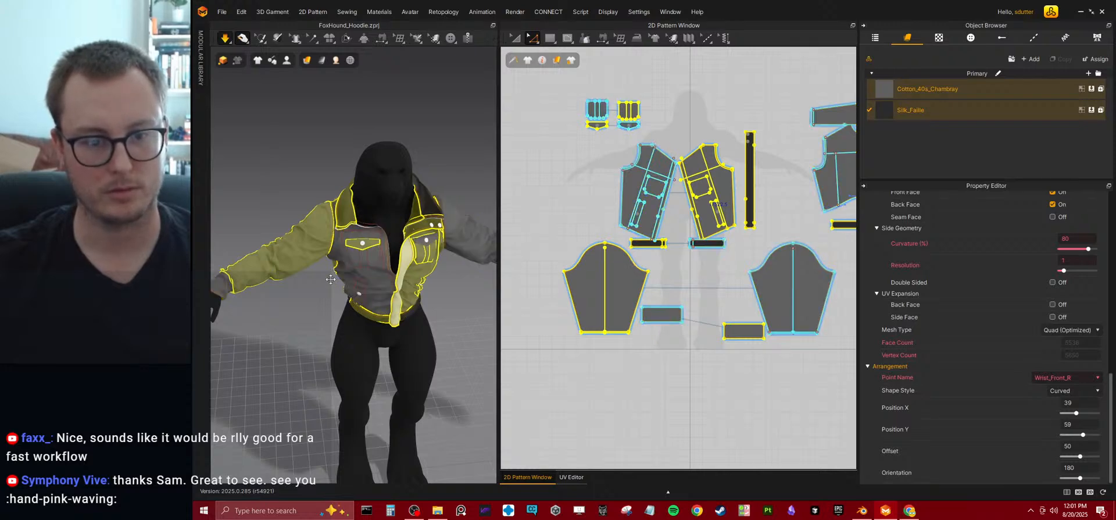
{"action": "key", "text": "ctrl+a"}
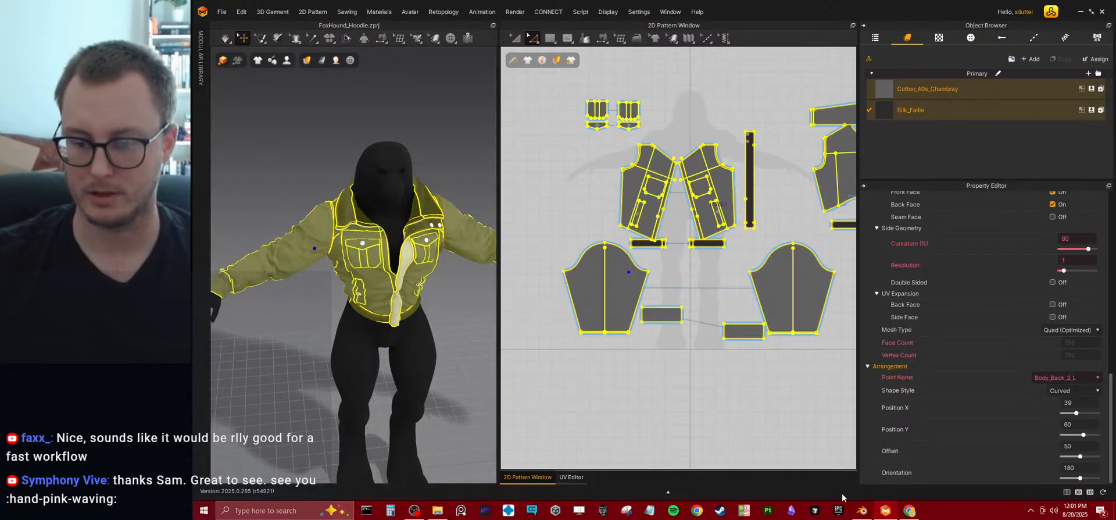
Export the selected jacket patterns as OBJ over the existing Foxhound_Jacket_01.obj, using the metre scale.
{"action": "left_click", "coordinate": [221, 12]}
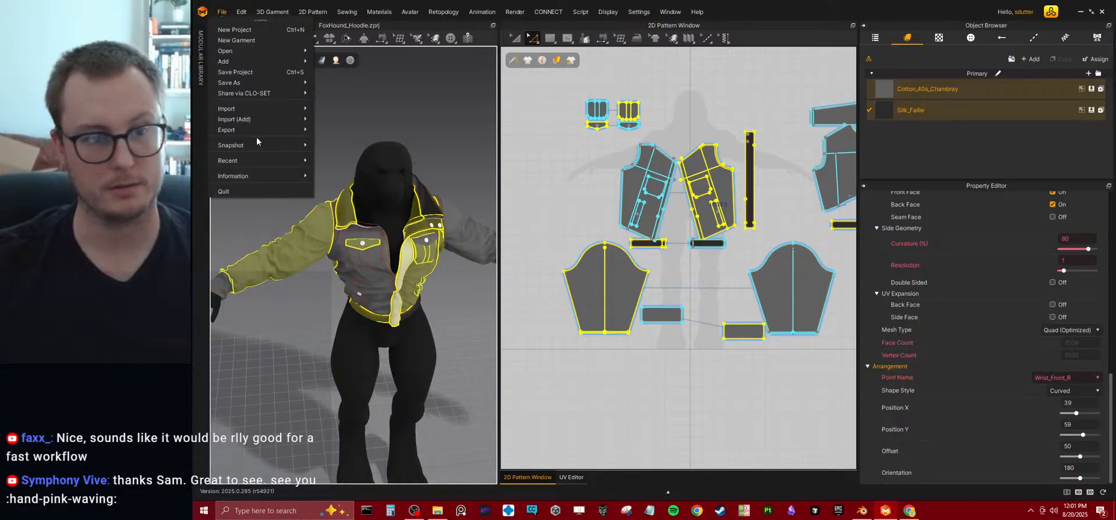
{"action": "mouse_move", "coordinate": [255, 129]}
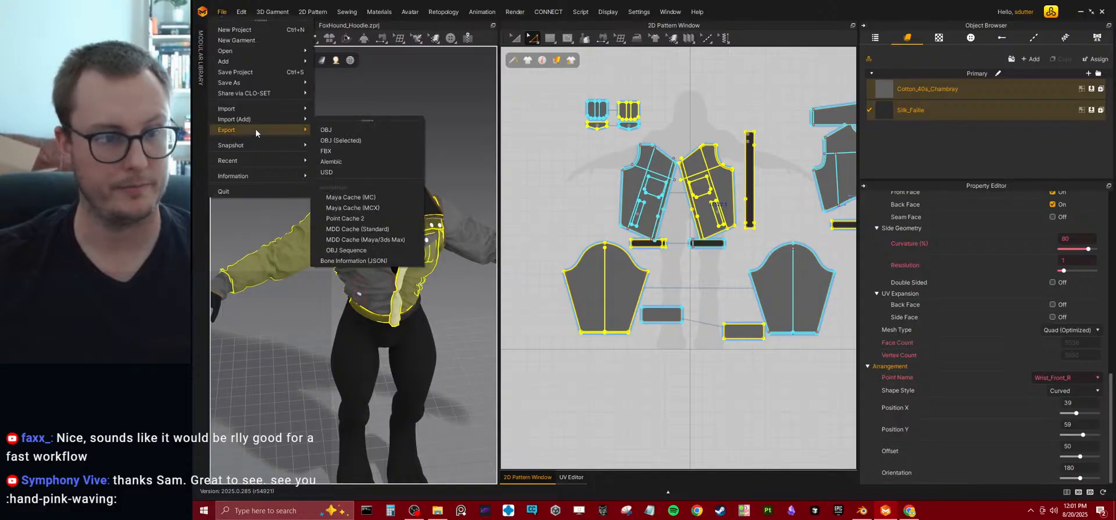
{"action": "left_click", "coordinate": [349, 140]}
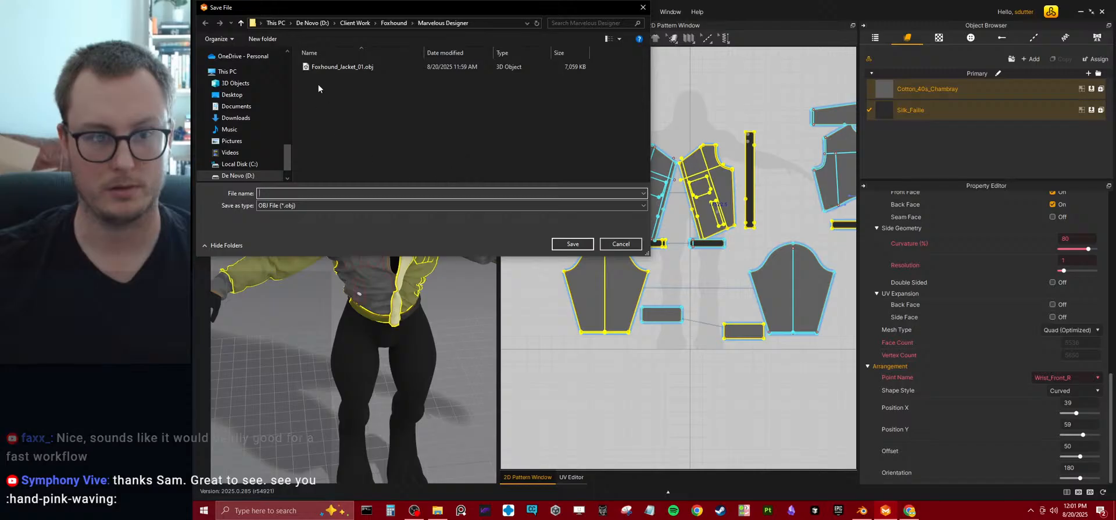
{"action": "left_click", "coordinate": [343, 67]}
{"action": "left_click", "coordinate": [572, 244]}
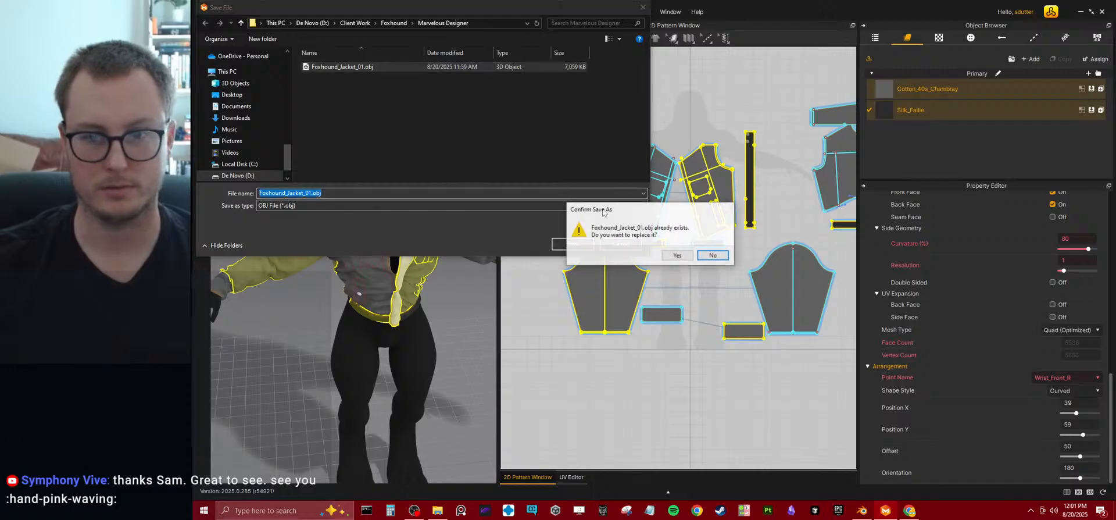
{"action": "left_click", "coordinate": [678, 256]}
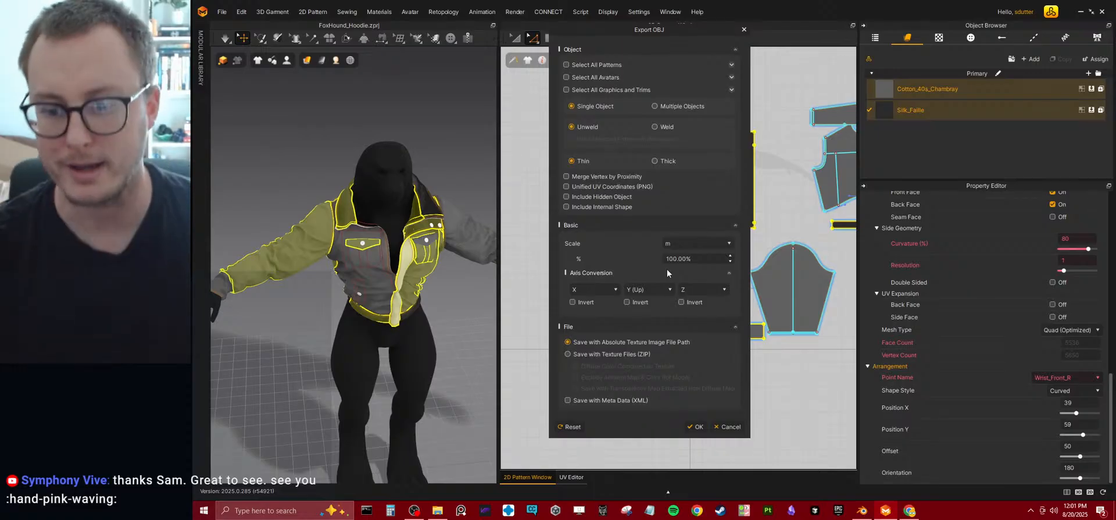
{"action": "left_click", "coordinate": [693, 428]}
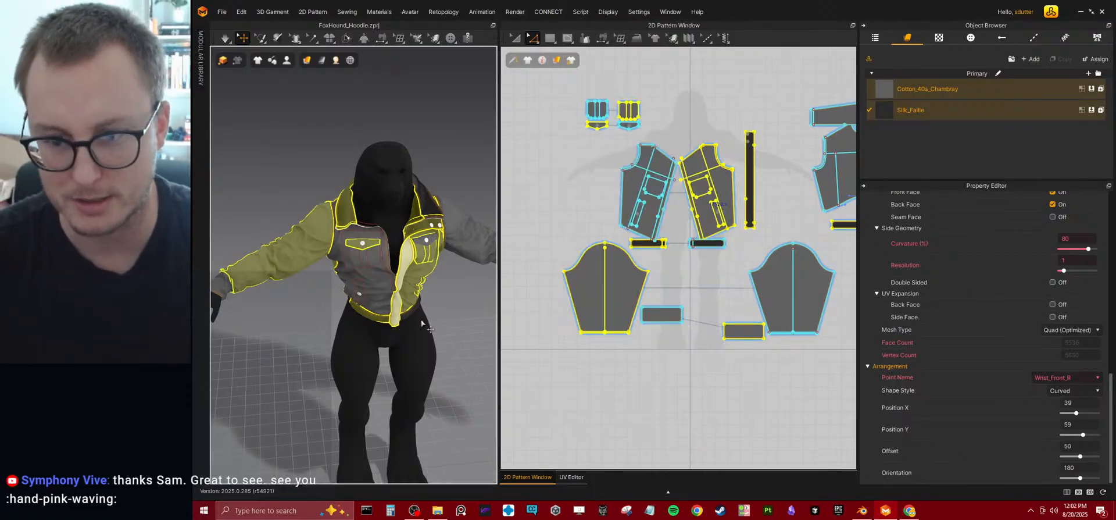
Switch to Blender, add a plane to the Clothing Edit collection and delete all its vertices, leaving an empty mesh object.
{"action": "left_click", "coordinate": [861, 510]}
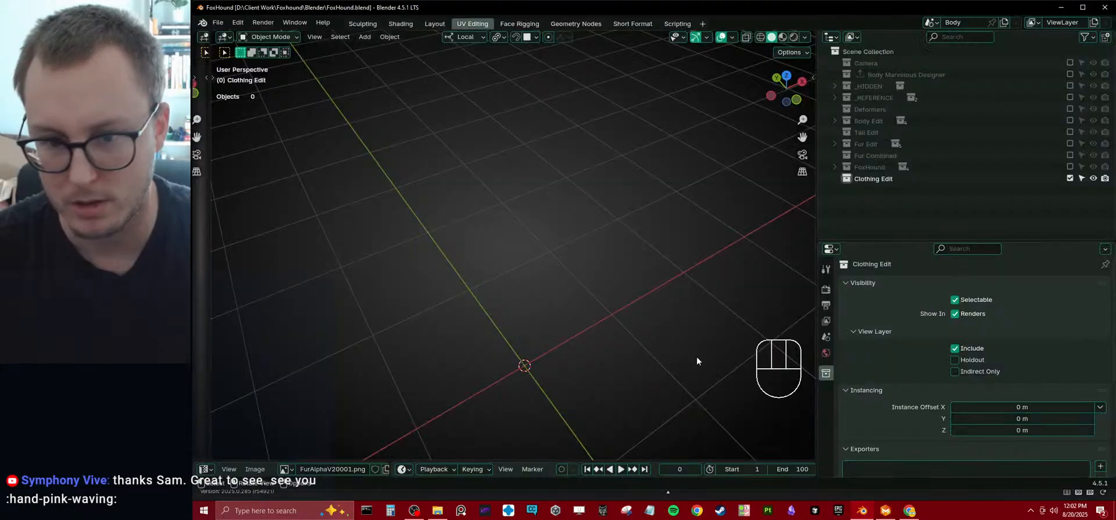
{"action": "key", "text": "shift+a"}
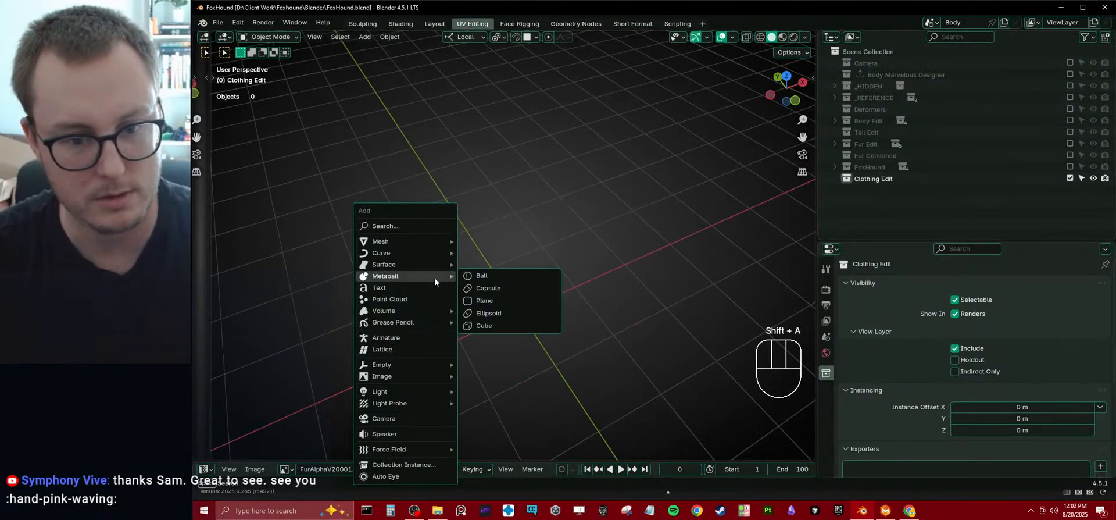
{"action": "mouse_move", "coordinate": [390, 246]}
{"action": "left_click", "coordinate": [523, 242]}
{"action": "key", "text": "Tab"}
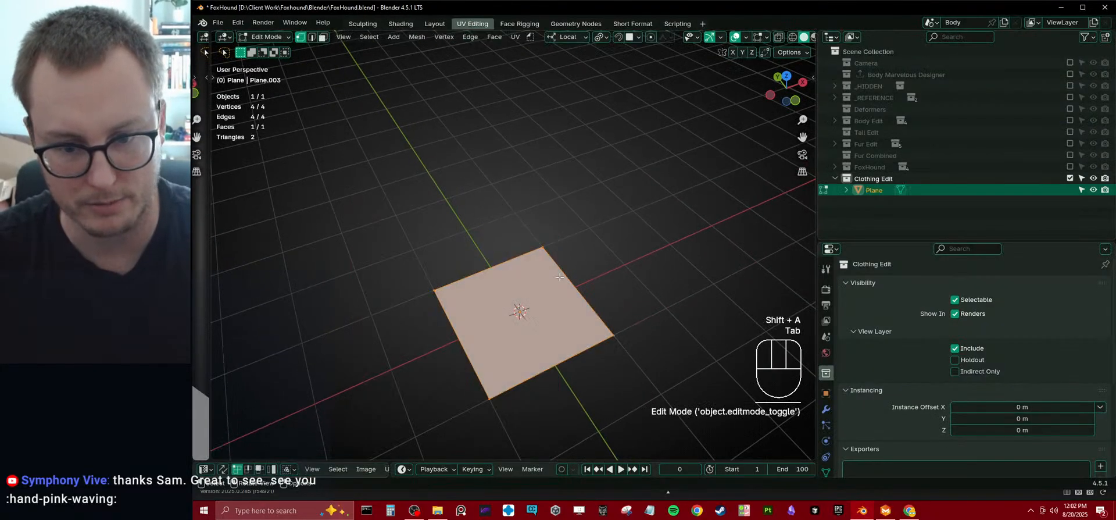
{"action": "key", "text": "x"}
{"action": "left_click", "coordinate": [559, 276]}
{"action": "key", "text": "Tab"}
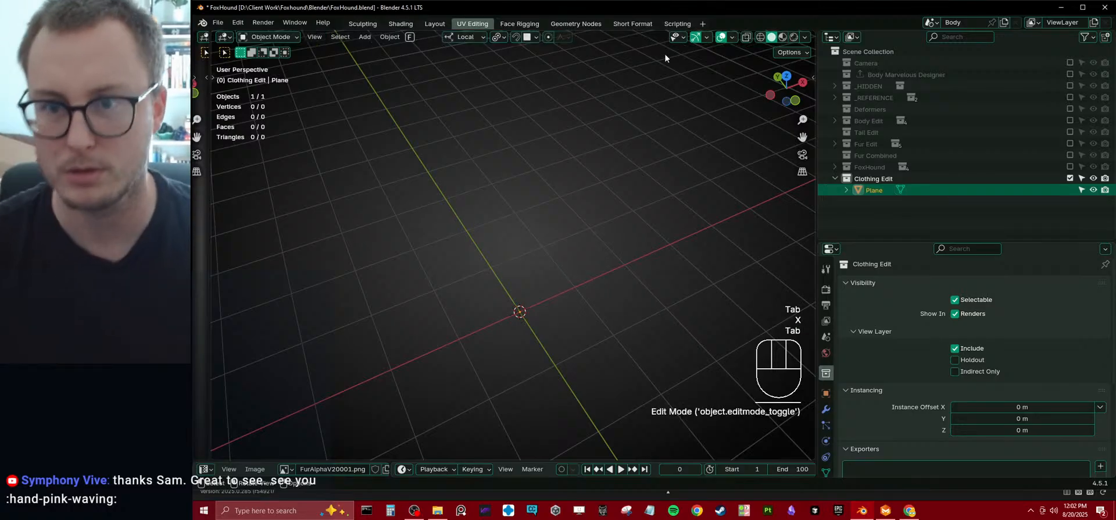
Create a new geometry node tree on the empty plane object in the Geometry Nodes workspace and name it FoxHound Jacket Import.
{"action": "double_click", "coordinate": [653, 15]}
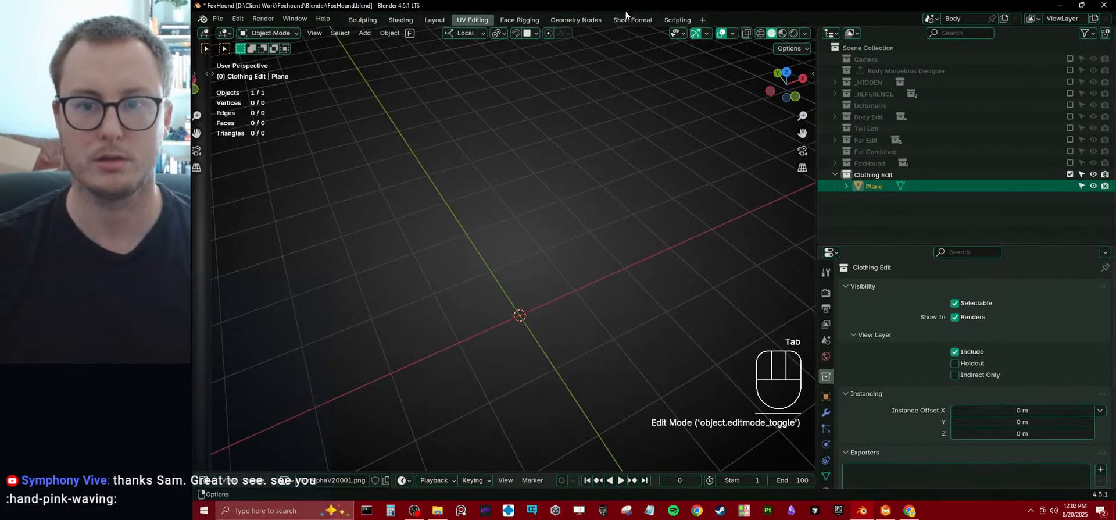
{"action": "left_click", "coordinate": [586, 20]}
{"action": "left_click", "coordinate": [491, 351]}
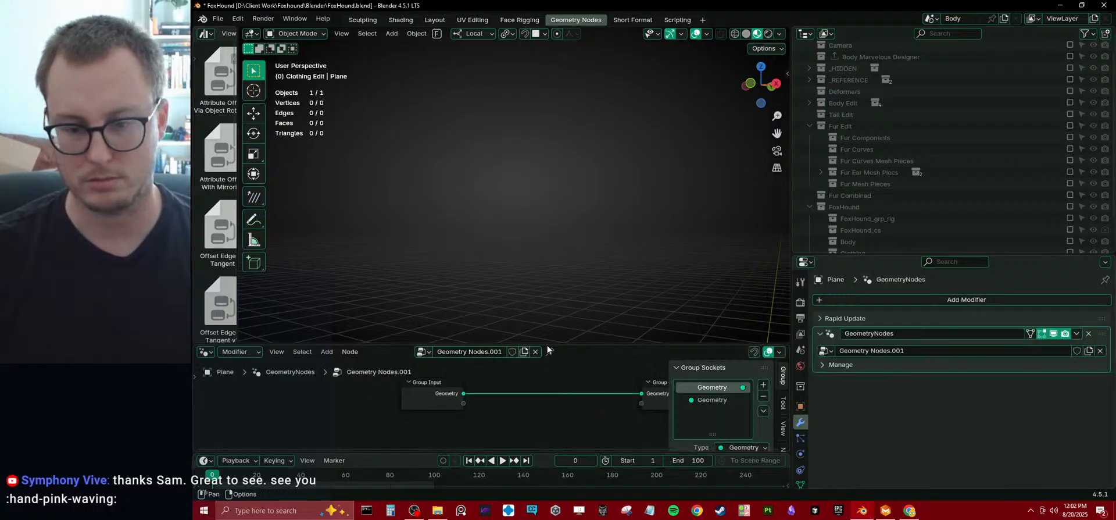
{"action": "left_click_drag", "start_coordinate": [585, 346], "coordinate": [583, 247]}
{"action": "middle_click_drag", "start_coordinate": [565, 302], "coordinate": [478, 314]}
{"action": "left_click", "coordinate": [936, 347]}
{"action": "type", "text": "FoxHound Jacket"}
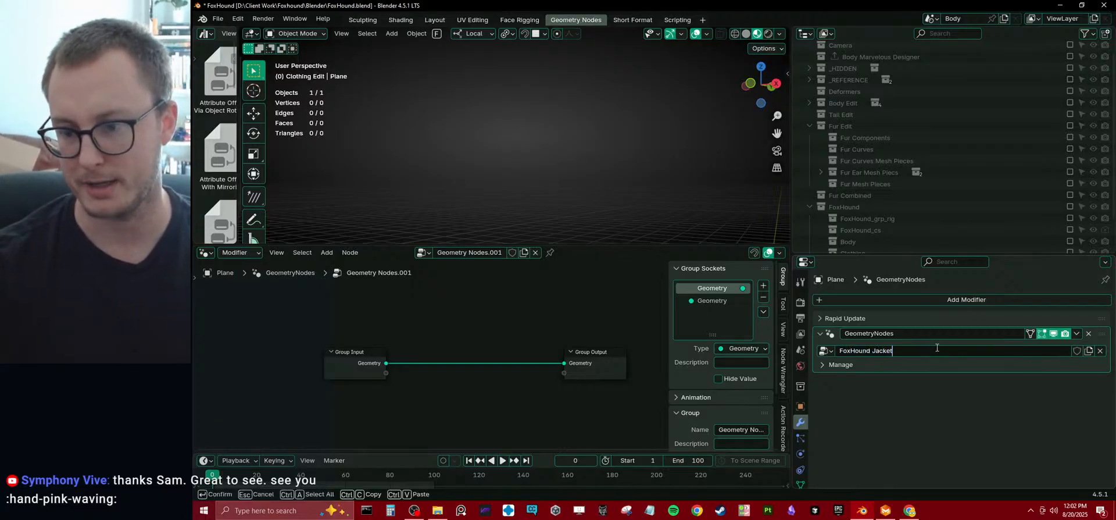
{"action": "type", "text": " Import"}
{"action": "key", "text": "Return"}
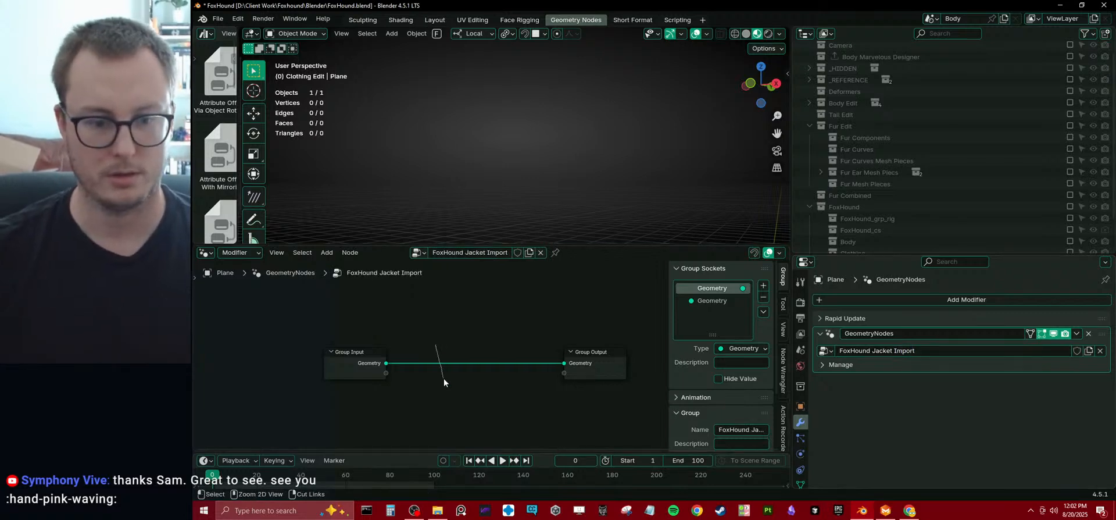
Add an Import OBJ node to the tree and connect its Instances output to the Group Output's Geometry.
{"action": "key", "text": "shift+a"}
{"action": "mouse_move", "coordinate": [449, 365]}
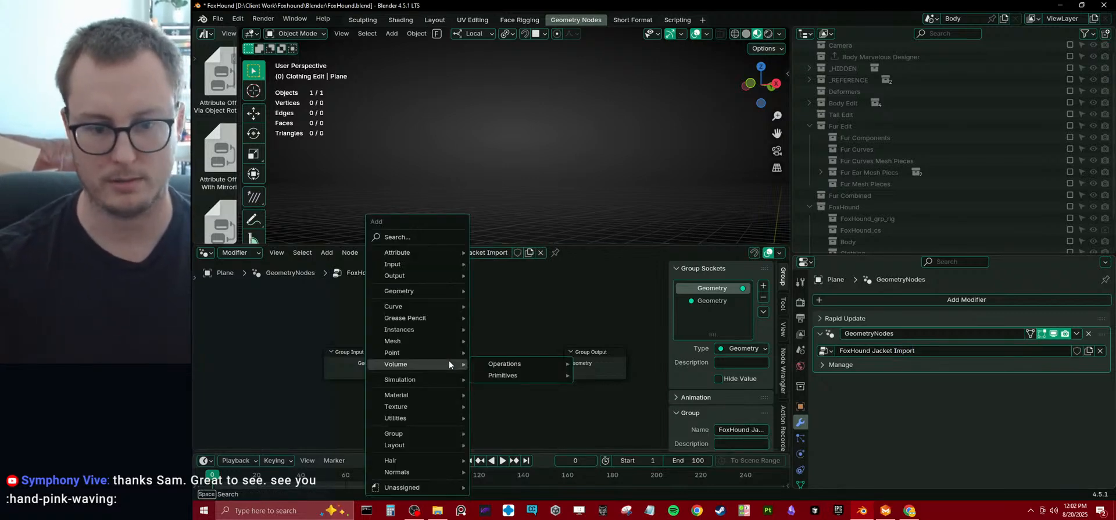
{"action": "type", "text": "import"}
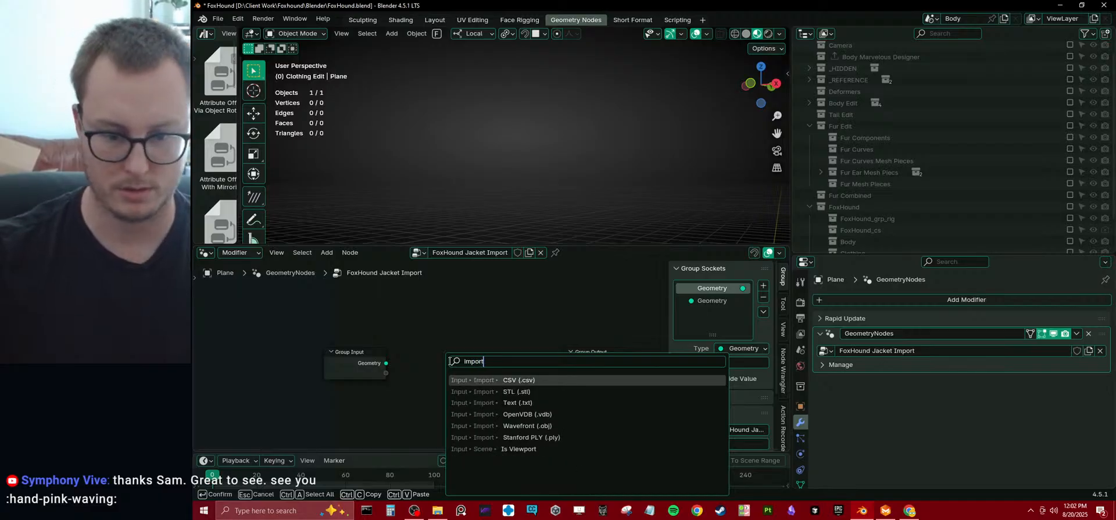
{"action": "key", "text": "Down"}
{"action": "key", "text": "Down"}
{"action": "key", "text": "Down"}
{"action": "key", "text": "Down"}
{"action": "key", "text": "Return"}
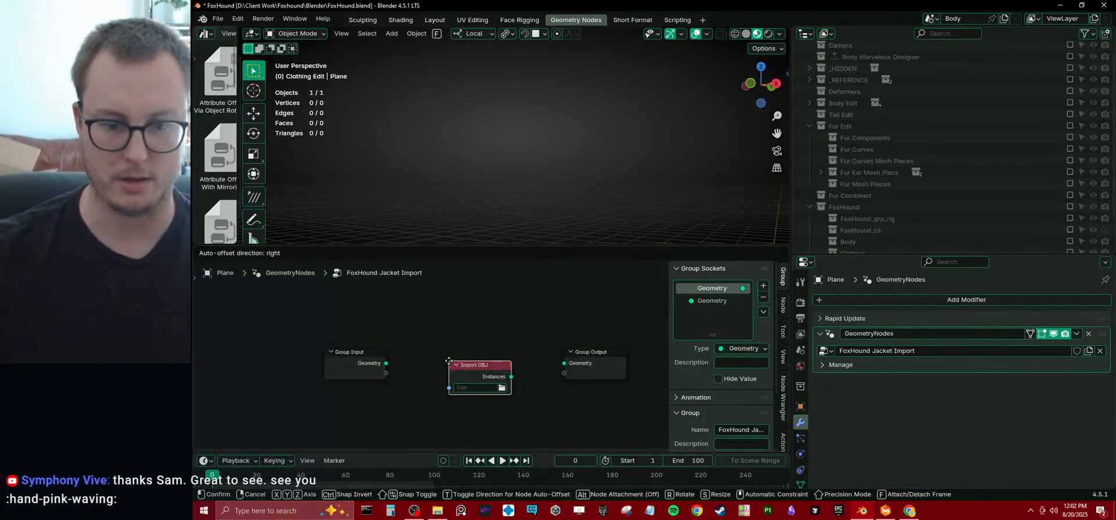
{"action": "left_click", "coordinate": [448, 361]}
{"action": "left_click_drag", "start_coordinate": [510, 377], "coordinate": [563, 362]}
Set the Import OBJ node's file to Foxhound_Jacket_01.obj from D:\Client Work\Foxhound\Marvelous Designer.
{"action": "left_click", "coordinate": [501, 387]}
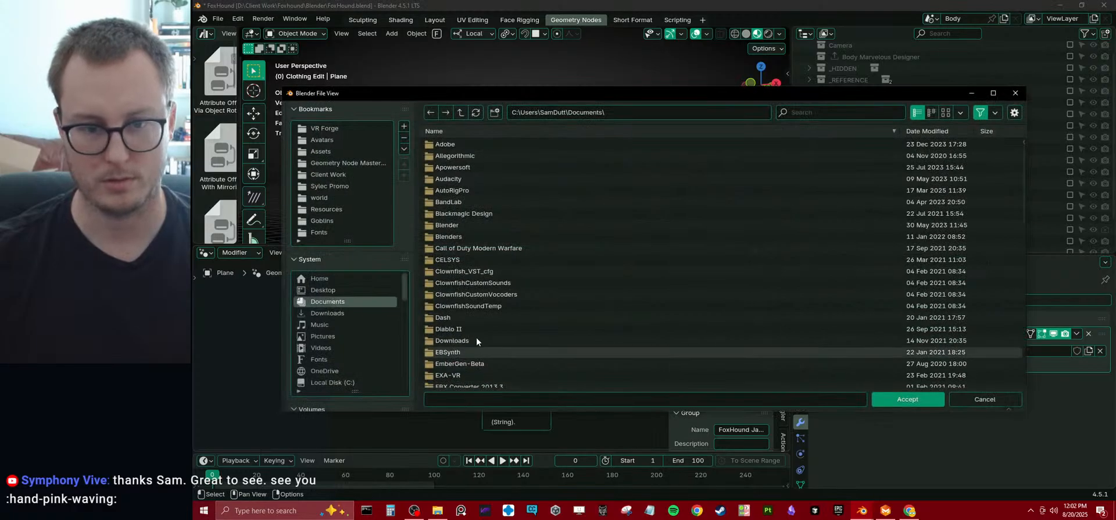
{"action": "scroll", "coordinate": [353, 384], "scroll_direction": "down", "scroll_amount": 1}
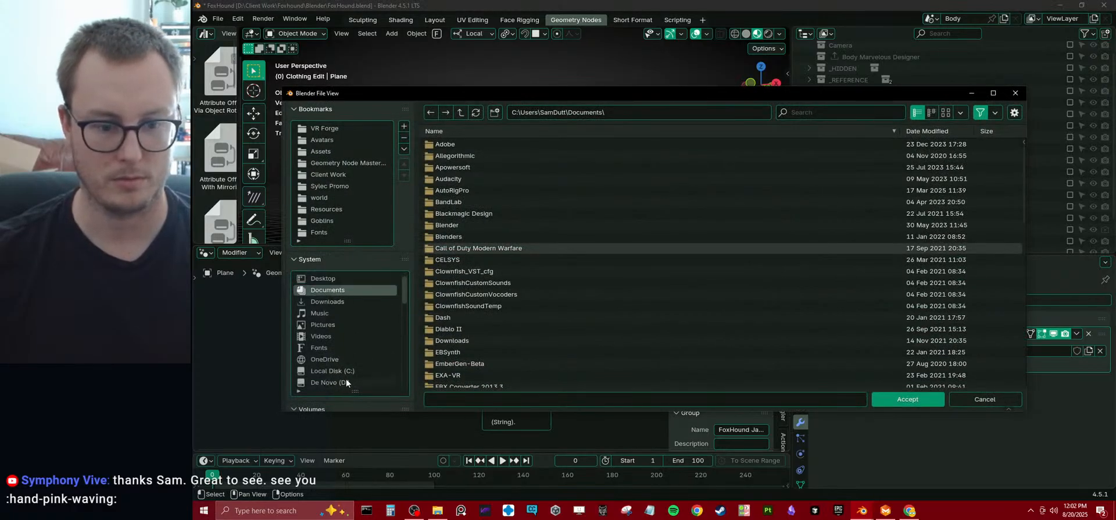
{"action": "left_click", "coordinate": [347, 380]}
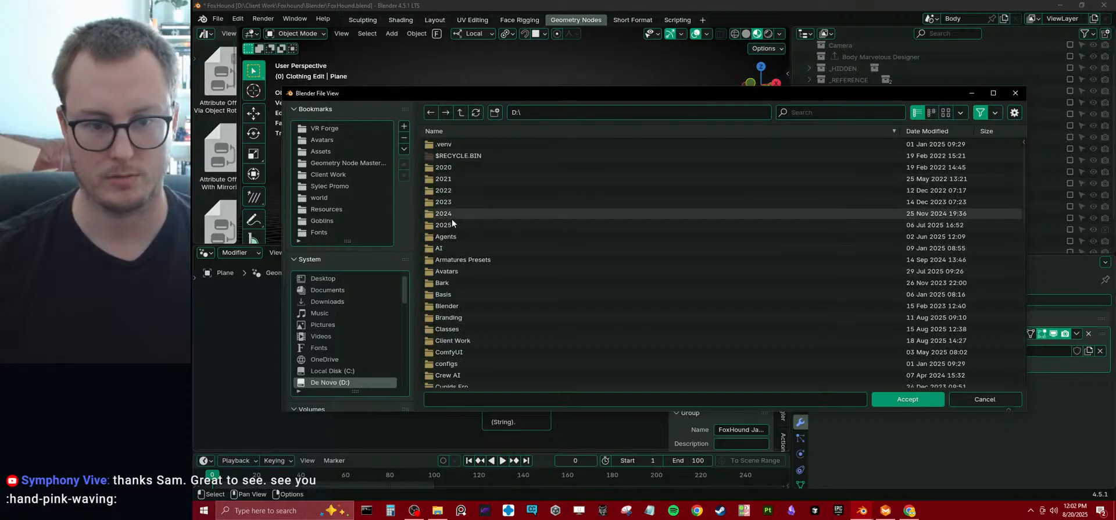
{"action": "double_click", "coordinate": [453, 340]}
{"action": "left_click", "coordinate": [463, 170]}
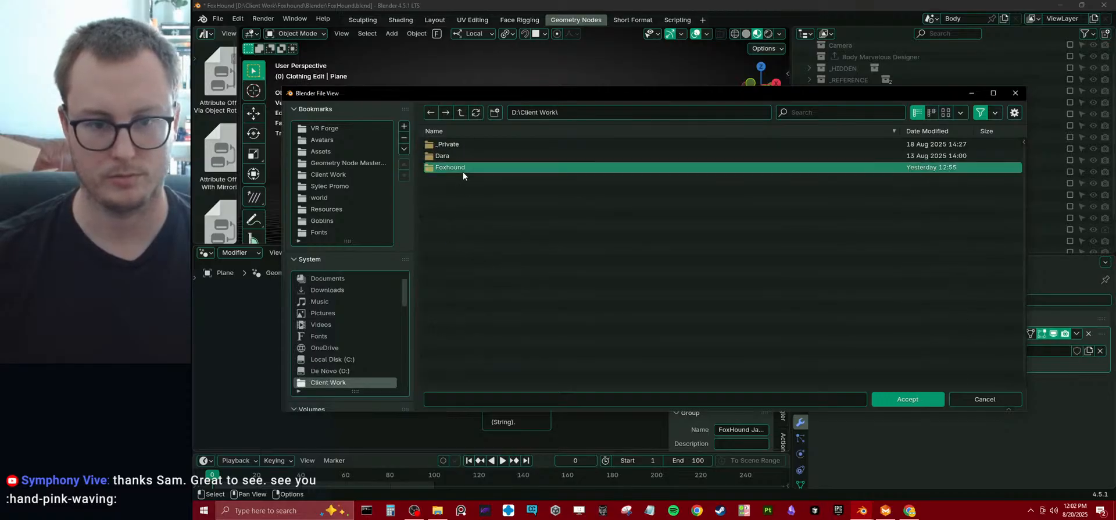
{"action": "double_click", "coordinate": [463, 169]}
{"action": "double_click", "coordinate": [460, 168]}
{"action": "left_click", "coordinate": [471, 144]}
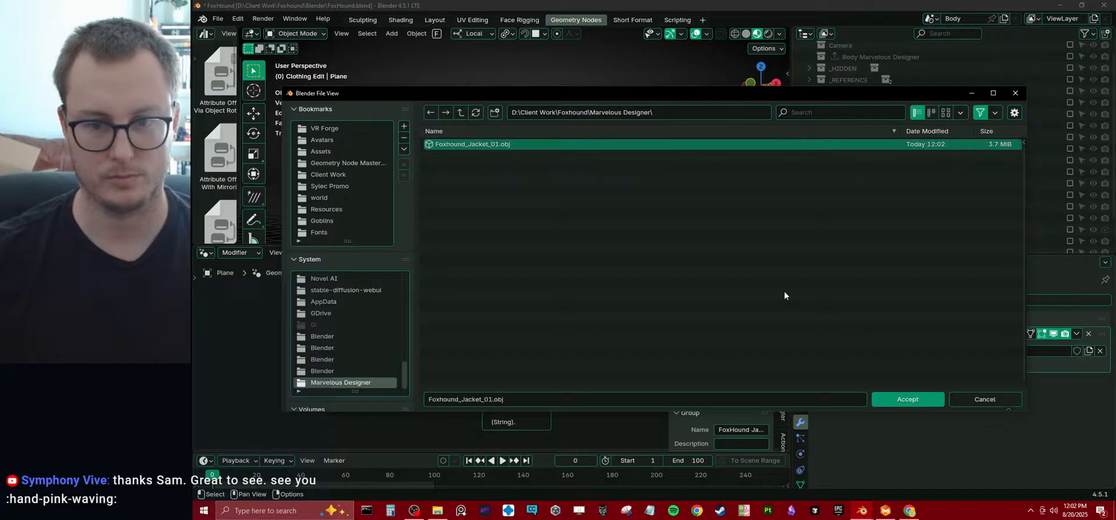
{"action": "left_click", "coordinate": [907, 399]}
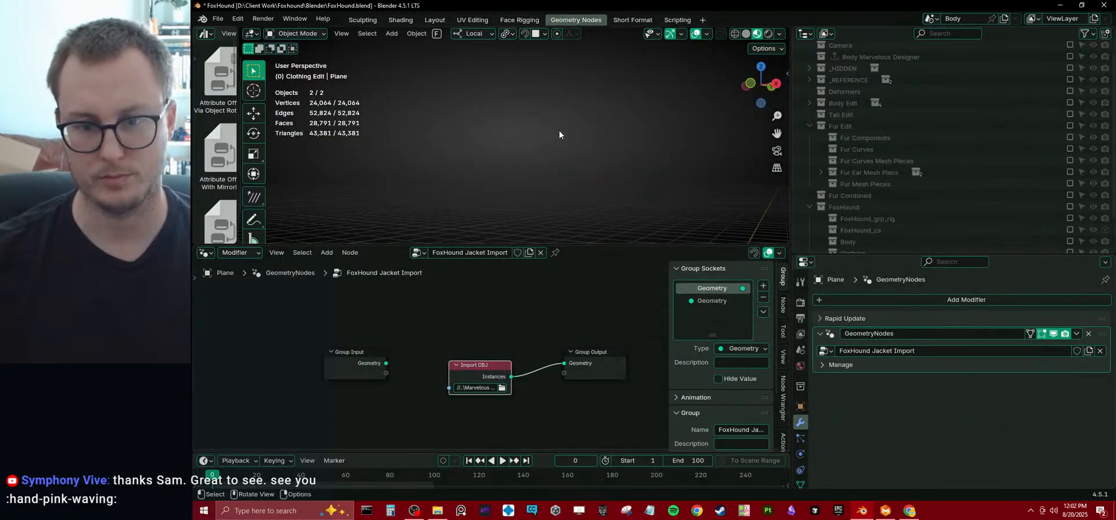
Examine the imported jacket for missing pieces and save the Blender file.
{"action": "scroll", "coordinate": [560, 166], "scroll_direction": "up", "scroll_amount": 2}
{"action": "middle_click_drag", "start_coordinate": [559, 198], "coordinate": [575, 177]}
{"action": "scroll", "coordinate": [576, 177], "scroll_direction": "up", "scroll_amount": 4}
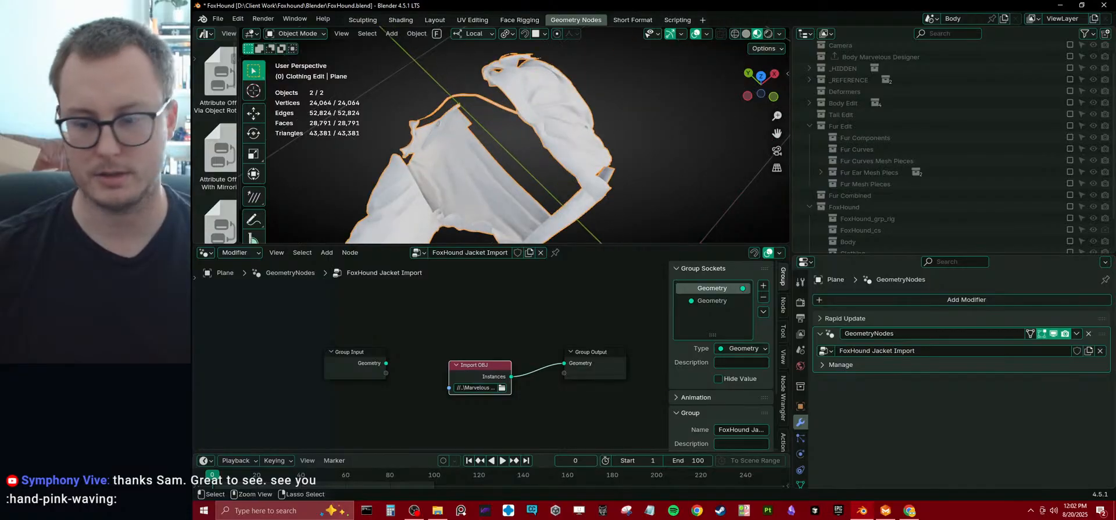
{"action": "key", "text": "ctrl+s"}
Switch to Marvelous Designer and select every jacket pattern, including the opposite sleeve and front.
{"action": "key", "text": "alt+Tab"}
{"action": "scroll", "coordinate": [361, 274], "scroll_direction": "down", "scroll_amount": 2}
{"action": "left_click", "coordinate": [362, 274]}
{"action": "key", "text": "ctrl+a"}
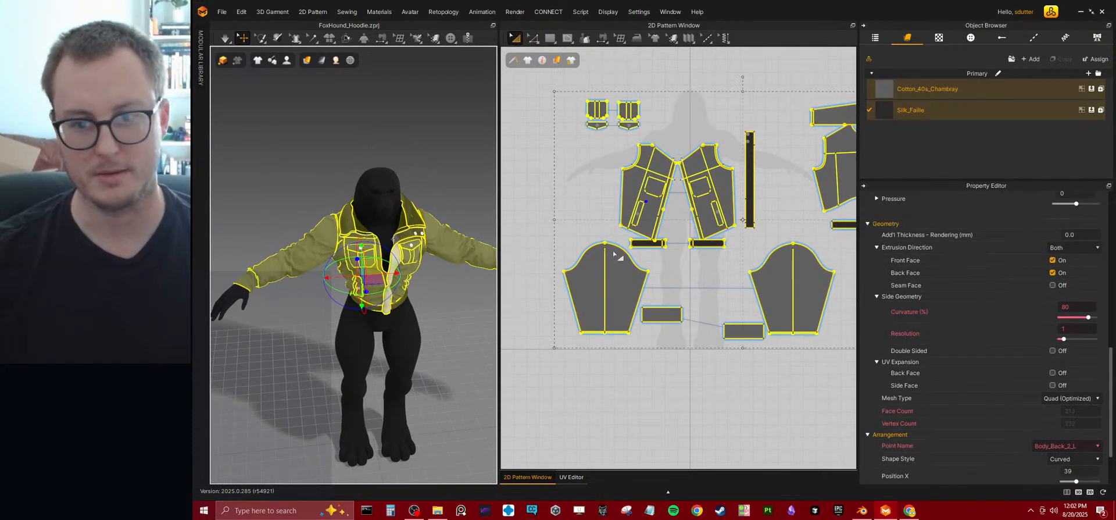
{"action": "scroll", "coordinate": [709, 212], "scroll_direction": "down", "scroll_amount": 5}
{"action": "scroll", "coordinate": [335, 132], "scroll_direction": "up", "scroll_amount": 2}
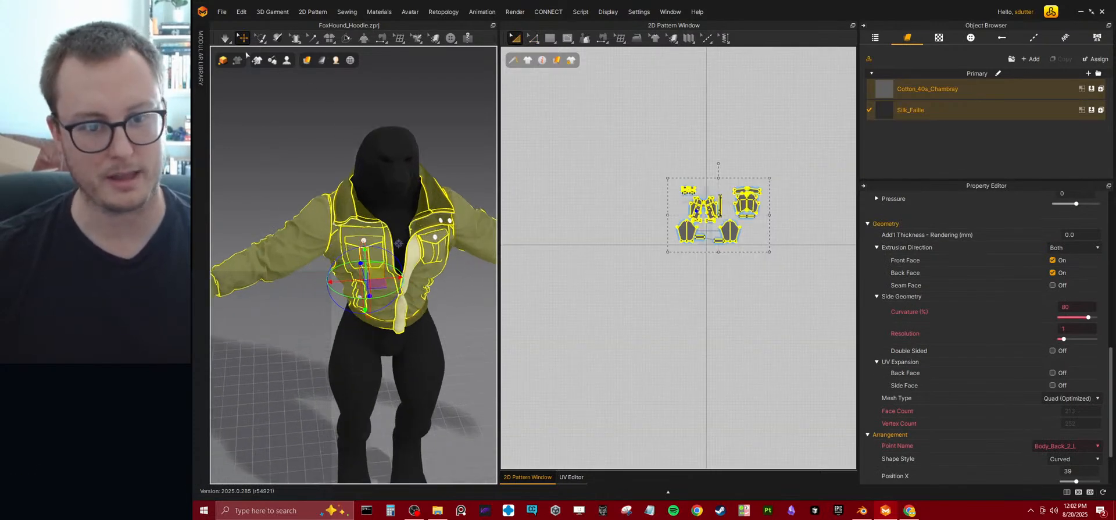
Export all selected patterns as an unwelded, thin single-object OBJ in metres, replacing Foxhound_Jacket_01.obj.
{"action": "left_click", "coordinate": [222, 12]}
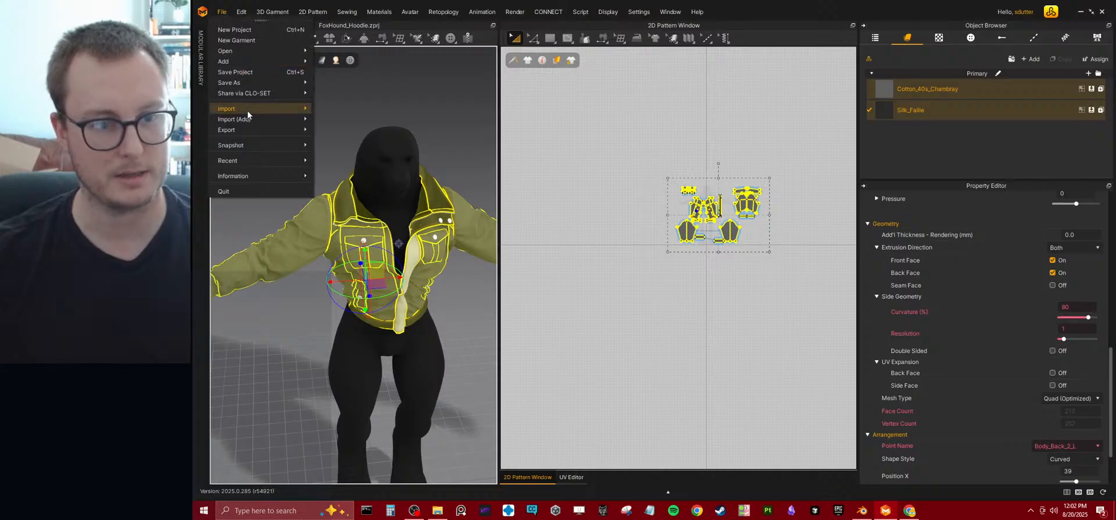
{"action": "mouse_move", "coordinate": [246, 130]}
{"action": "left_click", "coordinate": [326, 140]}
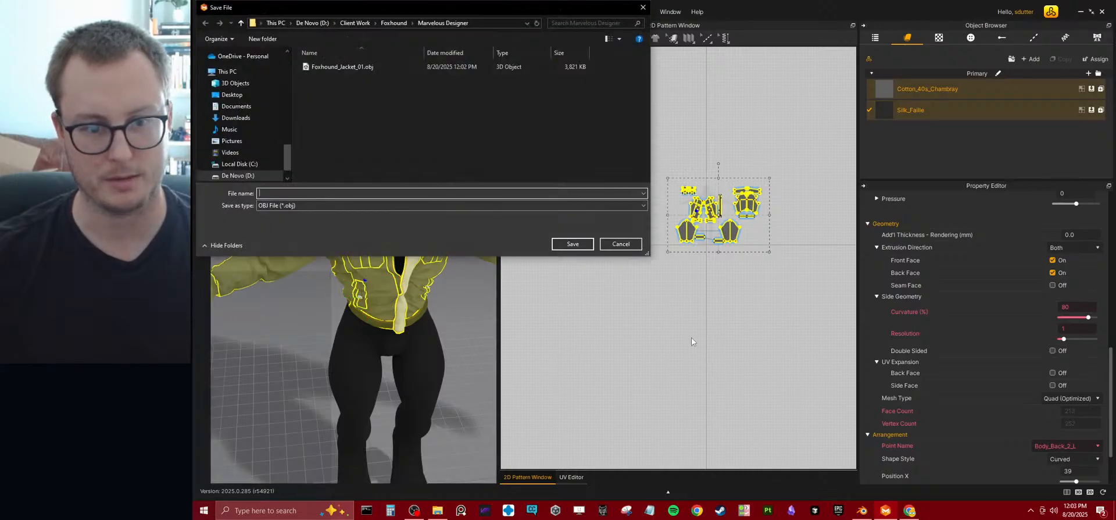
{"action": "left_click", "coordinate": [383, 65]}
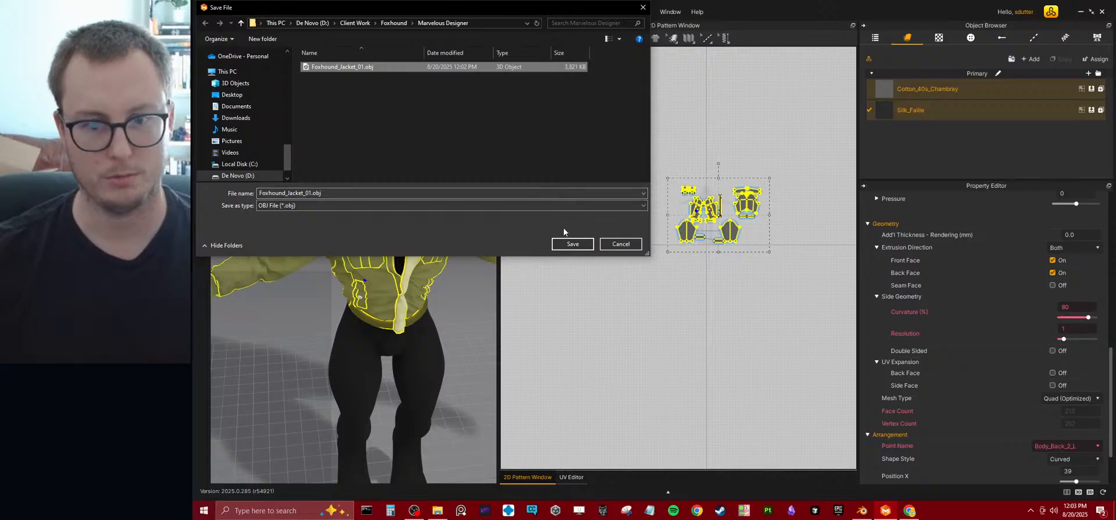
{"action": "left_click", "coordinate": [569, 244]}
{"action": "left_click", "coordinate": [669, 256]}
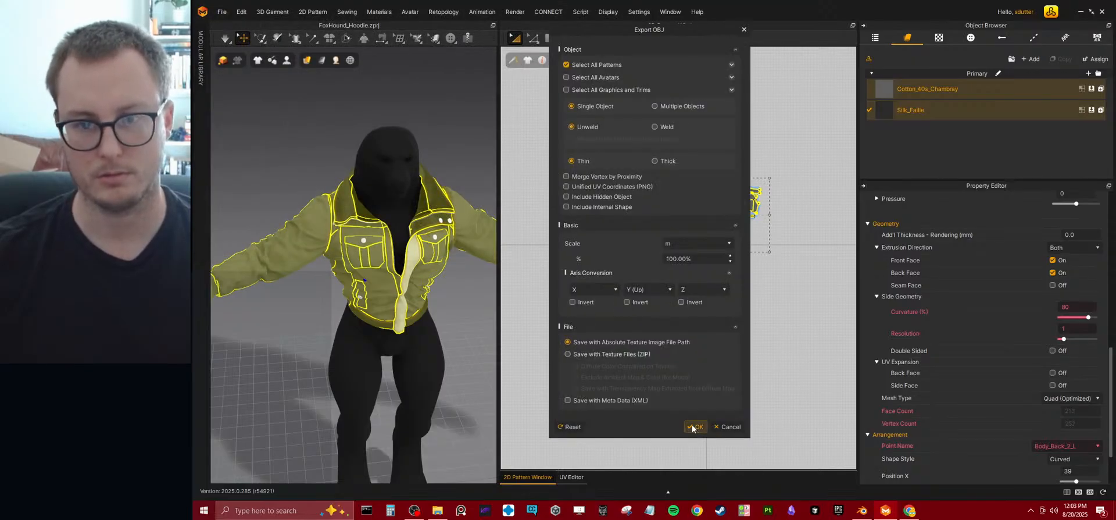
{"action": "left_click", "coordinate": [694, 426]}
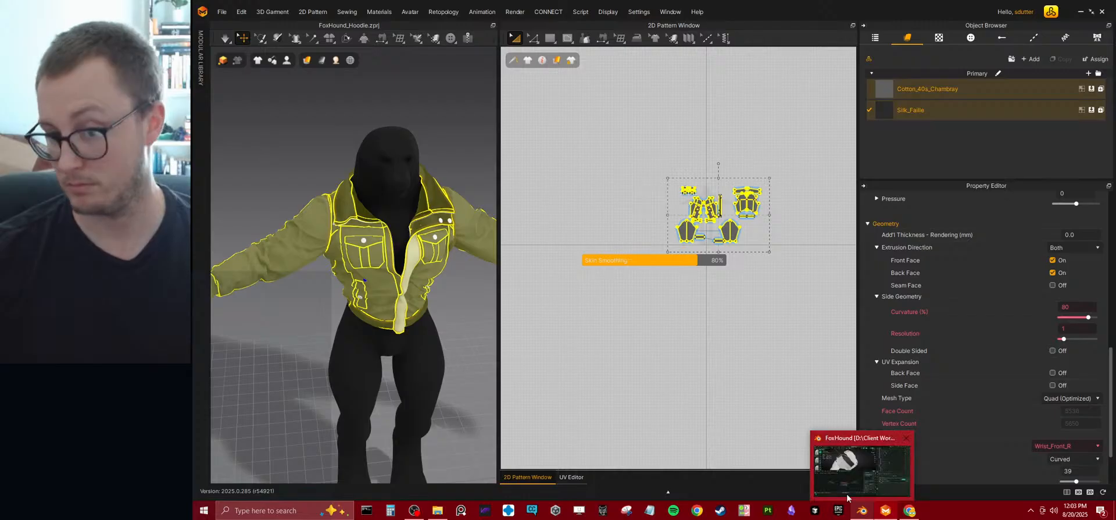
Switch to Blender, reload Foxhound_Jacket_01.obj in the Import OBJ node and check the complete jacket.
{"action": "left_click", "coordinate": [862, 511]}
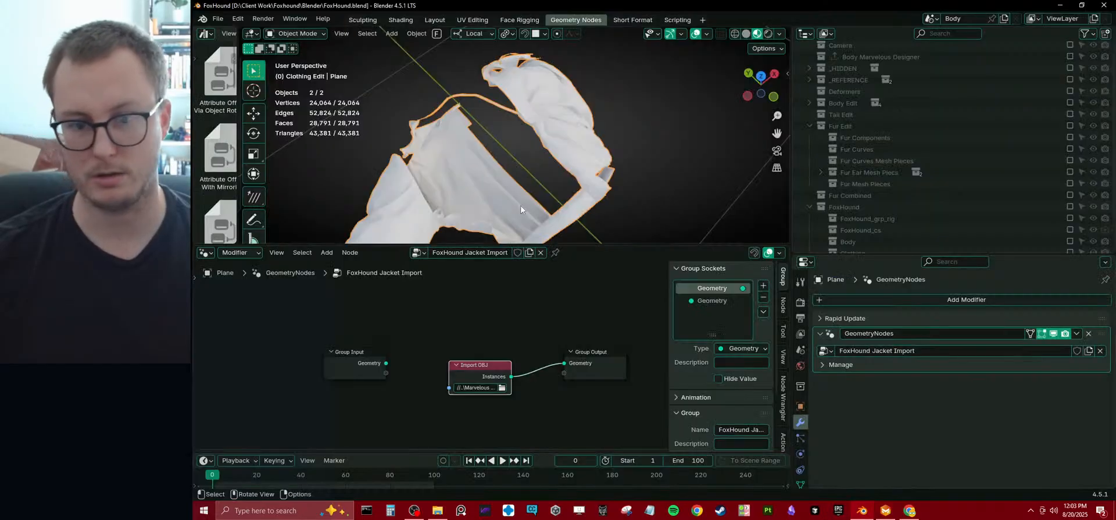
{"action": "left_click", "coordinate": [502, 388]}
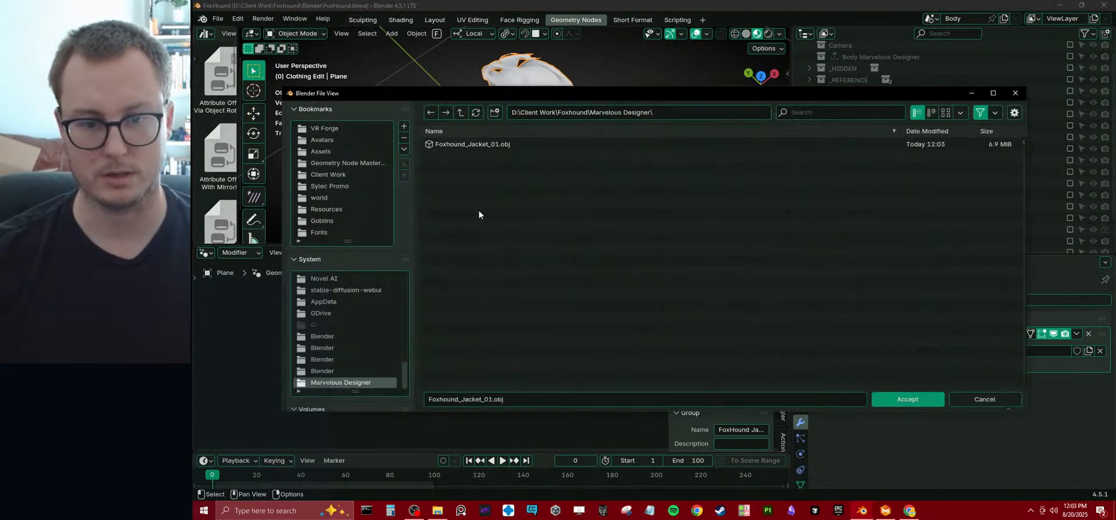
{"action": "left_click", "coordinate": [462, 148]}
{"action": "left_click", "coordinate": [892, 401]}
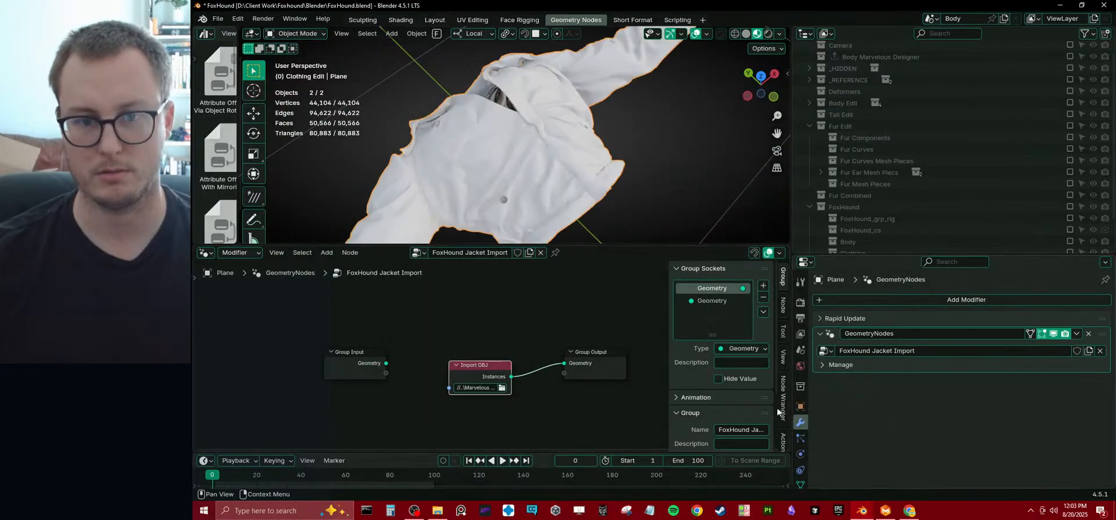
{"action": "middle_click_drag", "start_coordinate": [521, 167], "coordinate": [592, 144]}
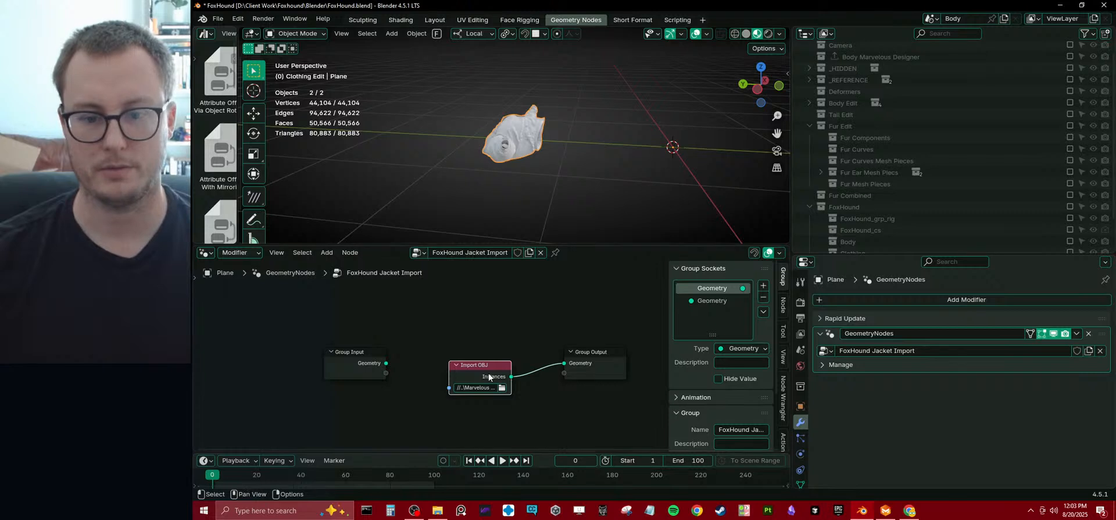
Space out the nodes and insert a Transform Geometry node between Import OBJ and Group Output.
{"action": "left_click_drag", "start_coordinate": [358, 329], "coordinate": [531, 373]}
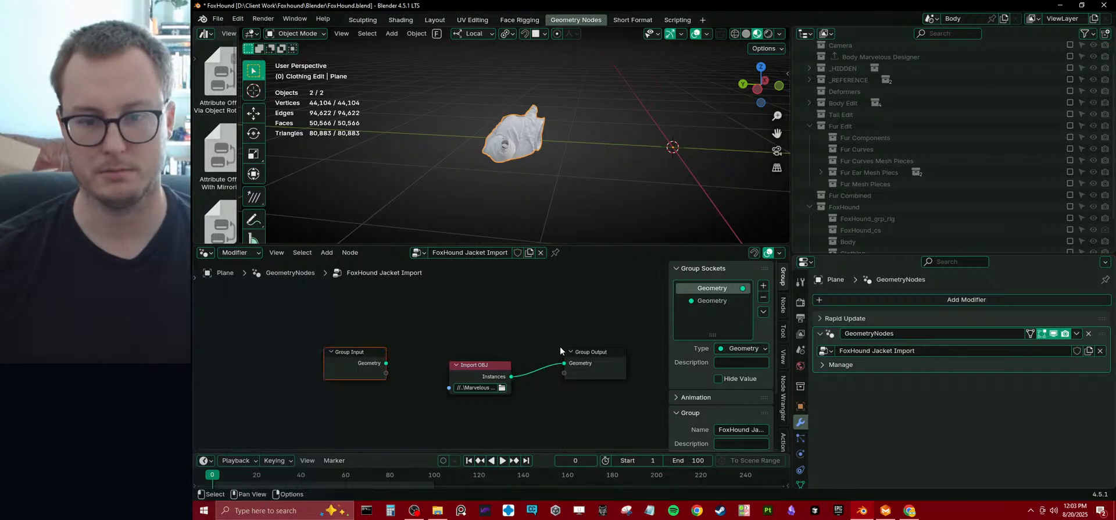
{"action": "middle_click_drag", "start_coordinate": [666, 362], "coordinate": [451, 323]}
{"action": "left_click_drag", "start_coordinate": [405, 335], "coordinate": [567, 339]}
{"action": "middle_click_drag", "start_coordinate": [308, 375], "coordinate": [319, 379]}
{"action": "left_click", "coordinate": [416, 378]}
{"action": "key", "text": "shift+a"}
{"action": "mouse_move", "coordinate": [417, 379]}
{"action": "type", "text": "transform"}
{"action": "key", "text": "Return"}
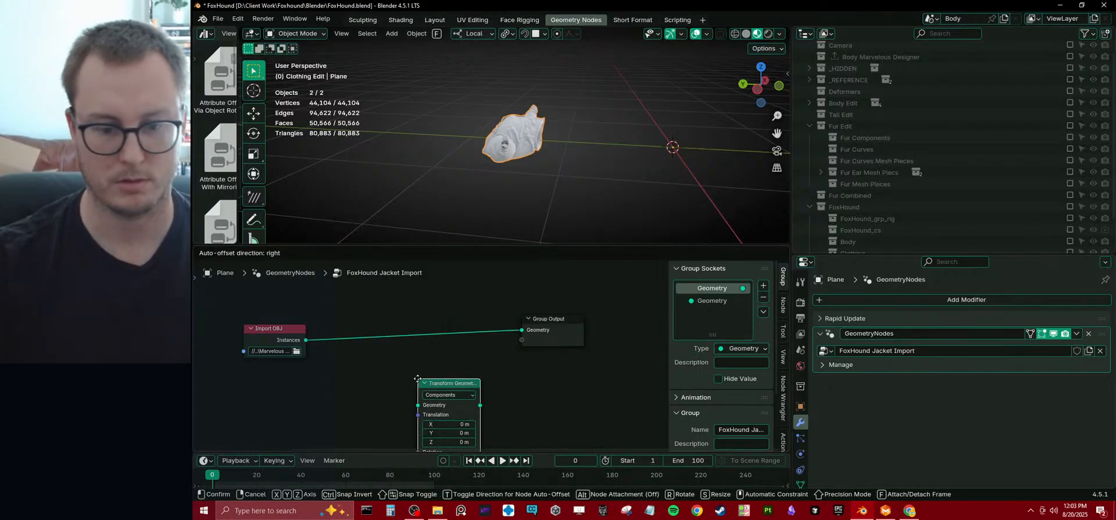
{"action": "left_click", "coordinate": [447, 341]}
{"action": "middle_click_drag", "start_coordinate": [446, 340], "coordinate": [467, 297]}
Set the Transform Geometry node's X rotation to 90° so the jacket stands upright.
{"action": "left_click", "coordinate": [456, 373]}
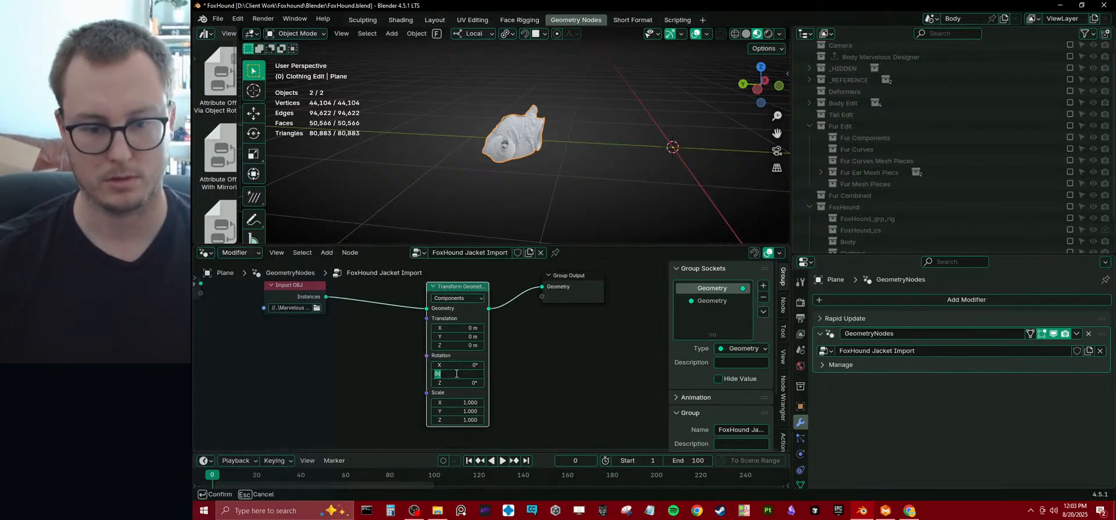
{"action": "left_click", "coordinate": [459, 364]}
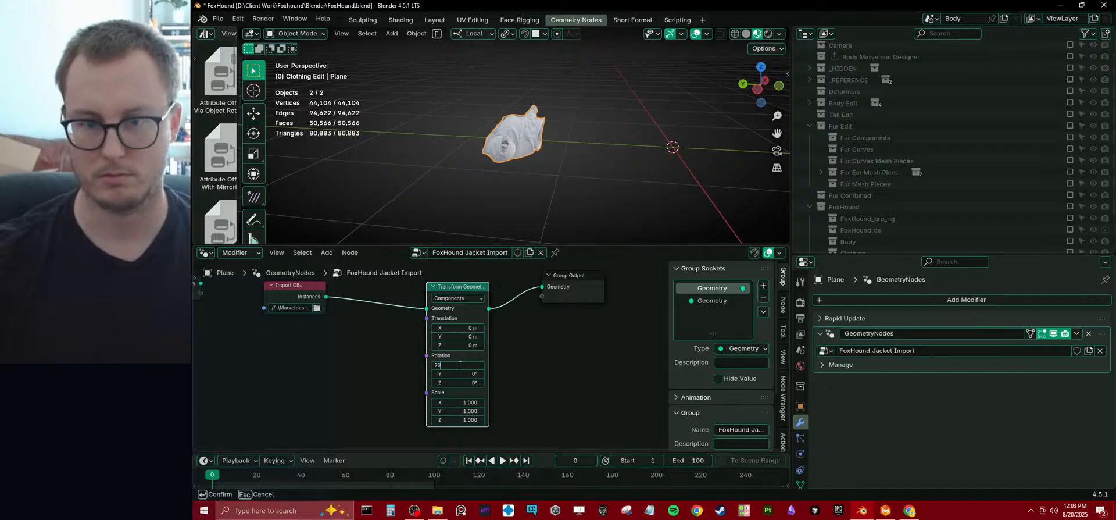
{"action": "type", "text": "90"}
{"action": "key", "text": "Return"}
{"action": "middle_click_drag", "start_coordinate": [582, 174], "coordinate": [765, 179]}
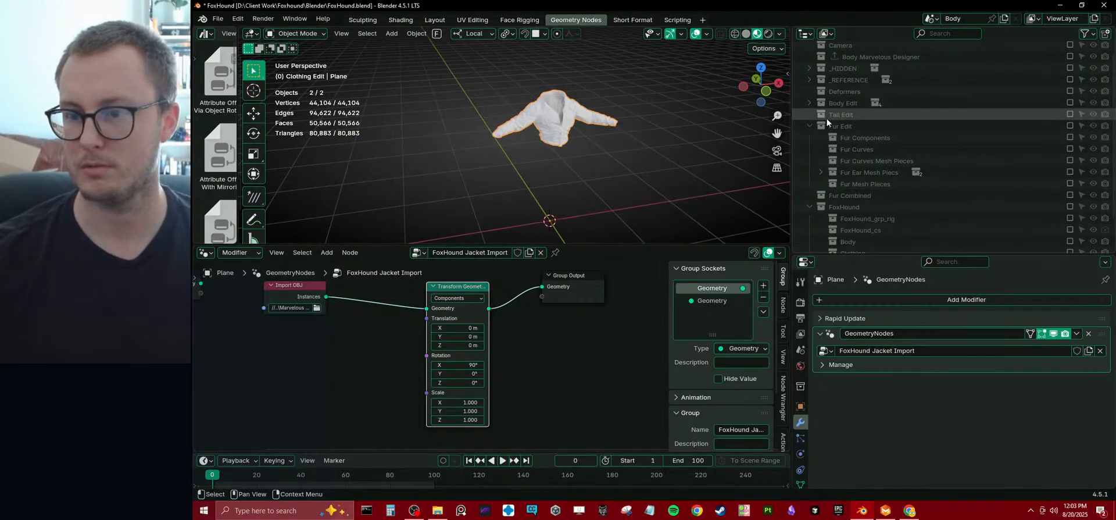
Reveal the contents of the Body Edit collection and enable the Body LP collection.
{"action": "scroll", "coordinate": [826, 117], "scroll_direction": "up", "scroll_amount": 1}
{"action": "left_click", "coordinate": [810, 115]}
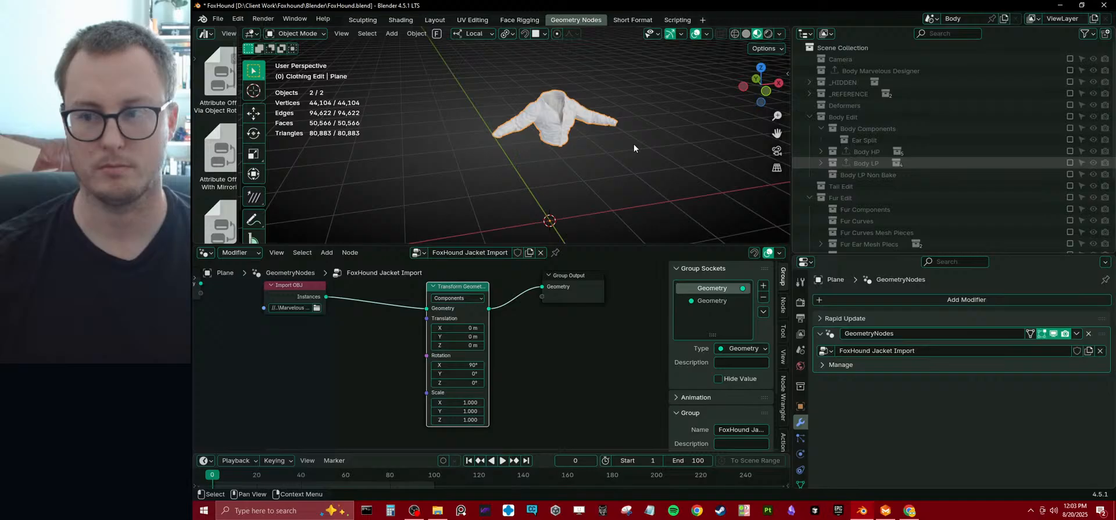
{"action": "middle_click_drag", "start_coordinate": [659, 175], "coordinate": [582, 173]}
{"action": "scroll", "coordinate": [545, 140], "scroll_direction": "up", "scroll_amount": 3}
Examine the jacket's fit on the character from several angles in an enlarged viewport.
{"action": "key", "text": "ctrl+space"}
{"action": "middle_click_drag", "start_coordinate": [605, 273], "coordinate": [690, 208], "text": "shift"}
{"action": "left_click", "coordinate": [528, 219]}
{"action": "scroll", "coordinate": [804, 204], "scroll_direction": "up", "scroll_amount": 4}
{"action": "middle_click_drag", "start_coordinate": [804, 203], "coordinate": [675, 256]}
{"action": "scroll", "coordinate": [578, 215], "scroll_direction": "up", "scroll_amount": 6}
{"action": "scroll", "coordinate": [590, 221], "scroll_direction": "down", "scroll_amount": 5}
{"action": "scroll", "coordinate": [533, 253], "scroll_direction": "up", "scroll_amount": 5}
{"action": "scroll", "coordinate": [613, 244], "scroll_direction": "up", "scroll_amount": 4}
{"action": "scroll", "coordinate": [608, 259], "scroll_direction": "down", "scroll_amount": 4}
{"action": "scroll", "coordinate": [645, 252], "scroll_direction": "down", "scroll_amount": 5}
{"action": "scroll", "coordinate": [707, 265], "scroll_direction": "up", "scroll_amount": 6}
{"action": "scroll", "coordinate": [620, 290], "scroll_direction": "up", "scroll_amount": 5}
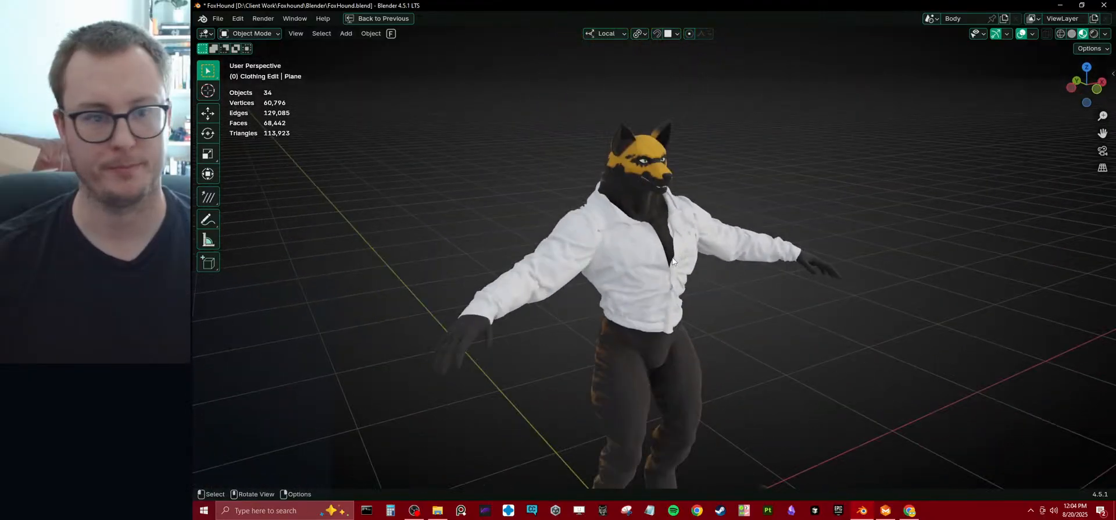
{"action": "left_click", "coordinate": [626, 262]}
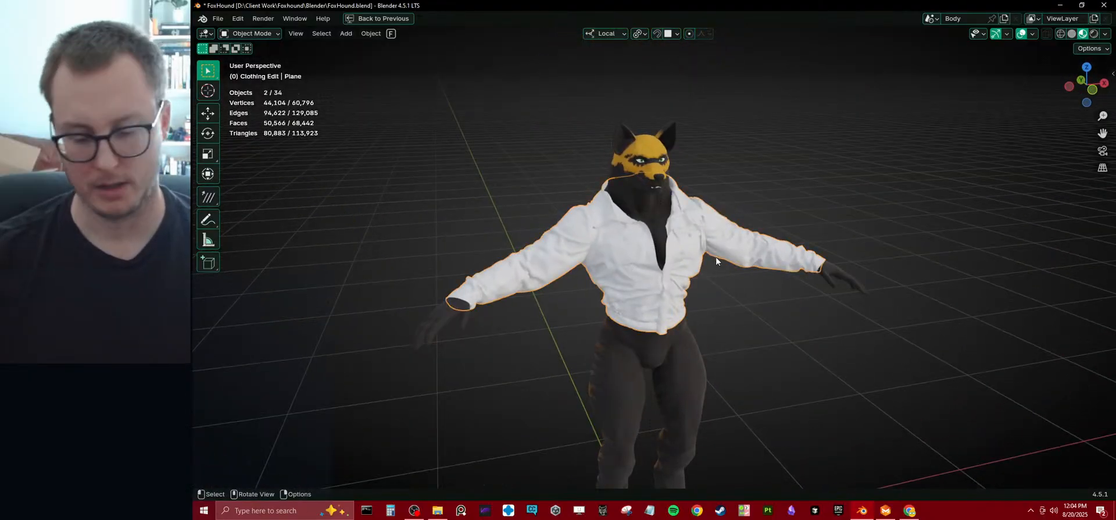
{"action": "key", "text": "slash"}
{"action": "key", "text": "slash"}
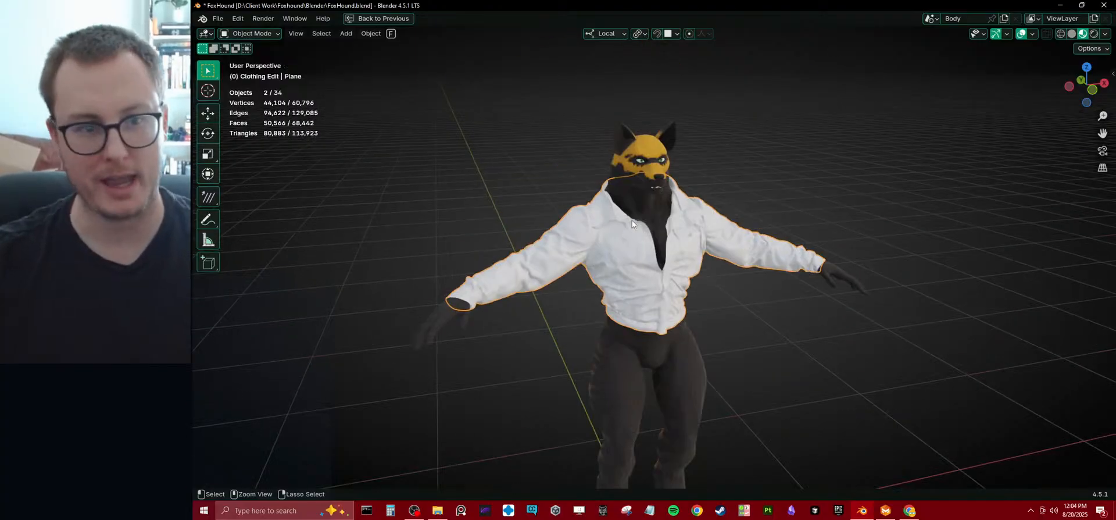
{"action": "key", "text": "ctrl+space"}
{"action": "middle_click_drag", "start_coordinate": [426, 159], "coordinate": [488, 154]}
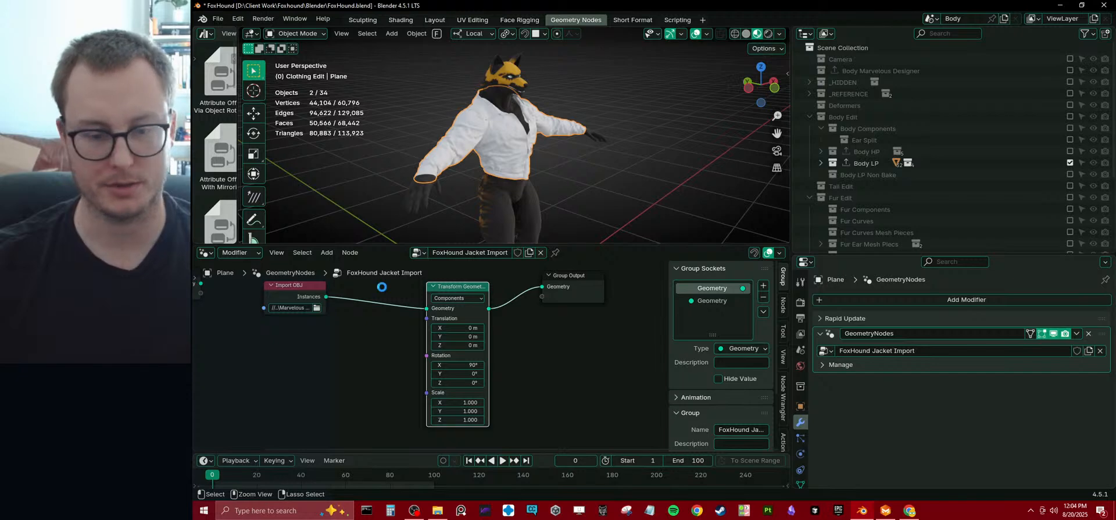
Protect the FoxHound Jacket Import node group with a fake user and arrange its nodes closely side by side.
{"action": "left_click", "coordinate": [517, 252]}
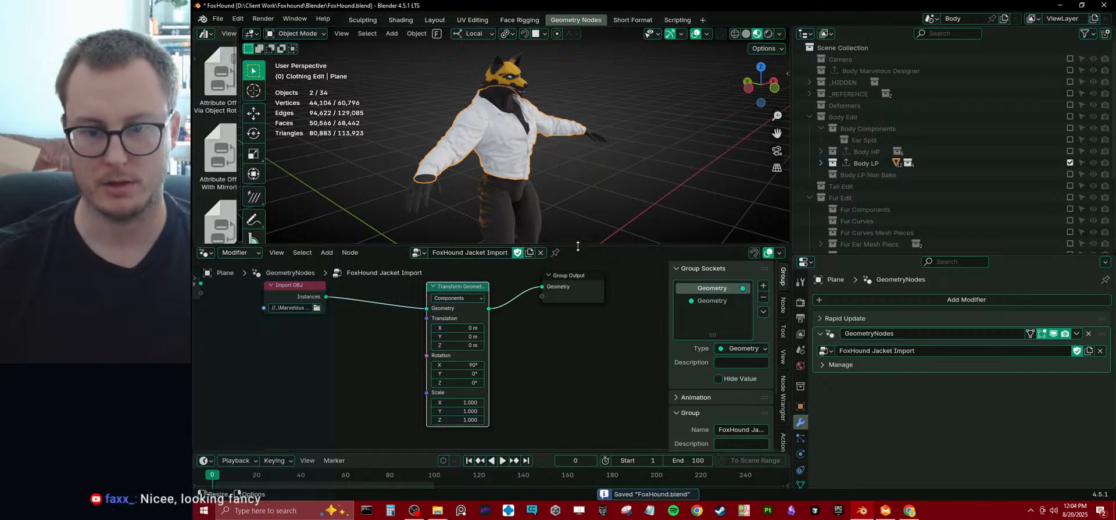
{"action": "left_click", "coordinate": [309, 289]}
{"action": "middle_click_drag", "start_coordinate": [310, 289], "coordinate": [353, 325]}
{"action": "left_click_drag", "start_coordinate": [341, 330], "coordinate": [424, 332]}
{"action": "left_click_drag", "start_coordinate": [388, 292], "coordinate": [518, 340]}
{"action": "left_click_drag", "start_coordinate": [519, 340], "coordinate": [559, 333]}
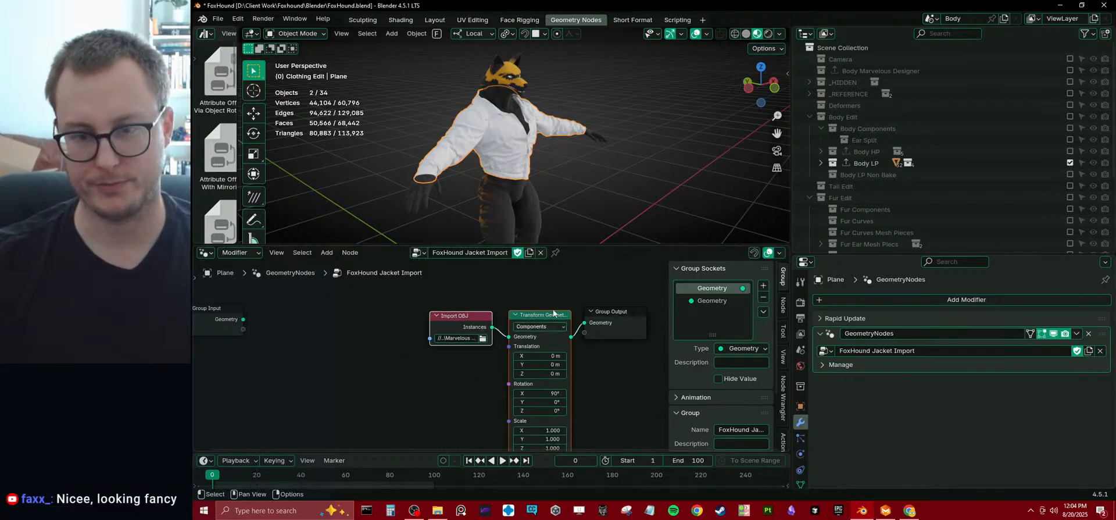
Enlarge the 3D view around the jacket and add a Subdivision Surface modifier to it.
{"action": "left_click_drag", "start_coordinate": [594, 246], "coordinate": [581, 364]}
{"action": "scroll", "coordinate": [604, 261], "scroll_direction": "up", "scroll_amount": 5}
{"action": "middle_click_drag", "start_coordinate": [615, 231], "coordinate": [510, 230]}
{"action": "scroll", "coordinate": [530, 235], "scroll_direction": "up", "scroll_amount": 2}
{"action": "scroll", "coordinate": [604, 235], "scroll_direction": "down", "scroll_amount": 3}
{"action": "right_click", "coordinate": [605, 235]}
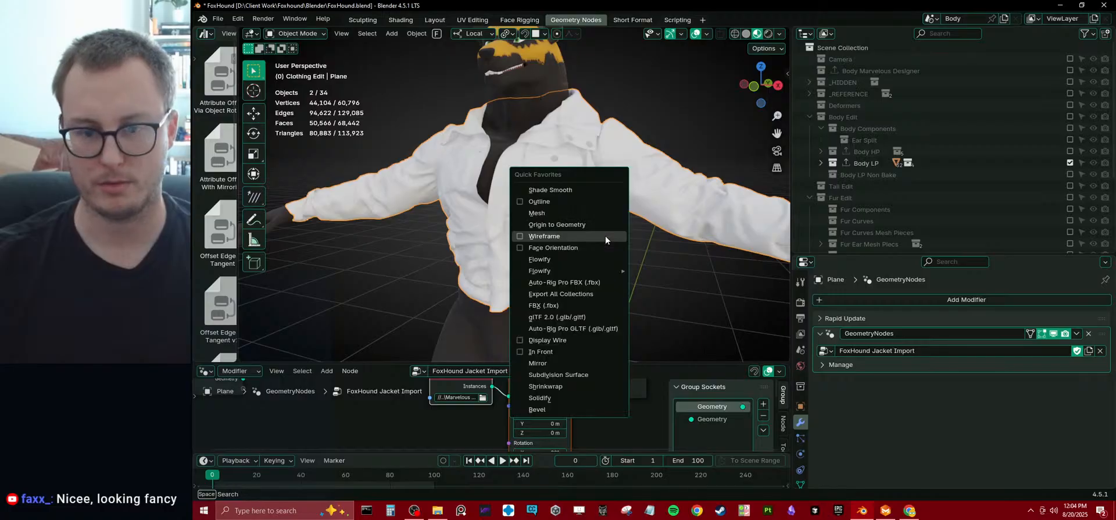
{"action": "key", "text": "q"}
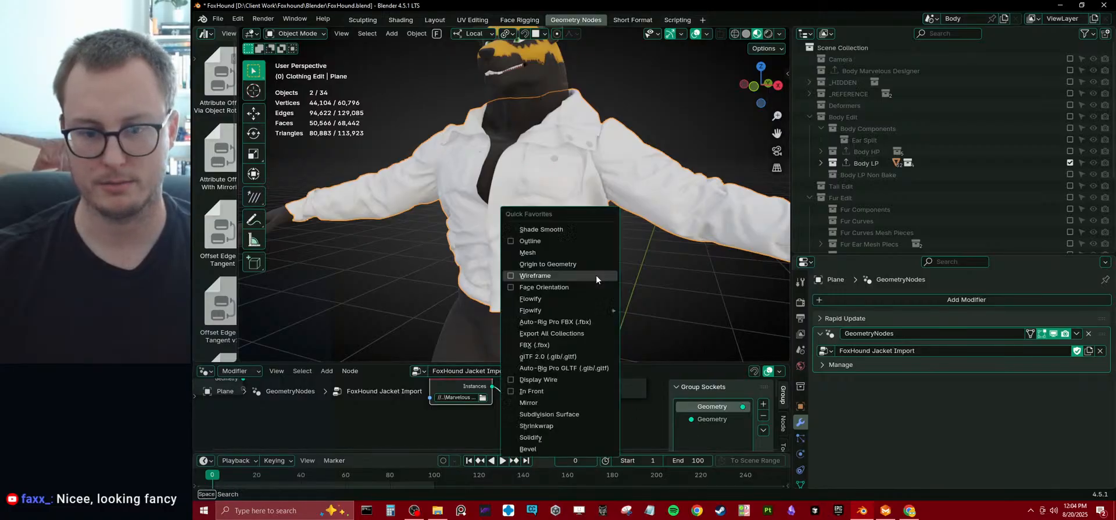
{"action": "left_click", "coordinate": [560, 415]}
{"action": "scroll", "coordinate": [592, 263], "scroll_direction": "up", "scroll_amount": 3}
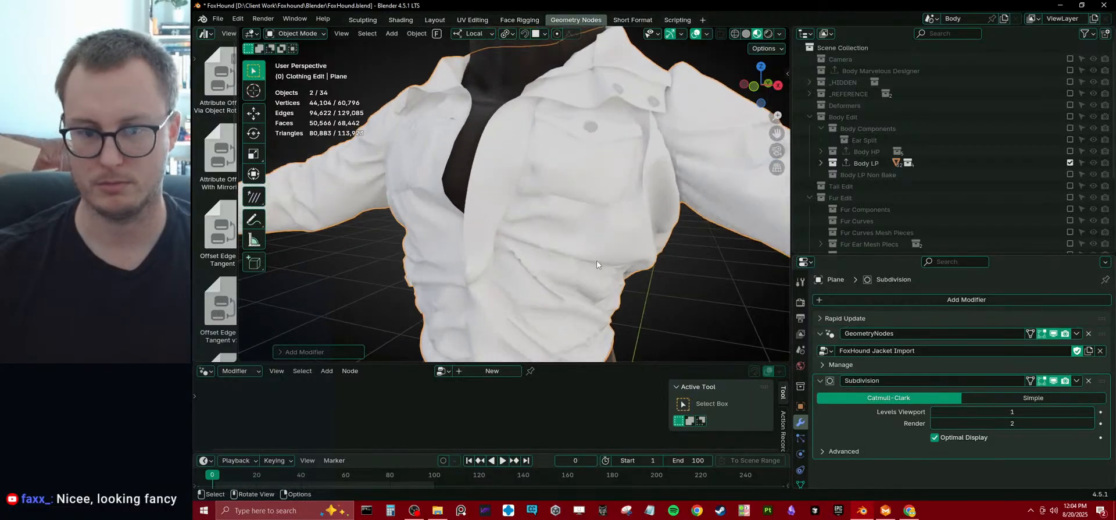
Insert a Realize Instances node between Transform Geometry and Group Output in the FoxHound Jacket Import node tree.
{"action": "left_click", "coordinate": [940, 335]}
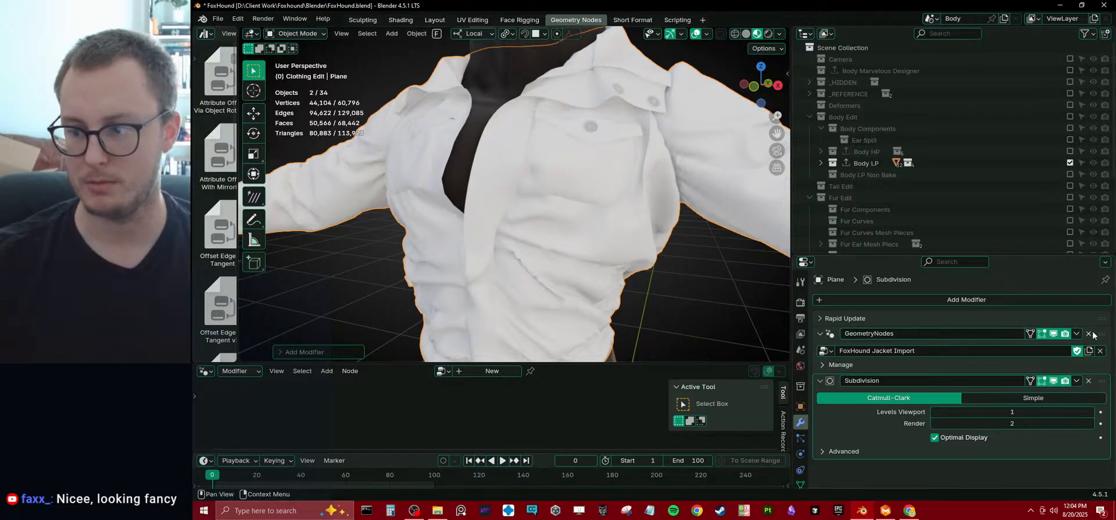
{"action": "middle_click_drag", "start_coordinate": [538, 410], "coordinate": [530, 376]}
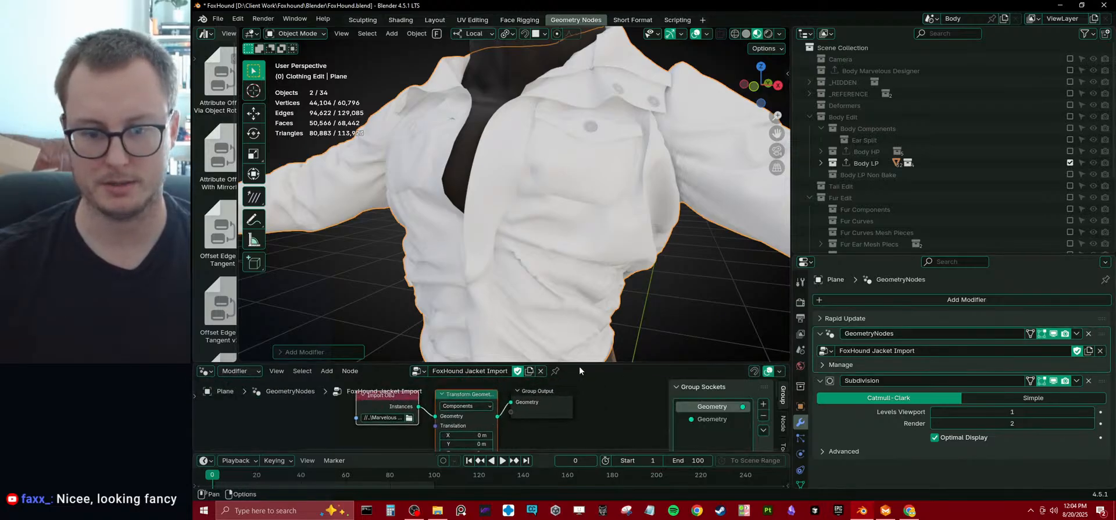
{"action": "left_click_drag", "start_coordinate": [578, 363], "coordinate": [581, 302]}
{"action": "type", "text": "rea"}
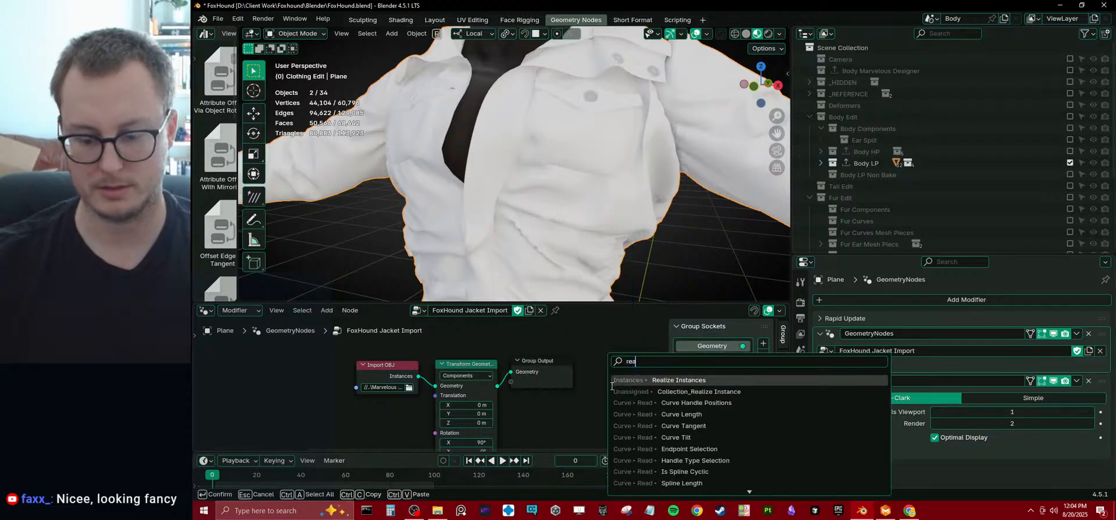
{"action": "key", "text": "Return"}
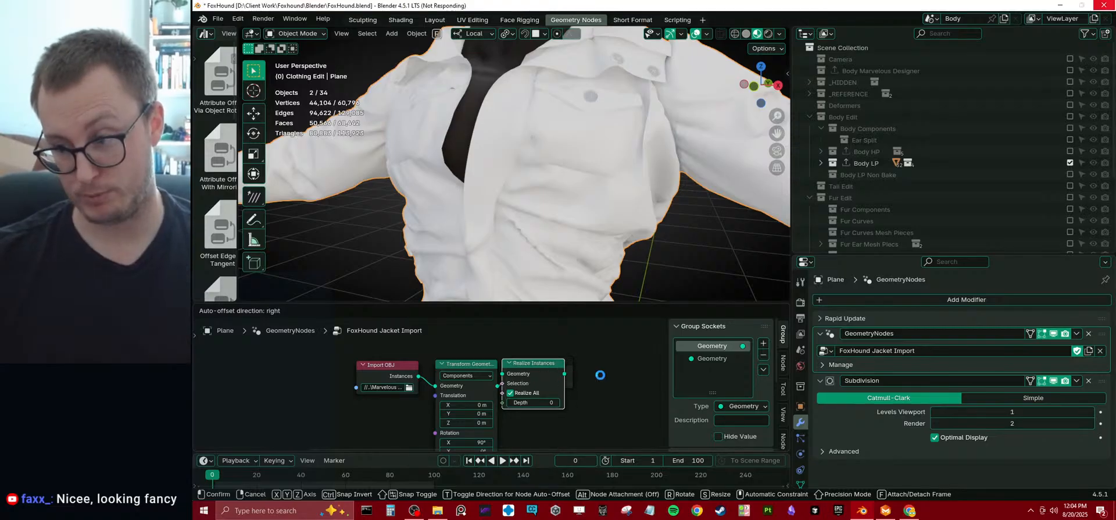
Isolate the jacket in solid shading and inspect its subdivided folds and seams up close.
{"action": "mouse_move", "coordinate": [515, 188]}
{"action": "middle_mouse_down"}
{"action": "mouse_move", "coordinate": [541, 222]}
{"action": "mouse_move", "coordinate": [553, 207]}
{"action": "mouse_move", "coordinate": [552, 190]}
{"action": "mouse_move", "coordinate": [514, 173]}
{"action": "mouse_move", "coordinate": [395, 169]}
{"action": "mouse_move", "coordinate": [508, 204]}
{"action": "mouse_move", "coordinate": [520, 197]}
{"action": "mouse_move", "coordinate": [498, 174]}
{"action": "mouse_move", "coordinate": [615, 183]}
{"action": "mouse_move", "coordinate": [556, 206]}
{"action": "mouse_move", "coordinate": [574, 206]}
{"action": "middle_mouse_up"}
{"action": "scroll", "coordinate": [508, 203], "scroll_direction": "down", "scroll_amount": 3}
{"action": "scroll", "coordinate": [501, 194], "scroll_direction": "up", "scroll_amount": 2}
{"action": "key", "text": "z"}
{"action": "left_click", "coordinate": [577, 201]}
{"action": "key", "text": "KP_Divide"}
{"action": "scroll", "coordinate": [561, 201], "scroll_direction": "up", "scroll_amount": 10}
{"action": "scroll", "coordinate": [533, 167], "scroll_direction": "down", "scroll_amount": 7}
{"action": "middle_click_drag", "start_coordinate": [534, 167], "coordinate": [511, 170]}
{"action": "scroll", "coordinate": [505, 185], "scroll_direction": "up", "scroll_amount": 3}
{"action": "scroll", "coordinate": [507, 233], "scroll_direction": "down", "scroll_amount": 2}
{"action": "middle_click_drag", "start_coordinate": [507, 233], "coordinate": [552, 207]}
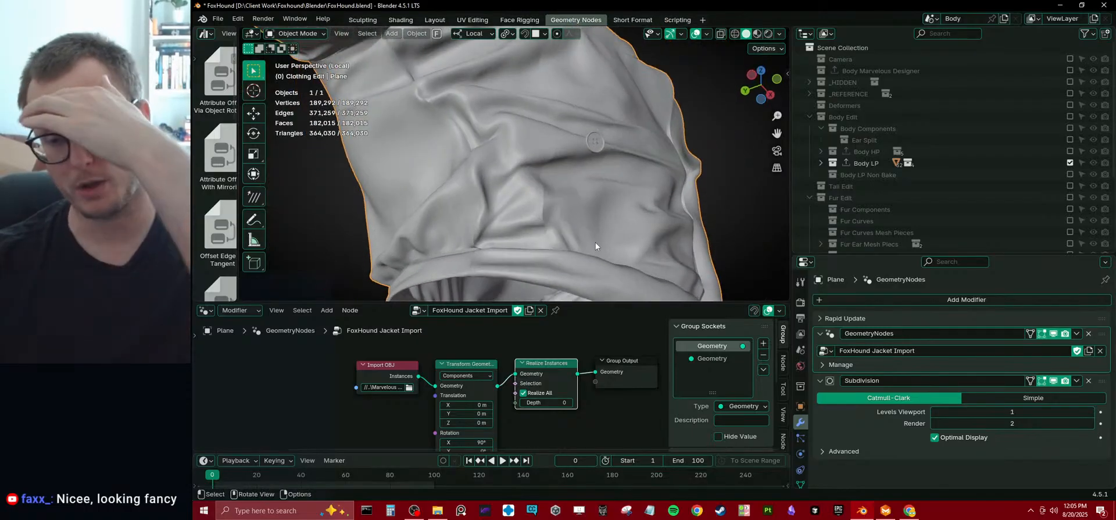
Turn off the Subdivision modifier's viewport display and check the jacket's unsubdivided mesh.
{"action": "left_click", "coordinate": [1053, 381]}
{"action": "middle_click_drag", "start_coordinate": [708, 255], "coordinate": [676, 226]}
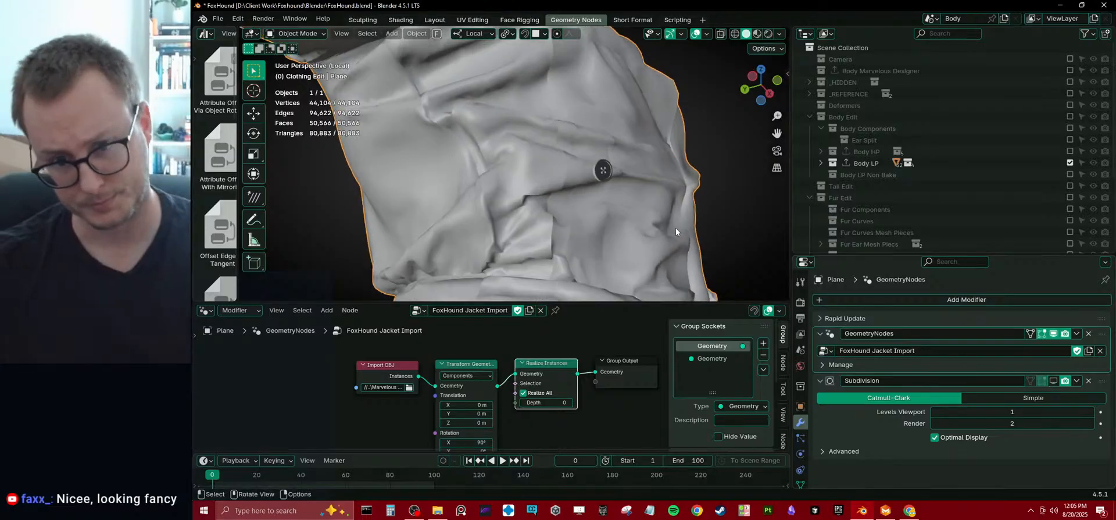
{"action": "right_click", "coordinate": [668, 153]}
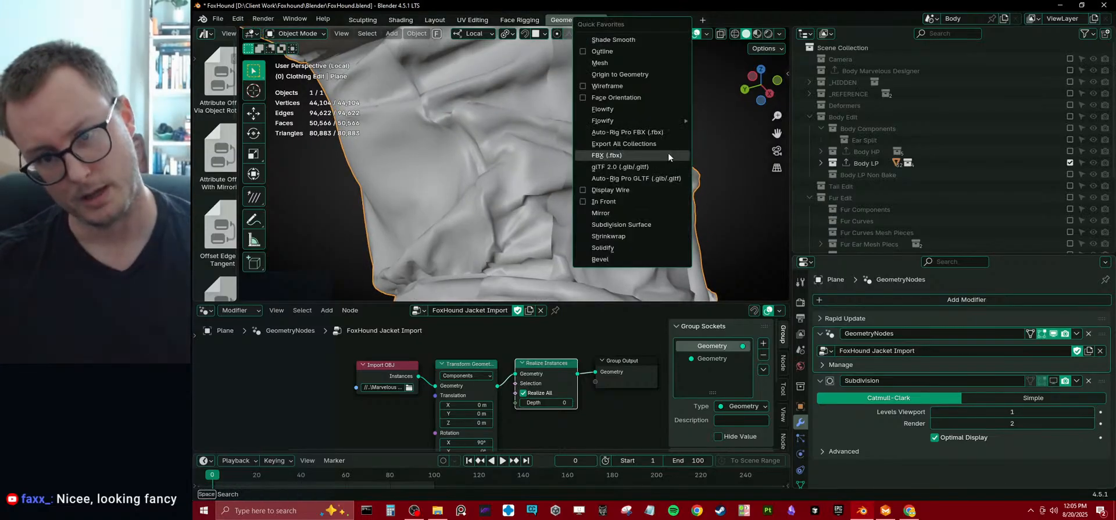
Add a Weld modifier, place it above Subdivision in the modifier stack and save the file.
{"action": "left_click", "coordinate": [969, 298]}
{"action": "mouse_move", "coordinate": [941, 339]}
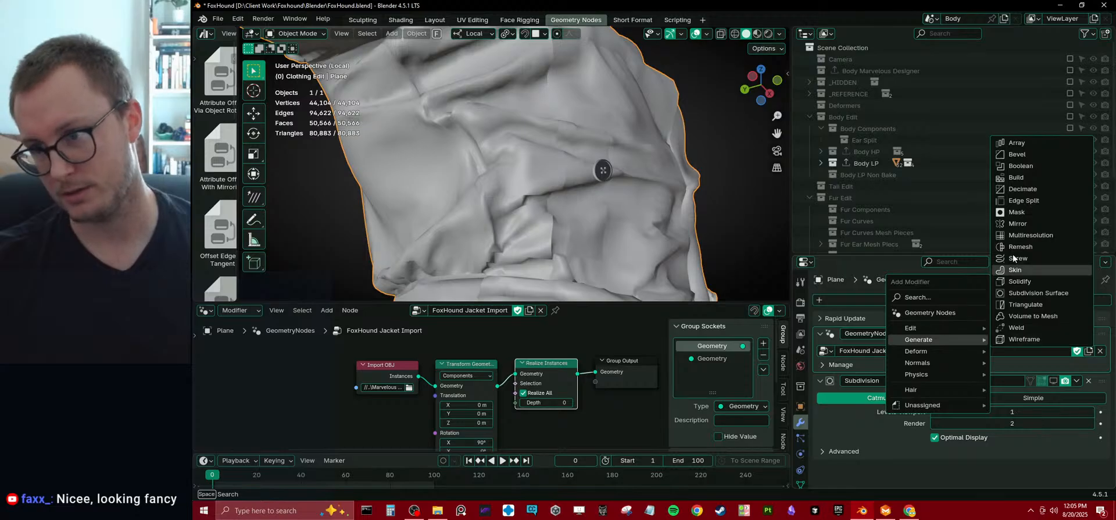
{"action": "left_click", "coordinate": [1016, 327]}
{"action": "left_click_drag", "start_coordinate": [1101, 467], "coordinate": [1101, 380]}
{"action": "scroll", "coordinate": [549, 217], "scroll_direction": "down", "scroll_amount": 3}
{"action": "middle_click_drag", "start_coordinate": [549, 218], "coordinate": [561, 193]}
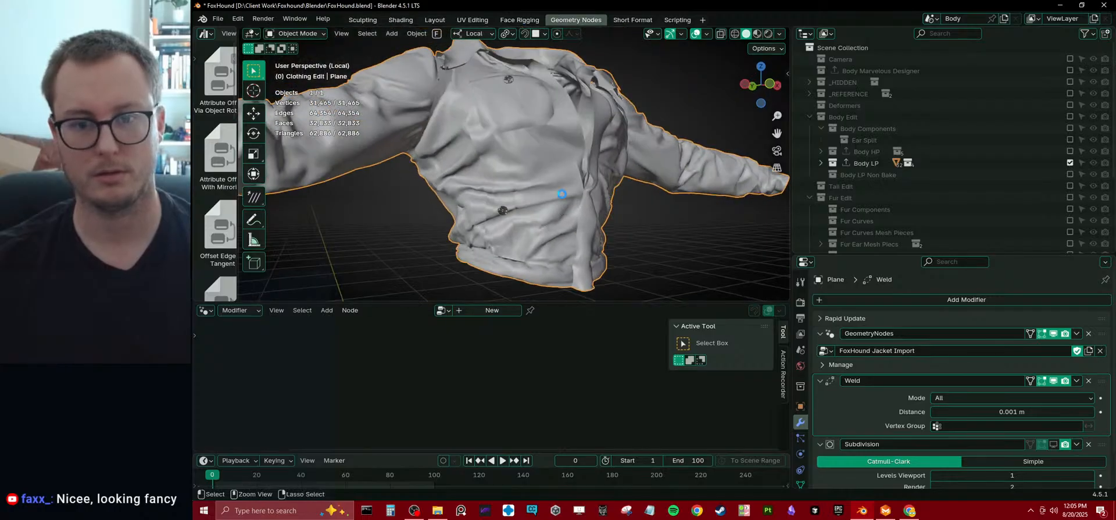
{"action": "key", "text": "ctrl+s"}
Toggle the Weld modifier's viewport display repeatedly to compare the jacket with and without welding.
{"action": "middle_click_drag", "start_coordinate": [567, 256], "coordinate": [627, 162]}
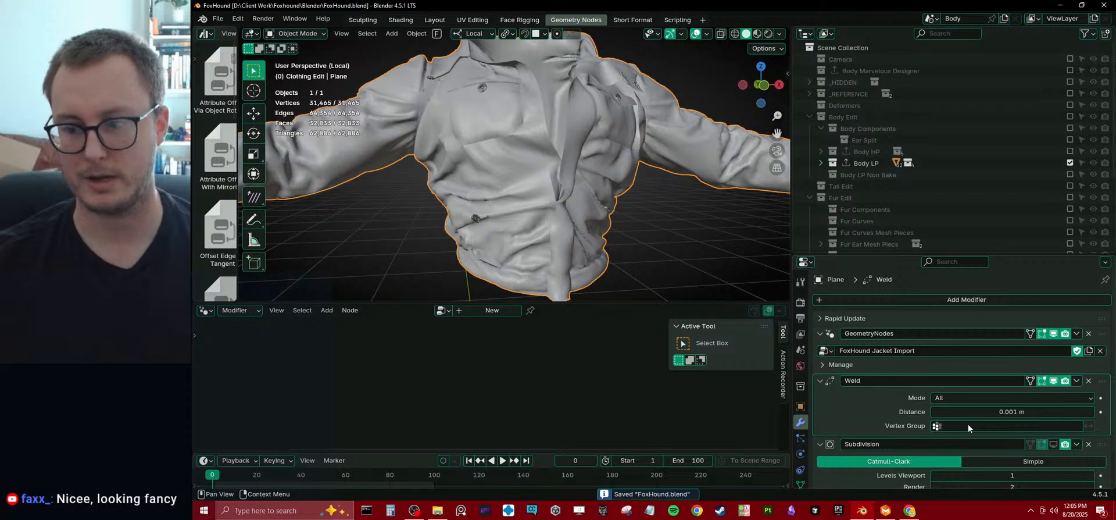
{"action": "left_click", "coordinate": [1057, 381]}
{"action": "left_click", "coordinate": [1056, 381]}
{"action": "left_click", "coordinate": [1056, 380]}
{"action": "left_click", "coordinate": [1056, 381]}
{"action": "left_click", "coordinate": [1056, 381]}
{"action": "left_click", "coordinate": [1056, 381]}
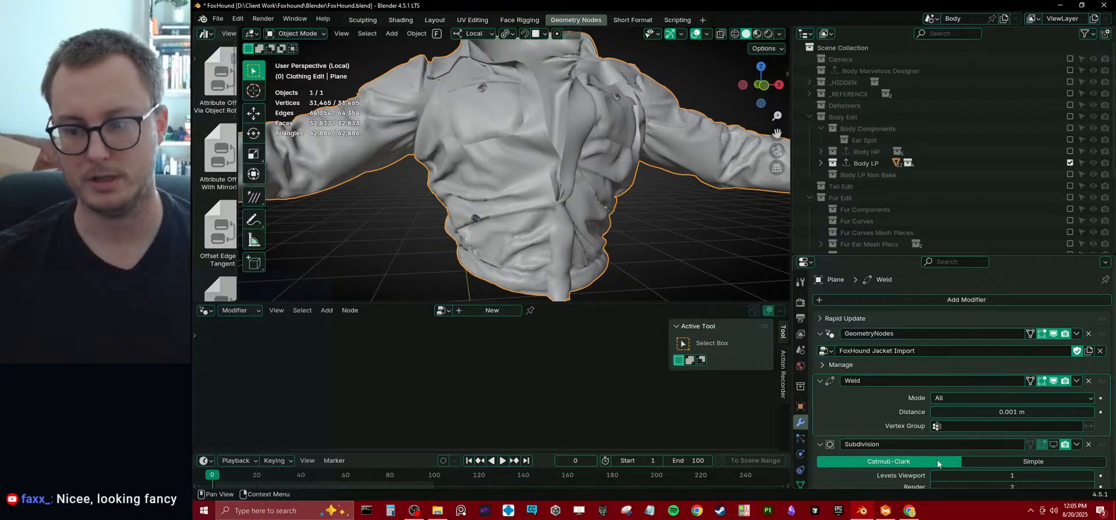
Check the Weld modifier for available vertex groups and create a new one named Borders on the jacket object.
{"action": "left_click", "coordinate": [973, 426]}
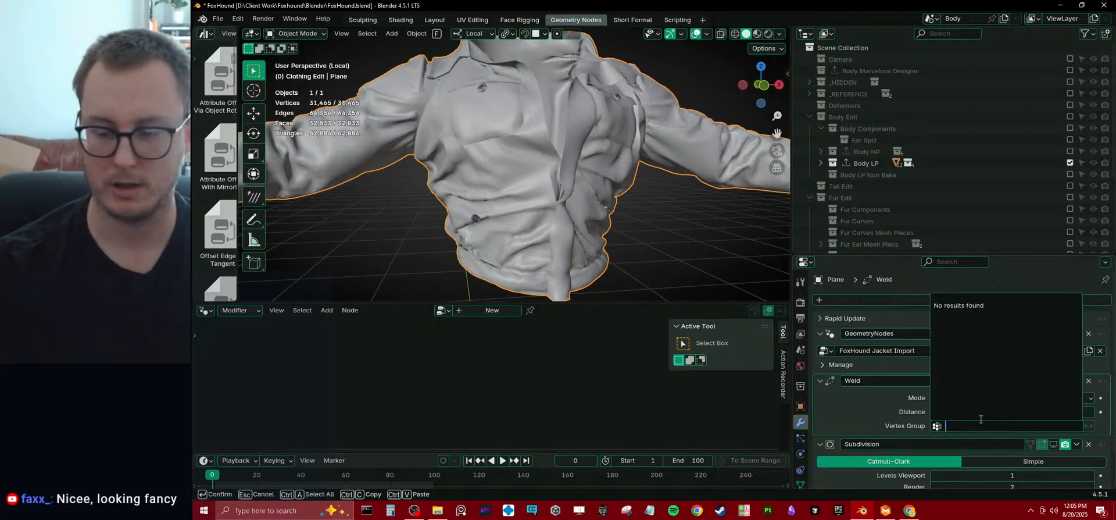
{"action": "key", "text": "Return"}
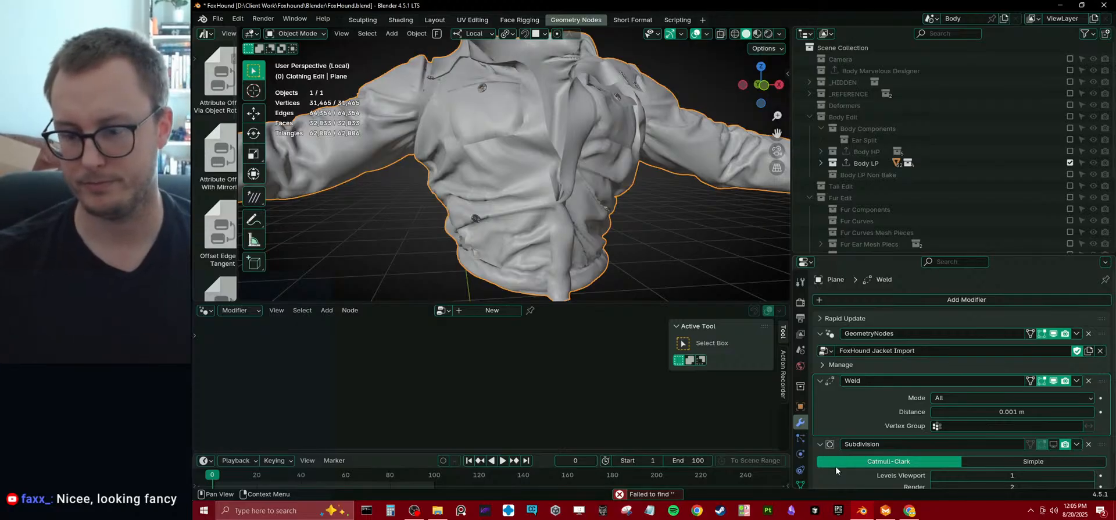
{"action": "left_click", "coordinate": [800, 484]}
{"action": "left_click", "coordinate": [1099, 336]}
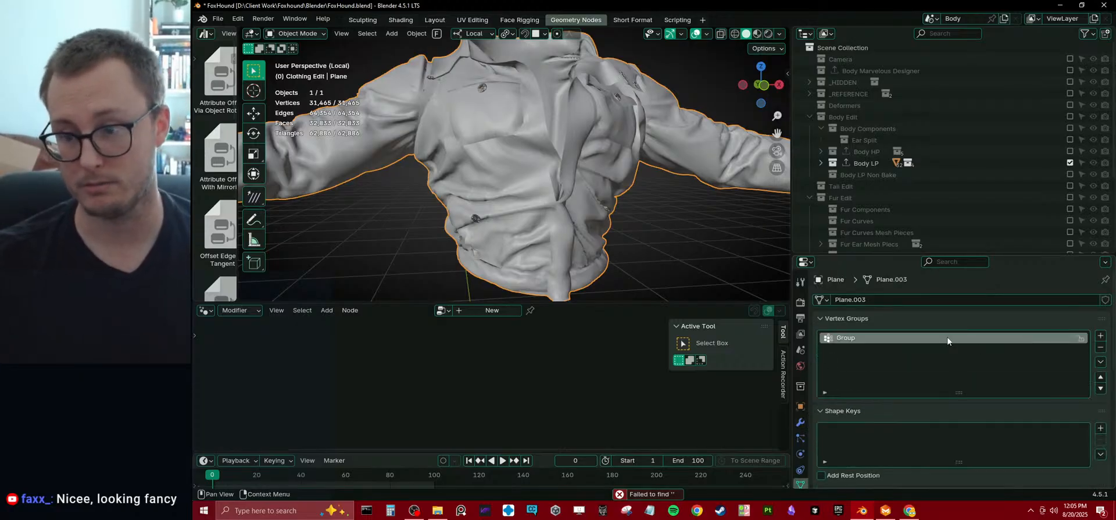
{"action": "double_click", "coordinate": [929, 337]}
{"action": "type", "text": "Borders"}
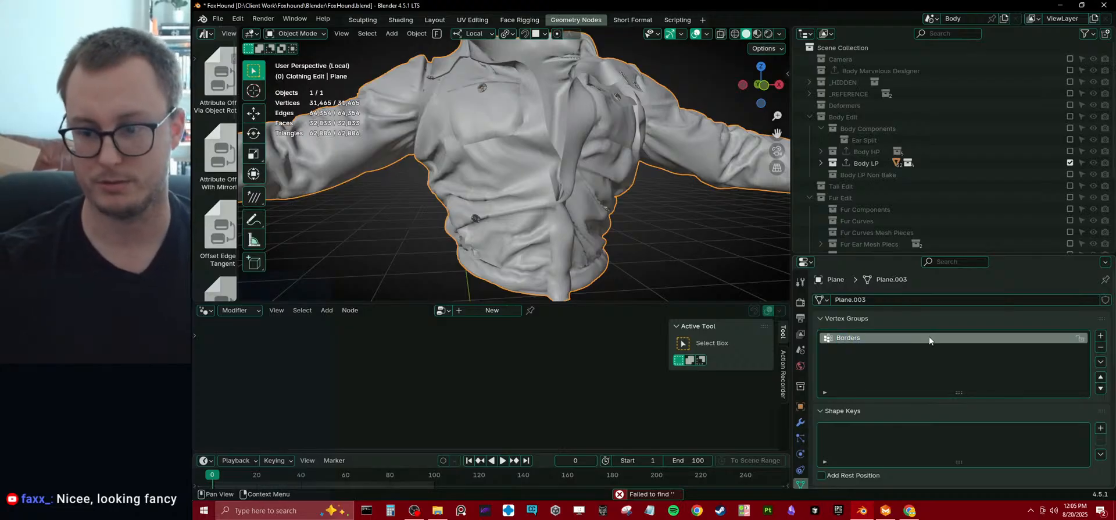
{"action": "key", "text": "Return"}
Limit the Weld modifier to the Borders vertex group.
{"action": "left_click", "coordinate": [800, 422]}
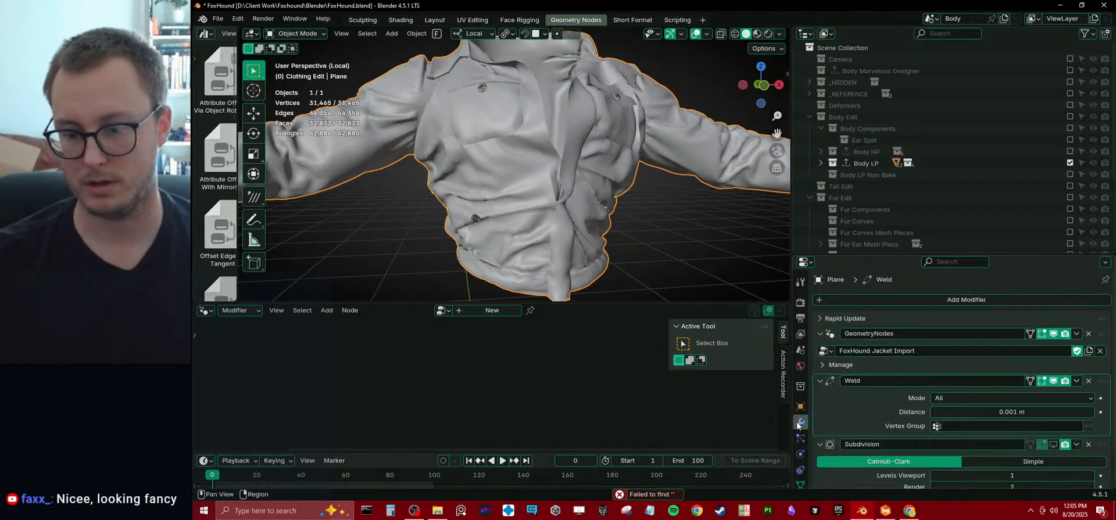
{"action": "left_click", "coordinate": [978, 430]}
{"action": "left_click", "coordinate": [971, 307]}
Reopen the jacket's node tree and insert a Store Named Attribute node between Realize Instances and Group Output.
{"action": "left_click", "coordinate": [959, 364]}
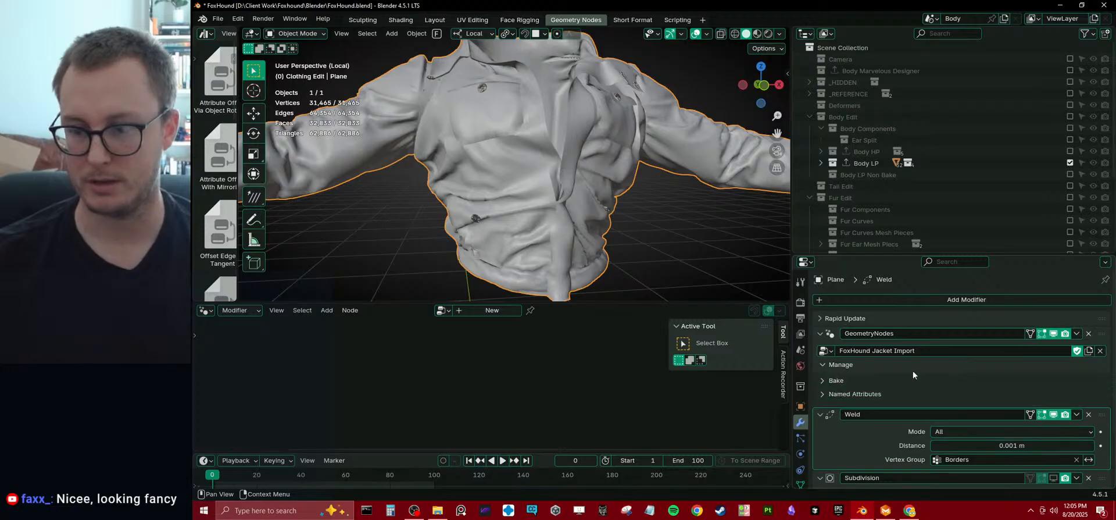
{"action": "left_click", "coordinate": [1072, 326]}
{"action": "left_click_drag", "start_coordinate": [522, 375], "coordinate": [600, 380]}
{"action": "scroll", "coordinate": [557, 390], "scroll_direction": "down", "scroll_amount": 2}
{"action": "middle_click_drag", "start_coordinate": [556, 391], "coordinate": [498, 373]}
{"action": "left_click_drag", "start_coordinate": [526, 363], "coordinate": [588, 364]}
{"action": "left_click", "coordinate": [549, 382]}
{"action": "key", "text": "shift+a"}
{"action": "type", "text": "s"}
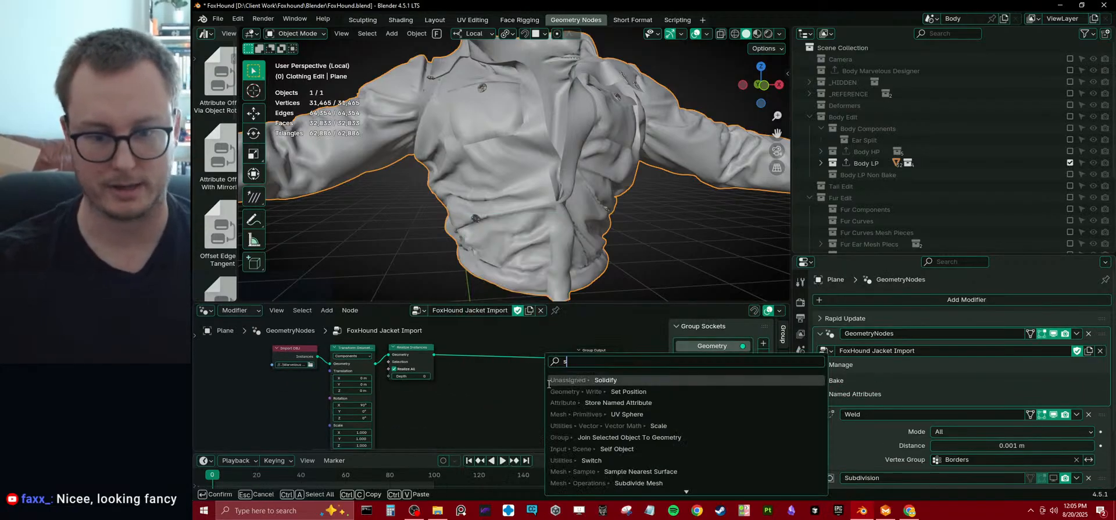
{"action": "type", "text": "t"}
{"action": "key", "text": "Return"}
{"action": "left_click", "coordinate": [540, 370]}
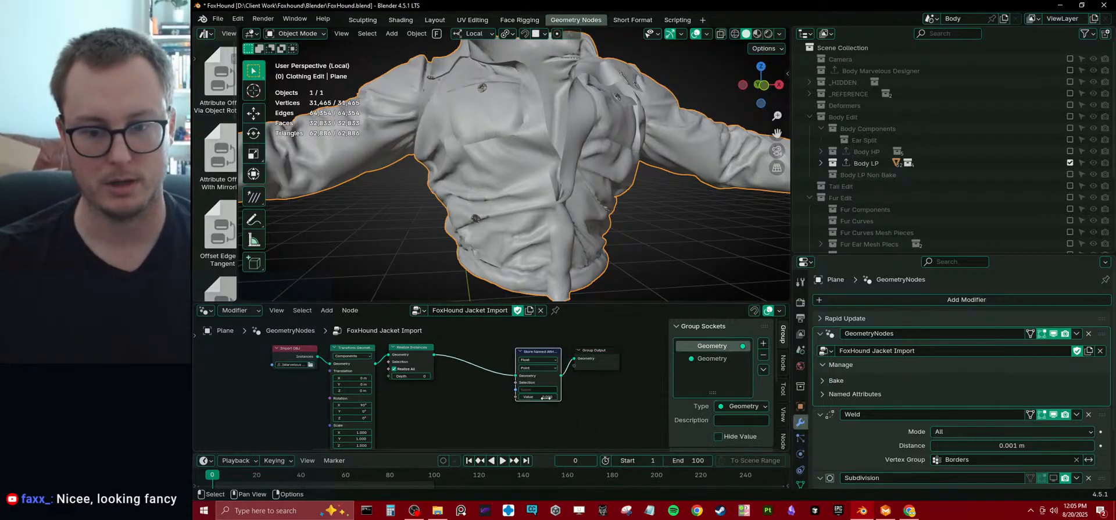
{"action": "scroll", "coordinate": [540, 370], "scroll_direction": "up", "scroll_amount": 1}
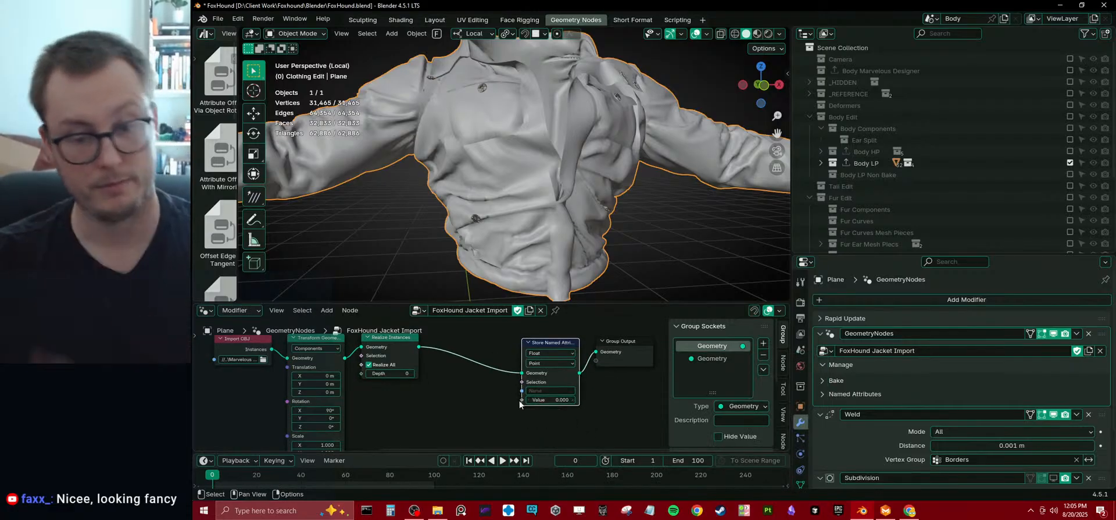
Move the Store Named Attribute node closer to Group Output and name its attribute Borders.
{"action": "middle_click_drag", "start_coordinate": [500, 383], "coordinate": [469, 389]}
{"action": "middle_click_drag", "start_coordinate": [548, 351], "coordinate": [495, 348]}
{"action": "left_click_drag", "start_coordinate": [572, 340], "coordinate": [489, 372]}
{"action": "key", "text": "g"}
{"action": "left_click", "coordinate": [572, 356]}
{"action": "left_click", "coordinate": [467, 395]}
{"action": "middle_click_drag", "start_coordinate": [467, 394], "coordinate": [495, 390]}
{"action": "left_click", "coordinate": [575, 380]}
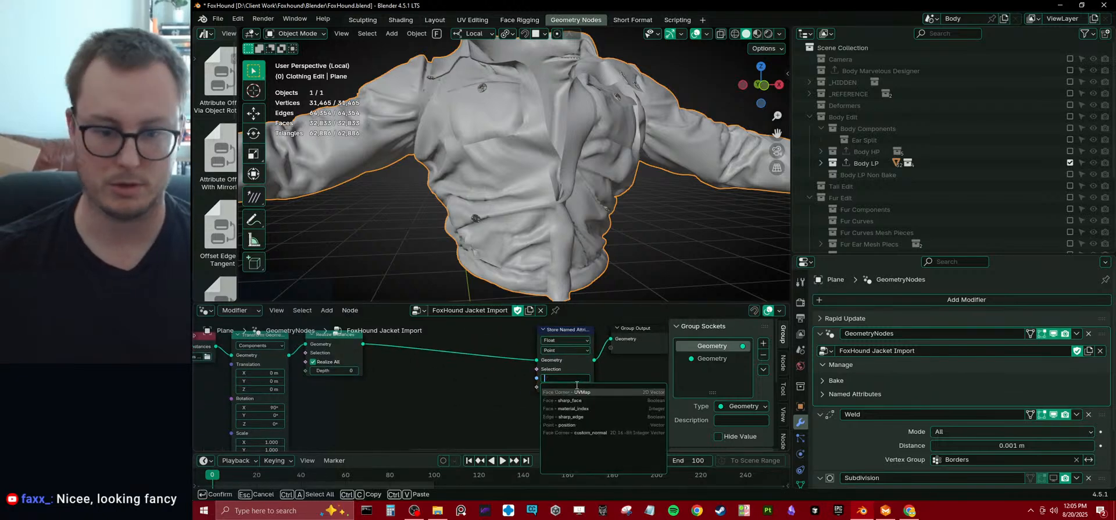
{"action": "type", "text": "Borde"}
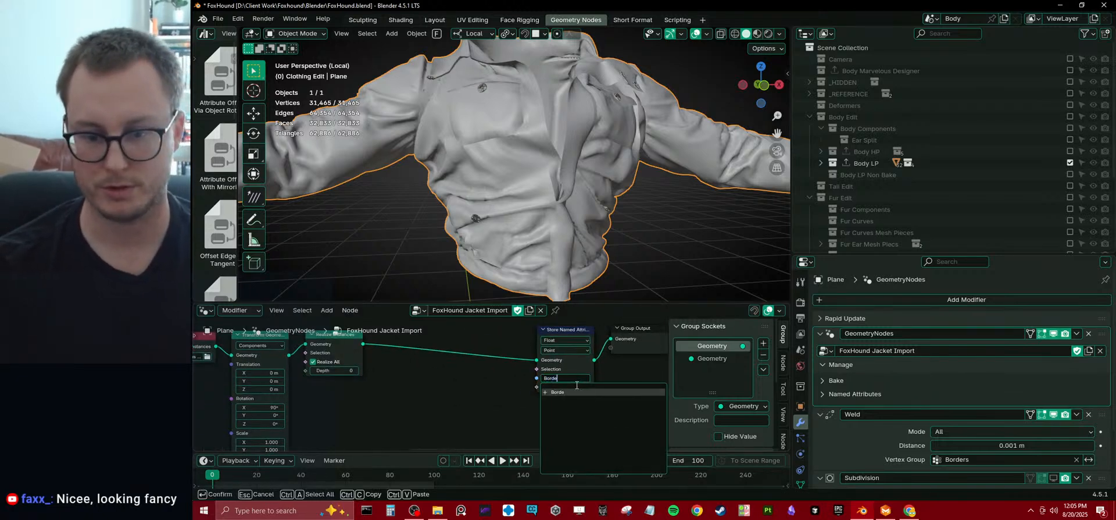
{"action": "type", "text": "rs"}
{"action": "key", "text": "Return"}
Add an Edge Neighbors node beneath the geometry link, before Store Named Attribute.
{"action": "key", "text": "shift+a"}
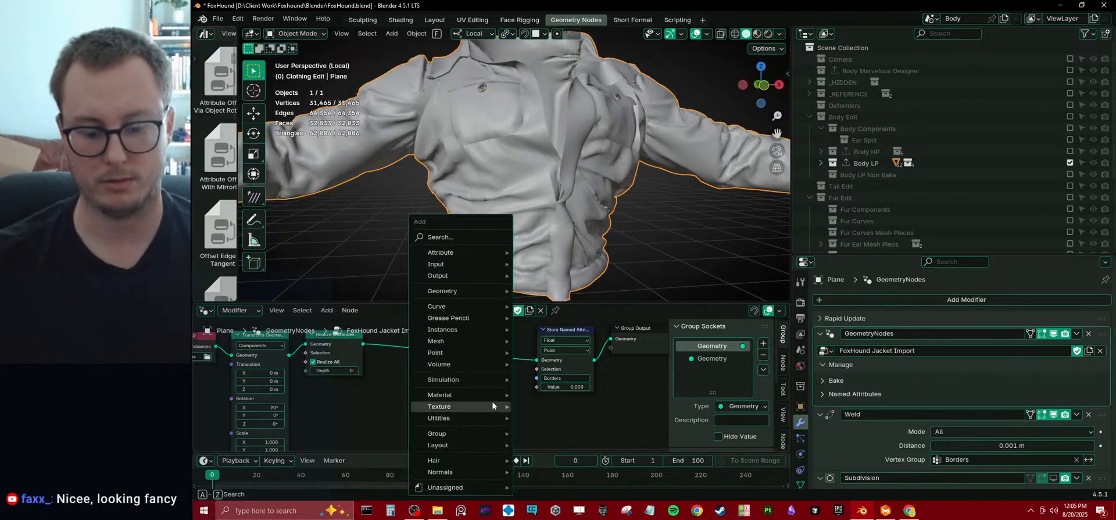
{"action": "type", "text": "edg"}
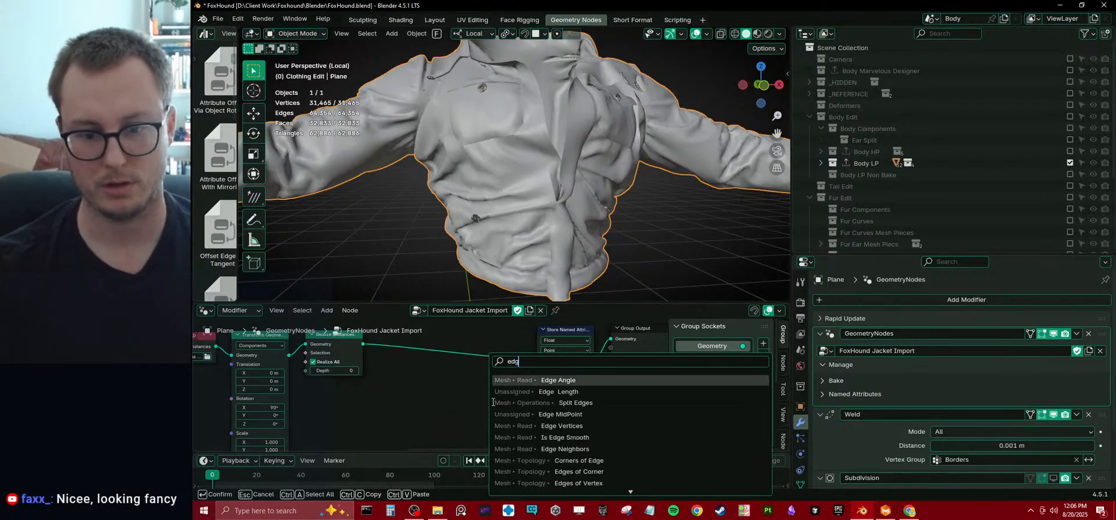
{"action": "type", "text": "en"}
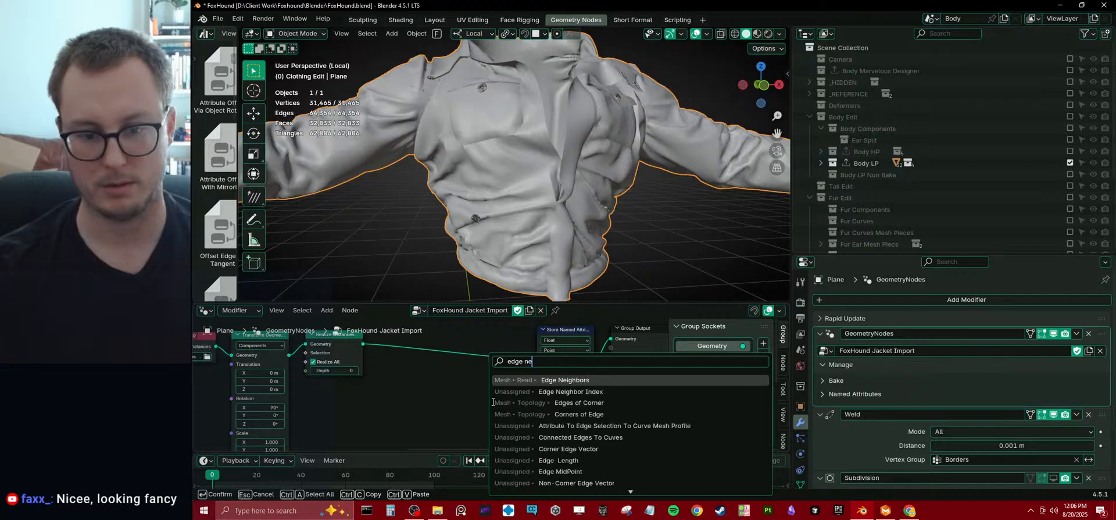
{"action": "key", "text": "Return"}
{"action": "left_click", "coordinate": [427, 396]}
Feed the Edge Neighbors face count into an integer Greater Than or Equal comparison with B set to 2.
{"action": "middle_click_drag", "start_coordinate": [496, 403], "coordinate": [544, 373]}
{"action": "scroll", "coordinate": [543, 373], "scroll_direction": "up", "scroll_amount": 4}
{"action": "left_click_drag", "start_coordinate": [511, 375], "coordinate": [452, 390]}
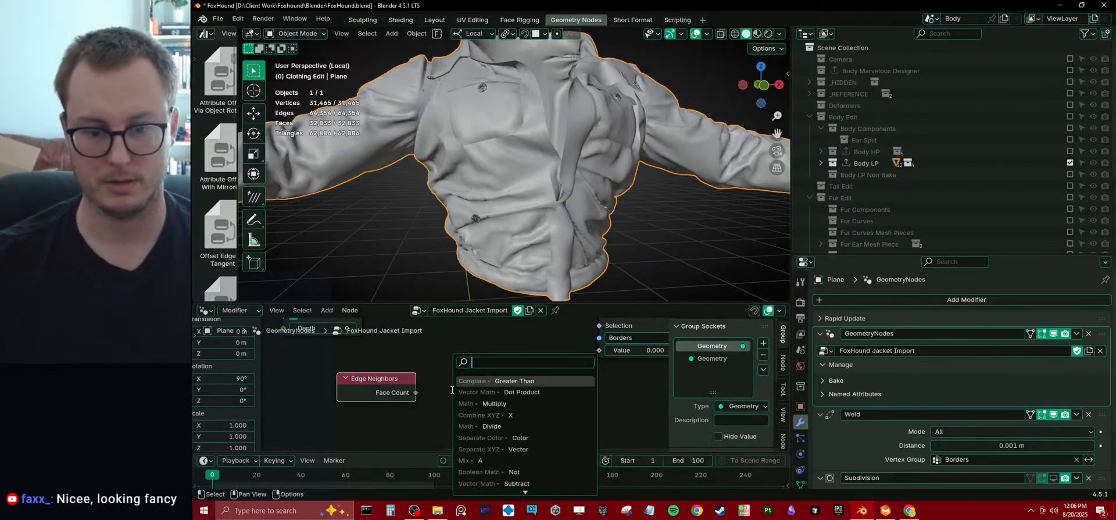
{"action": "type", "text": "dec"}
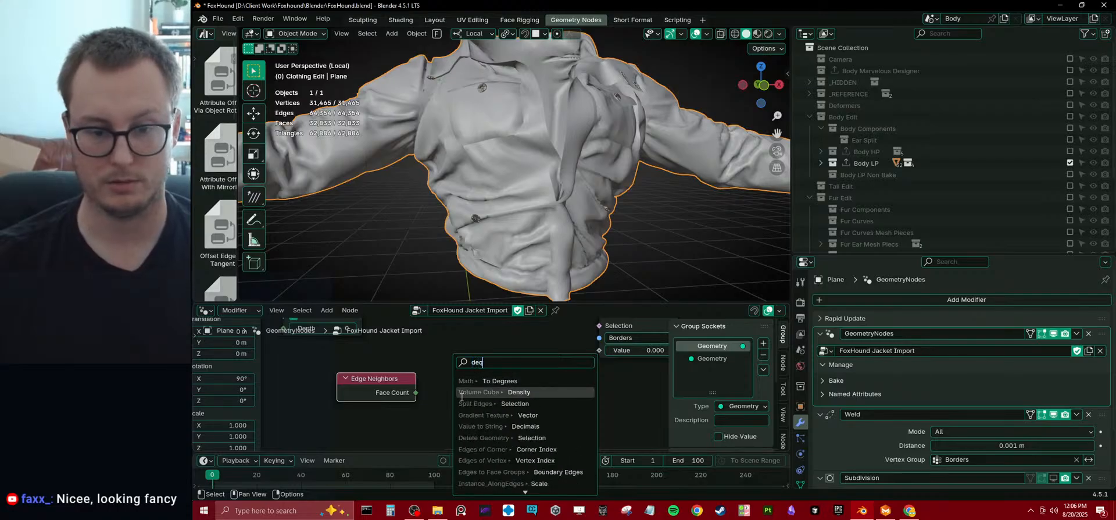
{"action": "key", "text": "ctrl+BackSpace"}
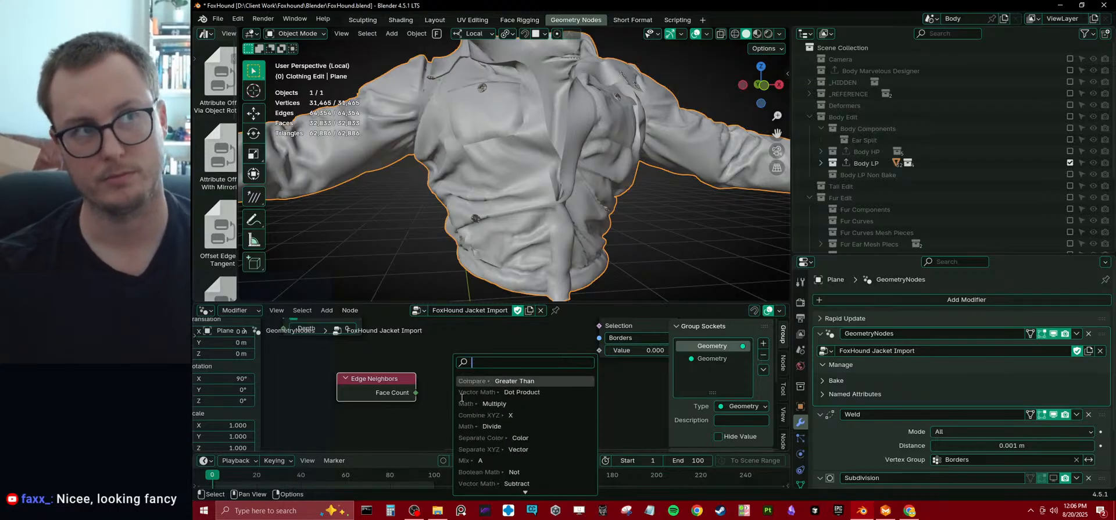
{"action": "type", "text": "great"}
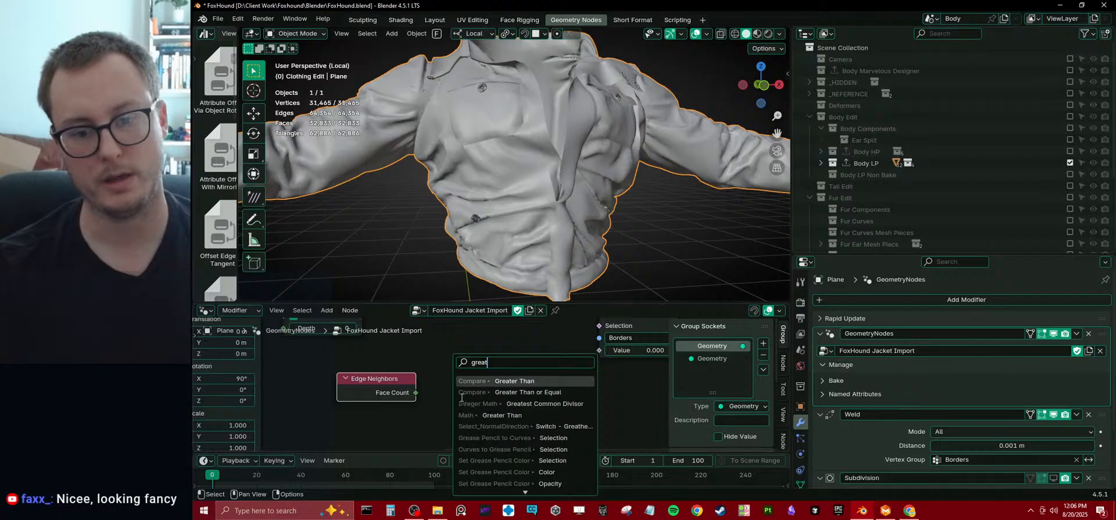
{"action": "key", "text": "Down"}
{"action": "key", "text": "Return"}
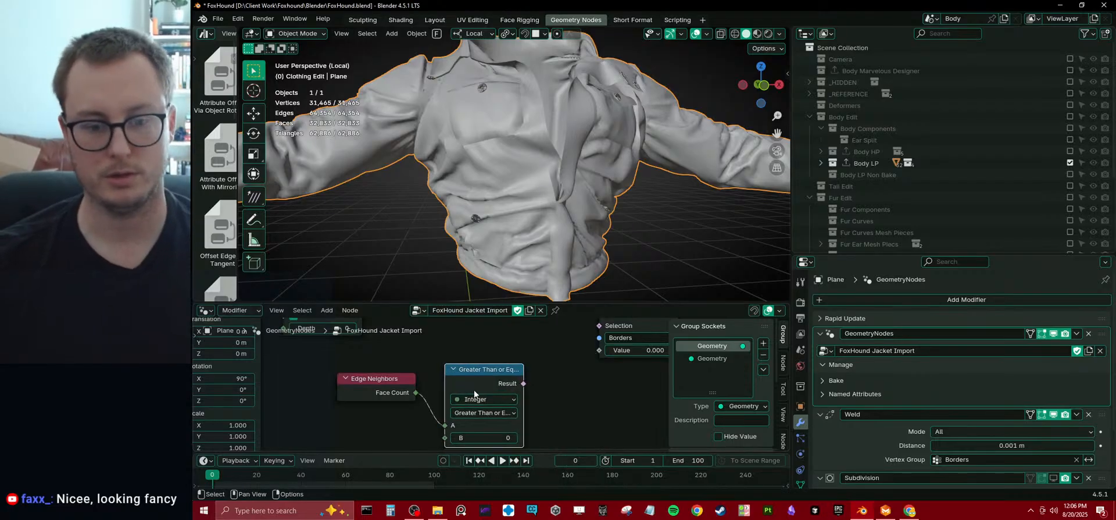
{"action": "left_click", "coordinate": [526, 397]}
{"action": "left_click", "coordinate": [516, 413]}
{"action": "left_click", "coordinate": [516, 413]}
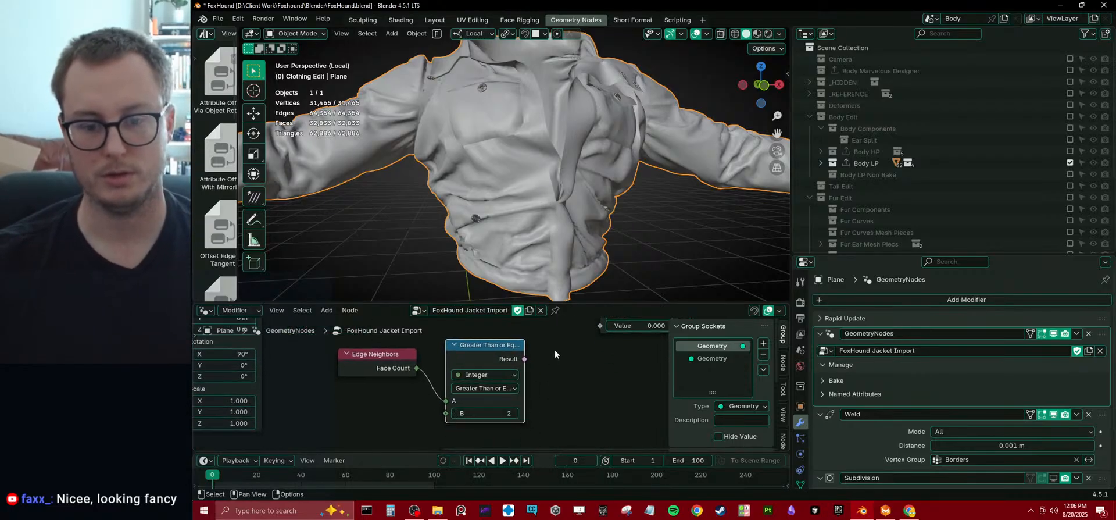
Connect the comparison's Result to the Value input of Store Named Attribute and tidy the node layout.
{"action": "middle_click_drag", "start_coordinate": [554, 351], "coordinate": [524, 387]}
{"action": "left_click_drag", "start_coordinate": [494, 394], "coordinate": [565, 373]}
{"action": "left_click_drag", "start_coordinate": [359, 392], "coordinate": [394, 383]}
{"action": "left_click_drag", "start_coordinate": [392, 353], "coordinate": [460, 387]}
{"action": "left_click_drag", "start_coordinate": [460, 386], "coordinate": [392, 373]}
{"action": "left_click", "coordinate": [460, 351]}
{"action": "left_click", "coordinate": [455, 366]}
{"action": "scroll", "coordinate": [572, 369], "scroll_direction": "down", "scroll_amount": 3}
{"action": "middle_click_drag", "start_coordinate": [575, 367], "coordinate": [558, 381]}
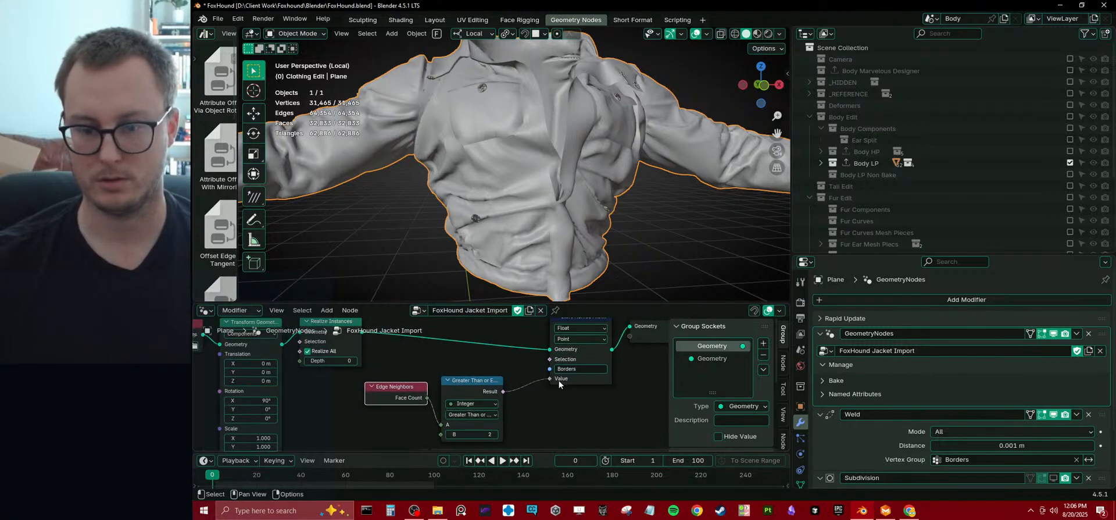
Reconfirm Borders as the Weld modifier's vertex group and toggle its viewport display to compare the jacket.
{"action": "left_click", "coordinate": [969, 459]}
{"action": "key", "text": "Return"}
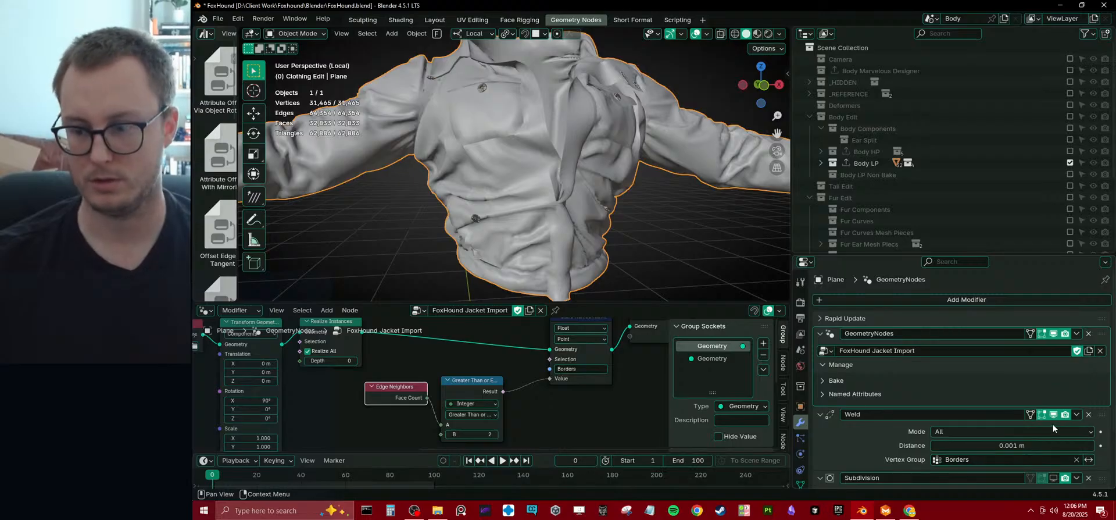
{"action": "left_click", "coordinate": [1053, 413]}
{"action": "left_click", "coordinate": [1053, 413]}
{"action": "left_click", "coordinate": [1053, 414]}
{"action": "left_click", "coordinate": [1053, 414]}
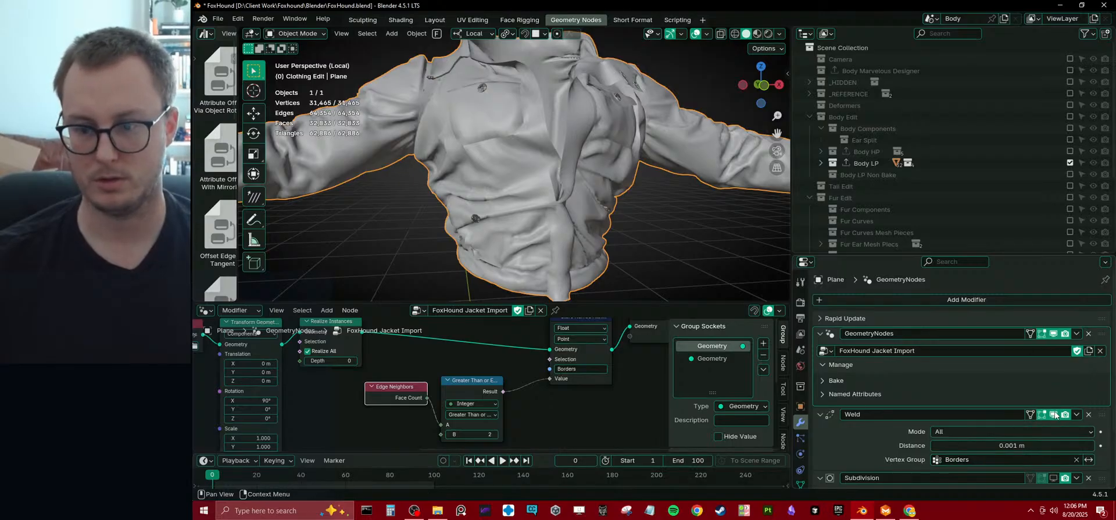
{"action": "middle_click_drag", "start_coordinate": [568, 398], "coordinate": [551, 413]}
{"action": "left_click", "coordinate": [542, 332]}
{"action": "key", "text": "m"}
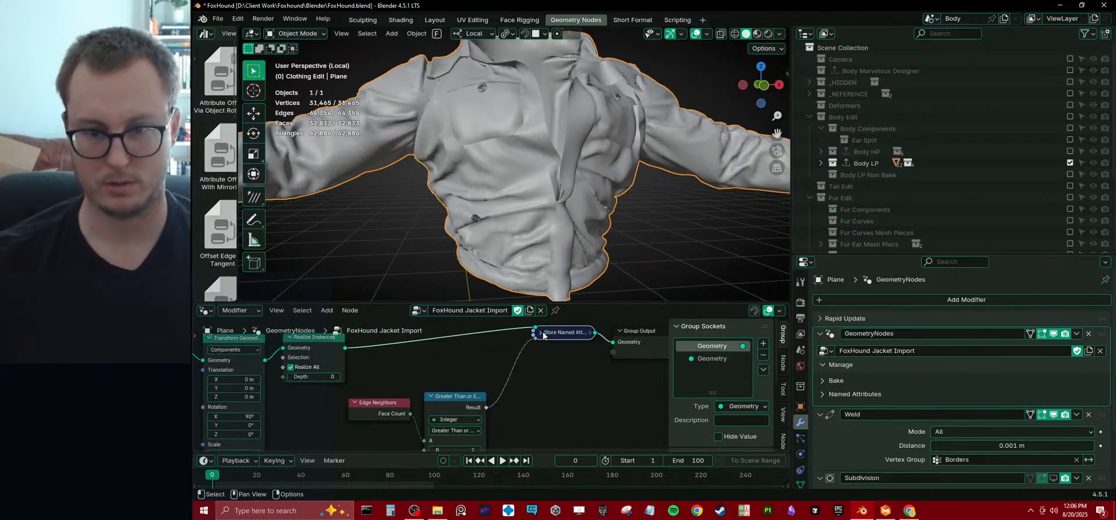
{"action": "left_click", "coordinate": [541, 333]}
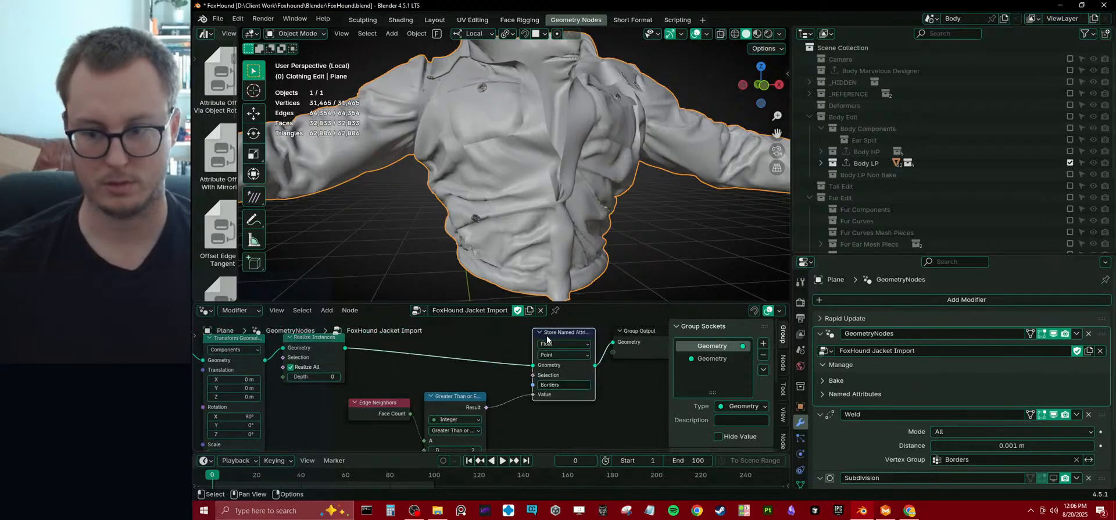
Change the face count comparison's operation to Less Than or Equal.
{"action": "middle_click_drag", "start_coordinate": [546, 343], "coordinate": [559, 315]}
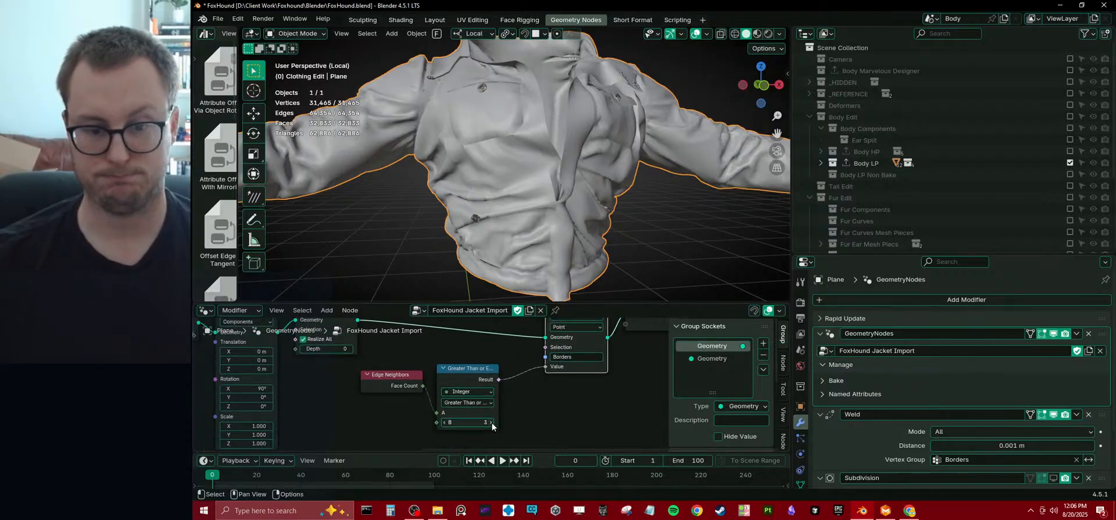
{"action": "left_click", "coordinate": [455, 404]}
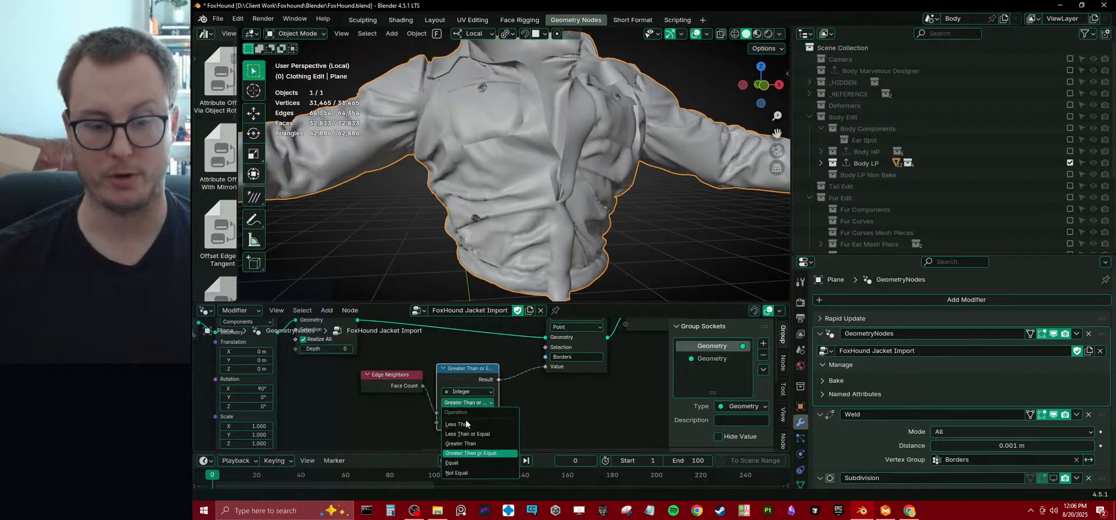
{"action": "left_click", "coordinate": [467, 433]}
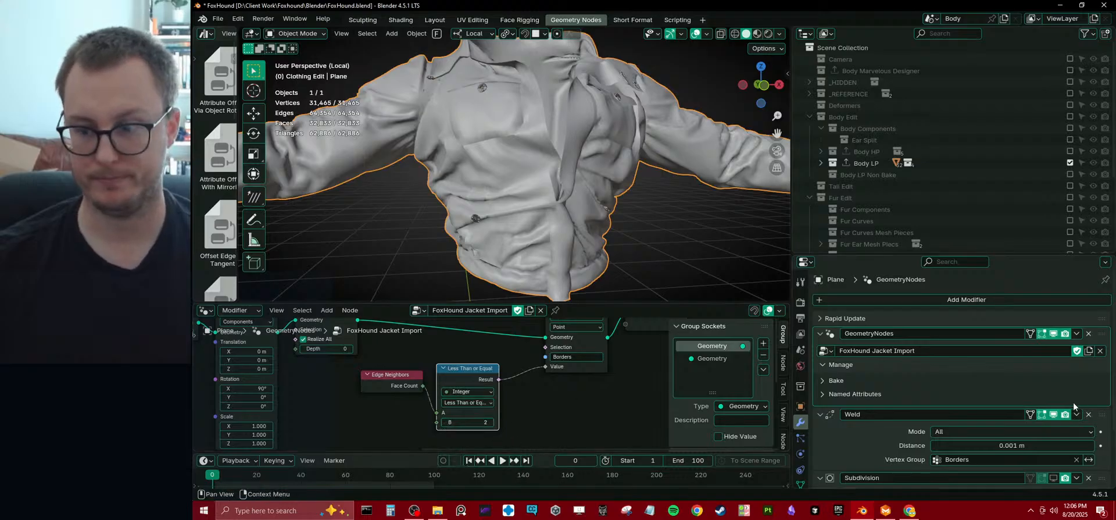
Toggle the Weld modifier's viewport display to check how the Less Than or Equal comparison affects the jacket.
{"action": "left_click", "coordinate": [1053, 414]}
{"action": "left_click", "coordinate": [1053, 414]}
{"action": "left_click", "coordinate": [1052, 414]}
{"action": "left_click", "coordinate": [1053, 414]}
Mute and unmute the Store Named Attribute node repeatedly to check its effect on the welded jacket.
{"action": "middle_click_drag", "start_coordinate": [604, 394], "coordinate": [593, 428]}
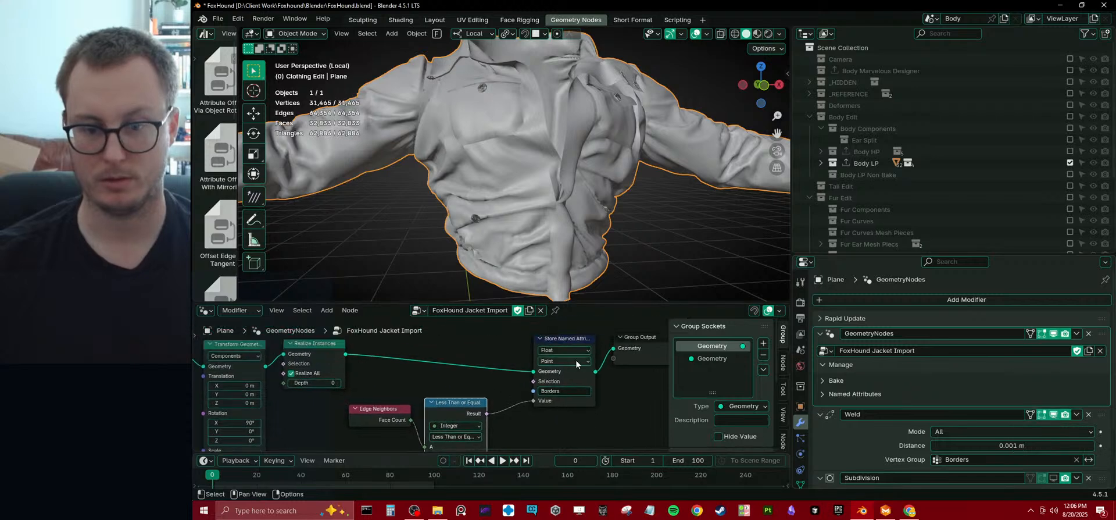
{"action": "left_click", "coordinate": [568, 341]}
{"action": "key", "text": "m"}
{"action": "key", "text": "m"}
{"action": "key", "text": "m"}
{"action": "key", "text": "m"}
{"action": "key", "text": "m"}
{"action": "key", "text": "m"}
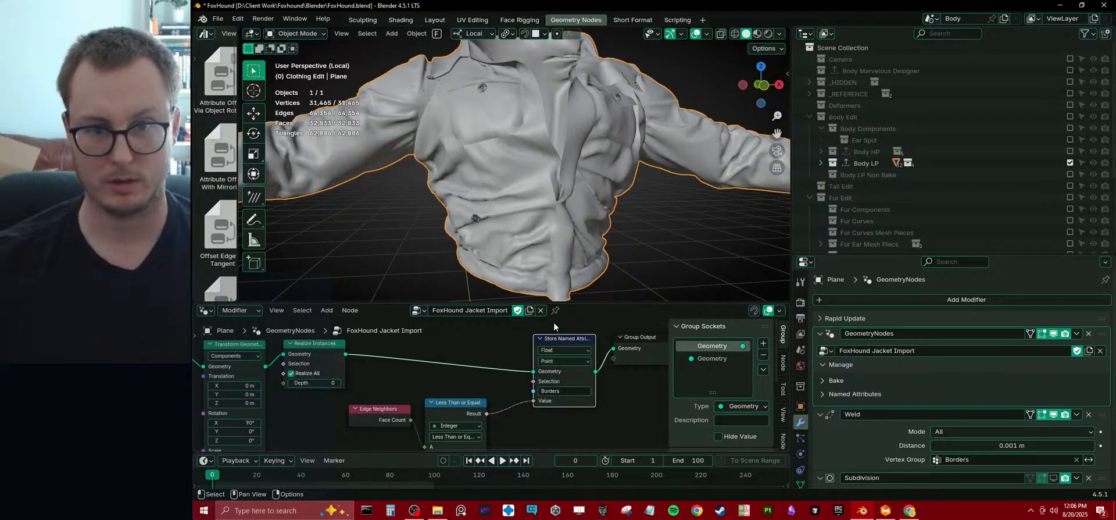
Examine a jacket button up close with the Weld modifier's viewport display on and off.
{"action": "scroll", "coordinate": [549, 116], "scroll_direction": "up", "scroll_amount": 8}
{"action": "left_click_drag", "start_coordinate": [495, 198], "coordinate": [538, 194], "text": "shift"}
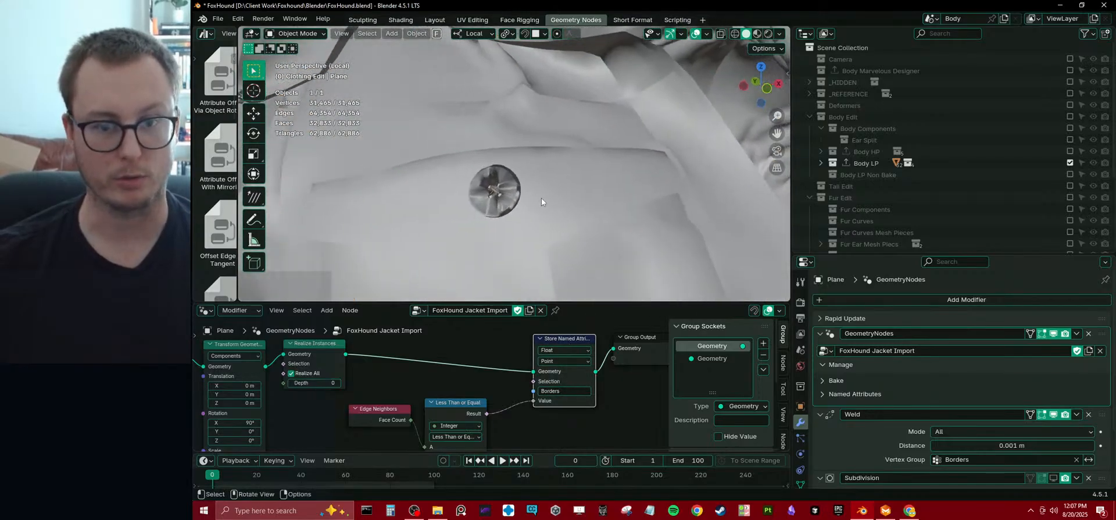
{"action": "scroll", "coordinate": [538, 194], "scroll_direction": "up", "scroll_amount": 3}
{"action": "middle_click_drag", "start_coordinate": [498, 210], "coordinate": [507, 205], "text": "shift"}
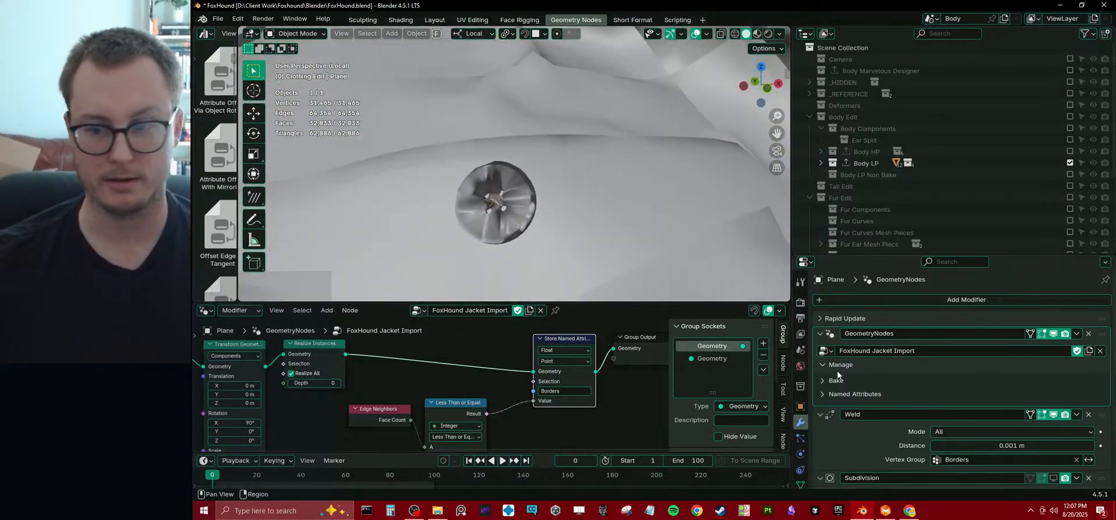
{"action": "left_click", "coordinate": [1052, 415]}
Remove the Edge Neighbors, comparison and Store Named Attribute nodes, keeping the geometry link, and delete the Weld modifier.
{"action": "scroll", "coordinate": [490, 381], "scroll_direction": "down", "scroll_amount": 2}
{"action": "left_click_drag", "start_coordinate": [441, 338], "coordinate": [532, 410]}
{"action": "key", "text": "ctrl+x"}
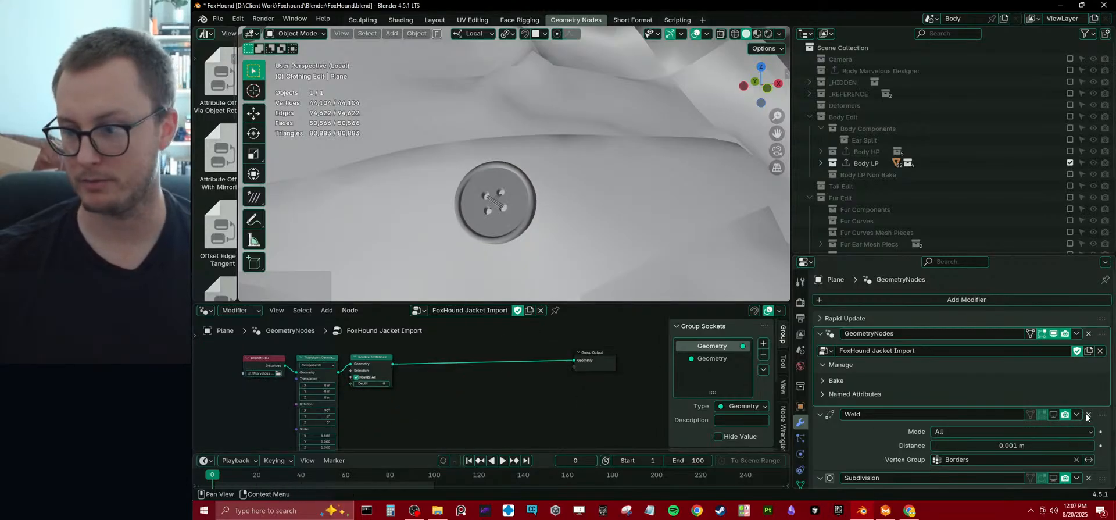
{"action": "left_click", "coordinate": [1088, 414]}
Inspect the jacket without the Weld modifier from several angles and distances.
{"action": "scroll", "coordinate": [579, 190], "scroll_direction": "down", "scroll_amount": 5}
{"action": "middle_click_drag", "start_coordinate": [578, 190], "coordinate": [529, 232]}
{"action": "scroll", "coordinate": [522, 226], "scroll_direction": "up", "scroll_amount": 5}
{"action": "scroll", "coordinate": [542, 180], "scroll_direction": "down", "scroll_amount": 8}
{"action": "middle_click_drag", "start_coordinate": [500, 174], "coordinate": [606, 151], "text": "shift"}
{"action": "scroll", "coordinate": [493, 172], "scroll_direction": "down", "scroll_amount": 6}
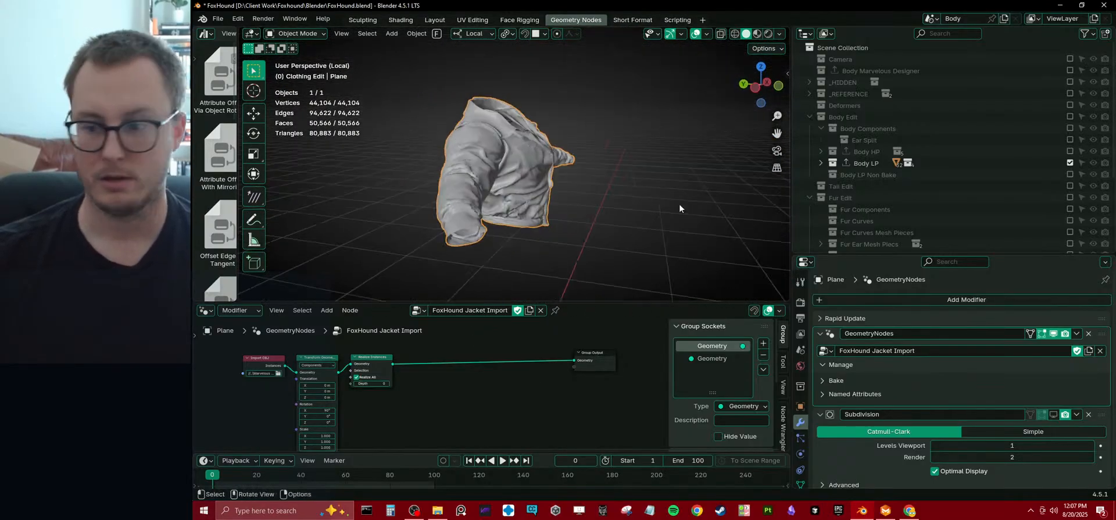
{"action": "middle_click_drag", "start_coordinate": [638, 191], "coordinate": [581, 189]}
Show the jacket's subdivision in an enlarged 3D viewport and save the file.
{"action": "key", "text": "ctrl+s"}
{"action": "left_click_drag", "start_coordinate": [635, 302], "coordinate": [635, 374]}
{"action": "middle_click_drag", "start_coordinate": [637, 261], "coordinate": [575, 276]}
{"action": "left_click", "coordinate": [575, 276]}
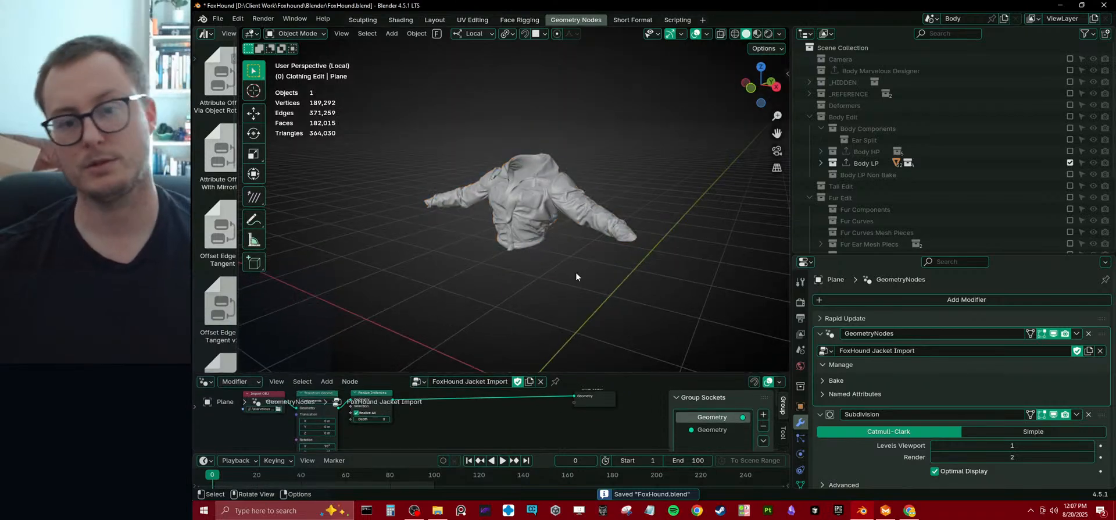
{"action": "key", "text": "ctrl+s"}
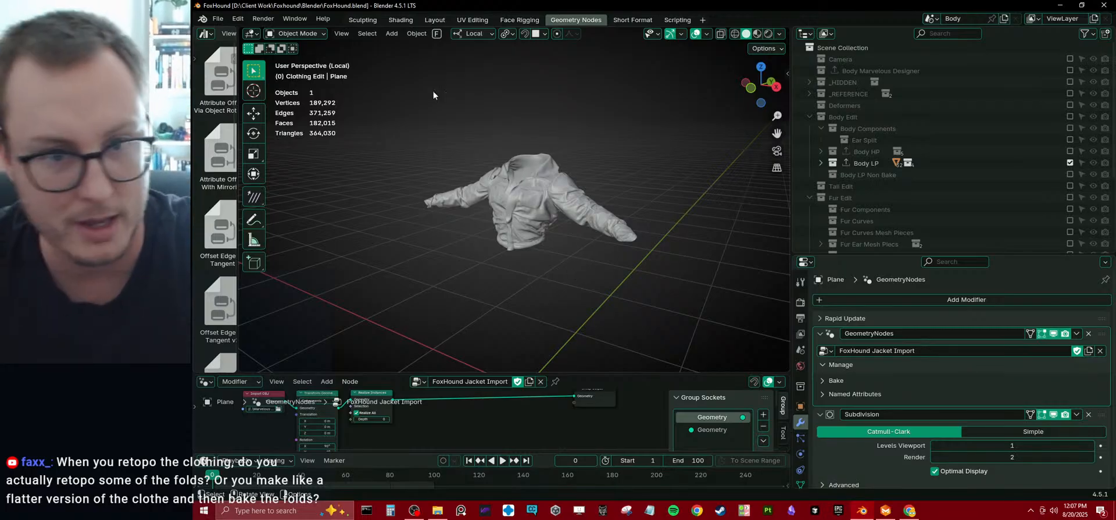
In the Layout workspace, hide Body LP and collapse the Body Edit, Fur Edit and FoxHound collections.
{"action": "left_click", "coordinate": [435, 20]}
{"action": "scroll", "coordinate": [566, 203], "scroll_direction": "down", "scroll_amount": 6}
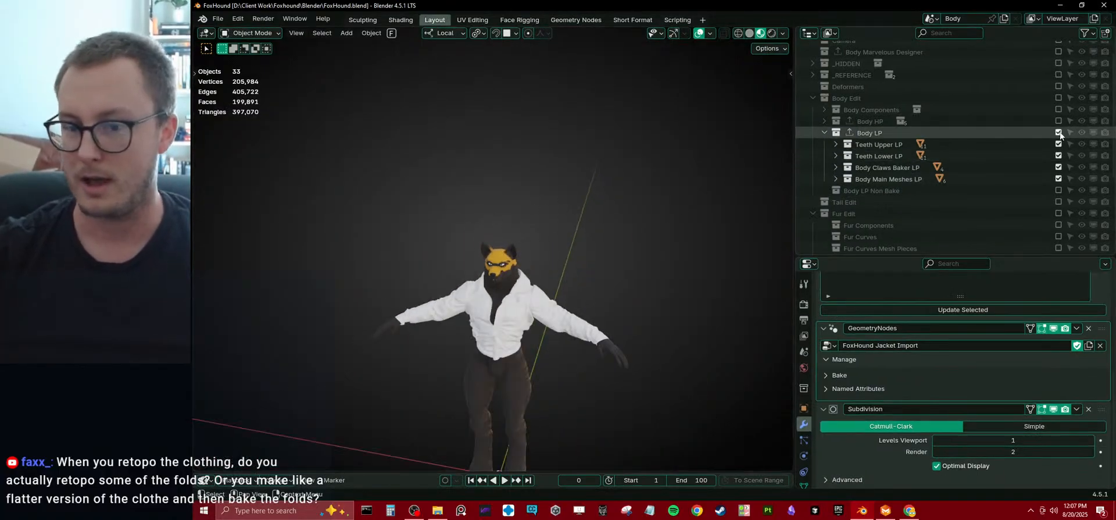
{"action": "left_click", "coordinate": [815, 98]}
{"action": "left_click", "coordinate": [812, 121]}
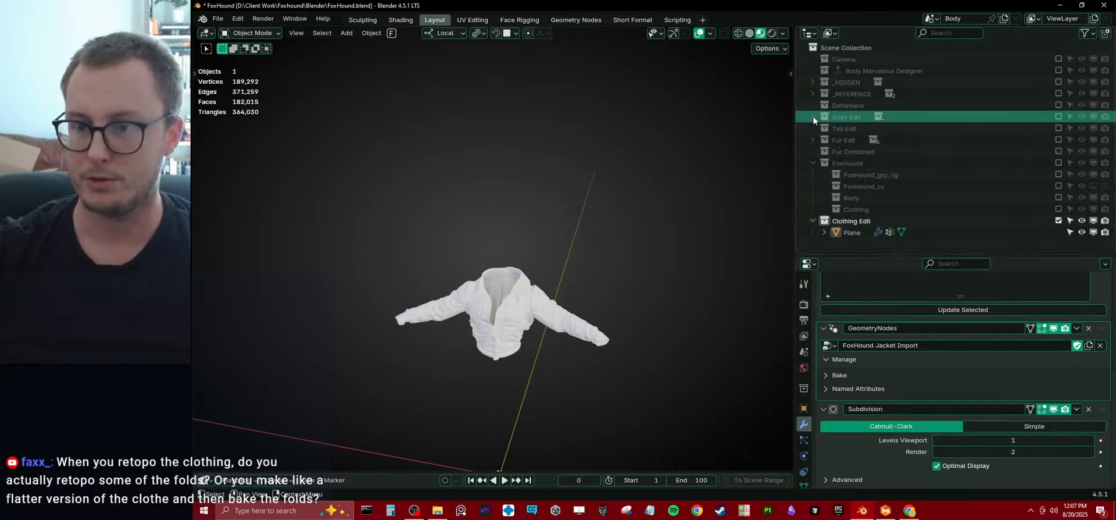
{"action": "left_click", "coordinate": [812, 163]}
Create a collection named Jacket HP inside Clothing Edit and place the jacket object Plane in it.
{"action": "right_click", "coordinate": [842, 176]}
{"action": "left_click", "coordinate": [841, 176]}
{"action": "double_click", "coordinate": [863, 187]}
{"action": "type", "text": "JacketHP"}
{"action": "key", "text": "Return"}
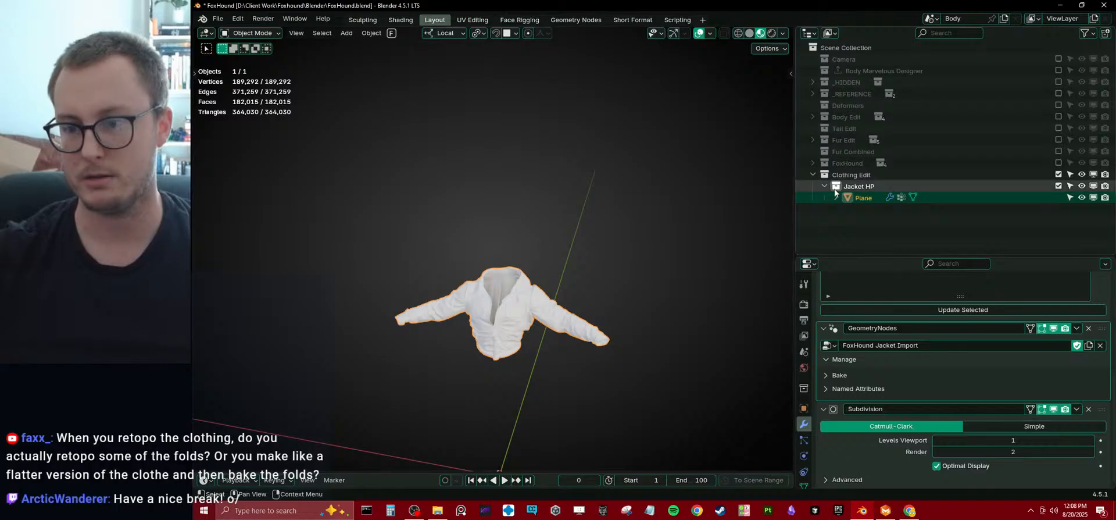
Create a second collection named Jacket LP inside Clothing Edit.
{"action": "left_click", "coordinate": [837, 175]}
{"action": "right_click", "coordinate": [832, 175]}
{"action": "left_click", "coordinate": [832, 179]}
{"action": "double_click", "coordinate": [863, 210]}
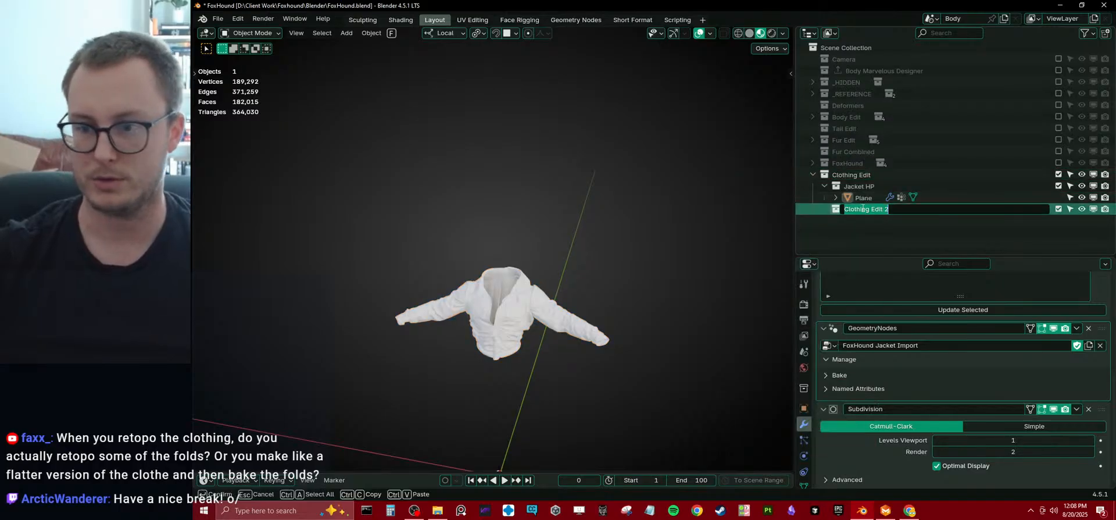
{"action": "type", "text": "Jacket LP"}
{"action": "key", "text": "Return"}
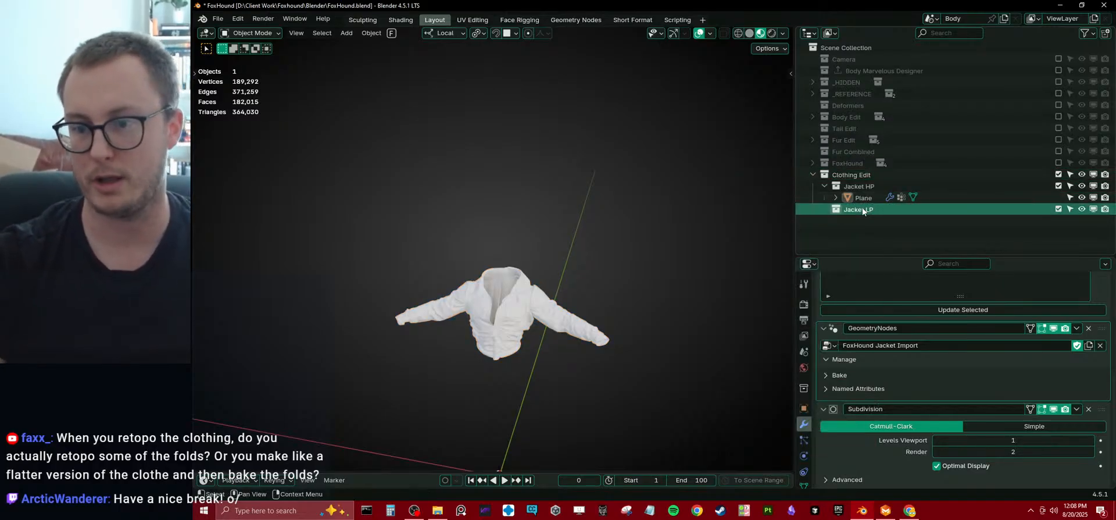
Add a mesh circle with 8 vertices to the Jacket LP collection.
{"action": "key", "text": "shift+a"}
{"action": "mouse_move", "coordinate": [646, 231]}
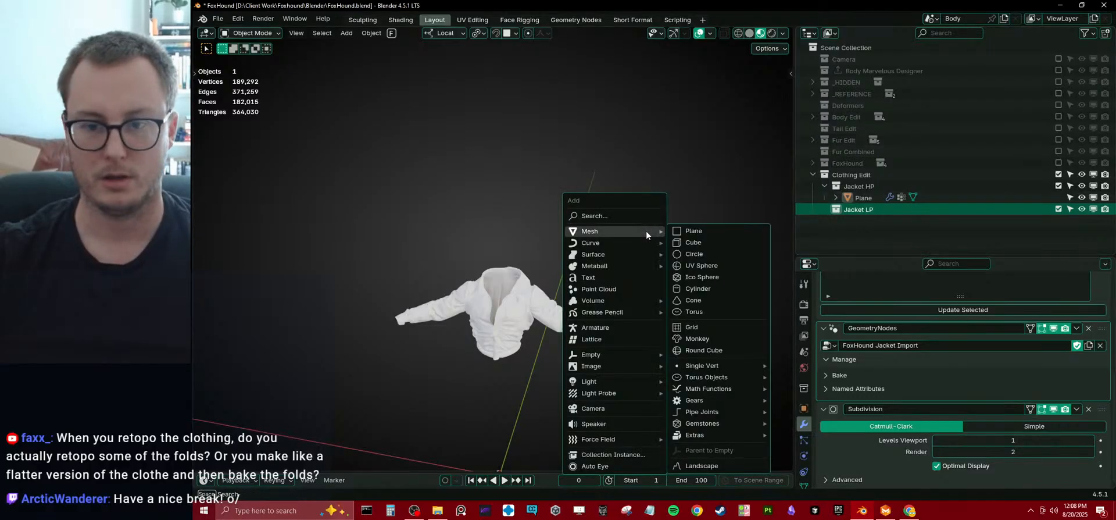
{"action": "left_click", "coordinate": [692, 254]}
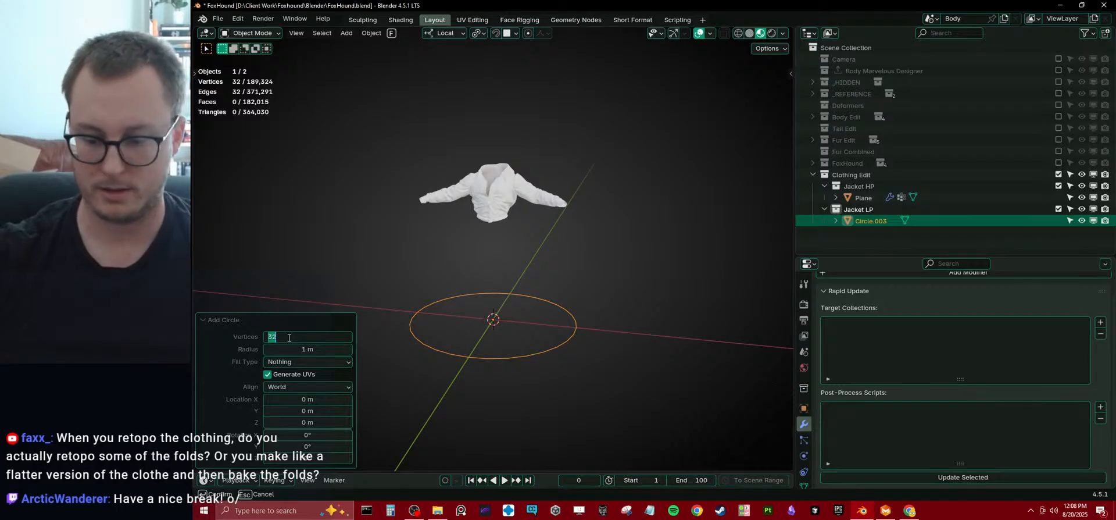
{"action": "key", "text": "Return"}
{"action": "left_click", "coordinate": [255, 321]}
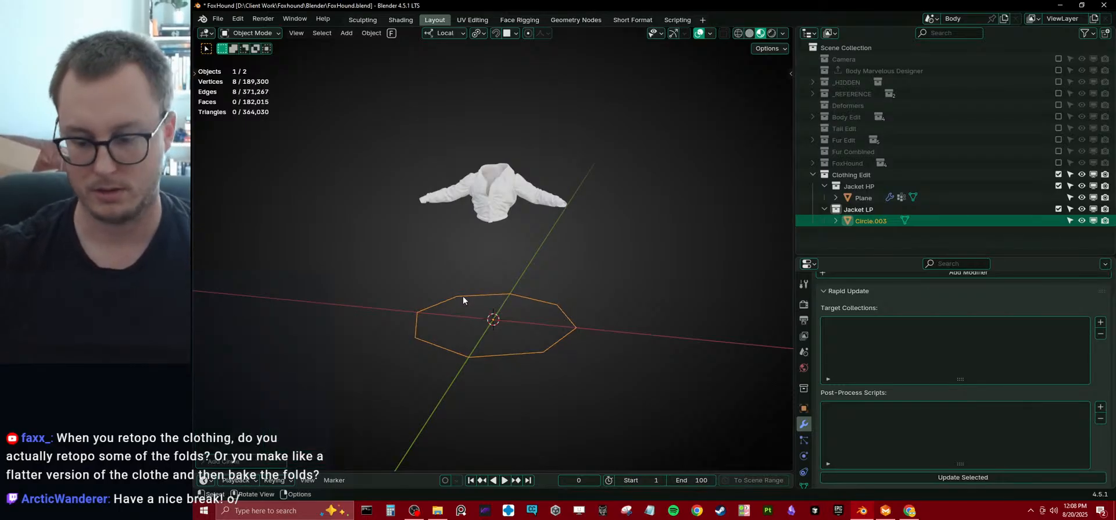
Rotate all of the circle's vertices 90° about the Y axis in Edit Mode.
{"action": "key", "text": "KP_1"}
{"action": "key", "text": "Tab"}
{"action": "key", "text": "r"}
{"action": "key", "text": "y"}
{"action": "key", "text": "9"}
{"action": "key", "text": "0"}
{"action": "key", "text": "Return"}
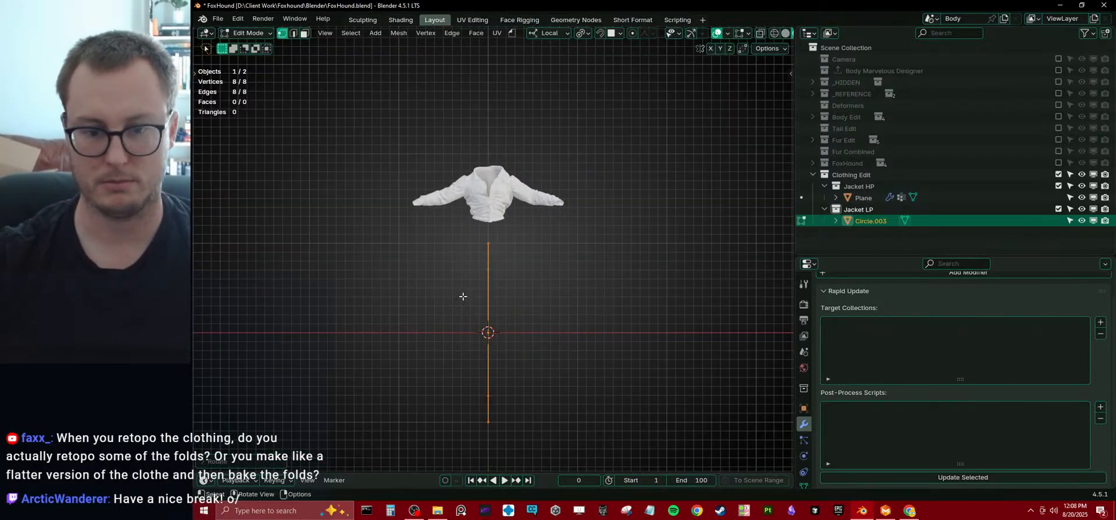
Move the circle to the cuff of the jacket's positive-X sleeve and scale it down toward cuff size.
{"action": "key", "text": "g"}
{"action": "left_click", "coordinate": [541, 178]}
{"action": "key", "text": "s"}
{"action": "left_click", "coordinate": [559, 204]}
{"action": "key", "text": "g"}
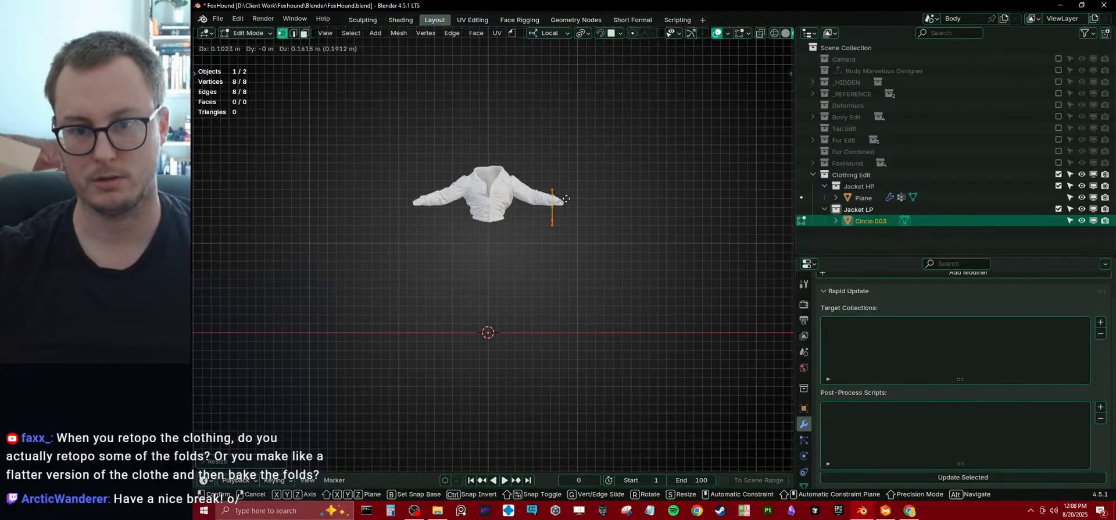
{"action": "left_click", "coordinate": [574, 183]}
{"action": "key", "text": "s"}
{"action": "left_click", "coordinate": [590, 187]}
Shift the circle along Y onto the cuff and rotate it in top view to follow the sleeve's direction.
{"action": "middle_click_drag", "start_coordinate": [590, 202], "coordinate": [473, 305]}
{"action": "key", "text": "KP_7"}
{"action": "key", "text": "g"}
{"action": "key", "text": "y"}
{"action": "left_click", "coordinate": [503, 349]}
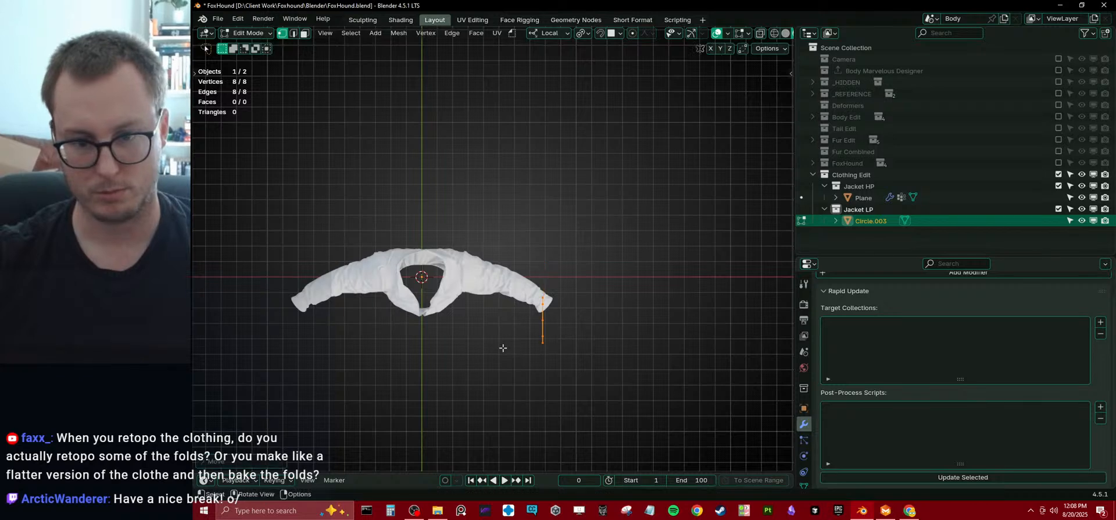
{"action": "key", "text": "r"}
{"action": "left_click", "coordinate": [608, 320]}
Tilt the circle to match the cuff's angle and scale it to fit closely around the sleeve end.
{"action": "key", "text": "KP_1"}
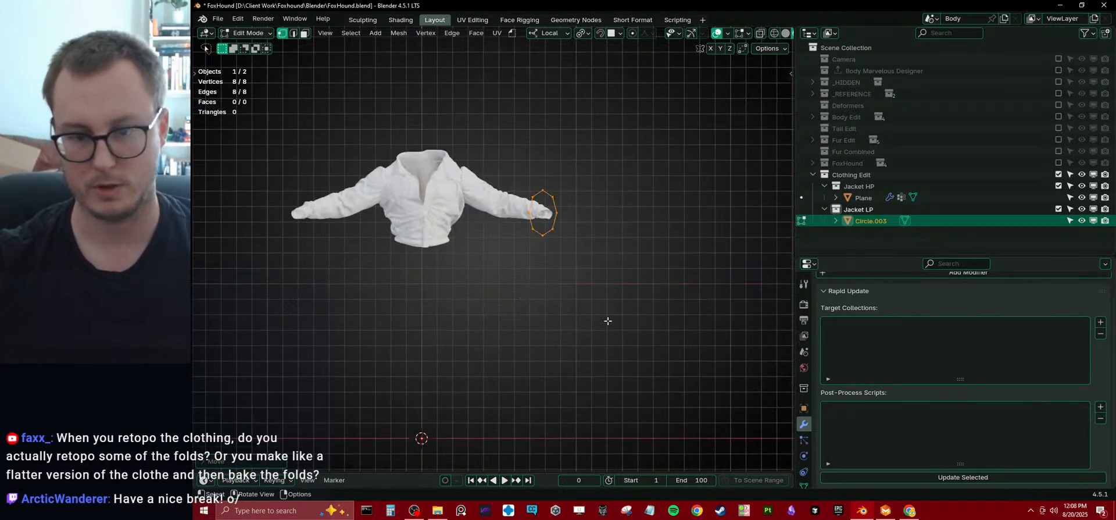
{"action": "scroll", "coordinate": [608, 321], "scroll_direction": "up", "scroll_amount": 3}
{"action": "middle_click_drag", "start_coordinate": [608, 321], "coordinate": [552, 247]}
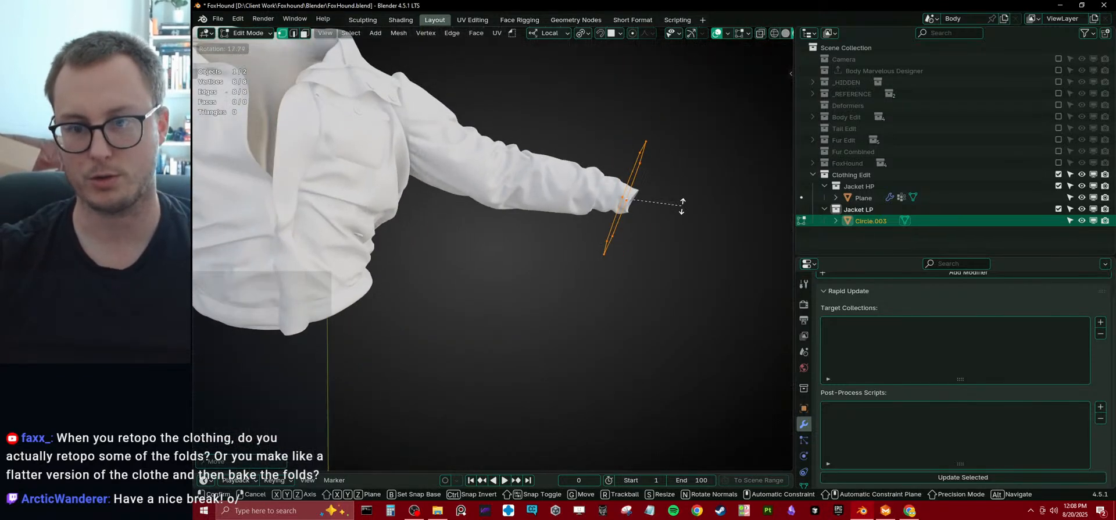
{"action": "key", "text": "s"}
{"action": "left_click", "coordinate": [668, 204]}
{"action": "scroll", "coordinate": [587, 232], "scroll_direction": "down", "scroll_amount": 4}
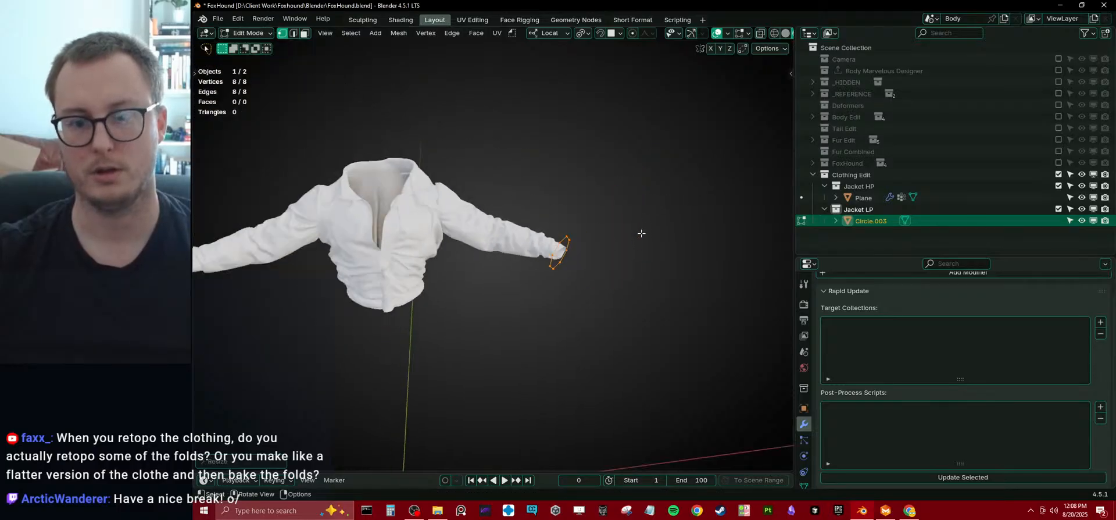
Add Mirror and Subdivision Surface modifiers to the low-poly circle object.
{"action": "key", "text": "q"}
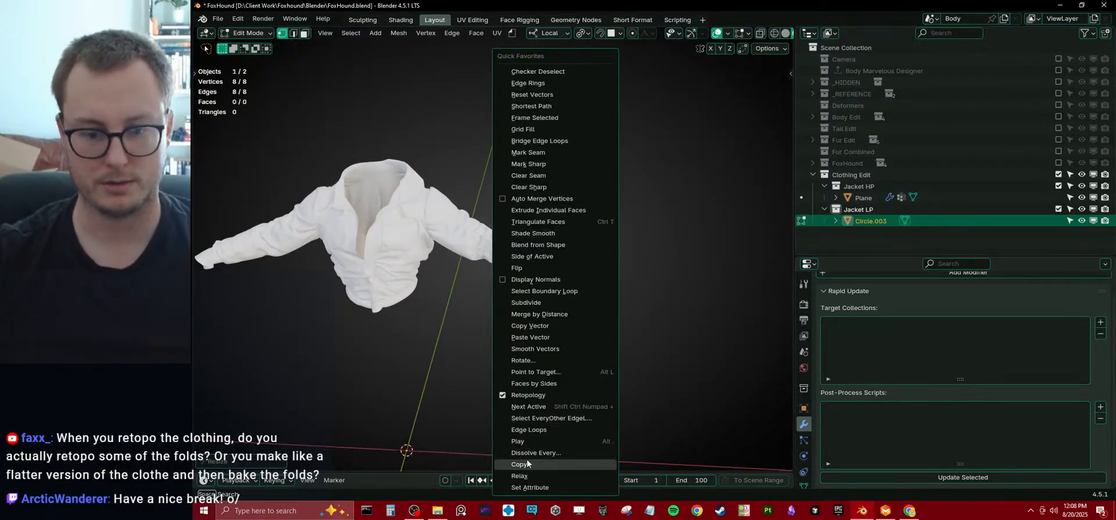
{"action": "key", "text": "Tab"}
{"action": "key", "text": "q"}
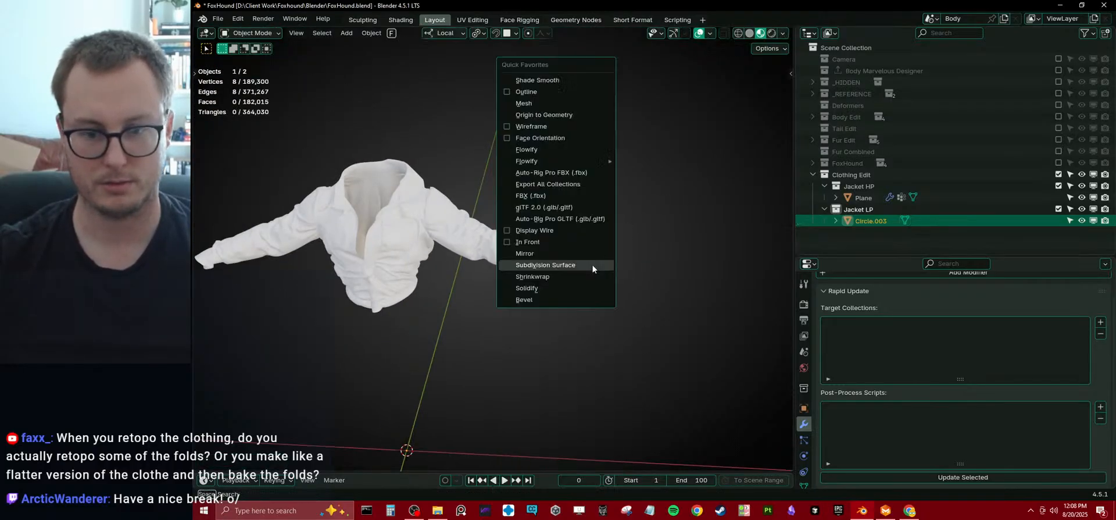
{"action": "left_click", "coordinate": [530, 265]}
{"action": "key", "text": "q"}
{"action": "left_click", "coordinate": [503, 274]}
Extrude the cuff ring along the sleeve to the elbow and rotate the new ring to match the arm.
{"action": "key", "text": "Tab"}
{"action": "middle_click_drag", "start_coordinate": [603, 249], "coordinate": [581, 314]}
{"action": "key", "text": "KP_1"}
{"action": "key", "text": "e"}
{"action": "left_click", "coordinate": [572, 293]}
{"action": "key", "text": "r"}
{"action": "left_click", "coordinate": [568, 231]}
Extrude the elbow ring to the shoulder, then rotate, scale and move it to surround the armhole.
{"action": "middle_click_drag", "start_coordinate": [568, 231], "coordinate": [549, 198]}
{"action": "key", "text": "e"}
{"action": "left_click", "coordinate": [559, 168]}
{"action": "key", "text": "r"}
{"action": "left_click", "coordinate": [560, 167]}
{"action": "key", "text": "s"}
{"action": "left_click", "coordinate": [544, 144]}
{"action": "key", "text": "g"}
{"action": "left_click", "coordinate": [526, 121]}
{"action": "middle_click_drag", "start_coordinate": [533, 133], "coordinate": [545, 161]}
{"action": "key", "text": "KP_1"}
{"action": "scroll", "coordinate": [545, 161], "scroll_direction": "up", "scroll_amount": 3}
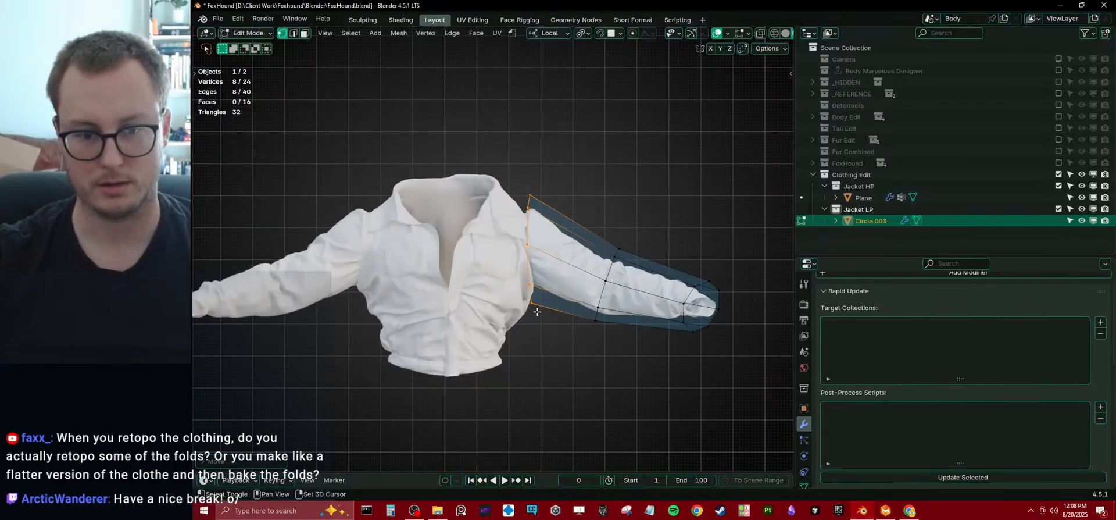
Extrude the shoulder ring without its lowest vertex and scale the new edges to 0 along X onto the centre line.
{"action": "key", "text": "e"}
{"action": "left_click", "coordinate": [601, 211]}
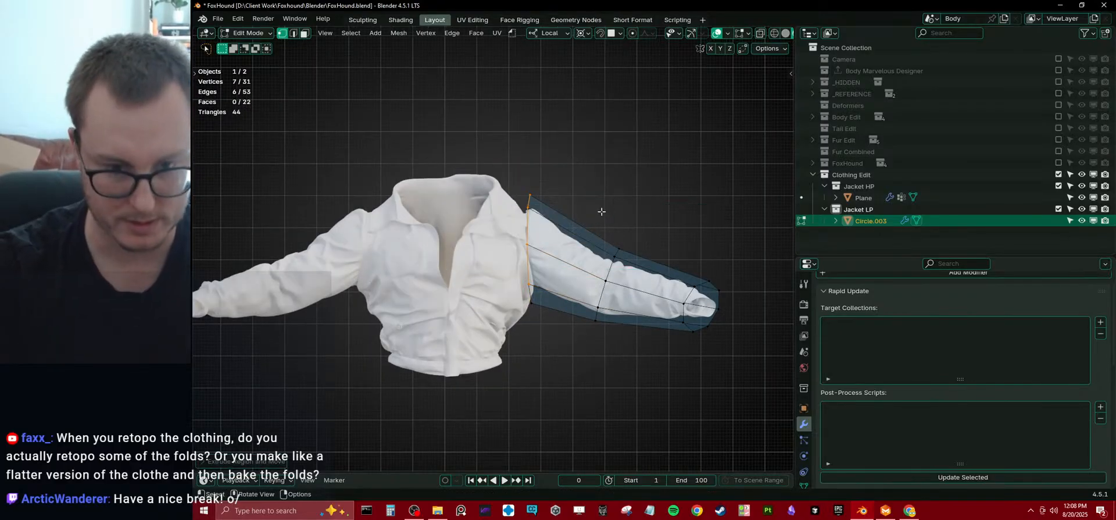
{"action": "key", "text": "s"}
{"action": "key", "text": "x"}
{"action": "key", "text": "0"}
{"action": "key", "text": "Return"}
{"action": "key", "text": "ctrl+r"}
{"action": "scroll", "coordinate": [467, 191], "scroll_direction": "up", "scroll_amount": 1}
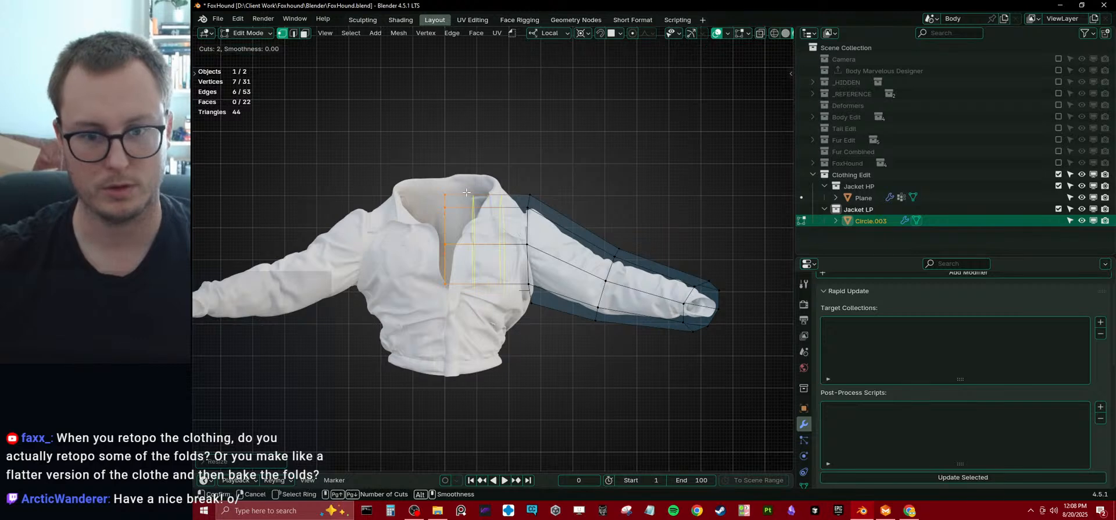
{"action": "right_click", "coordinate": [466, 192]}
In wireframe view, select the upper five centre-line vertices and move them along X toward the shoulder.
{"action": "left_click", "coordinate": [443, 242]}
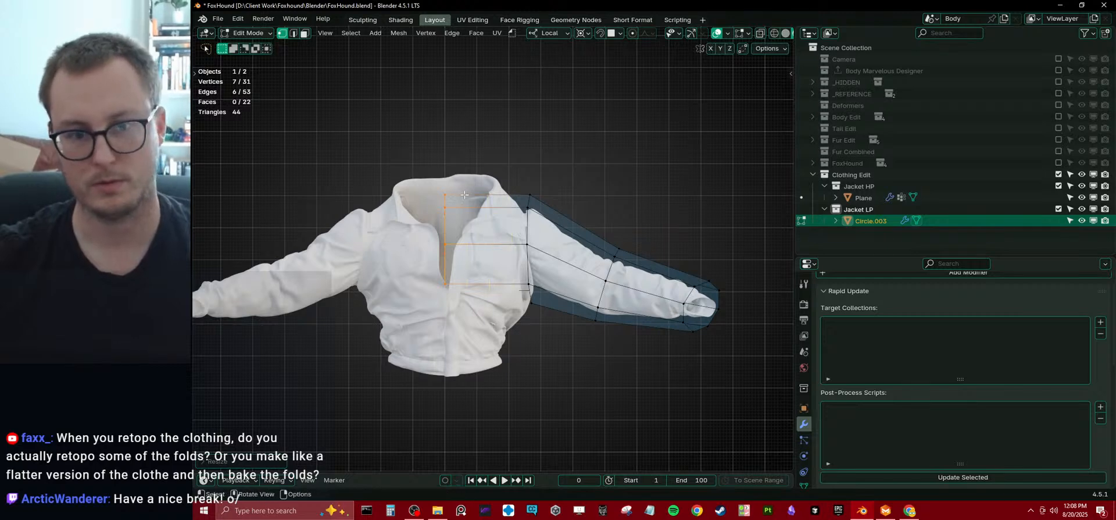
{"action": "left_click_drag", "start_coordinate": [459, 255], "coordinate": [459, 255]}
{"action": "key", "text": "z"}
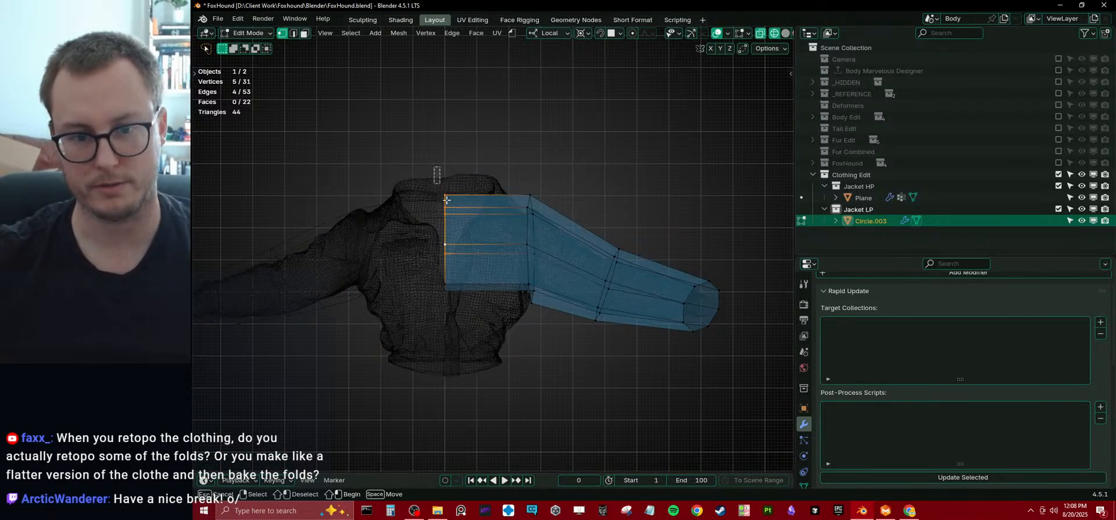
{"action": "key", "text": "g"}
{"action": "key", "text": "x"}
{"action": "key", "text": "x"}
{"action": "left_click", "coordinate": [498, 224]}
Change the pivot point, then rotate and move the selected vertices to follow the slope of the collar opening.
{"action": "key", "text": "r"}
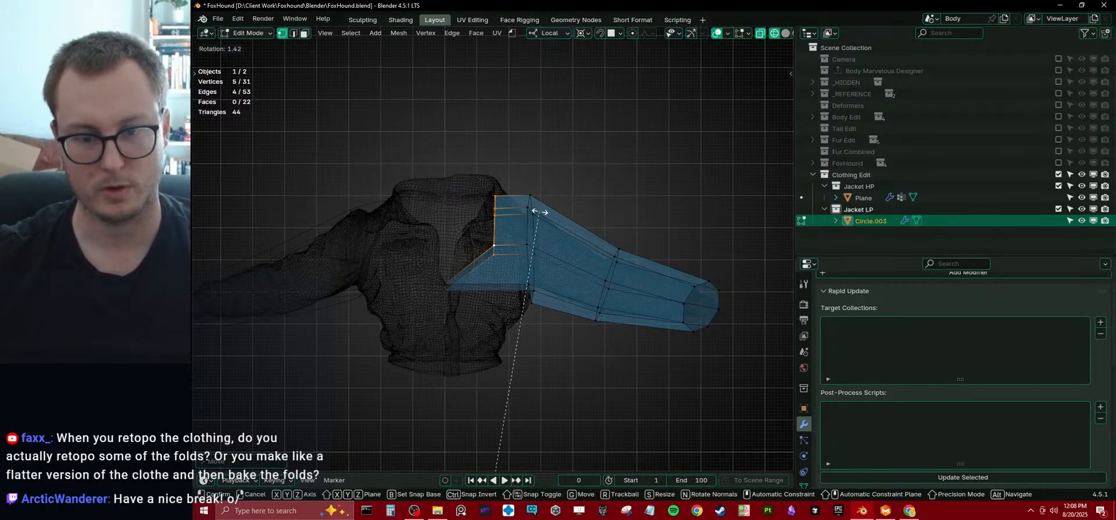
{"action": "right_click", "coordinate": [538, 213]}
{"action": "key", "text": "period"}
{"action": "left_click", "coordinate": [529, 160]}
{"action": "key", "text": "r"}
{"action": "left_click", "coordinate": [538, 188]}
{"action": "key", "text": "g"}
{"action": "left_click", "coordinate": [542, 213]}
Add one centred loop cut each across the chest, upper arm and forearm.
{"action": "key", "text": "ctrl+r"}
{"action": "scroll", "coordinate": [509, 215], "scroll_direction": "up", "scroll_amount": 1}
{"action": "left_click", "coordinate": [510, 210]}
{"action": "right_click", "coordinate": [509, 211]}
{"action": "key", "text": "ctrl+r"}
{"action": "left_click", "coordinate": [586, 233]}
{"action": "right_click", "coordinate": [586, 233]}
{"action": "key", "text": "ctrl+r"}
{"action": "left_click", "coordinate": [640, 266]}
{"action": "right_click", "coordinate": [640, 266]}
Extrude the torso's lower edges down along Z to the jacket hem and add one centred loop cut around the extrusion.
{"action": "middle_click_drag", "start_coordinate": [542, 240], "coordinate": [475, 262]}
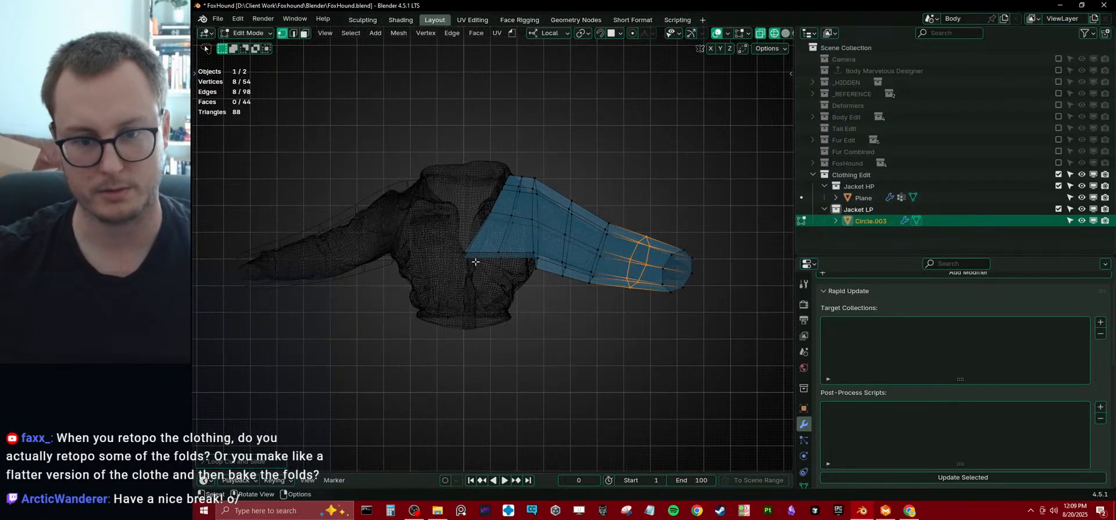
{"action": "key", "text": "e"}
{"action": "key", "text": "z"}
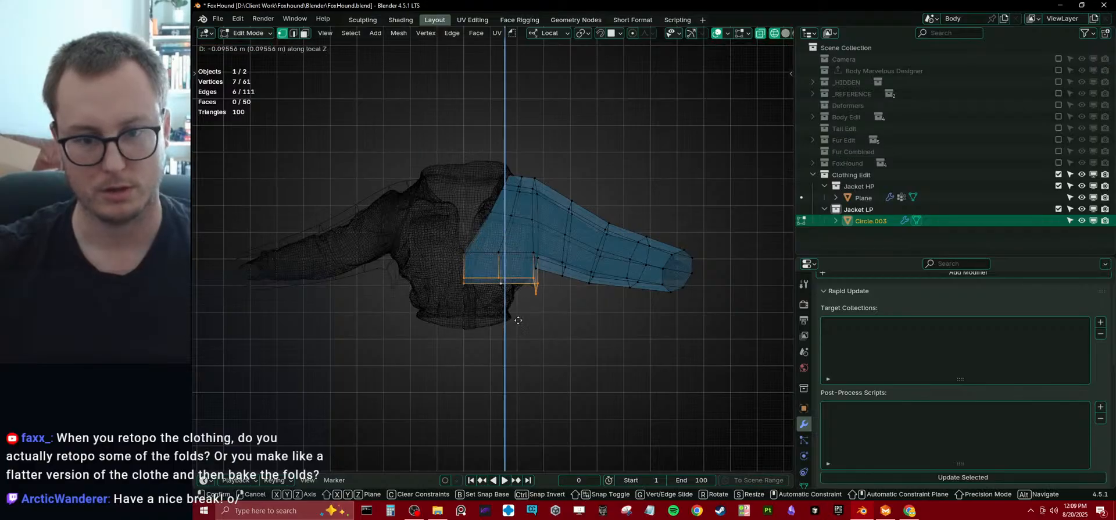
{"action": "left_click", "coordinate": [523, 357]}
{"action": "key", "text": "ctrl+r"}
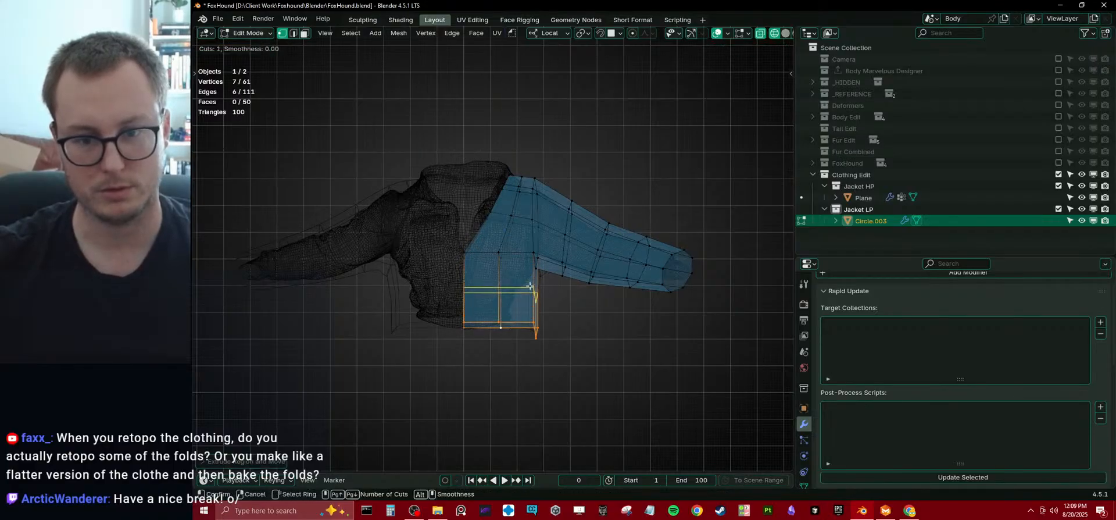
{"action": "left_click", "coordinate": [530, 285]}
{"action": "right_click", "coordinate": [529, 286]}
Box-select the torso's centre faces on the front and back in turn and move them along Y to round the body.
{"action": "middle_click_drag", "start_coordinate": [530, 285], "coordinate": [437, 255]}
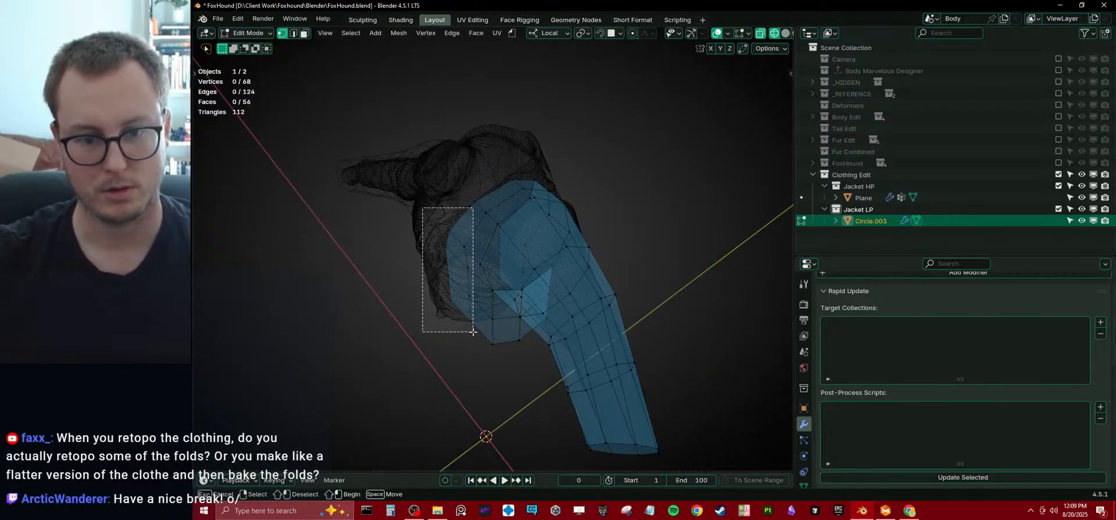
{"action": "left_click_drag", "start_coordinate": [473, 331], "coordinate": [472, 331]}
{"action": "middle_click_drag", "start_coordinate": [473, 334], "coordinate": [483, 255]}
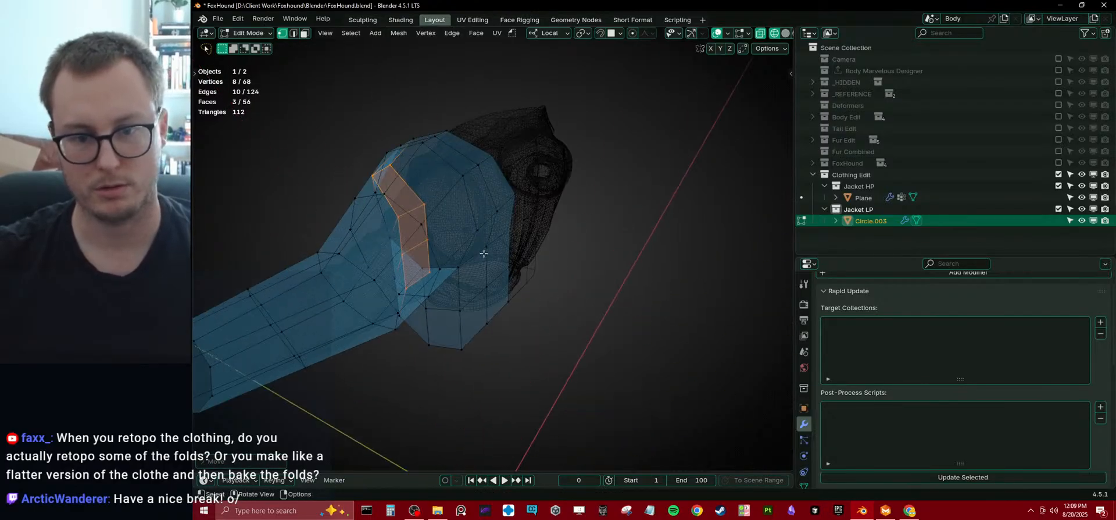
{"action": "left_click", "coordinate": [483, 255]}
{"action": "key", "text": "b"}
{"action": "left_click_drag", "start_coordinate": [478, 231], "coordinate": [525, 293]}
{"action": "key", "text": "b"}
{"action": "left_click_drag", "start_coordinate": [498, 226], "coordinate": [535, 271]}
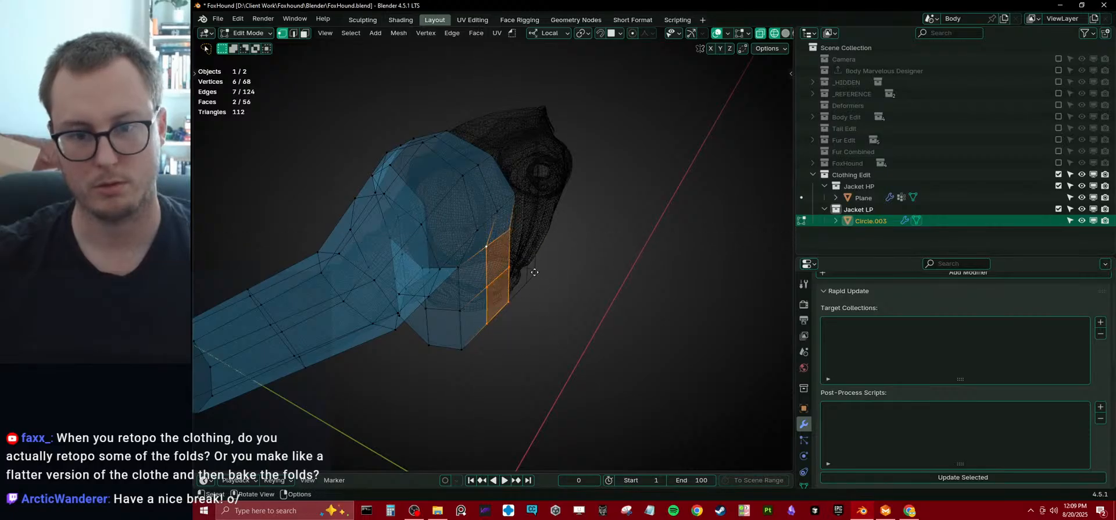
{"action": "key", "text": "g"}
{"action": "key", "text": "y"}
{"action": "left_click", "coordinate": [556, 289]}
Return to solid shading and move the whole low-poly mesh along Y to line up with the high-poly jacket.
{"action": "mouse_move", "coordinate": [530, 283]}
{"action": "middle_mouse_down"}
{"action": "mouse_move", "coordinate": [559, 248]}
{"action": "mouse_move", "coordinate": [541, 262]}
{"action": "mouse_move", "coordinate": [545, 279]}
{"action": "middle_mouse_up"}
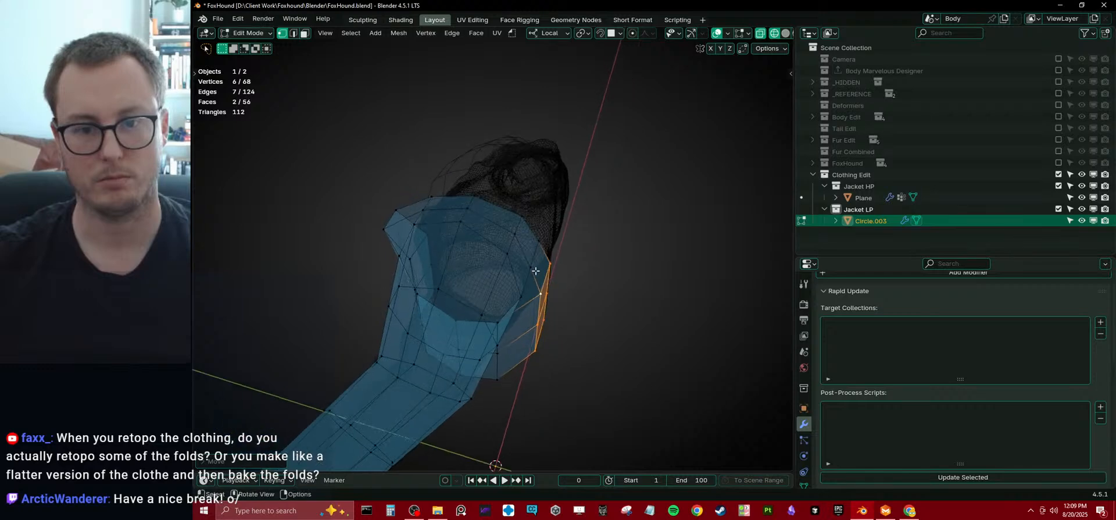
{"action": "middle_click_drag", "start_coordinate": [471, 203], "coordinate": [603, 195]}
{"action": "mouse_move", "coordinate": [509, 230]}
{"action": "middle_mouse_down"}
{"action": "mouse_move", "coordinate": [337, 263]}
{"action": "mouse_move", "coordinate": [316, 232]}
{"action": "mouse_move", "coordinate": [427, 226]}
{"action": "mouse_move", "coordinate": [377, 286]}
{"action": "mouse_move", "coordinate": [534, 277]}
{"action": "mouse_move", "coordinate": [657, 296]}
{"action": "mouse_move", "coordinate": [611, 275]}
{"action": "middle_mouse_up"}
{"action": "key", "text": "Tab"}
{"action": "key", "text": "shift+z"}
{"action": "scroll", "coordinate": [378, 286], "scroll_direction": "down", "scroll_amount": 4}
{"action": "scroll", "coordinate": [617, 287], "scroll_direction": "up", "scroll_amount": 4}
{"action": "key", "text": "Tab"}
{"action": "key", "text": "a"}
{"action": "key", "text": "g"}
{"action": "key", "text": "y"}
{"action": "left_click", "coordinate": [620, 295]}
Add a Shrinkwrap modifier to the low-poly mesh with the high-poly jacket Plane as its target.
{"action": "key", "text": "Tab"}
{"action": "key", "text": "q"}
{"action": "left_click", "coordinate": [609, 274]}
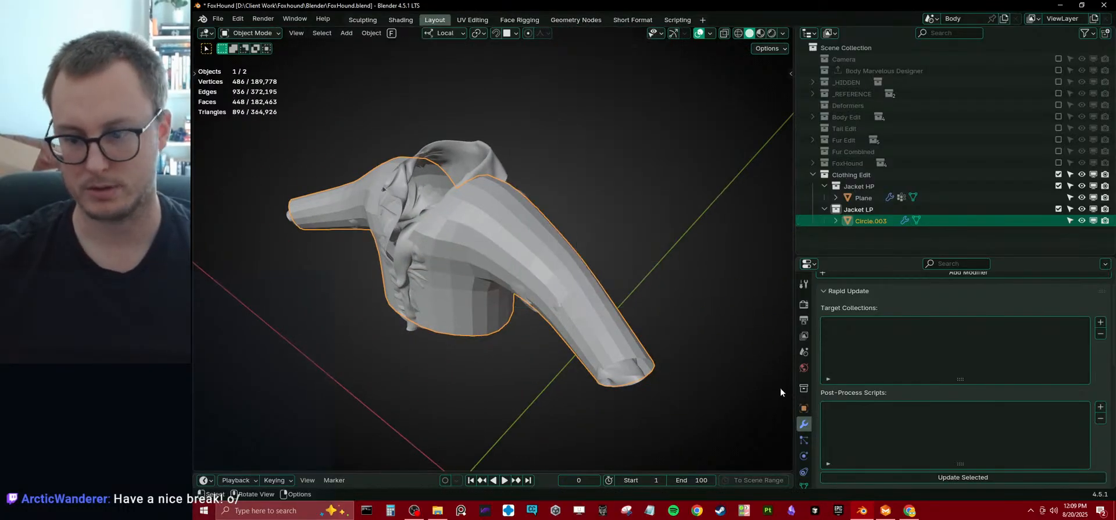
{"action": "left_click", "coordinate": [819, 291]}
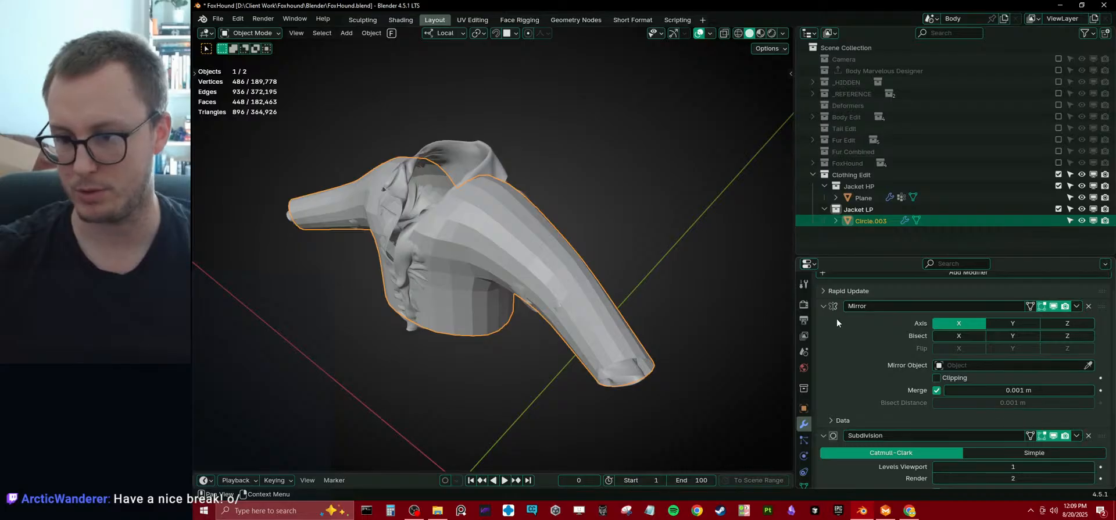
{"action": "left_click", "coordinate": [824, 306]}
{"action": "left_click", "coordinate": [823, 321]}
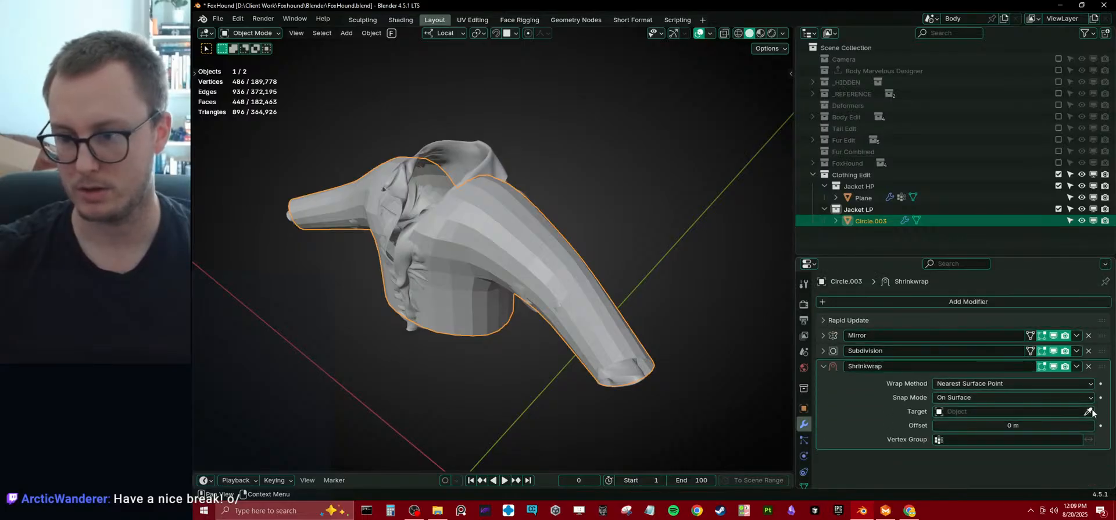
{"action": "left_click", "coordinate": [488, 158]}
{"action": "middle_click_drag", "start_coordinate": [488, 158], "coordinate": [530, 218]}
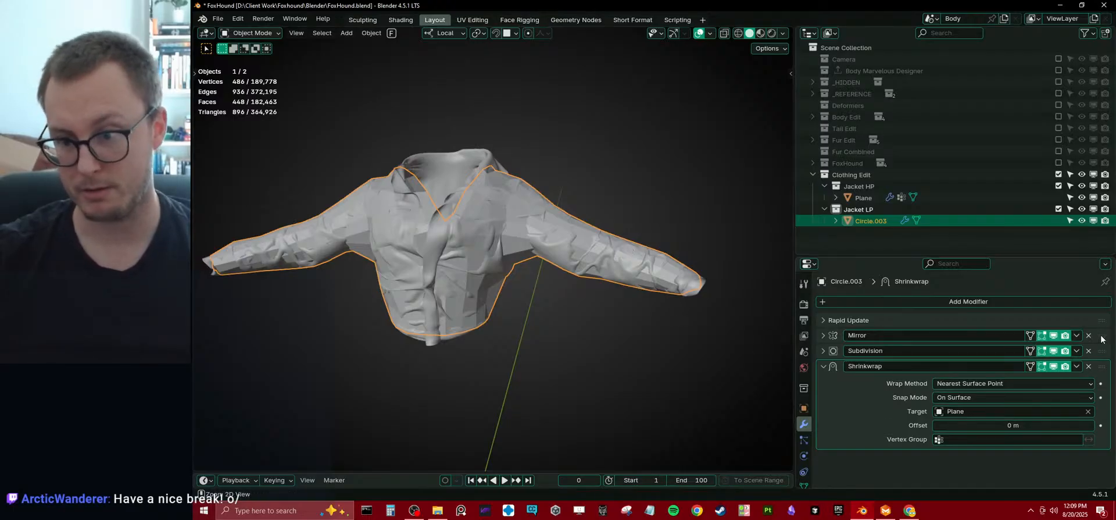
Apply the Mirror and Subdivision modifiers, then duplicate the Shrinkwrap modifier and apply one copy.
{"action": "key", "text": "ctrl+a"}
{"action": "key", "text": "ctrl+a"}
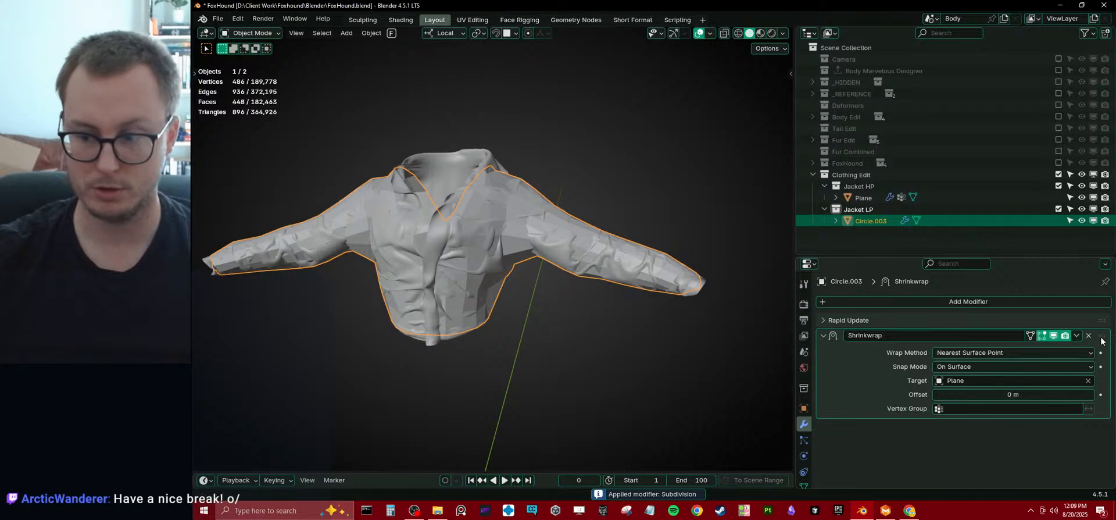
{"action": "key", "text": "shift+d"}
{"action": "key", "text": "ctrl+a"}
Isolate the low-poly jacket in local view, switch to Sculpt Mode and turn on the wireframe overlay.
{"action": "key", "text": "KP_Divide"}
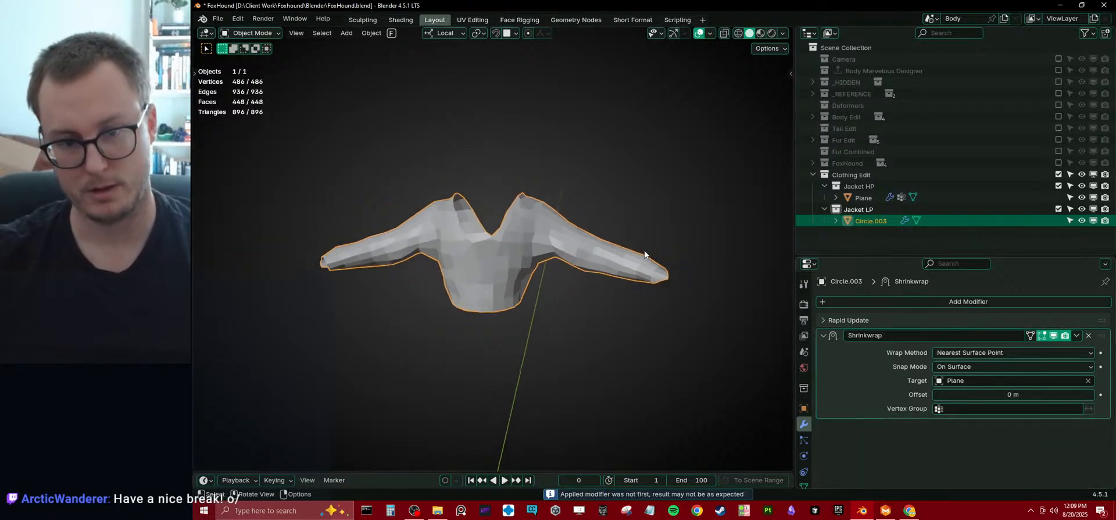
{"action": "key", "text": "ctrl+Tab"}
{"action": "left_click", "coordinate": [619, 287]}
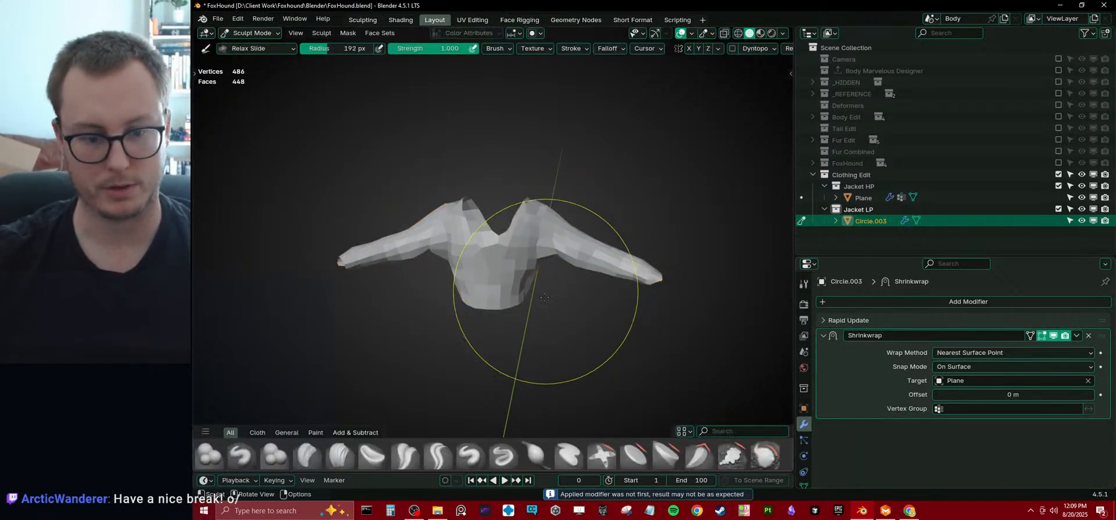
{"action": "scroll", "coordinate": [512, 455], "scroll_direction": "down", "scroll_amount": 2}
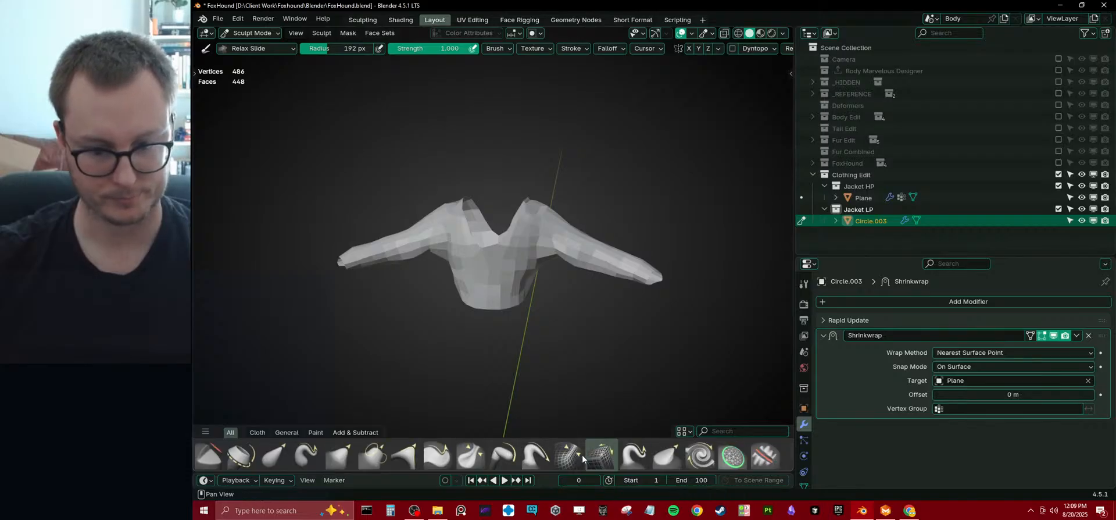
{"action": "key", "text": "q"}
{"action": "left_click", "coordinate": [565, 294]}
Even out the topology across the torso and sleeves with the Relax Slide brush, then leave Sculpt Mode.
{"action": "scroll", "coordinate": [555, 296], "scroll_direction": "up", "scroll_amount": 2}
{"action": "mouse_move", "coordinate": [531, 267]}
{"action": "left_mouse_down", "text": "shift"}
{"action": "mouse_move", "coordinate": [572, 229]}
{"action": "mouse_move", "coordinate": [706, 254]}
{"action": "left_mouse_up", "text": "shift"}
{"action": "mouse_move", "coordinate": [706, 254]}
{"action": "middle_mouse_down"}
{"action": "mouse_move", "coordinate": [461, 303]}
{"action": "mouse_move", "coordinate": [448, 244]}
{"action": "mouse_move", "coordinate": [529, 239]}
{"action": "mouse_move", "coordinate": [532, 269]}
{"action": "mouse_move", "coordinate": [447, 271]}
{"action": "middle_mouse_up"}
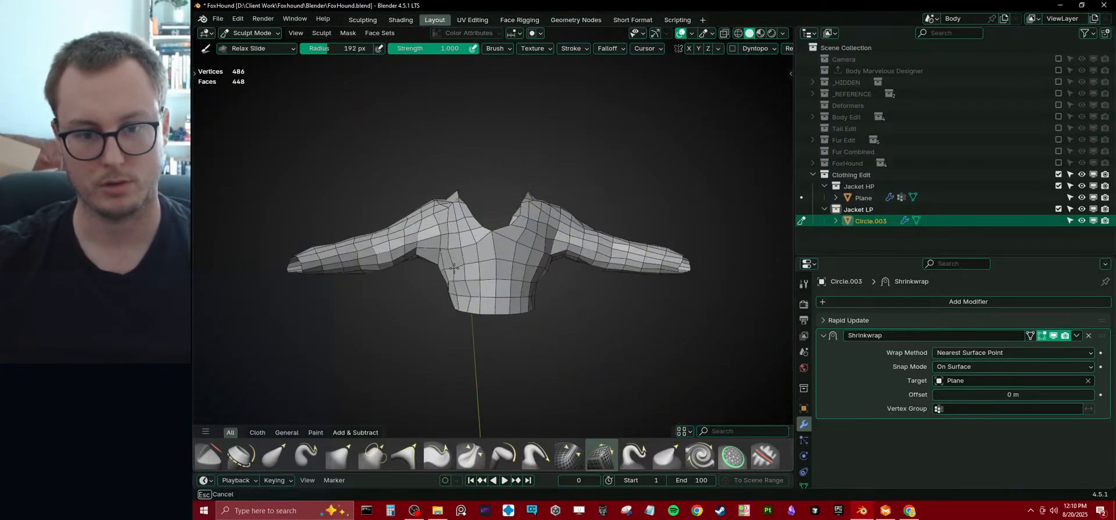
{"action": "key", "text": "ctrl+Tab"}
{"action": "left_click", "coordinate": [521, 266]}
Select the vertices on the negative-X side of the centre line in wireframe front view and delete them.
{"action": "key", "text": "KP_1"}
{"action": "key", "text": "Tab"}
{"action": "key", "text": "shift+z"}
{"action": "key", "text": "alt+a"}
{"action": "left_click_drag", "start_coordinate": [316, 152], "coordinate": [499, 363]}
{"action": "key", "text": "x"}
{"action": "left_click", "coordinate": [369, 312]}
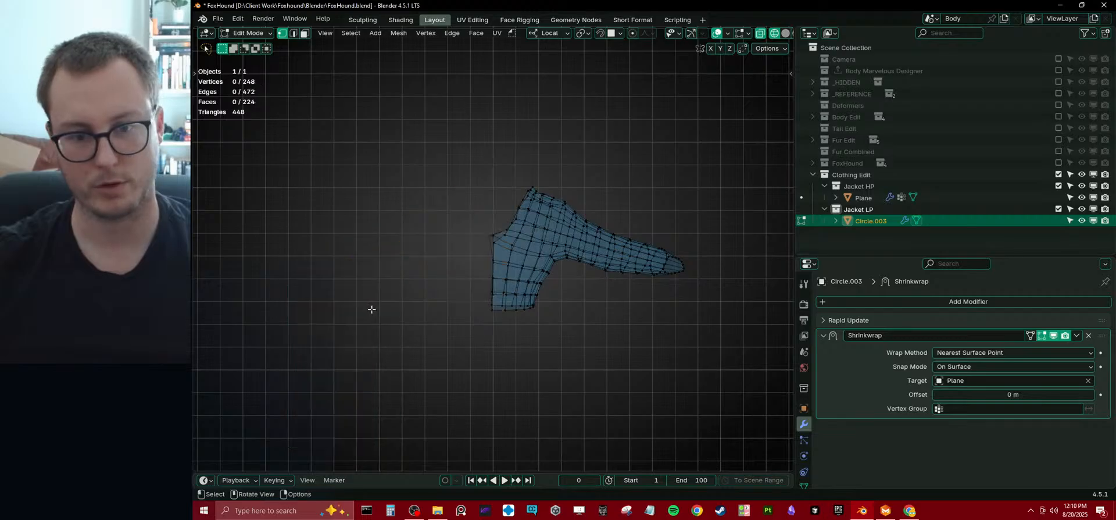
{"action": "key", "text": "Tab"}
{"action": "key", "text": "shift+z"}
Add new Mirror and Subdivision Surface modifiers to the remaining half of the jacket mesh.
{"action": "mouse_move", "coordinate": [446, 316]}
{"action": "middle_mouse_down"}
{"action": "mouse_move", "coordinate": [593, 266]}
{"action": "mouse_move", "coordinate": [590, 247]}
{"action": "middle_mouse_up"}
{"action": "key", "text": "q"}
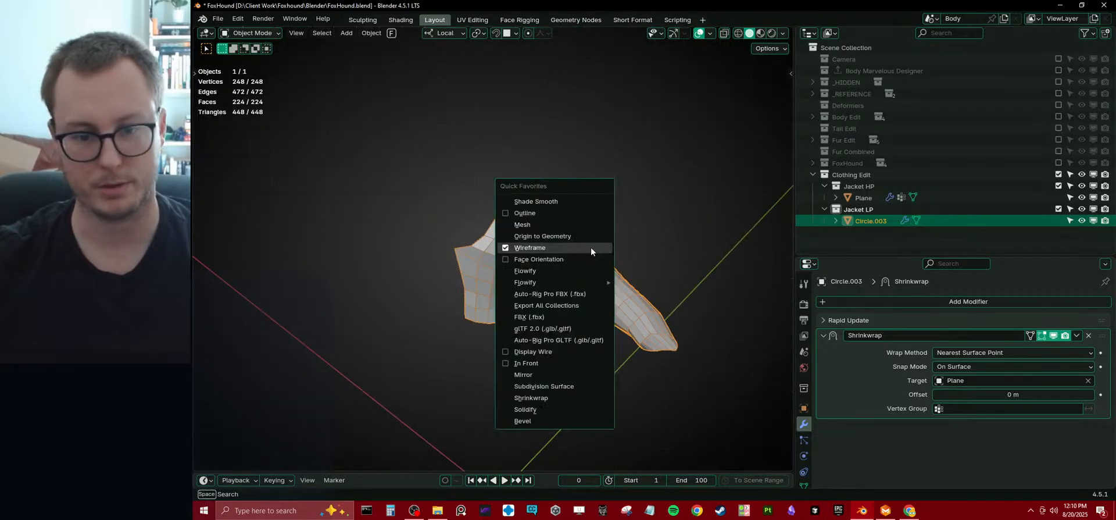
{"action": "left_click", "coordinate": [541, 375]}
{"action": "key", "text": "q"}
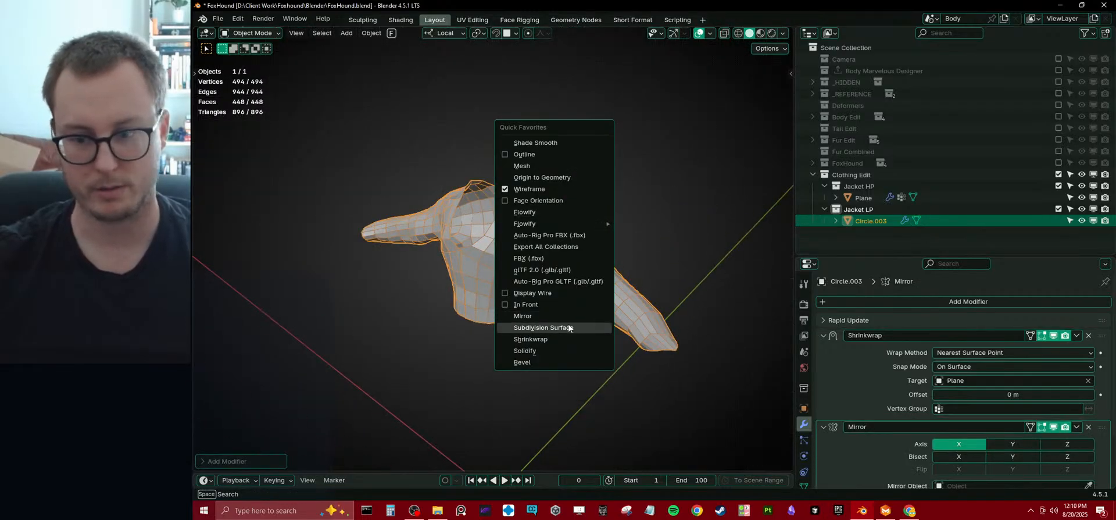
{"action": "left_click", "coordinate": [546, 324]}
Collapse the Shrinkwrap and Mirror modifiers and move Subdivision to the top of the stack.
{"action": "left_click", "coordinate": [823, 336]}
{"action": "left_click", "coordinate": [822, 348]}
{"action": "left_click_drag", "start_coordinate": [1102, 365], "coordinate": [1100, 334]}
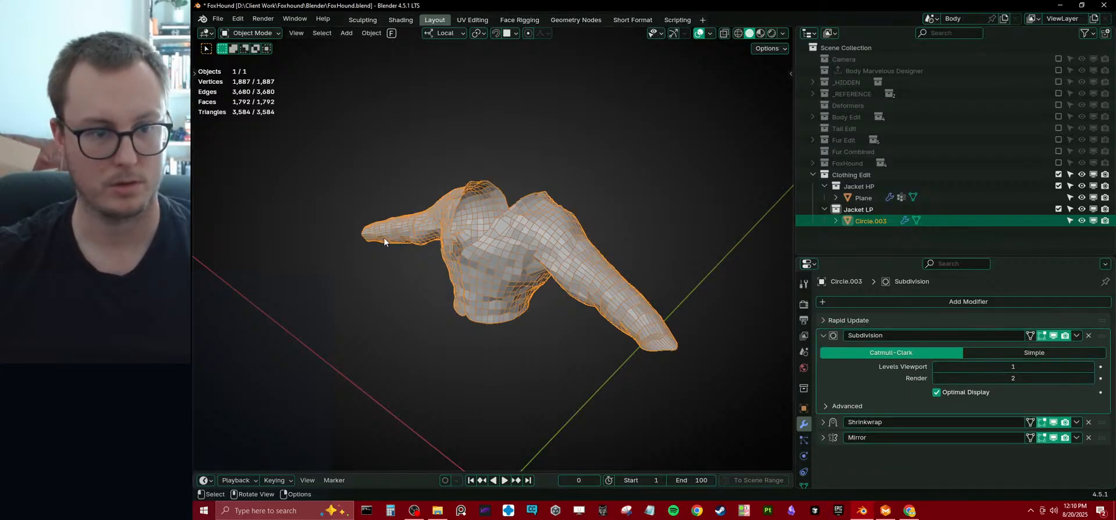
Reorder the low-poly jacket's modifier stack to Mirror first, Subdivision second and Shrinkwrap last.
{"action": "left_click_drag", "start_coordinate": [1103, 439], "coordinate": [1101, 335]}
{"action": "middle_click_drag", "start_coordinate": [556, 271], "coordinate": [695, 293]}
{"action": "scroll", "coordinate": [552, 271], "scroll_direction": "up", "scroll_amount": 2}
{"action": "left_click_drag", "start_coordinate": [1101, 350], "coordinate": [1098, 335]}
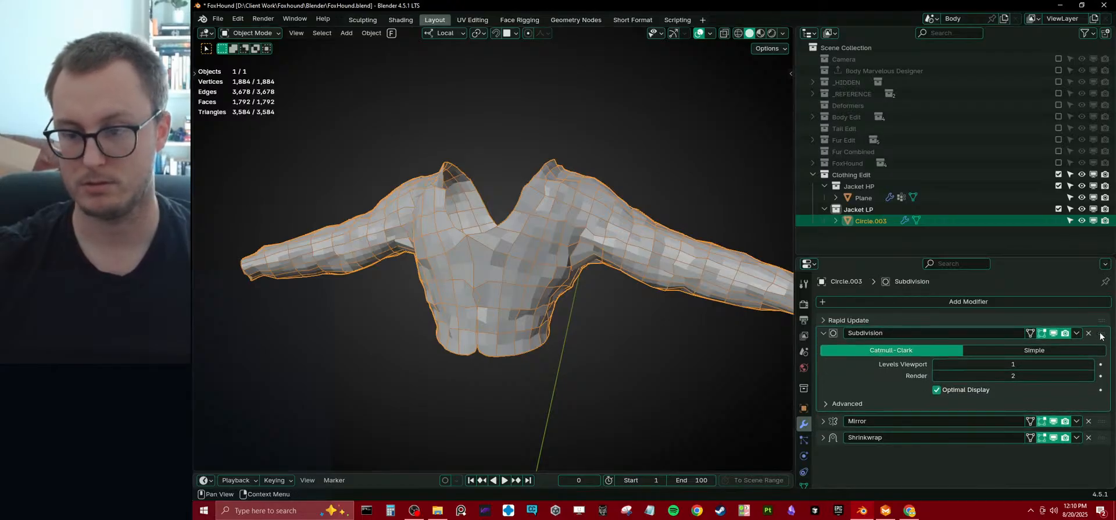
{"action": "left_click_drag", "start_coordinate": [1097, 423], "coordinate": [1098, 336]}
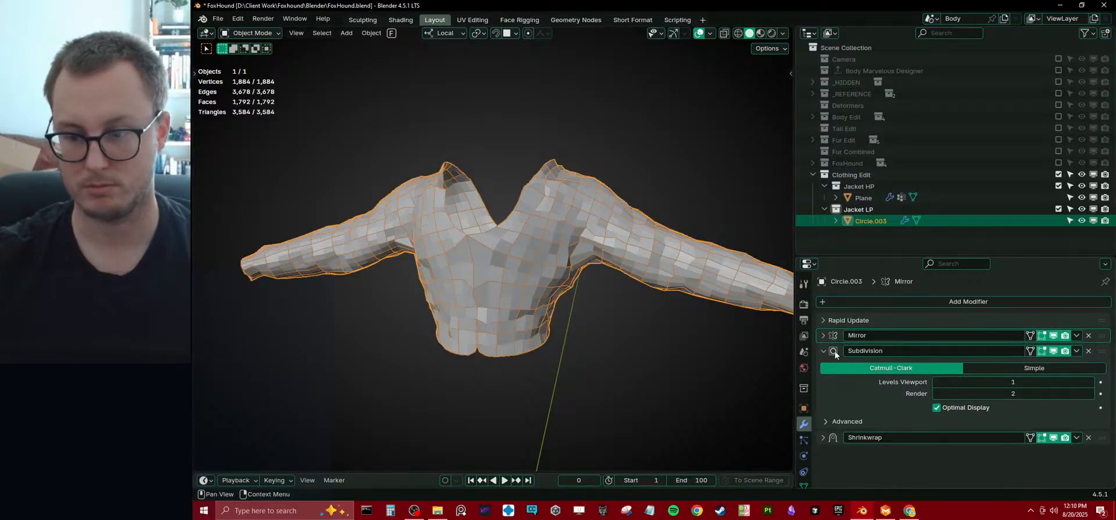
Turn off Merge in the Mirror modifier and apply the Mirror and Subdivision modifiers to the low-poly jacket.
{"action": "left_click", "coordinate": [823, 336]}
{"action": "left_click", "coordinate": [937, 420]}
{"action": "middle_click_drag", "start_coordinate": [450, 298], "coordinate": [498, 302]}
{"action": "key", "text": "Tab"}
{"action": "key", "text": "Tab"}
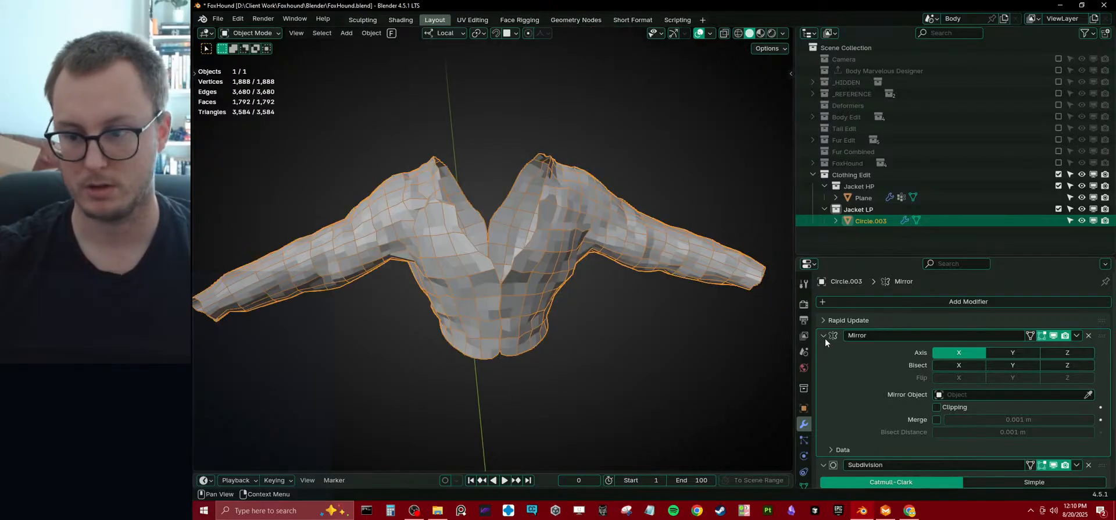
{"action": "key", "text": "ctrl+a"}
{"action": "key", "text": "ctrl+a"}
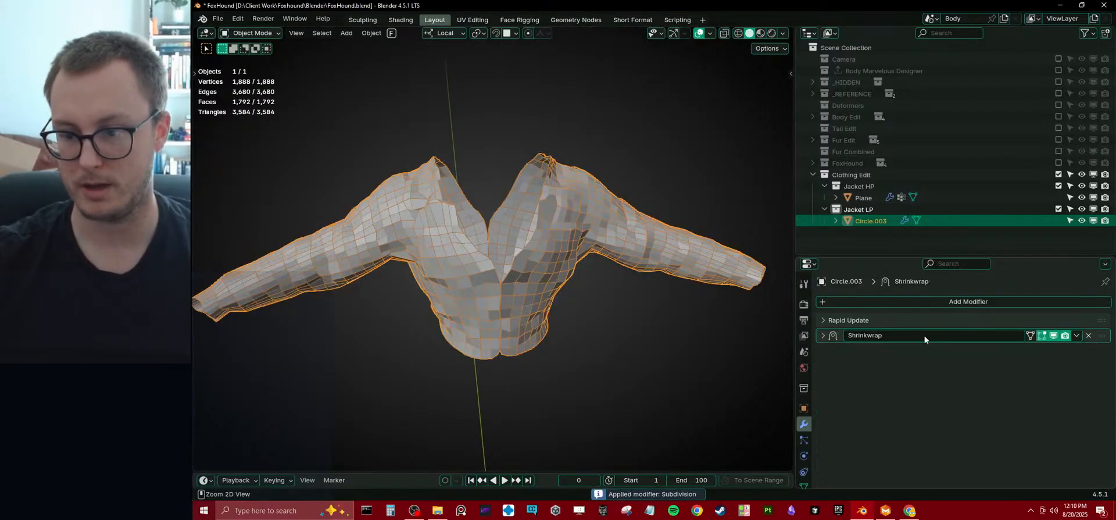
Inspect the edge loops along the jacket's centre-front seam in Edit Mode.
{"action": "key", "text": "Tab"}
{"action": "scroll", "coordinate": [500, 341], "scroll_direction": "up", "scroll_amount": 2}
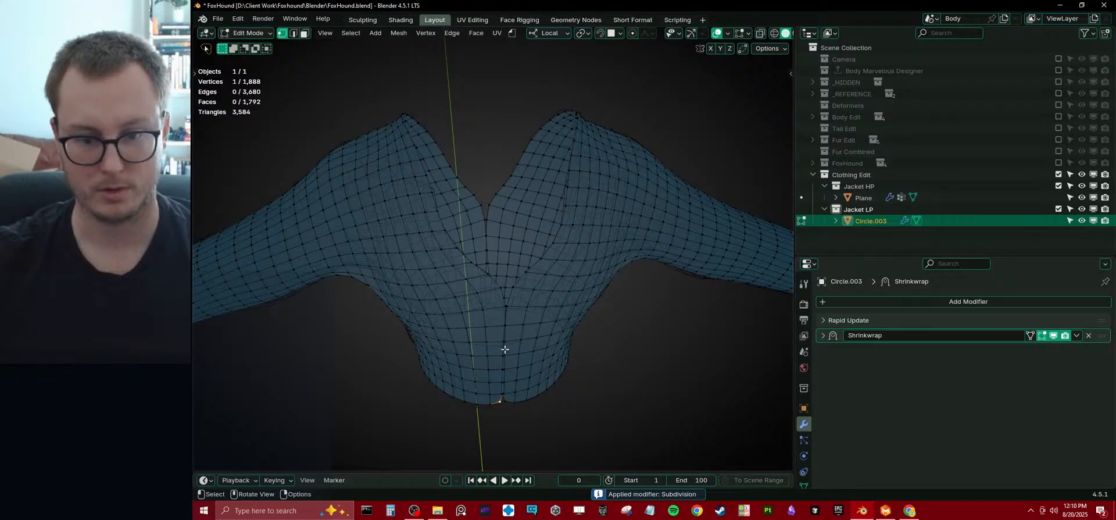
{"action": "left_click", "coordinate": [504, 351], "text": "alt"}
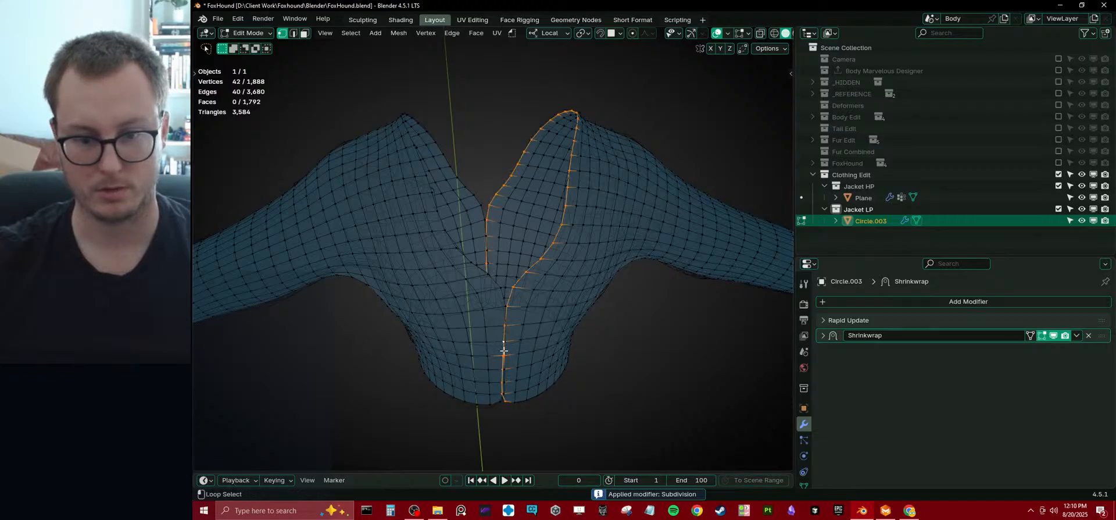
{"action": "left_click", "coordinate": [502, 314], "text": "alt+shift"}
{"action": "middle_click_drag", "start_coordinate": [501, 314], "coordinate": [472, 275]}
{"action": "scroll", "coordinate": [595, 286], "scroll_direction": "down", "scroll_amount": 5}
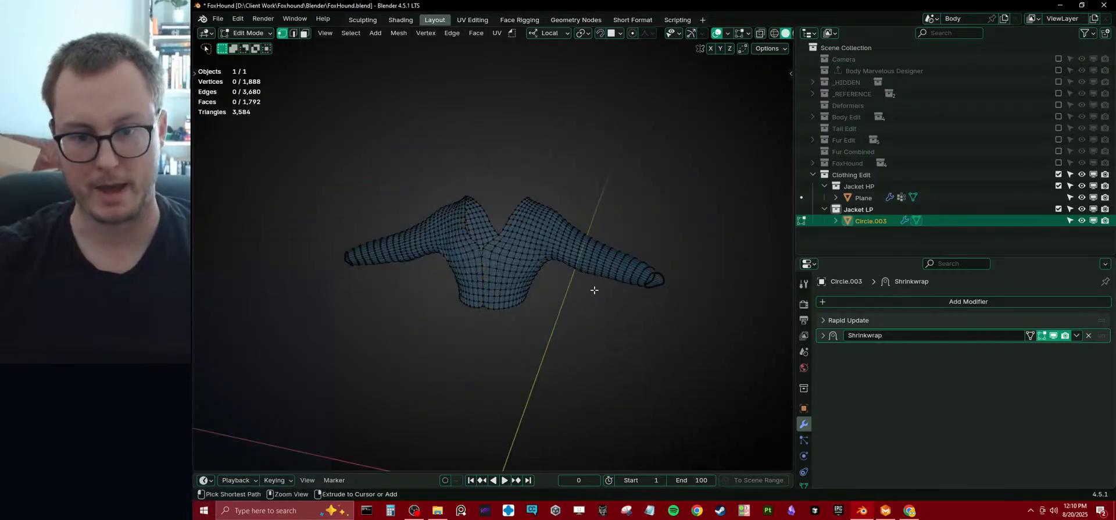
Leave Edit Mode and undo the applied Mirror and Subdivision modifiers and the Merge change.
{"action": "key", "text": "Tab"}
{"action": "key", "text": "ctrl+z"}
{"action": "key", "text": "ctrl+z"}
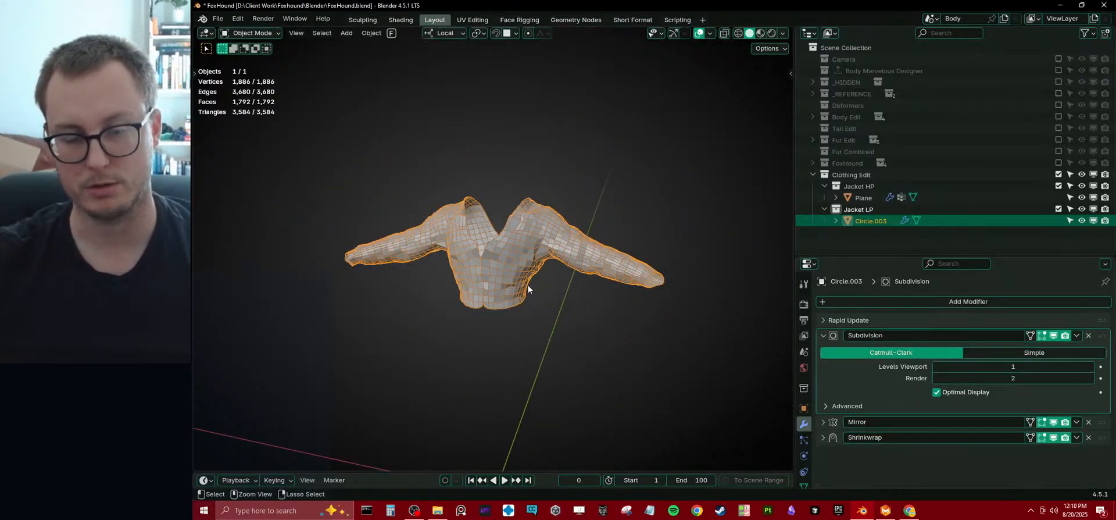
Save the file and exit Local View to compare the low-poly jacket with the high-poly jacket in Solid shading.
{"action": "mouse_move", "coordinate": [530, 288]}
{"action": "middle_mouse_down"}
{"action": "mouse_move", "coordinate": [571, 289]}
{"action": "mouse_move", "coordinate": [544, 271]}
{"action": "mouse_move", "coordinate": [571, 298]}
{"action": "mouse_move", "coordinate": [548, 277]}
{"action": "middle_mouse_up"}
{"action": "key", "text": "ctrl+s"}
{"action": "key", "text": "slash"}
{"action": "scroll", "coordinate": [572, 288], "scroll_direction": "down", "scroll_amount": 4}
{"action": "scroll", "coordinate": [571, 298], "scroll_direction": "up", "scroll_amount": 5}
{"action": "key", "text": "z"}
{"action": "left_click", "coordinate": [641, 287]}
{"action": "mouse_move", "coordinate": [615, 263]}
{"action": "middle_mouse_down"}
{"action": "mouse_move", "coordinate": [483, 276]}
{"action": "mouse_move", "coordinate": [590, 290]}
{"action": "middle_mouse_up"}
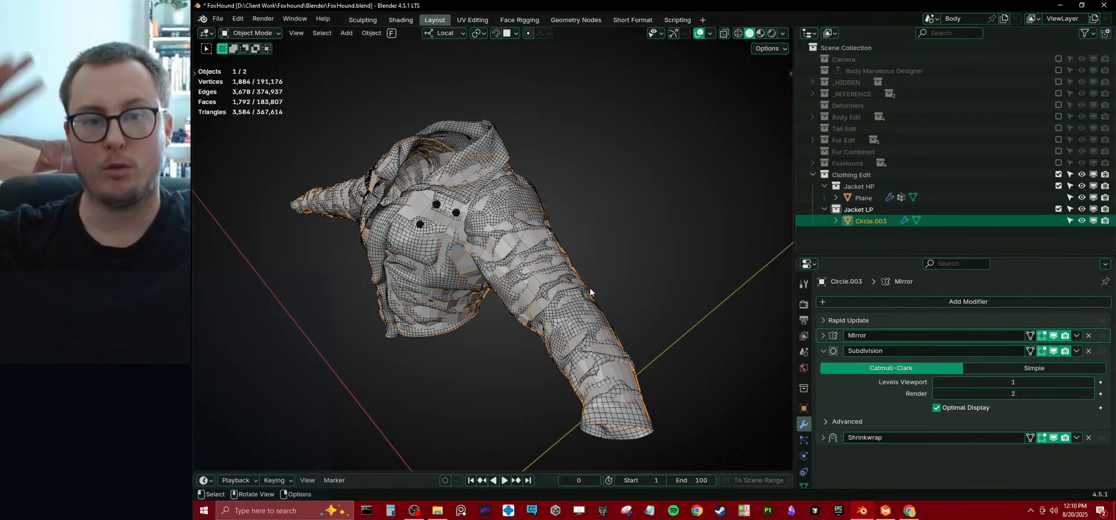